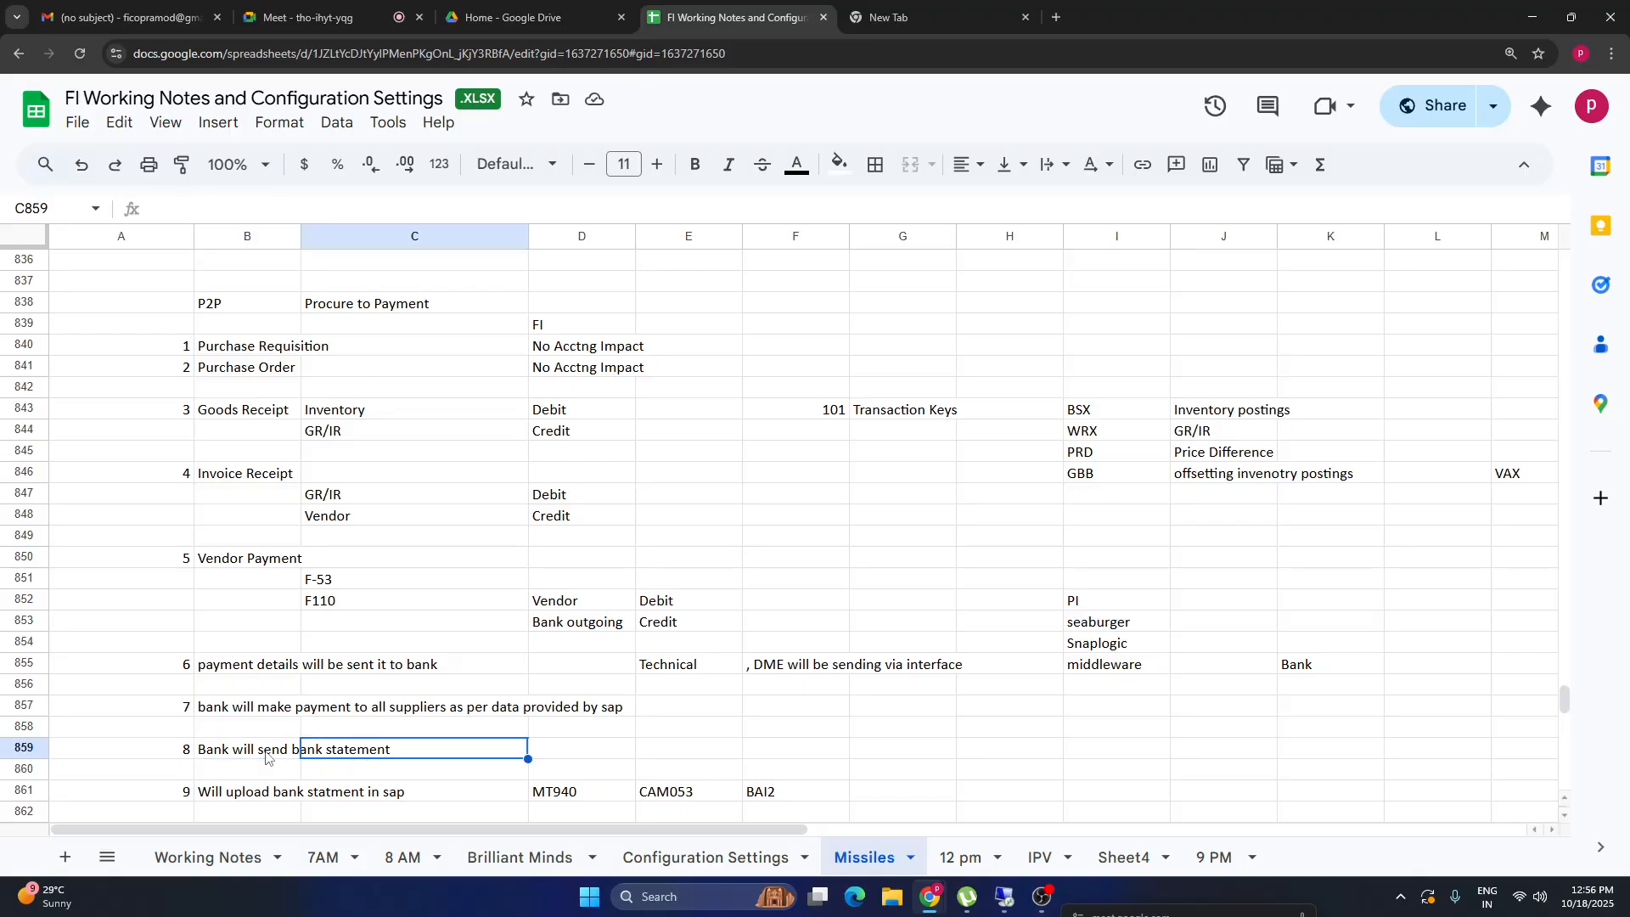
Read through the procure-to-payment notes on the Missiles sheet down to the plant and storage location entries.
key(Down)
key(Down)
key(Down)
key(Down)
key(Down)
key(Down)
key(Down)
key(Down)
key(Down)
key(Down)
key(Down)
key(Down)
key(Down)
key(Down)
key(Down)
key(Down)
key(Down)
key(Down)
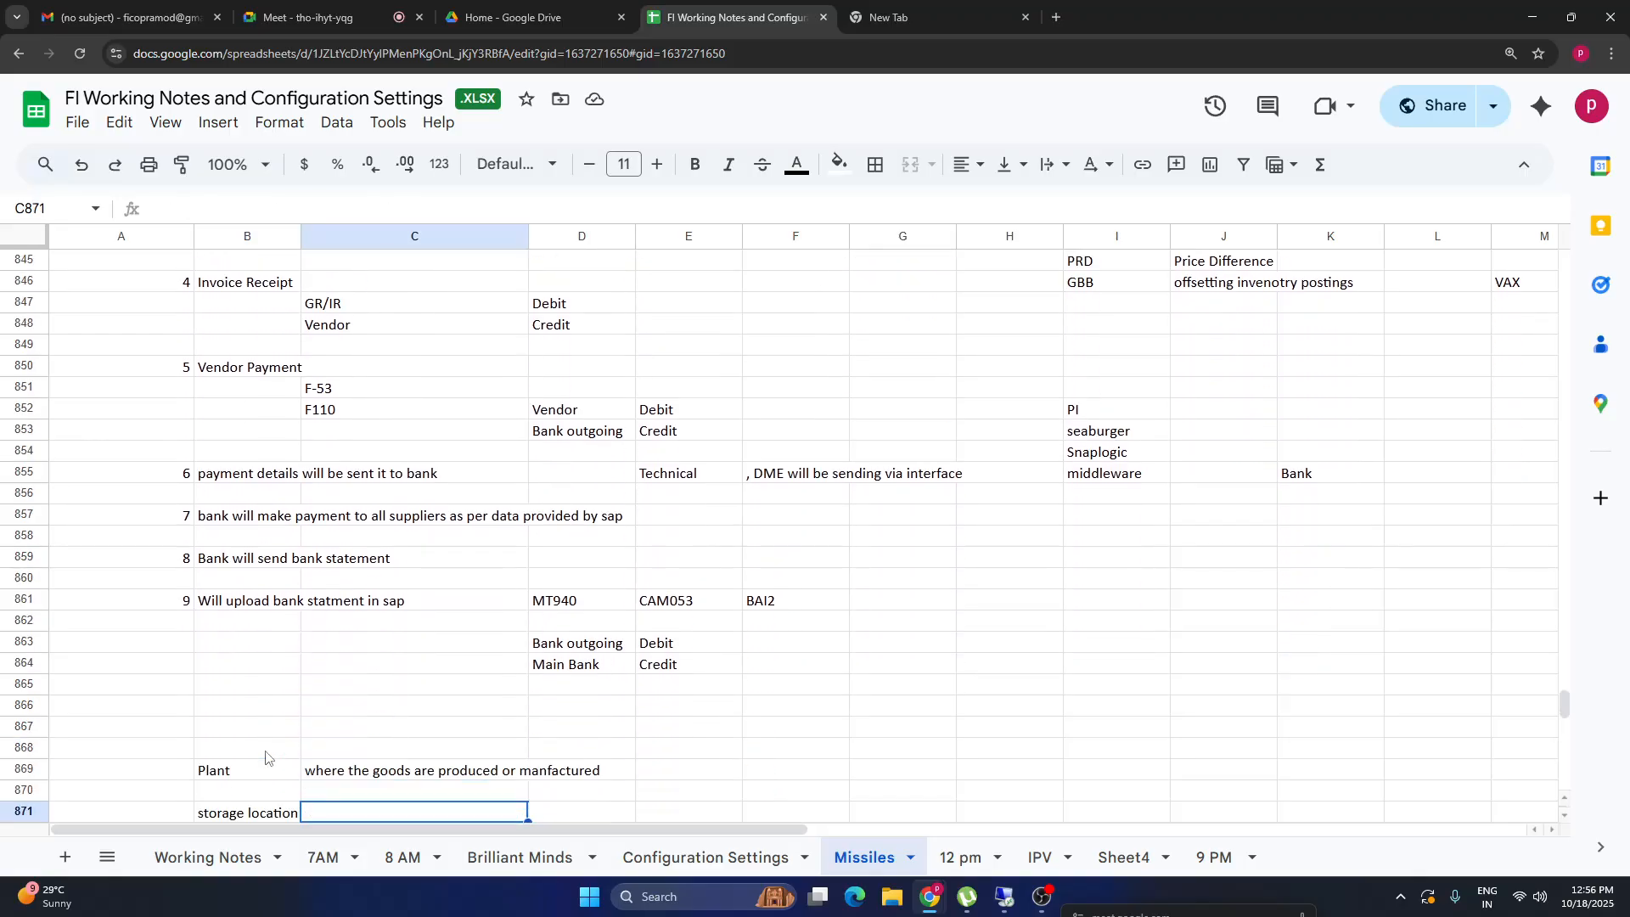
Open the Configuration Settings sheet and select the Define / Create Plant entry under FI / MM Integration.
click(683, 855)
click(268, 507)
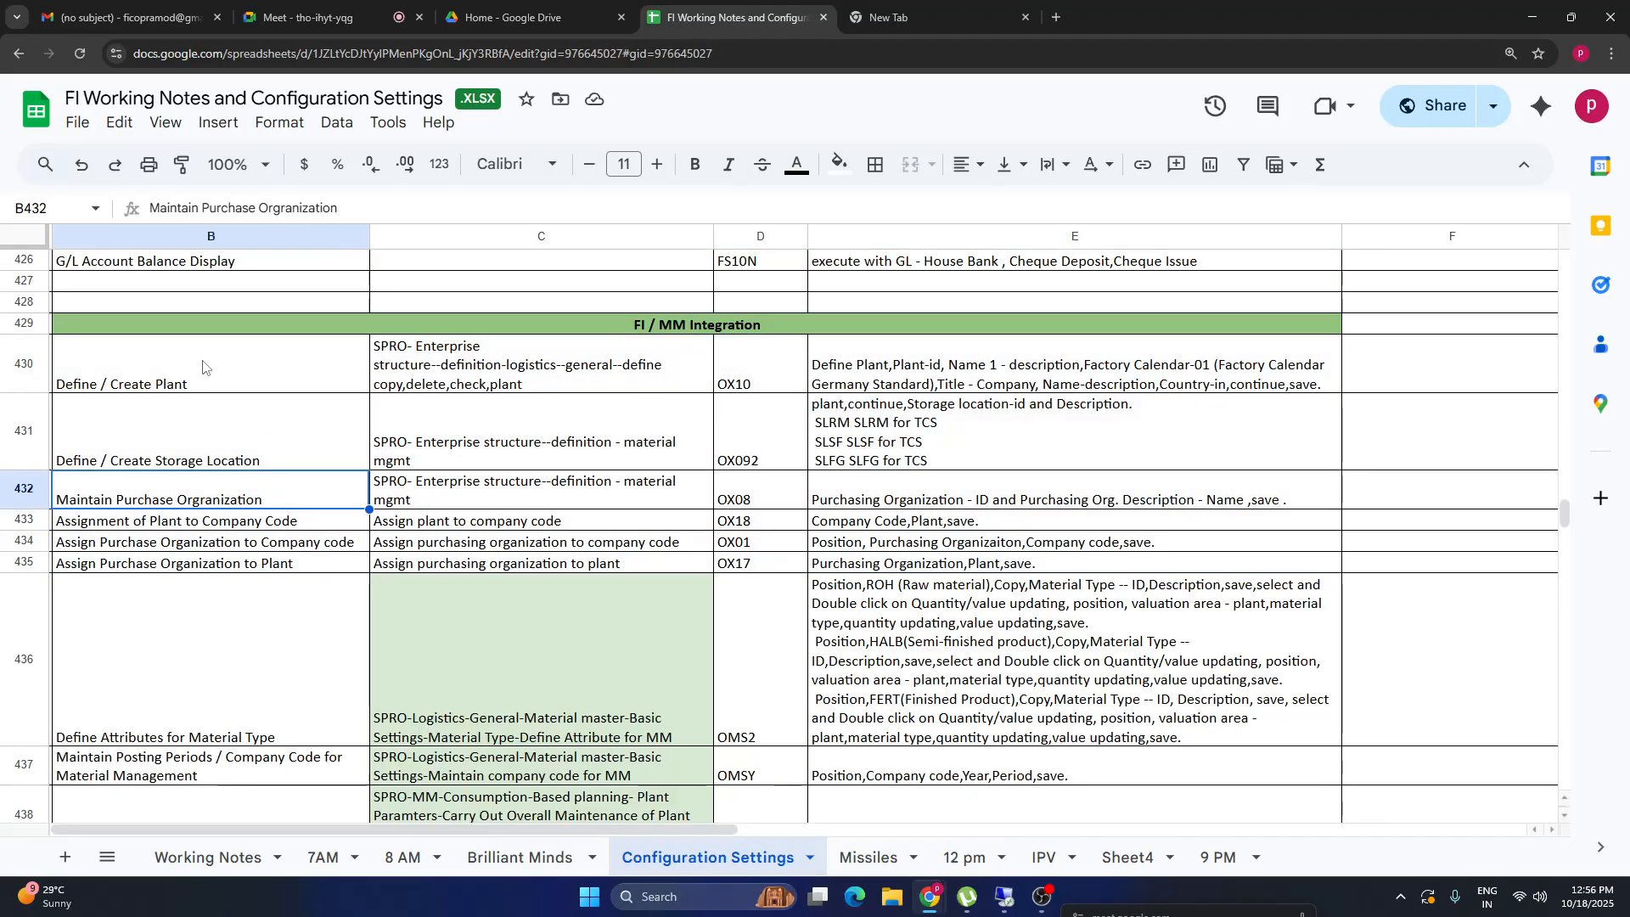
click(163, 376)
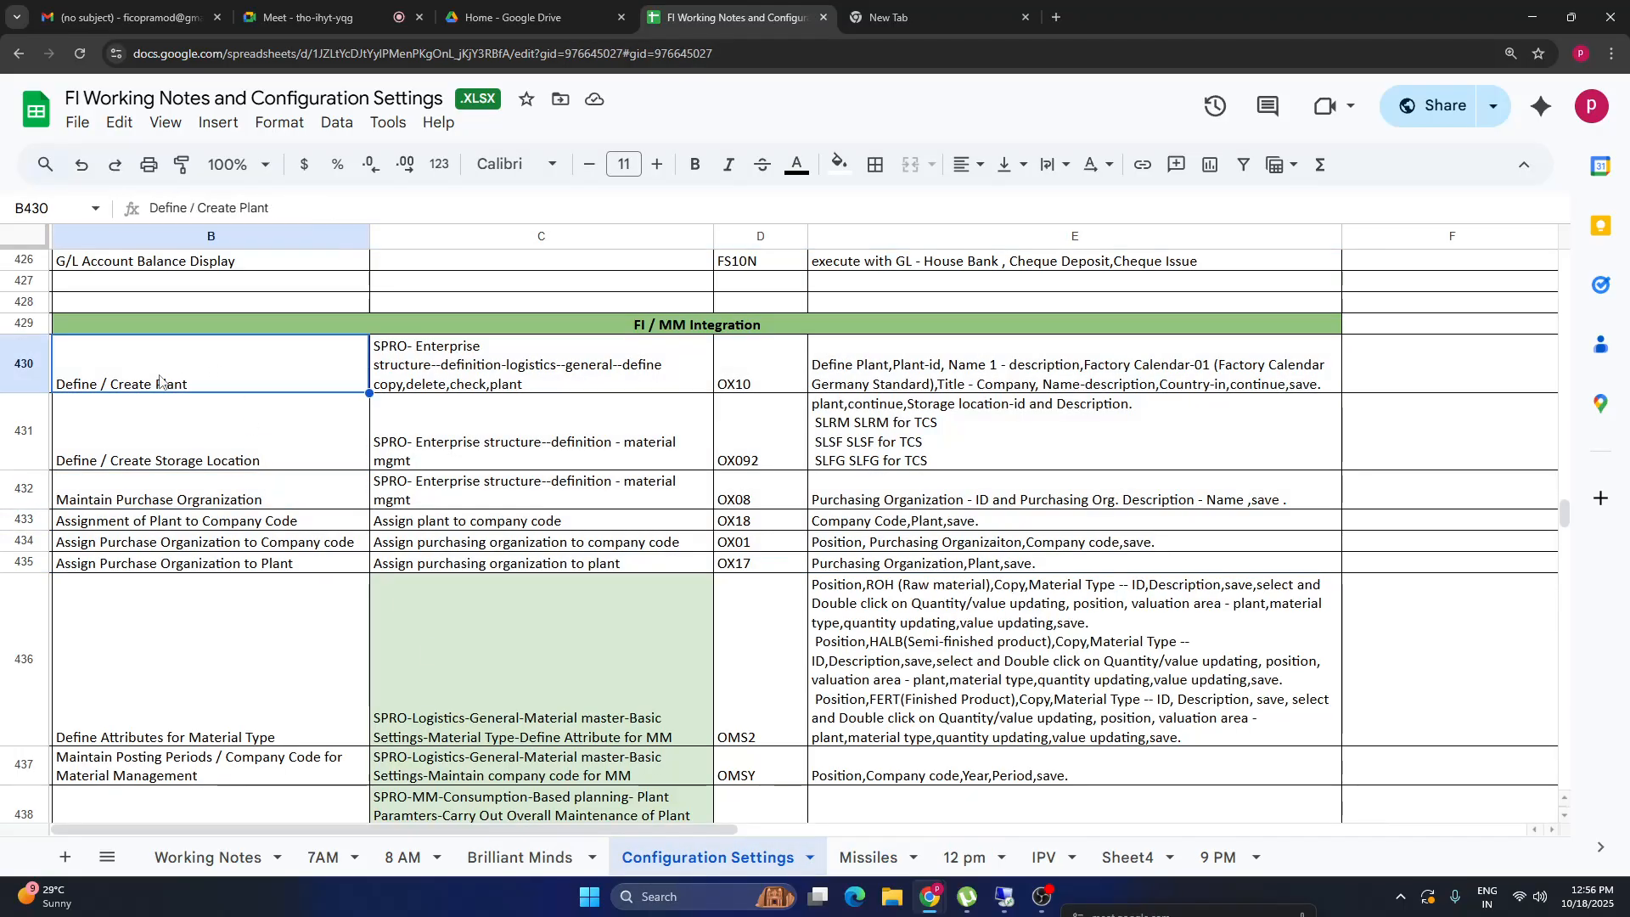
click(1005, 896)
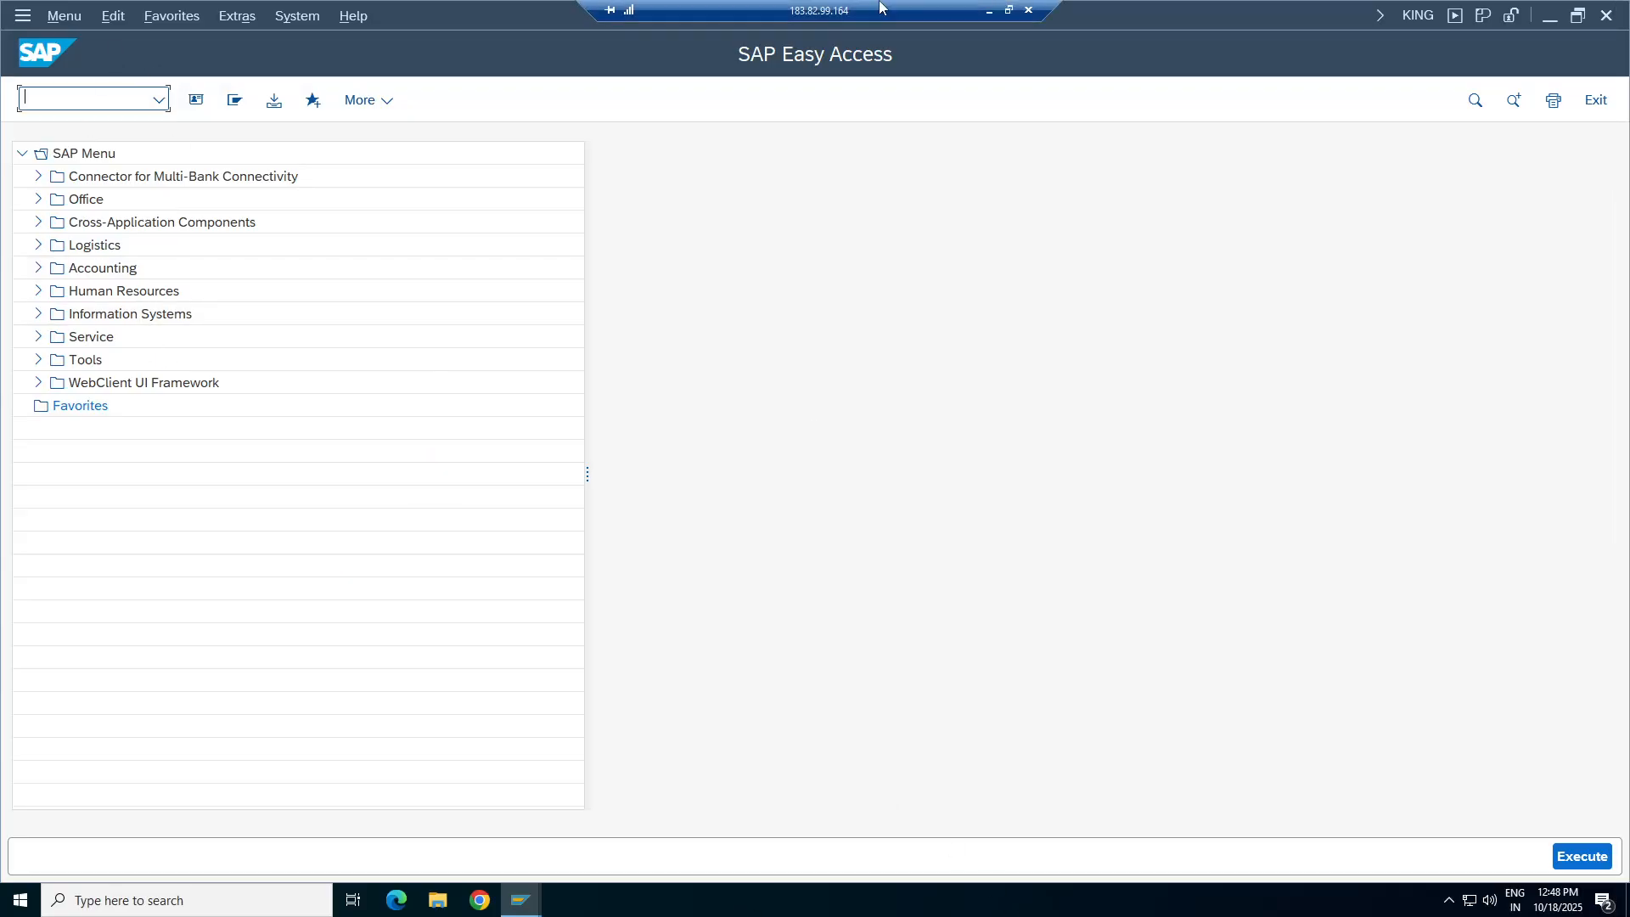
click(989, 11)
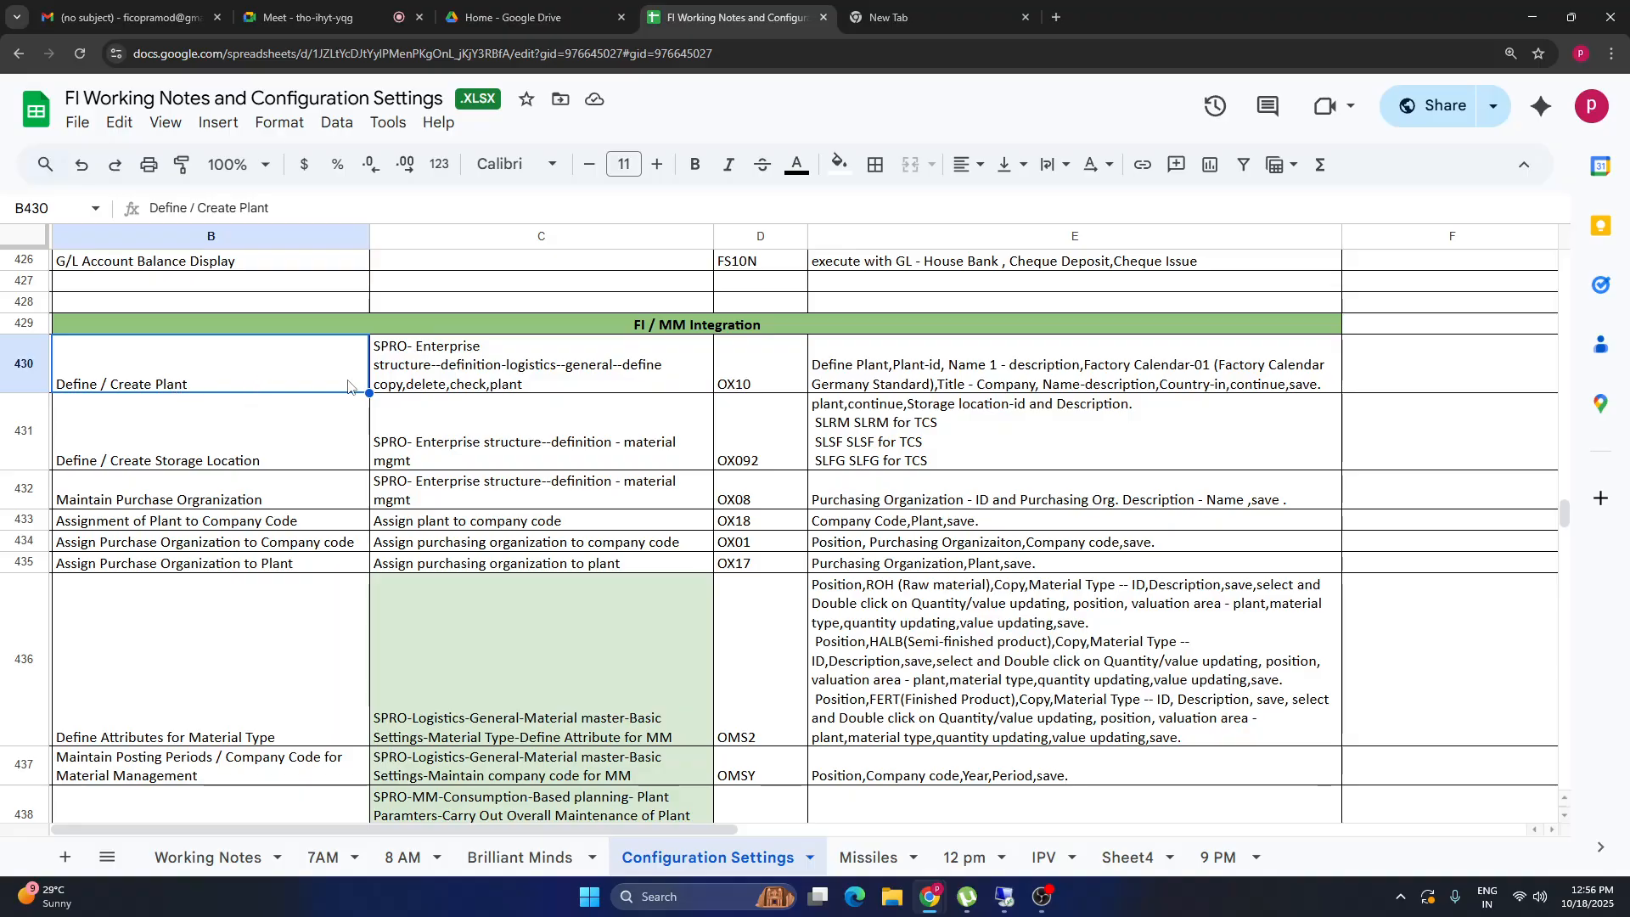
Examine the SPRO path, transaction codes and field details listed for Define / Create Plant and its neighbouring entries.
click(428, 352)
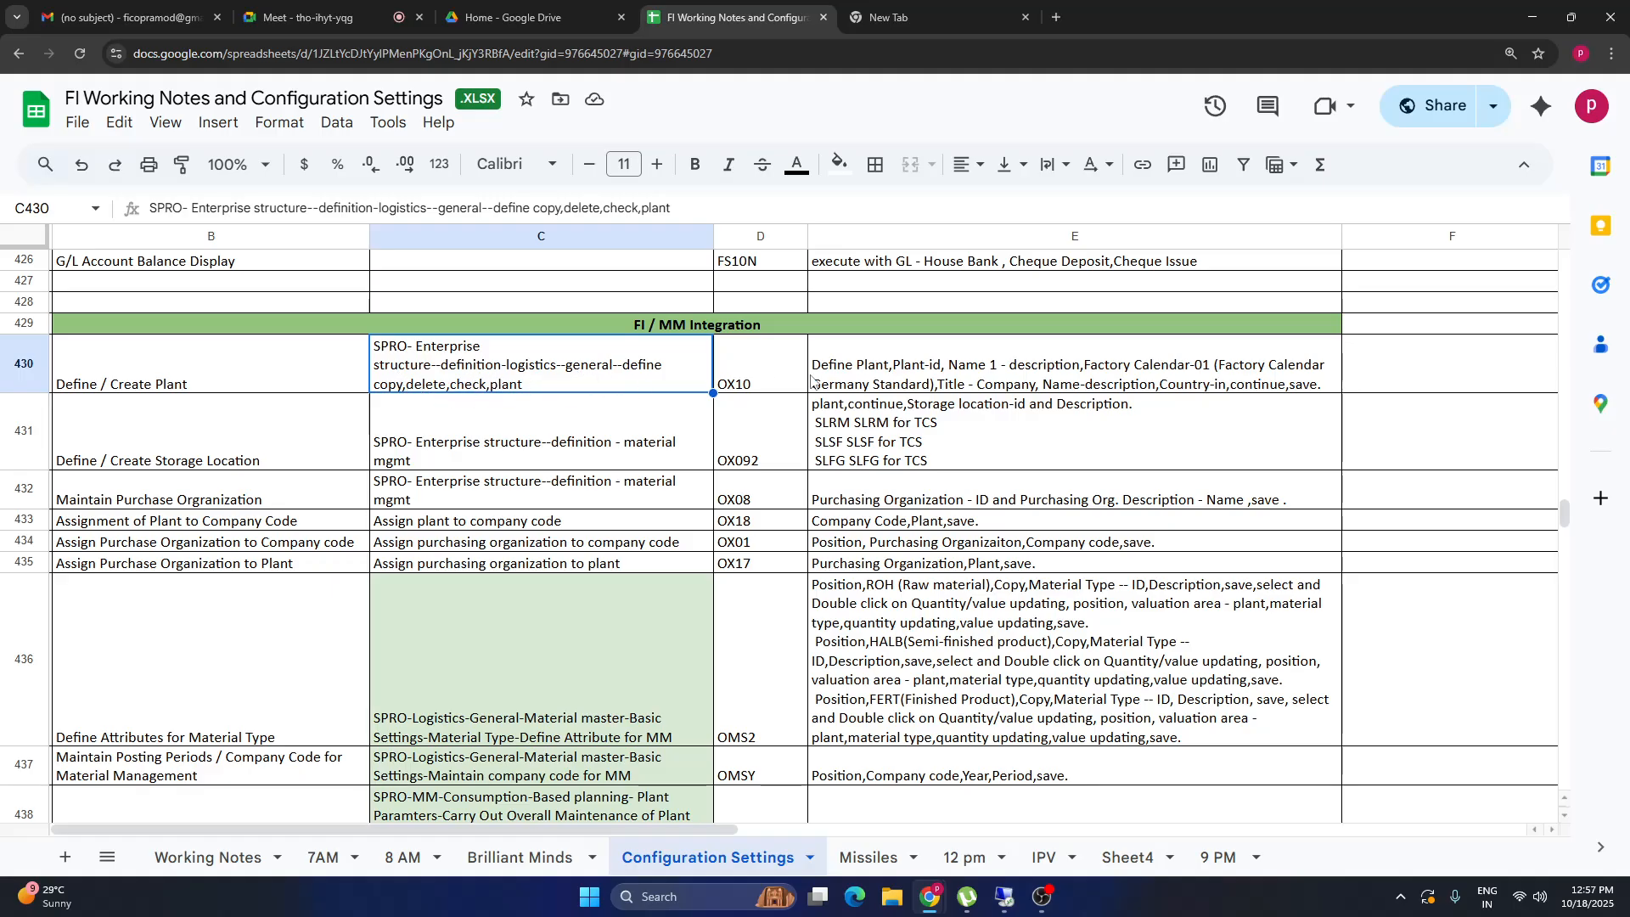
drag(740, 371, 755, 531)
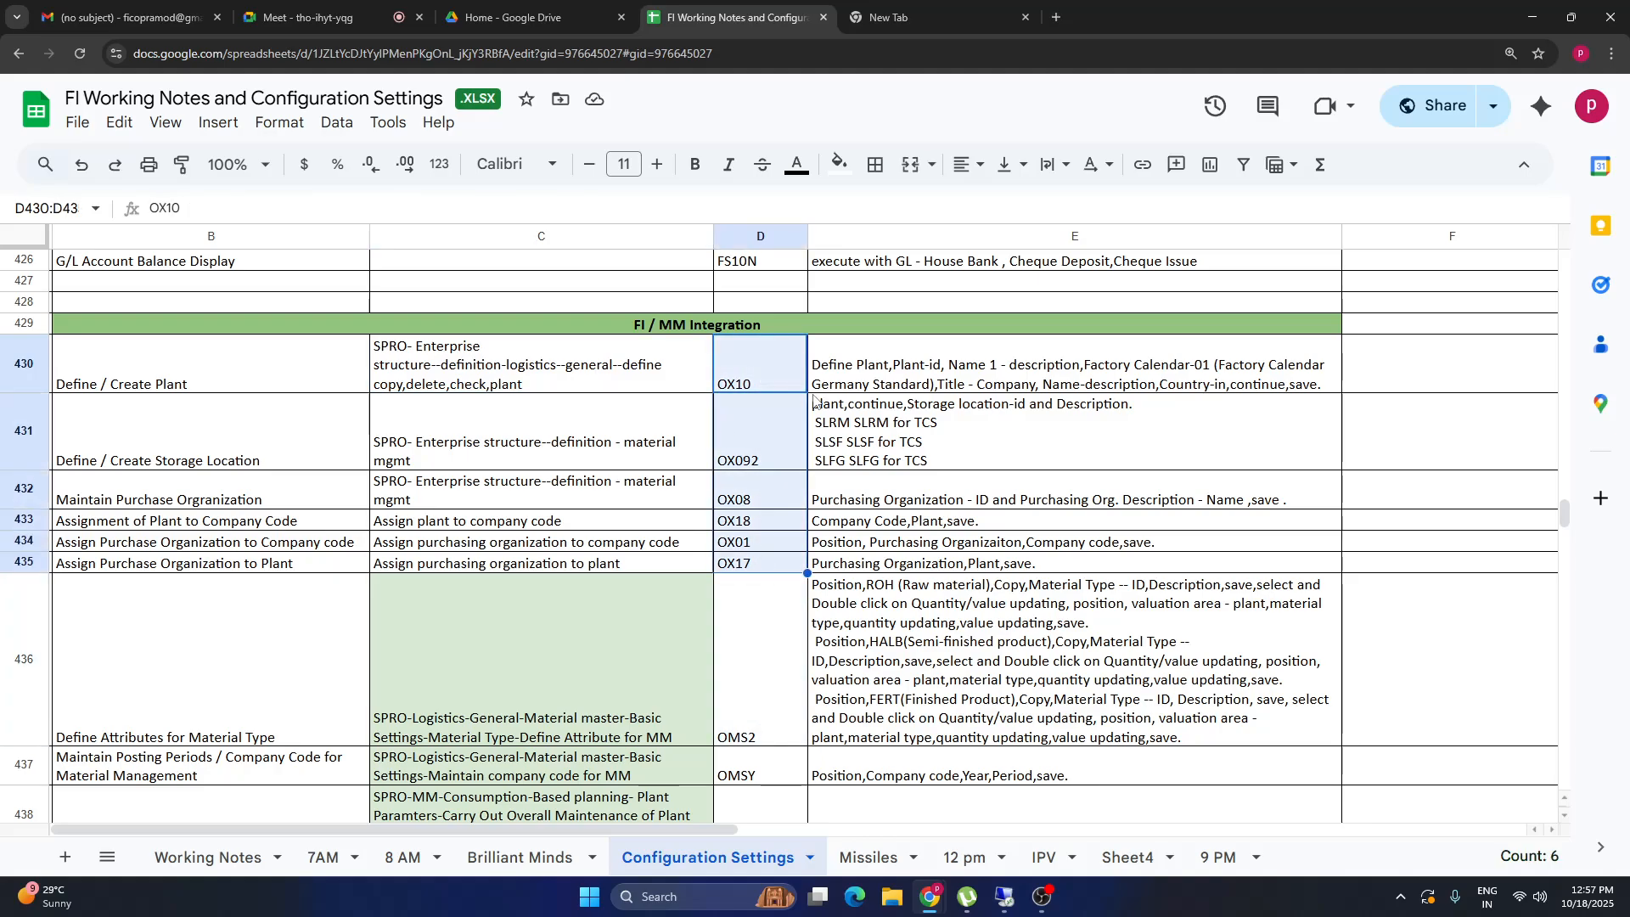
click(775, 381)
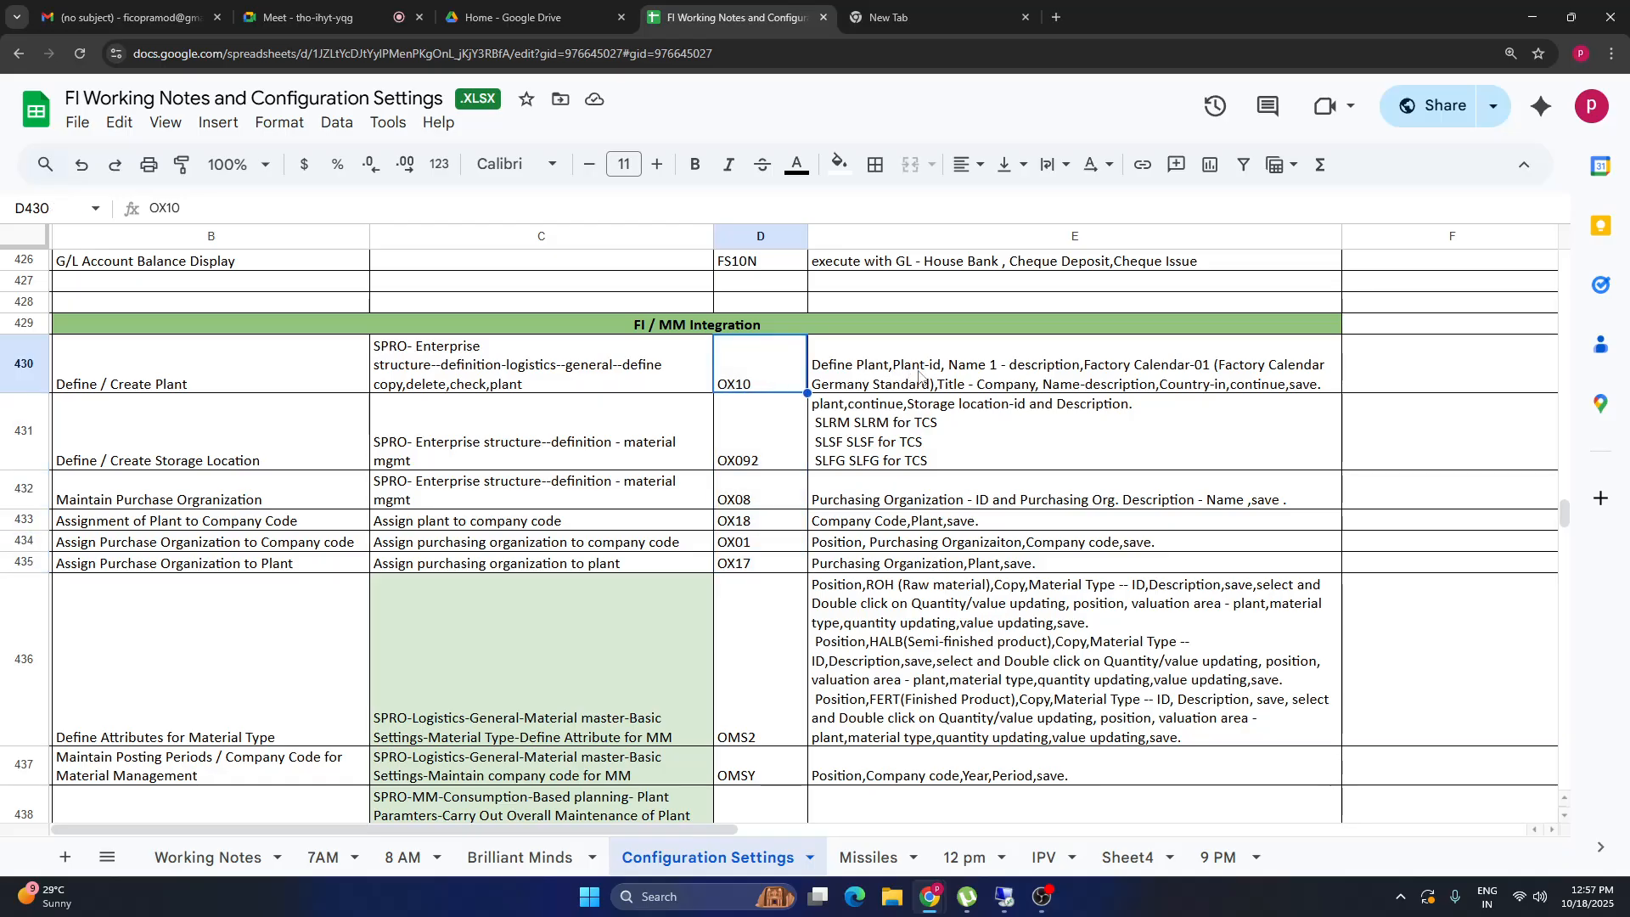
click(952, 341)
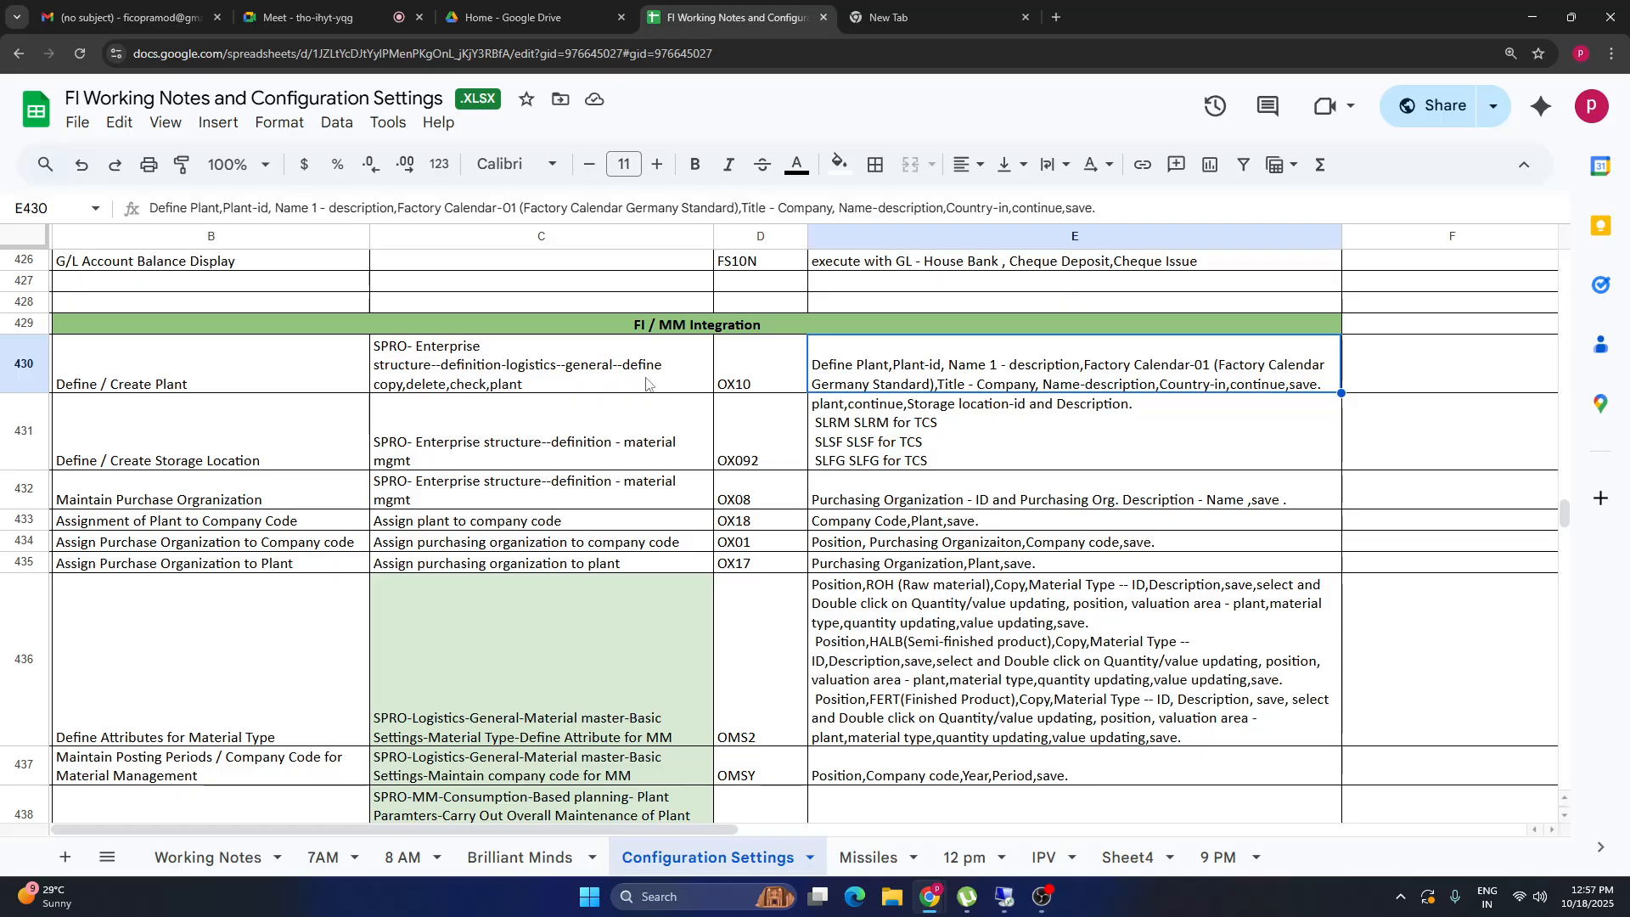
click(726, 374)
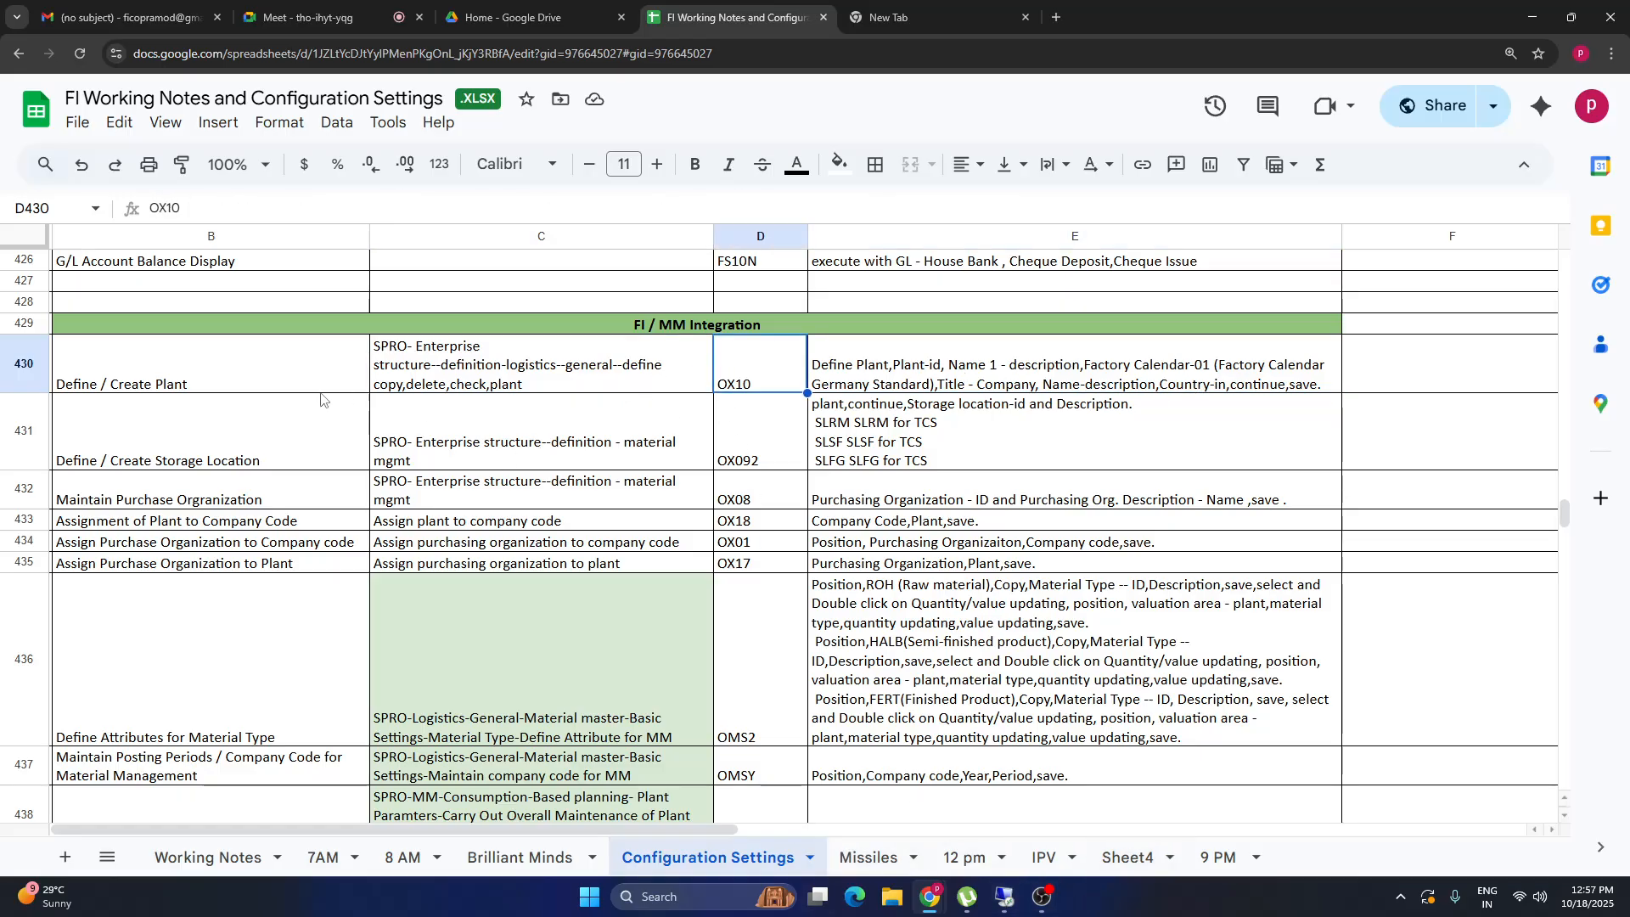
drag(501, 382, 509, 441)
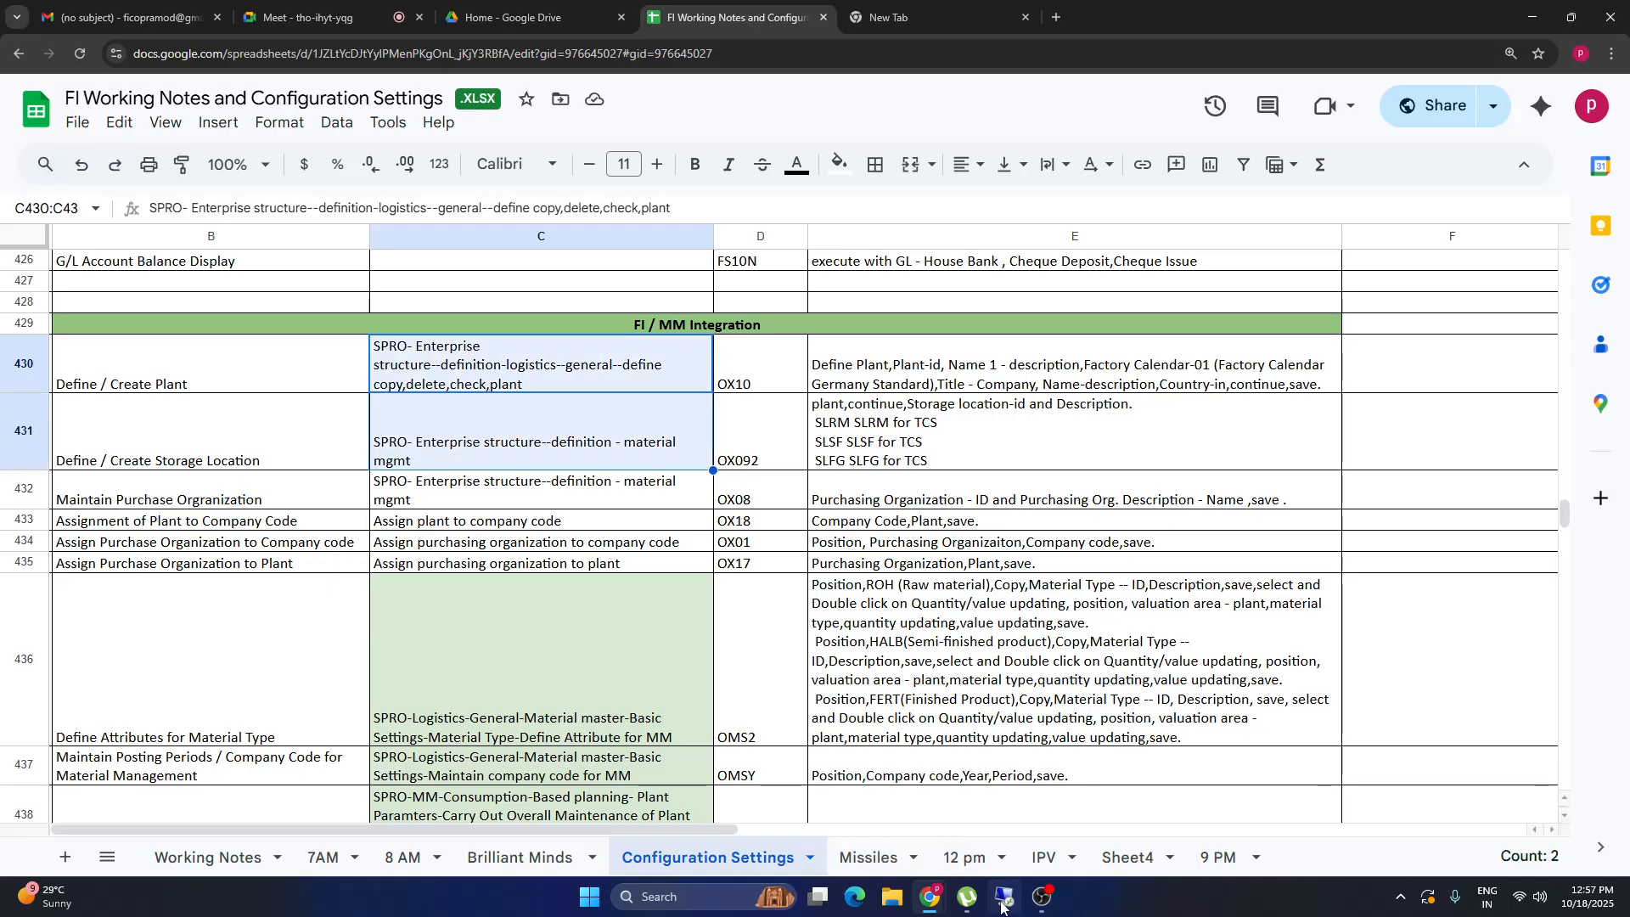
key(shift+Up)
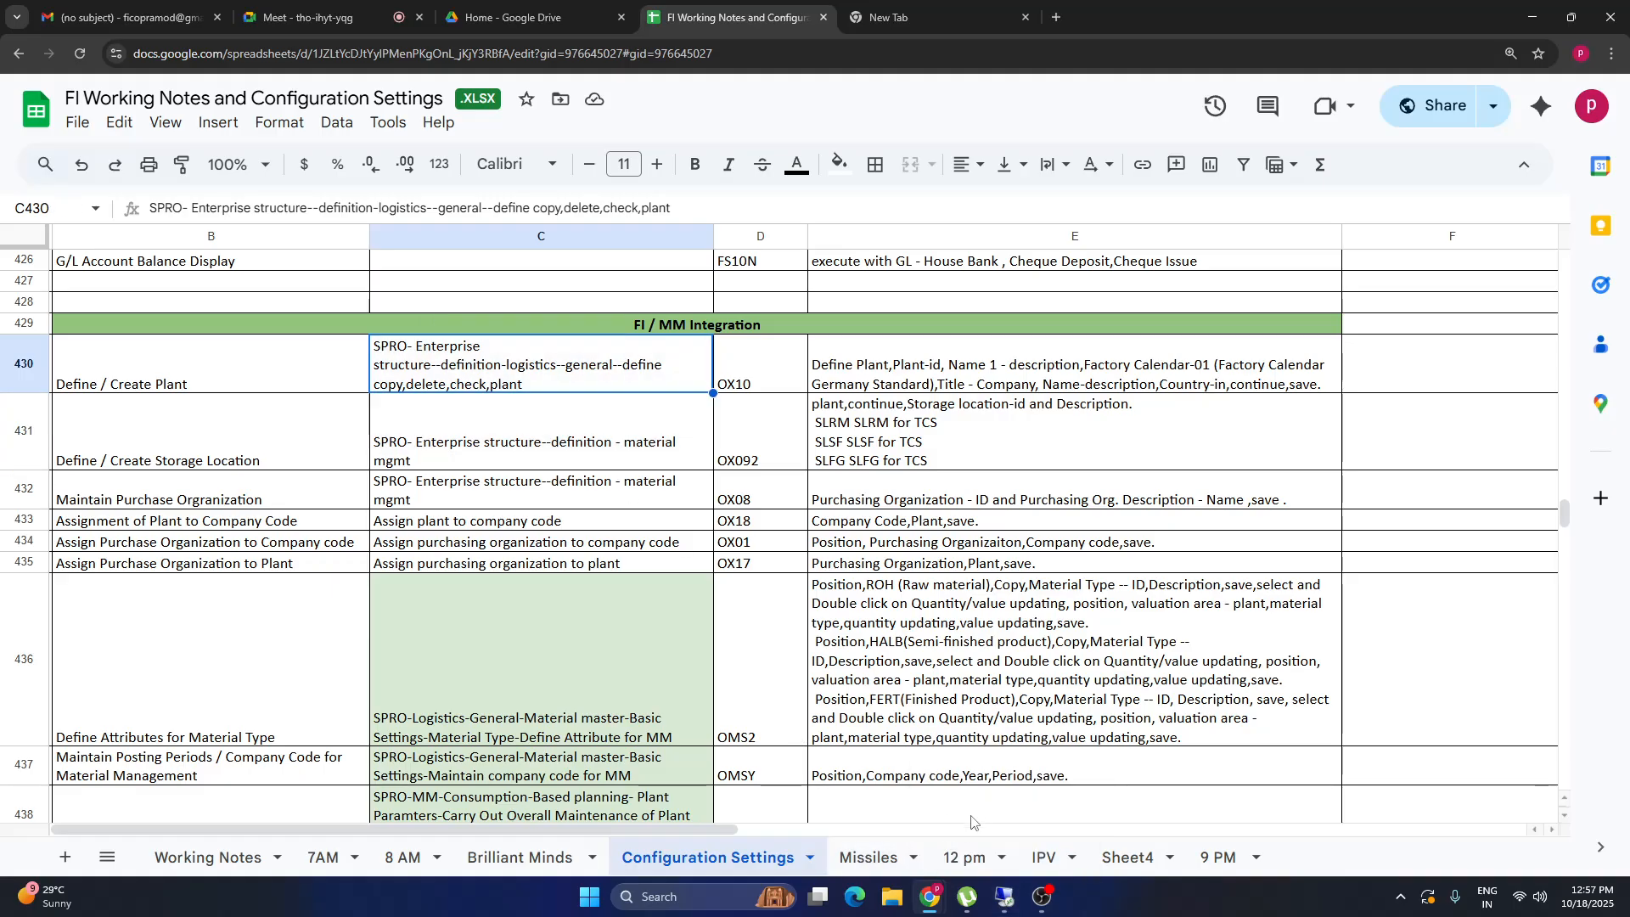
Switch to SAP, run transaction spro and display the SAP Reference IMG to view the Financial Accounting and Controlling nodes.
click(1004, 897)
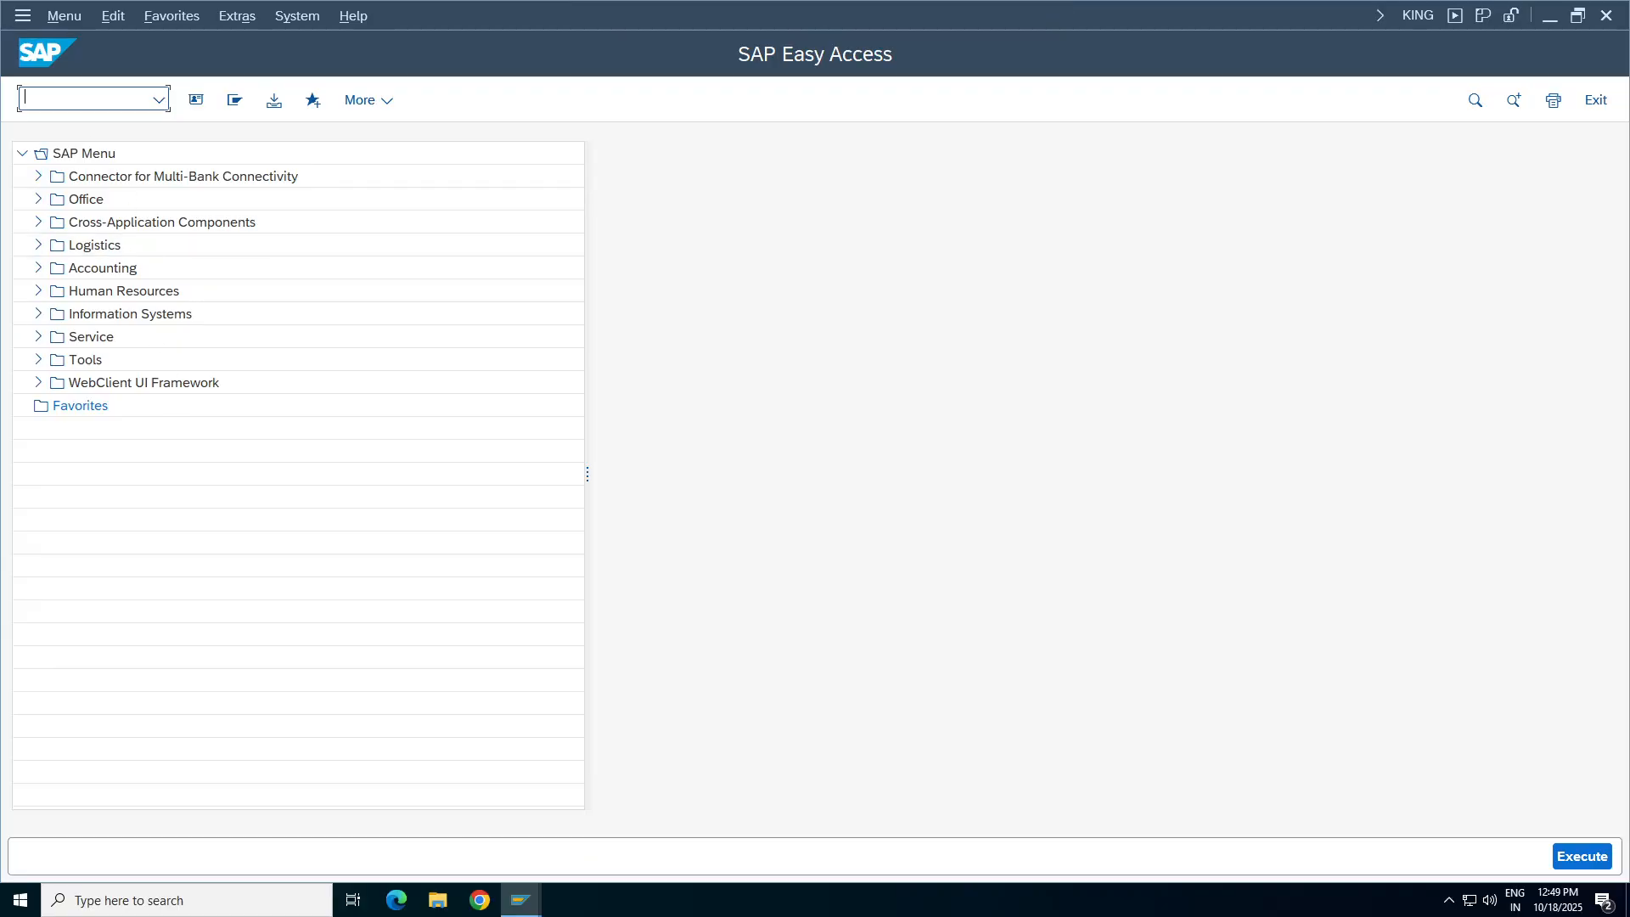
text(spro)
key(Return)
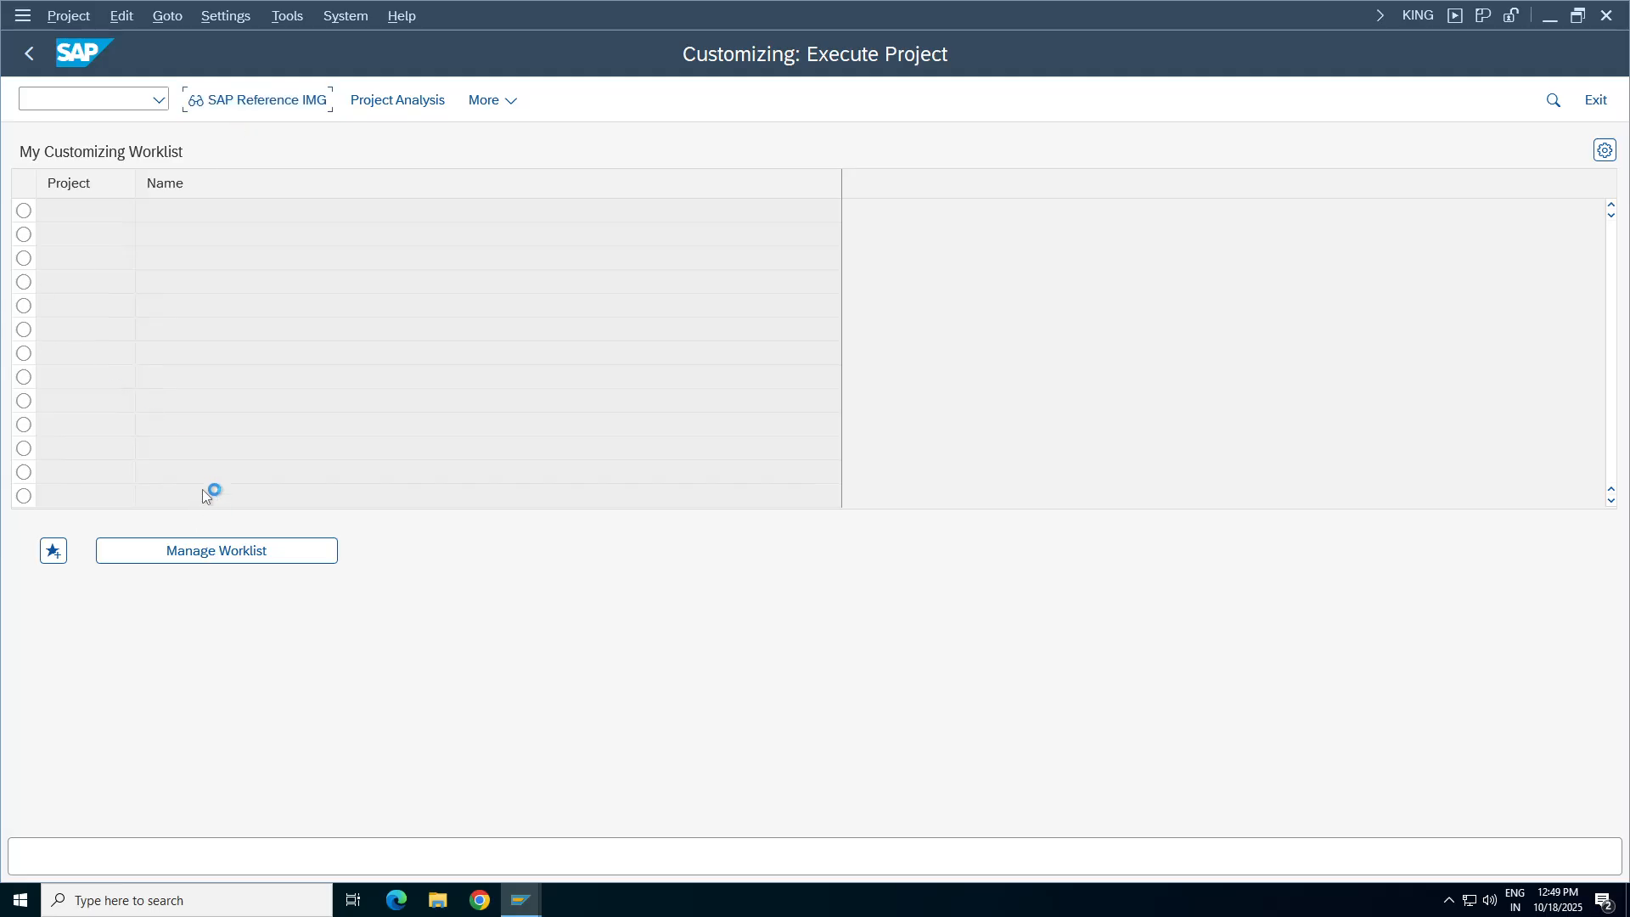
key(F5)
click(144, 392)
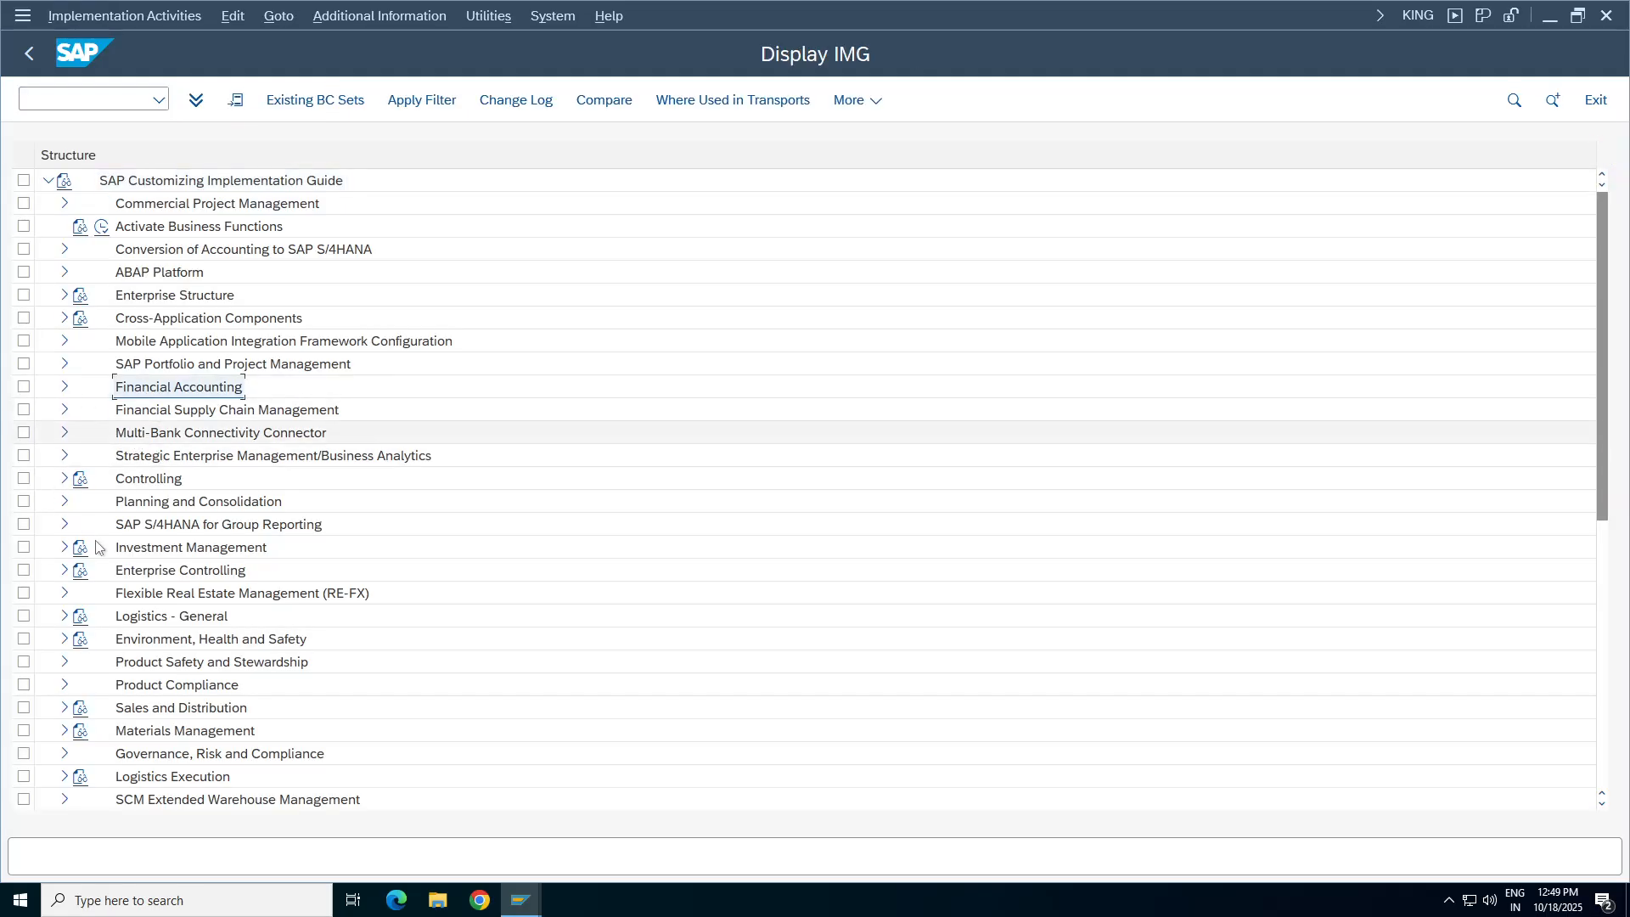
click(128, 480)
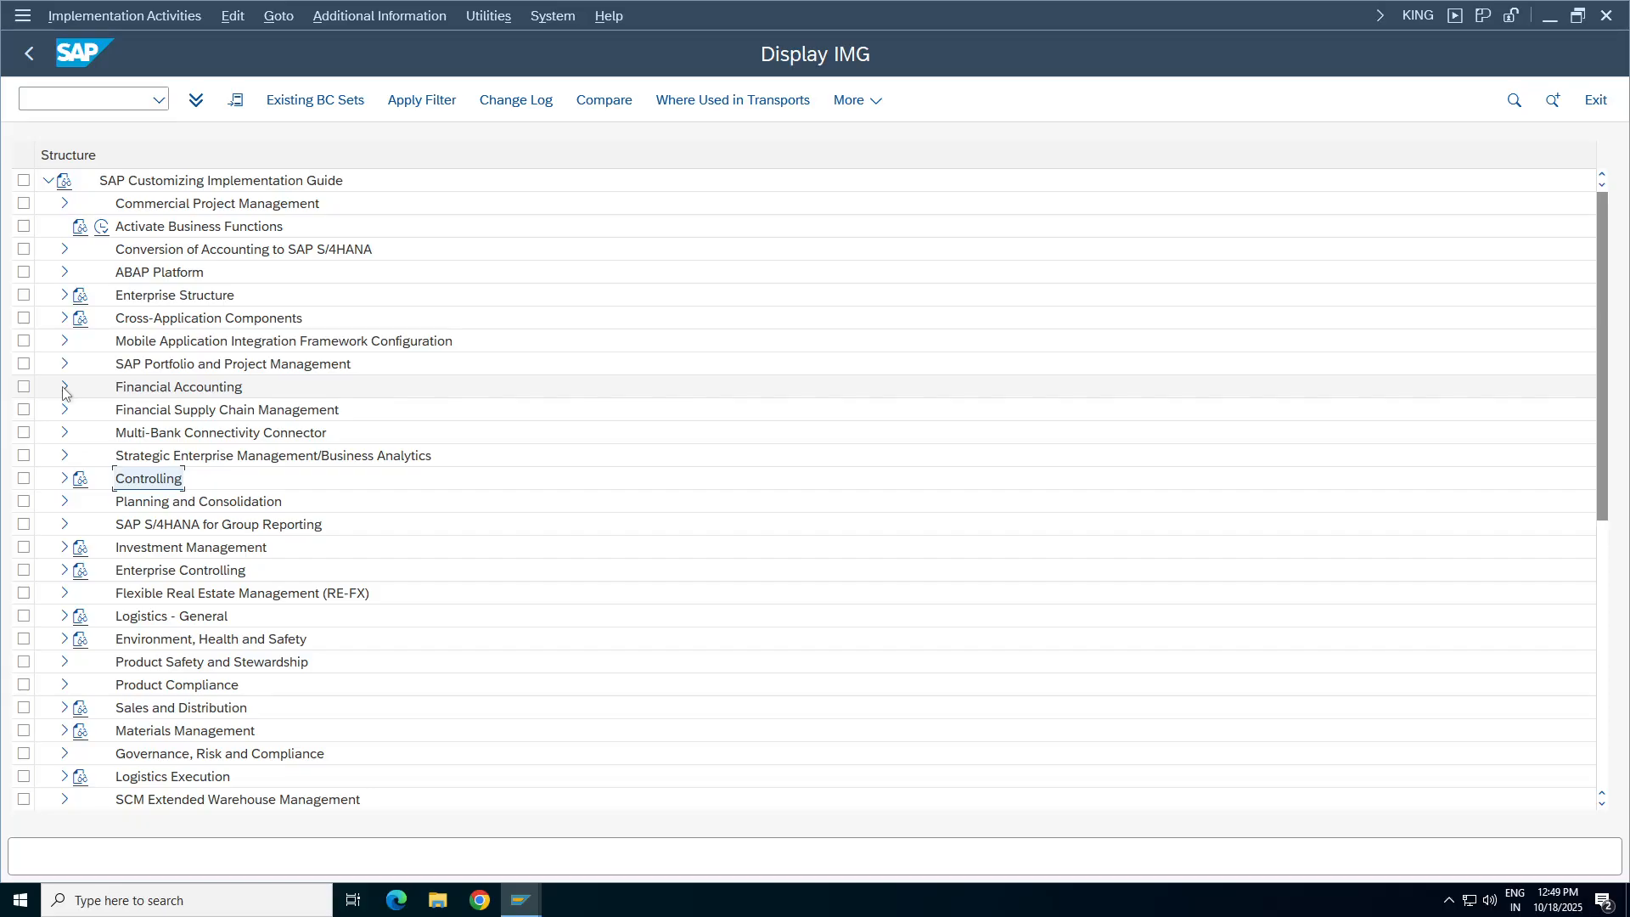
Return to the Missiles sheet in Google Sheets and review the Plant definition and the storage location entry.
mouse_move(904, 5)
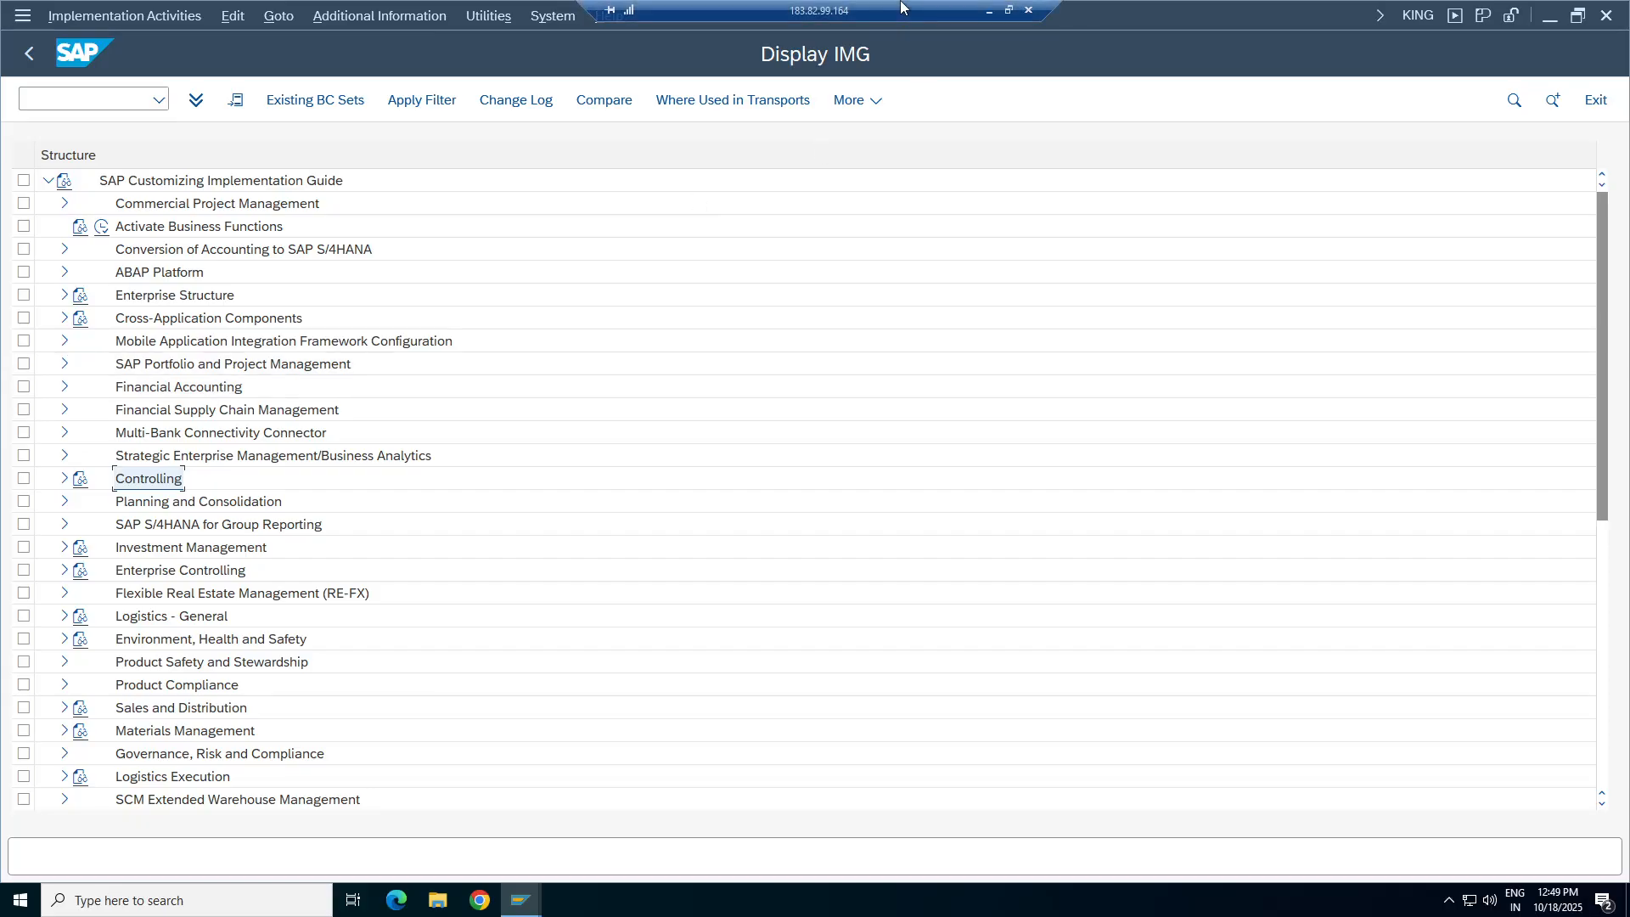
click(990, 12)
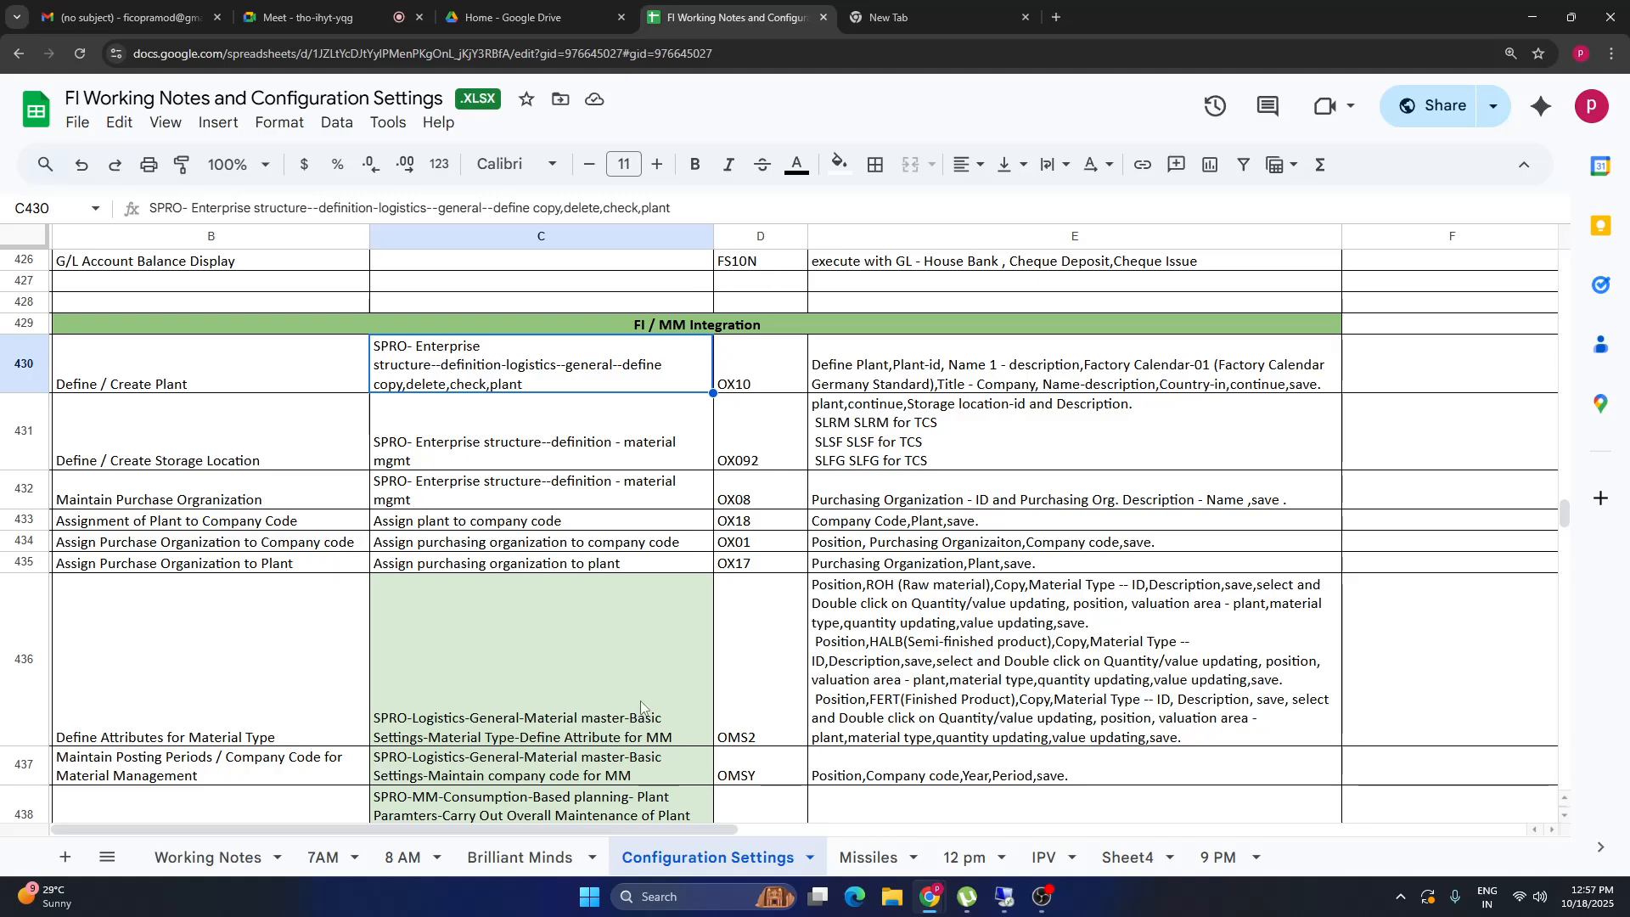
click(855, 859)
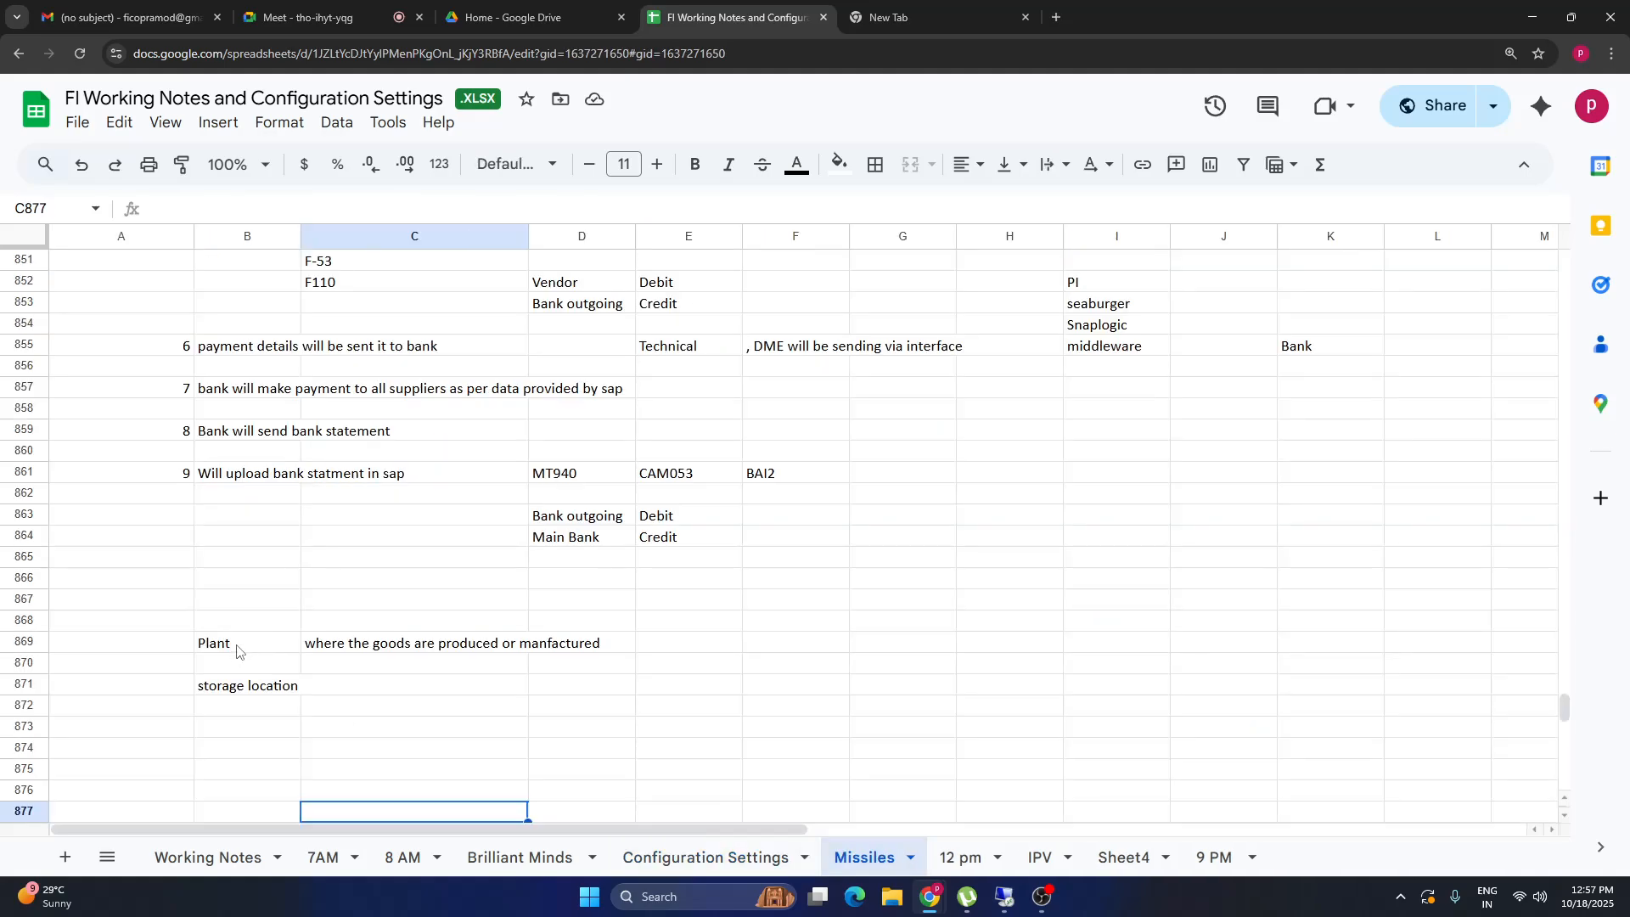
click(231, 645)
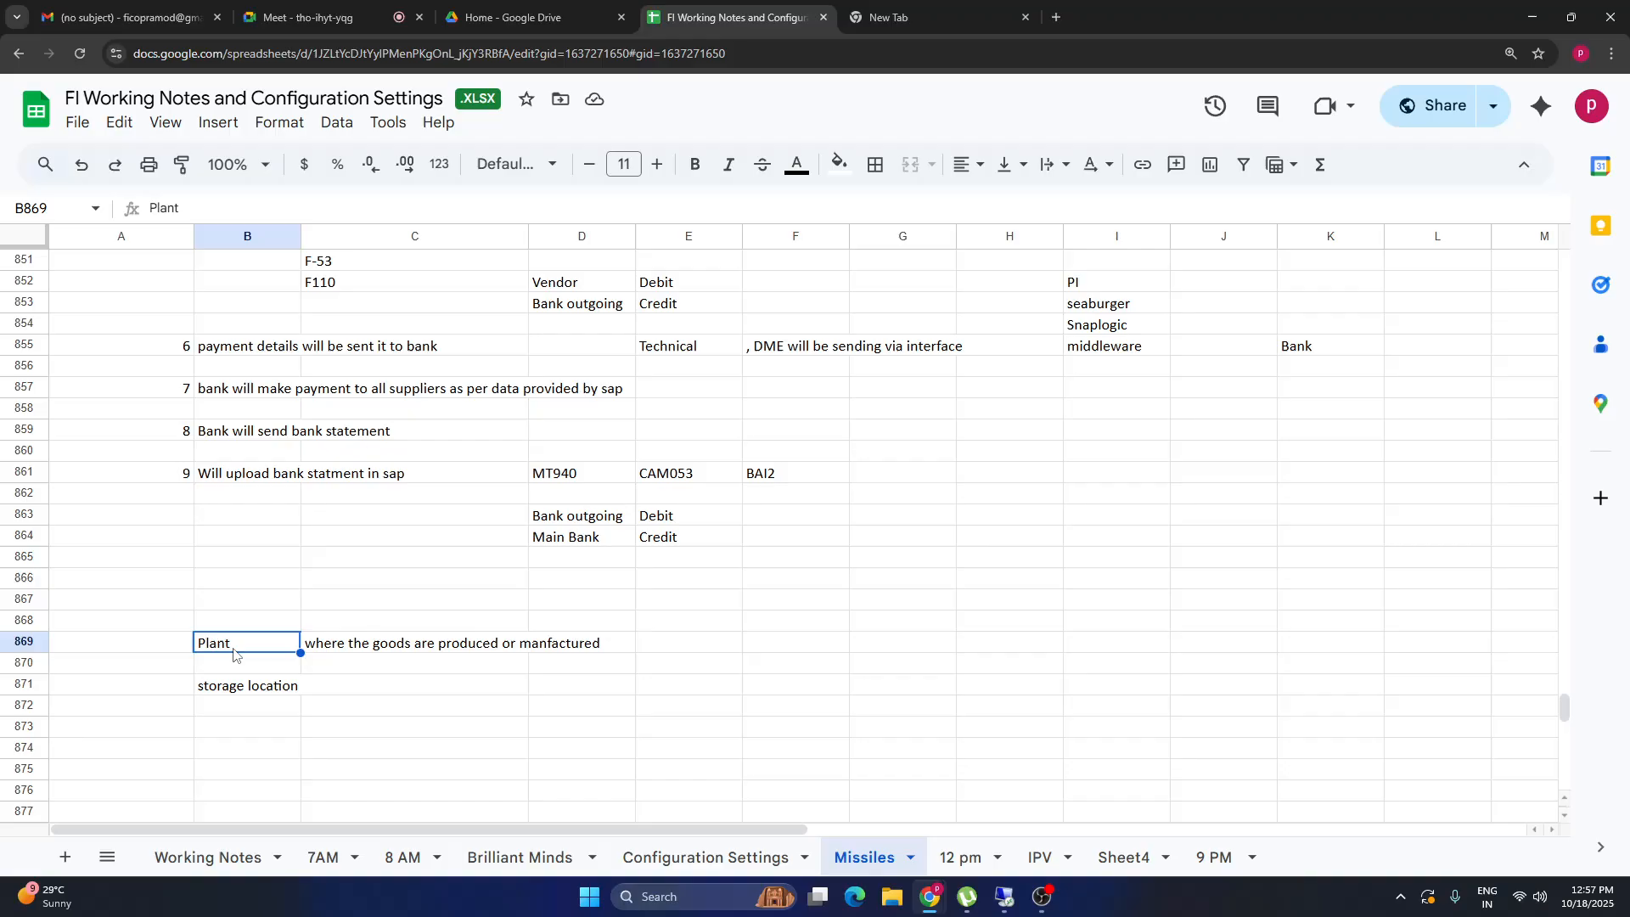
key(shift+Up)
shift+click(415, 642)
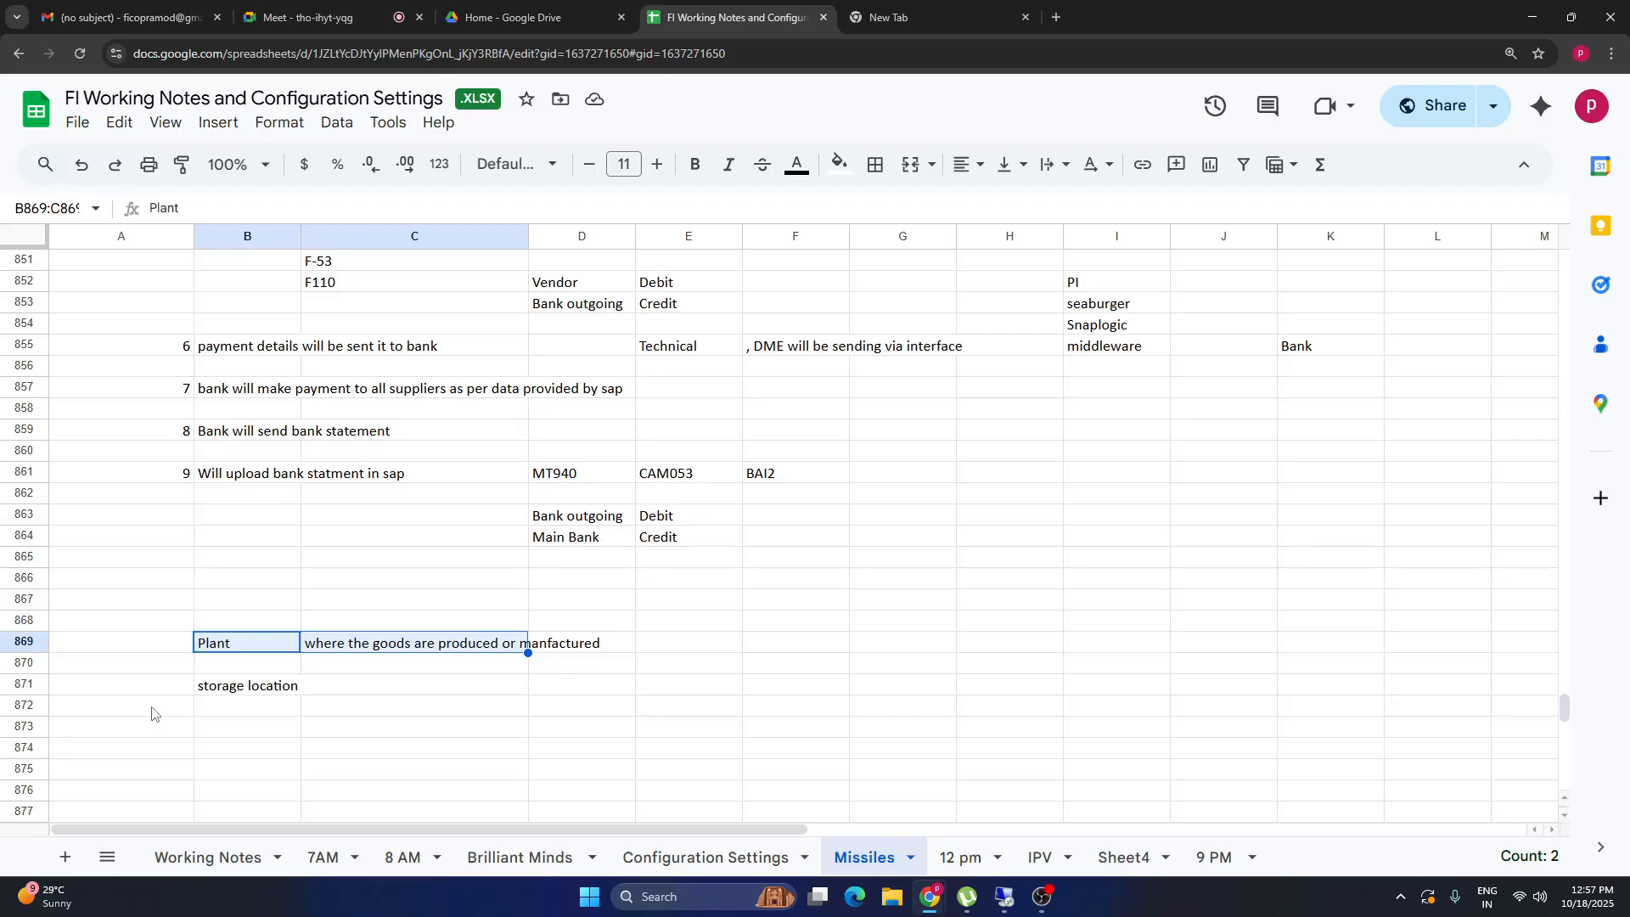
click(165, 752)
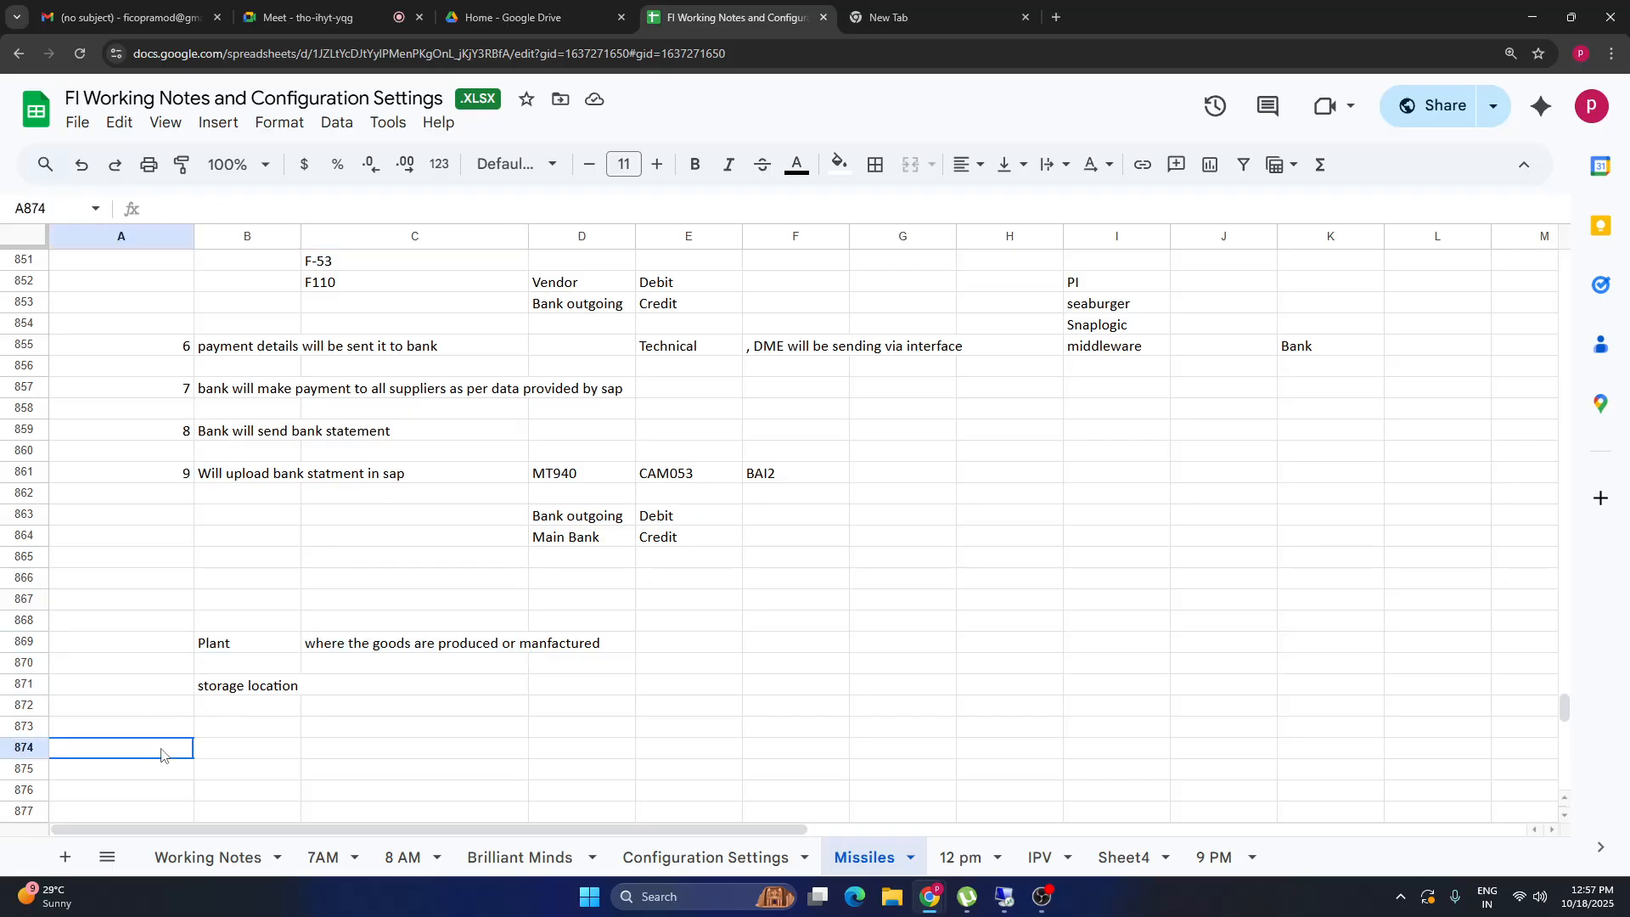
click(221, 645)
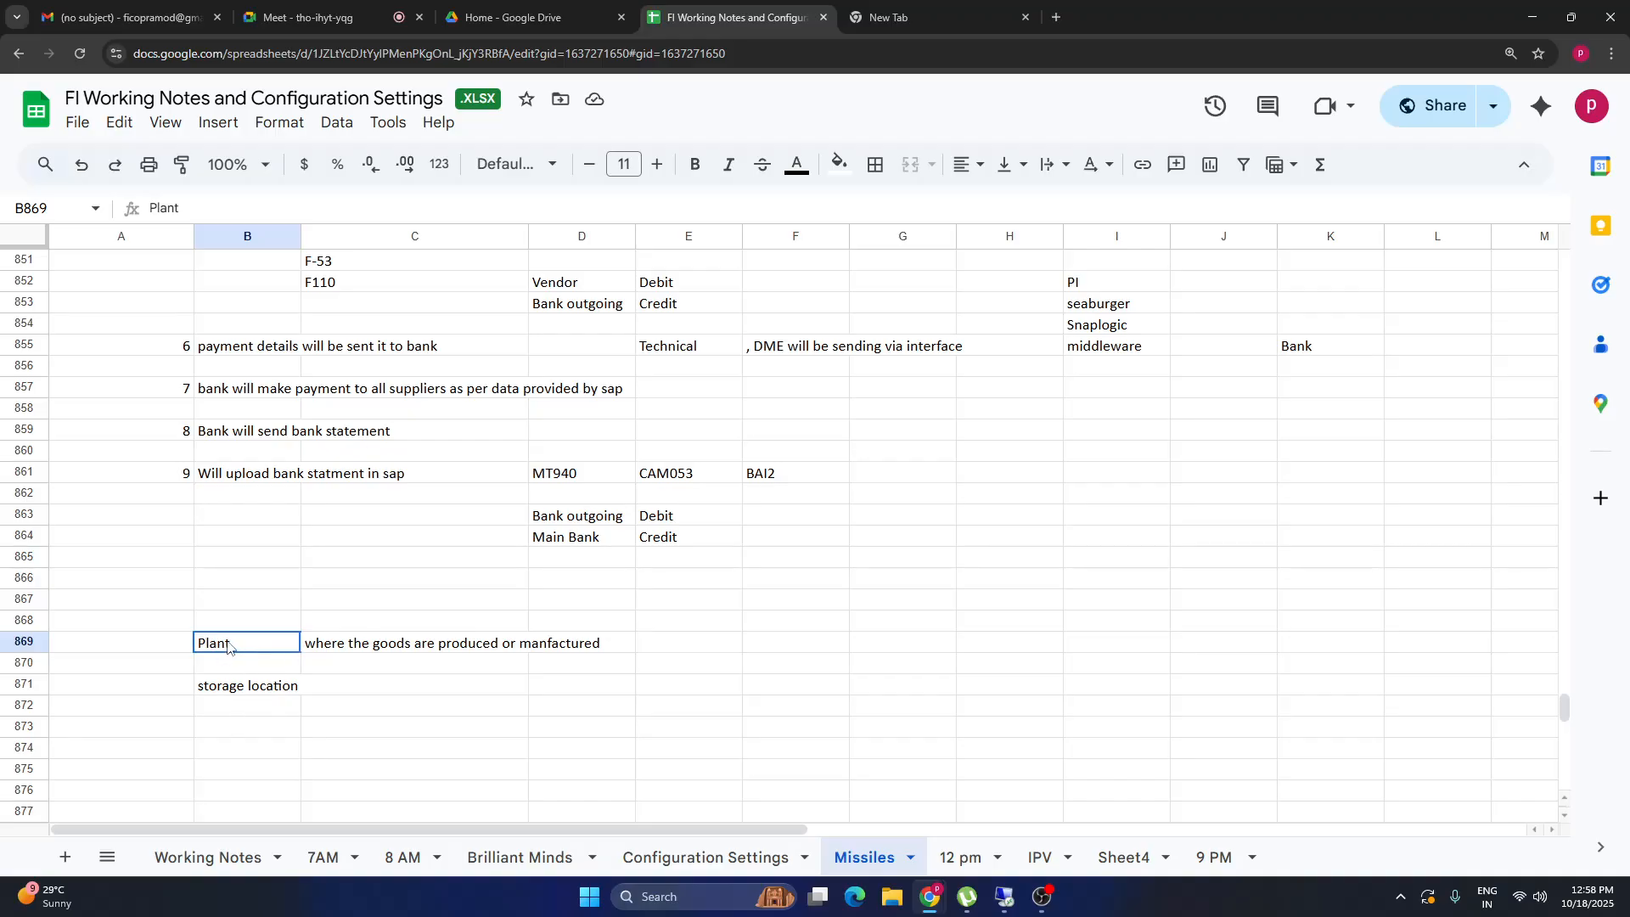
click(248, 688)
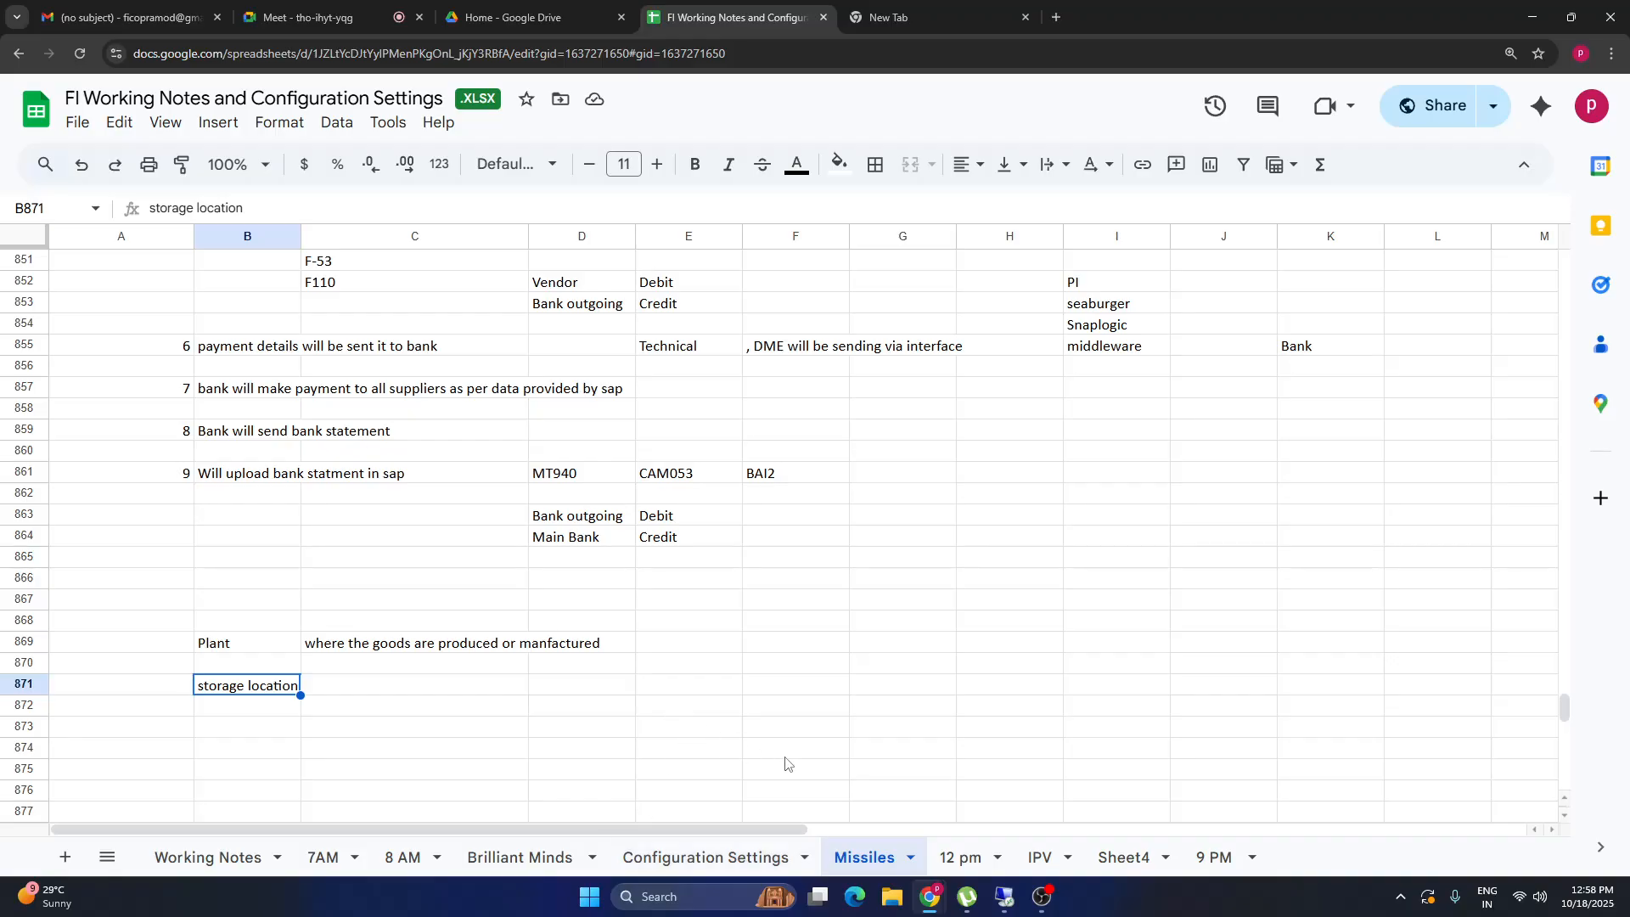
Review the Define / Create Plant row and its SPRO path on the Configuration Settings sheet.
click(725, 860)
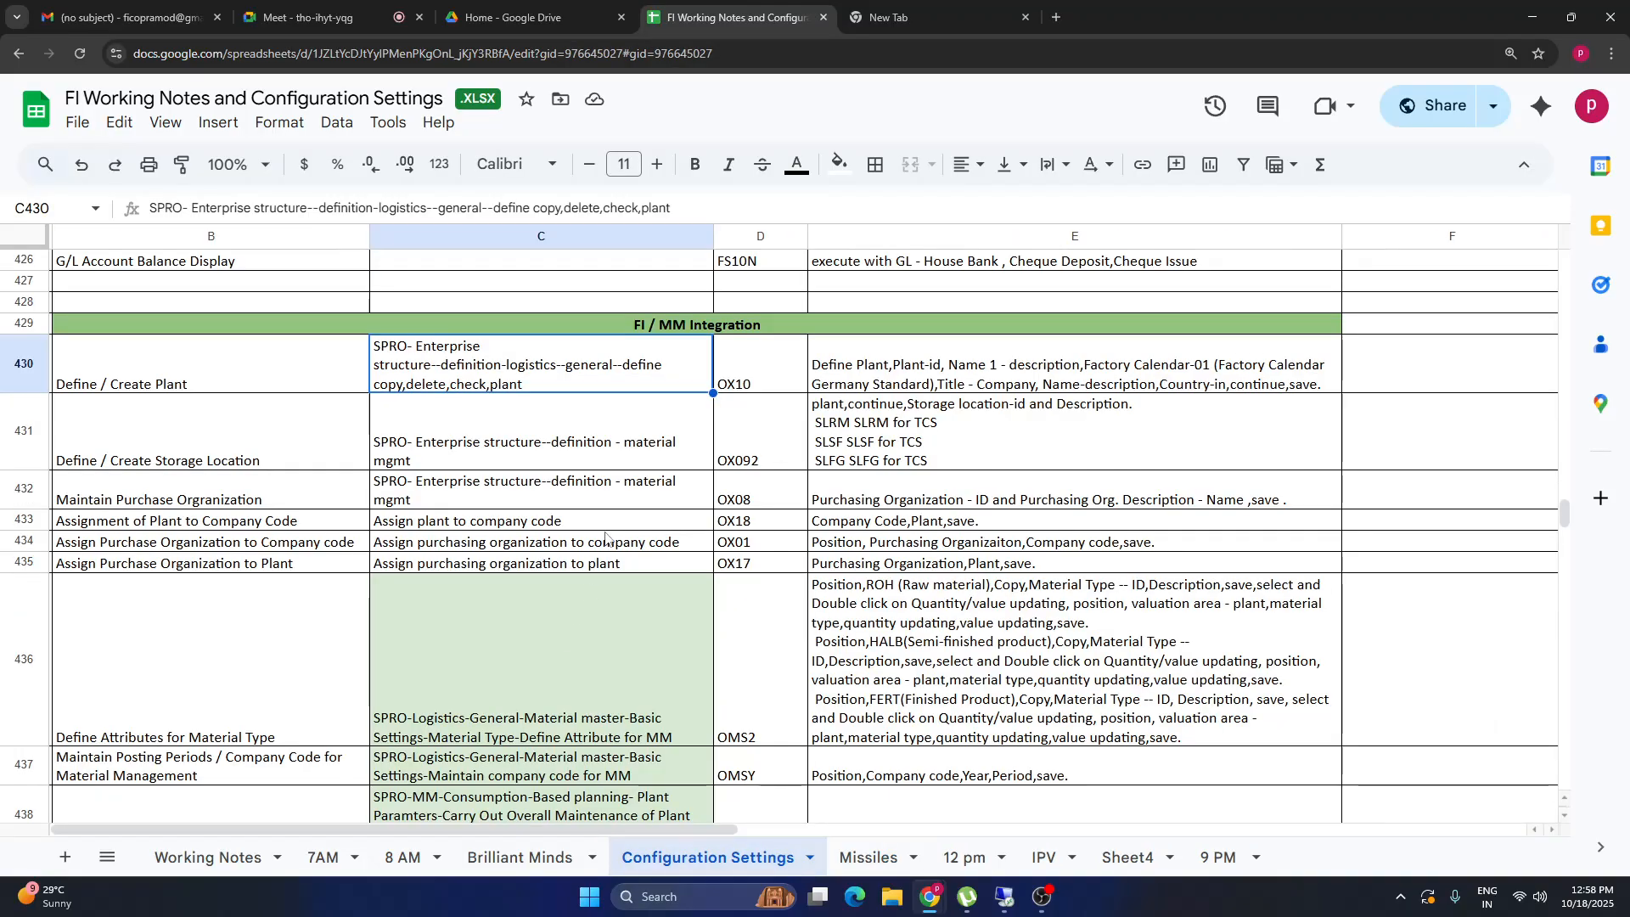
drag(208, 380, 1014, 374)
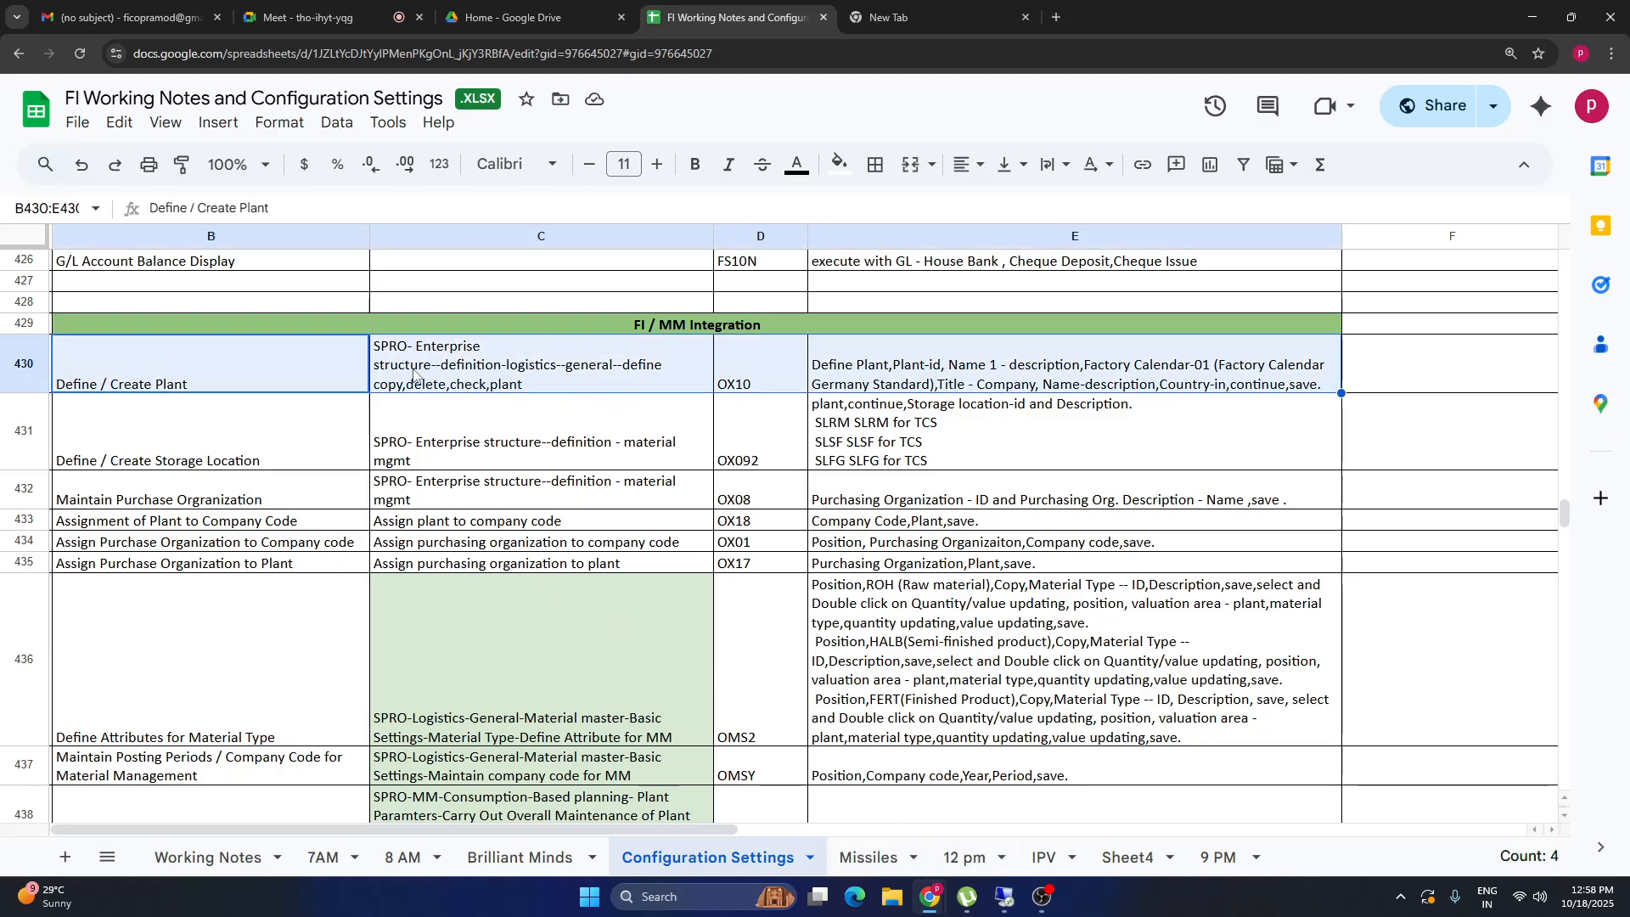
click(544, 373)
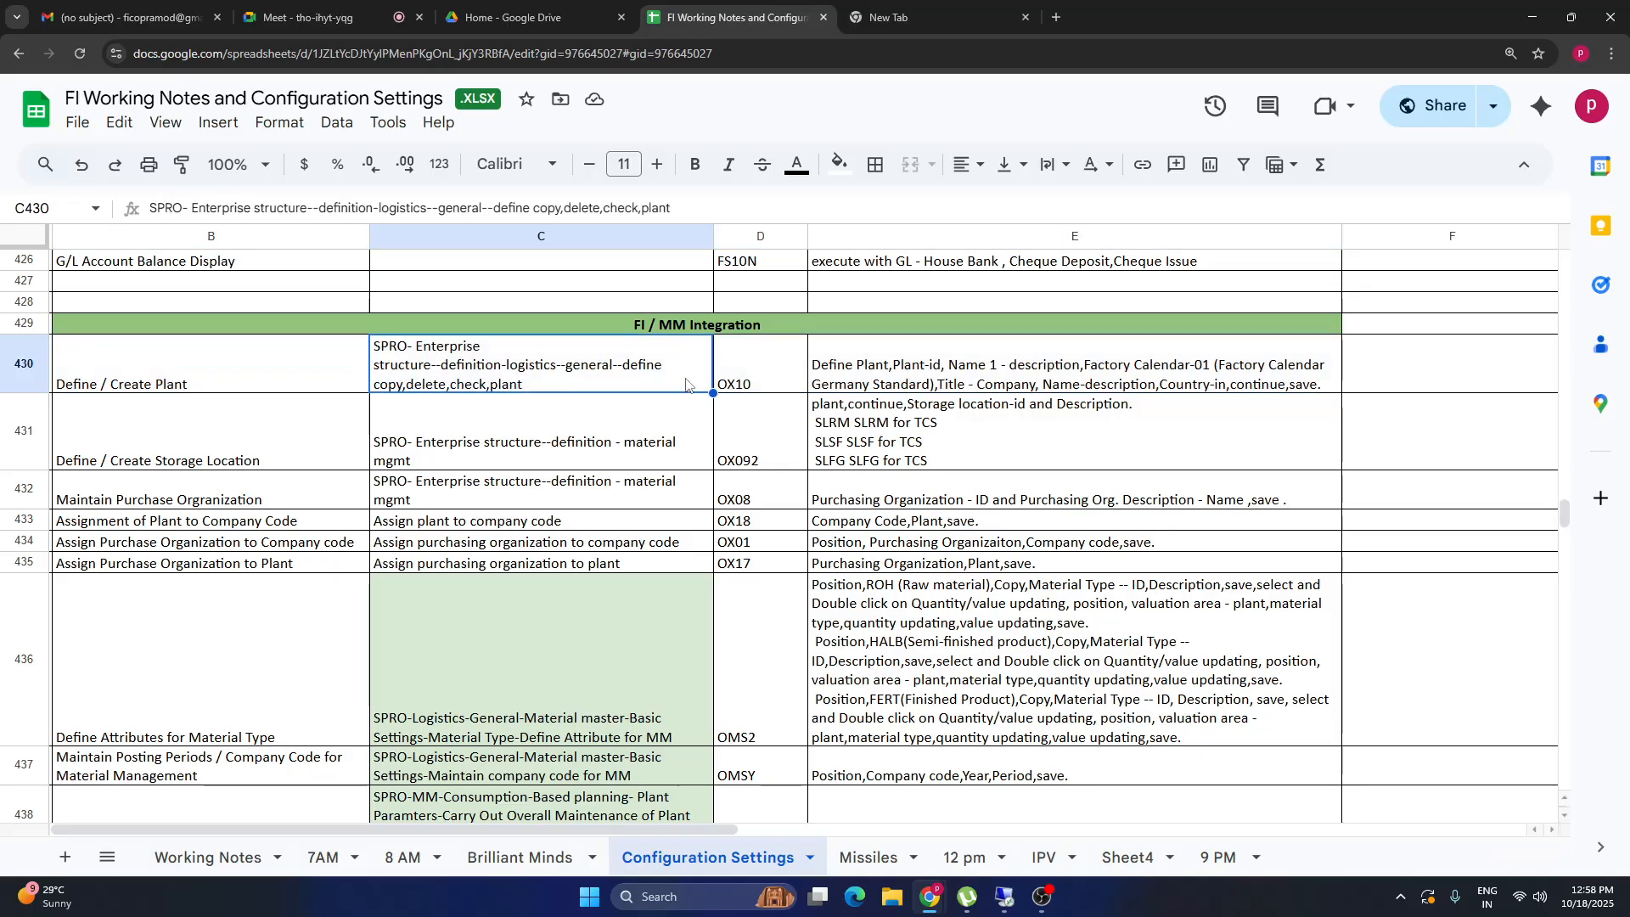
Switch to SAP and expand the top-level Logistics - General node in the Display IMG structure.
click(1001, 896)
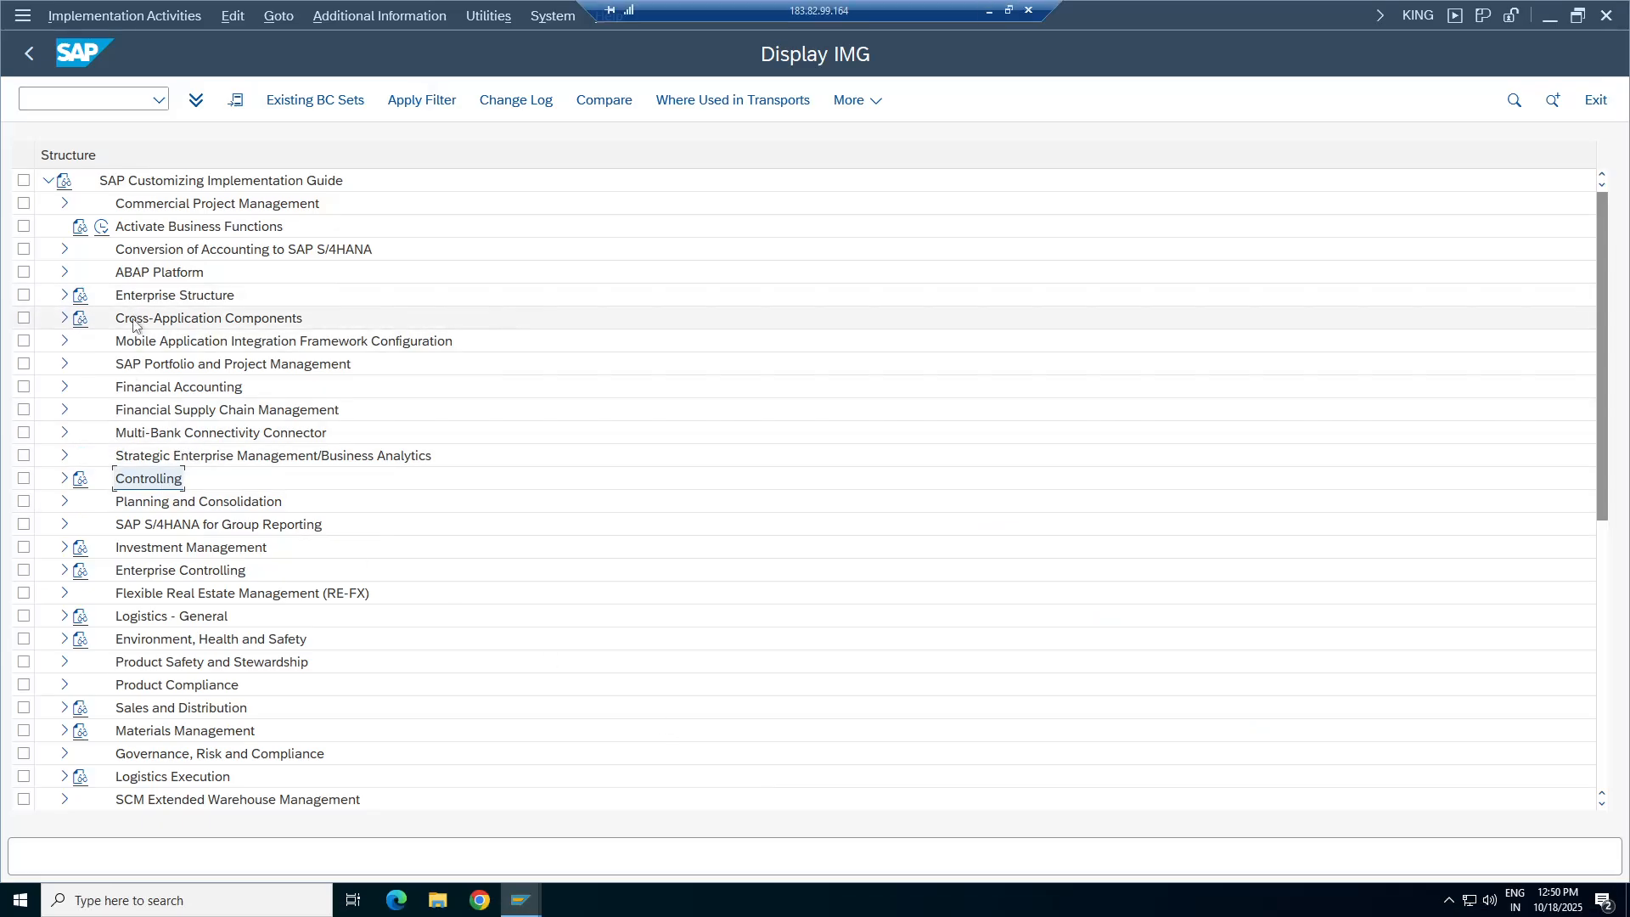
click(170, 616)
click(65, 616)
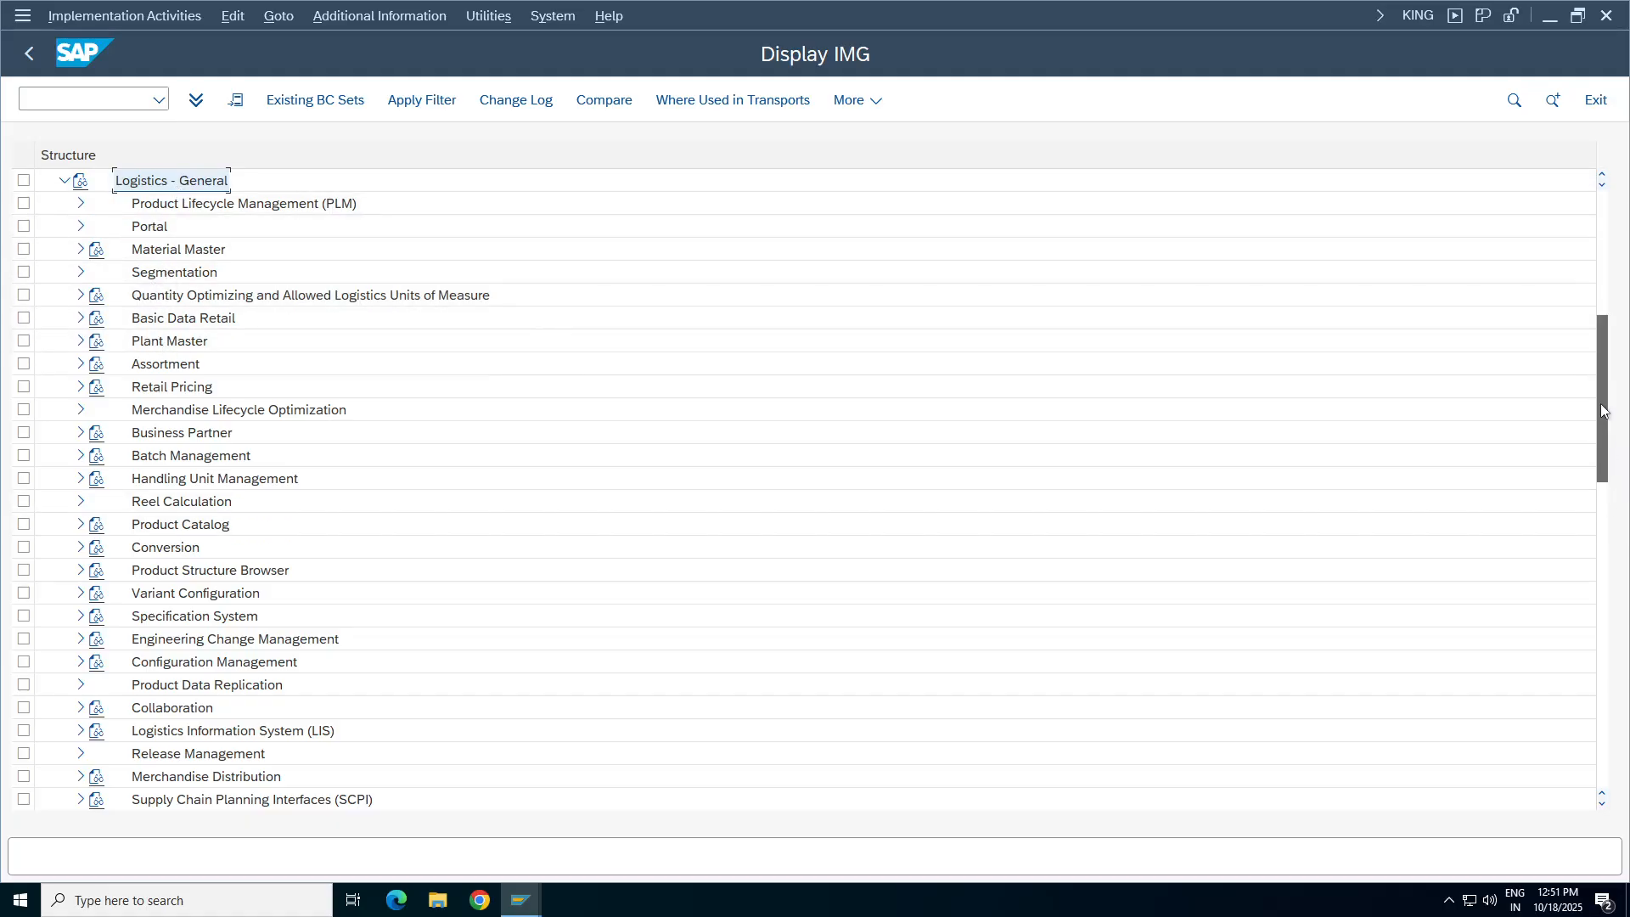
drag(1615, 462, 1607, 347)
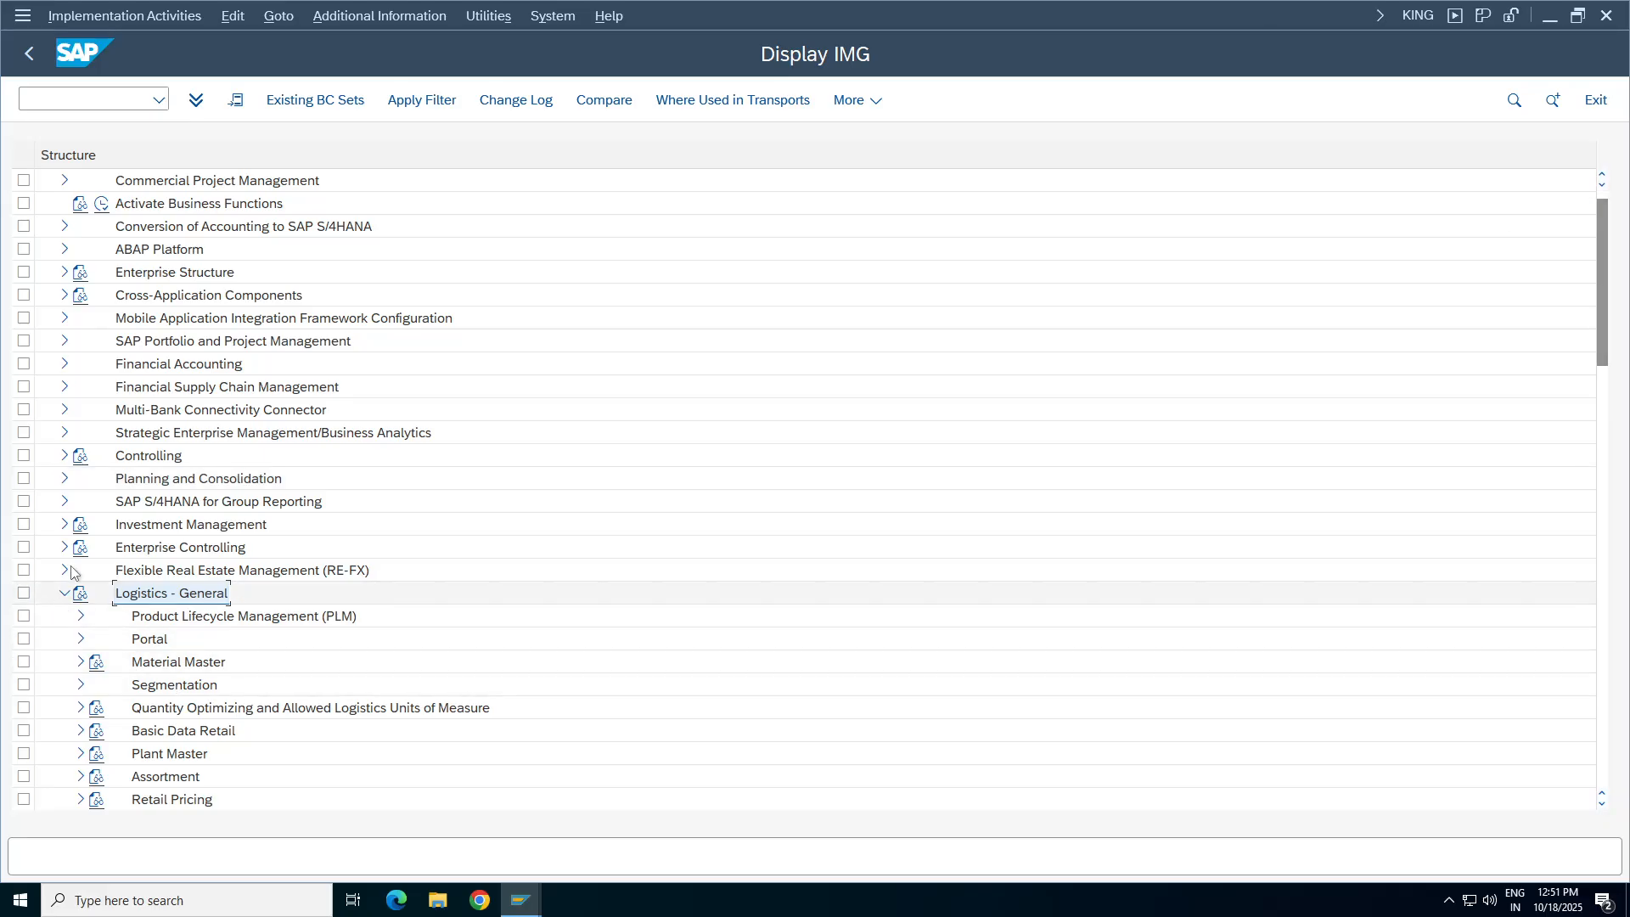
Expand Enterprise Structure, Definition and its Logistics - General node in the IMG, and select the Define Plant activity.
click(127, 273)
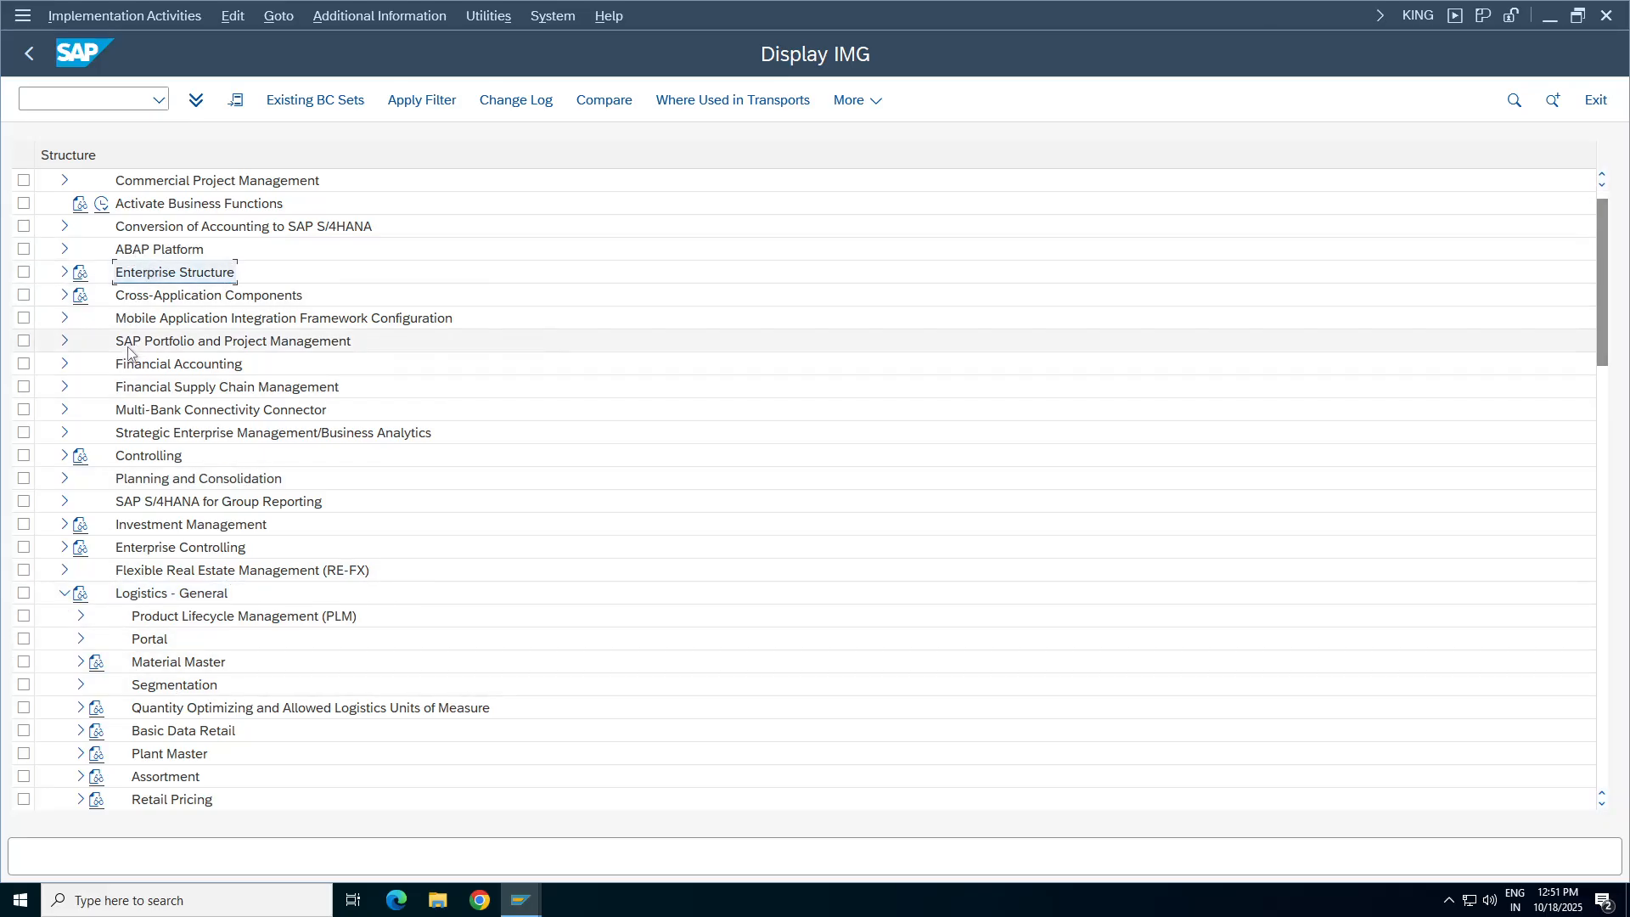
click(64, 271)
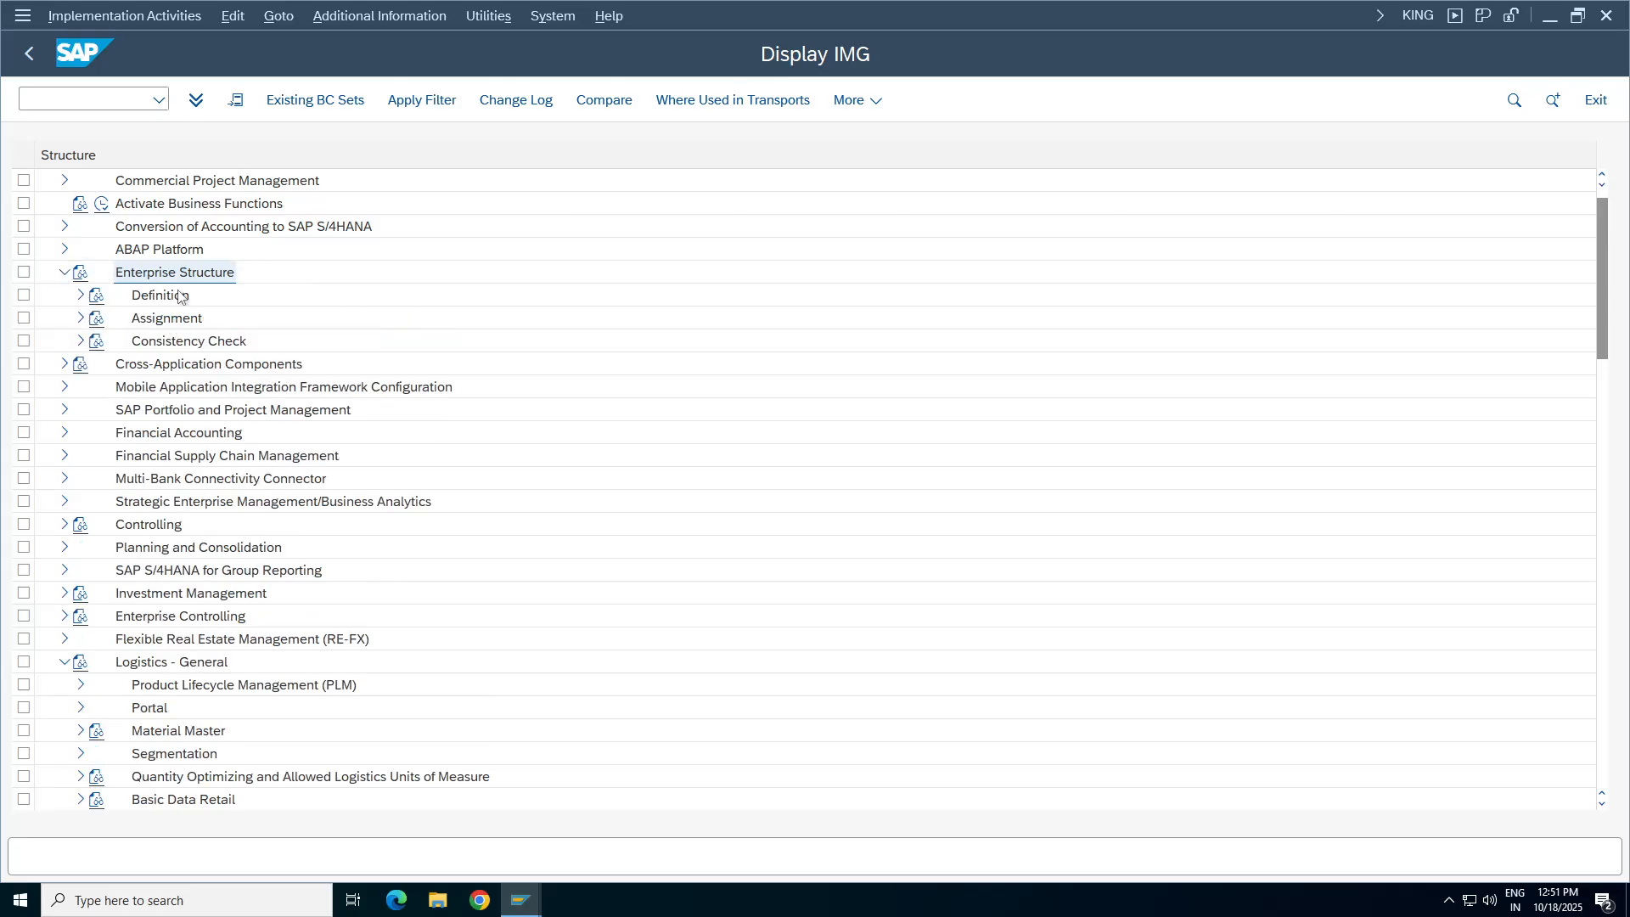
click(81, 294)
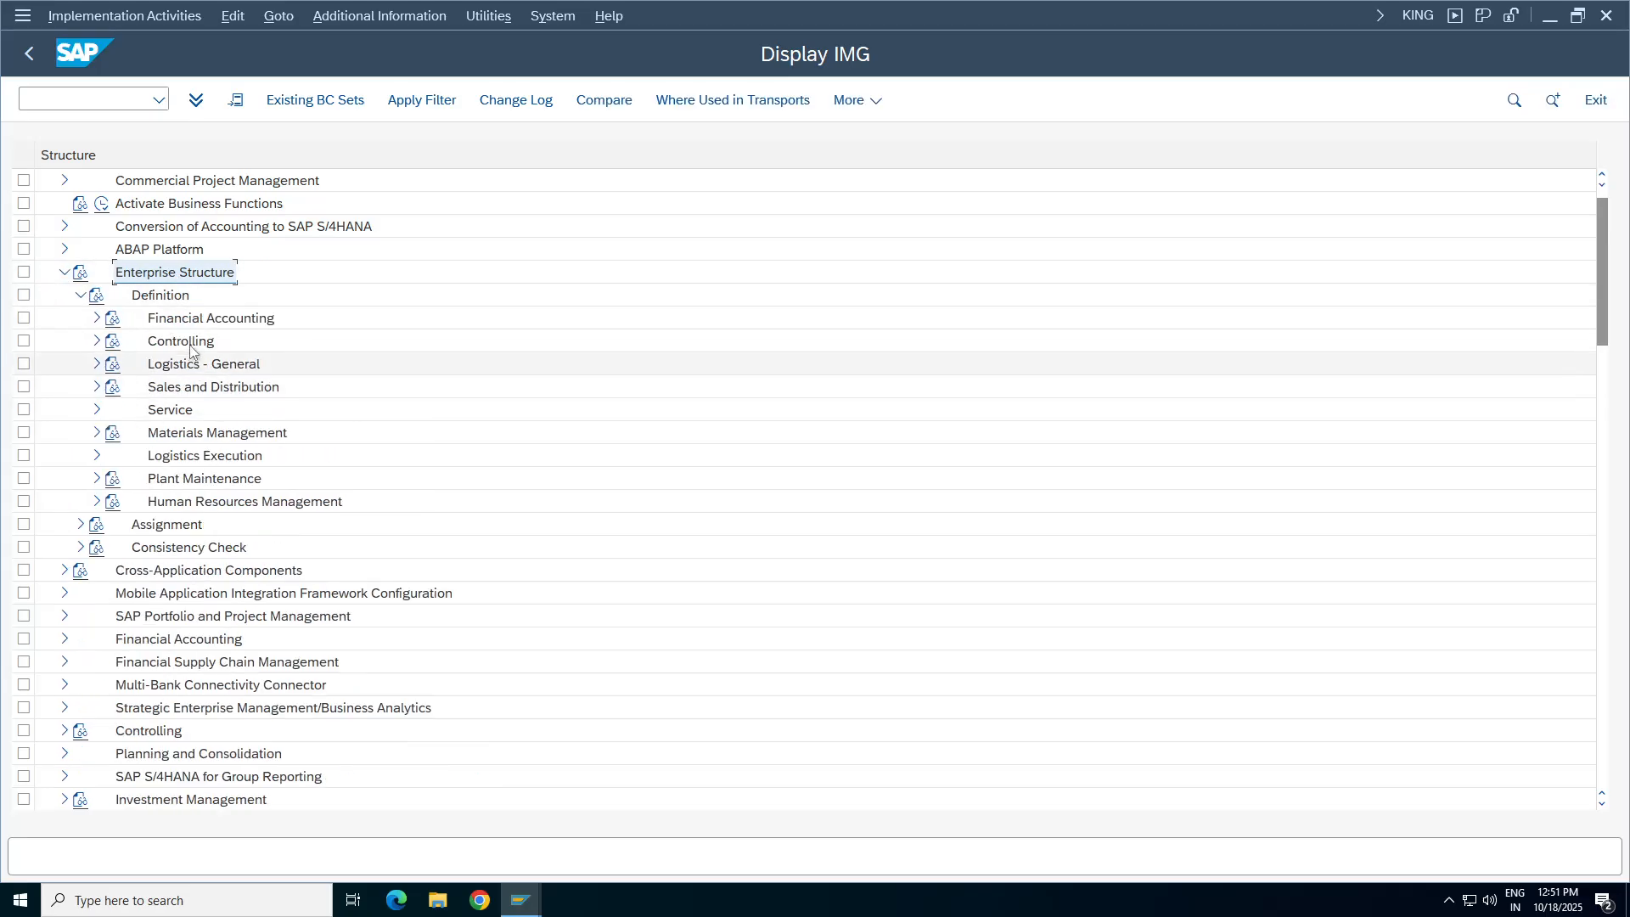
double_click(190, 364)
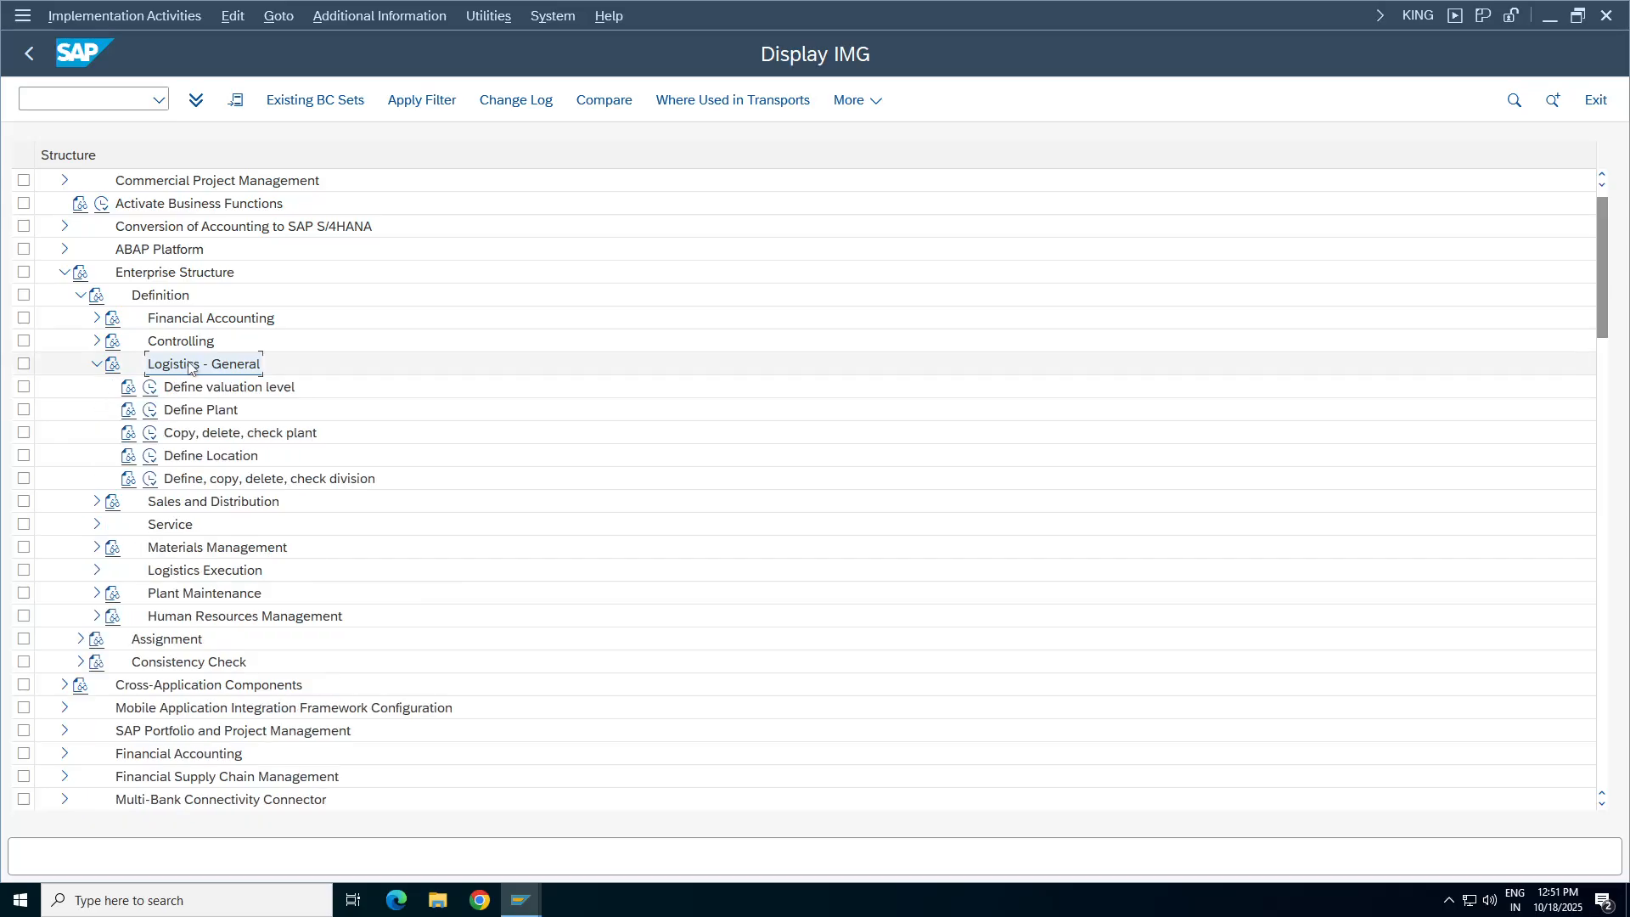
click(183, 410)
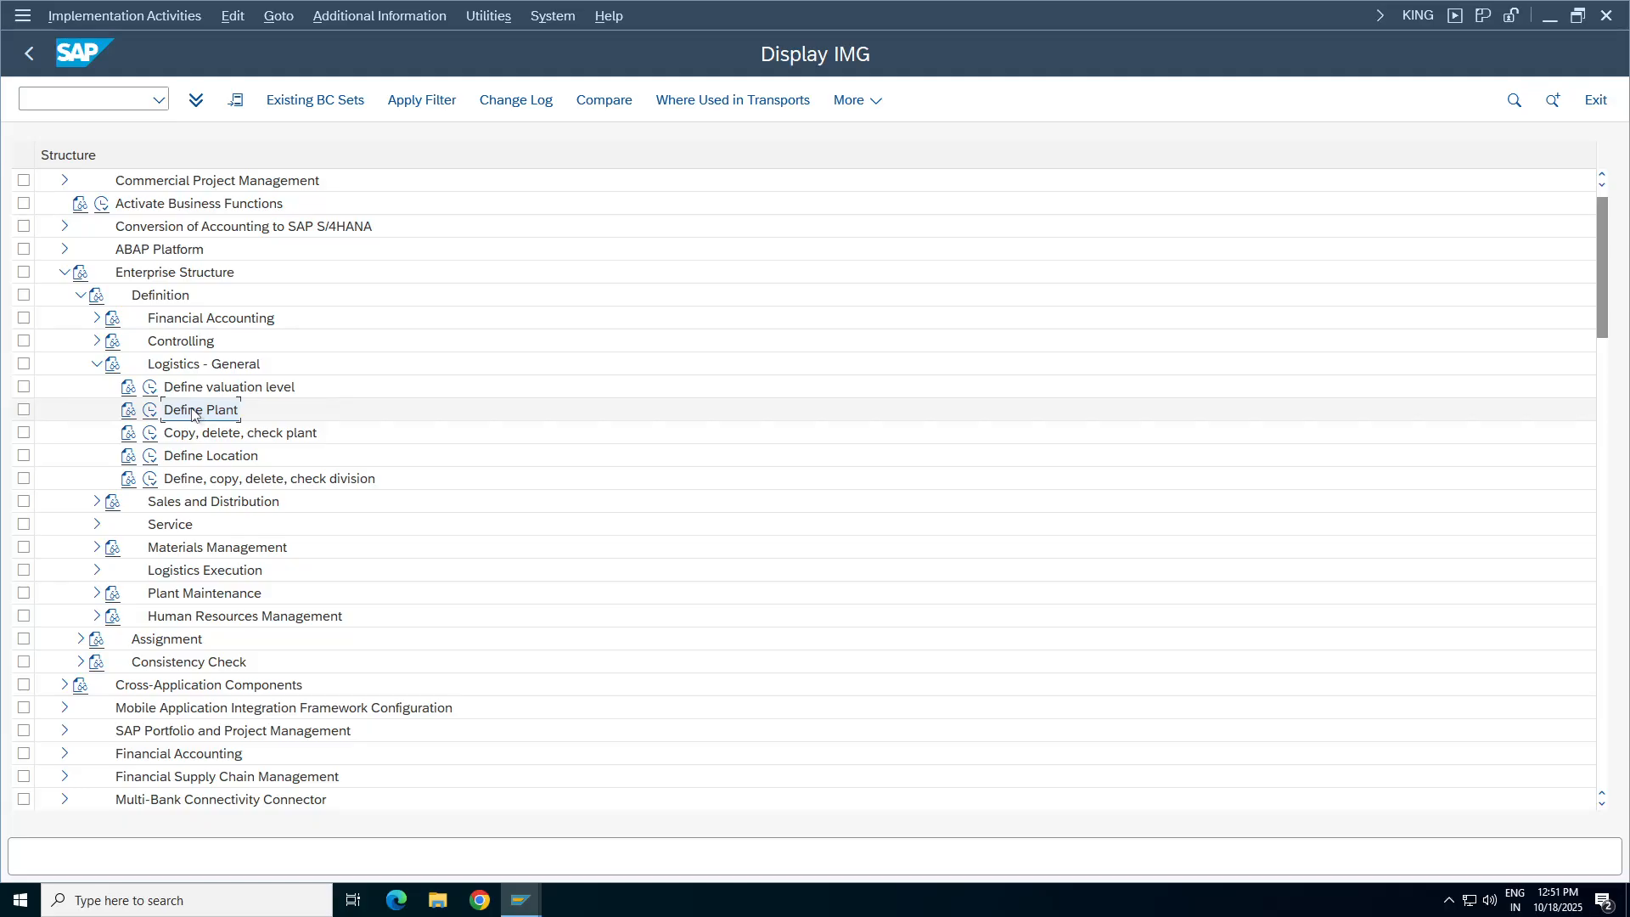
Open the documentation of the Define Plant activity and review the plant's place in the organizational structure and its attributes.
click(130, 414)
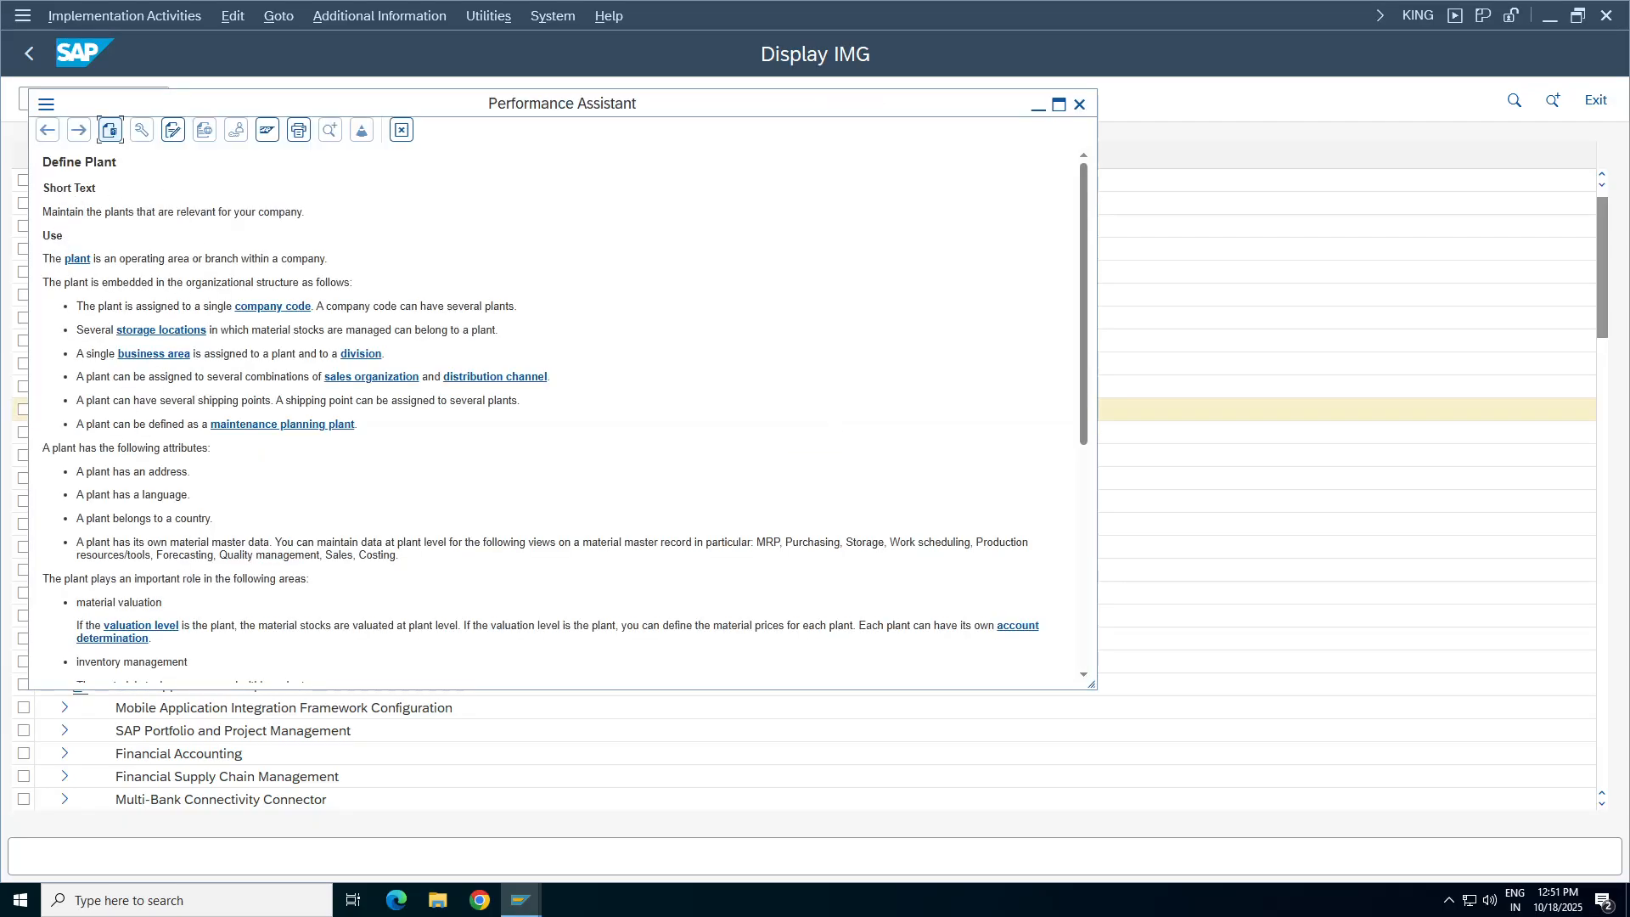
drag(126, 211, 304, 212)
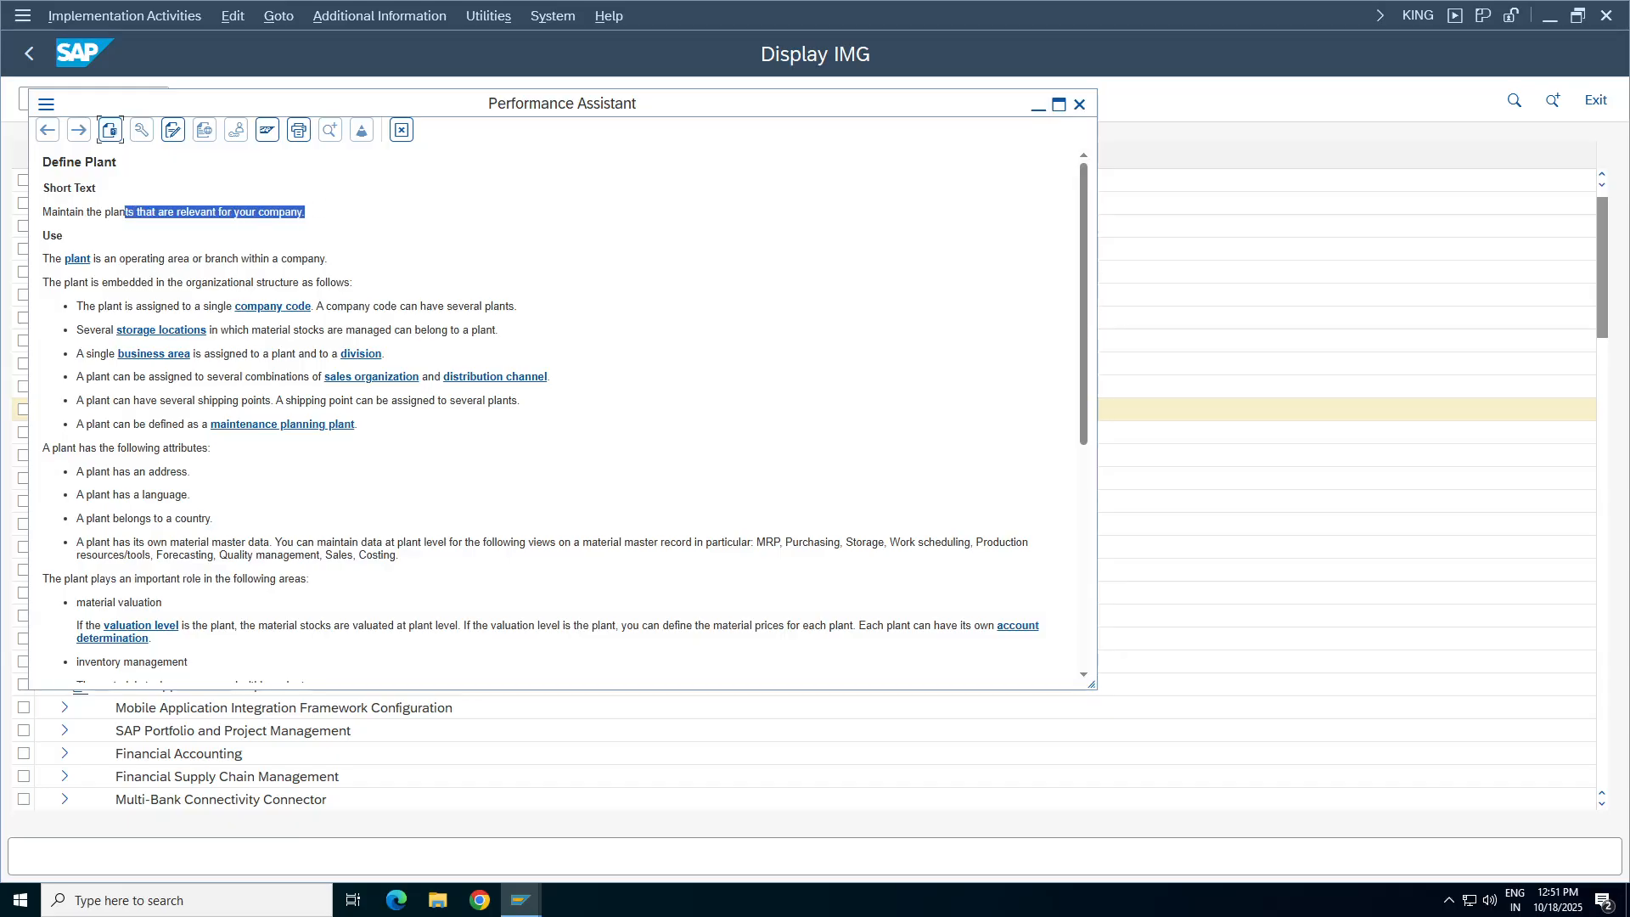
click(304, 212)
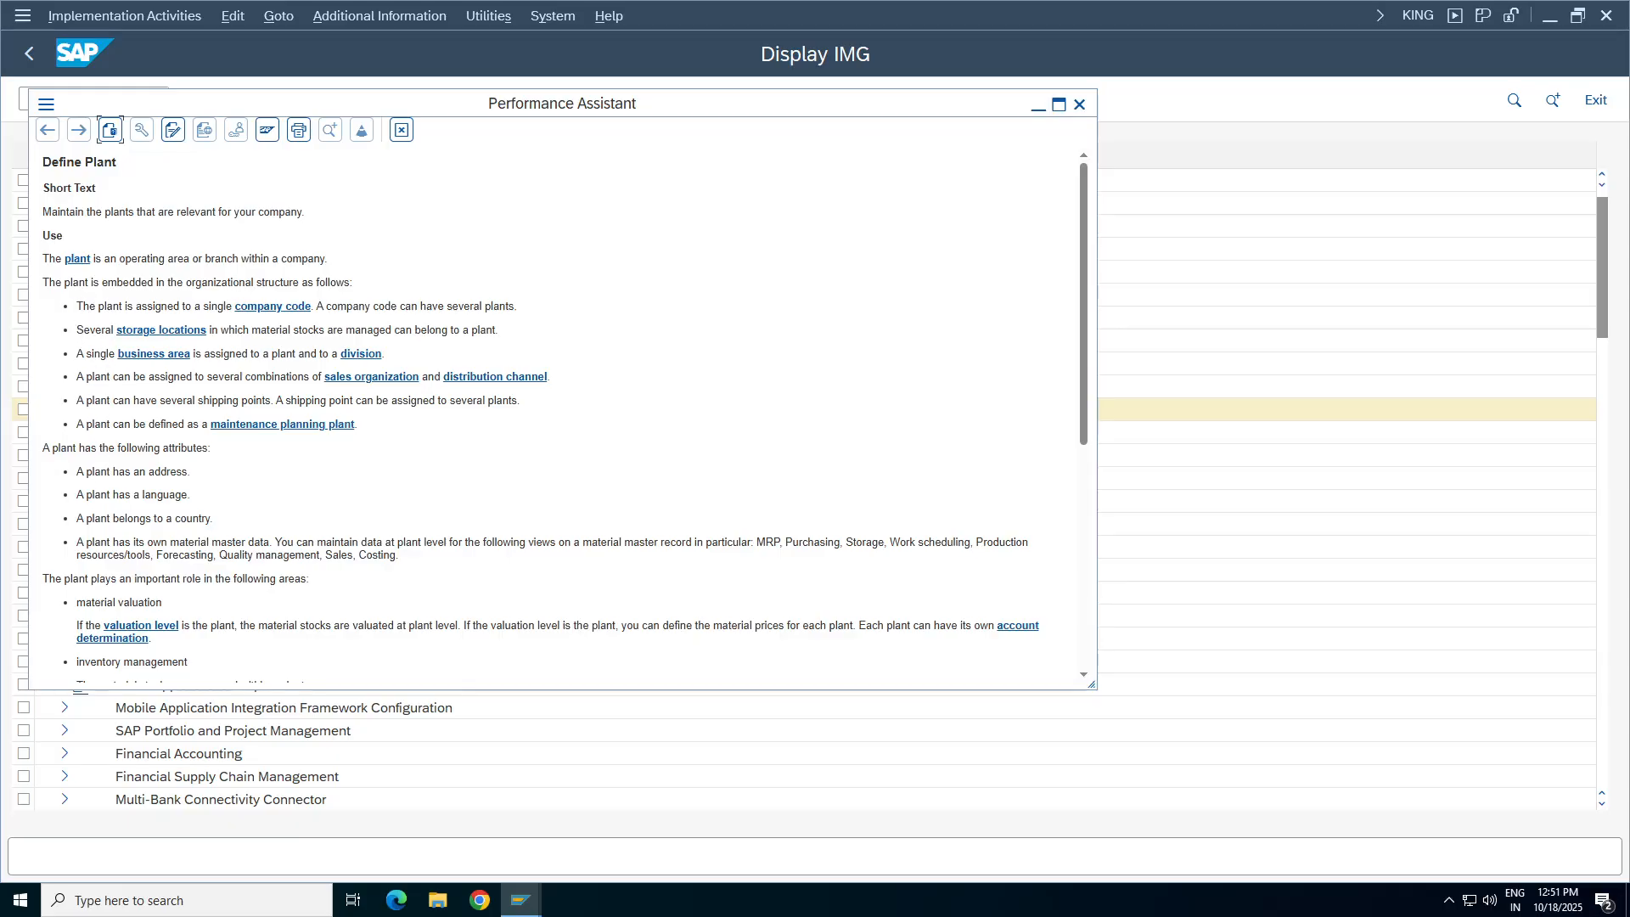
drag(75, 310, 370, 307)
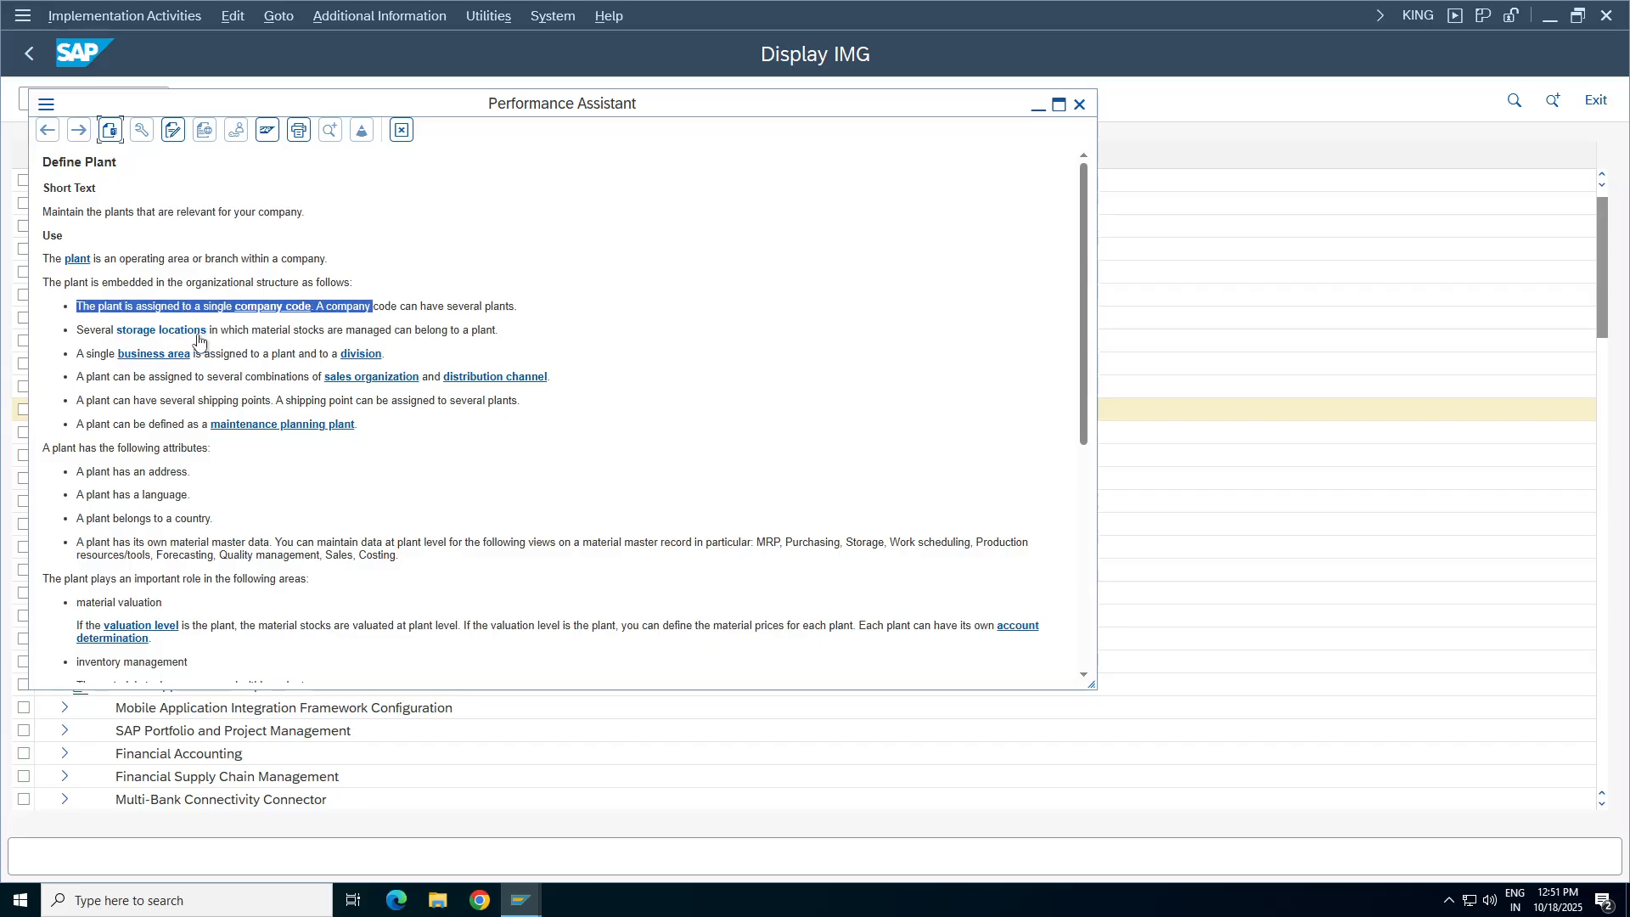
click(85, 350)
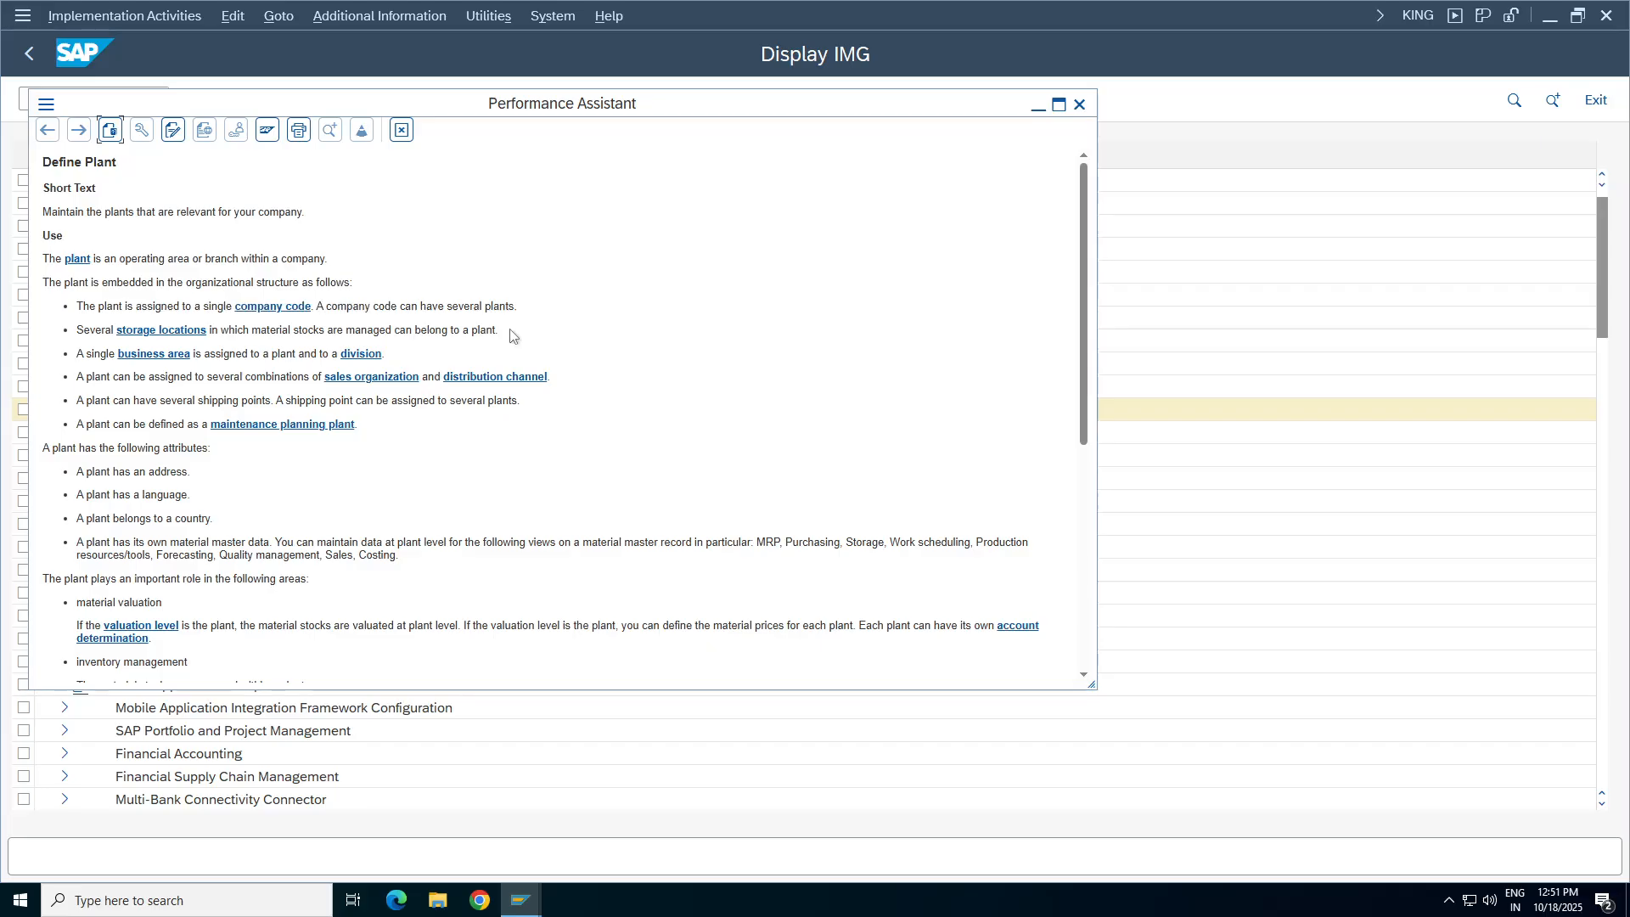
drag(510, 334, 5, 330)
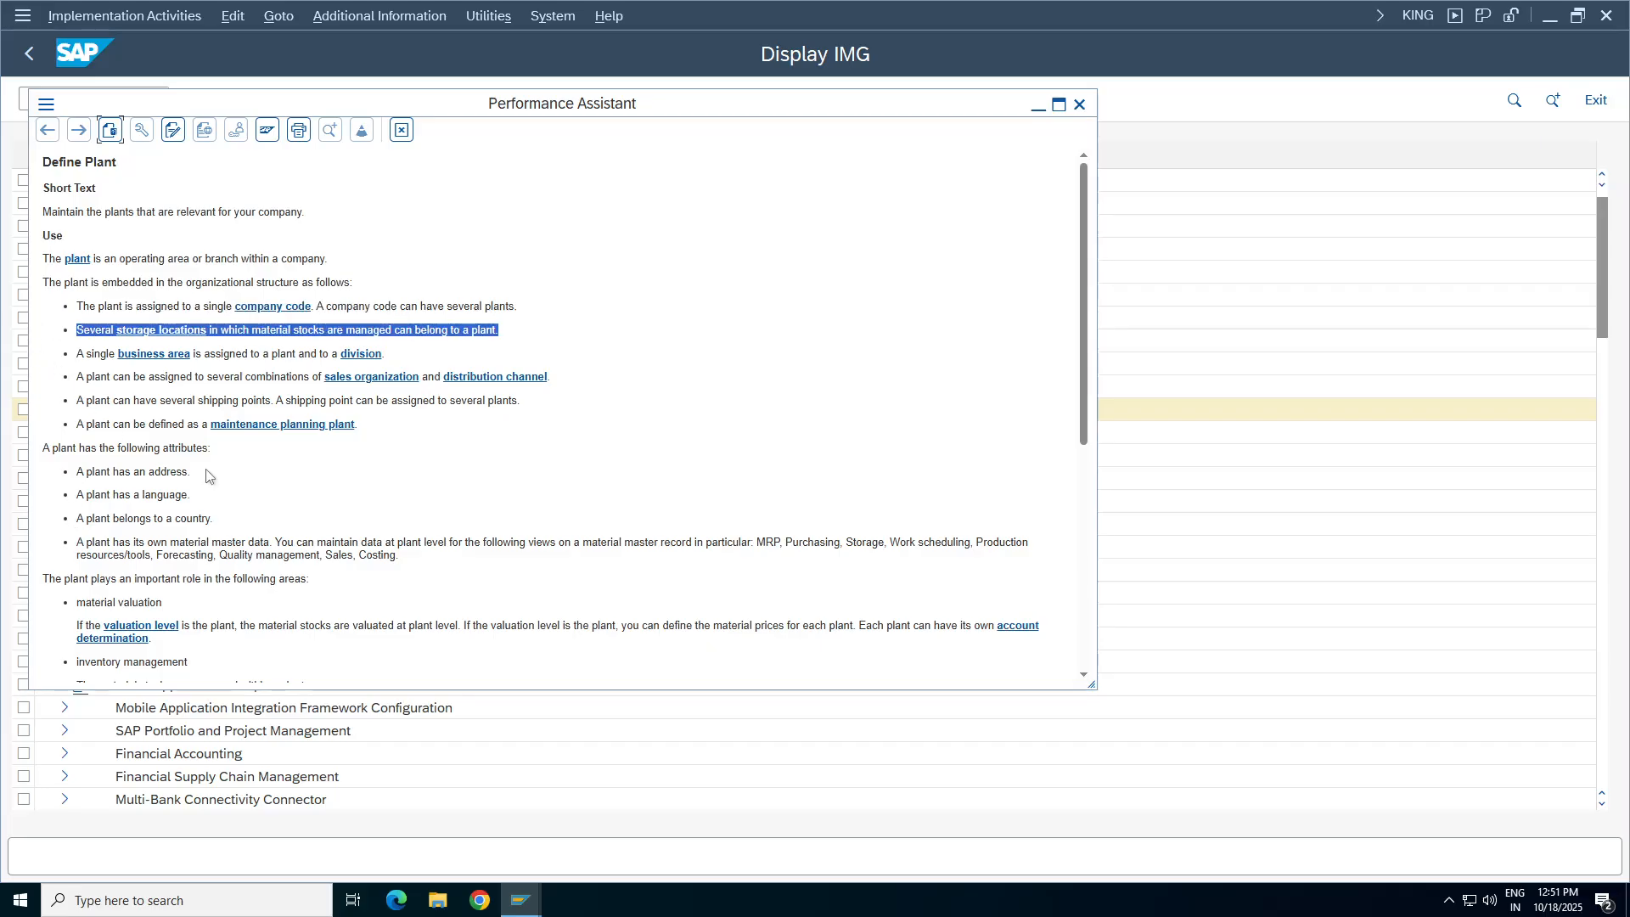
drag(204, 472, 51, 474)
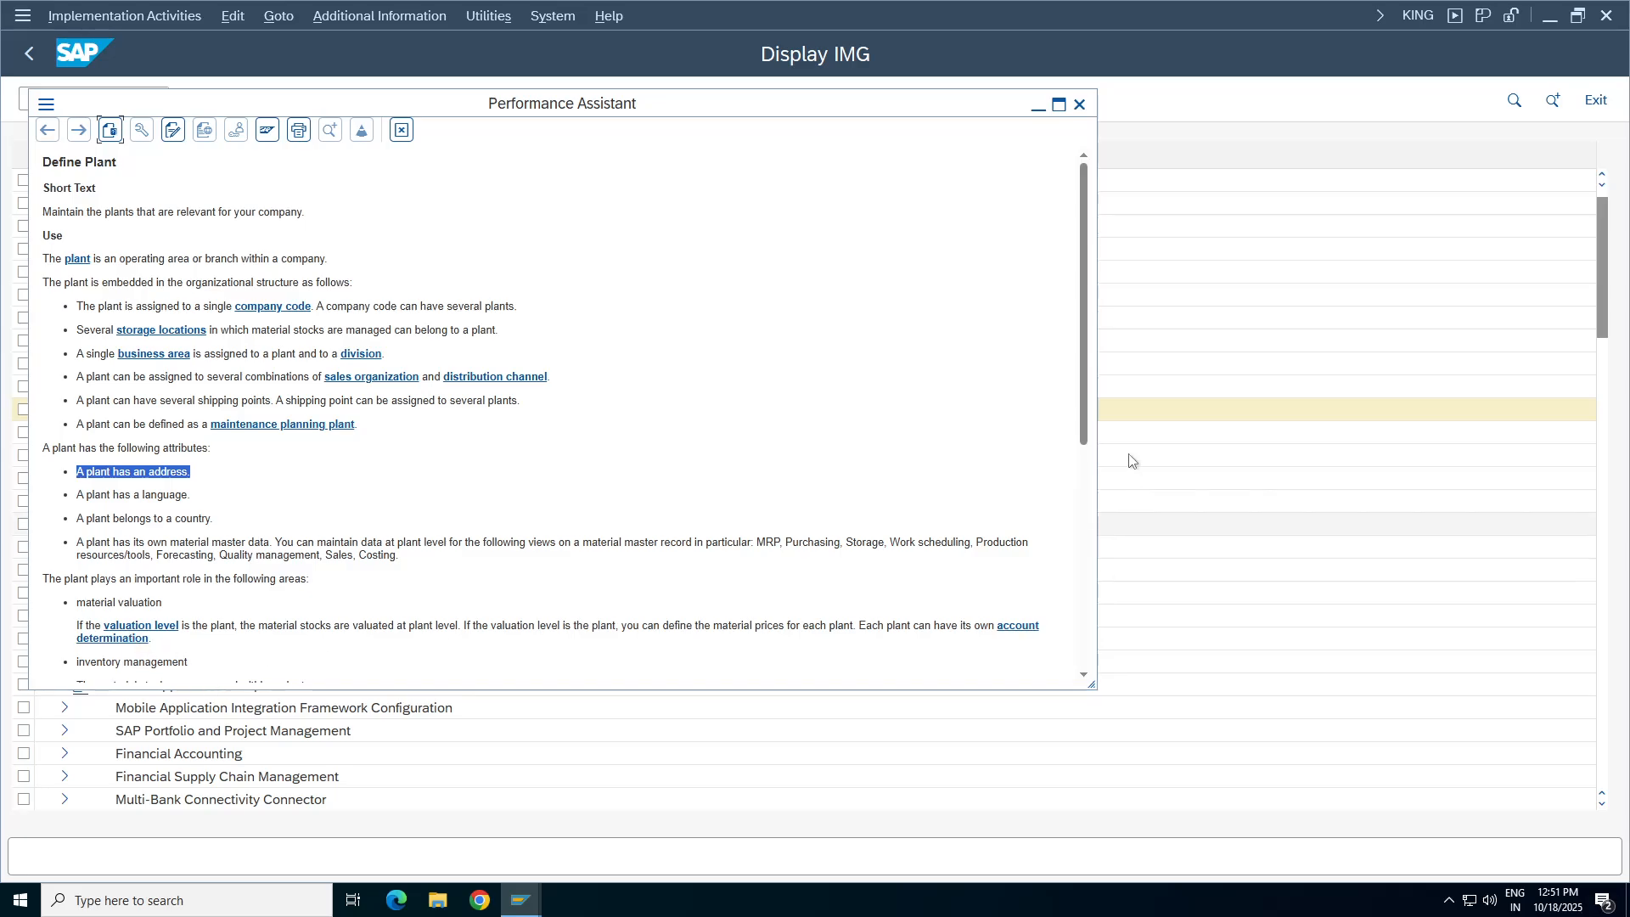
Examine the plant's role in other areas, the recommendation and the activities in the documentation, and close it.
drag(1084, 389, 1134, 594)
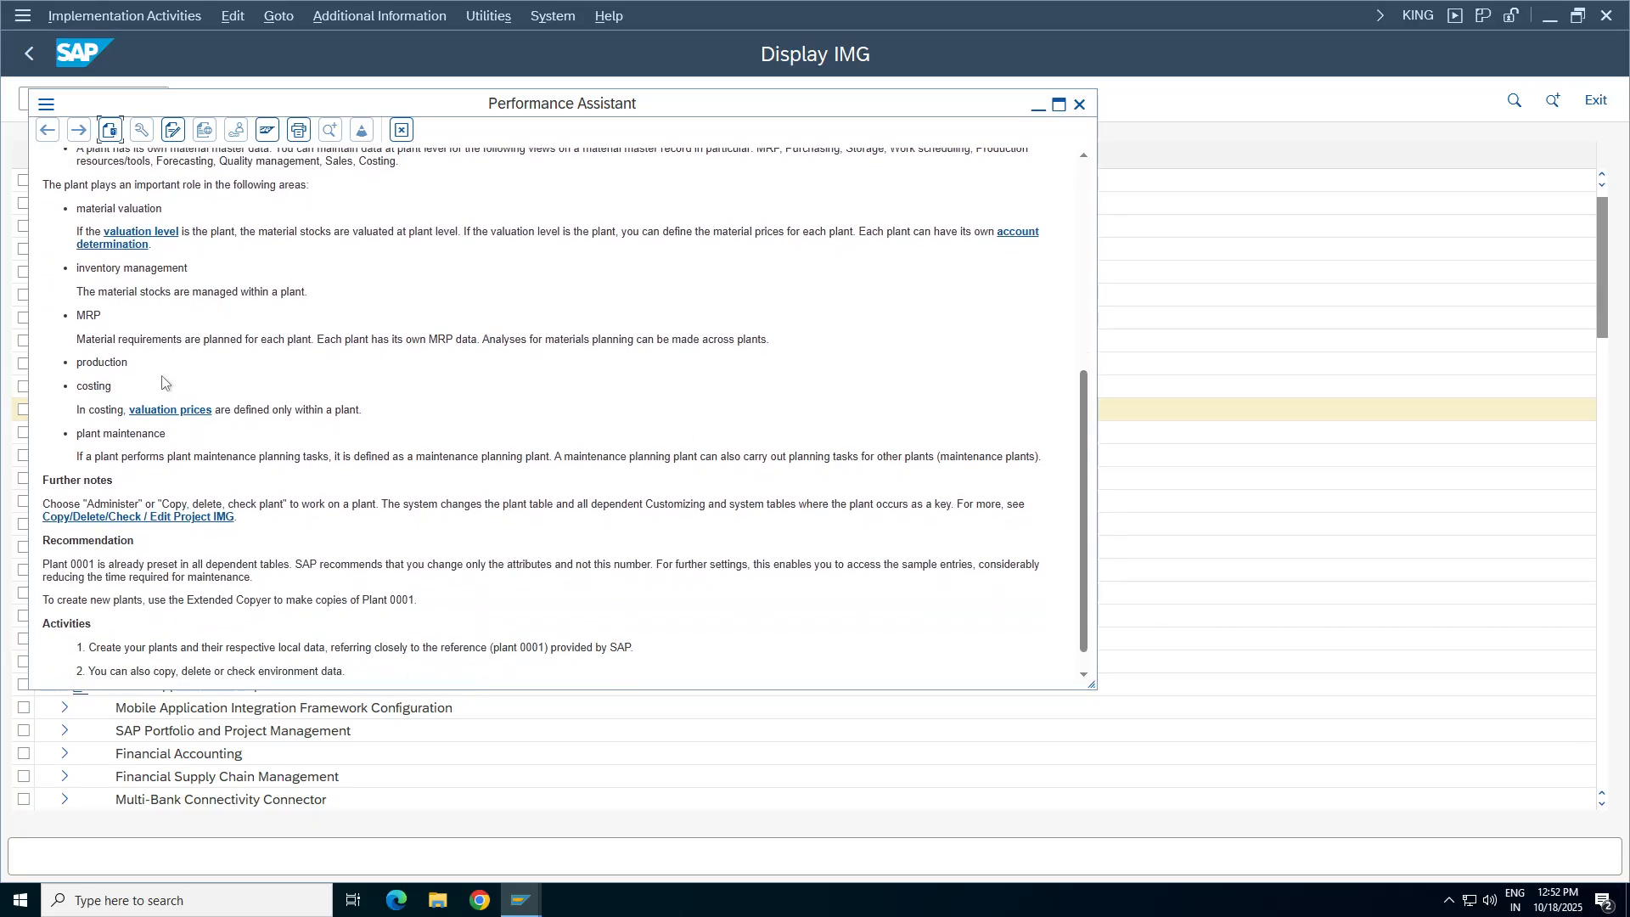
drag(104, 363, 61, 370)
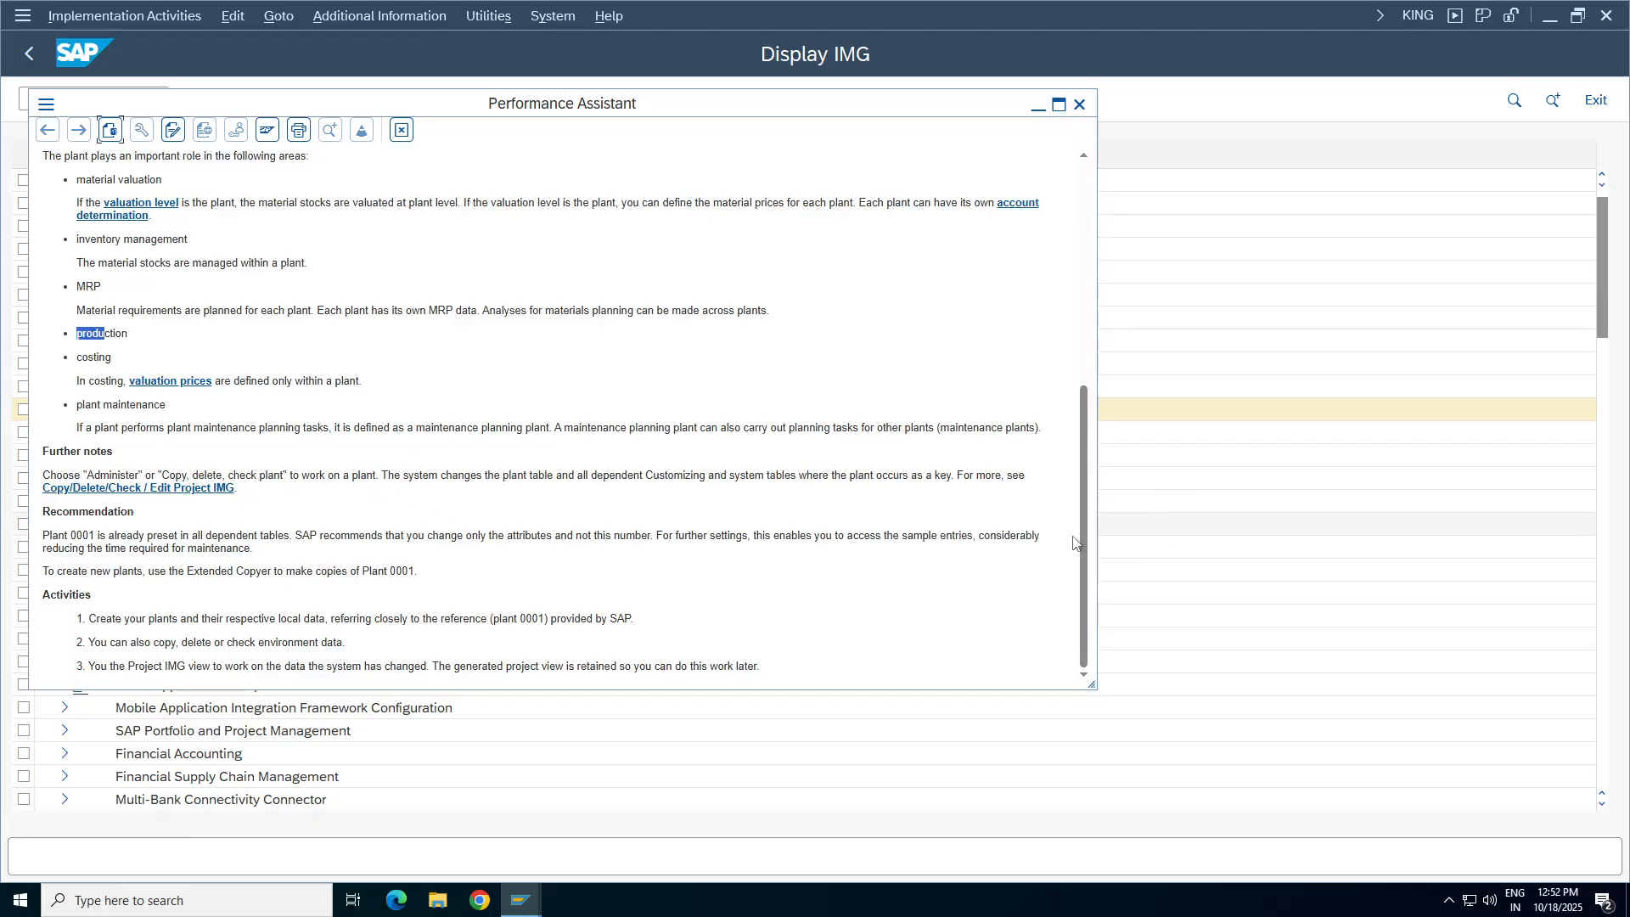
drag(637, 625, 77, 150)
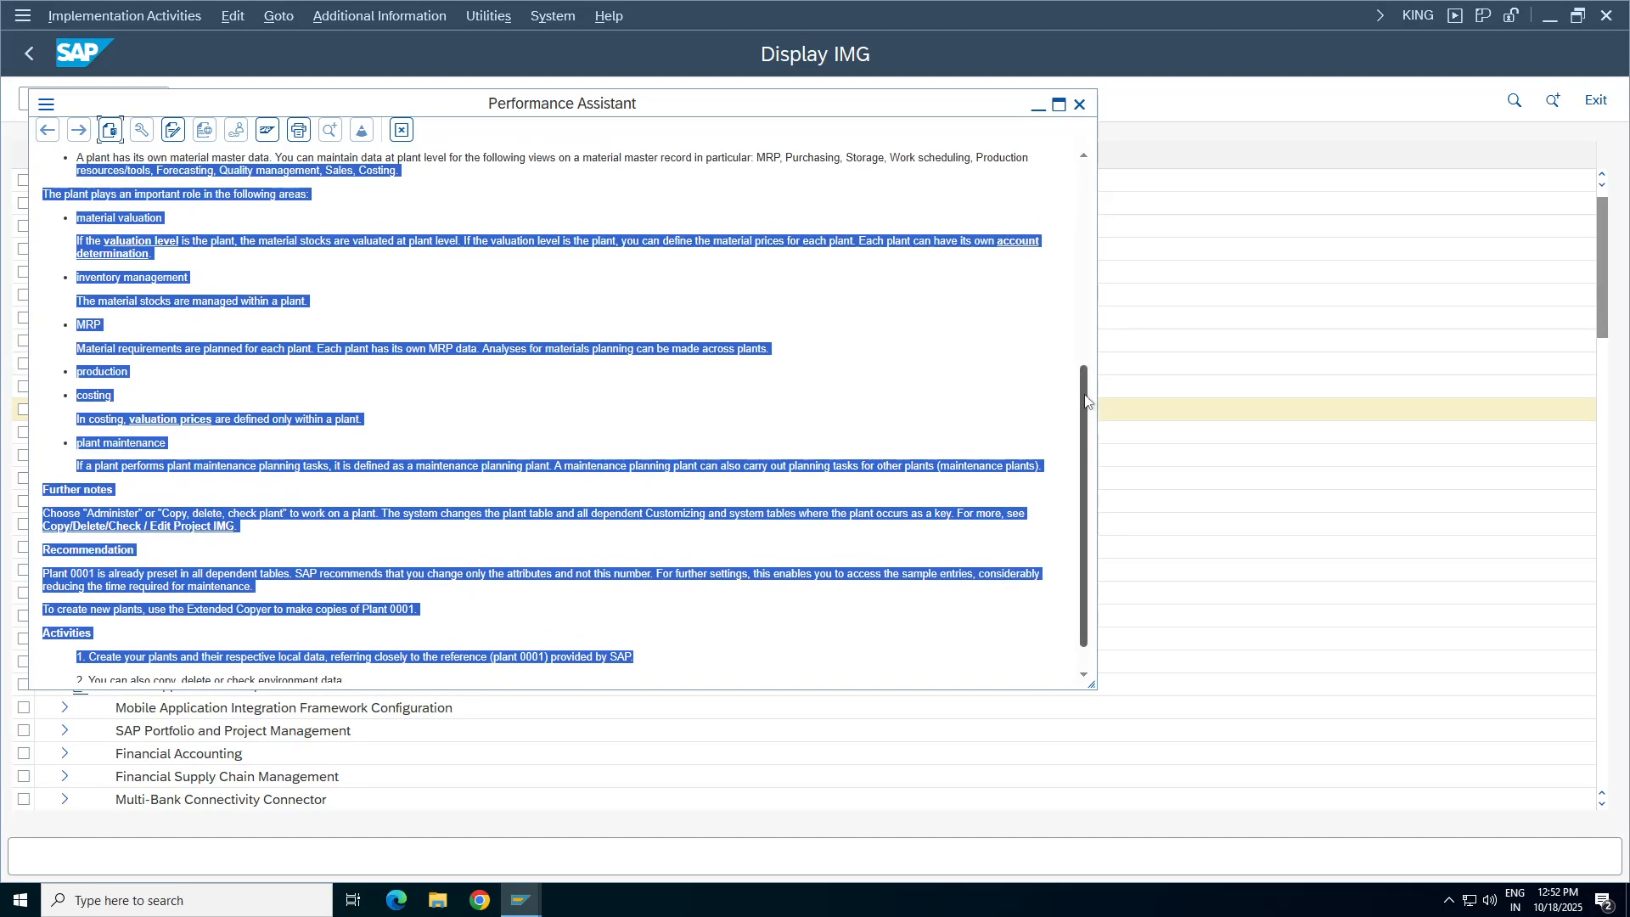
drag(1086, 400, 1066, 163)
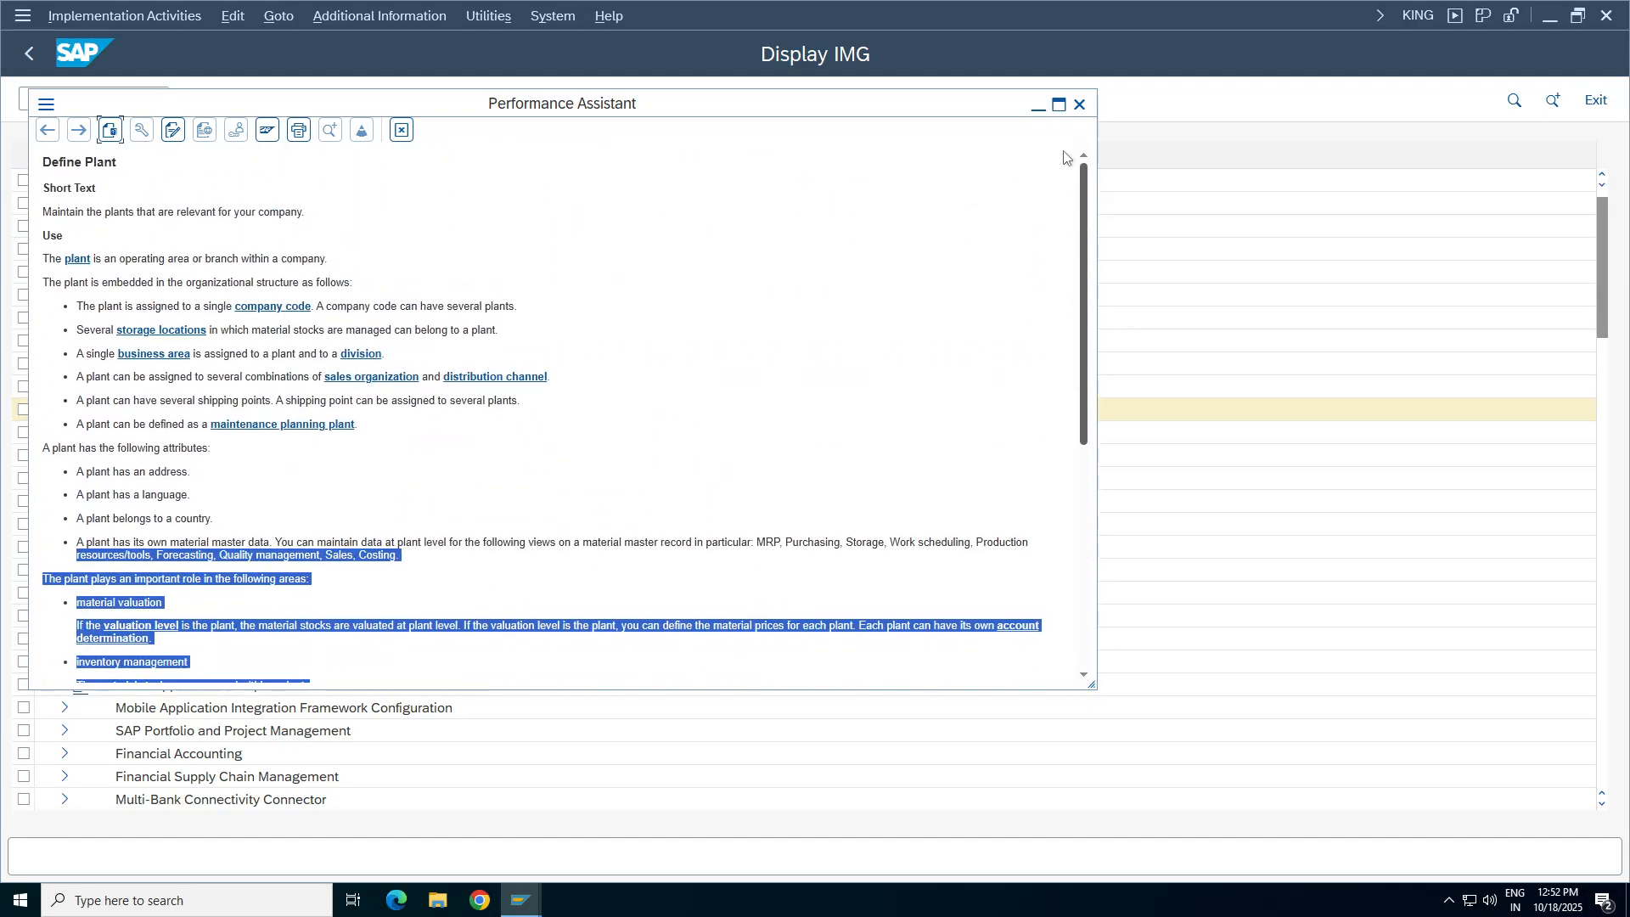
click(108, 197)
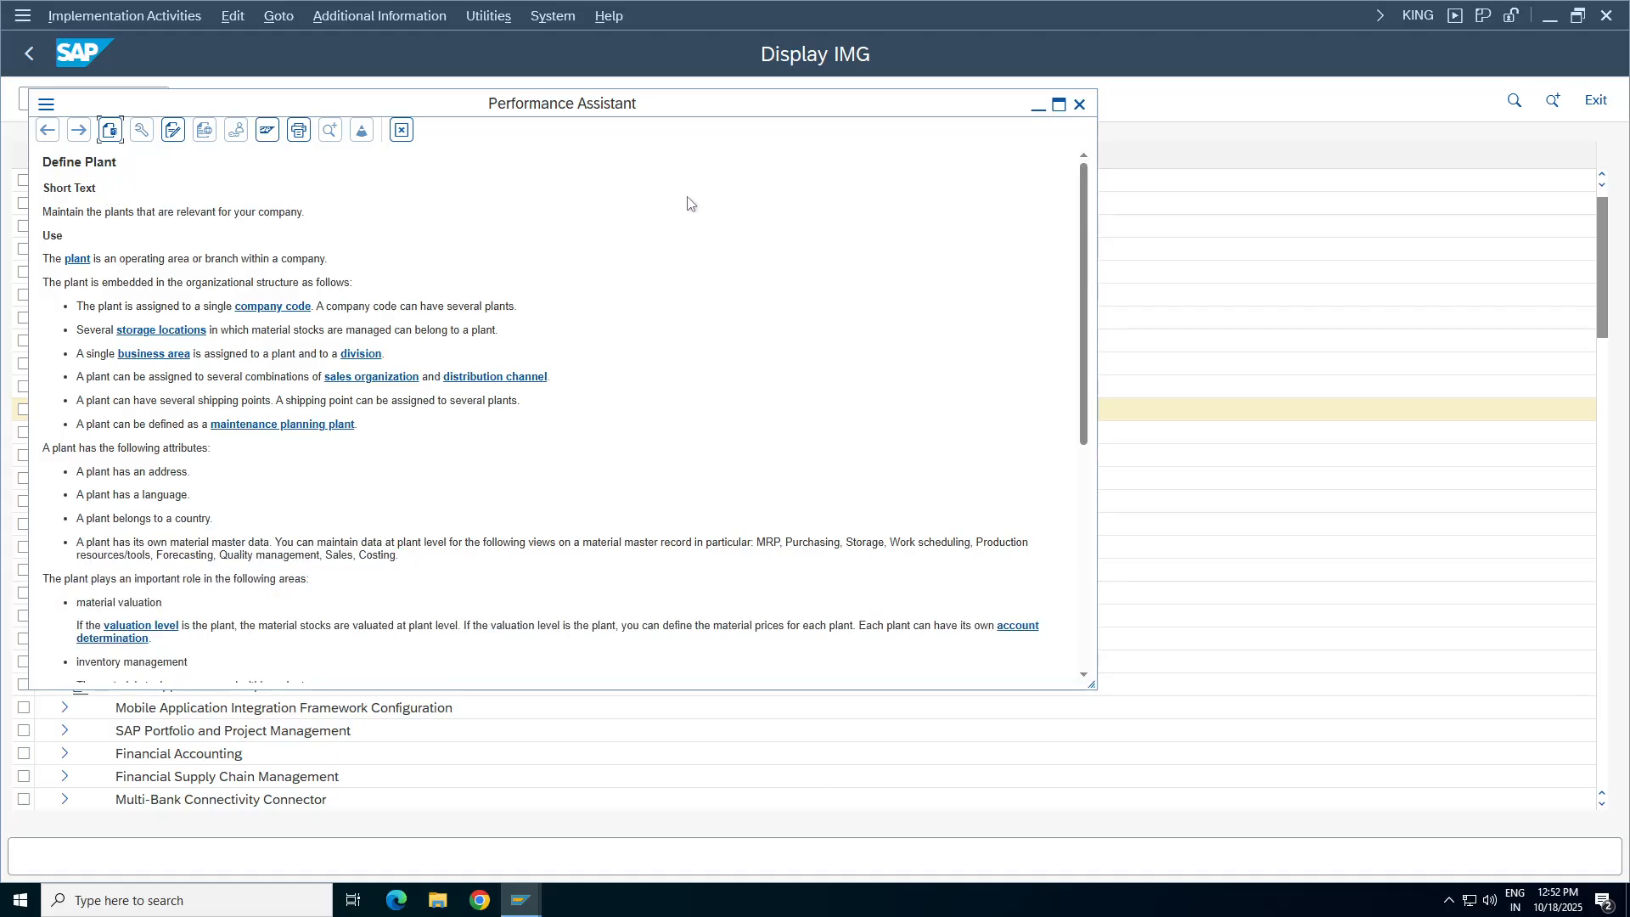
click(1079, 104)
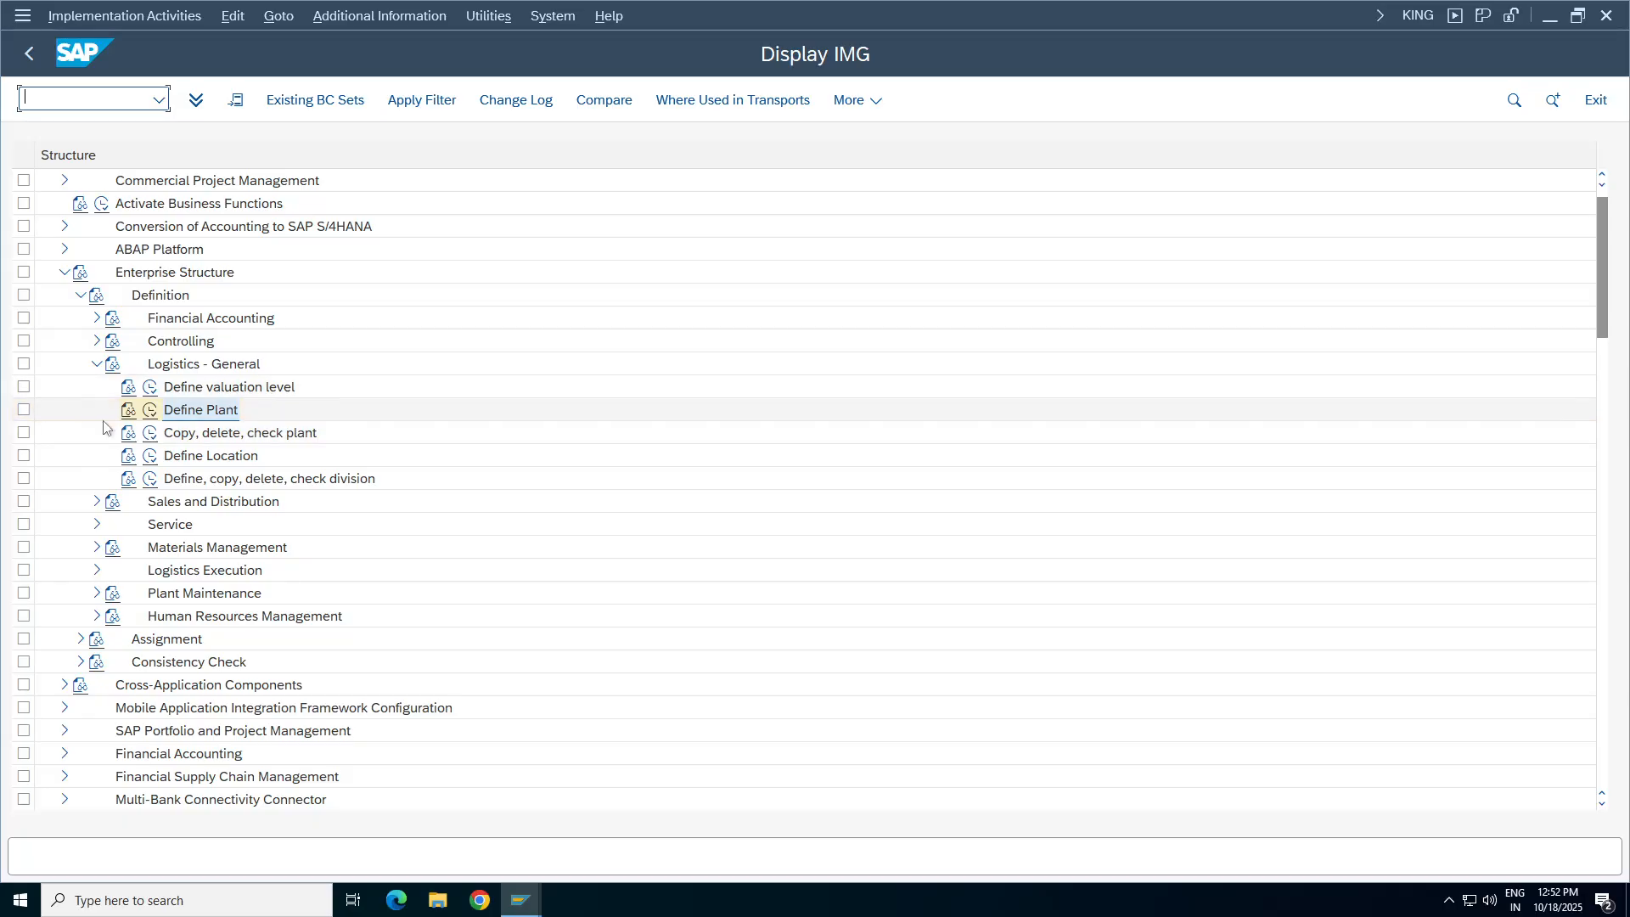
Execute the Define Plant activity to open the overview of existing plants.
click(149, 433)
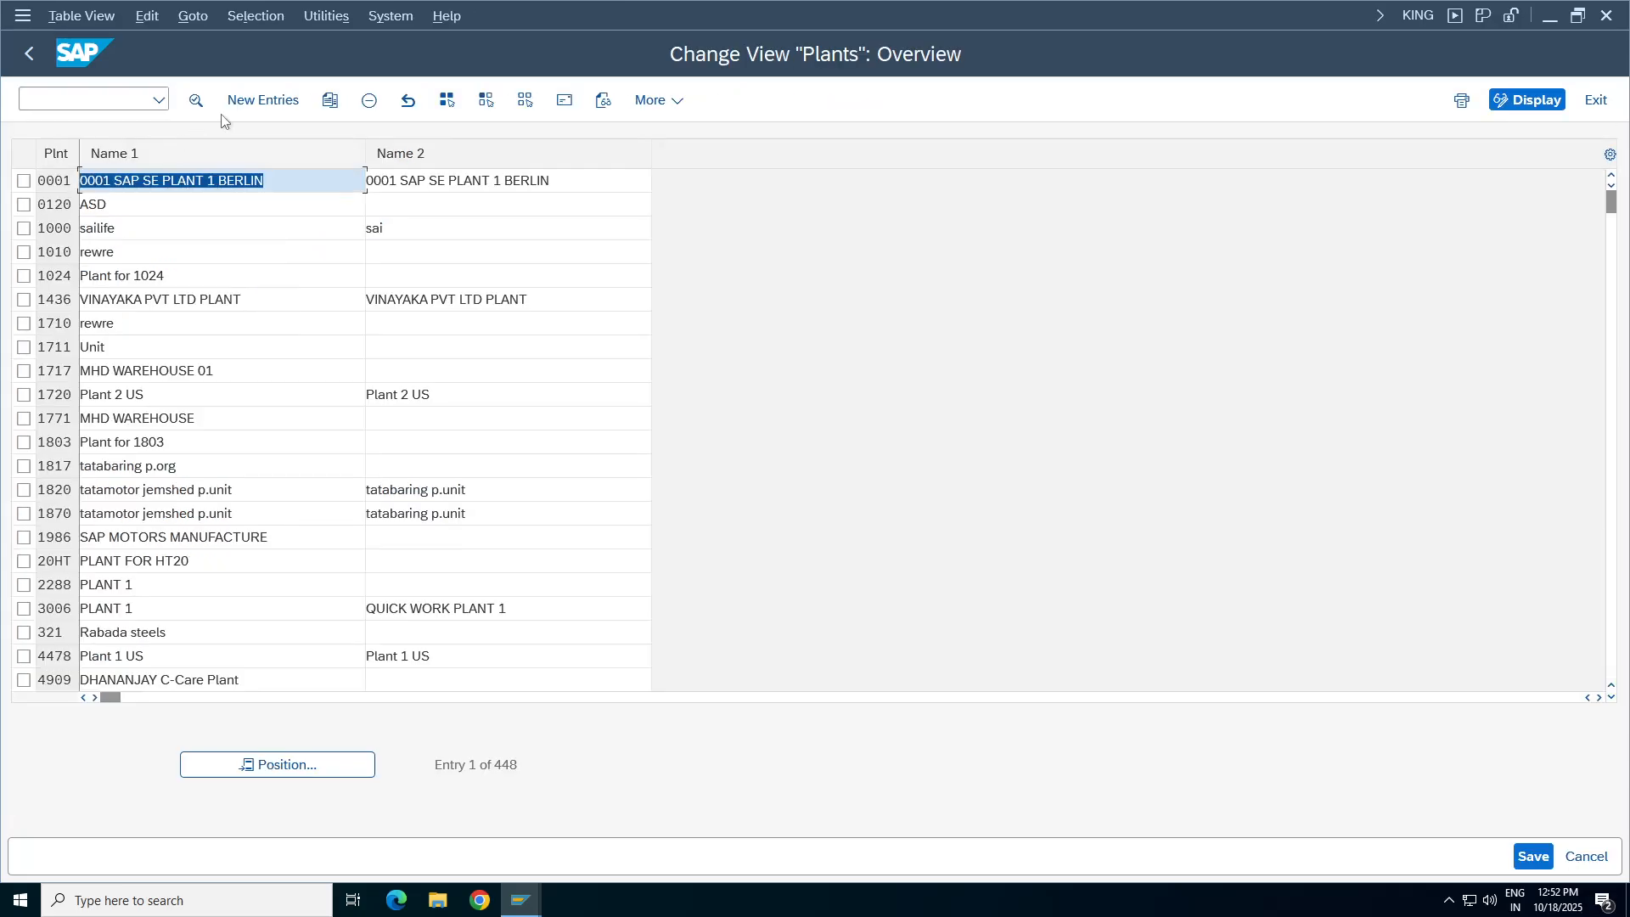
click(253, 101)
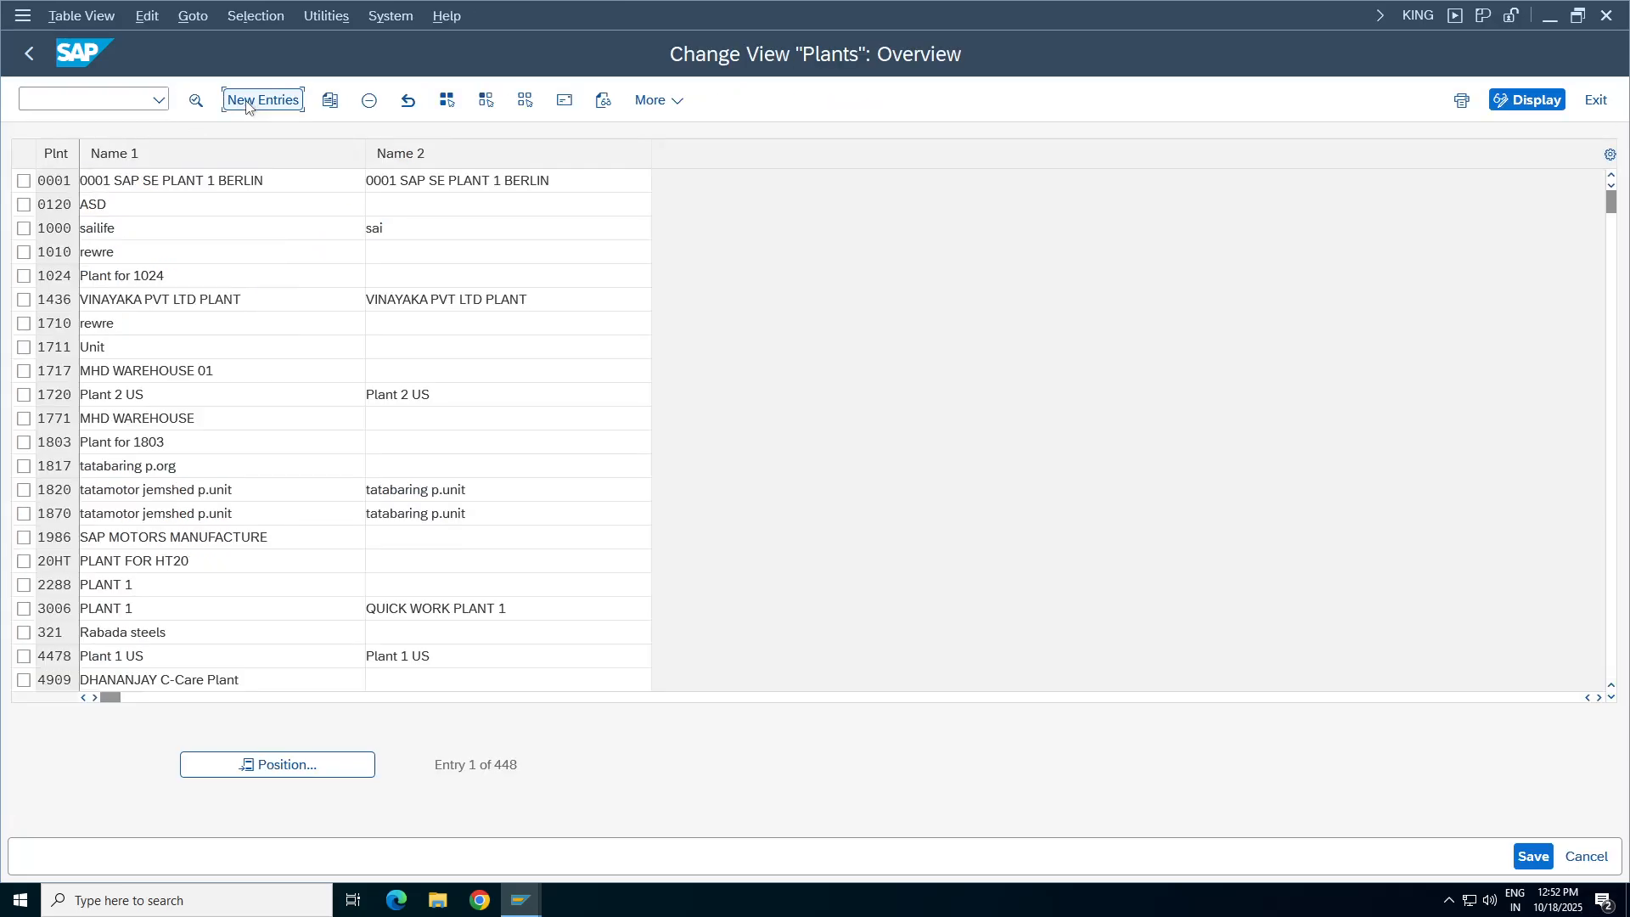
click(29, 54)
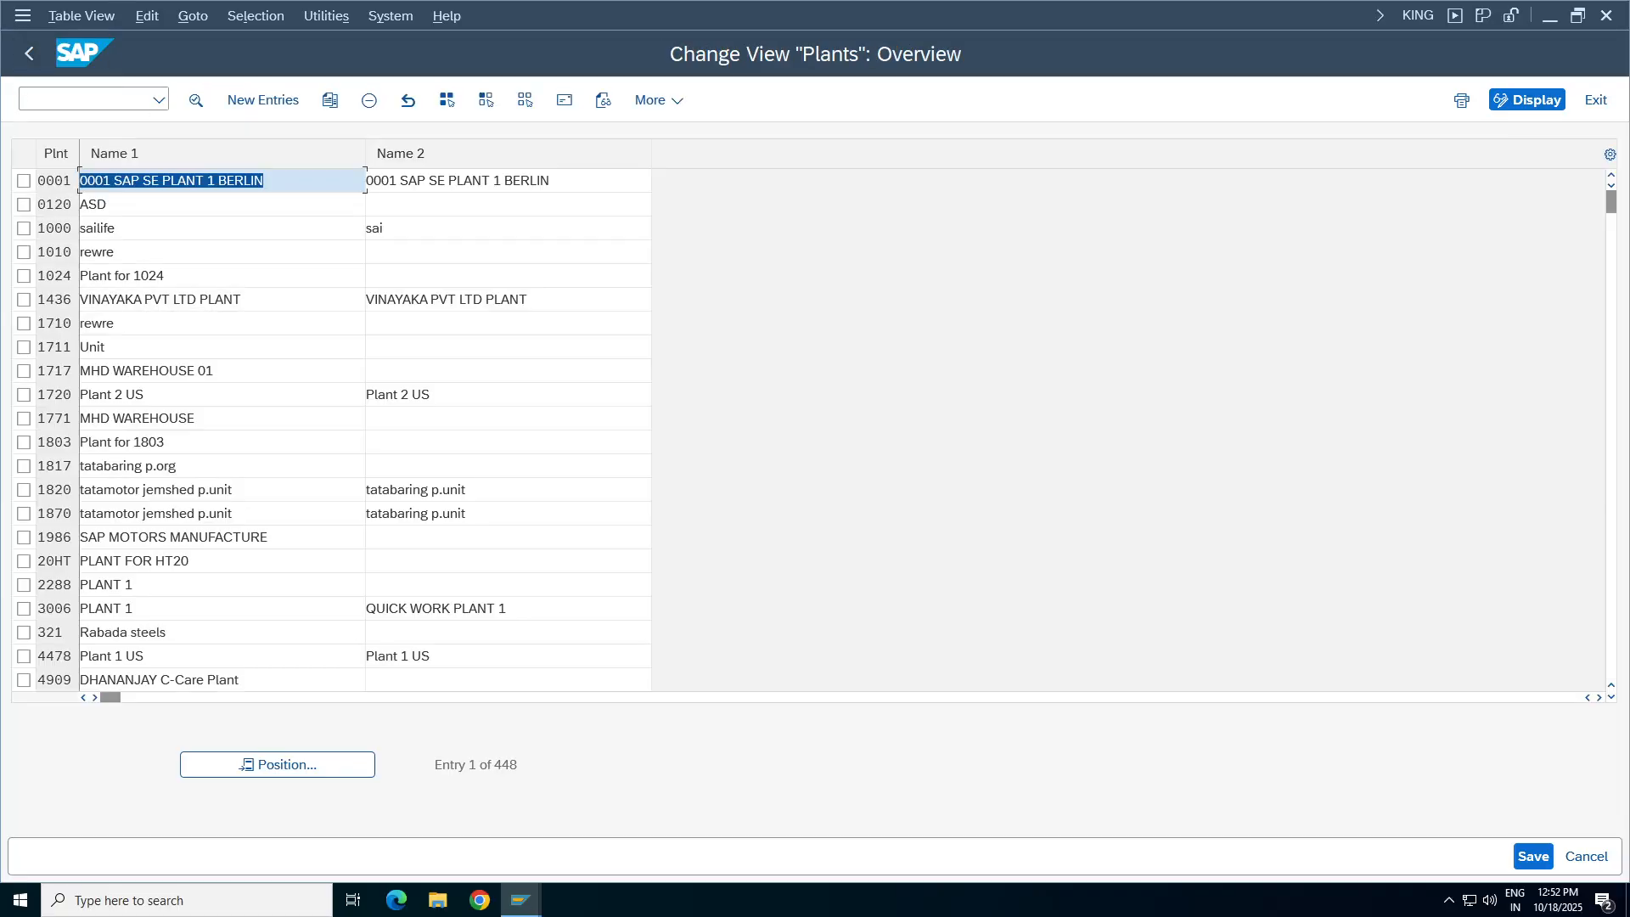
Switch to Google Sheets to review the field instructions for Define / Create Plant on the Configuration Settings sheet, and return to SAP.
click(89, 181)
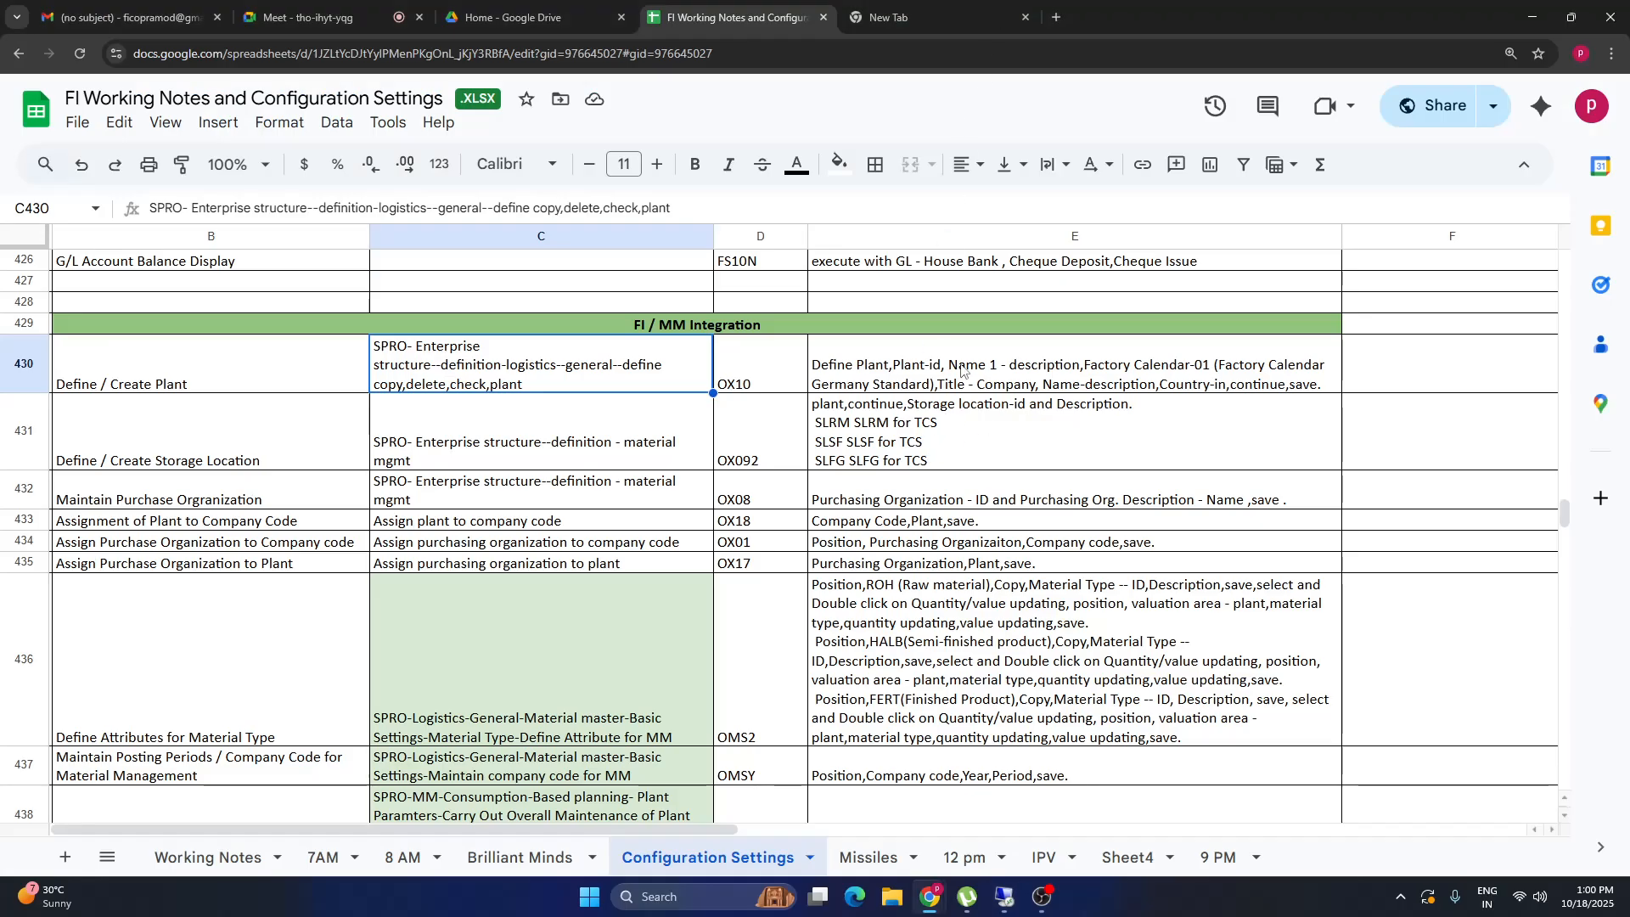
click(961, 371)
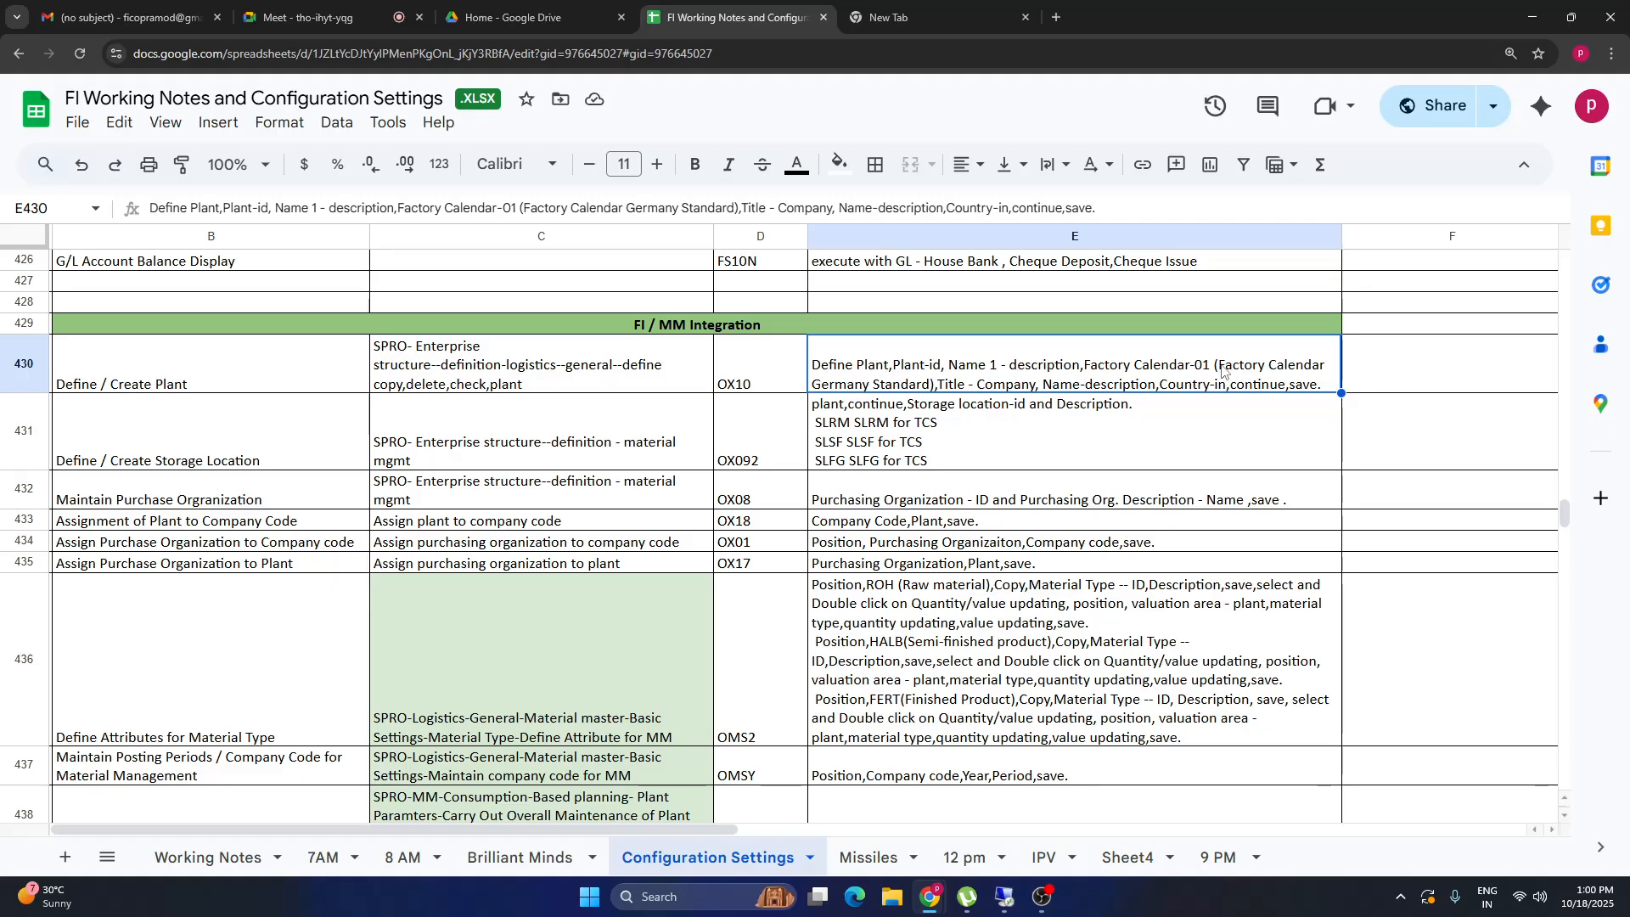
mouse_move(1043, 898)
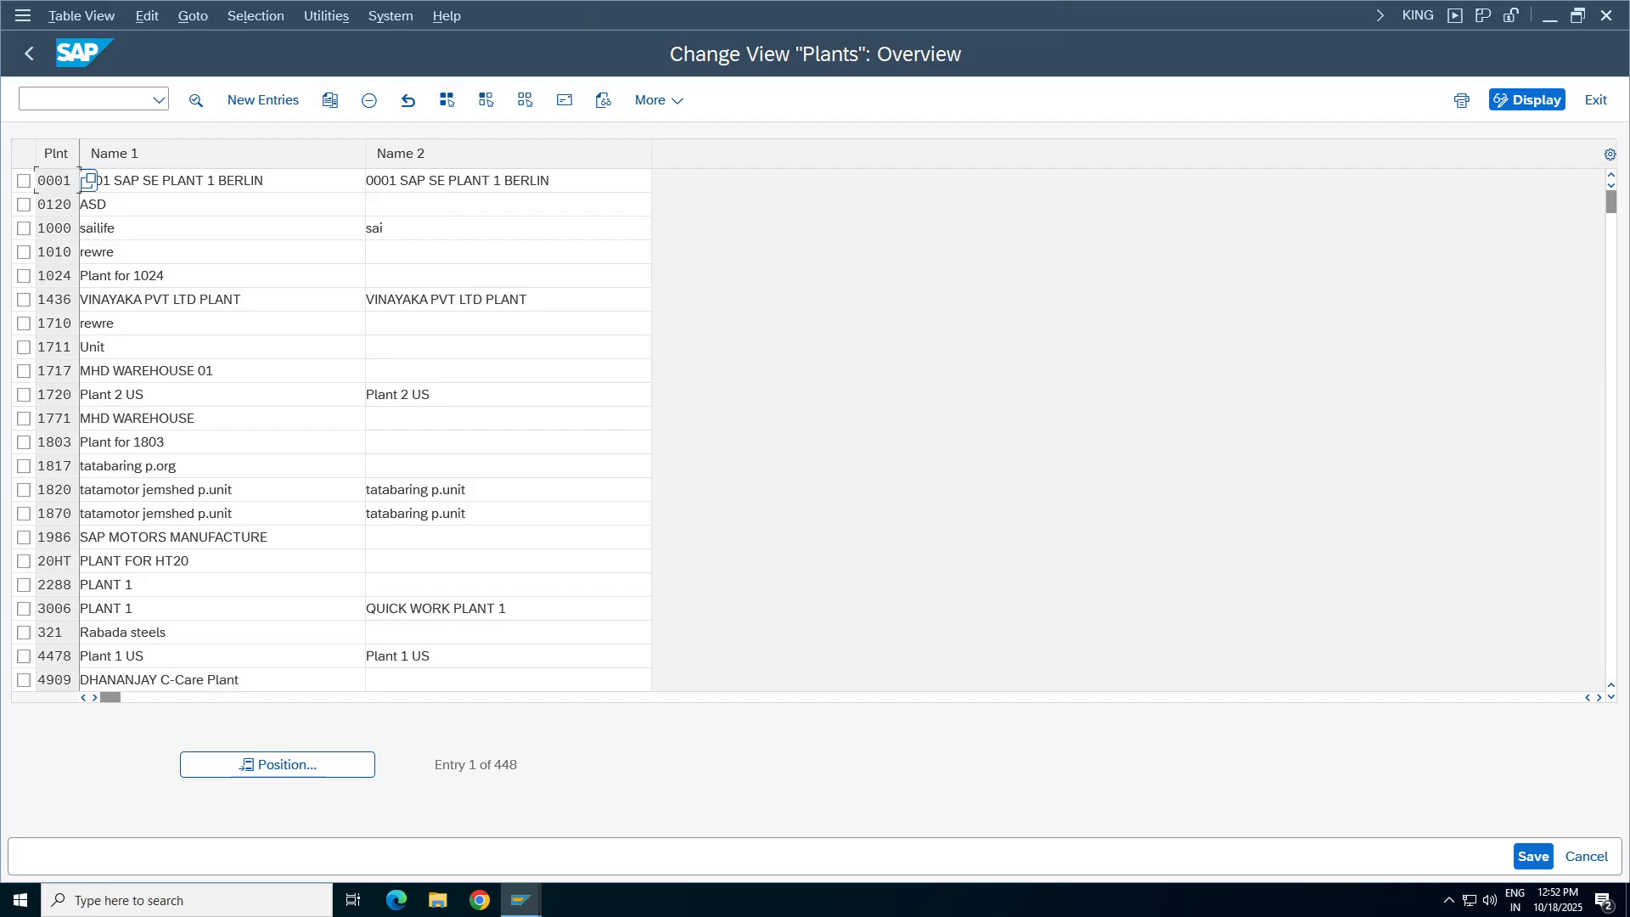
Select plant 0001 in the Plants overview and start copying it as a new entry.
click(222, 442)
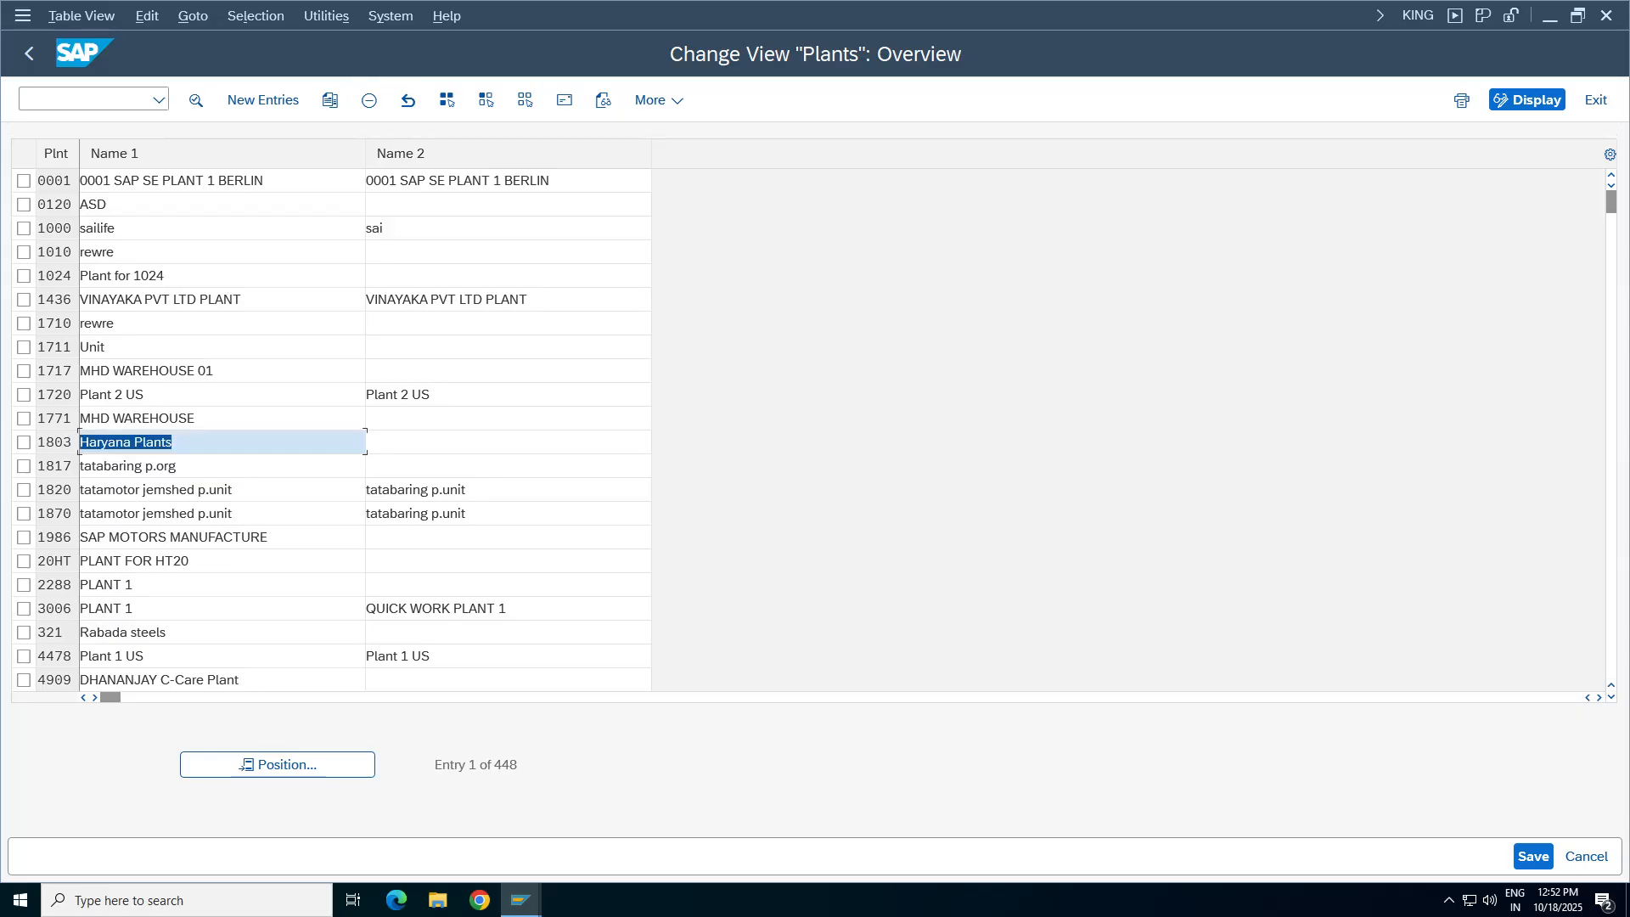
scroll(119, 451, down, 5)
scroll(120, 451, up, 5)
click(136, 181)
click(24, 181)
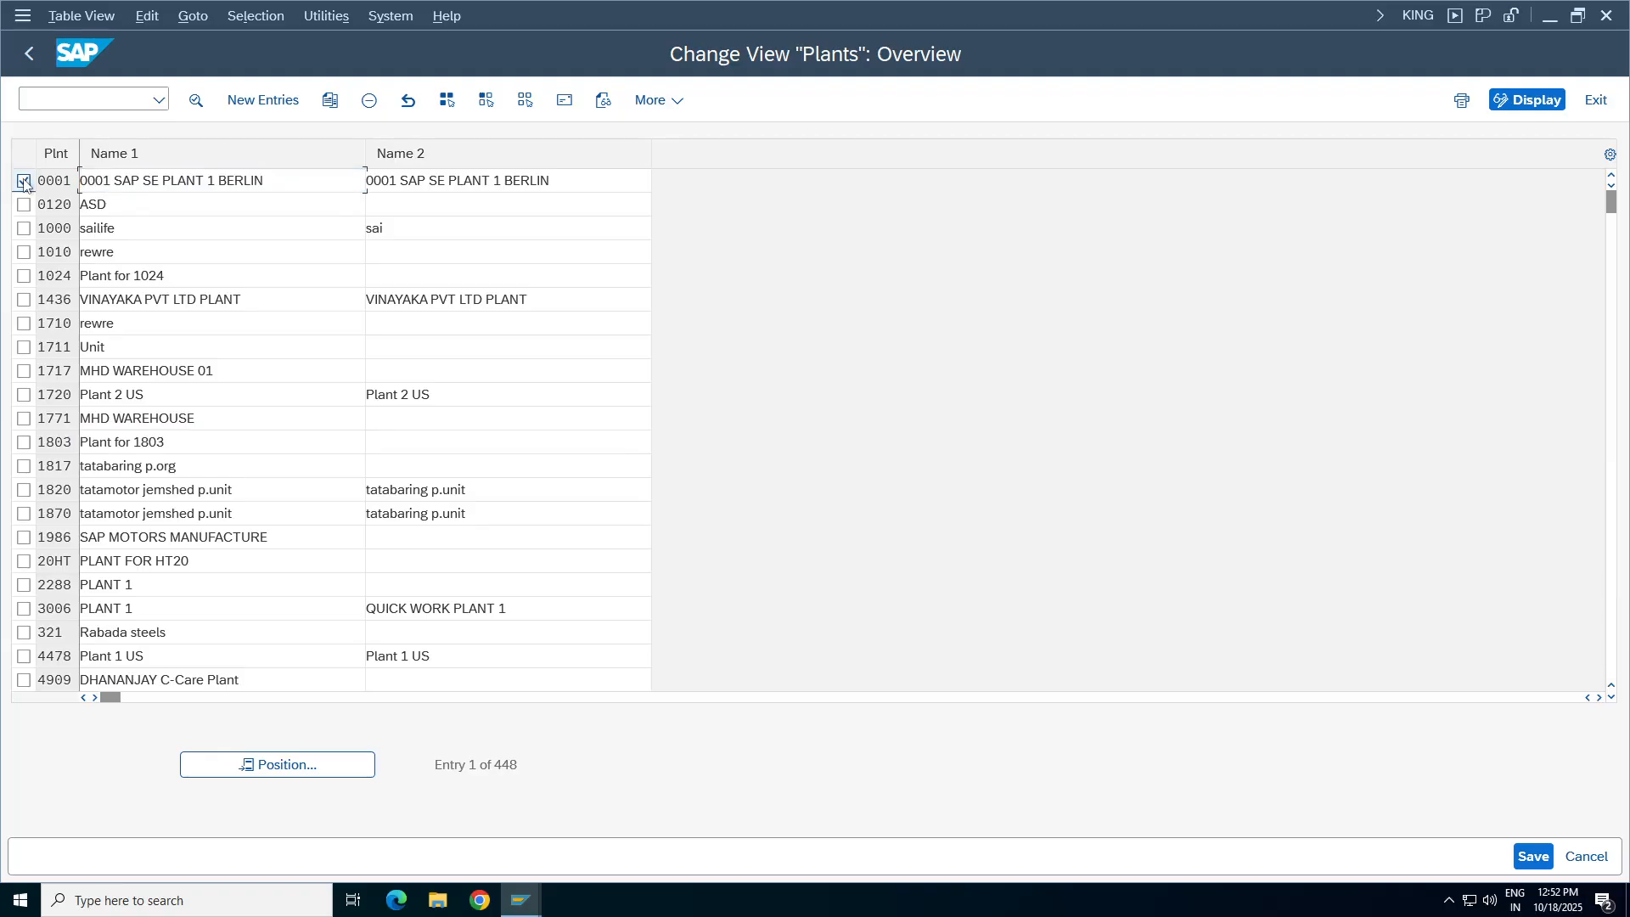
click(330, 100)
key(Tab)
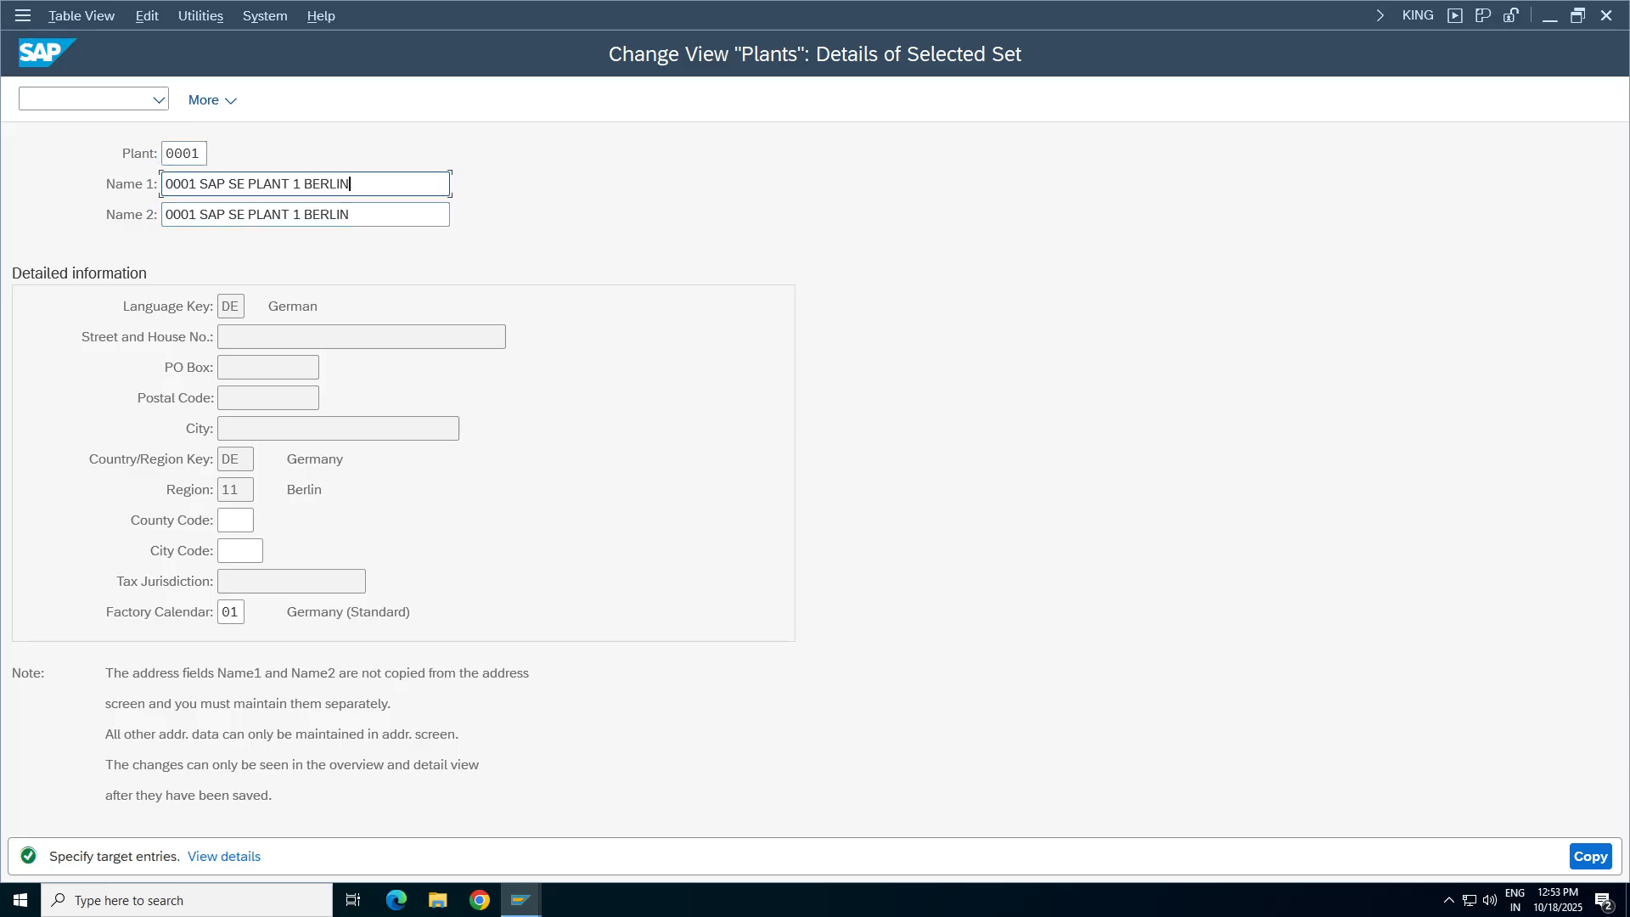
Set the Plant ID of the copied entry to TA98.
click(201, 154)
double_click(207, 154)
key(BackSpace)
key(Escape)
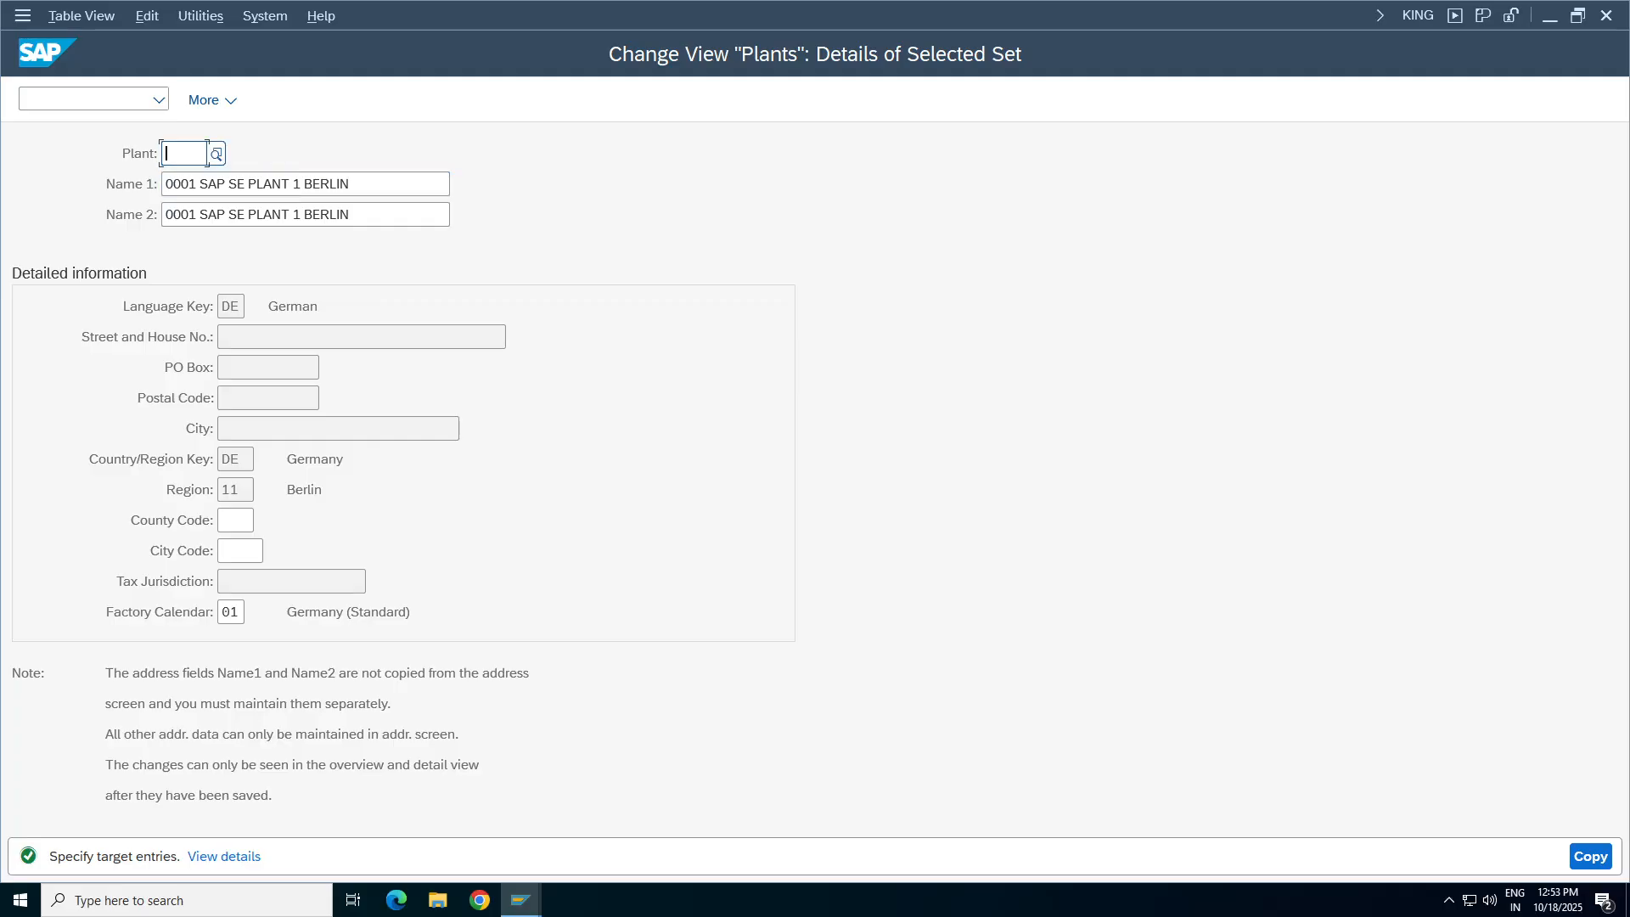
text(TA98)
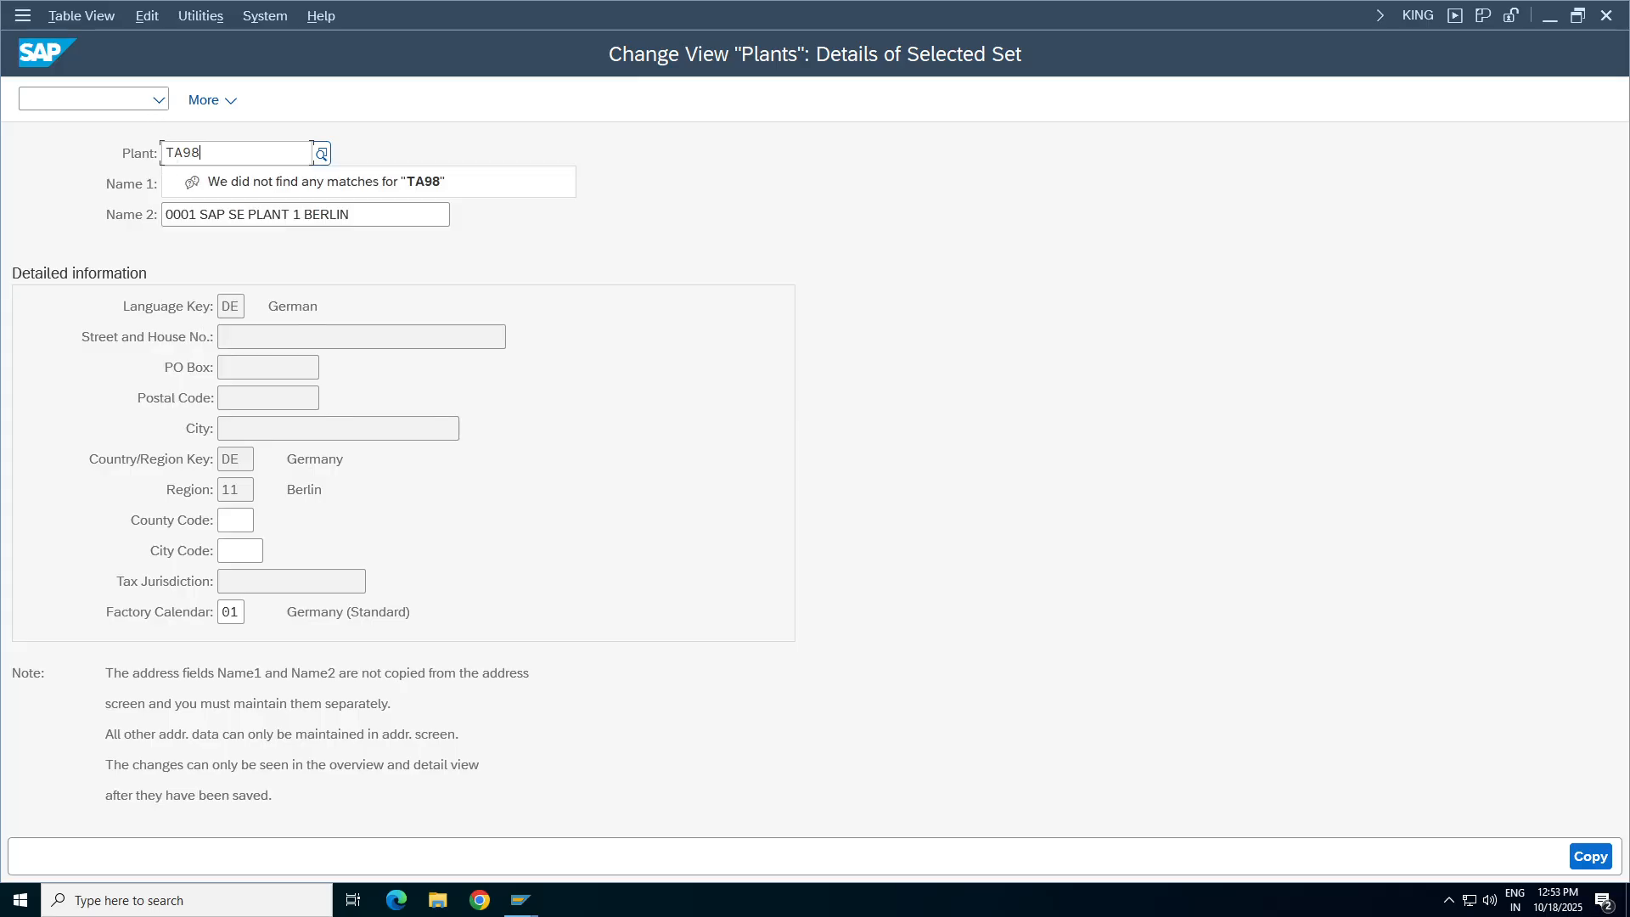
click(35, 161)
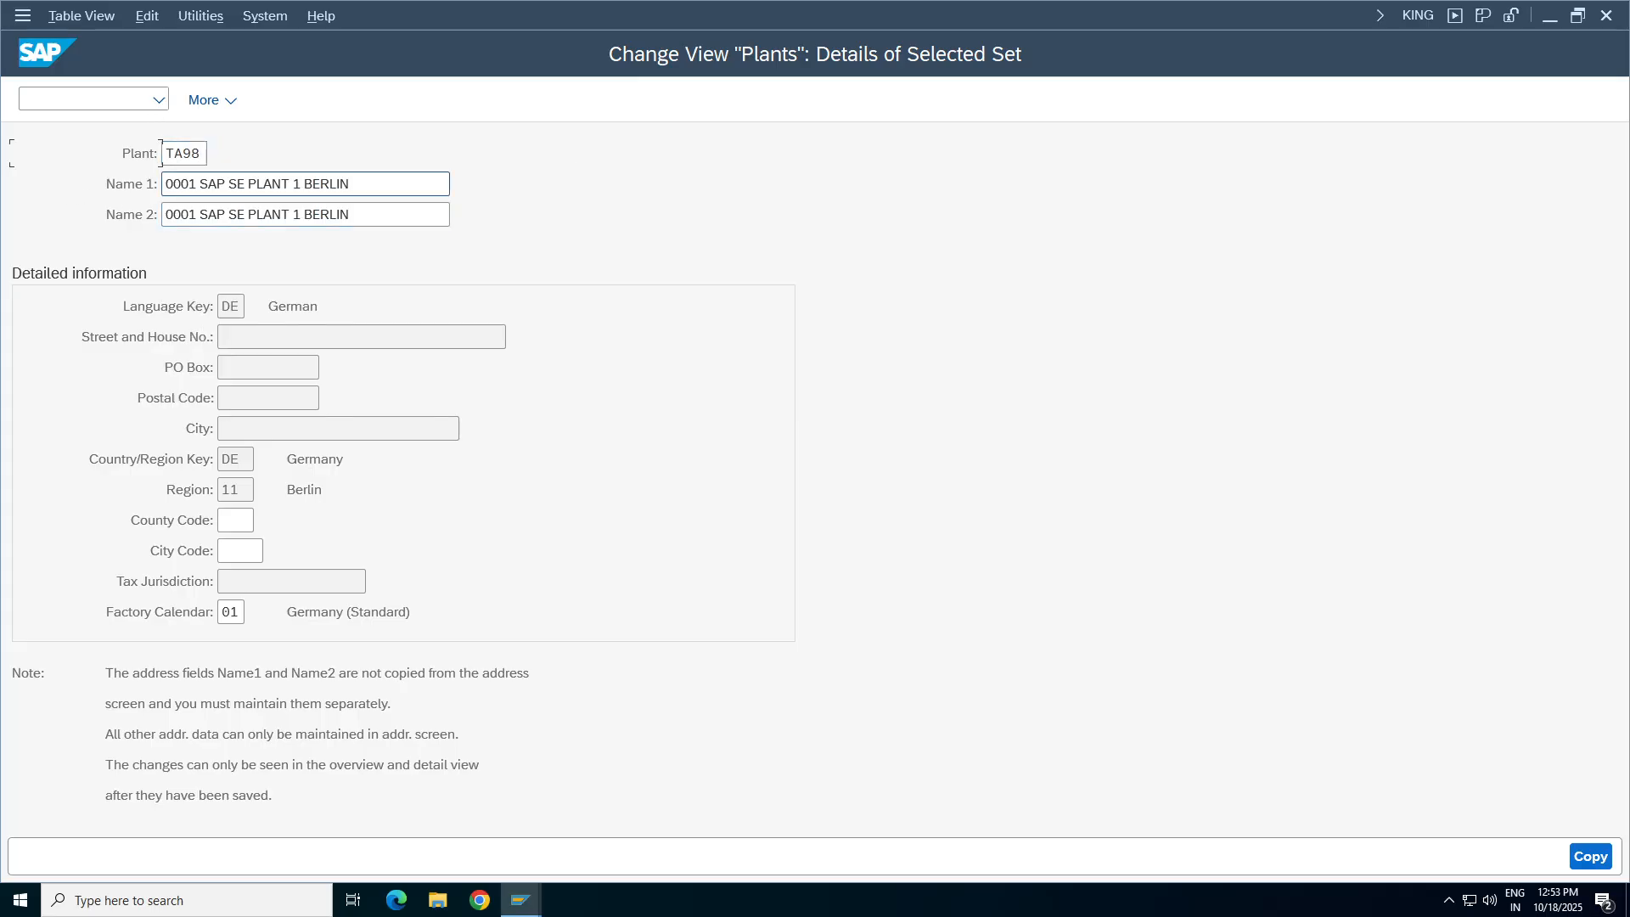
Set Name 1 of the new plant to "Plant for TA98".
key(ctrl+a)
key(BackSpace)
key(Escape)
text(P)
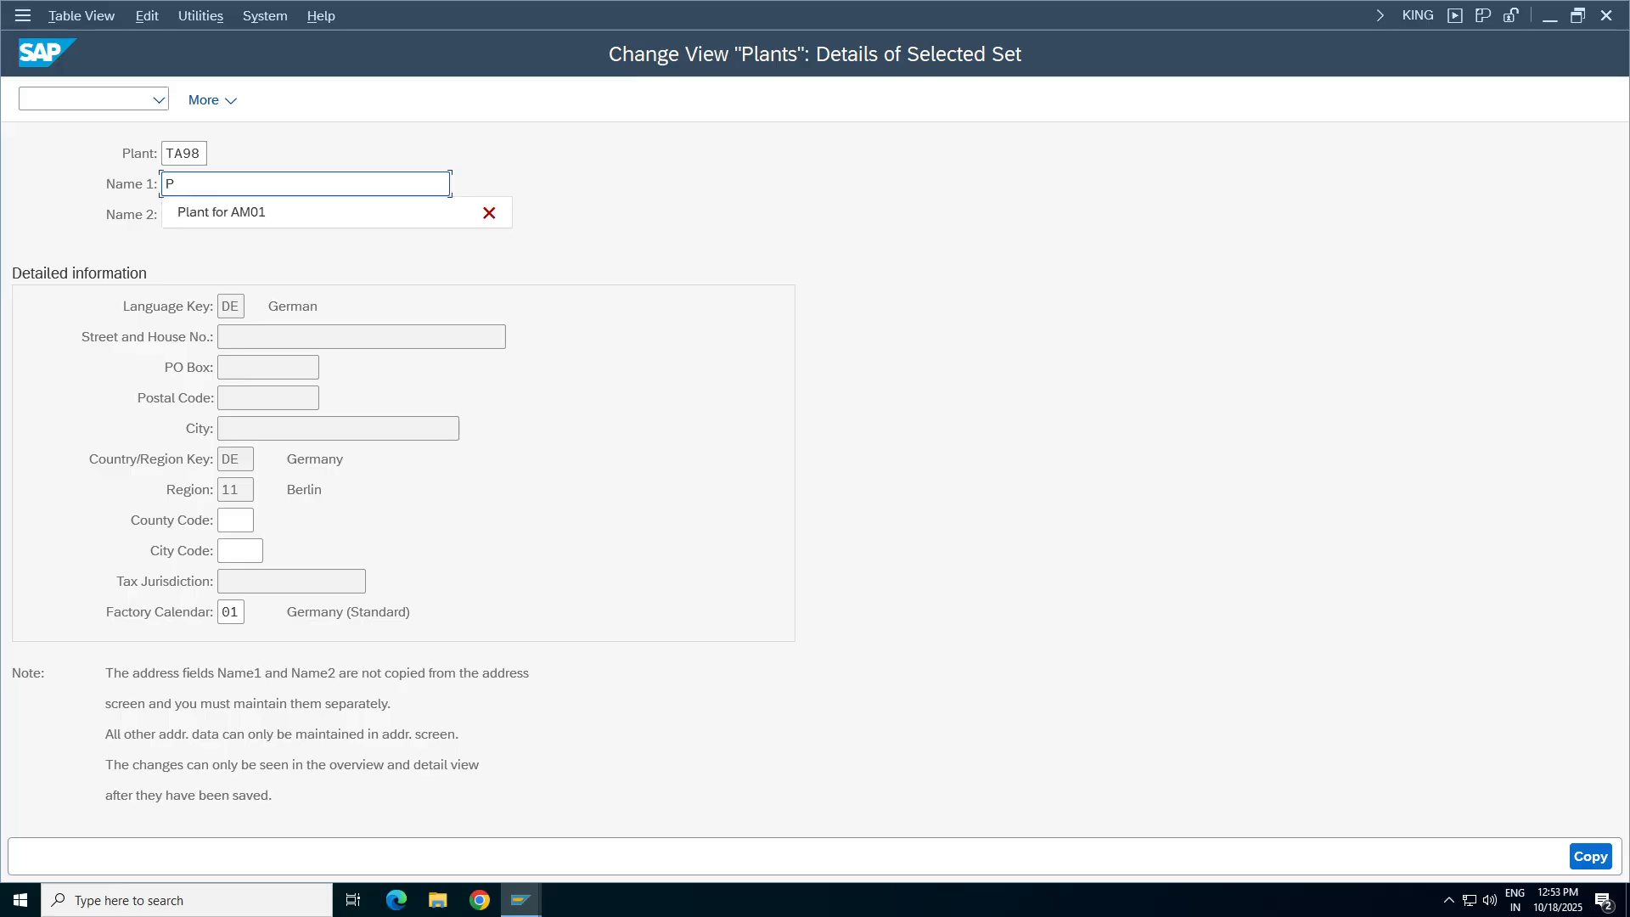
text(lant for TA98)
Set Name 2 of the new plant to "Plant for TA98".
click(371, 210)
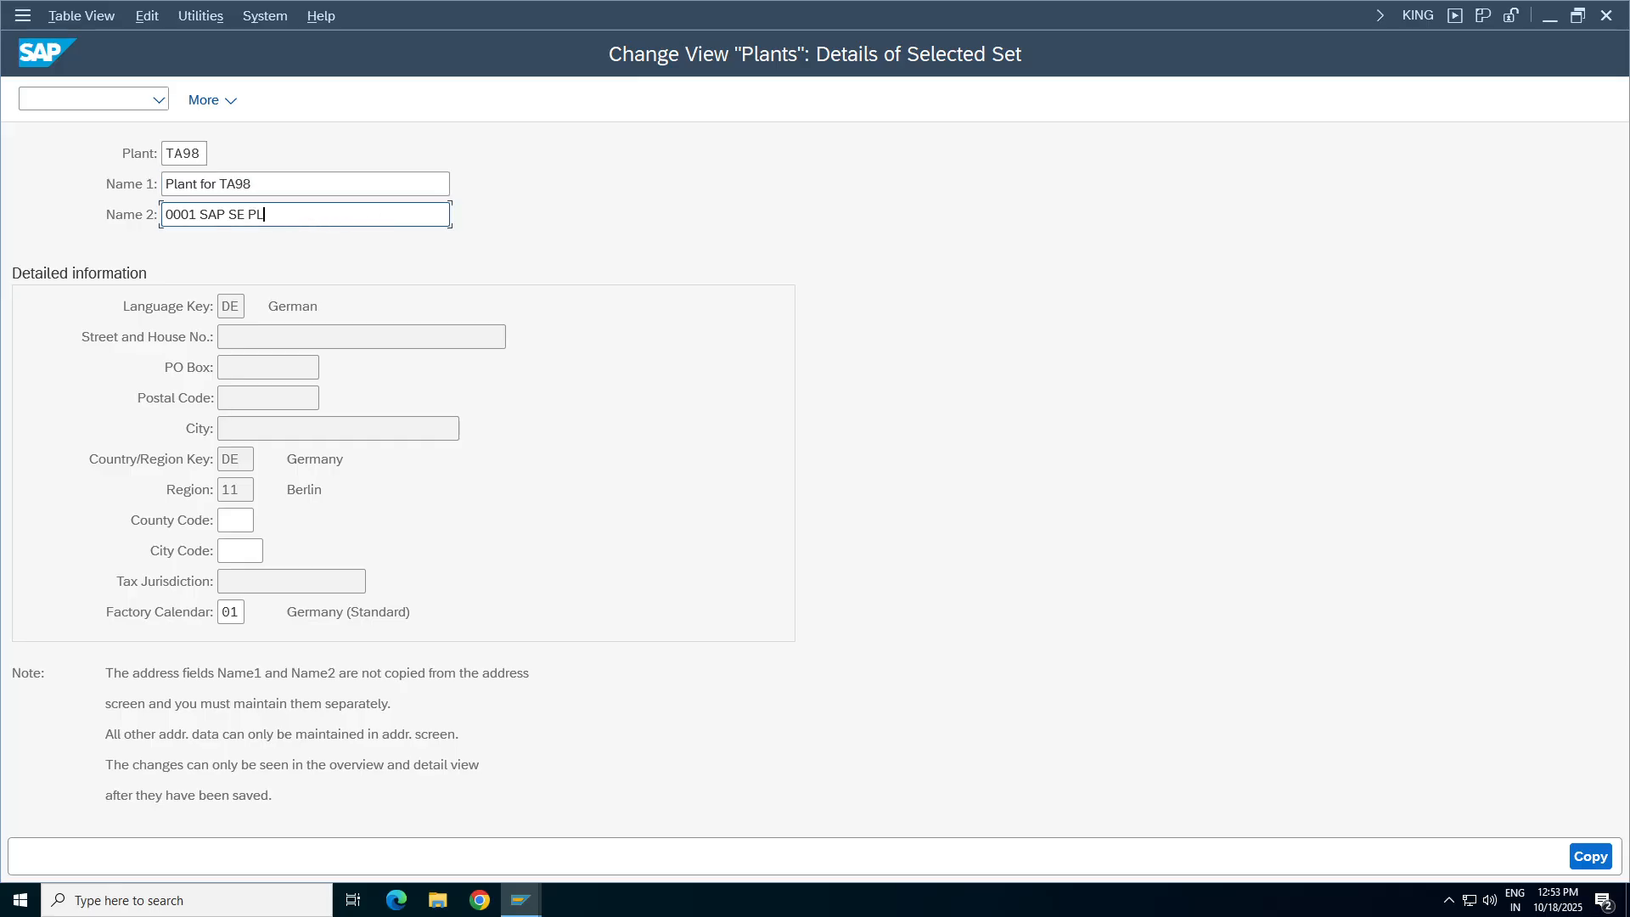
text(Pl)
key(BackSpace)
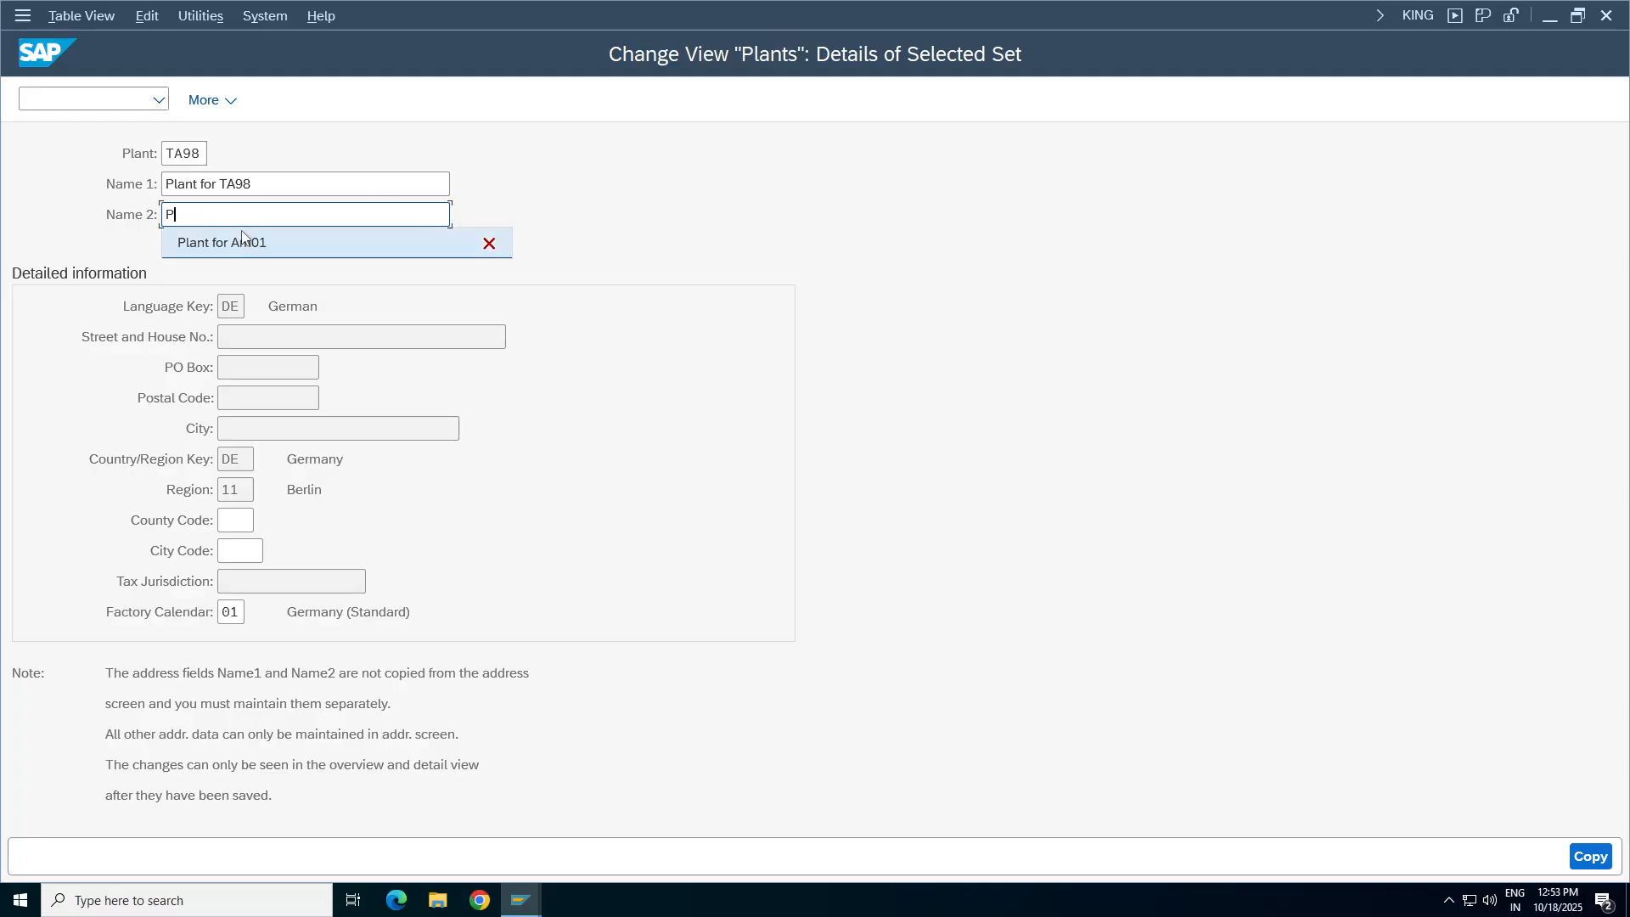
click(259, 244)
key(BackSpace)
key(BackSpace)
key(BackSpace)
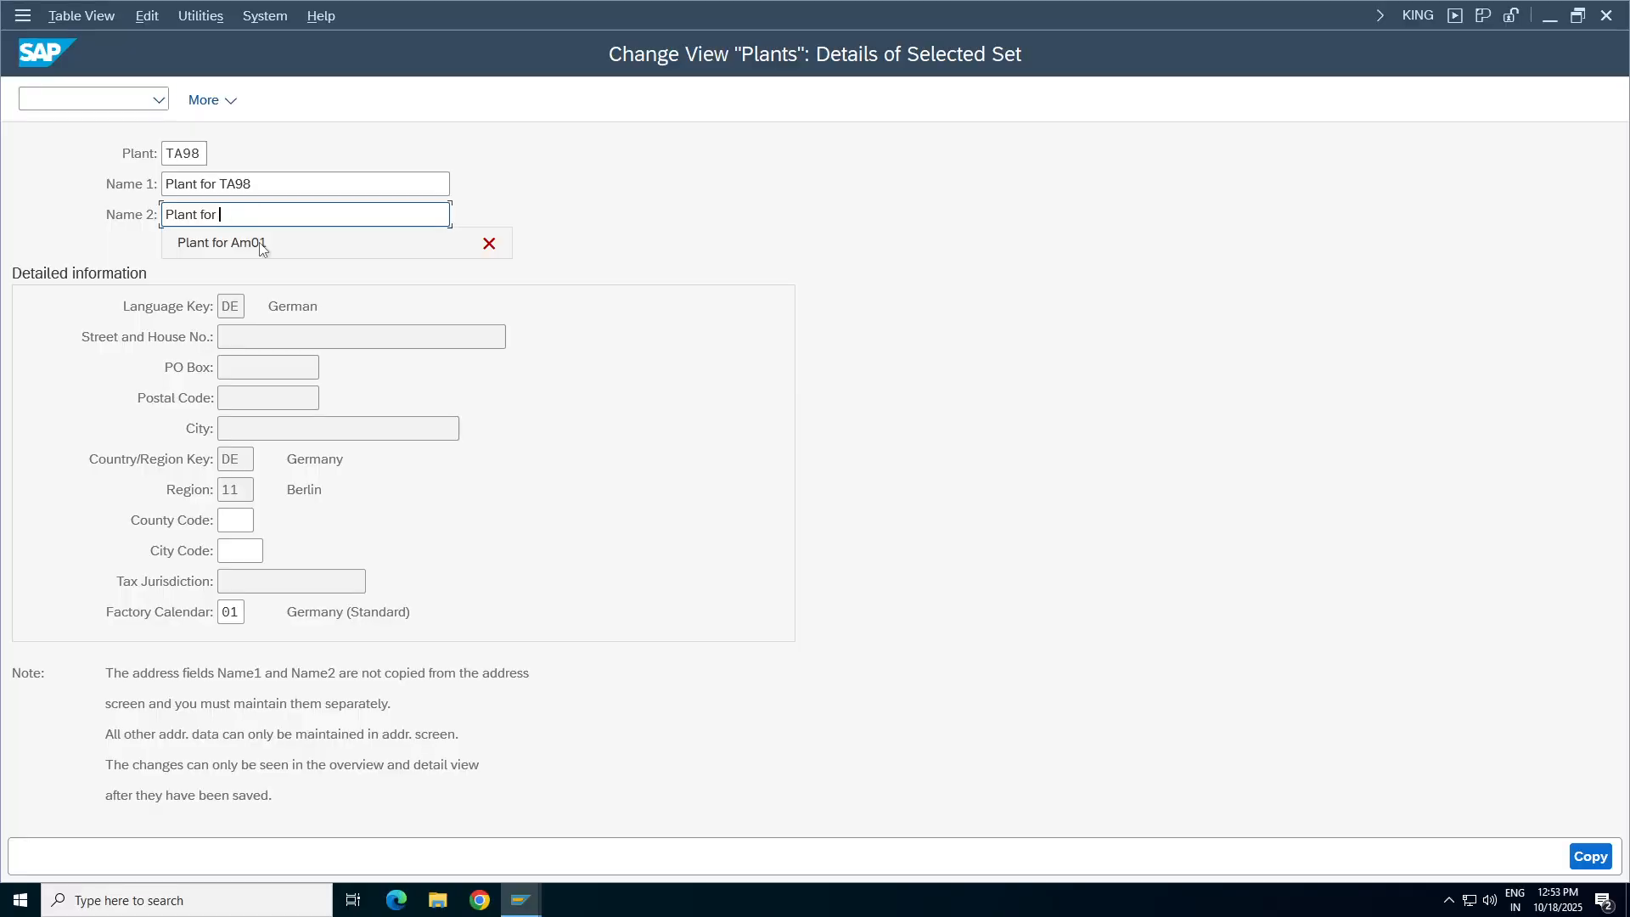
text(TA98)
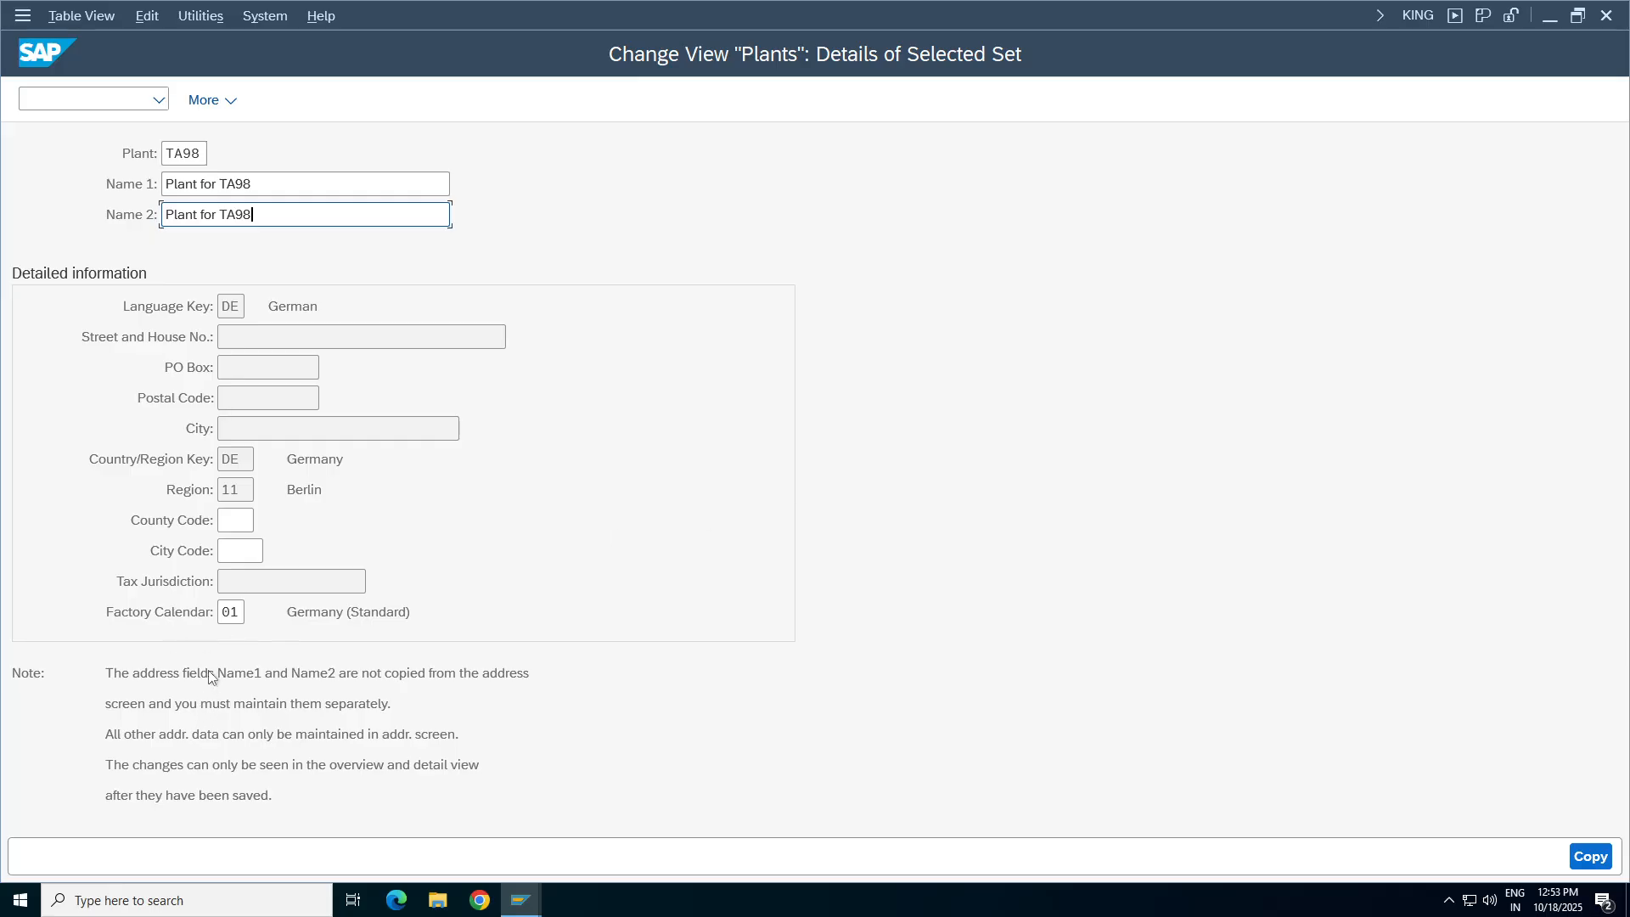
Open the address of plant TA98, set its title to Company and its name to "TA98 Plant".
click(244, 612)
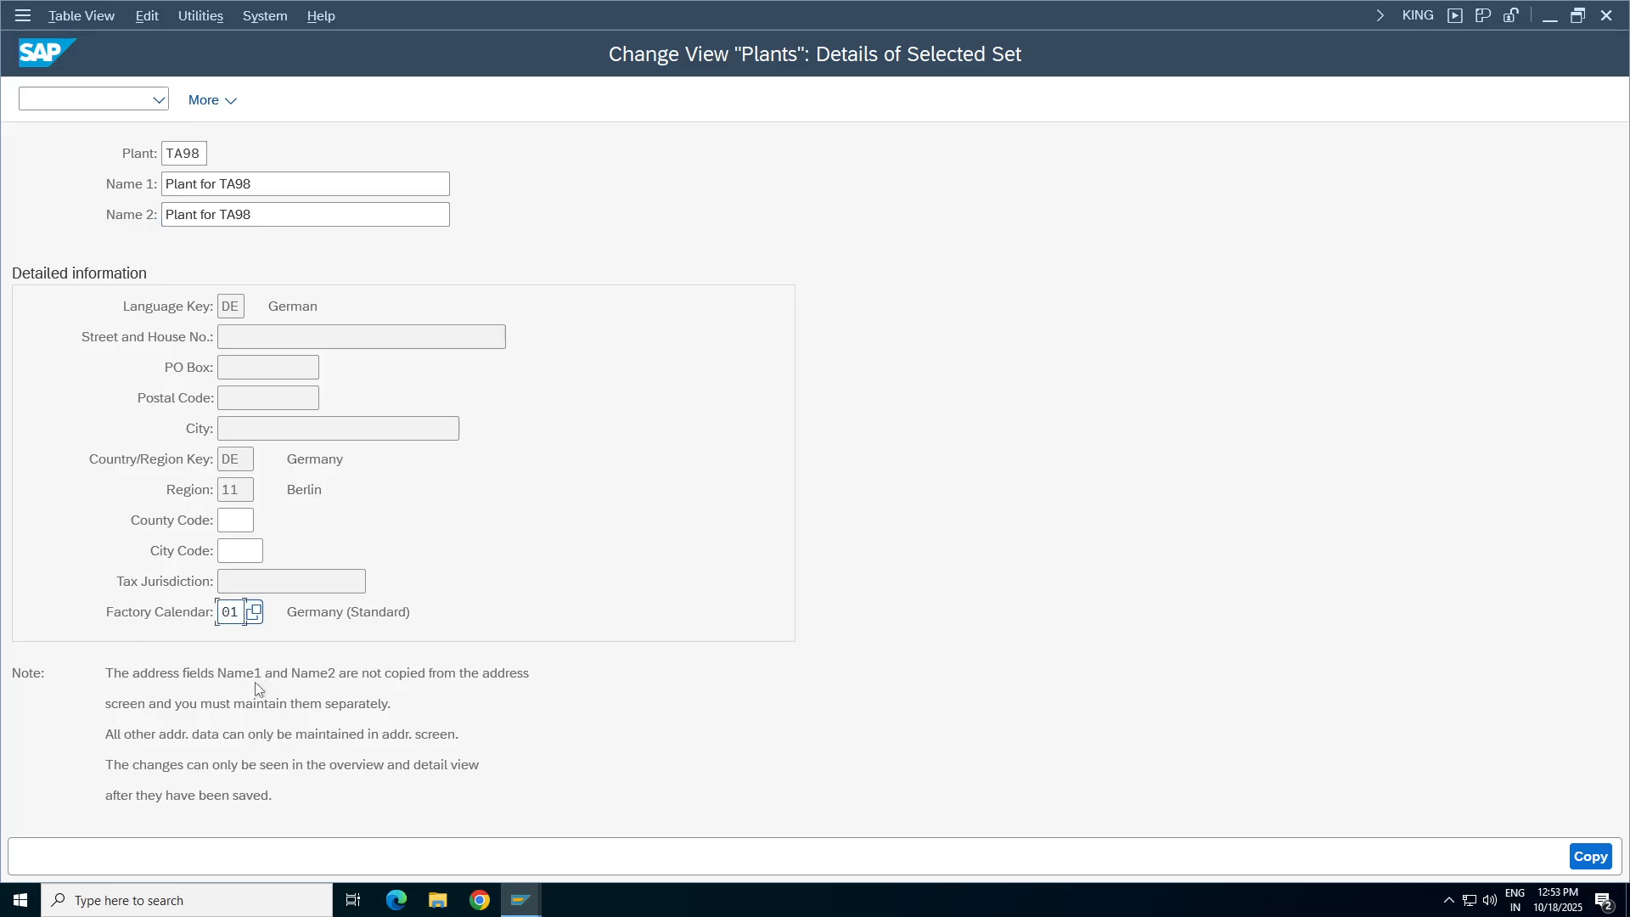
key(shift+F5)
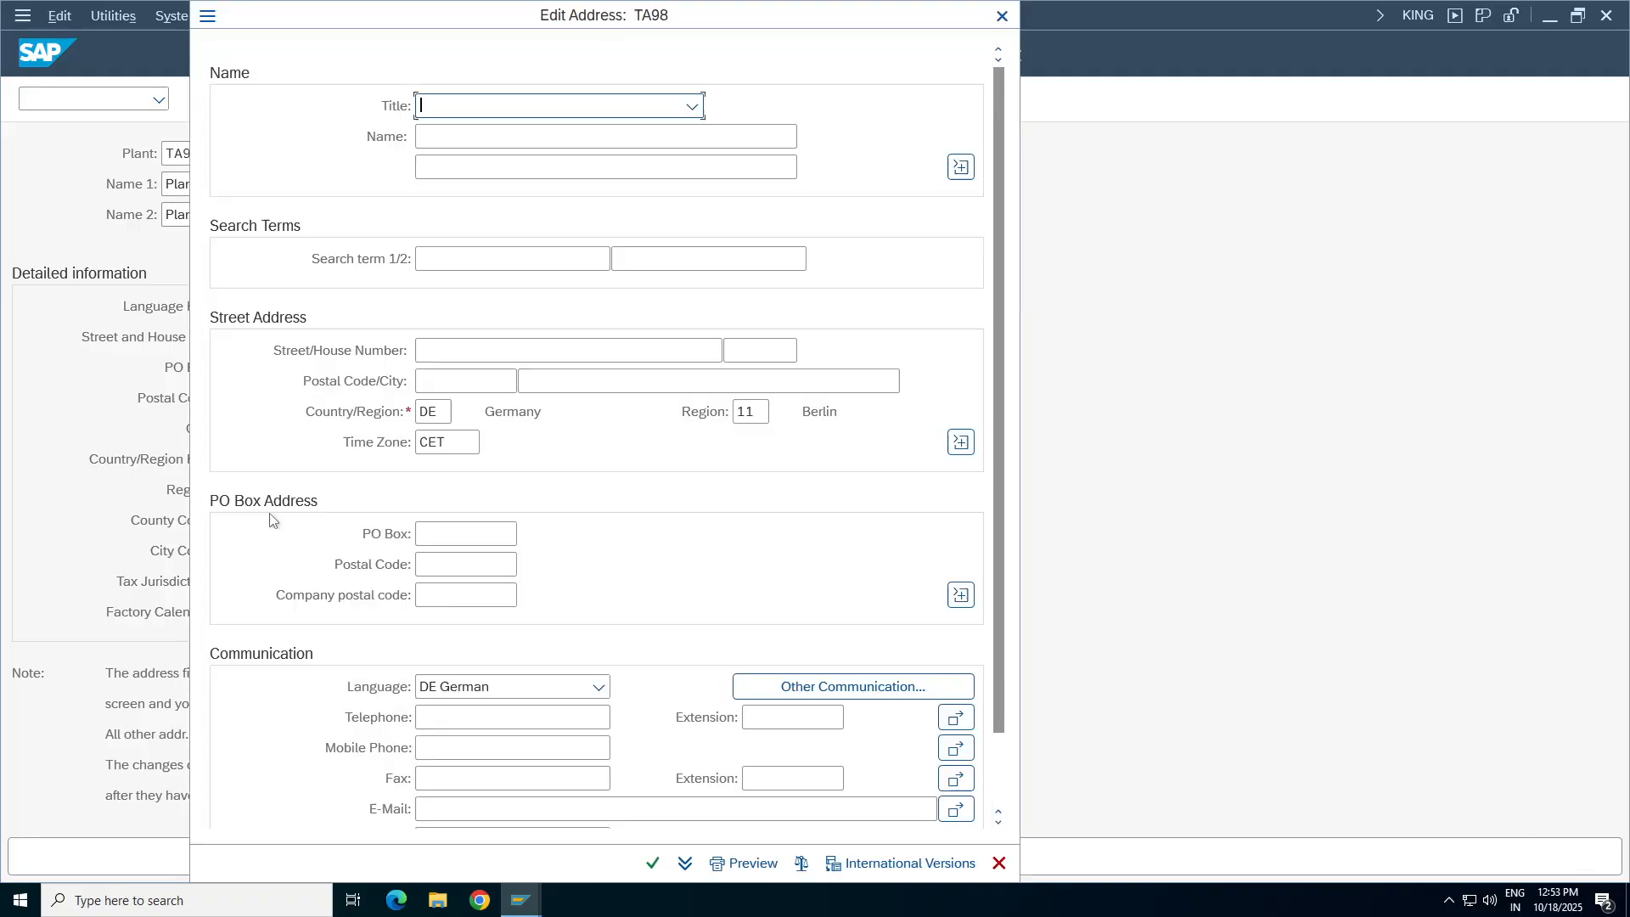
click(496, 109)
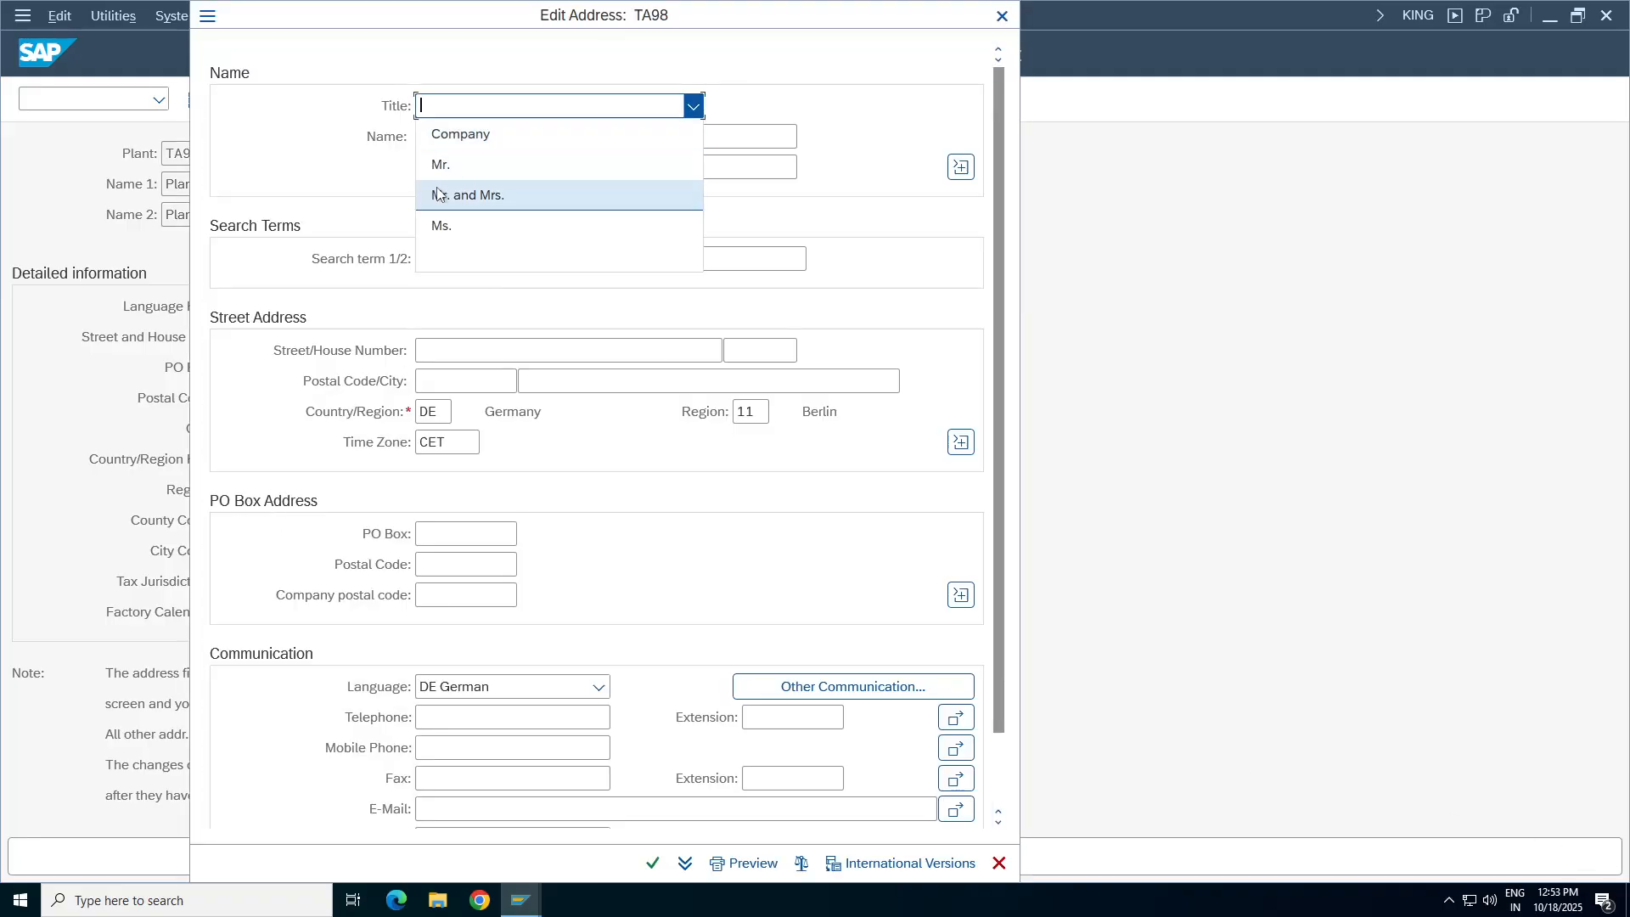
click(463, 134)
key(Tab)
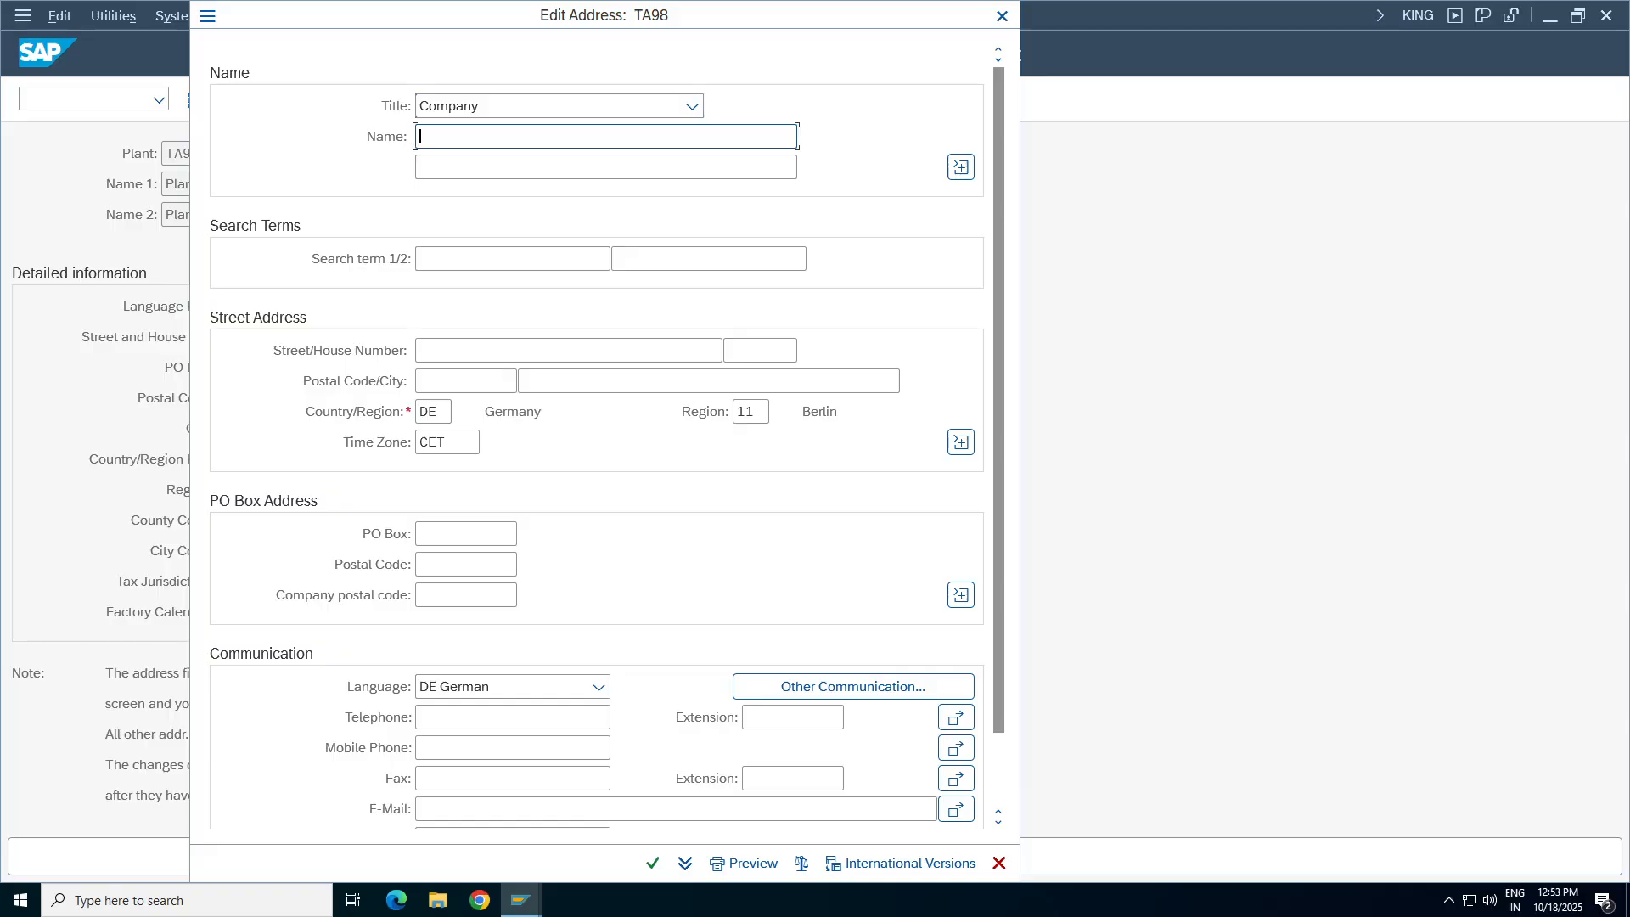
text(TA98 Plant)
Set the country of the TA98 address to IN and clear its region.
click(449, 411)
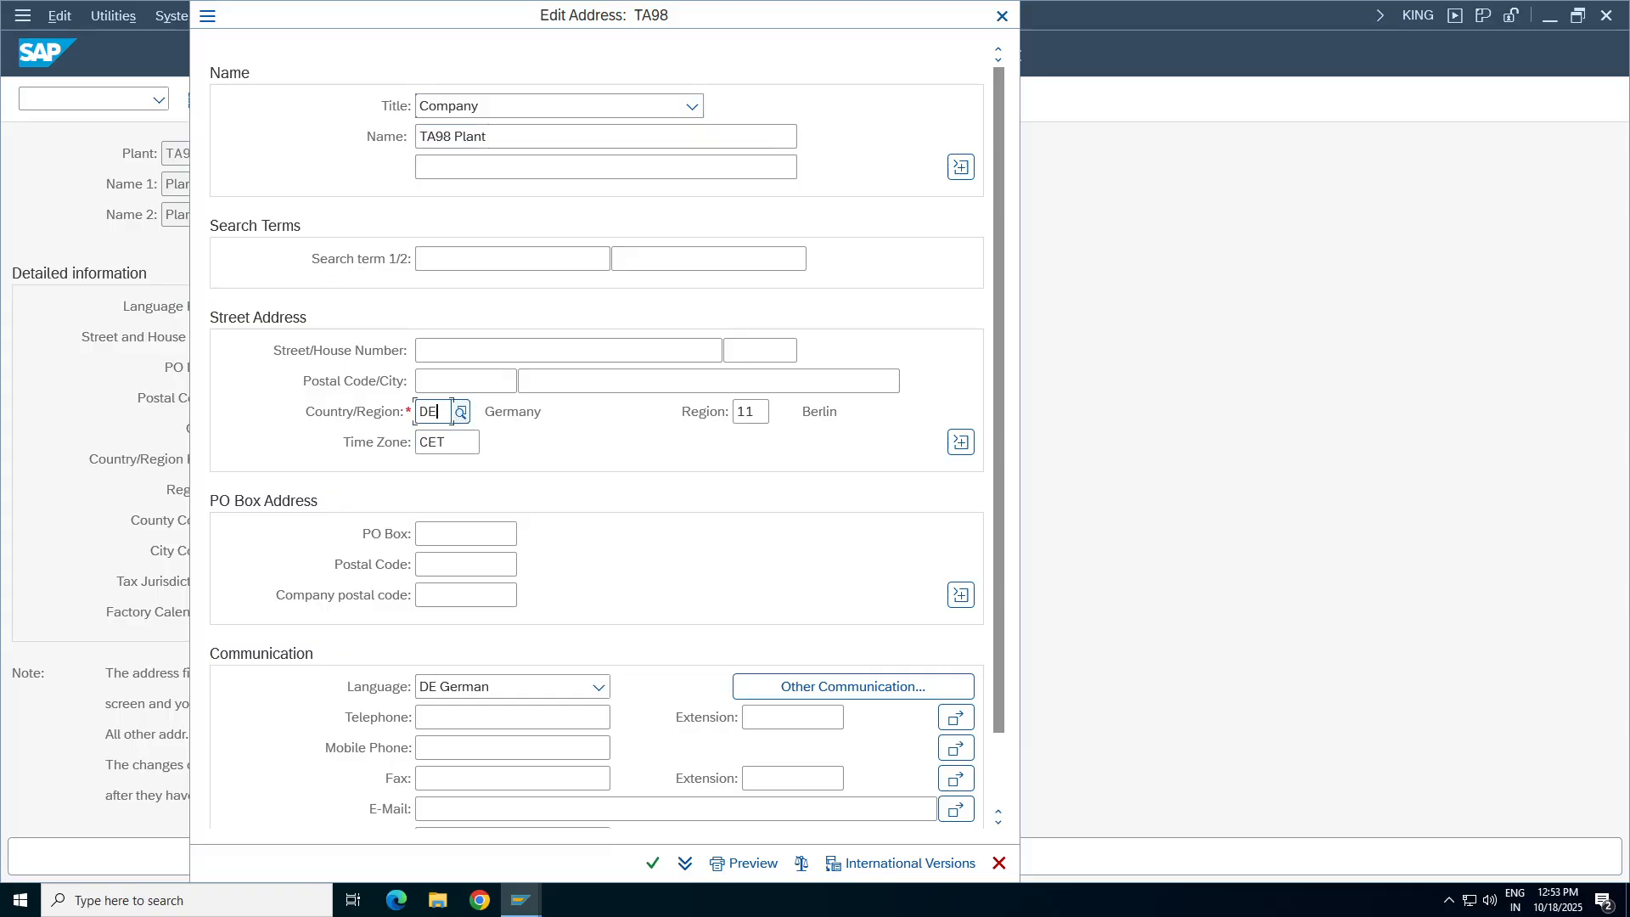
key(BackSpace)
key(BackSpace)
text(In)
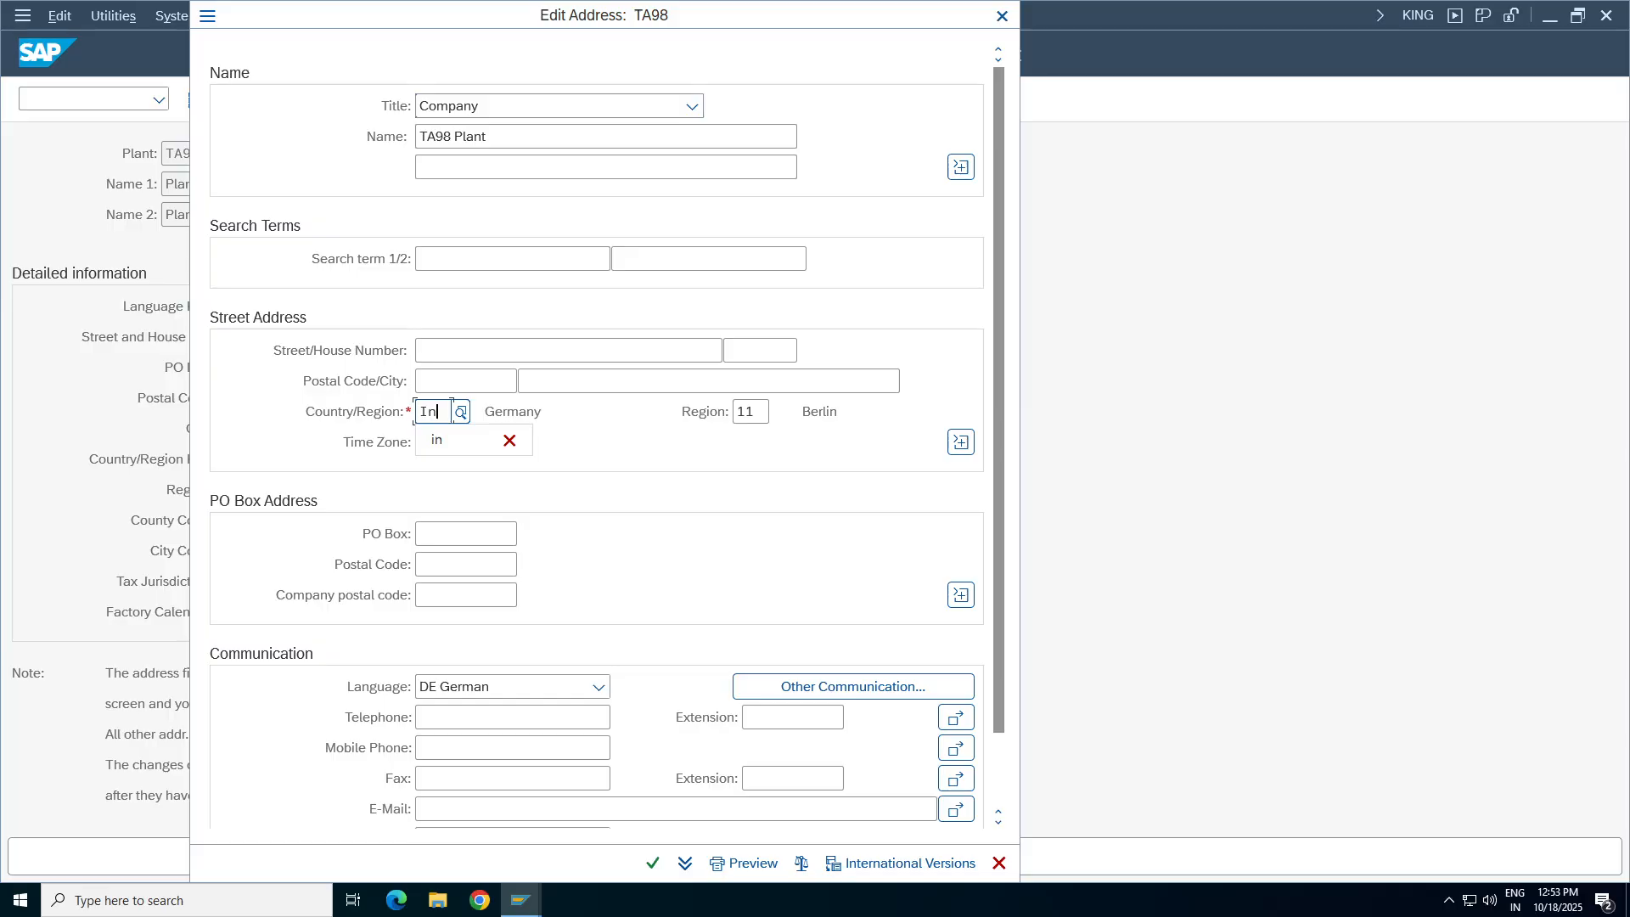
key(Tab)
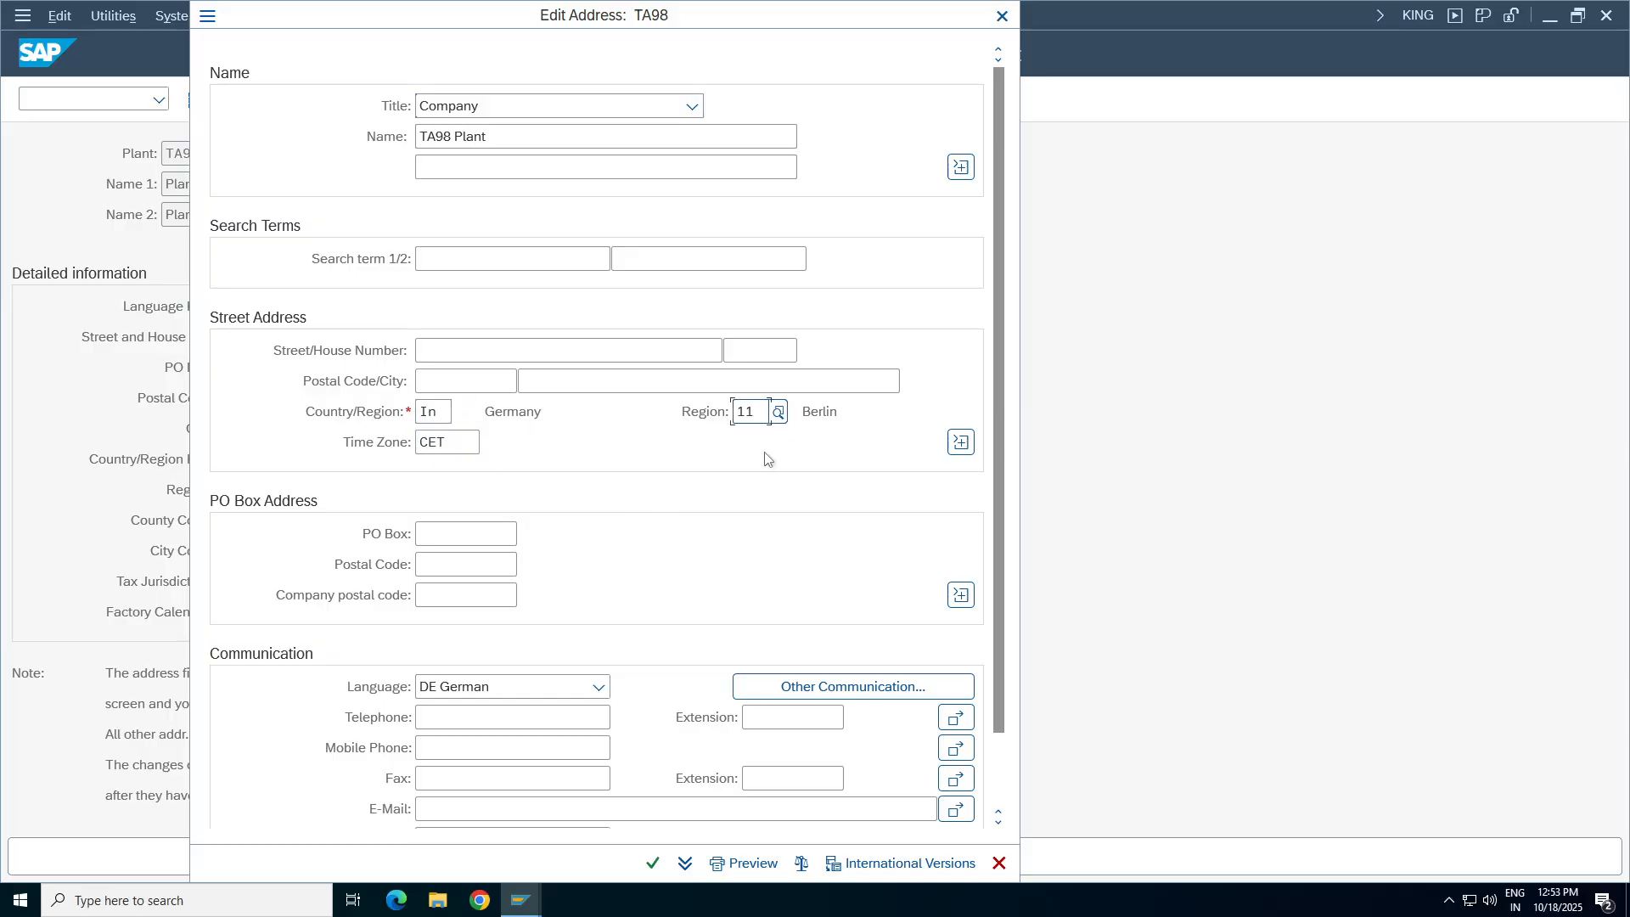
click(768, 411)
key(BackSpace)
key(BackSpace)
Try to set the address time zone to IST and confirm the address.
click(478, 442)
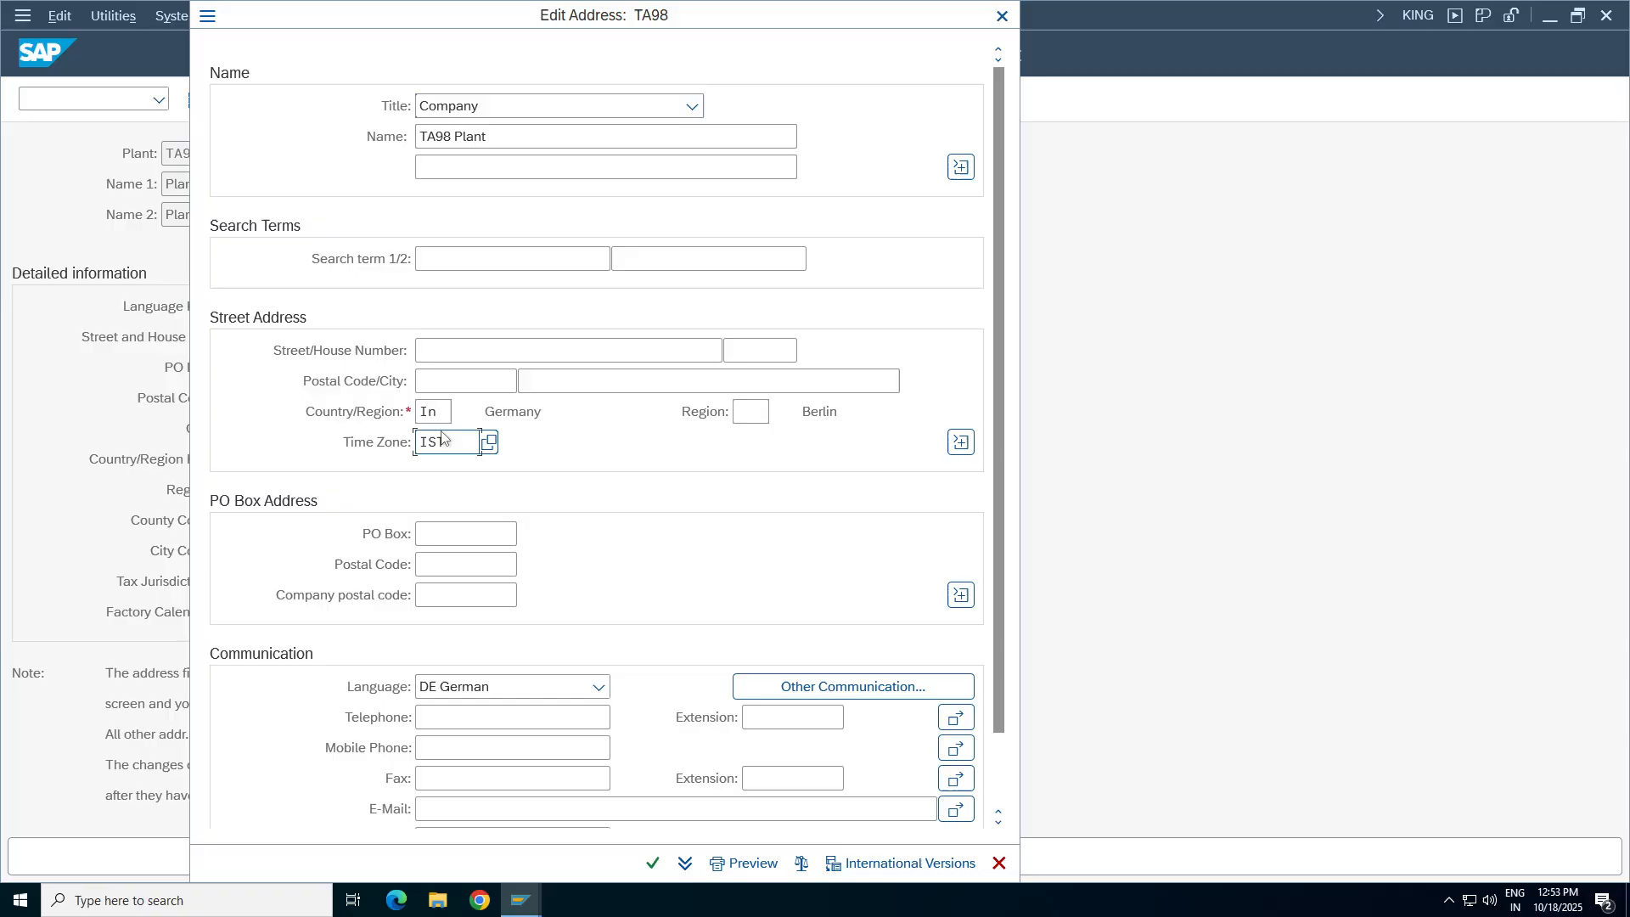
click(651, 864)
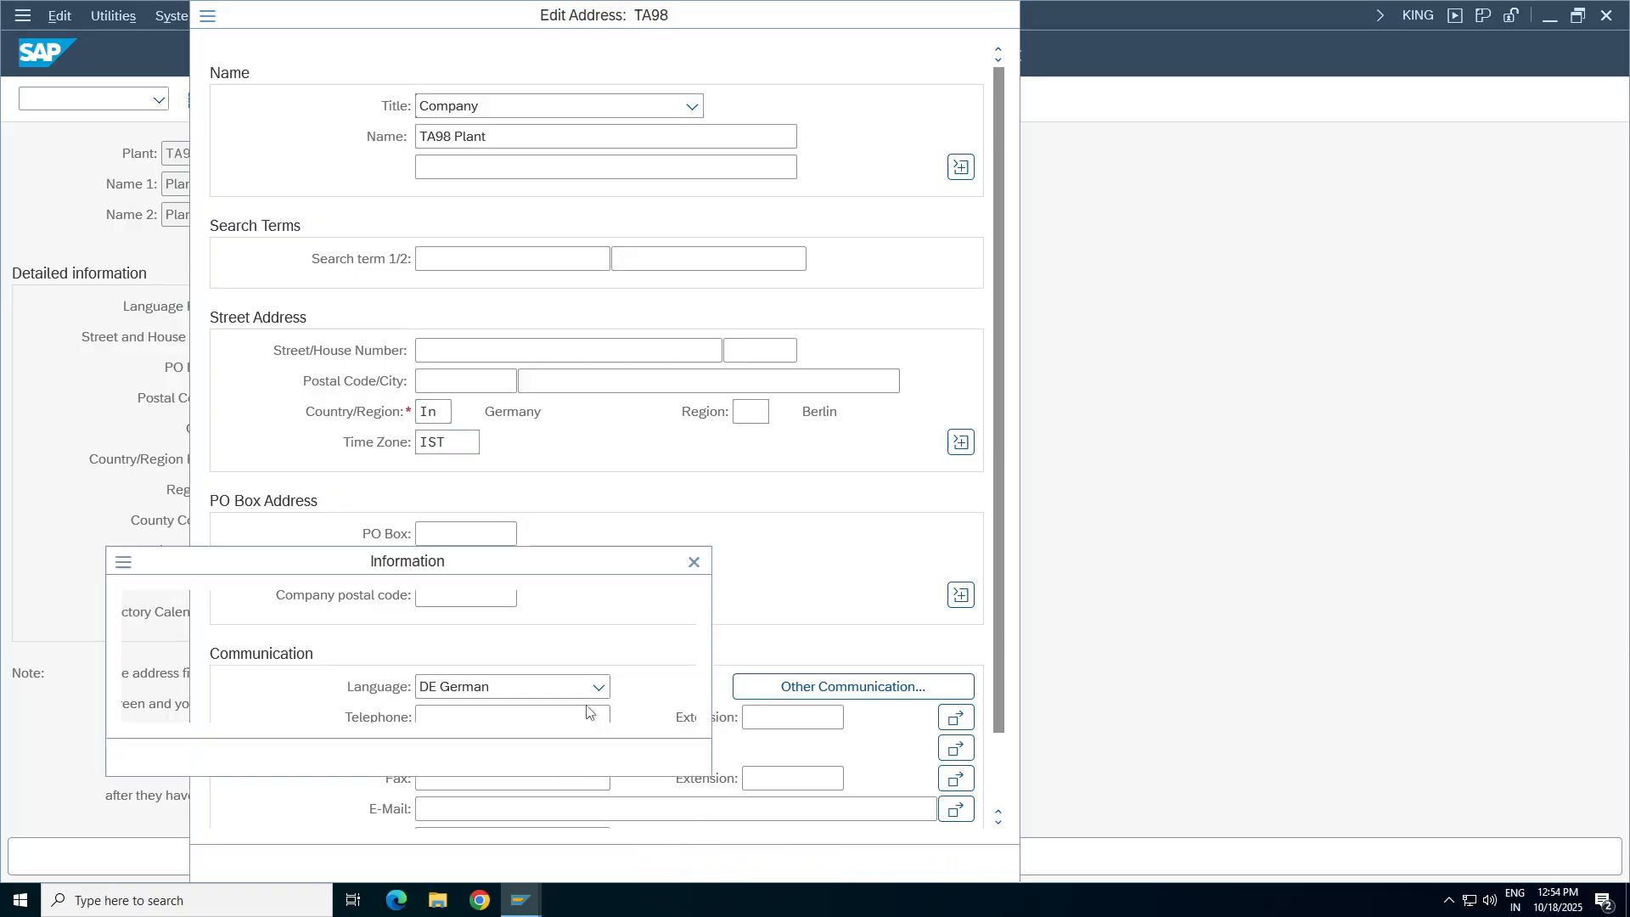
click(693, 562)
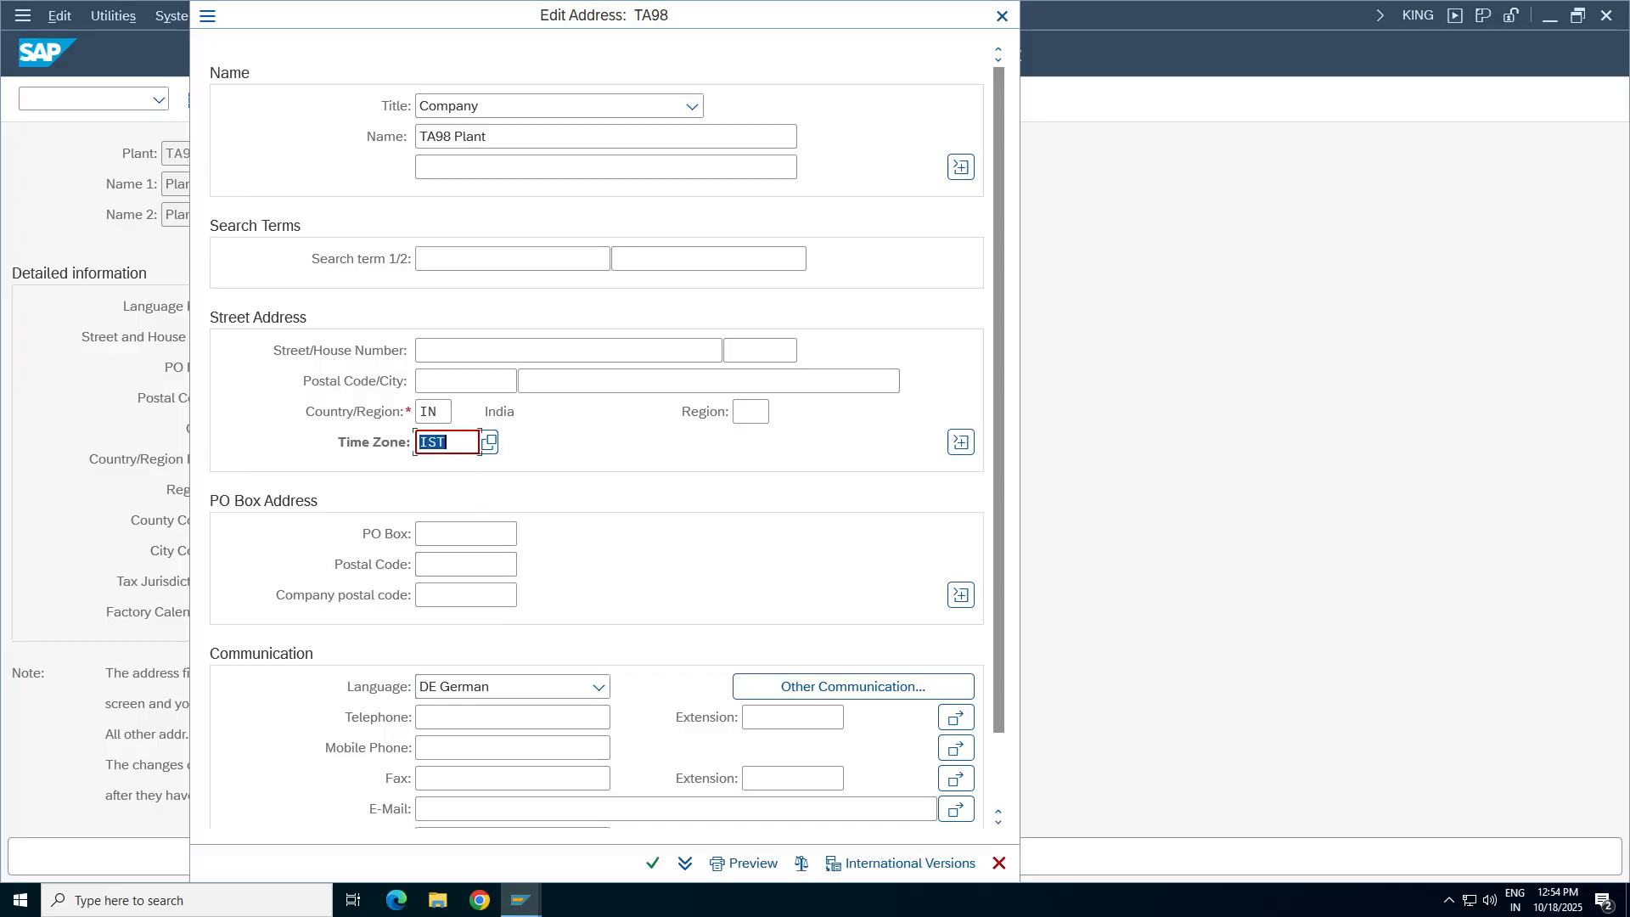
Choose INDIA as the address time zone from the list of possible values and confirm the address.
key(BackSpace)
click(463, 503)
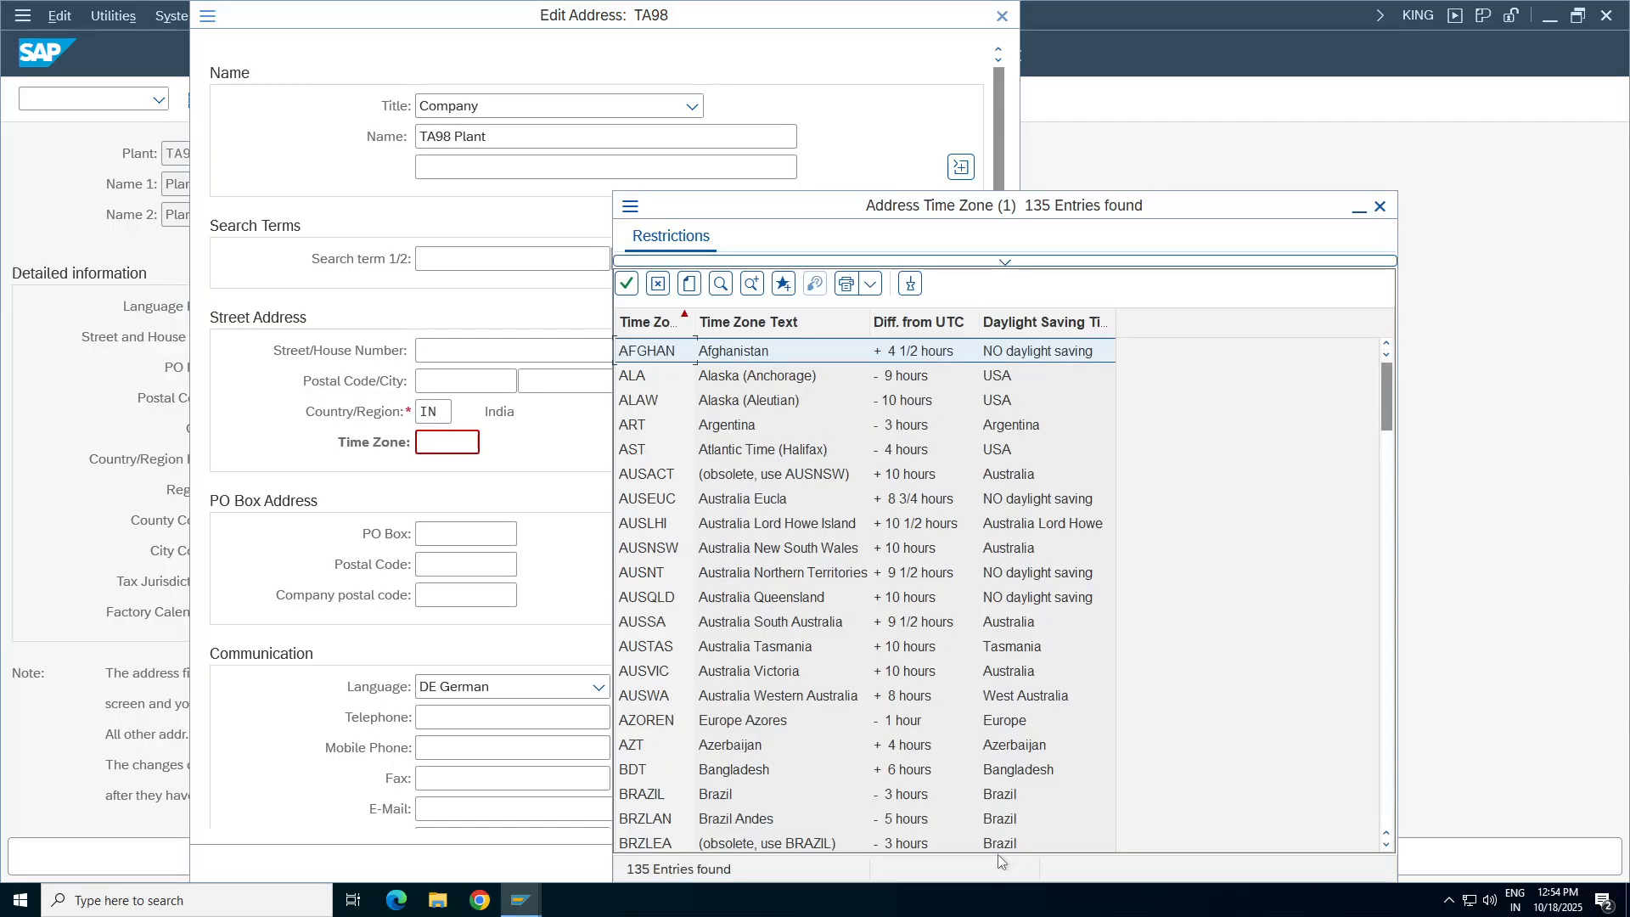
click(994, 741)
key(Page_Down)
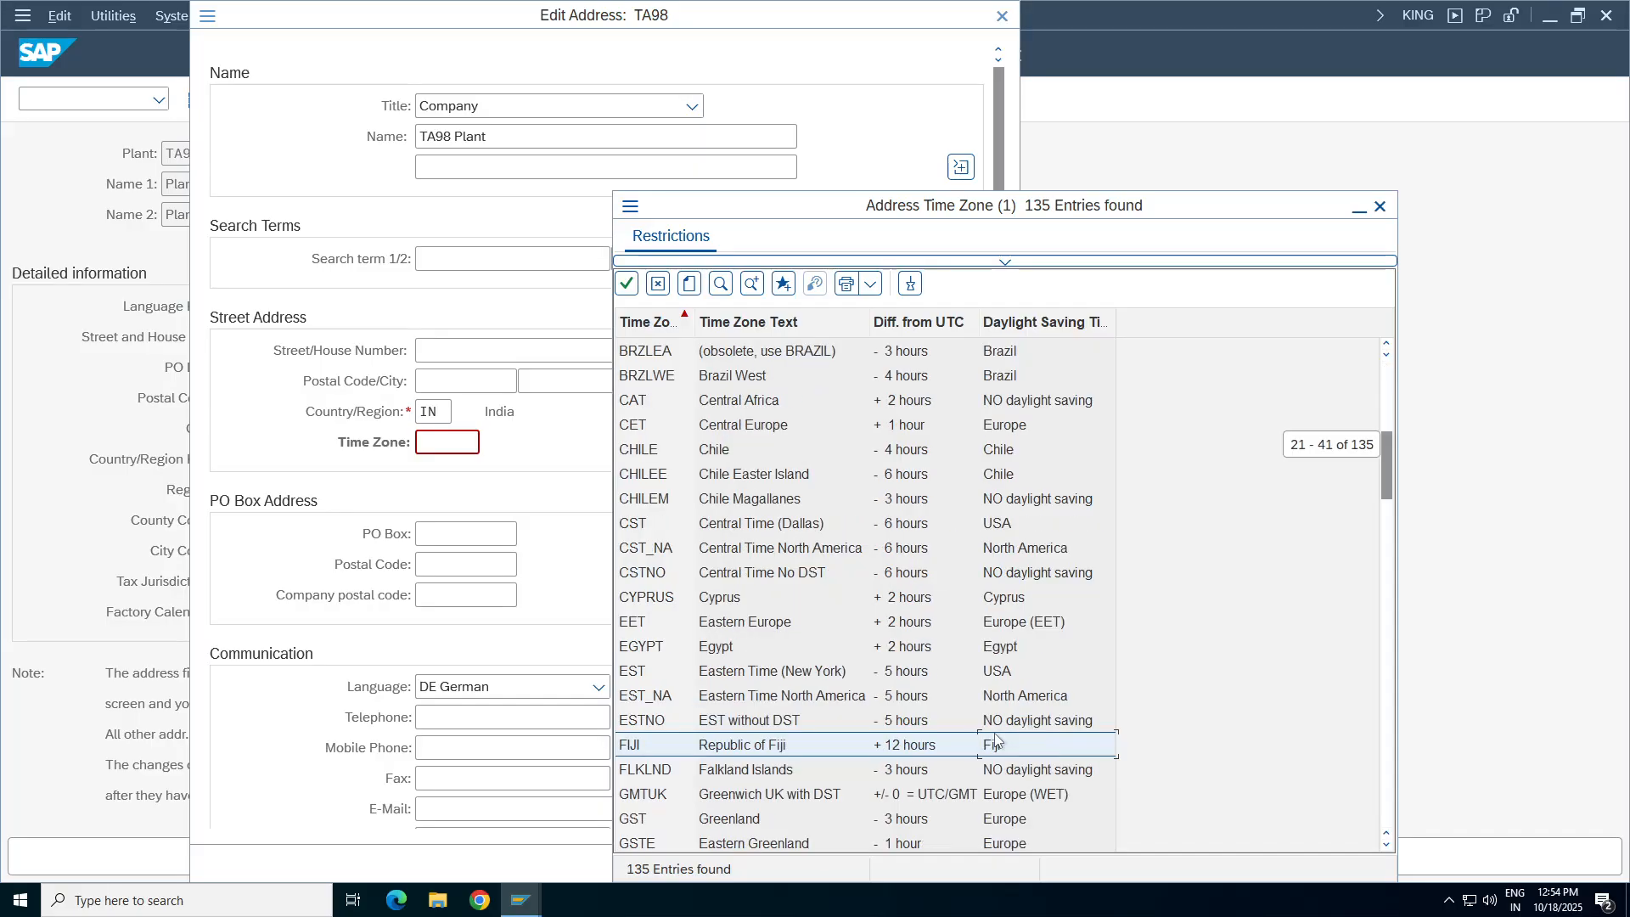
key(Page_Down)
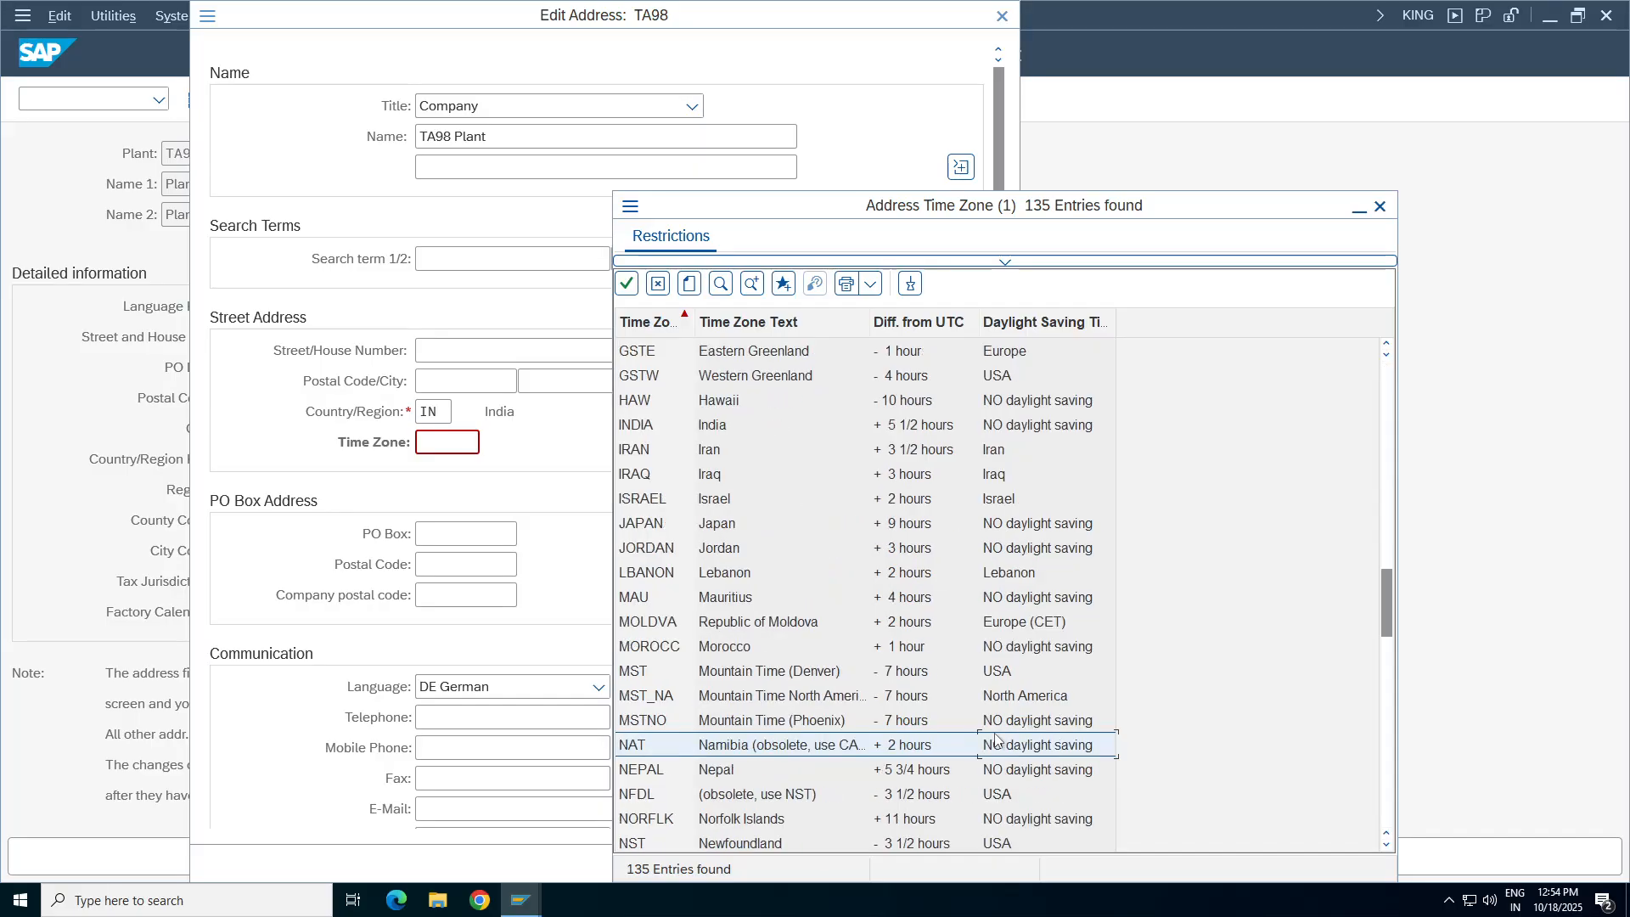
key(Page_Down)
key(Page_Down)
key(Page_Down)
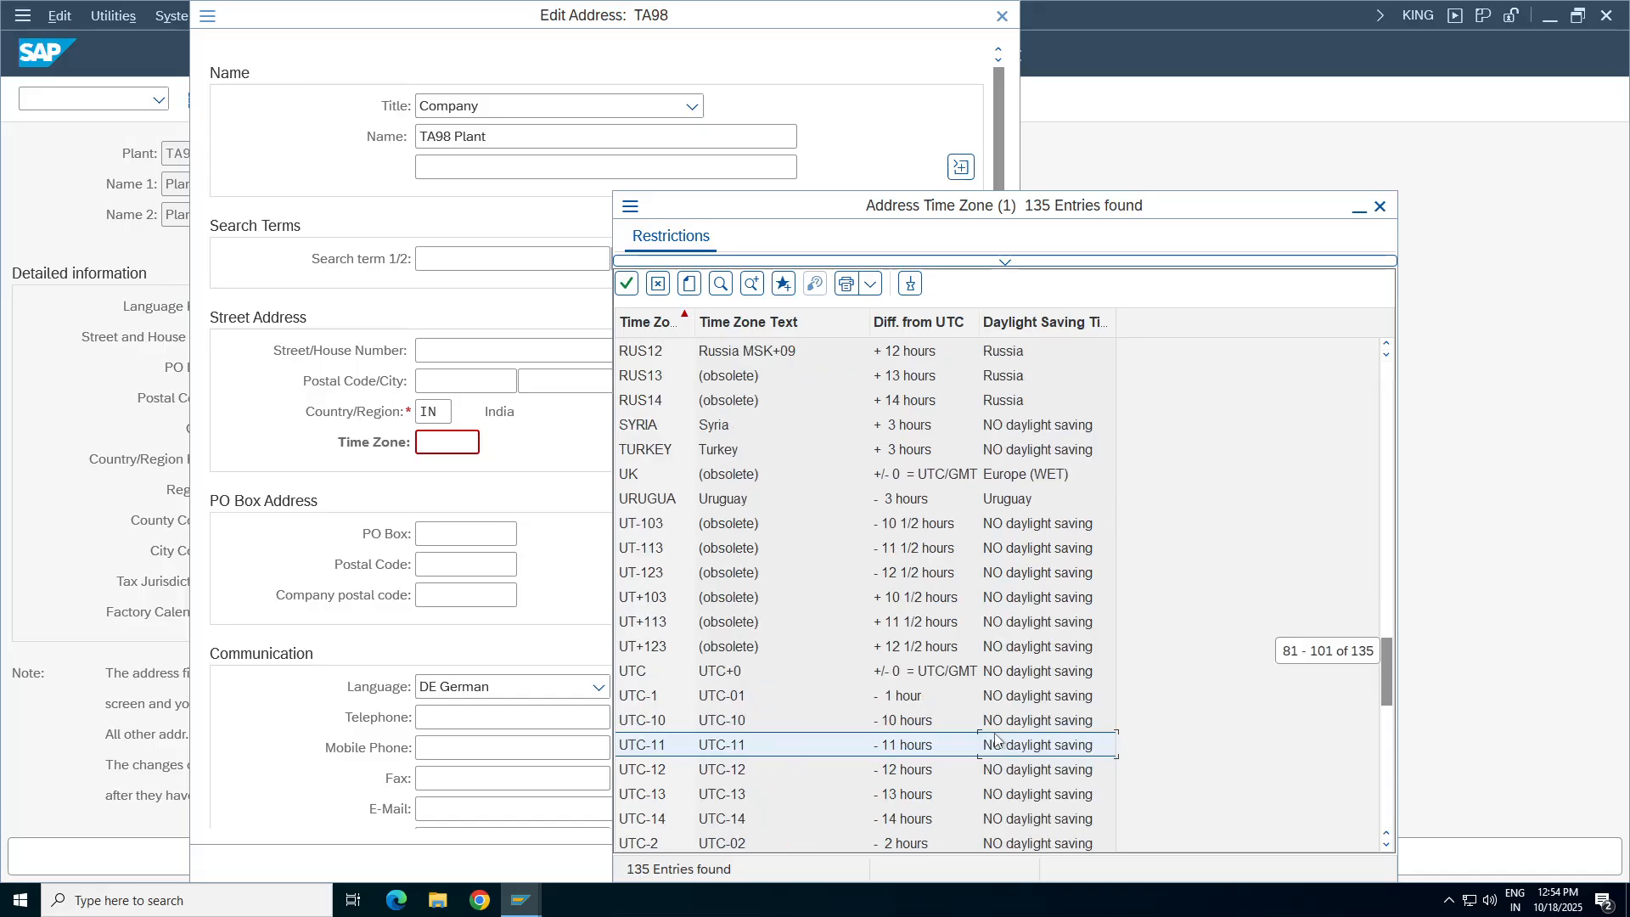
key(Page_Down)
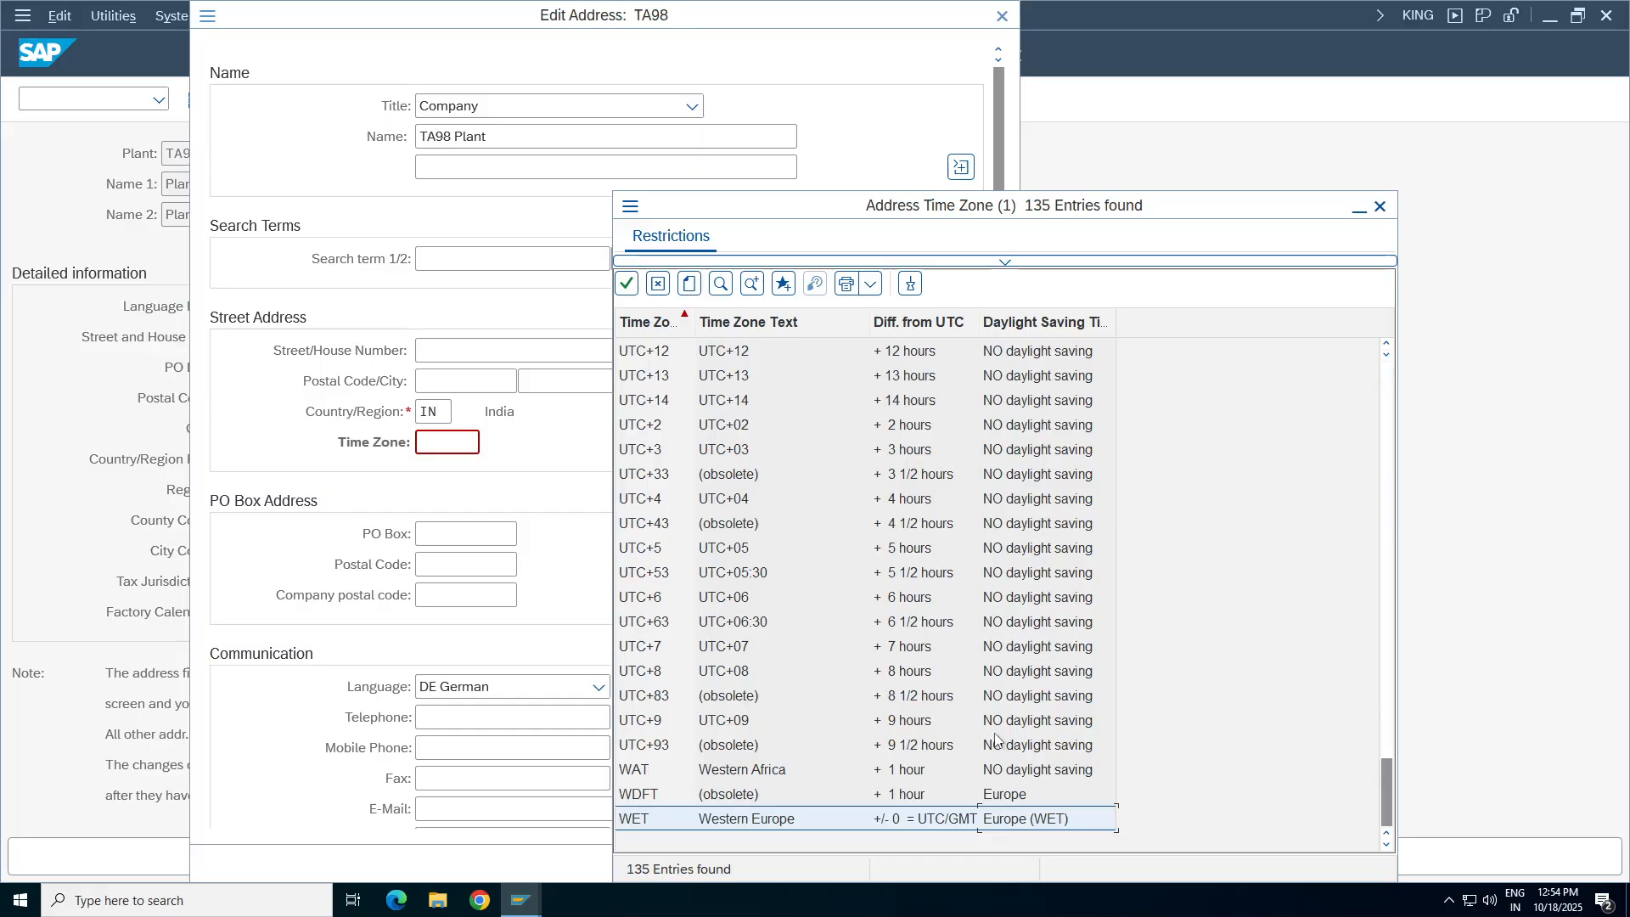
click(1038, 576)
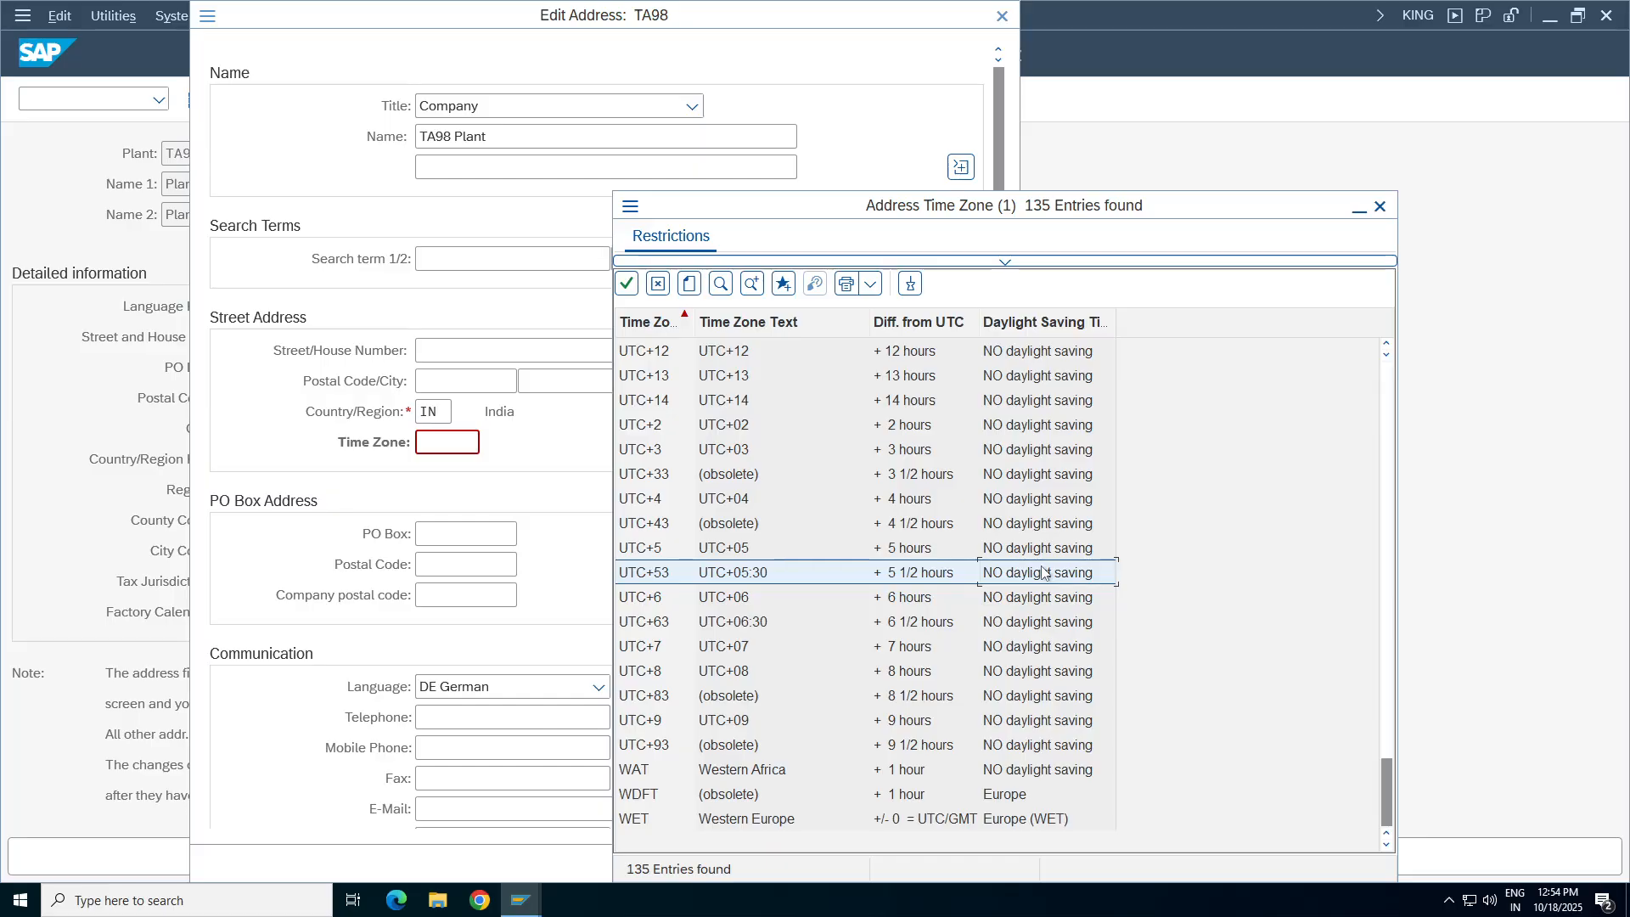
scroll(1043, 573, up, 6)
scroll(1043, 567, up, 20)
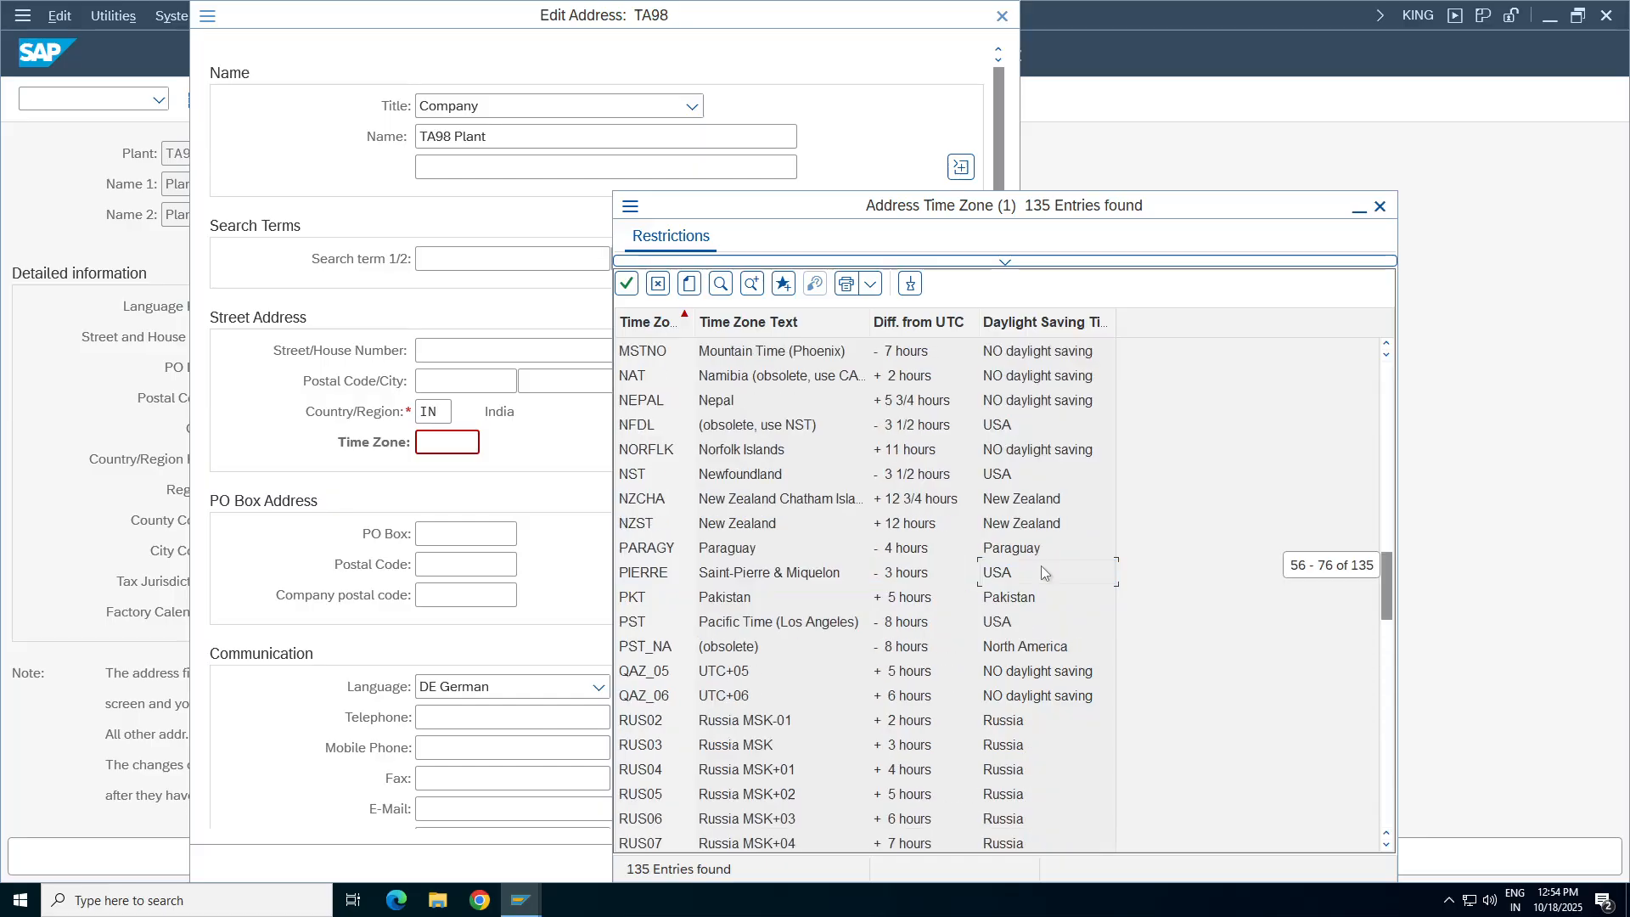
scroll(1041, 569, down, 7)
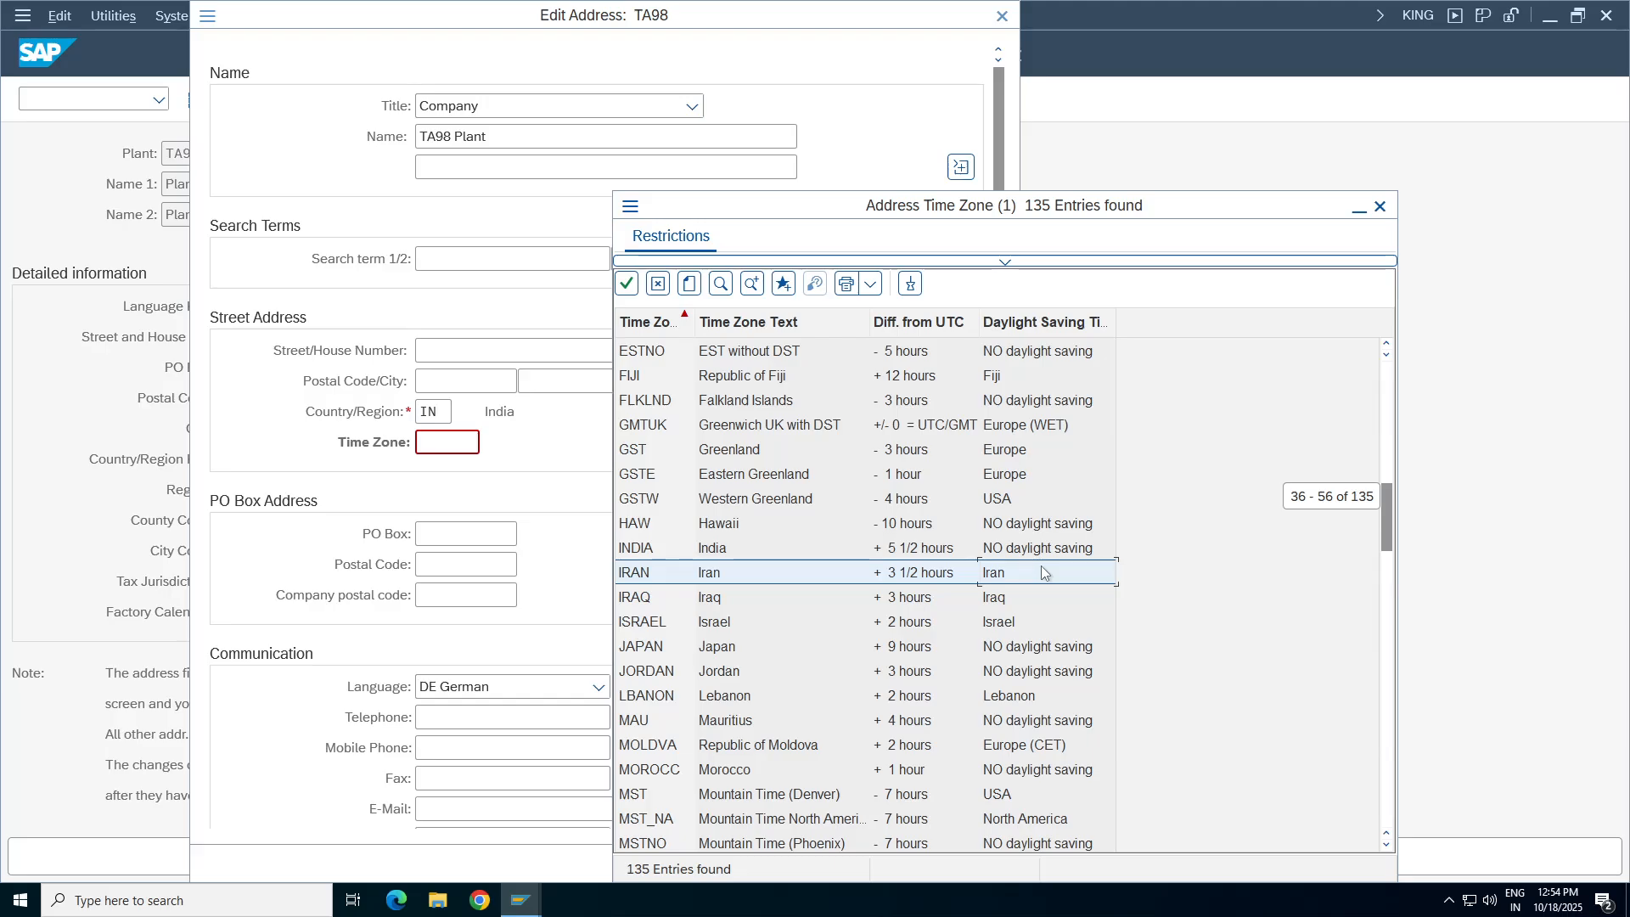
double_click(926, 555)
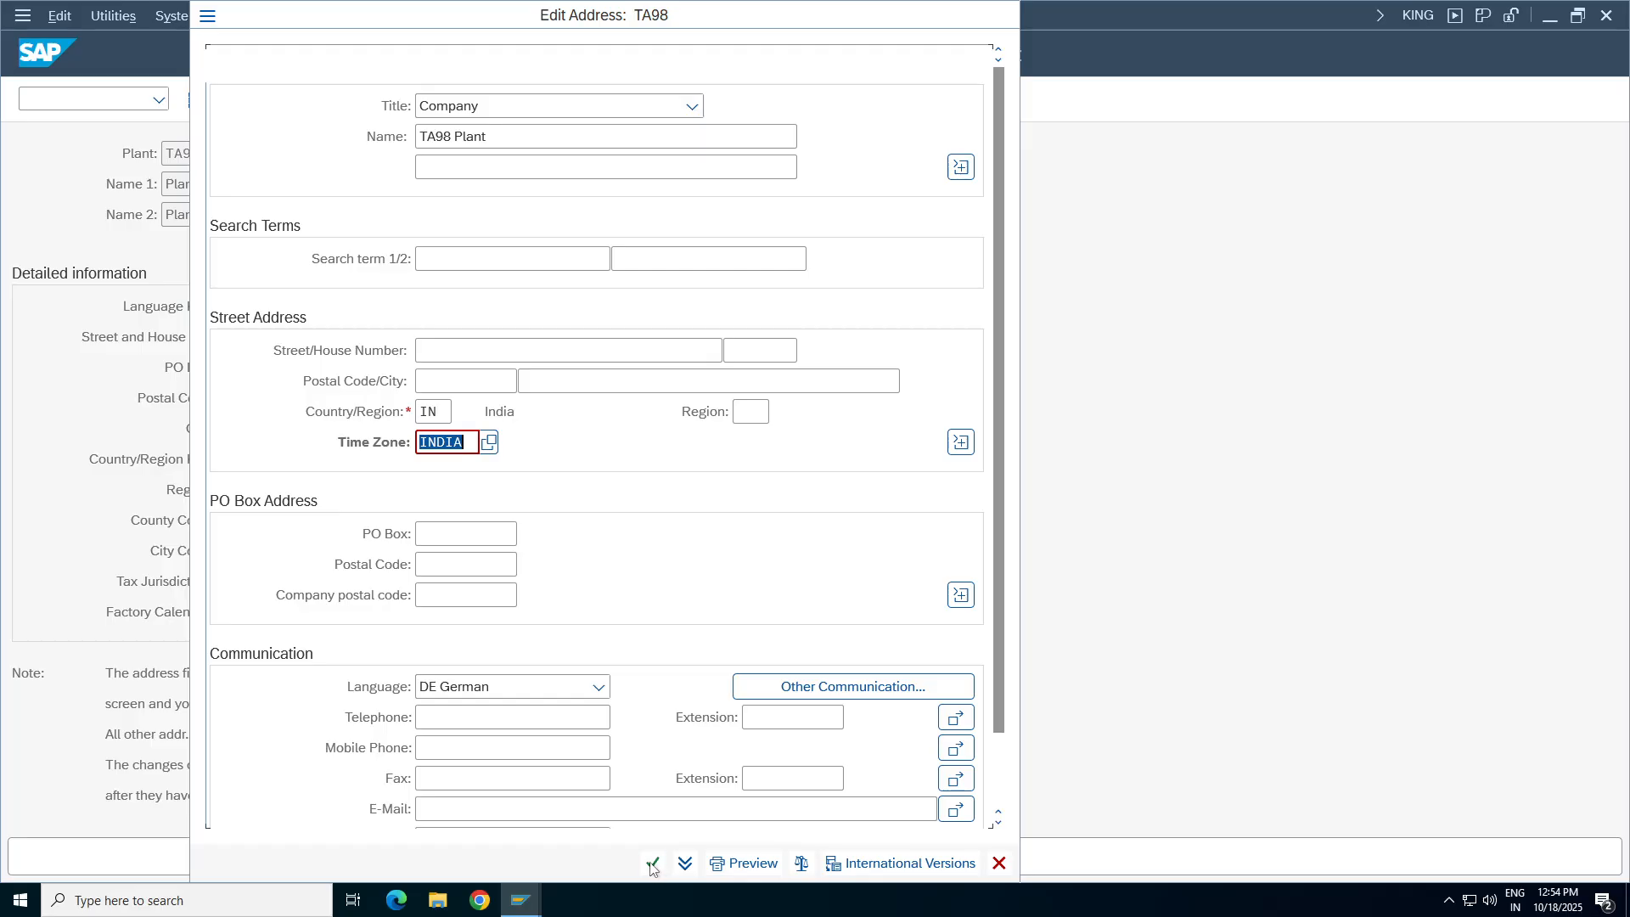
click(651, 864)
key(Return)
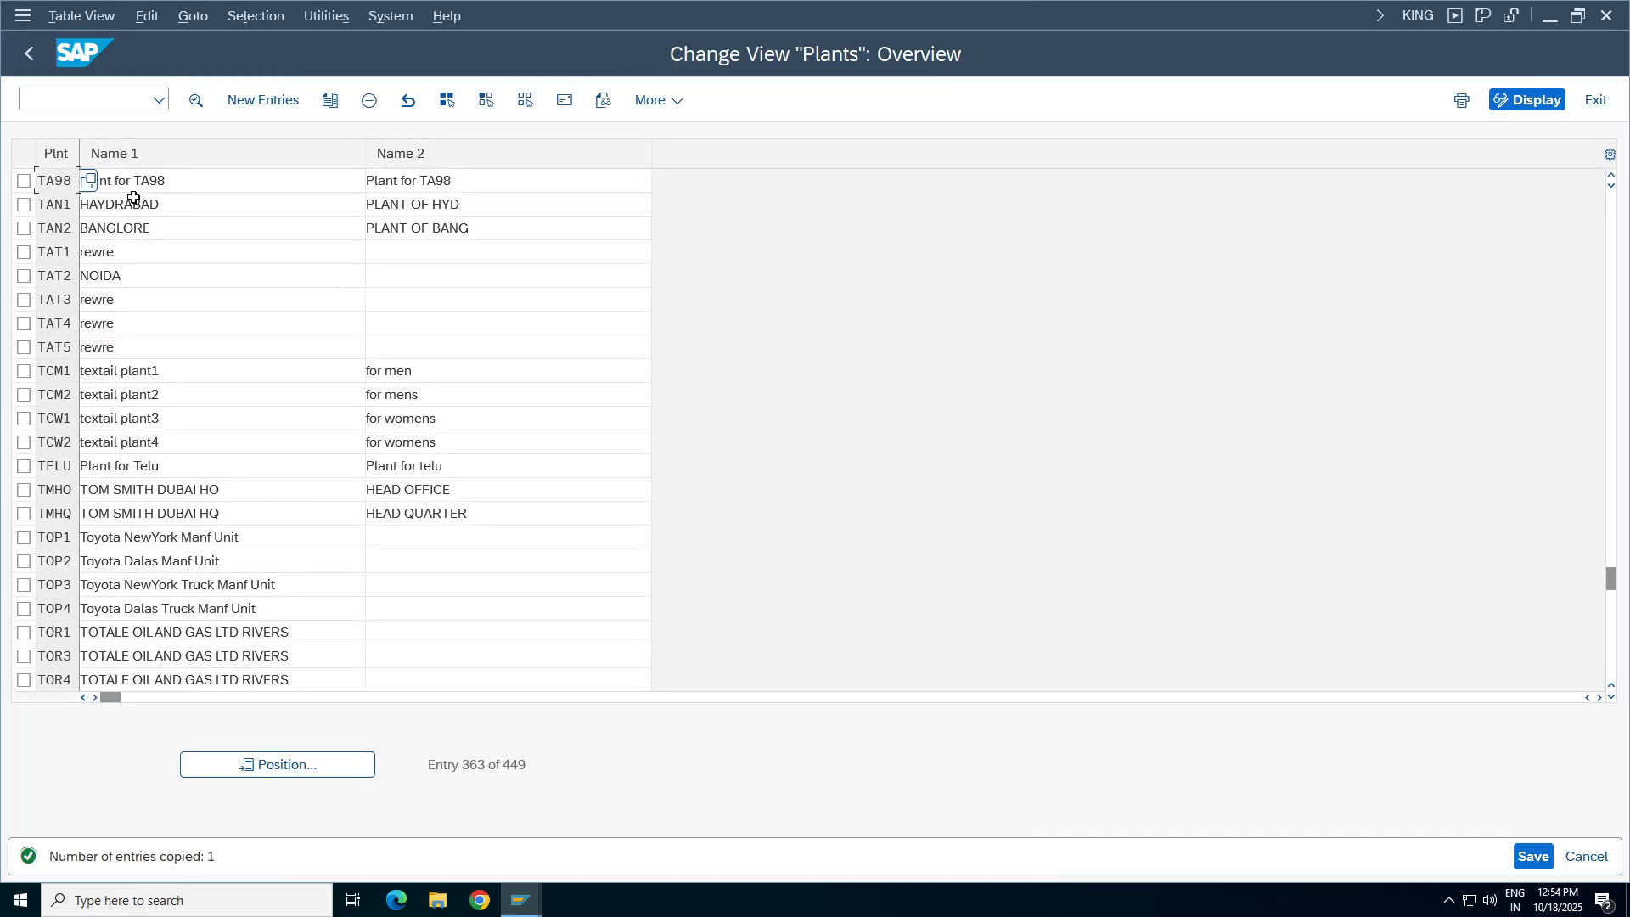
Save plant TA98, searching own customizing requests for "ta98" and assigning the request "Tata Group Tata98".
click(1543, 860)
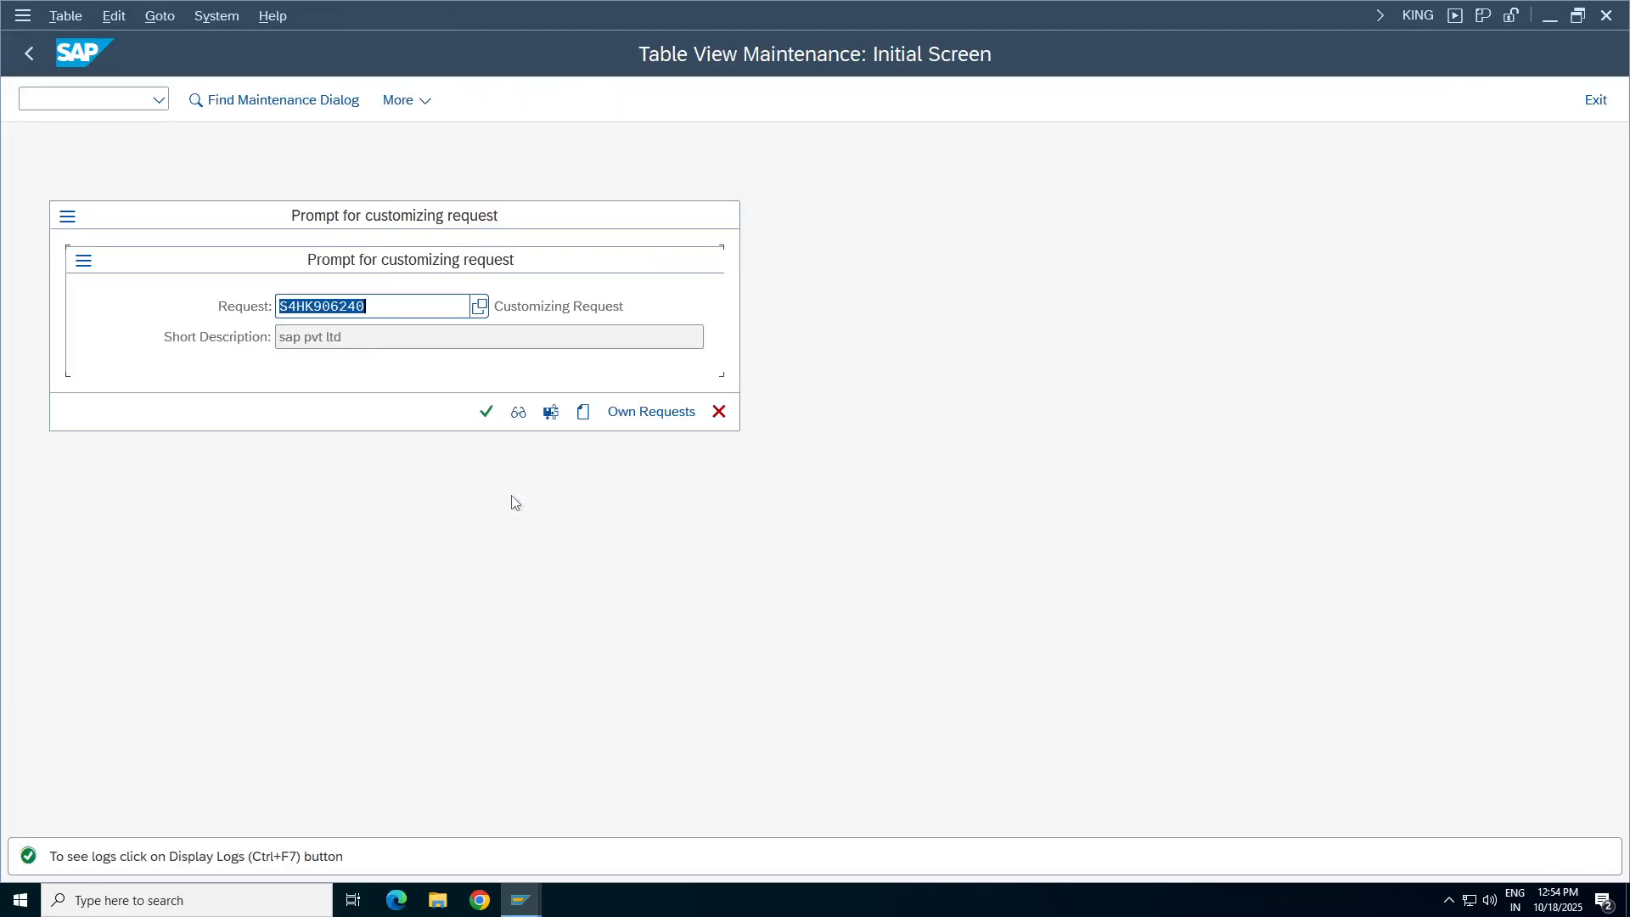
click(689, 414)
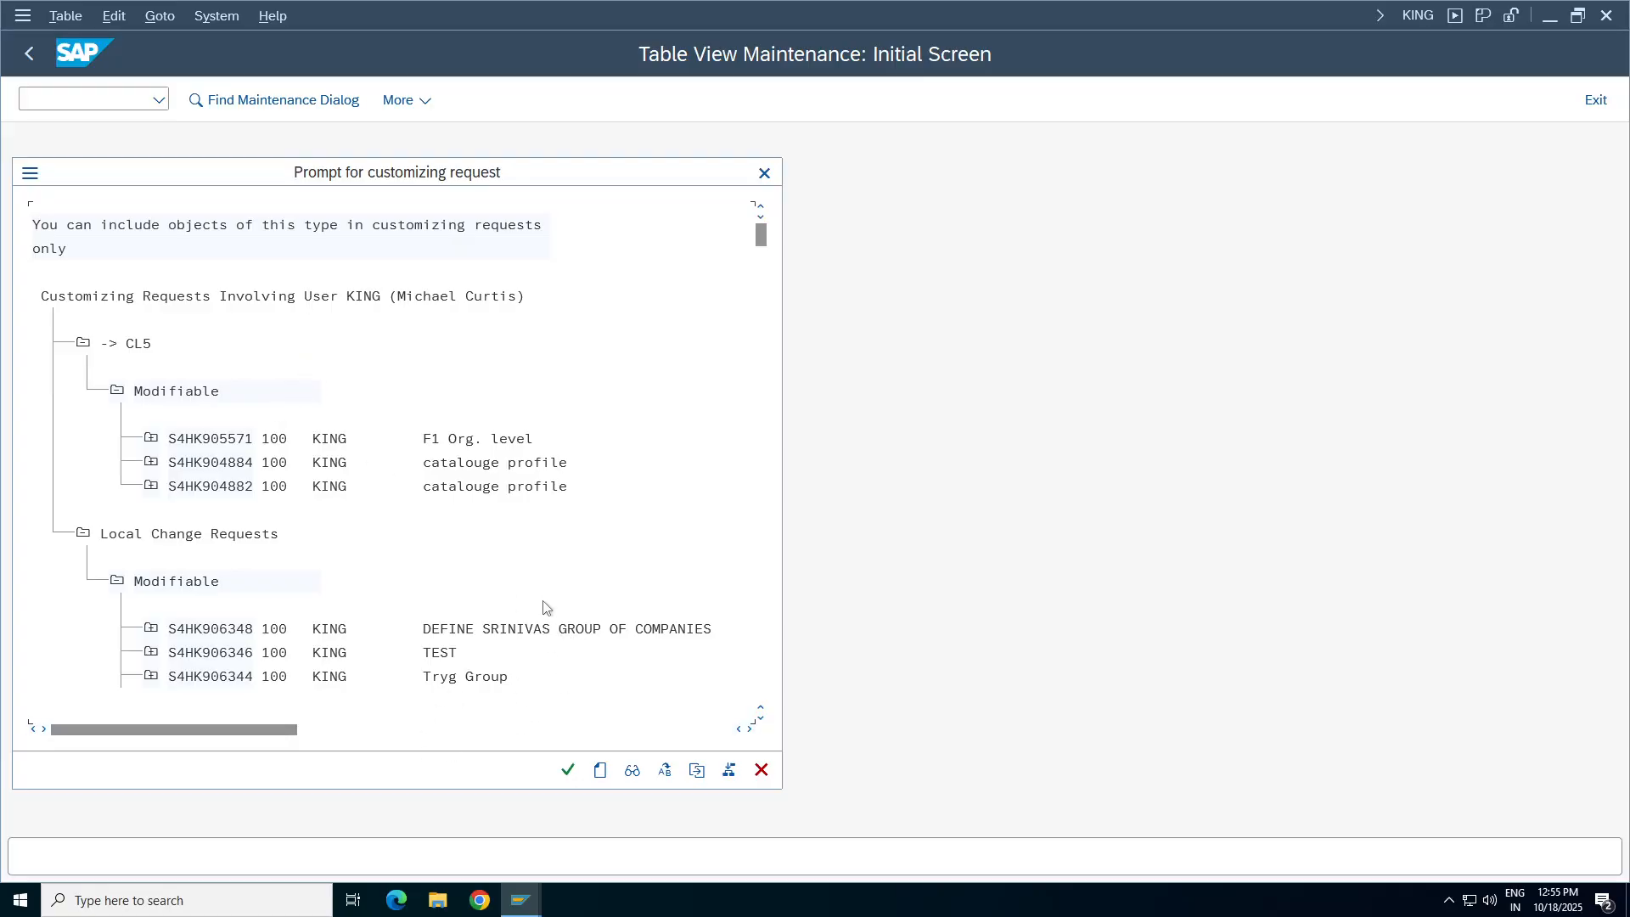
key(ctrl+f)
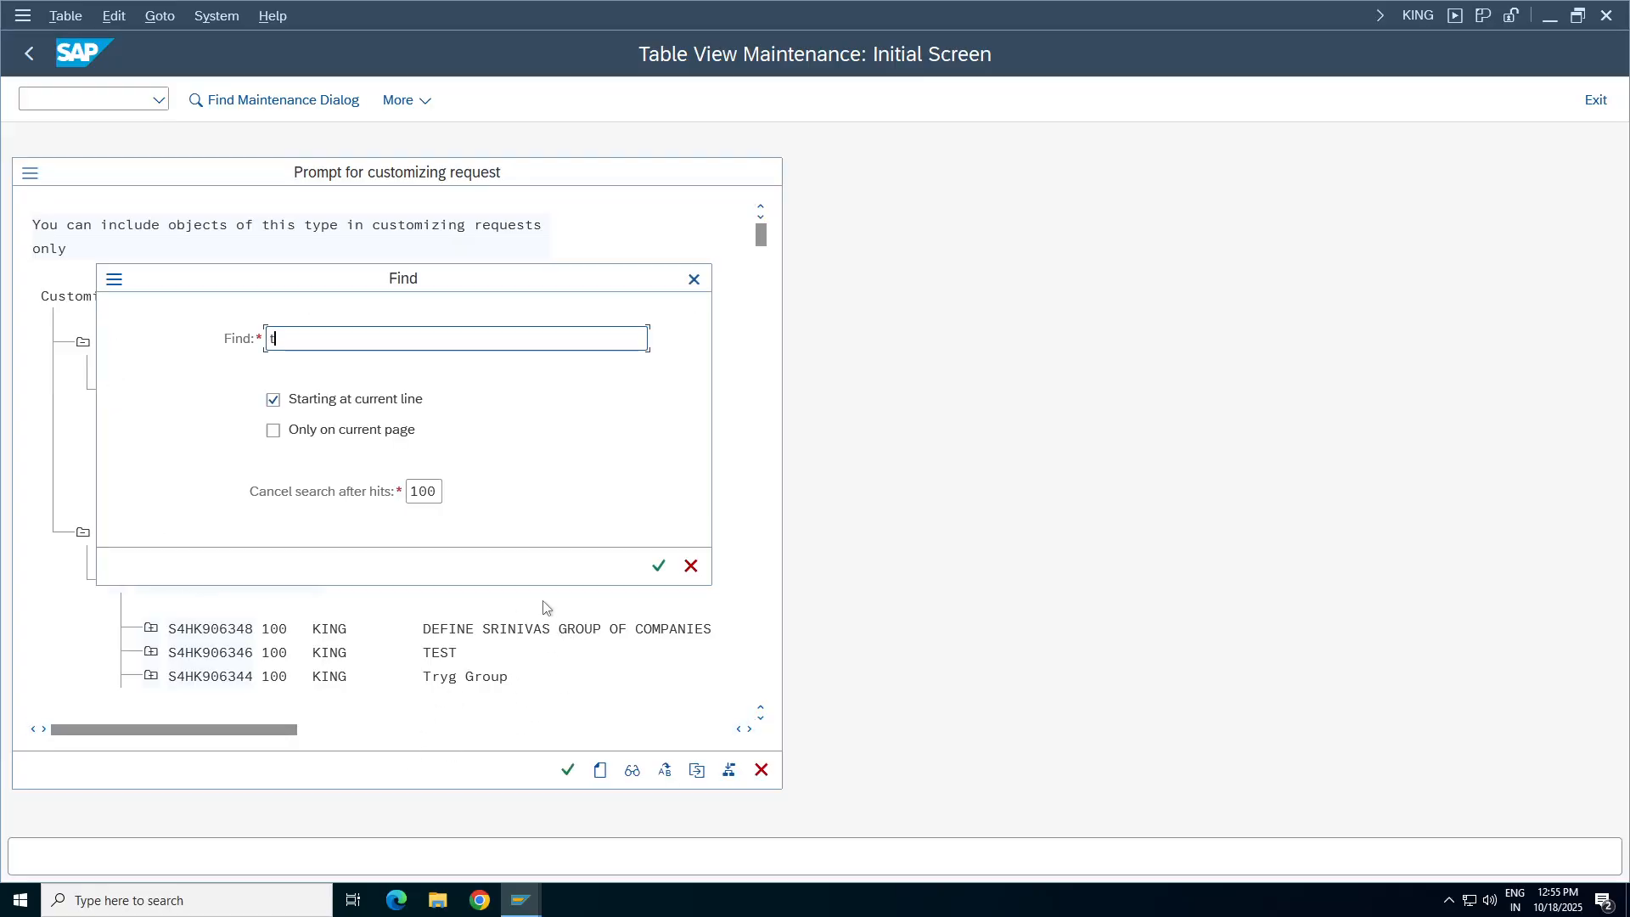
text(ta98)
key(Return)
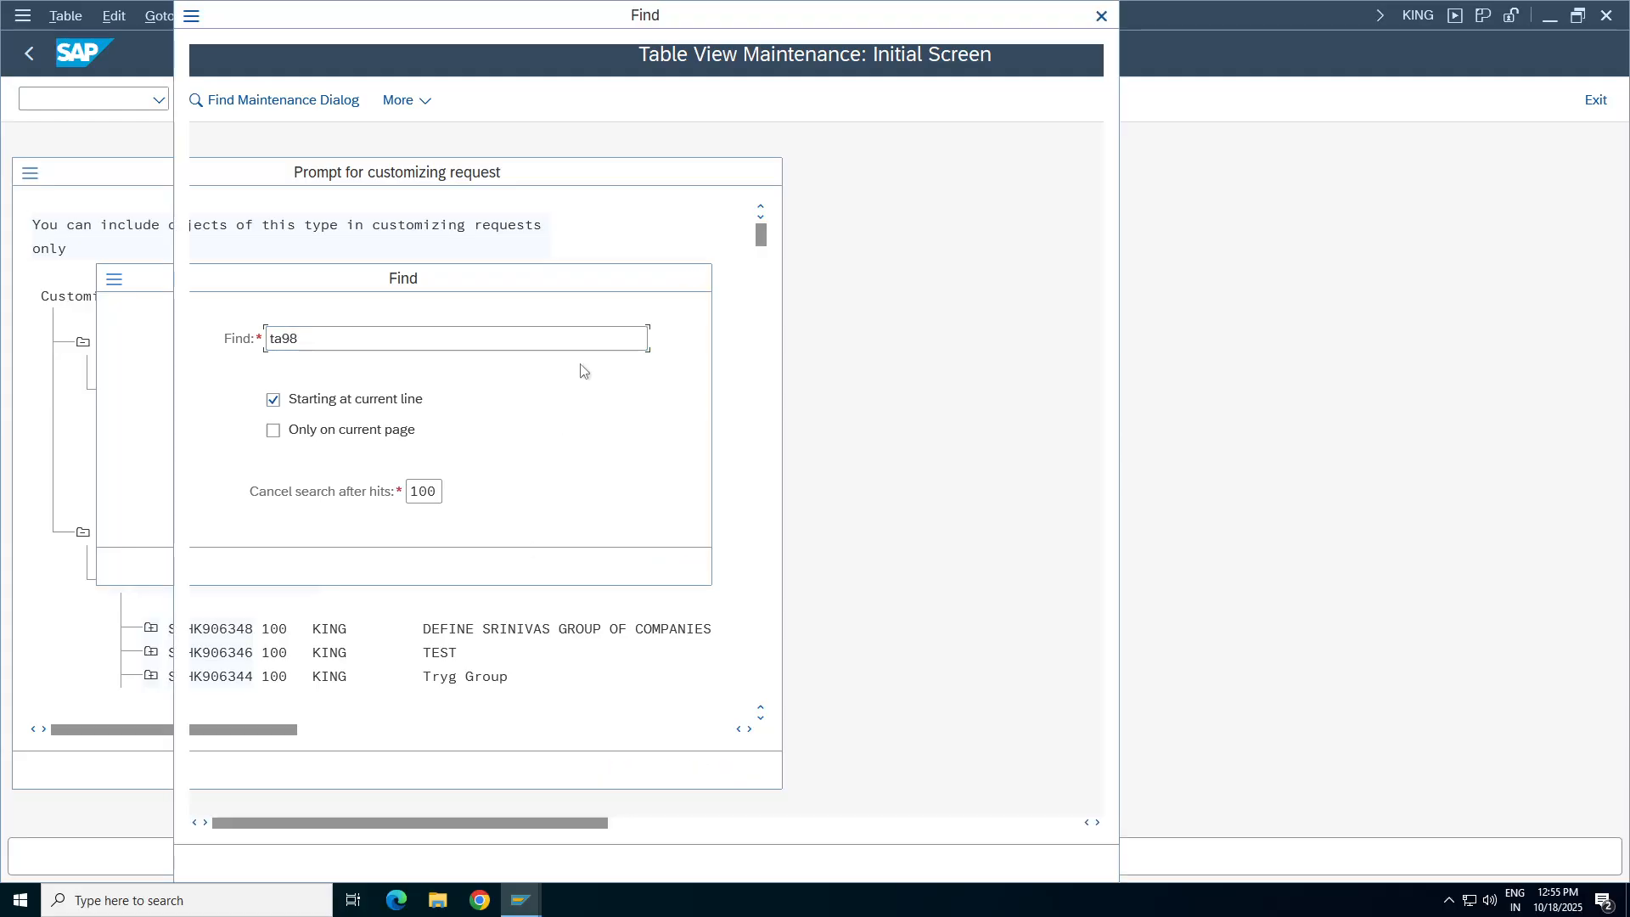
double_click(698, 123)
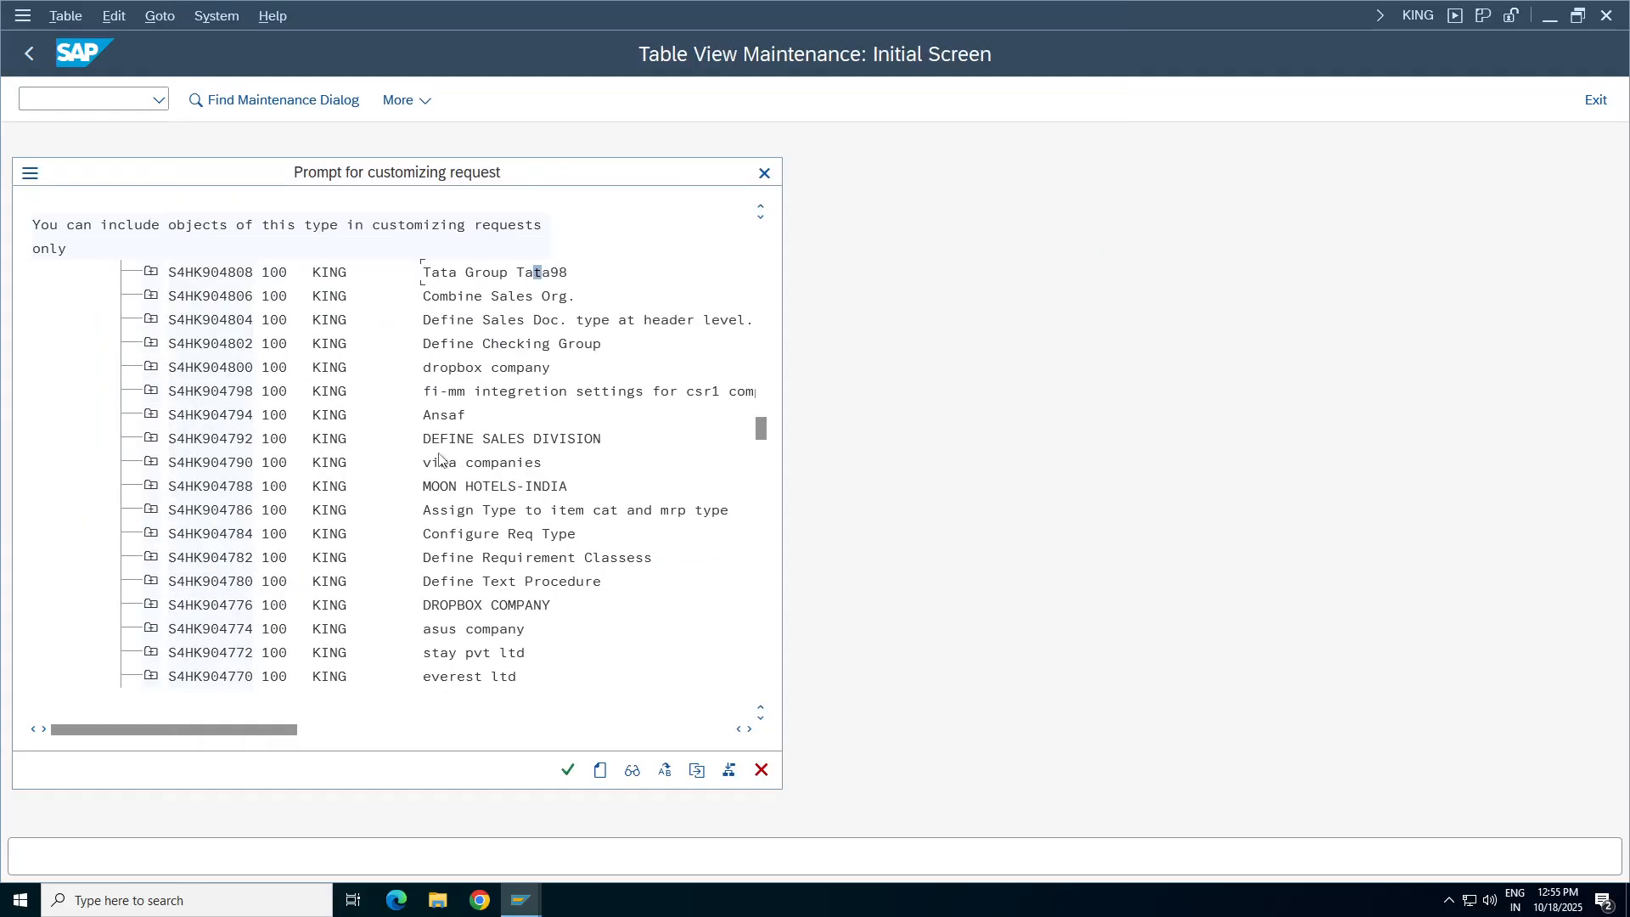
double_click(464, 279)
click(485, 412)
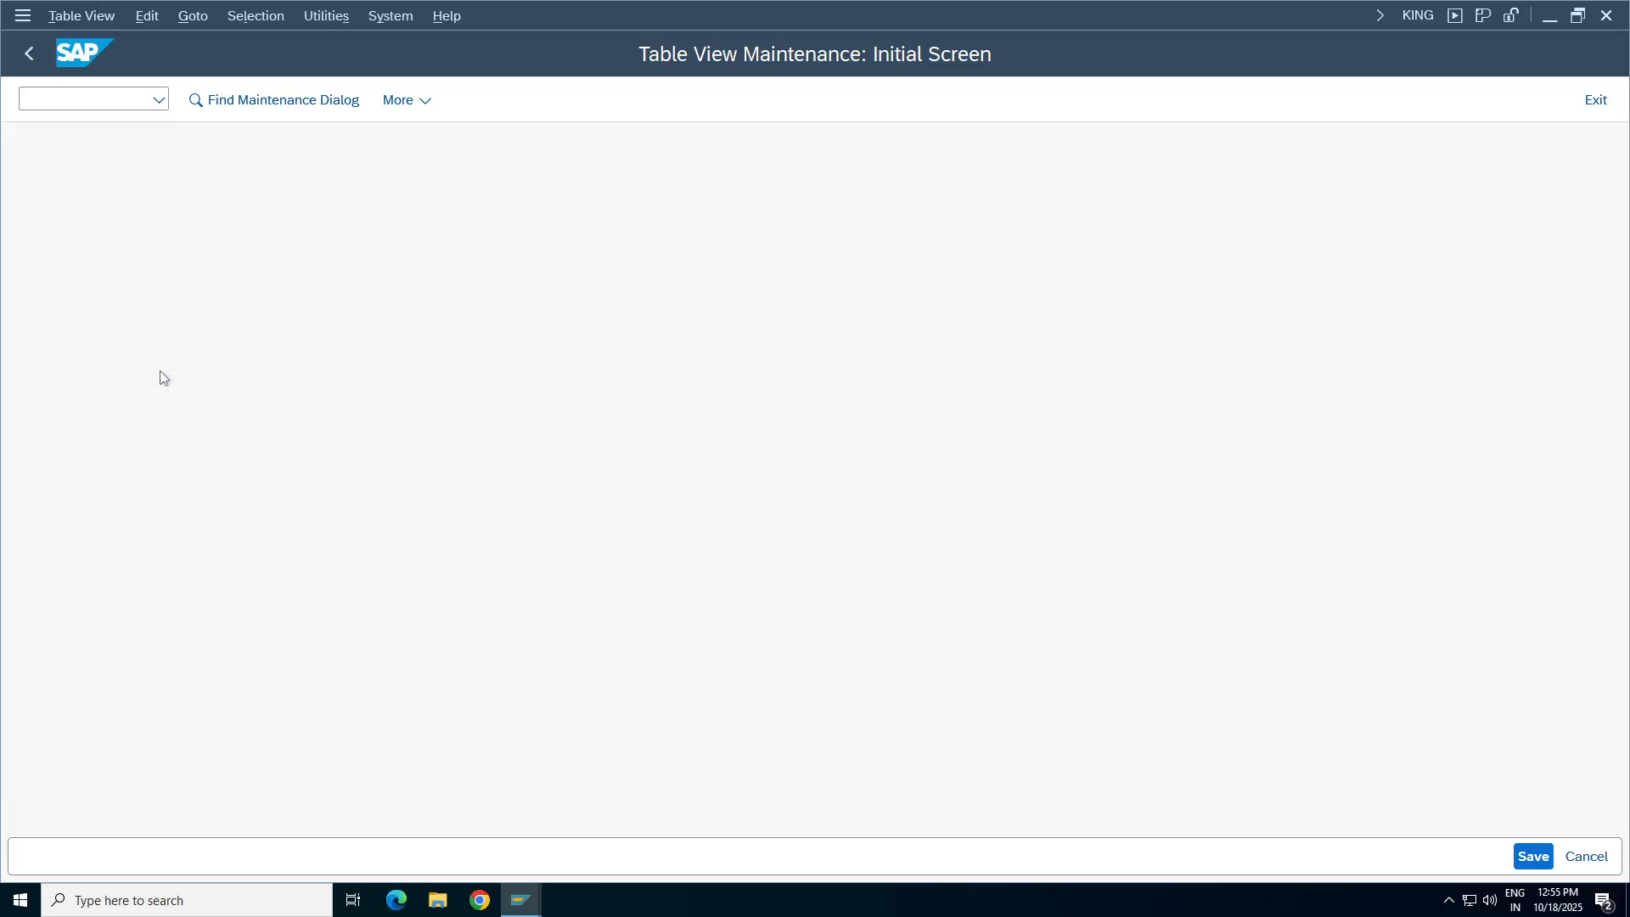
Check the country and factory calendar in the details of plant TA98, and return to the IMG structure.
double_click(136, 181)
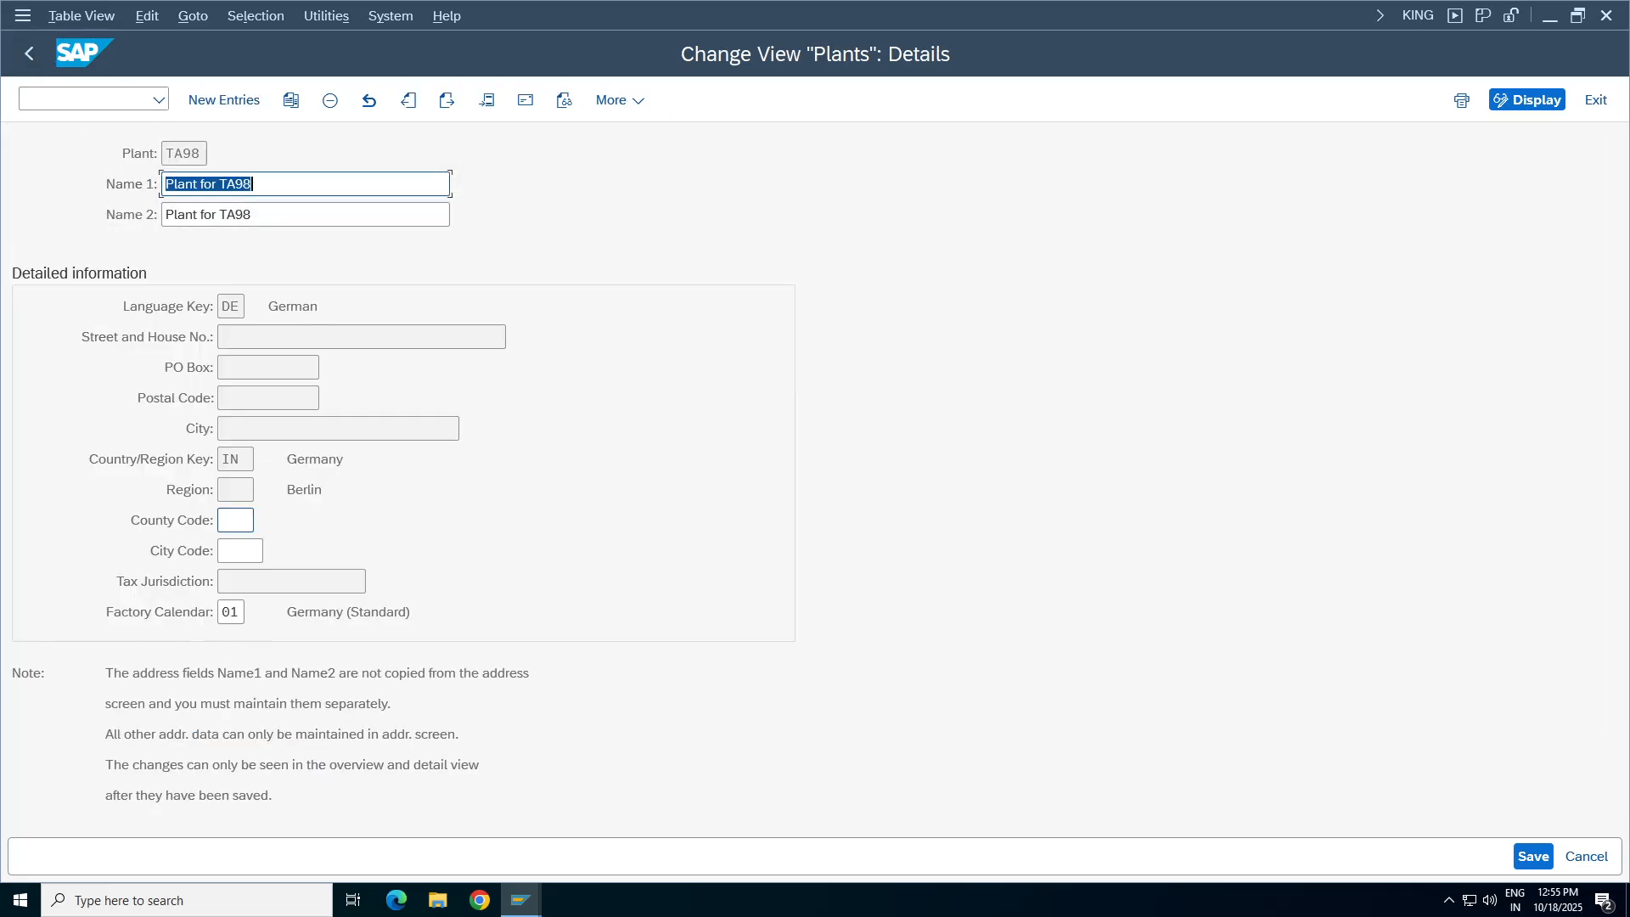
double_click(315, 459)
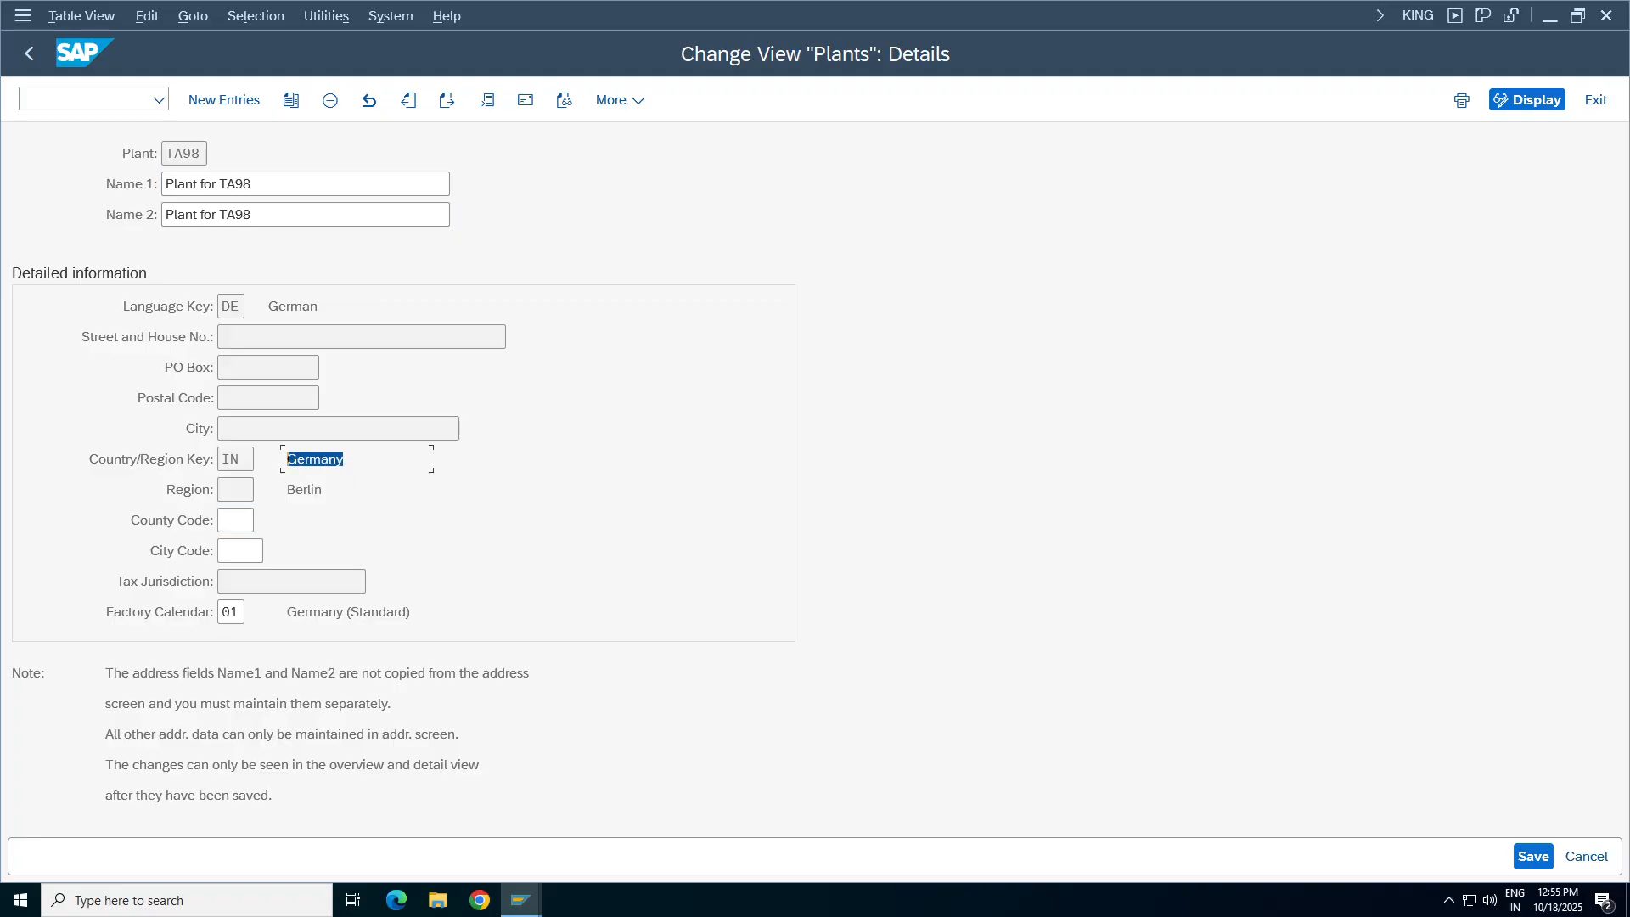
click(230, 612)
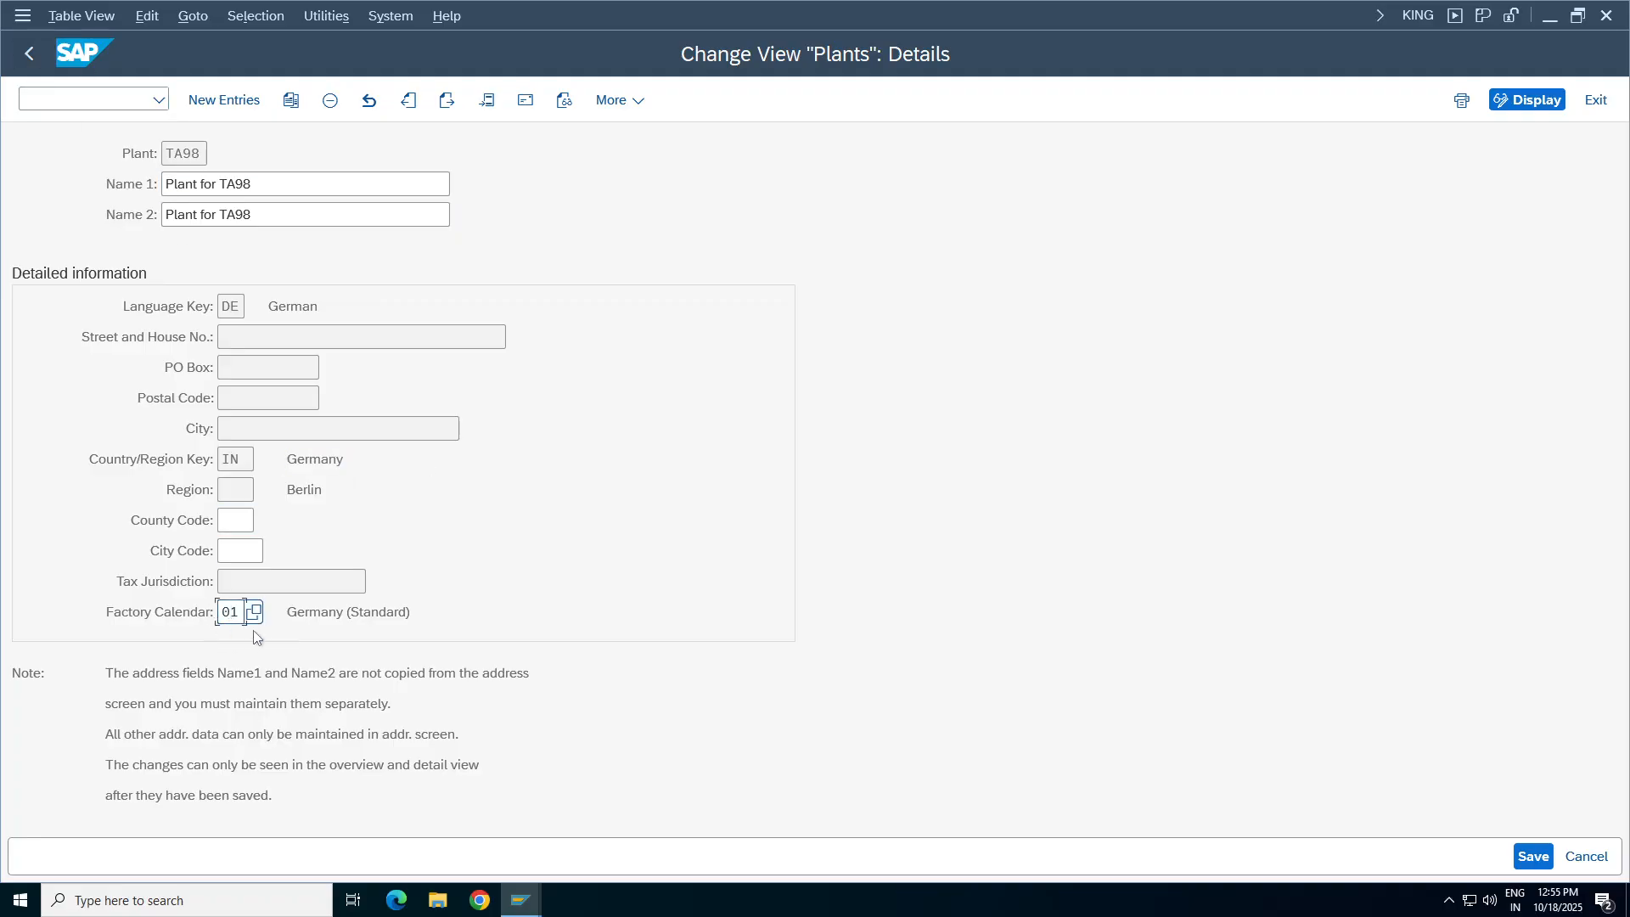
double_click(253, 460)
double_click(315, 459)
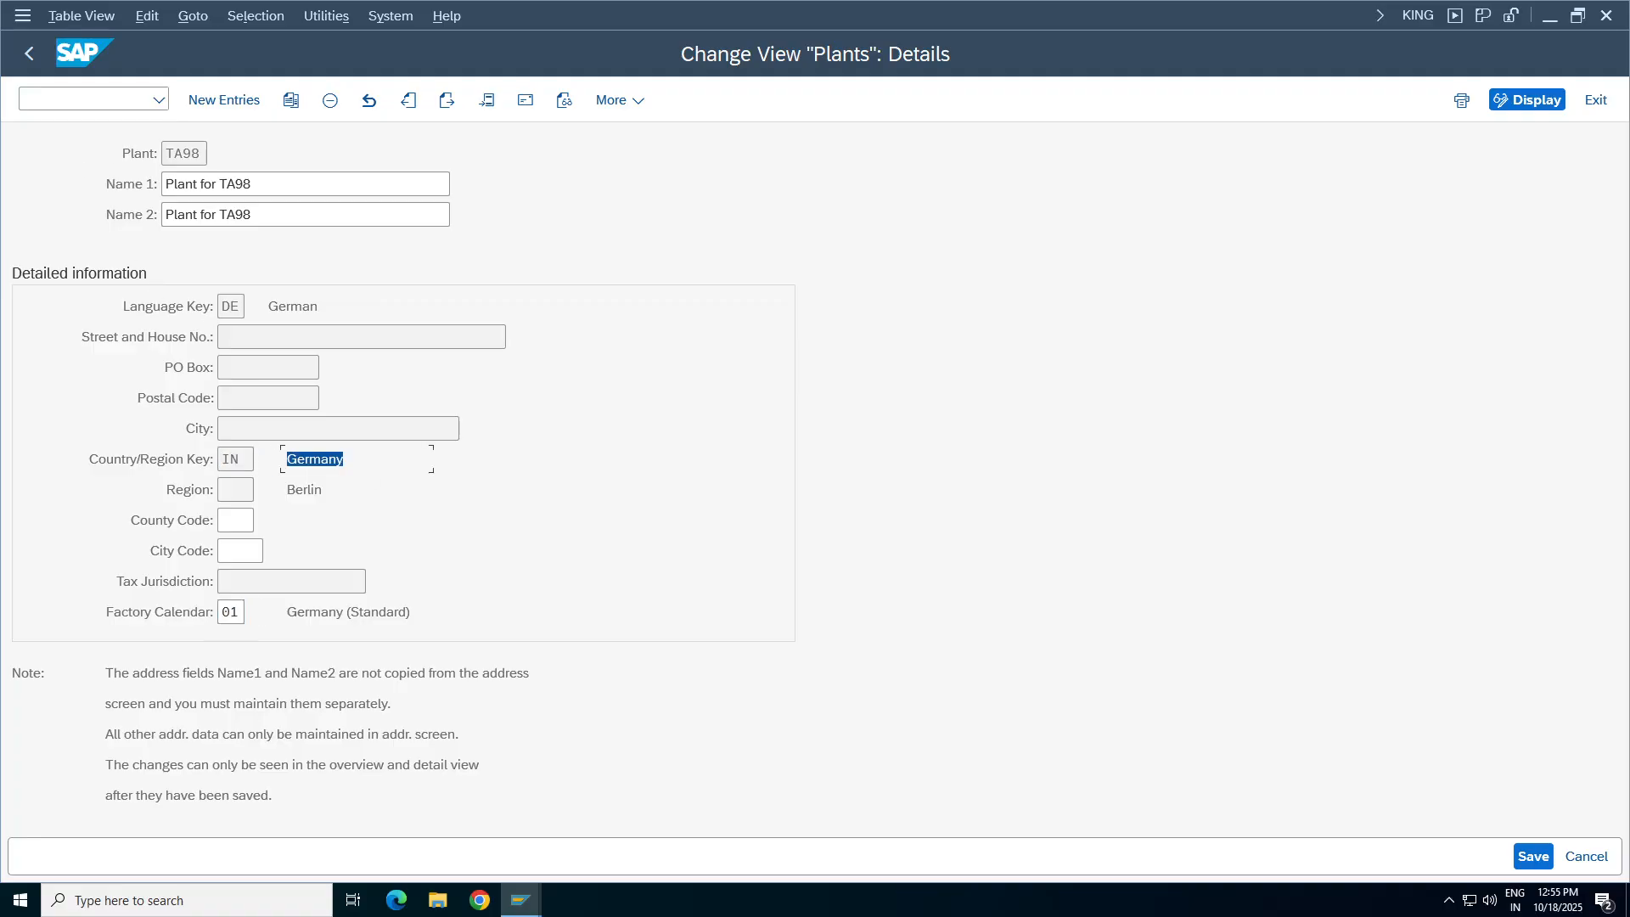
click(25, 57)
click(33, 62)
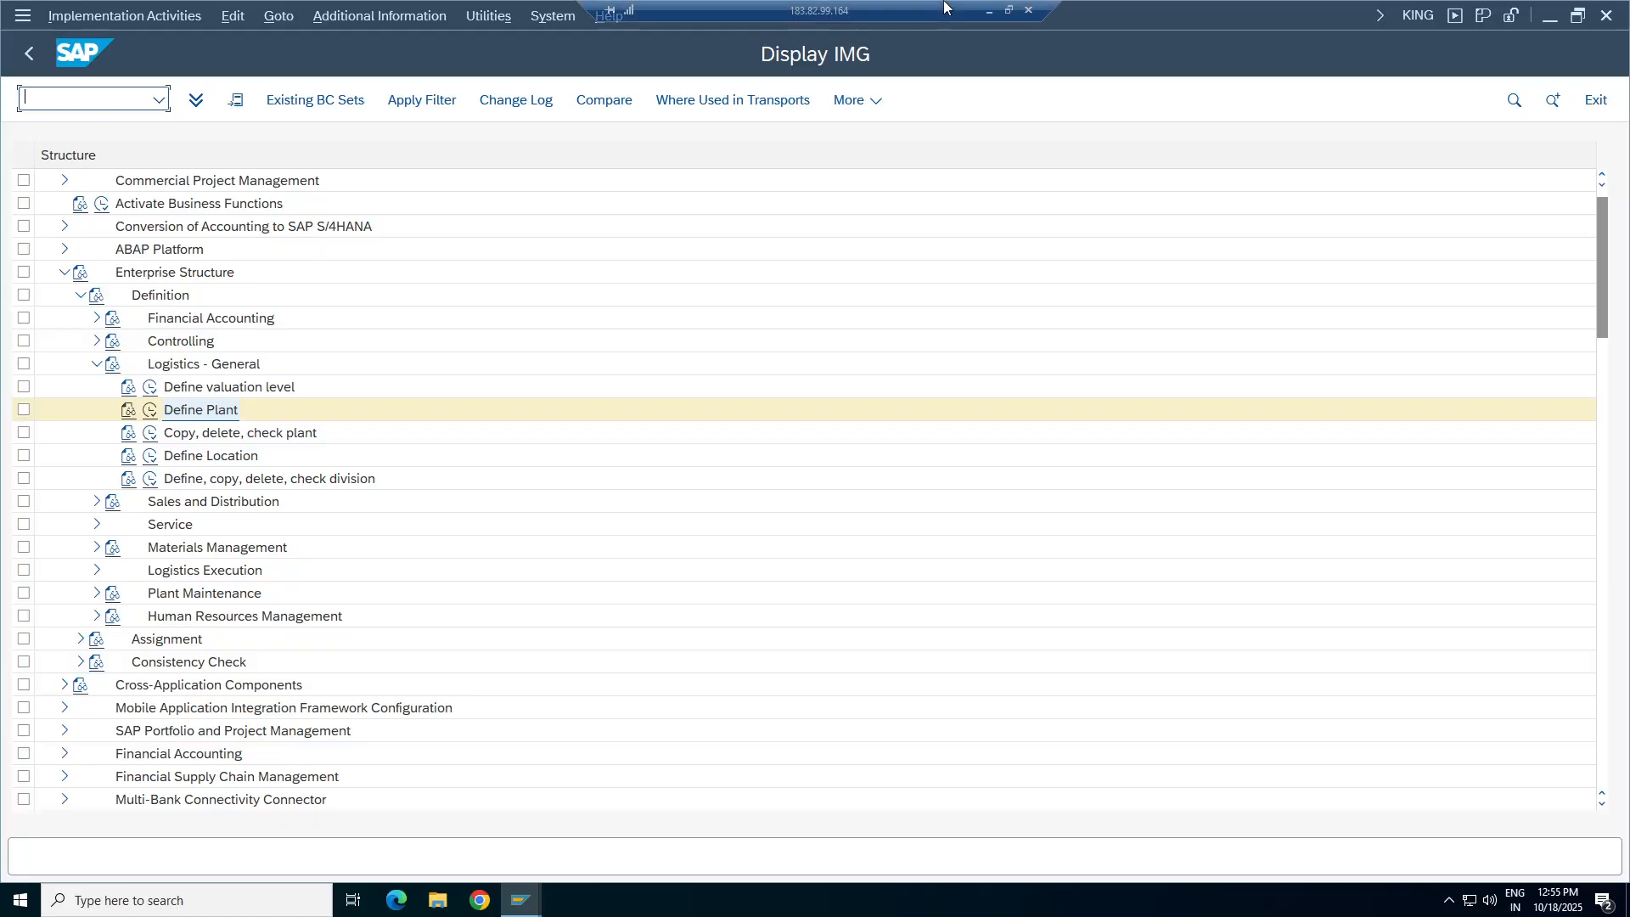
Switch to the Google Sheets configuration notes to check the transaction code for Define / Create Plant, and return to SAP.
mouse_move(949, 7)
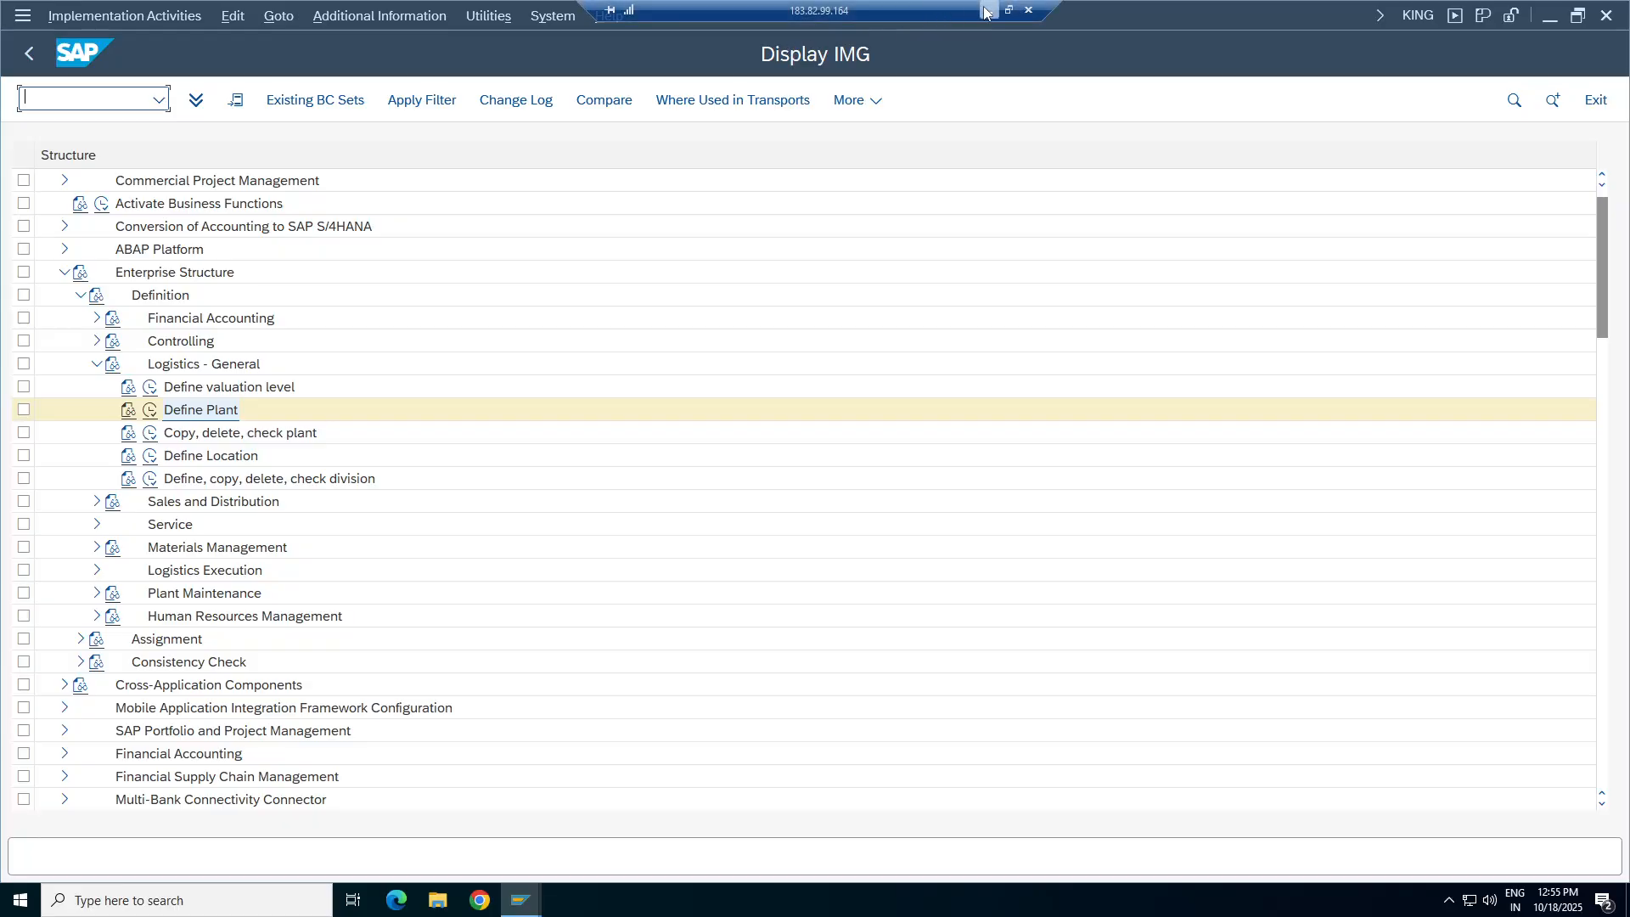
click(237, 435)
click(987, 11)
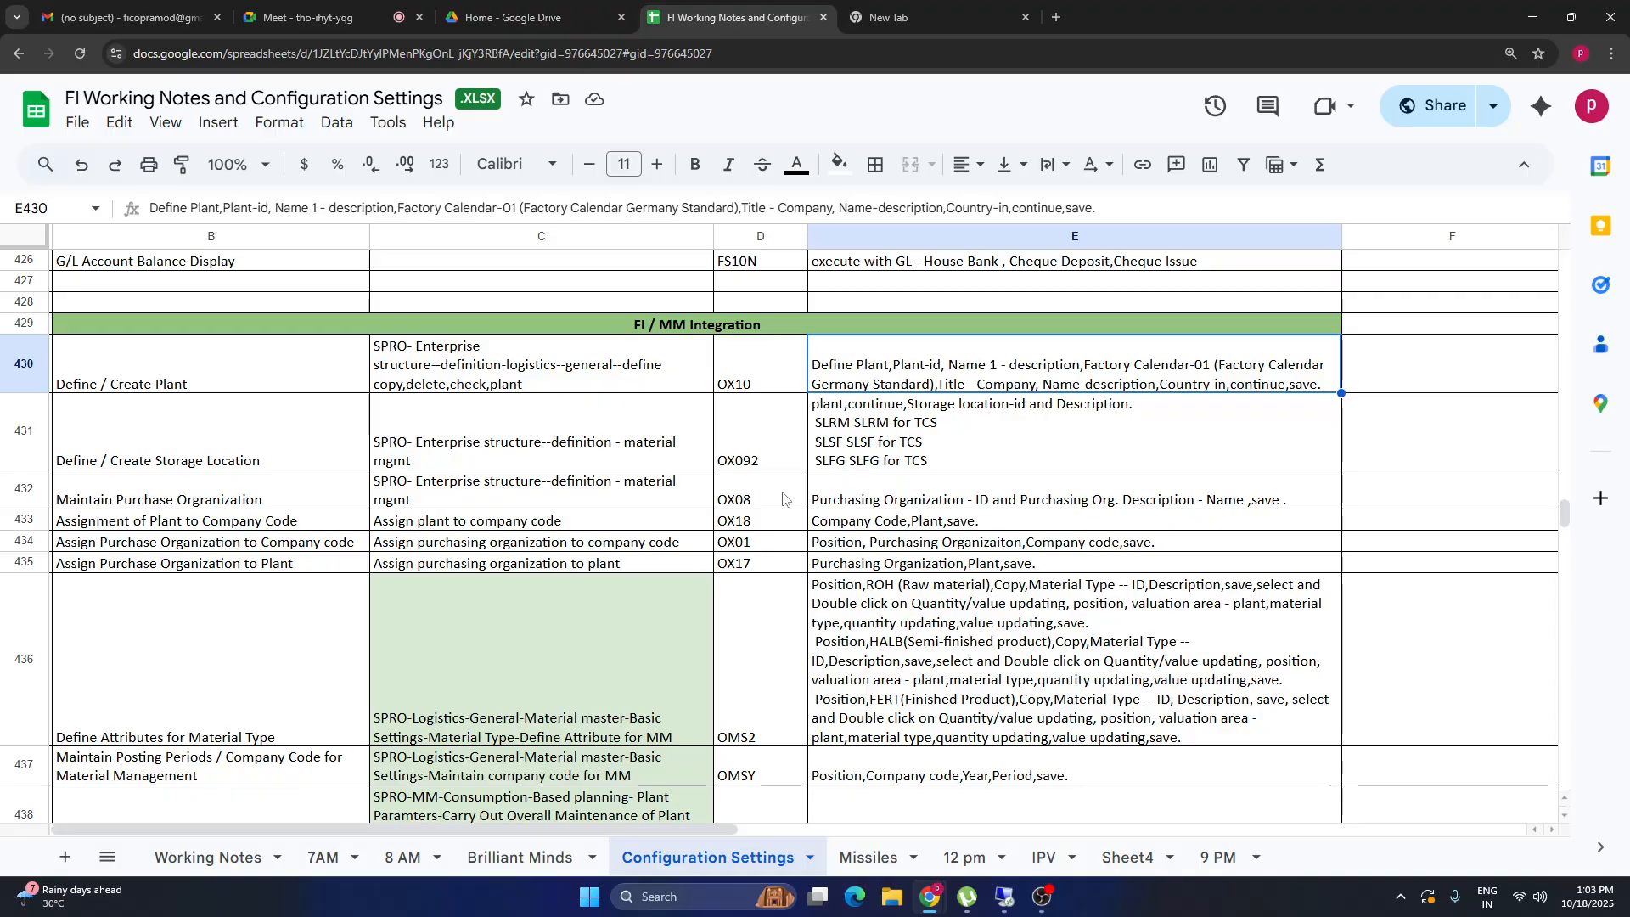
click(766, 376)
click(1005, 896)
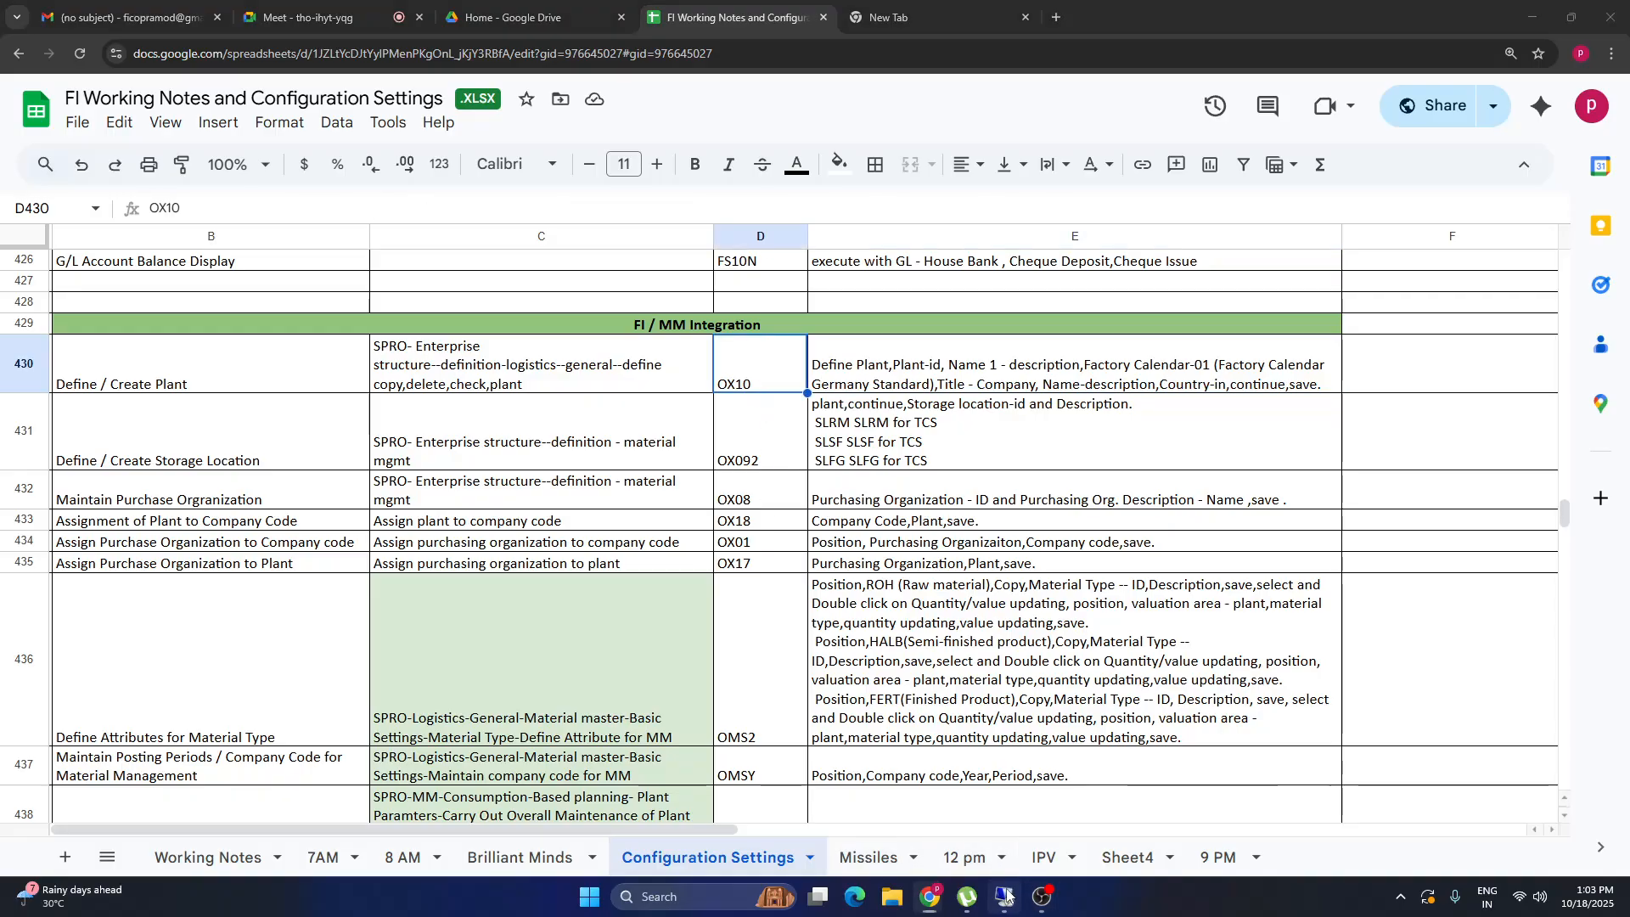
Display the IMG activity keys as additional information in the structure and widen that column to show them fully.
click(424, 18)
mouse_move(475, 42)
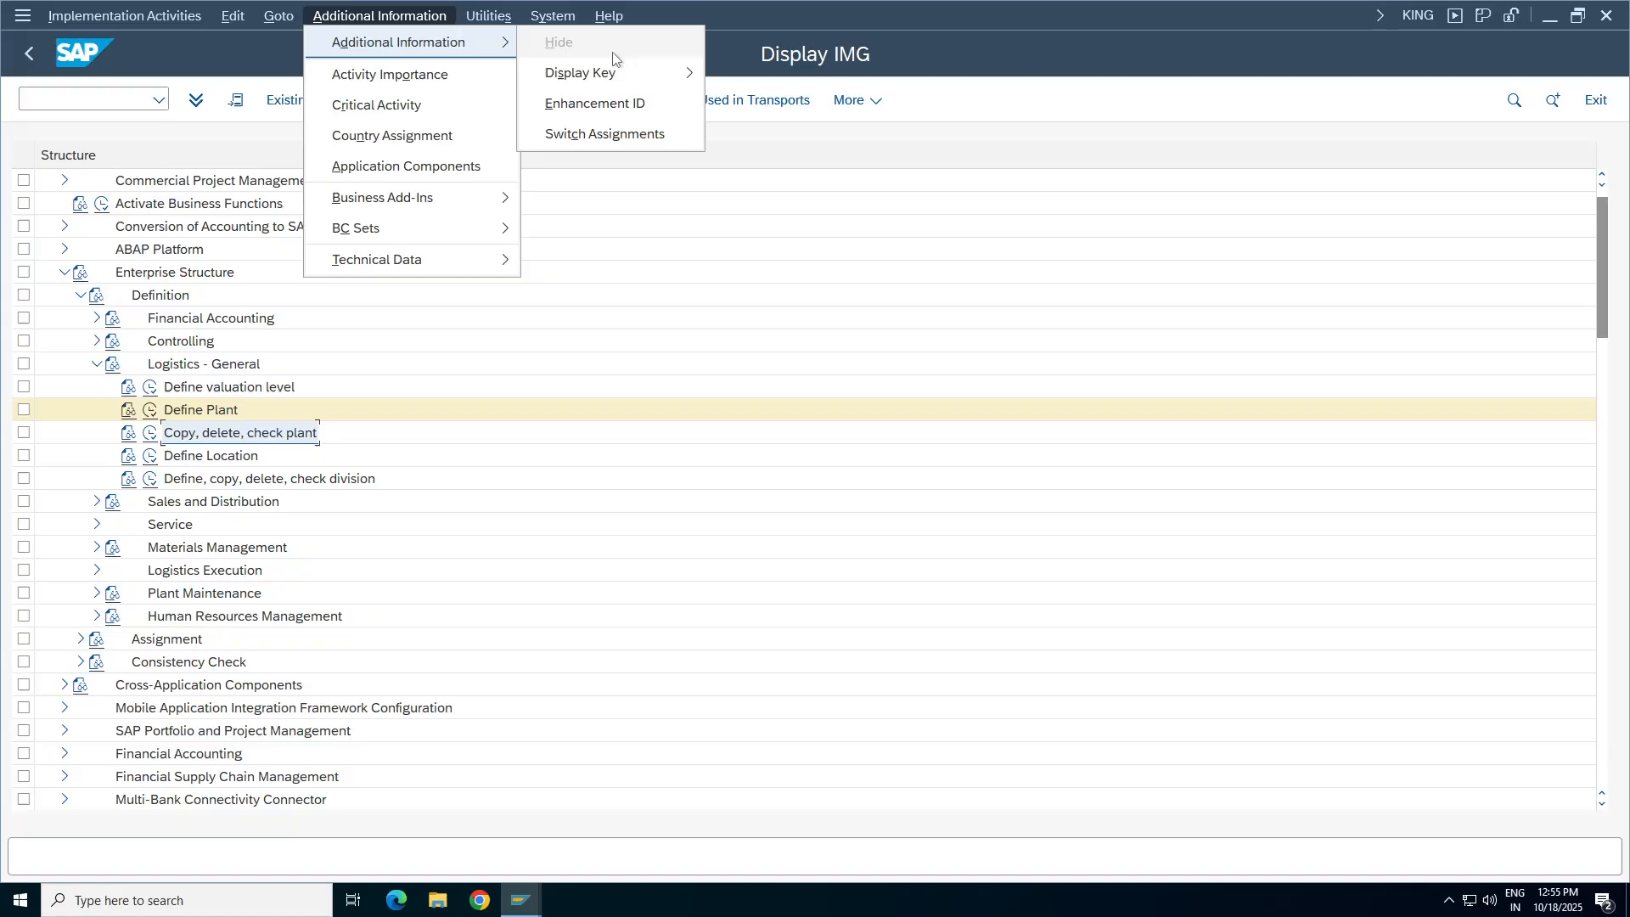
mouse_move(683, 72)
click(806, 103)
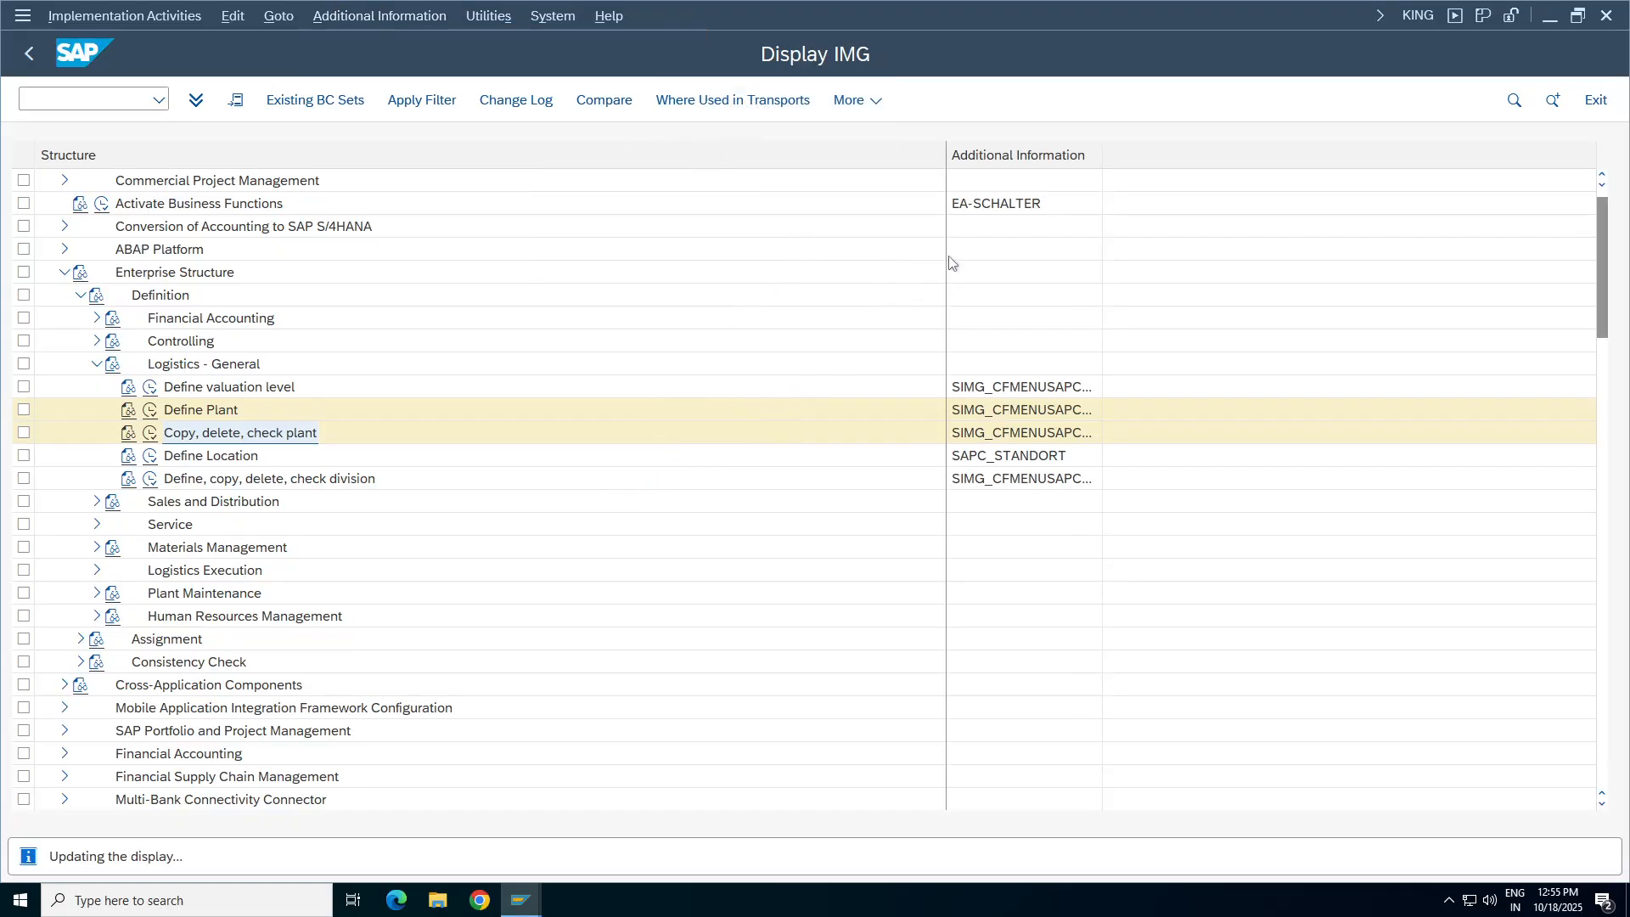
drag(1103, 156, 1271, 156)
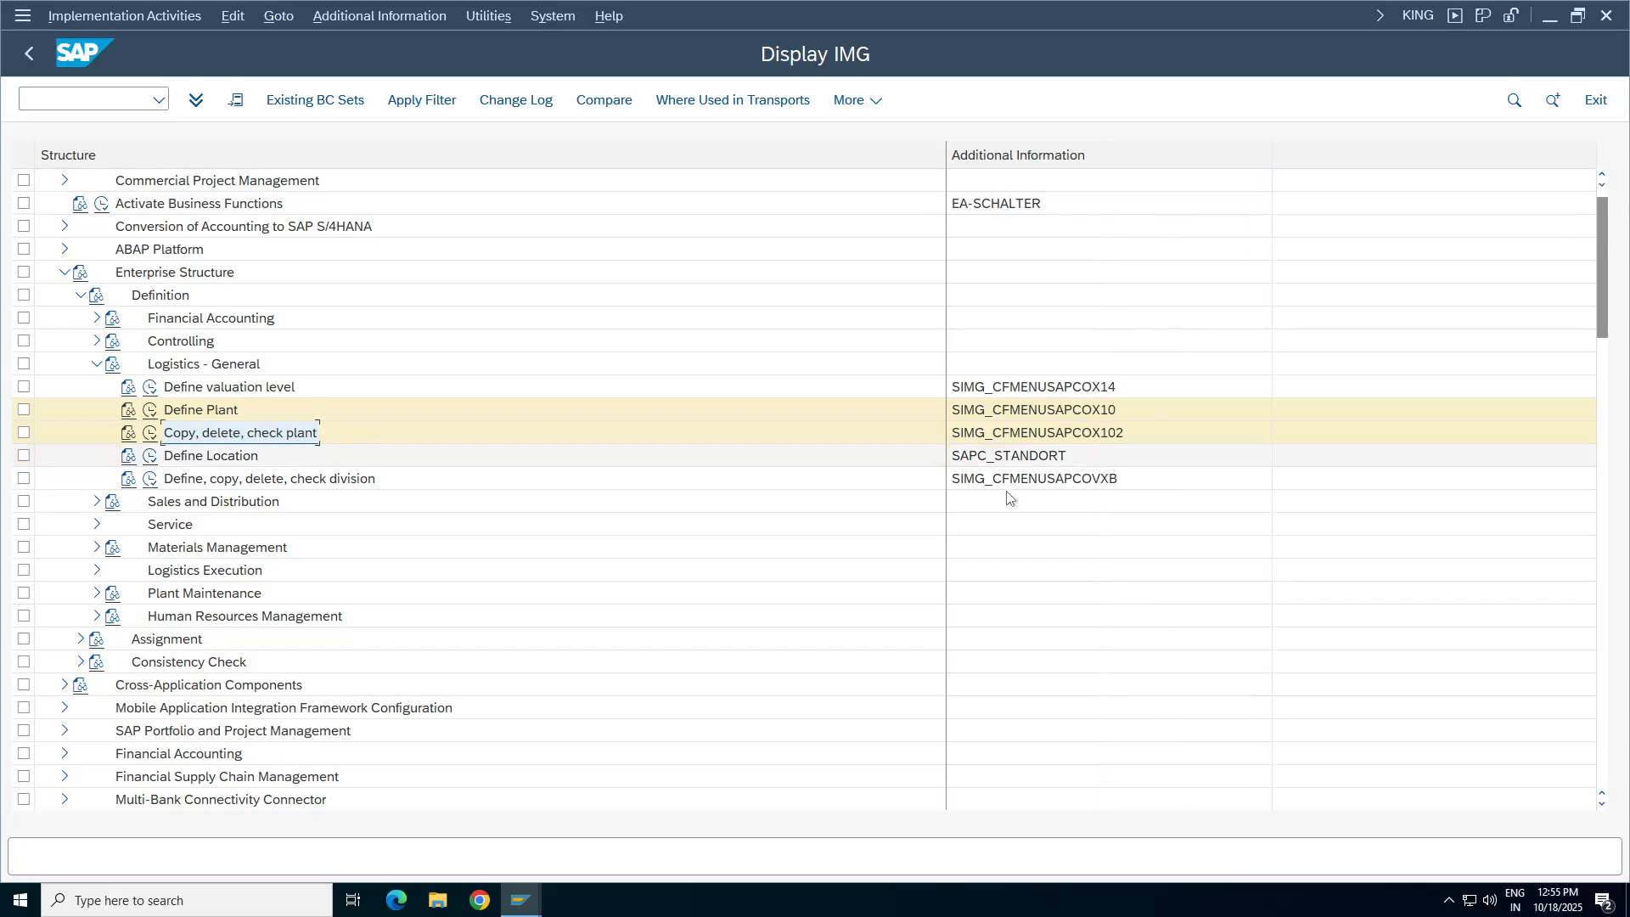
Open the "Copy, delete, check plant" activity under Logistics - General.
click(208, 412)
double_click(216, 433)
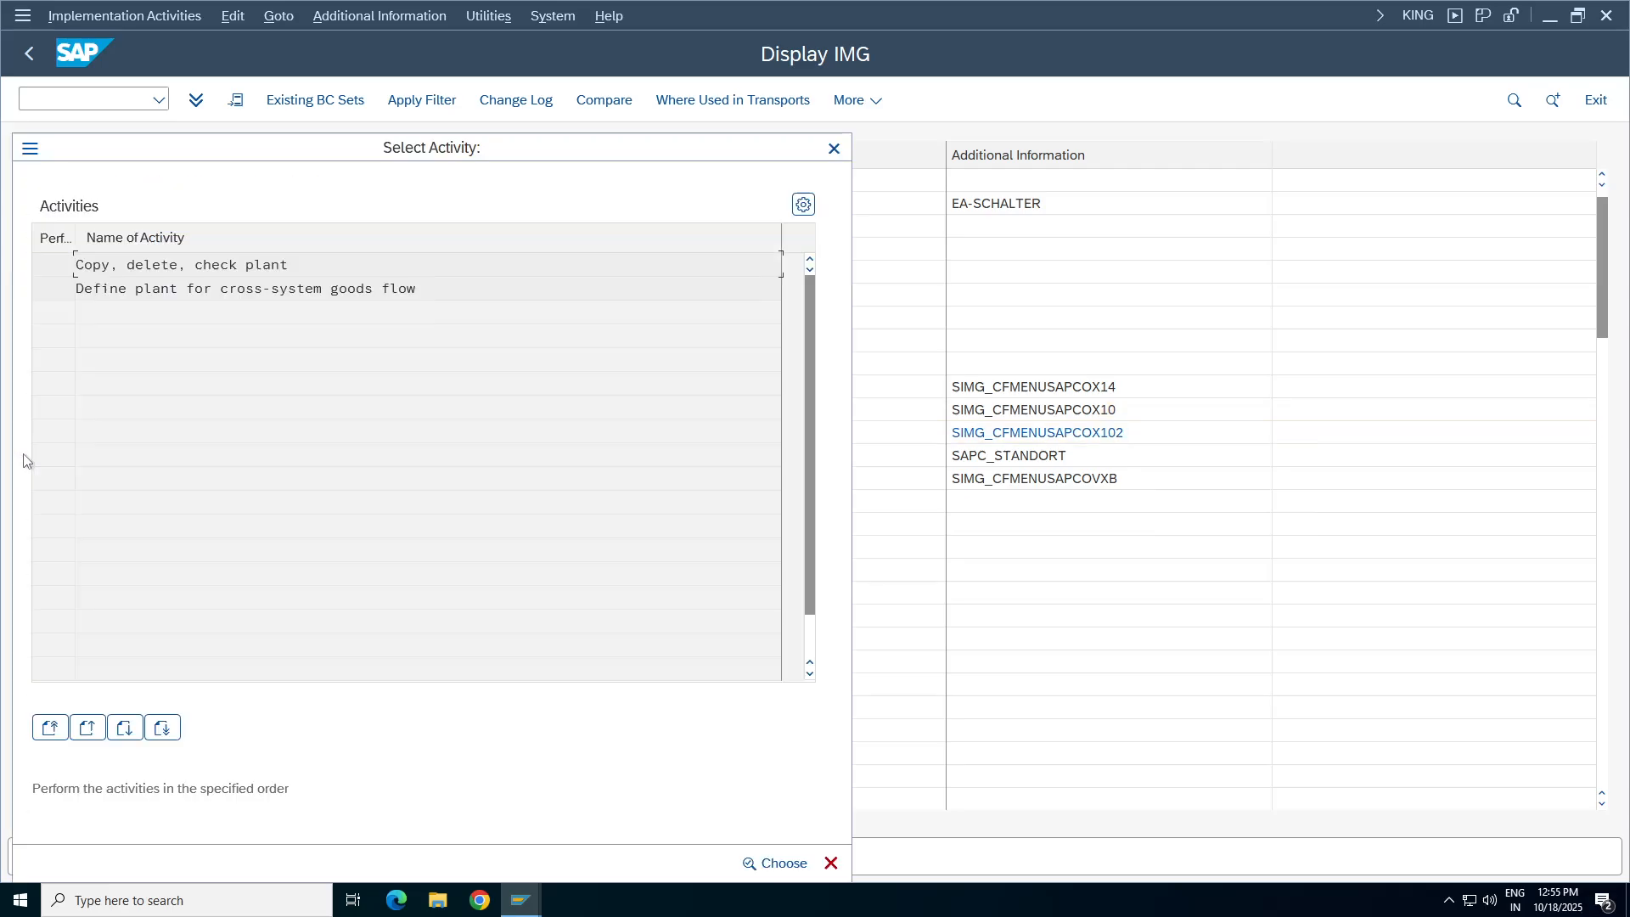
double_click(201, 265)
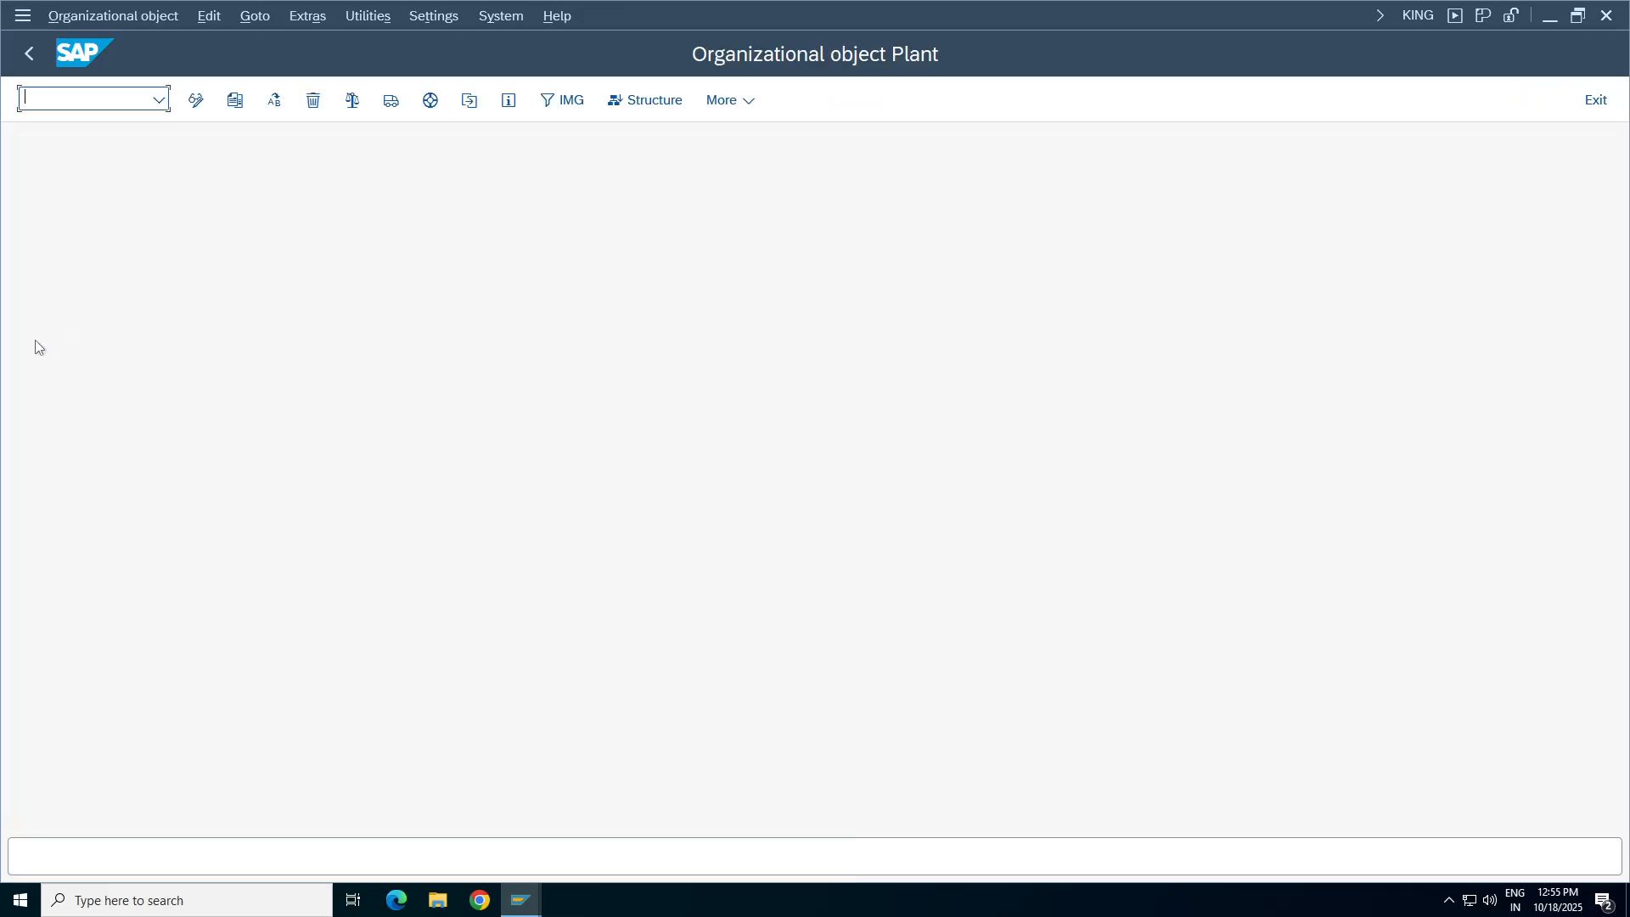
Look up the possible source plants for copying a plant, cancel the copy, and return to the IMG structure.
click(235, 101)
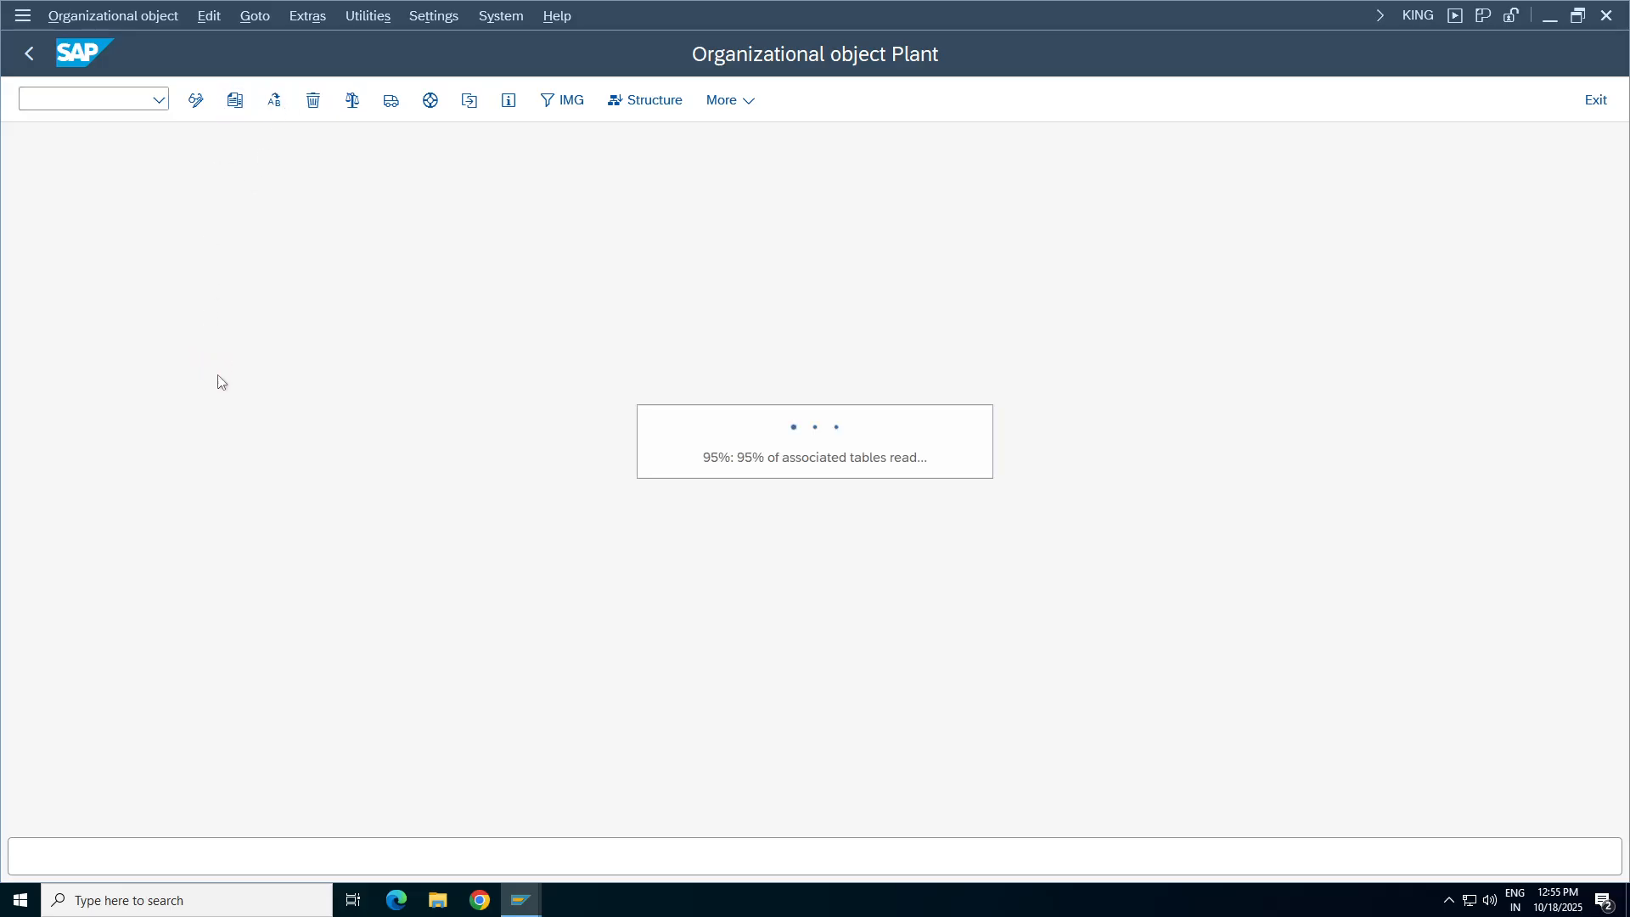
click(321, 340)
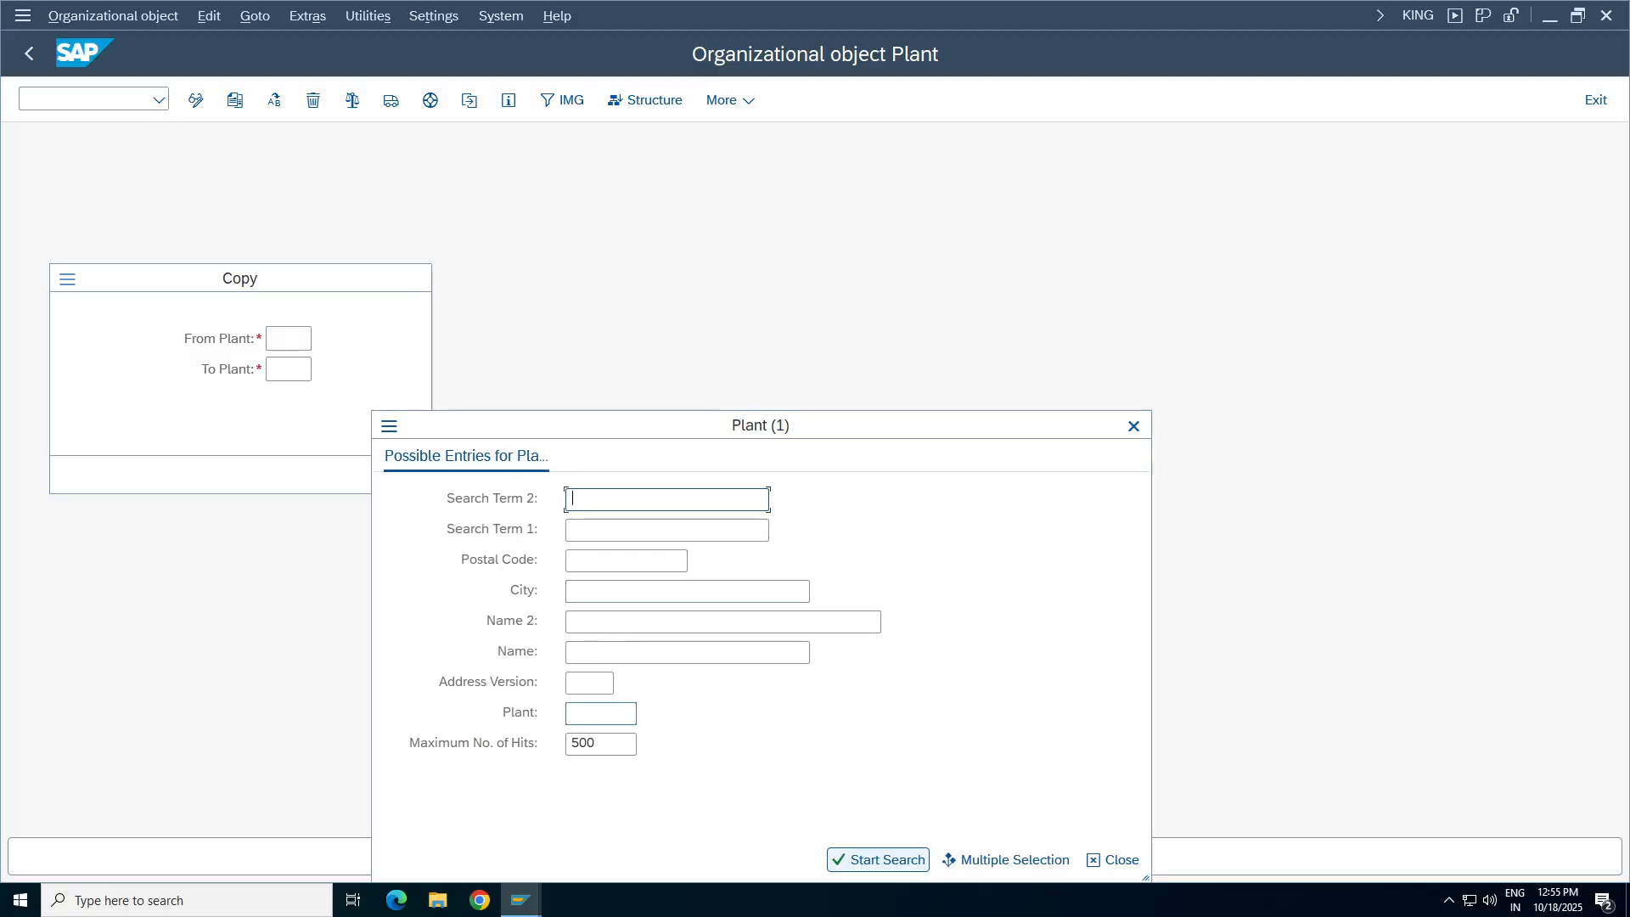
key(Return)
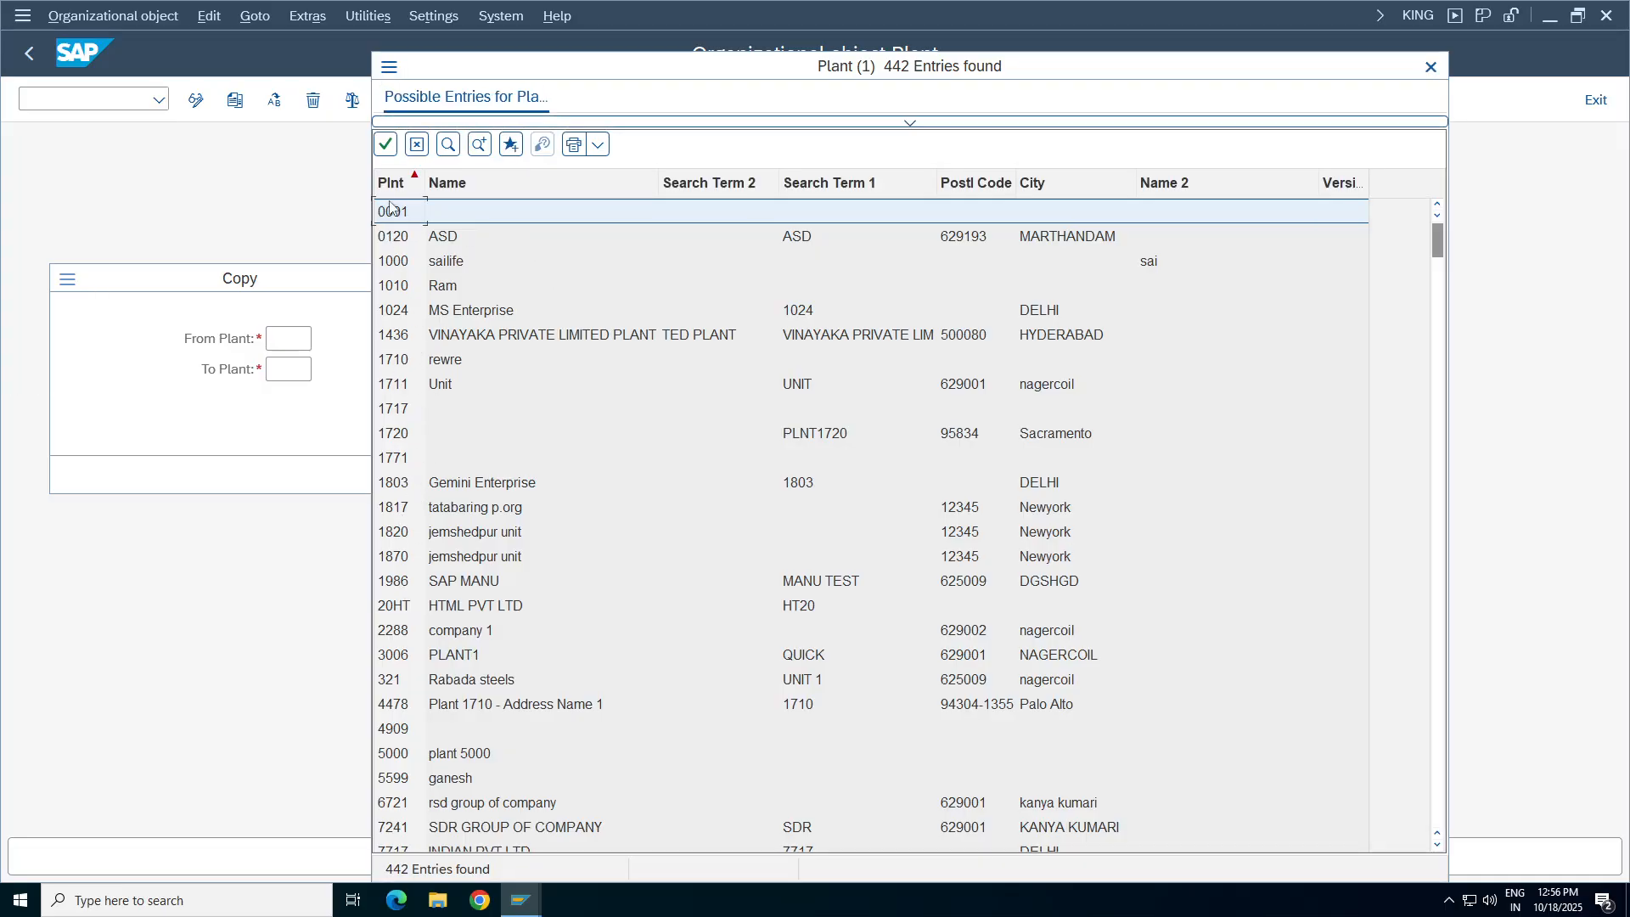
click(1430, 66)
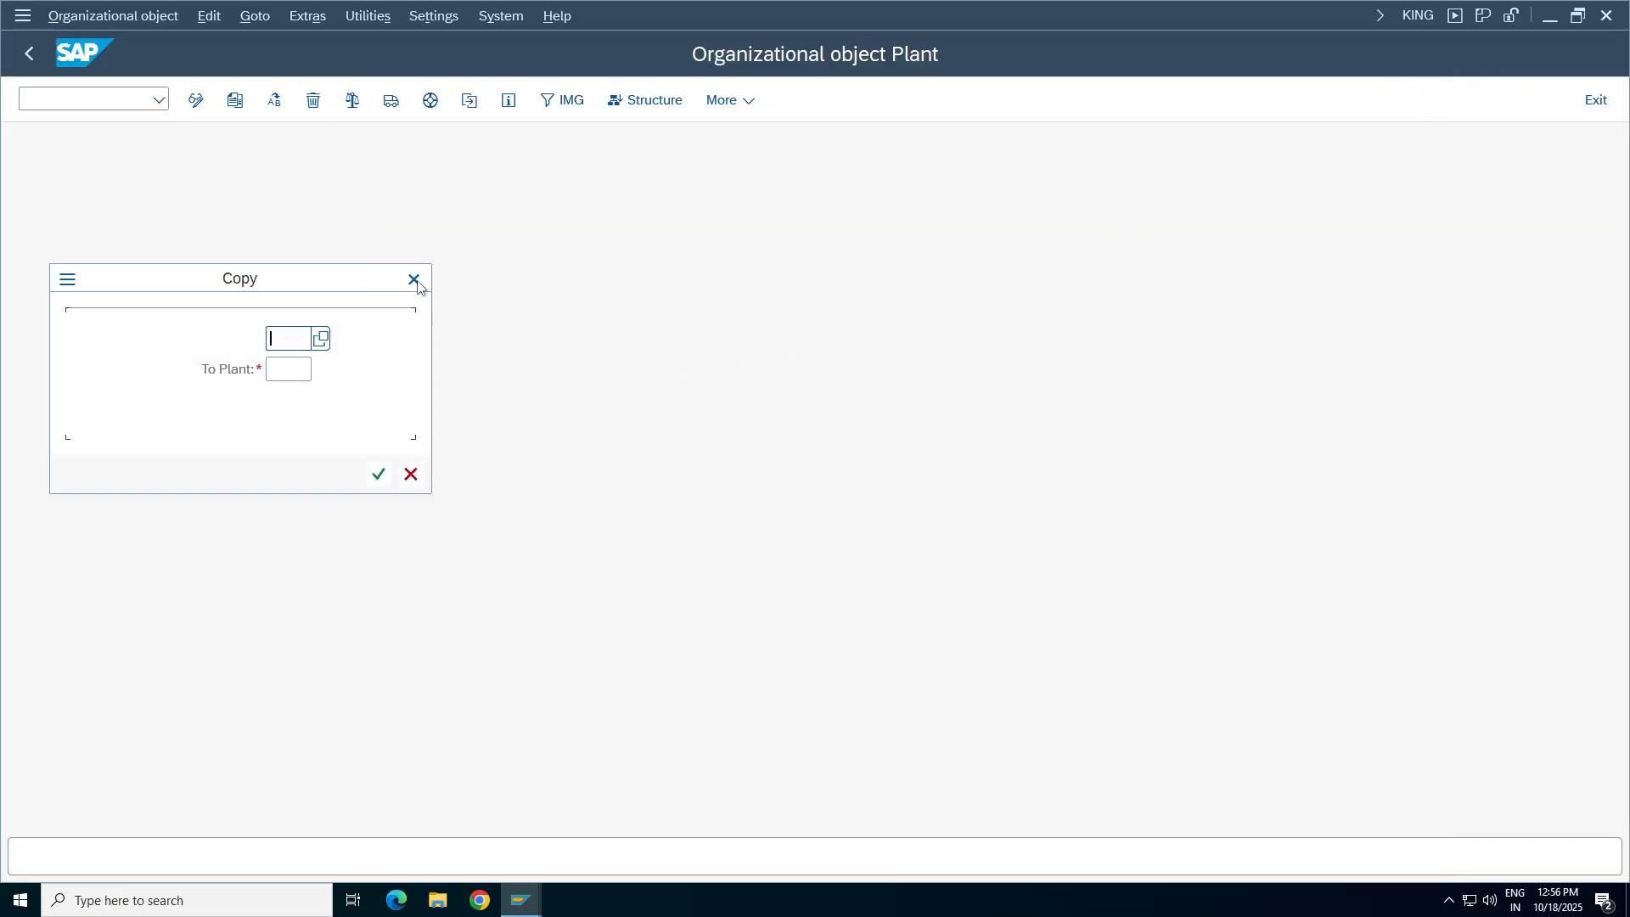
click(412, 279)
click(30, 54)
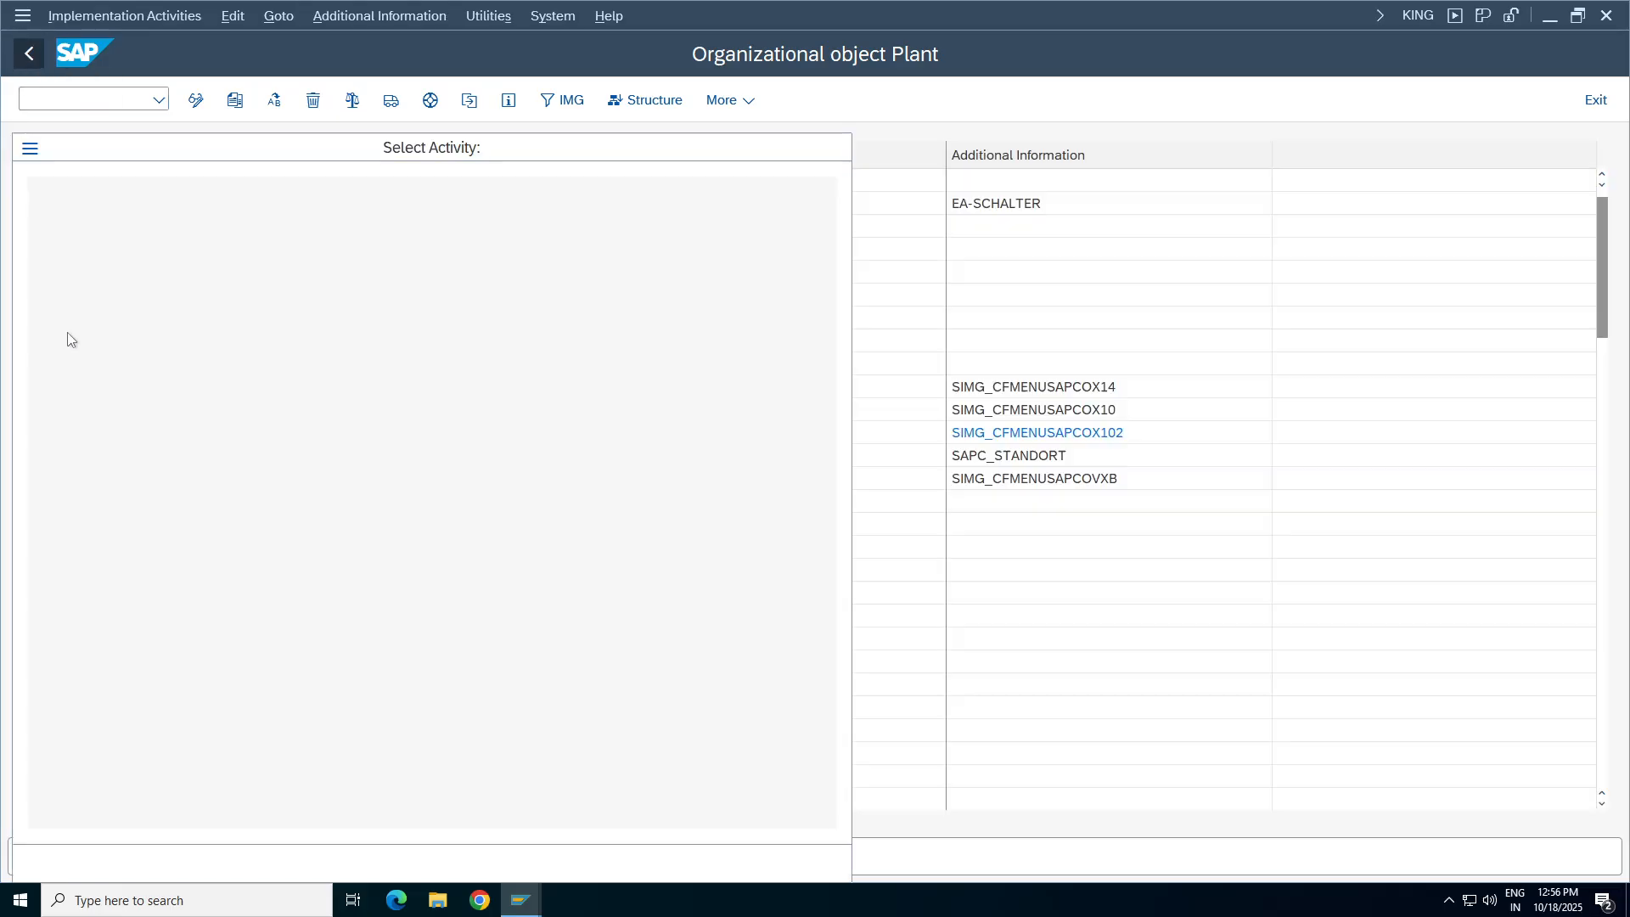
click(834, 147)
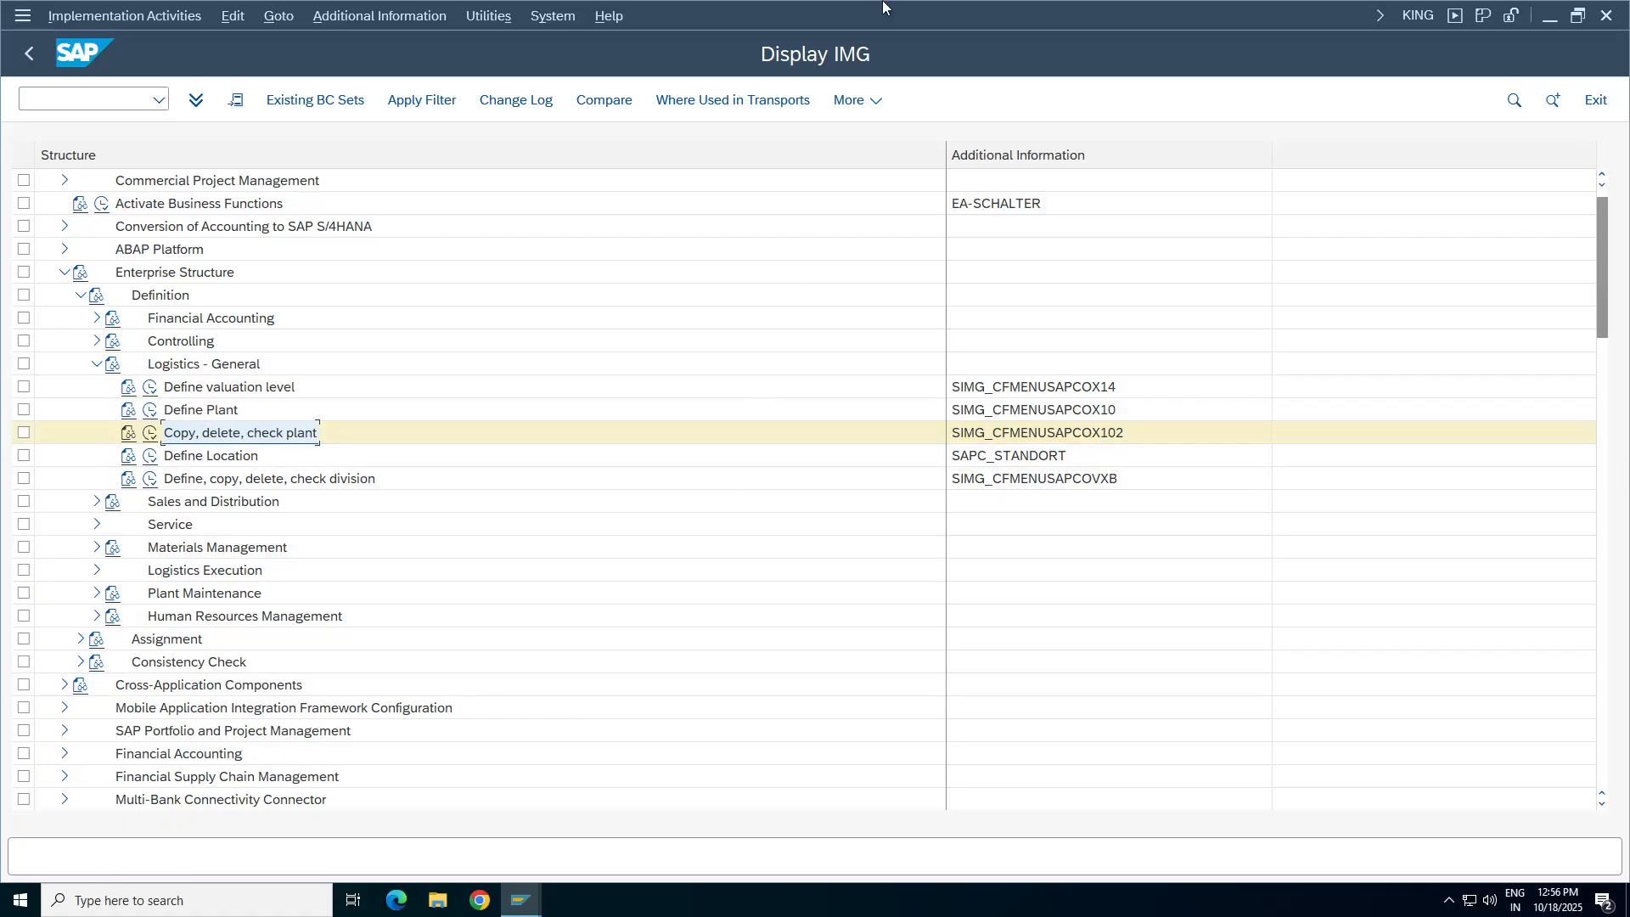
Switch to the Google Sheets configuration notes to check the IMG path for Define / Create Storage Location, and return to SAP.
mouse_move(888, 8)
click(989, 11)
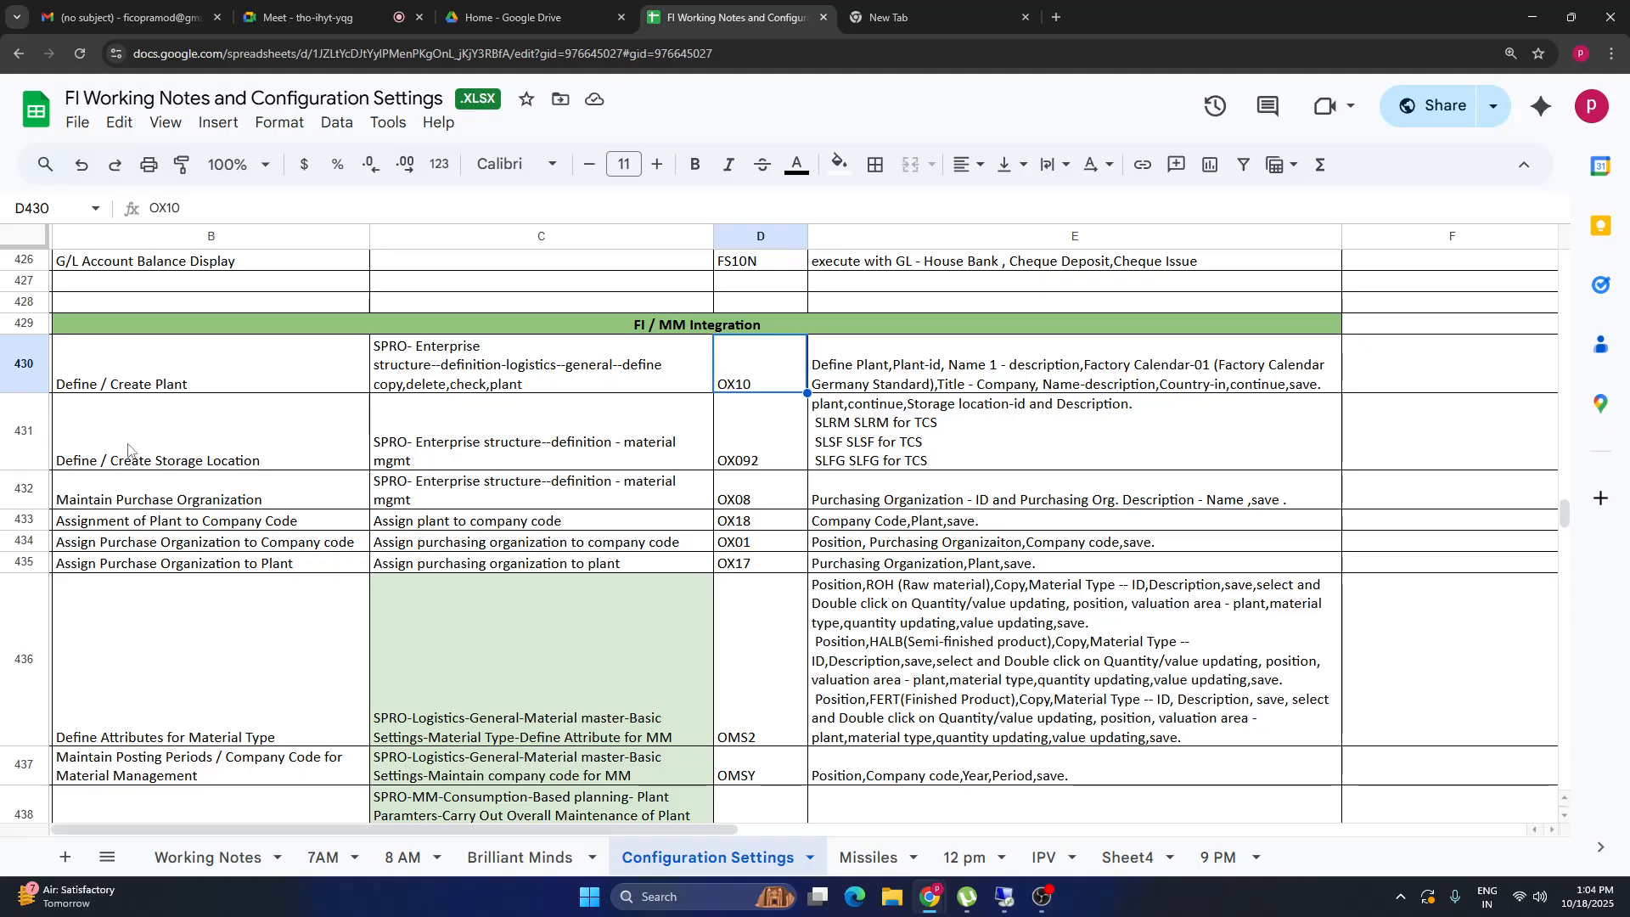
shift+click(1136, 429)
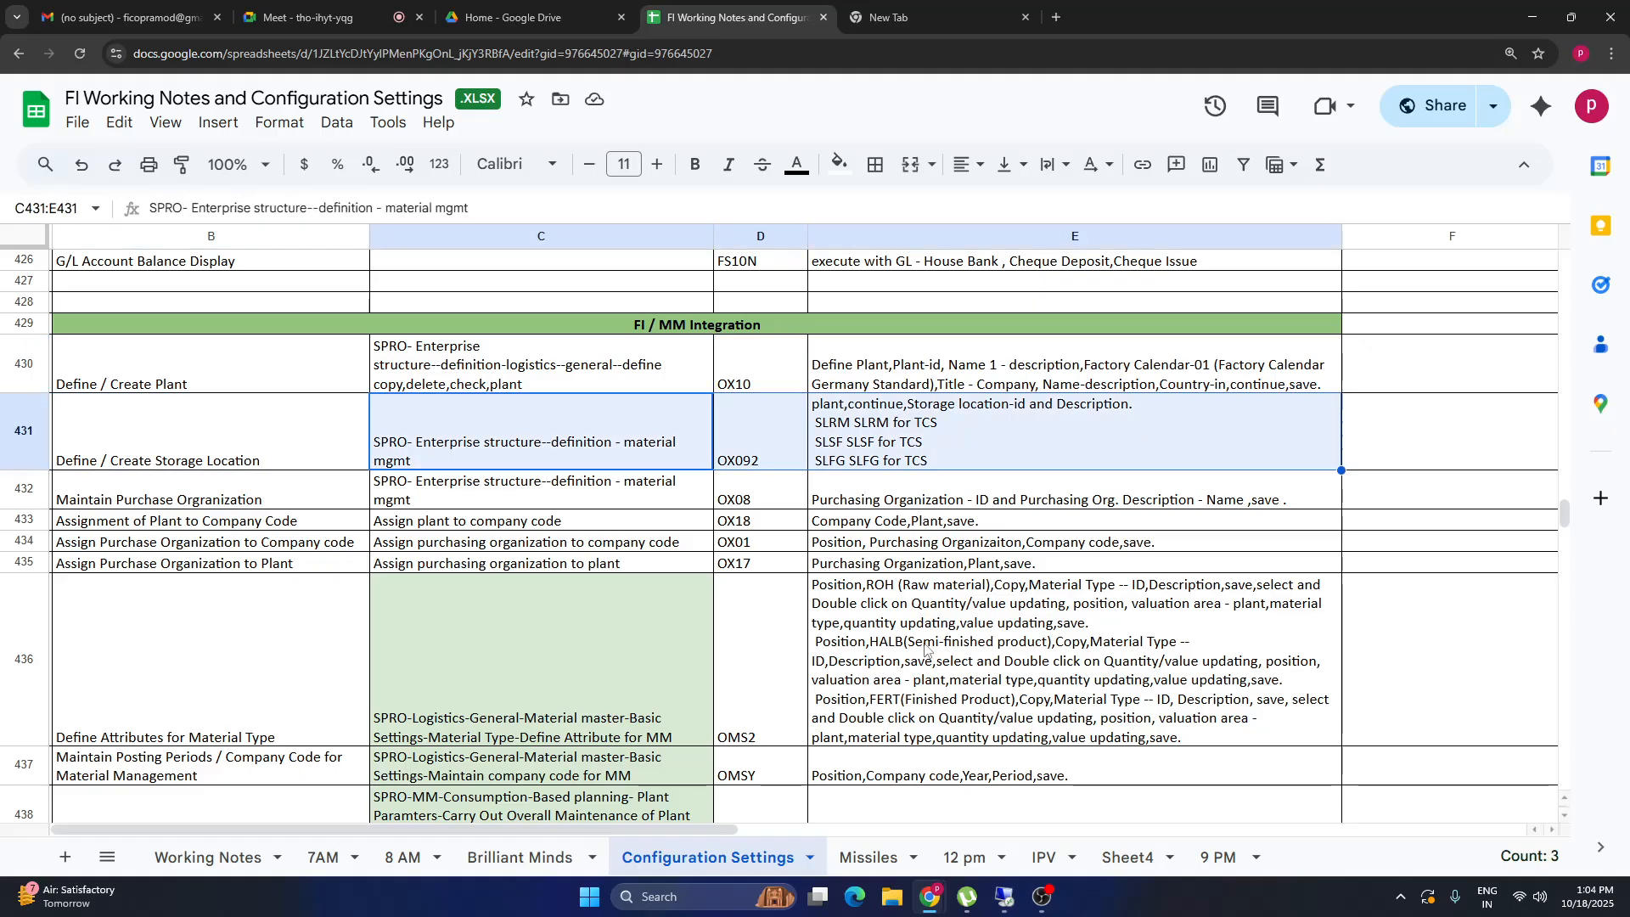
click(518, 501)
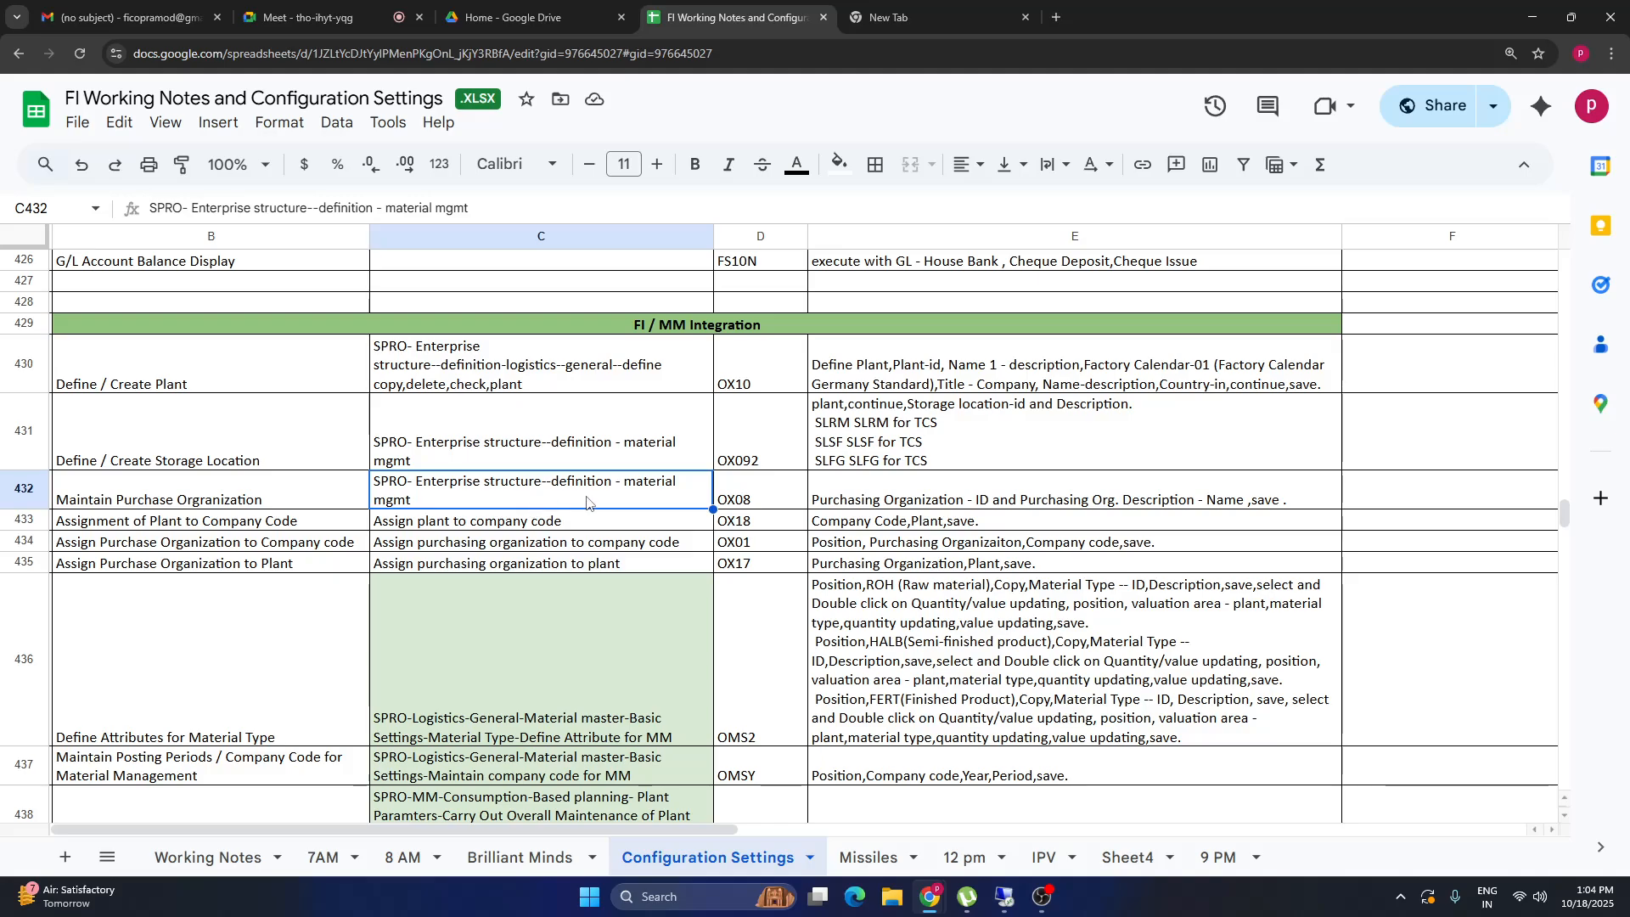
click(204, 459)
shift+click(604, 423)
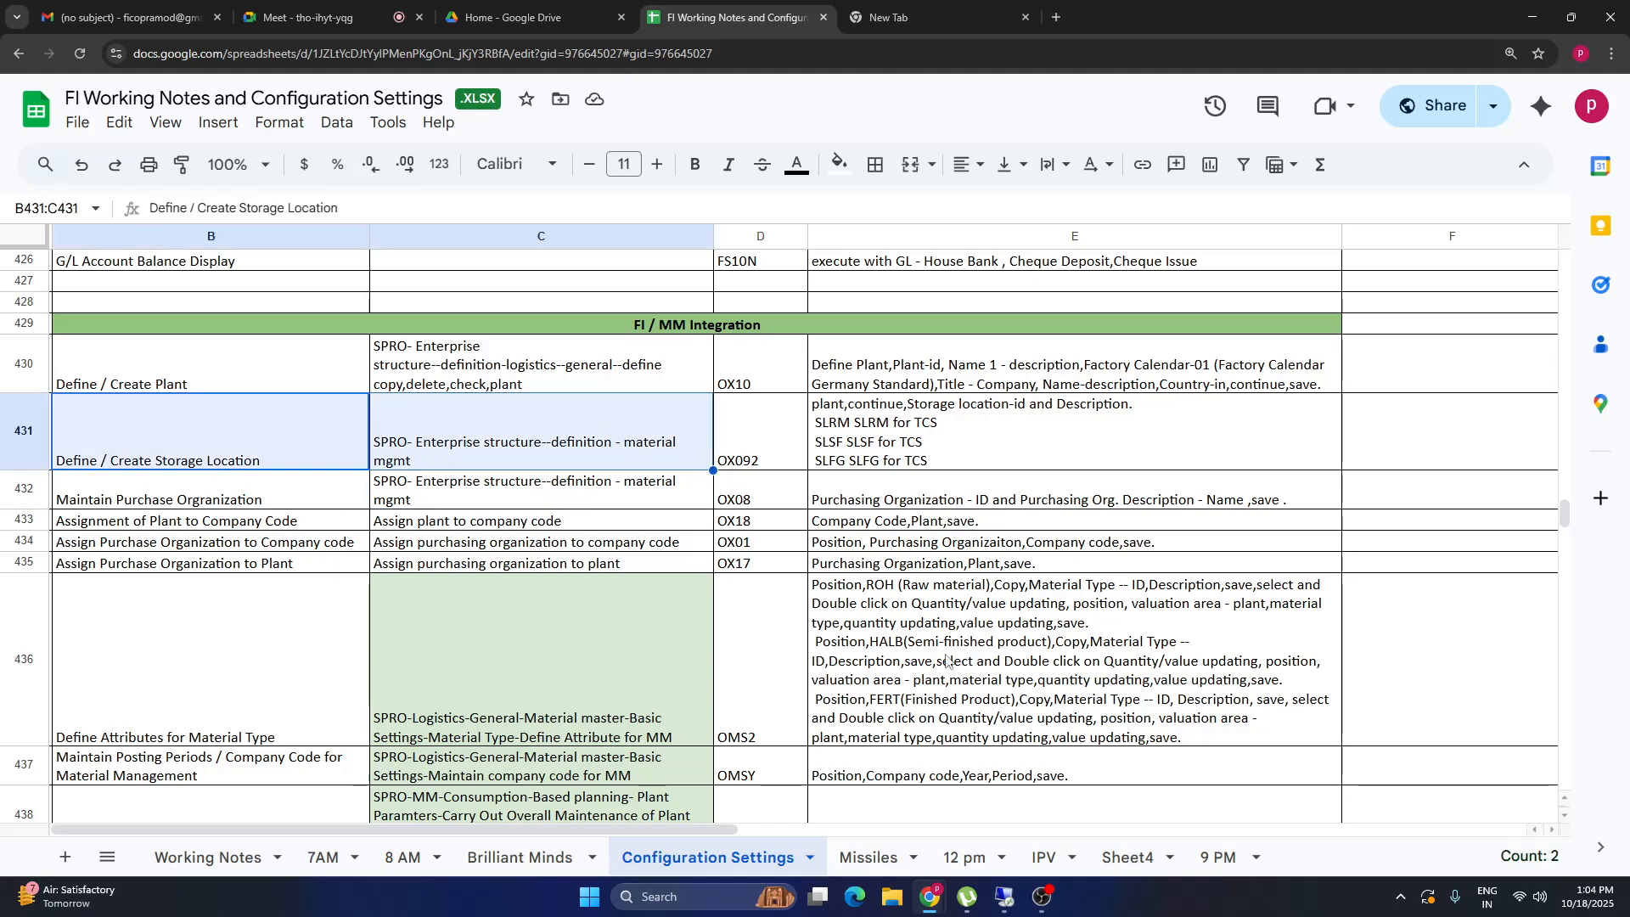
click(1006, 898)
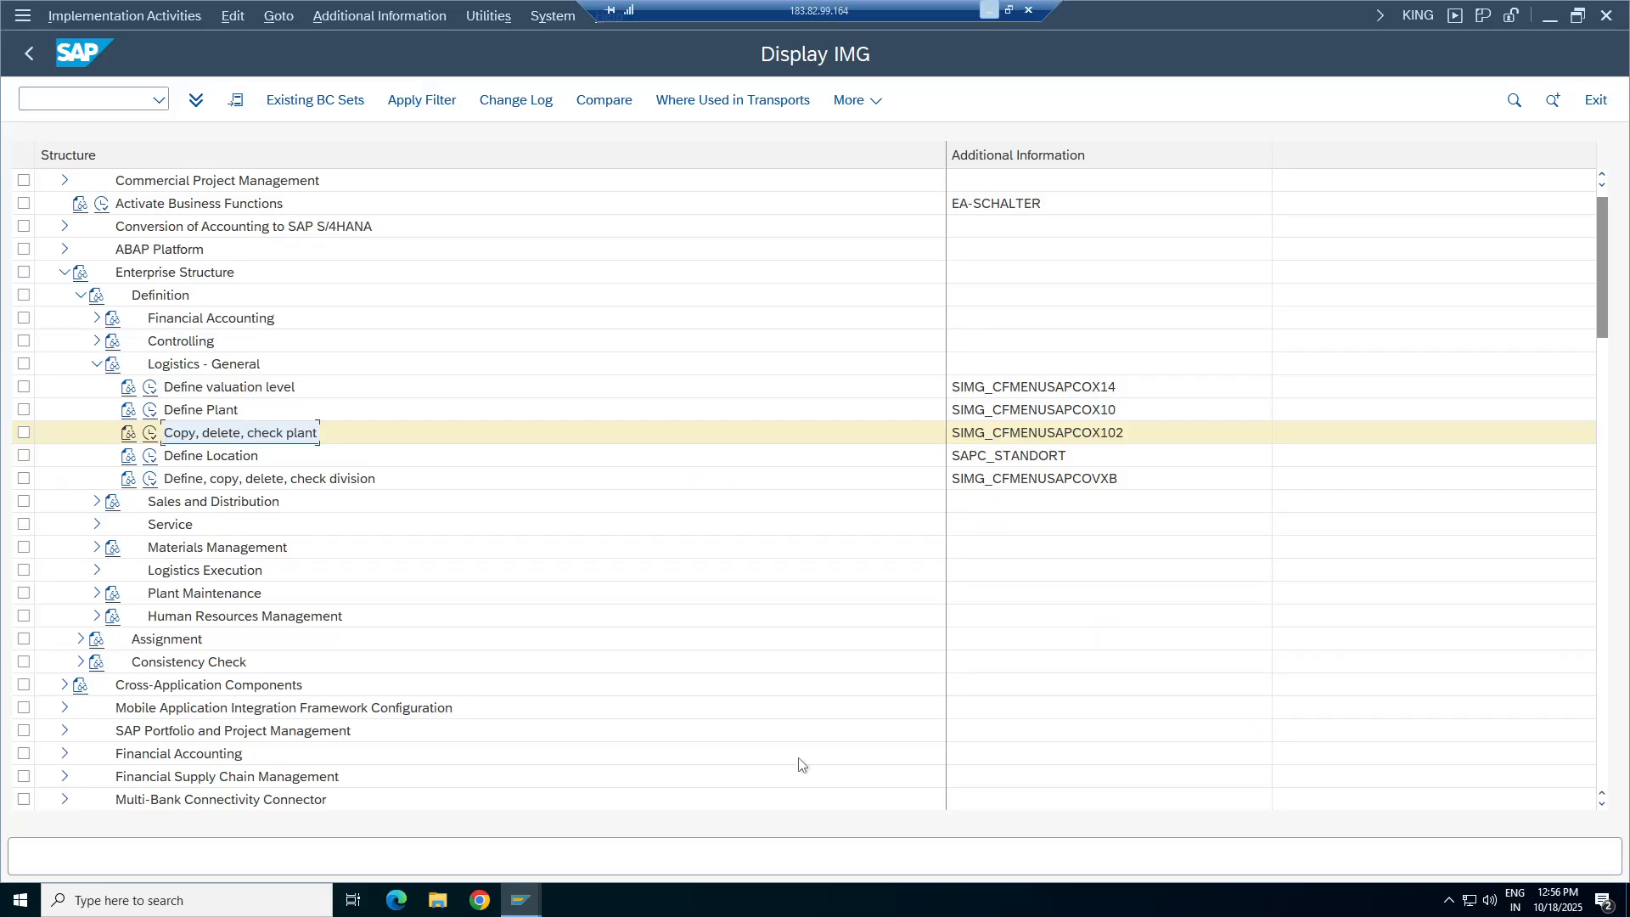
Open "Maintain storage location" under Materials Management for plant TA98 and start new entries.
click(96, 365)
click(96, 432)
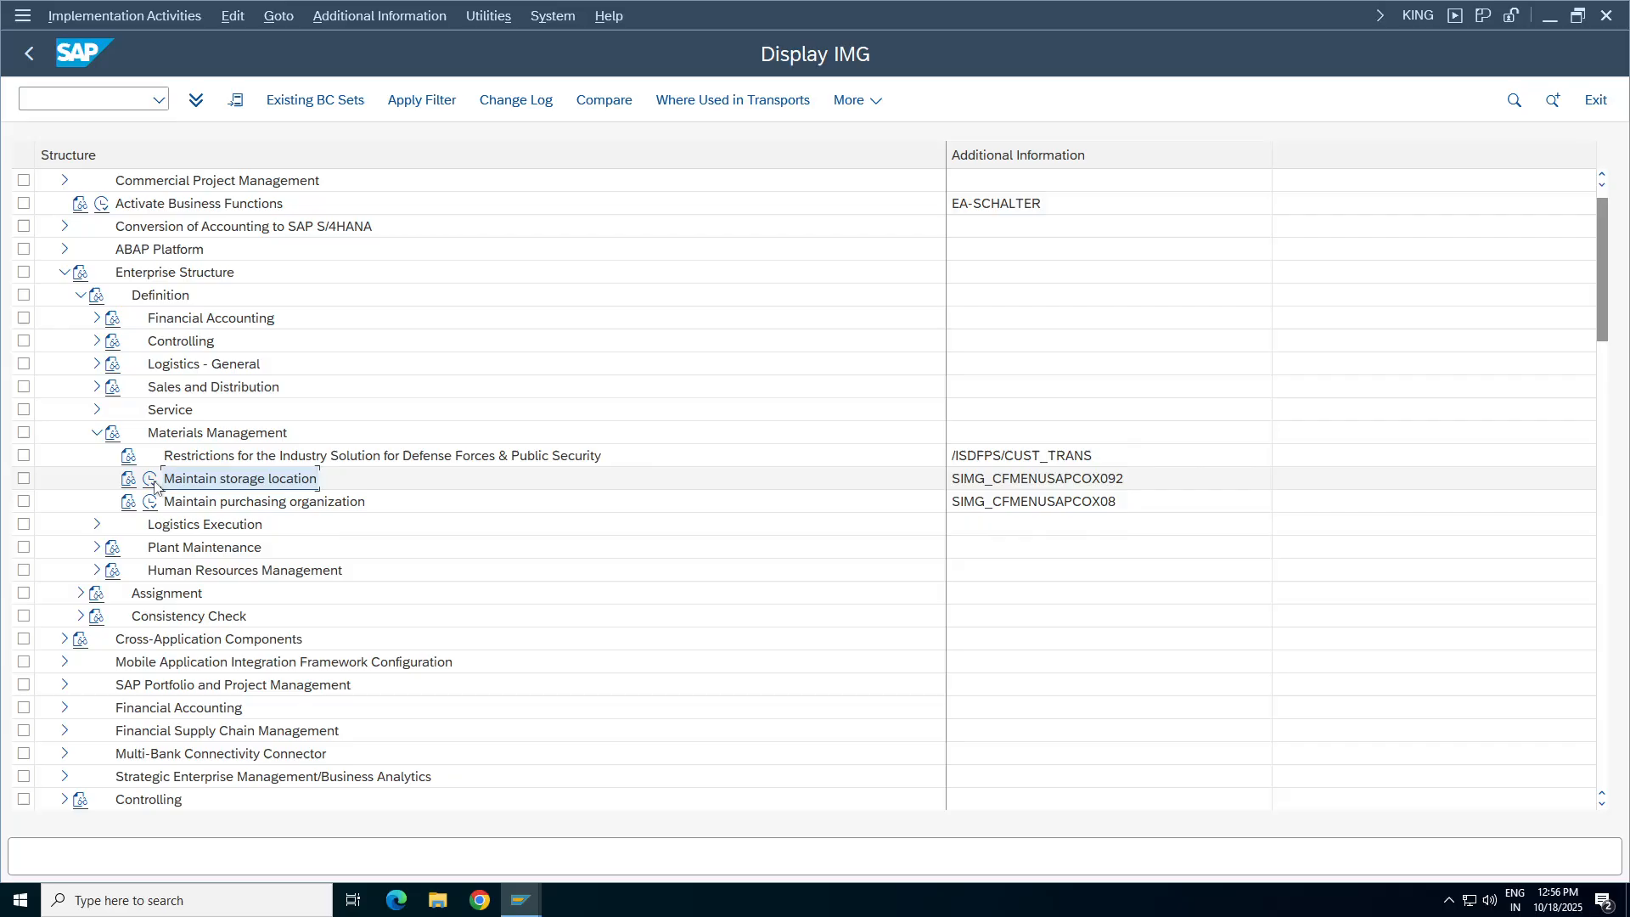
click(150, 479)
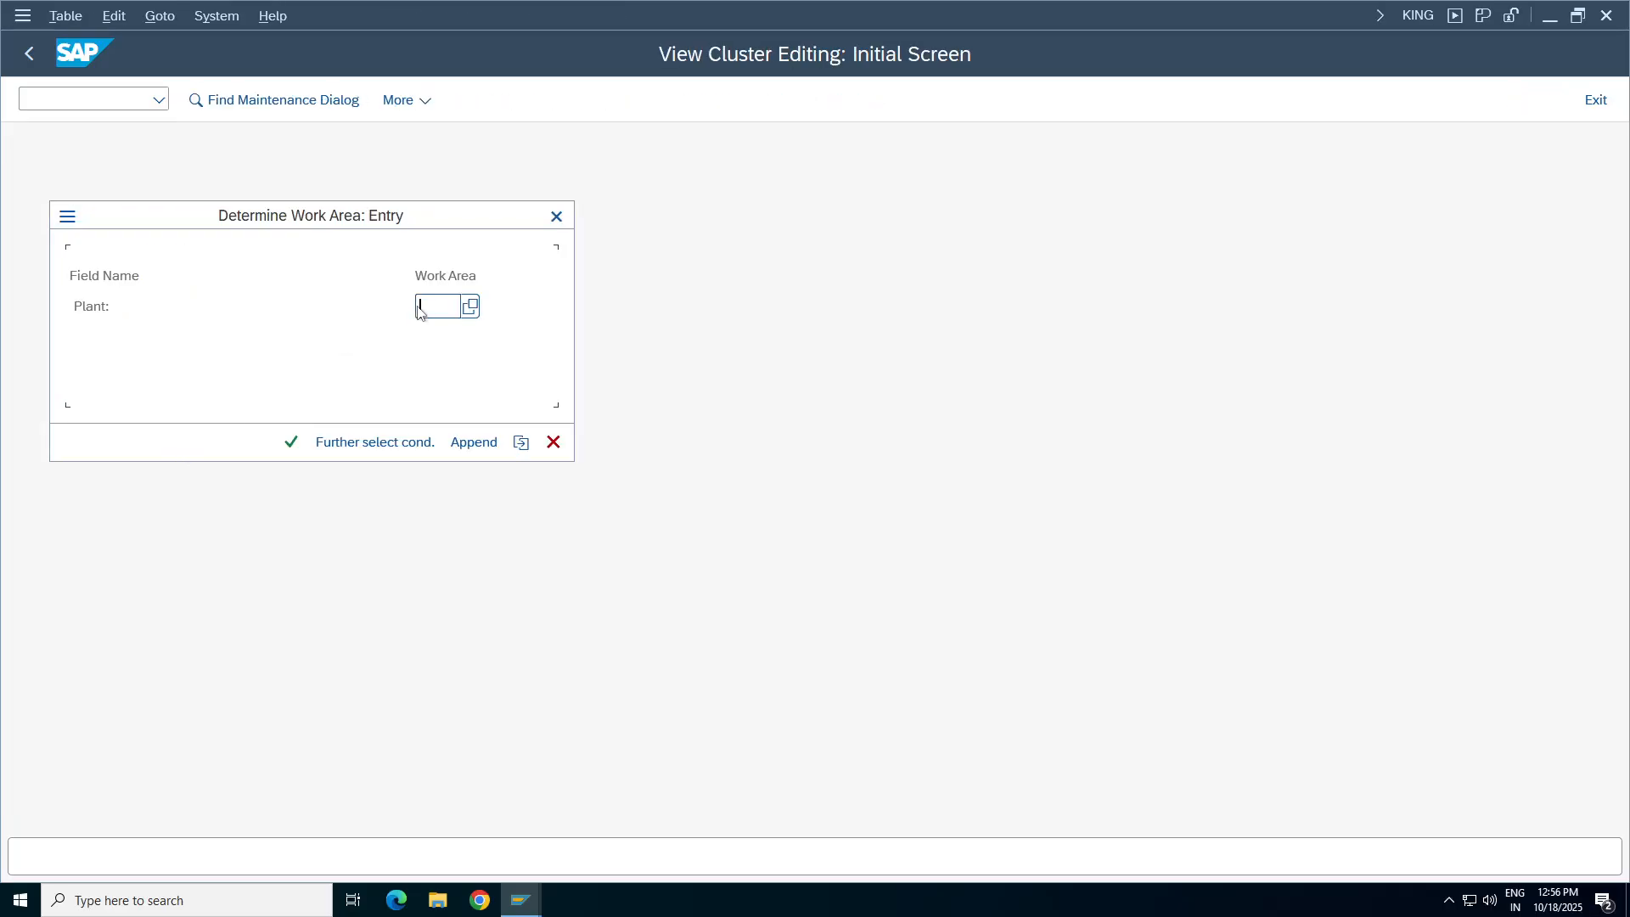
text(ta98)
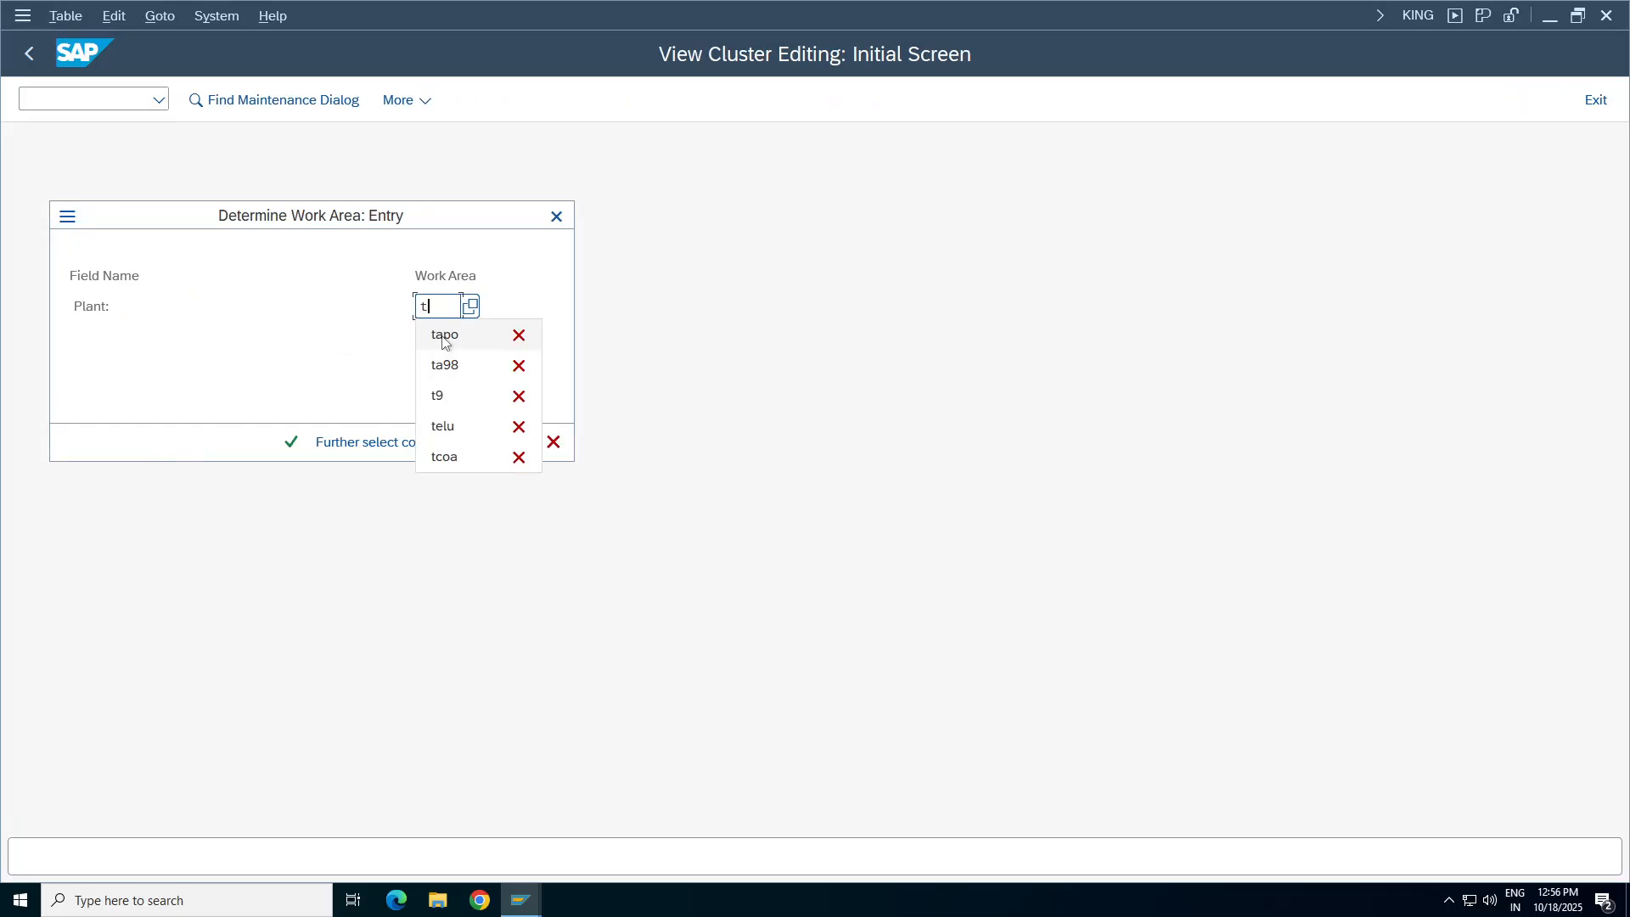
key(Return)
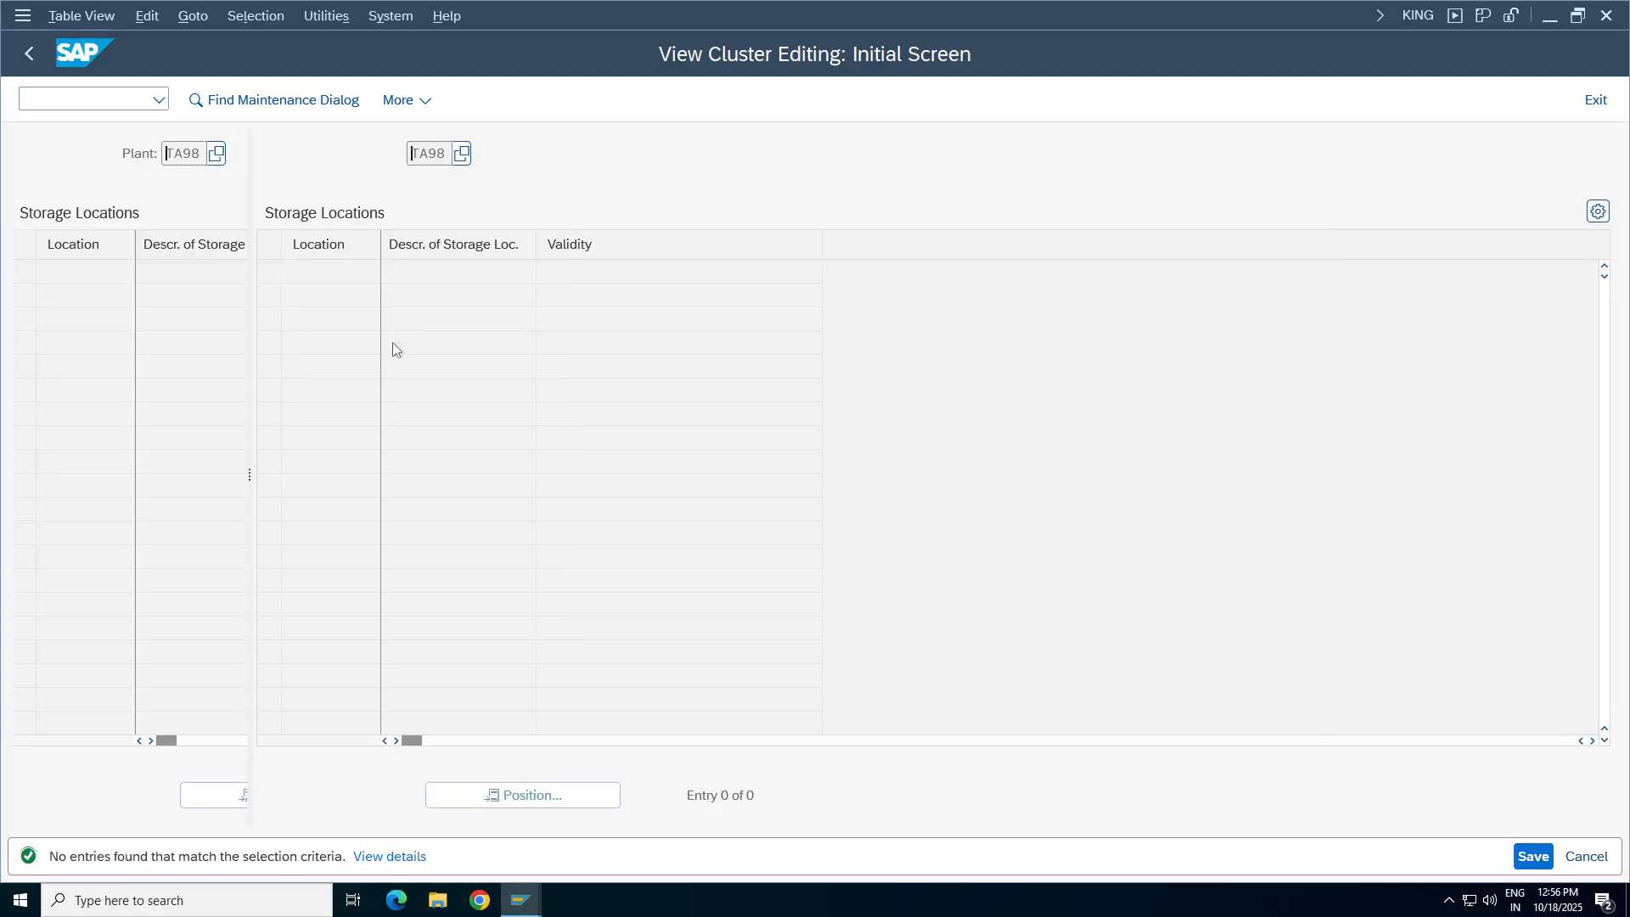
key(Return)
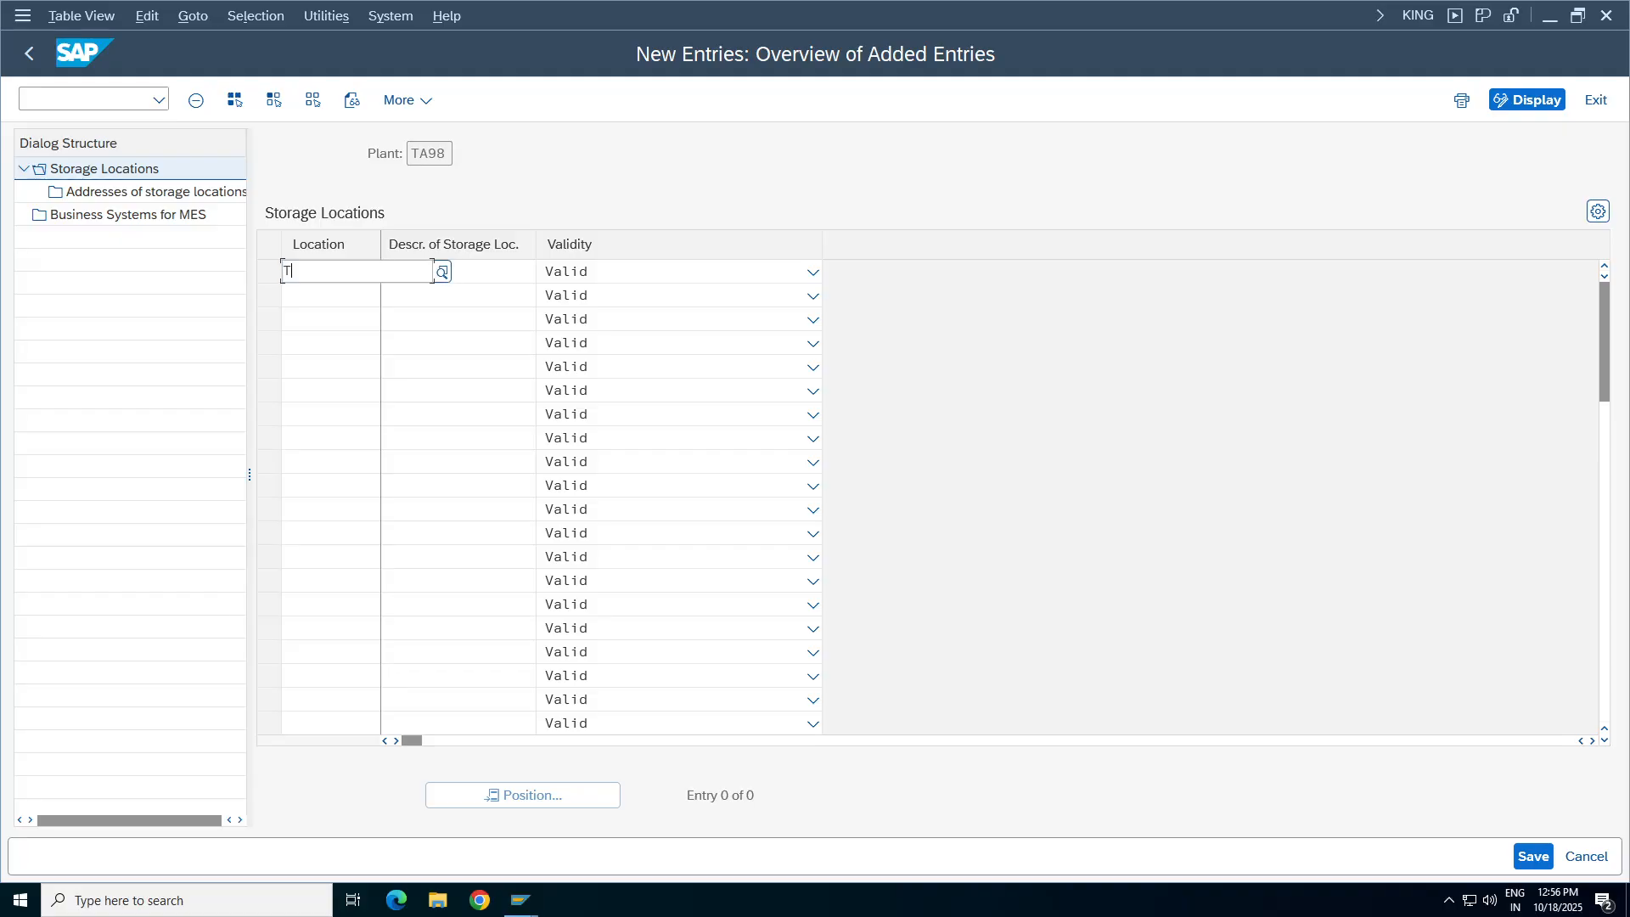
Enter RMTA as the storage location in the first new row for plant TA98.
click(339, 286)
text(RM)
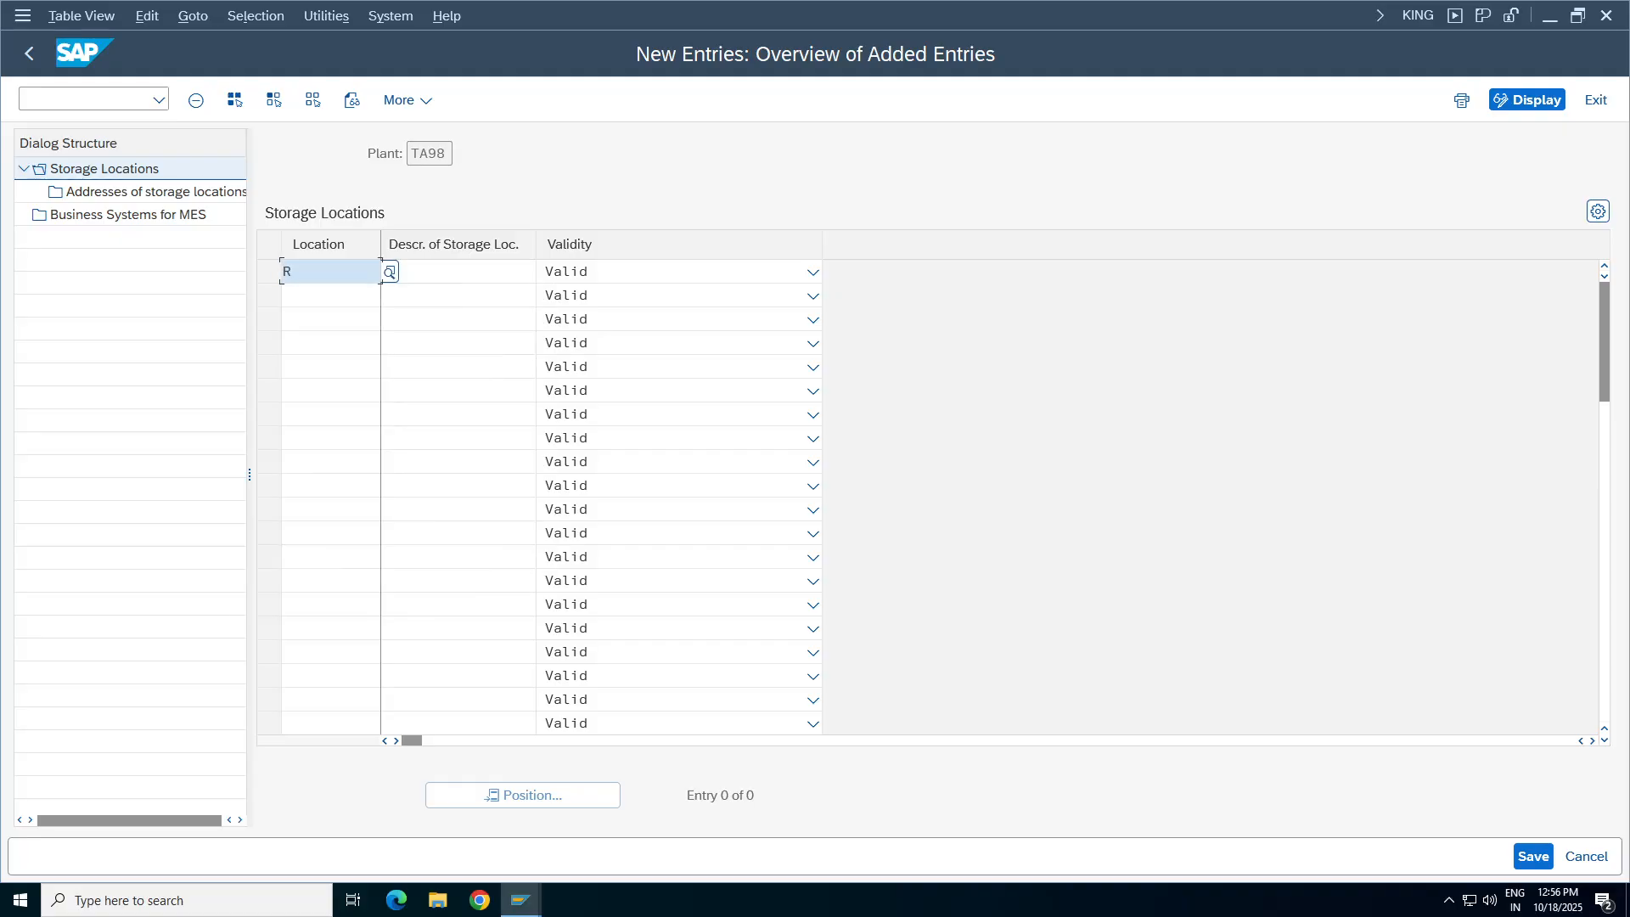
text(SL)
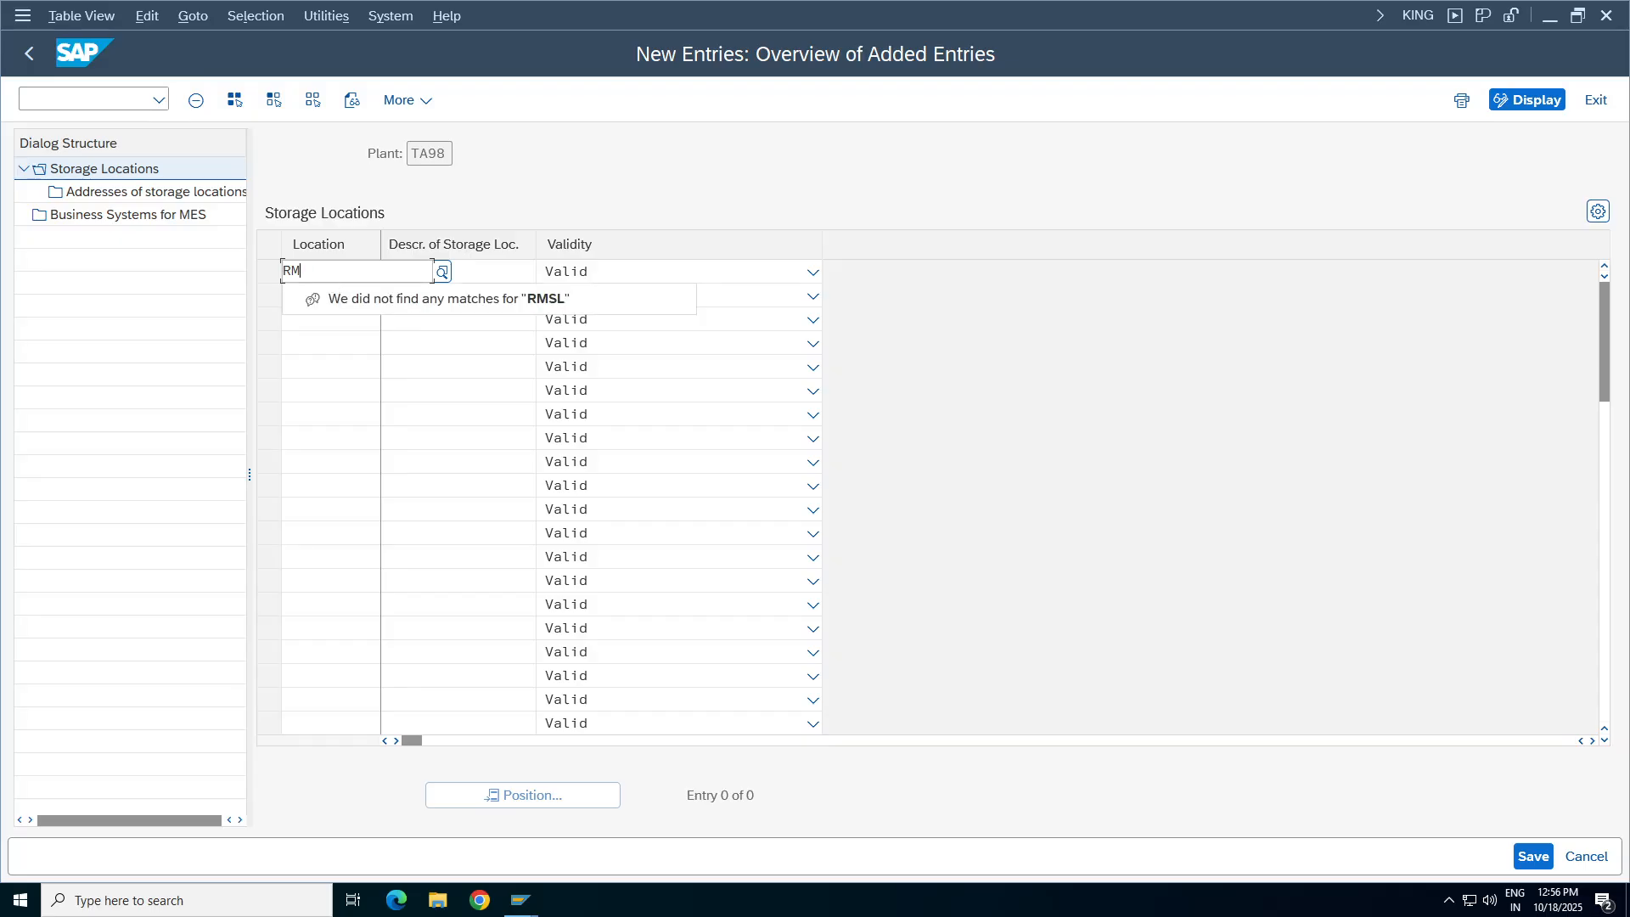
text(TA)
key(Tab)
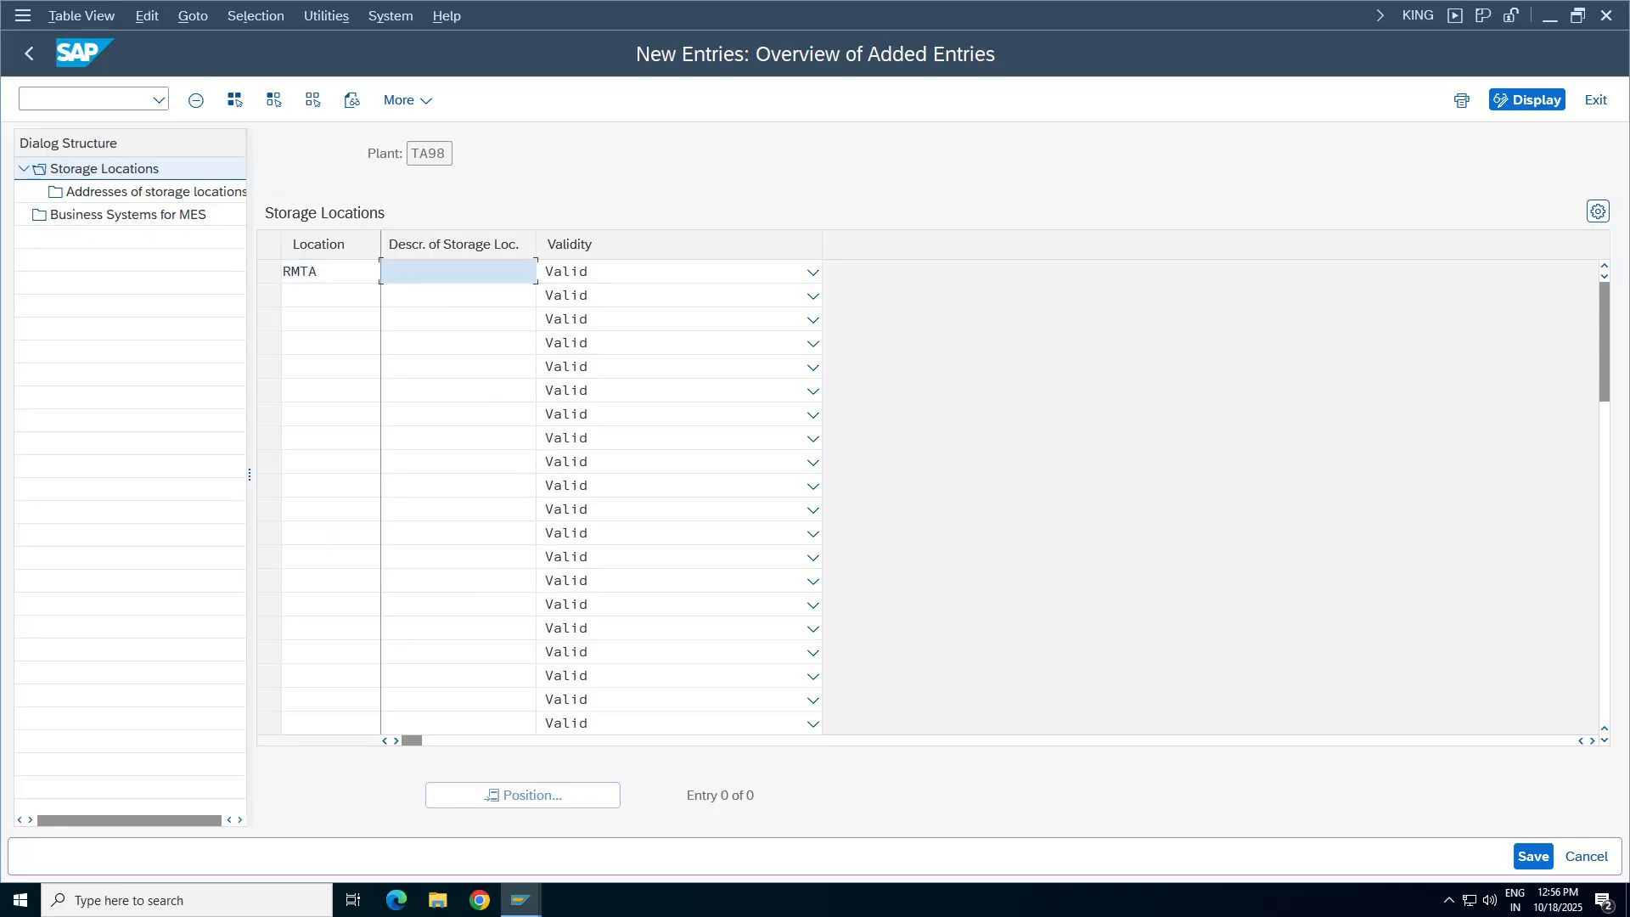
Enter "RA MAT SL TA98" as the description of storage location RMTA.
text(RA M)
text(S)
key(Delete)
key(Delete)
key(Delete)
text(L TA98)
key(Right)
key(ctrl+a)
key(Right)
Set the validity of storage location RMTA to Valid and save it to the customizing request "Tata Group Tata98".
click(812, 273)
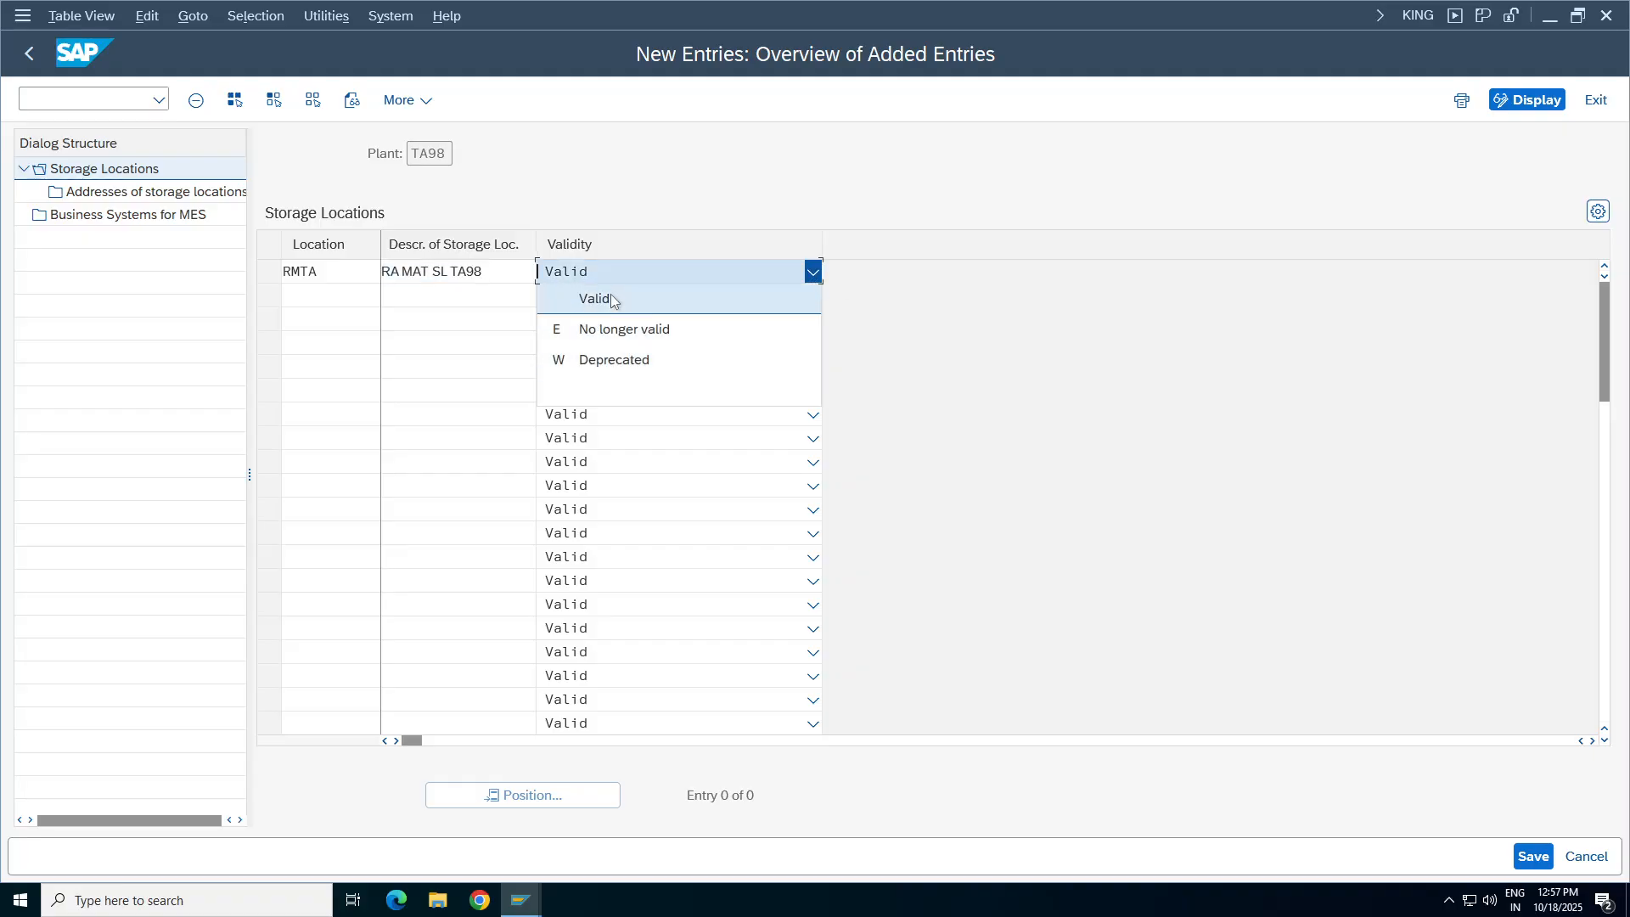
click(609, 296)
key(ctrl+s)
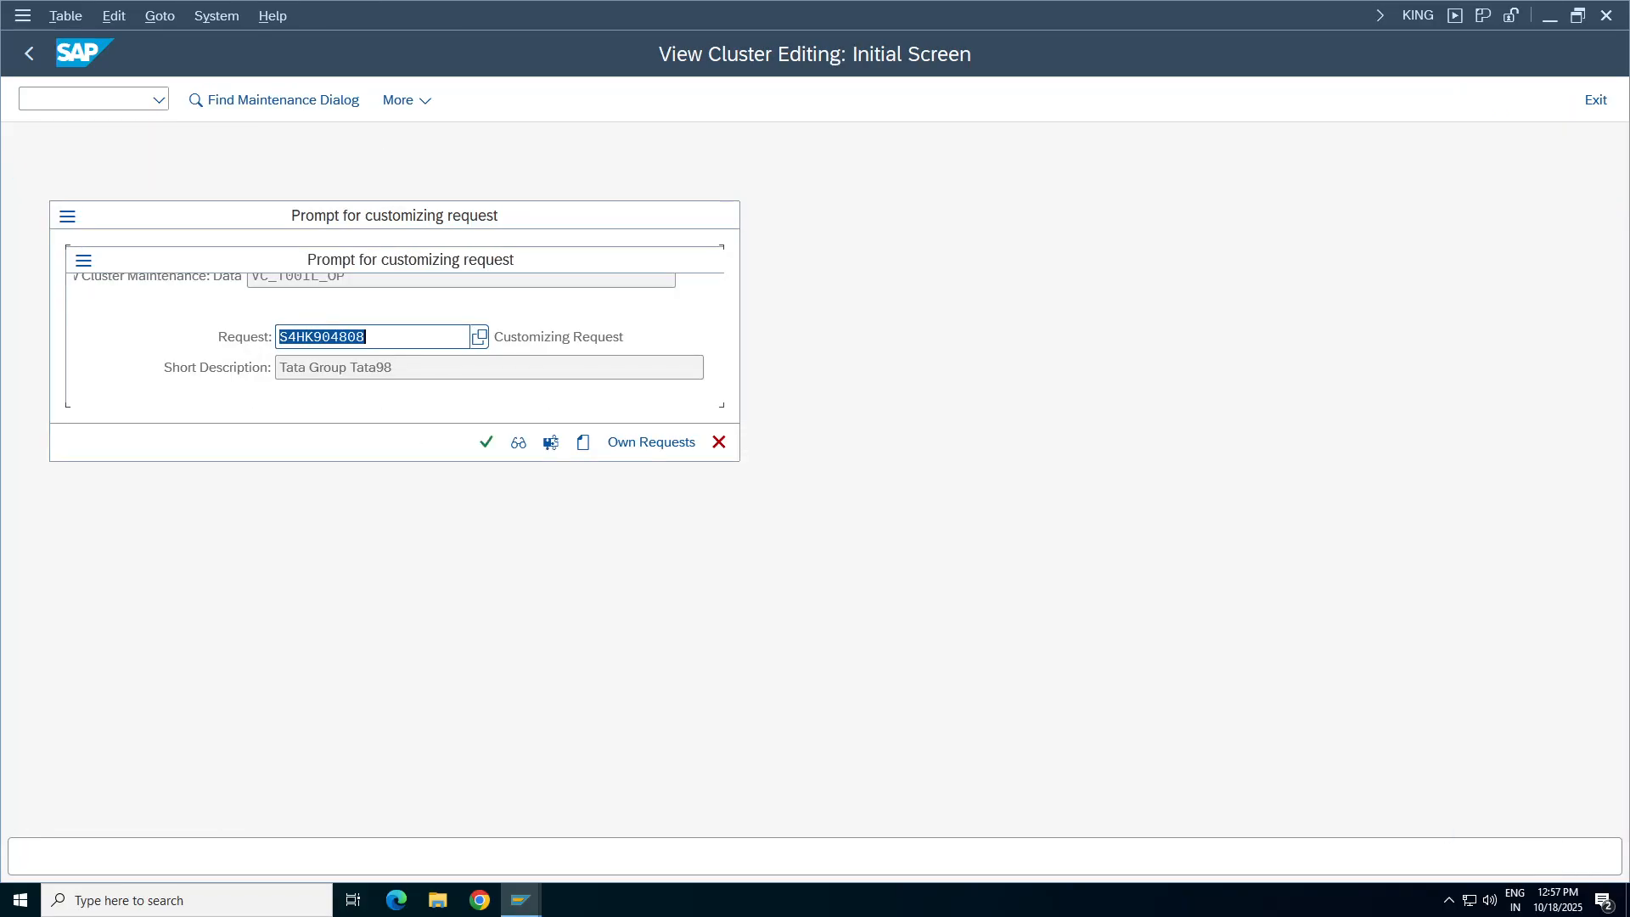
click(486, 442)
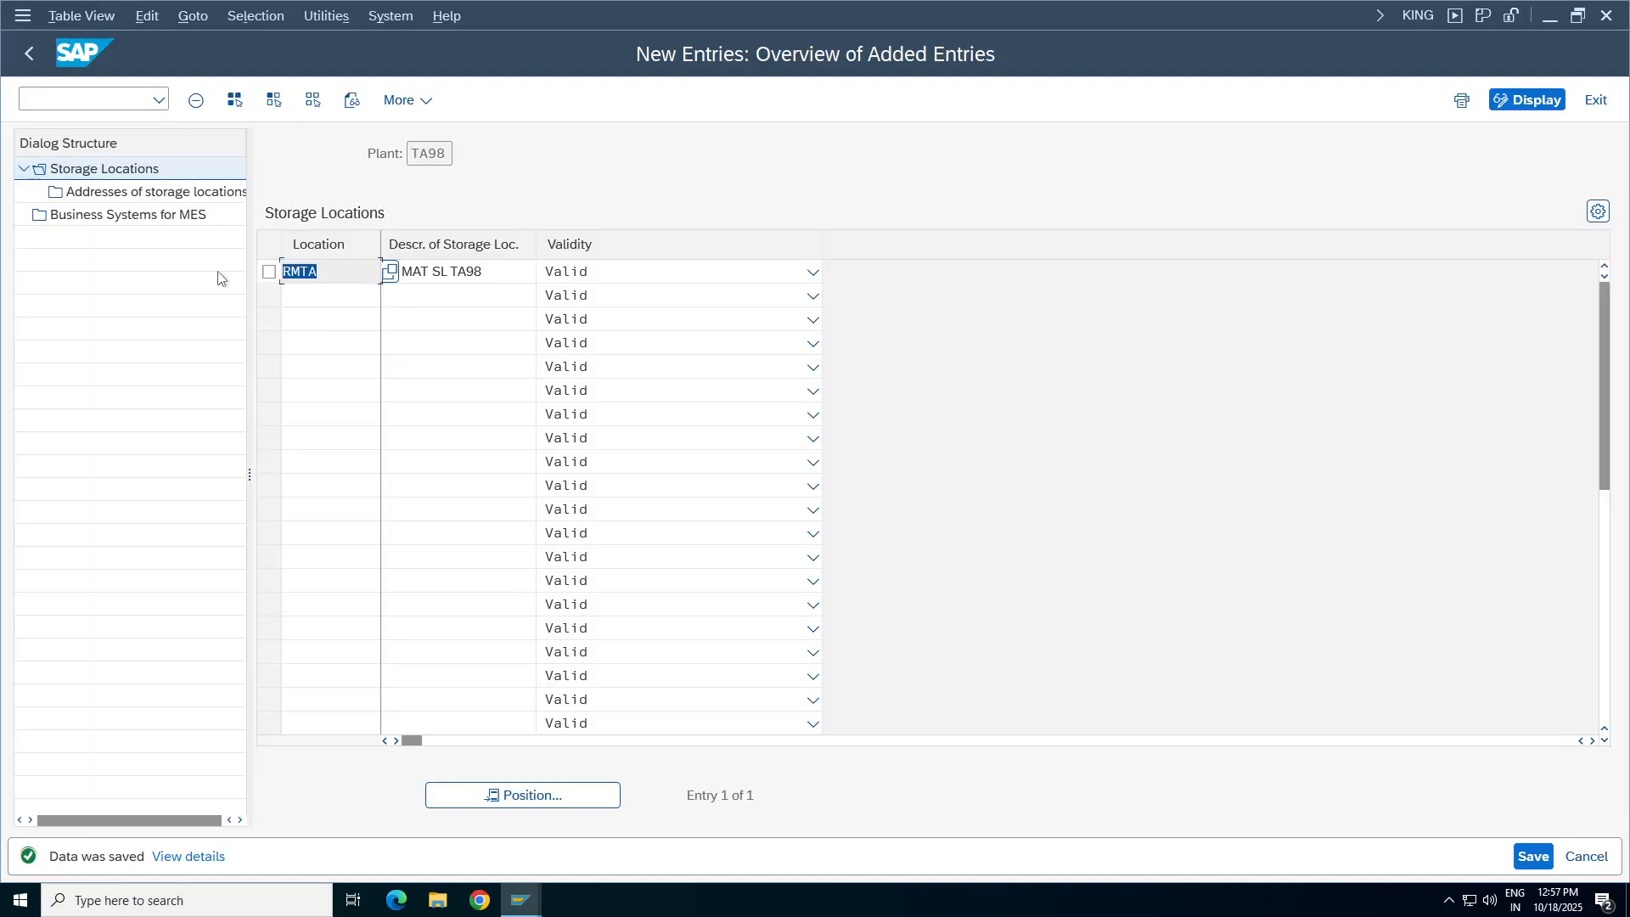
Check the addresses of storage location RMTA in plant TA98, and leave the storage location maintenance.
click(269, 271)
double_click(124, 194)
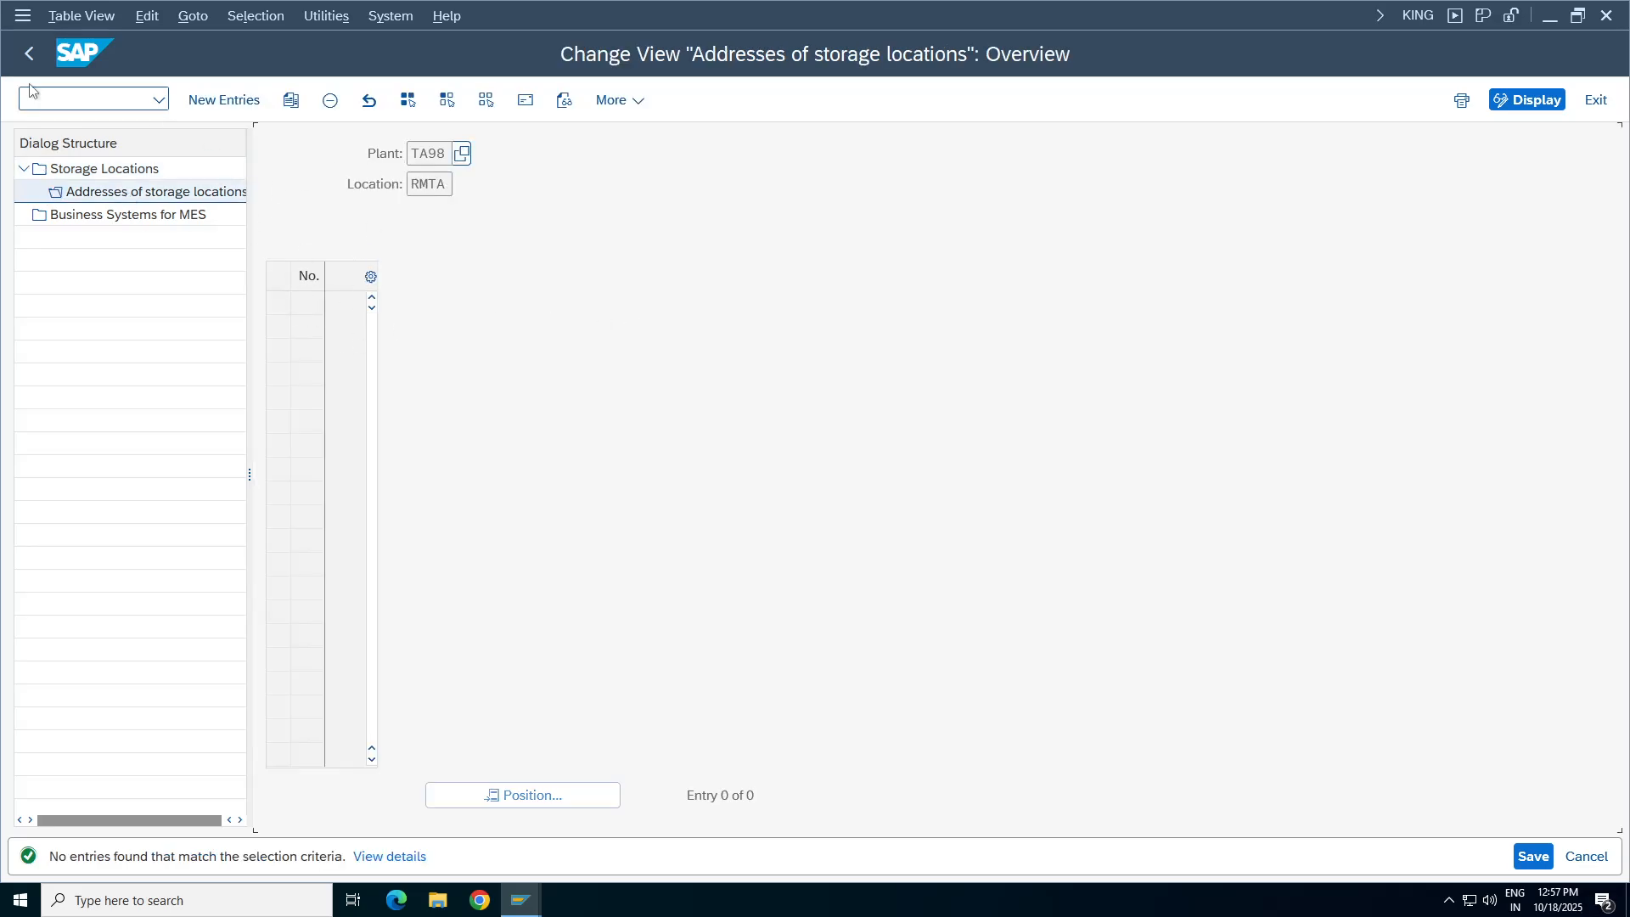
click(29, 52)
click(17, 64)
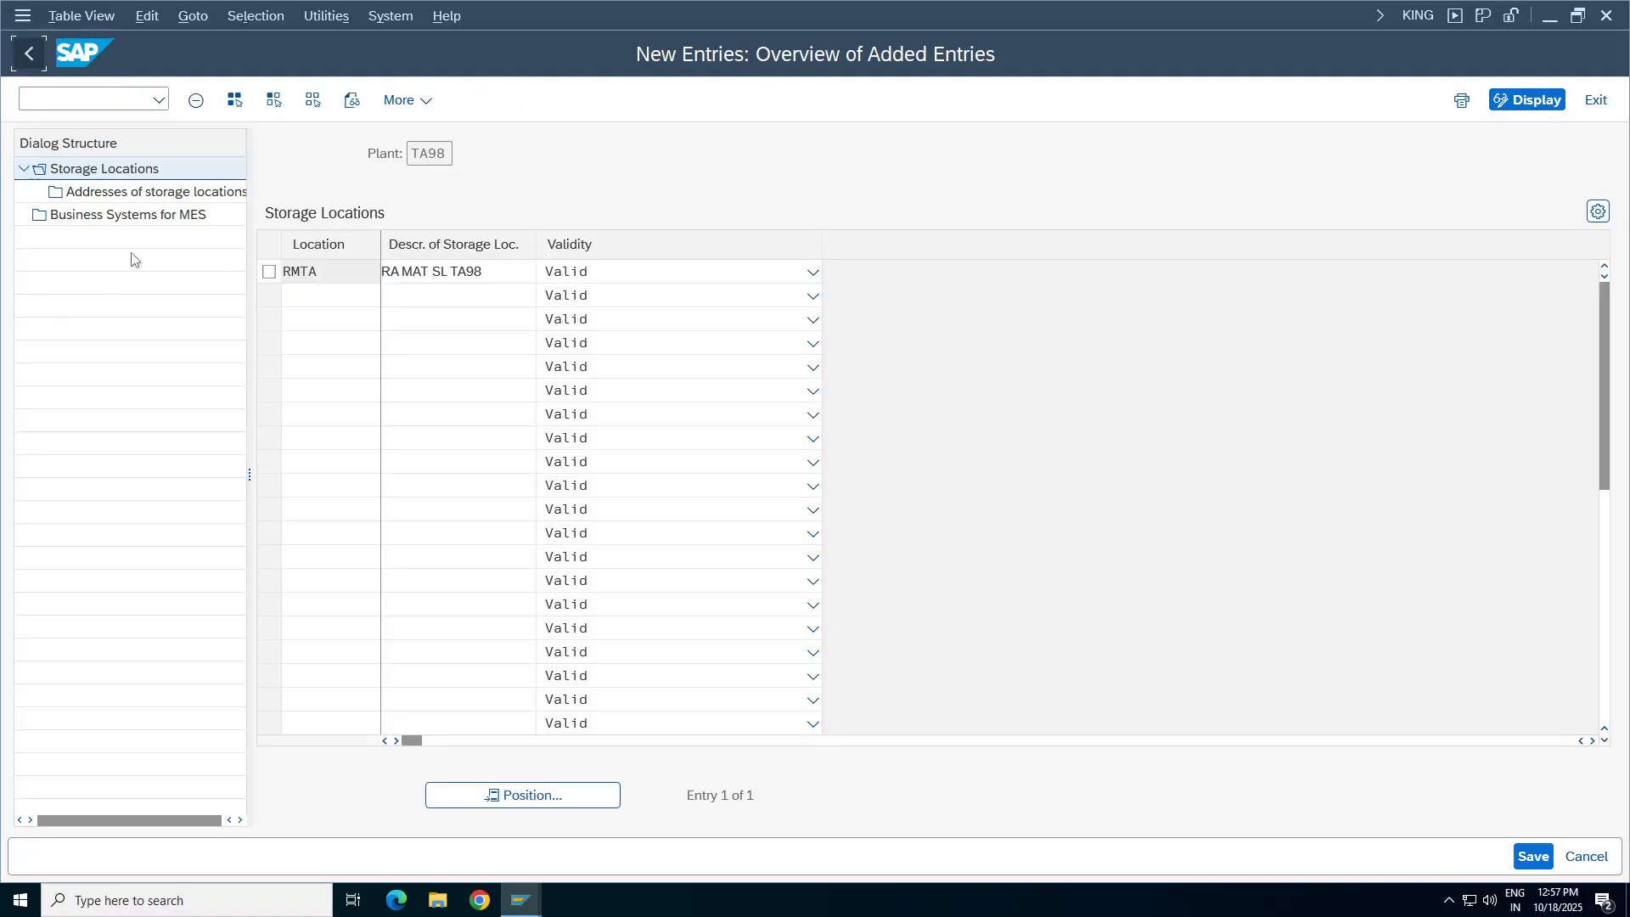
click(29, 52)
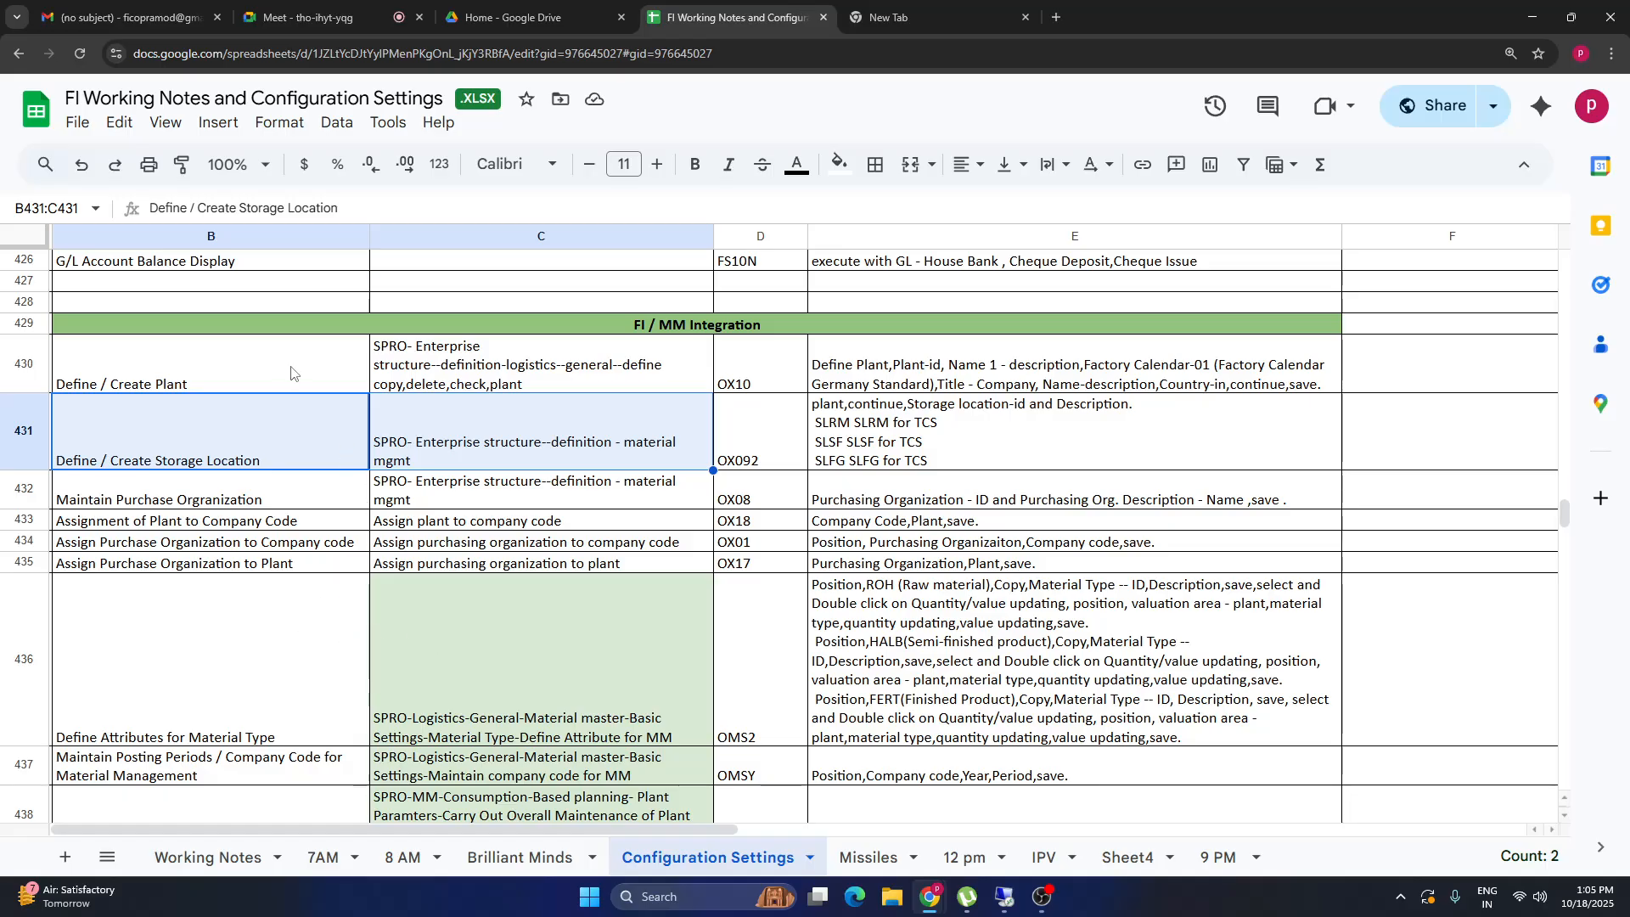
Review the FI / MM Integration notes from Define / Create Plant through Assign Purchase Organization to Plant in rows 430 to 435.
drag(296, 374, 1049, 560)
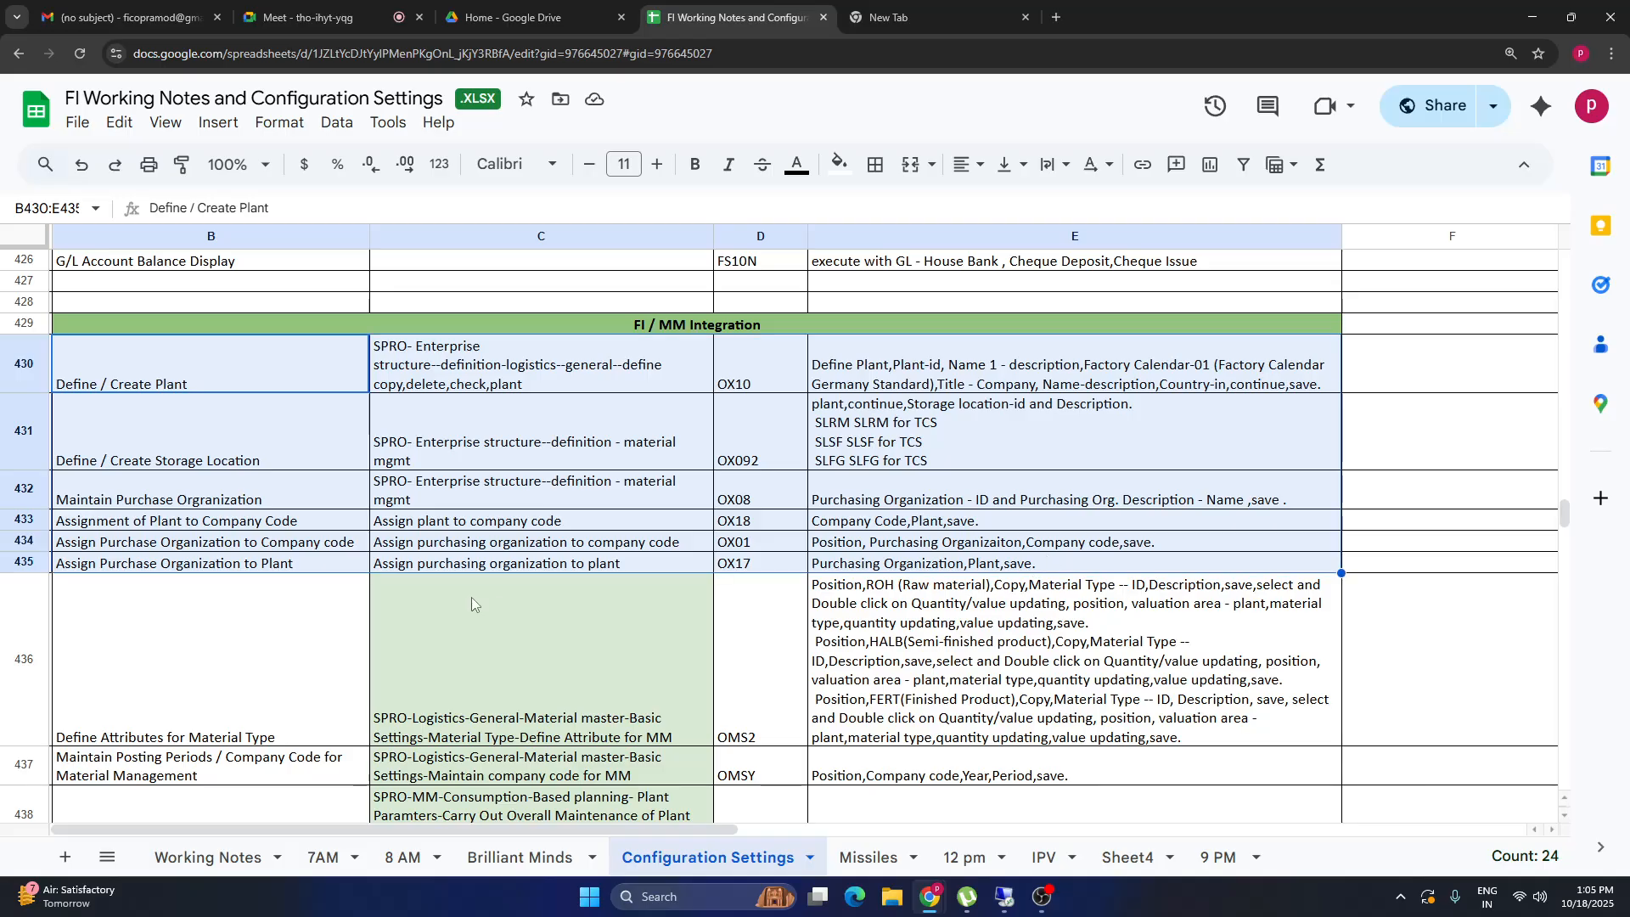
click(267, 611)
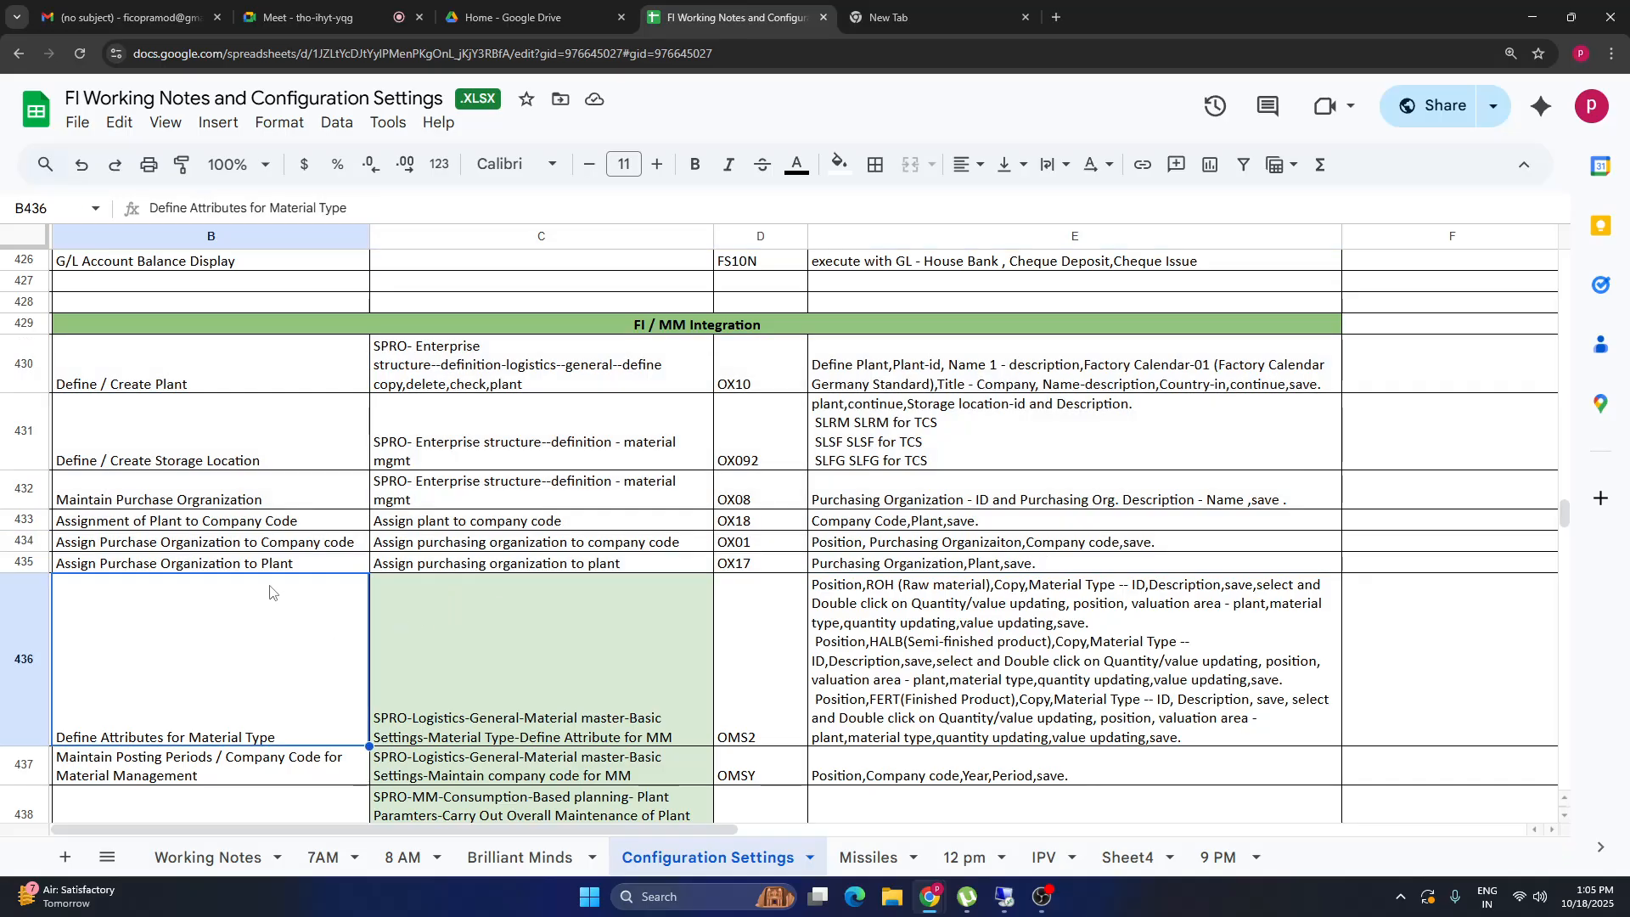
drag(182, 373, 1034, 569)
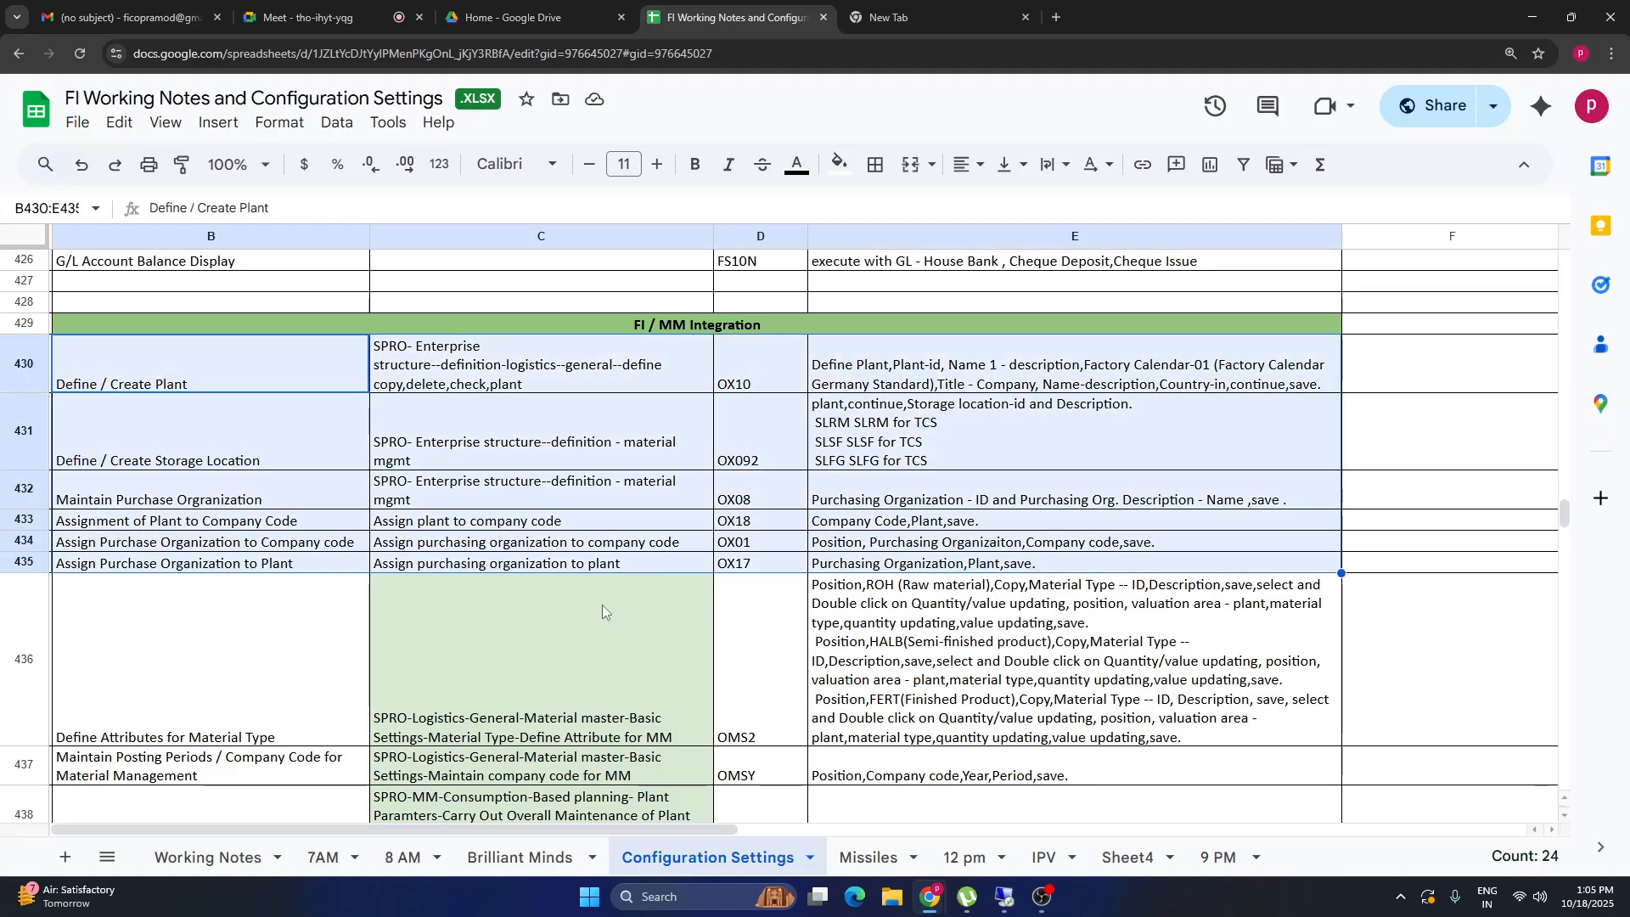
click(230, 626)
drag(229, 371, 974, 570)
click(157, 648)
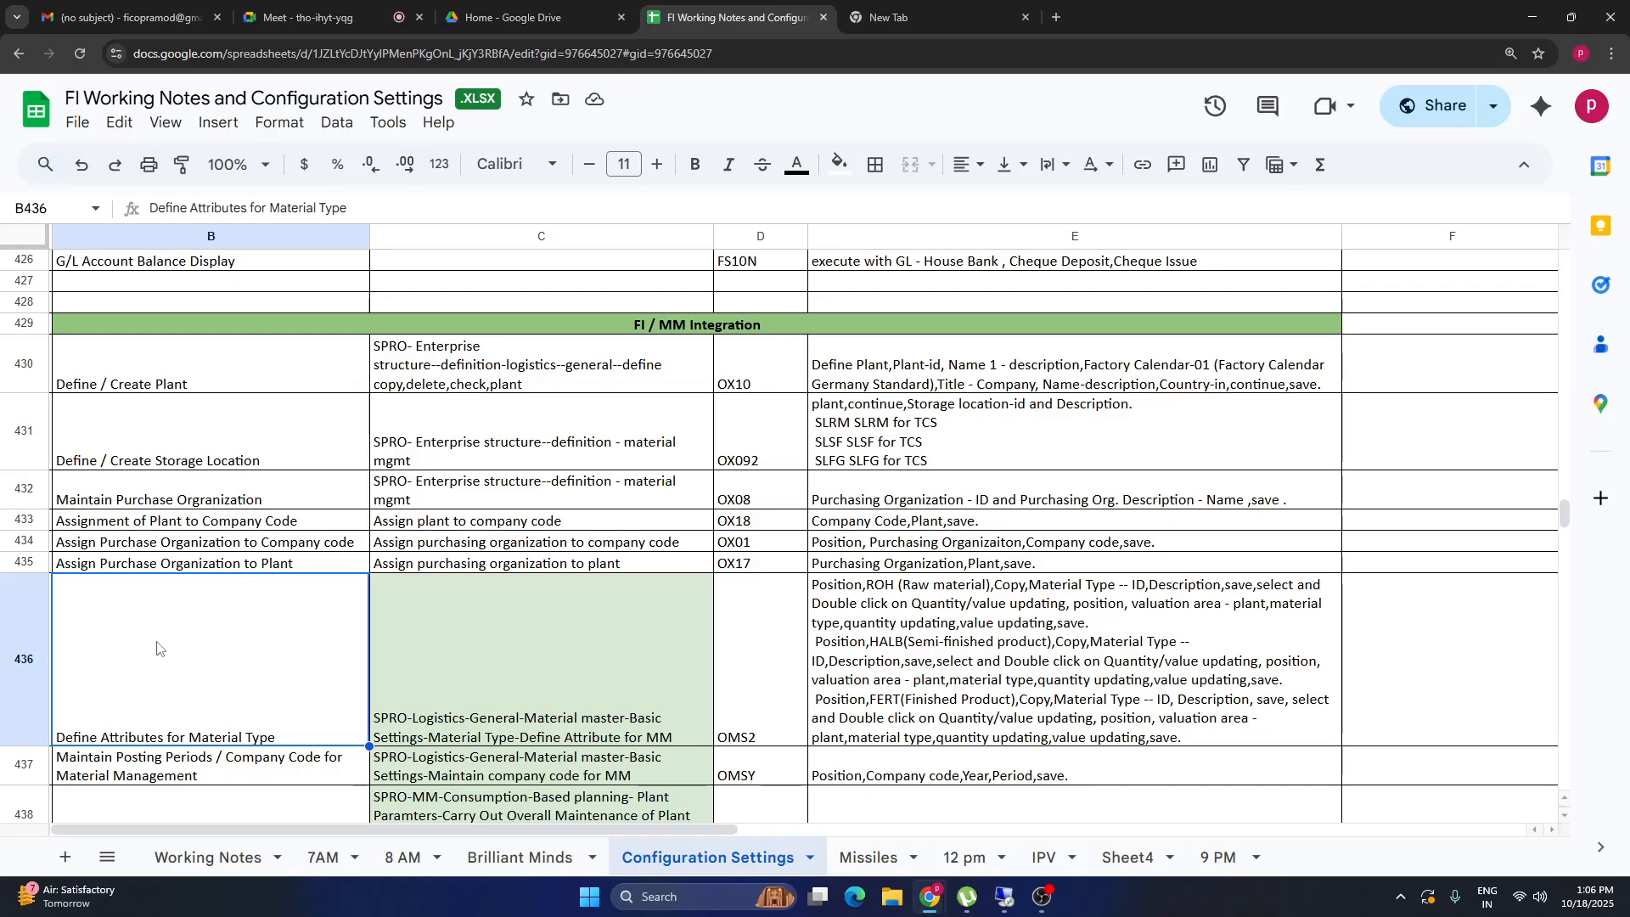
Review the remaining FI / MM Integration settings in the notes, from posting periods and plant parameters down to tolerance limits and invoice verification.
key(Down)
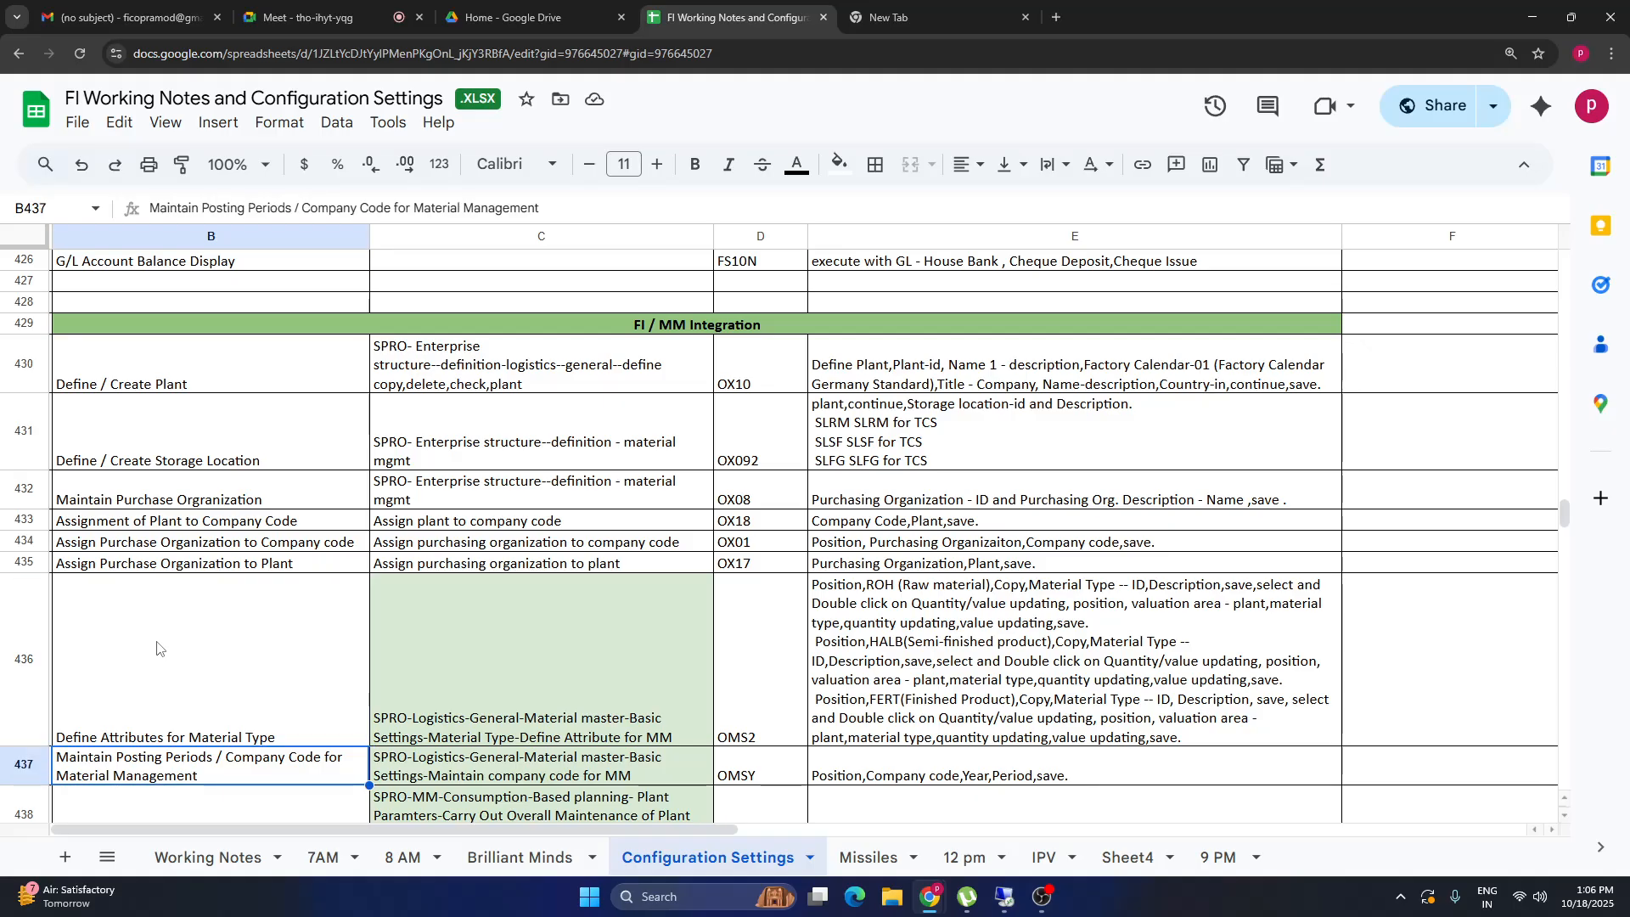
key(Down)
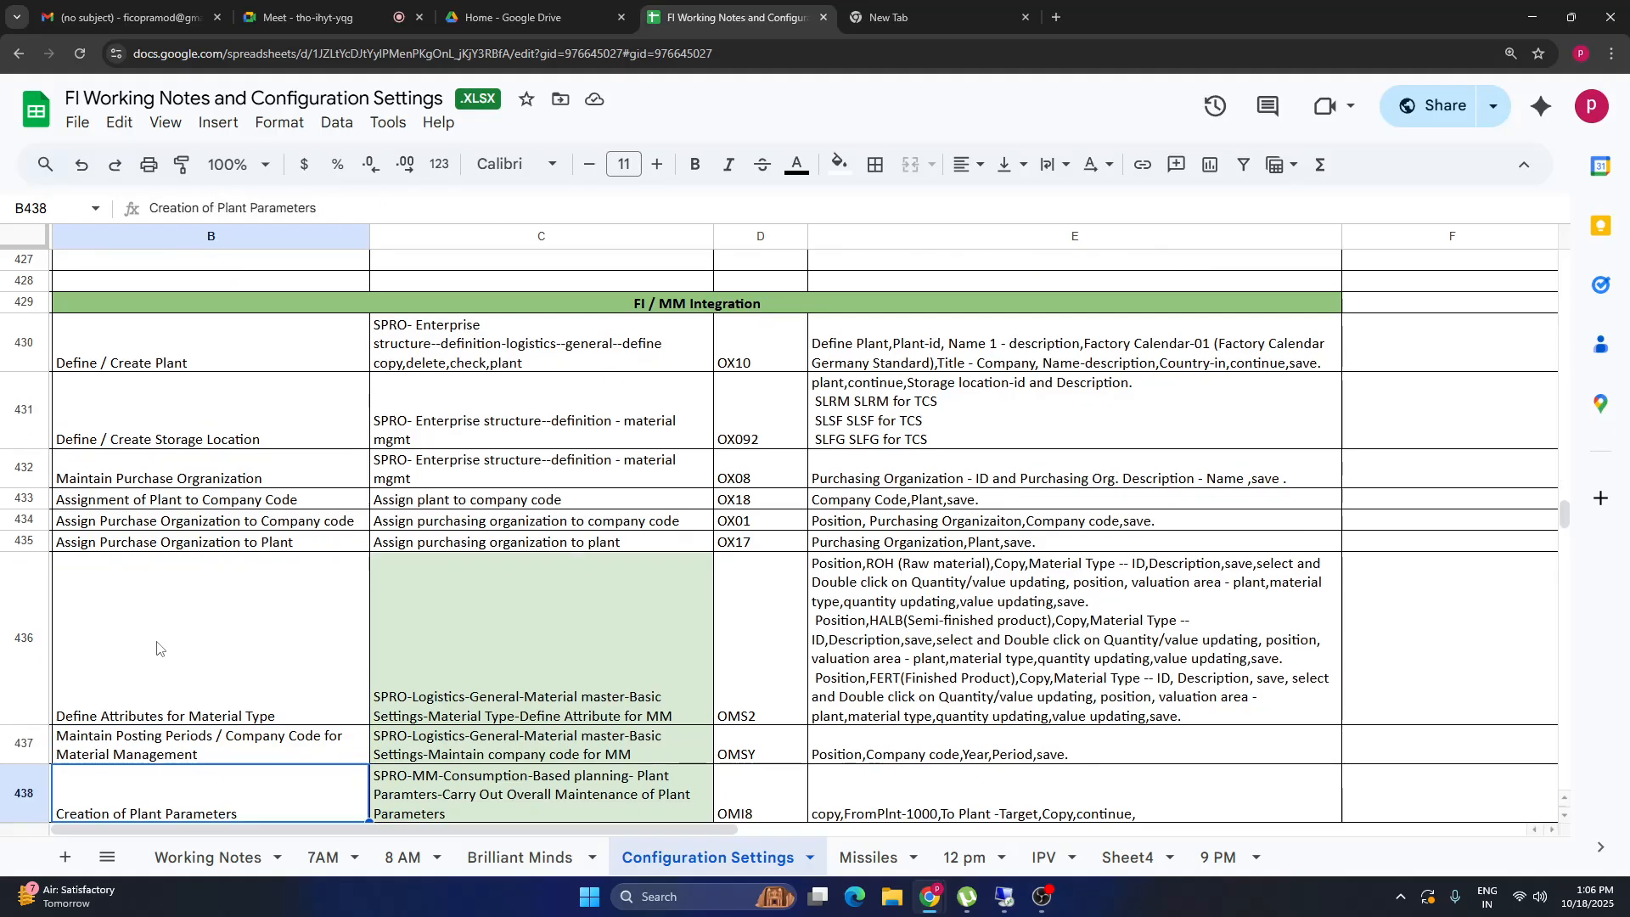
key(Down)
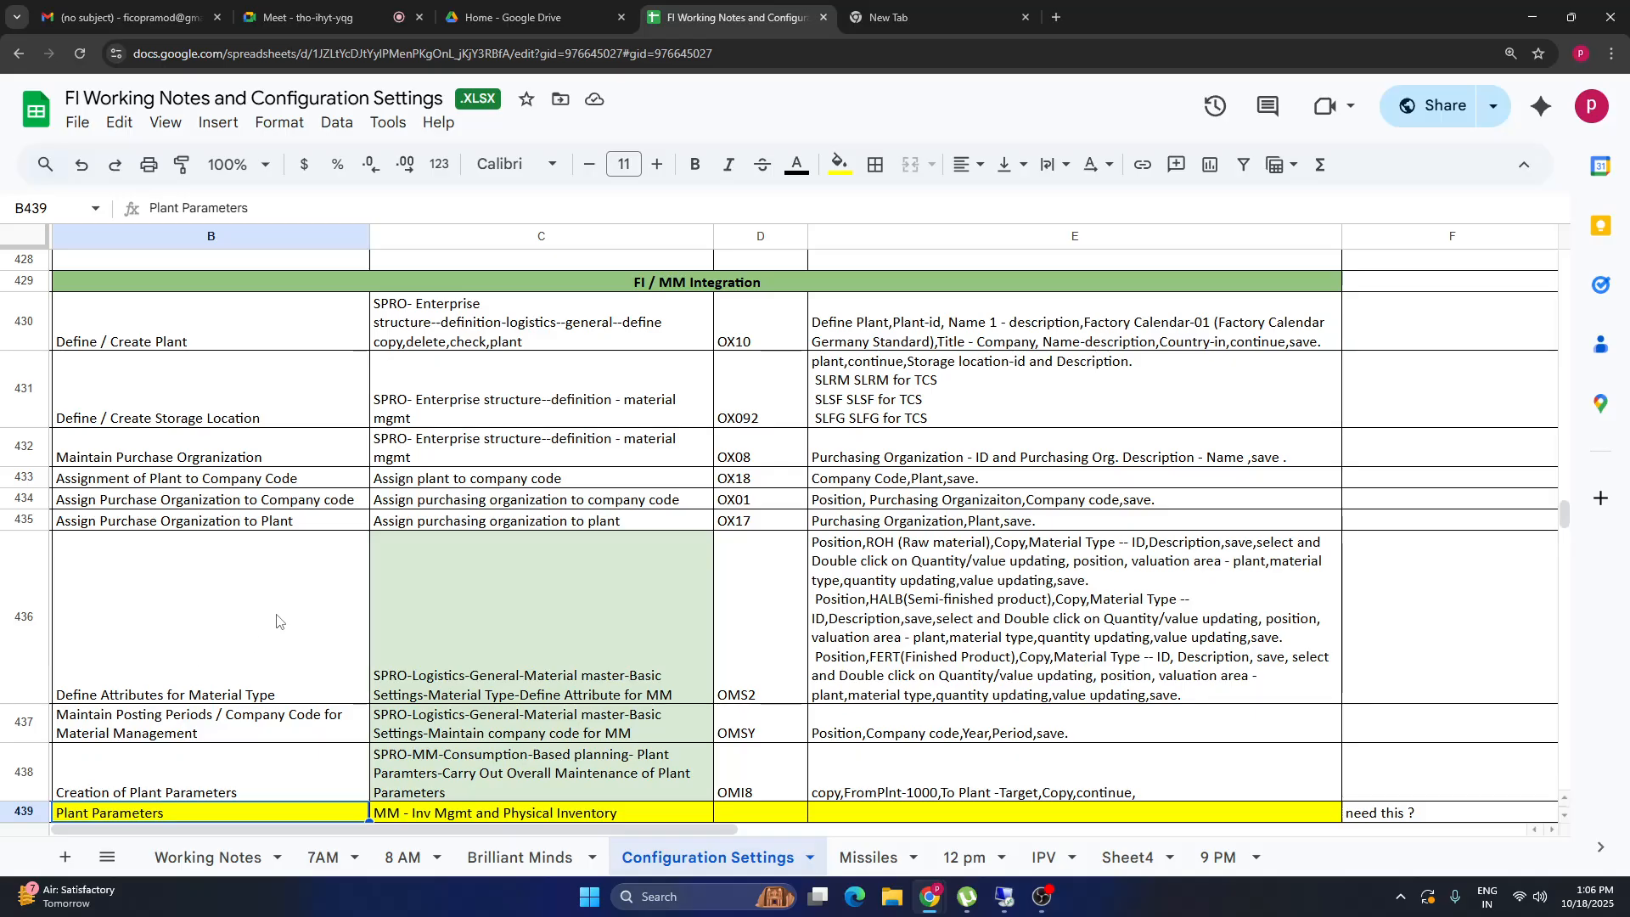
drag(206, 655, 764, 656)
click(251, 790)
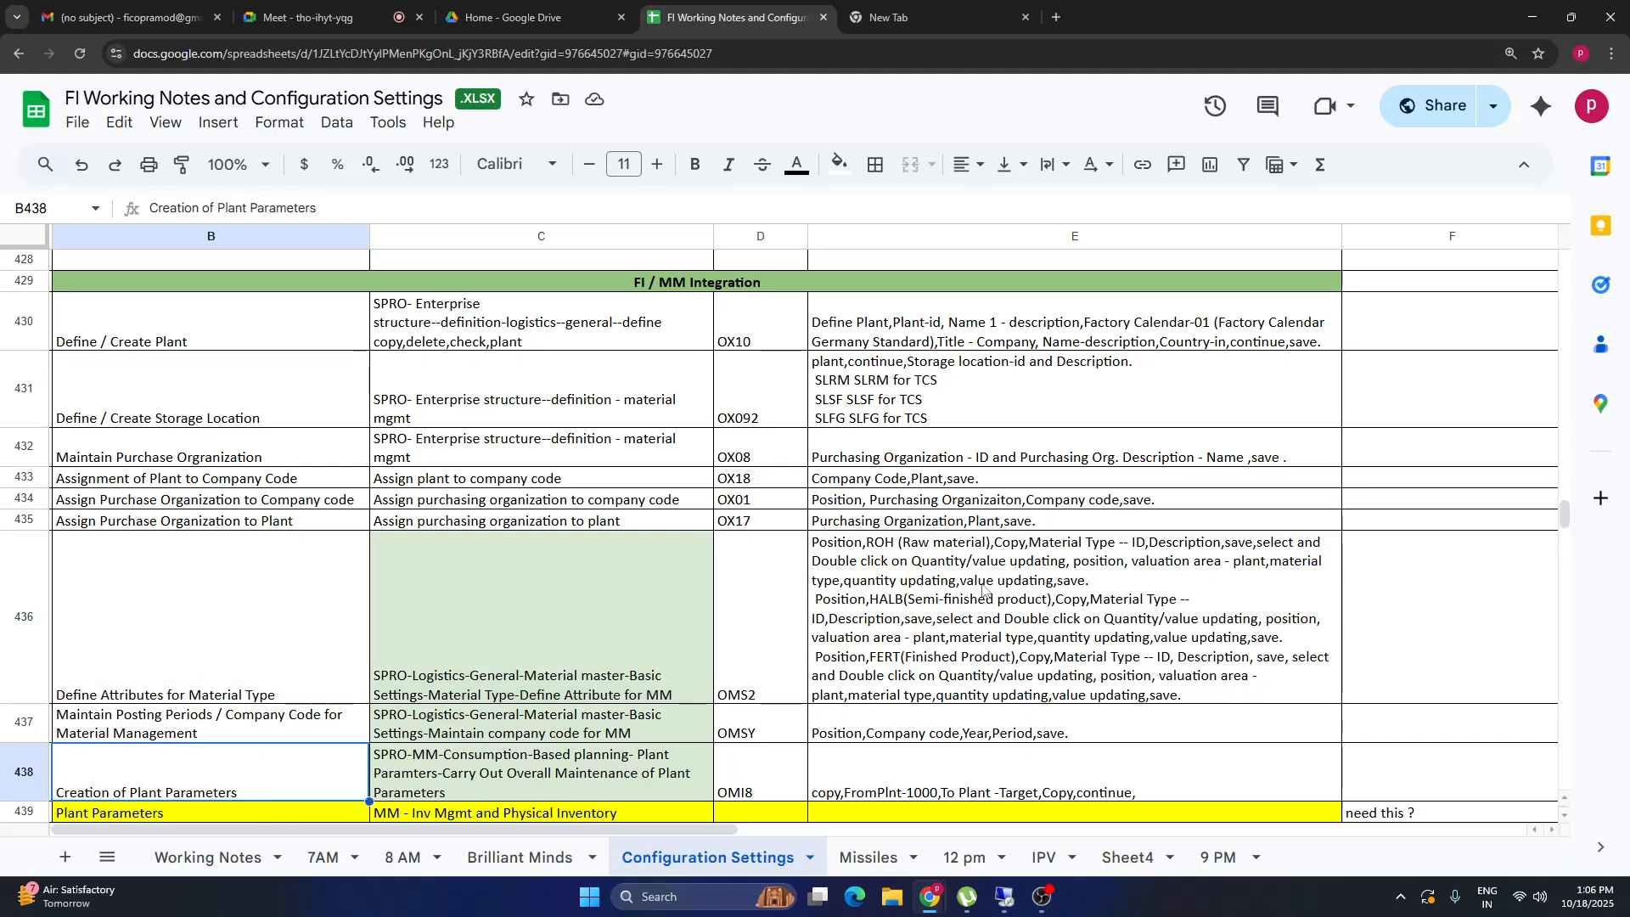
click(899, 757)
key(Down)
key(Down)
key(Down)
key(Down)
key(Down)
key(Down)
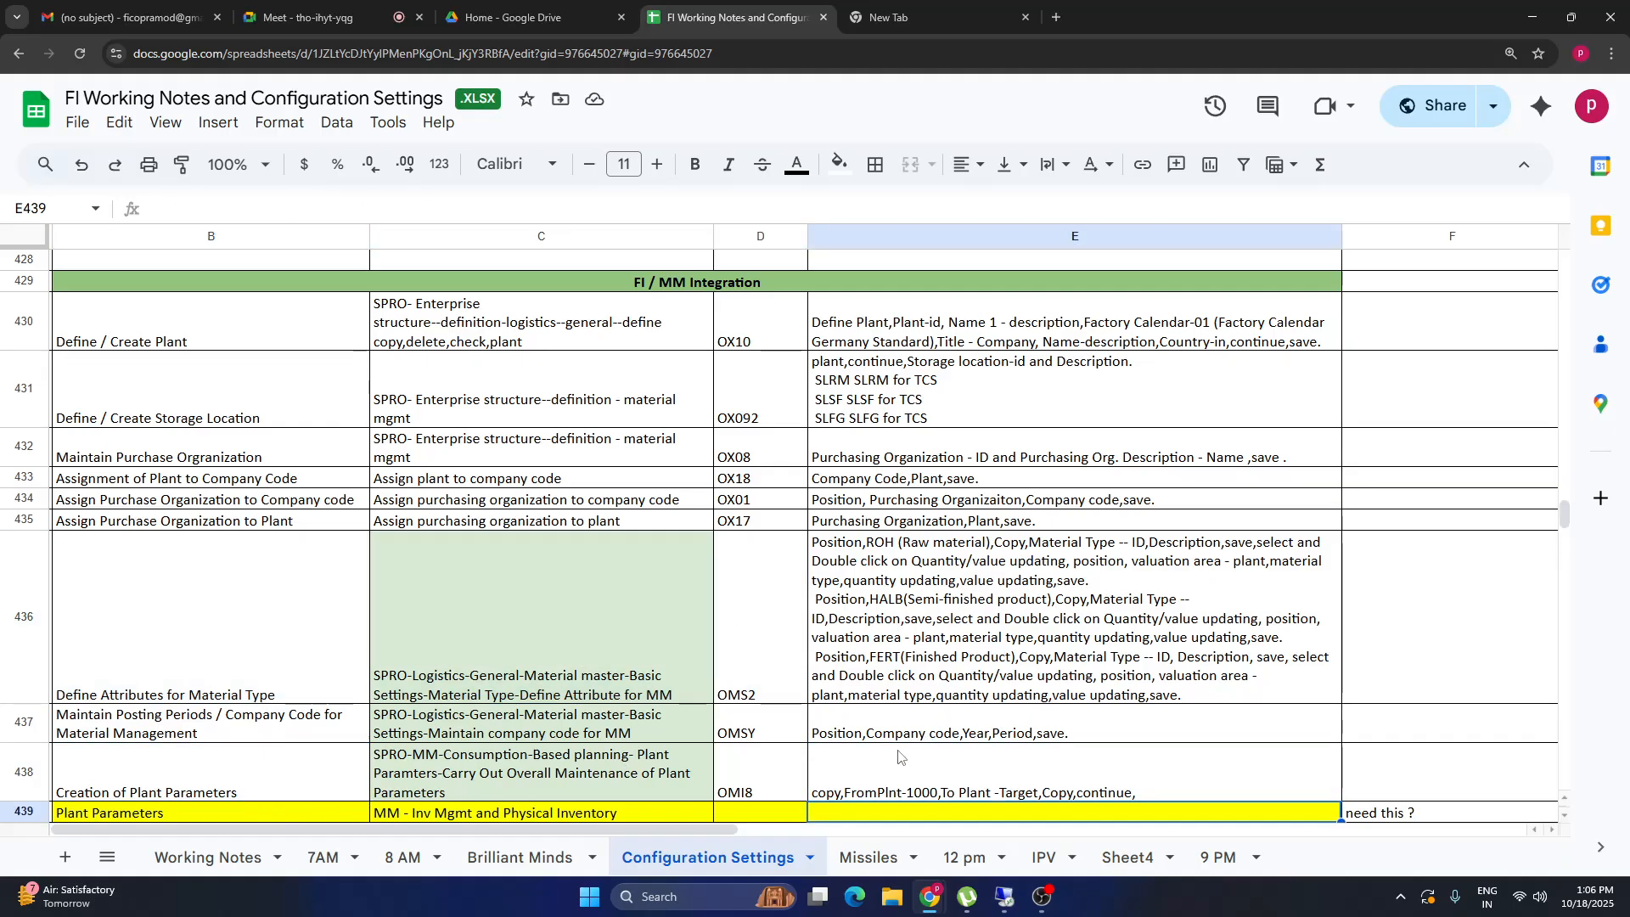
key(Up)
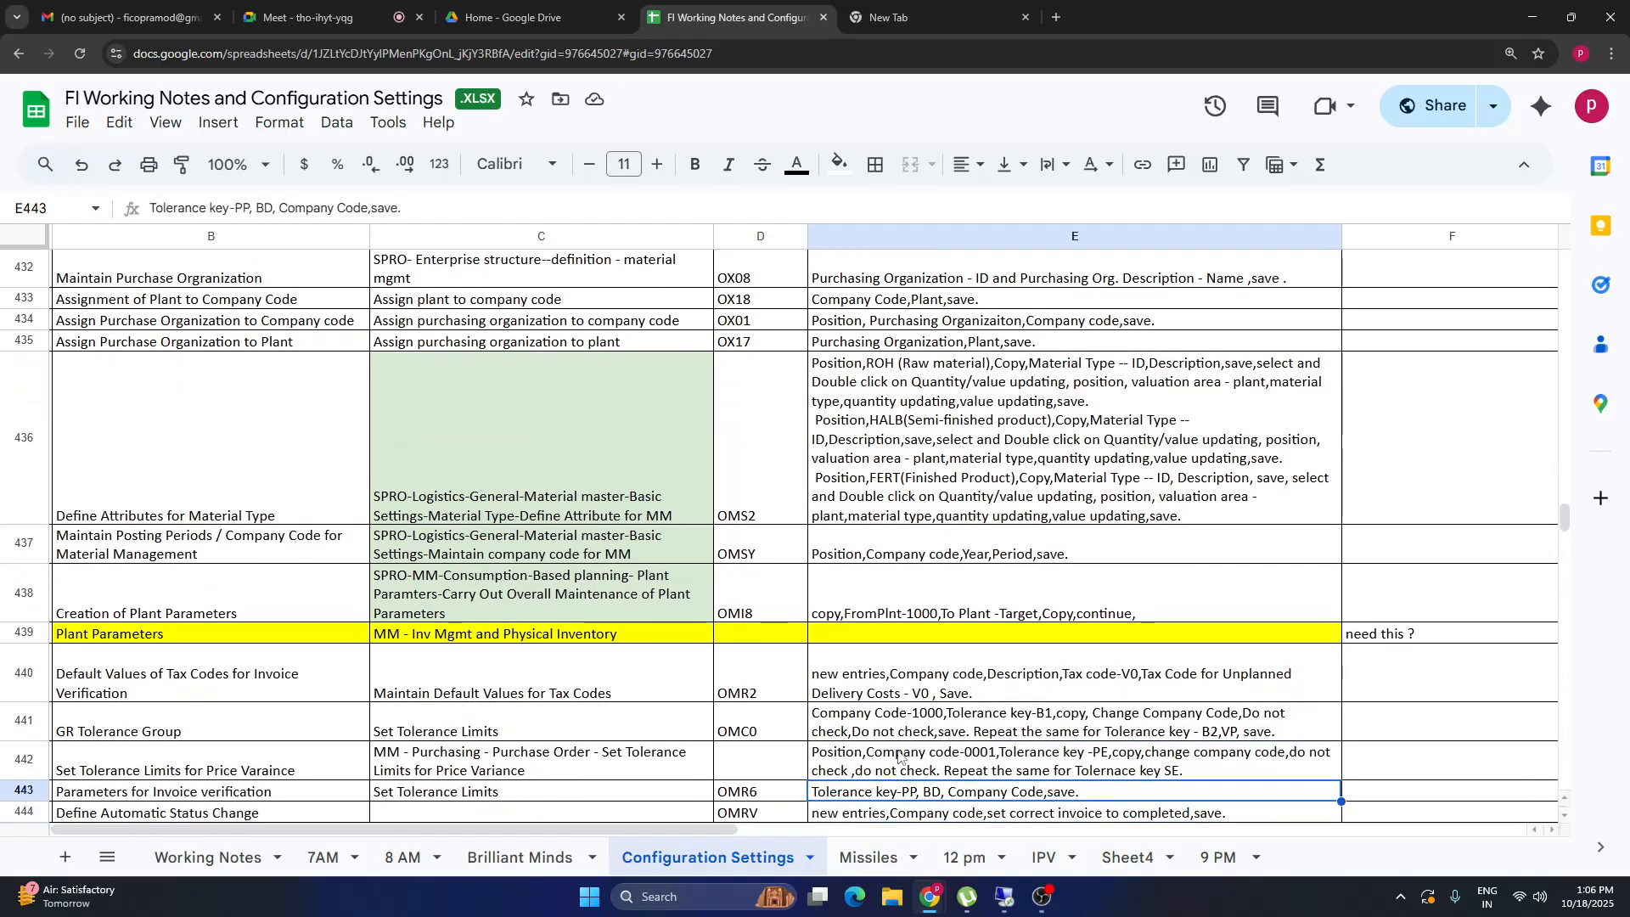
Return to the FI / MM Integration section of the notes and review rows 430 to 435, from creating the plant through the purchase organization assignments.
click(271, 414)
key(Up)
key(Up)
key(Up)
key(Up)
key(Up)
key(Up)
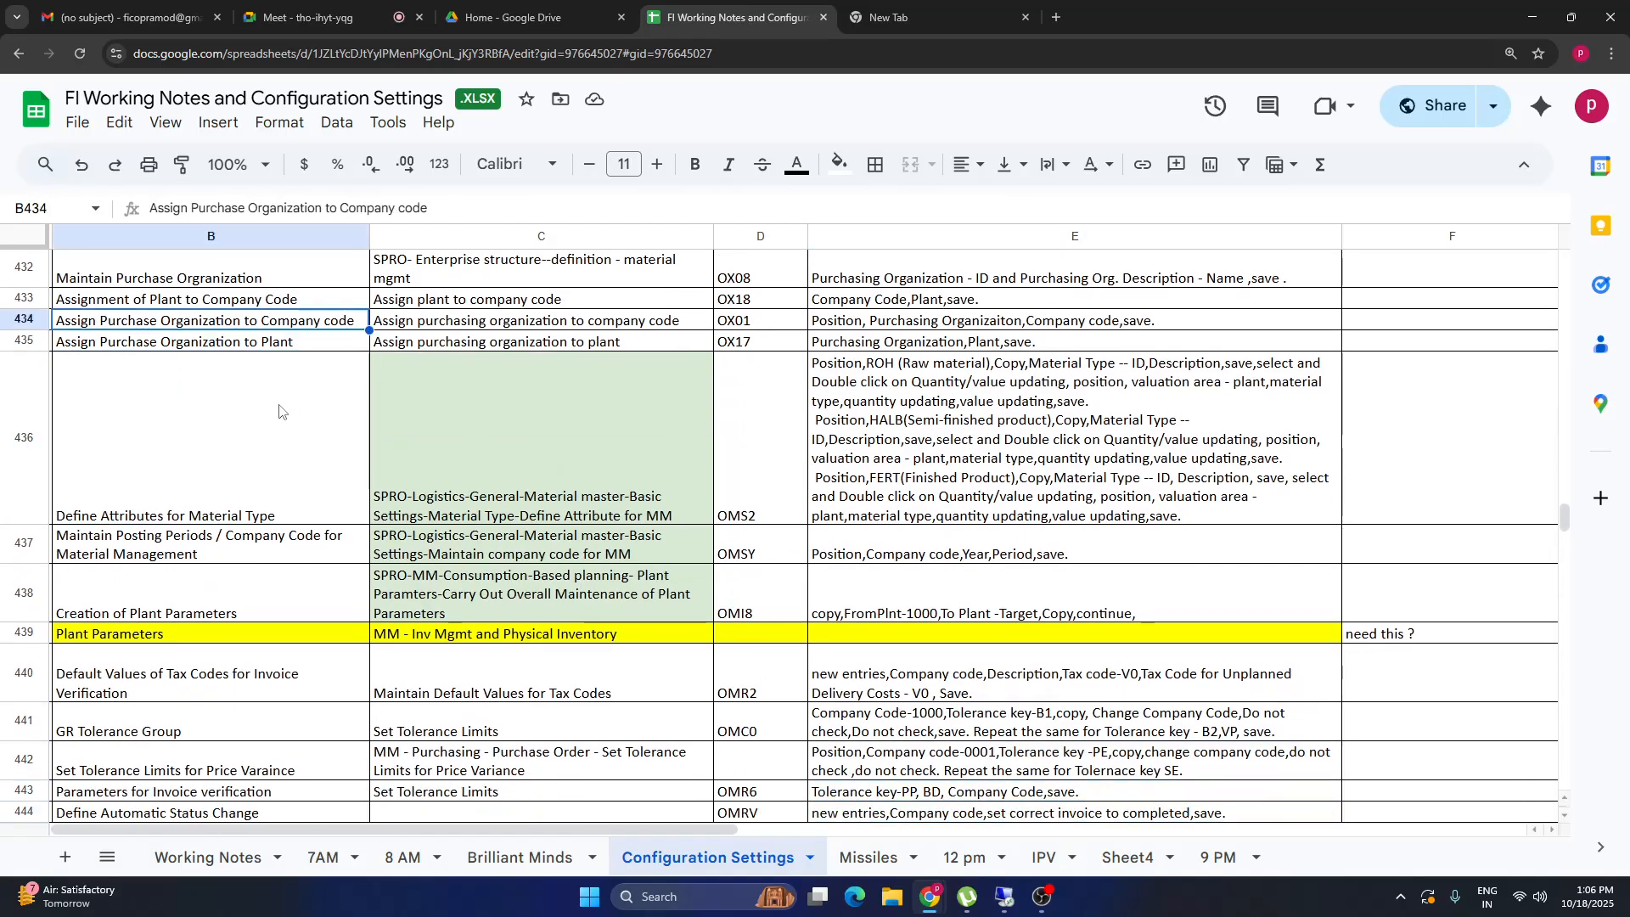
key(Up)
key(Up)
key(Up)
key(Up)
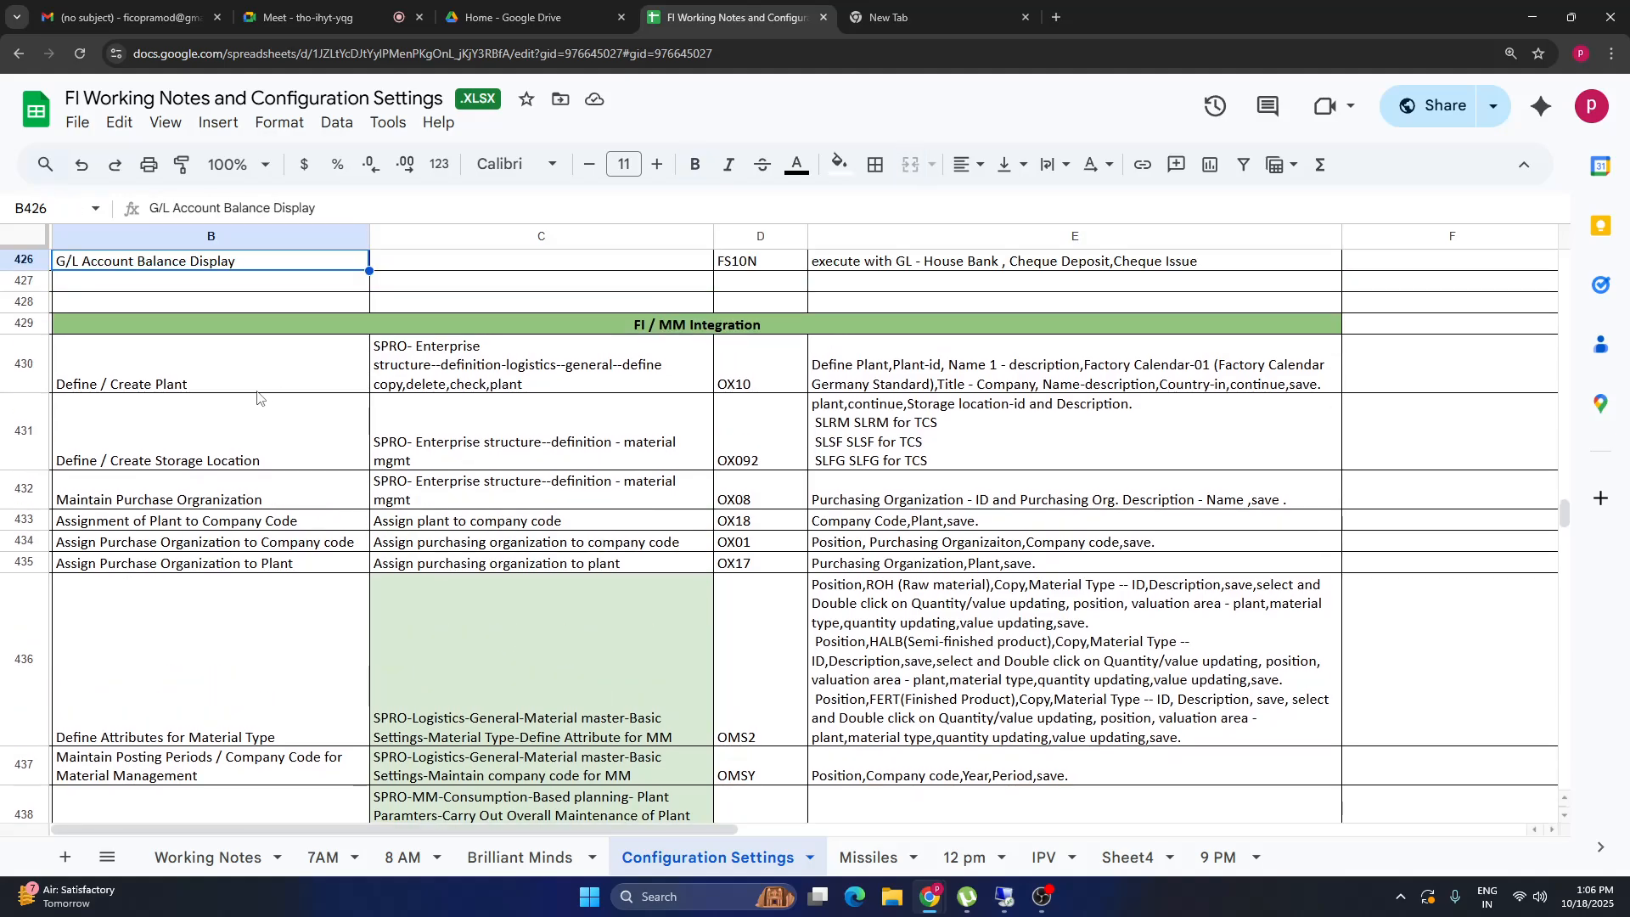
drag(272, 374, 1053, 565)
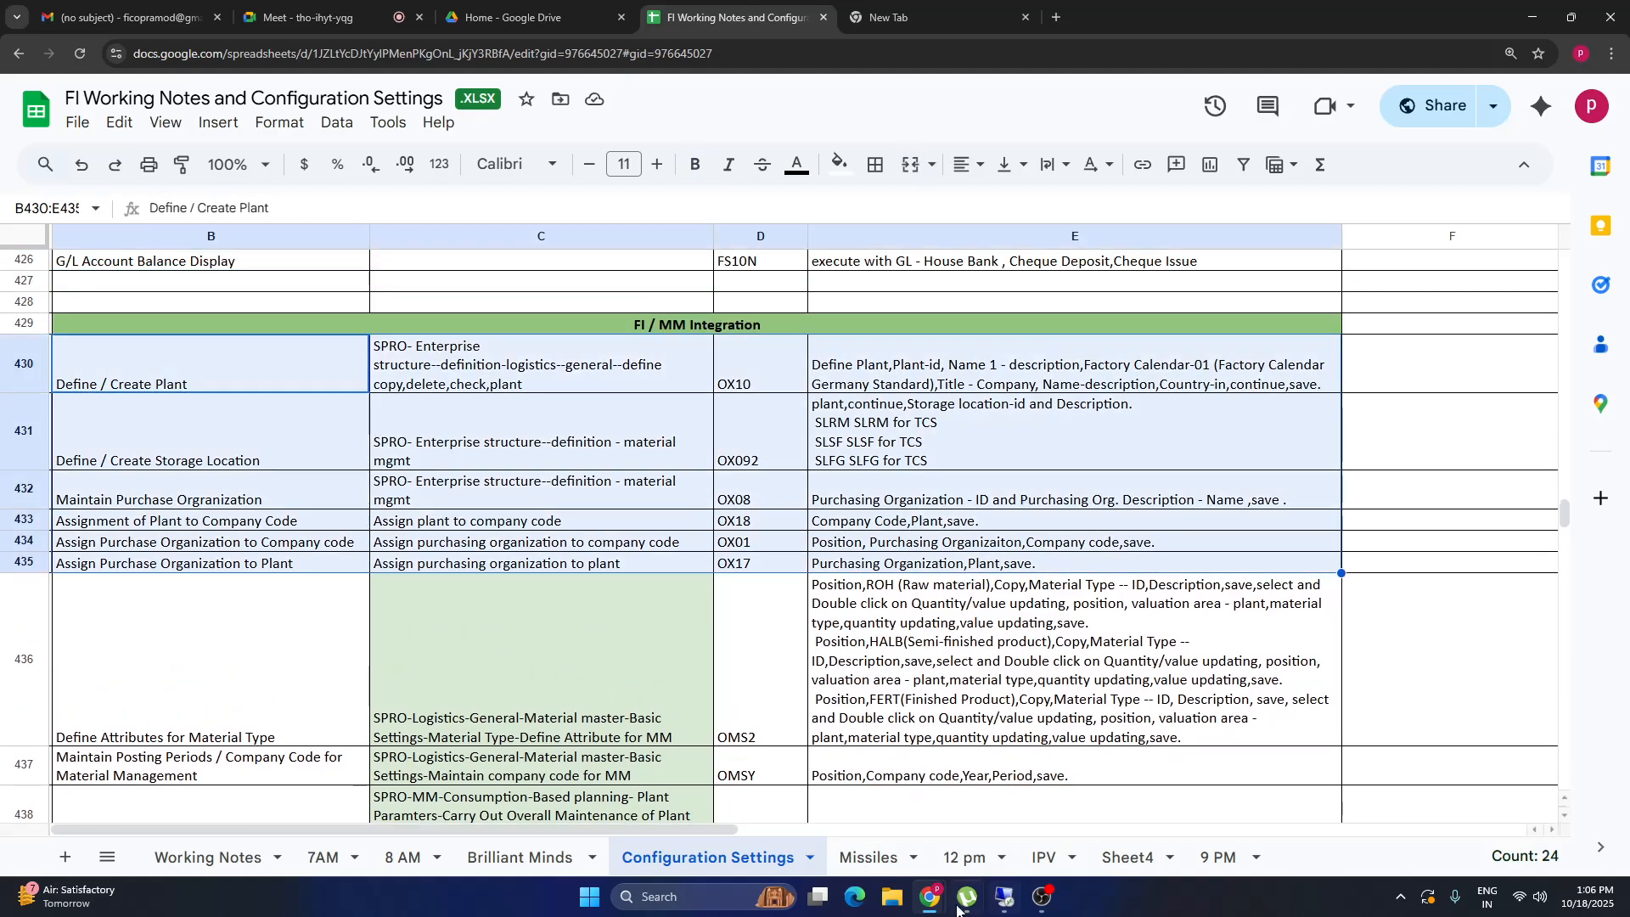
Switch to SAP and check where Define Plant sits under Logistics - General in the enterprise structure definition.
click(1005, 904)
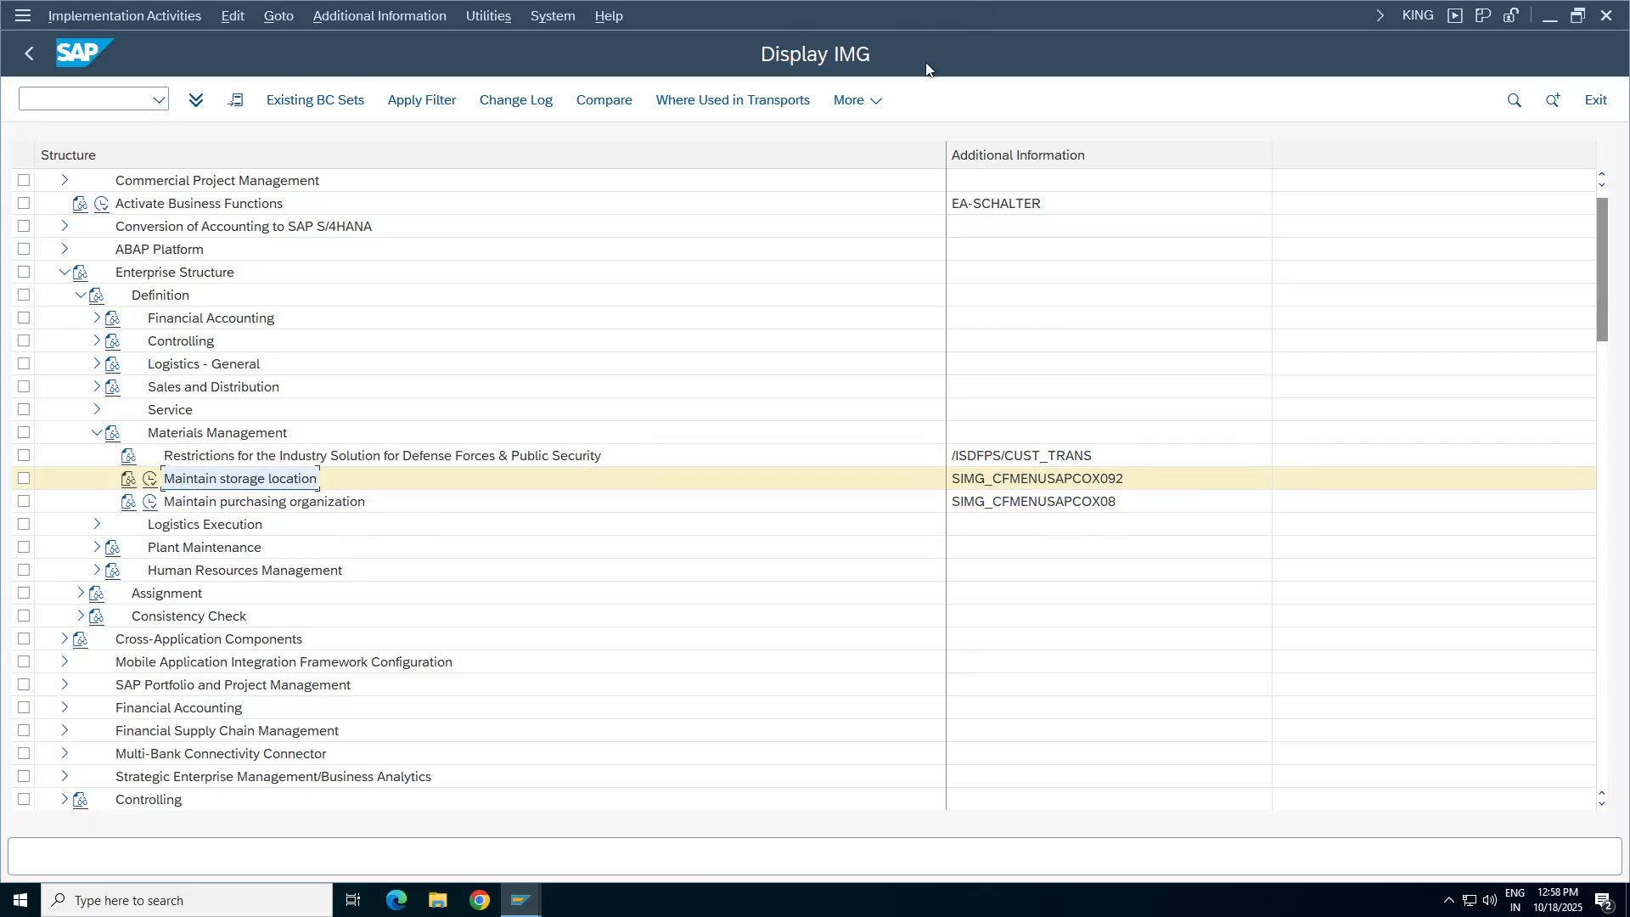
click(96, 363)
click(206, 411)
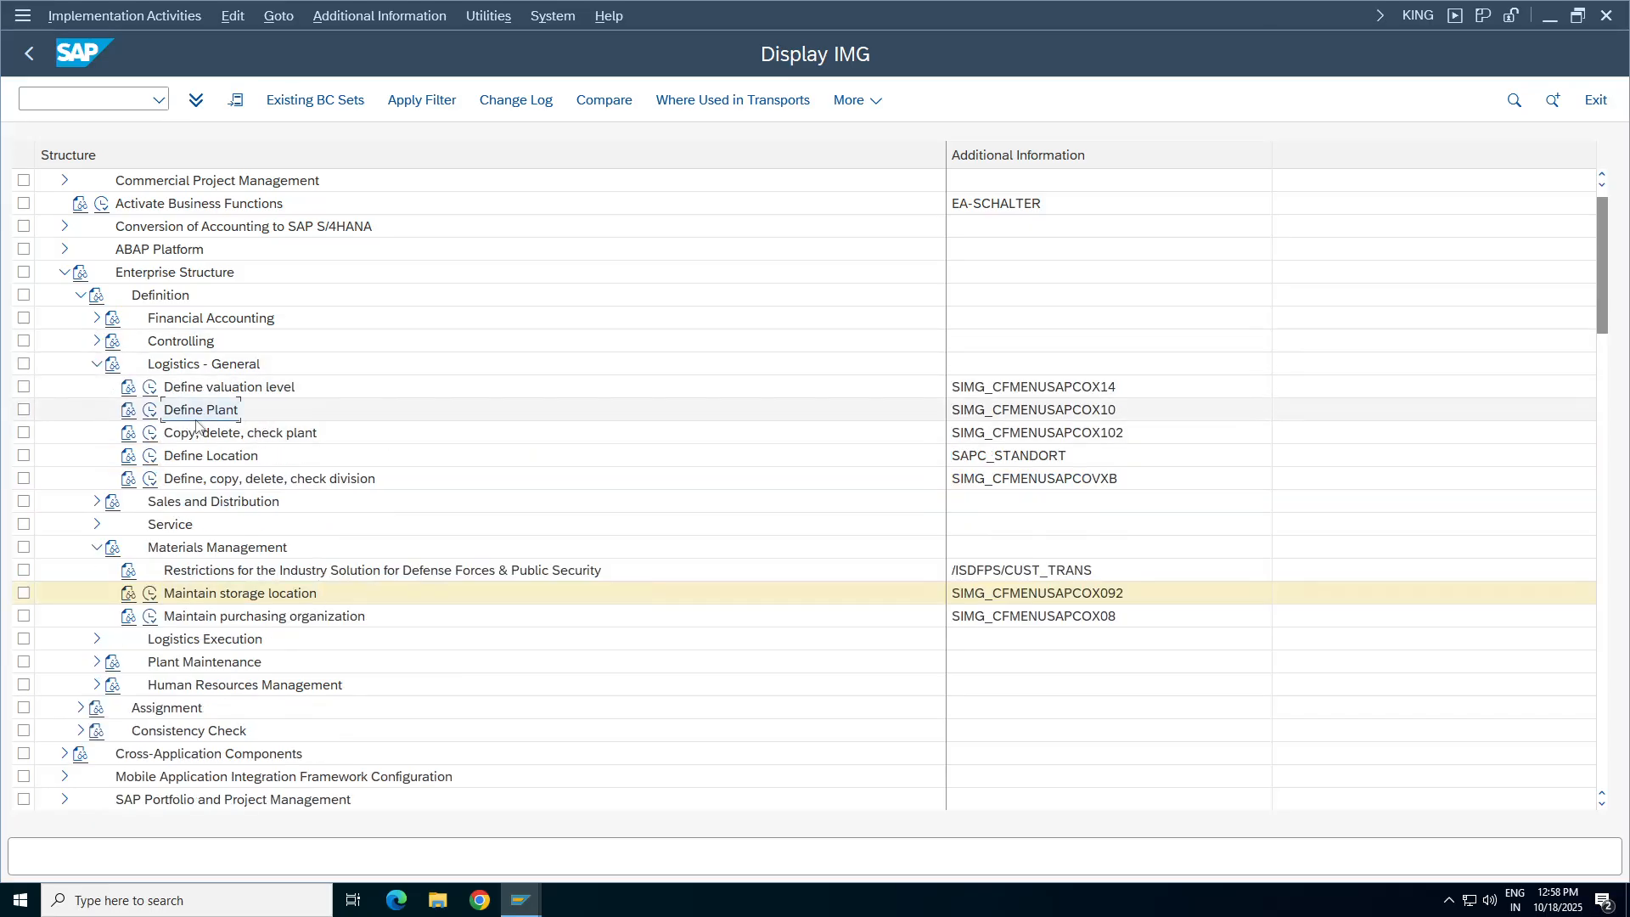
click(97, 363)
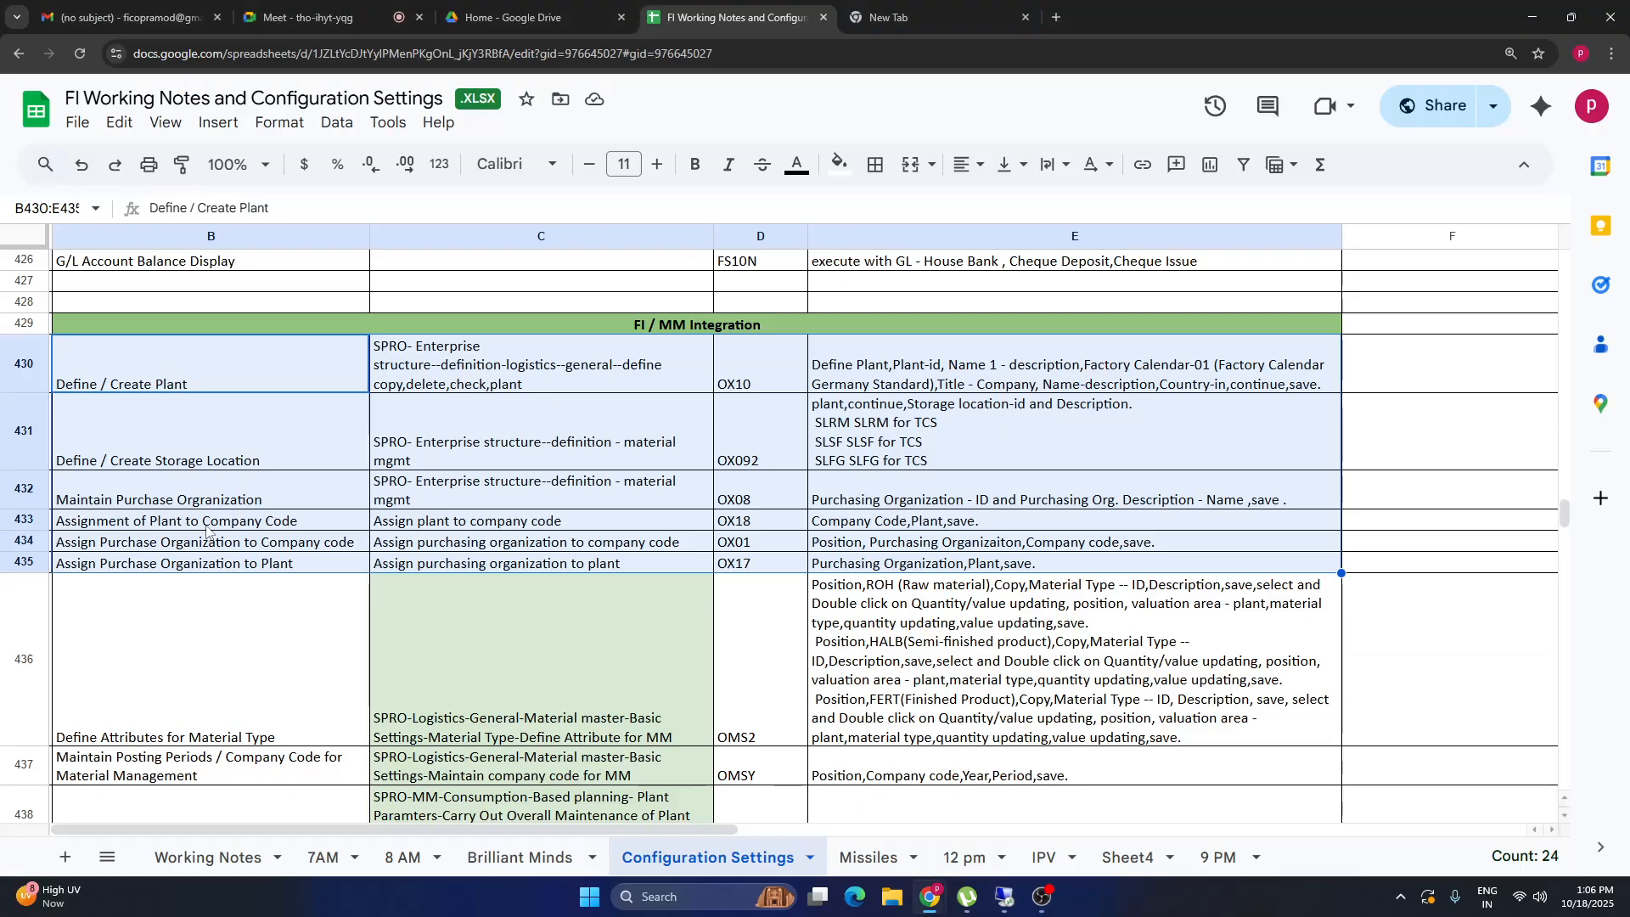
Check the purchase organization note in row 432, and open the Maintain purchasing organization activity under Materials Management in SAP.
drag(155, 493, 1078, 496)
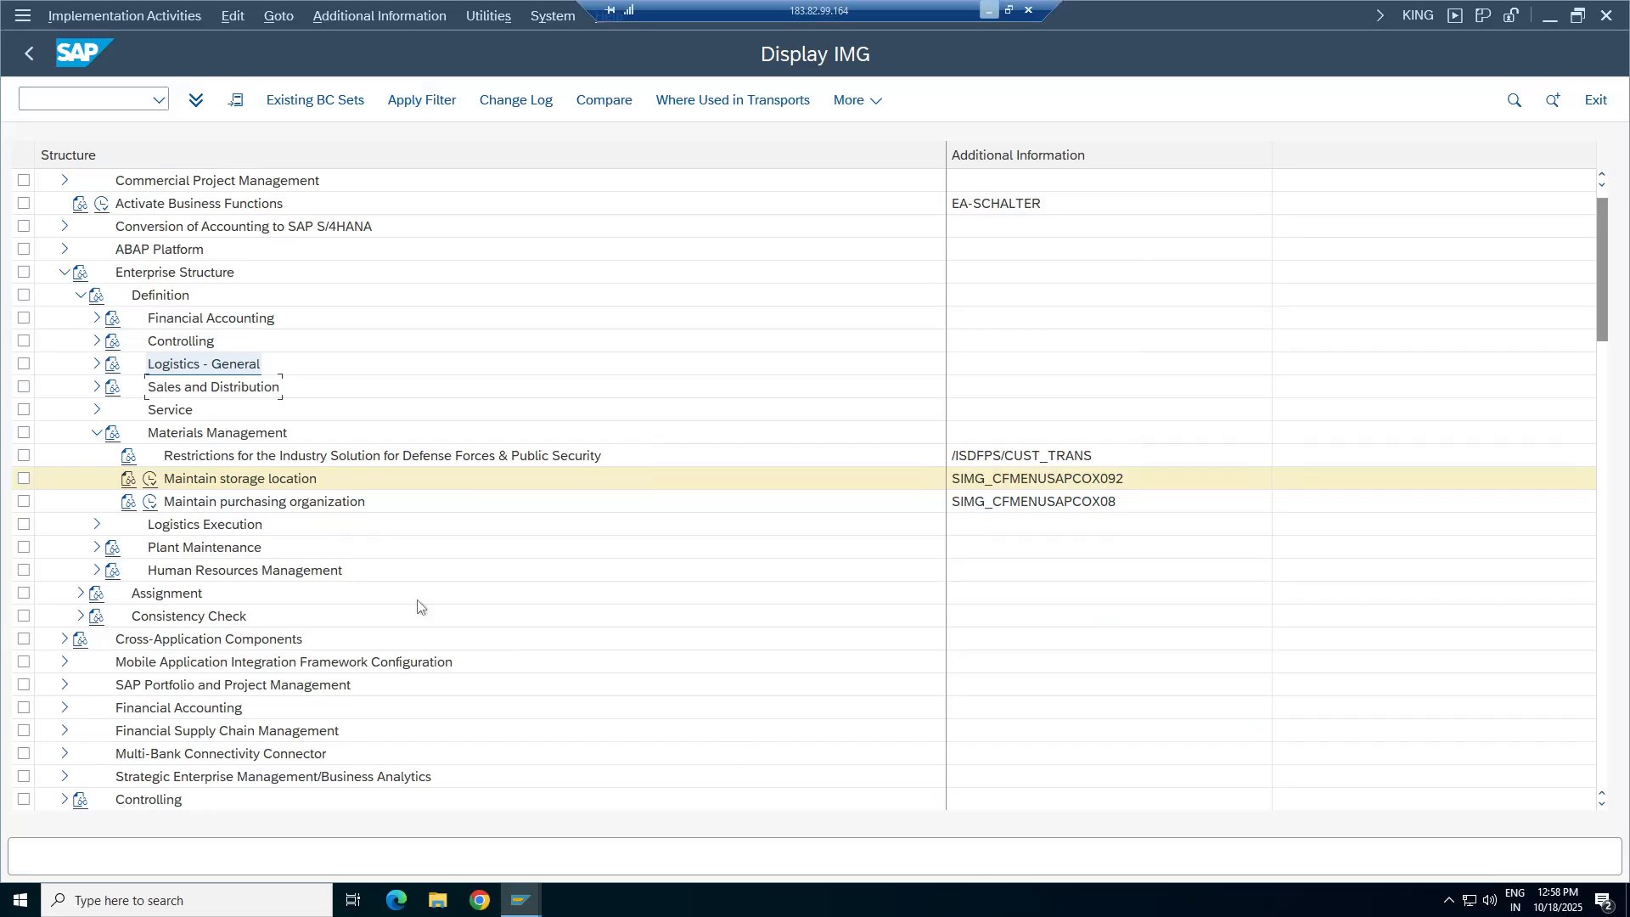
click(261, 505)
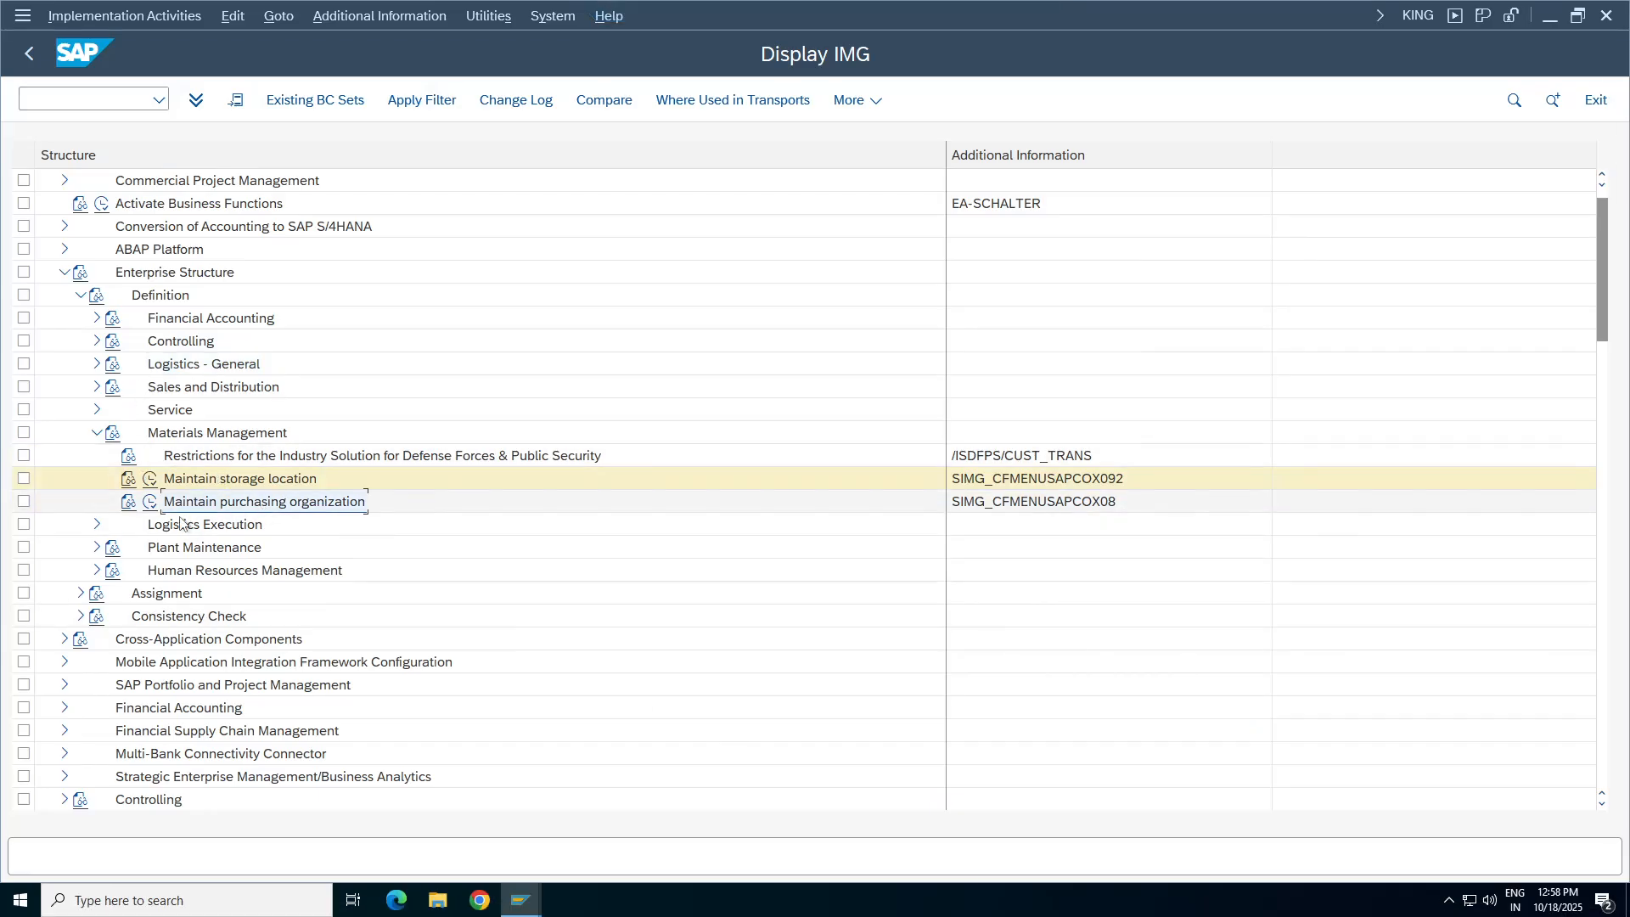
click(174, 430)
click(178, 502)
click(150, 502)
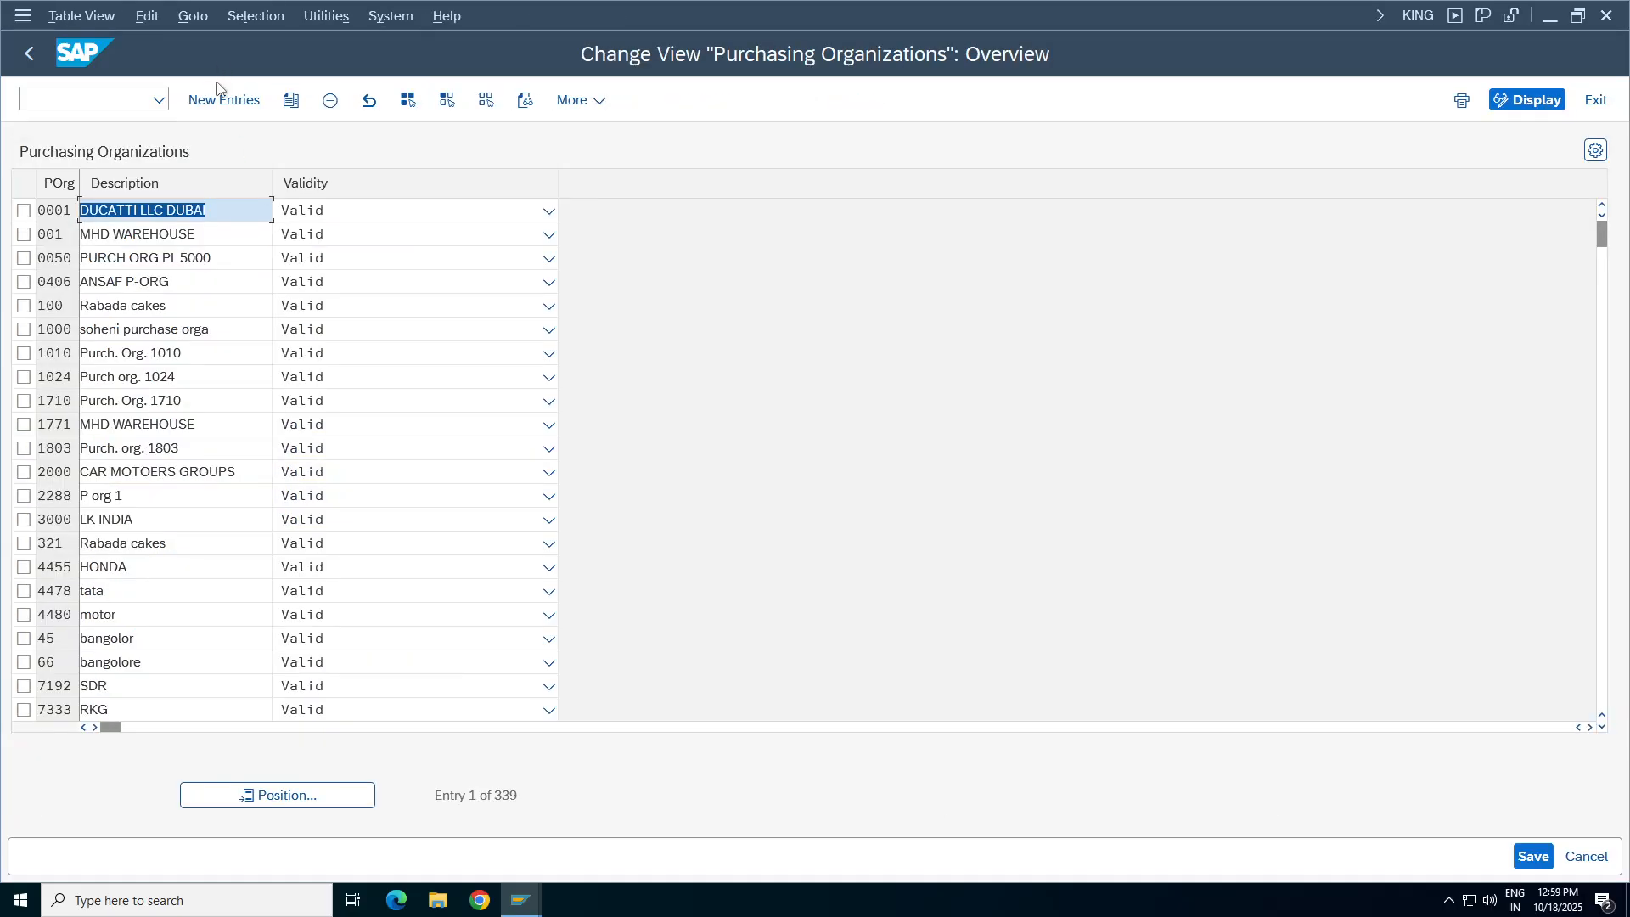
Add a new purchasing organization TA98 with the description "PO for TA98".
click(223, 99)
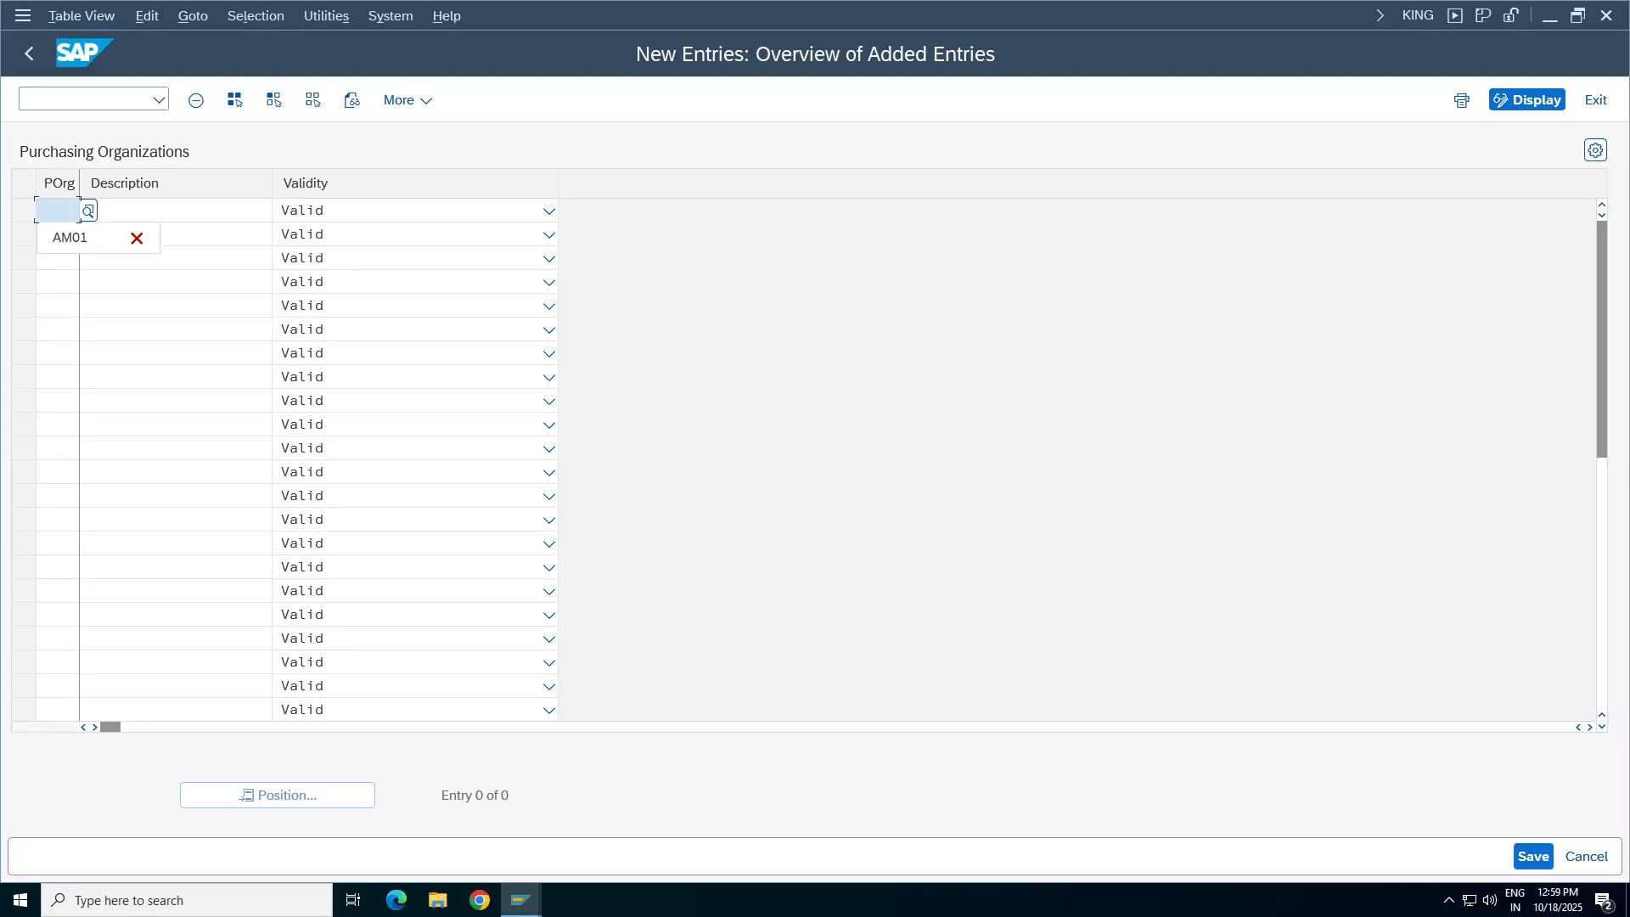
key(Escape)
text(TA)
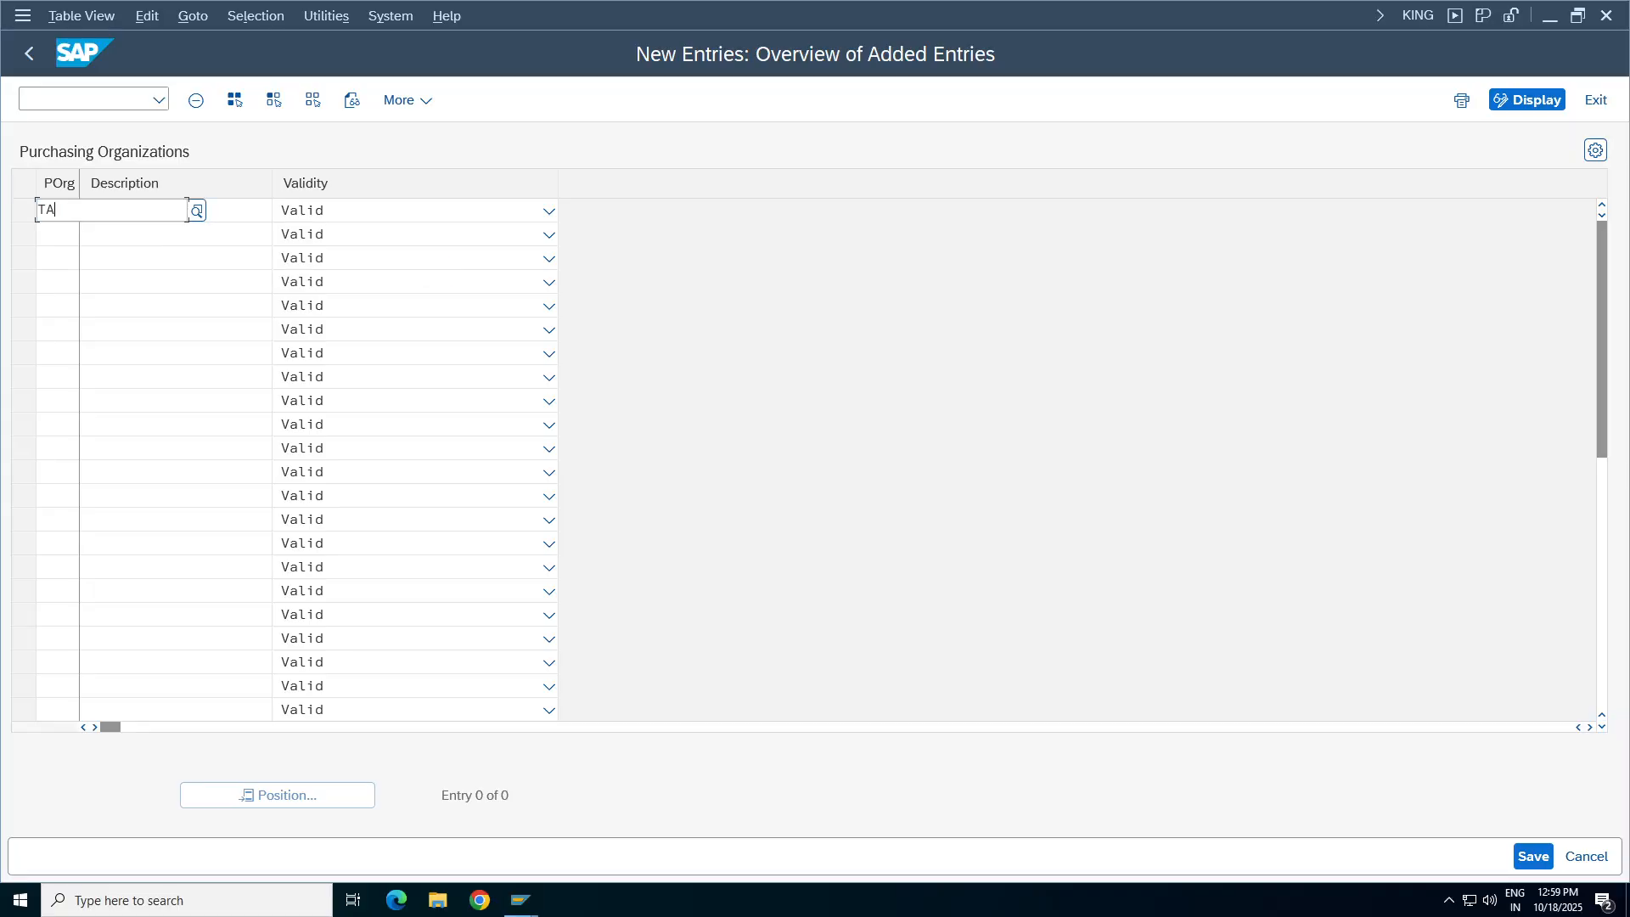
text(98)
key(Tab)
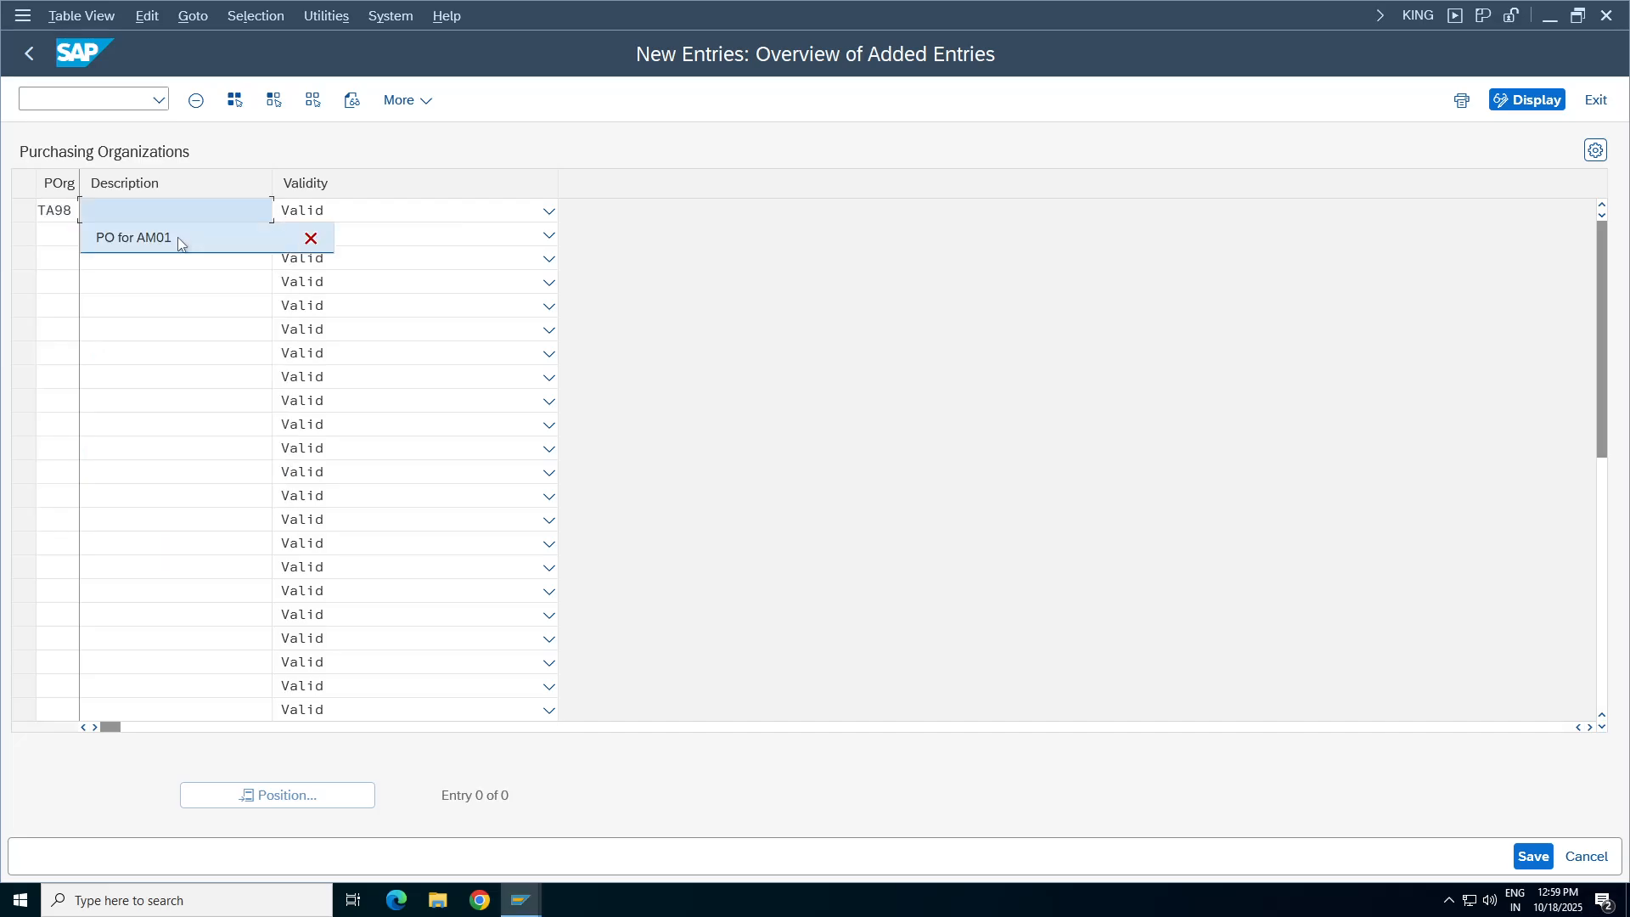
click(179, 241)
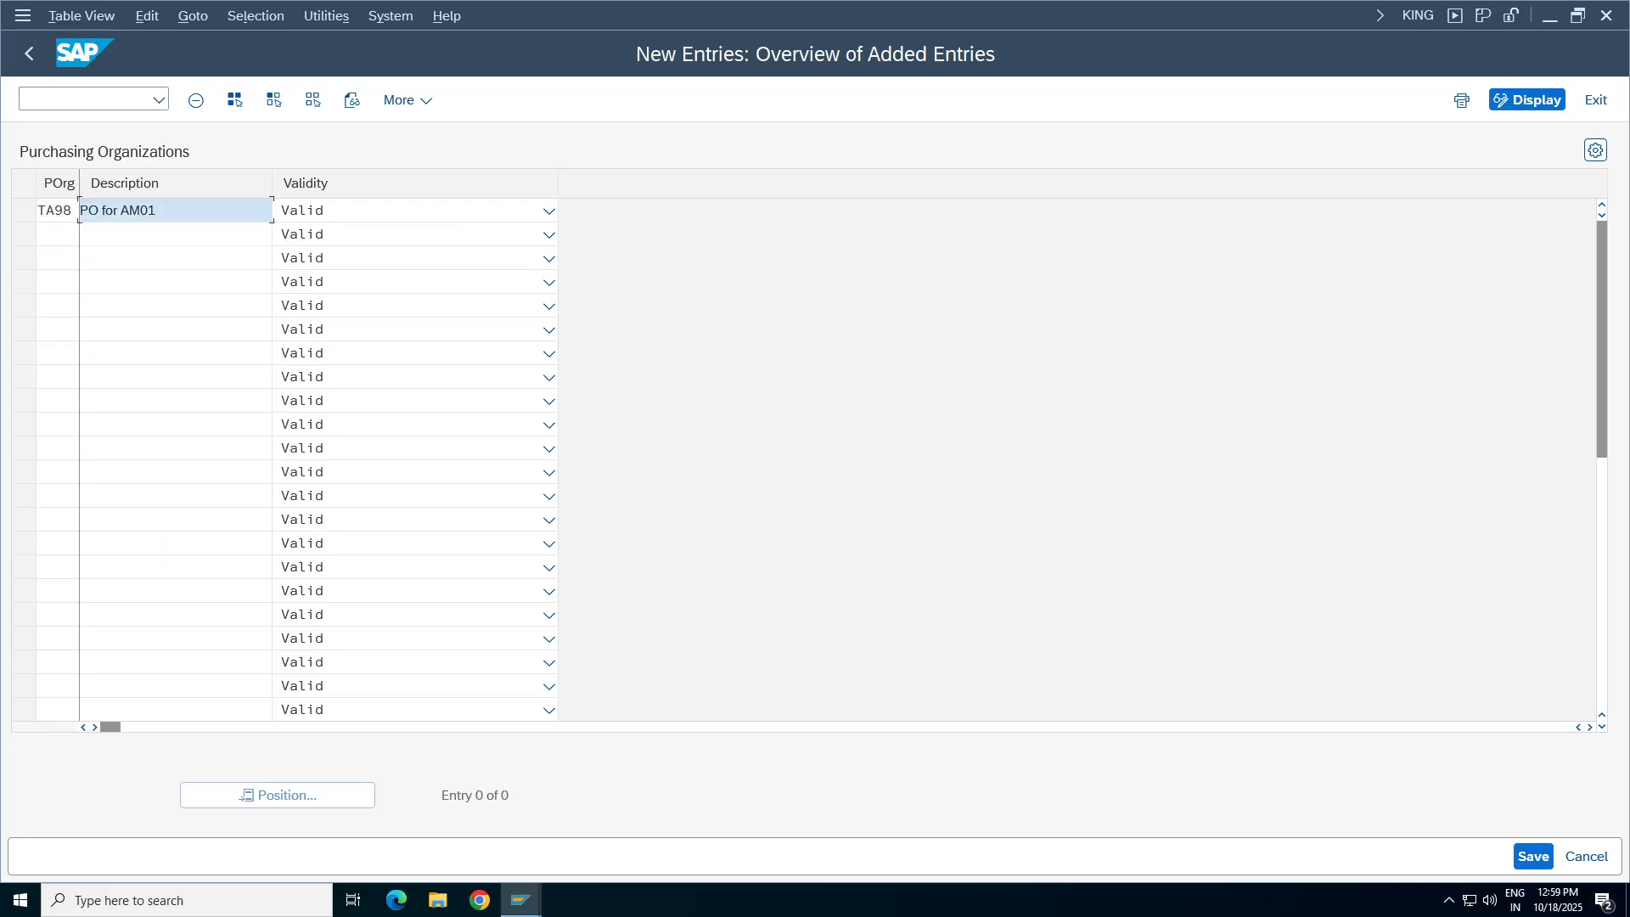
key(BackSpace)
key(BackSpace)
key(BackSpace)
key(BackSpace)
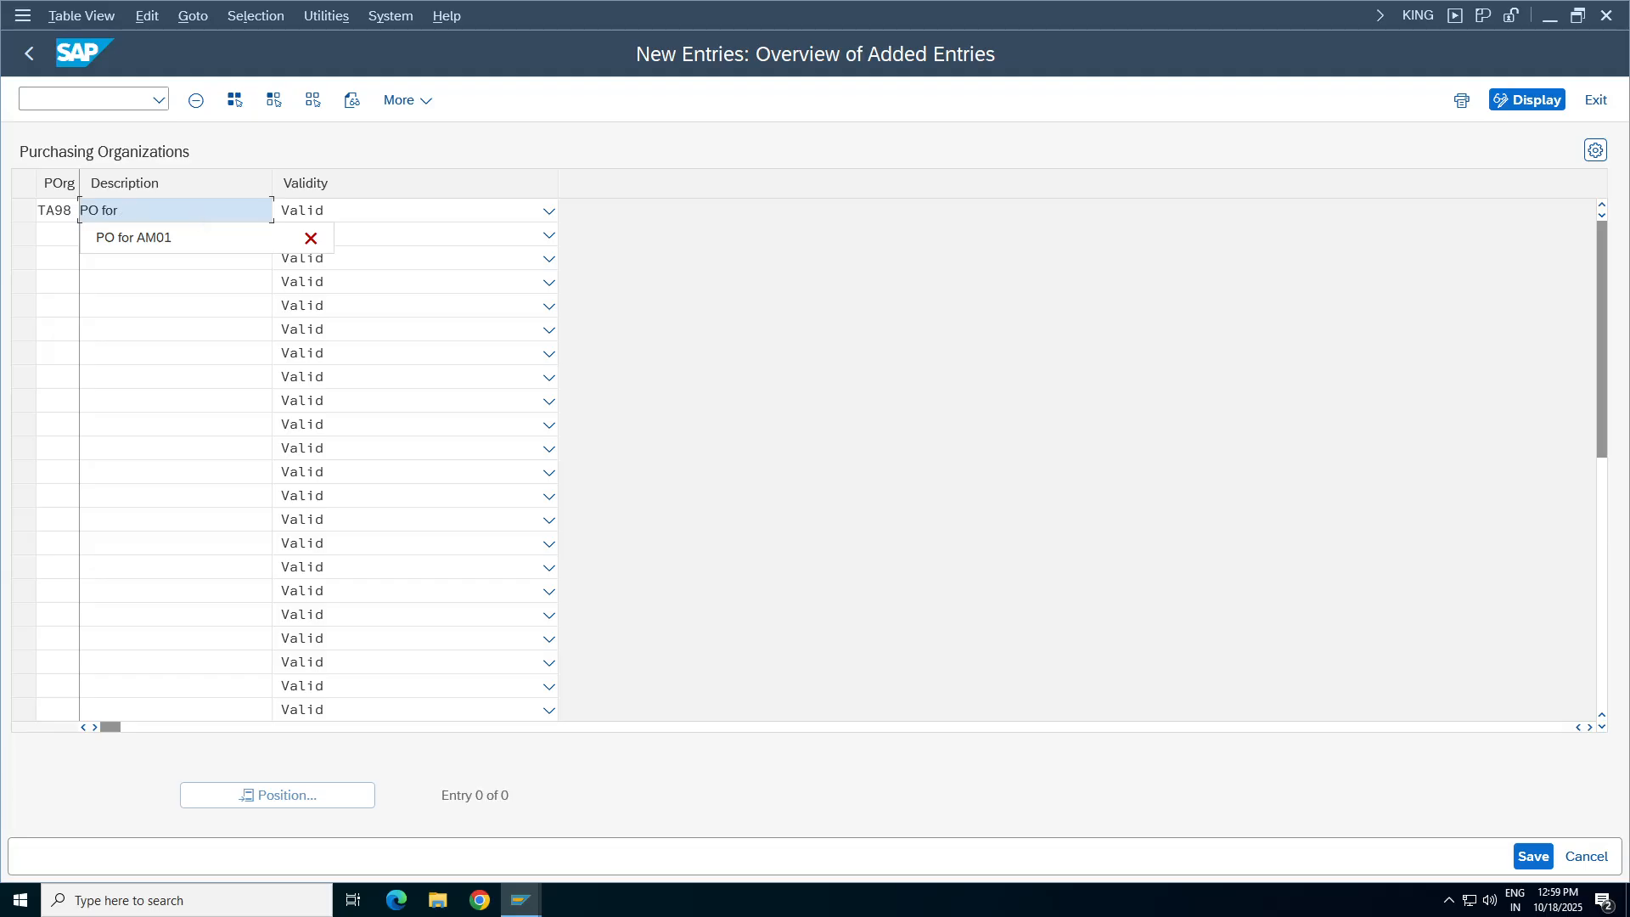
text(TA98)
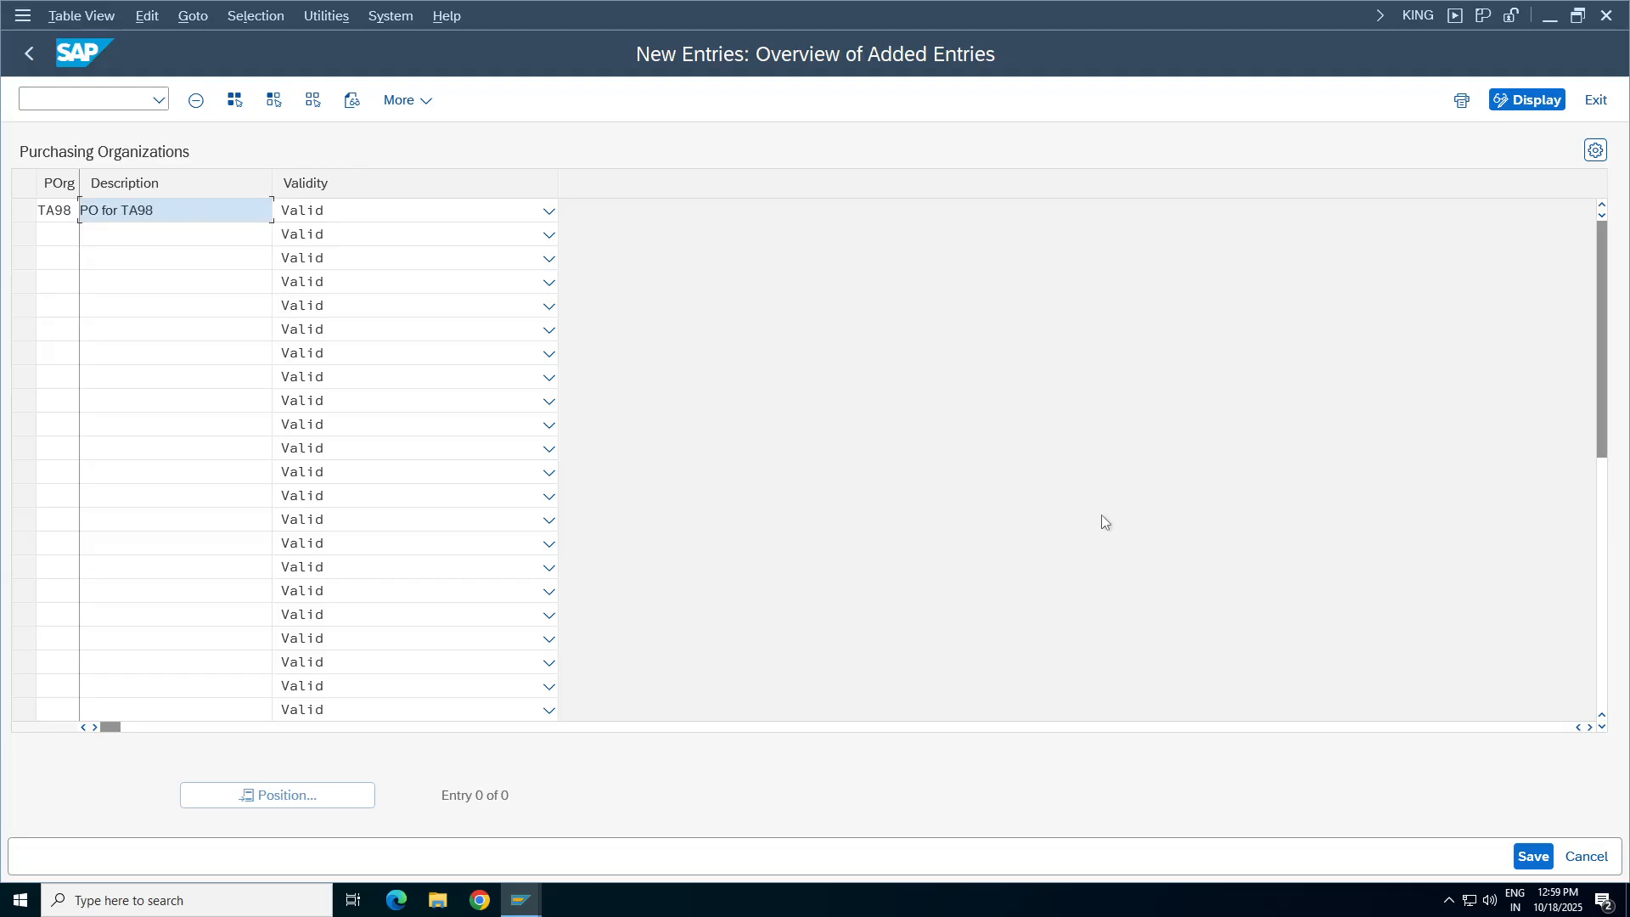
Save purchasing organization TA98 to the customizing request "Tata Group Tata98" and return to the purchasing organizations overview.
click(1534, 857)
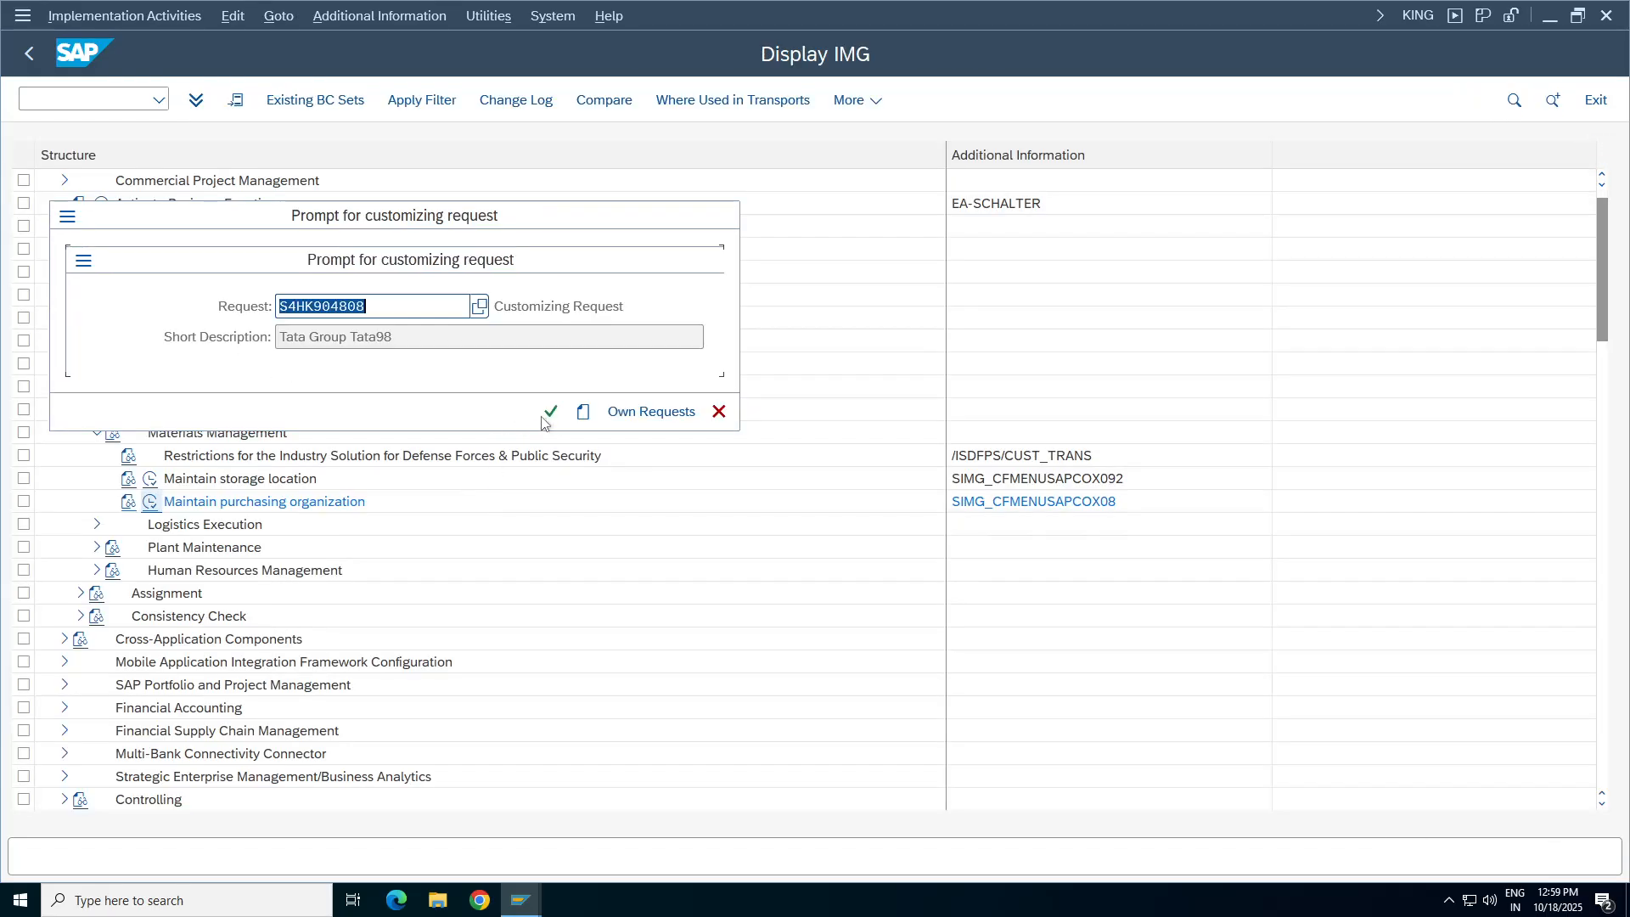
click(548, 414)
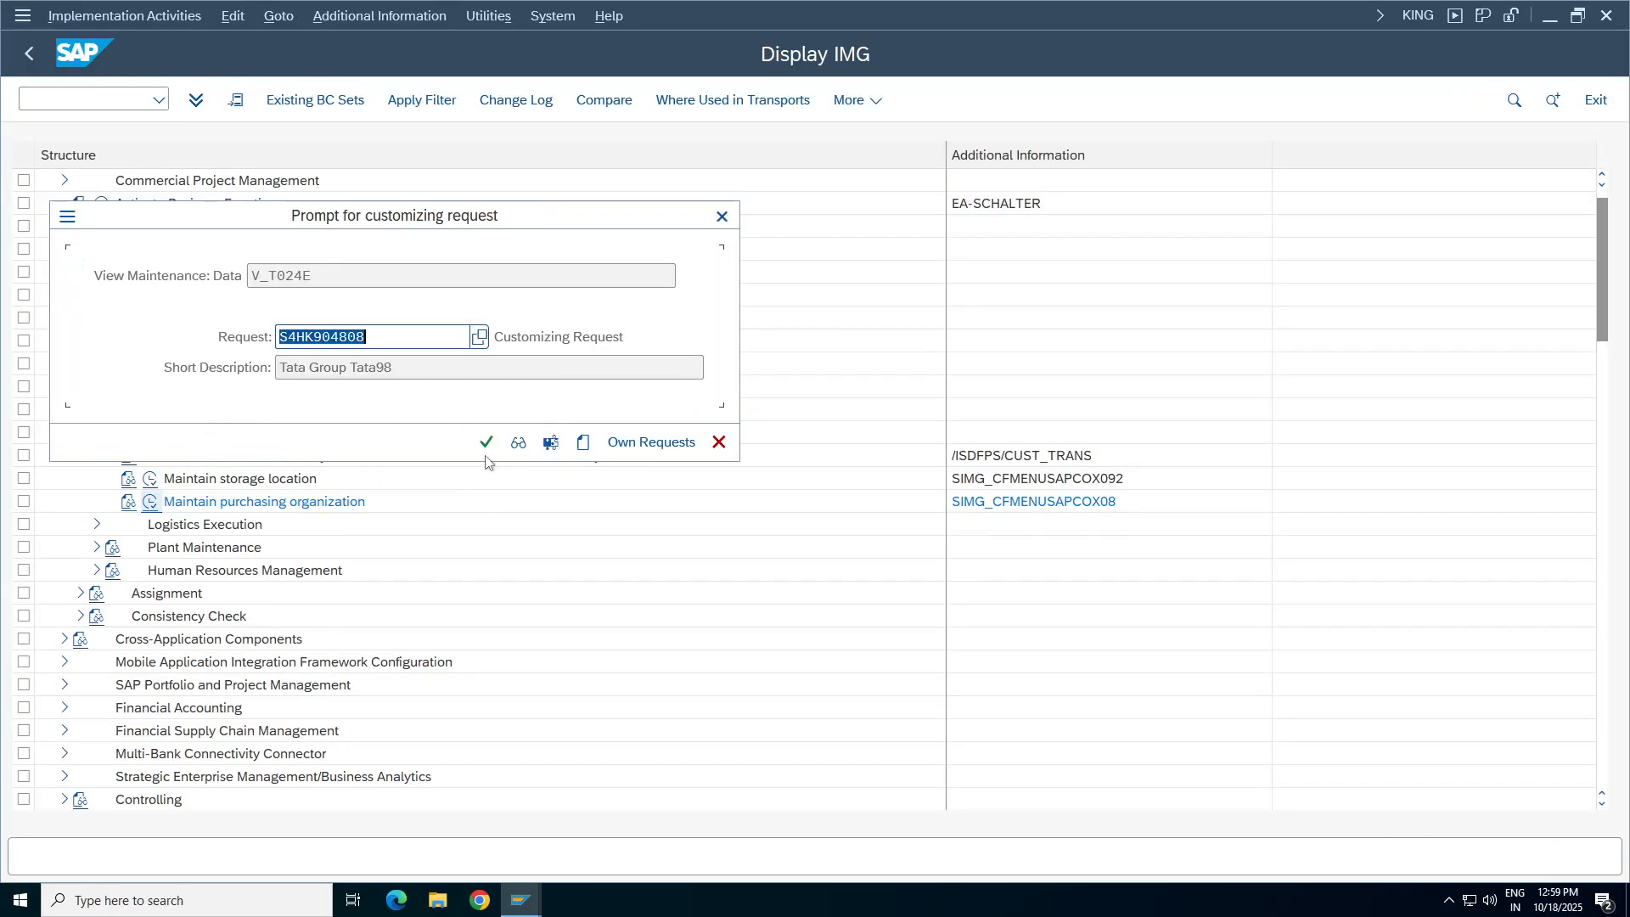
key(Return)
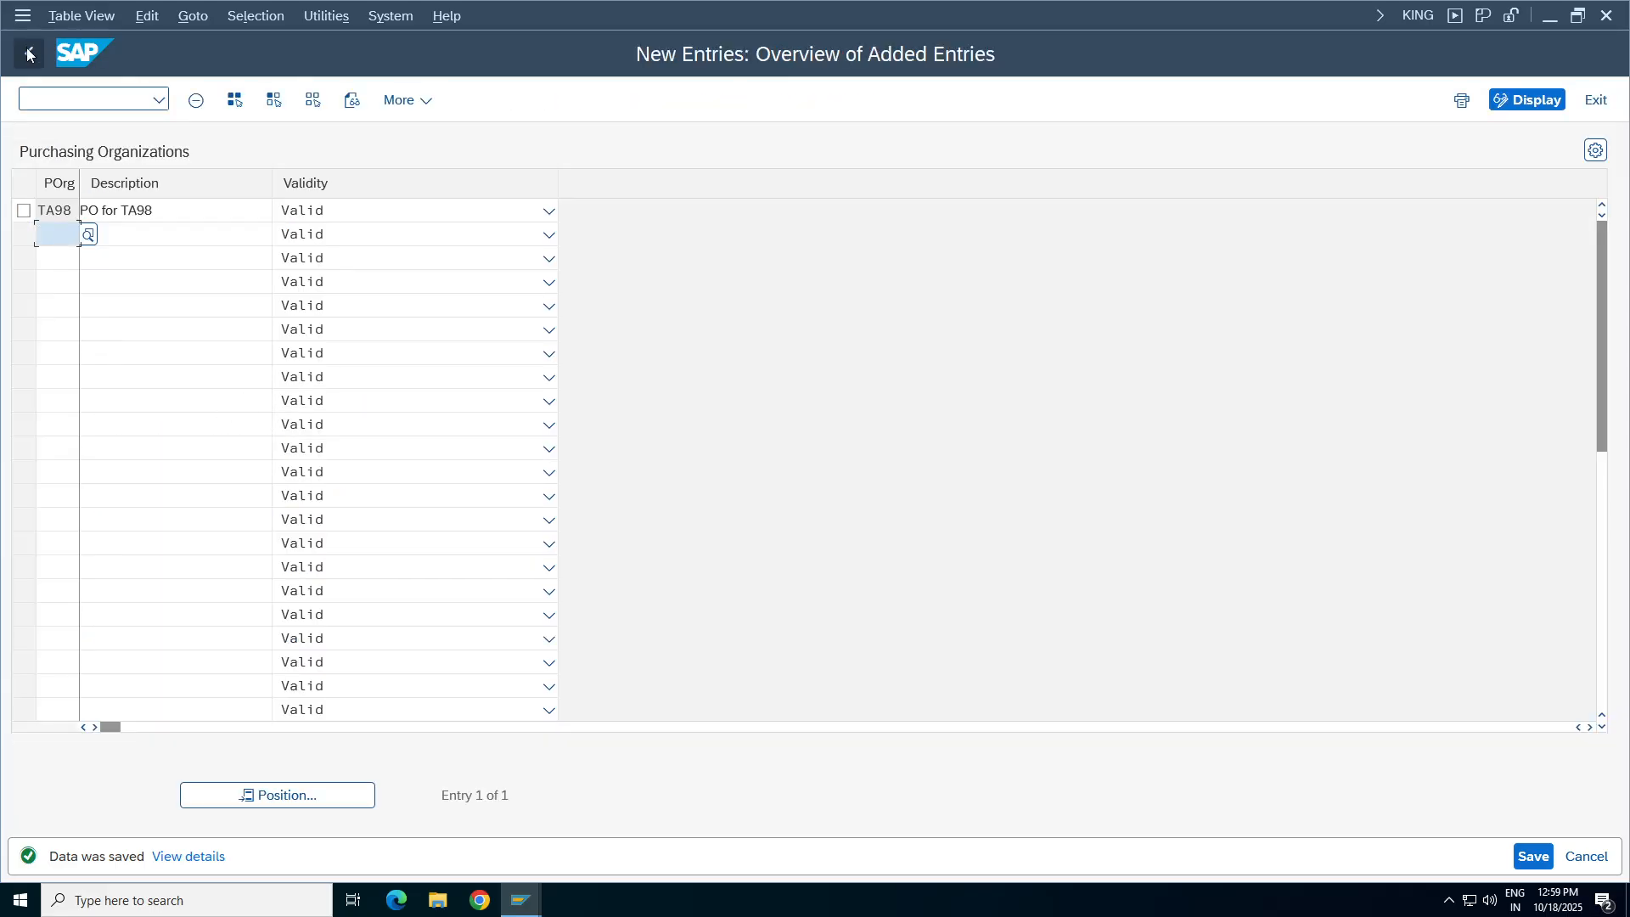
click(28, 53)
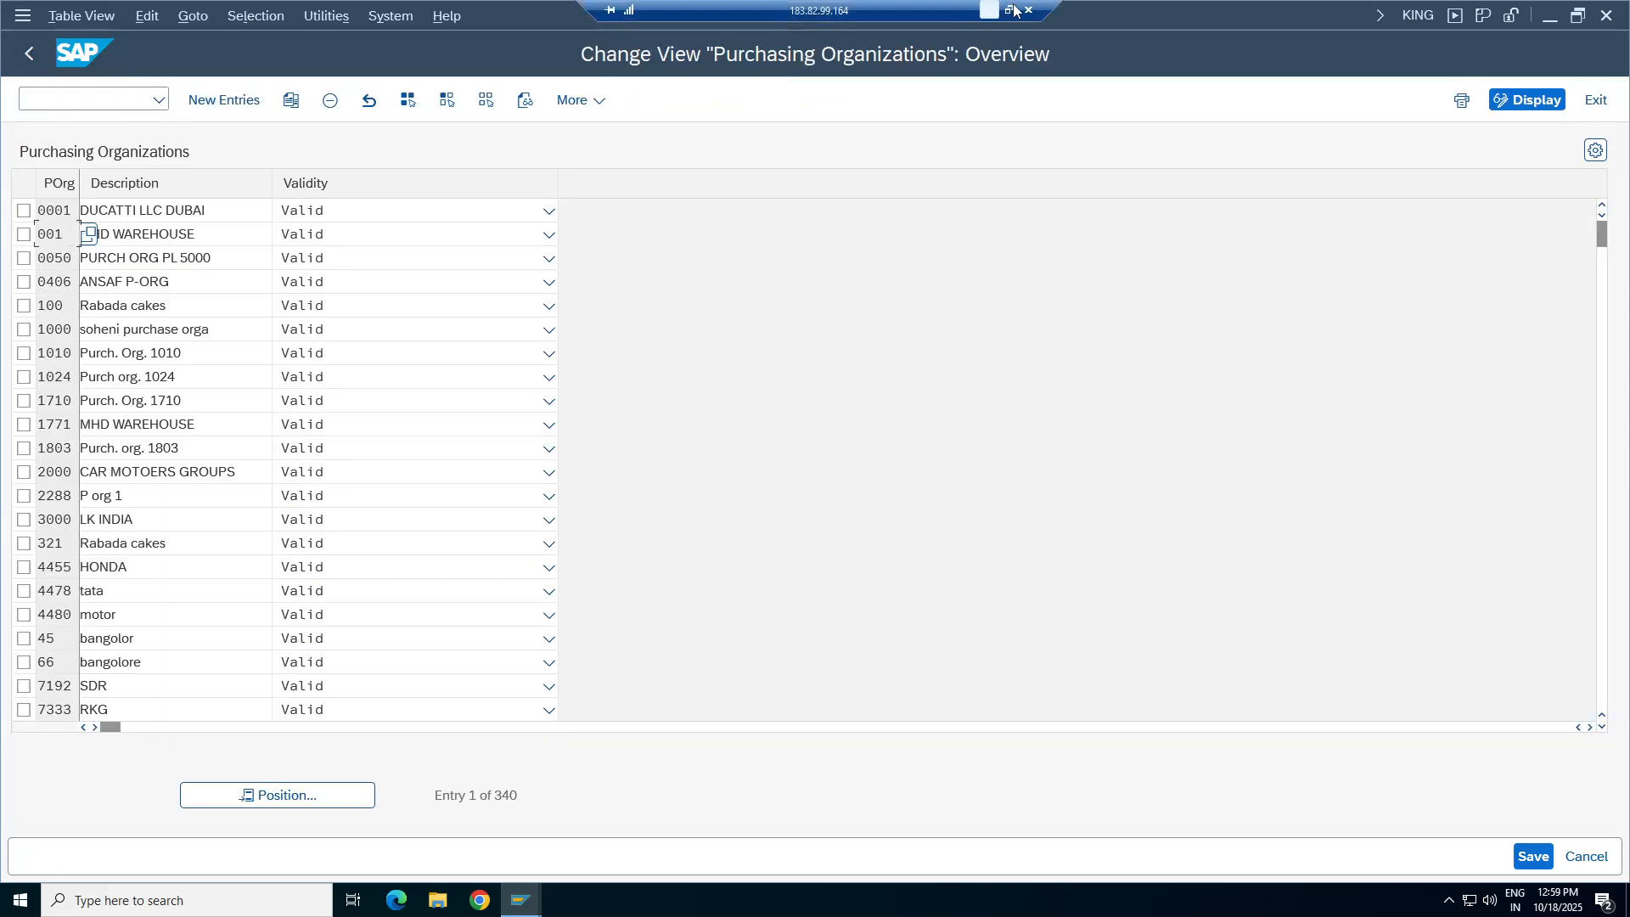
Switch to the notes and review the plant and purchase organization definitions and their assignments to company code and plant in rows 430 to 435.
click(990, 10)
drag(182, 386, 1101, 499)
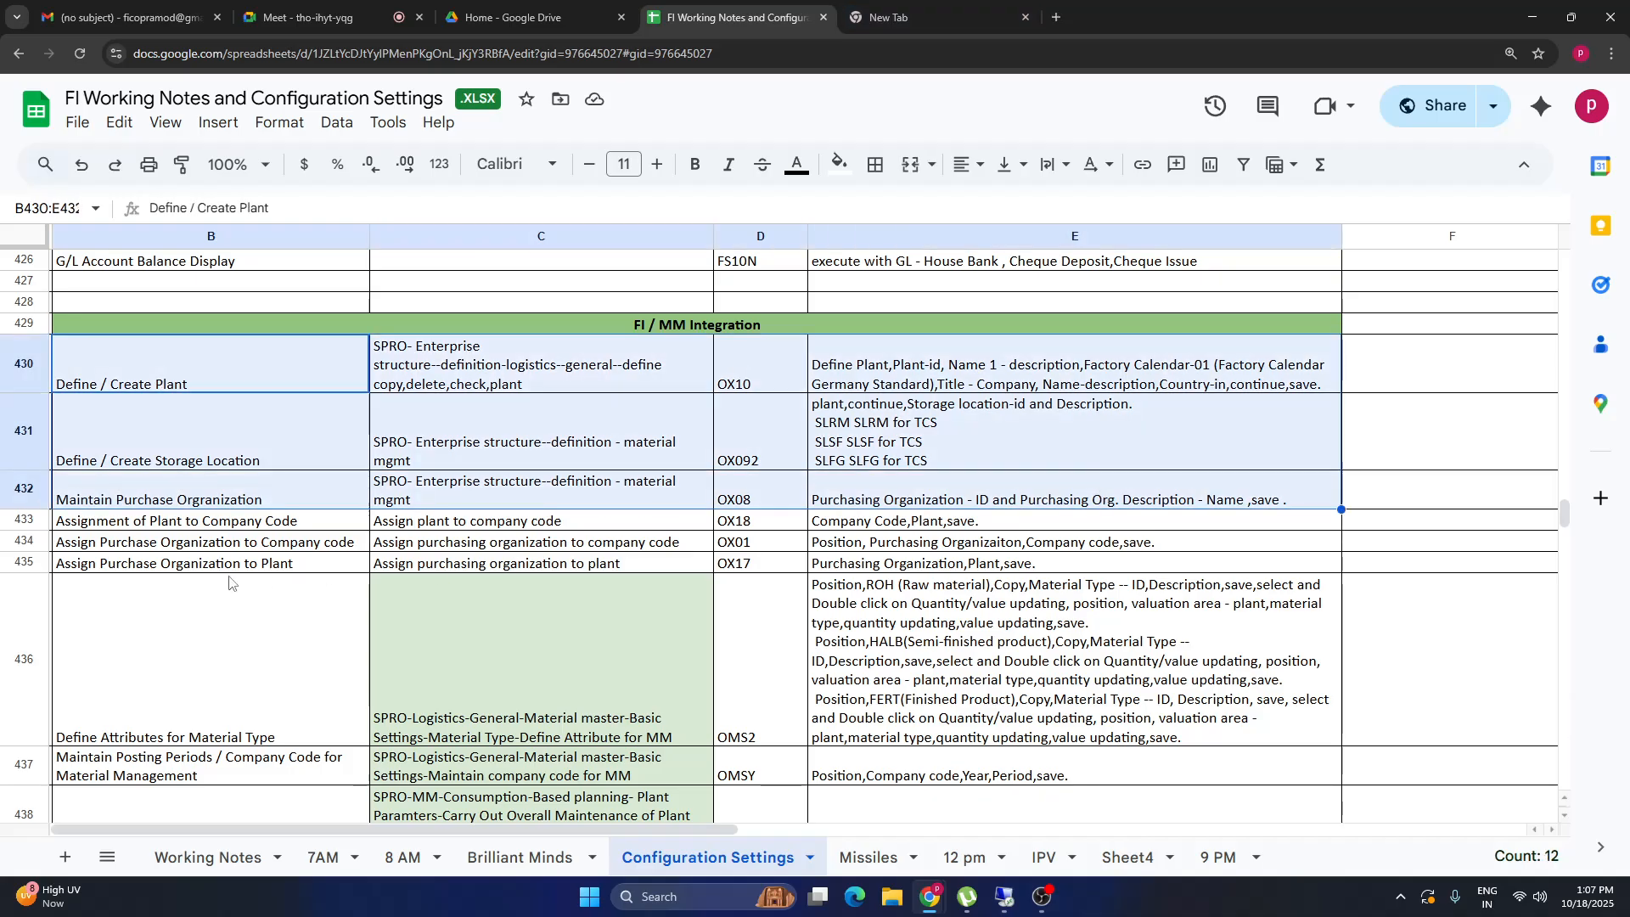
click(149, 597)
click(149, 526)
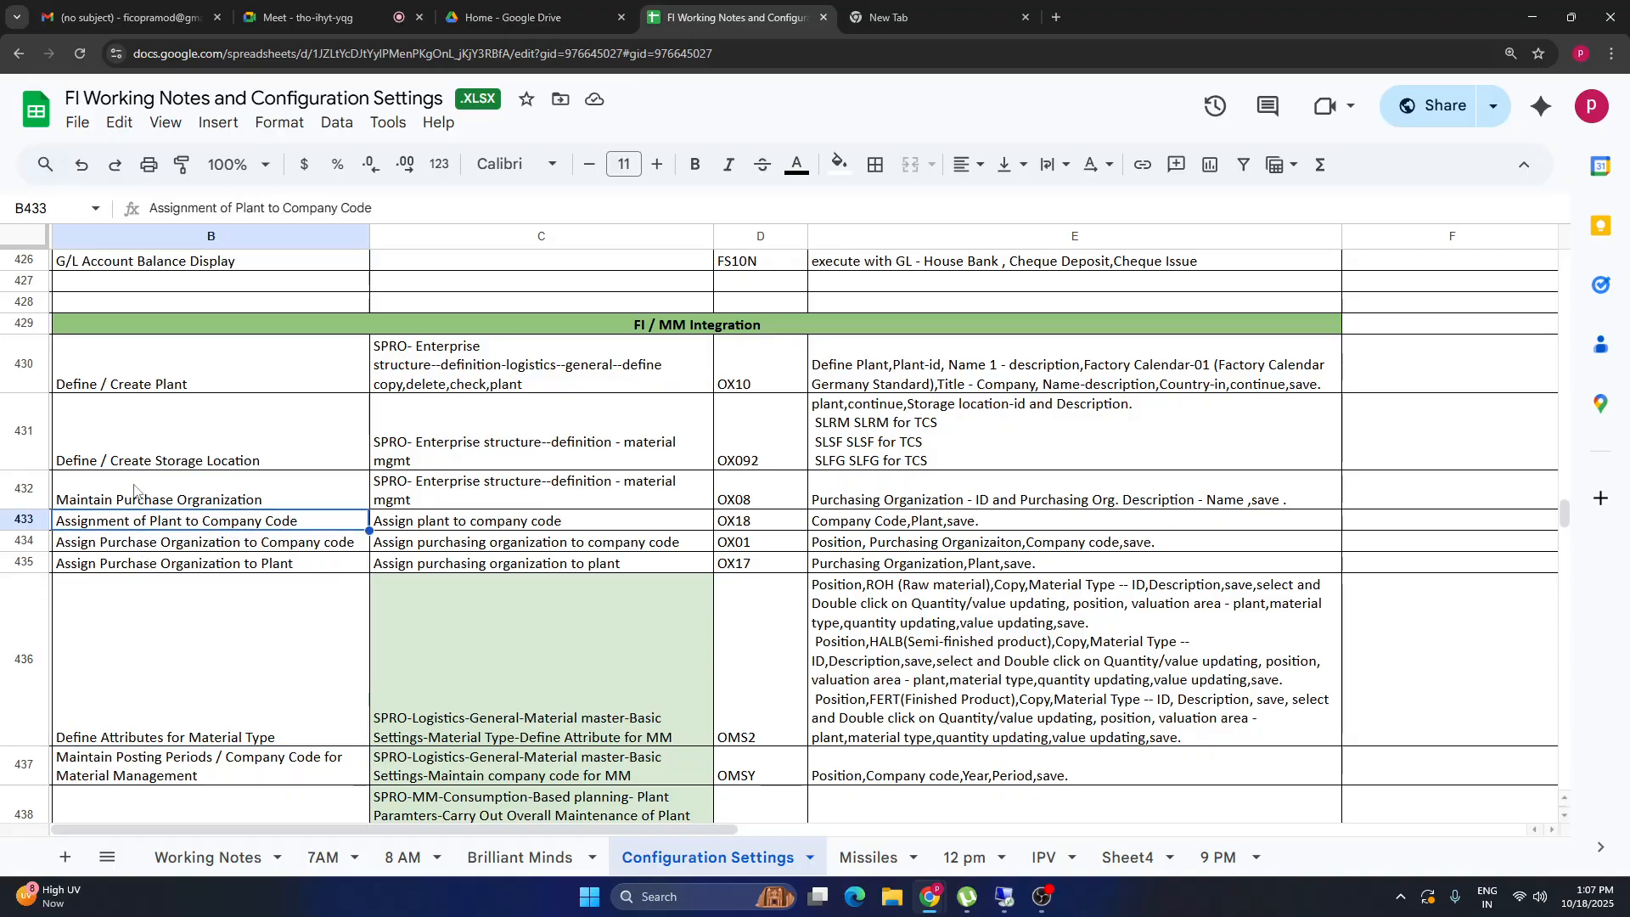
click(167, 496)
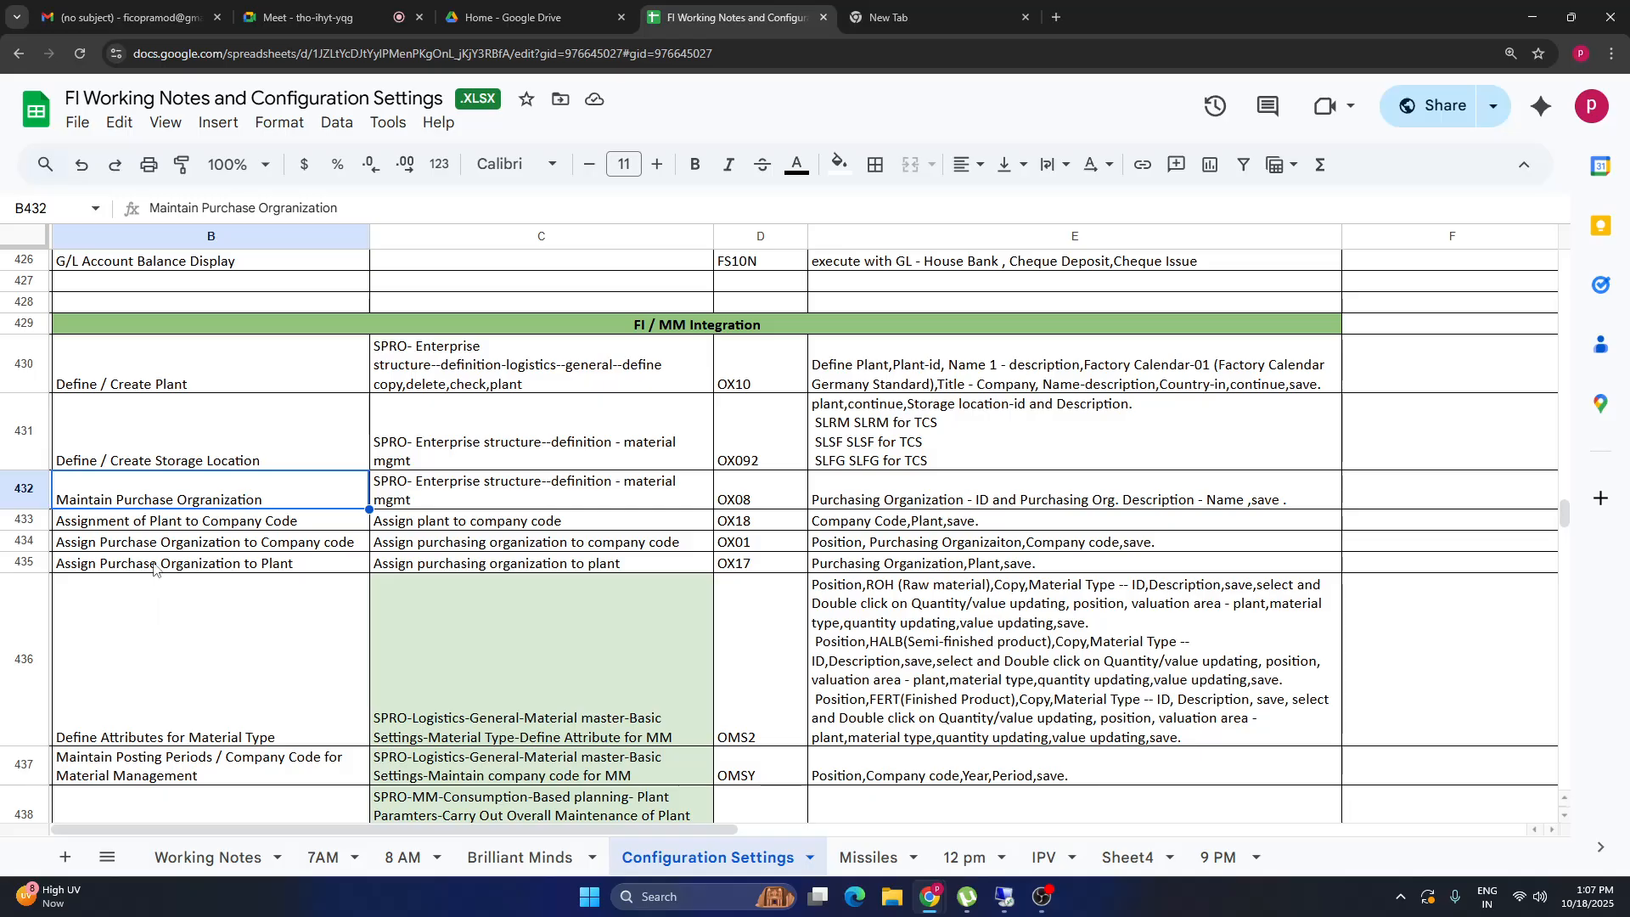
click(155, 567)
click(203, 387)
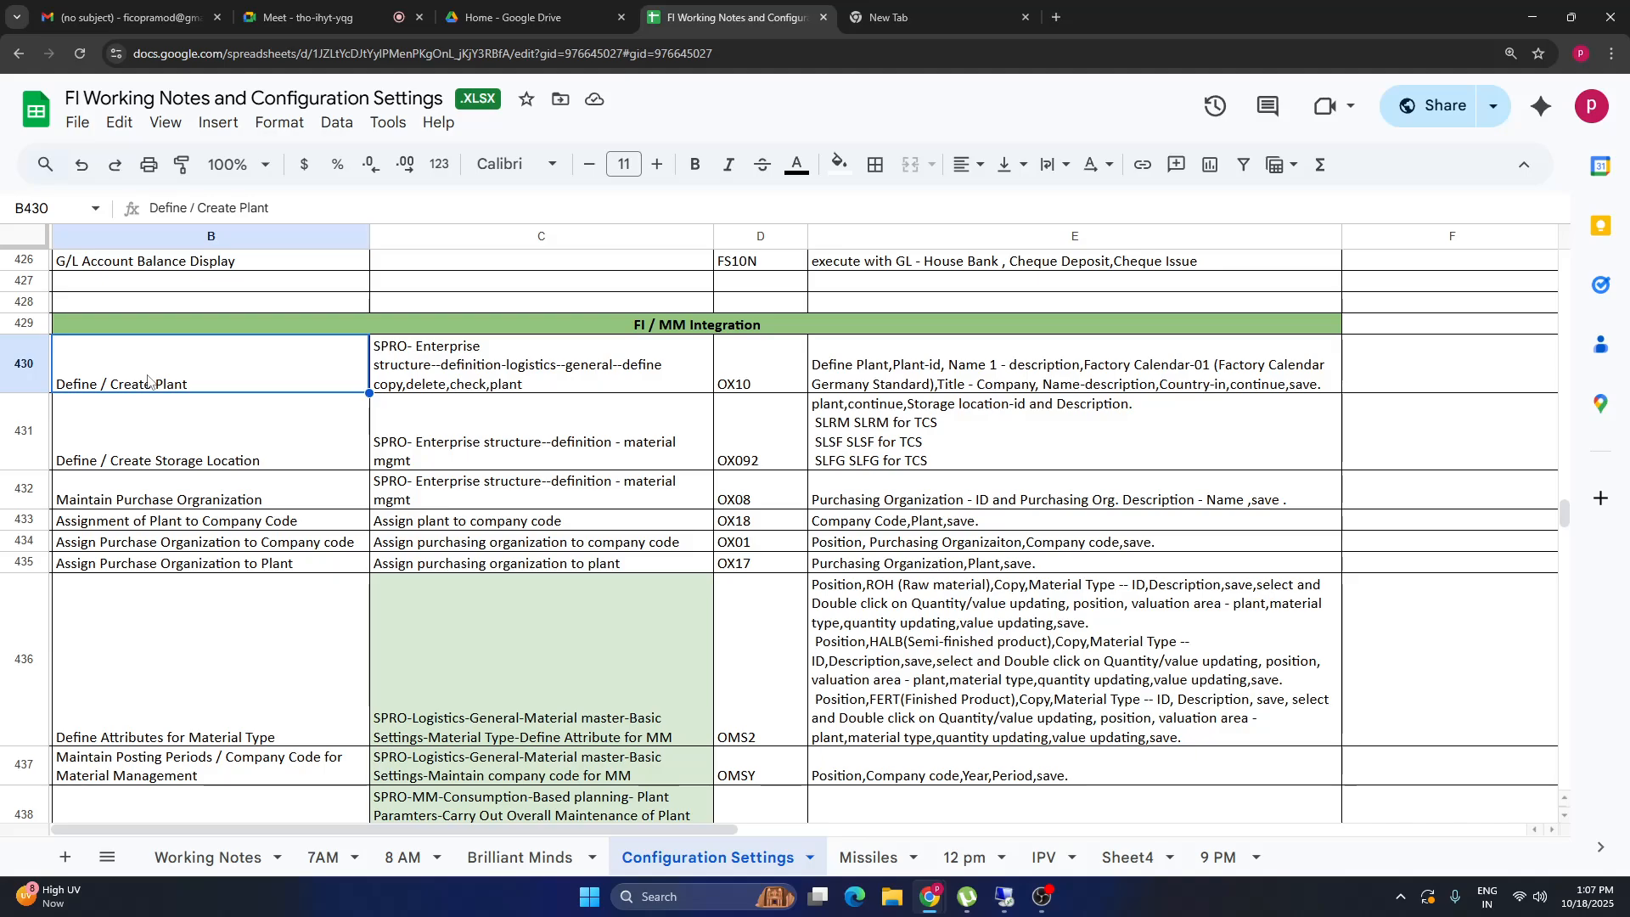
click(158, 548)
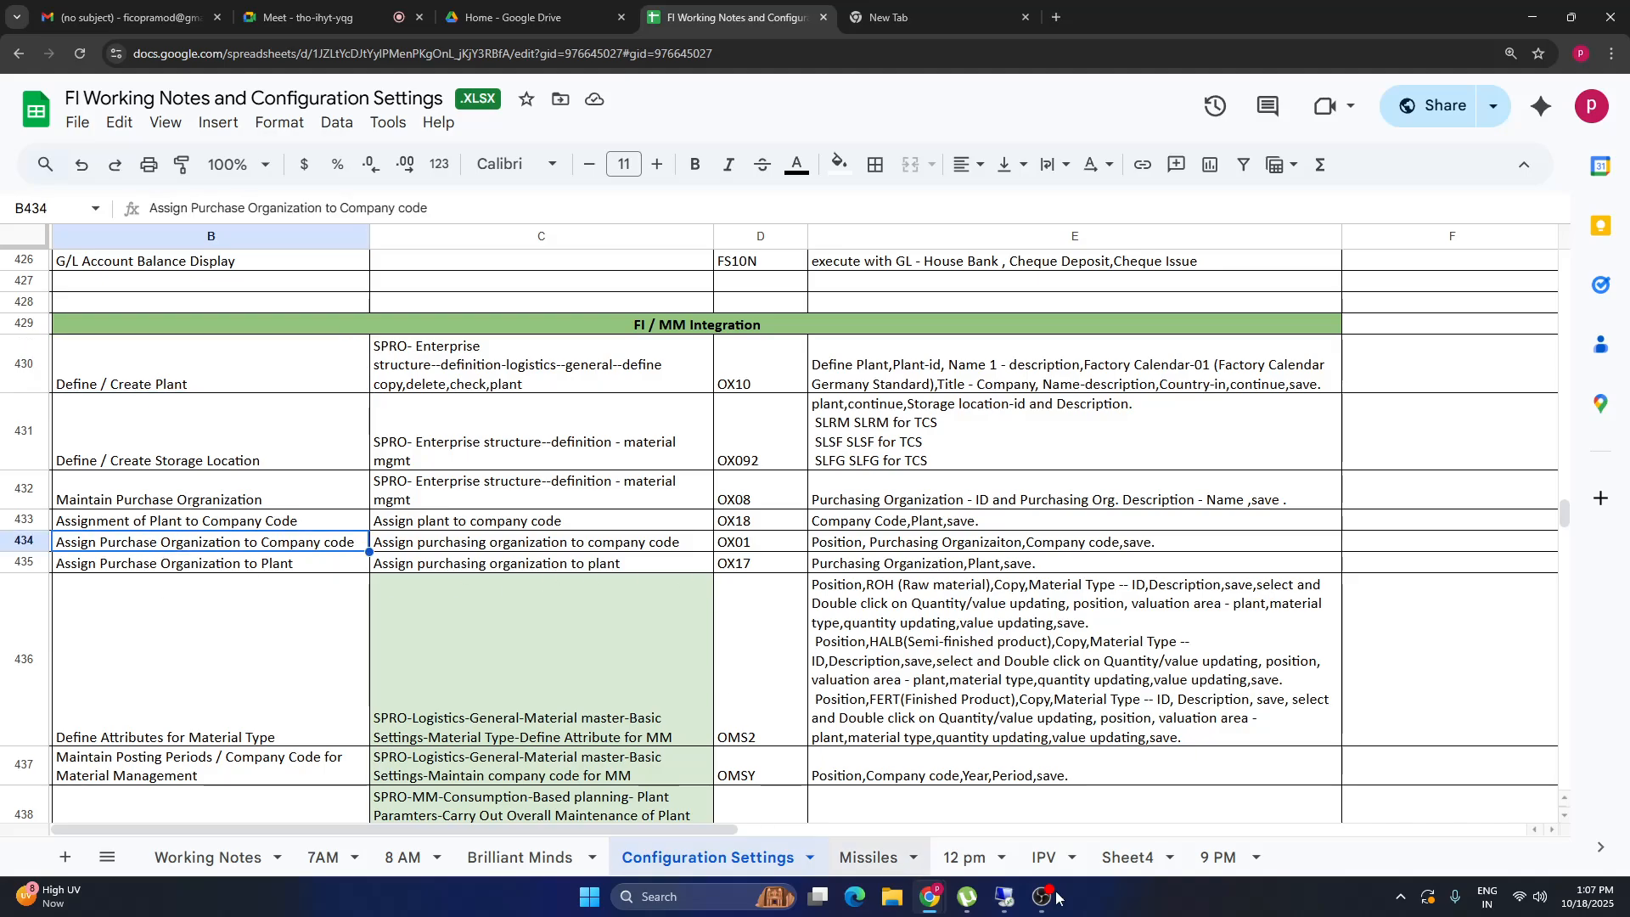
Return to SAP, leave the purchasing organizations, and open Assign plant to company code under Logistics - General in the enterprise structure assignments.
click(1006, 897)
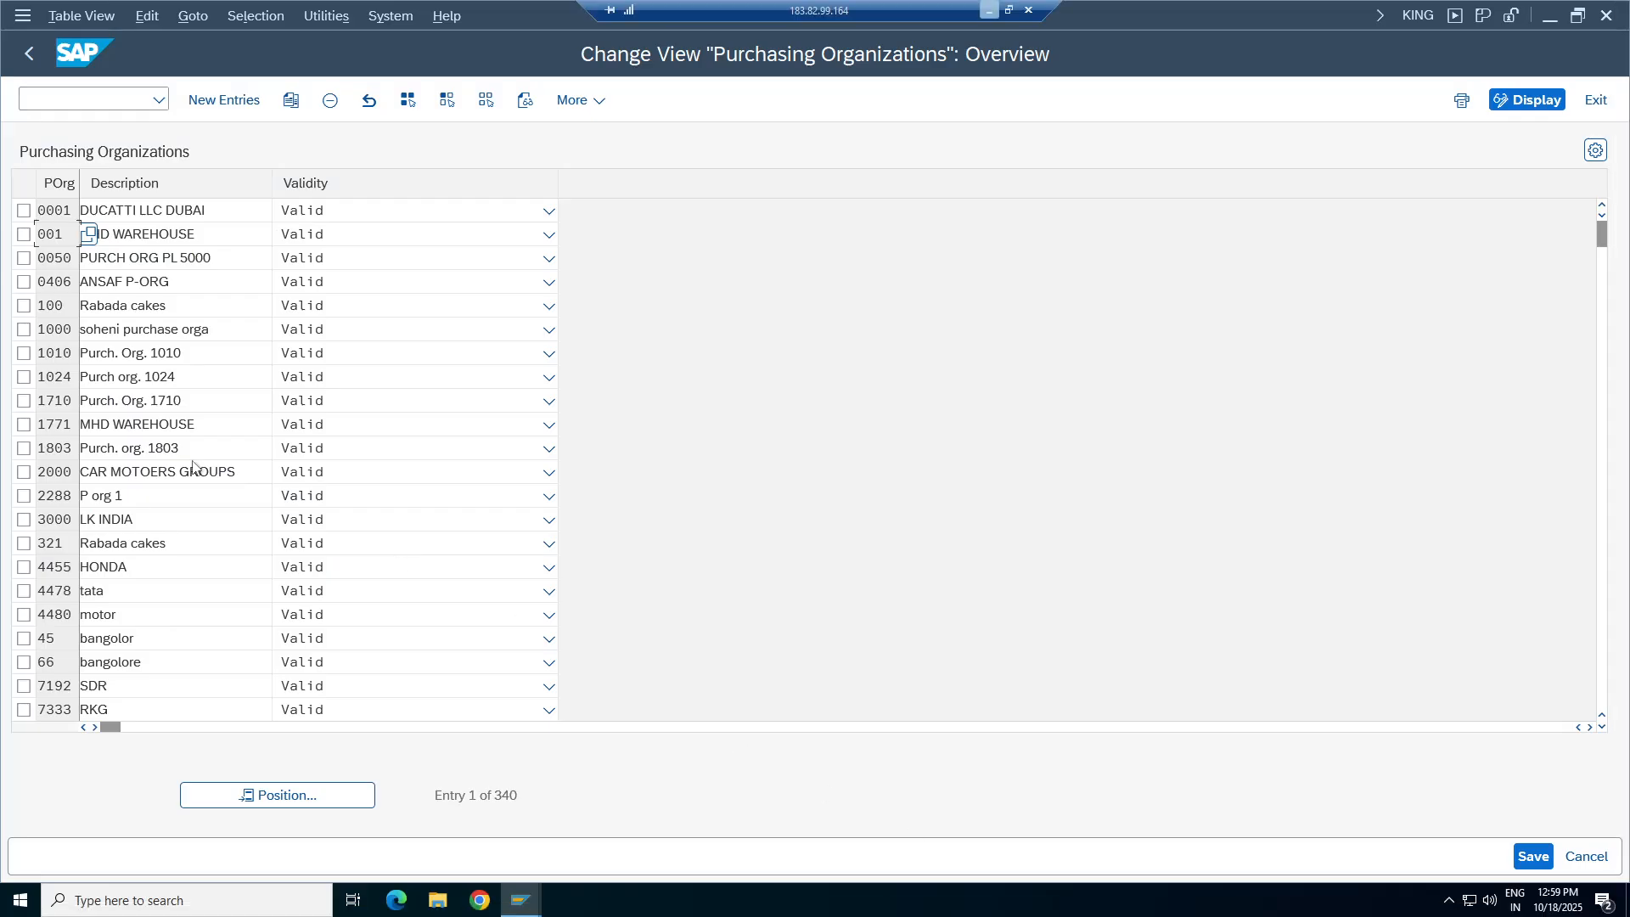
click(28, 54)
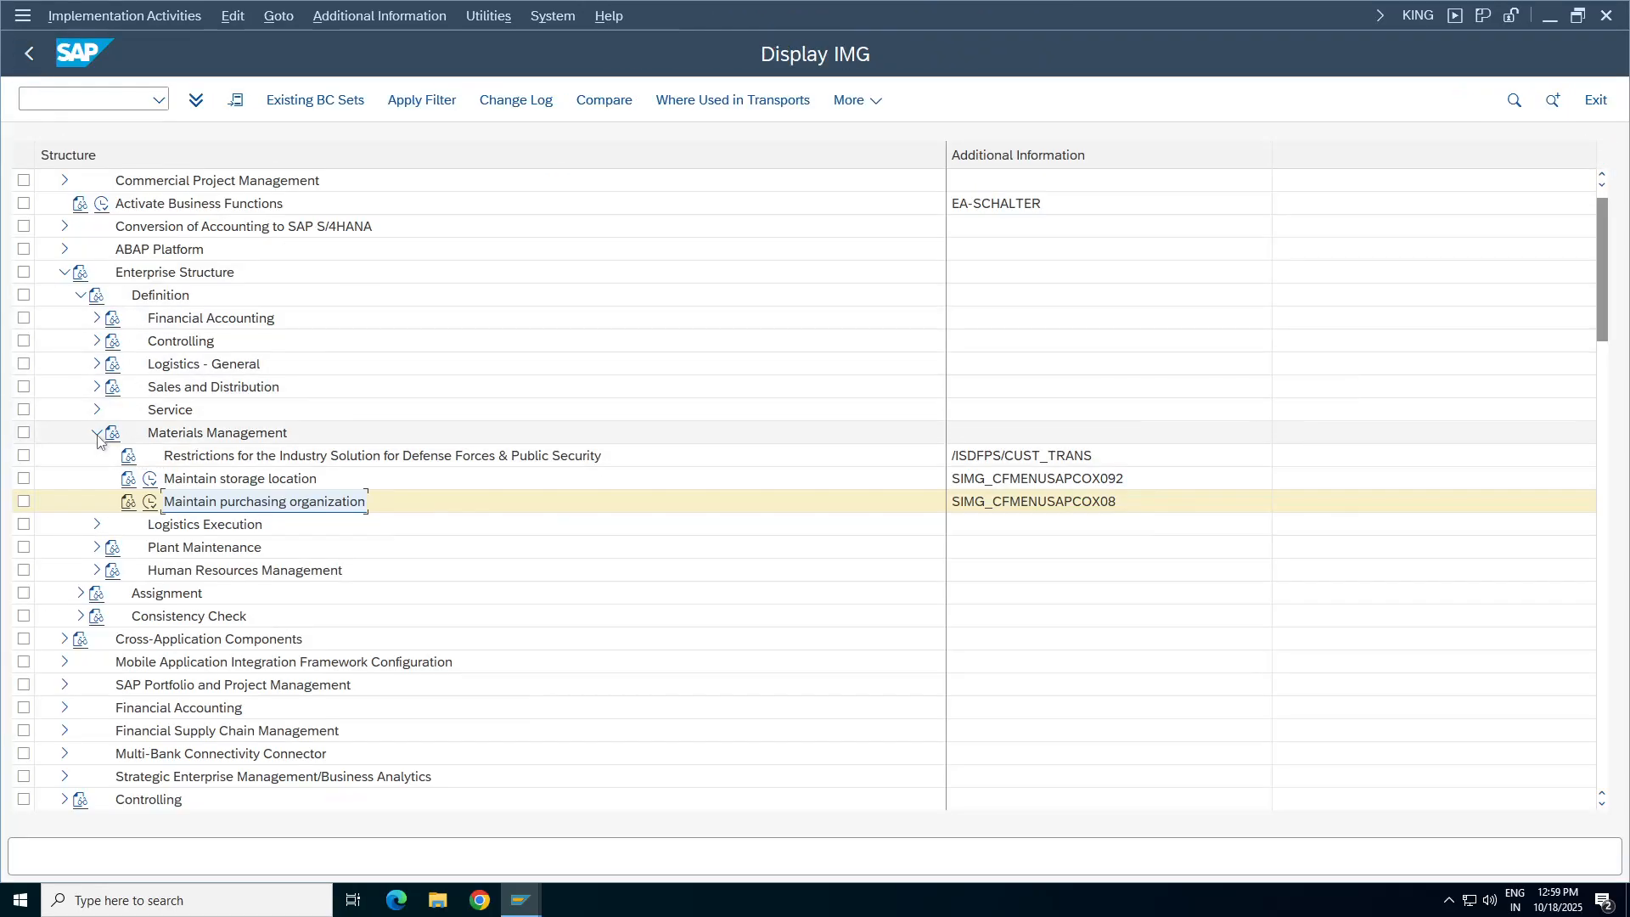
click(96, 434)
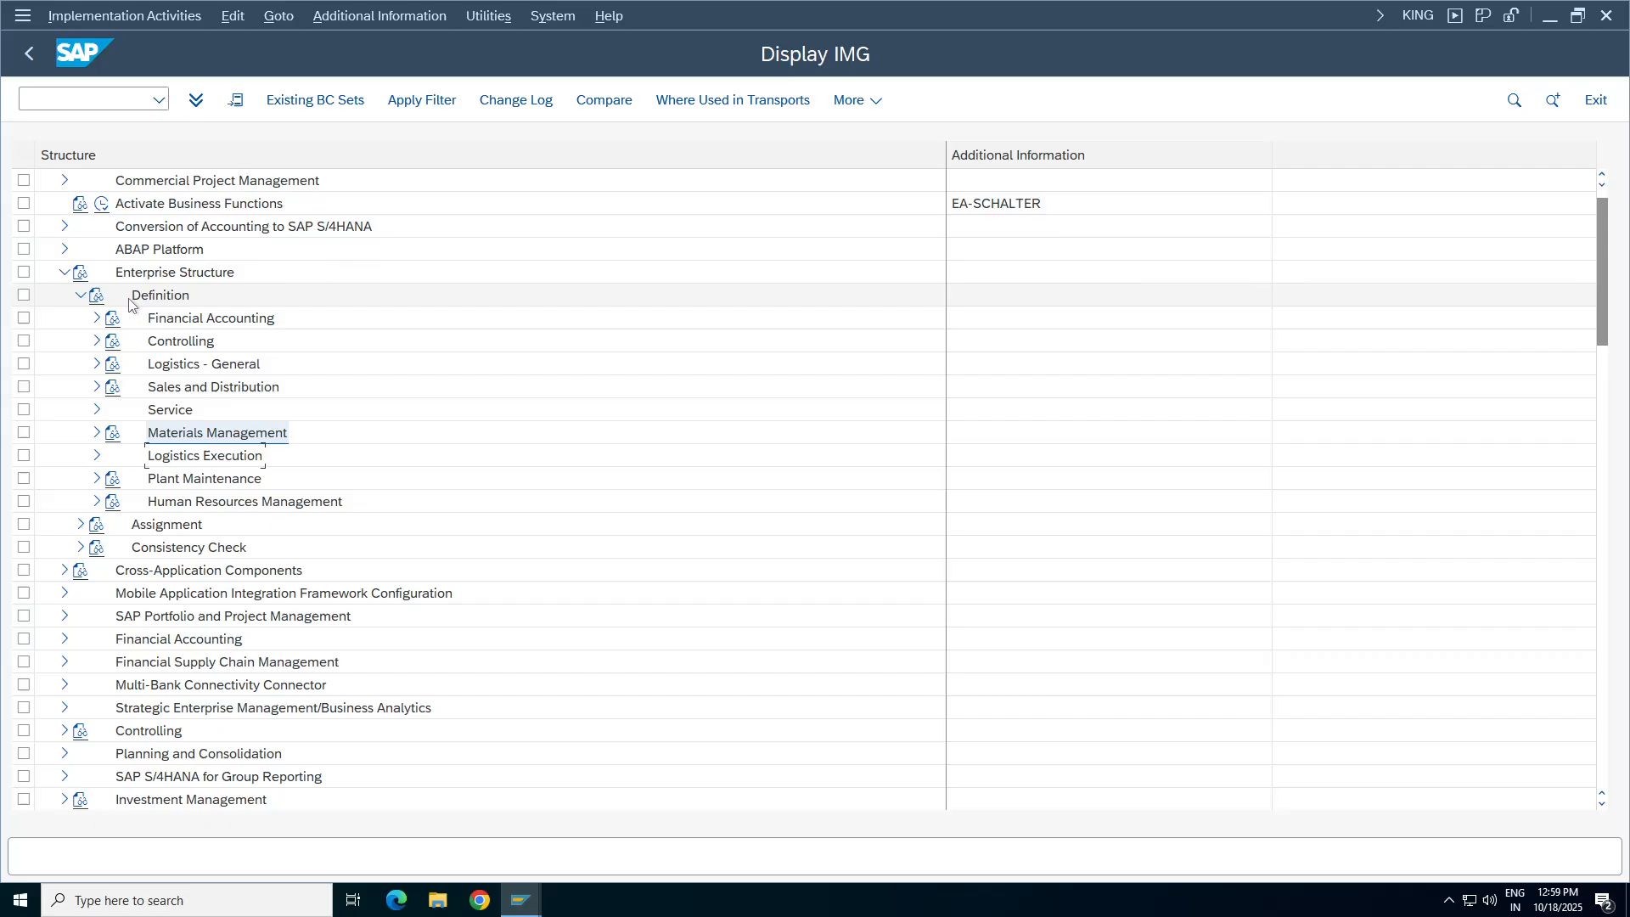
click(80, 297)
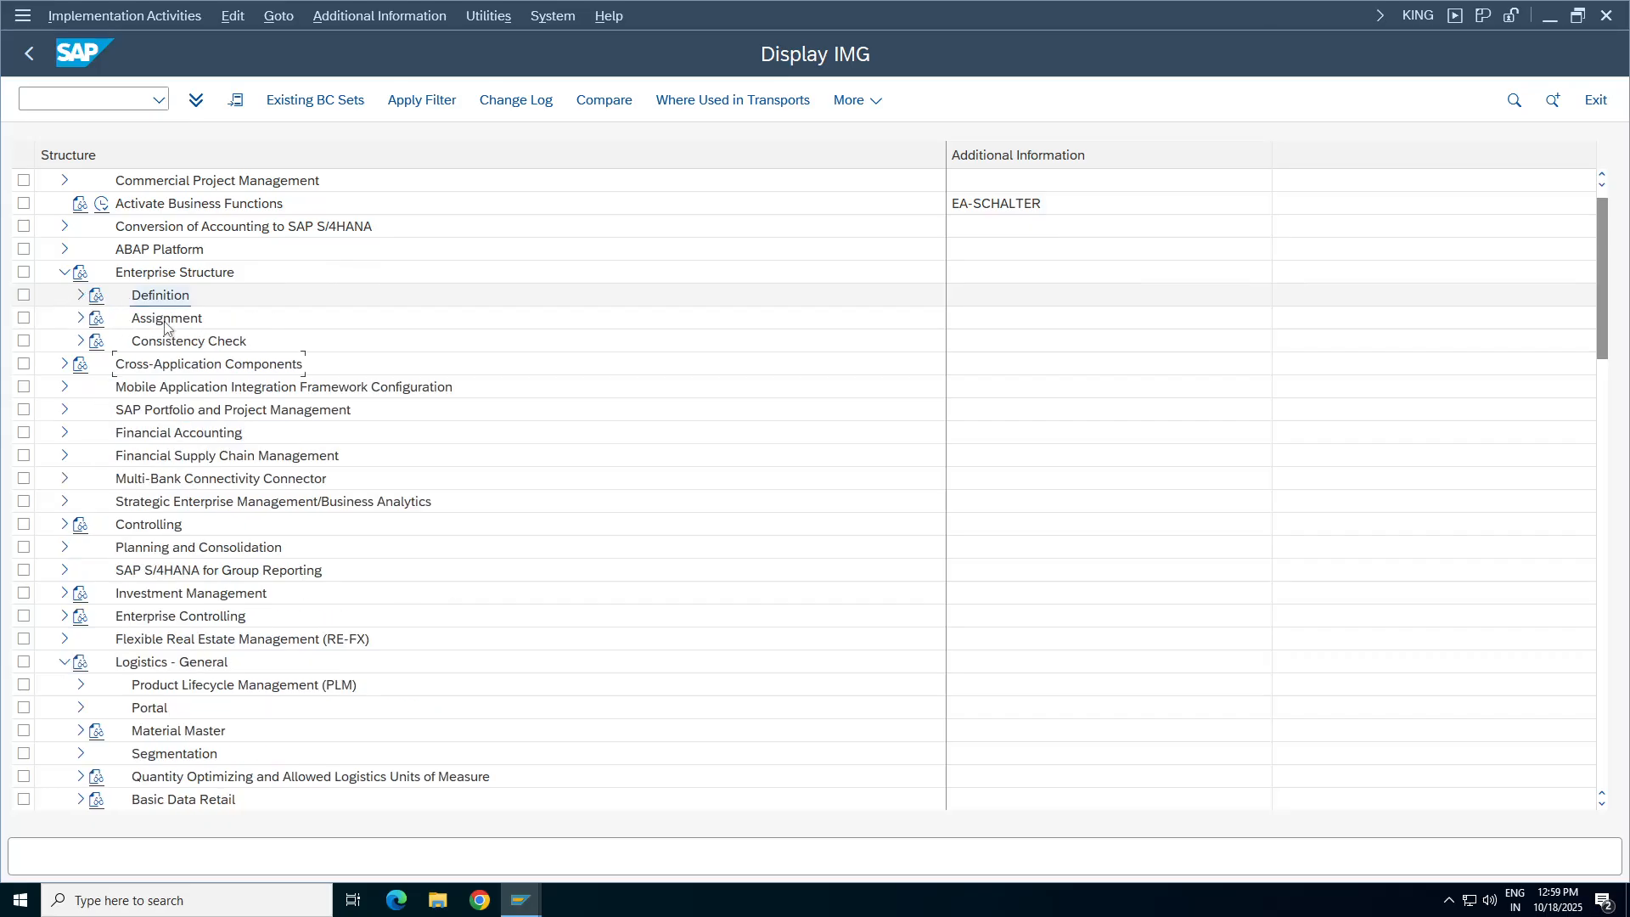
click(81, 317)
click(96, 386)
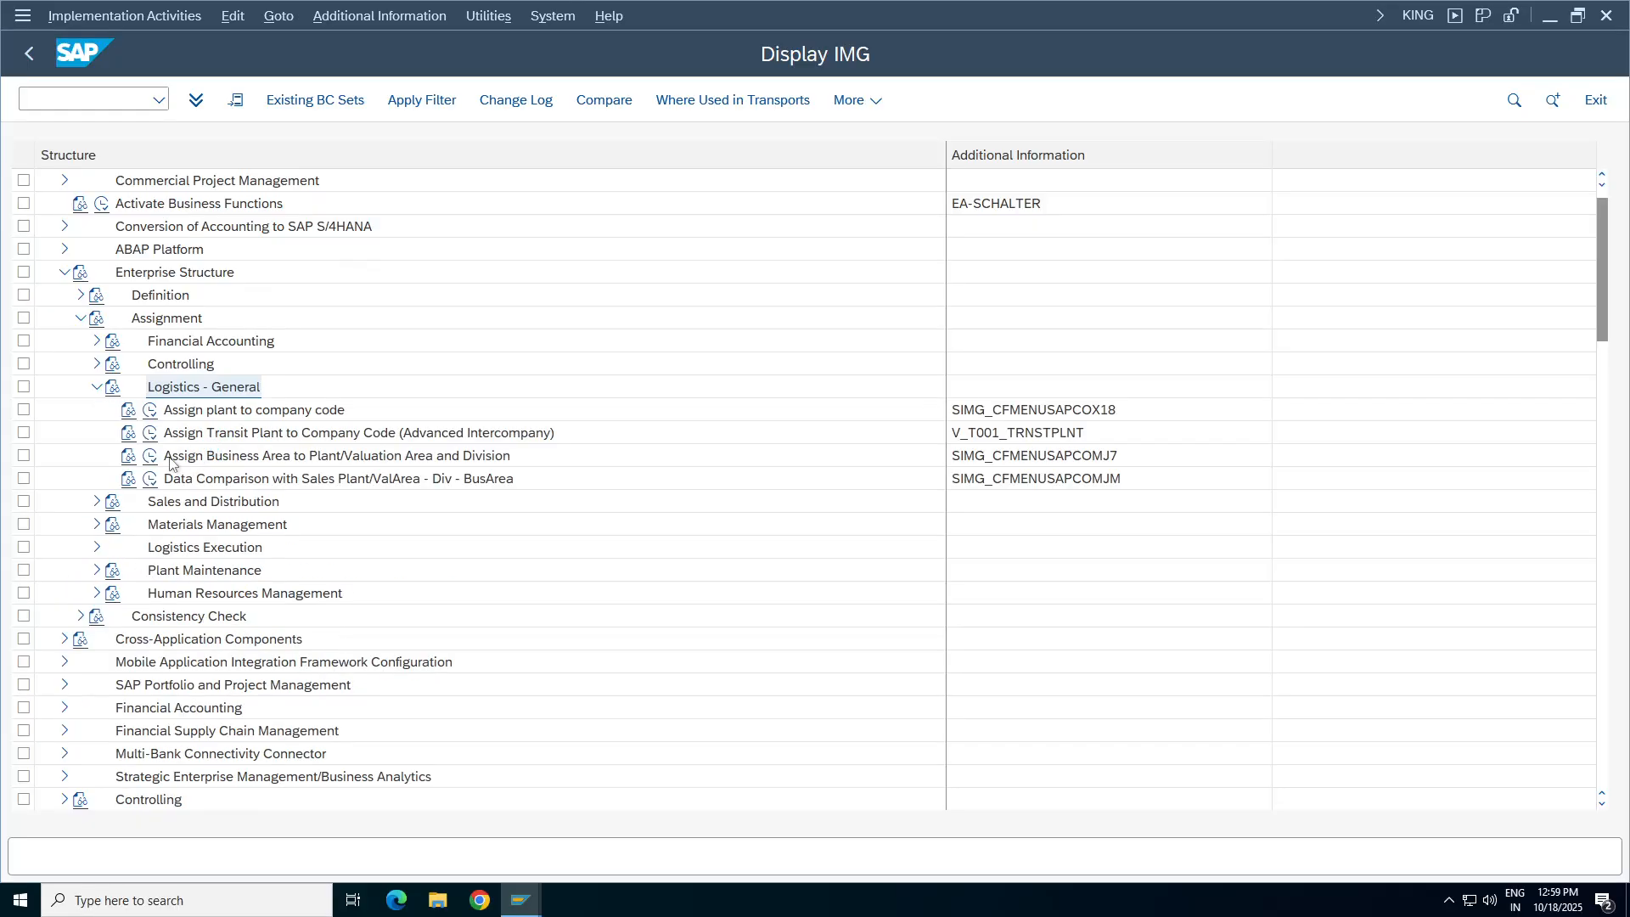
click(209, 413)
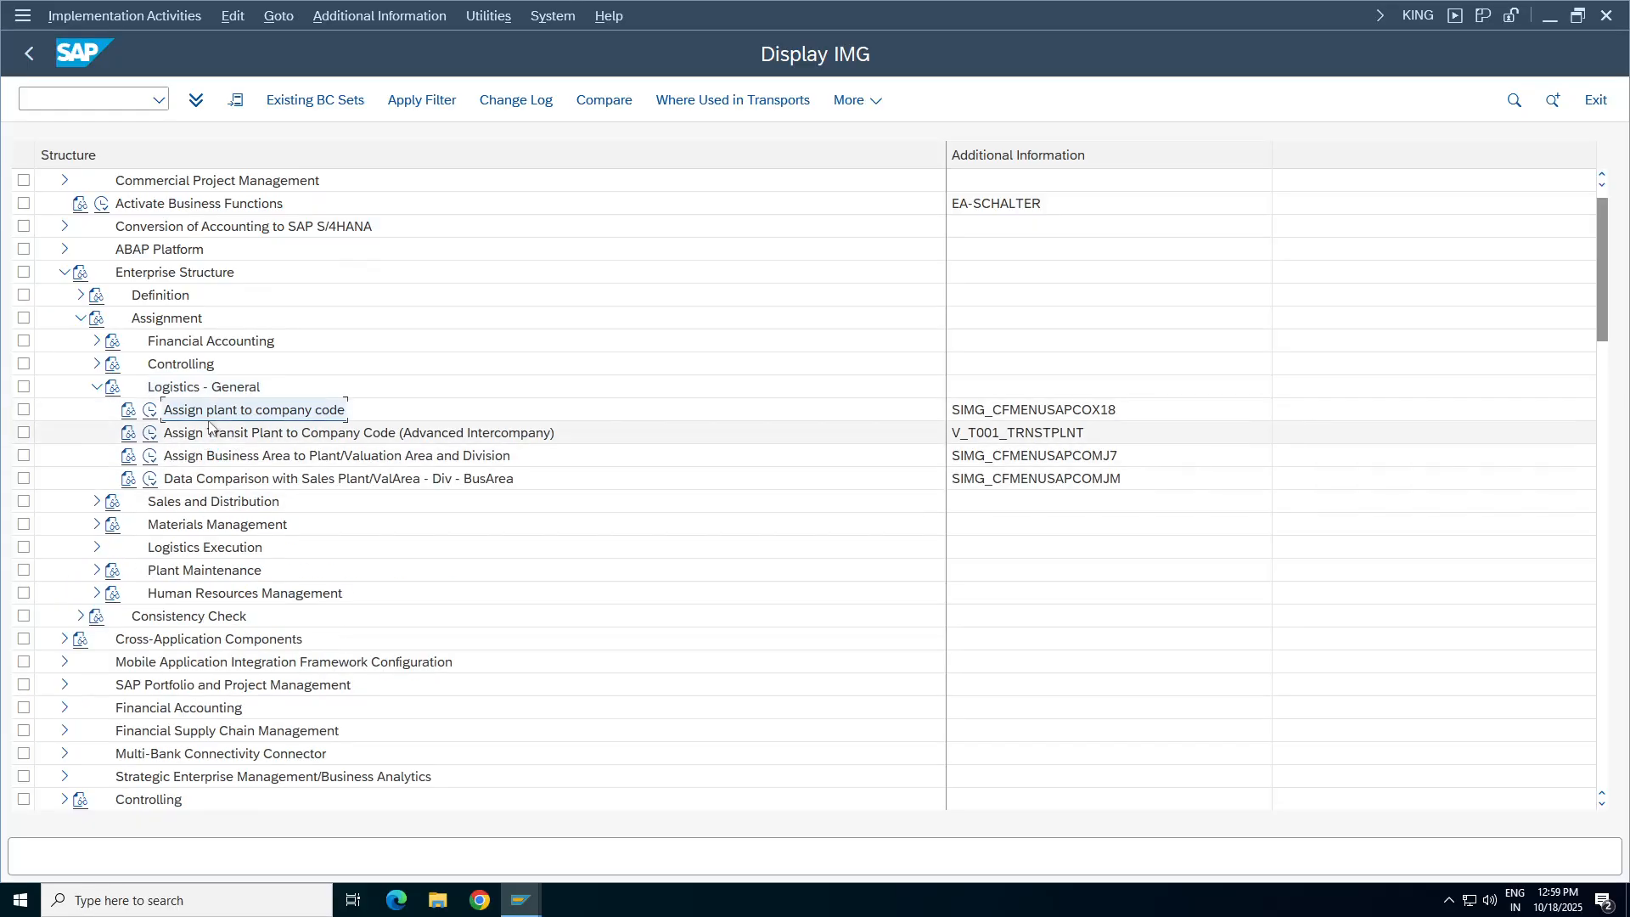
click(151, 411)
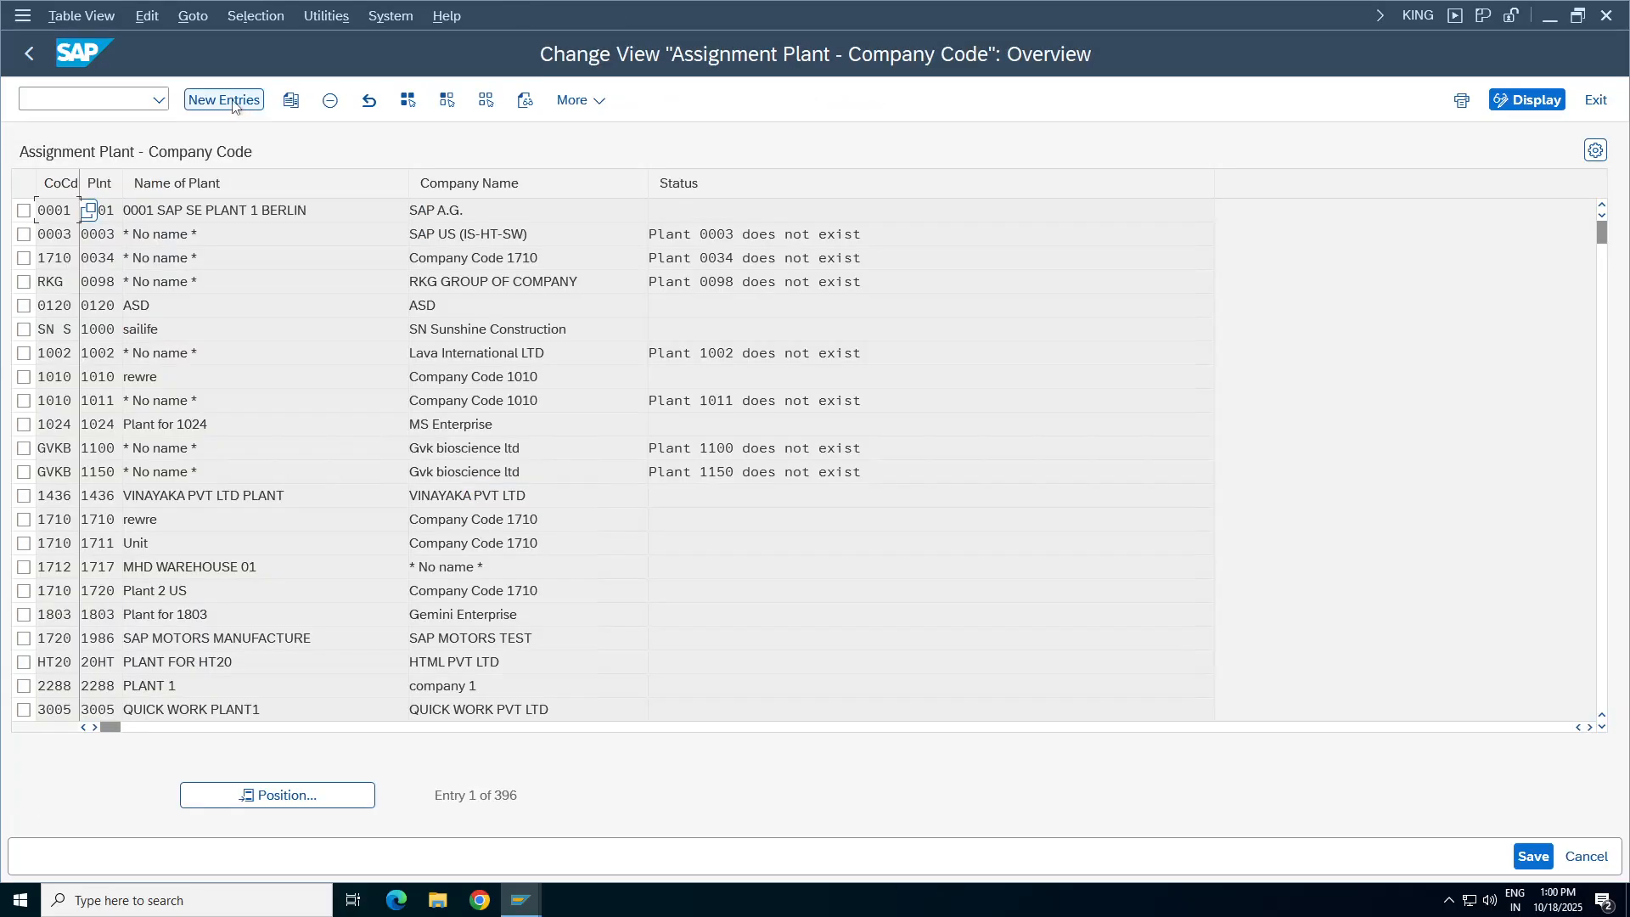
Add a new assignment entry linking plant TA98 to company code TA98.
click(224, 100)
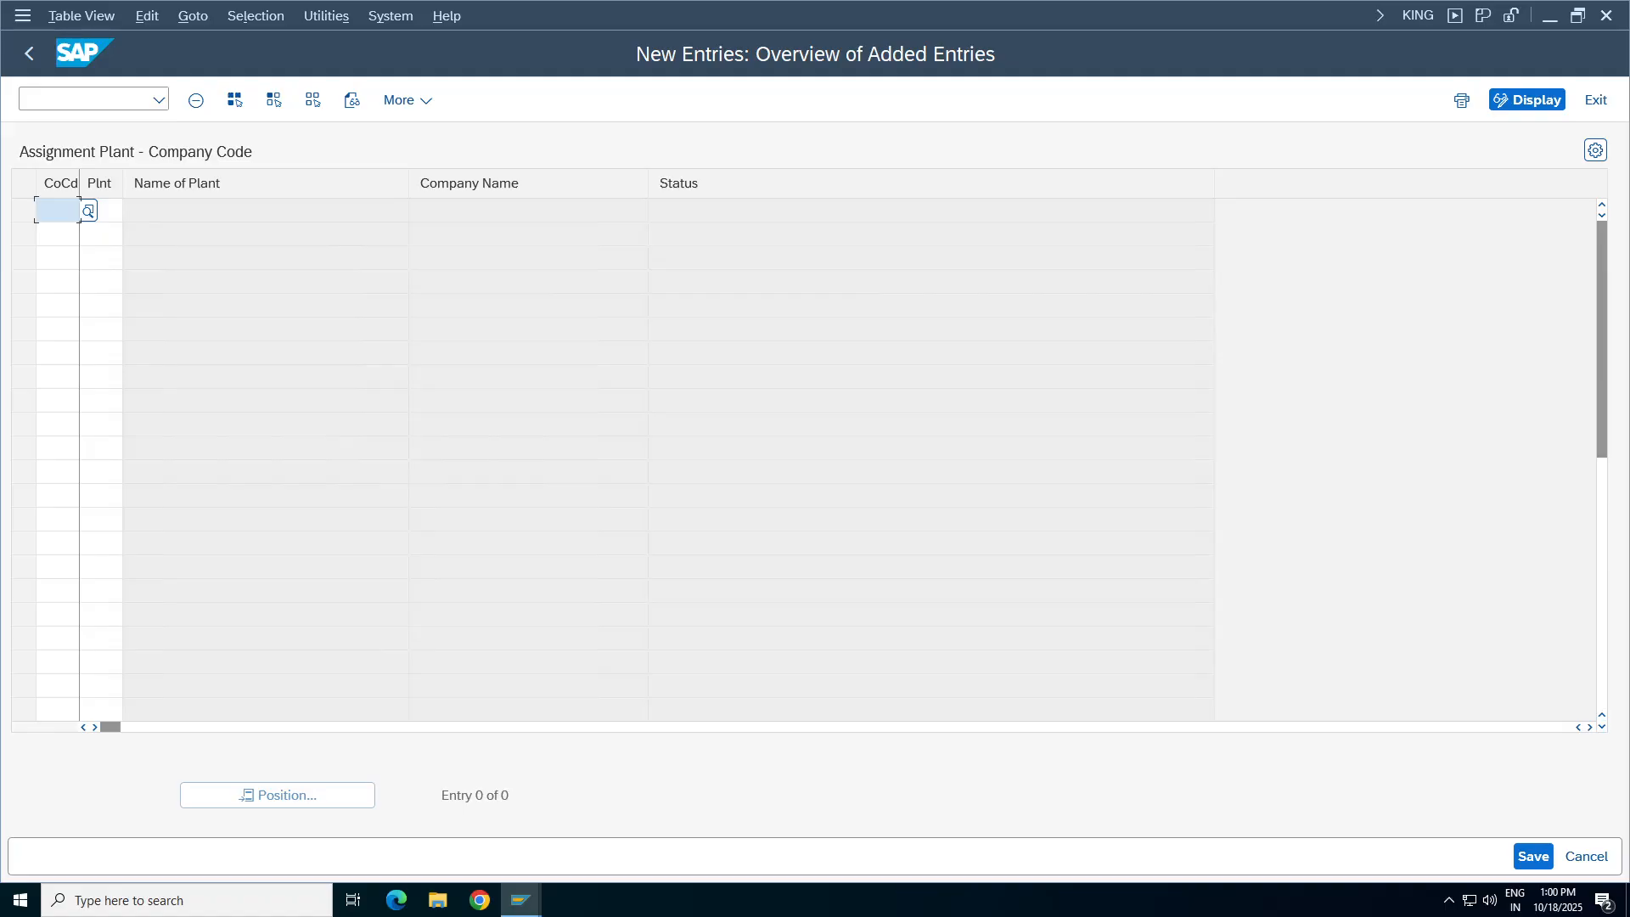
text(TA98)
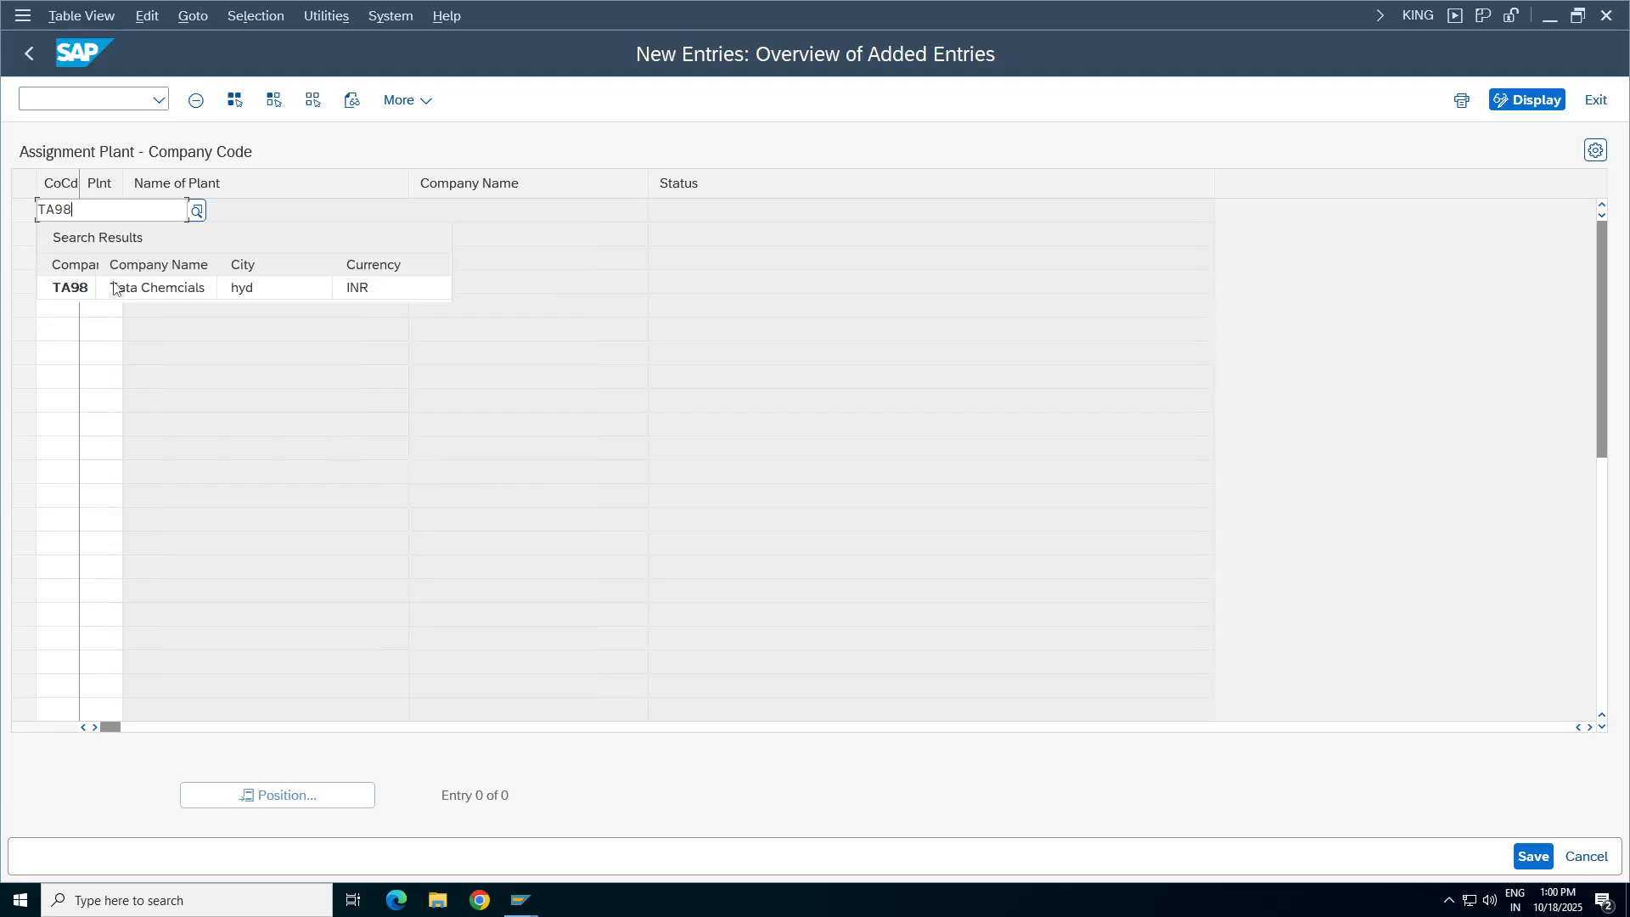
click(100, 212)
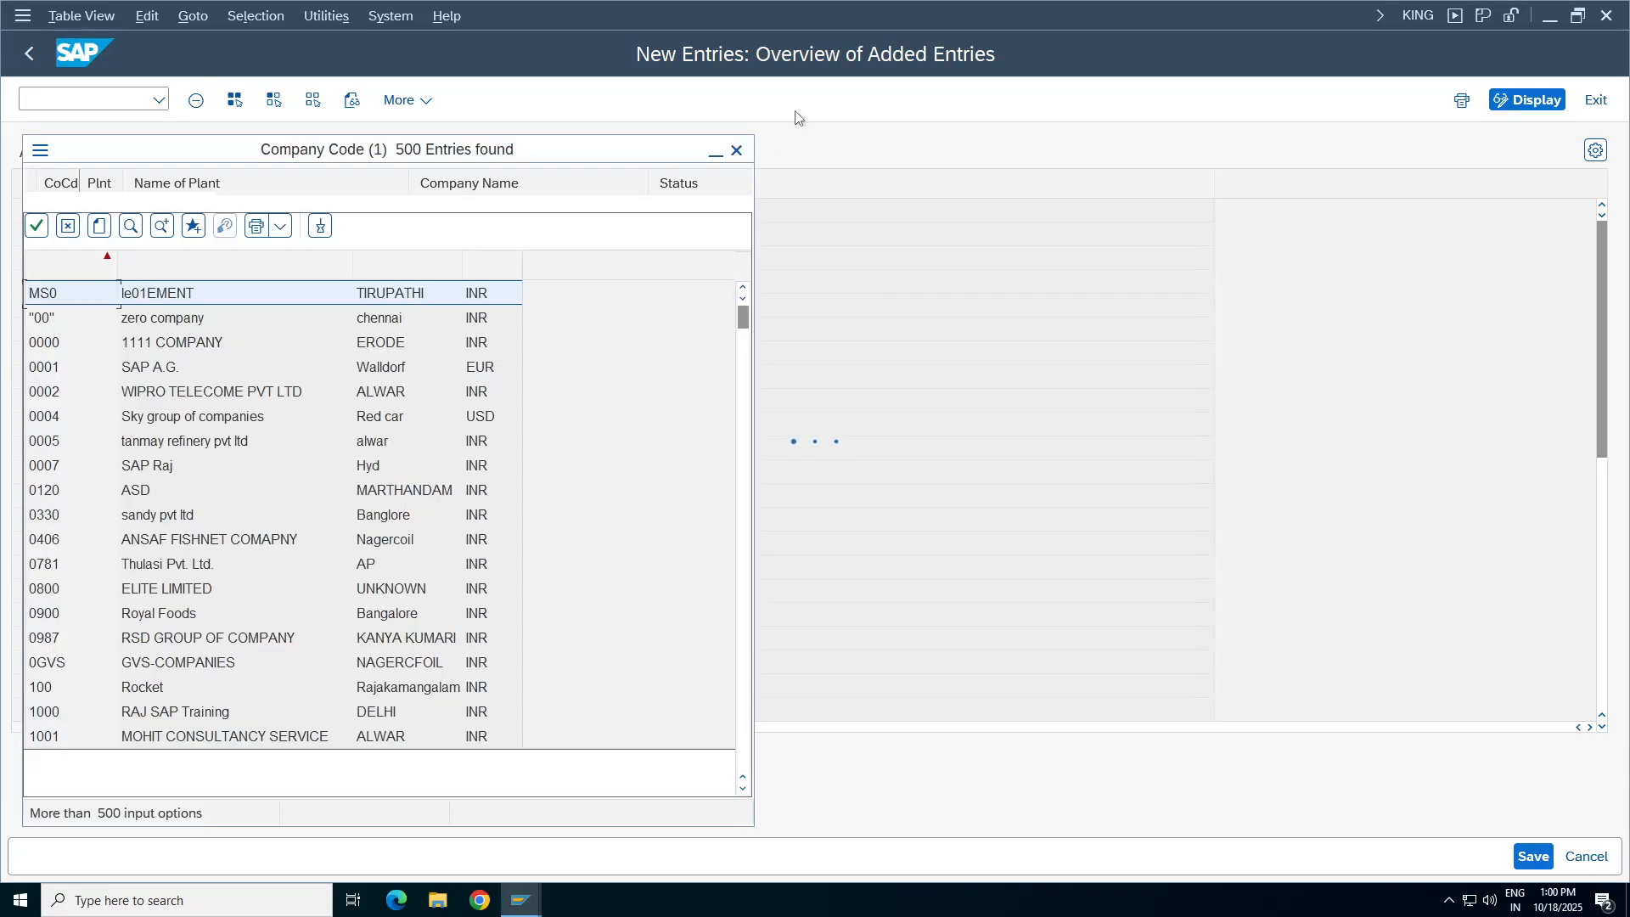
click(736, 149)
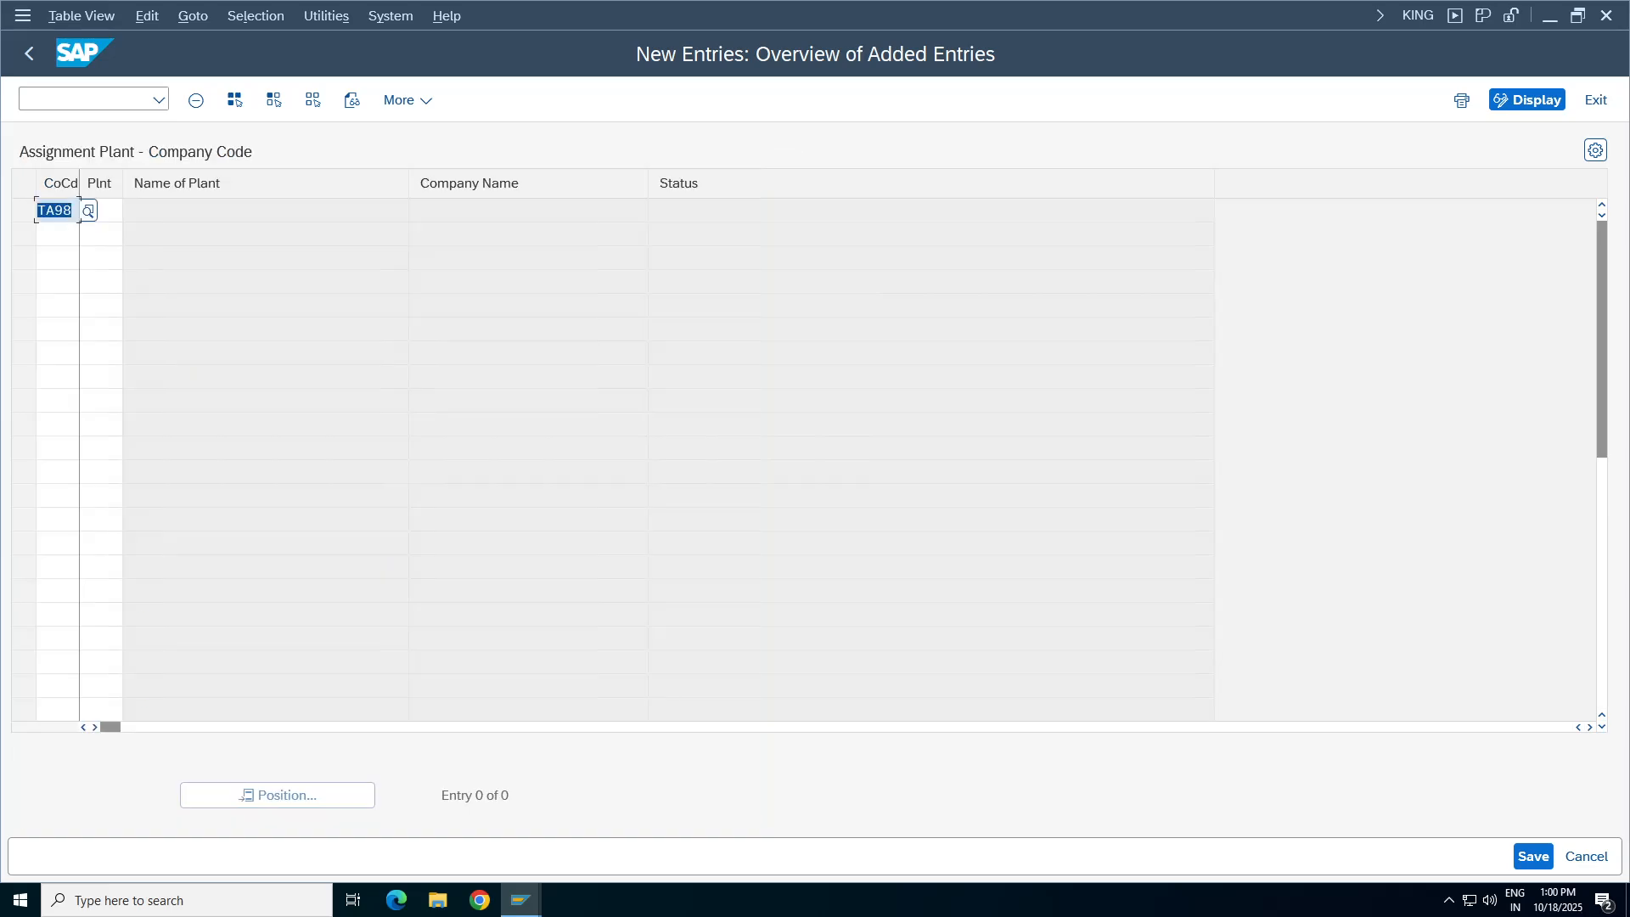
text(TA98)
key(BackSpace)
key(BackSpace)
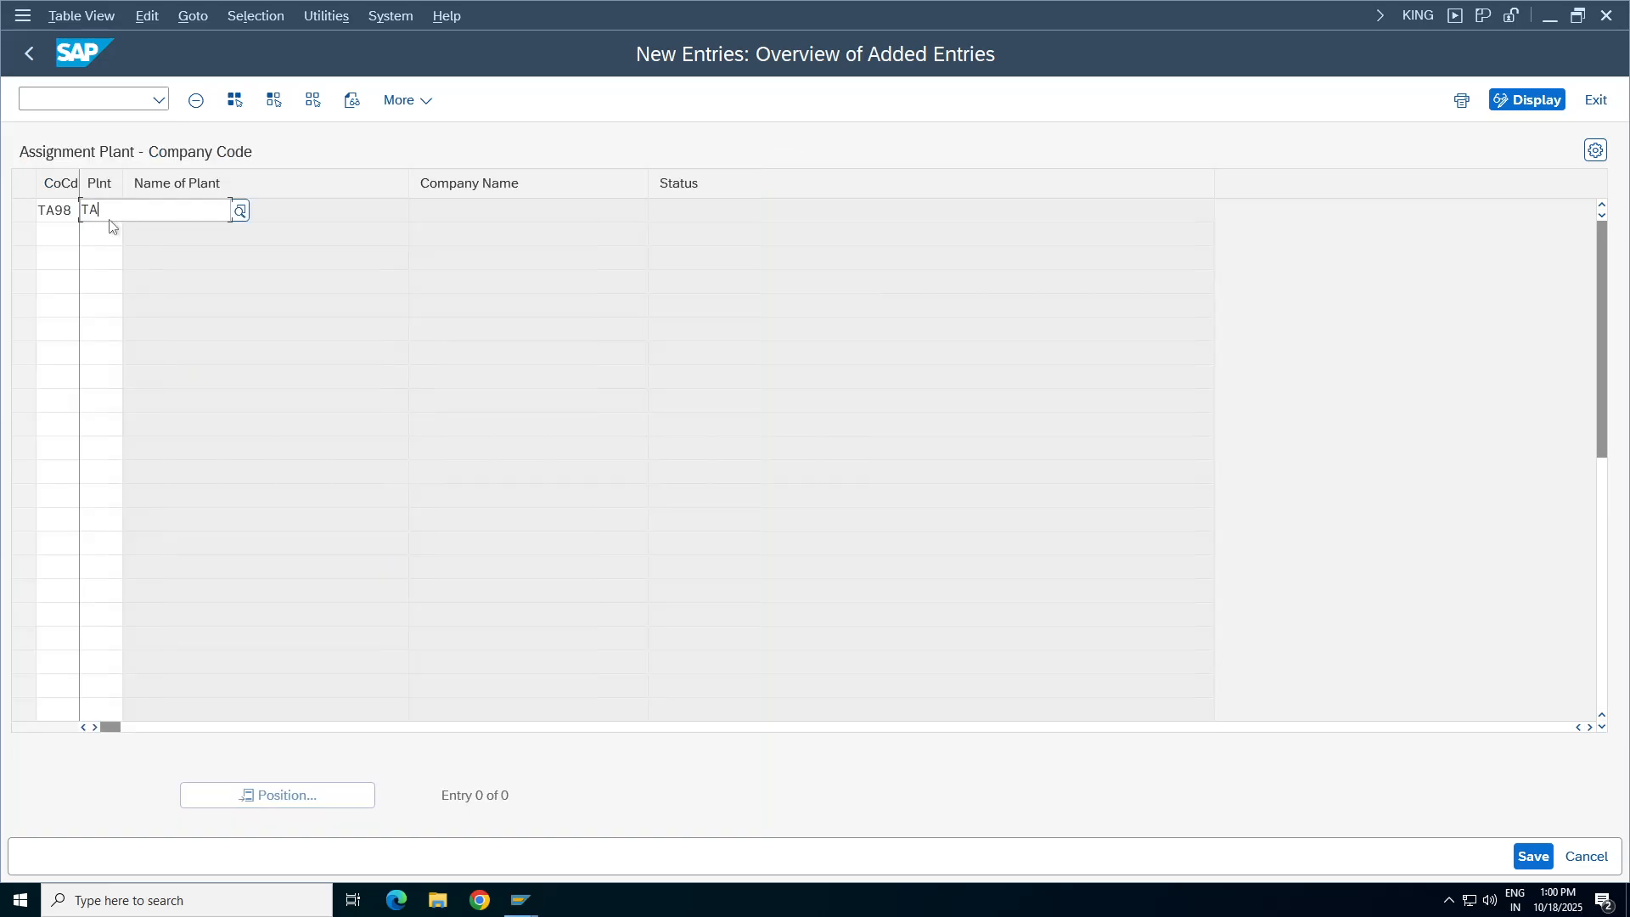
key(Return)
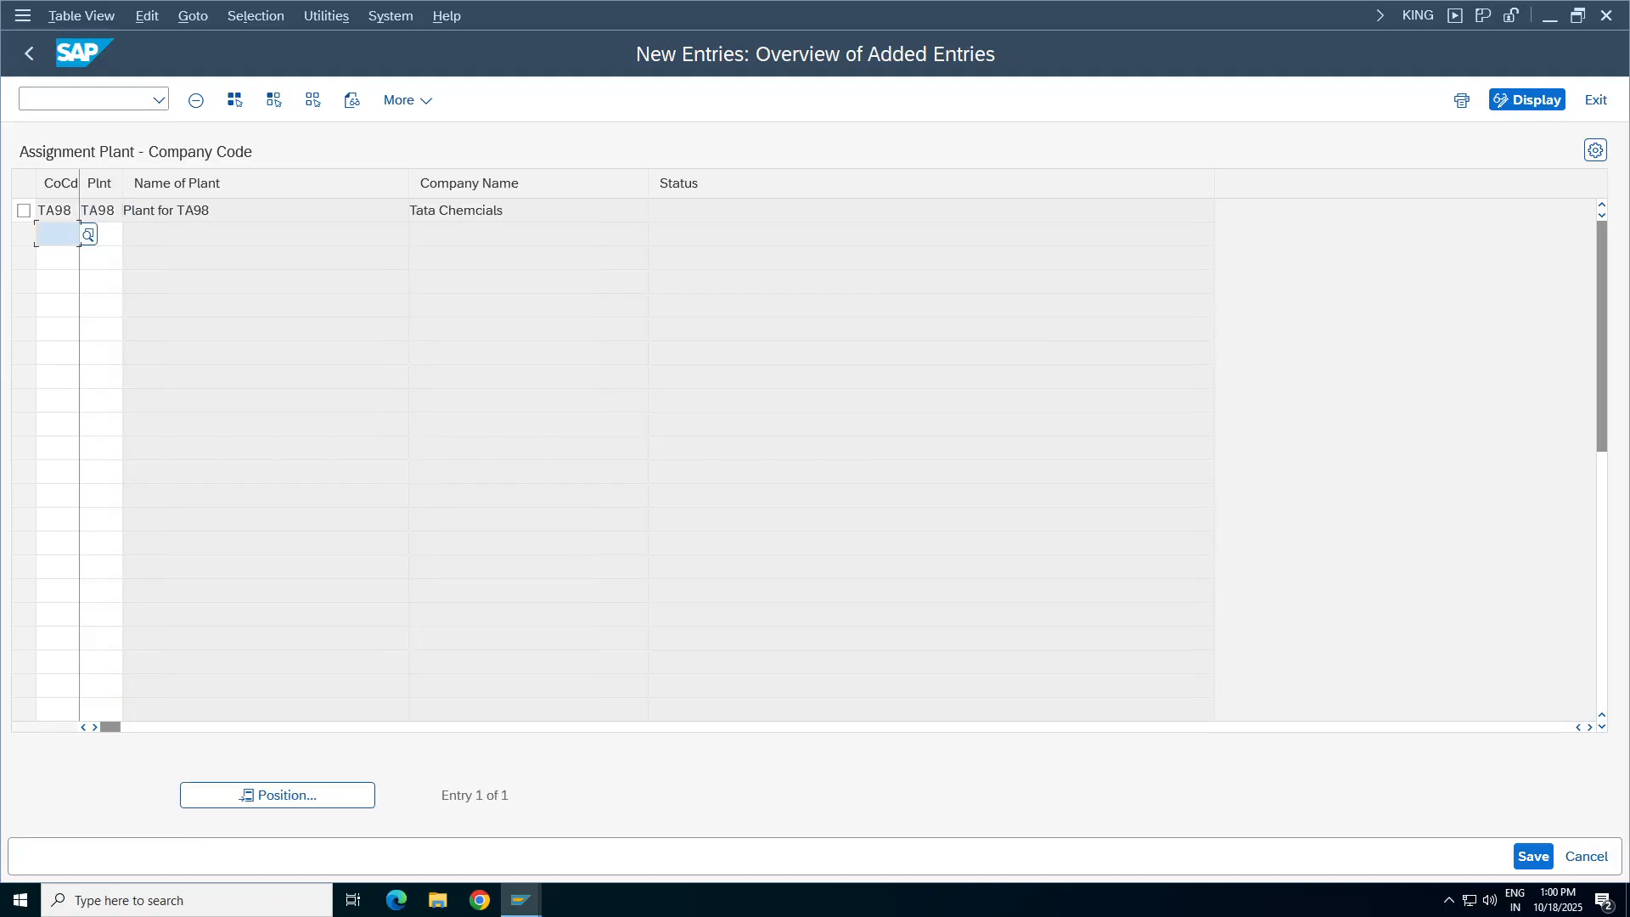
Save the plant assignment to the proposed customizing request and return to the IMG structure.
click(1533, 856)
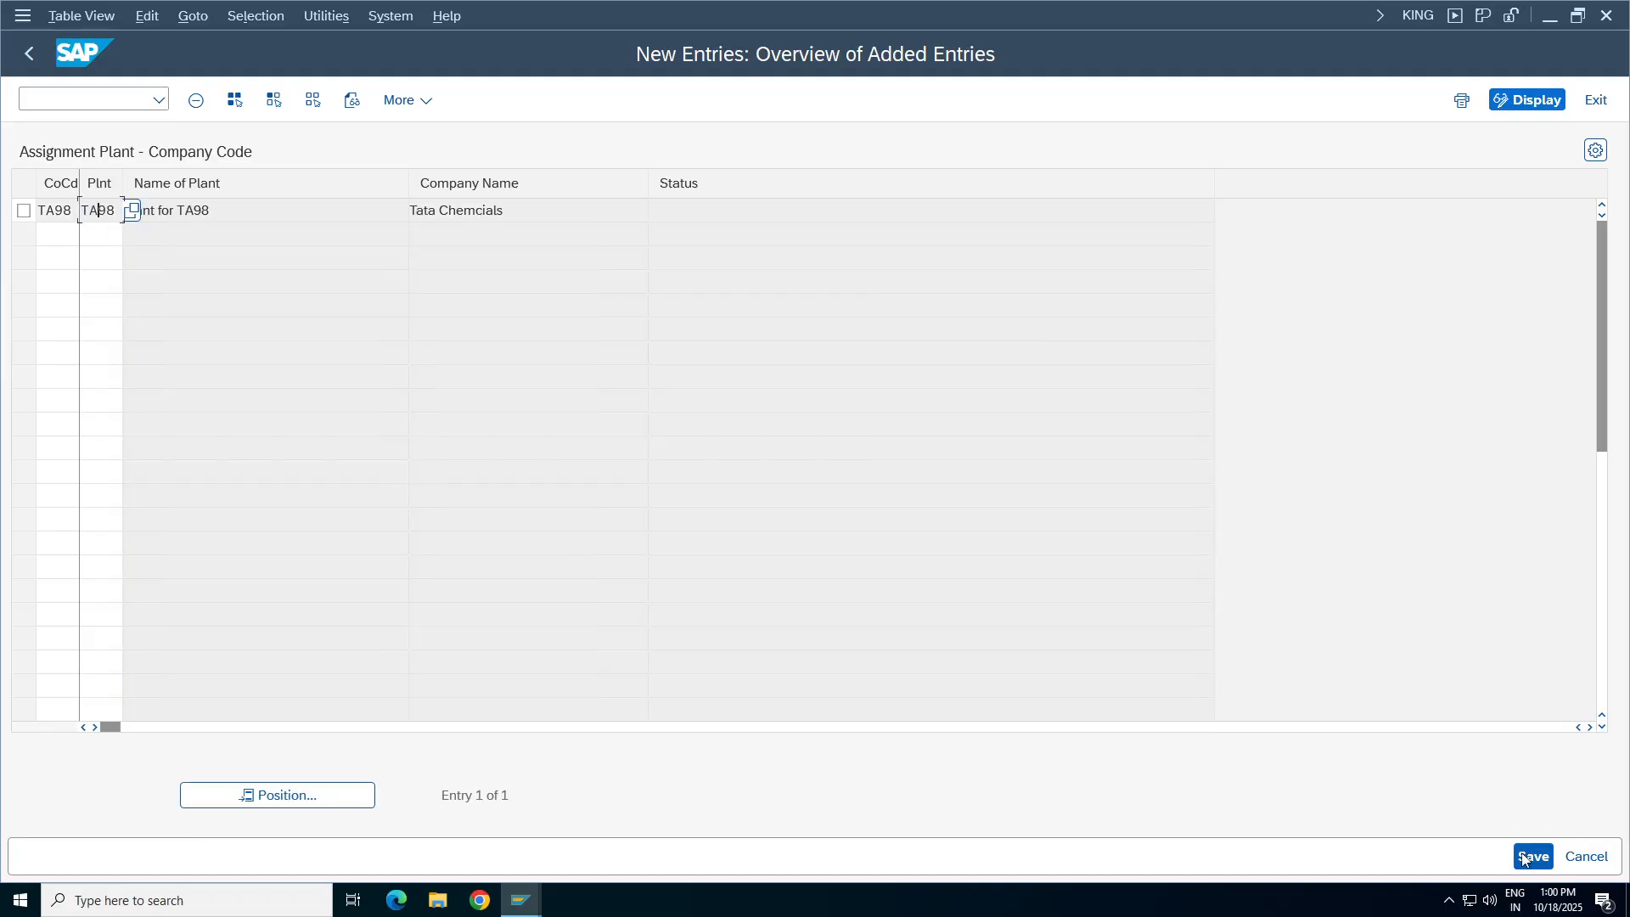
click(485, 442)
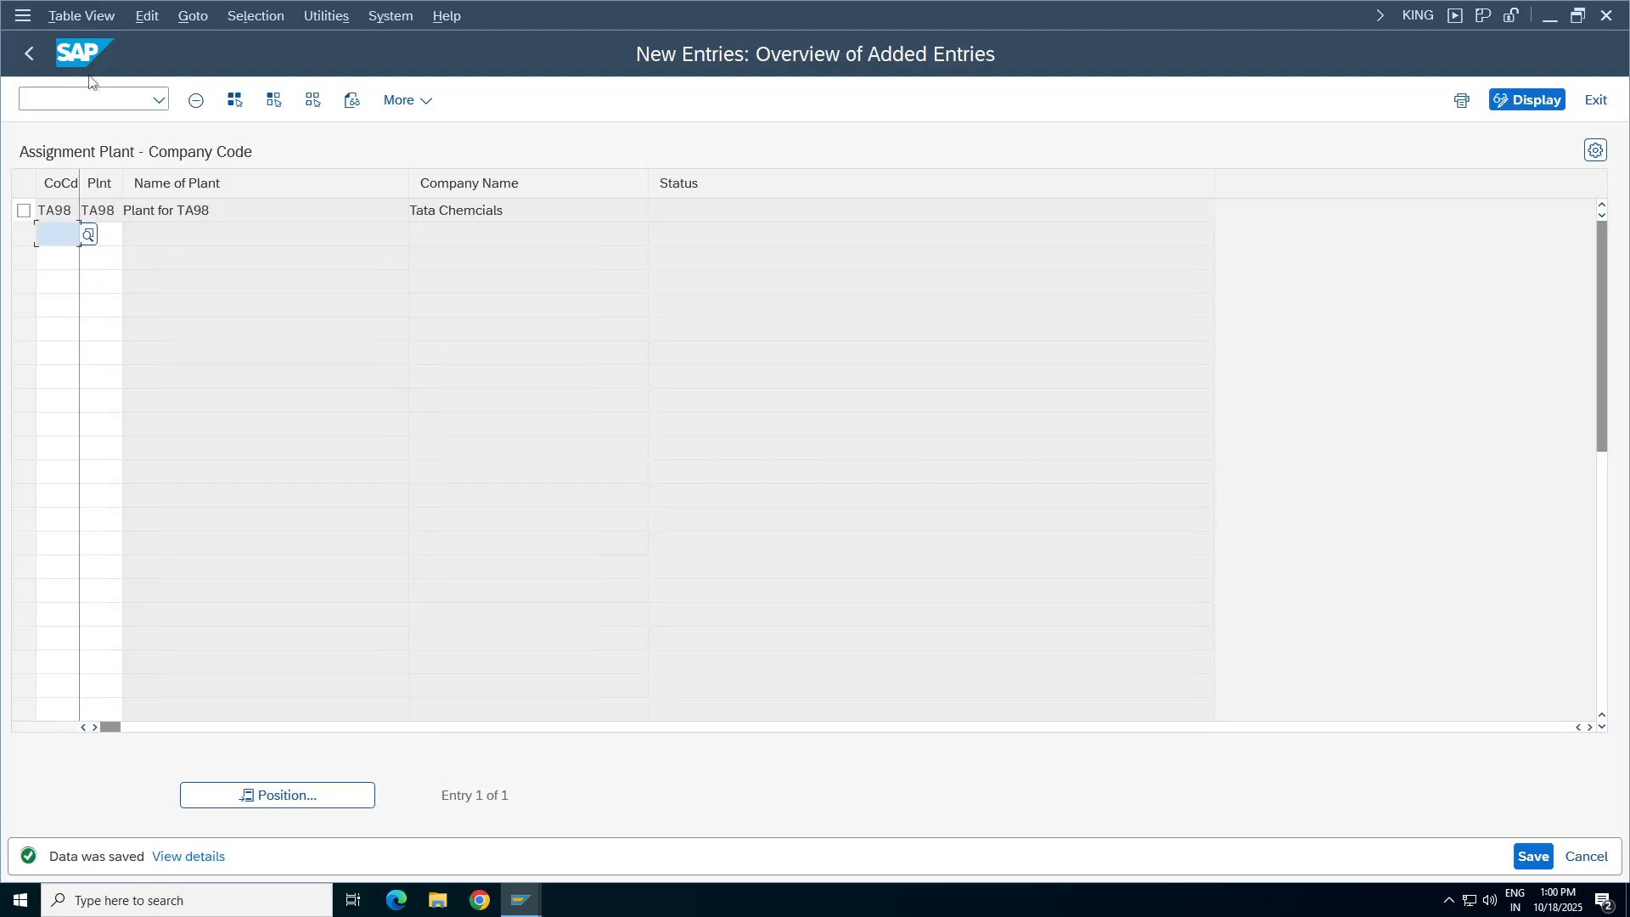
click(28, 52)
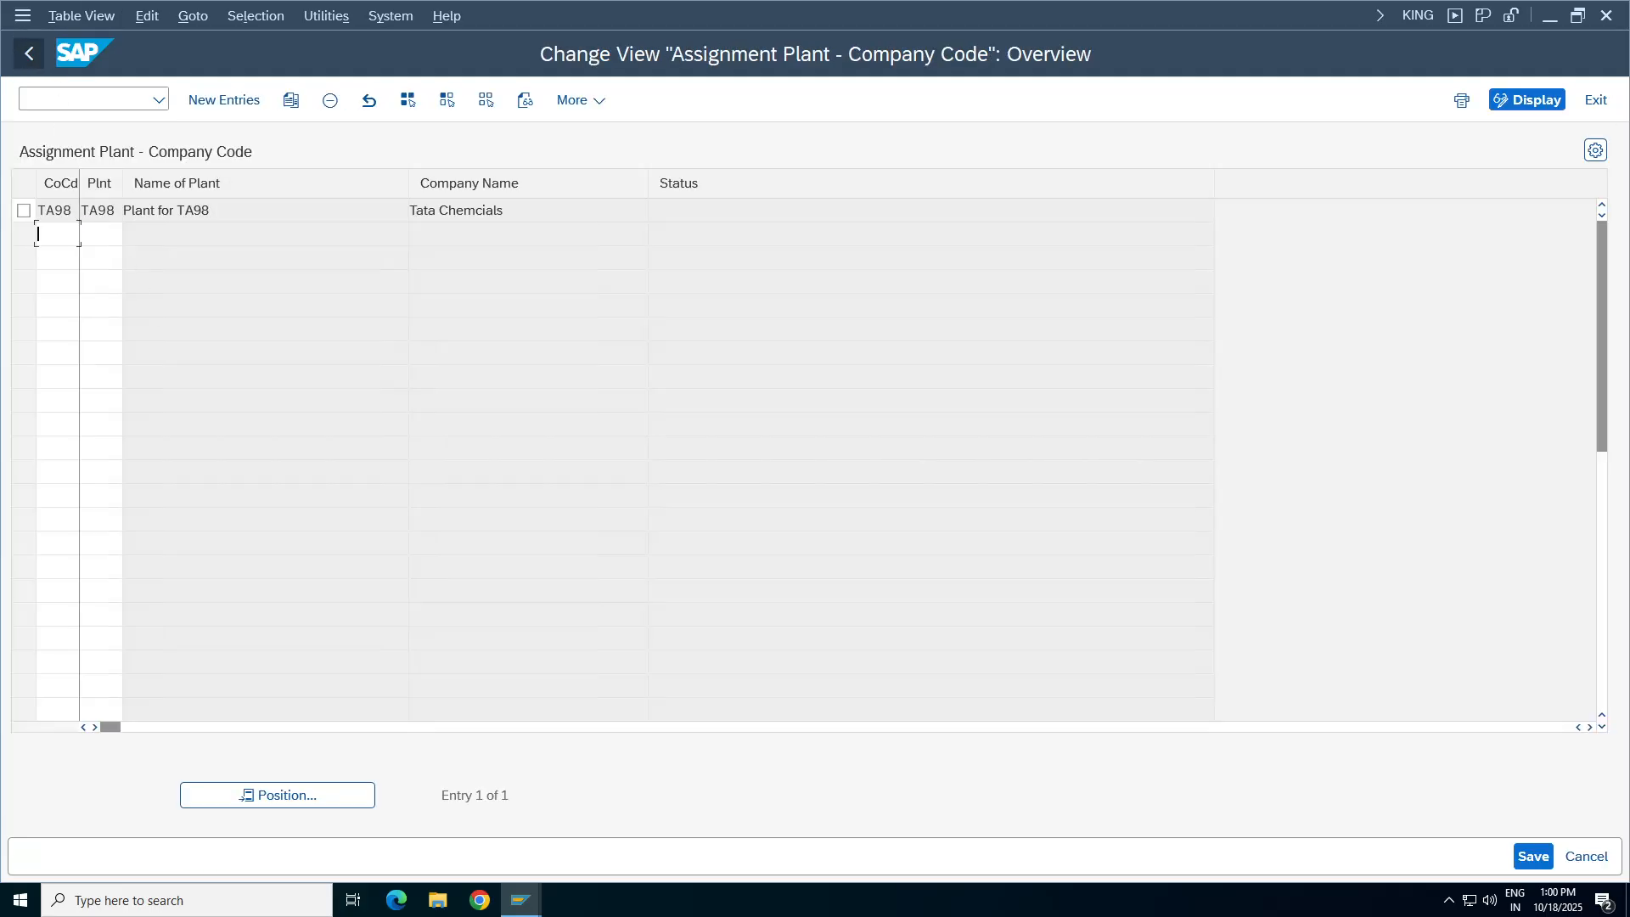
click(29, 53)
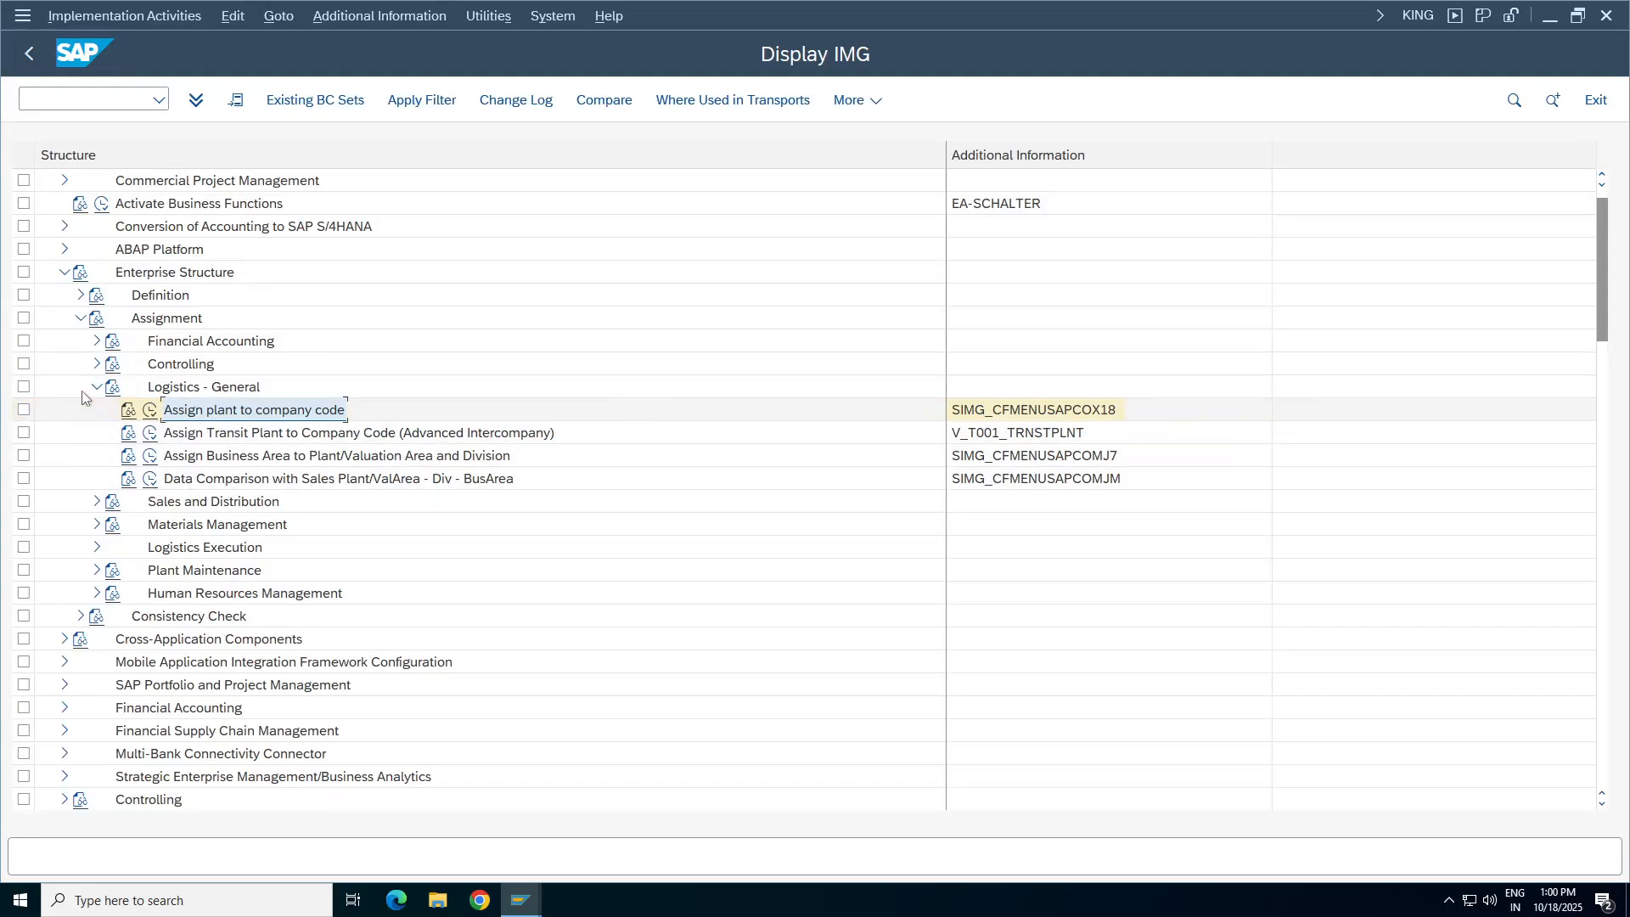
Collapse Logistics - General and open Assign purchasing organization to company code under the Materials Management assignments.
double_click(237, 392)
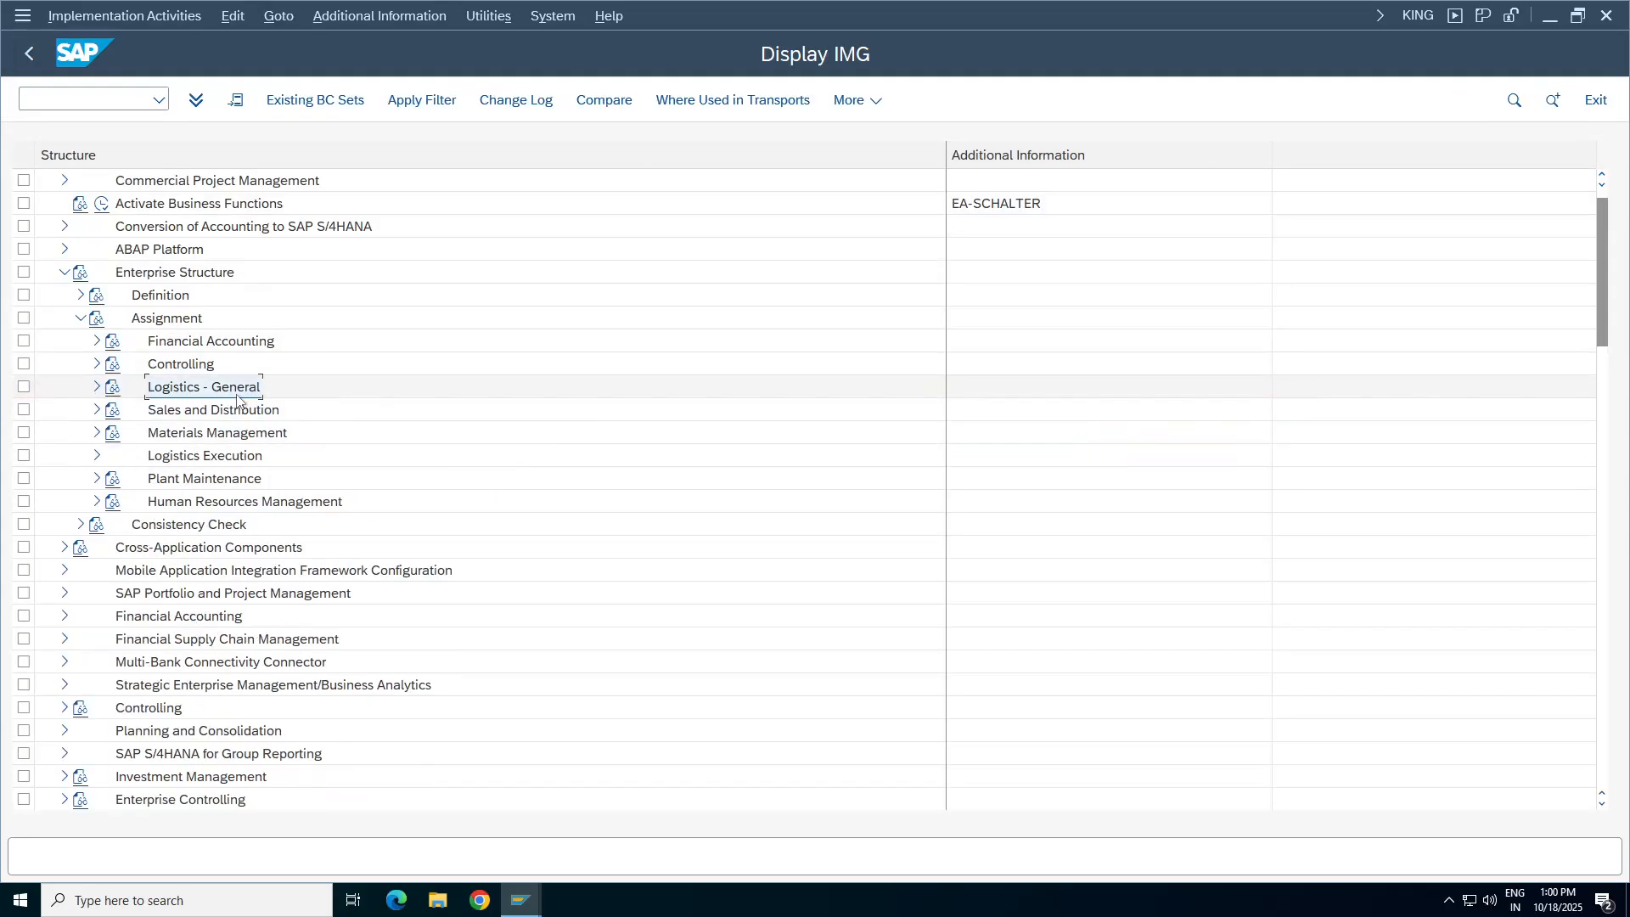
click(96, 432)
click(226, 456)
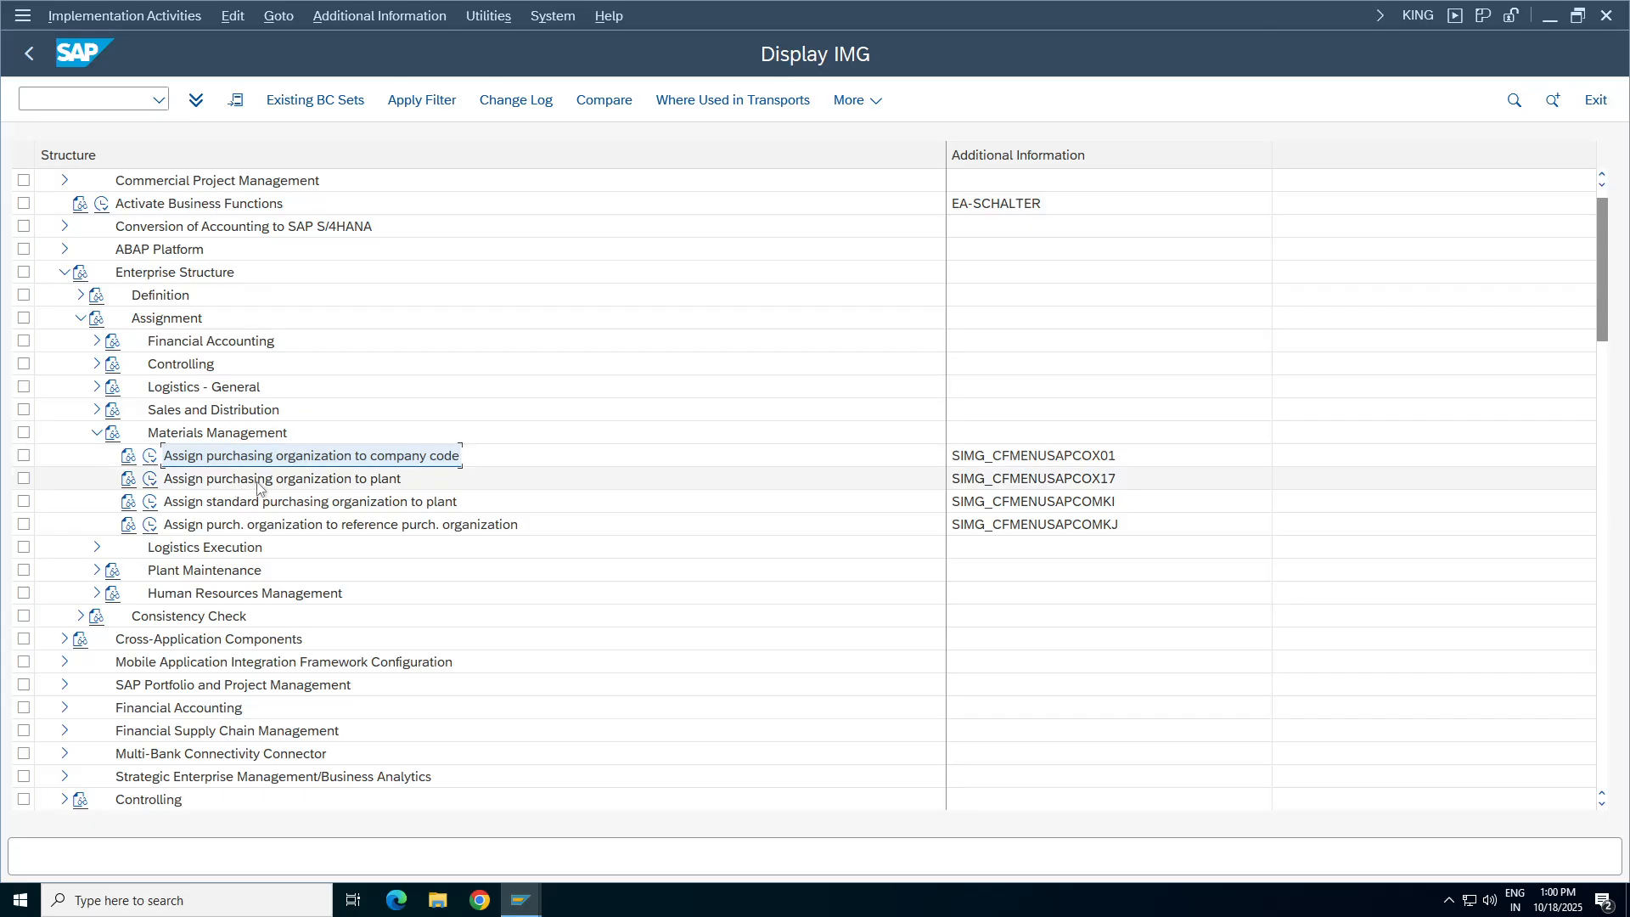
click(283, 481)
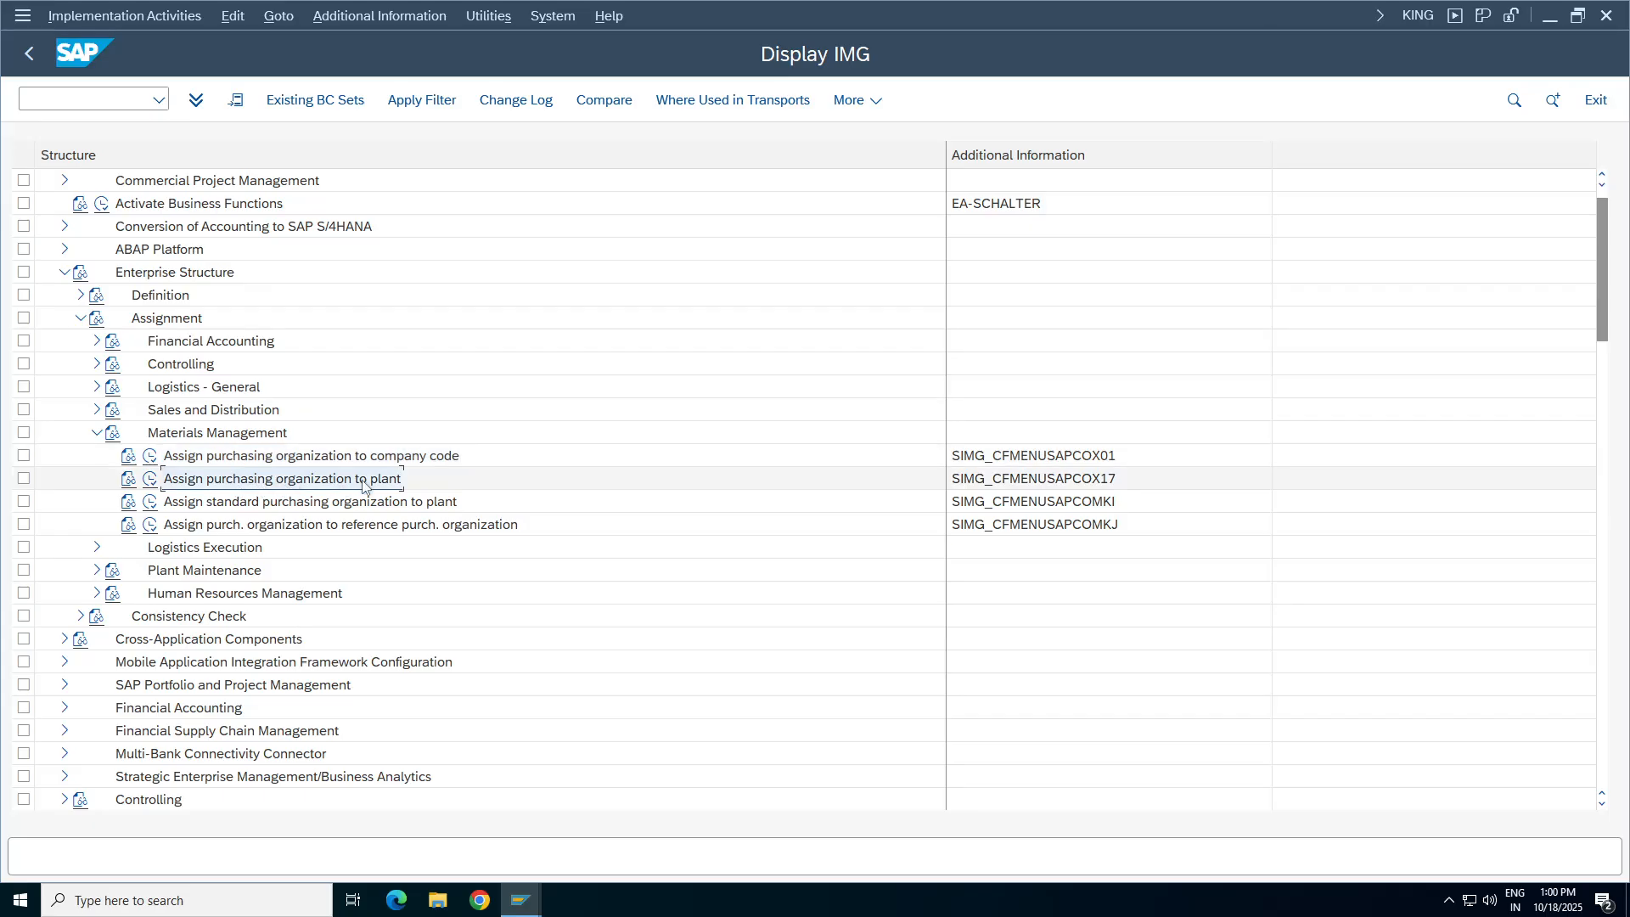
click(151, 458)
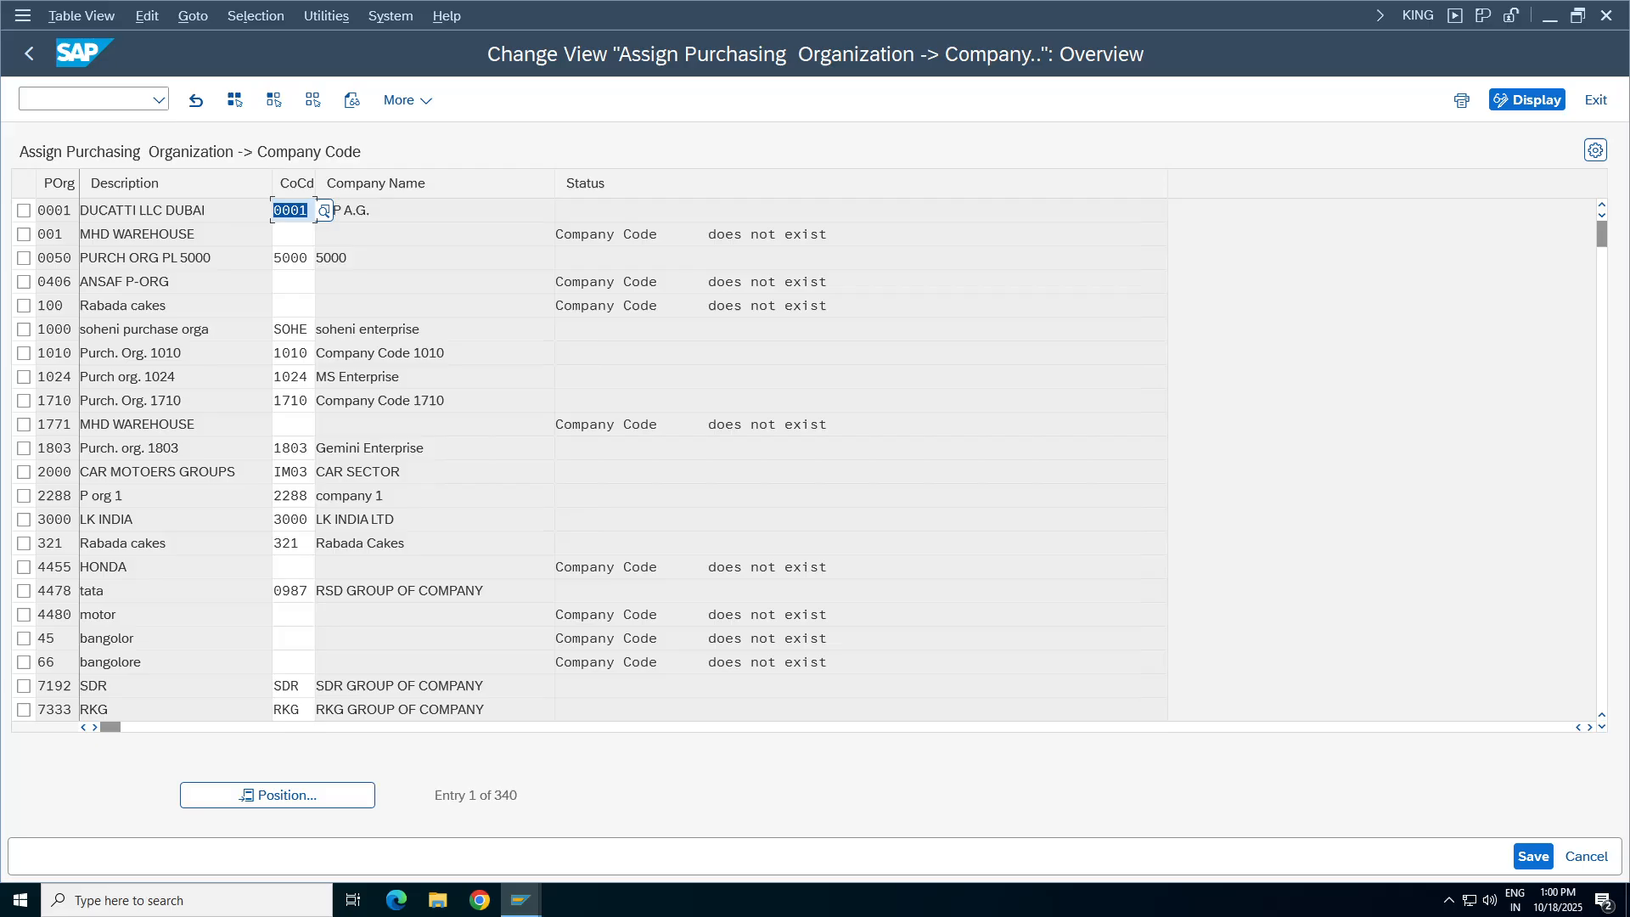
Locate purchasing organization TA98 in the list and assign it to company code TA98.
click(280, 795)
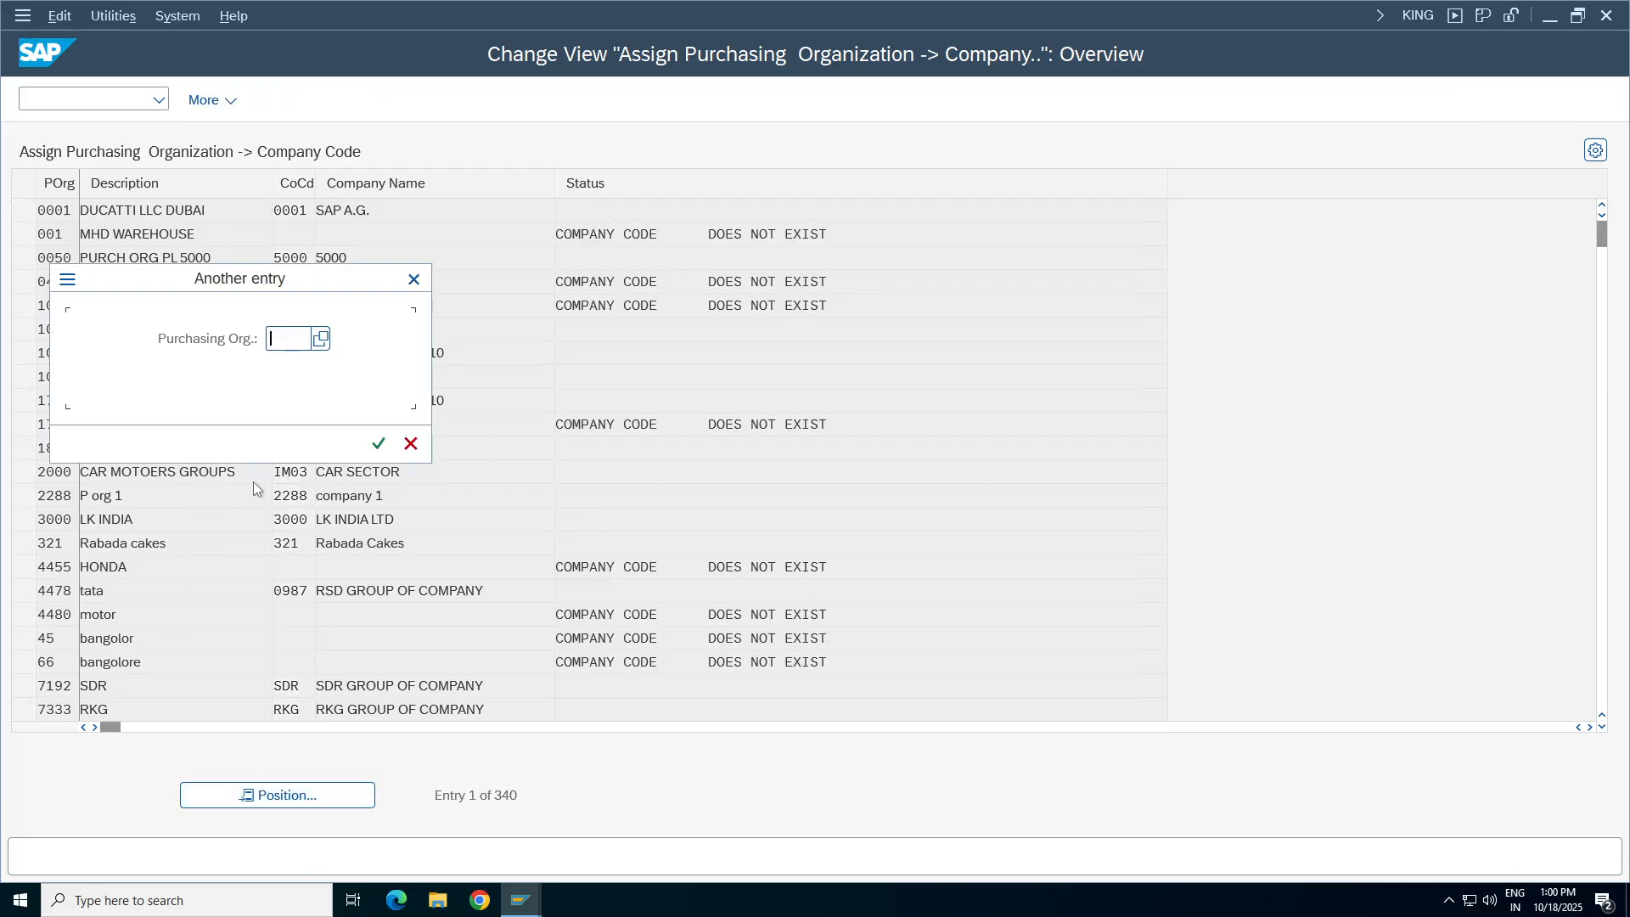
text(TA98)
key(Return)
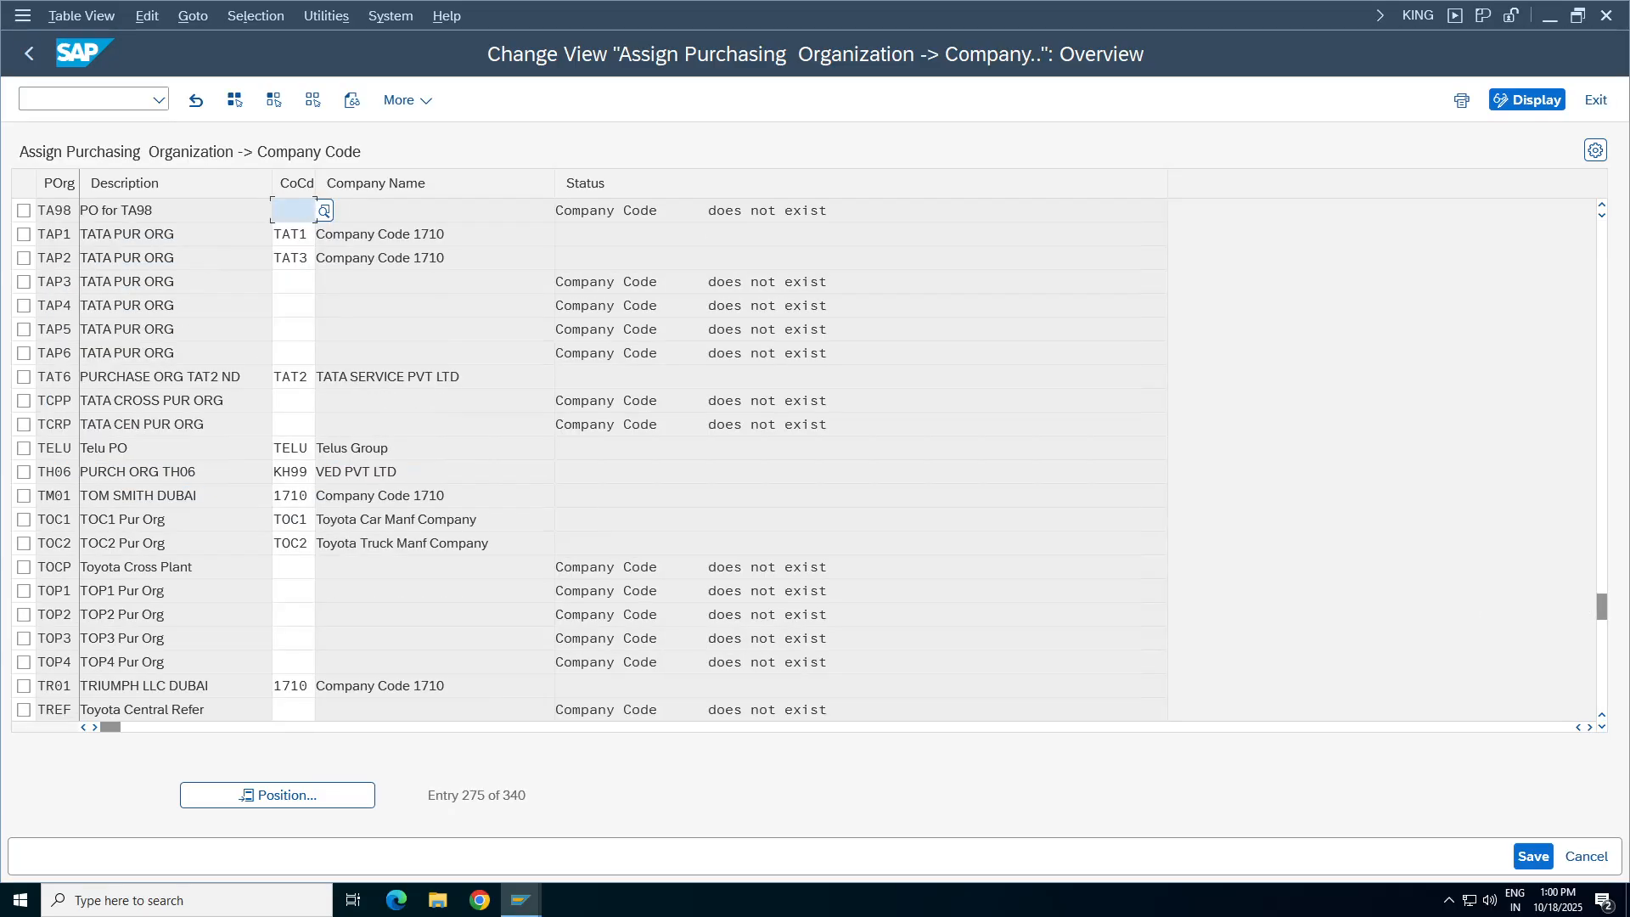
text(TA98)
key(Return)
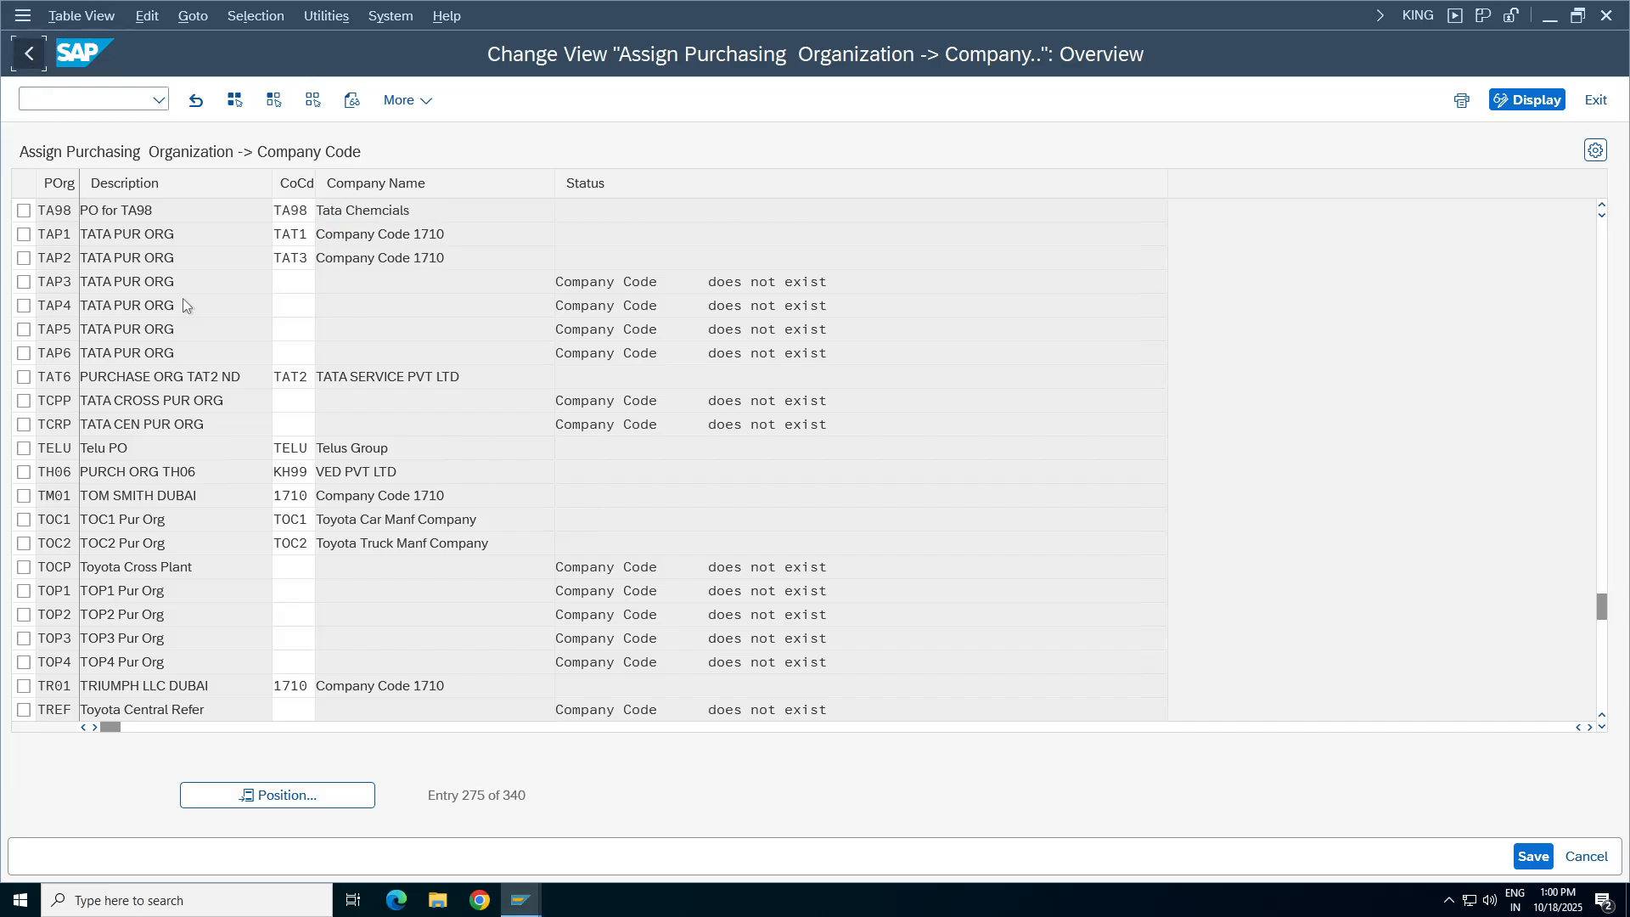
Save the company code assignment to customizing request "Tata Group Tata98" and open Assign purchasing organization to plant.
key(F3)
key(Return)
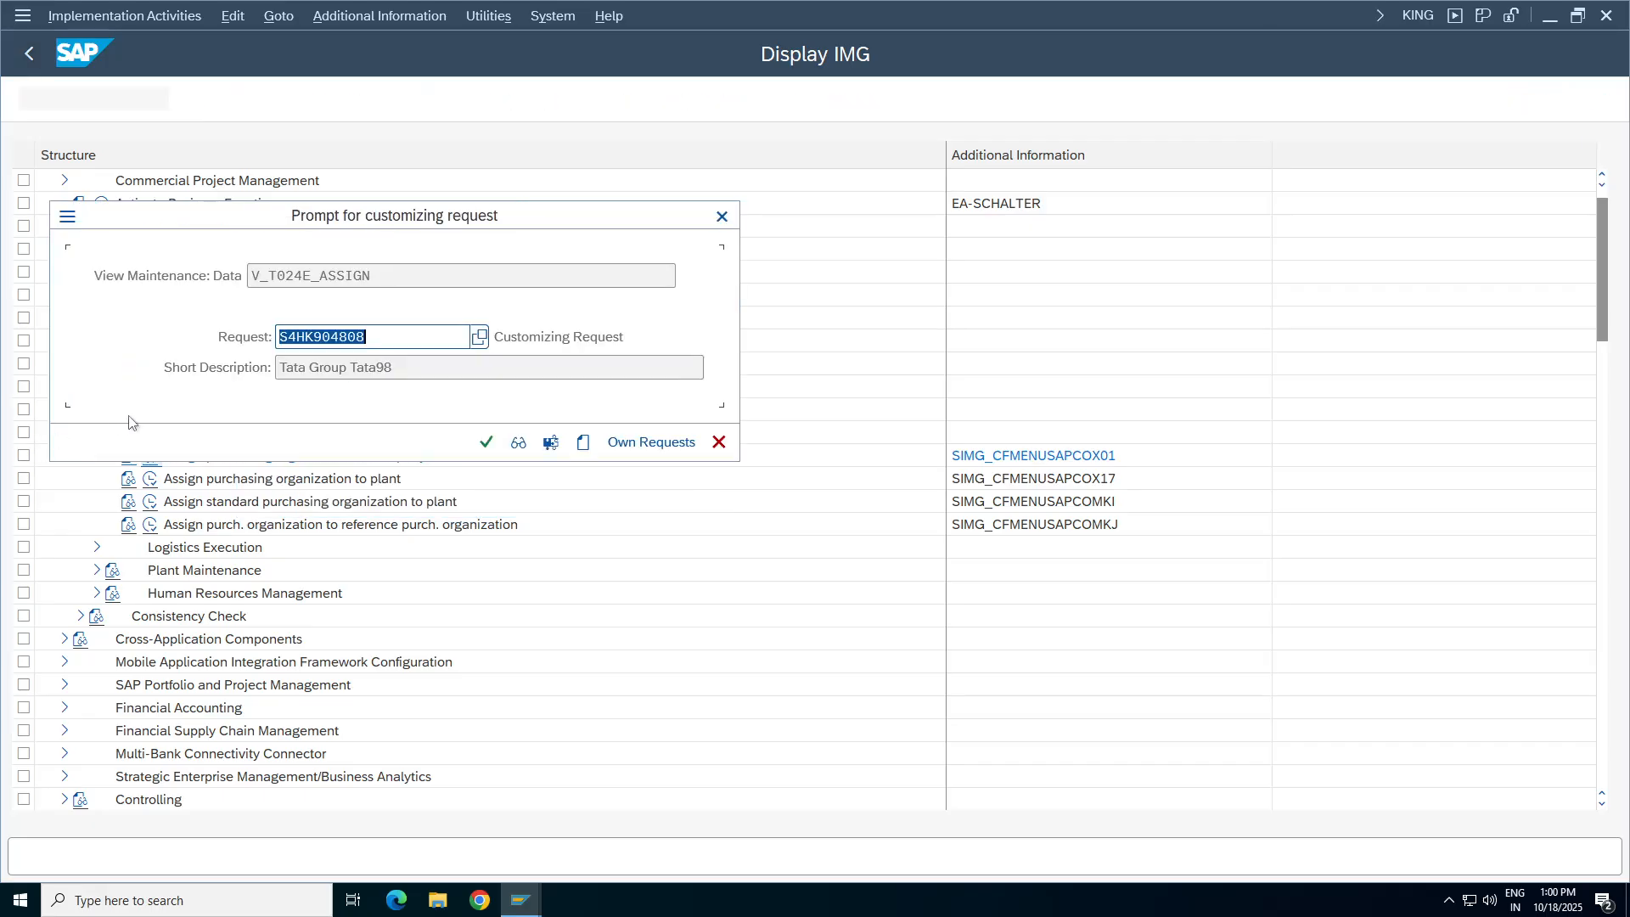
click(485, 441)
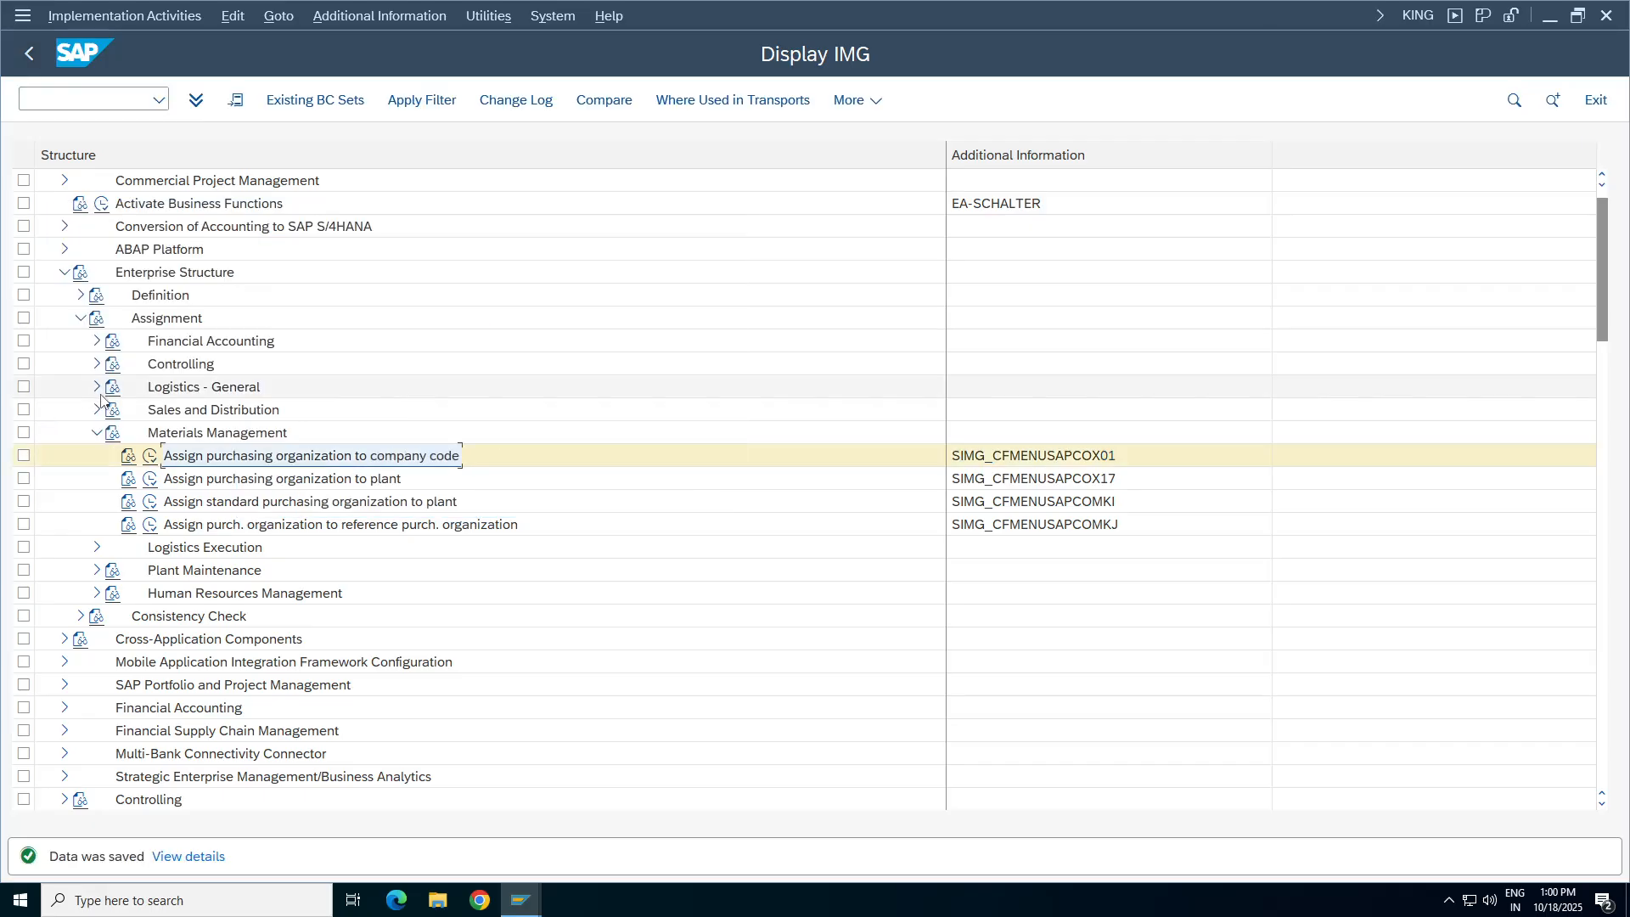
click(150, 480)
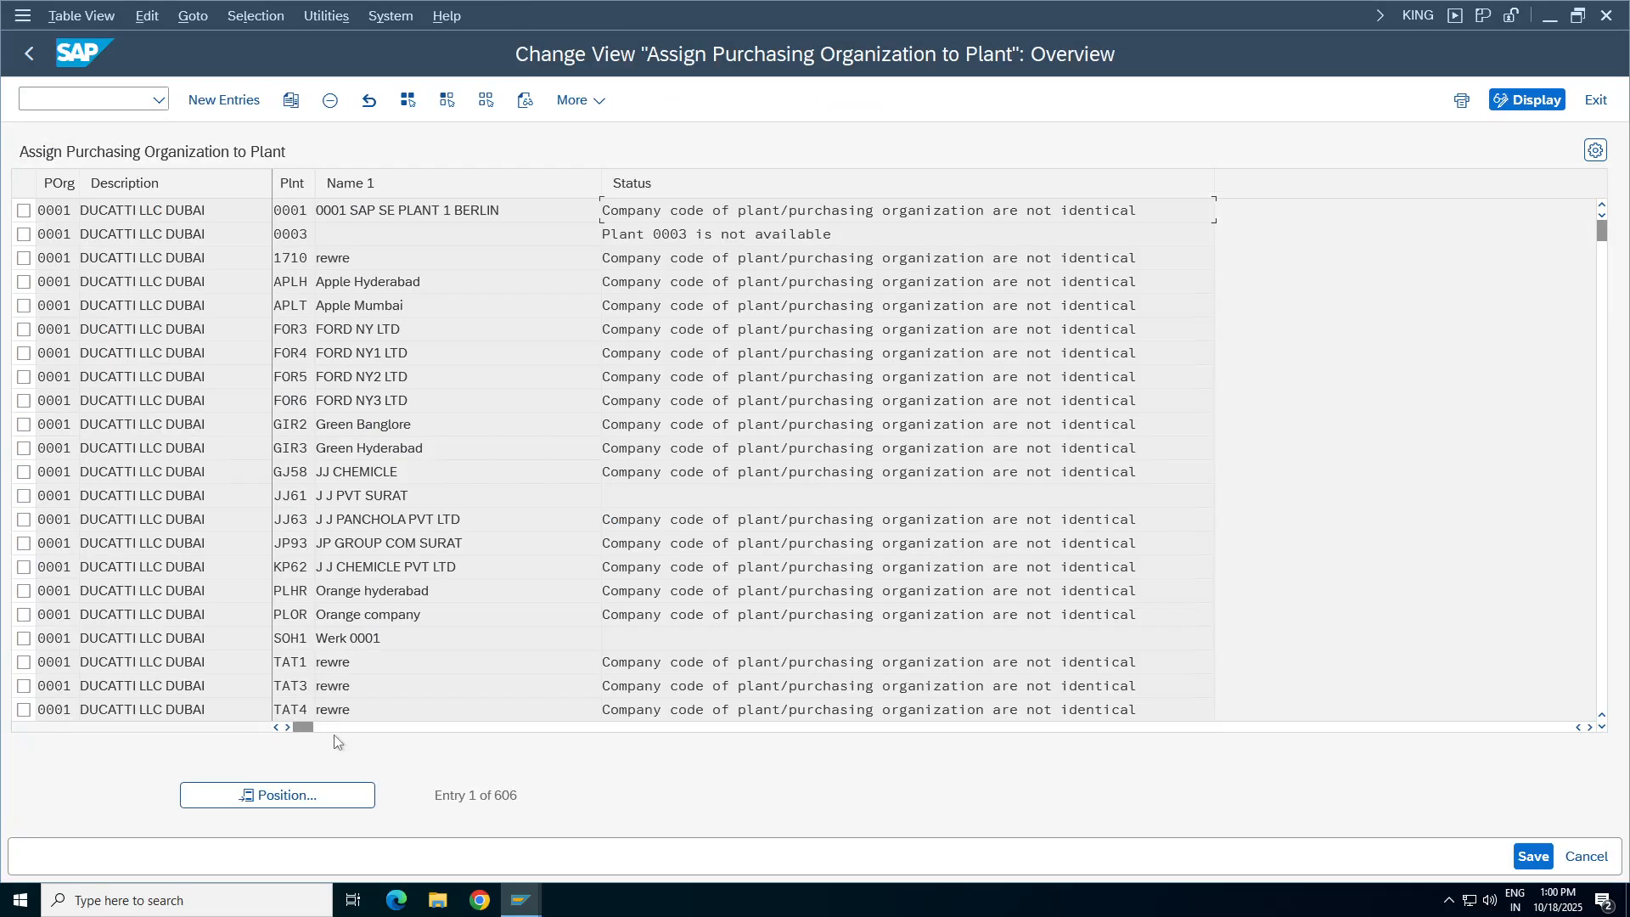
Add an entry assigning purchasing organization TA98 to plant TA98 and save it to customizing request "Tata Group Tata98".
click(224, 99)
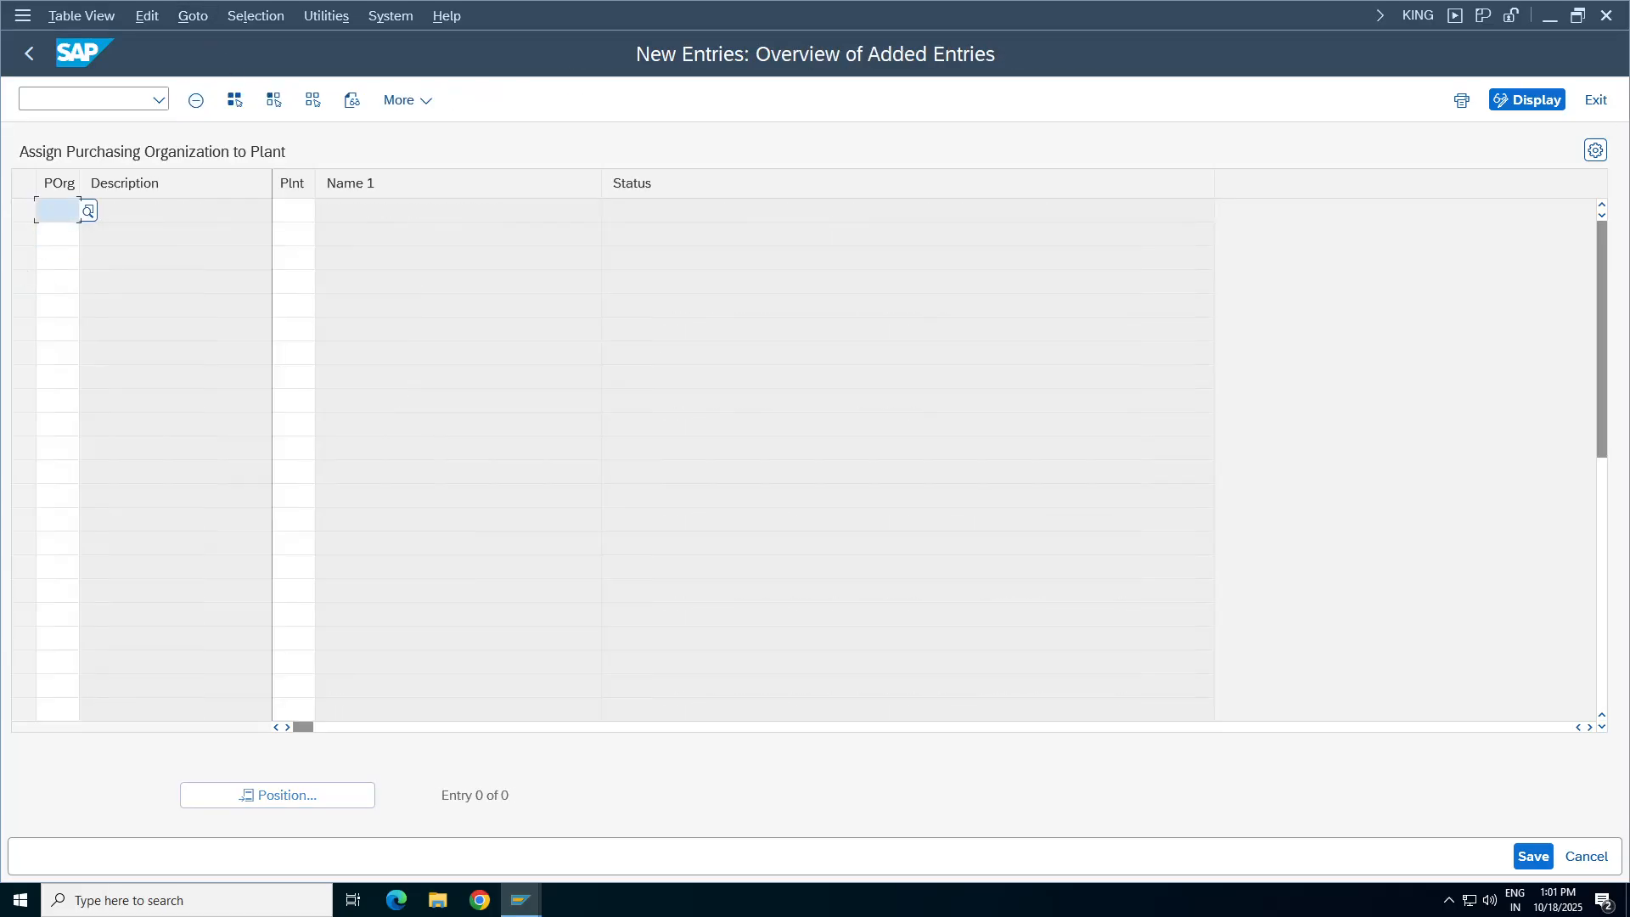
text(TA9)
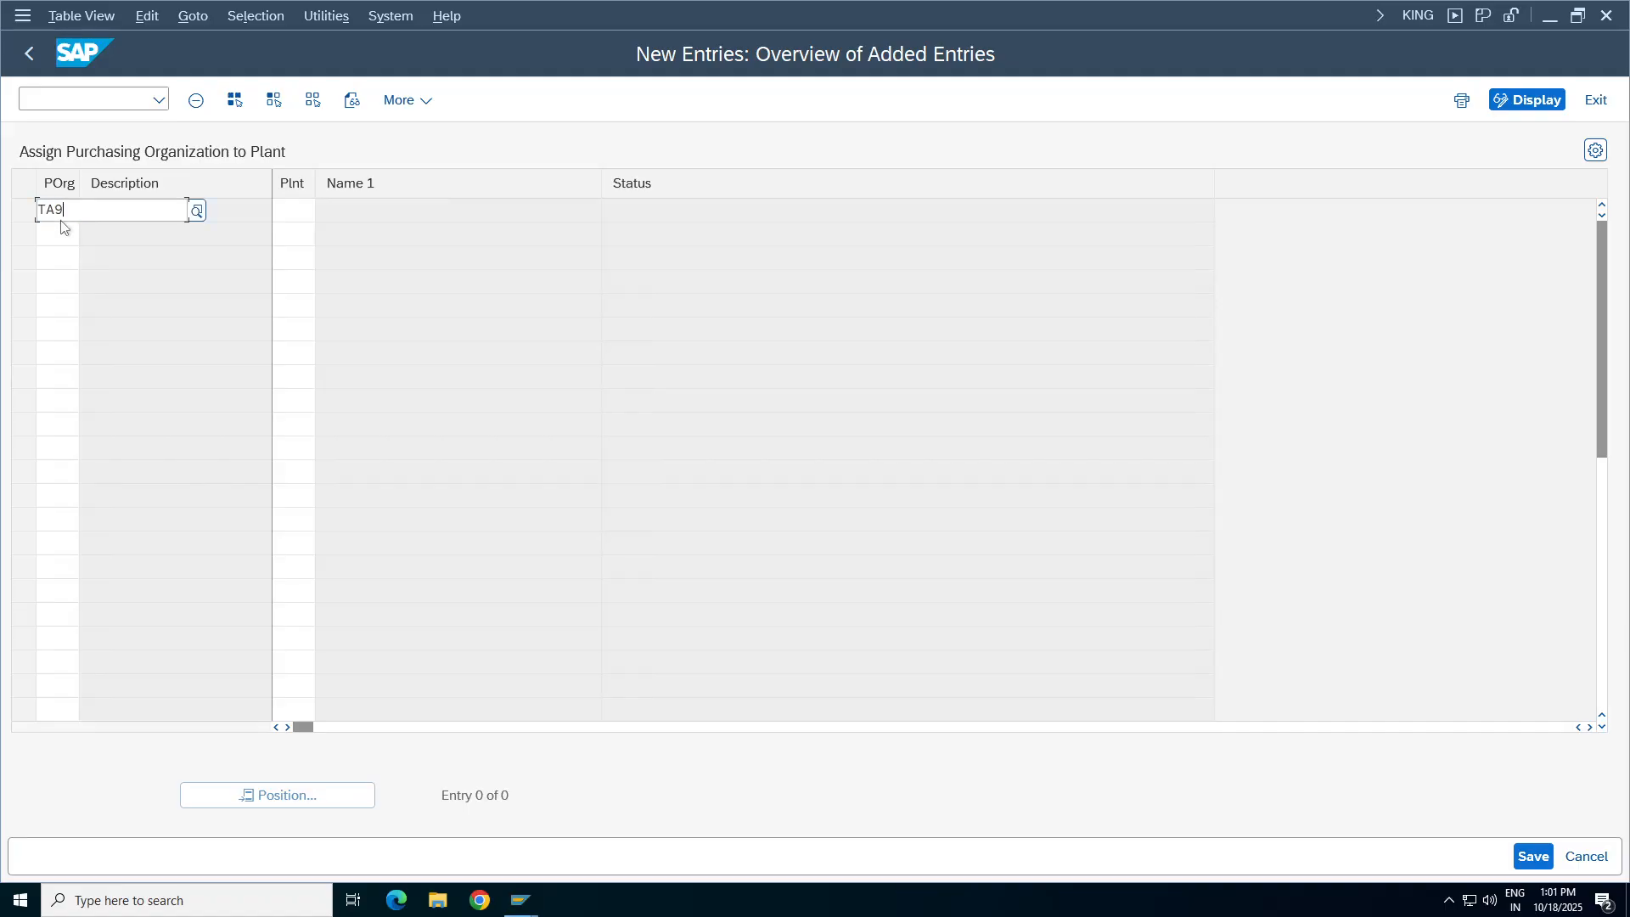
text(8)
key(Tab)
text(T)
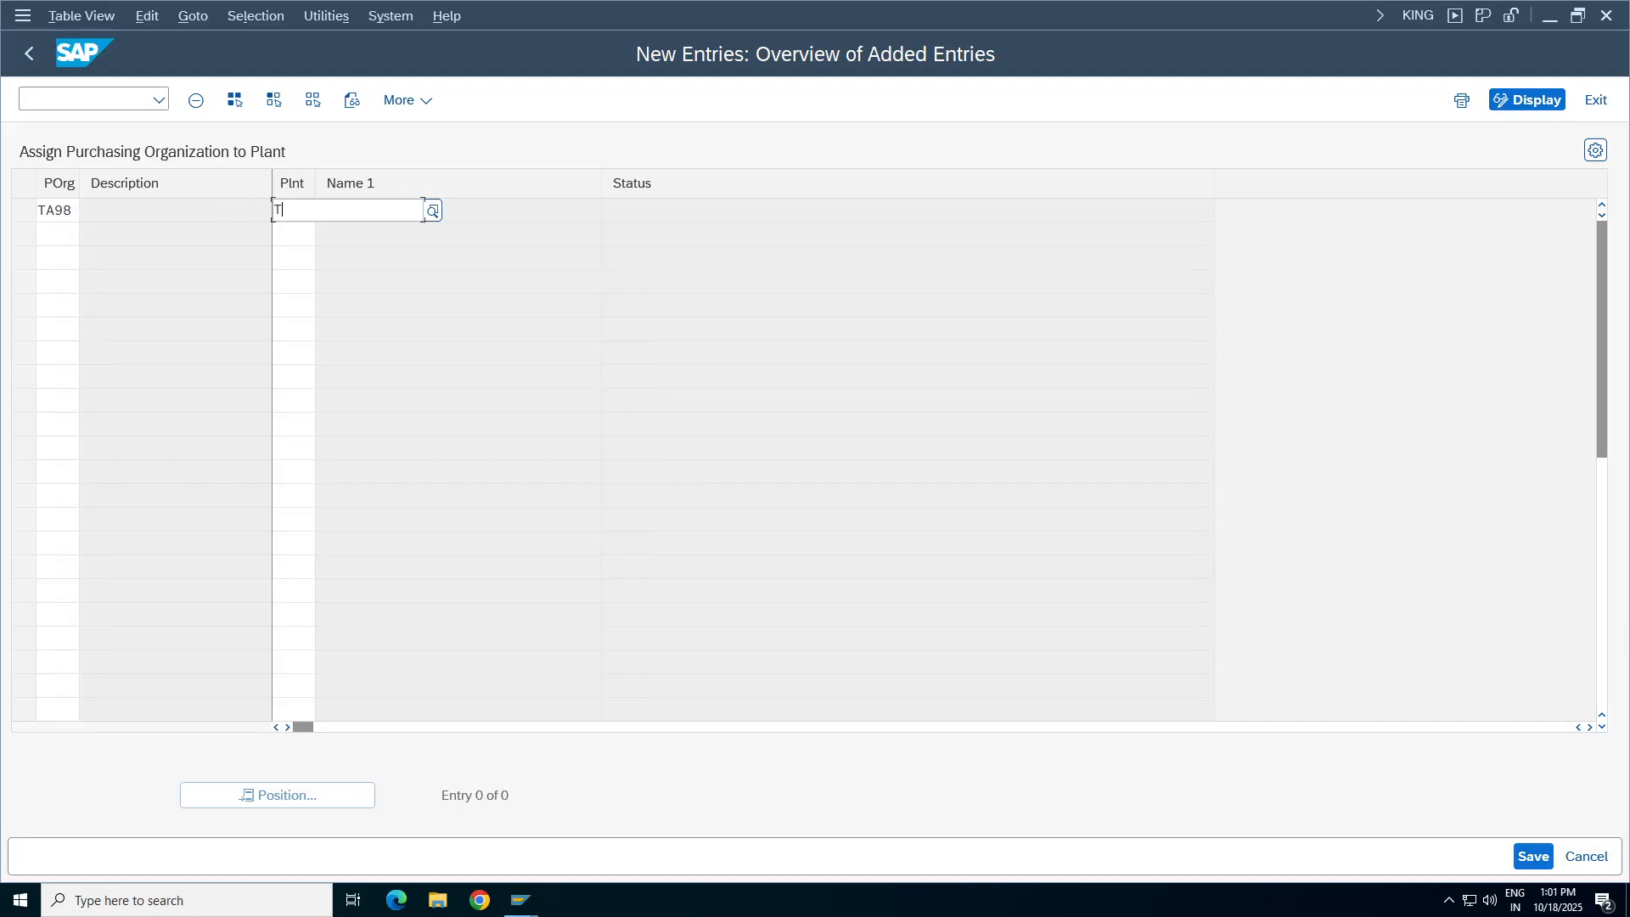
text(A98)
key(Return)
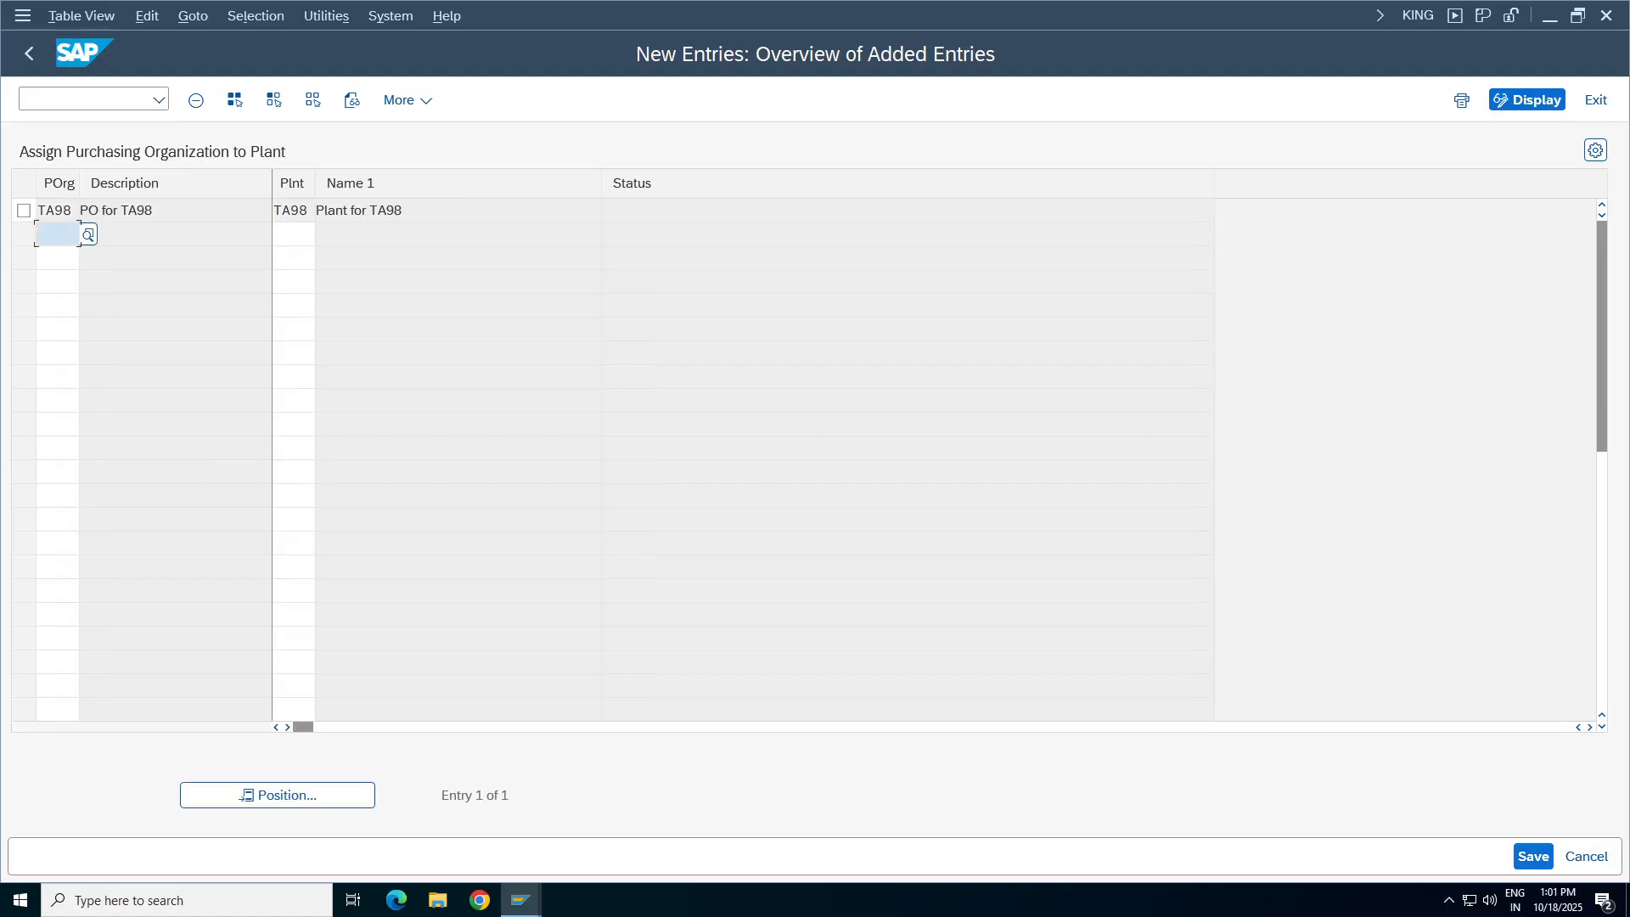
click(1533, 856)
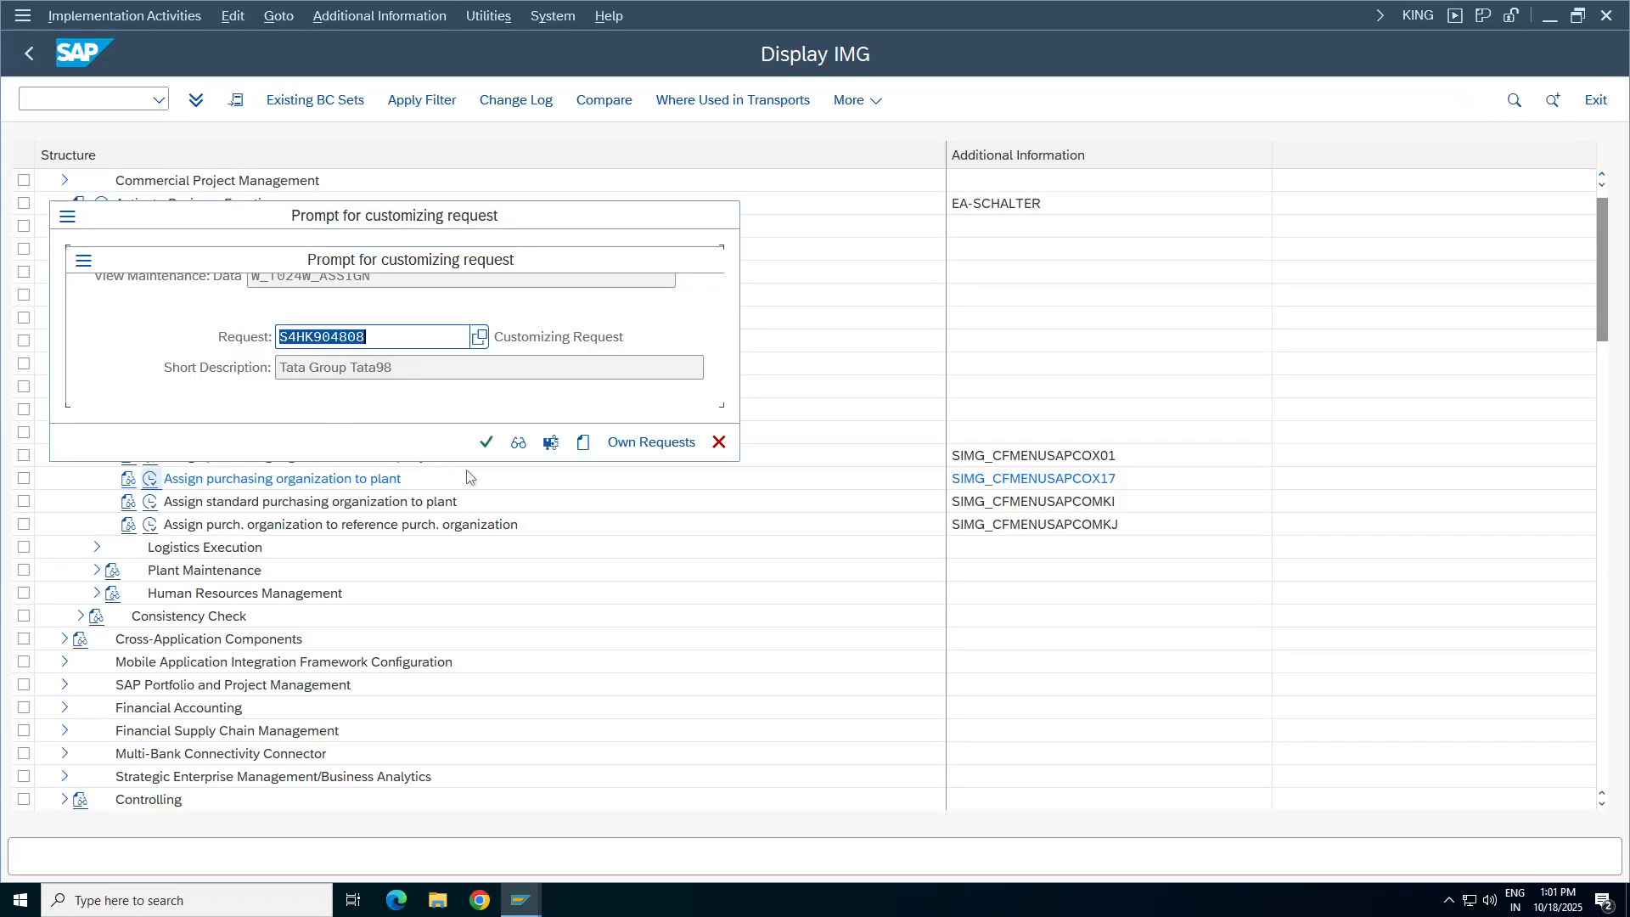
click(485, 442)
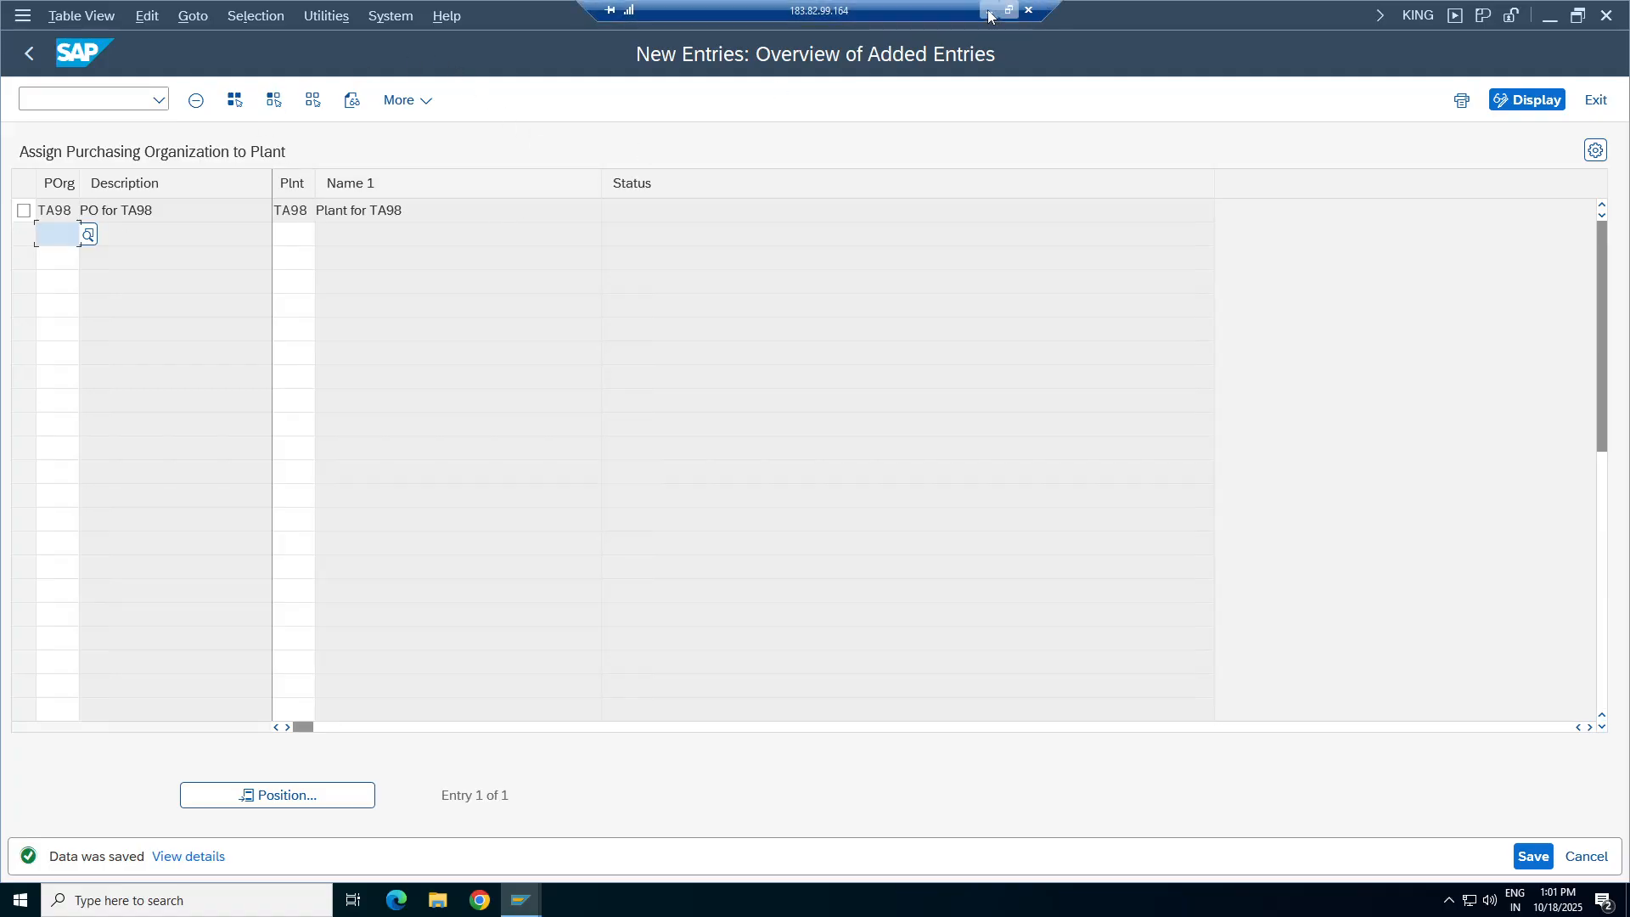
Switch to the Google Sheets configuration notes and review the plant, storage location and purchase organization settings in rows 430 to 435.
click(997, 10)
drag(154, 379, 887, 424)
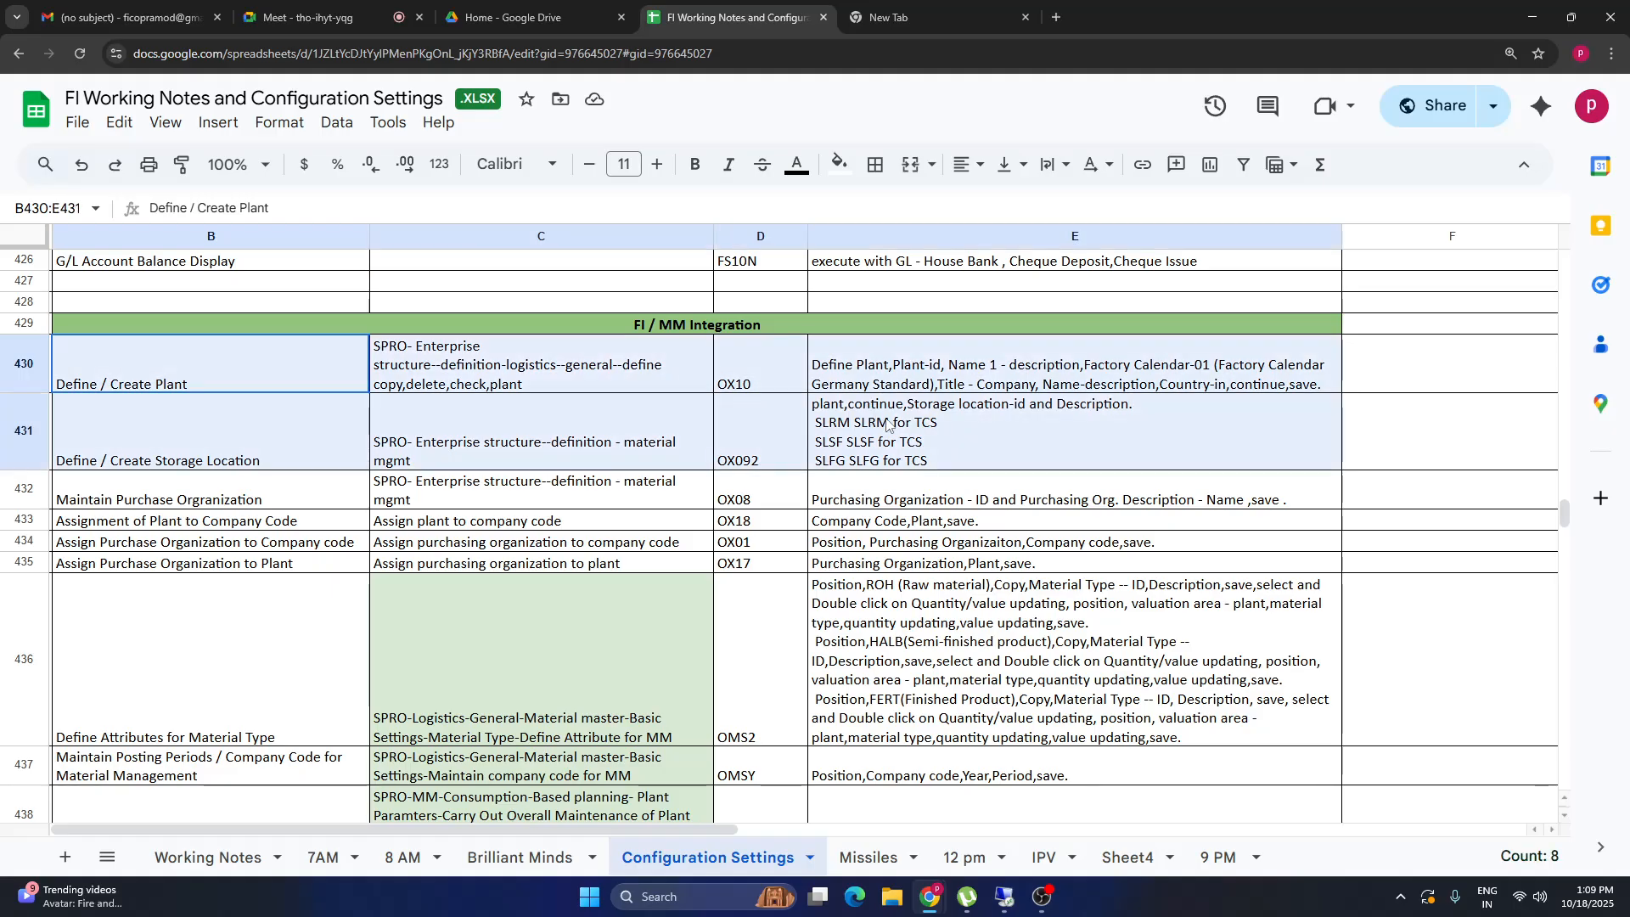
drag(1060, 479, 1065, 491)
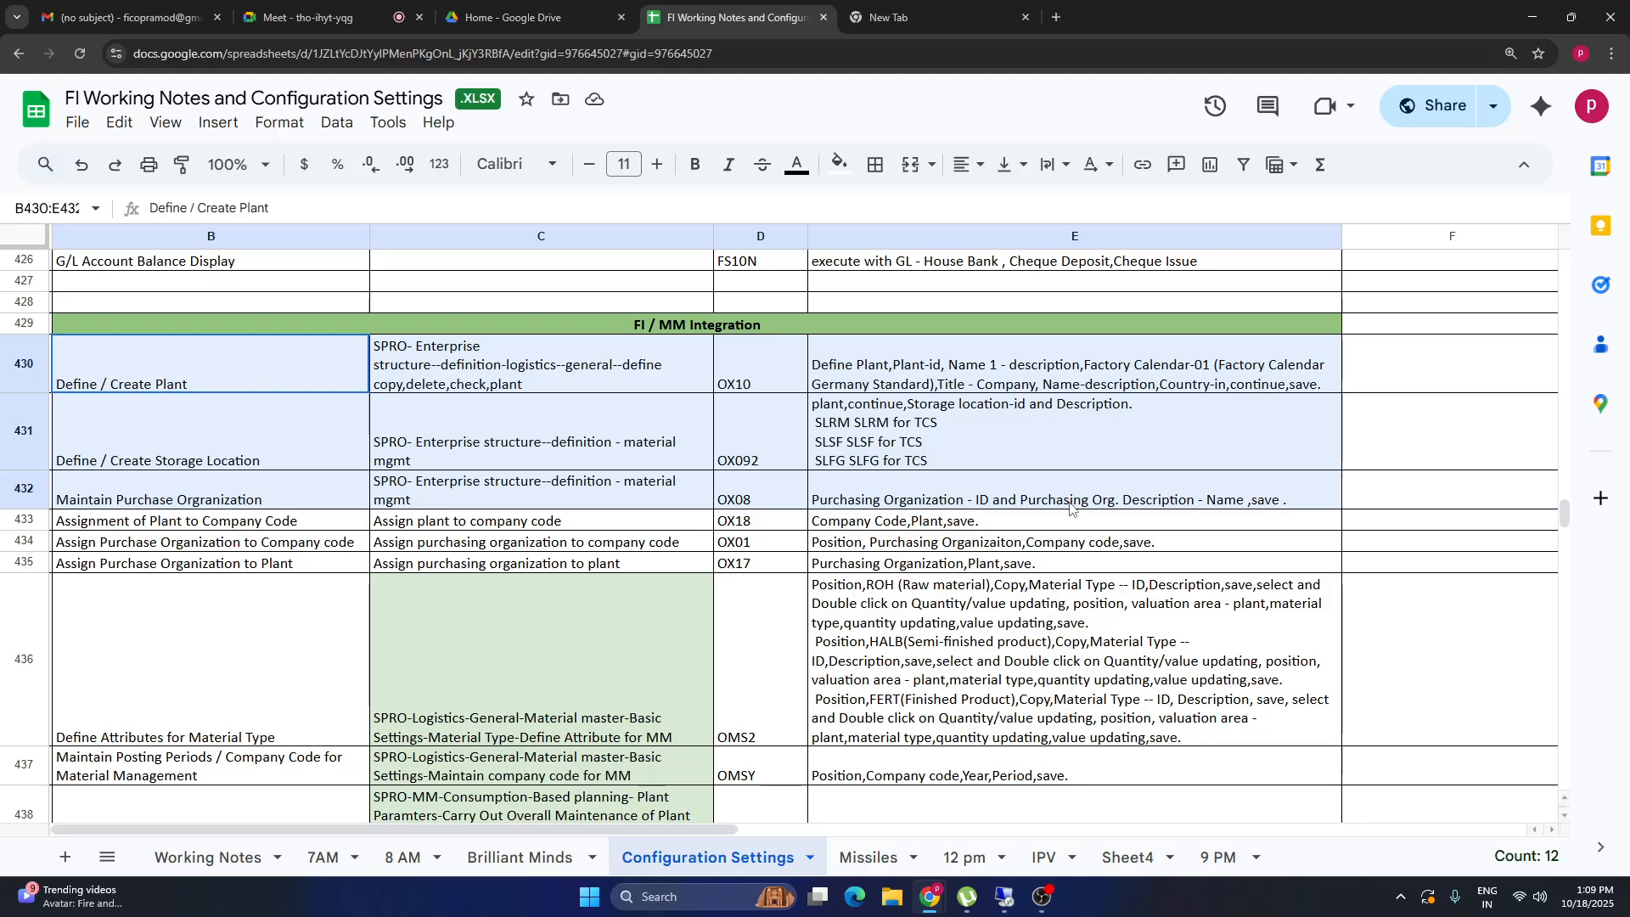
drag(1070, 507, 853, 560)
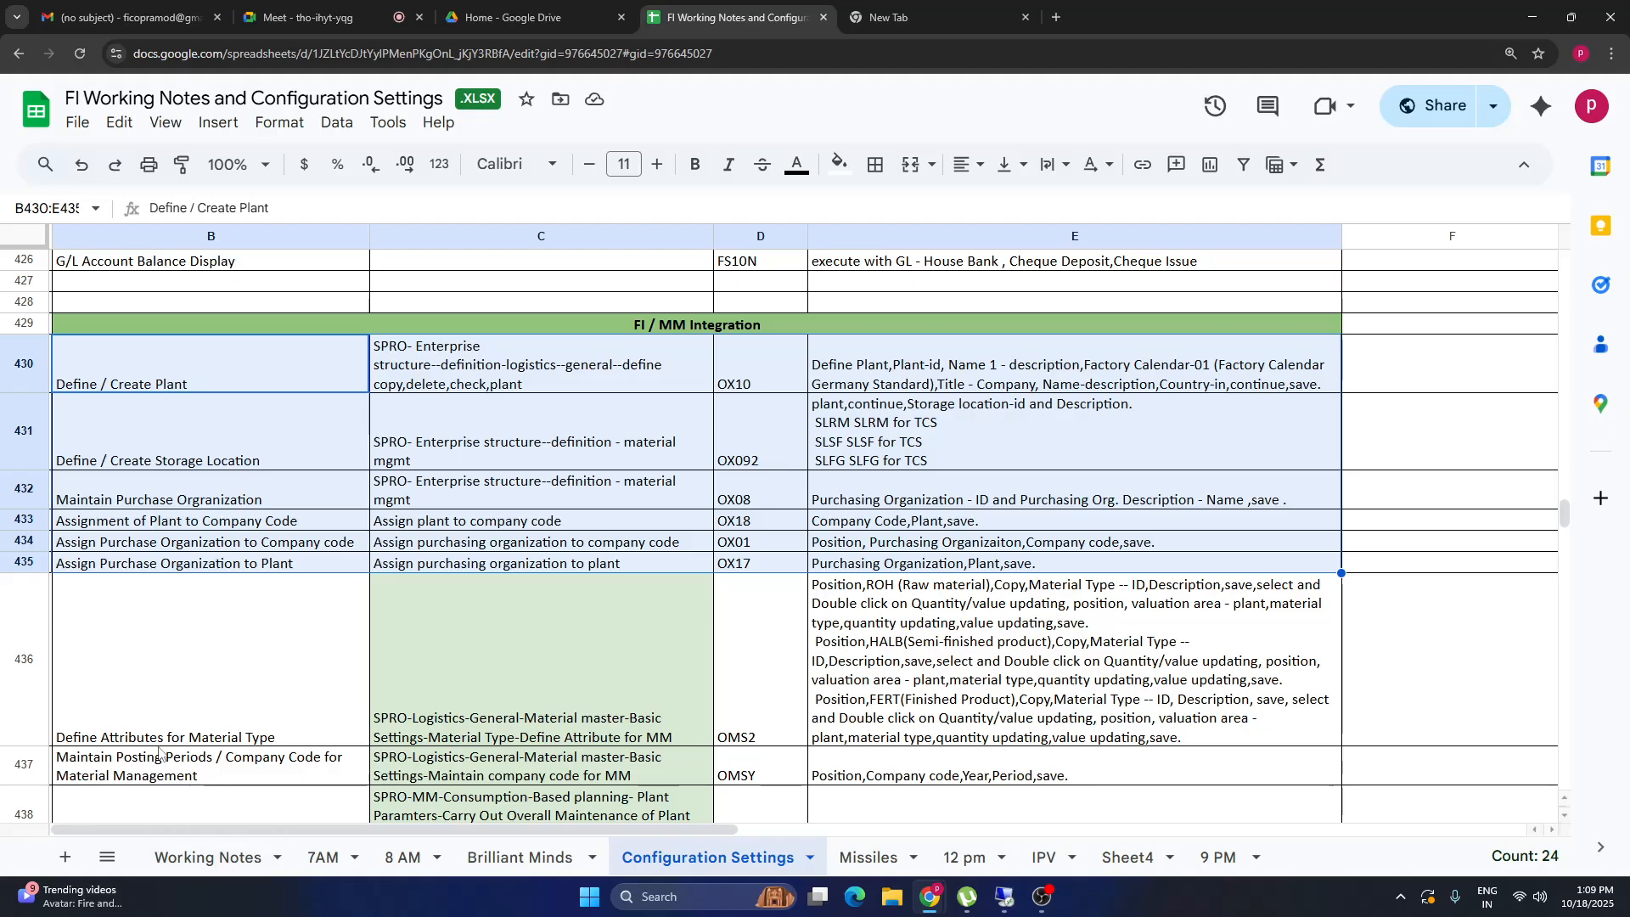
Examine the Define Attributes for Material Type notes in row 436, including the ROH, HALB and FERT instructions and transaction code OMS2.
click(215, 711)
drag(245, 639, 747, 654)
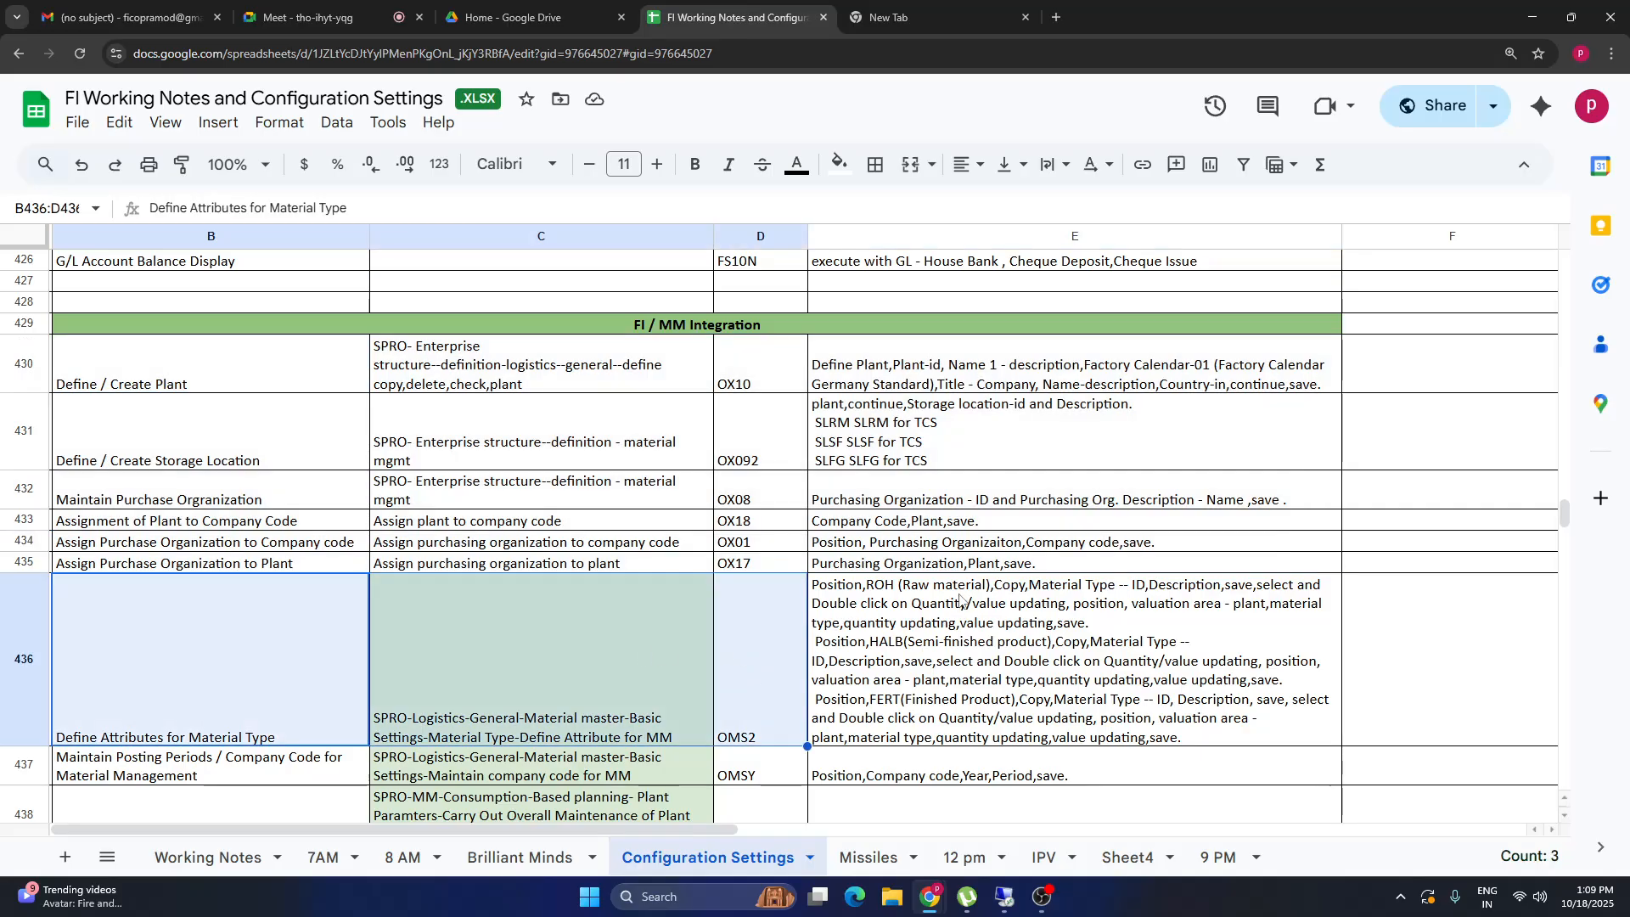
double_click(938, 645)
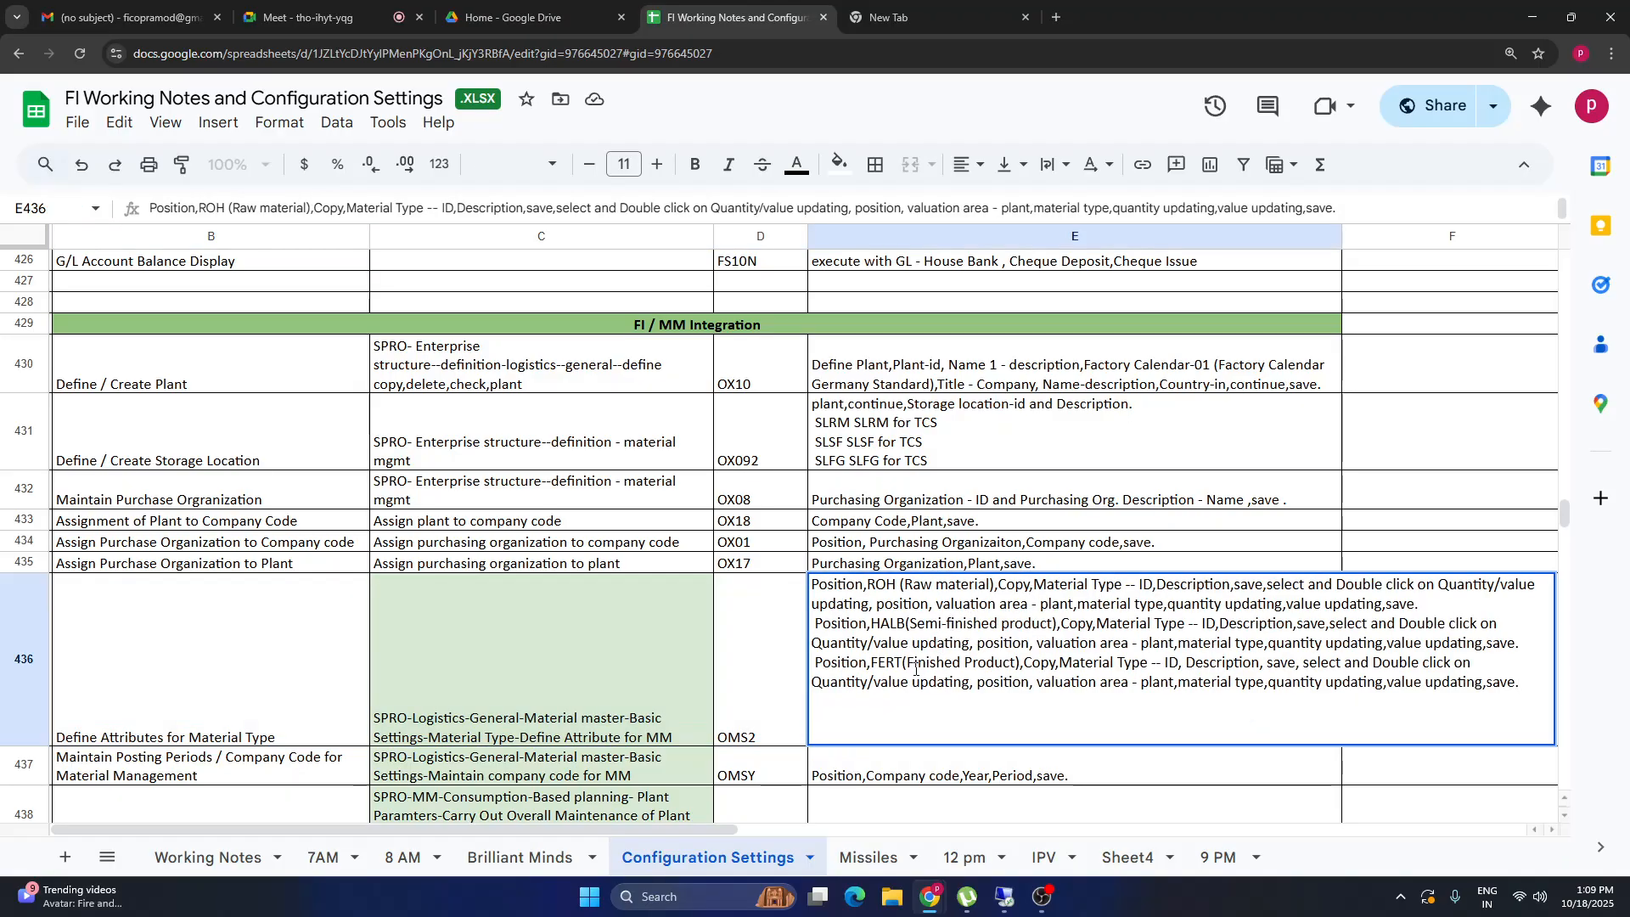
key(shift+Right)
key(shift+Right)
key(shift+Right)
key(shift+Right)
key(shift+Right)
key(shift+Right)
key(shift+Right)
key(shift+Right)
key(shift+Right)
key(shift+Right)
key(shift+Right)
key(shift+Right)
key(shift+Right)
key(shift+Right)
key(shift+Right)
key(shift+Right)
key(shift+Right)
click(932, 585)
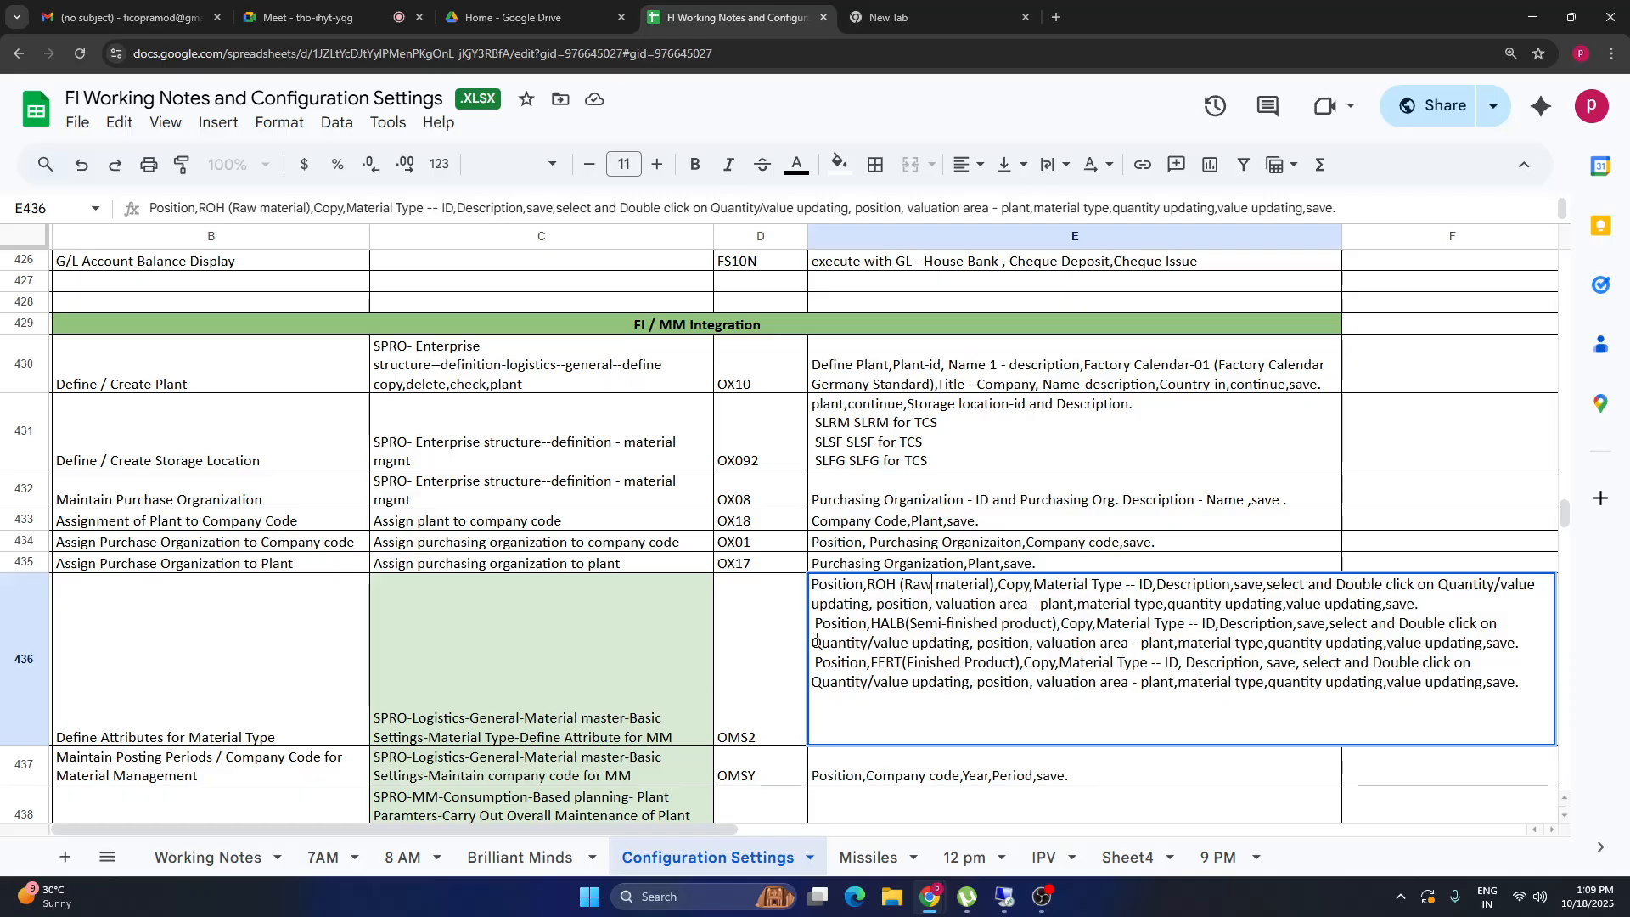
click(254, 717)
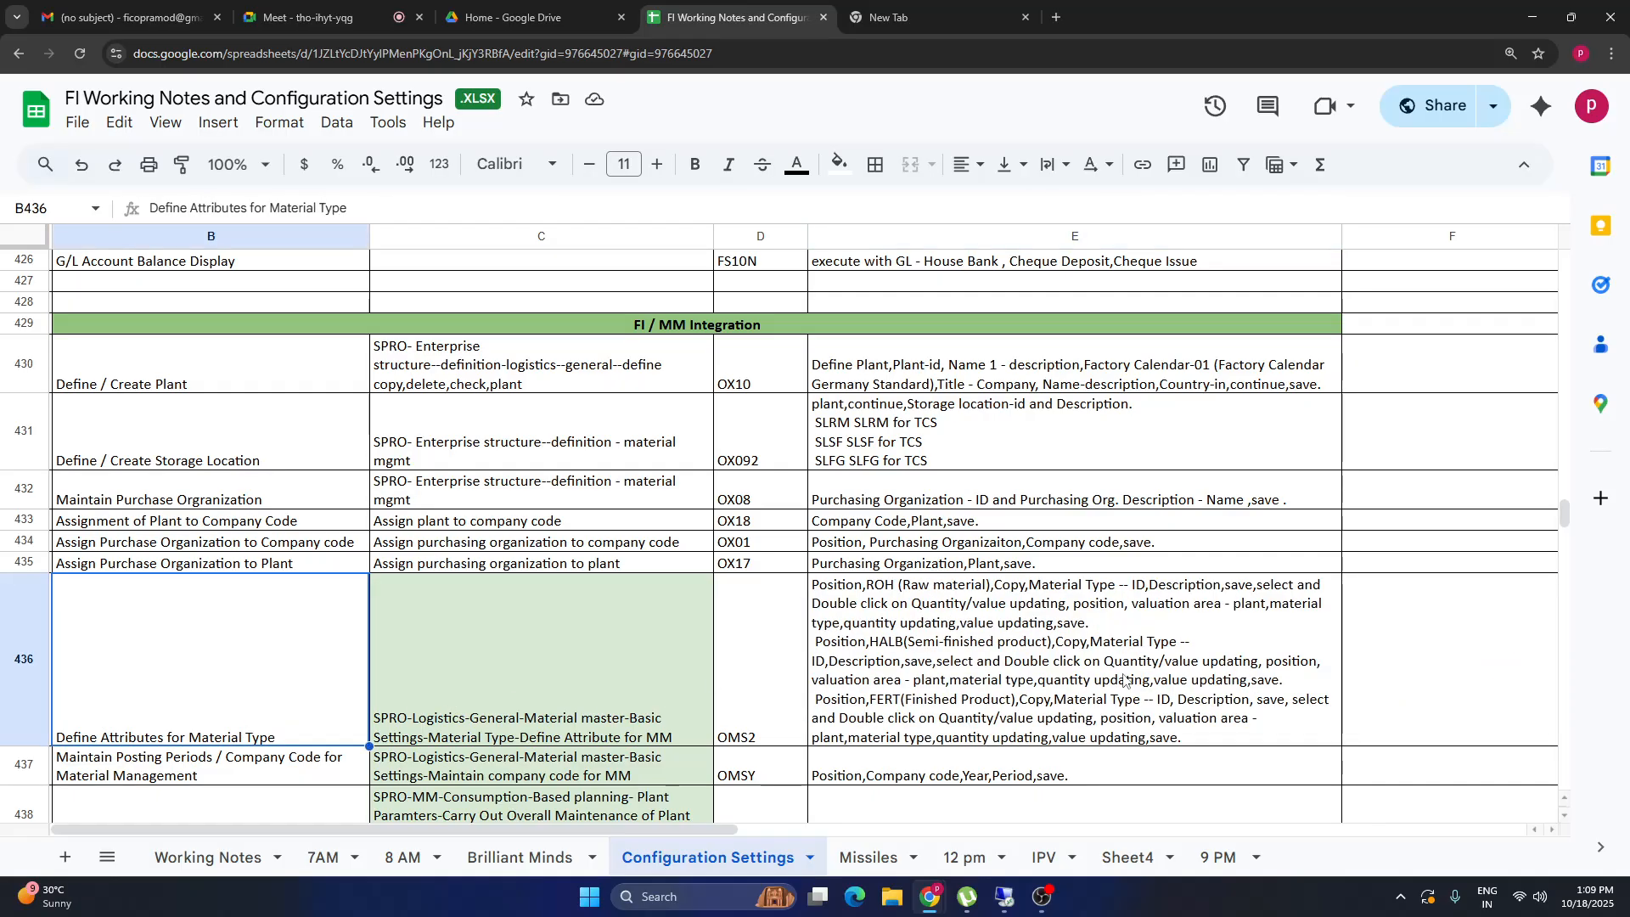
click(875, 692)
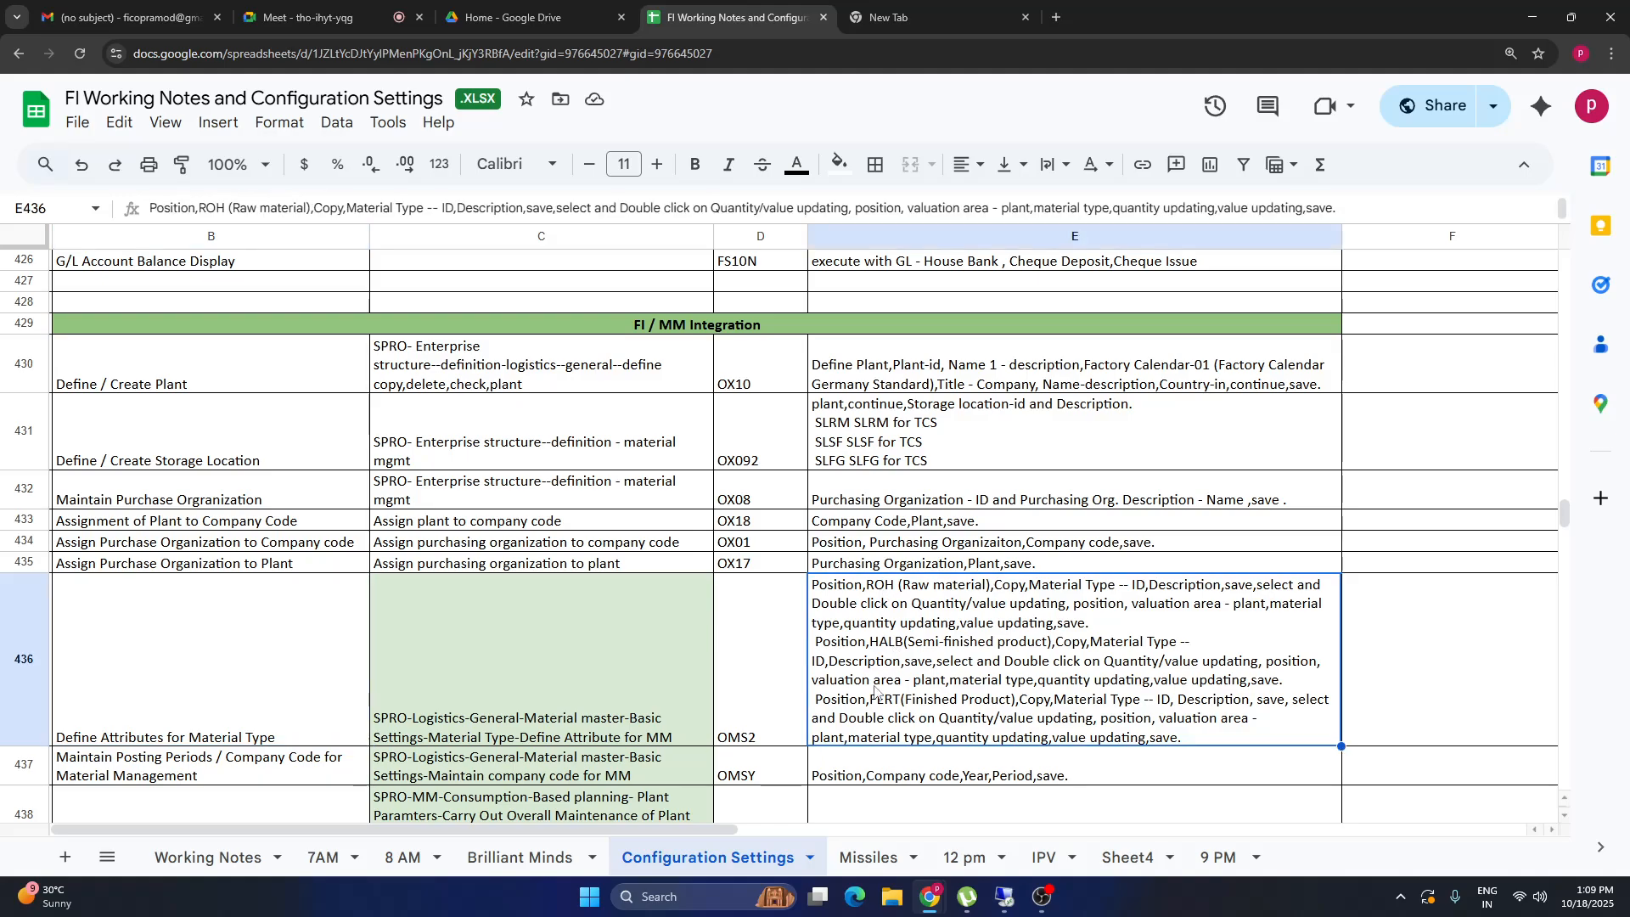
click(757, 709)
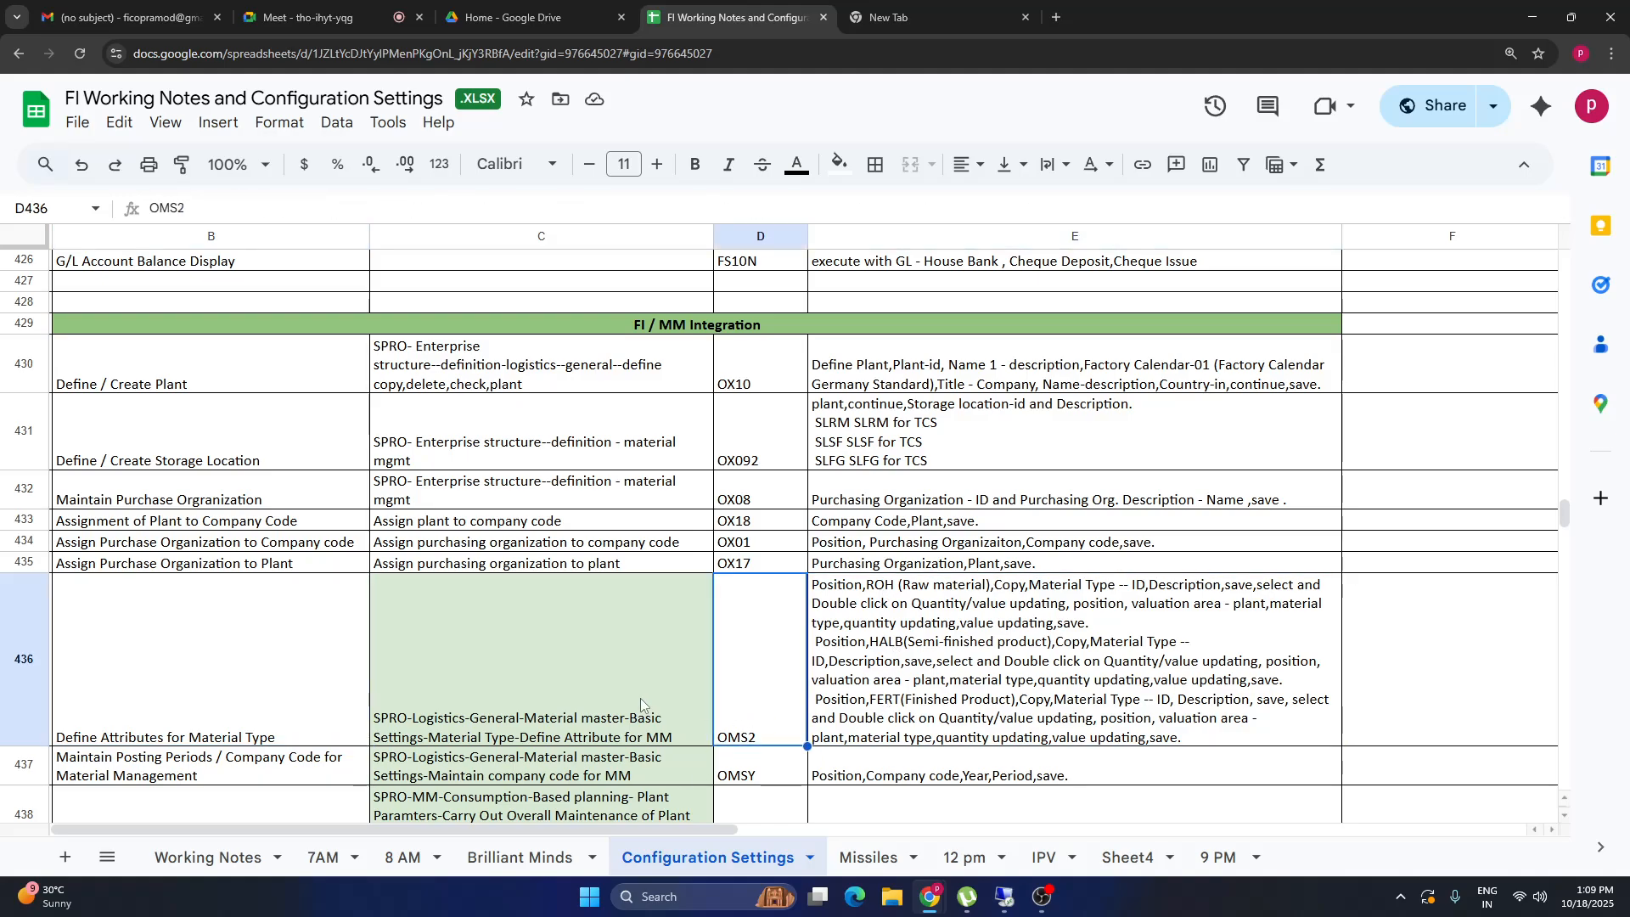
Review the notes from Define Attributes for Material Type in row 436 down to the purchase order release in row 457.
click(292, 708)
click(772, 717)
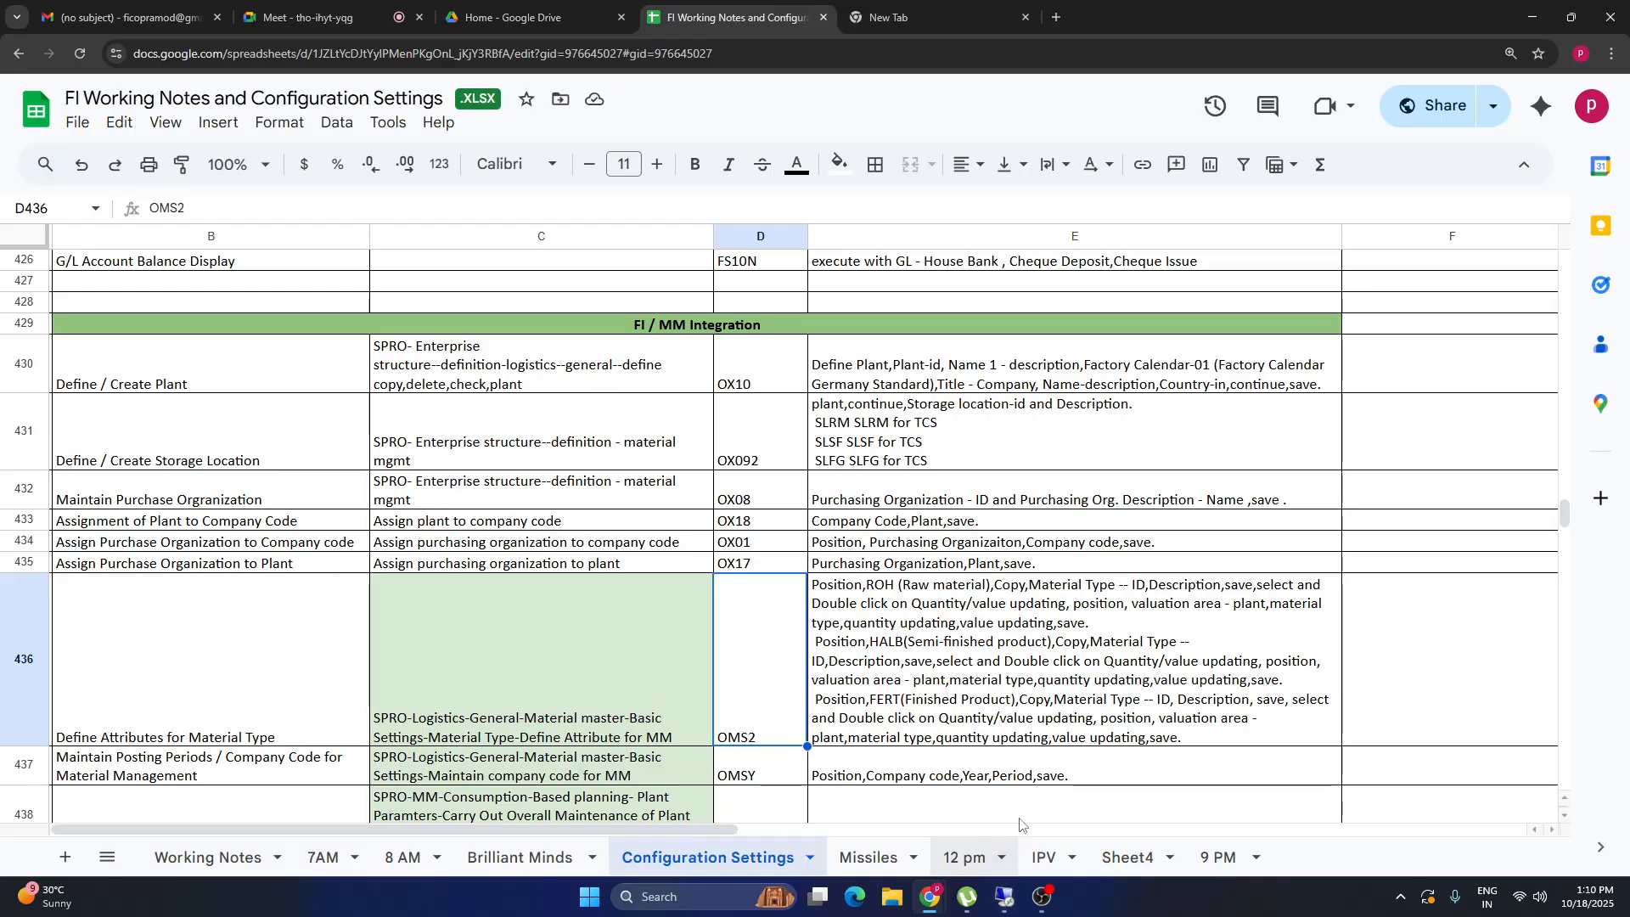
key(Right)
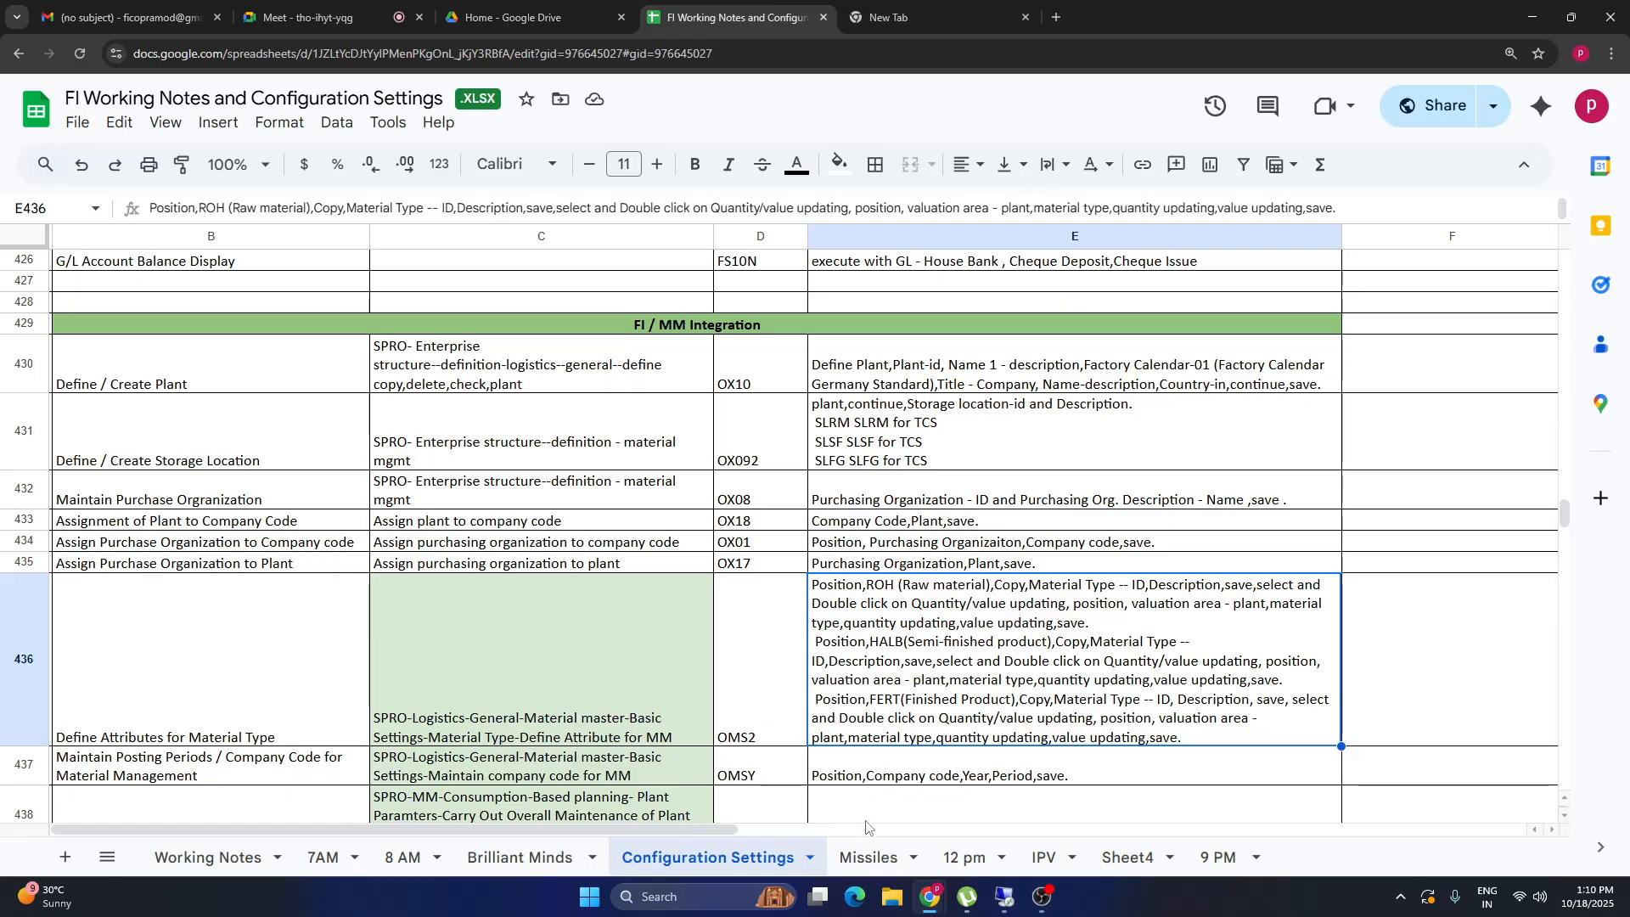
click(666, 689)
key(Down)
key(Down)
key(Down)
key(Down)
key(Down)
key(Down)
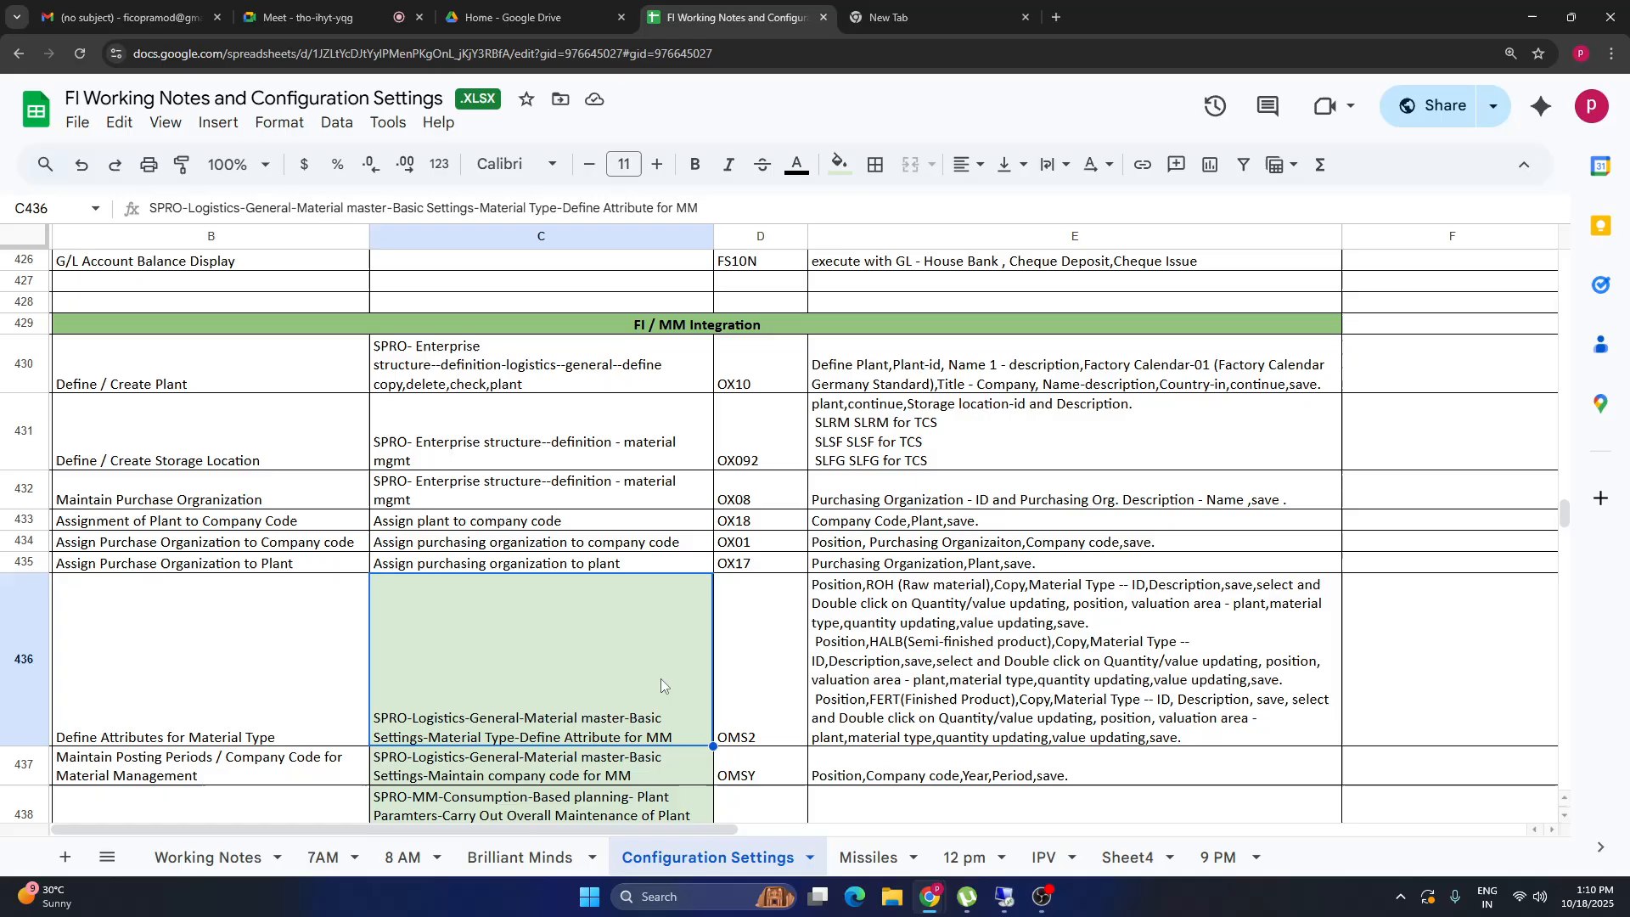
key(Down)
key(Down)
key(Down)
key(Down)
key(Down)
key(Down)
key(Down)
key(Down)
key(Down)
key(Down)
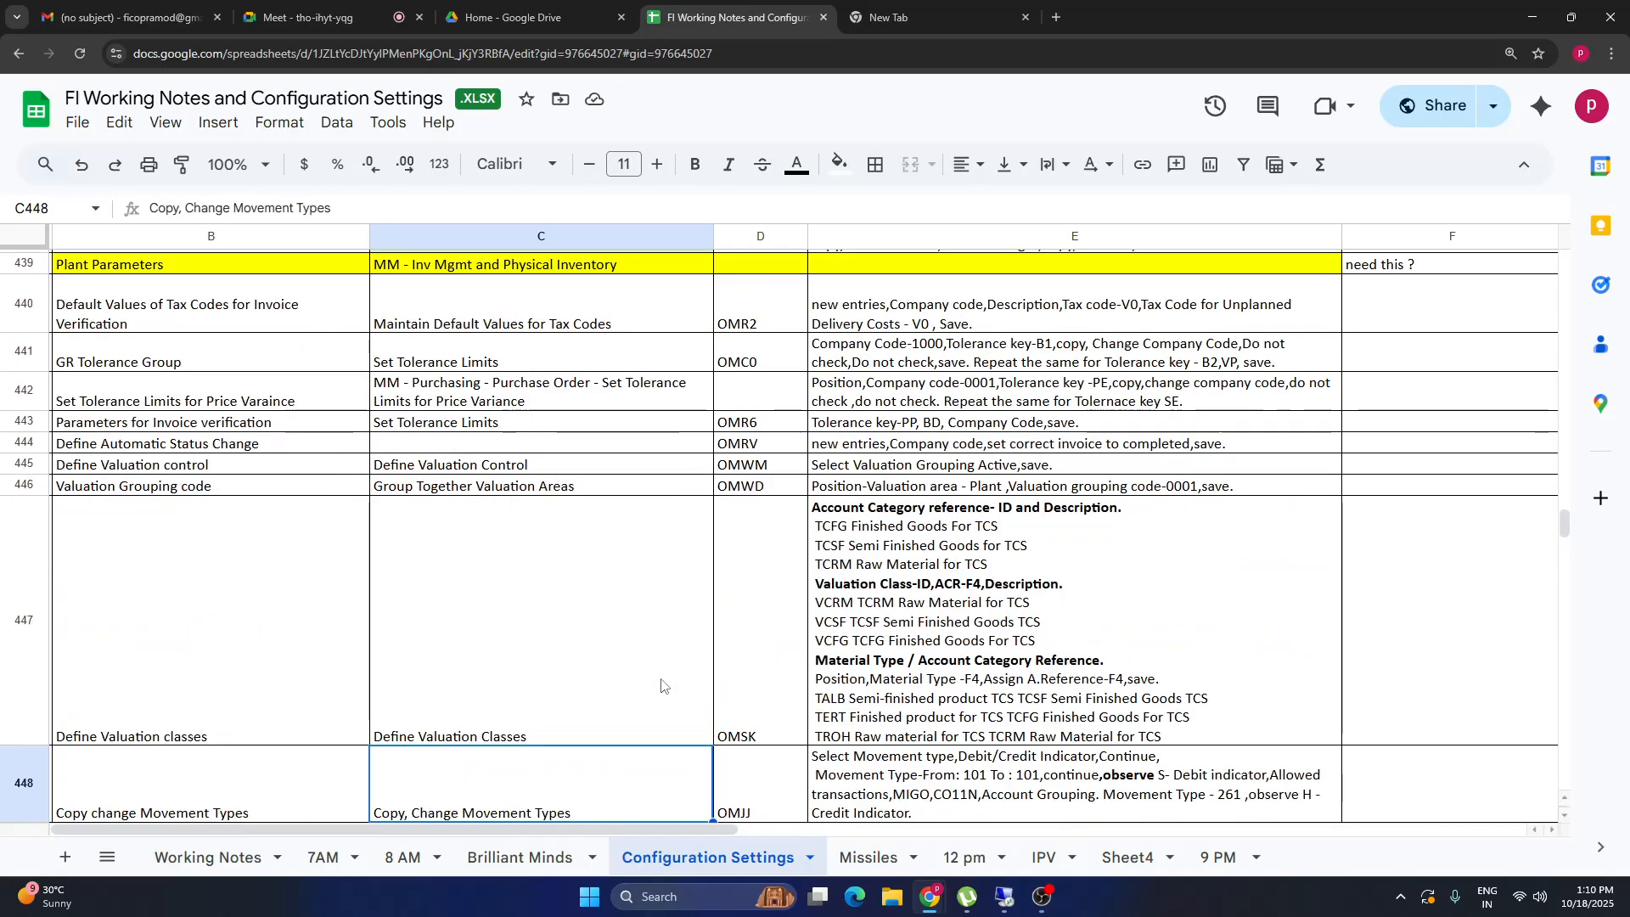
key(Down)
key(Down)
key(Down)
key(Down)
key(Down)
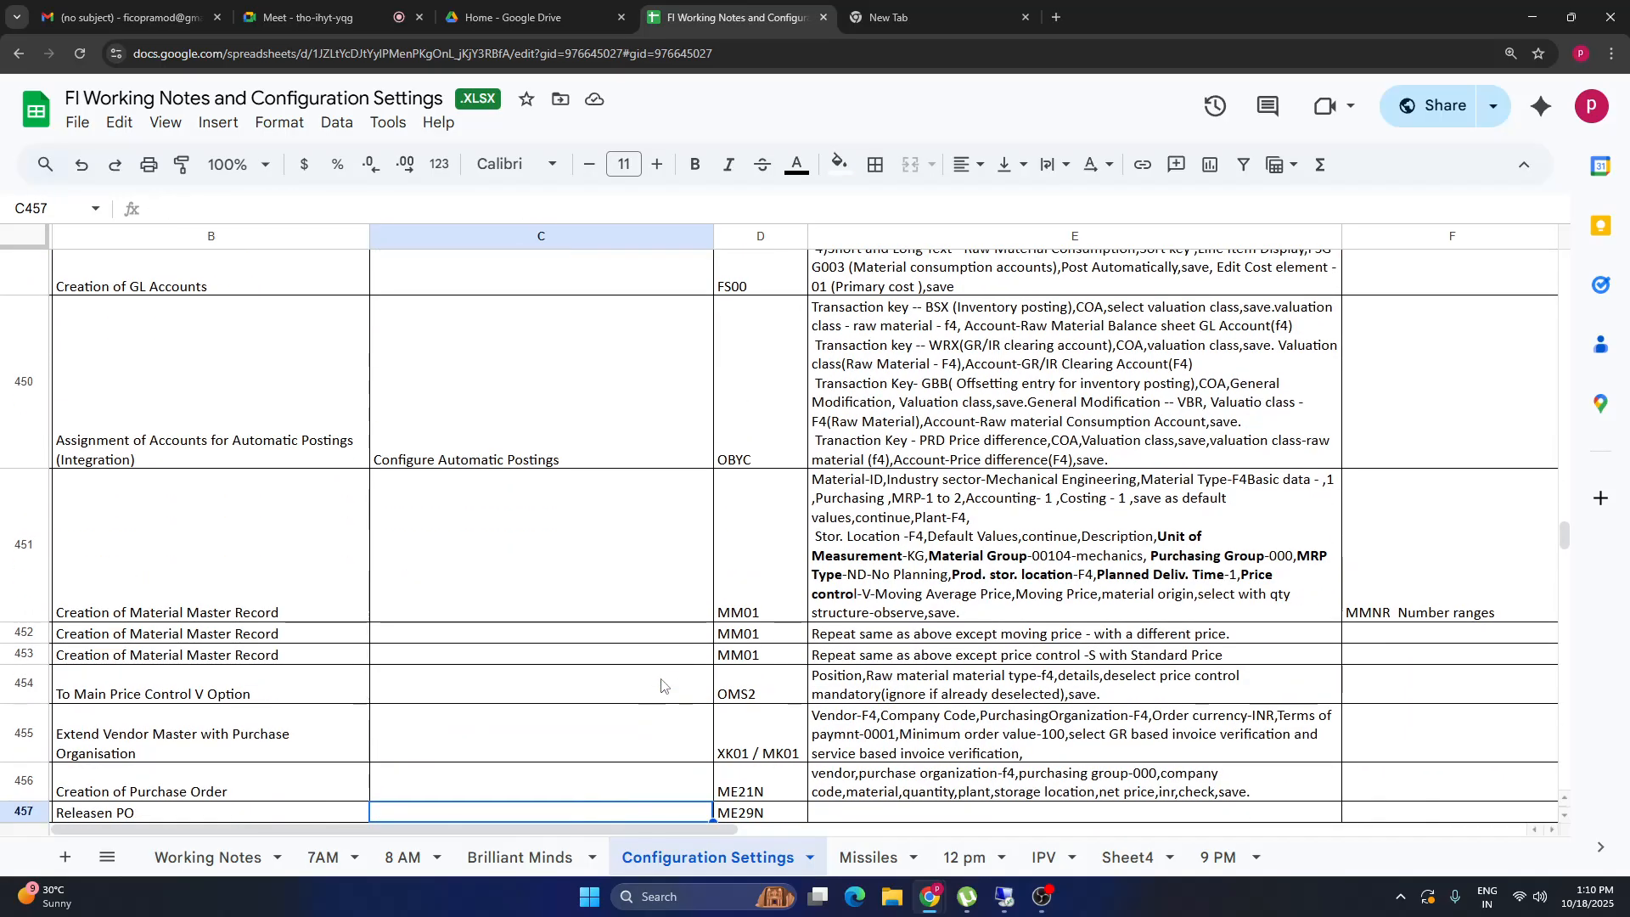
Go back up the notes to the FI / MM Integration section and select transaction code OMS2 in row 436.
key(Up)
key(Up)
key(Up)
key(Up)
key(Up)
key(Up)
key(Up)
key(Up)
key(Up)
key(Up)
key(Up)
key(Up)
key(Up)
key(Up)
key(Up)
key(Up)
key(Up)
key(Up)
key(Up)
key(Up)
key(Up)
key(Up)
key(Up)
key(Up)
key(Up)
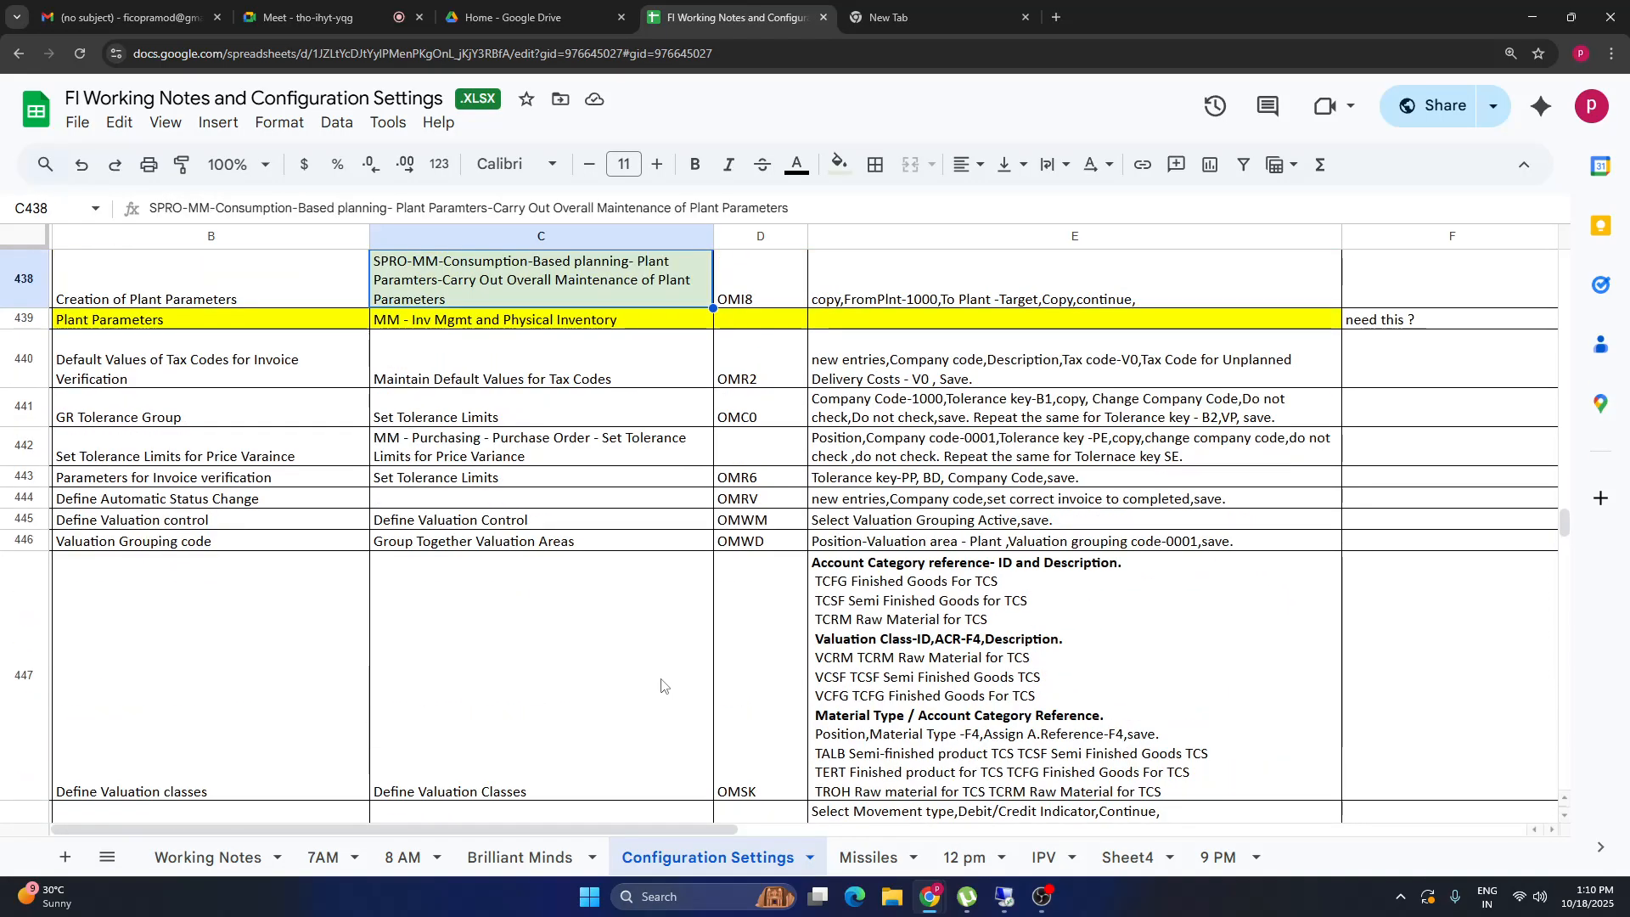
key(Up)
key(Up)
key(Up)
key(Up)
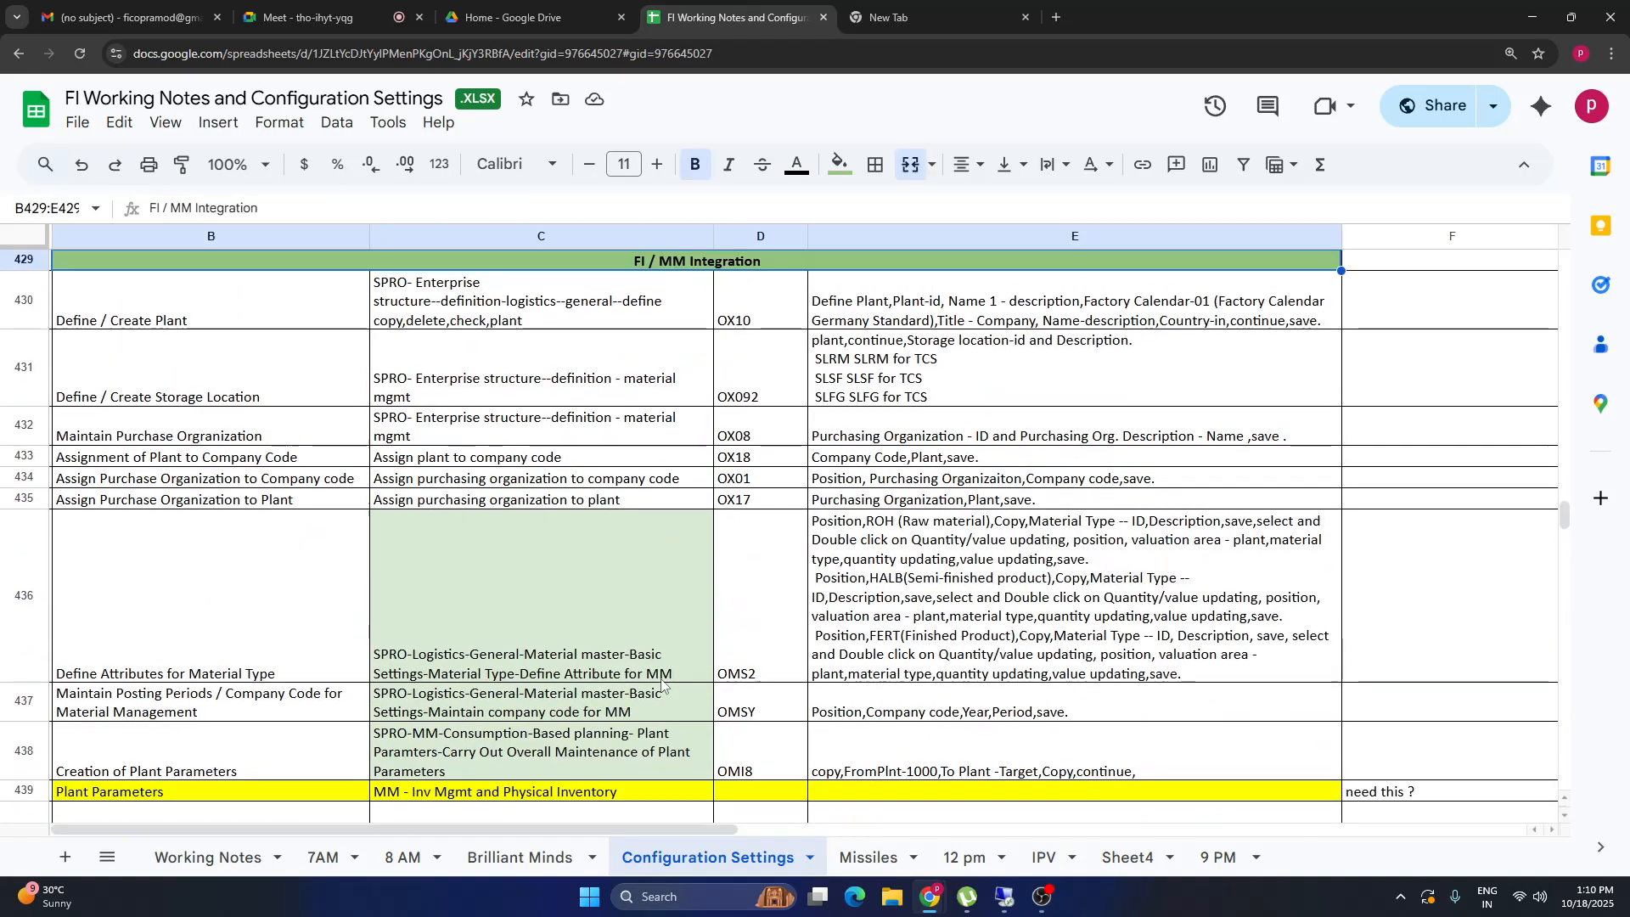
click(777, 660)
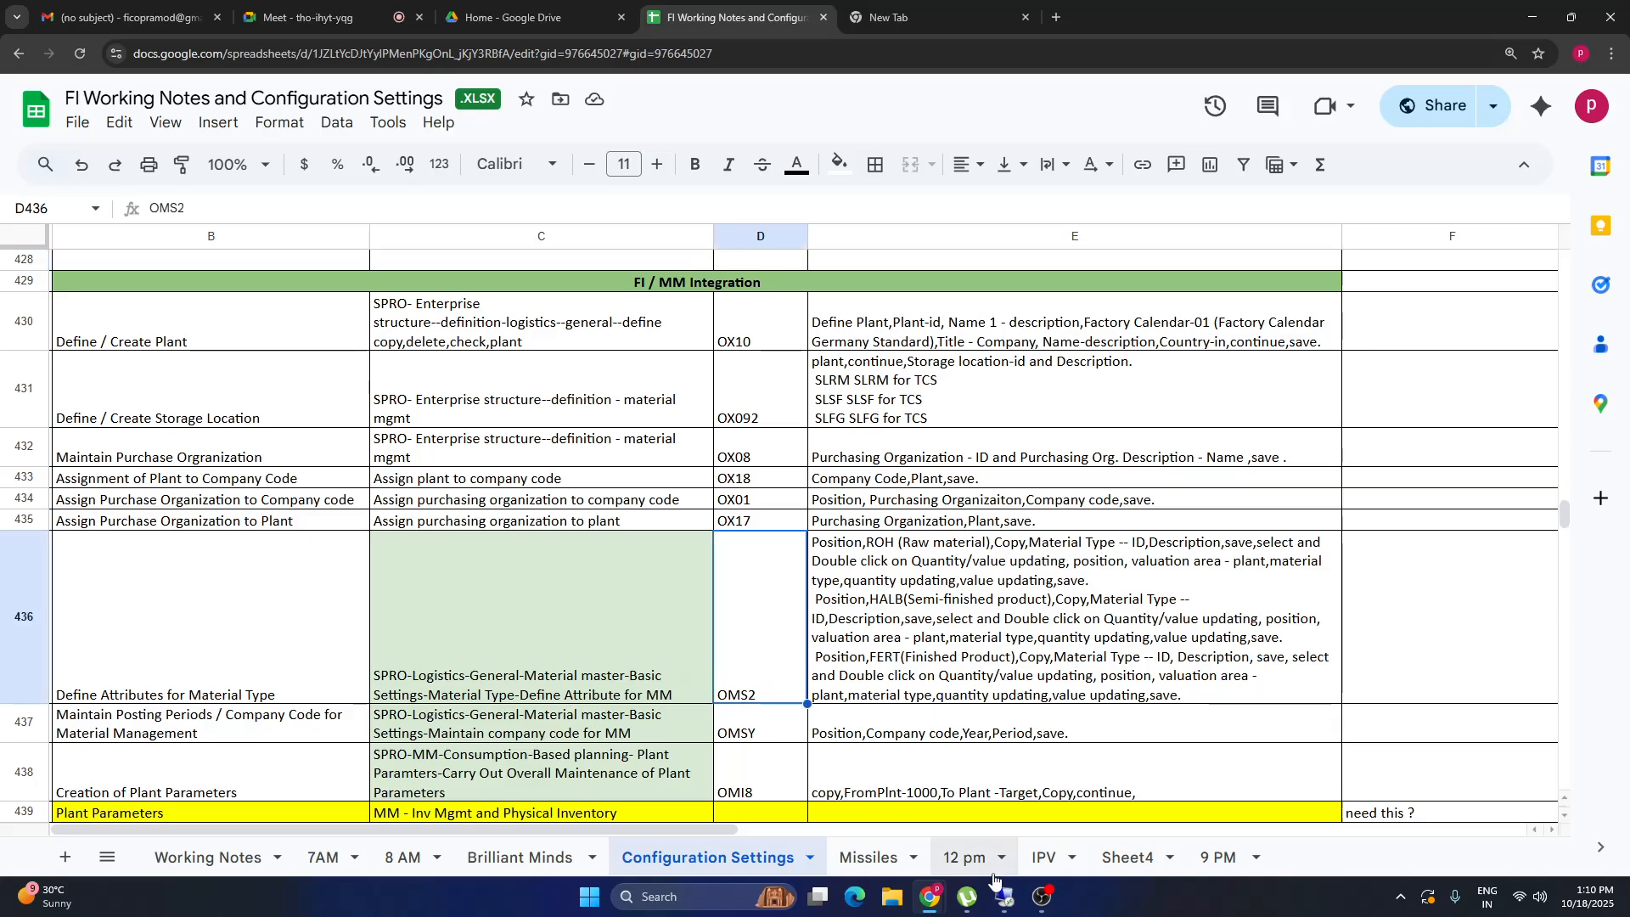
Switch to SAP and open the material types overview with transaction OMS2.
click(1005, 900)
click(90, 96)
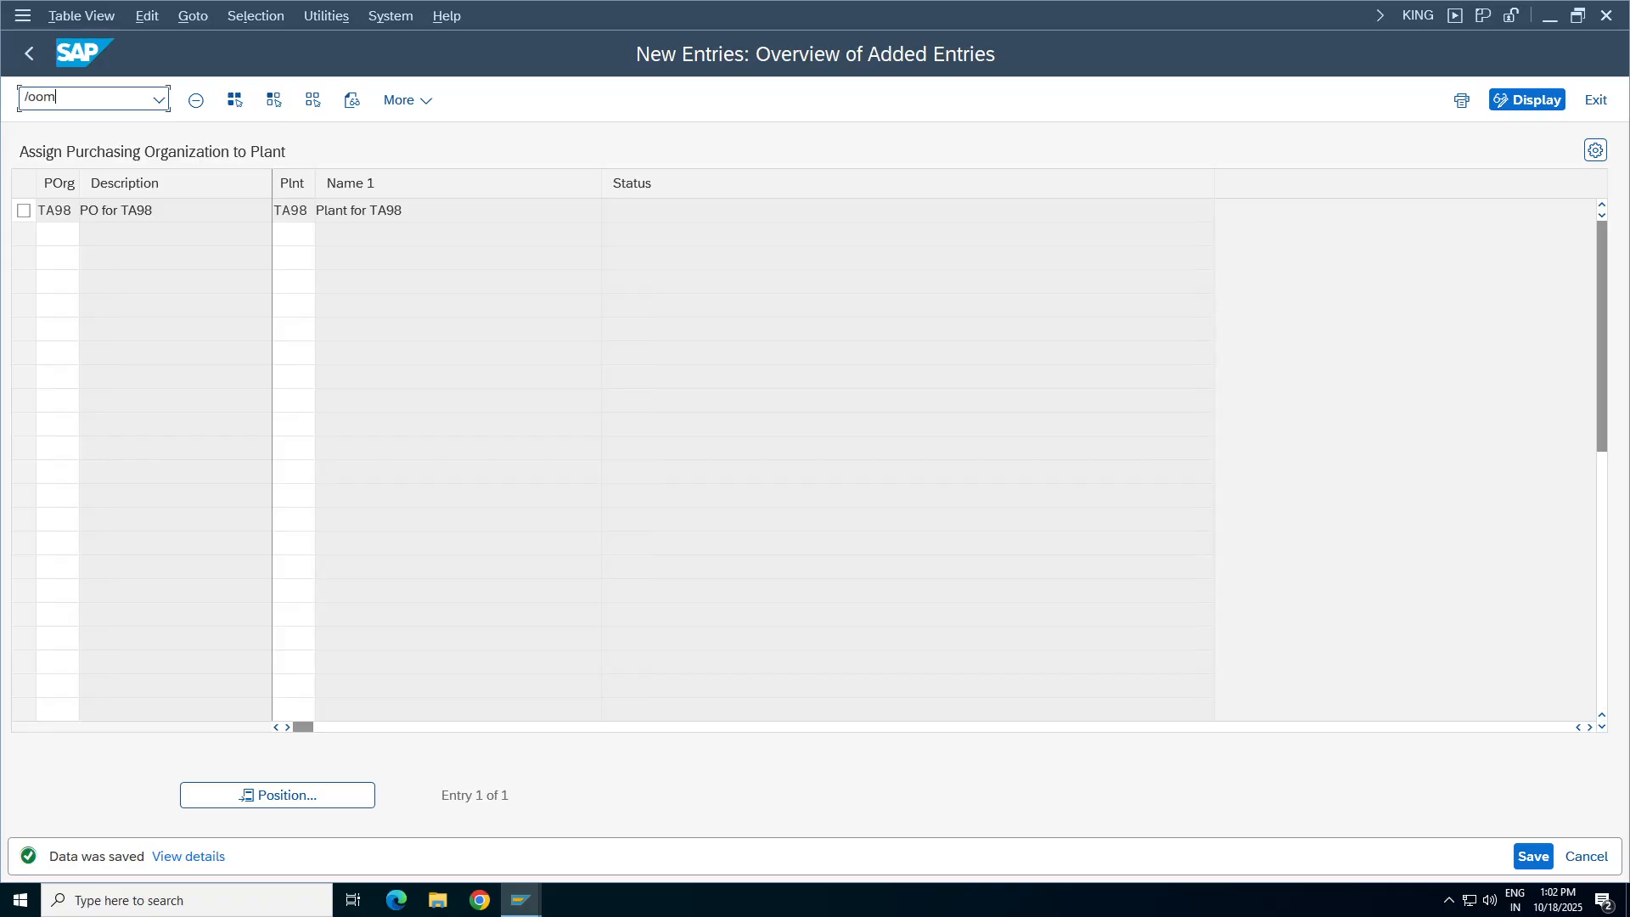
key(Return)
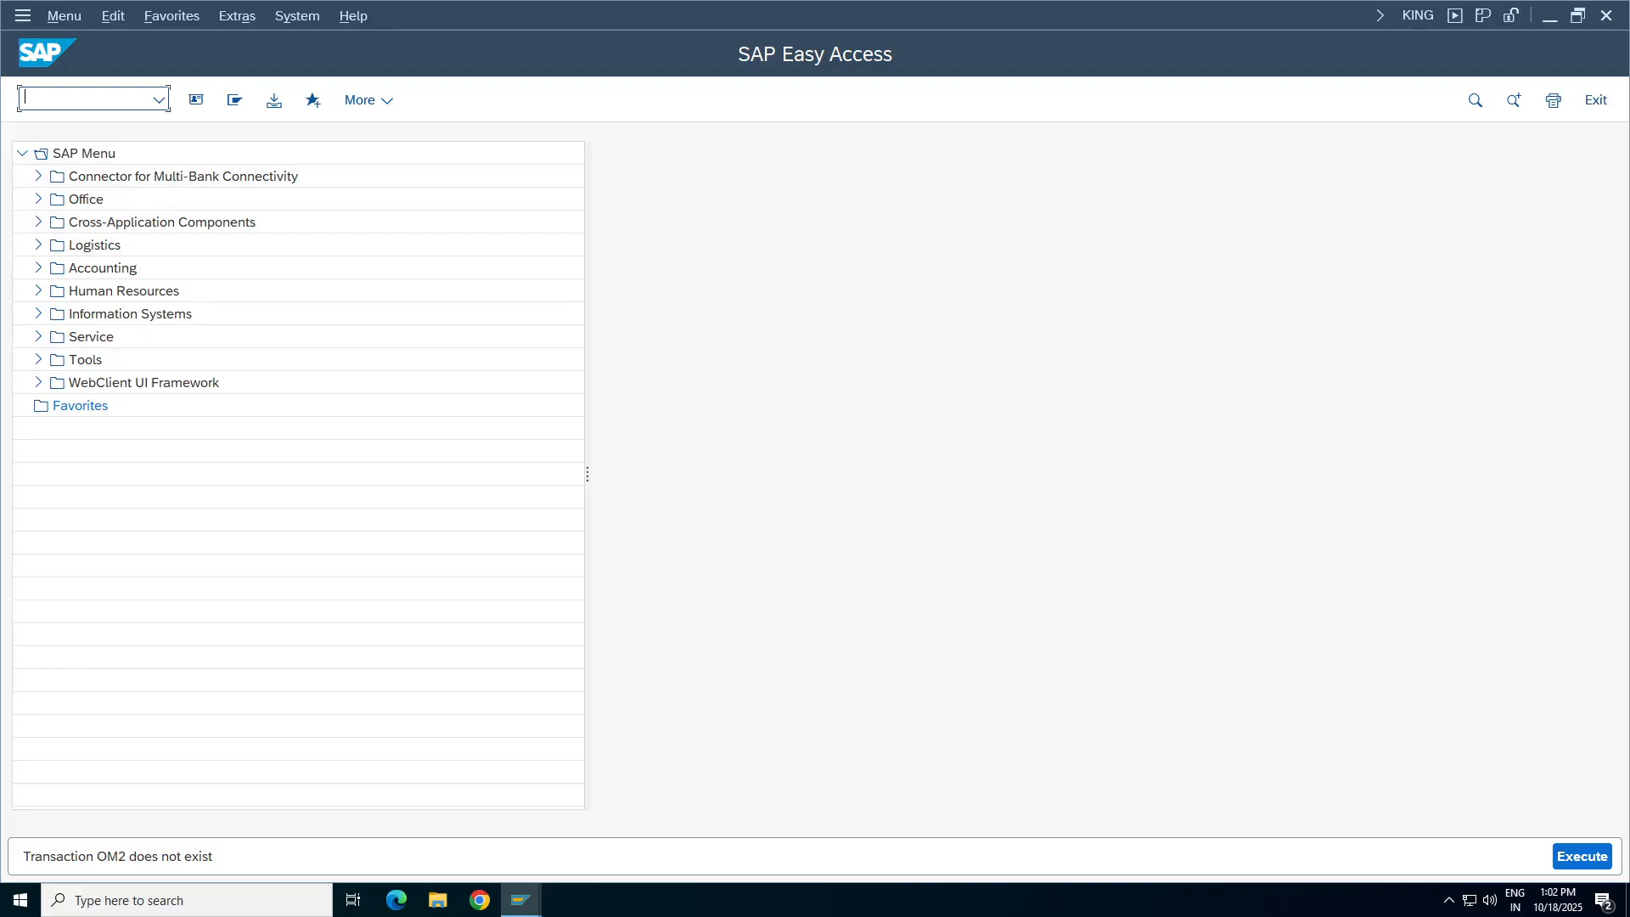
text(oms2)
key(Return)
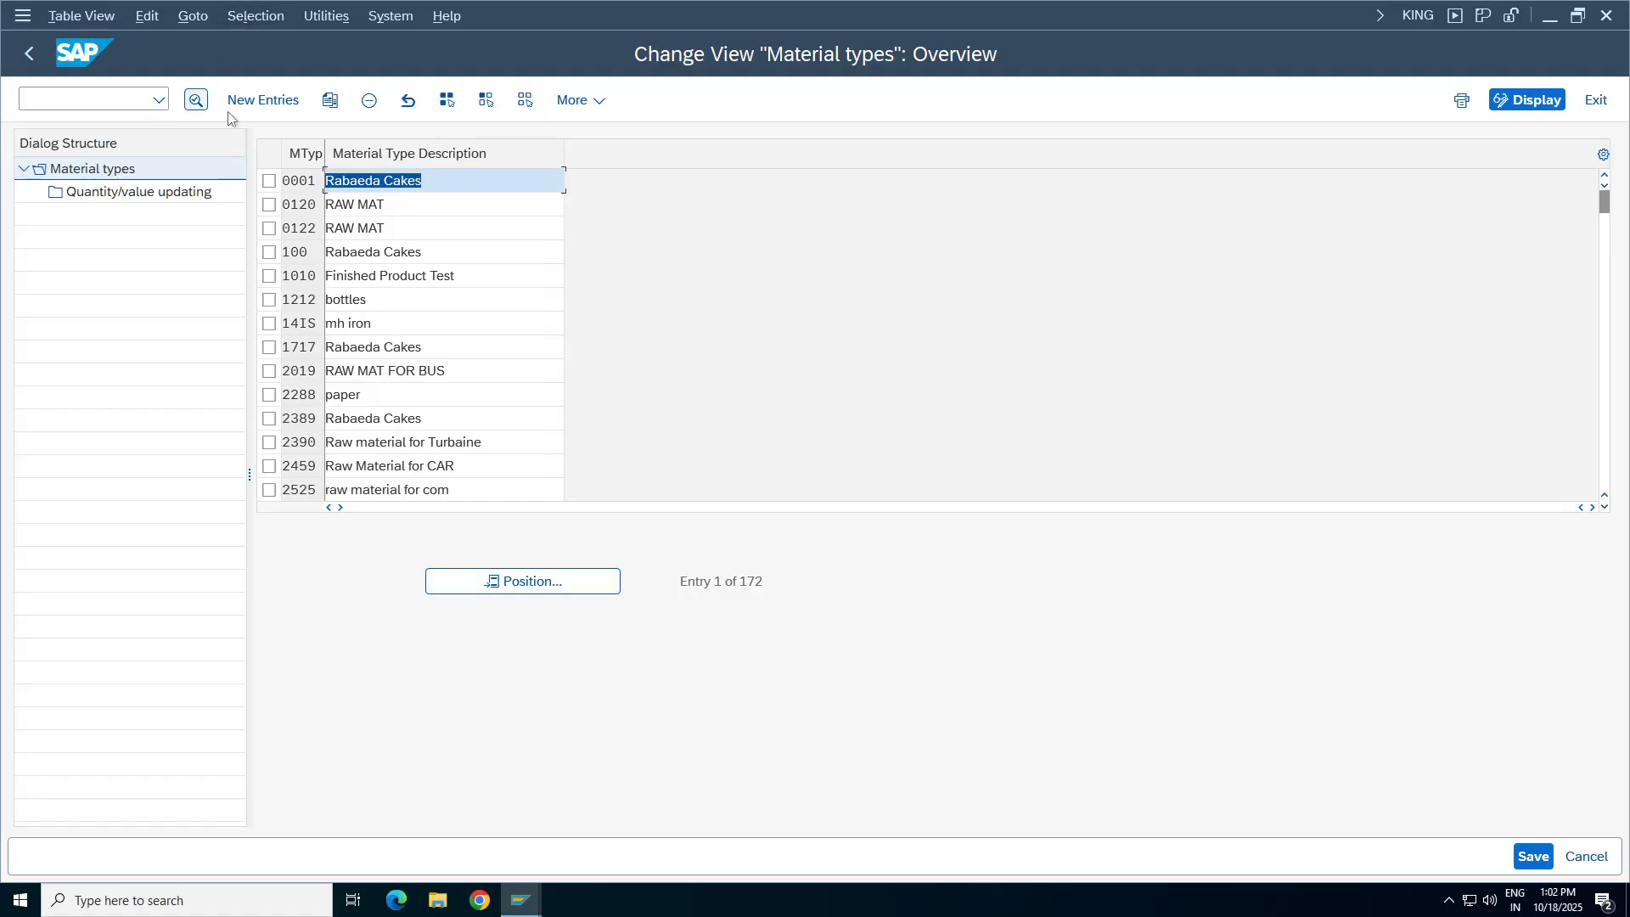
Position the material types list at ROH and check the raw material instructions in the Google Sheets notes.
click(512, 581)
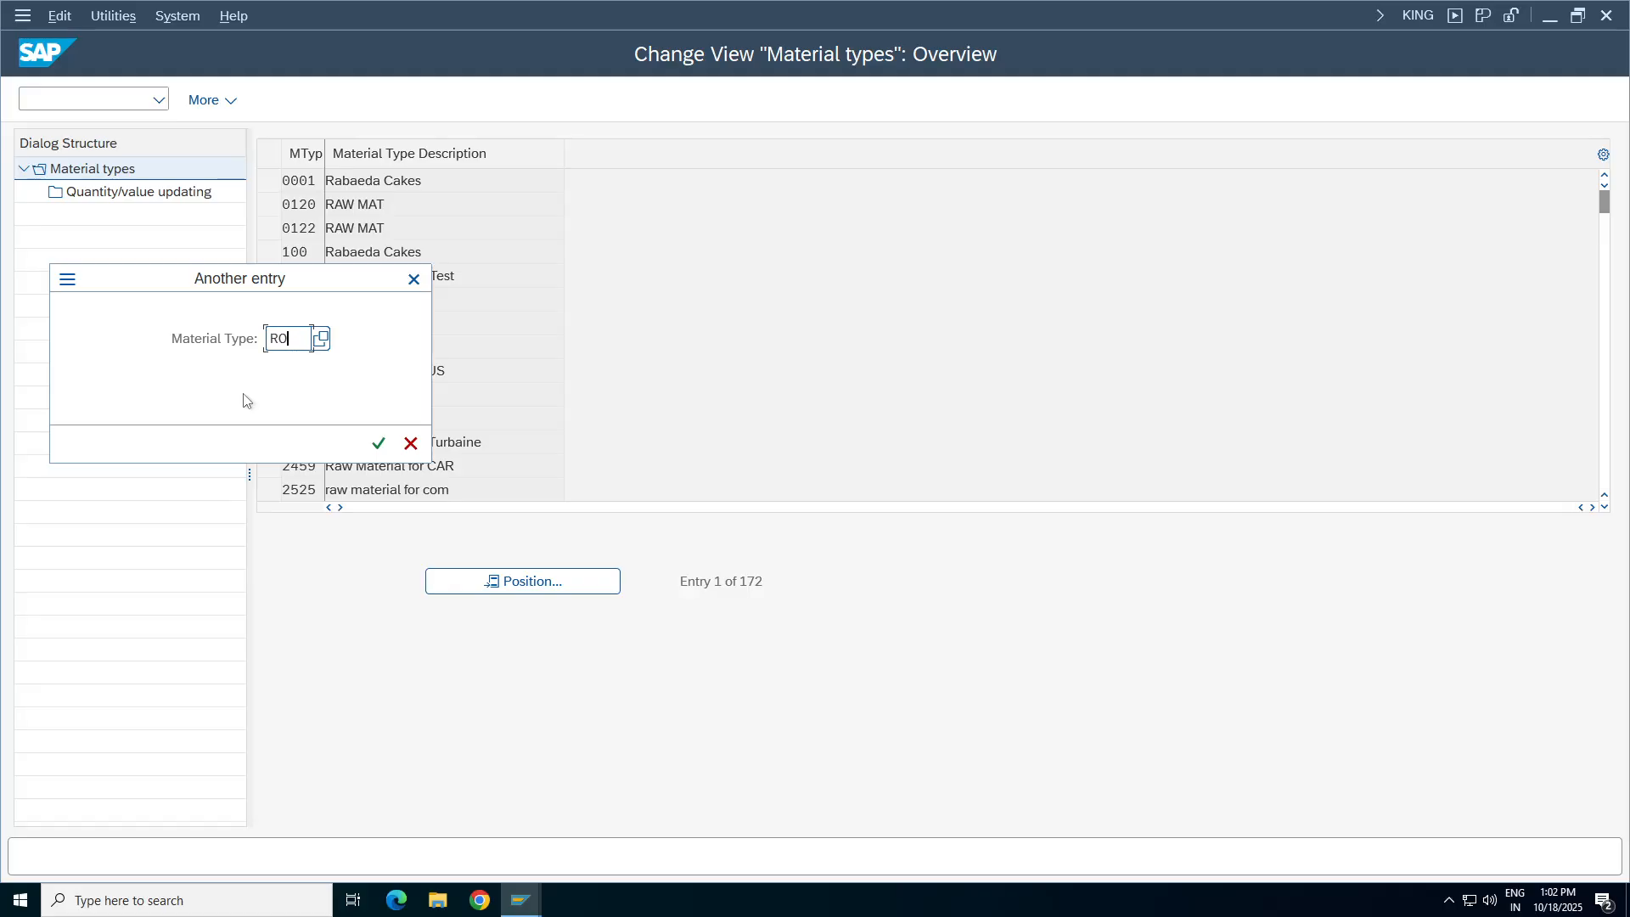
text(ROH)
key(Return)
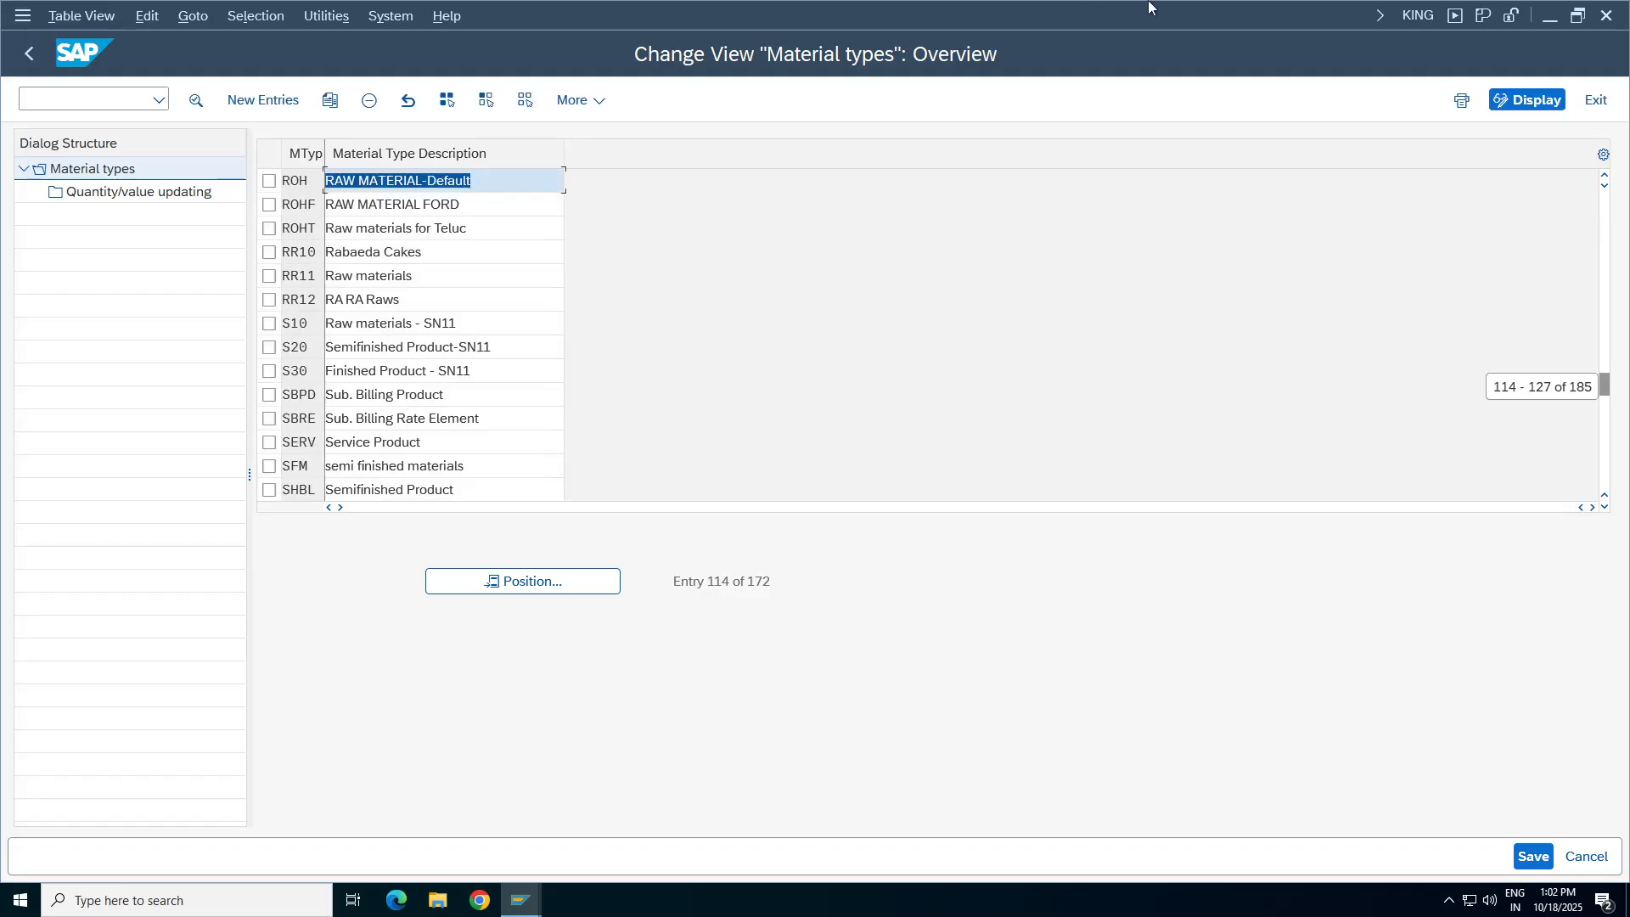
click(986, 11)
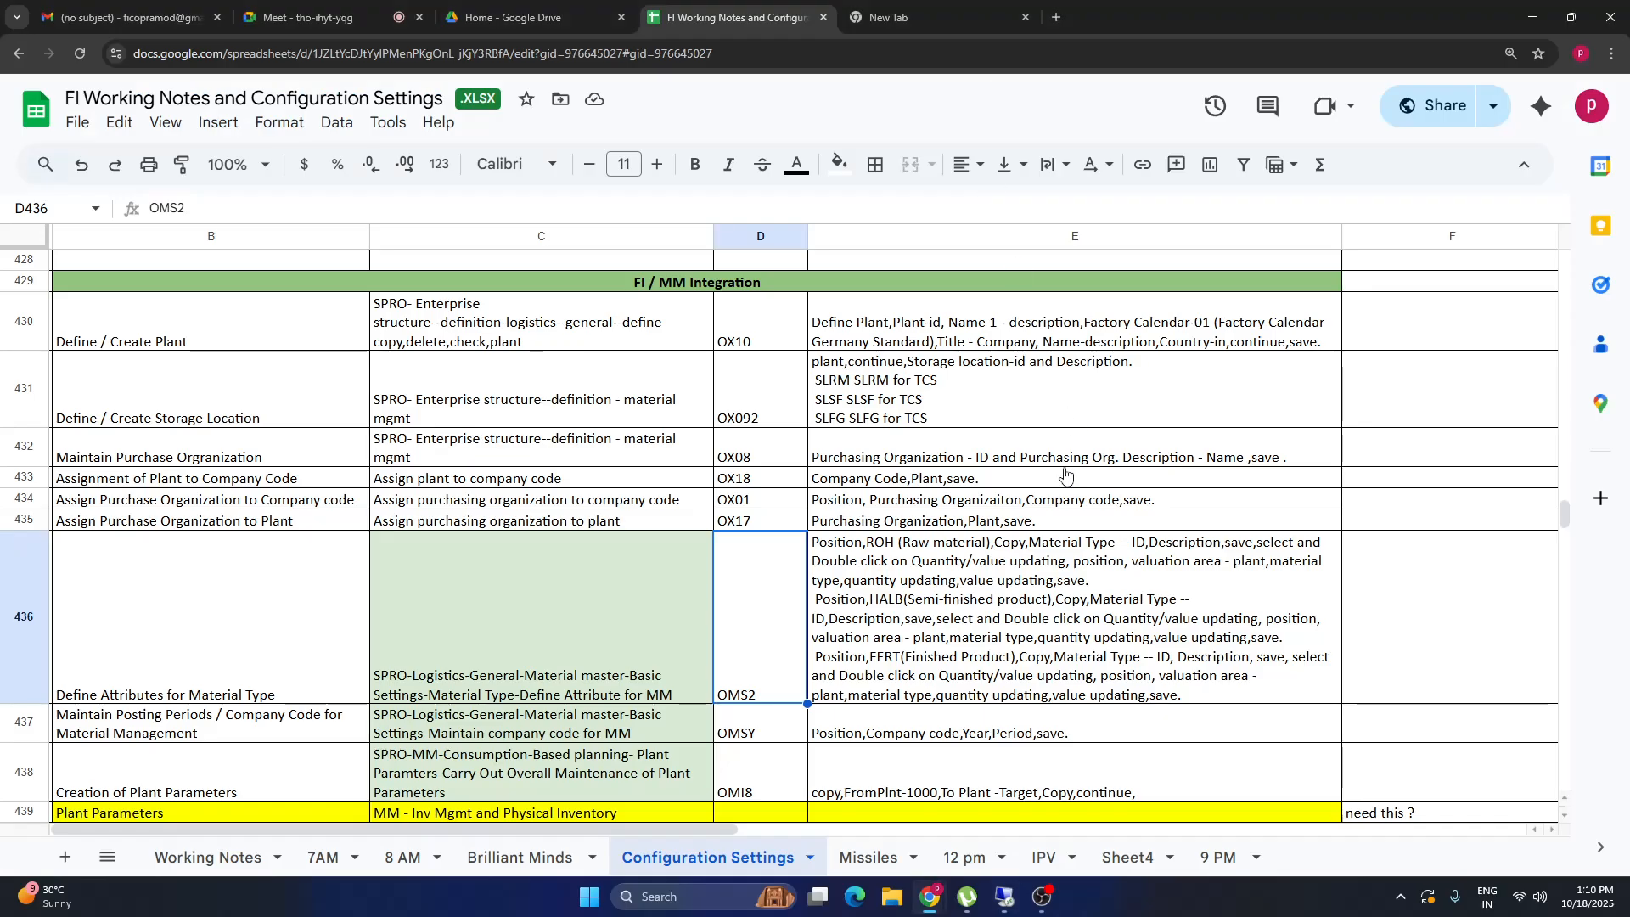
click(942, 550)
click(967, 897)
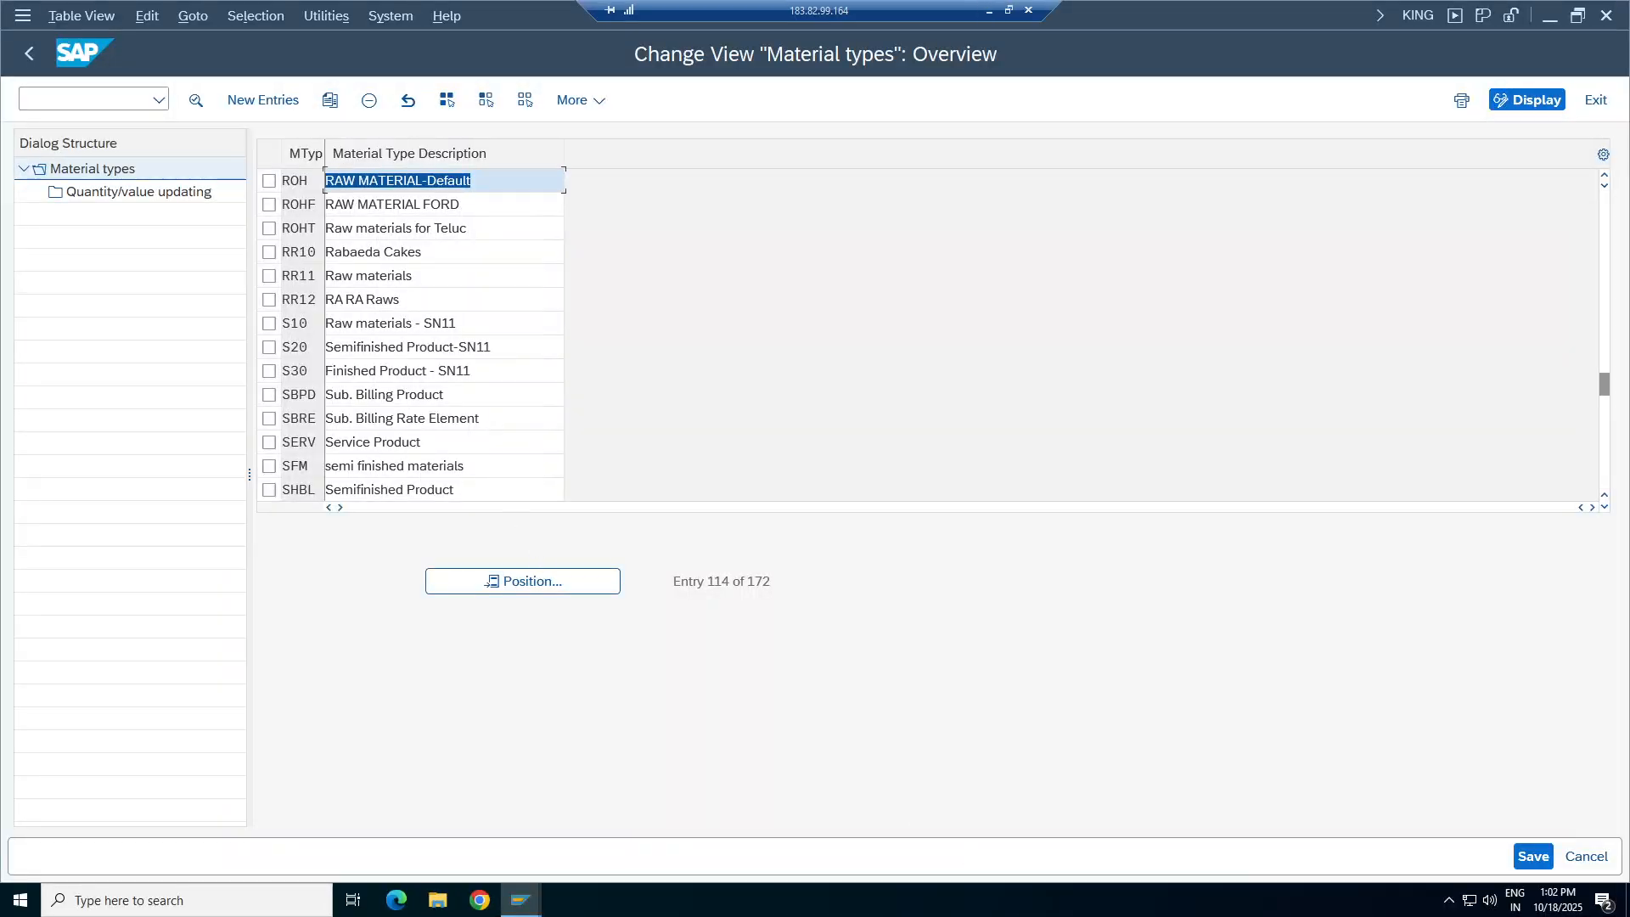
Copy material type ROH with its dependent entries to new type TARM and save it to the customizing request.
click(269, 182)
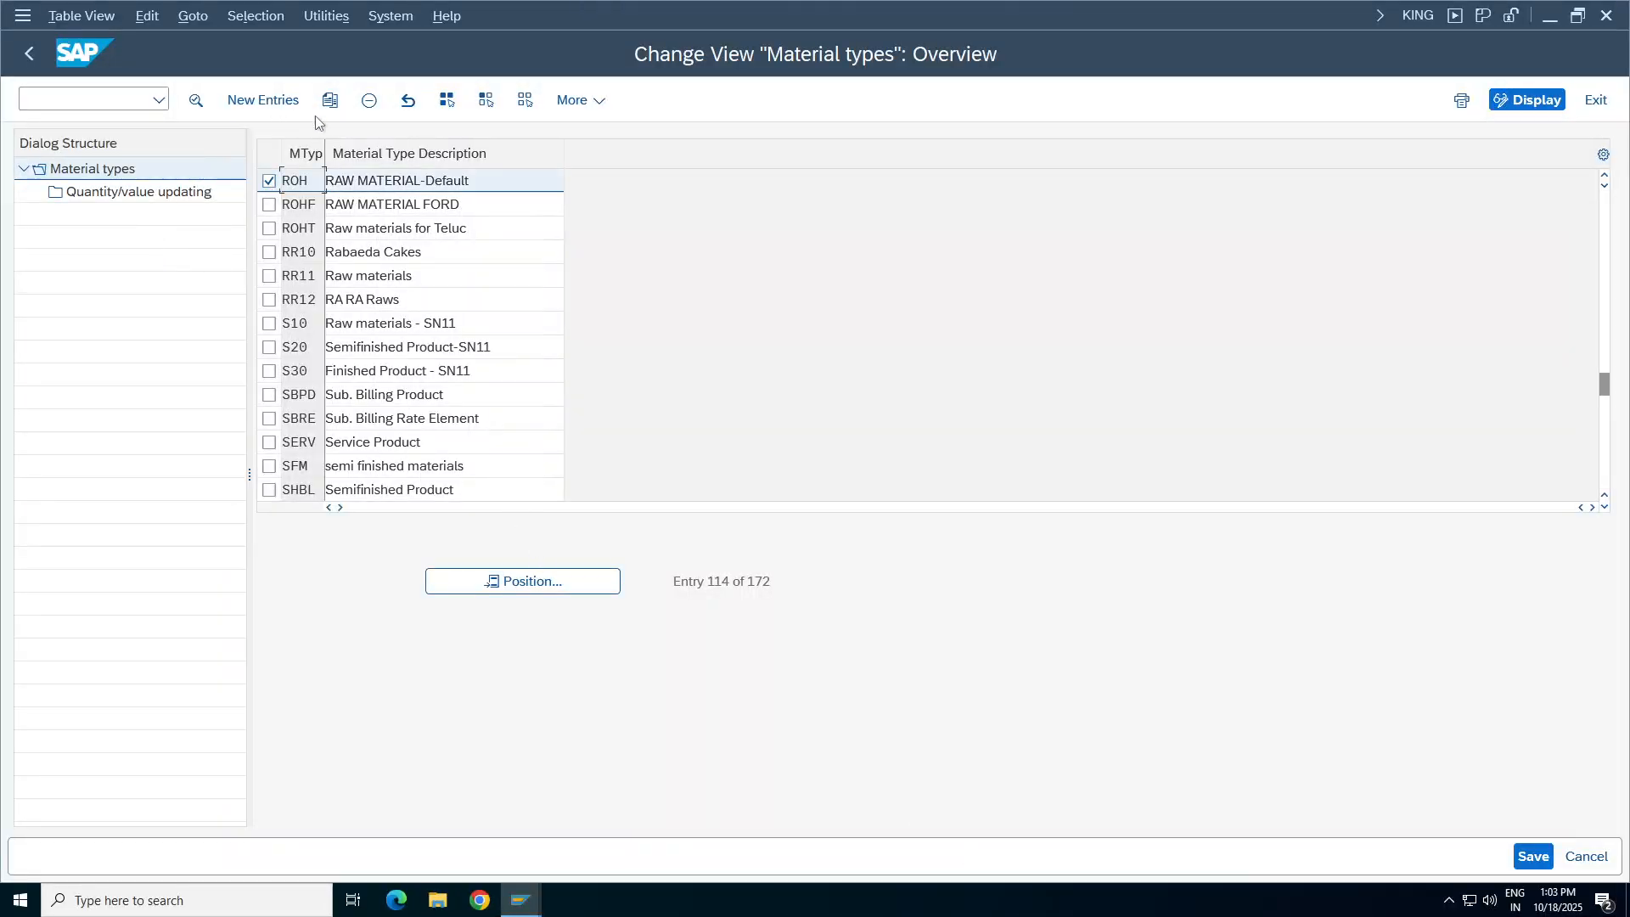
click(332, 101)
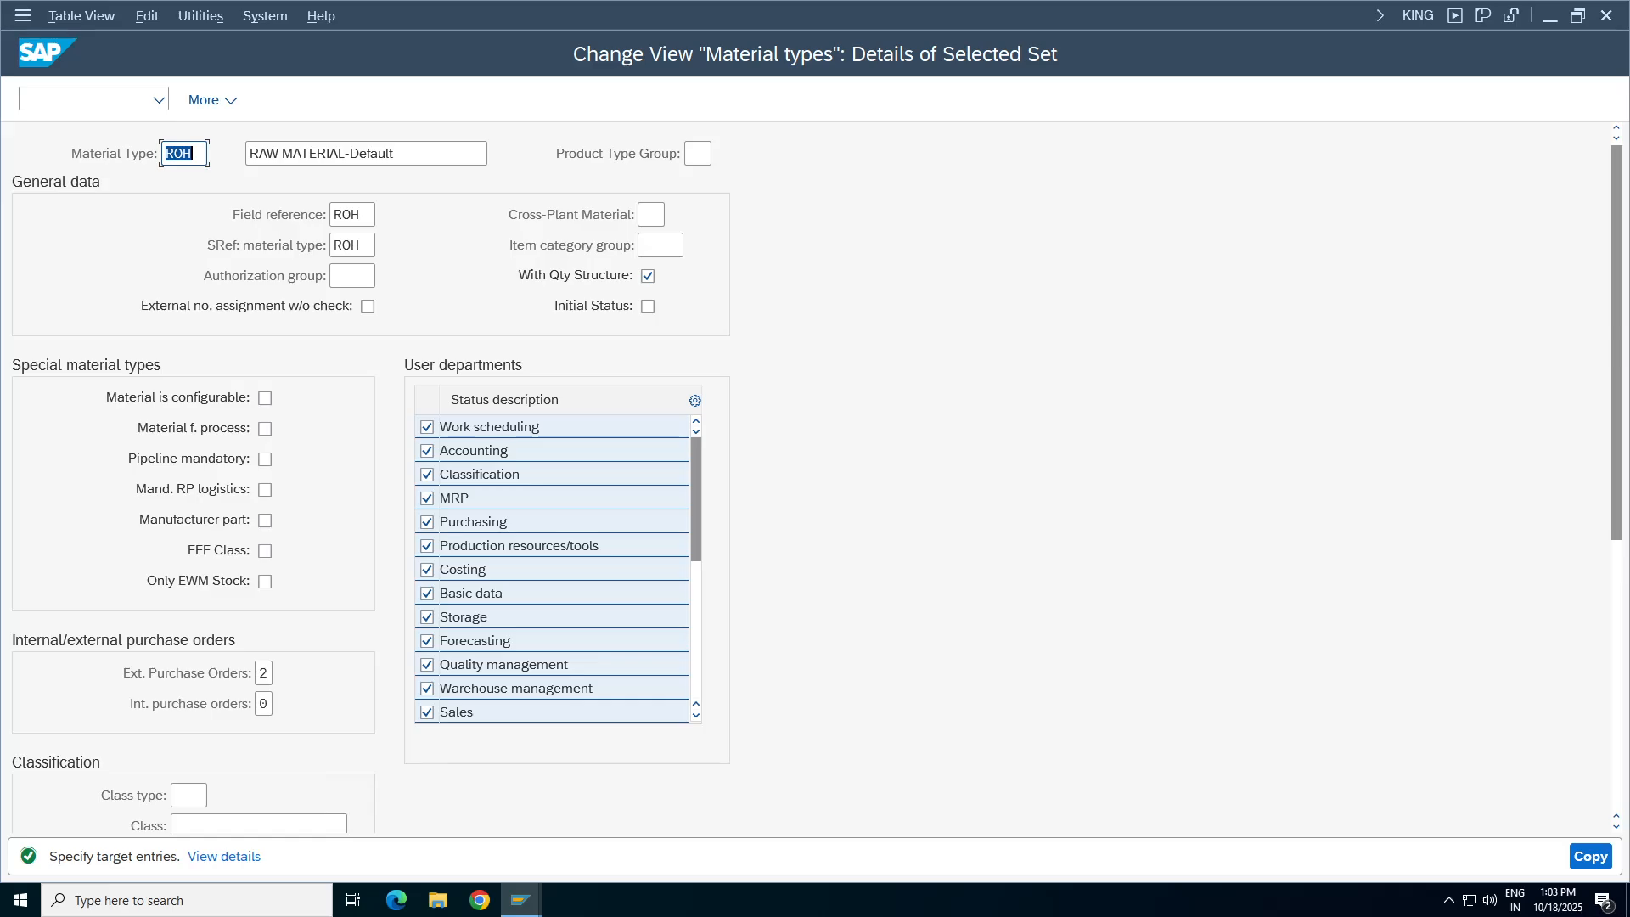
click(199, 154)
key(BackSpace)
key(BackSpace)
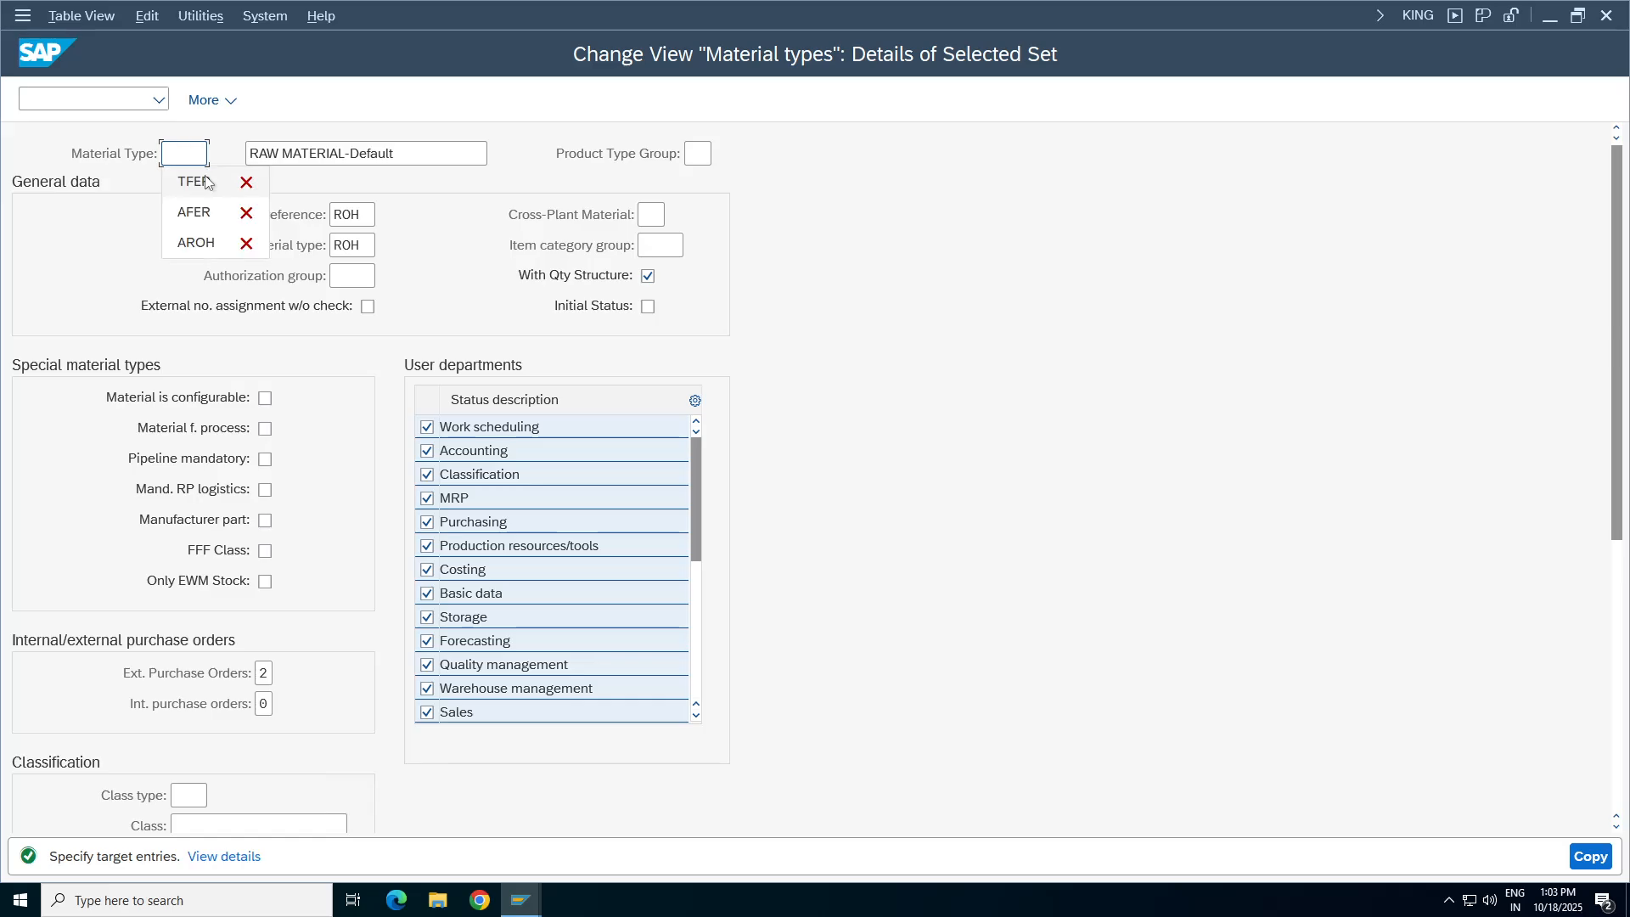
text(TARM)
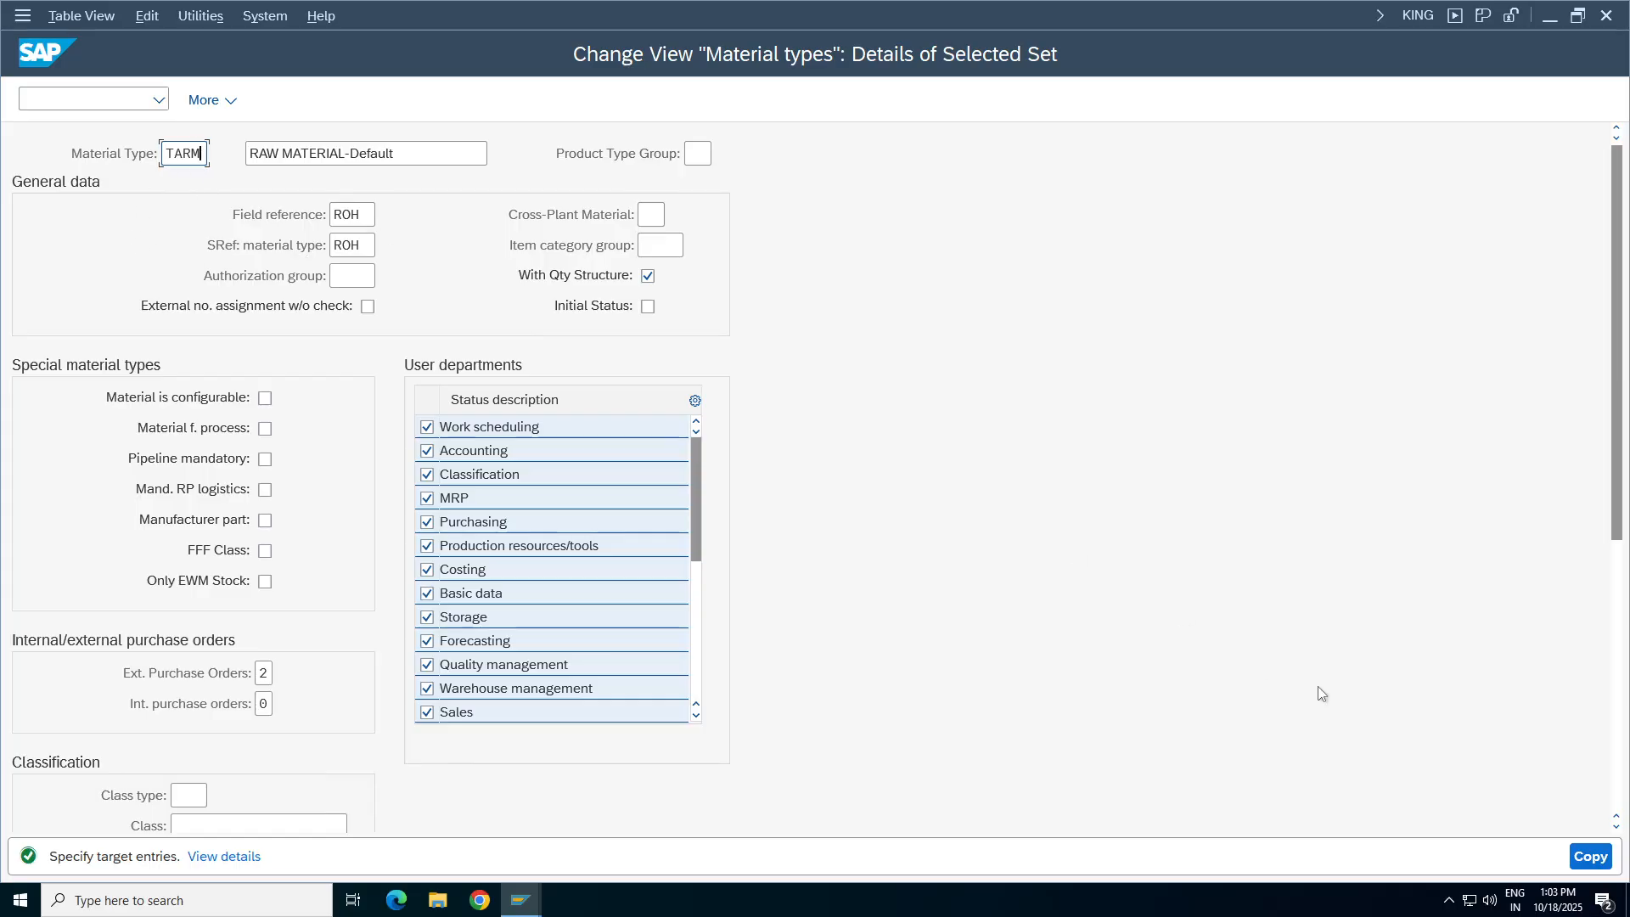
click(1590, 856)
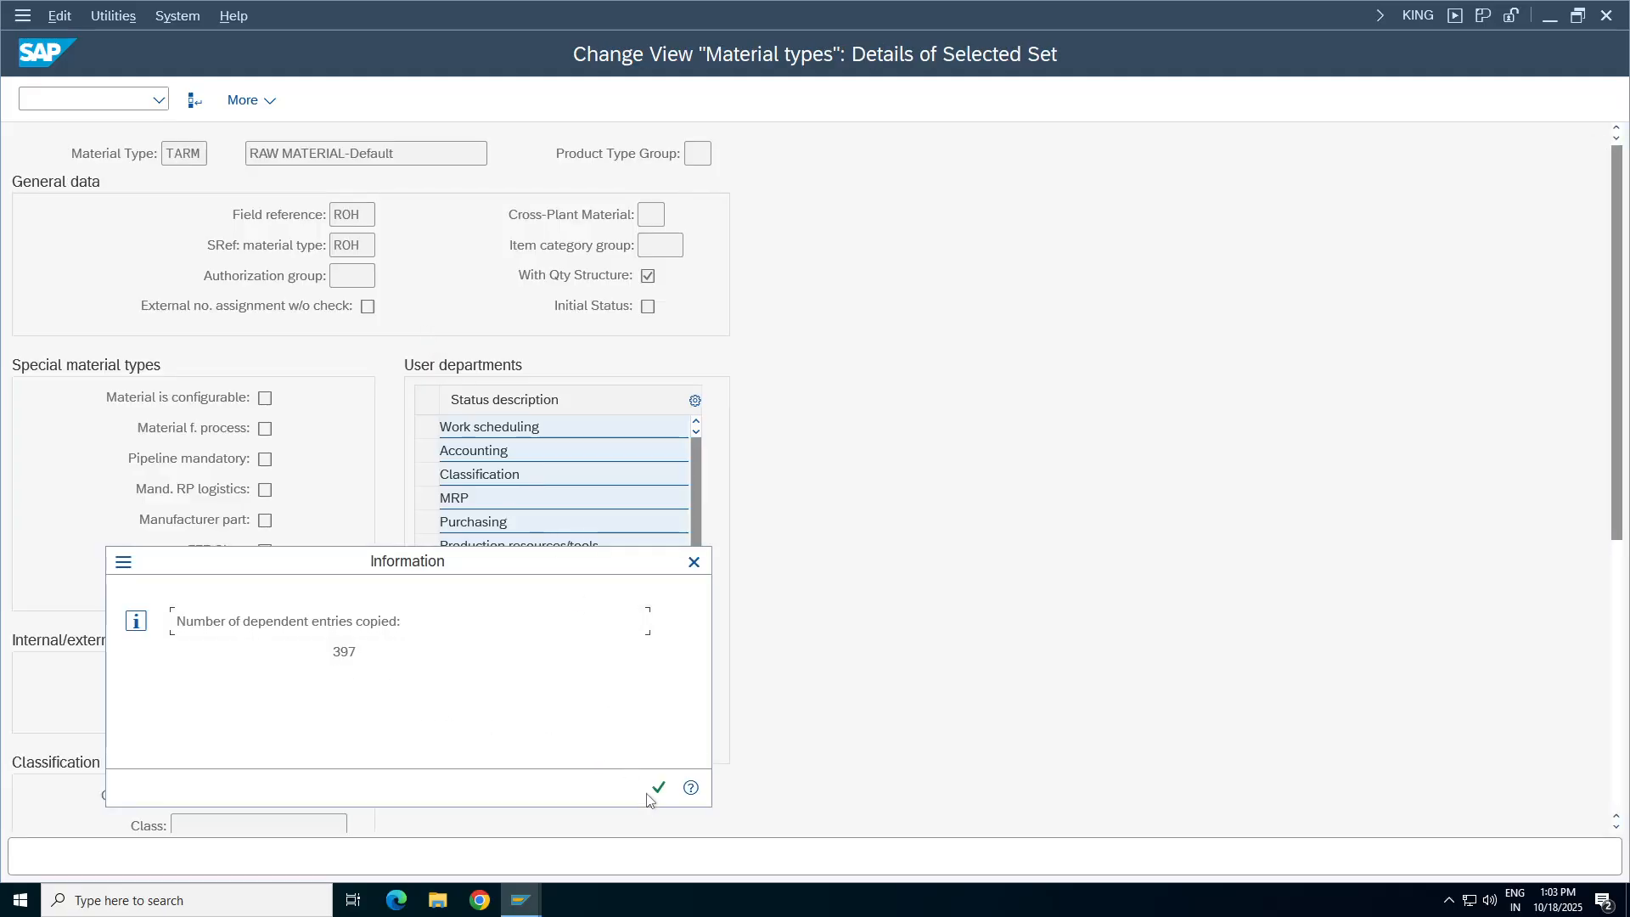
click(650, 794)
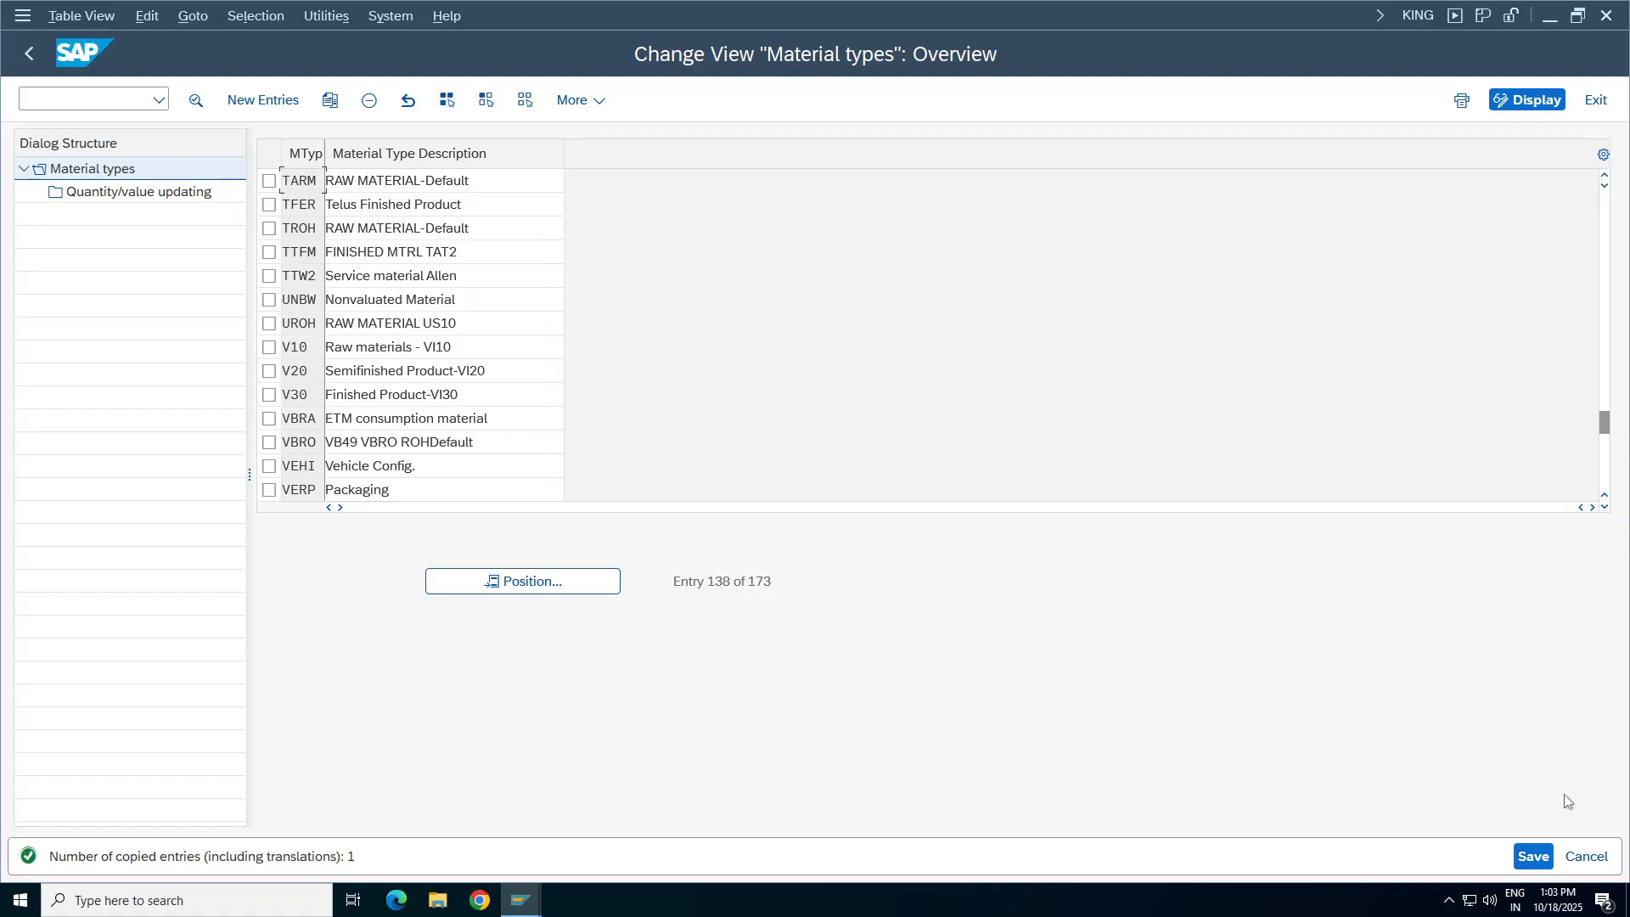
click(1533, 856)
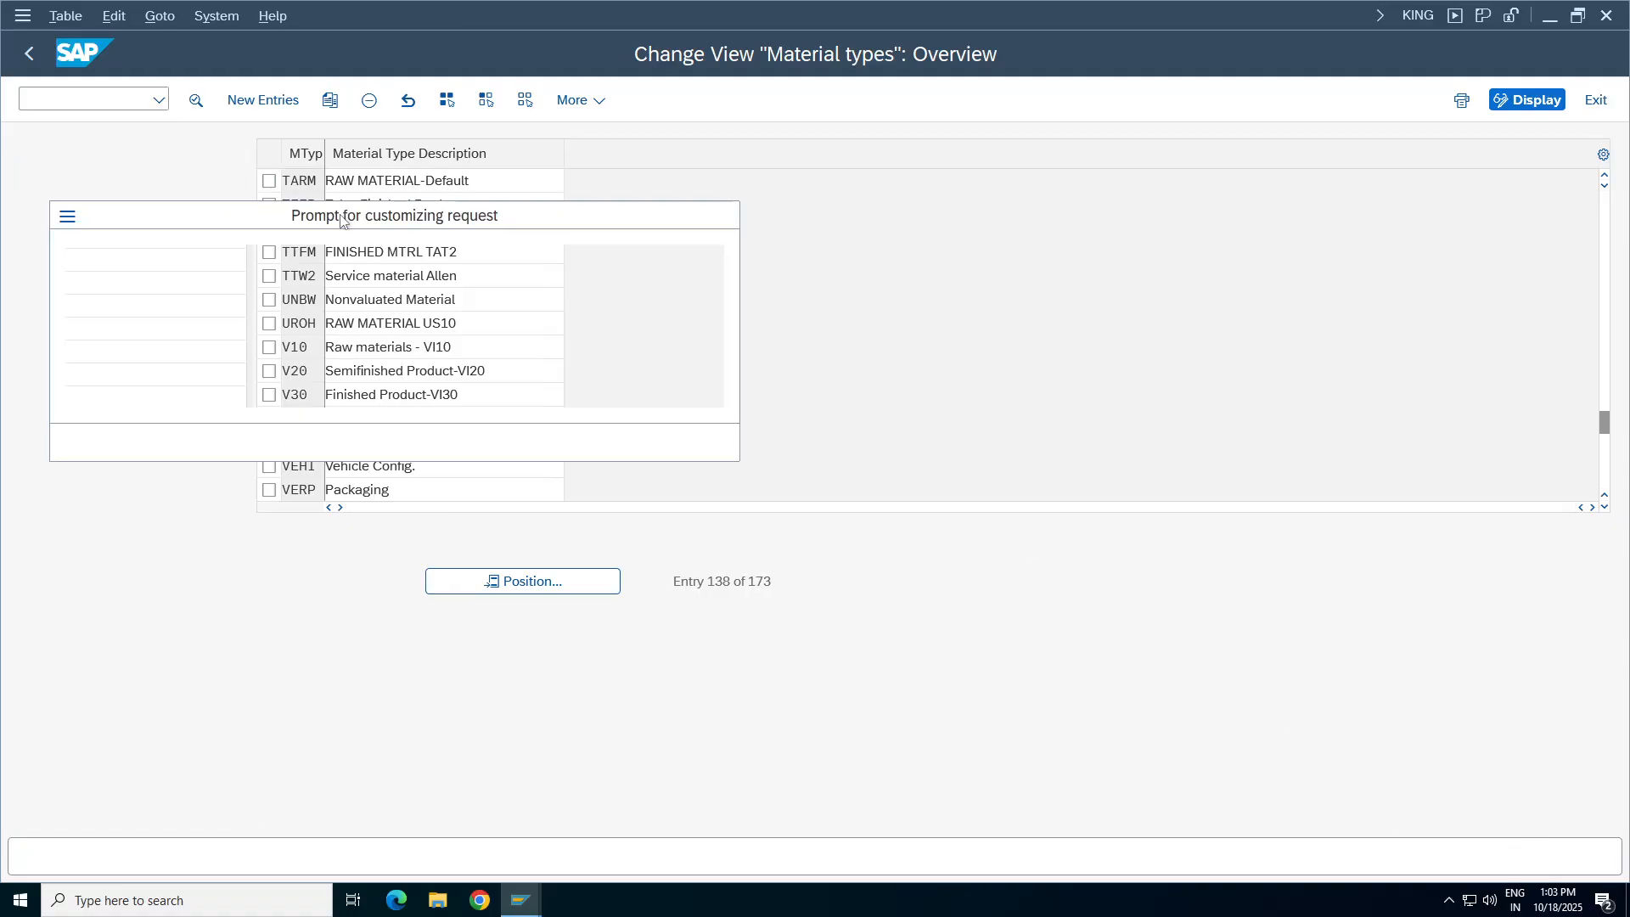
click(486, 441)
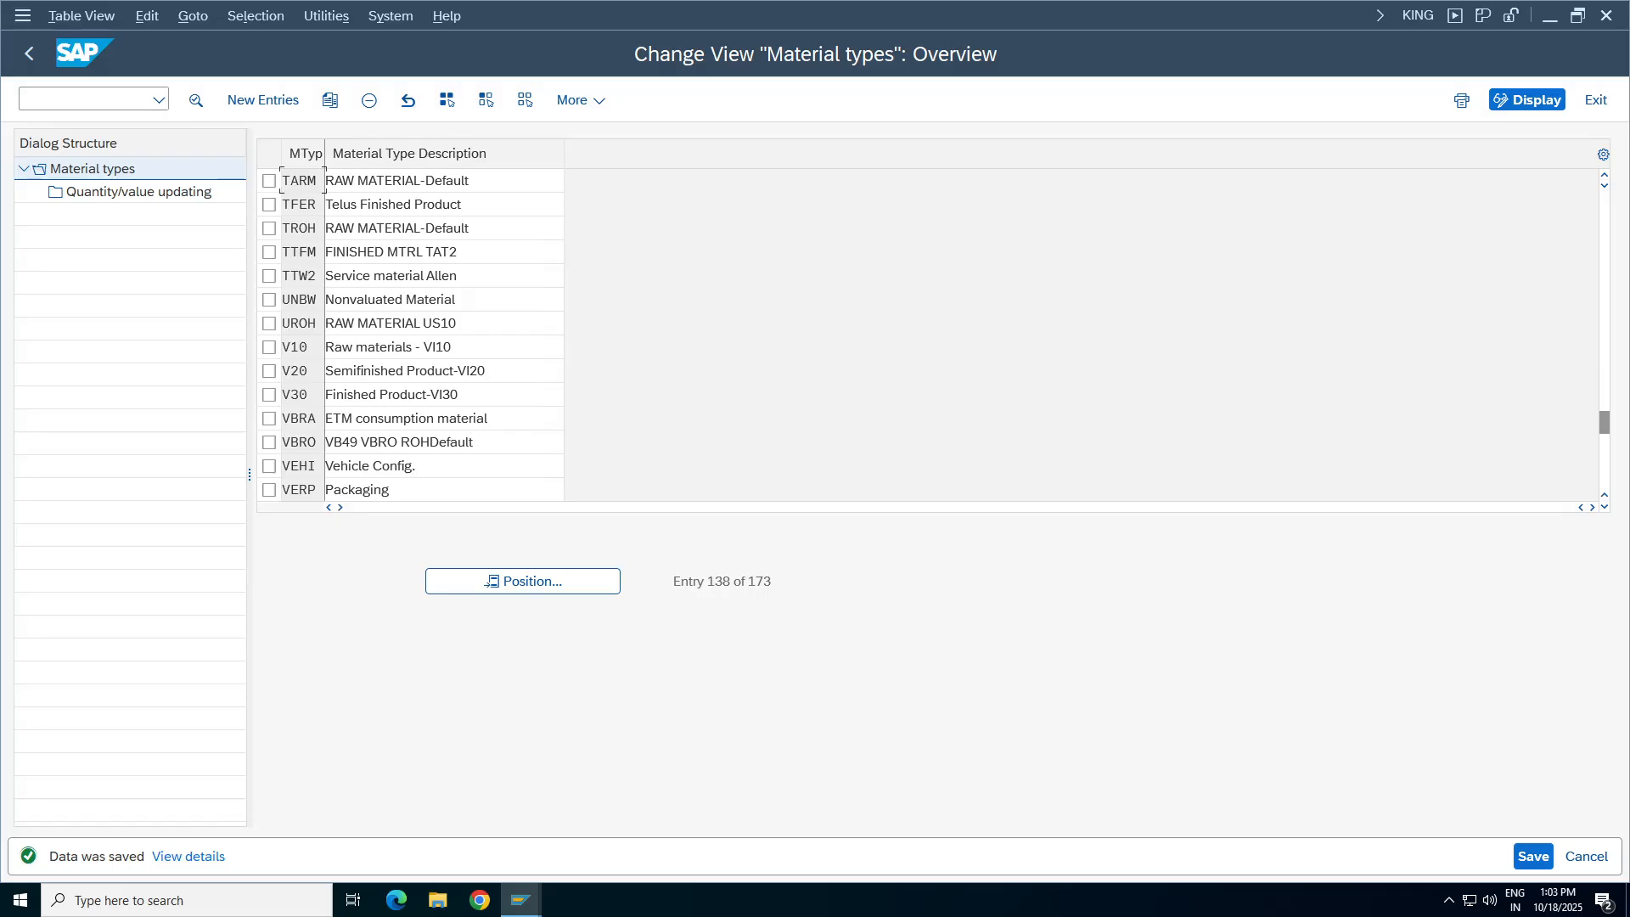
Change the description of material type TARM to "RAW MATERIAL for TA98" and save.
click(269, 181)
click(365, 181)
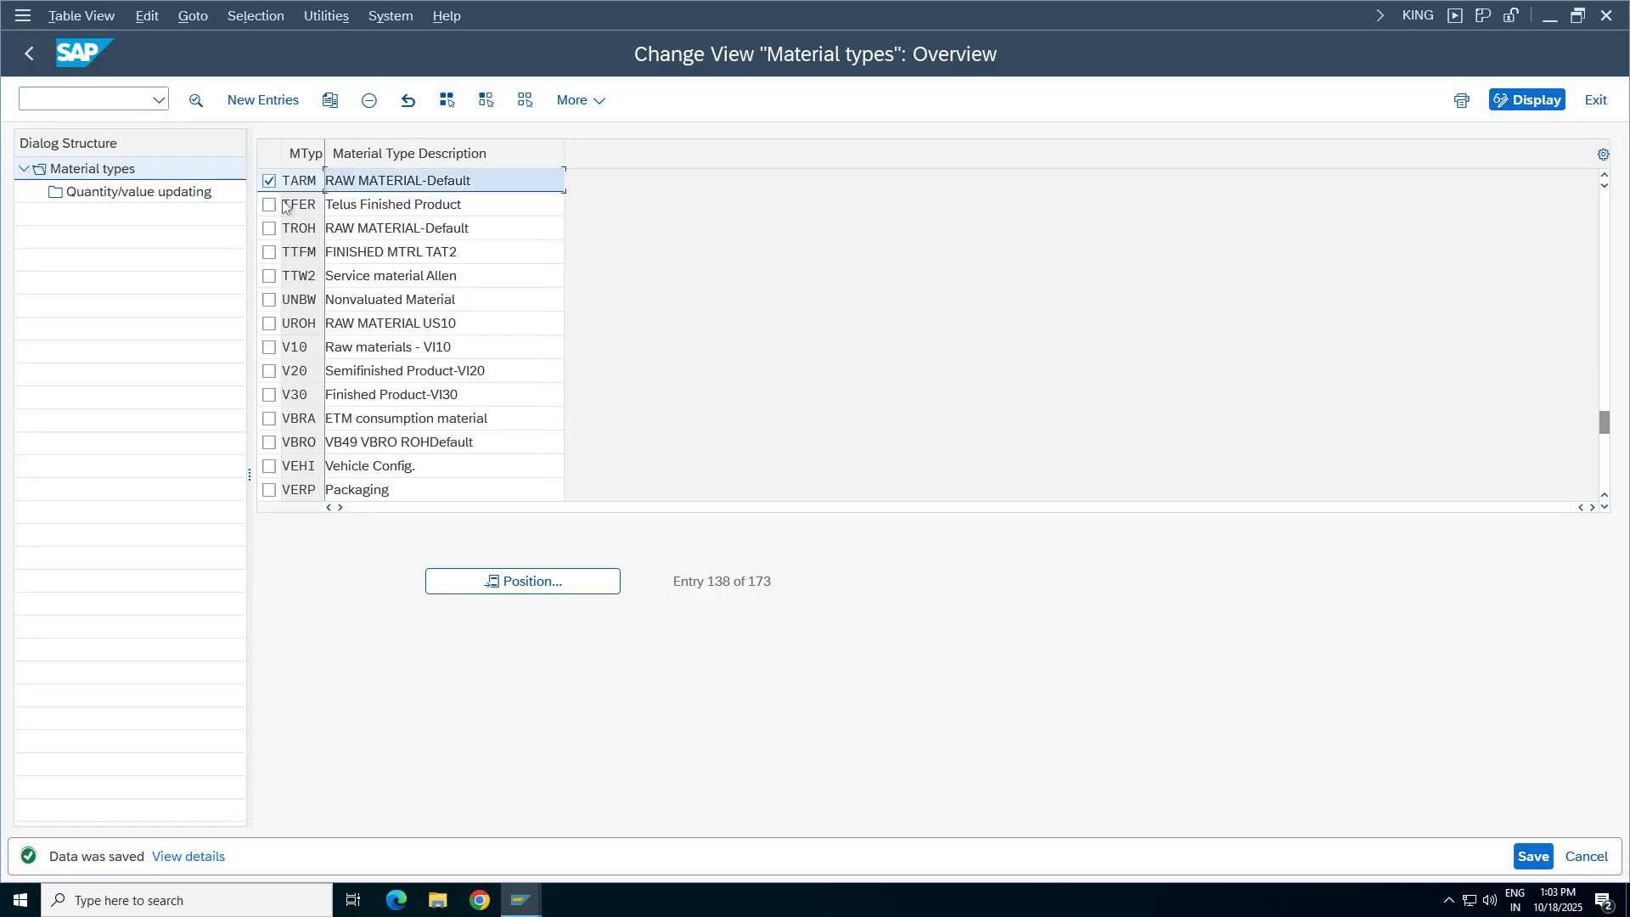
drag(300, 181, 282, 180)
click(298, 181)
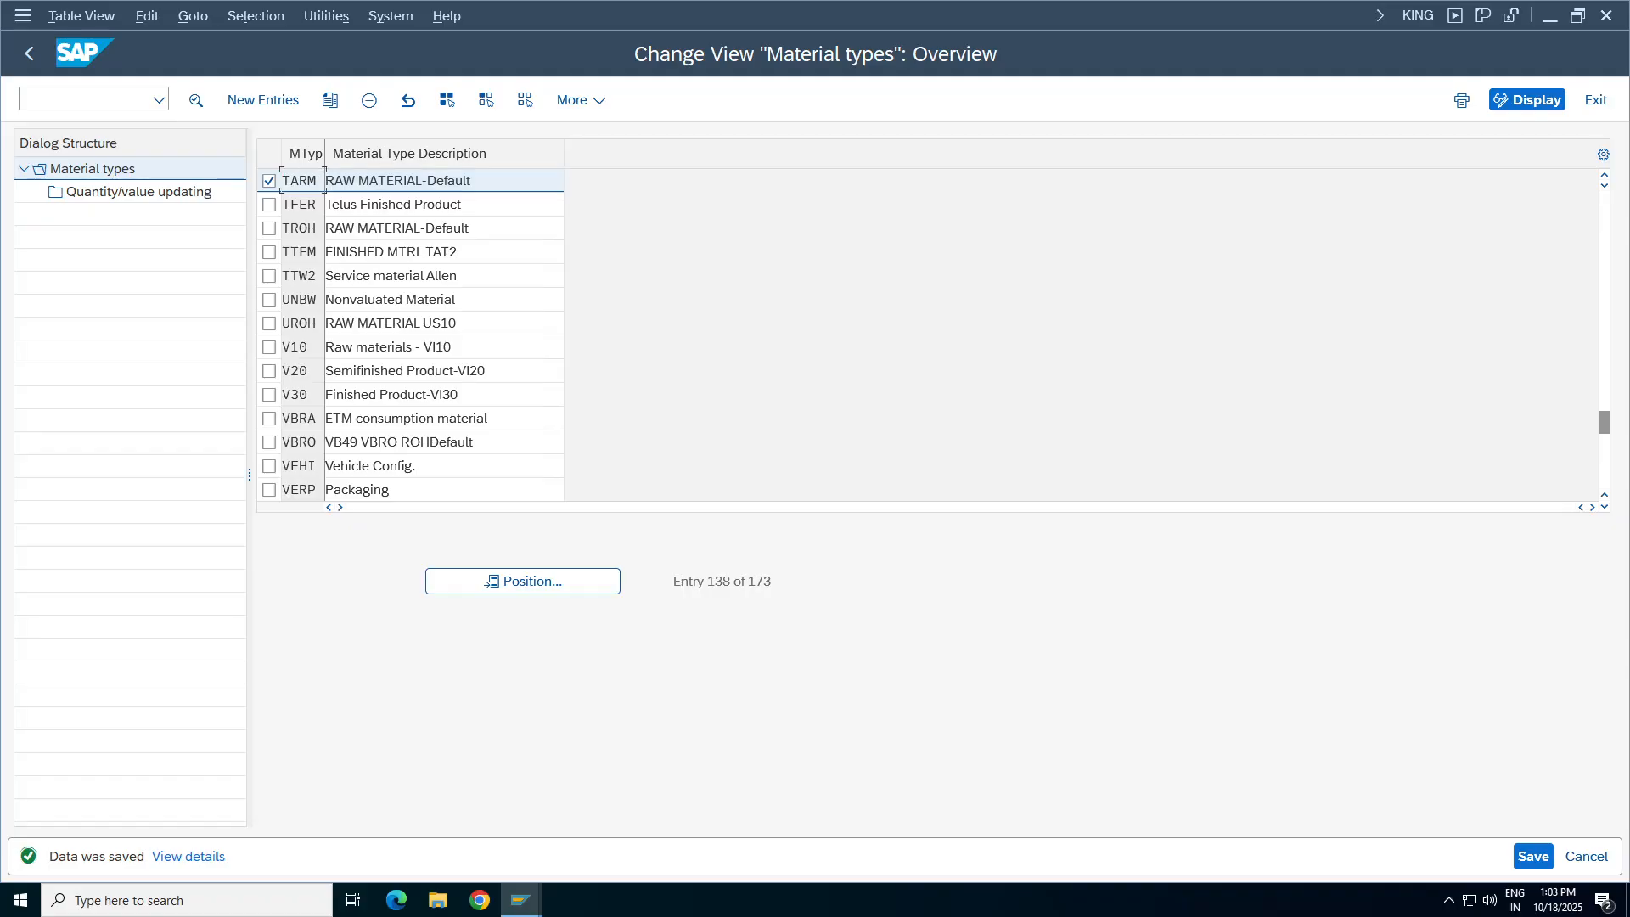
click(365, 181)
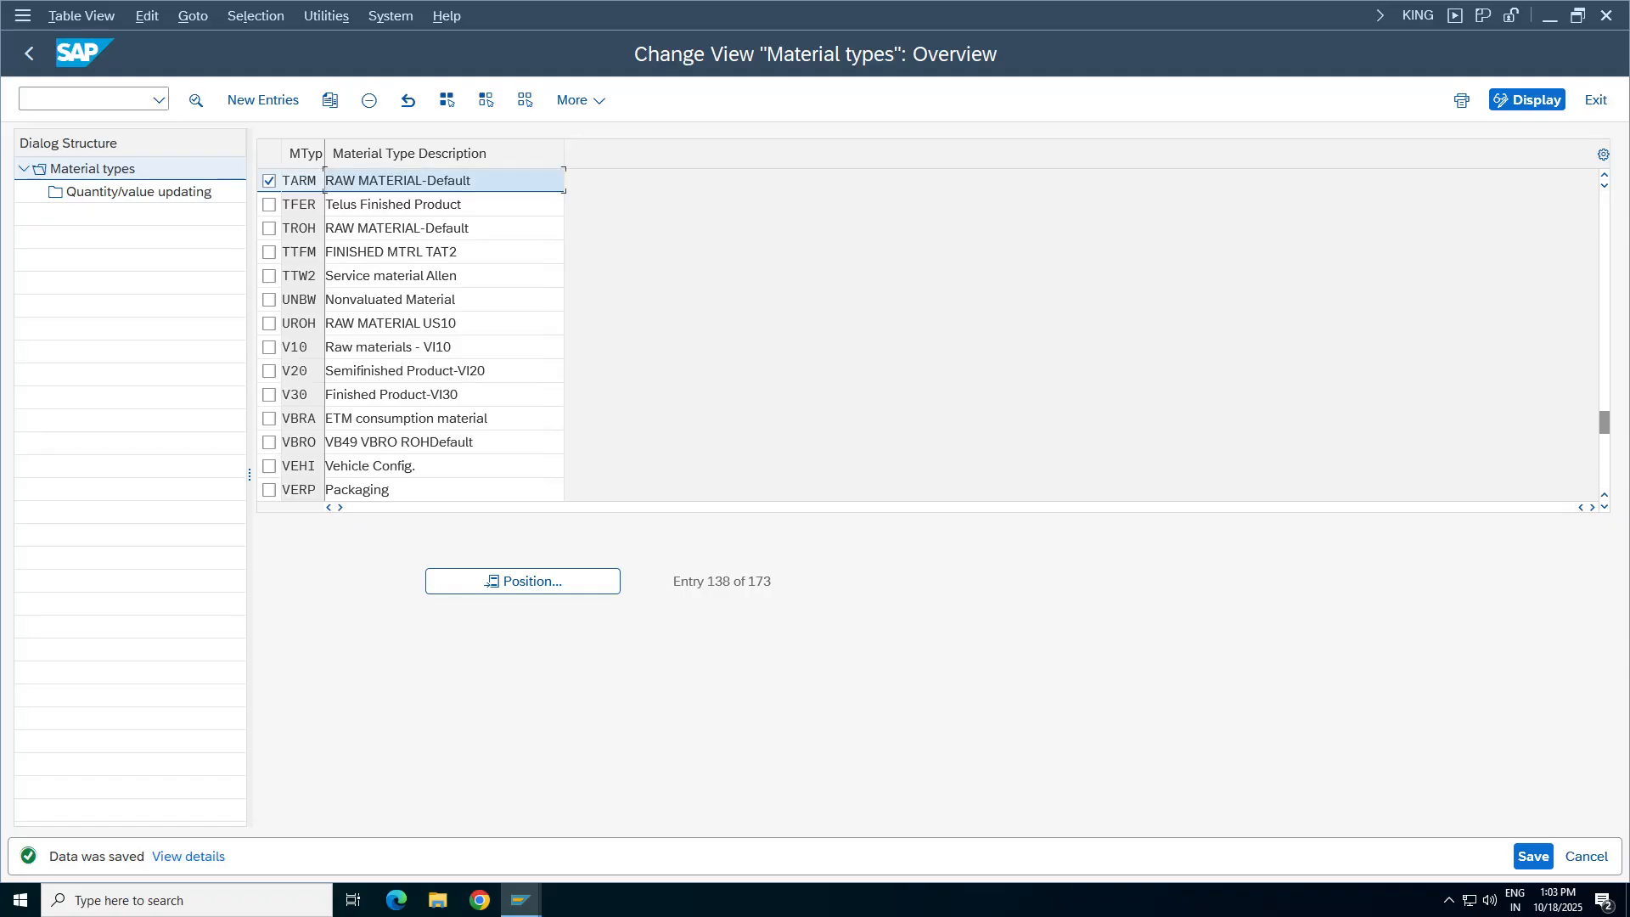
key(BackSpace)
key(BackSpace)
key(BackSpace)
key(BackSpace)
key(BackSpace)
key(BackSpace)
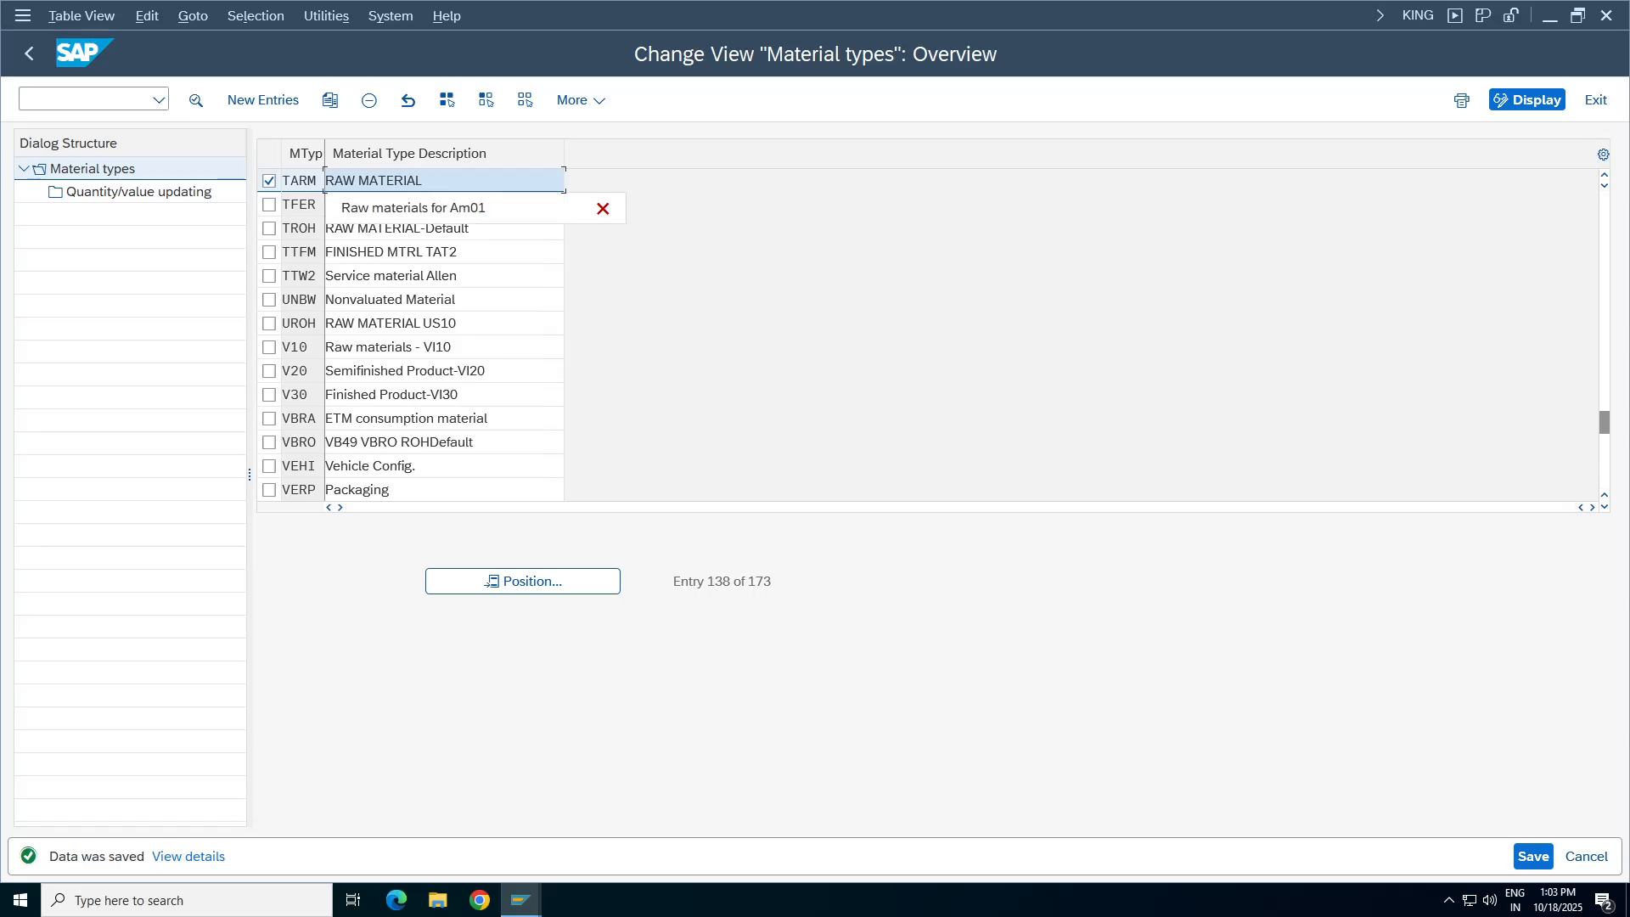
text(for TA98)
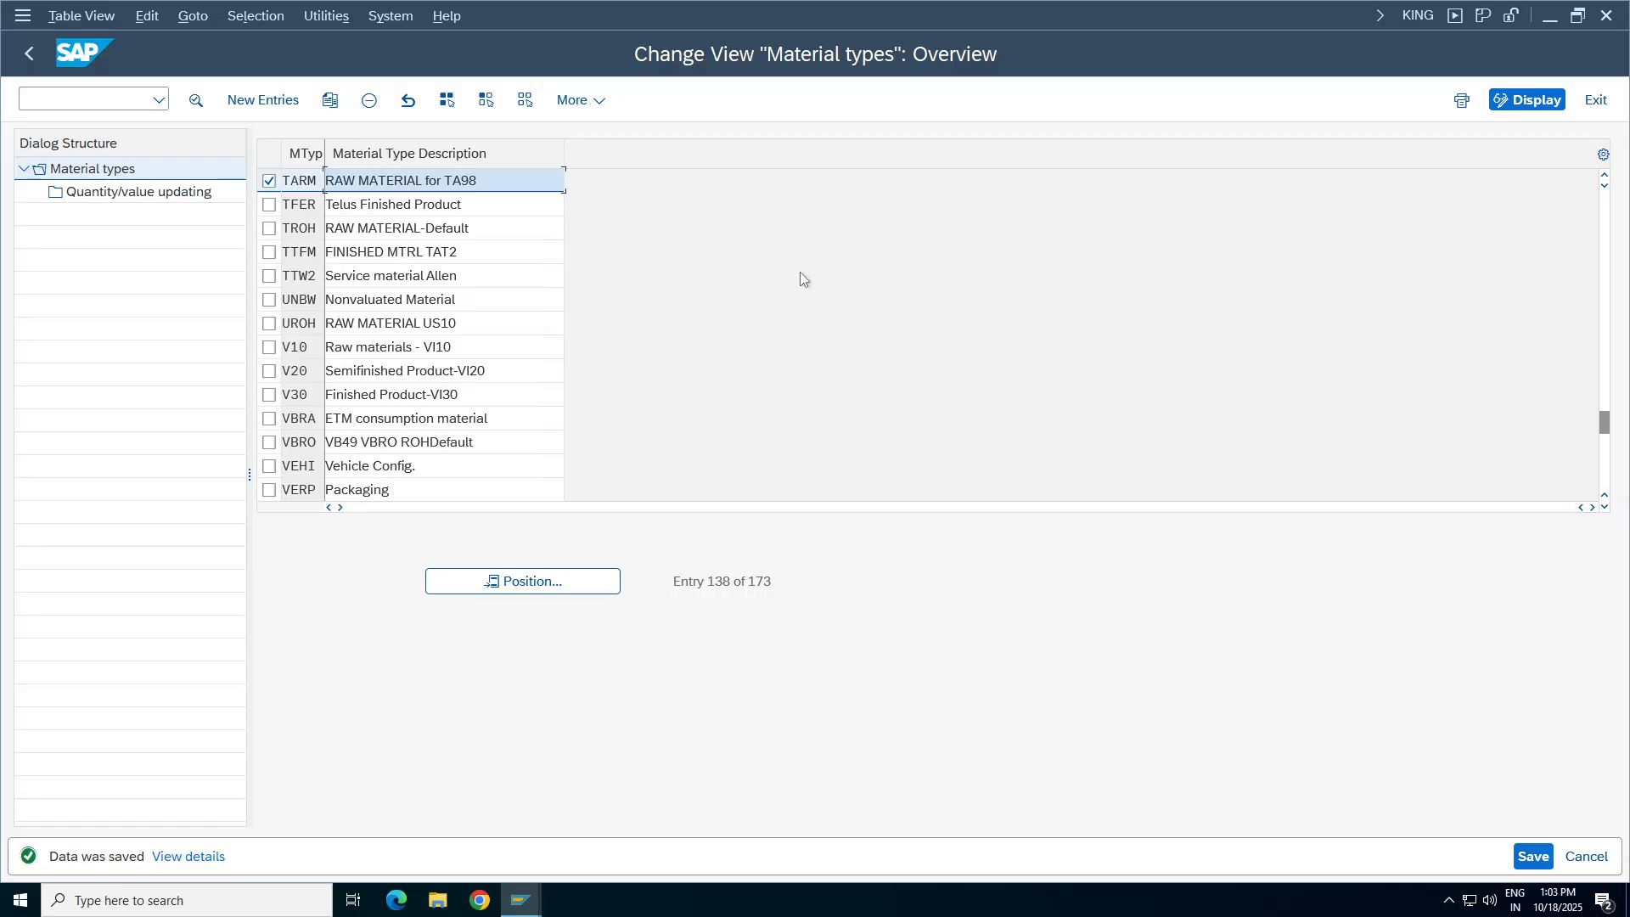
click(1533, 855)
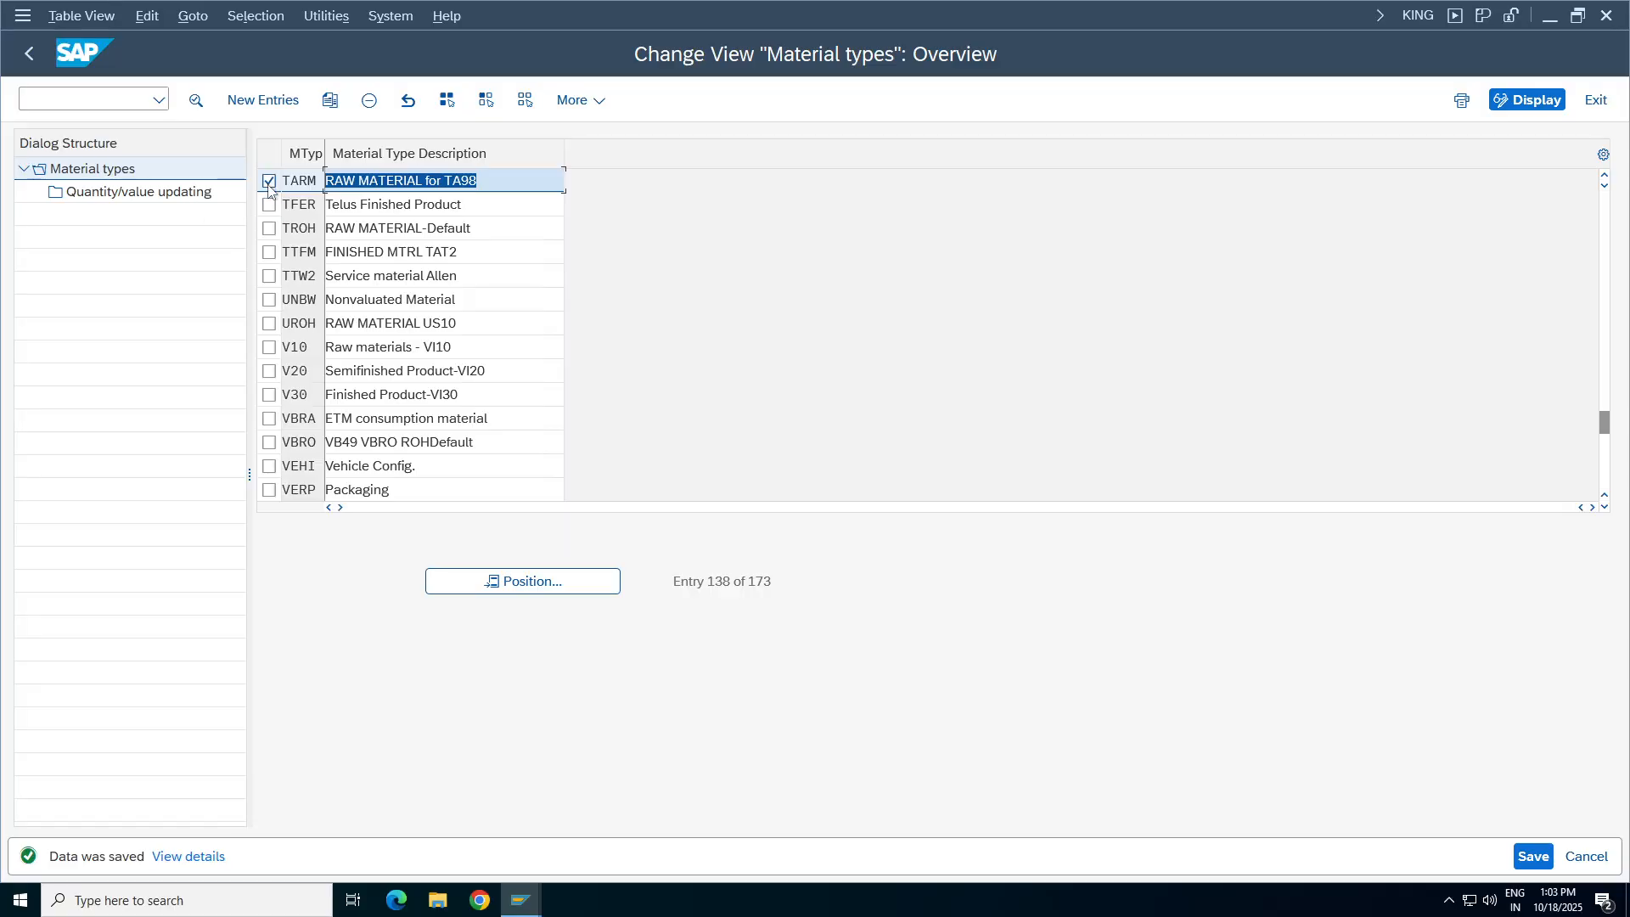
Open quantity/value updating for TARM, widen the valuation area column, and find and select the TA98 entry.
click(184, 198)
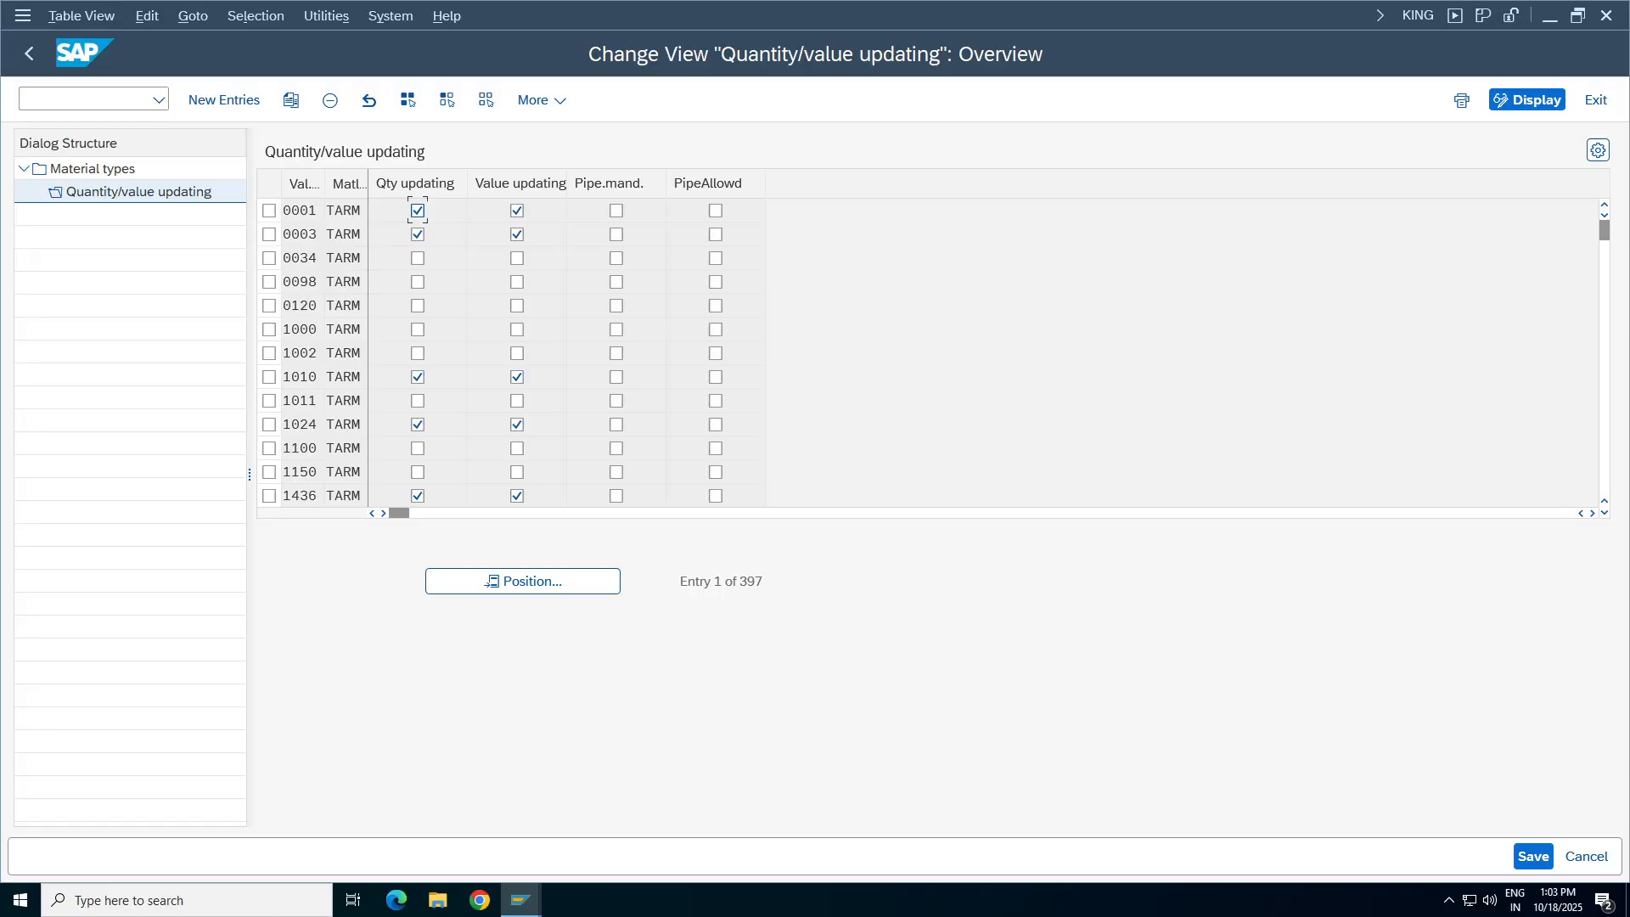
drag(322, 179, 361, 179)
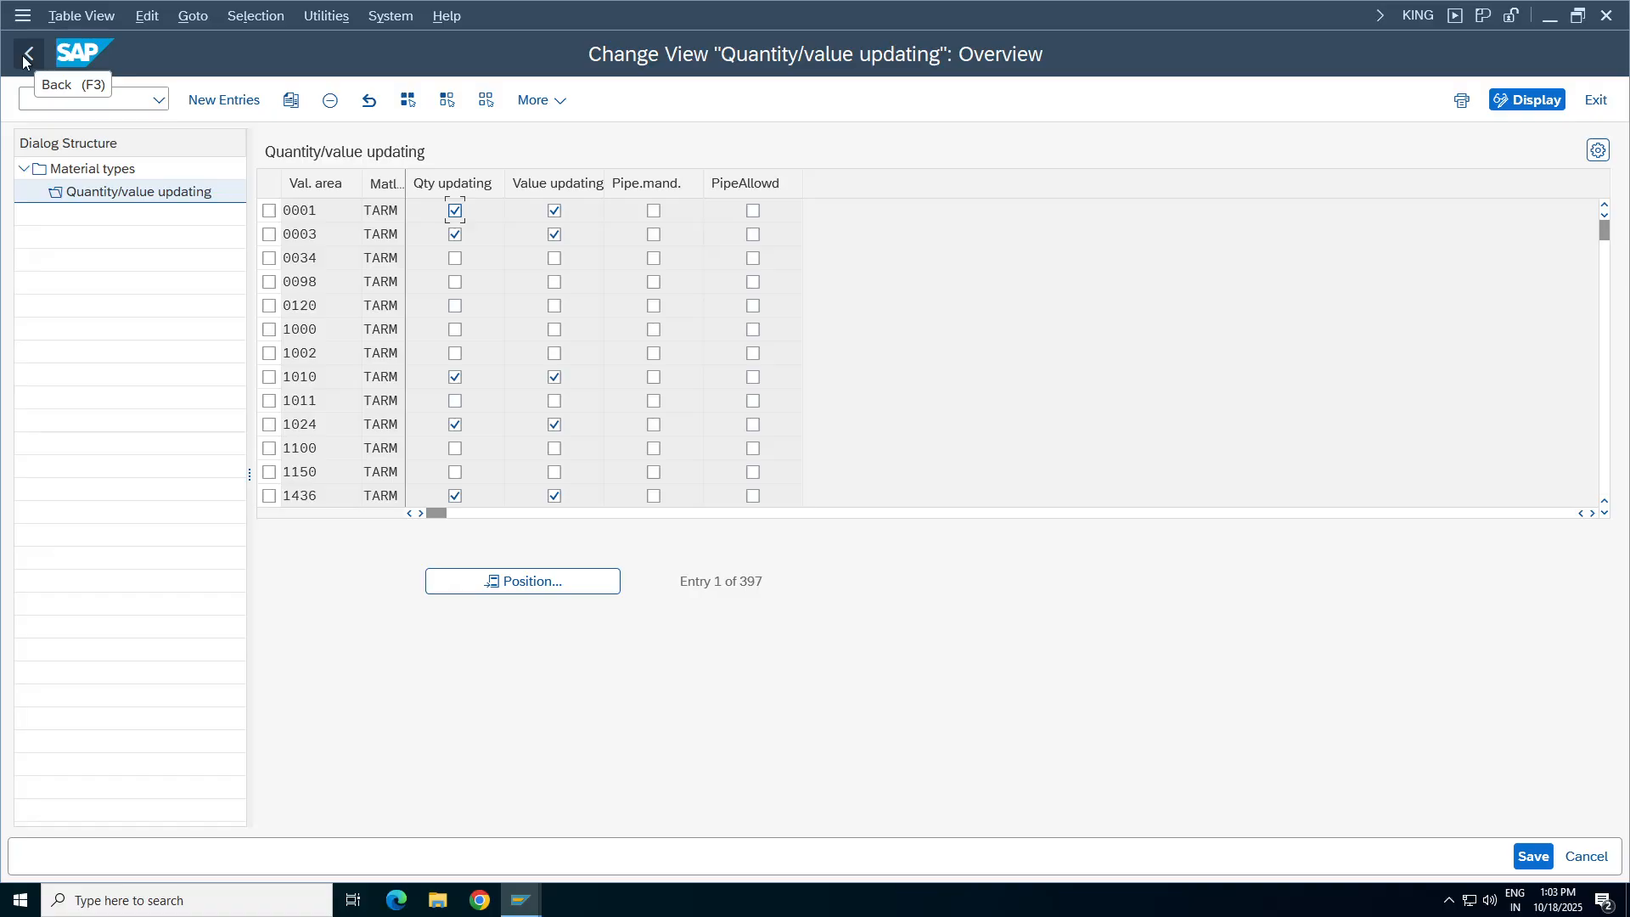
click(517, 587)
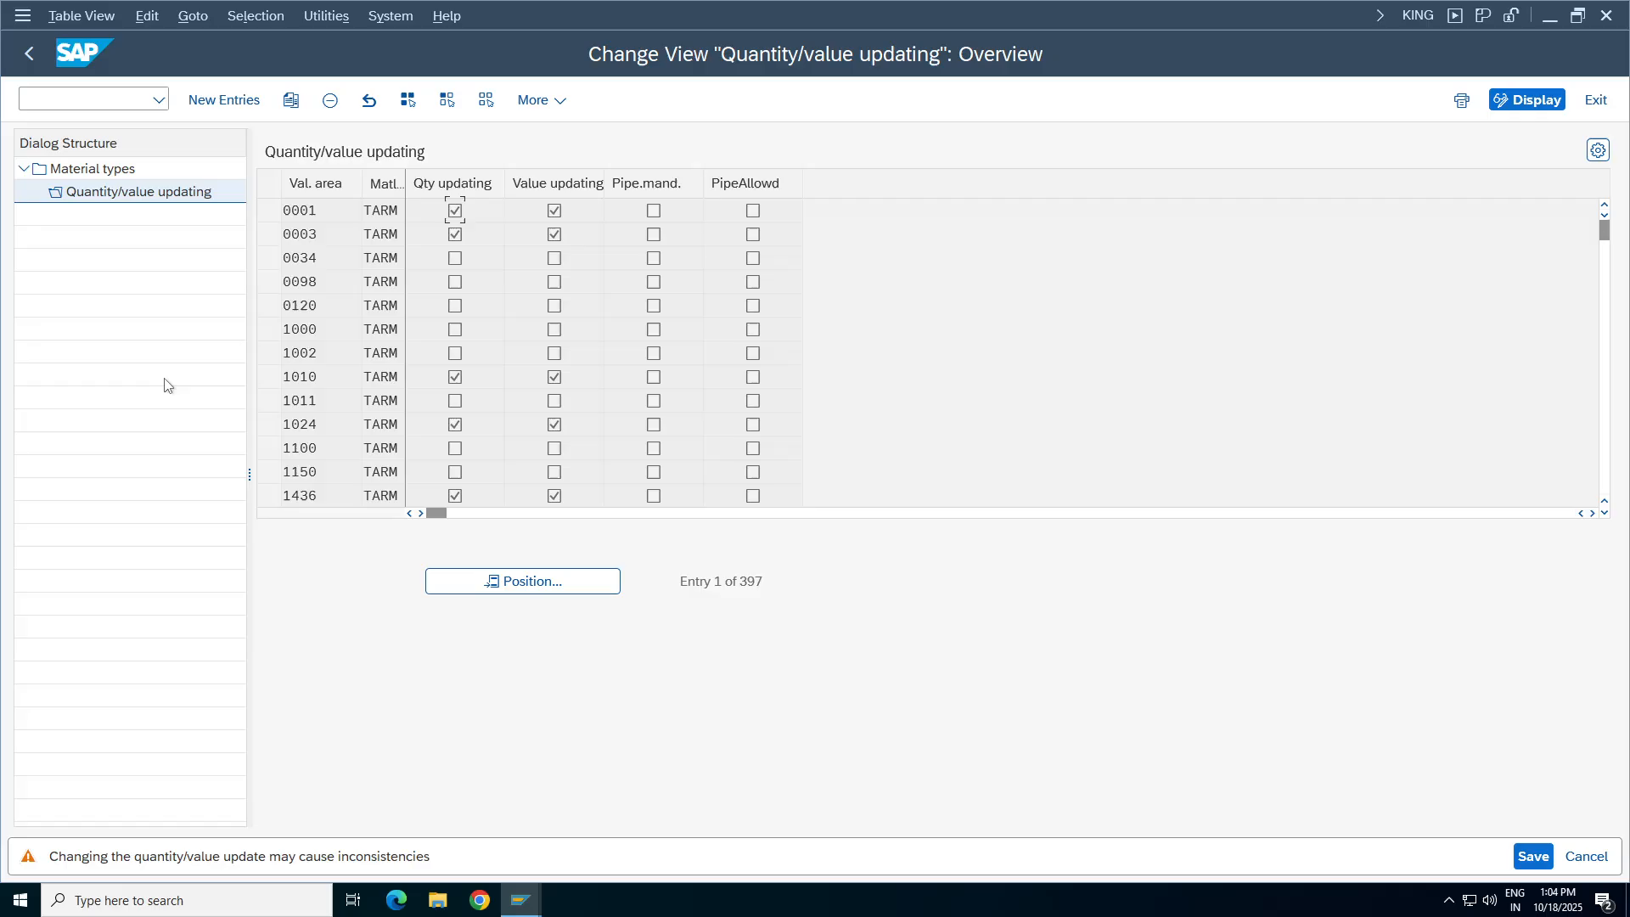
key(Return)
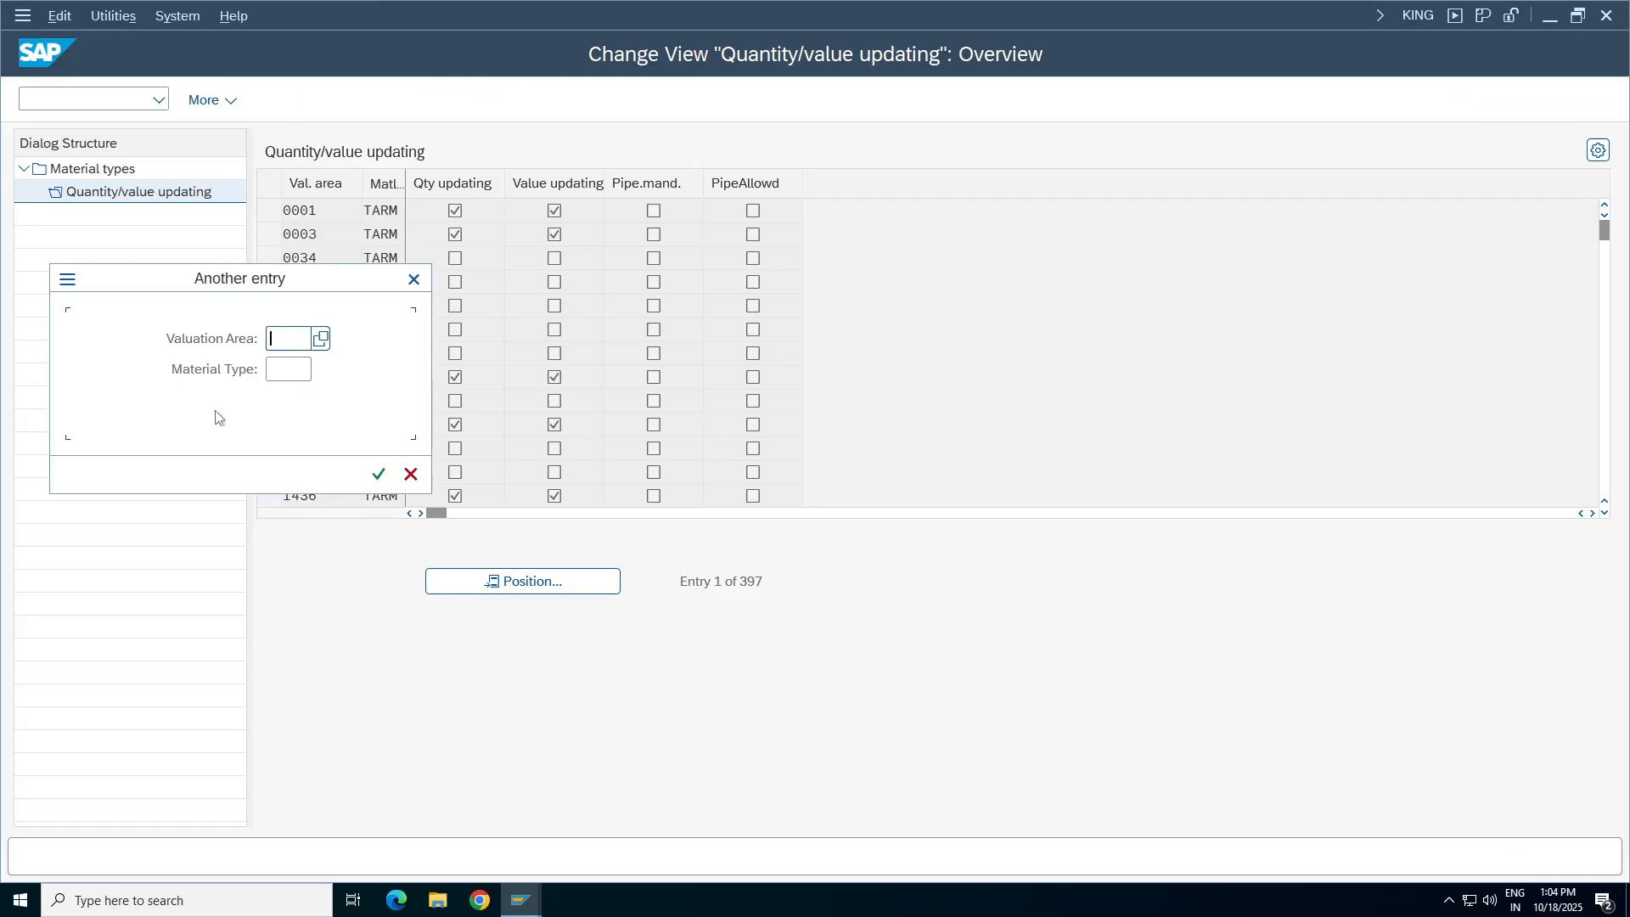
text(1089)
key(Return)
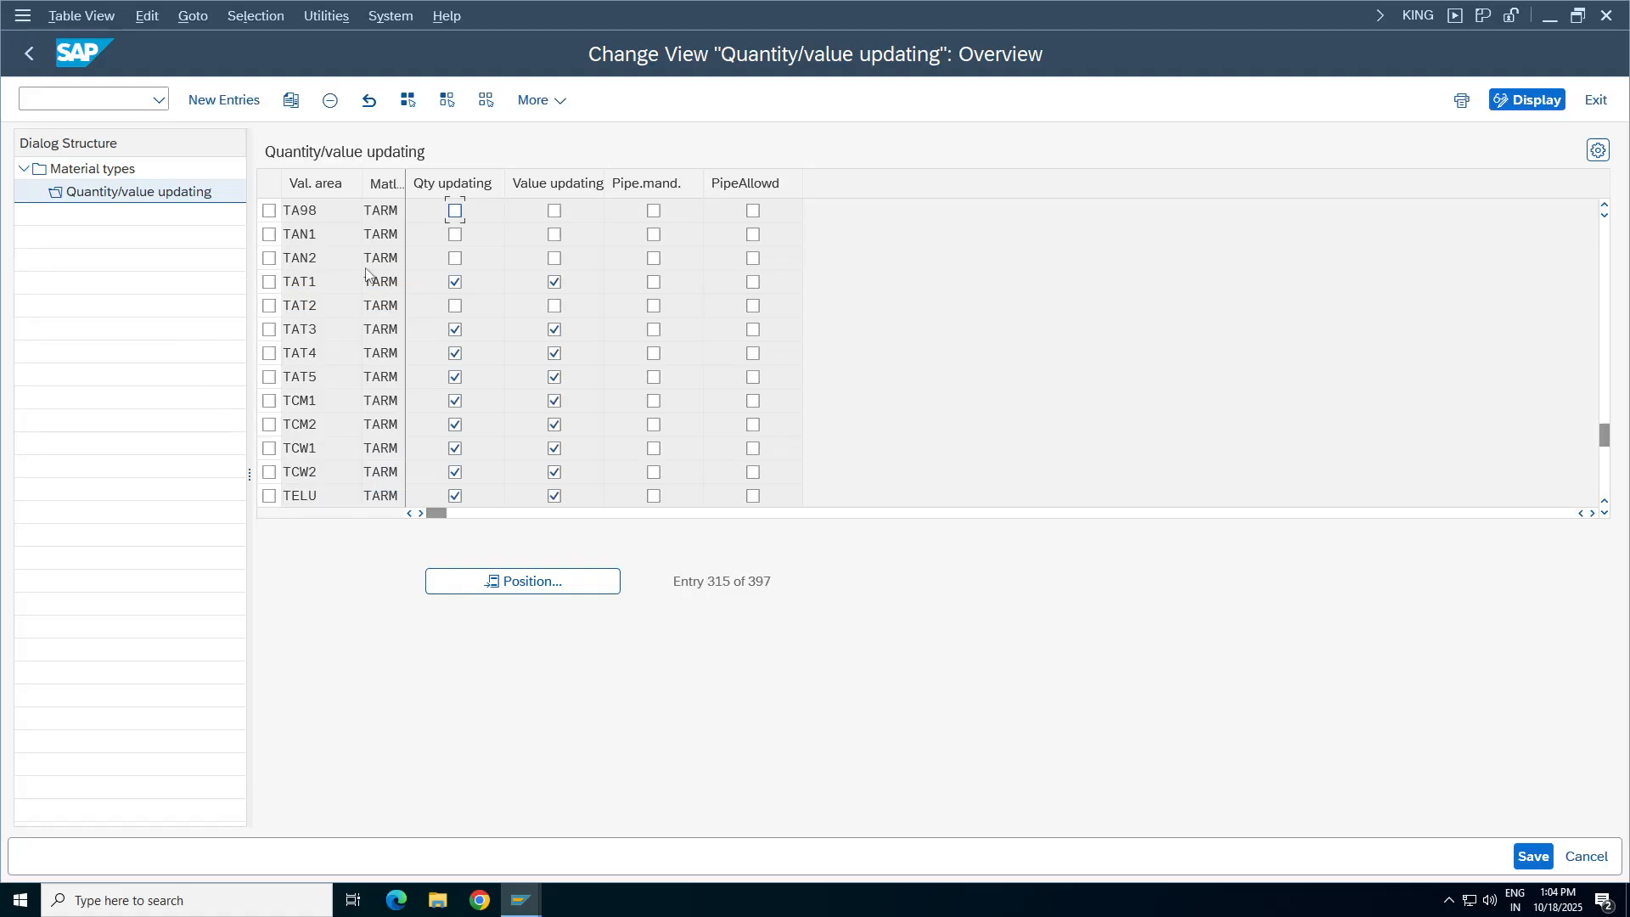
click(269, 209)
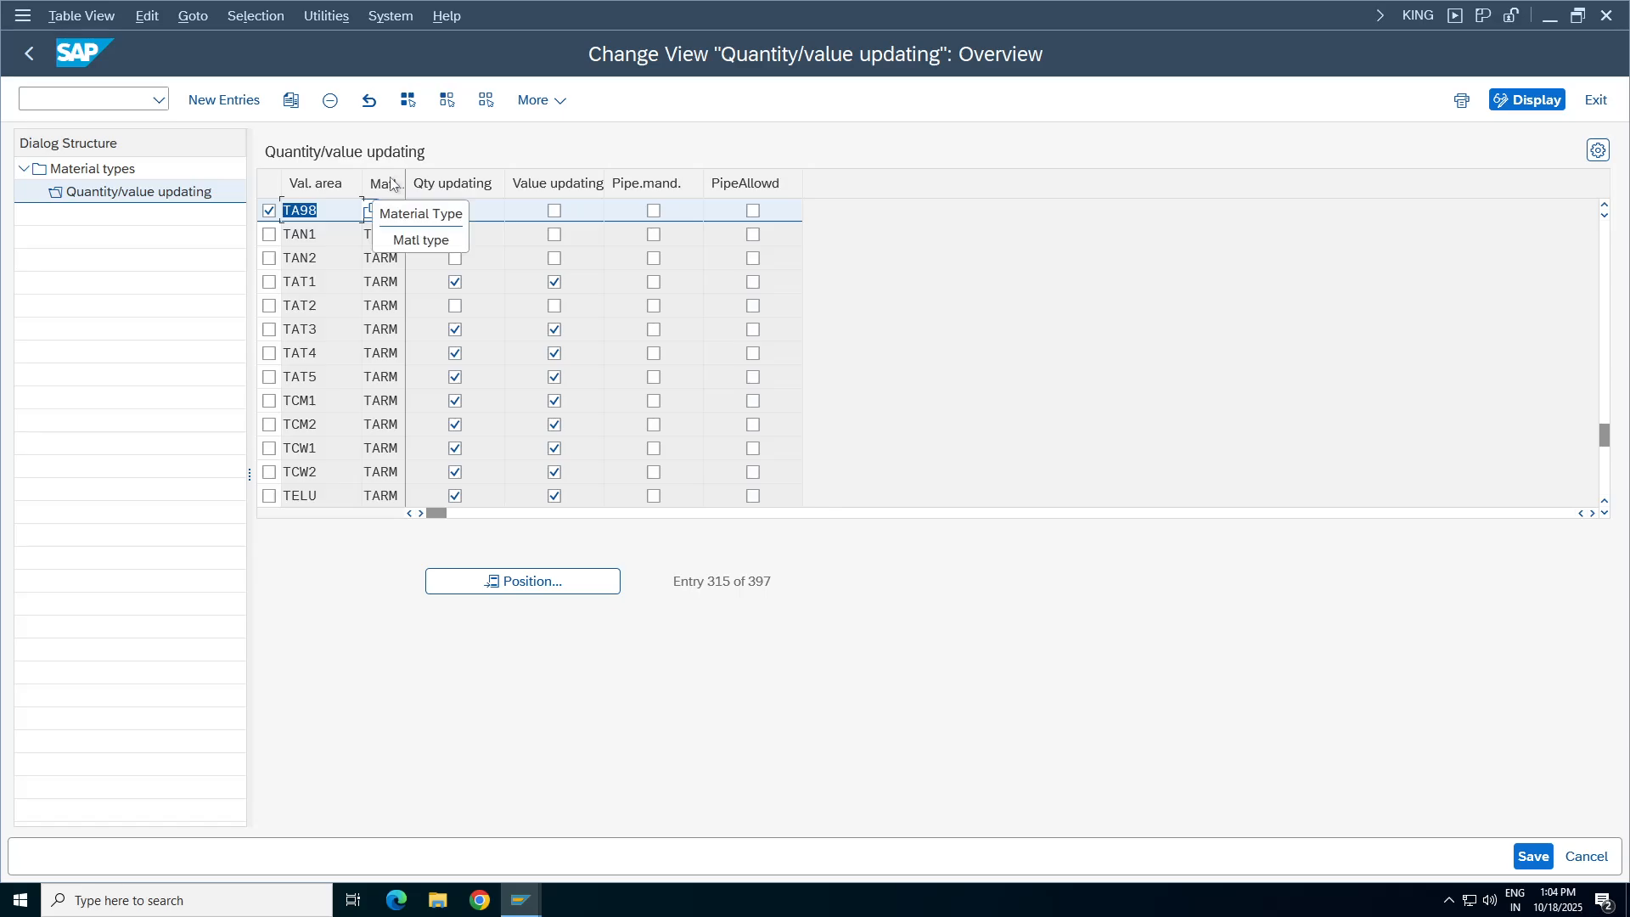
Enable quantity updating and value updating for valuation area TA98 with material type TARM, save, and exit to SAP Easy Access.
click(455, 210)
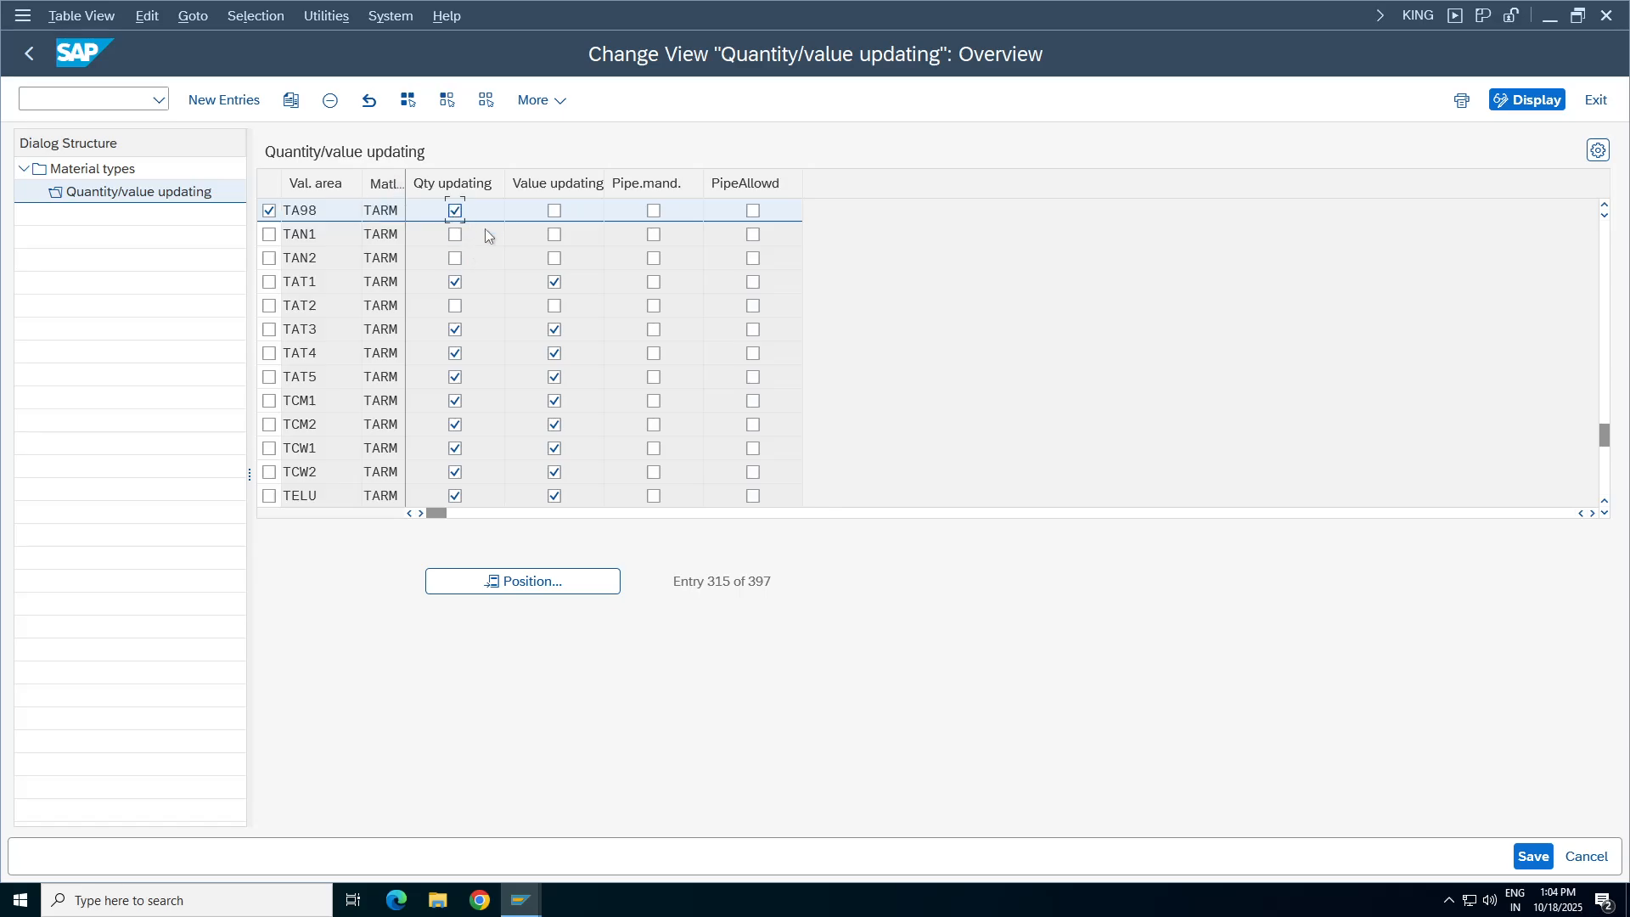
click(554, 212)
click(1535, 865)
click(25, 56)
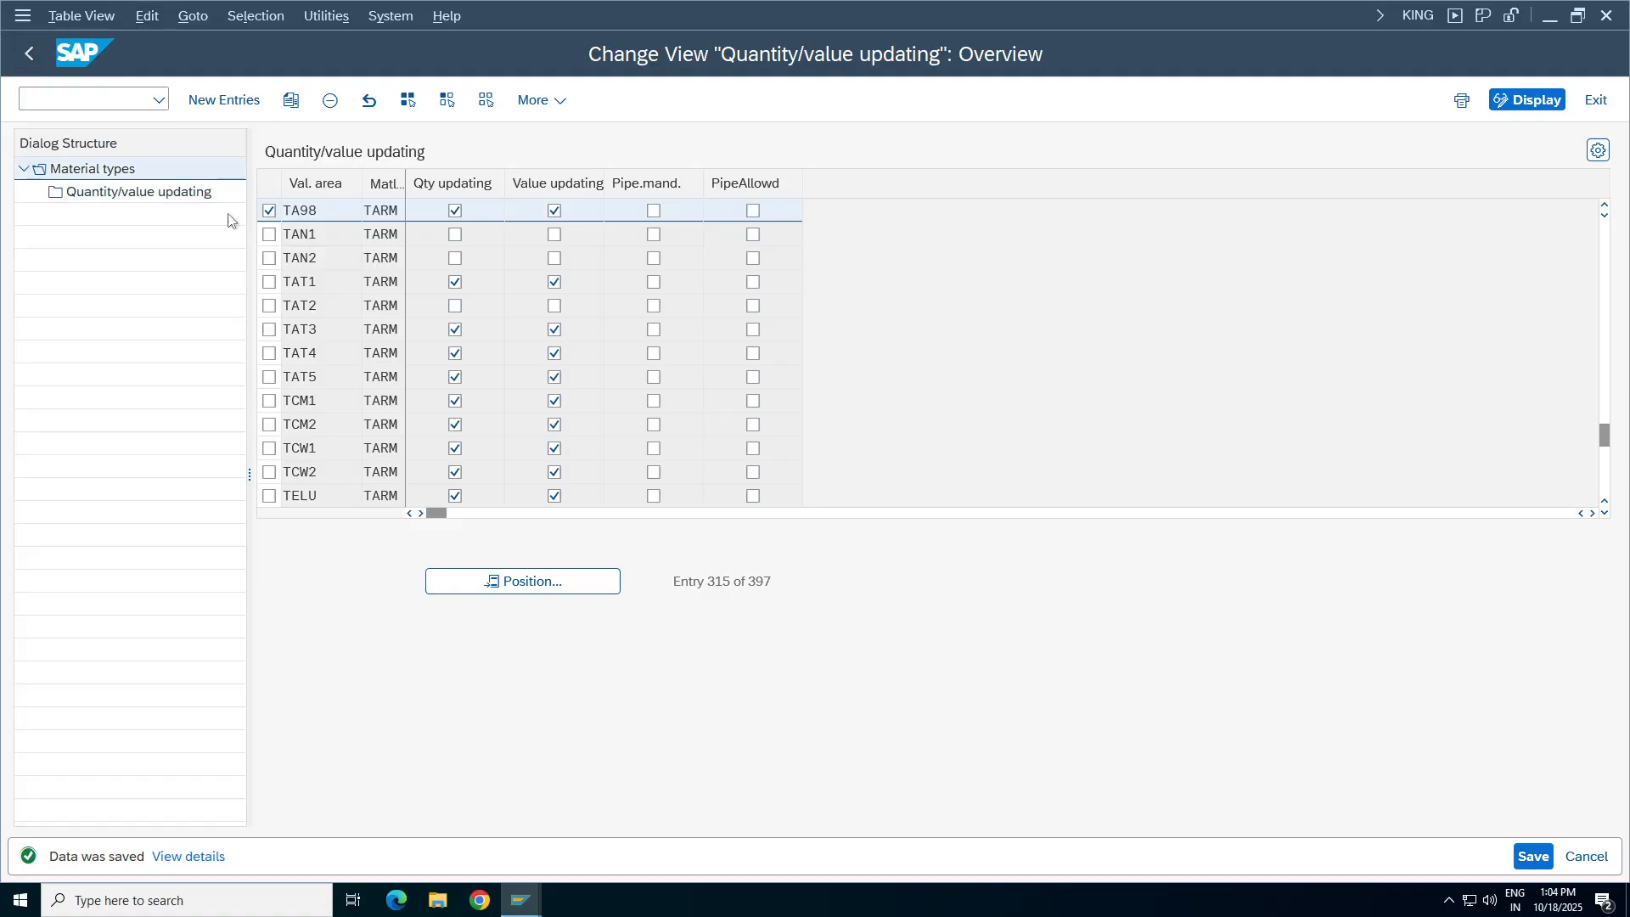
click(29, 58)
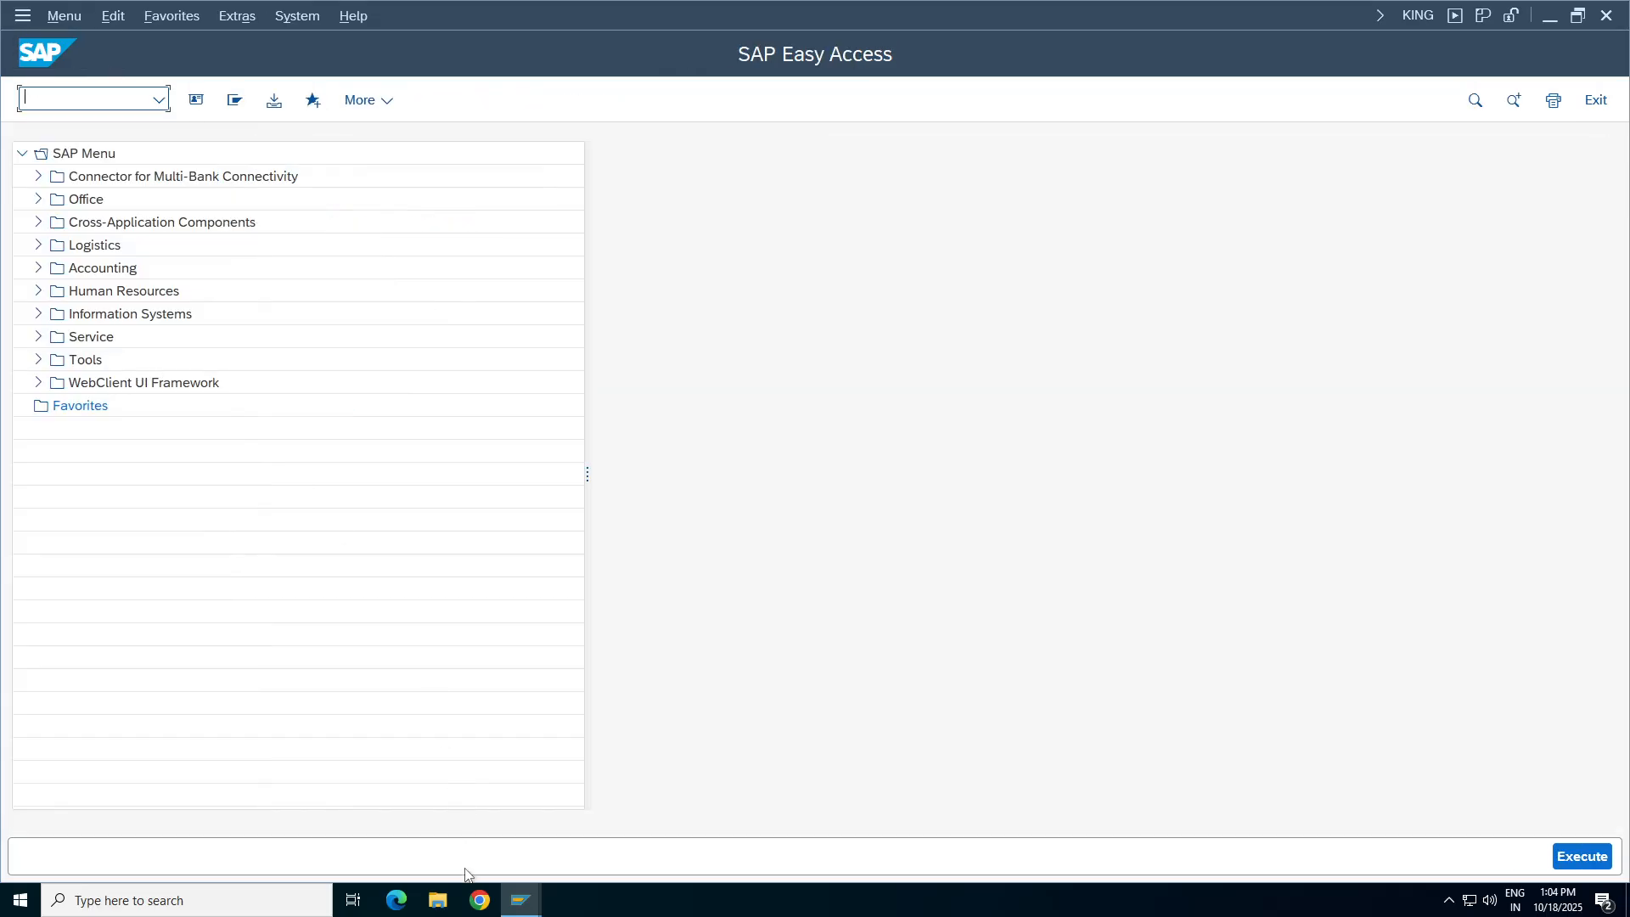
Switch to the Google Sheets notes and enter "Valuation Area" in cell B873 of the Missiles sheet.
click(989, 9)
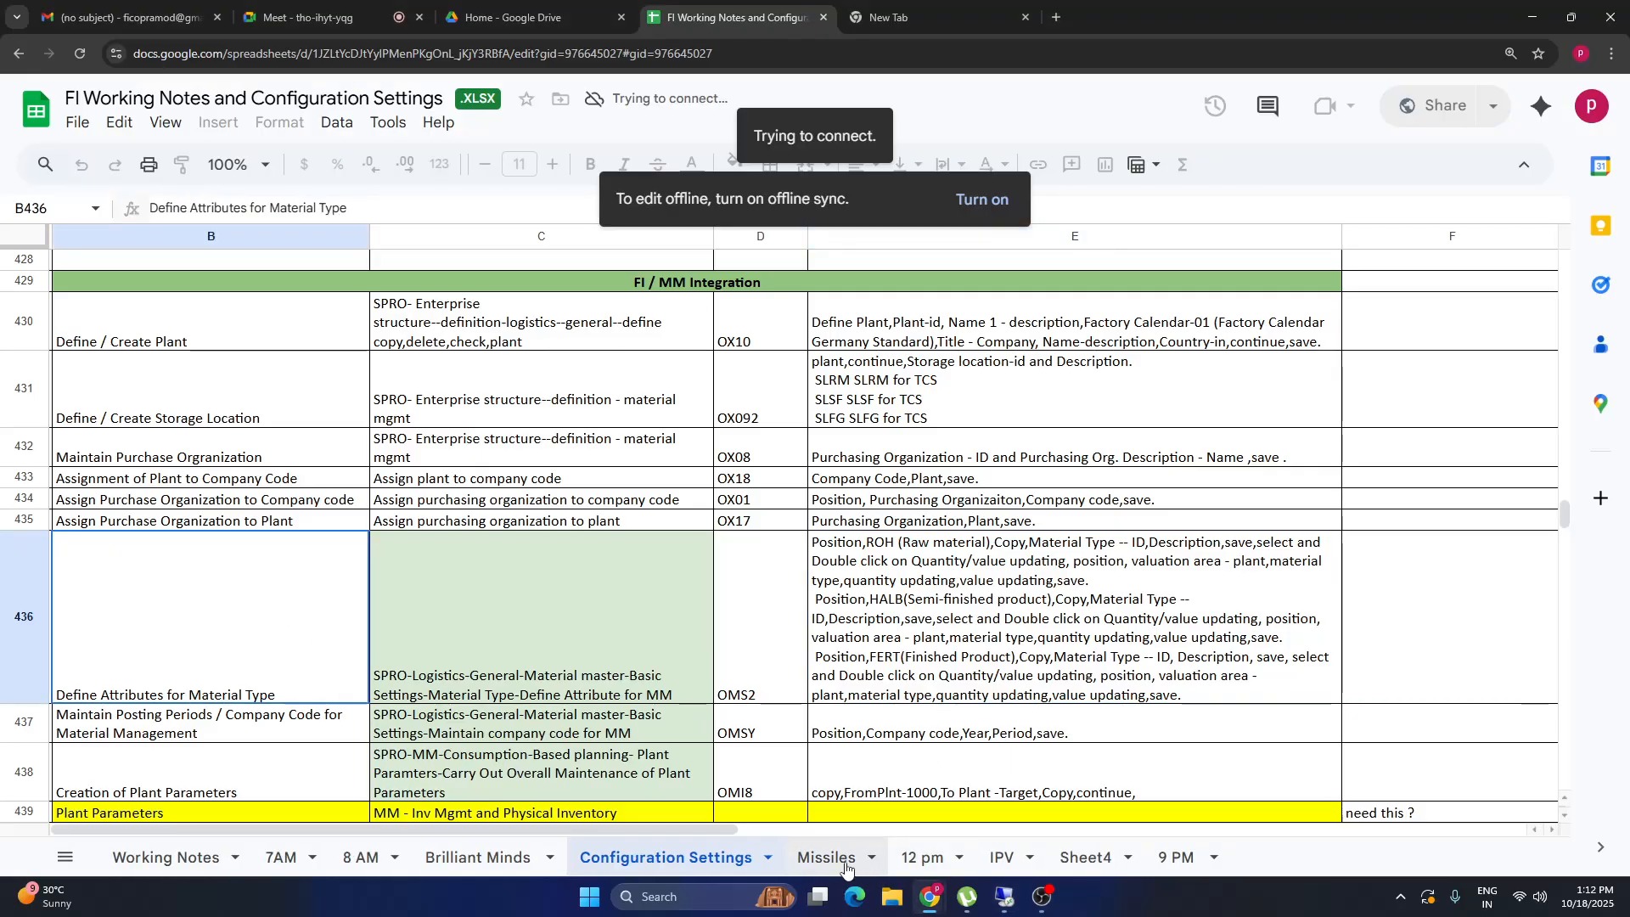
click(827, 857)
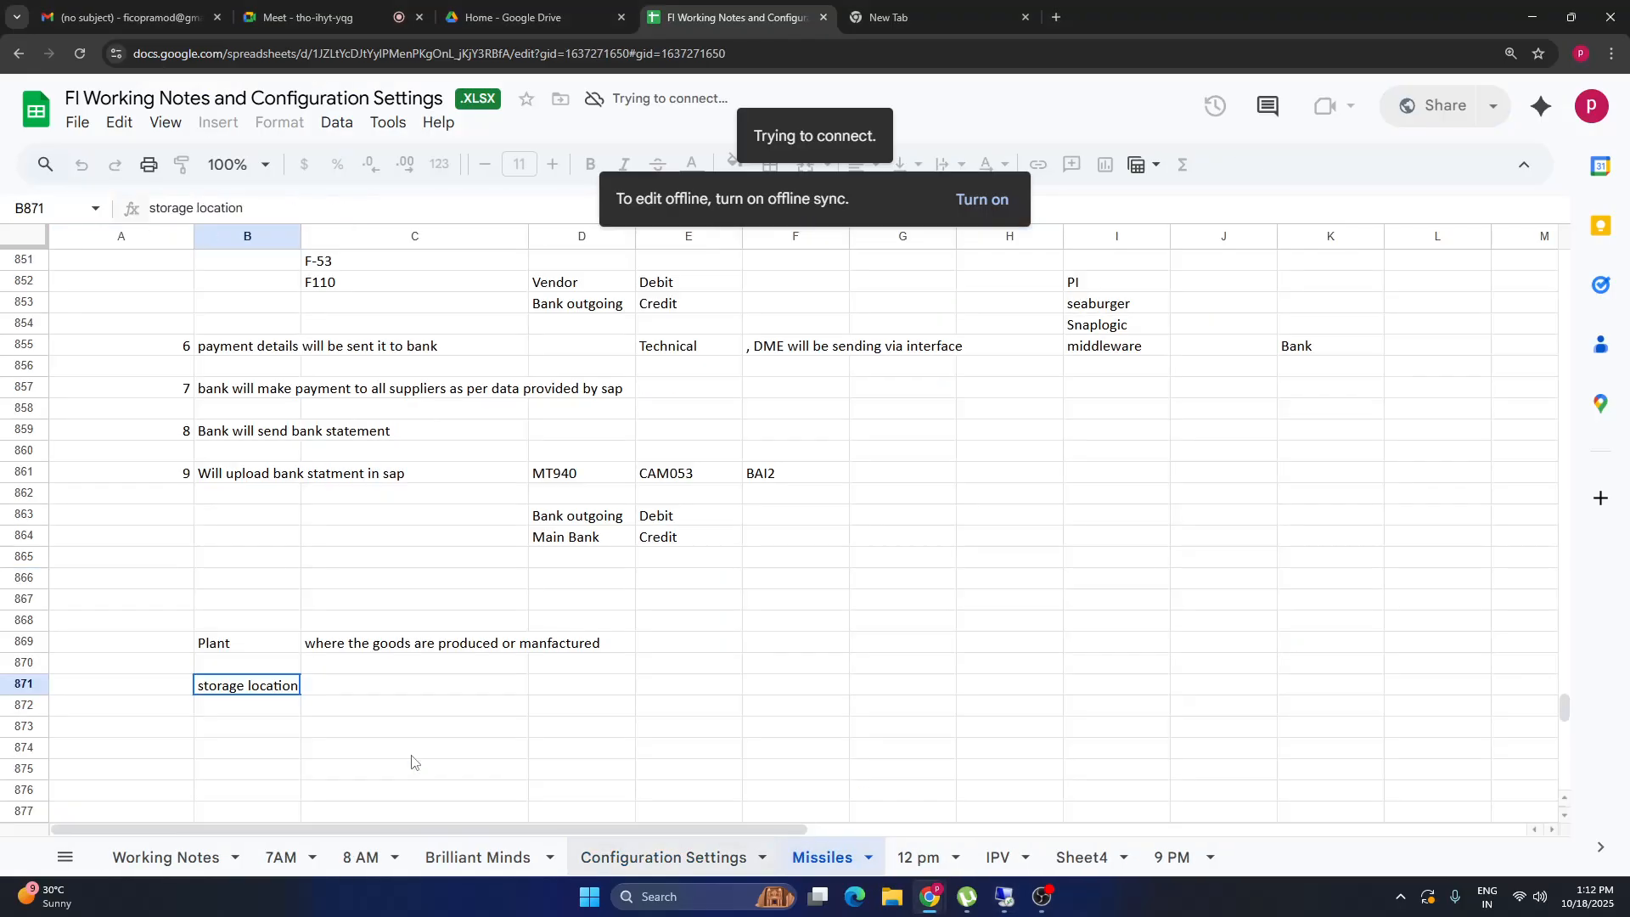
click(247, 730)
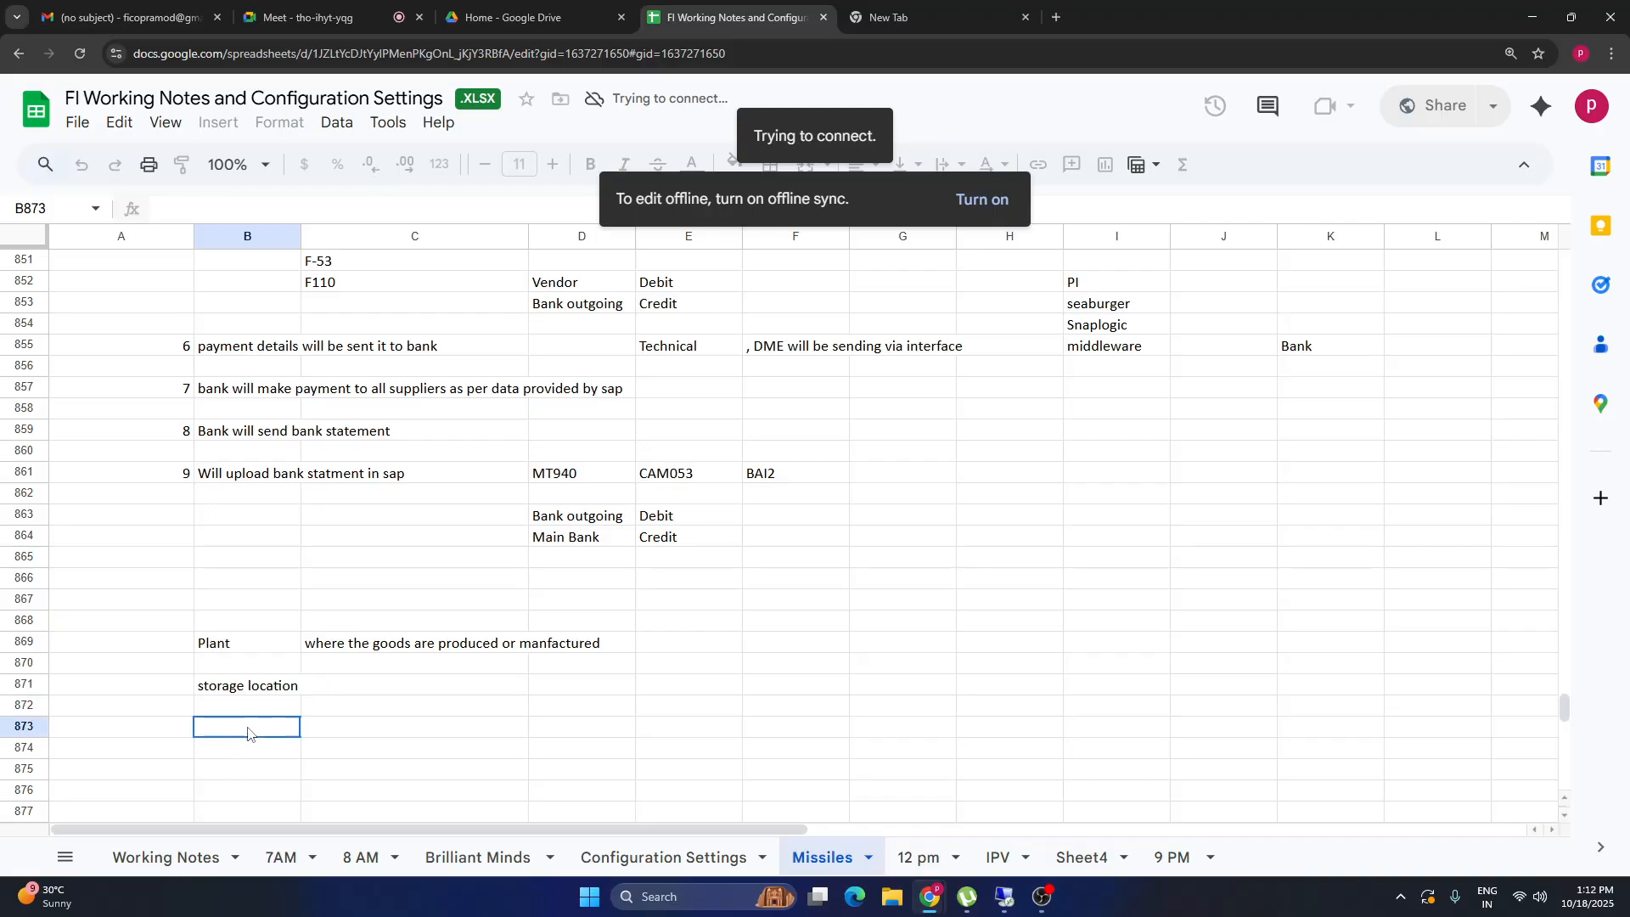
text(luatio)
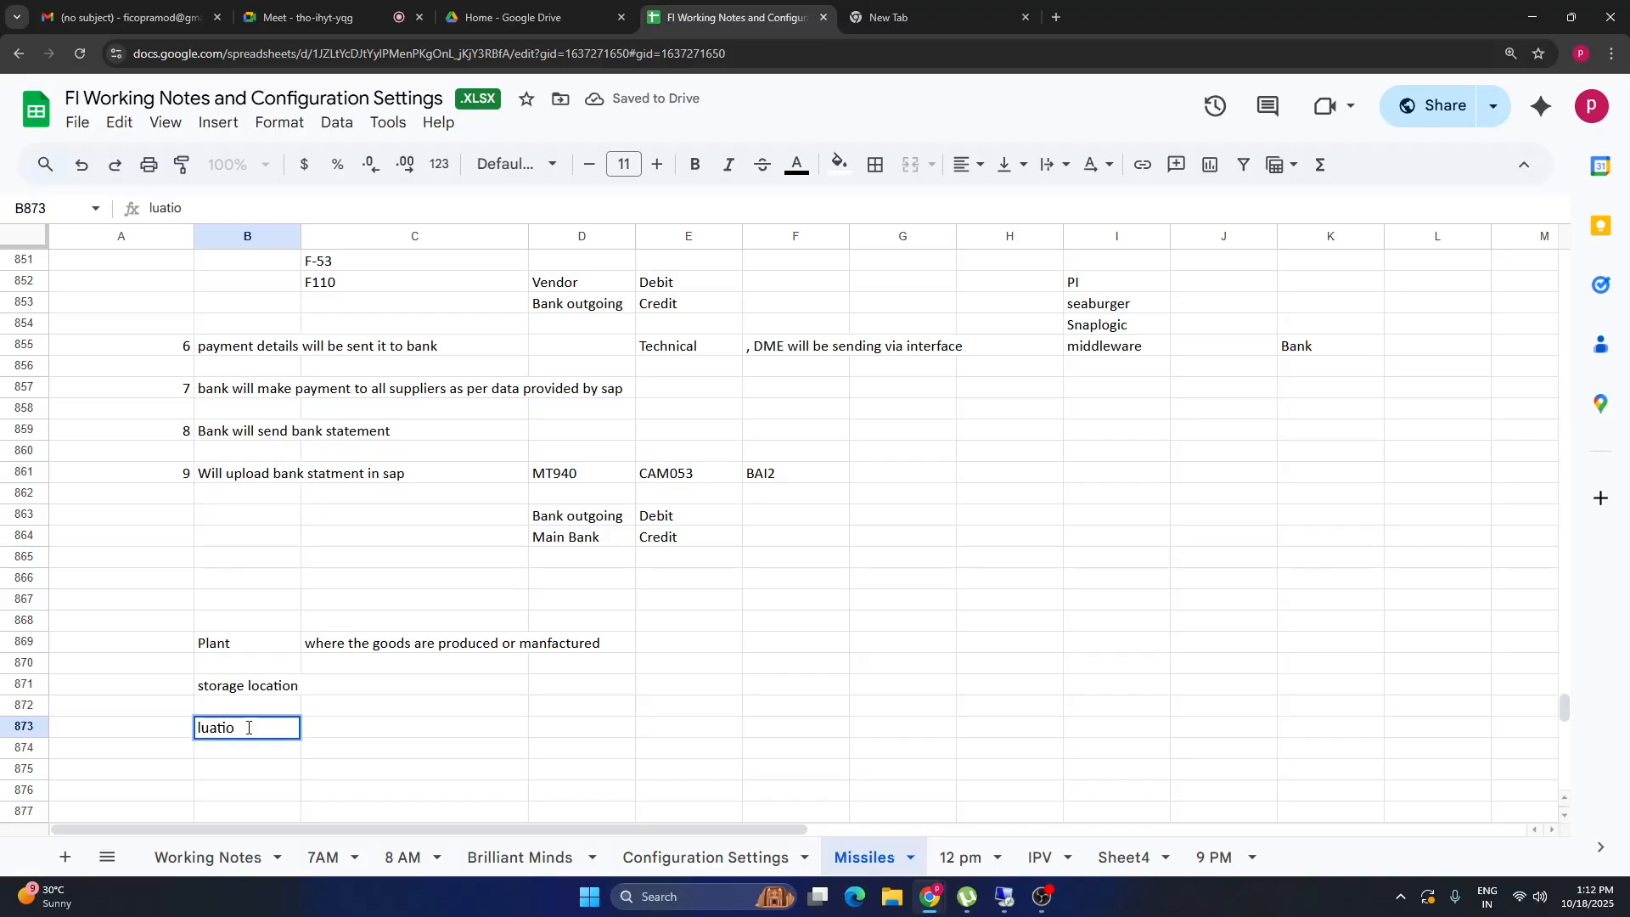
key(BackSpace)
key(BackSpace)
key(BackSpace)
key(BackSpace)
key(BackSpace)
key(BackSpace)
text(V)
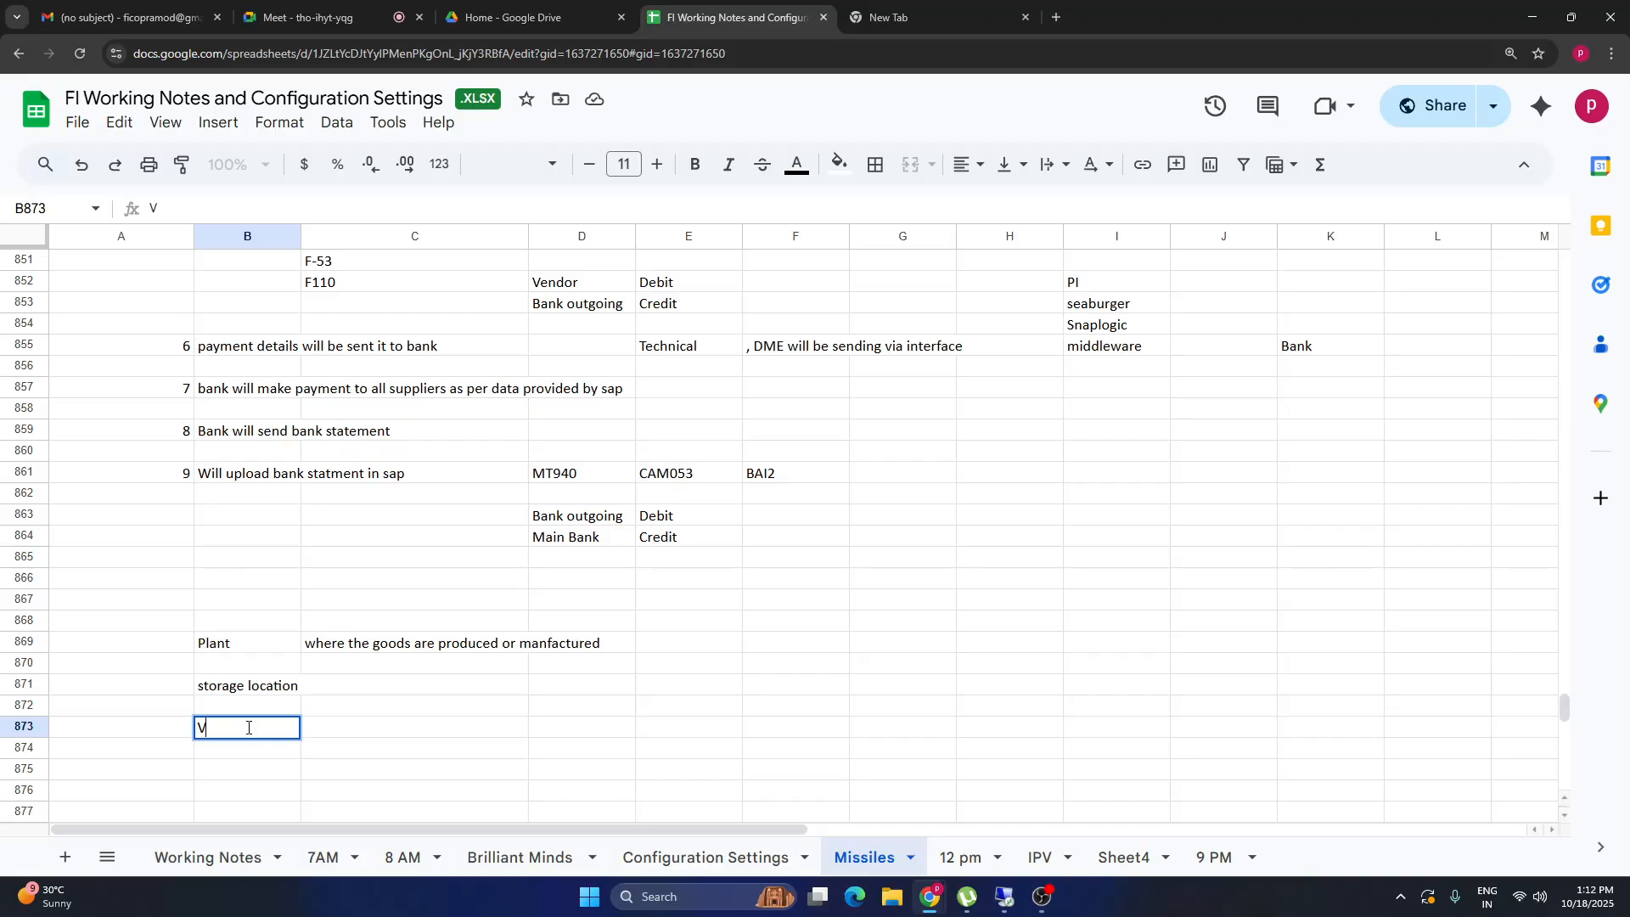
text(aluation Area)
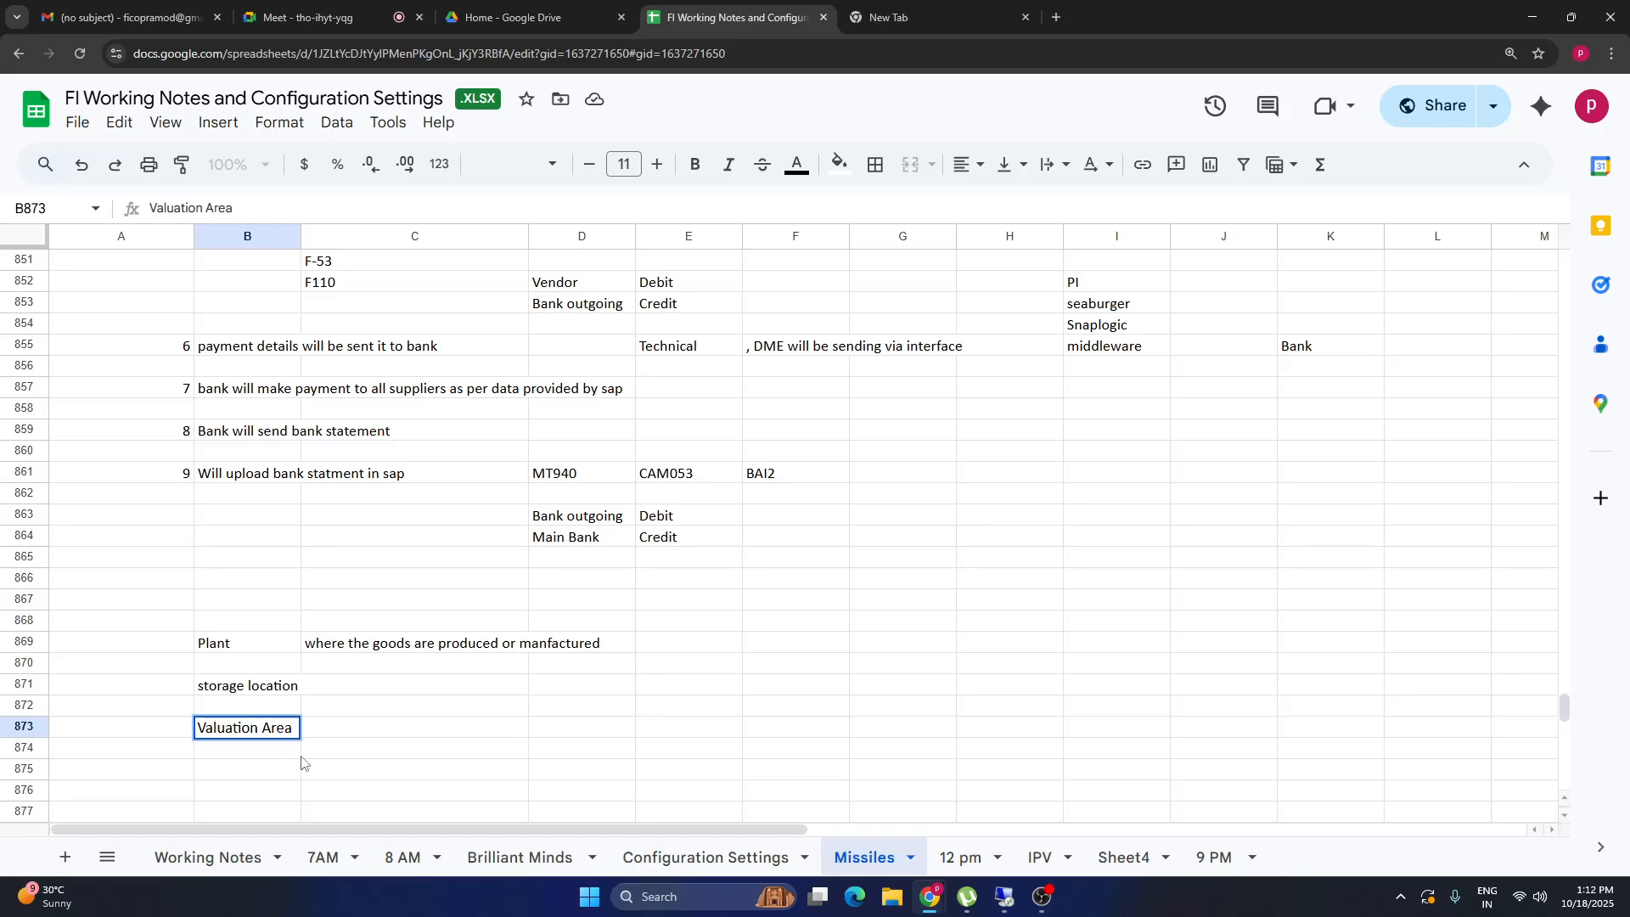
List "Company Code" in C873 and "Plant" in C874 beside the Valuation Area note.
key(Tab)
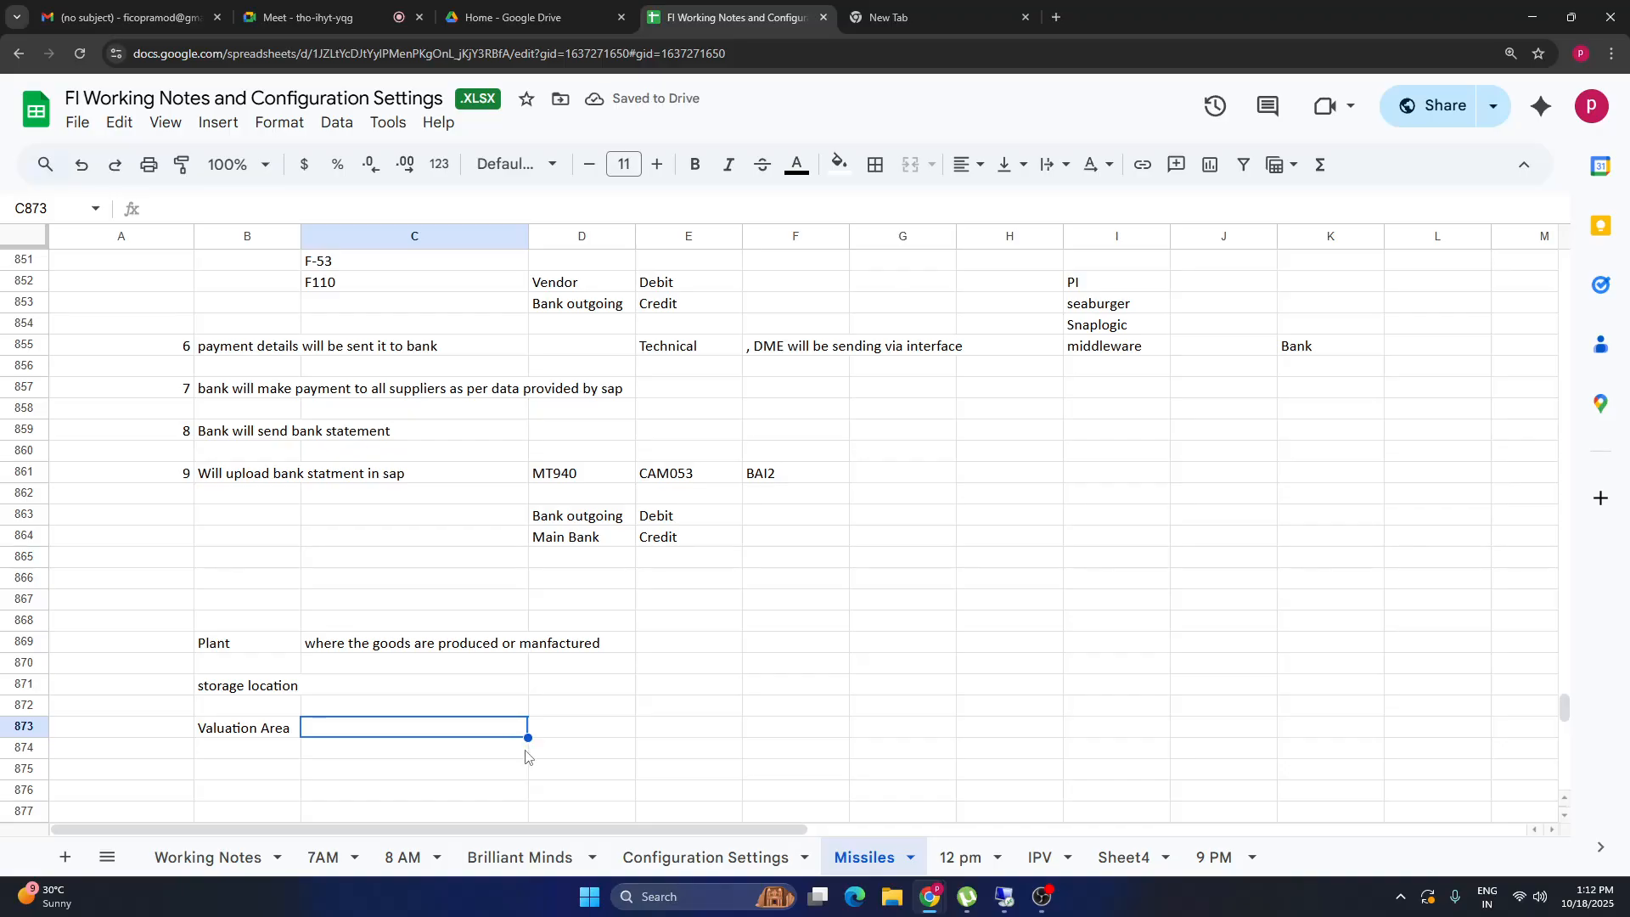
text(Company )
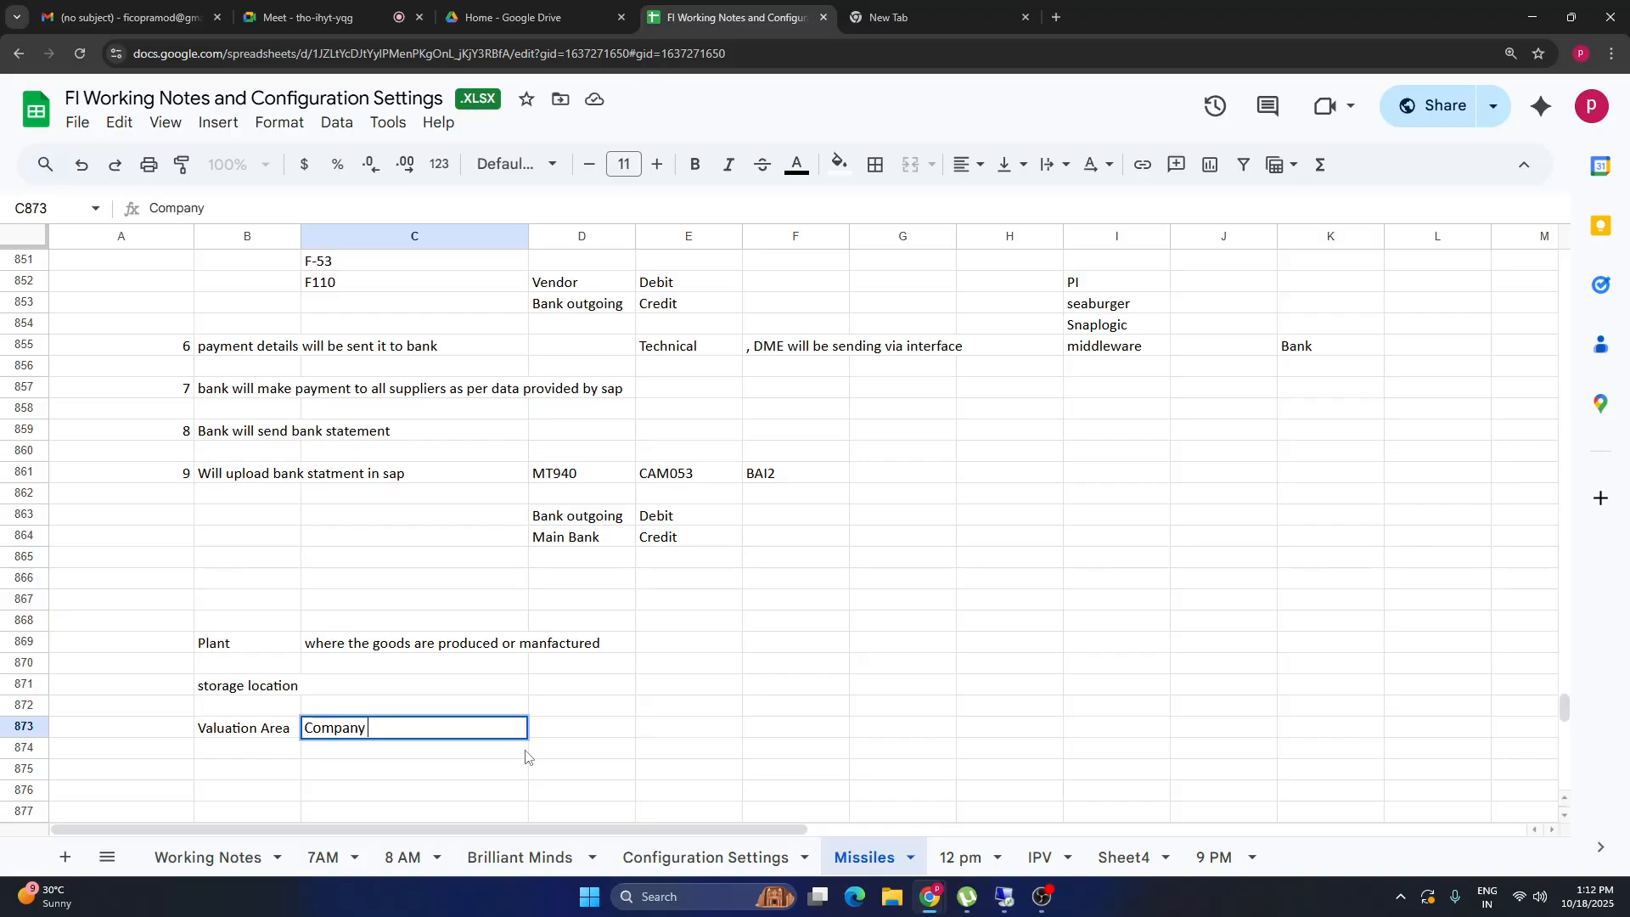
text(Code)
click(437, 755)
text(Plant)
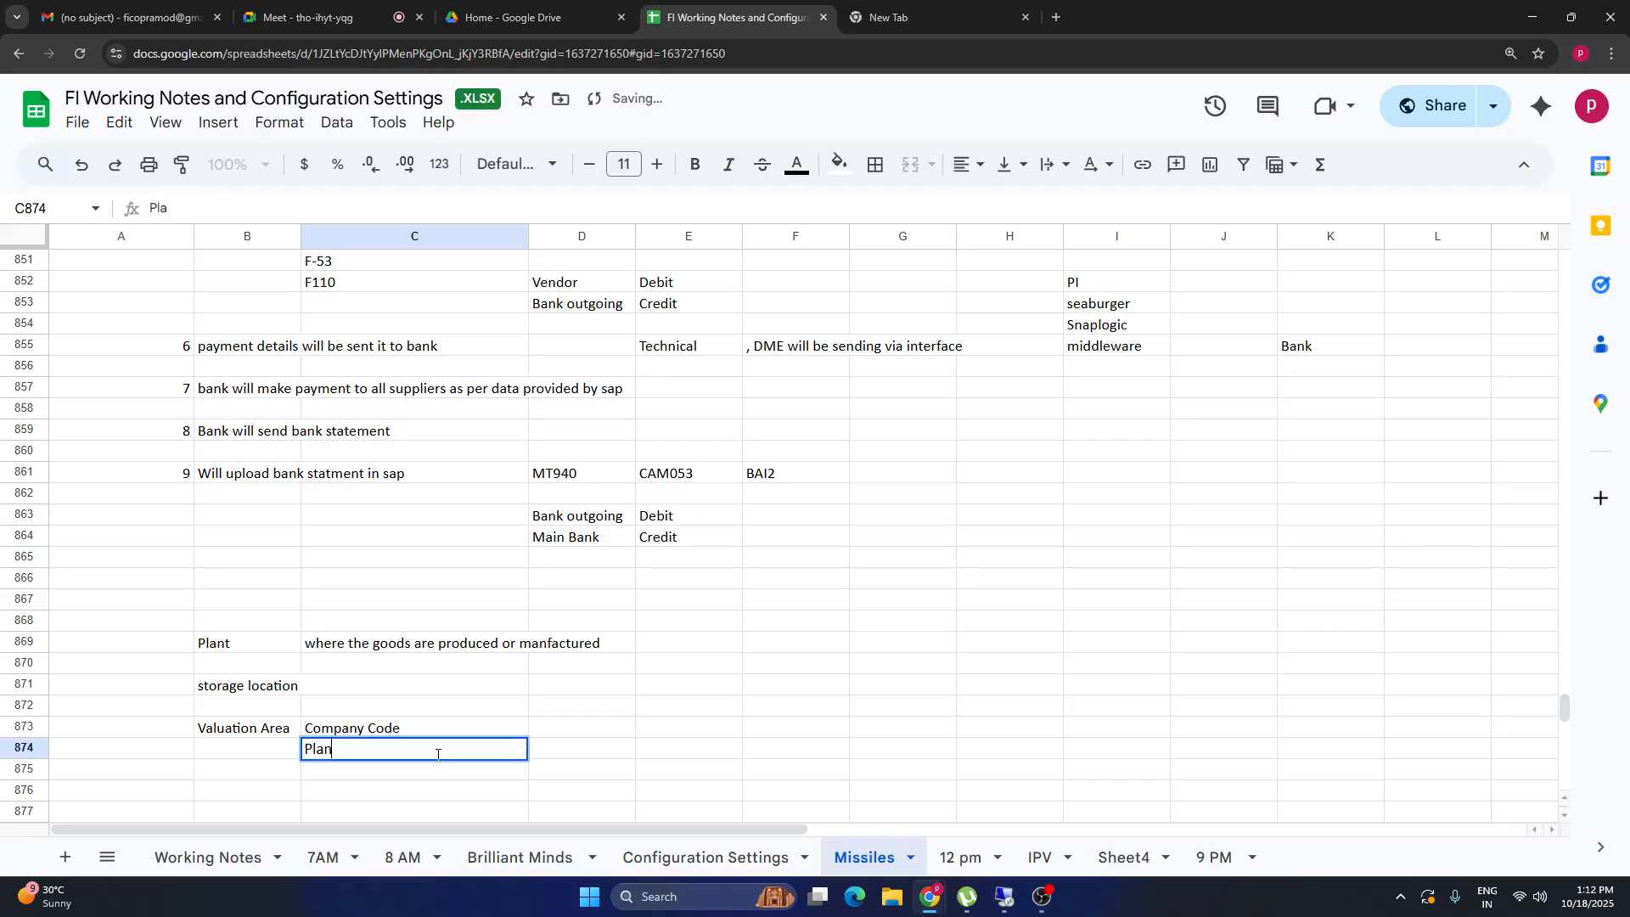
click(558, 774)
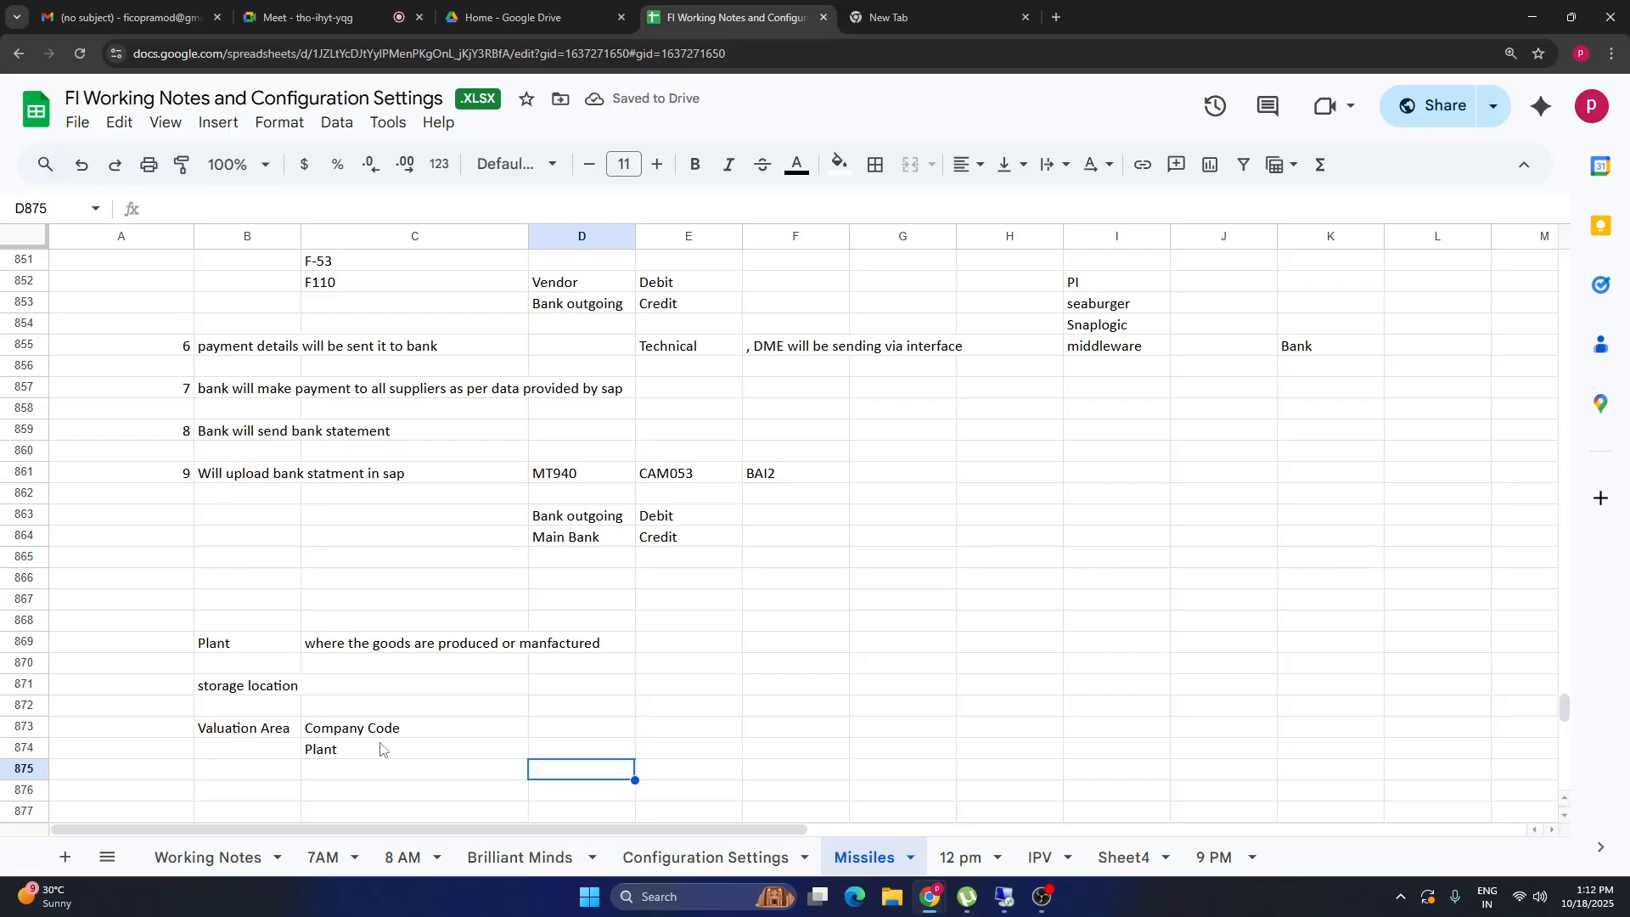
click(322, 752)
click(561, 752)
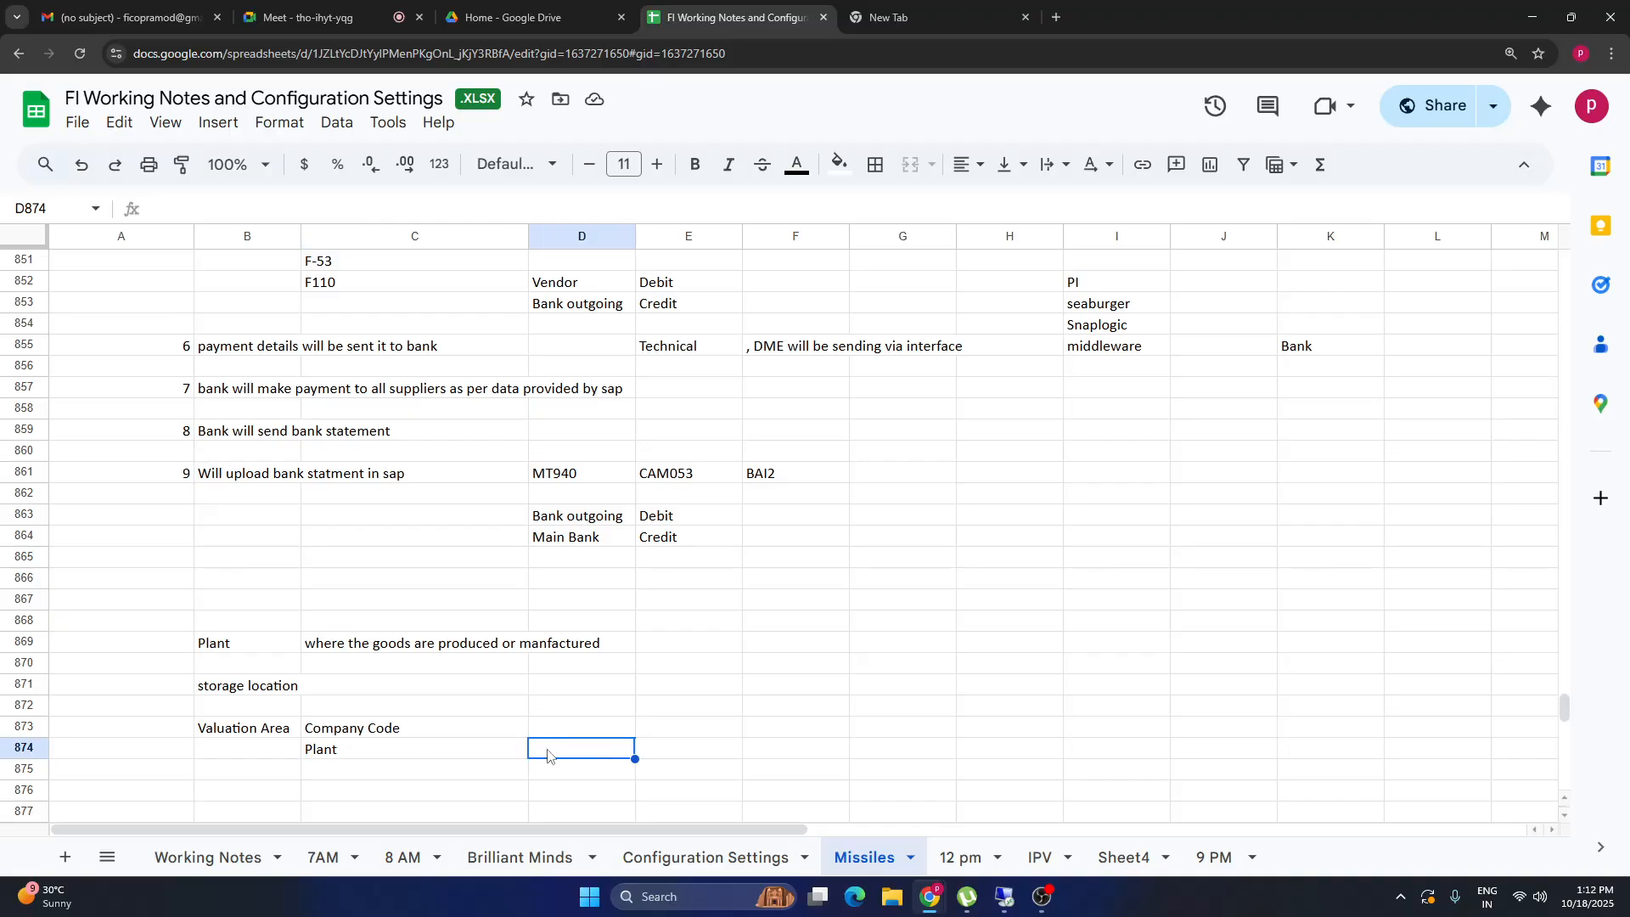
click(330, 754)
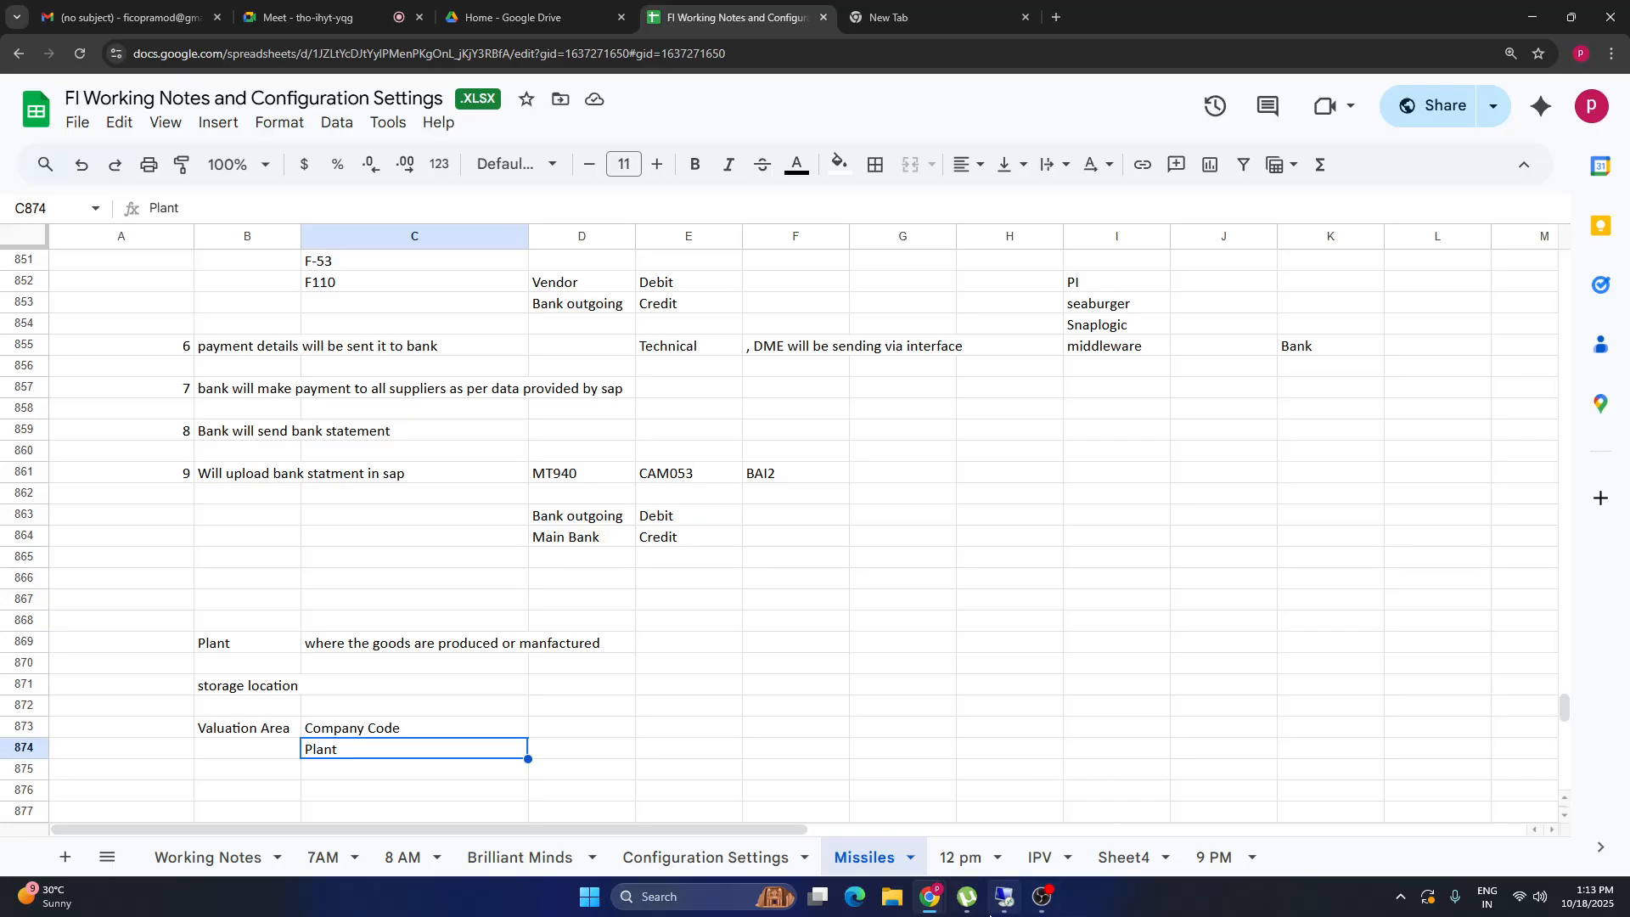
Switch back to SAP, run transaction OMS2, and position the material types list at TARM.
mouse_move(1004, 898)
click(982, 863)
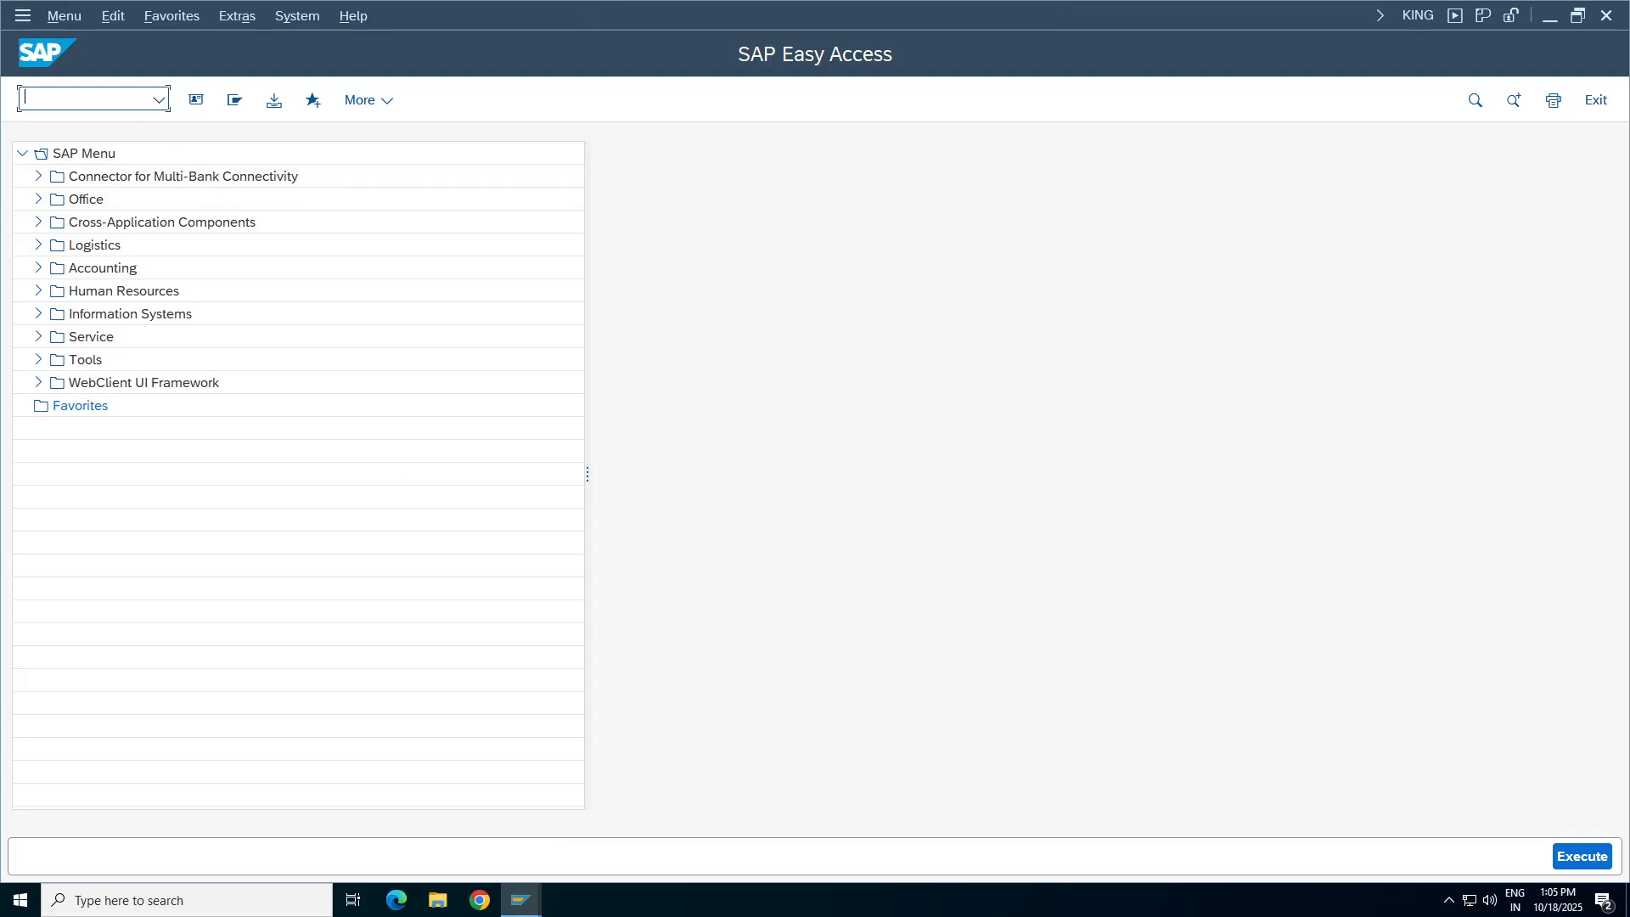
text(oms2)
key(Return)
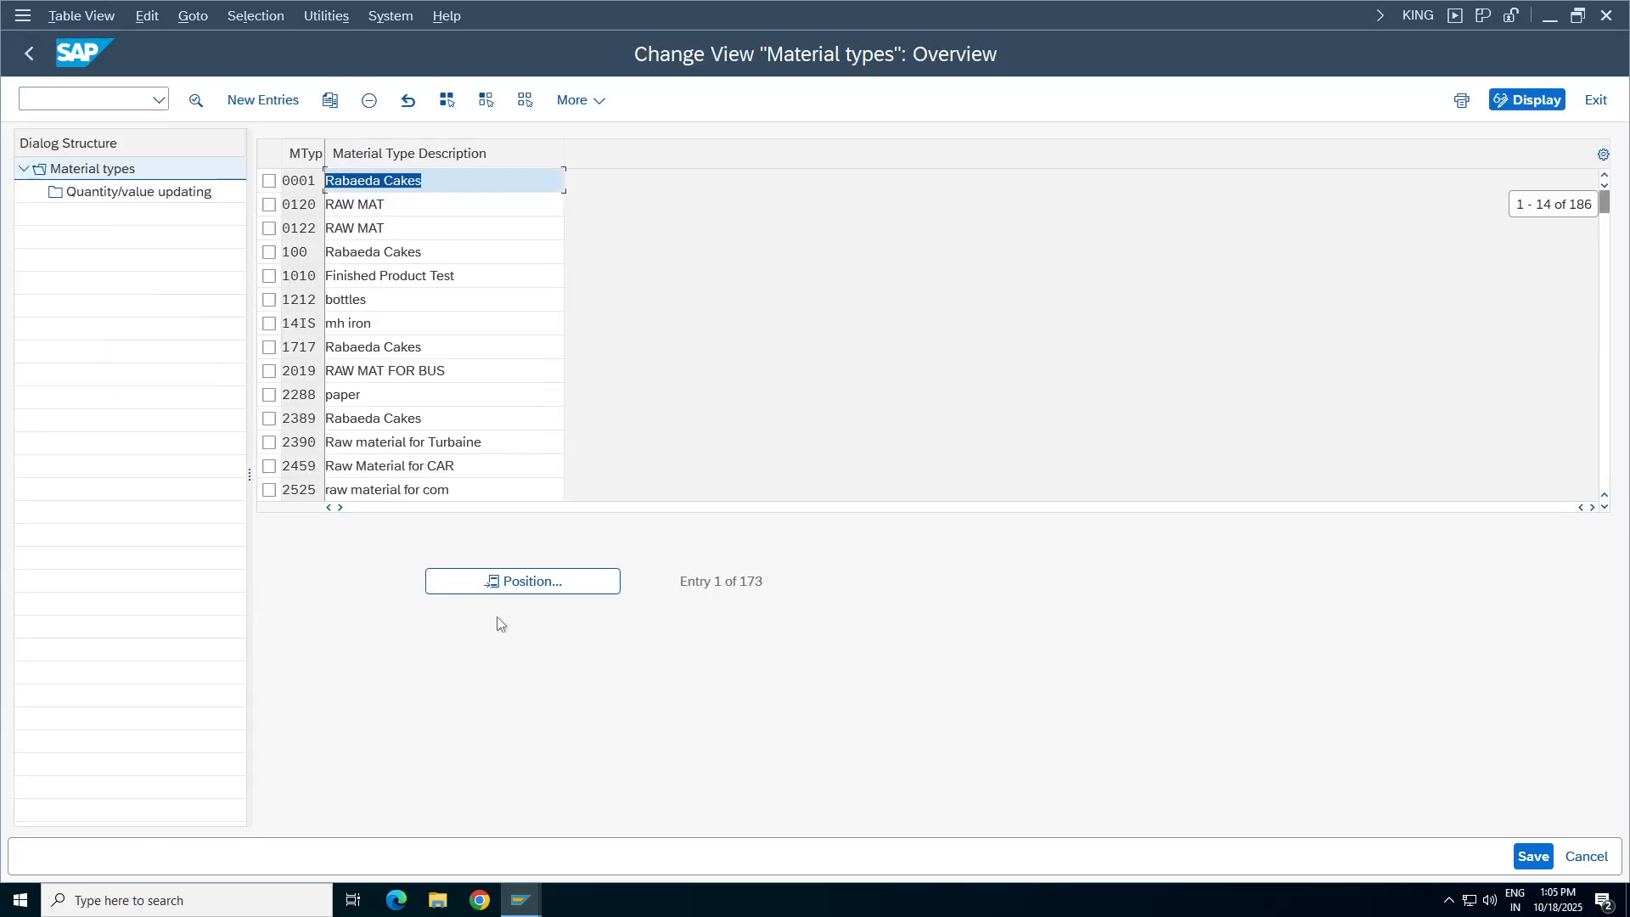
click(509, 583)
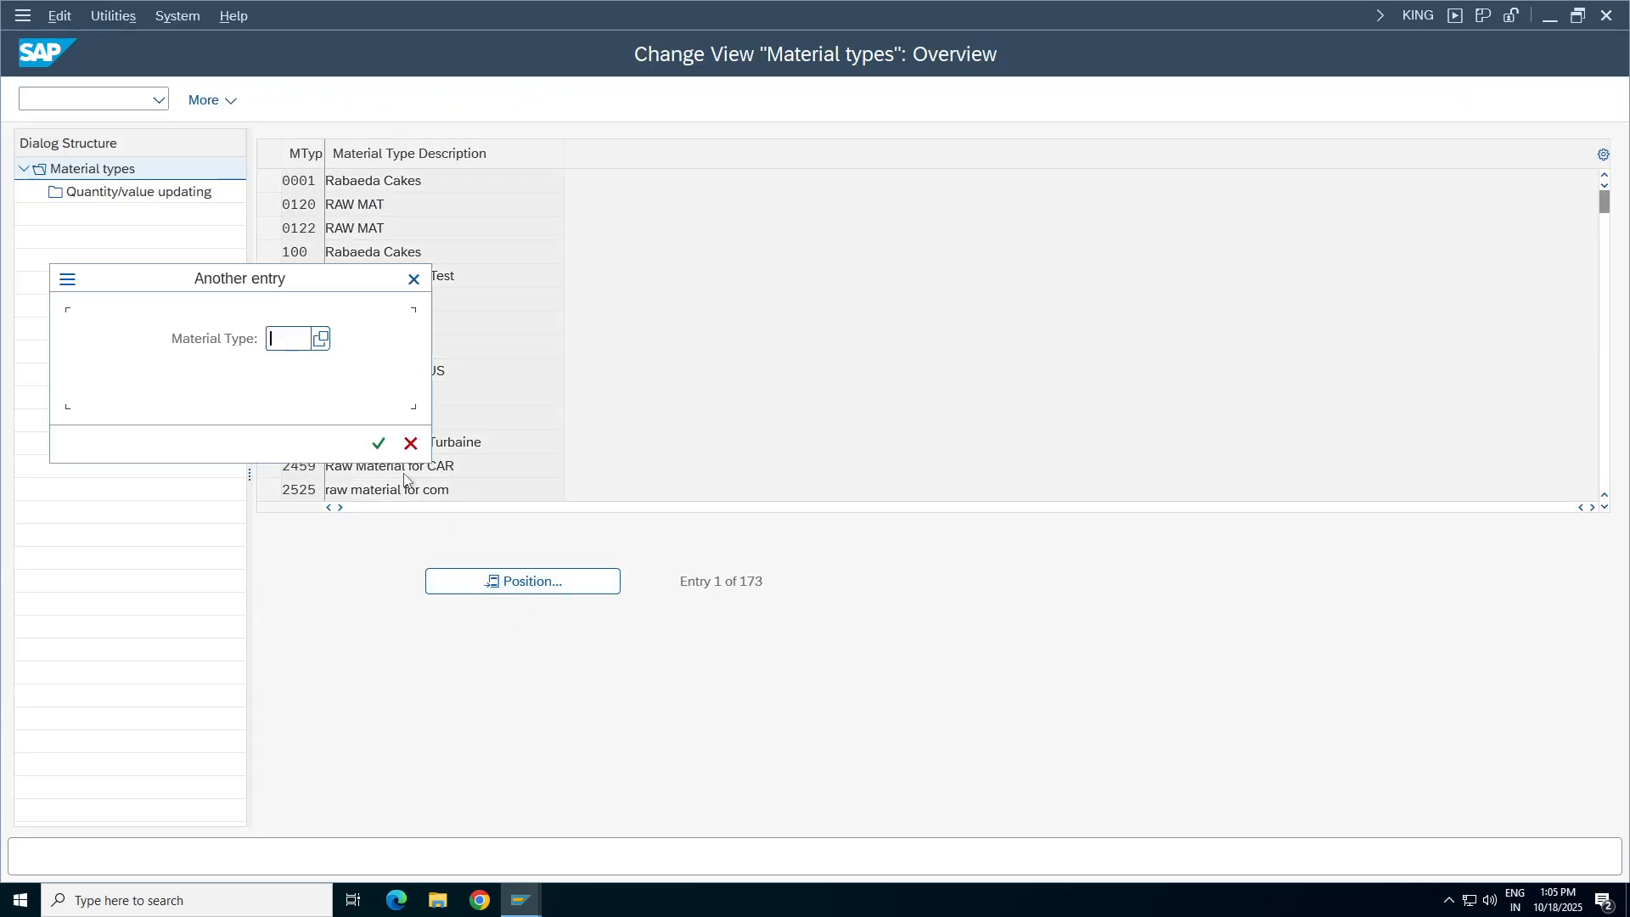
text(tarm)
key(Return)
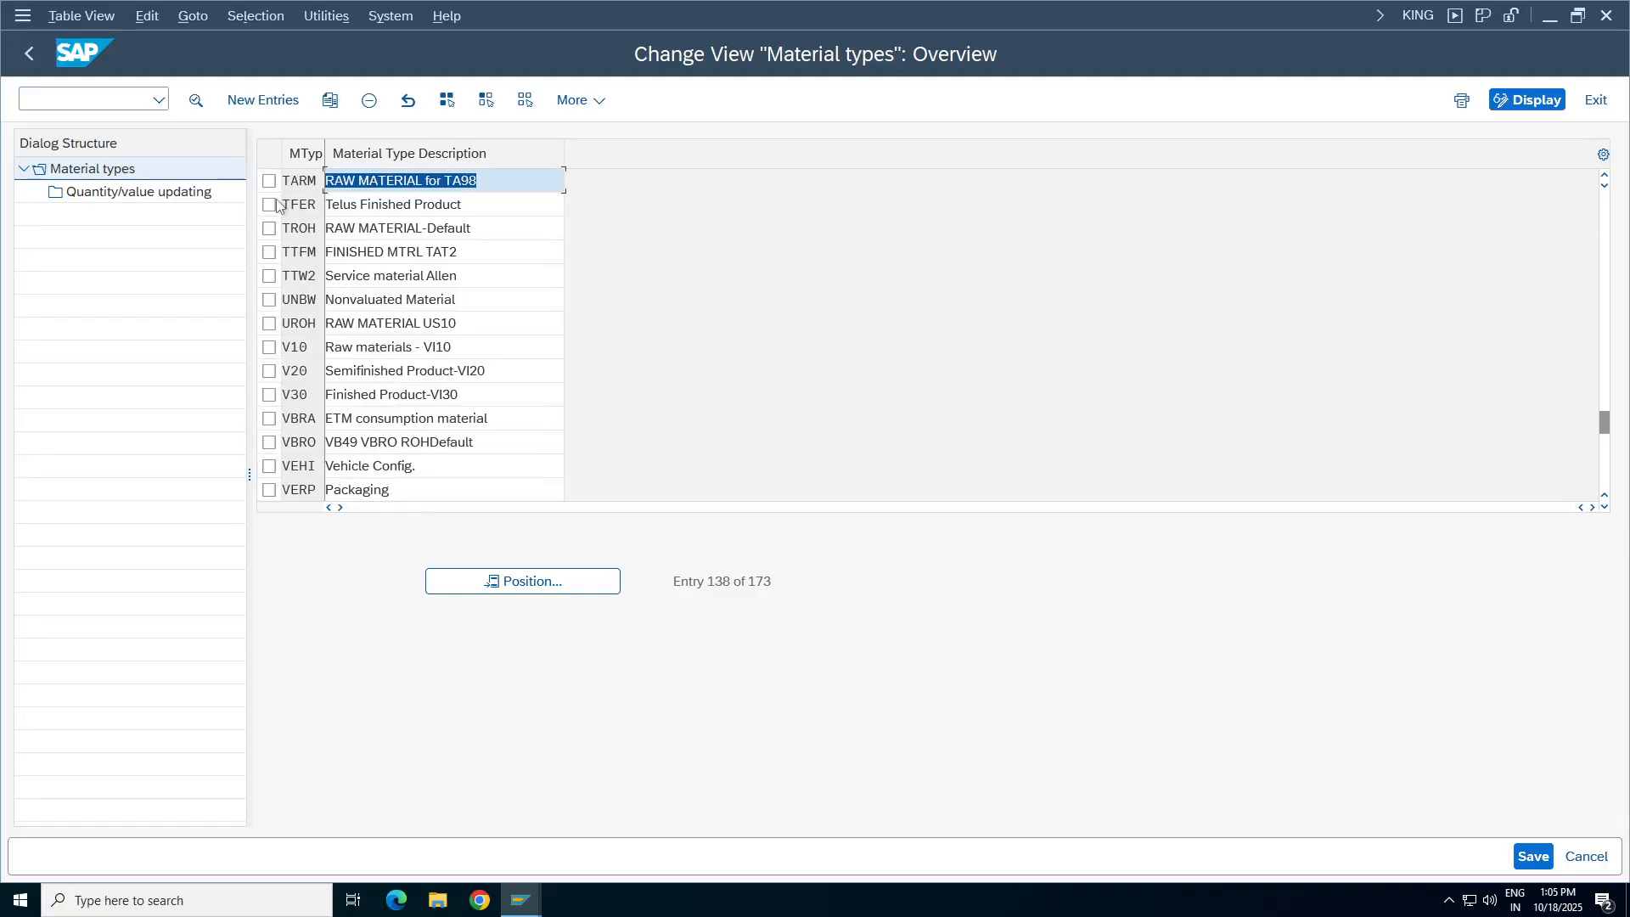
Open quantity/value updating for TARM and find valuation area TA98 to check its settings.
click(269, 181)
double_click(157, 194)
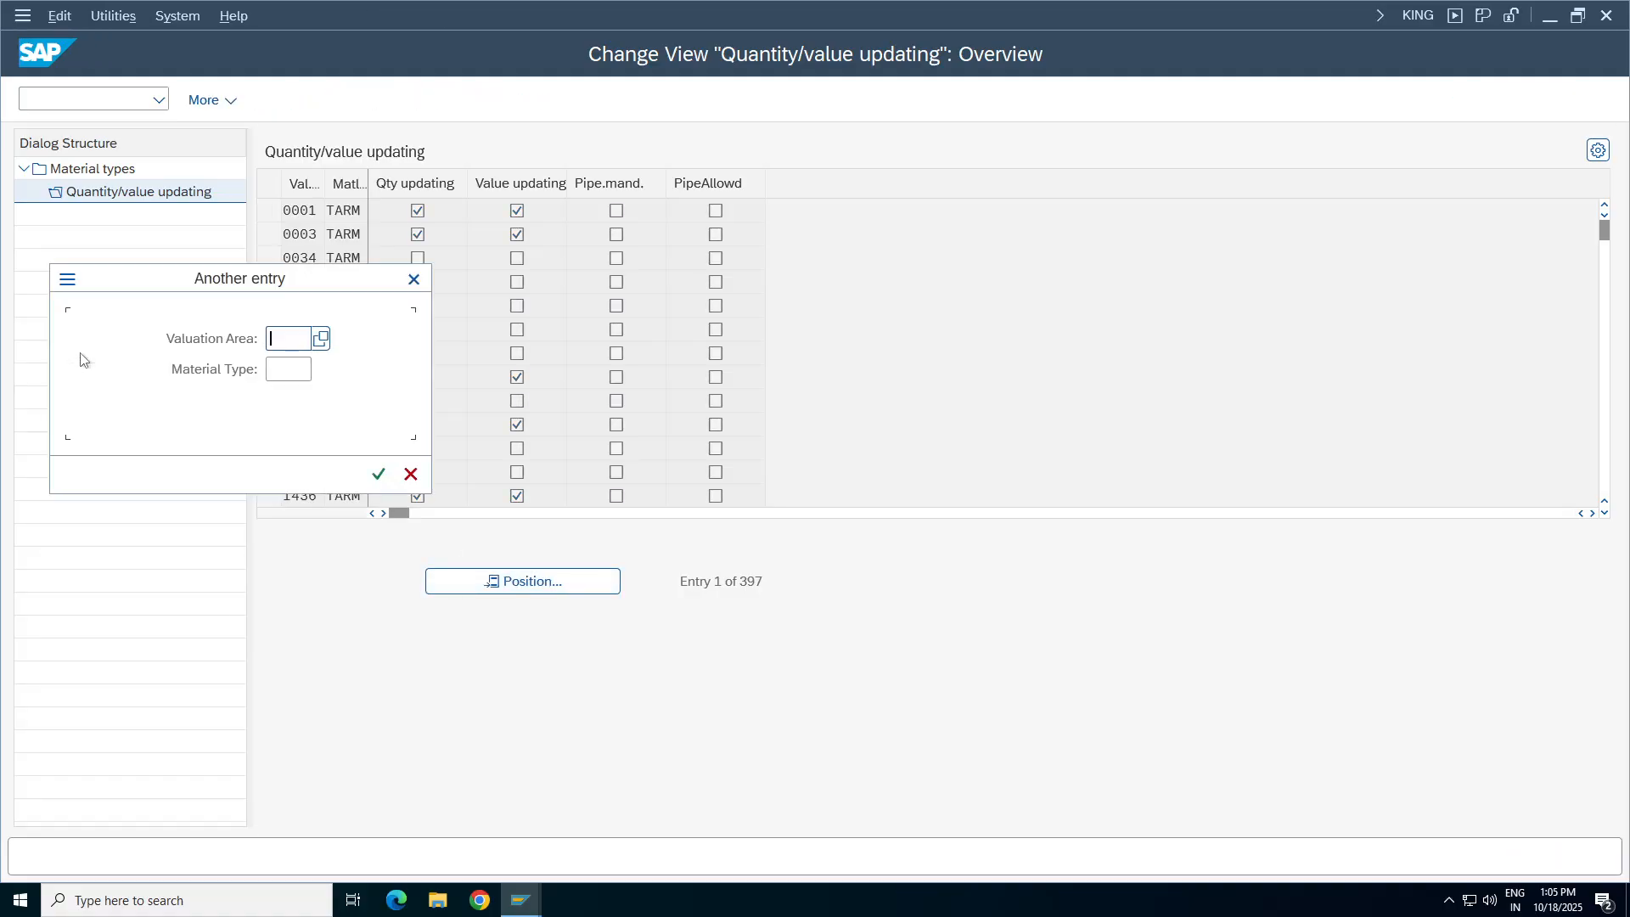
text(ta)
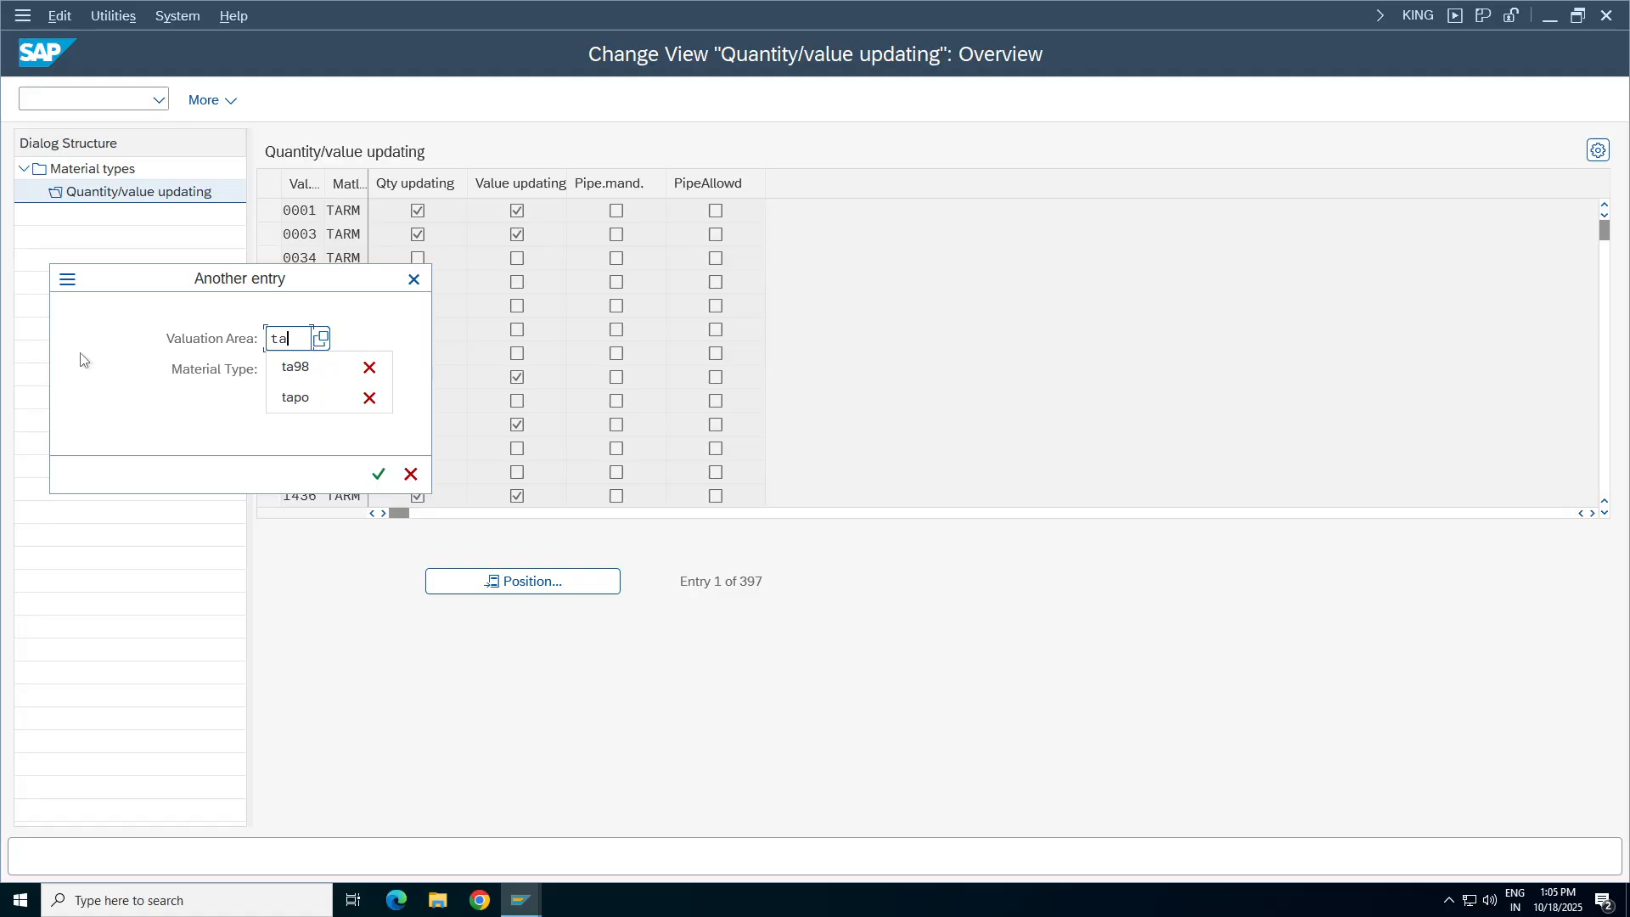
text(98)
key(Return)
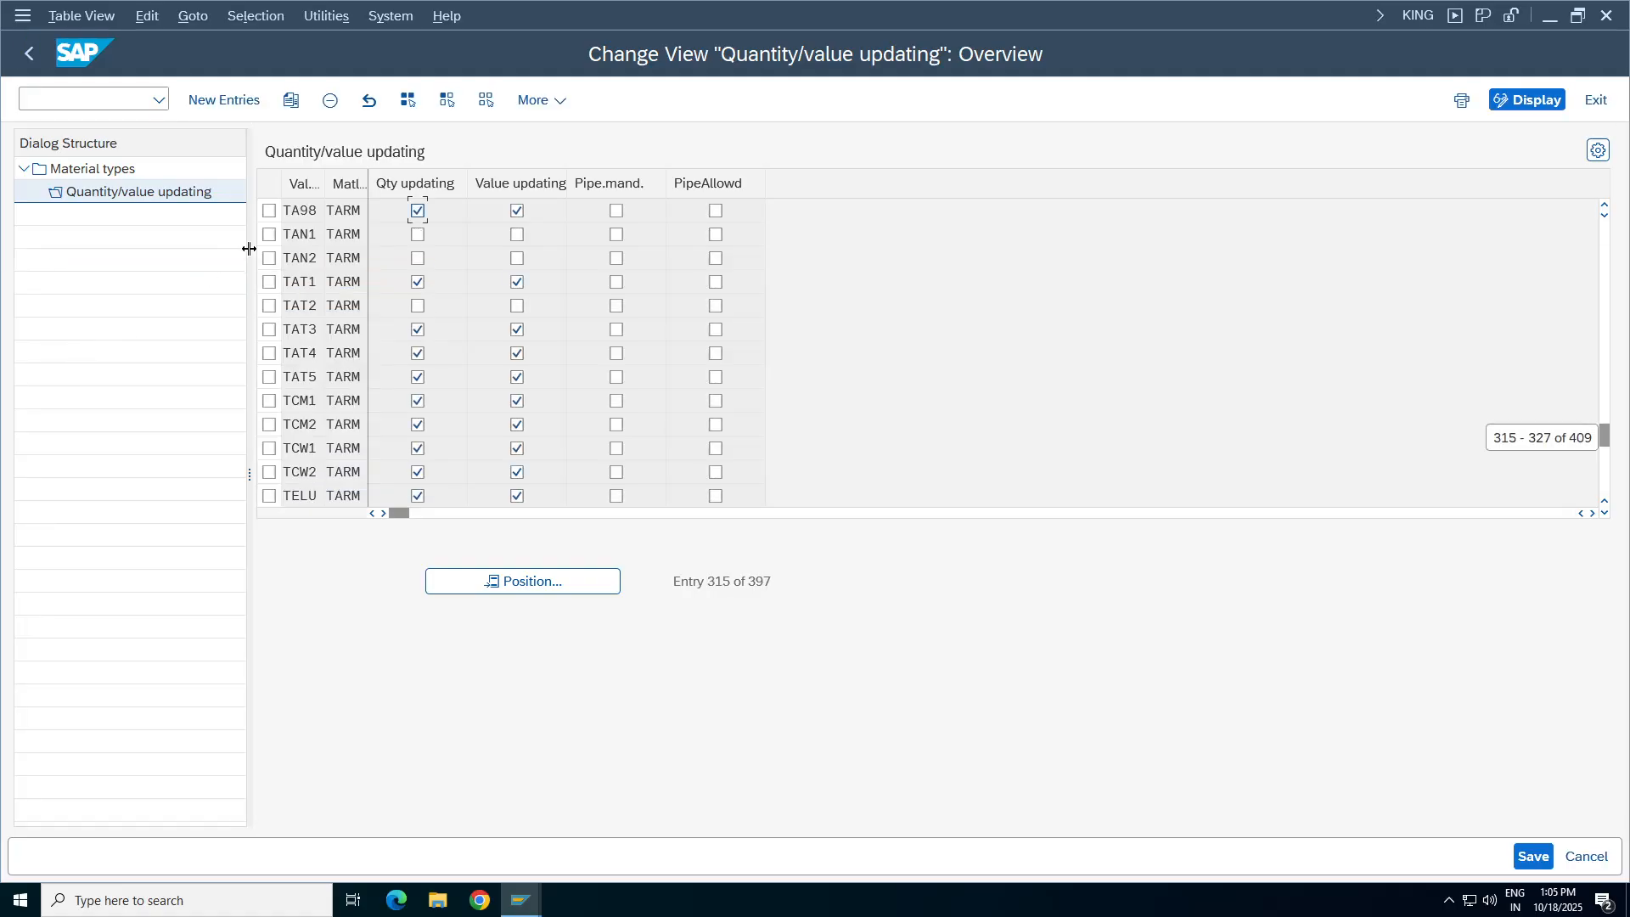
double_click(328, 209)
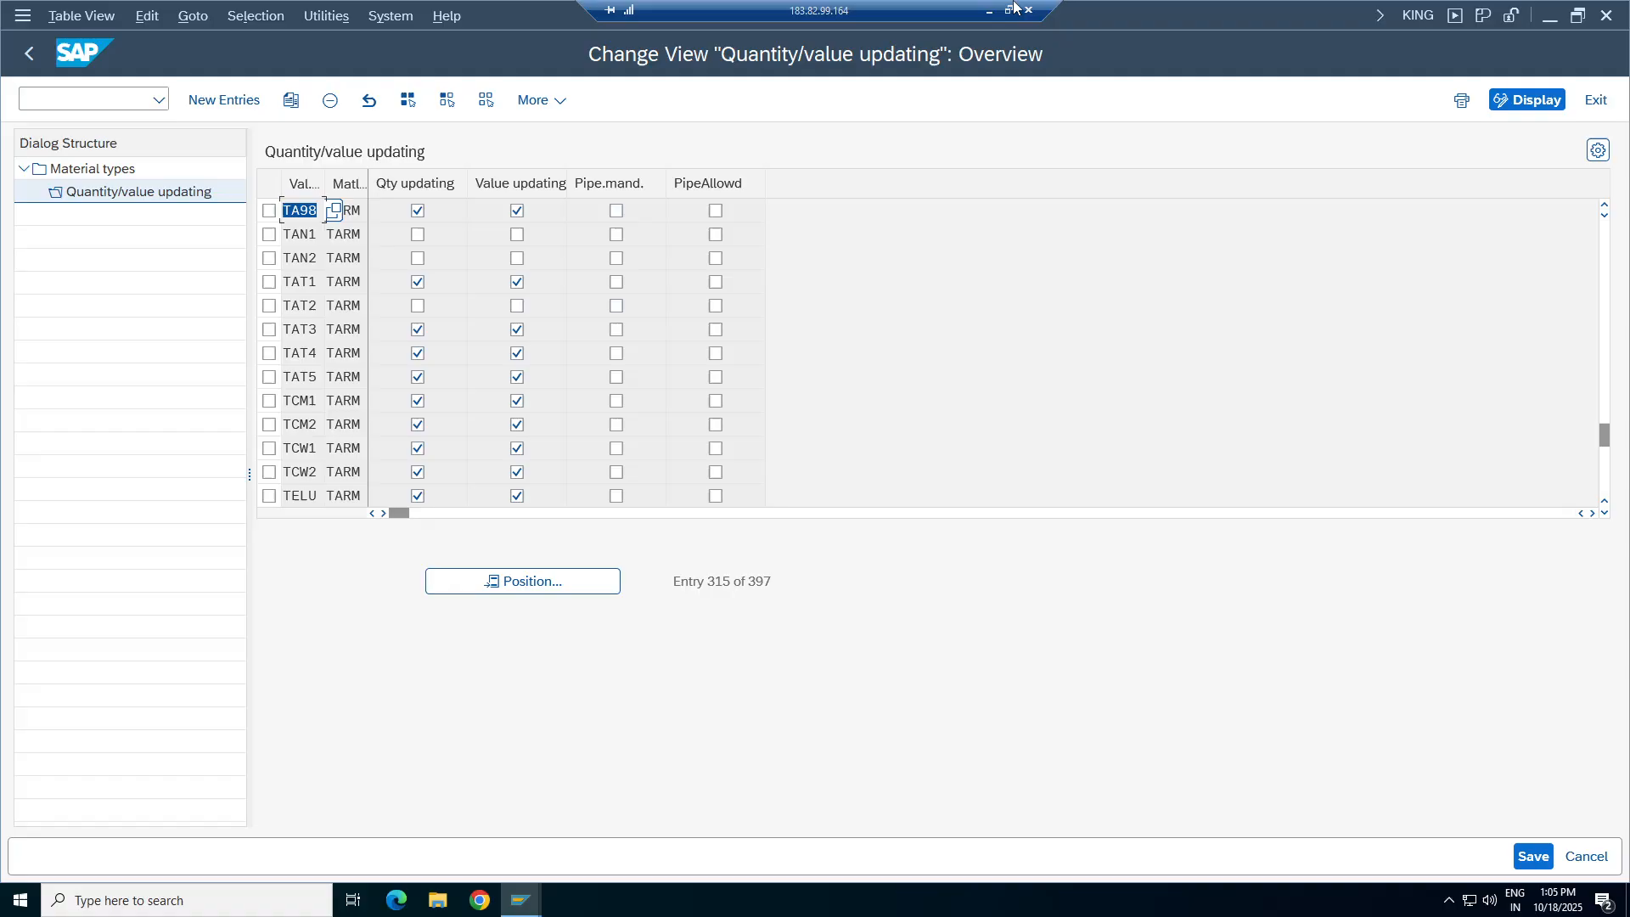
Return to the Google Sheets notes and review the Define Attributes for Material Type row in the Configuration Settings sheet.
click(987, 10)
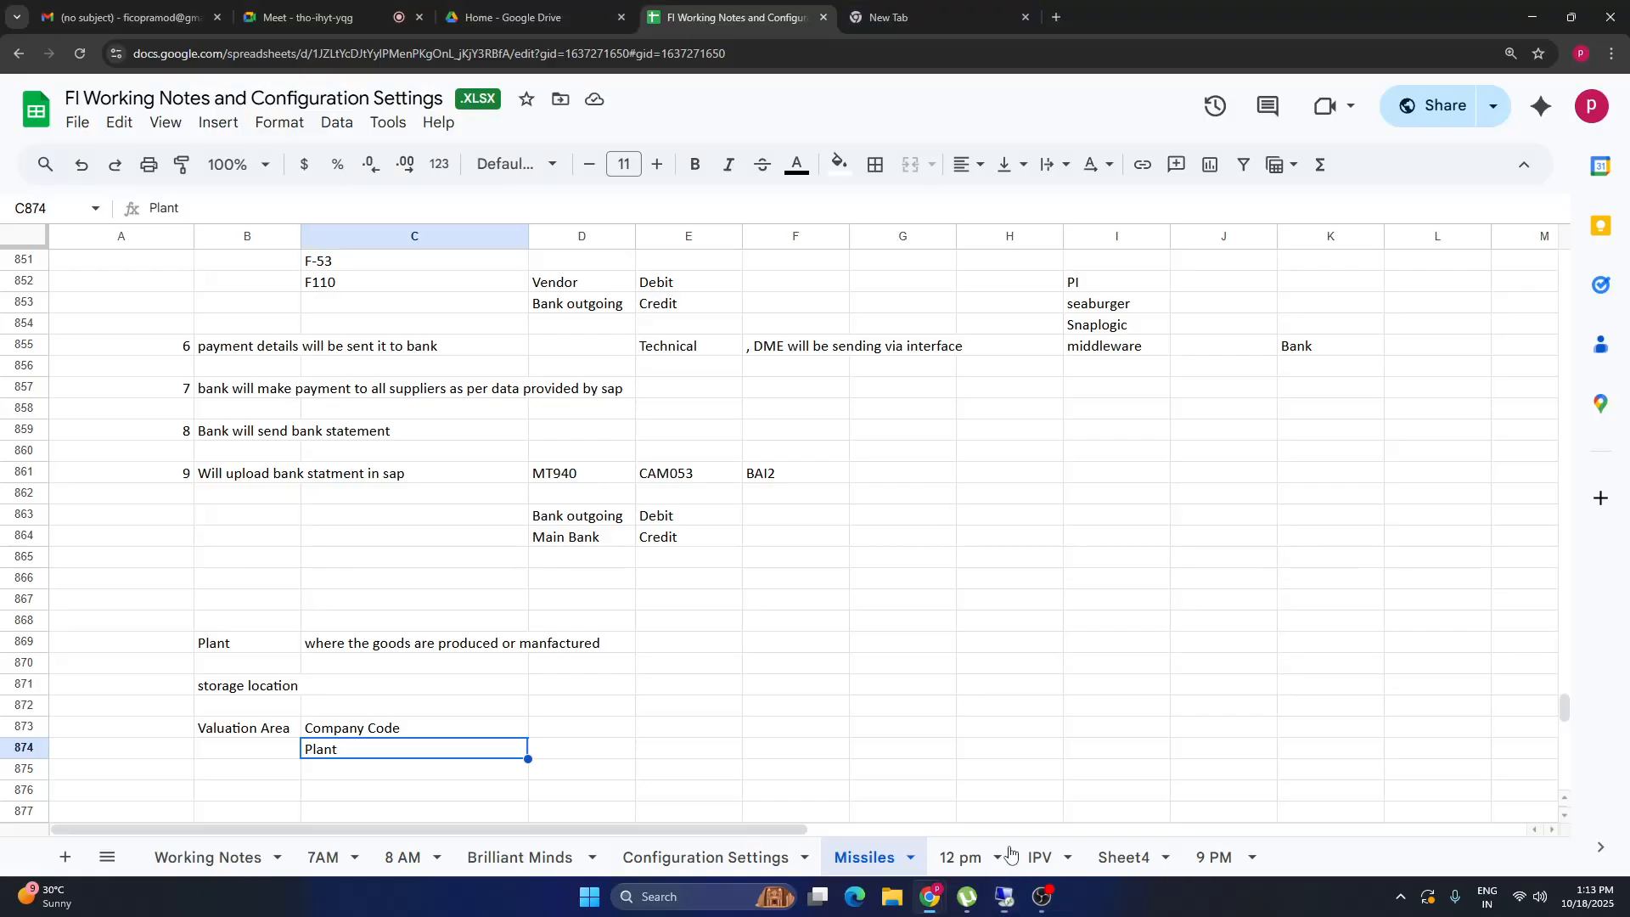
click(1043, 896)
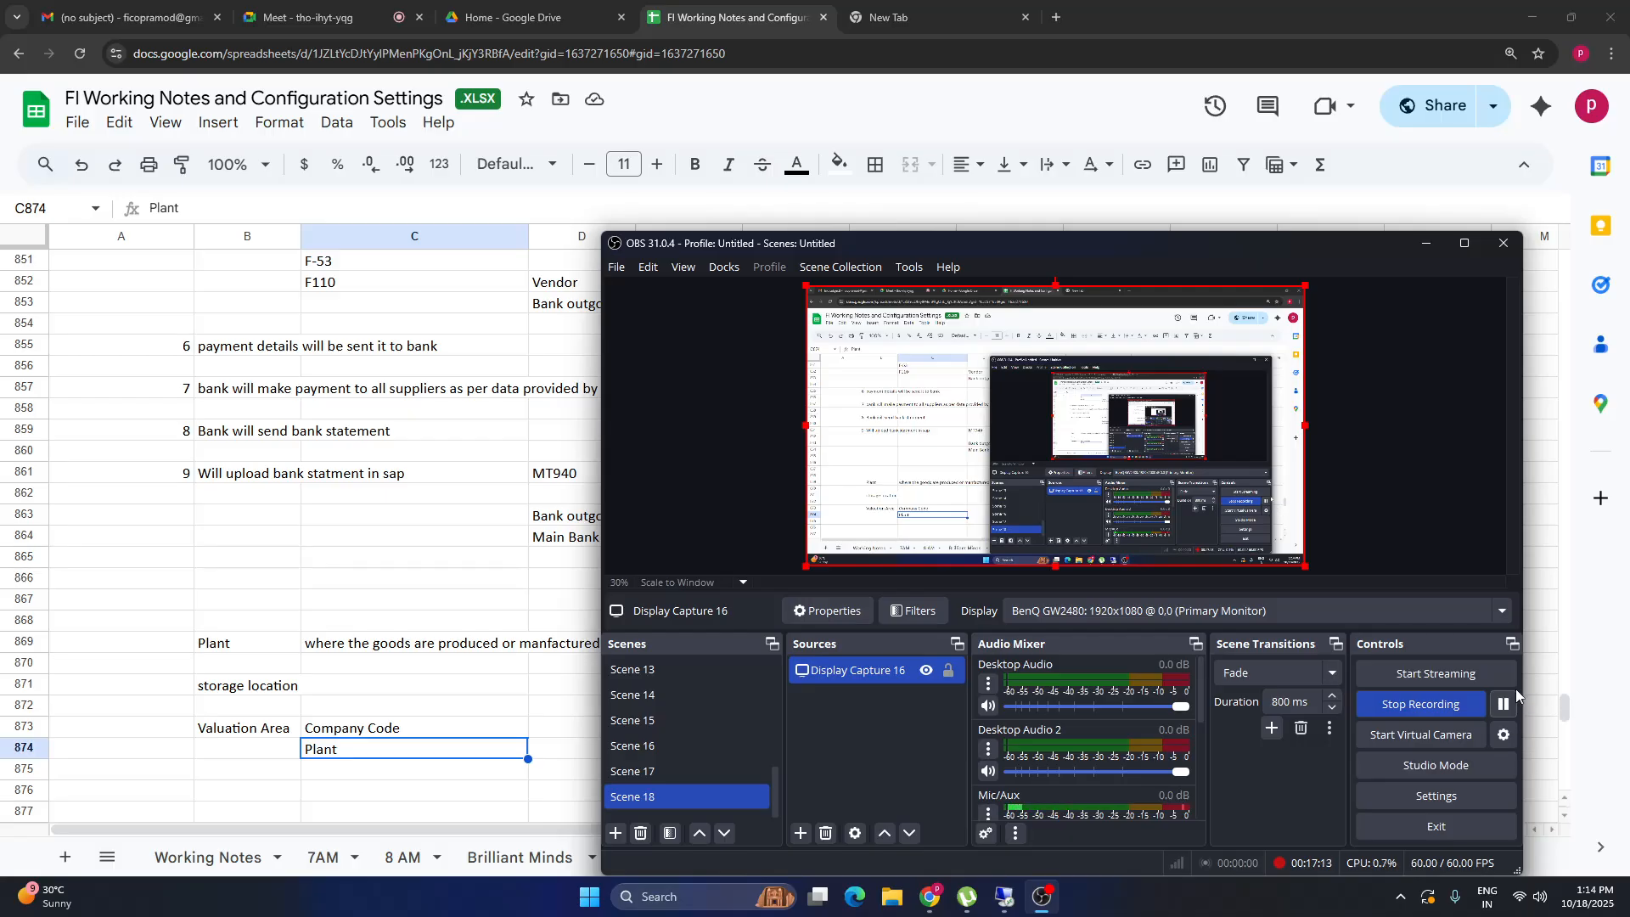
click(1425, 245)
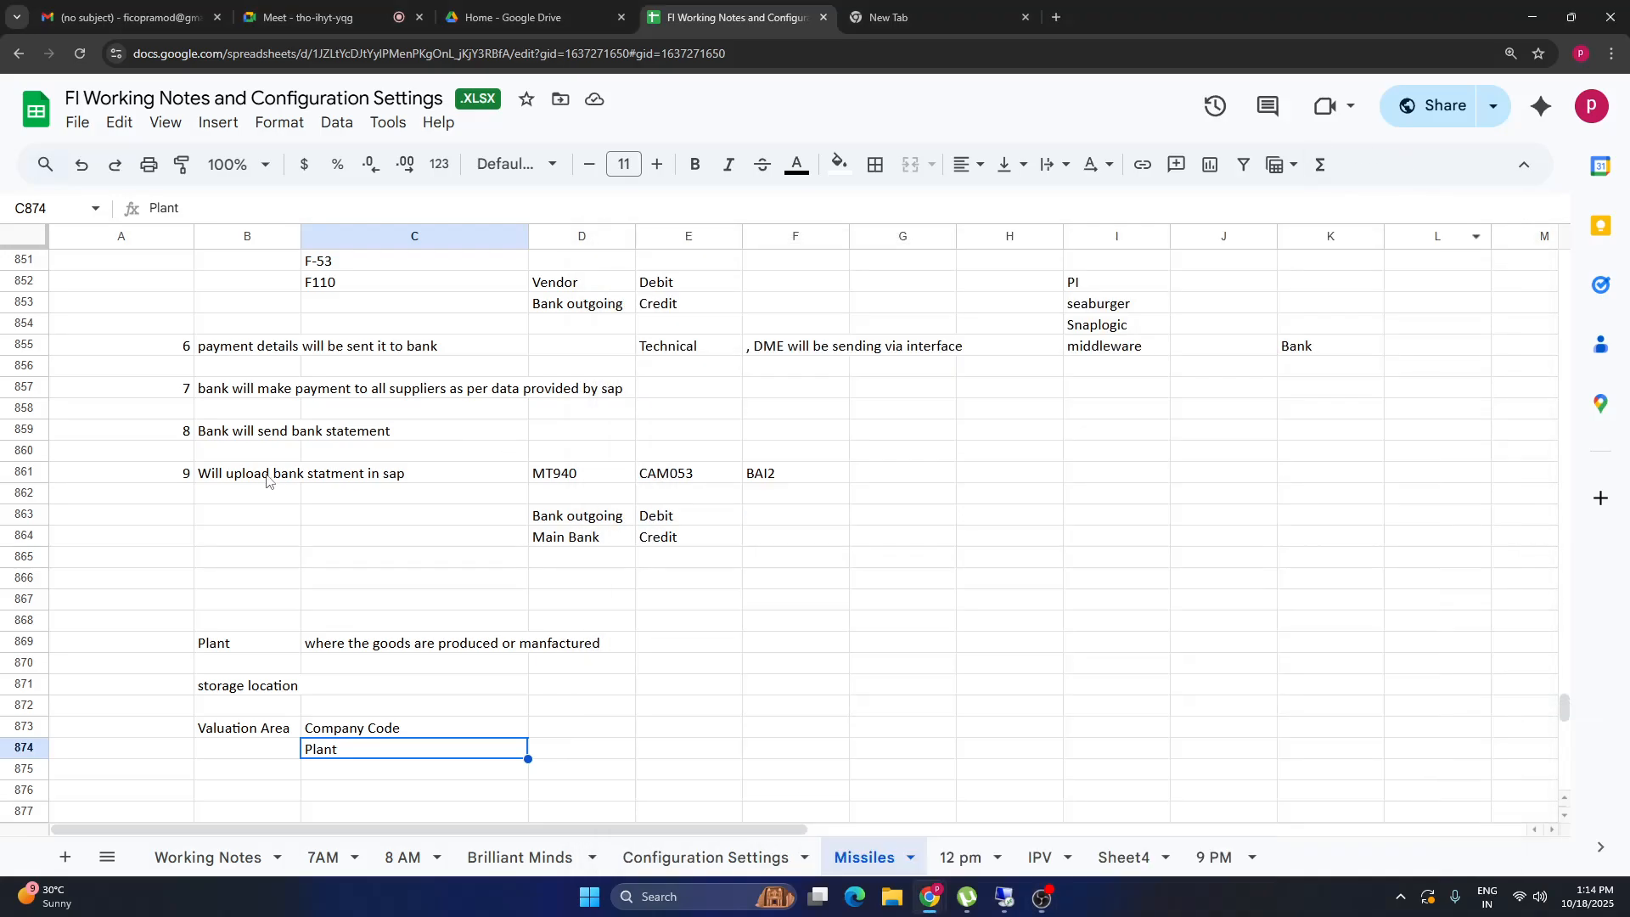
click(251, 732)
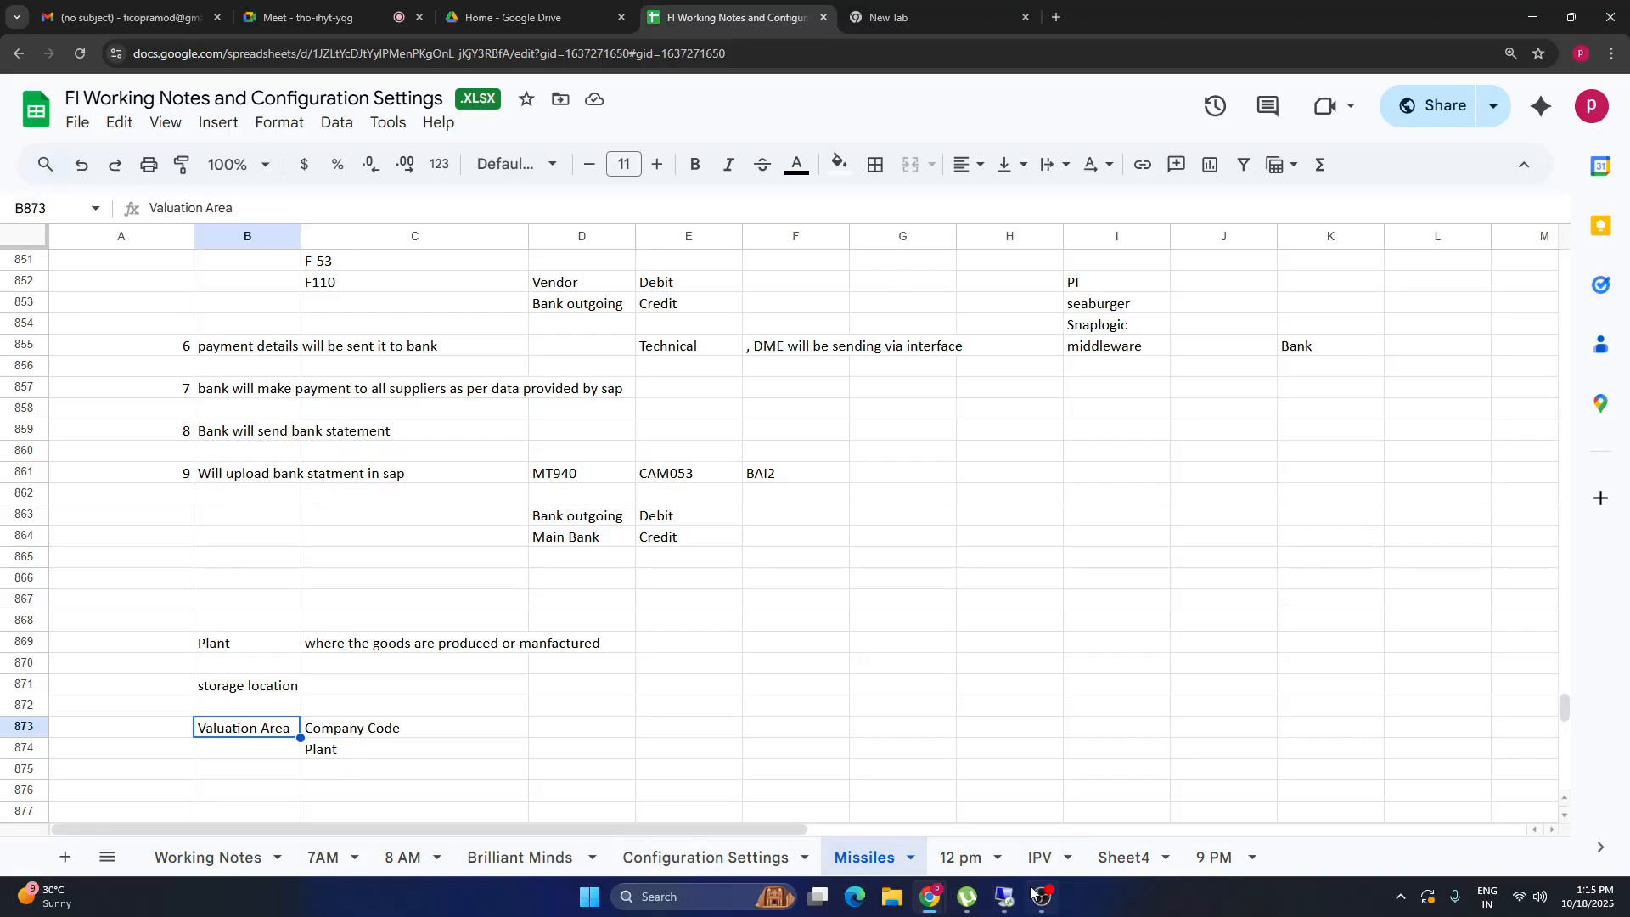
click(743, 855)
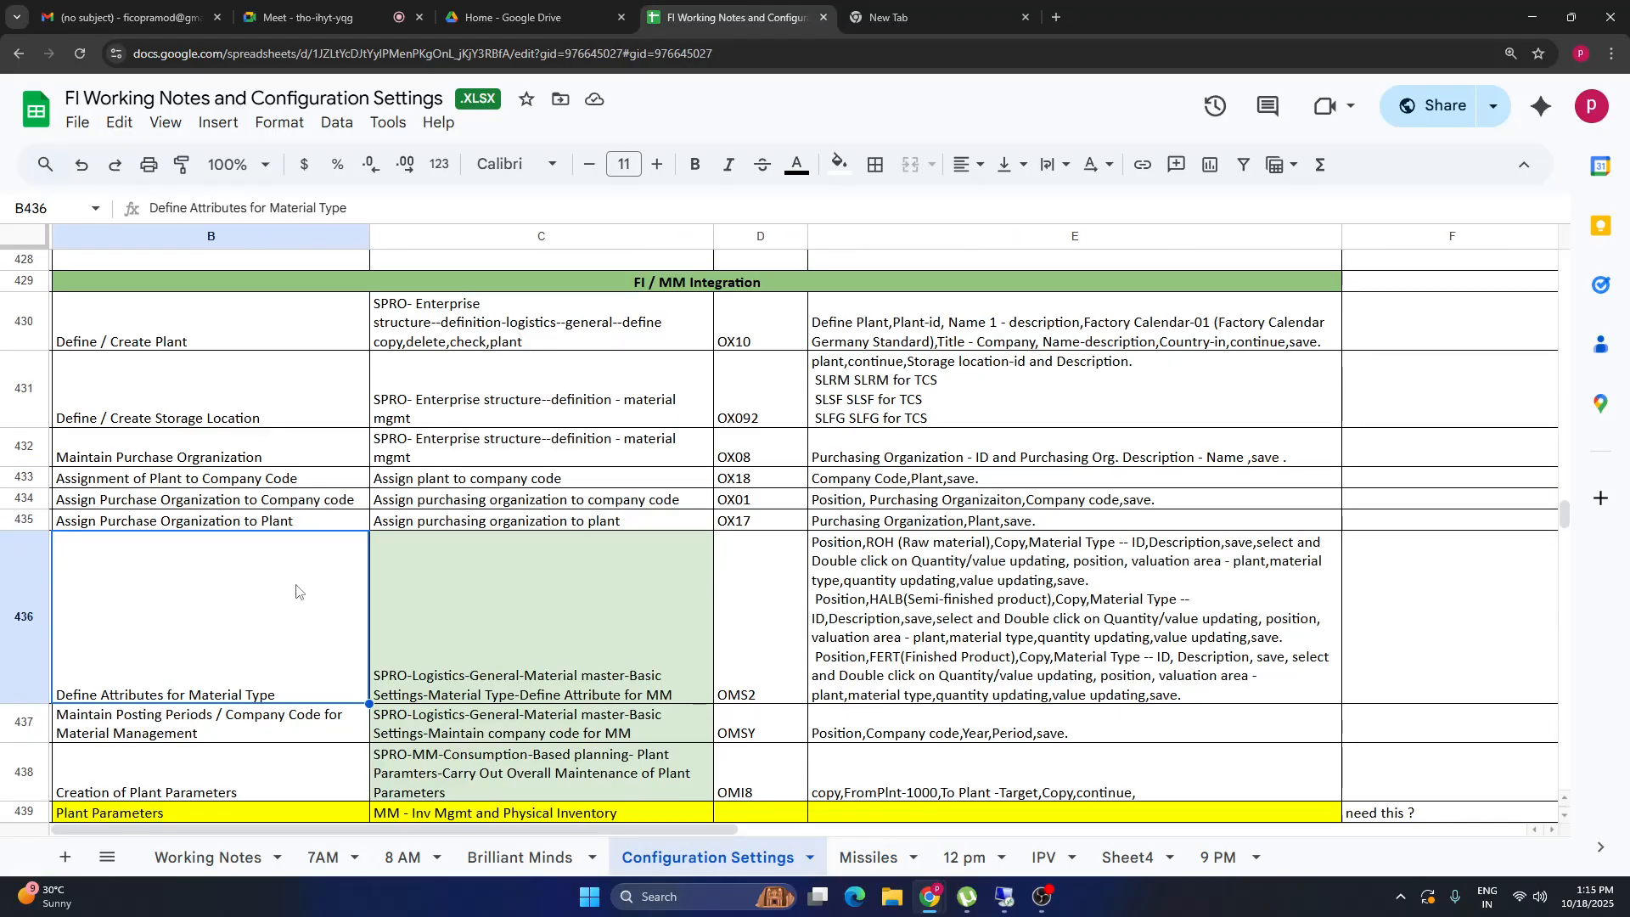
click(762, 653)
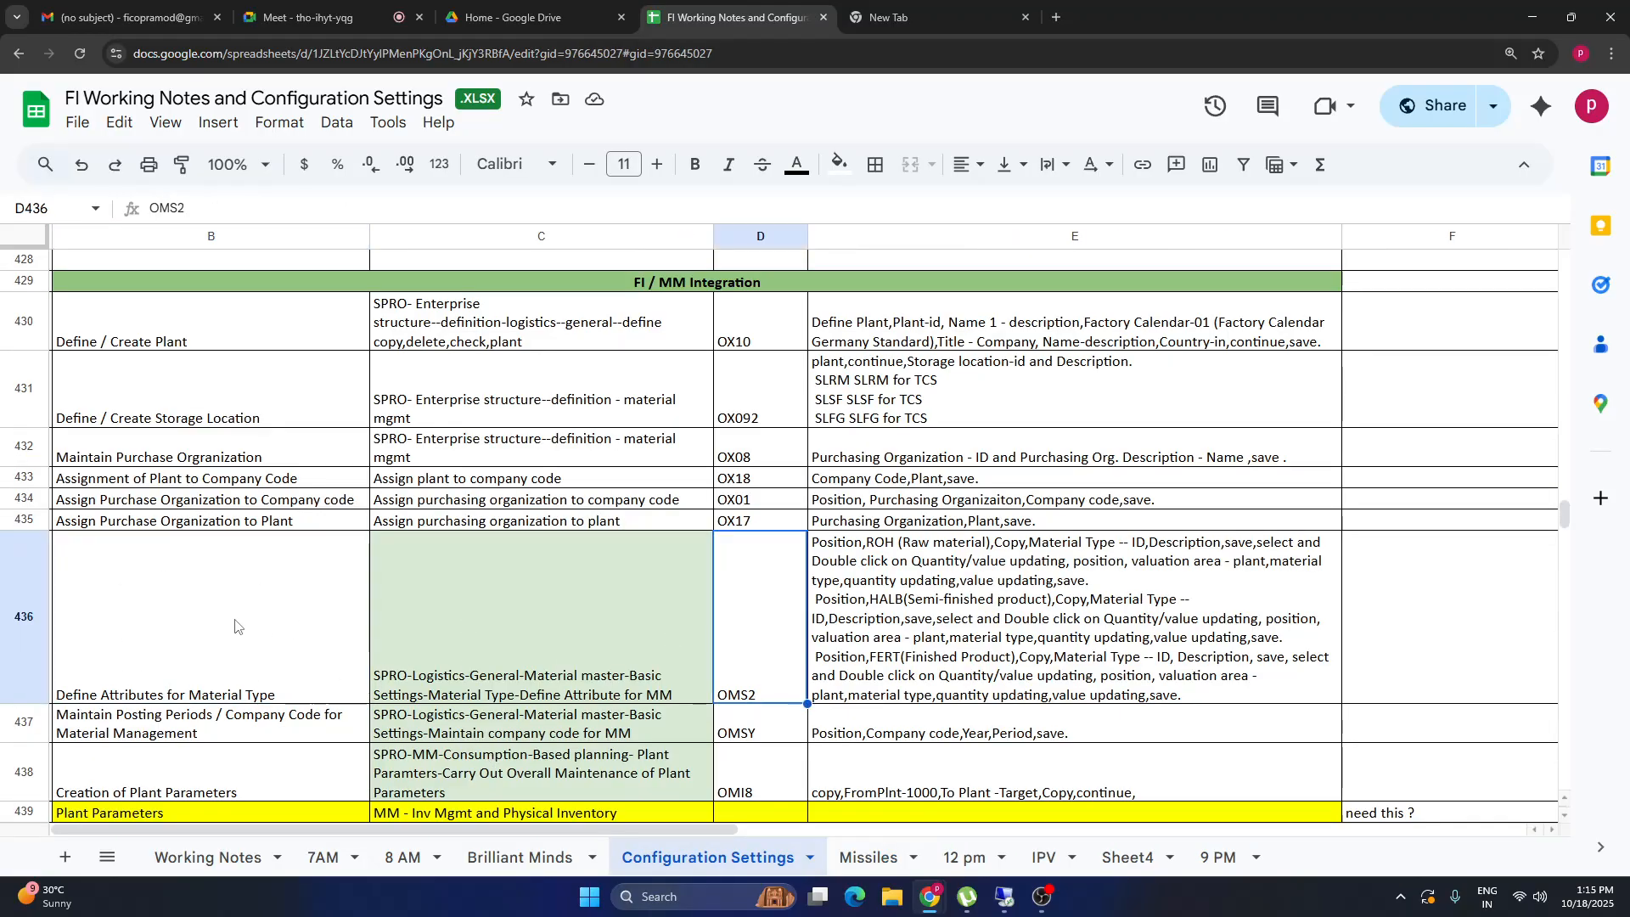
click(235, 626)
shift+click(933, 628)
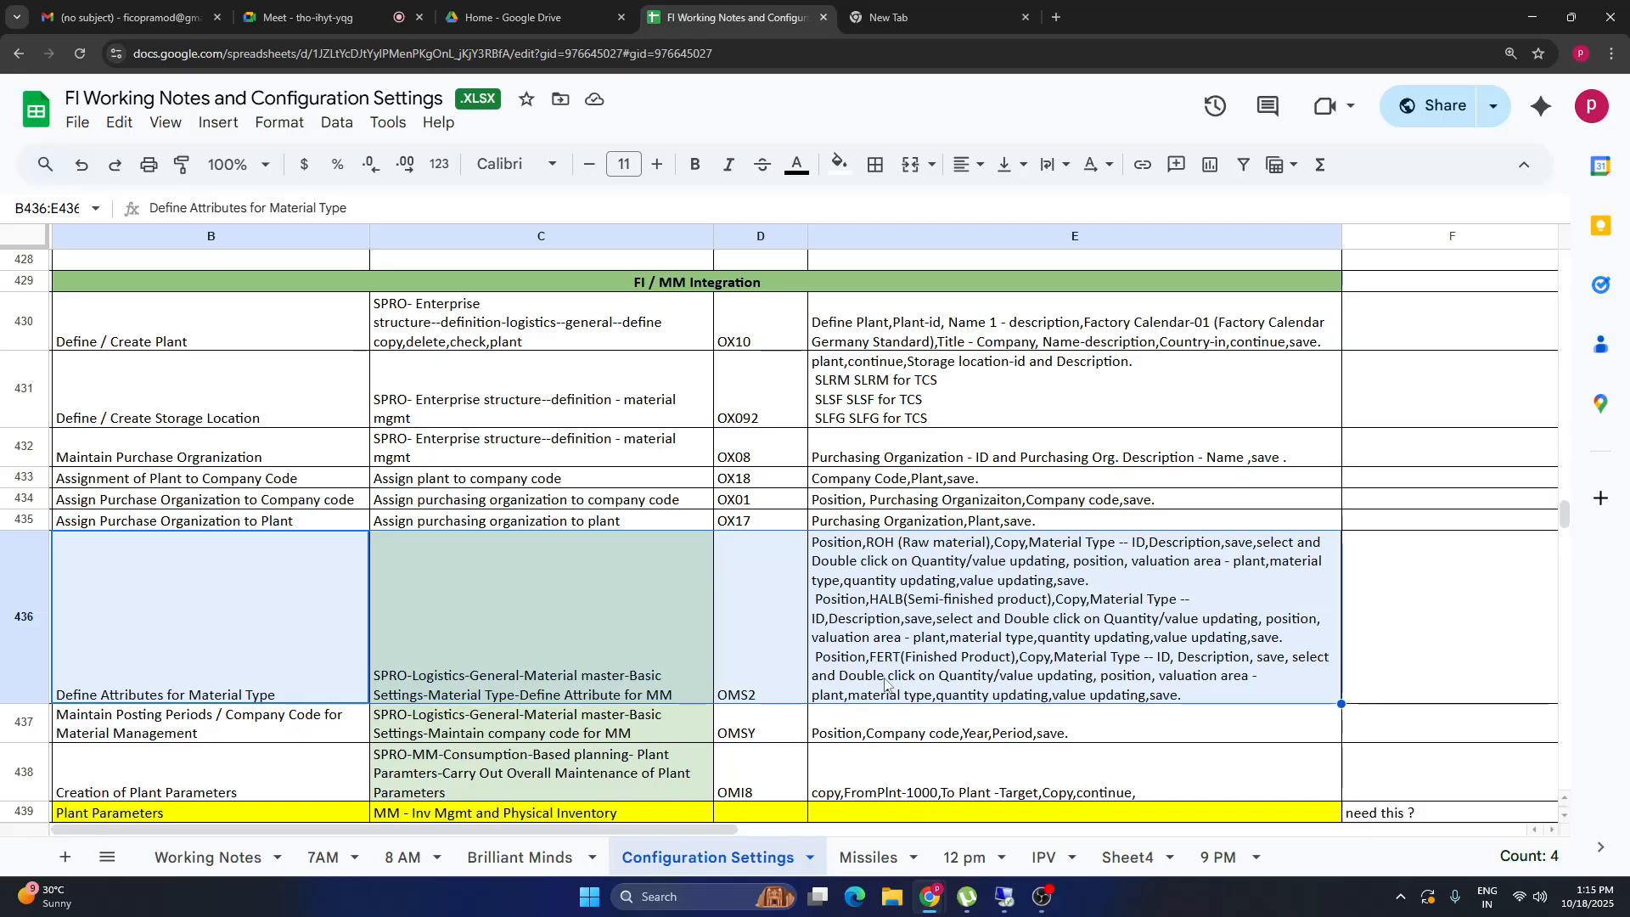
Switch to SAP, recheck the TA98 valuation area and material type TARM, and leave the material types view.
click(1004, 897)
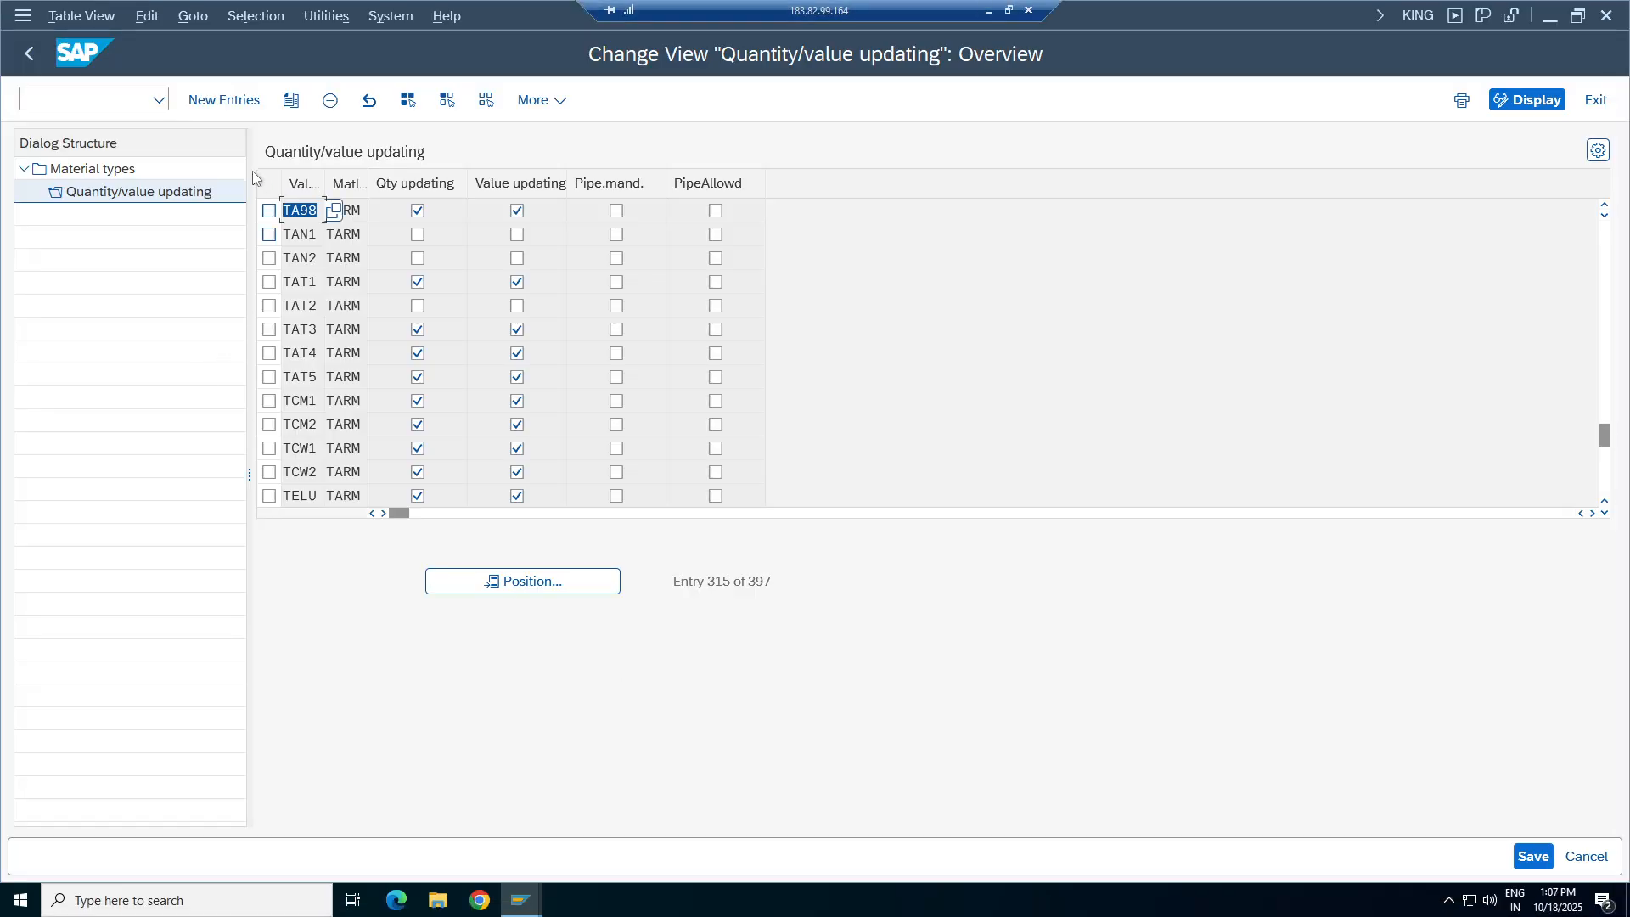
click(346, 214)
click(294, 211)
click(29, 53)
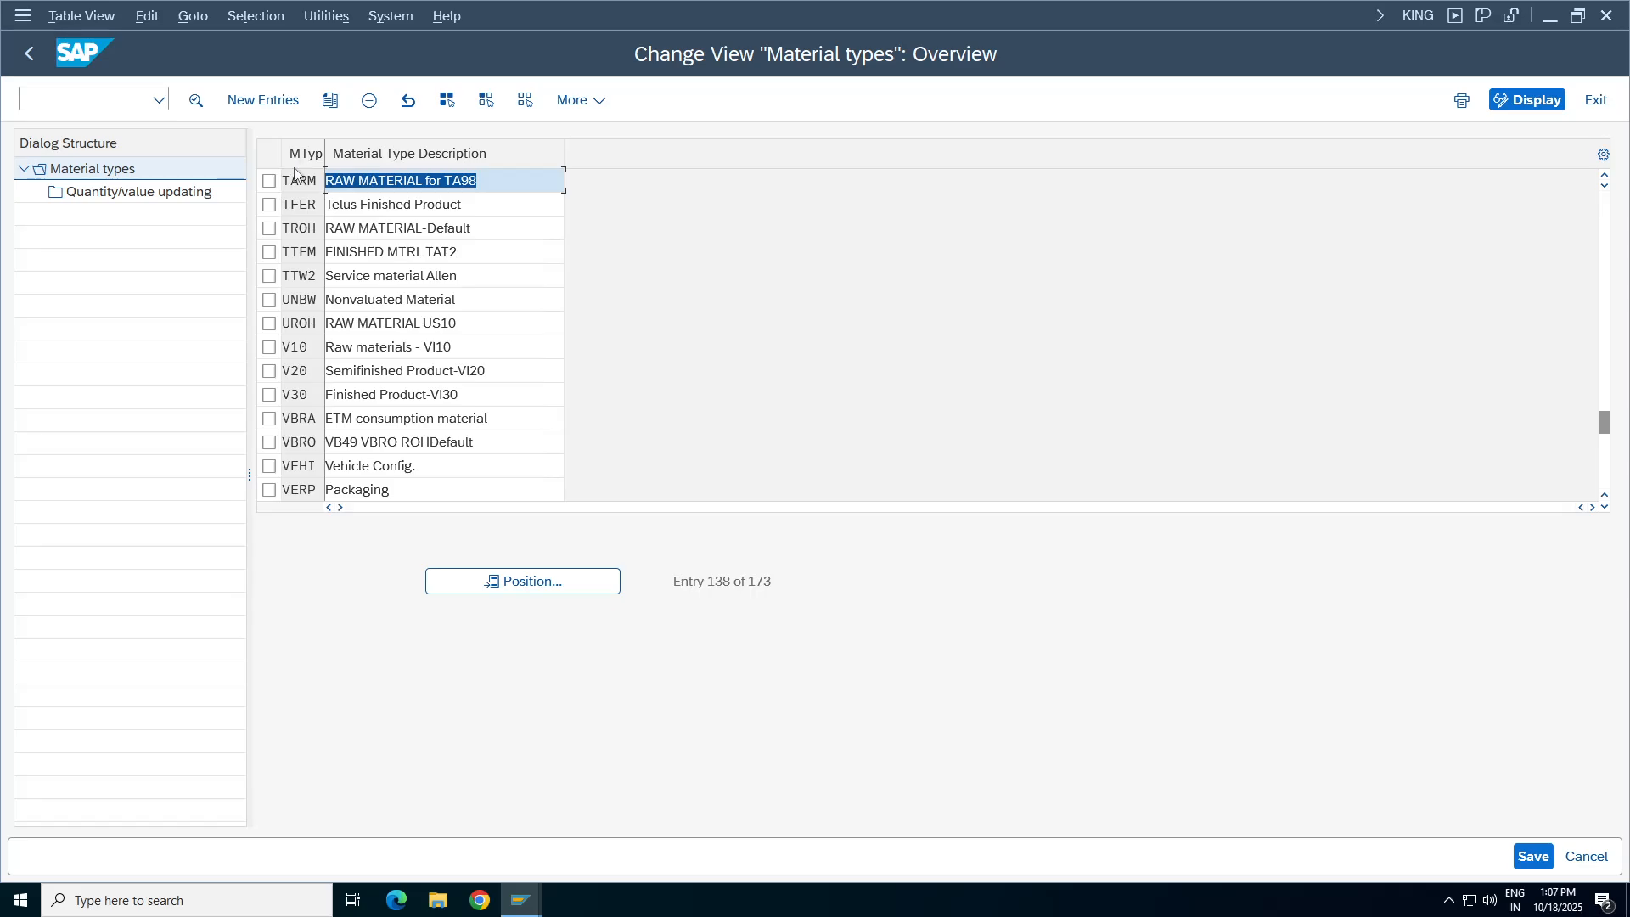
click(299, 180)
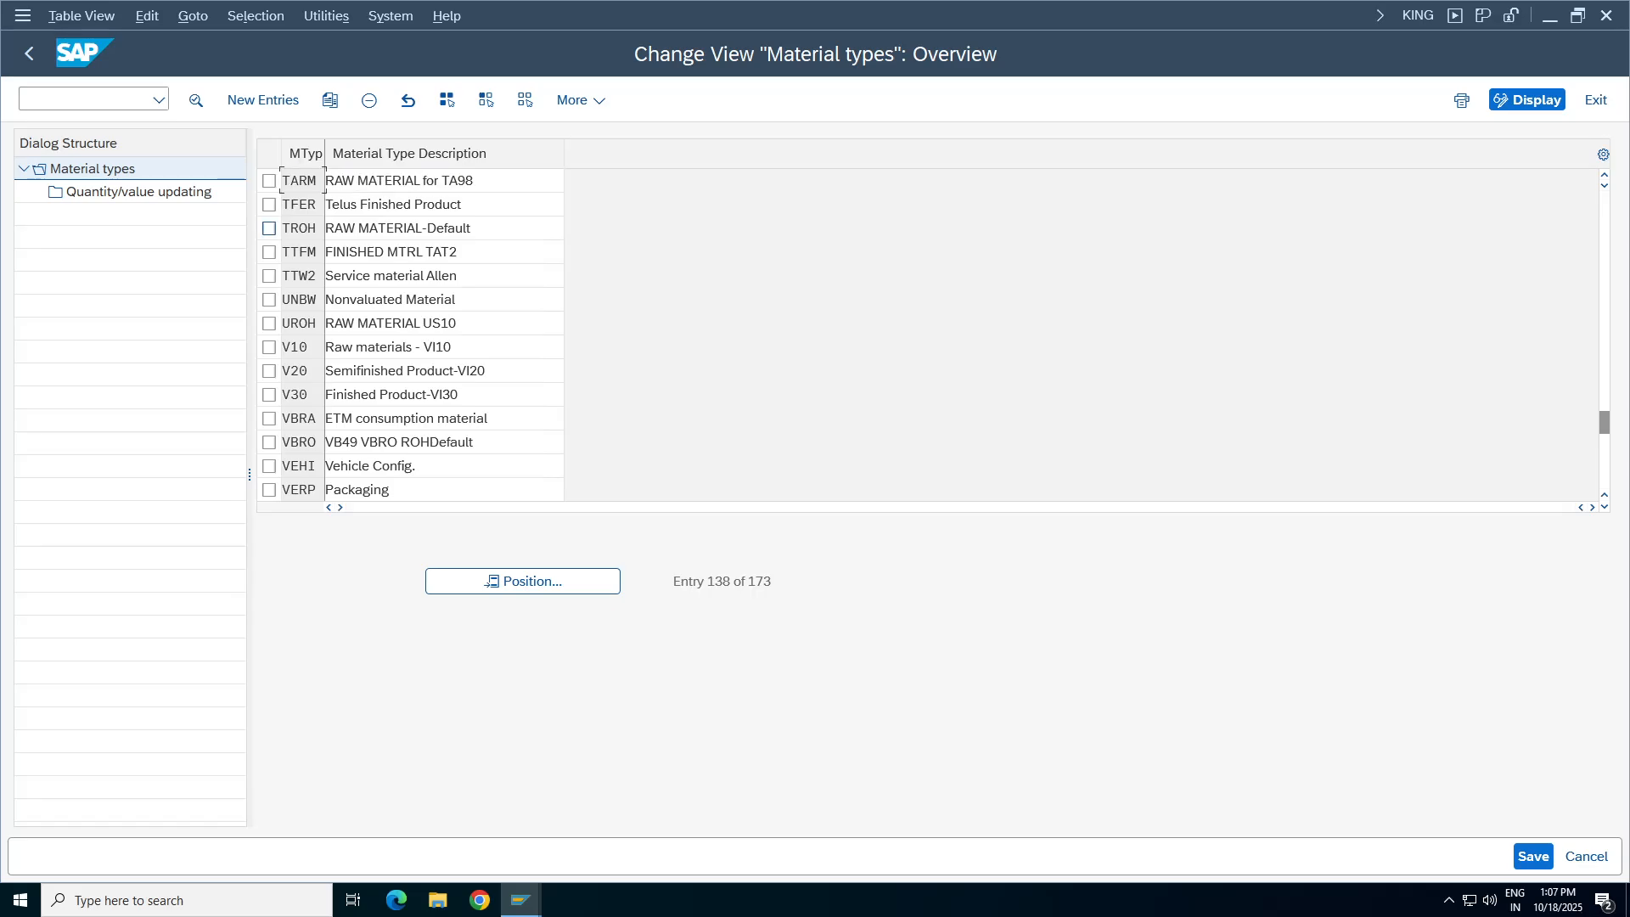
click(29, 53)
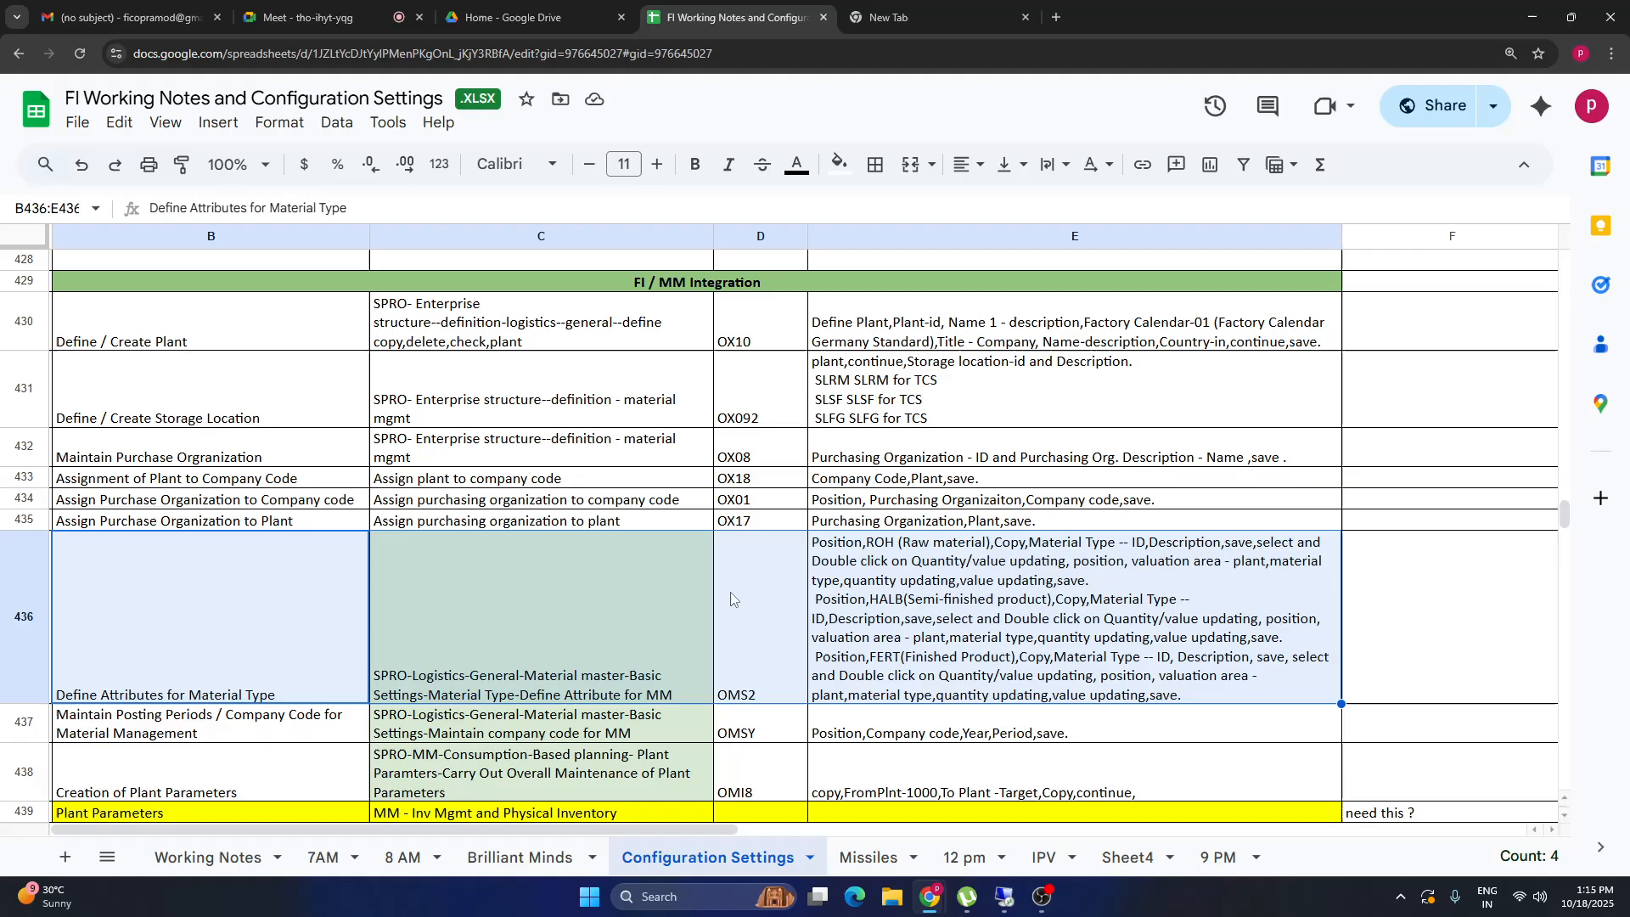
Review the Maintain Posting Periods / Company Code for Material Management row in the Configuration Settings sheet, including its path, transaction code and steps.
click(118, 738)
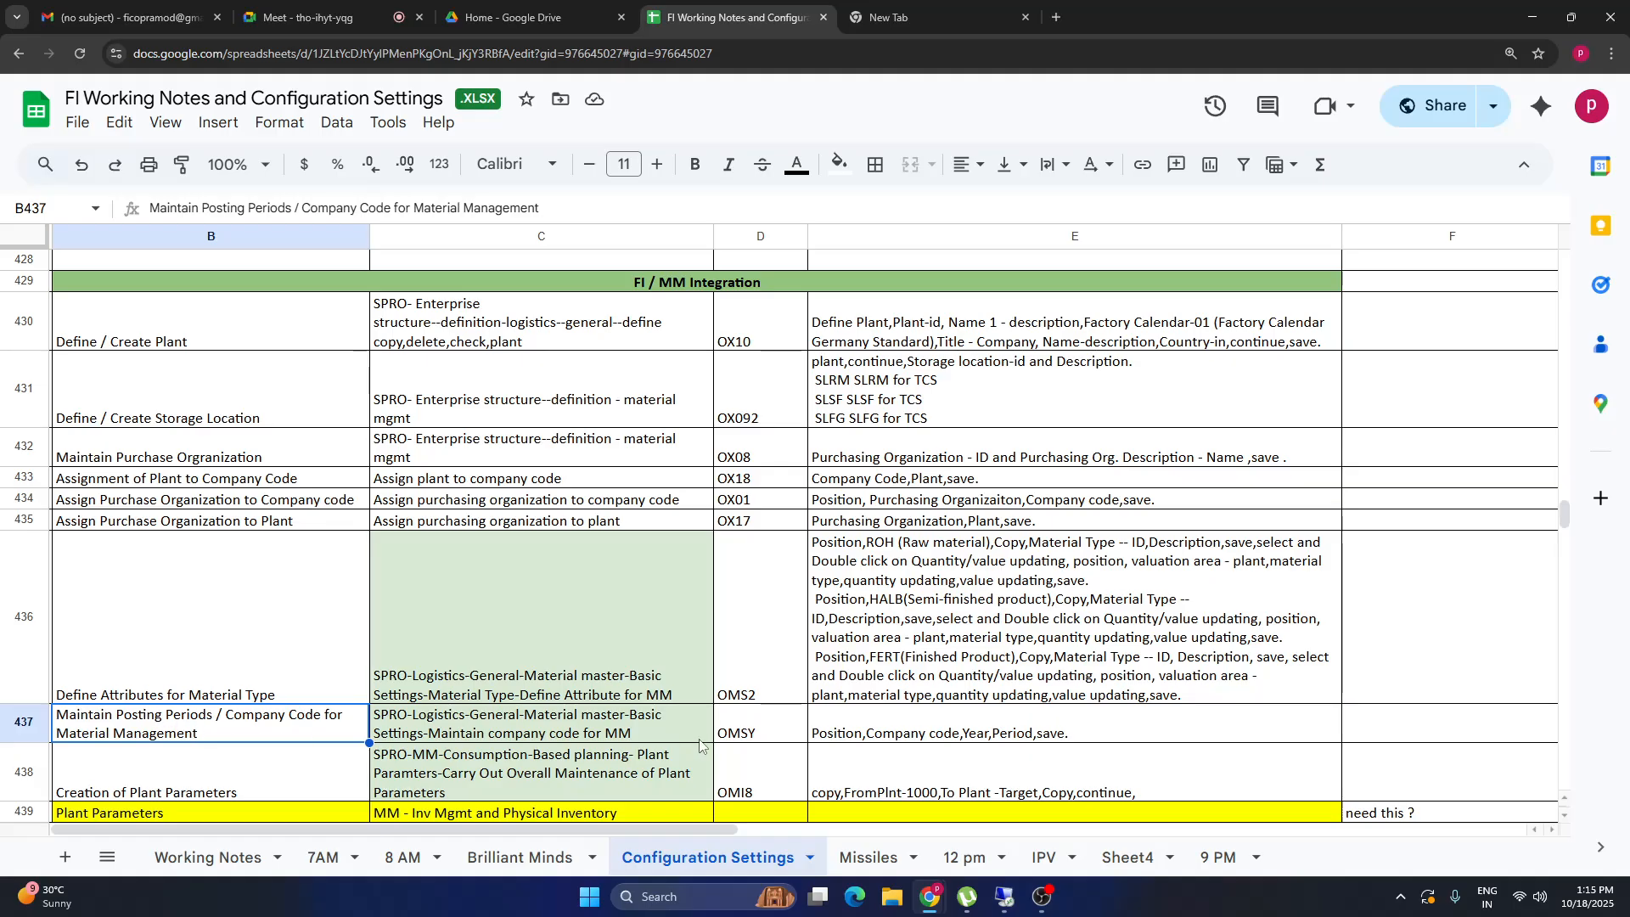
click(632, 735)
click(800, 731)
click(984, 732)
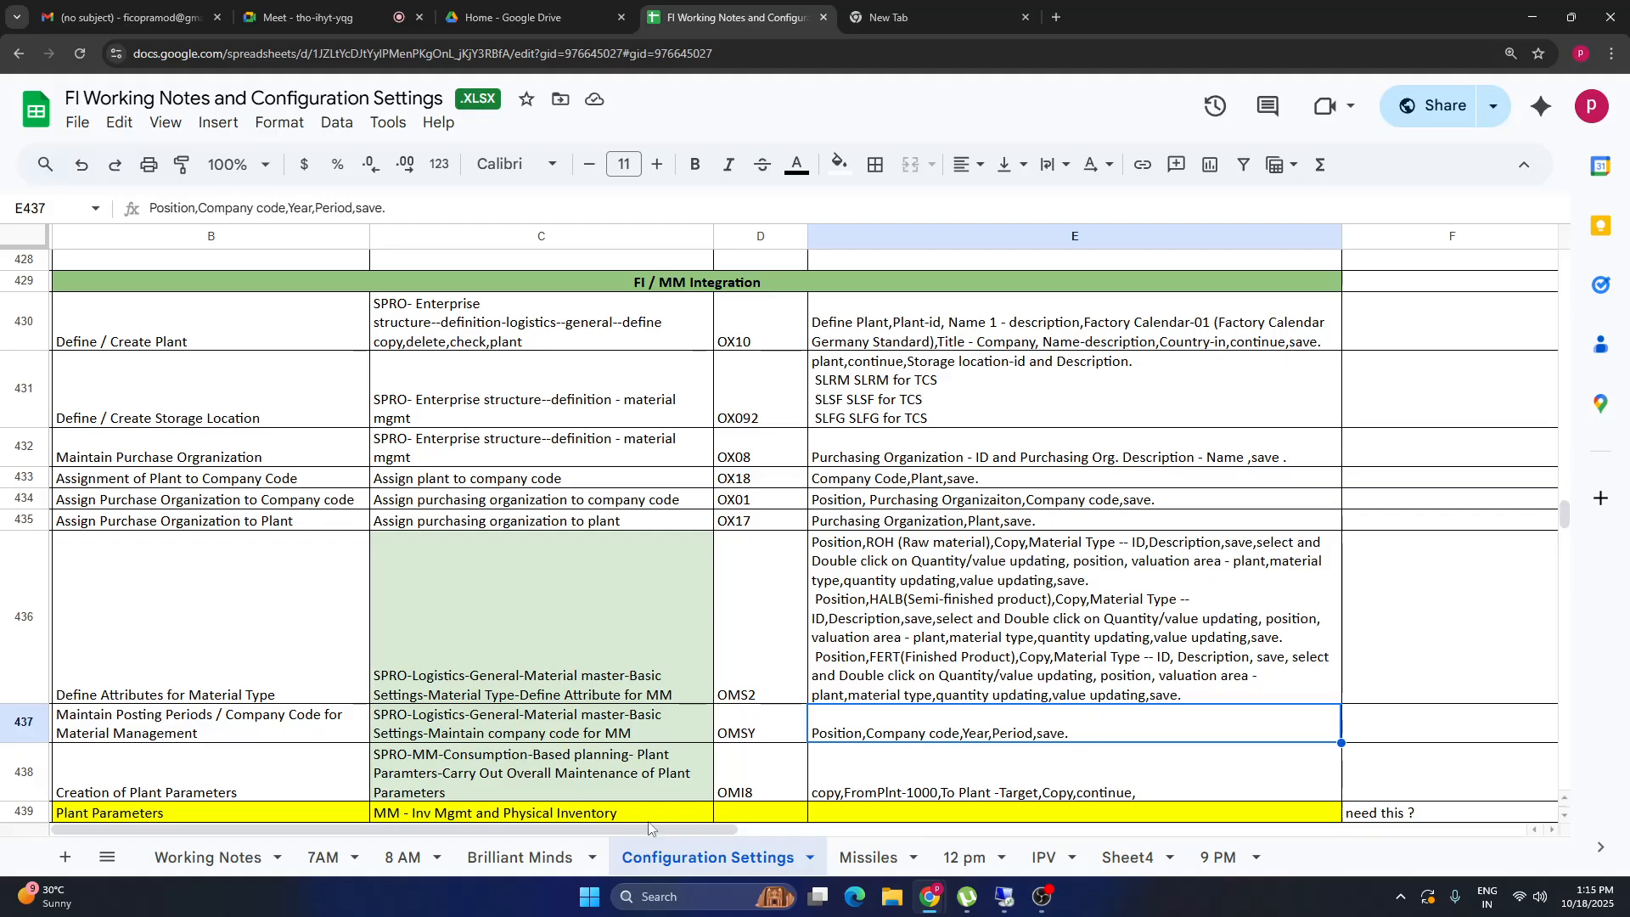
click(237, 731)
shift+click(828, 735)
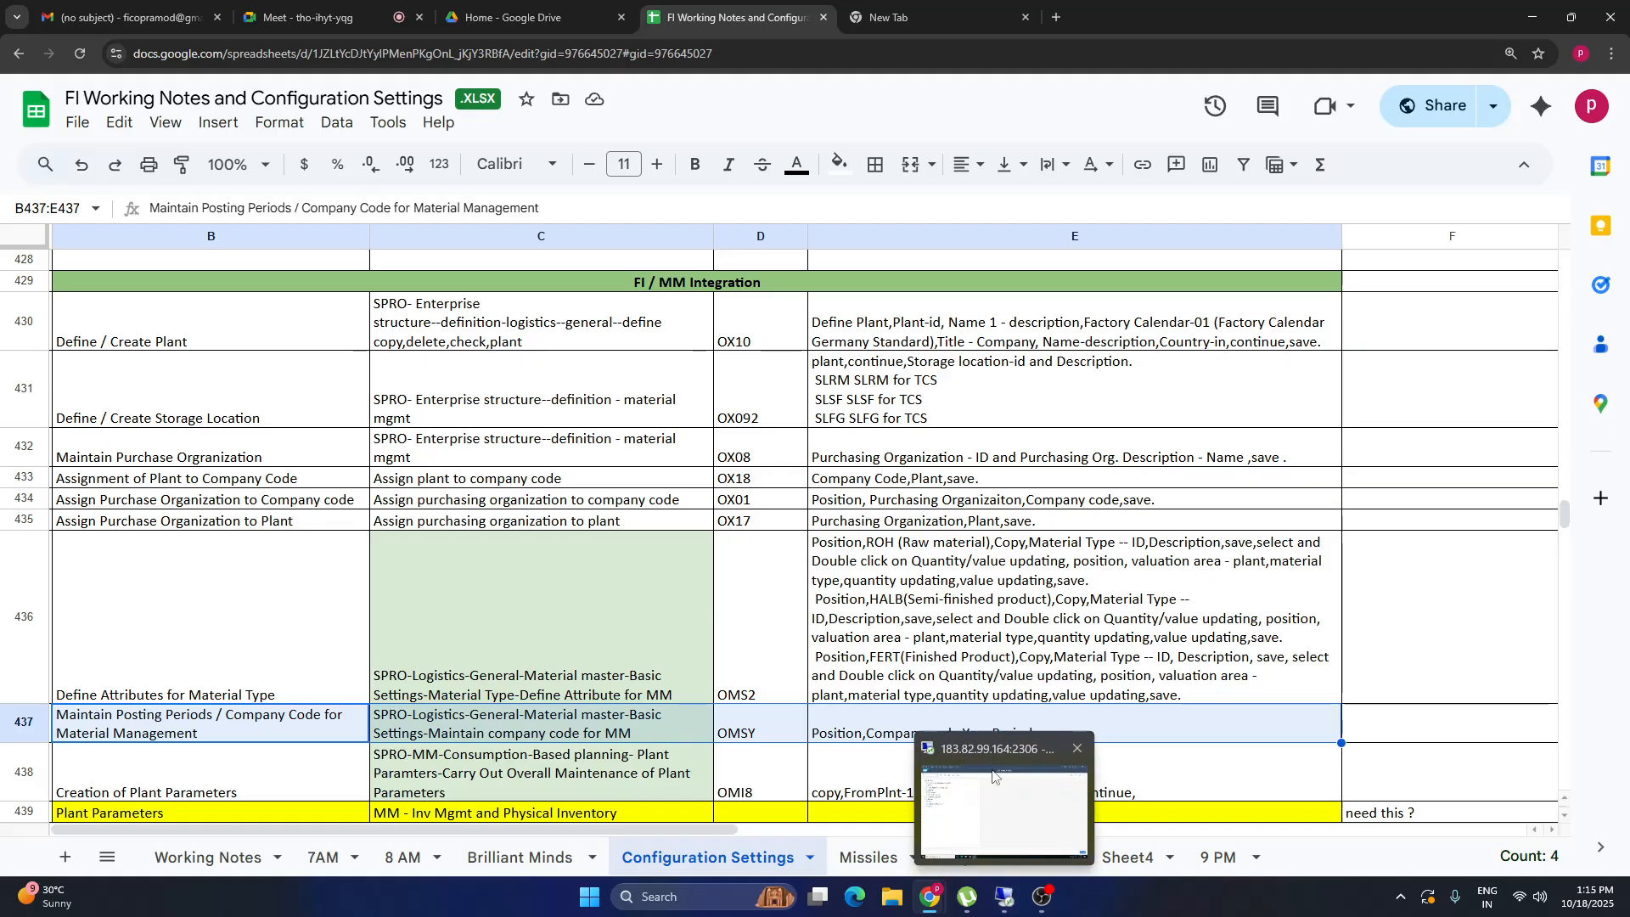
Check the posting period transaction code in the notes, switch to SAP and run transaction OMSY.
click(1010, 905)
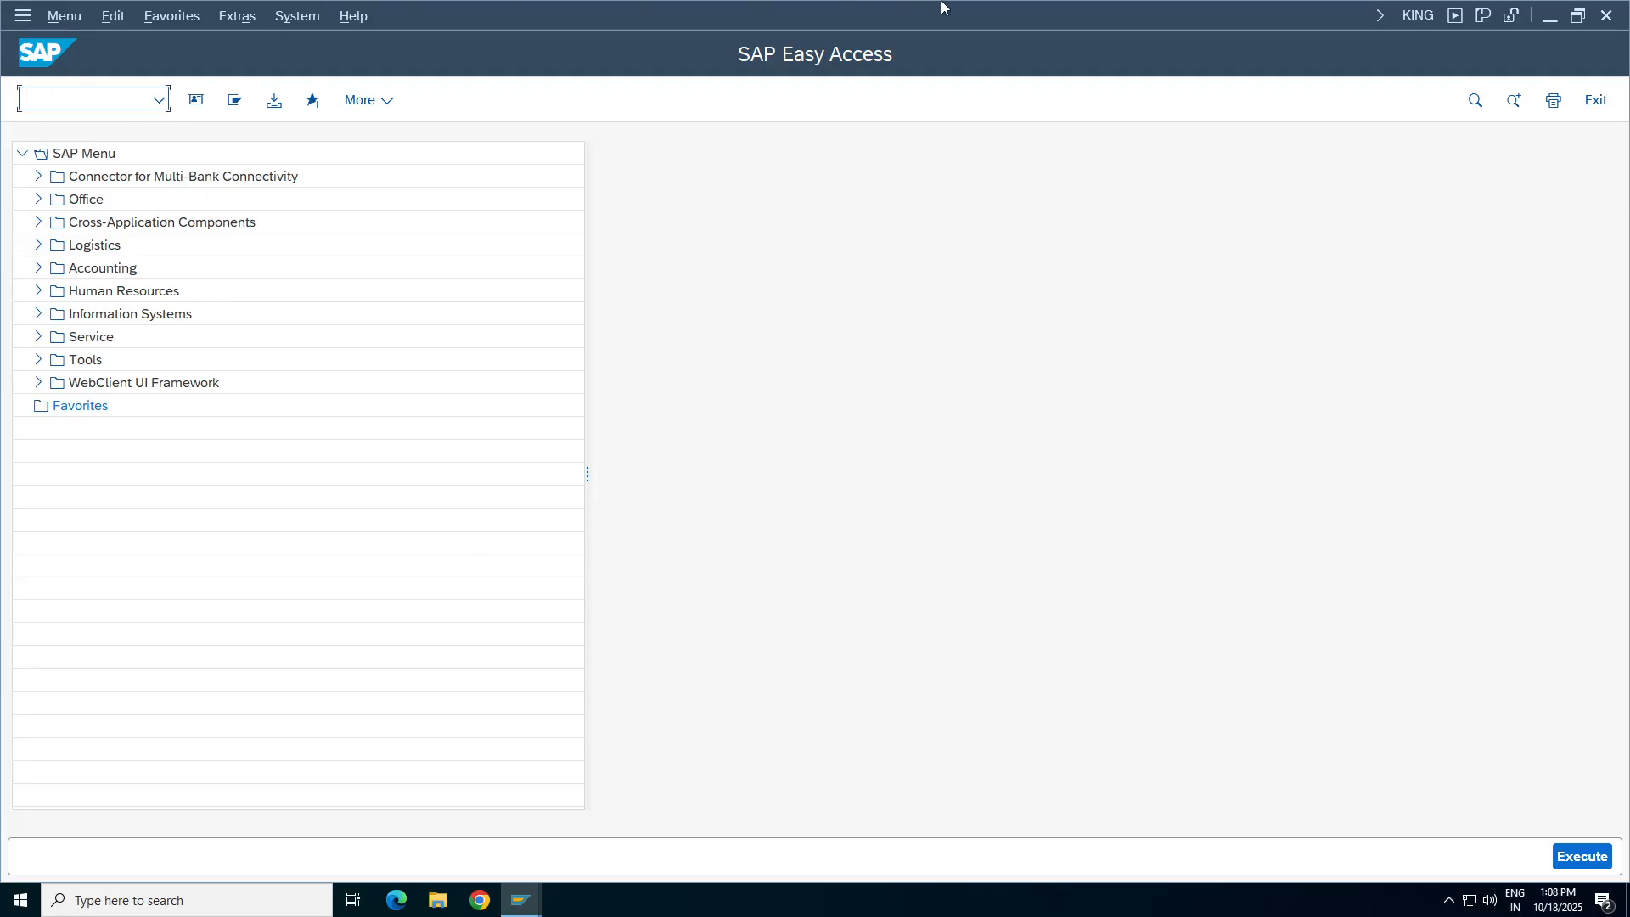
click(1015, 12)
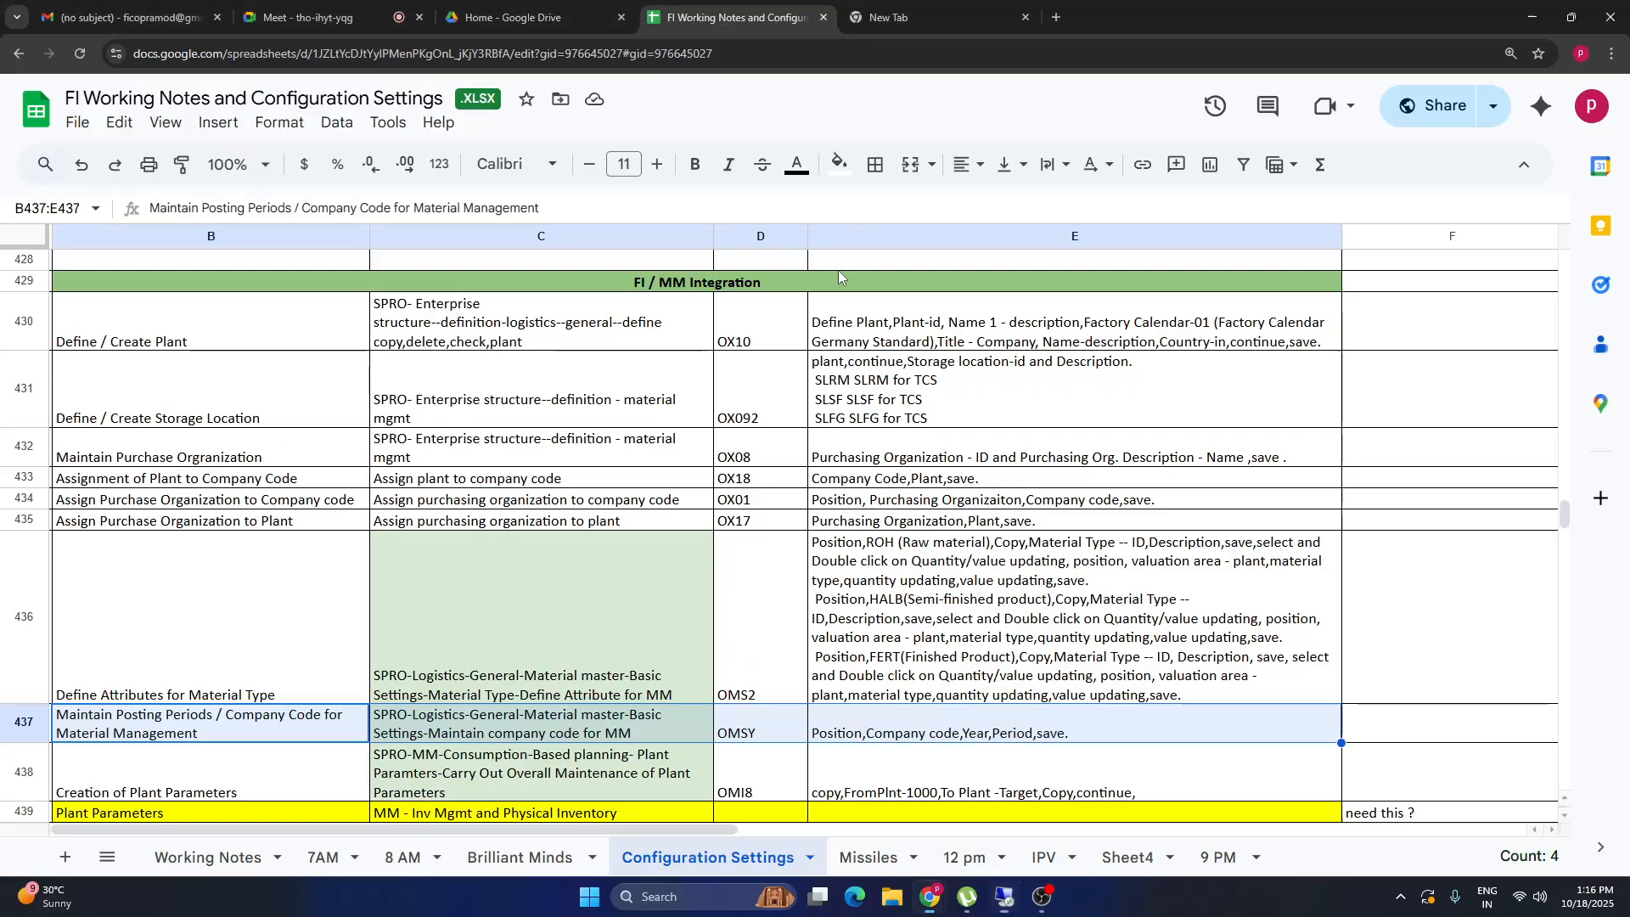
click(758, 723)
click(1005, 900)
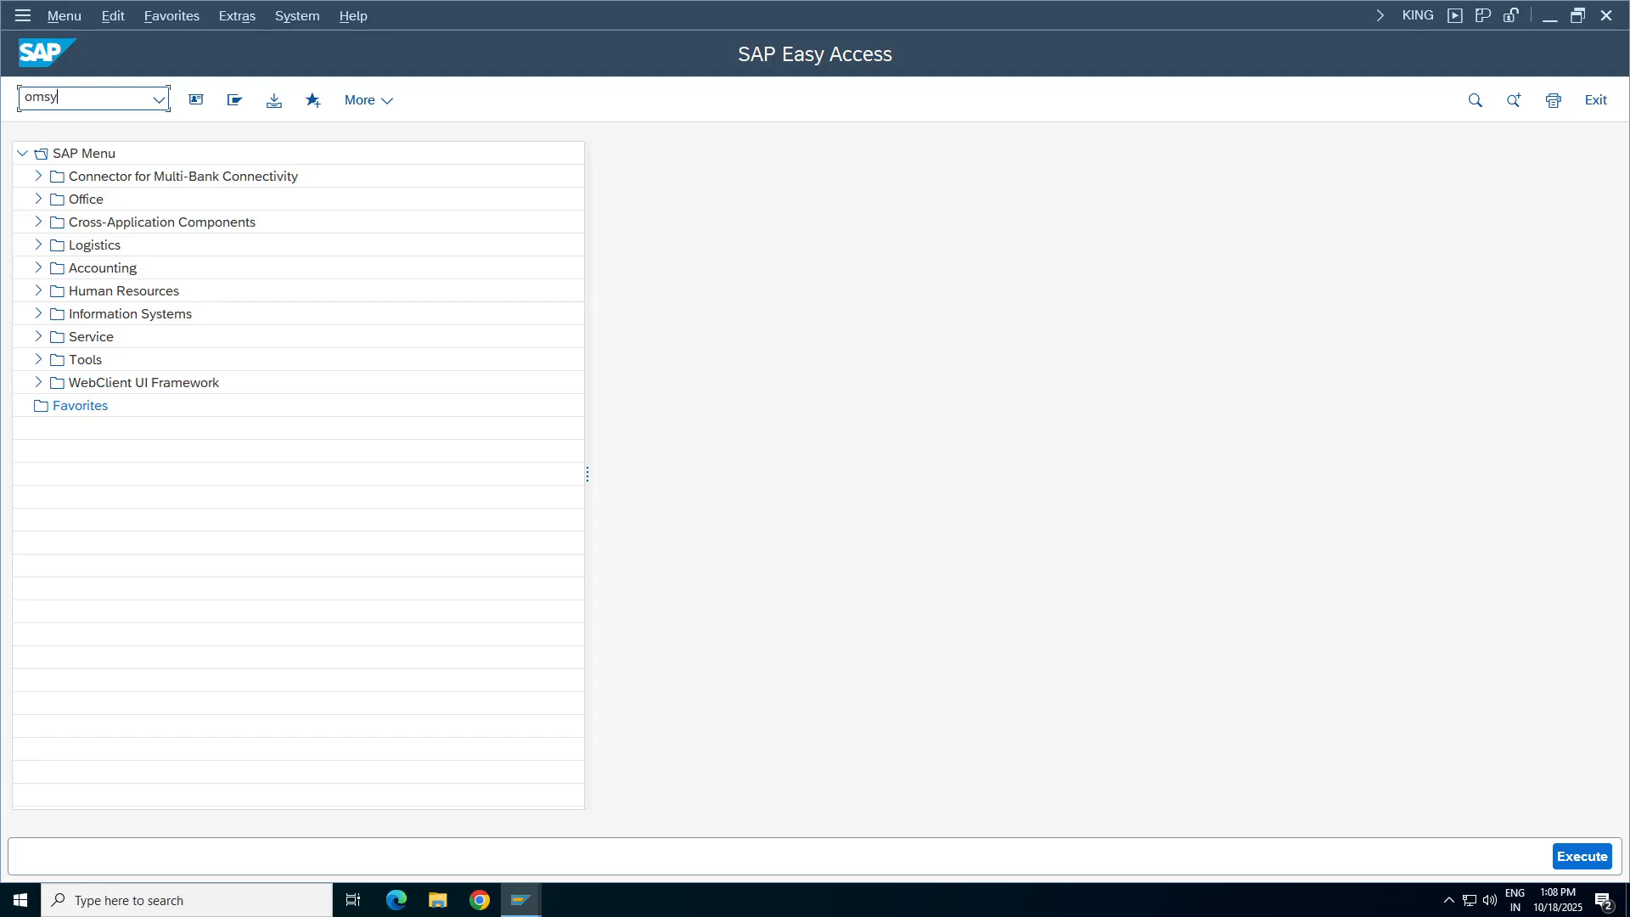
text(omsy)
key(Return)
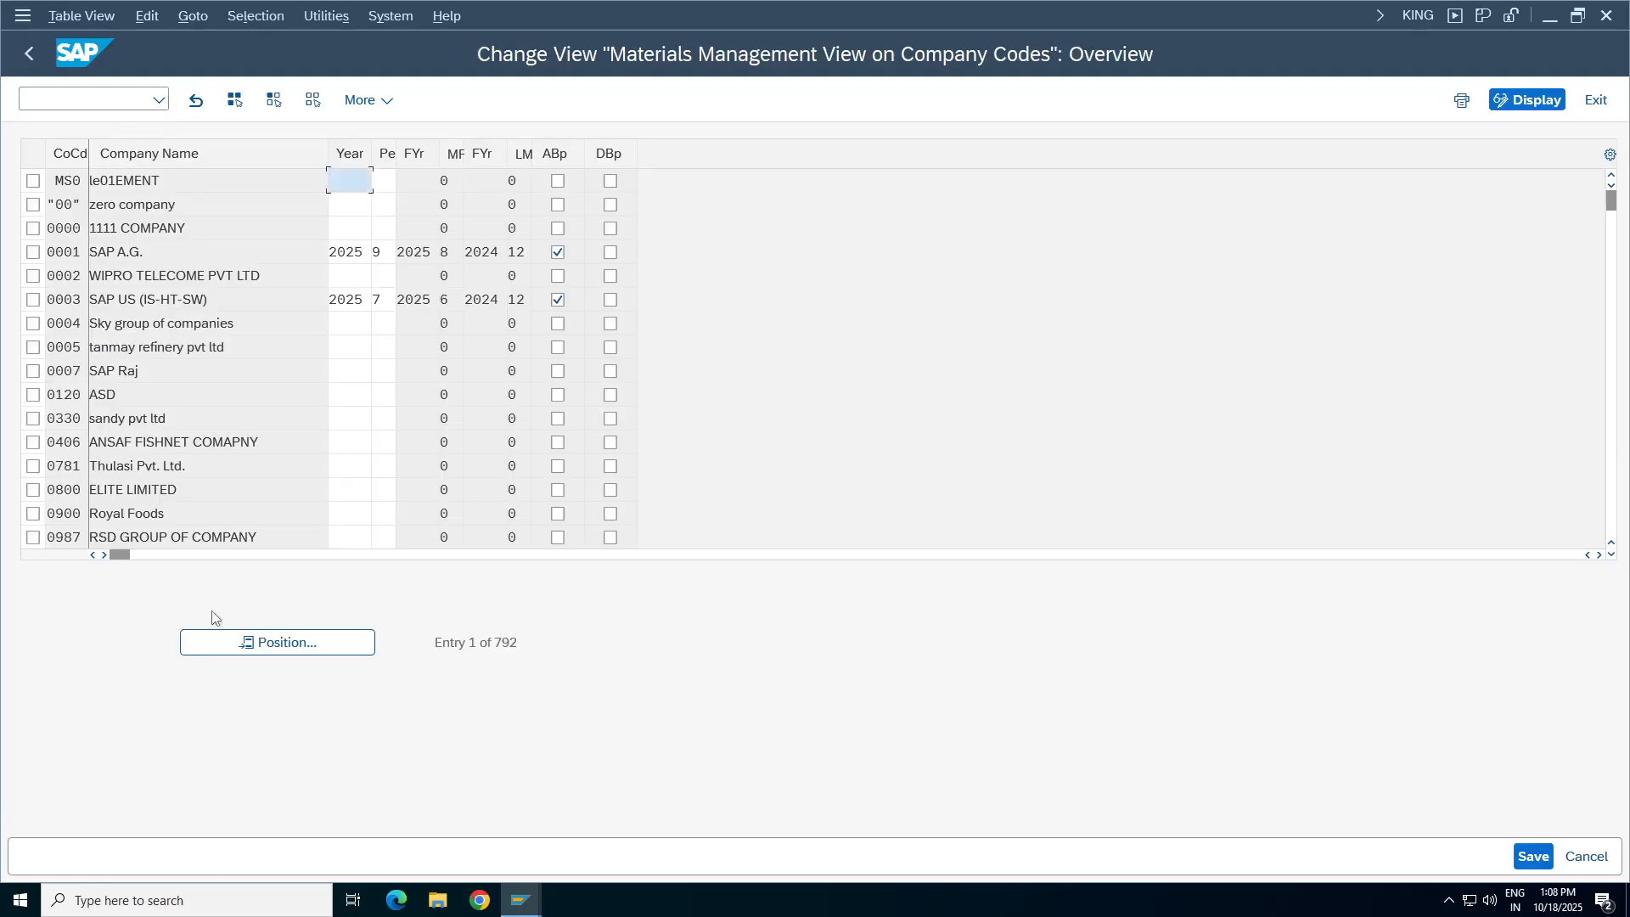
Position the company code list at AM01 and at TELU to examine their year and period entries.
click(273, 643)
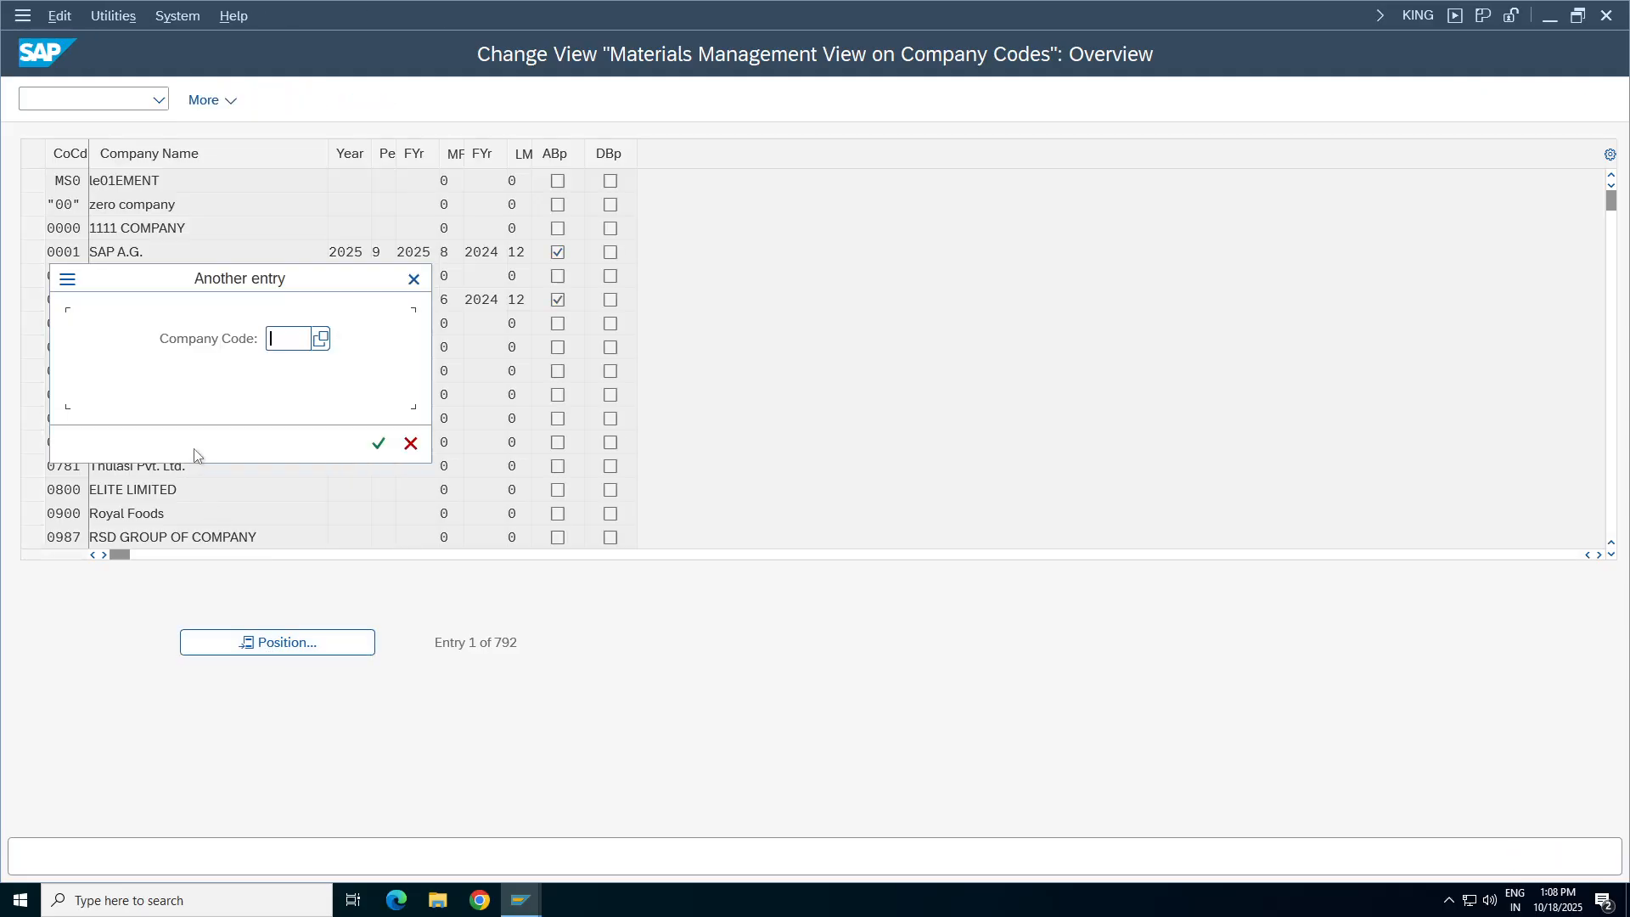
text(am01)
key(Return)
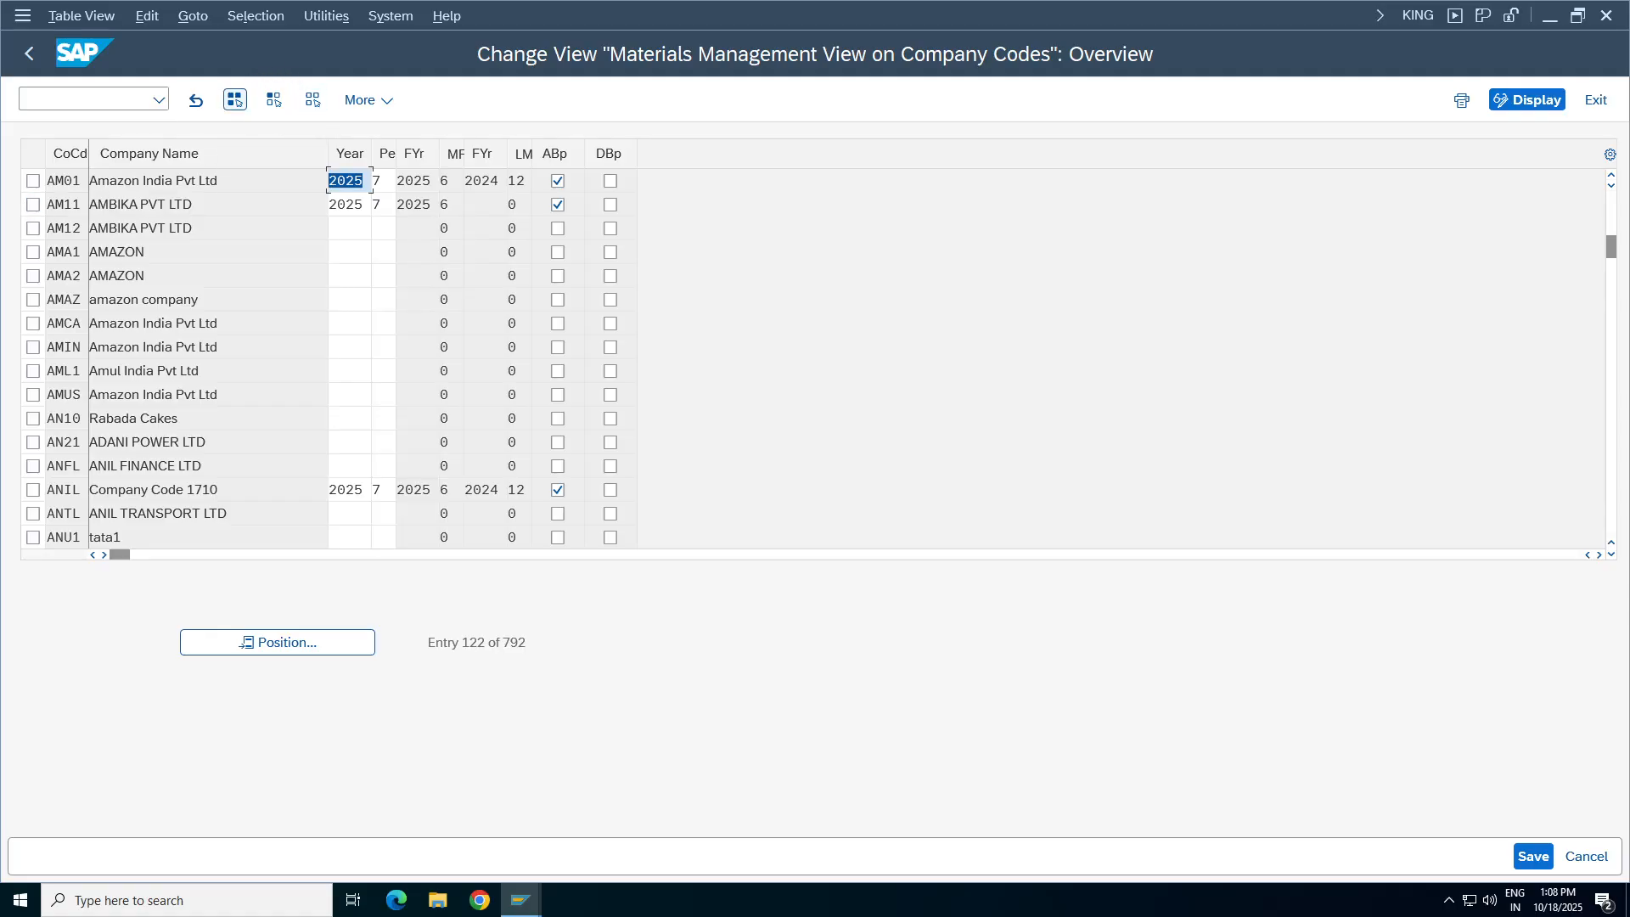
click(291, 641)
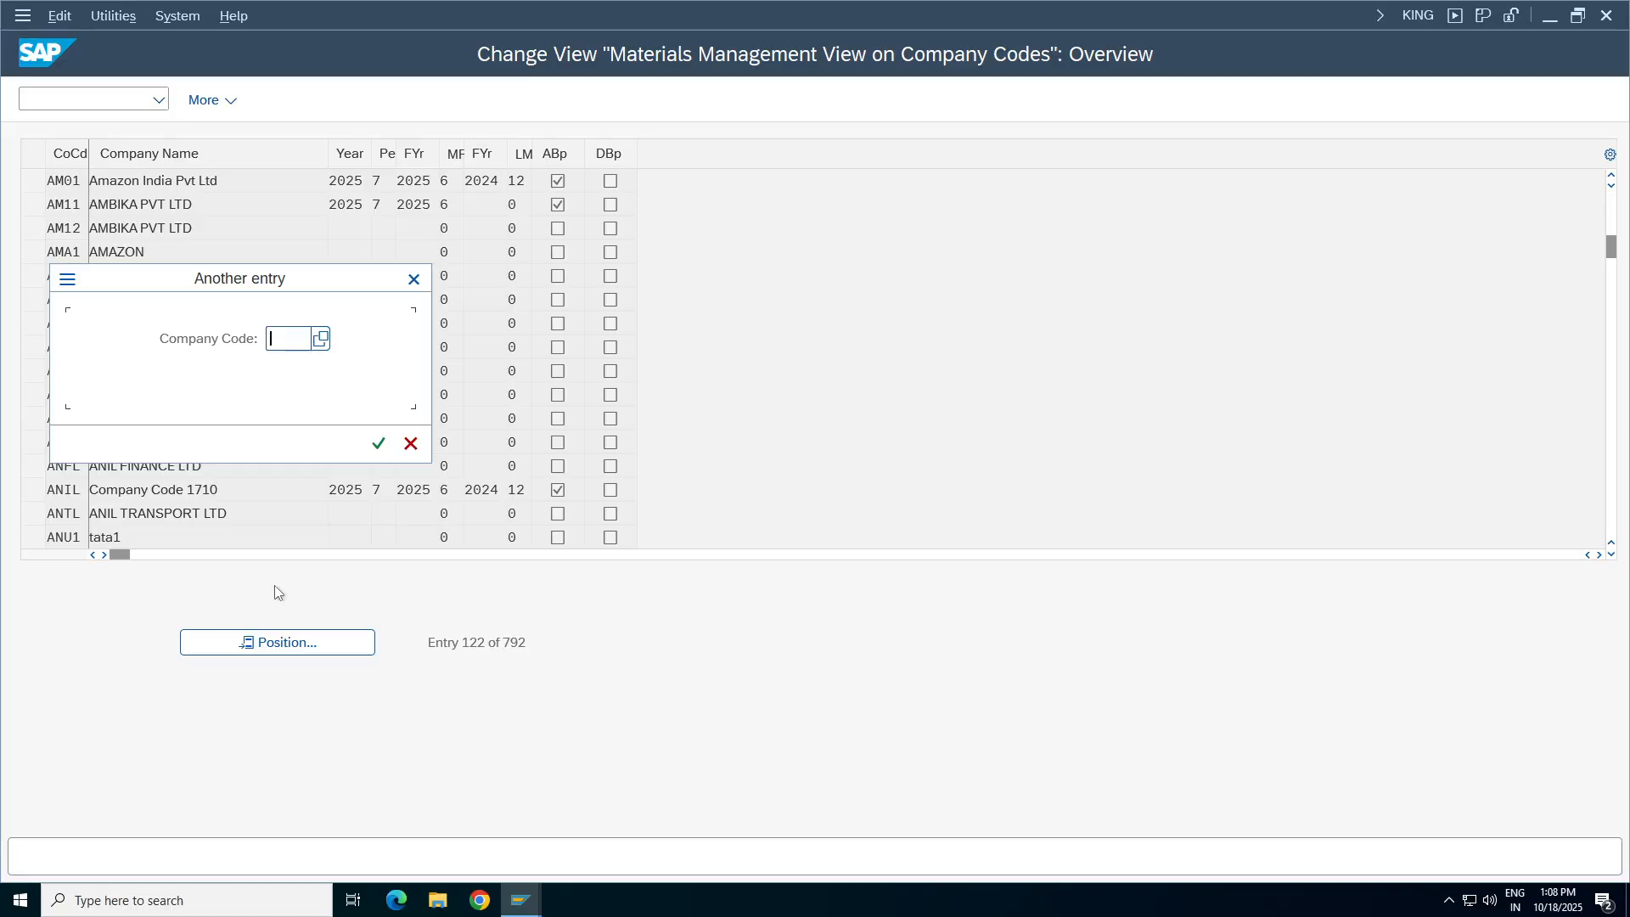
text(telu)
key(Return)
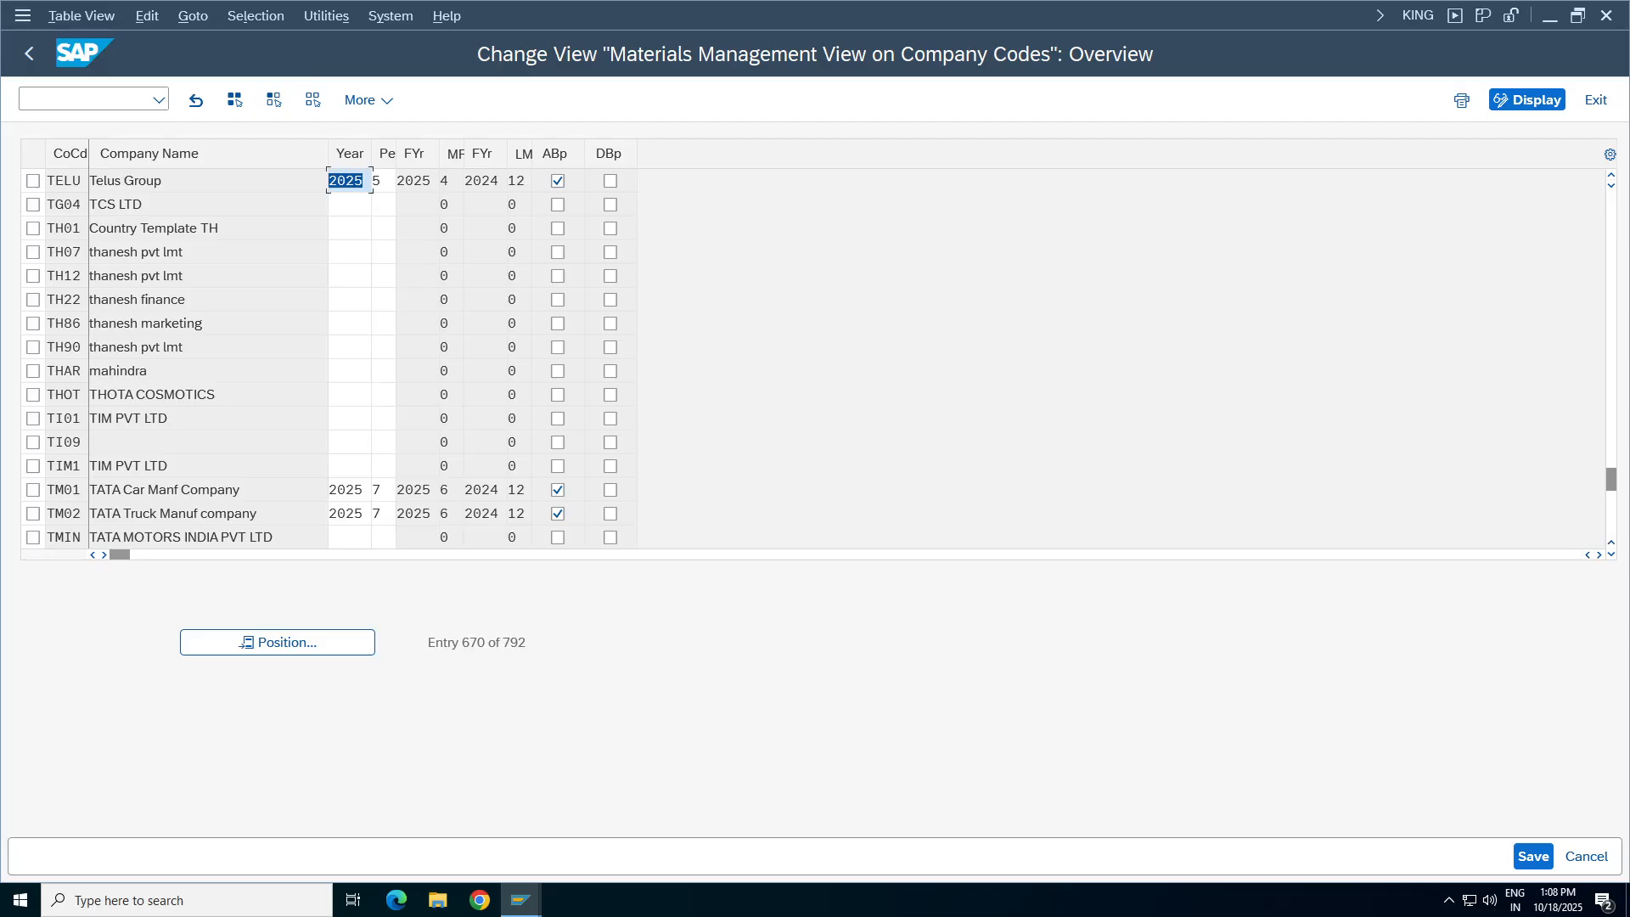
key(shift+Tab)
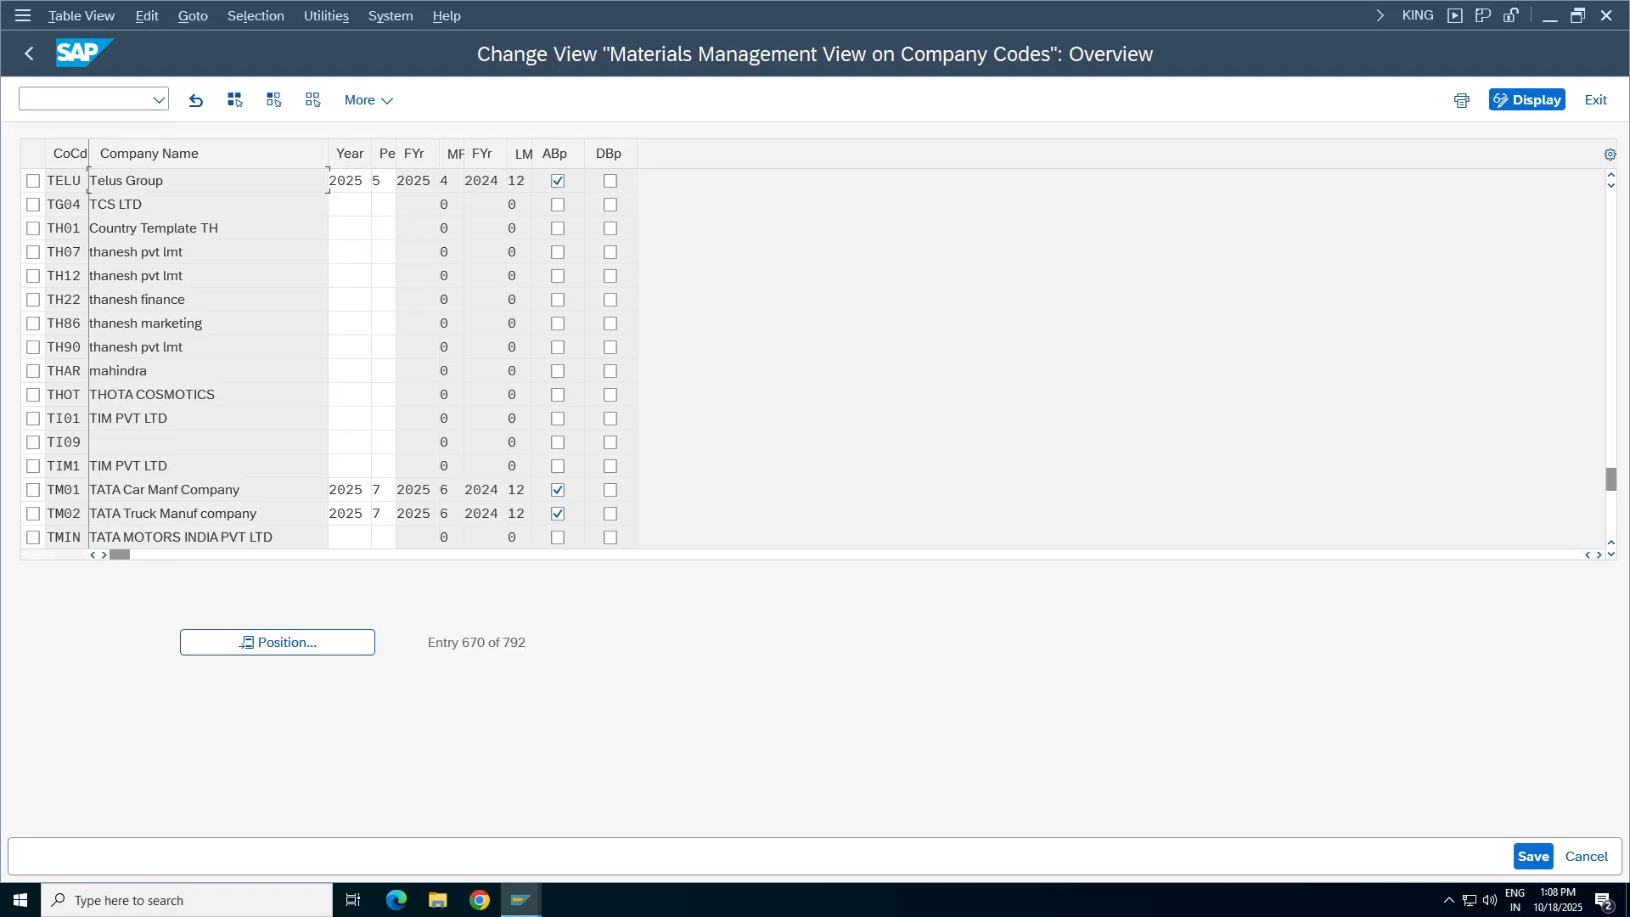
Position the list at company code TA98 and set its year to 2025 and period to 07.
click(263, 643)
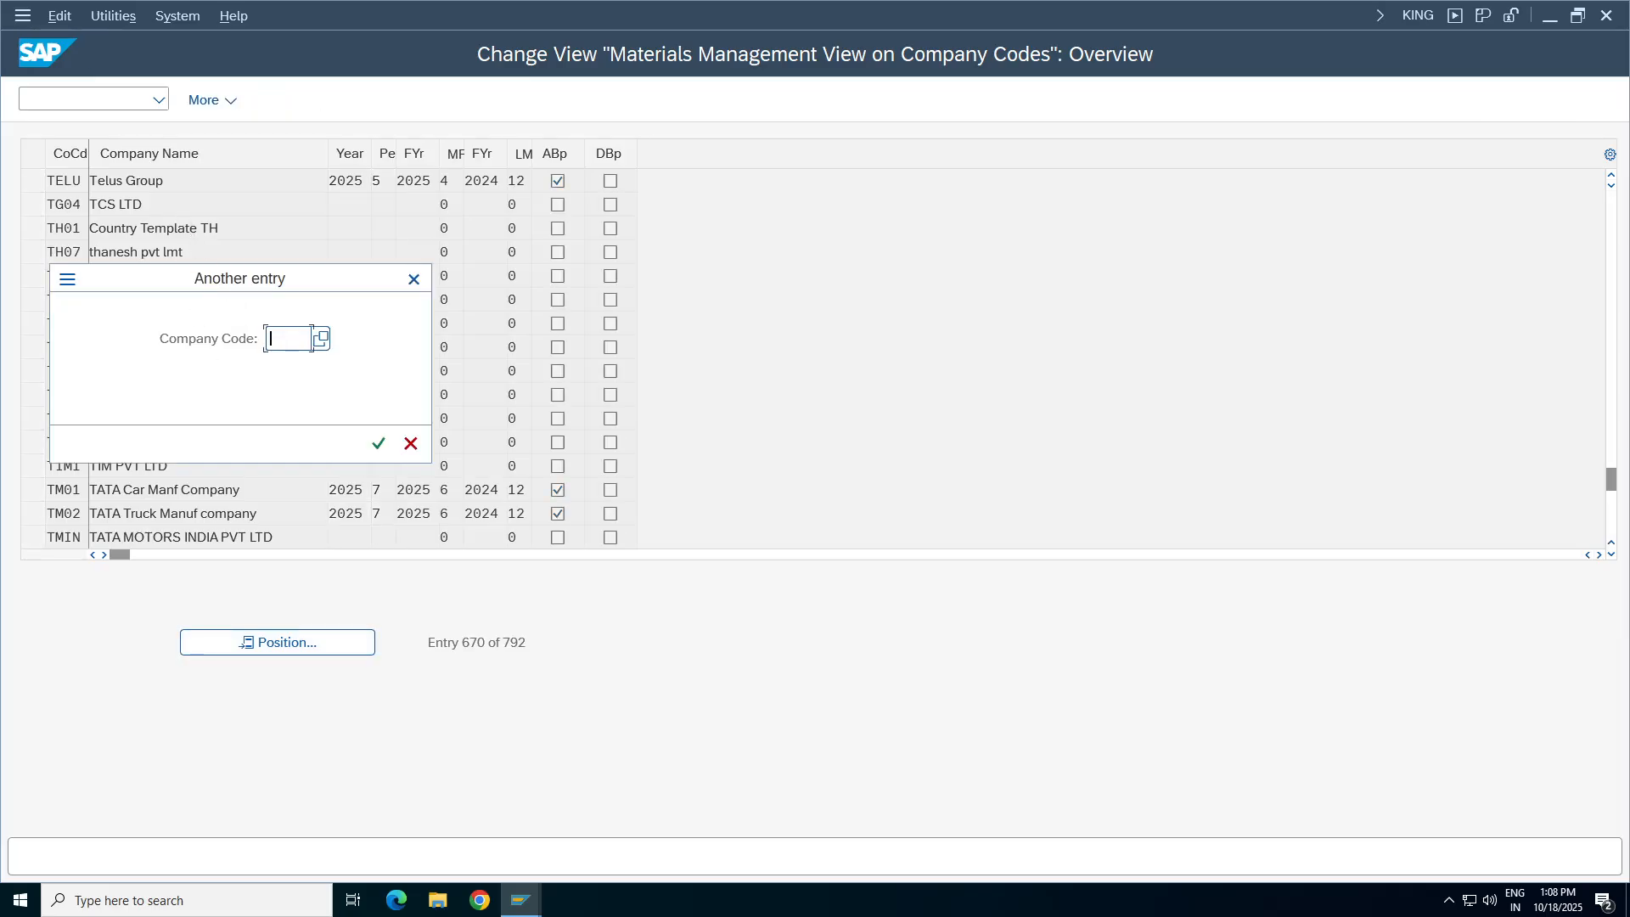
text(ta98)
key(Return)
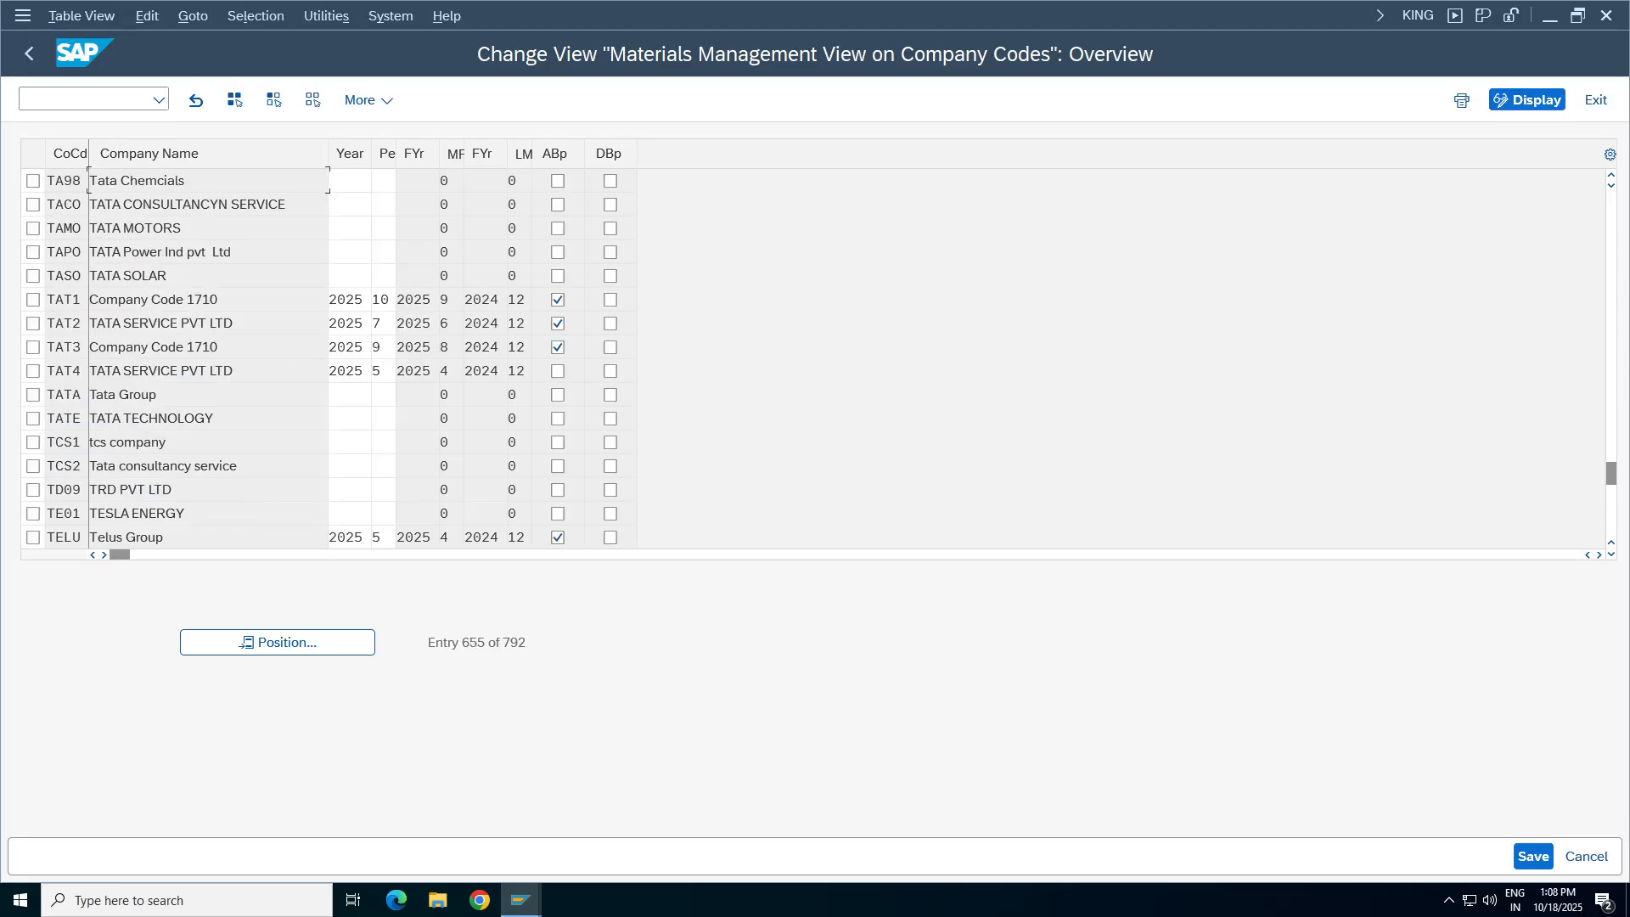
click(348, 180)
text(20)
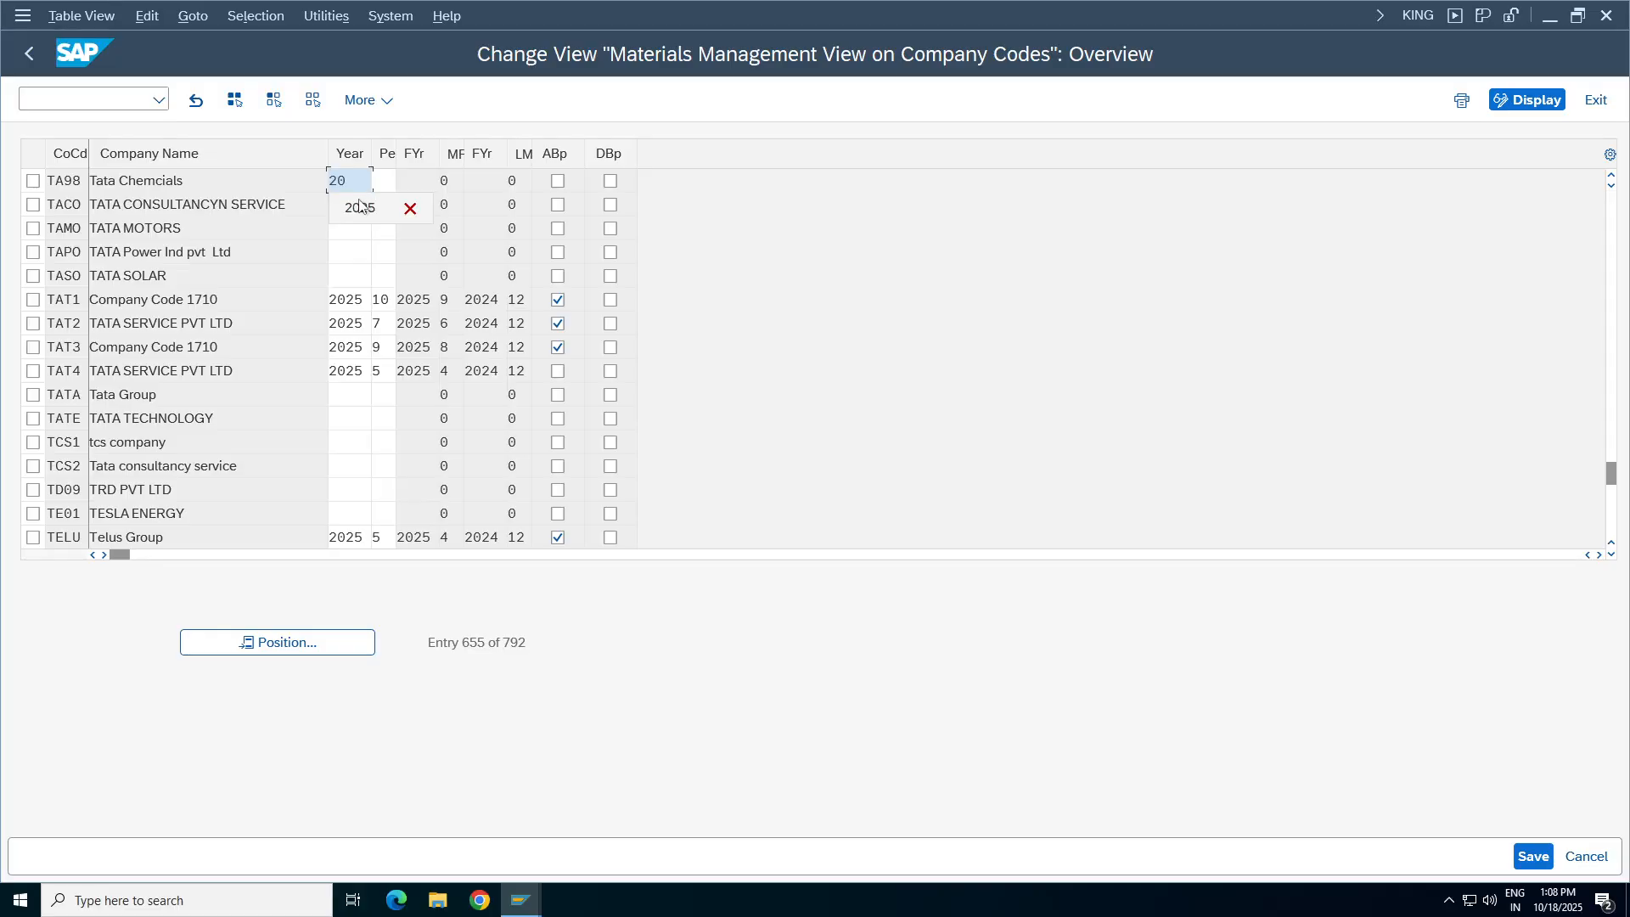
text(25)
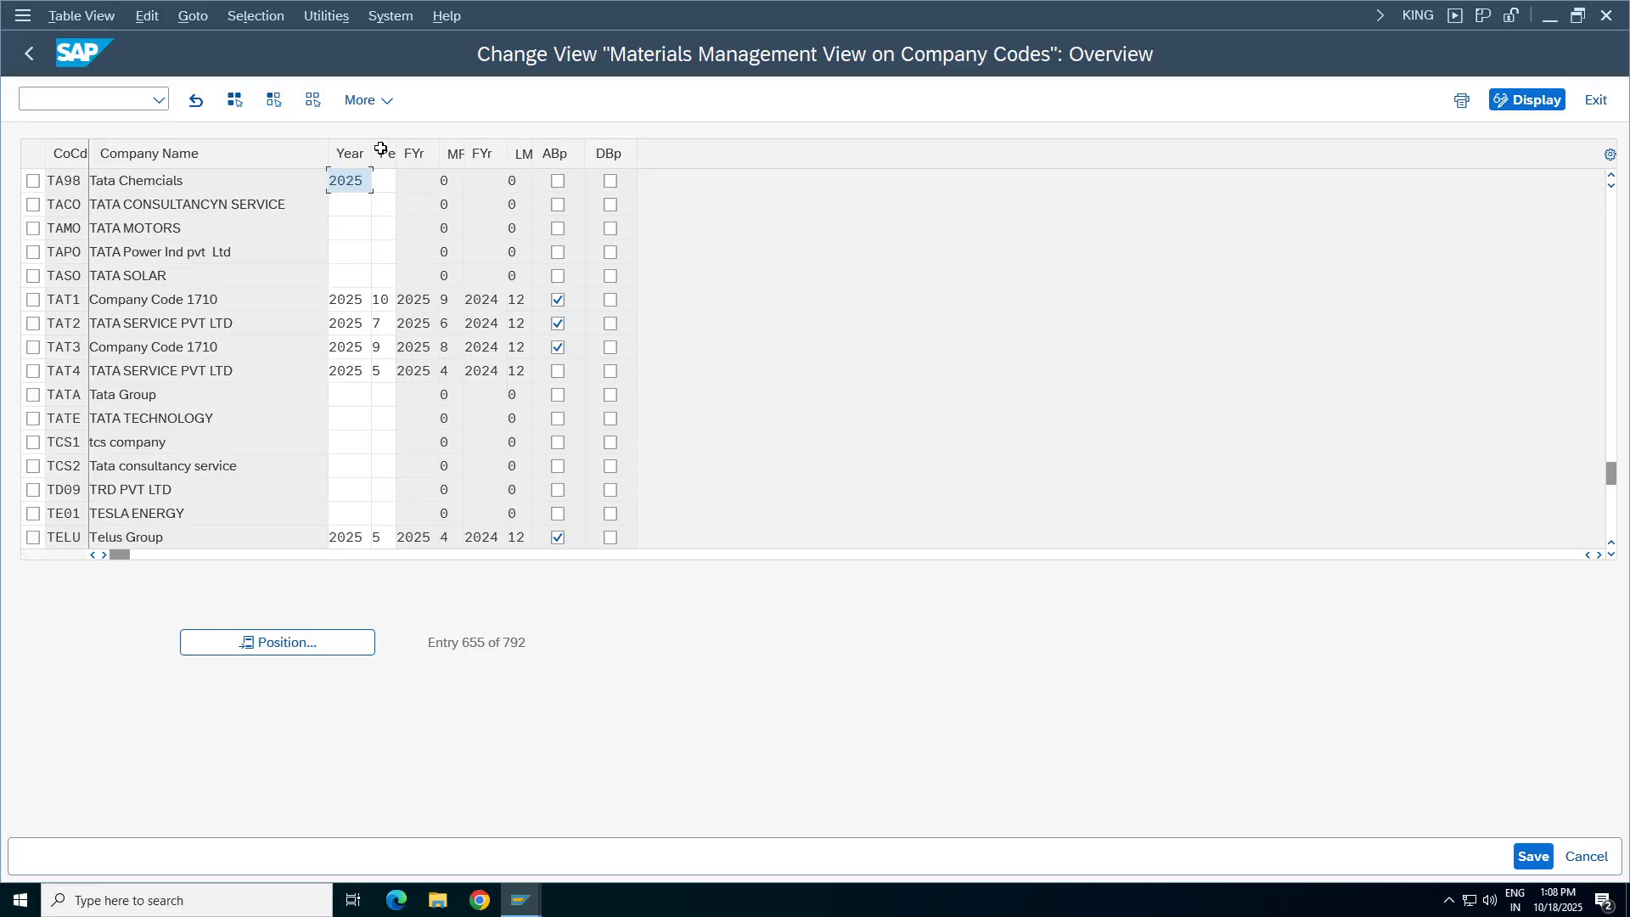
key(Tab)
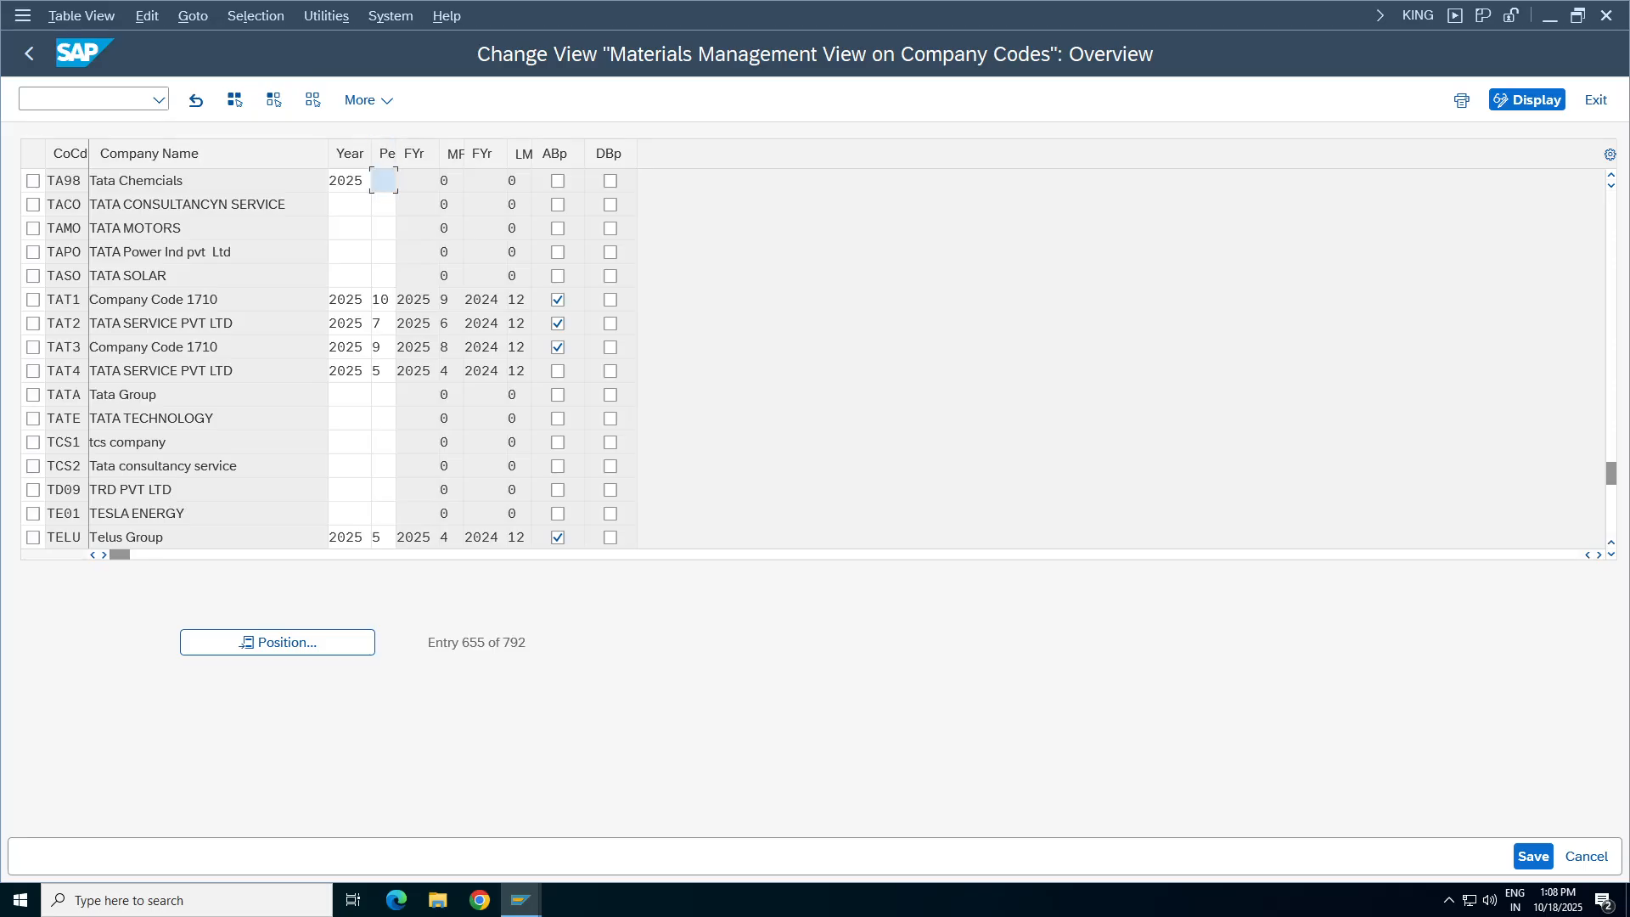
text(07)
key(Return)
Select the TA98 entry and examine its current and previous period fields.
click(33, 181)
key(Tab)
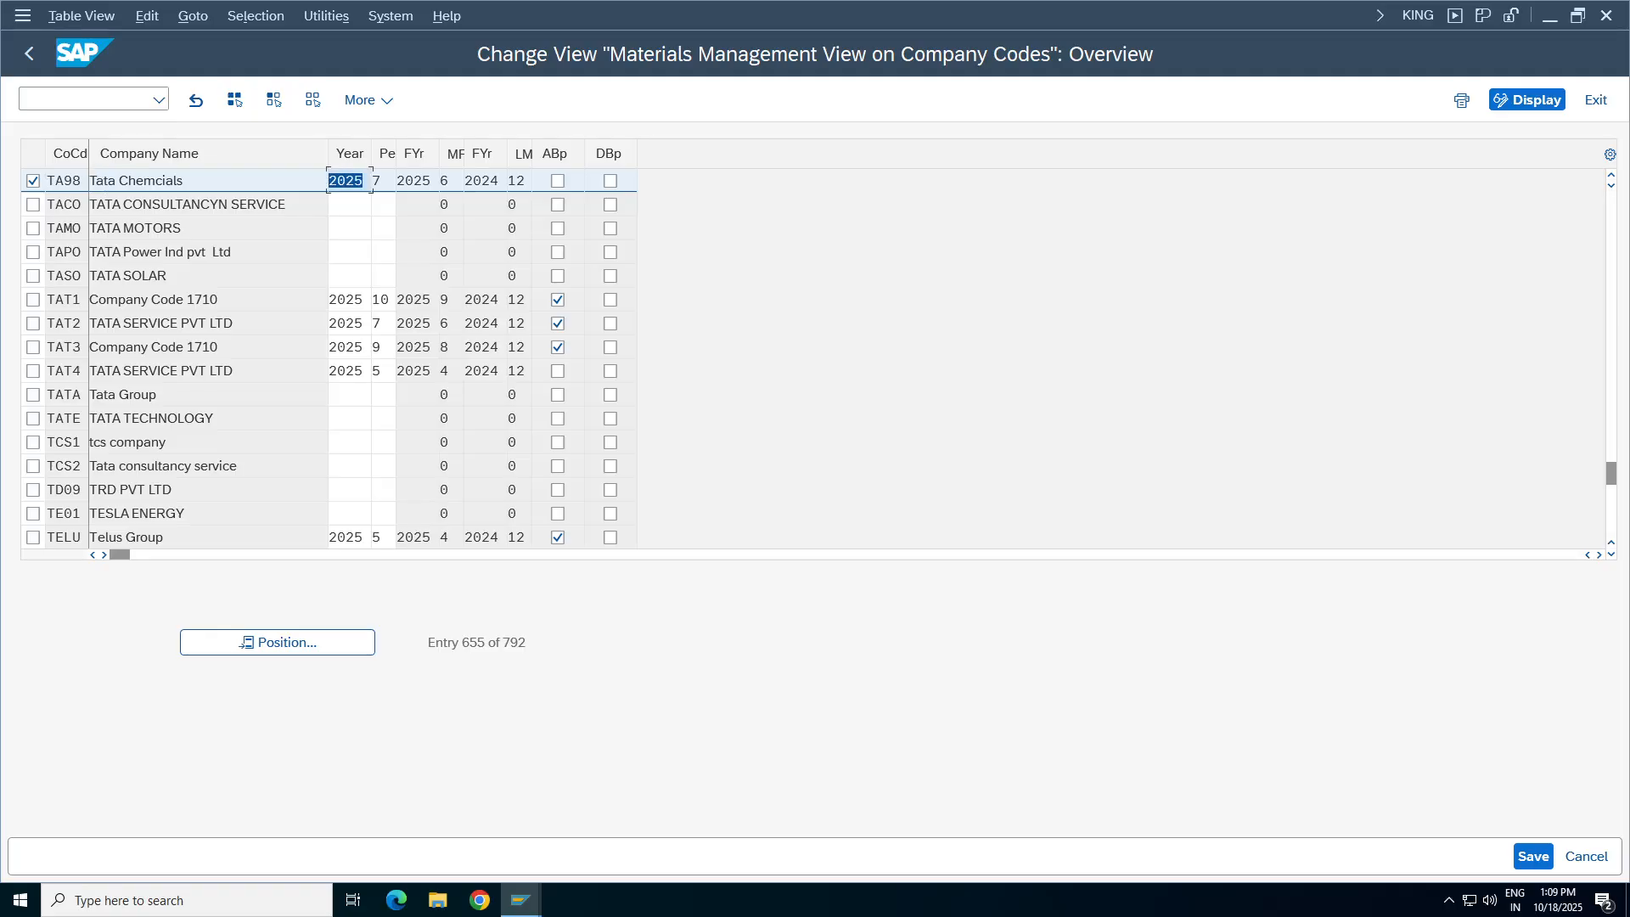
key(Tab)
key(Tab)
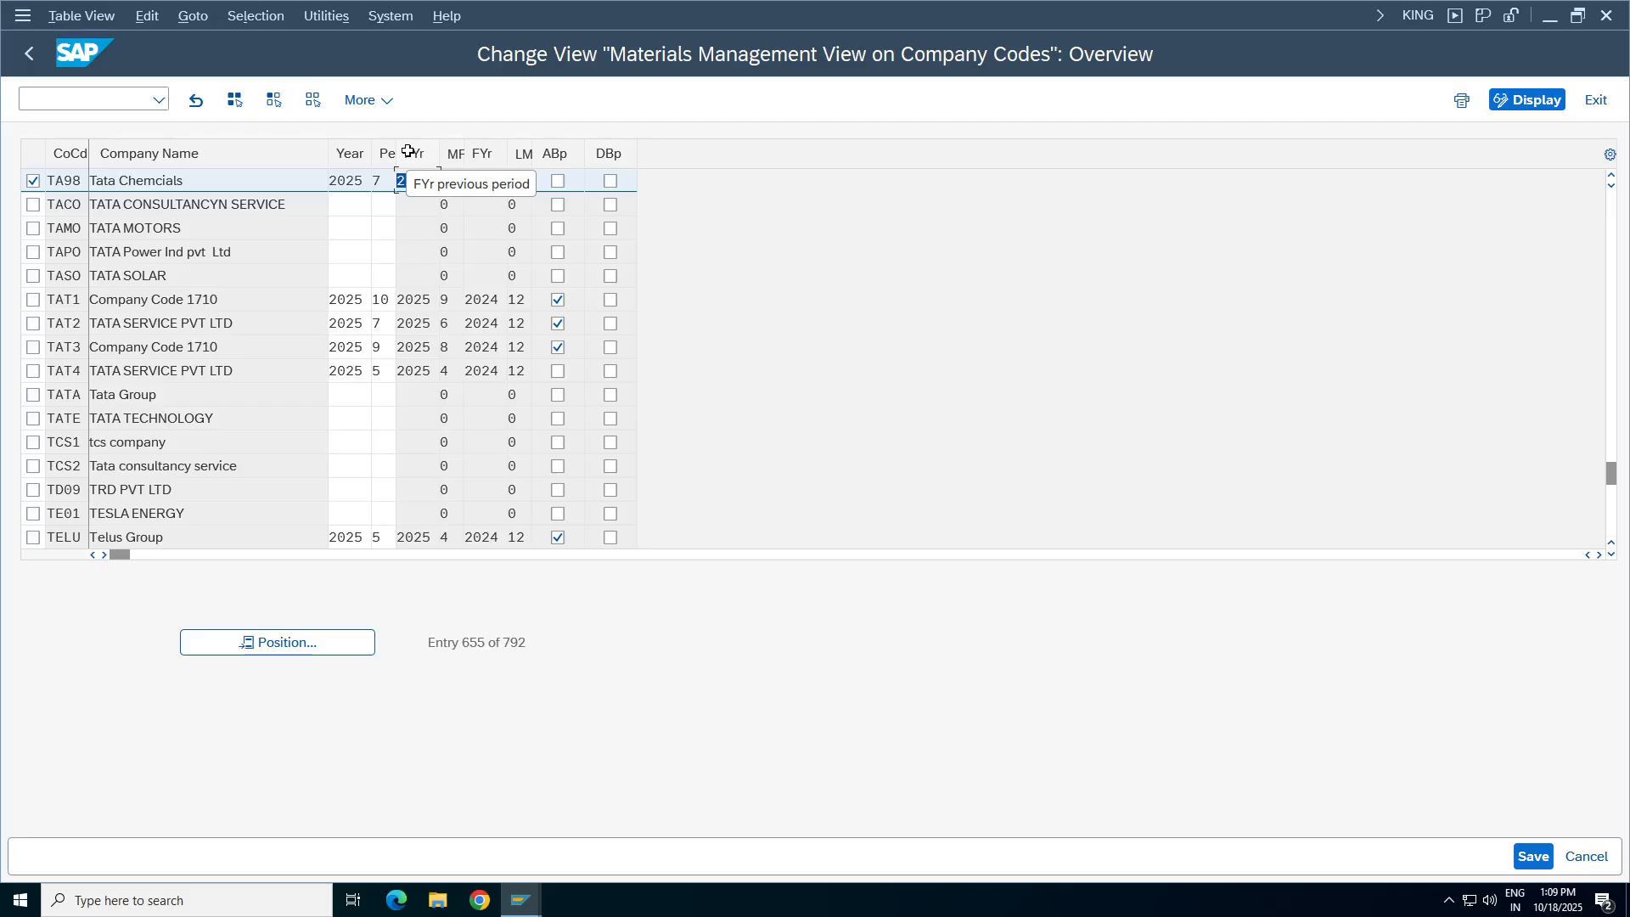
click(415, 181)
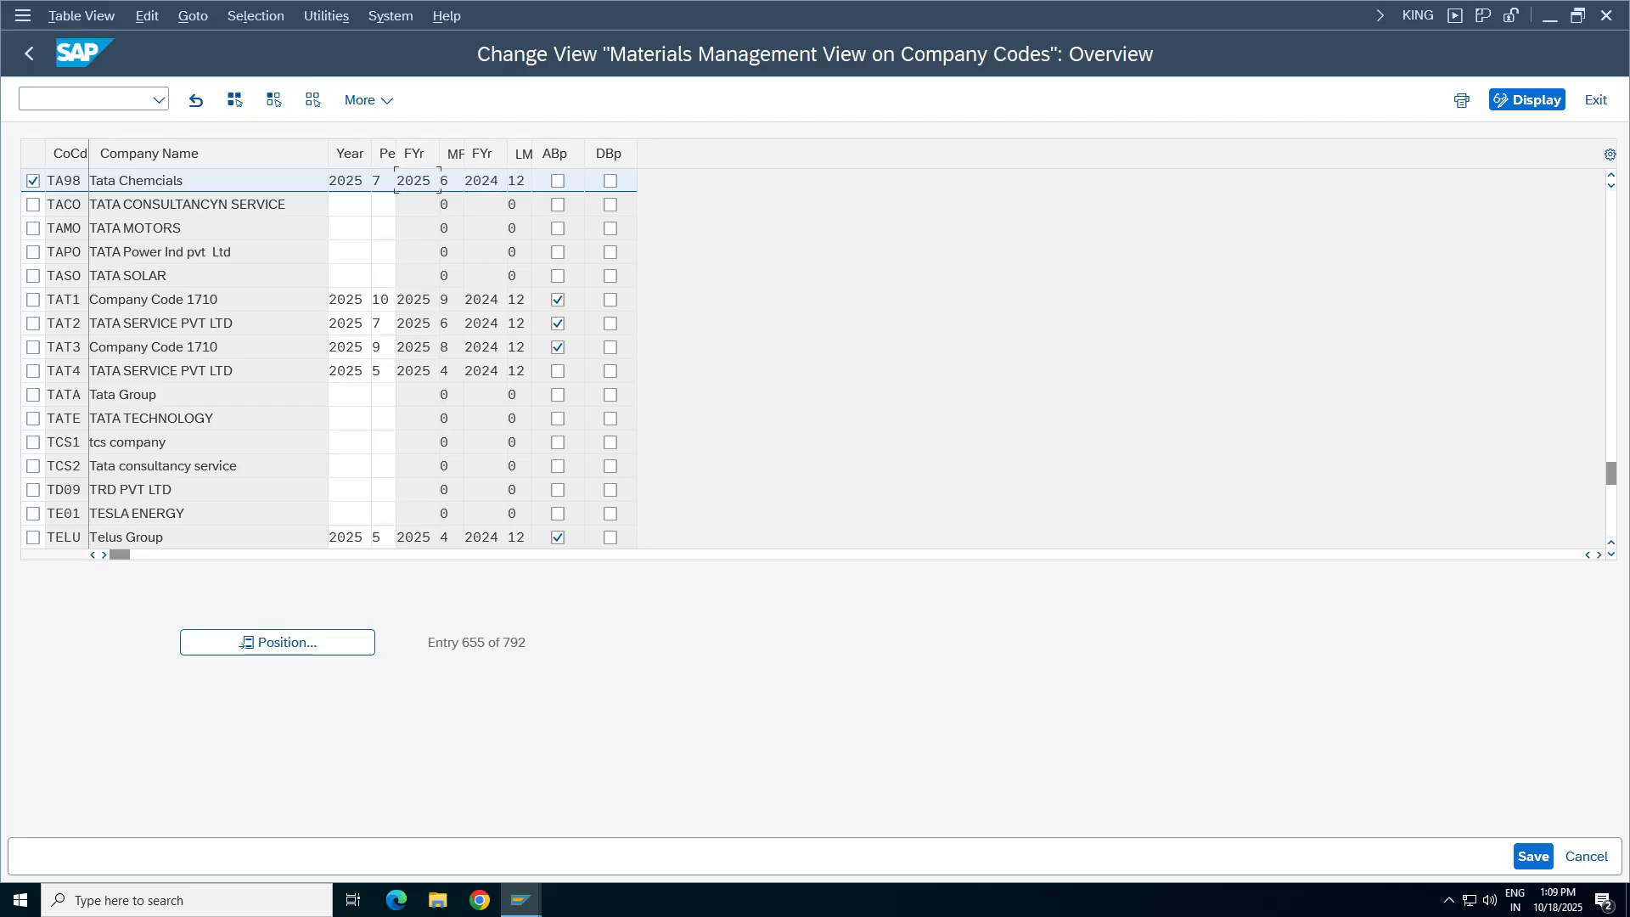
key(shift+Tab)
click(416, 181)
key(Tab)
Save the TA98 posting period in the Tata Group Tata98 customizing request, recheck its periods, and leave the view.
click(1533, 856)
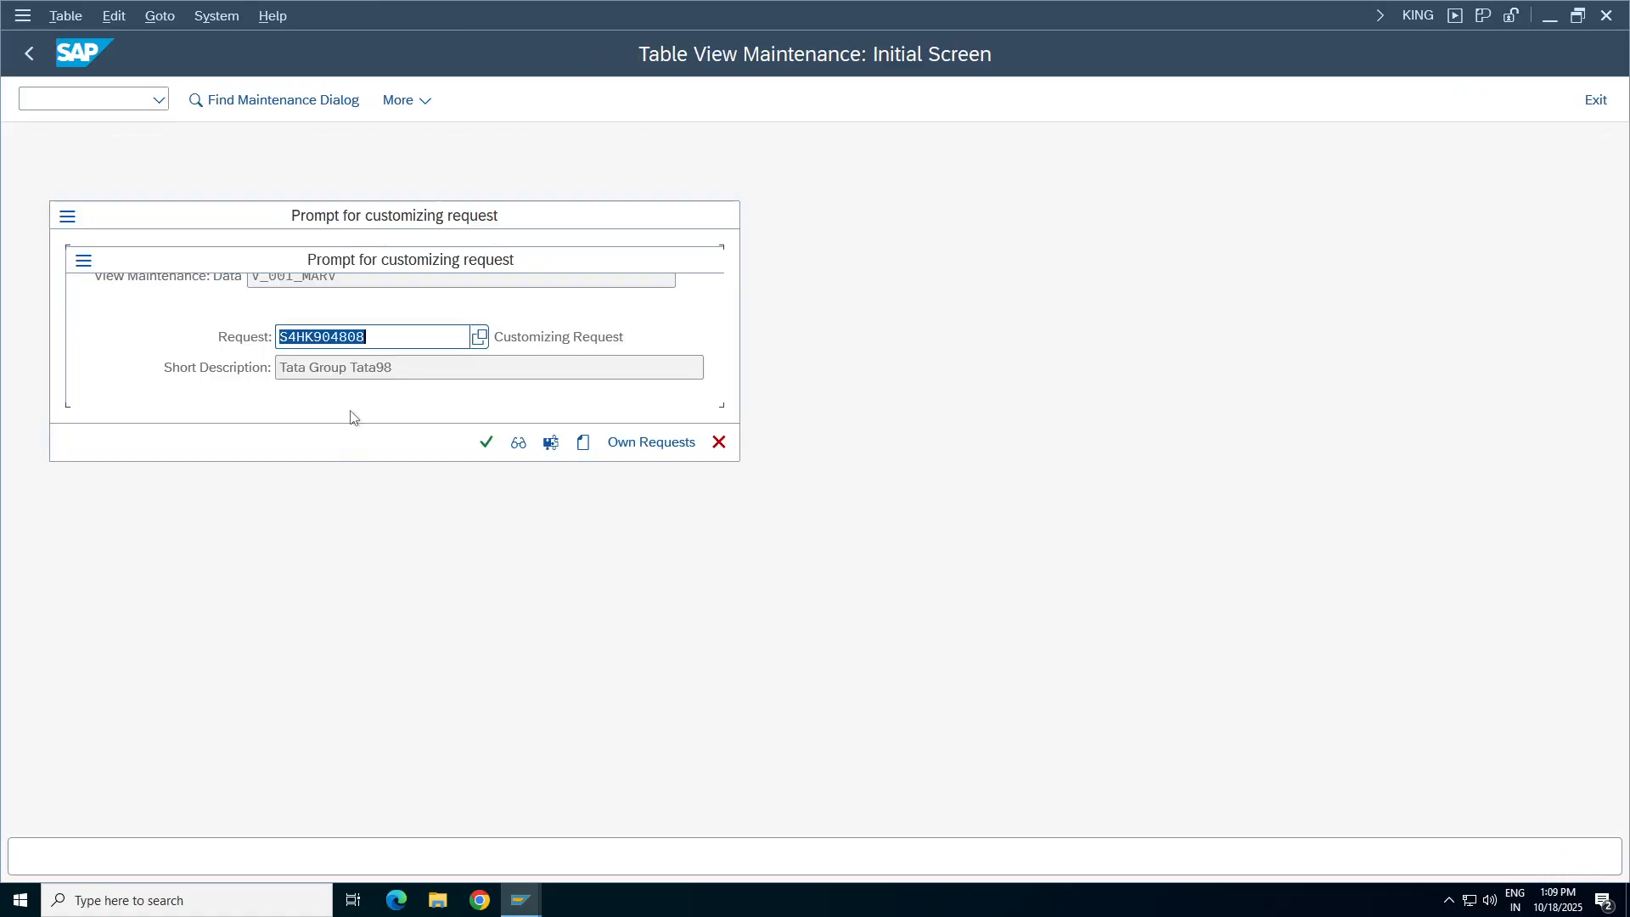
click(481, 441)
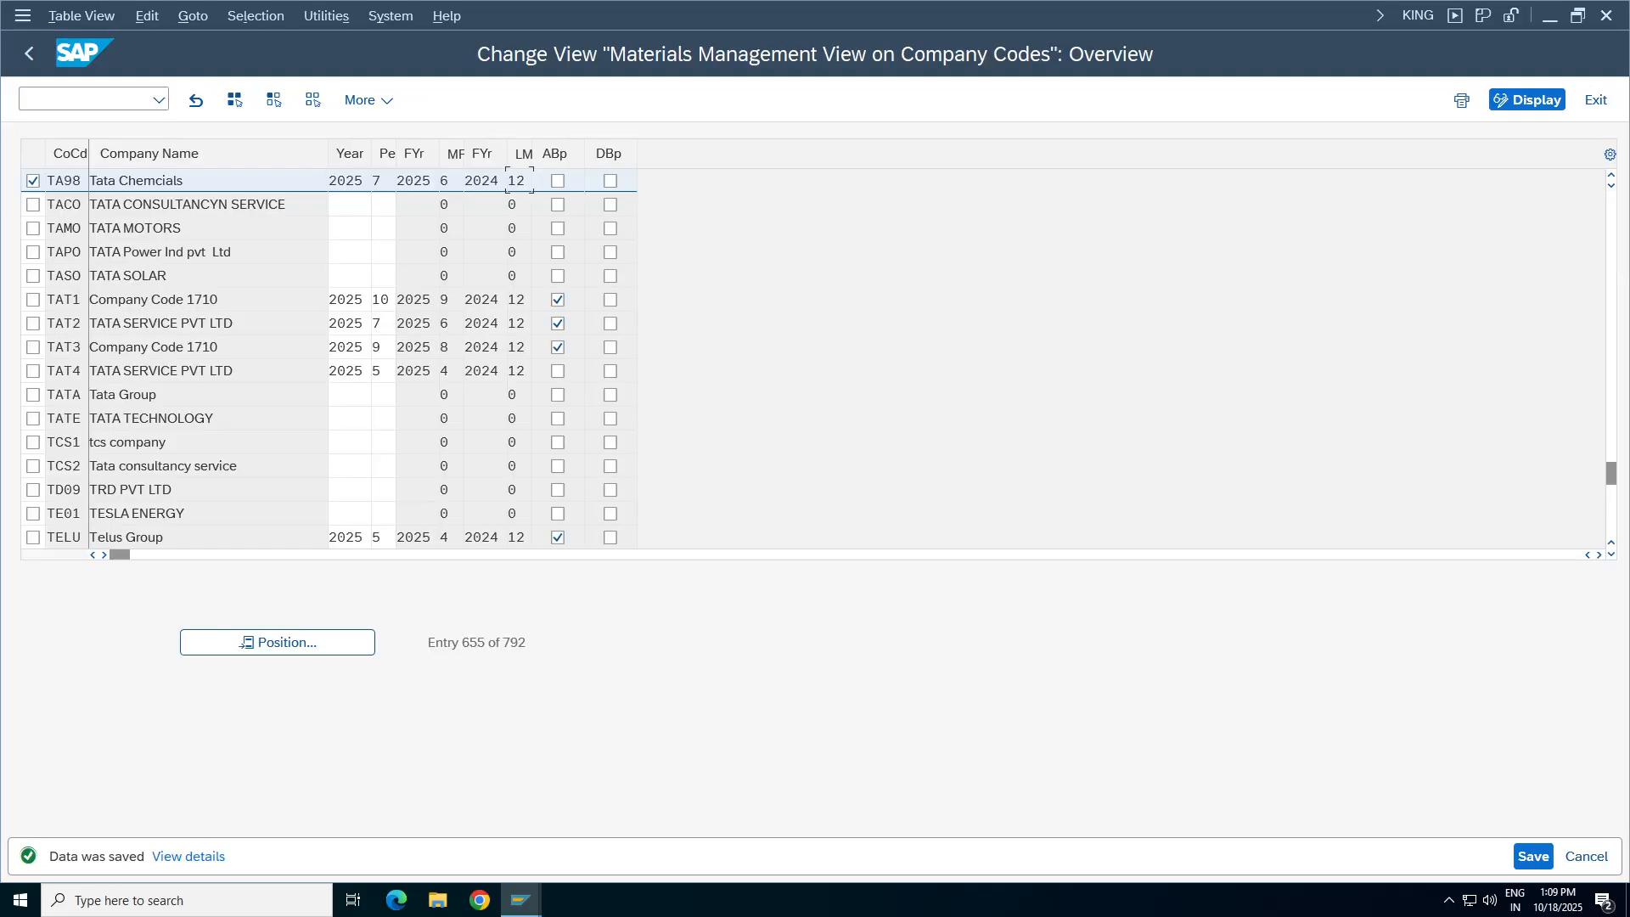
click(383, 180)
click(451, 180)
click(383, 180)
click(30, 56)
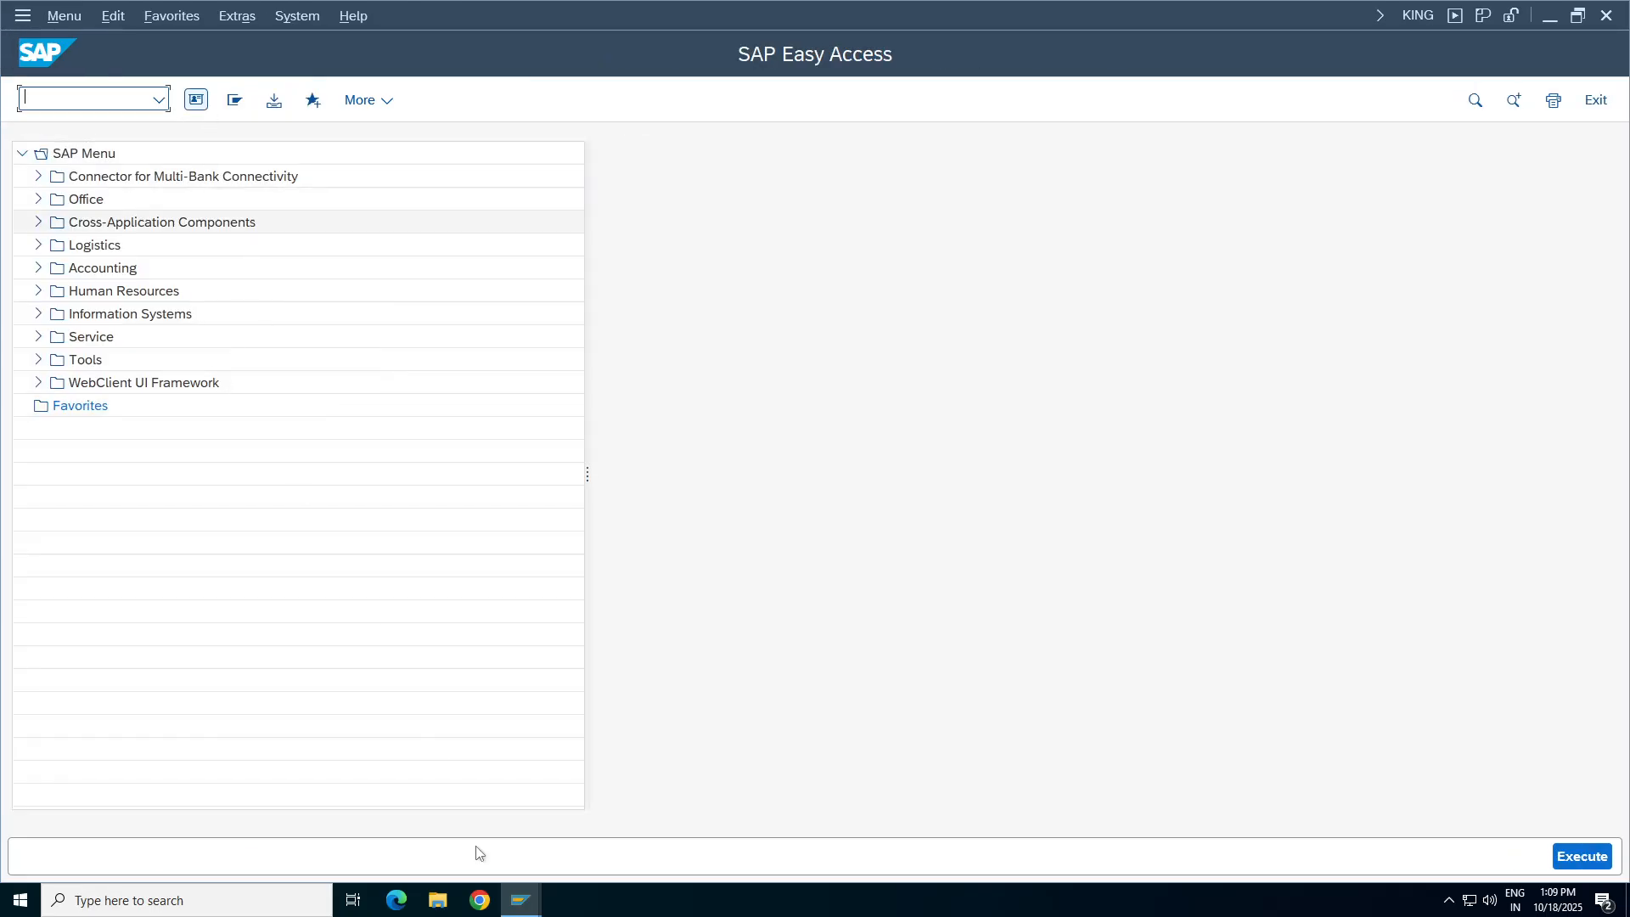
Return to the Google Sheets notes and recheck the Maintain Posting Periods row in the Configuration Settings sheet.
click(1006, 8)
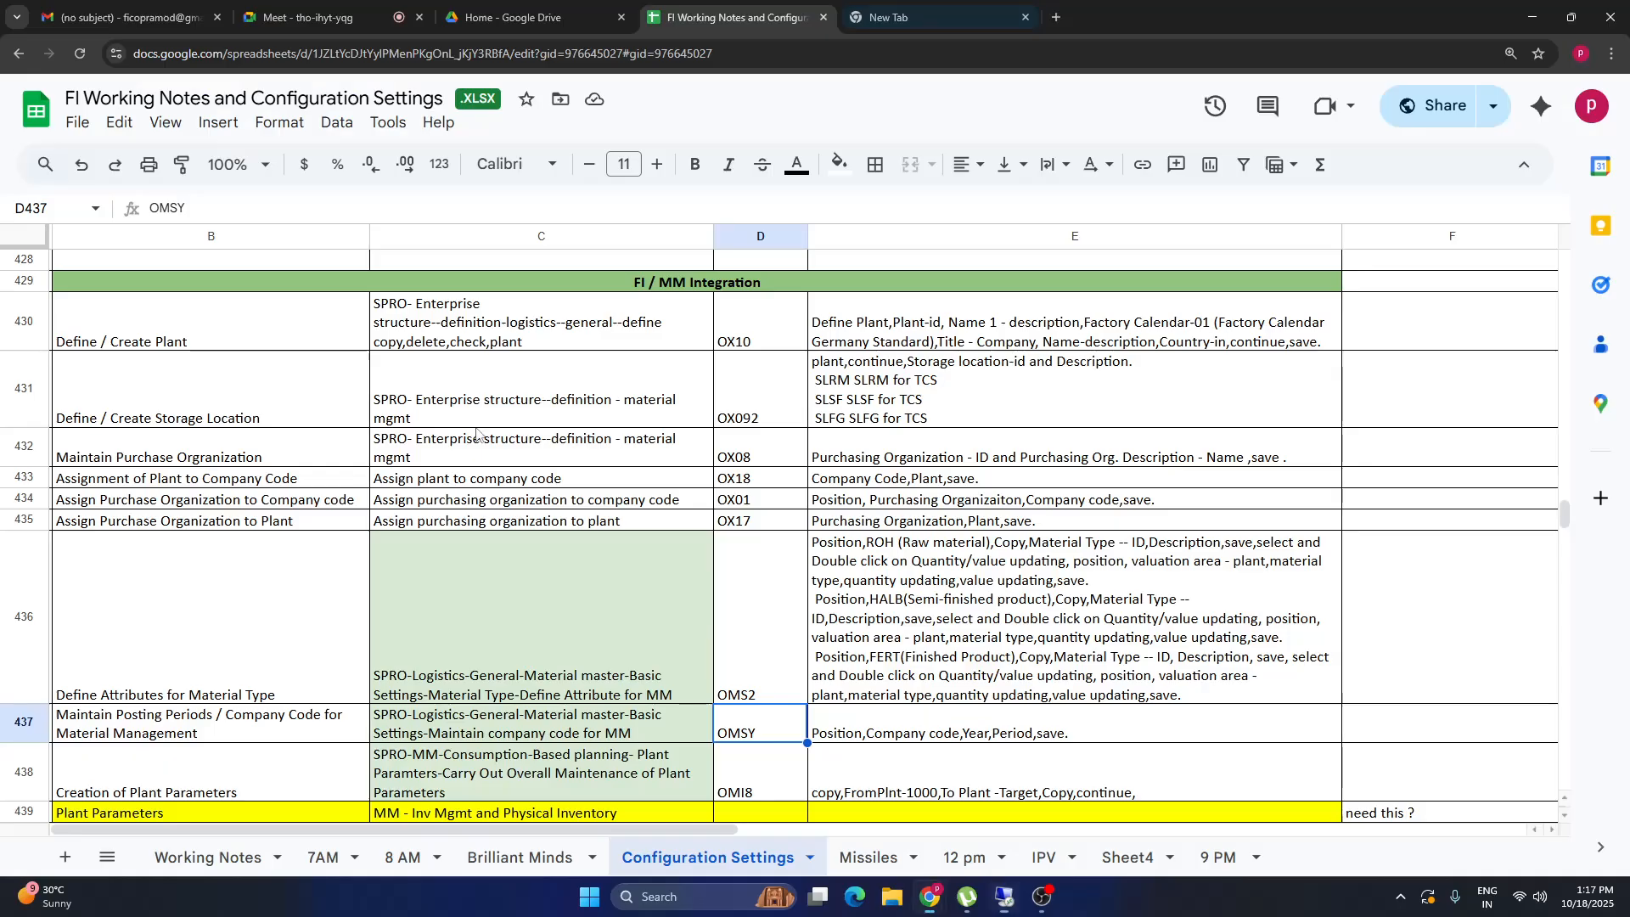
drag(306, 731, 985, 721)
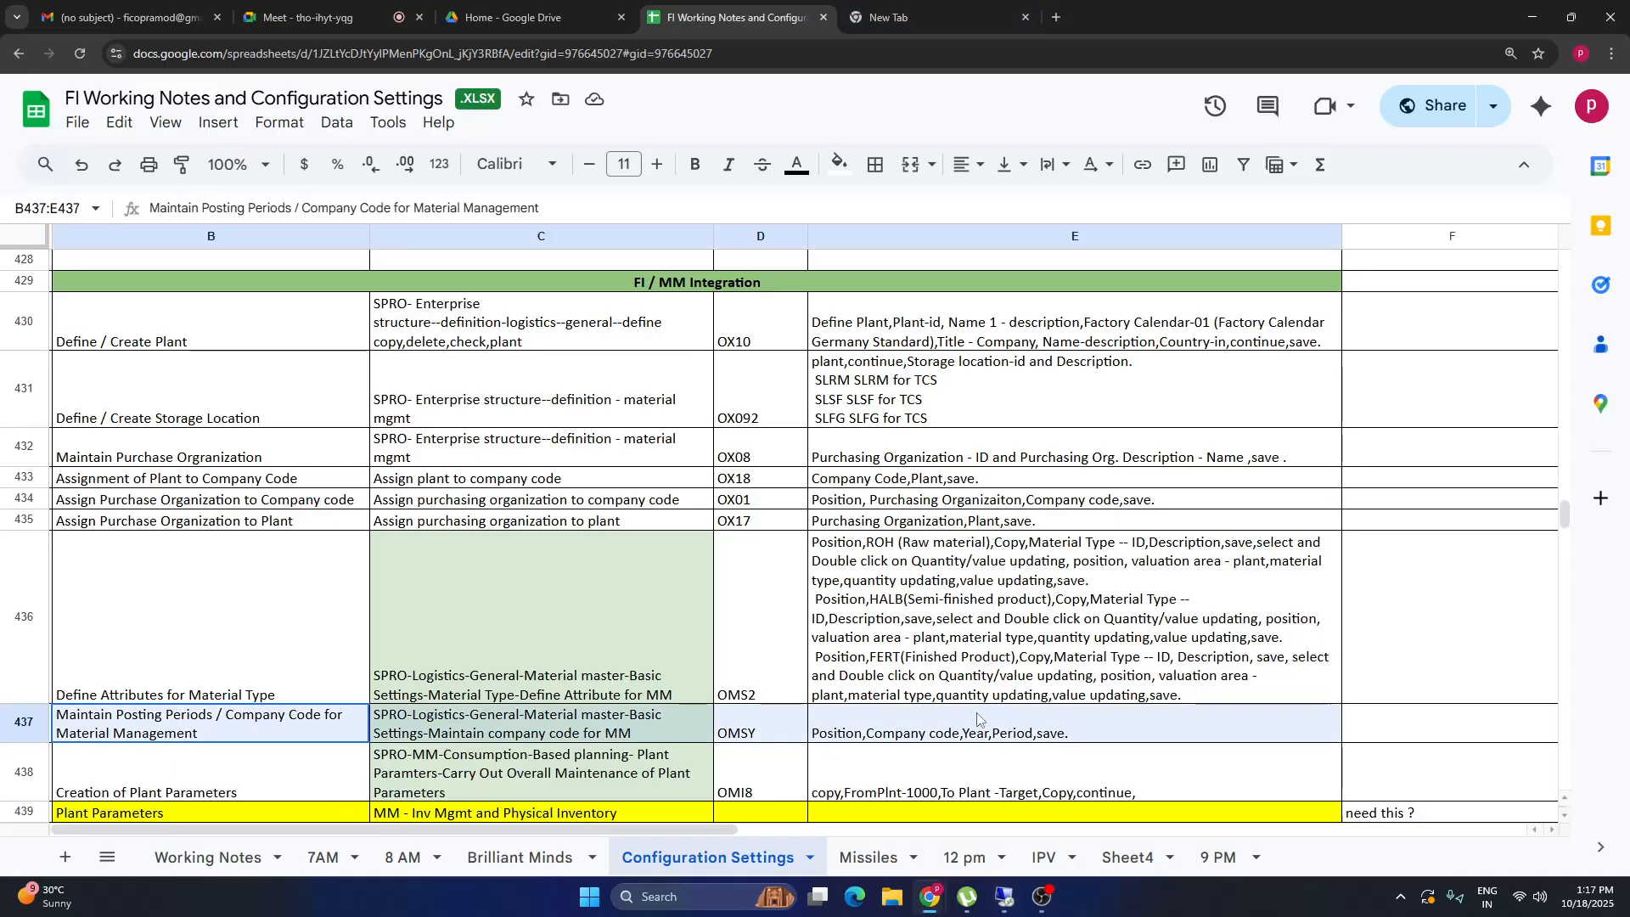
scroll(1507, 800, down, 3)
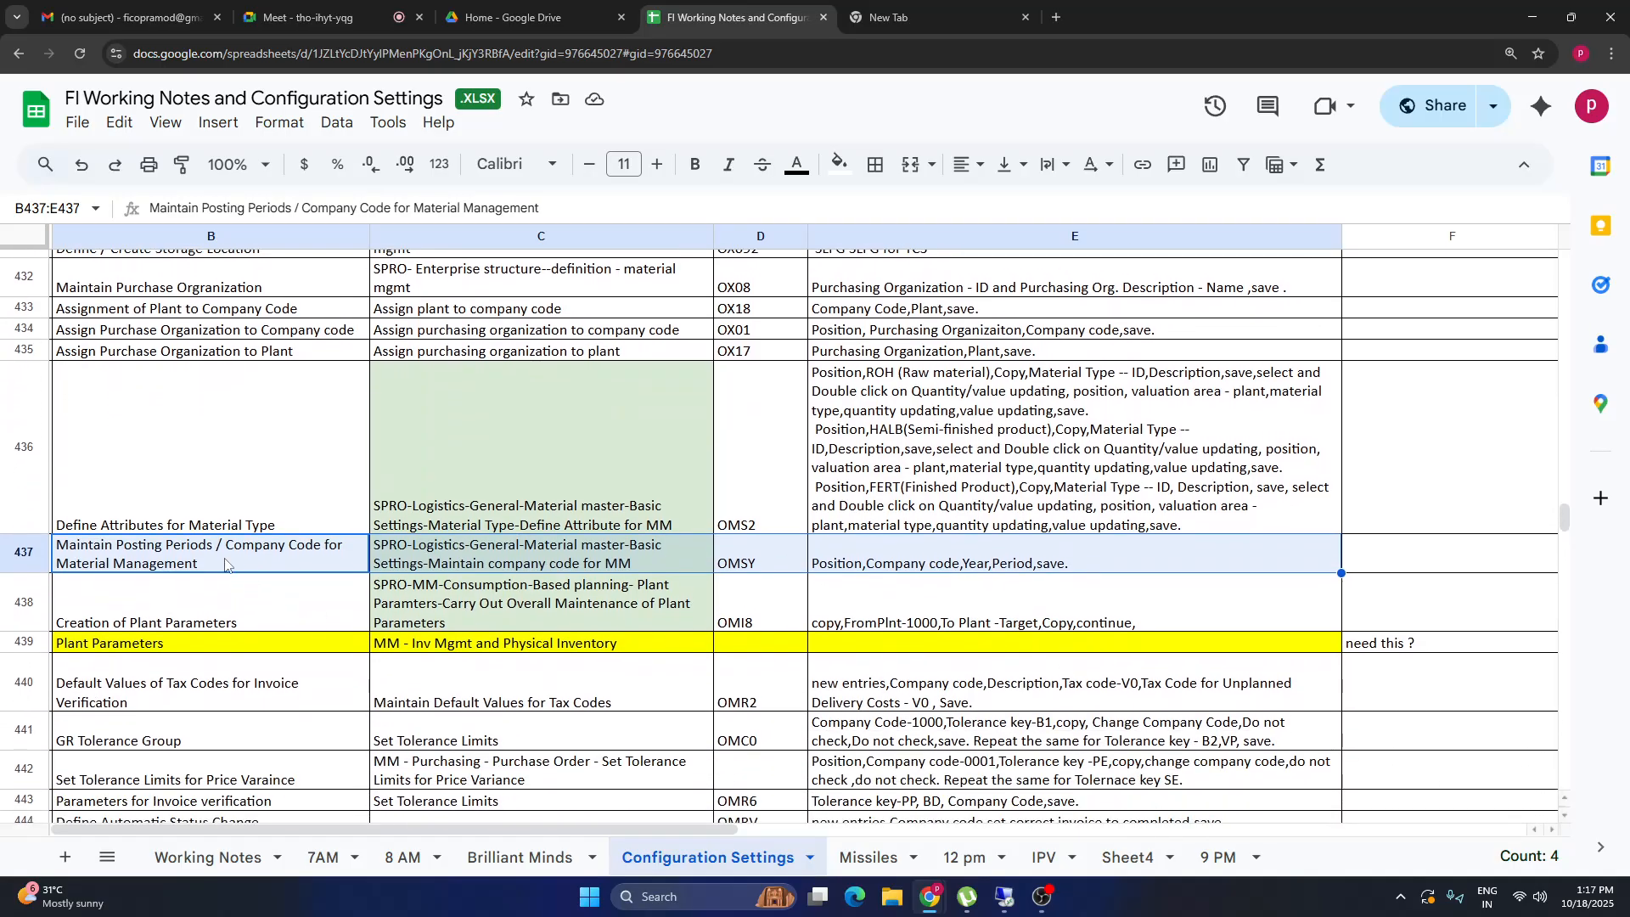
drag(225, 565, 1004, 561)
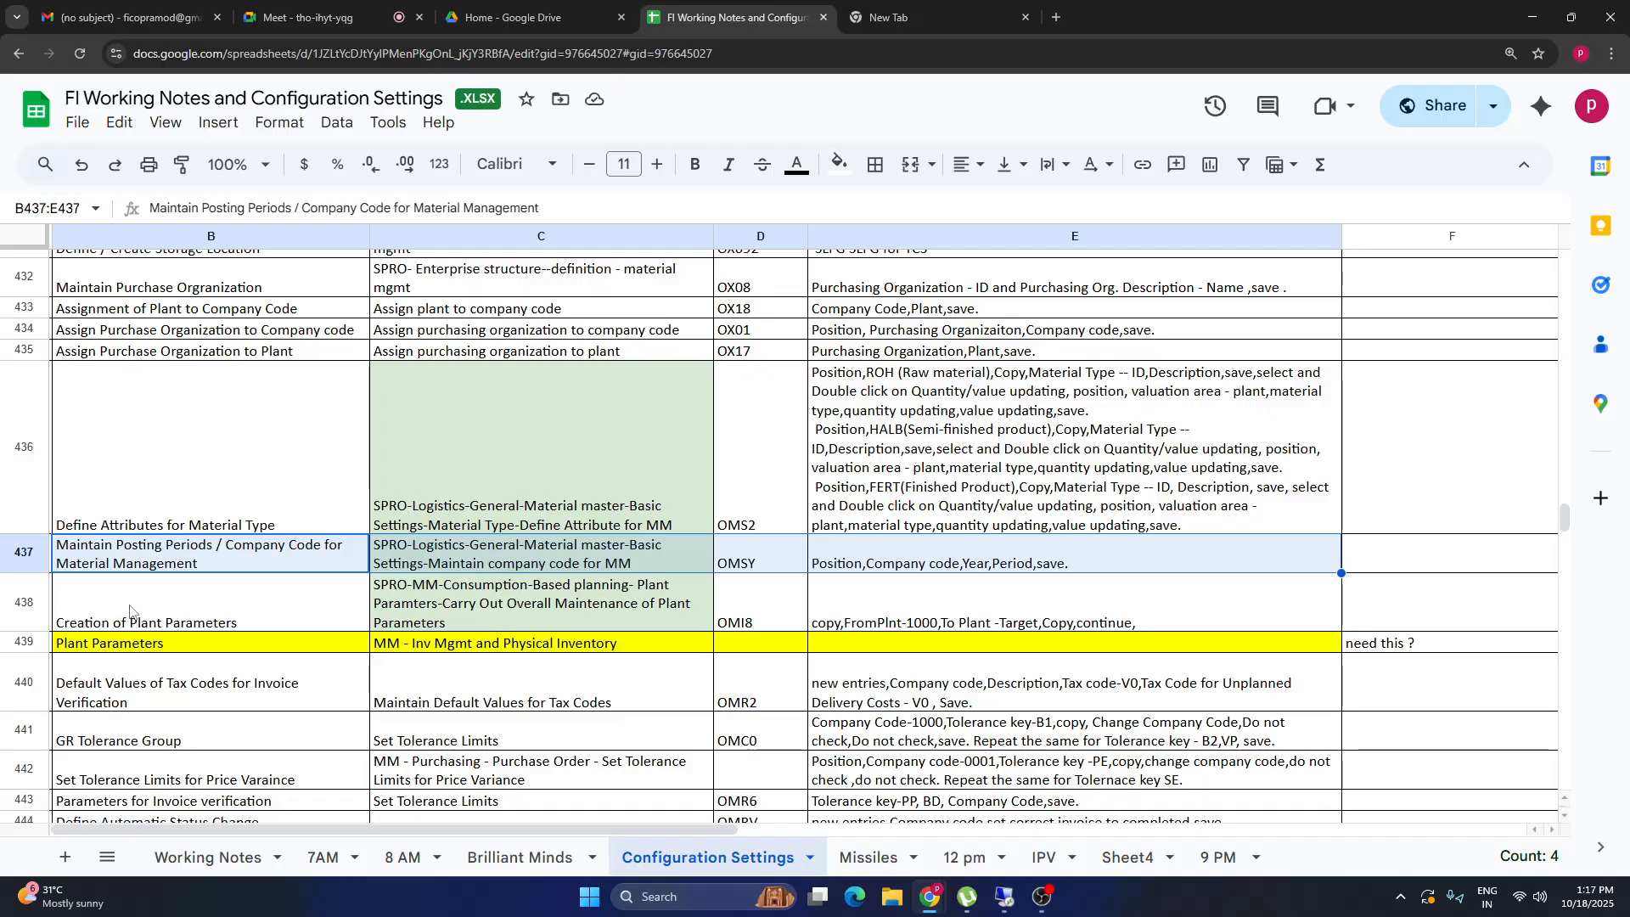
Review the Creation of Plant Parameters row, including its configuration path, transaction code and copy instructions.
drag(129, 611, 906, 613)
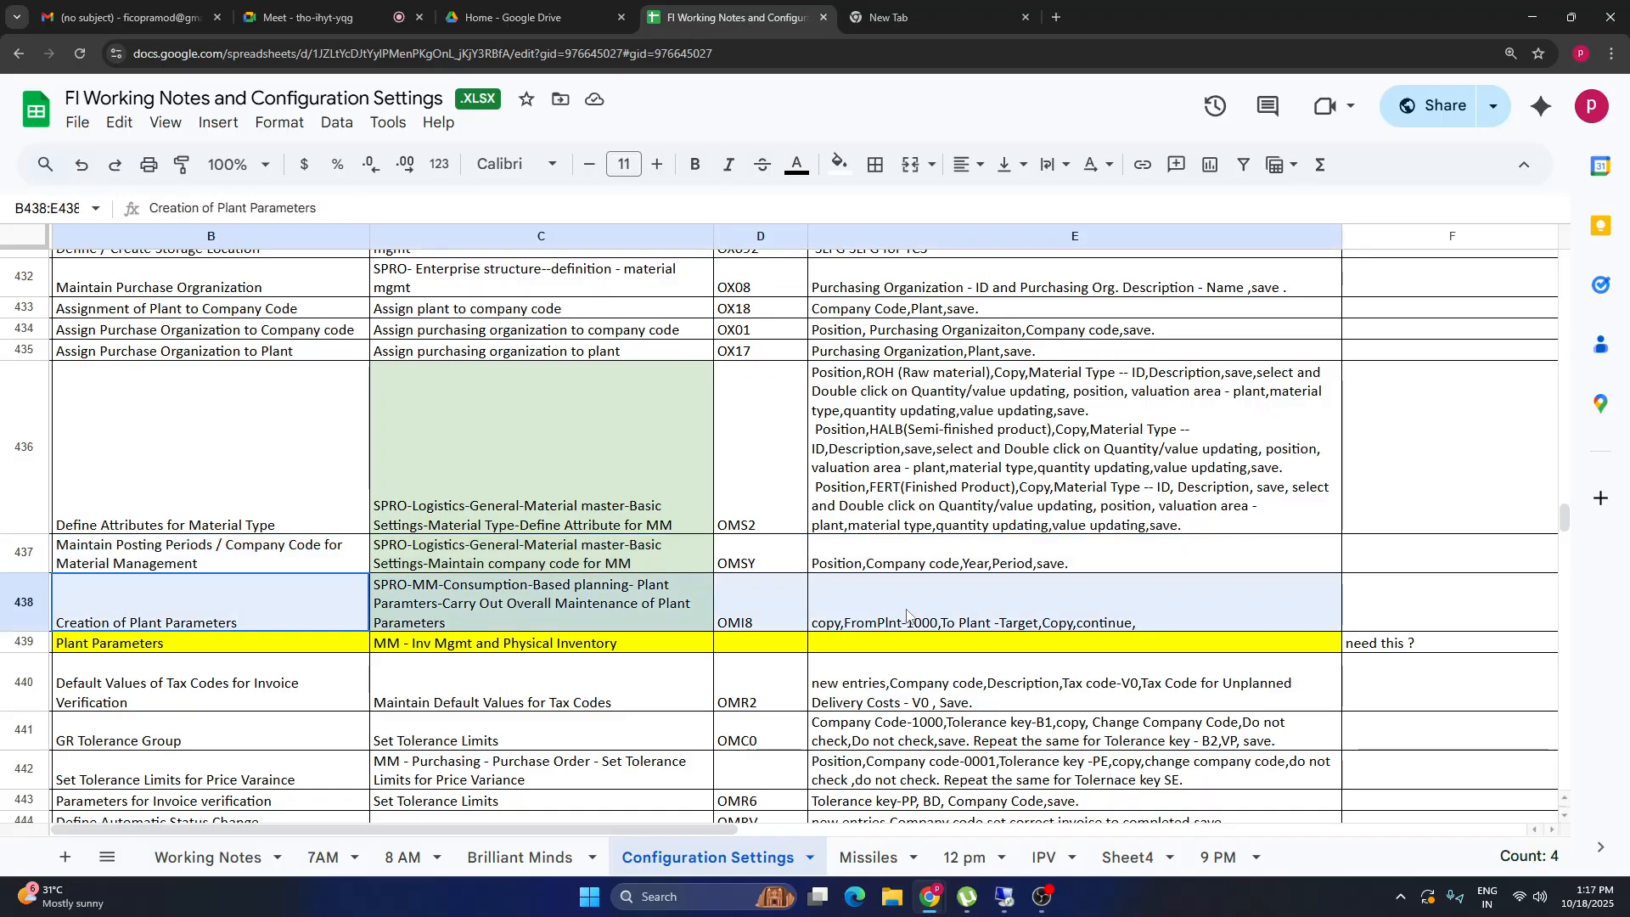
click(756, 609)
click(945, 608)
click(230, 614)
drag(229, 614, 978, 613)
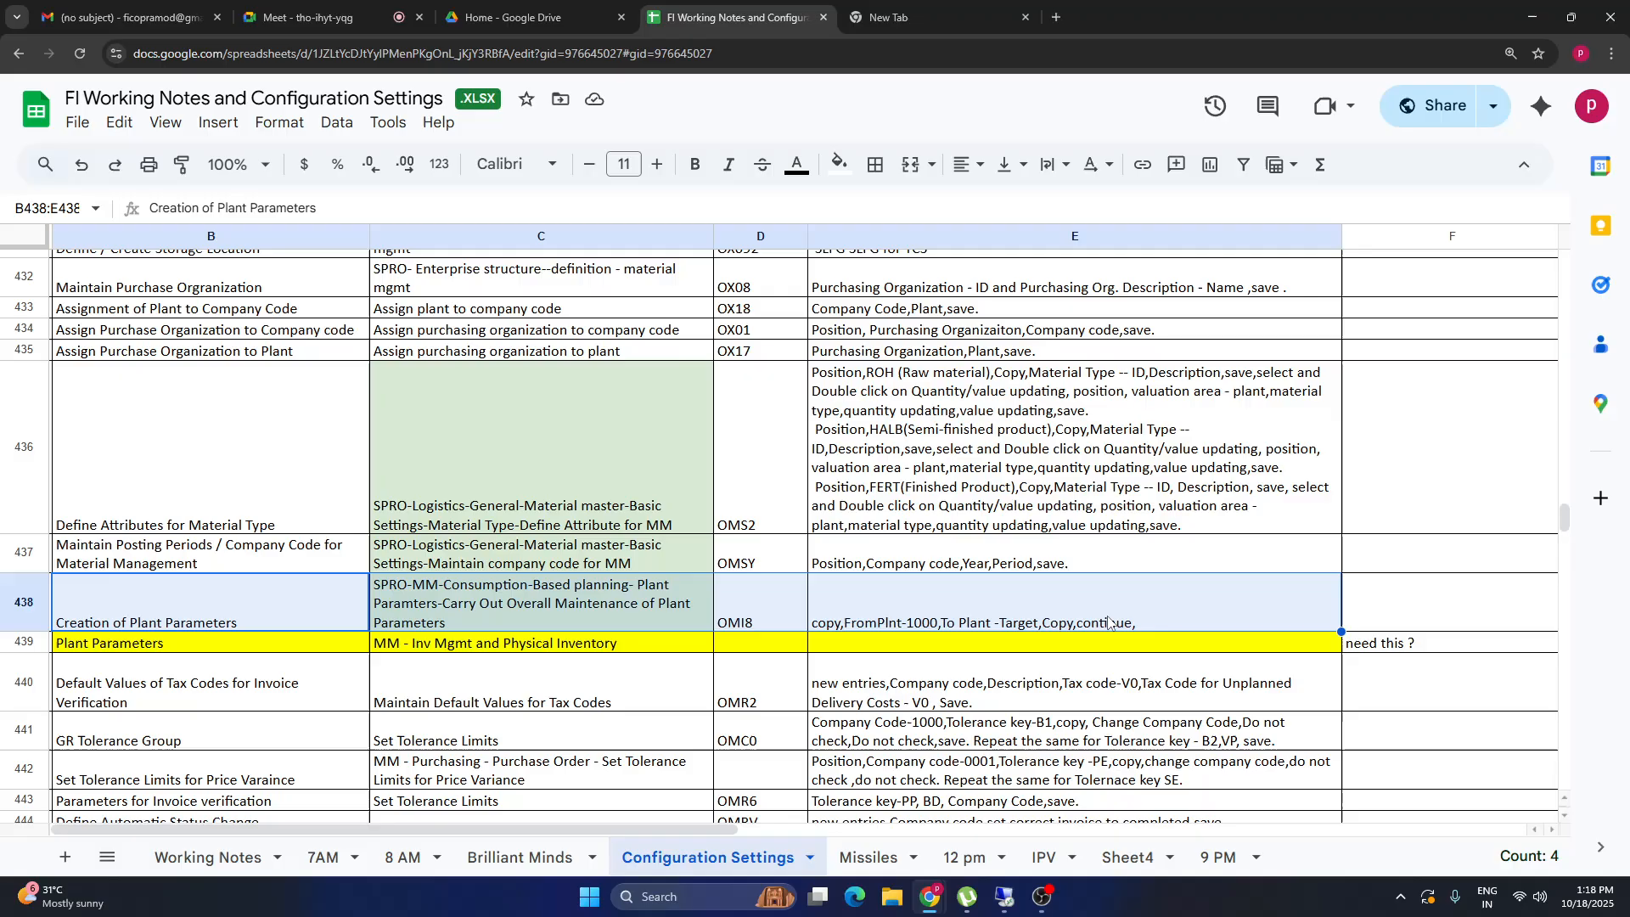
click(302, 618)
click(620, 620)
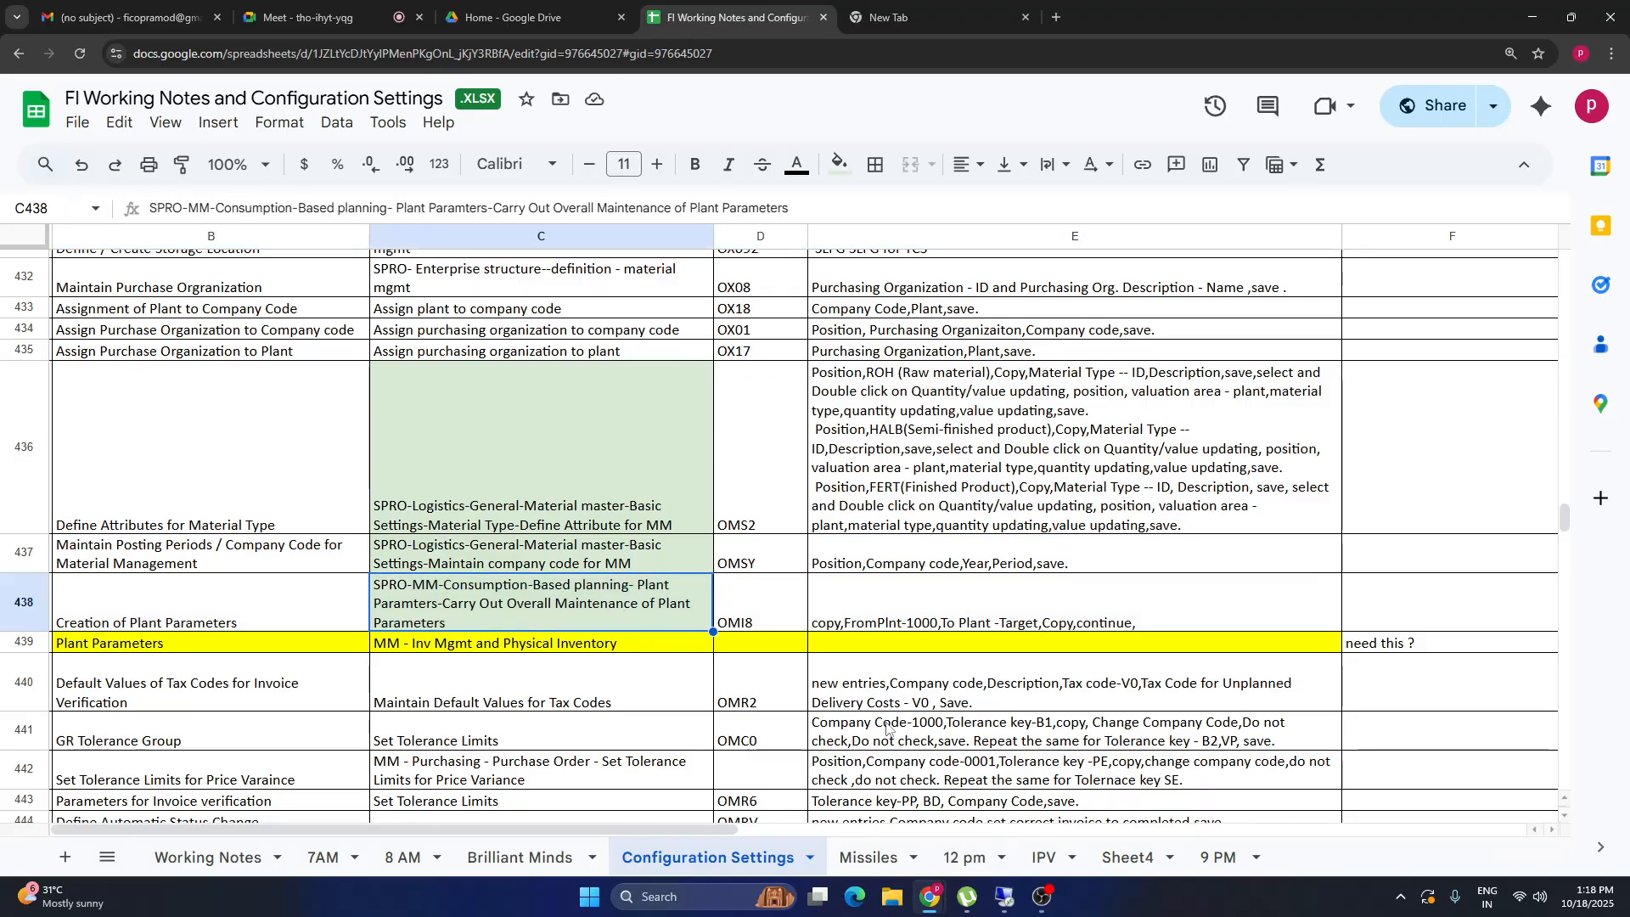
click(752, 612)
Switch to SAP, run transaction OMI8, and open the copy dialog for plant parameters.
mouse_move(1012, 906)
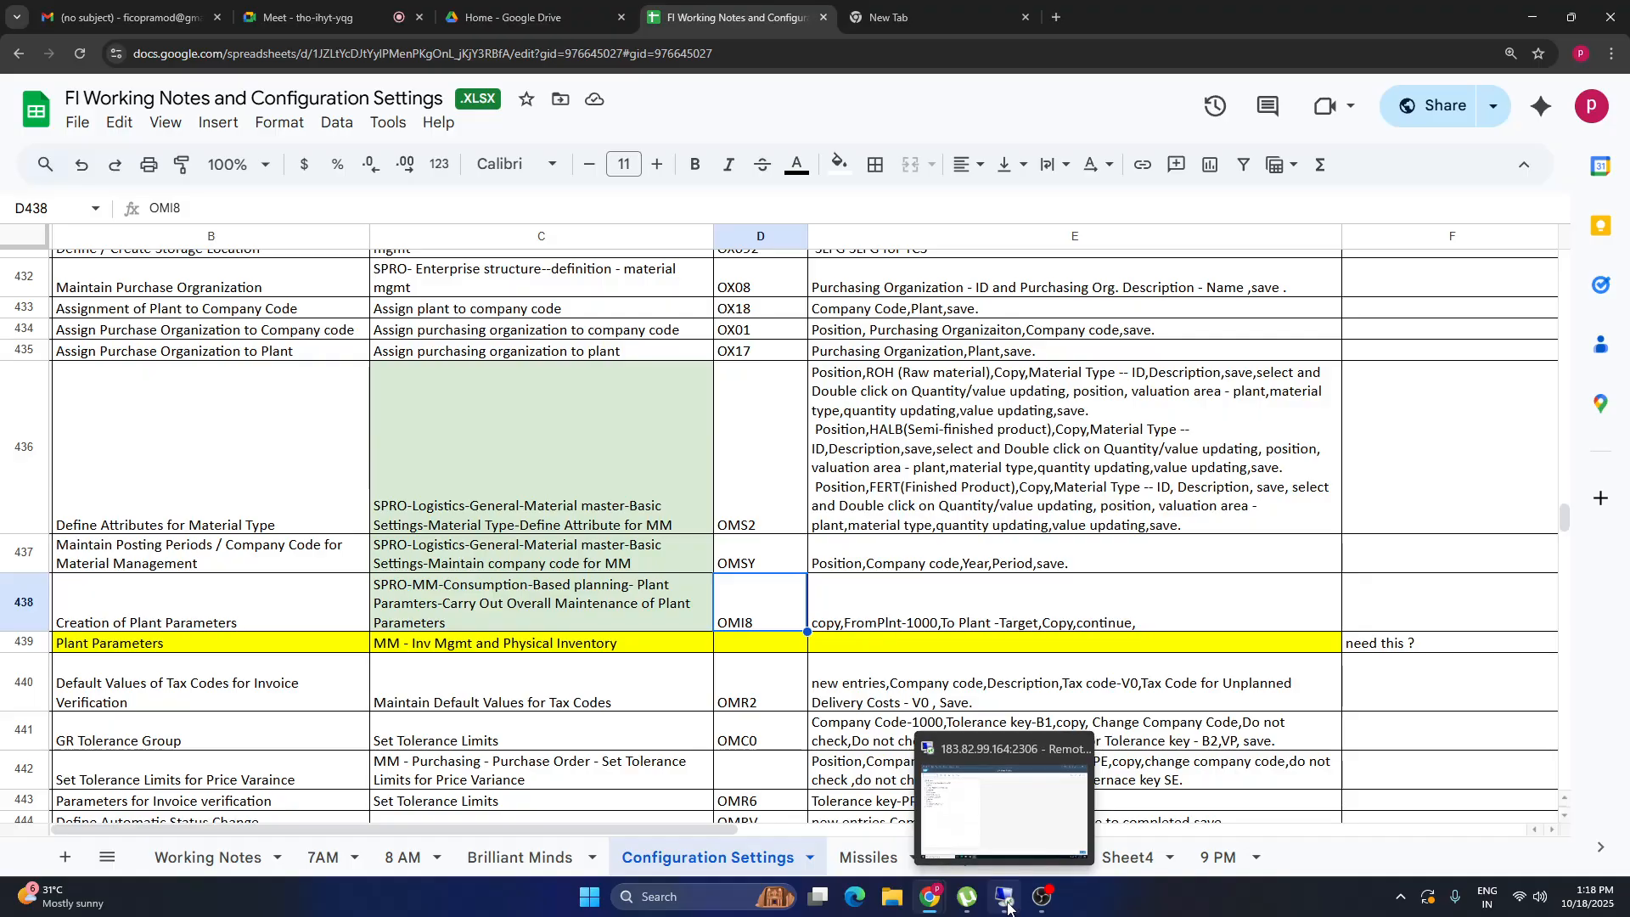
click(1007, 907)
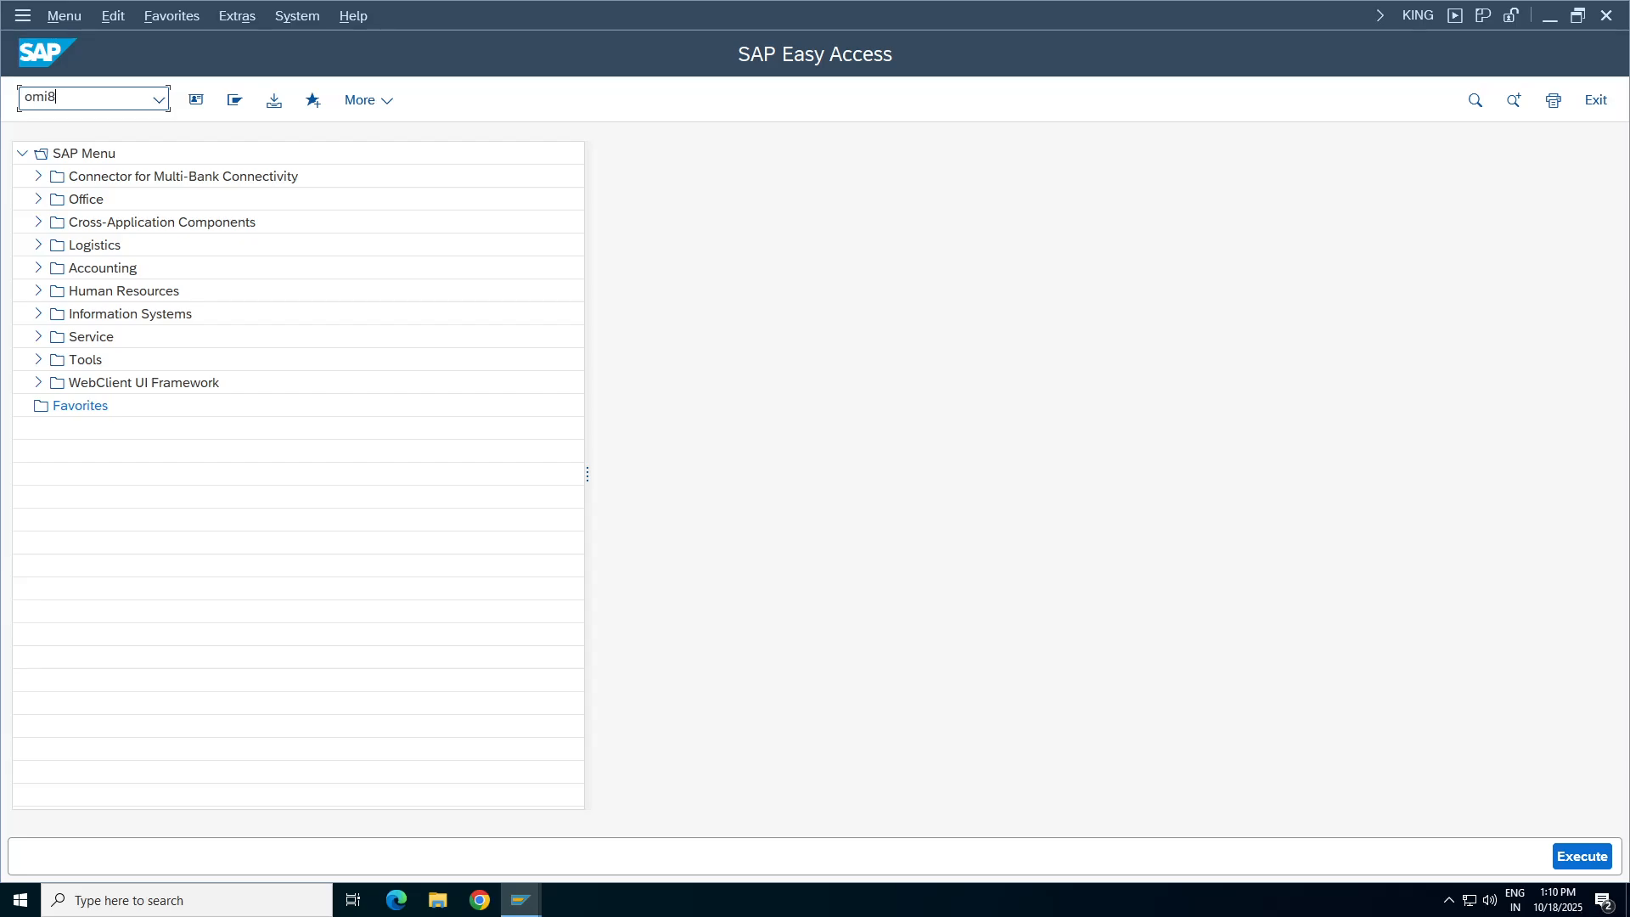
text(omi8)
key(Return)
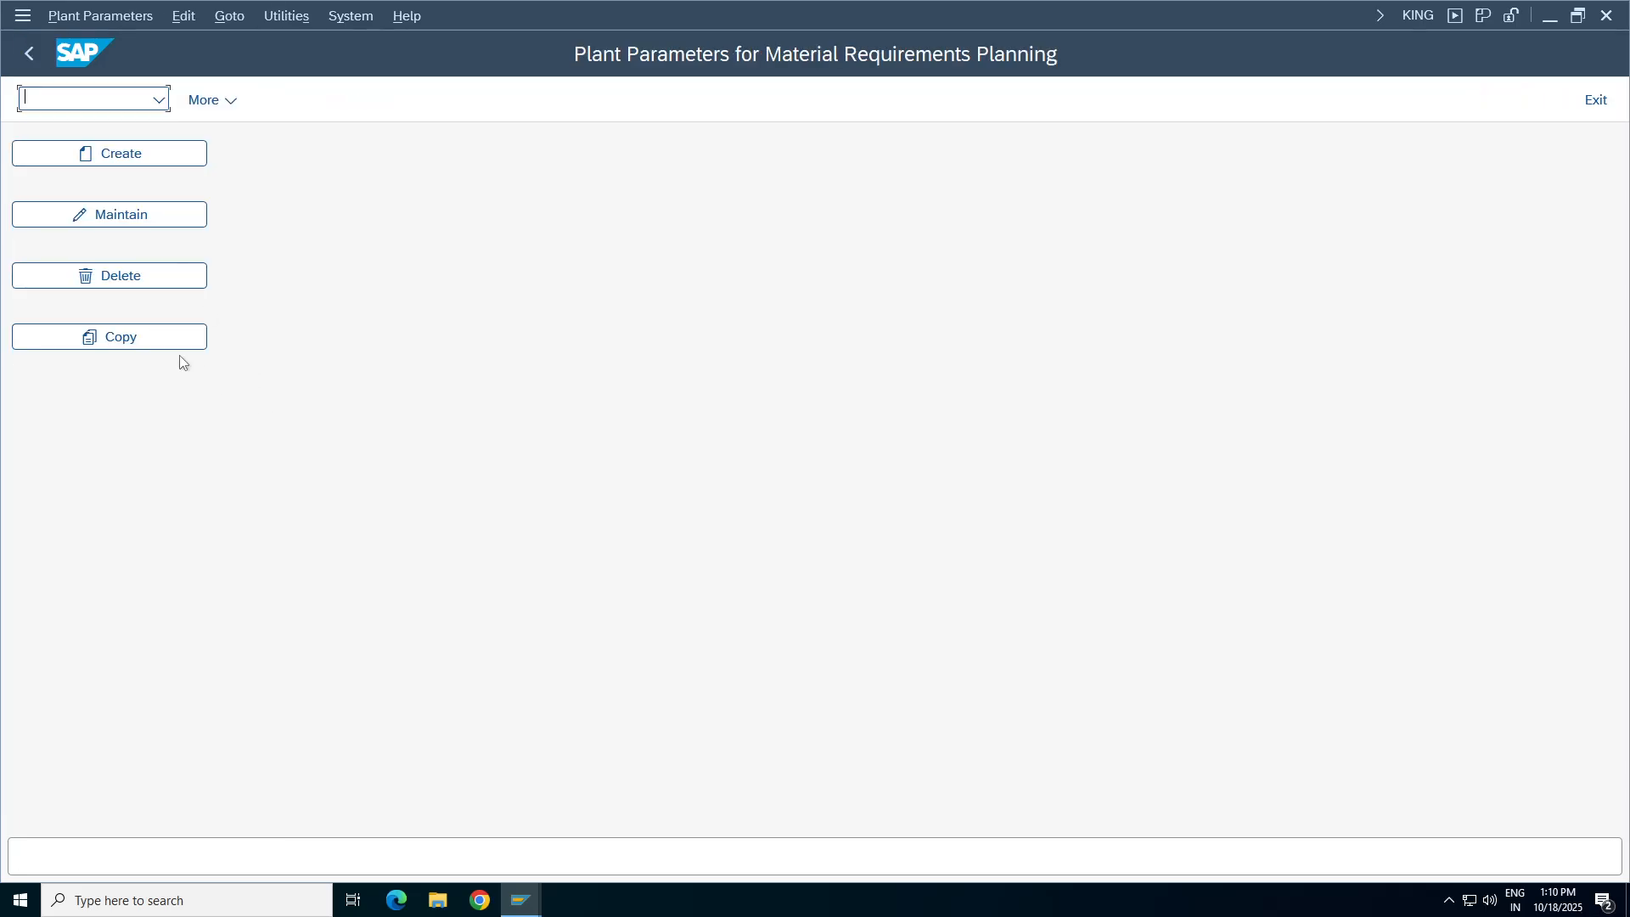
click(117, 339)
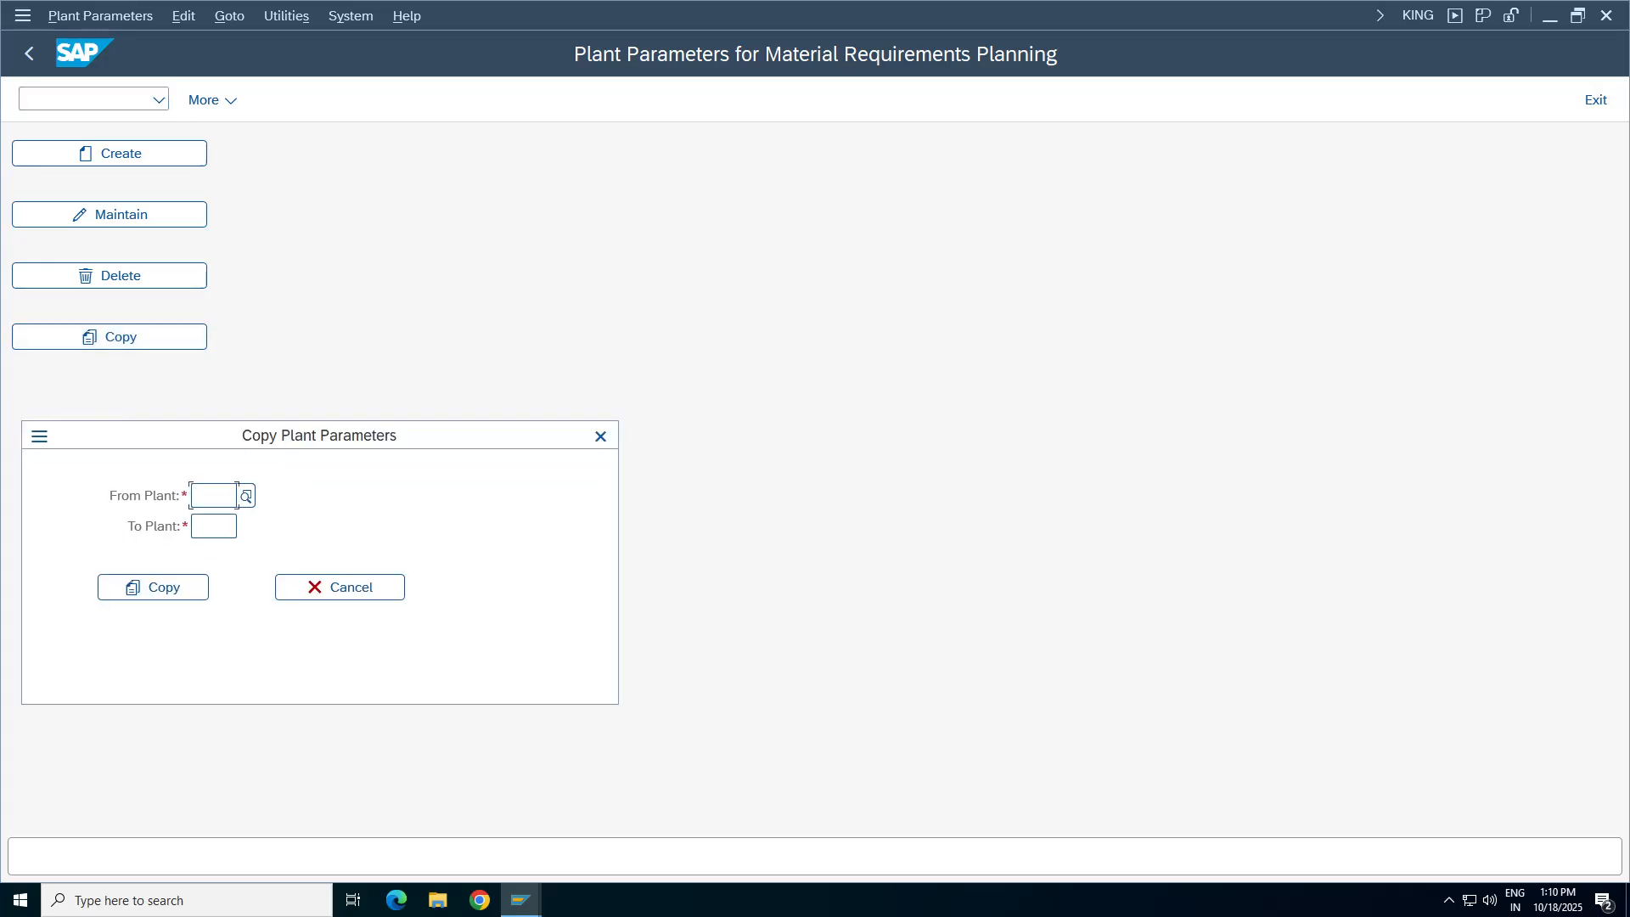
mouse_move(1067, 7)
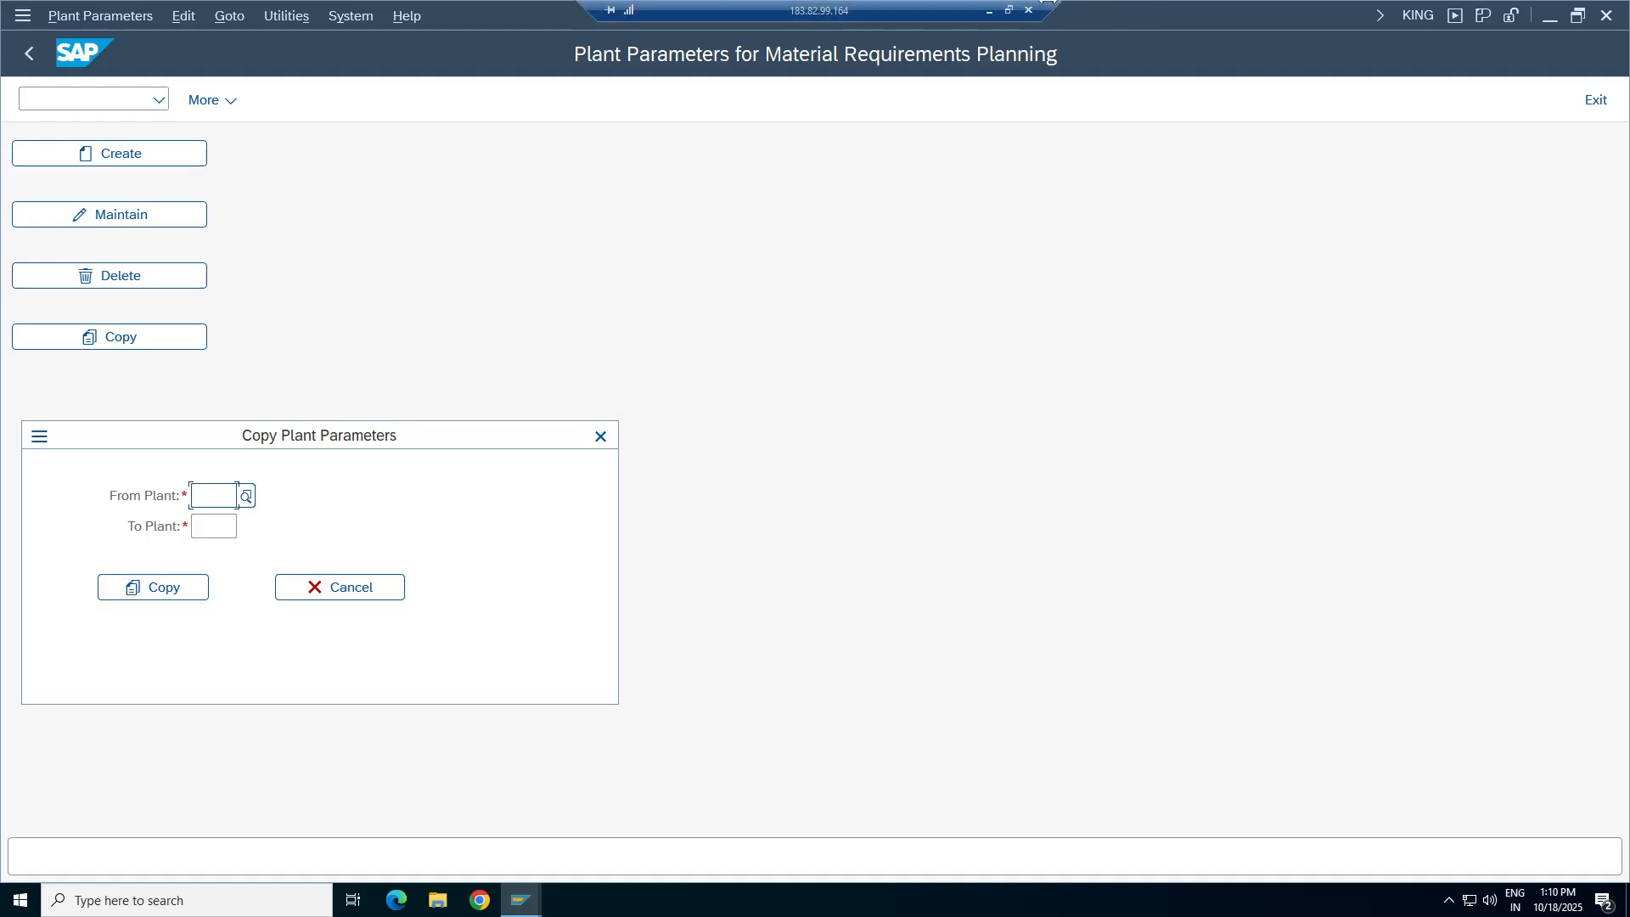
Switch to the Google Sheets notes, recheck the copy instructions for Creation of Plant Parameters, and return to SAP.
click(987, 10)
click(921, 628)
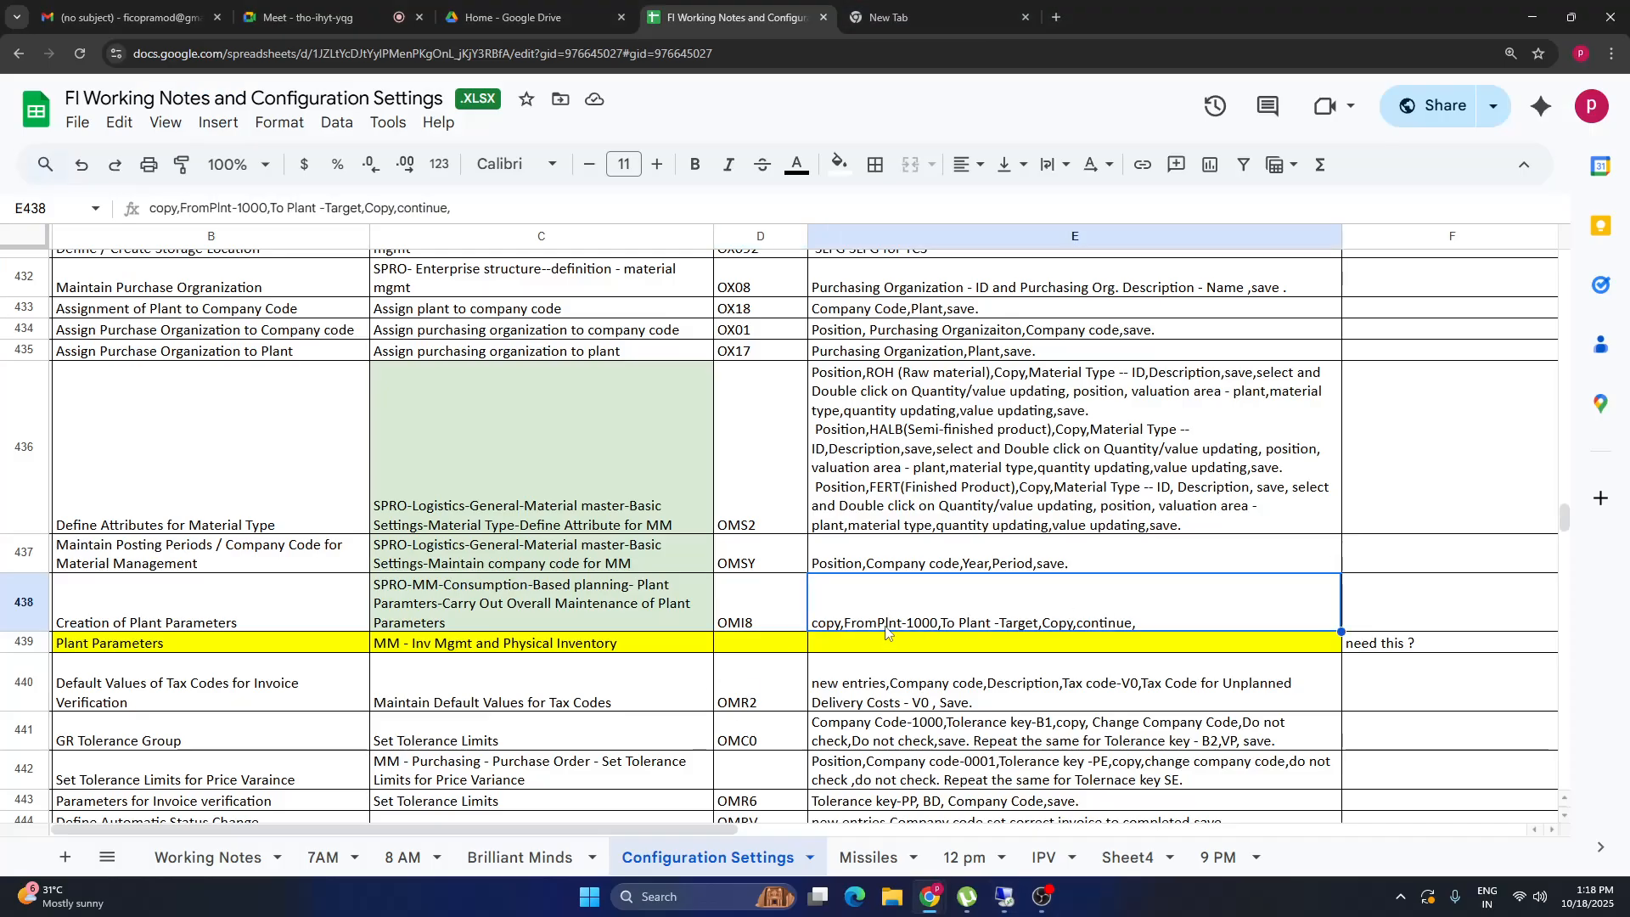
click(1004, 896)
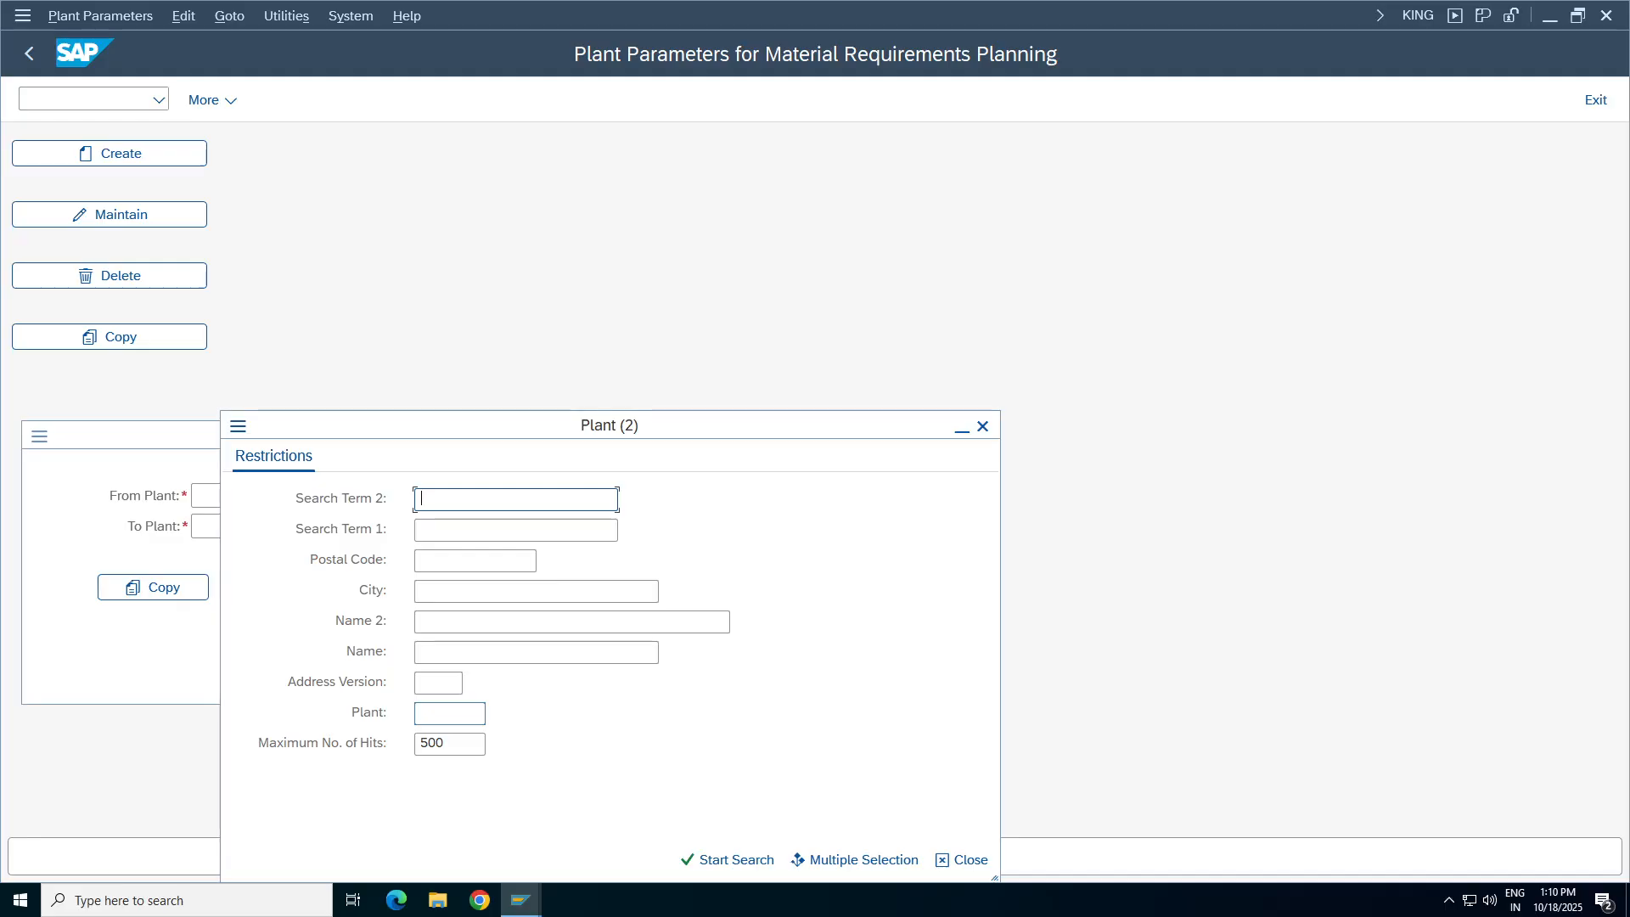
Search the plant value help for plant 1000 and choose it as the source plant of the copy.
click(439, 714)
text(1000)
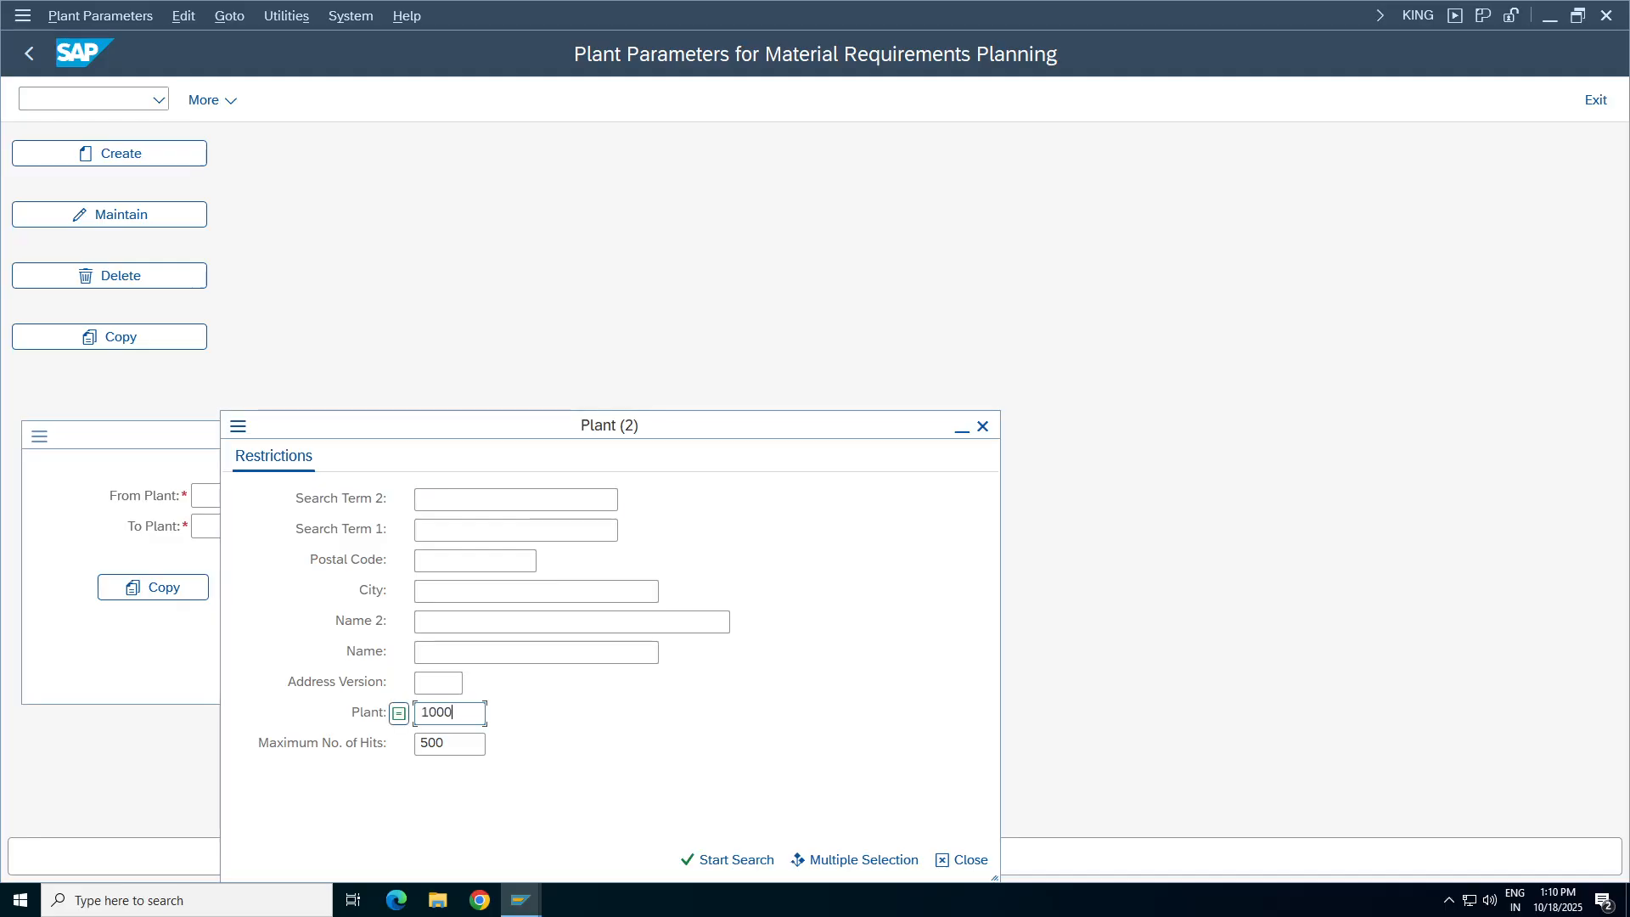
key(Return)
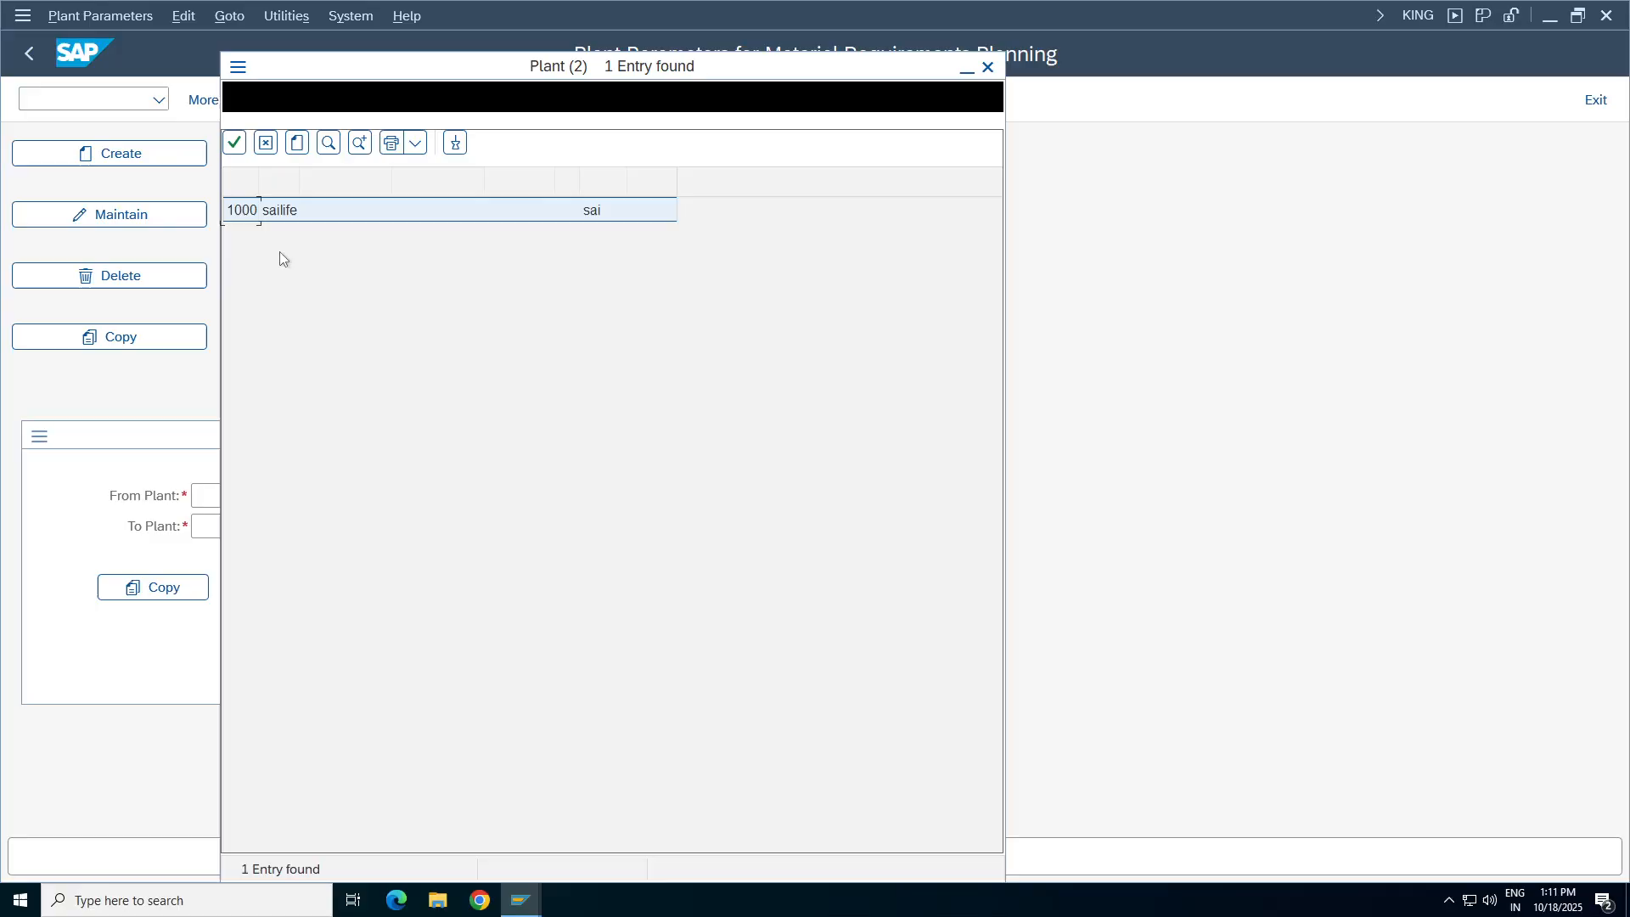
double_click(308, 220)
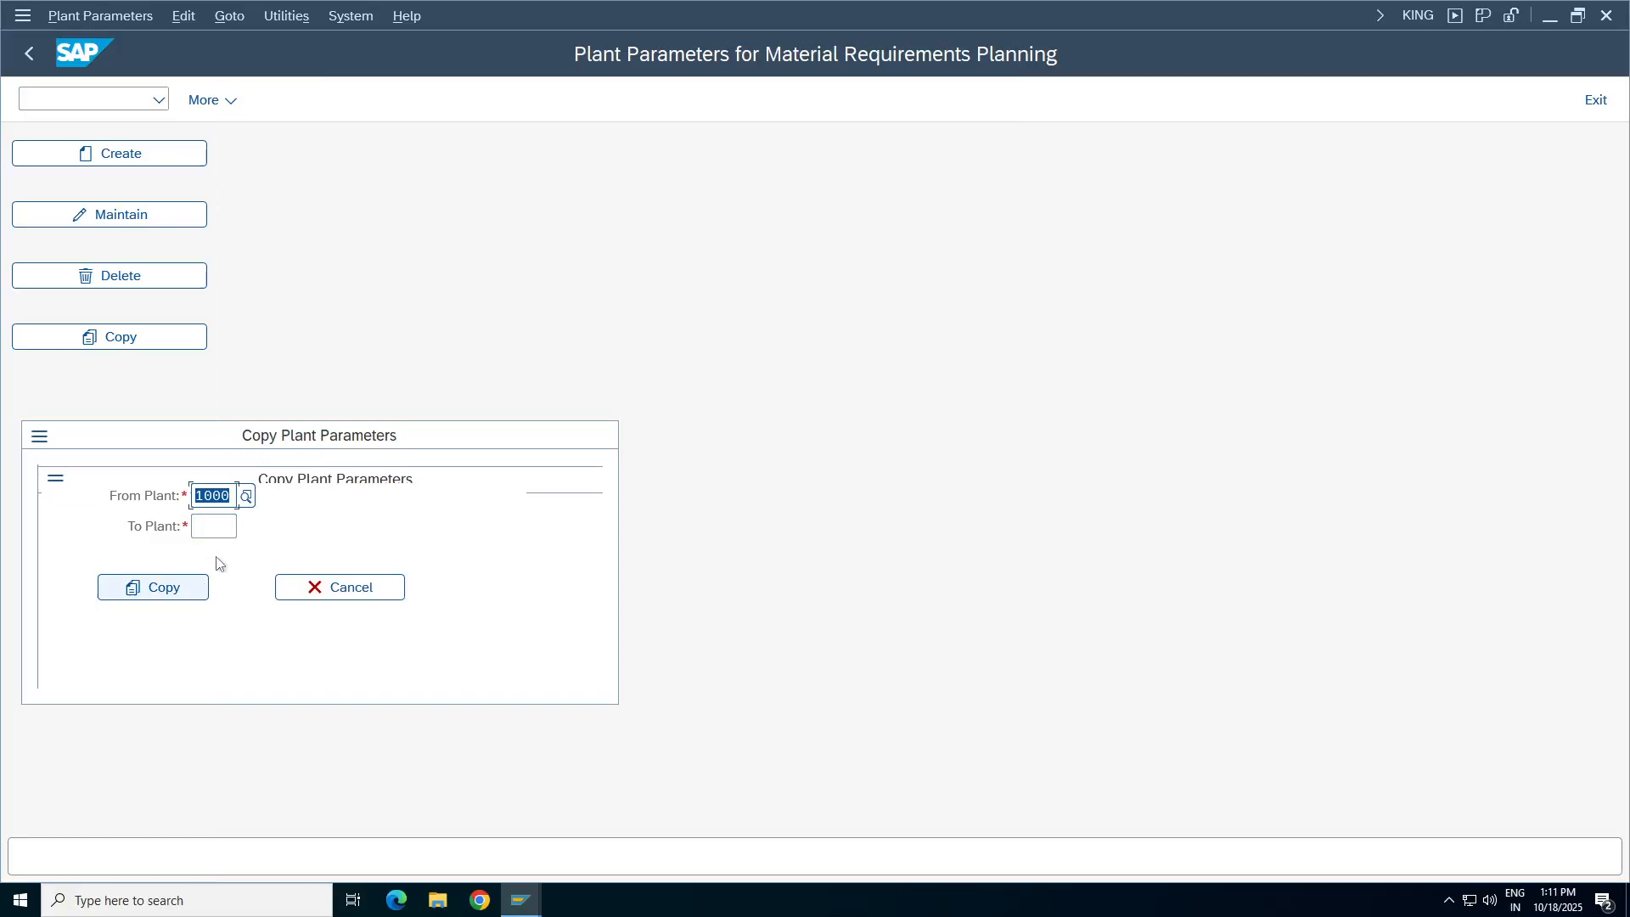
Enter TA98 as the target plant for the plant parameters copy and confirm the entries.
click(236, 527)
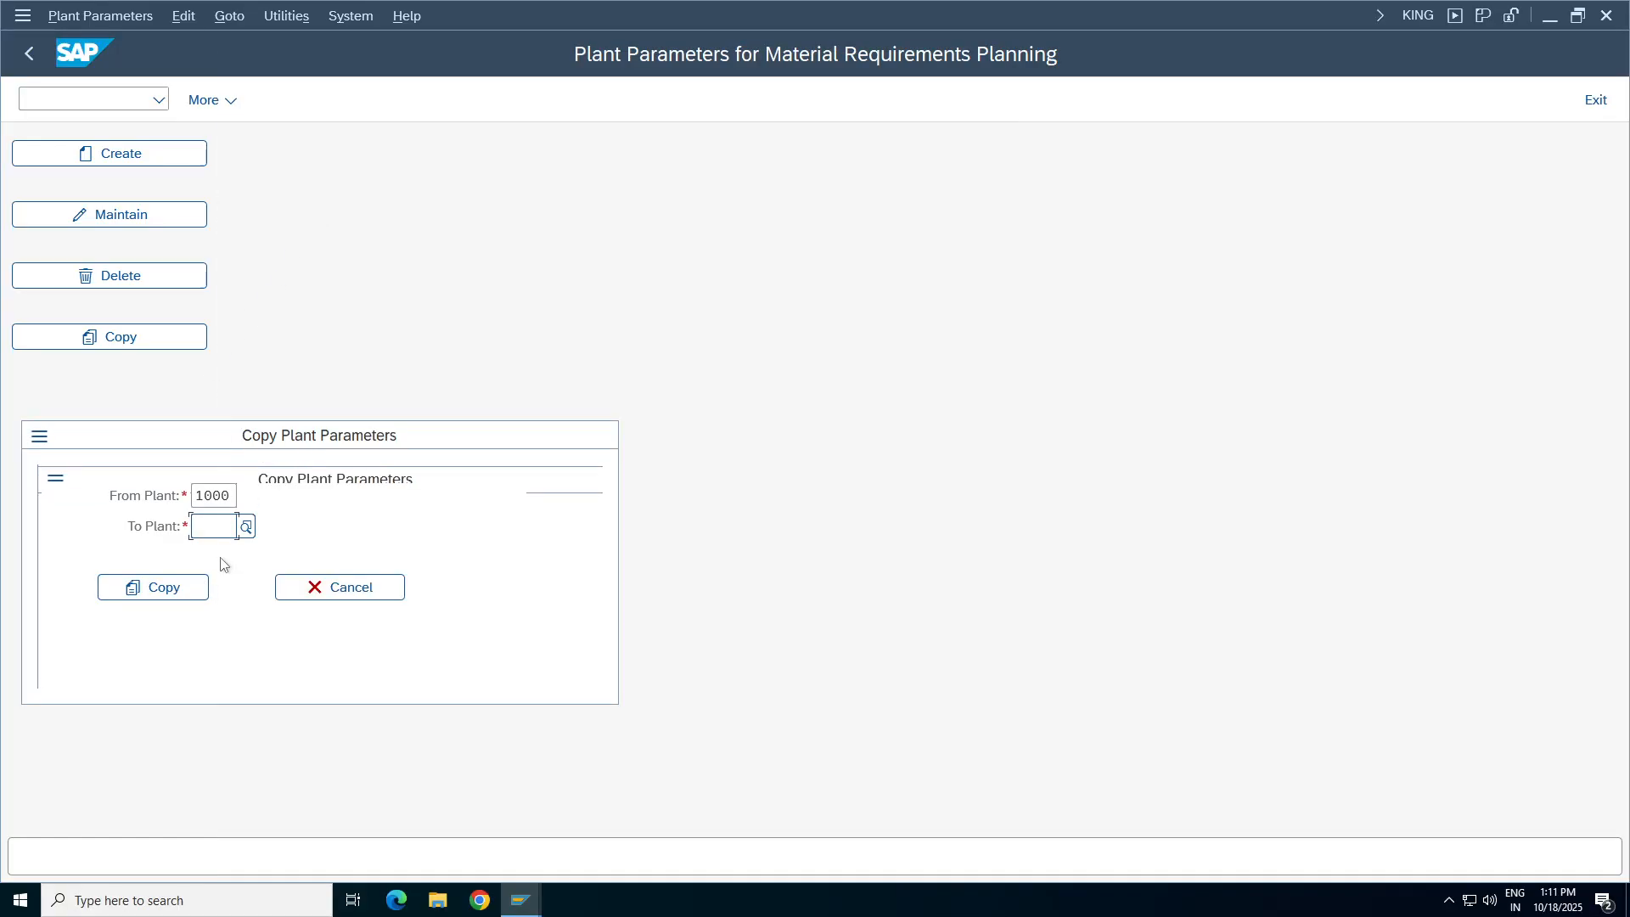
text(ta98)
key(Return)
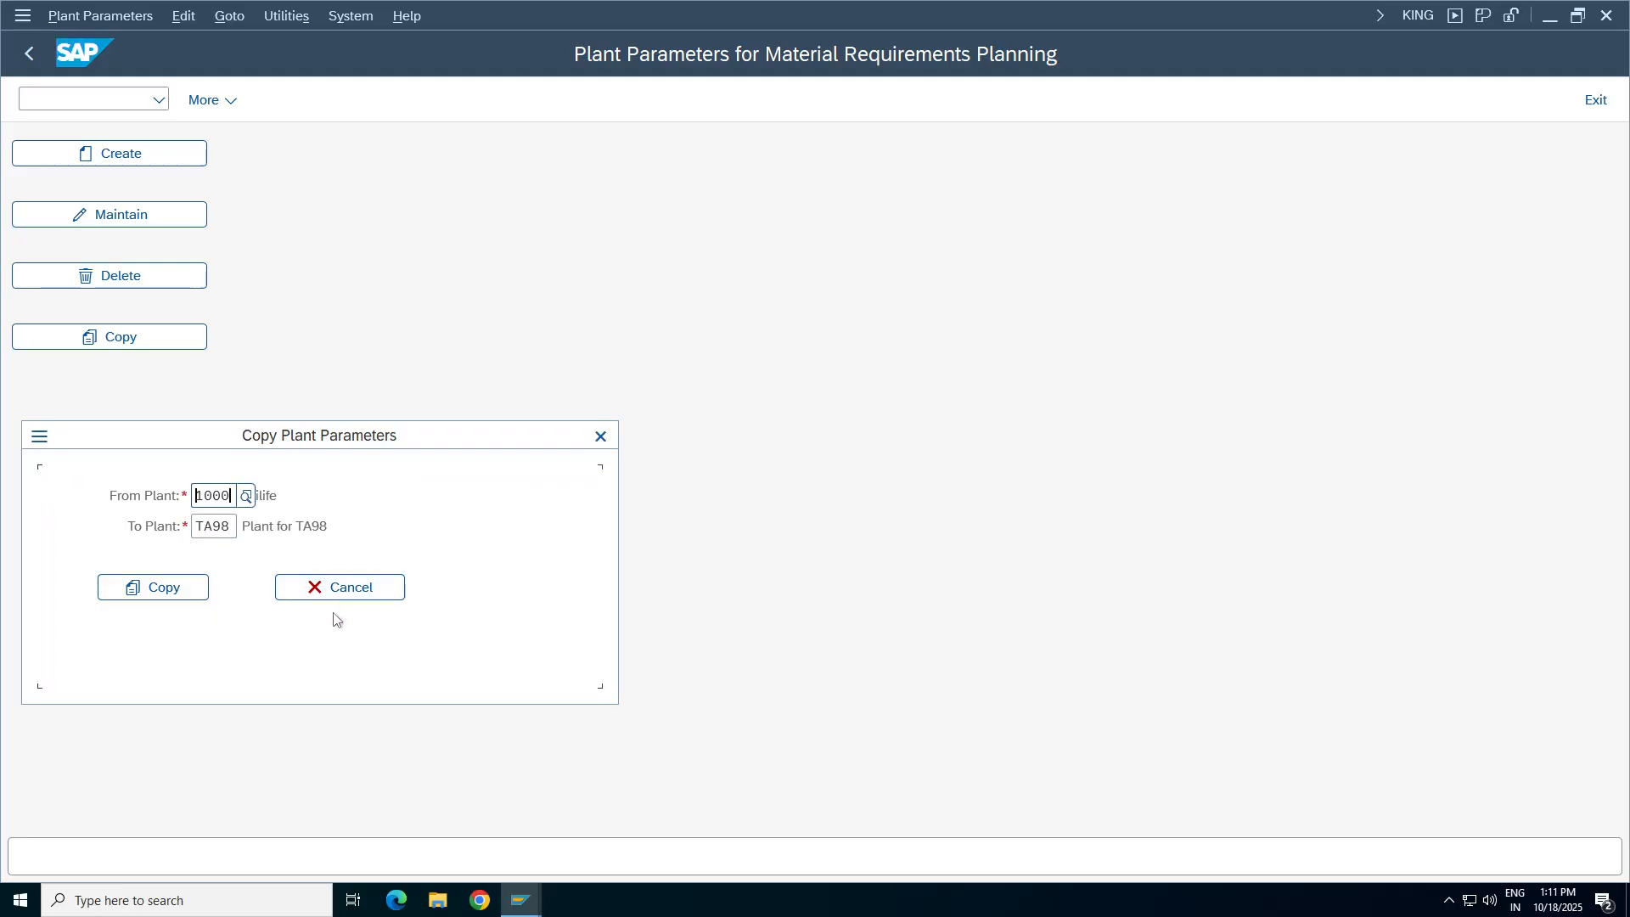
Copy the MRP plant parameters from plant 1000 to TA98, overwriting the existing values under customizing request S4HK904808, and leave the transaction.
click(182, 590)
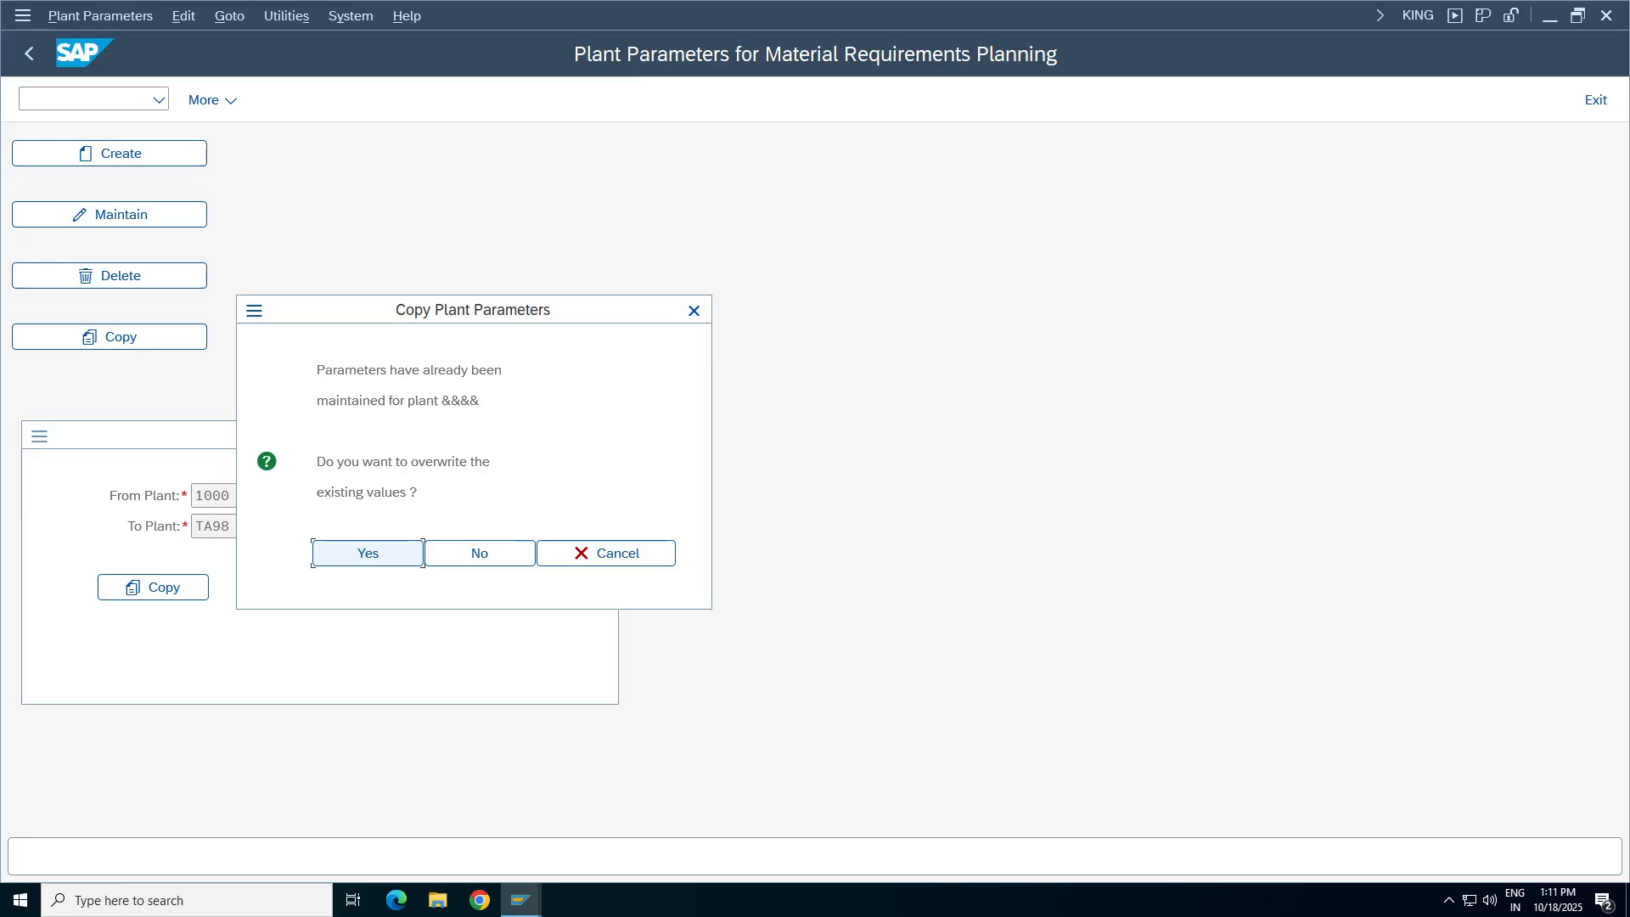
drag(376, 370, 345, 370)
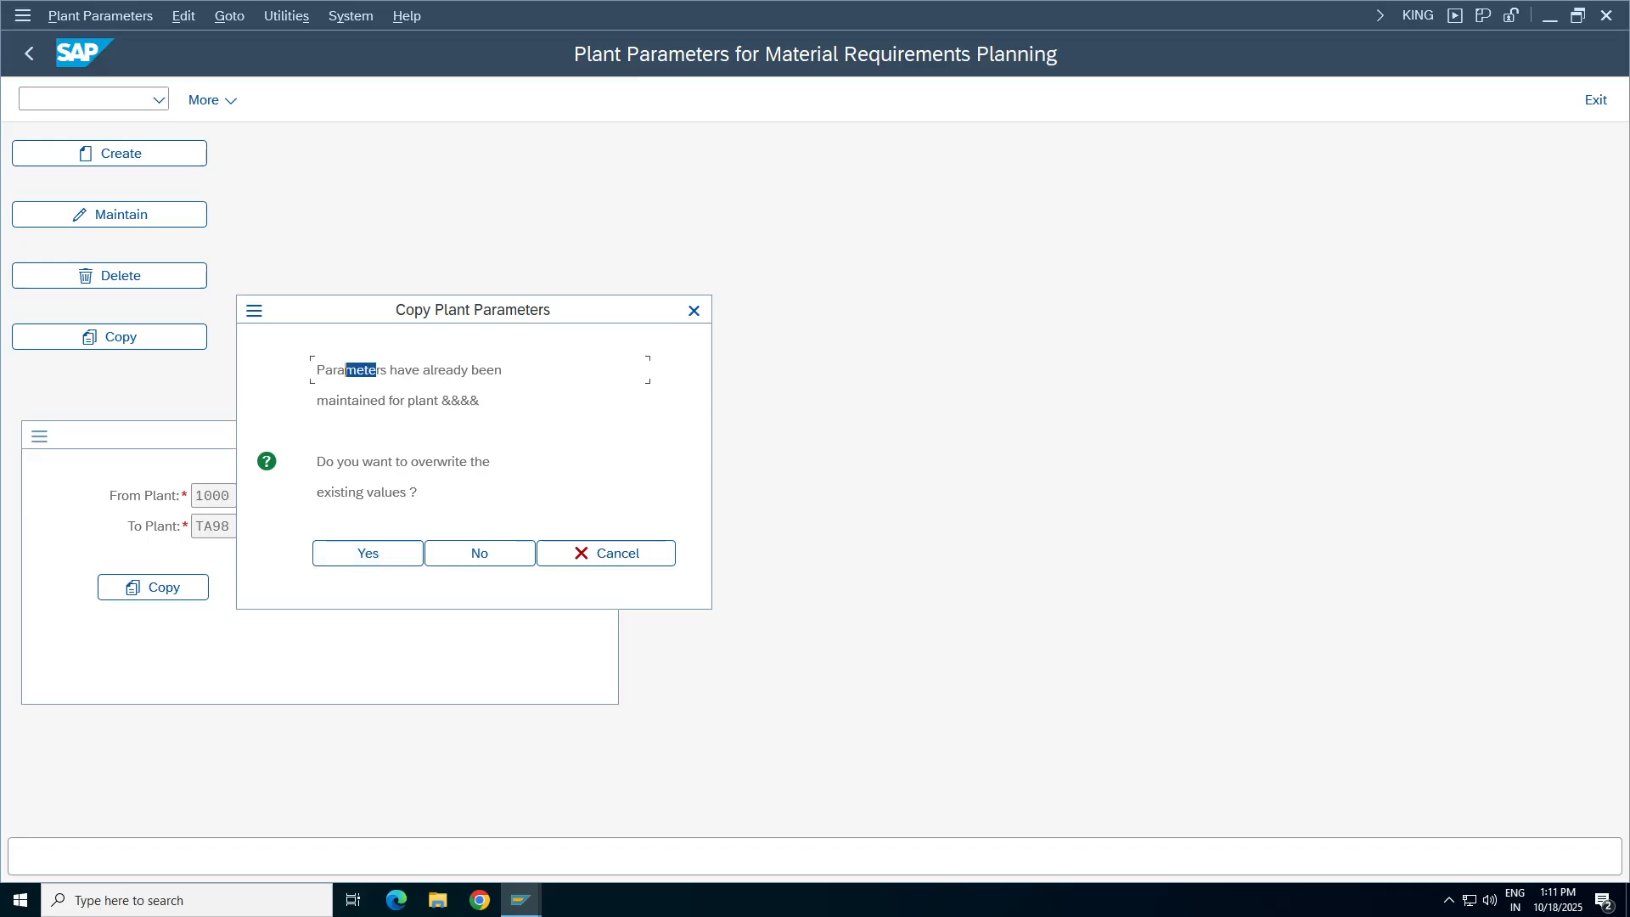
click(369, 556)
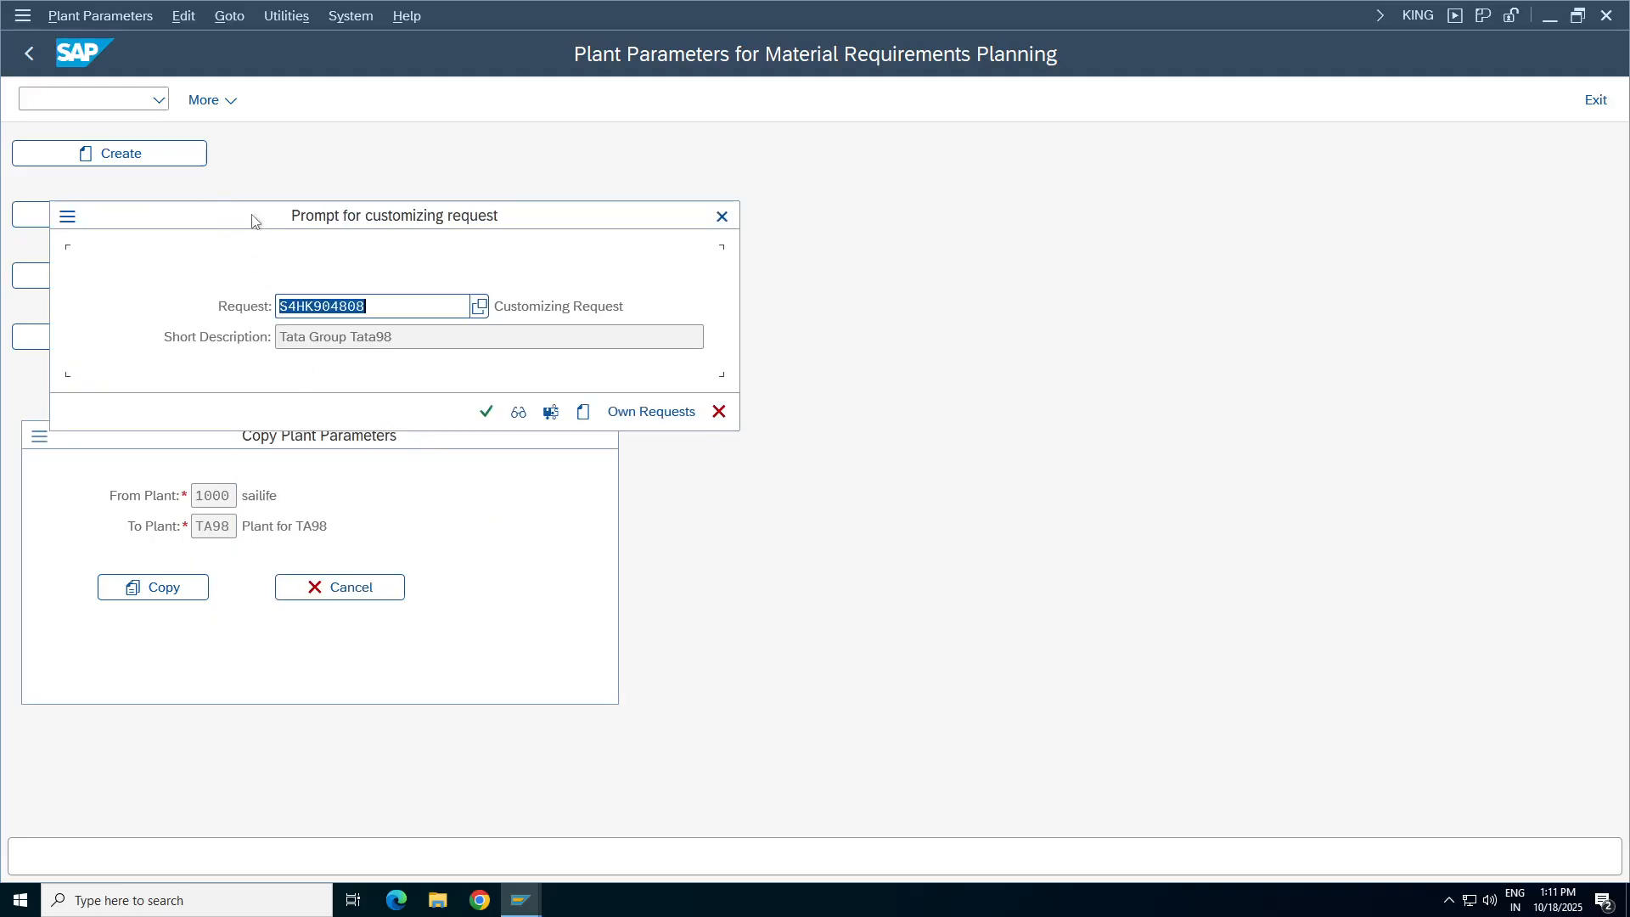
drag(252, 220, 467, 220)
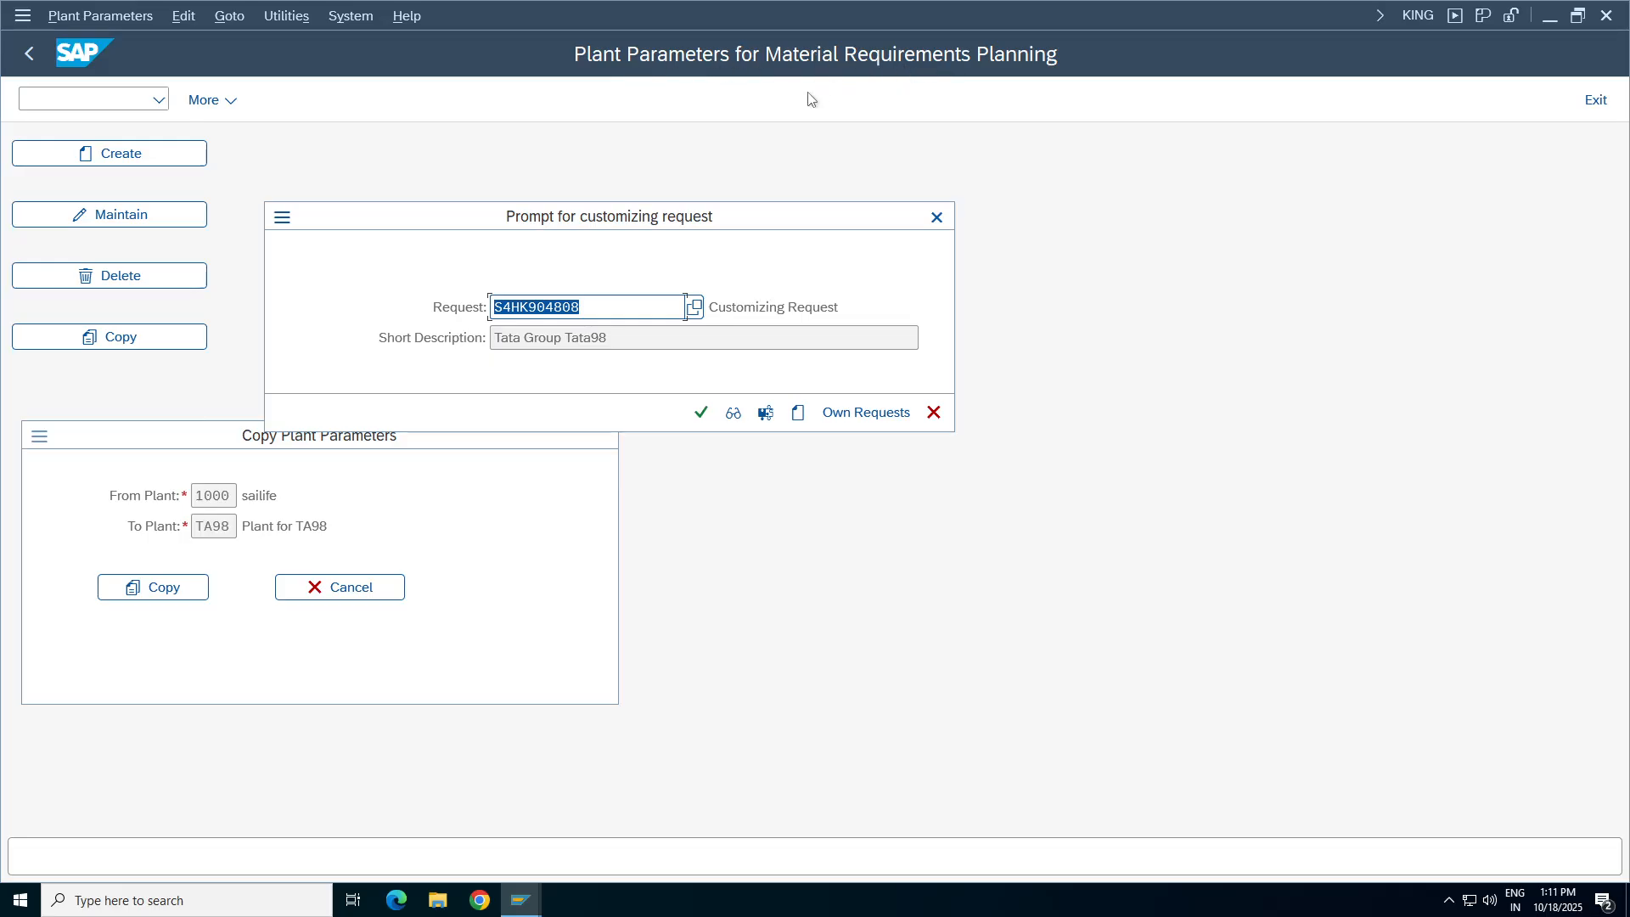
click(700, 412)
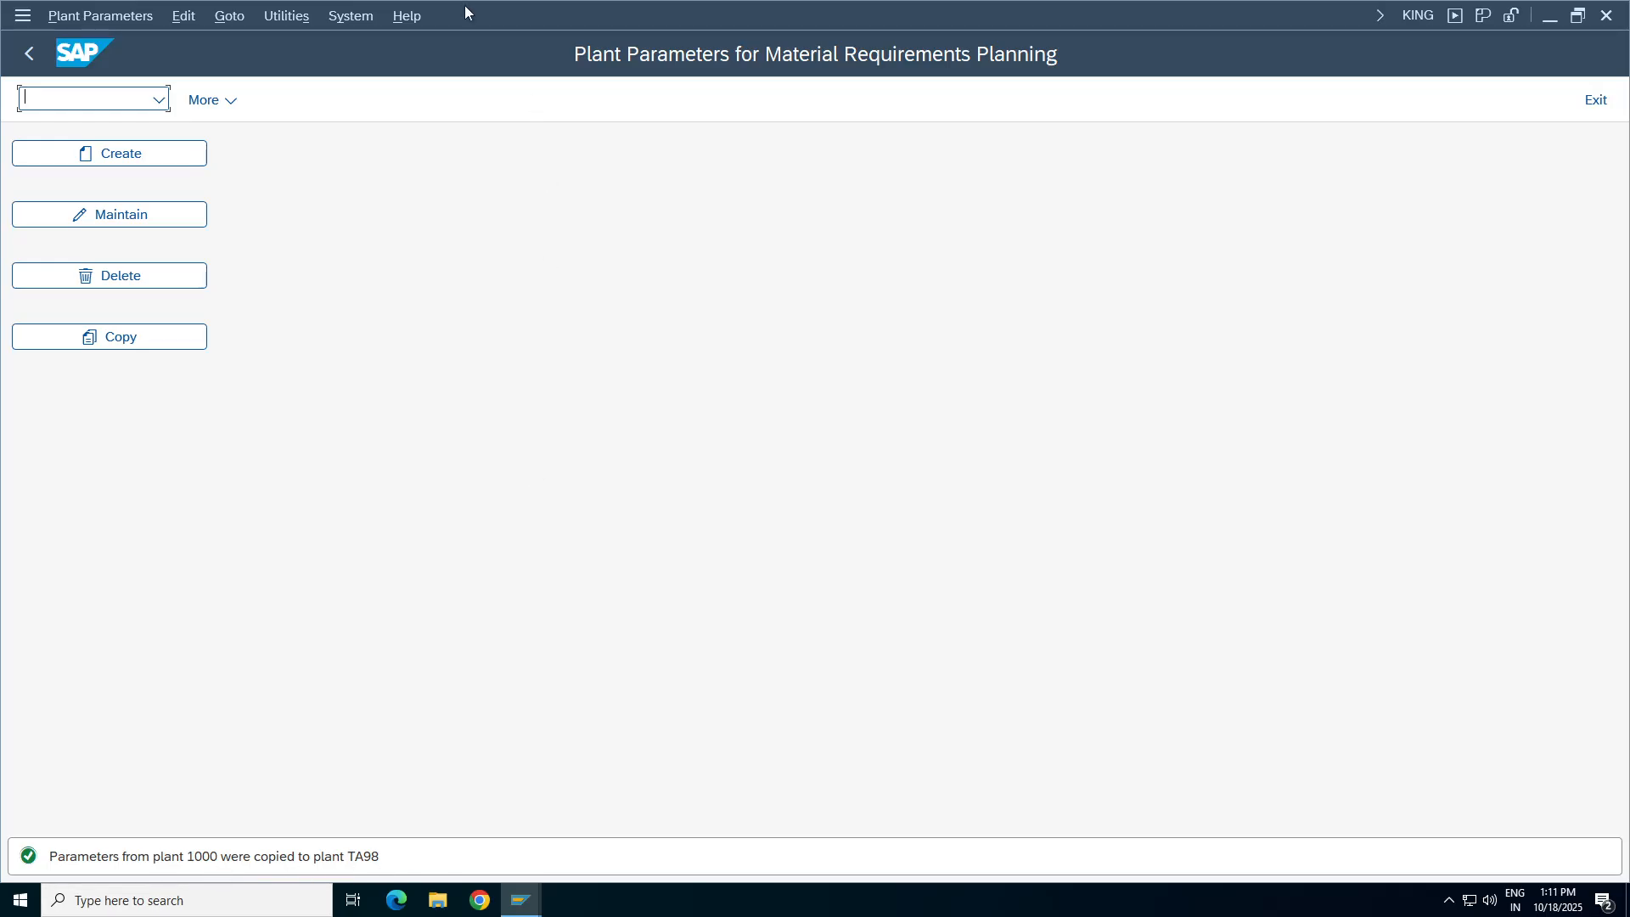
click(29, 54)
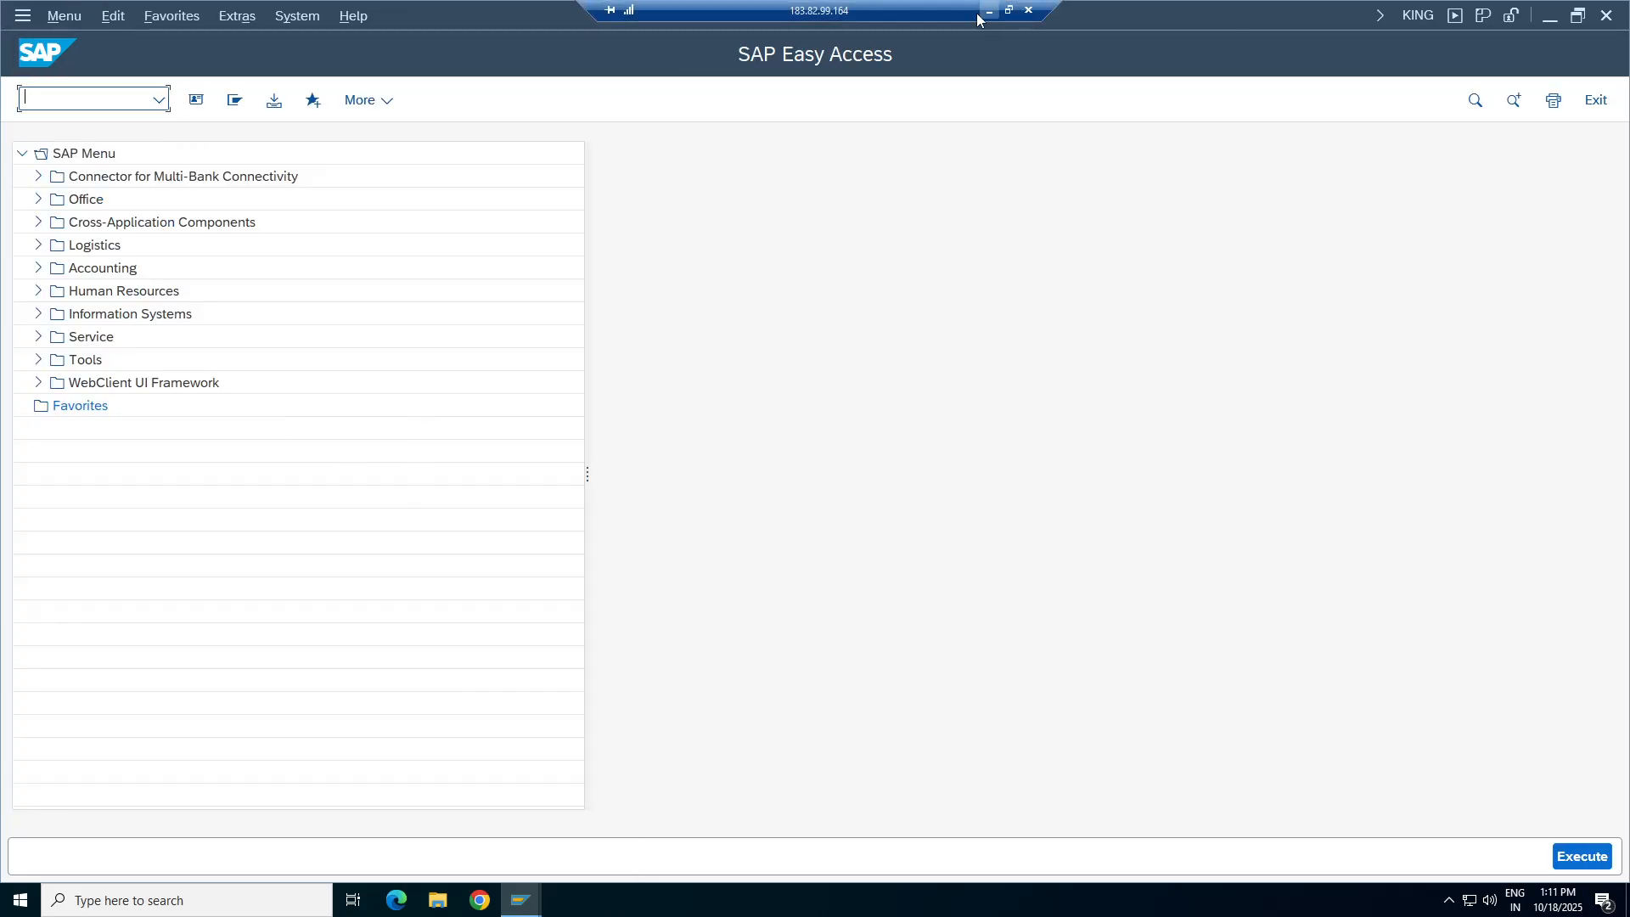
Switch to the configuration notes spreadsheet and review the rows from Creation of Plant Parameters to Define Automatic Status Change.
click(985, 12)
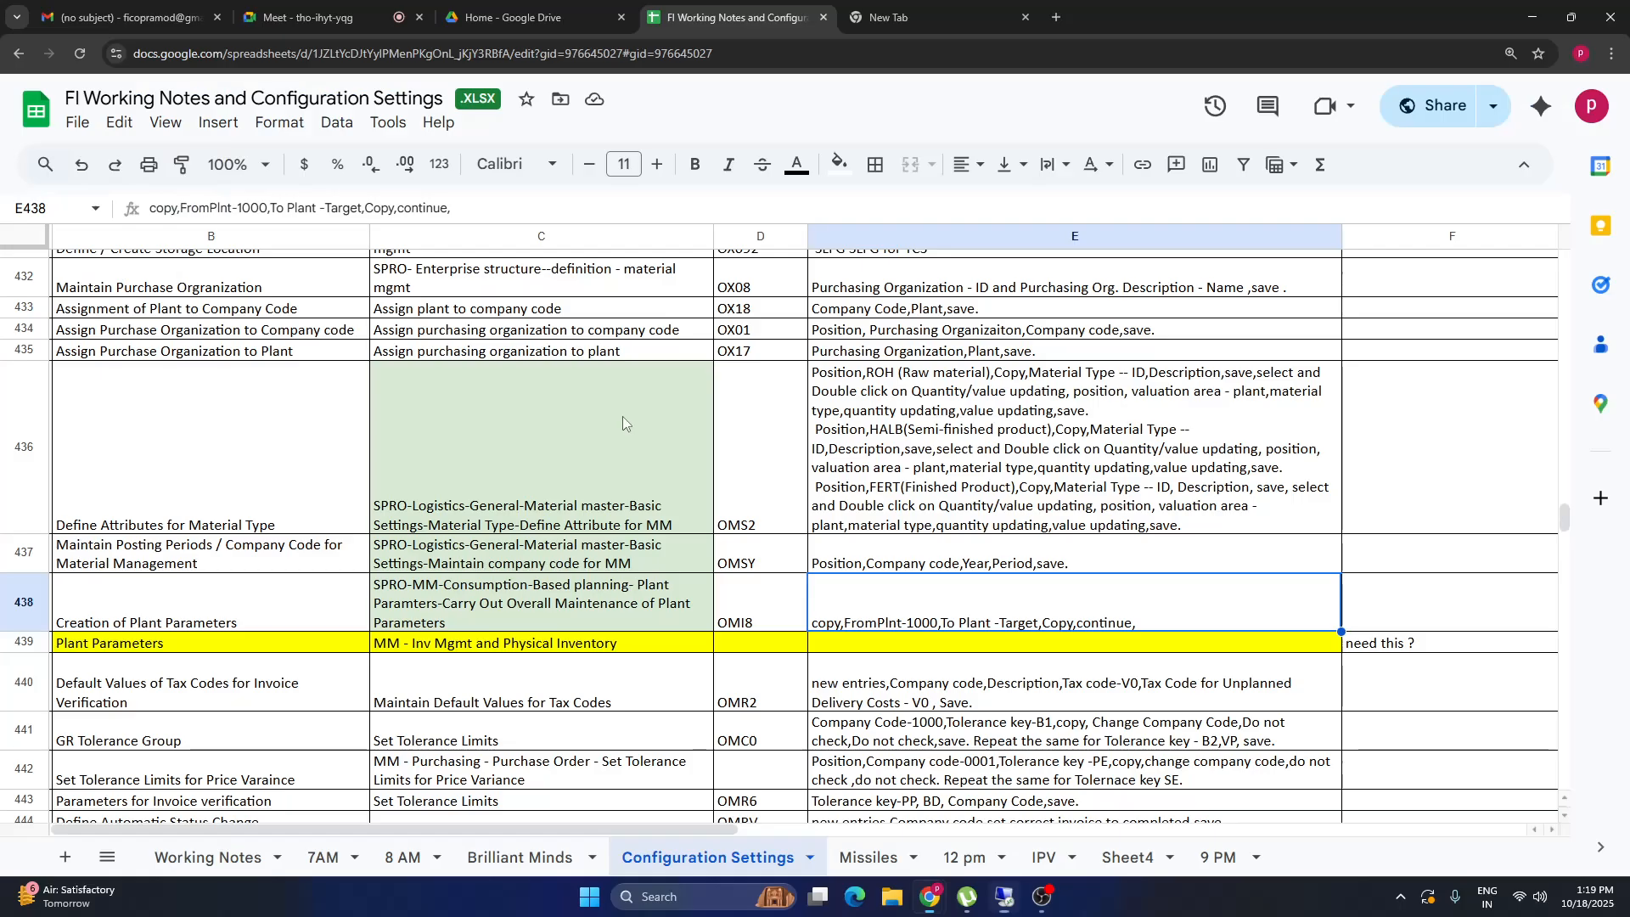
click(142, 597)
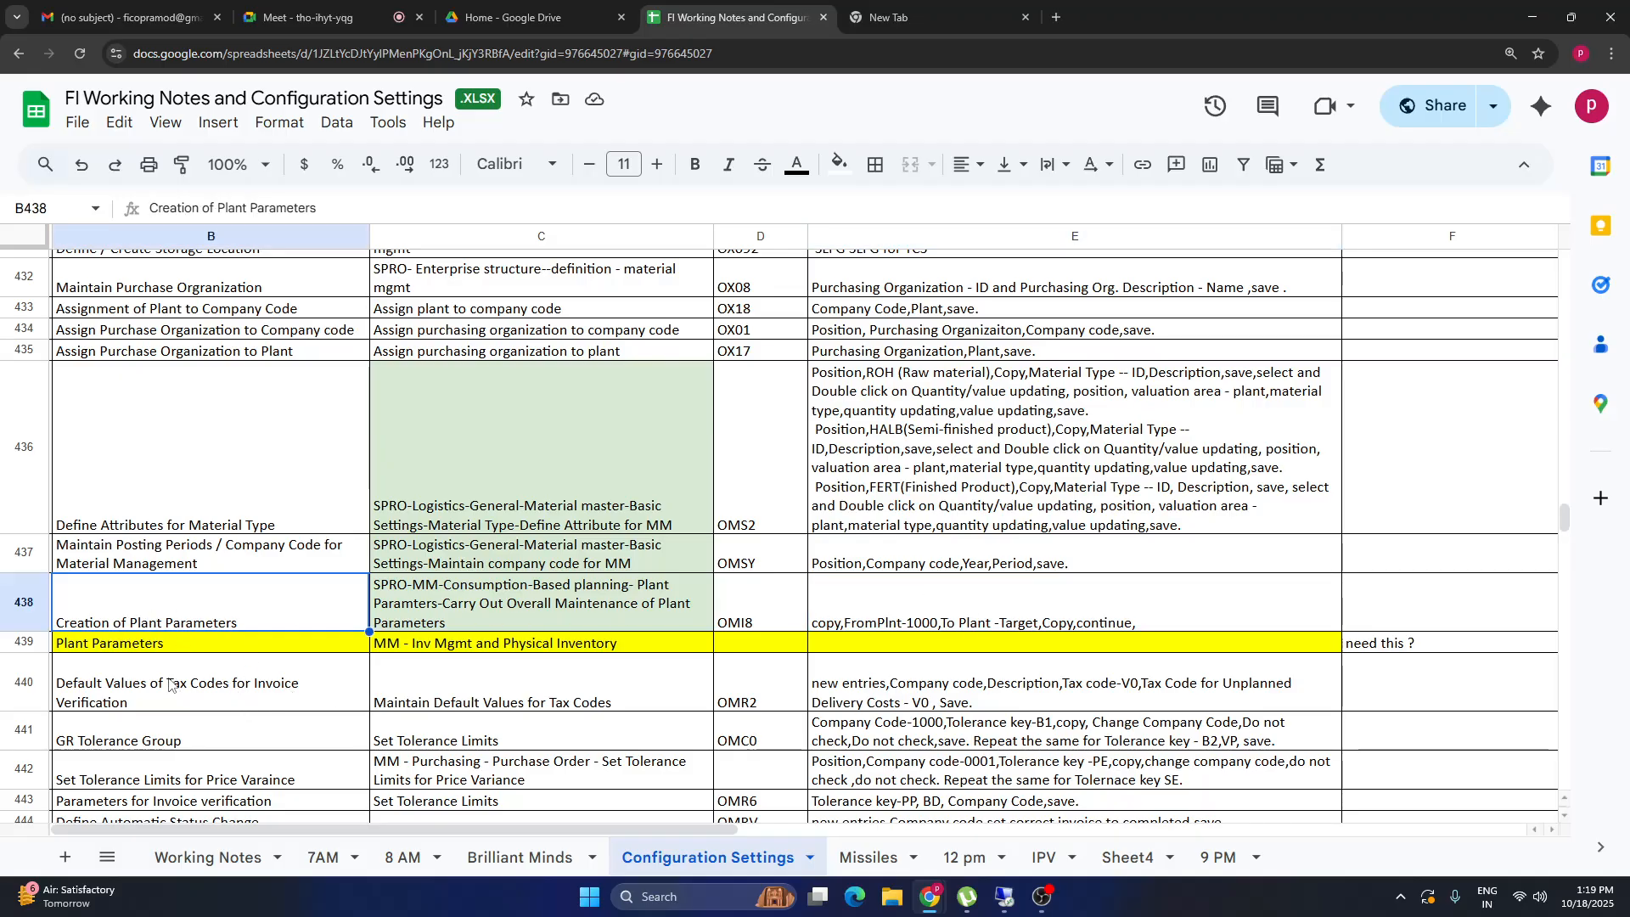
click(134, 644)
click(494, 647)
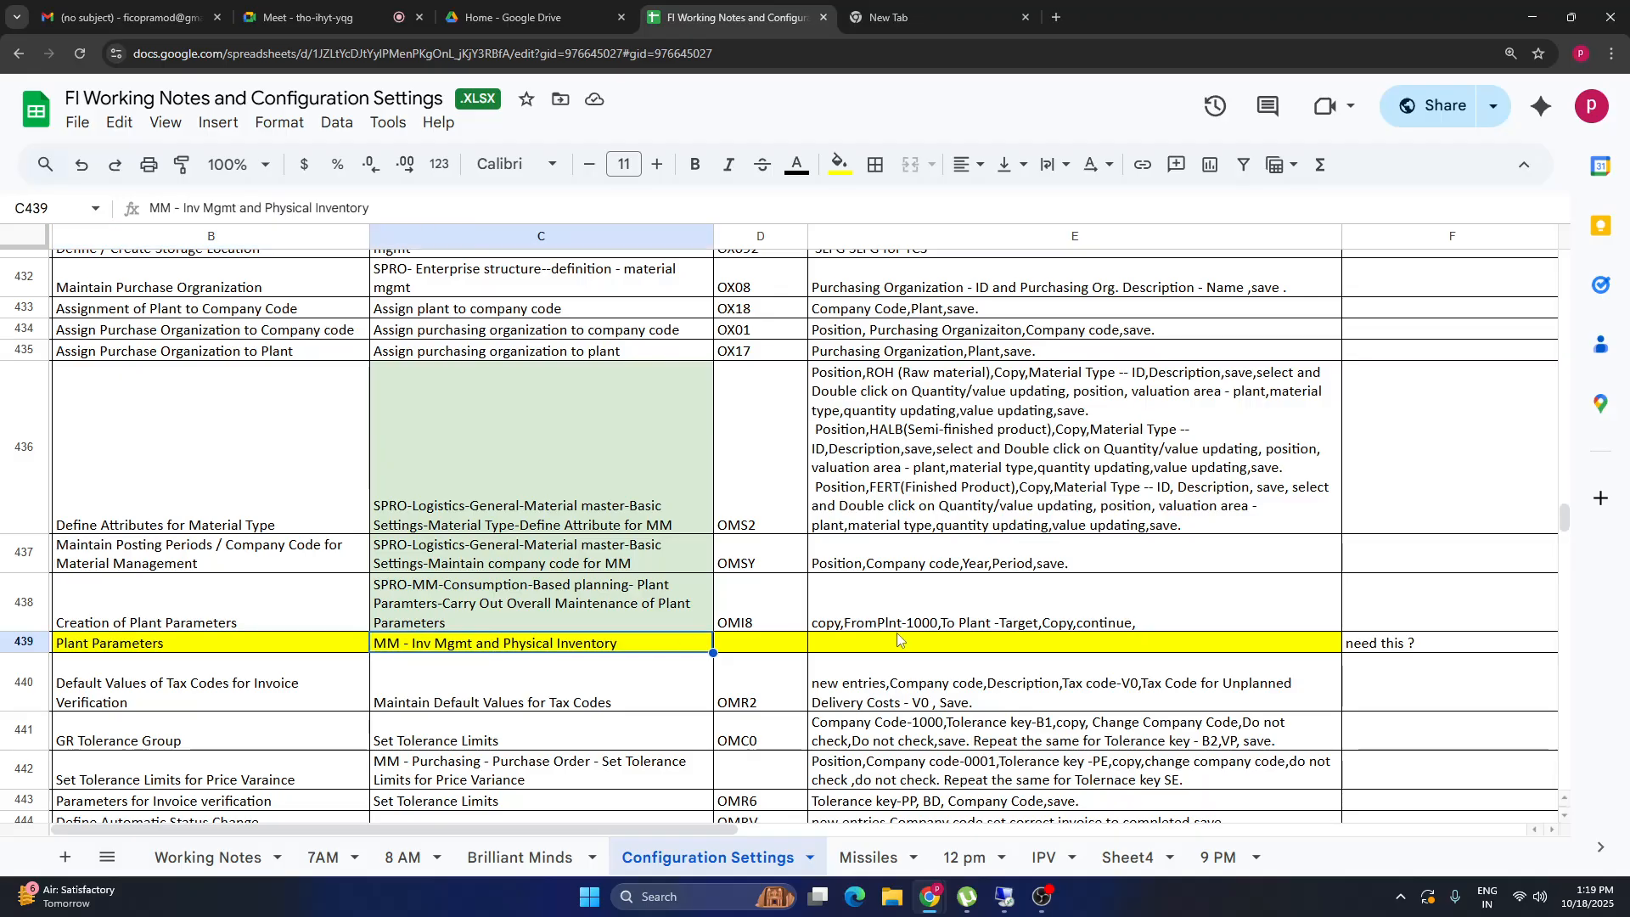
click(213, 626)
shift+click(859, 615)
click(994, 645)
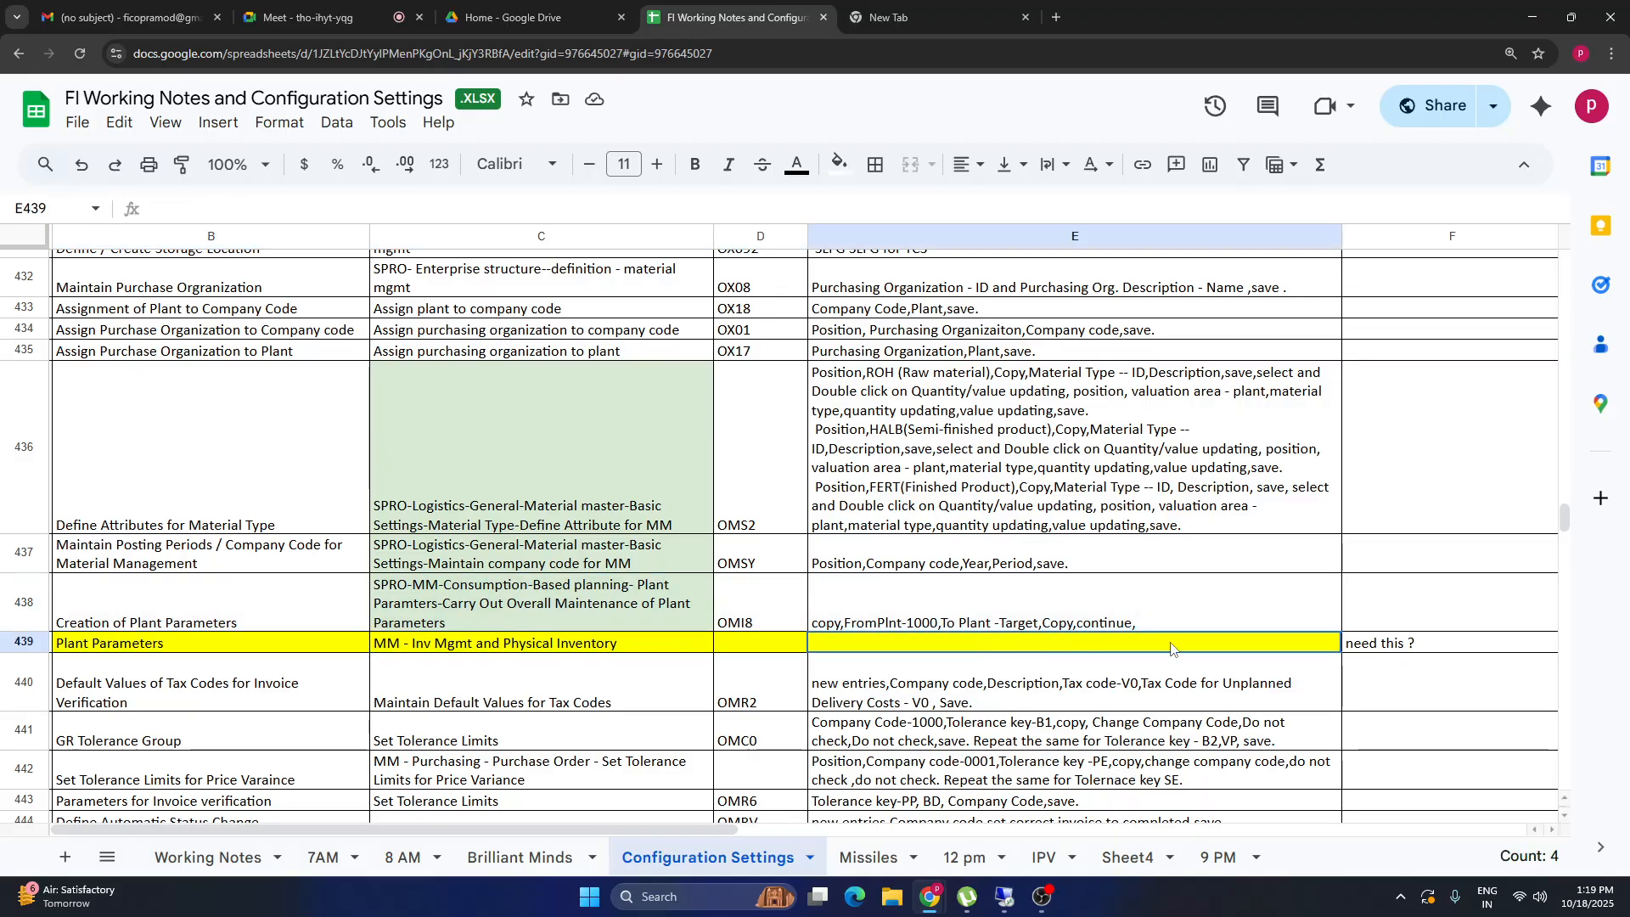
click(1431, 649)
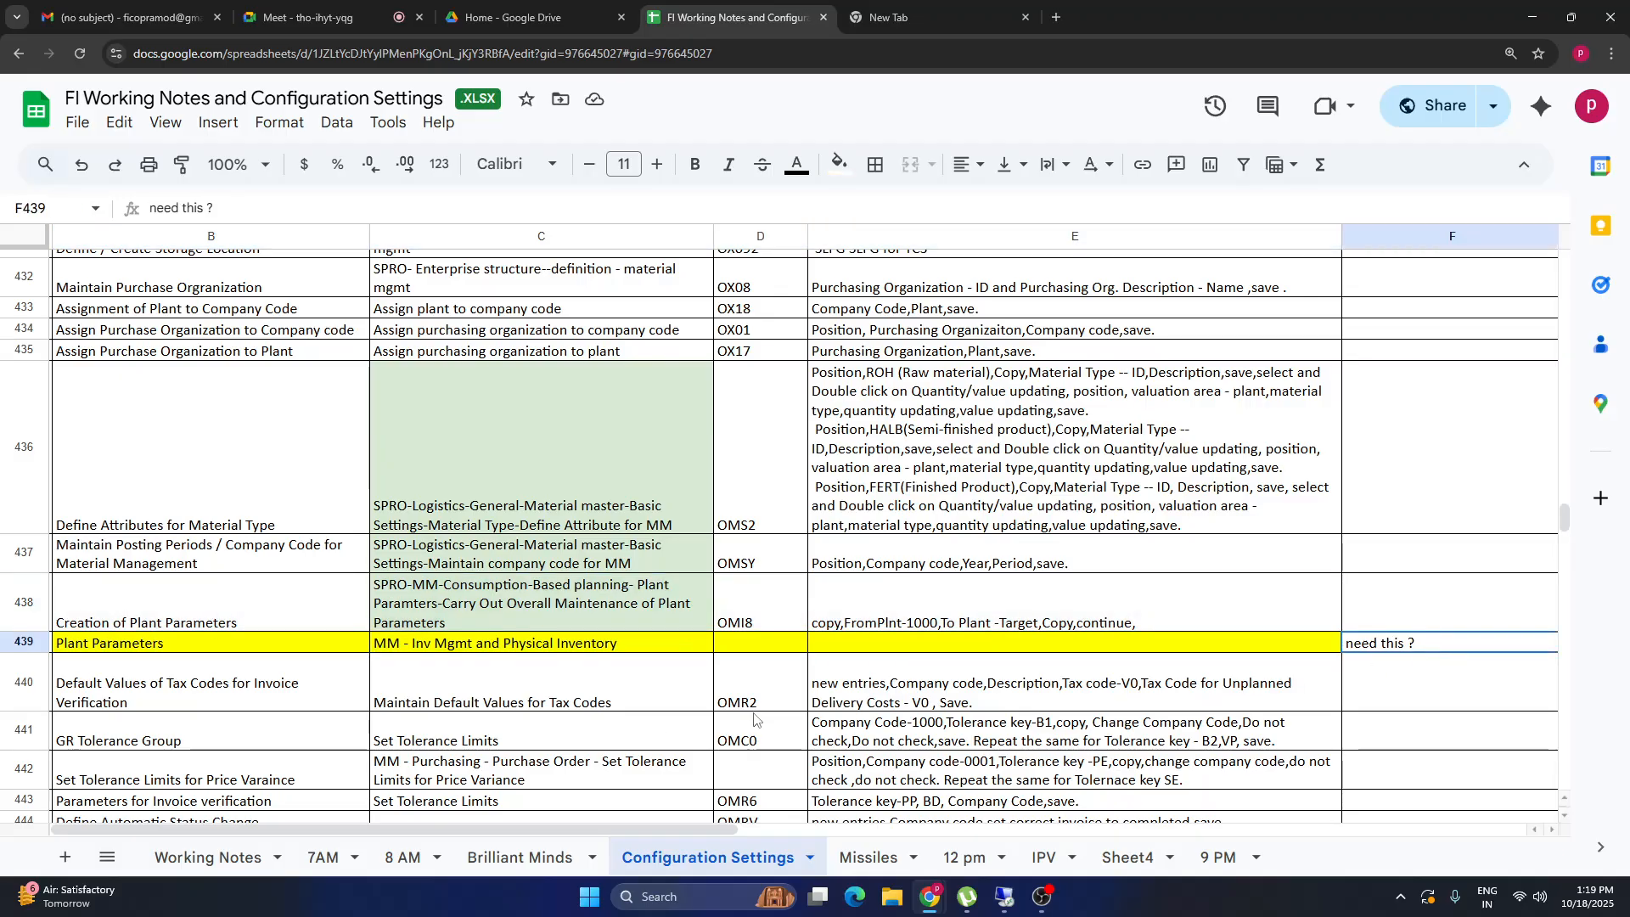
click(167, 699)
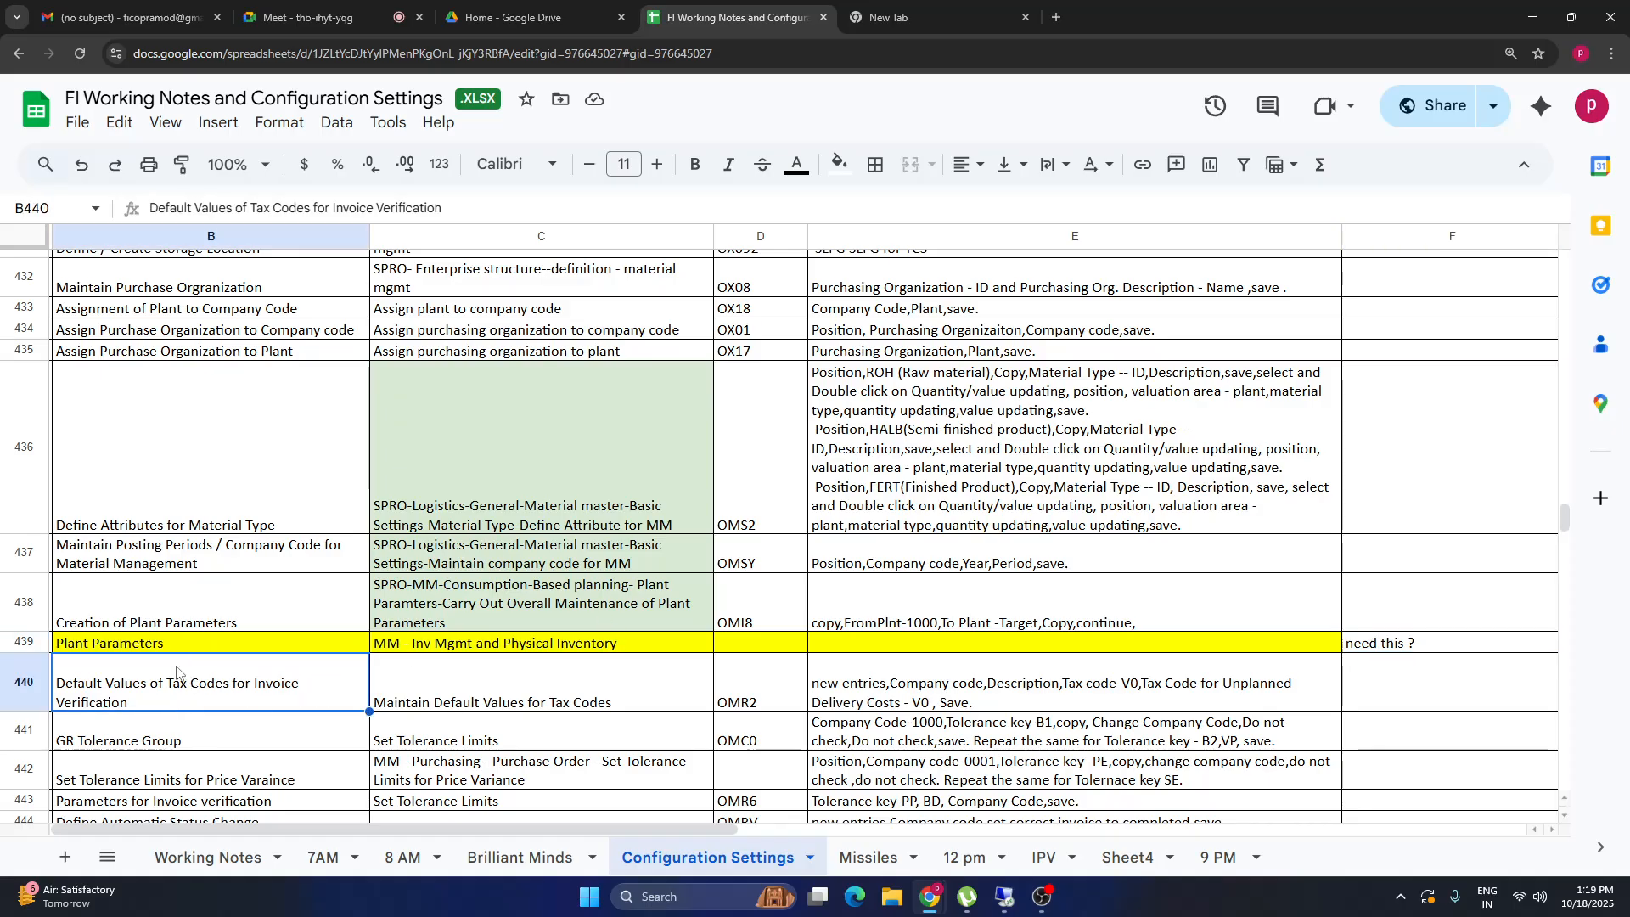
click(144, 740)
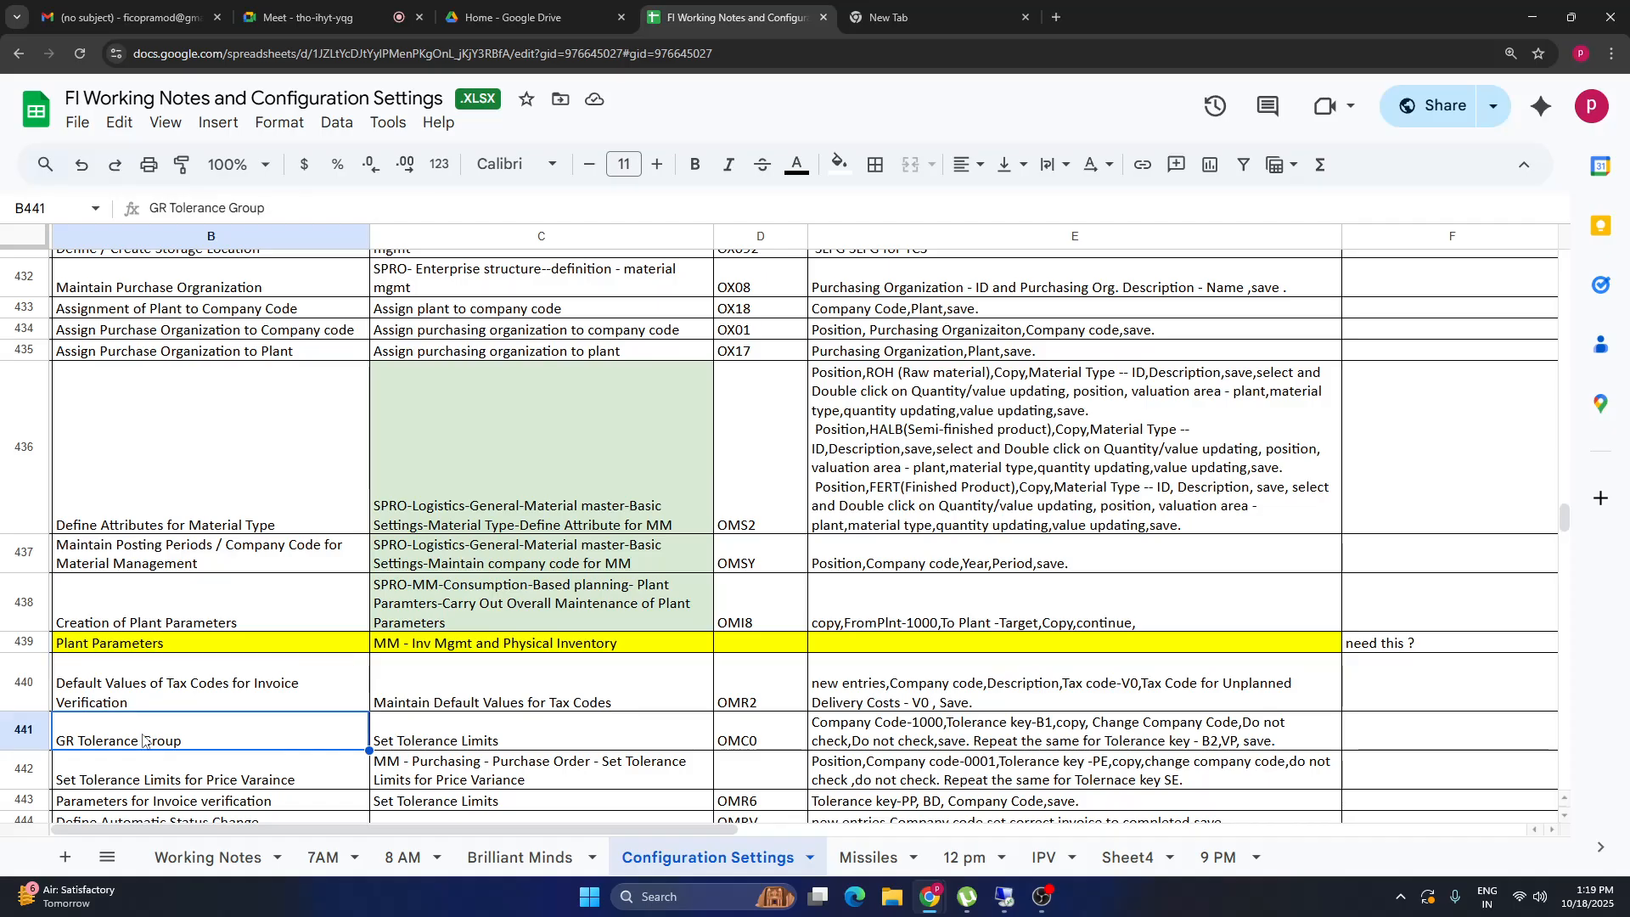
key(Down)
key(Down)
key(Down)
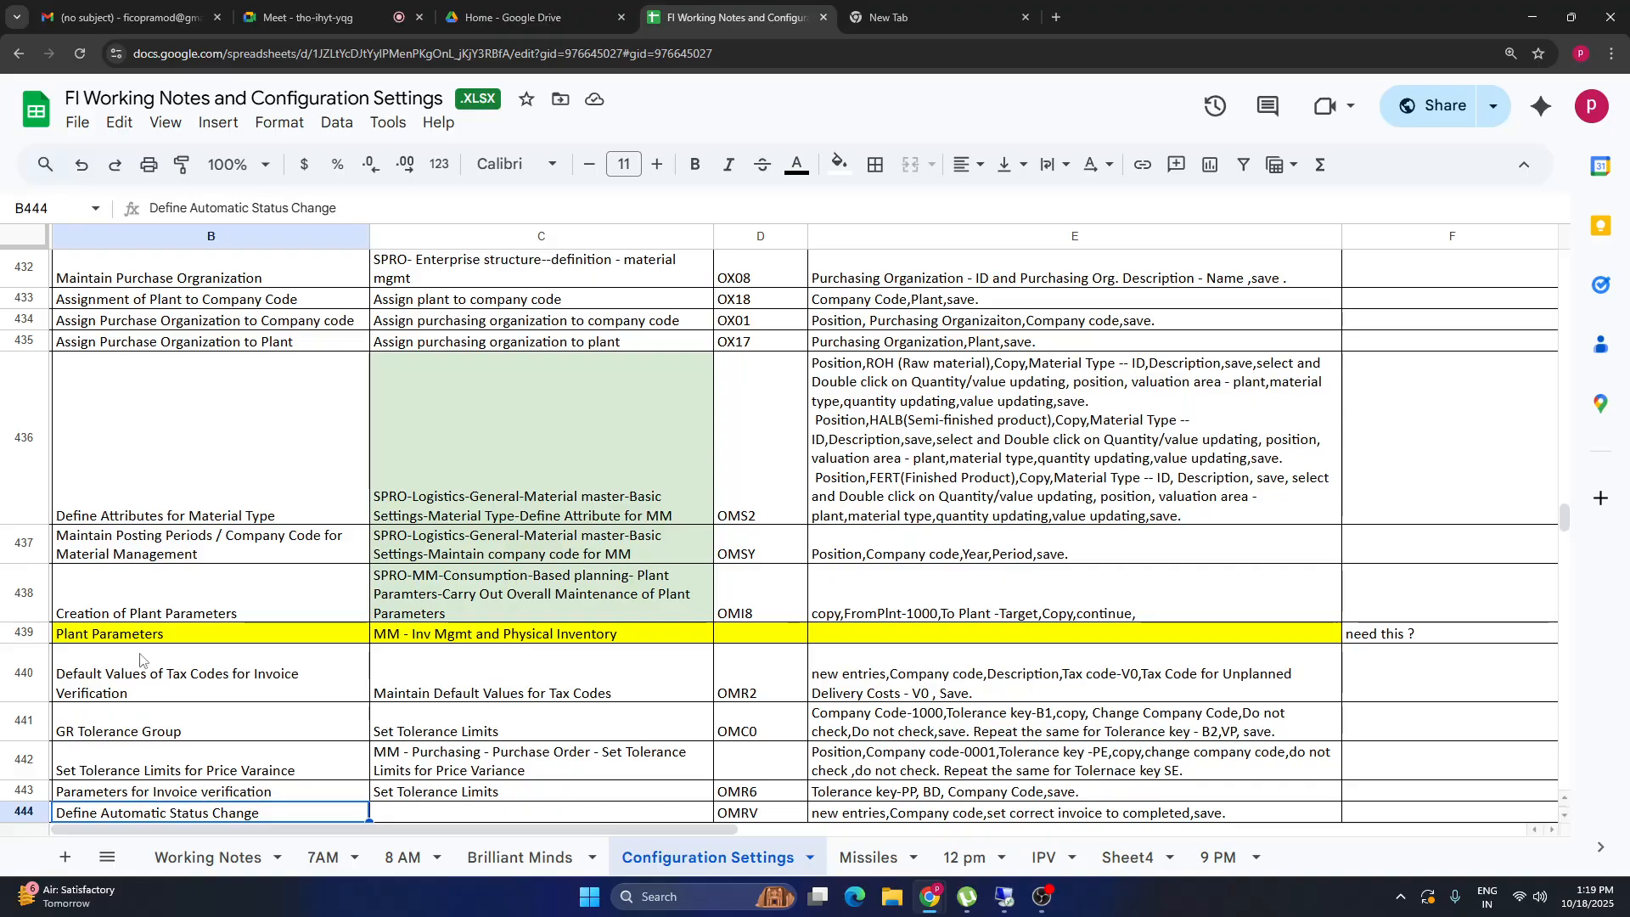
drag(117, 612, 1202, 597)
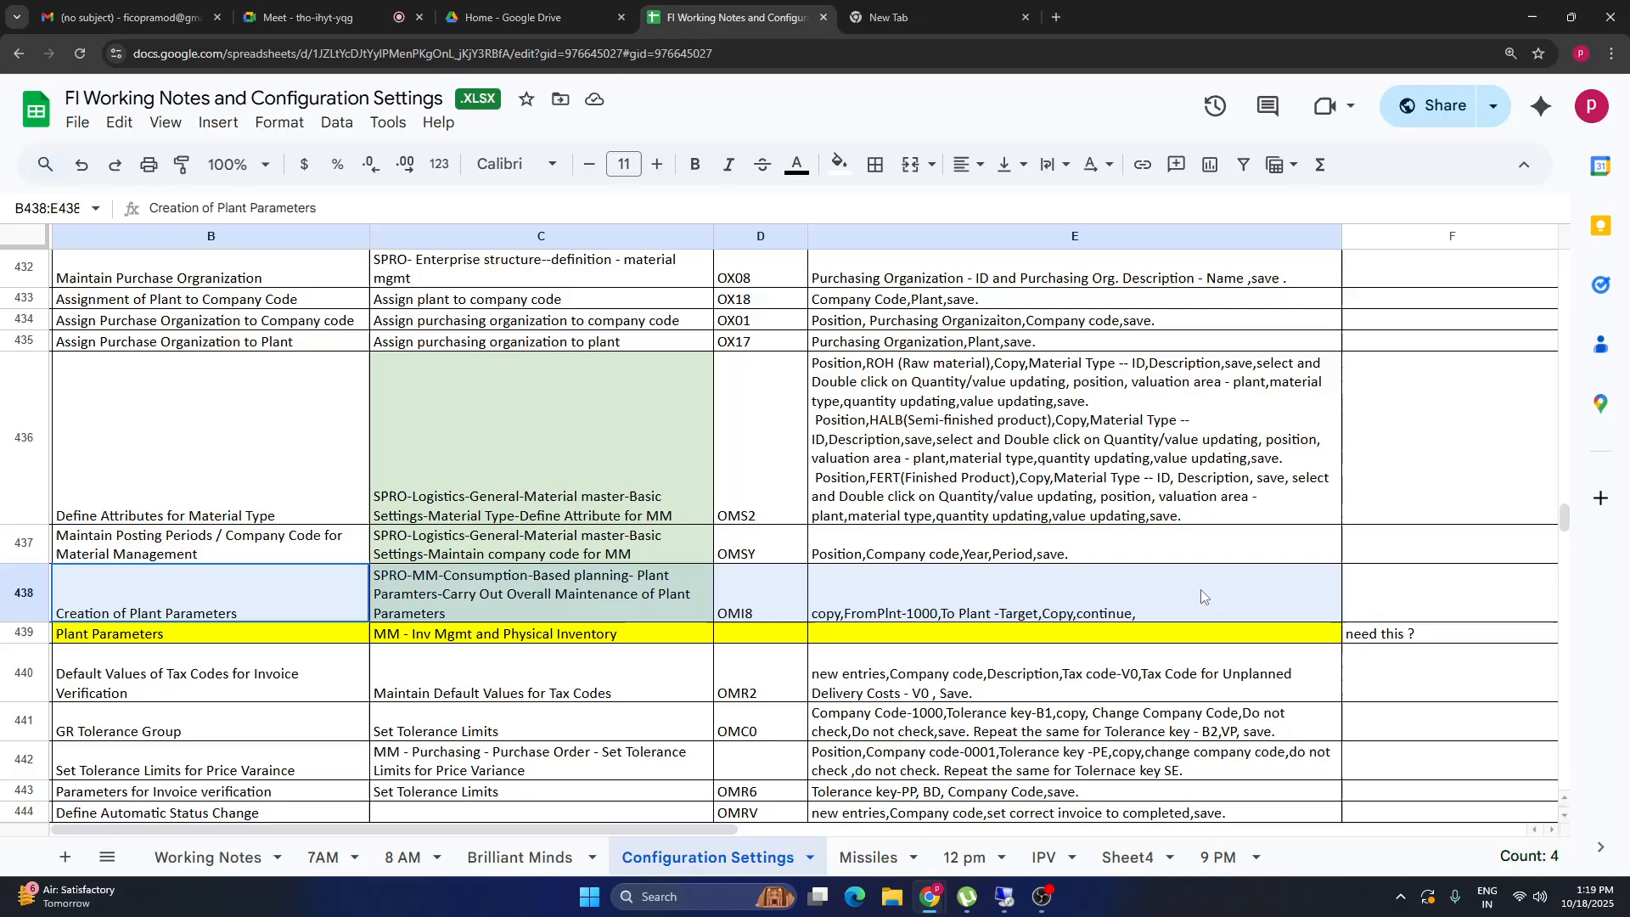
click(26, 633)
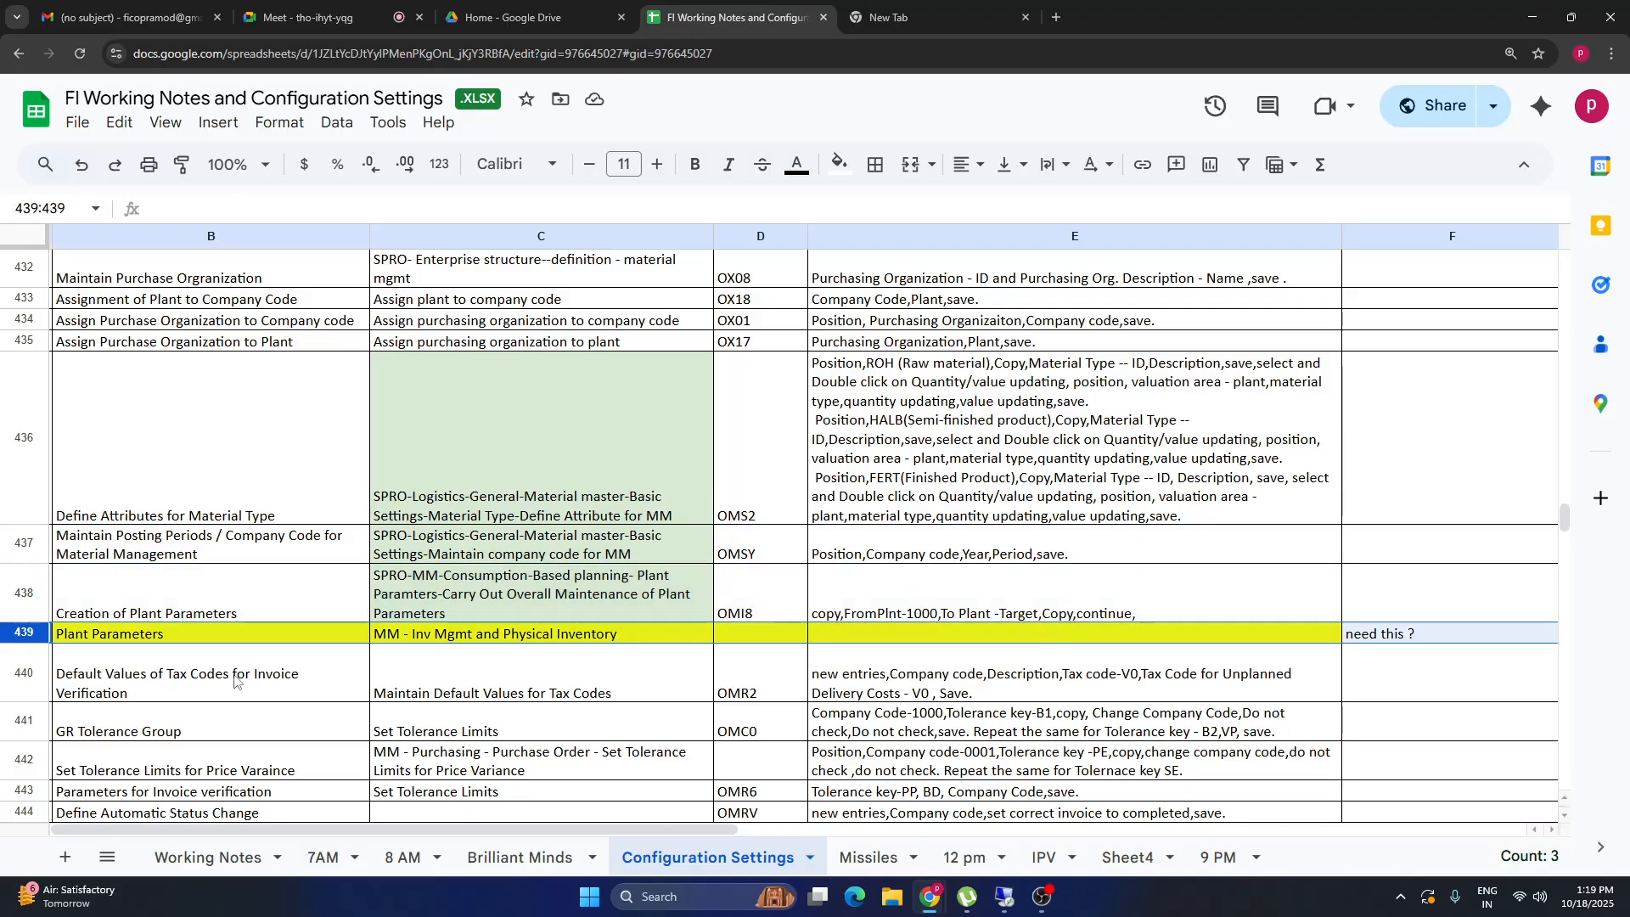
Examine the transaction code and instructions for Default Values of Tax Codes for Invoice Verification in the notes.
click(104, 683)
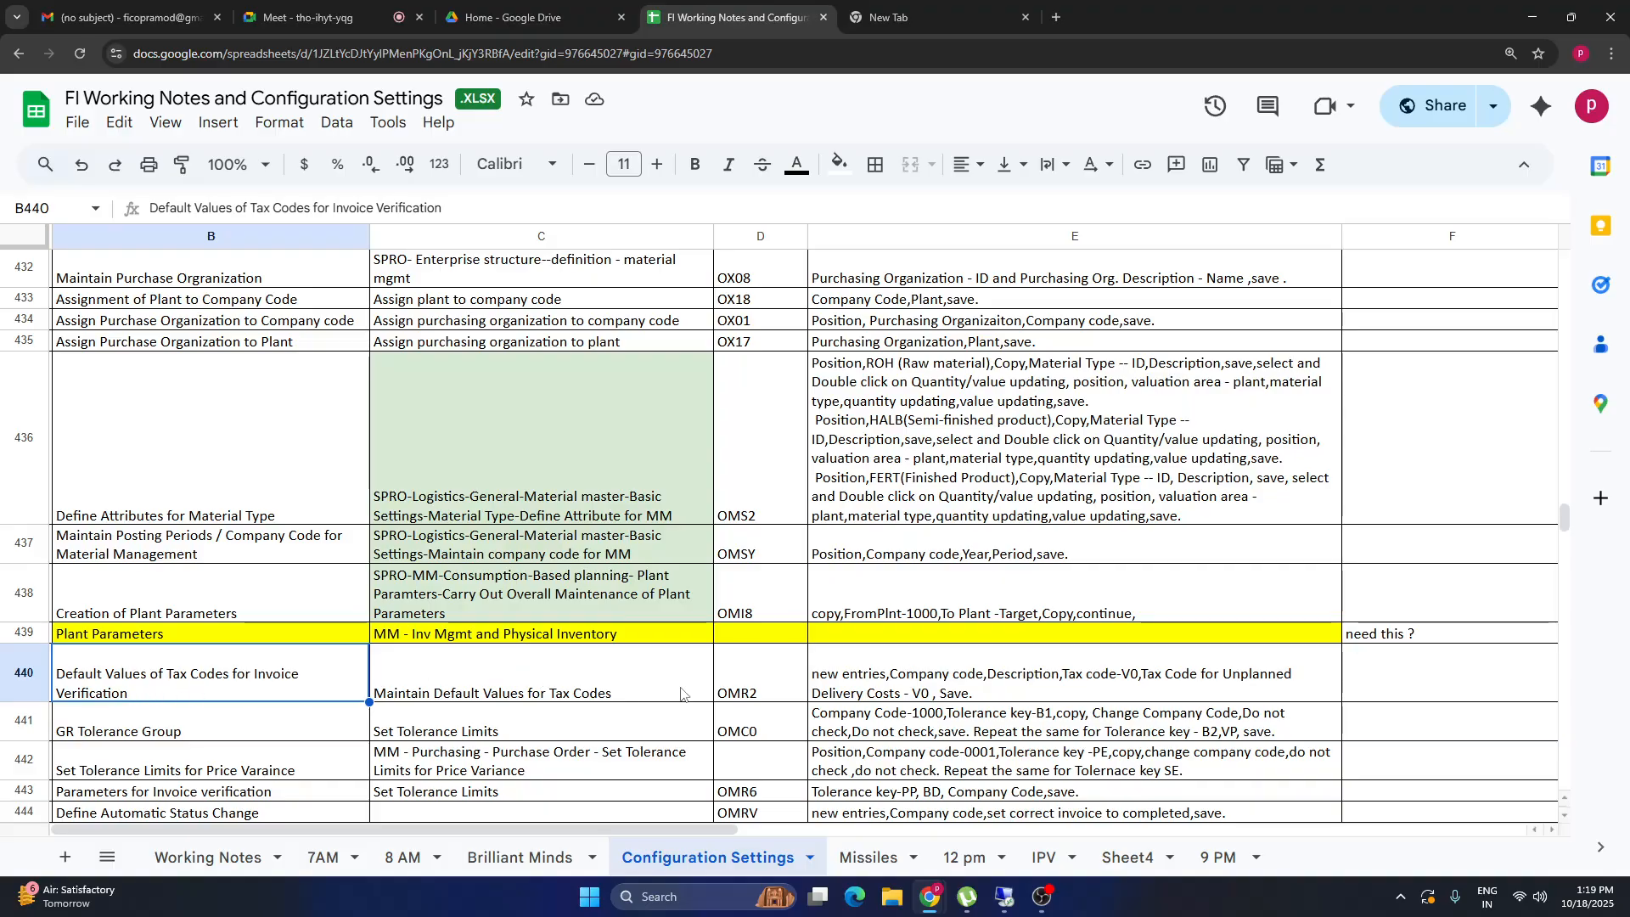
click(1024, 669)
click(748, 694)
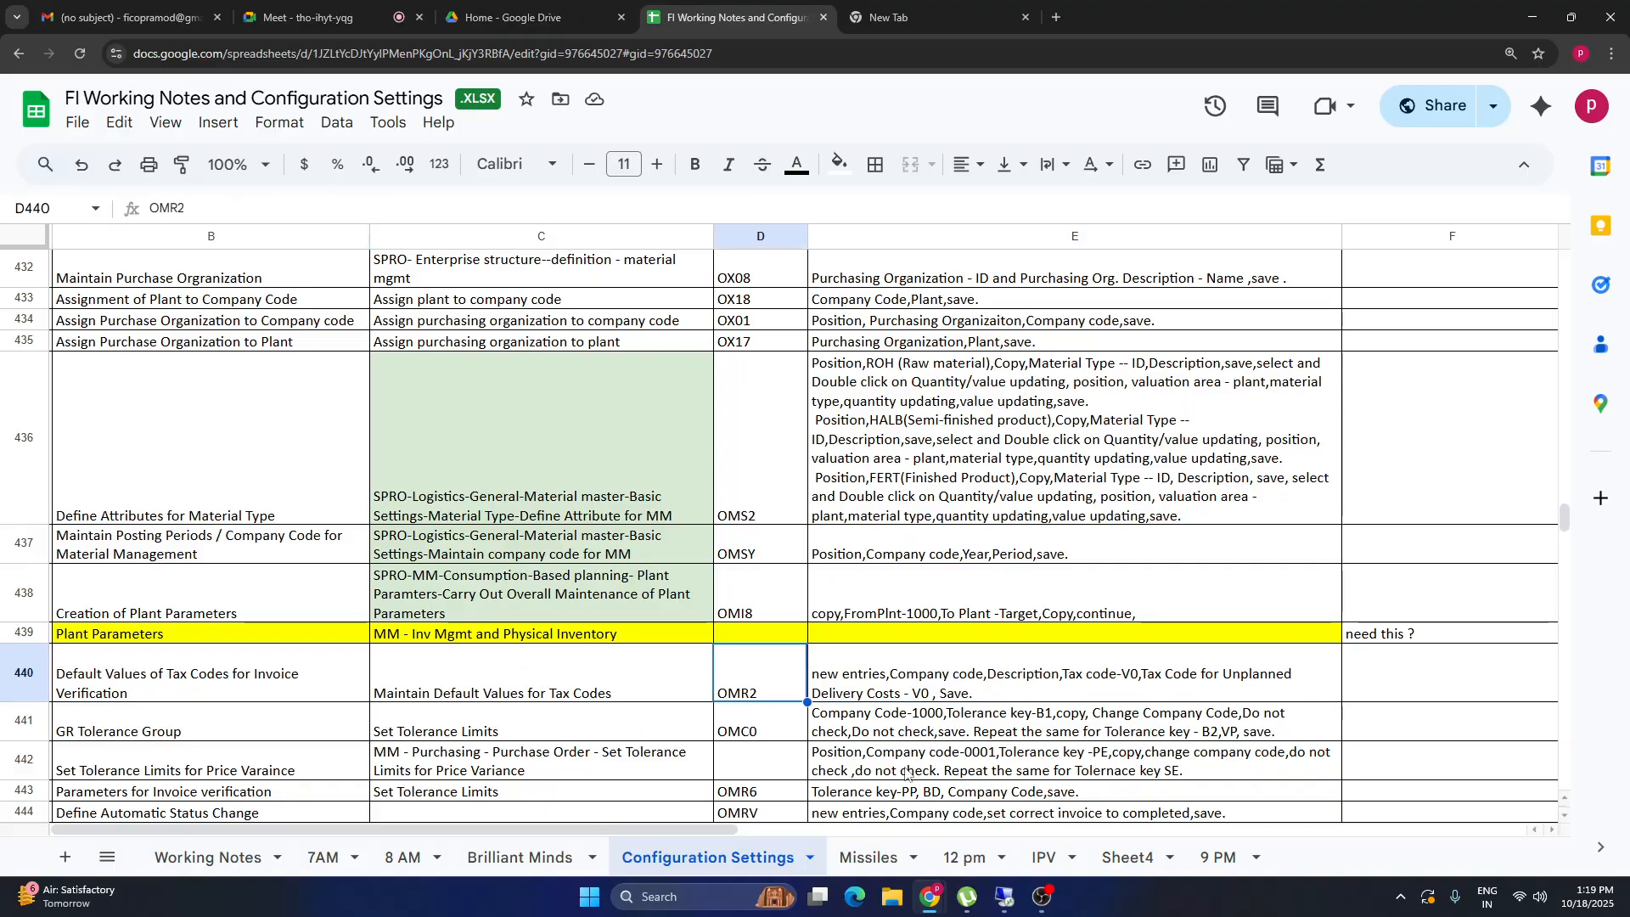
click(1129, 690)
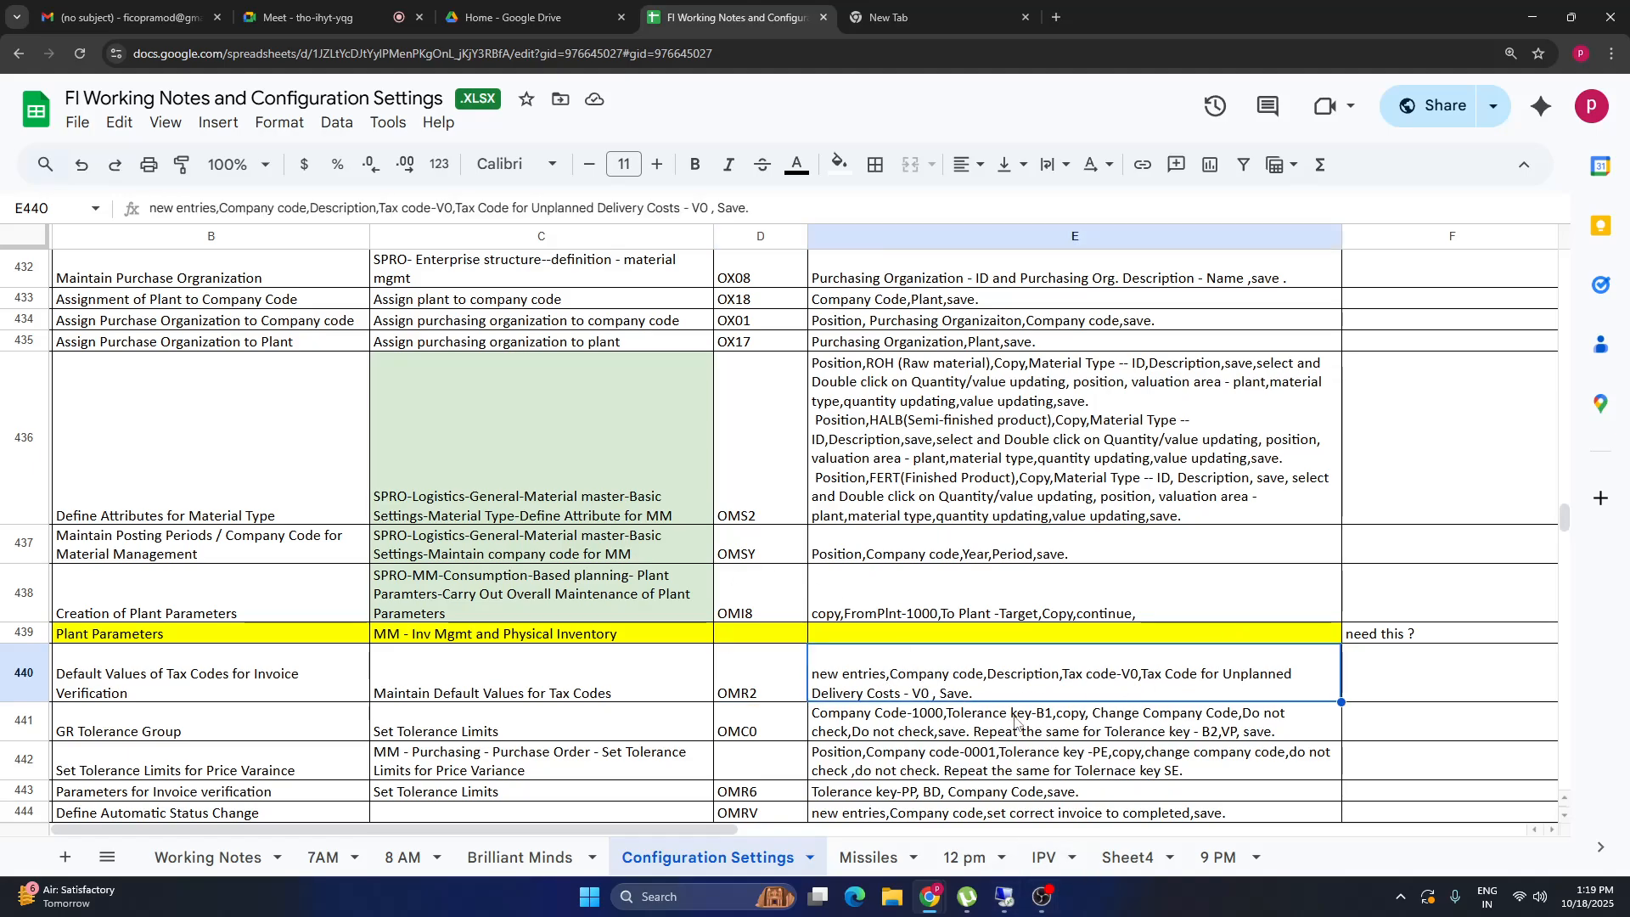
click(762, 687)
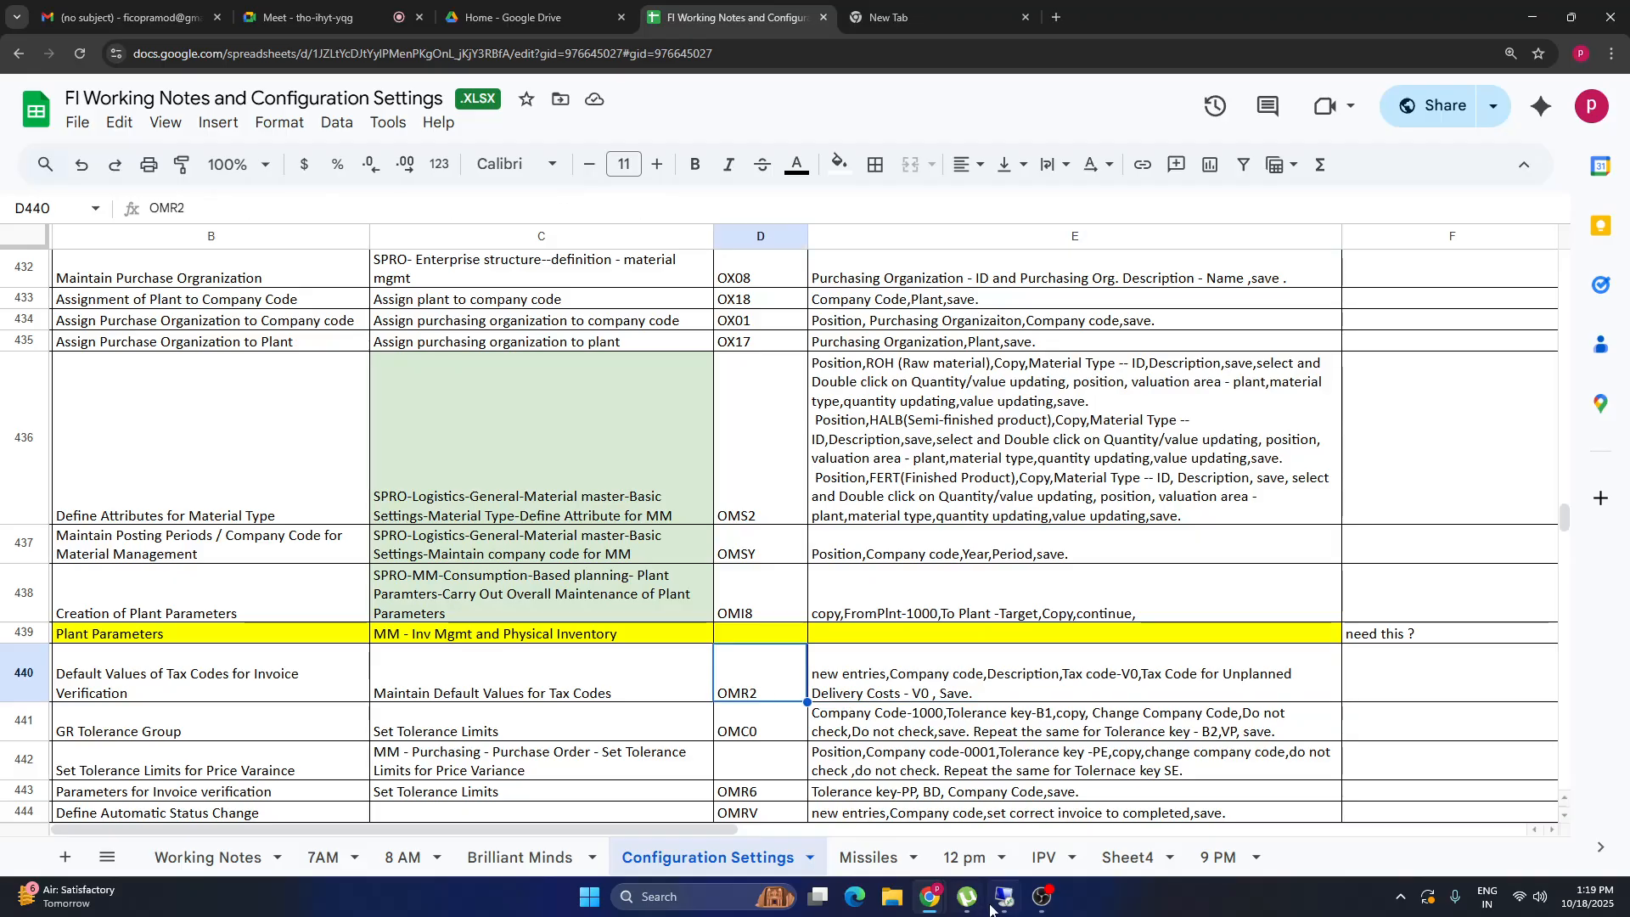
Switch back to the SAP session and open transaction OMR2 for the invoice verification tax defaults.
click(1000, 901)
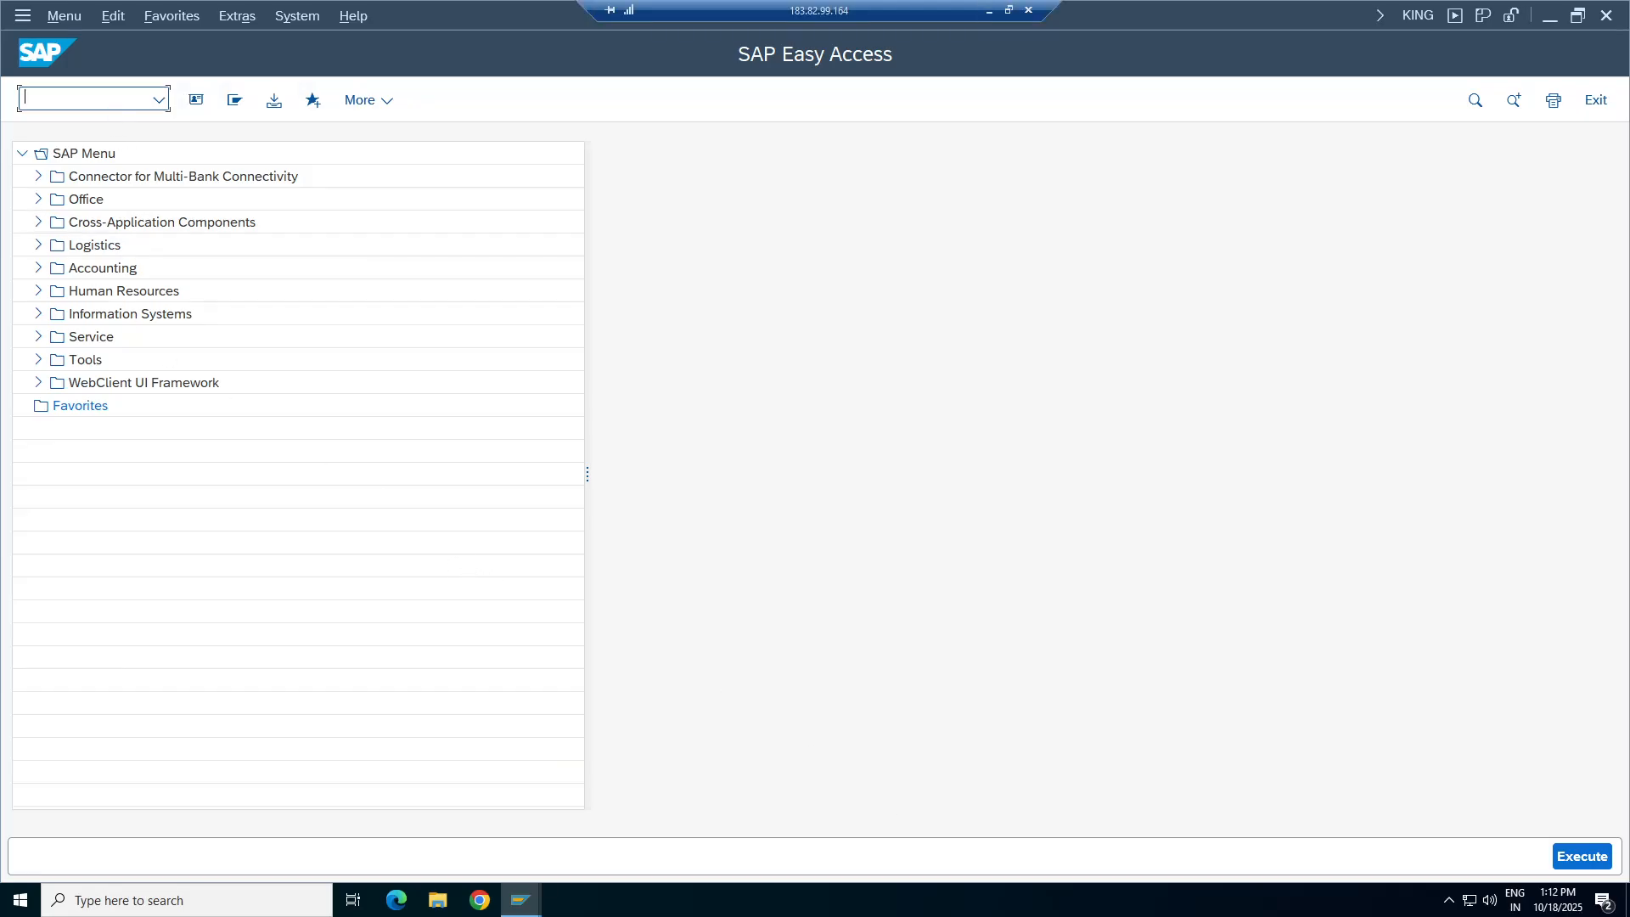
text(omr2)
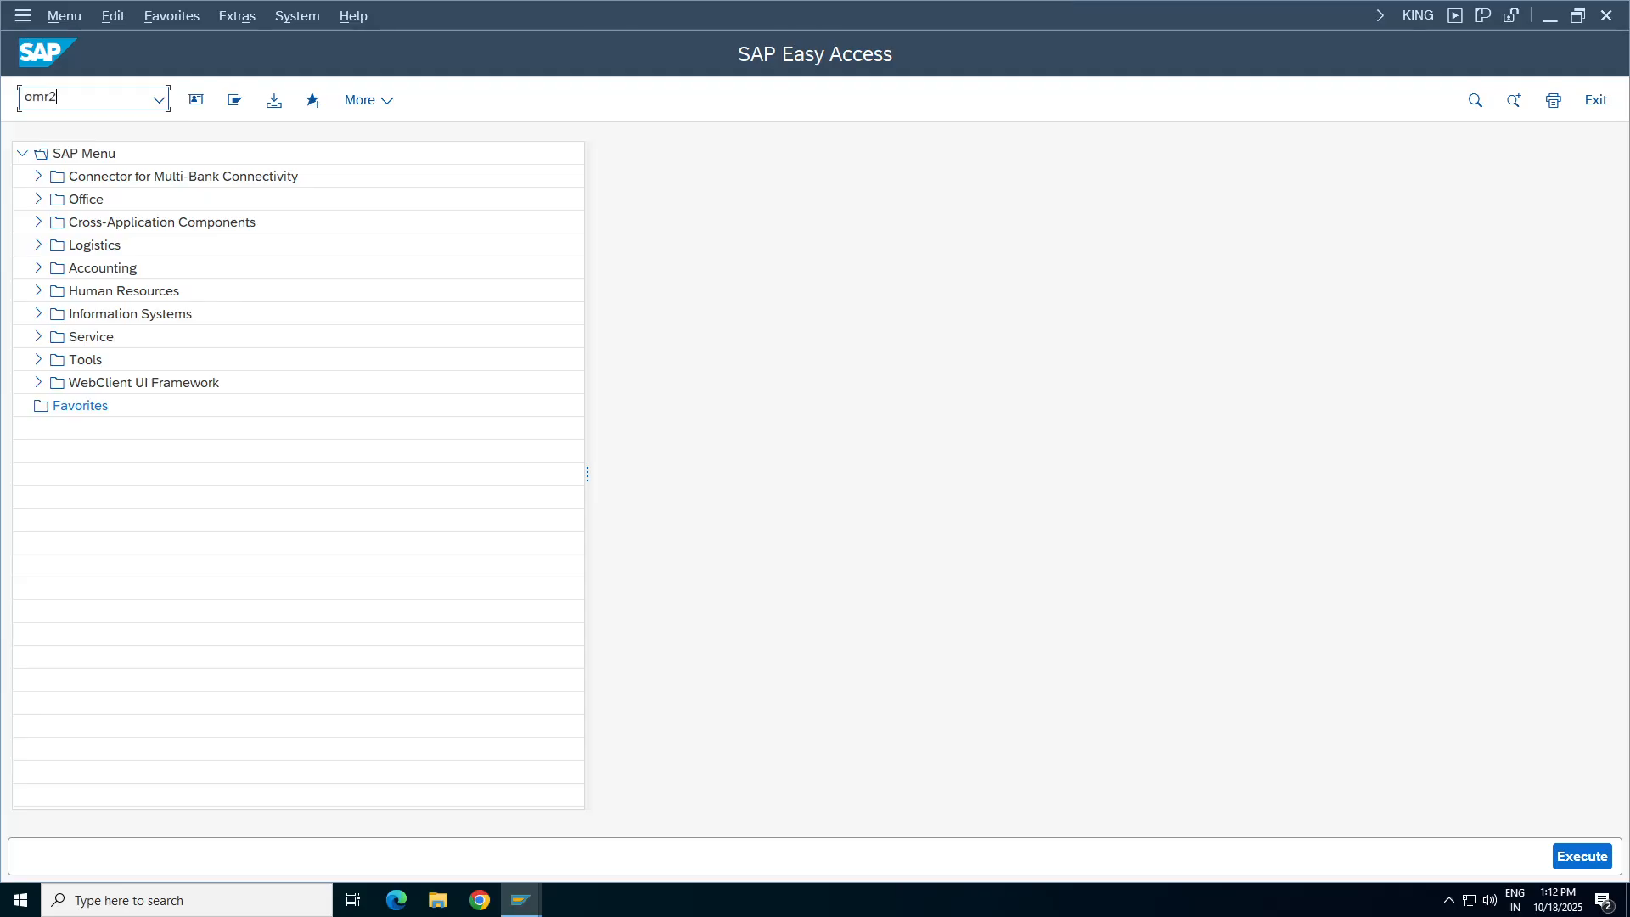
key(Return)
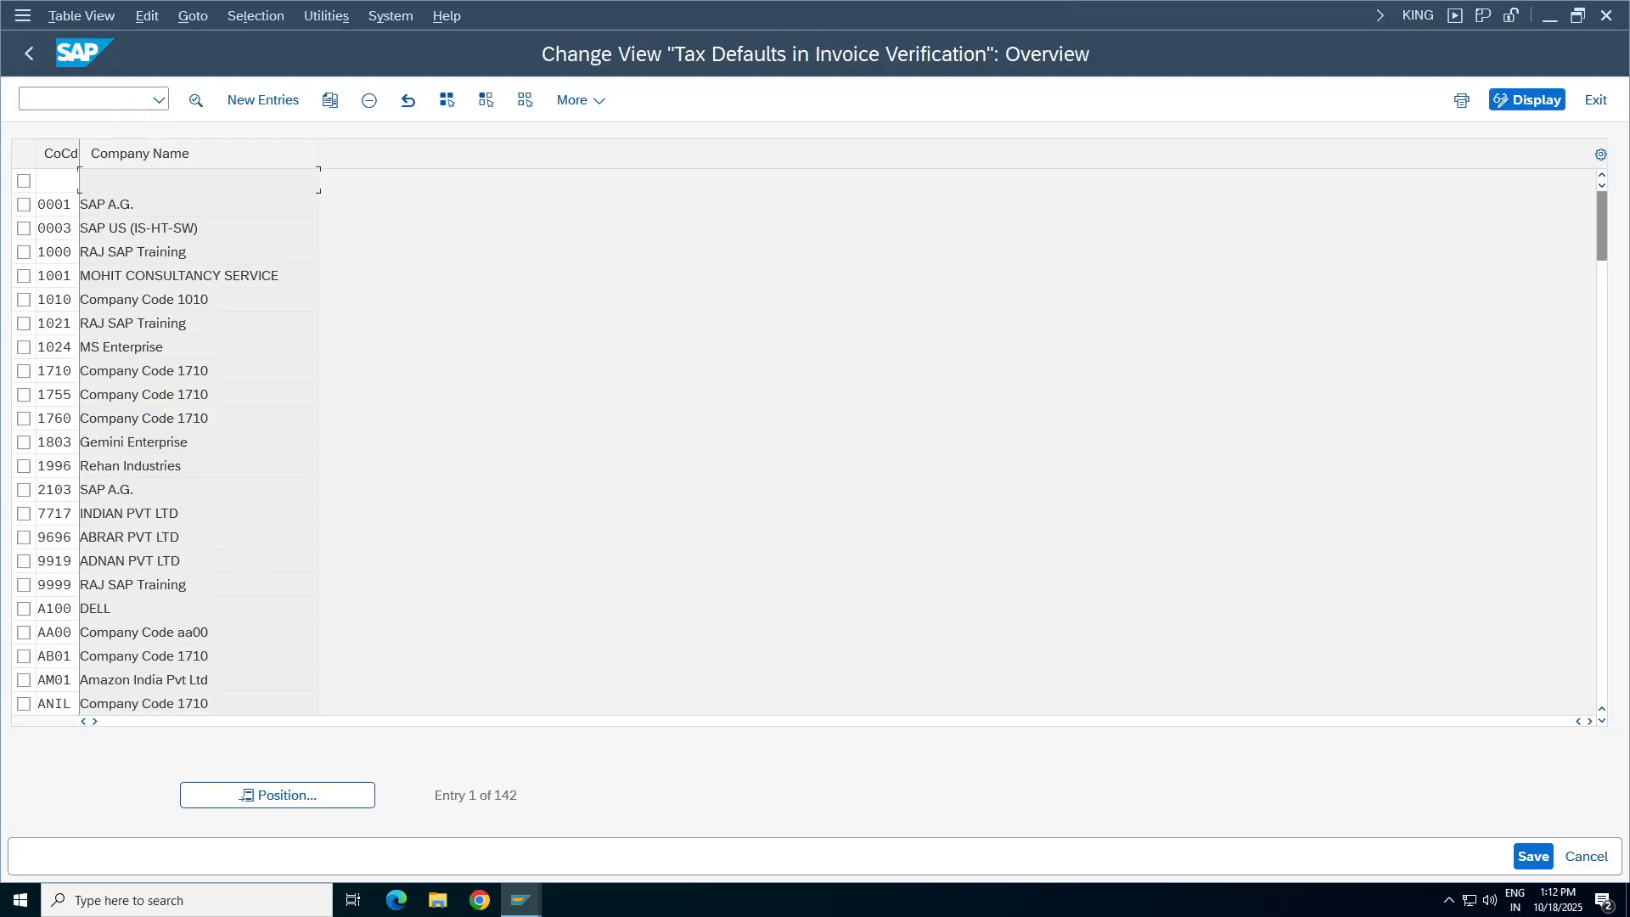
Look up the target company code in the tax defaults overview by positioning the list on it.
click(274, 795)
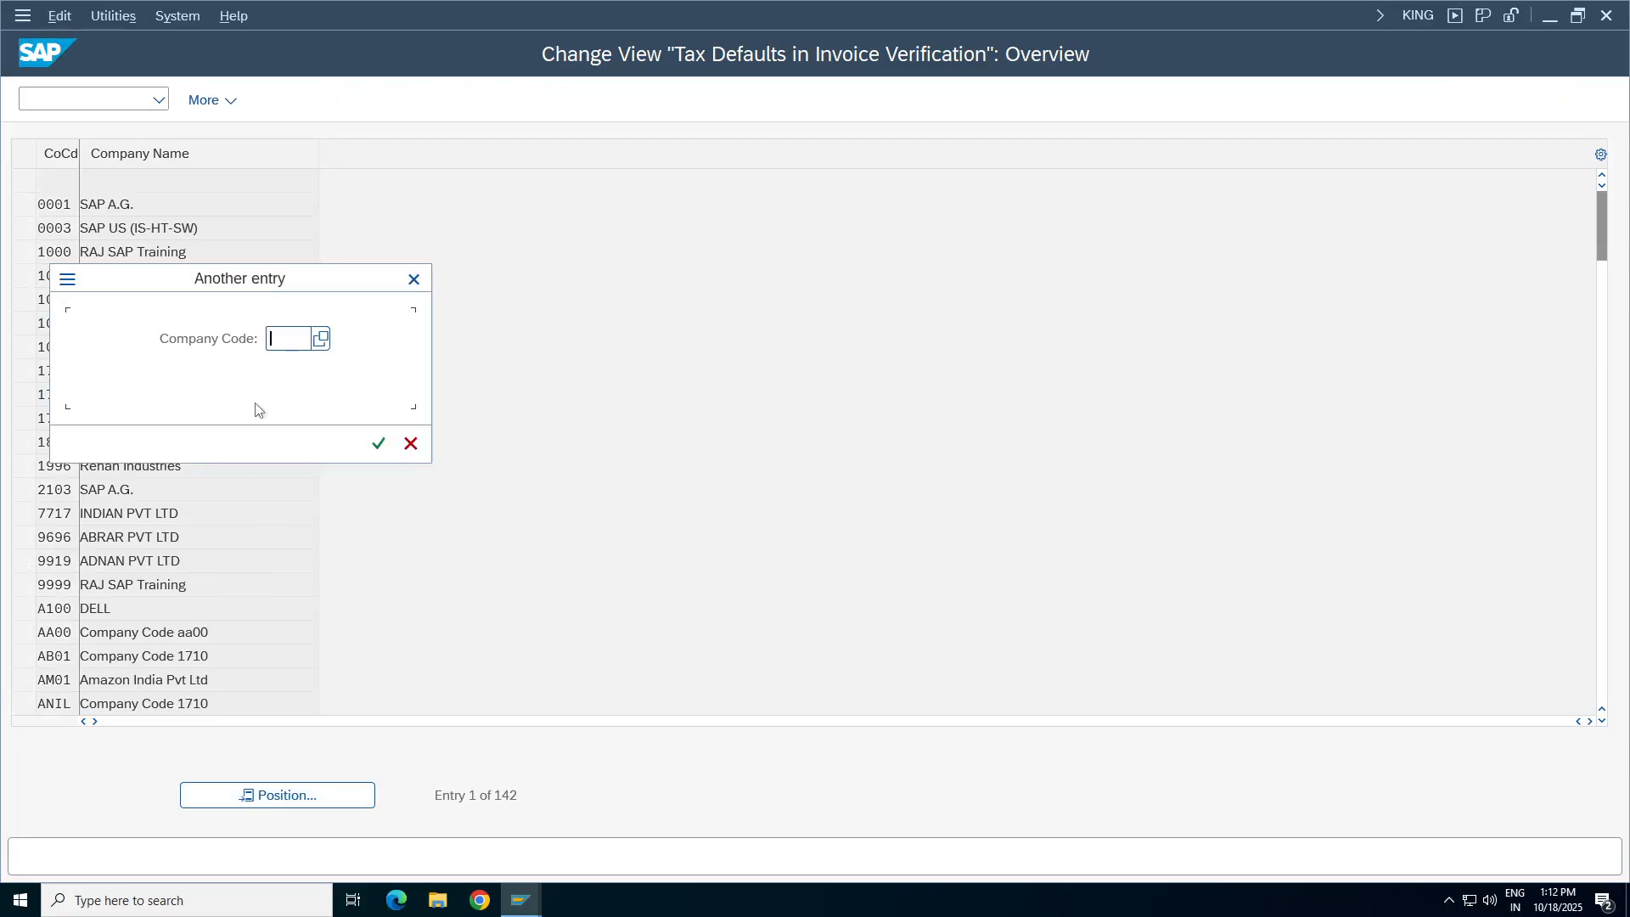
text(1008)
key(Return)
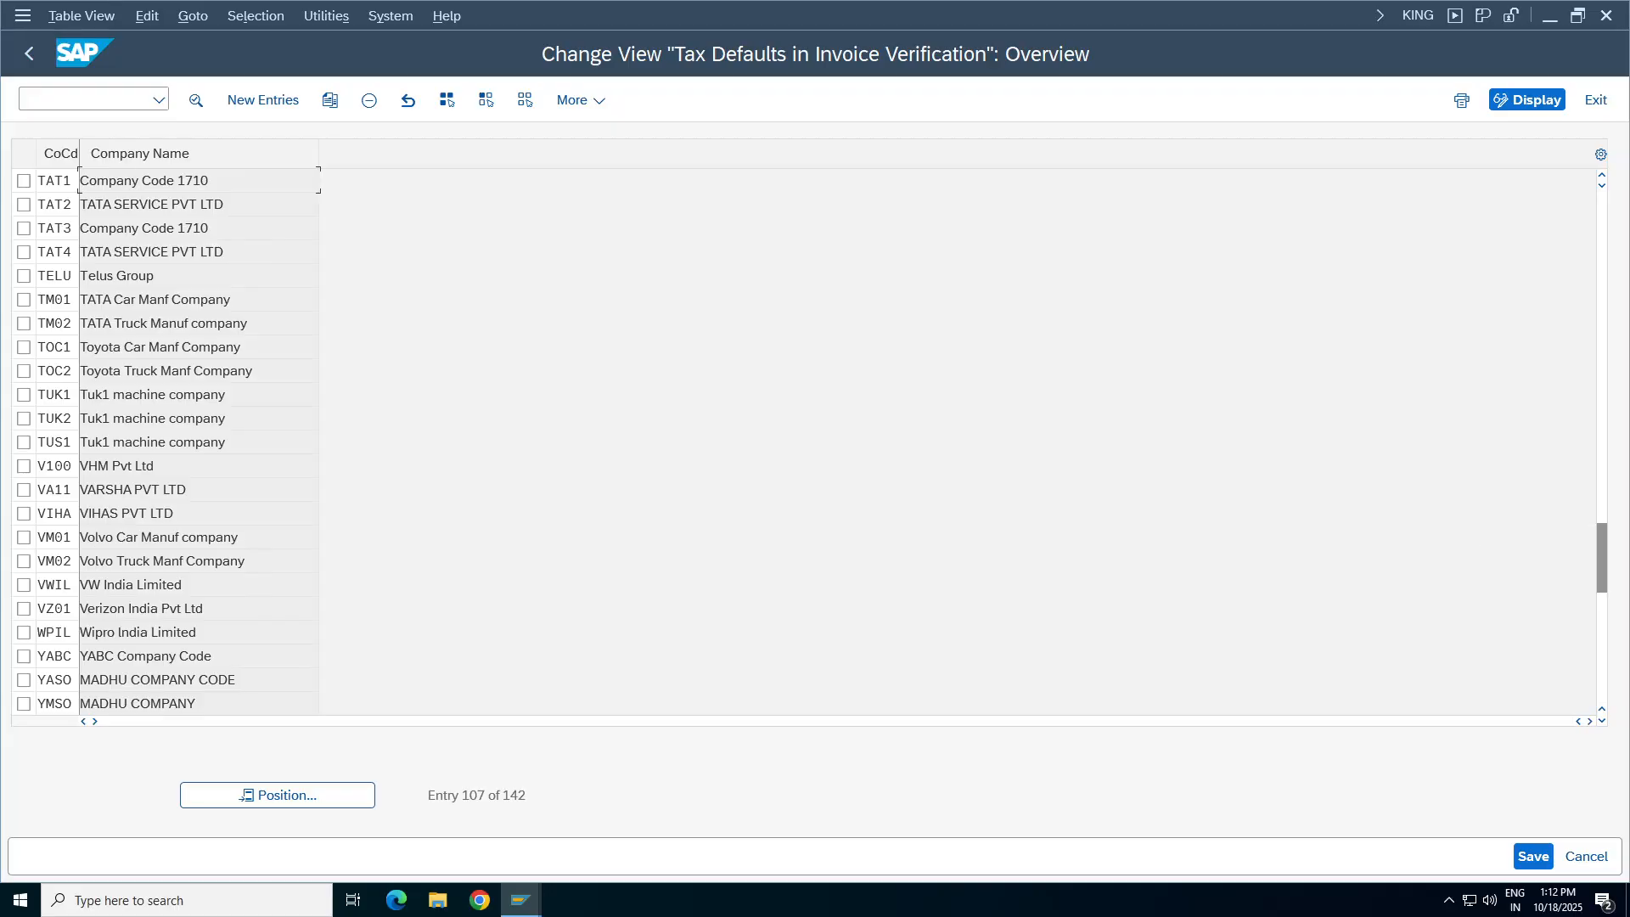
Start a new tax defaults entry for company code TA98 with the description "defualt values for TA98".
click(267, 107)
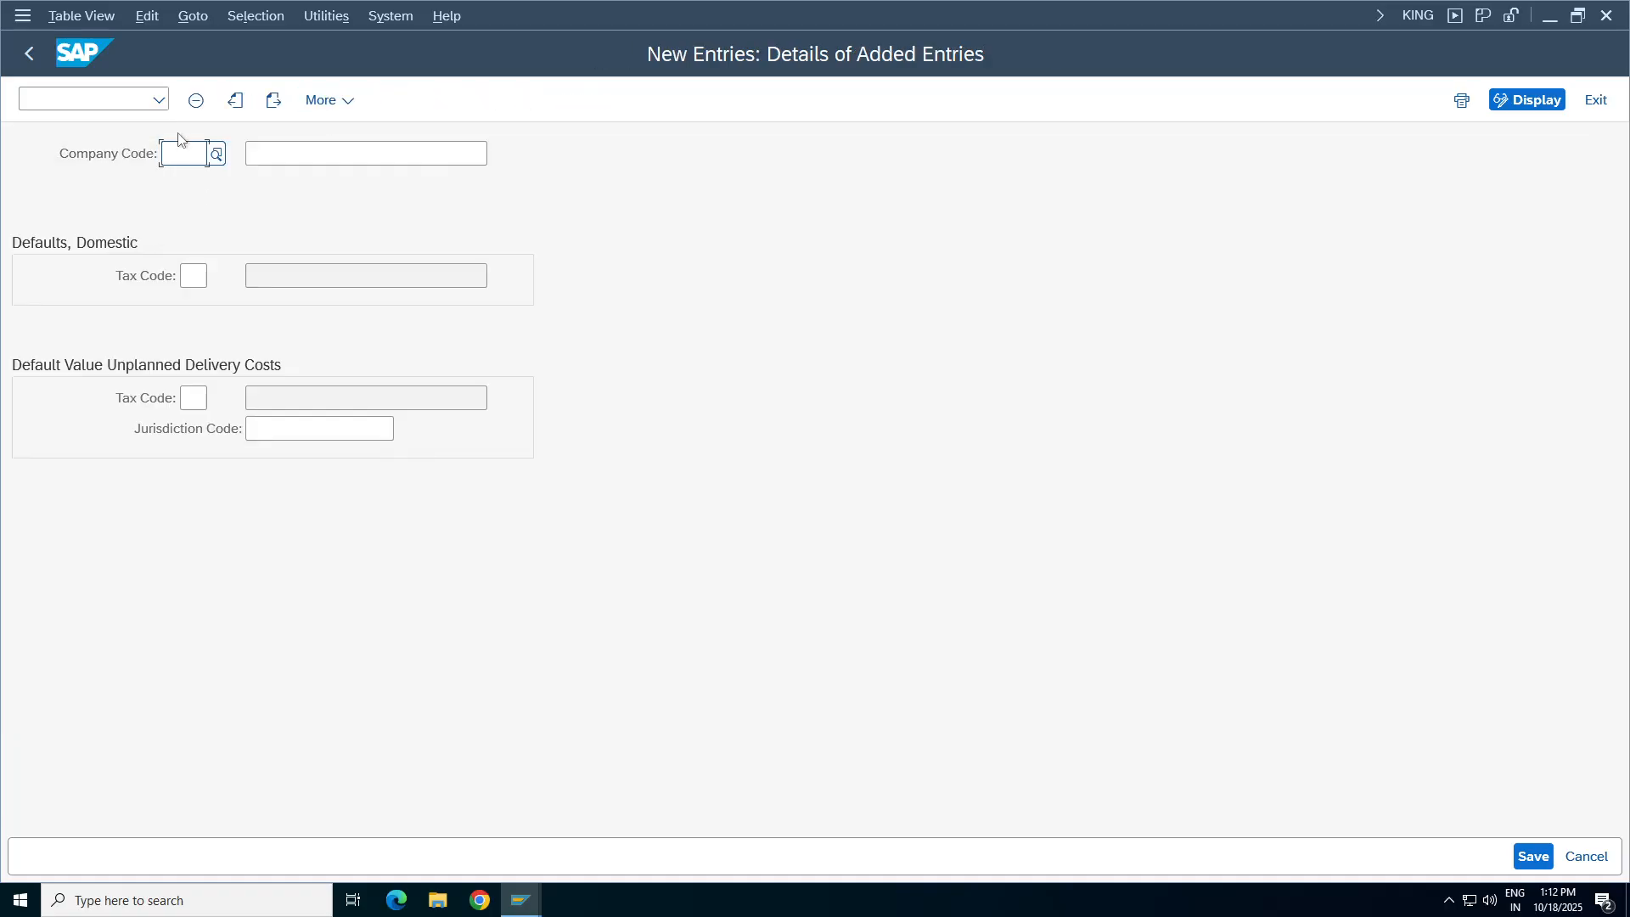
text(TA98)
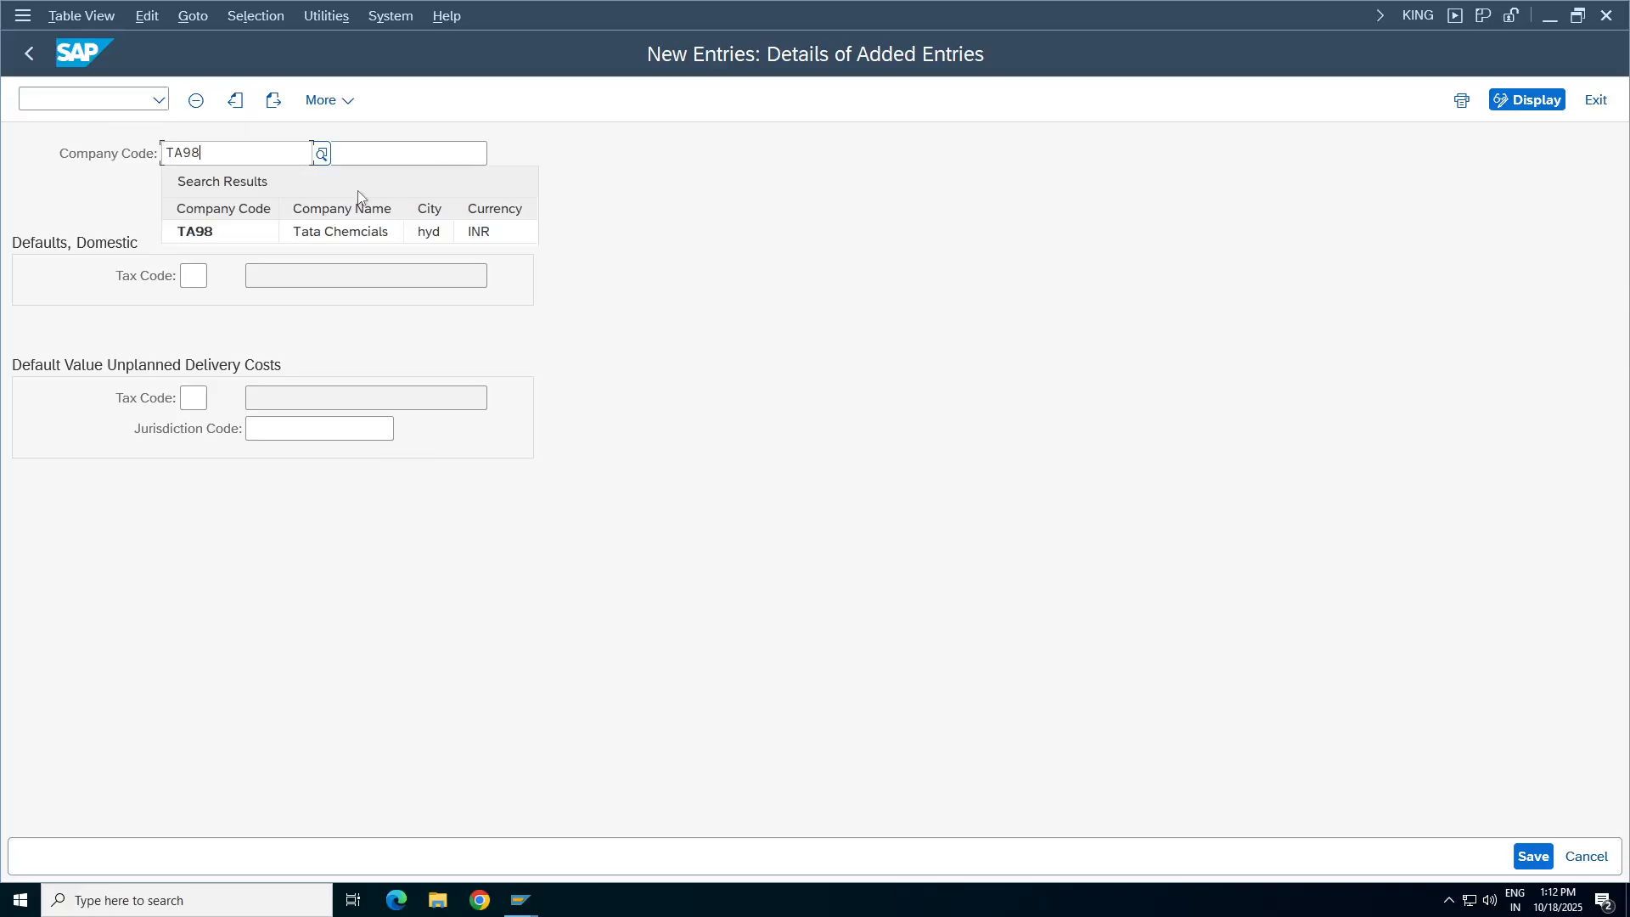
key(Escape)
key(Tab)
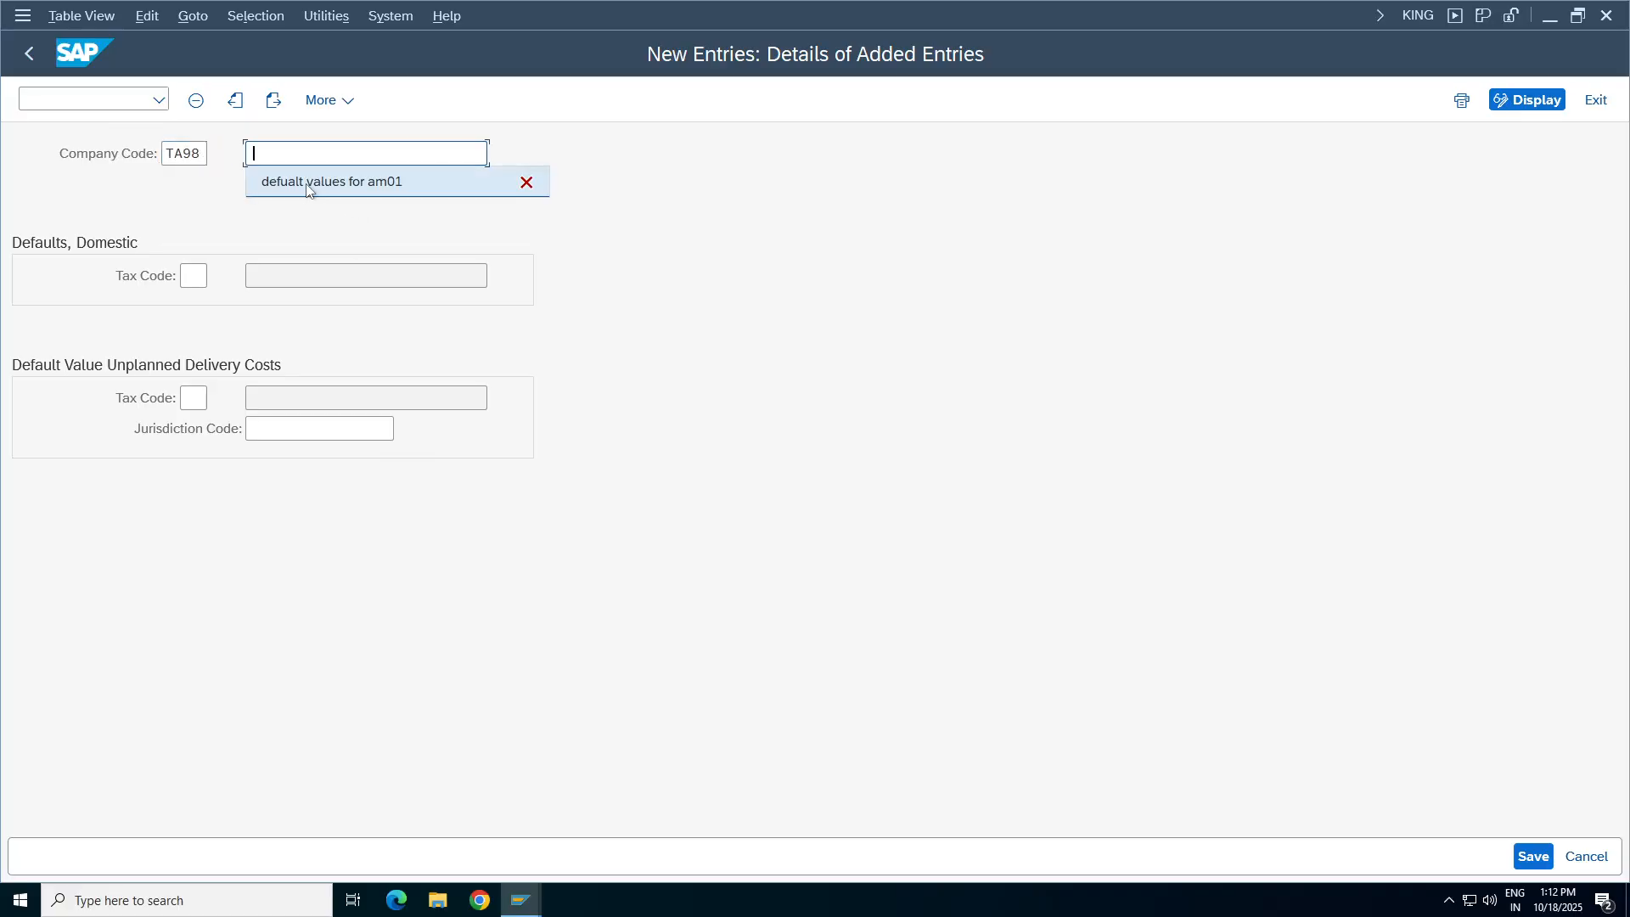
click(322, 185)
key(BackSpace)
key(BackSpace)
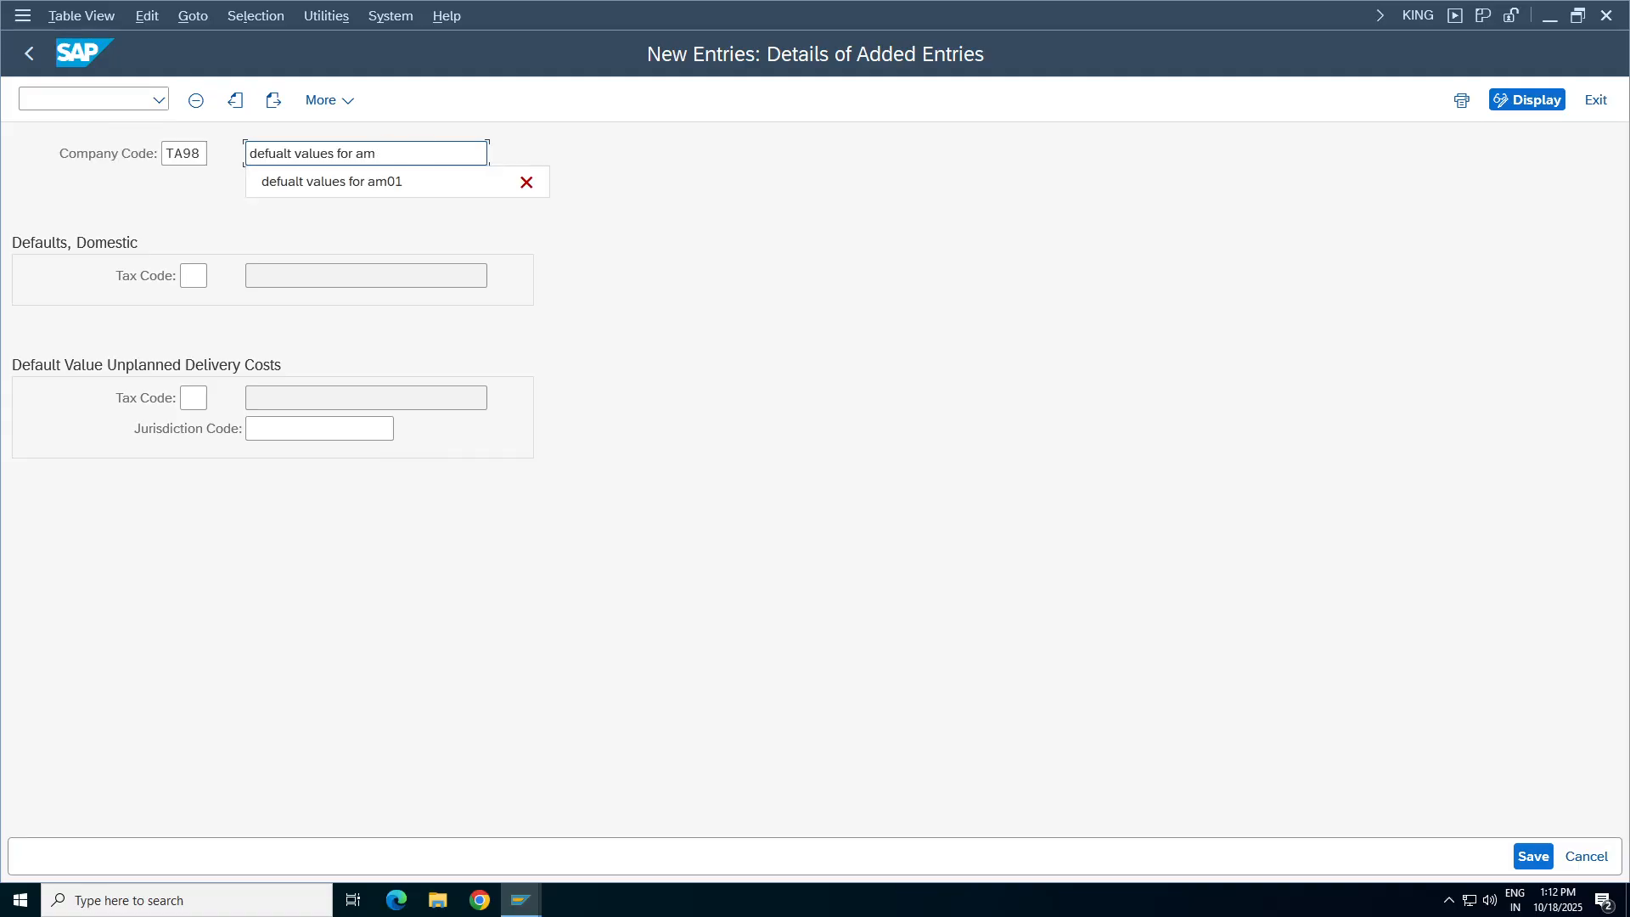
text(TA98)
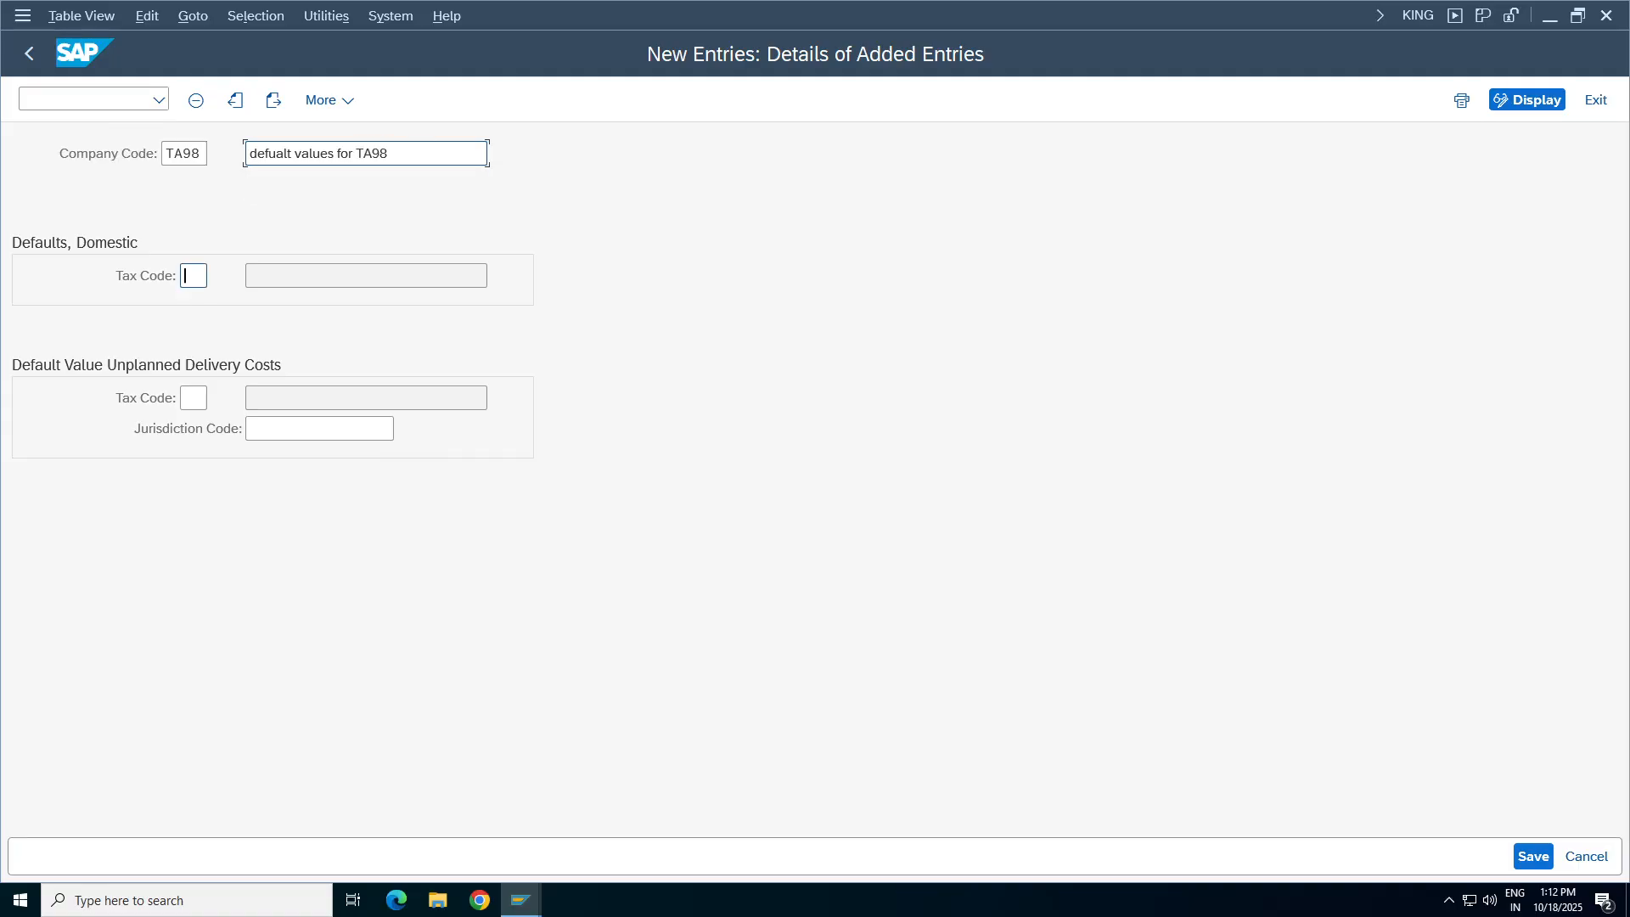
Enter tax code V0 for both the domestic defaults and the unplanned delivery costs, and submit the entry for checking.
click(194, 276)
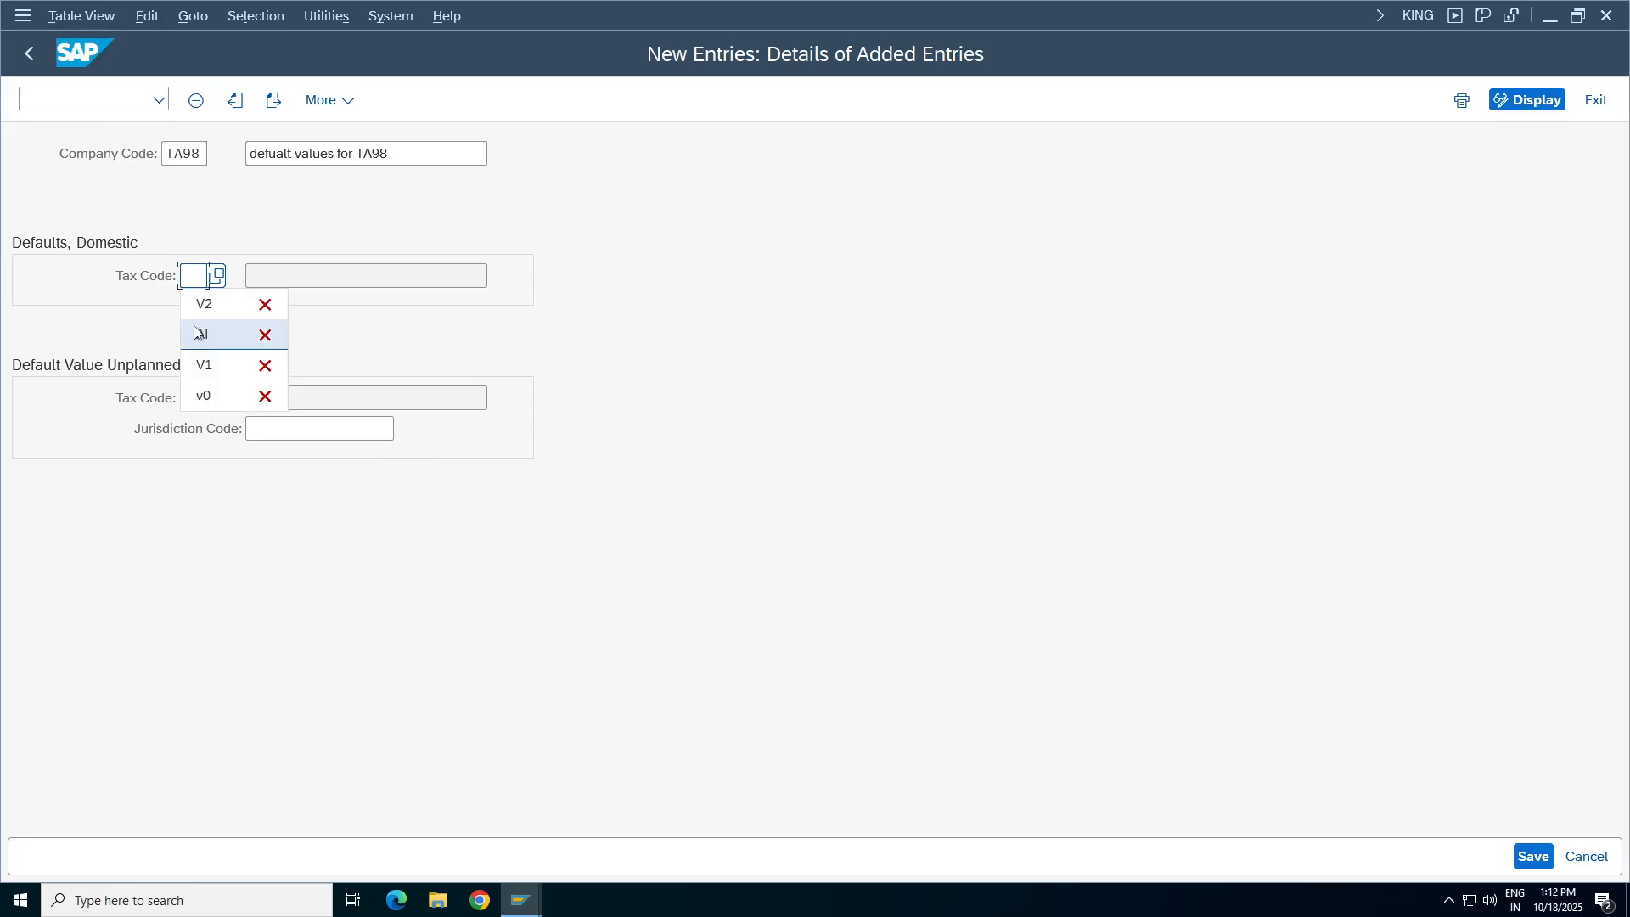
click(204, 397)
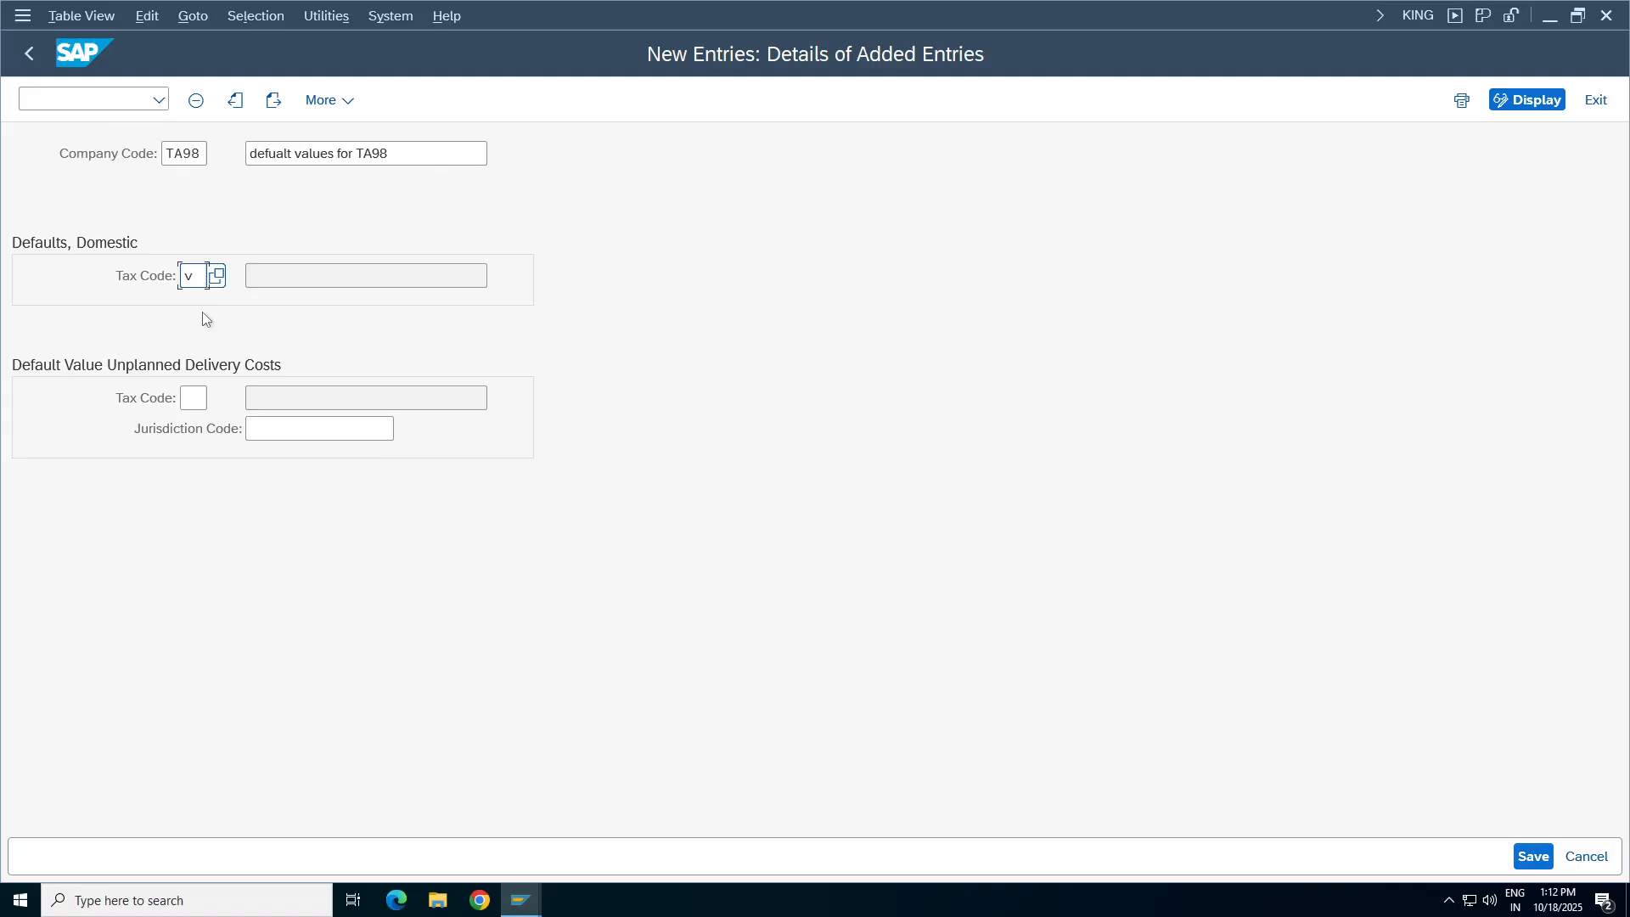
text(0)
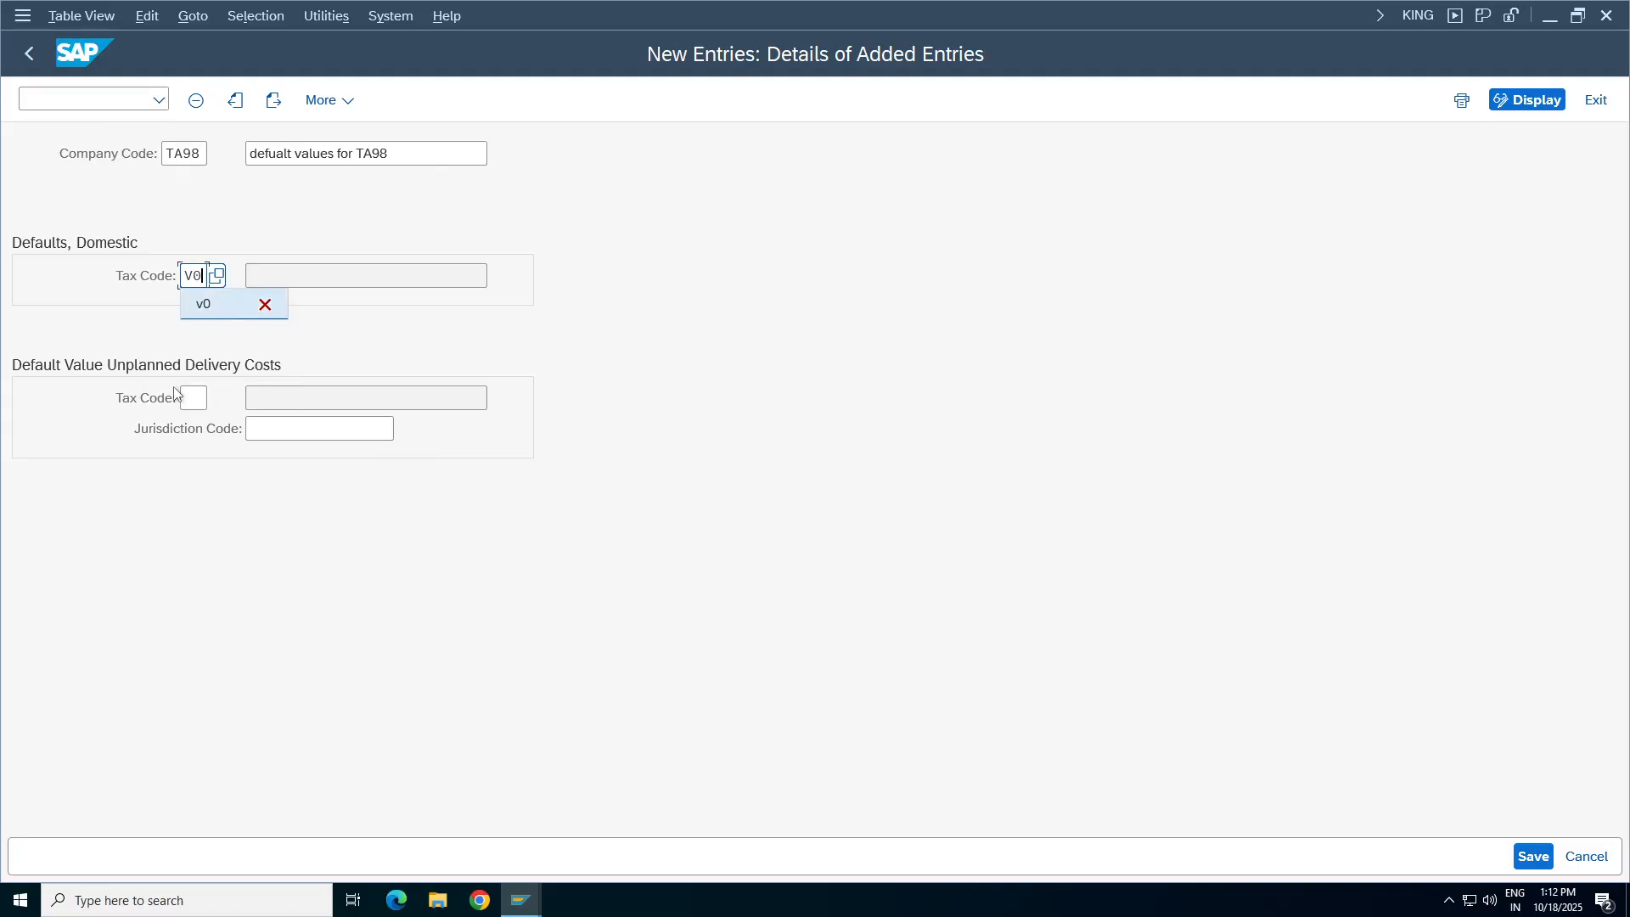
click(207, 398)
text(v0)
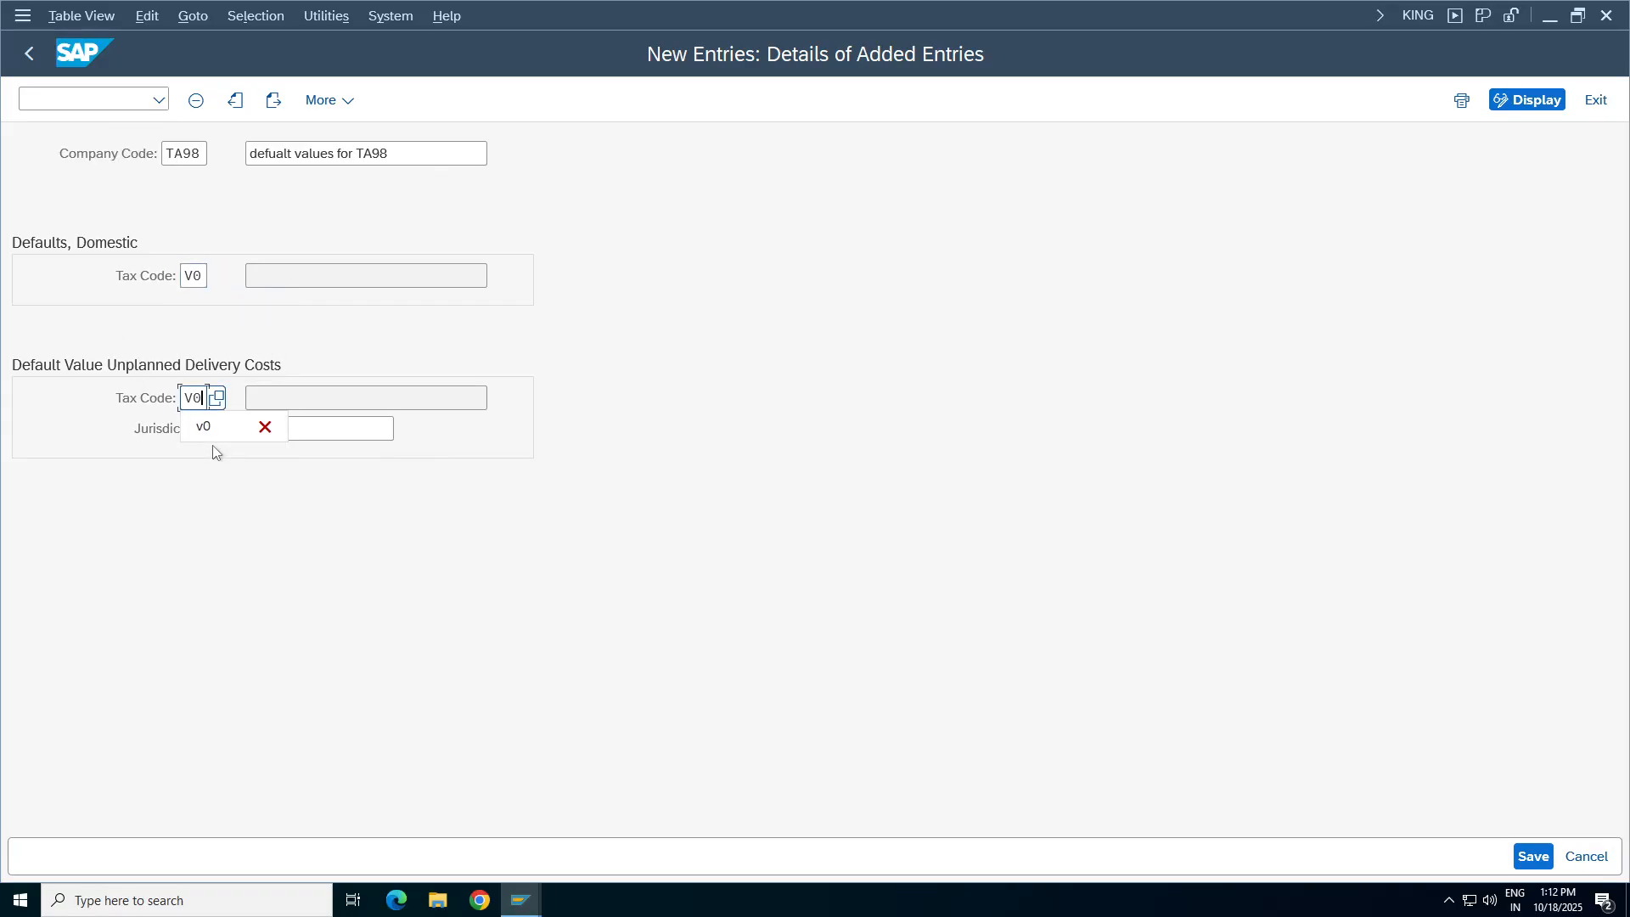
key(Return)
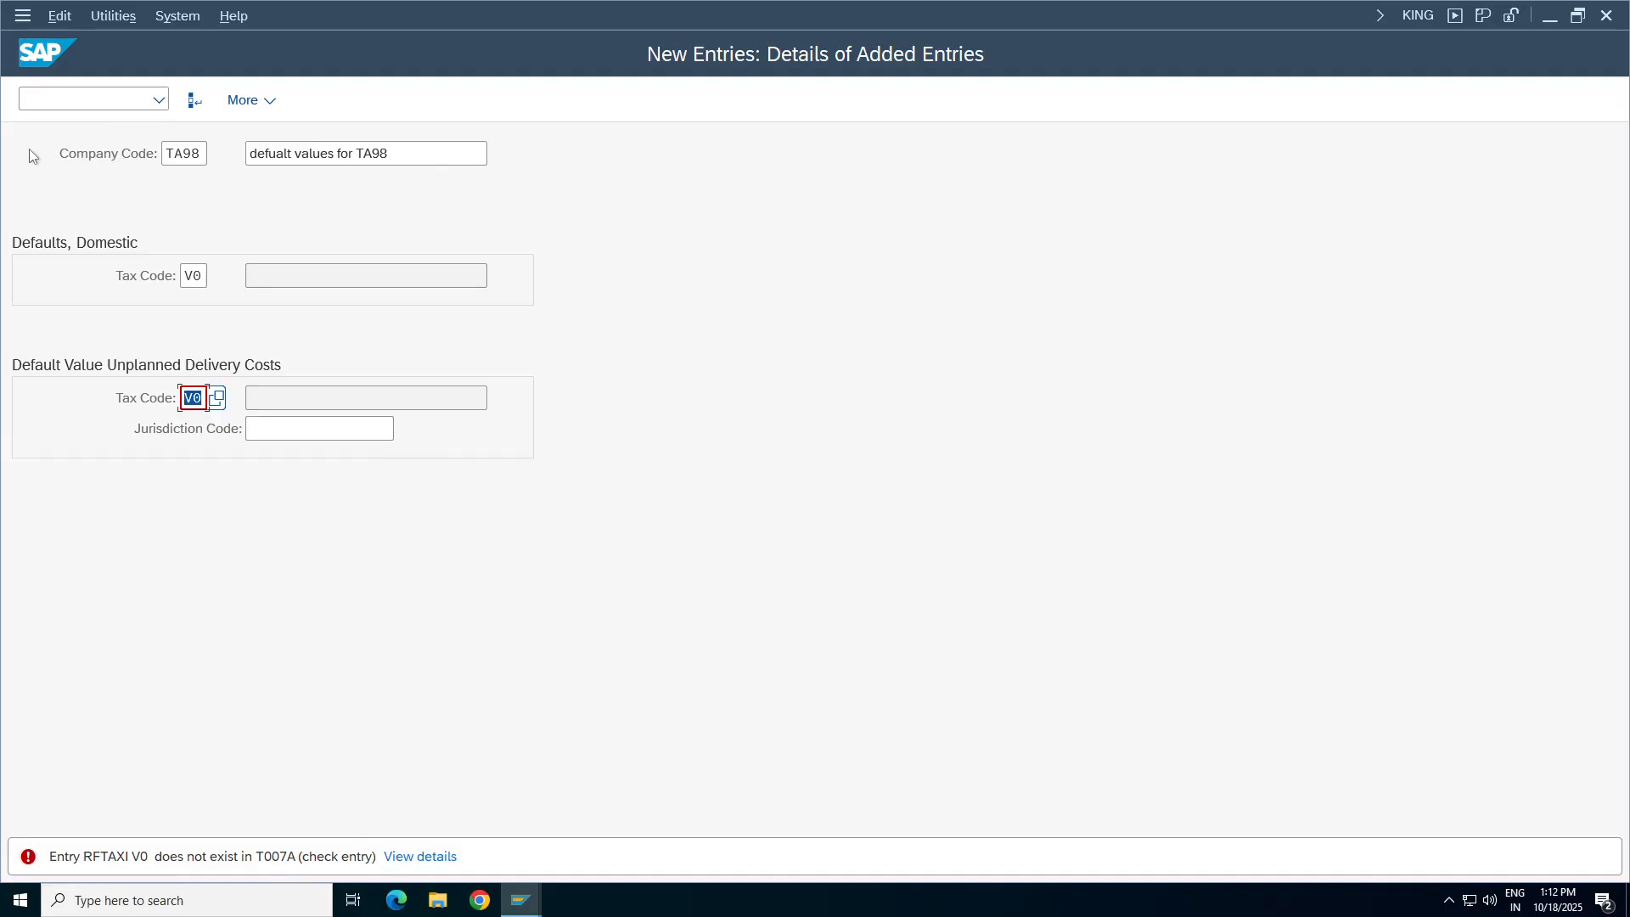
Open General Table Display in a new session and load table T007A to examine its Procedure and Tax Code key fields.
click(26, 99)
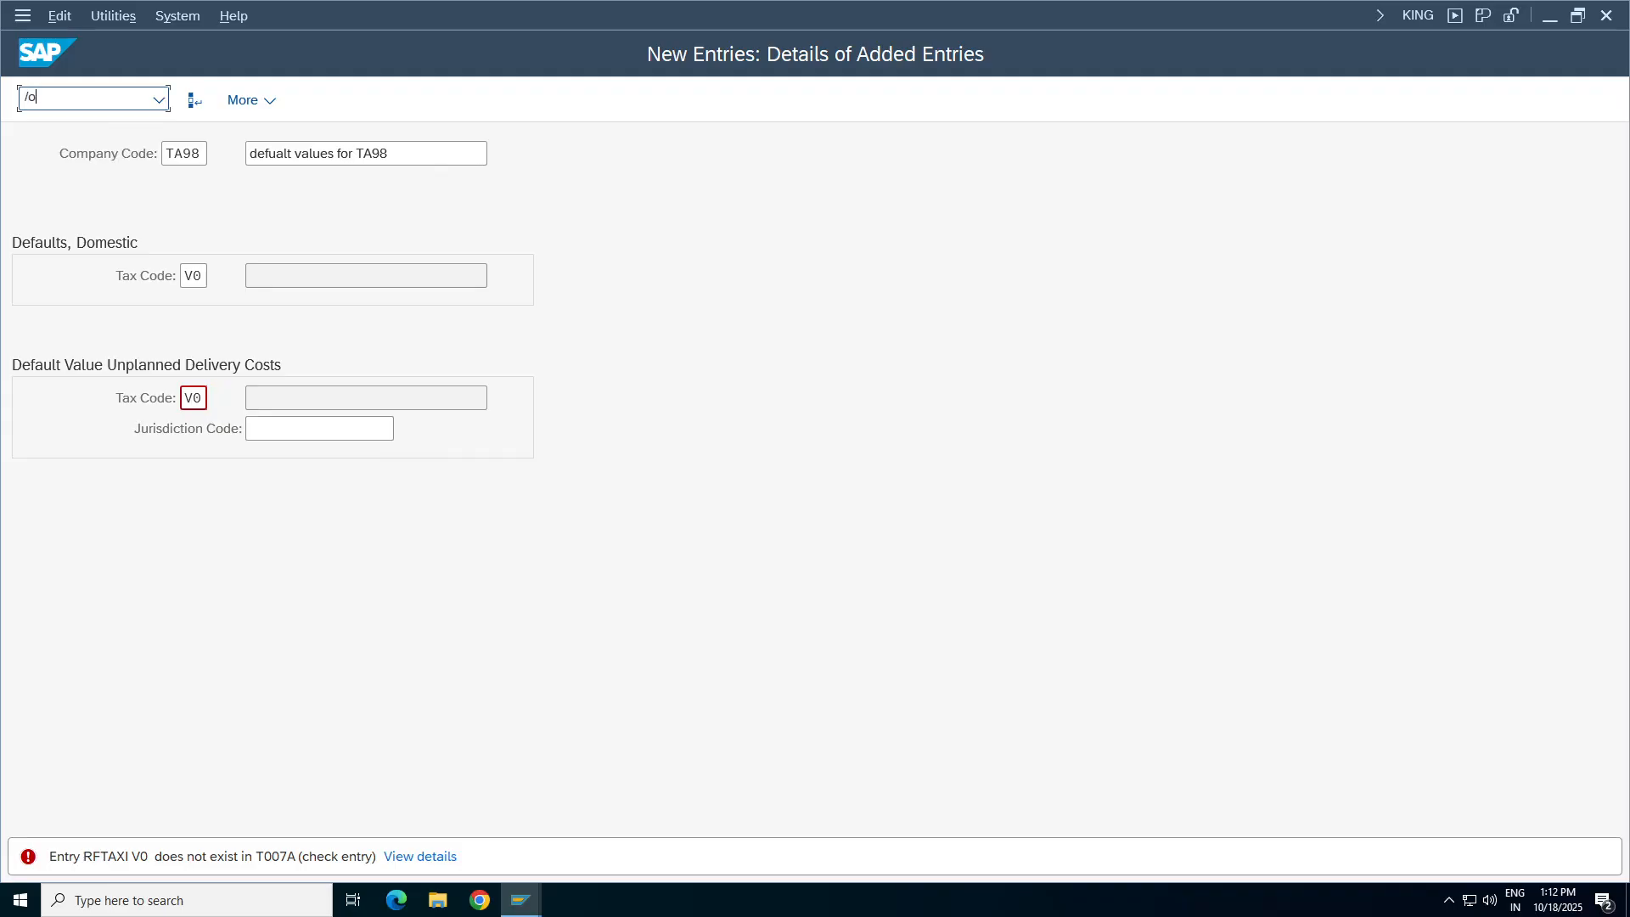
key(Return)
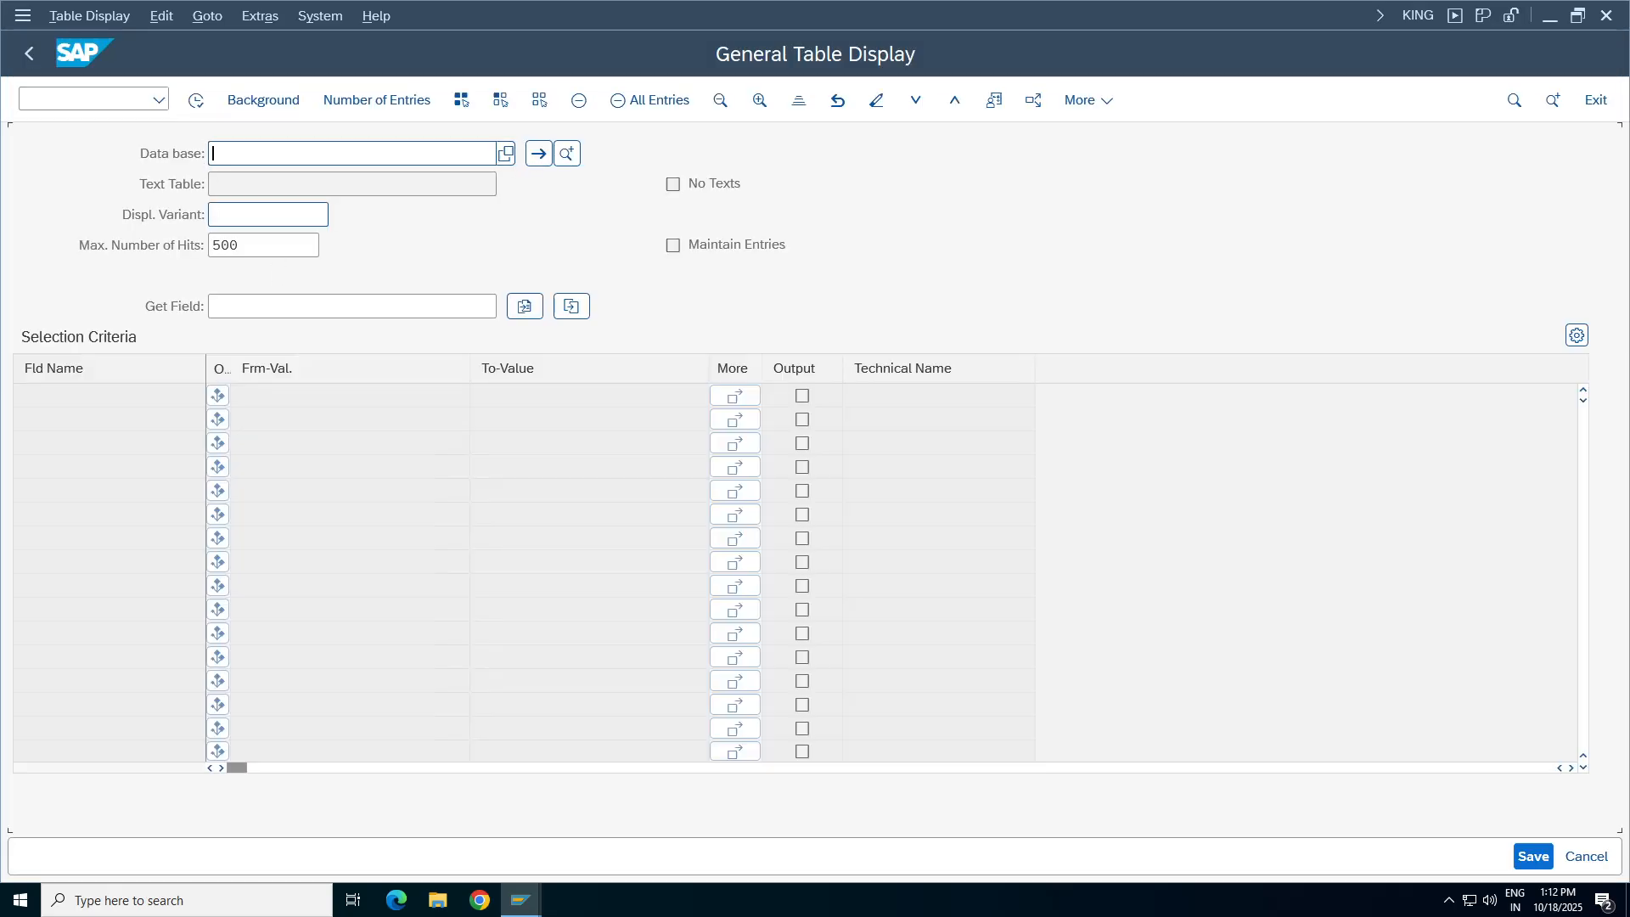
text(t00)
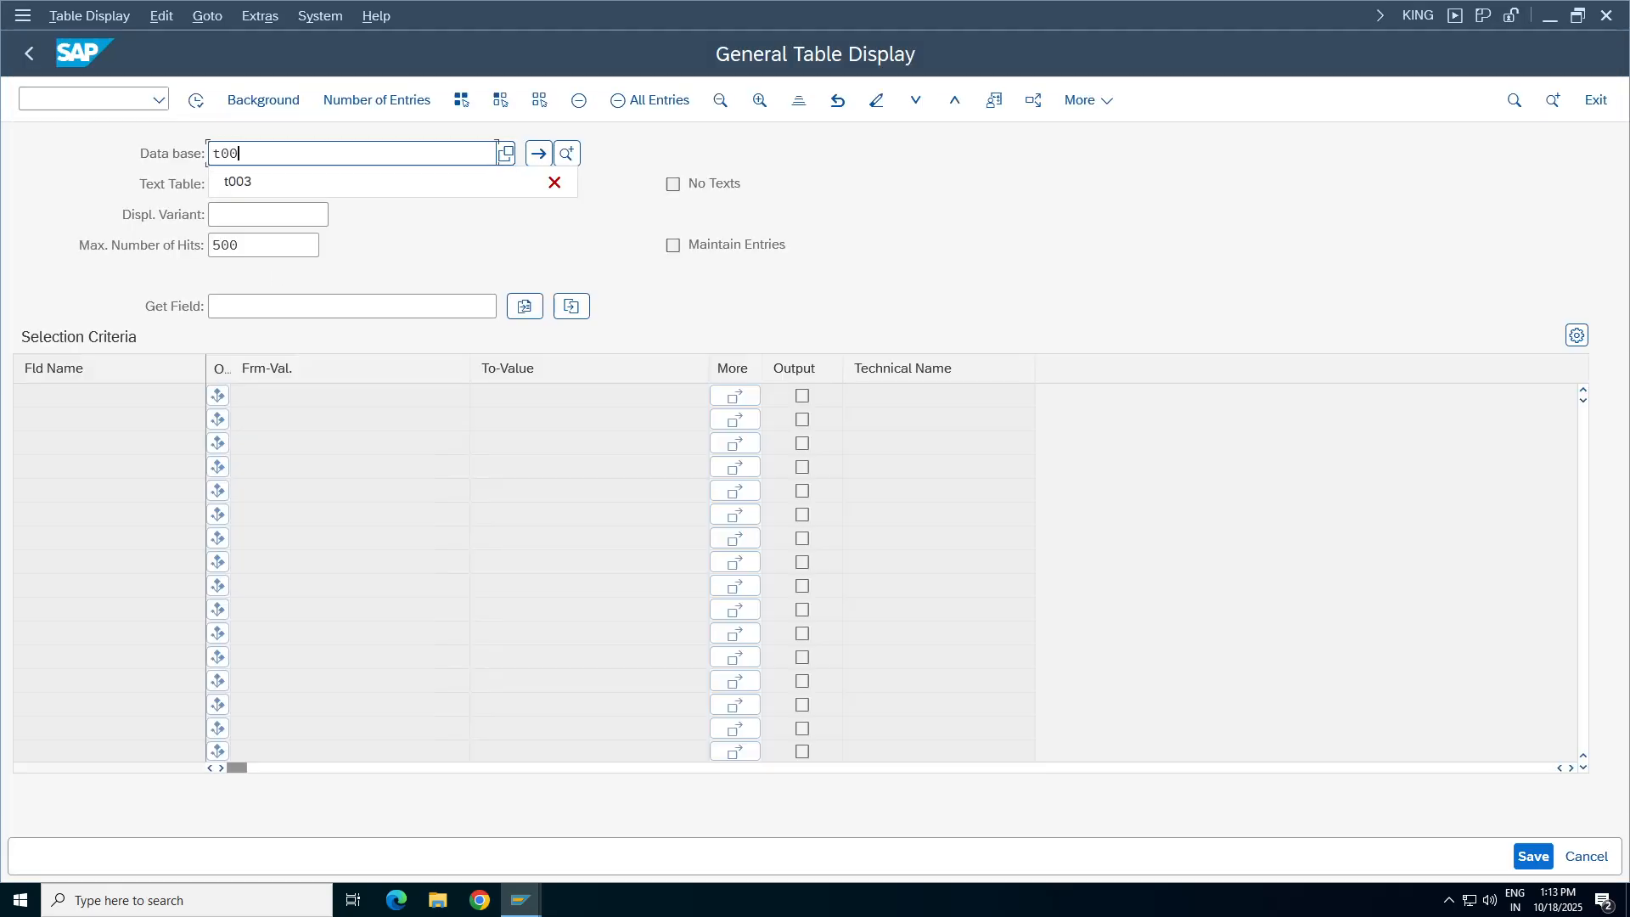
text(7a)
key(Return)
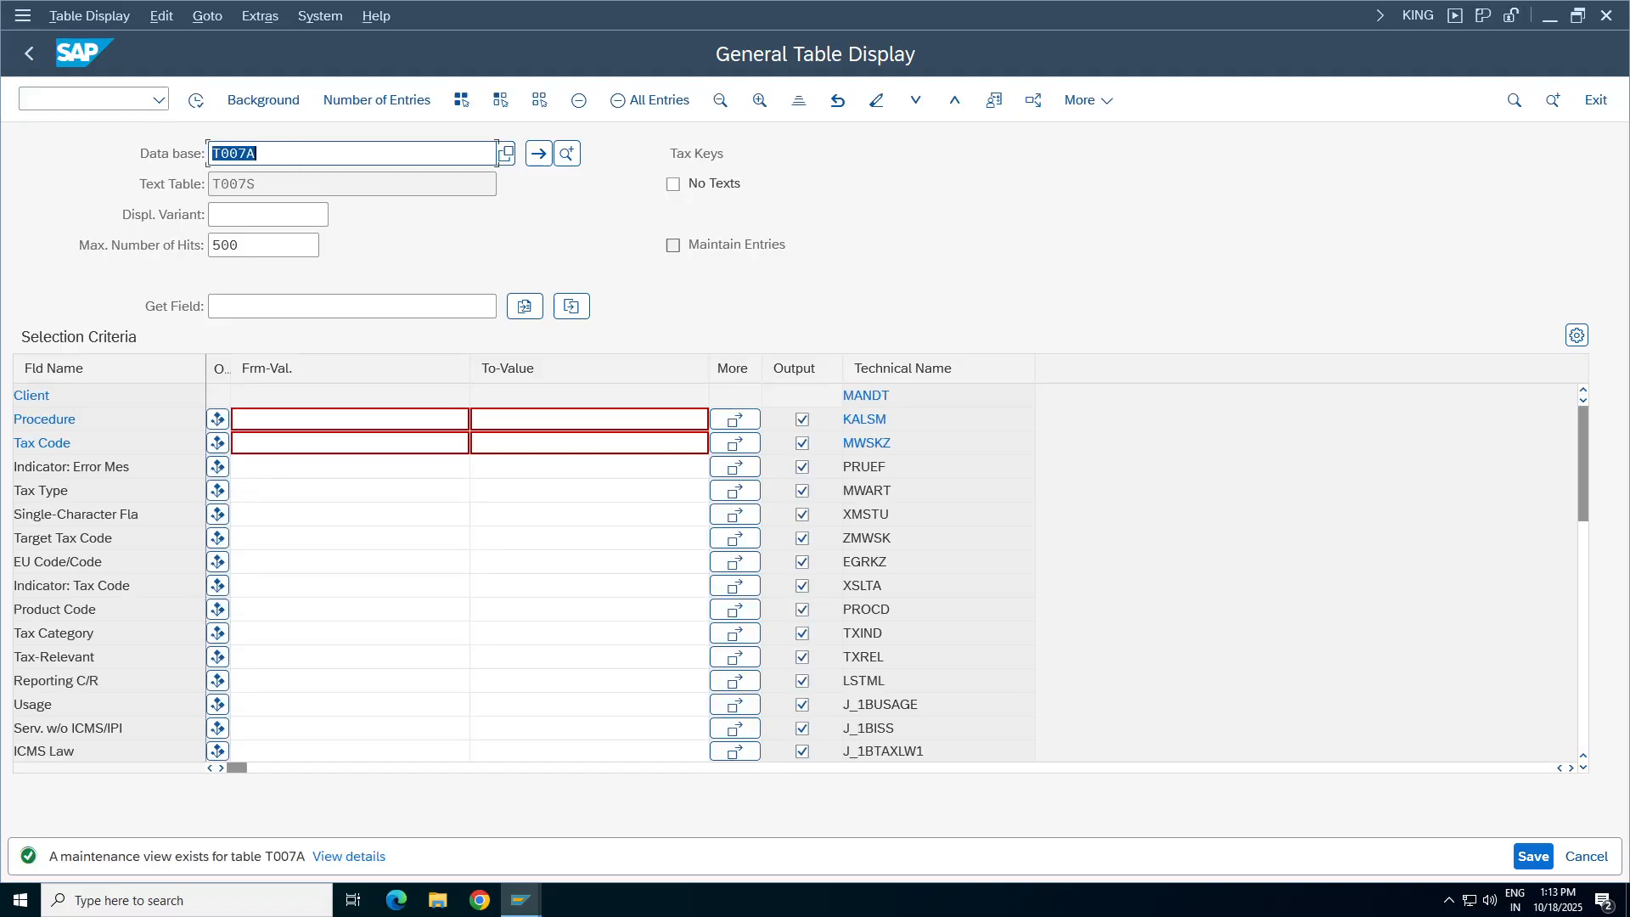
drag(76, 418, 13, 418)
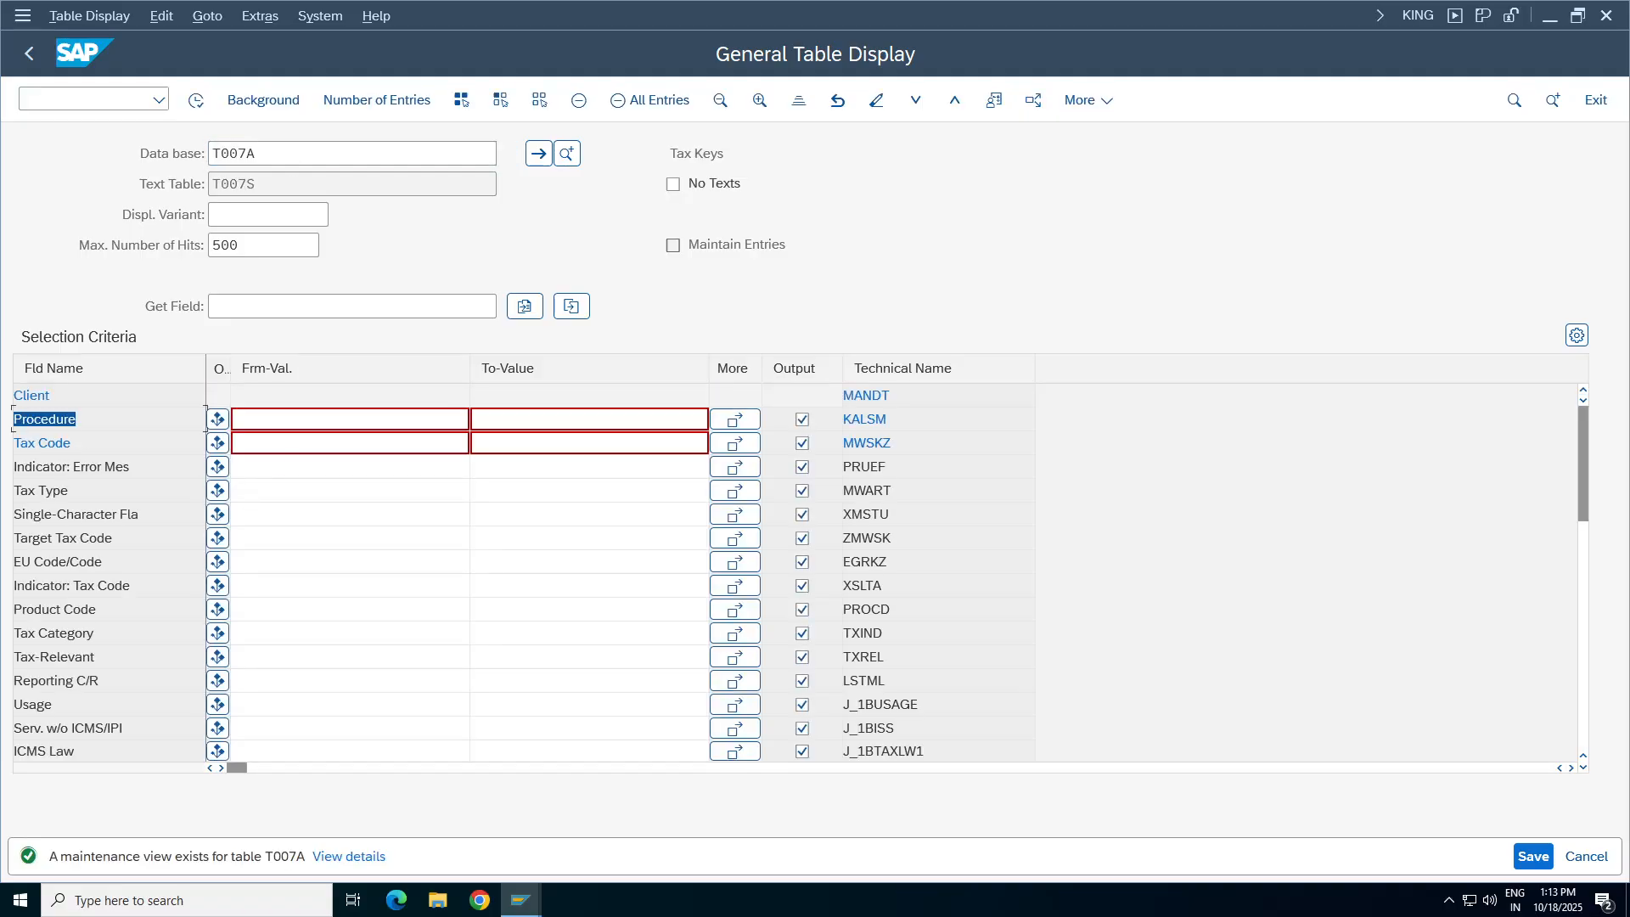
click(350, 418)
click(349, 442)
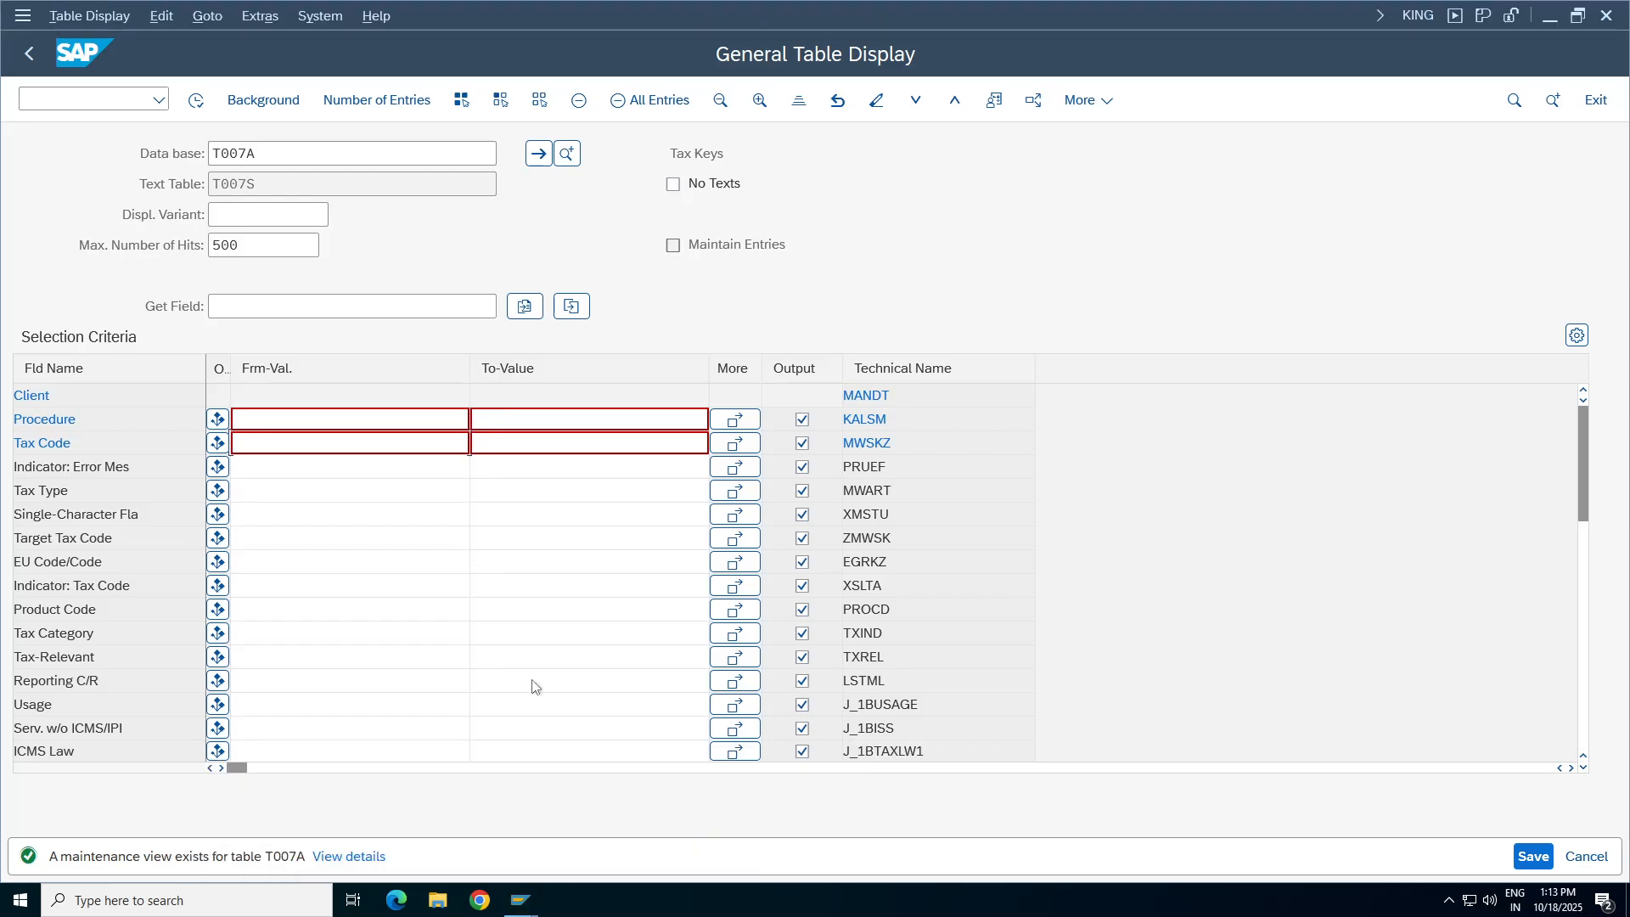
Return to the TA98 tax defaults entry and check the available tax codes and procedure restriction in the tax code value help.
click(520, 900)
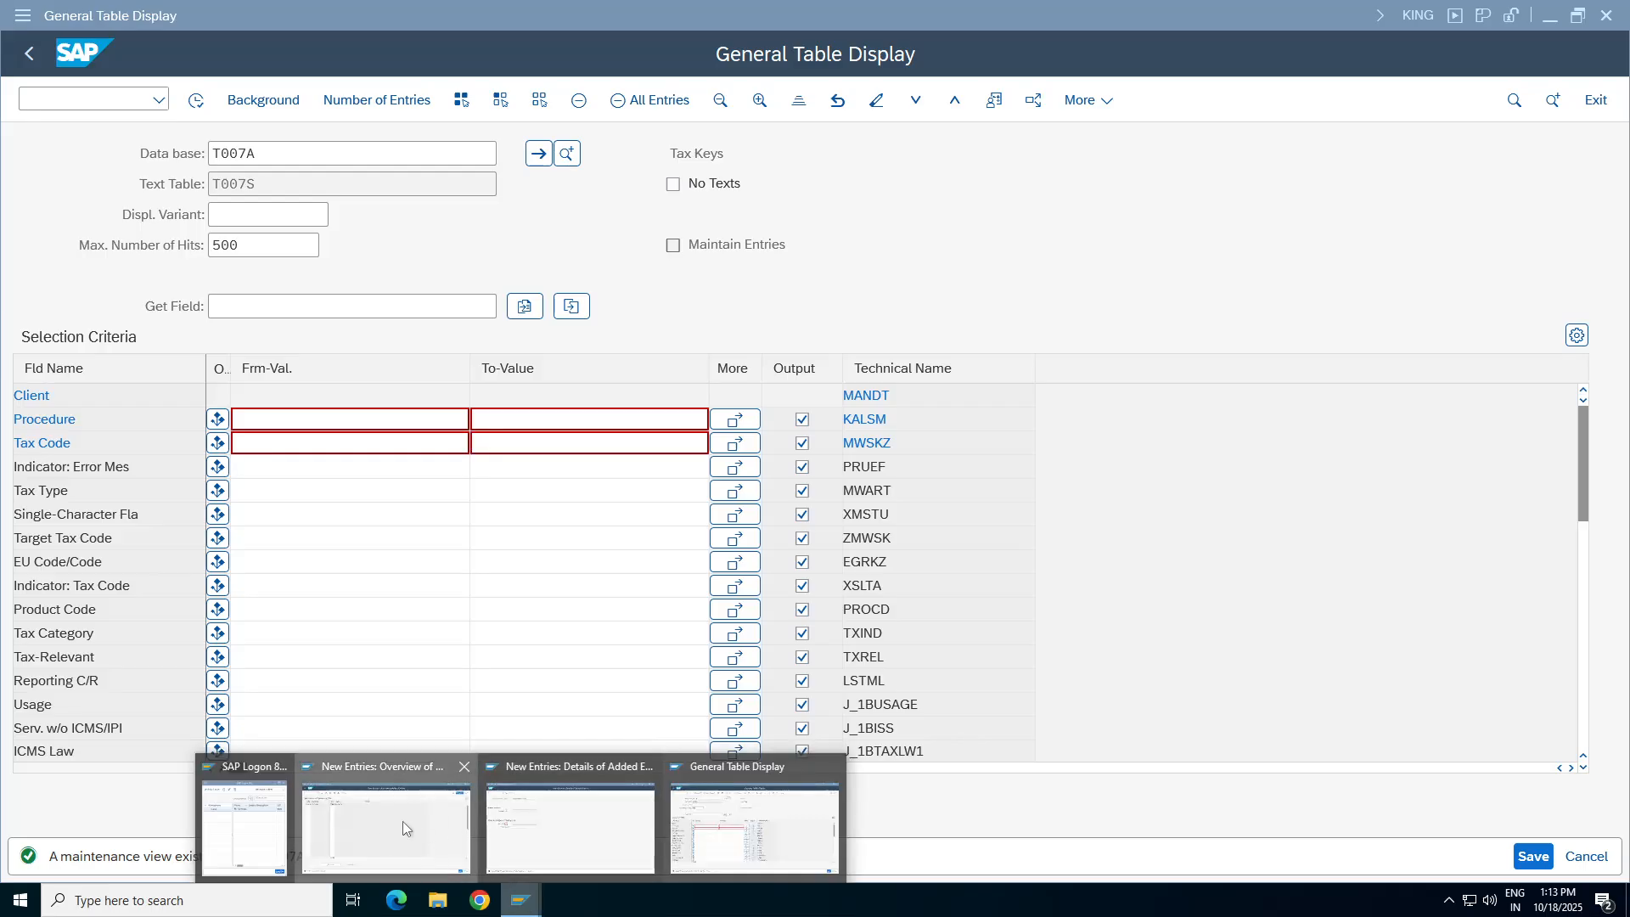
click(404, 829)
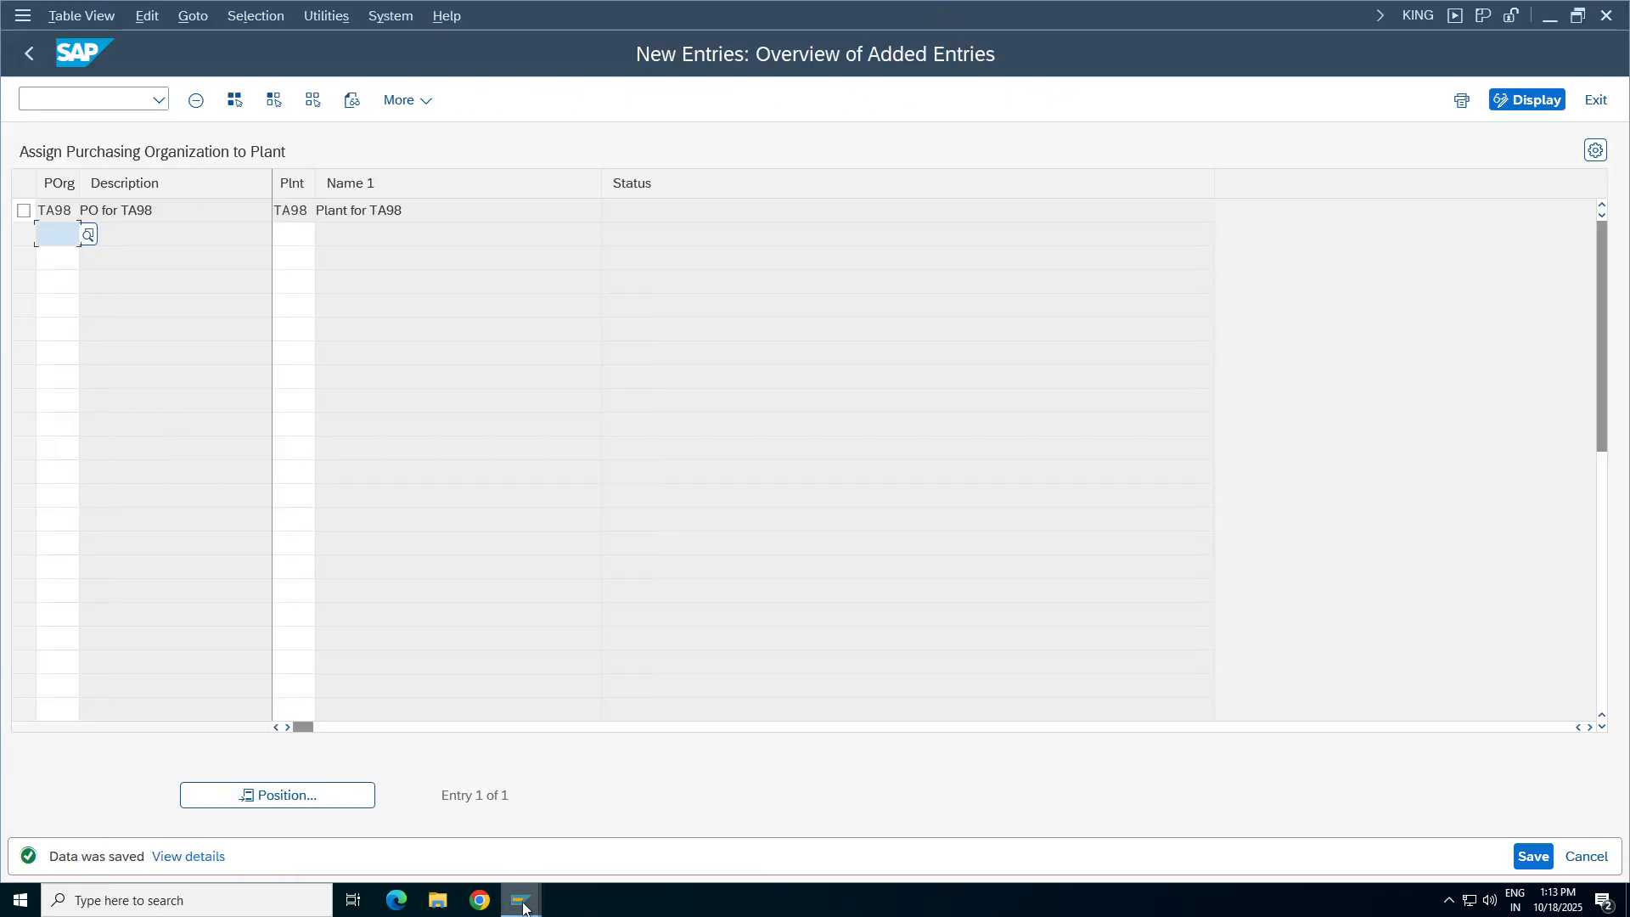
mouse_move(520, 899)
click(574, 848)
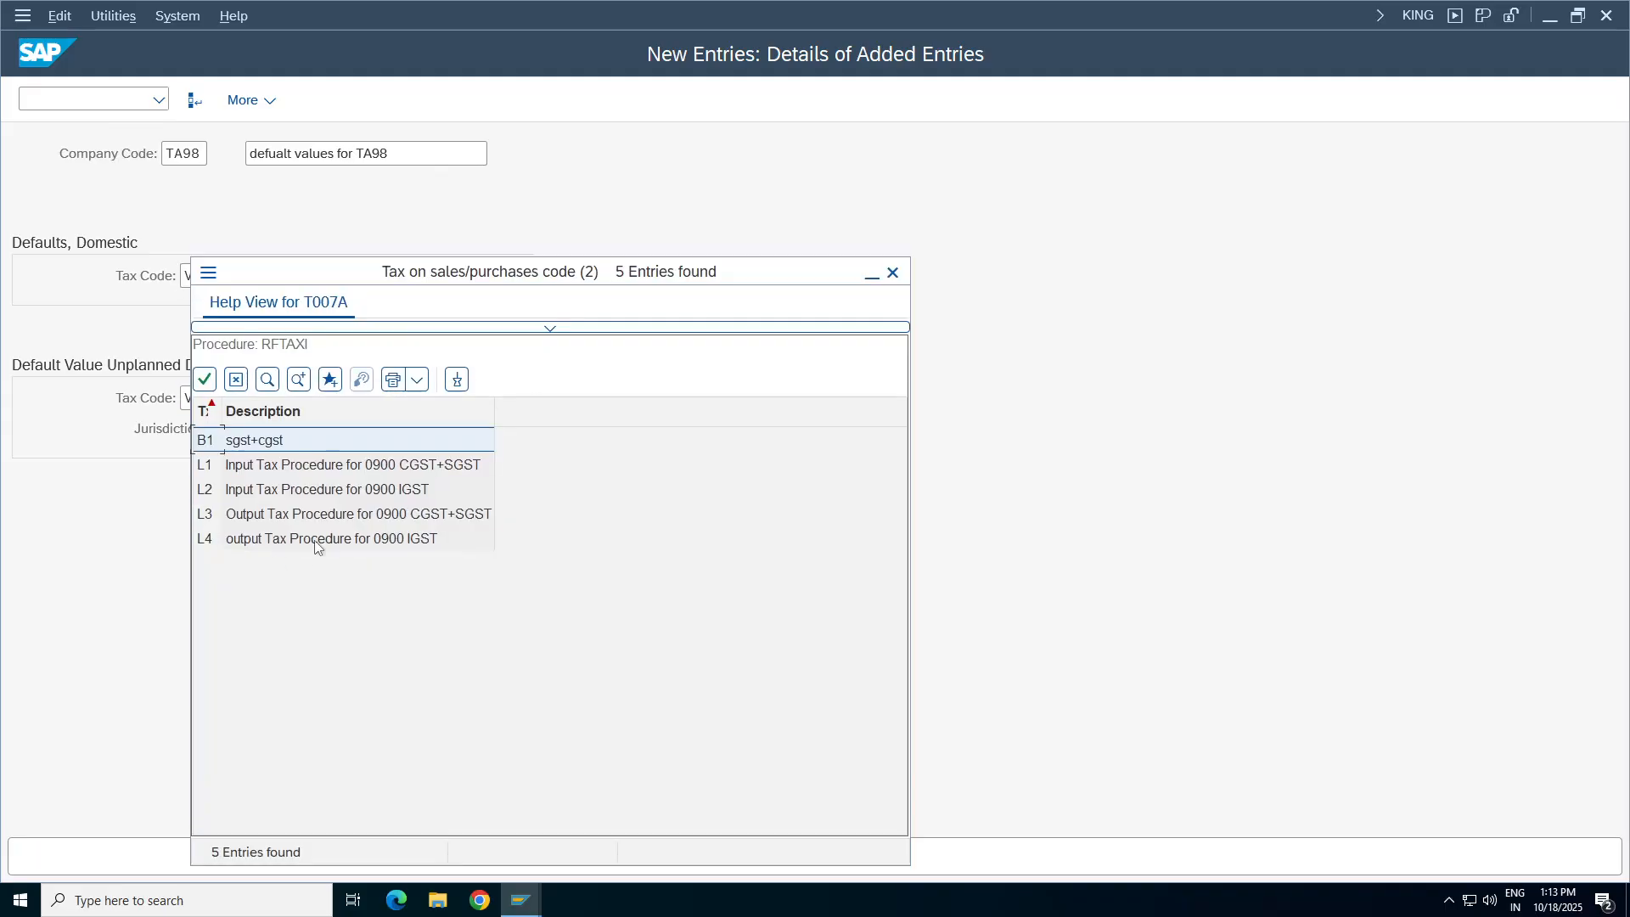
click(611, 338)
click(448, 347)
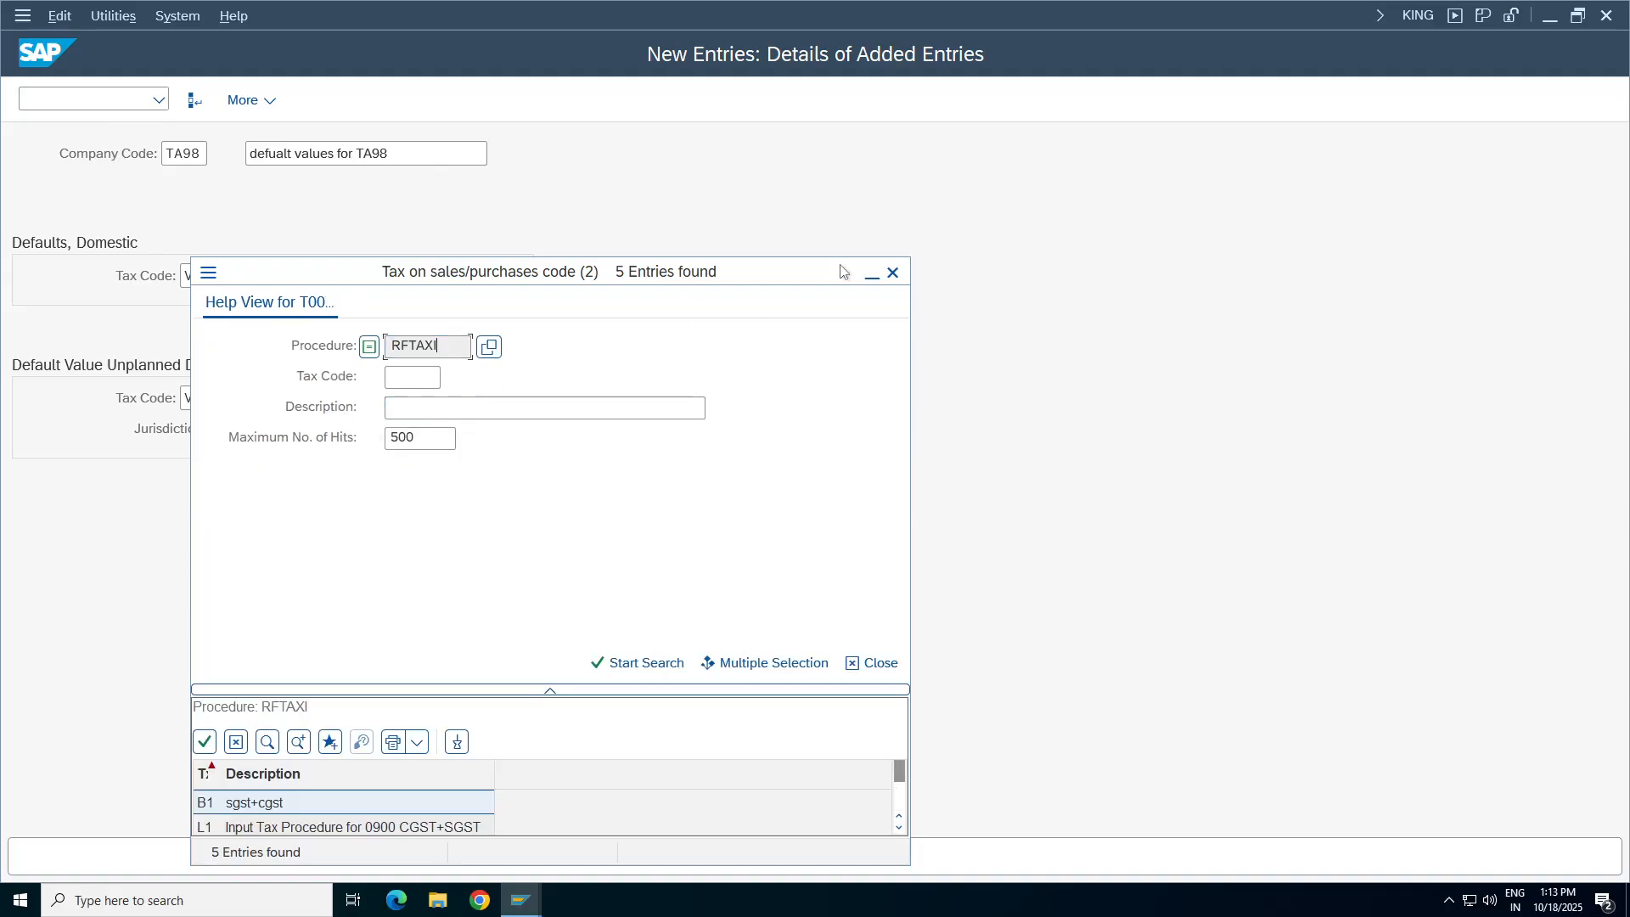
drag(445, 347, 388, 347)
click(893, 273)
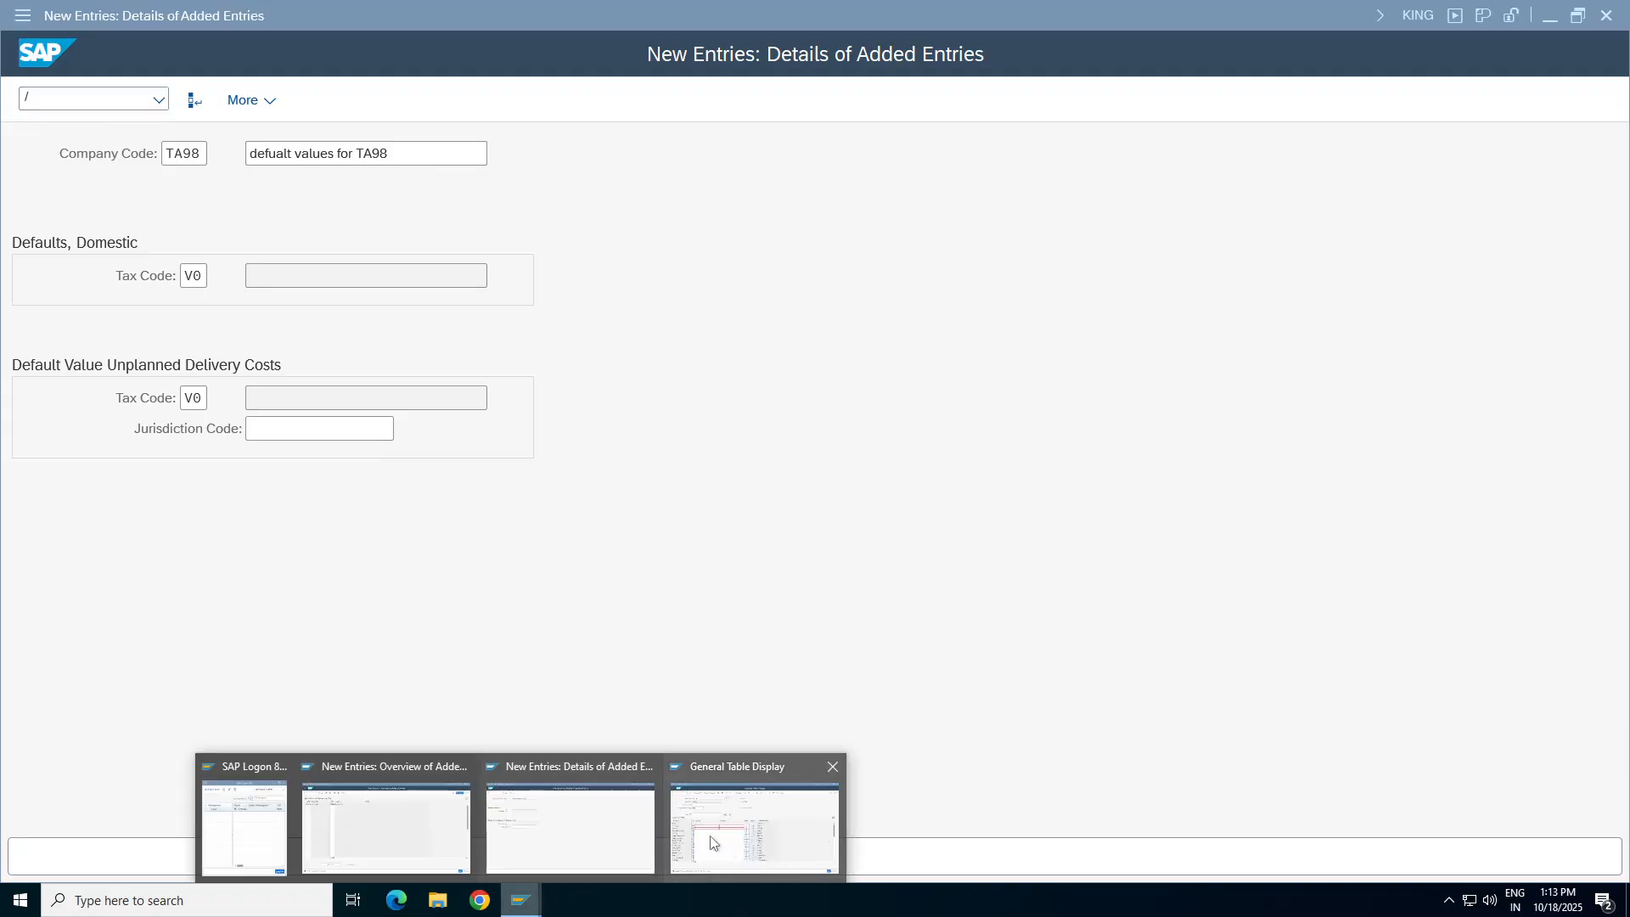
Switch to the table display session and open the SAP Reference IMG from the customizing project screen.
click(704, 789)
click(69, 93)
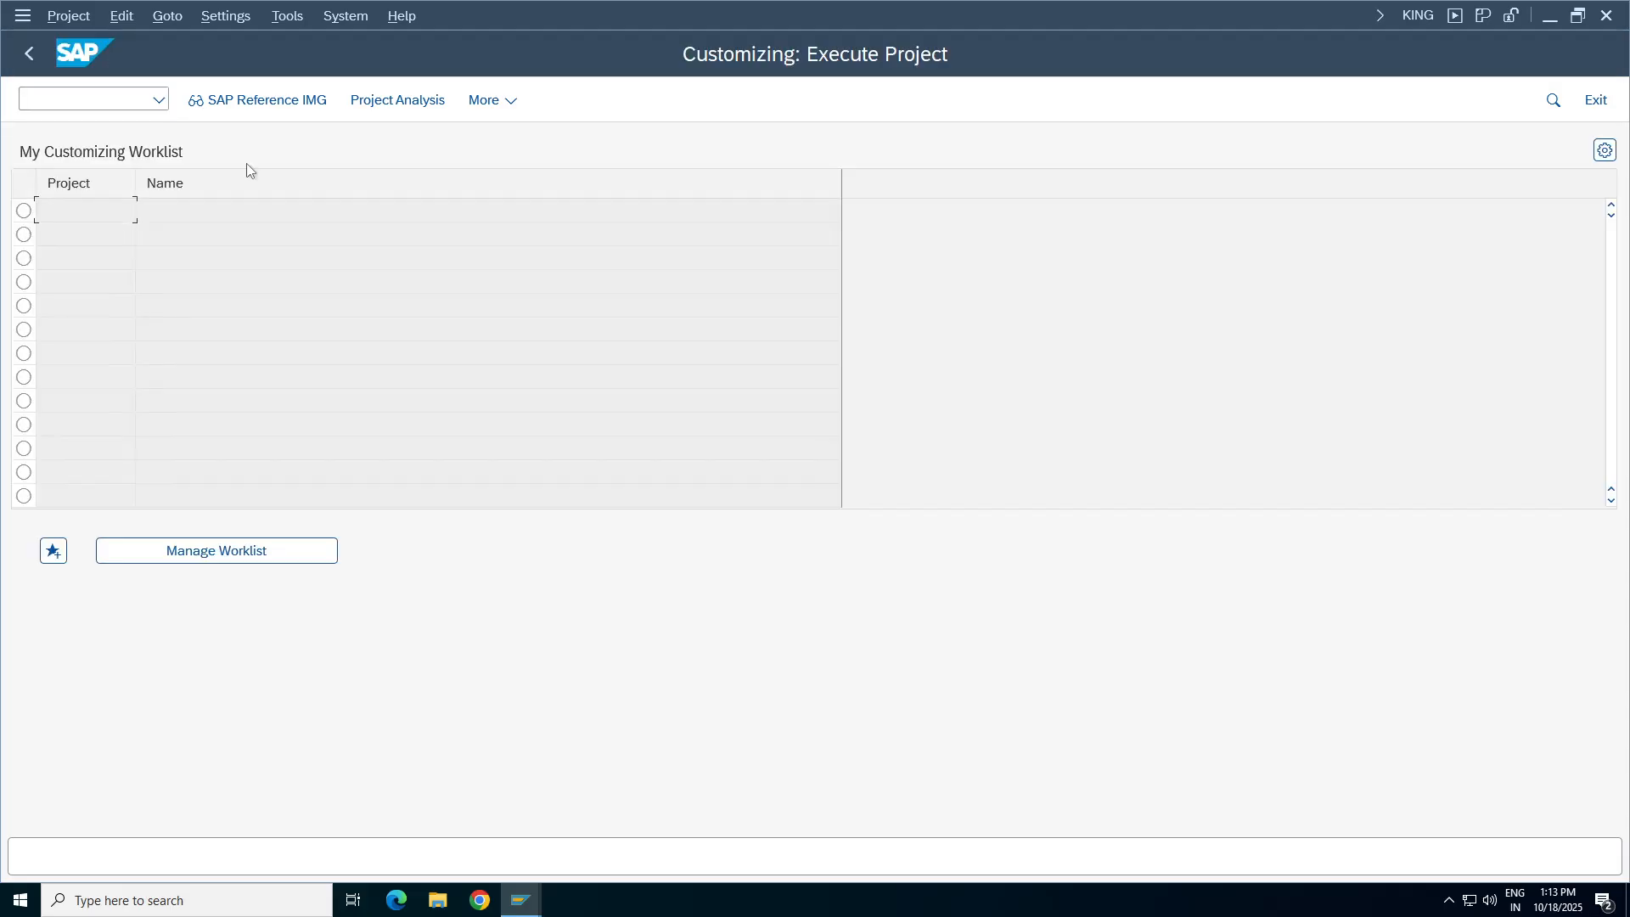
click(243, 110)
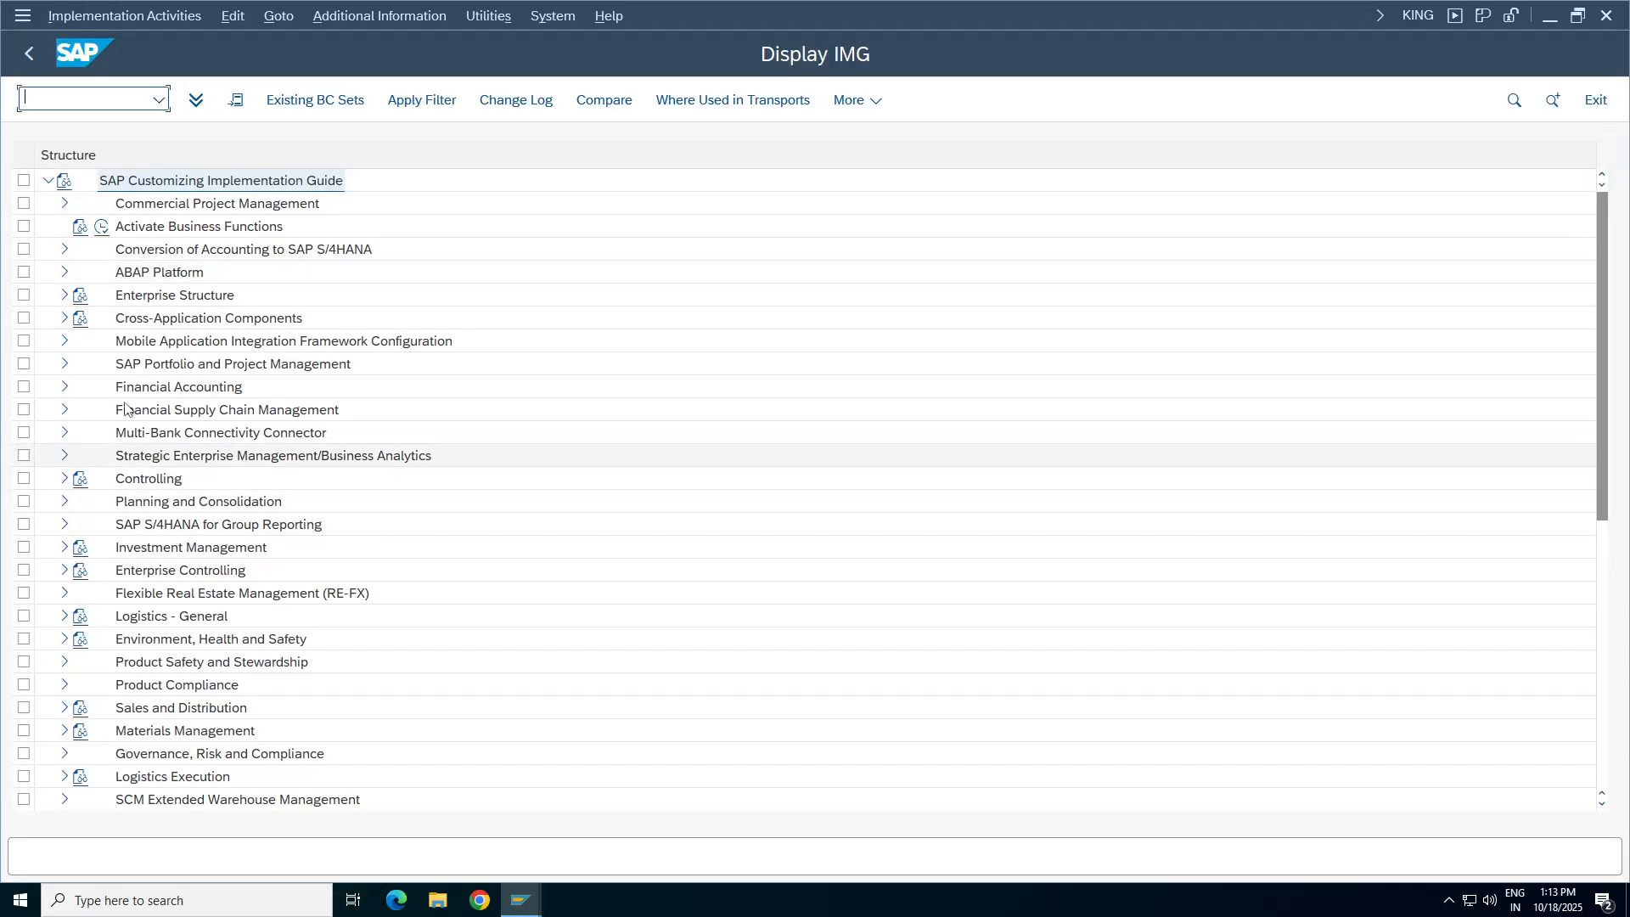
Open Assign Country/Region to Calculation Procedure in the Basic Settings of Tax on Sales/Purchases, under Financial Accounting Global Settings.
click(181, 389)
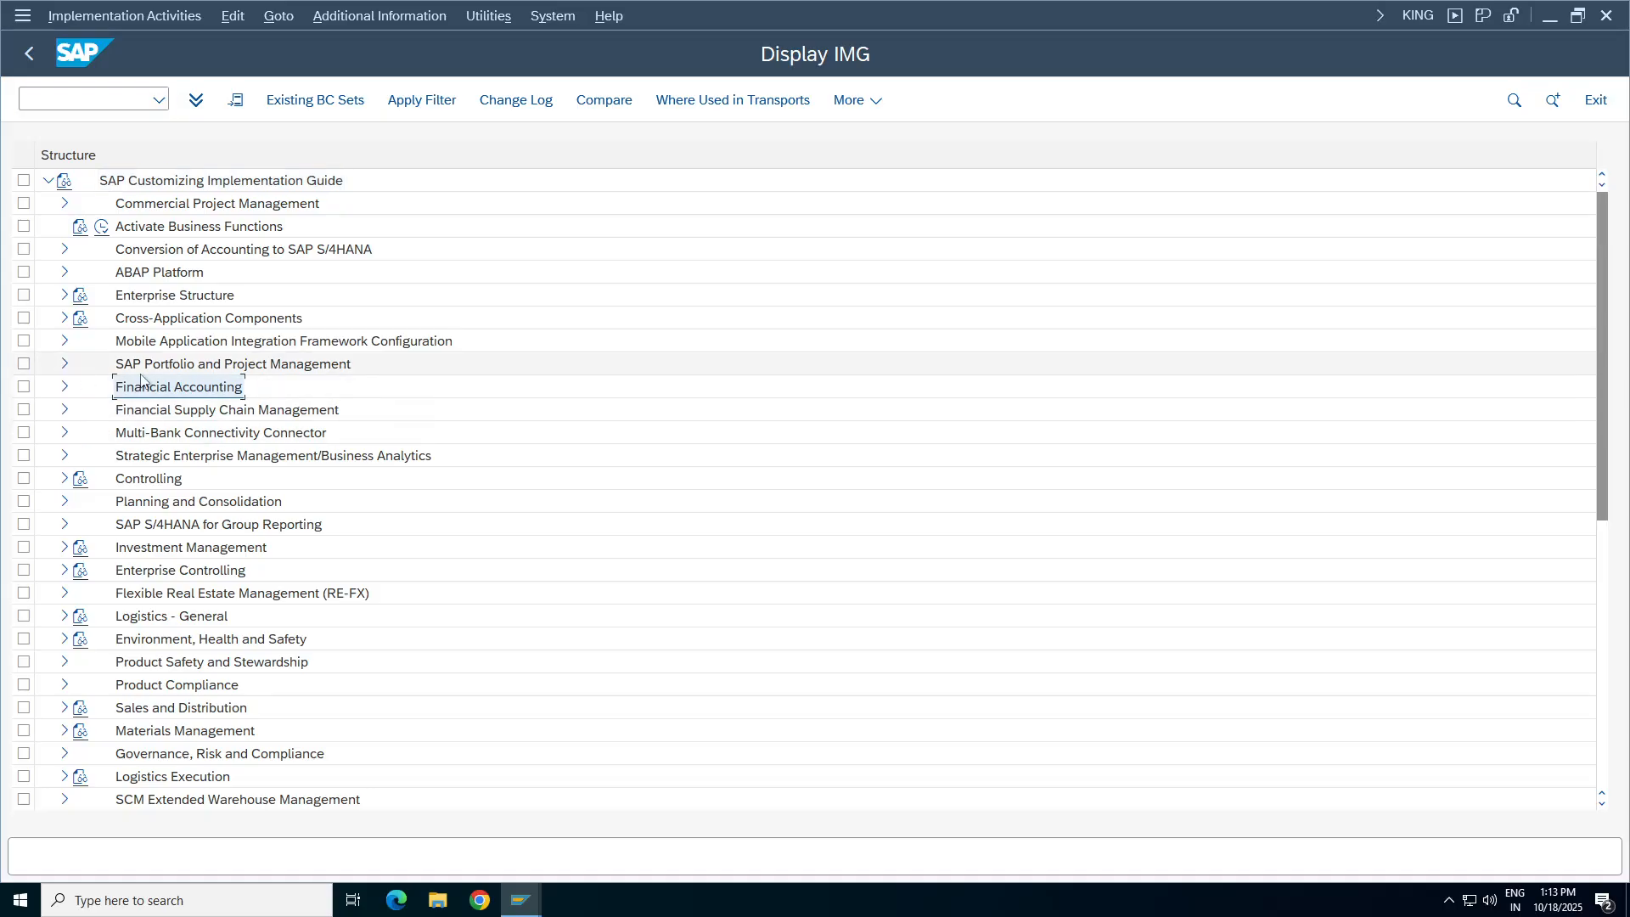
click(64, 387)
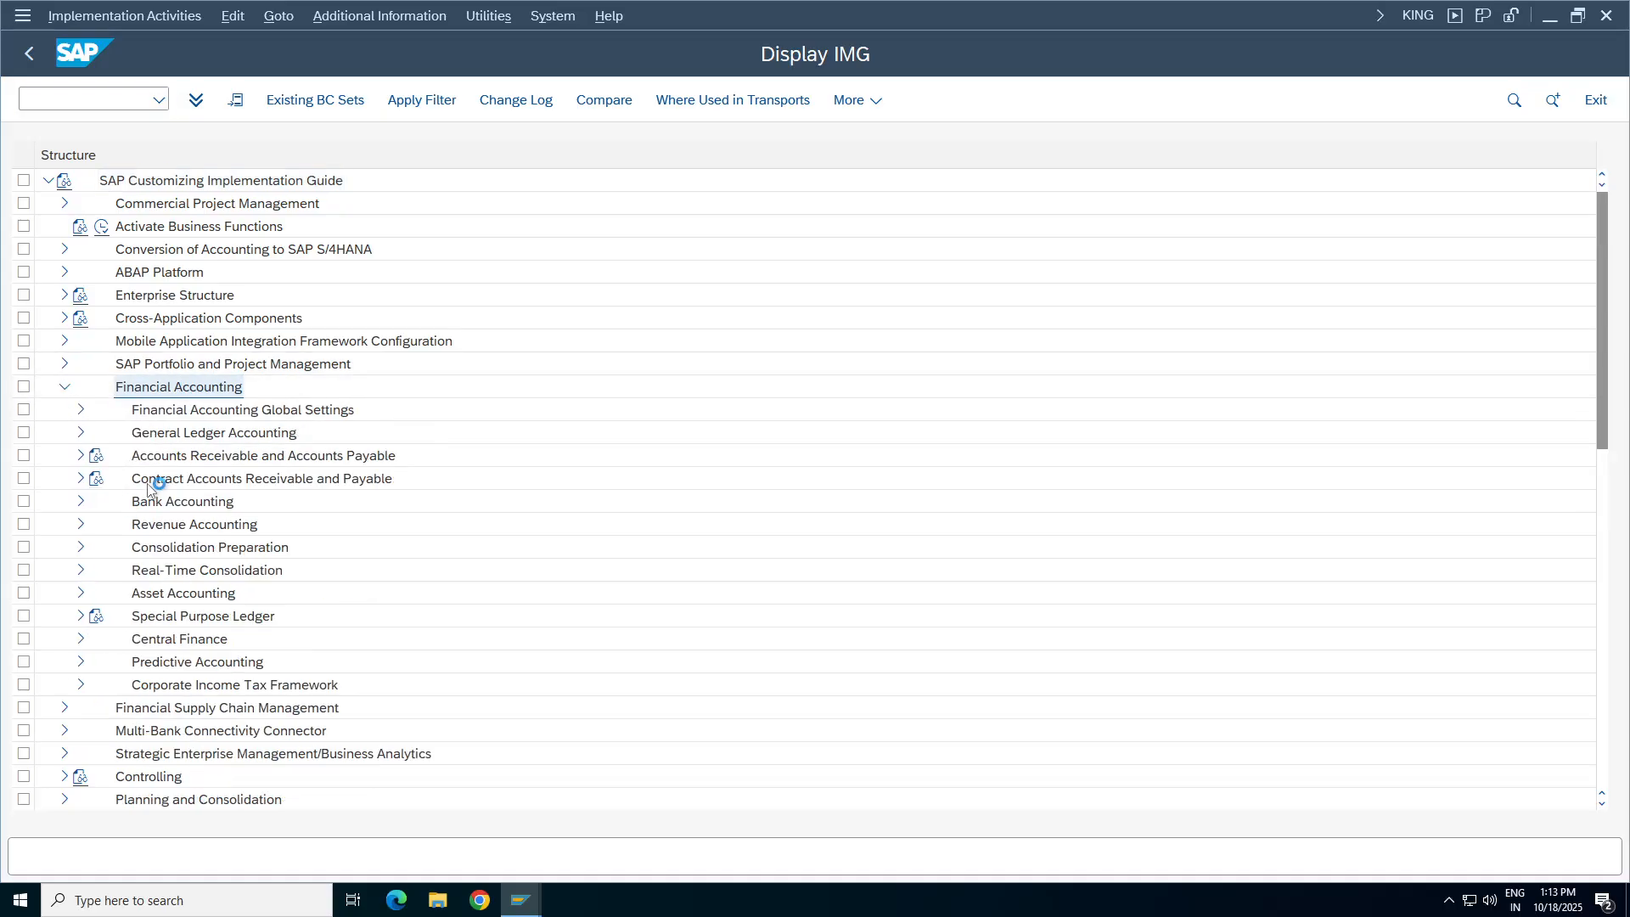
click(81, 410)
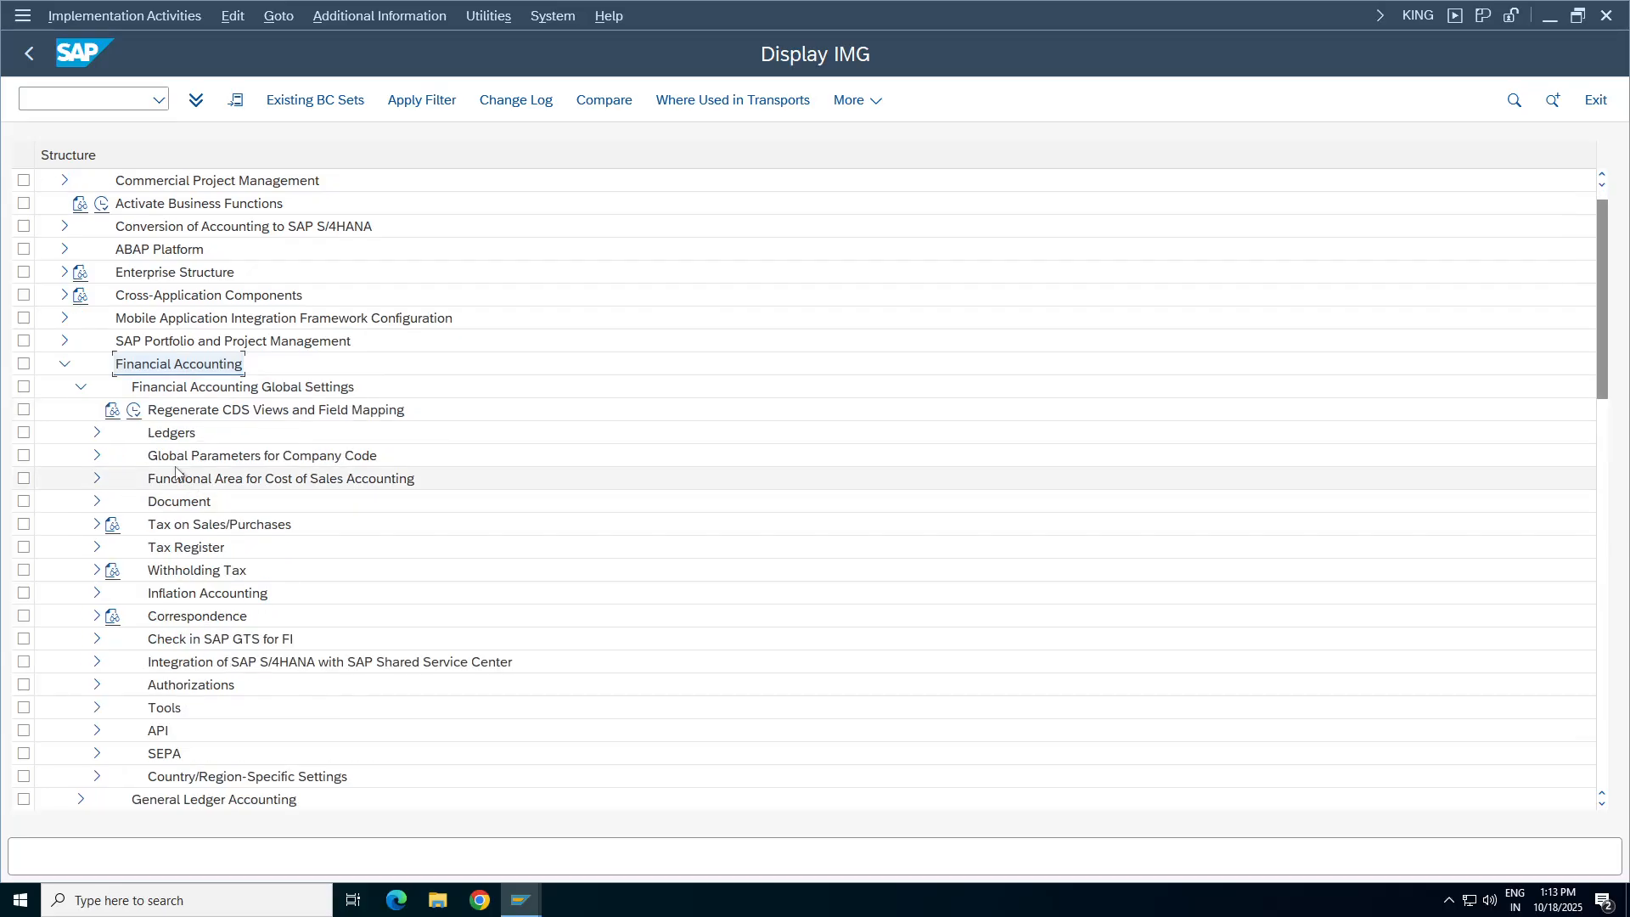
click(189, 524)
click(97, 524)
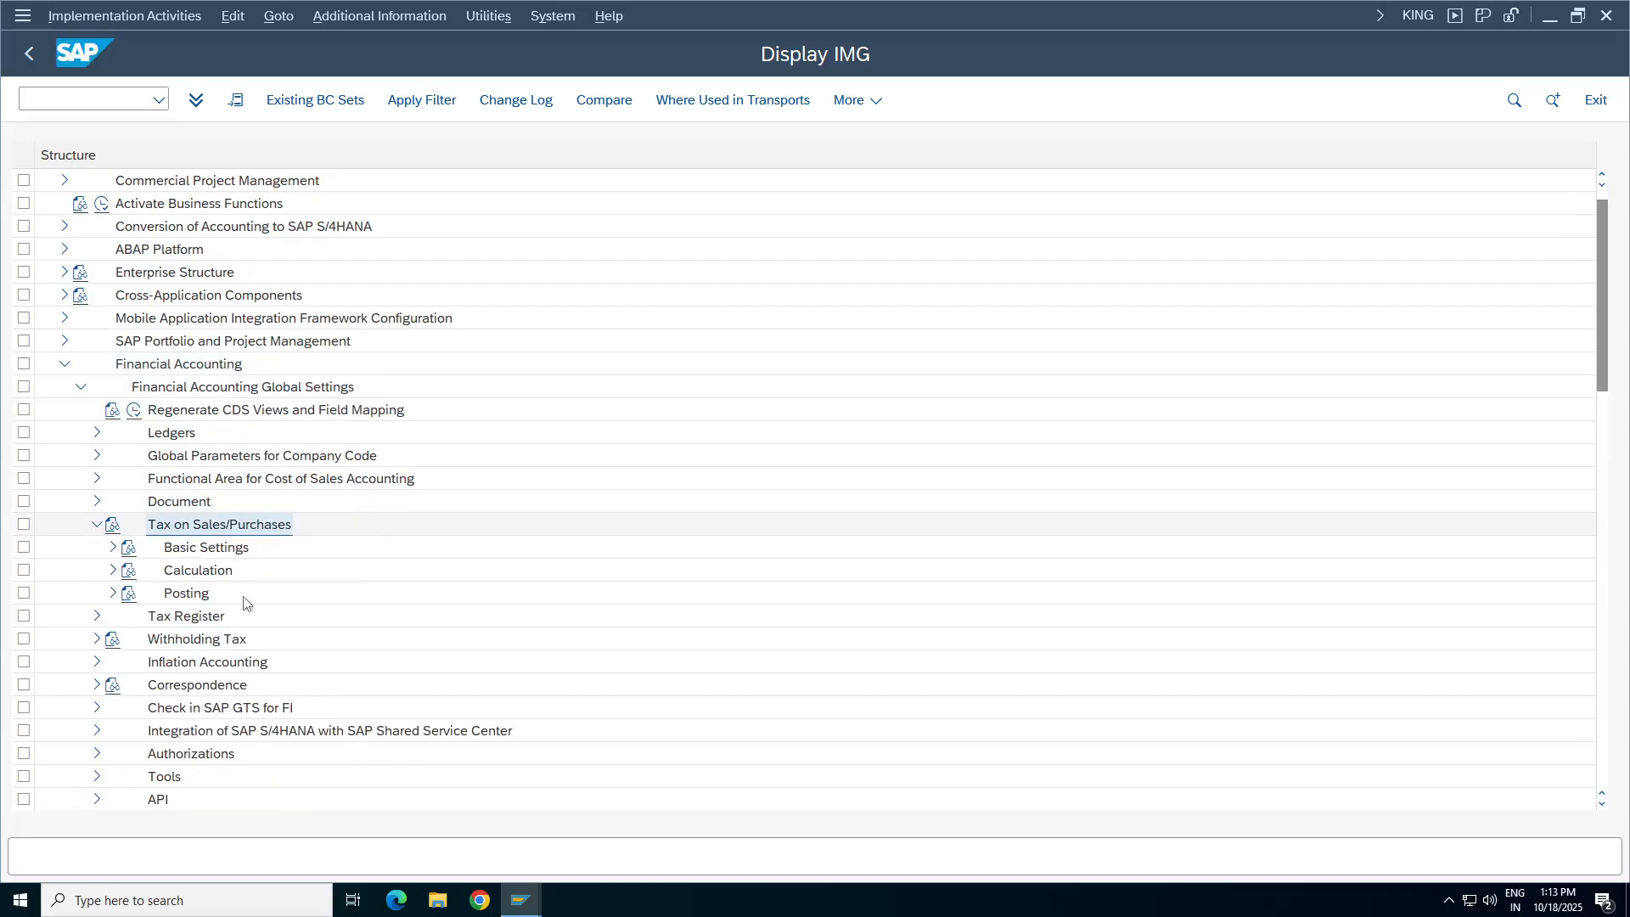
click(113, 547)
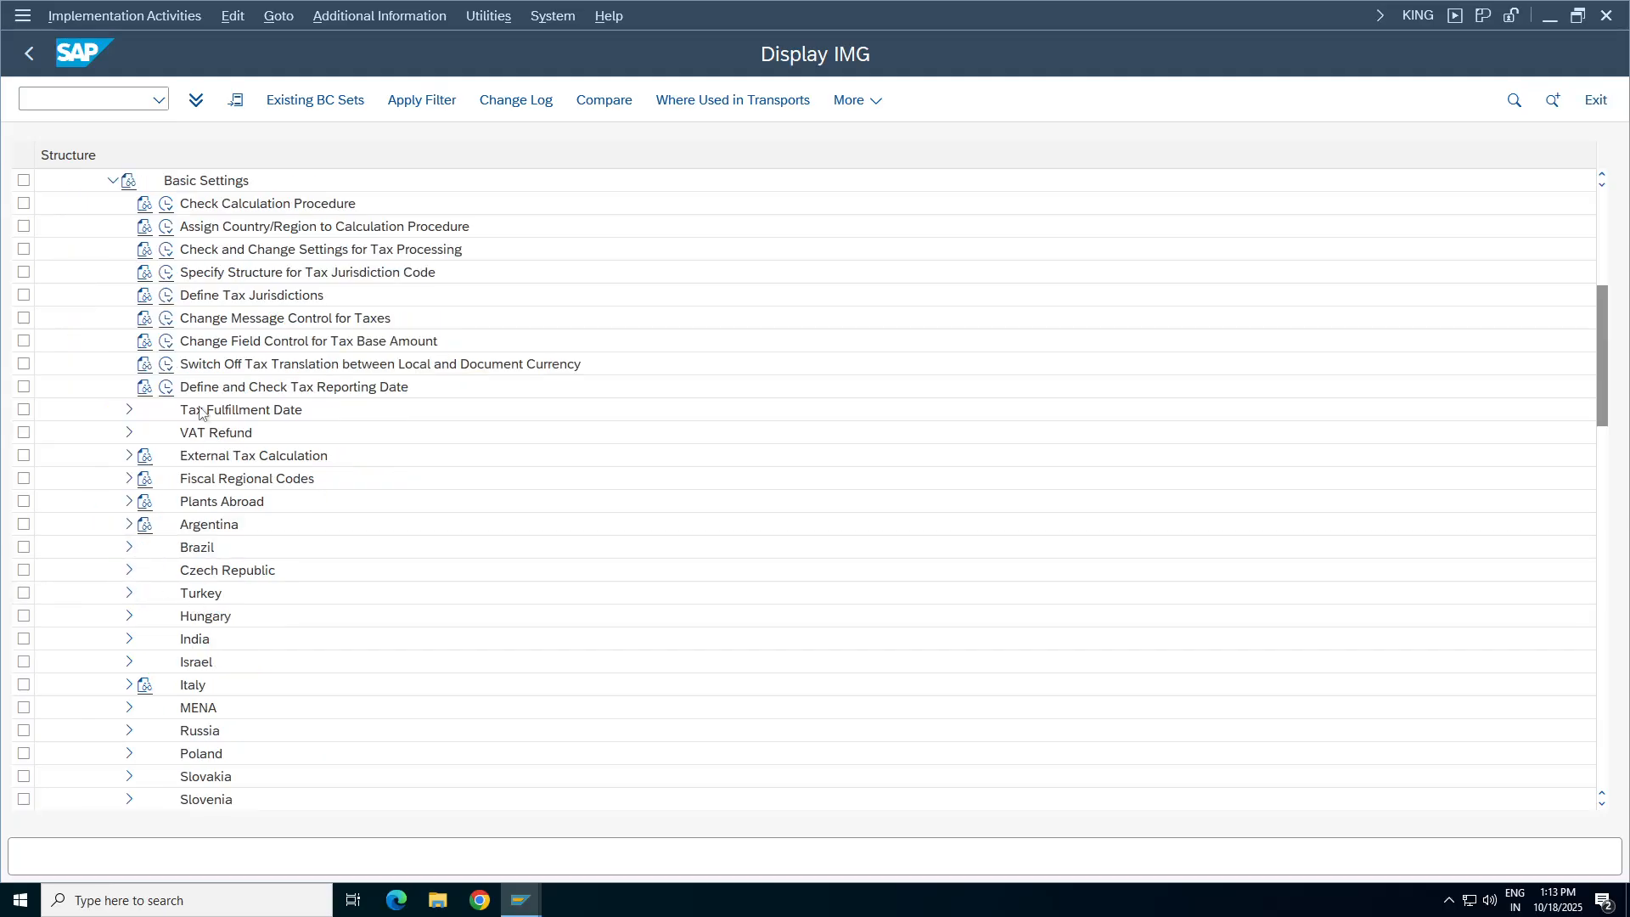
click(236, 235)
click(165, 229)
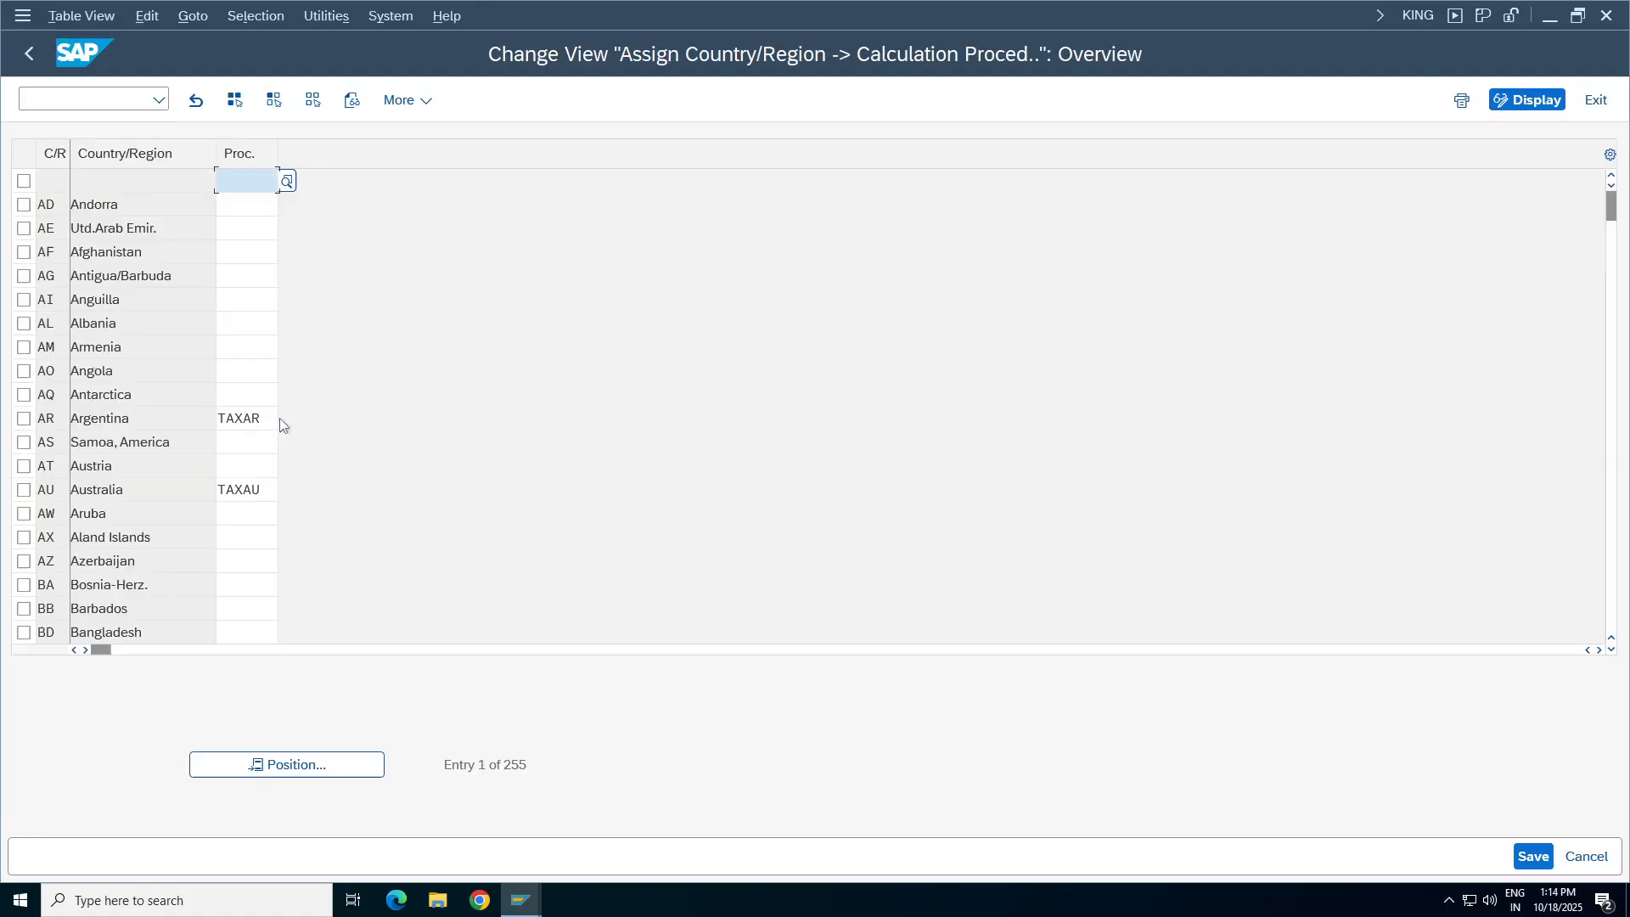
Position the country list on IN and clear the calculation procedure assigned to India.
click(352, 766)
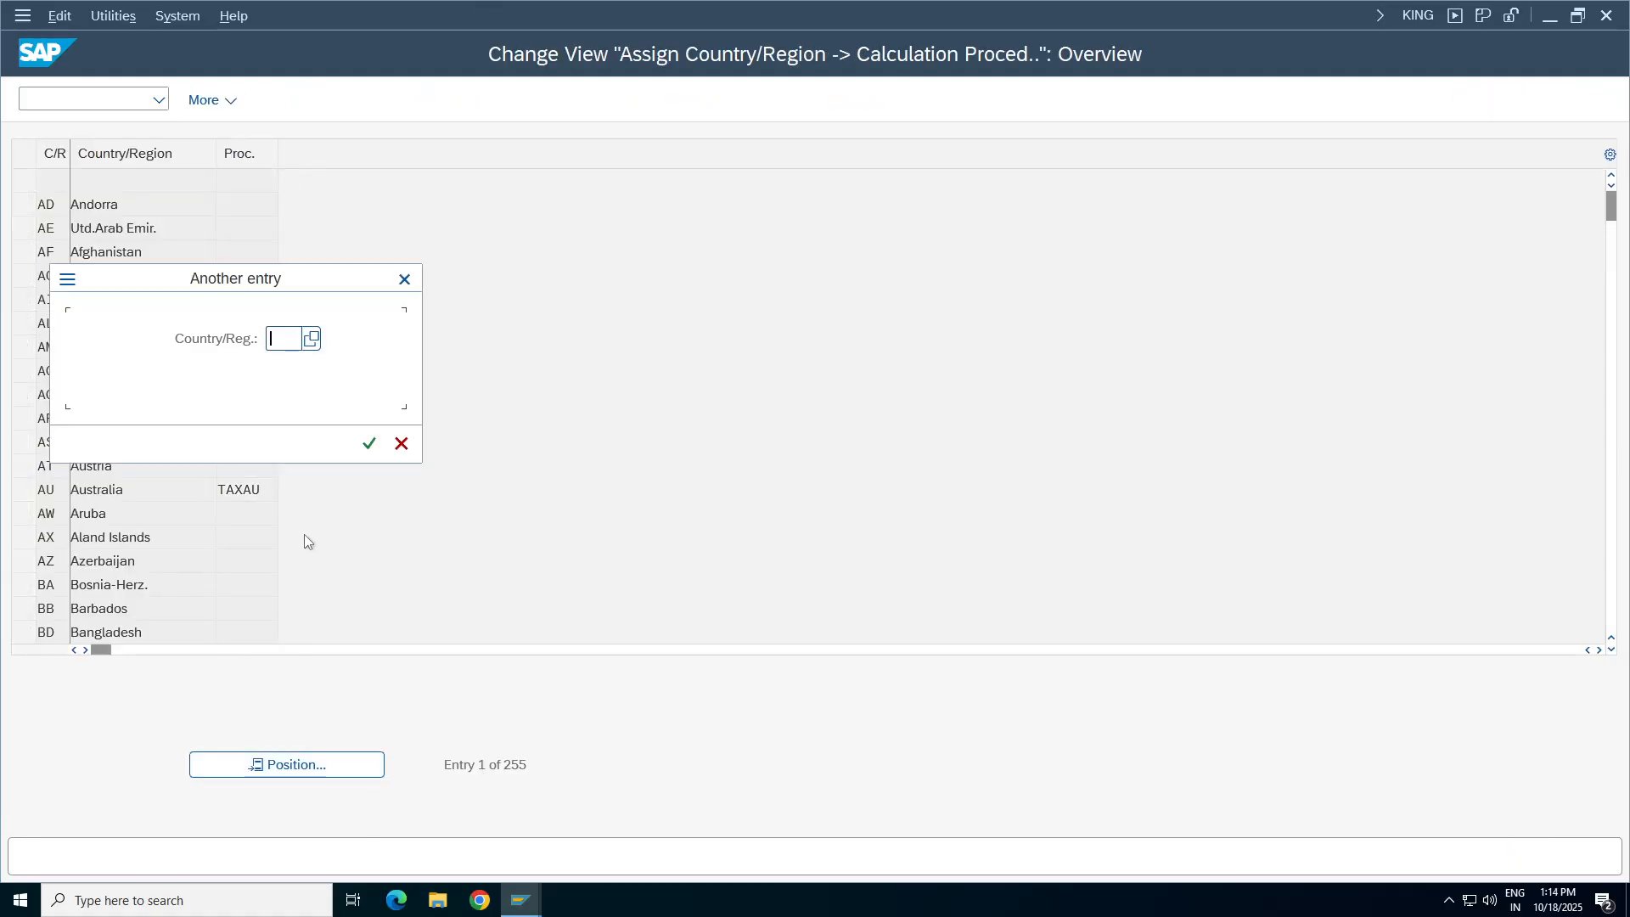
text(IN)
key(Return)
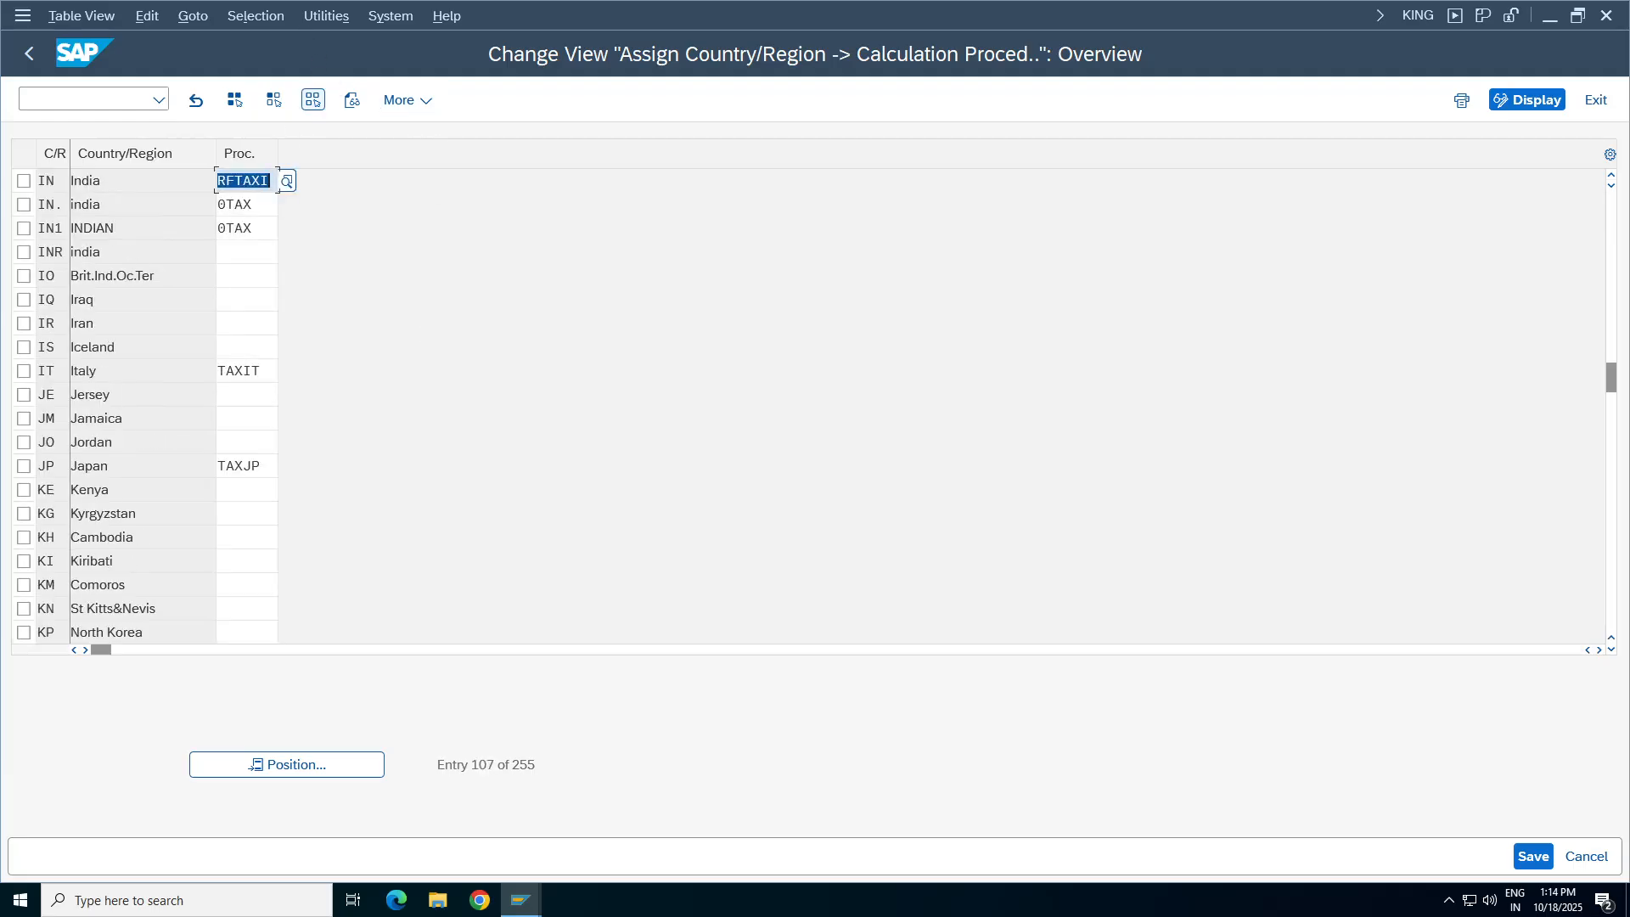
click(255, 181)
key(BackSpace)
key(BackSpace)
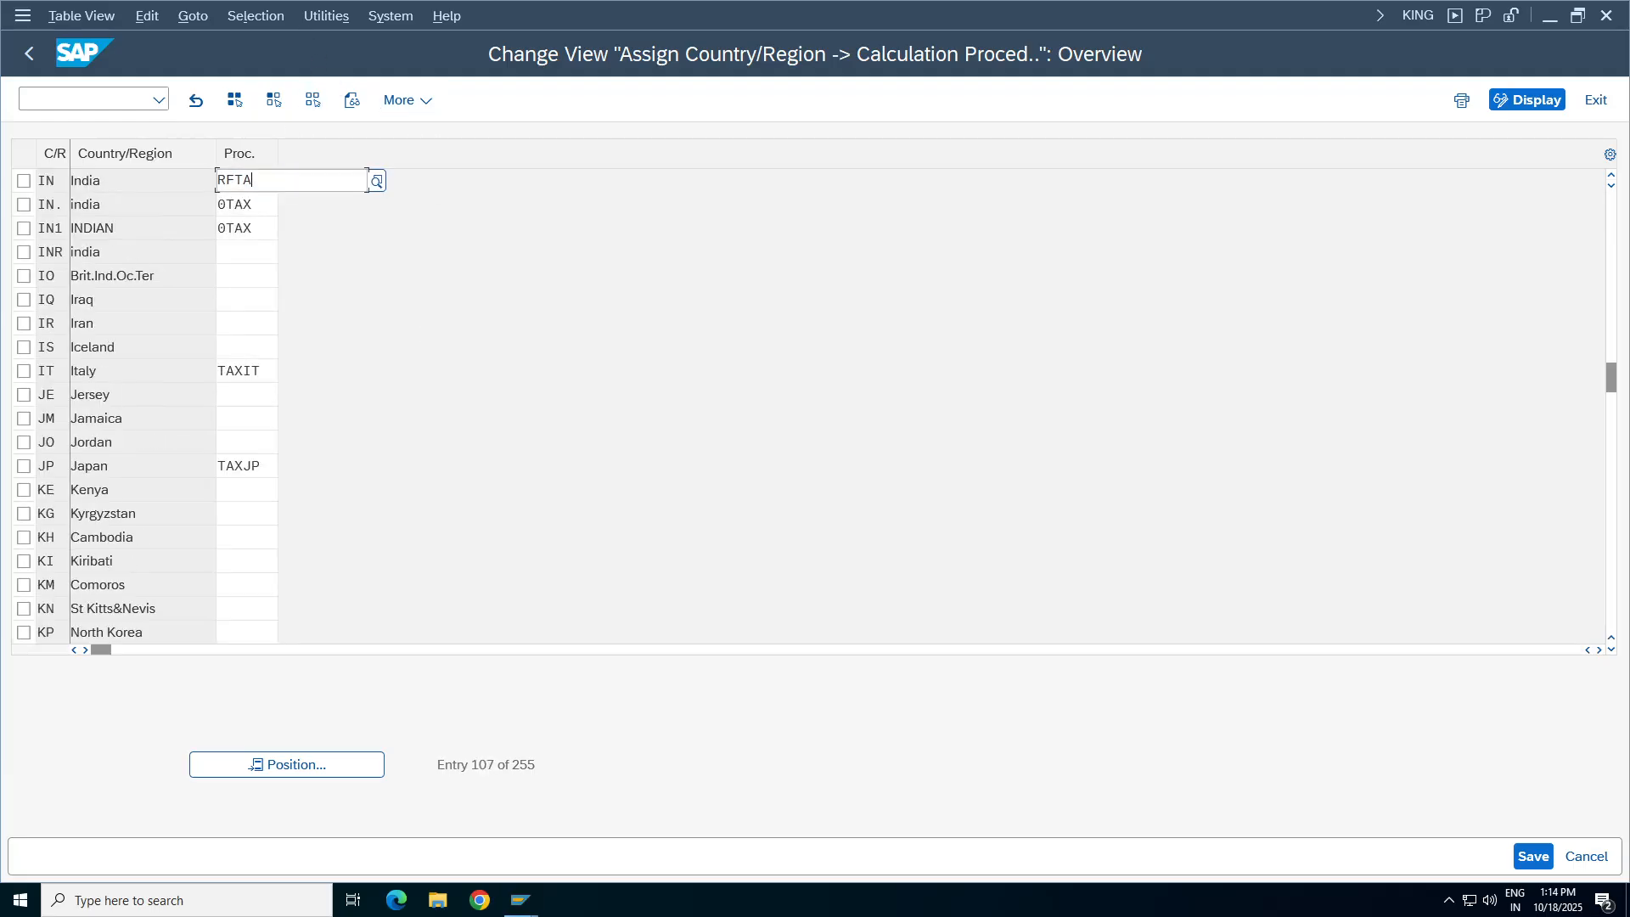
key(BackSpace)
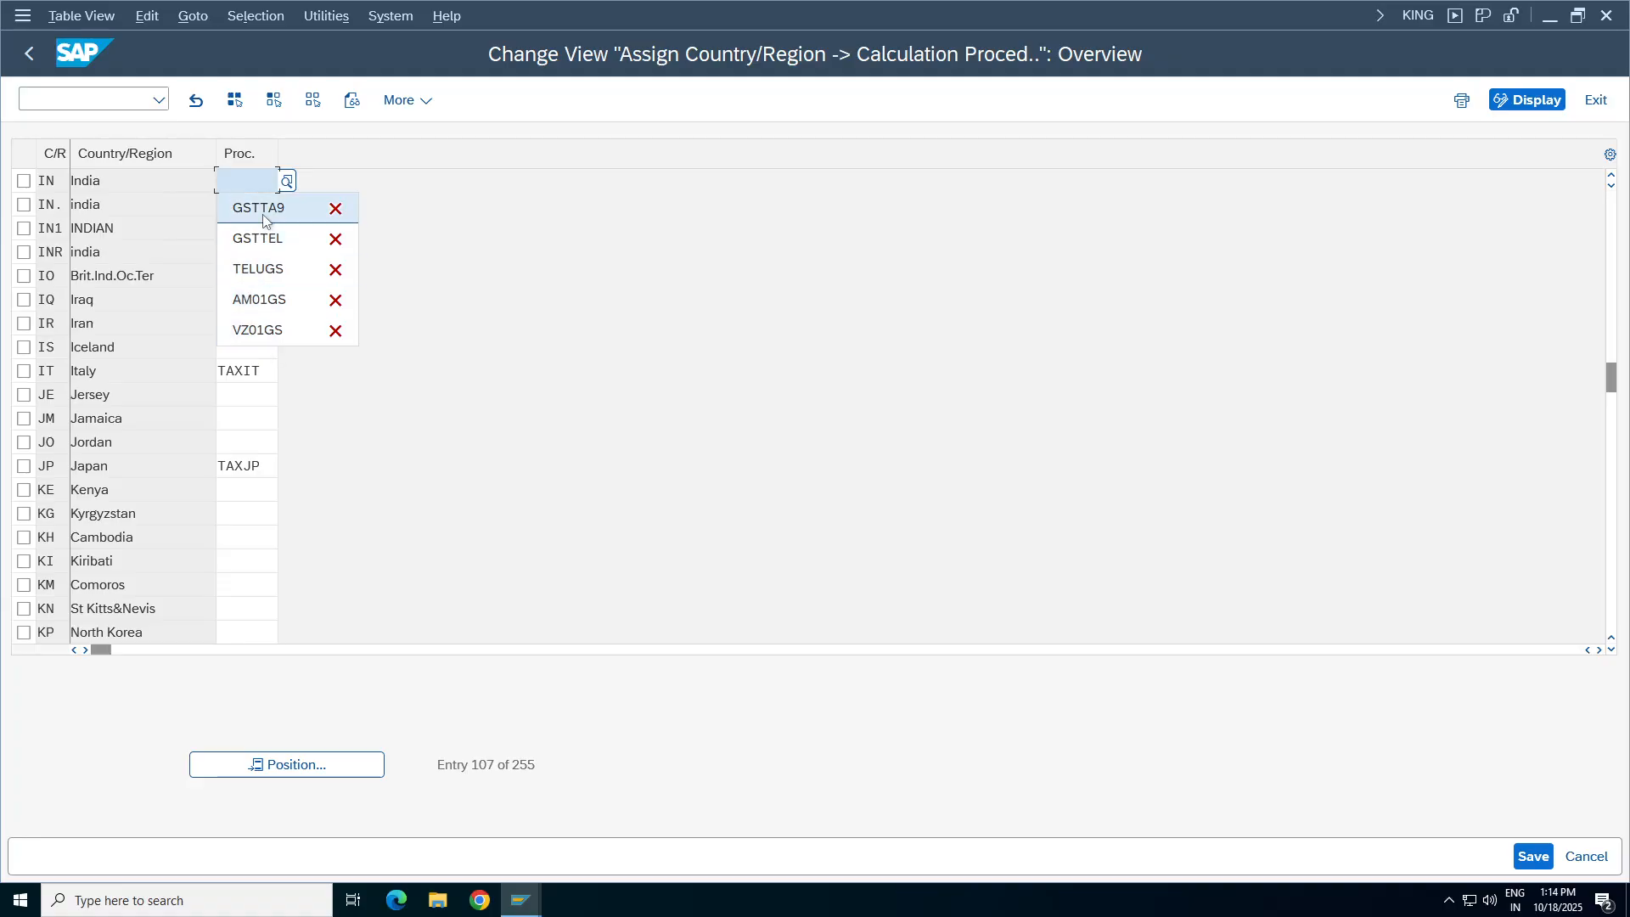
Search the procedure value help for India with the pattern *Ta*.
click(123, 340)
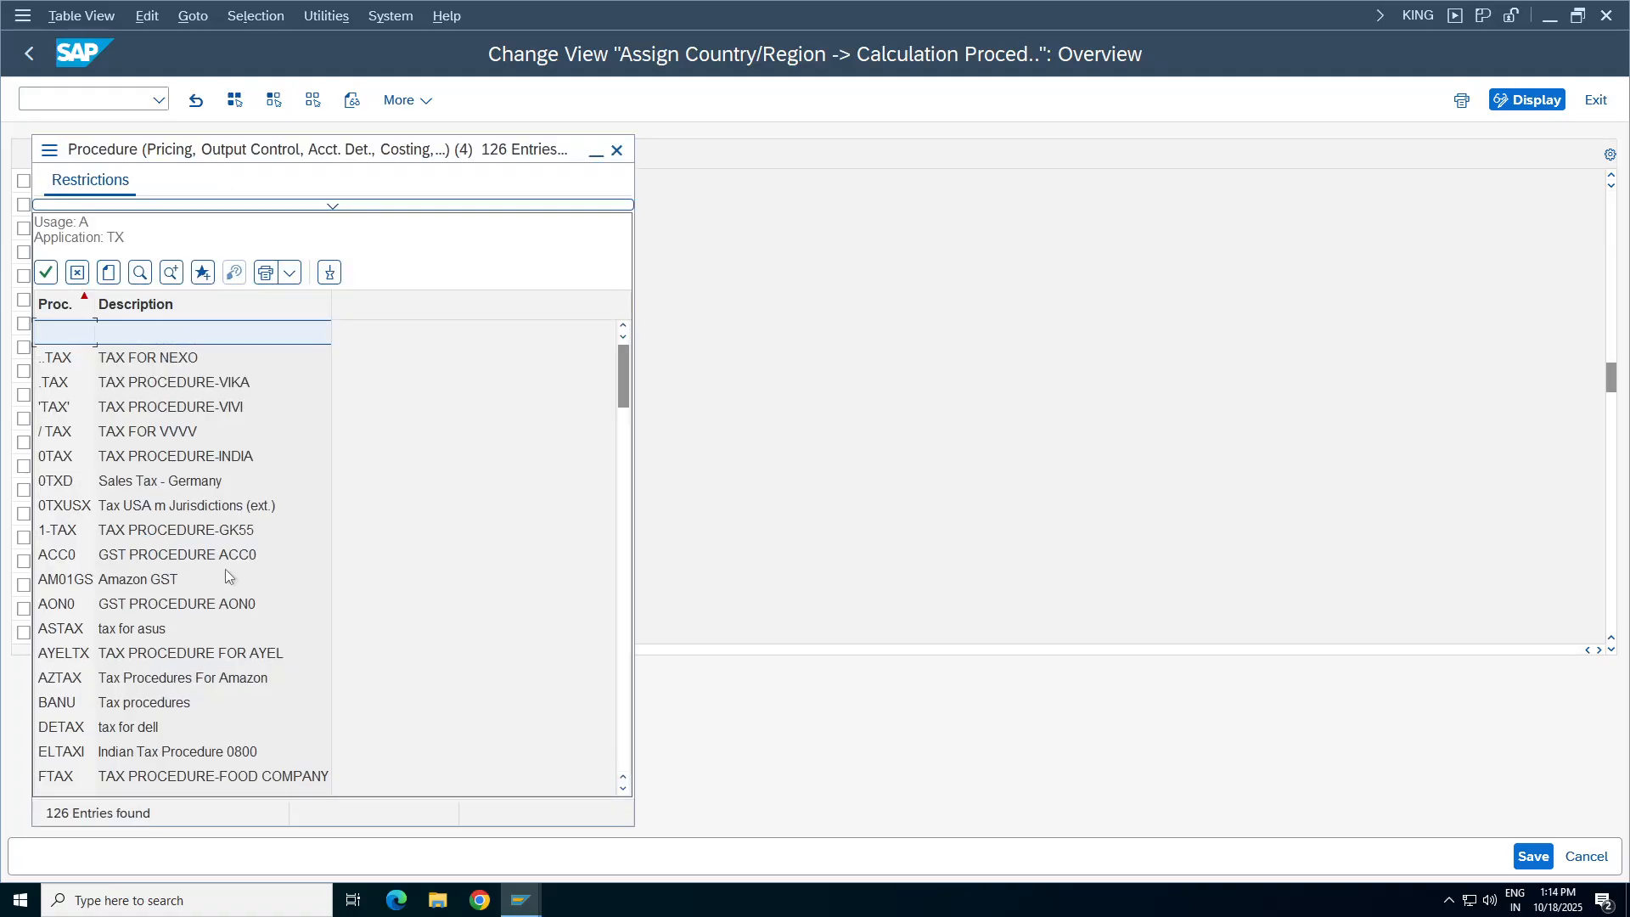
click(332, 207)
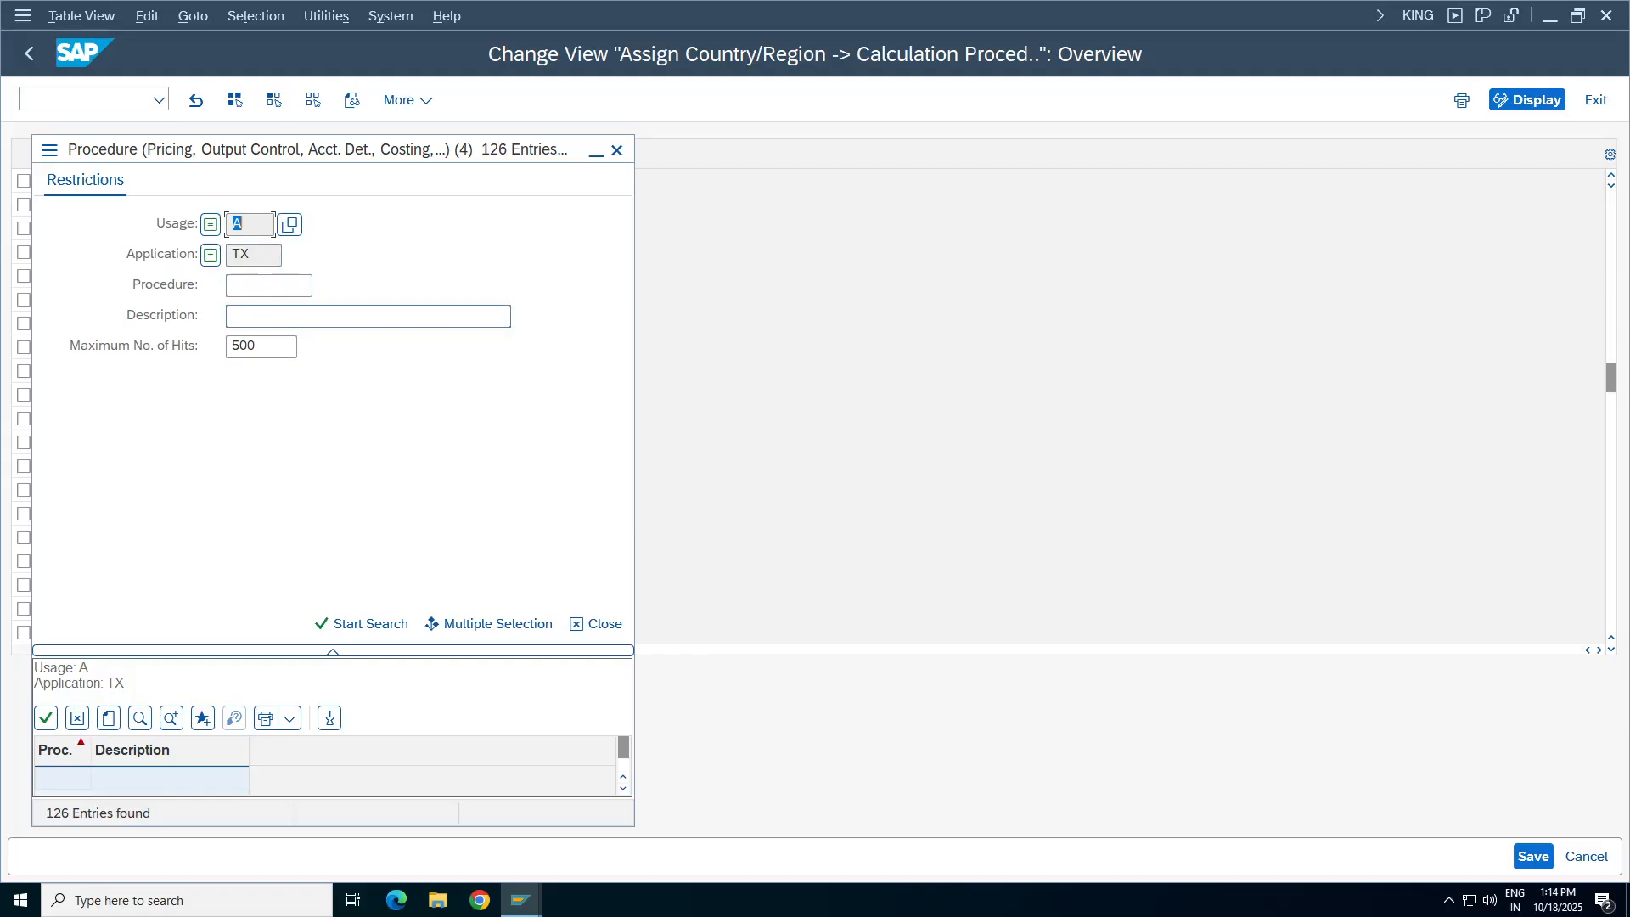
click(257, 317)
click(265, 286)
text(*)
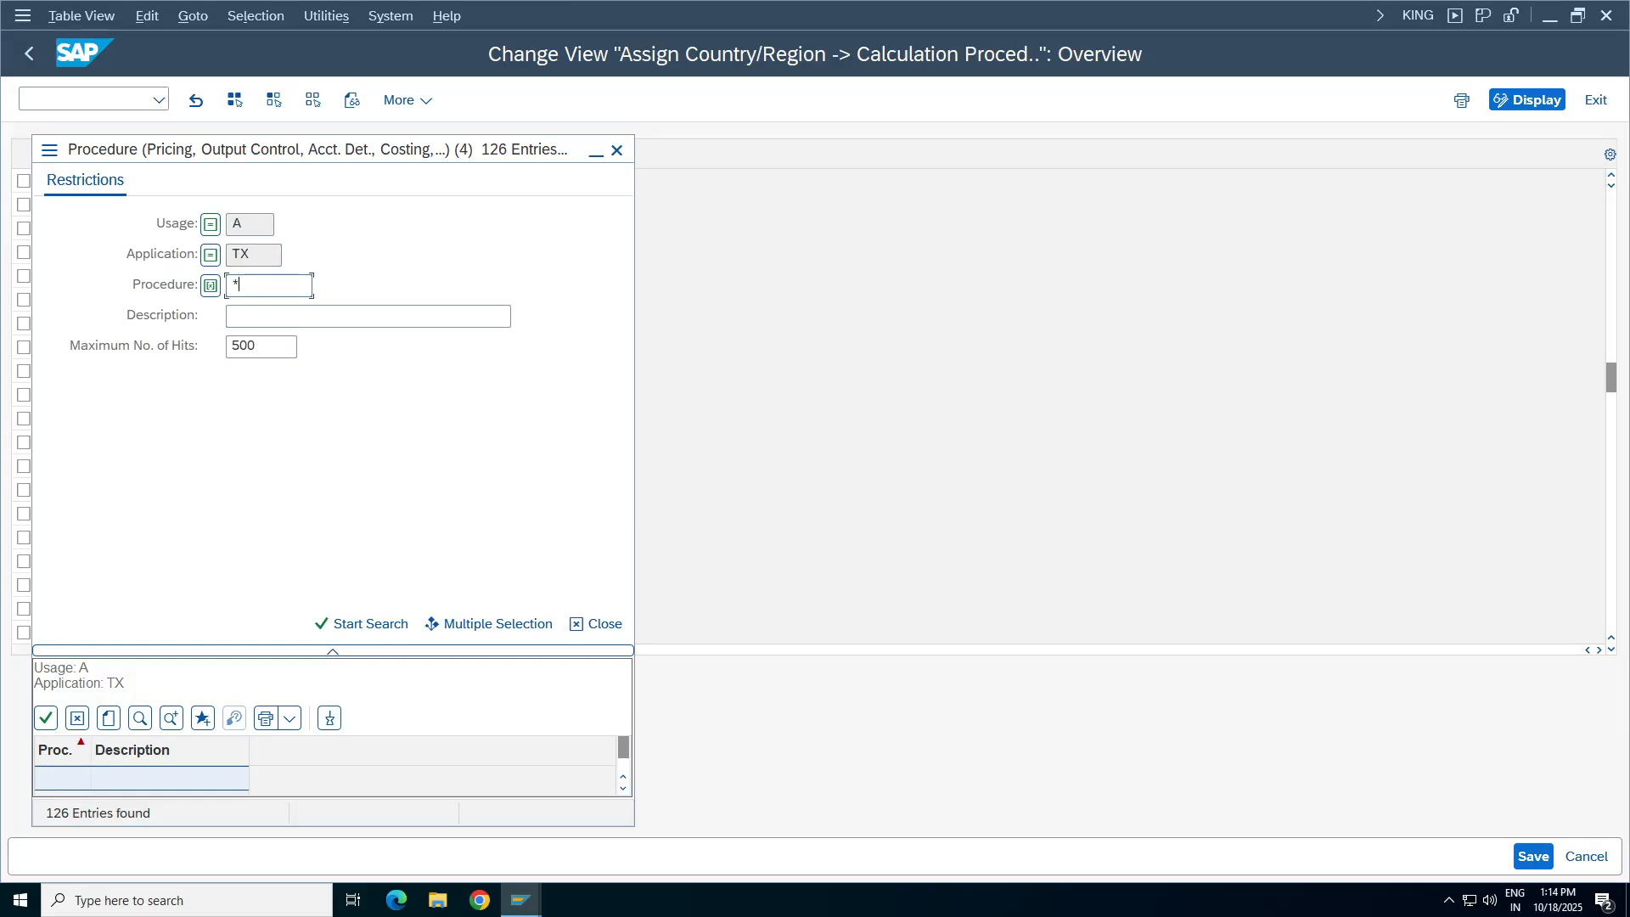
key(Return)
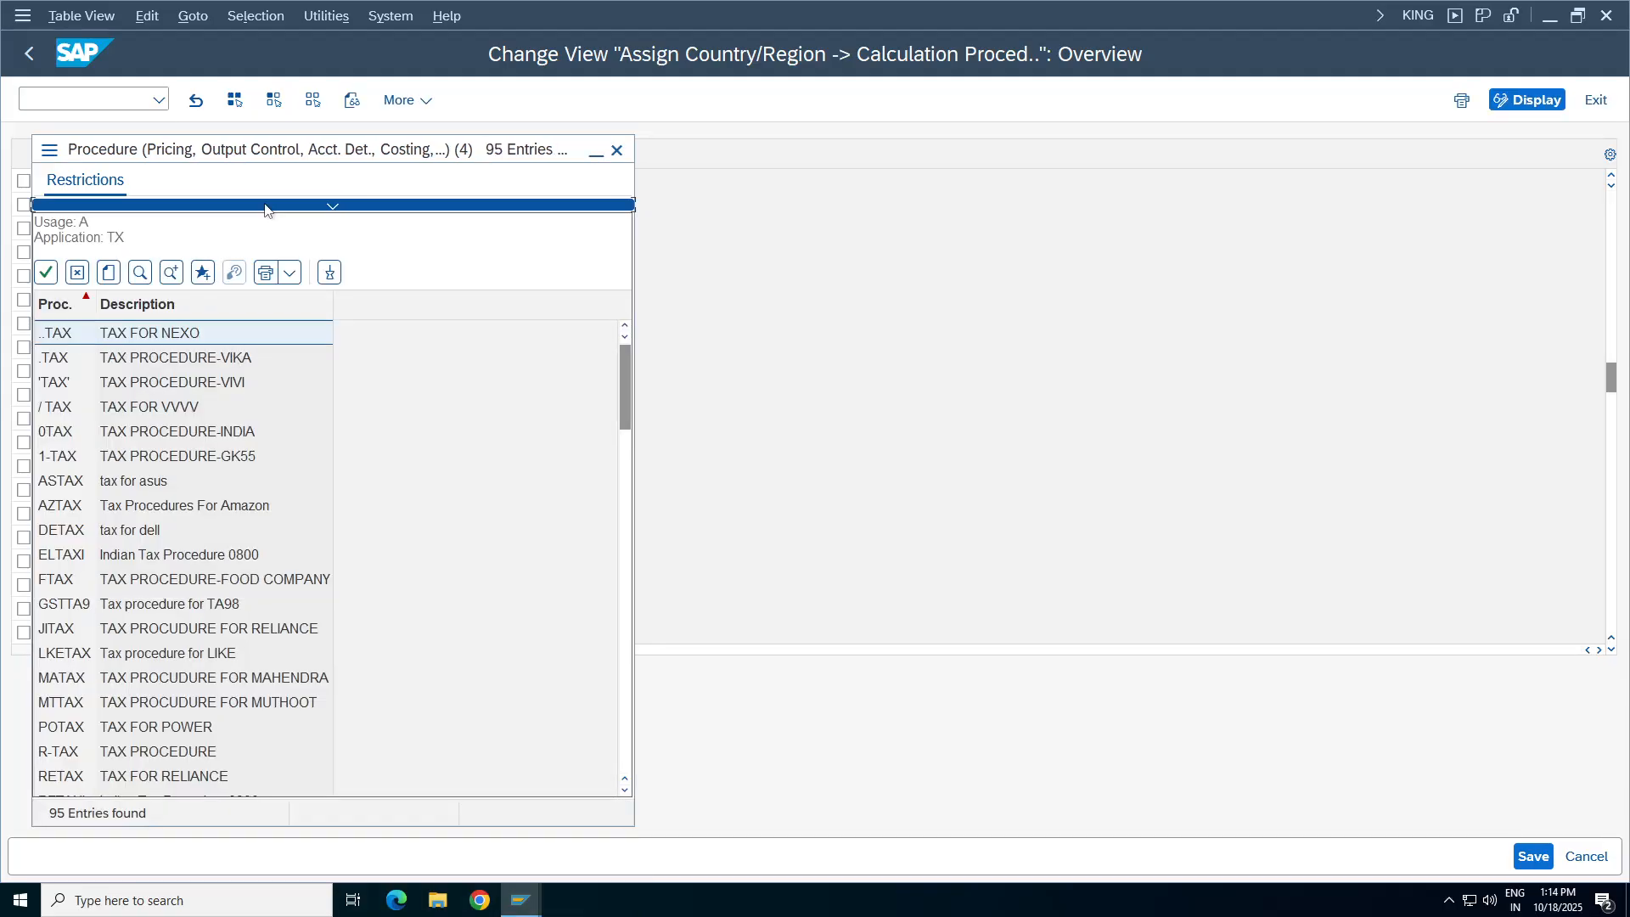
click(259, 207)
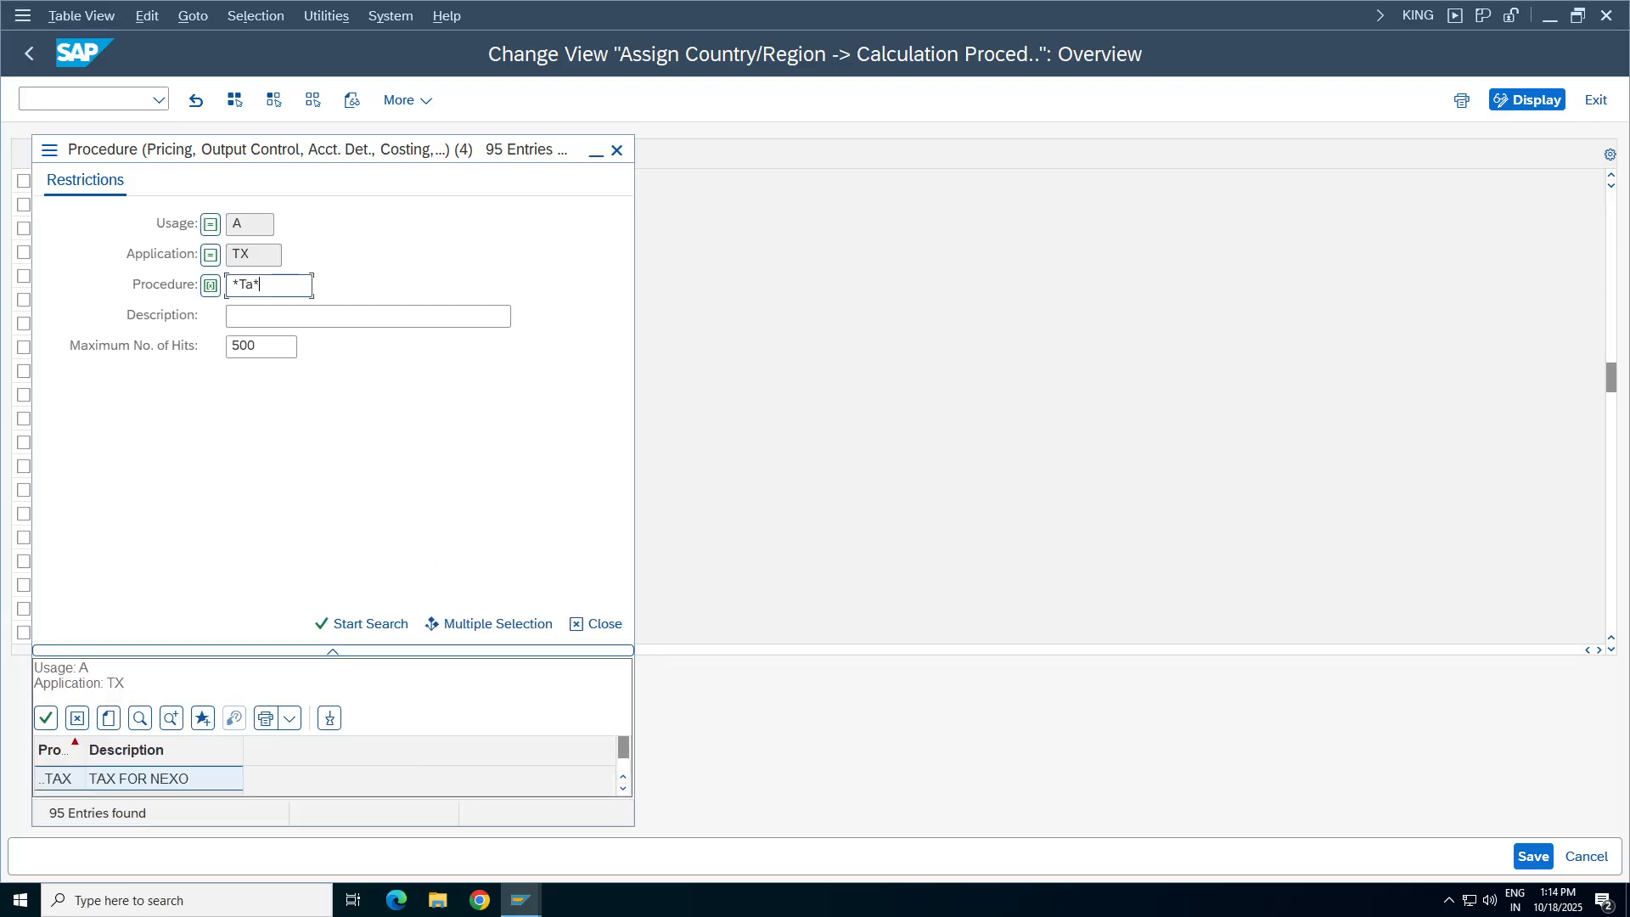
click(392, 628)
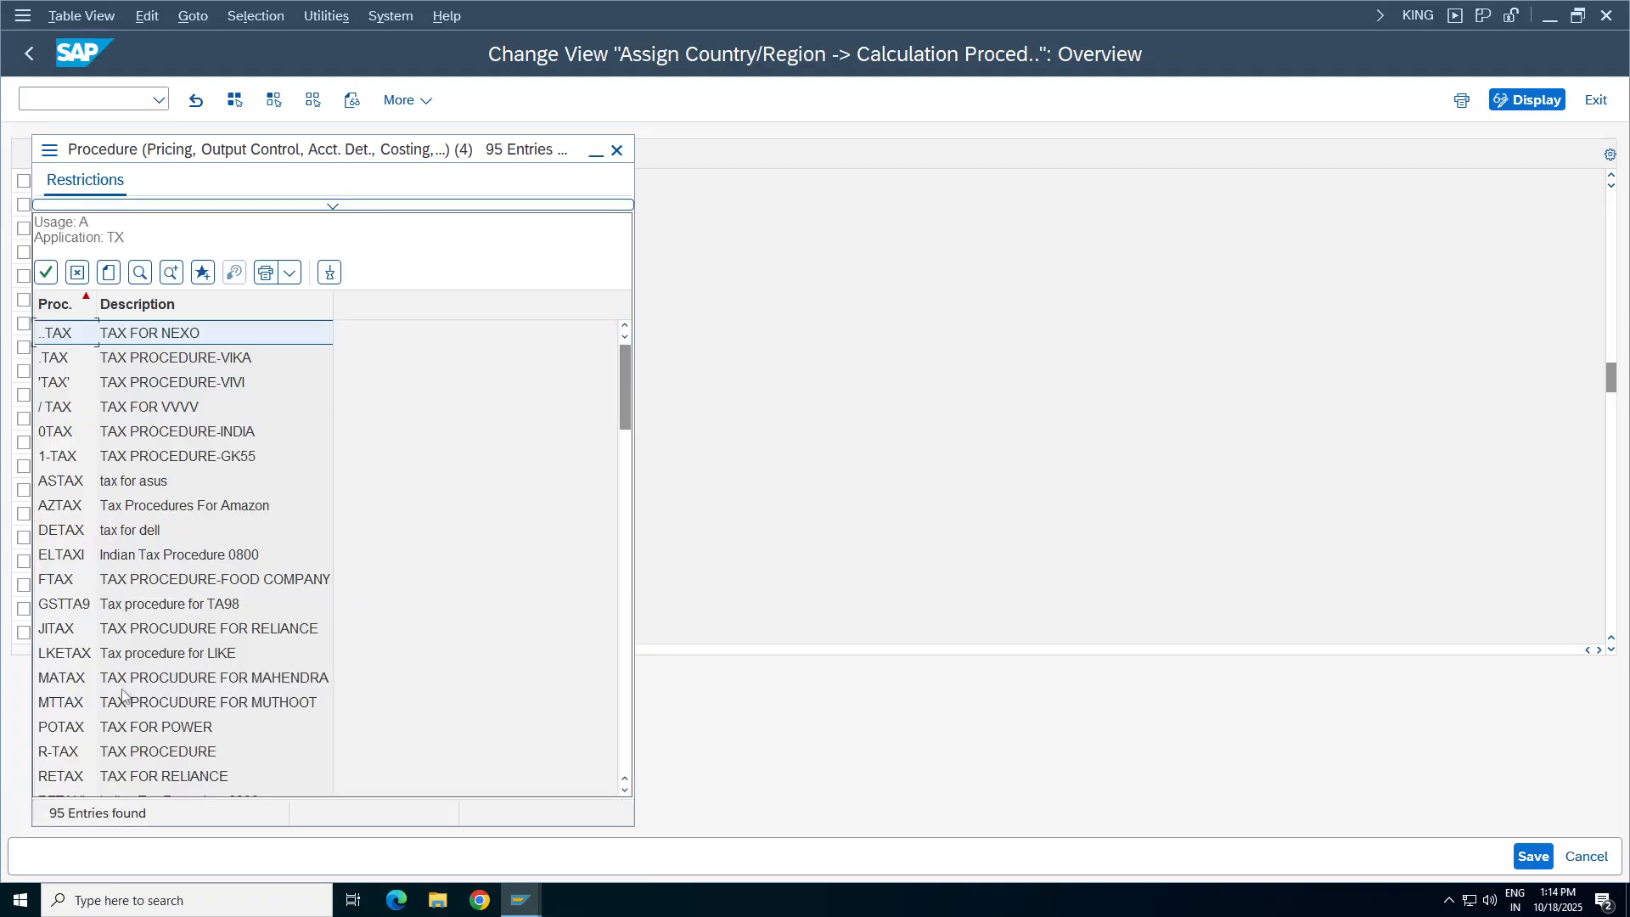
Assign procedure GSTTA9, "Tax procedure for TA98", to India and save the change in the proposed customizing request.
click(127, 613)
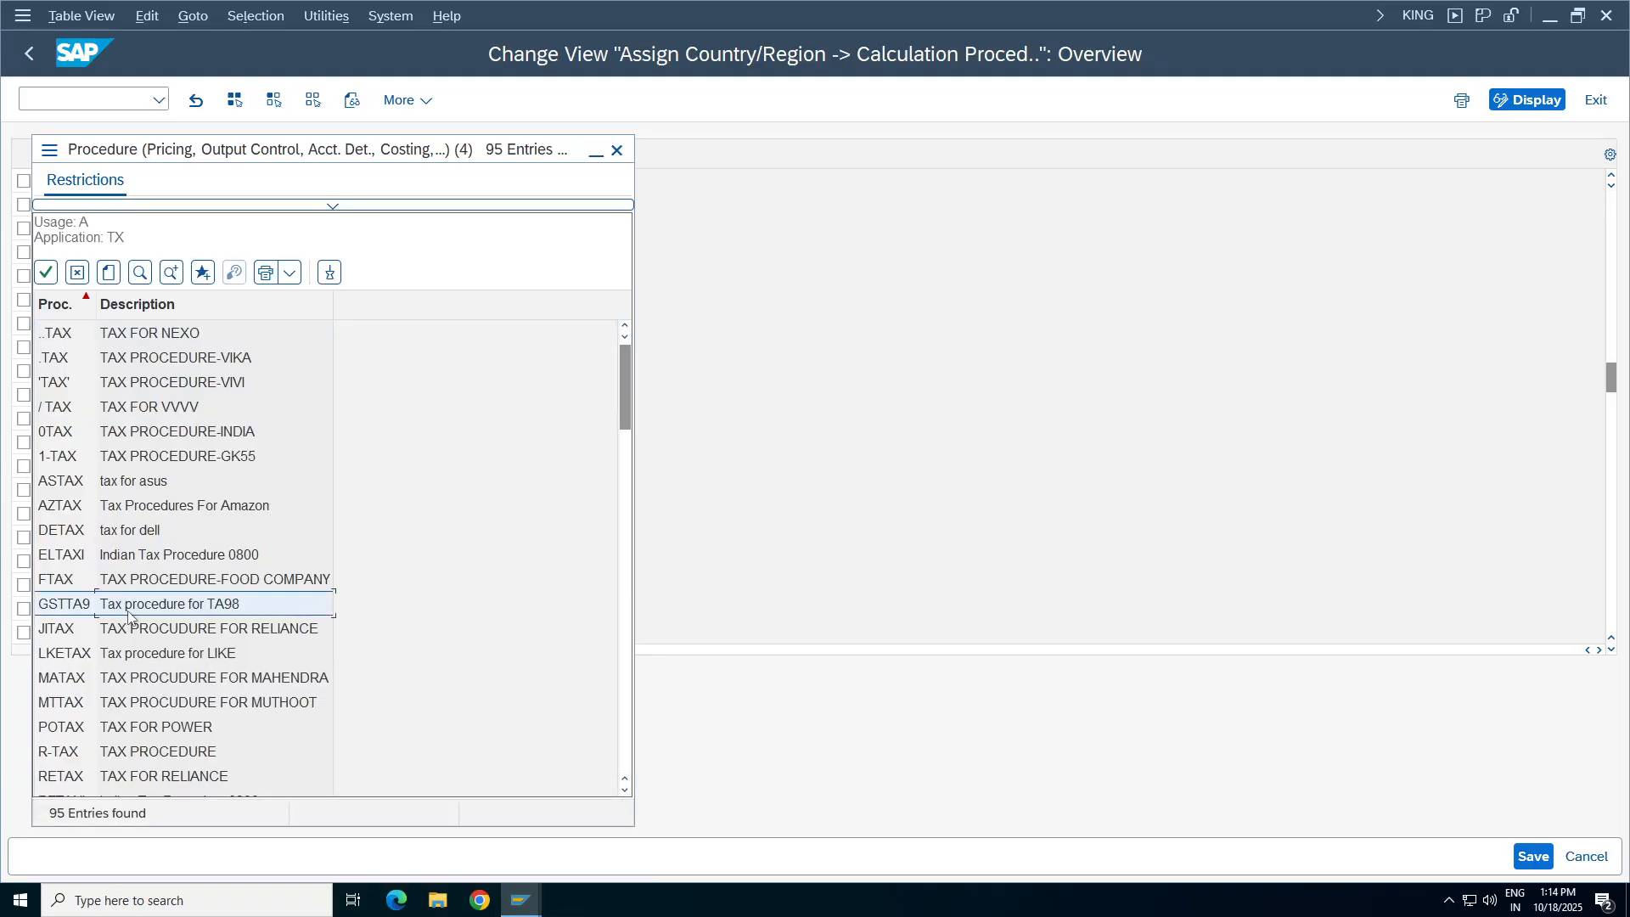
scroll(128, 613, down, 5)
scroll(127, 613, up, 5)
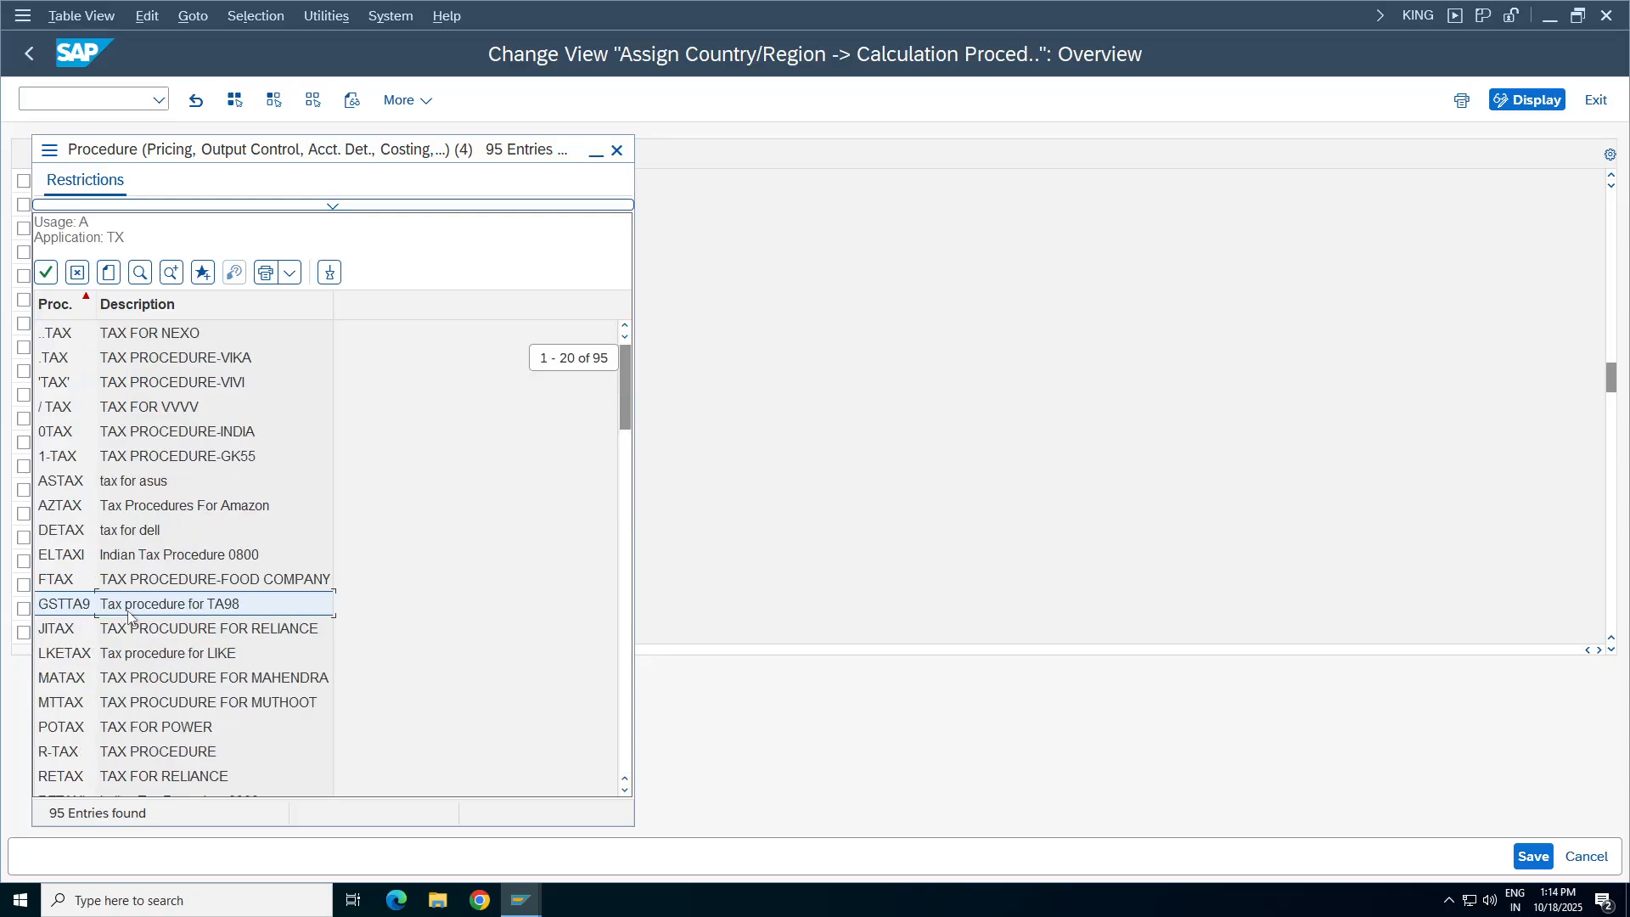
double_click(188, 604)
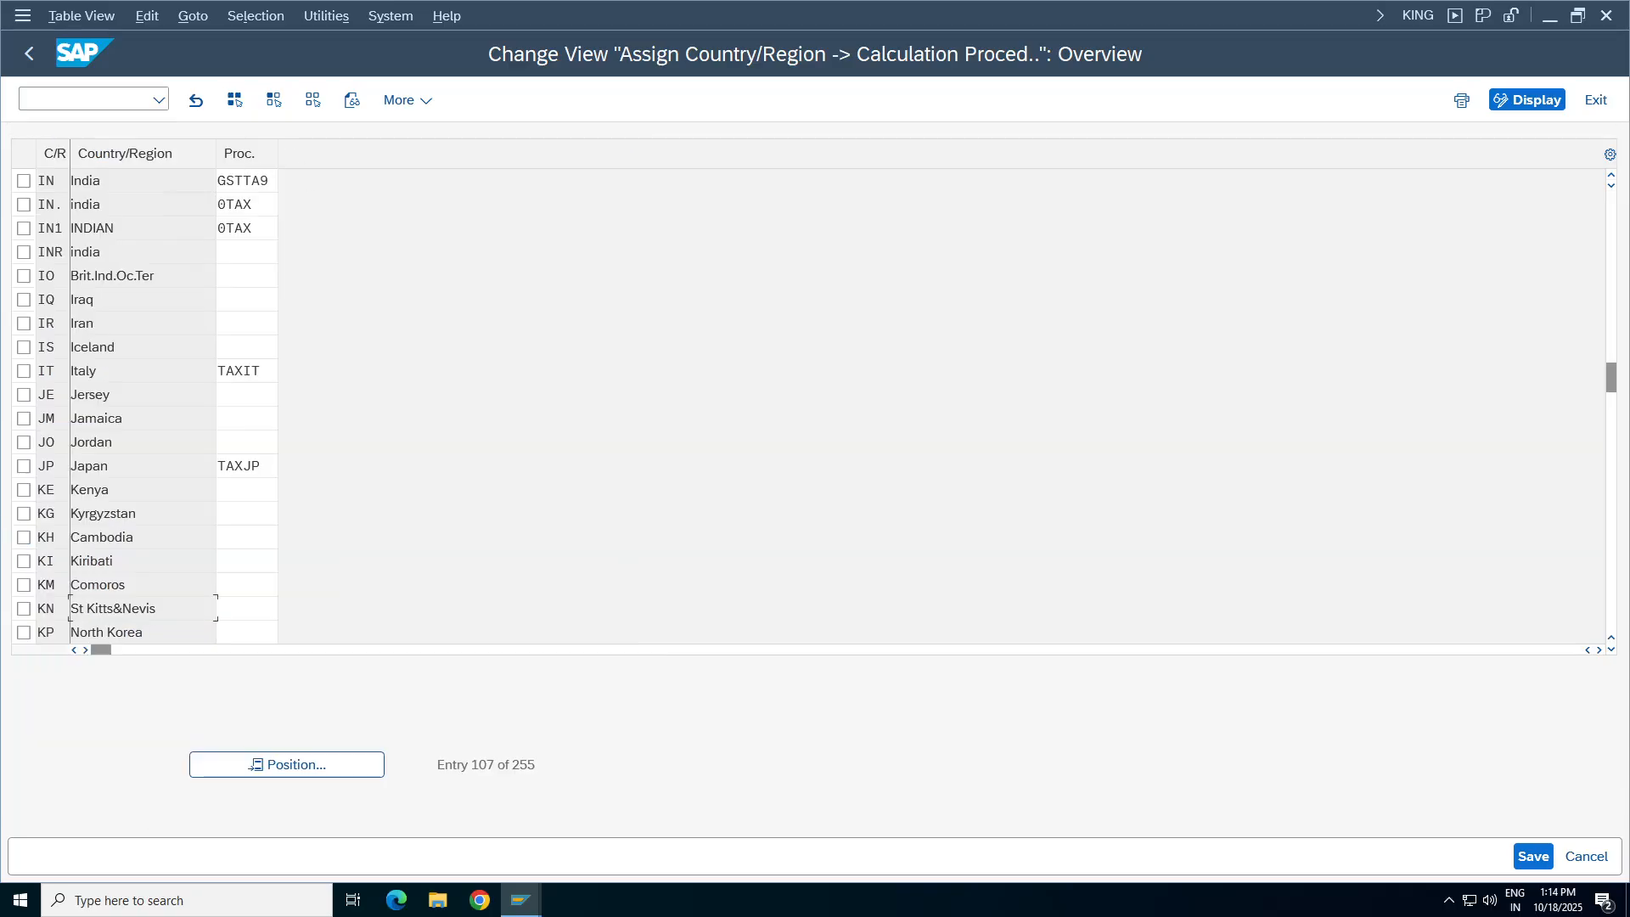
click(1533, 855)
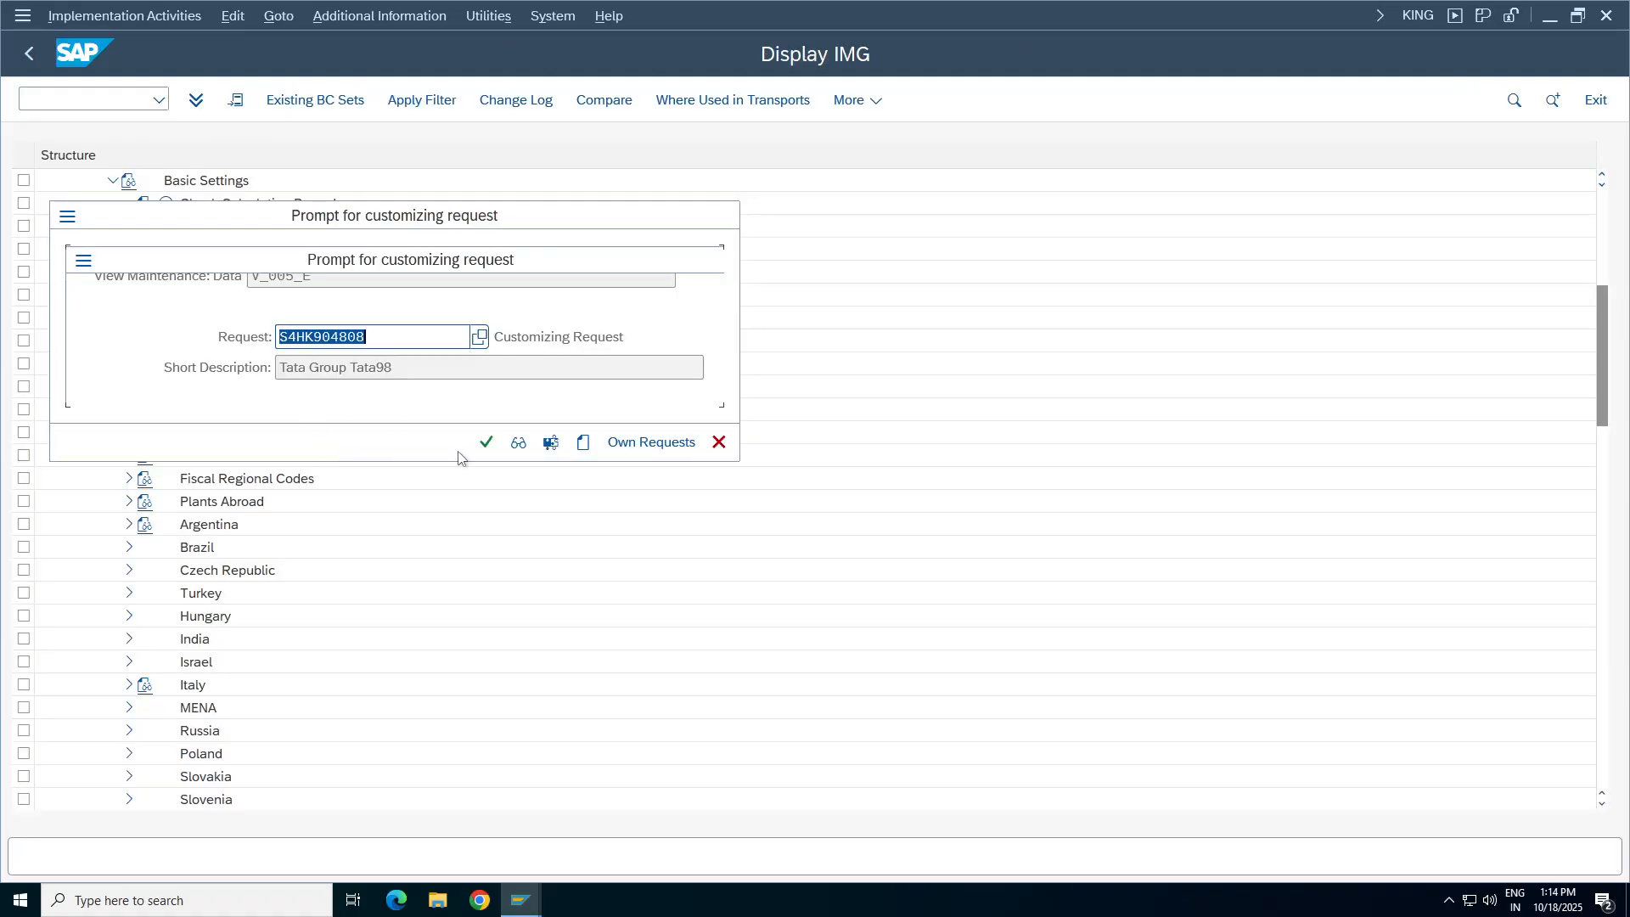
click(487, 442)
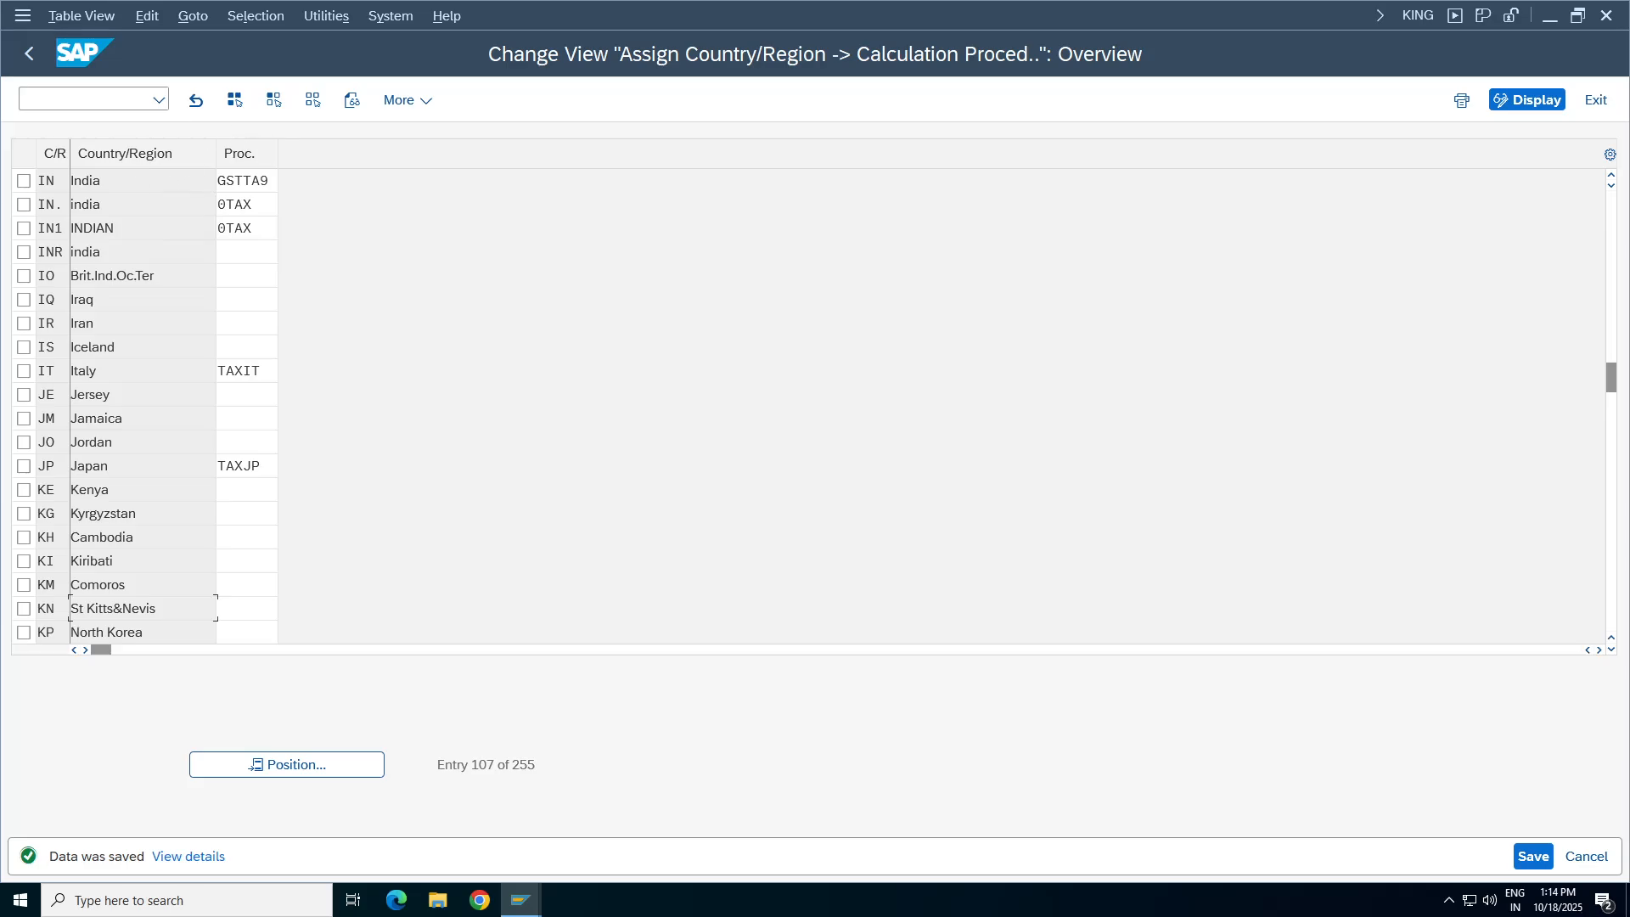
click(73, 202)
click(273, 182)
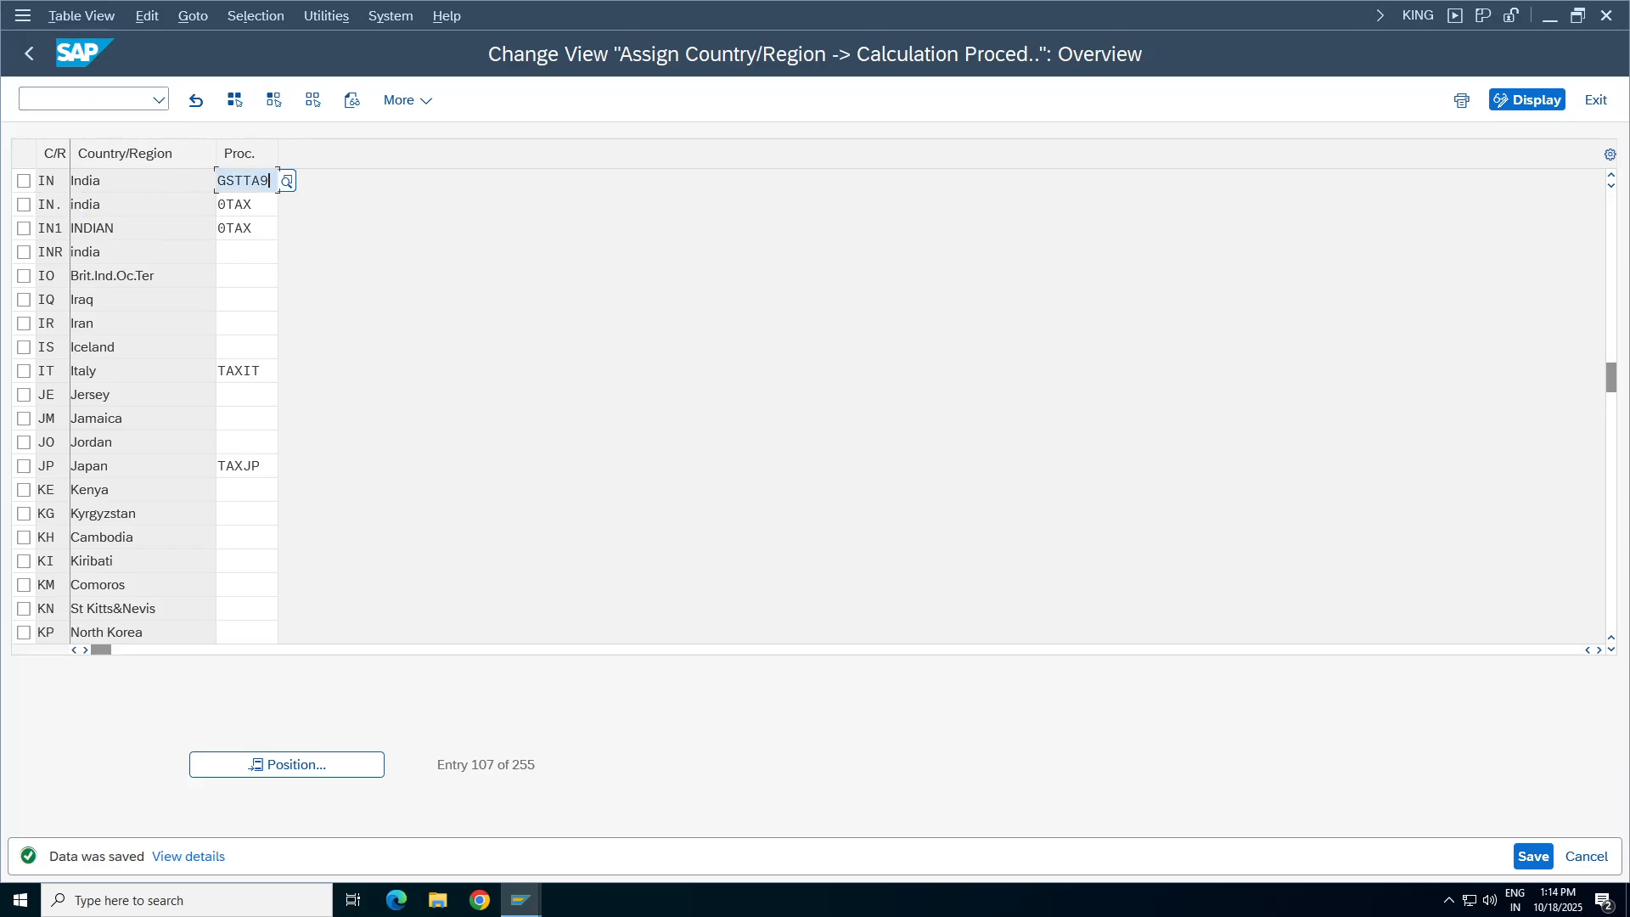
Save India's procedure assignment, leave the country list, and switch back to the pending TA98 tax defaults entry.
click(1534, 857)
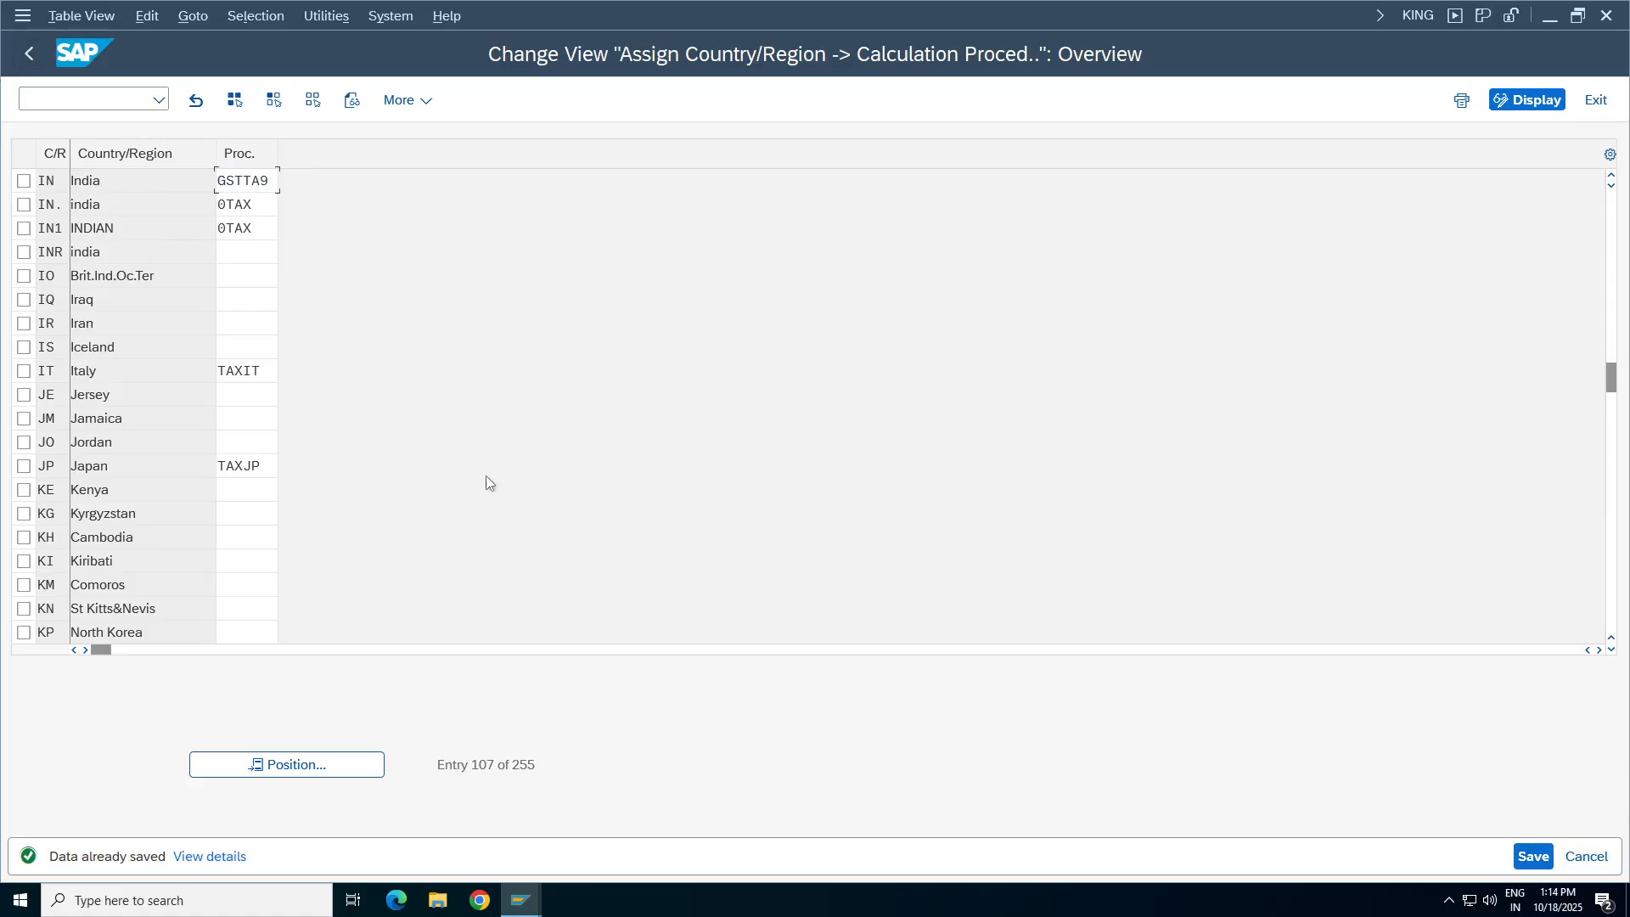
click(19, 50)
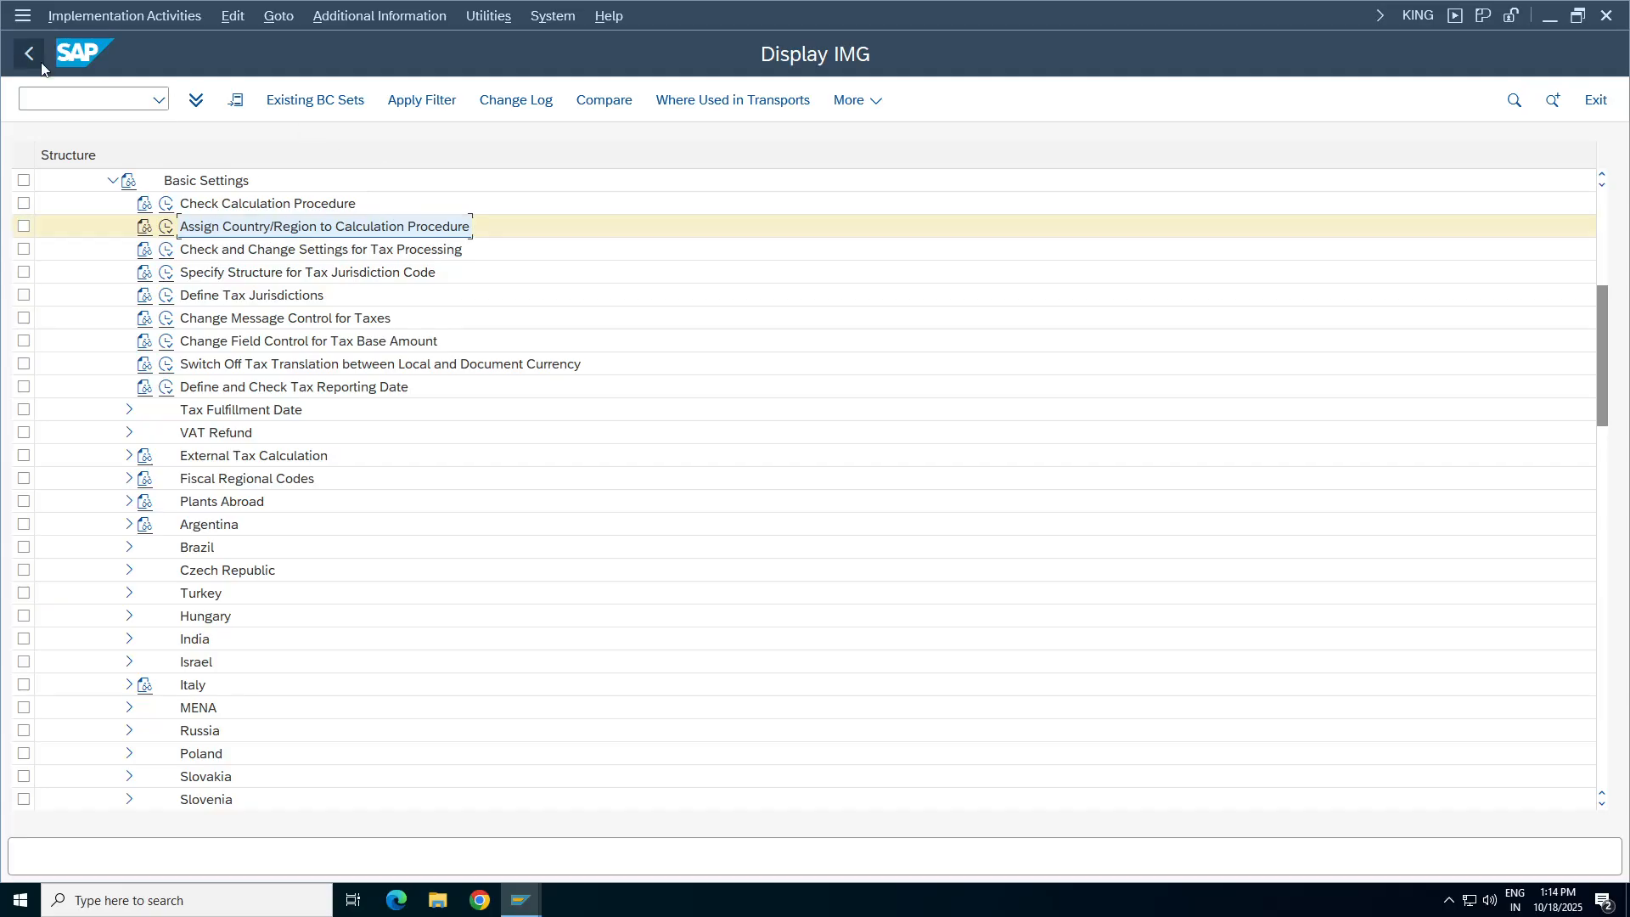
click(521, 899)
click(530, 856)
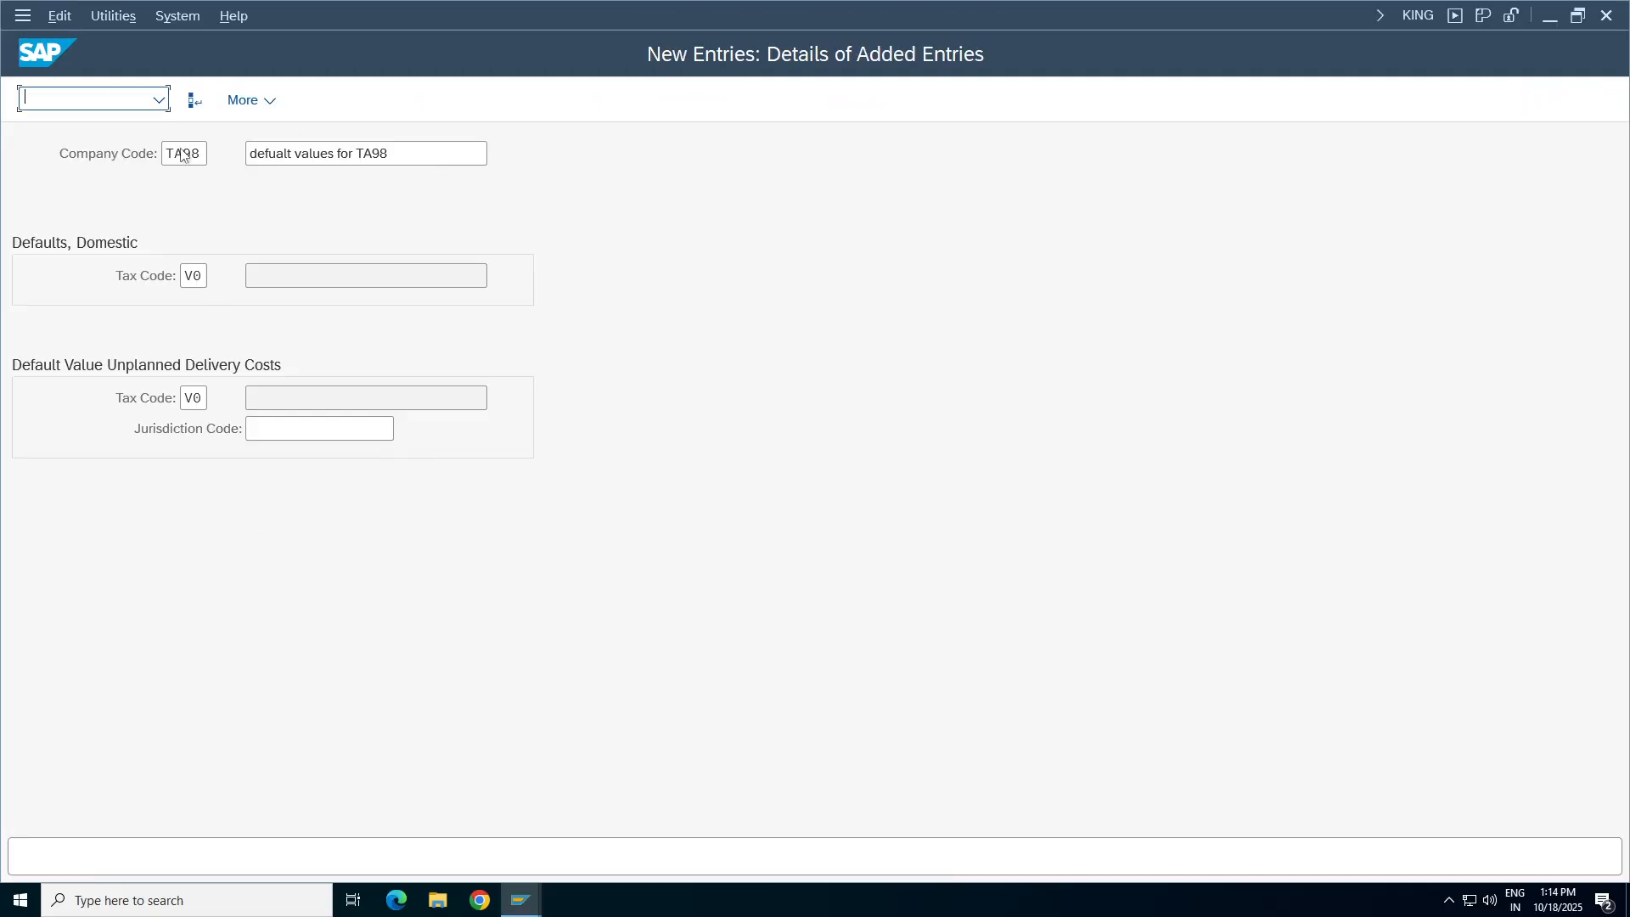
Look up the tax codes offered for the domestic default of TA98, then discard the pending entry.
click(216, 276)
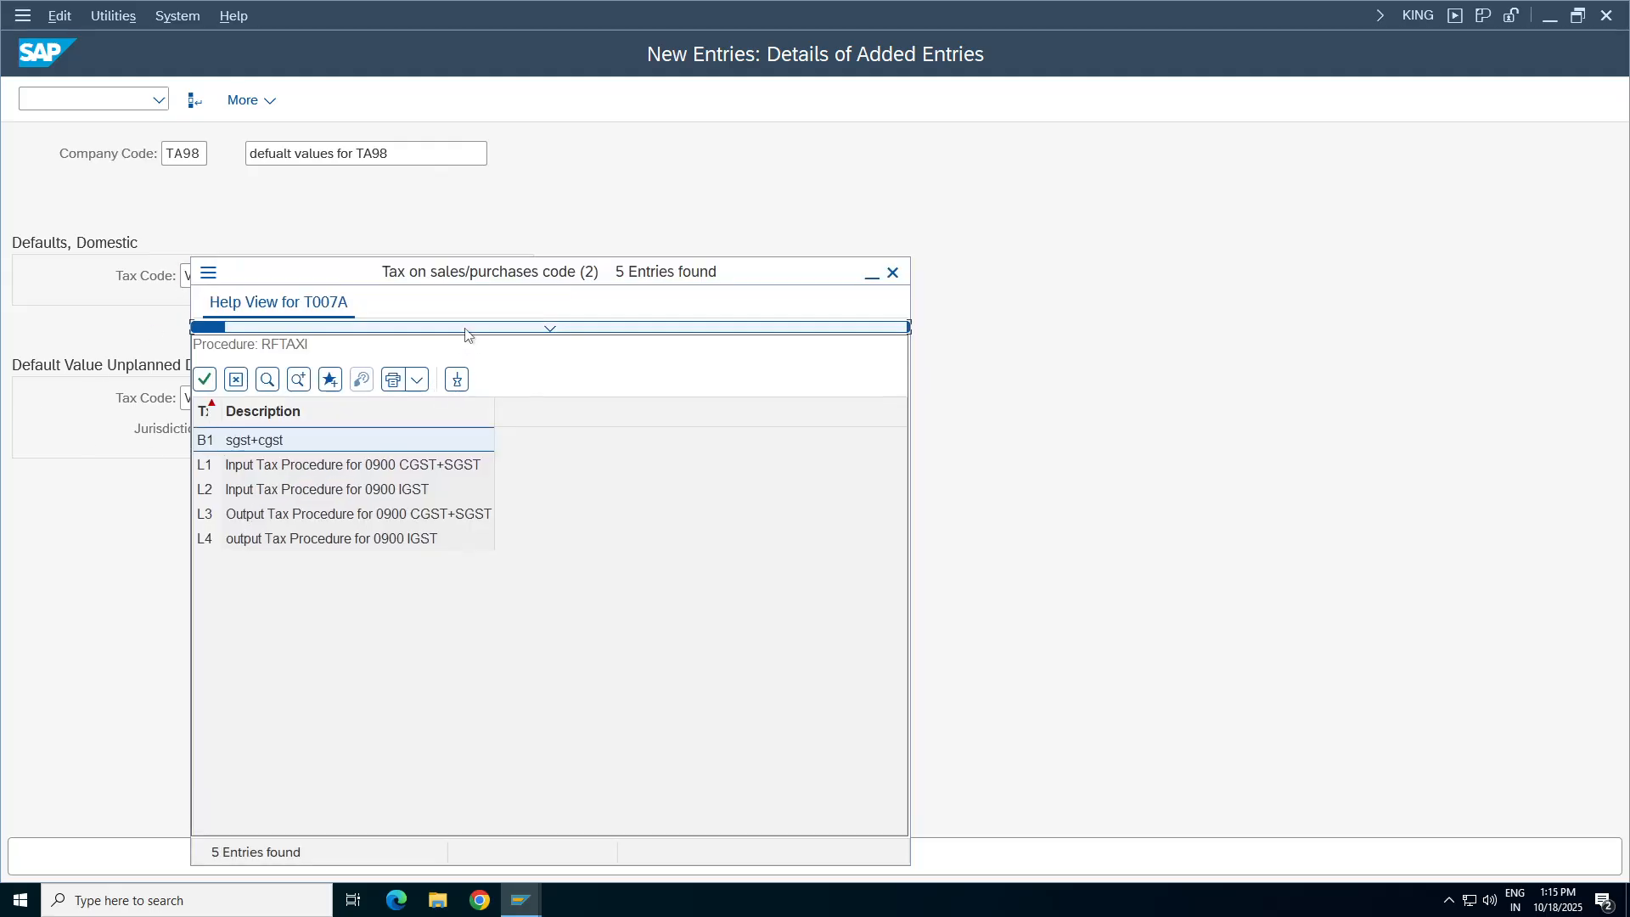
click(466, 334)
click(893, 273)
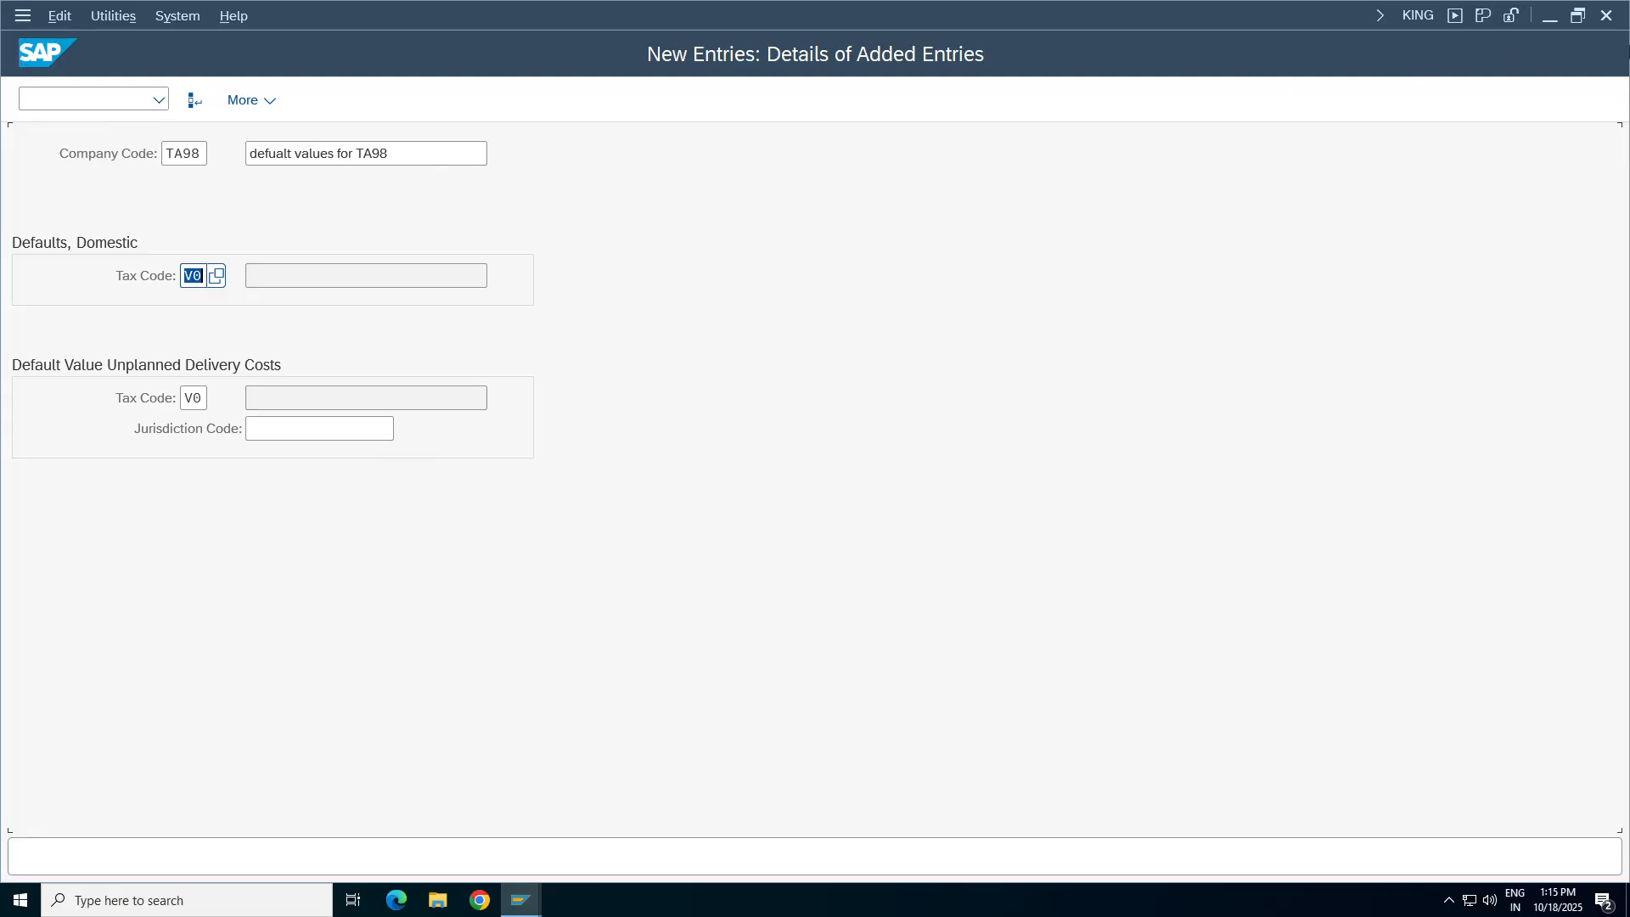
key(F12)
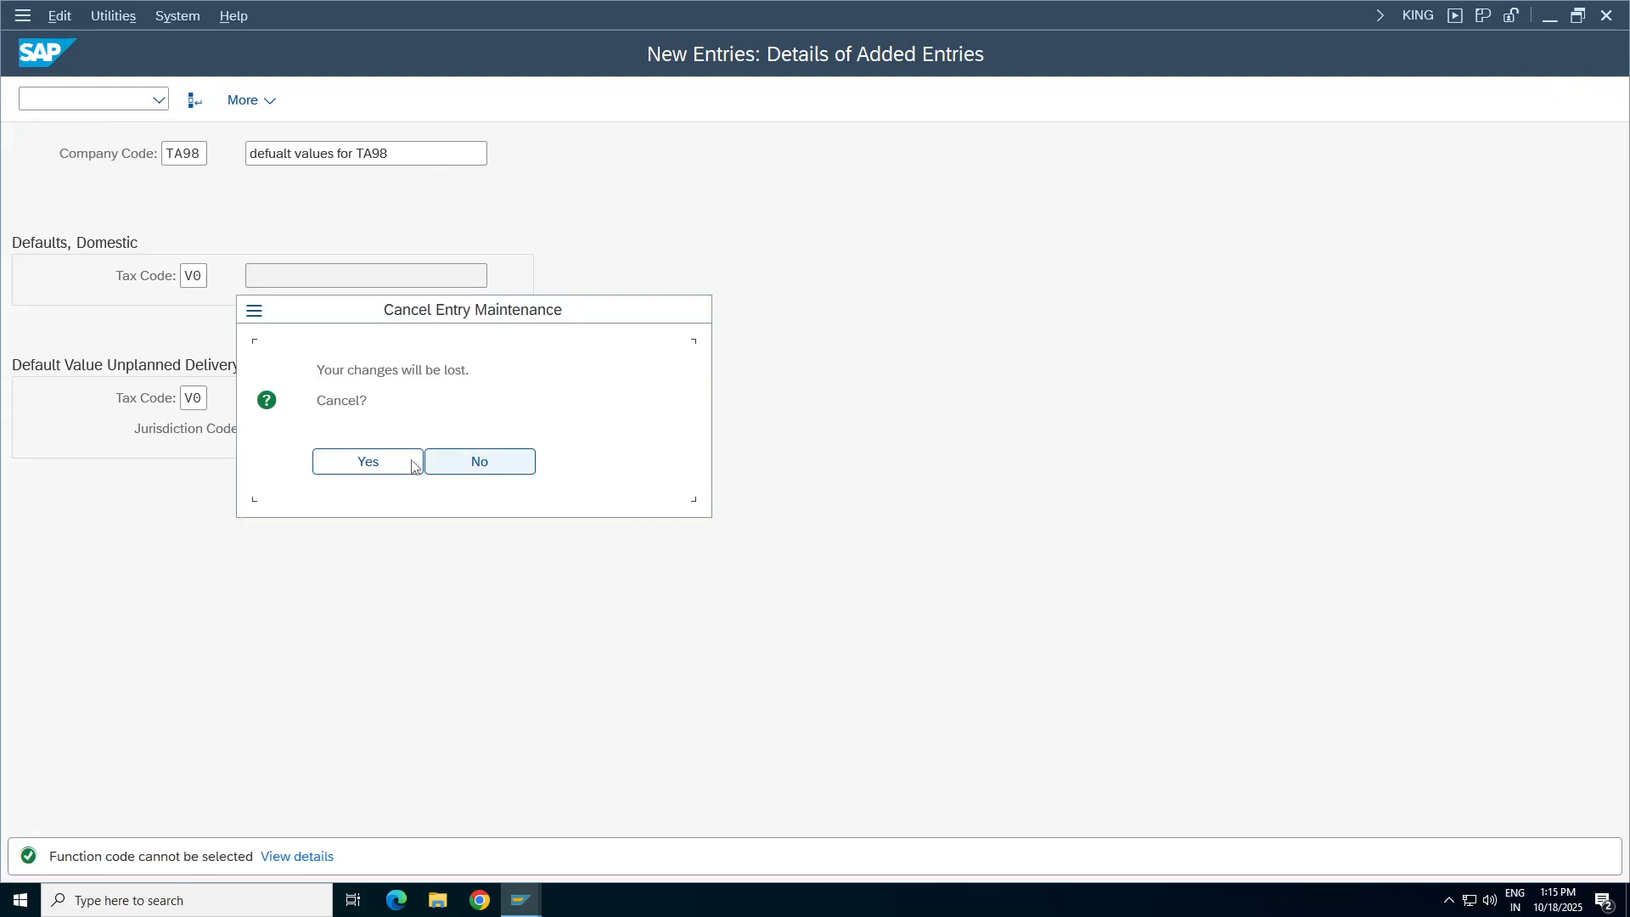
click(399, 463)
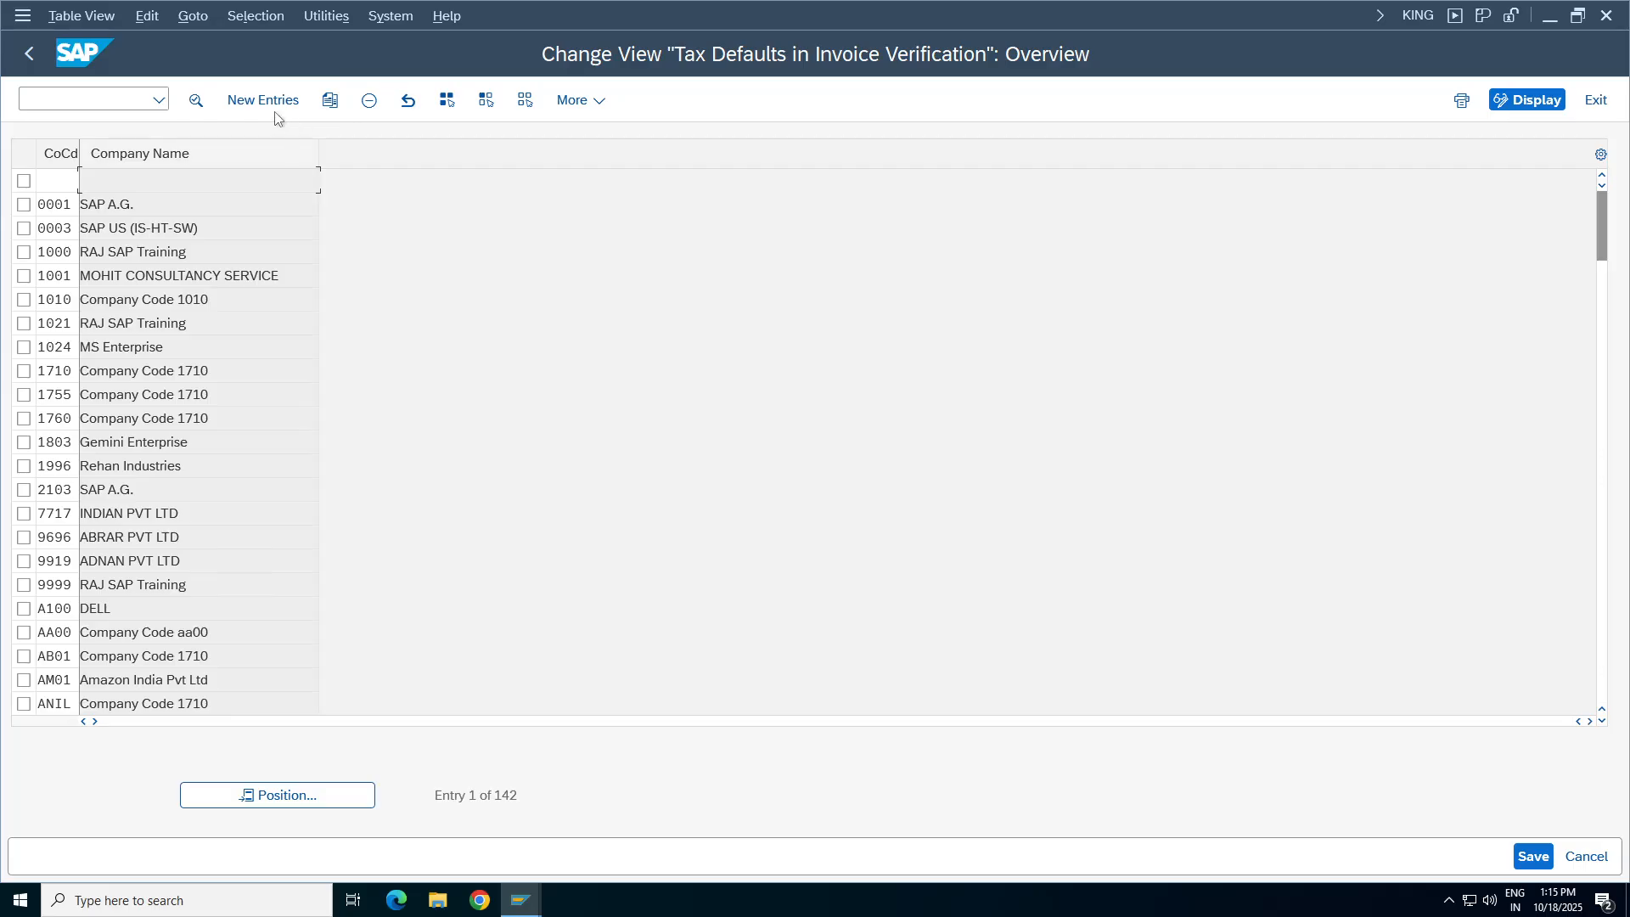
Start a new tax defaults entry for company code TA98 and look up the available domestic tax codes.
click(264, 99)
text(TA98)
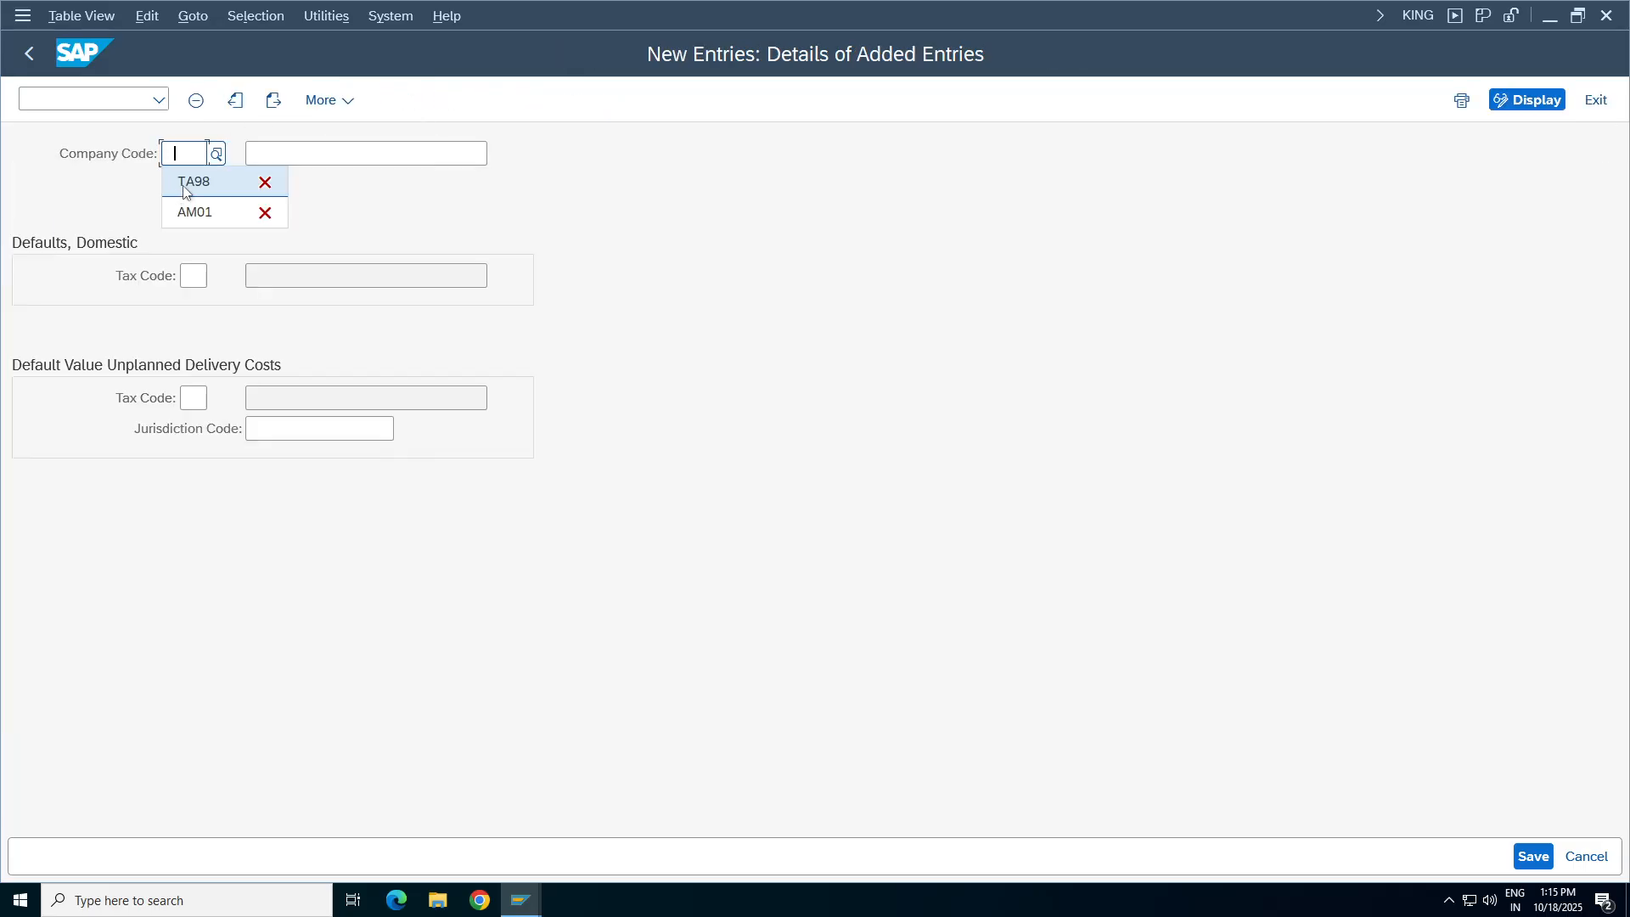
click(194, 275)
click(215, 275)
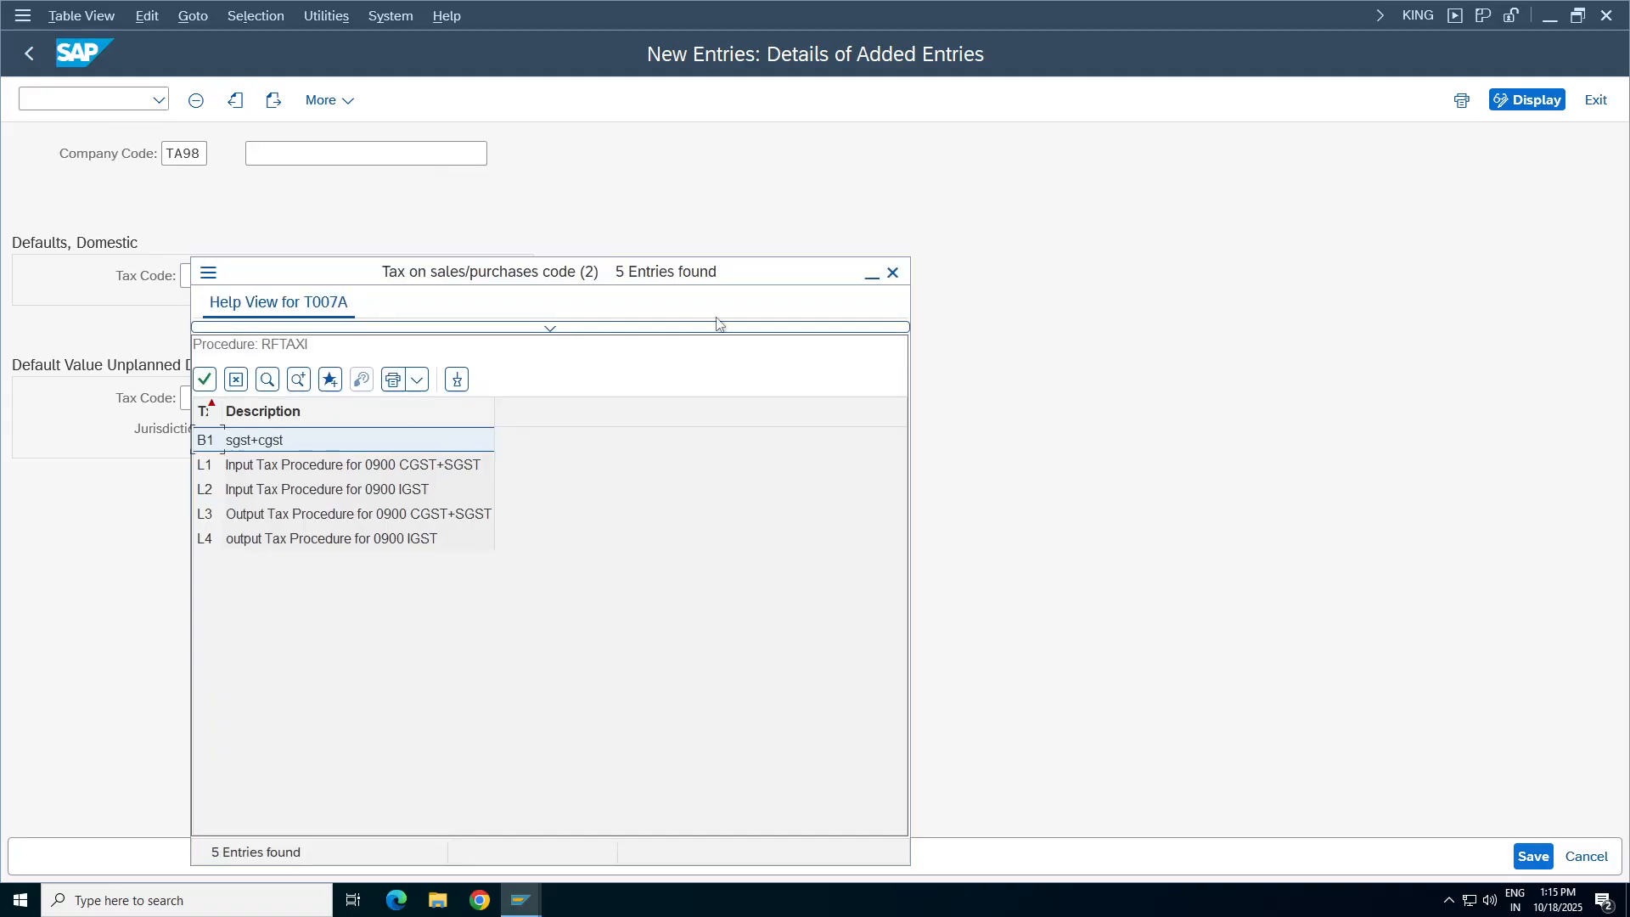
click(892, 273)
click(29, 53)
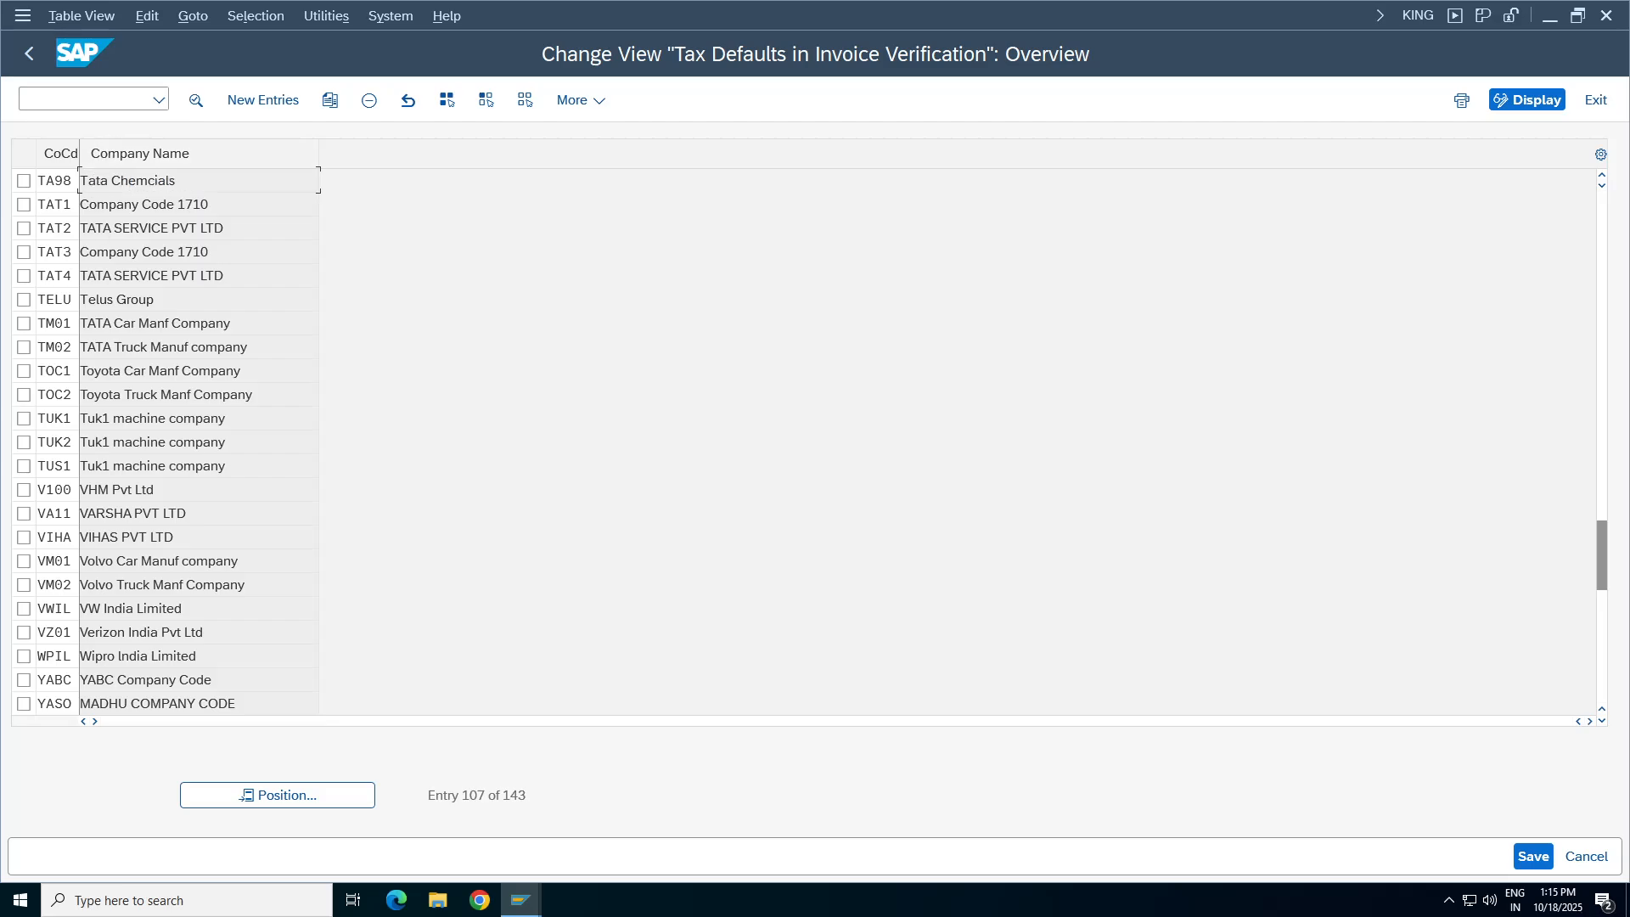
Try once more to add a tax defaults entry for TA98 and recheck the tax codes offered.
click(263, 99)
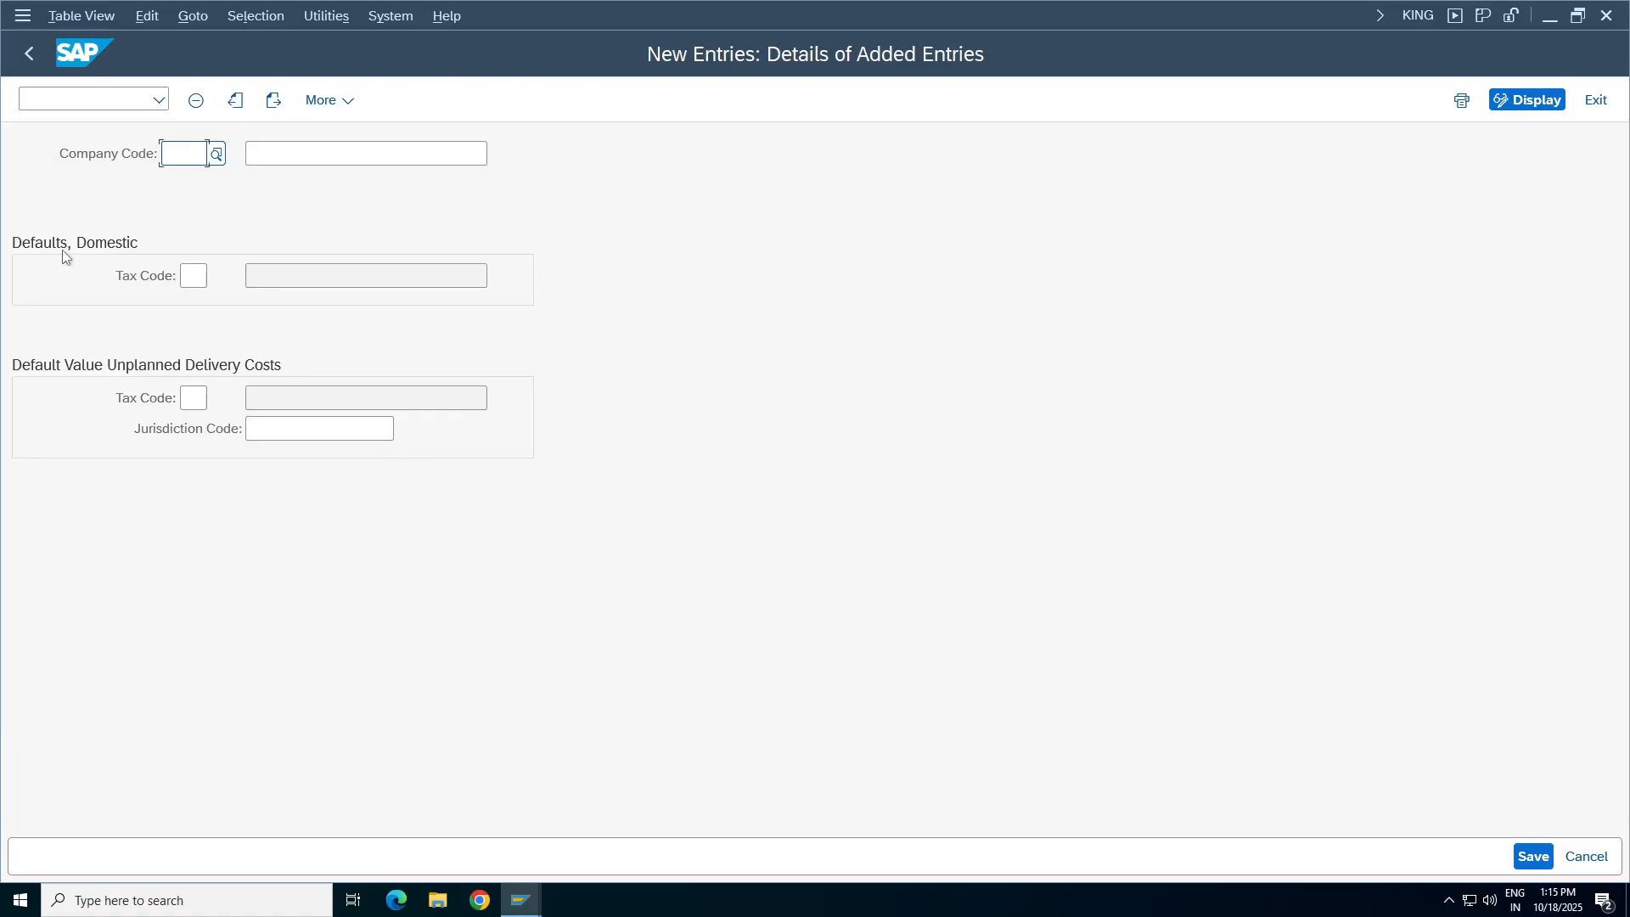
text(TA98)
click(197, 403)
key(F4)
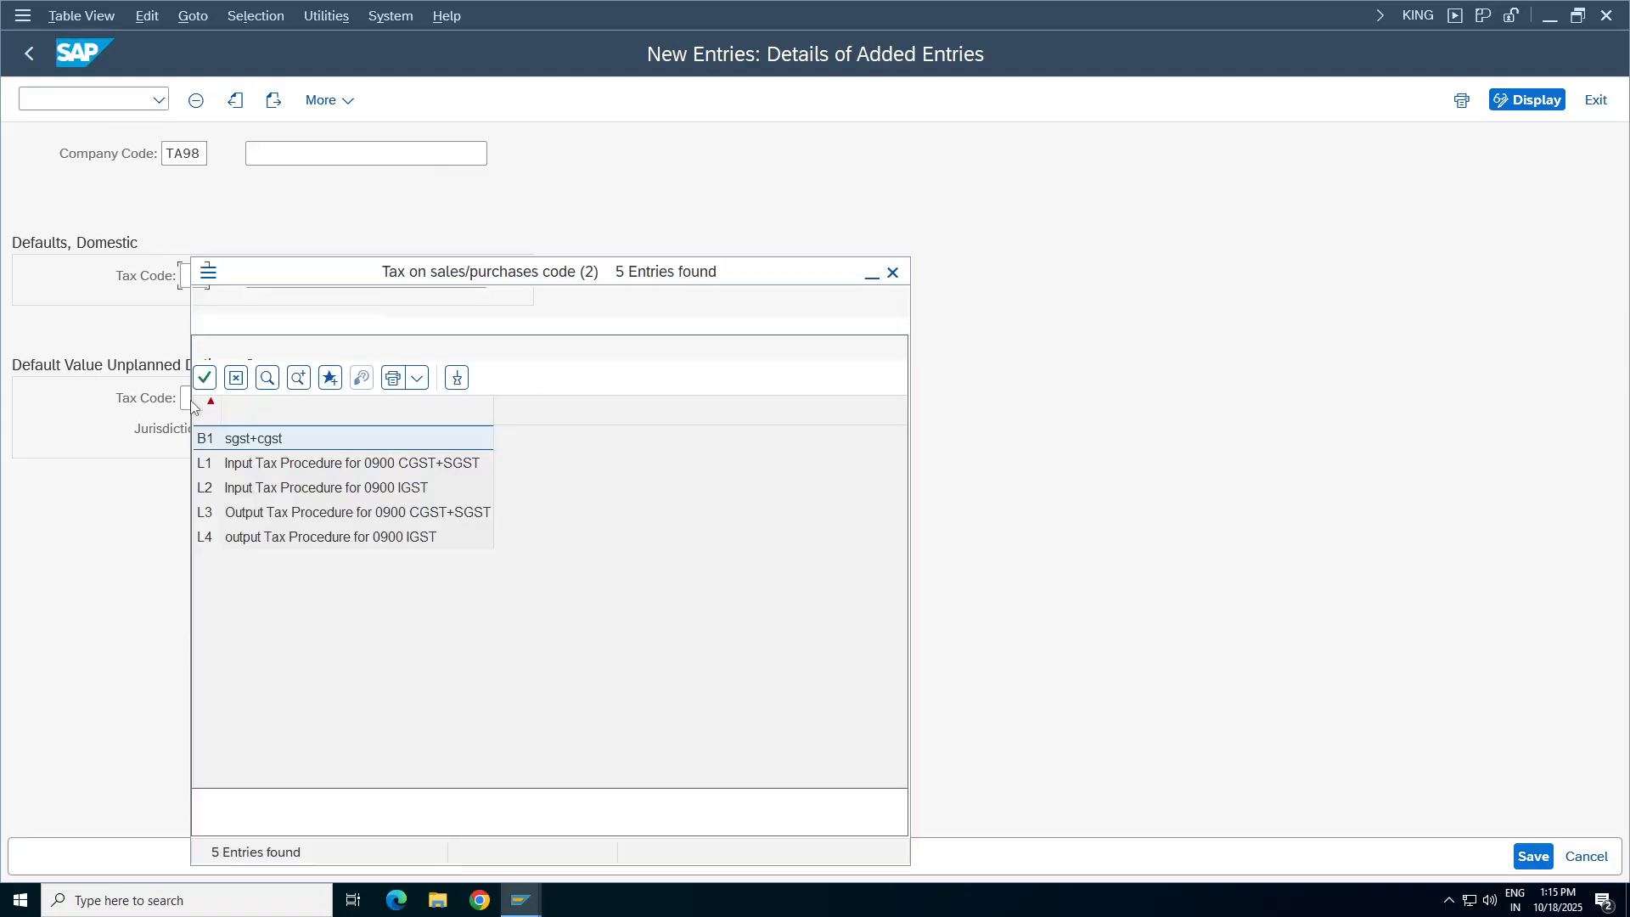
click(594, 328)
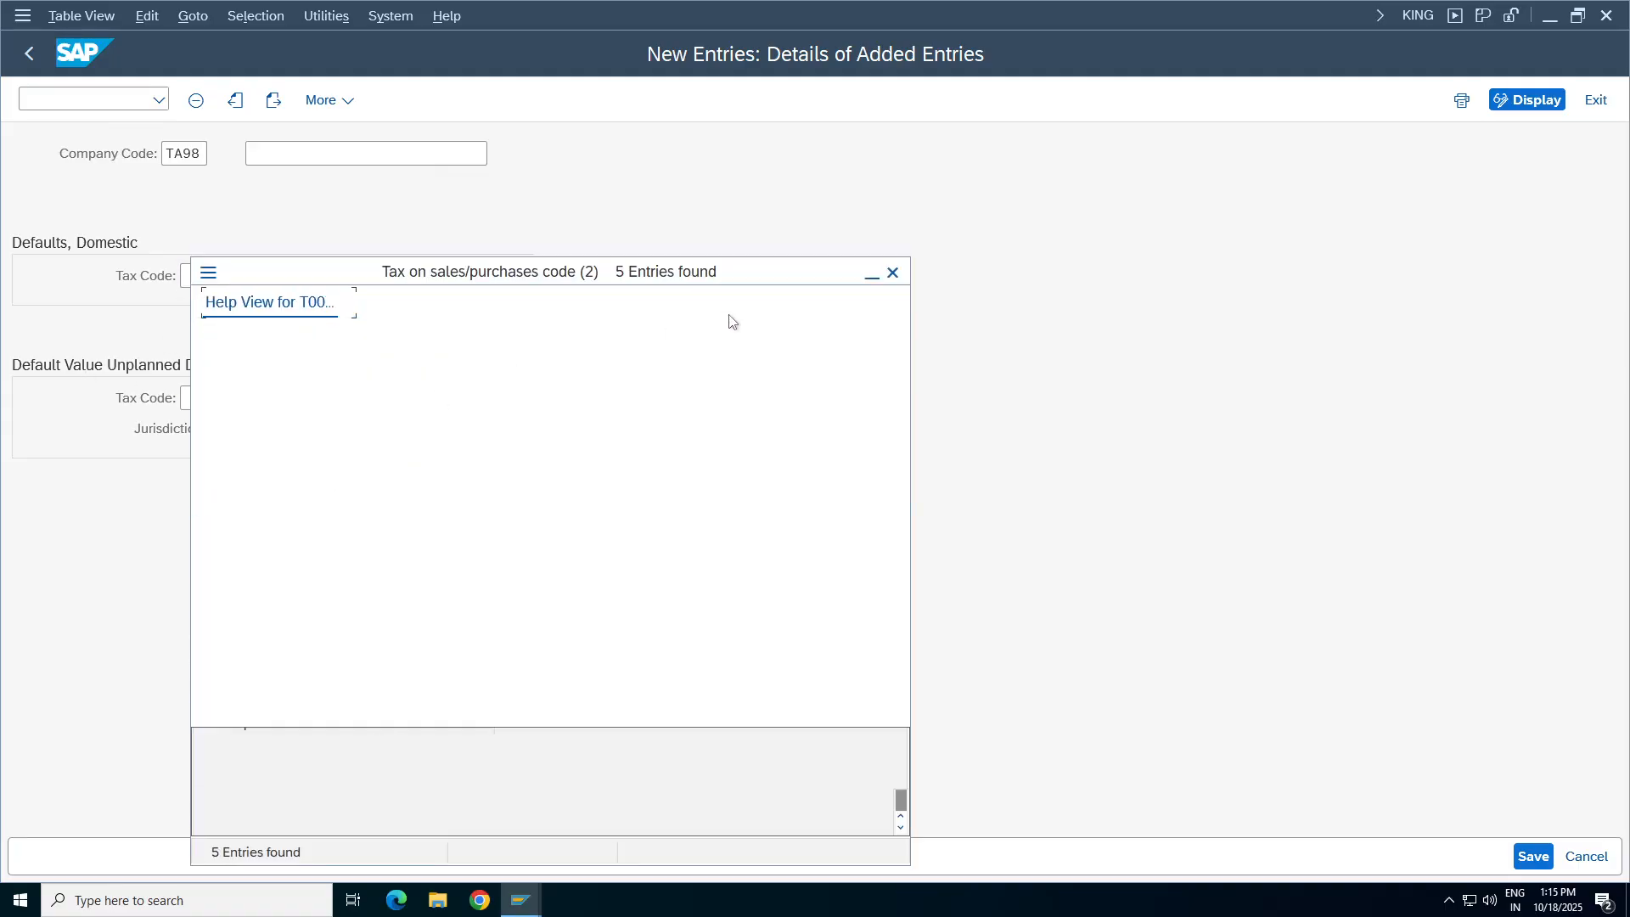
click(875, 280)
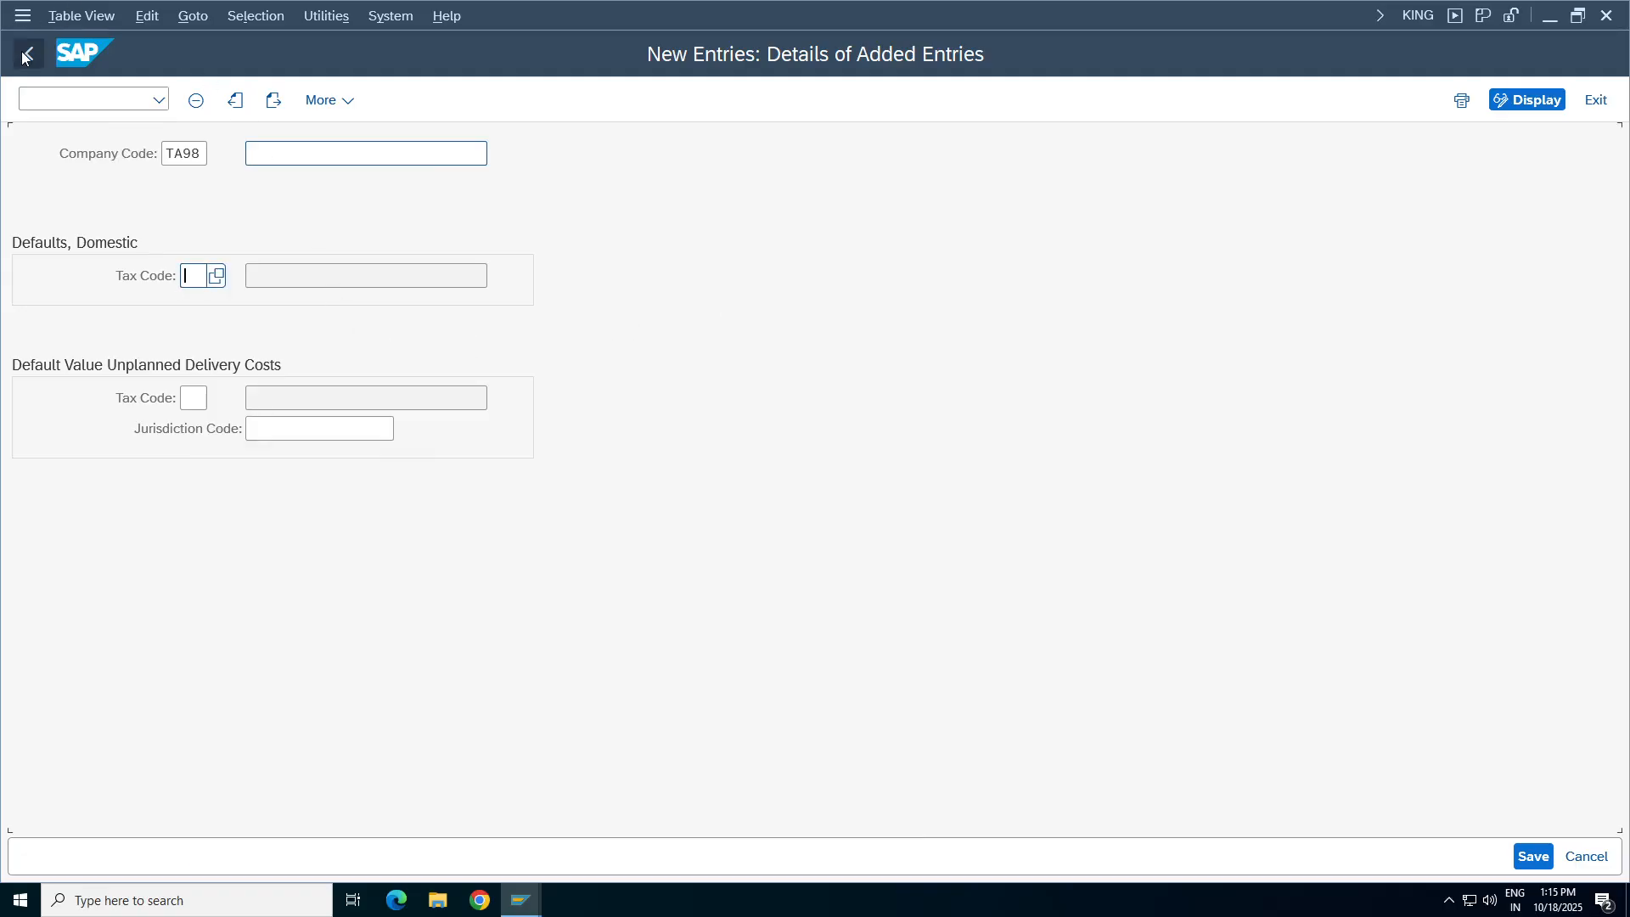
key(Return)
Verify the calculation procedure assigned to India (IN) in Assign Country/Region to Calculation Procedure.
click(853, 832)
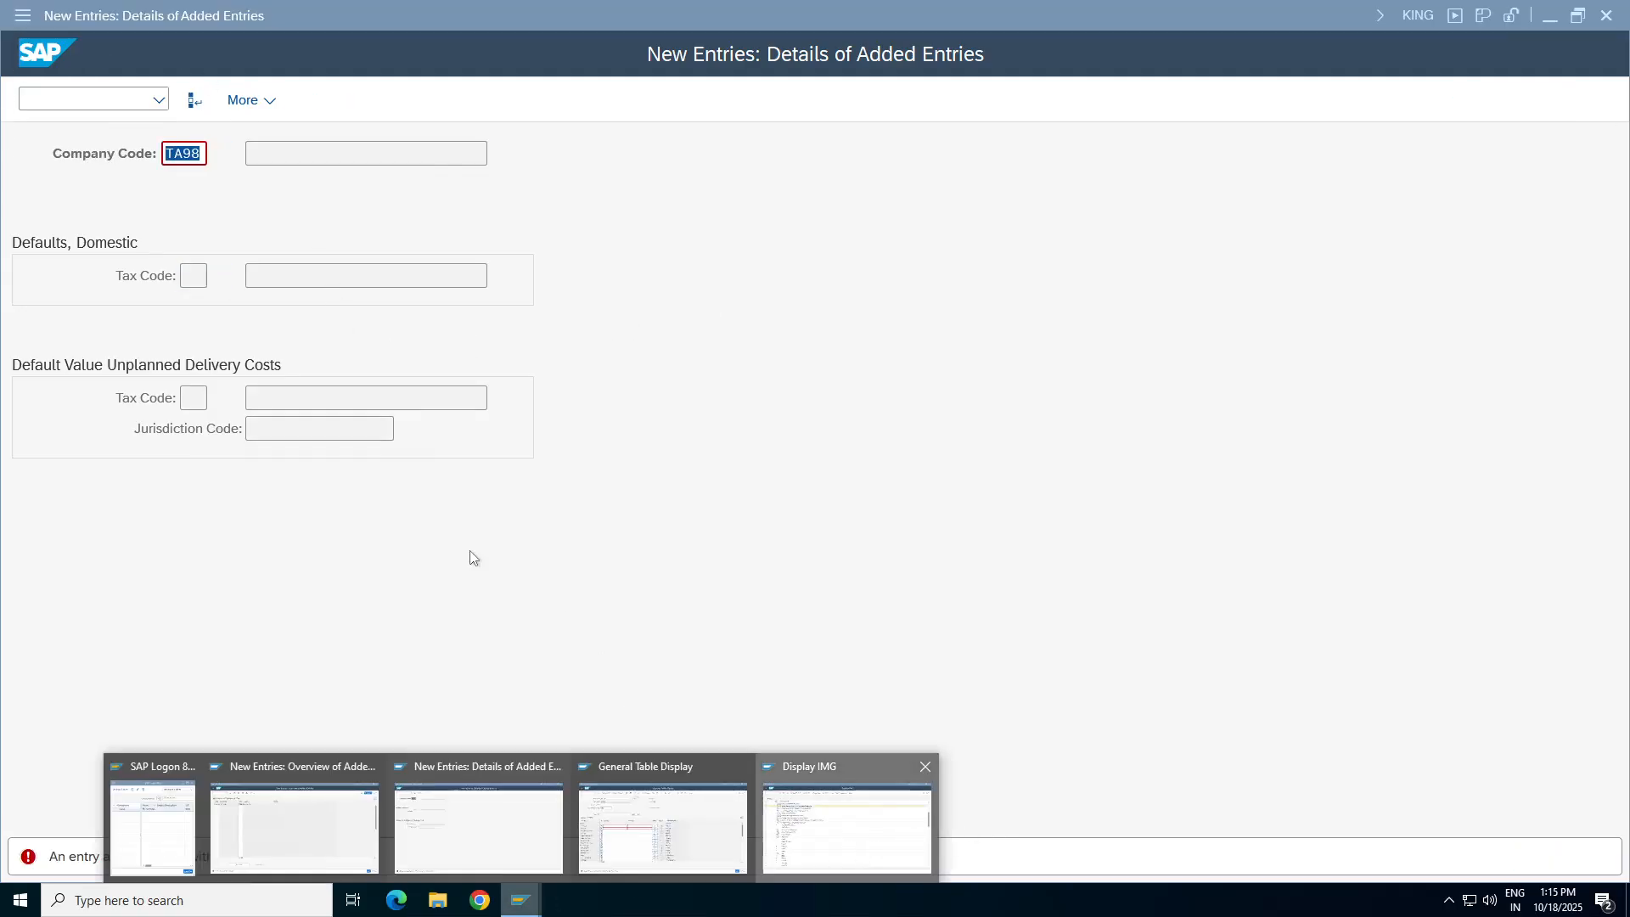
click(166, 227)
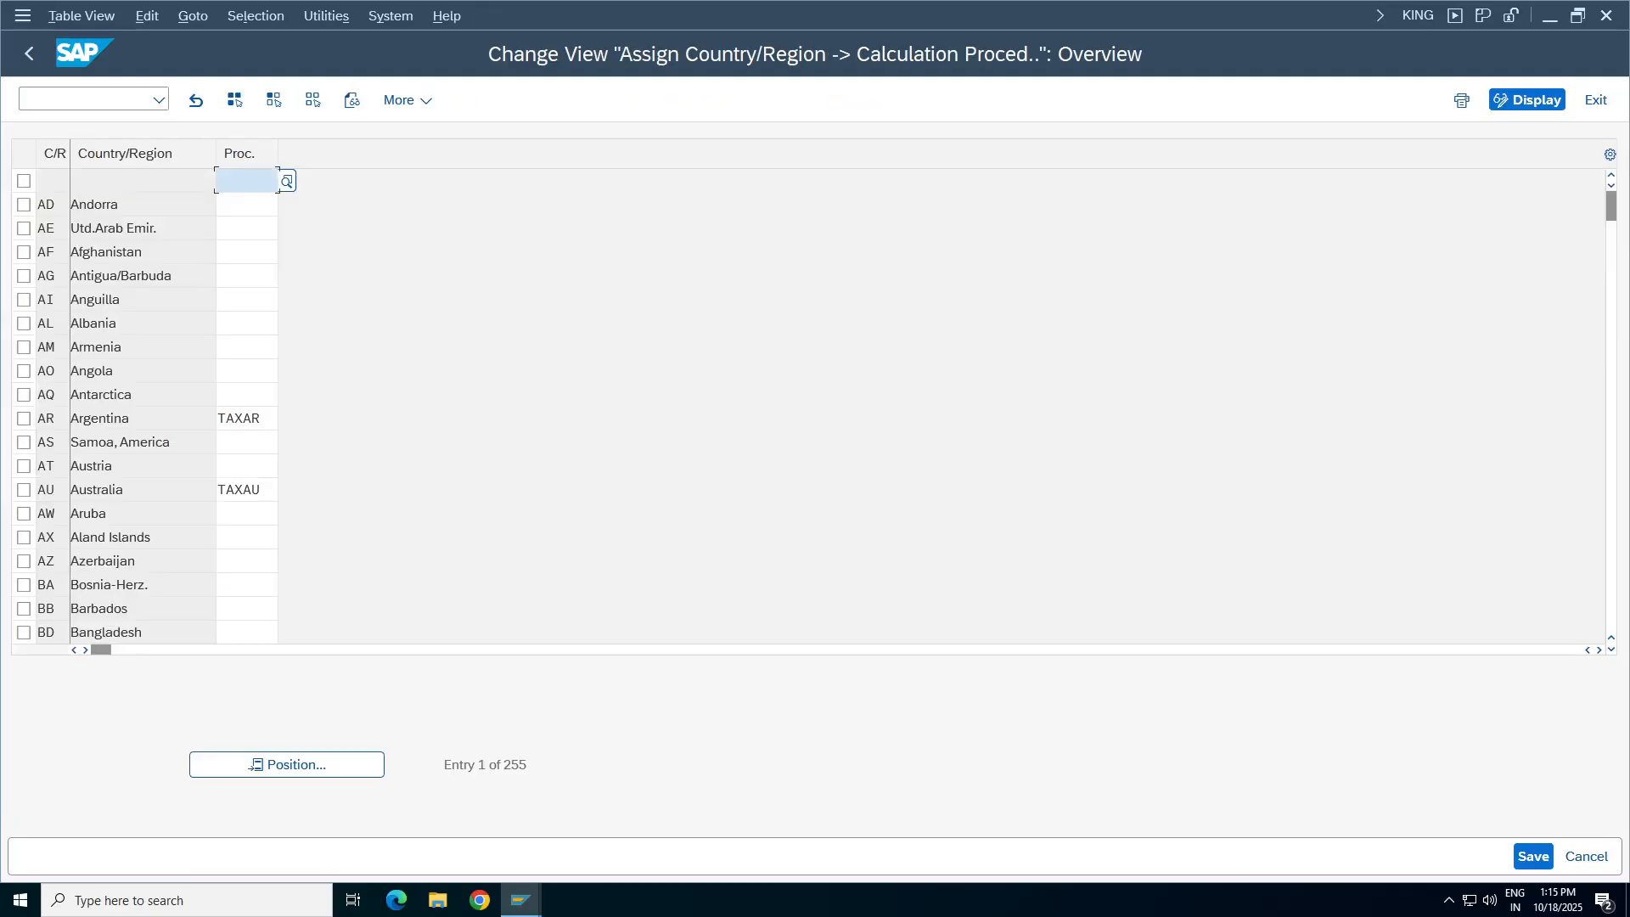
click(297, 759)
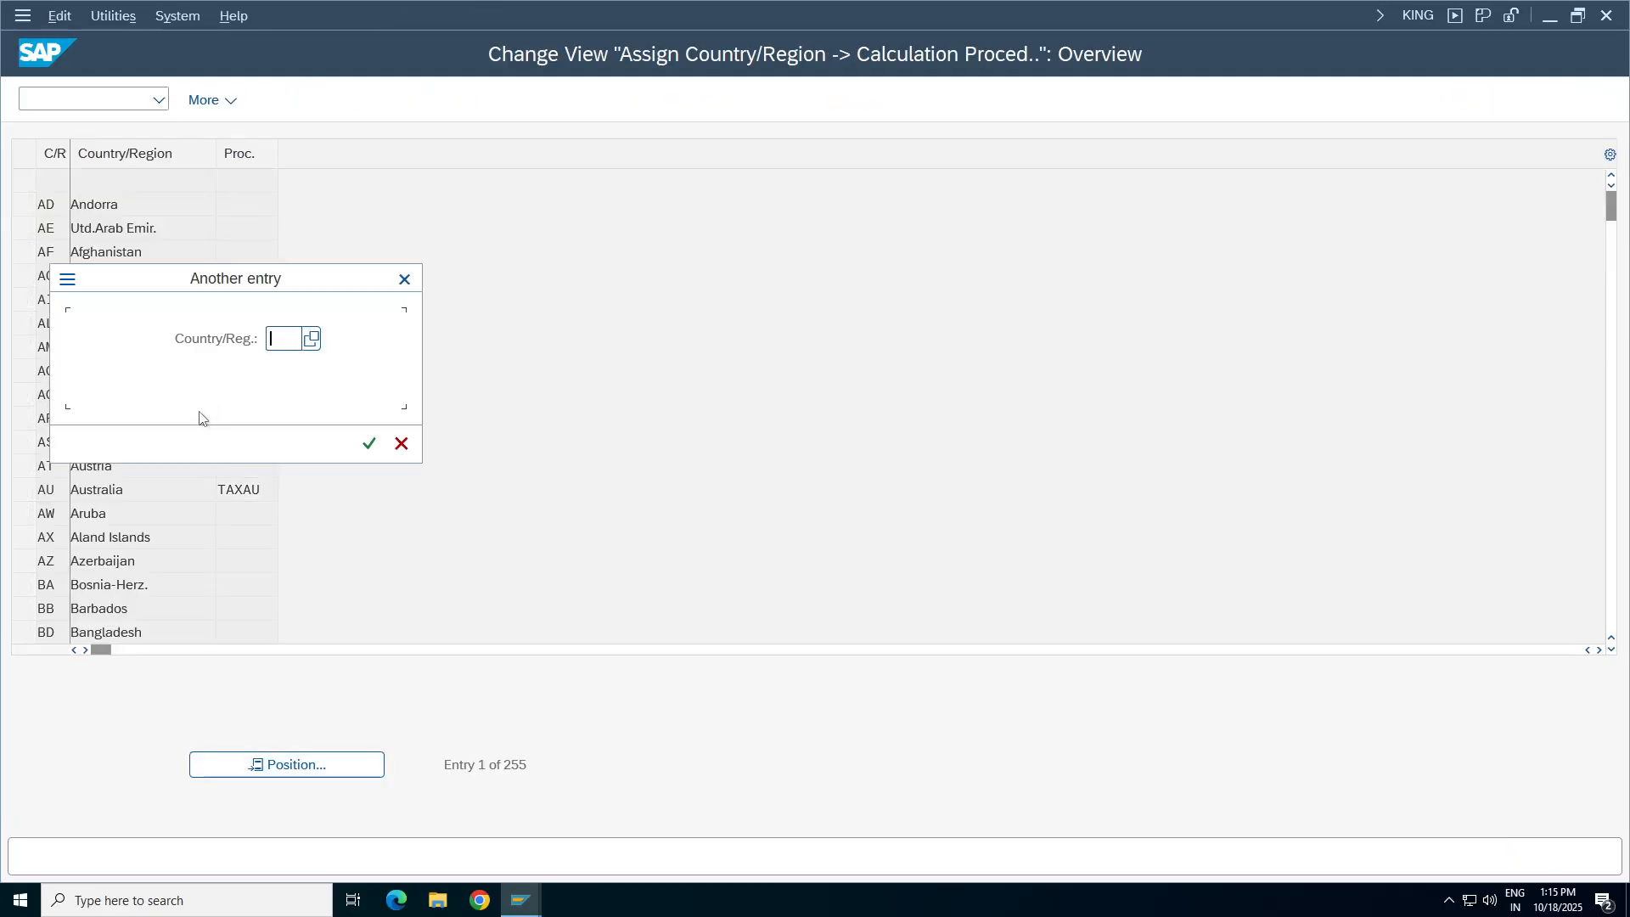
key(Return)
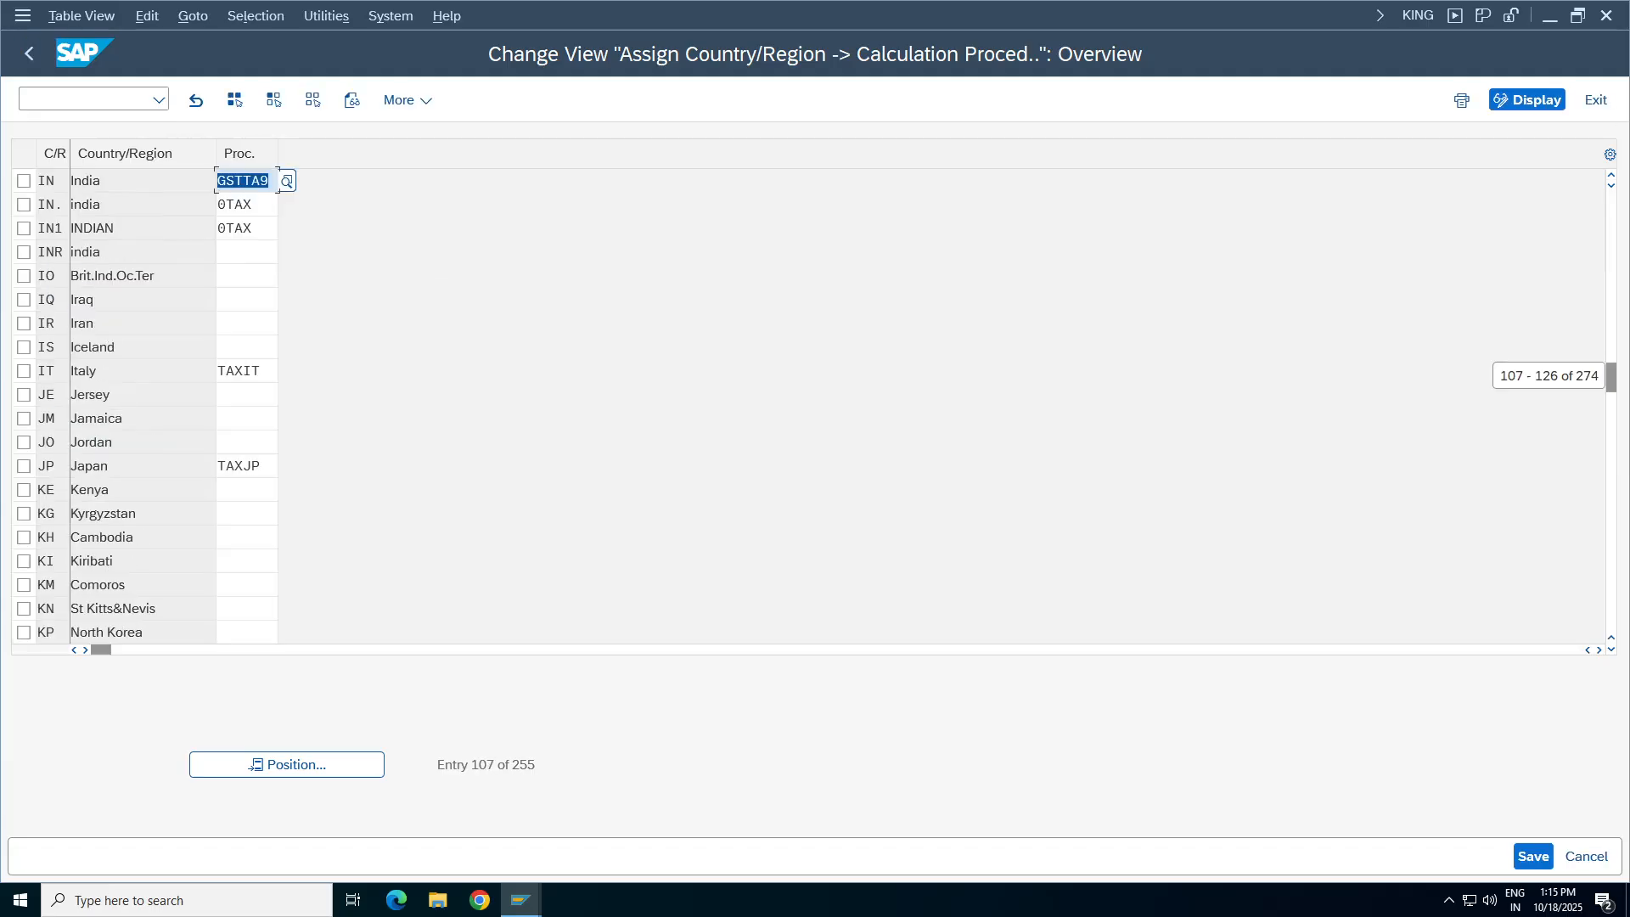
click(23, 207)
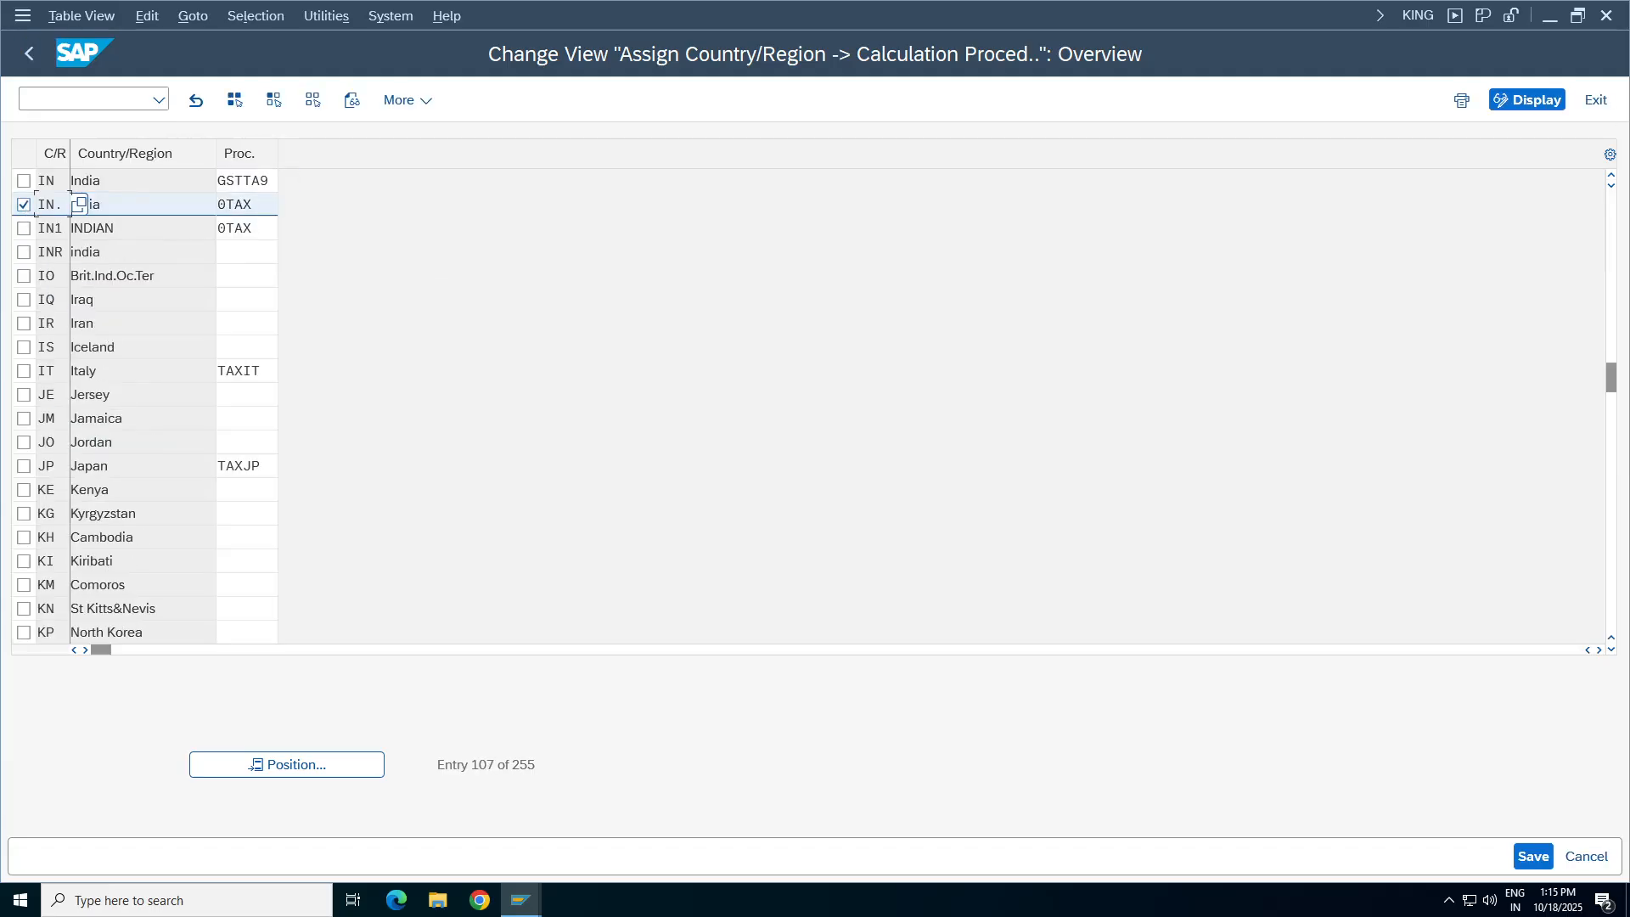
click(29, 55)
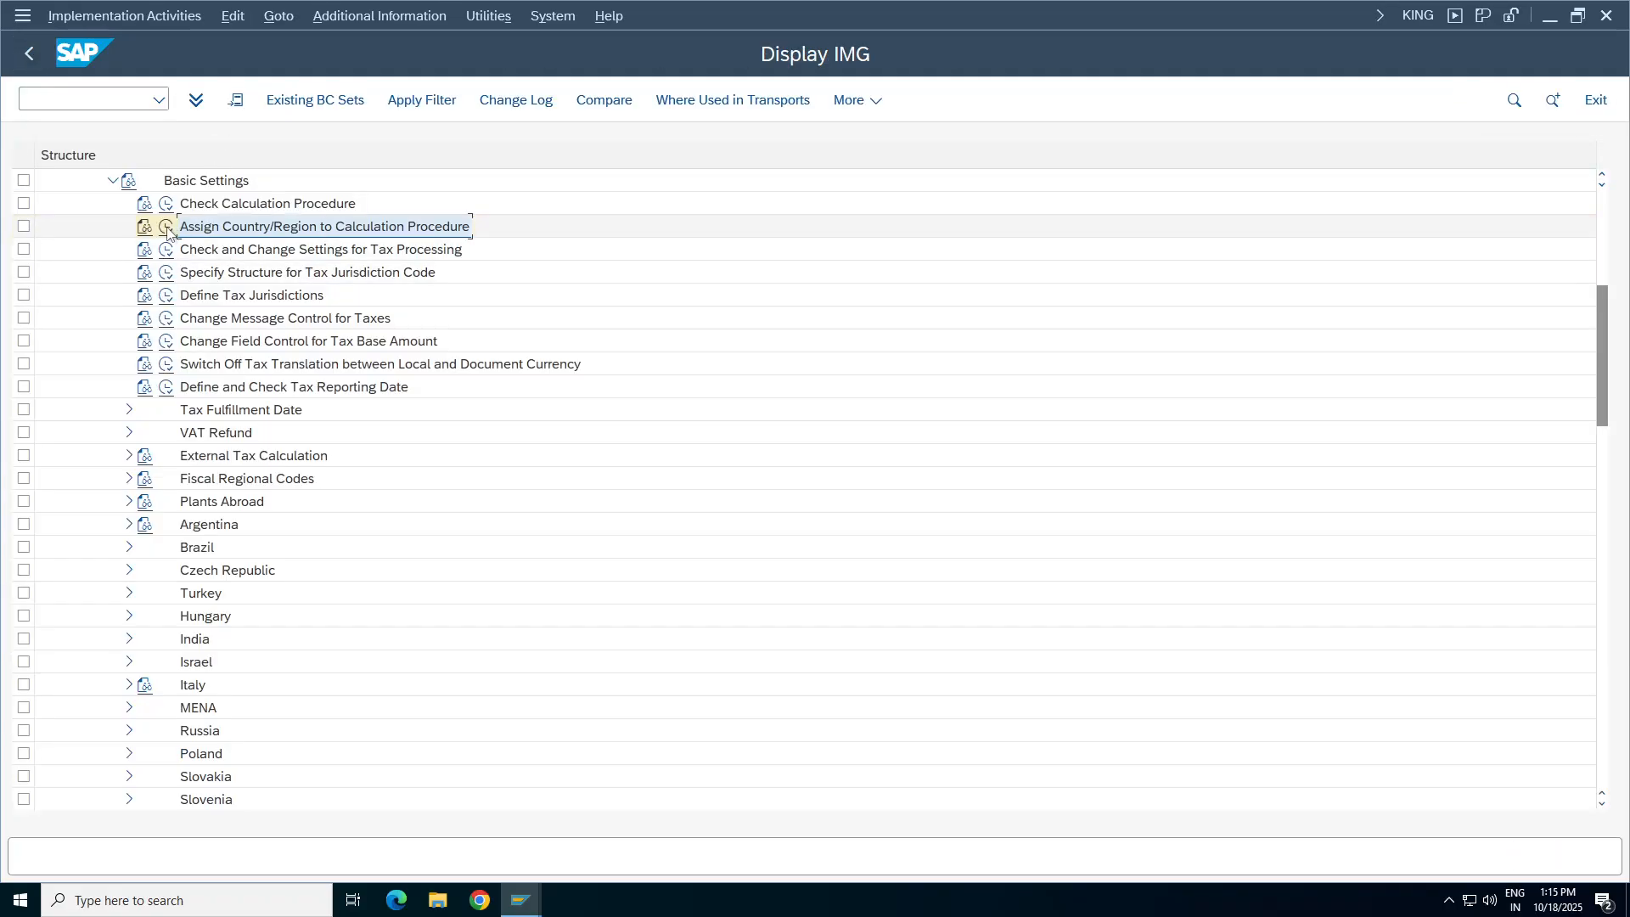
click(166, 228)
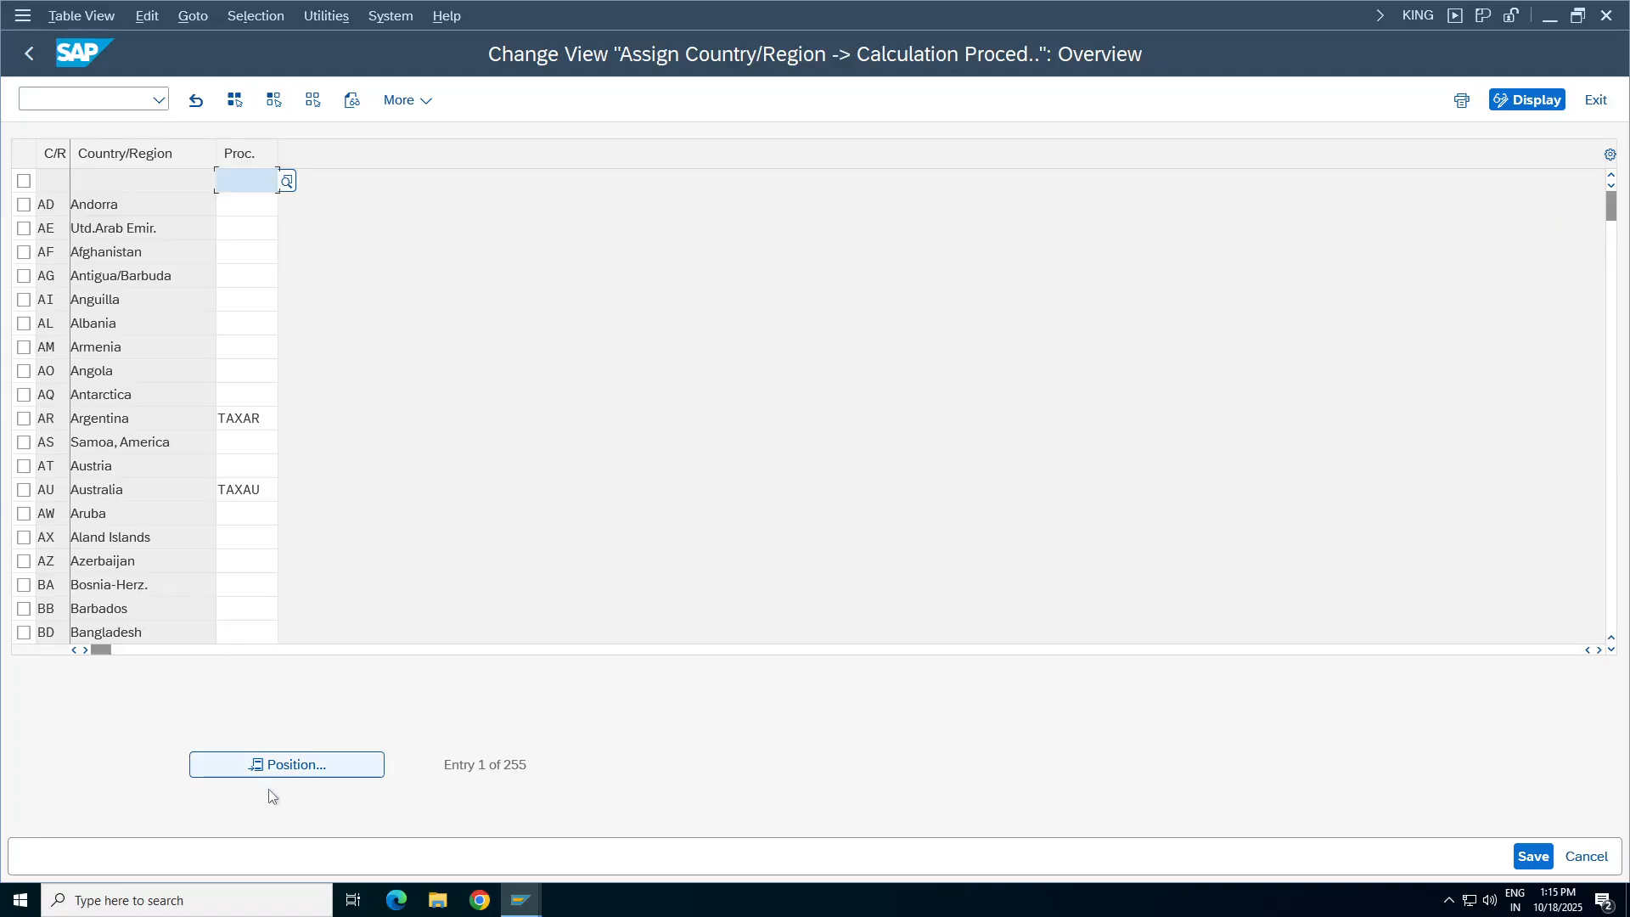
click(269, 765)
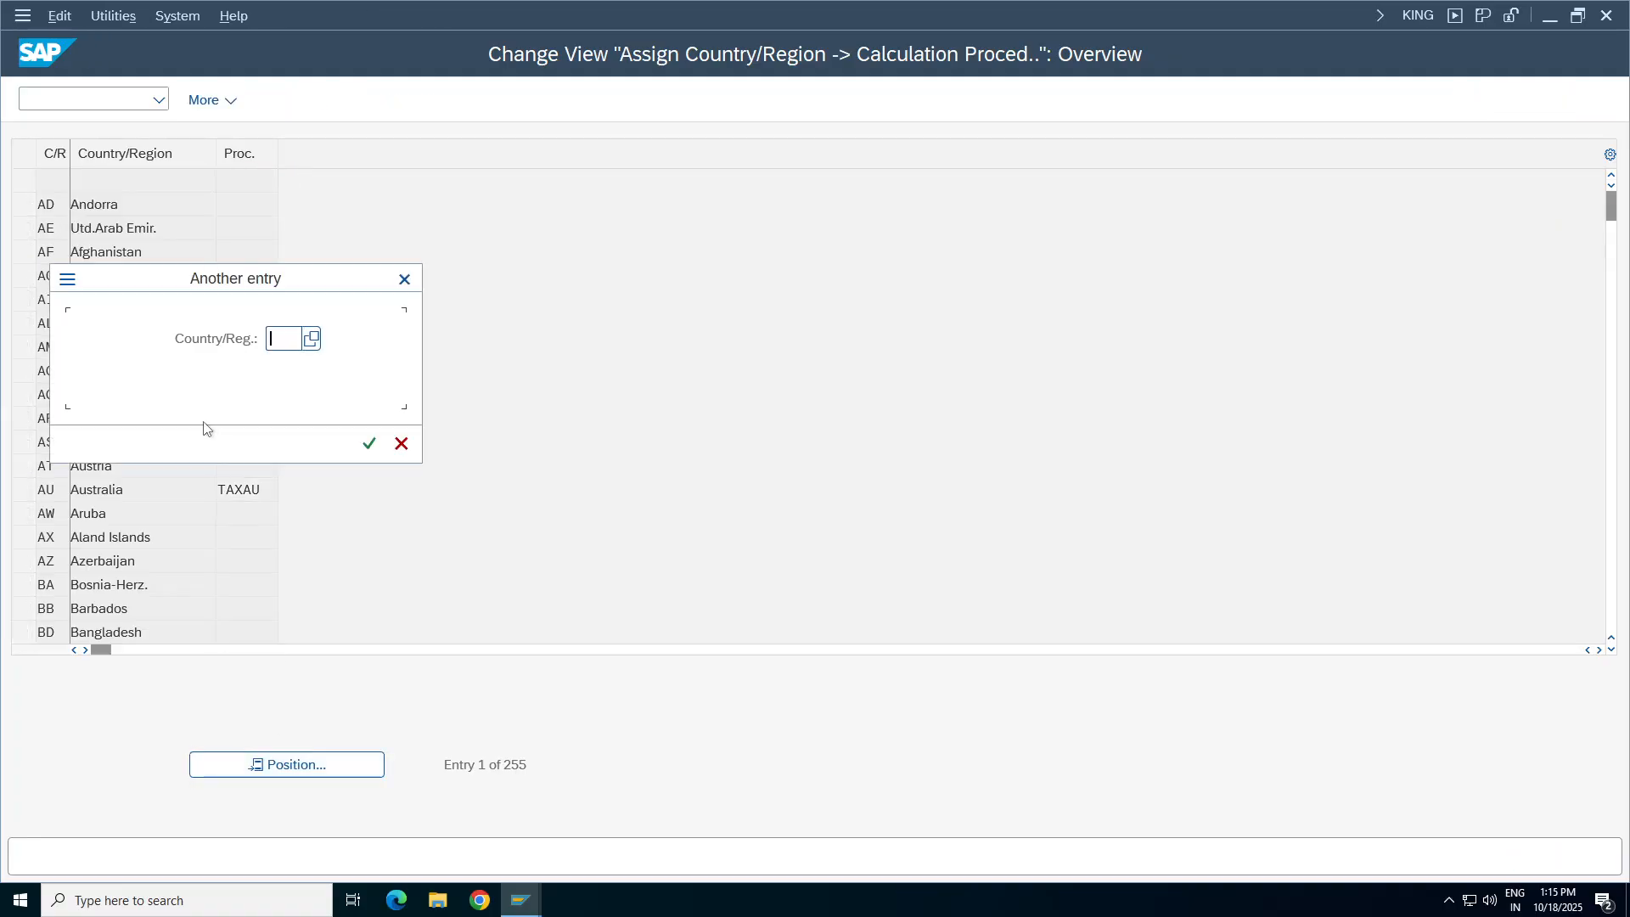
text(IN)
key(Return)
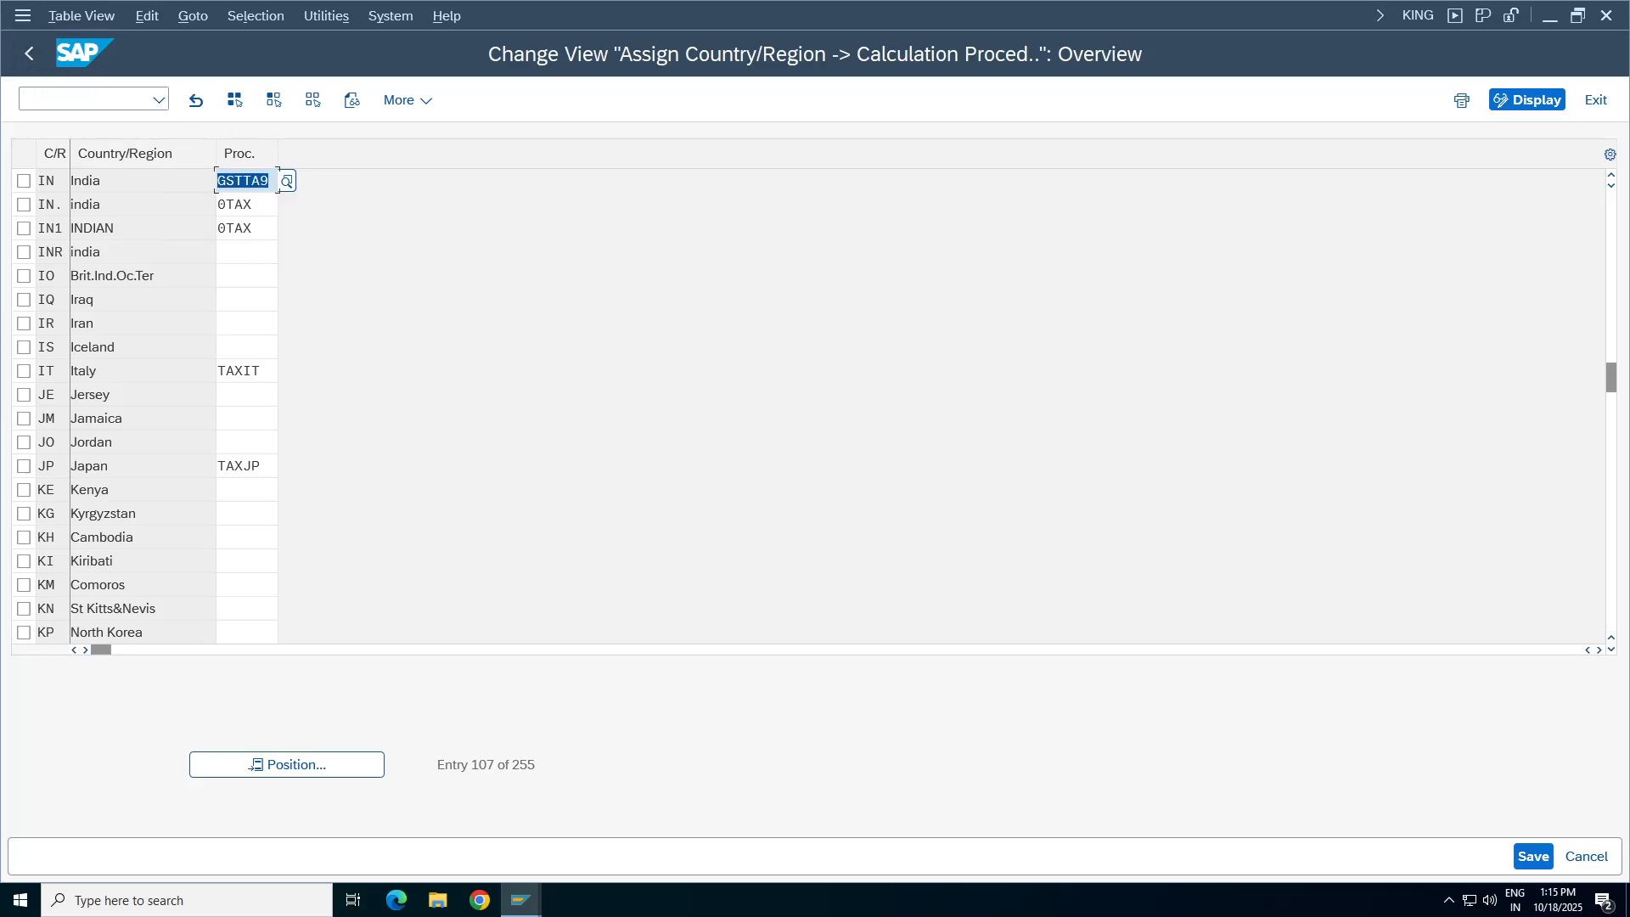
click(29, 53)
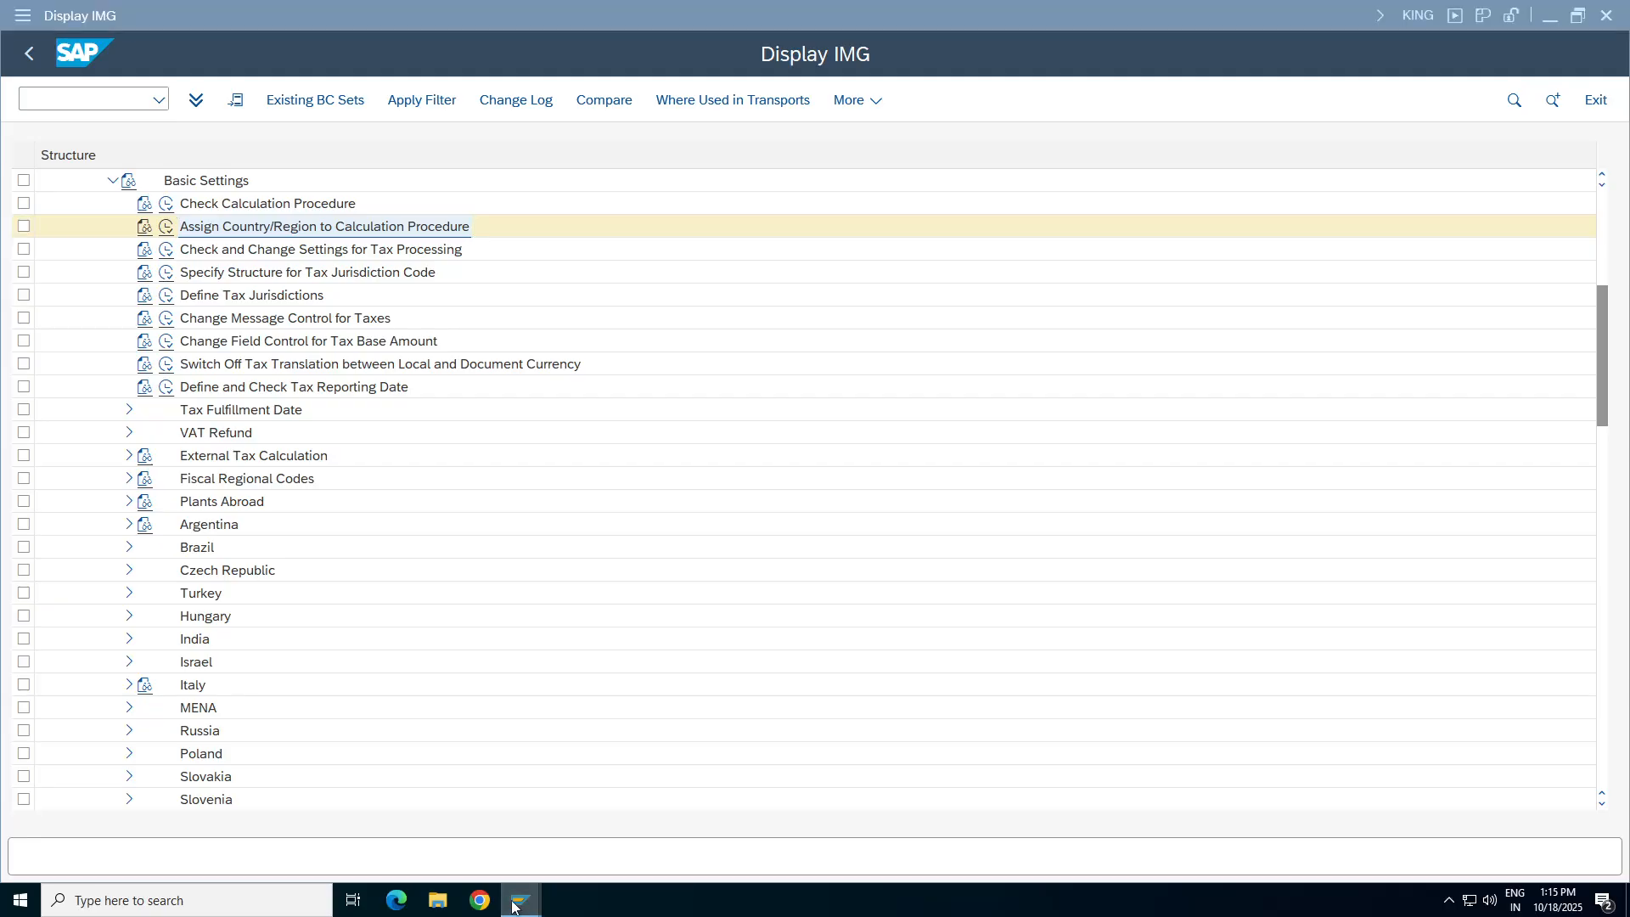
Return to the tax defaults session, discard the duplicate TA98 entry and exit the maintenance without saving.
mouse_move(522, 900)
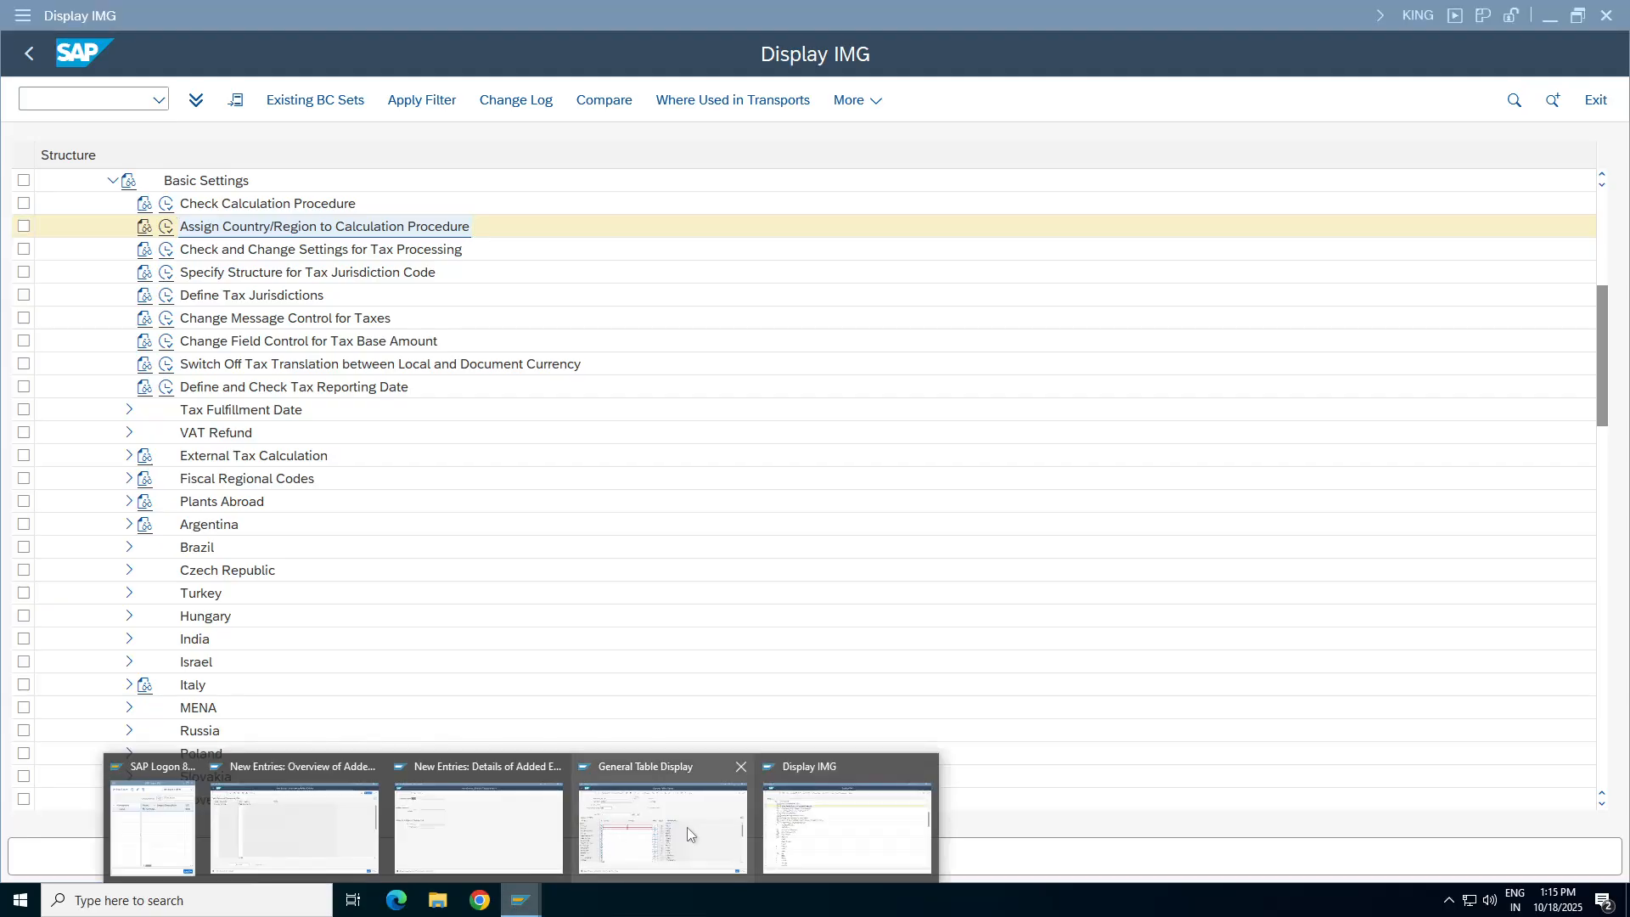
click(328, 801)
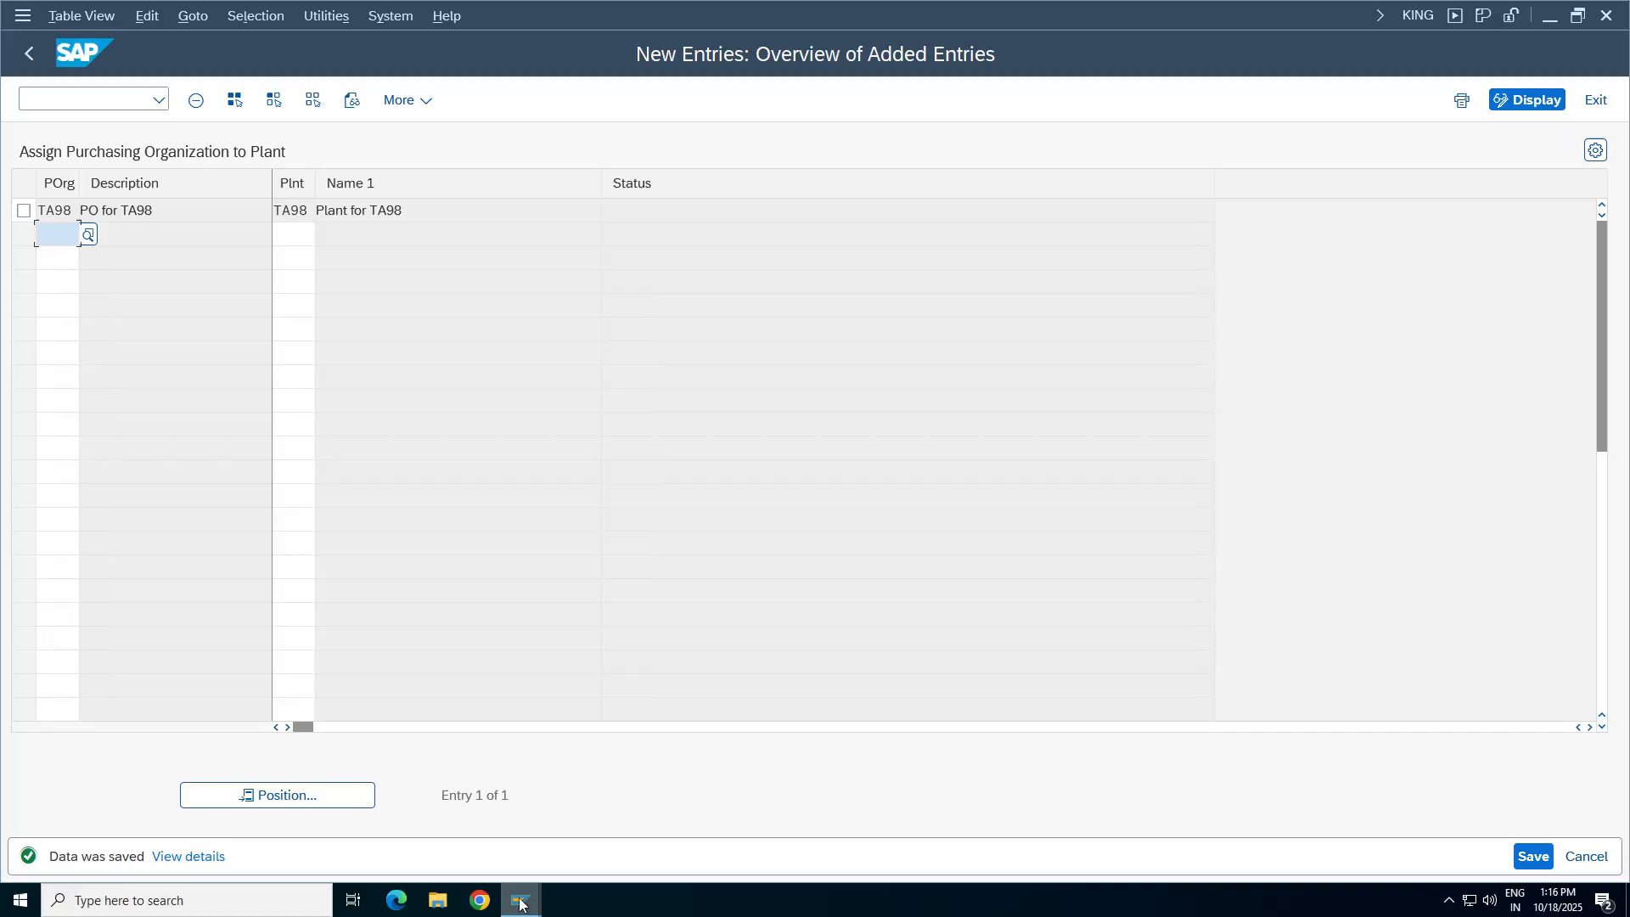
click(521, 900)
click(368, 767)
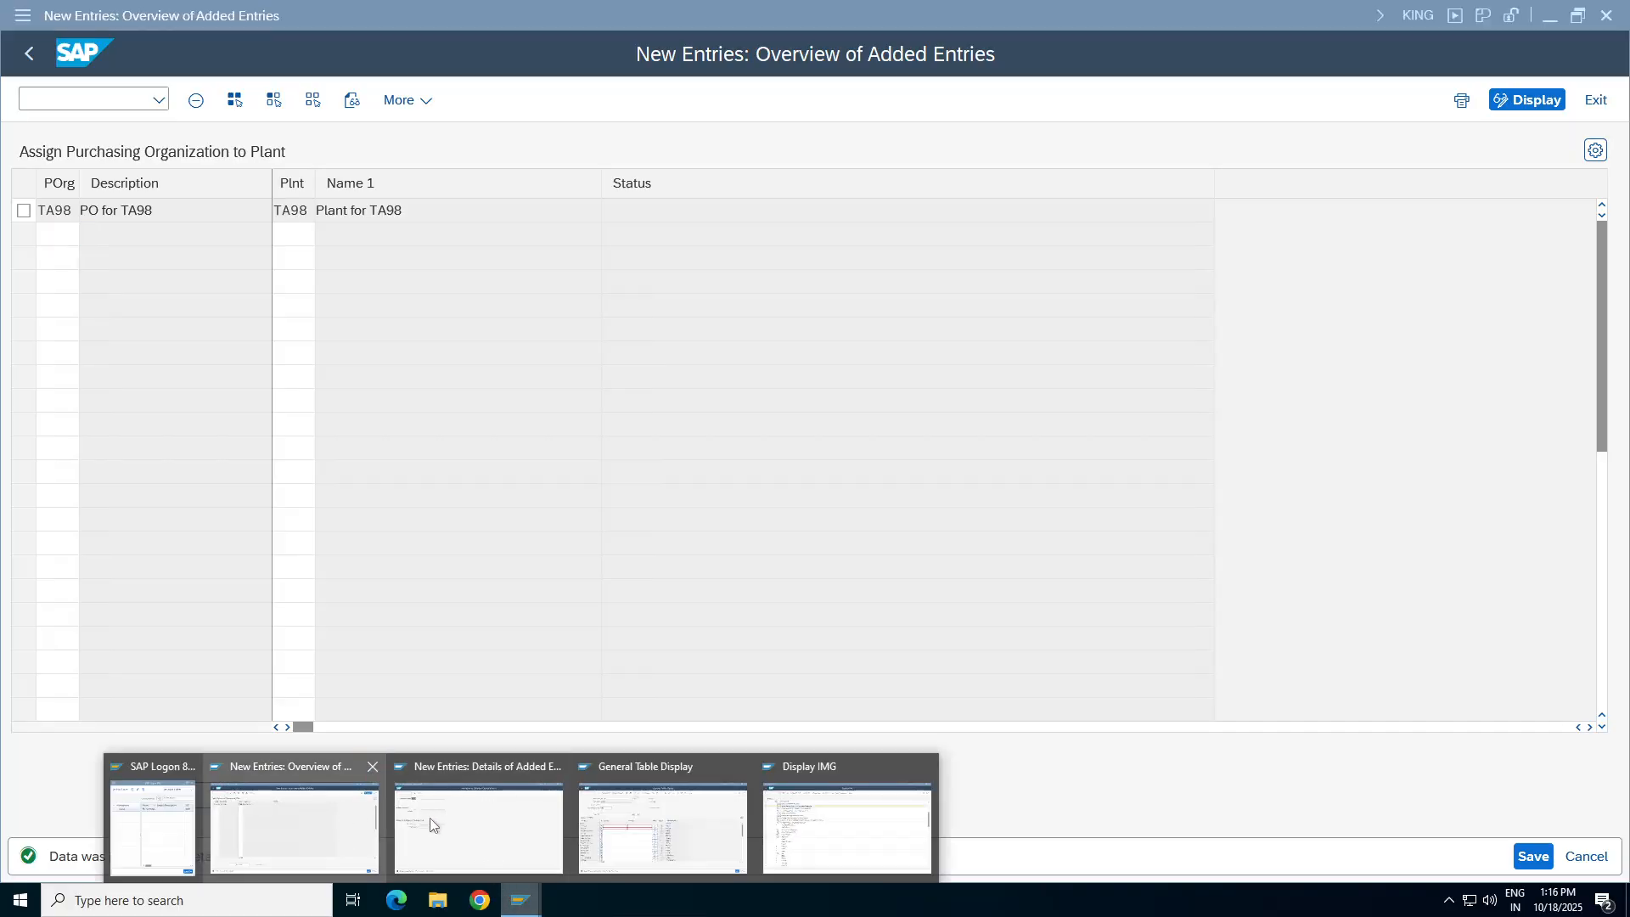
click(390, 829)
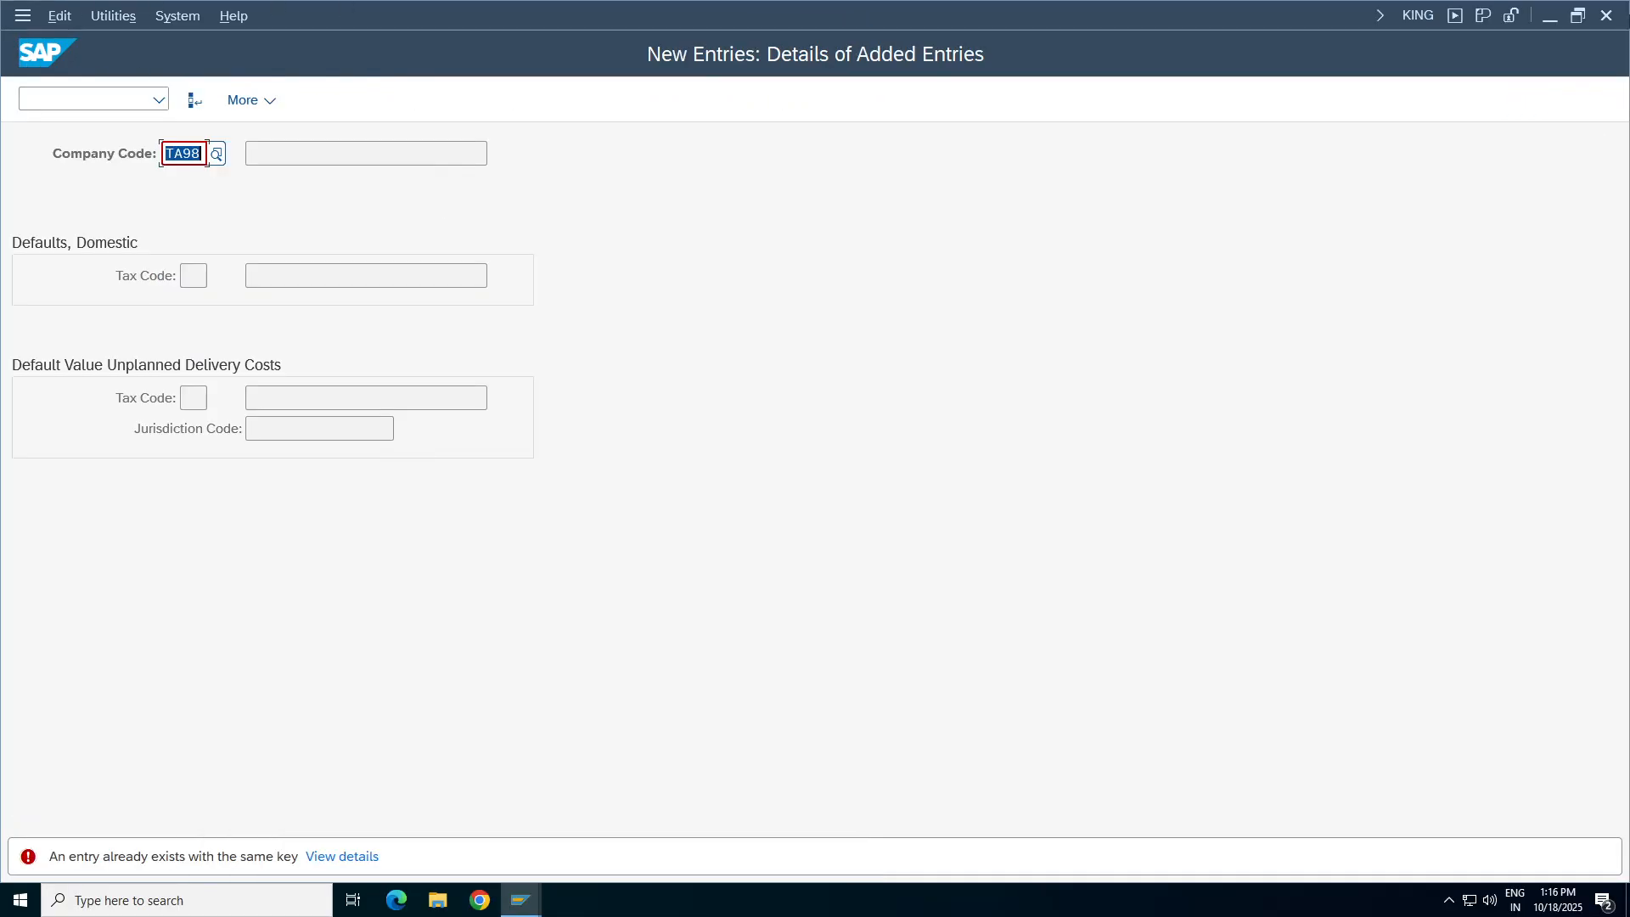
key(F12)
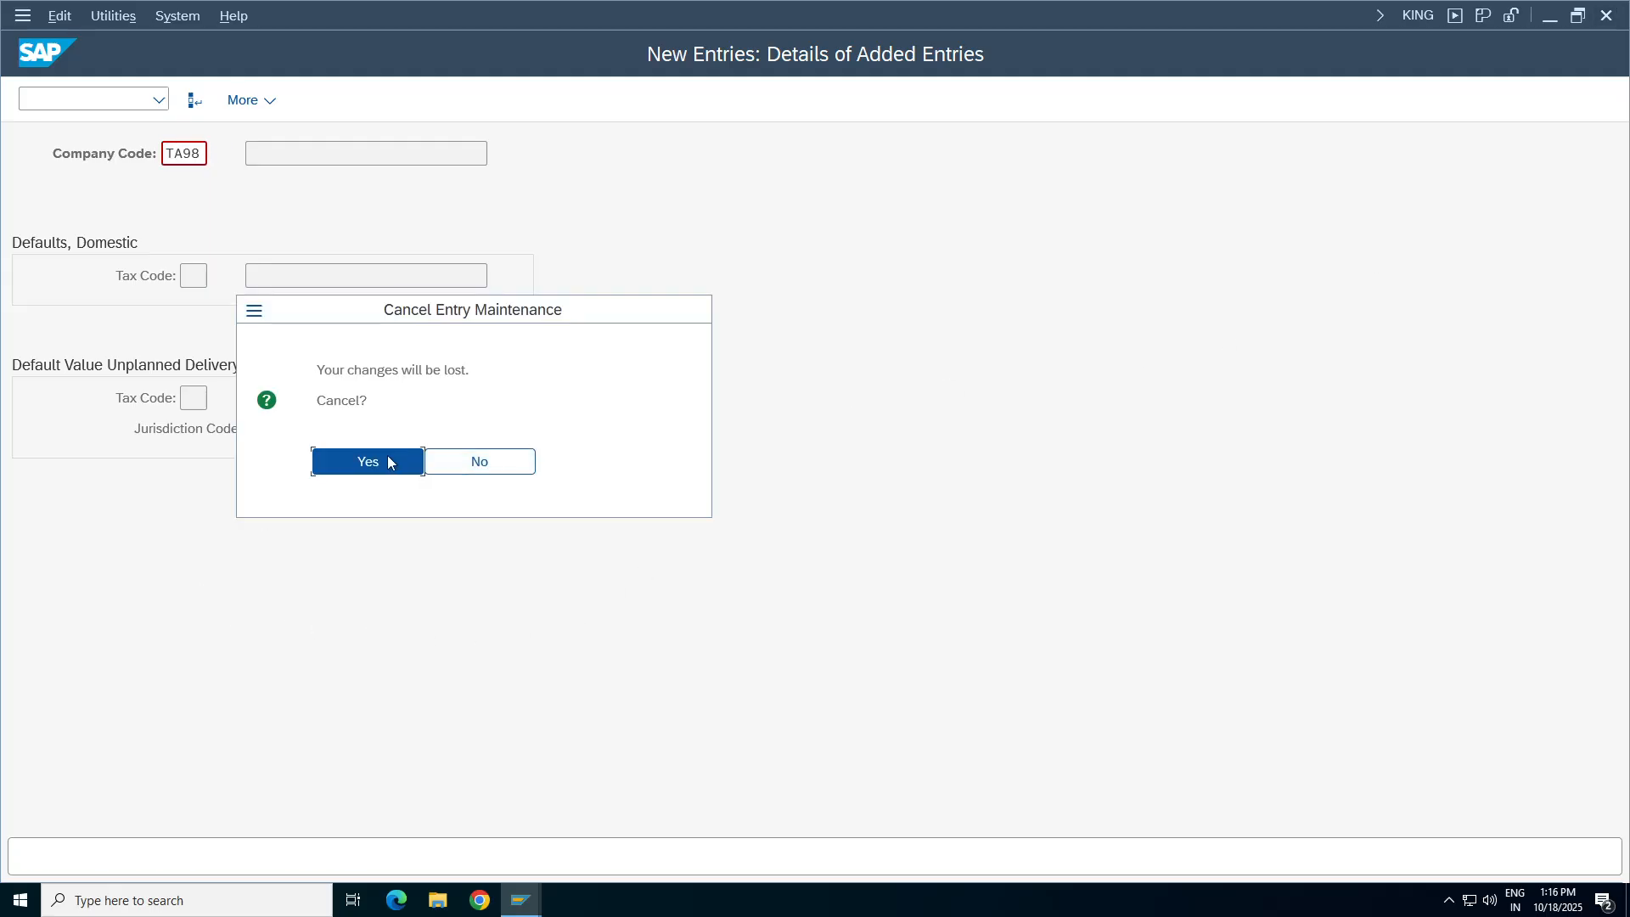
click(367, 461)
key(F3)
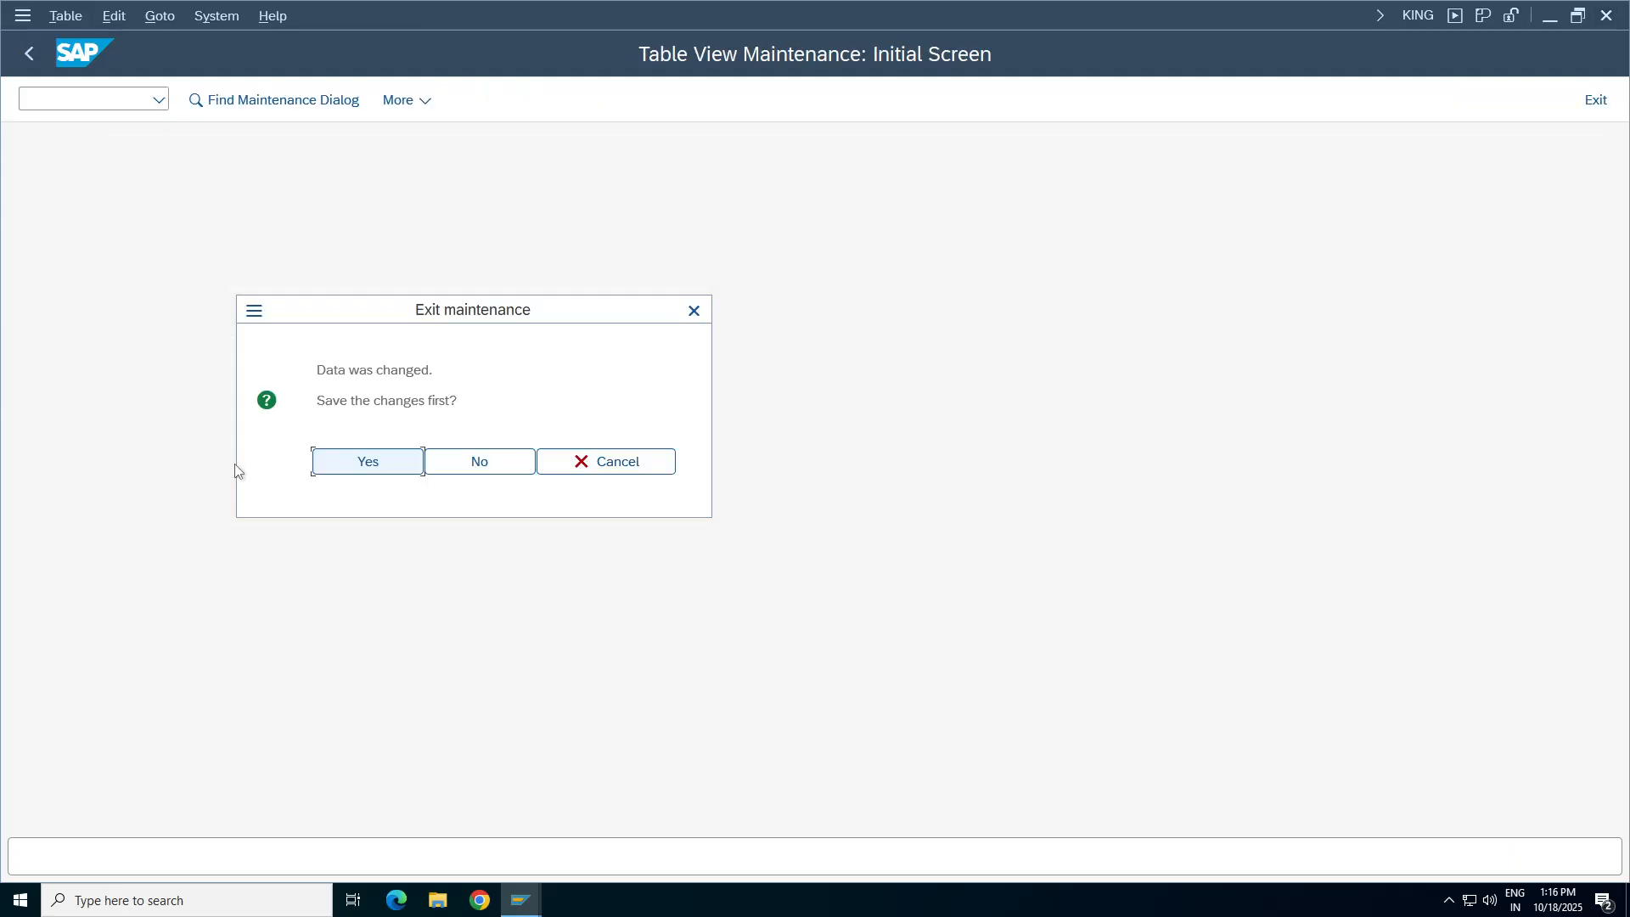
click(478, 461)
key(F3)
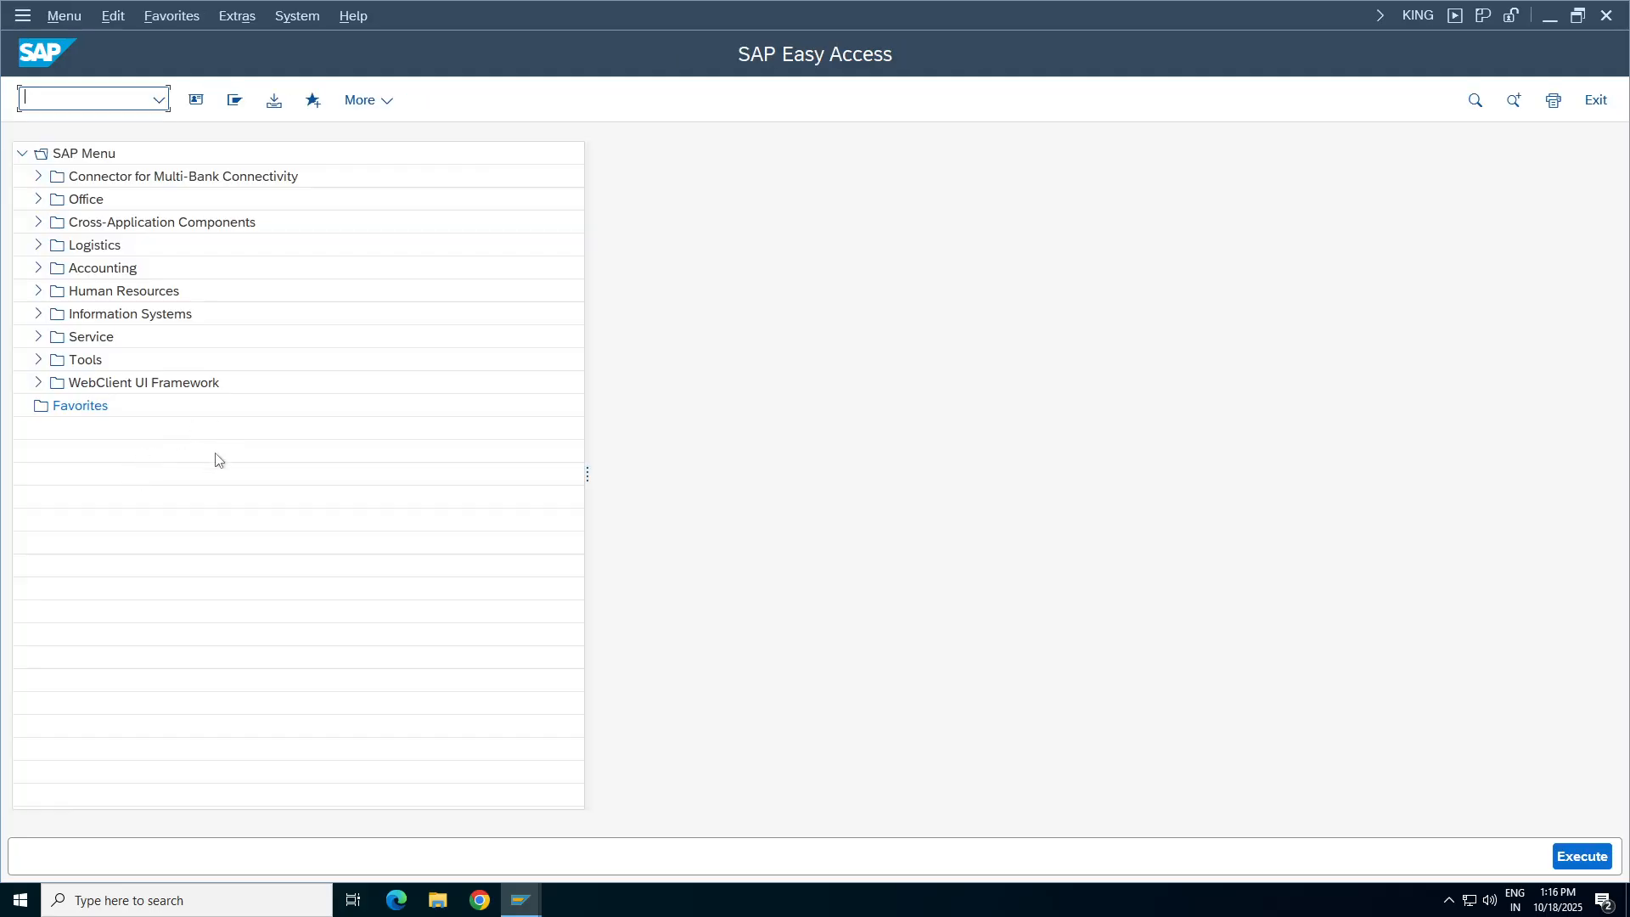
Run transaction omr2 to reopen the Tax Defaults in Invoice Verification view.
click(159, 99)
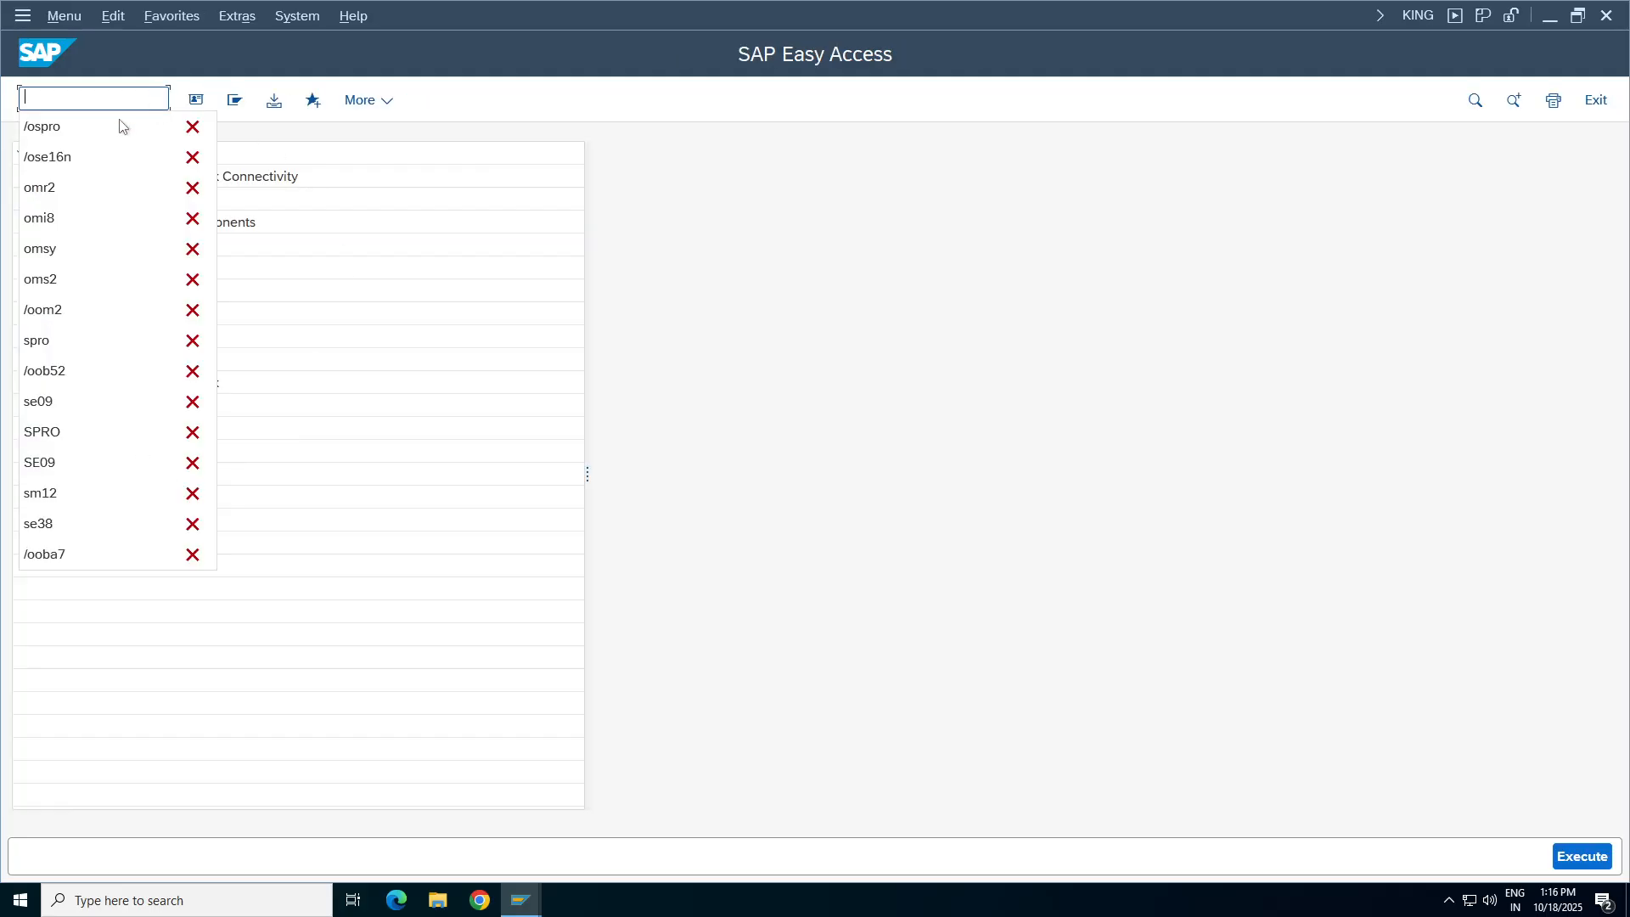
click(59, 212)
key(Return)
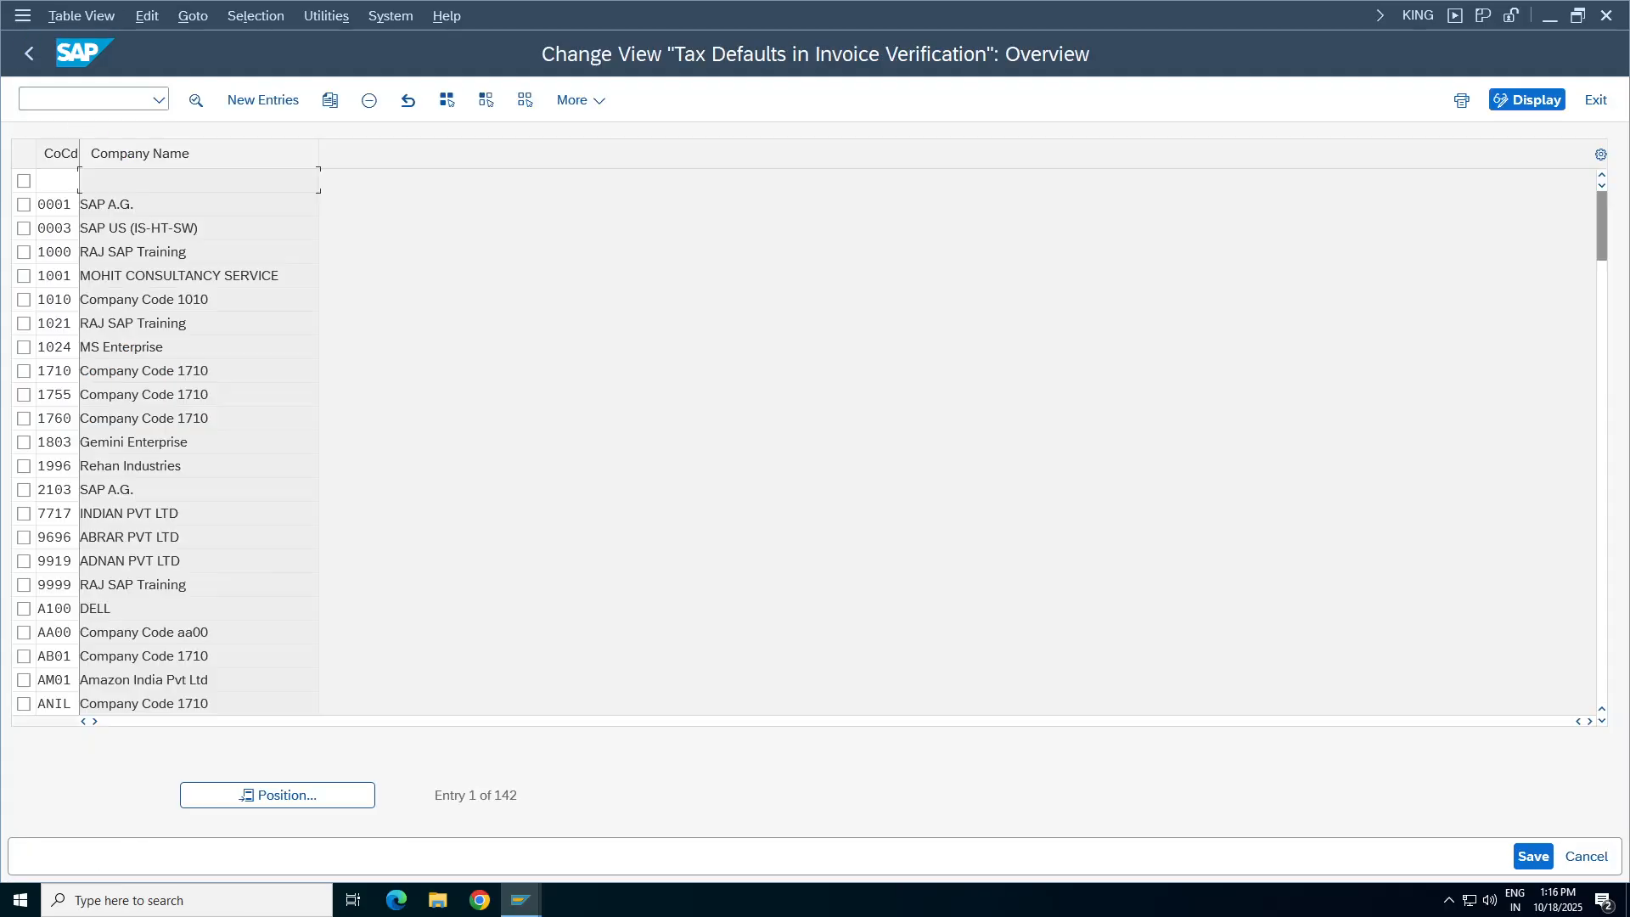
Start a new tax defaults entry for company code TA98 and open the value help for the domestic tax code.
click(283, 110)
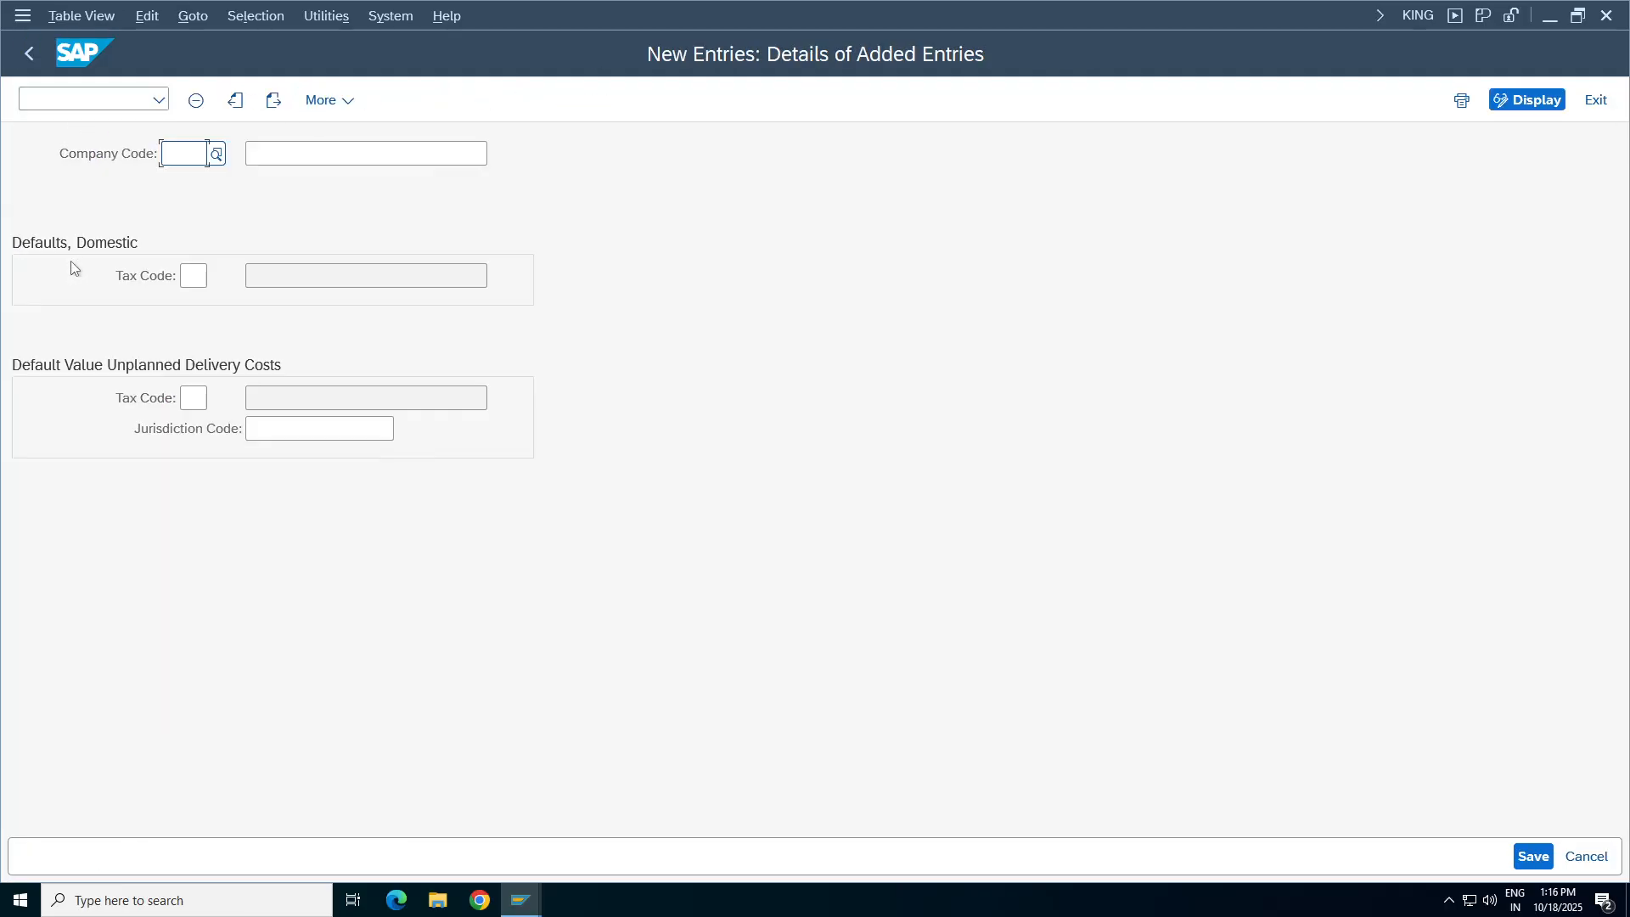
text(T)
click(178, 178)
click(194, 276)
key(Return)
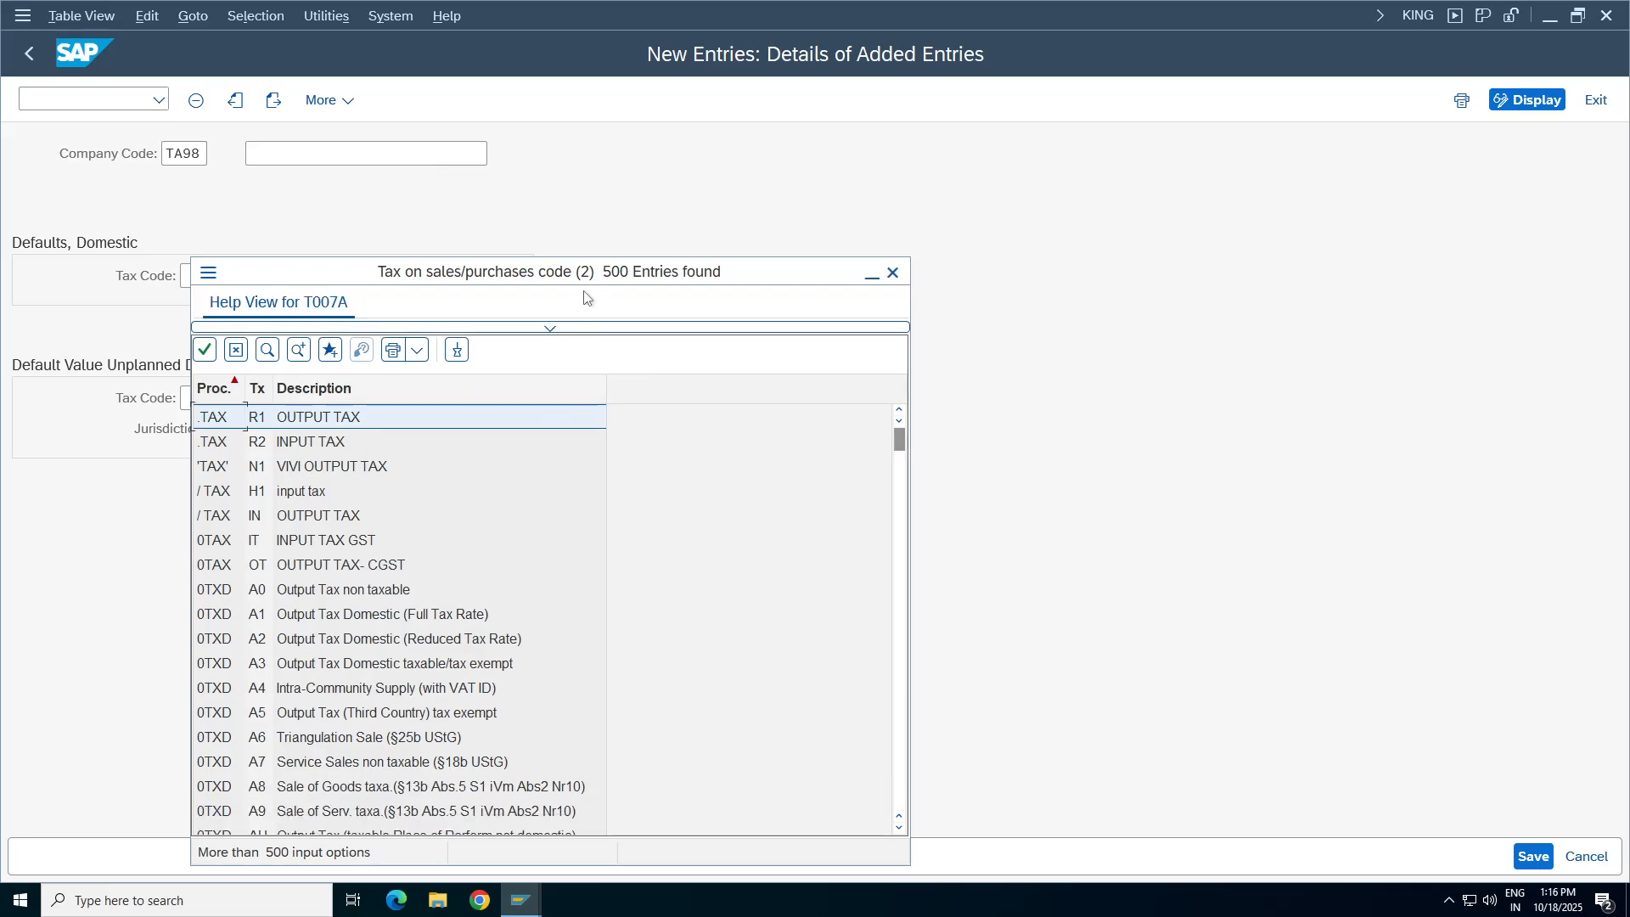
Restrict the tax code search to procedure GSTTA9, finding the procedure by the description *TA98*.
click(590, 327)
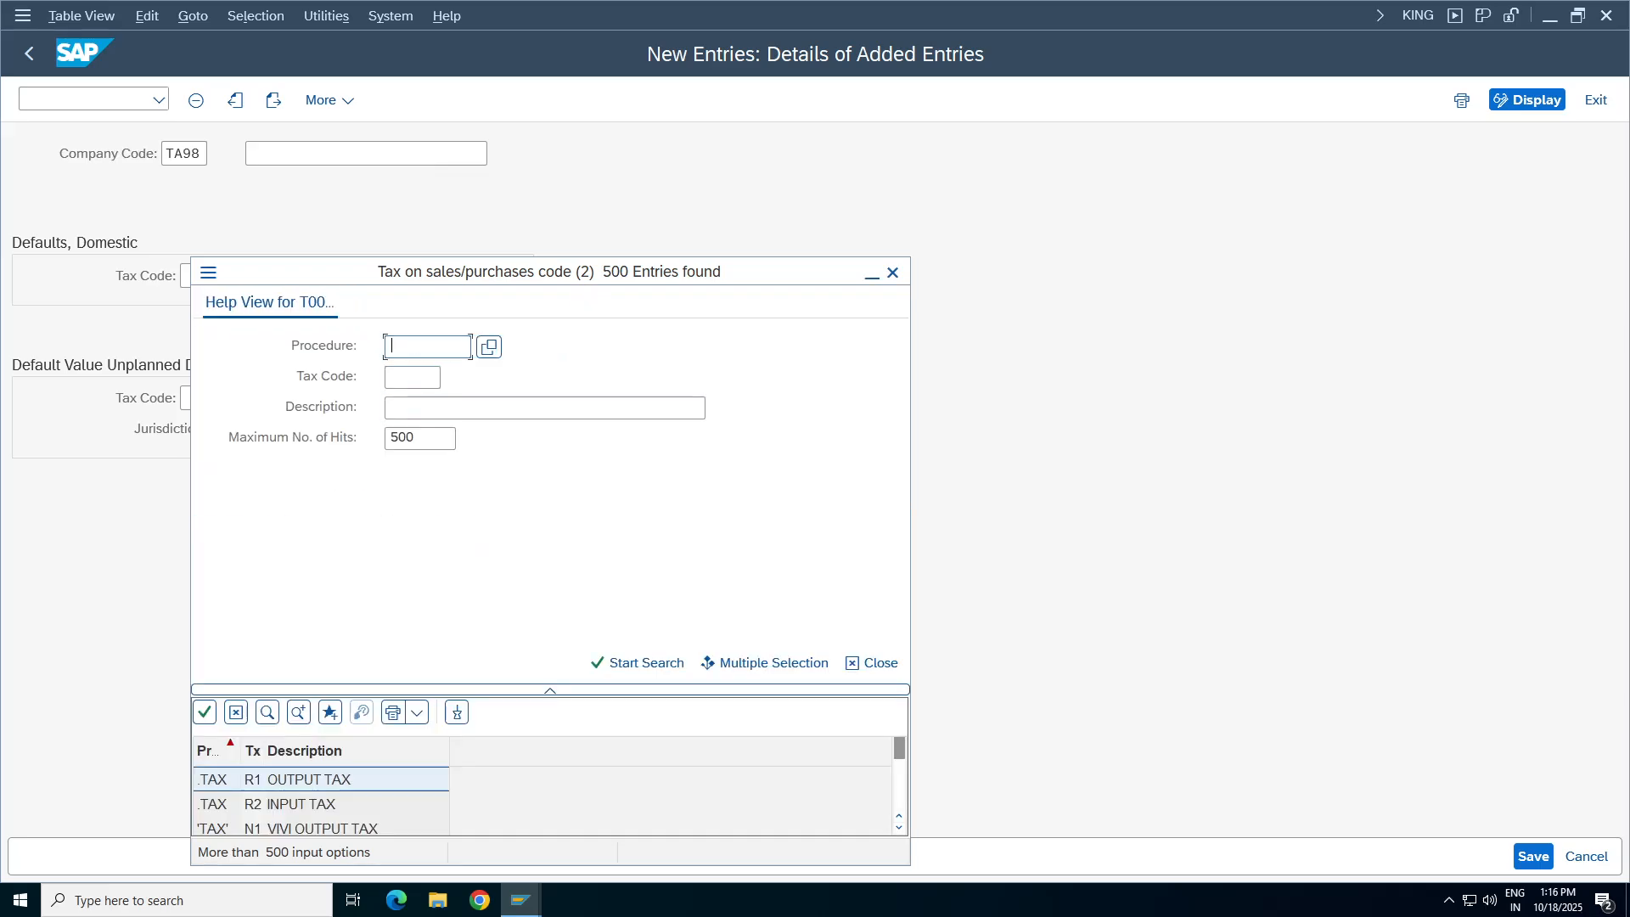
click(490, 348)
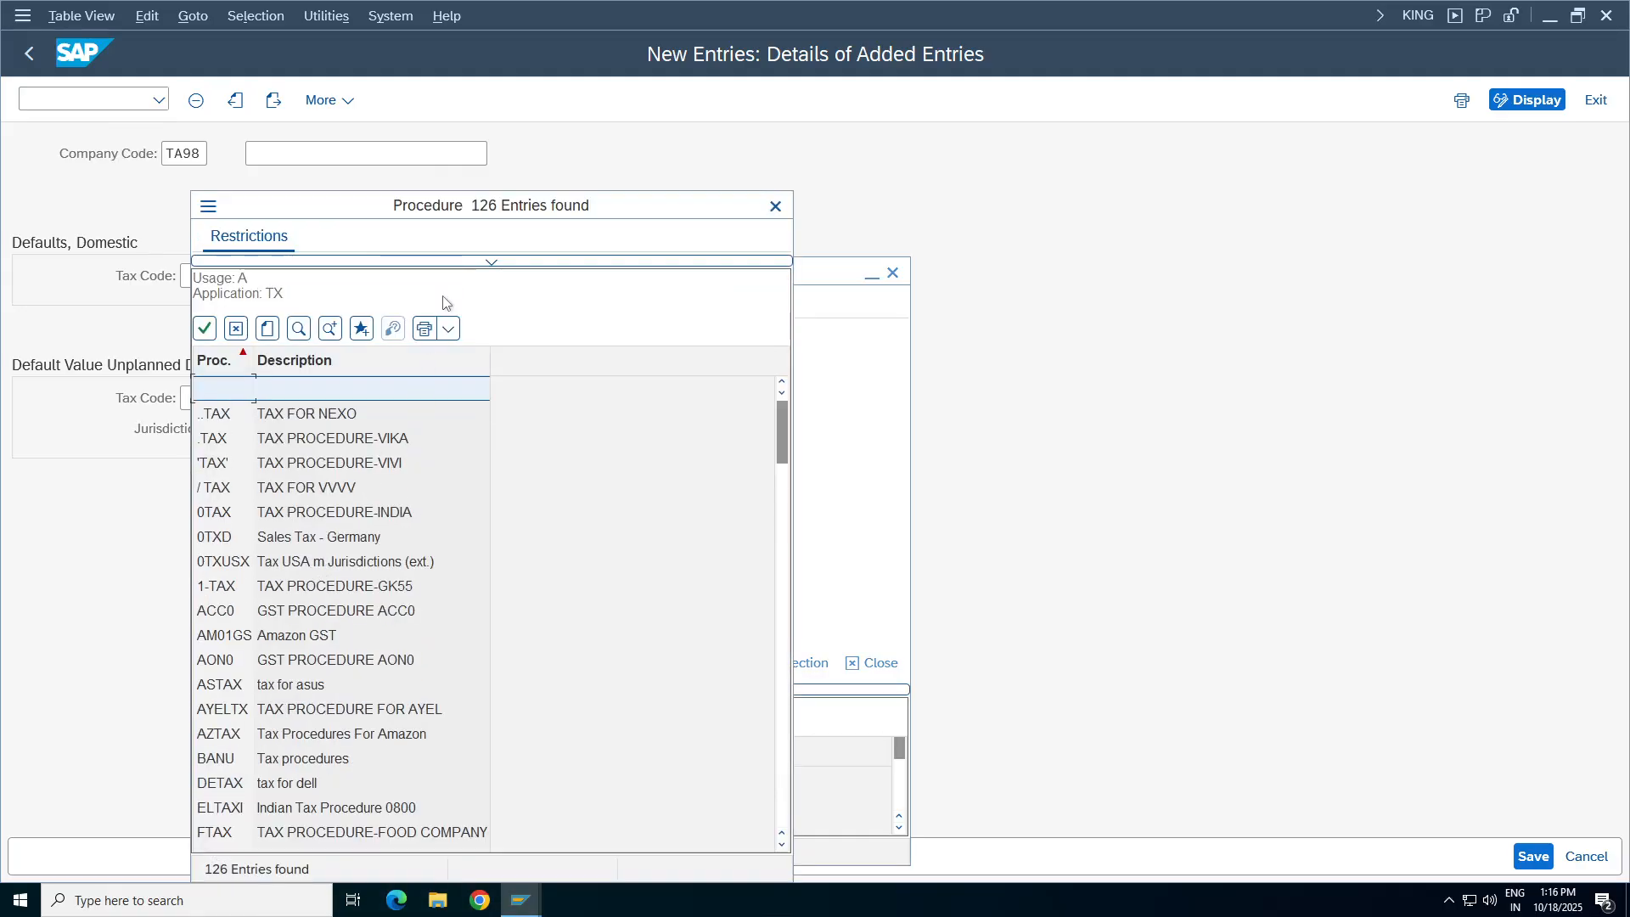
click(448, 262)
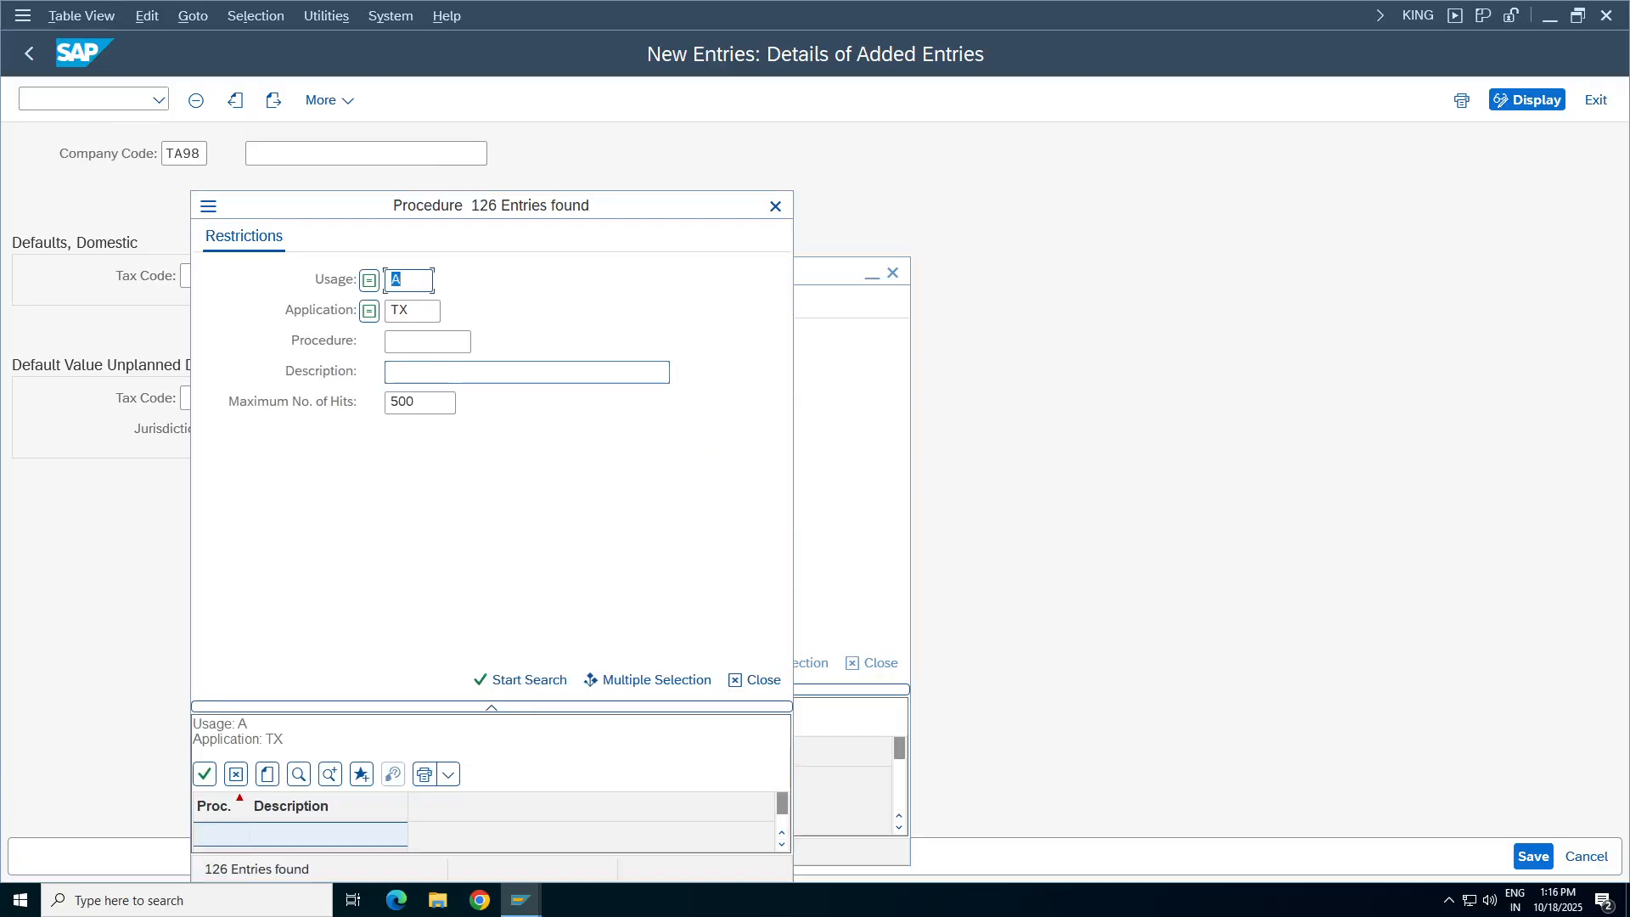
click(456, 375)
text(*)
key(Return)
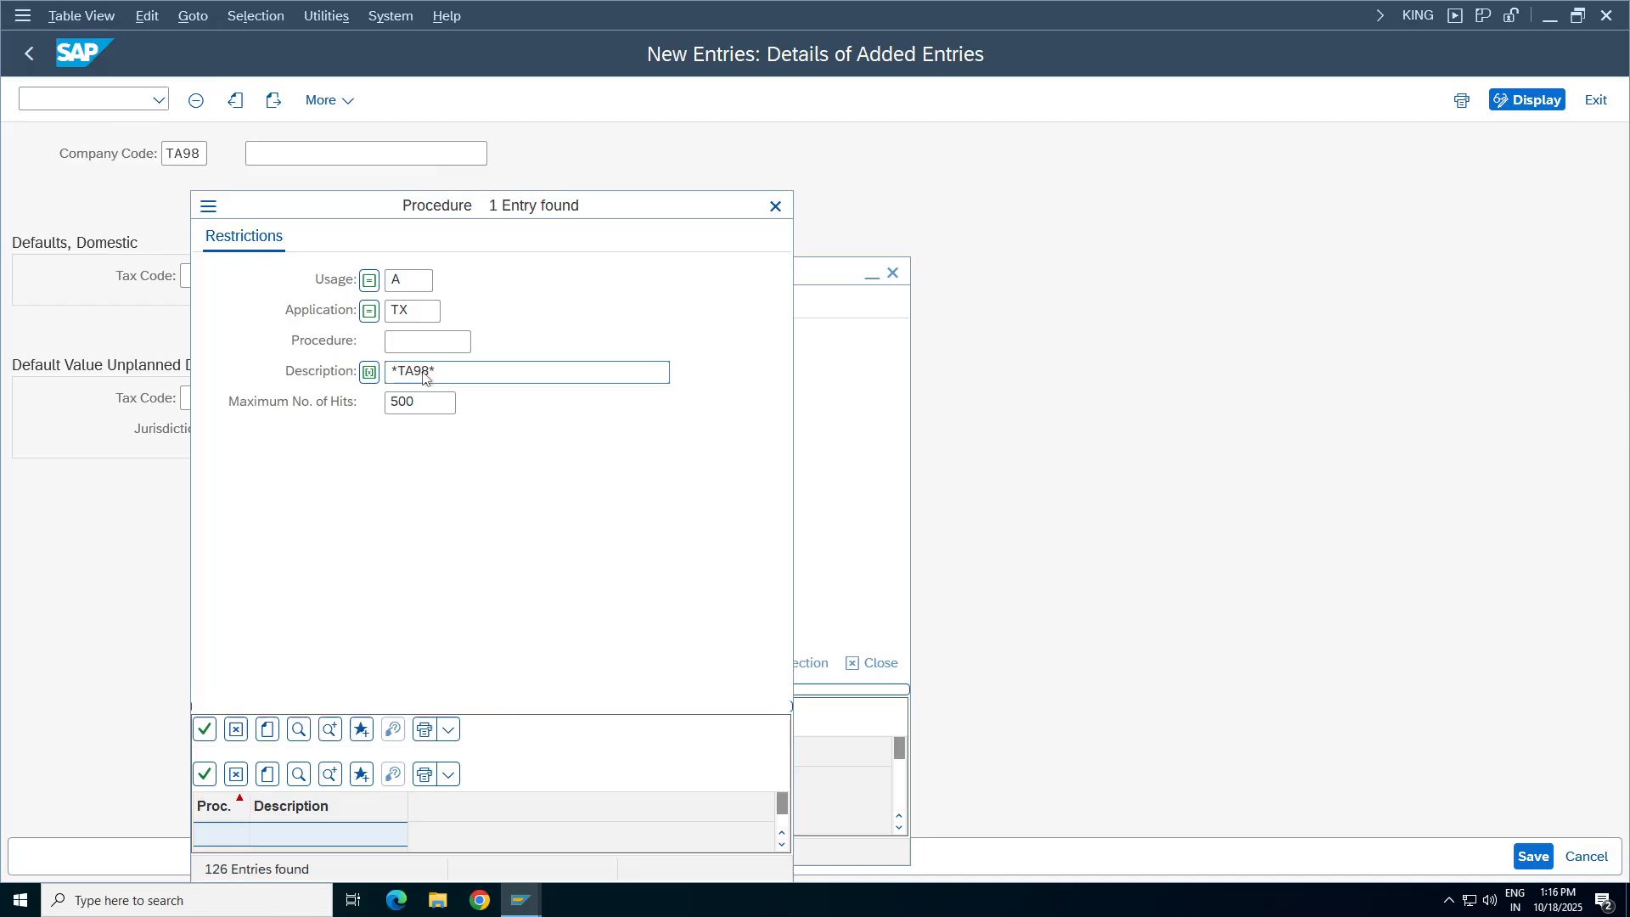
click(448, 351)
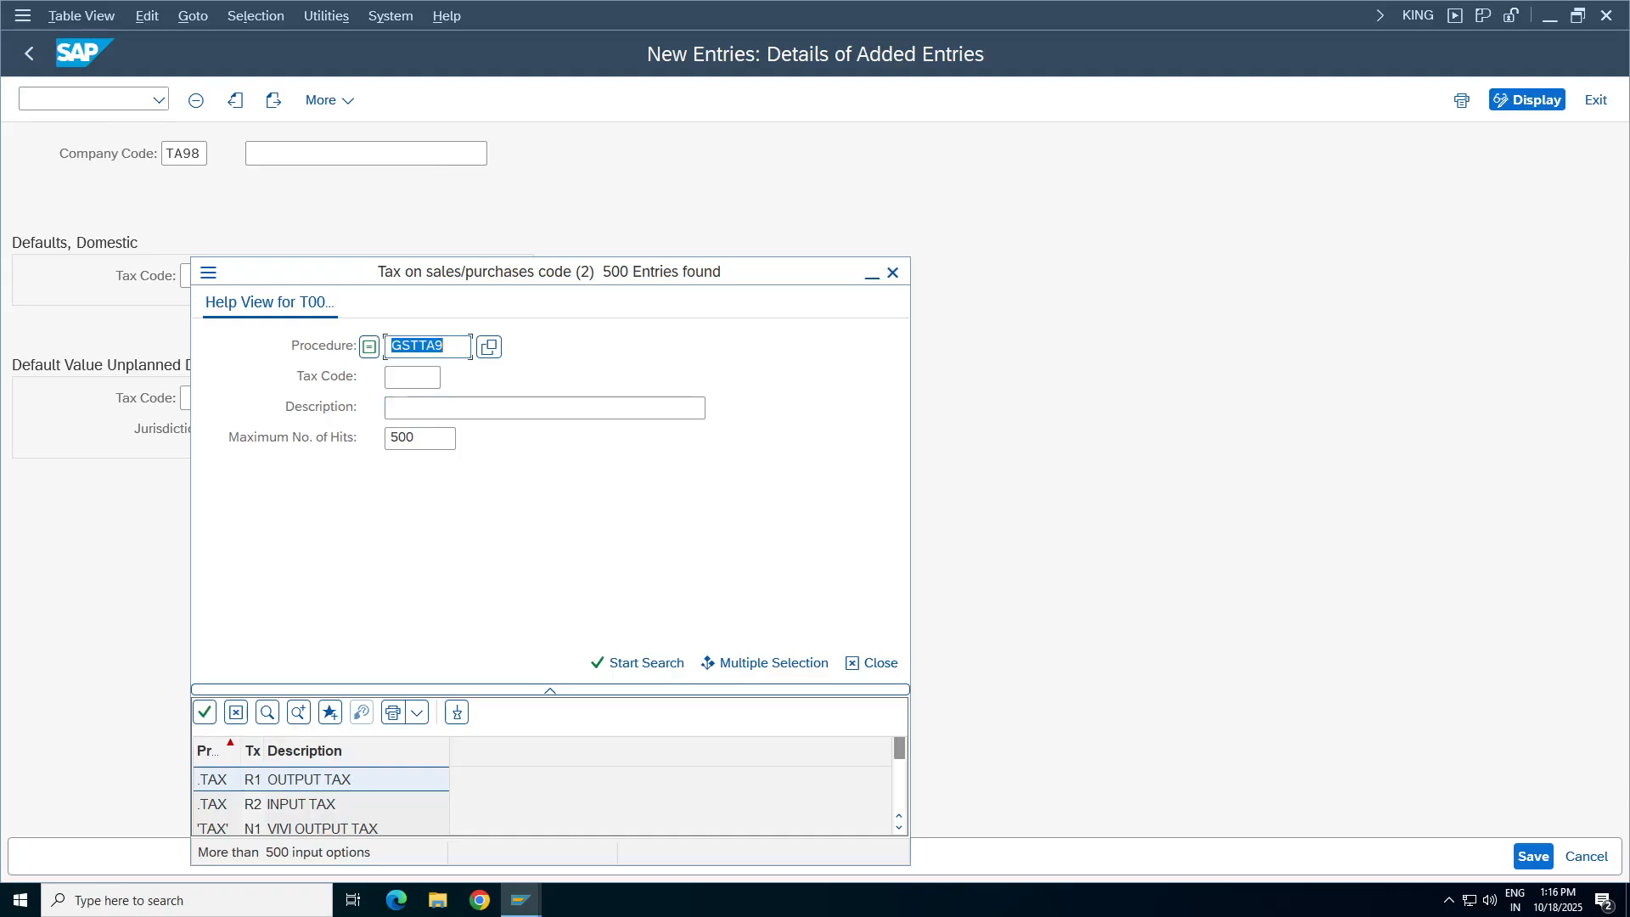
click(636, 664)
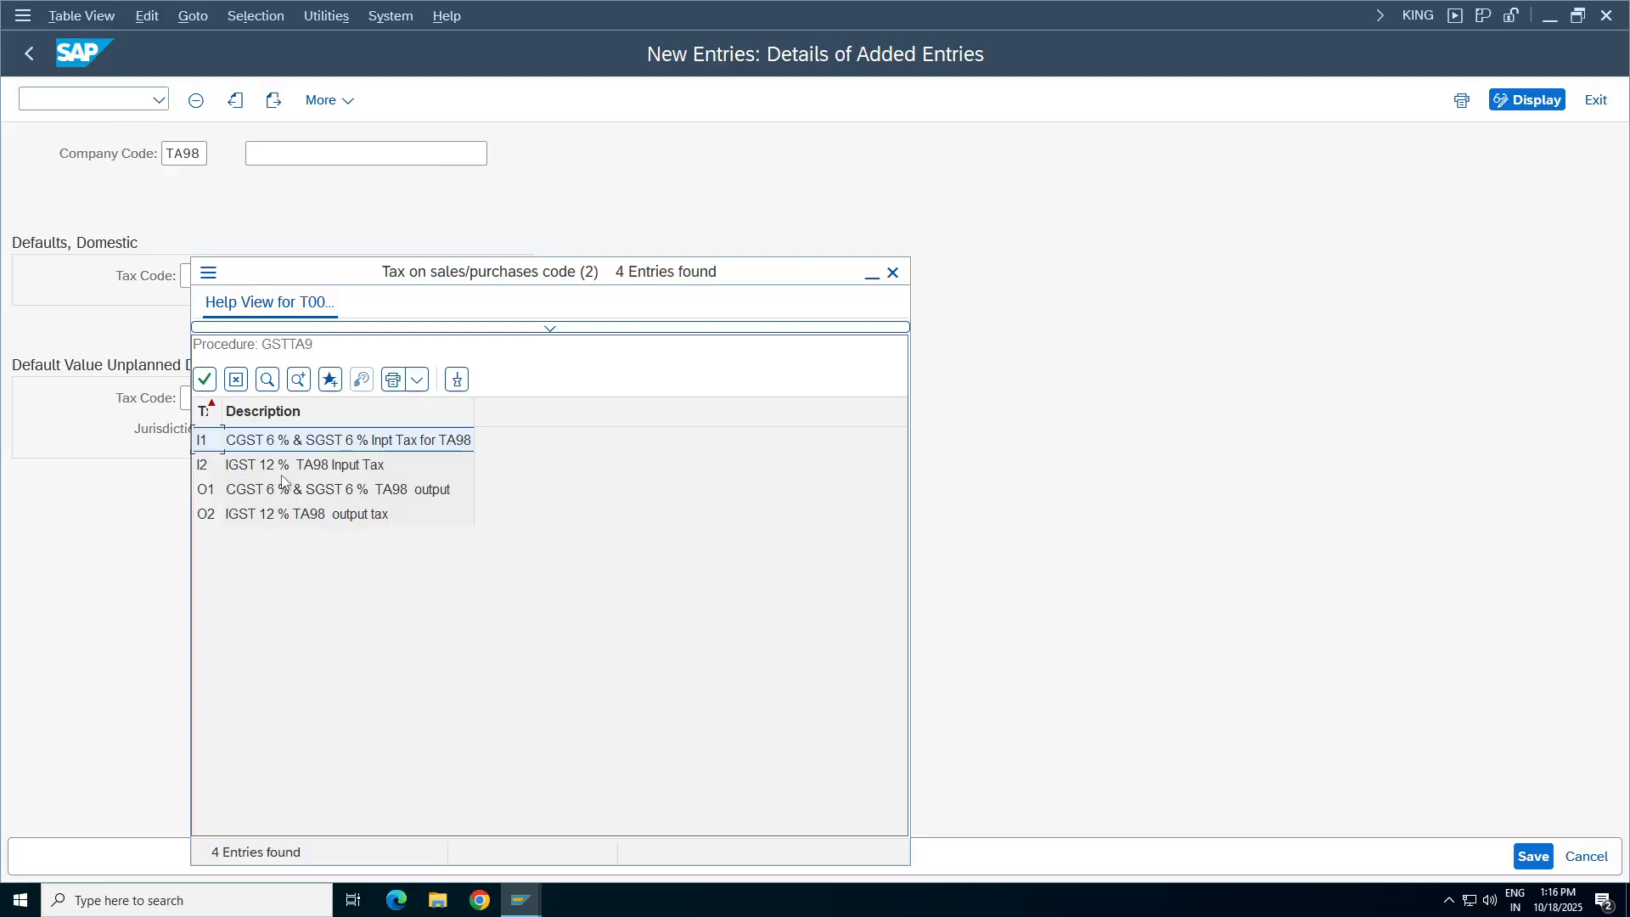
Set tax code I1 for both the domestic default and the unplanned delivery costs of TA98.
double_click(389, 441)
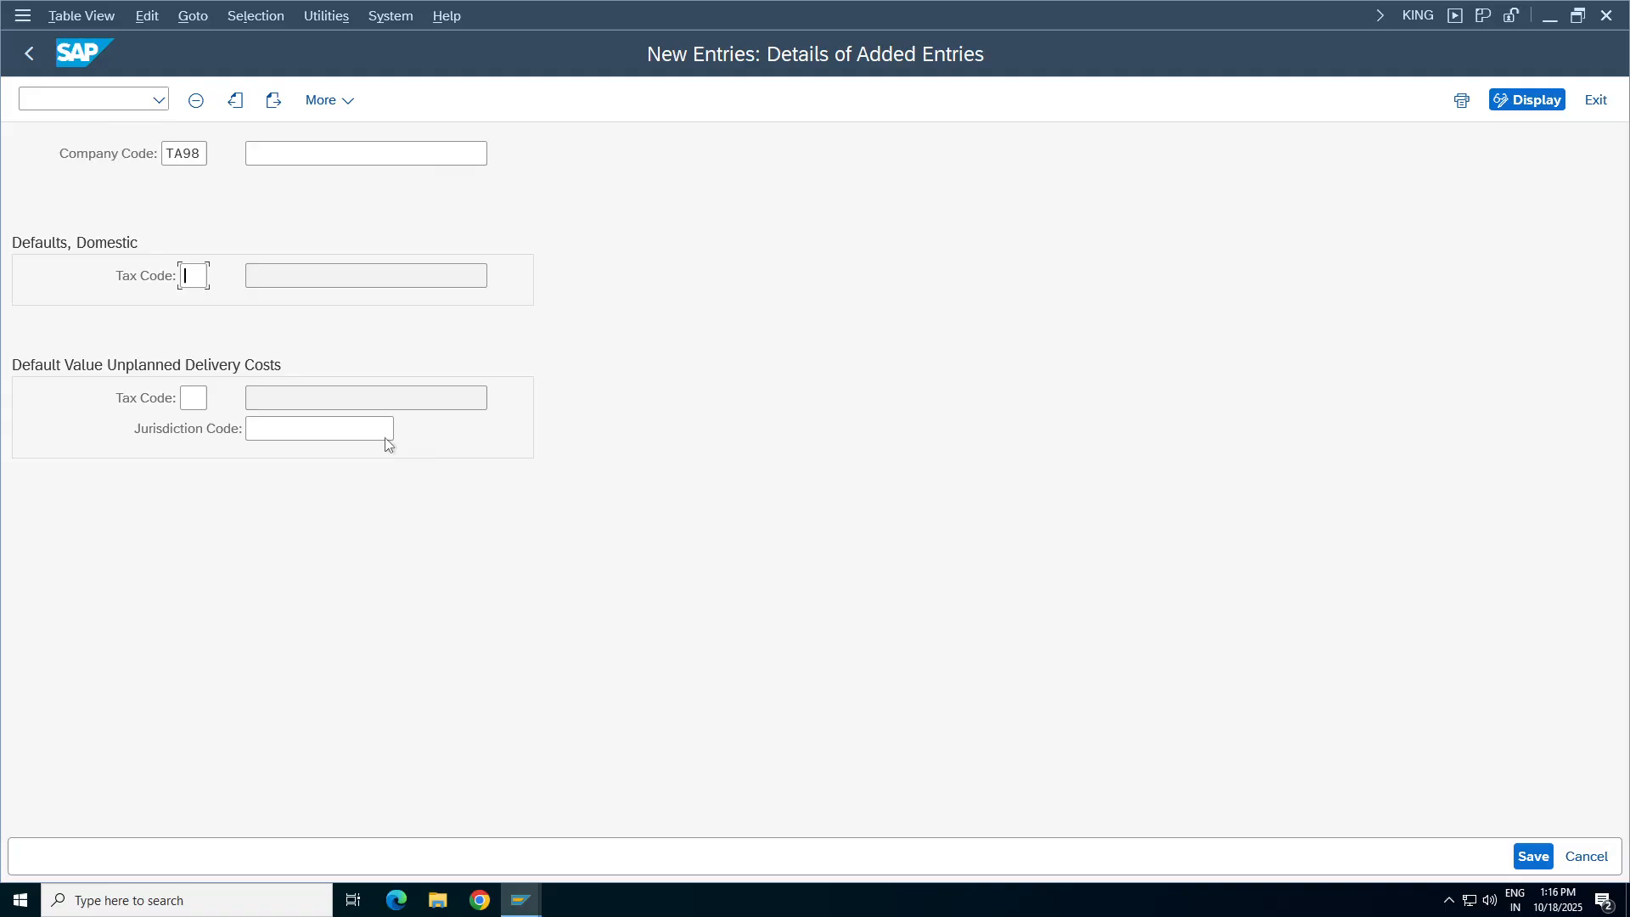
key(shift+Tab)
text(I1)
key(Return)
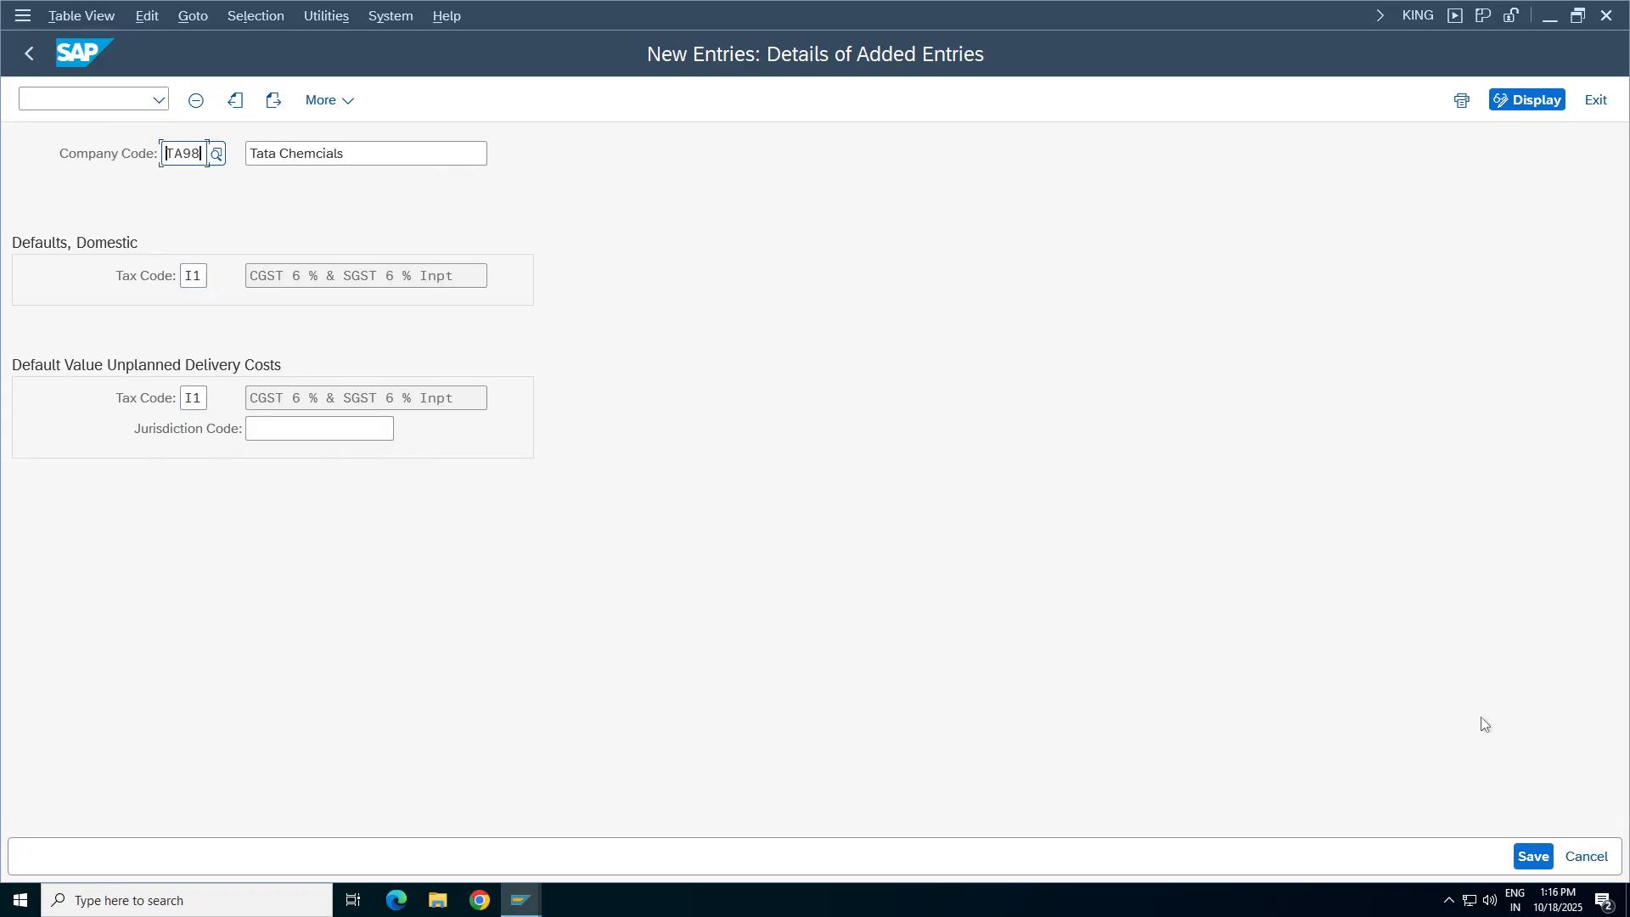
Save the TA98 tax defaults under the Tata Group Tata98 customizing request and exit to SAP Easy Access.
click(1533, 856)
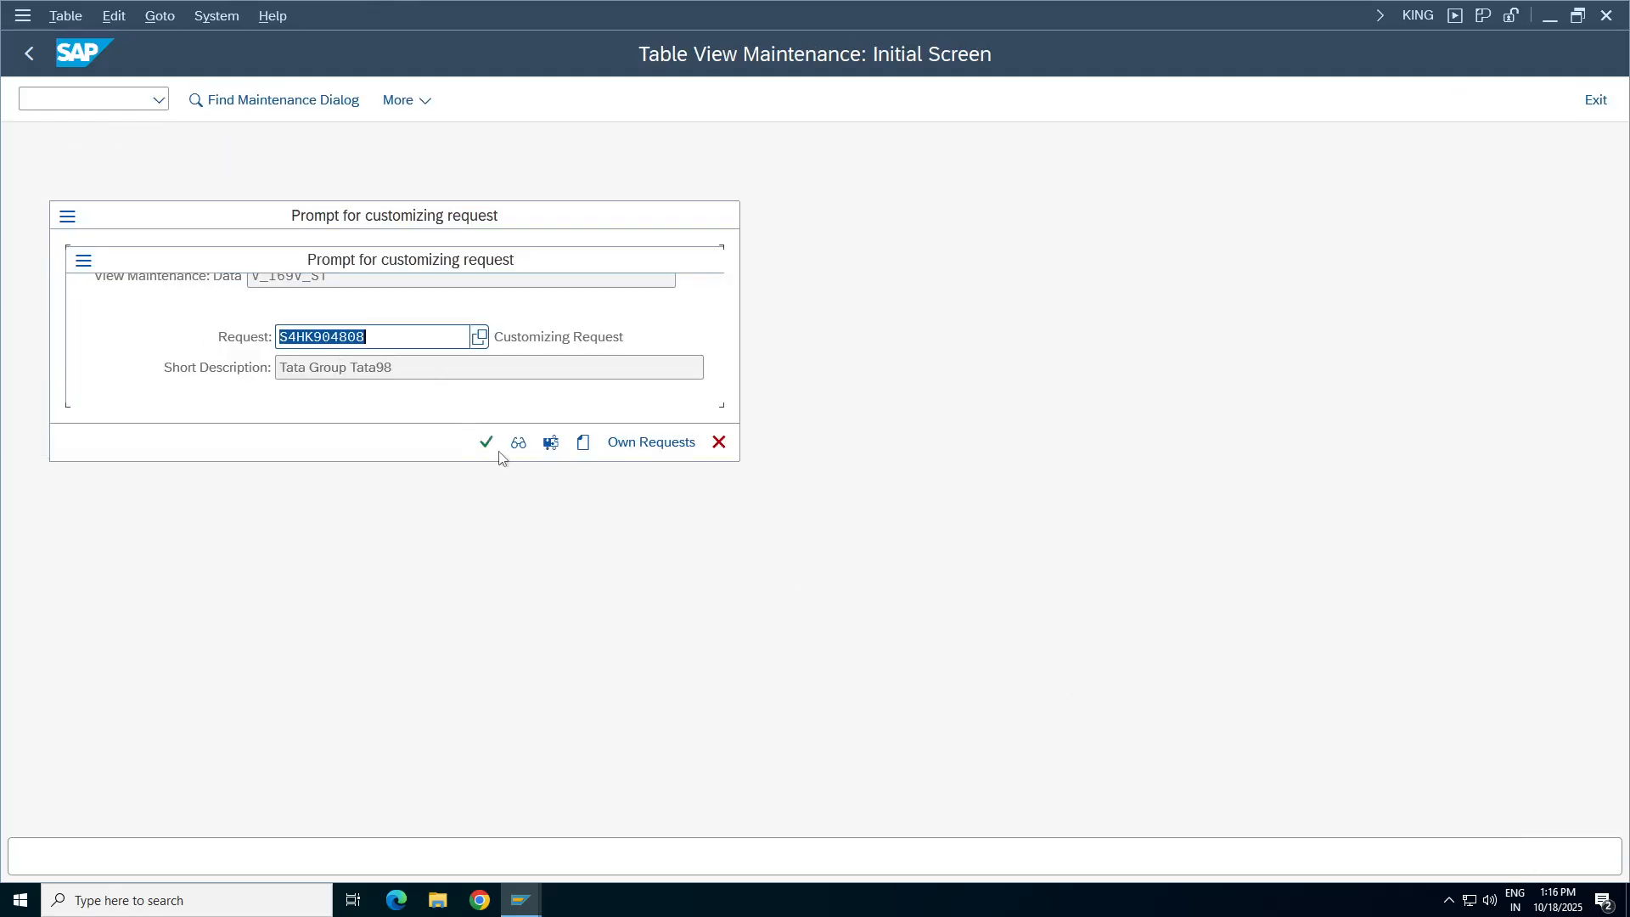
click(486, 442)
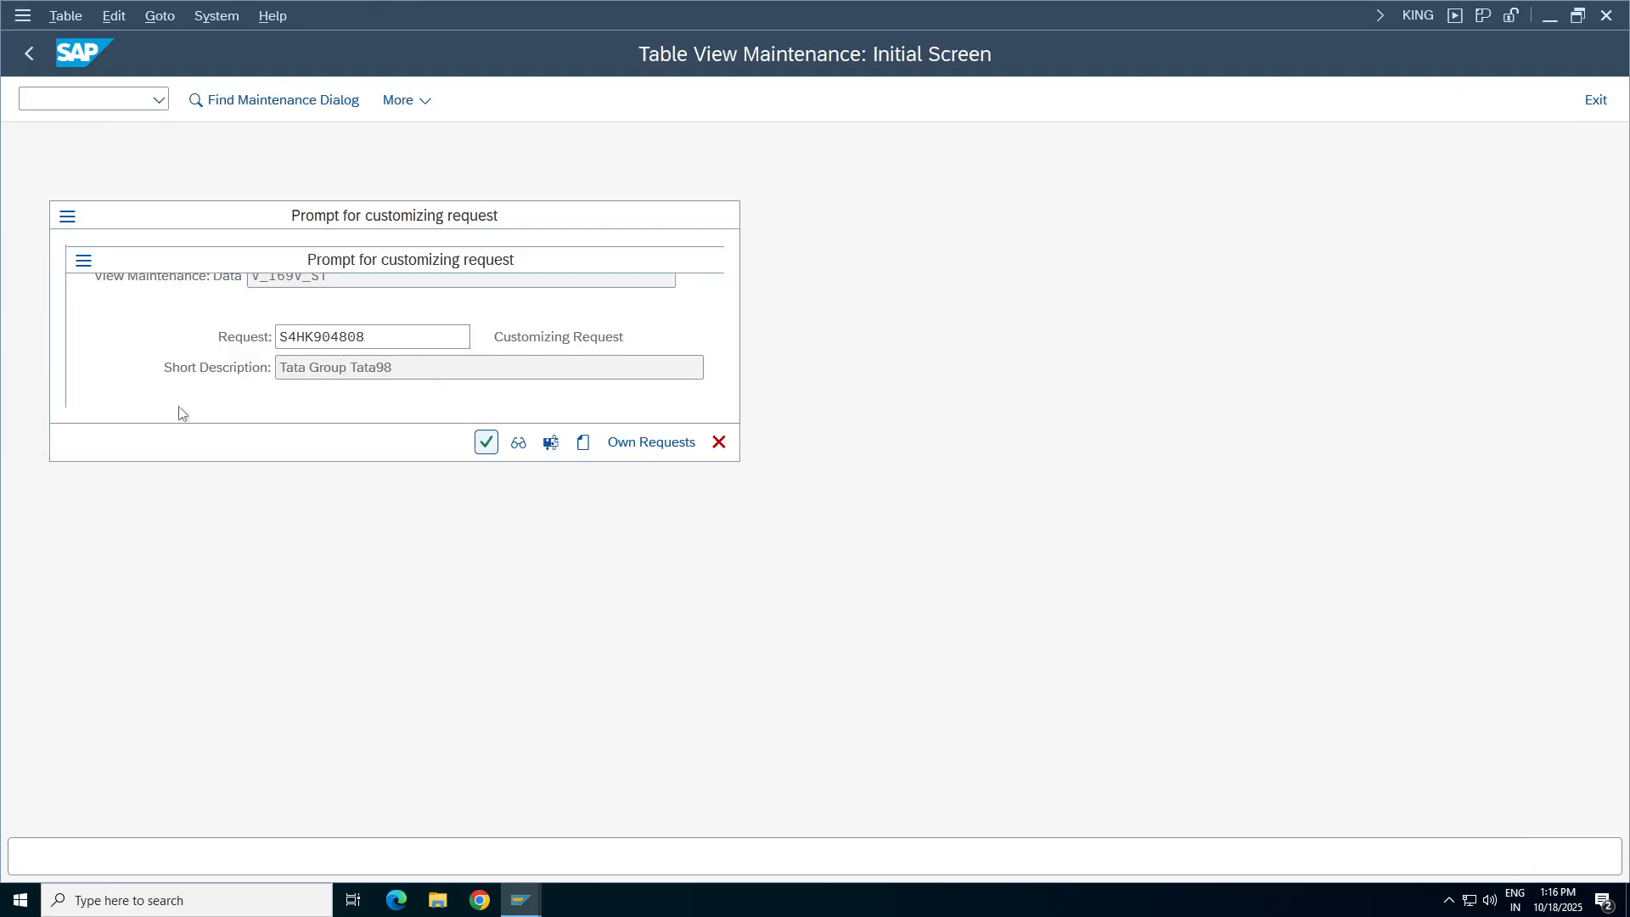
click(30, 54)
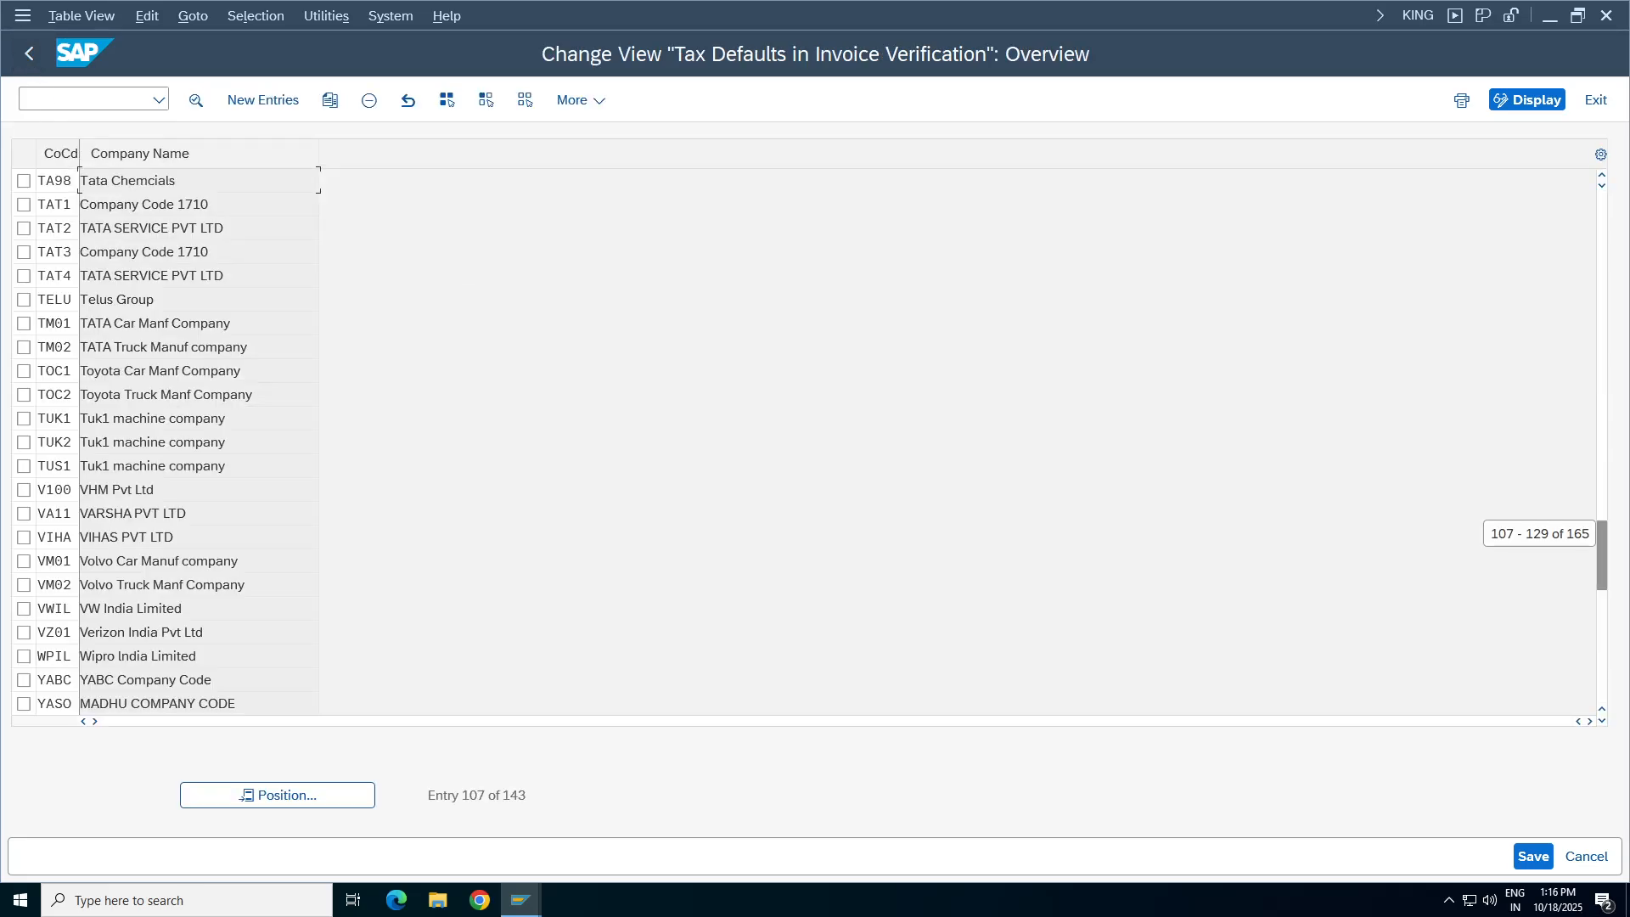
click(28, 53)
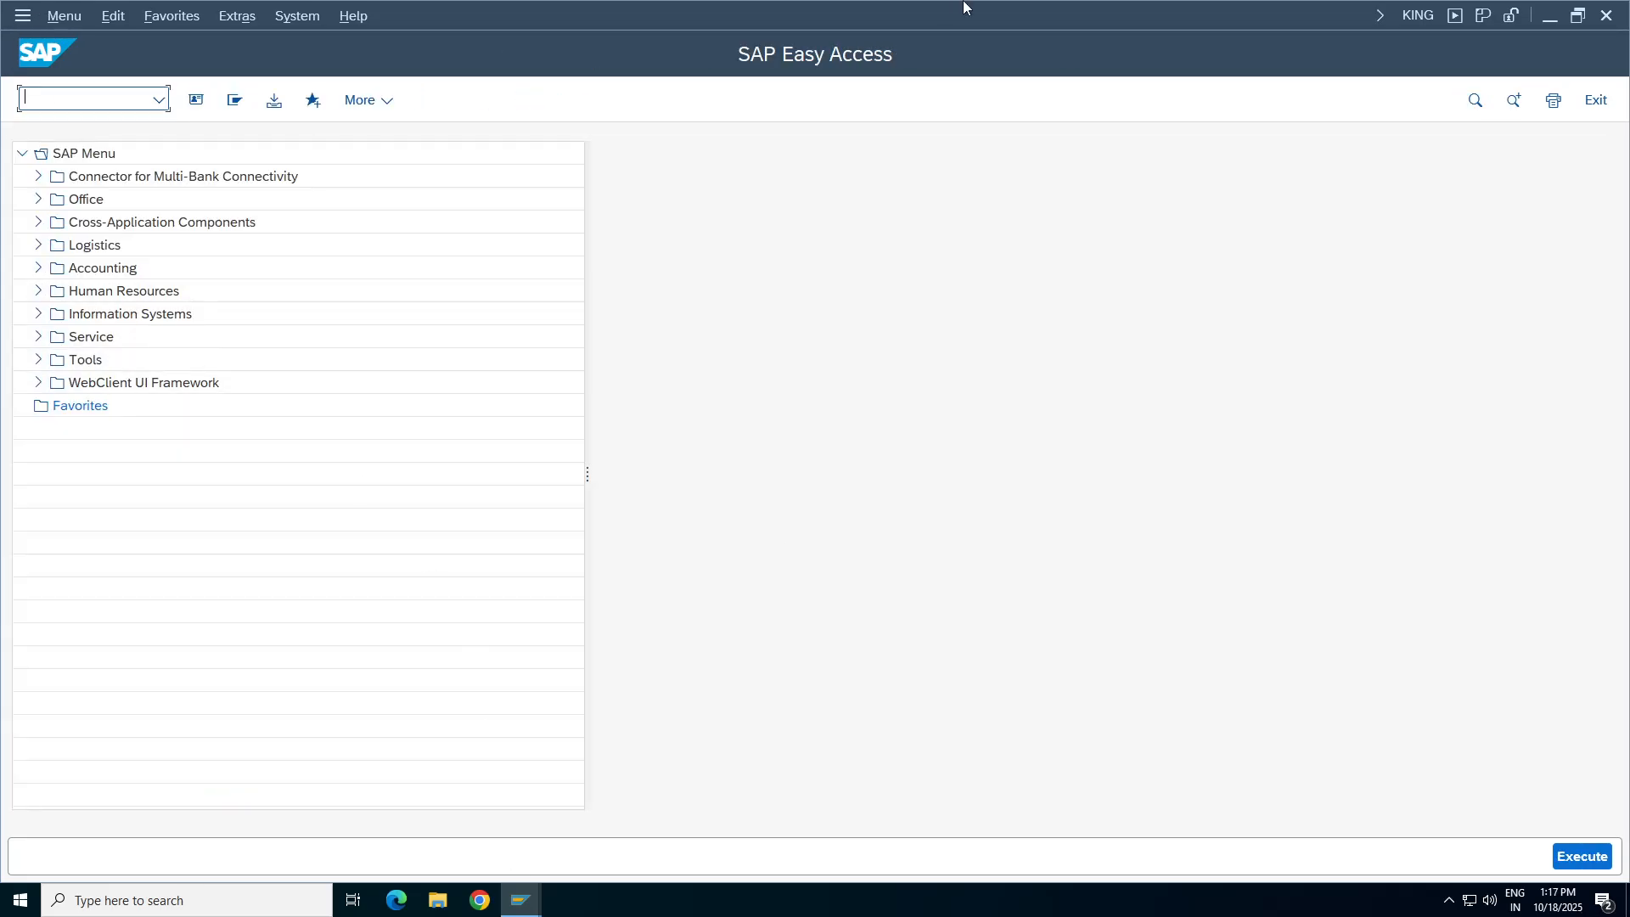
Switch to the Configuration Settings notes in Google Sheets and read the transaction code and instructions for GR Tolerance Group.
click(989, 10)
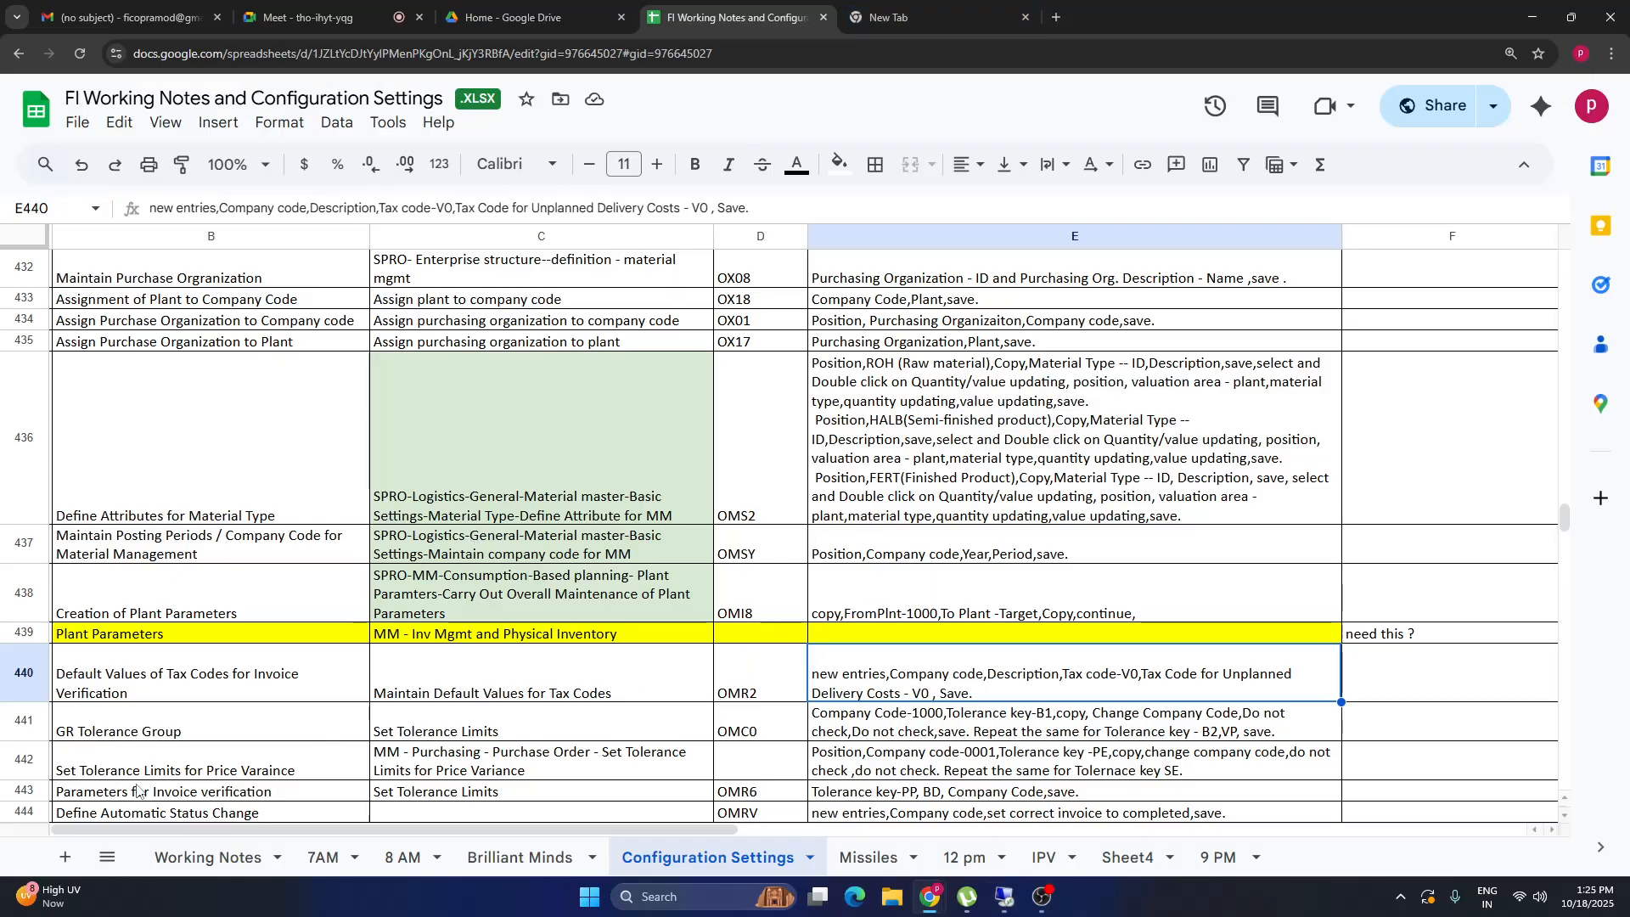
drag(123, 687, 982, 689)
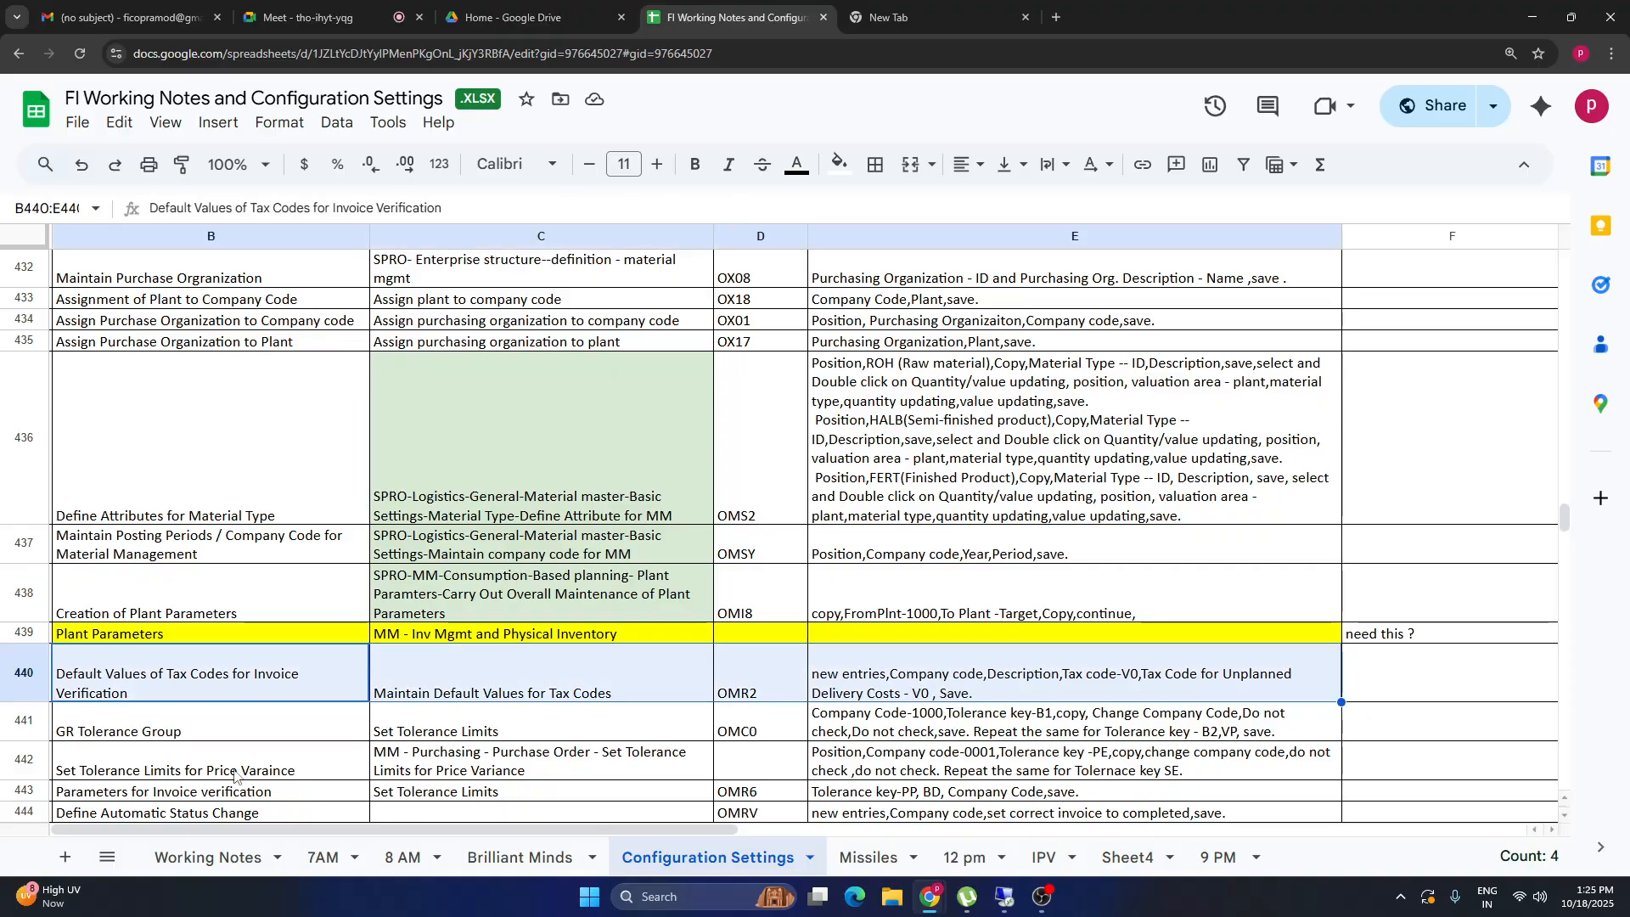
click(107, 728)
click(459, 730)
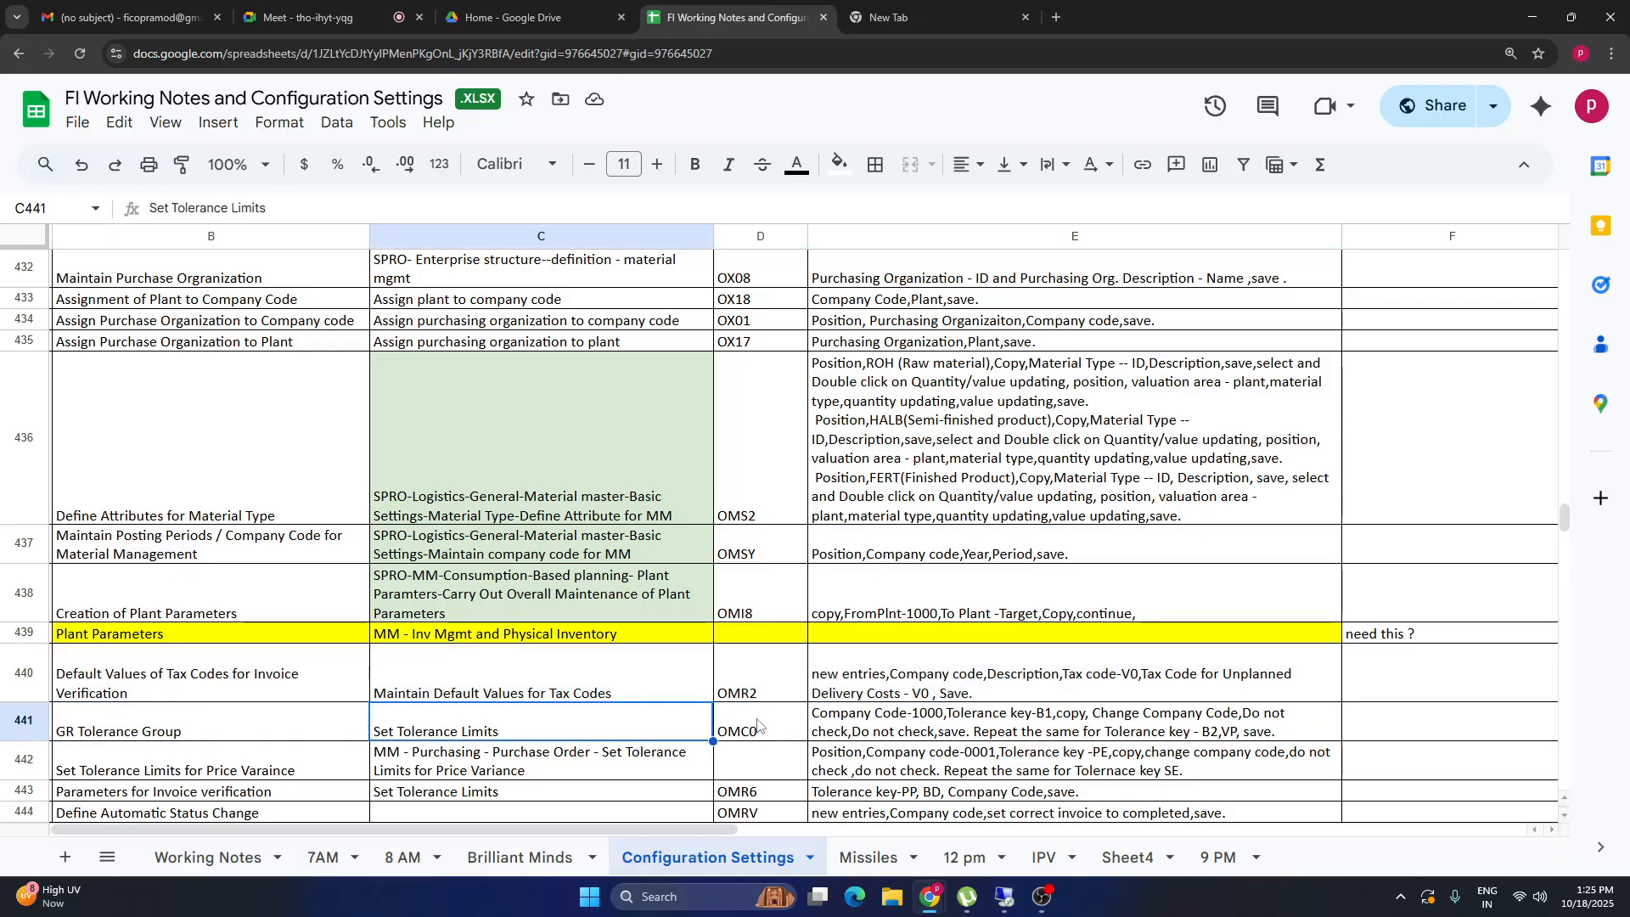
click(828, 729)
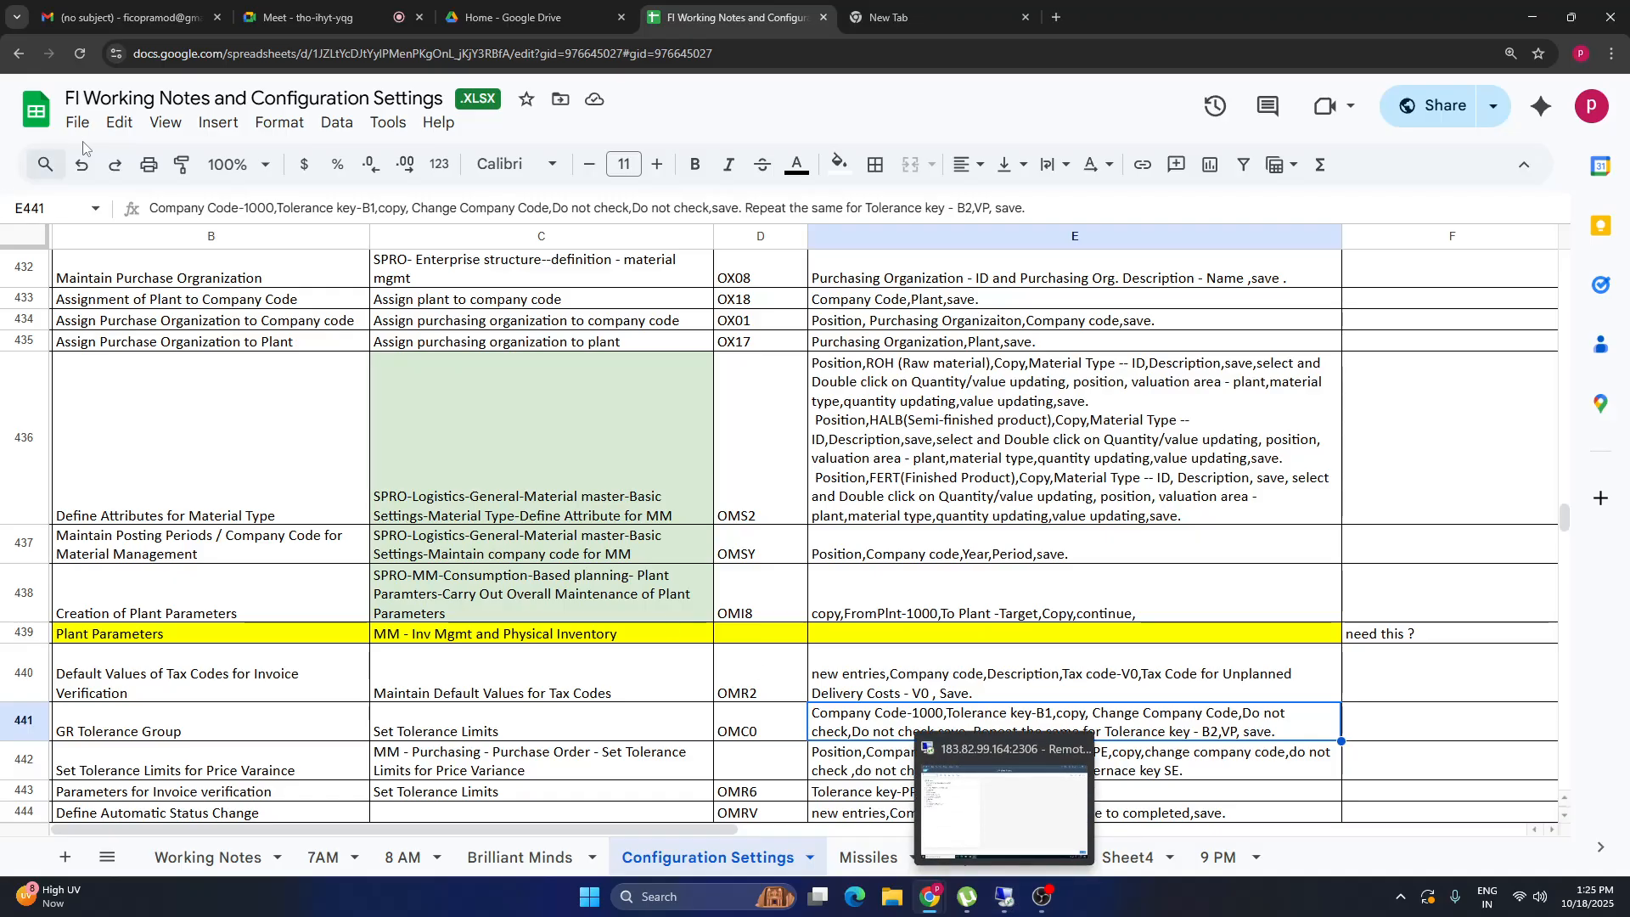
Switch back to the SAP session and run transaction omc0 to open the Tolerance Limits overview.
click(1004, 896)
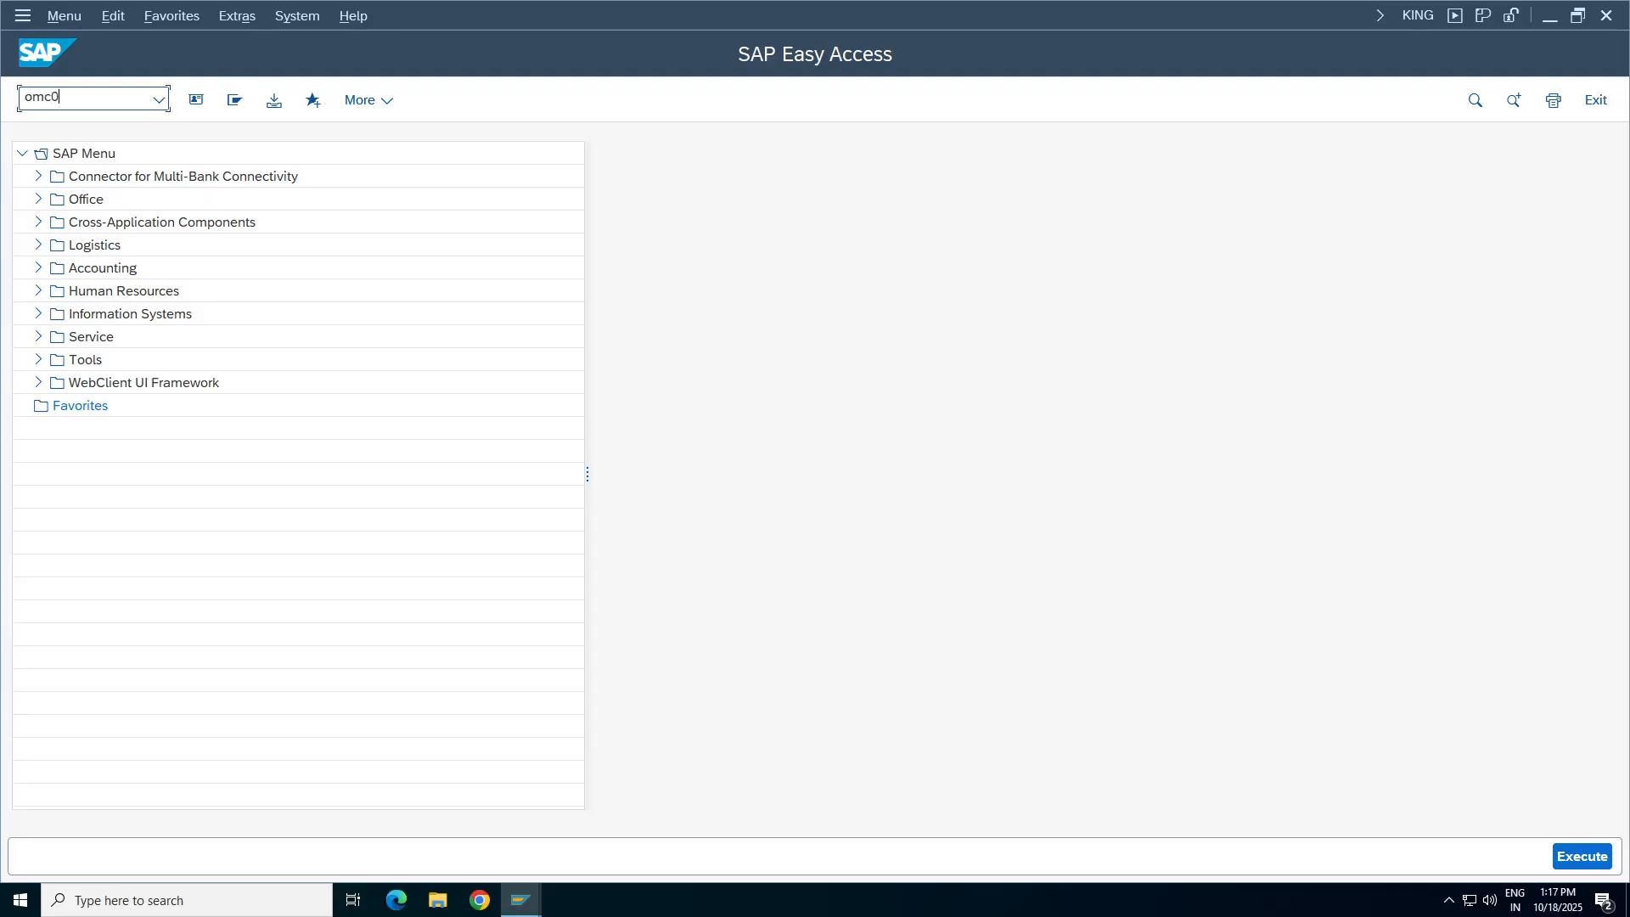
key(Return)
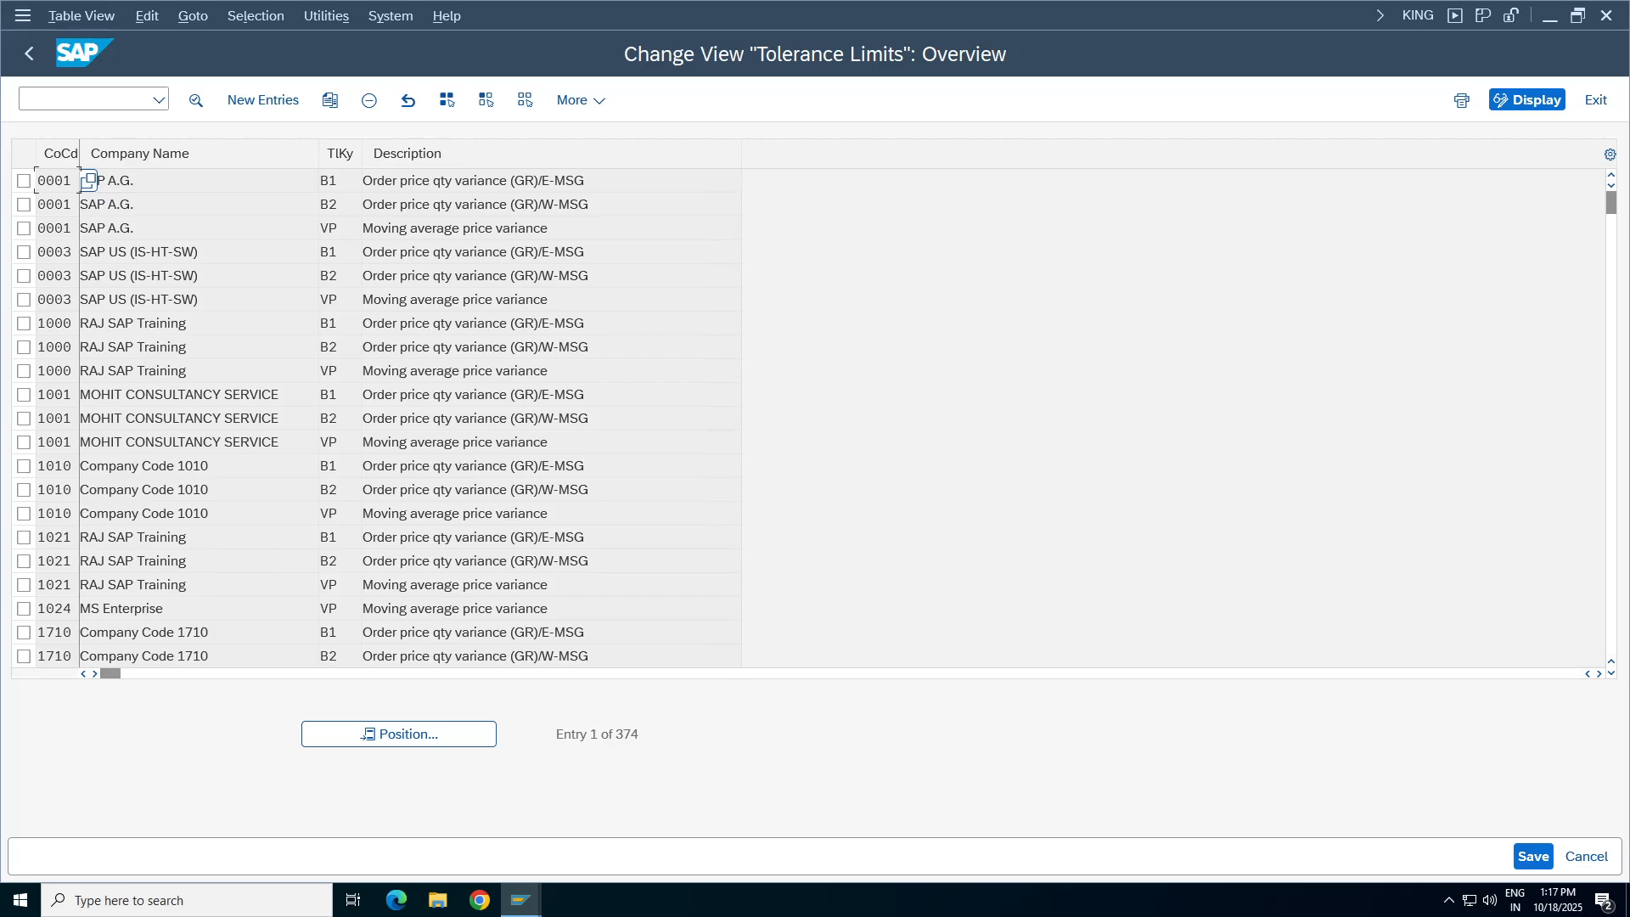
double_click(455, 299)
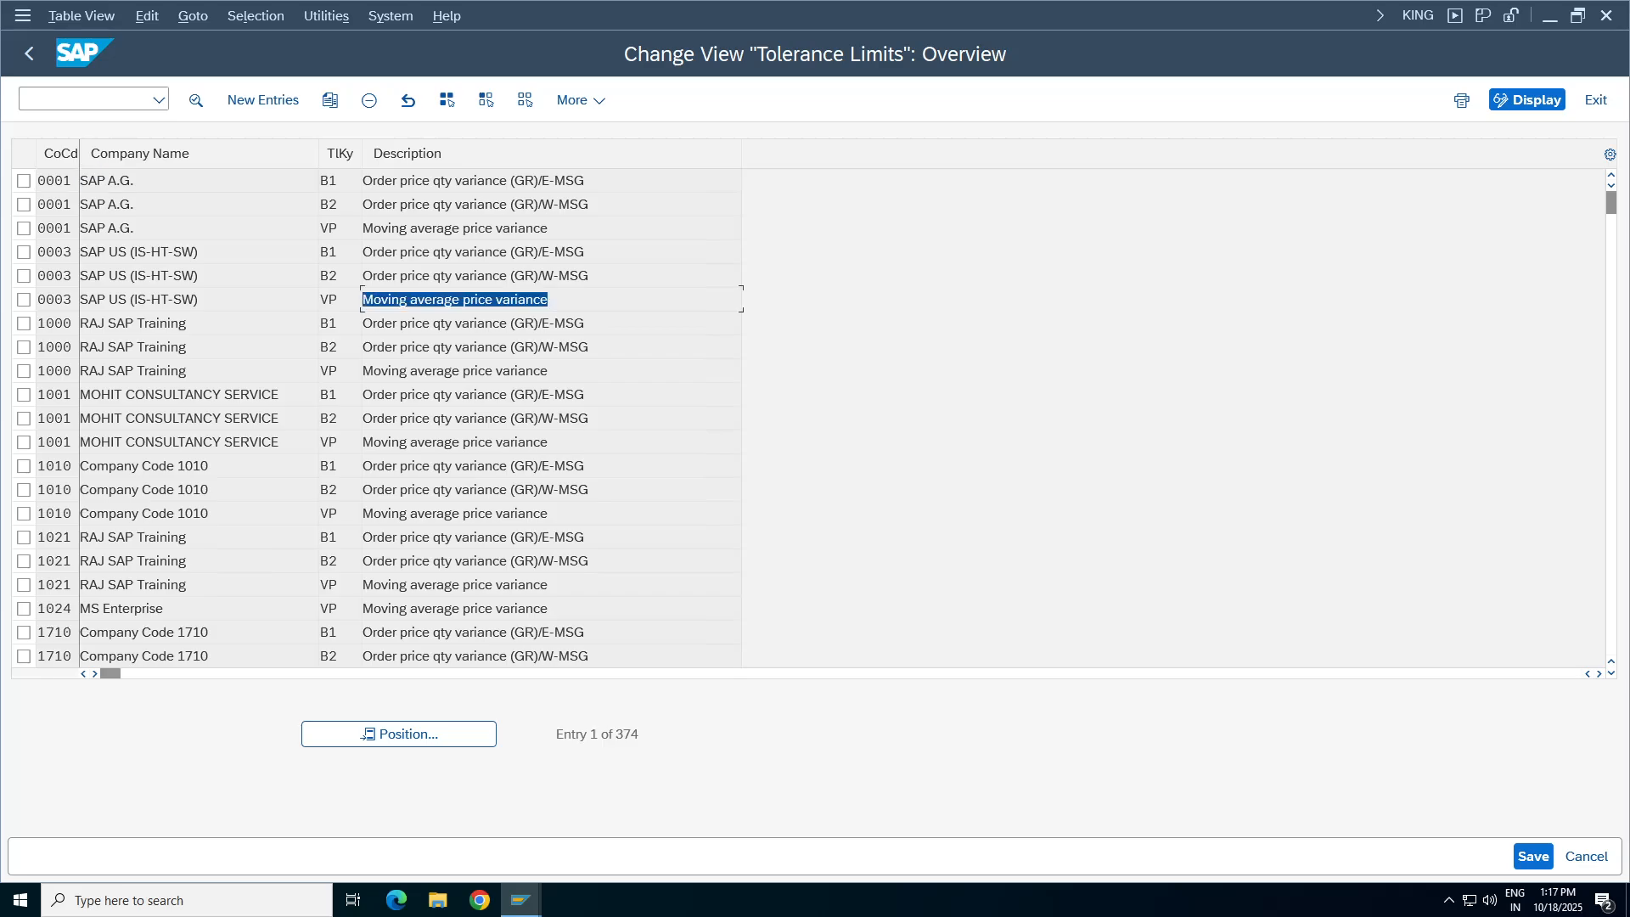
key(Down)
key(Down)
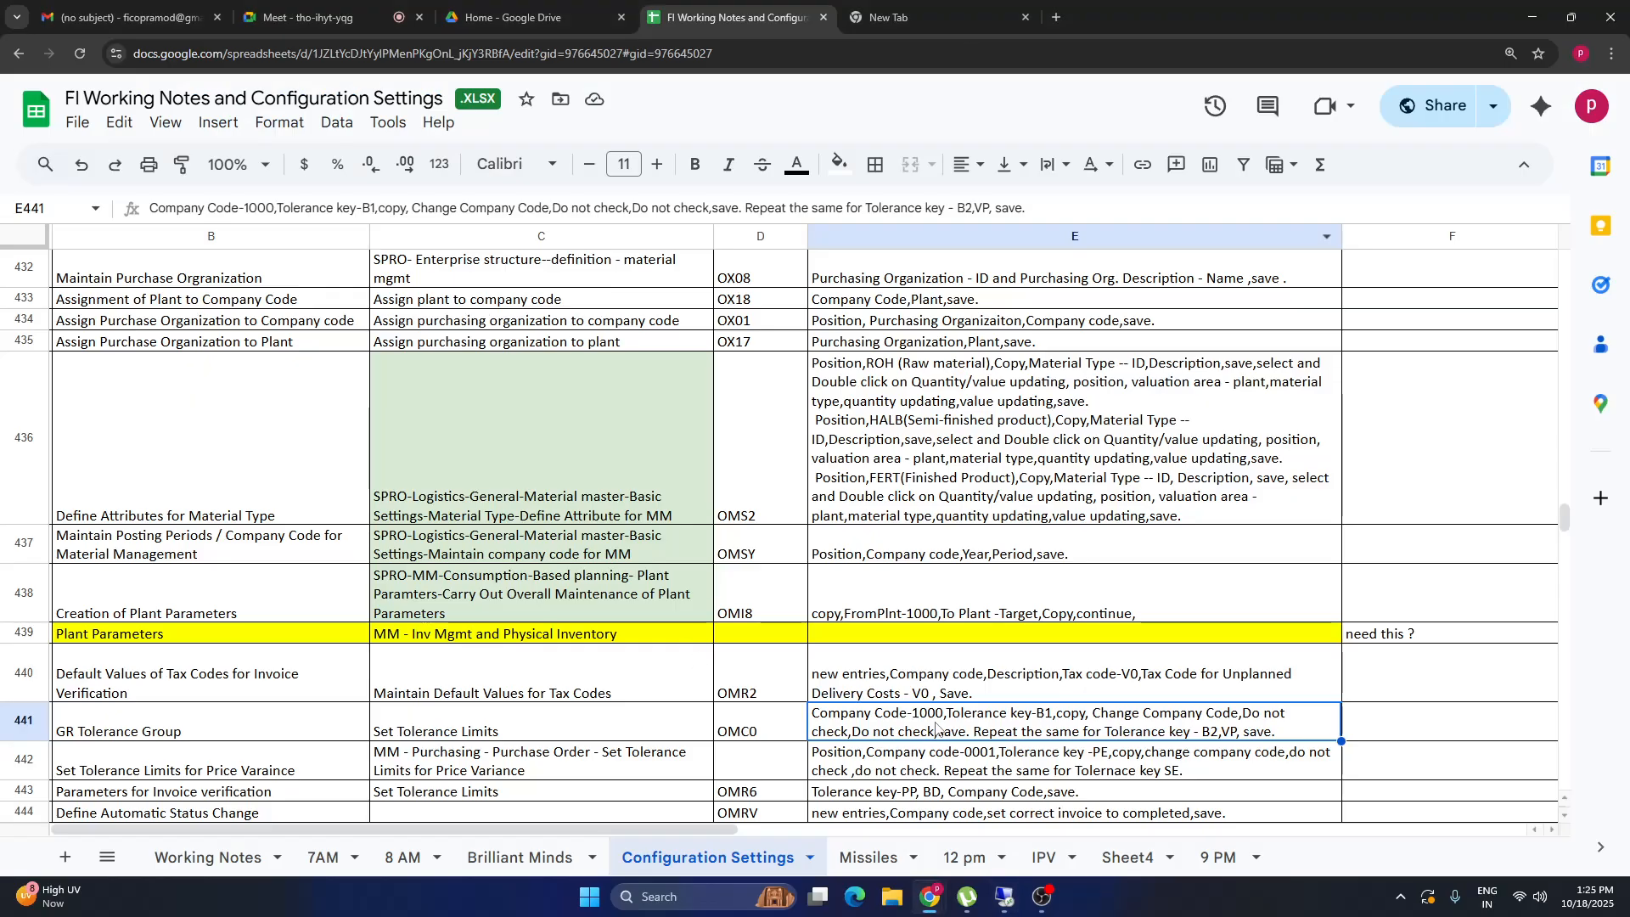
Recheck the GR Tolerance Group notes and start copying the company code 1000 entries with tolerance keys B1, B2 and VP.
drag(314, 730, 953, 726)
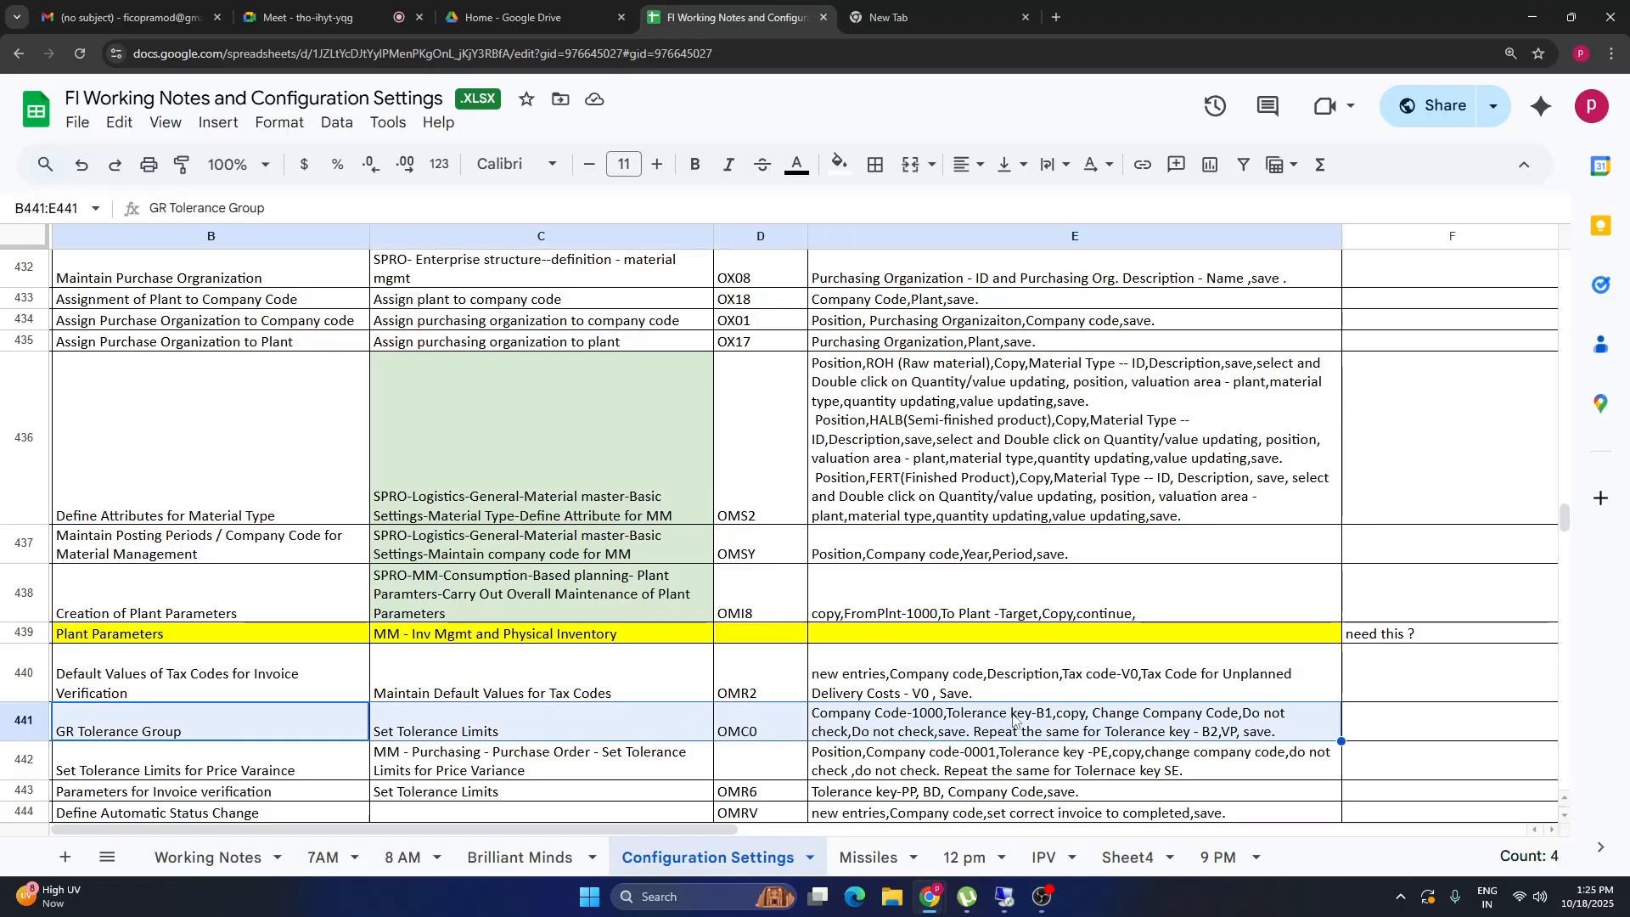
click(1209, 729)
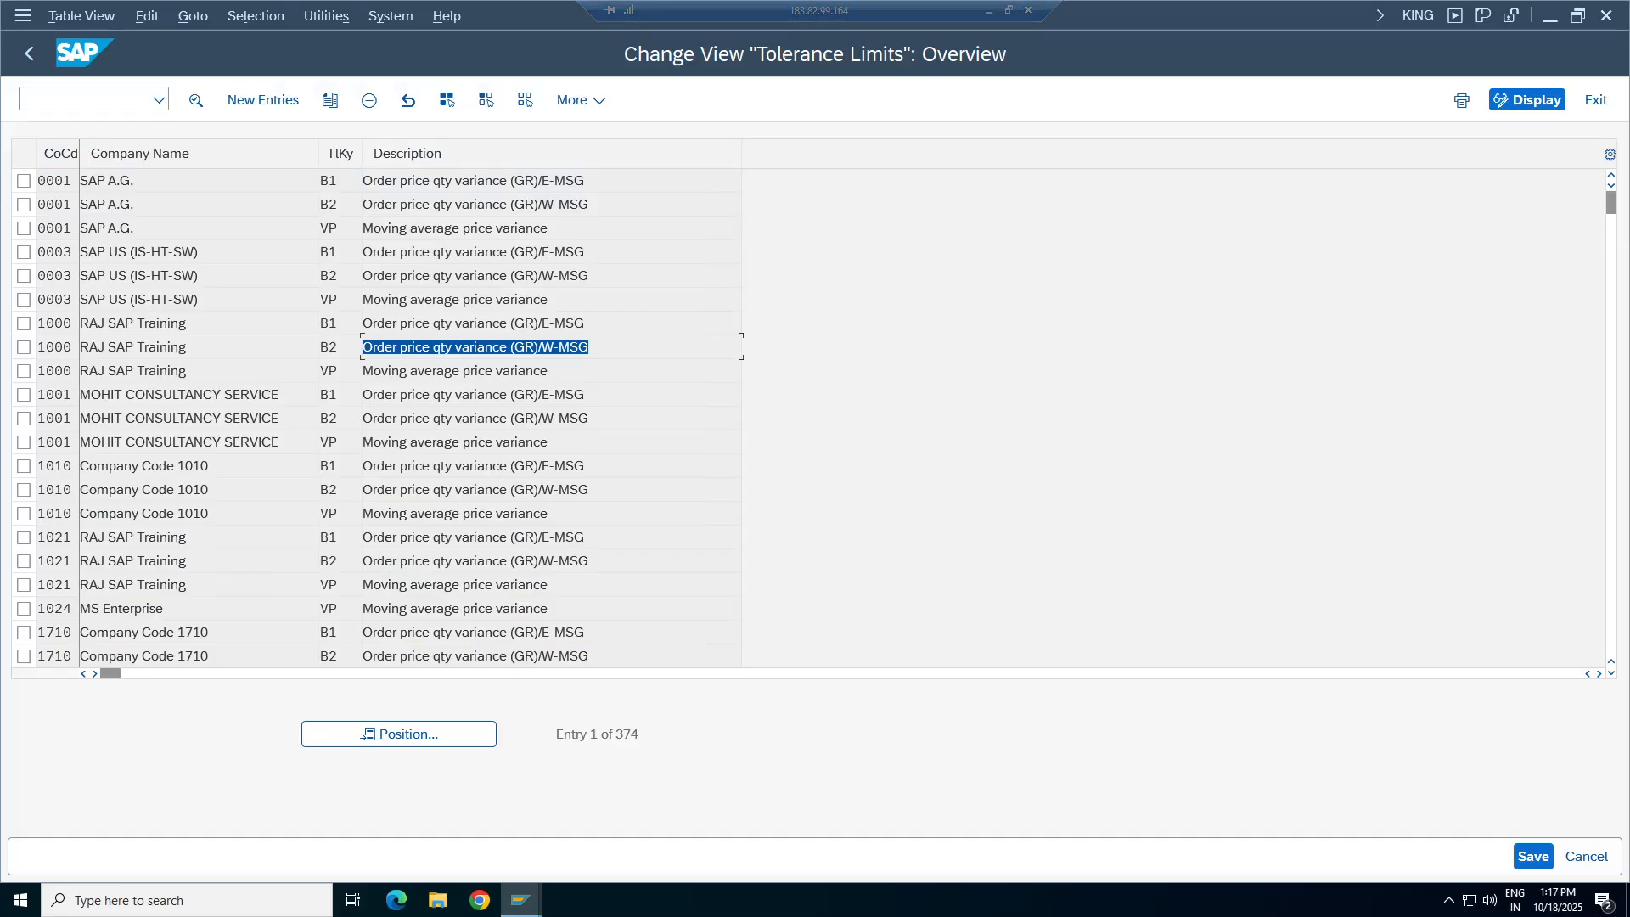
click(24, 324)
click(24, 347)
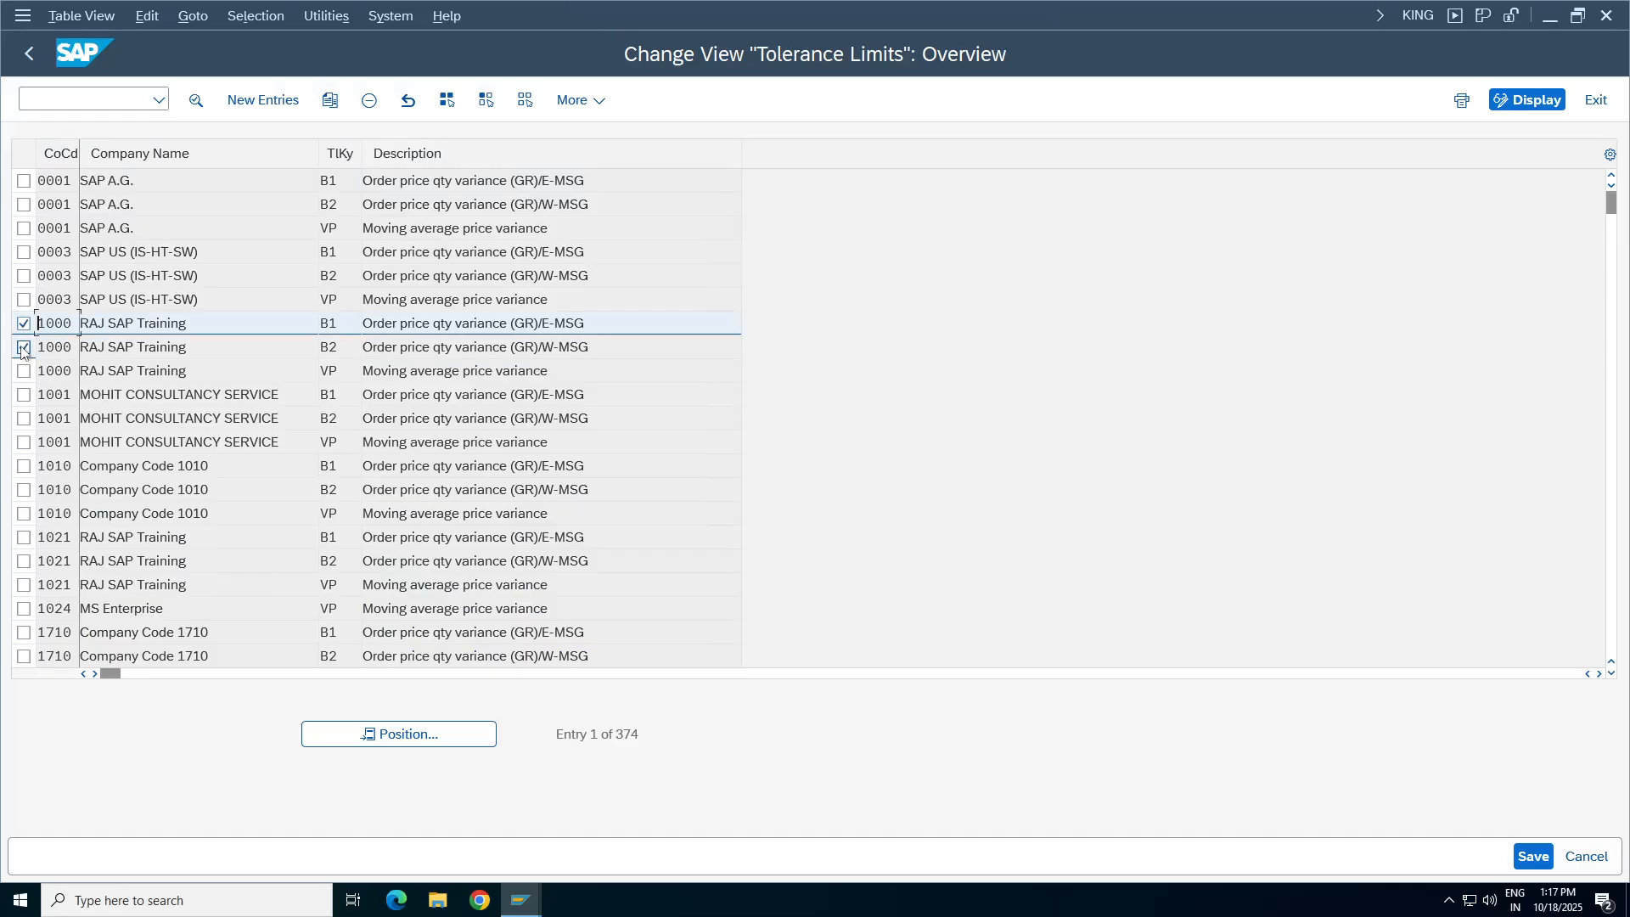
click(24, 371)
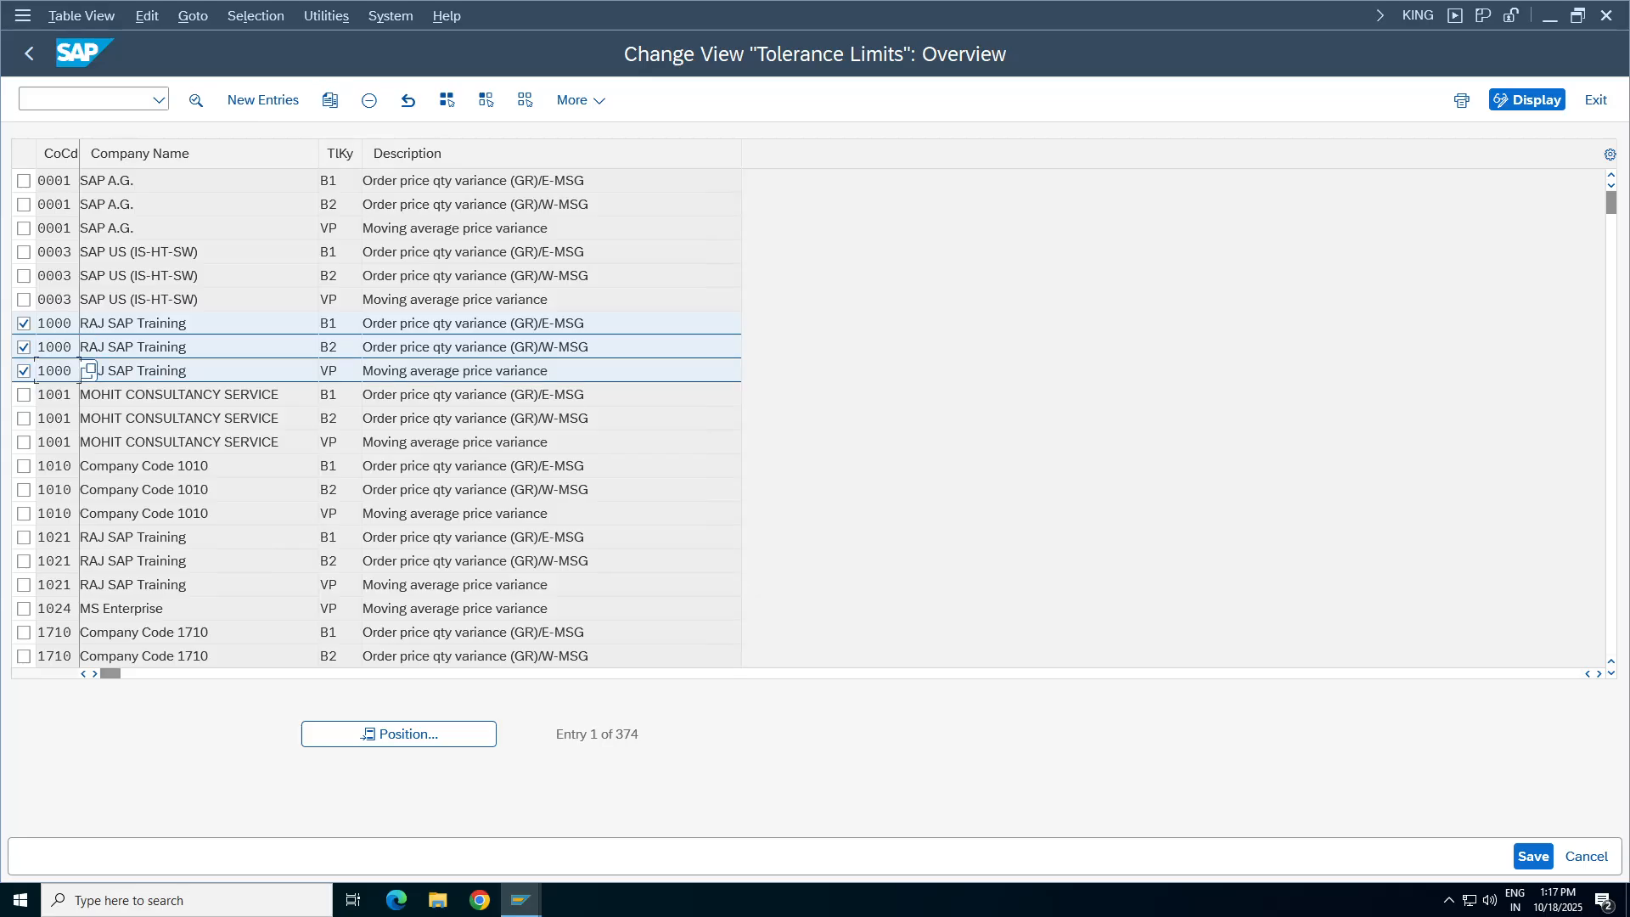
click(329, 100)
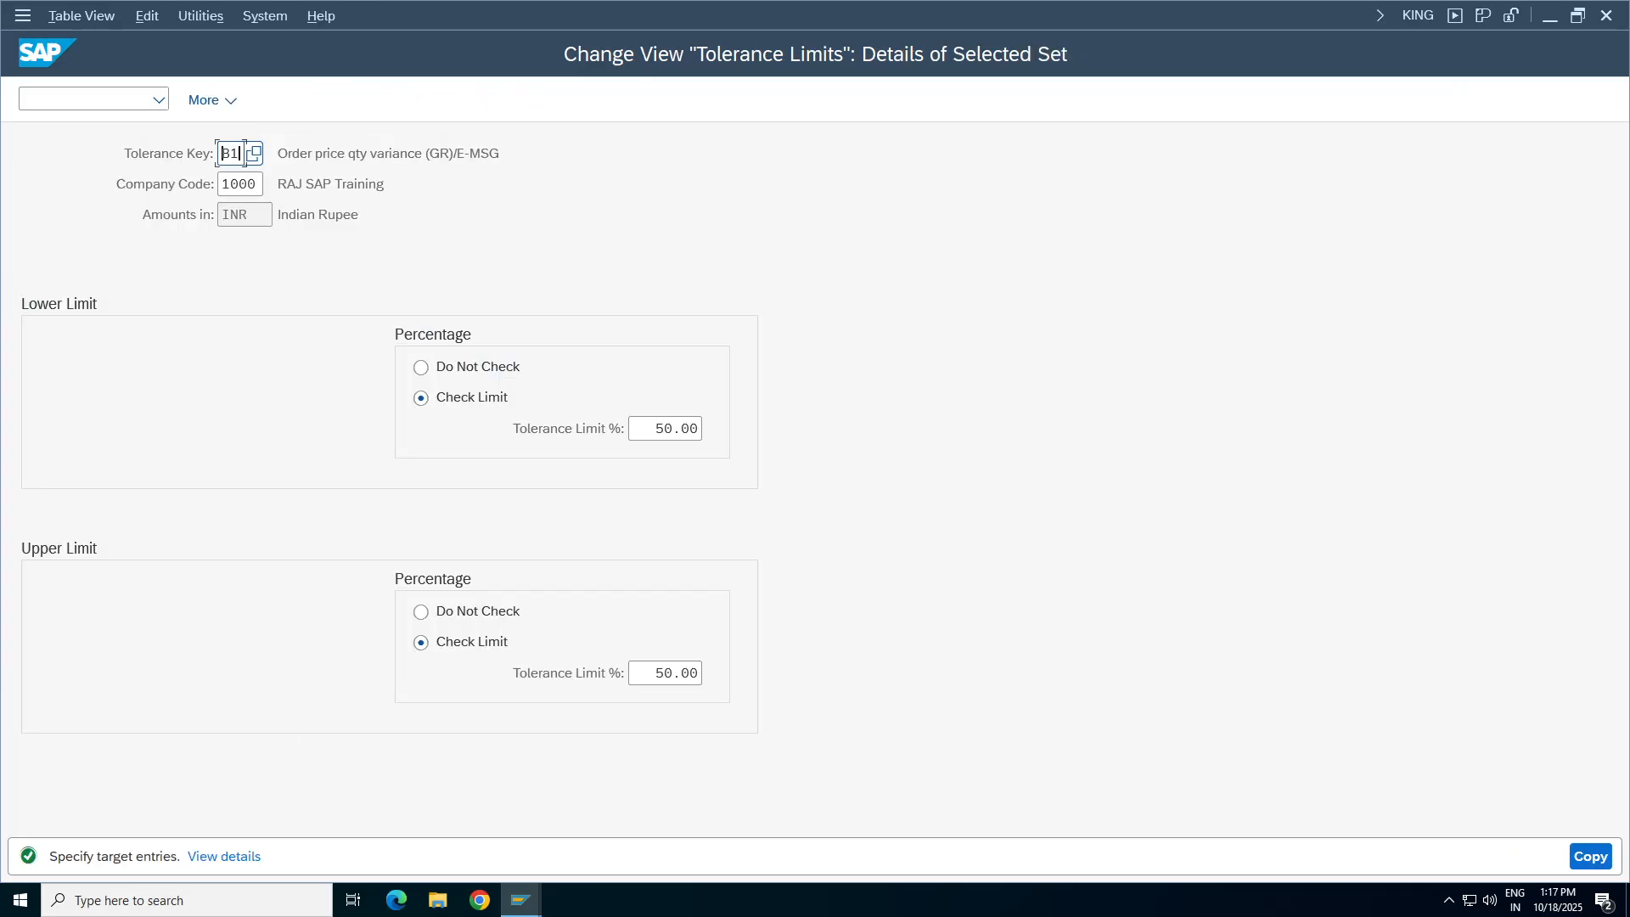
Copy tolerance key B1 to company code TA98 with both the lower and upper limits set to Do Not Check.
click(261, 183)
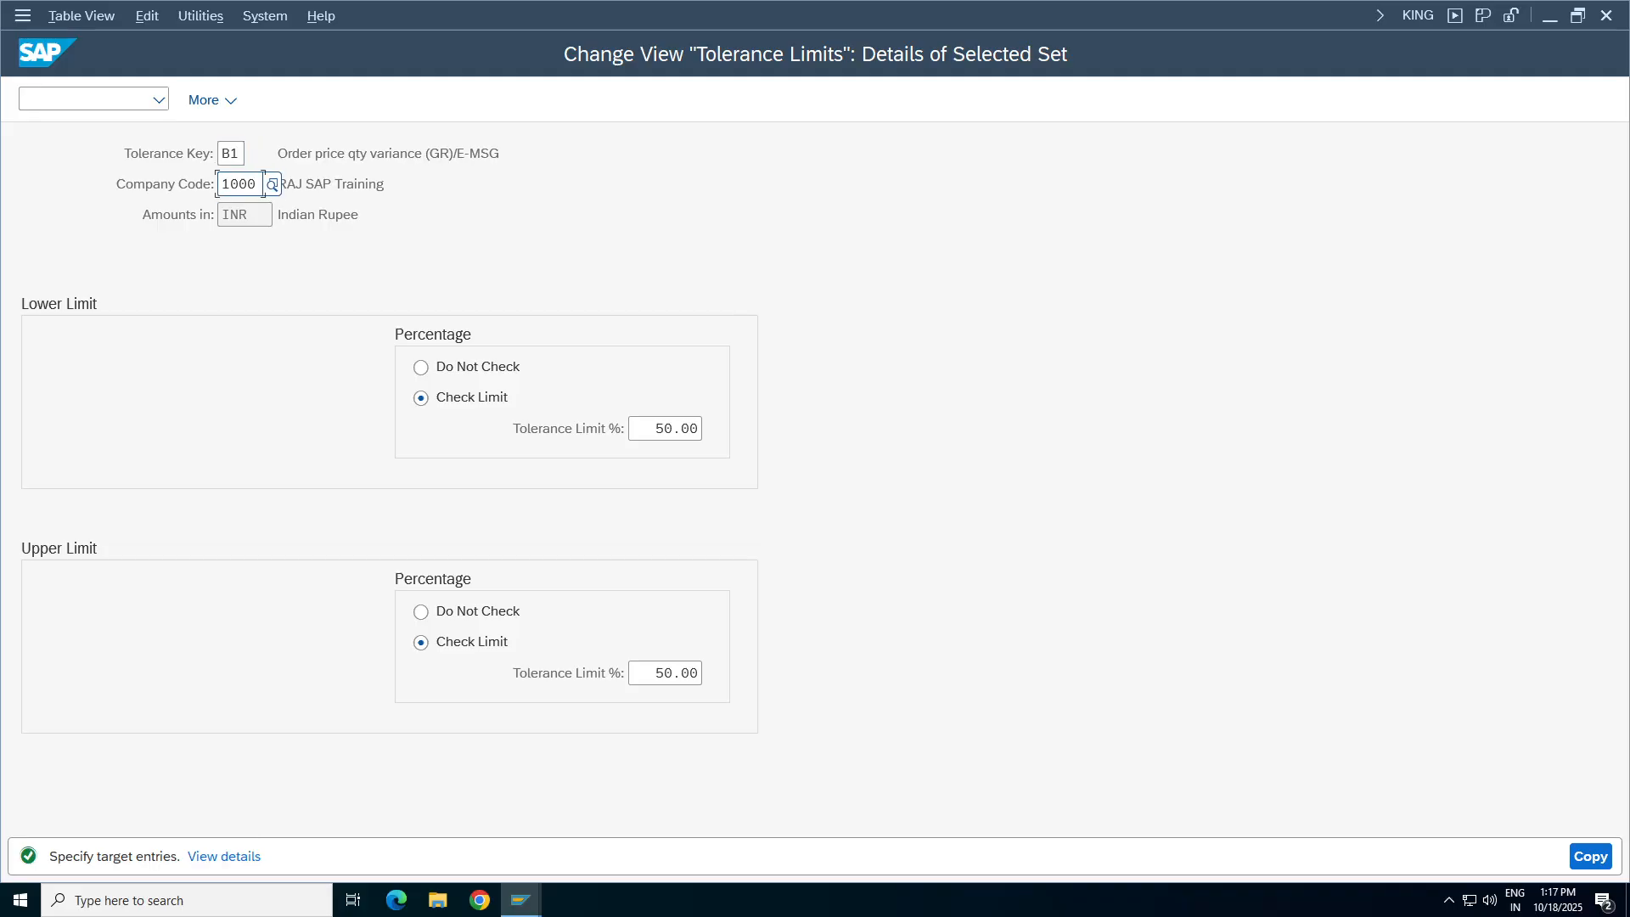
key(BackSpace)
key(BackSpace)
key(BackSpace)
key(BackSpace)
text(TA98)
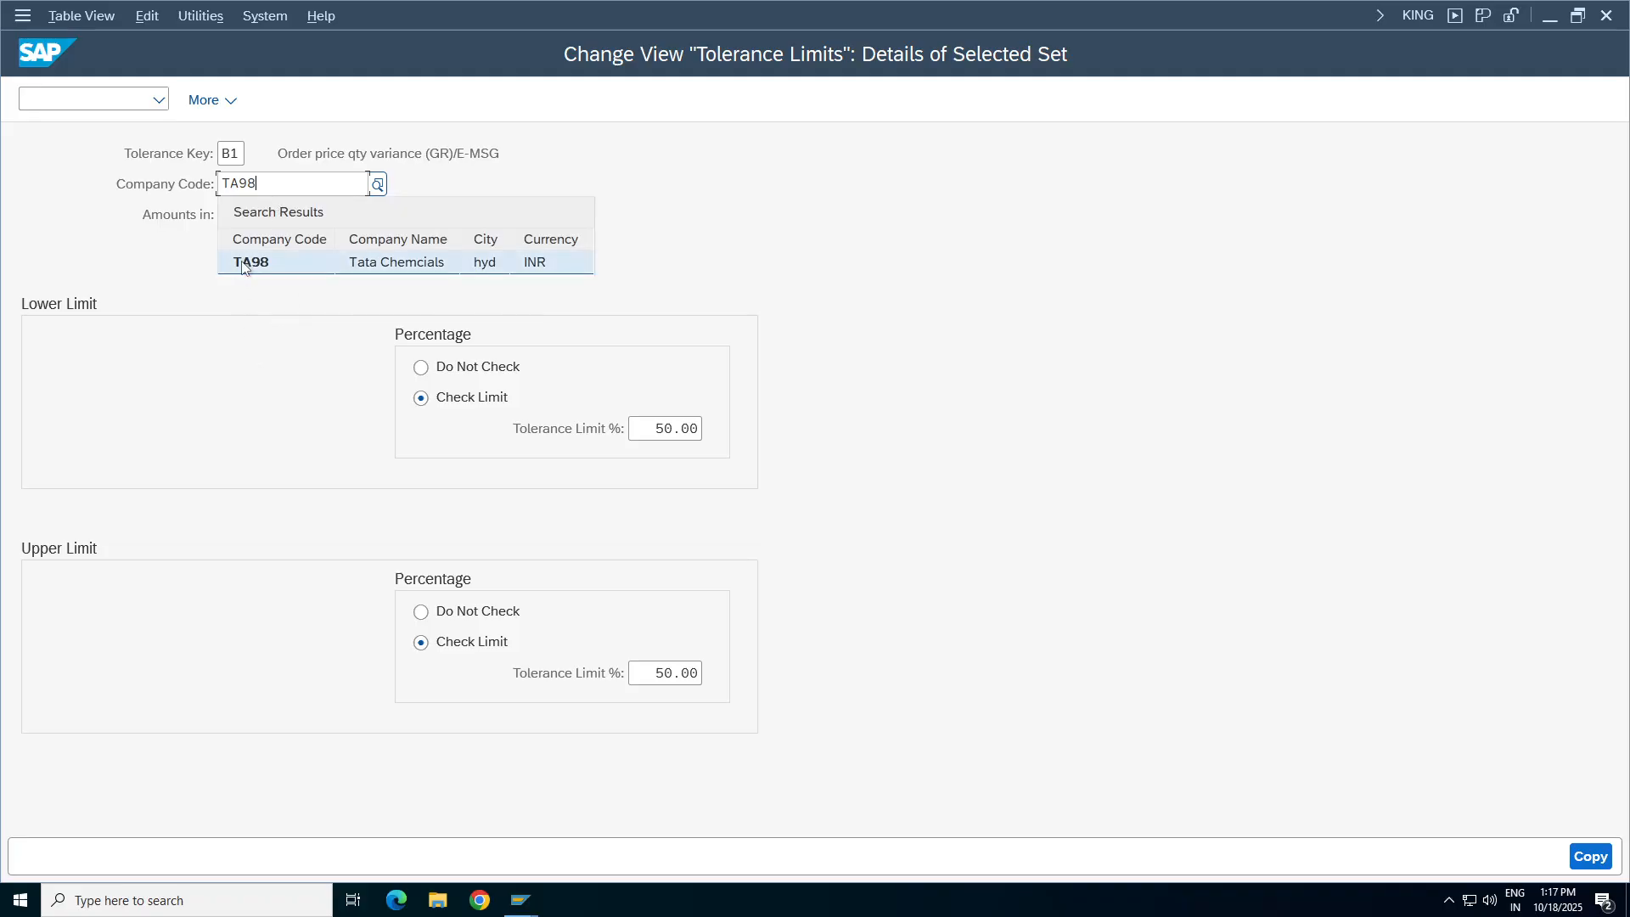
key(Return)
click(503, 371)
click(495, 612)
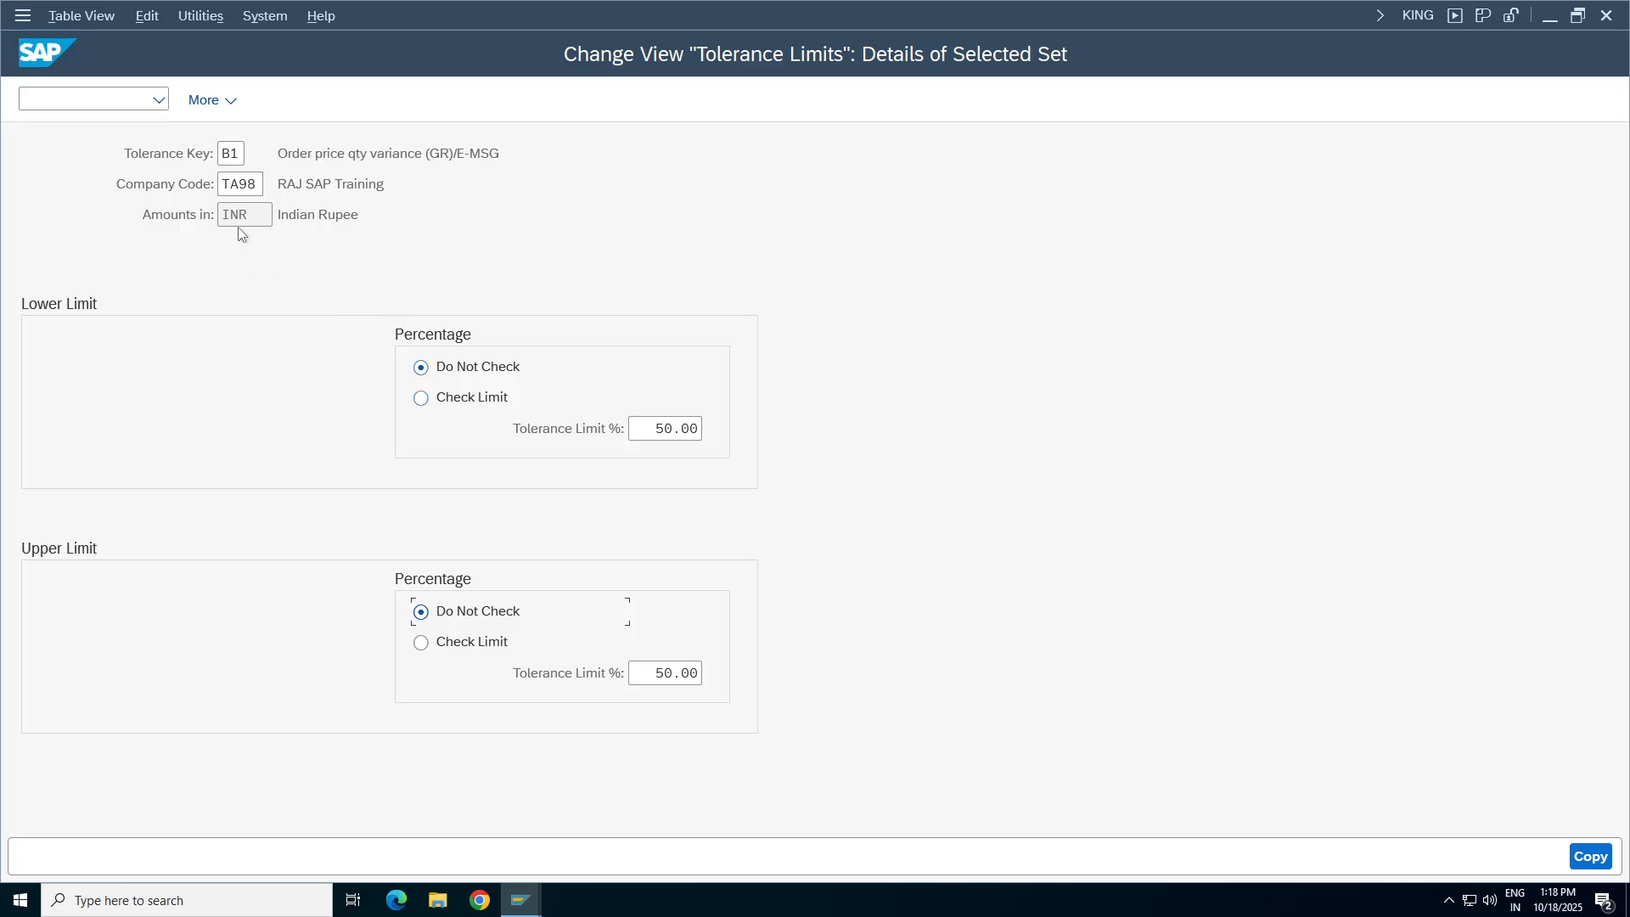
key(Return)
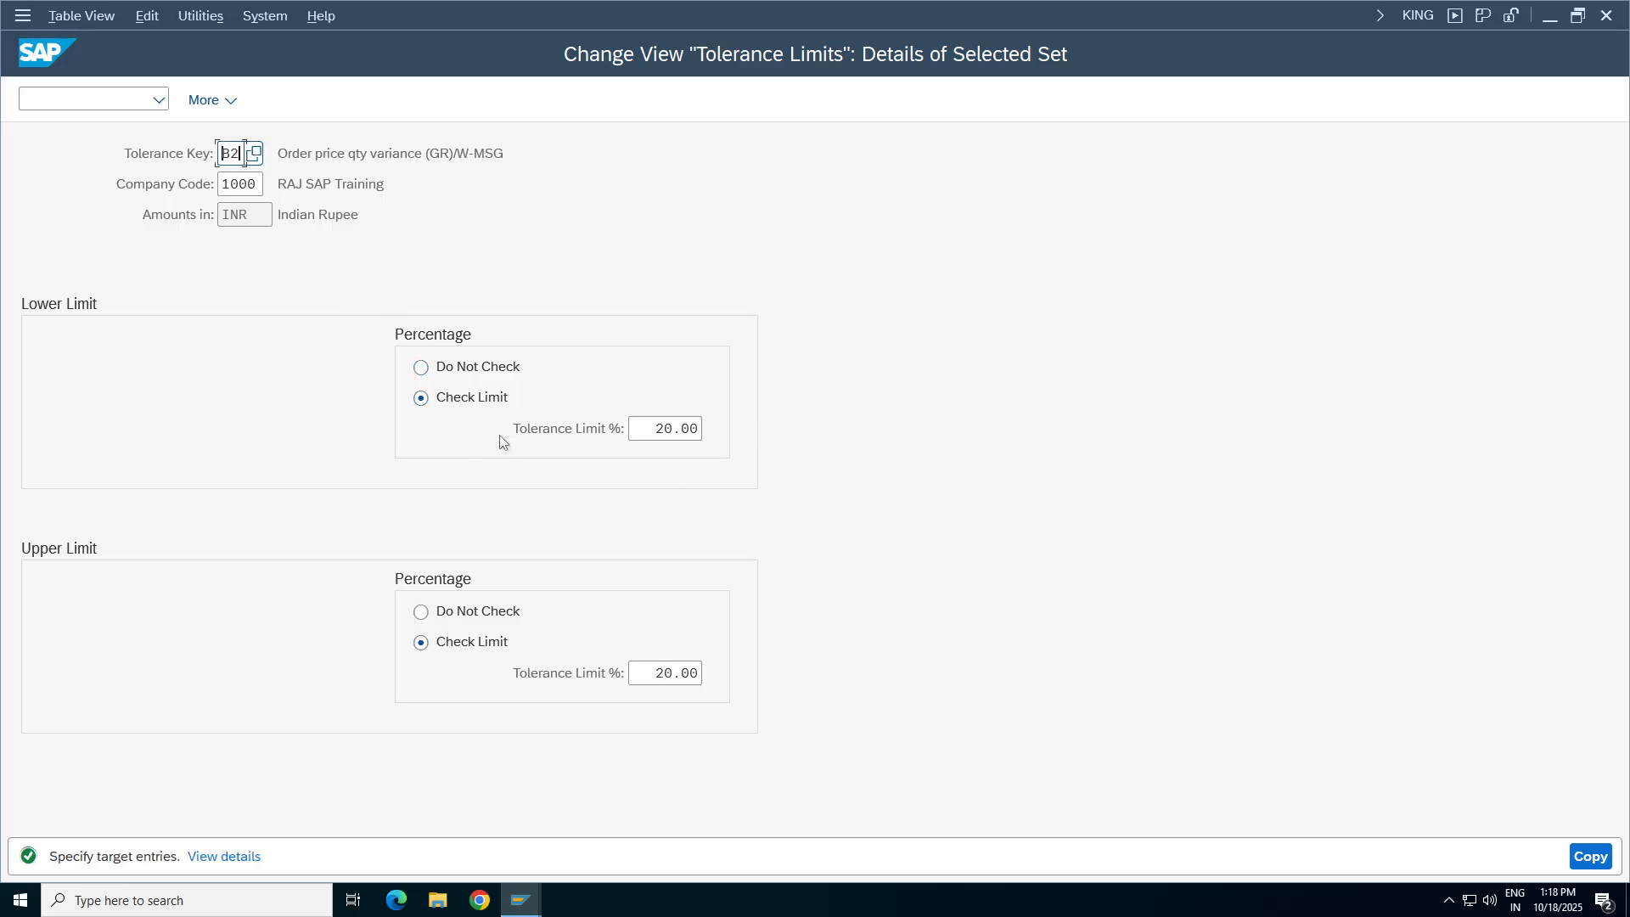
Copy tolerance key B2 to company code TA98 with both the lower and upper limits set to Do Not Check.
click(490, 368)
click(461, 612)
double_click(242, 183)
text(1000)
key(Return)
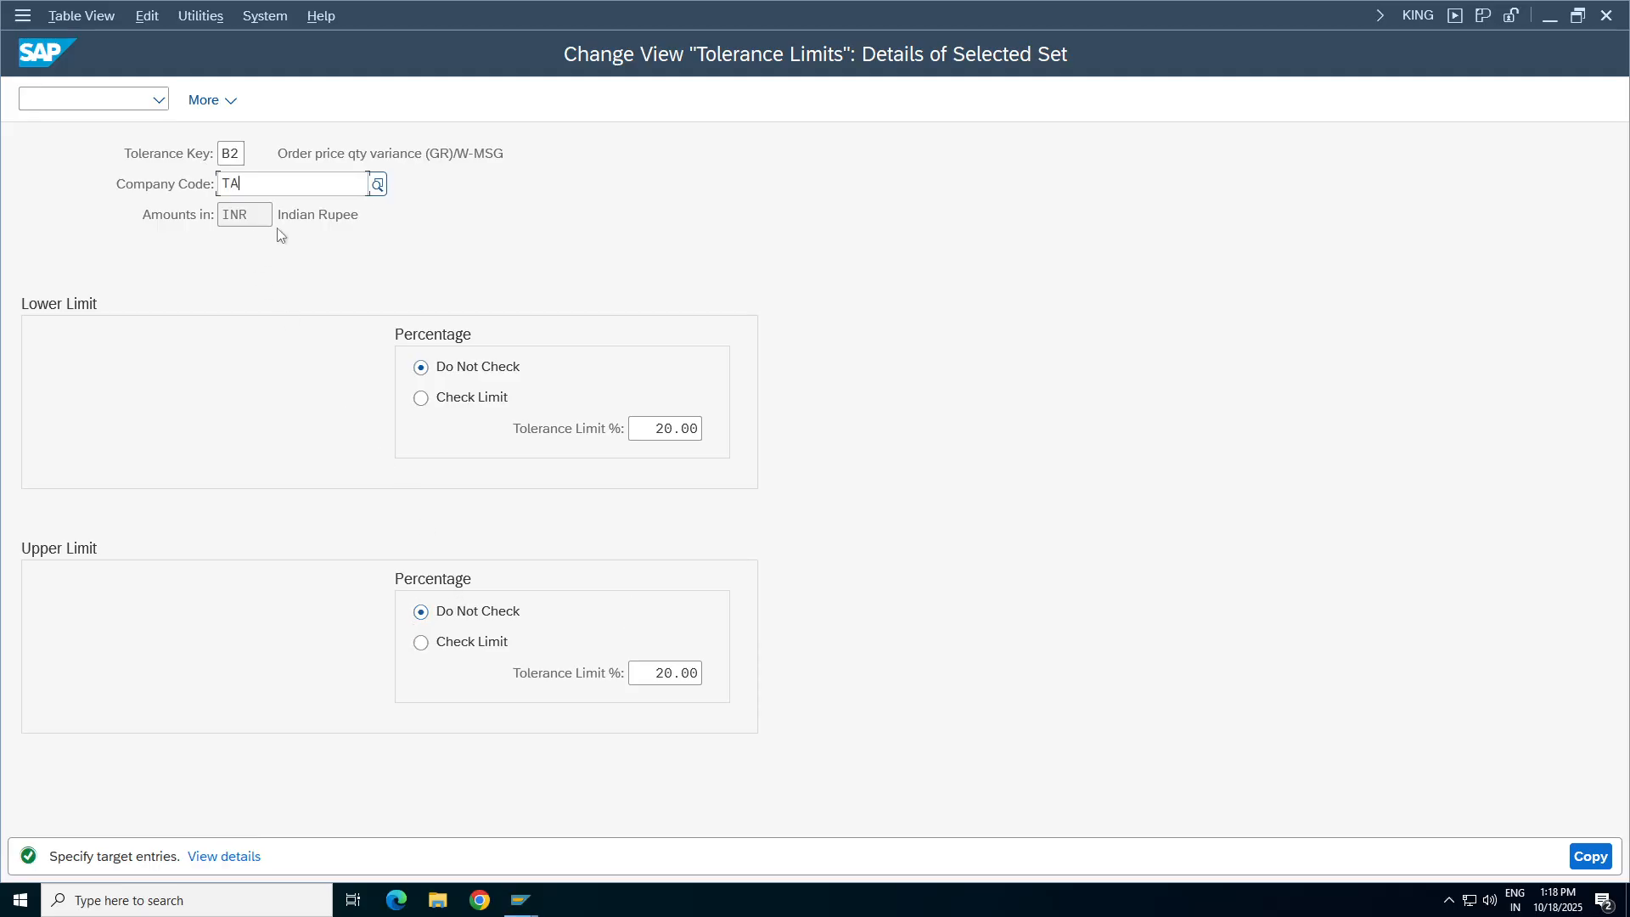
key(Return)
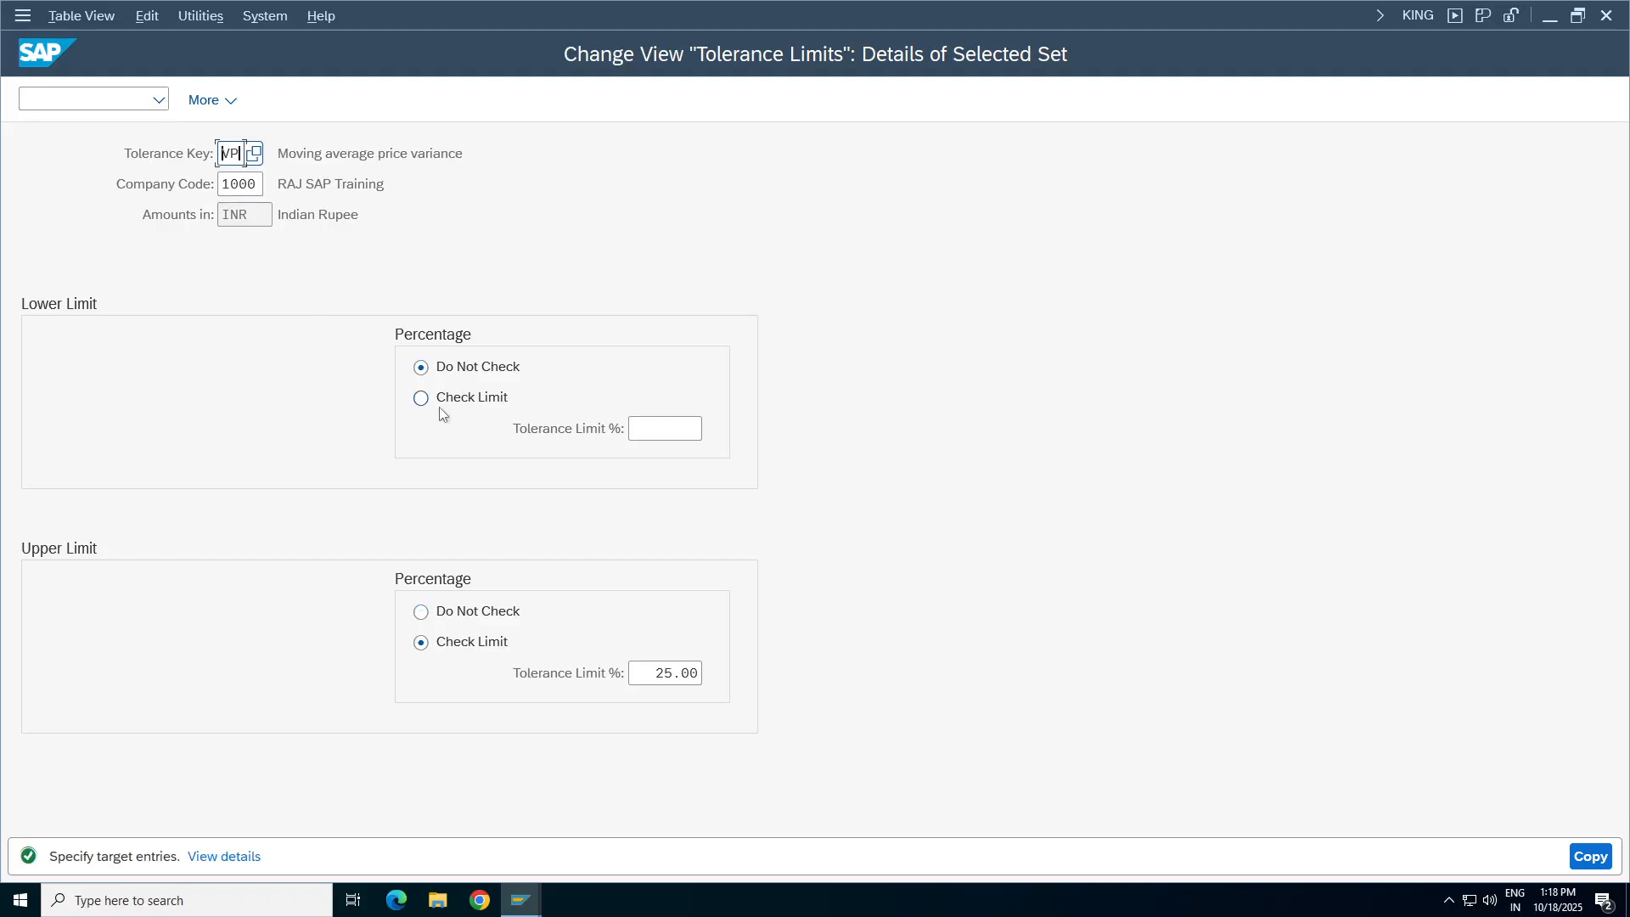
Copy tolerance key VP to company code TA98 with the upper limit set to Do Not Check.
click(262, 183)
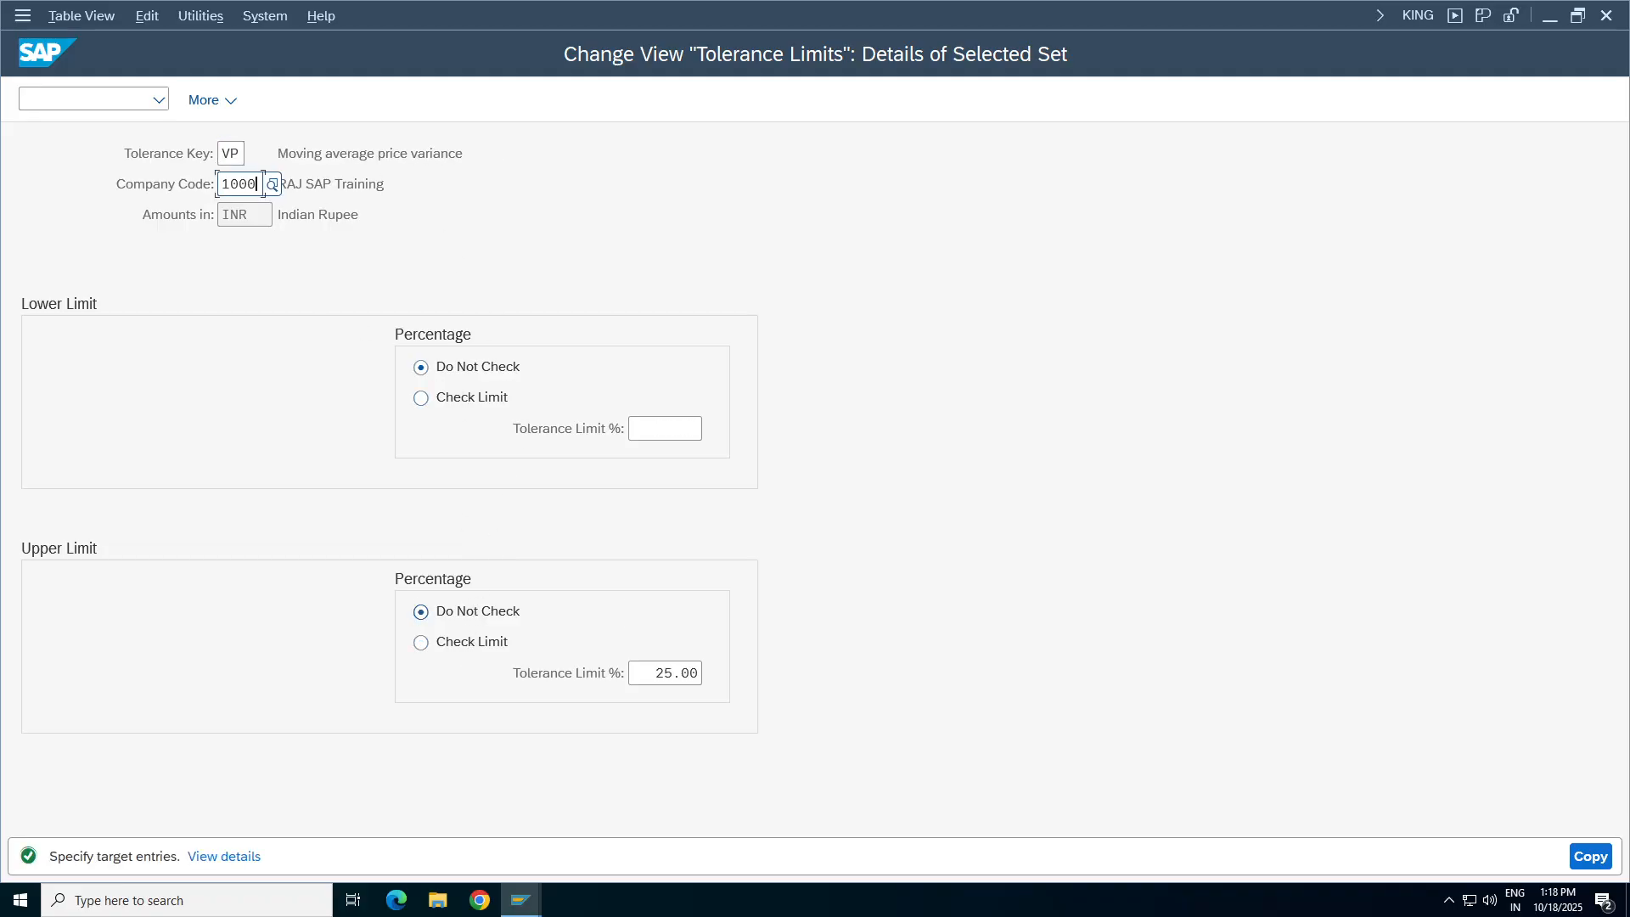
key(BackSpace)
key(BackSpace)
key(BackSpace)
key(BackSpace)
text(Ta98)
key(Return)
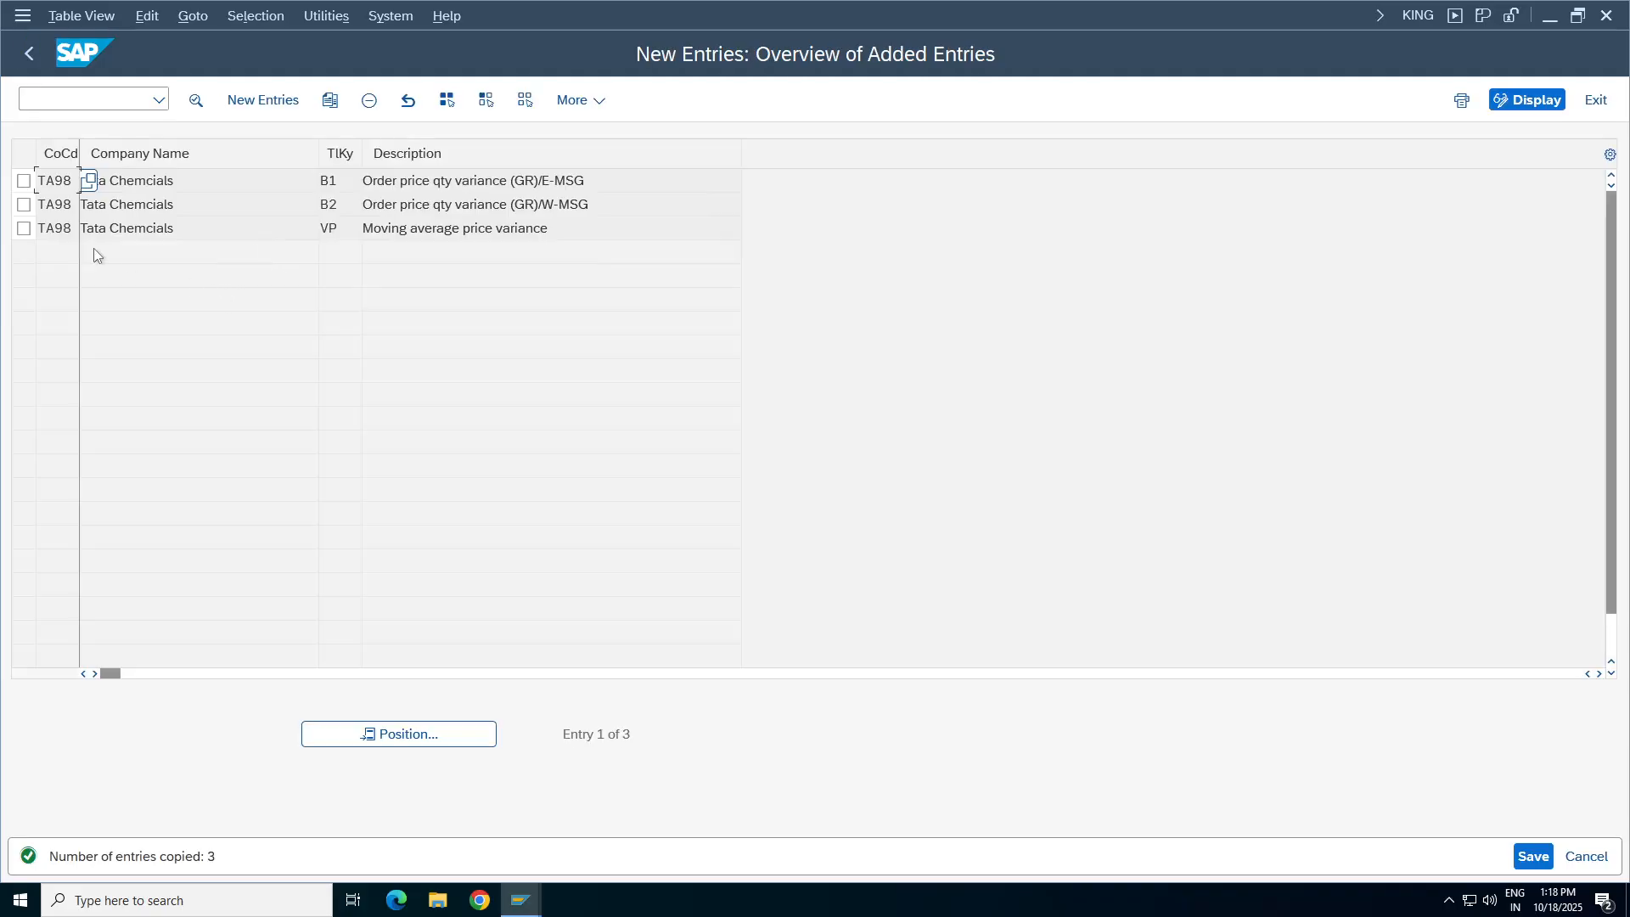
Review the tolerance keys and descriptions of the TA98 entries for B1, B2 and VP.
click(339, 180)
click(340, 203)
click(339, 227)
click(339, 180)
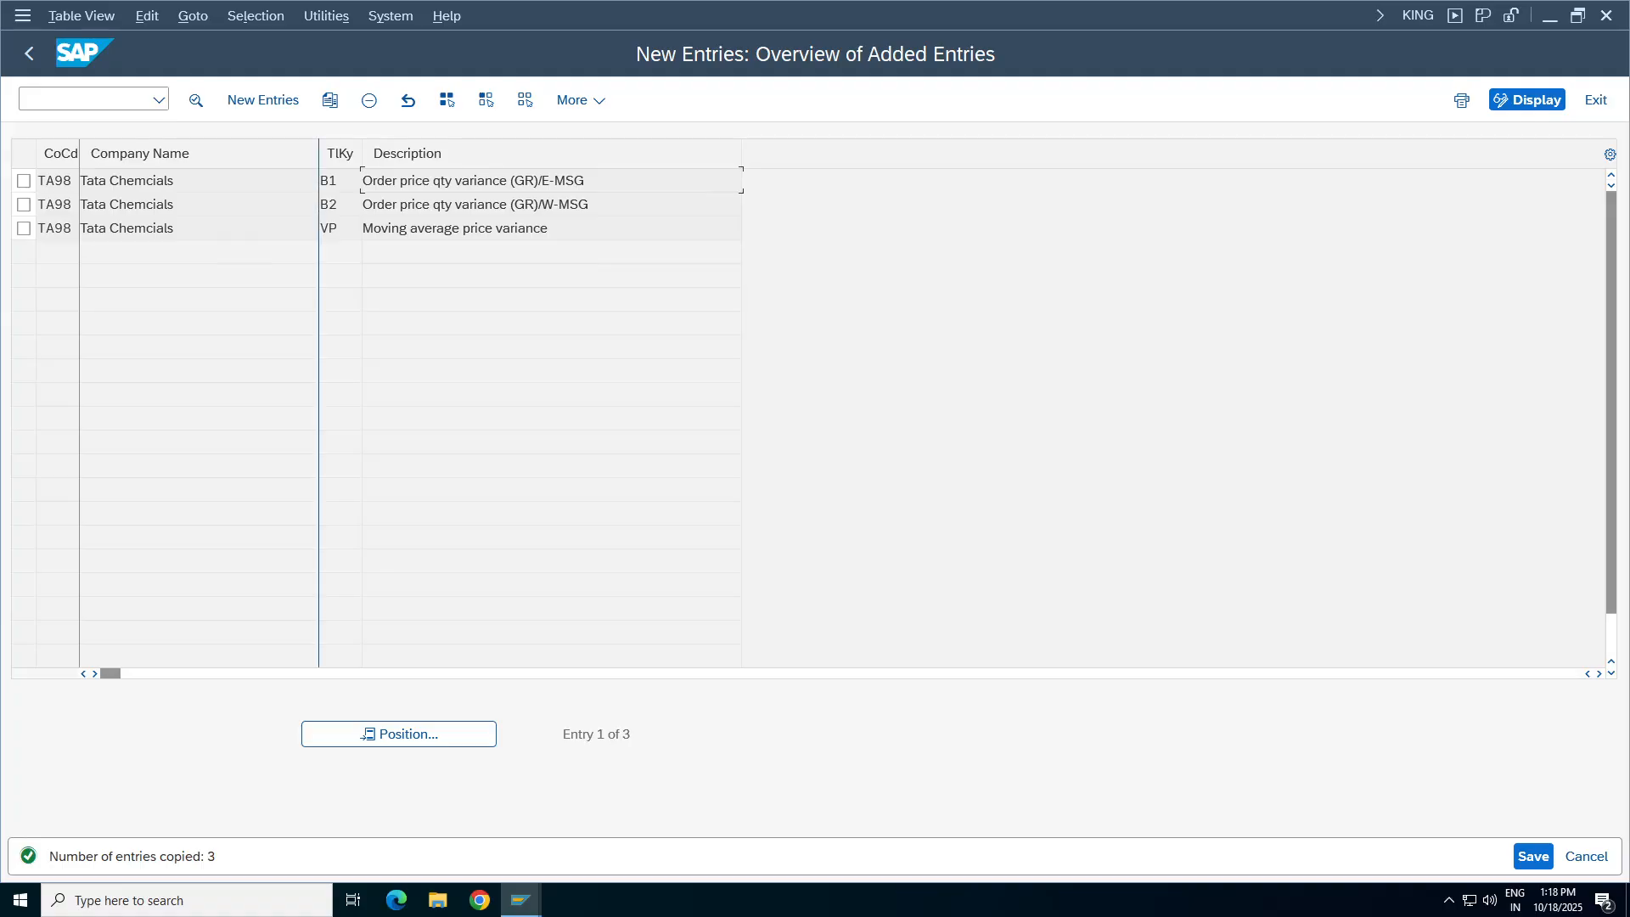
click(475, 204)
drag(585, 228, 363, 228)
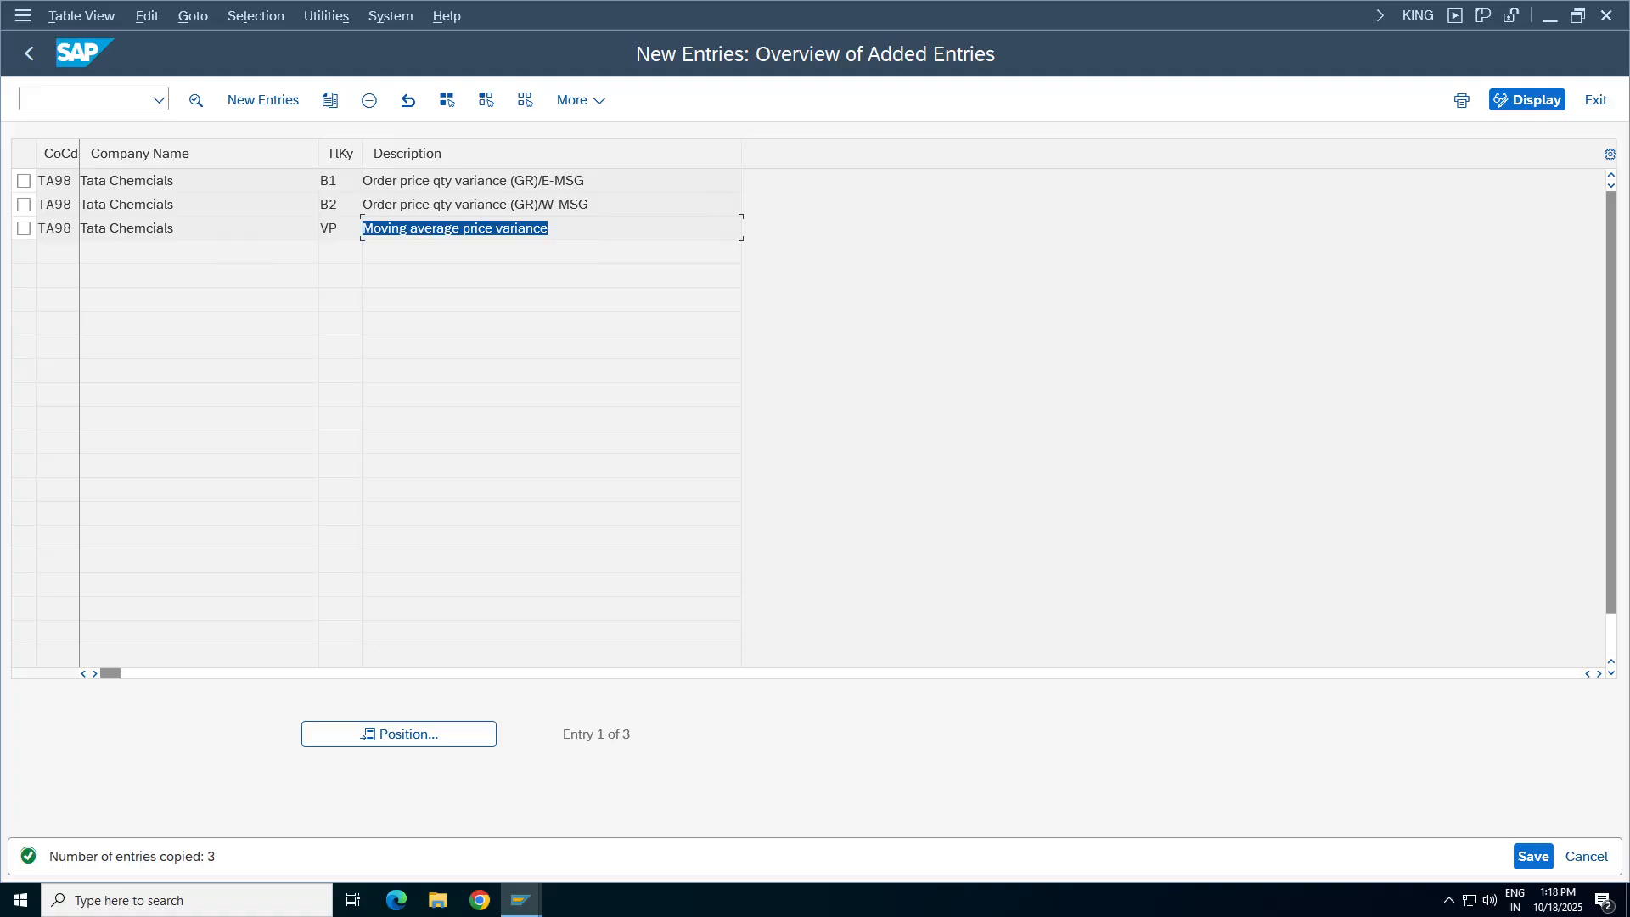
drag(586, 228, 362, 227)
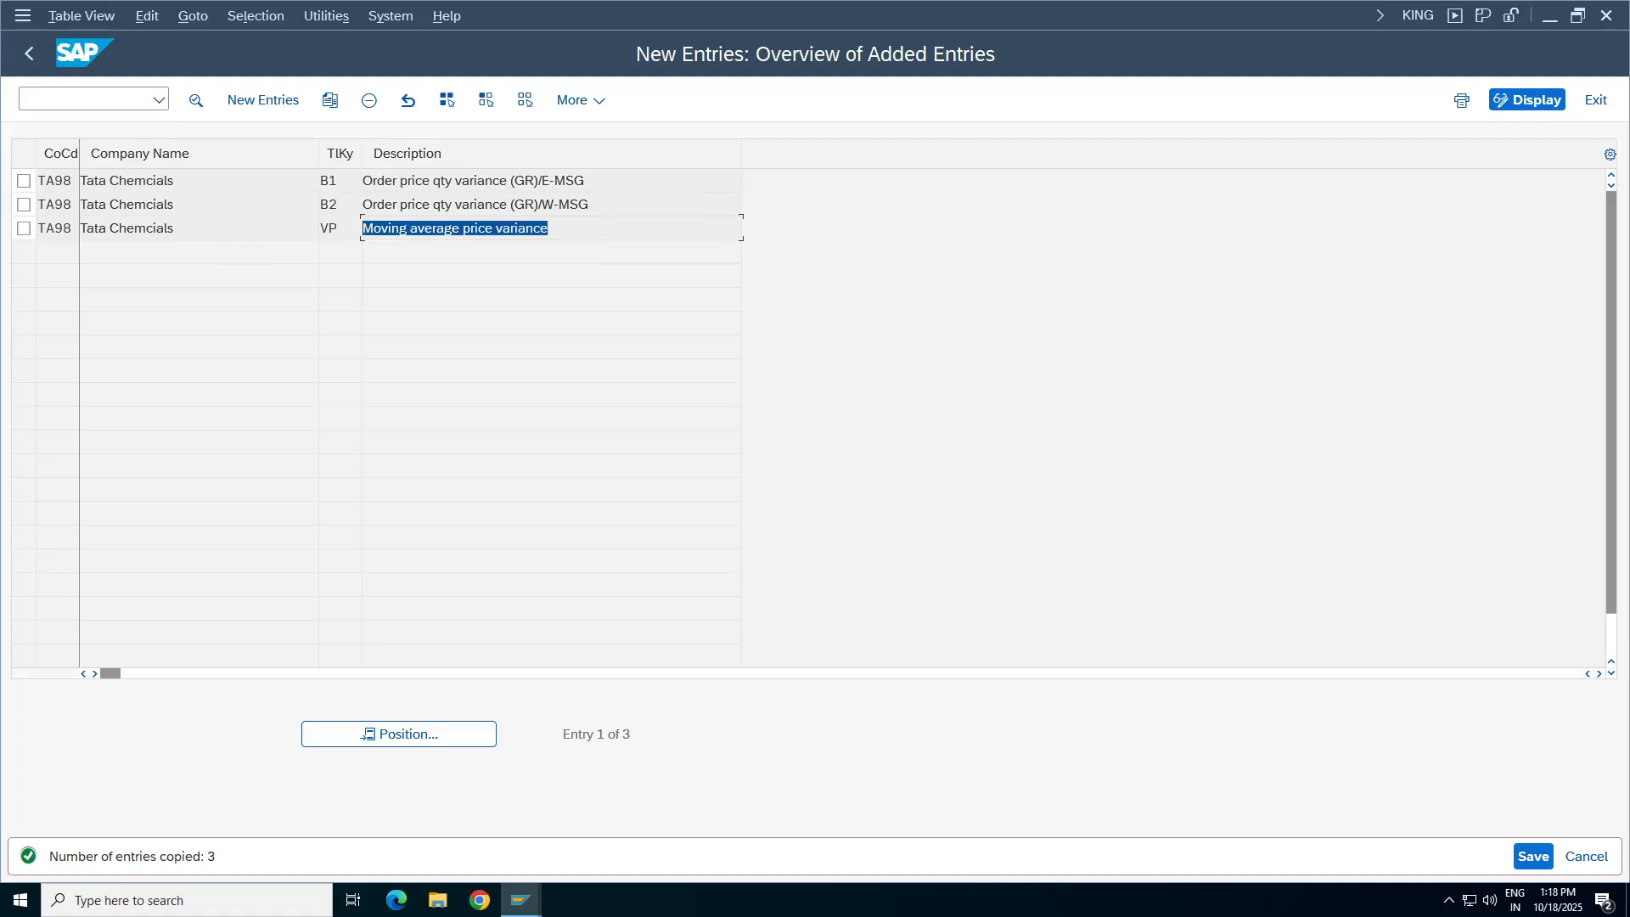
Save the TA98 tolerance limits under customizing request S4HK904808 and return to the SAP Easy Access screen.
click(1519, 864)
click(490, 443)
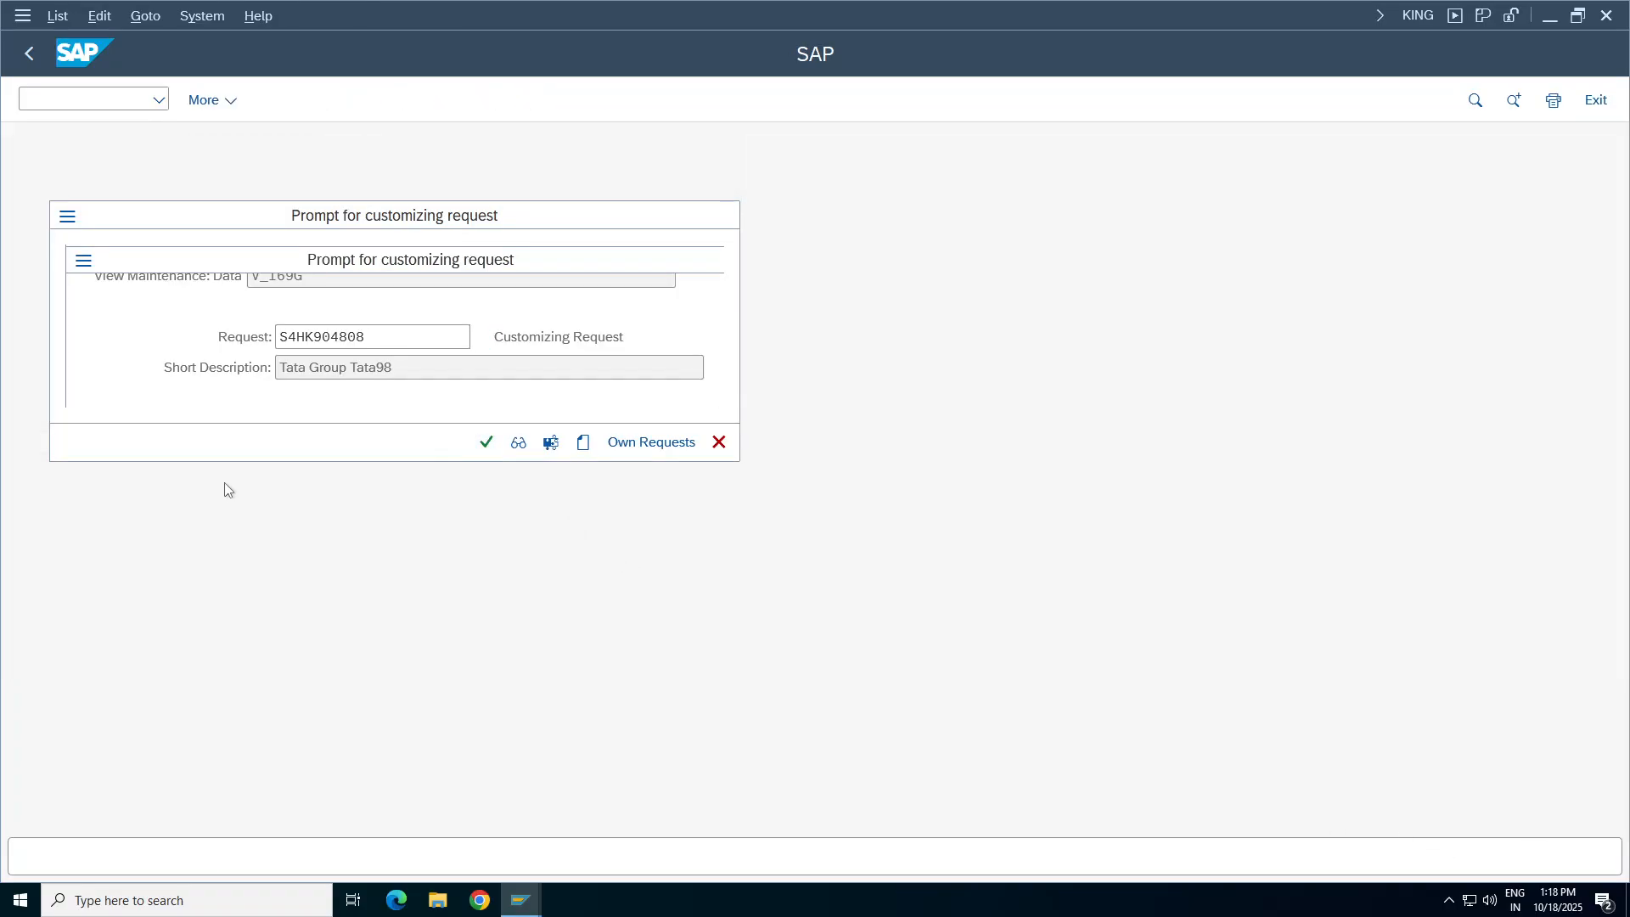
click(29, 53)
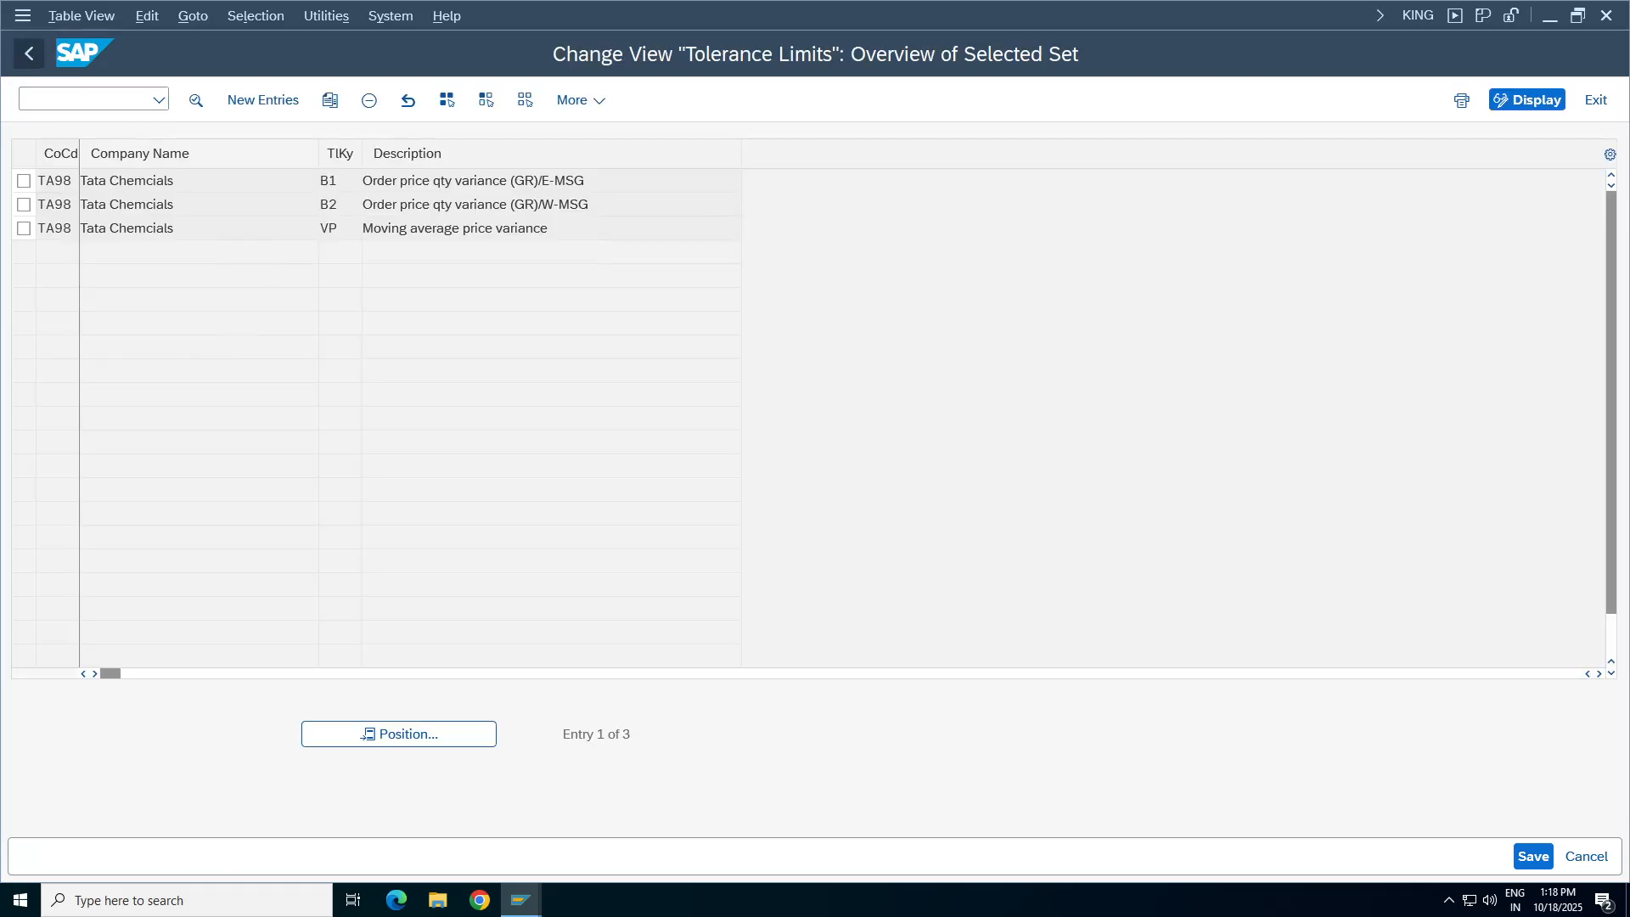
click(29, 53)
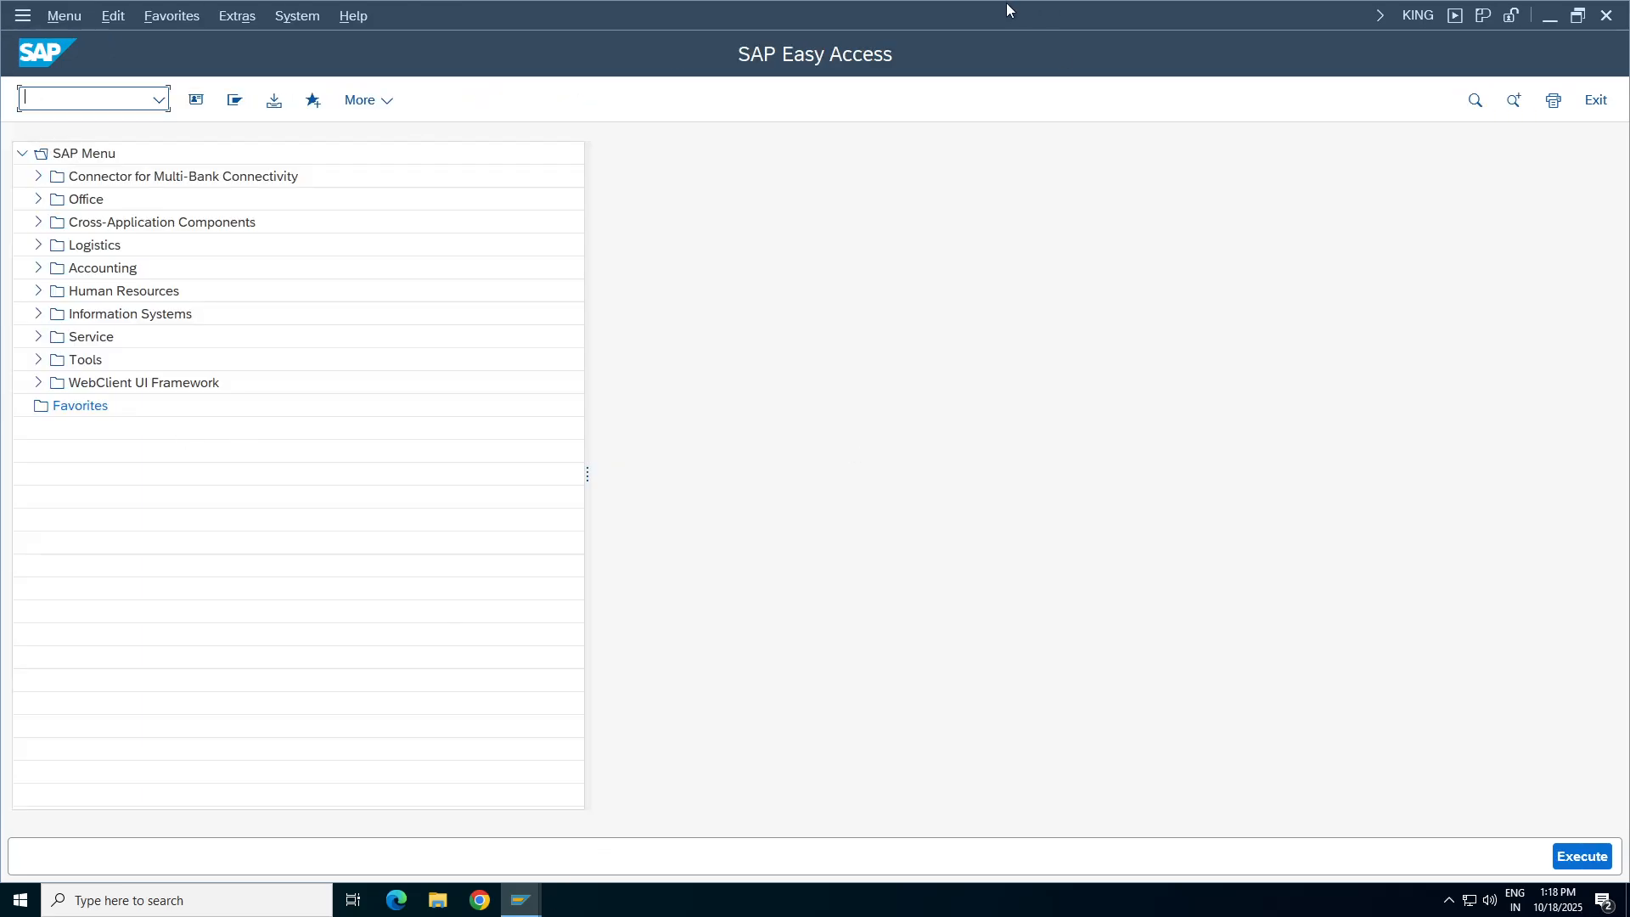
Switch to the configuration notes and examine the price variance tolerance row for its IMG path, transaction code, source company code and tolerance keys.
click(989, 10)
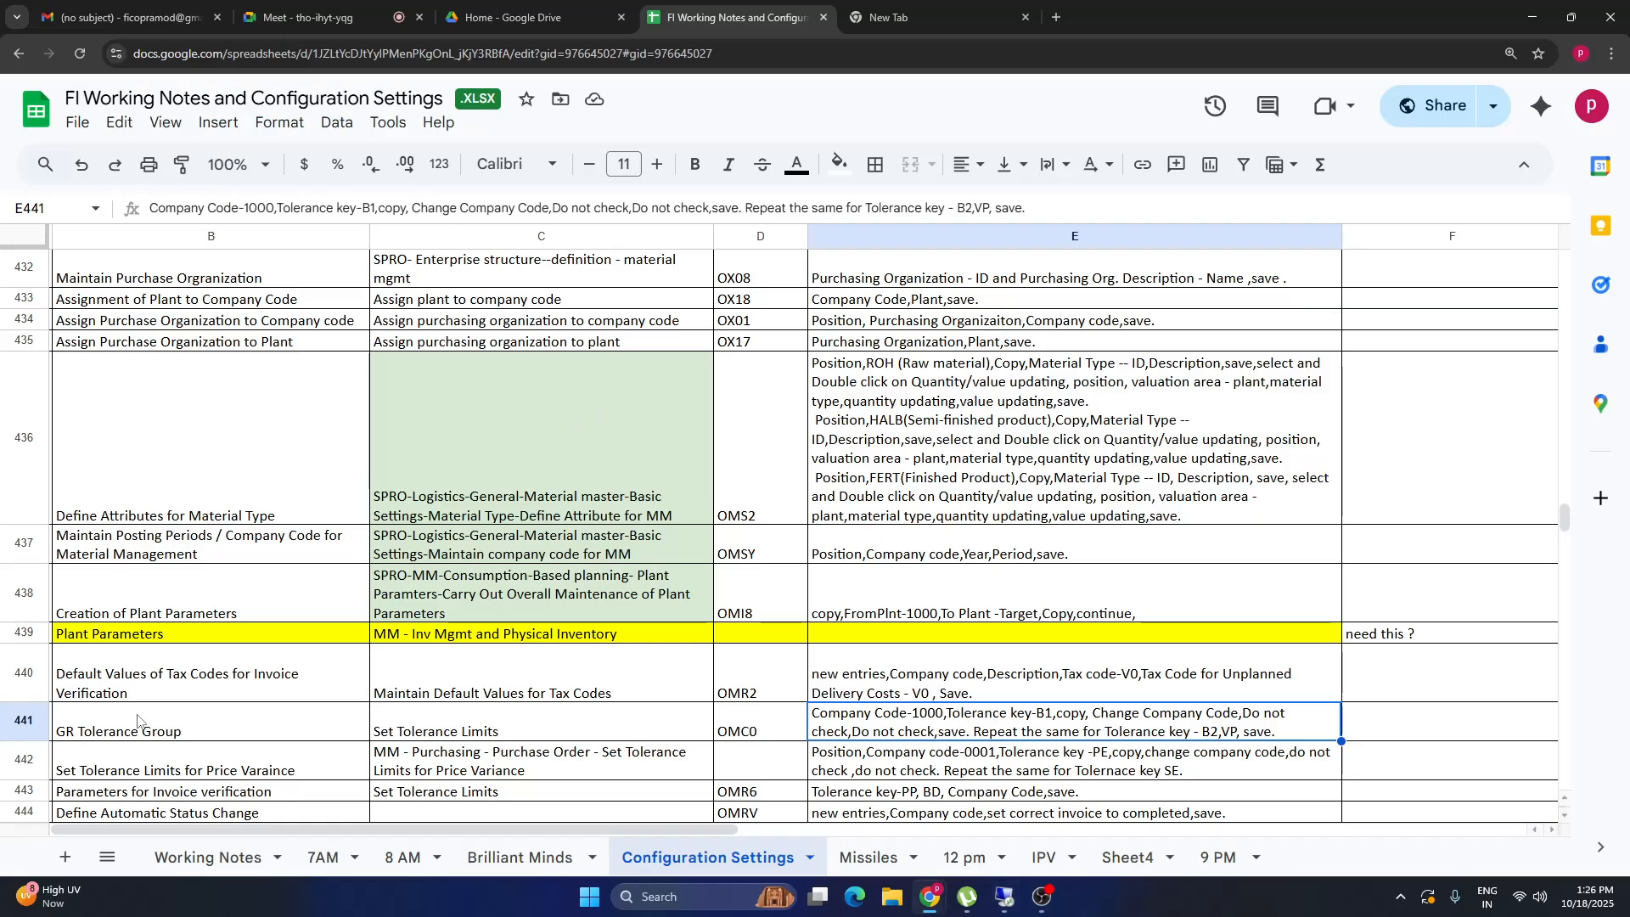
drag(138, 720, 1074, 722)
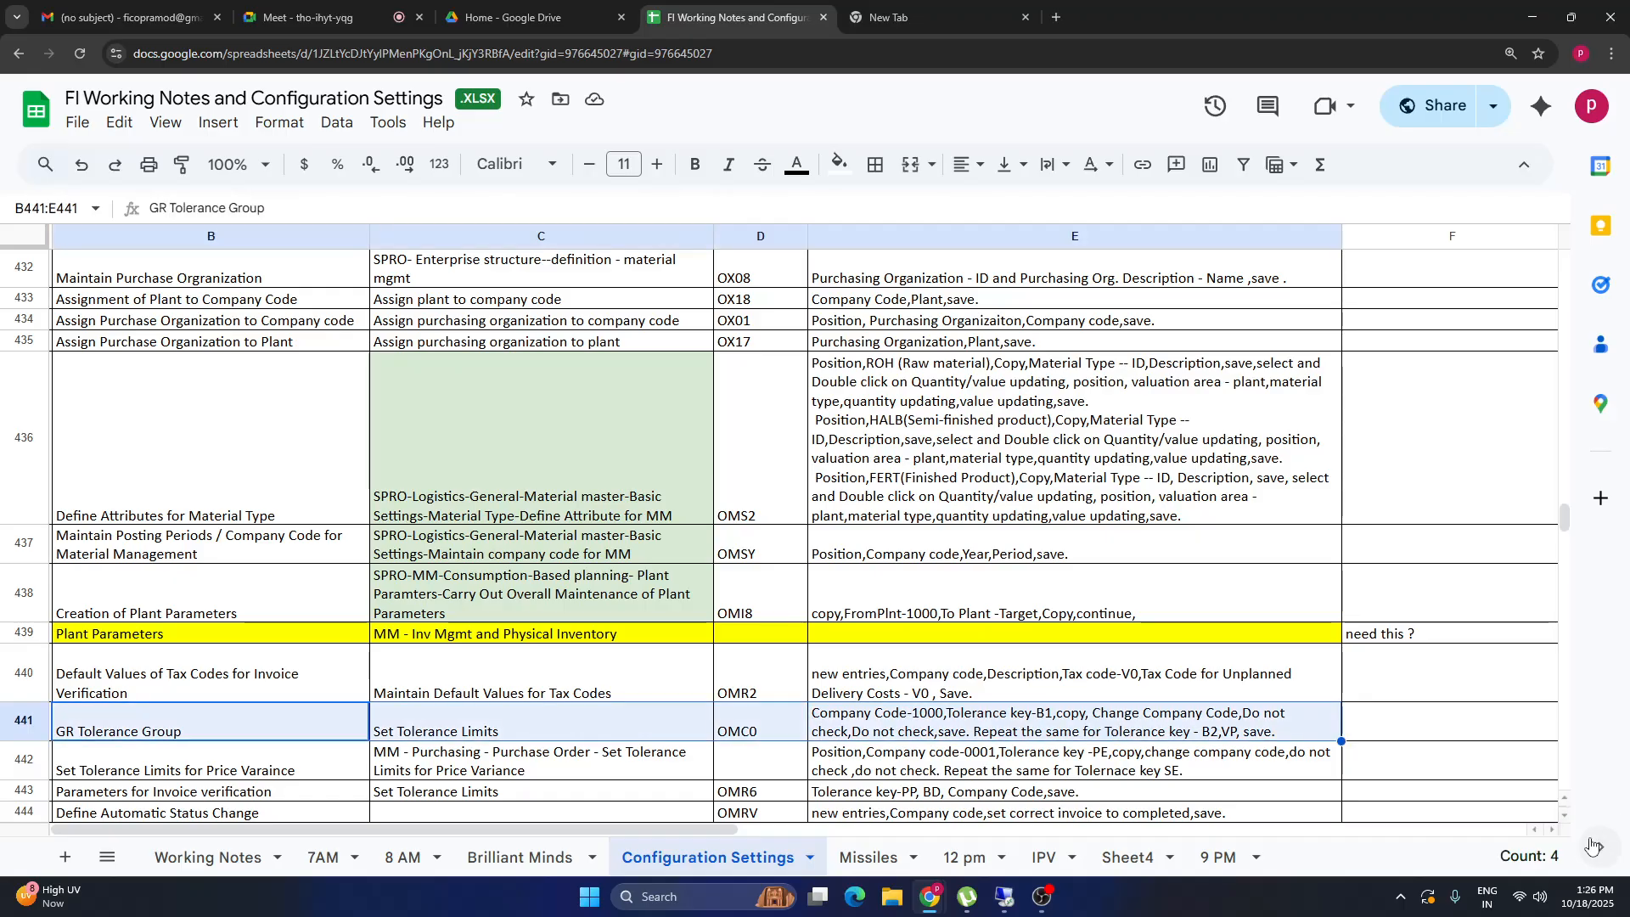
scroll(1566, 822, down, 5)
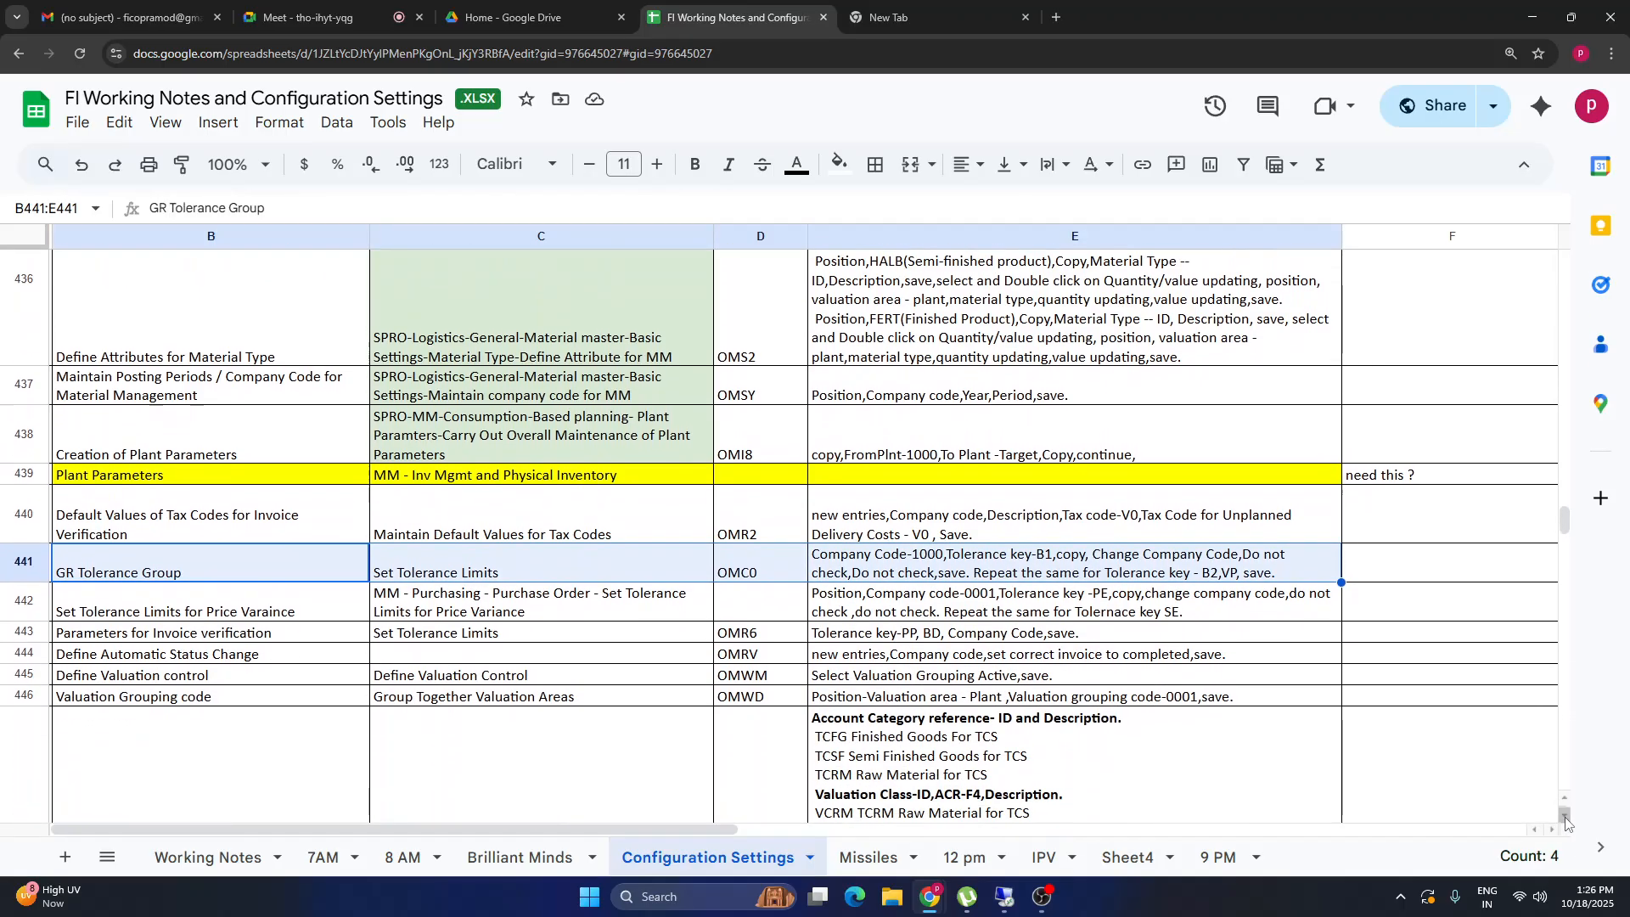
scroll(1566, 822, down, 1)
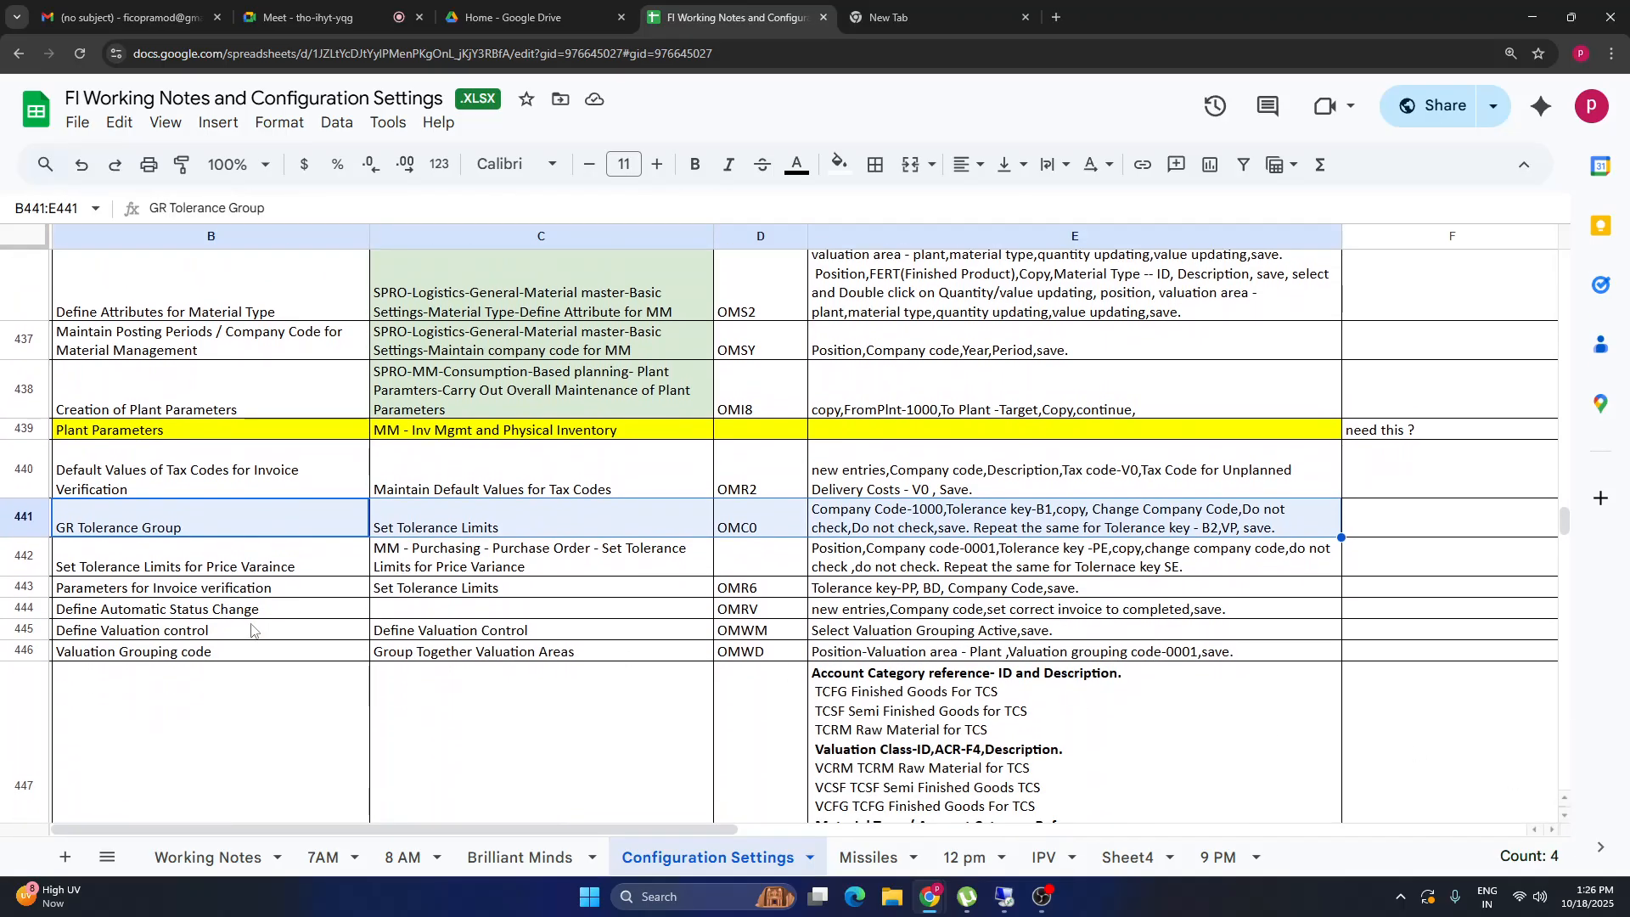
click(113, 560)
drag(93, 526, 441, 524)
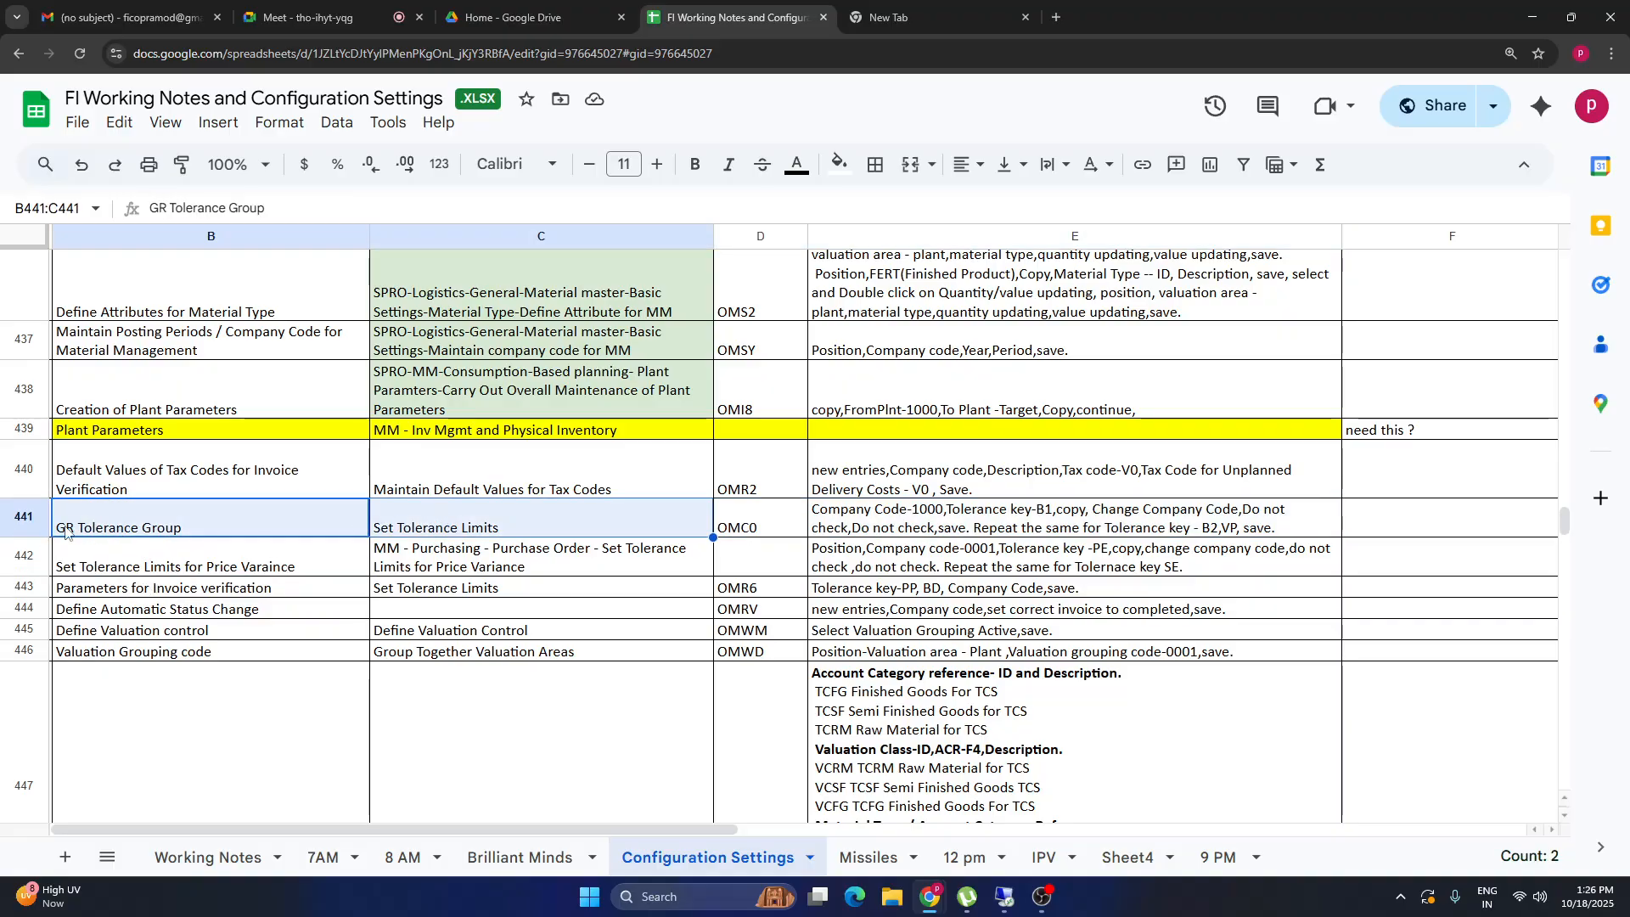
drag(138, 565, 492, 567)
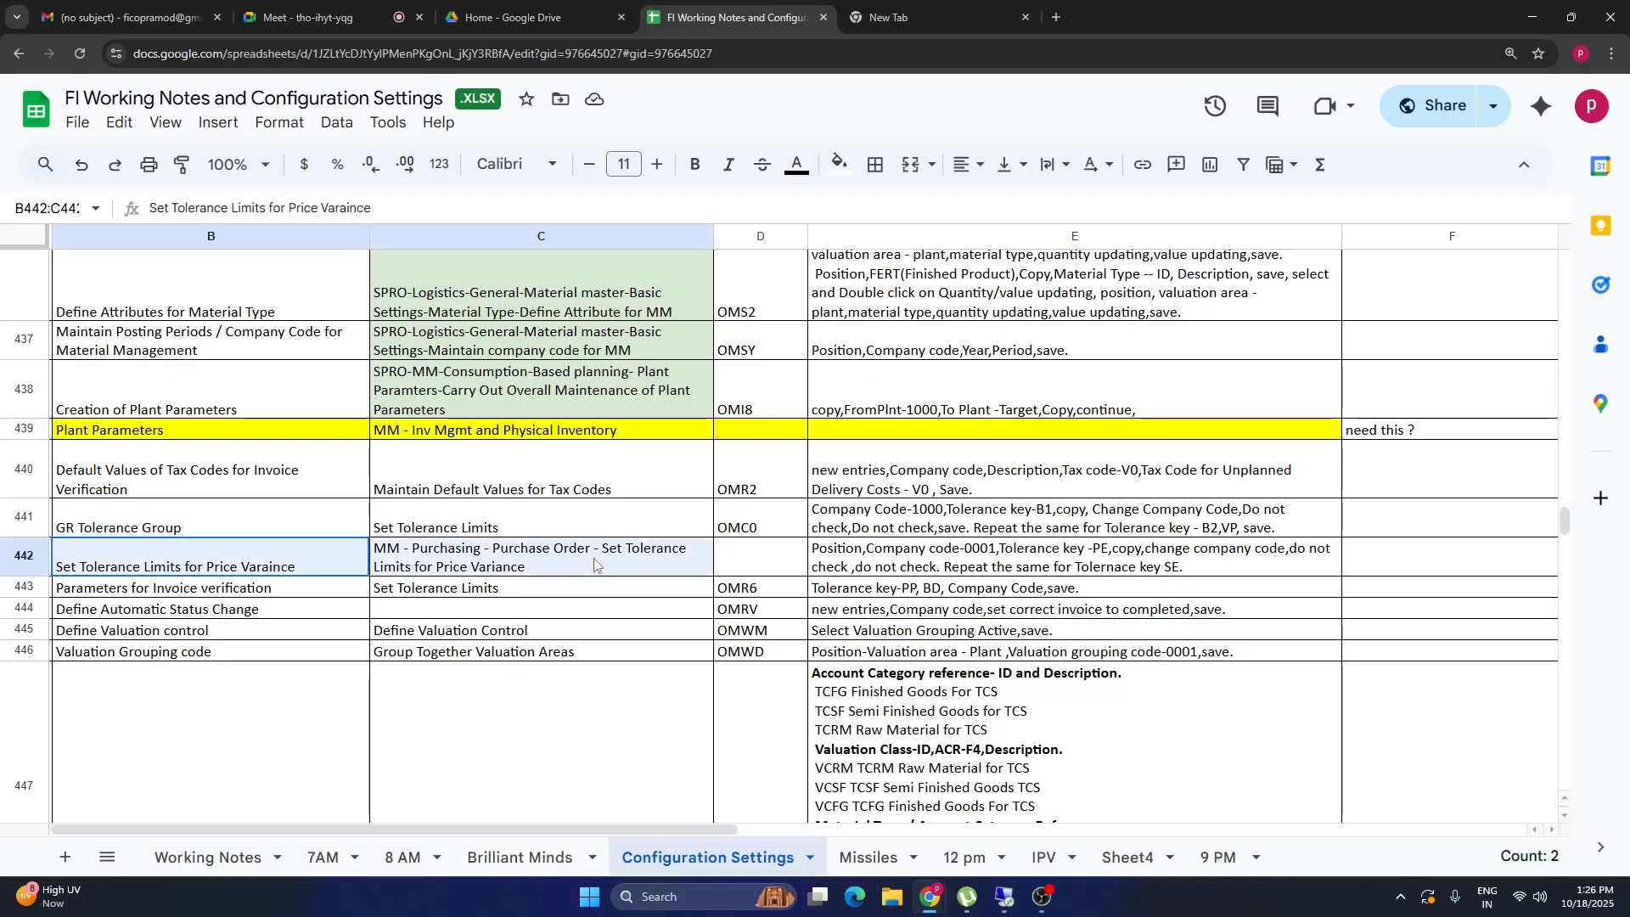
drag(169, 565, 492, 577)
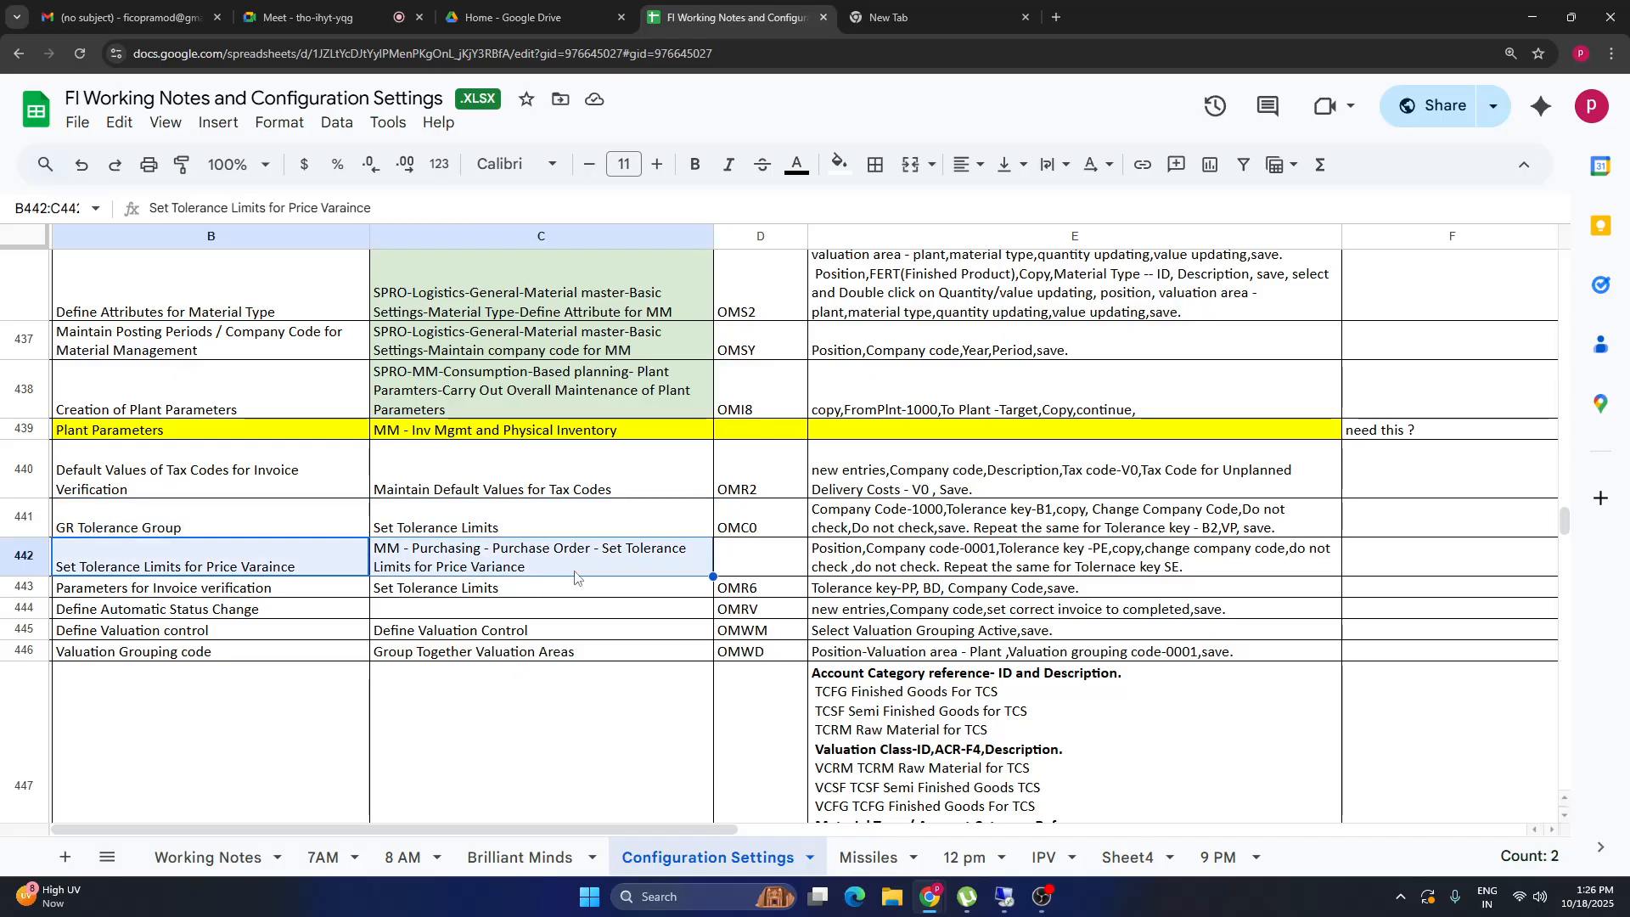
click(991, 556)
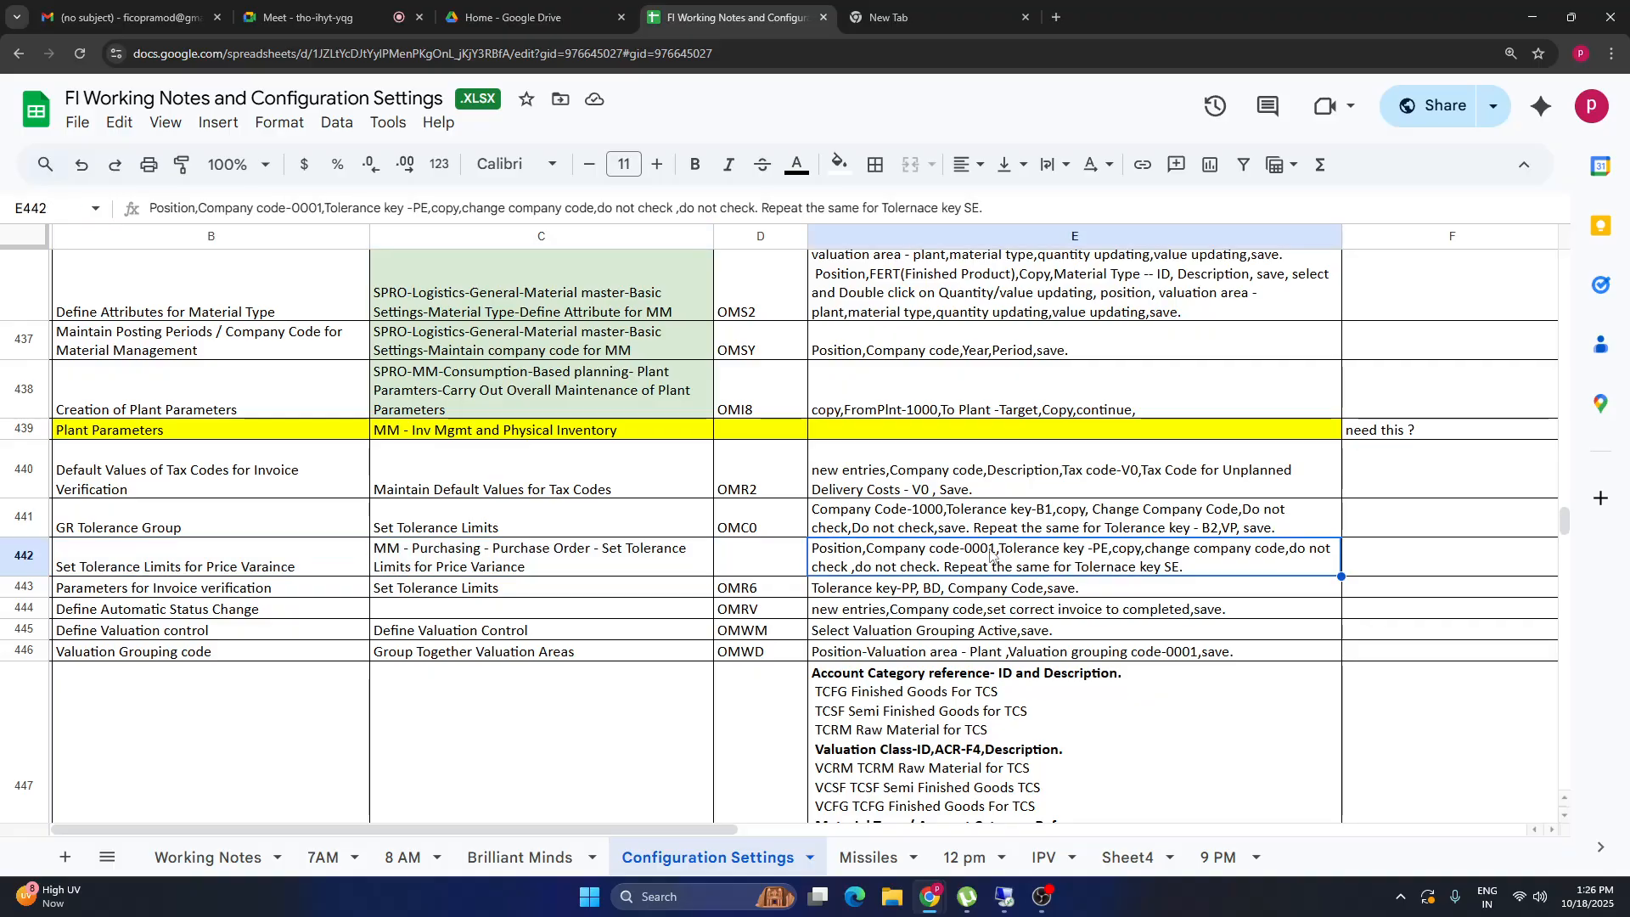
double_click(1099, 561)
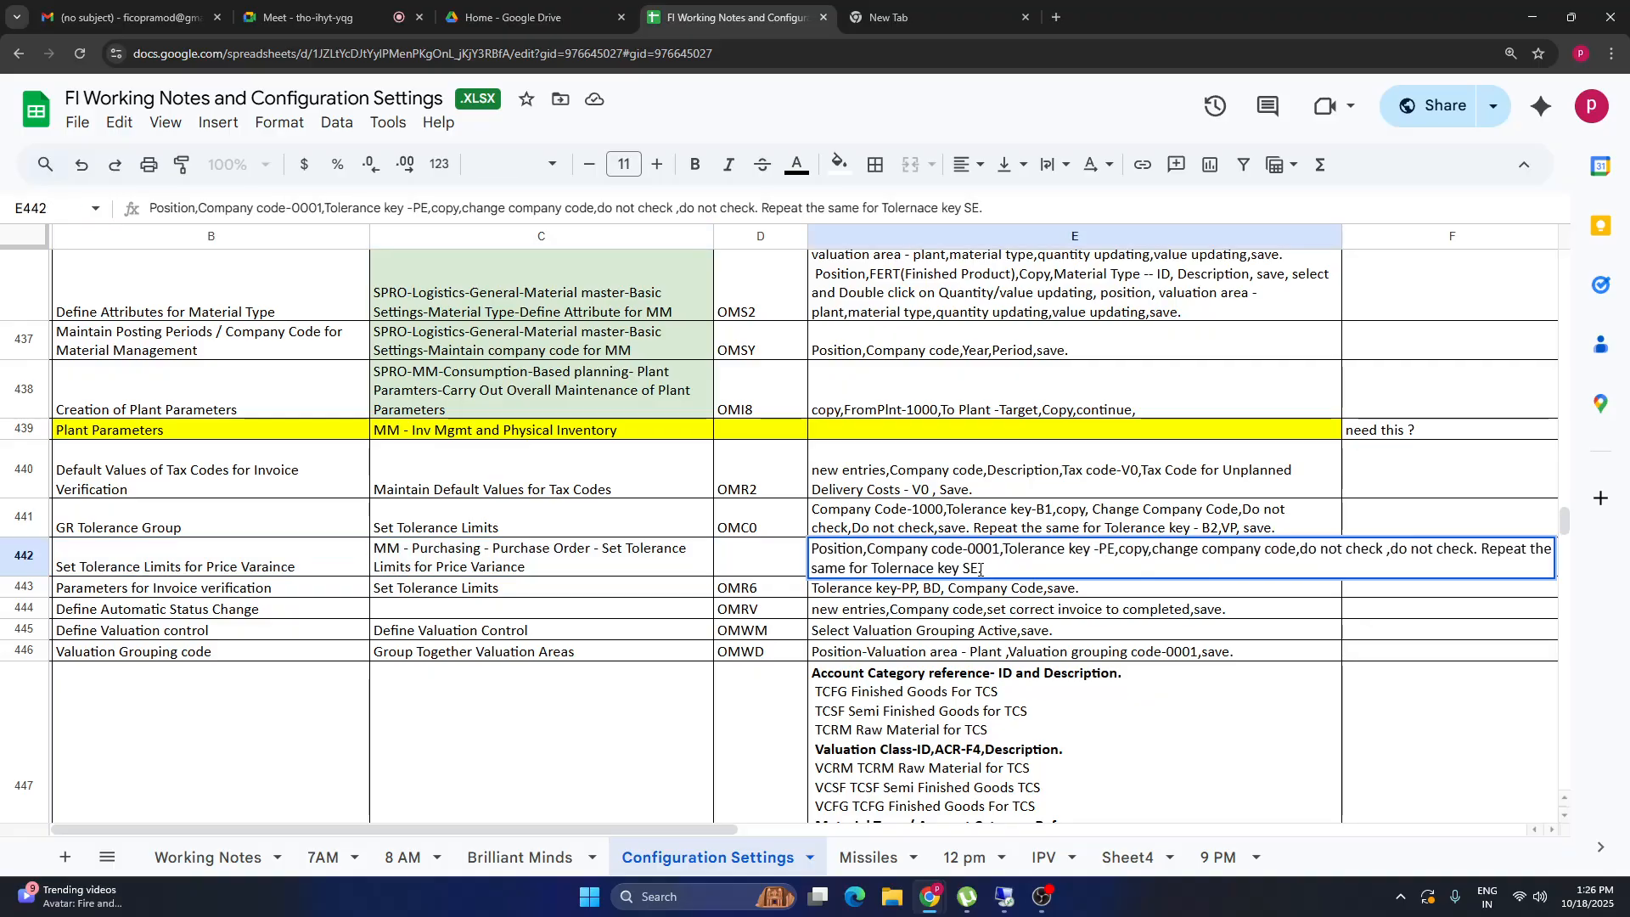
click(642, 573)
click(747, 565)
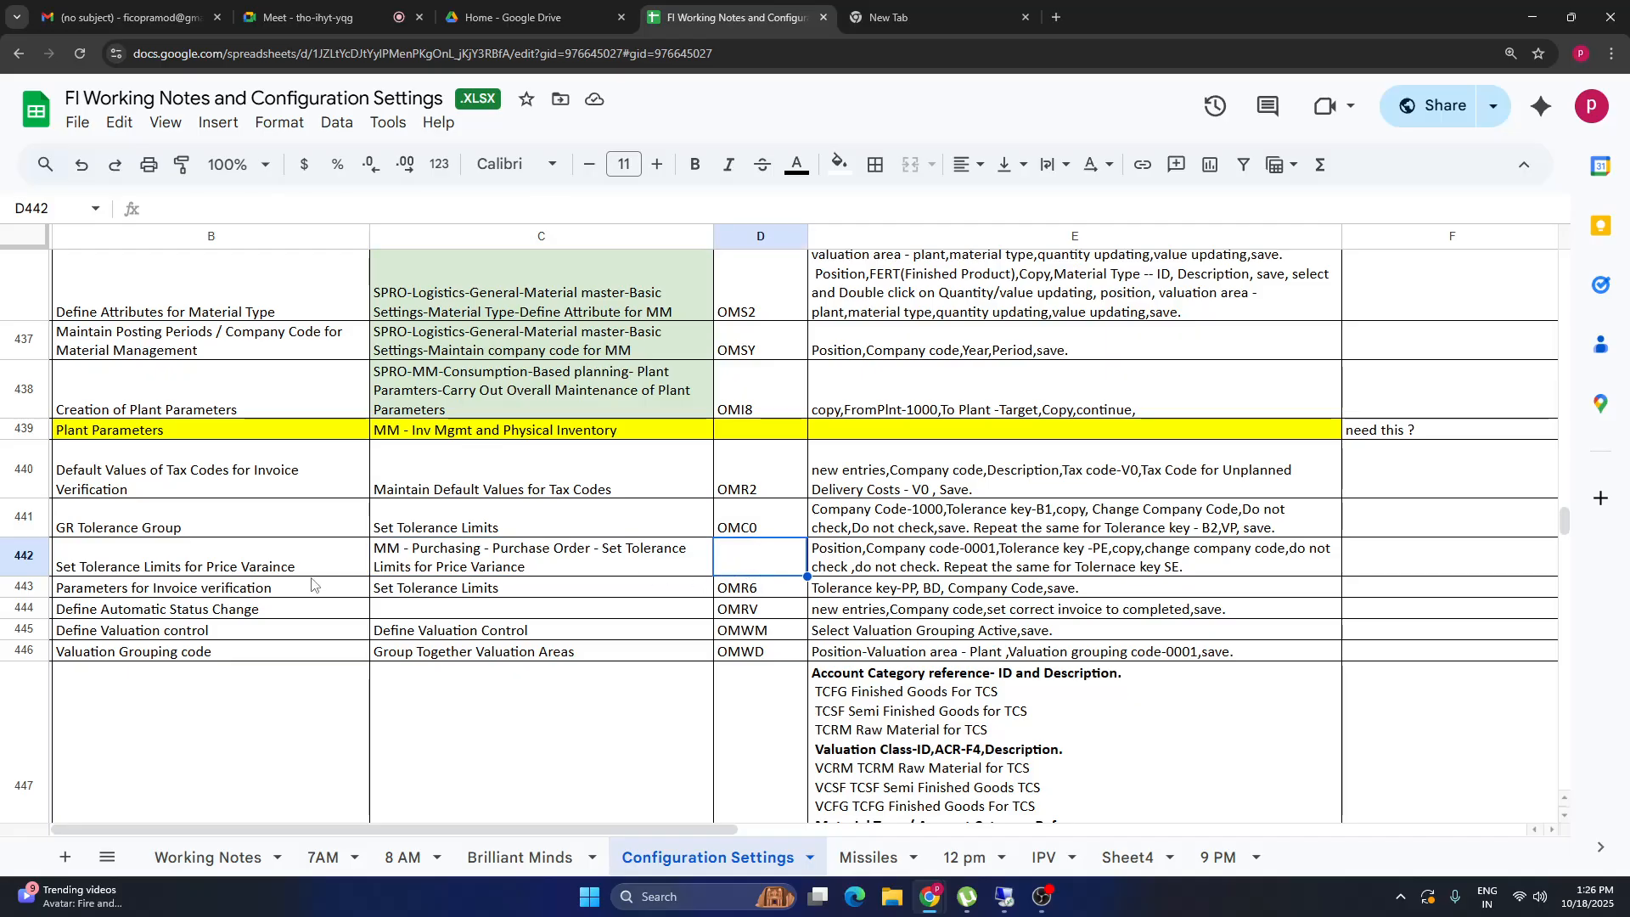
click(194, 570)
click(588, 554)
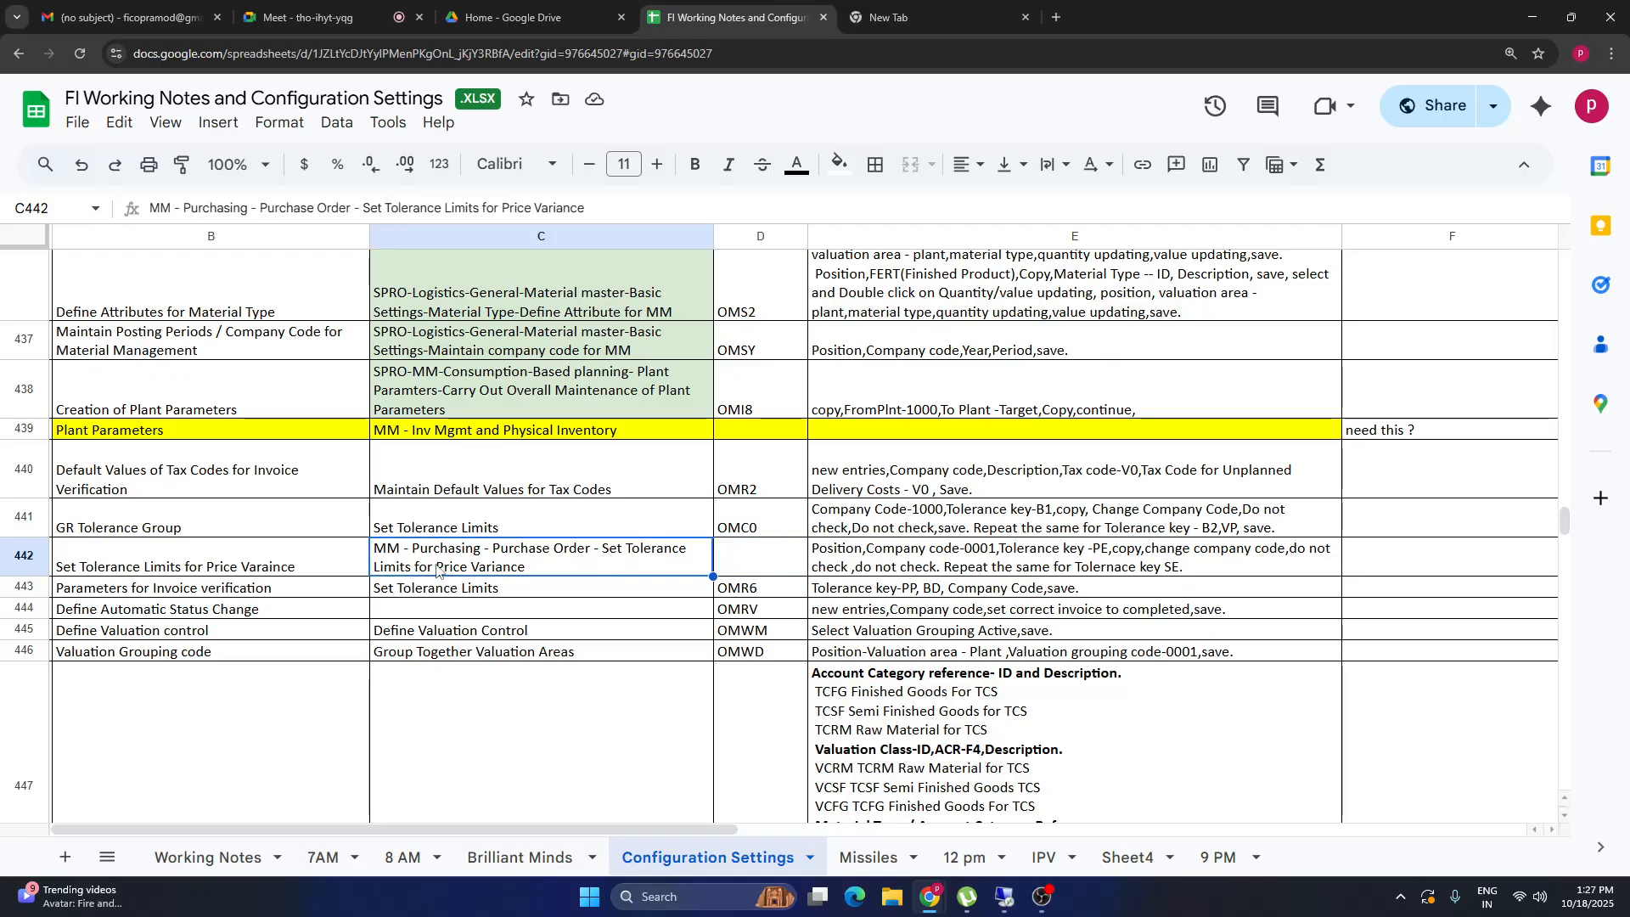
Switch to the SAP Display IMG session and locate Set Tolerance Limits for Price Variance under Materials Management, Purchasing, Purchase Order.
click(1004, 902)
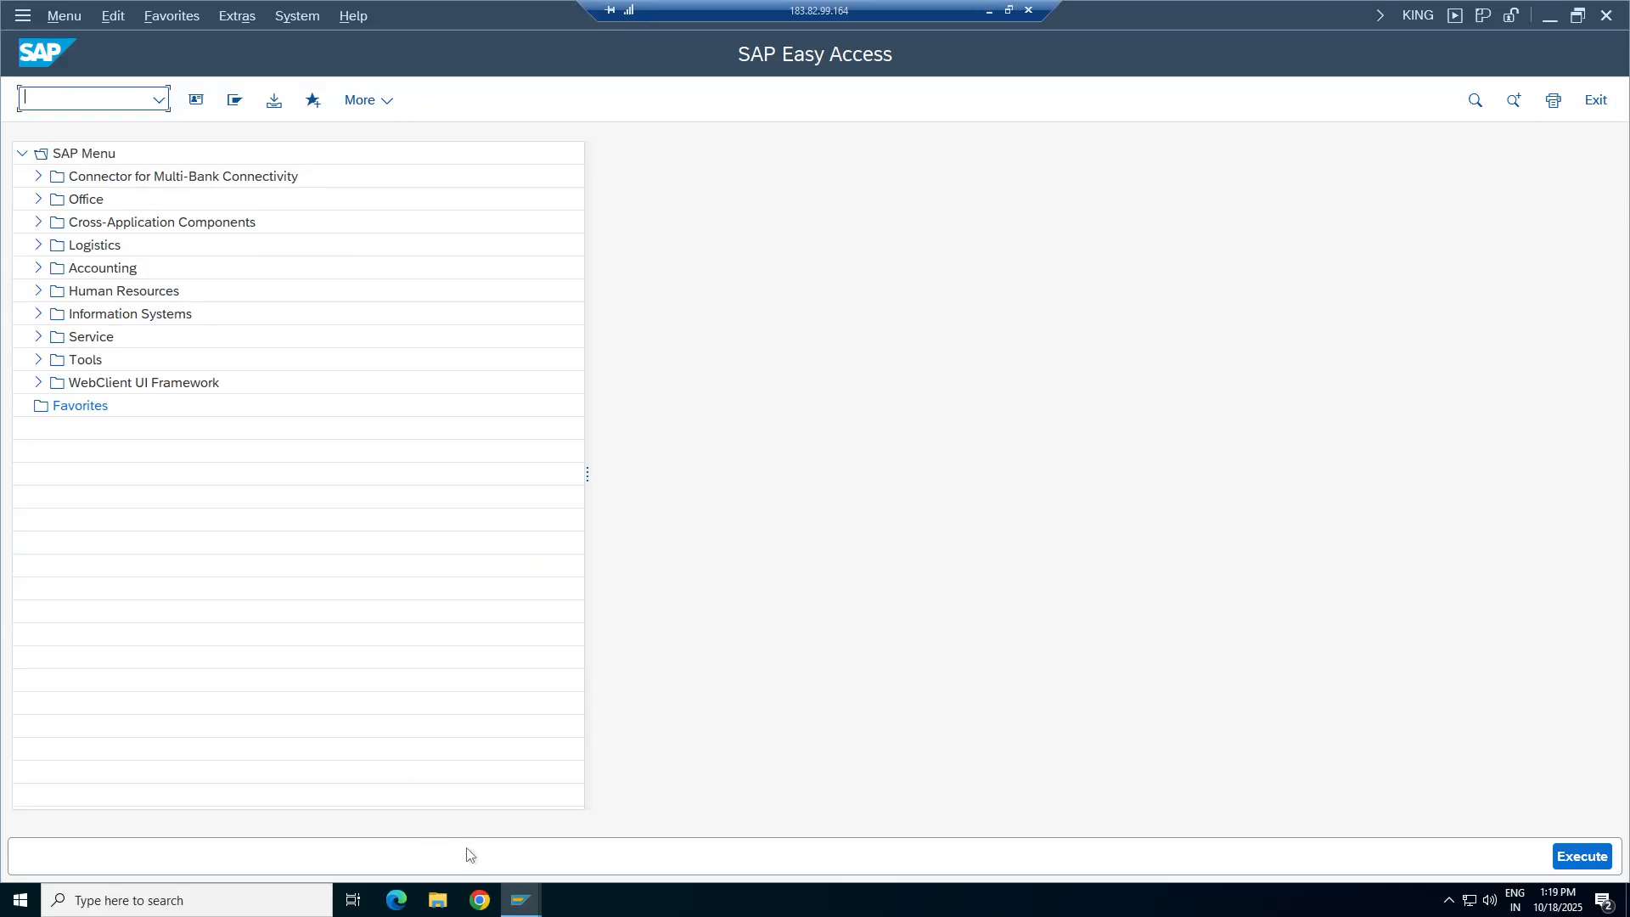
mouse_move(520, 899)
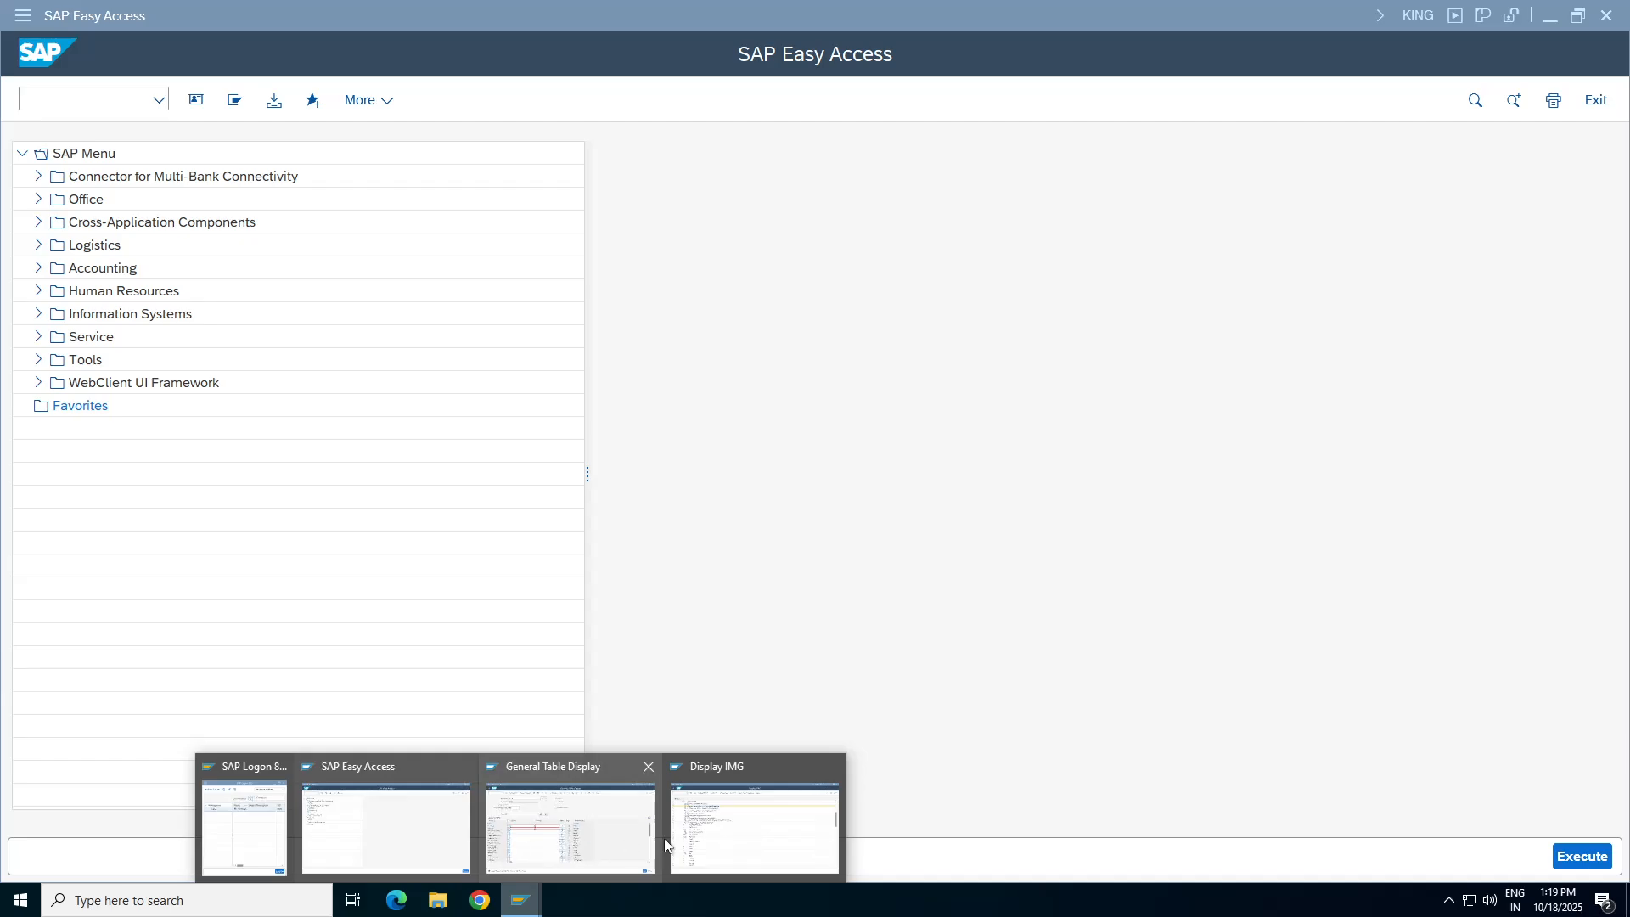
click(730, 827)
click(111, 183)
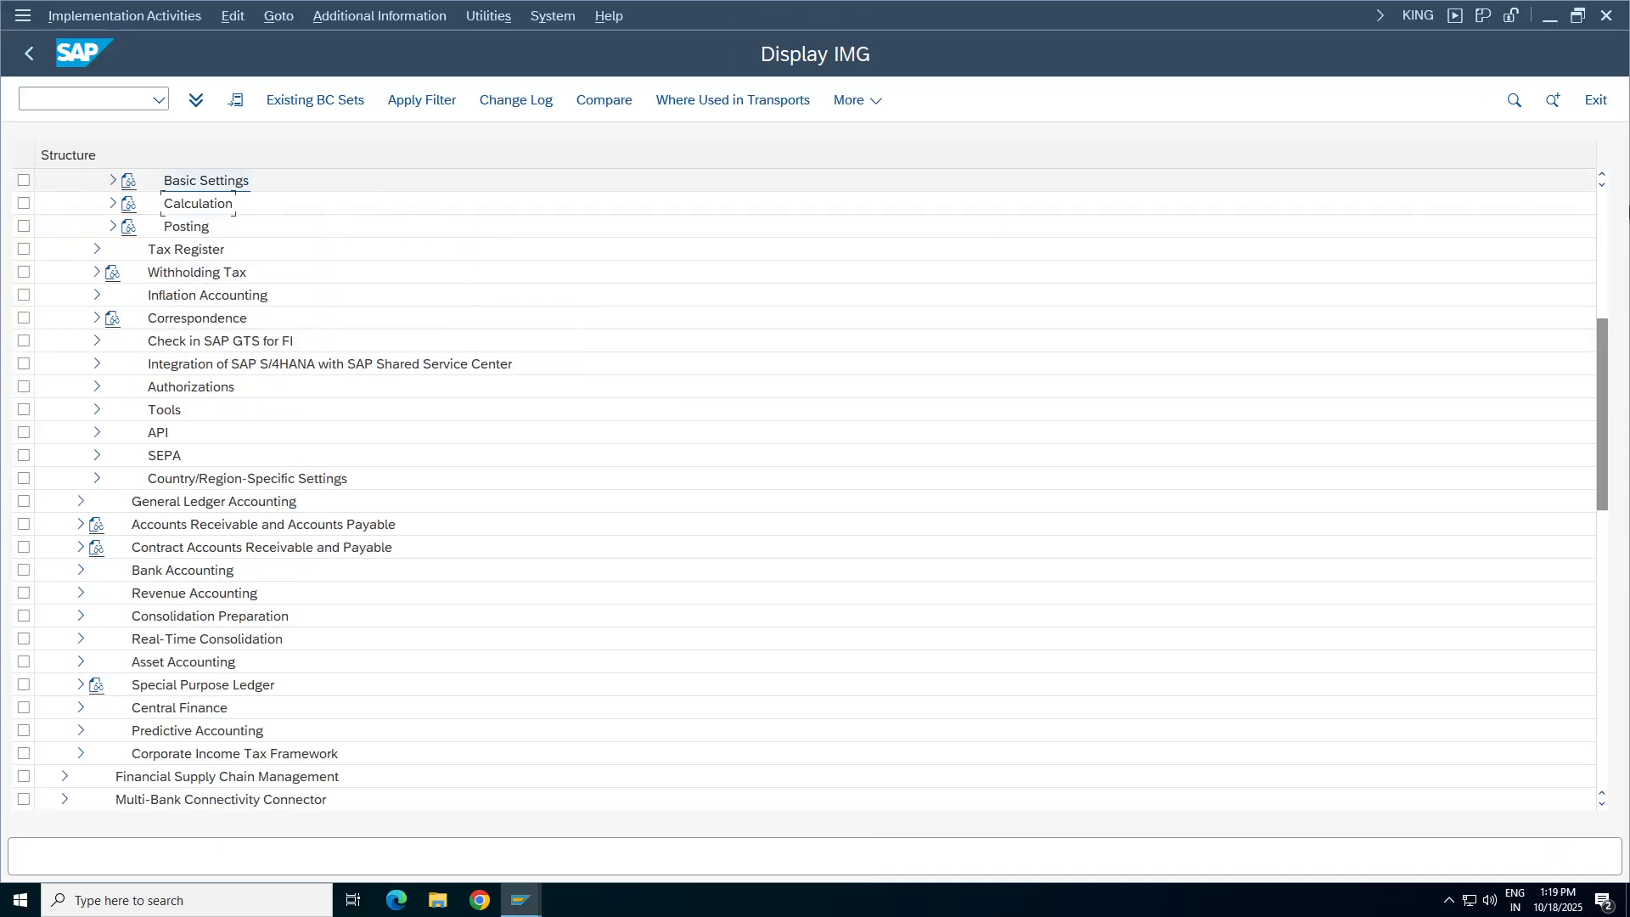
scroll(570, 291, up, 6)
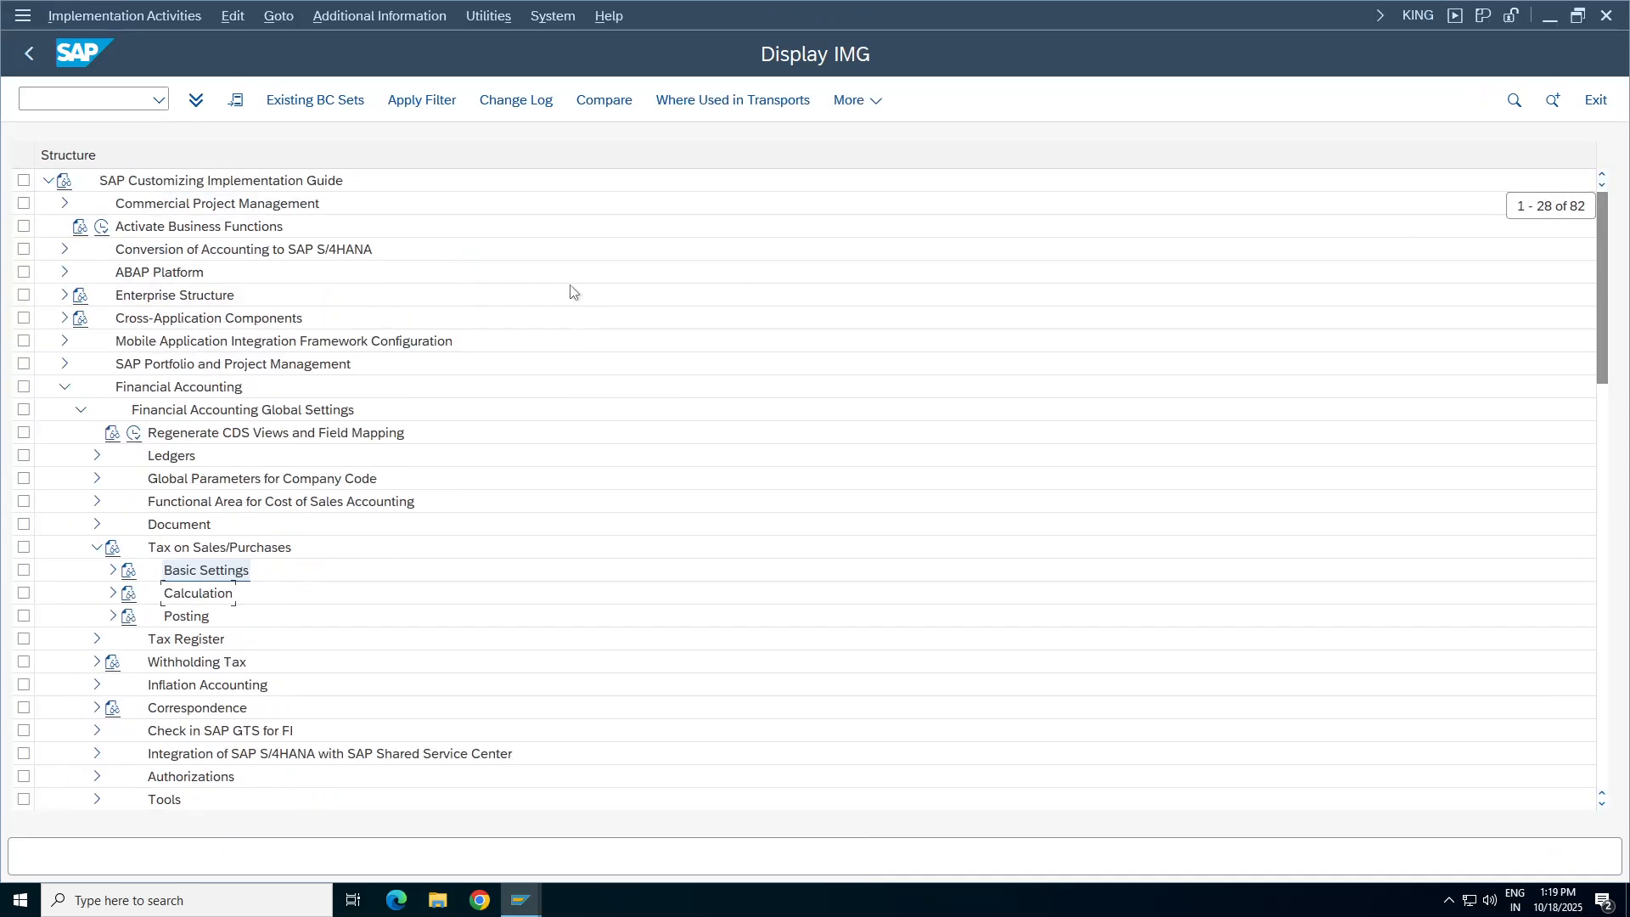
click(65, 386)
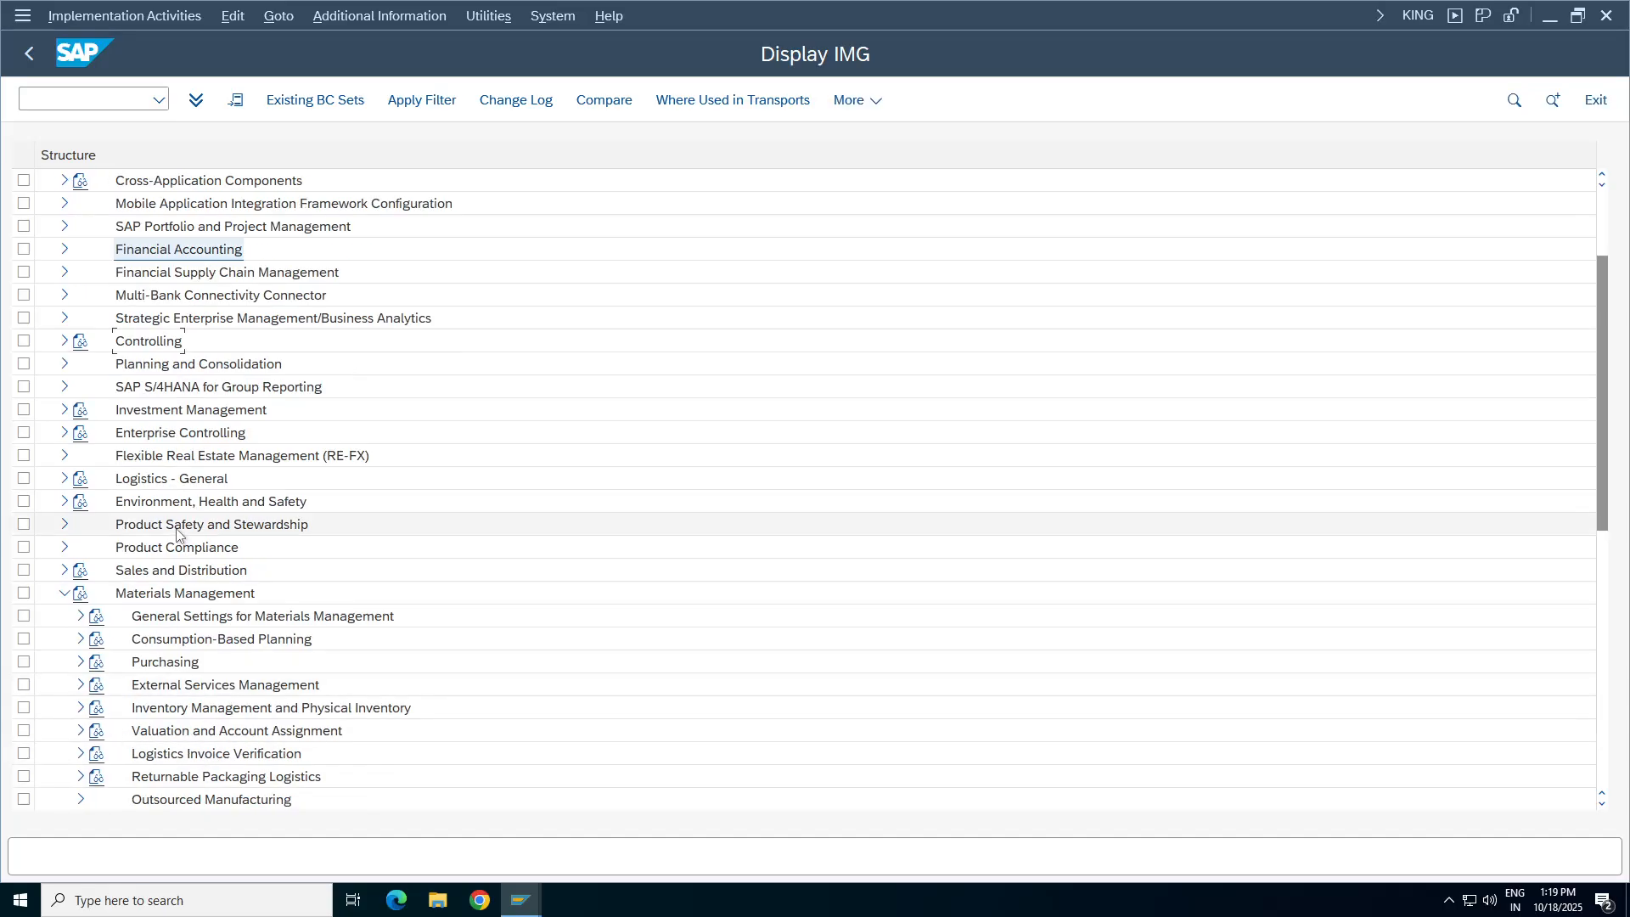
click(147, 663)
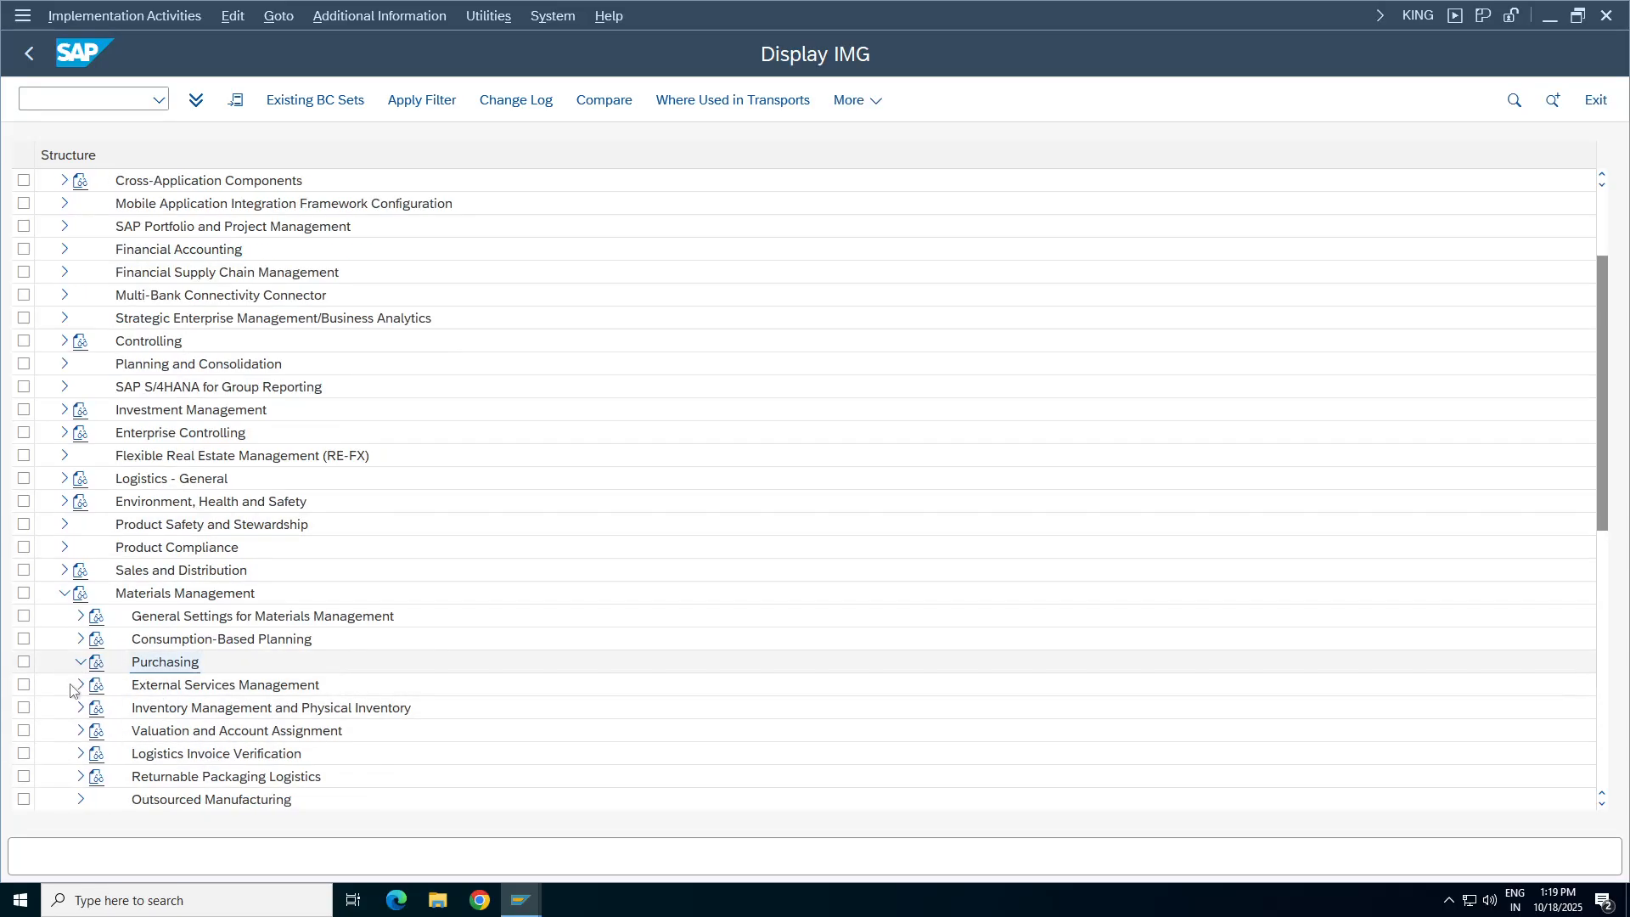
click(151, 689)
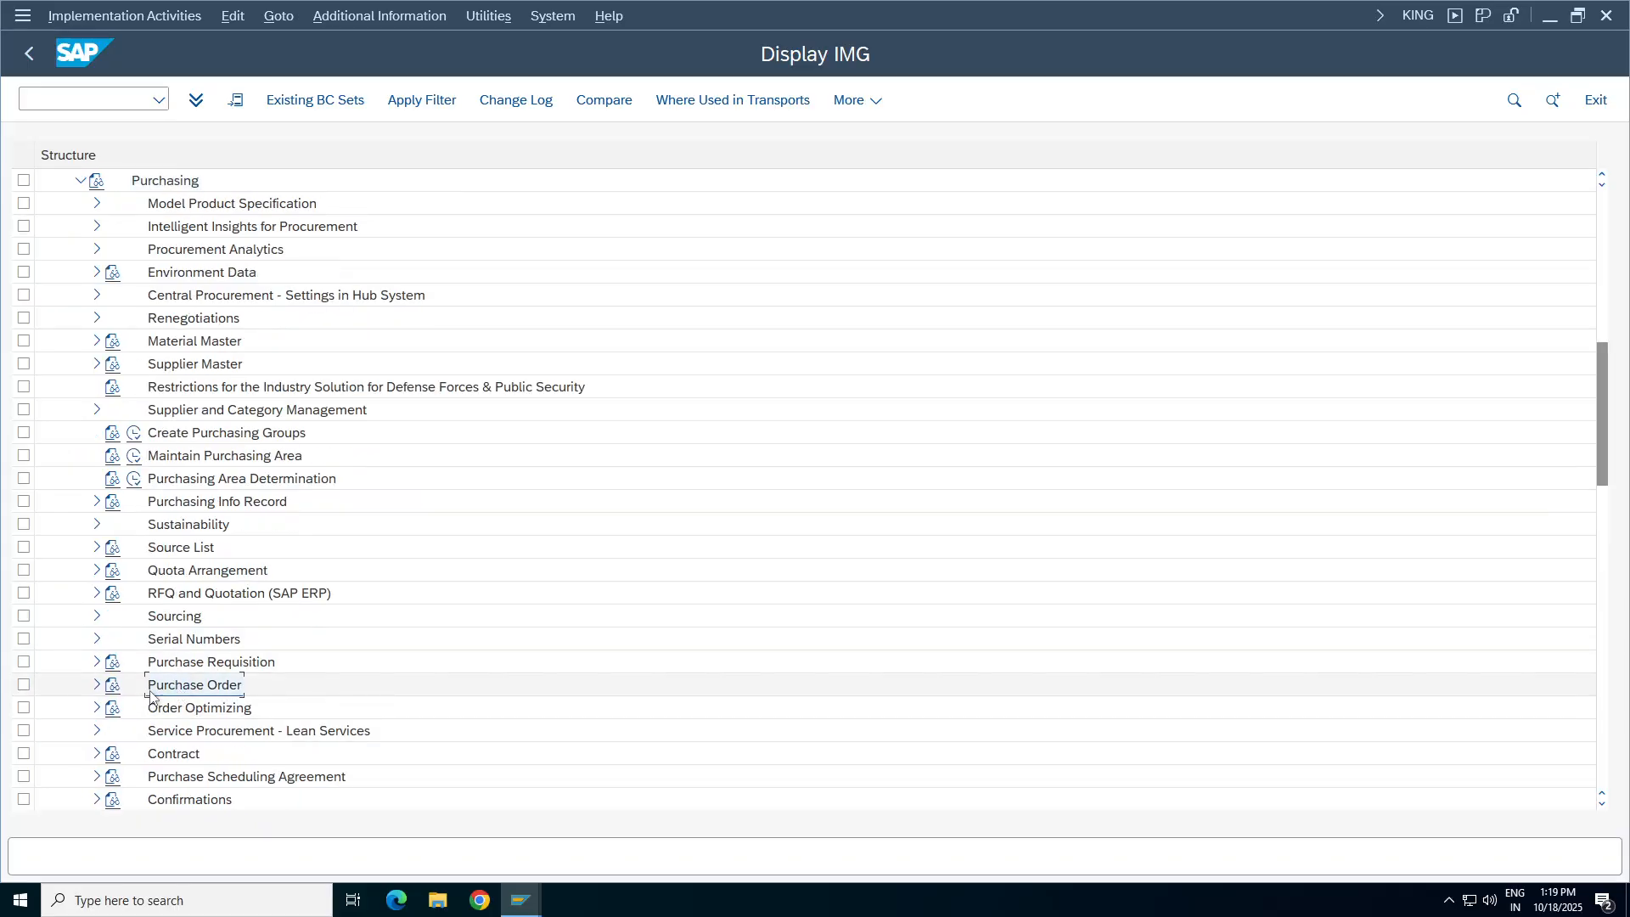
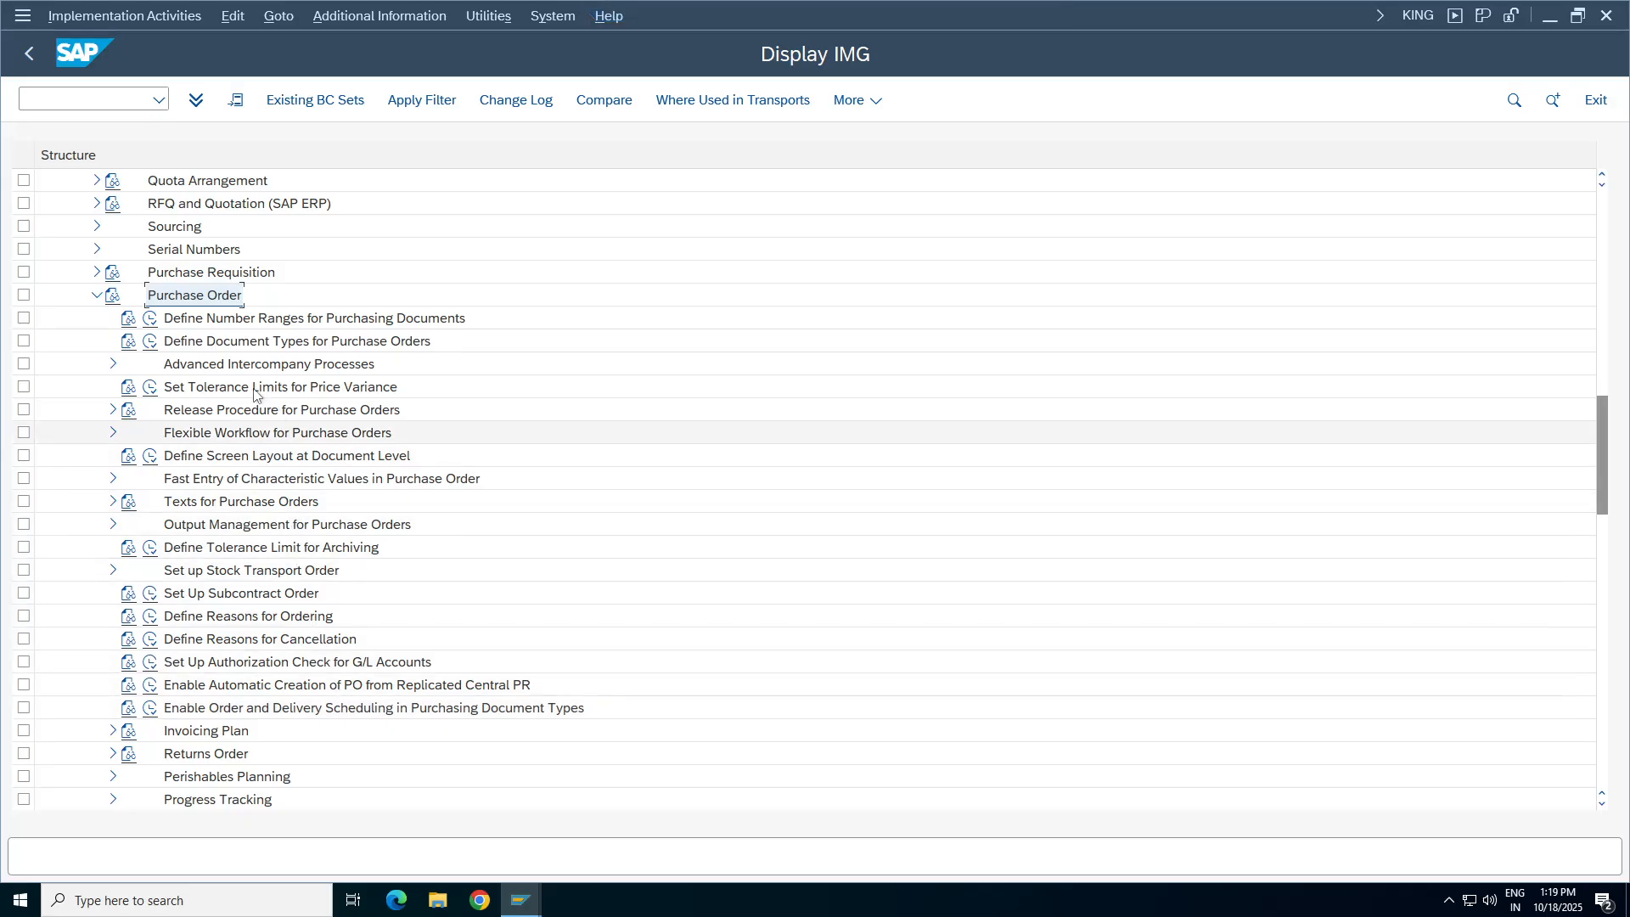
click(170, 387)
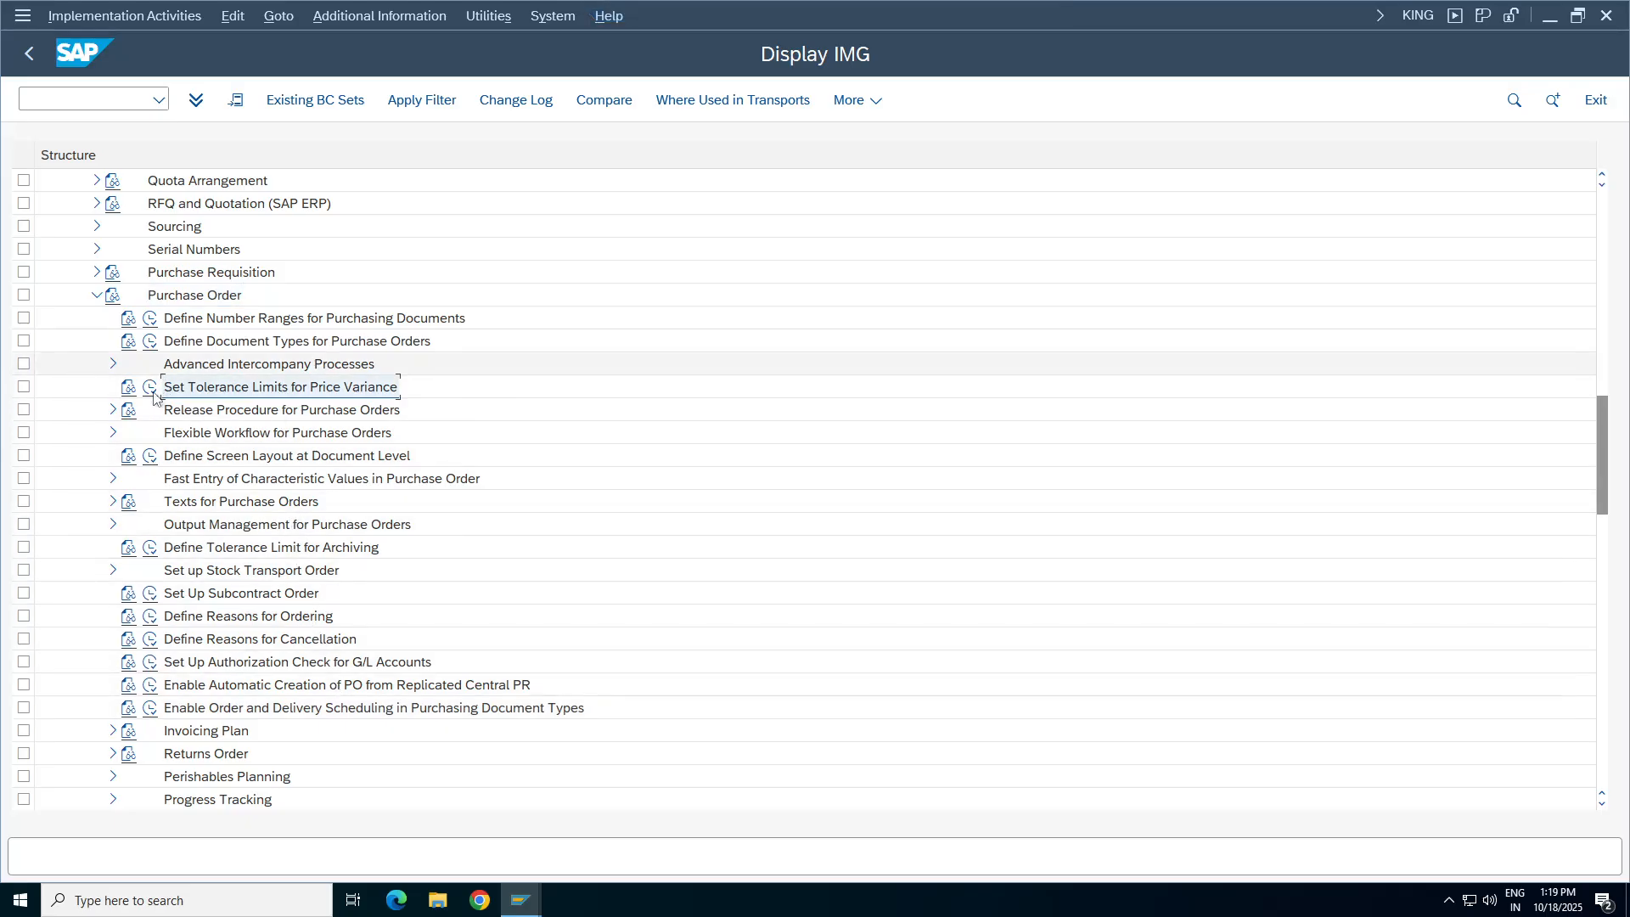
Show the IMG activity keys as additional information beside the structure and widen that column.
click(380, 15)
mouse_move(399, 42)
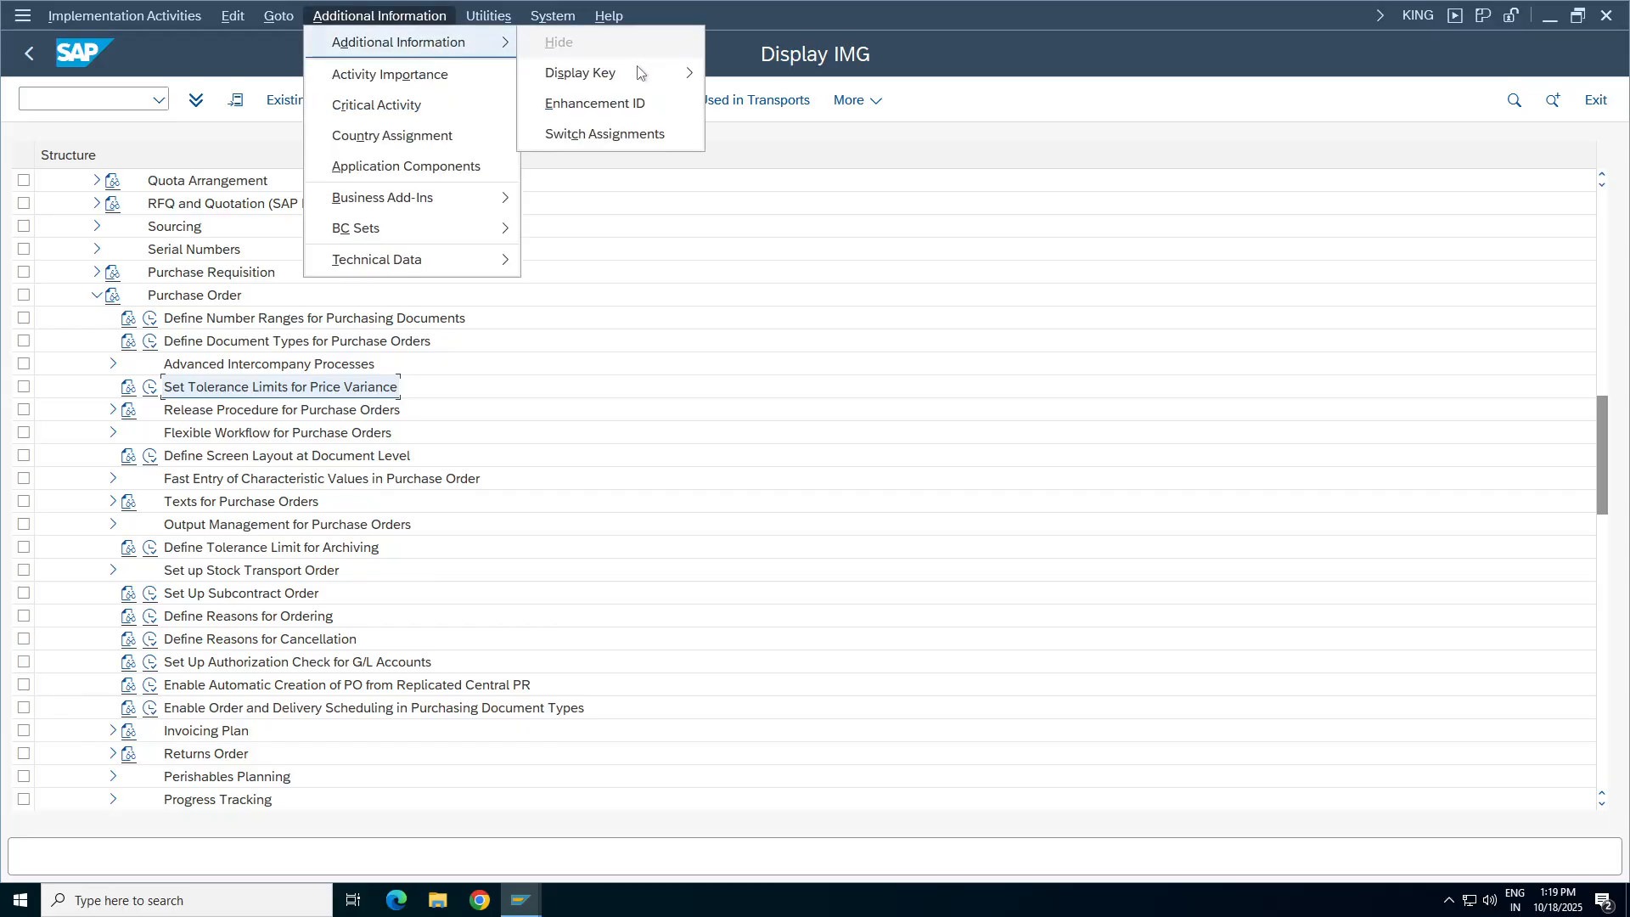
mouse_move(594, 72)
click(859, 102)
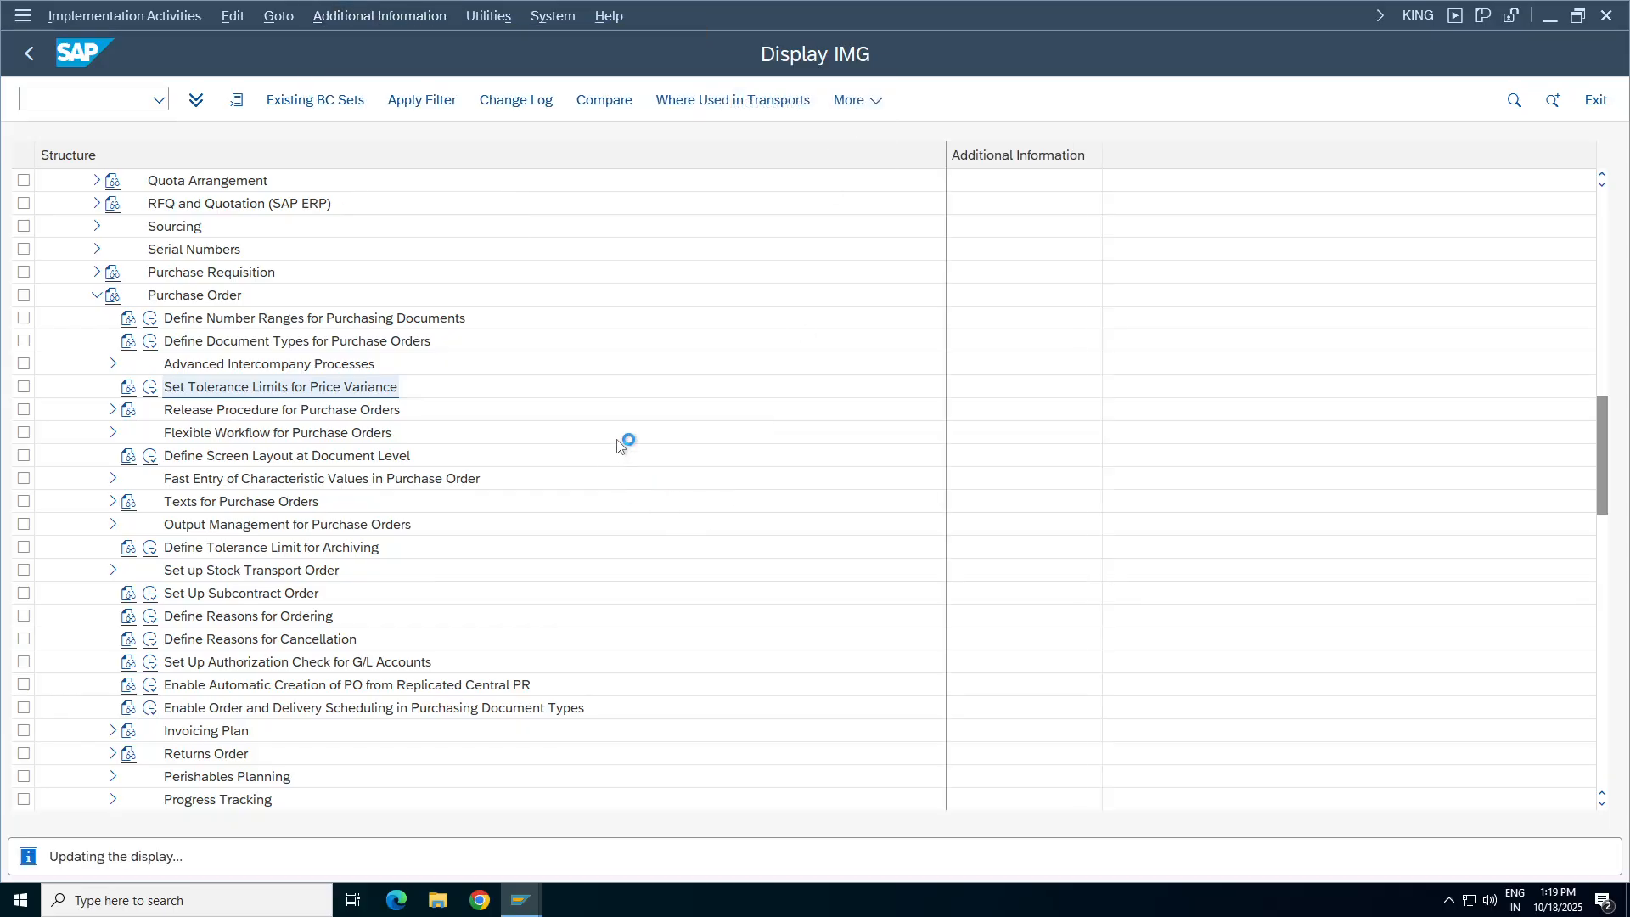
drag(1103, 150, 1327, 151)
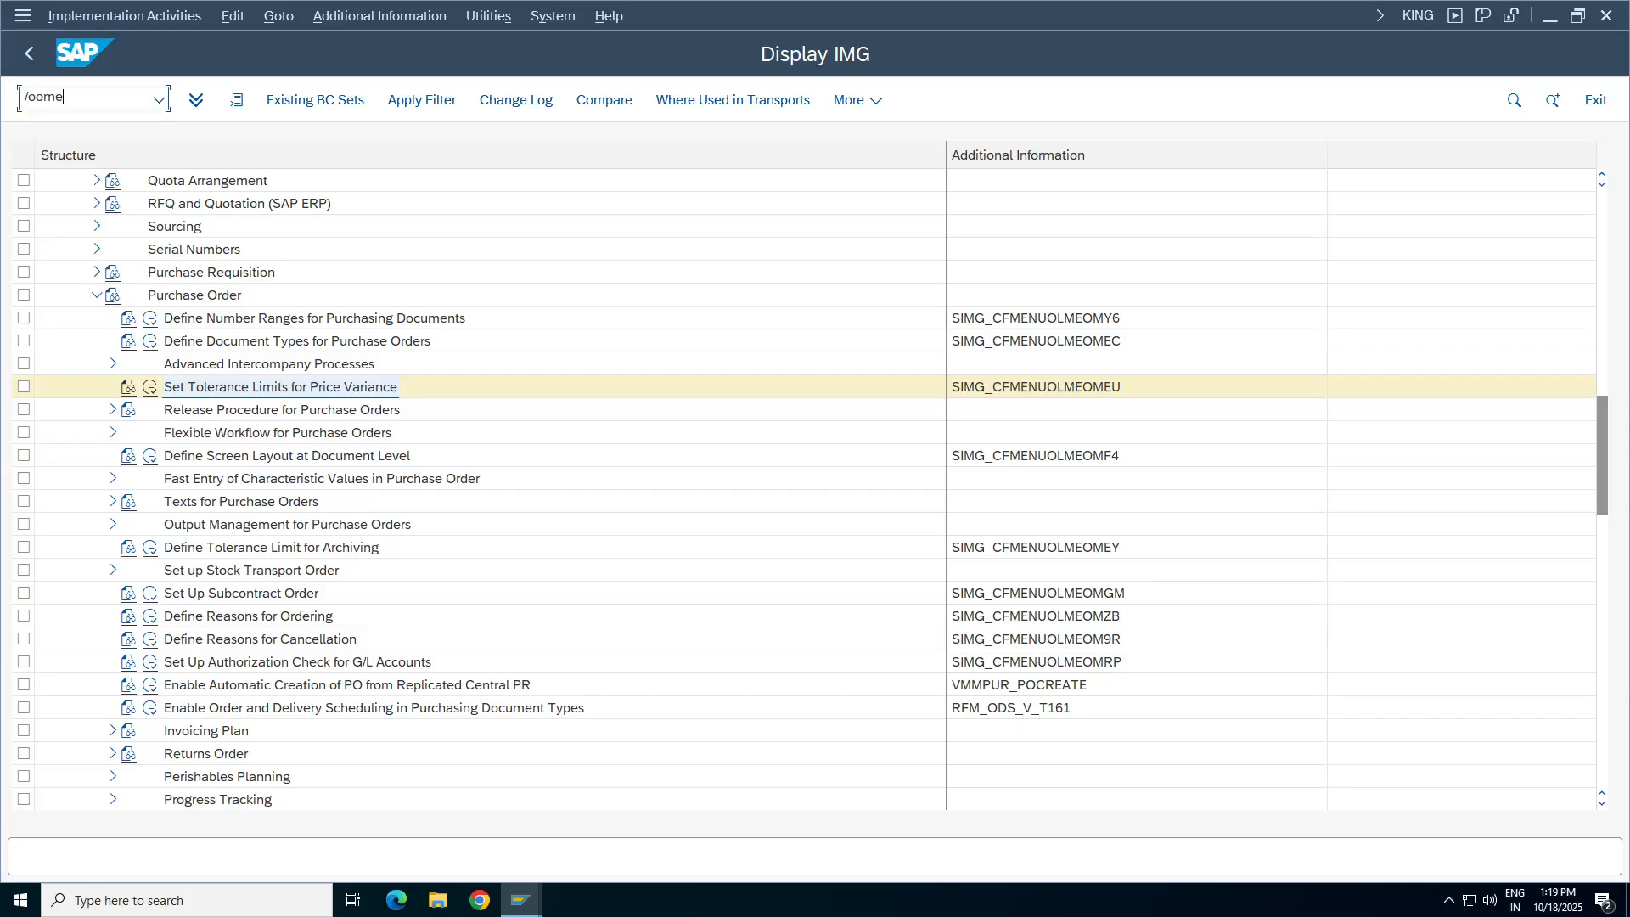
Try to open transaction OMEU in a new session.
click(116, 104)
text(/oomeu)
key(Return)
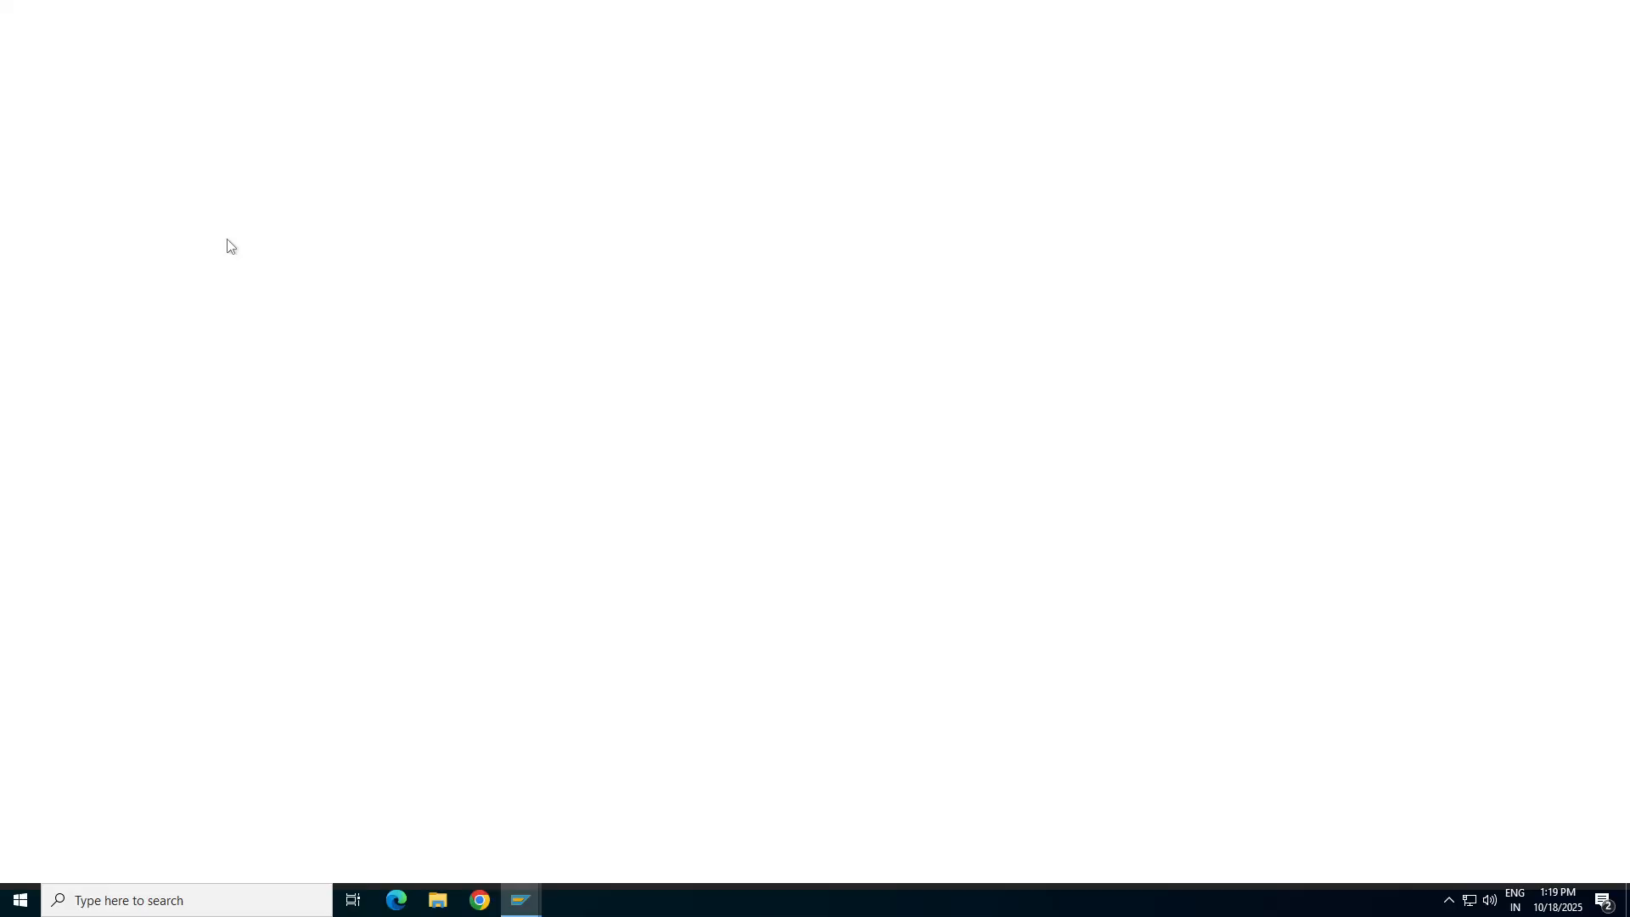
Return to the Display IMG session and execute the Set Tolerance Limits for Price Variance activity.
click(521, 900)
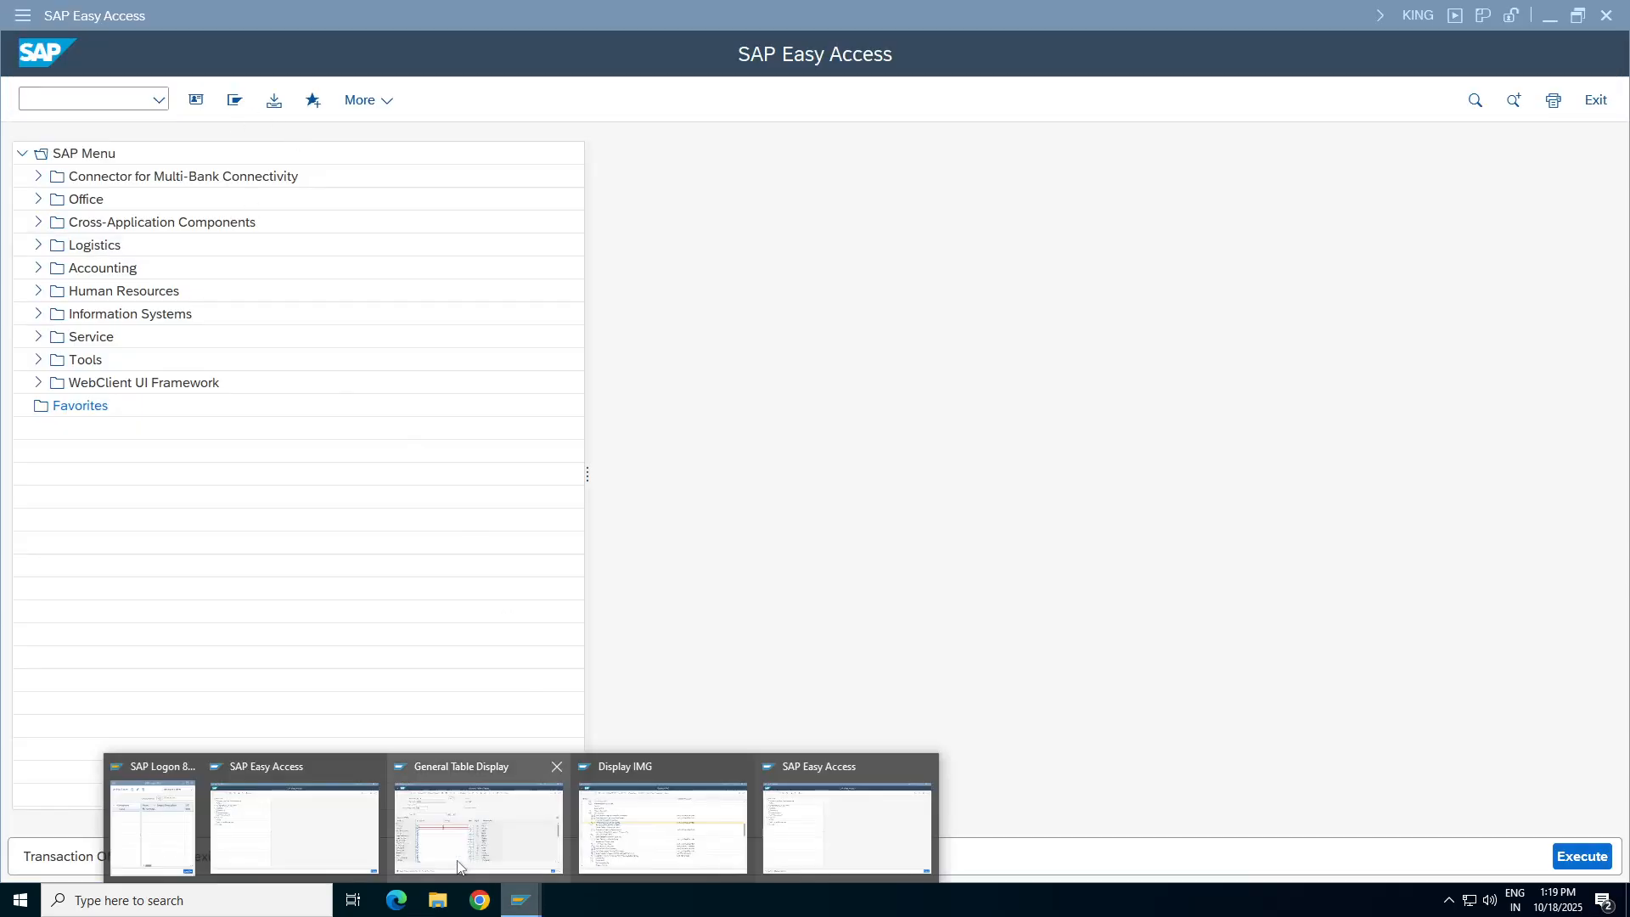
click(680, 844)
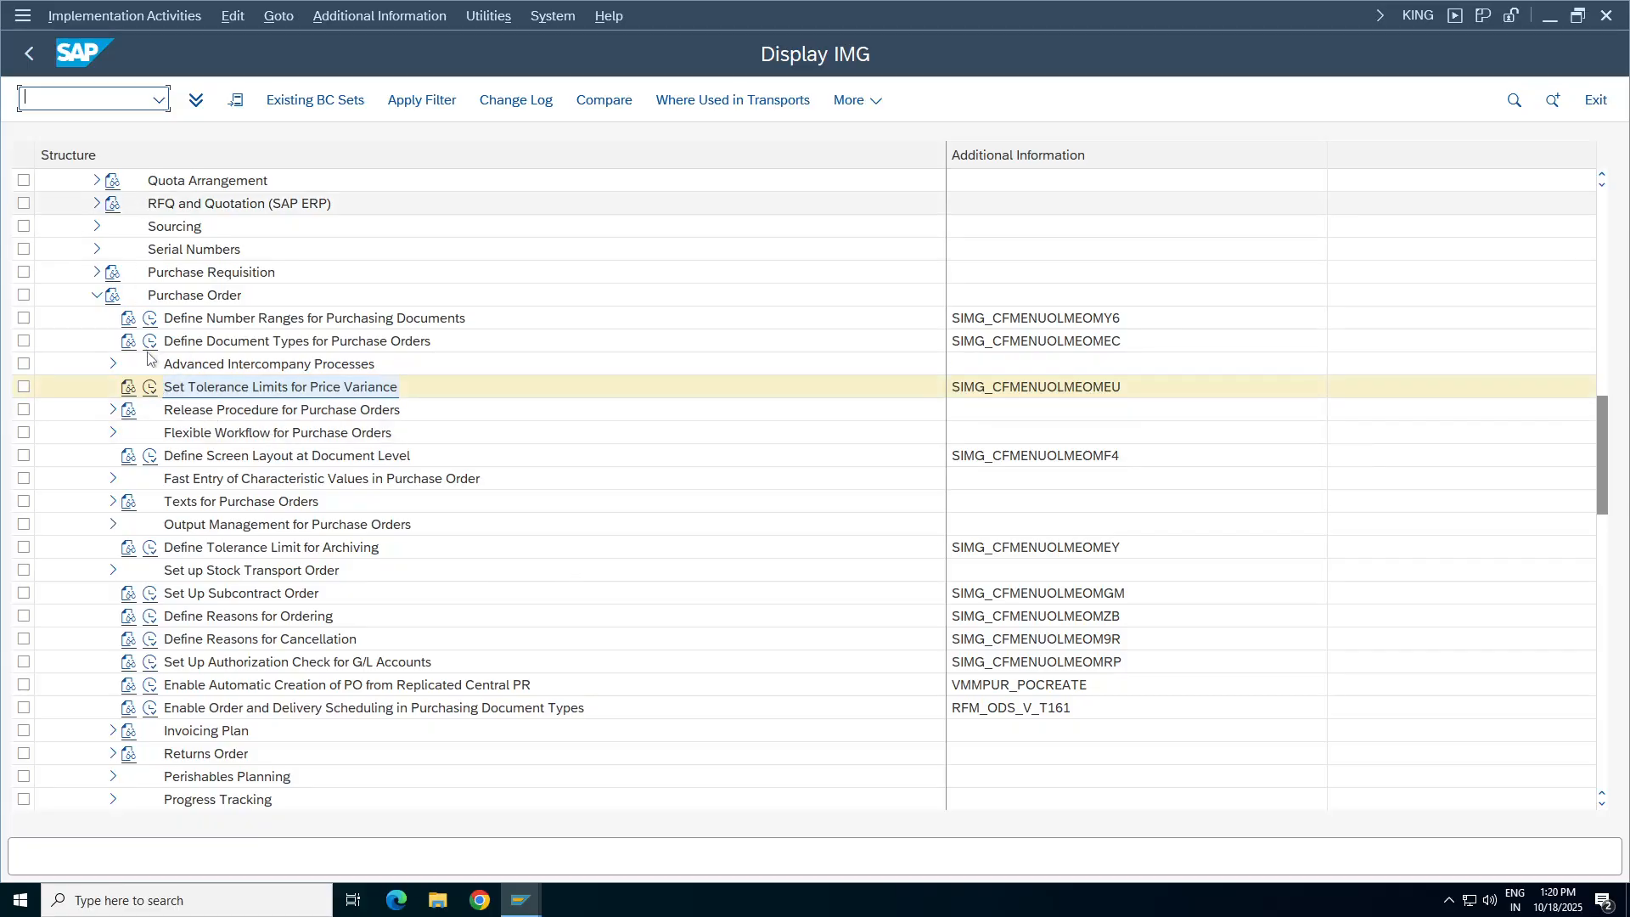
click(151, 386)
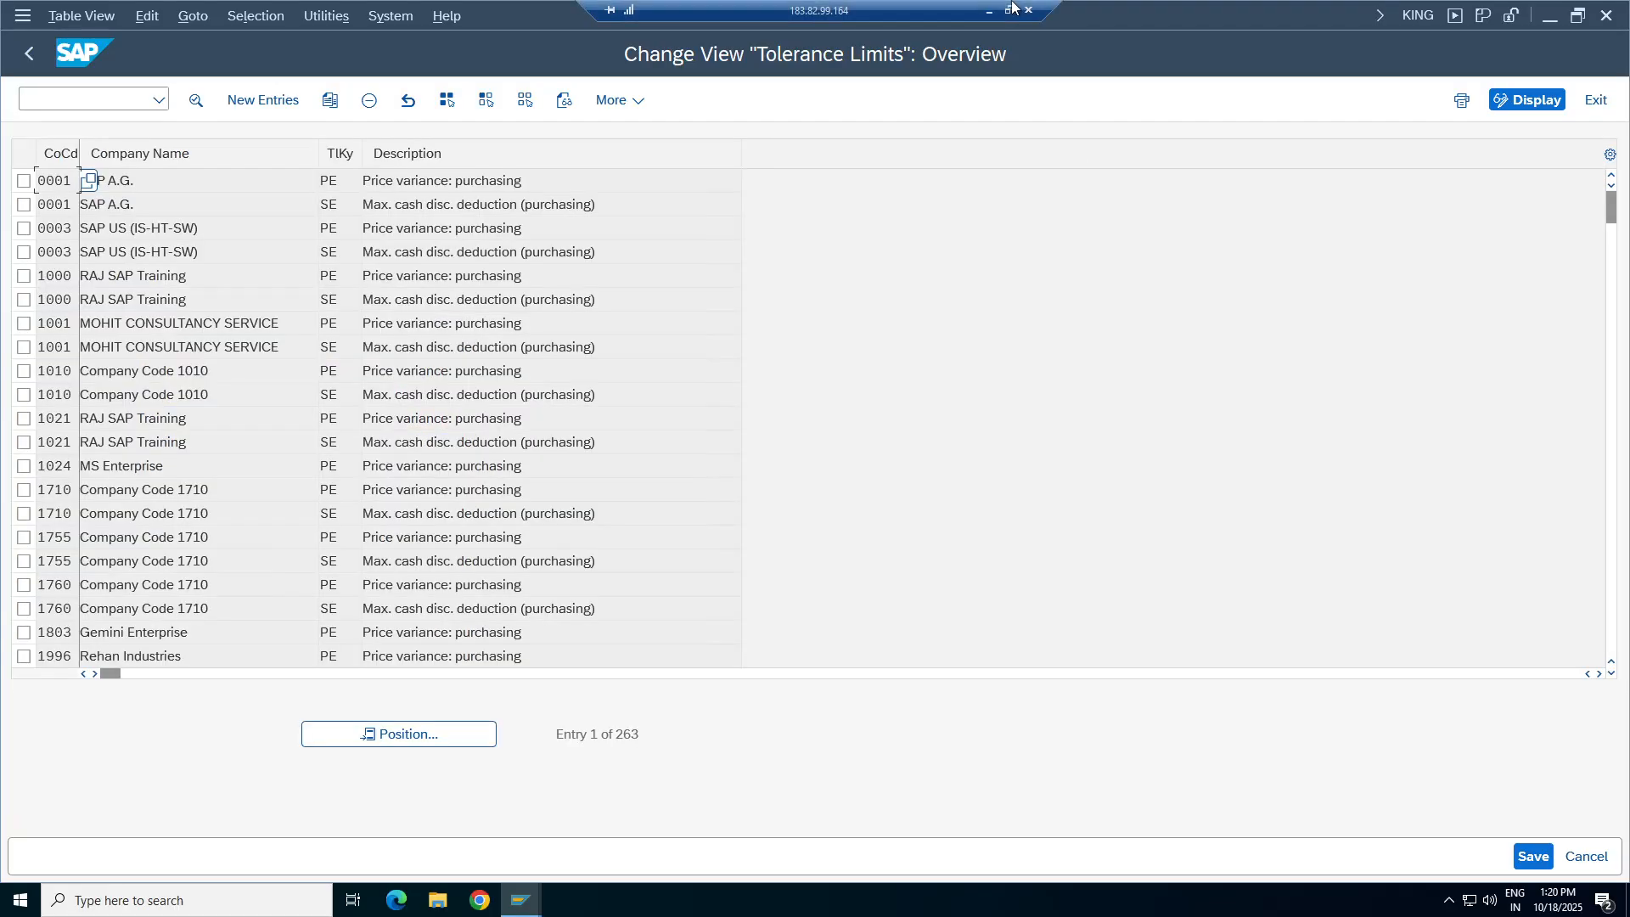
Switch to the configuration notes and enter NA as the transaction code for Set Tolerance Limits for Price Variance in cell D442.
click(989, 10)
click(750, 552)
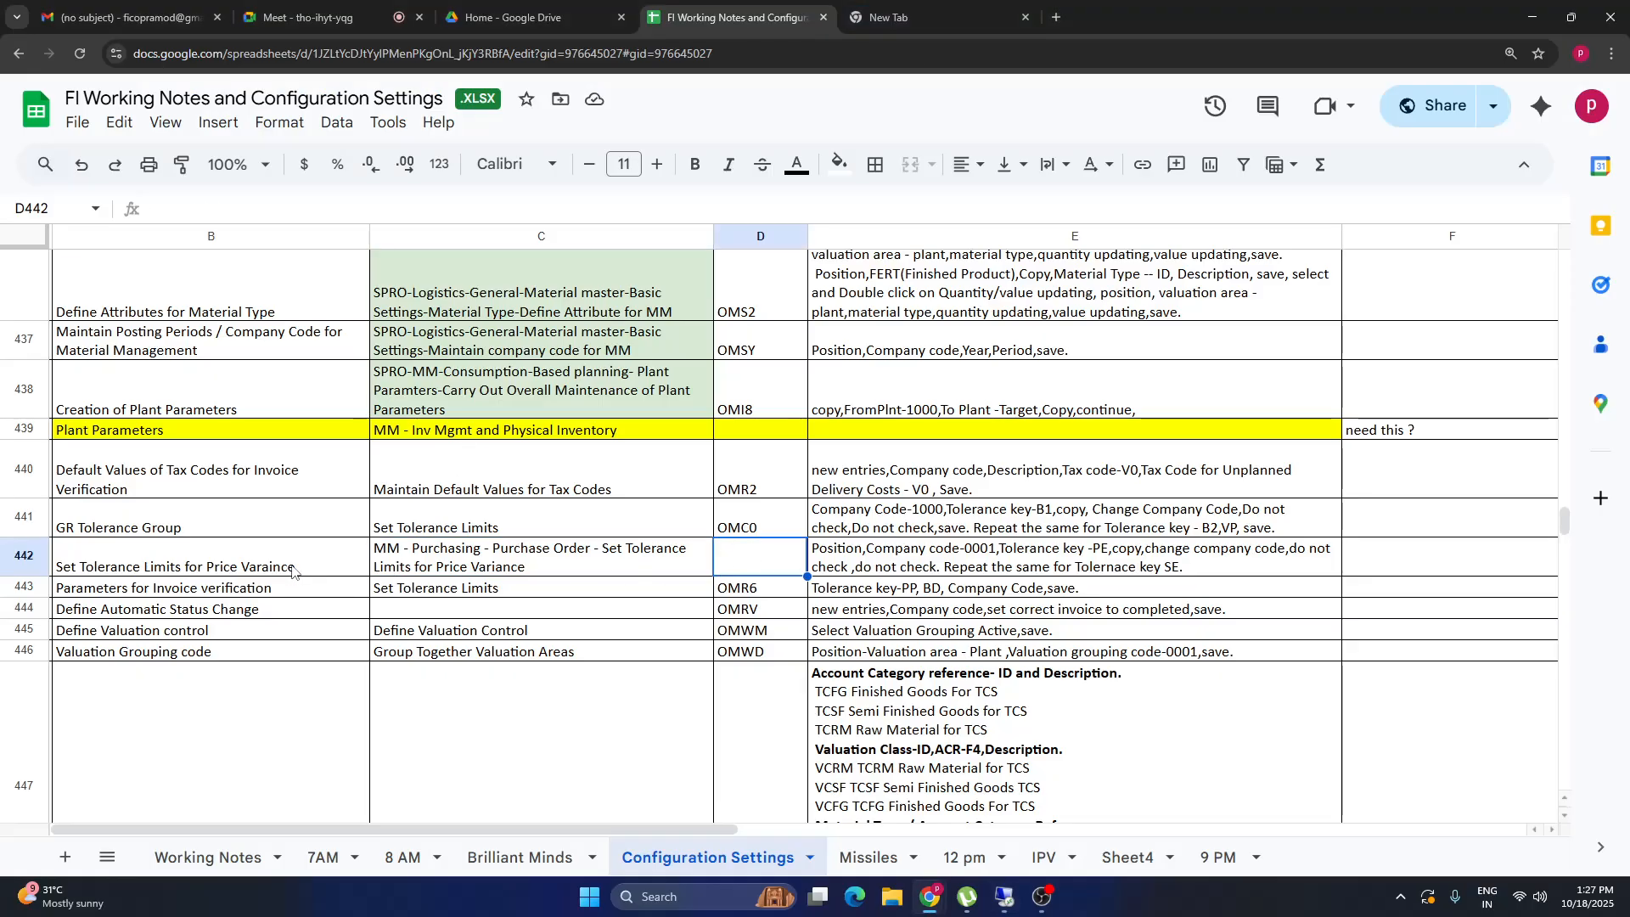
click(294, 567)
click(748, 550)
text(NA)
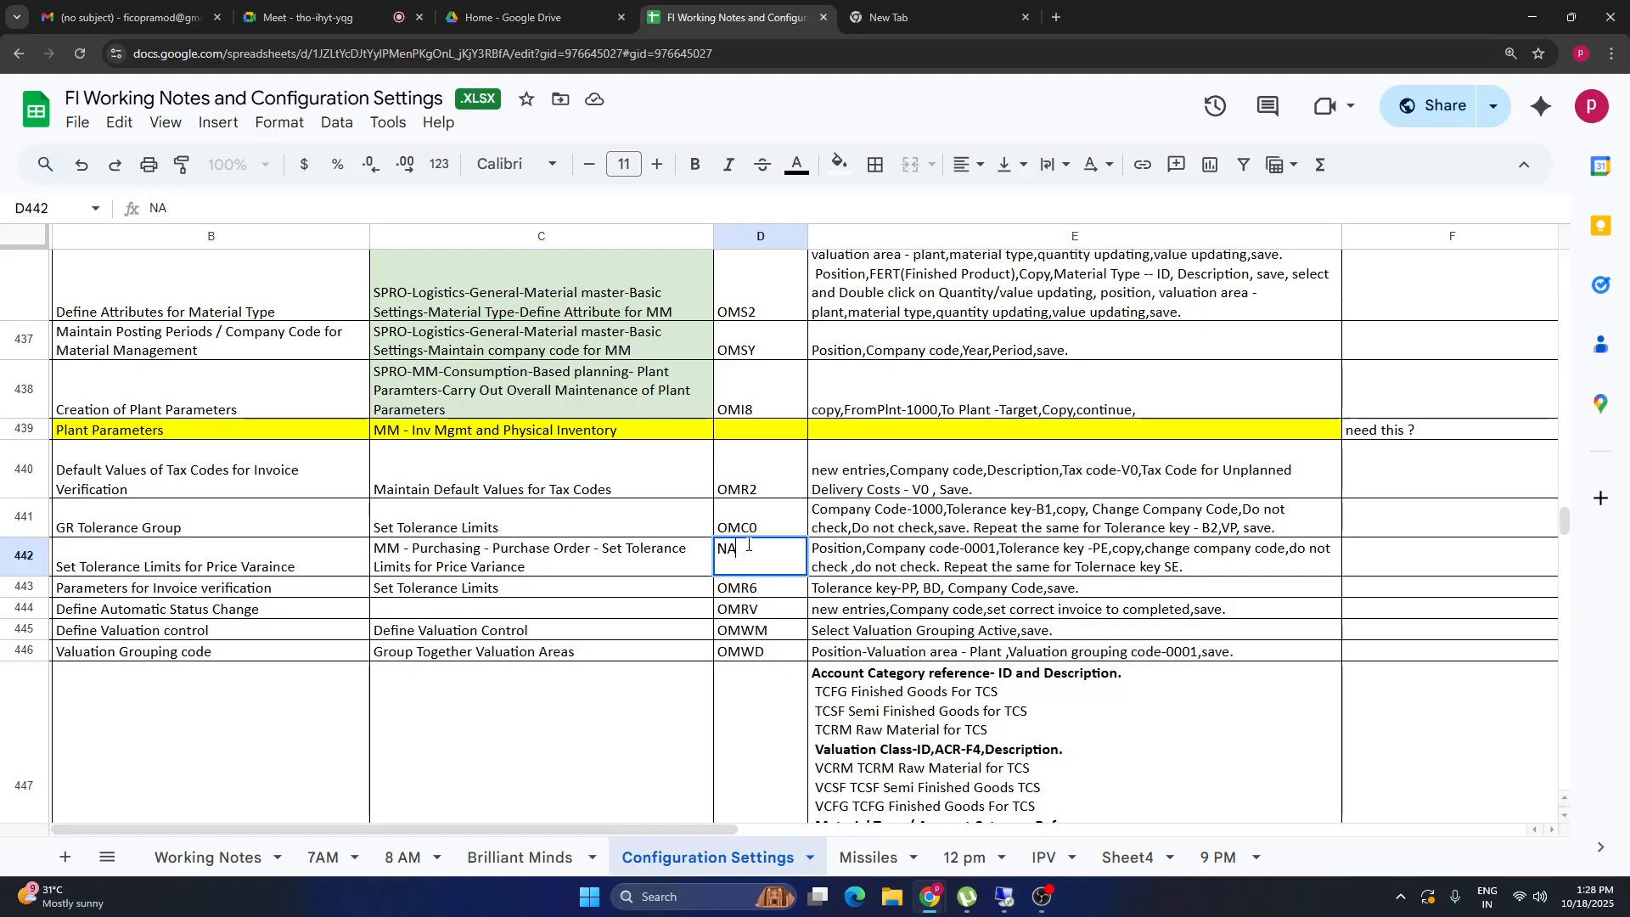
Review the instructions for price variance tolerance keys PE and SE in row 442 of the notes and return to the SAP session.
click(902, 560)
key(Left)
key(Left)
key(Left)
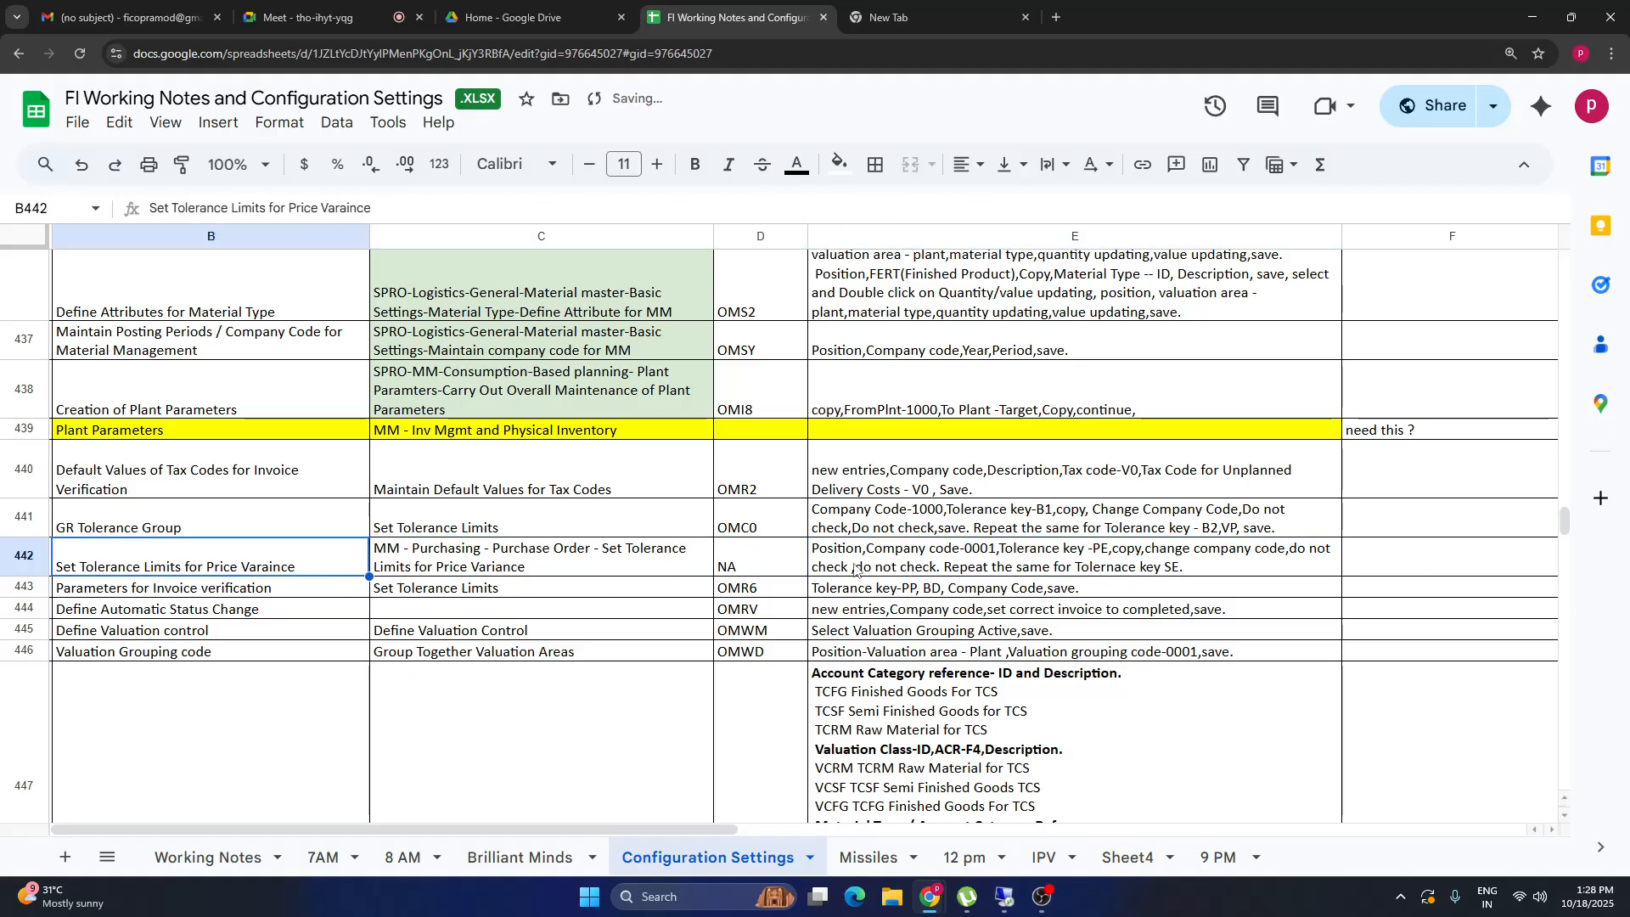
click(1115, 570)
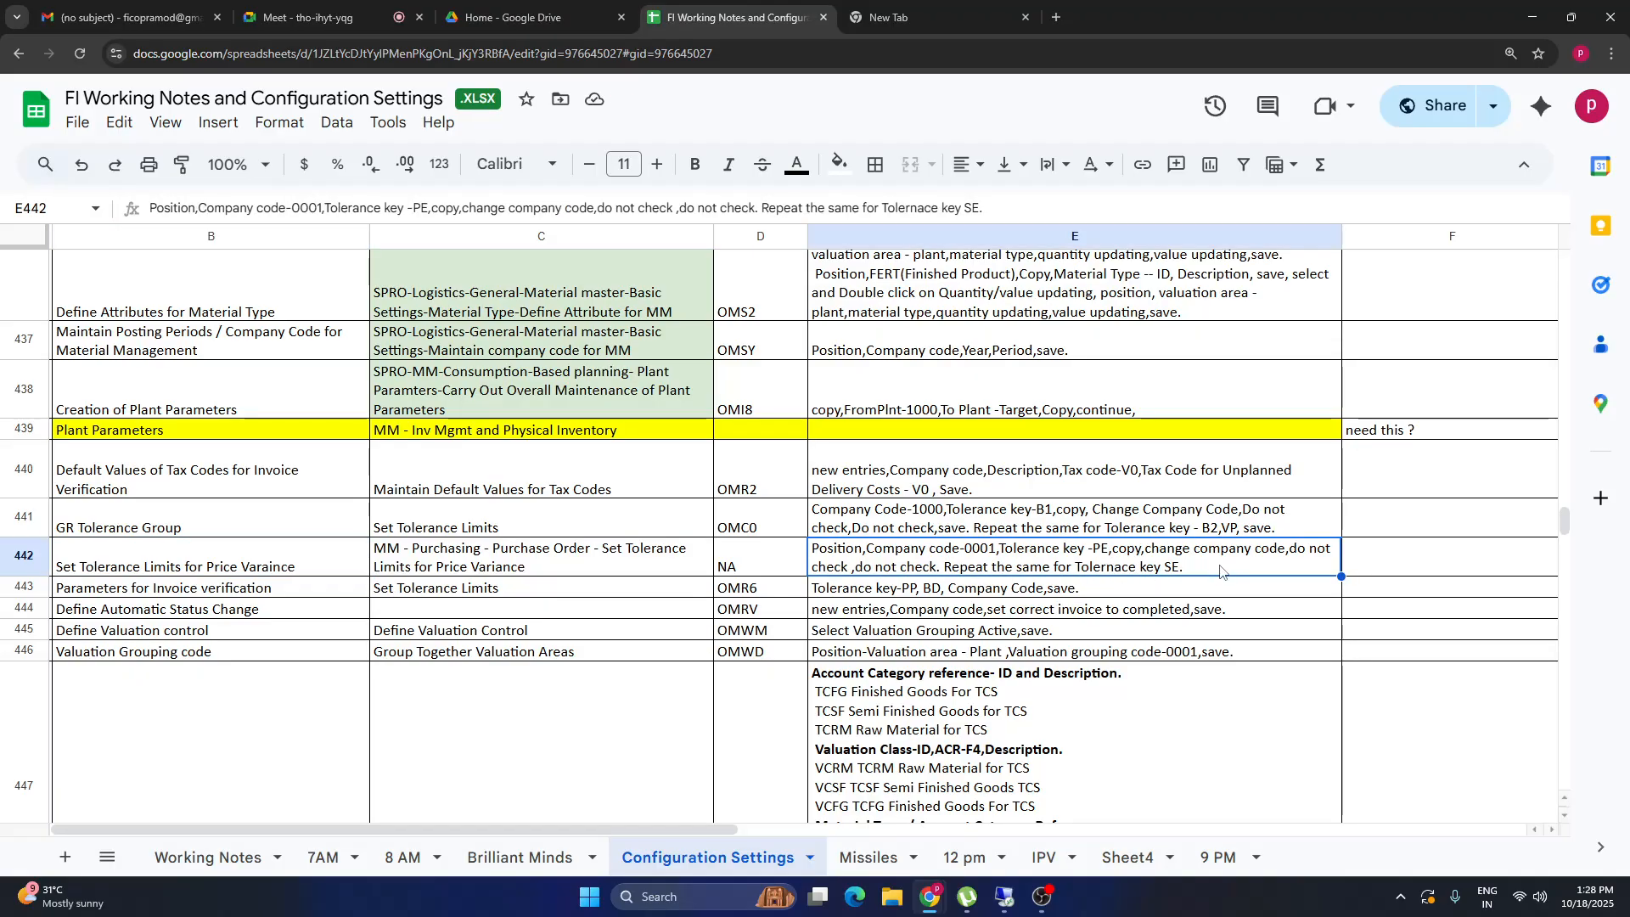
click(1005, 896)
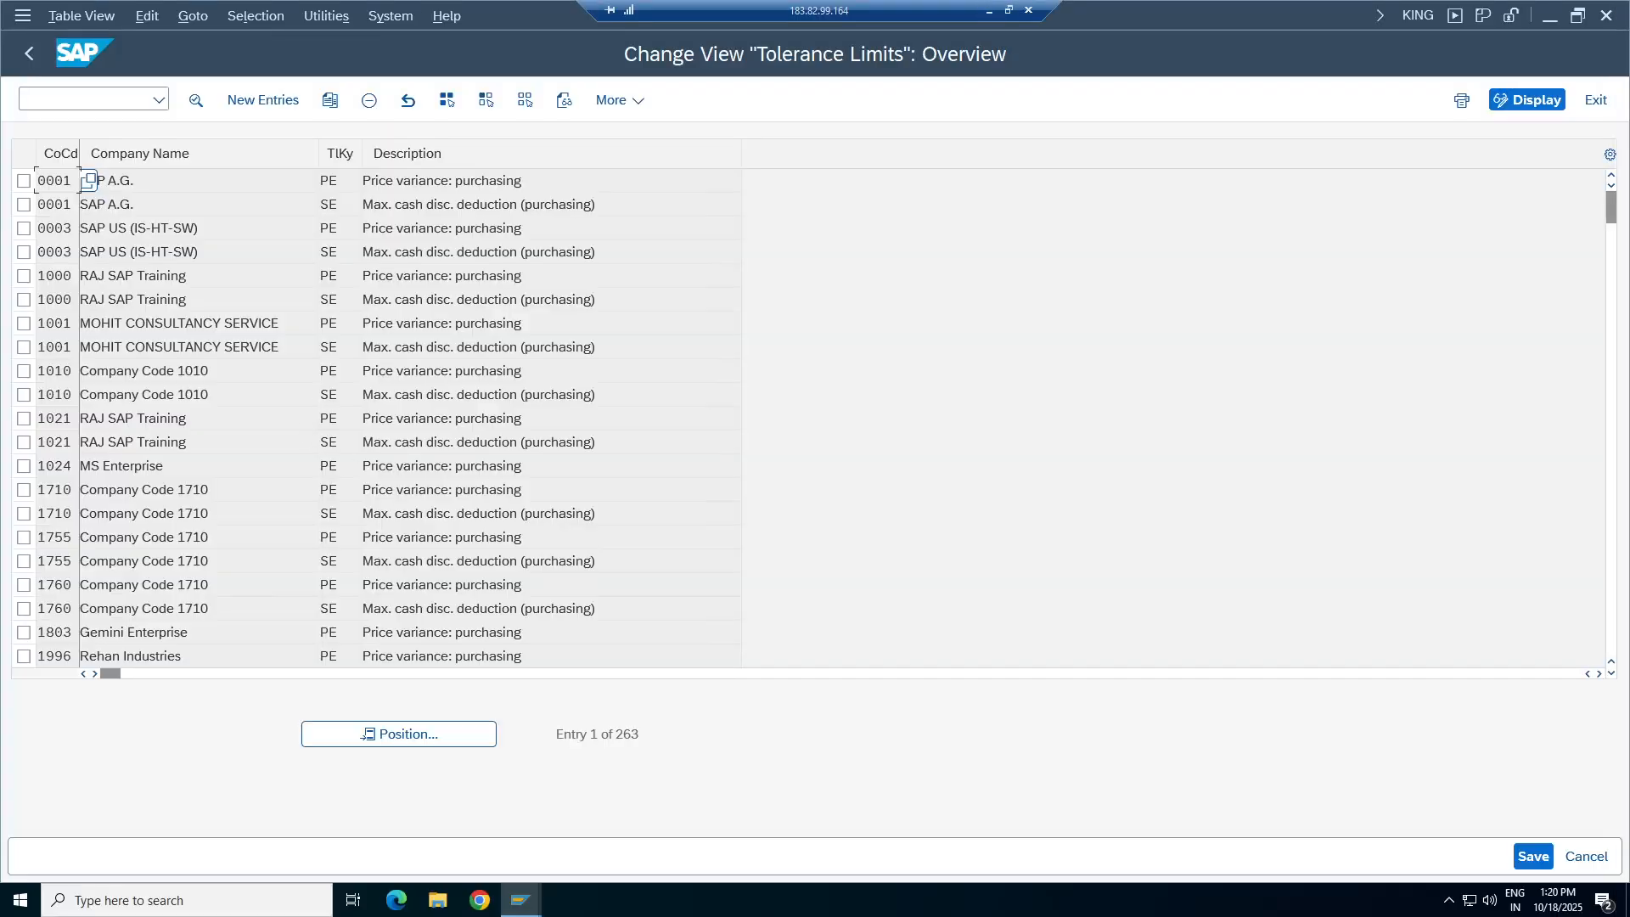
Start copying company code 1000's PE and SE purchasing tolerance limit entries.
click(24, 275)
click(24, 298)
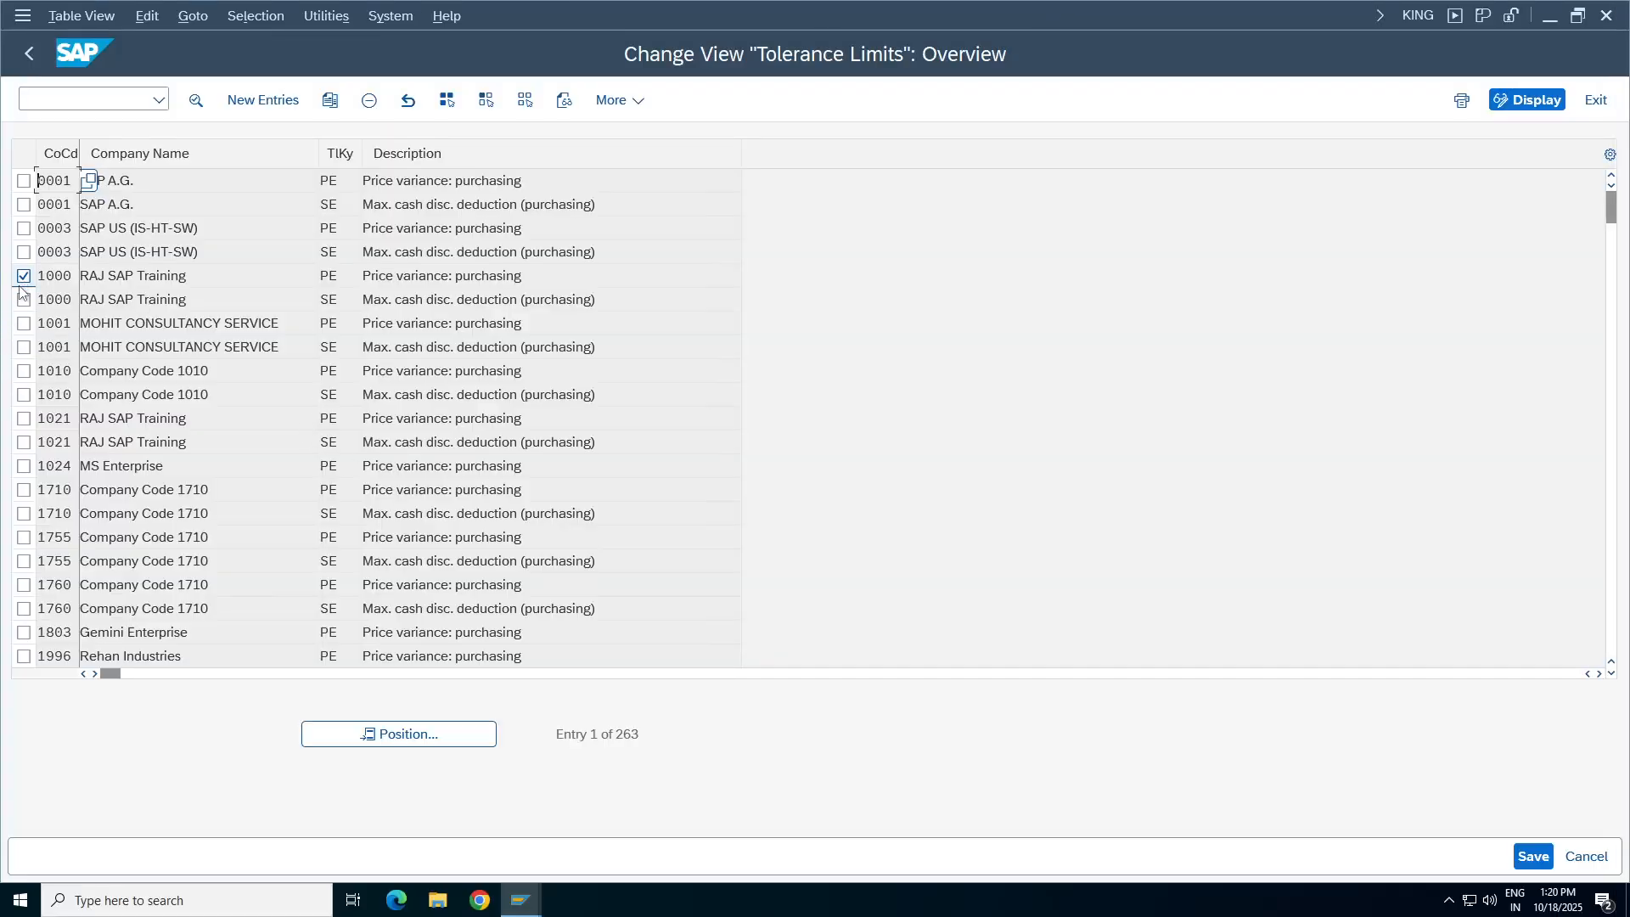
click(331, 101)
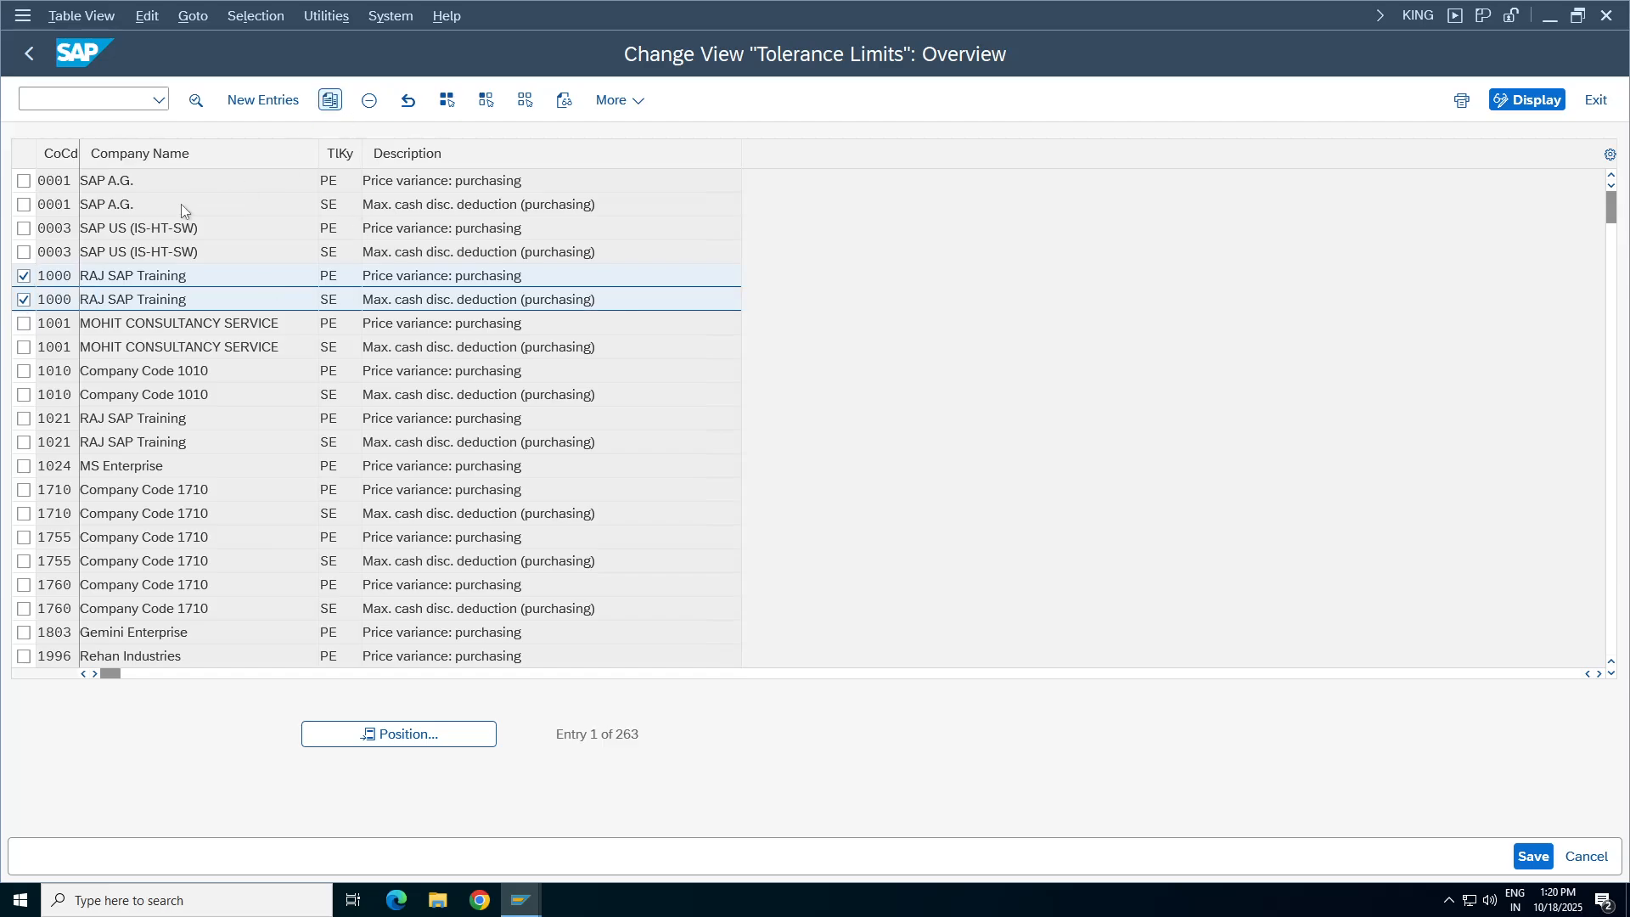
Assign the PE copy to company code TA98, with Do Not Check for the lower and upper percentage limits.
click(260, 187)
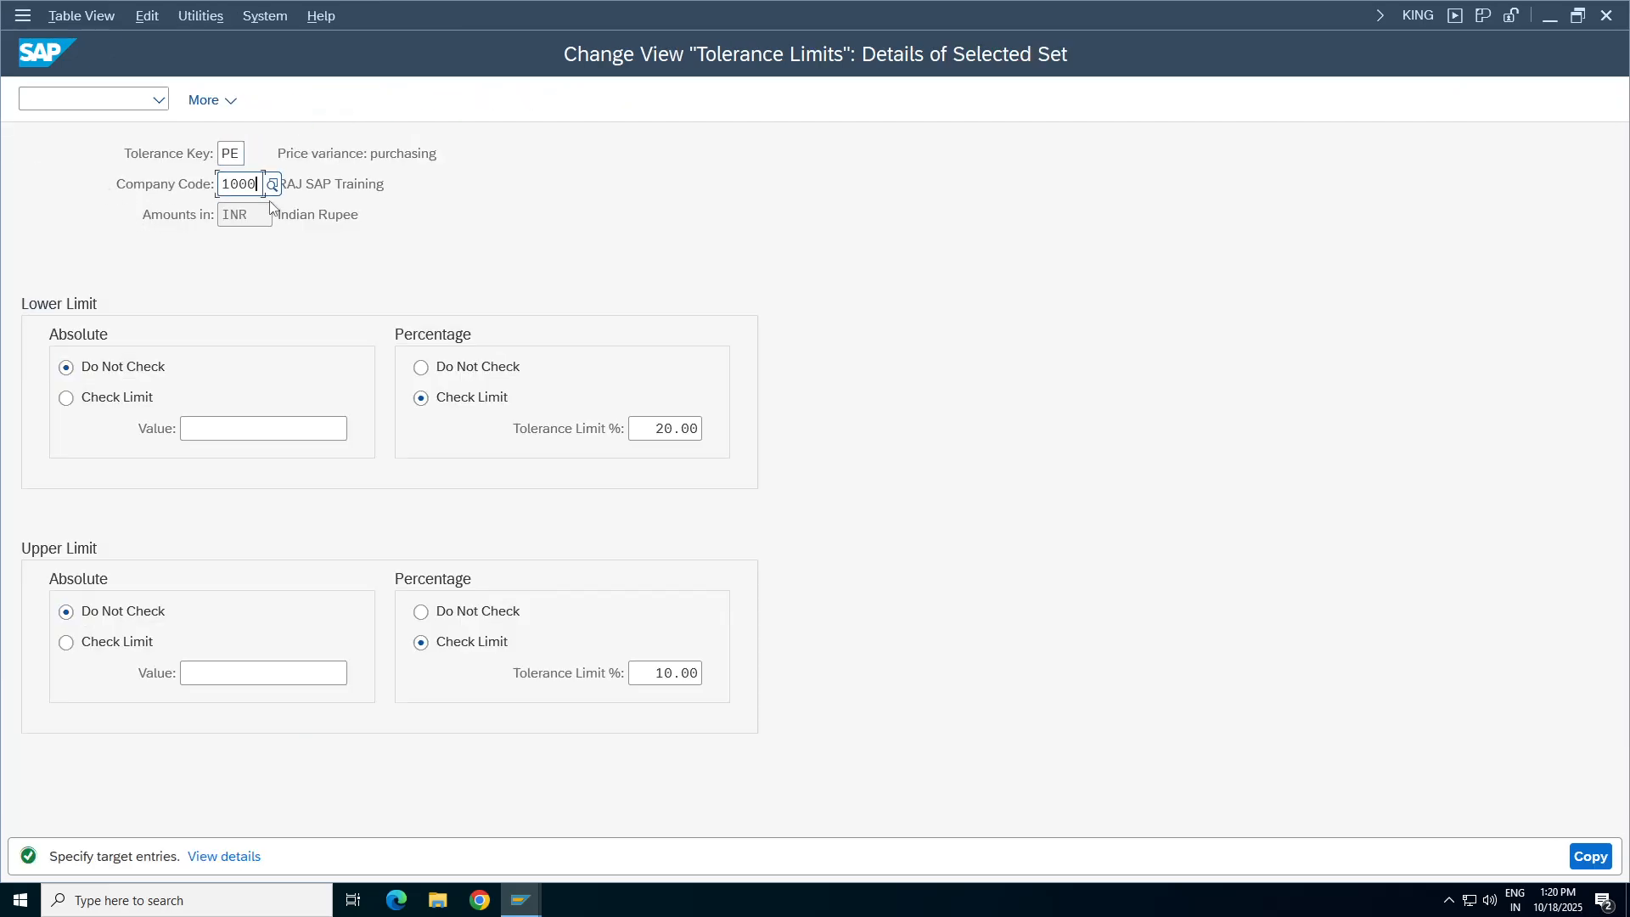
key(BackSpace)
key(BackSpace)
key(BackSpace)
key(BackSpace)
text(TA98)
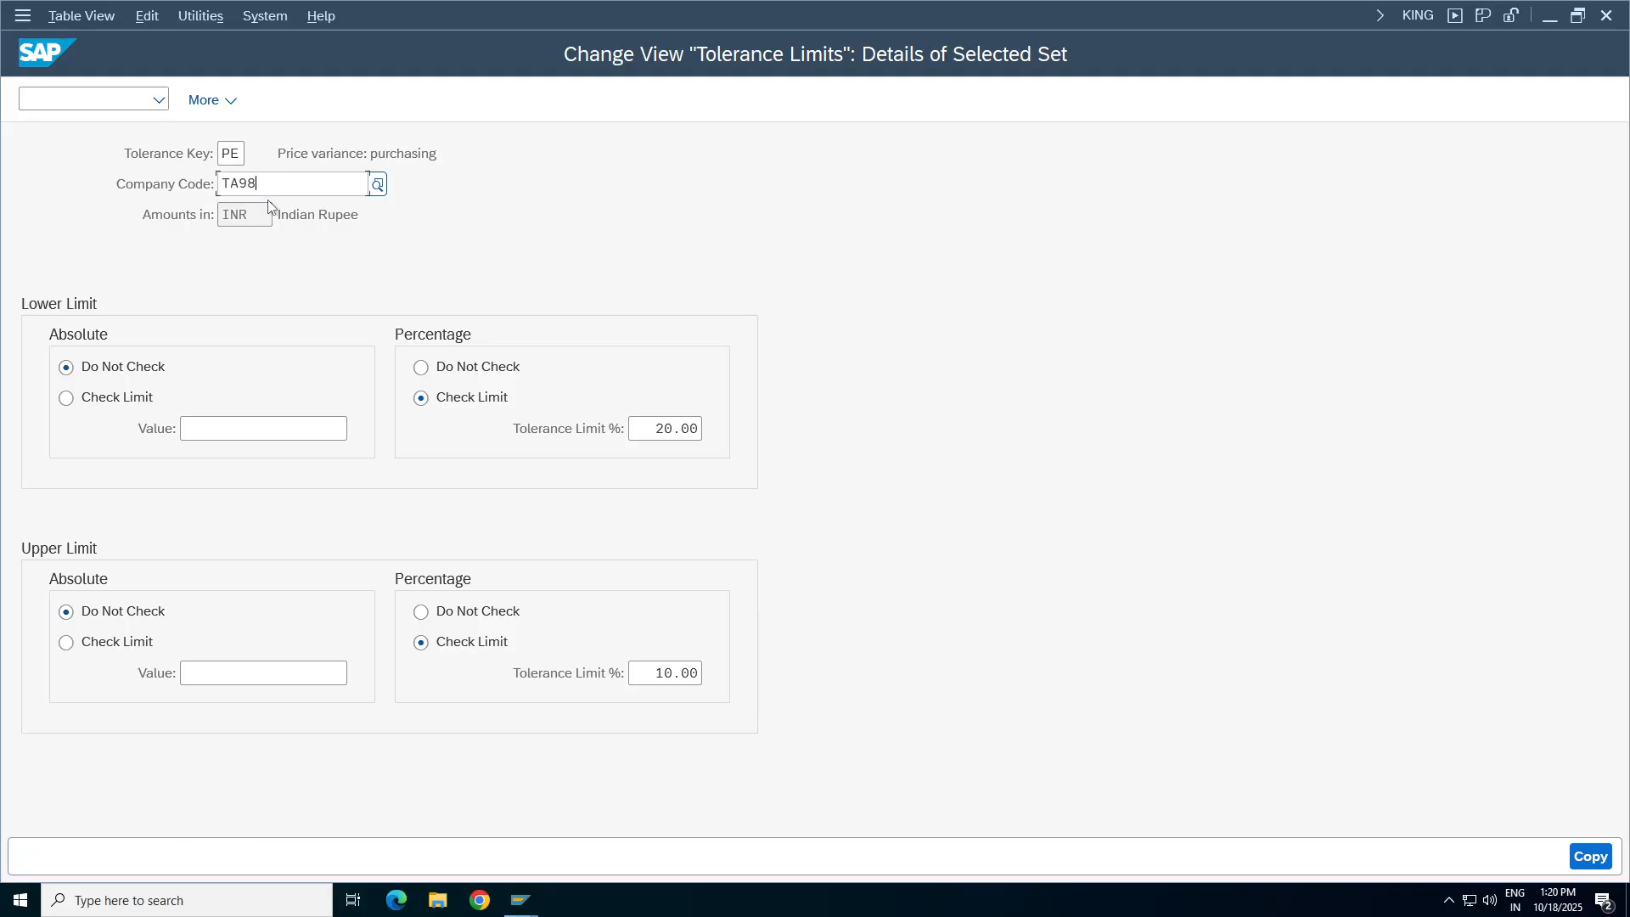
click(469, 369)
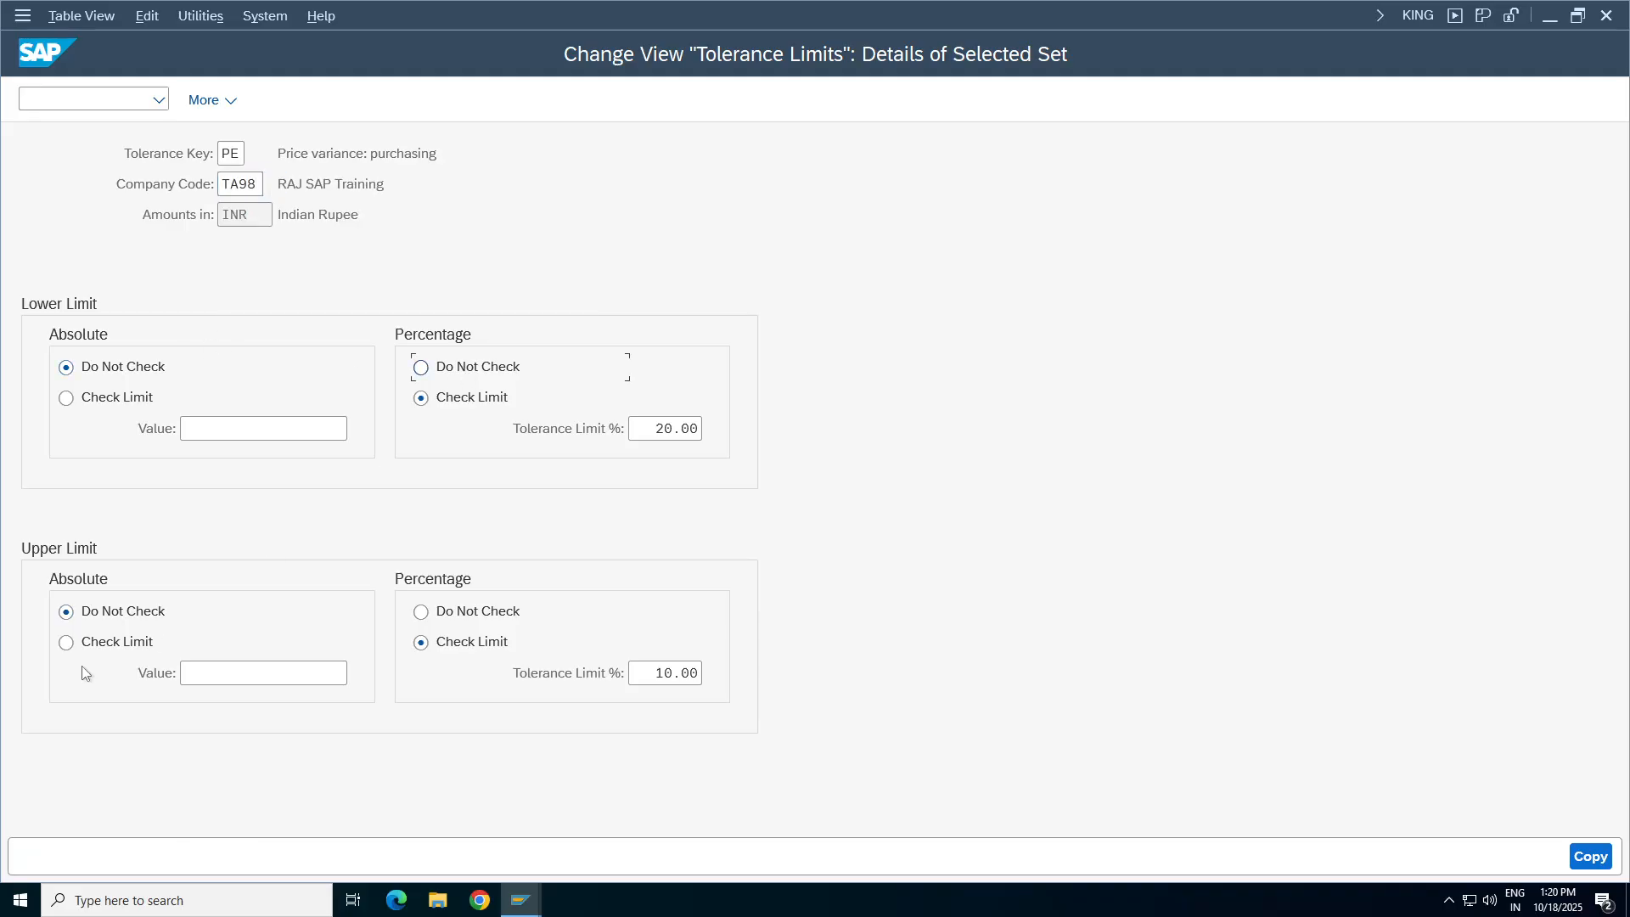
click(494, 613)
click(1596, 866)
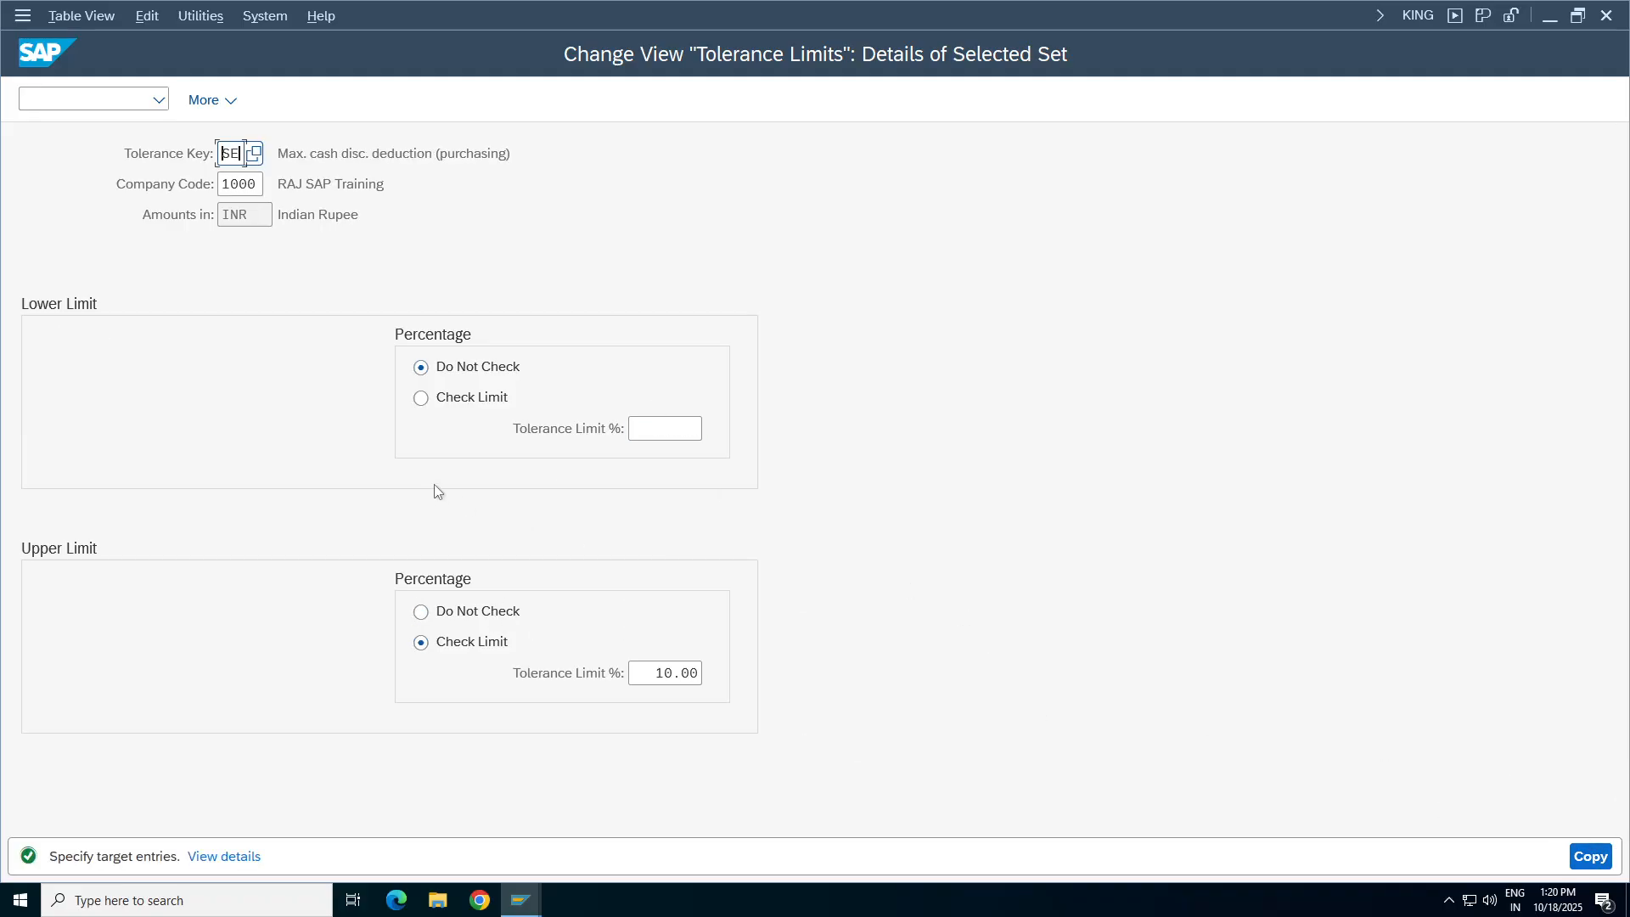
Assign the SE copy to company code TA98, with Do Not Check for the upper percentage limit, and complete the copy.
click(262, 185)
key(BackSpace)
key(BackSpace)
key(BackSpace)
key(BackSpace)
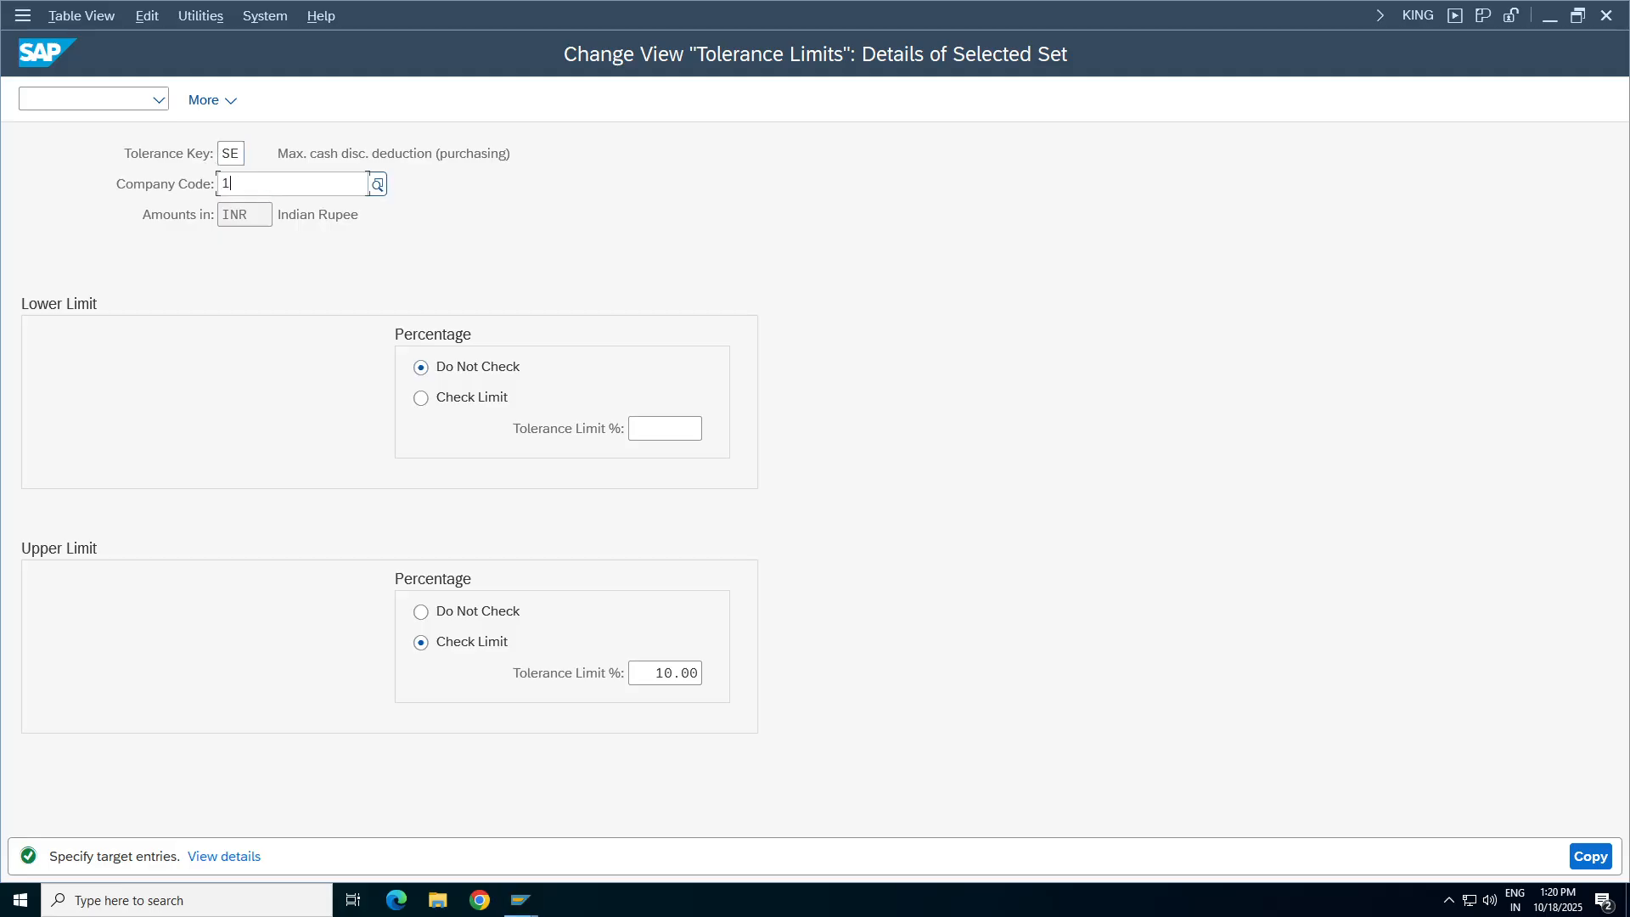
text(TA)
click(267, 211)
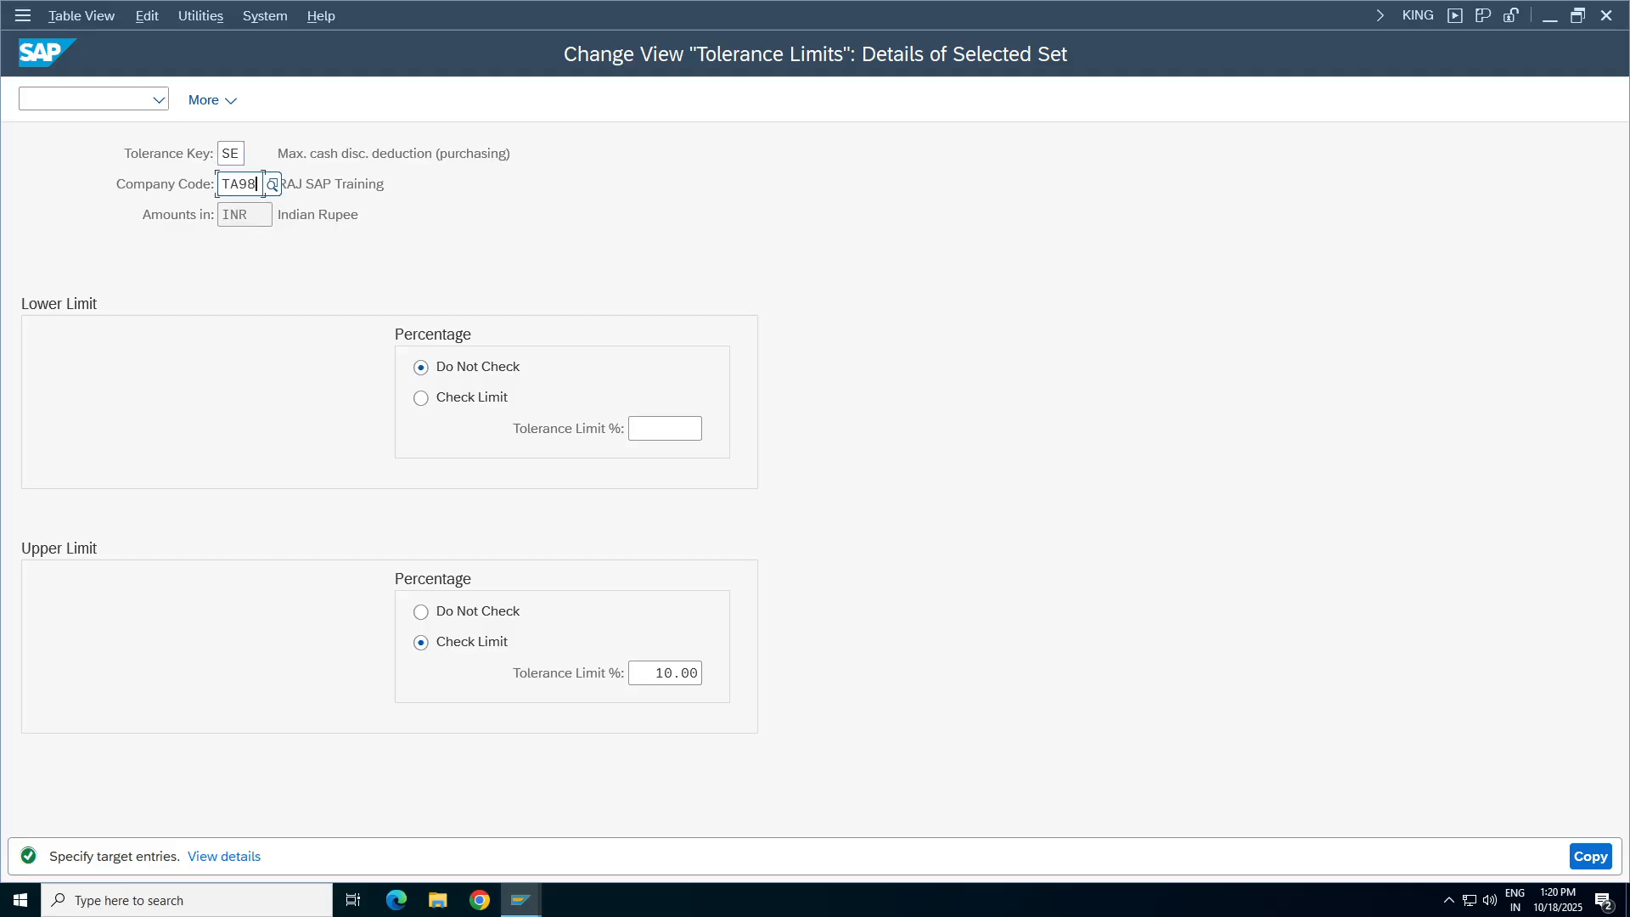
click(501, 613)
click(1592, 857)
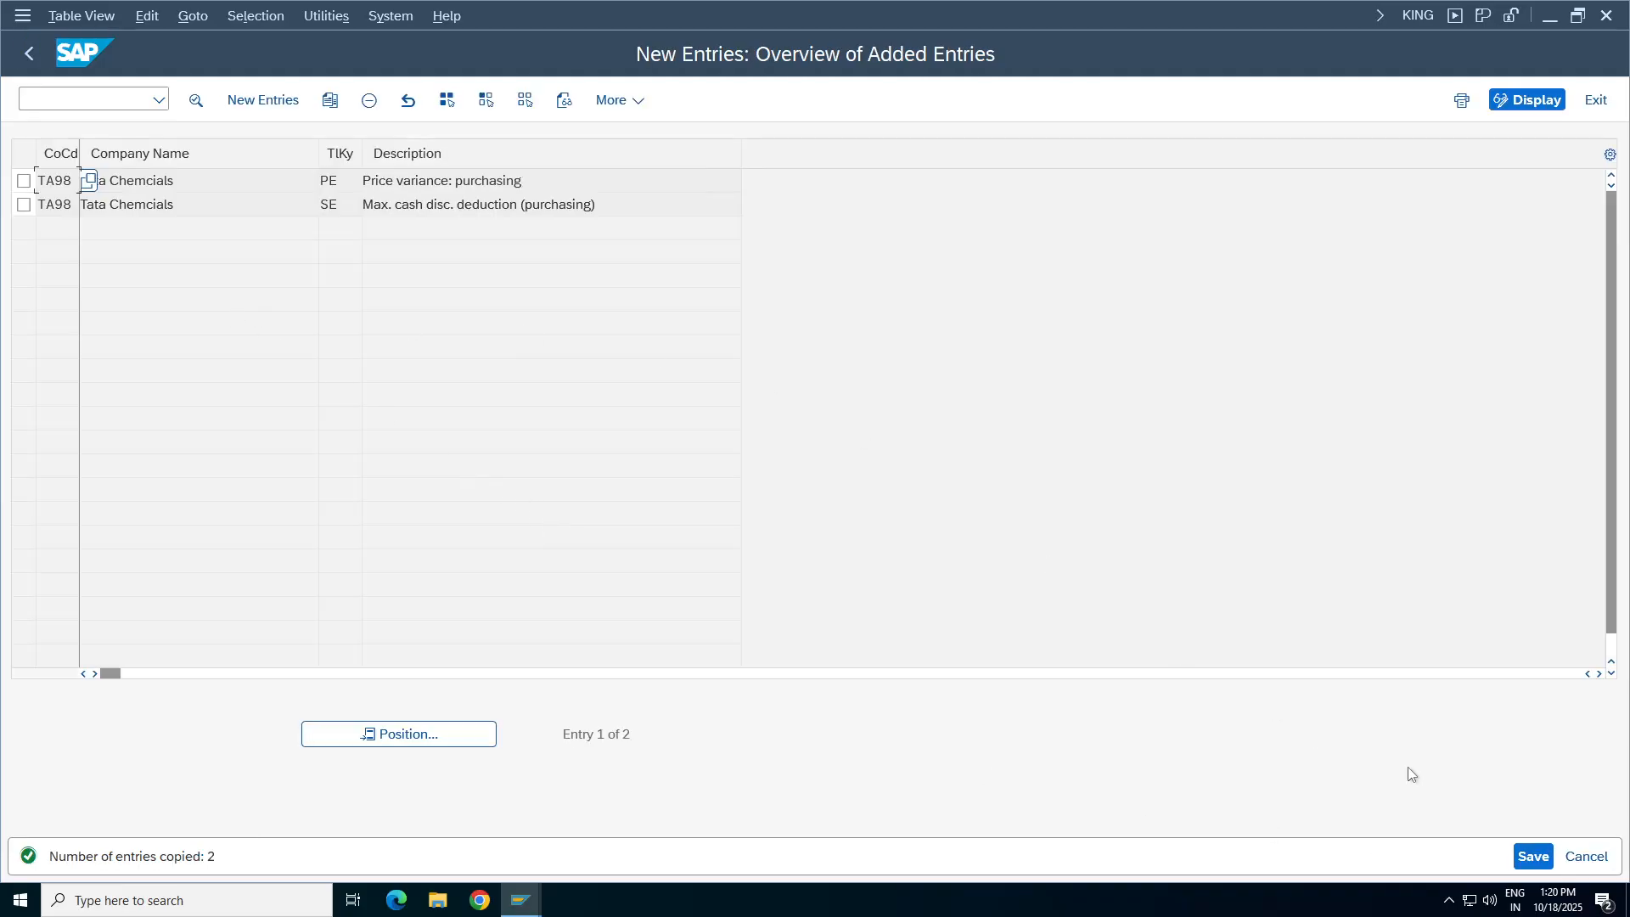
Save the TA98 PE and SE tolerance limits to the Tata Group Tata98 customizing request.
click(1533, 856)
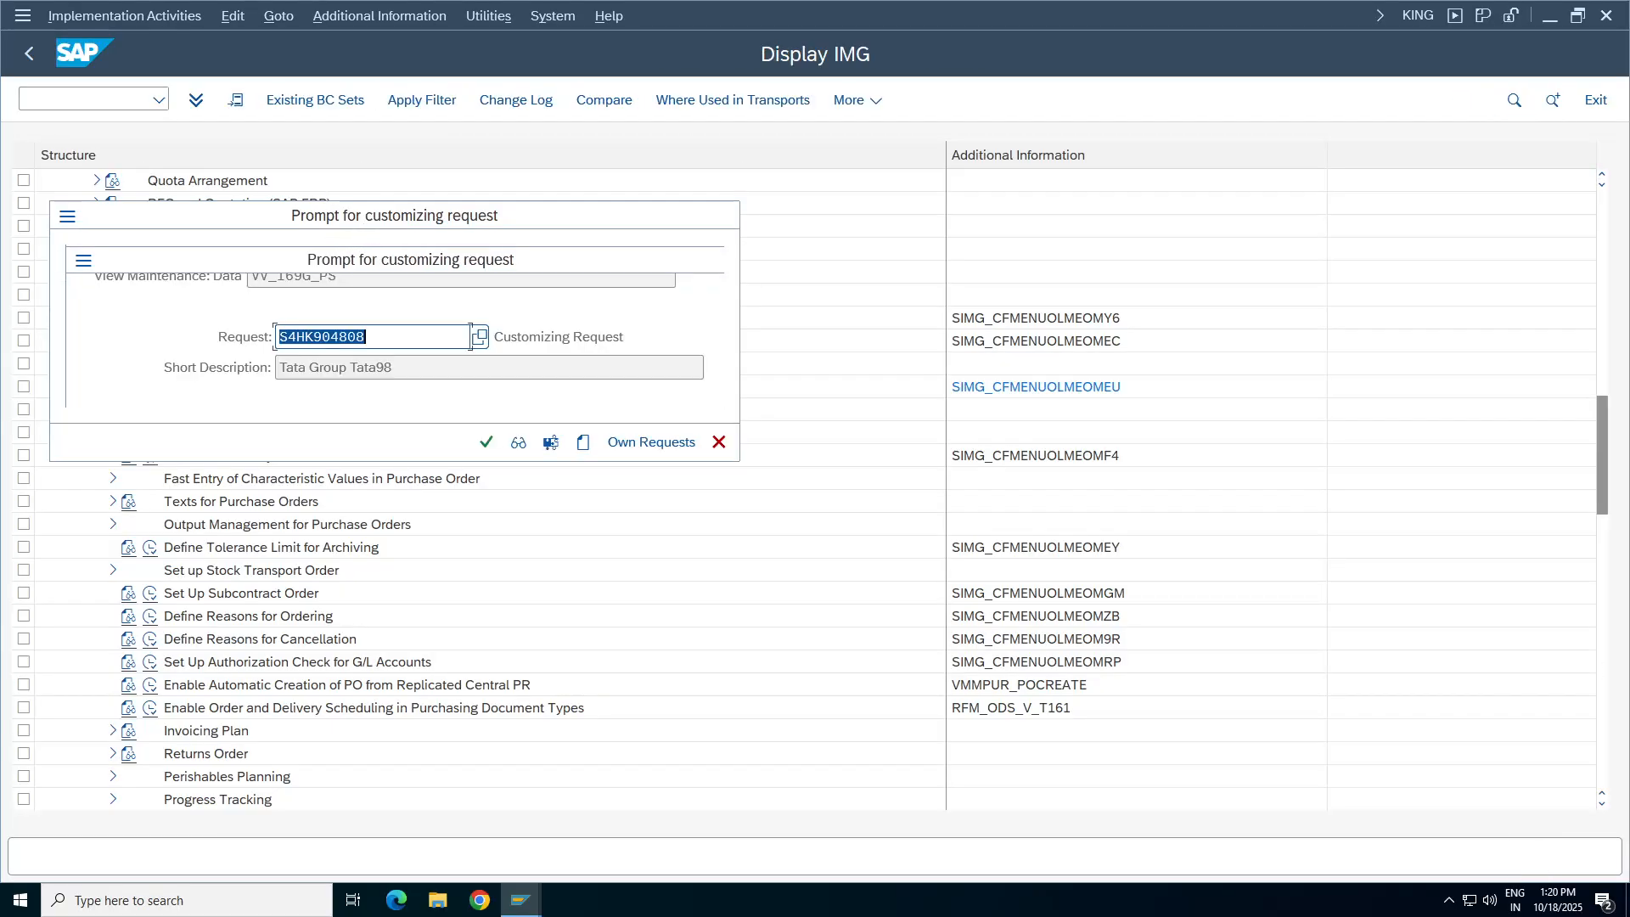
click(486, 442)
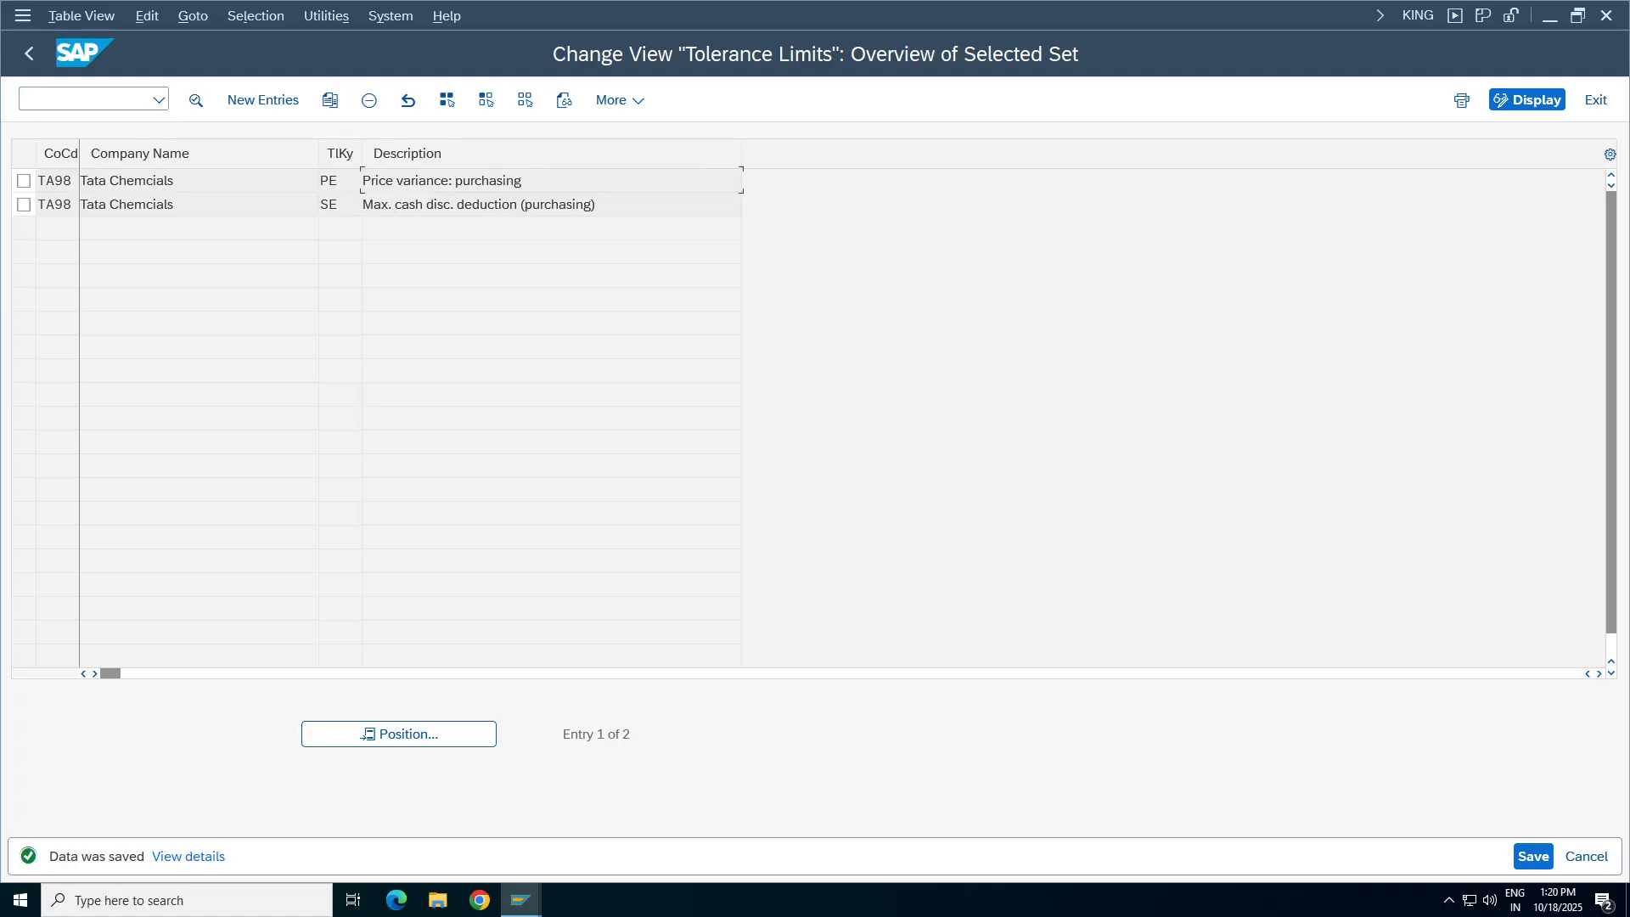
drag(521, 180, 362, 180)
drag(566, 204, 23, 348)
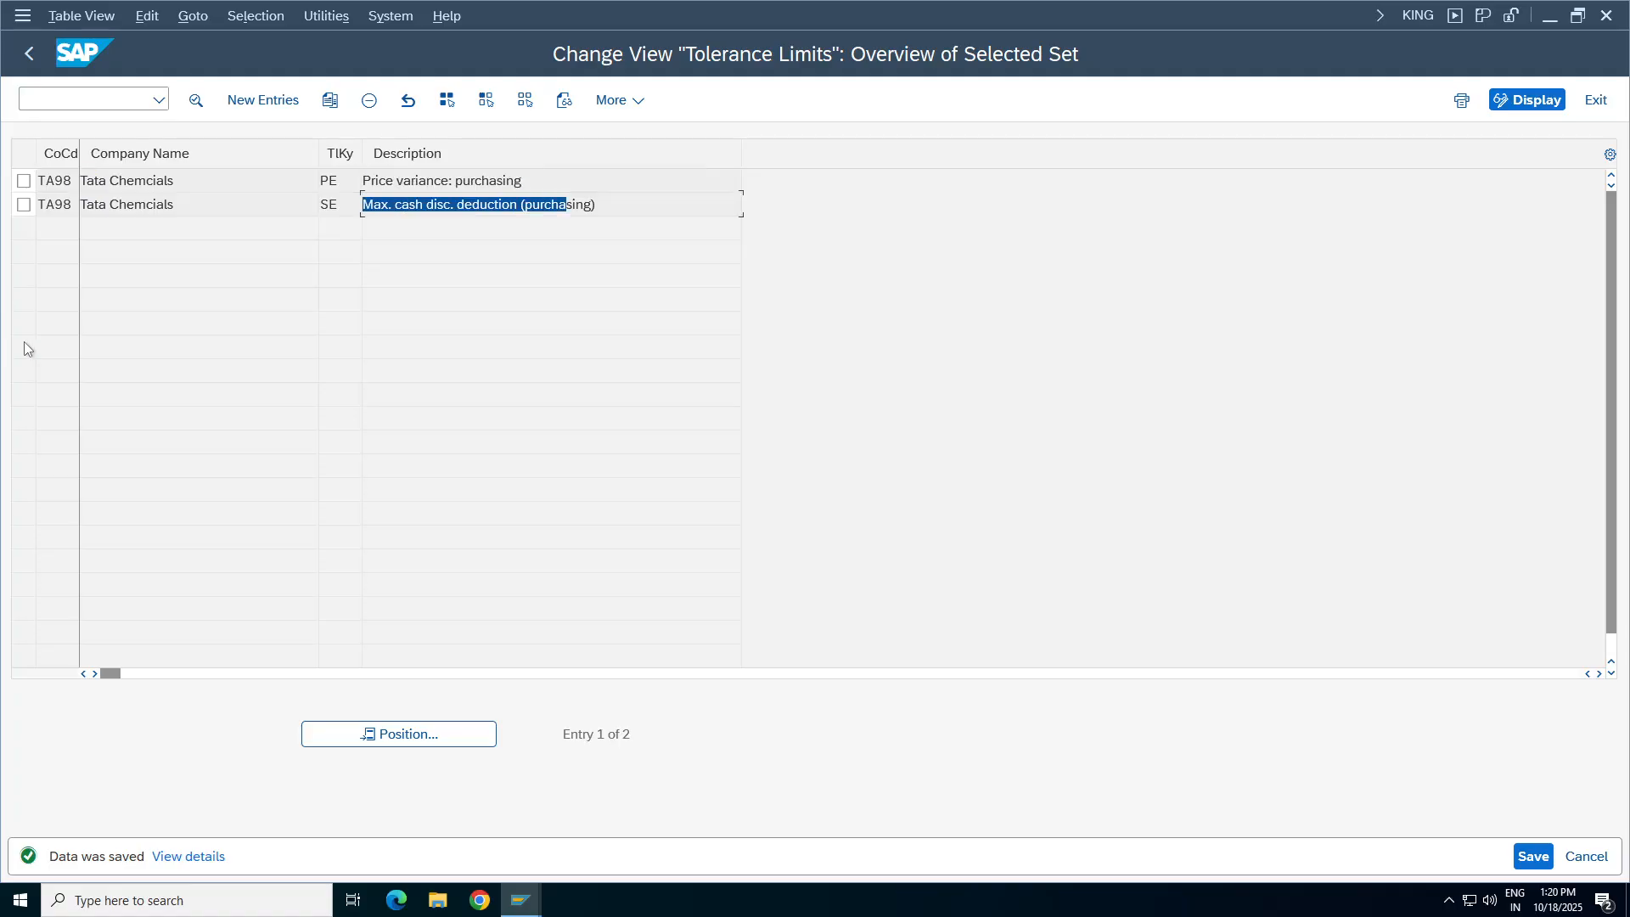
click(1532, 856)
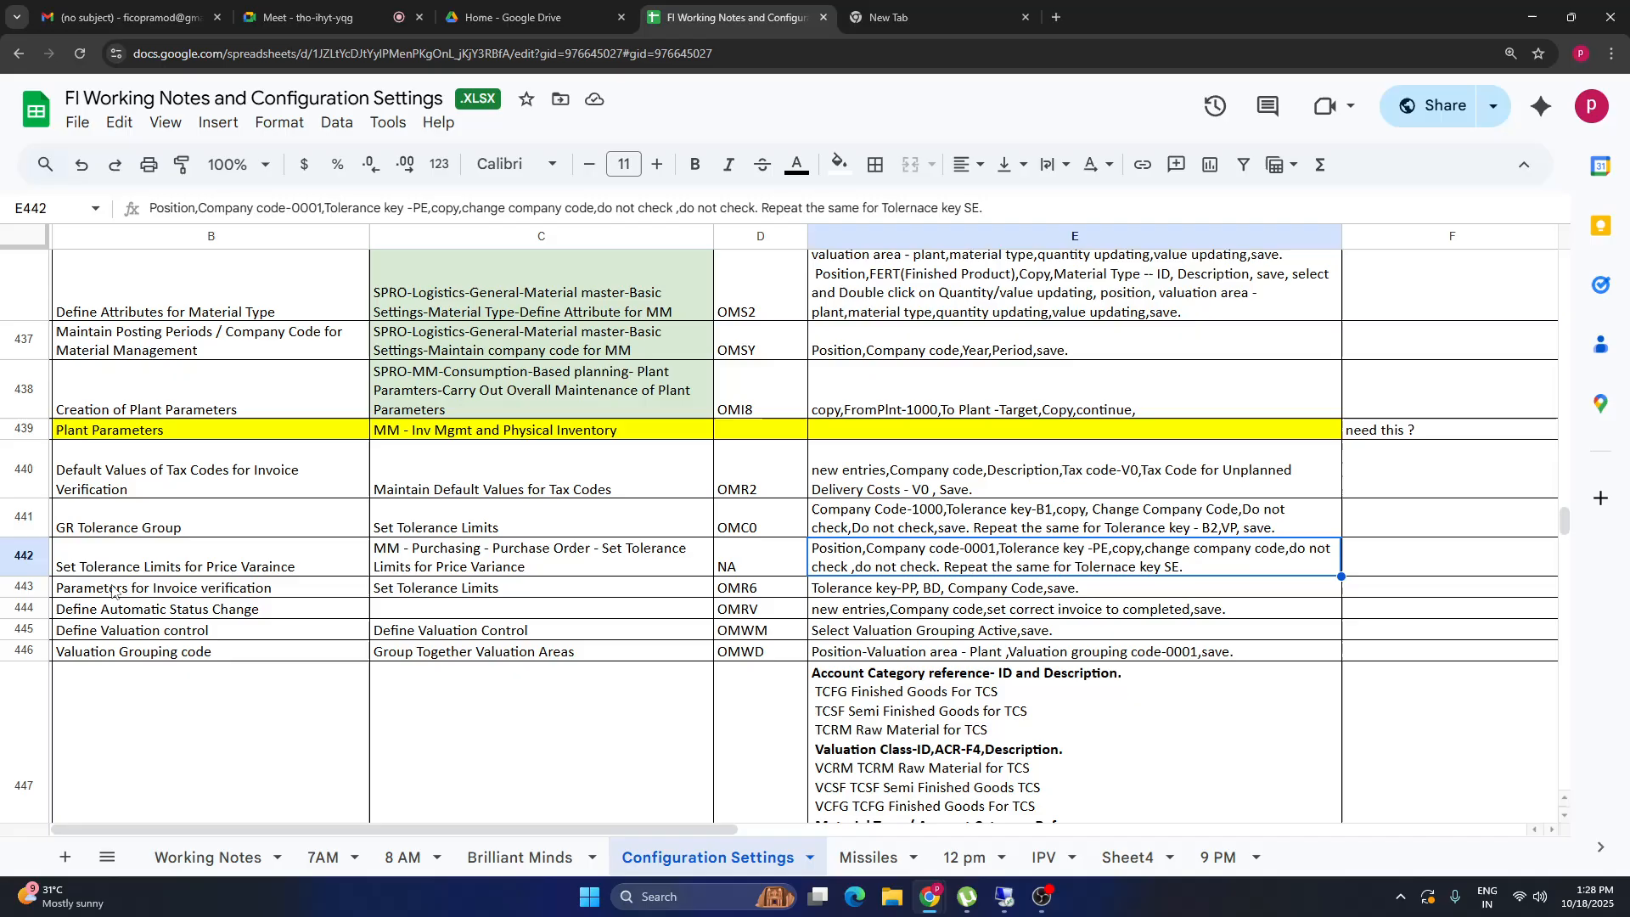
Look up the invoice verification parameters in row 443 of the notes and open transaction OMR6 in SAP.
click(255, 591)
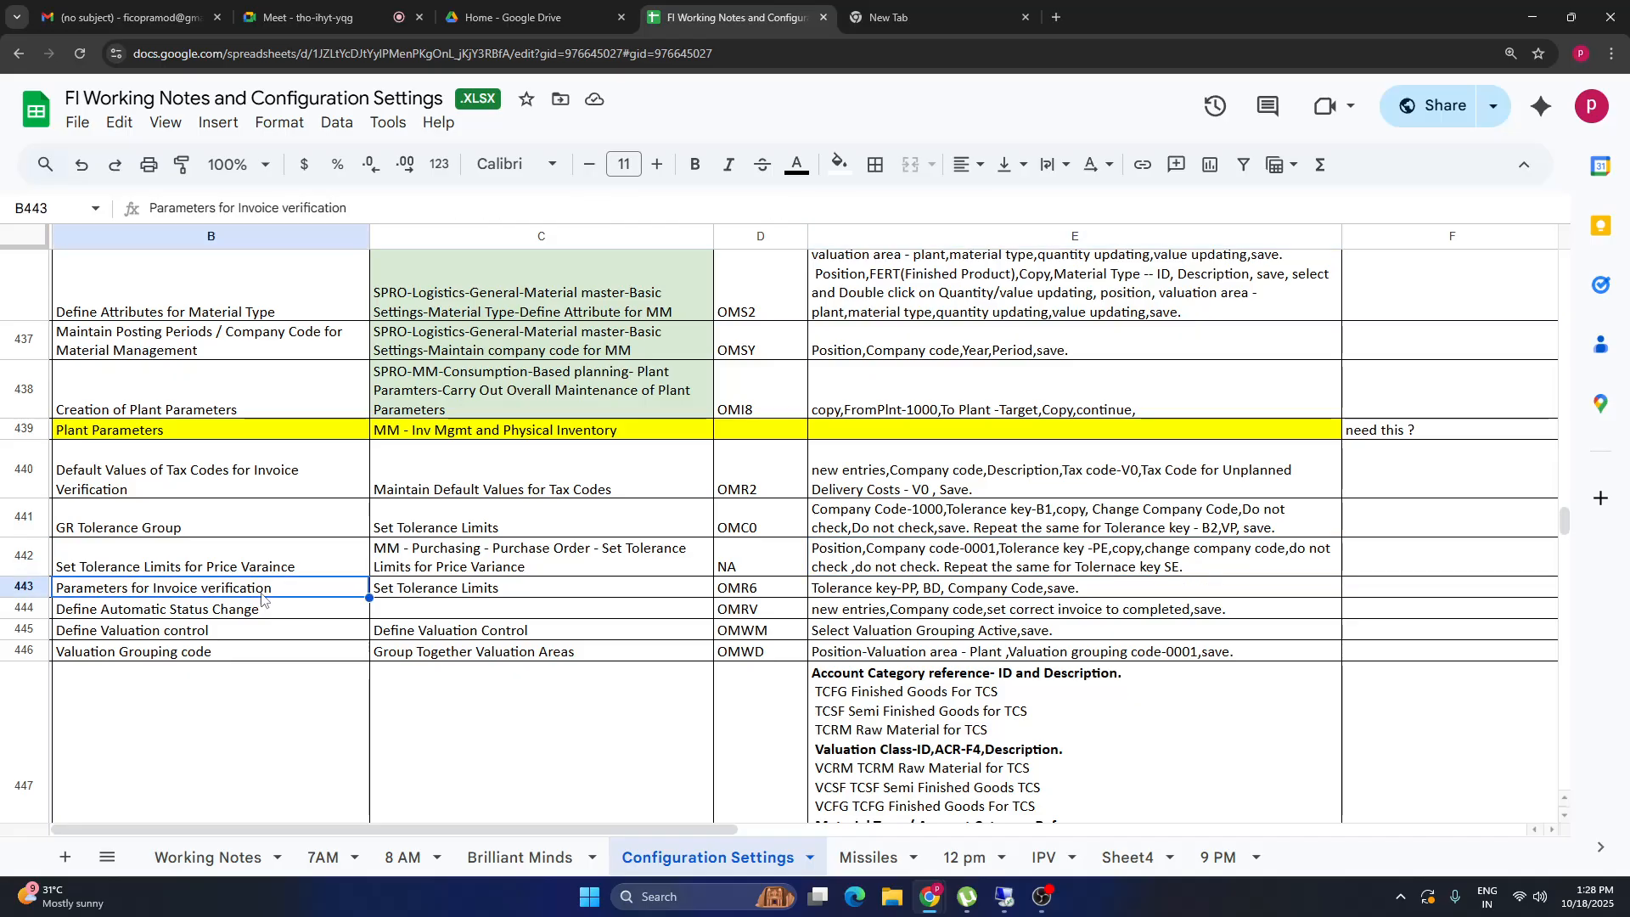
click(778, 588)
click(909, 592)
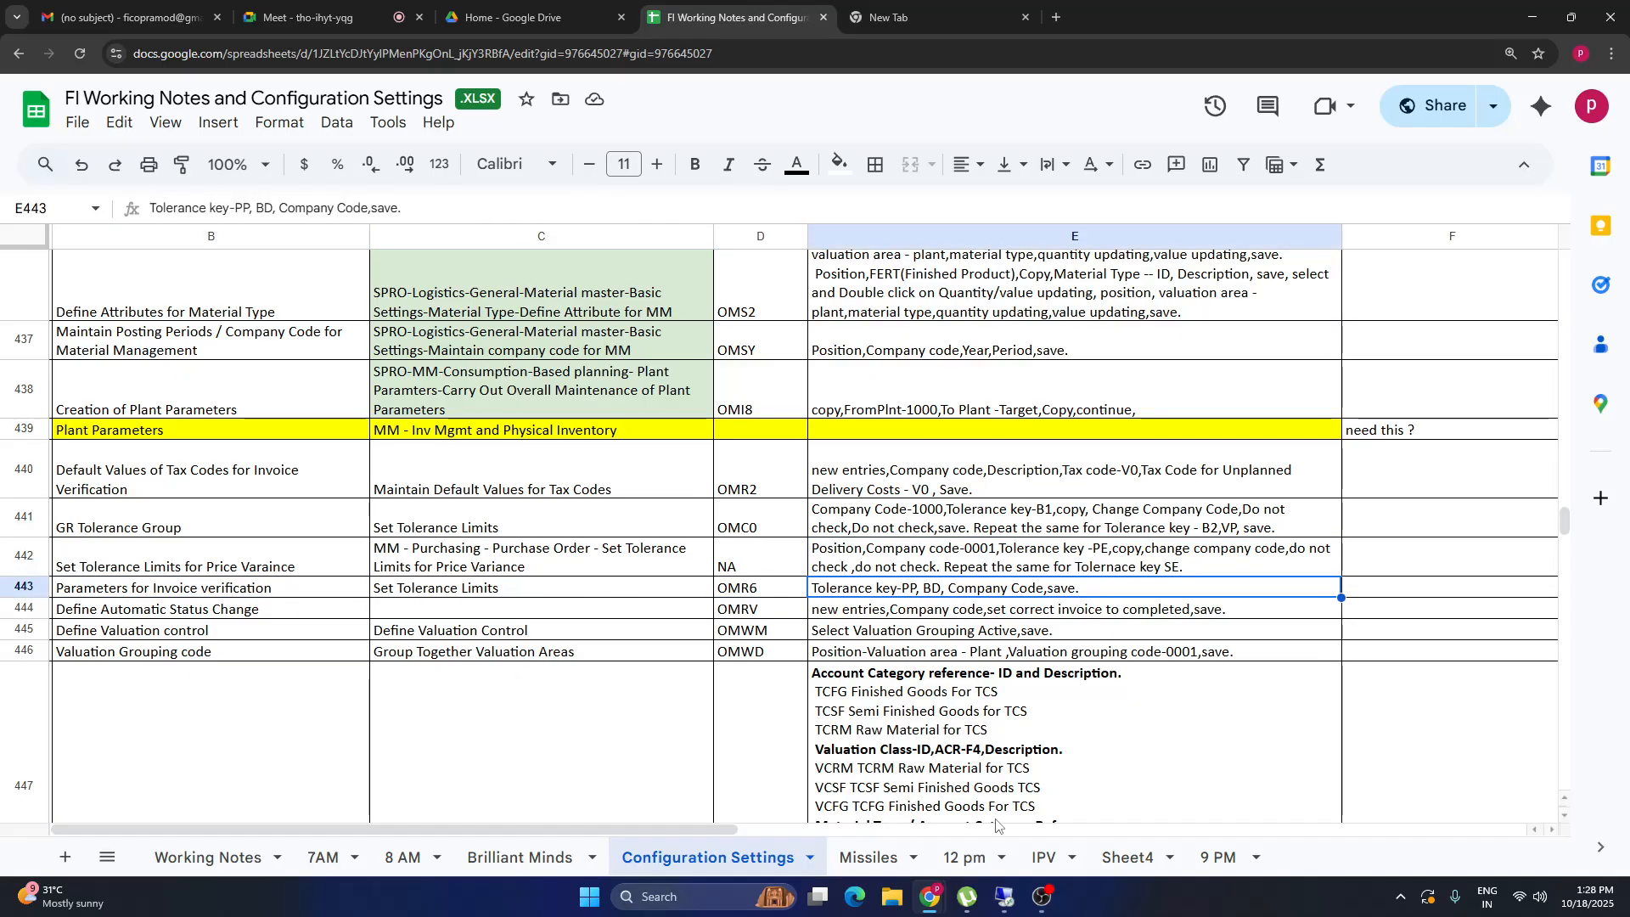
click(1010, 901)
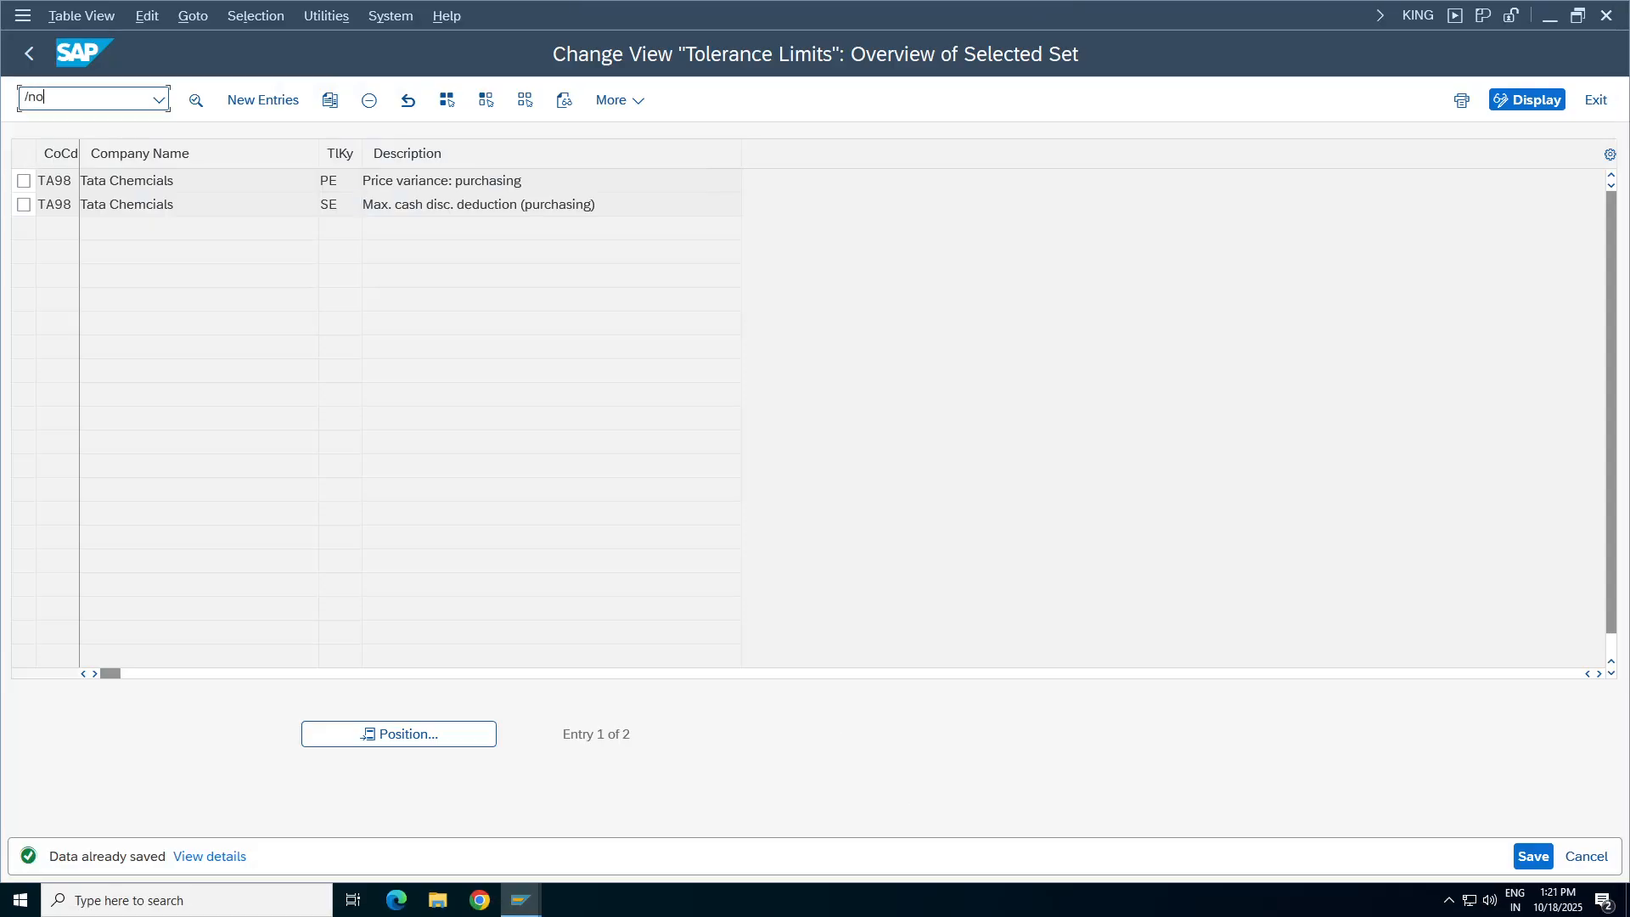
text(/nomr6)
key(Return)
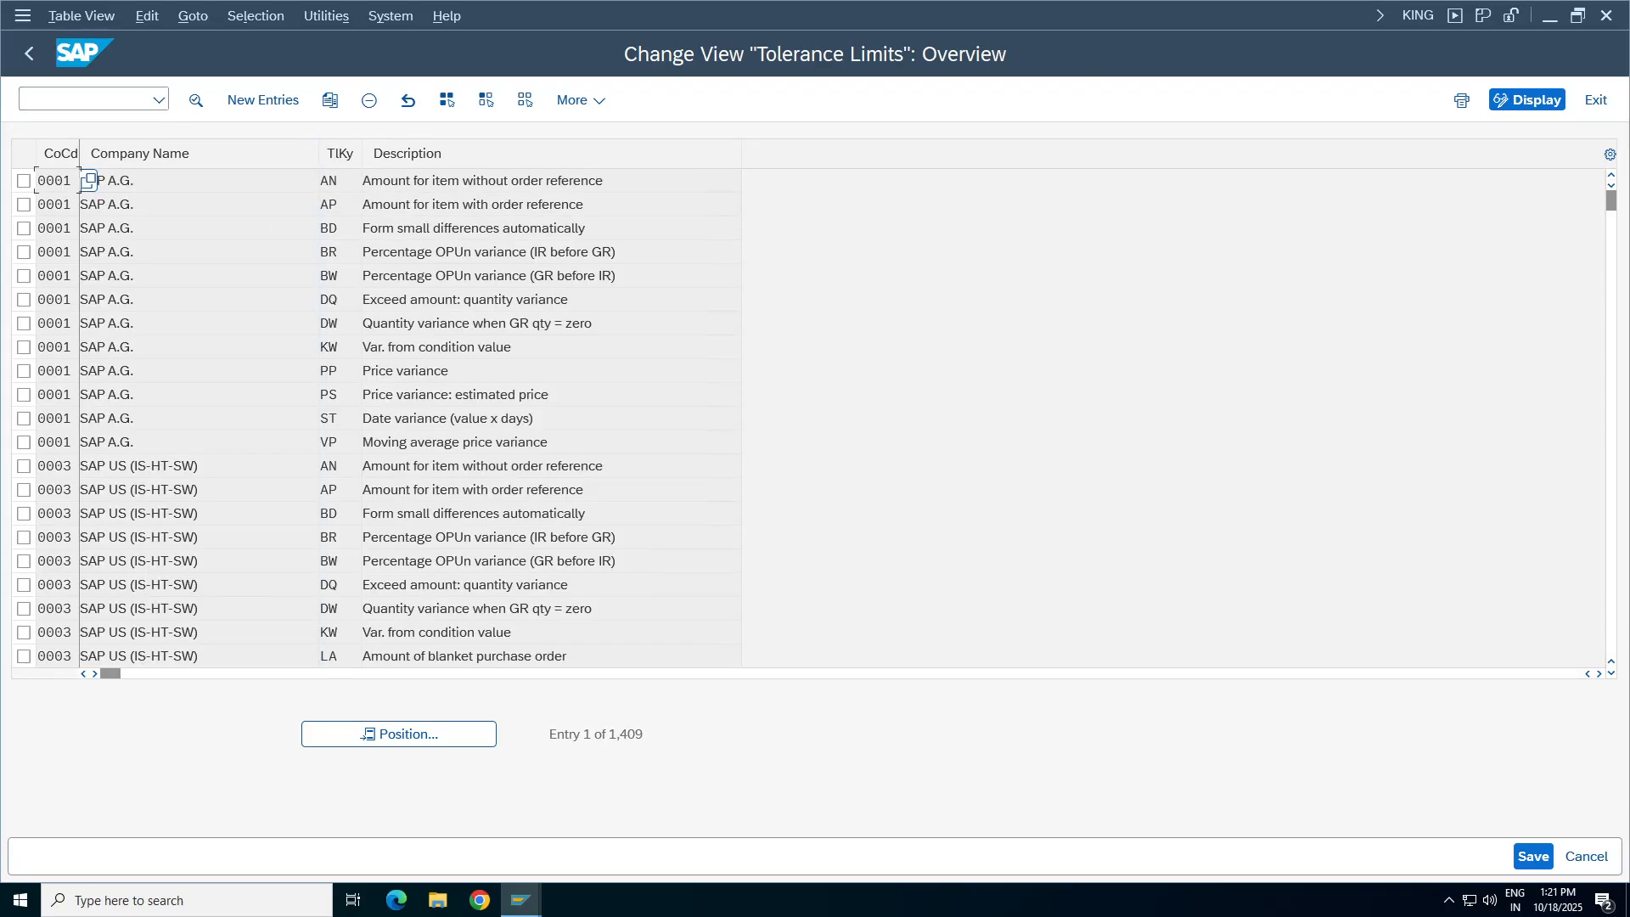
Recheck the tolerance keys in the notes and start copying company code 0001's PP and BD entries.
mouse_move(995, 6)
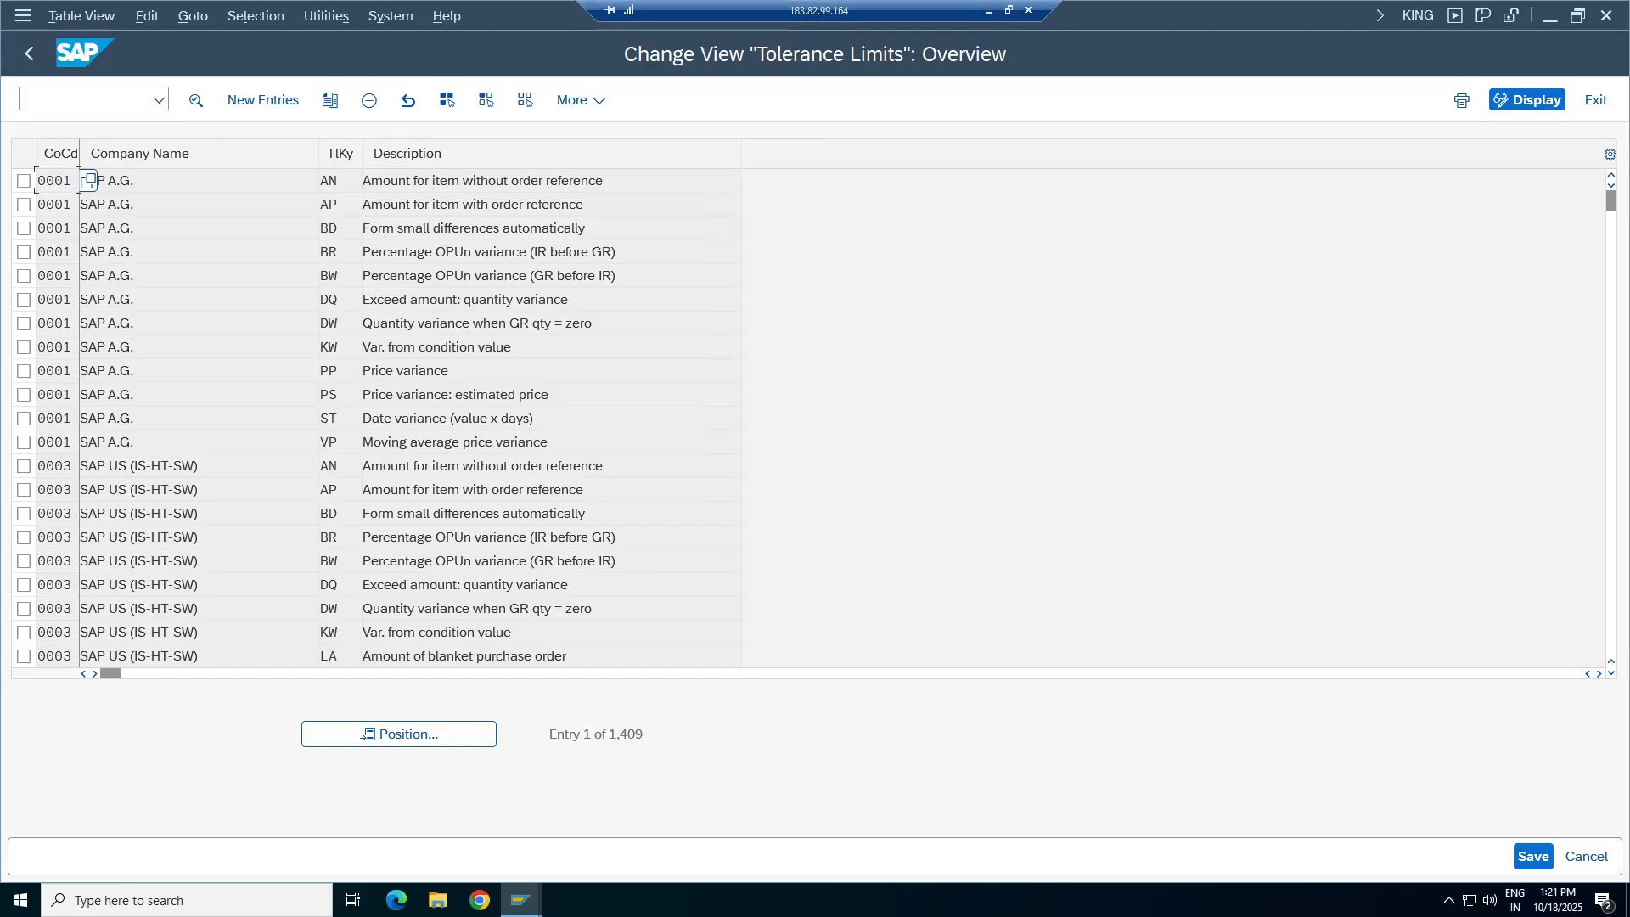
click(989, 10)
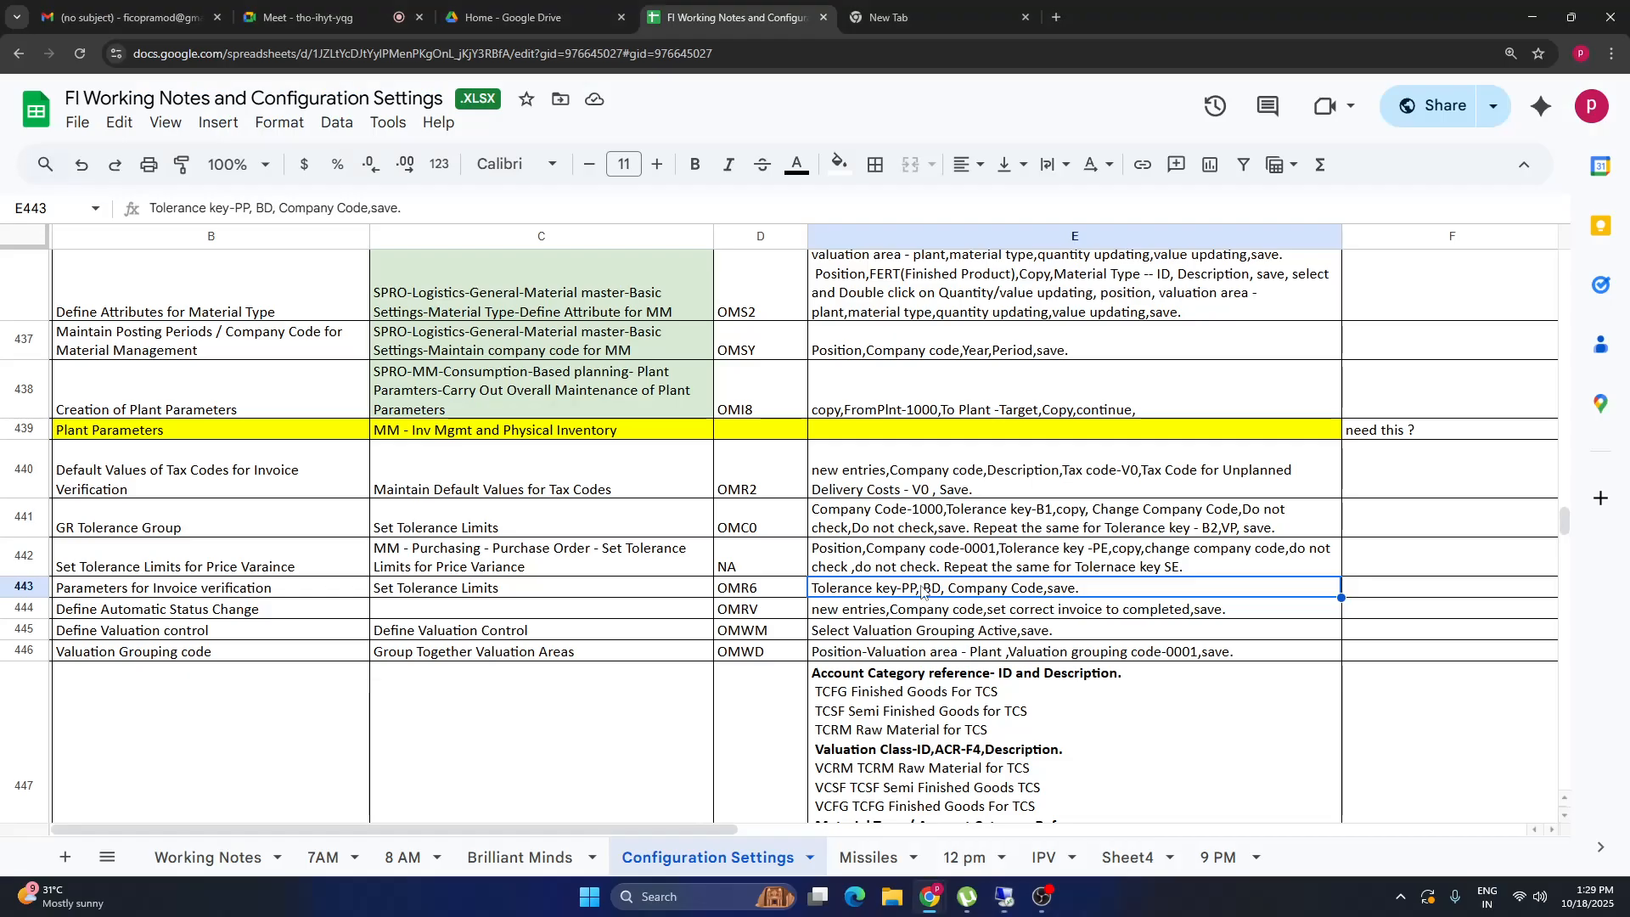
click(1005, 897)
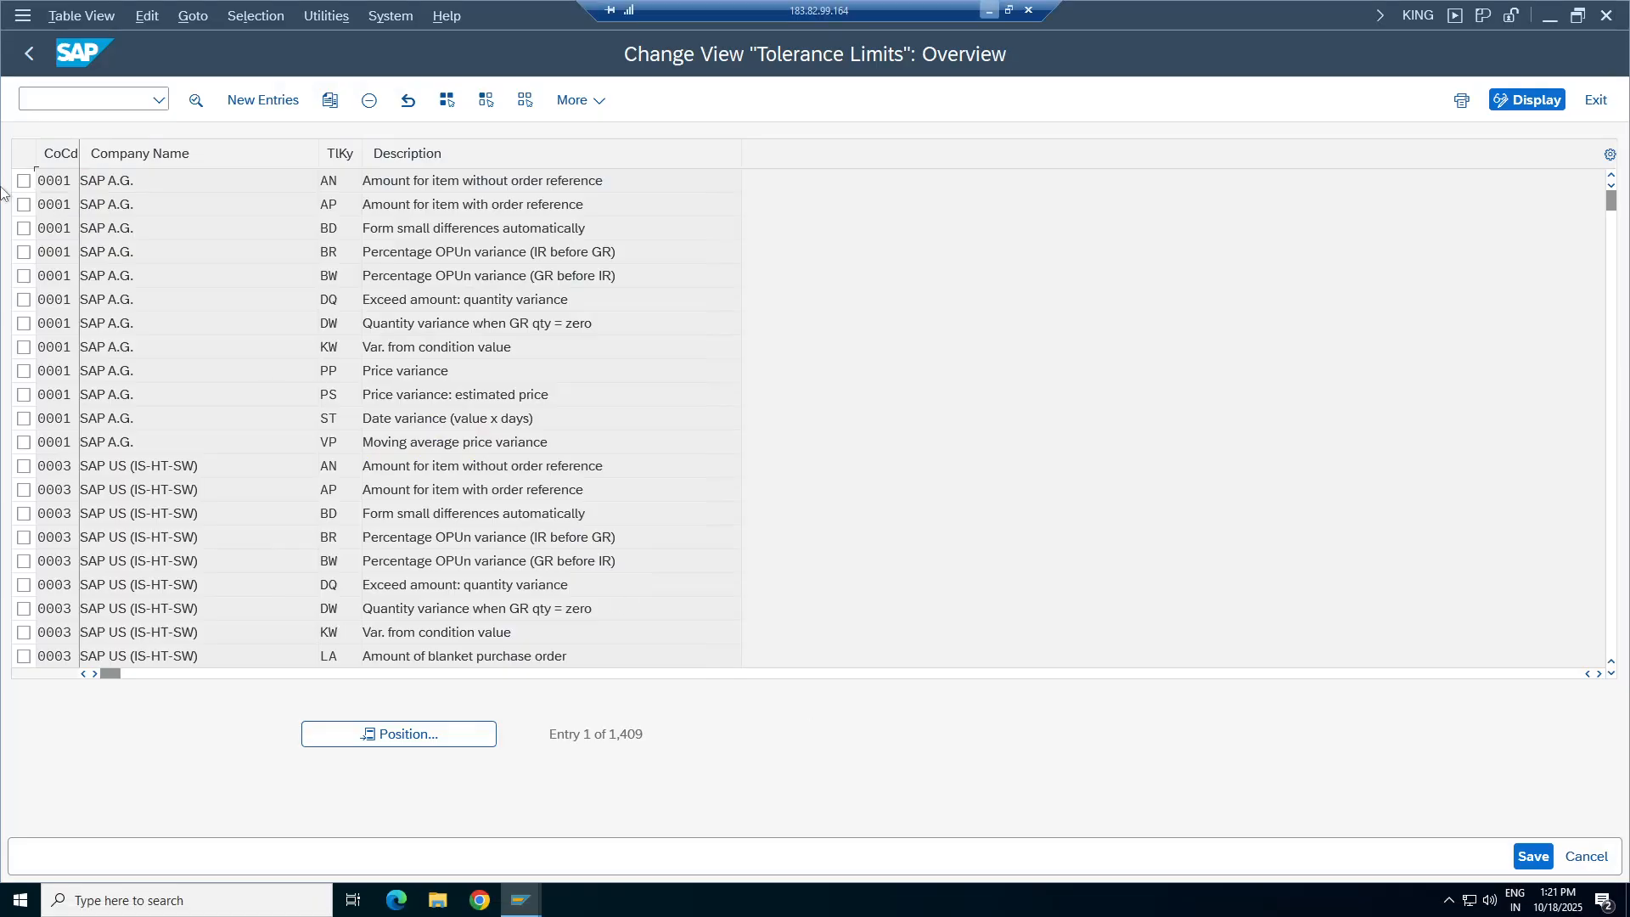
click(24, 370)
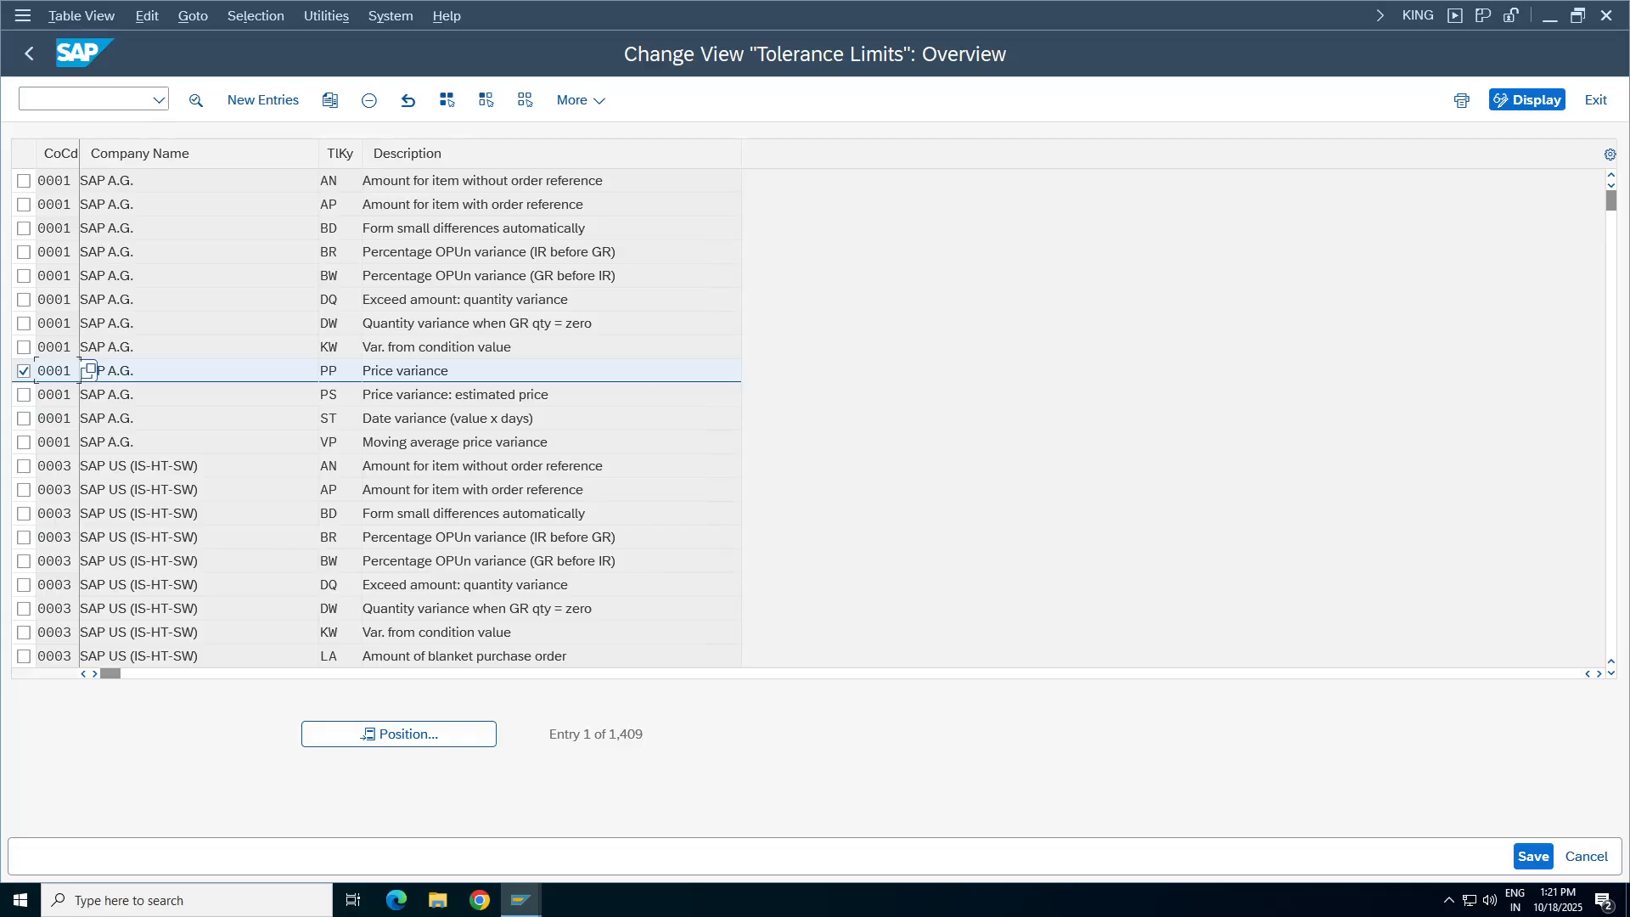
click(23, 228)
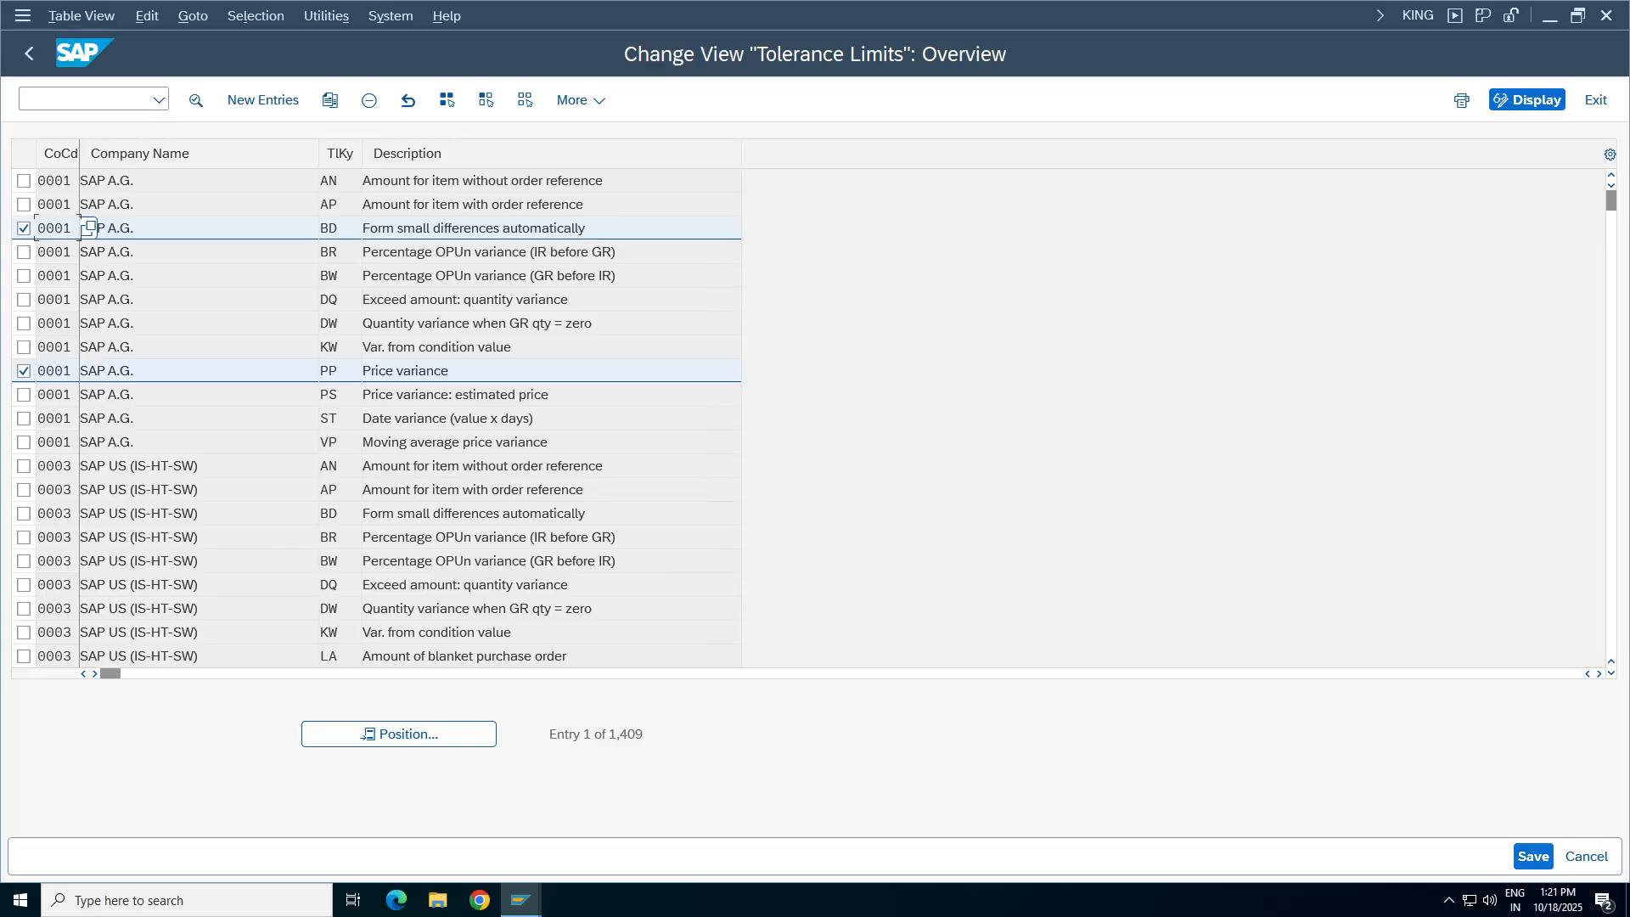
click(330, 99)
Assign the BD small differences copy to company code TA98, with Do Not Check for the absolute upper limit.
click(257, 184)
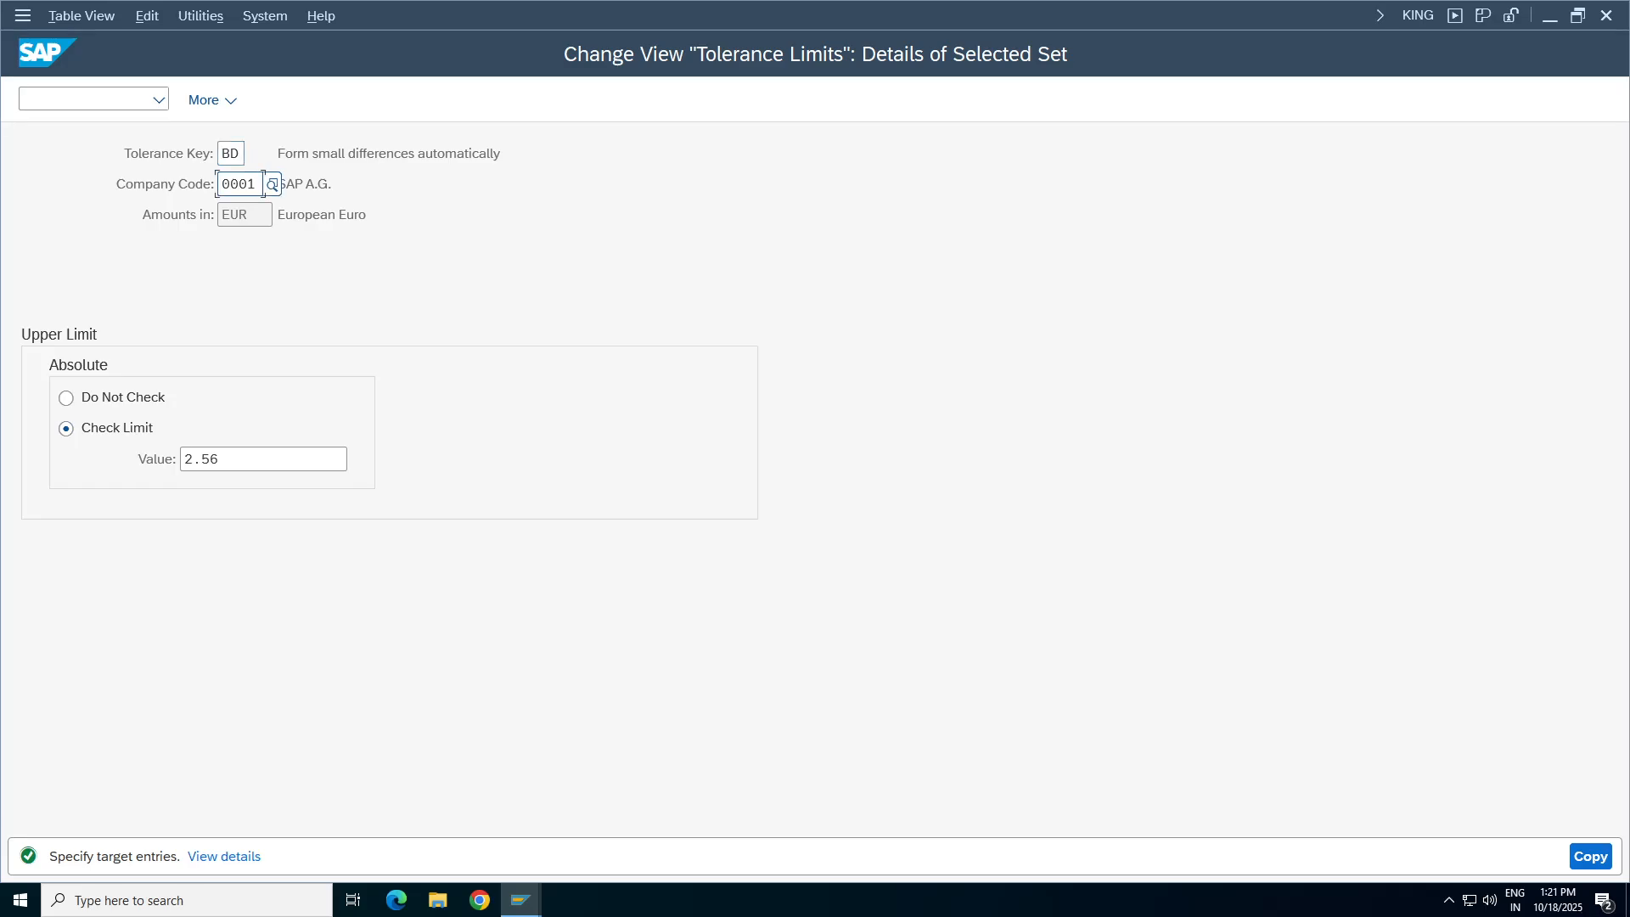
key(BackSpace)
key(BackSpace)
key(BackSpace)
key(BackSpace)
text(ta)
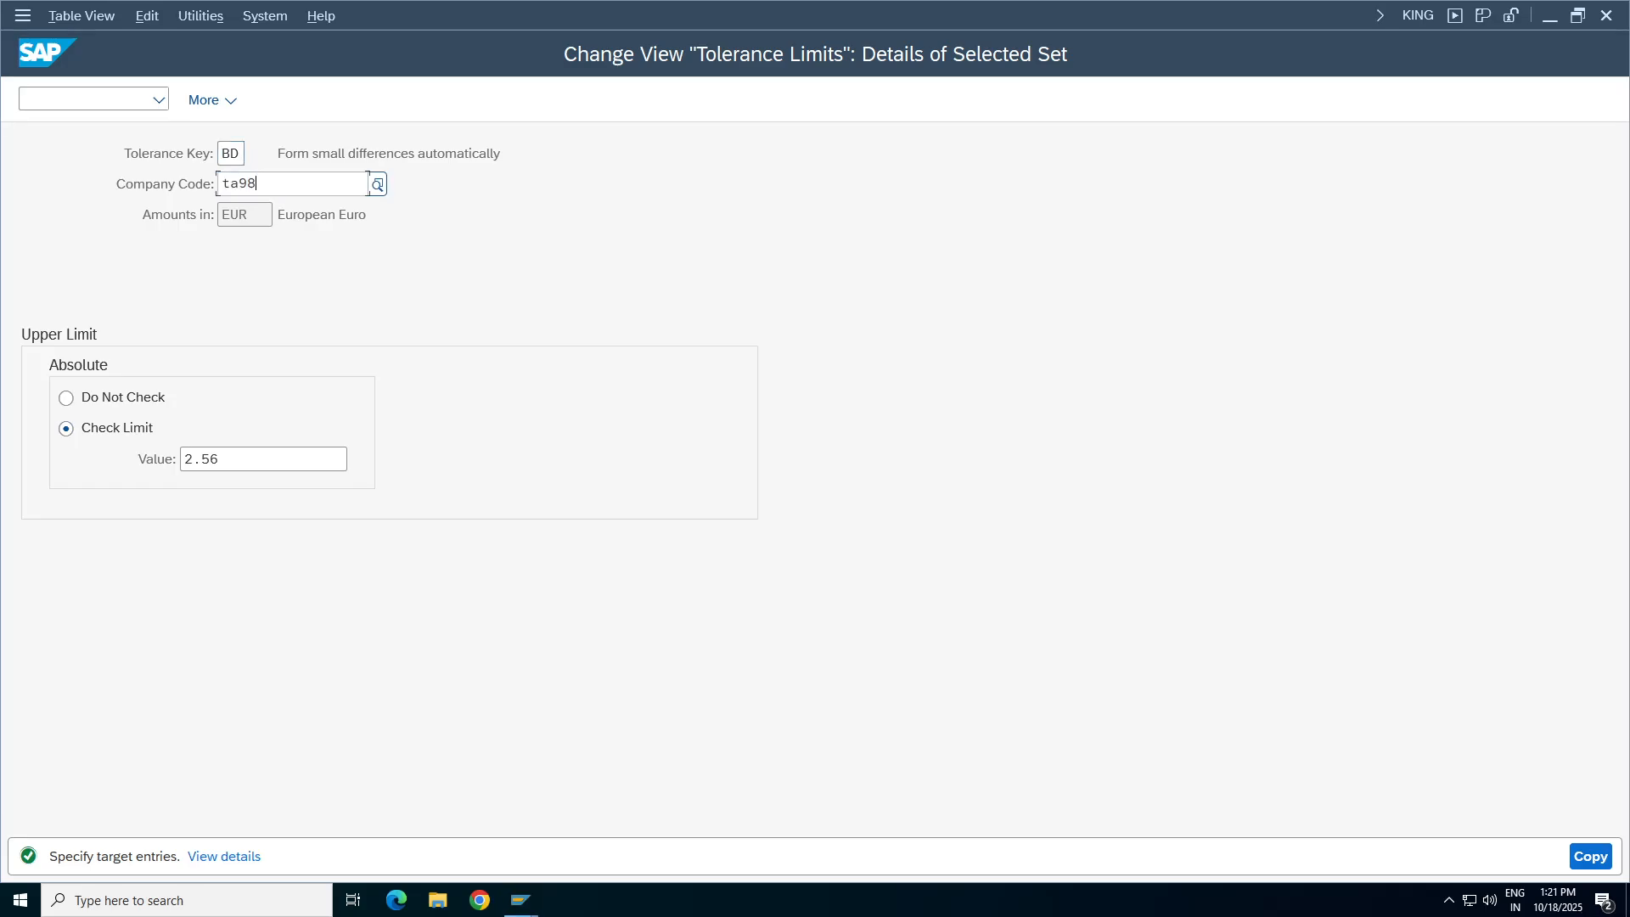
text(98)
click(108, 399)
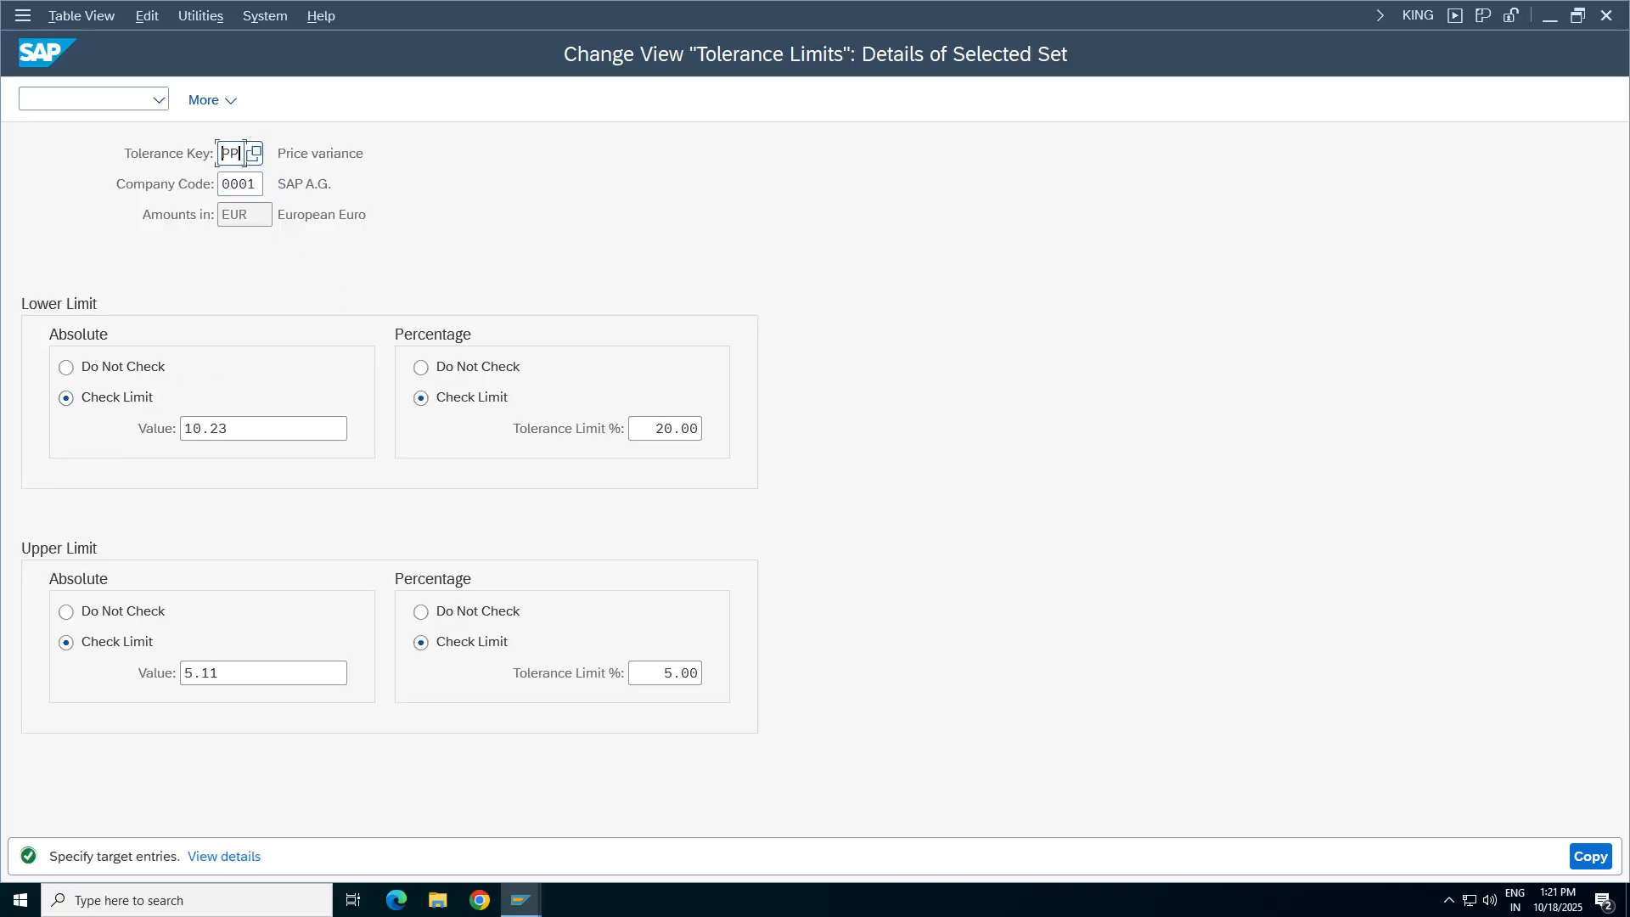
Assign the PP price variance copy to company code TA98, with Do Not Check for all absolute and percentage limits.
click(257, 184)
key(BackSpace)
key(BackSpace)
key(BackSpace)
key(BackSpace)
text(TA98)
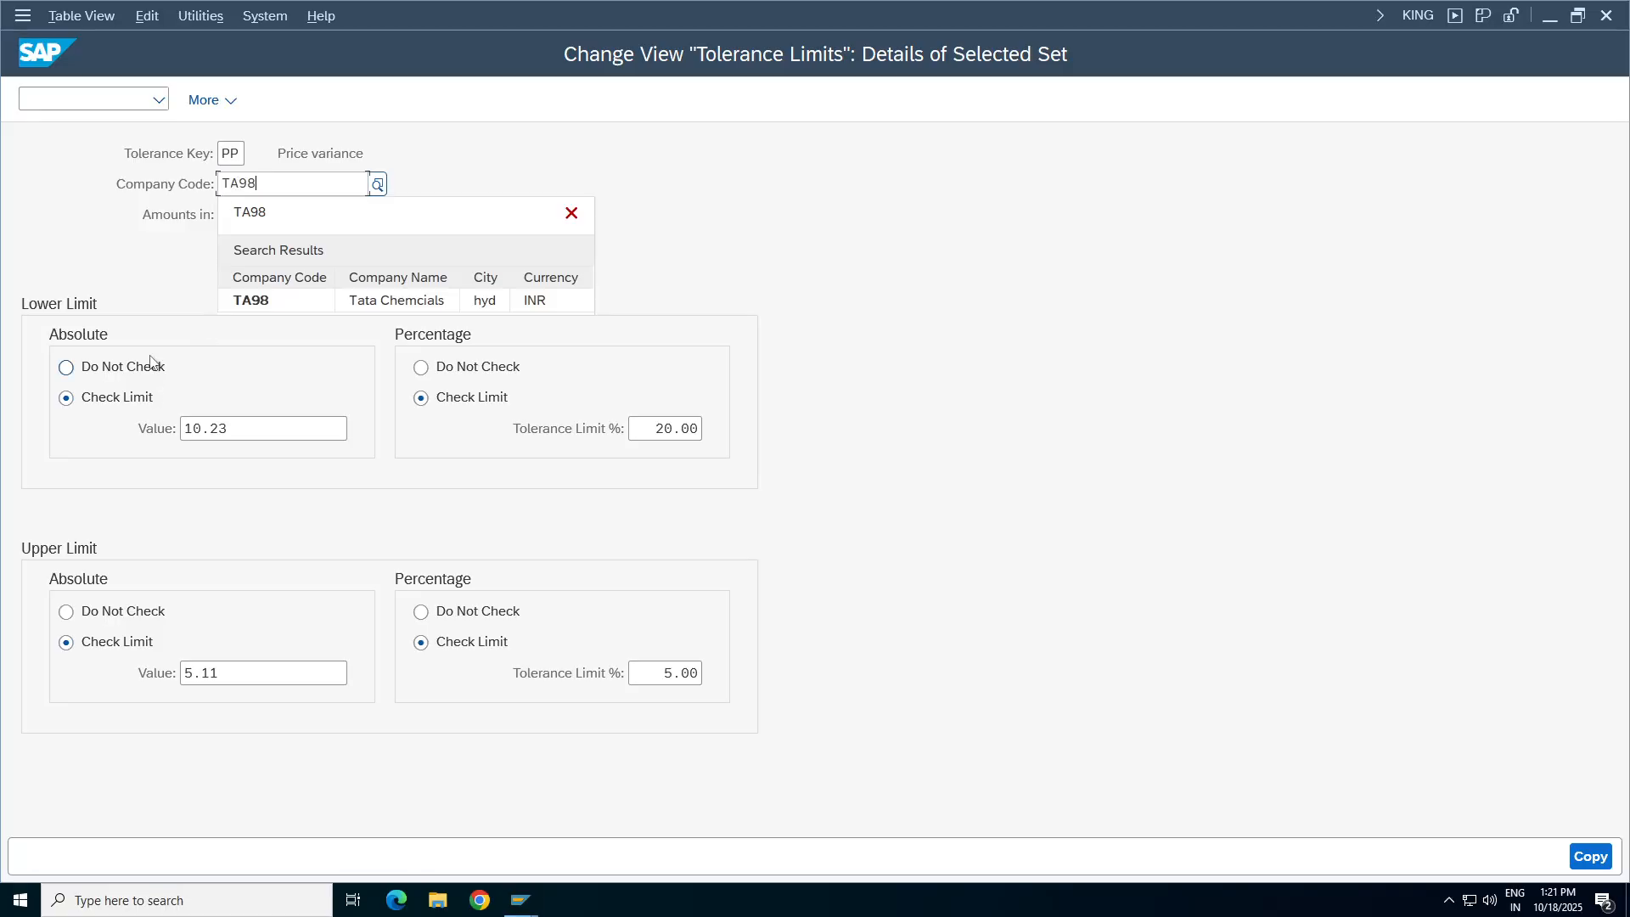
key(Return)
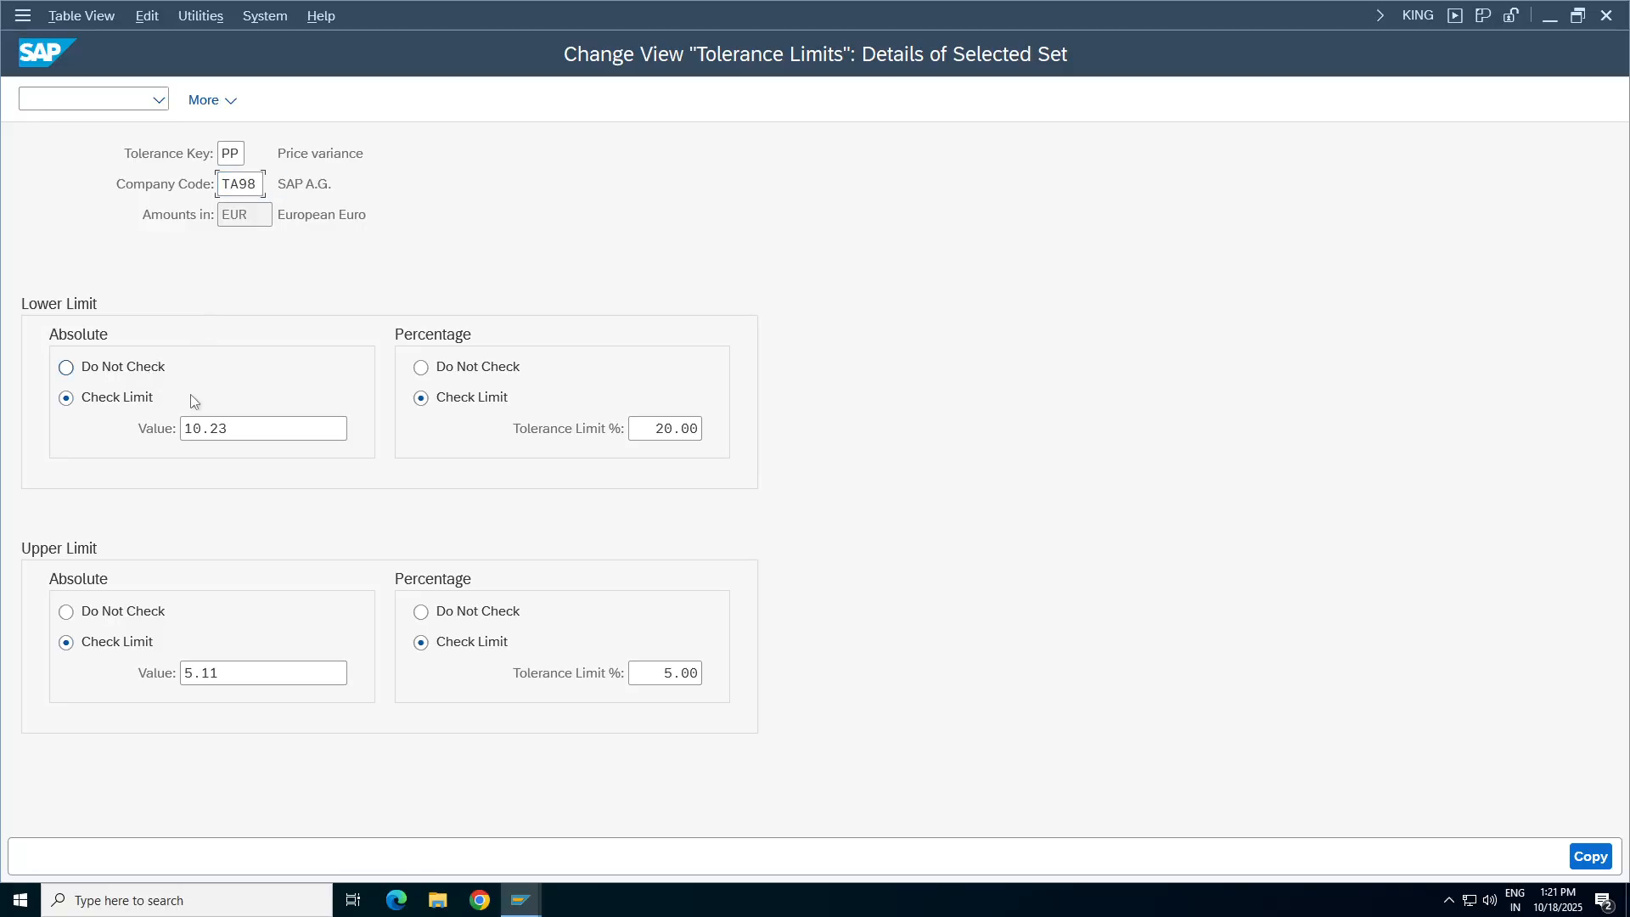
click(422, 367)
click(422, 611)
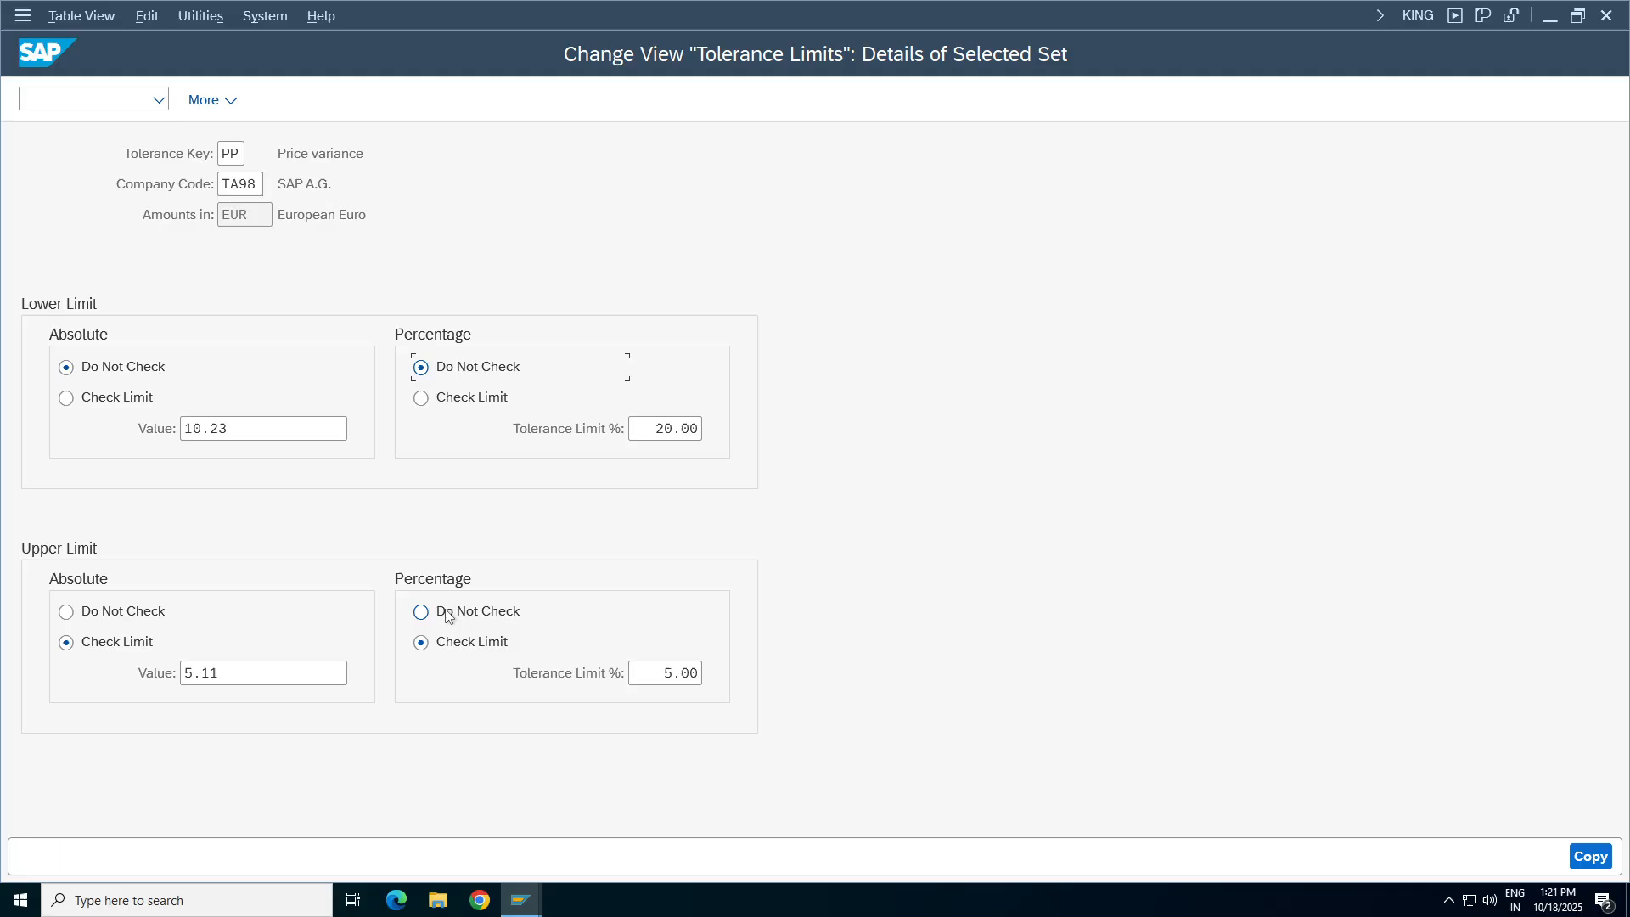
click(66, 611)
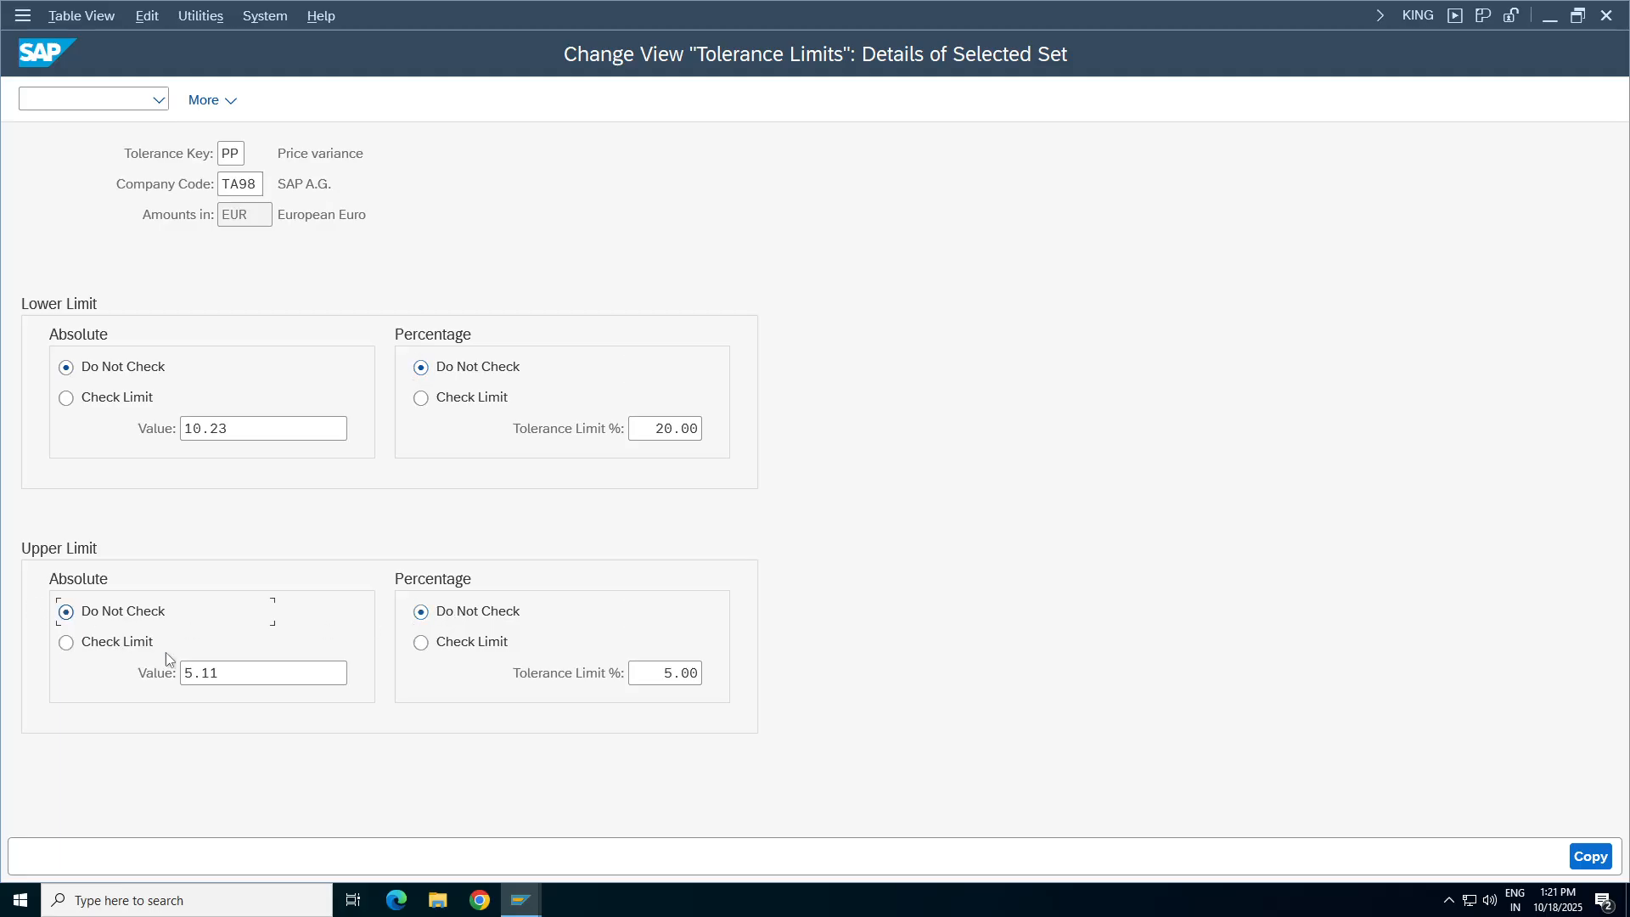
Complete the copy and save the TA98 BD and PP tolerance limits to the Tata Group Tata98 customizing request.
click(1591, 856)
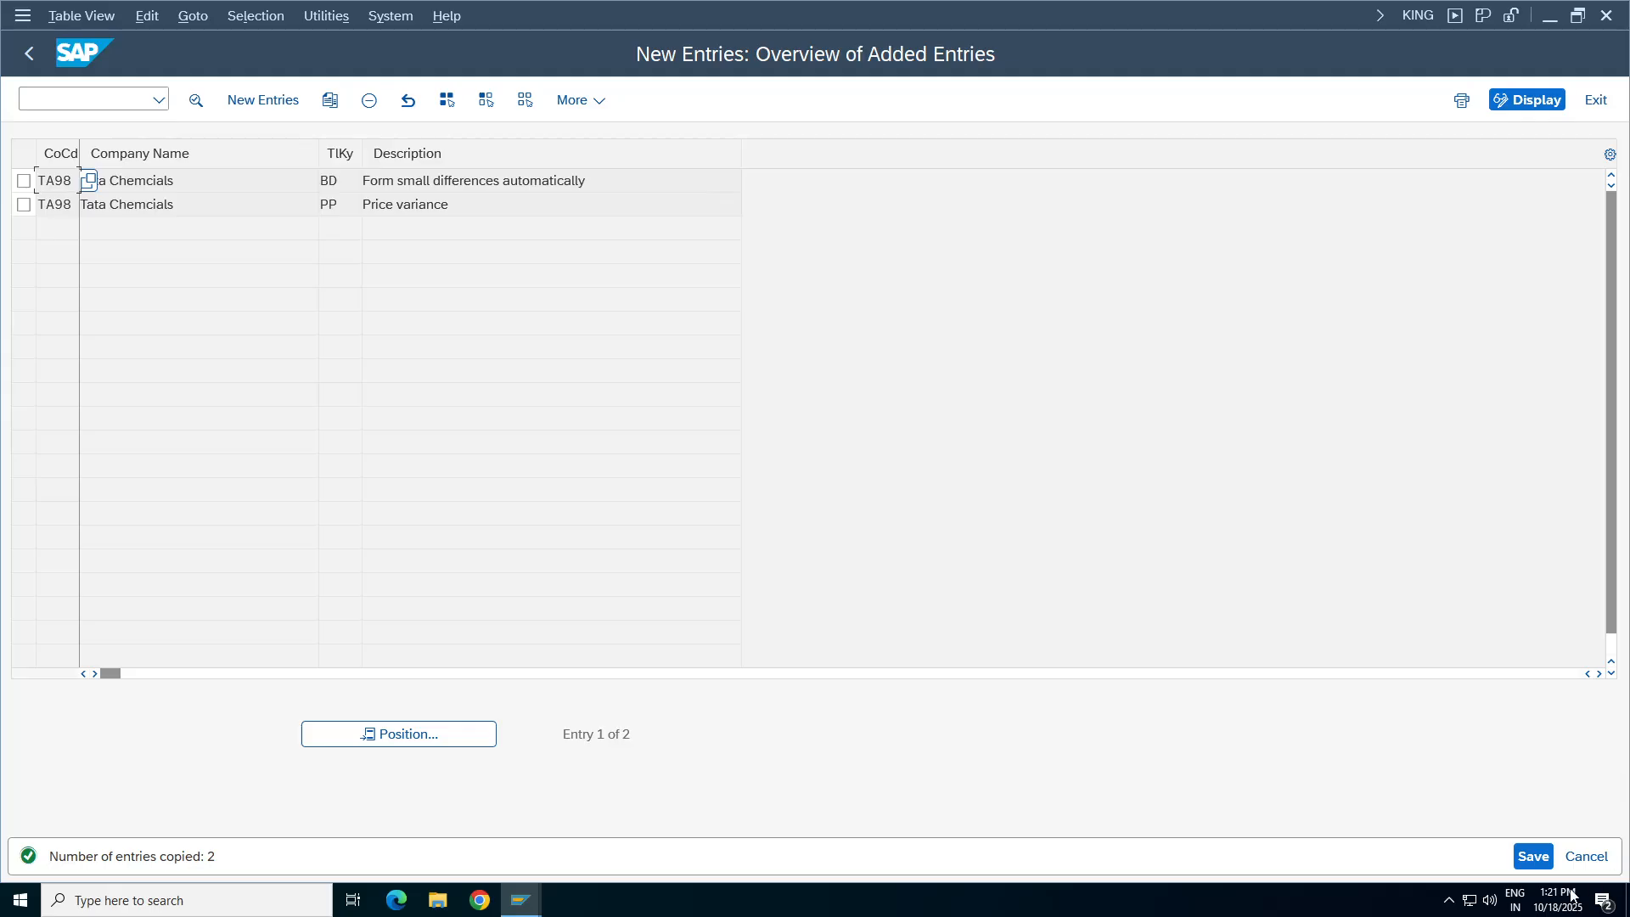
click(1532, 855)
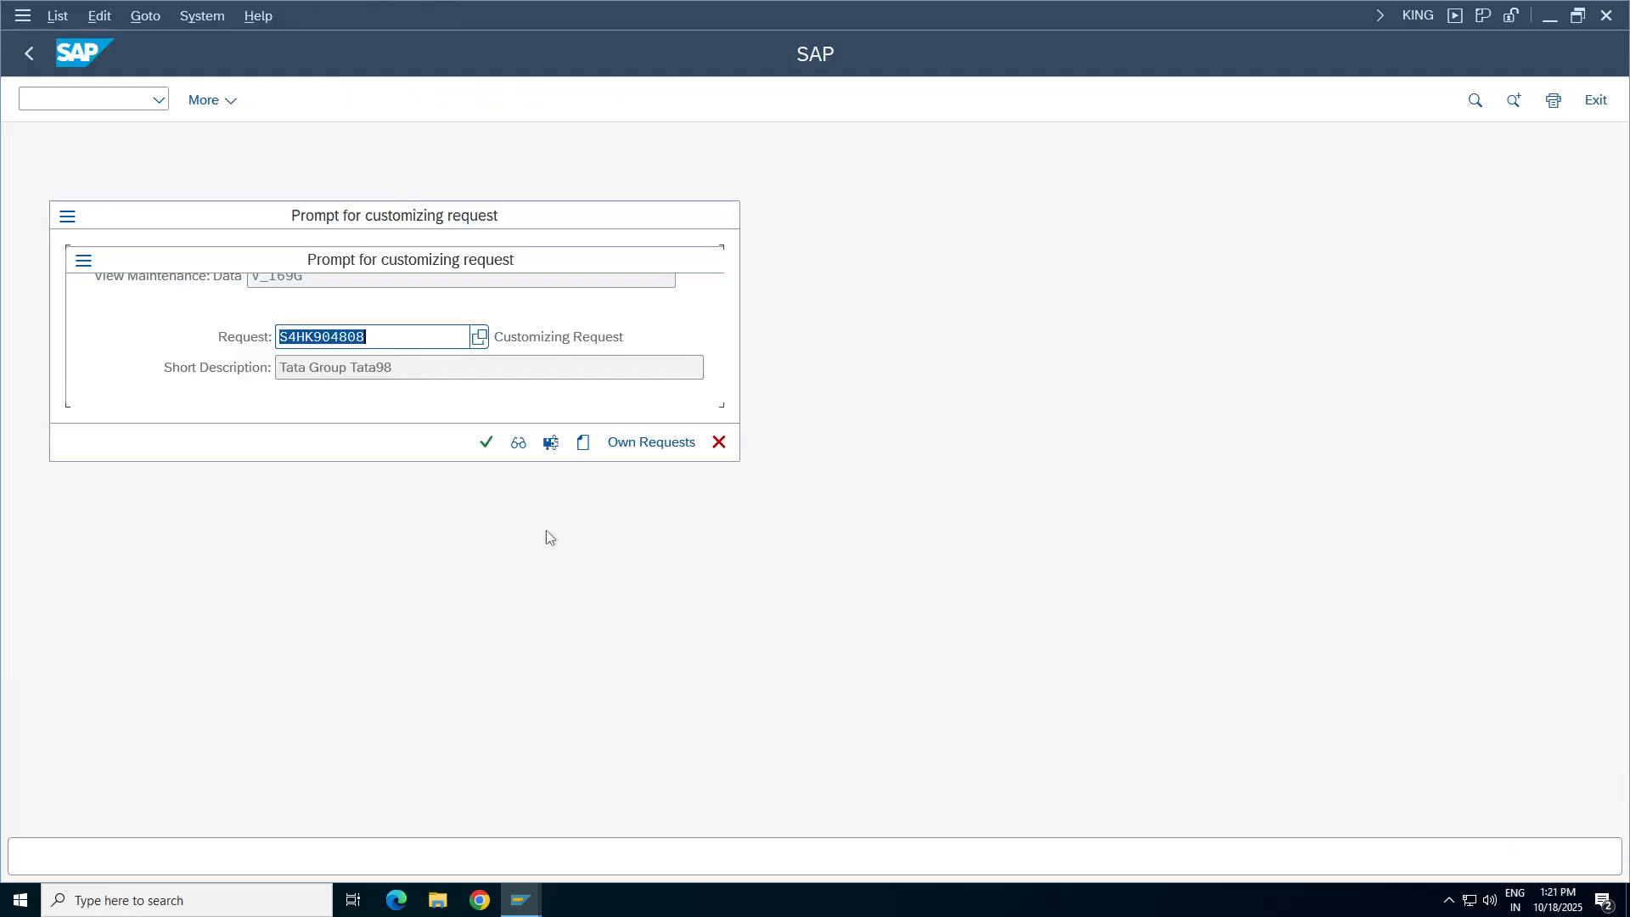
click(488, 442)
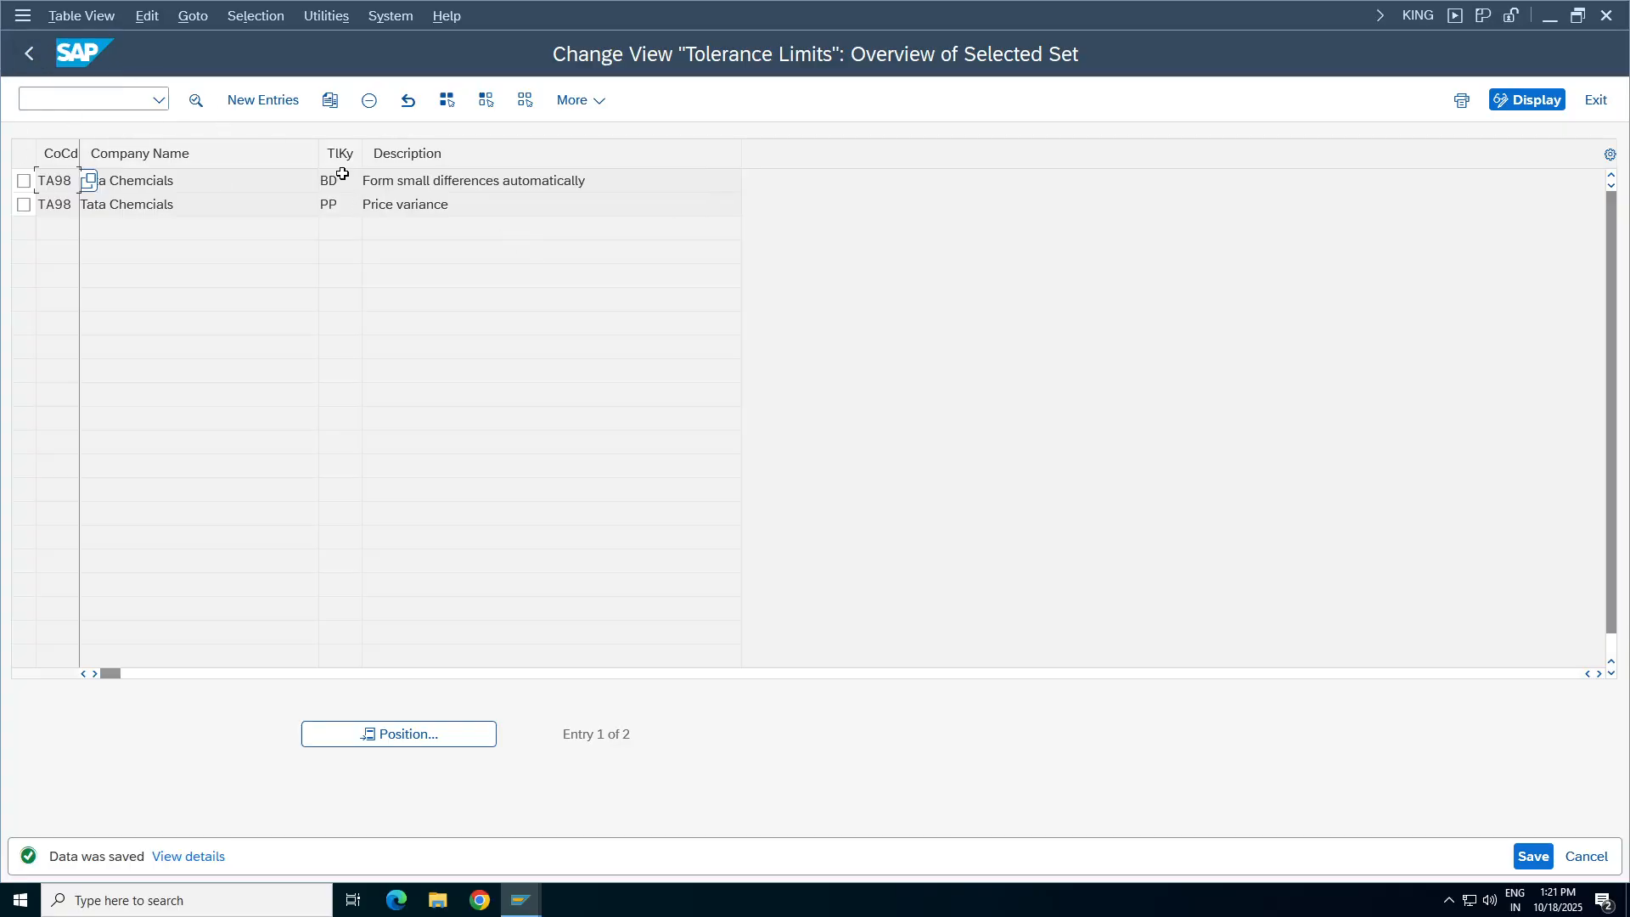
Leave the tolerance limits and review the configuration notes' Define Automatic Status Change row with its transaction OMRV.
click(562, 492)
key(F3)
key(F3)
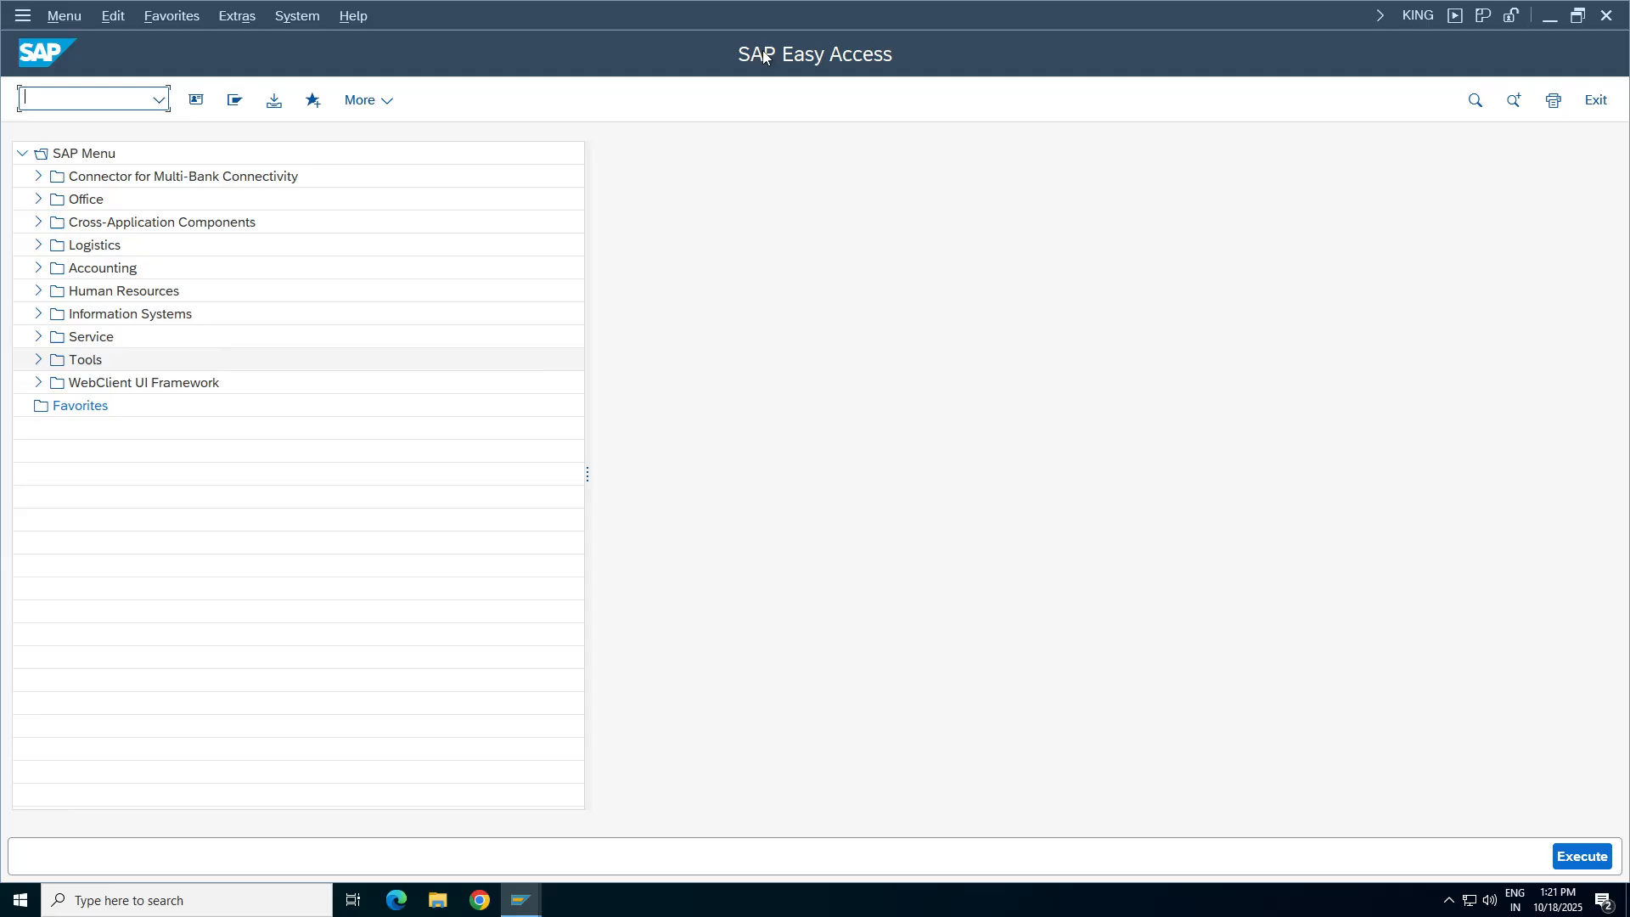
click(535, 911)
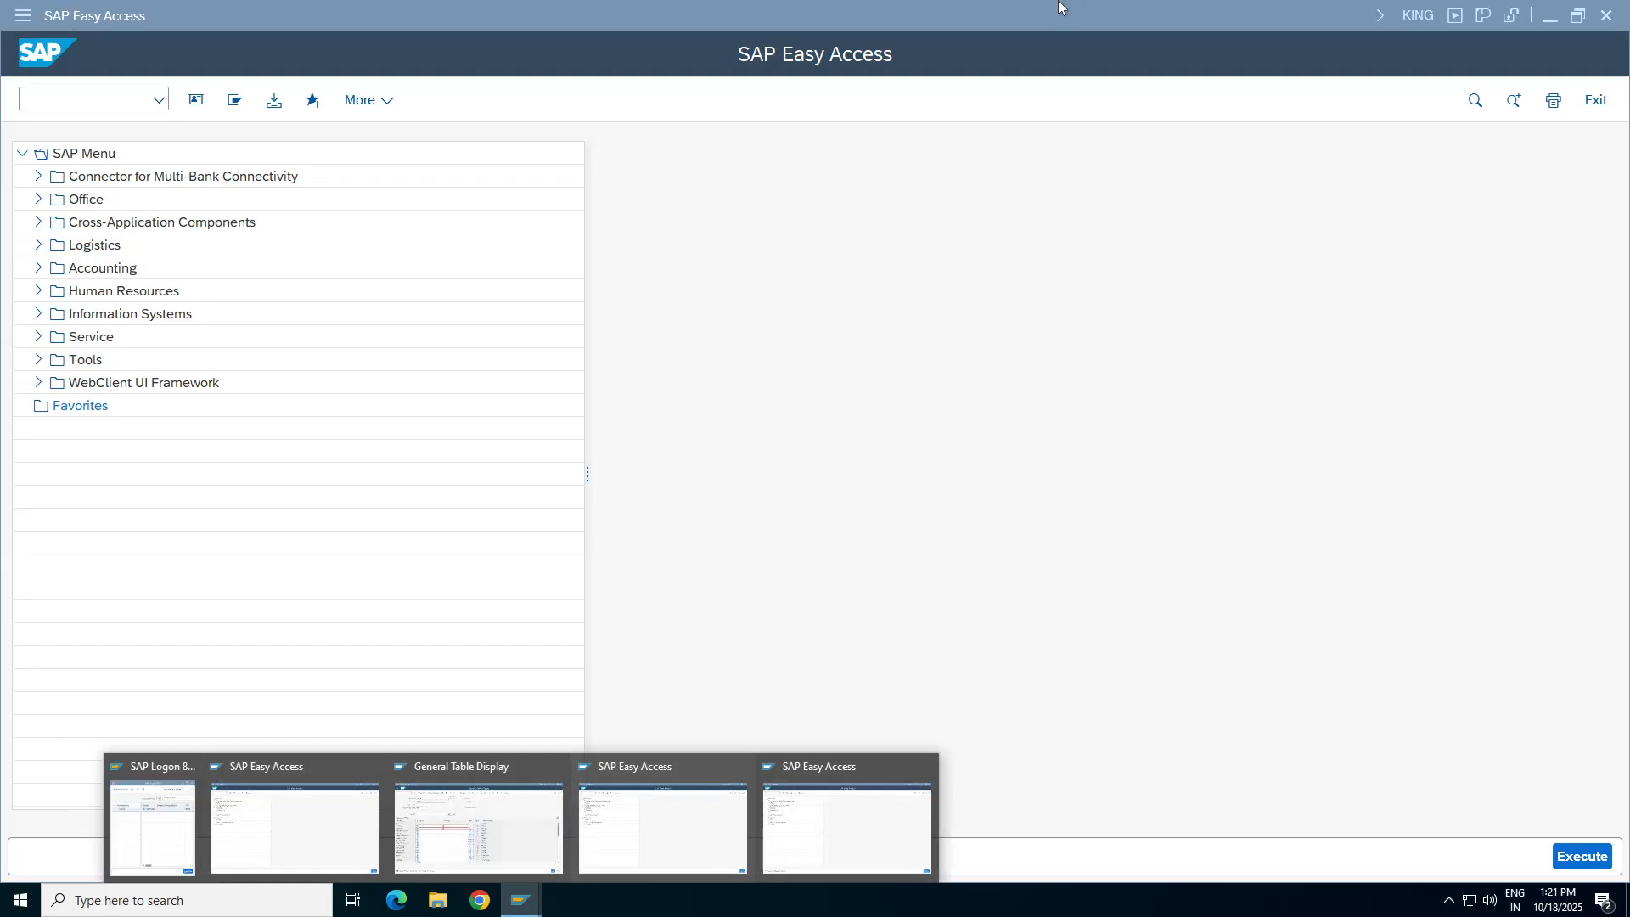
click(987, 10)
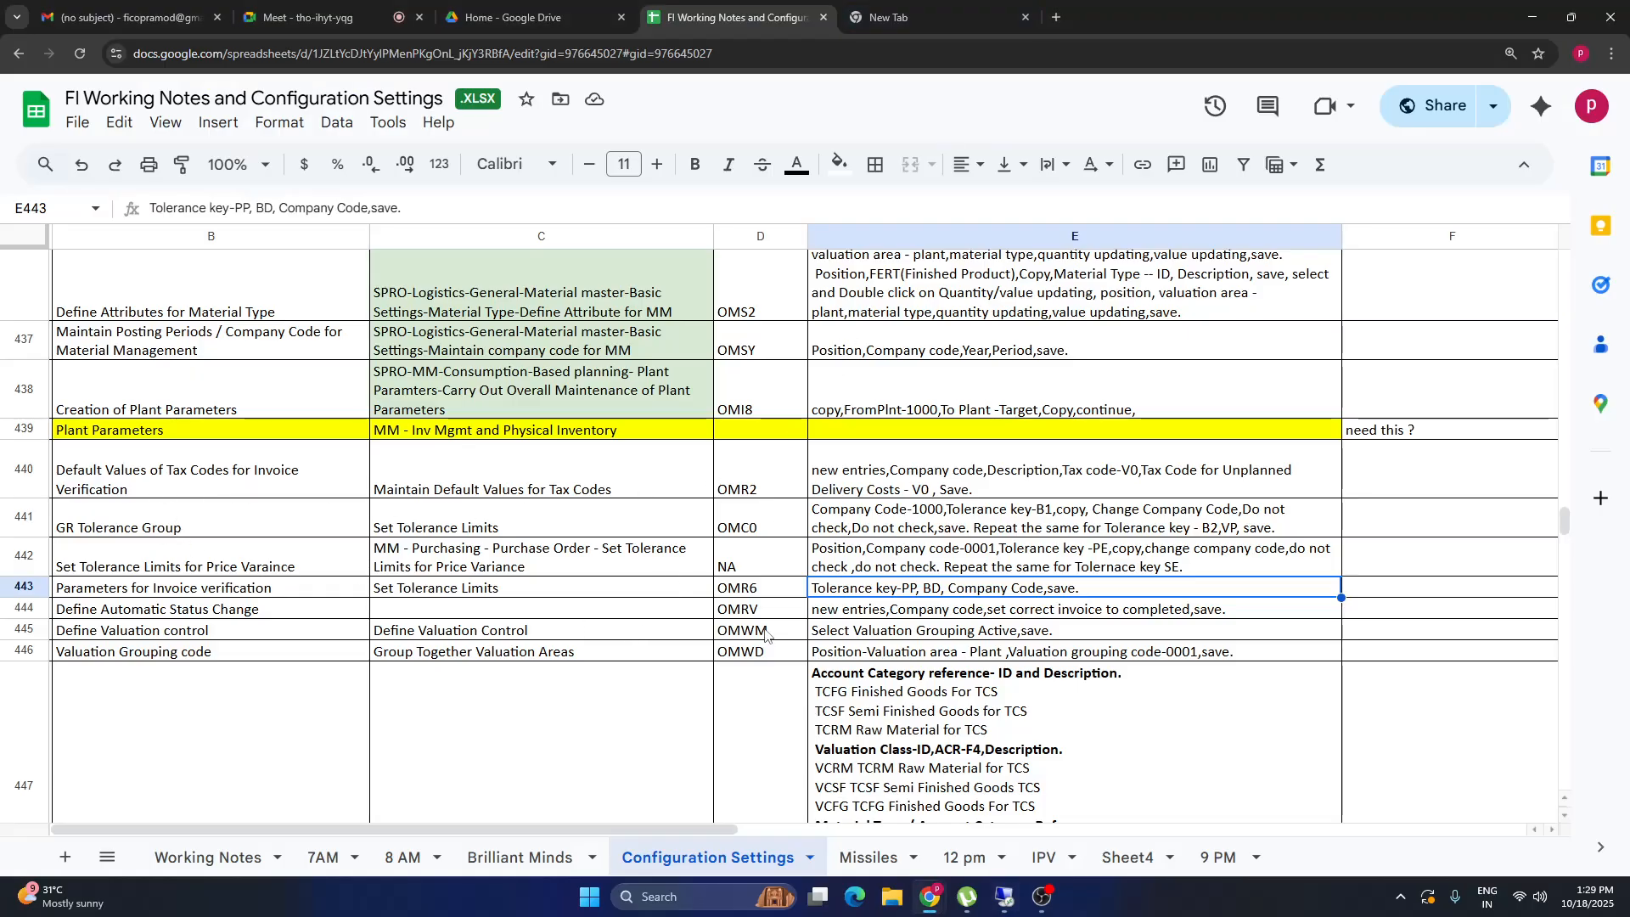
drag(164, 597, 966, 588)
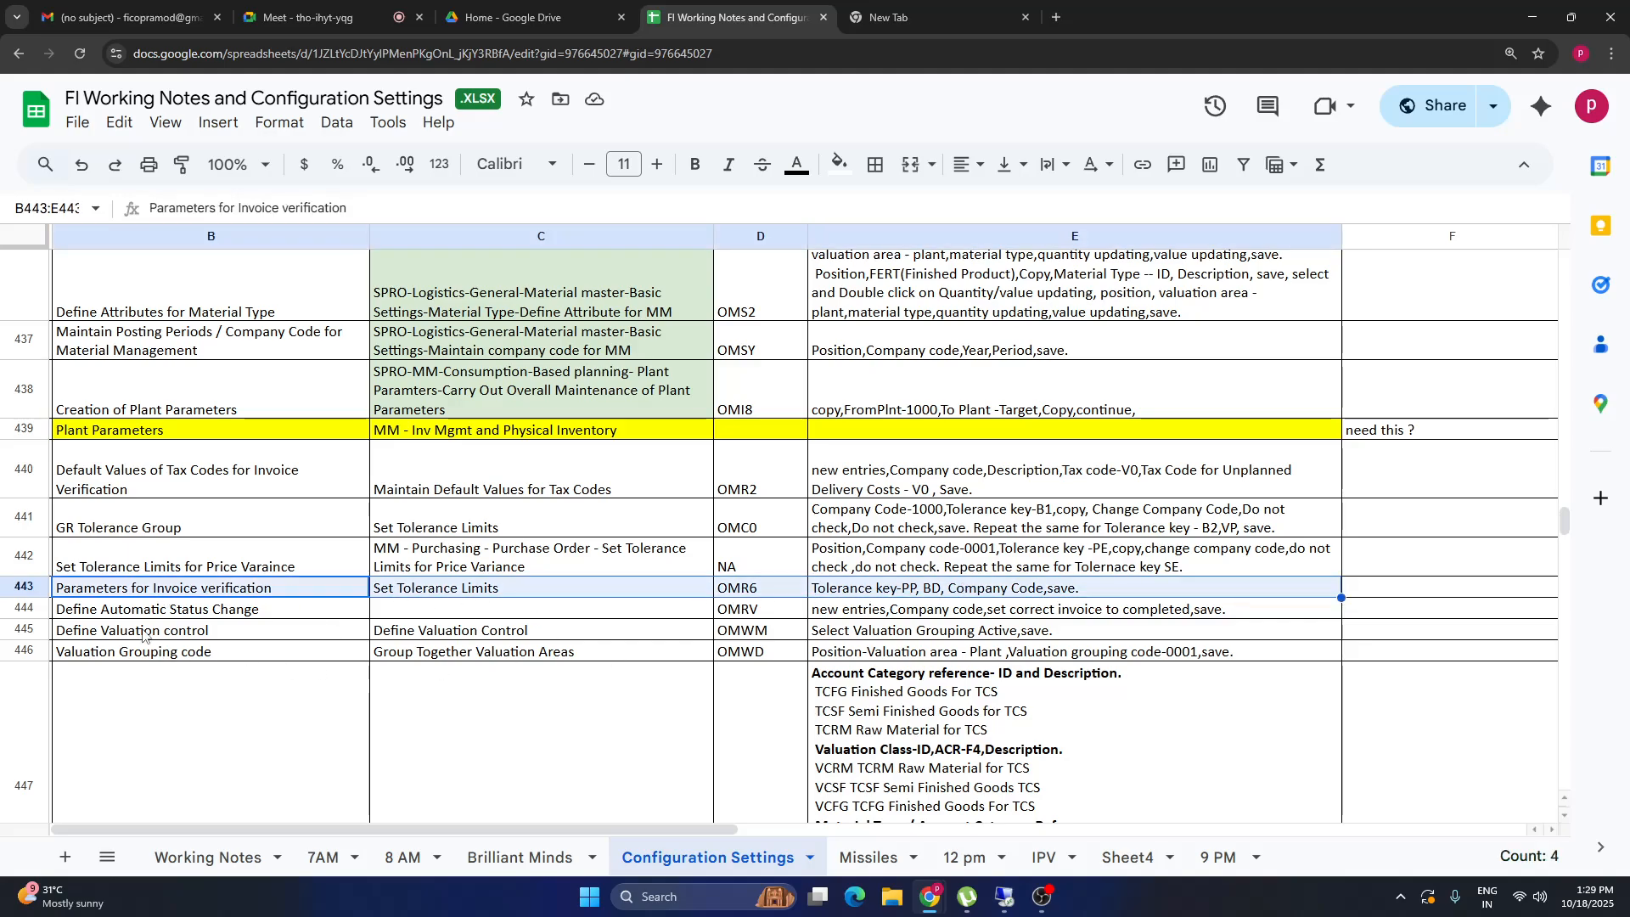
click(318, 613)
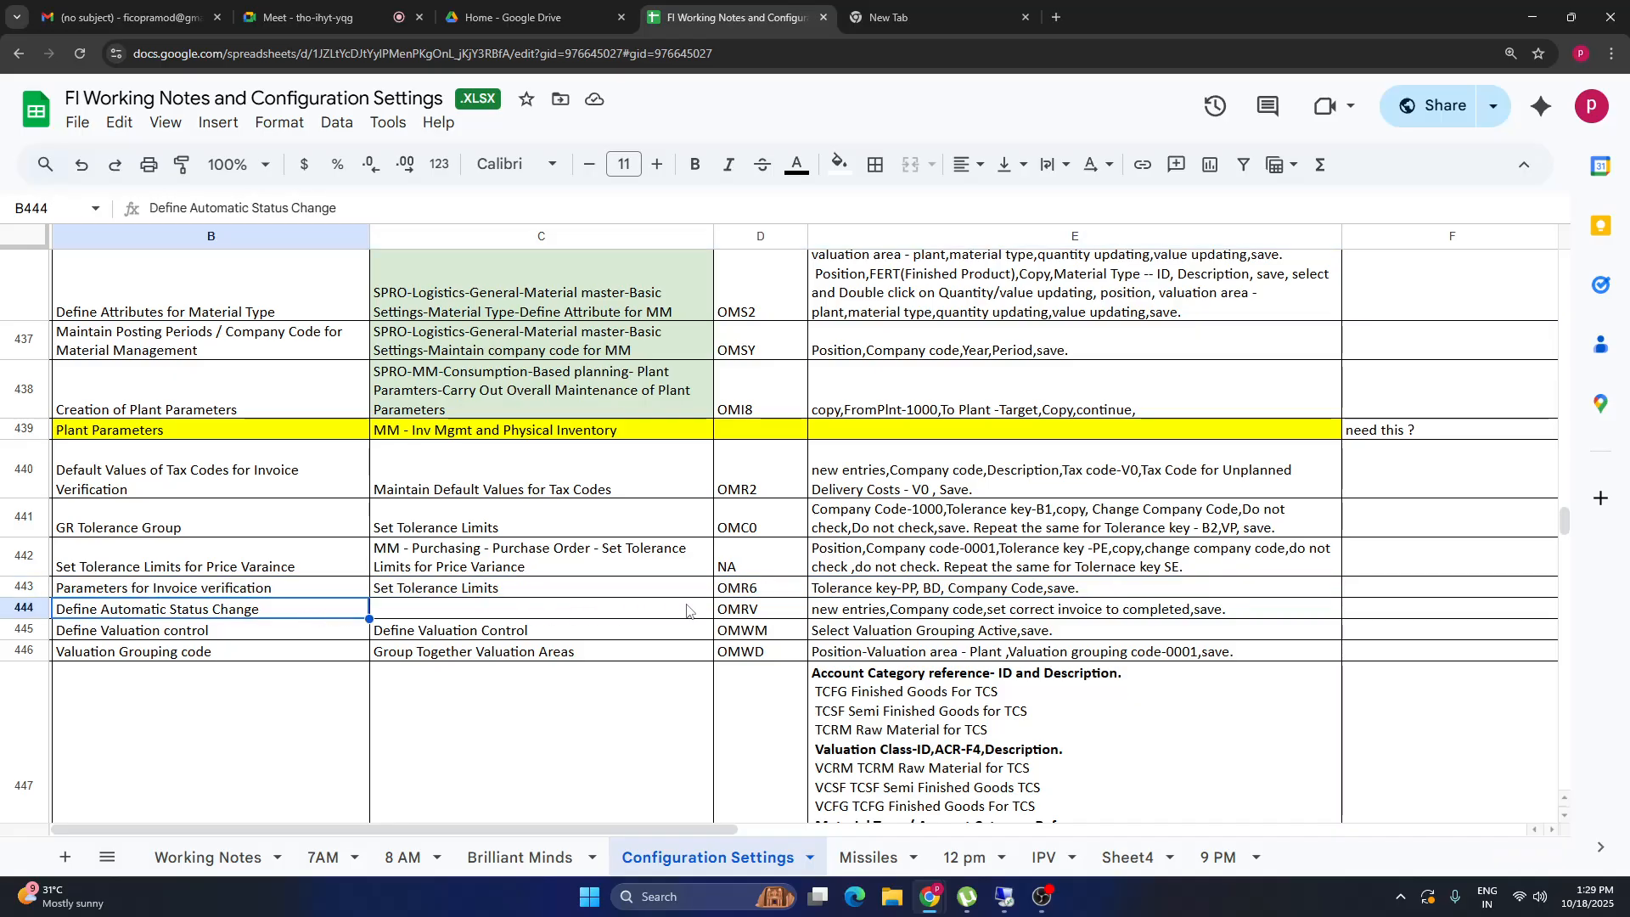
click(767, 608)
click(849, 611)
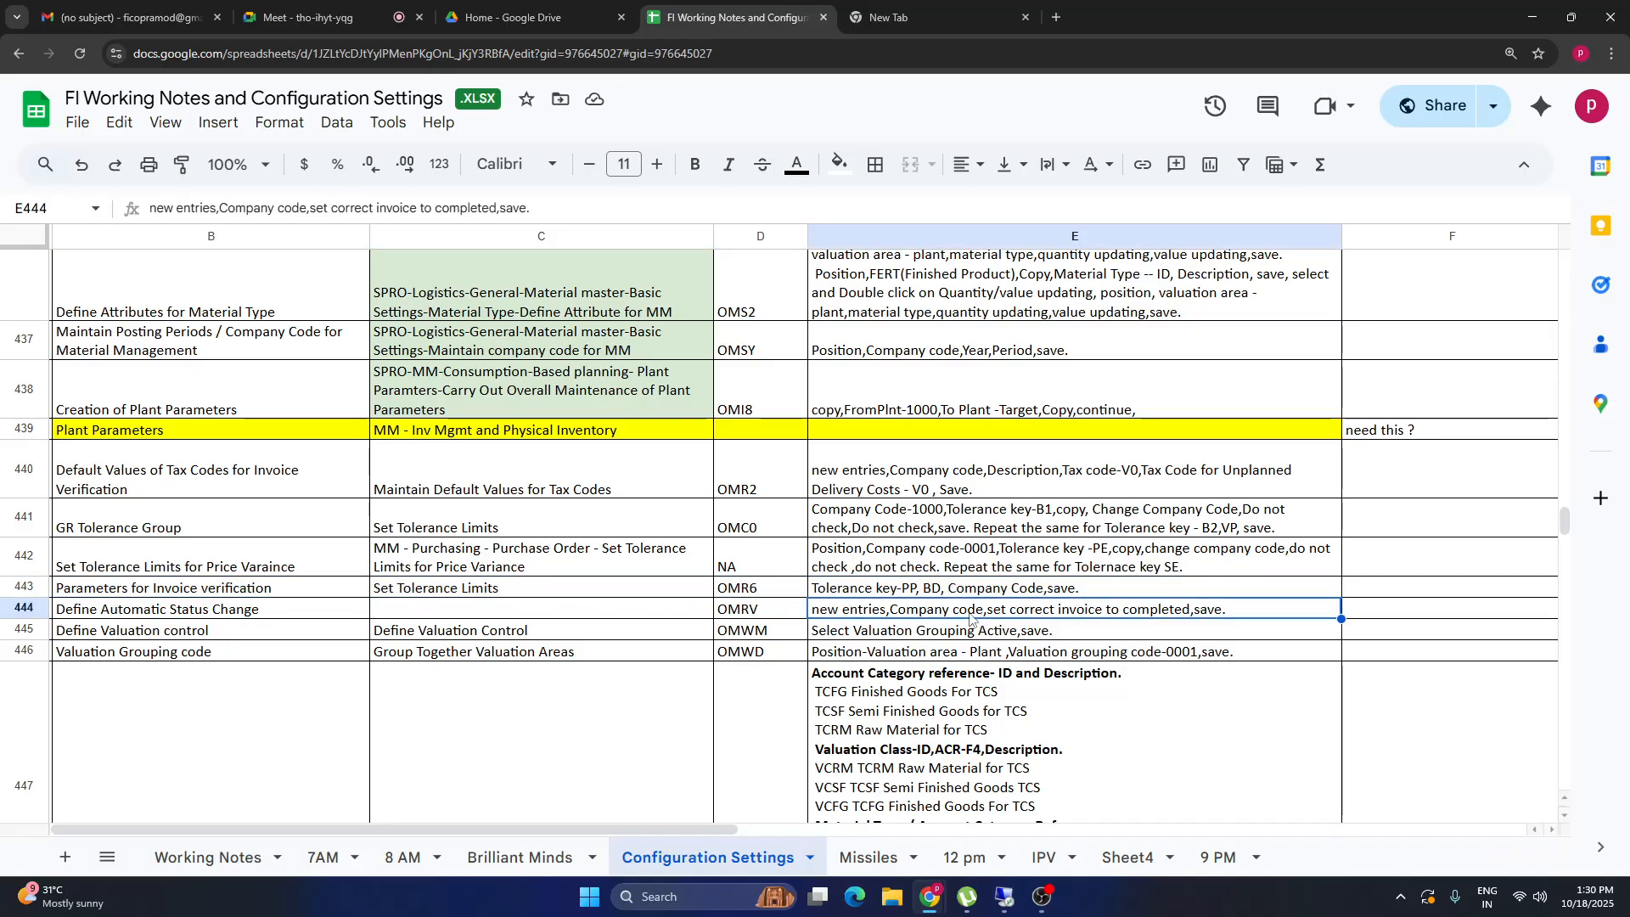
click(741, 616)
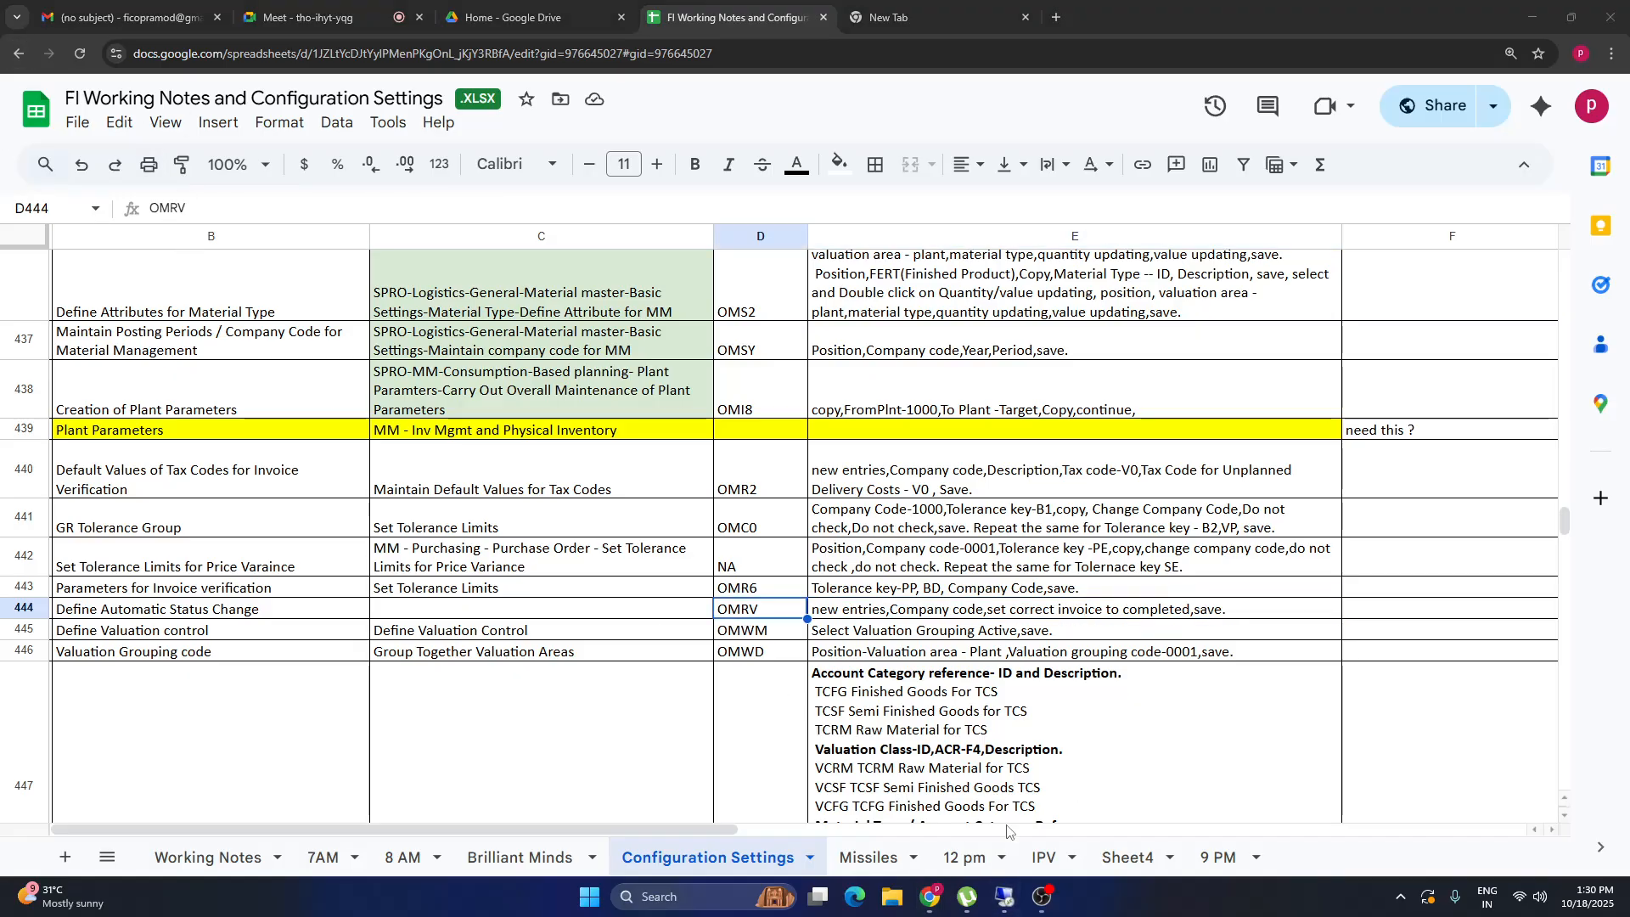
Return to SAP, open the invoice status change settings with transaction OMRV and position the list on company code TA98.
click(1004, 897)
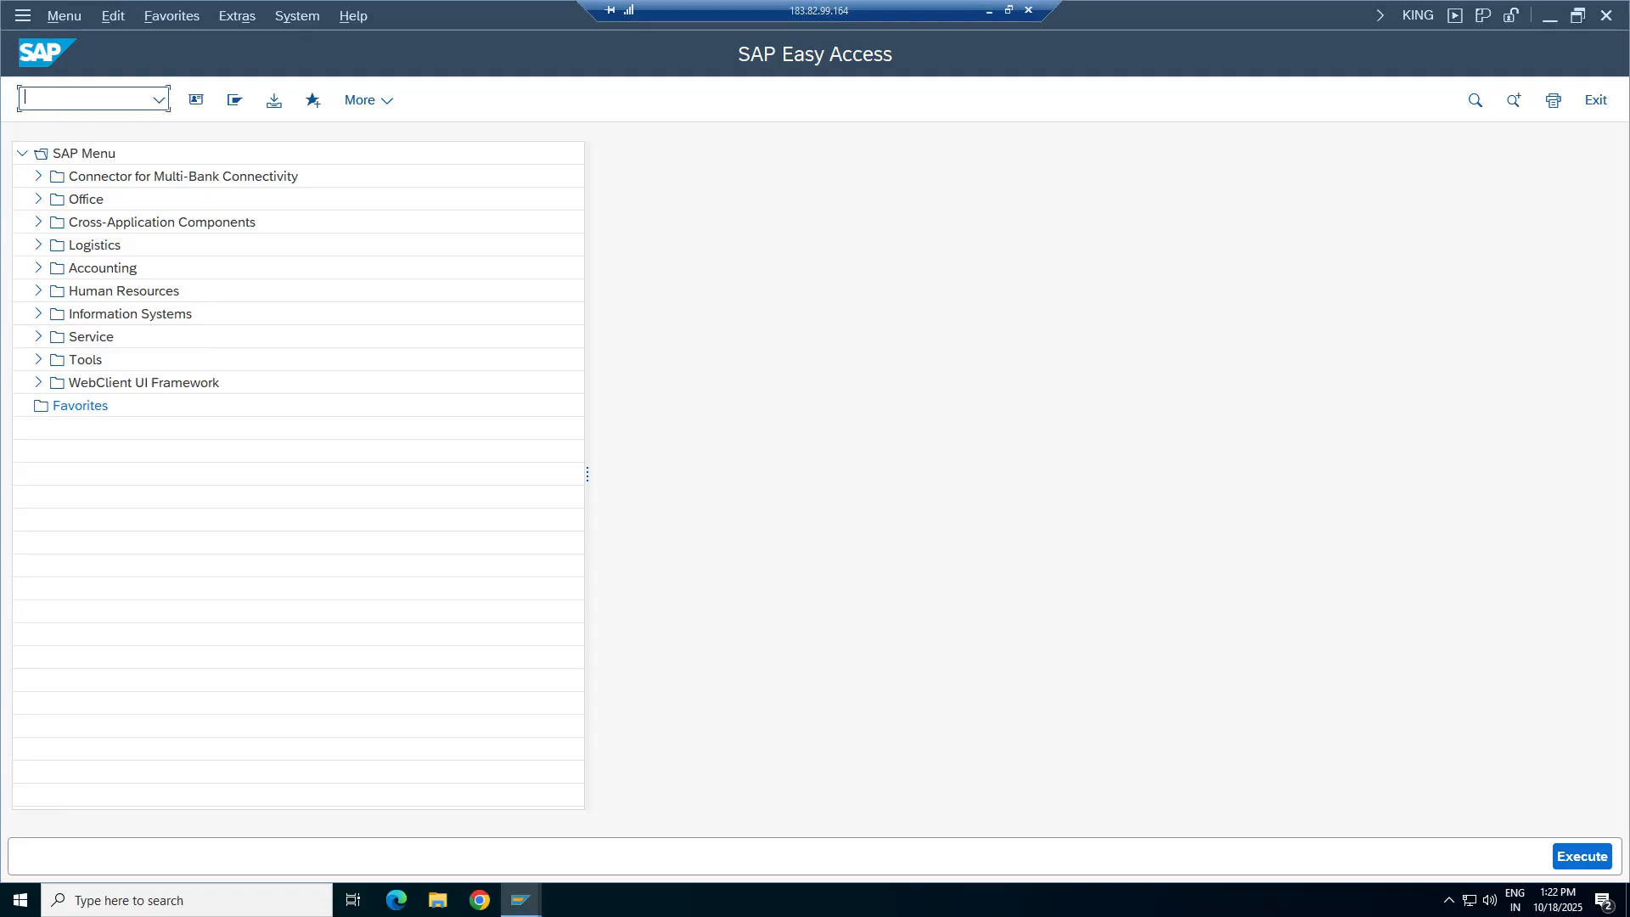
text(omrv)
key(Return)
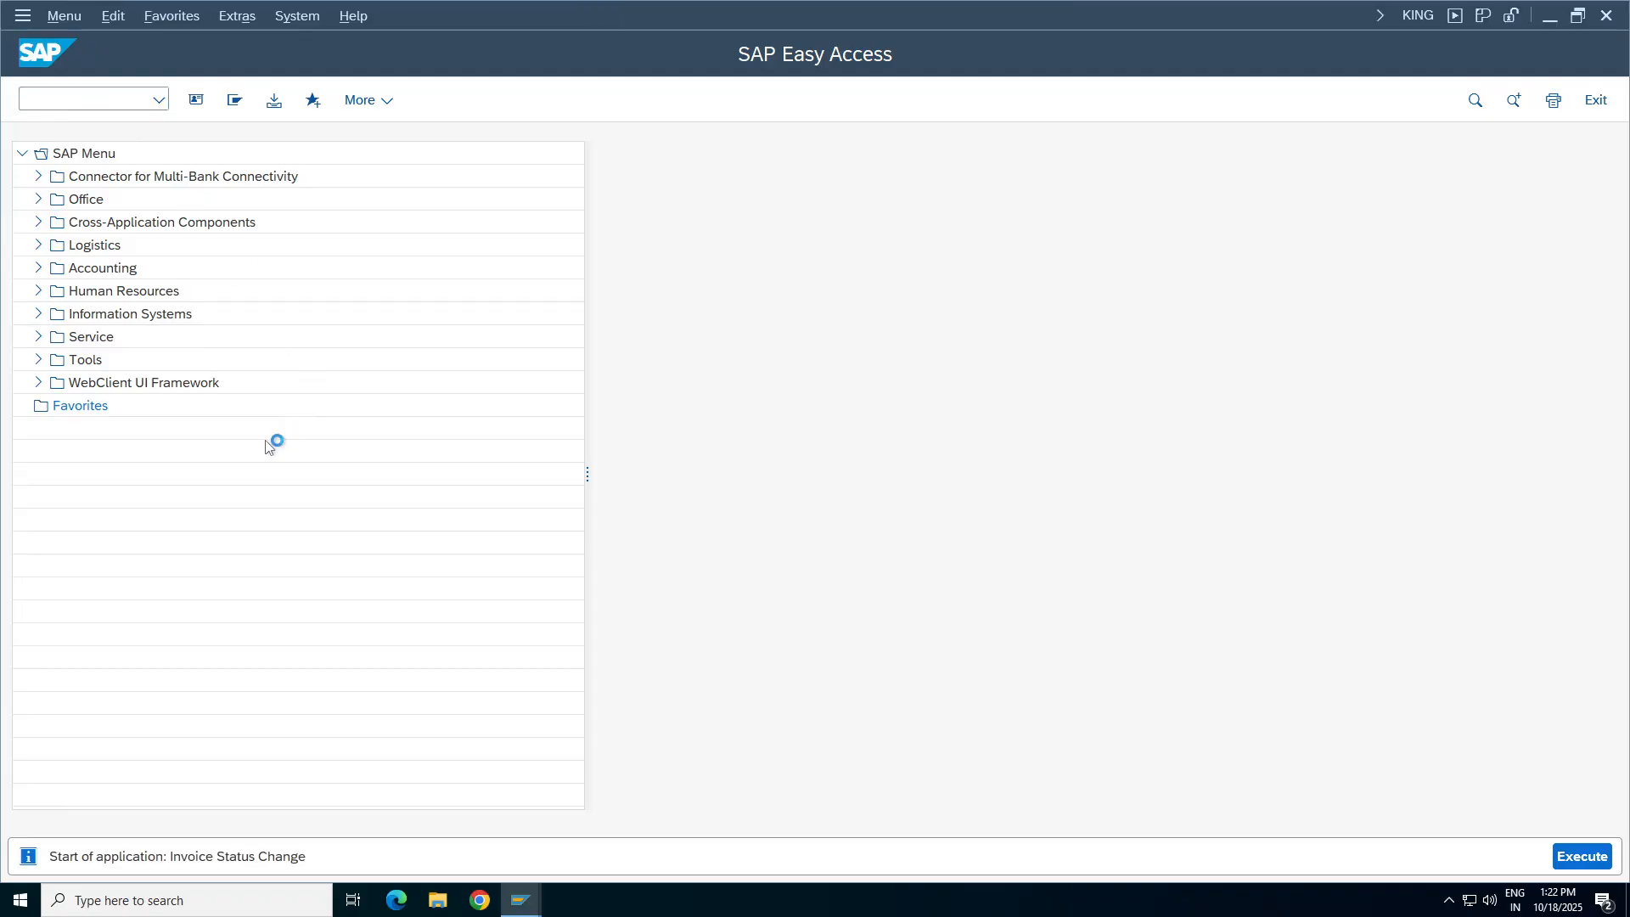
click(311, 794)
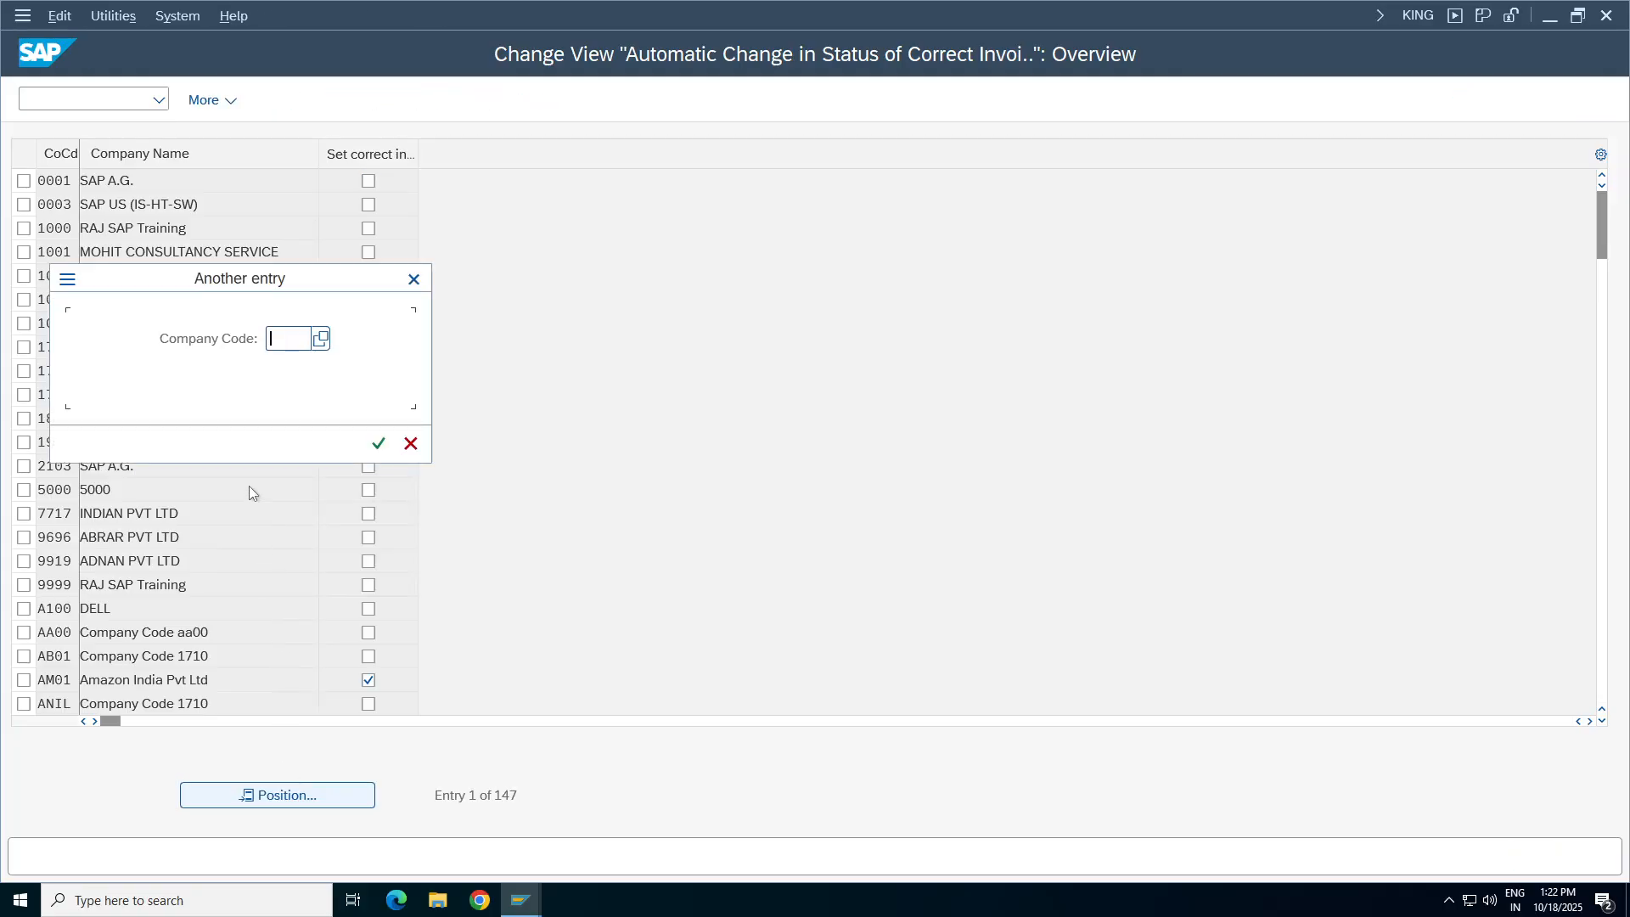
text(tat1)
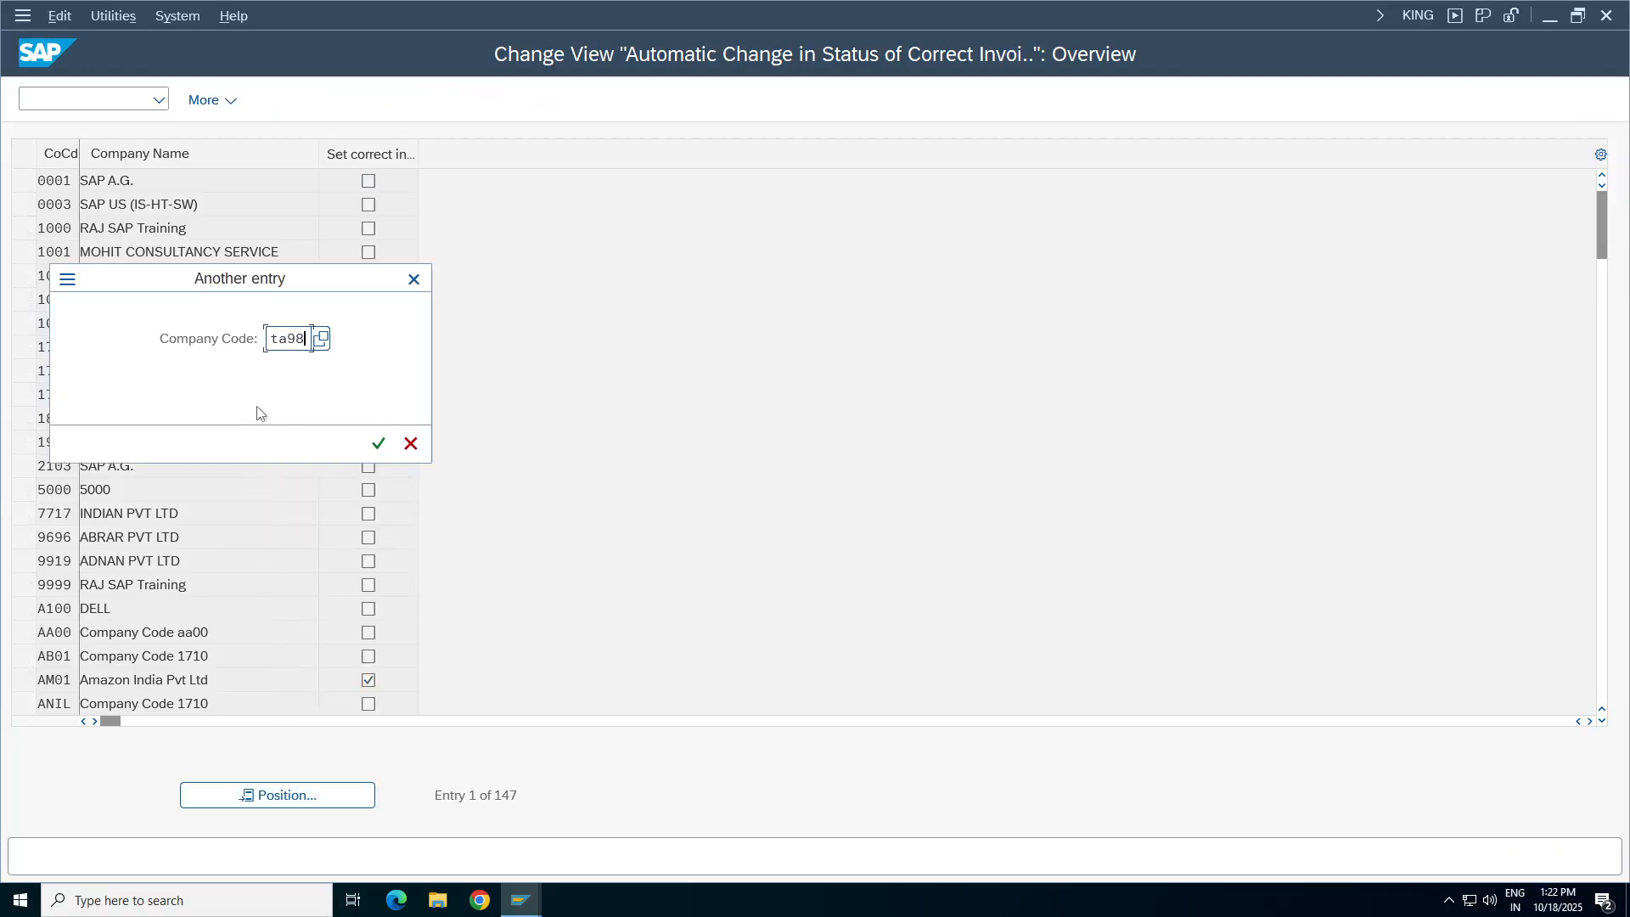
key(Return)
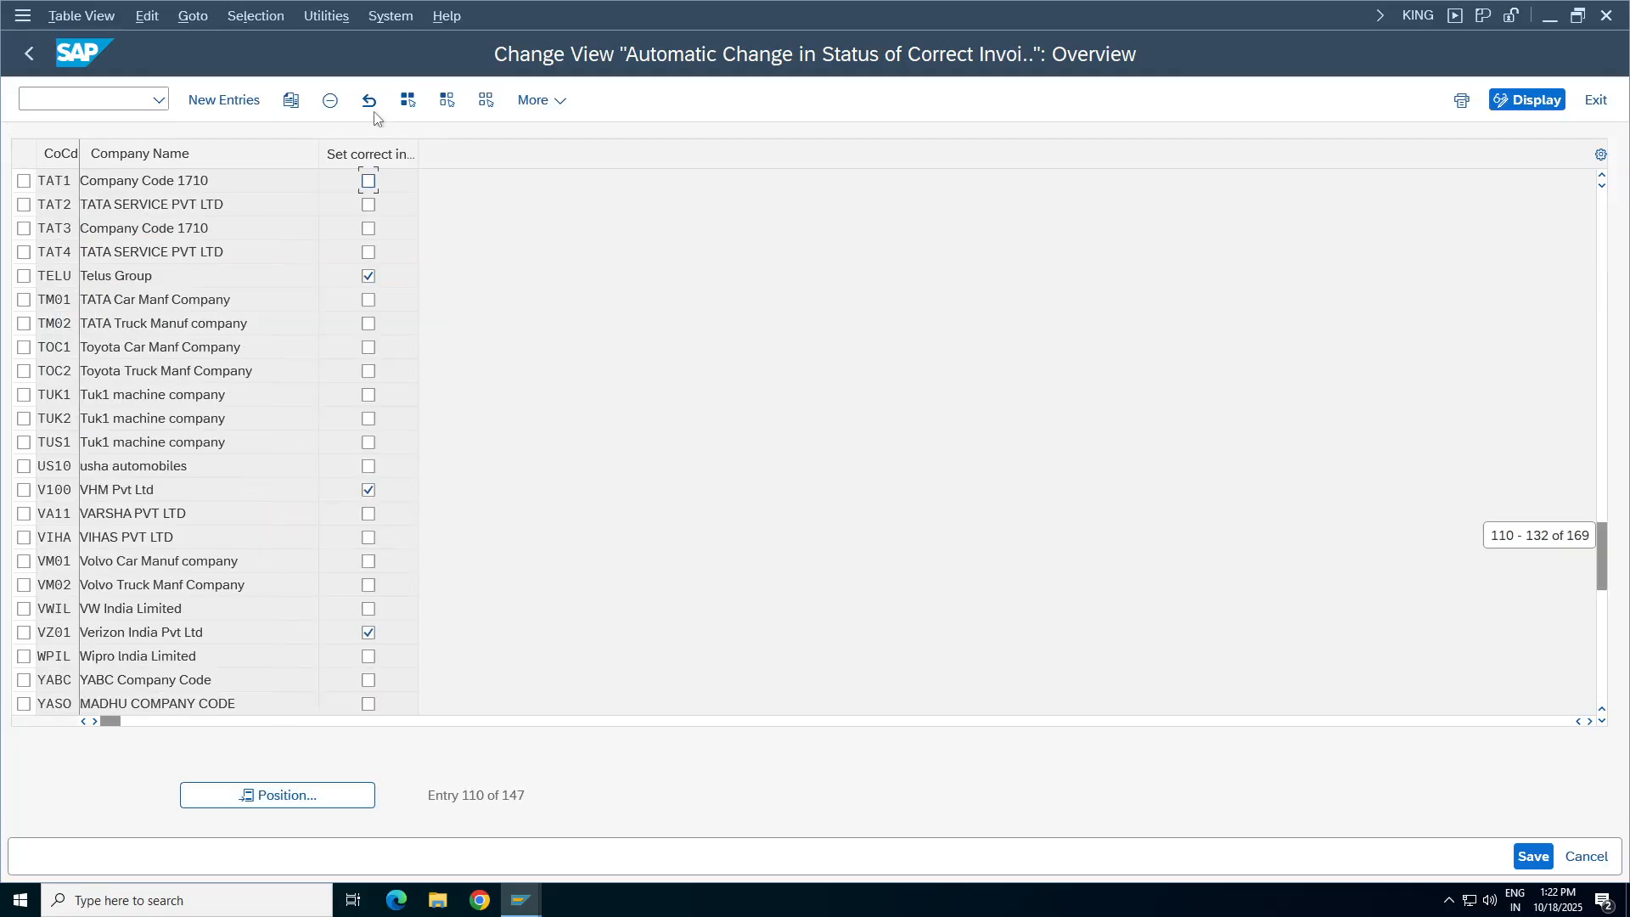
Widen the "Set correct invoice to completed" column and reposition the list on company code TA98.
double_click(418, 154)
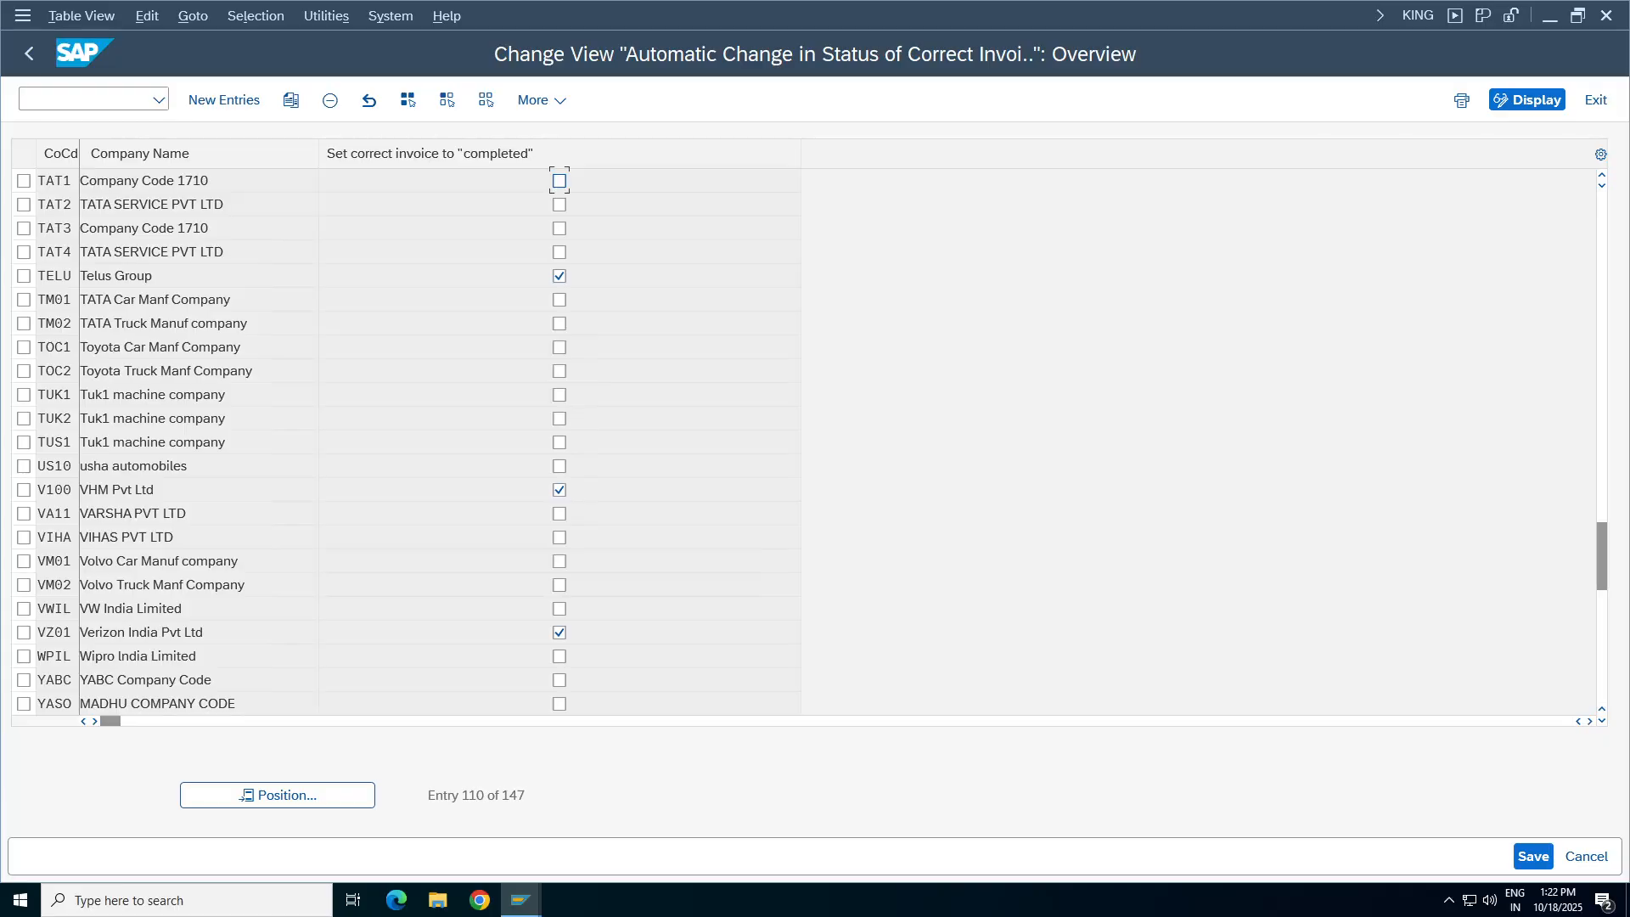
click(280, 795)
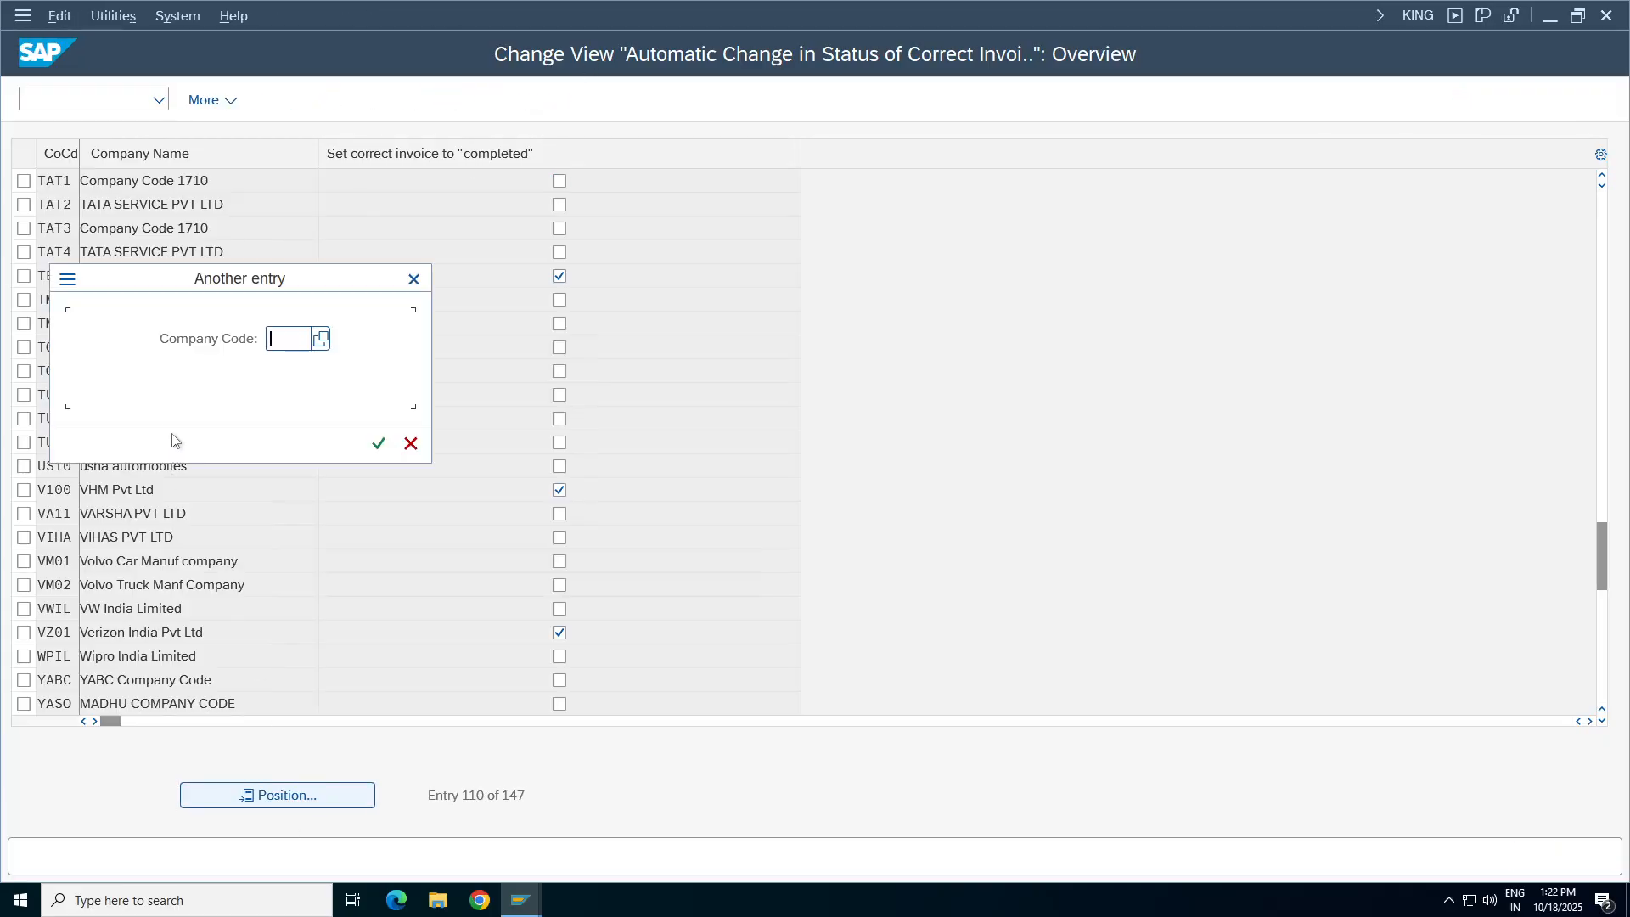
text(TAT1)
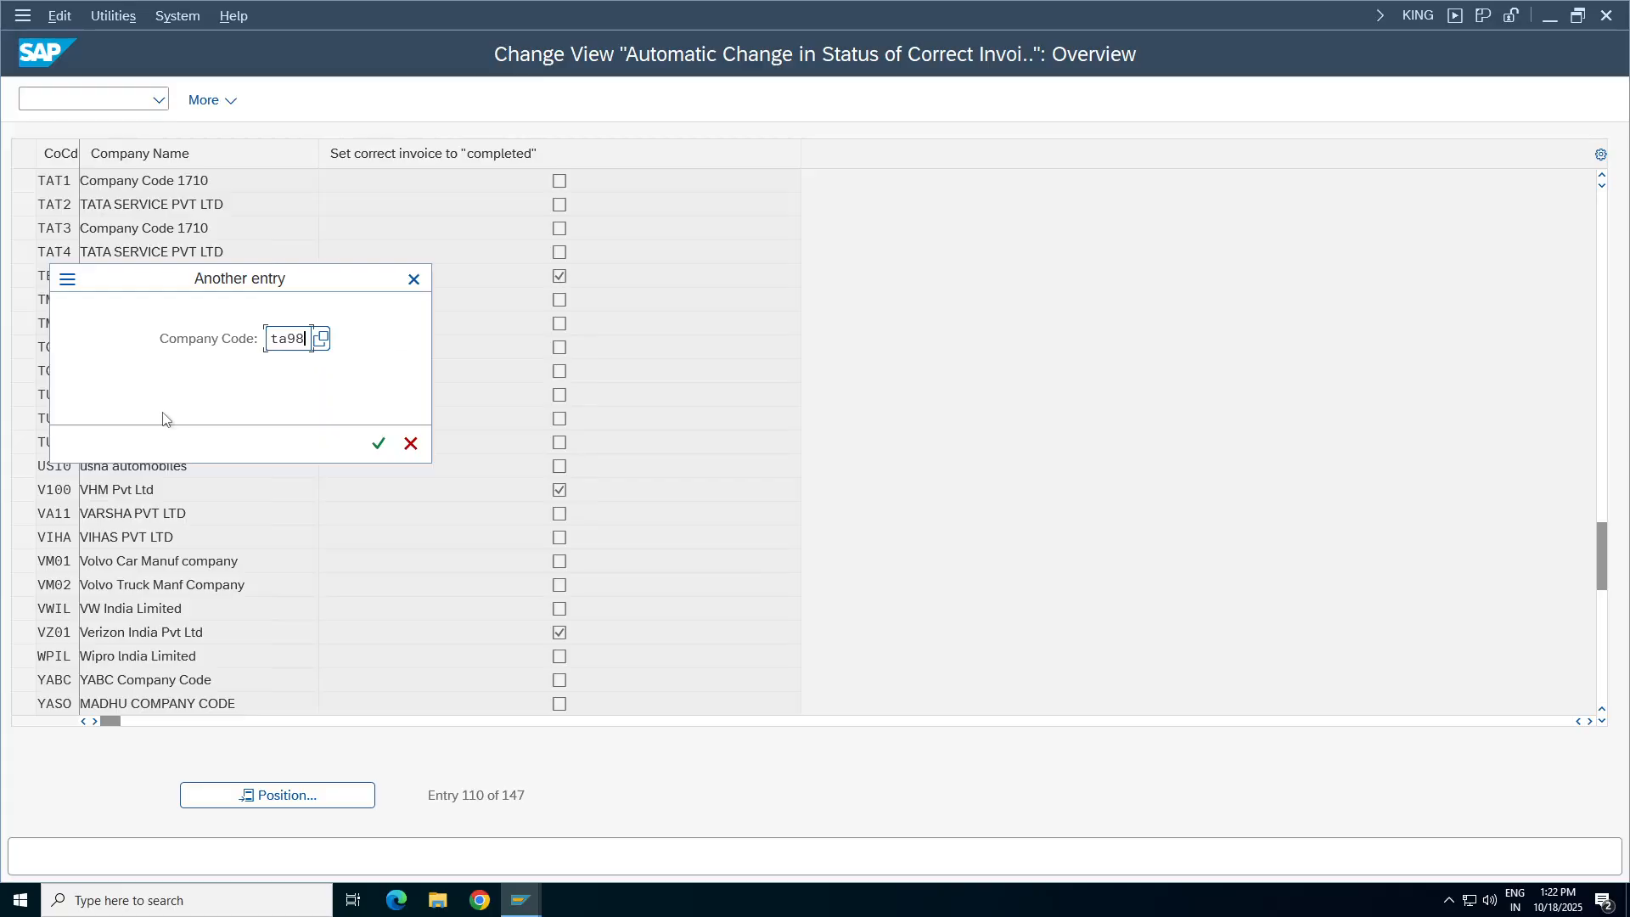
key(Return)
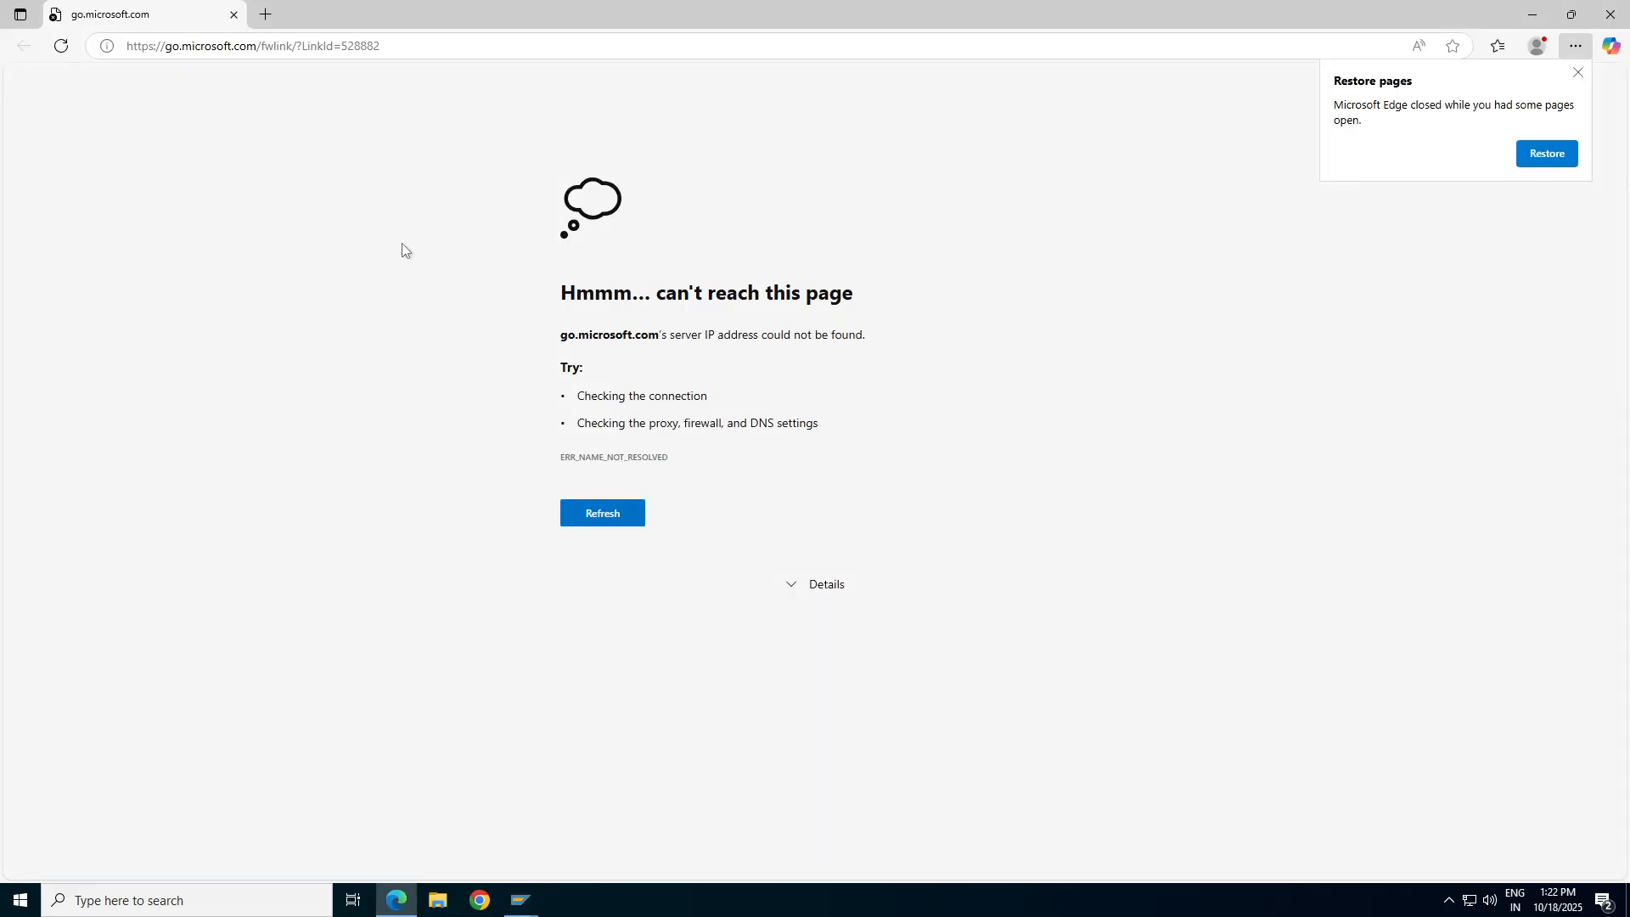
Switch back to the SAP automatic status change view and set correct invoices to "completed" for company code TAT1.
click(520, 899)
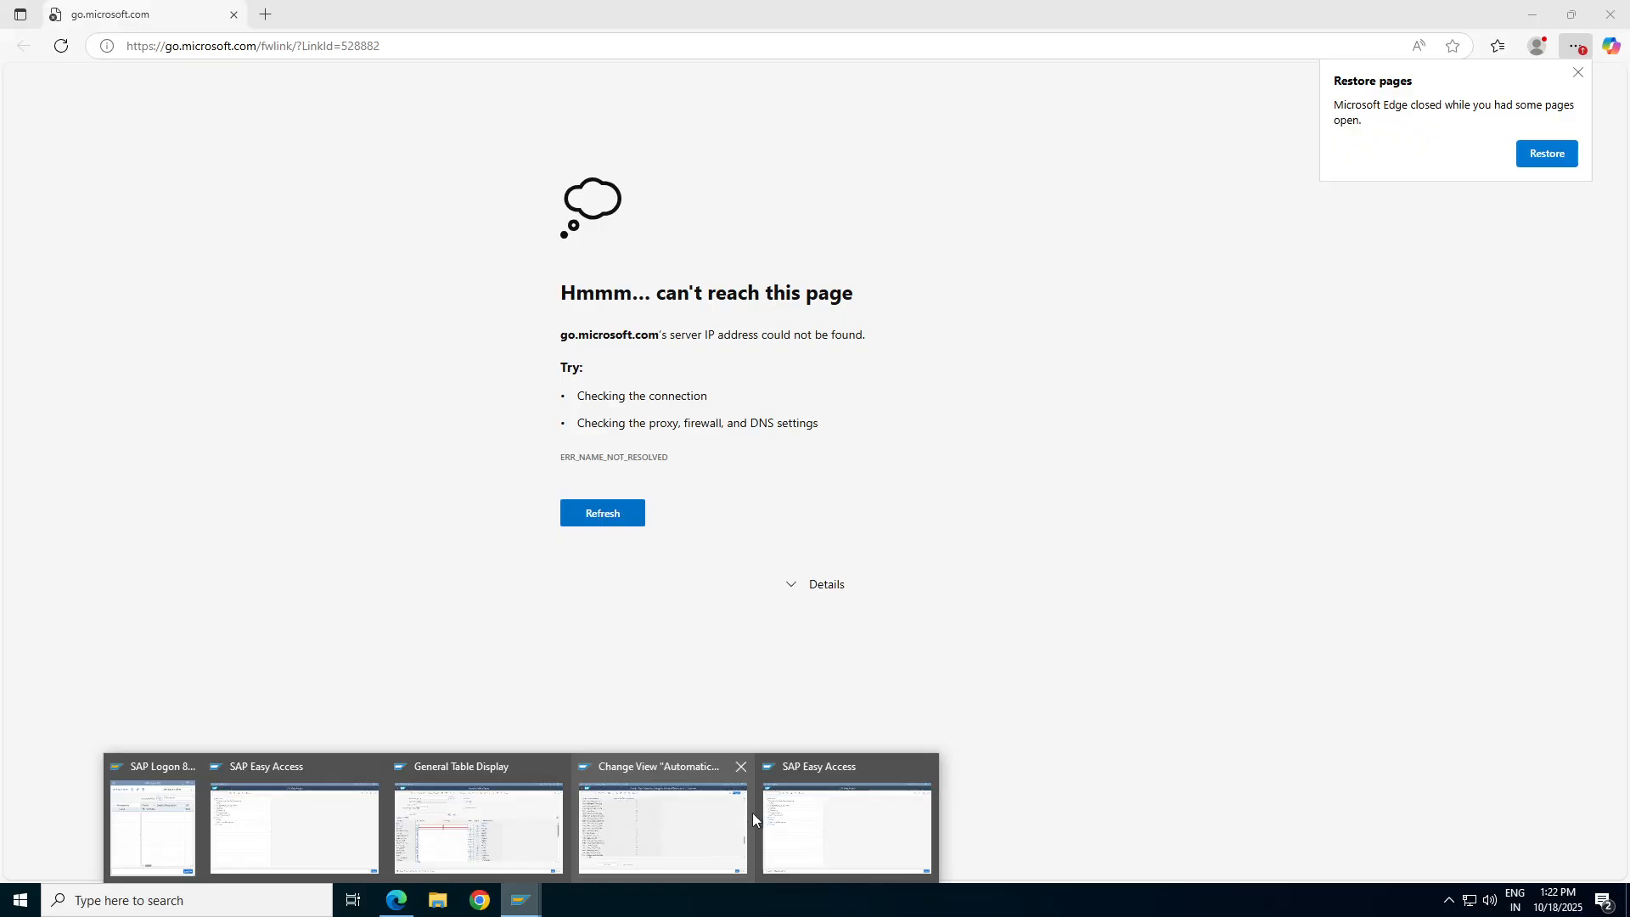
click(681, 833)
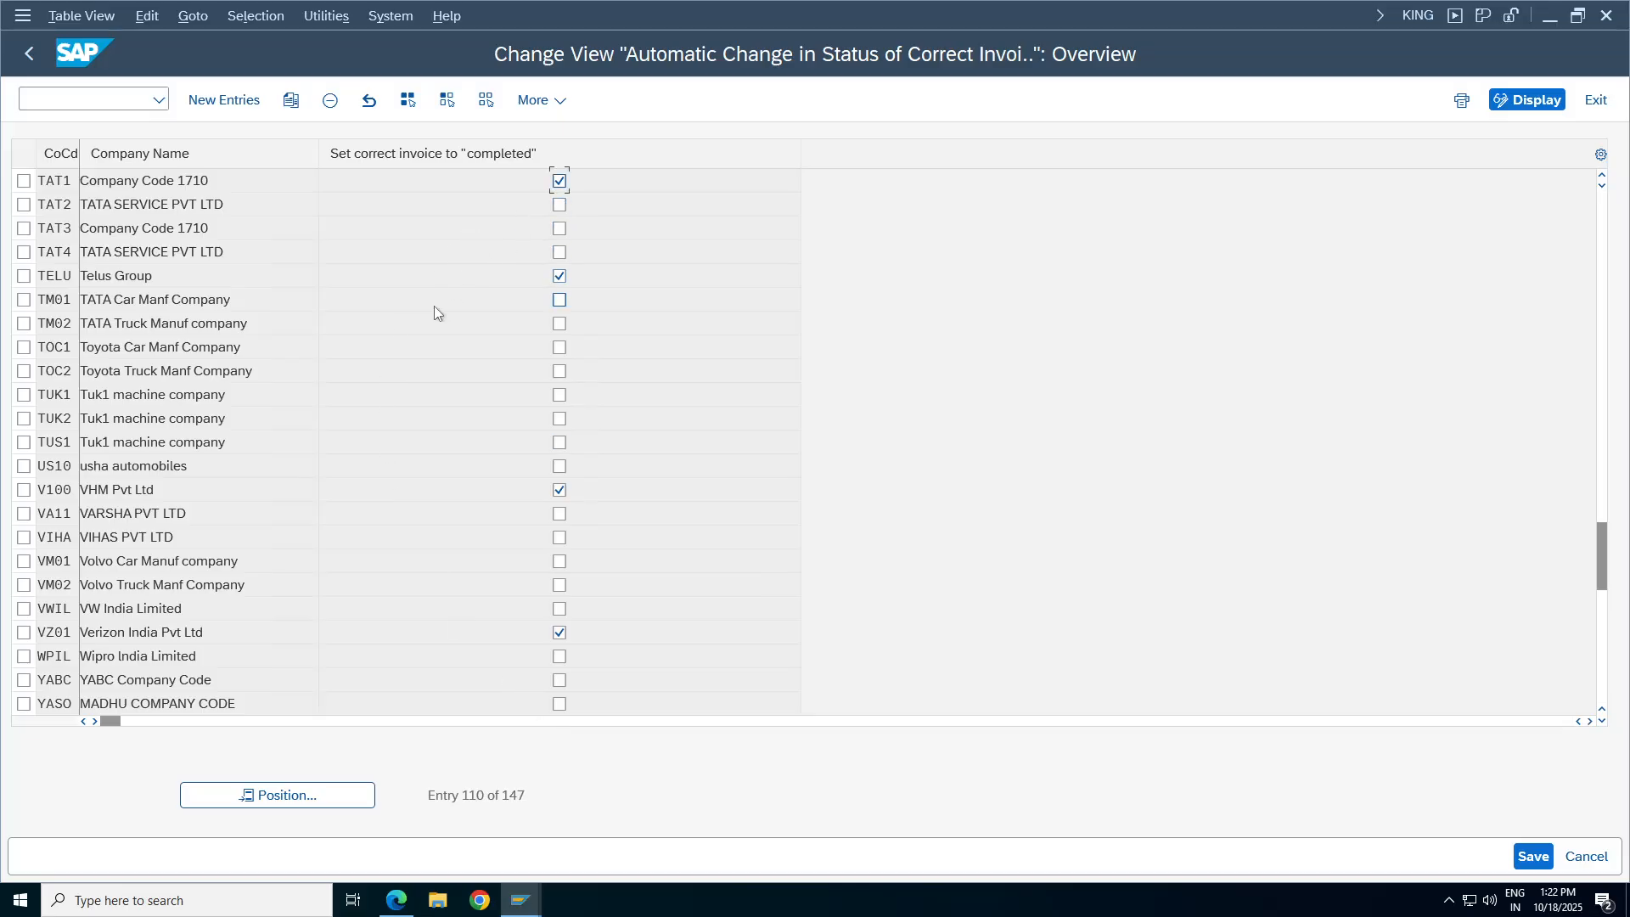
key(F3)
click(557, 181)
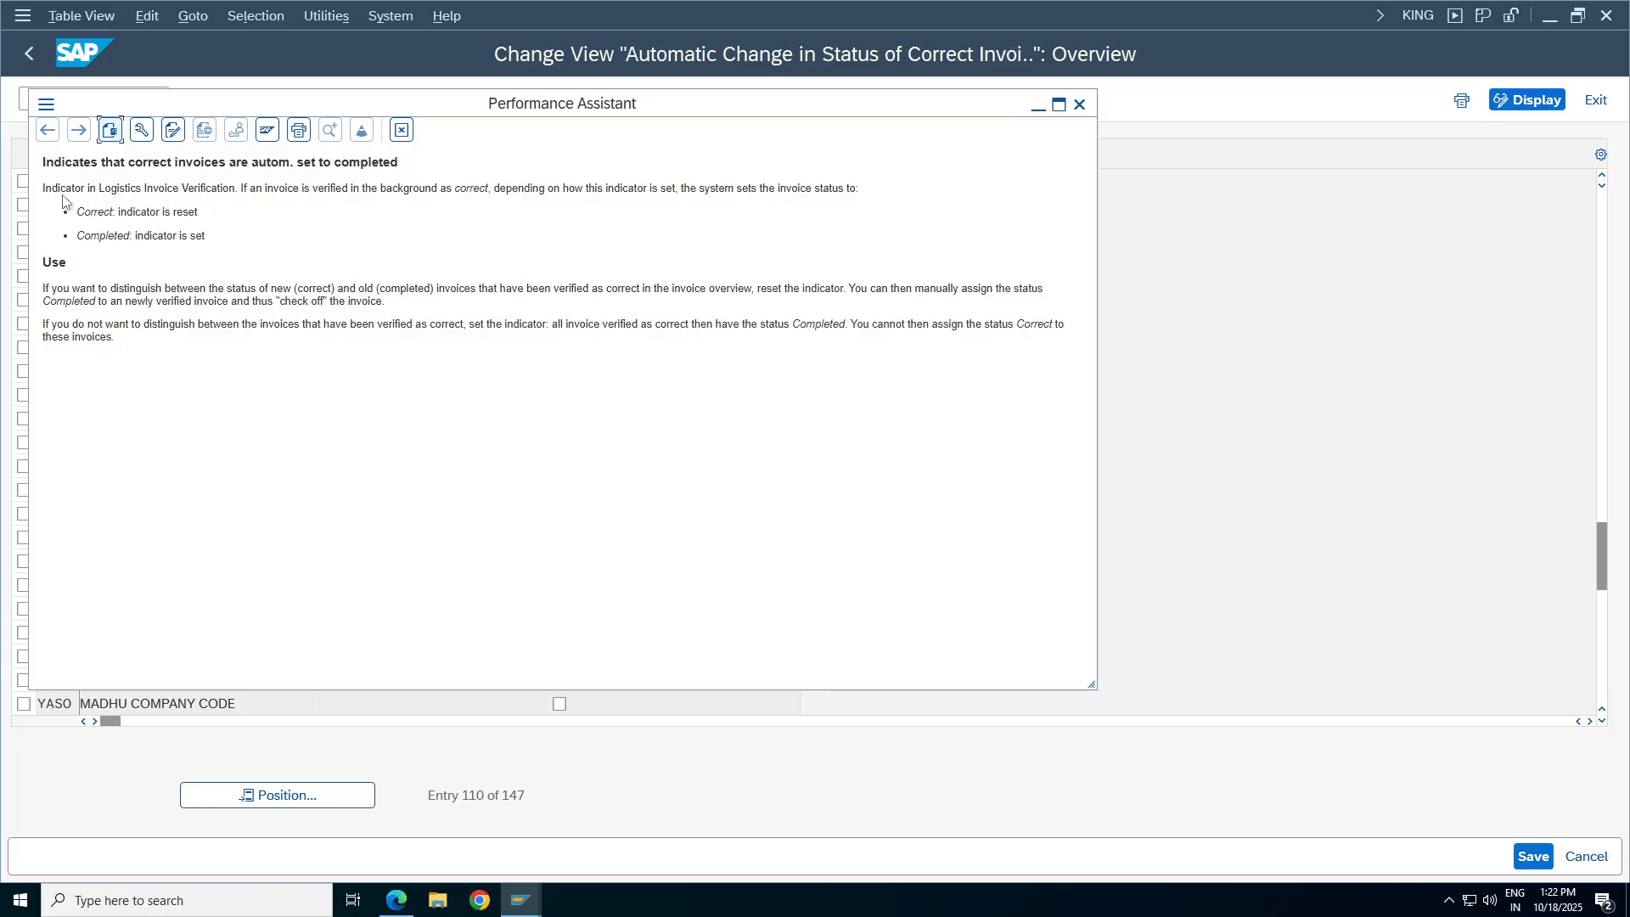
Read the field help on how the indicator sets correct invoices to completed in Logistics Invoice Verification, then close it.
drag(240, 187, 43, 188)
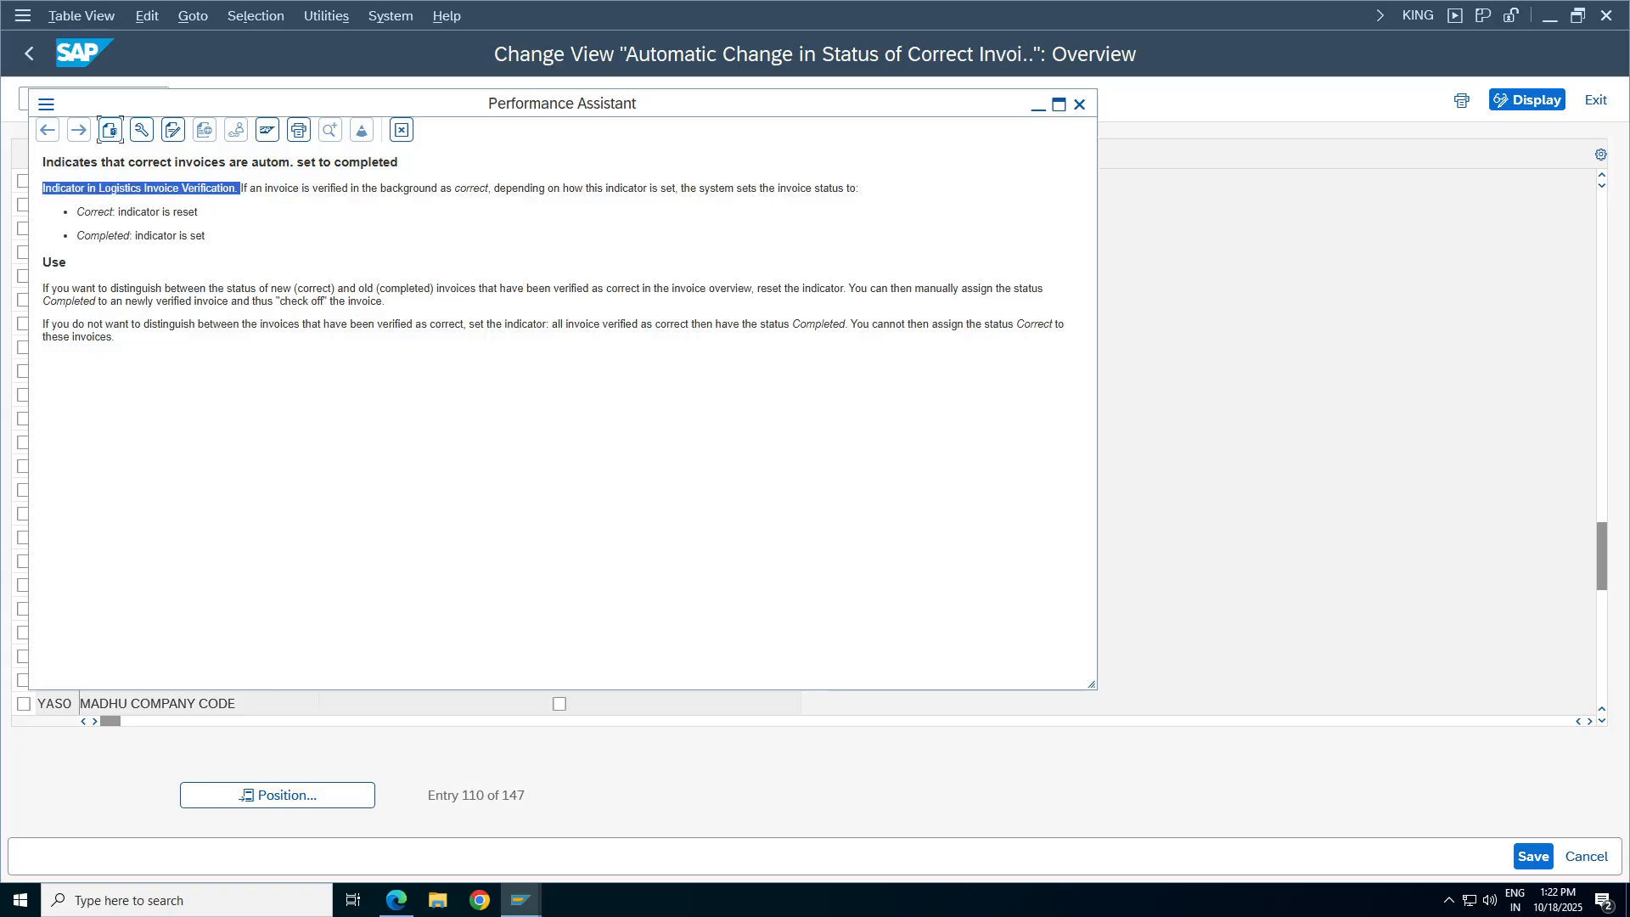
click(43, 187)
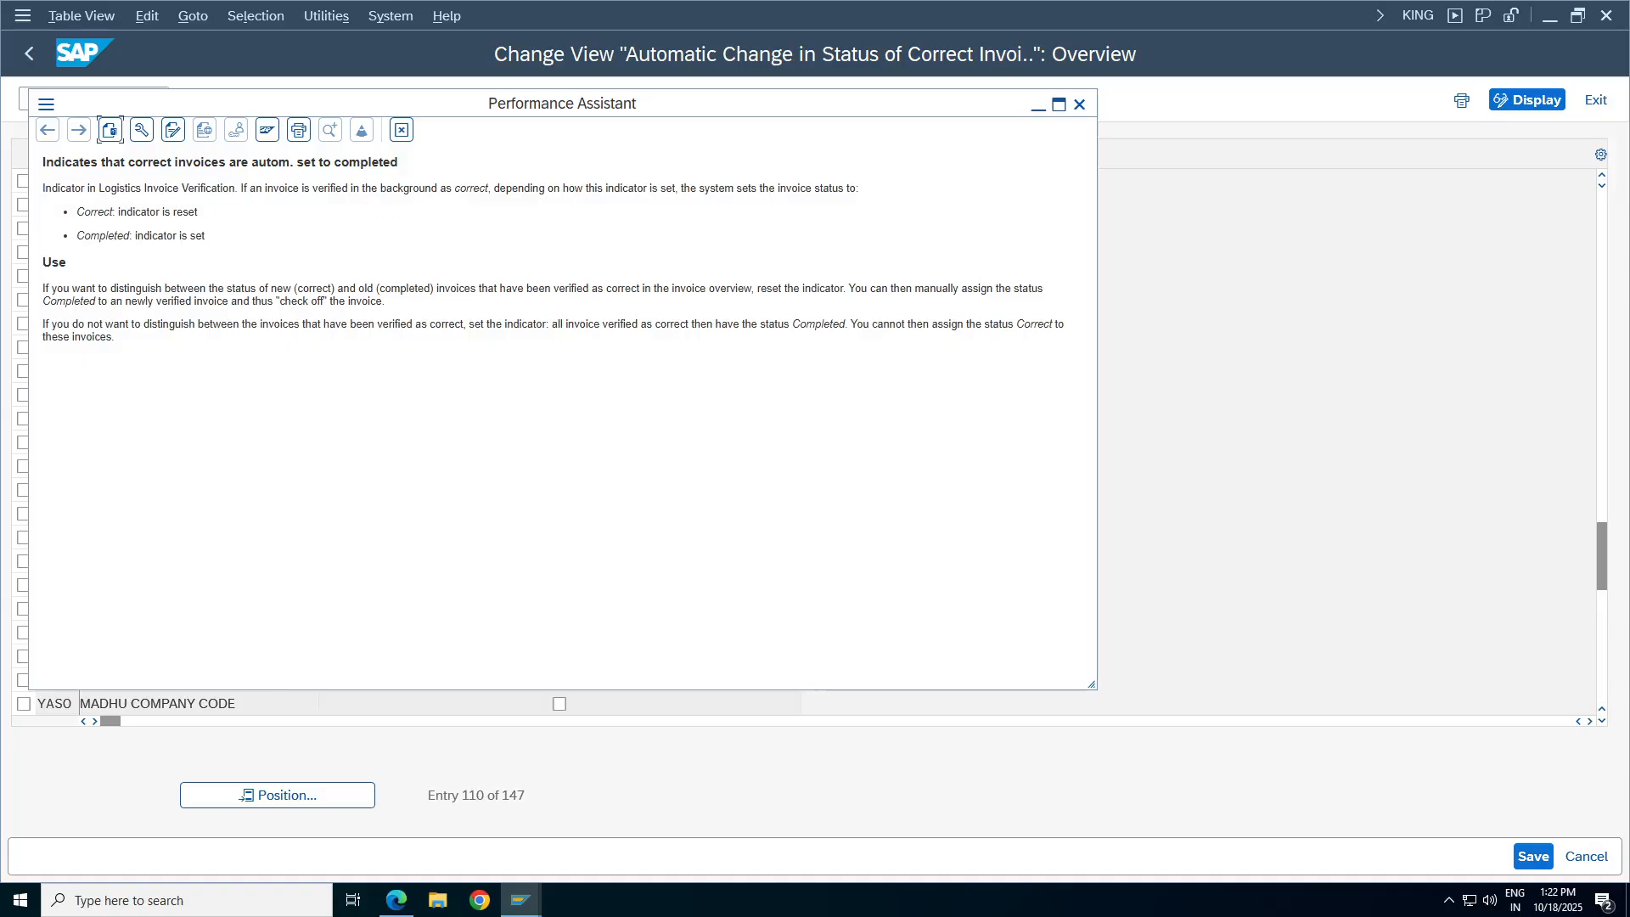
drag(494, 187, 333, 187)
click(333, 188)
drag(862, 188, 553, 188)
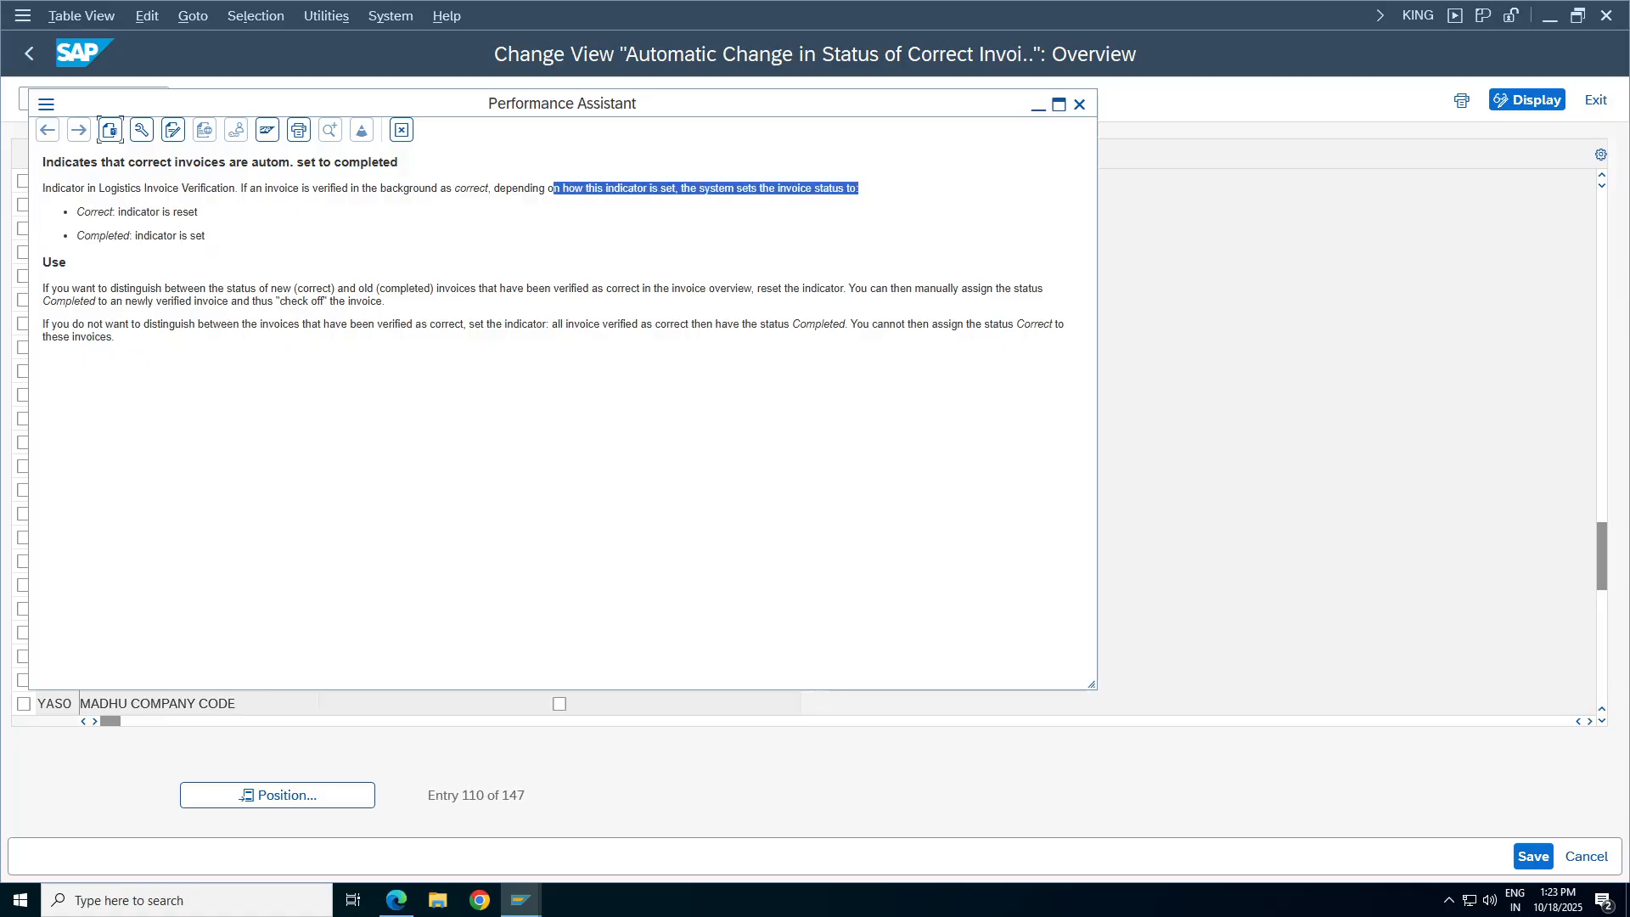
drag(195, 235, 43, 188)
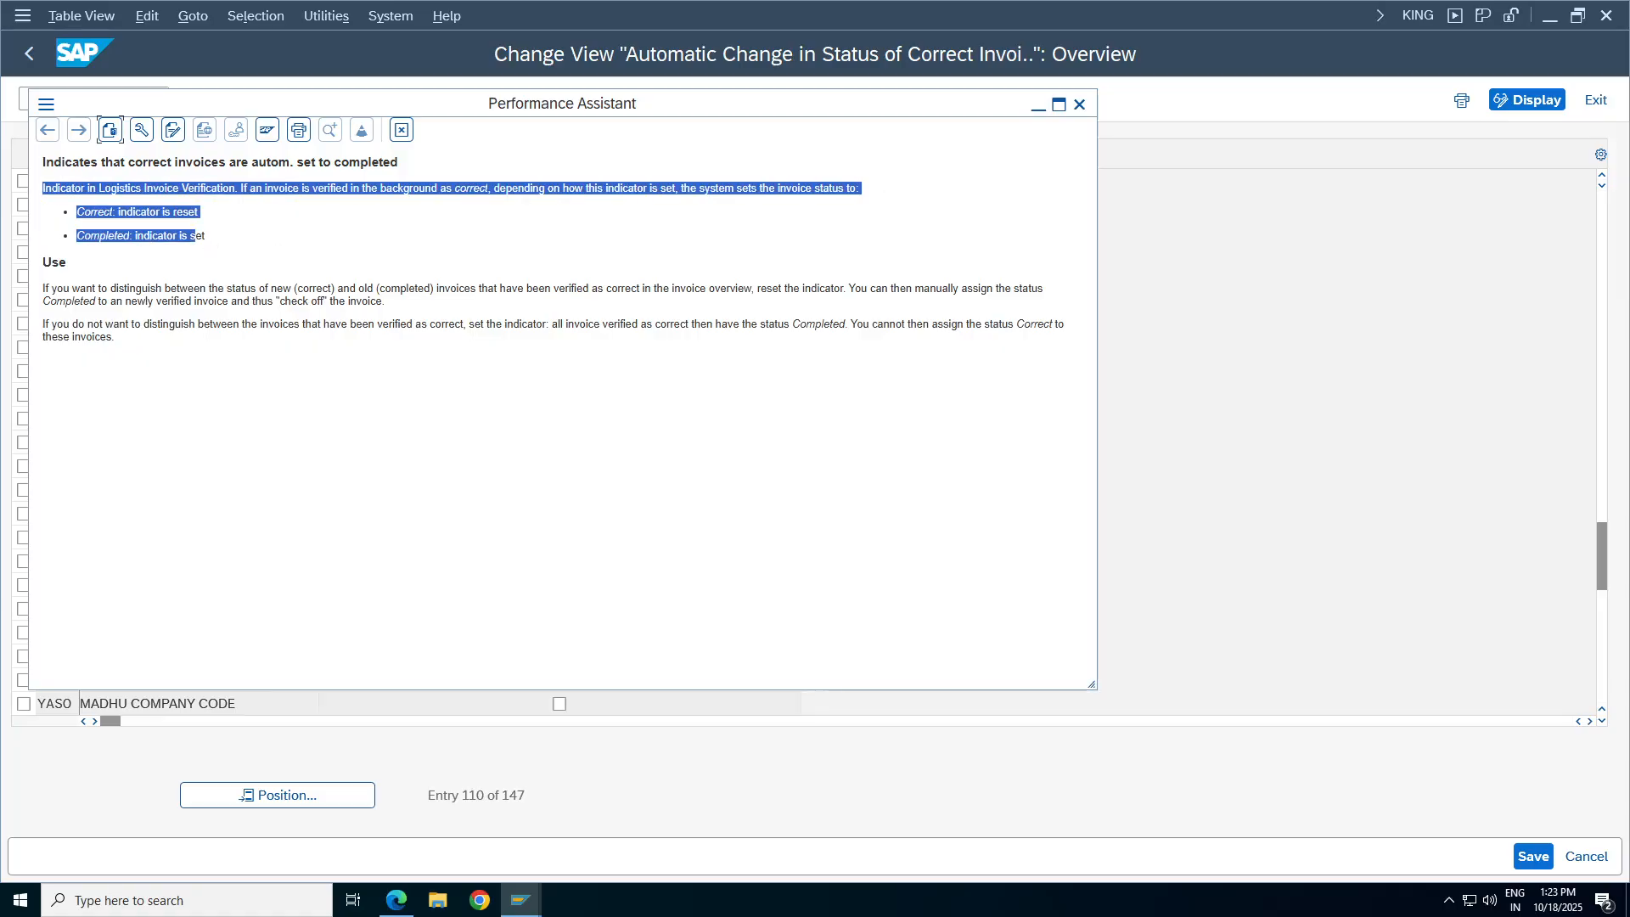
click(402, 129)
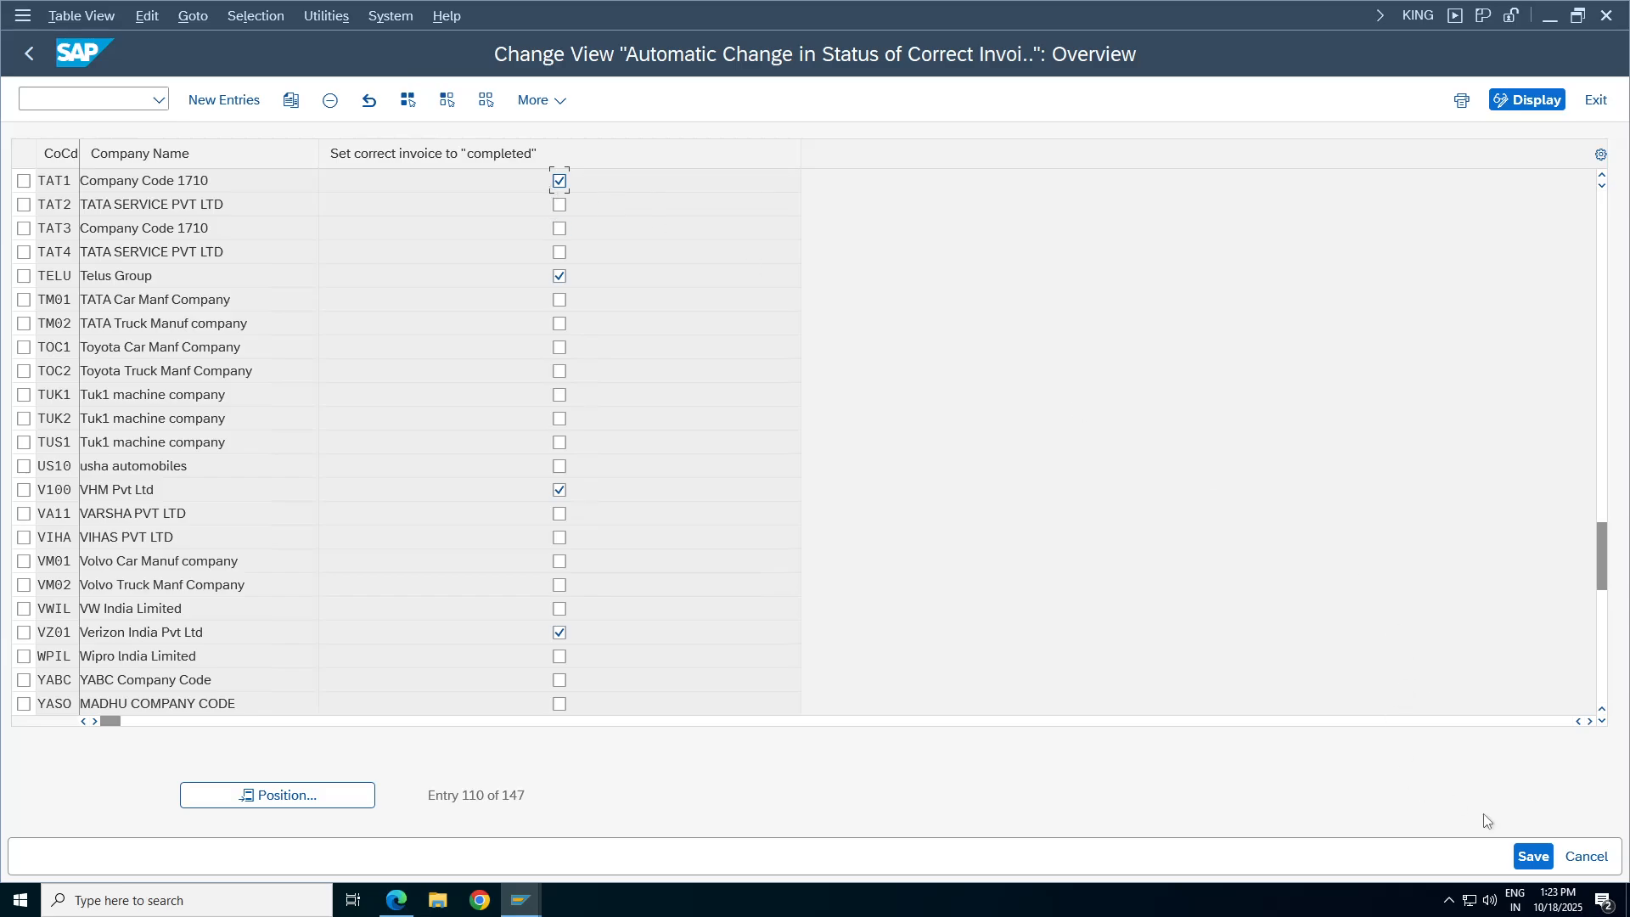
Save the TAT1 invoice status setting to the Tata Group Tata98 customizing request.
click(1533, 856)
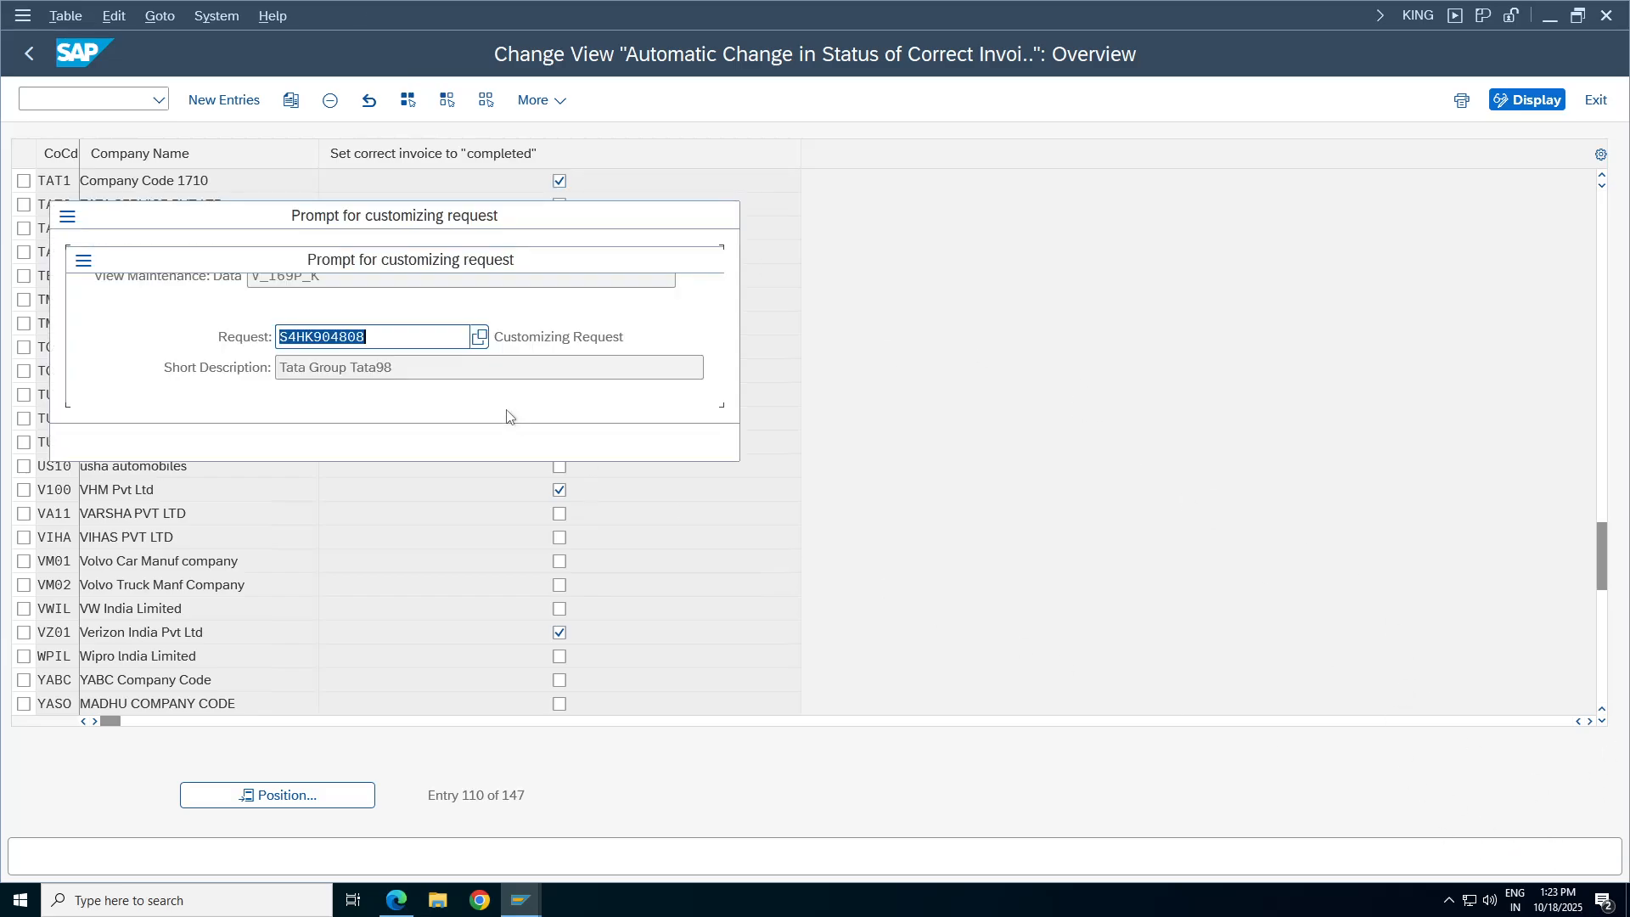
click(487, 442)
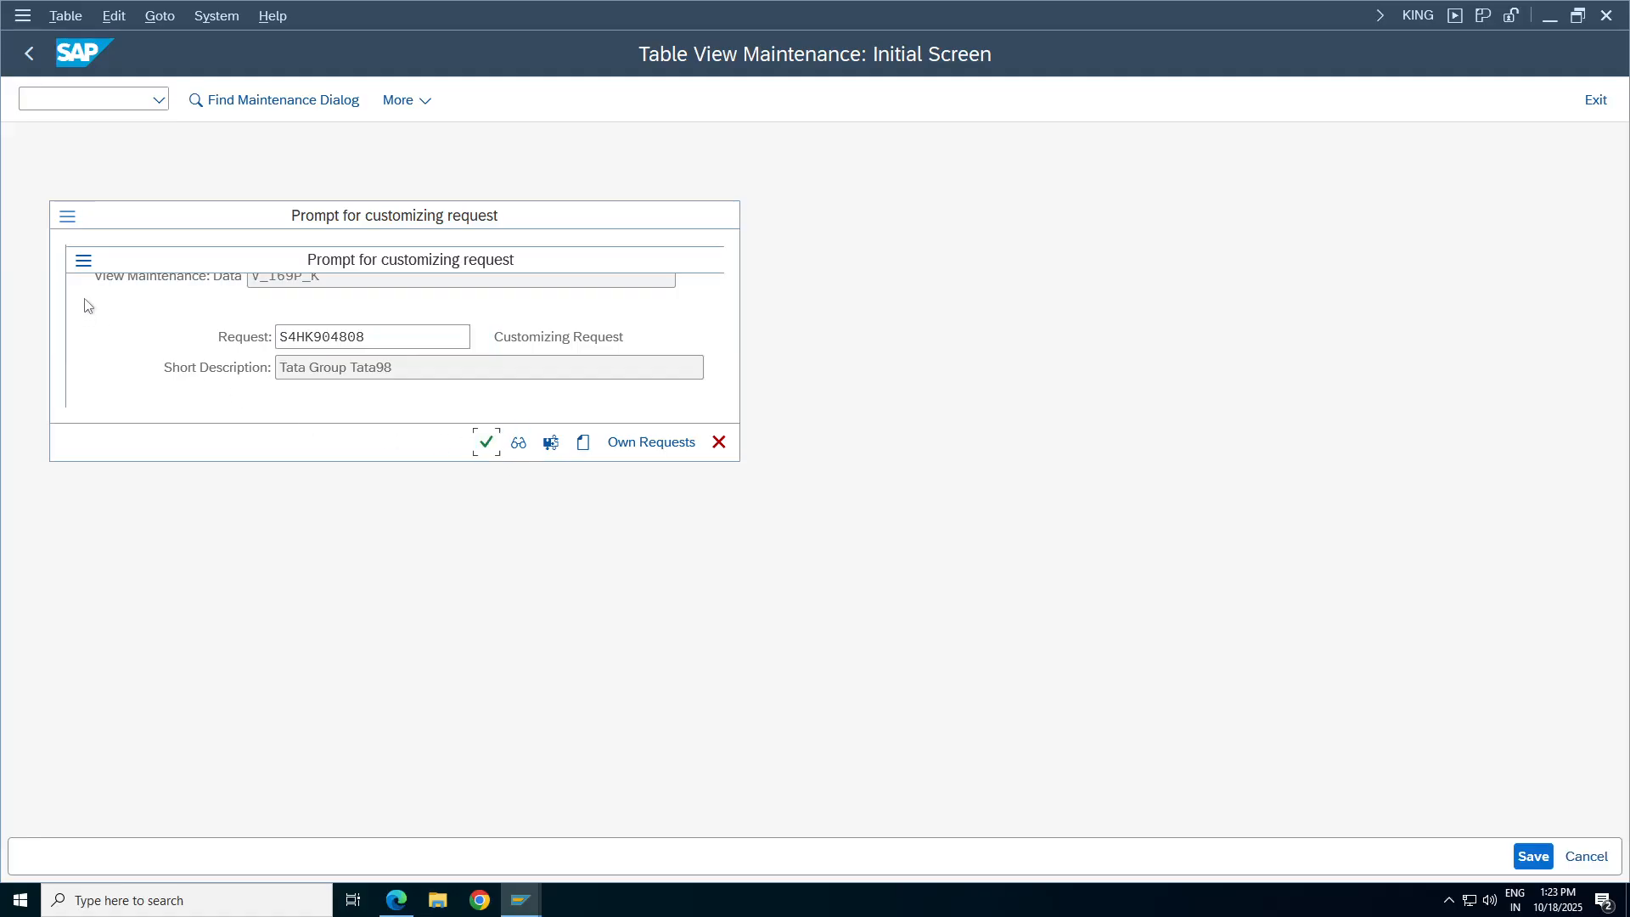
click(29, 63)
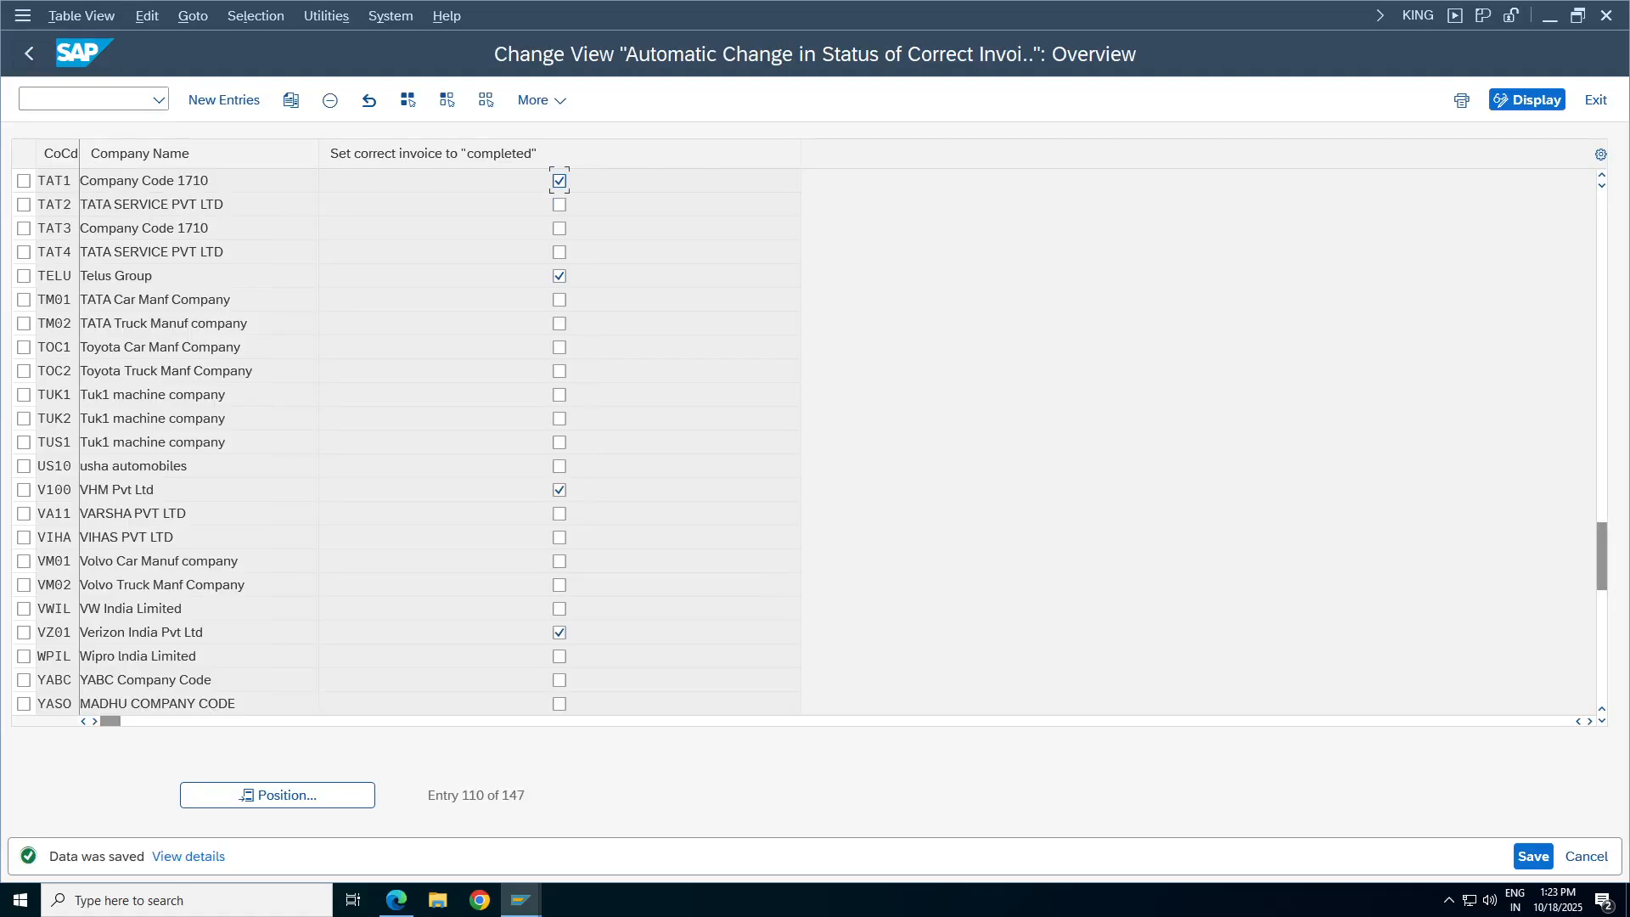
Look for company code TA98 in the list and start a new automatic status change entry for it.
click(301, 793)
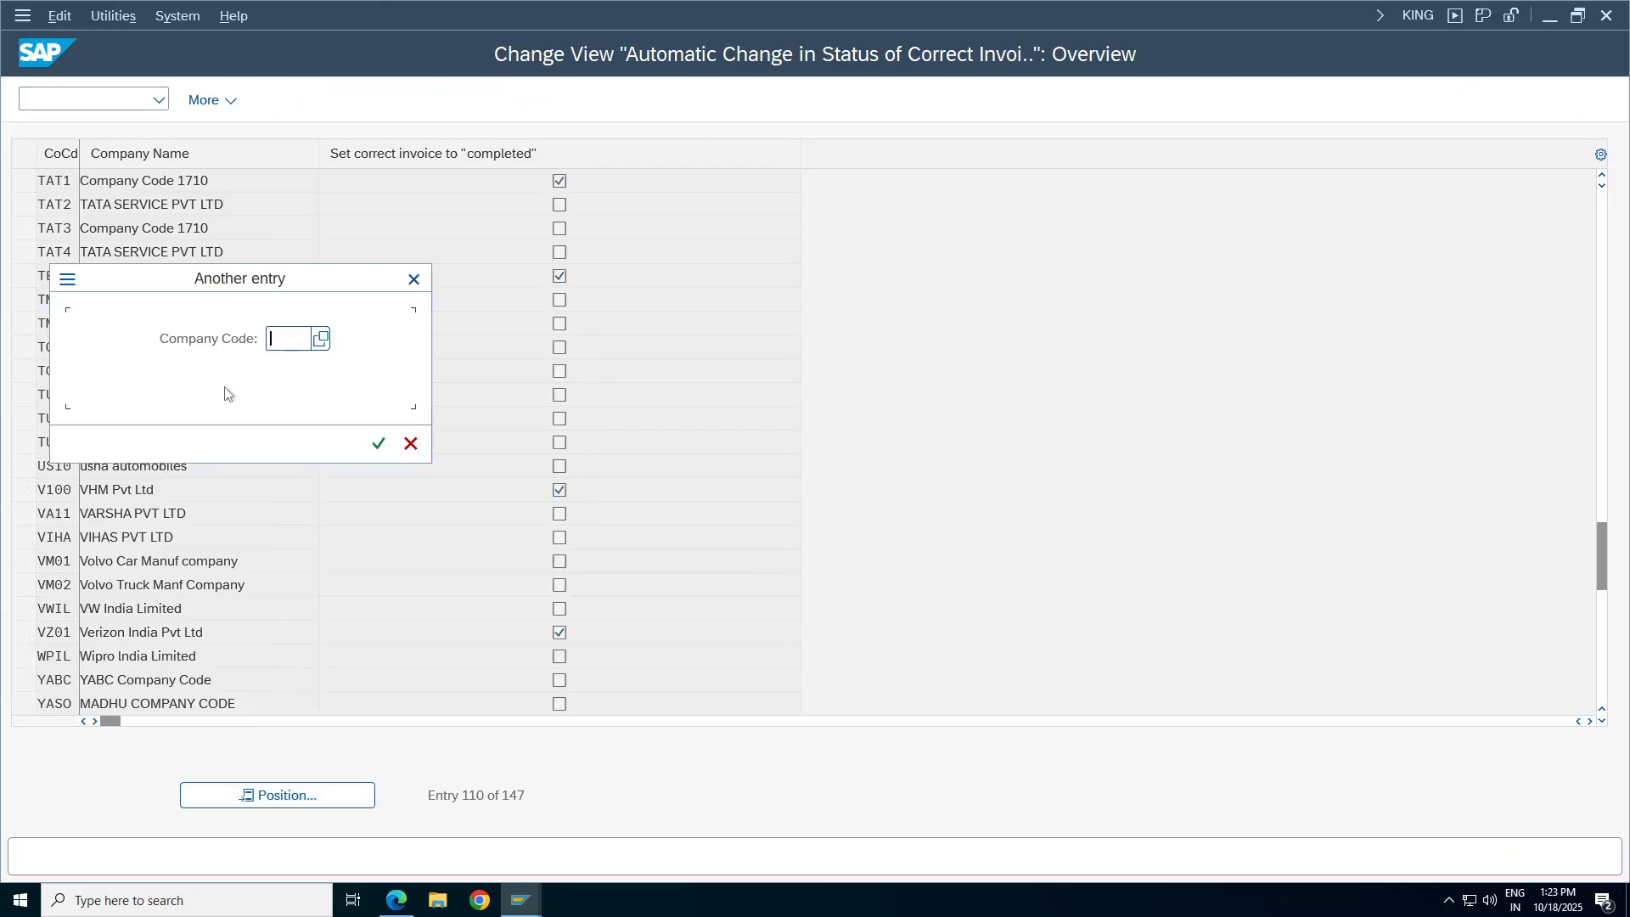
text(ta98)
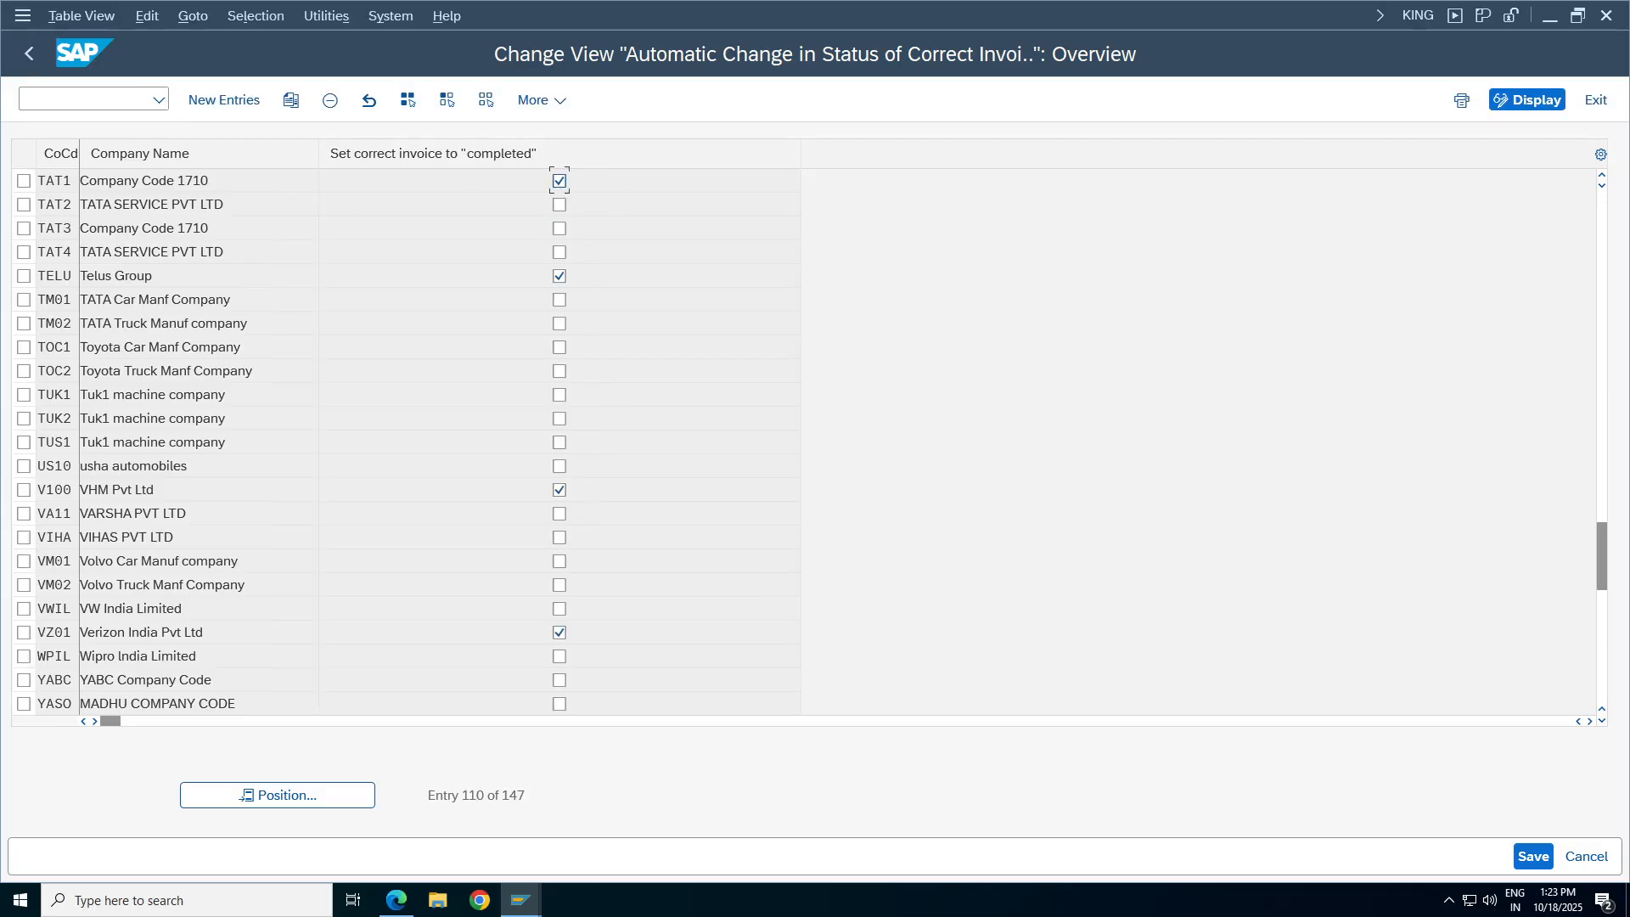
click(226, 102)
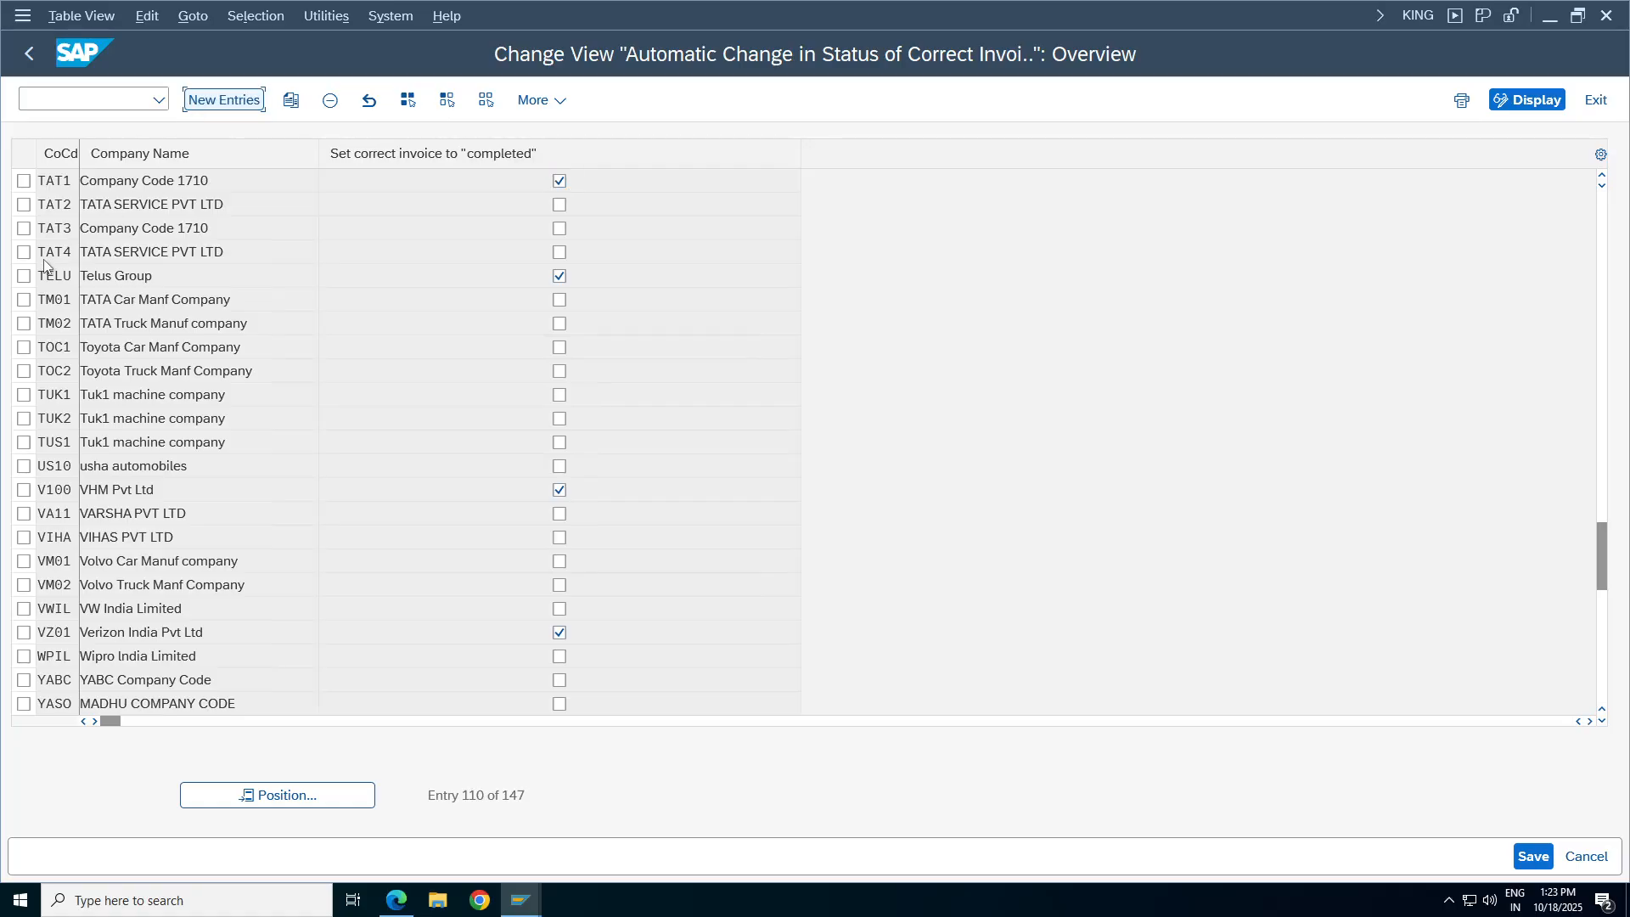
click(58, 182)
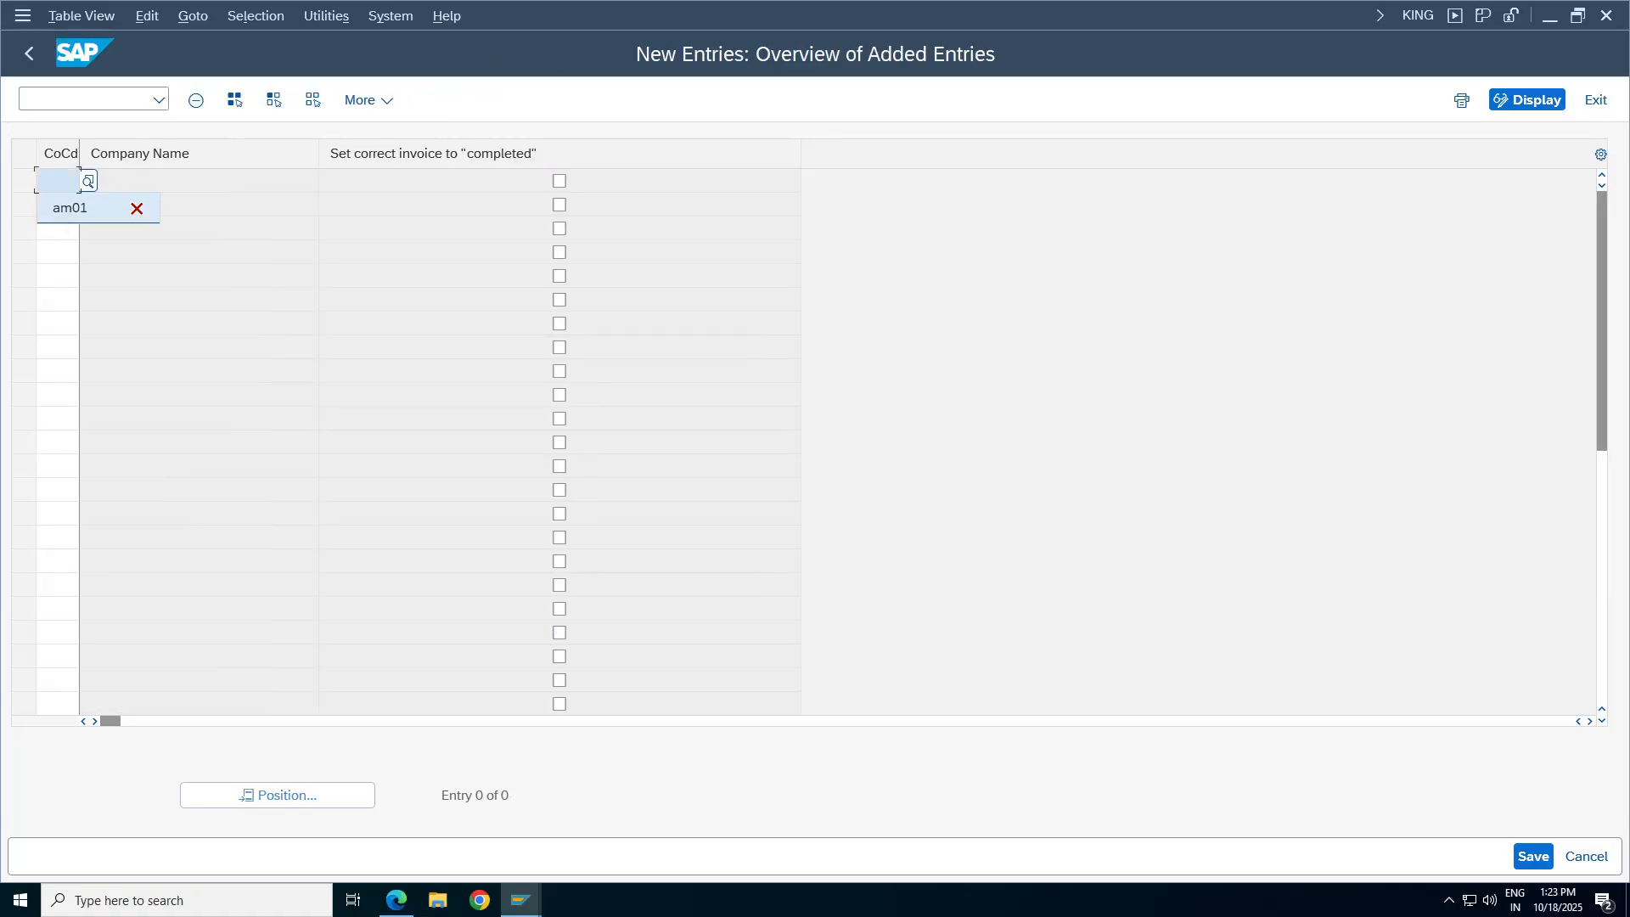
click(69, 208)
text(TA98)
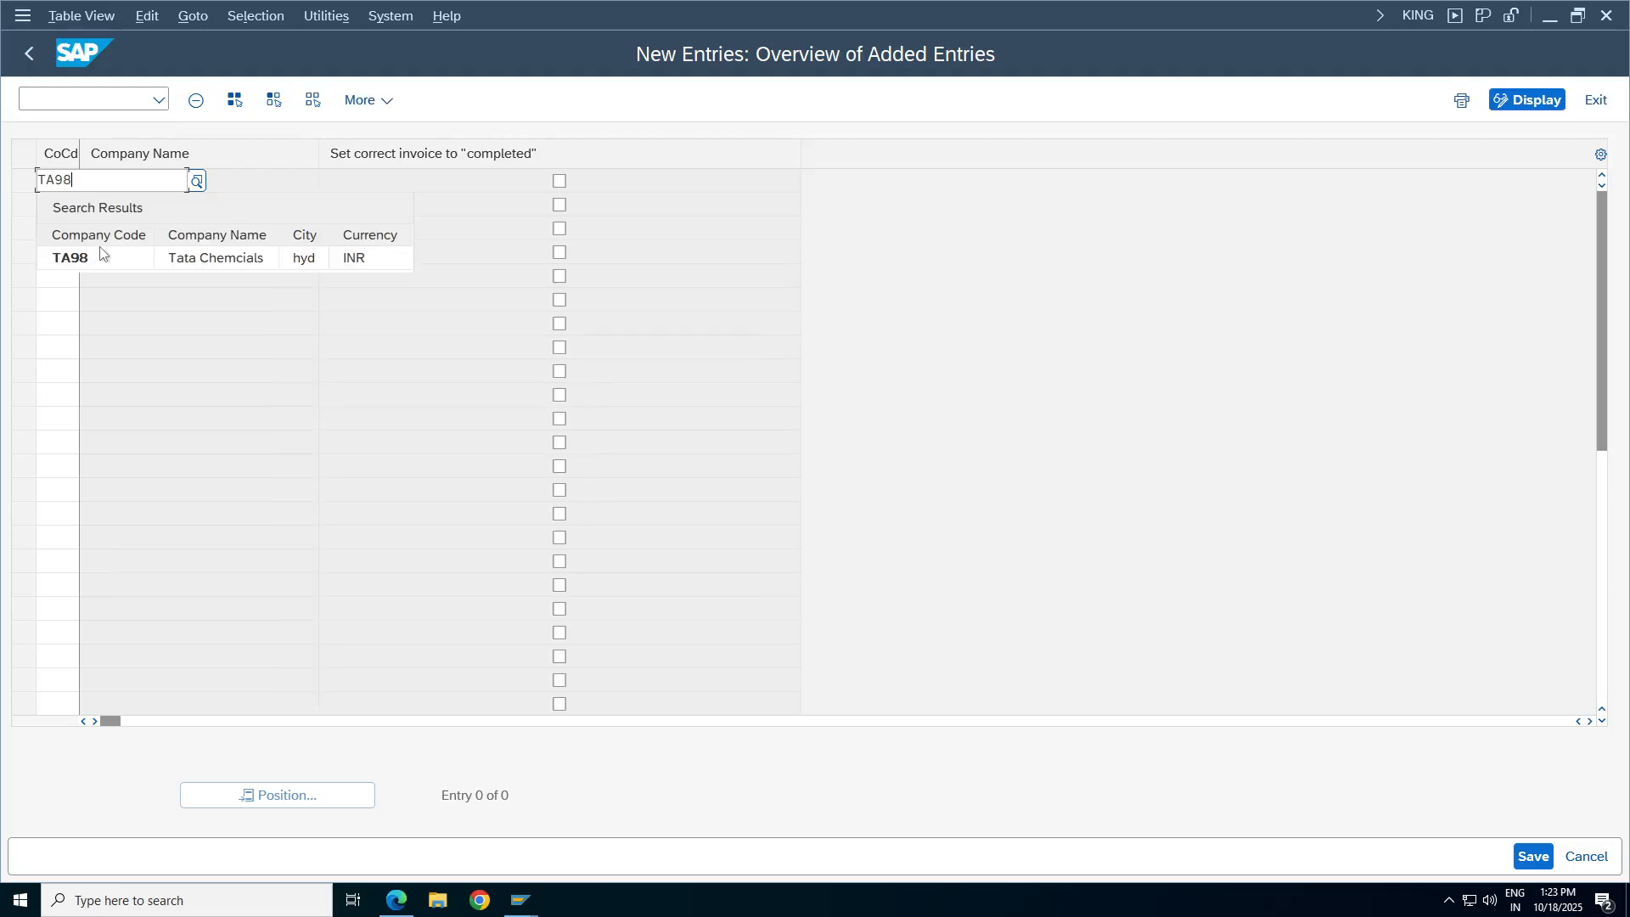
click(95, 246)
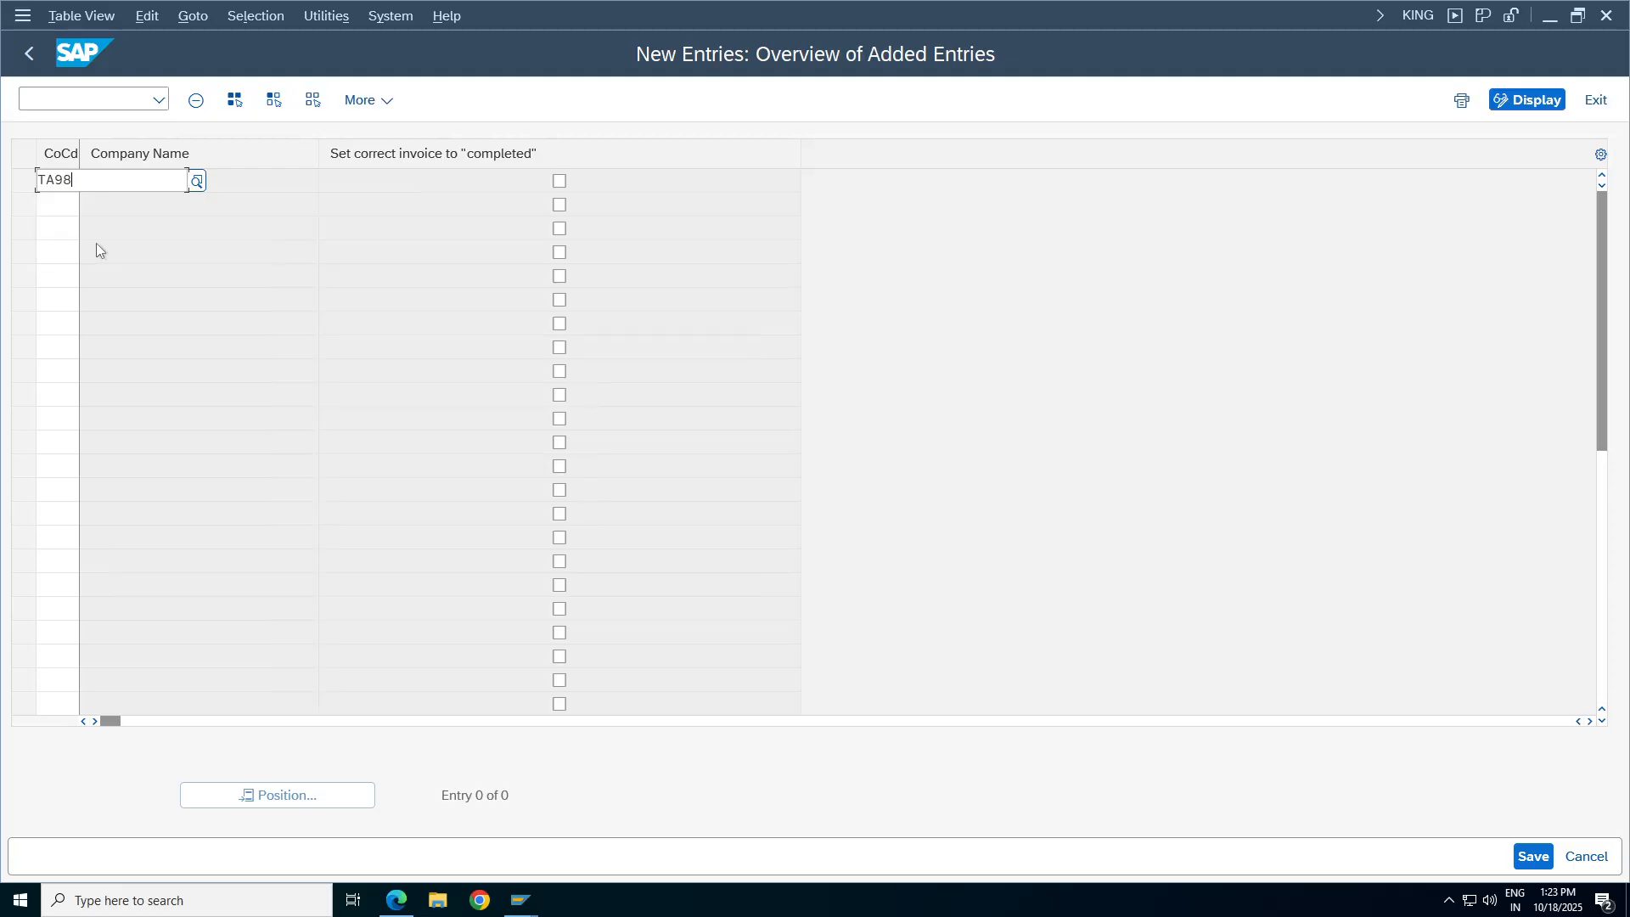
Set correct invoices to "completed" for the TA98 entry, save it and return to the overview.
click(559, 181)
click(1538, 858)
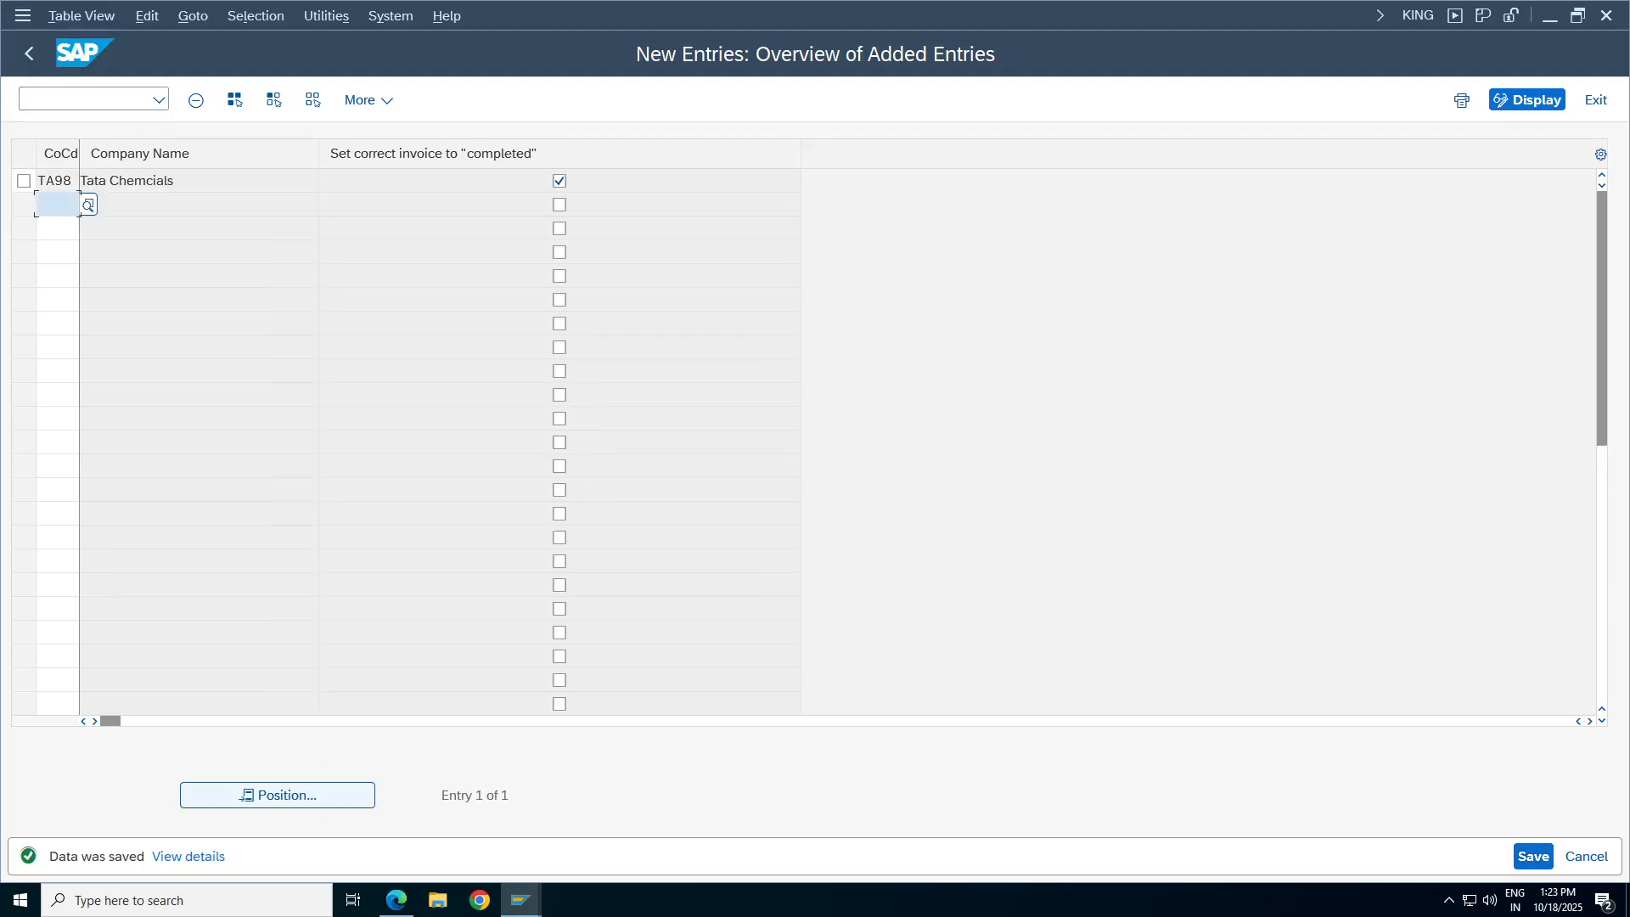
click(30, 55)
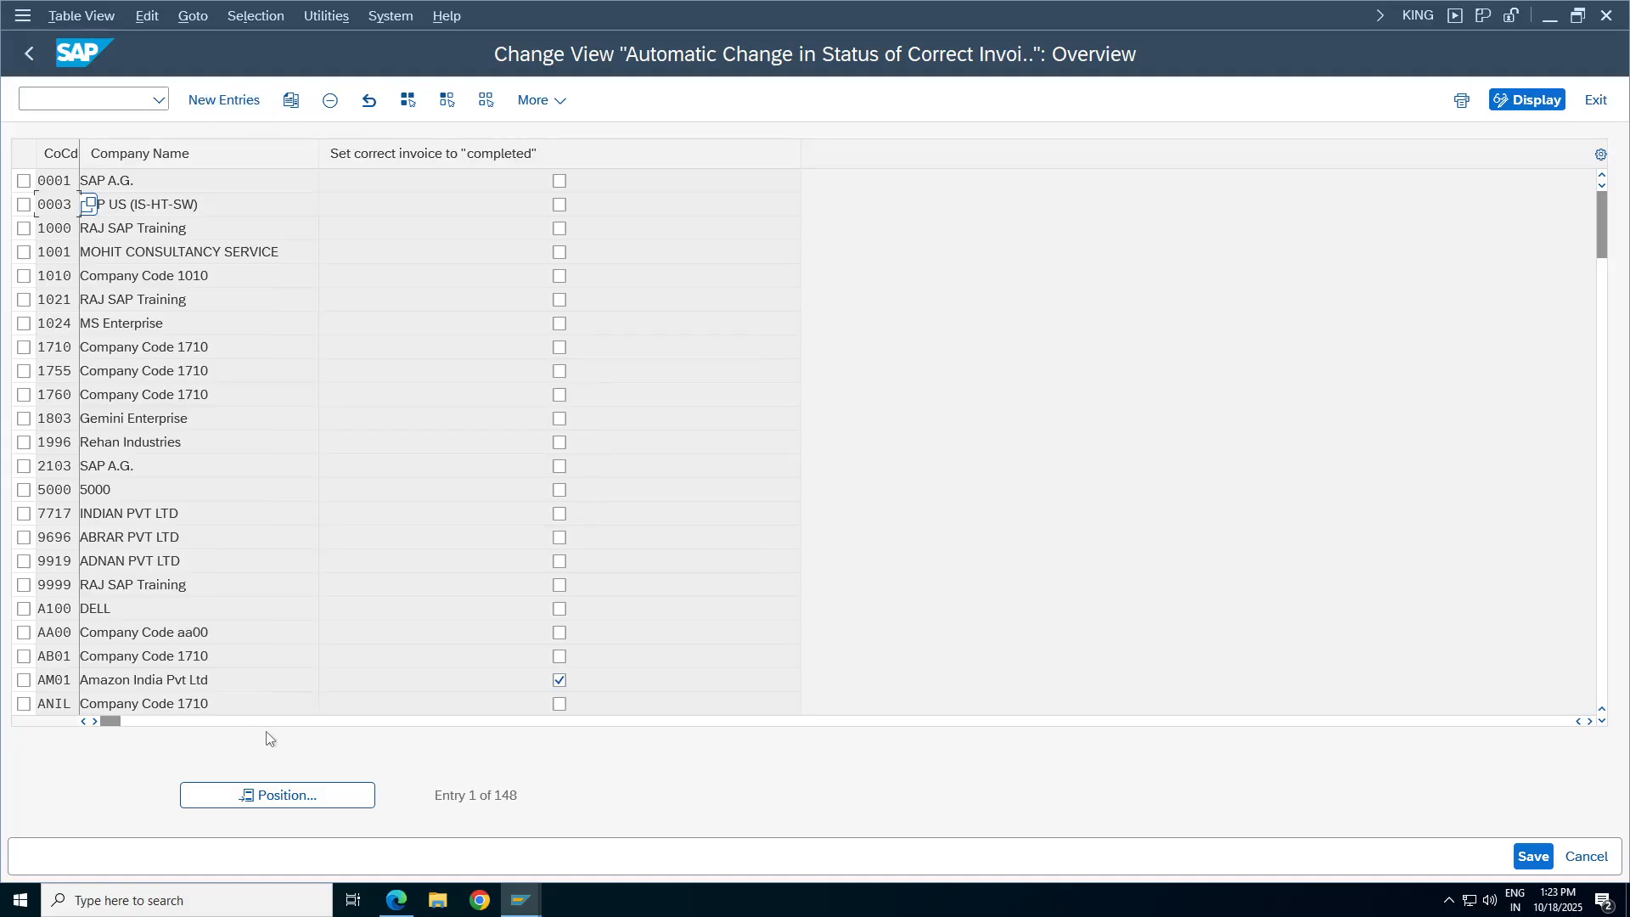
Leave the status change overview and look up the Define Valuation control row and its transaction code in the Google Sheets configuration notes.
click(30, 54)
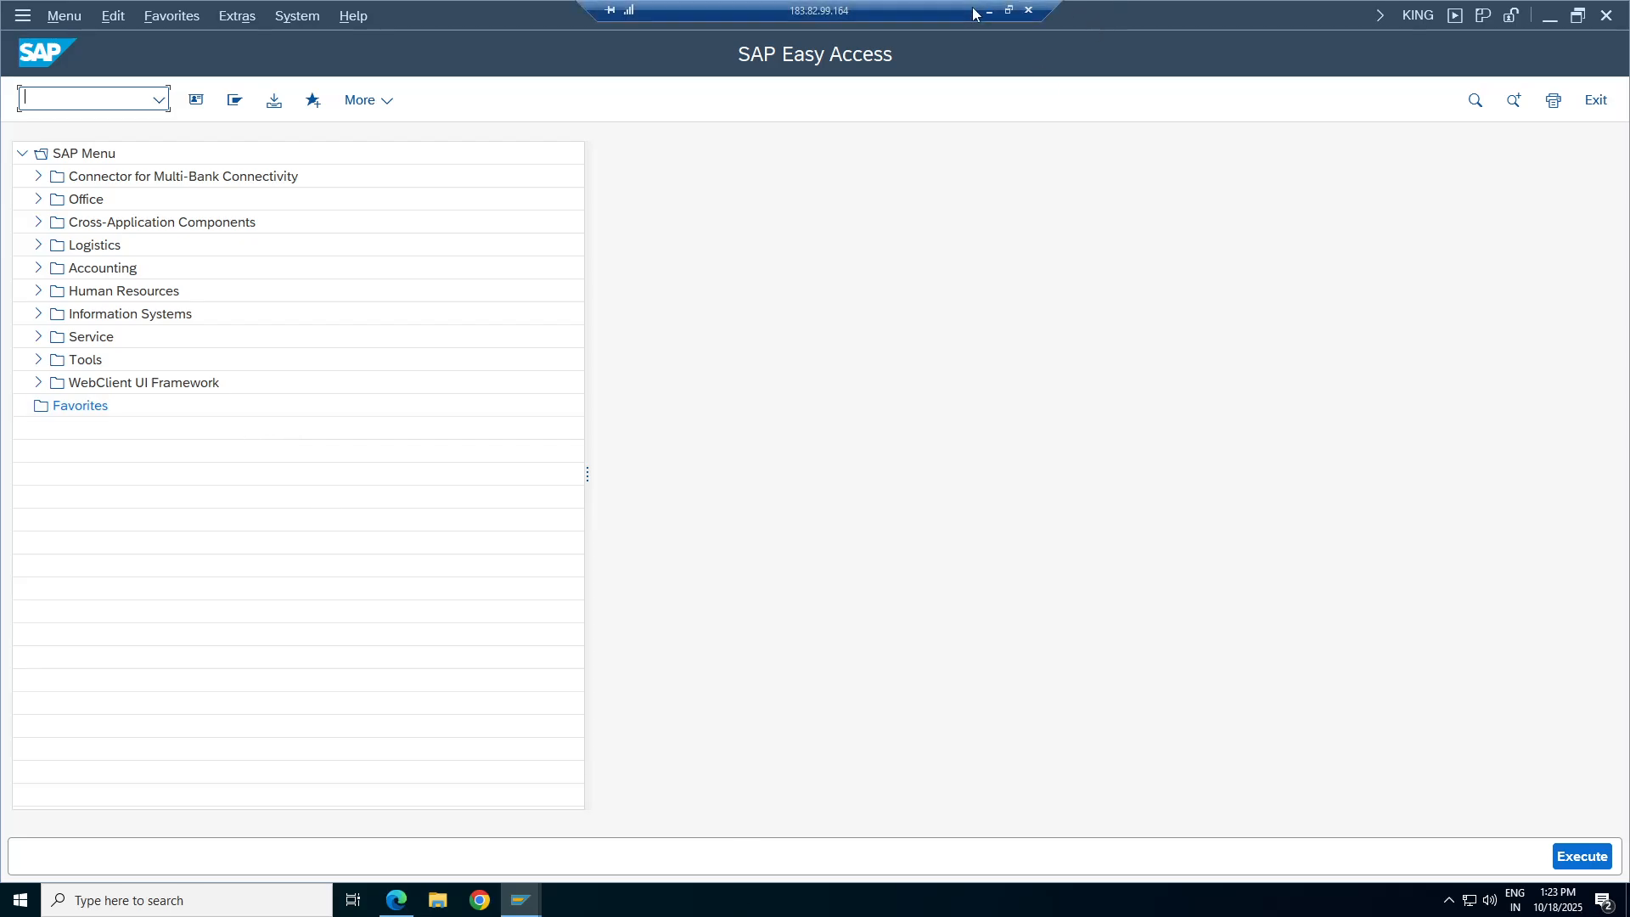
click(985, 10)
click(213, 737)
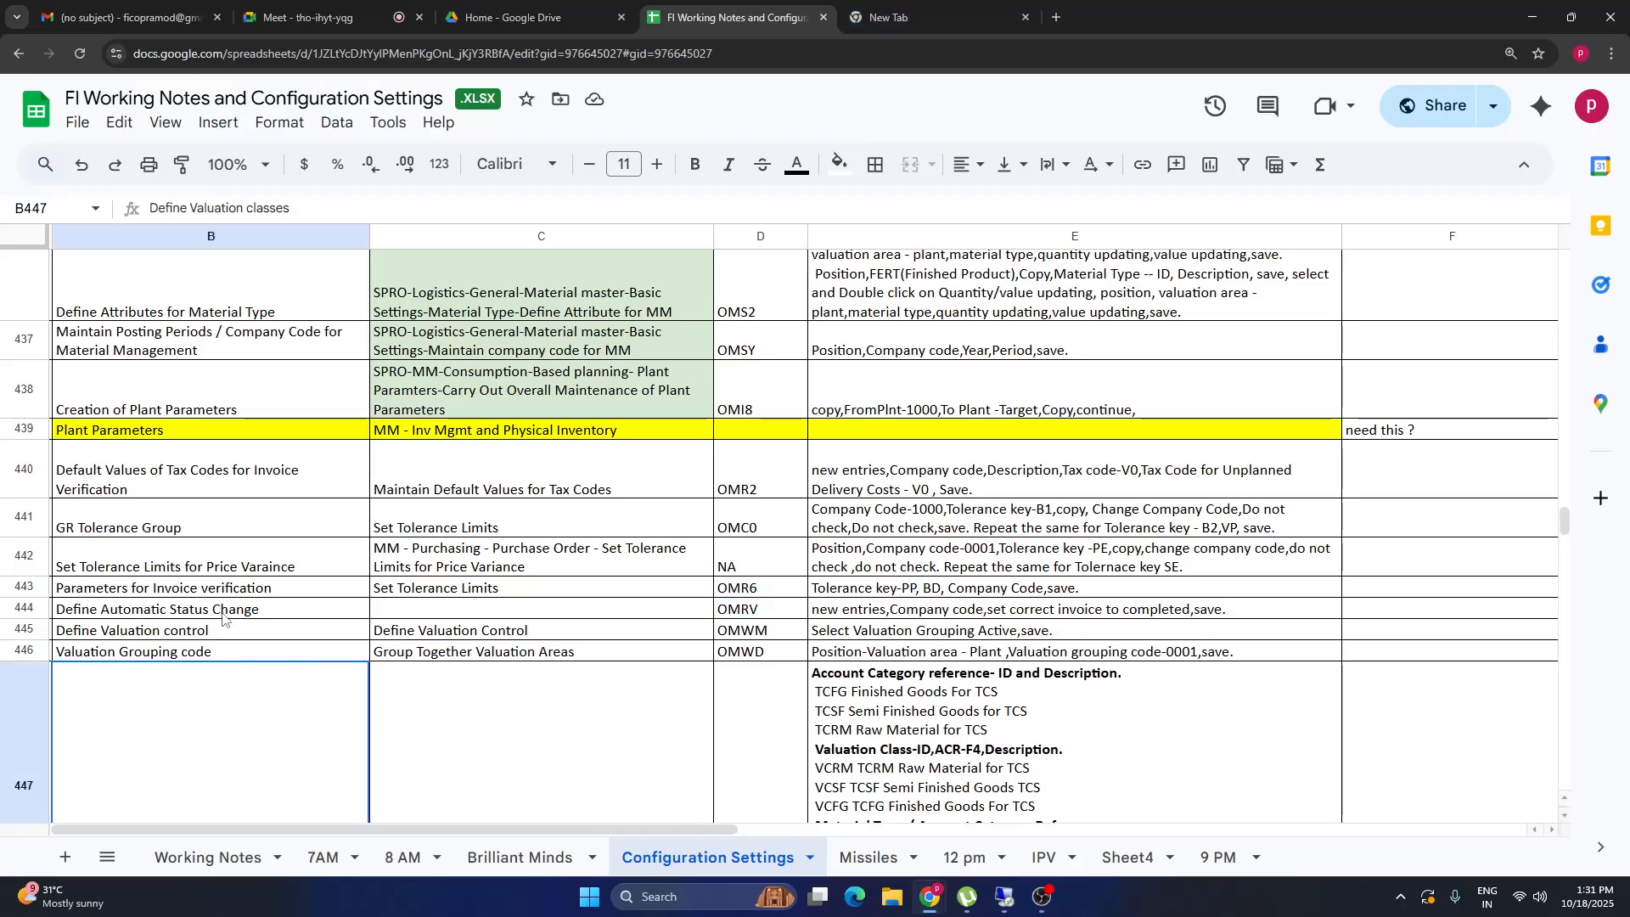
drag(222, 613, 1008, 613)
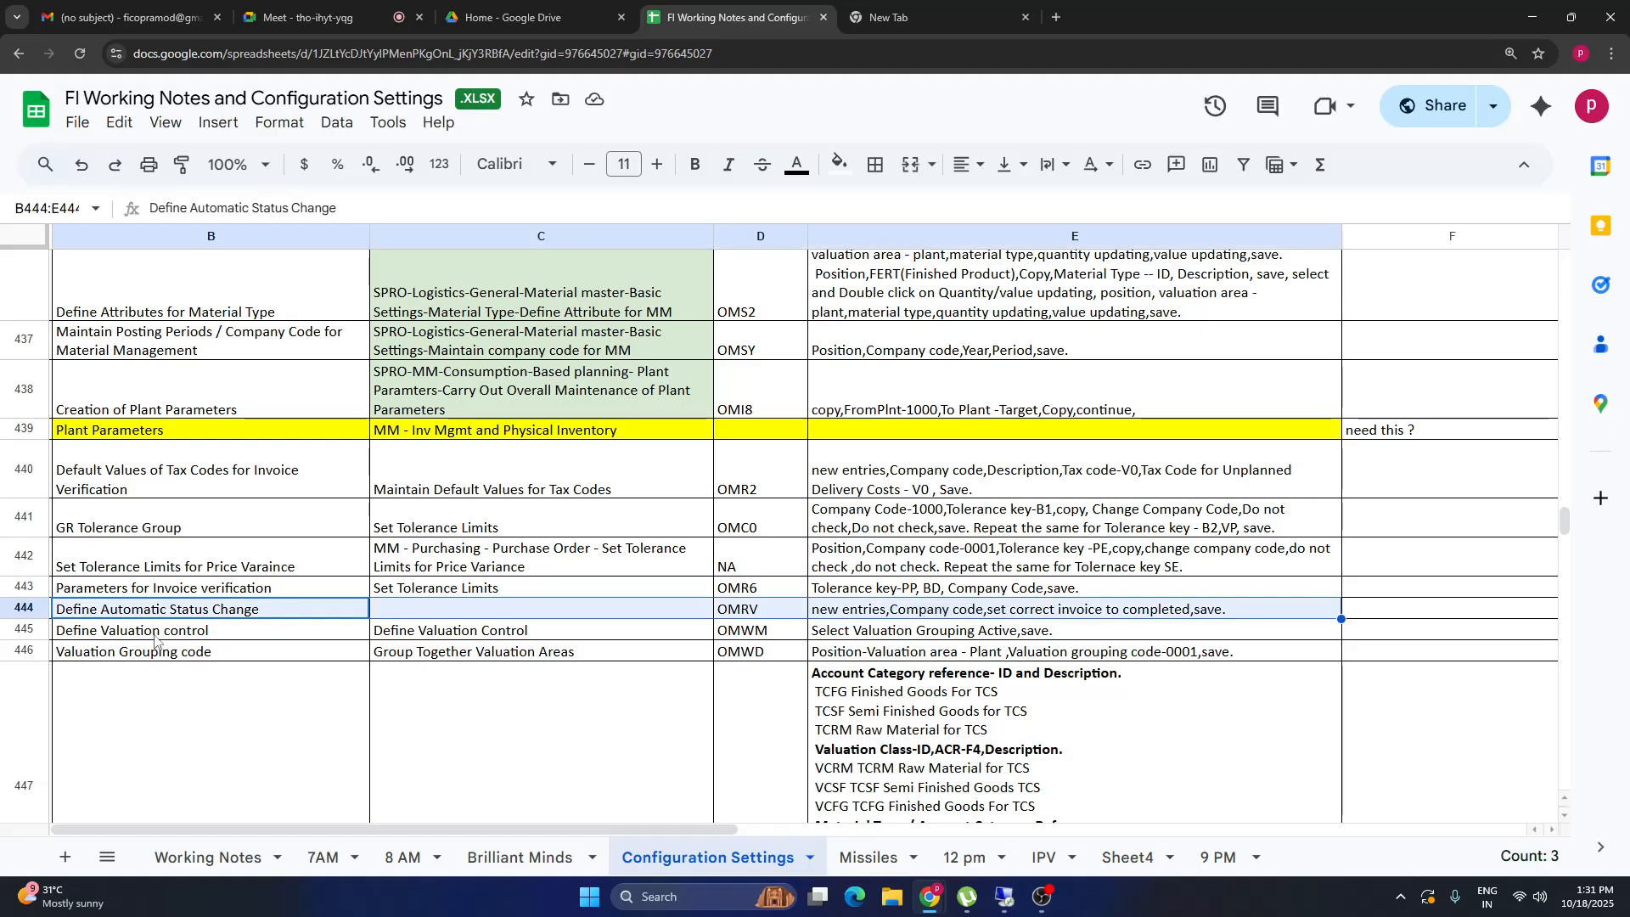
drag(156, 639, 1016, 638)
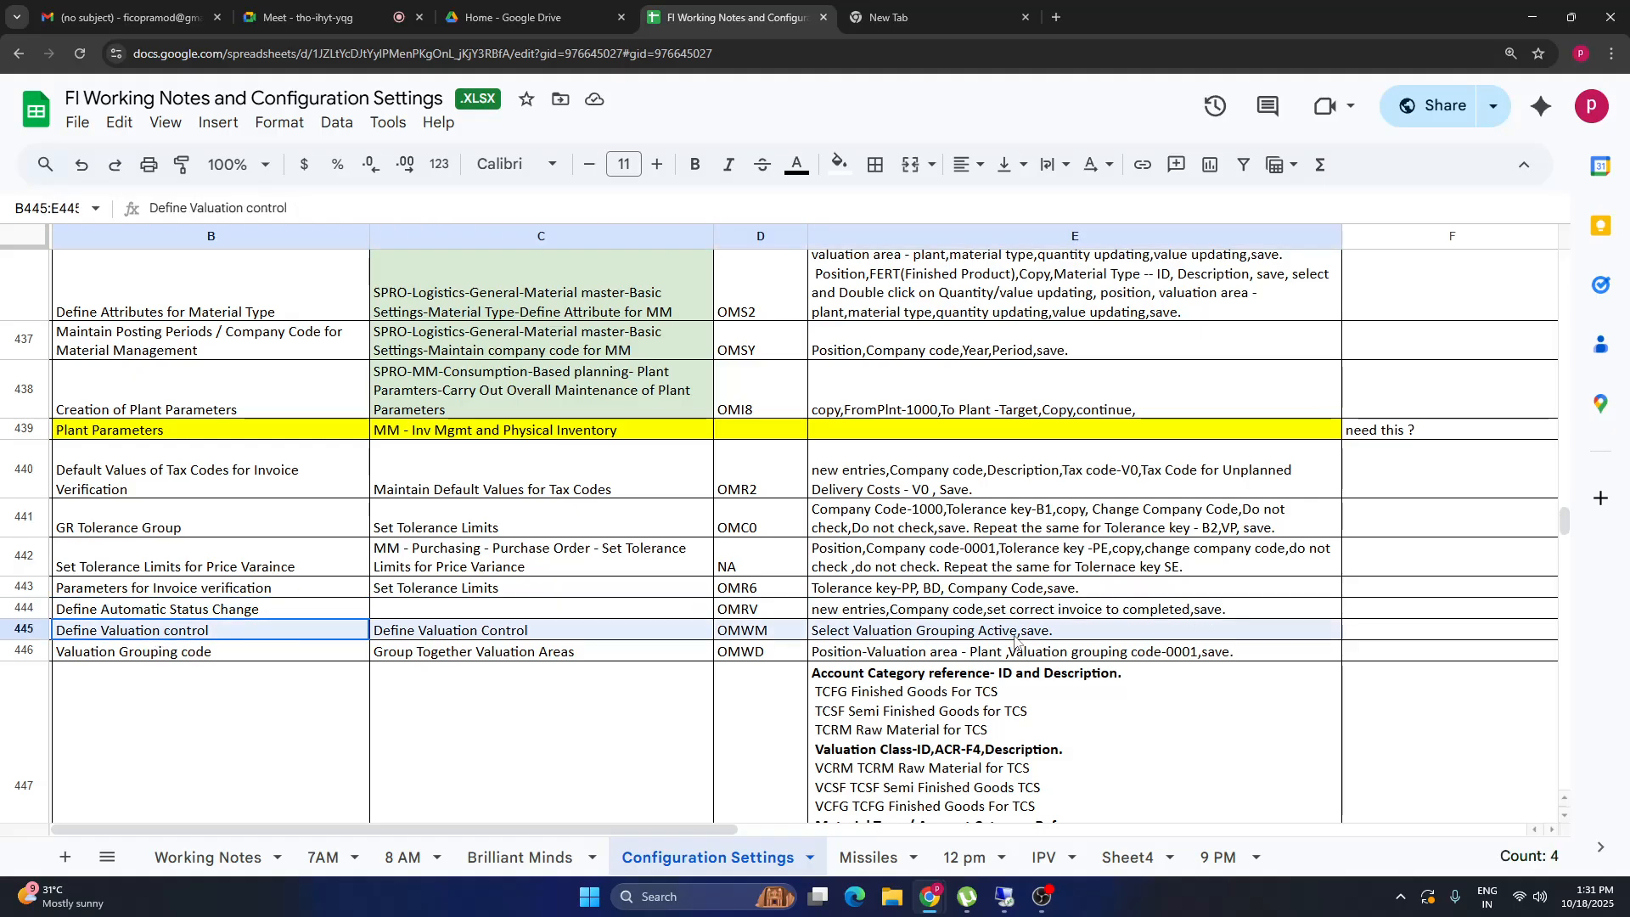
click(155, 659)
click(149, 633)
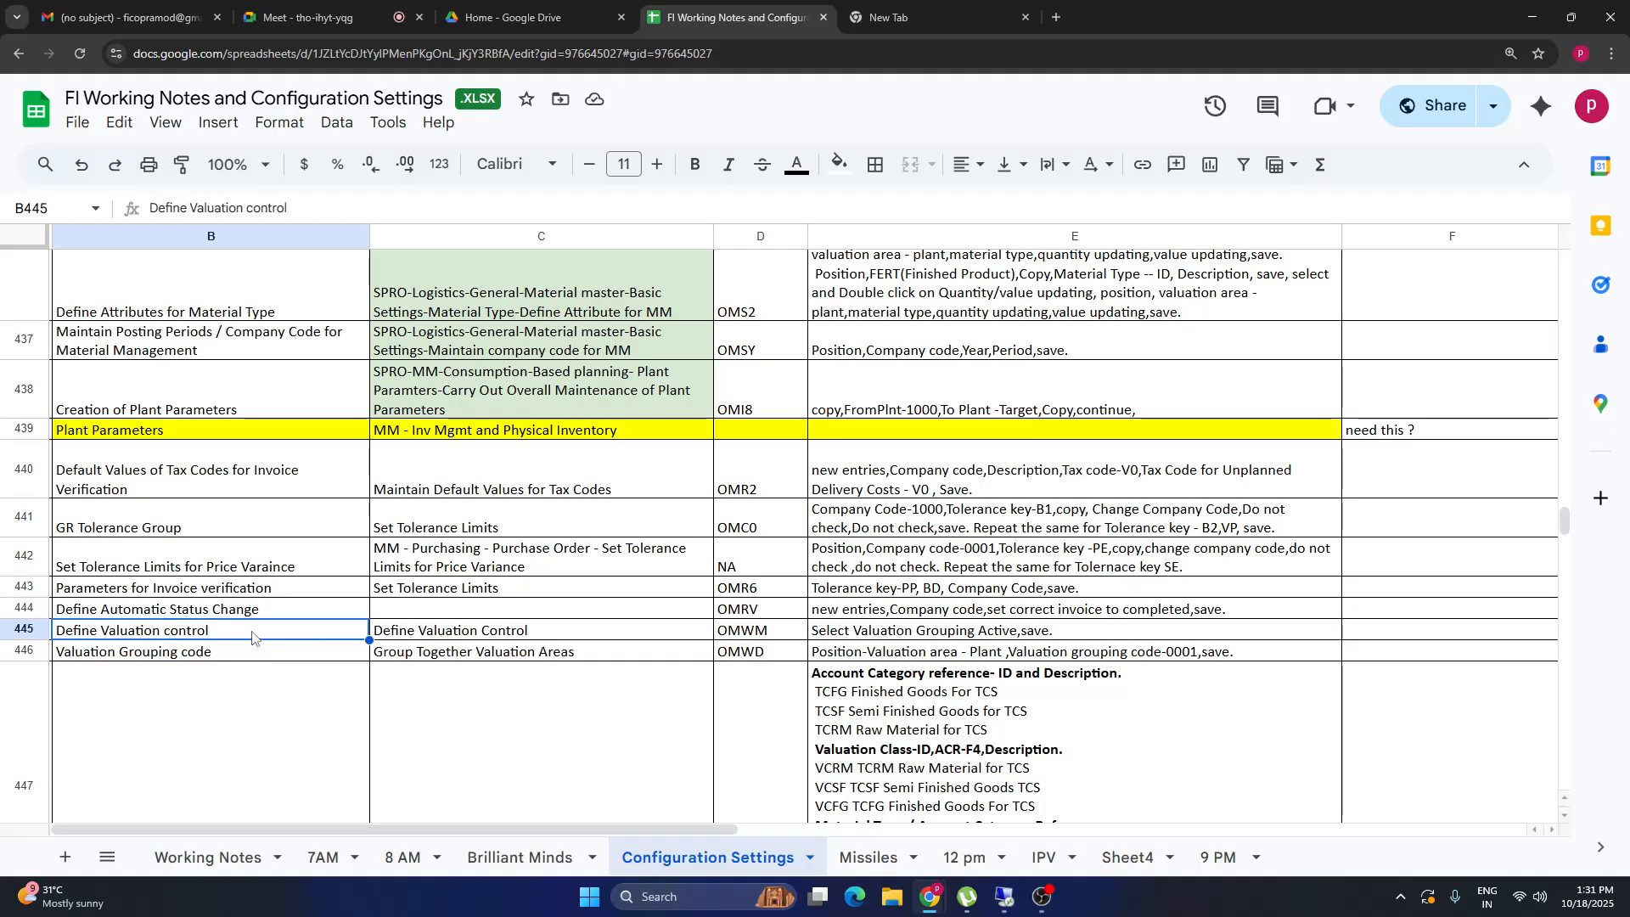
click(743, 637)
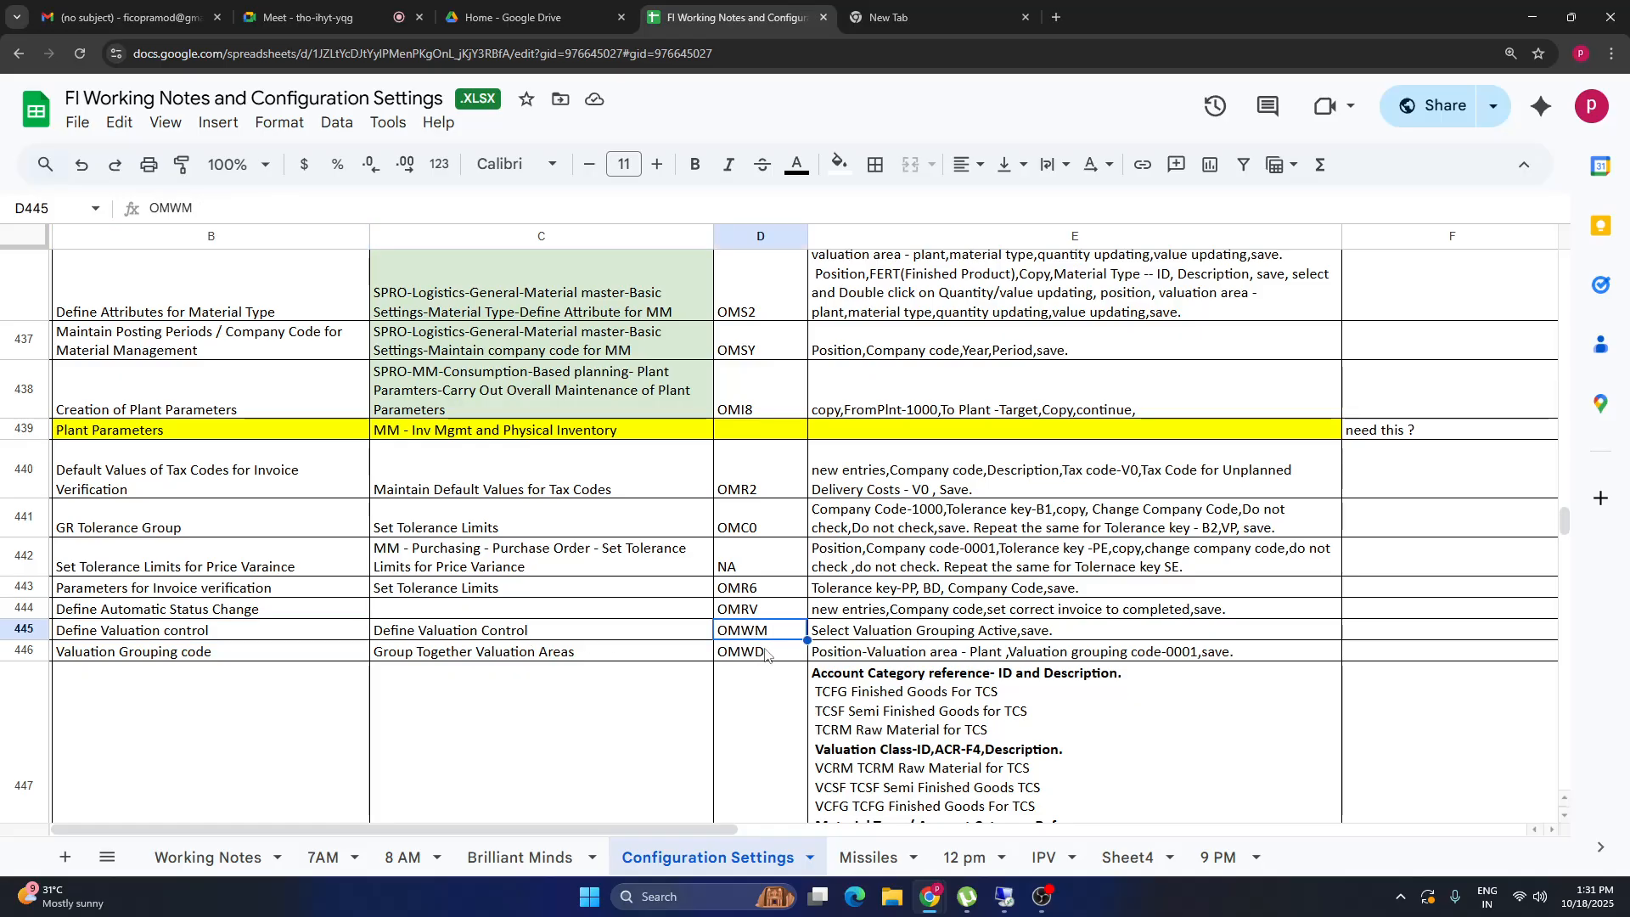
Switch to SAP, start transaction OMWM to check the valuation grouping code setting, and leave it.
click(1004, 900)
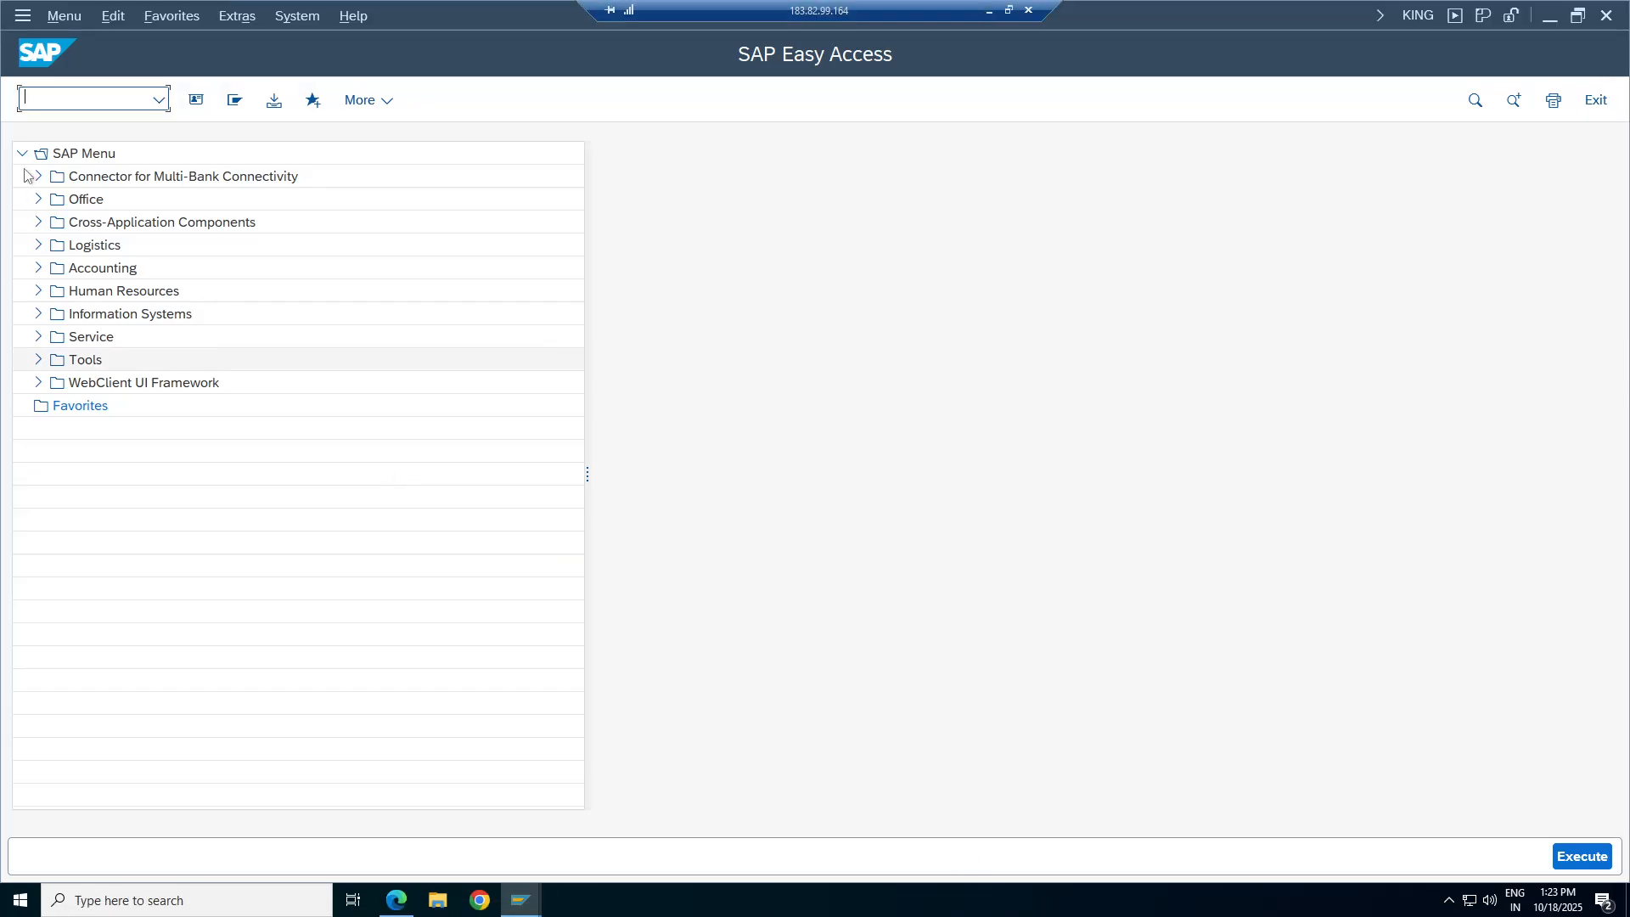
text(omwm)
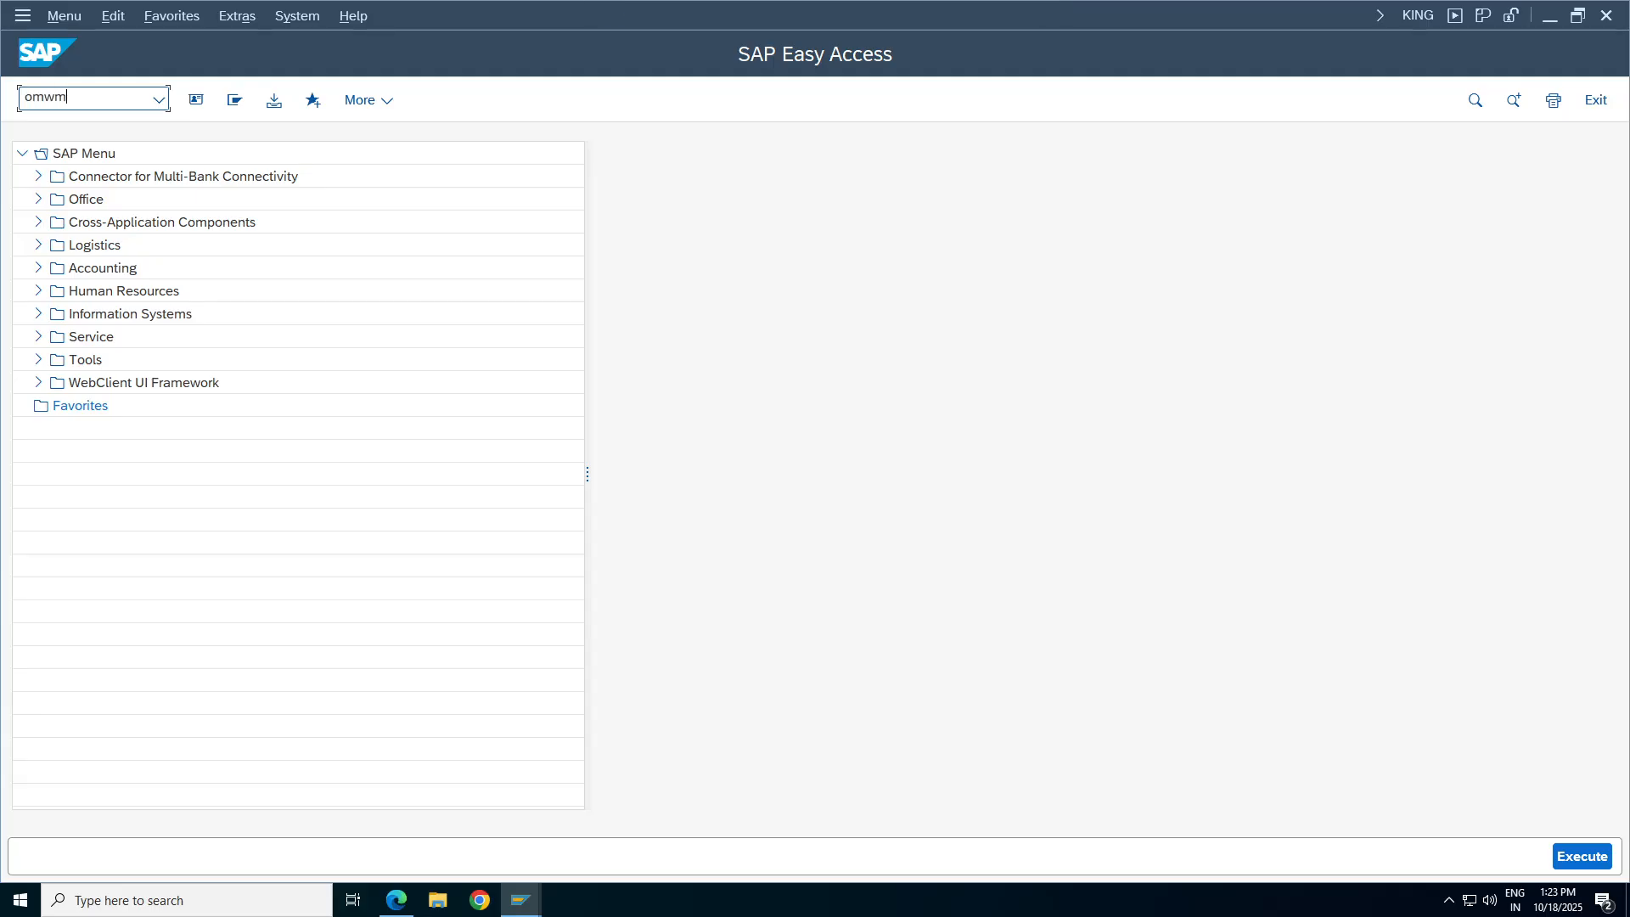
key(Return)
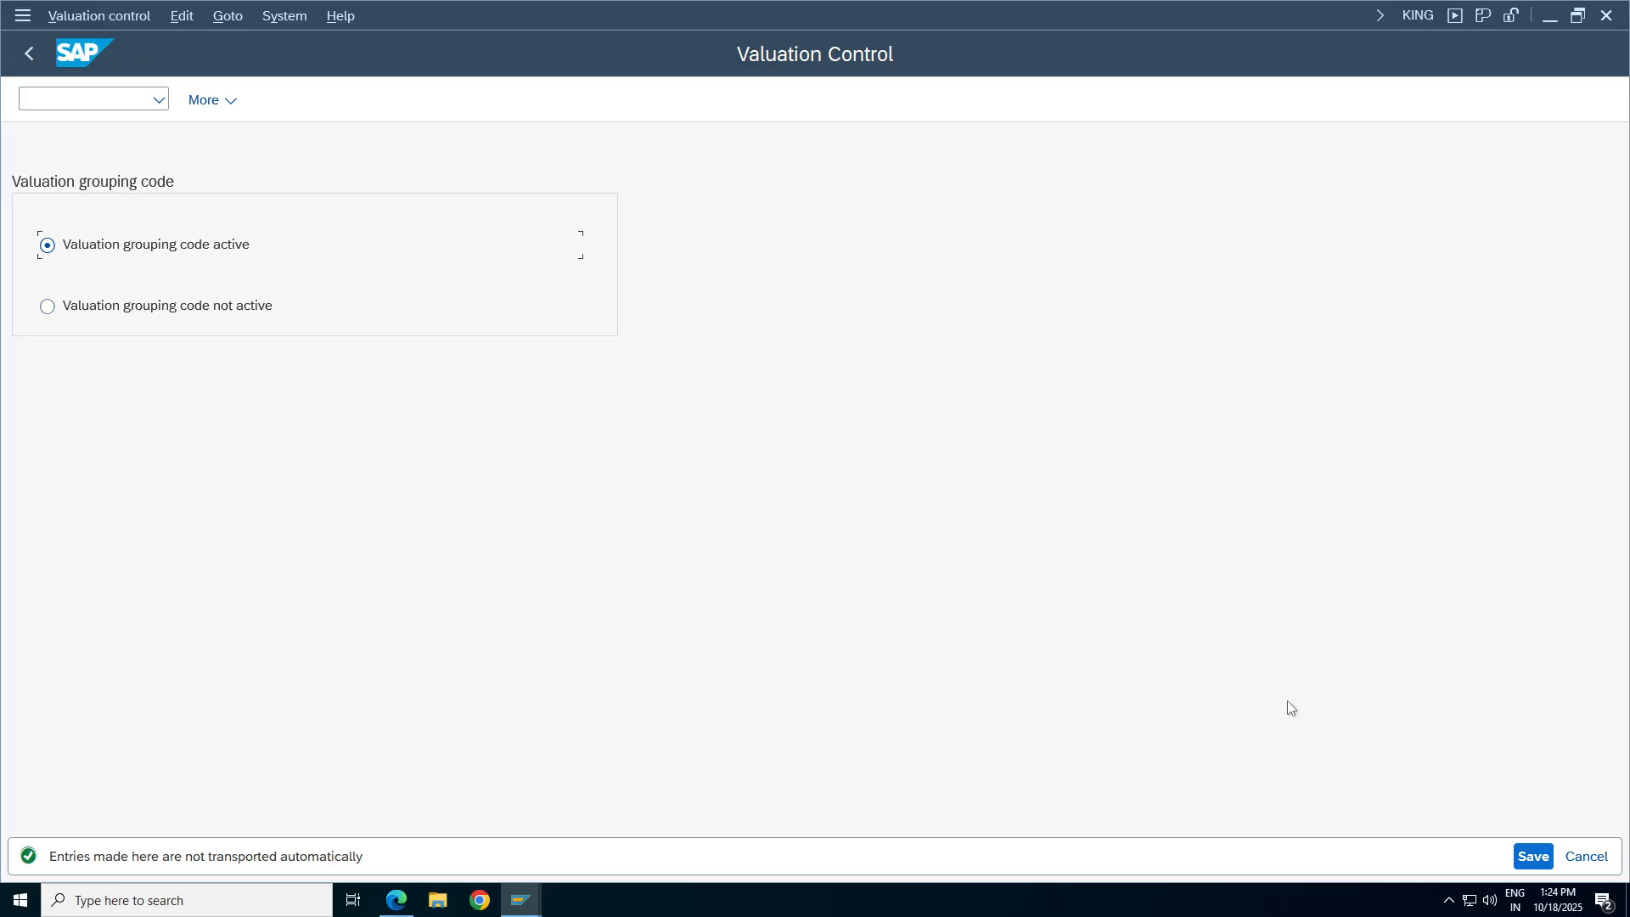
click(29, 52)
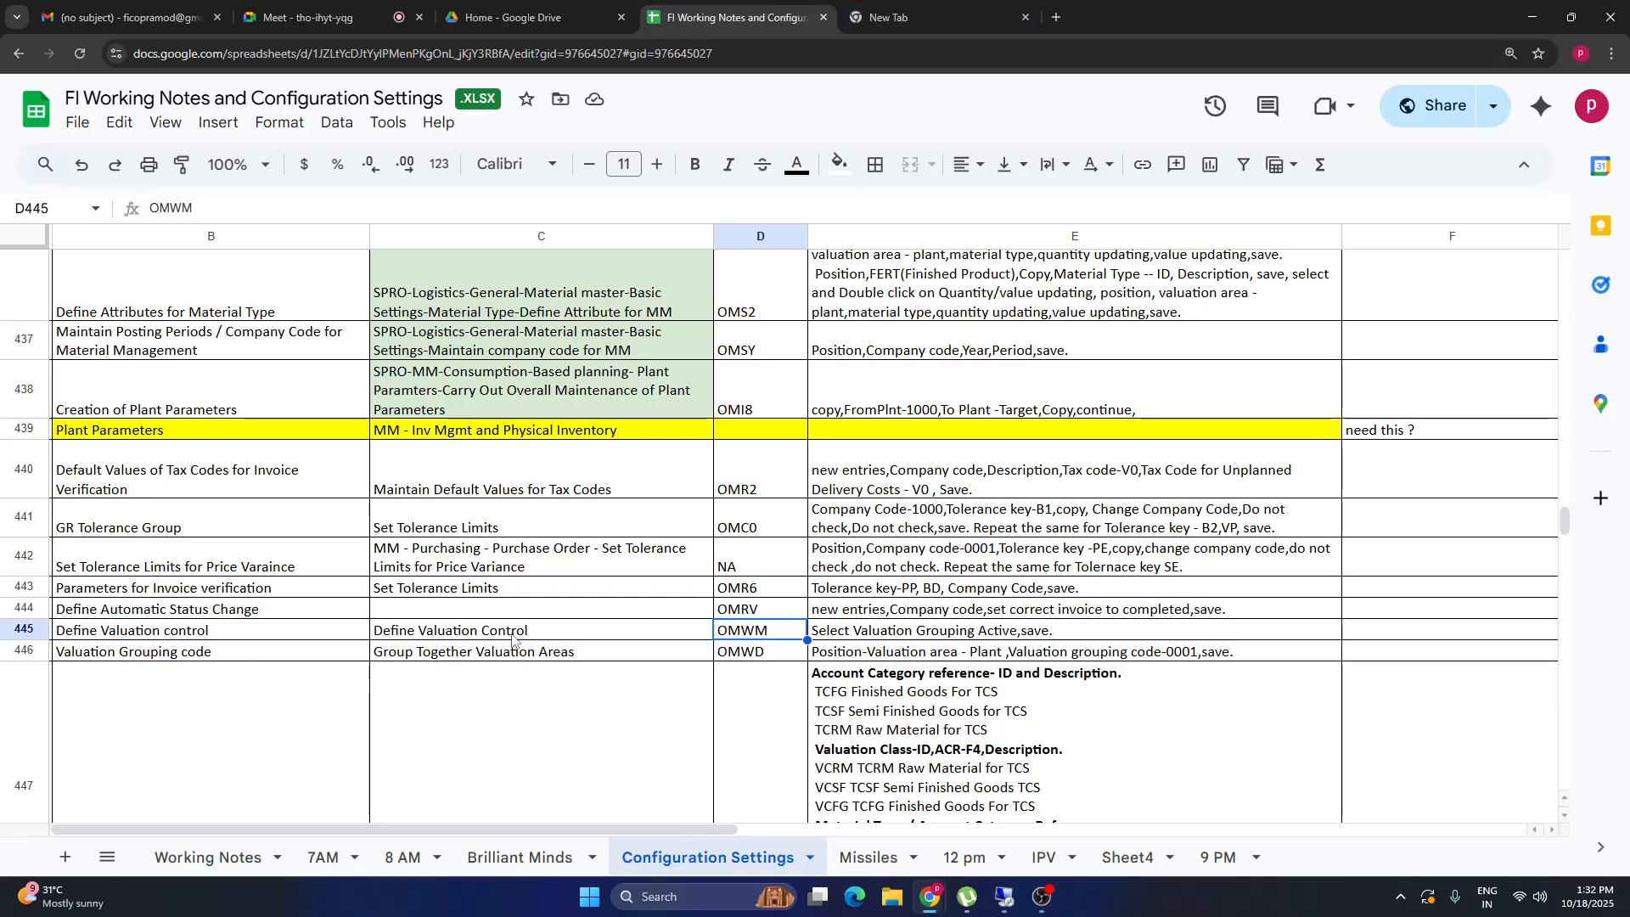
Check the Valuation Grouping code row in the configuration notes and start transaction OMWD in SAP.
click(925, 635)
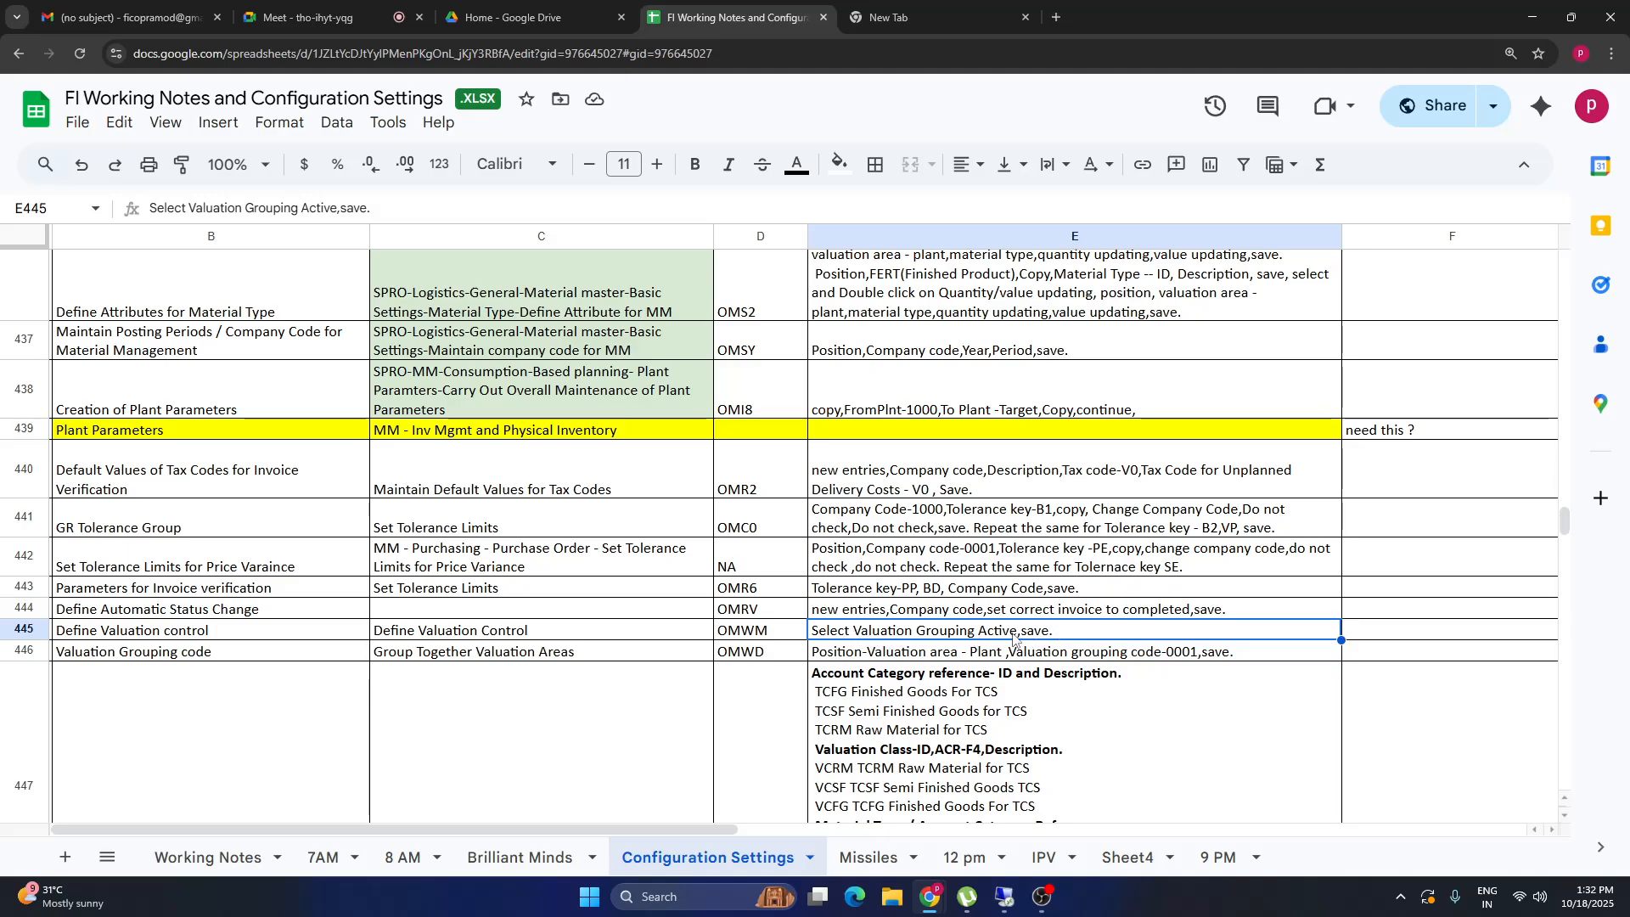
drag(215, 660, 407, 659)
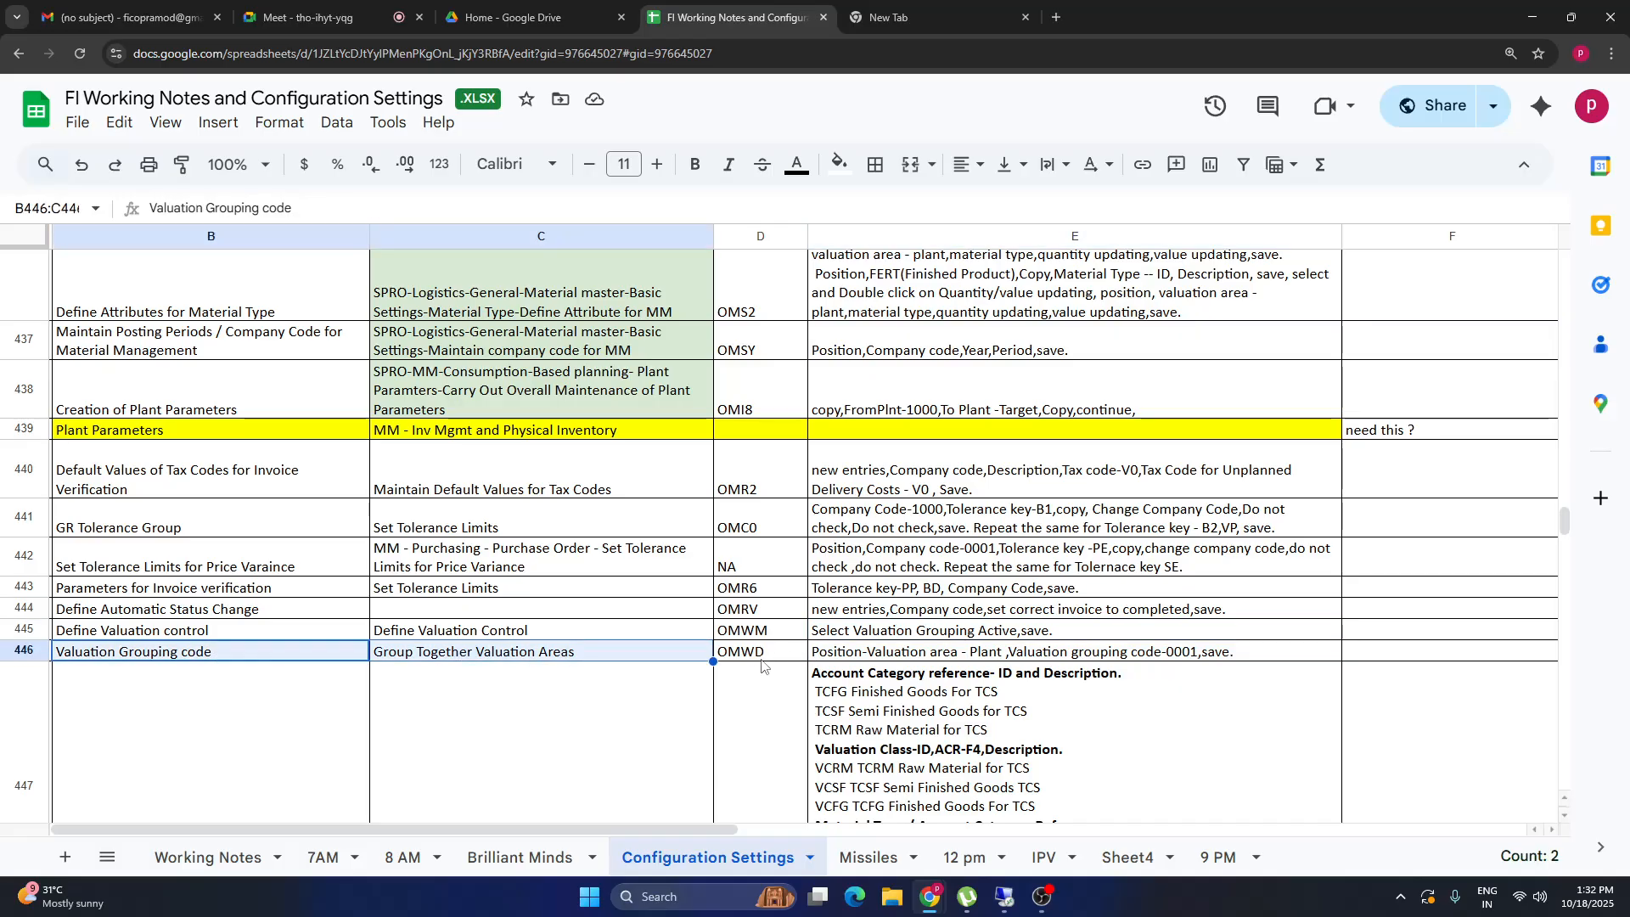
click(1005, 897)
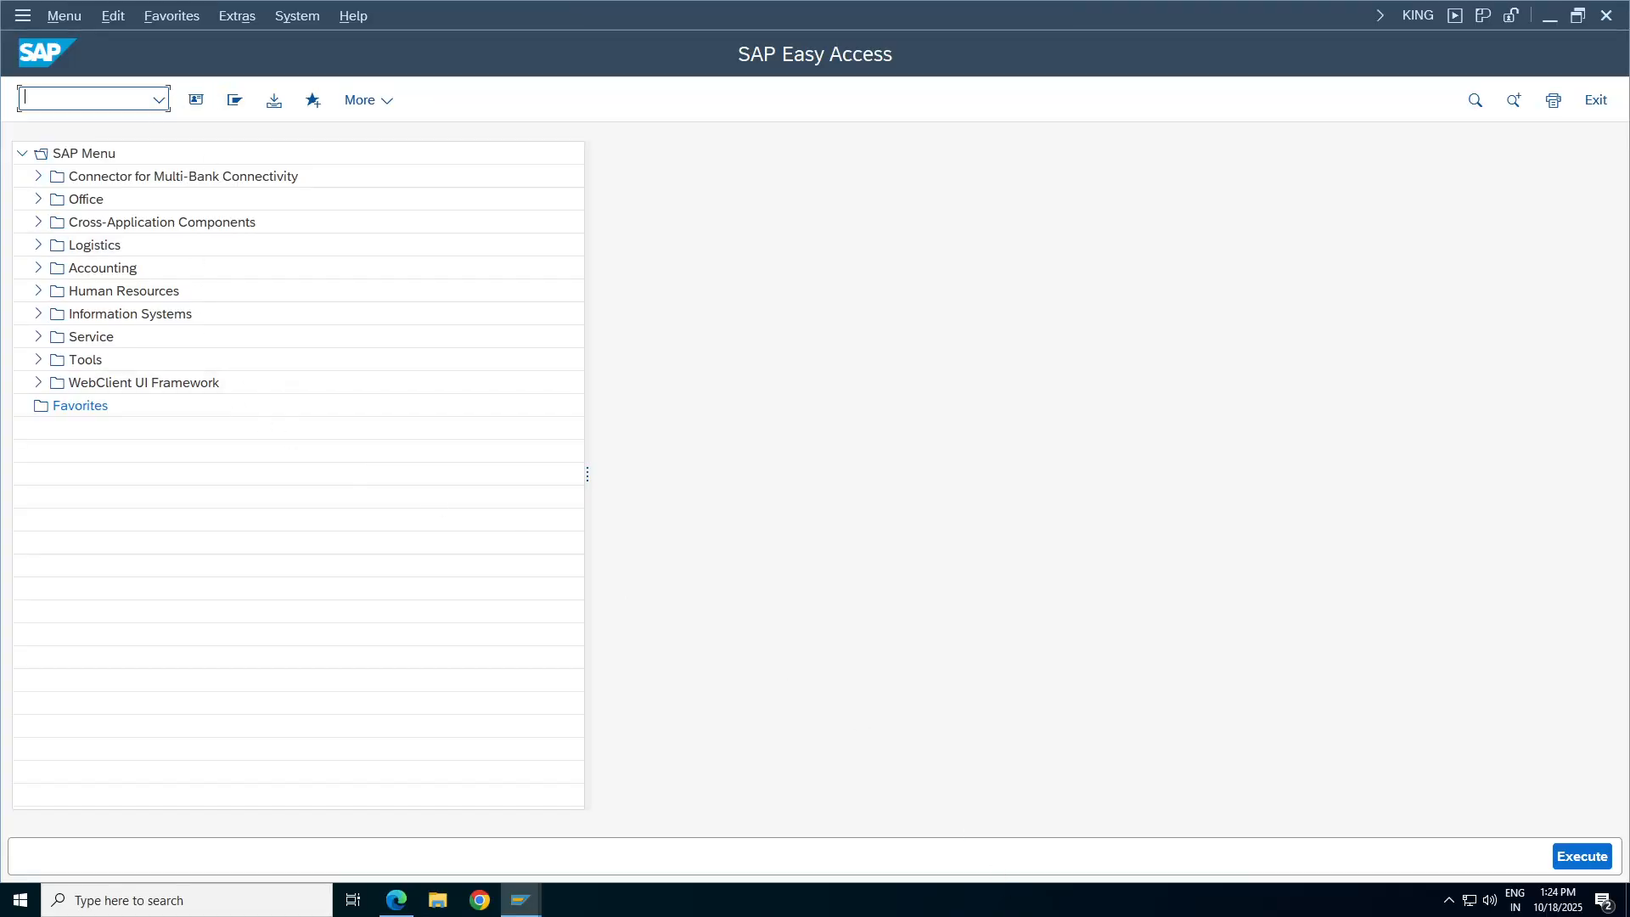
text(omwd)
key(Return)
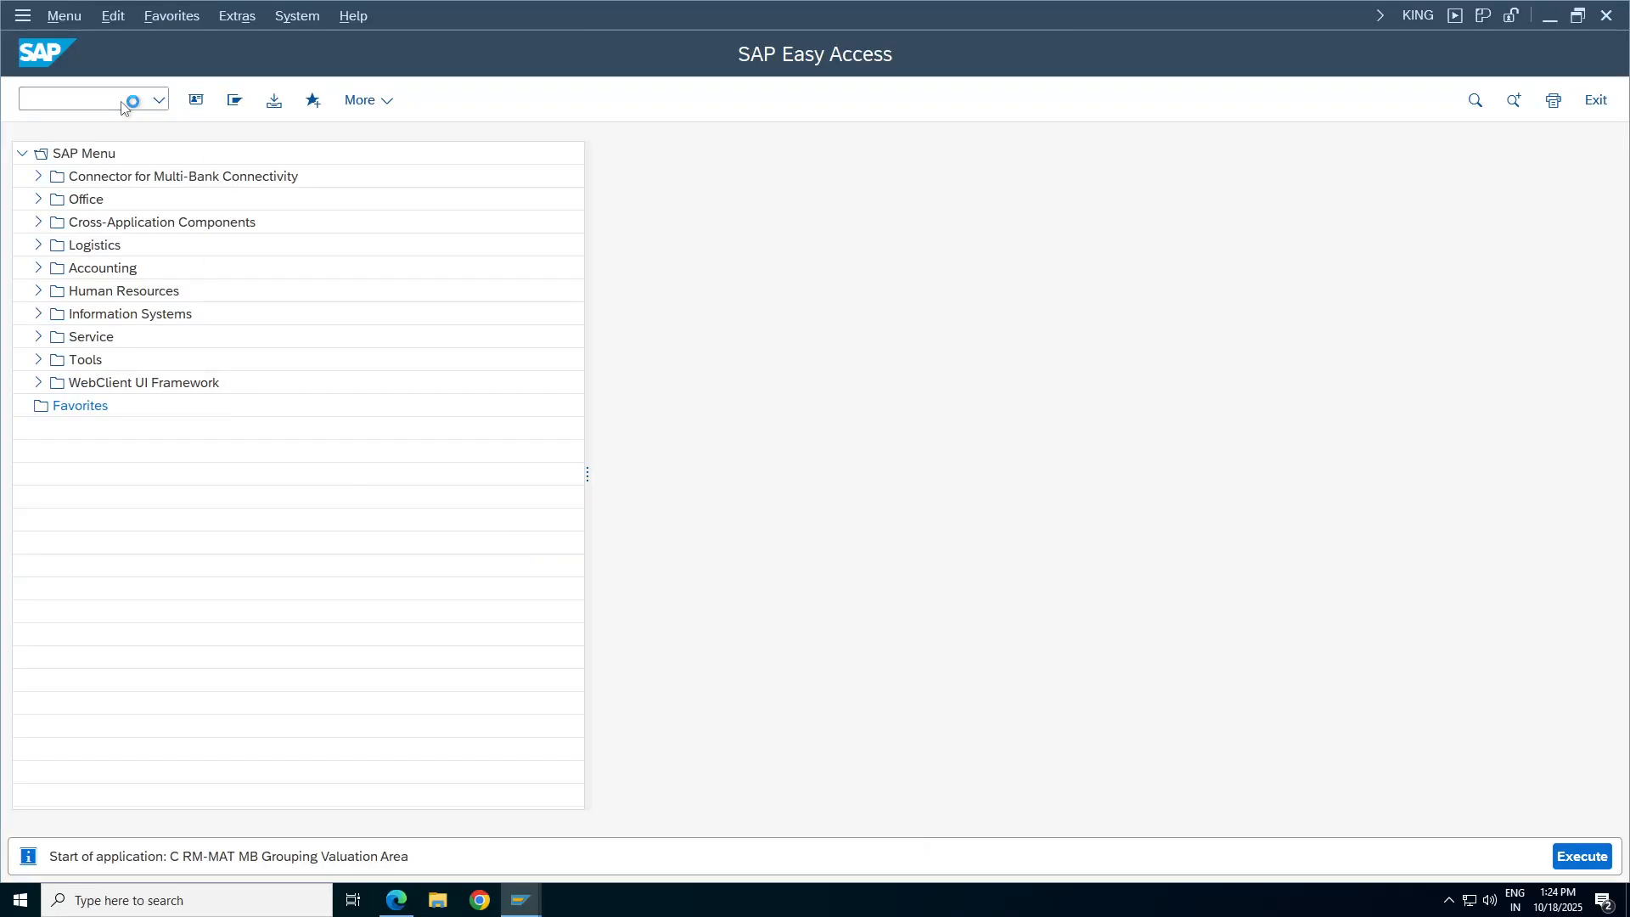
Position the list at valuation area TA98, assign it valuation grouping code 0001 and save.
click(360, 733)
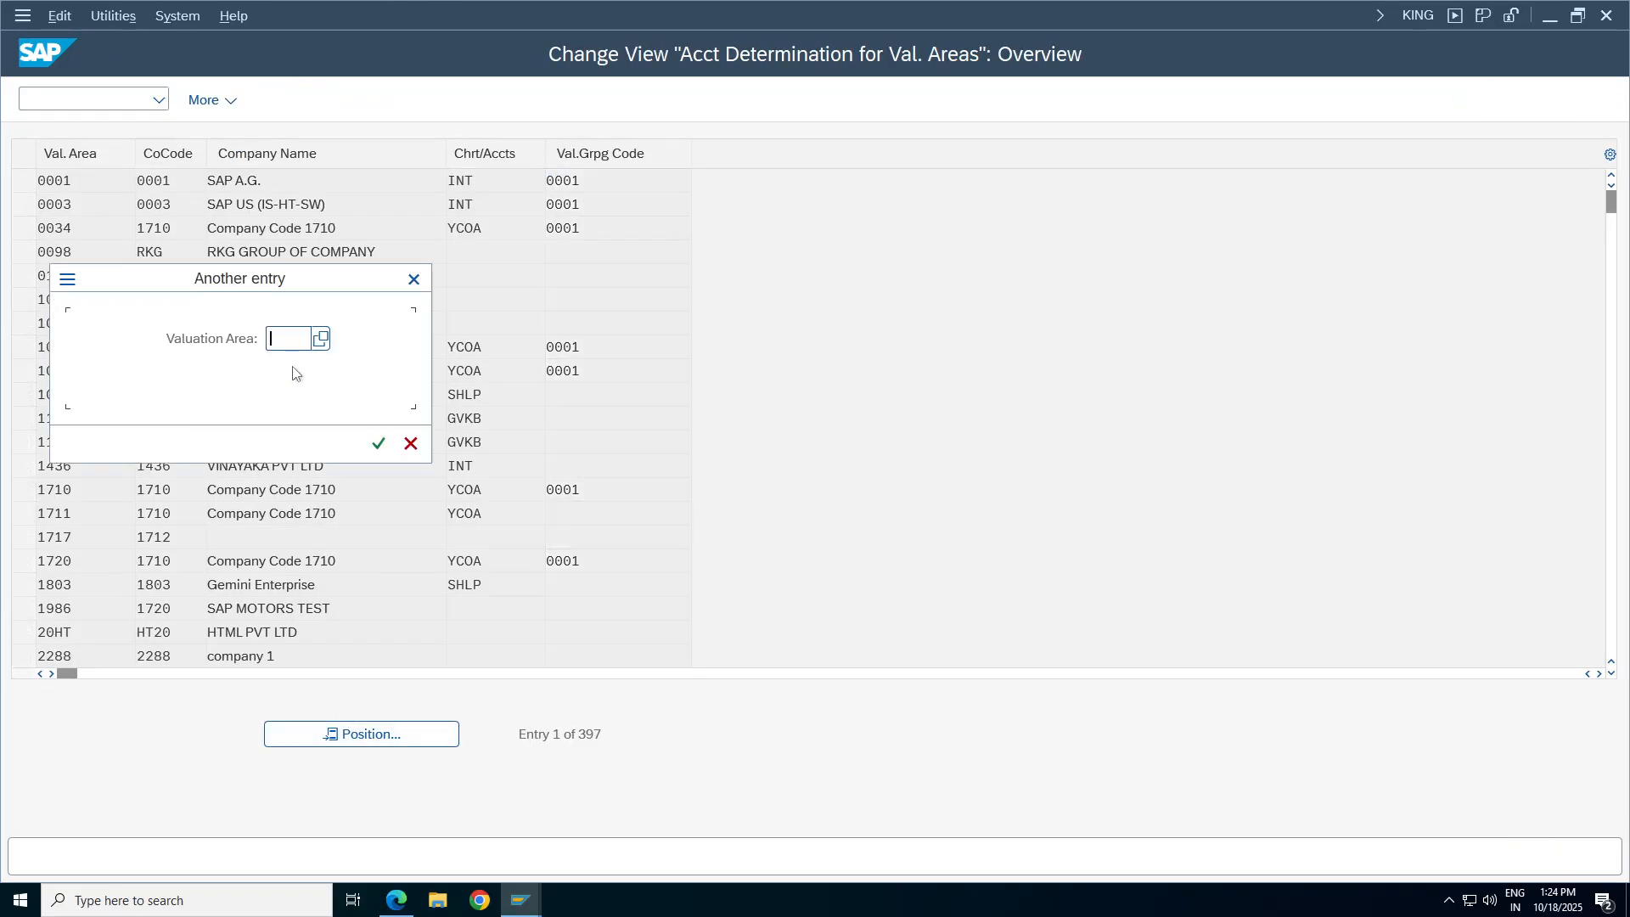
text(ta98)
key(Return)
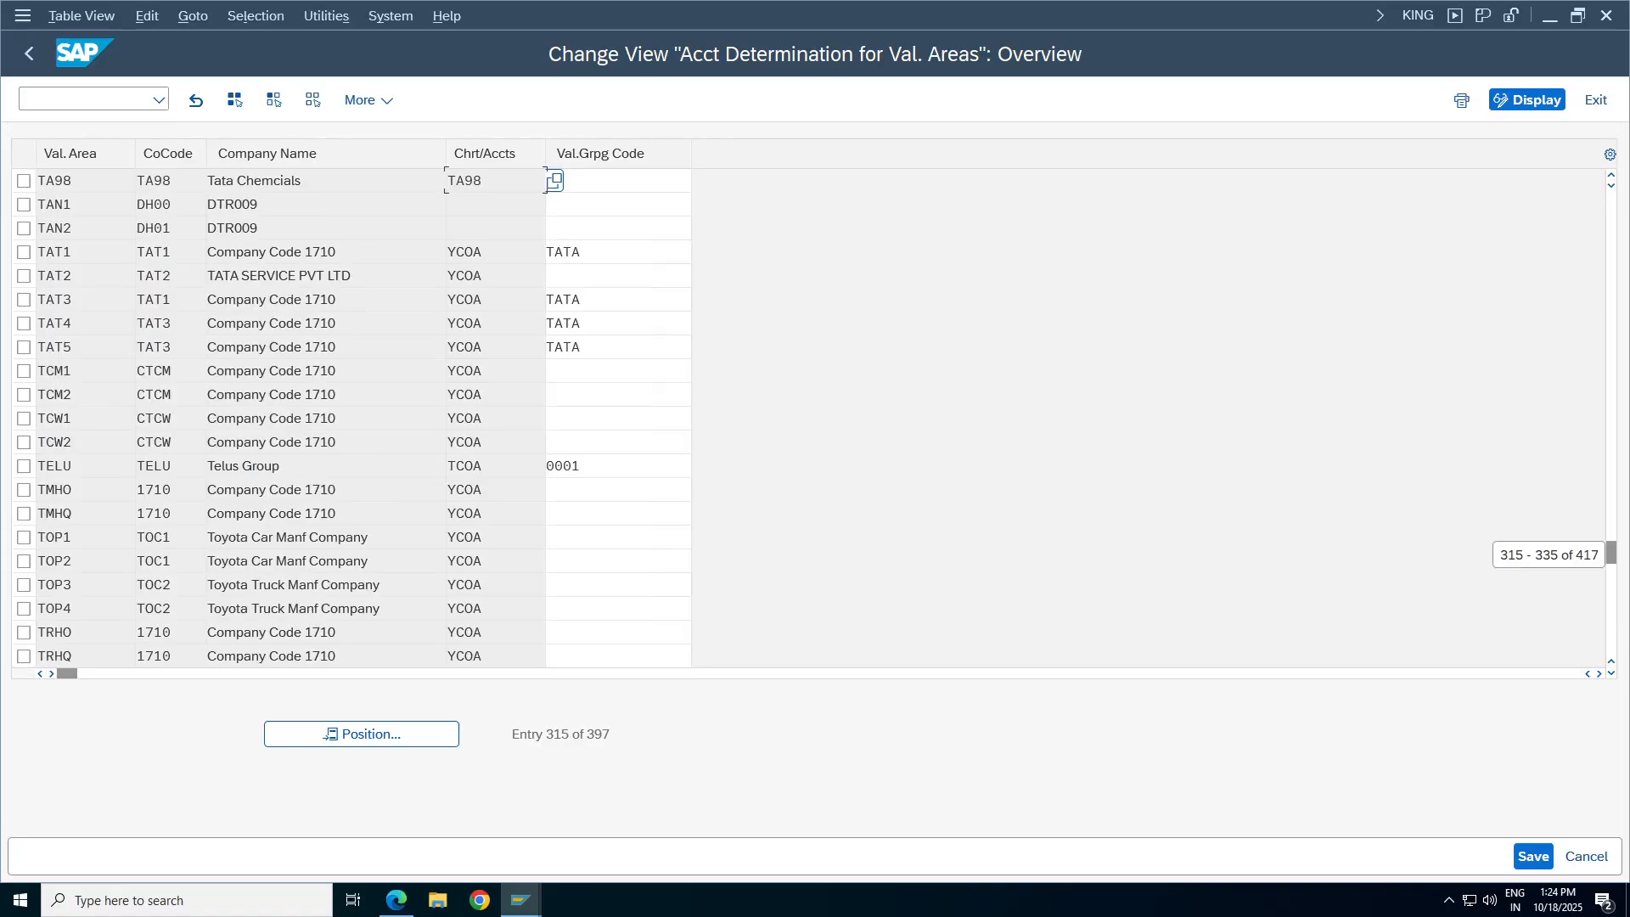
double_click(54, 181)
key(Tab)
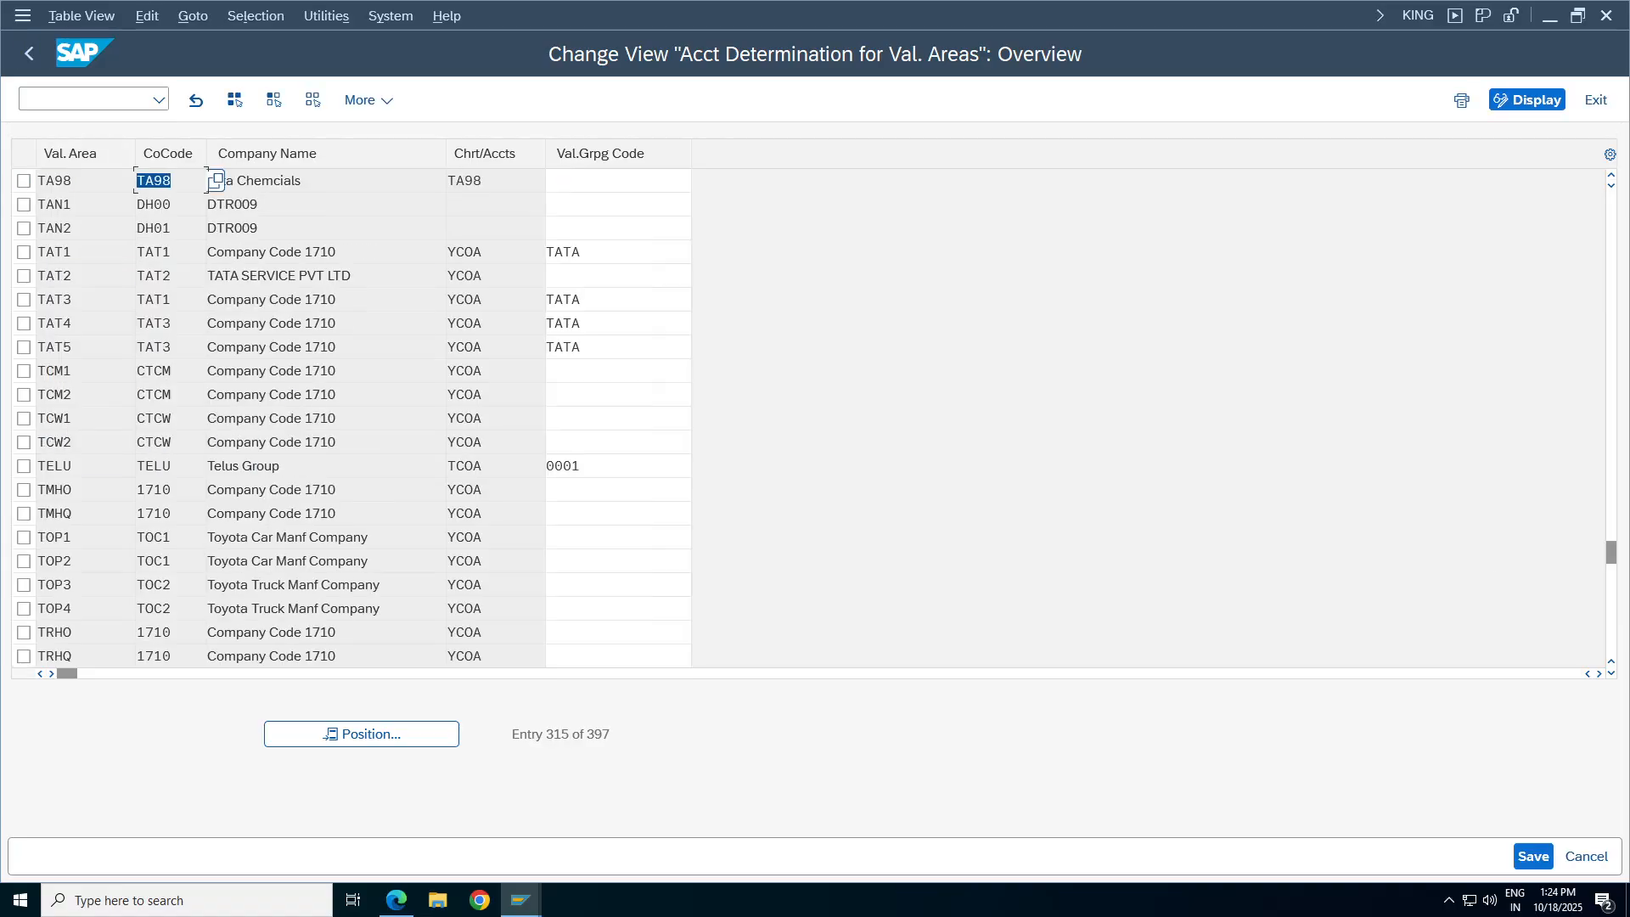
key(Tab)
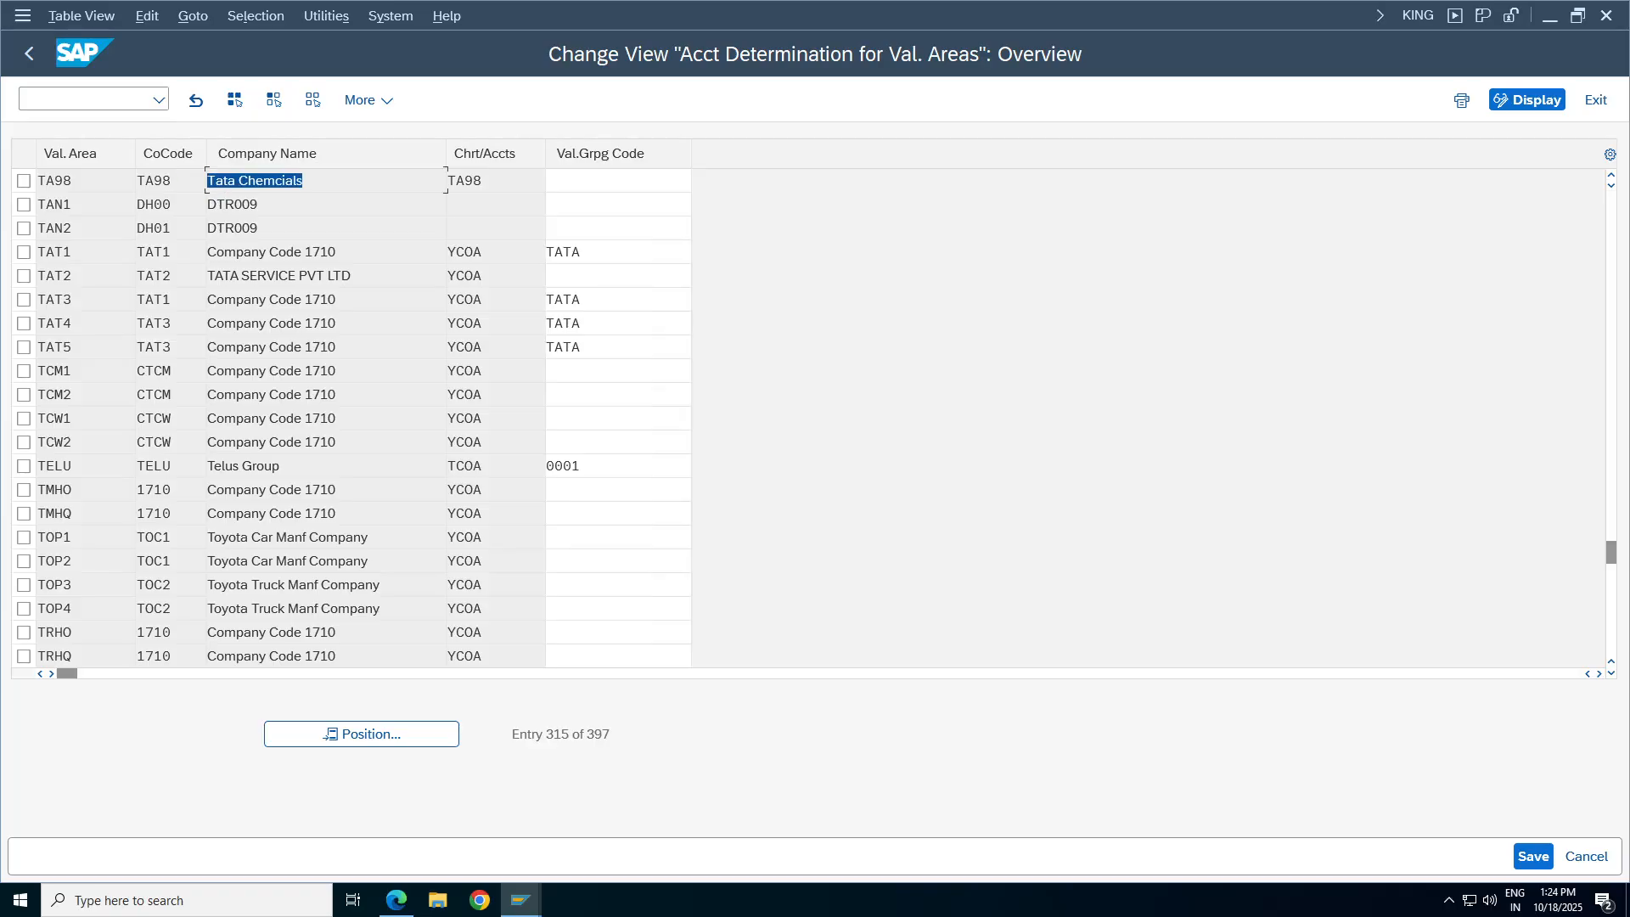
click(255, 180)
key(Tab)
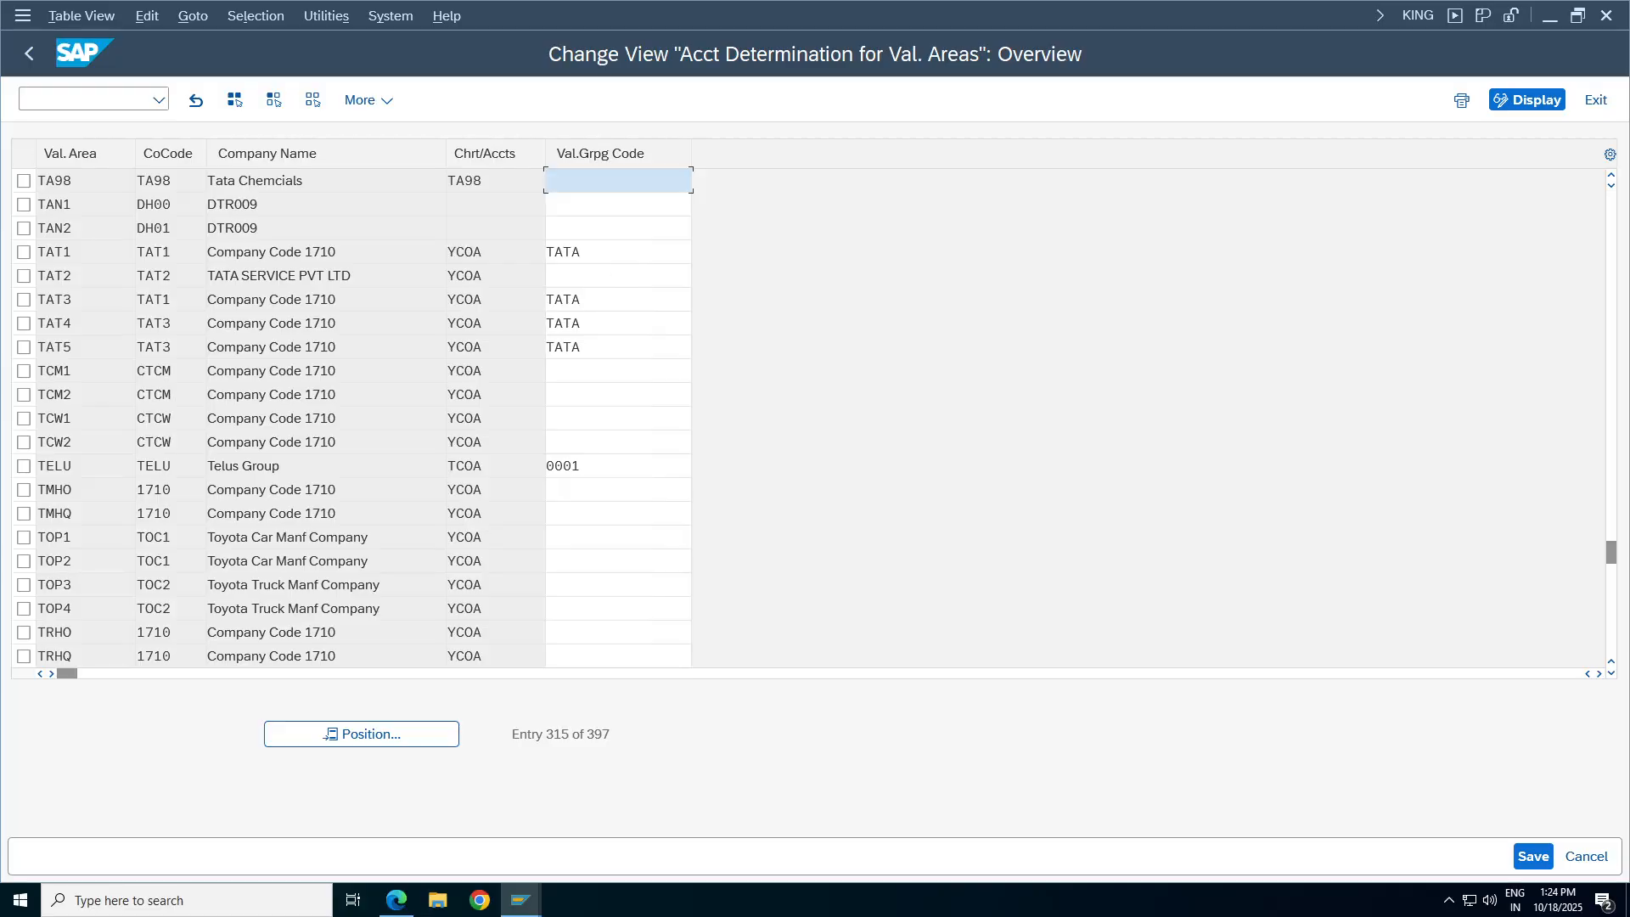
text(0001)
click(1538, 856)
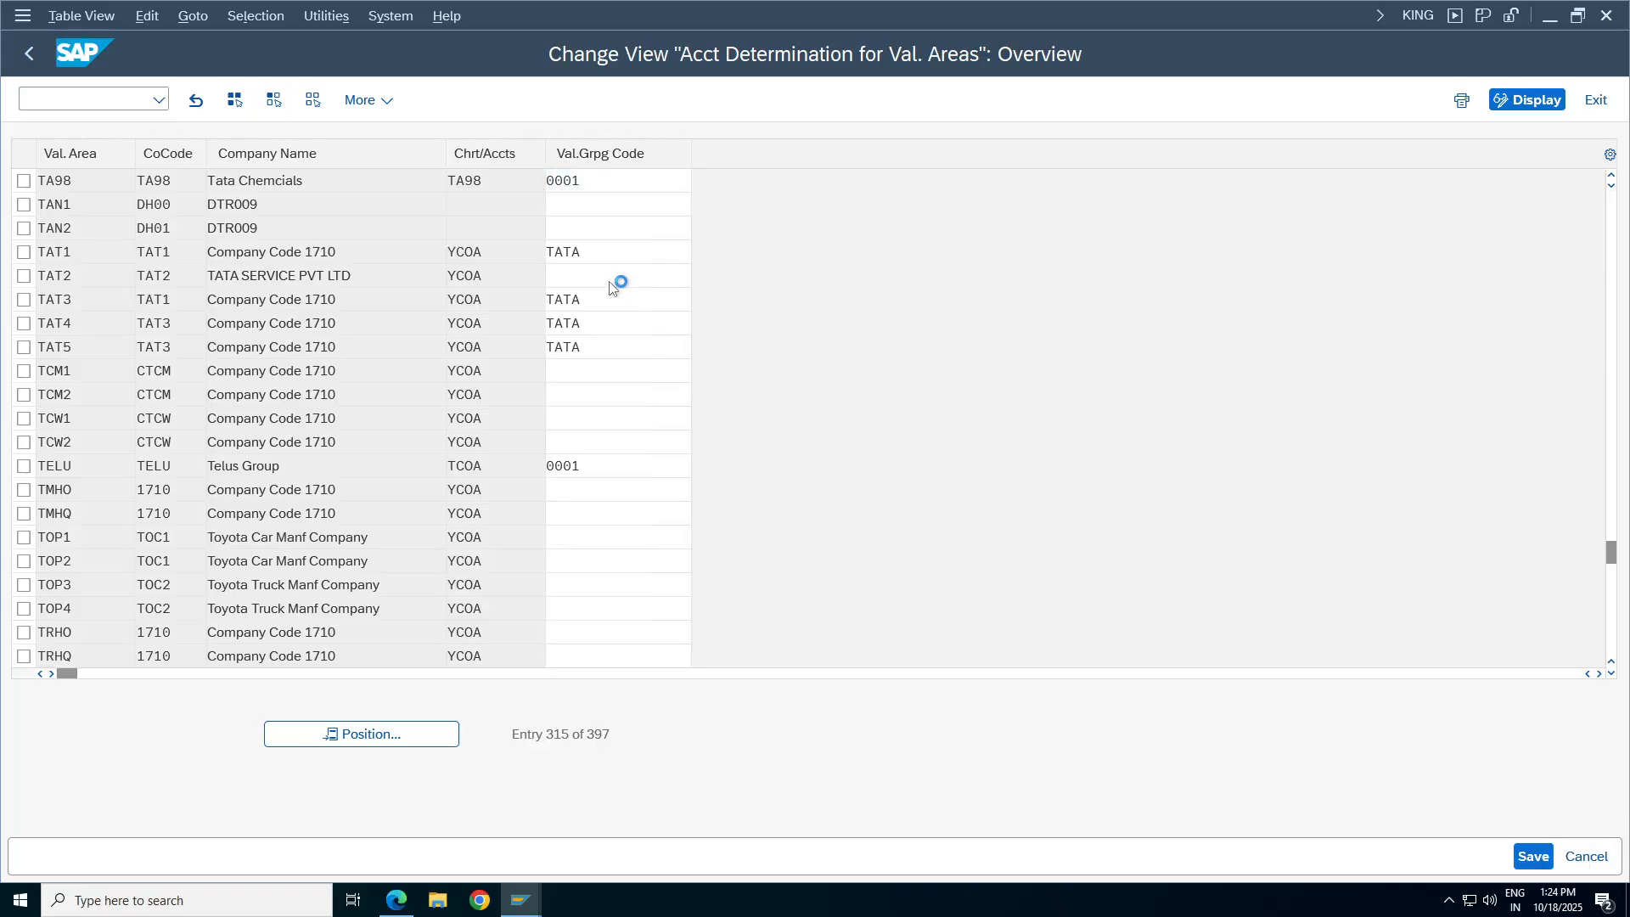
click(488, 443)
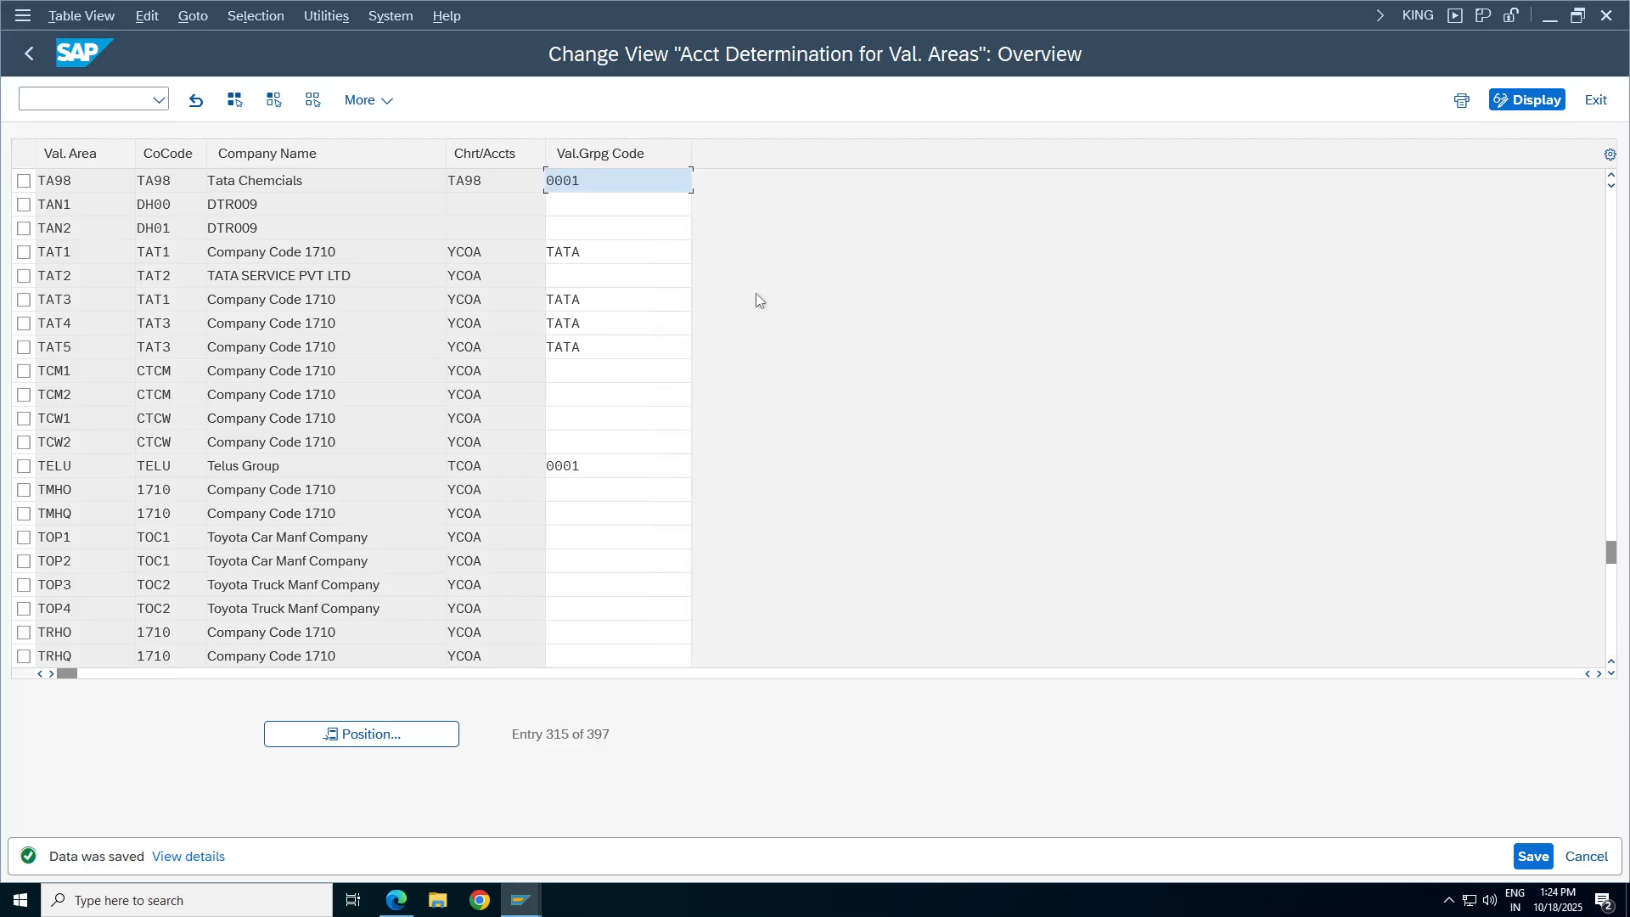
click(617, 465)
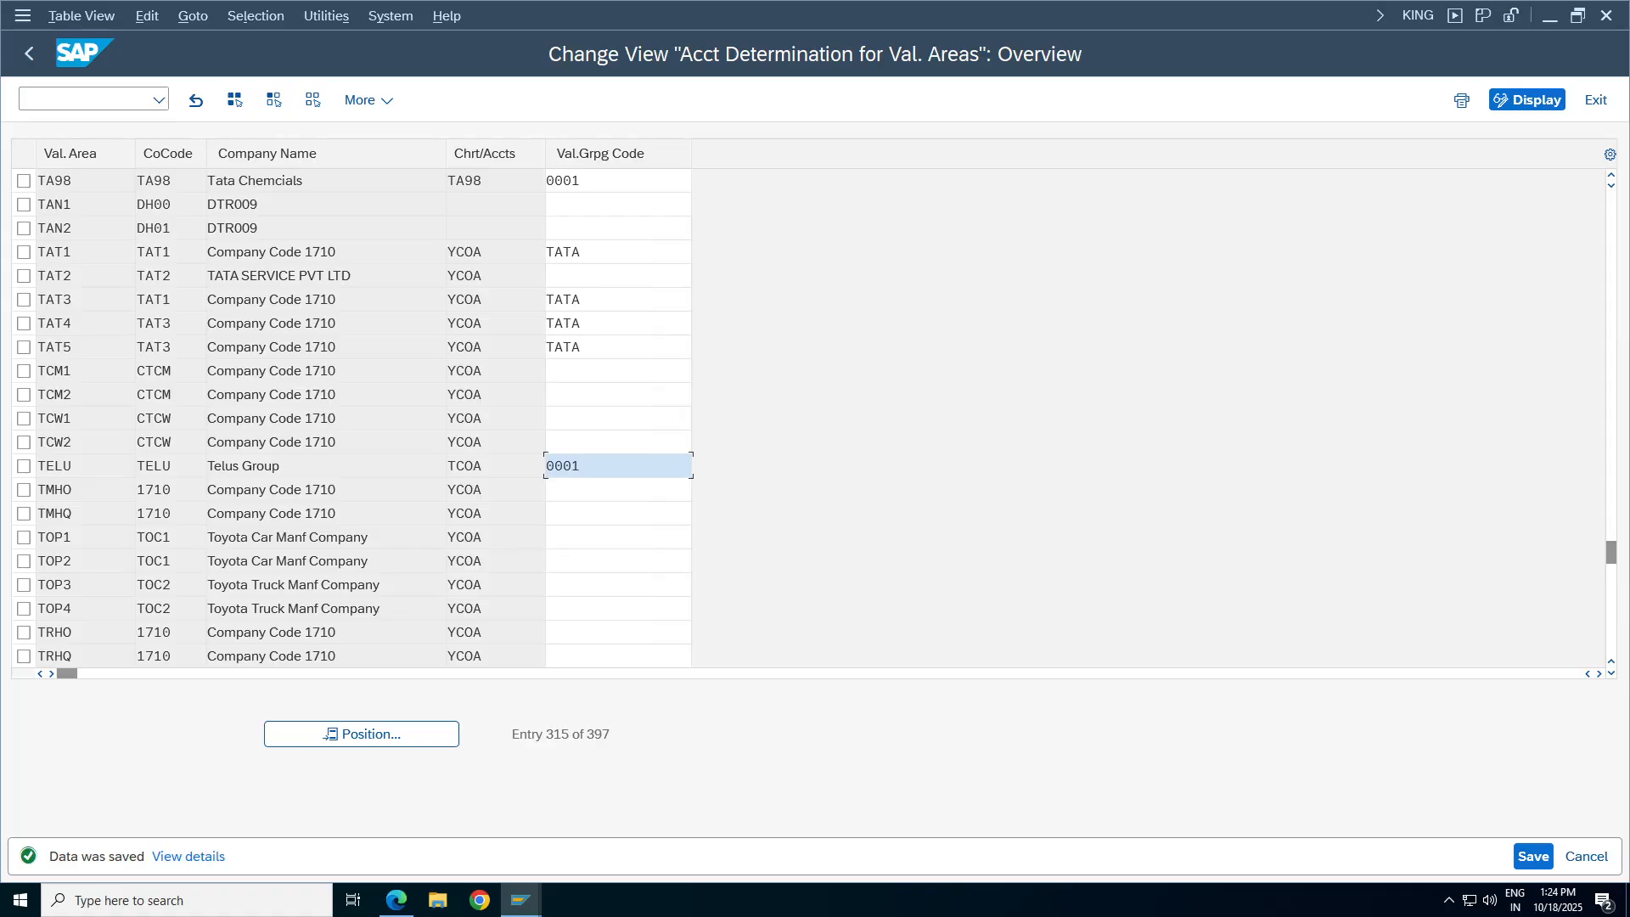
Switch to the Missiles sheet of the notes and add "Plant" in C875 and "plant" in C876 under Valuation Area.
click(999, 8)
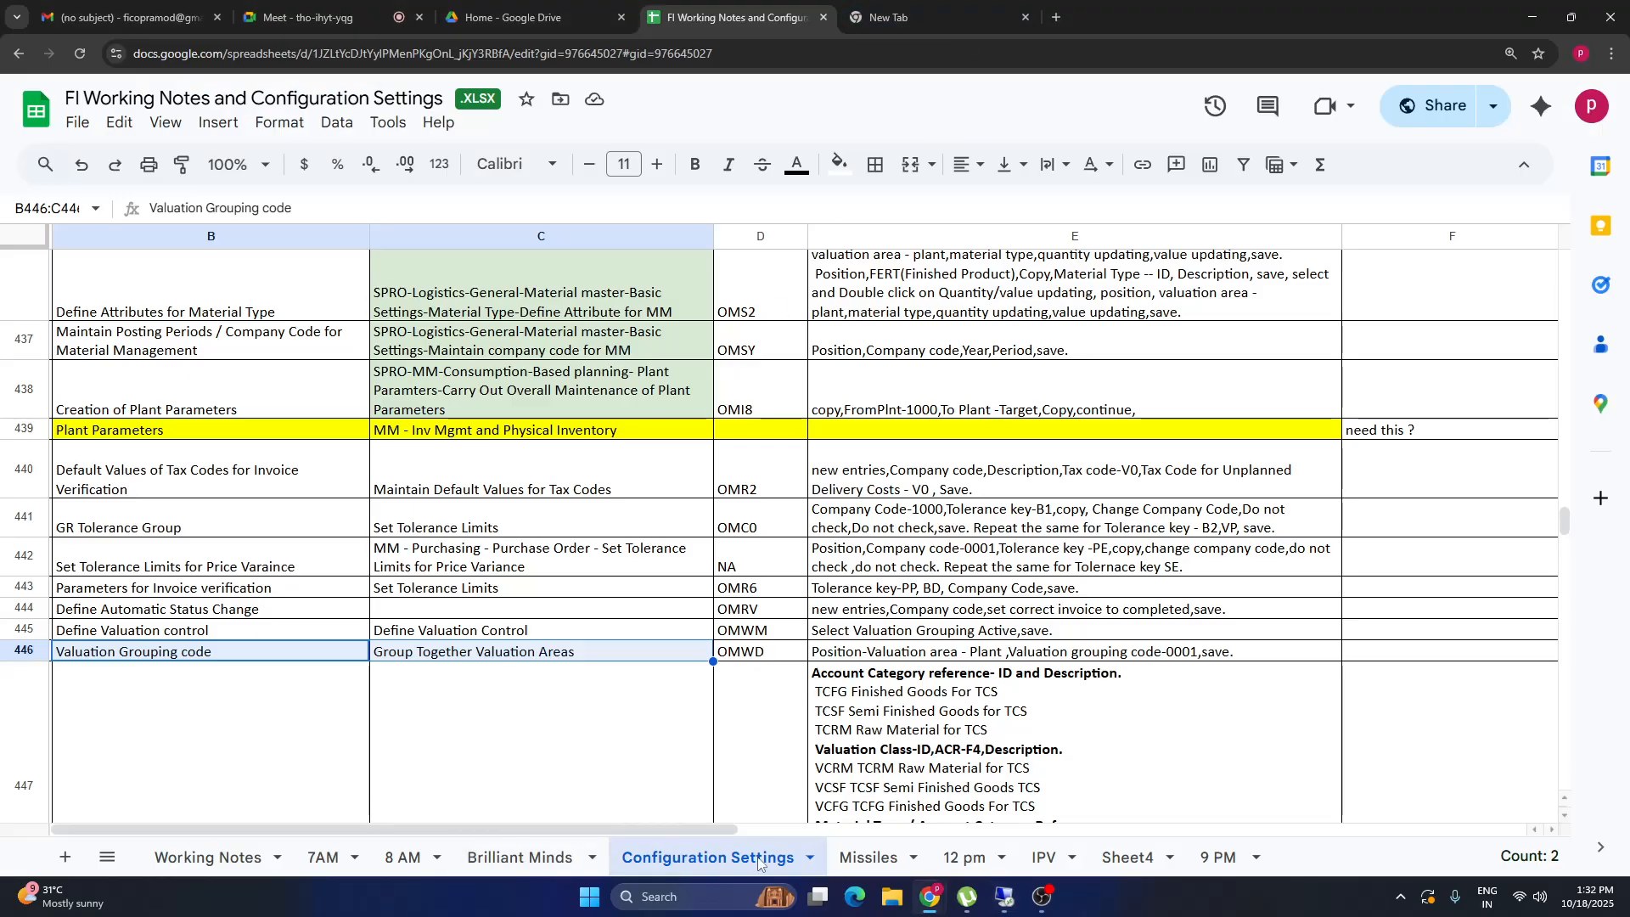
click(867, 858)
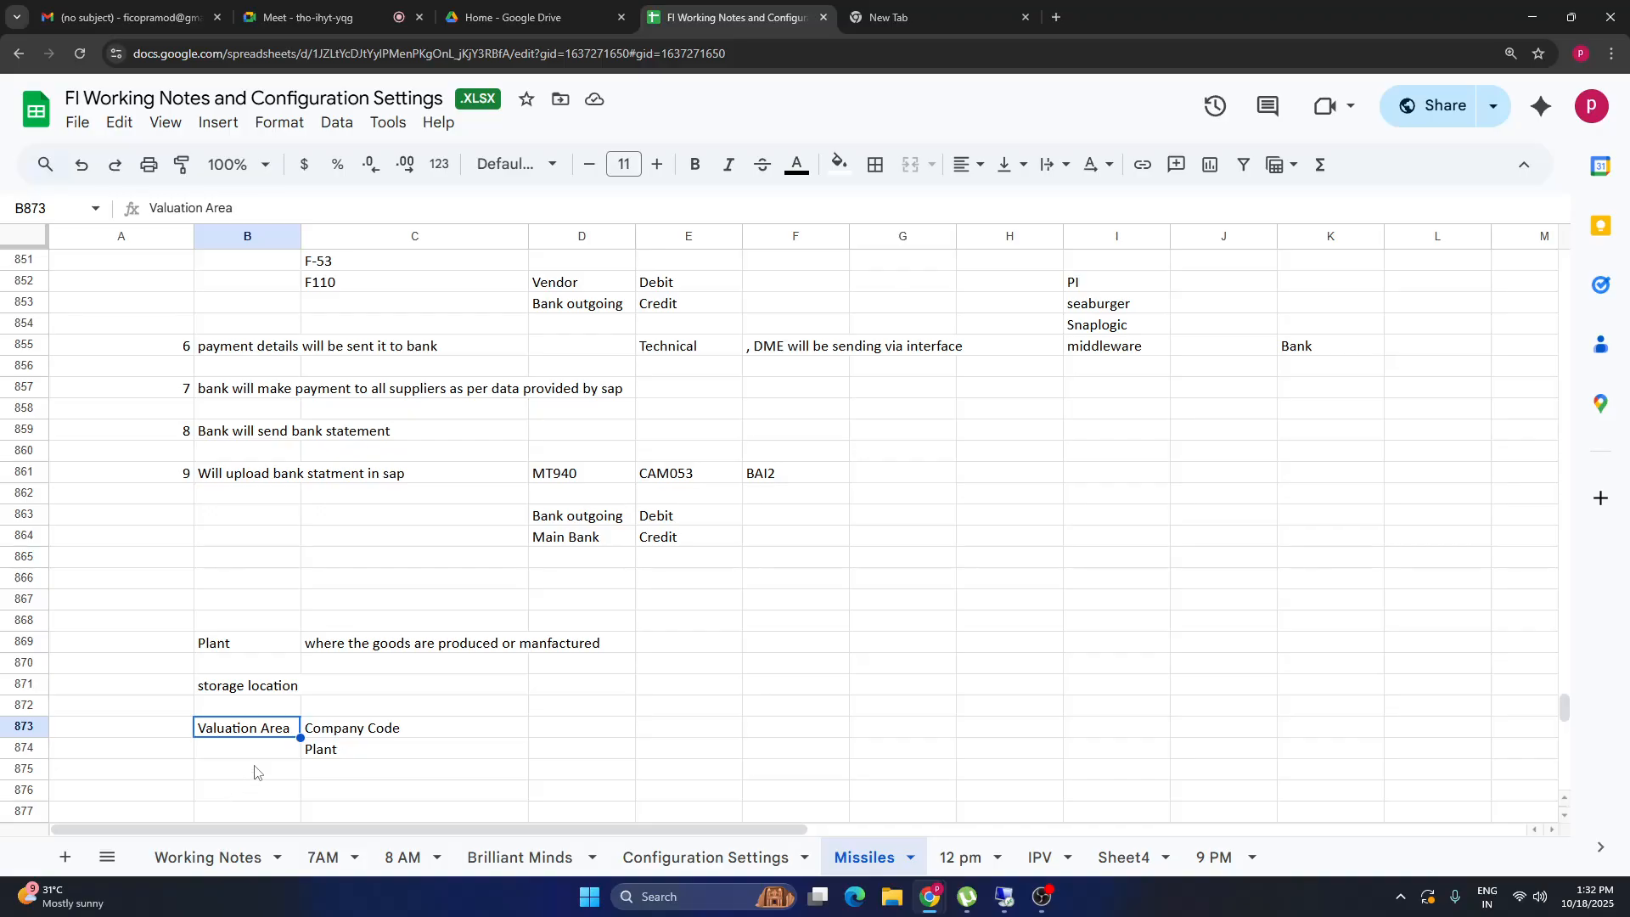
click(253, 791)
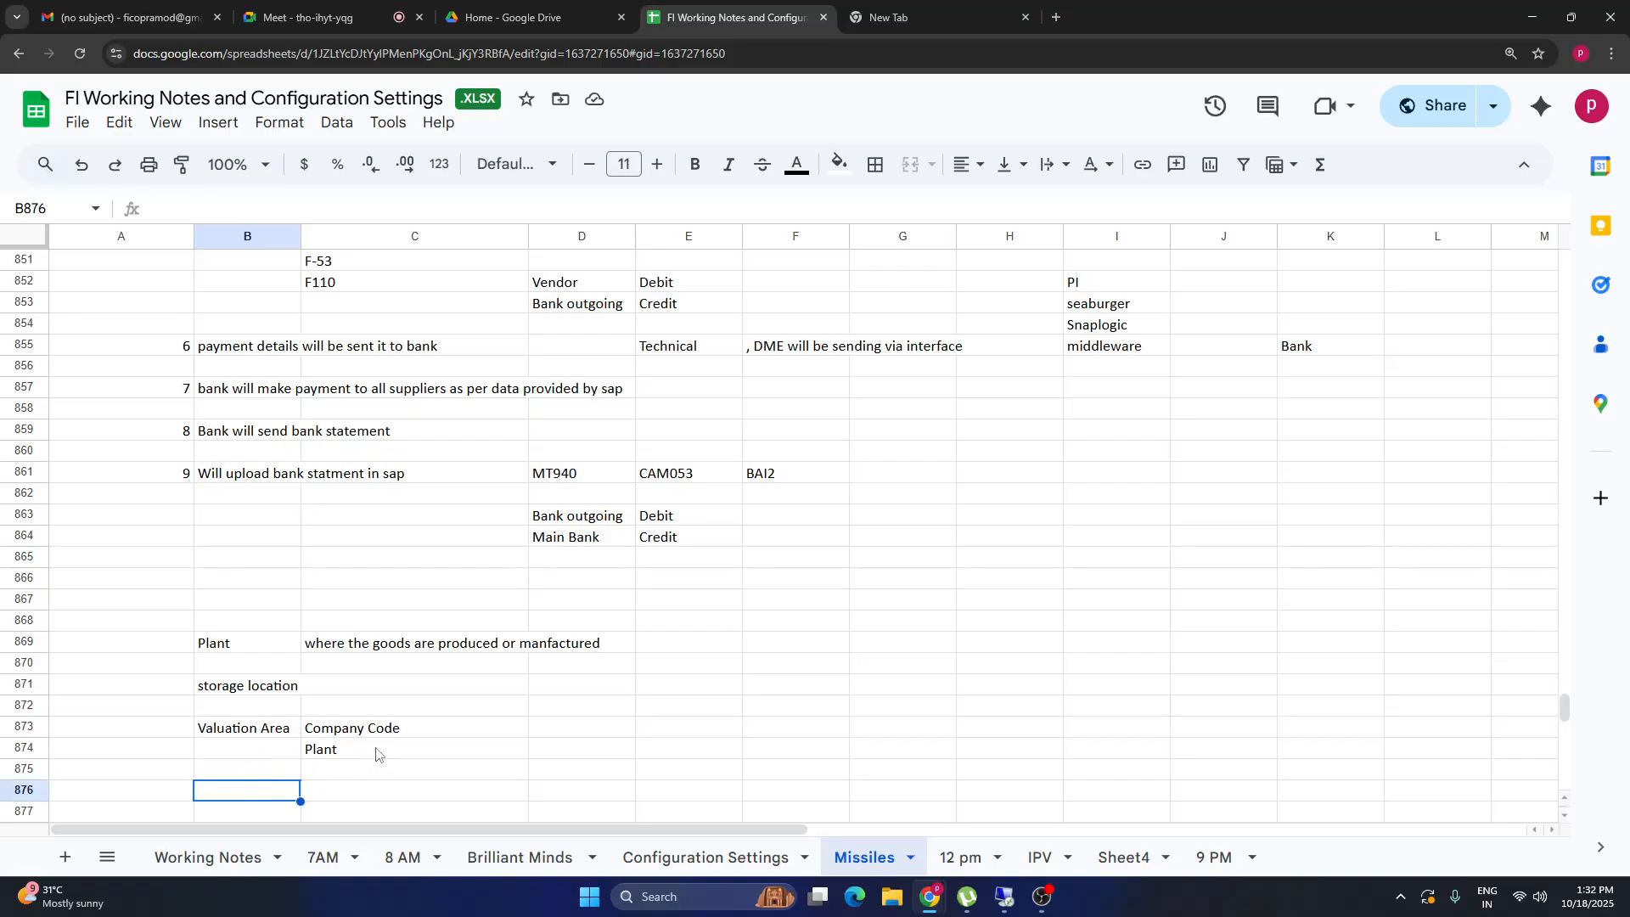
click(363, 770)
text(Plant)
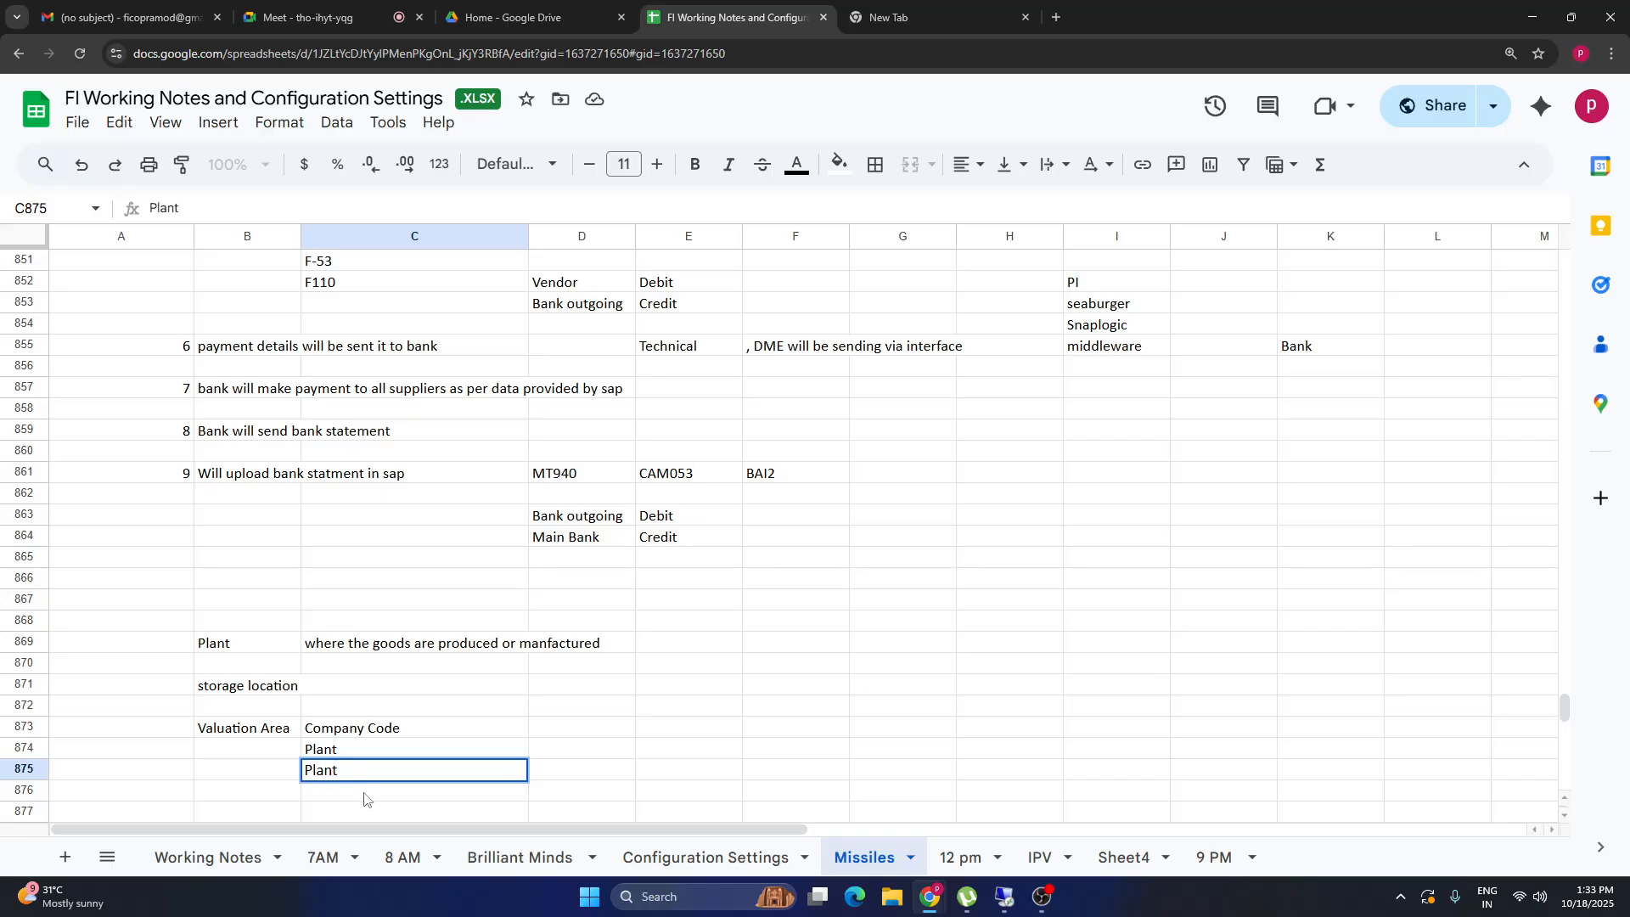
key(Return)
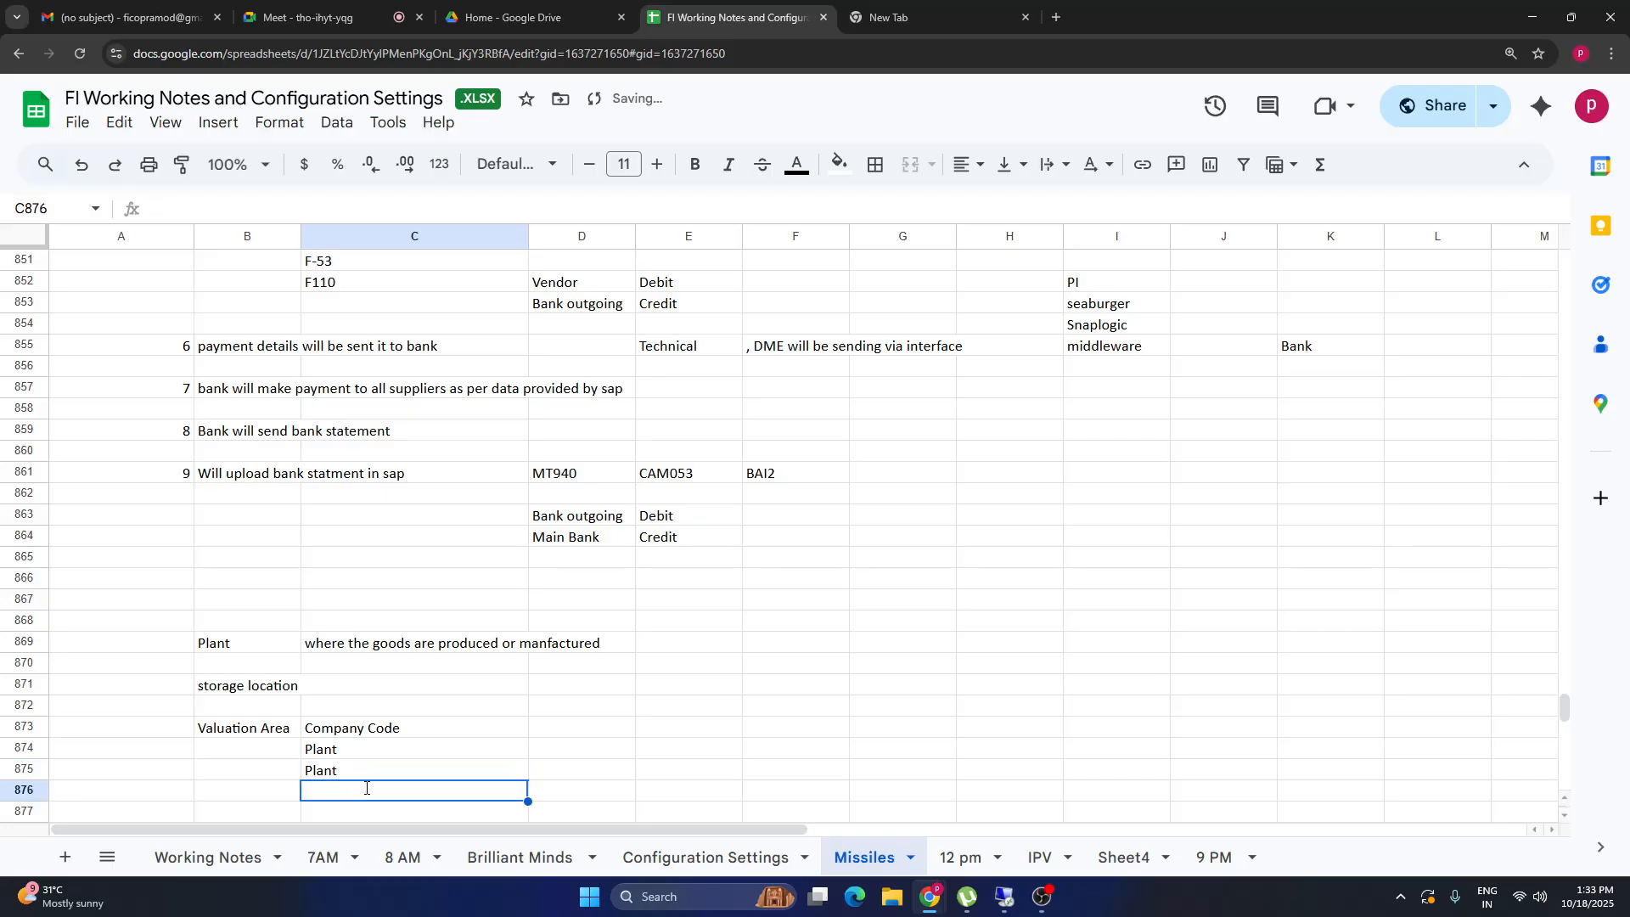
text(plant)
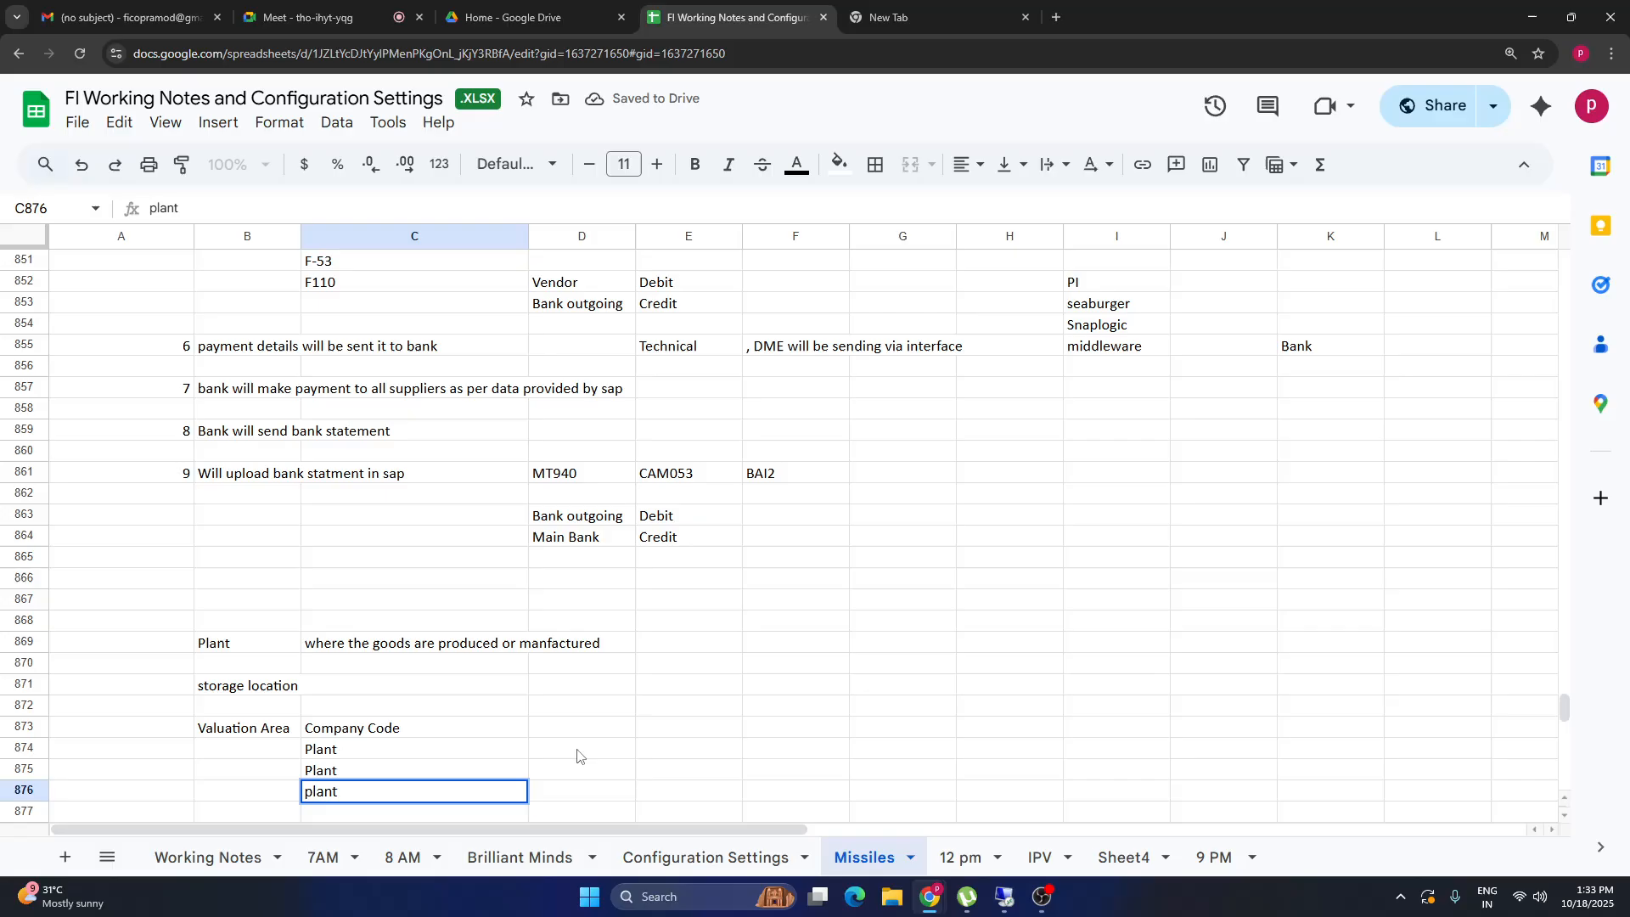
Enter the note "grouping of plants or valuation areas is called VGC" in cell D874.
click(586, 751)
text(groupi)
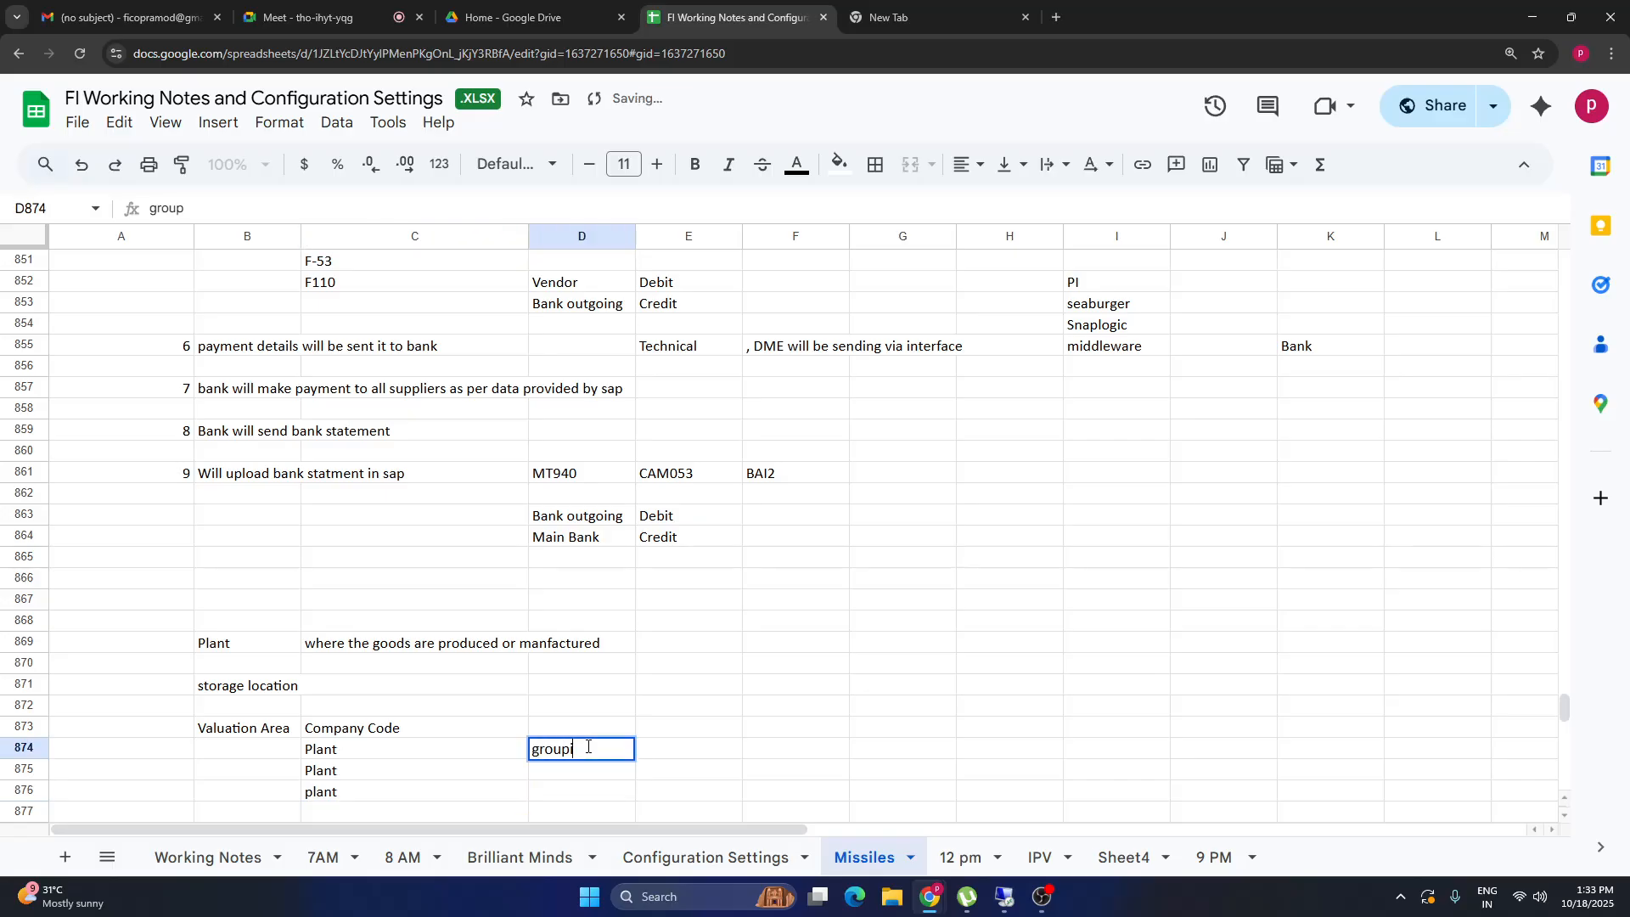
text(ng o)
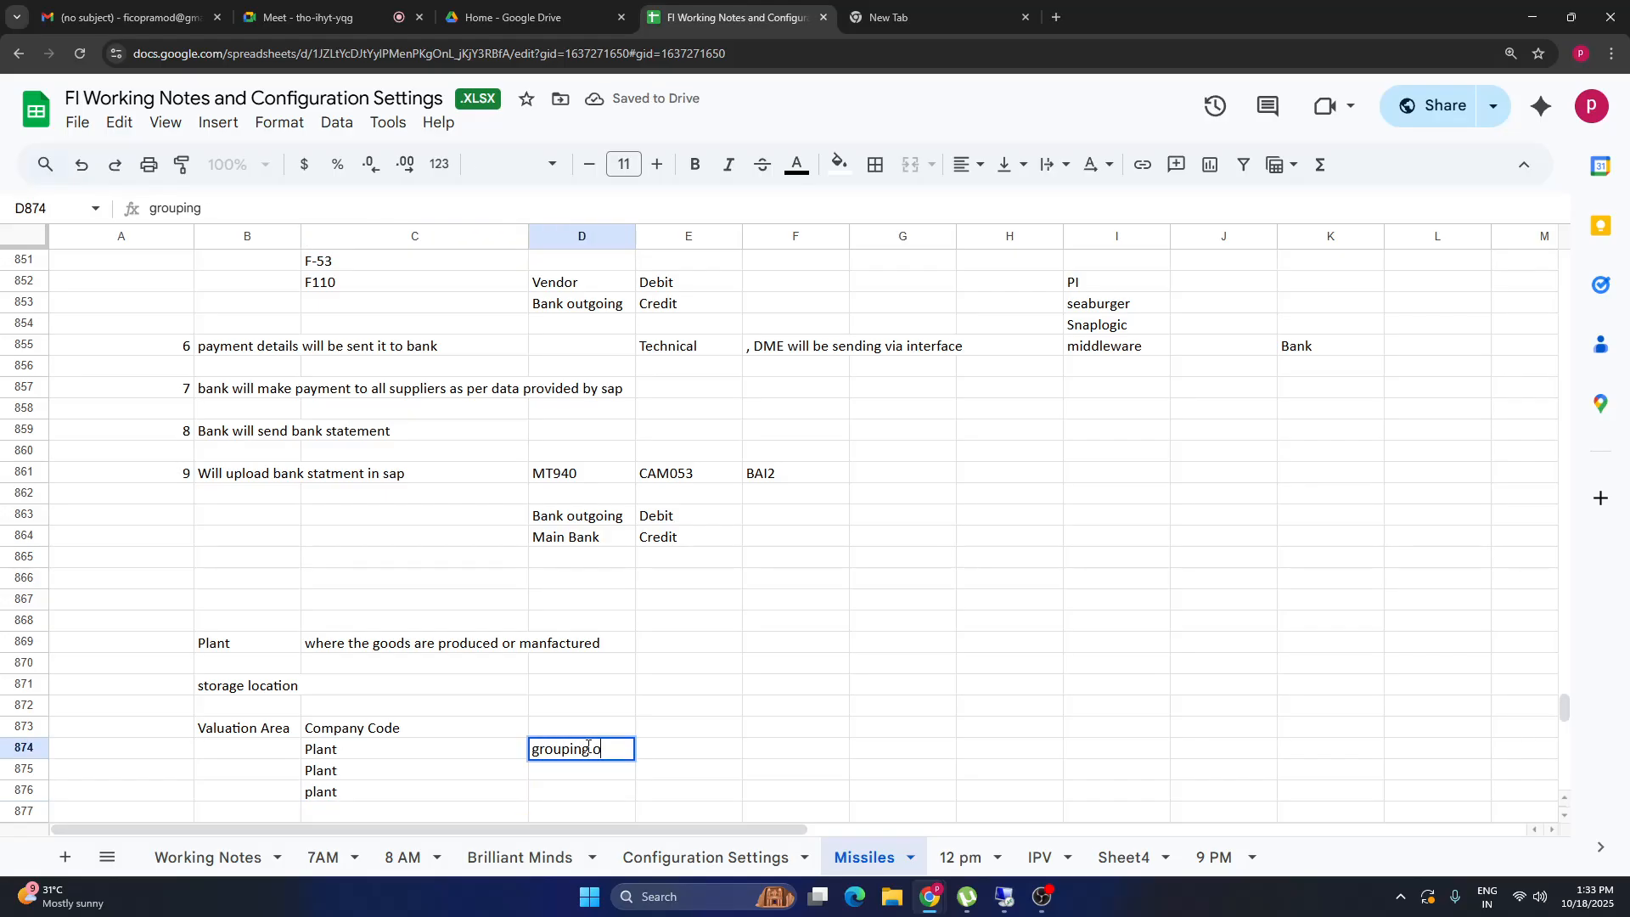
text(f pla)
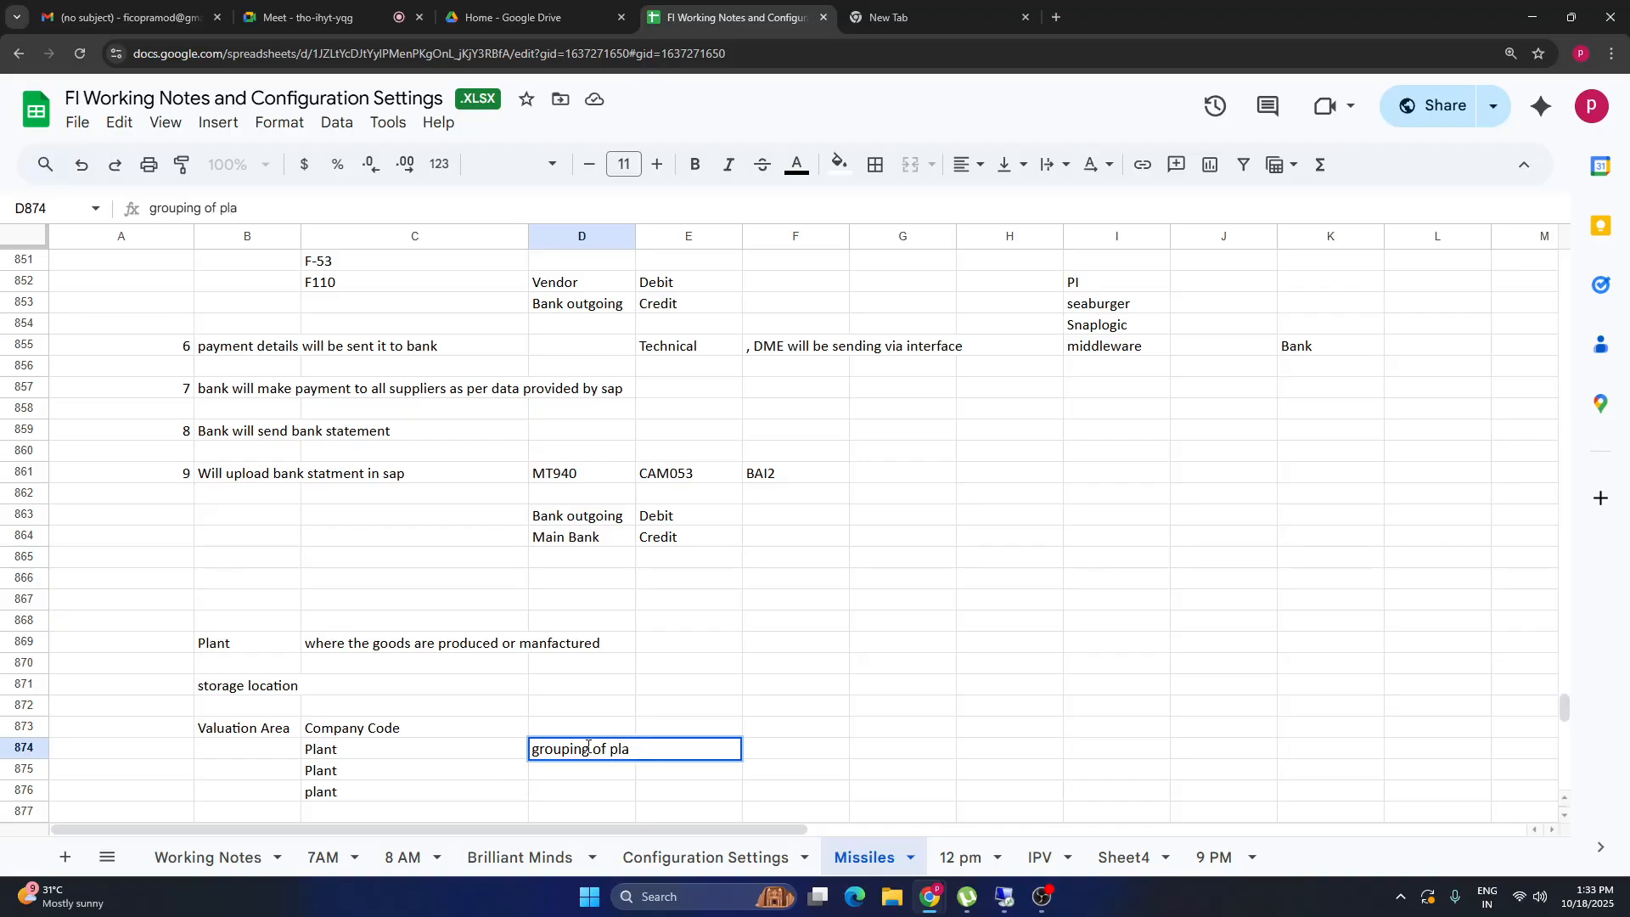
text(nts or valuation a)
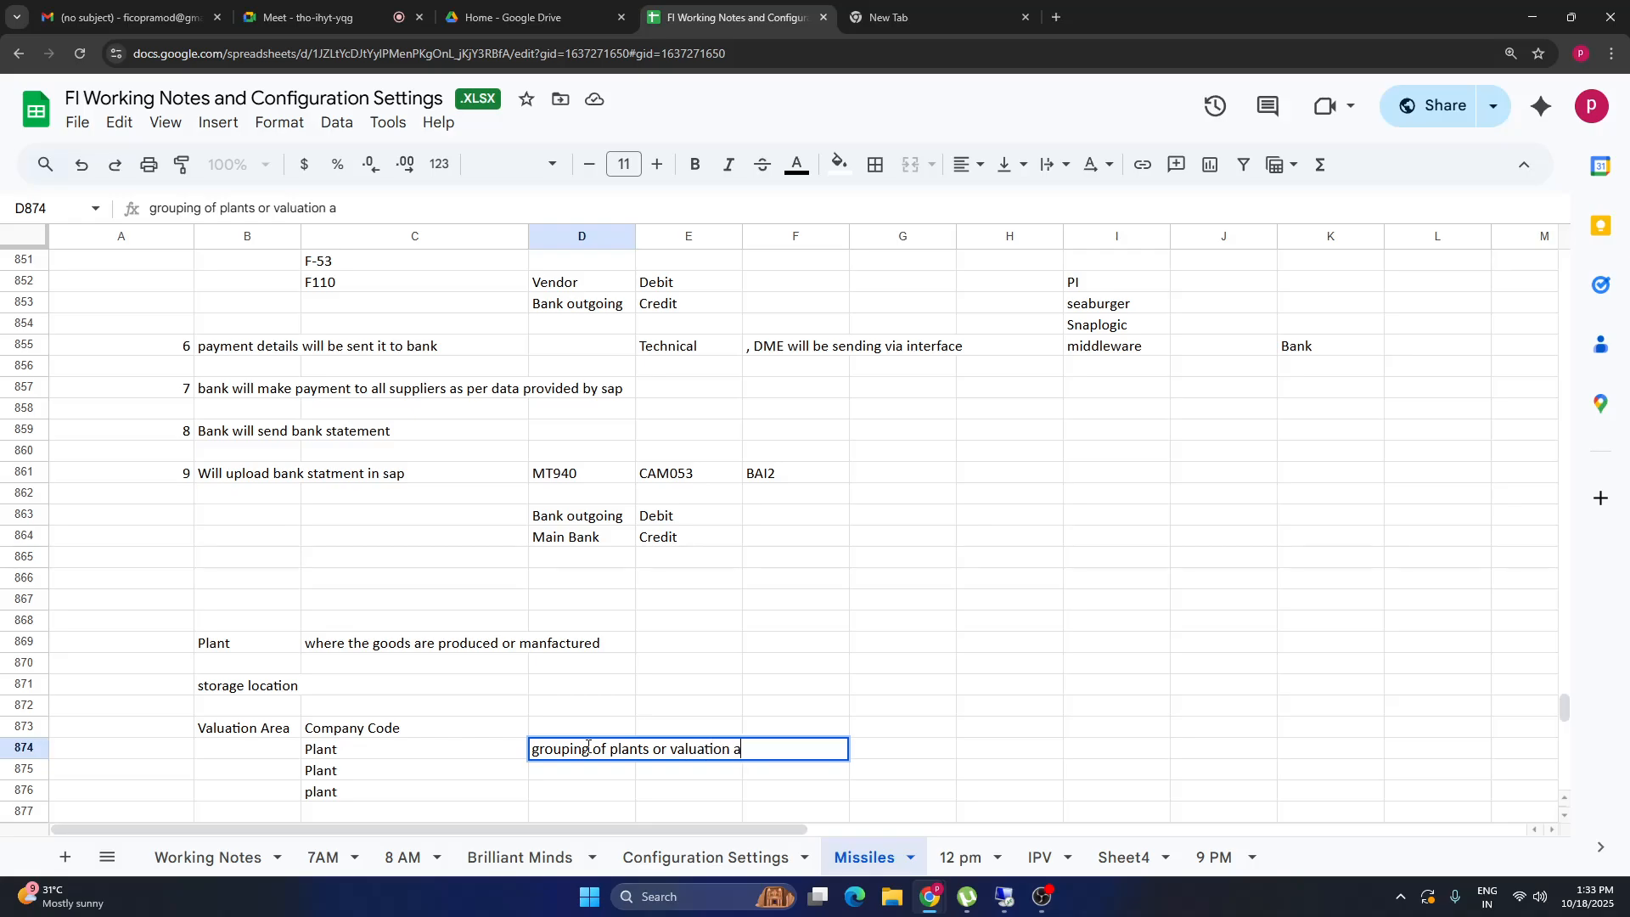
text(reas is called V)
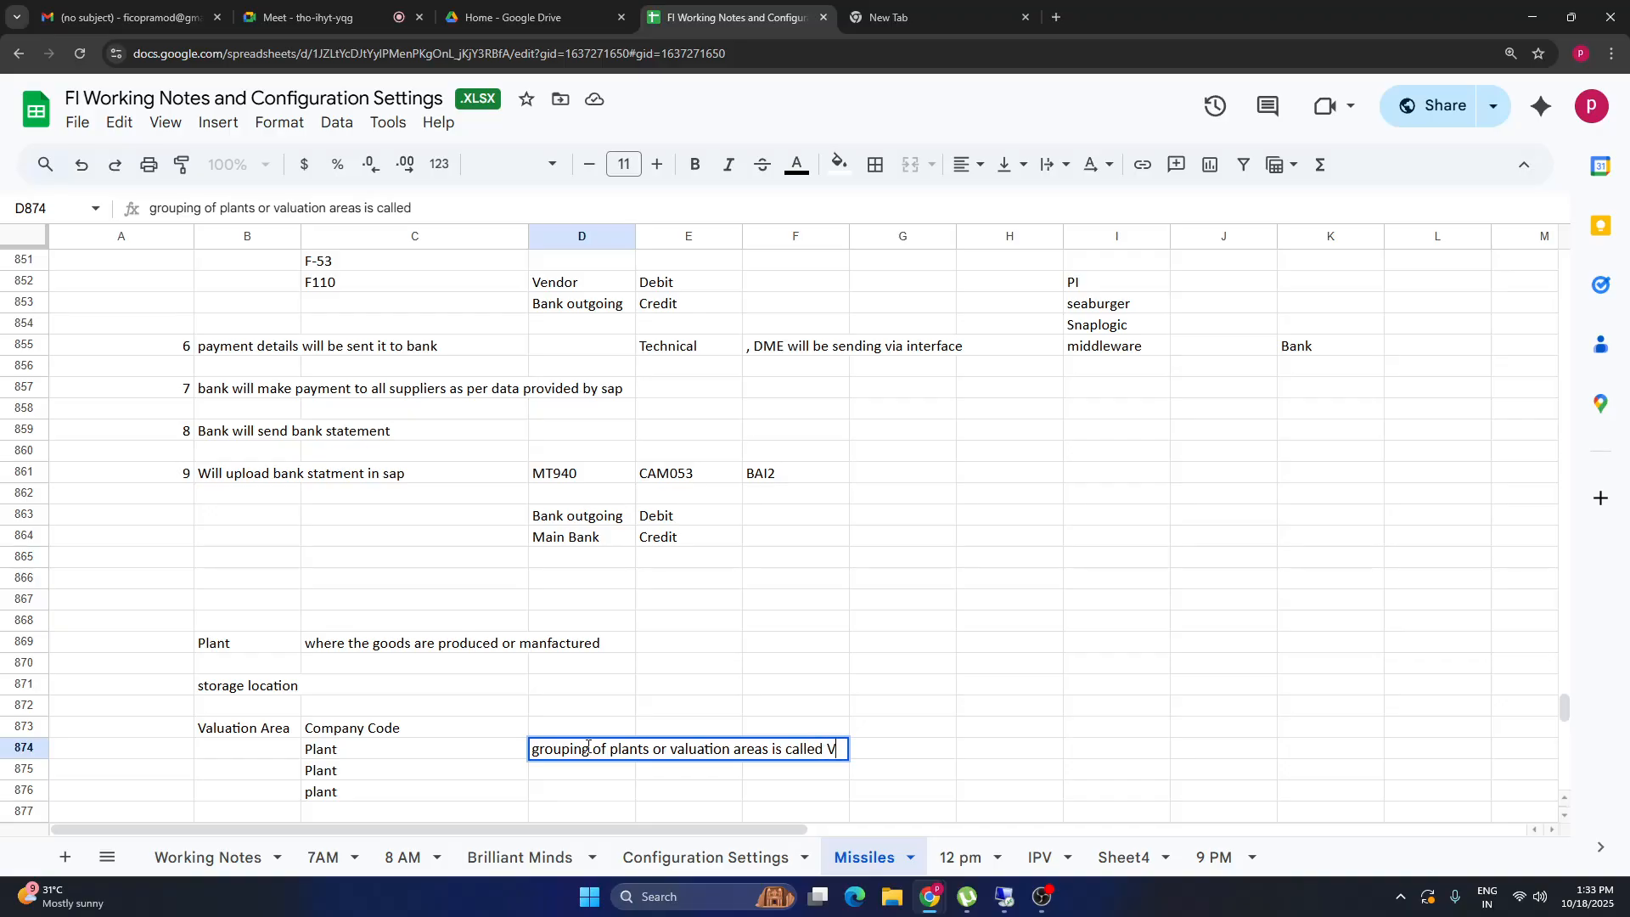
text(GC)
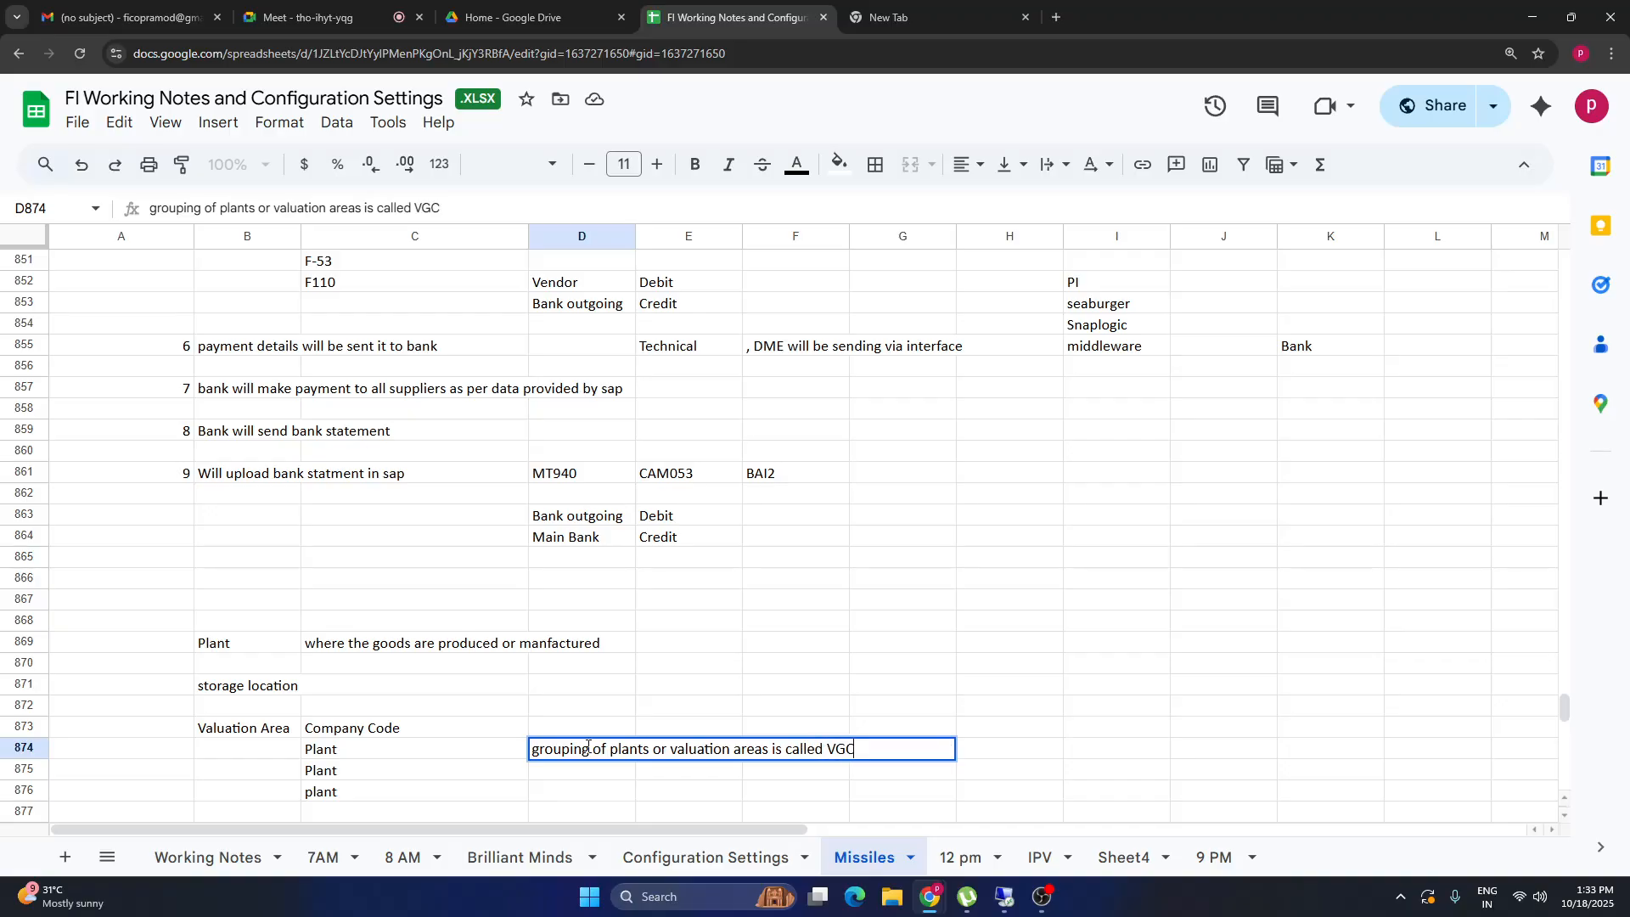
key(Return)
key(Return)
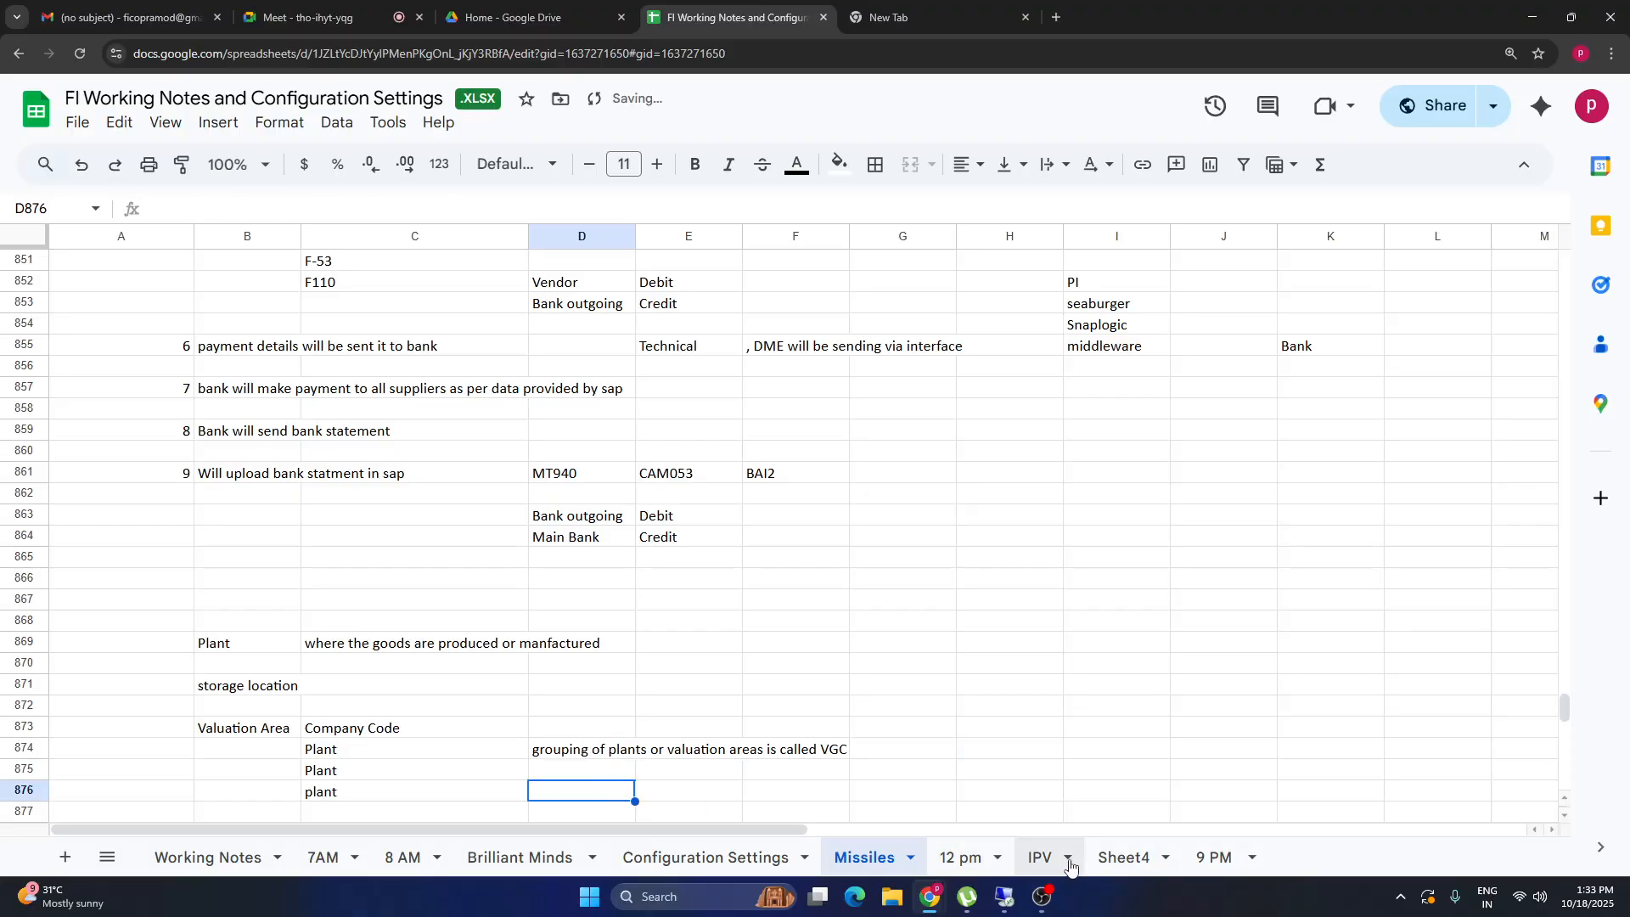
Switch to SAP and position the valuation area list at AM01, then at TA98, to compare their valuation grouping codes.
click(1004, 898)
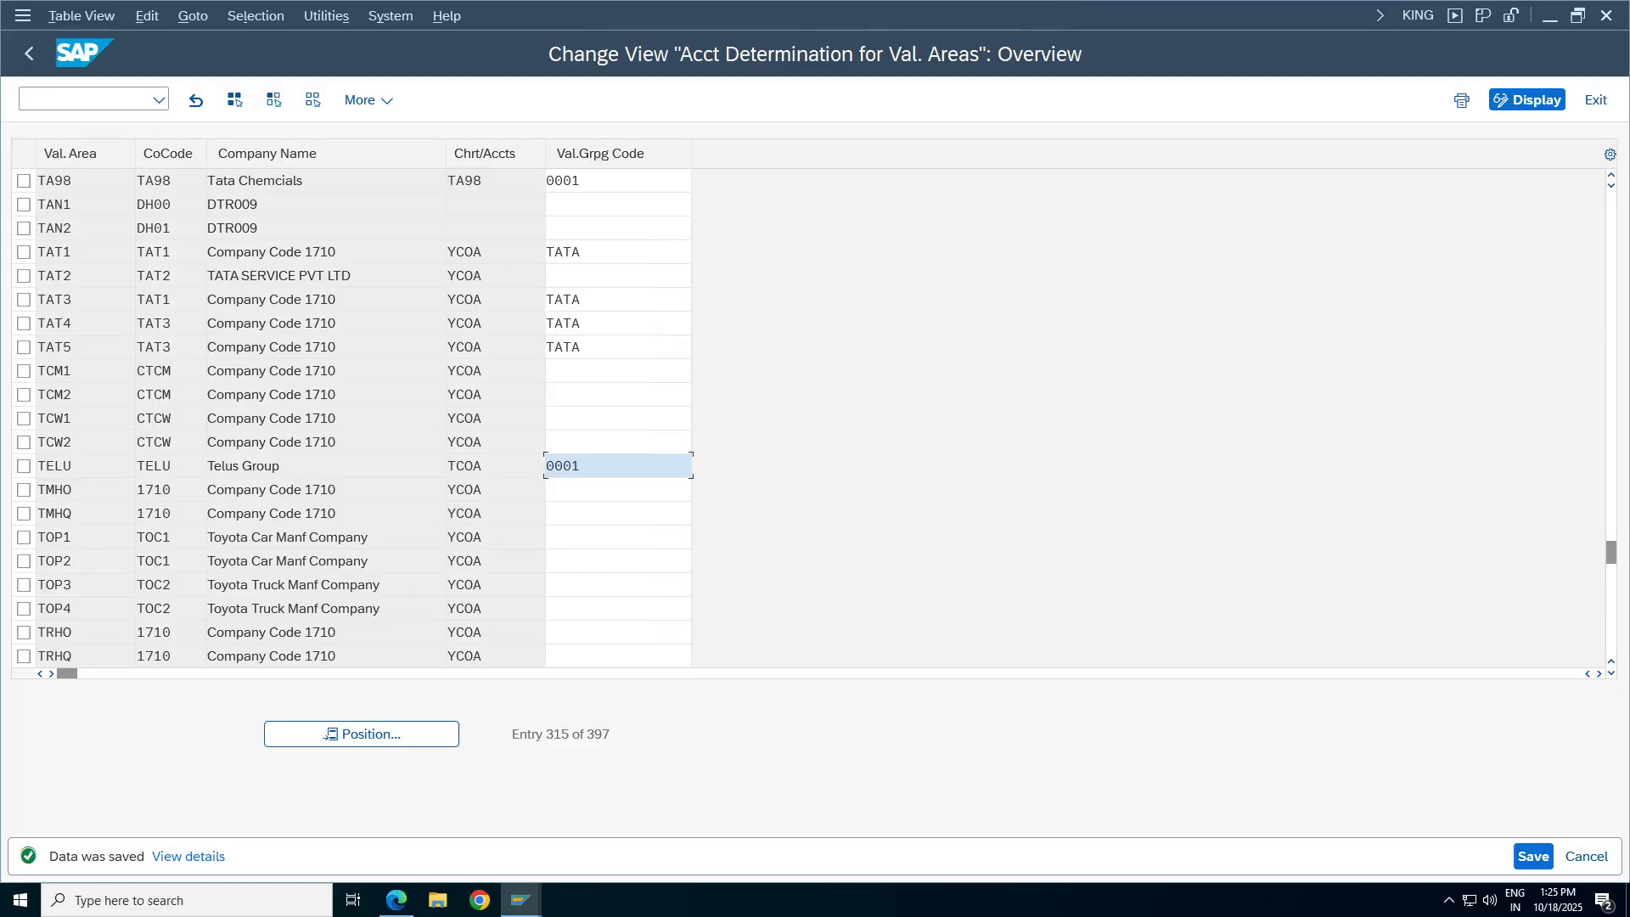
click(370, 733)
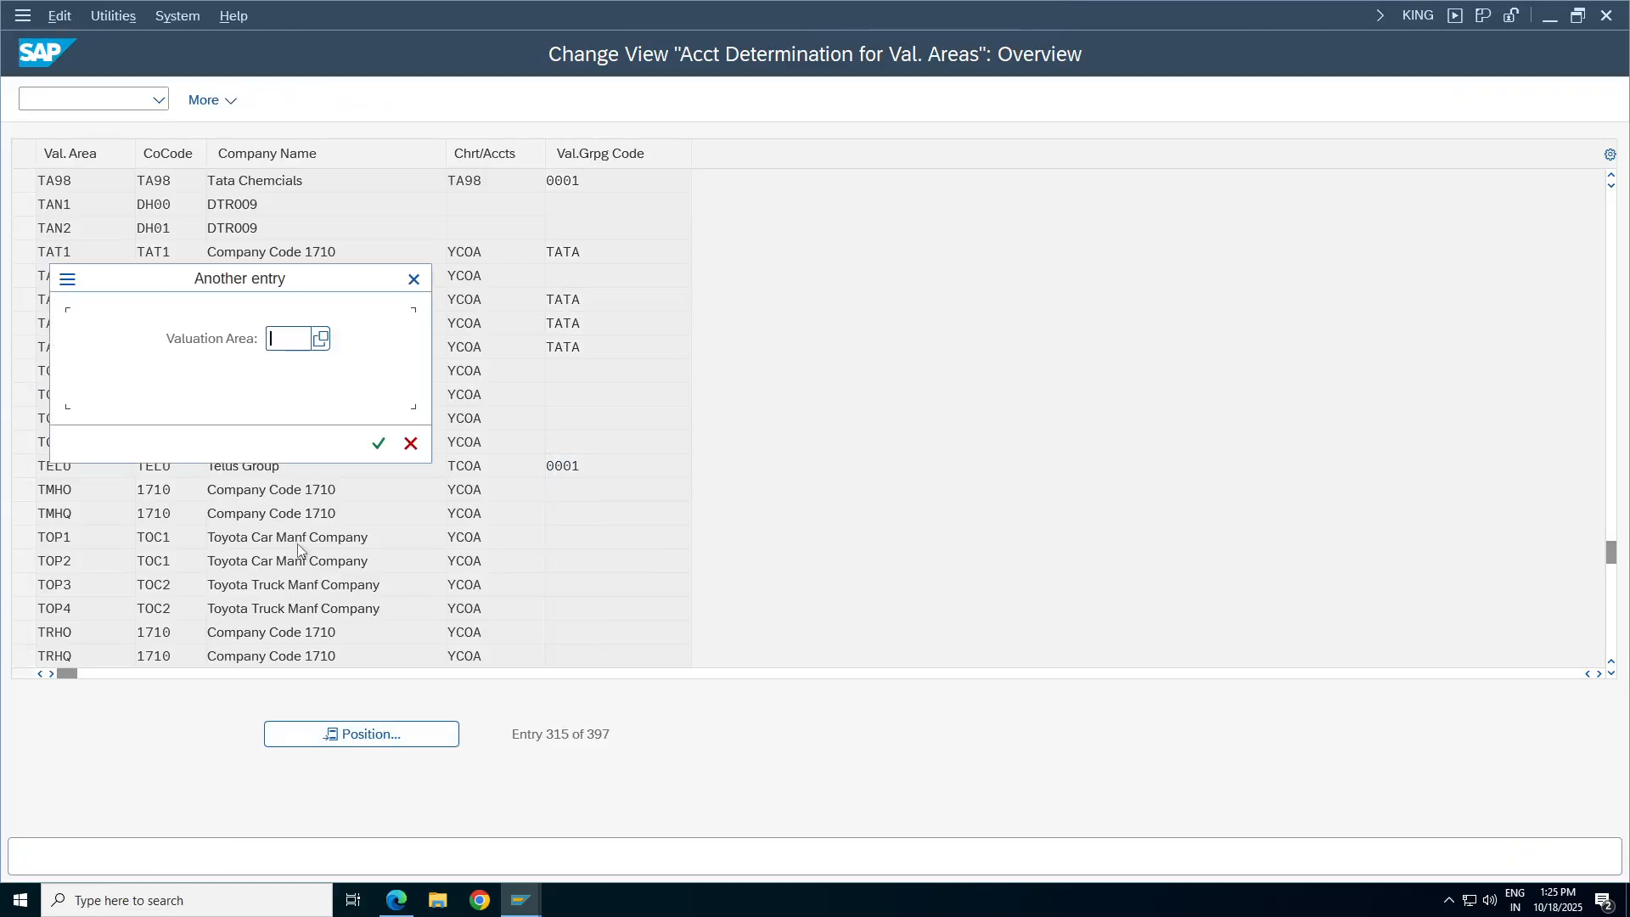
text(am01)
key(Return)
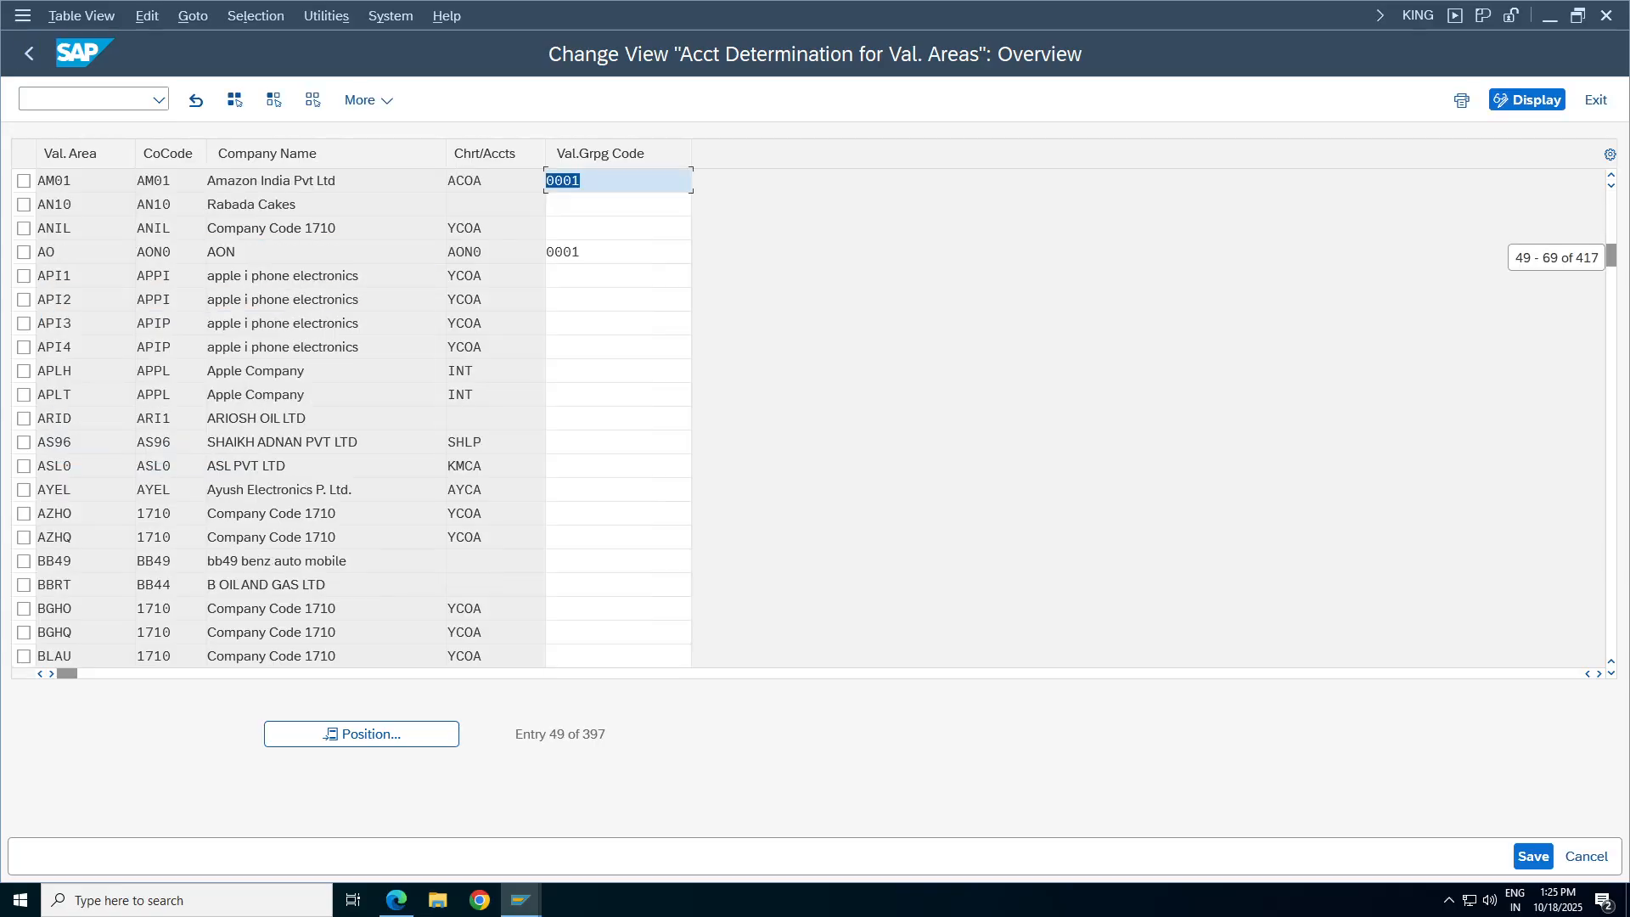
click(334, 739)
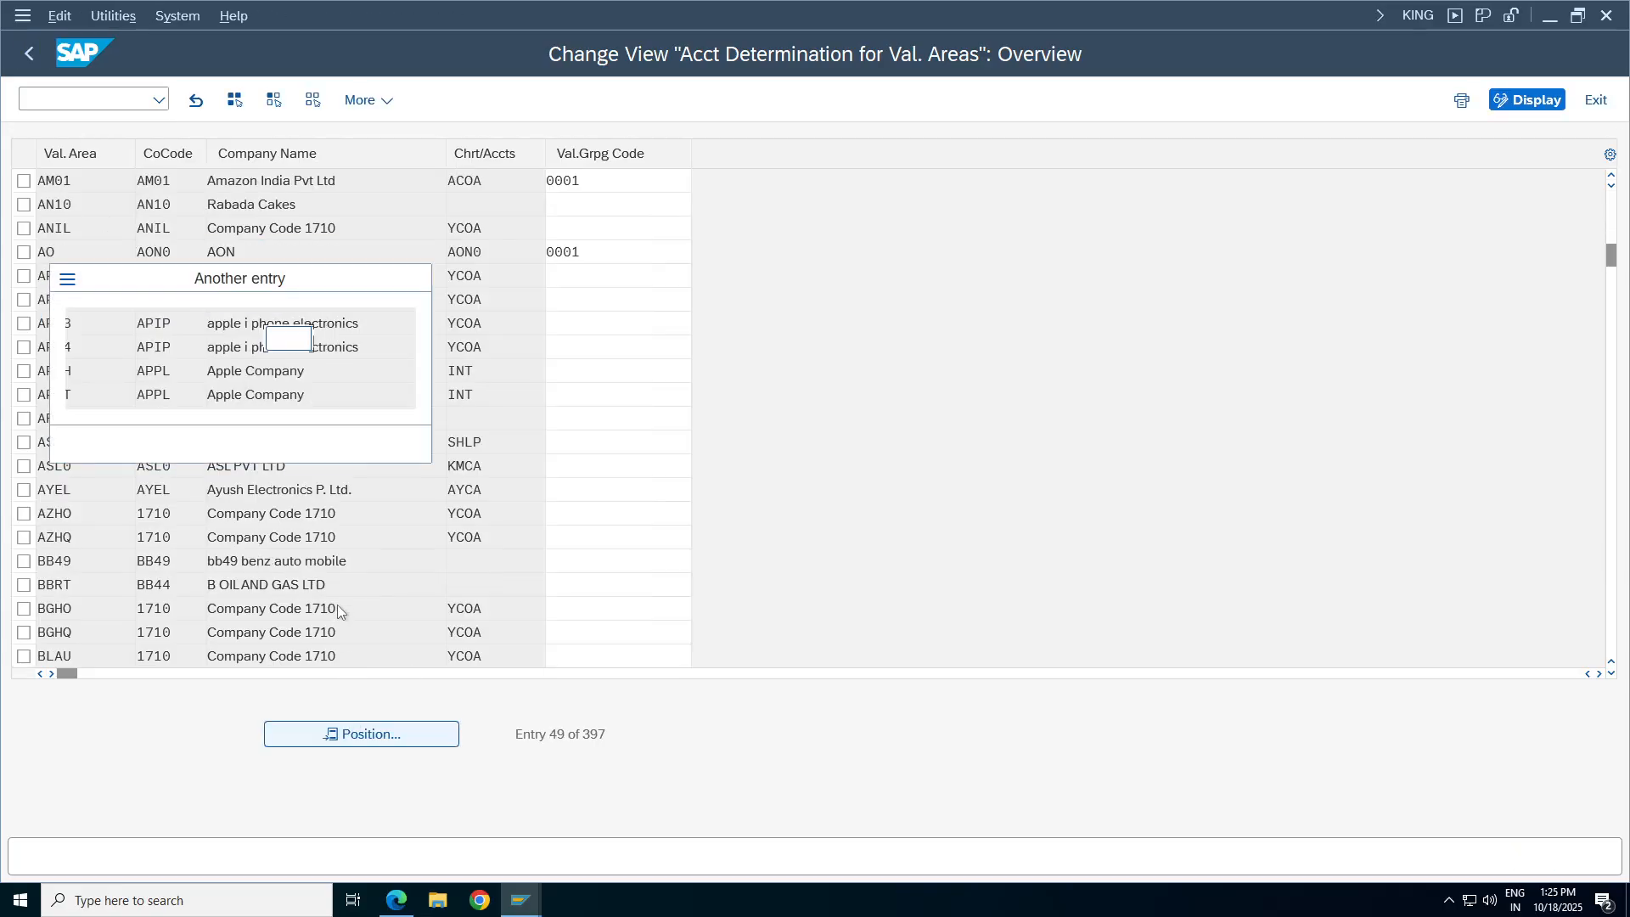
text(am01)
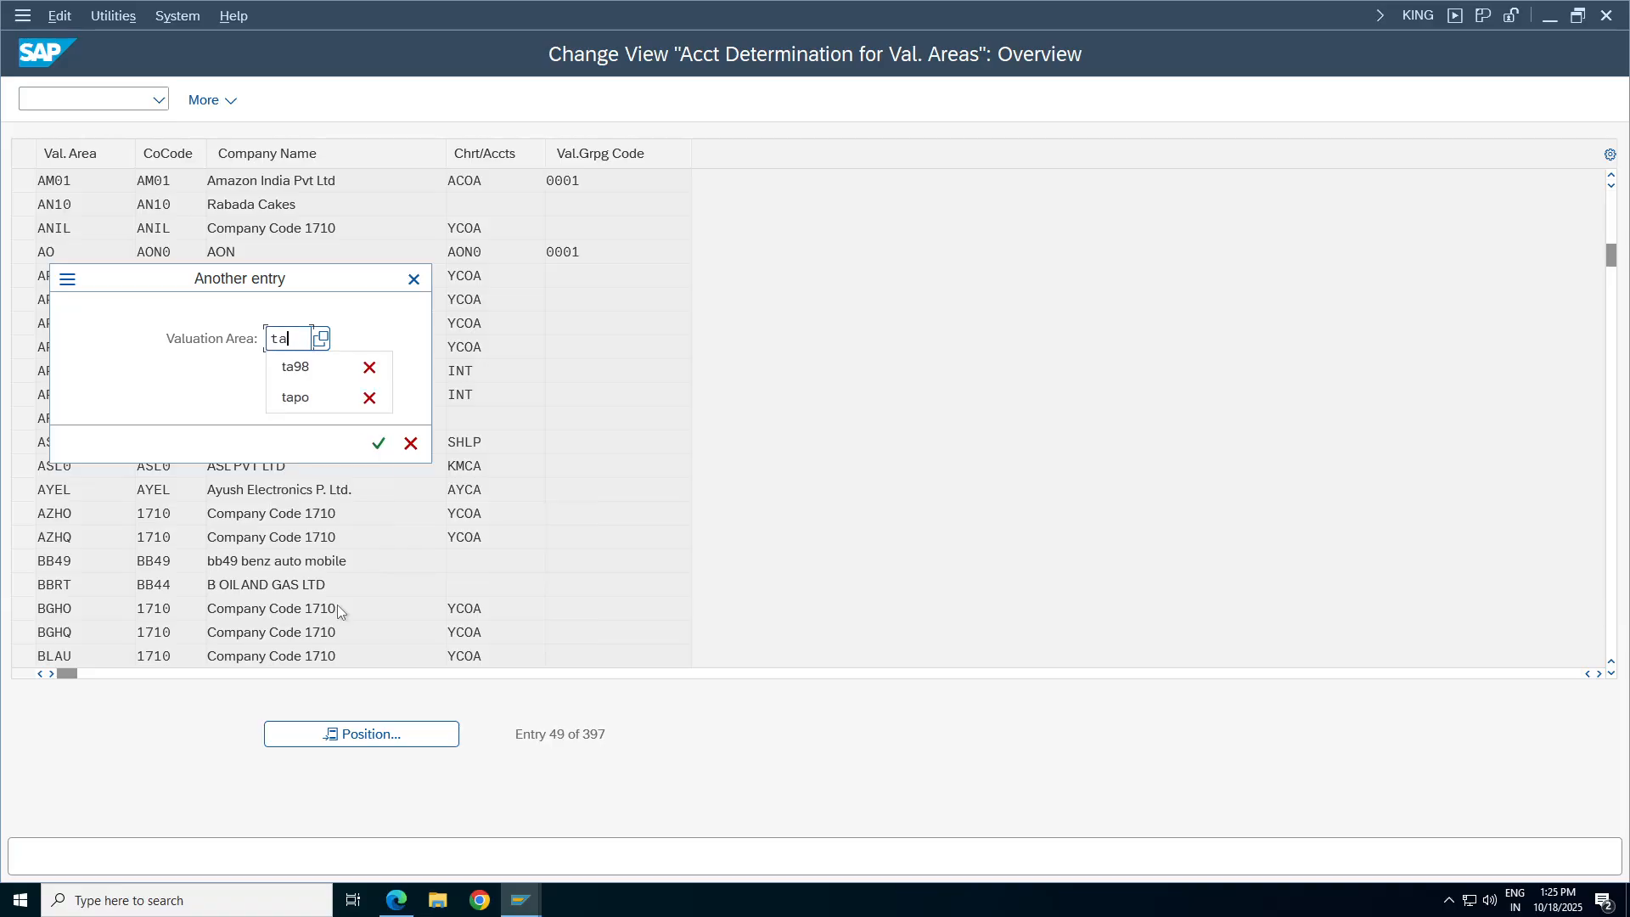
key(Return)
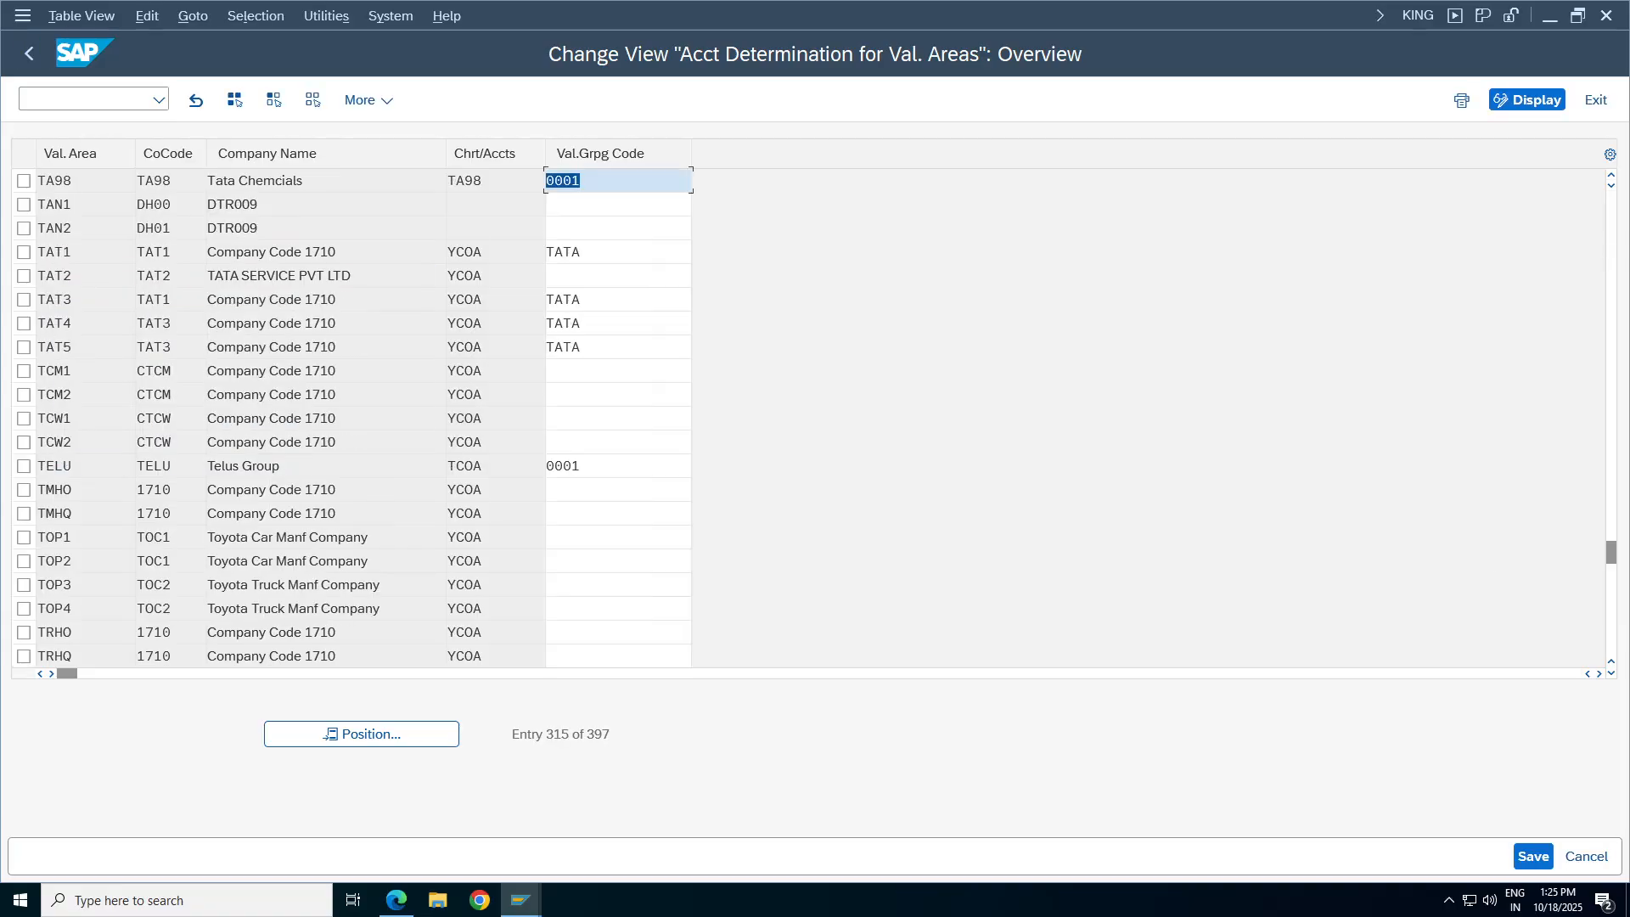
Leave the valuation area view in SAP and check the Valuation Grouping code row on the Configuration Settings sheet of the notes.
click(28, 57)
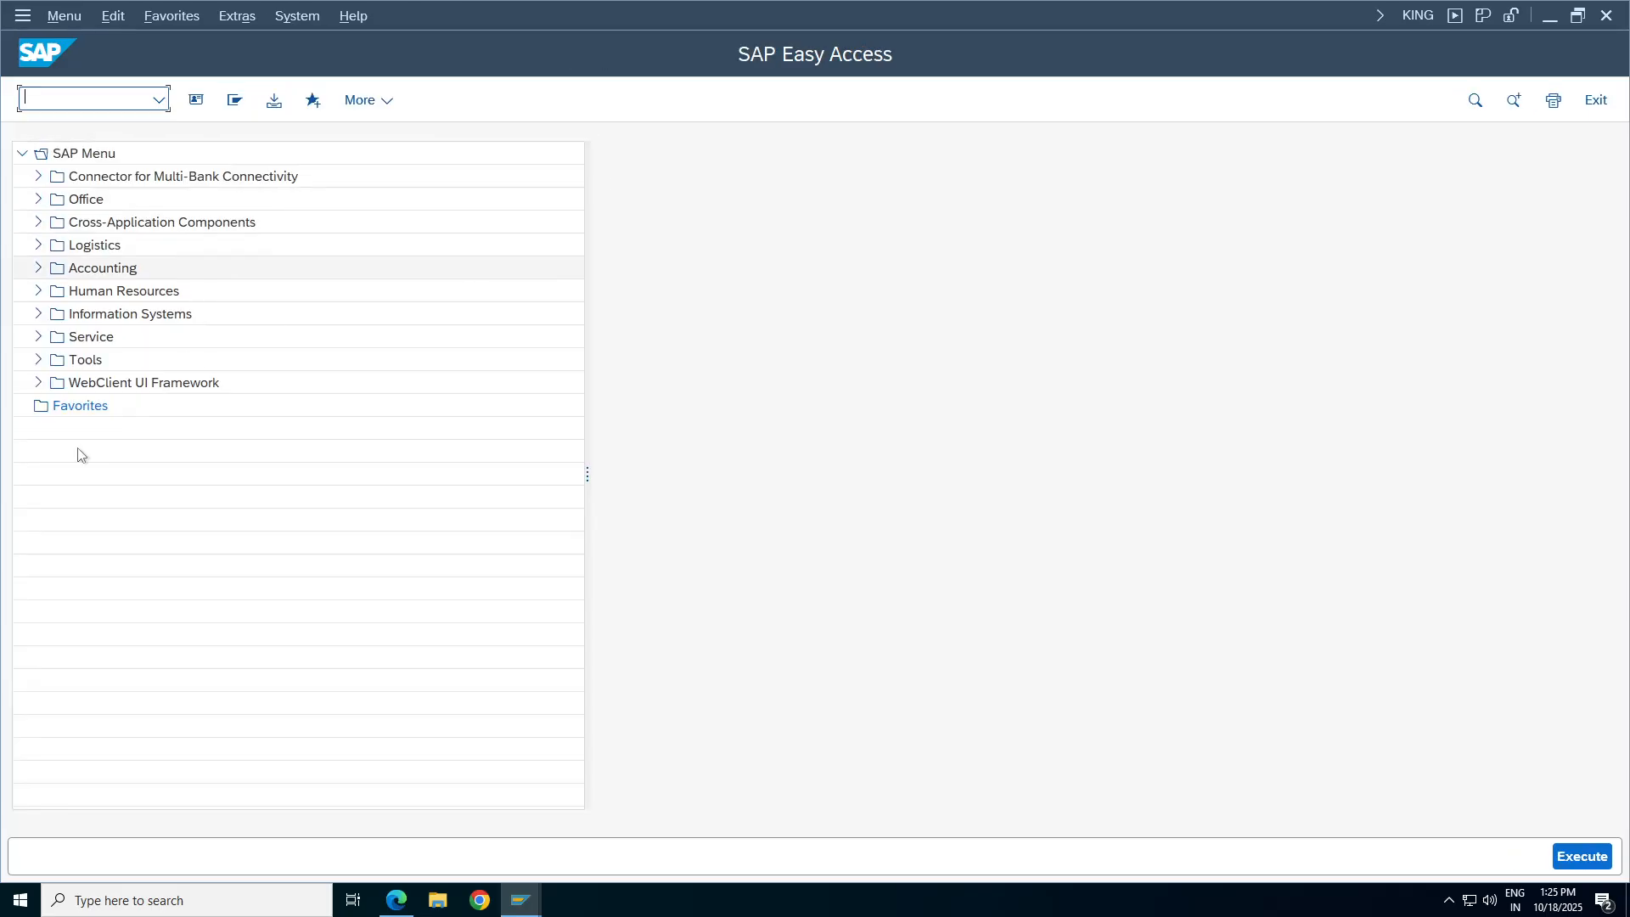
mouse_move(1021, 5)
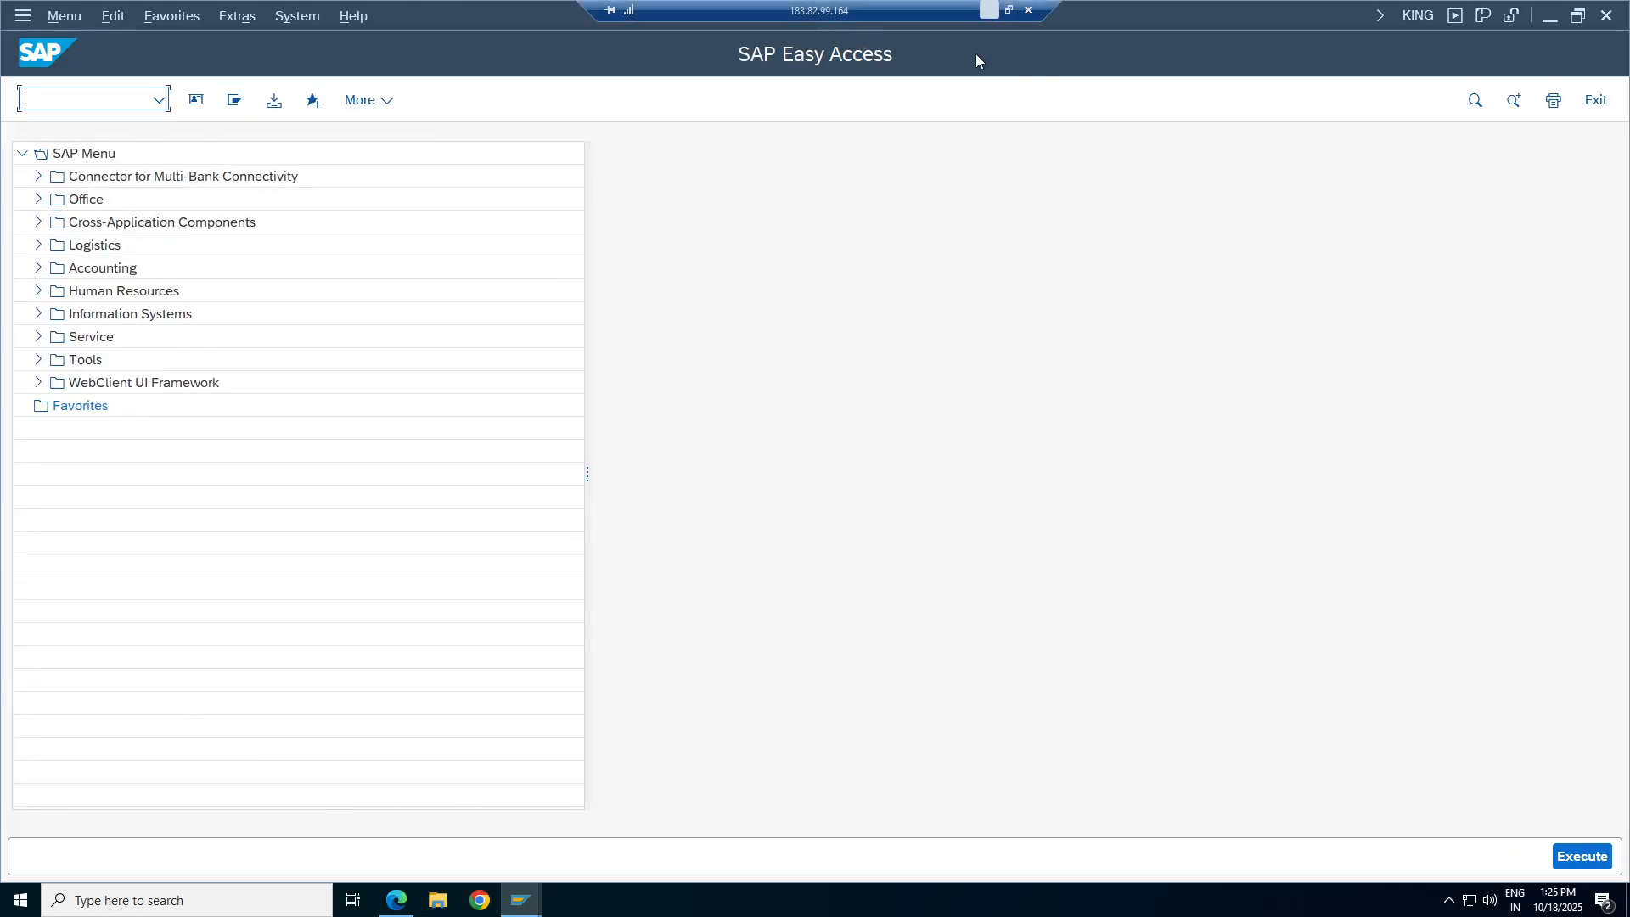
click(988, 13)
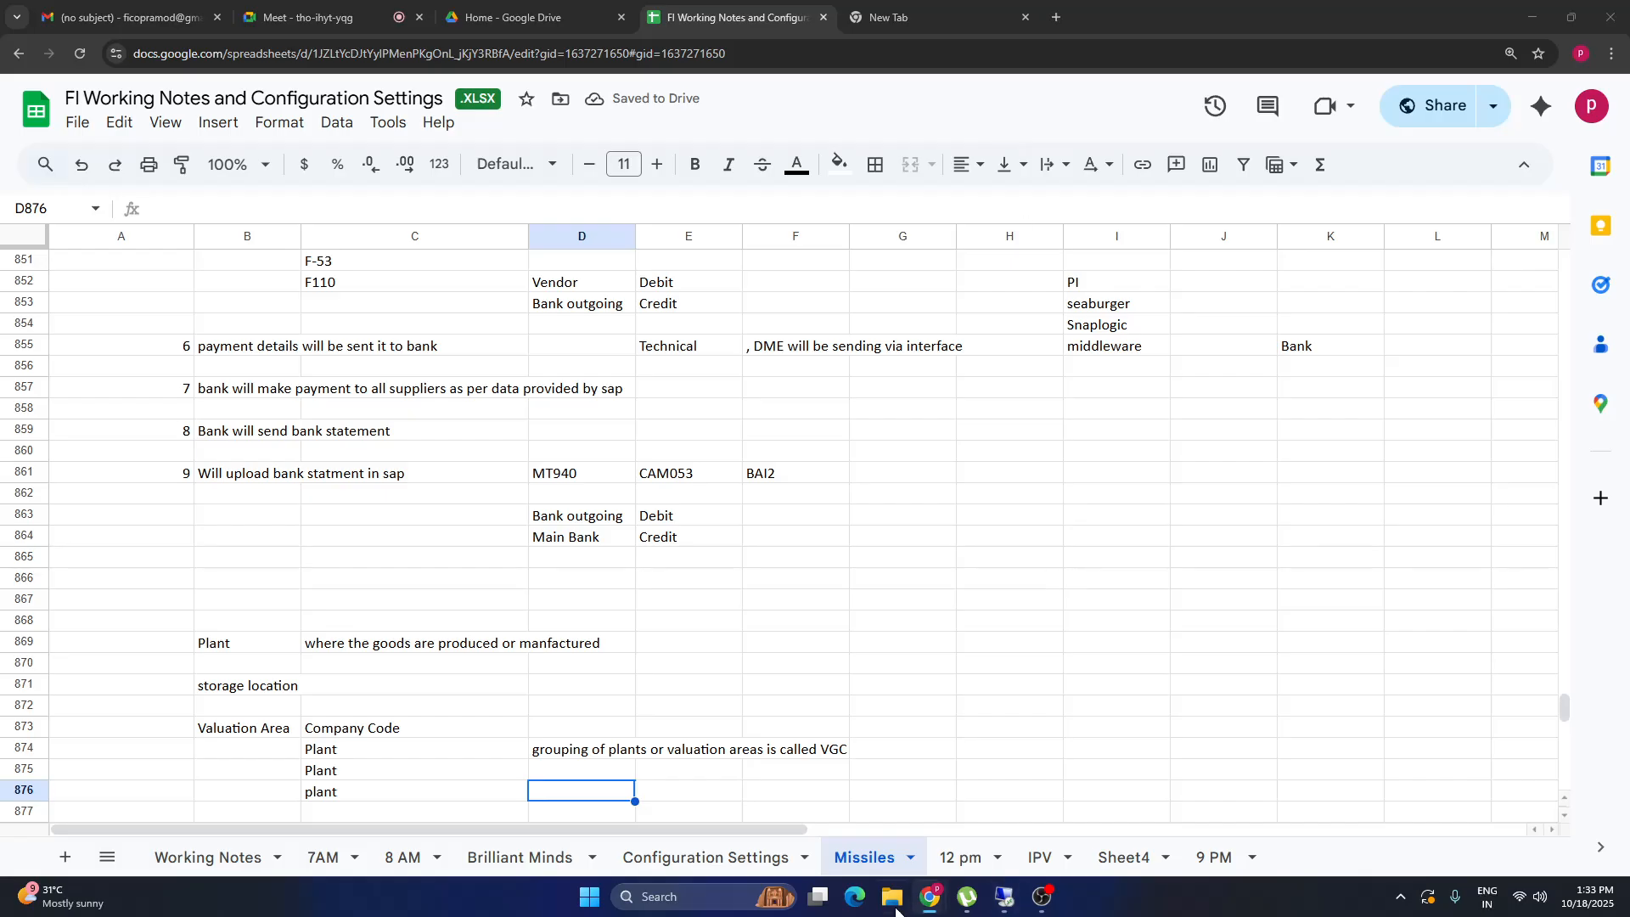
click(709, 858)
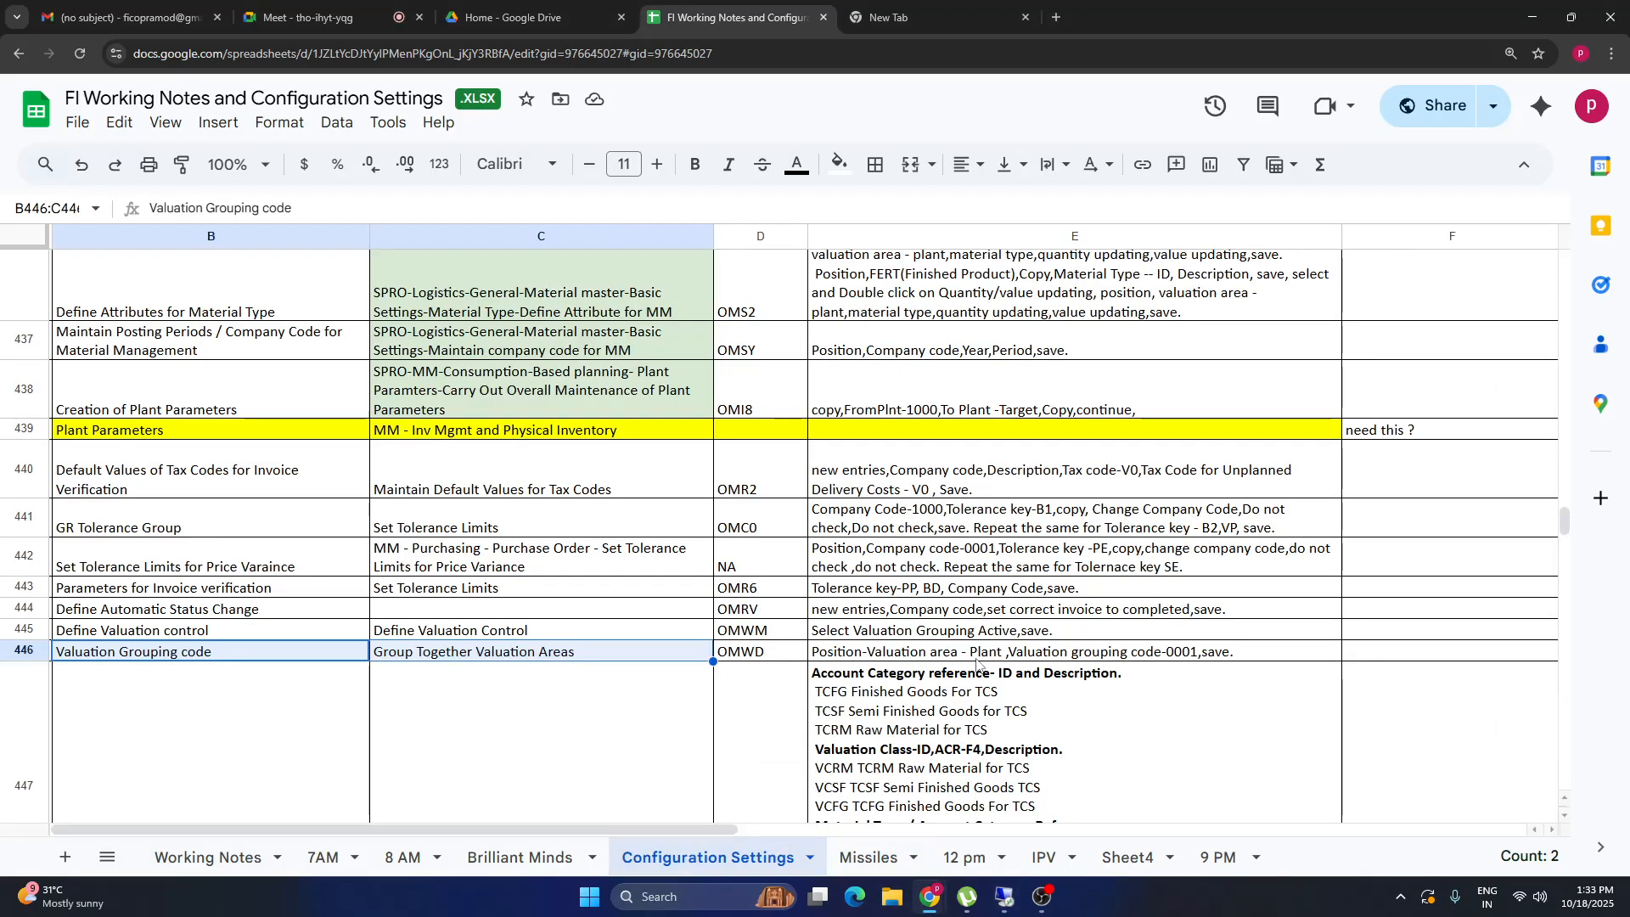
click(1205, 652)
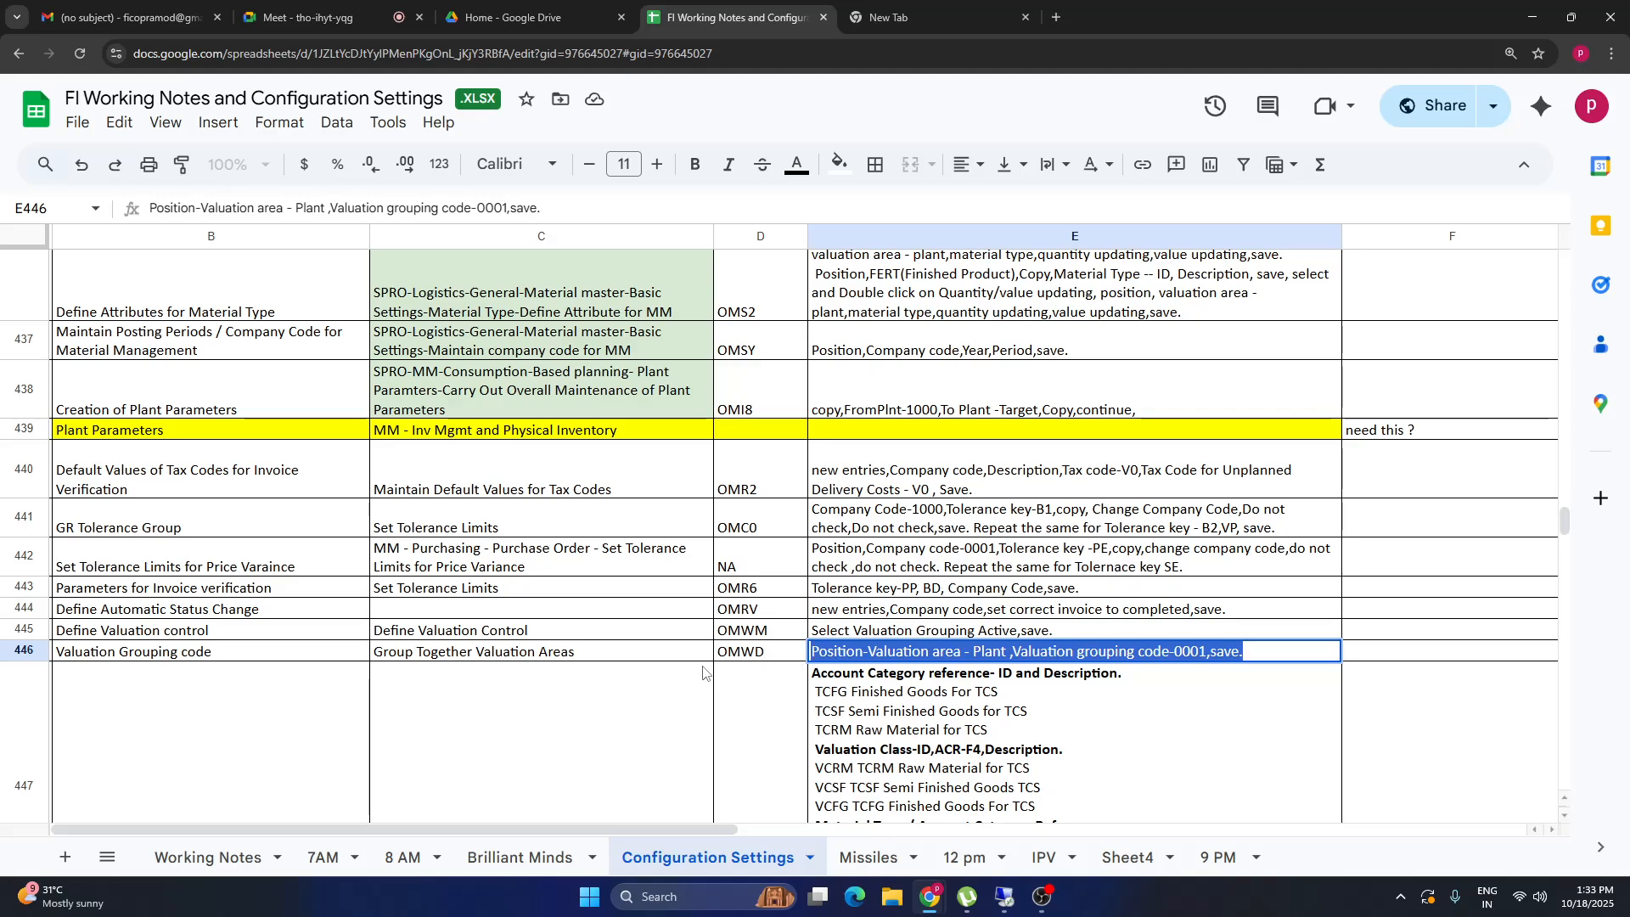
click(116, 654)
Examine the Define Valuation classes row 447 in the notes, including transaction OMSK and its account category reference and valuation class instructions.
click(184, 750)
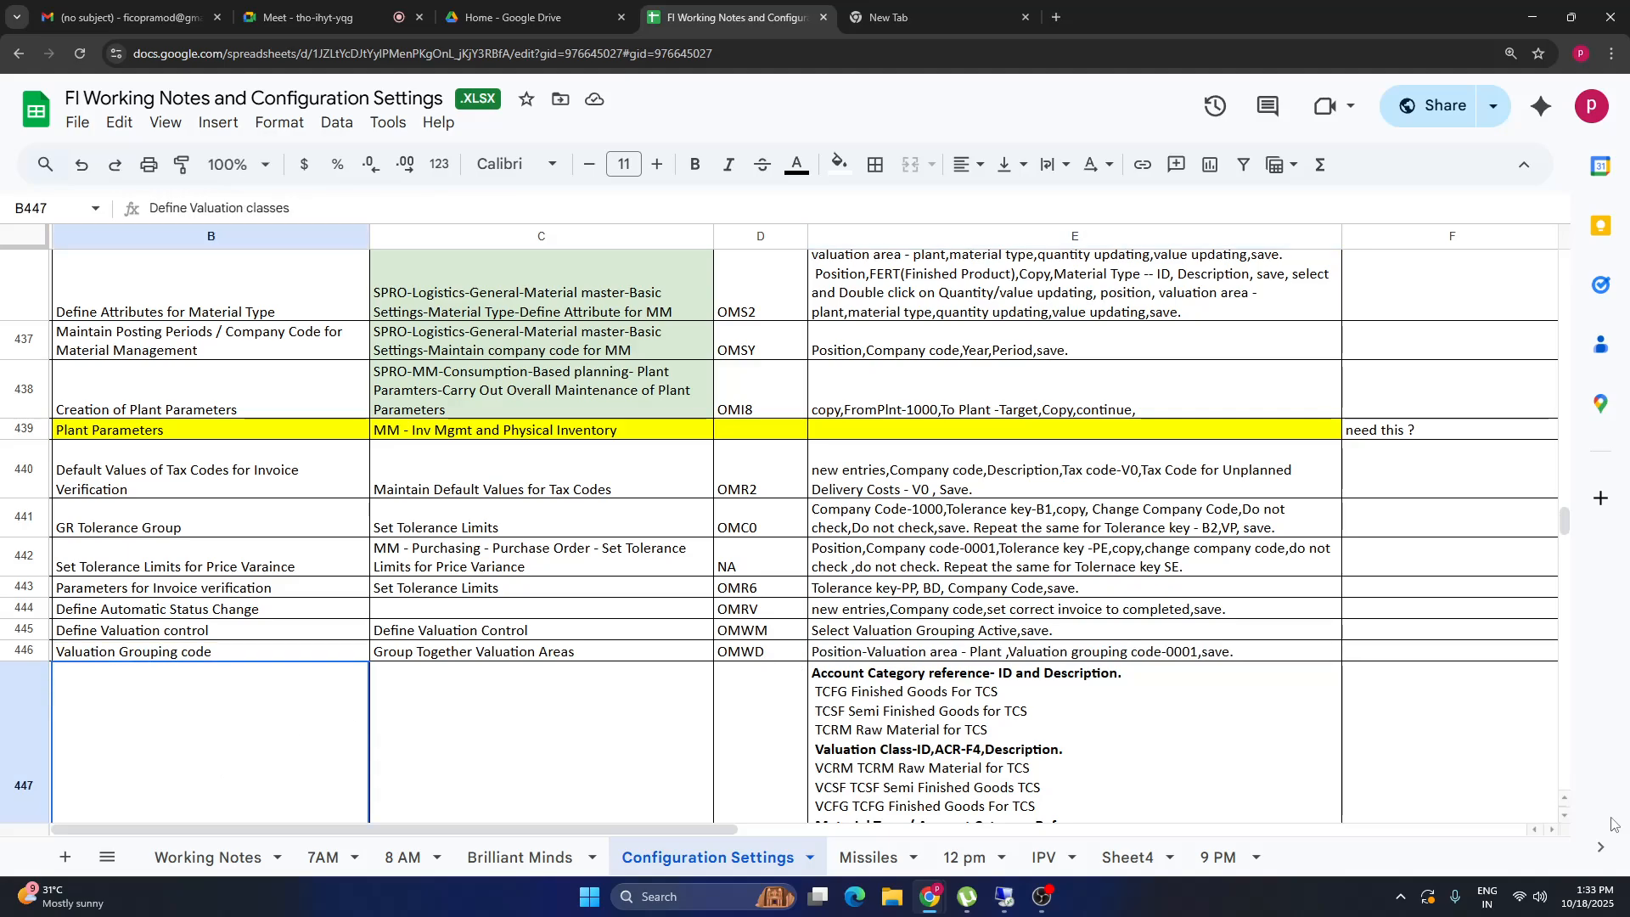
click(1562, 816)
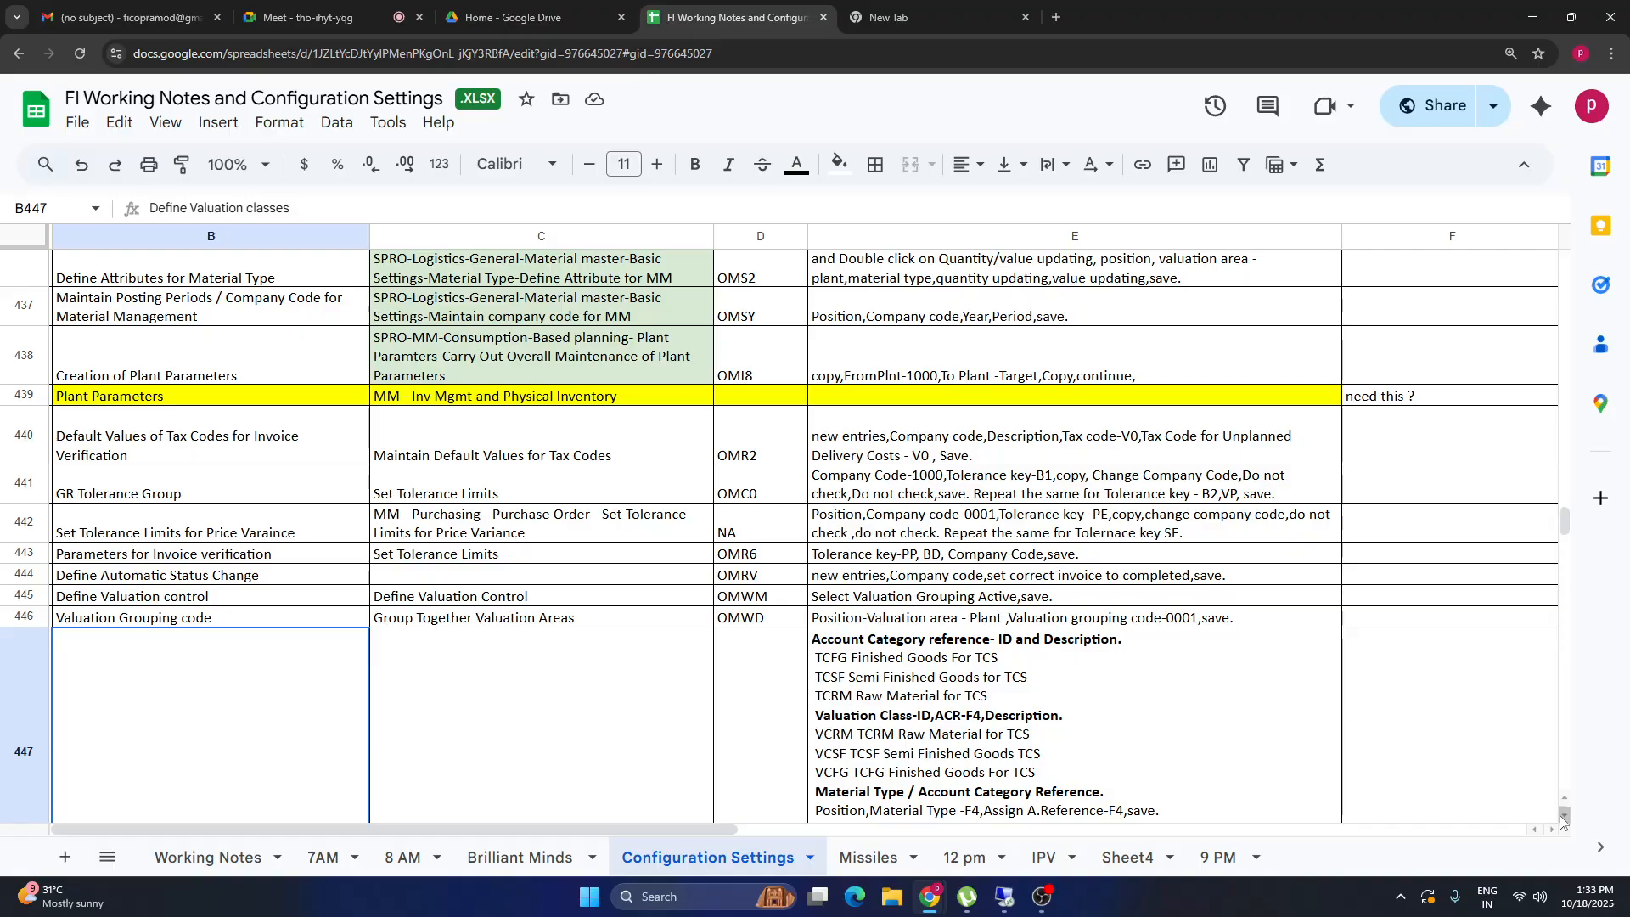
scroll(1562, 813, down, 2)
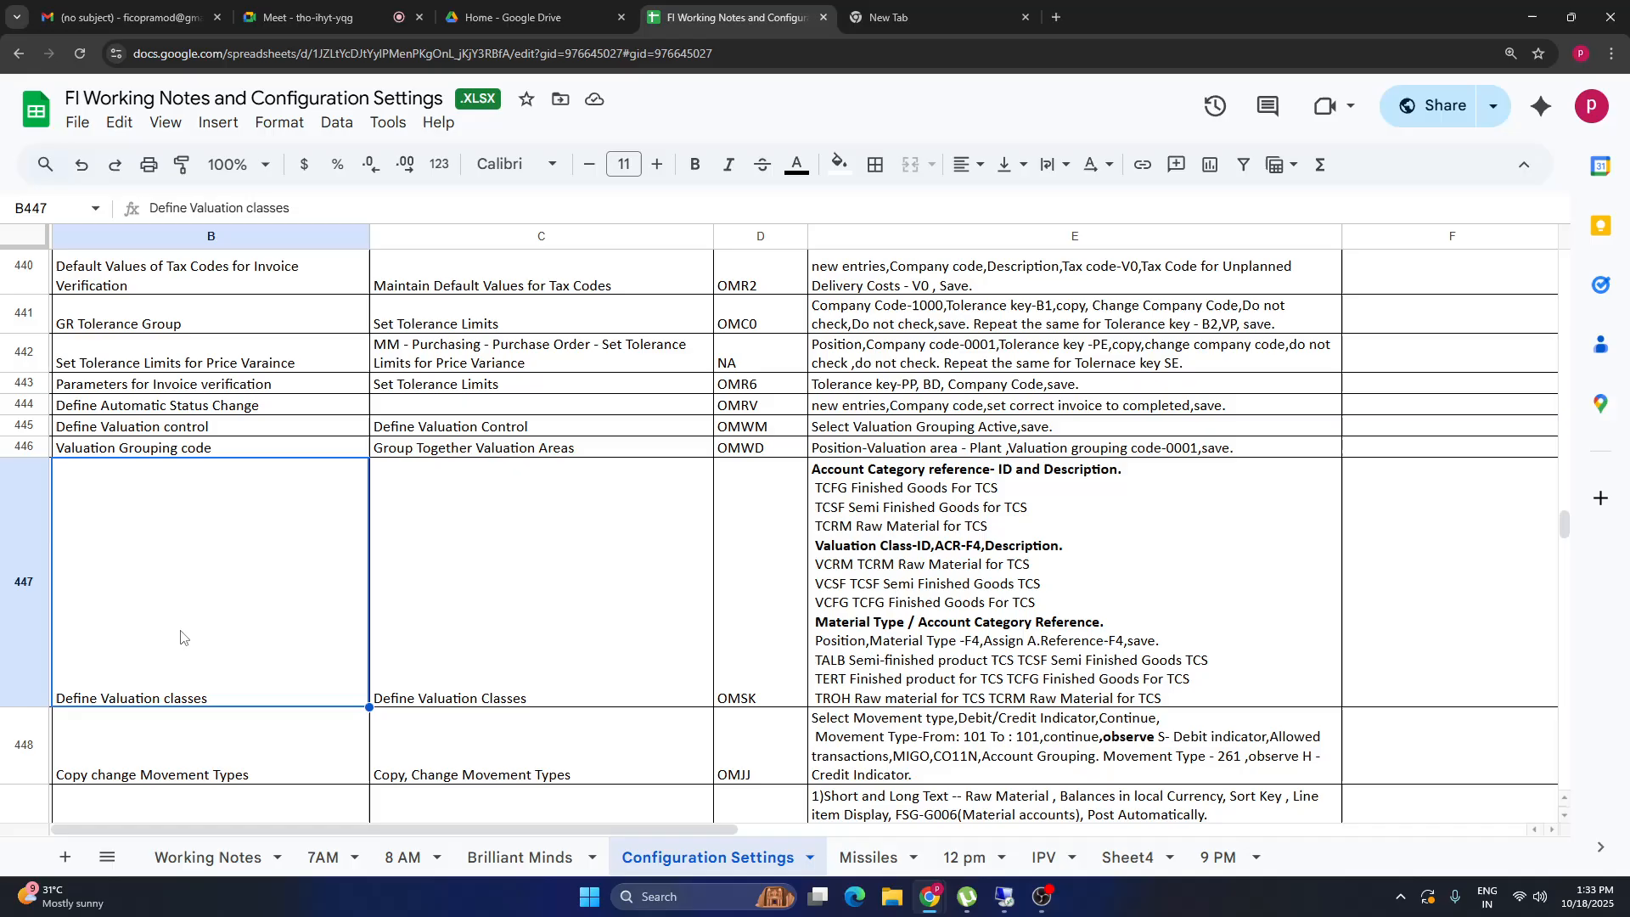
shift+click(851, 569)
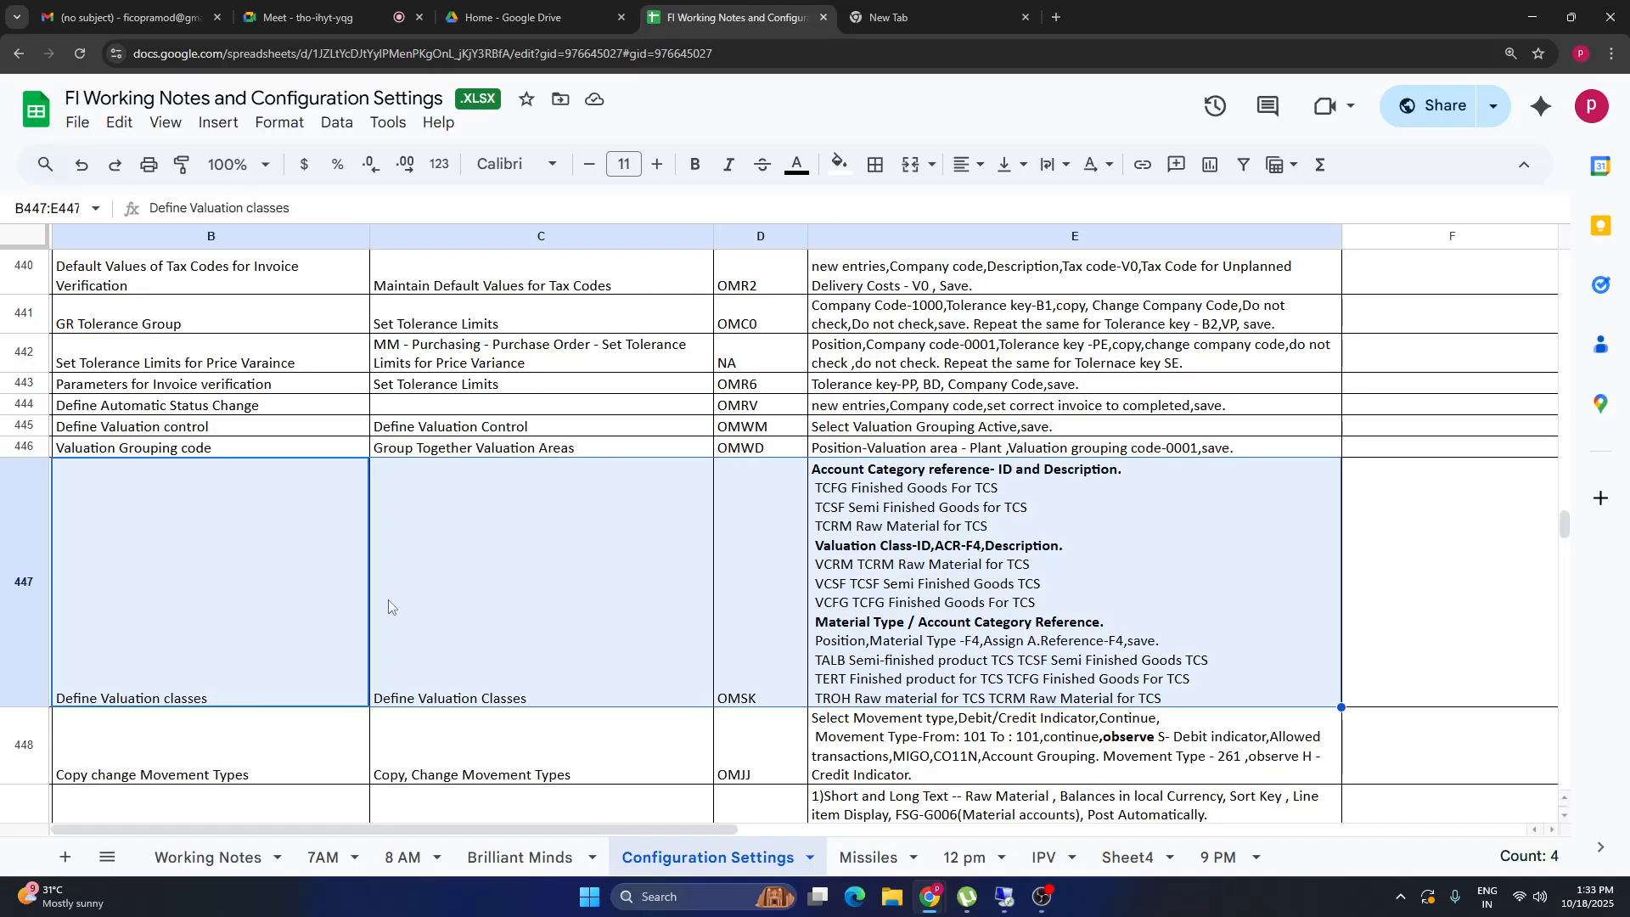
click(153, 590)
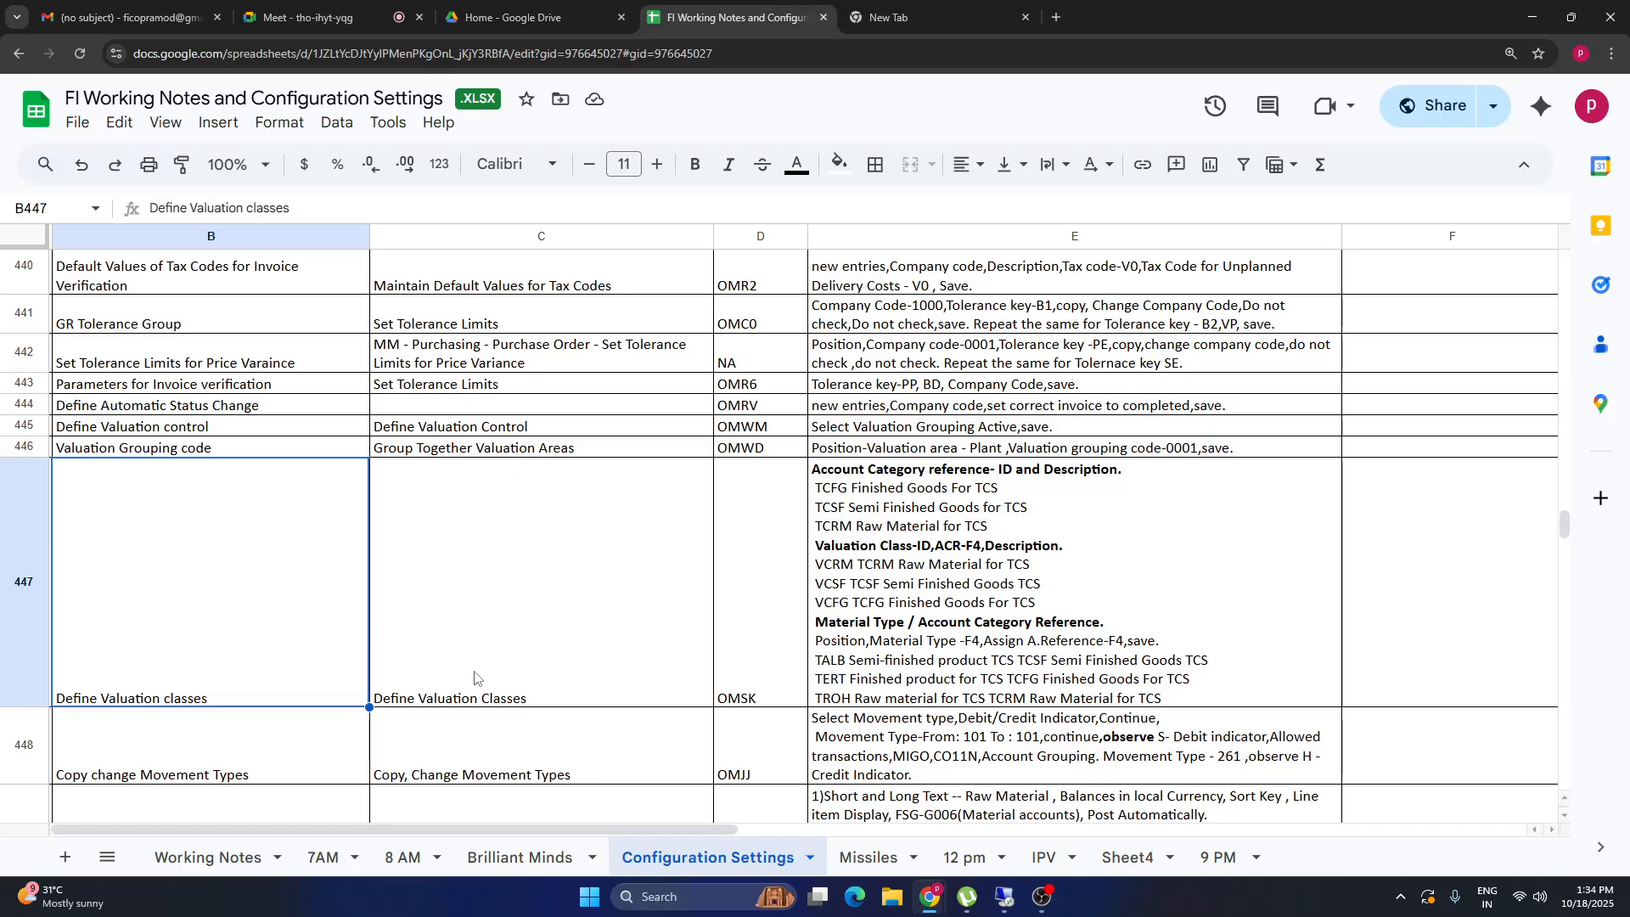
click(888, 667)
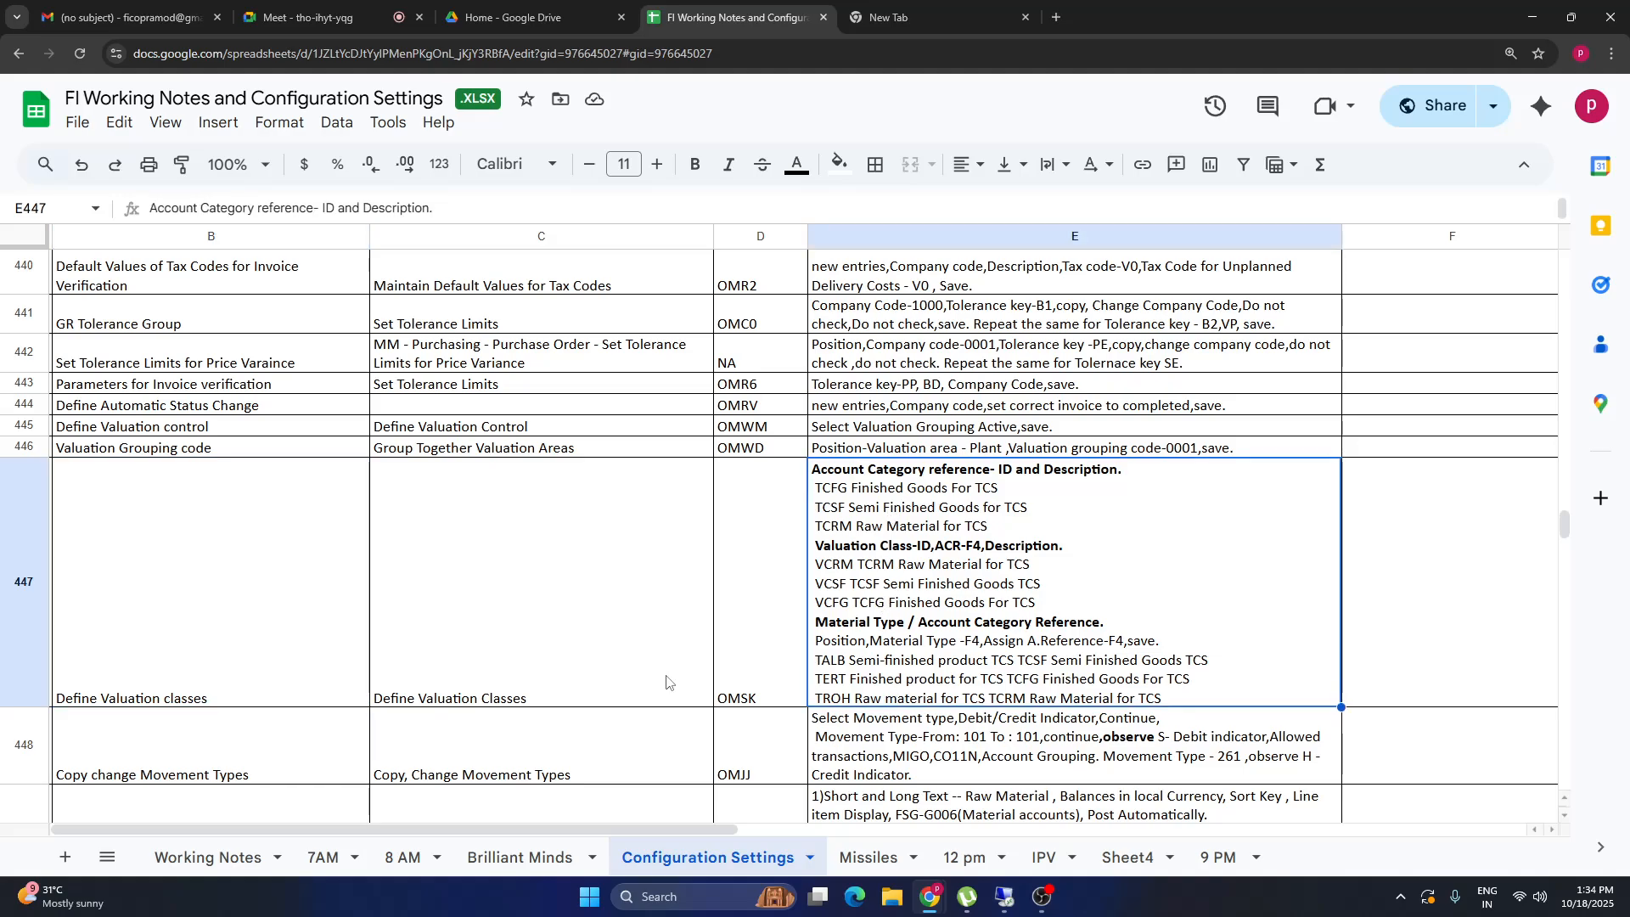
click(170, 618)
shift+click(985, 603)
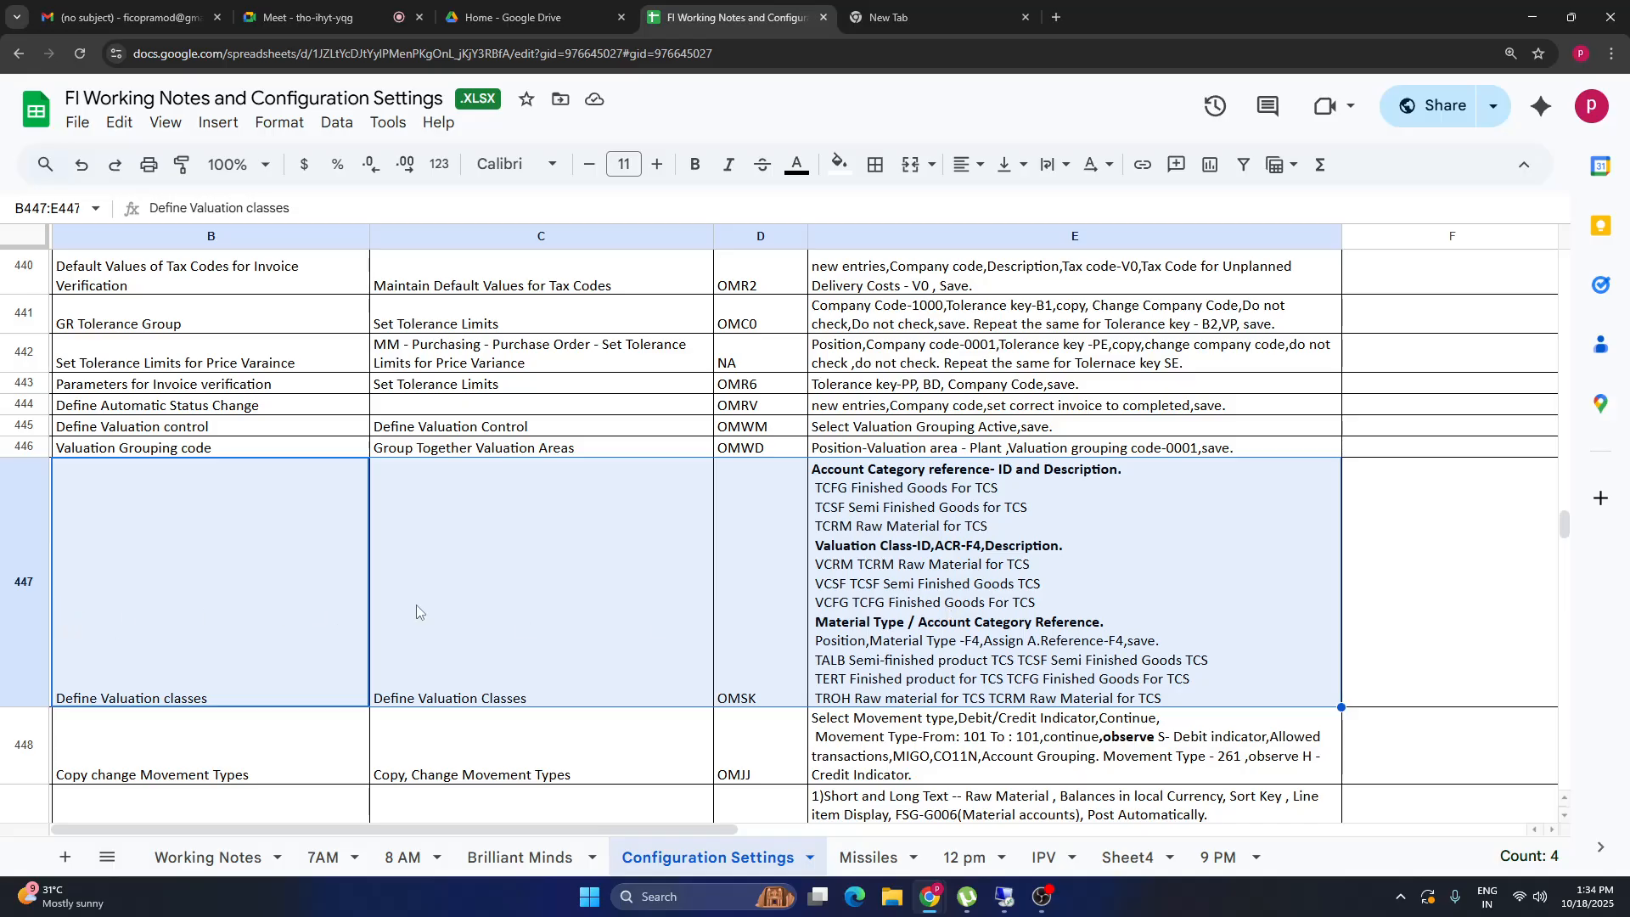
click(68, 611)
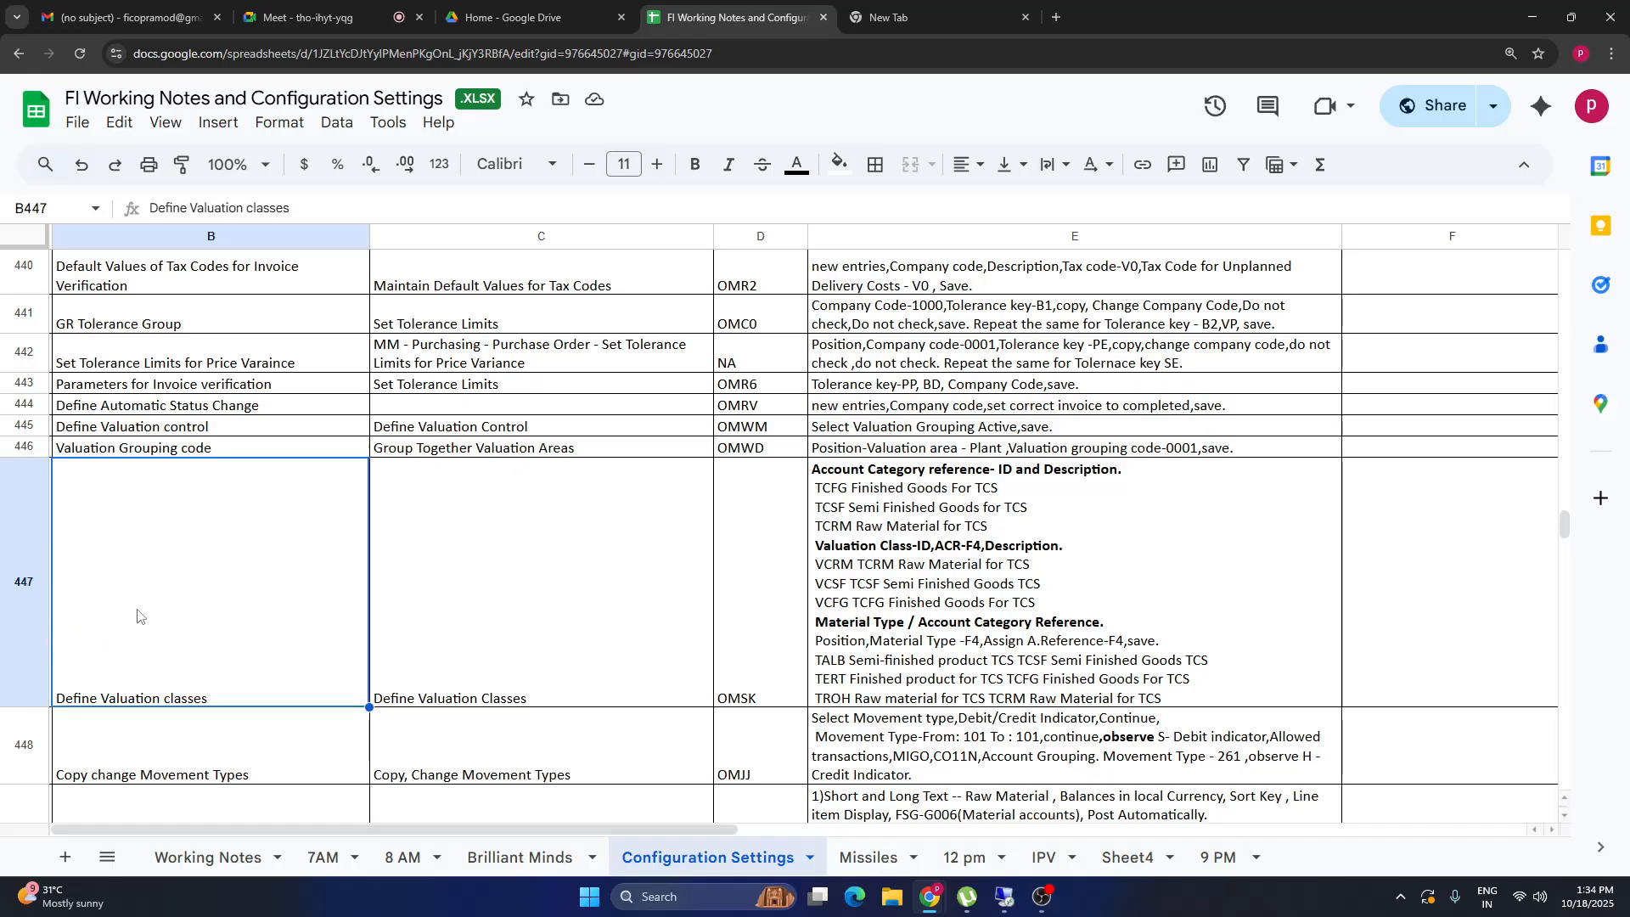
shift+click(1009, 563)
click(1434, 603)
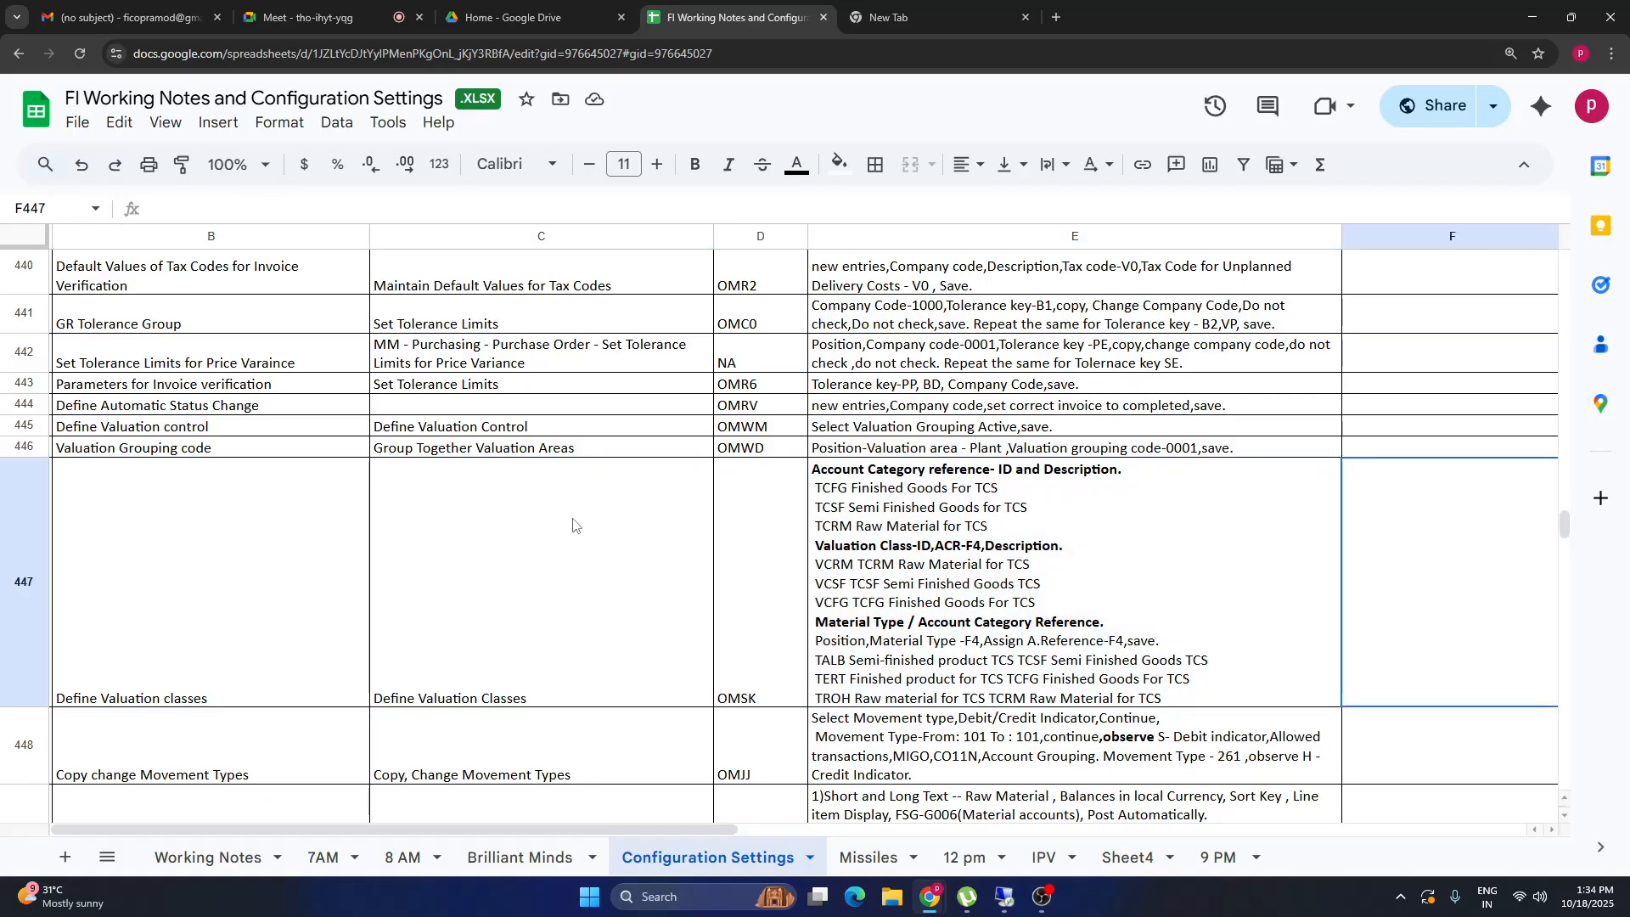
drag(227, 559, 1114, 579)
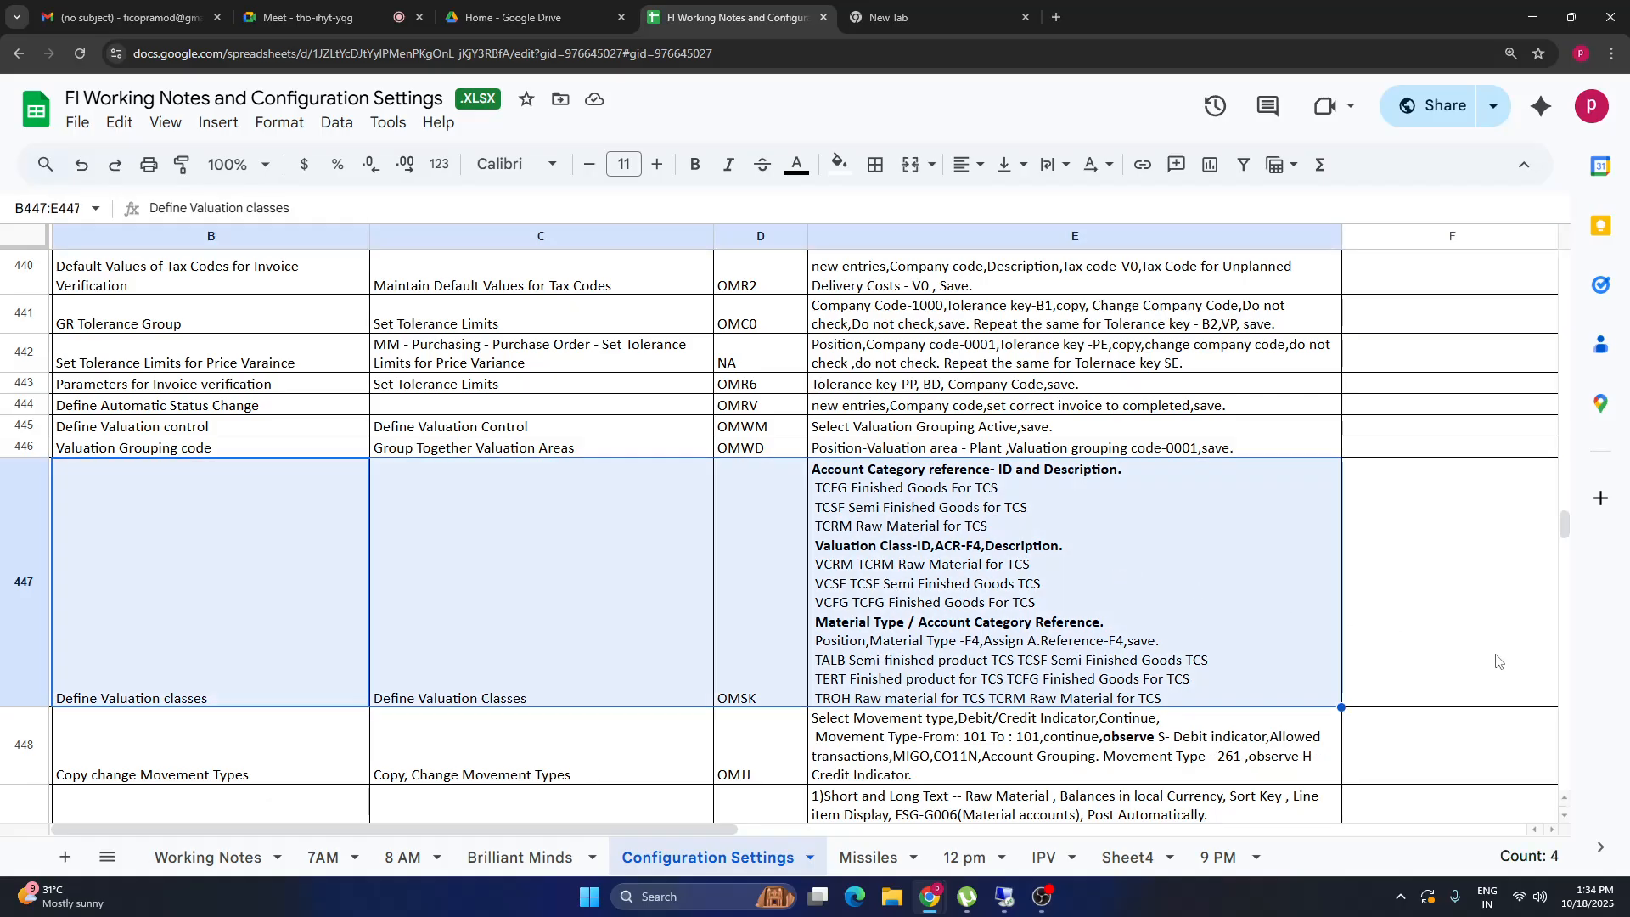
Enter the note "Both MM and FI should work together with Business" in cell F447 of the Define Valuation classes row.
click(1453, 661)
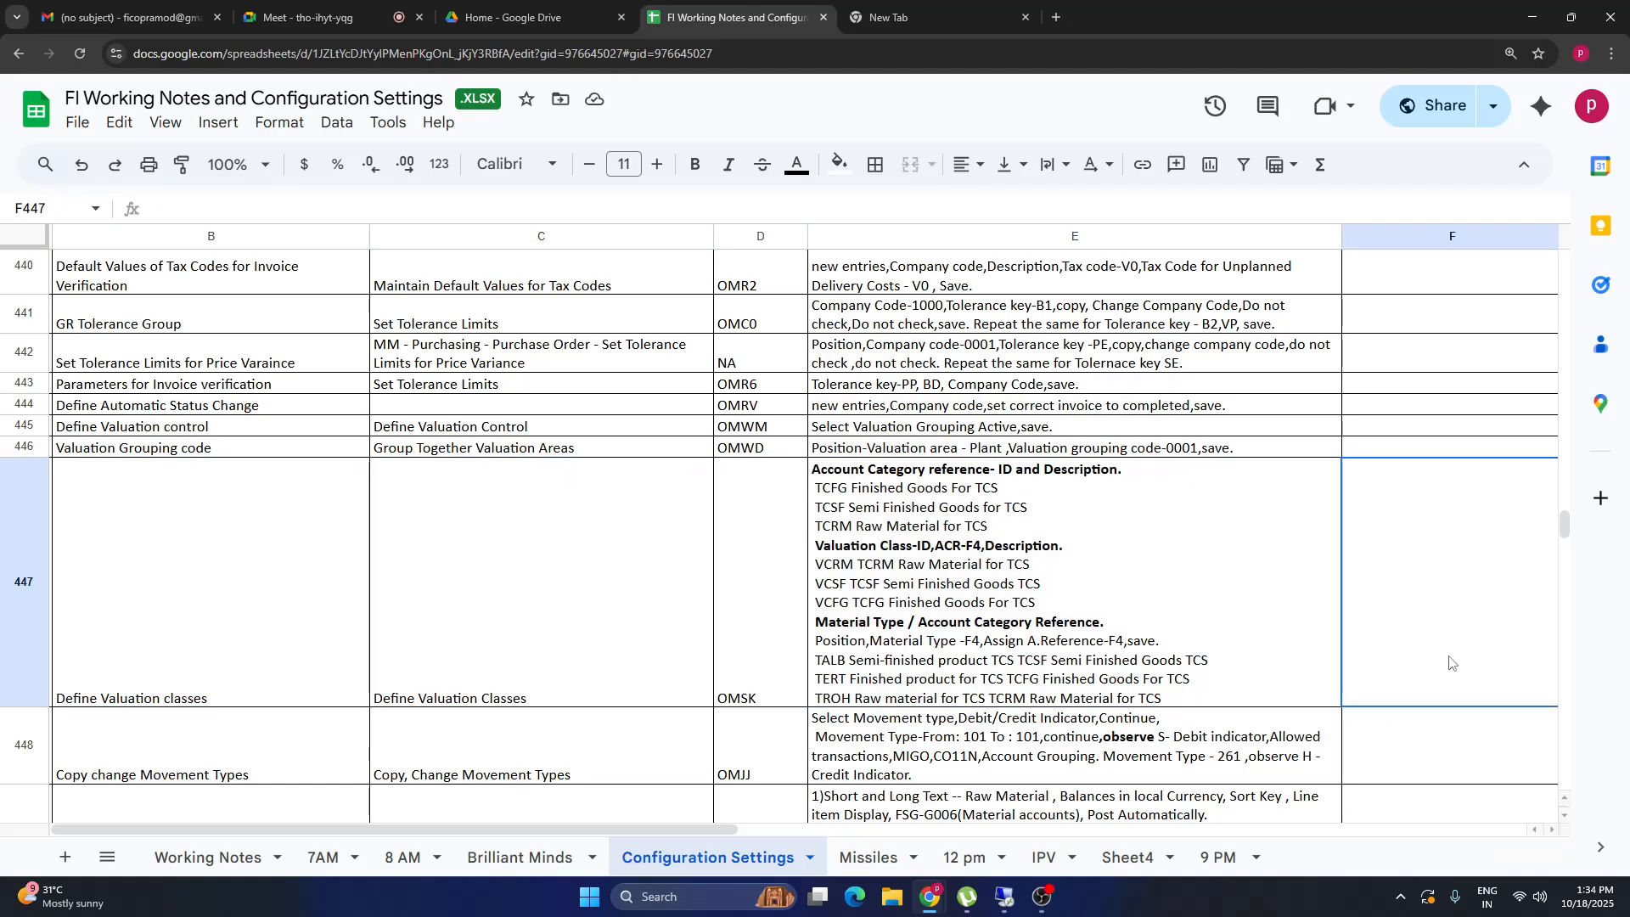
text(Both MM)
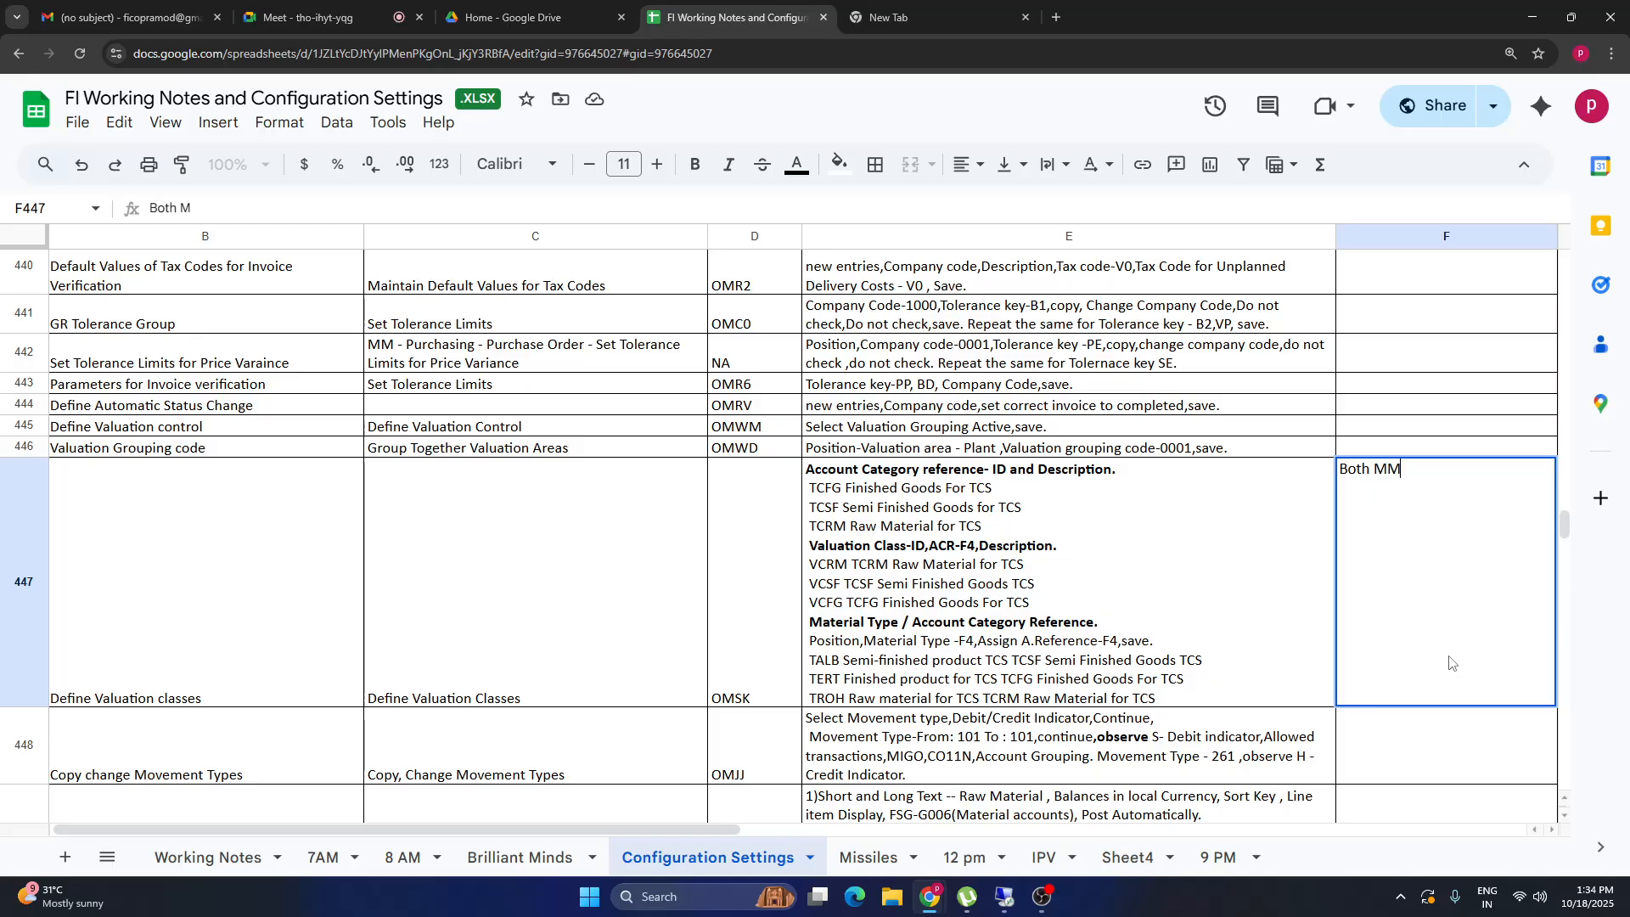
text( and FI should work)
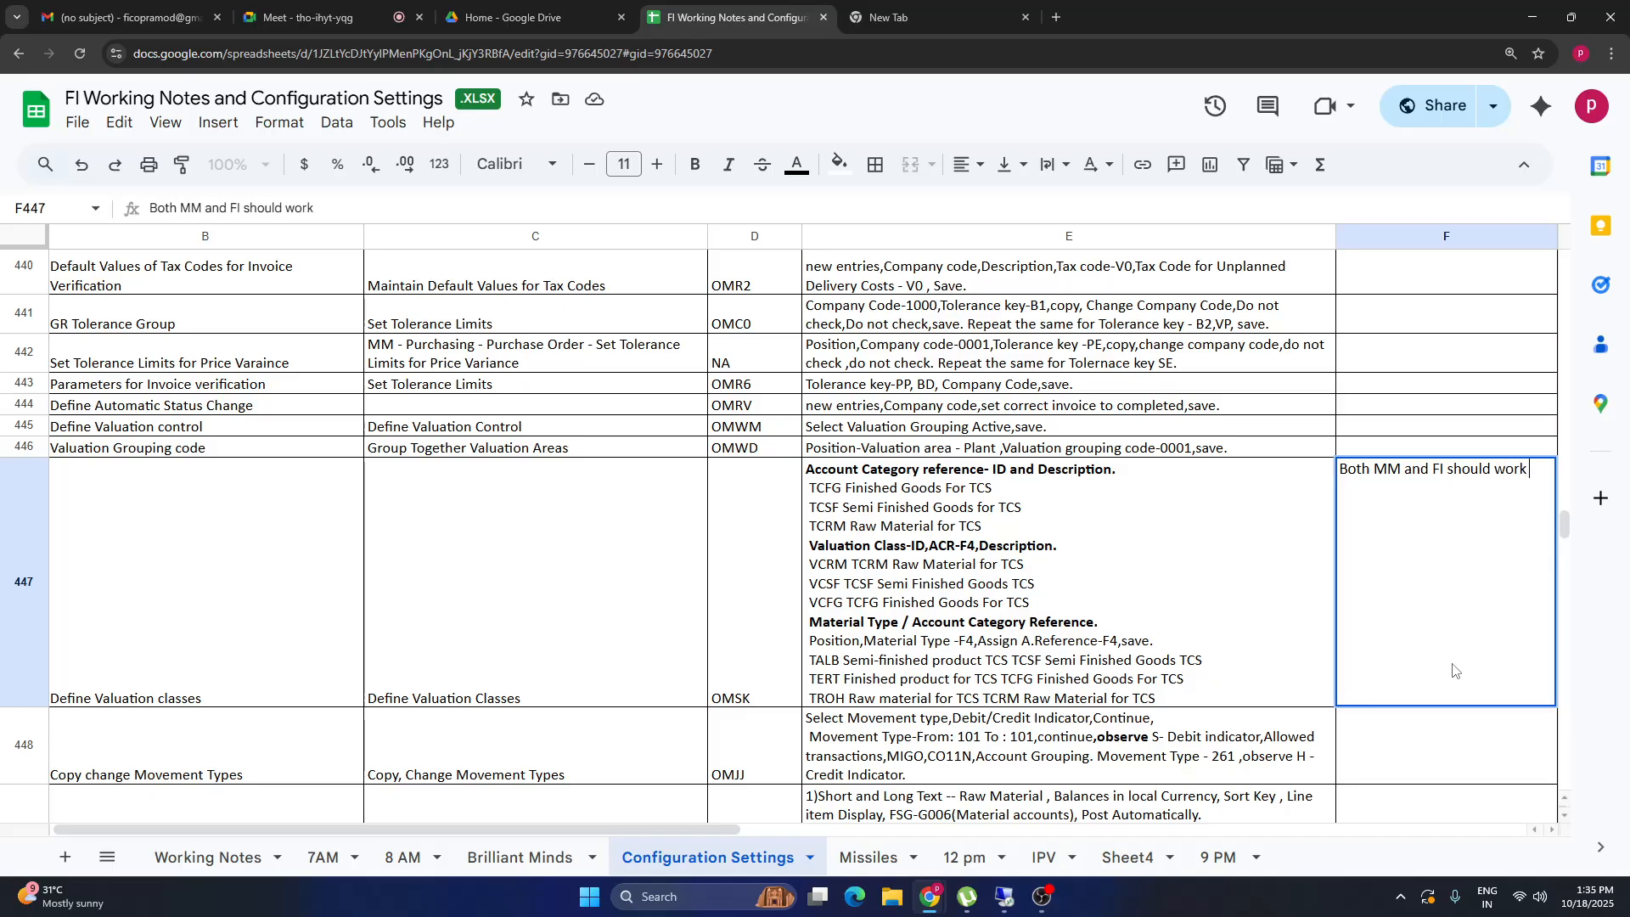
text( together with Business)
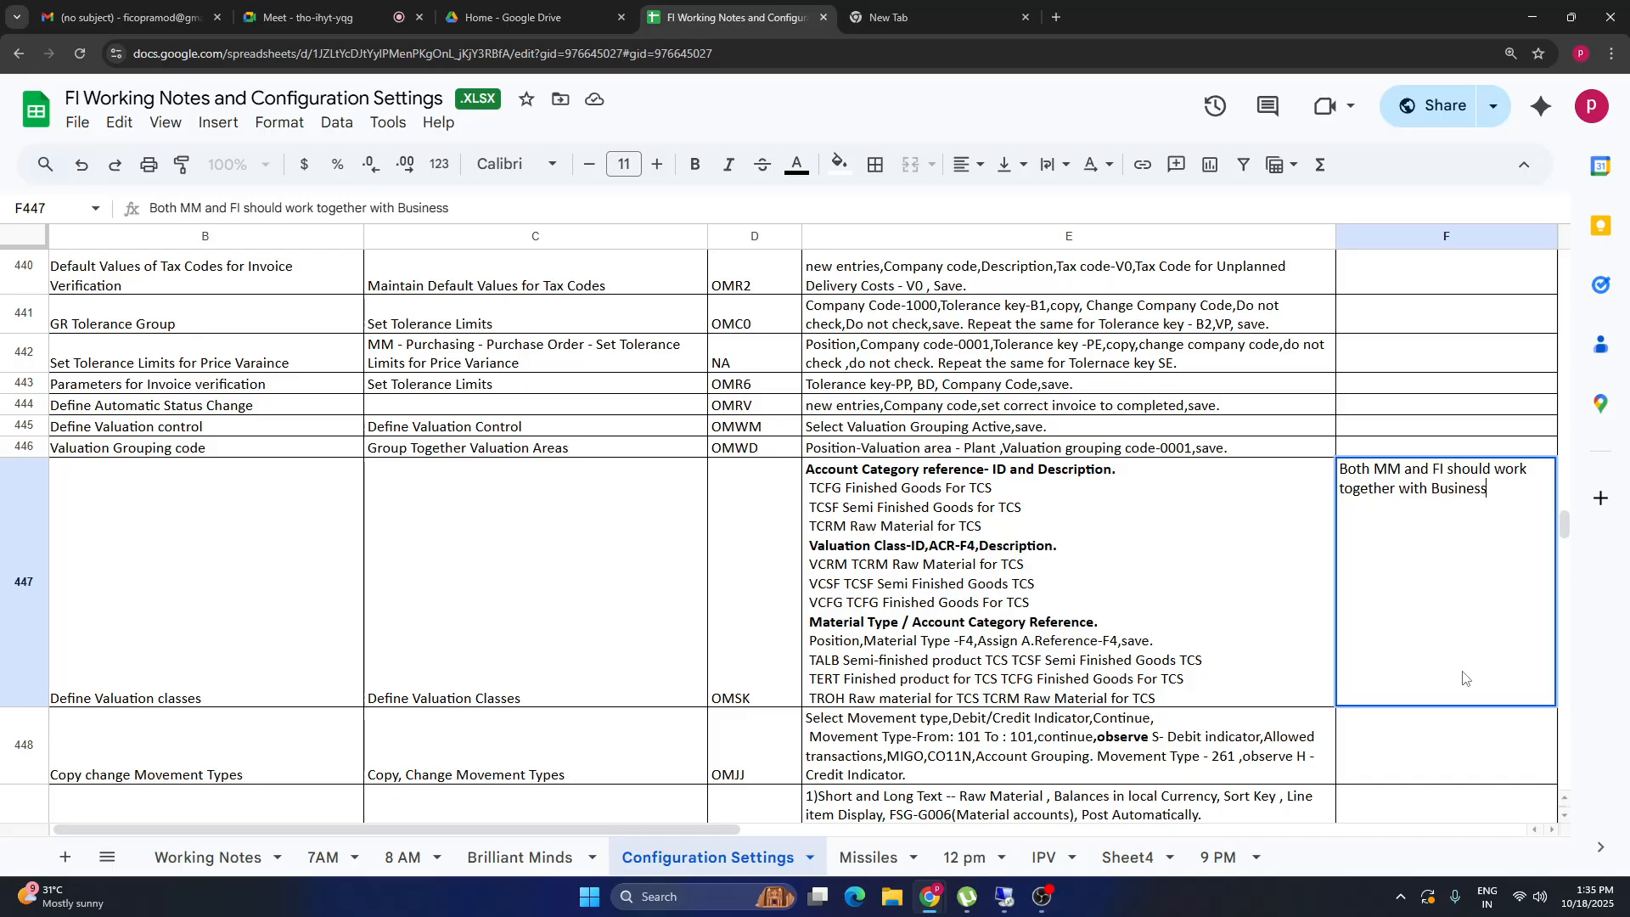
text( s)
key(BackSpace)
key(BackSpace)
key(shift+Tab)
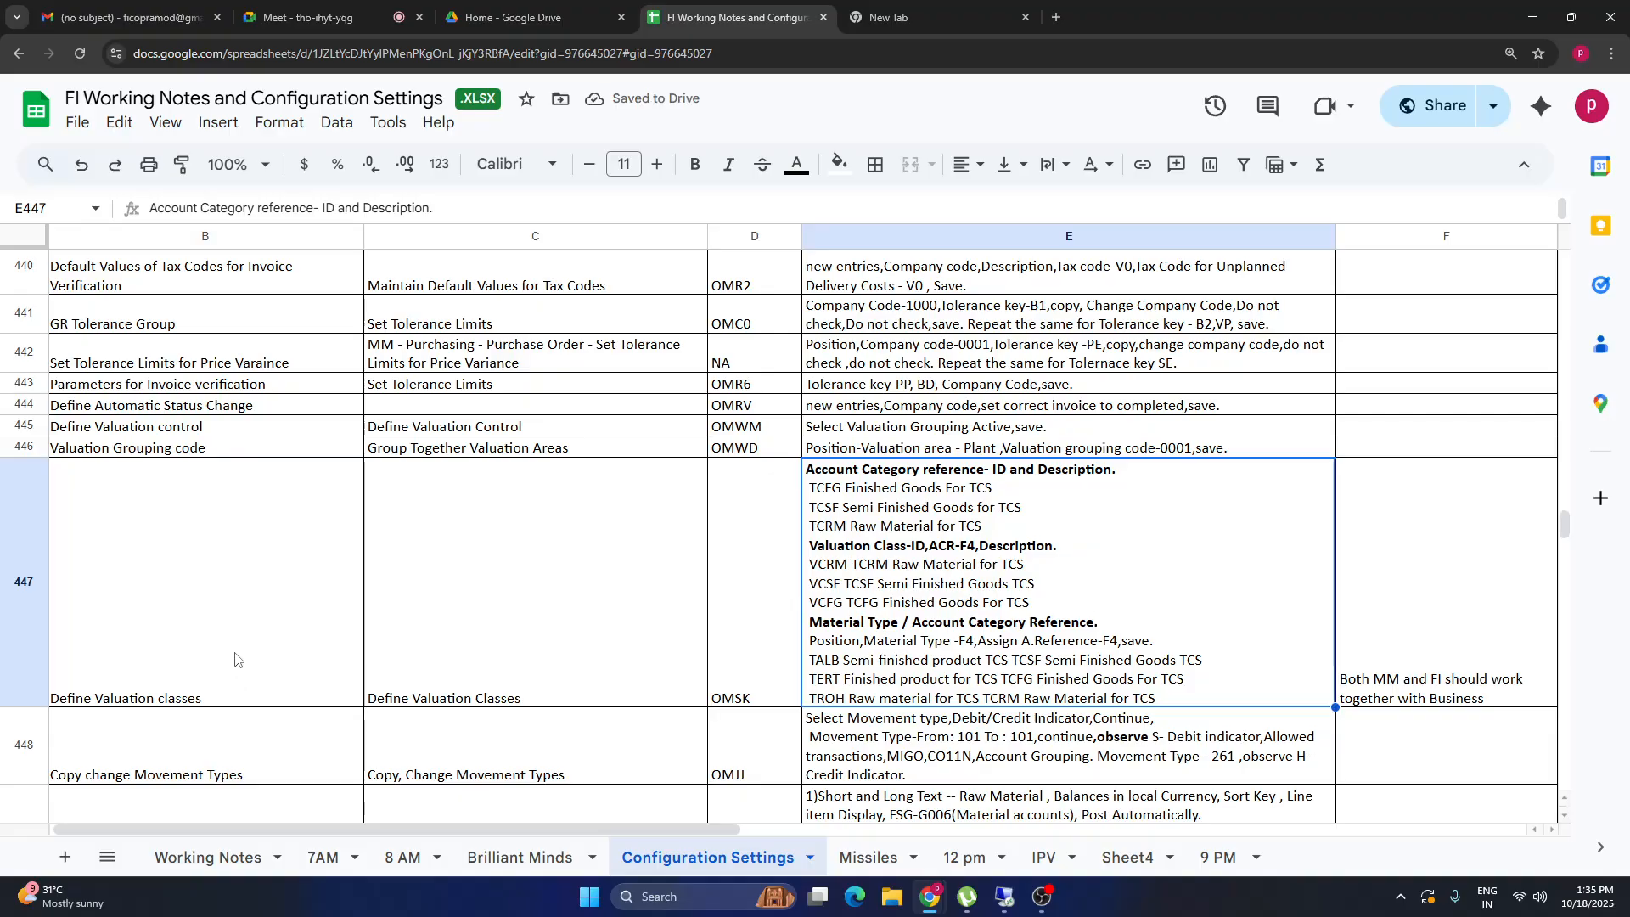
drag(238, 661, 1089, 645)
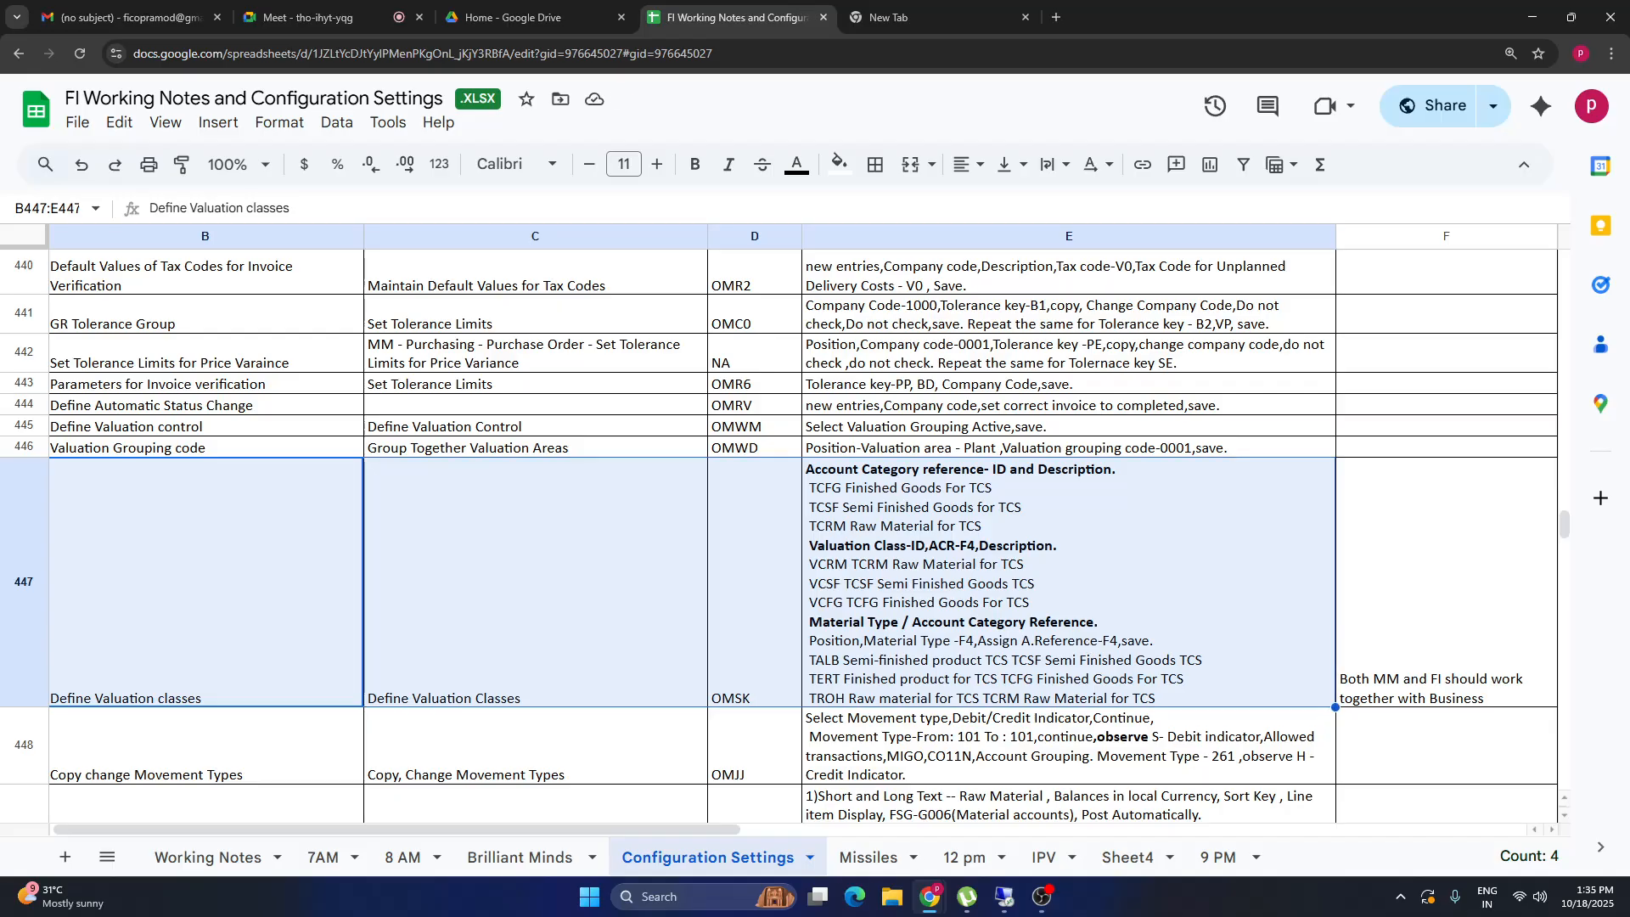
click(1041, 898)
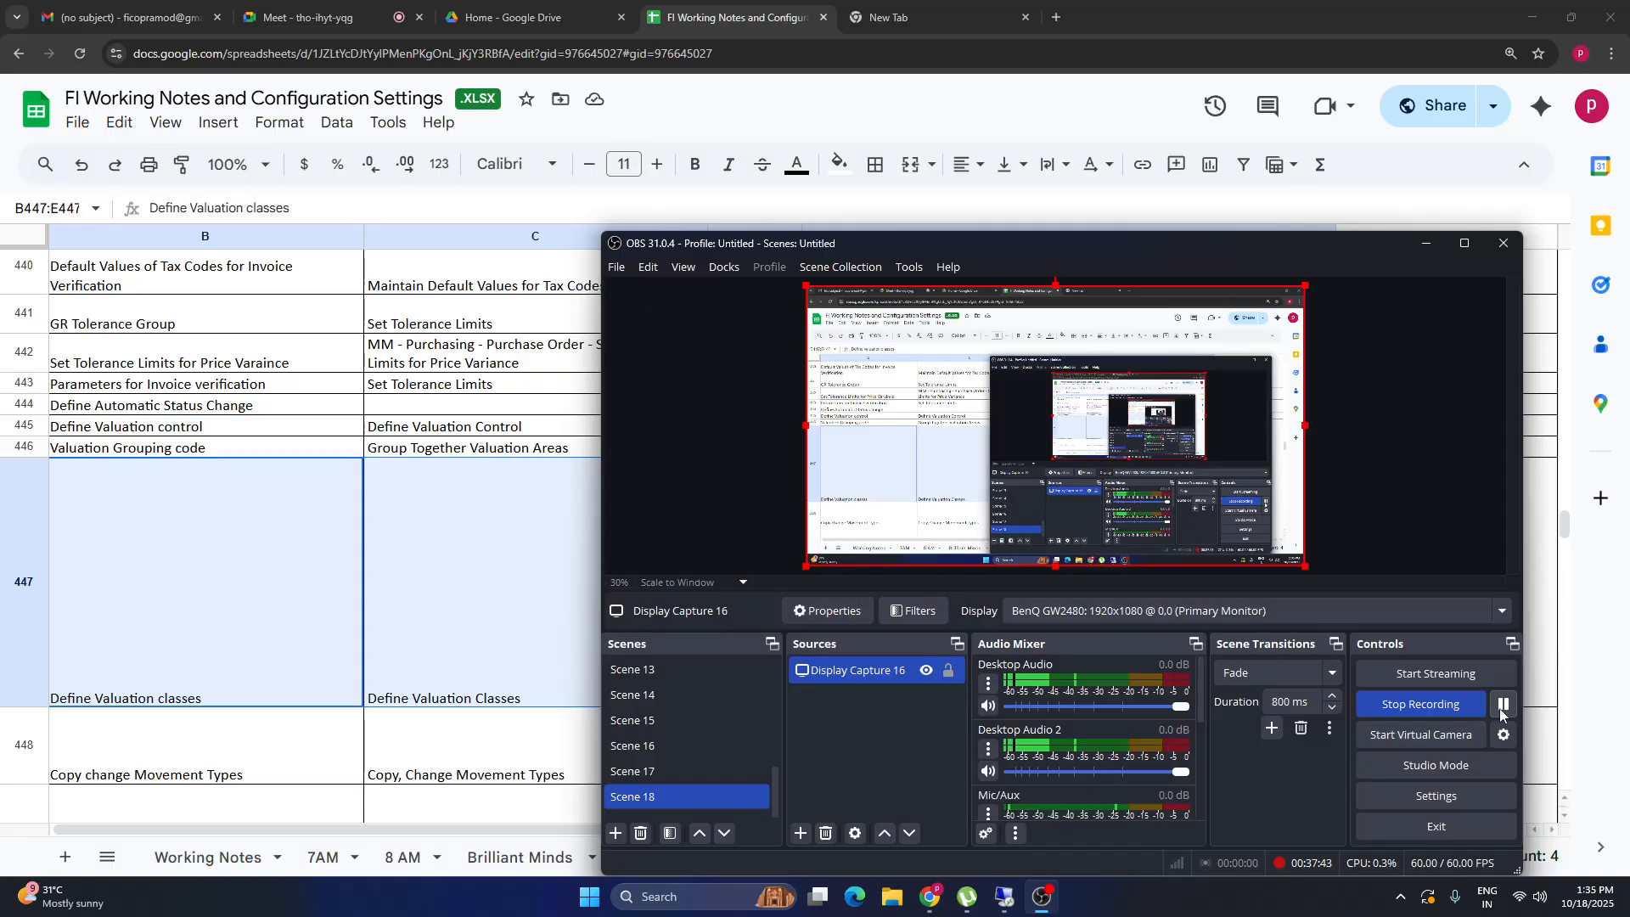
click(1501, 704)
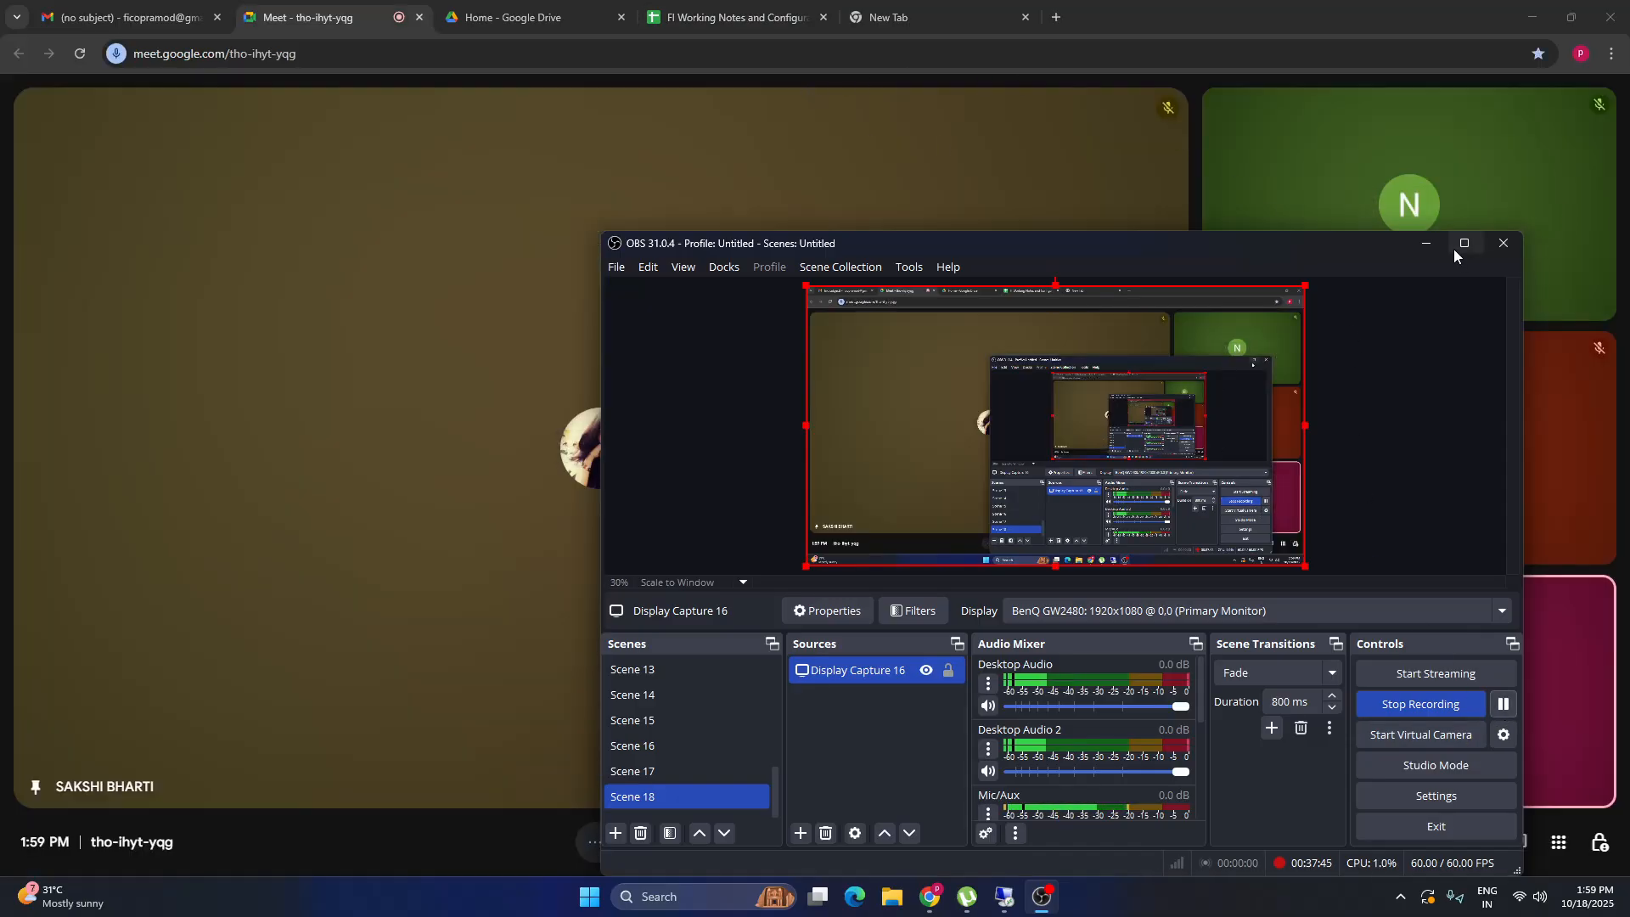
click(1425, 244)
Switch back to the configuration notes spreadsheet and locate the Define Valuation classes row after Valuation Grouping code.
click(764, 17)
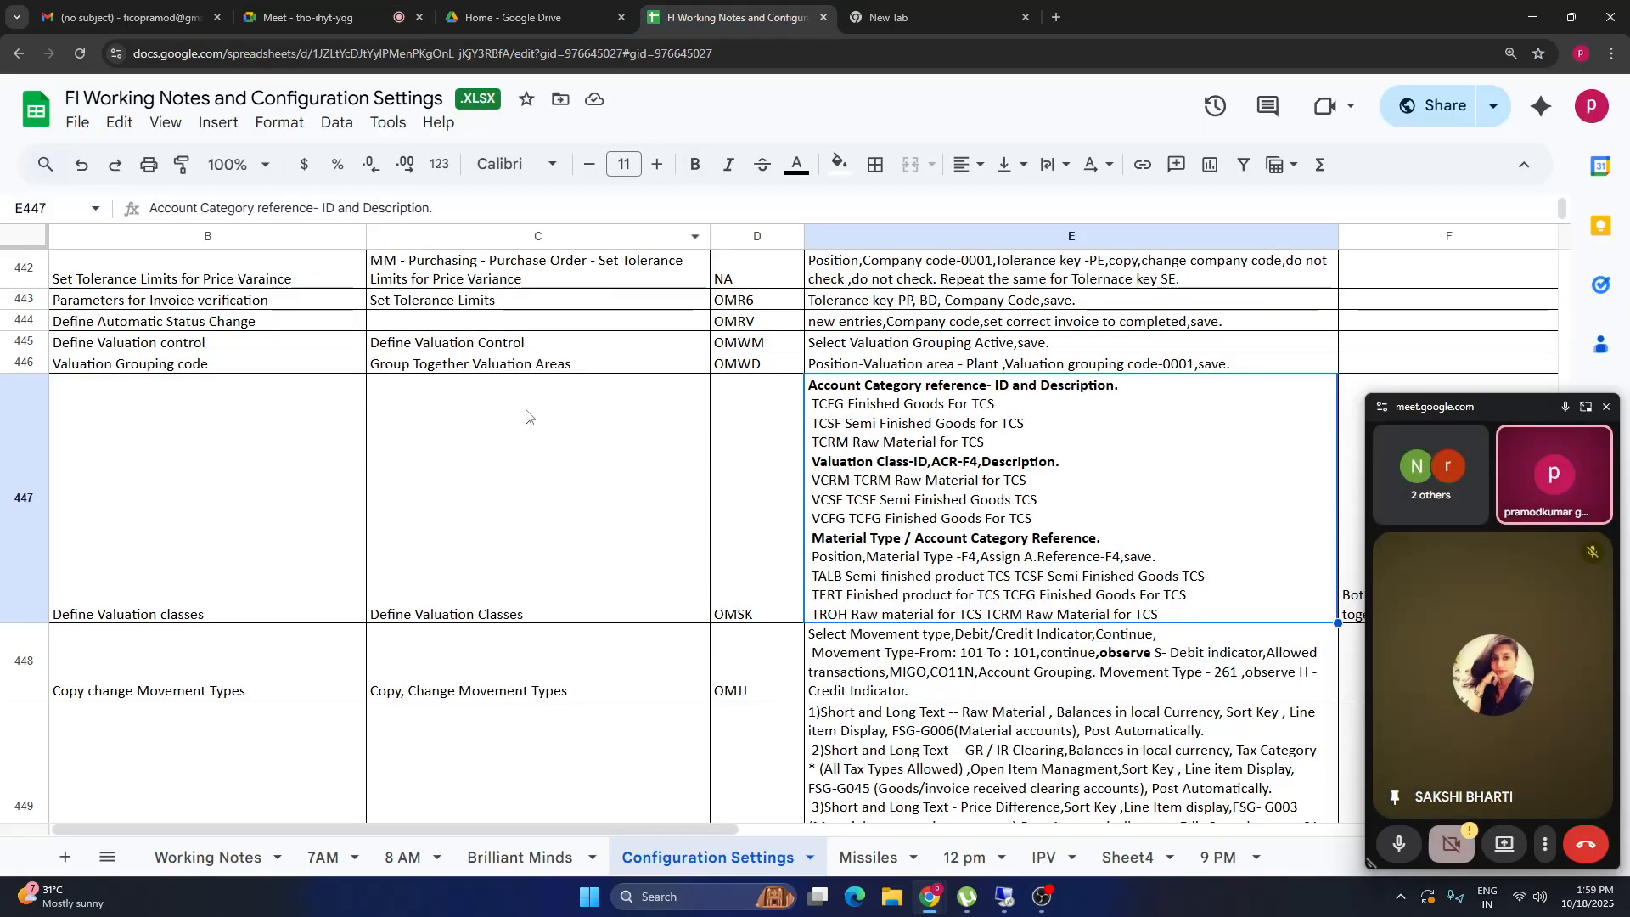
click(160, 367)
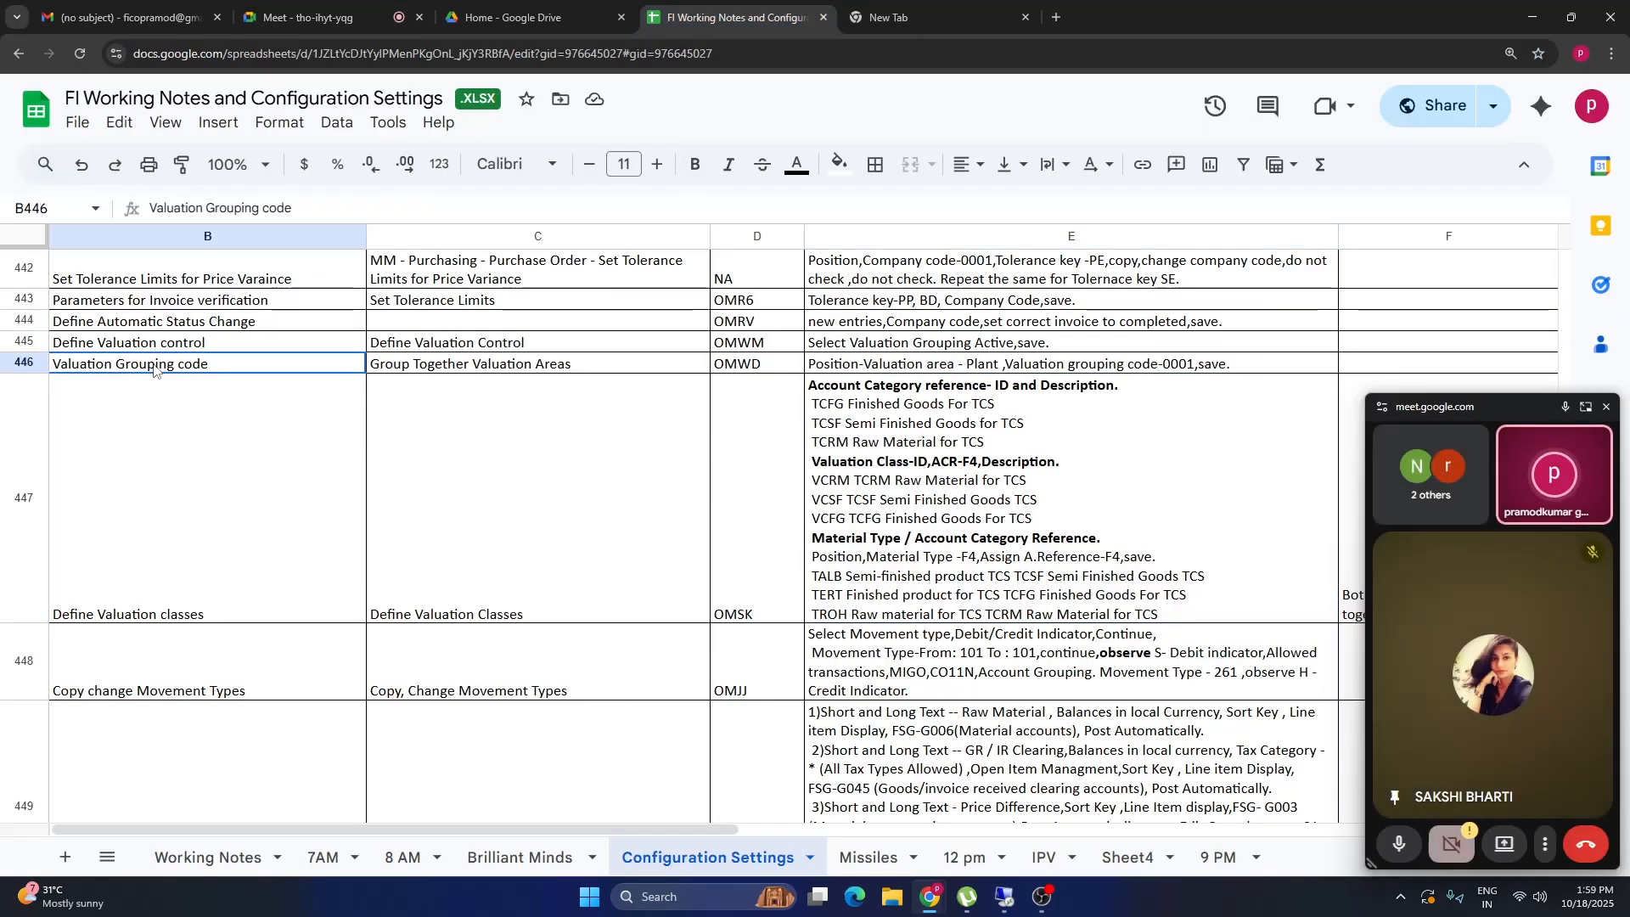
click(149, 618)
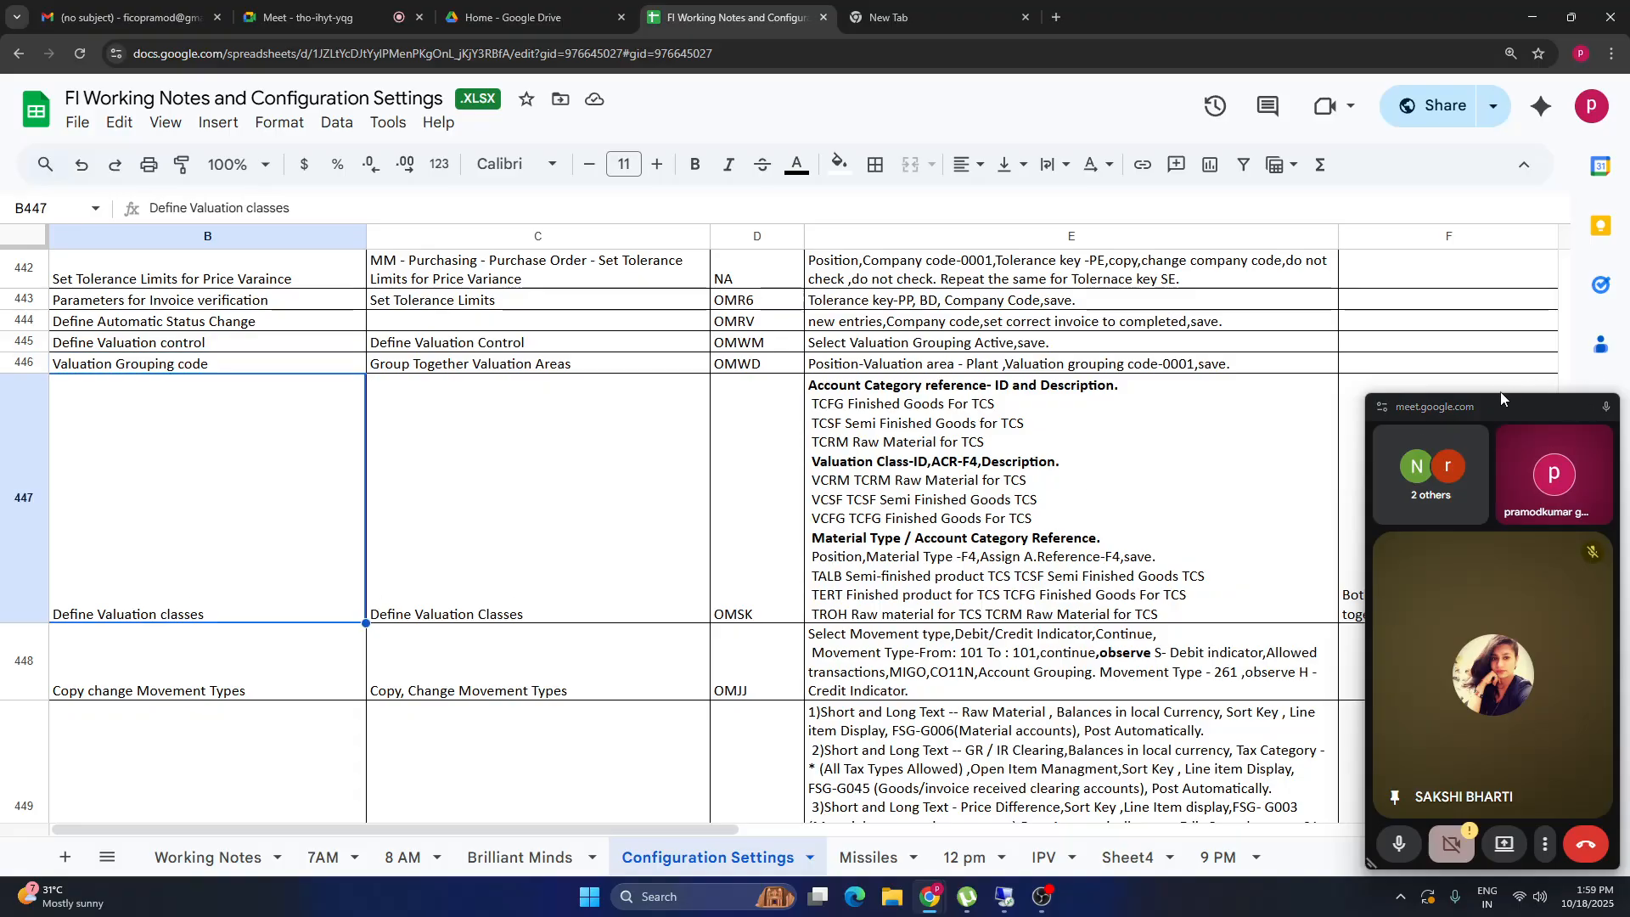
Share the entire screen in the Google Meet call and move the floating call window clear of the spreadsheet.
click(1505, 846)
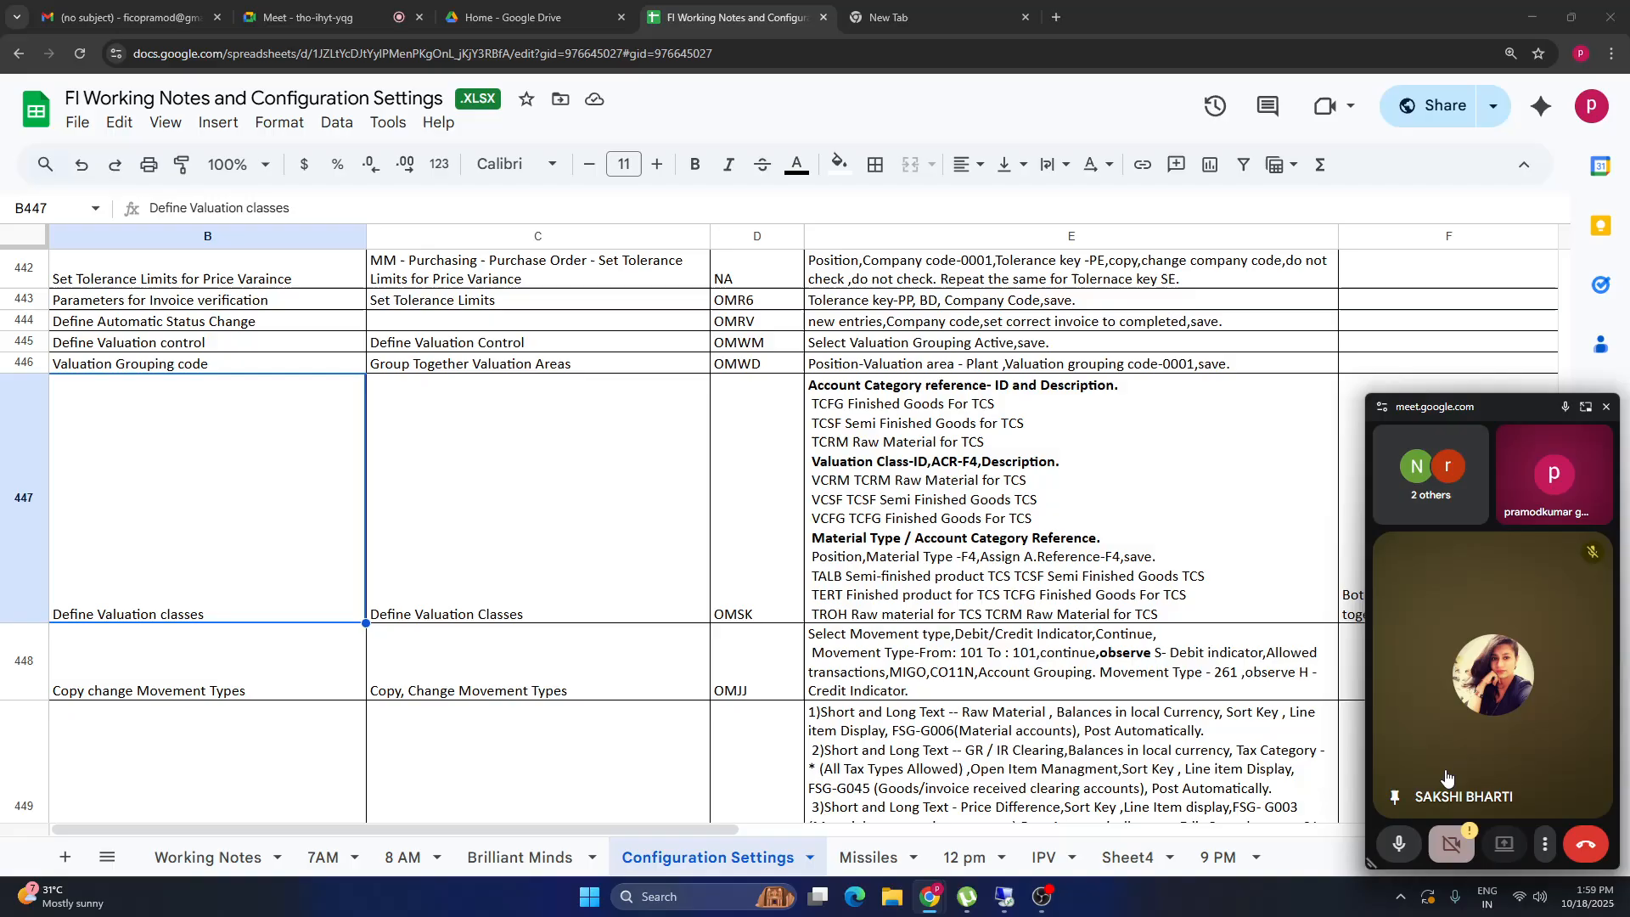
click(1514, 447)
click(1148, 607)
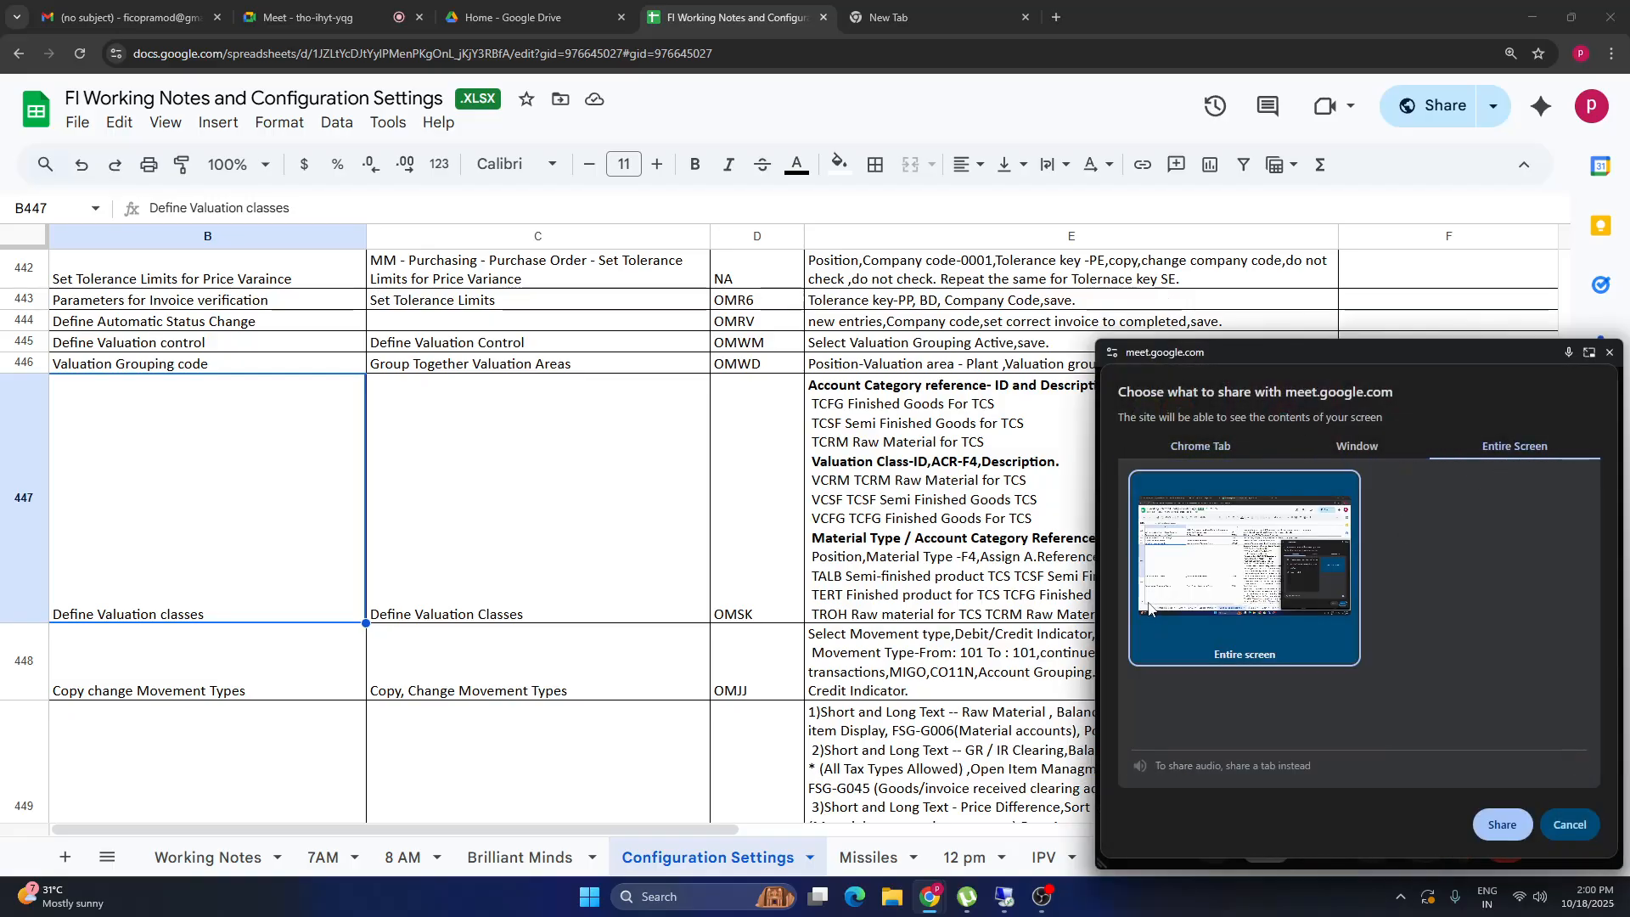
click(1501, 824)
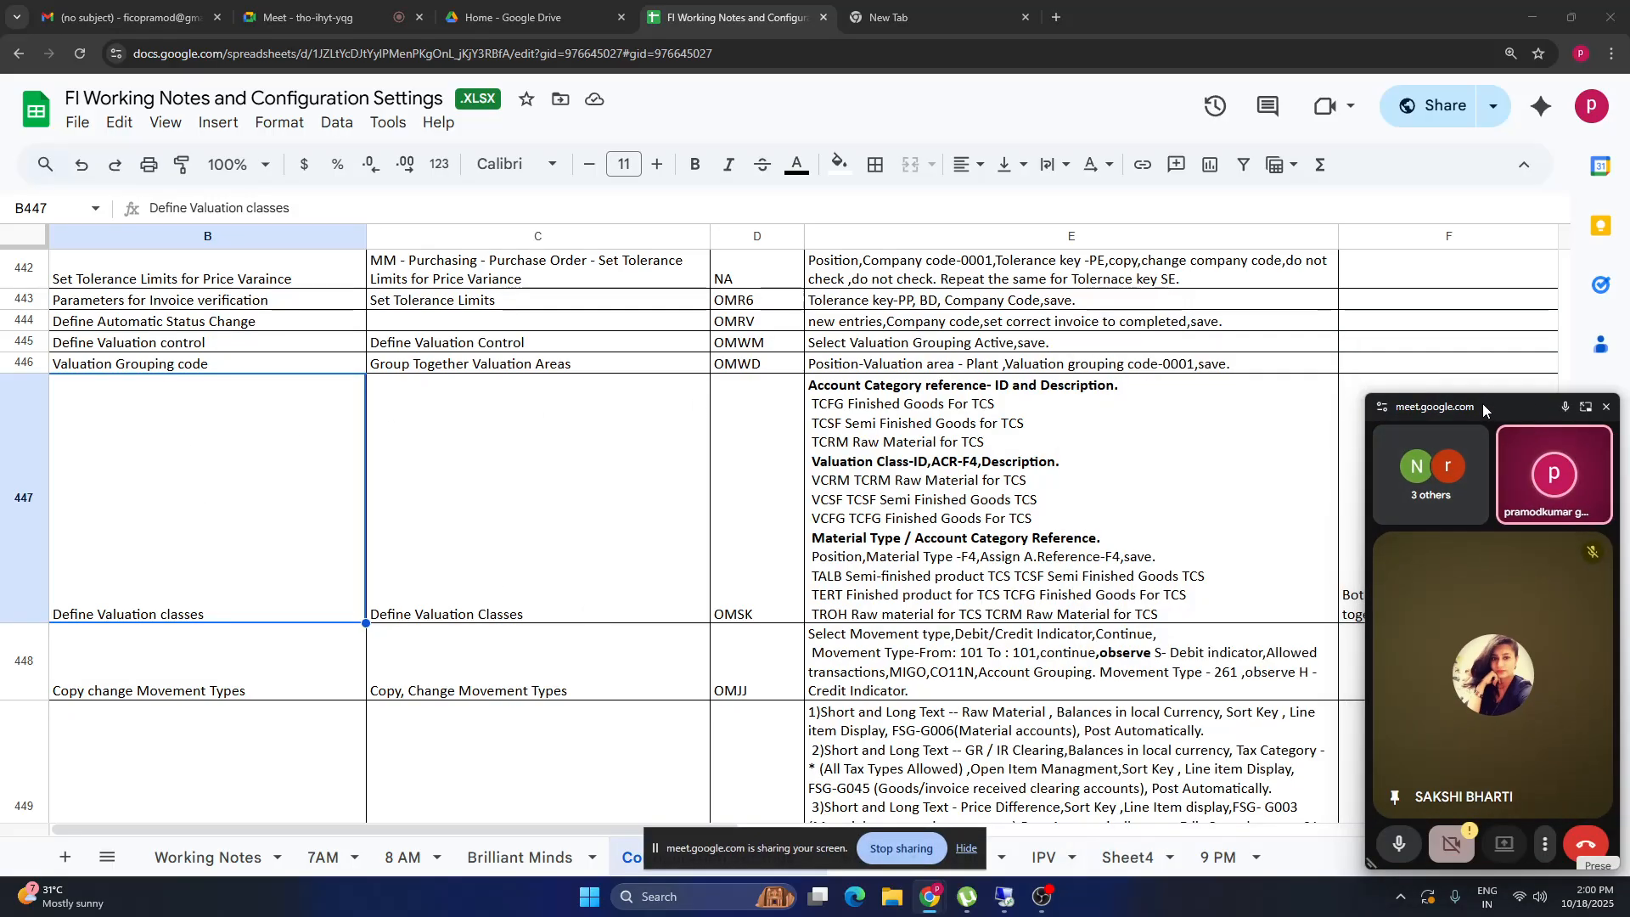
drag(1482, 404, 1575, 883)
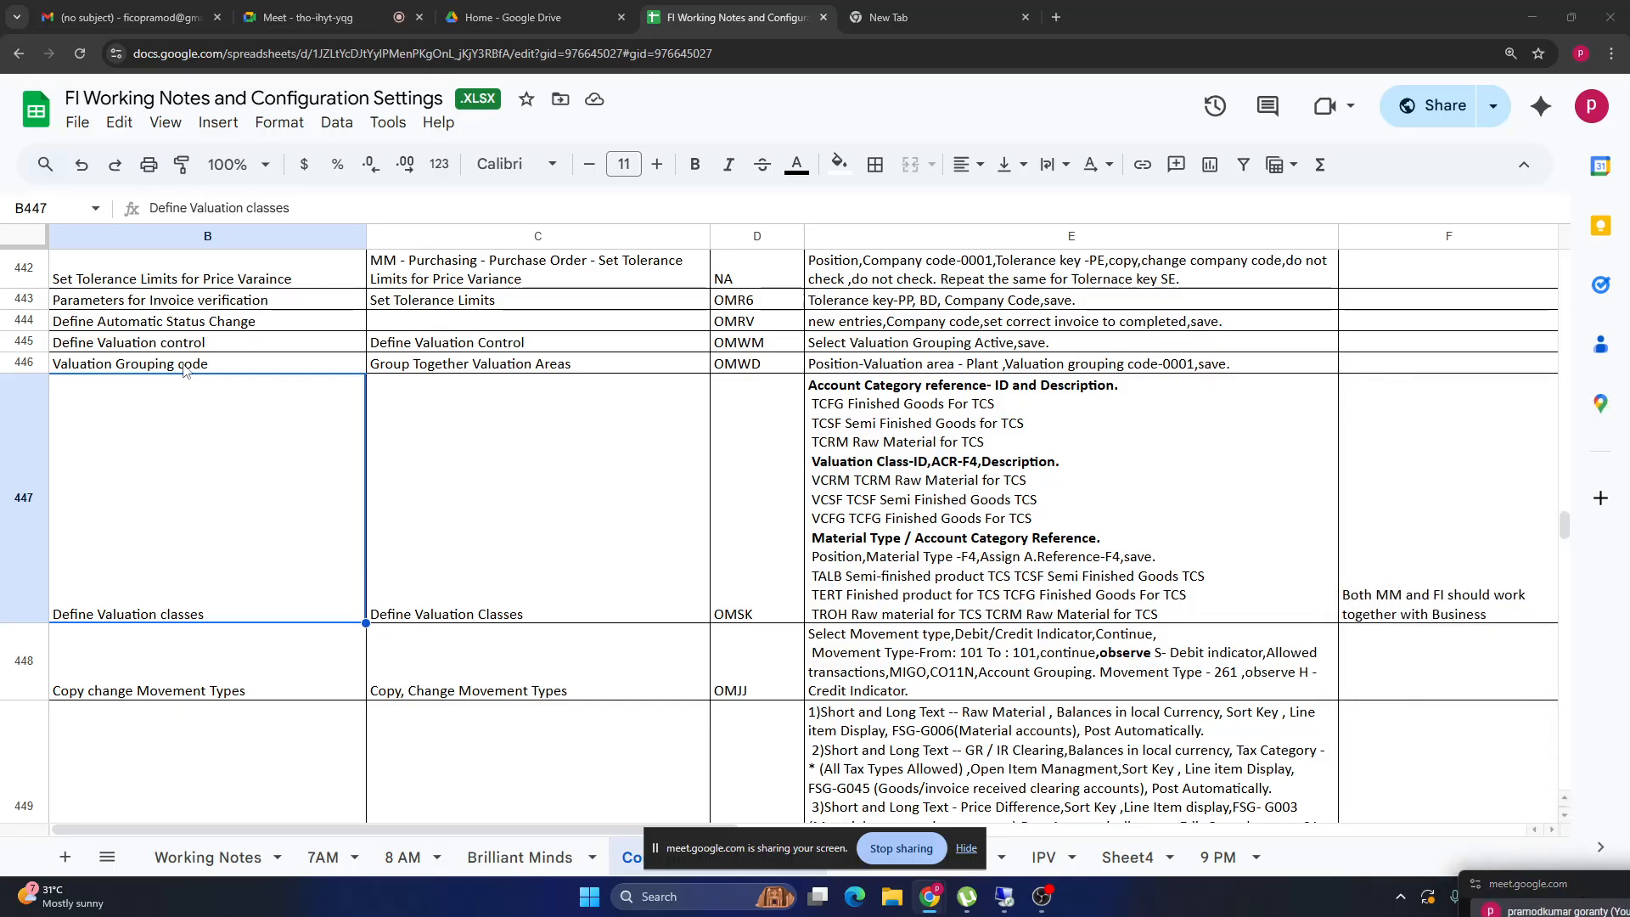
Review the Valuation Grouping code and Define Valuation classes entries in rows 446 and 447 of the notes.
drag(183, 367, 1039, 346)
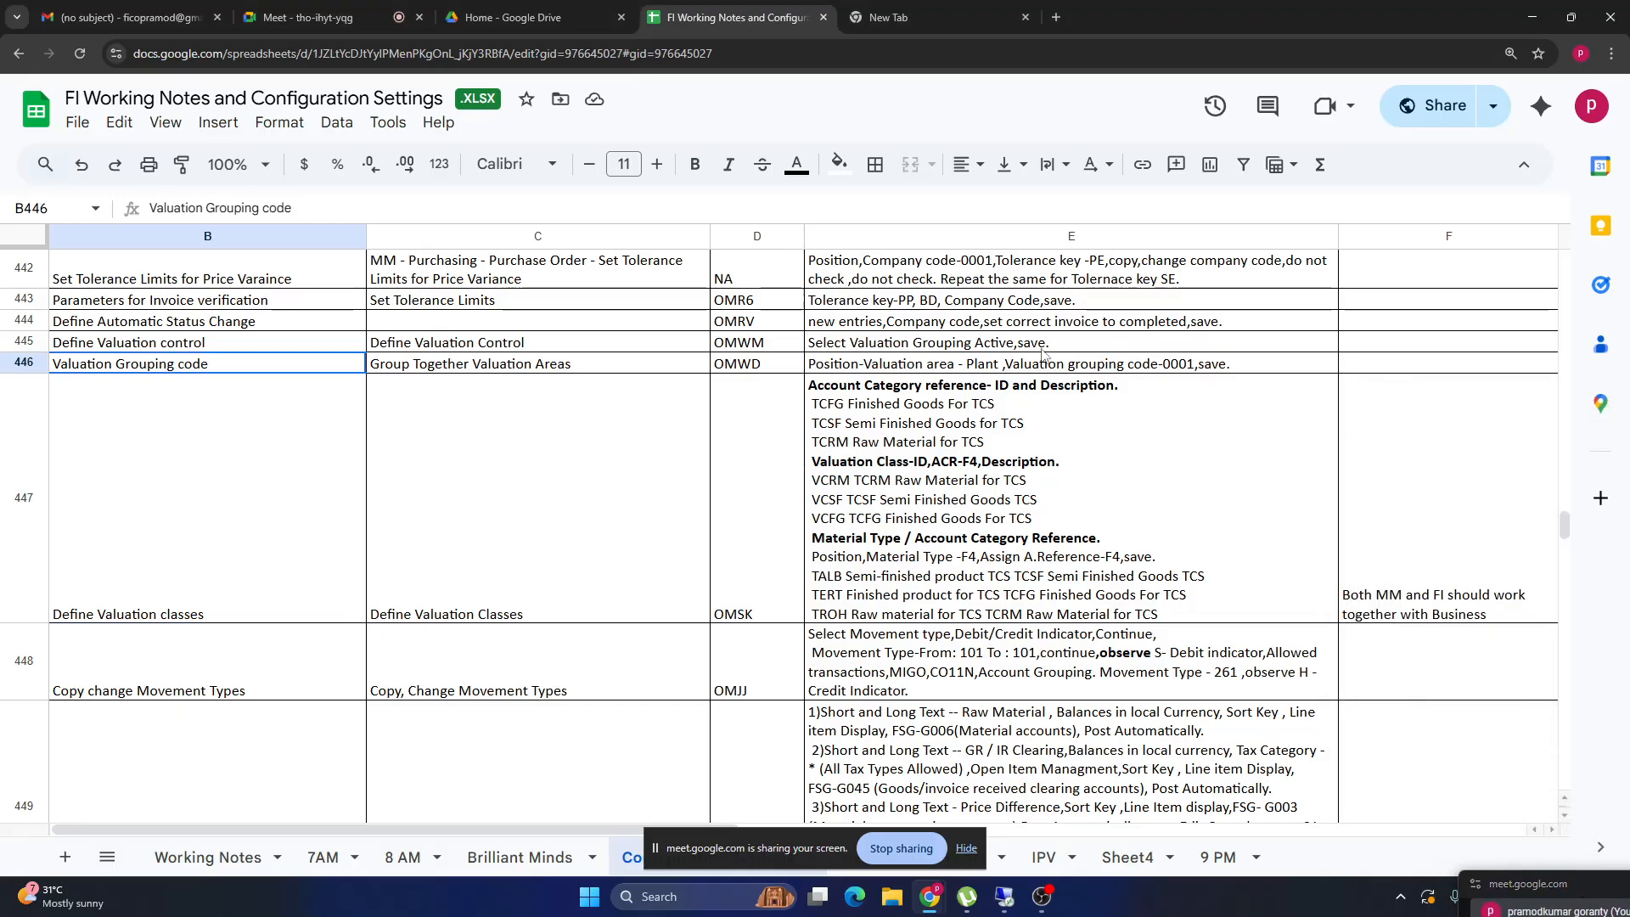
click(133, 562)
click(597, 547)
double_click(164, 584)
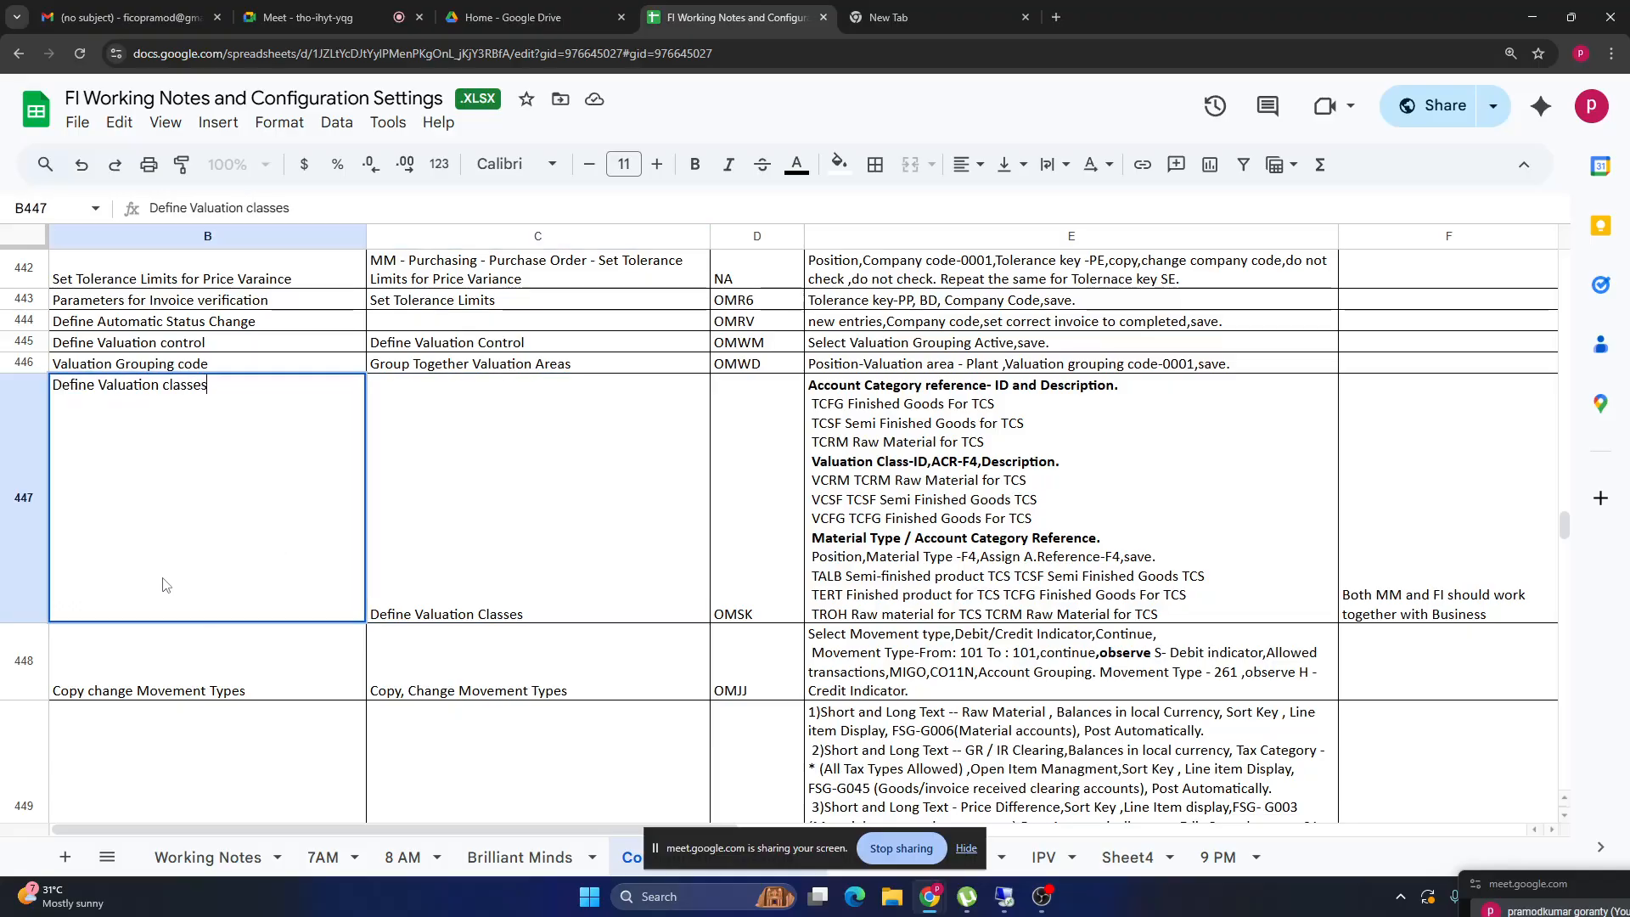
click(573, 547)
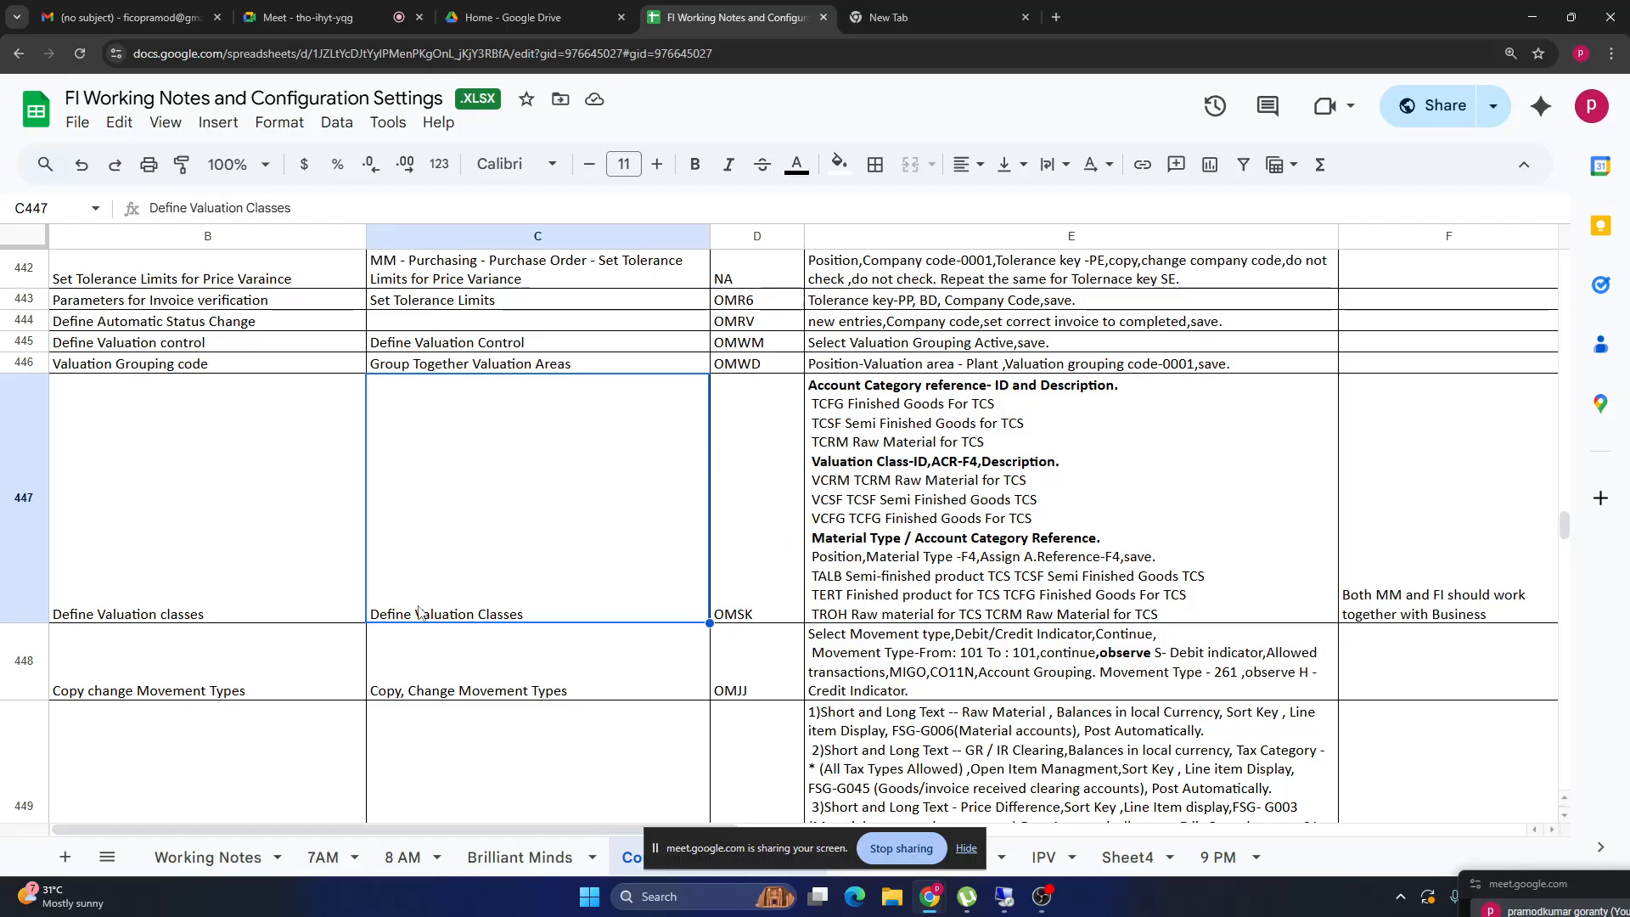
Check the transaction code for Define Valuation Classes in row 447 of the configuration notes.
click(1042, 896)
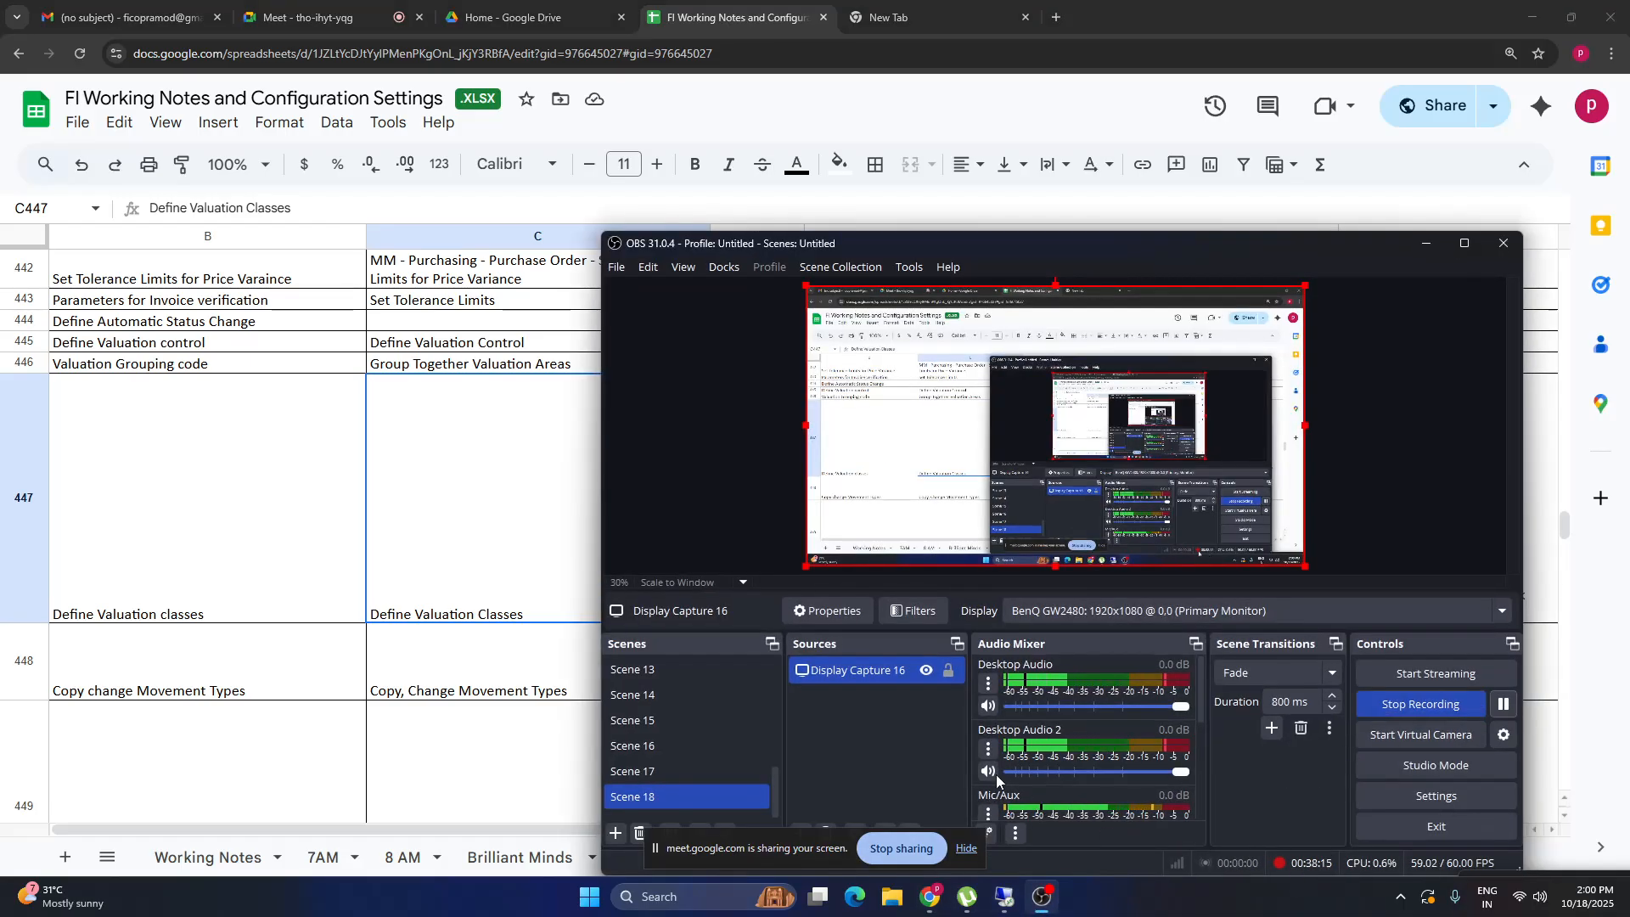
click(97, 500)
click(743, 543)
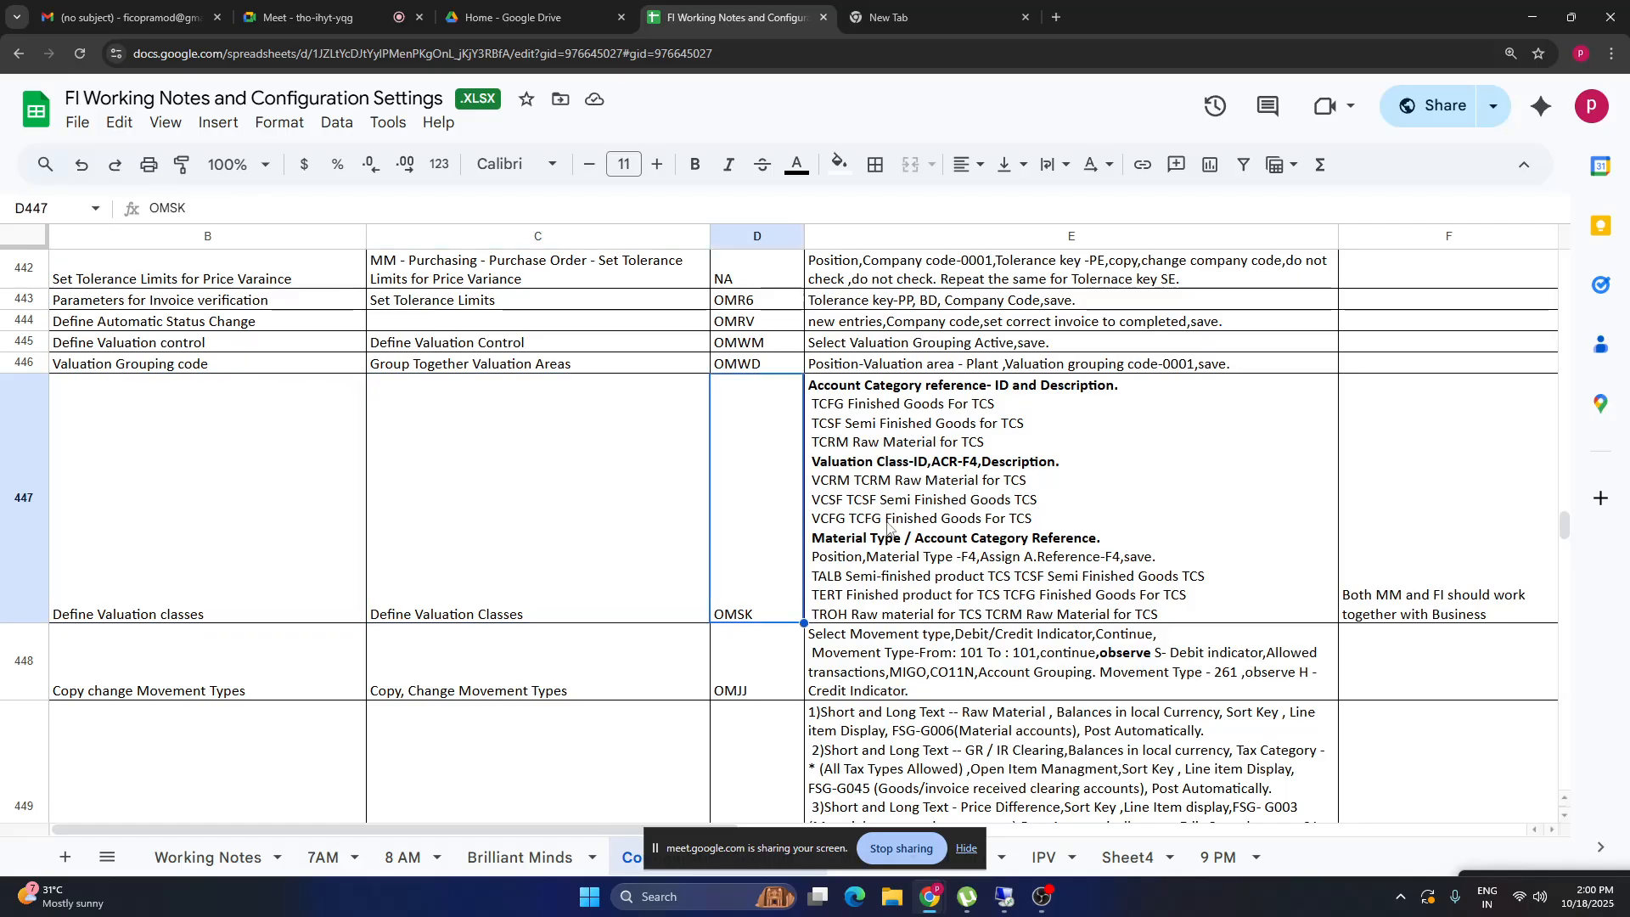
key(Right)
click(765, 524)
click(962, 859)
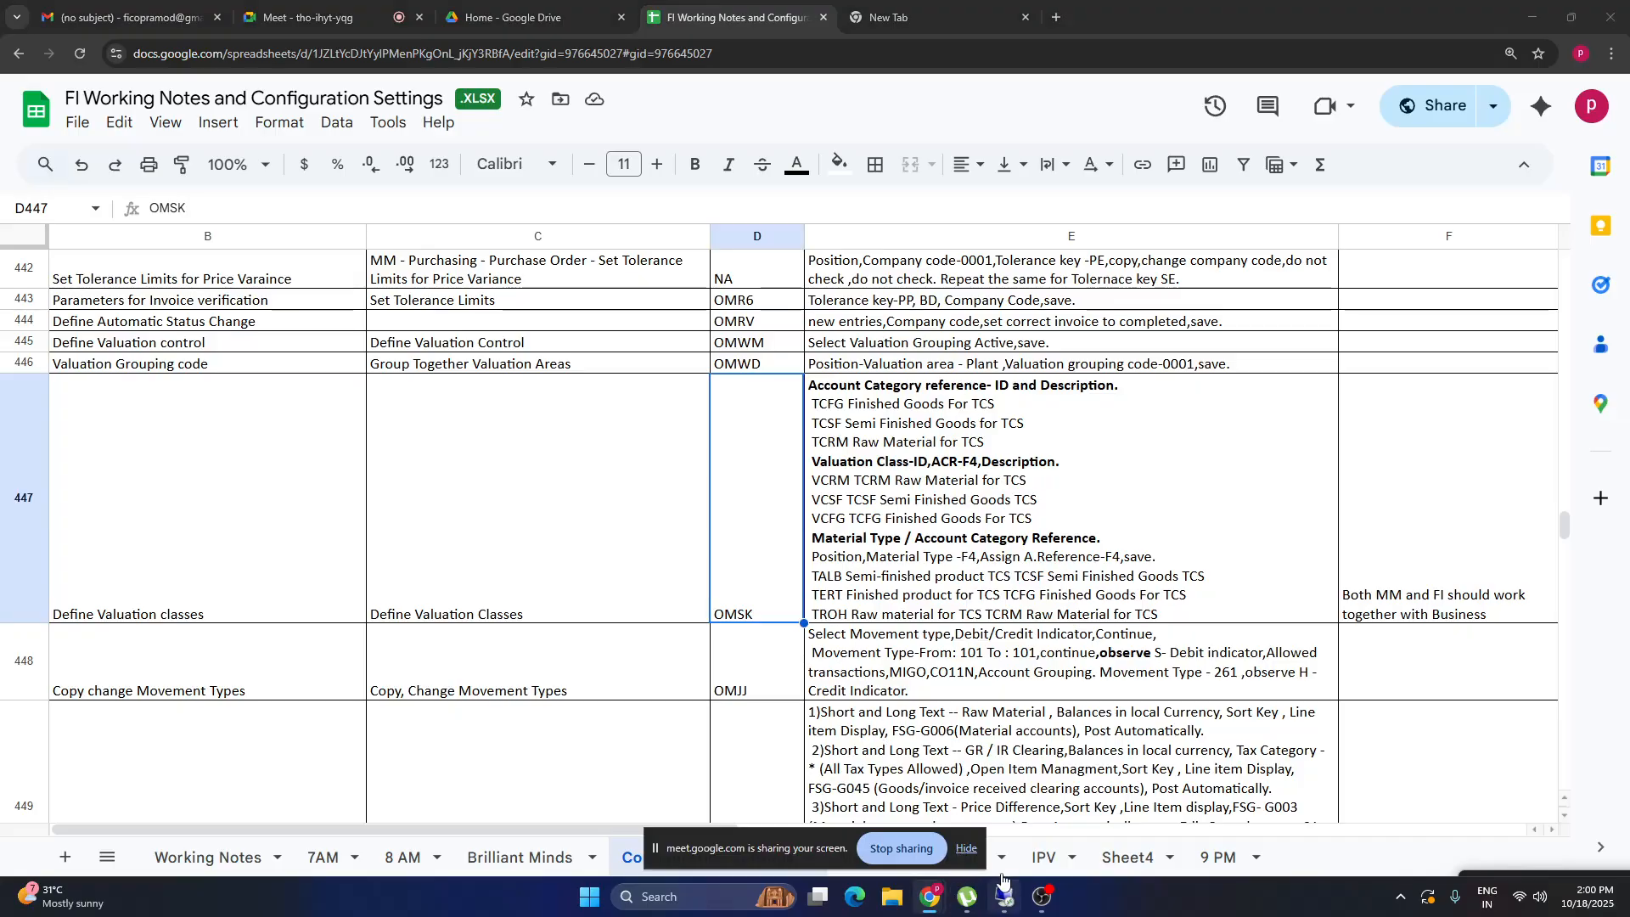
click(971, 854)
Switch to the SAP remote session and start transaction OMSK.
click(1005, 896)
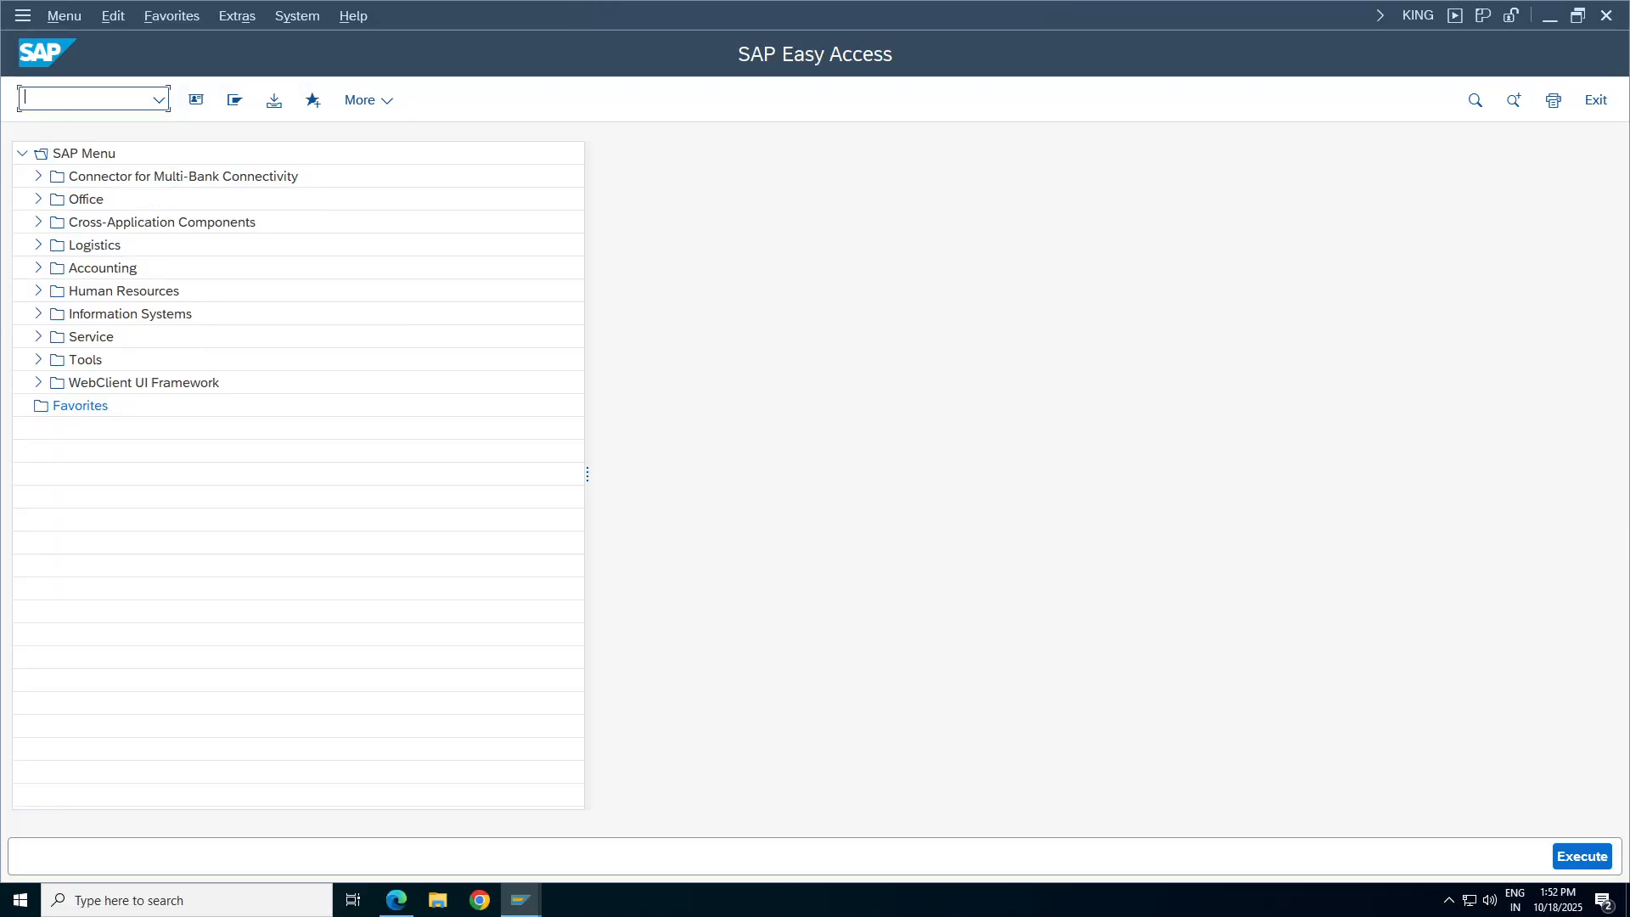
text(omsk)
key(Return)
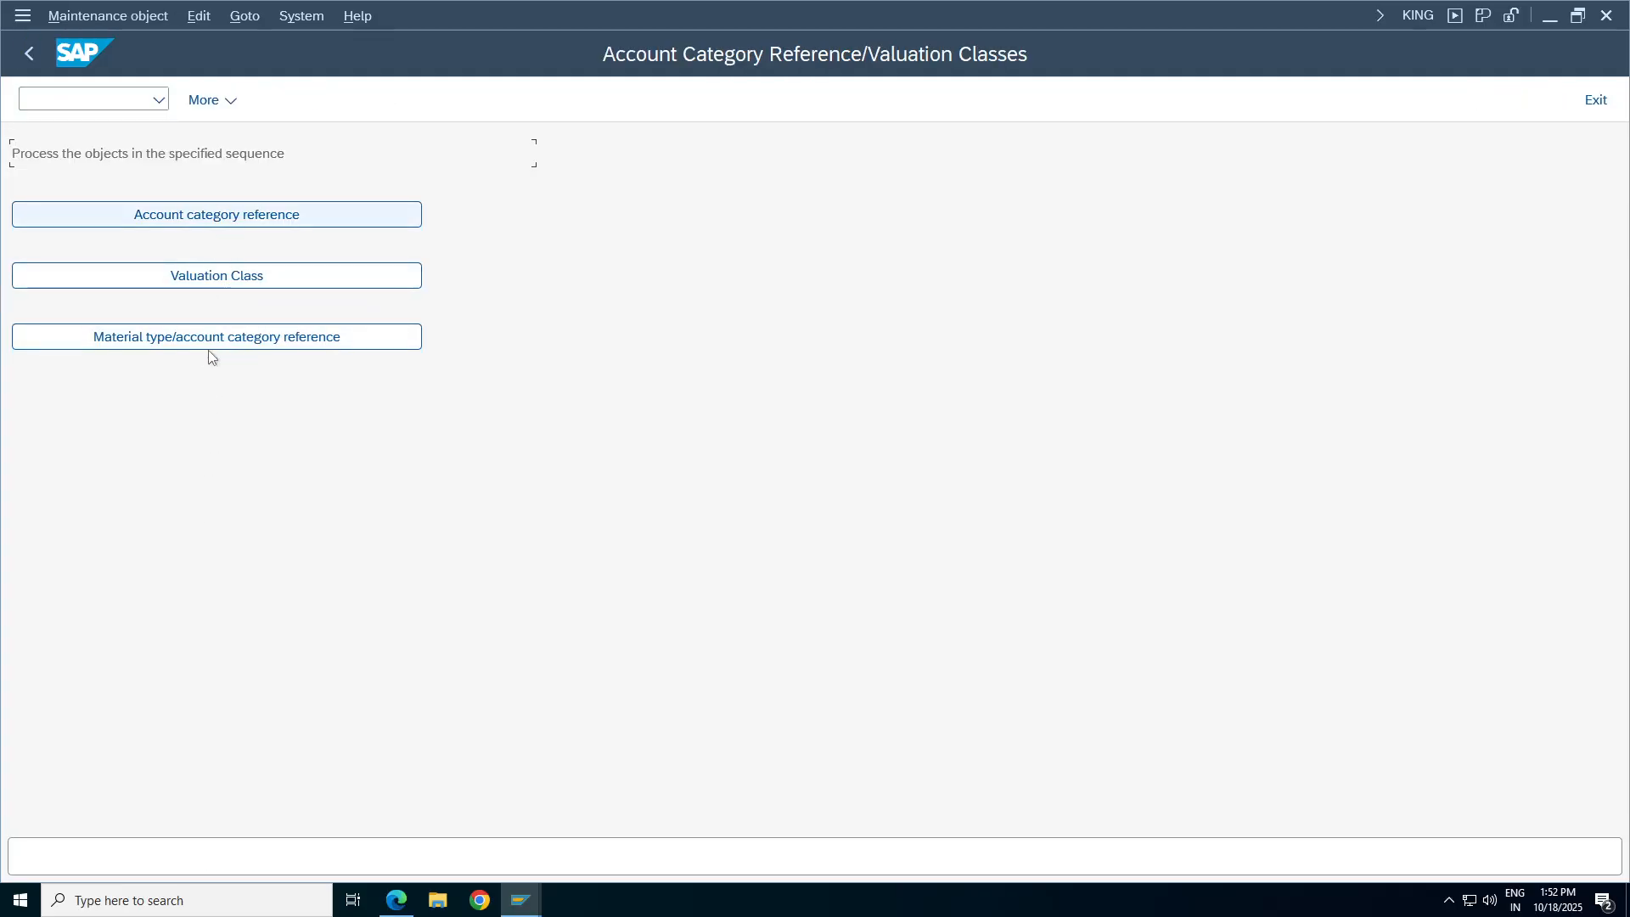
Create a new account category reference RMTA with the description "Act cate refe for TA98 RM".
click(202, 219)
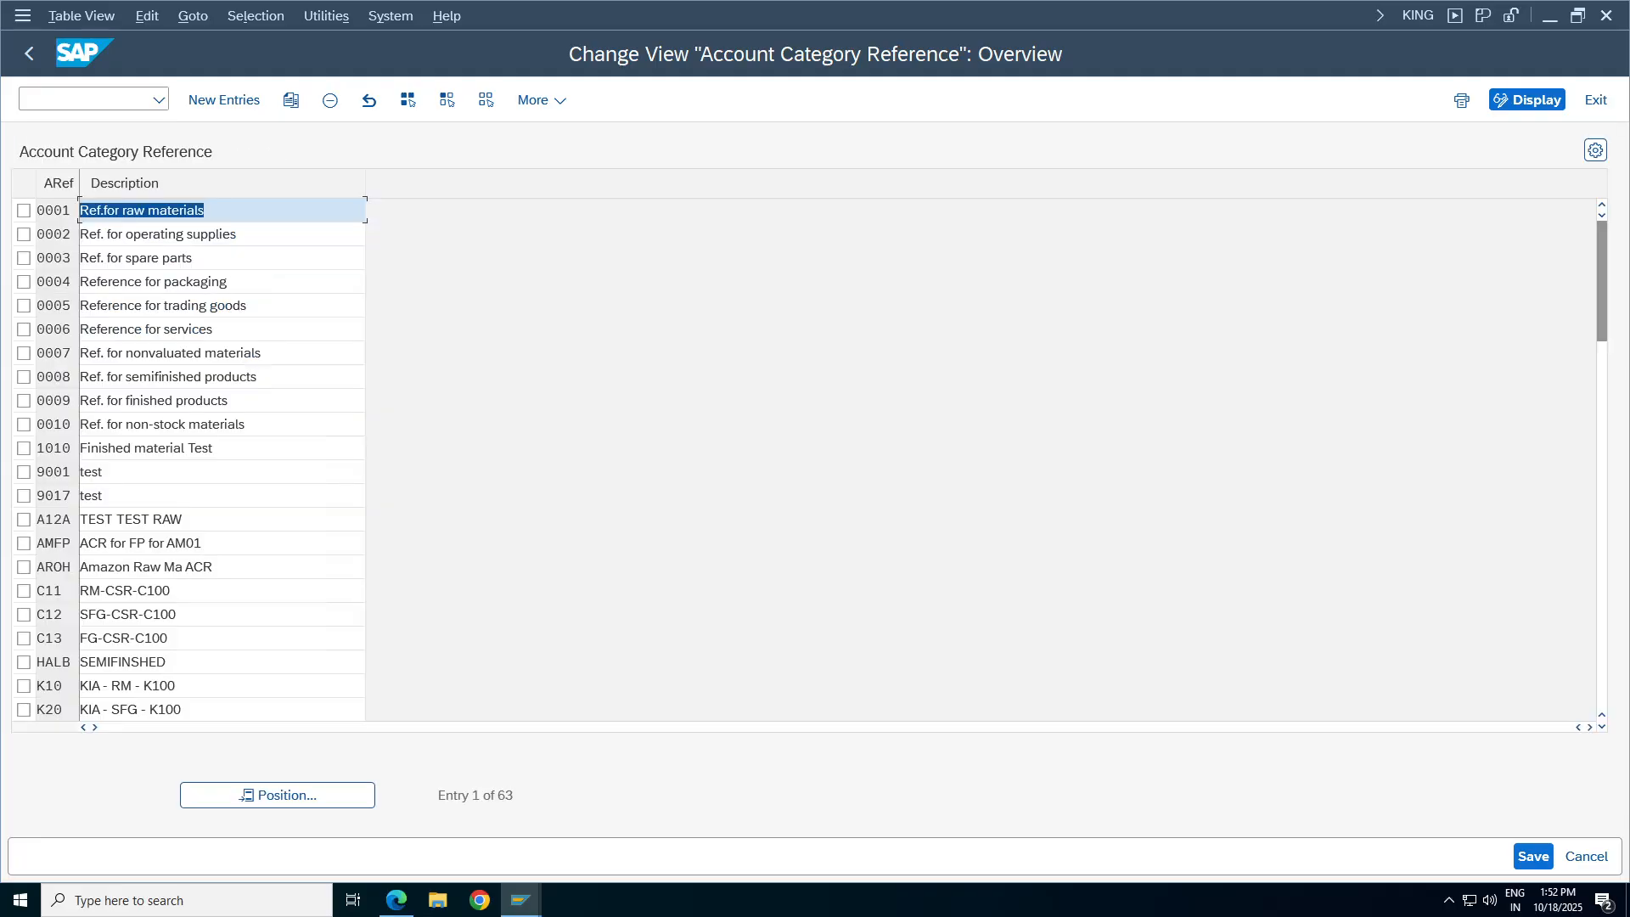
click(225, 101)
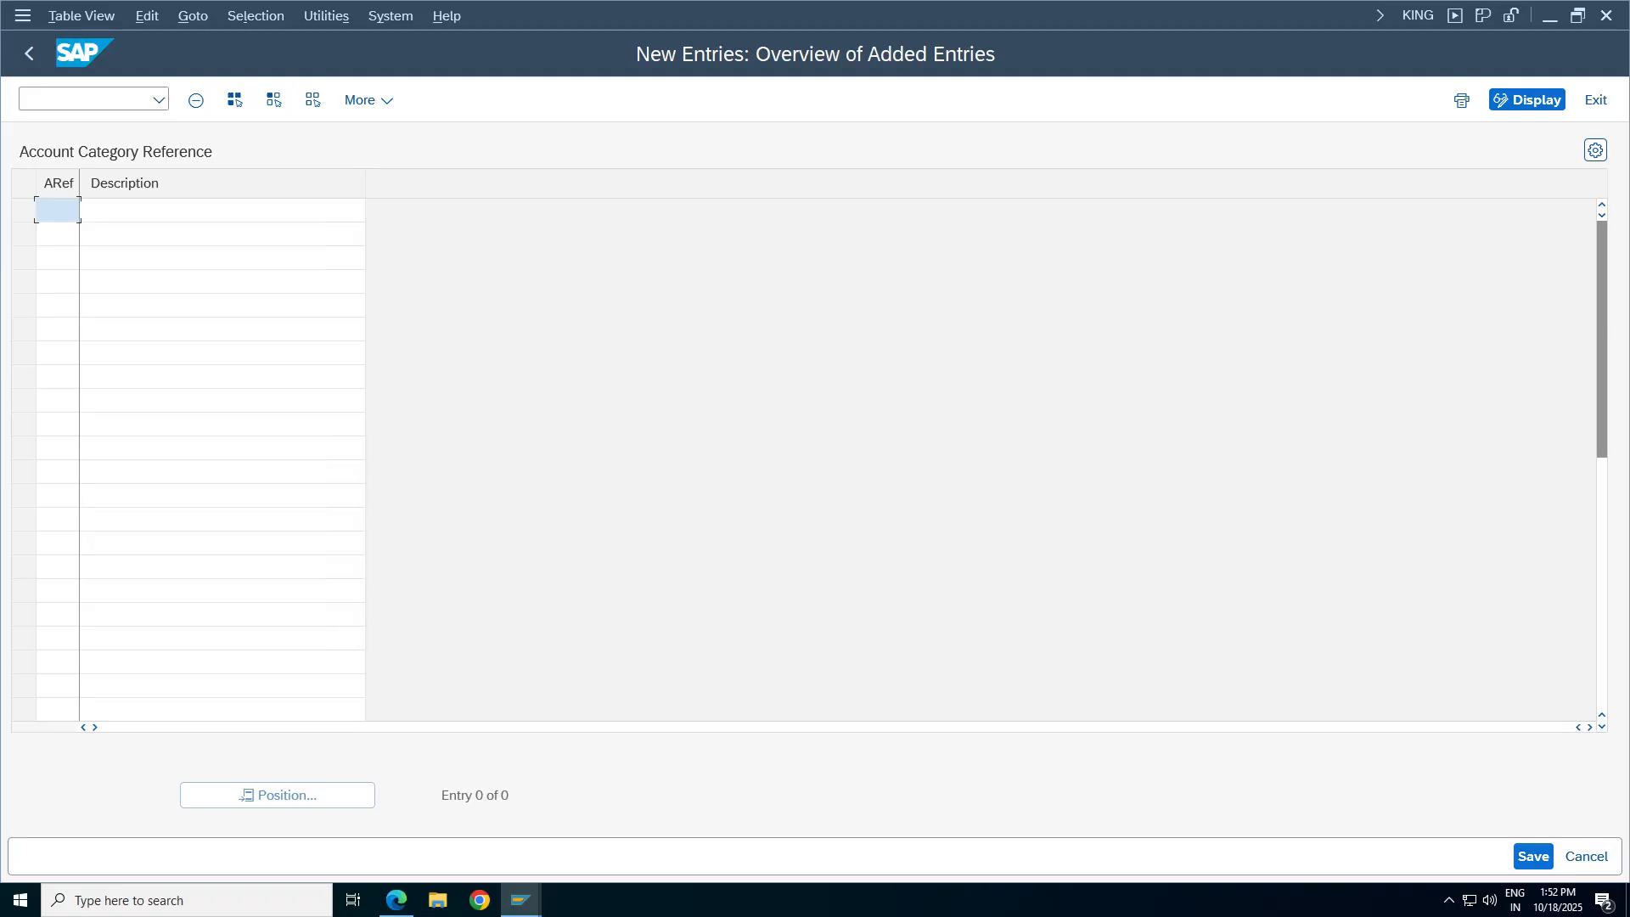
text(RMTA)
key(Tab)
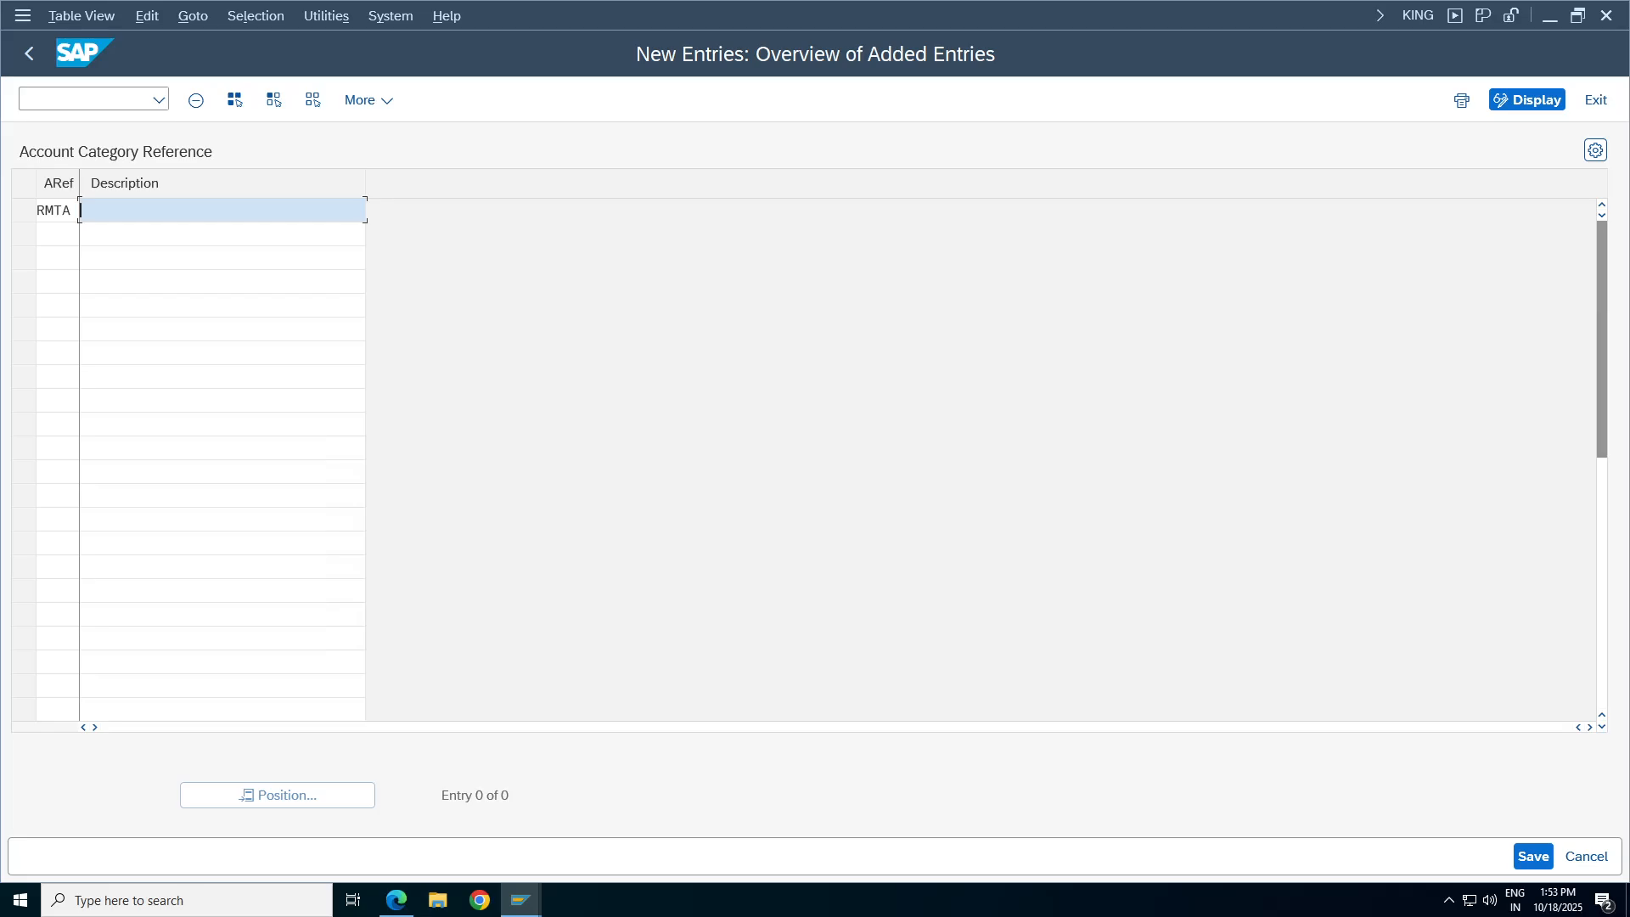
text(A)
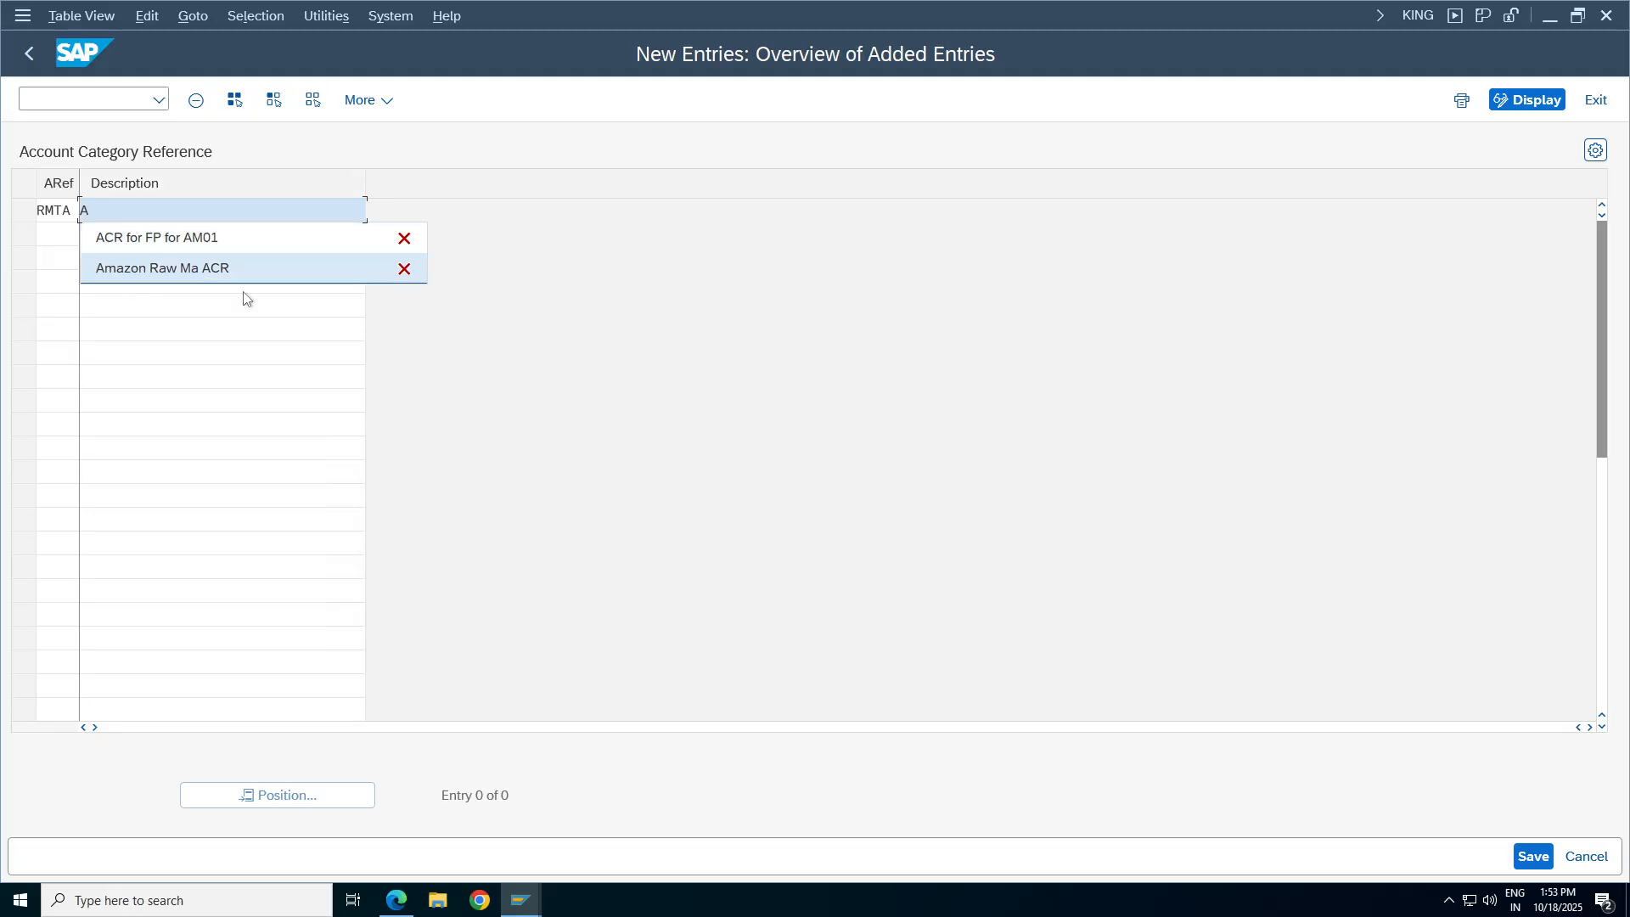
key(Escape)
key(BackSpace)
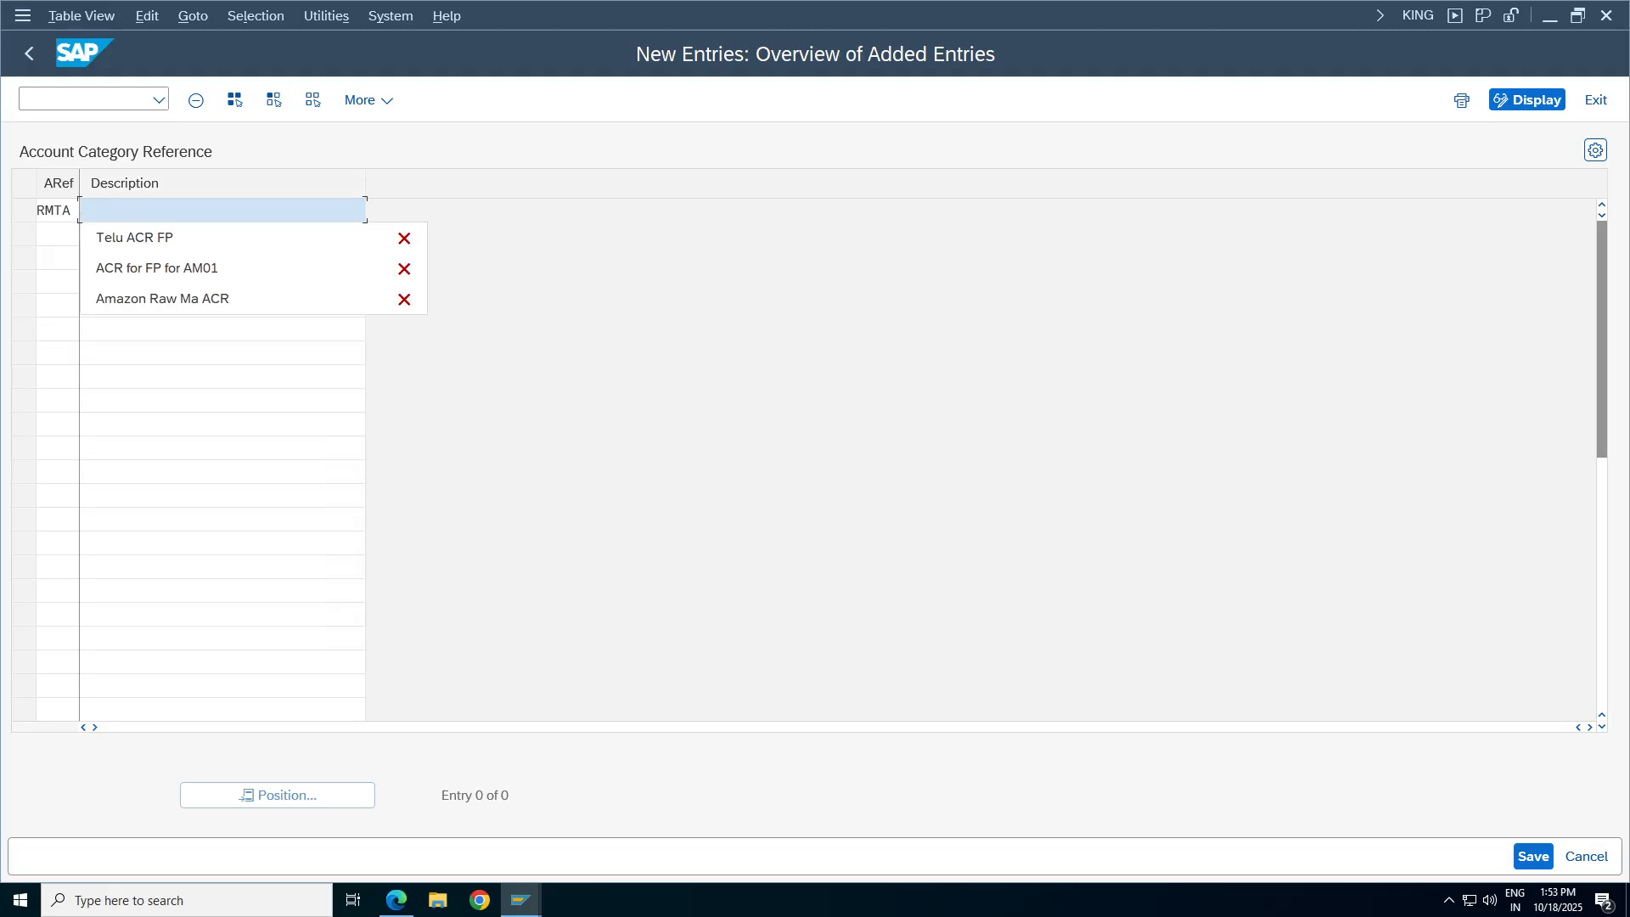
text(Act)
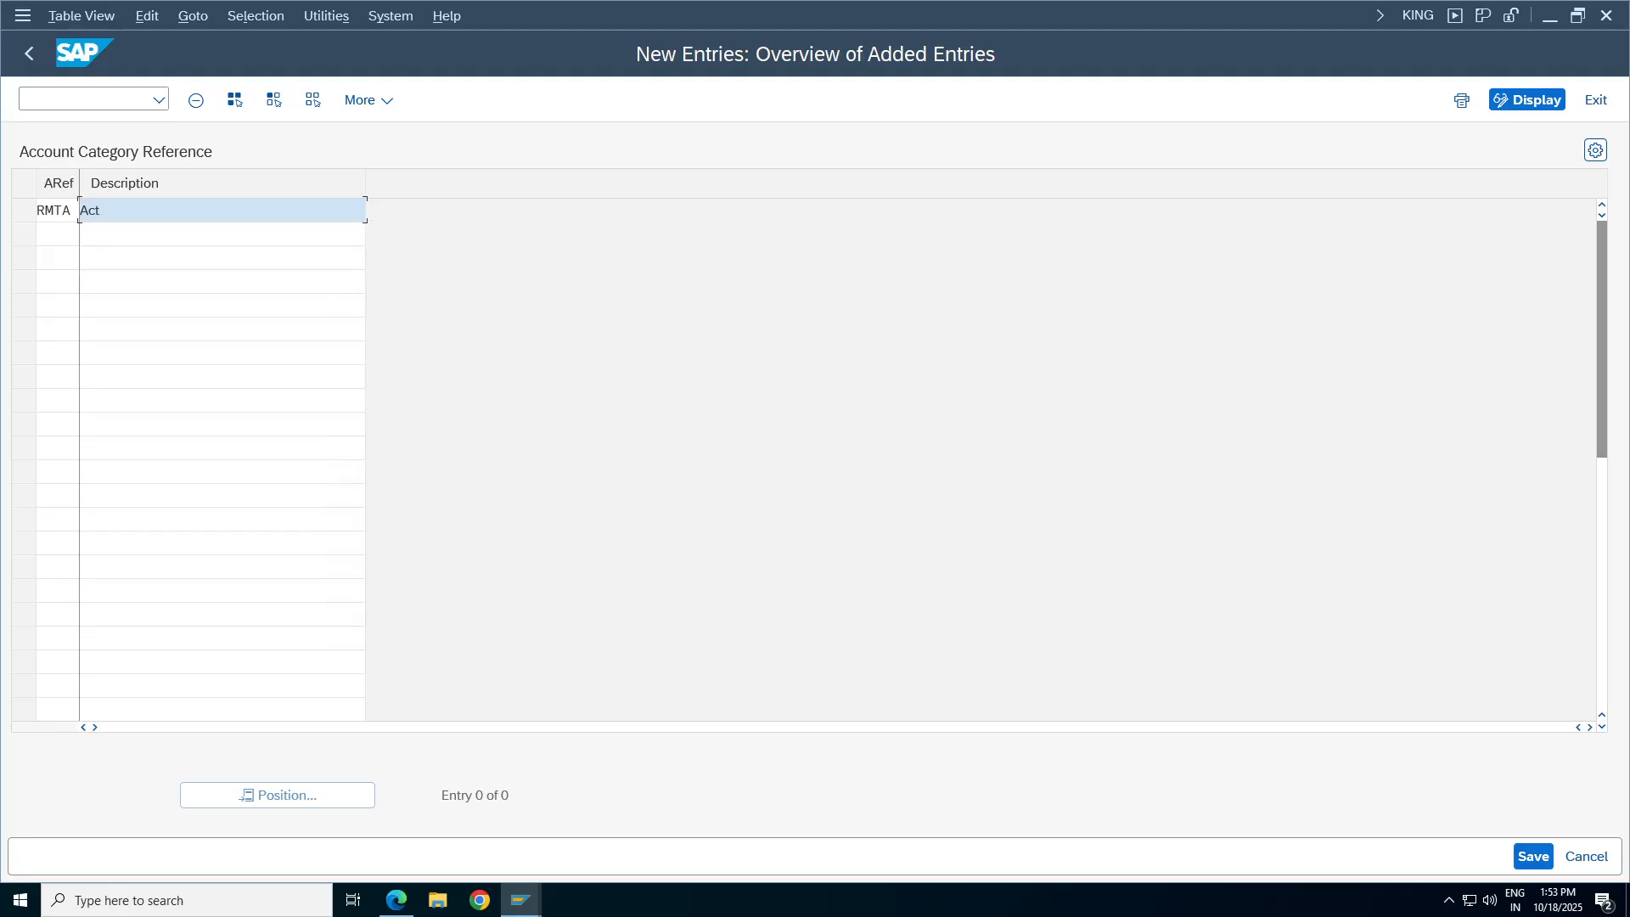
text( cate refe for TA98 RM)
Save the account category reference to the Tata Group Tata98 customizing request and return to the OMSK start screen.
click(1533, 856)
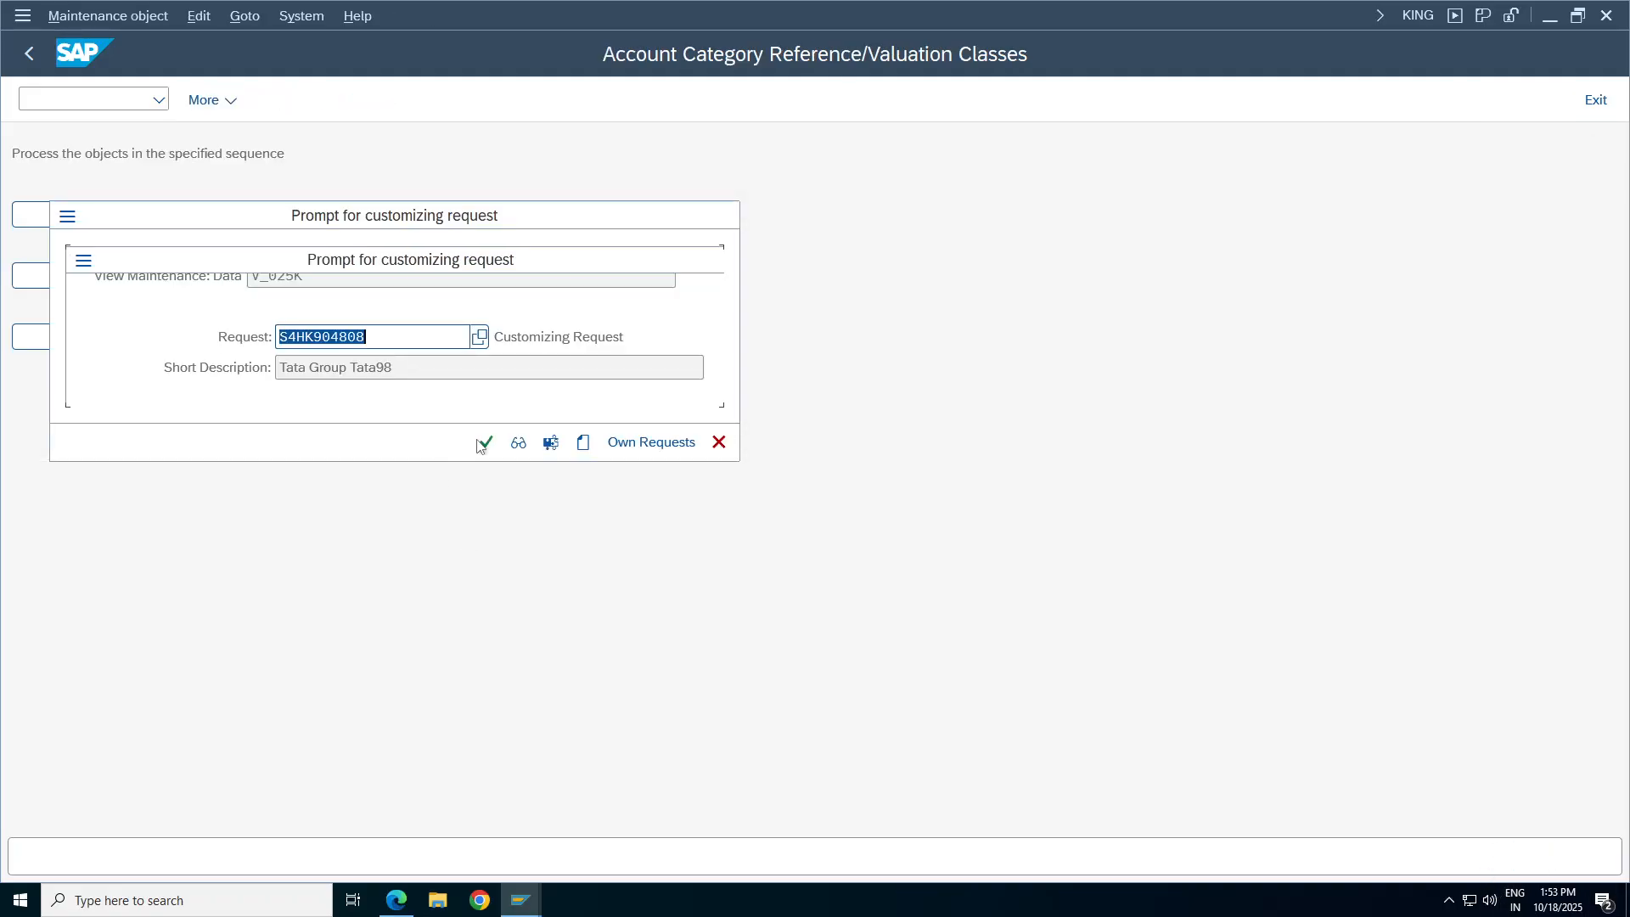
click(484, 440)
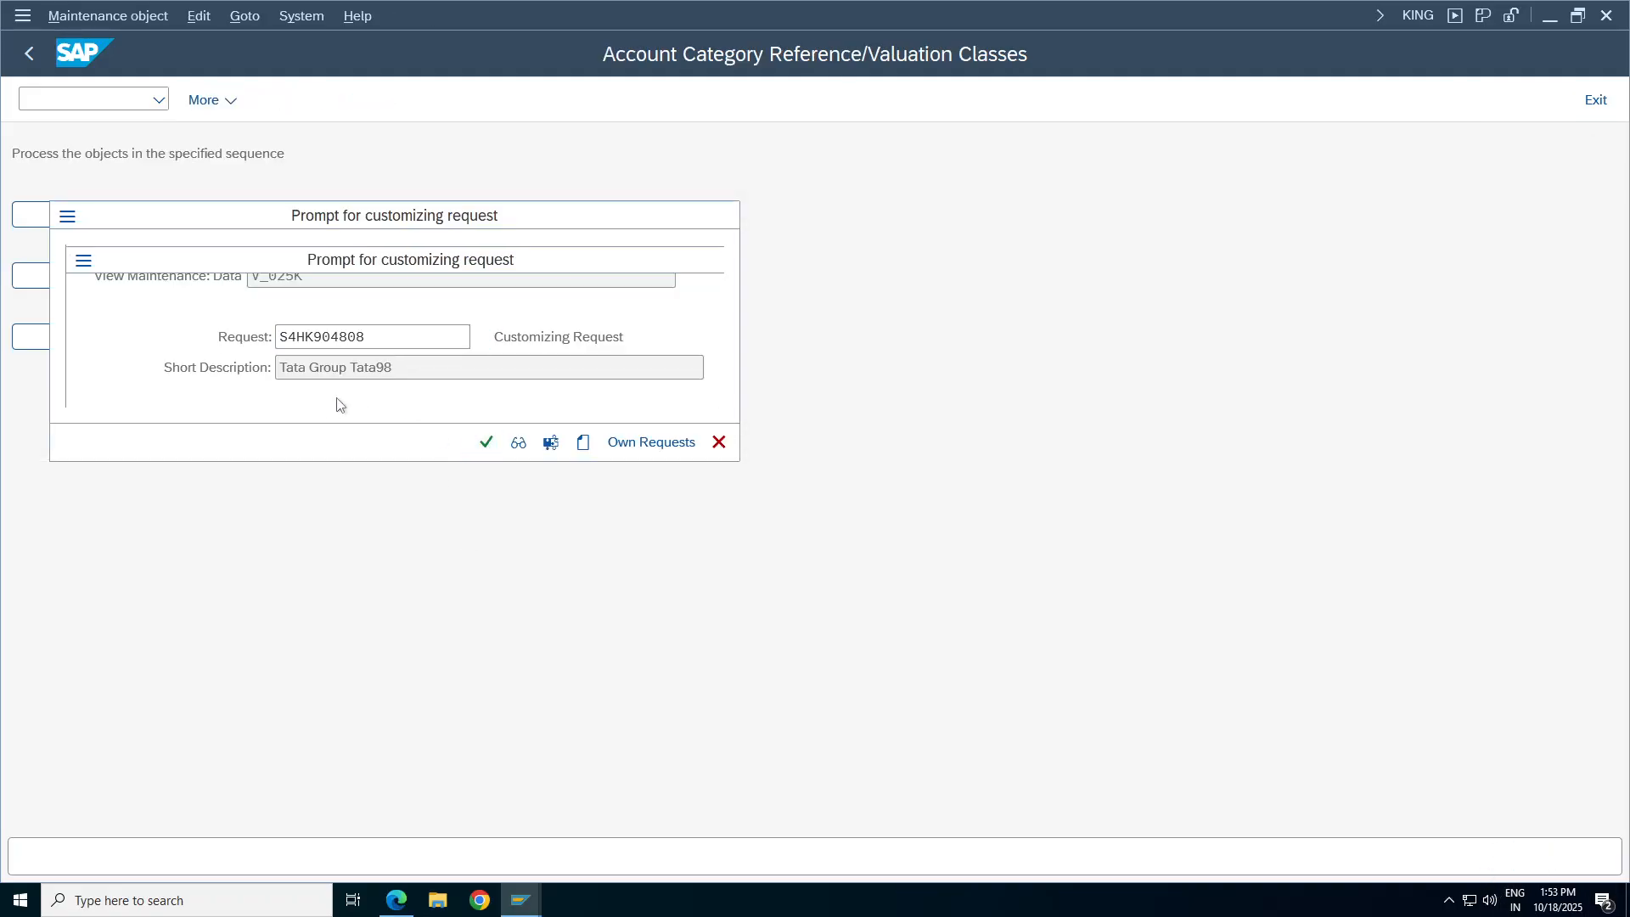
click(29, 53)
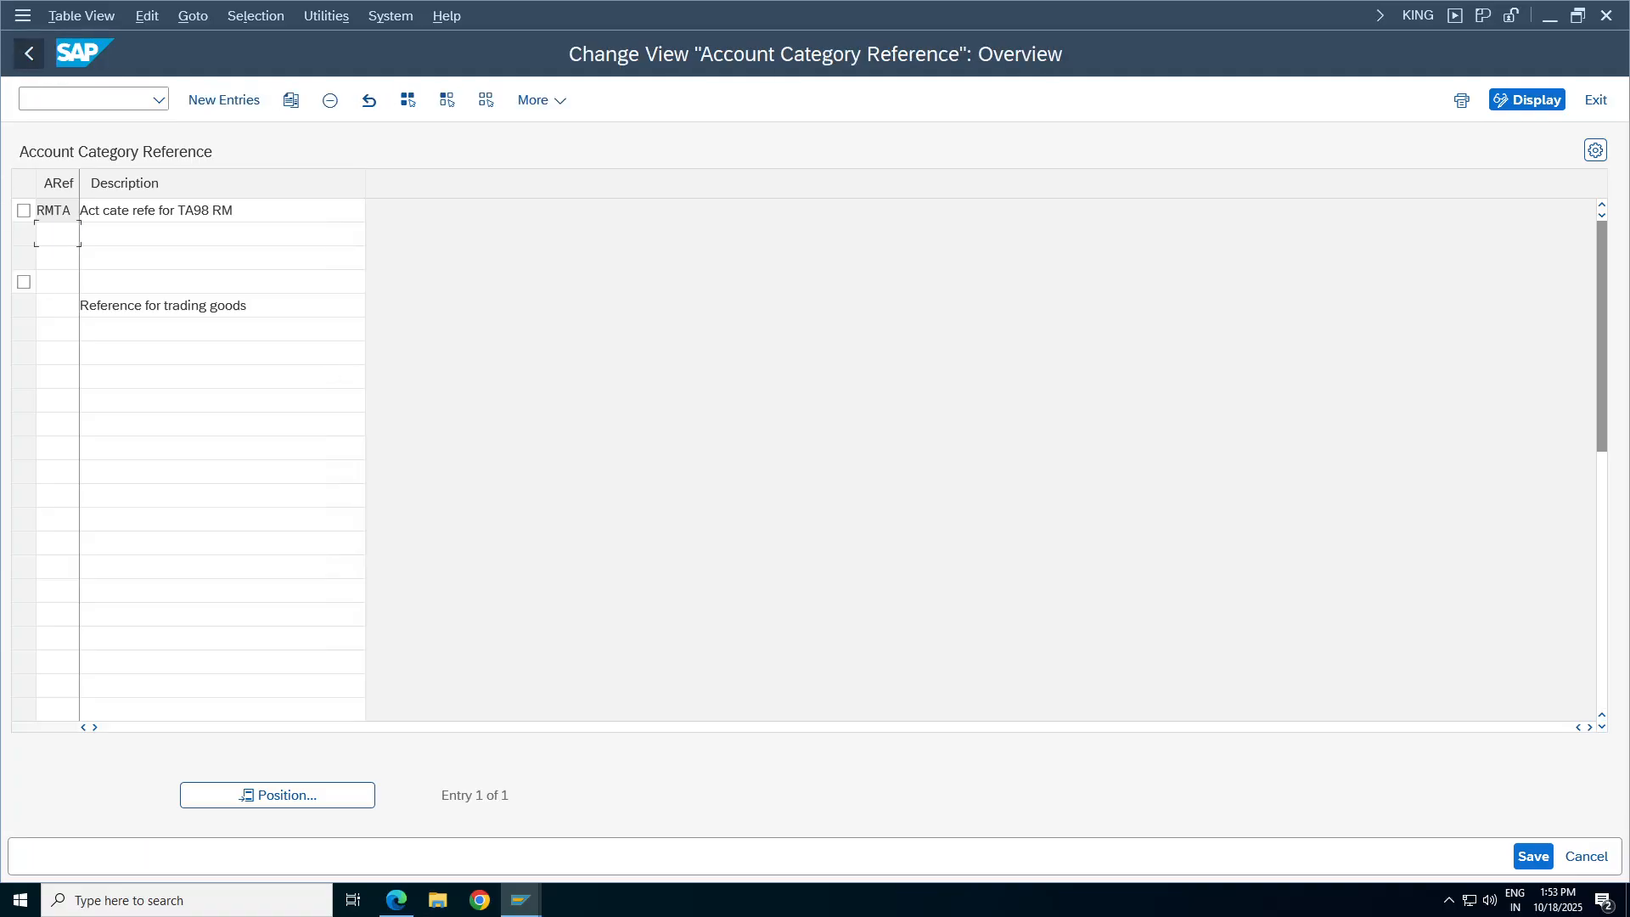
click(29, 52)
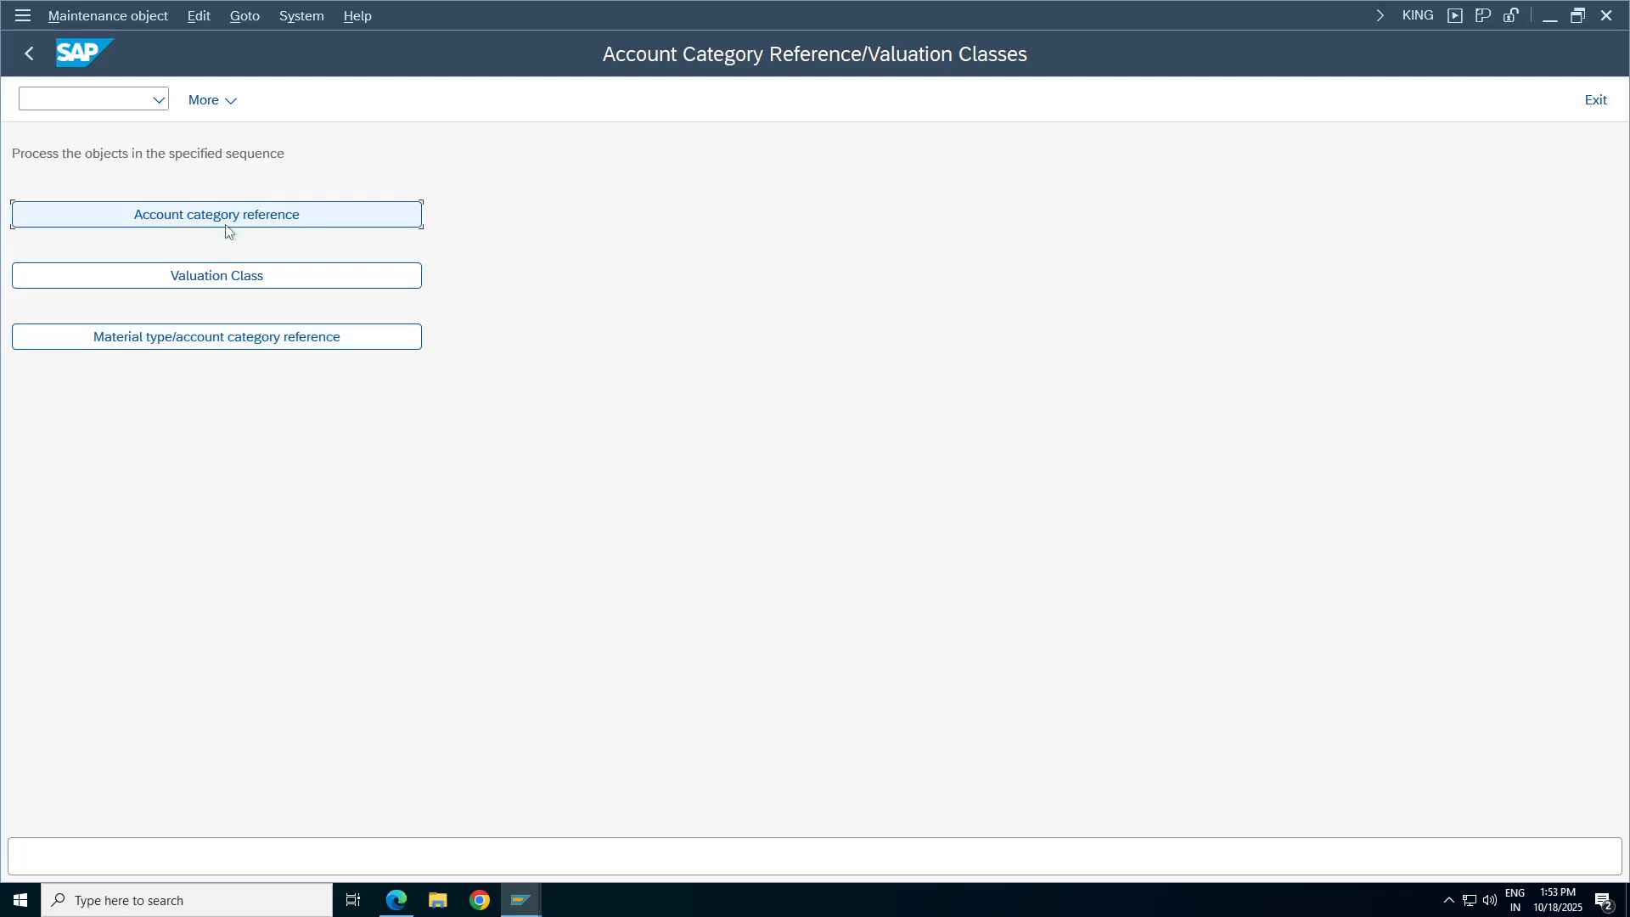
Add a new valuation class RMTA and assign it account category reference RMTA.
click(34, 276)
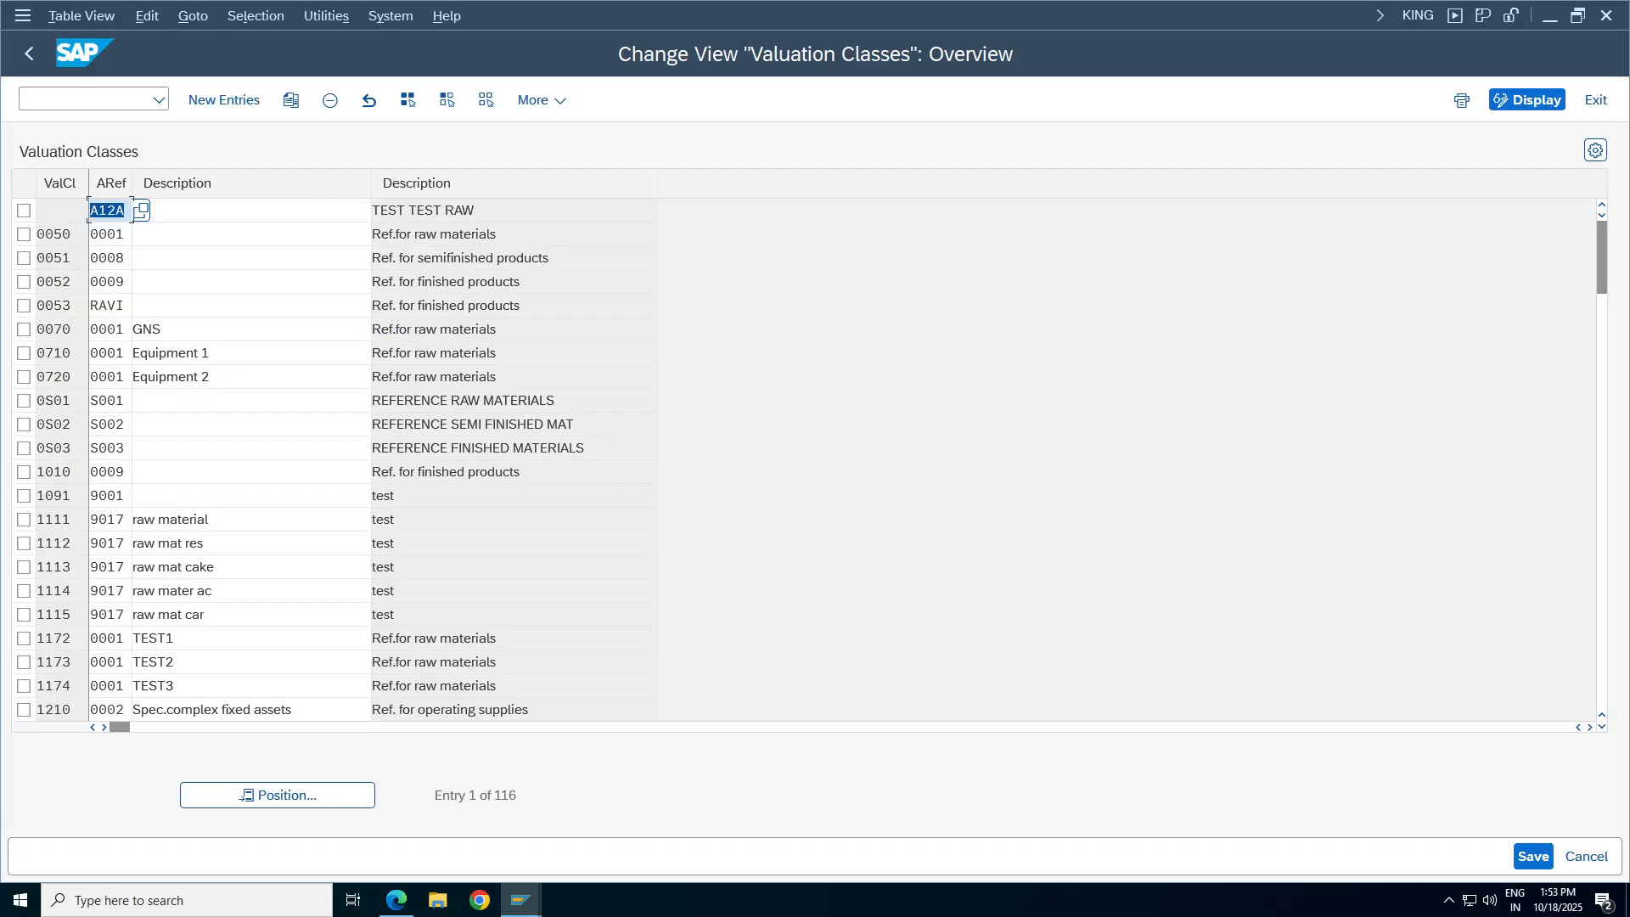
key(F5)
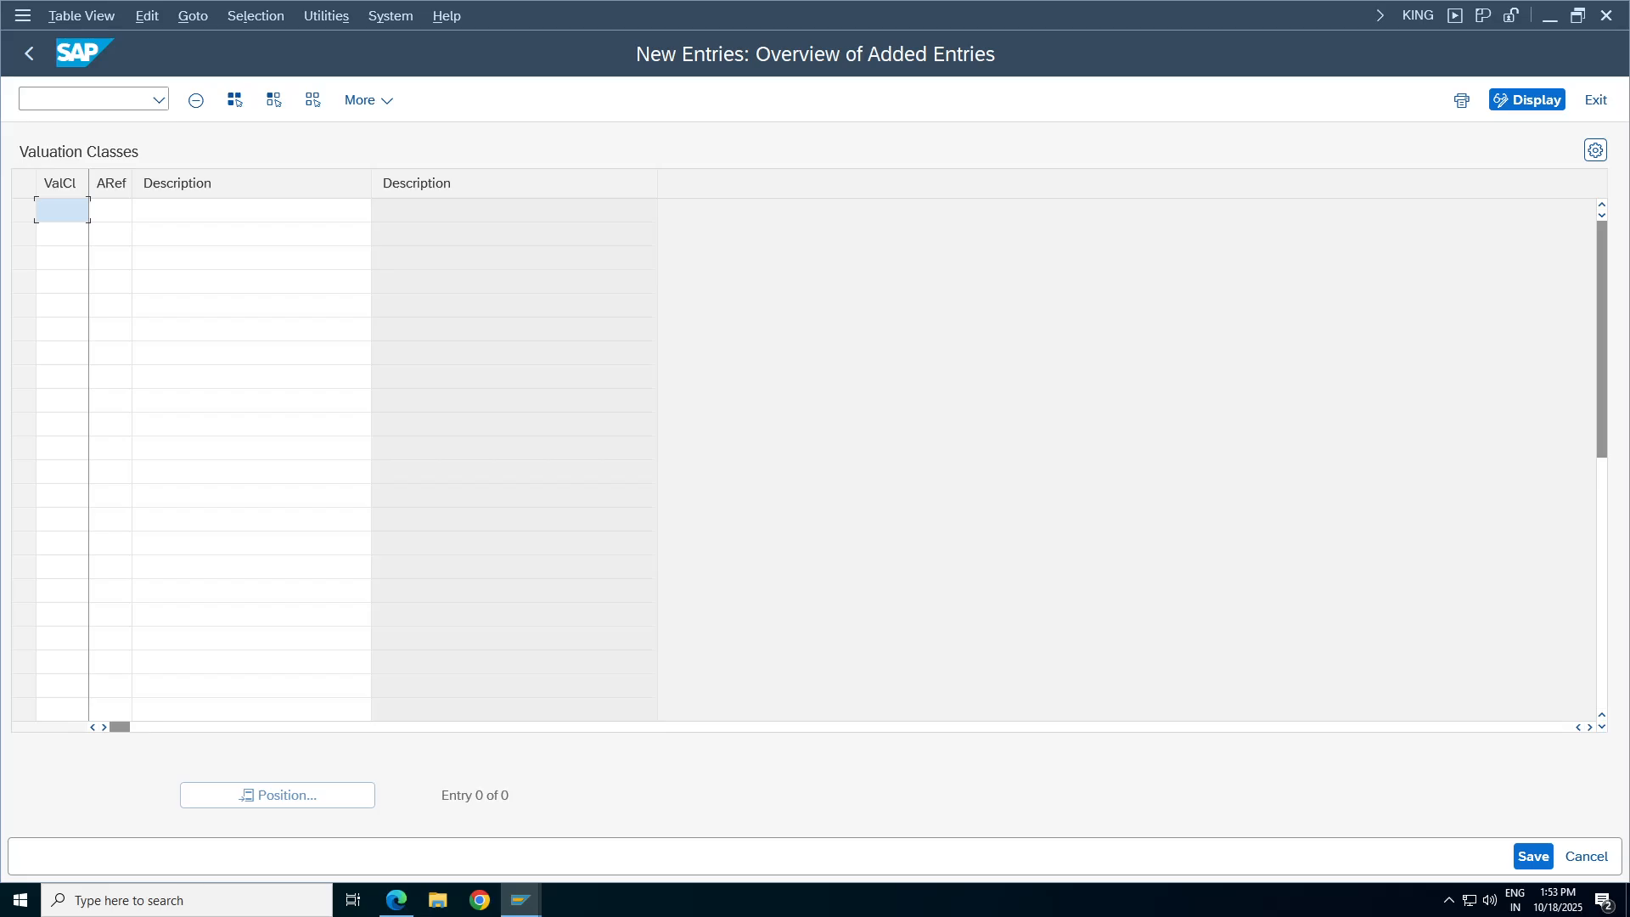
text(RMTA)
click(110, 209)
text(RM)
click(252, 209)
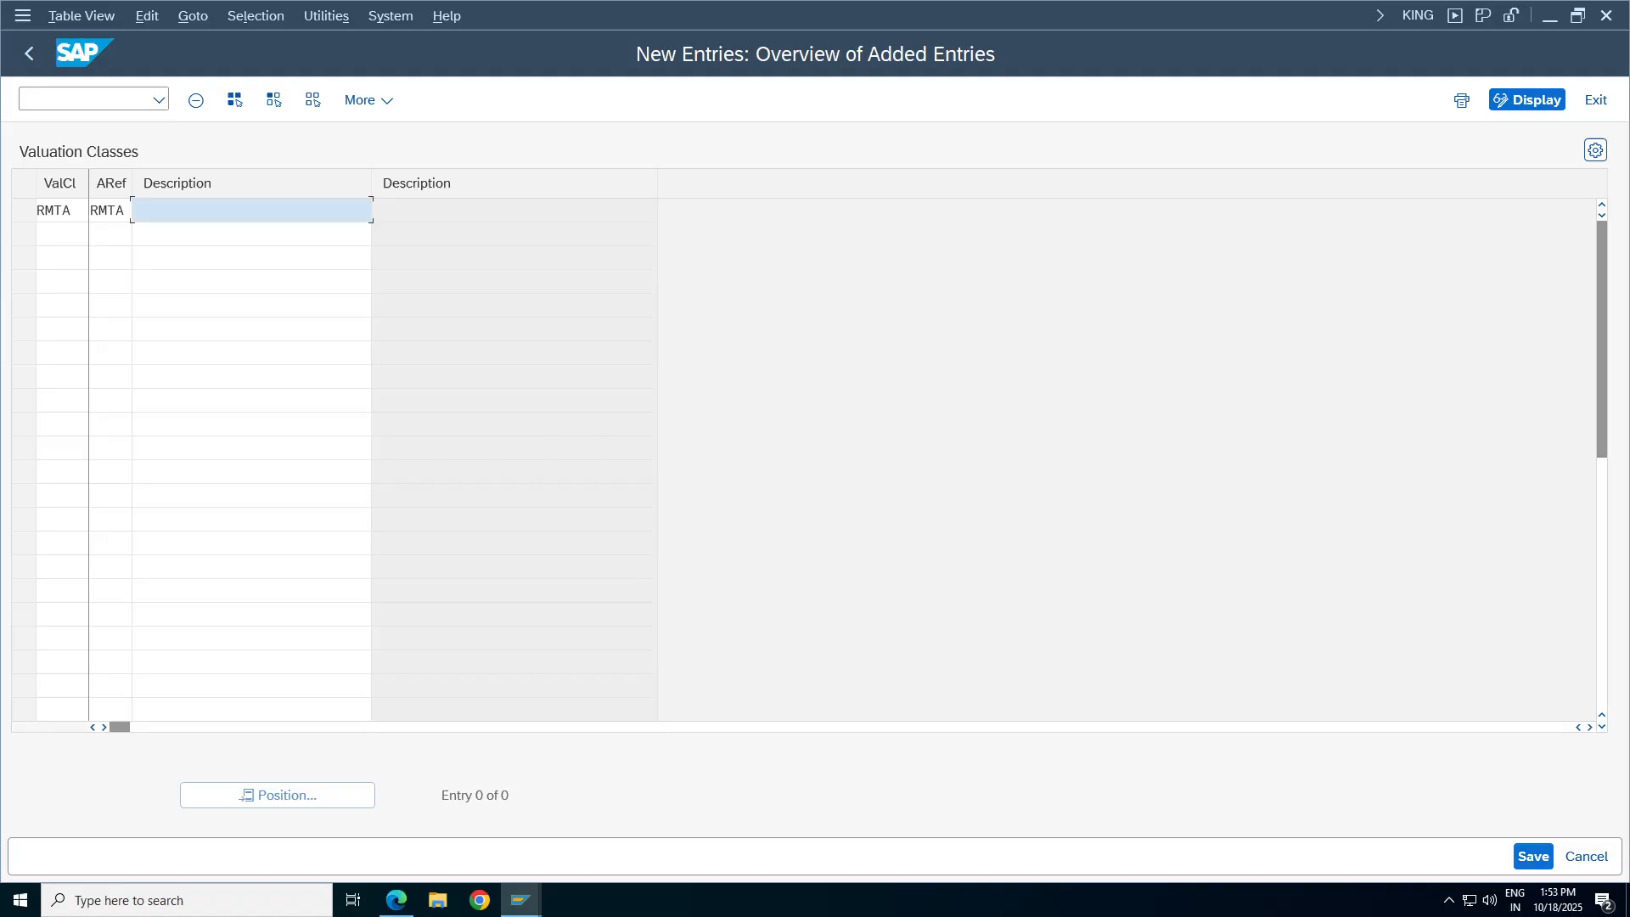
Describe the new valuation class as "Valuation class Rm TA98".
text(Valuation)
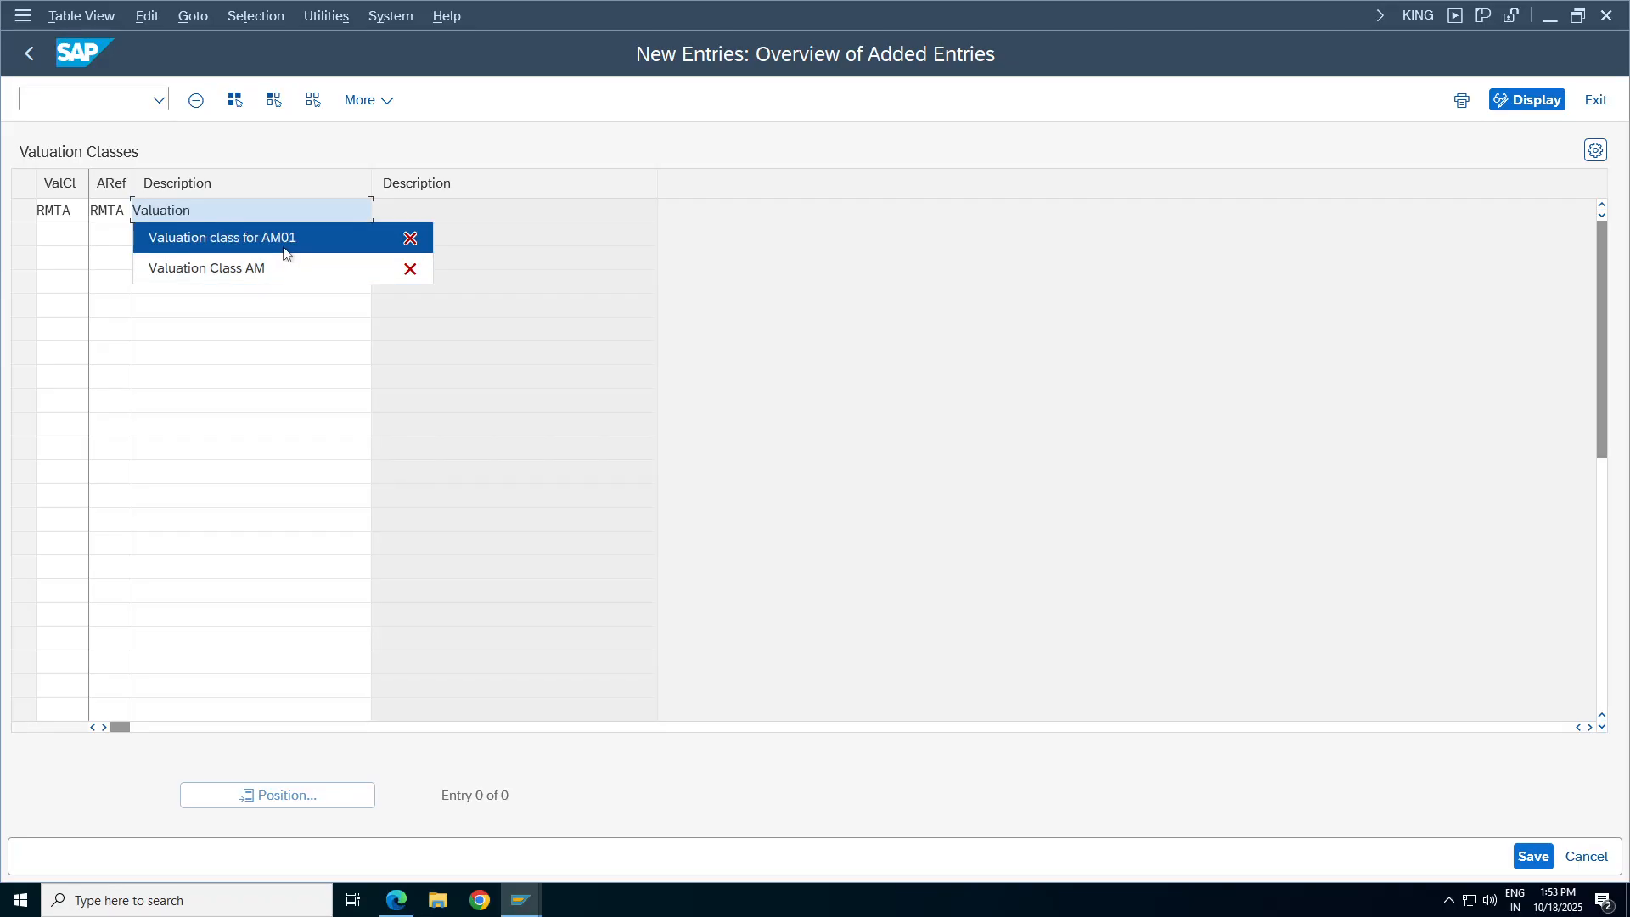
click(280, 239)
key(BackSpace)
key(BackSpace)
key(BackSpace)
key(BackSpace)
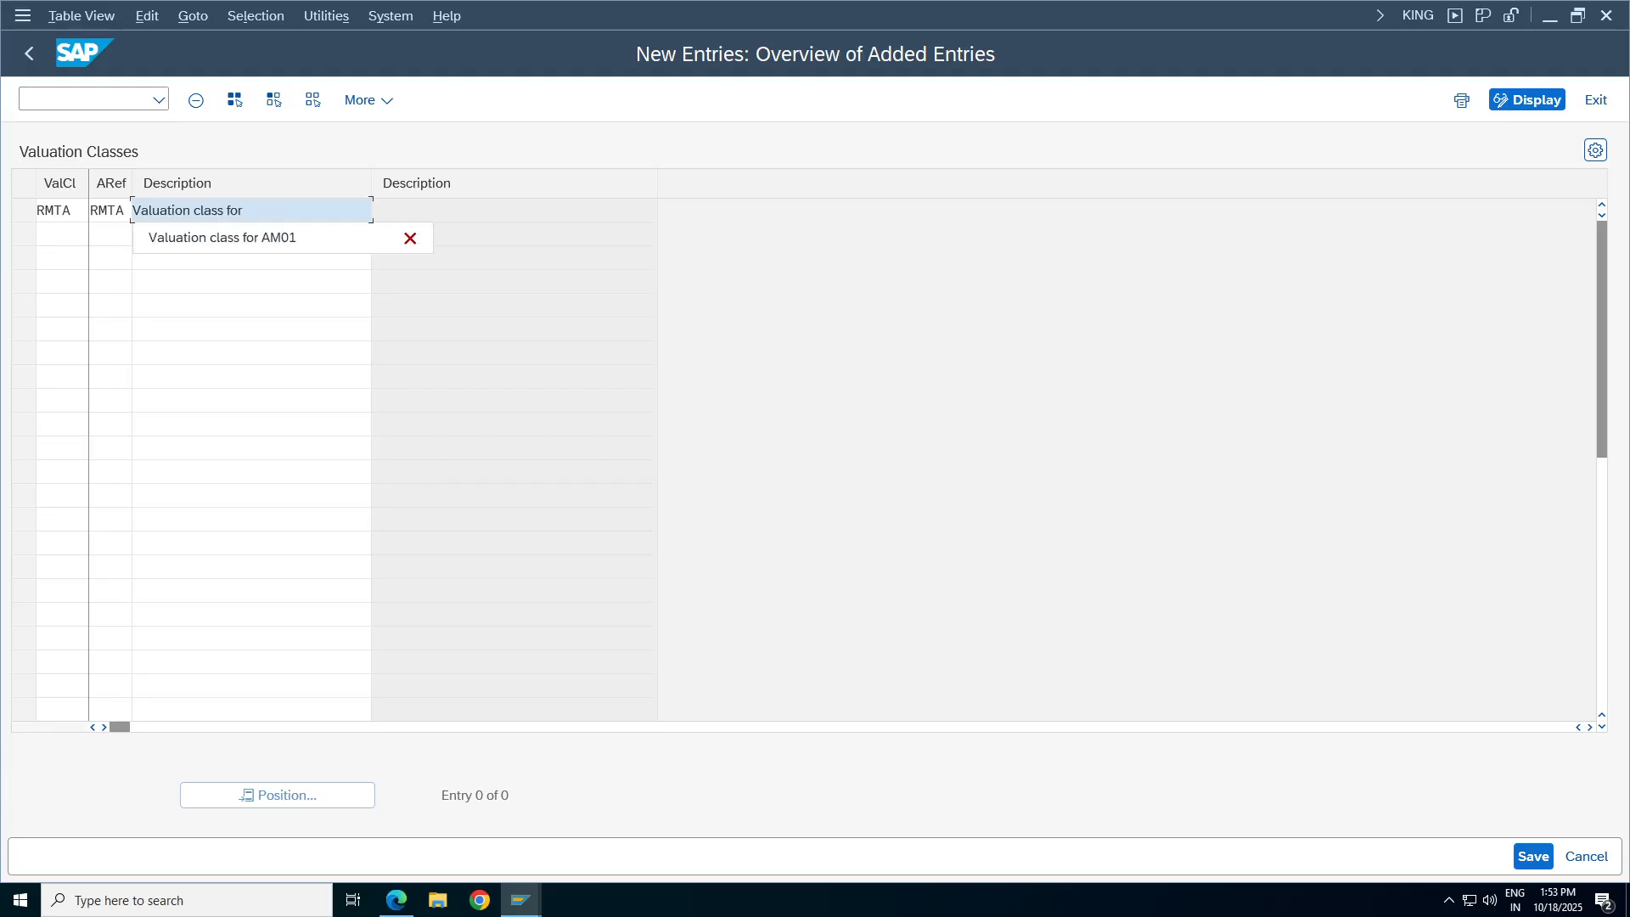
text(Rm fo)
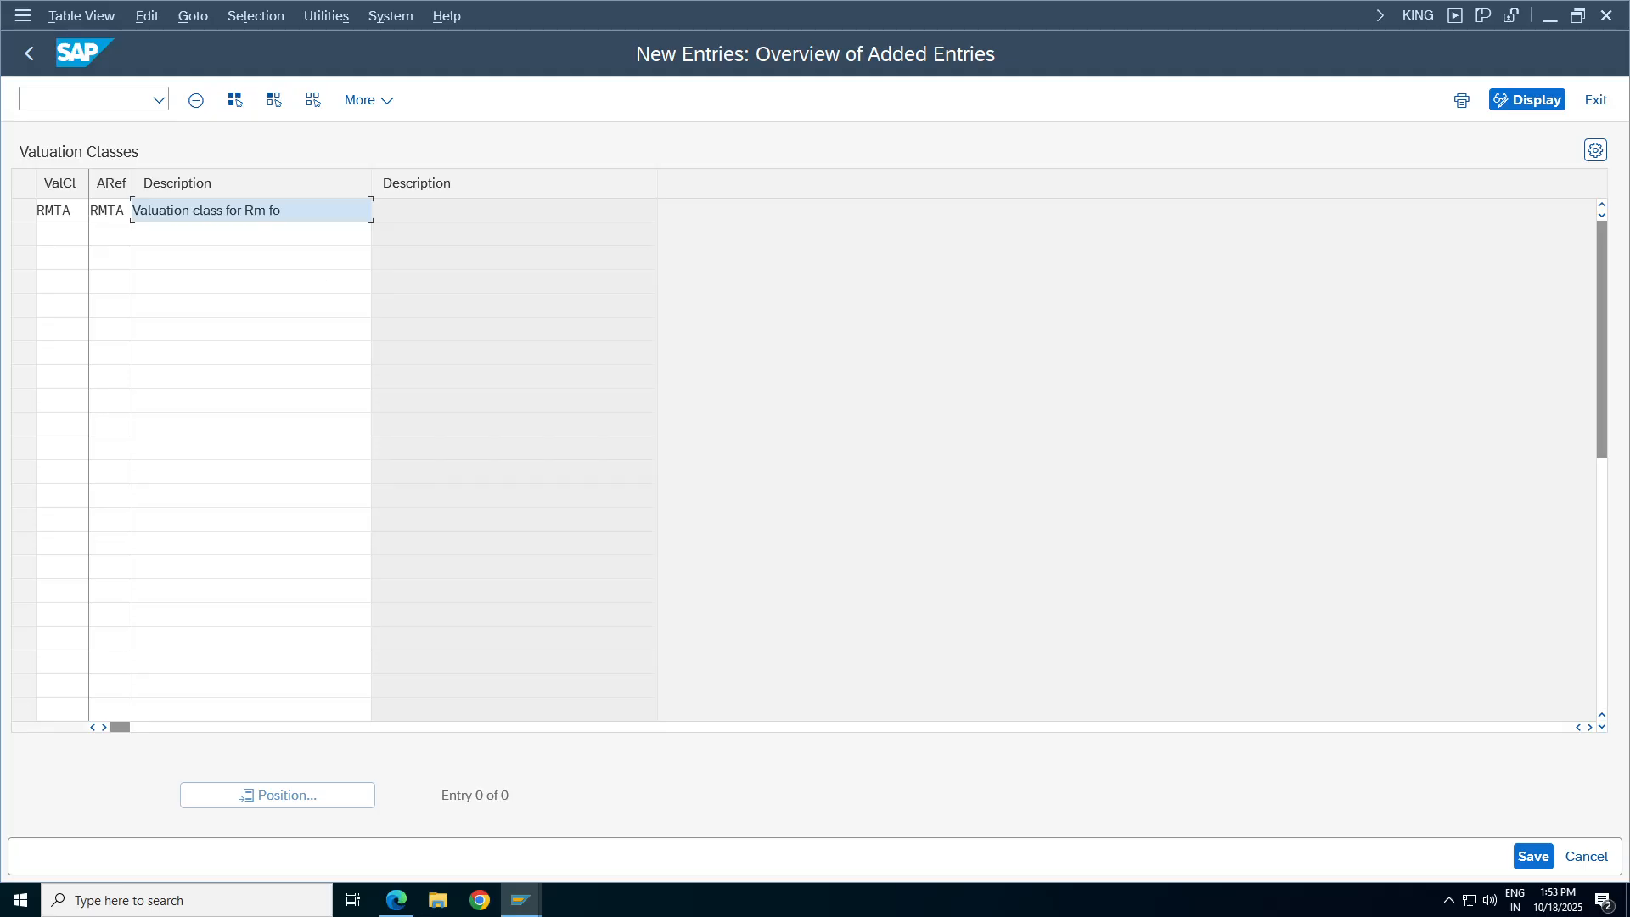
key(BackSpace)
text(TA)
key(BackSpace)
key(BackSpace)
key(BackSpace)
Save the valuation class to the Tata Group Tata98 customizing request and return to the OMSK start screen.
click(1533, 856)
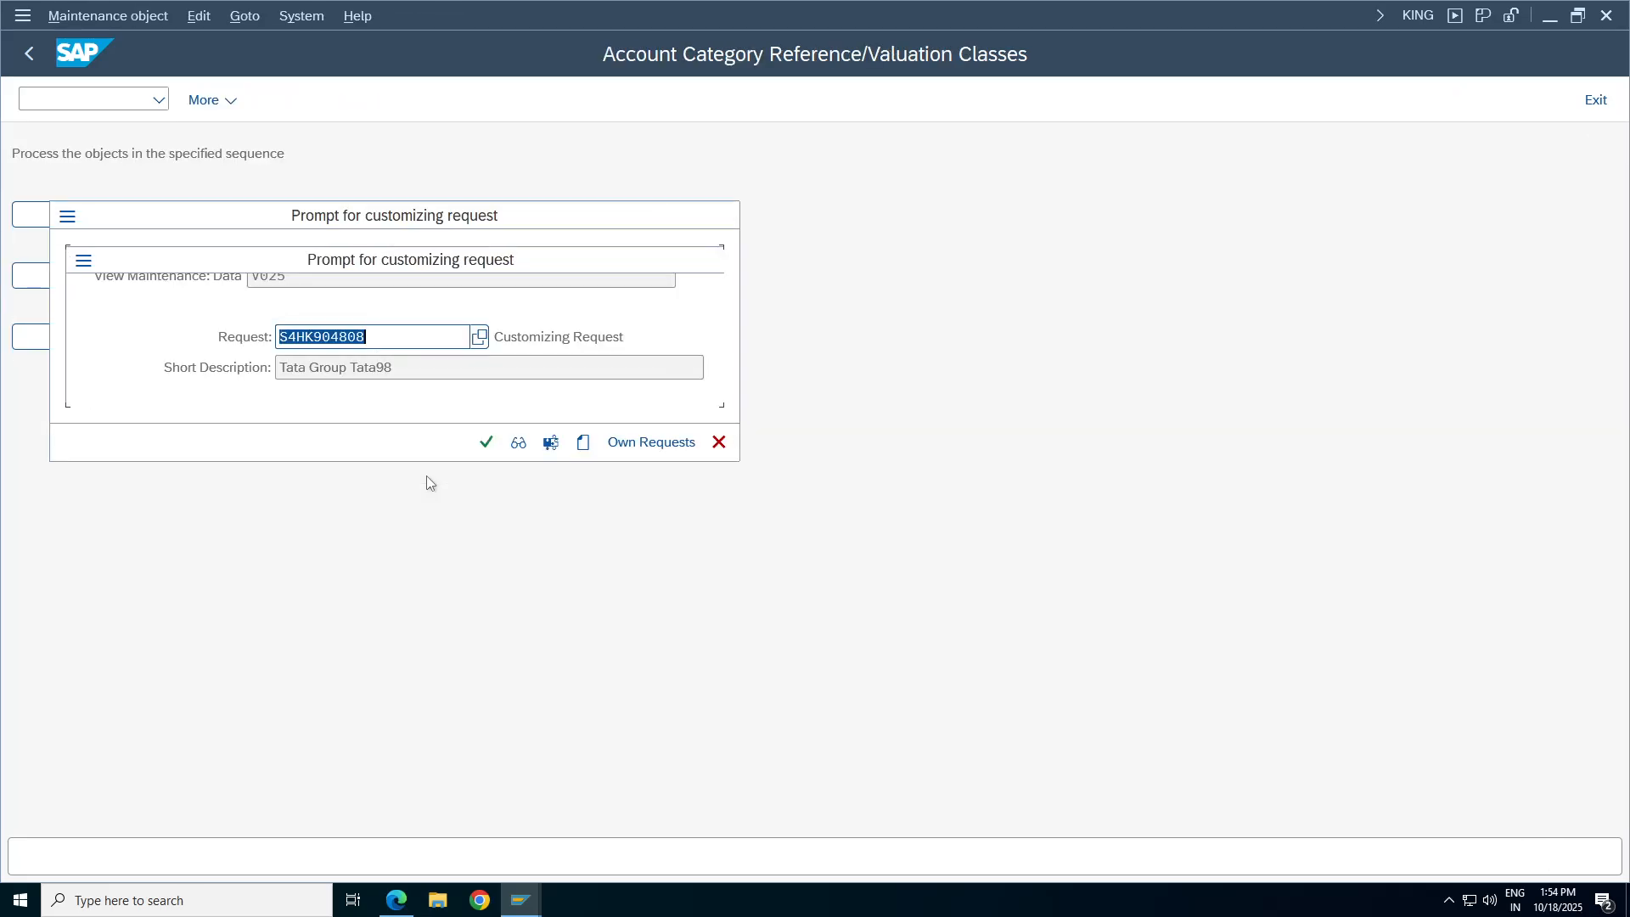
click(487, 442)
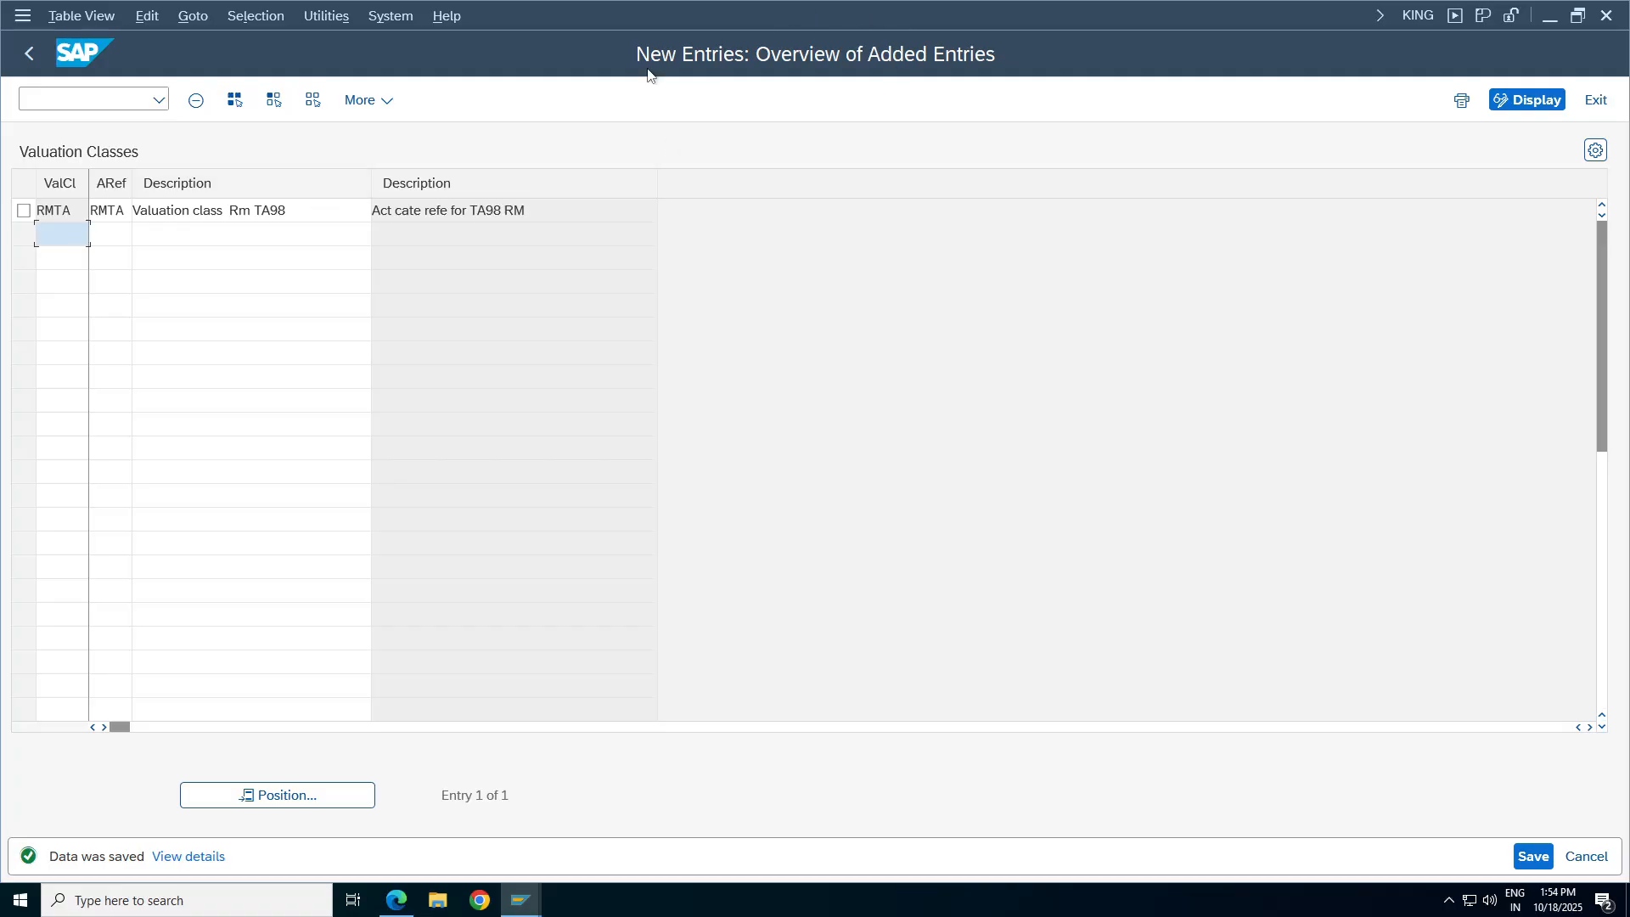
click(29, 56)
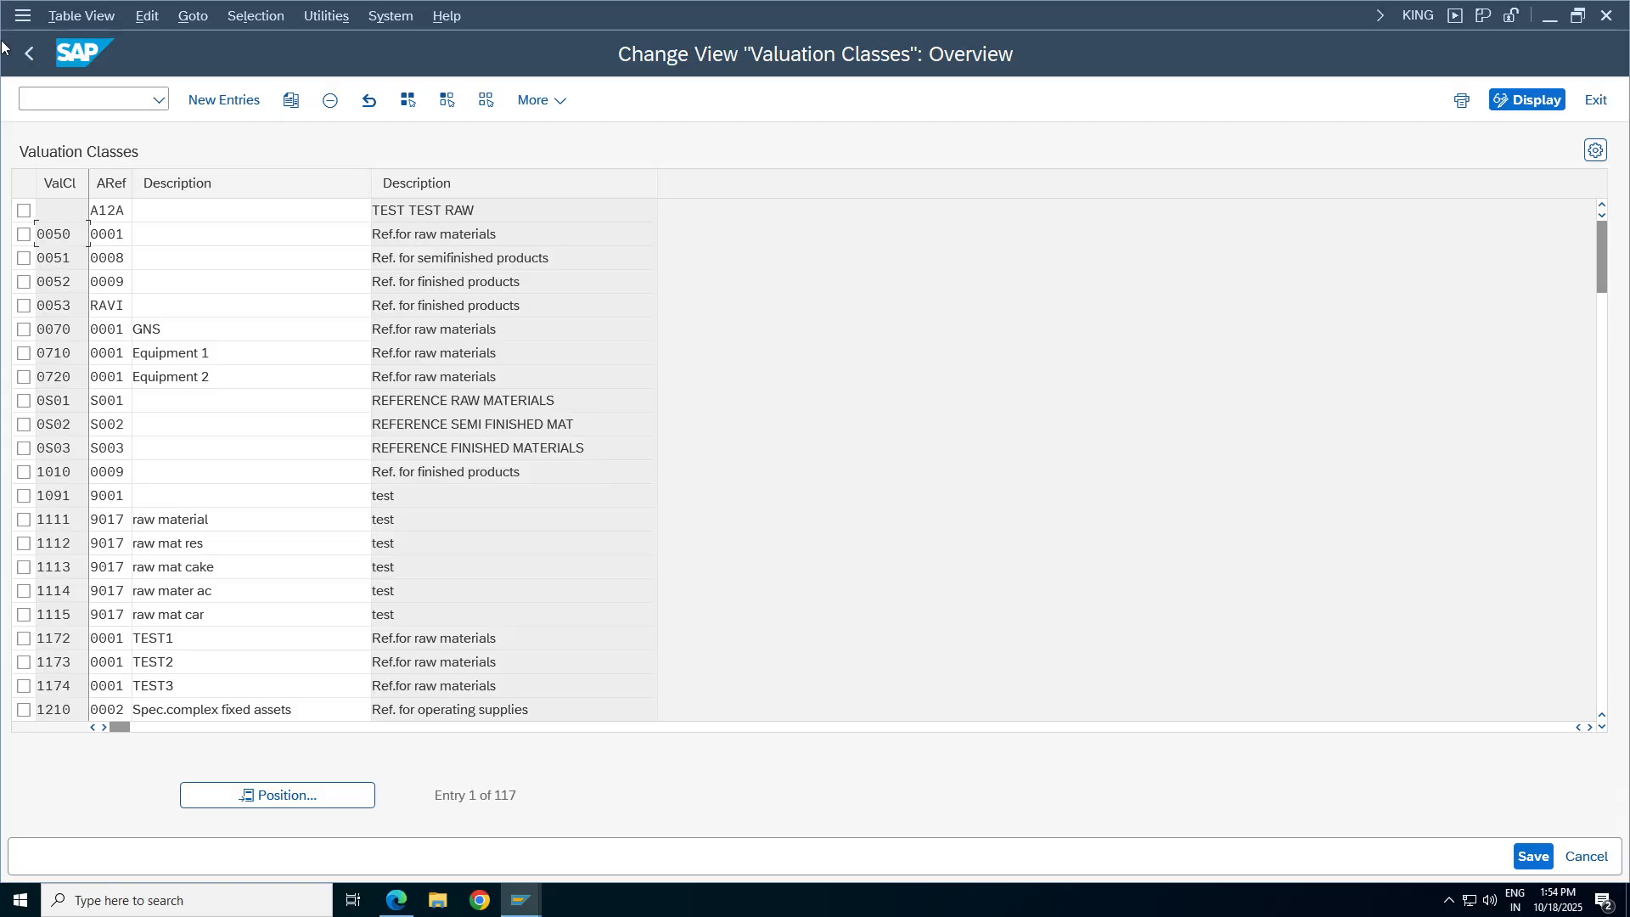
click(32, 61)
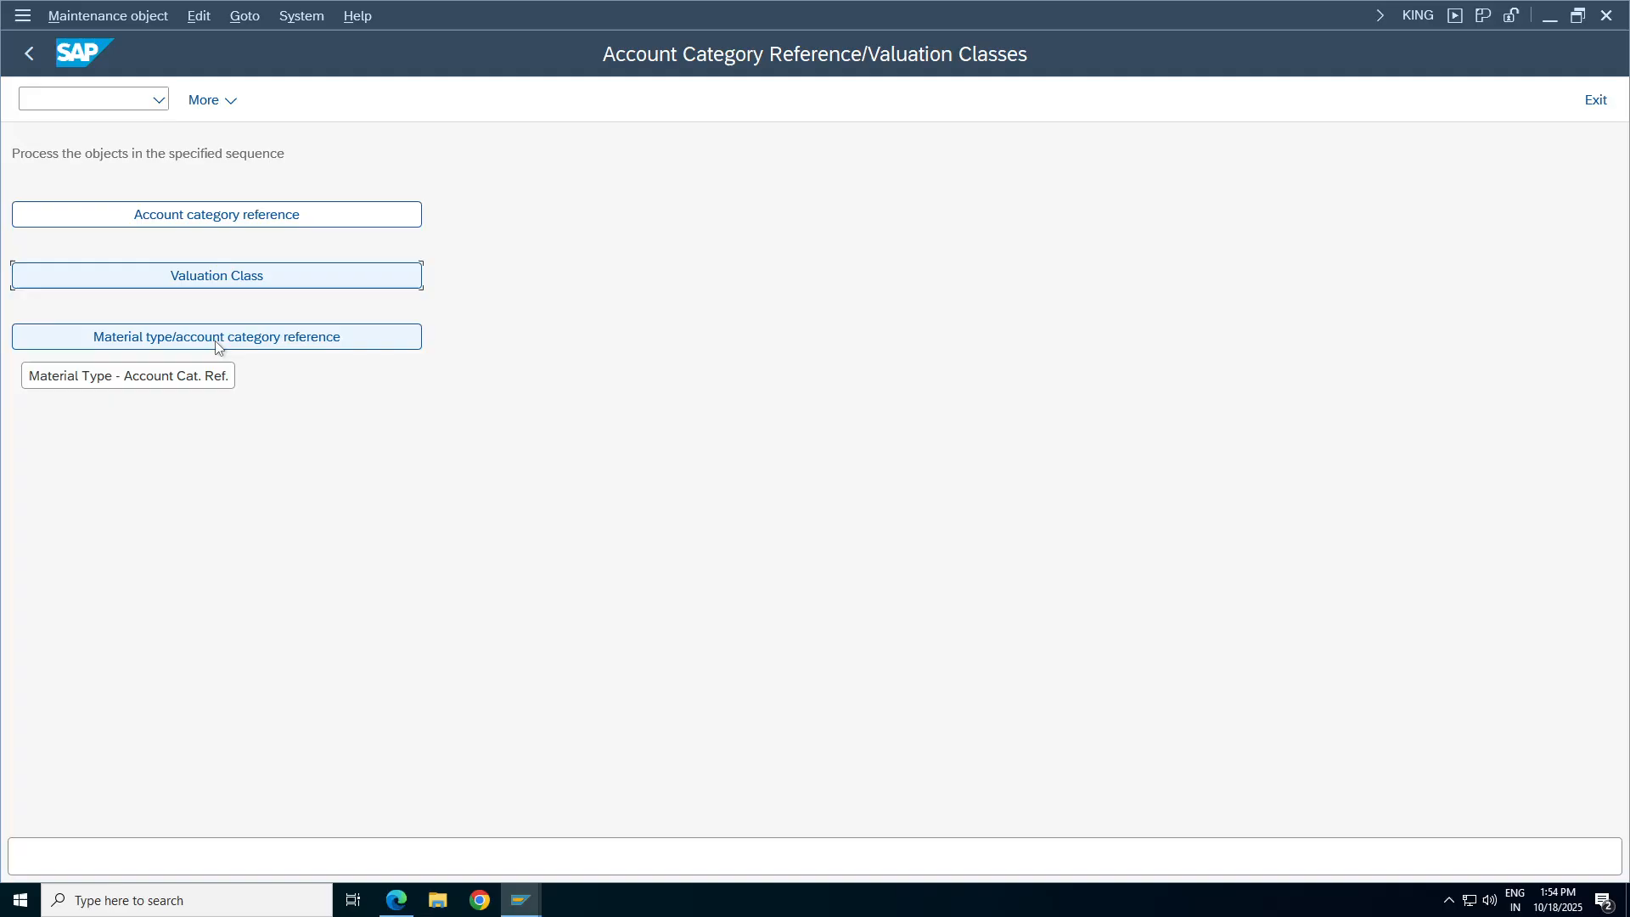
Open the material type to account category reference assignments and try to position the list by a typed material type.
click(164, 344)
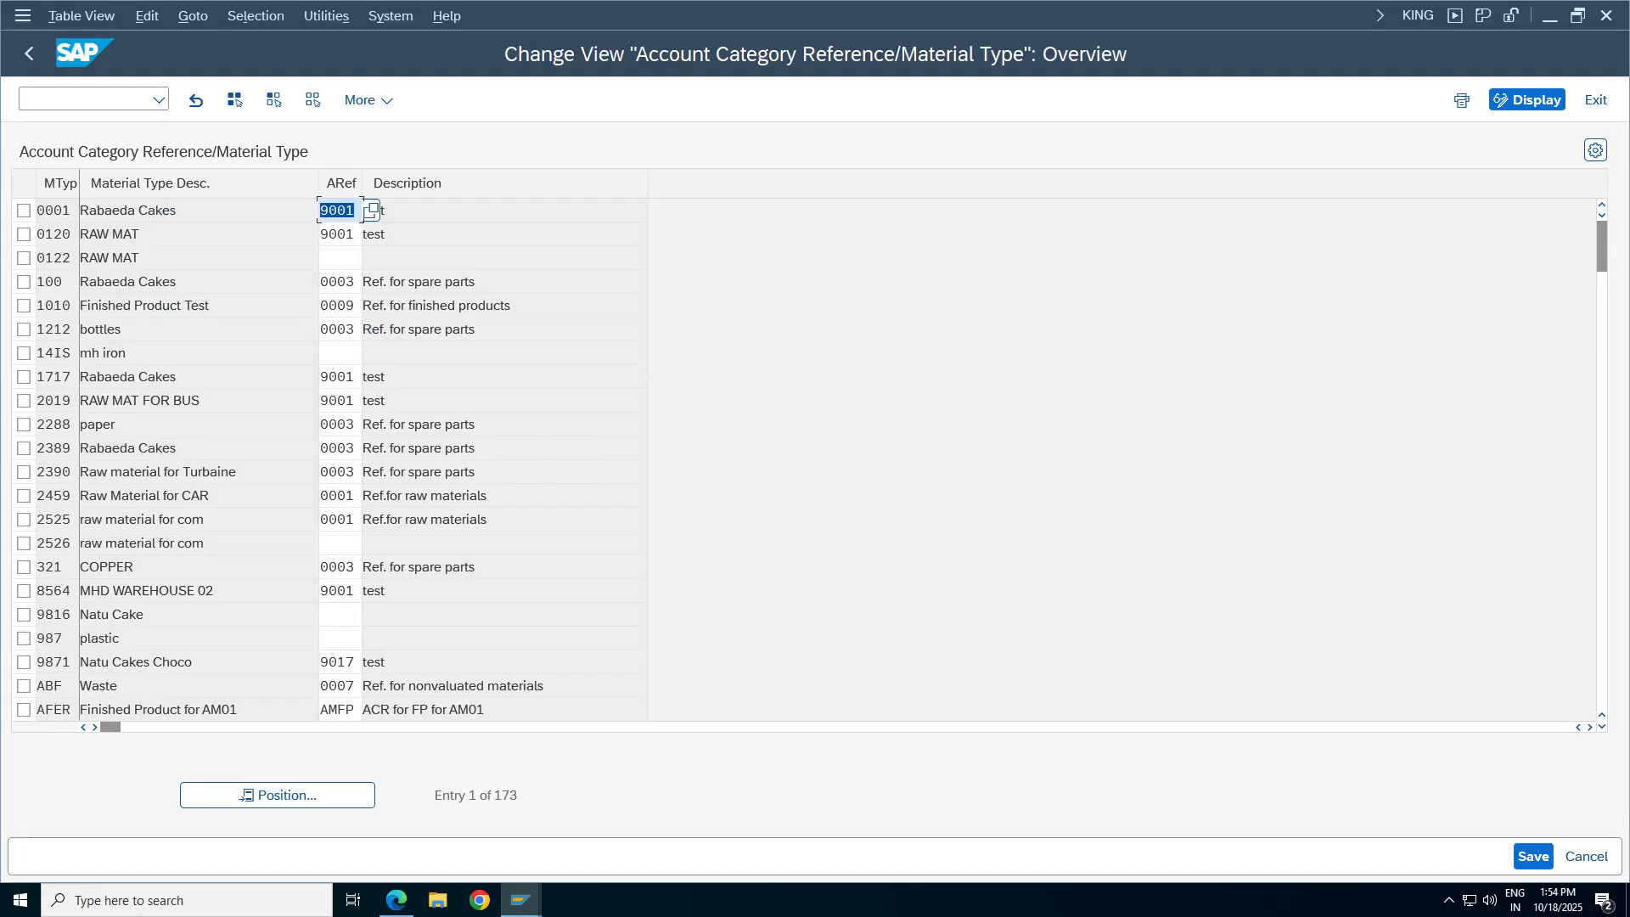
click(228, 796)
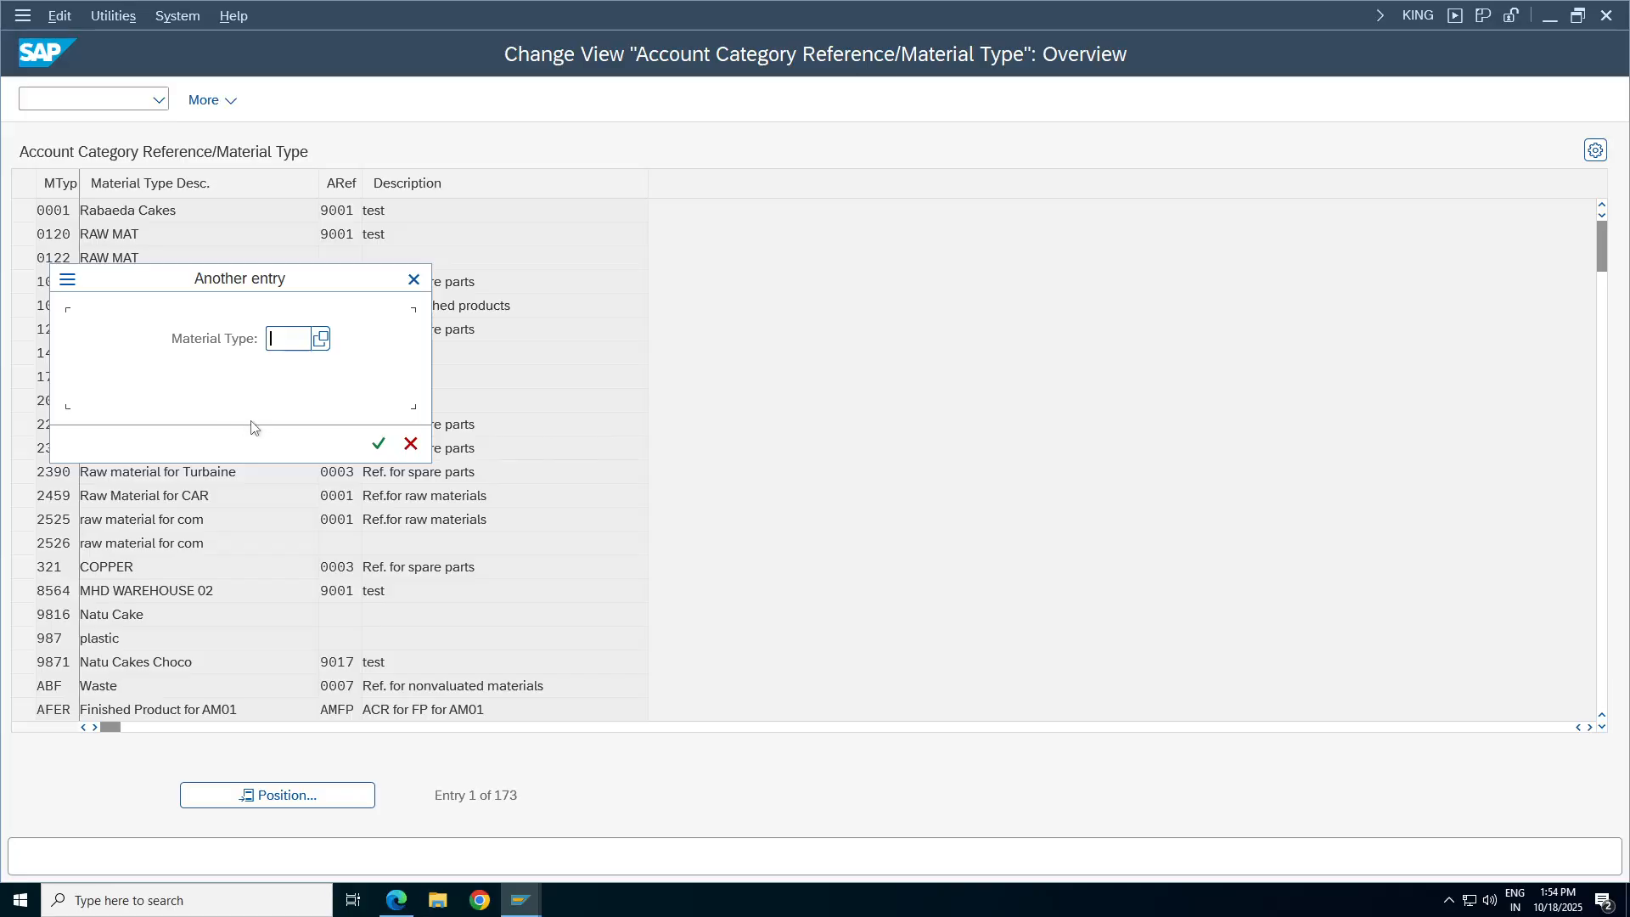
text(RM)
text(T4)
key(Return)
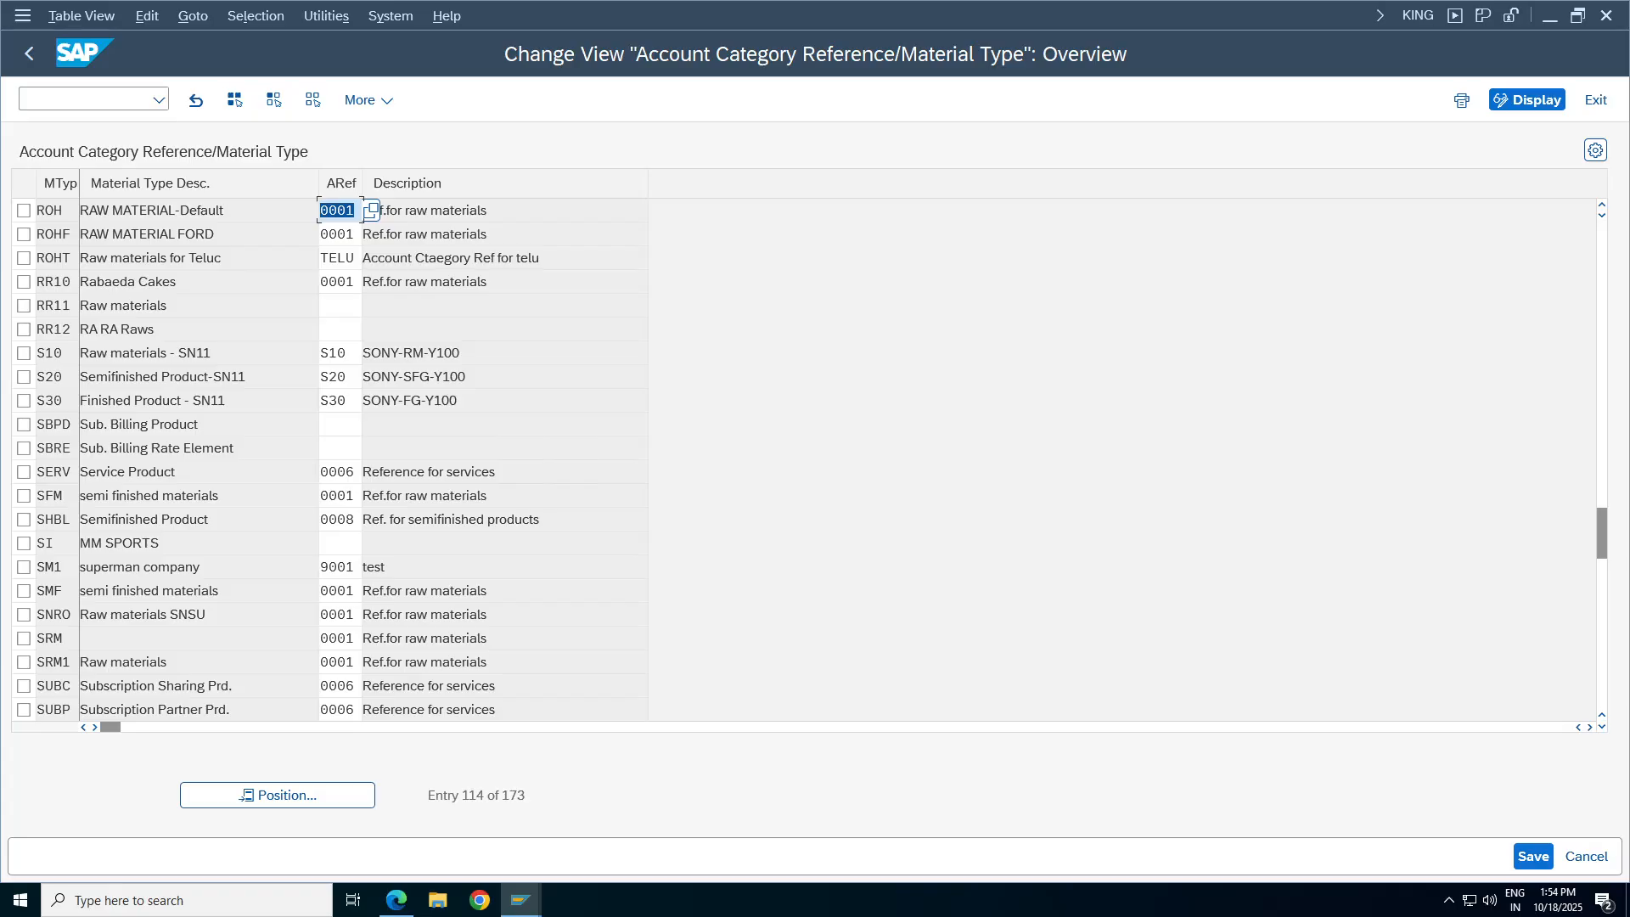
Find the TA98 raw material type by searching the material type descriptions, and position the assignment list on TARM.
click(259, 795)
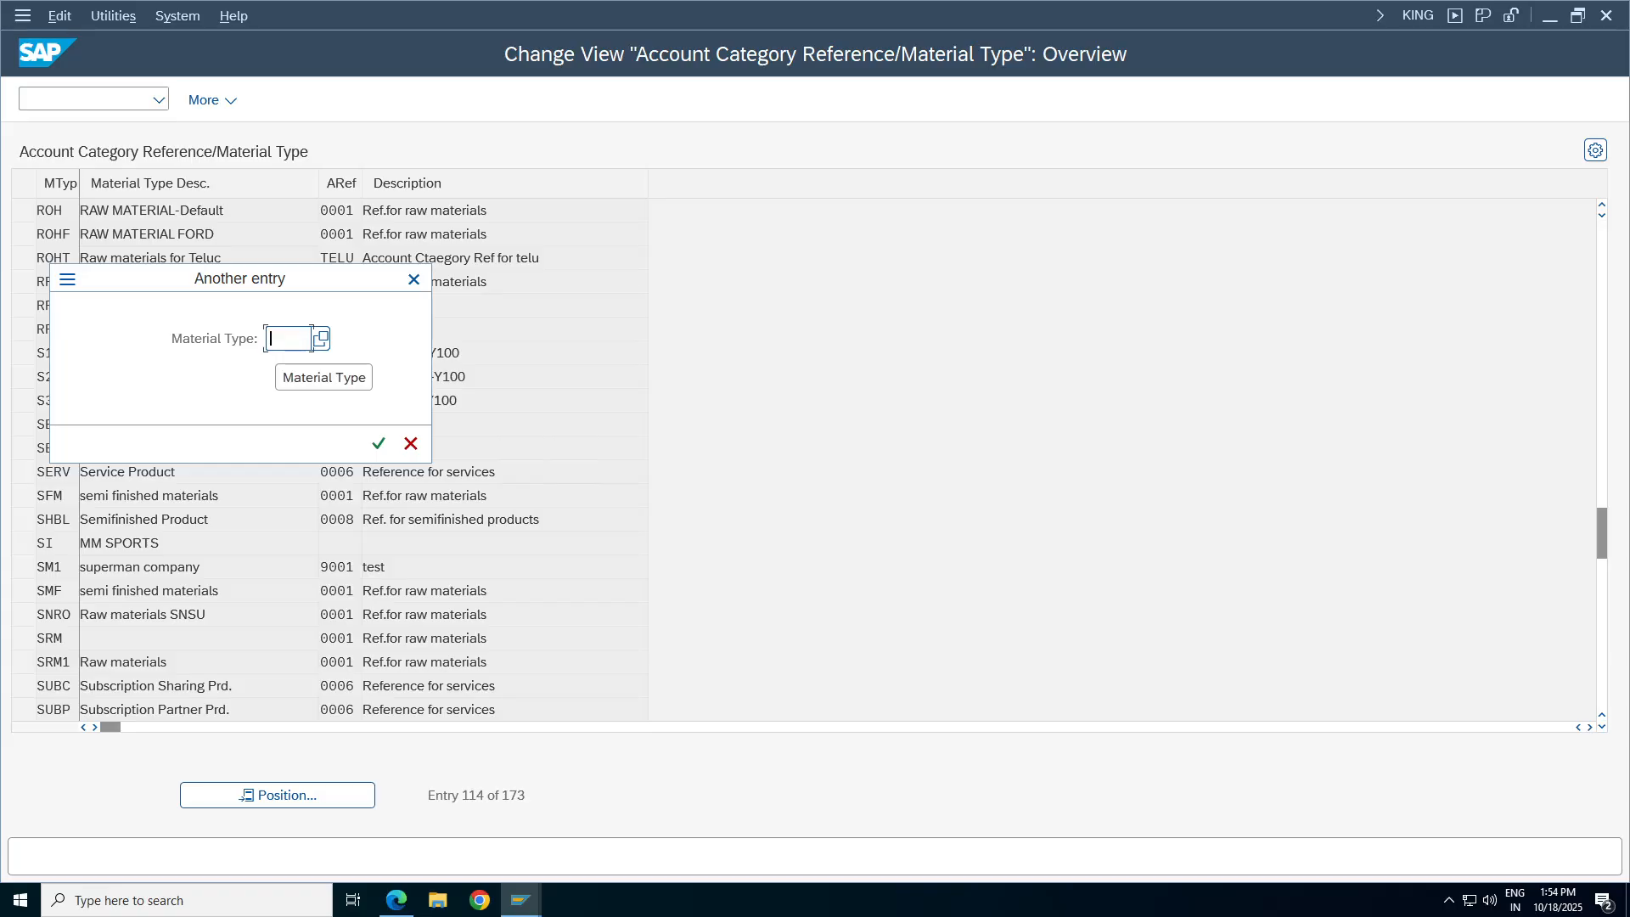
click(321, 340)
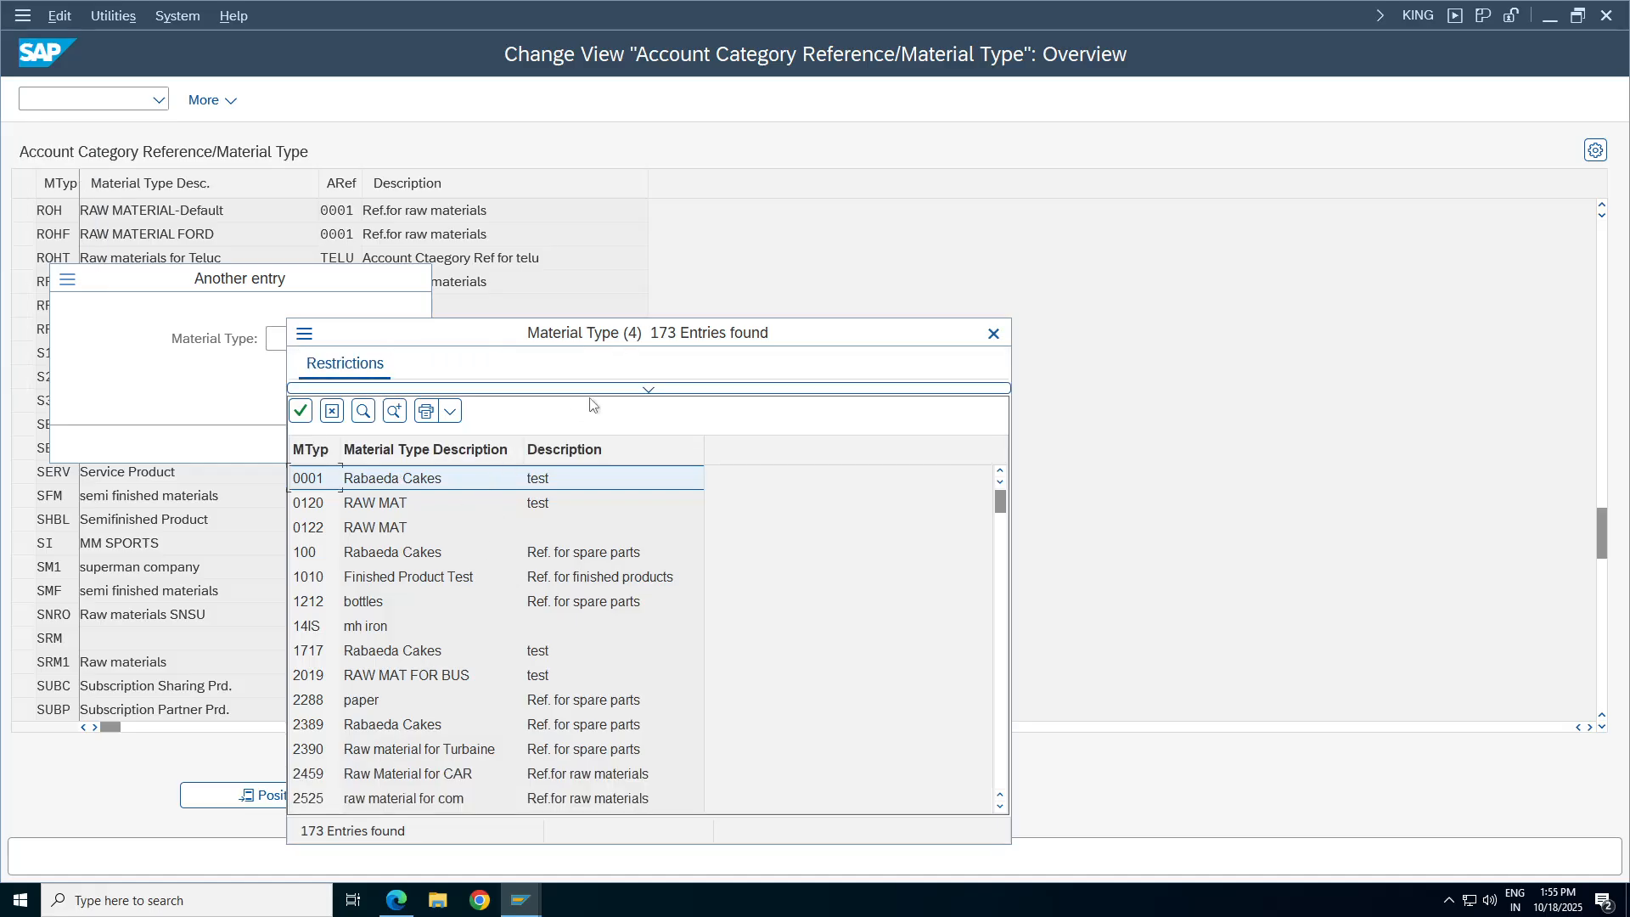
key(Tab)
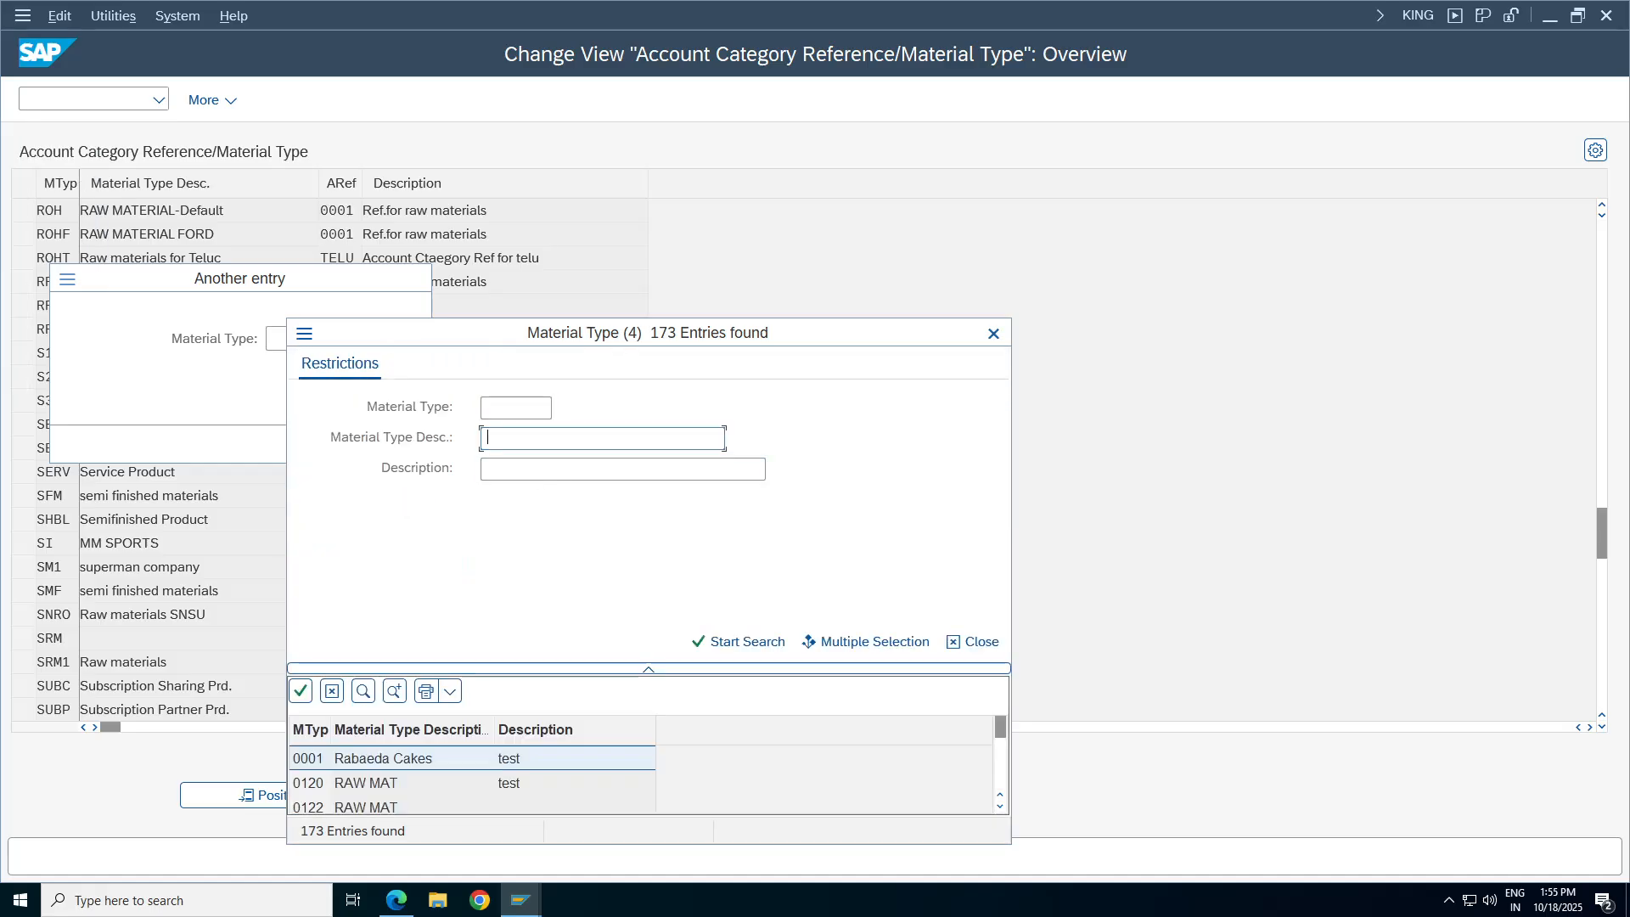
text(*)
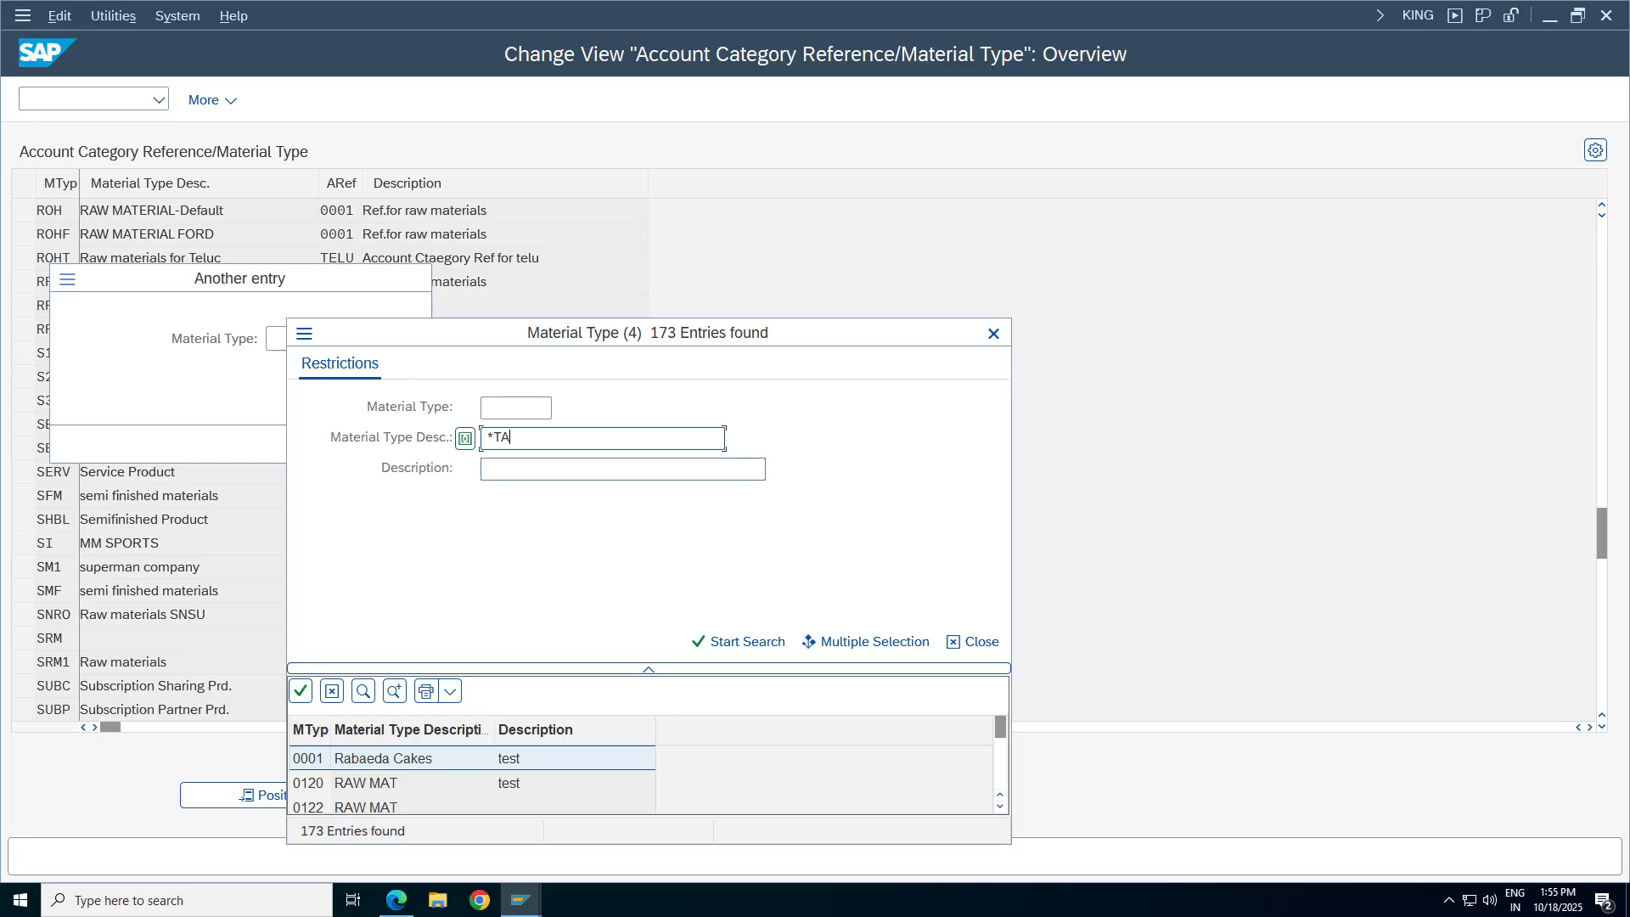
key(Return)
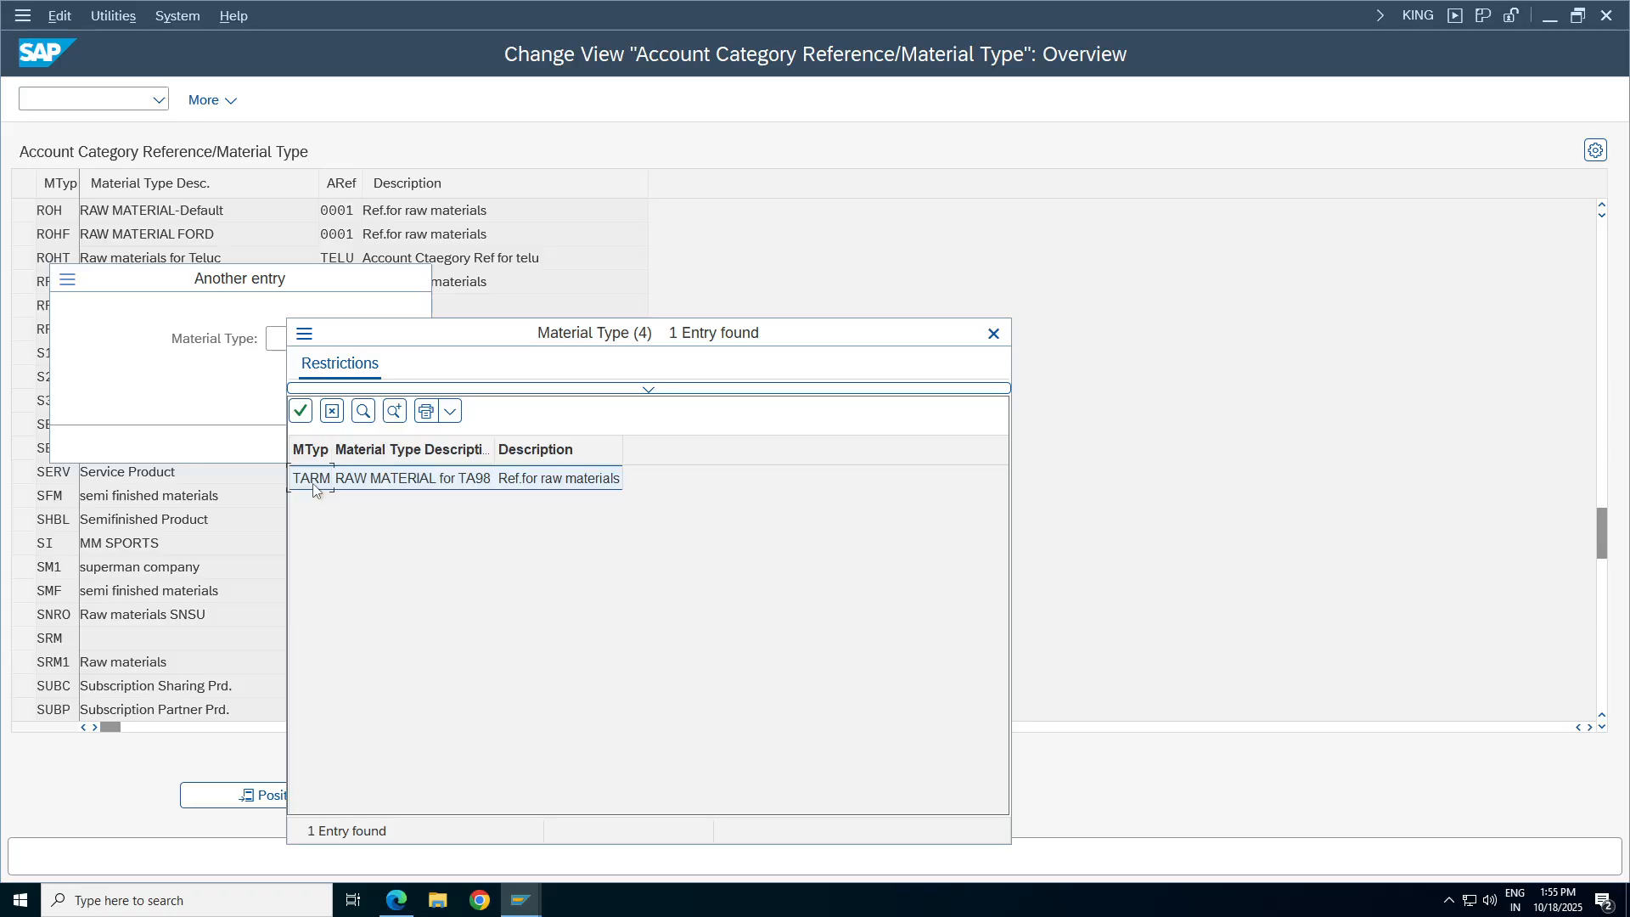
double_click(312, 480)
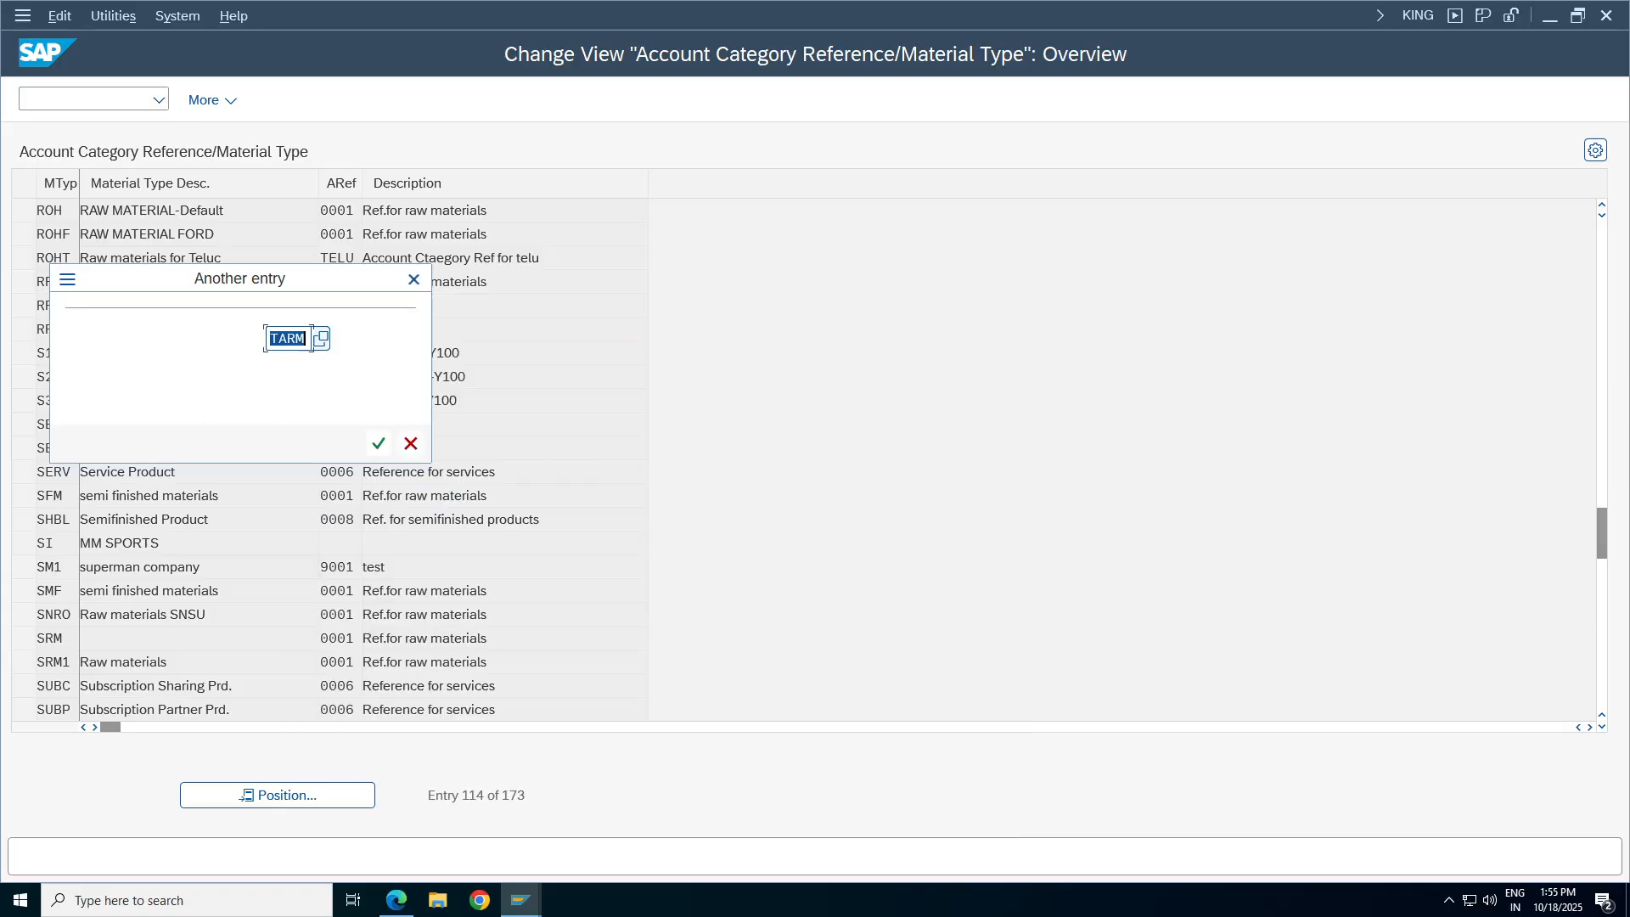
click(378, 443)
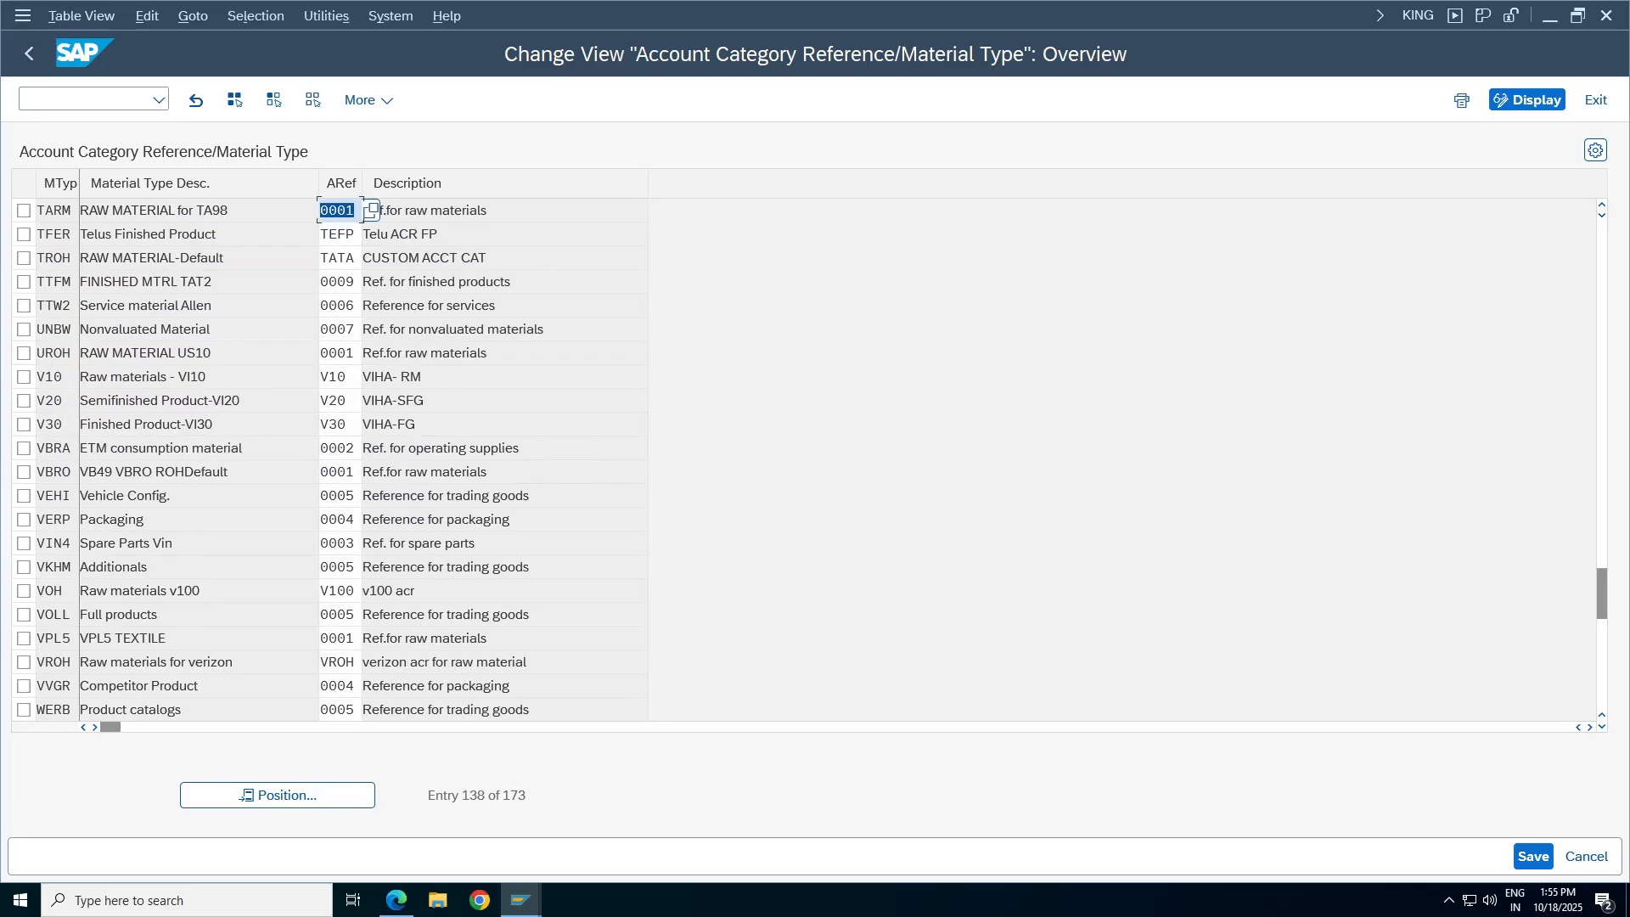
Assign account category reference RMTA to material type TARM, raw material for TA98.
click(355, 210)
key(BackSpace)
key(BackSpace)
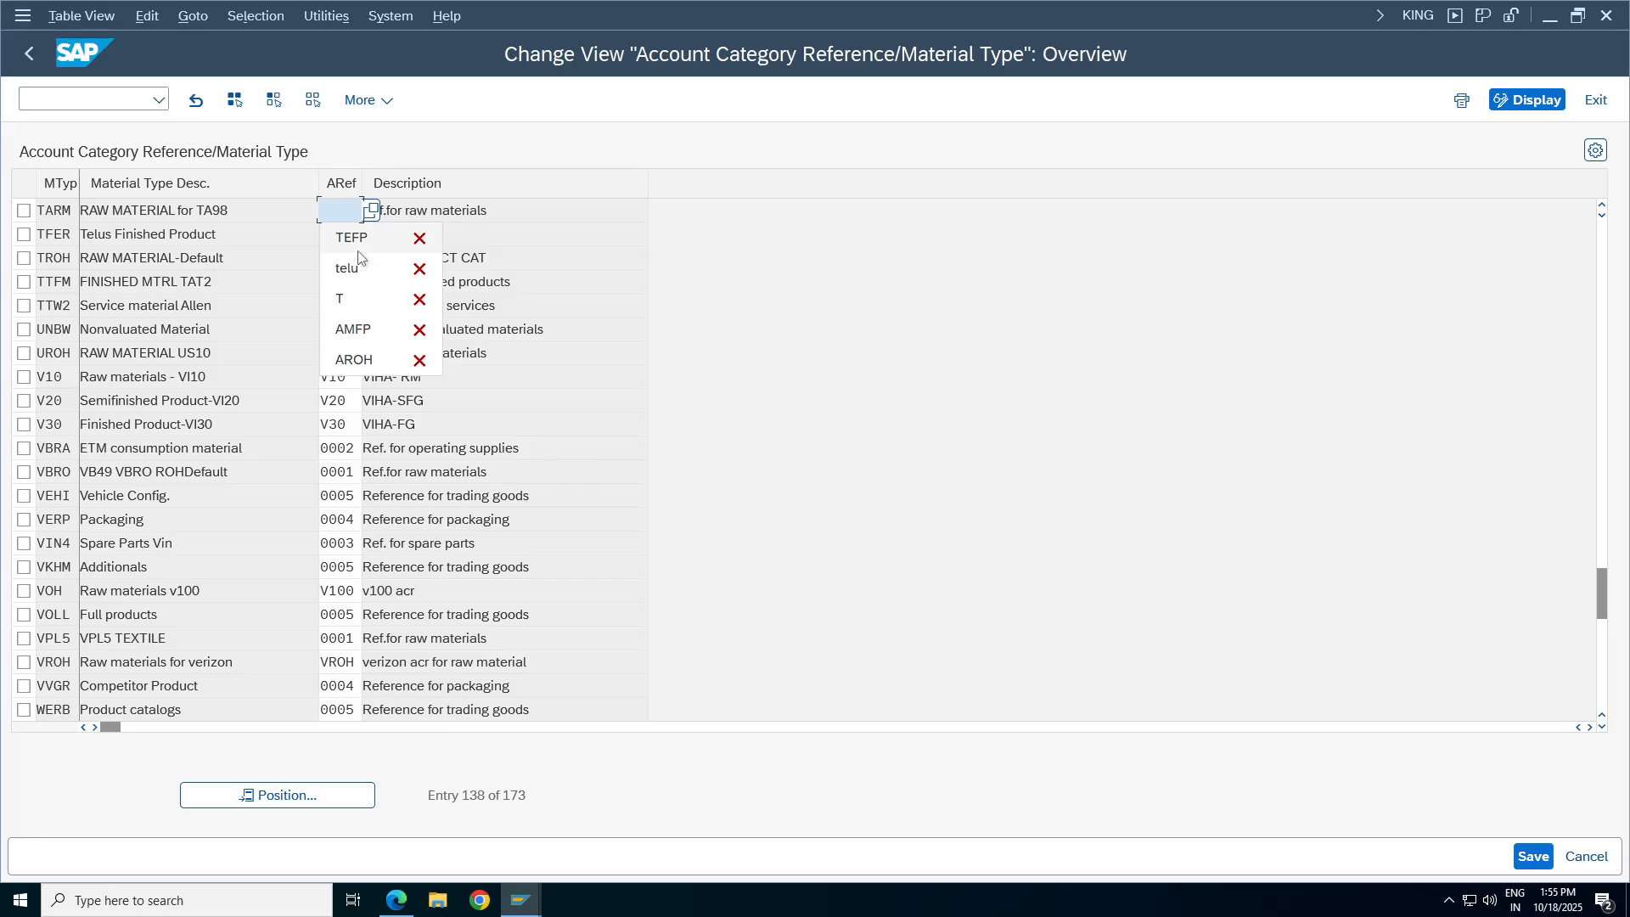
text(R)
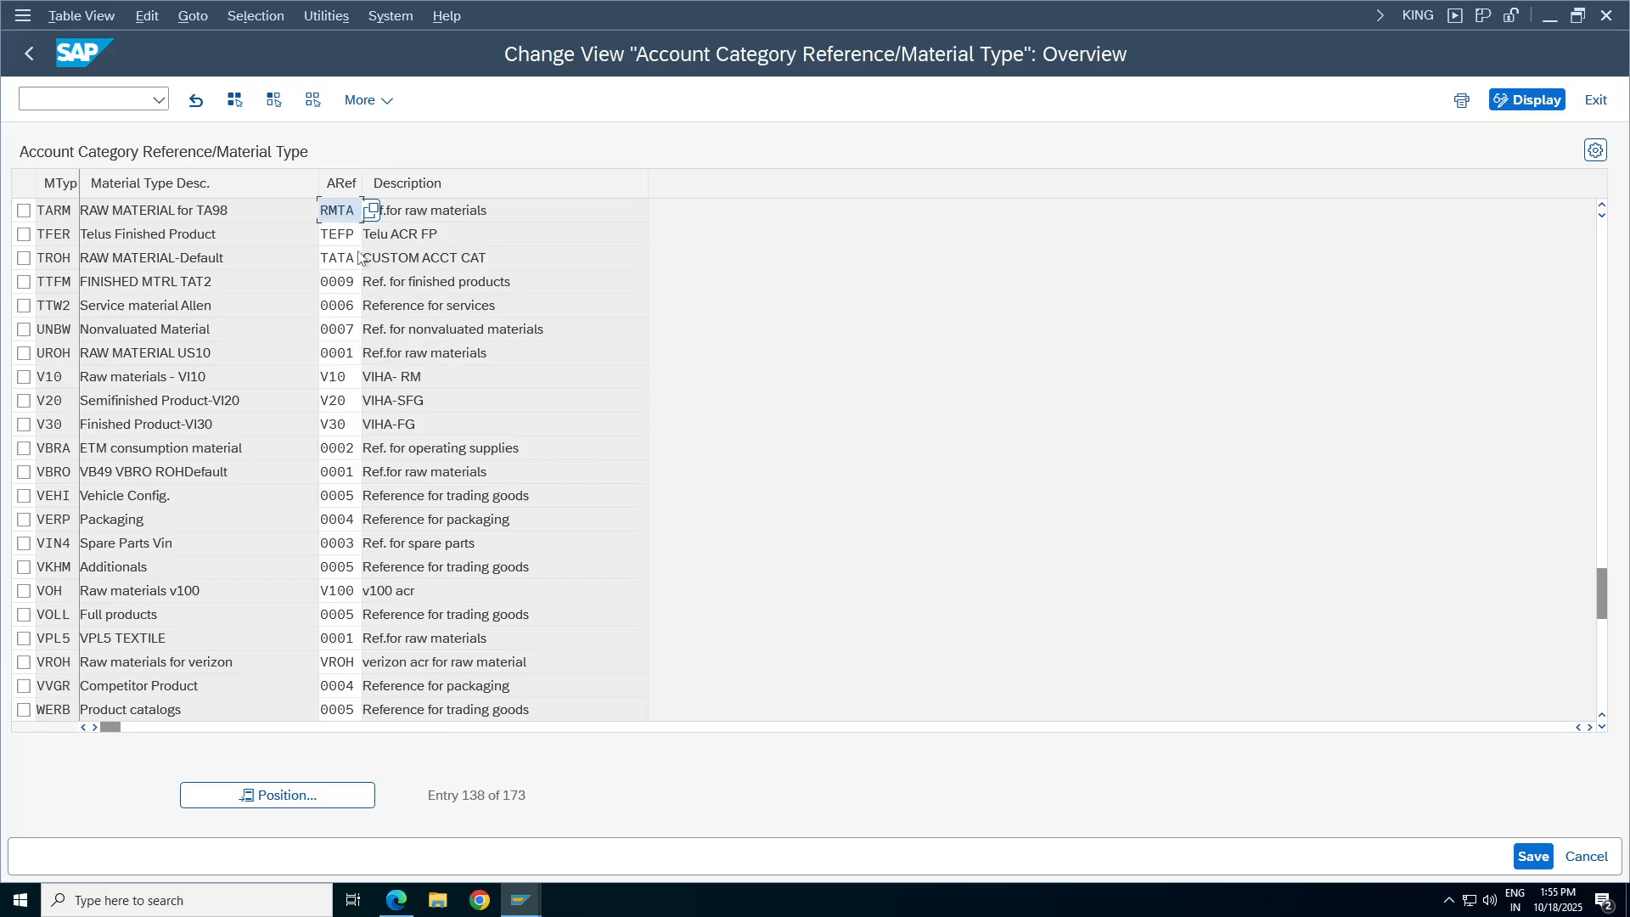
text(MTA)
key(Return)
Save the material type assignment and leave OMSK for the SAP Easy Access screen.
click(1538, 860)
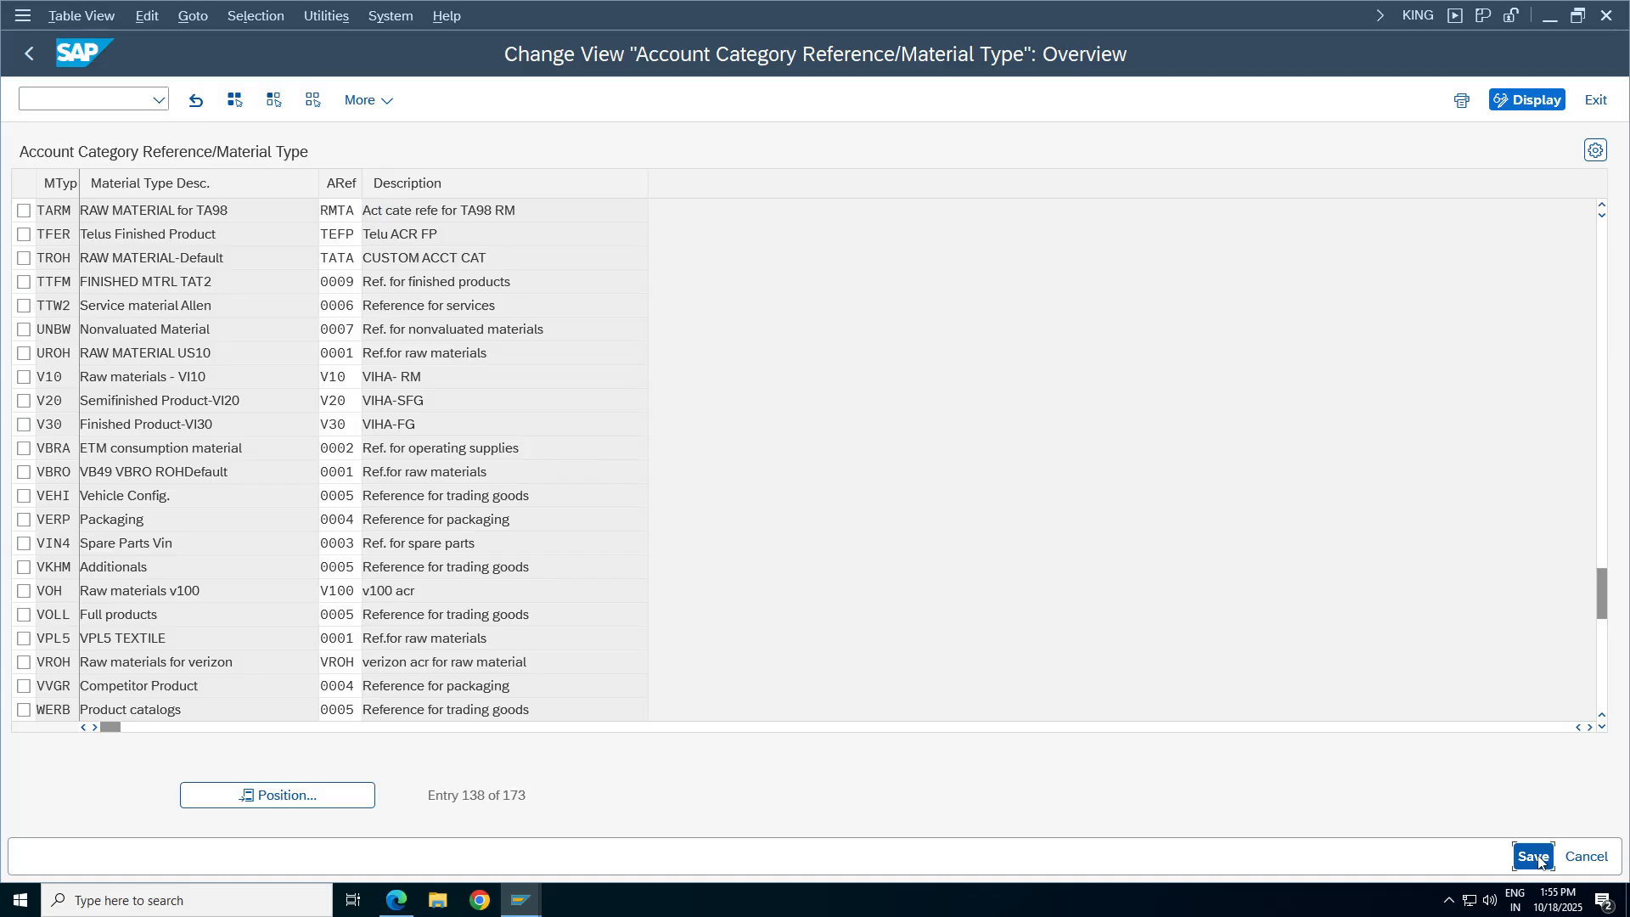
click(476, 441)
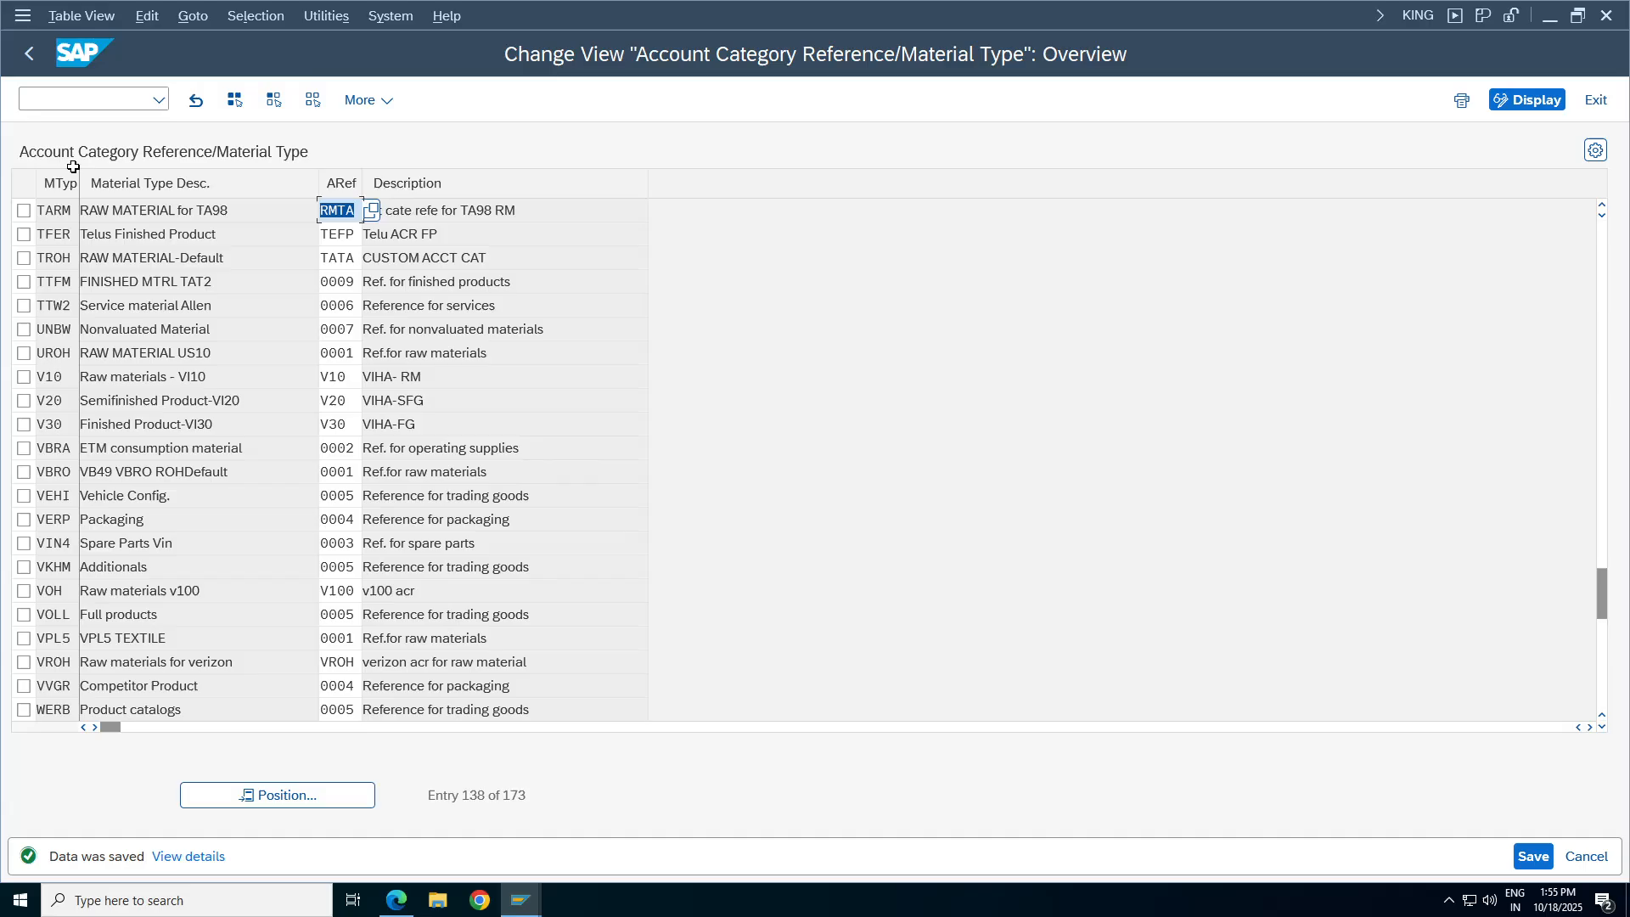
click(32, 51)
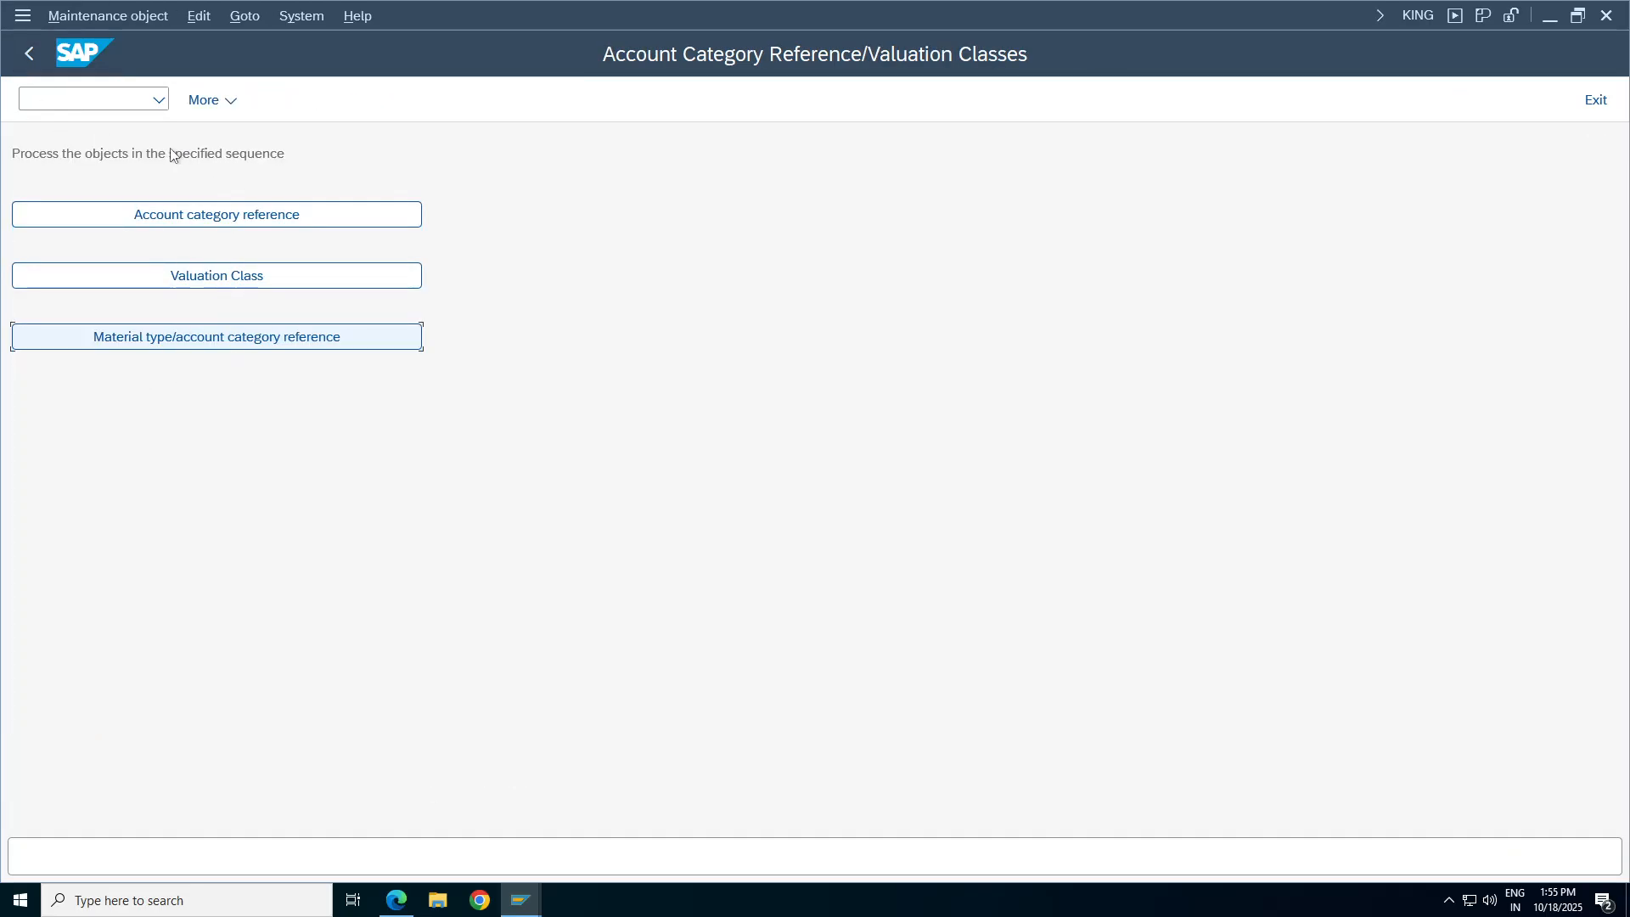
click(30, 52)
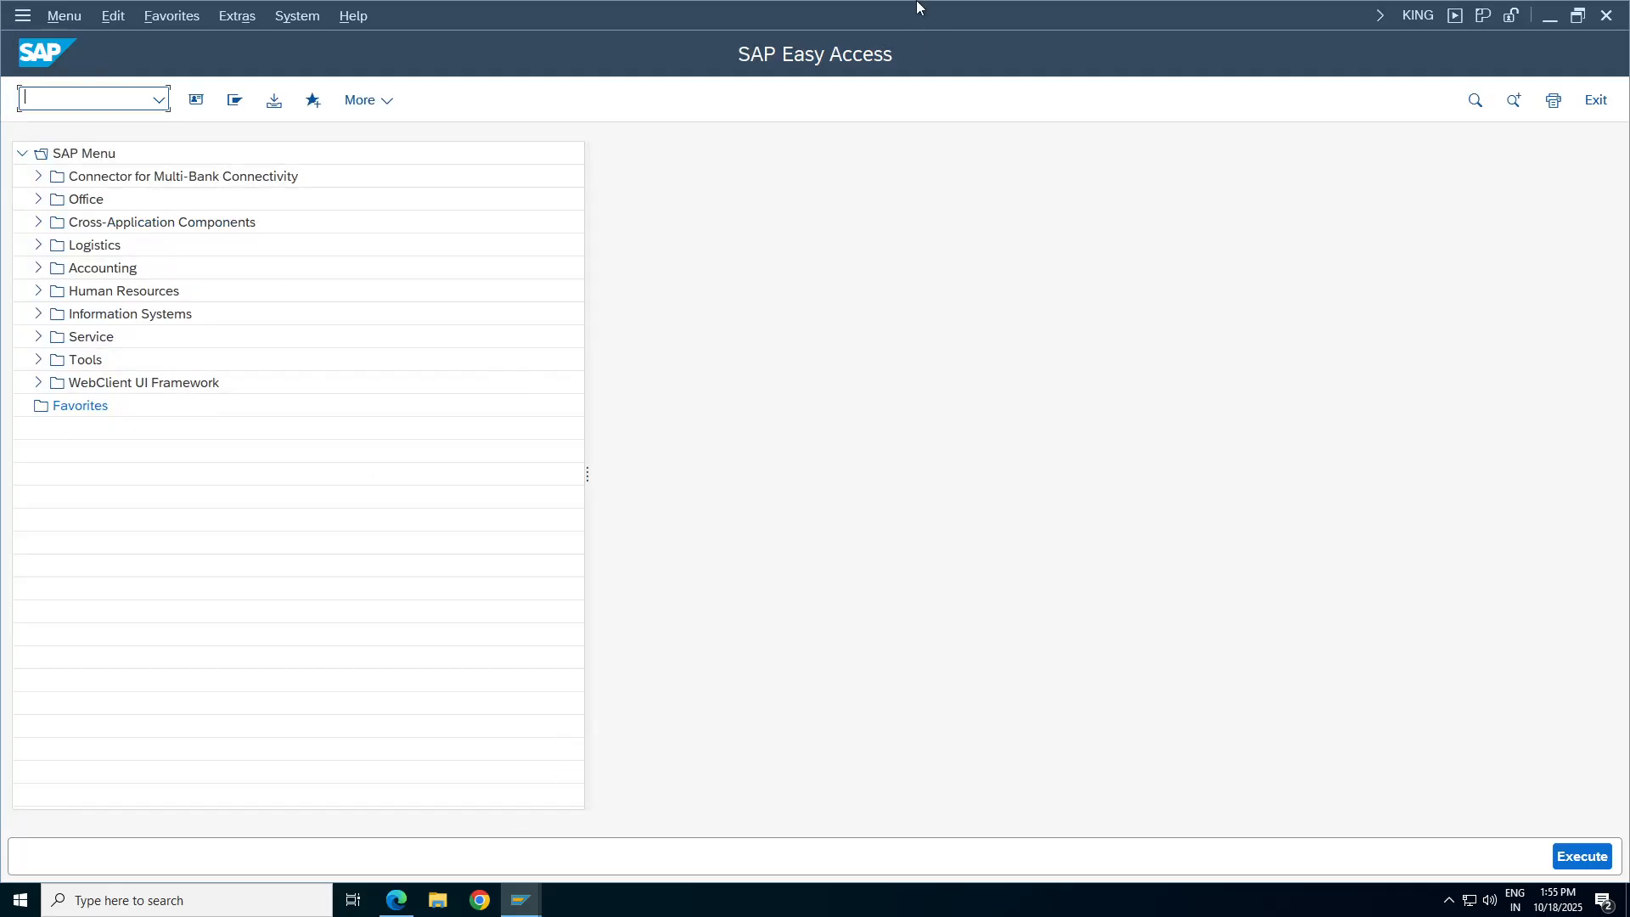
Switch to the configuration notes spreadsheet, review the "Copy change Movement Types" row with its transaction code, and return to SAP.
click(988, 11)
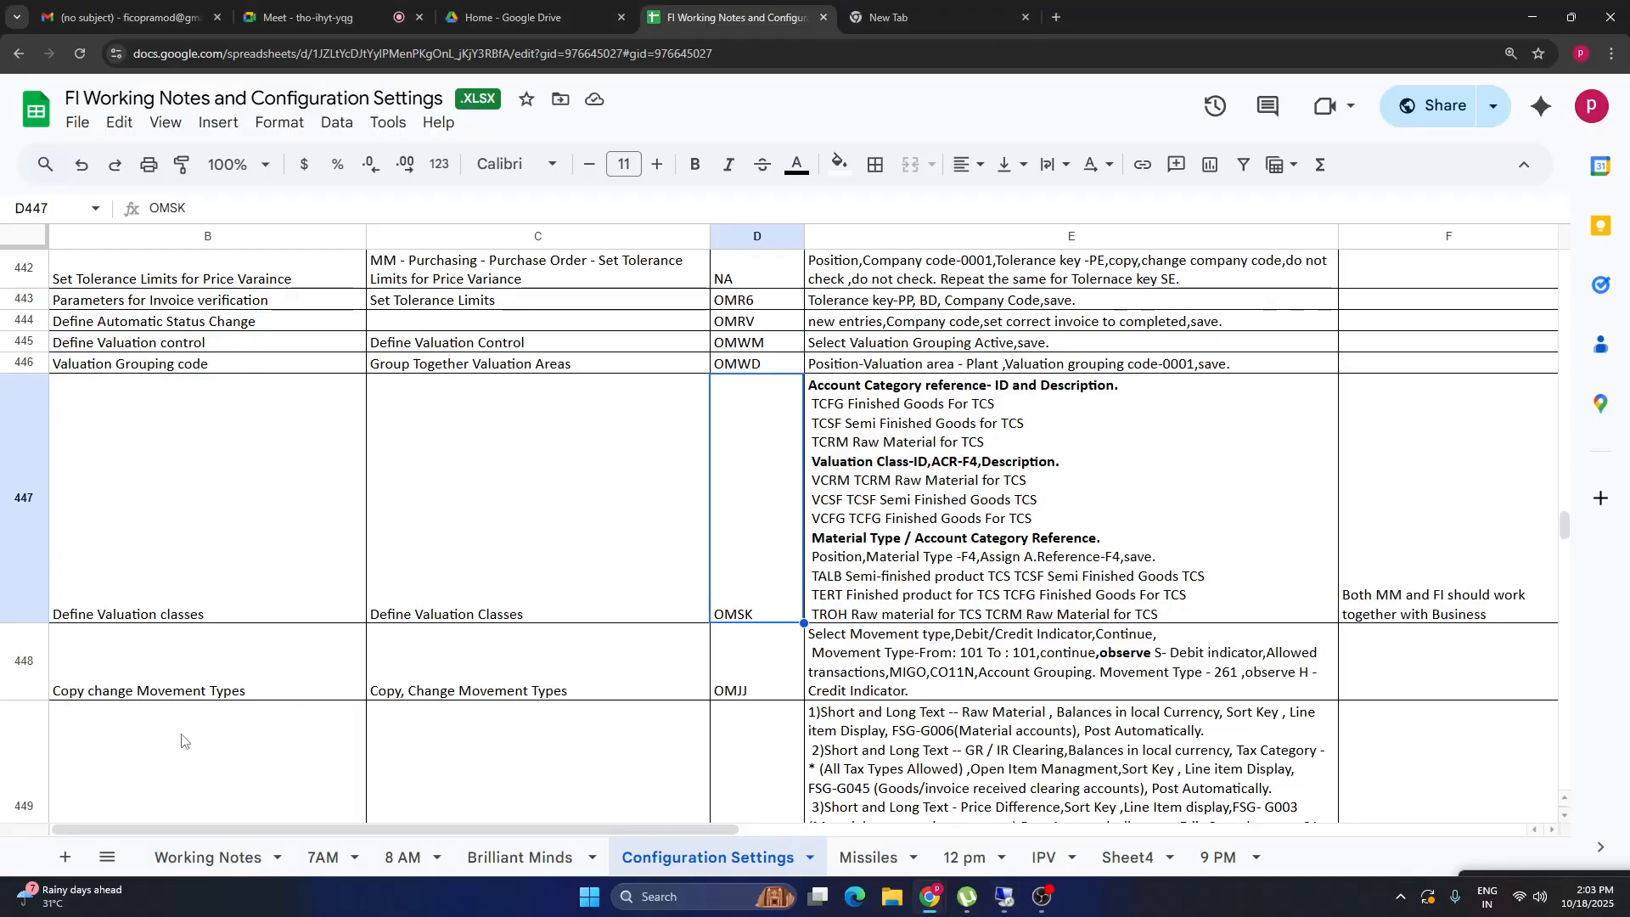
click(175, 684)
drag(409, 675, 508, 695)
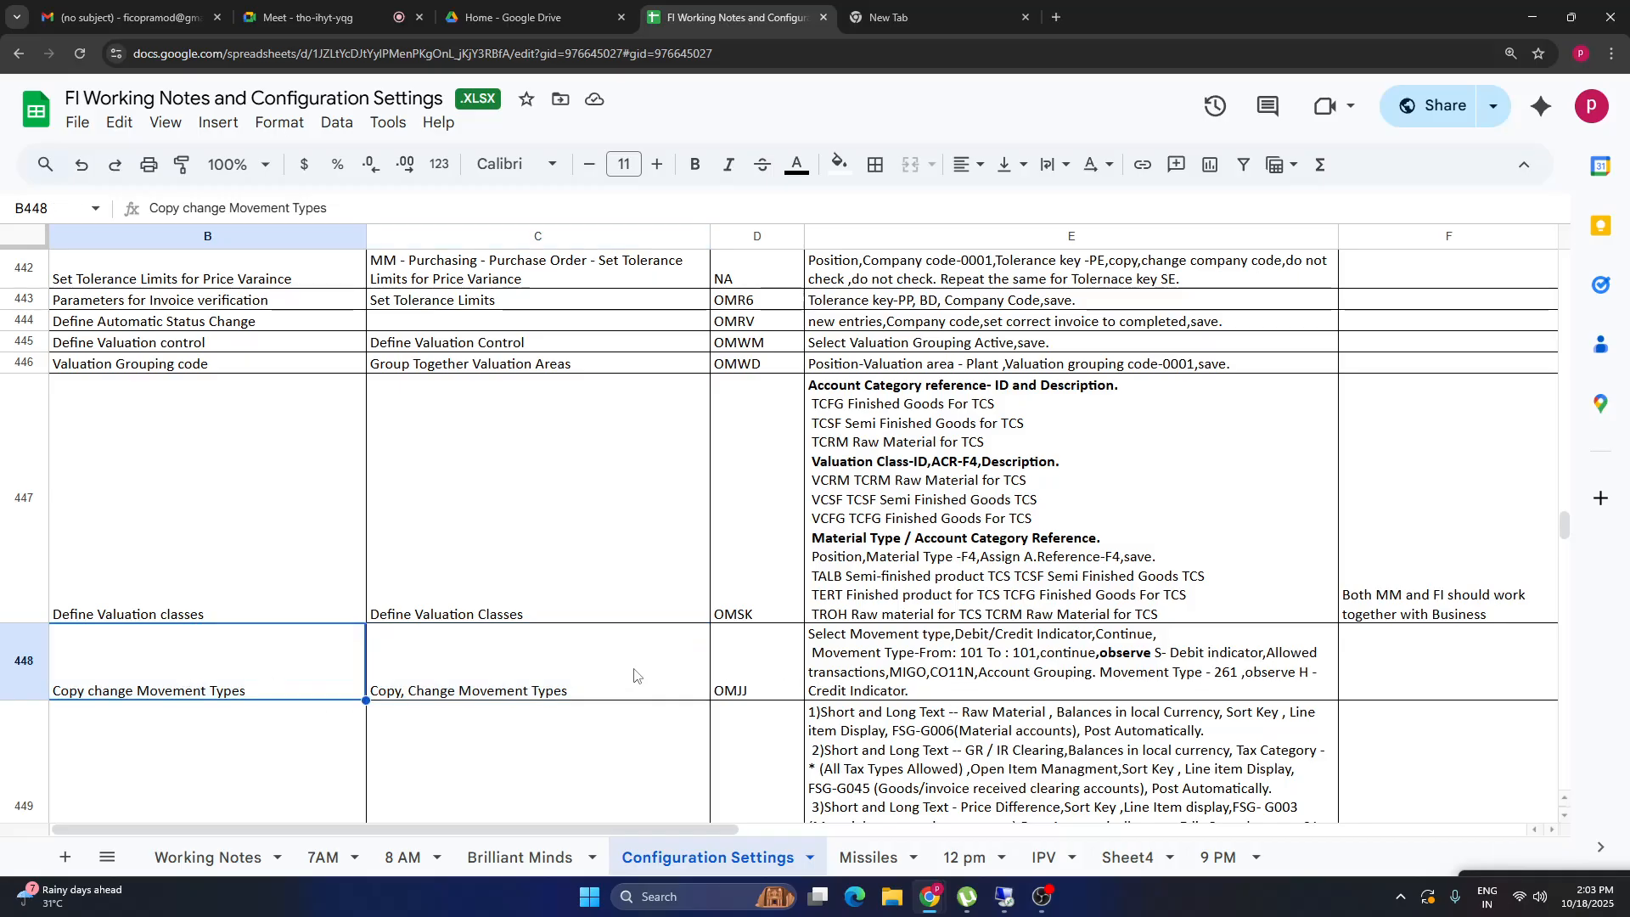
click(988, 671)
drag(266, 666, 1048, 680)
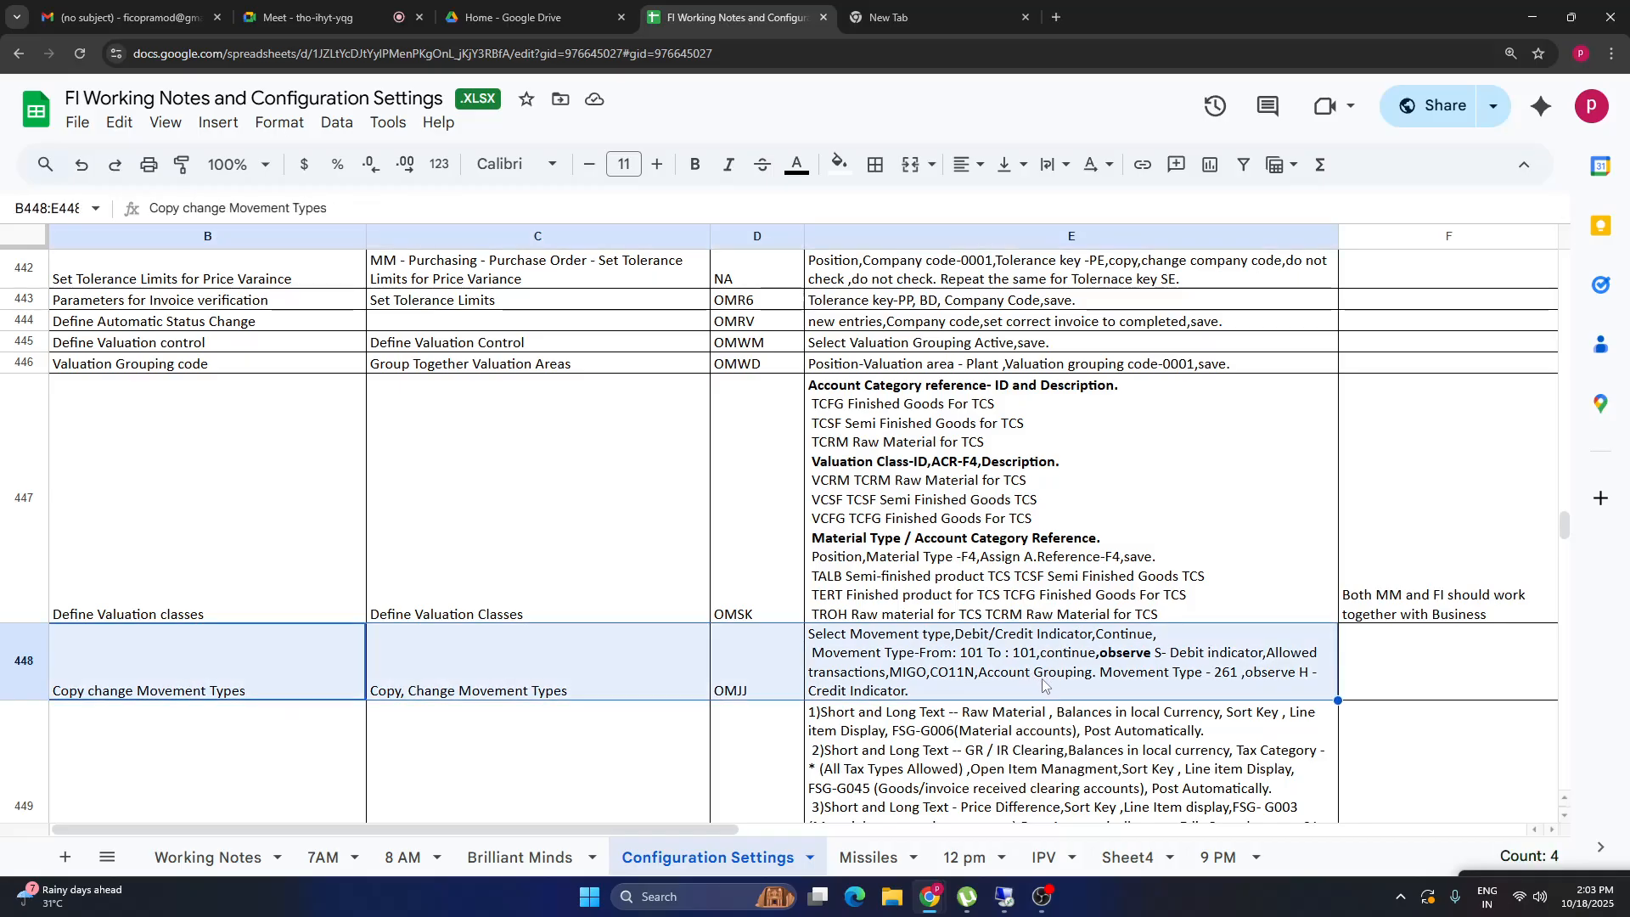
click(763, 677)
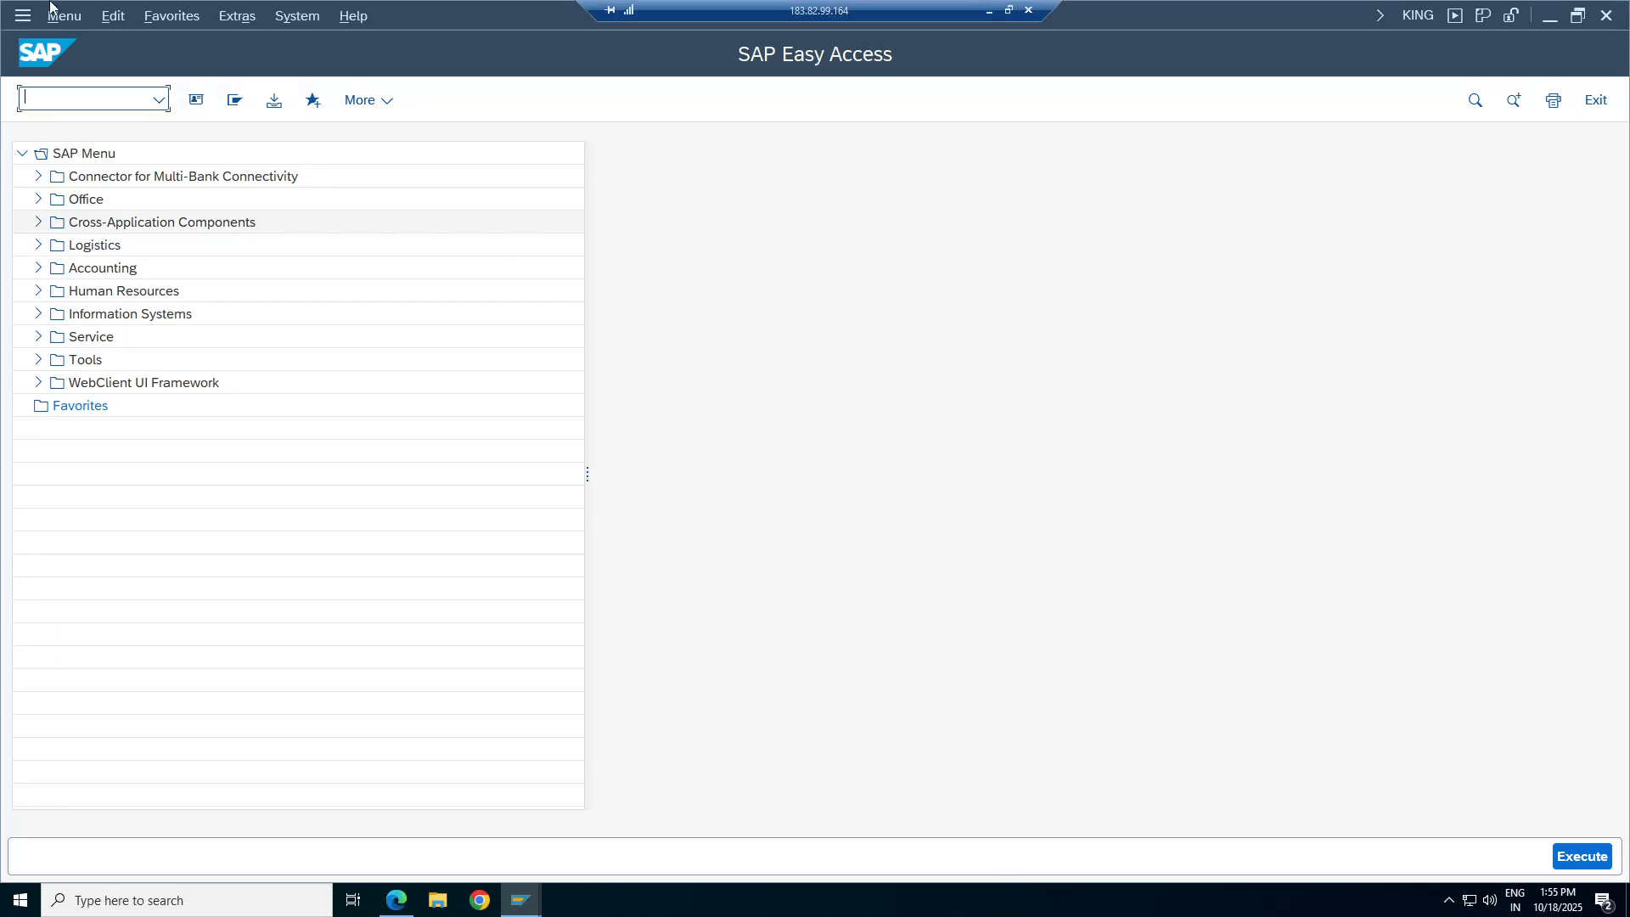
click(1004, 897)
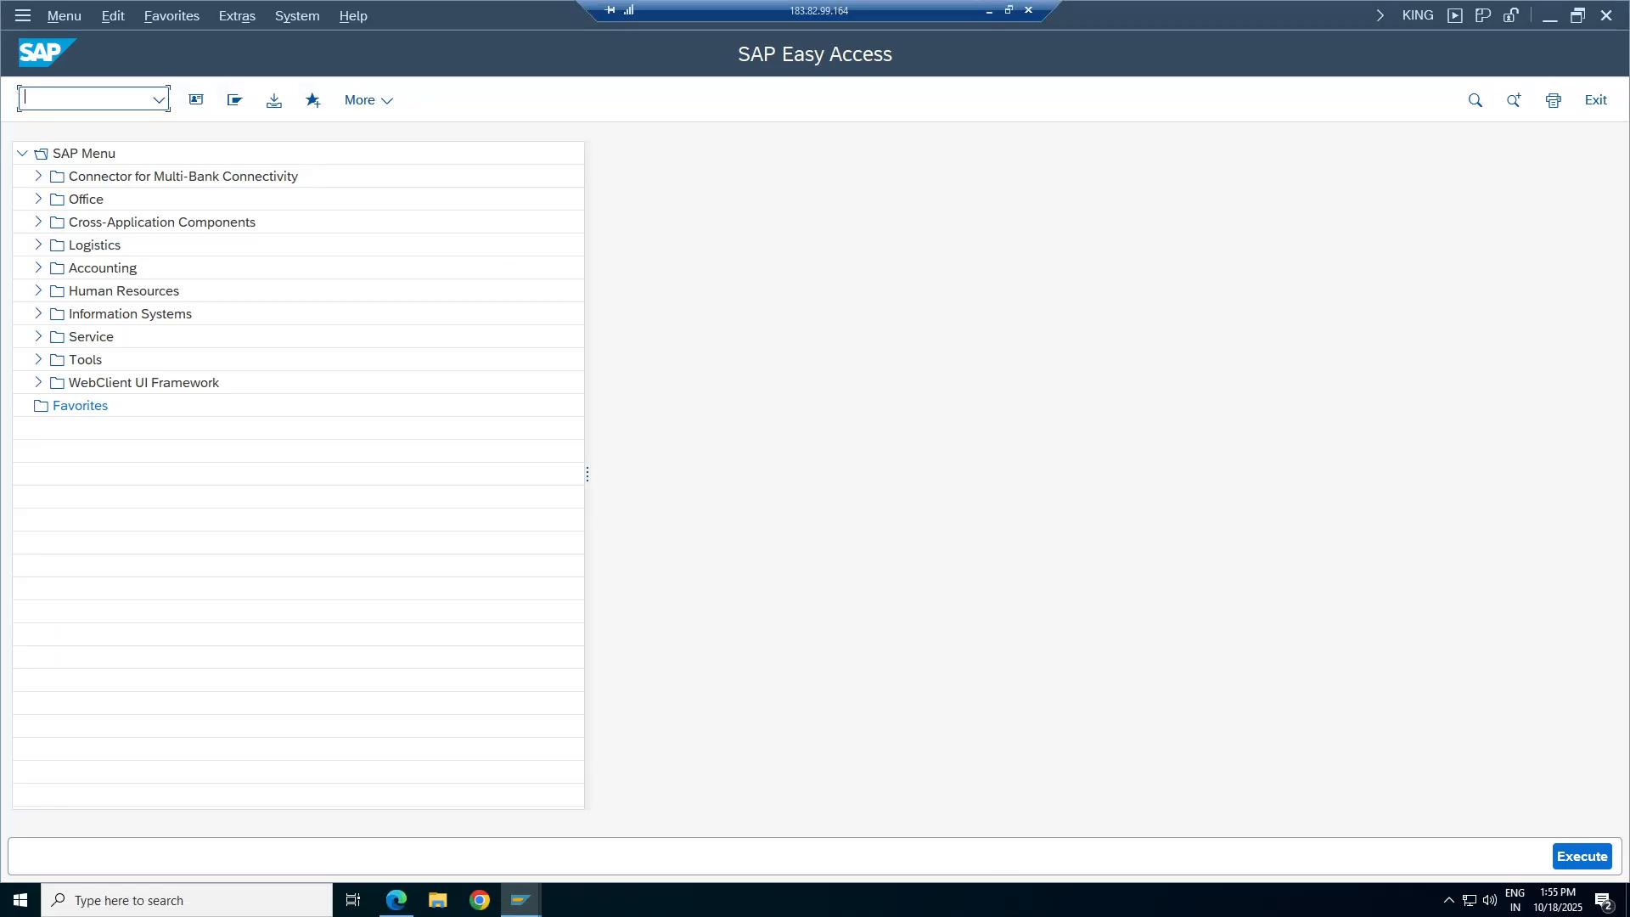
Run transaction OMJJ with movement type as the selection field and open the work area from 101 to 101.
text(om)
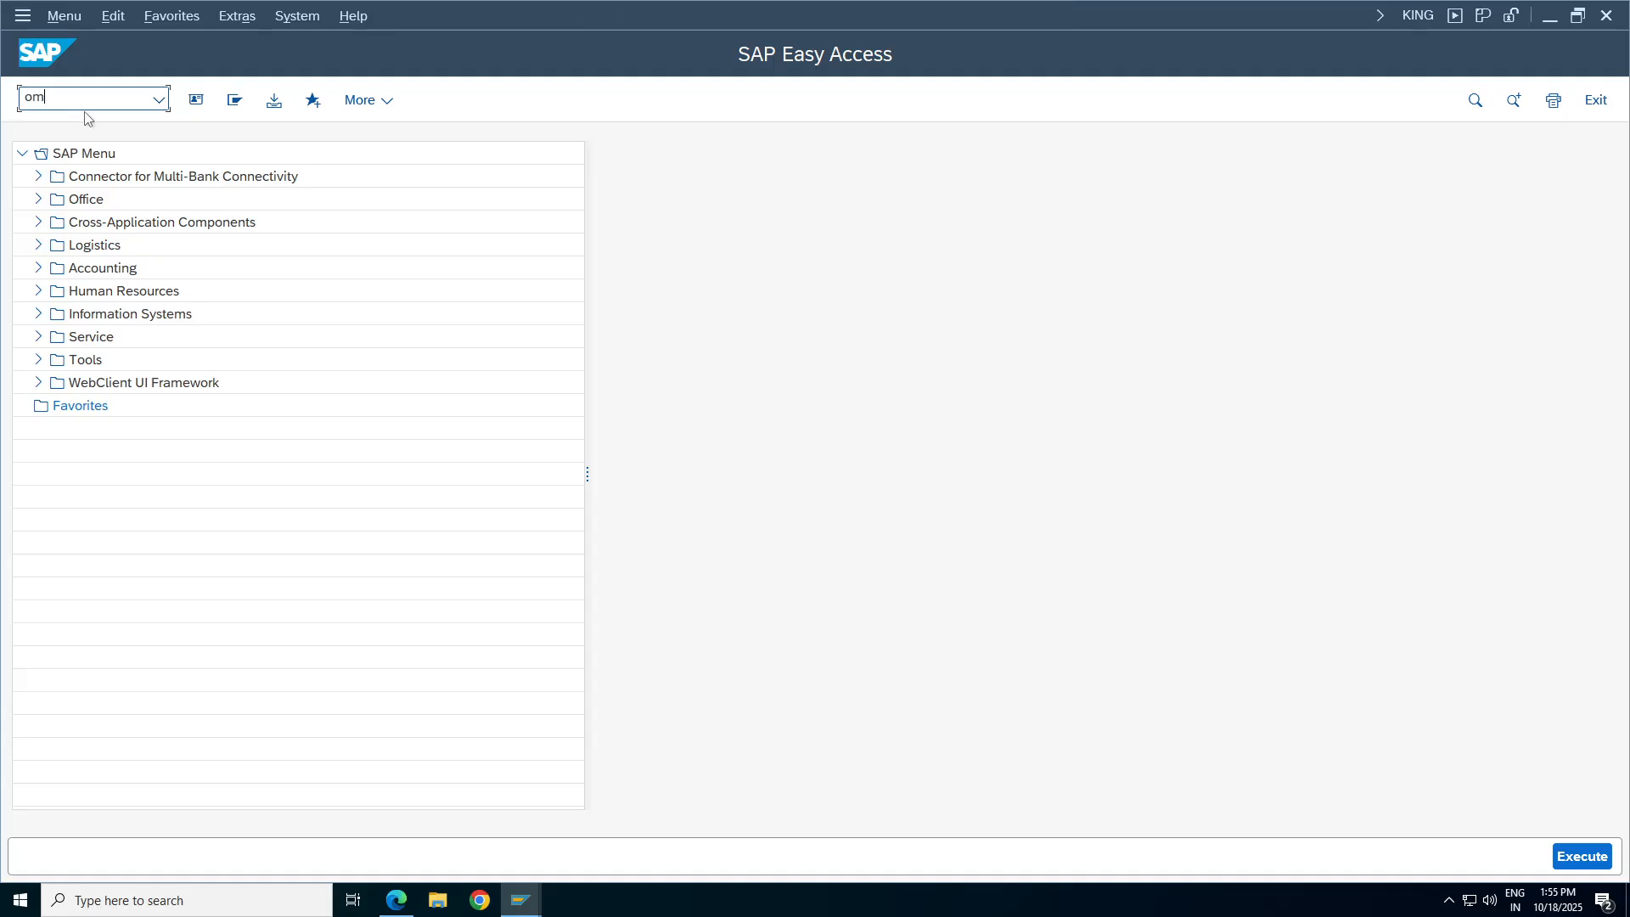
text(jj)
key(Return)
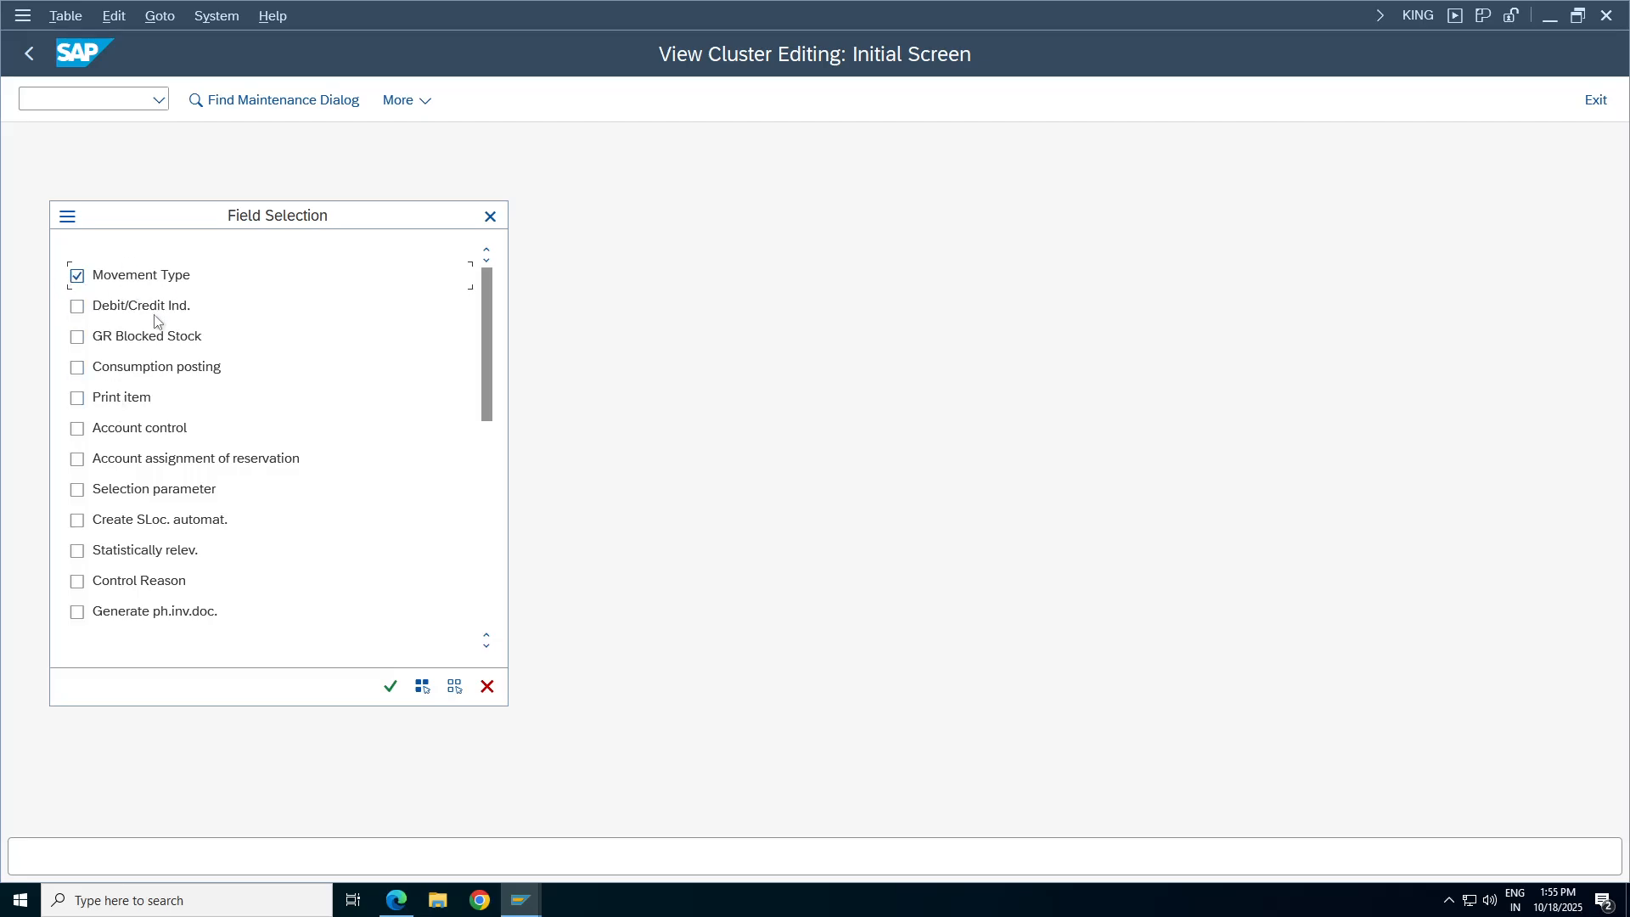
click(390, 685)
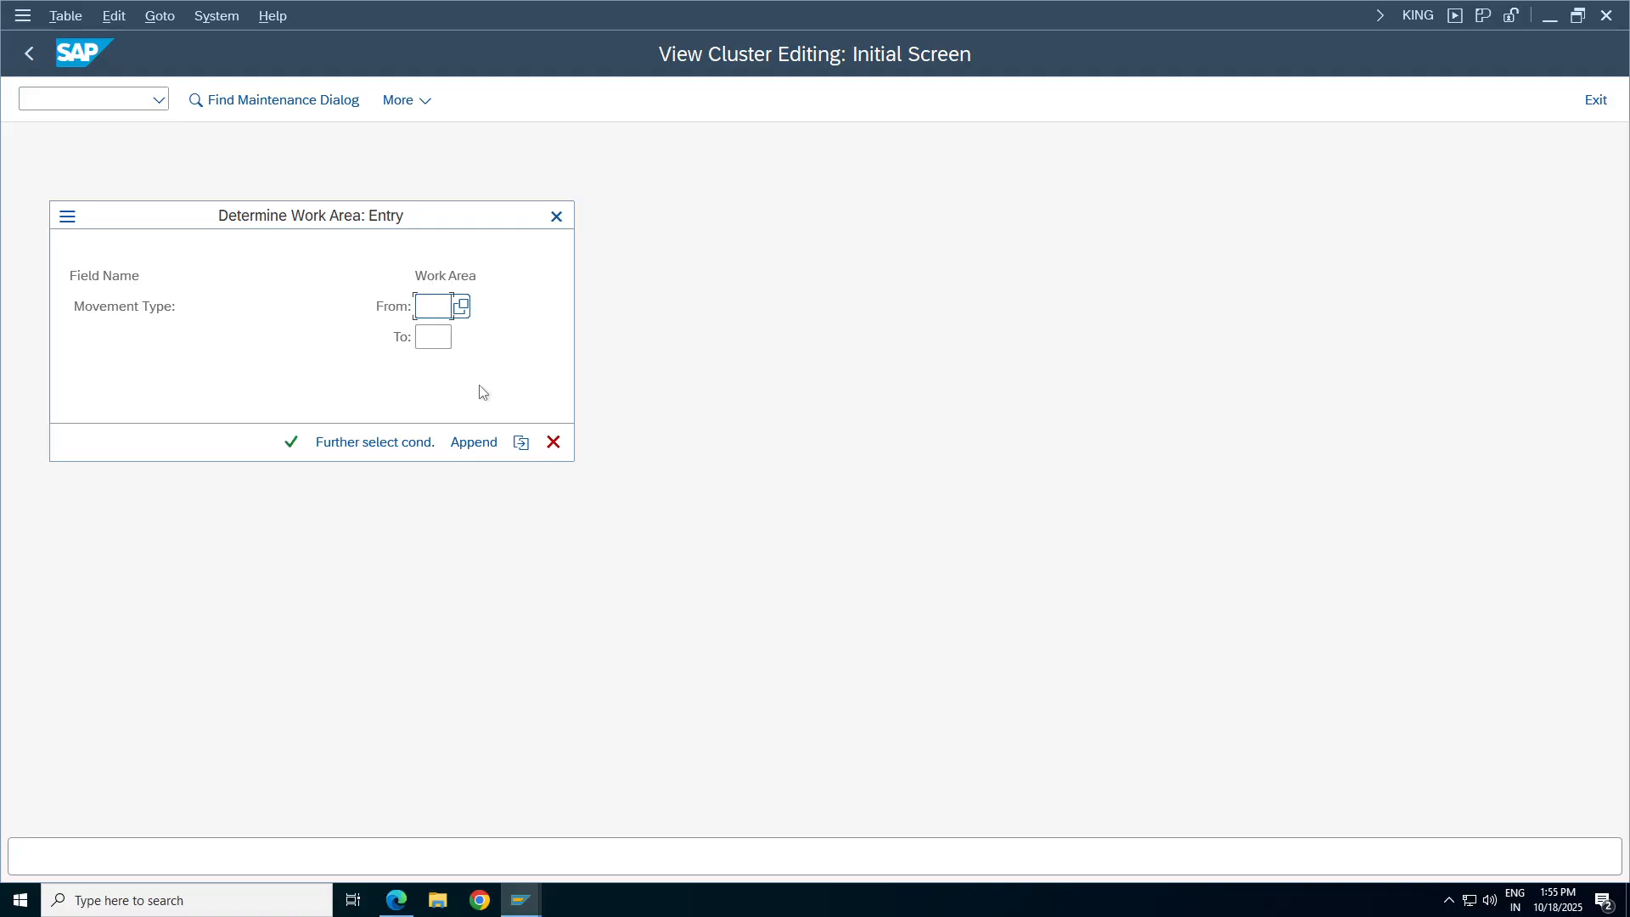
text(101)
key(Tab)
text(101)
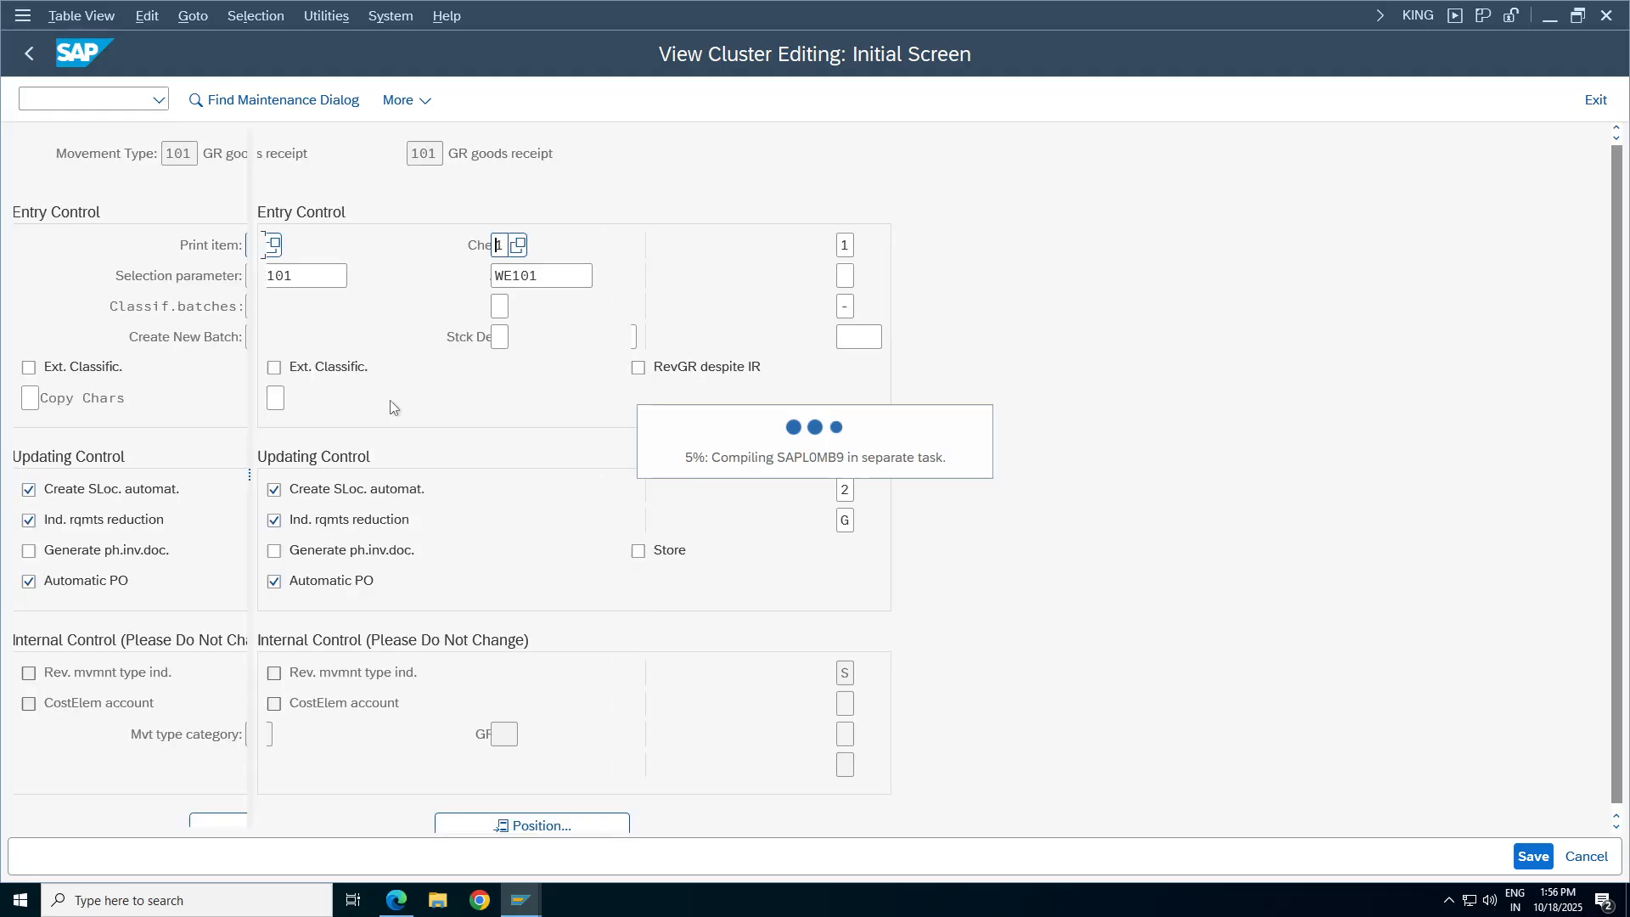
Review the movement type 101 details and widen the dialog structure pane to show the full folder names.
drag(640, 163, 443, 153)
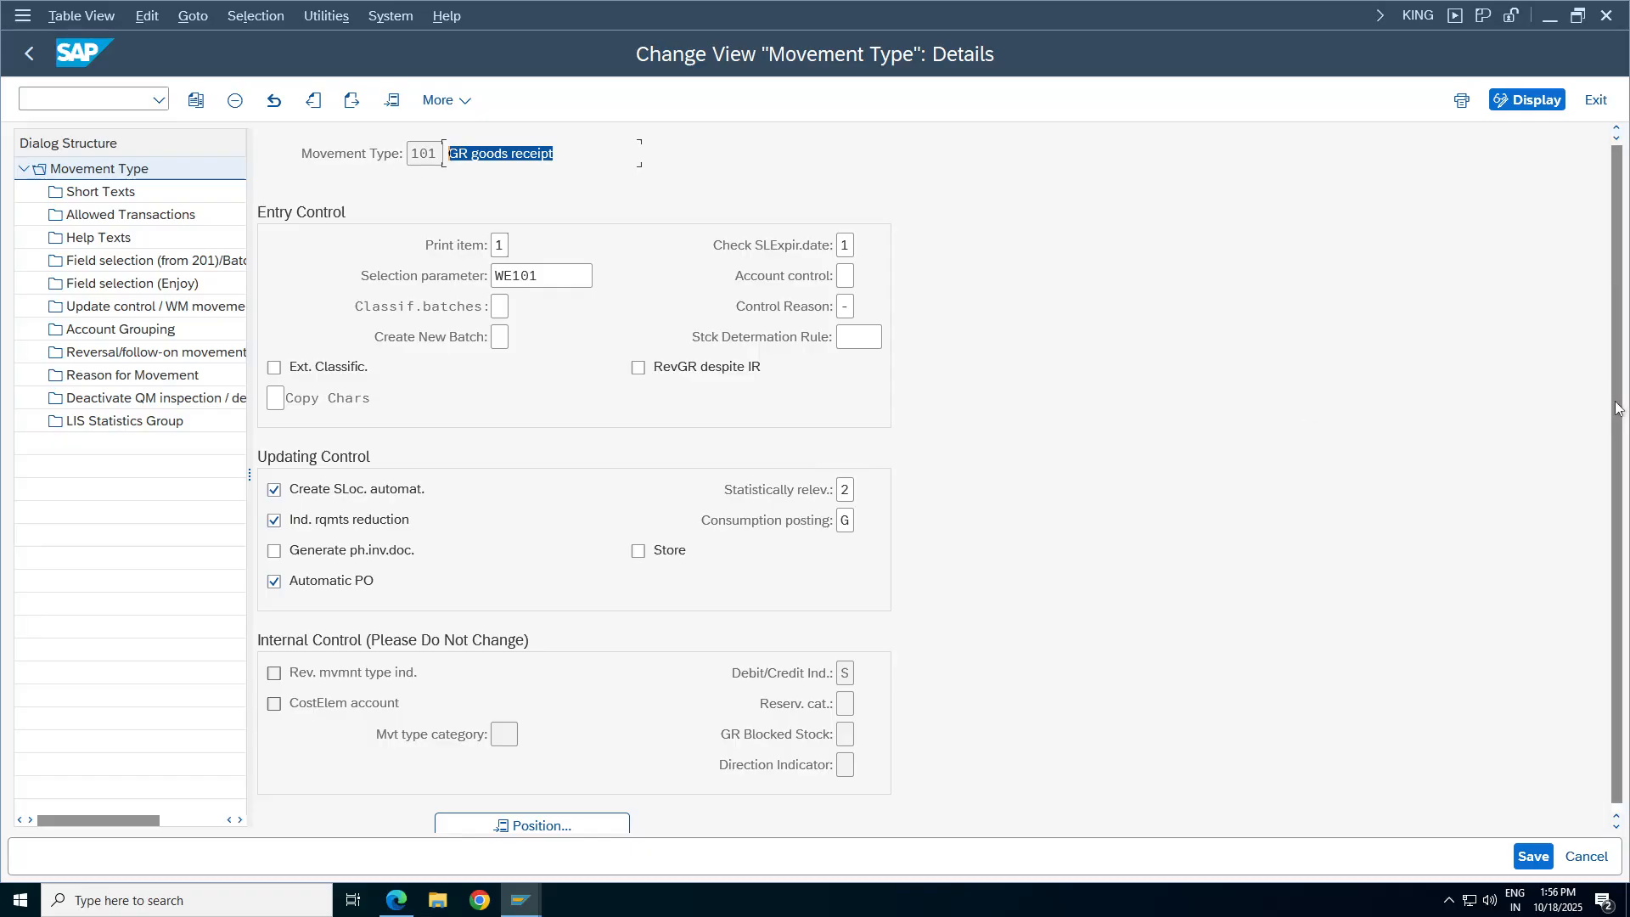
scroll(1626, 521, down, 5)
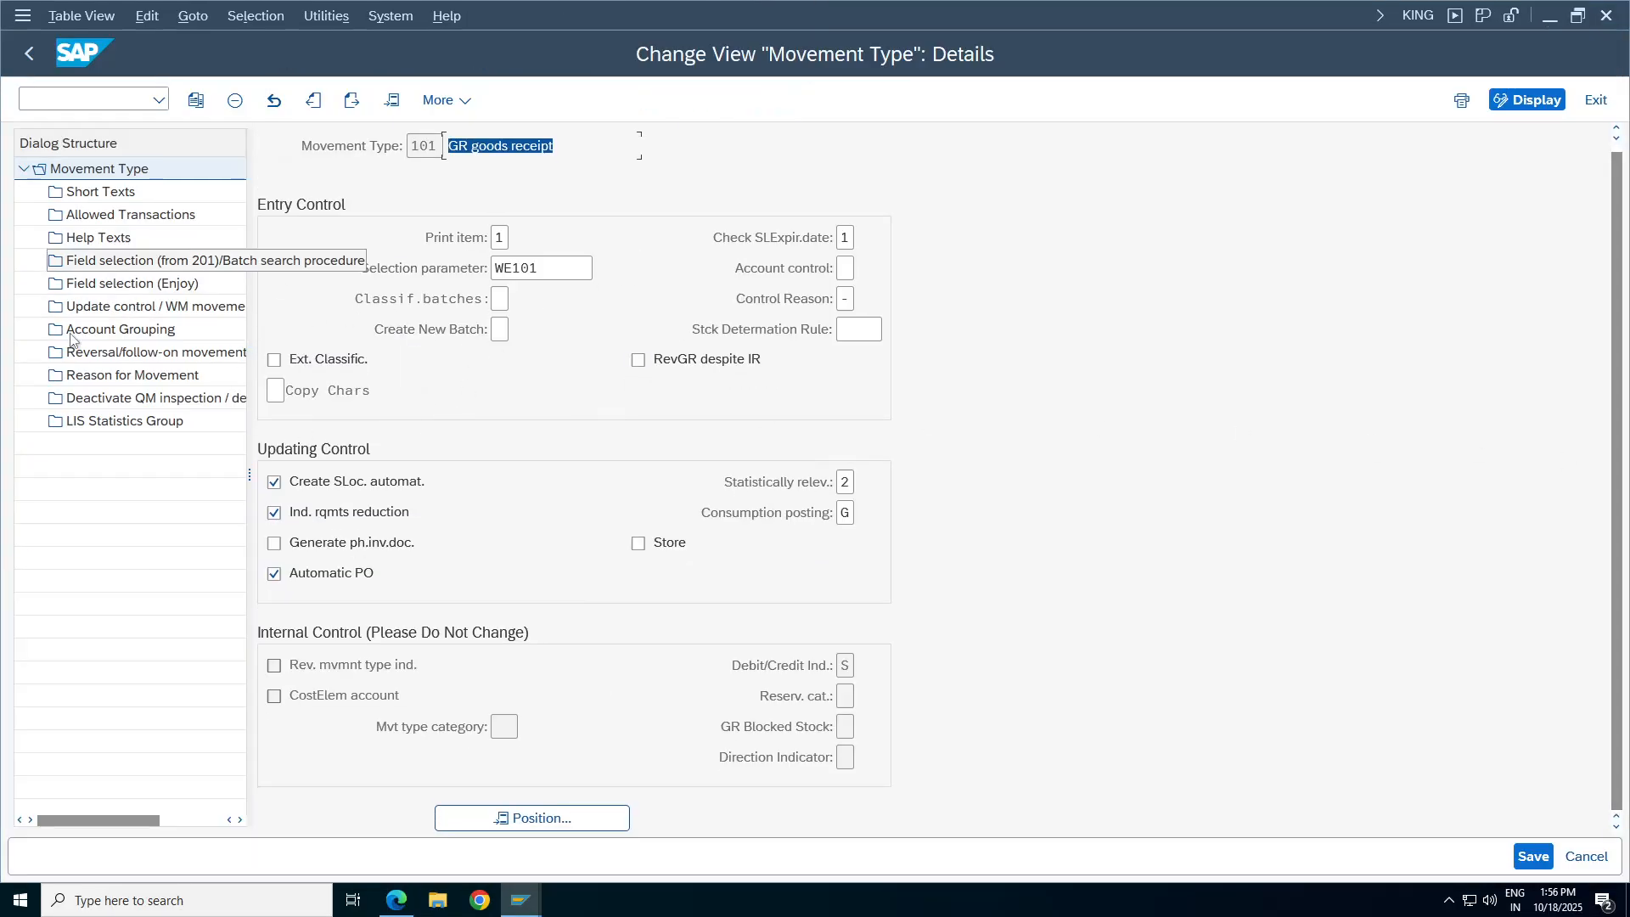
drag(248, 479, 363, 480)
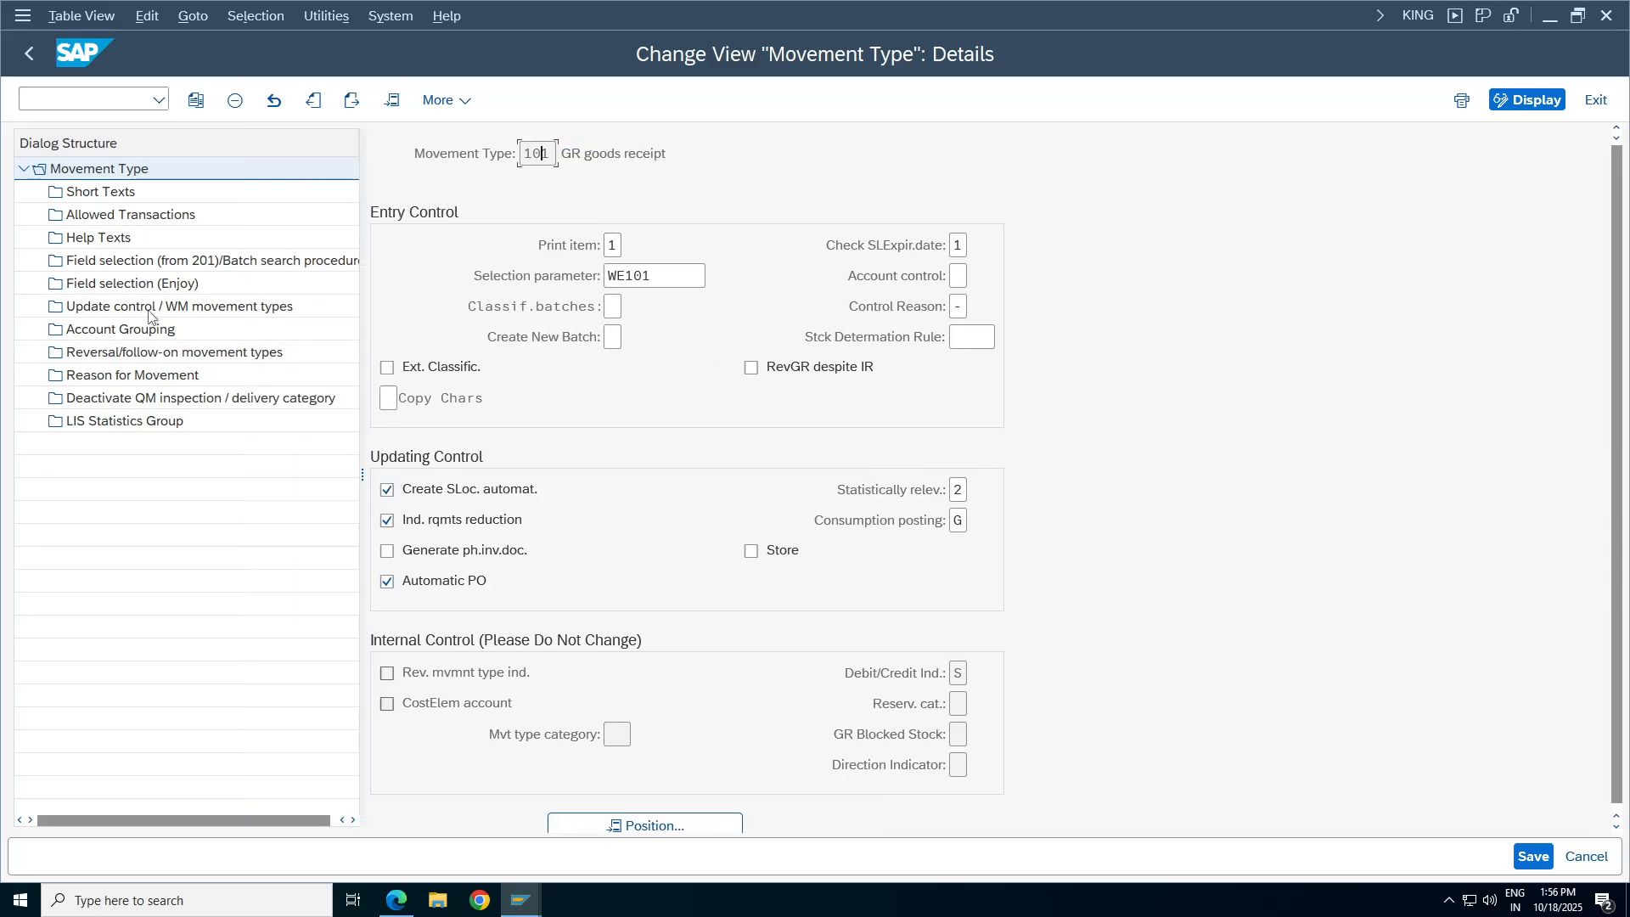
Open the allowed transactions of movement type 101 and examine the entry count and the first transaction code.
double_click(115, 219)
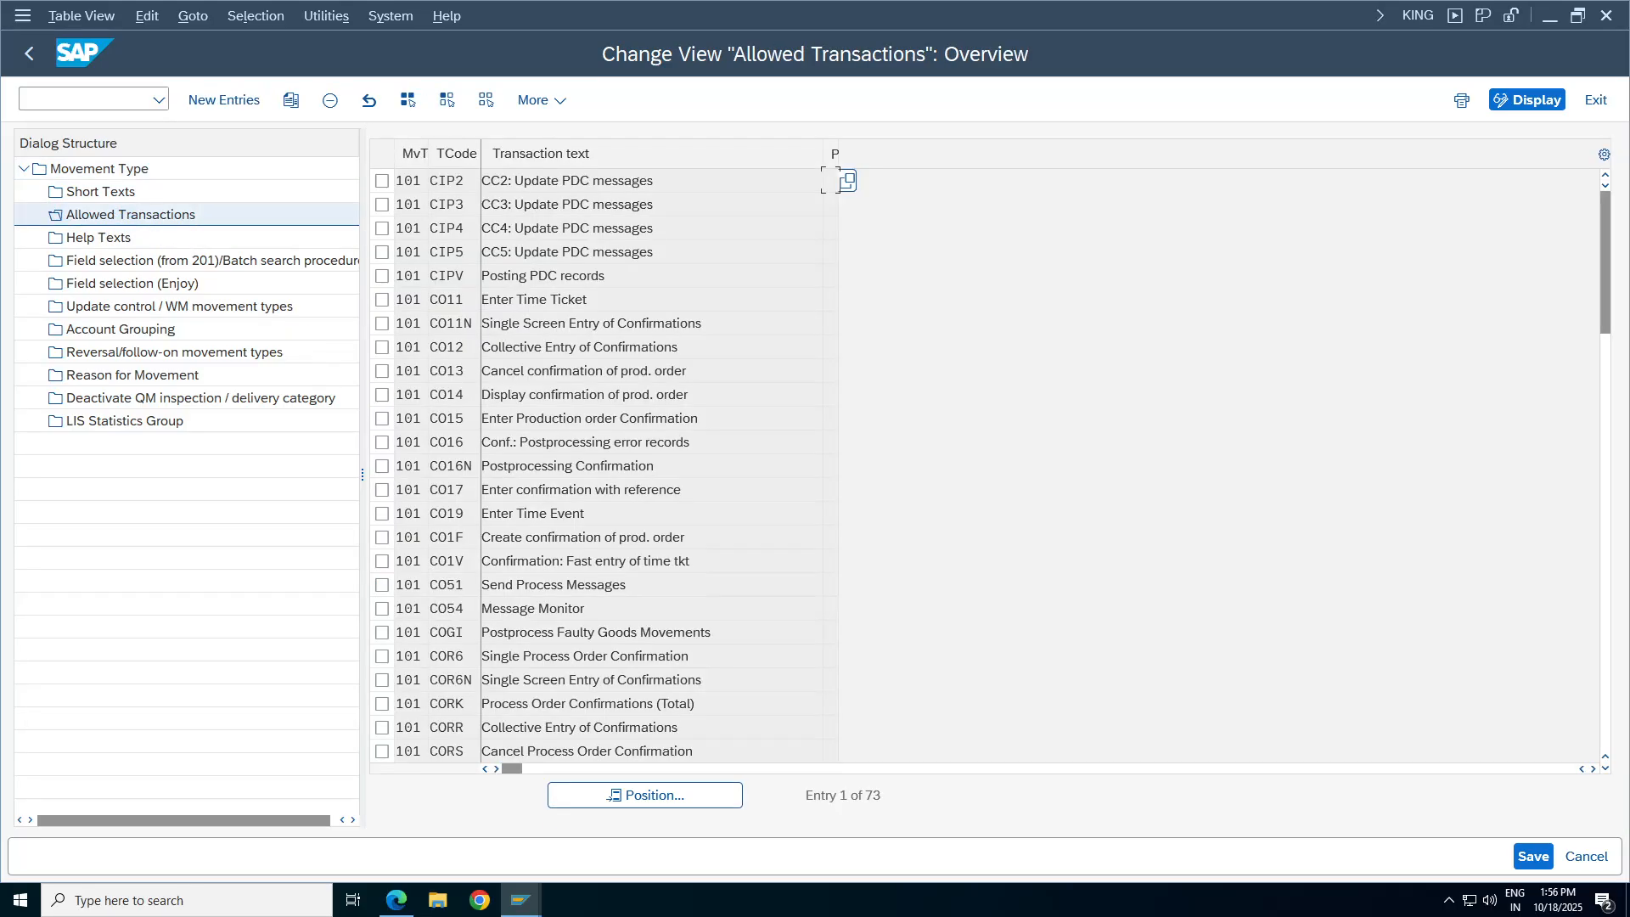
drag(883, 795, 744, 796)
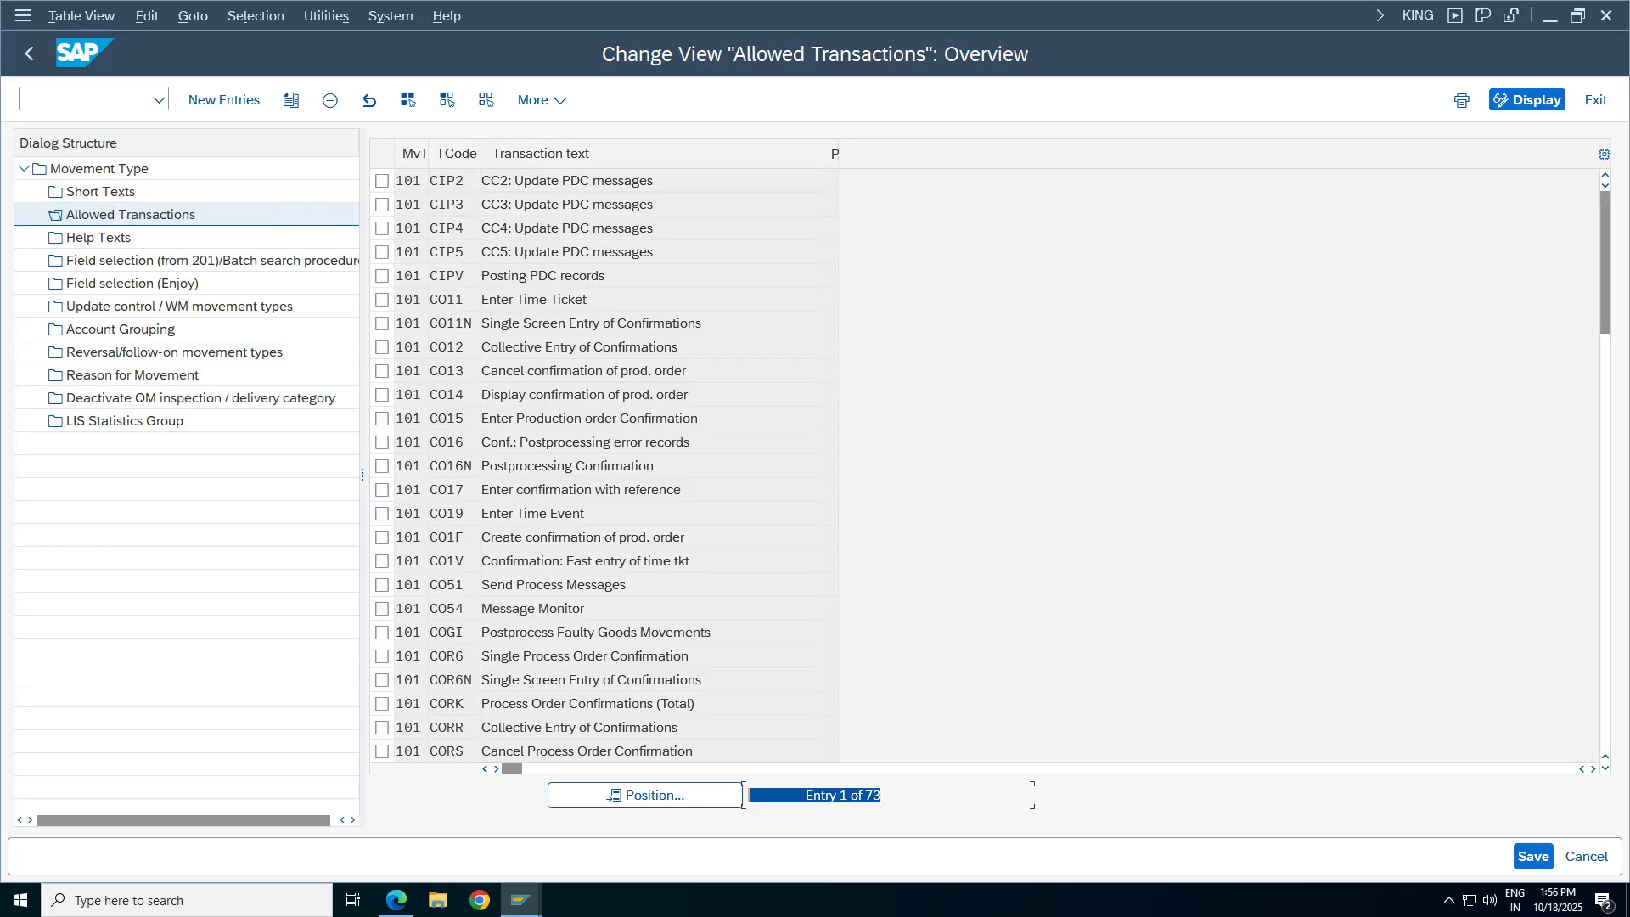
click(415, 184)
click(449, 181)
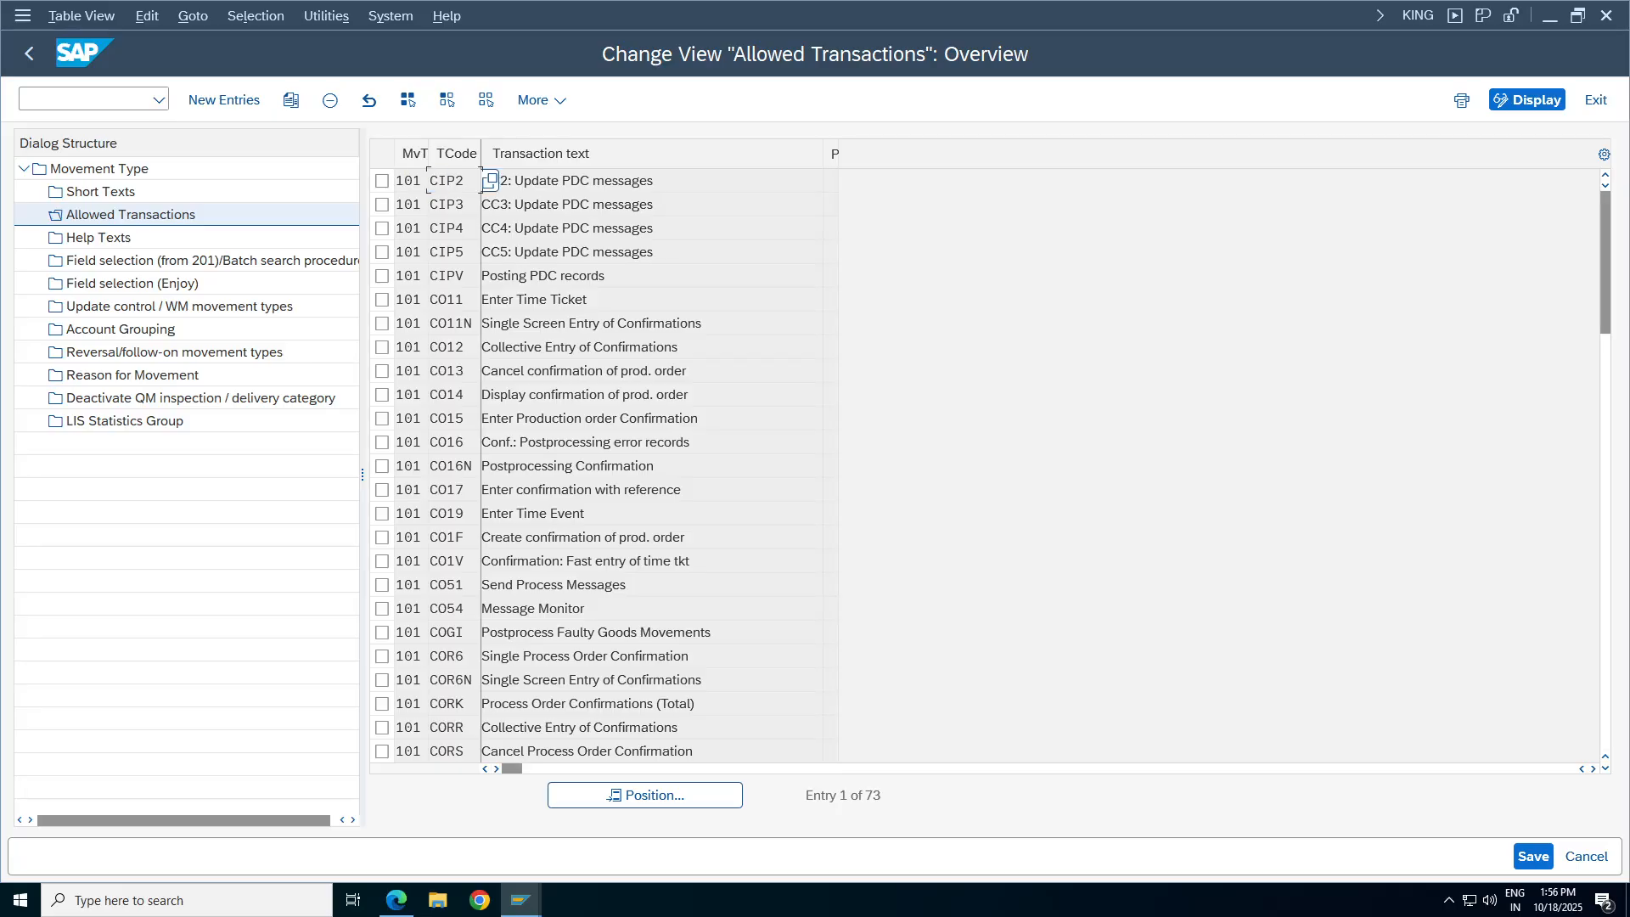
Position the allowed transactions list on transaction code MIGO with movement type 101 and examine that entry.
click(666, 796)
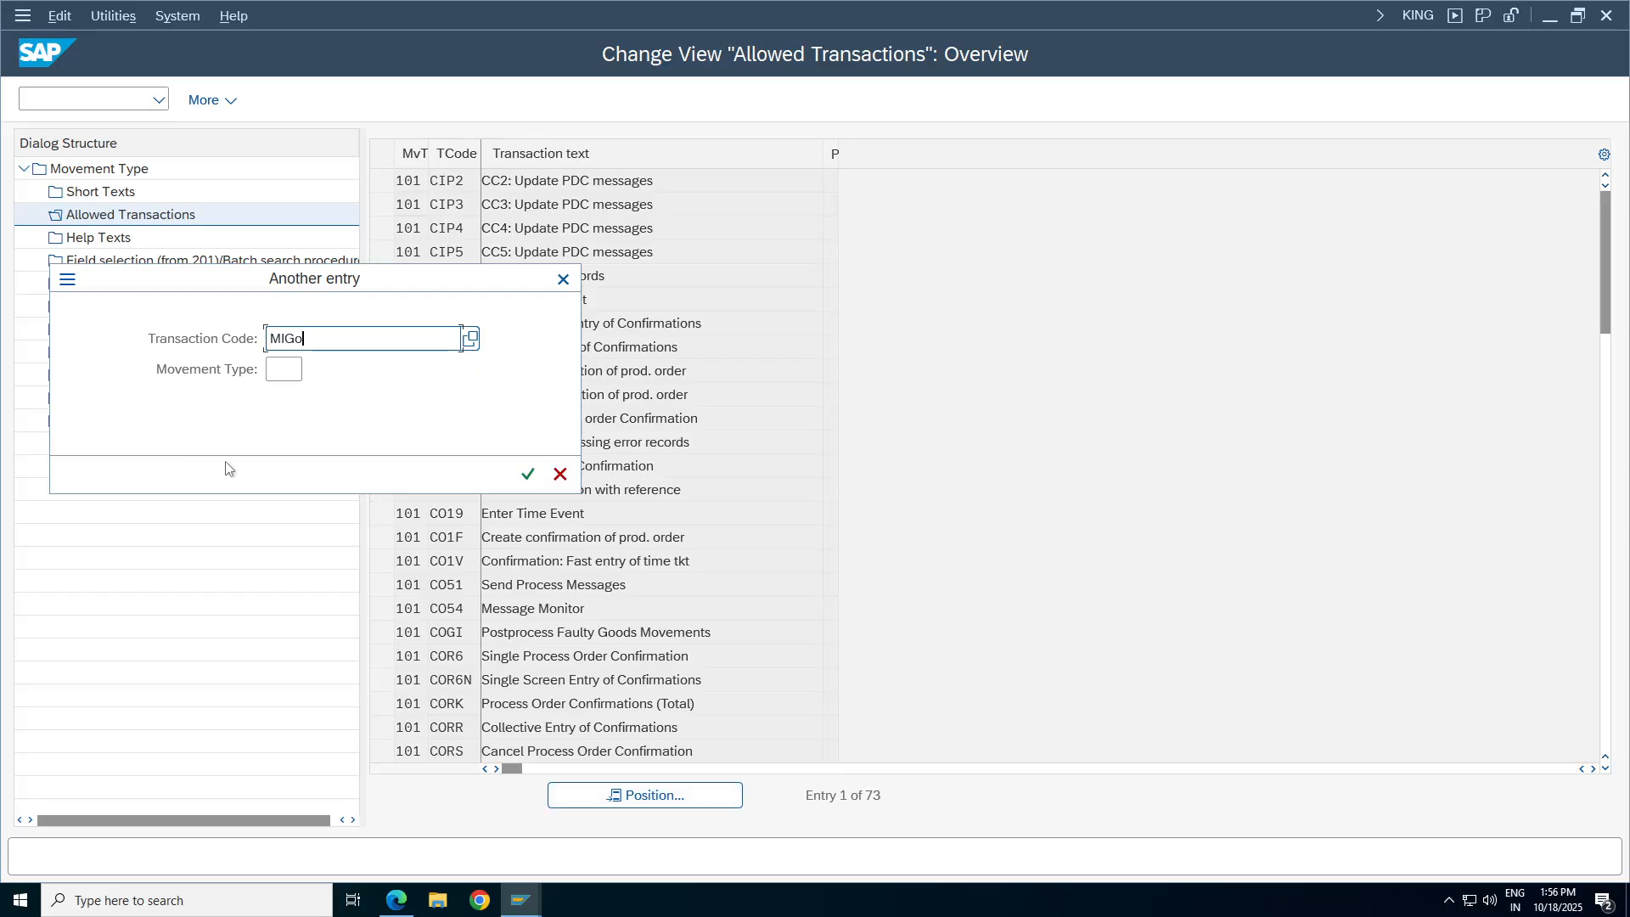
click(283, 369)
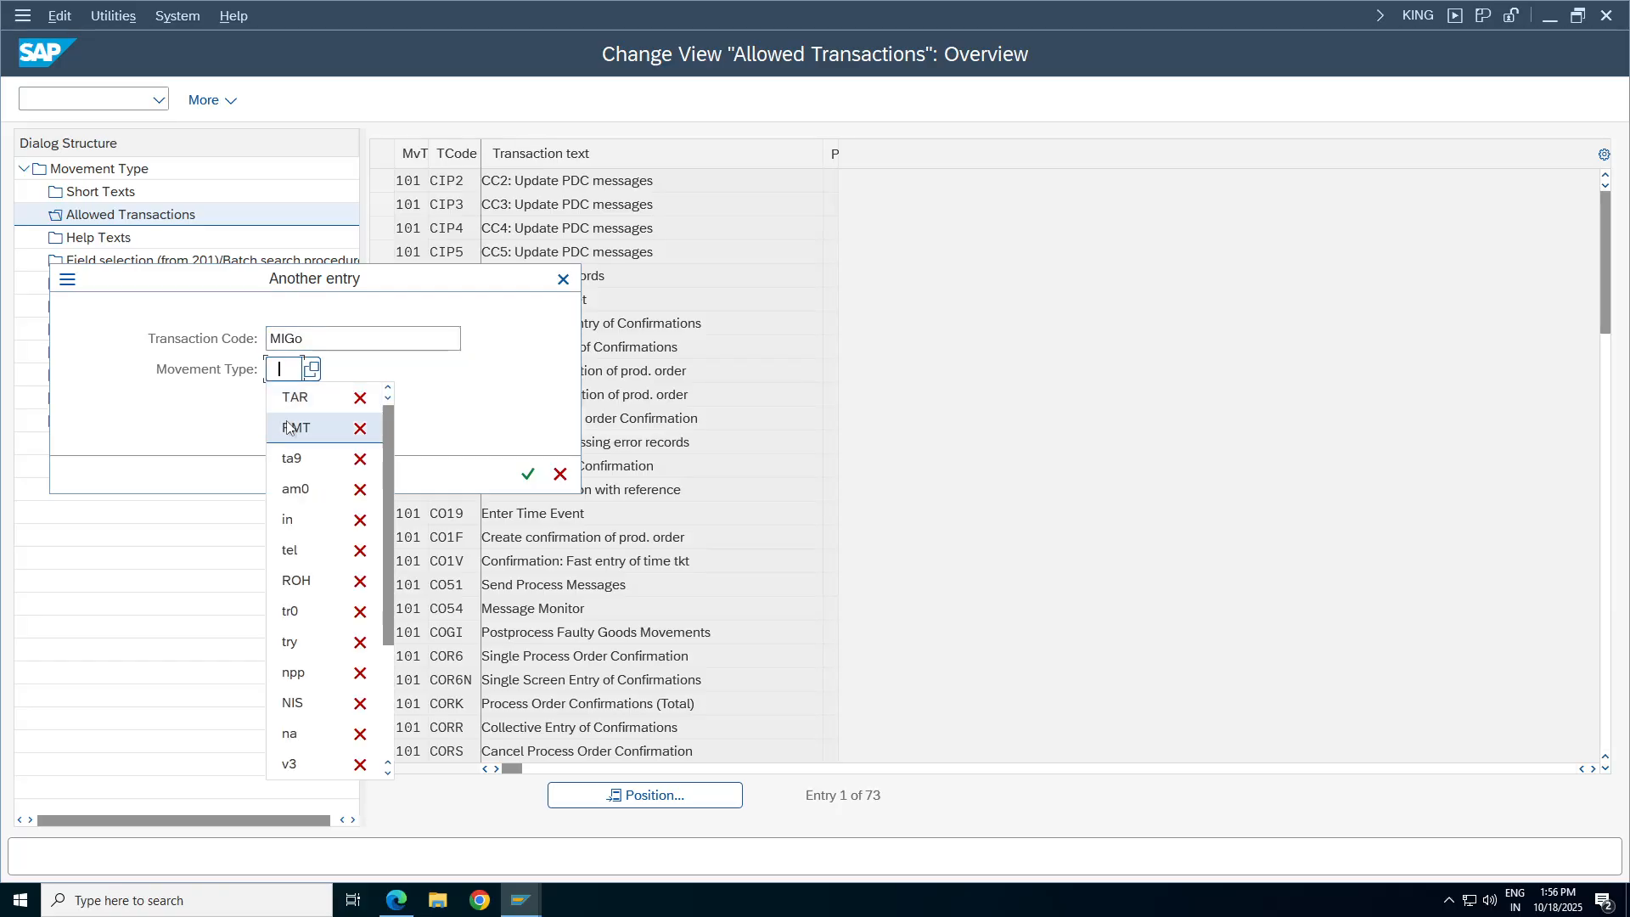
click(270, 370)
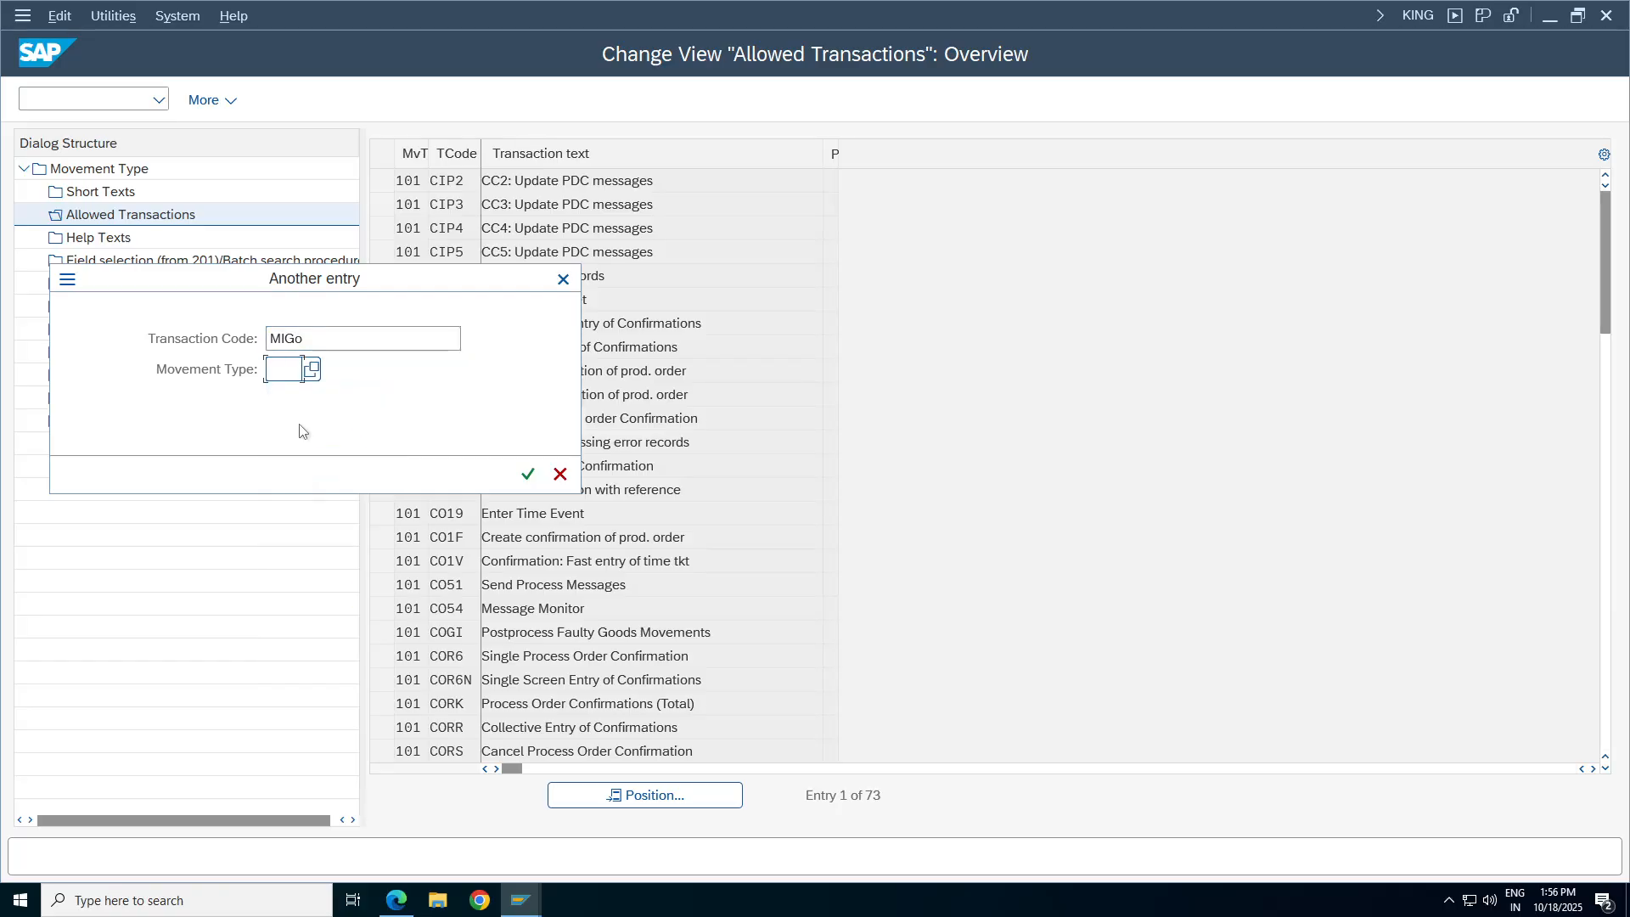
text(101)
key(Return)
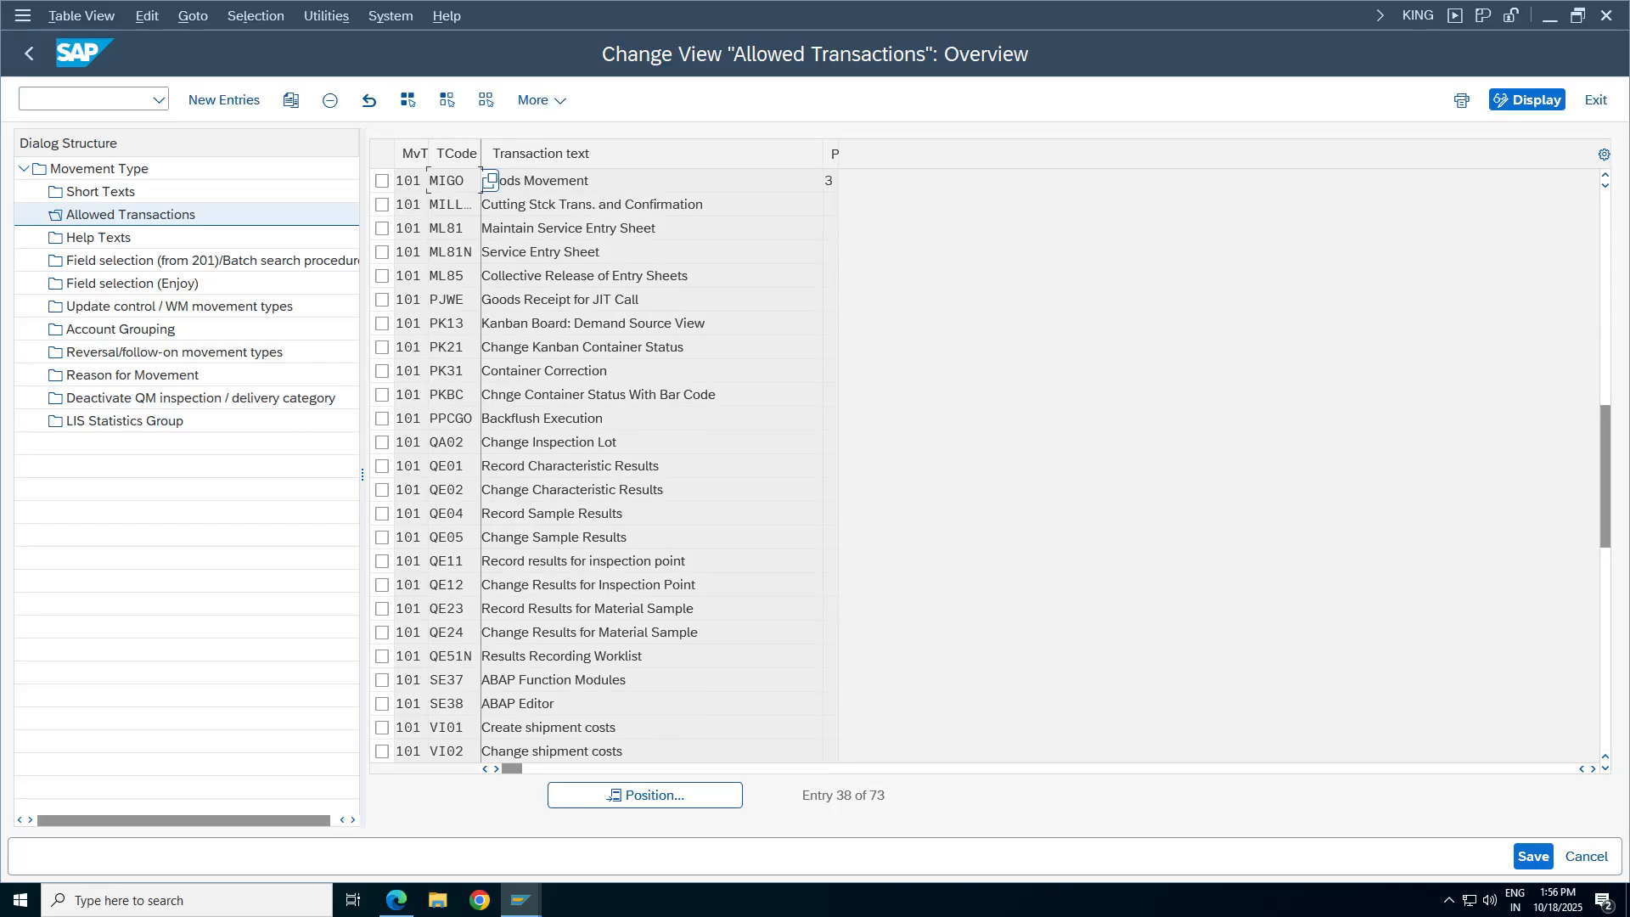
drag(589, 181, 482, 181)
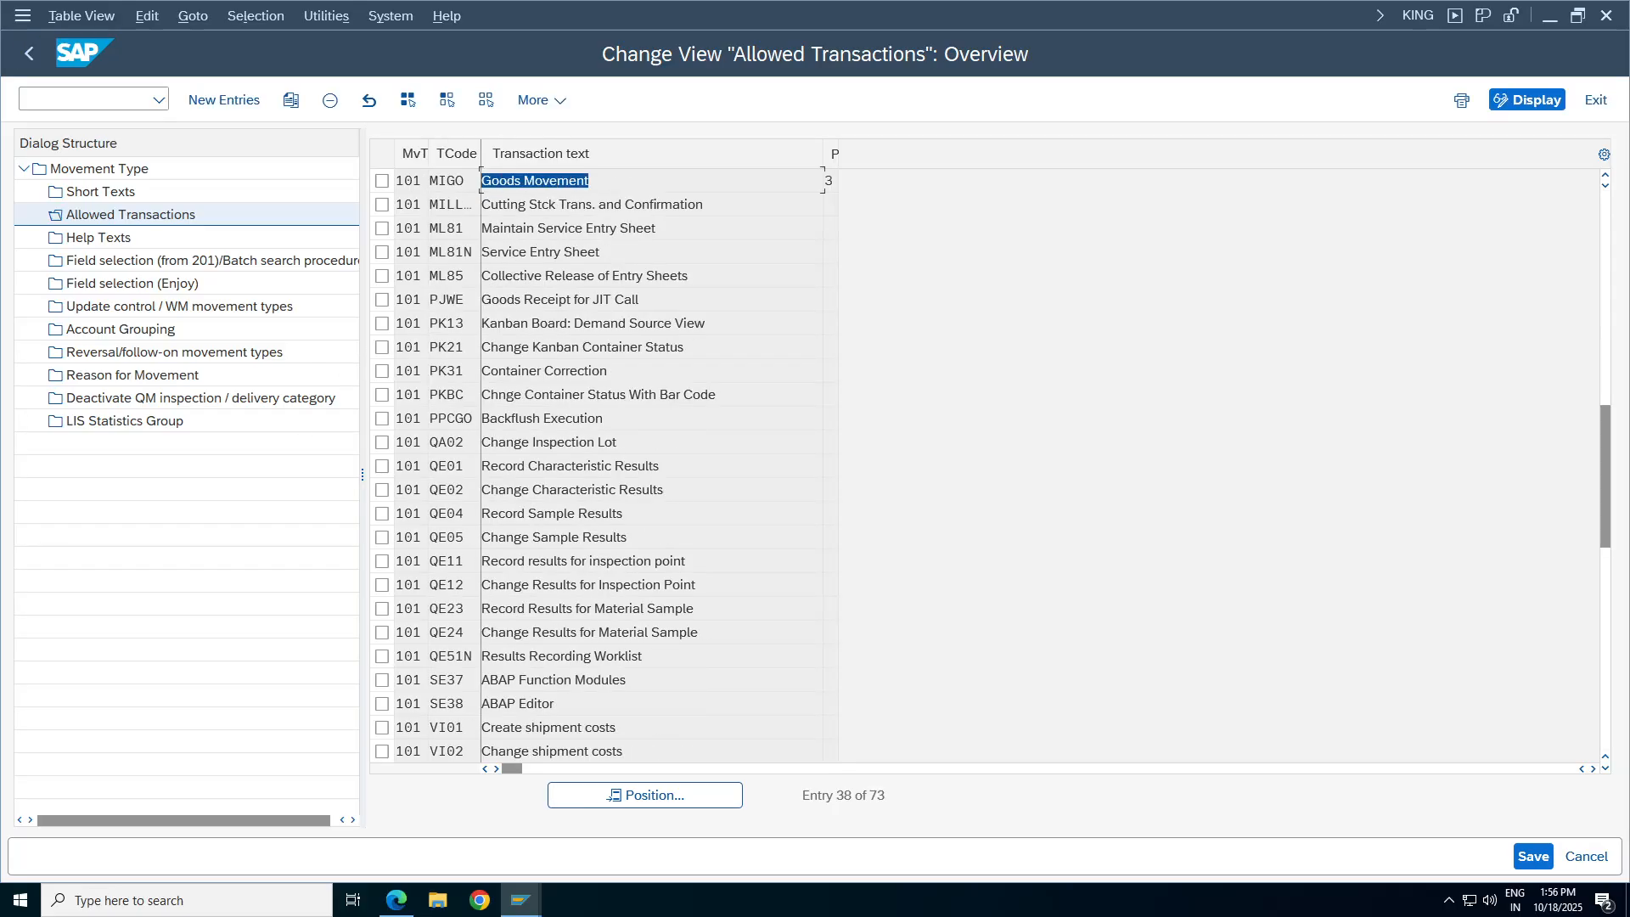
click(386, 184)
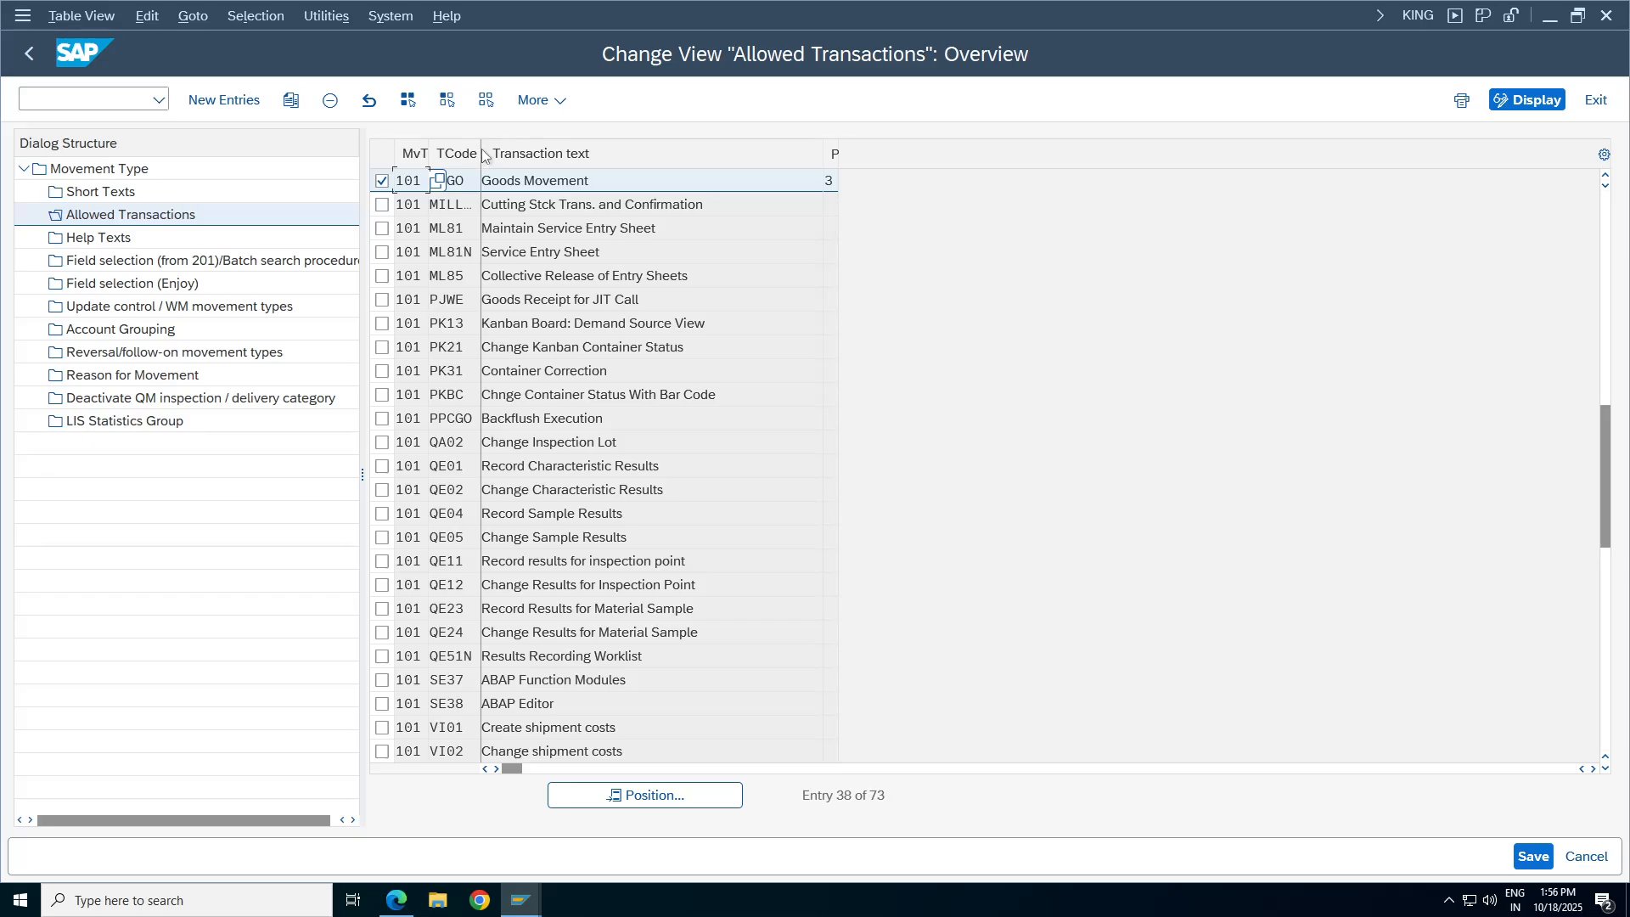
click(431, 151)
click(382, 182)
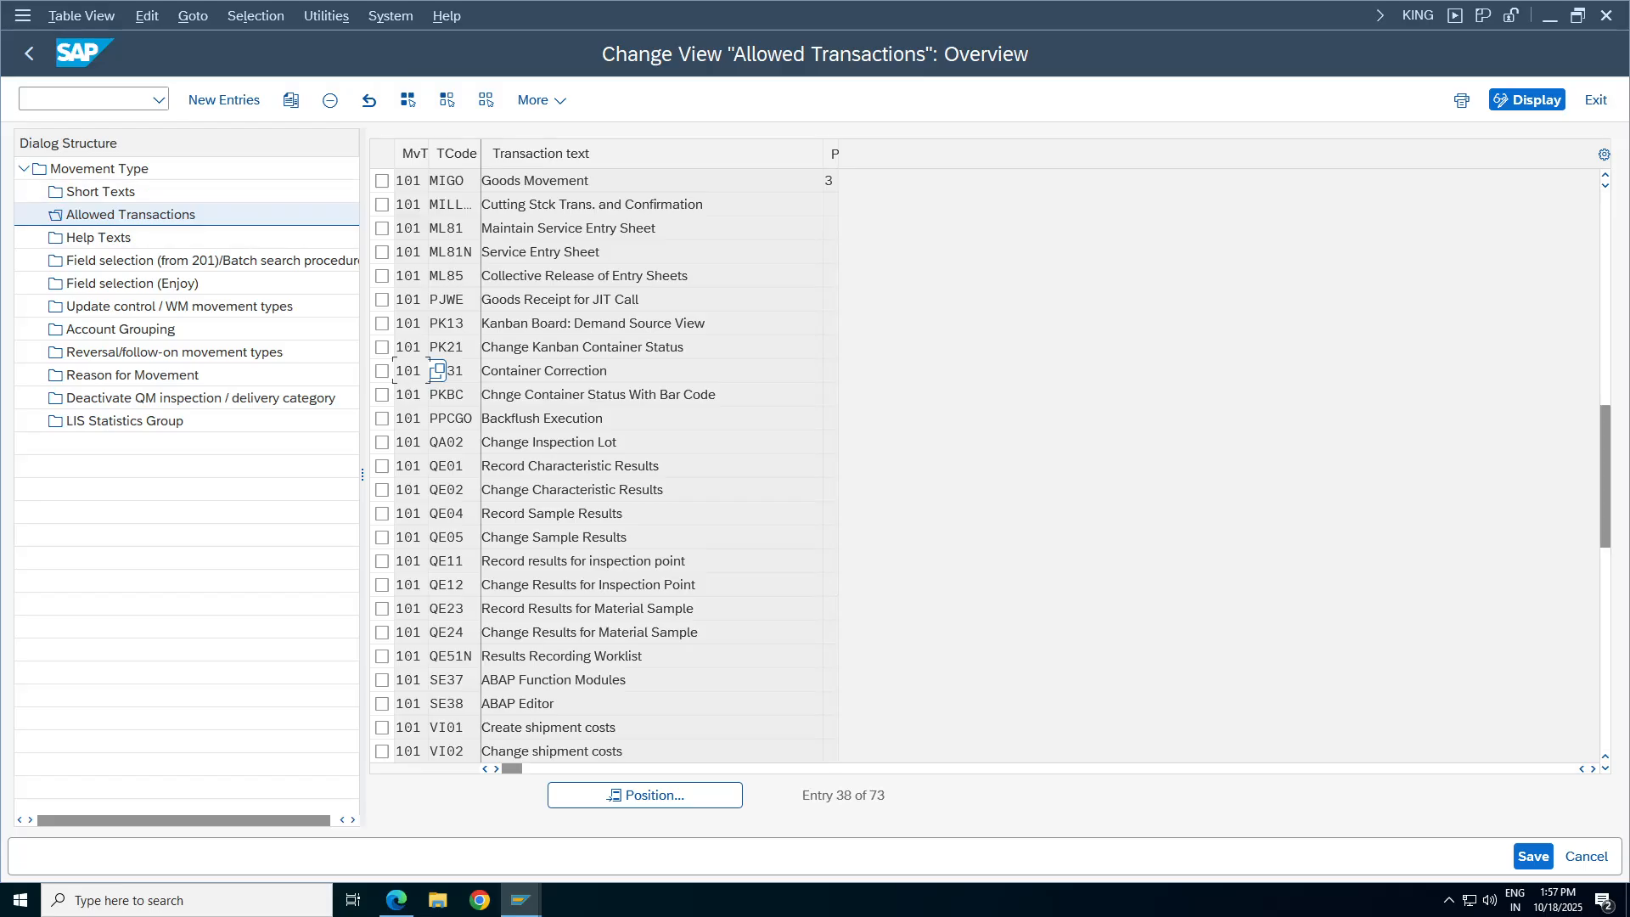
Leave the allowed transactions and movement type 101 views and return to the SAP Easy Access screen.
click(28, 54)
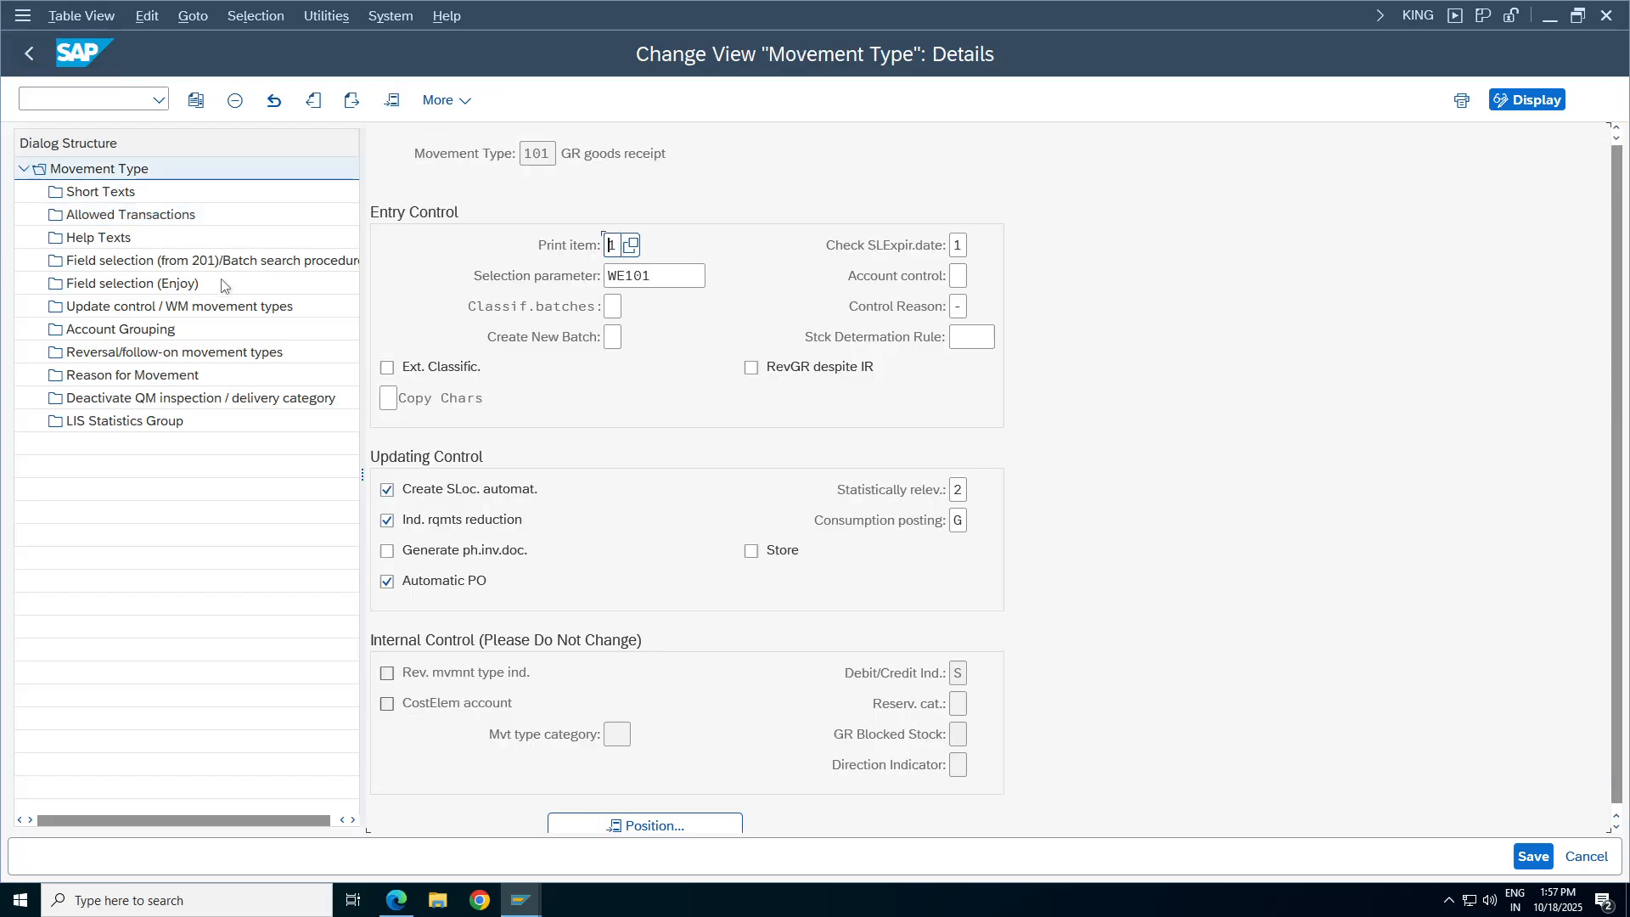
click(28, 54)
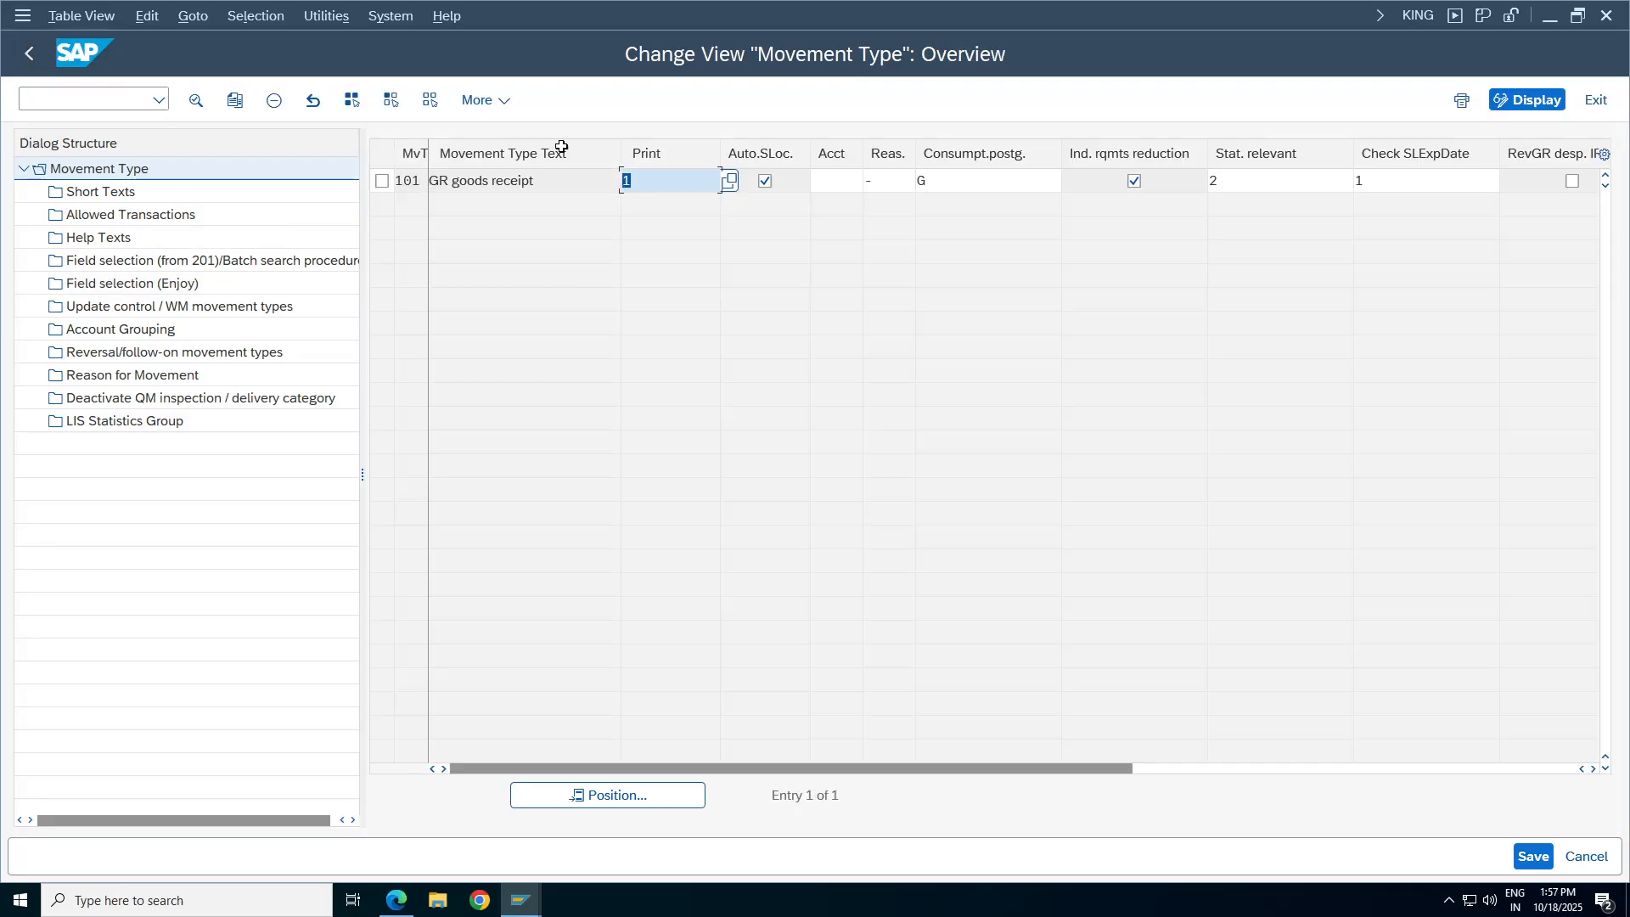
click(23, 54)
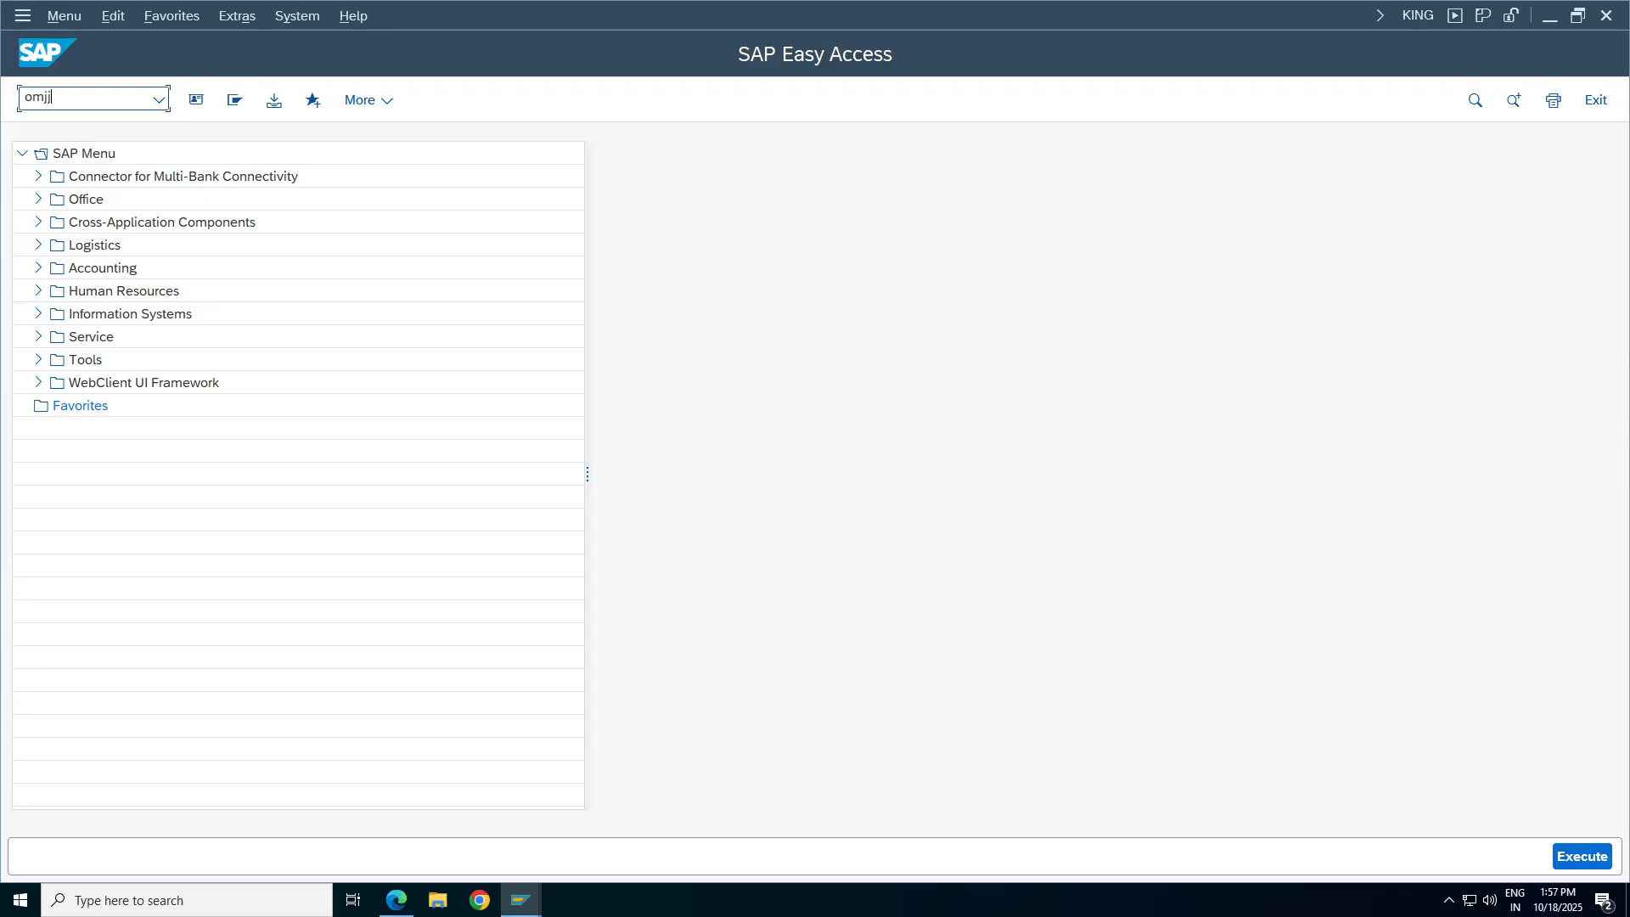
Run OMJJ again with movement type as the selection field and open the work area from 601 to 601.
text(omjj)
key(Return)
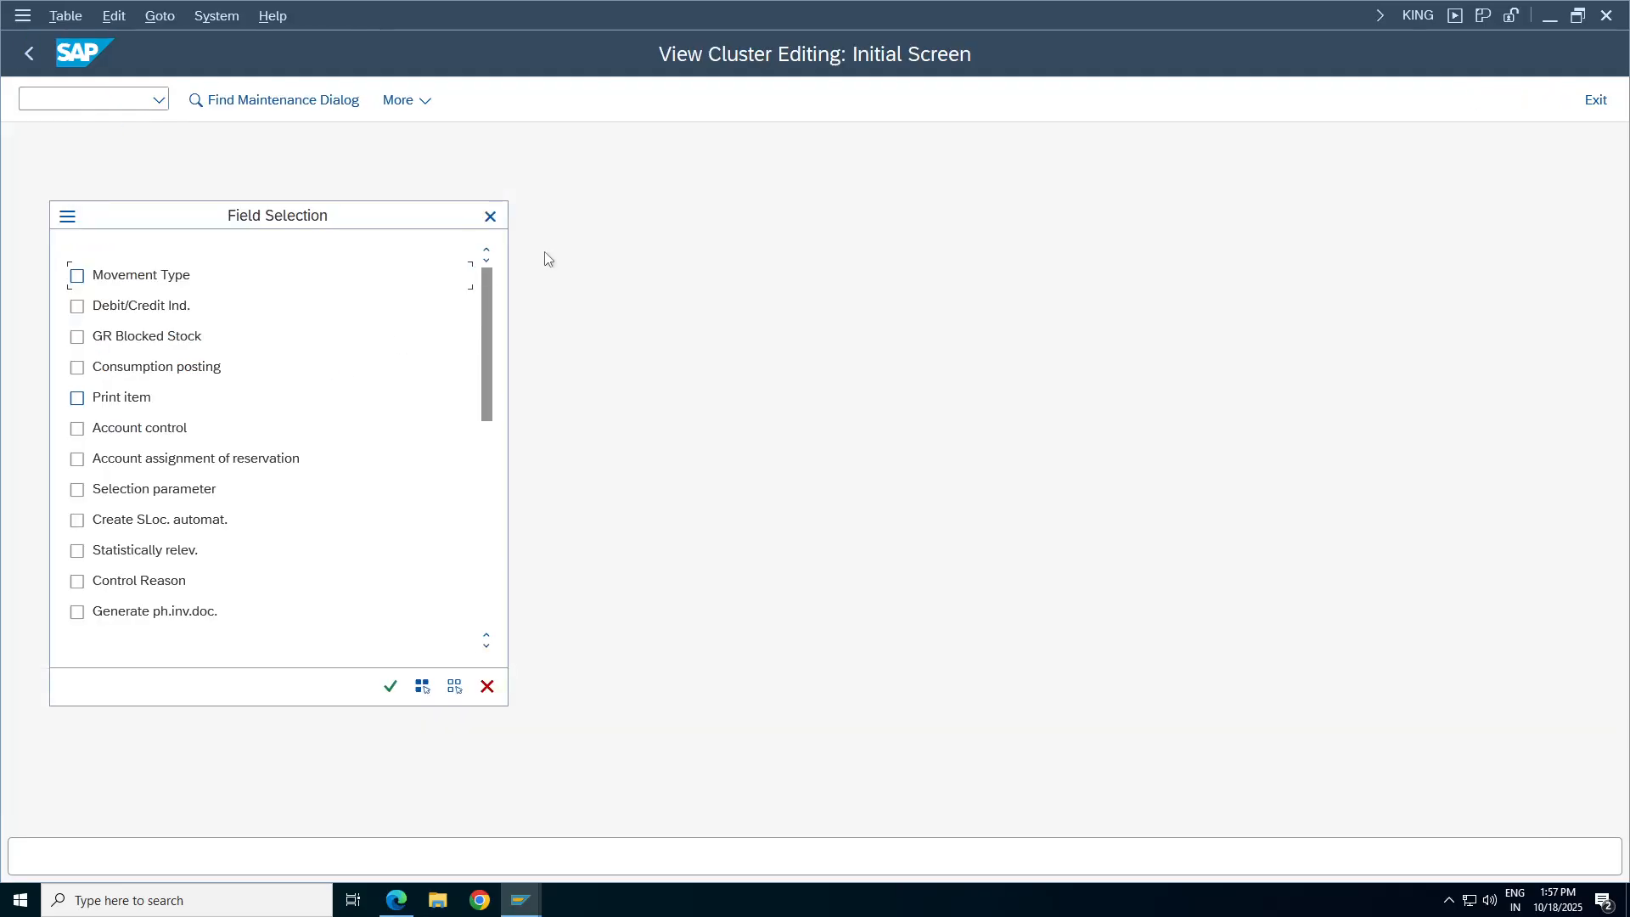
click(116, 277)
click(390, 688)
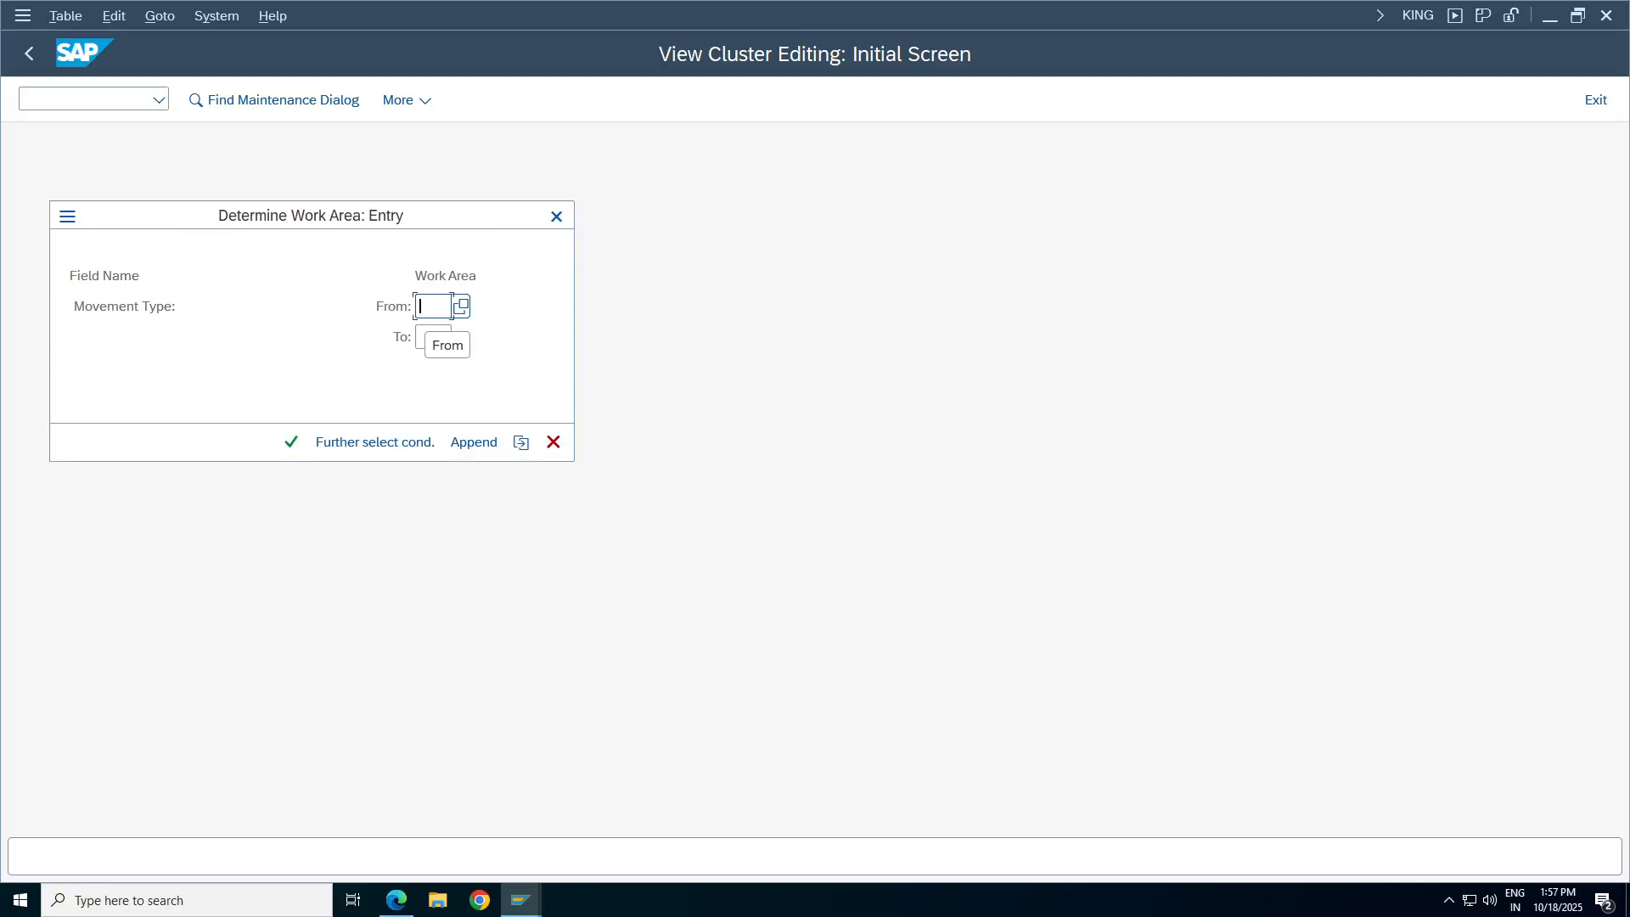
text(601)
click(433, 337)
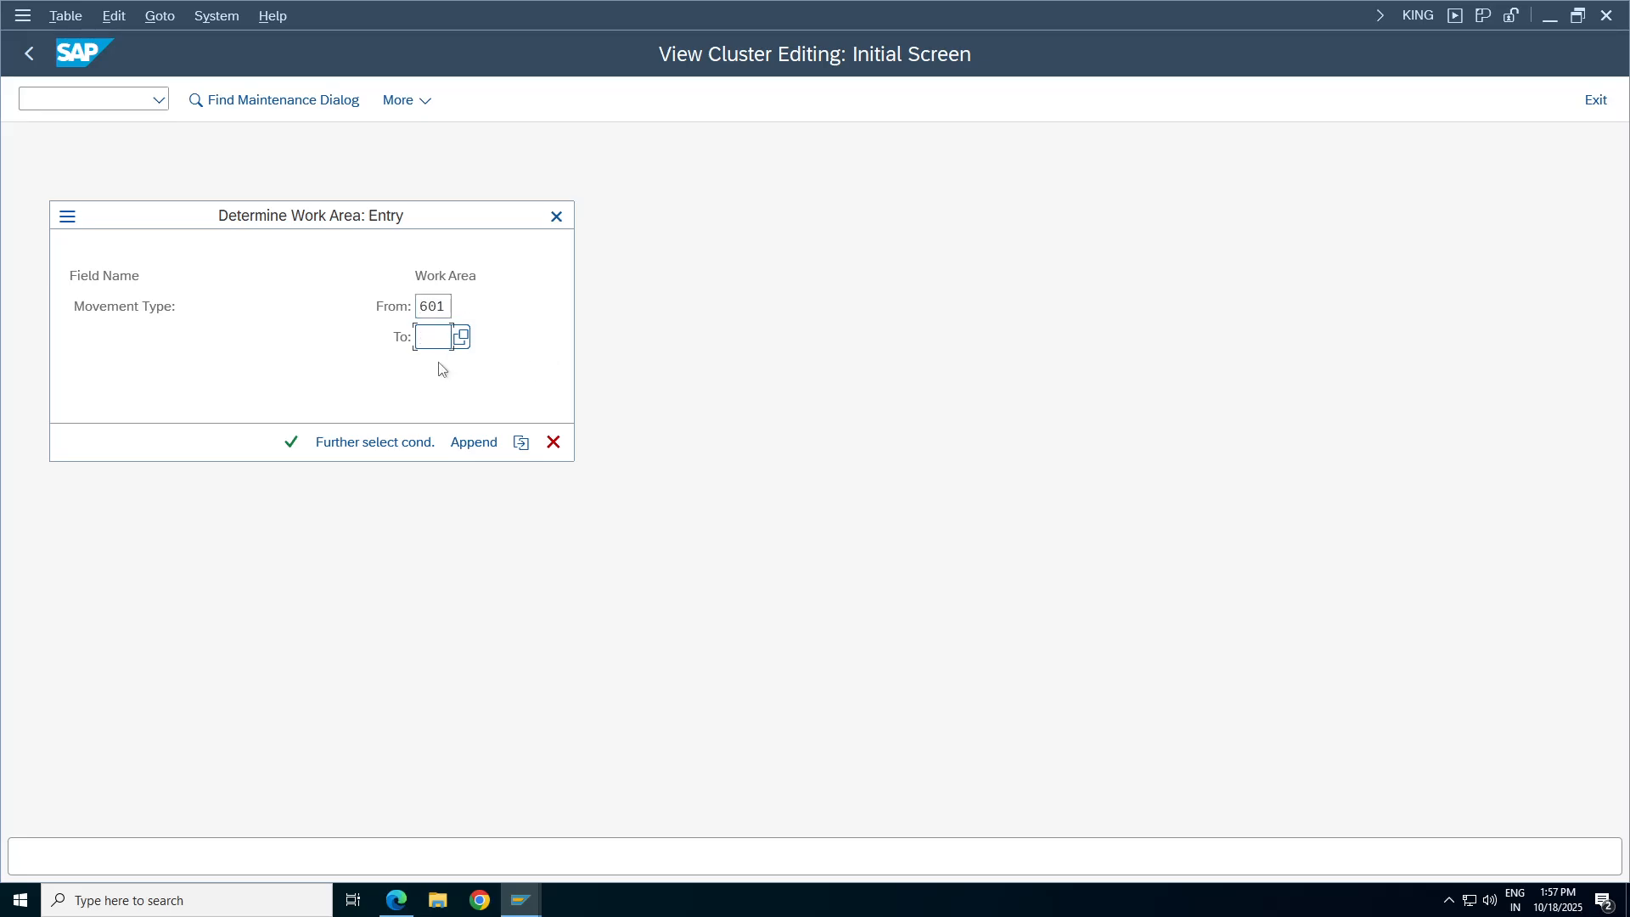
text(601)
key(Return)
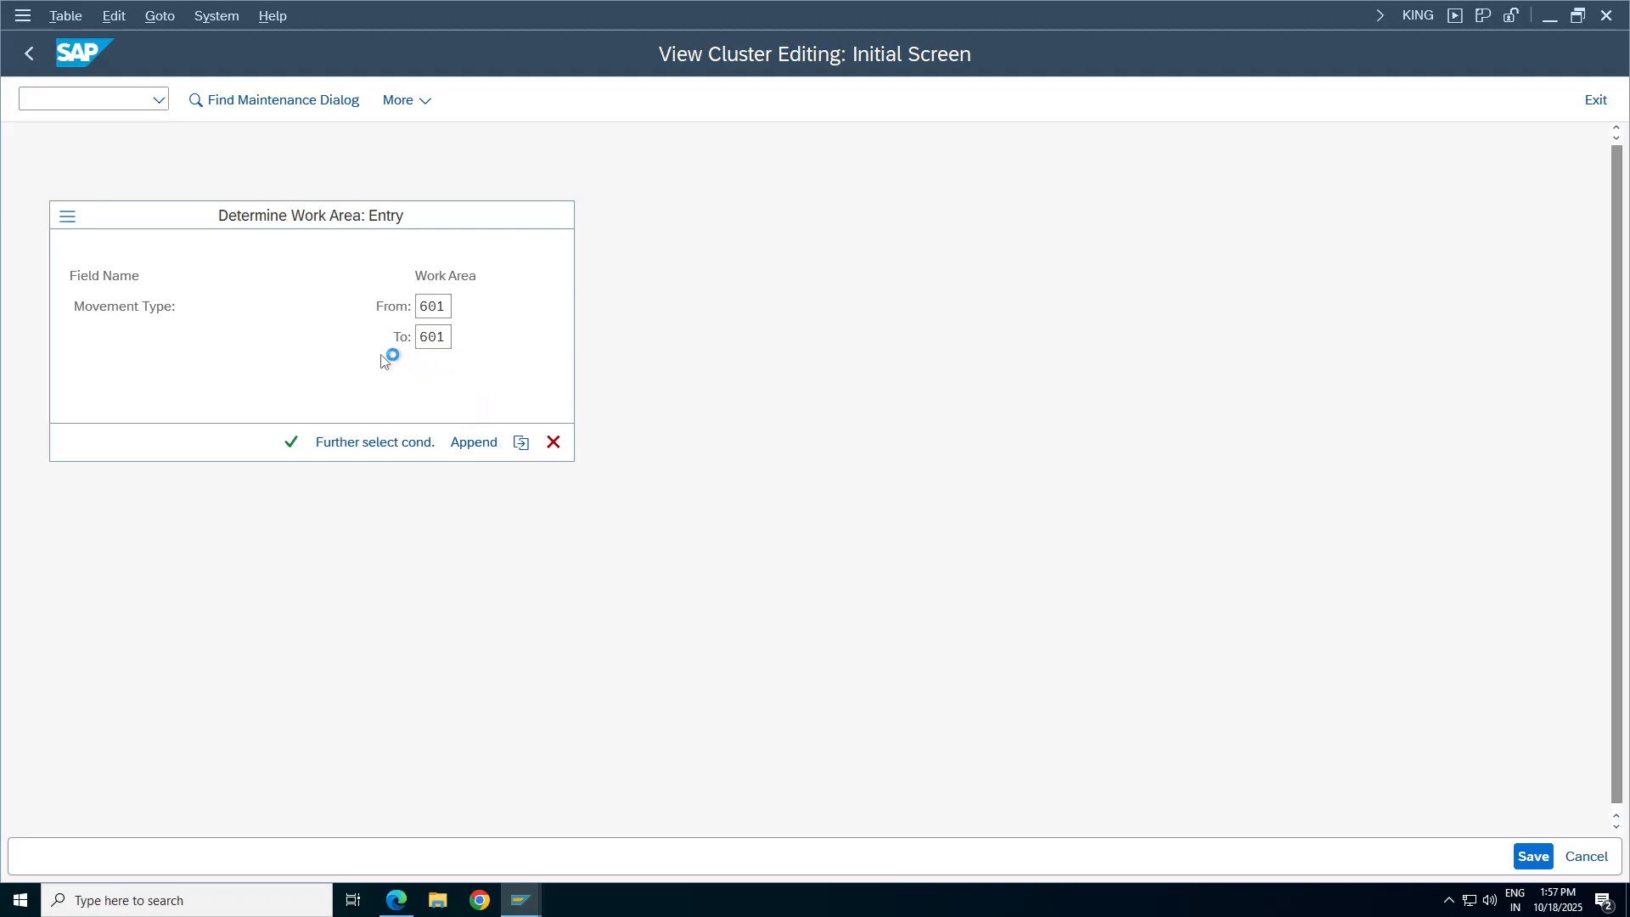
Open the allowed transactions of movement type 601, widen the transaction code column and examine the listed delivery transactions.
double_click(128, 217)
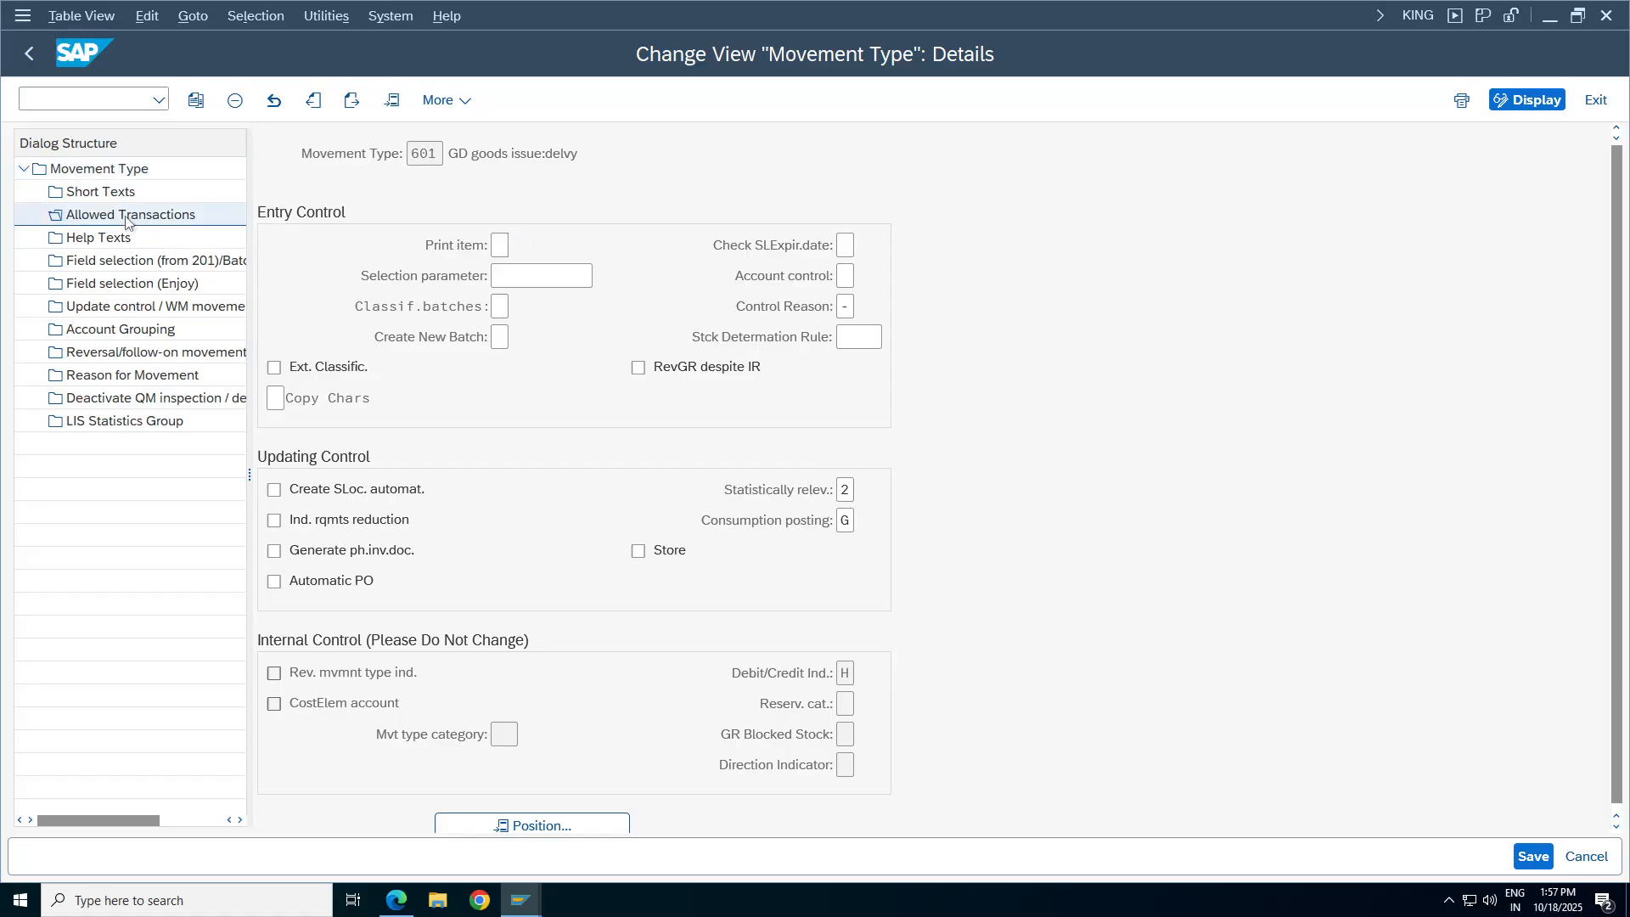
click(323, 180)
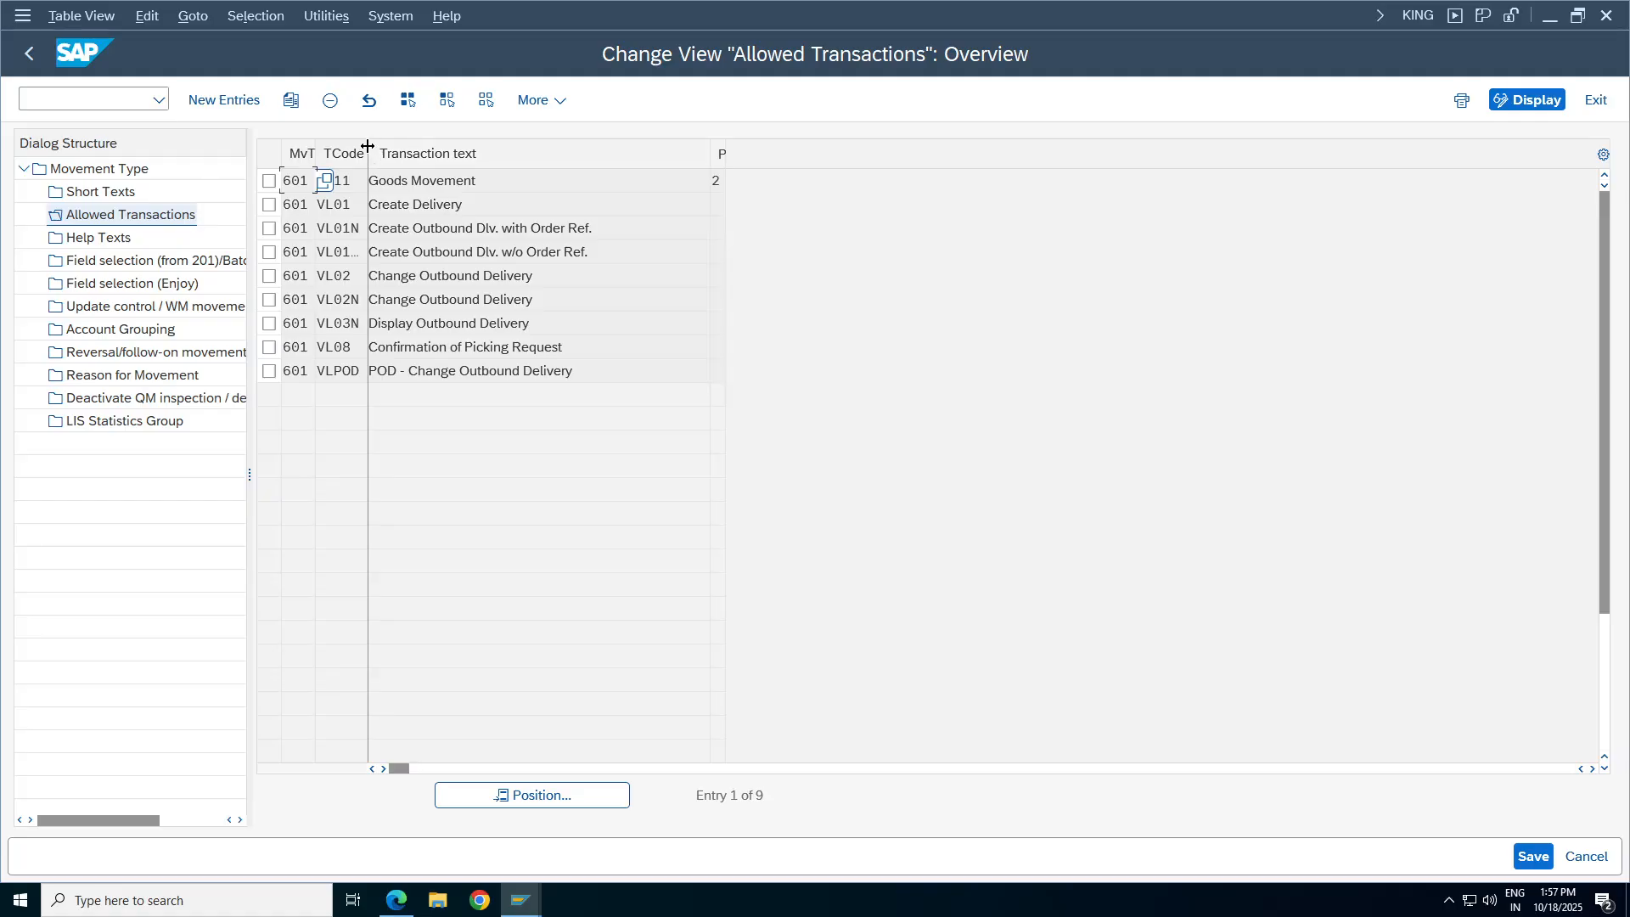
drag(368, 146, 424, 146)
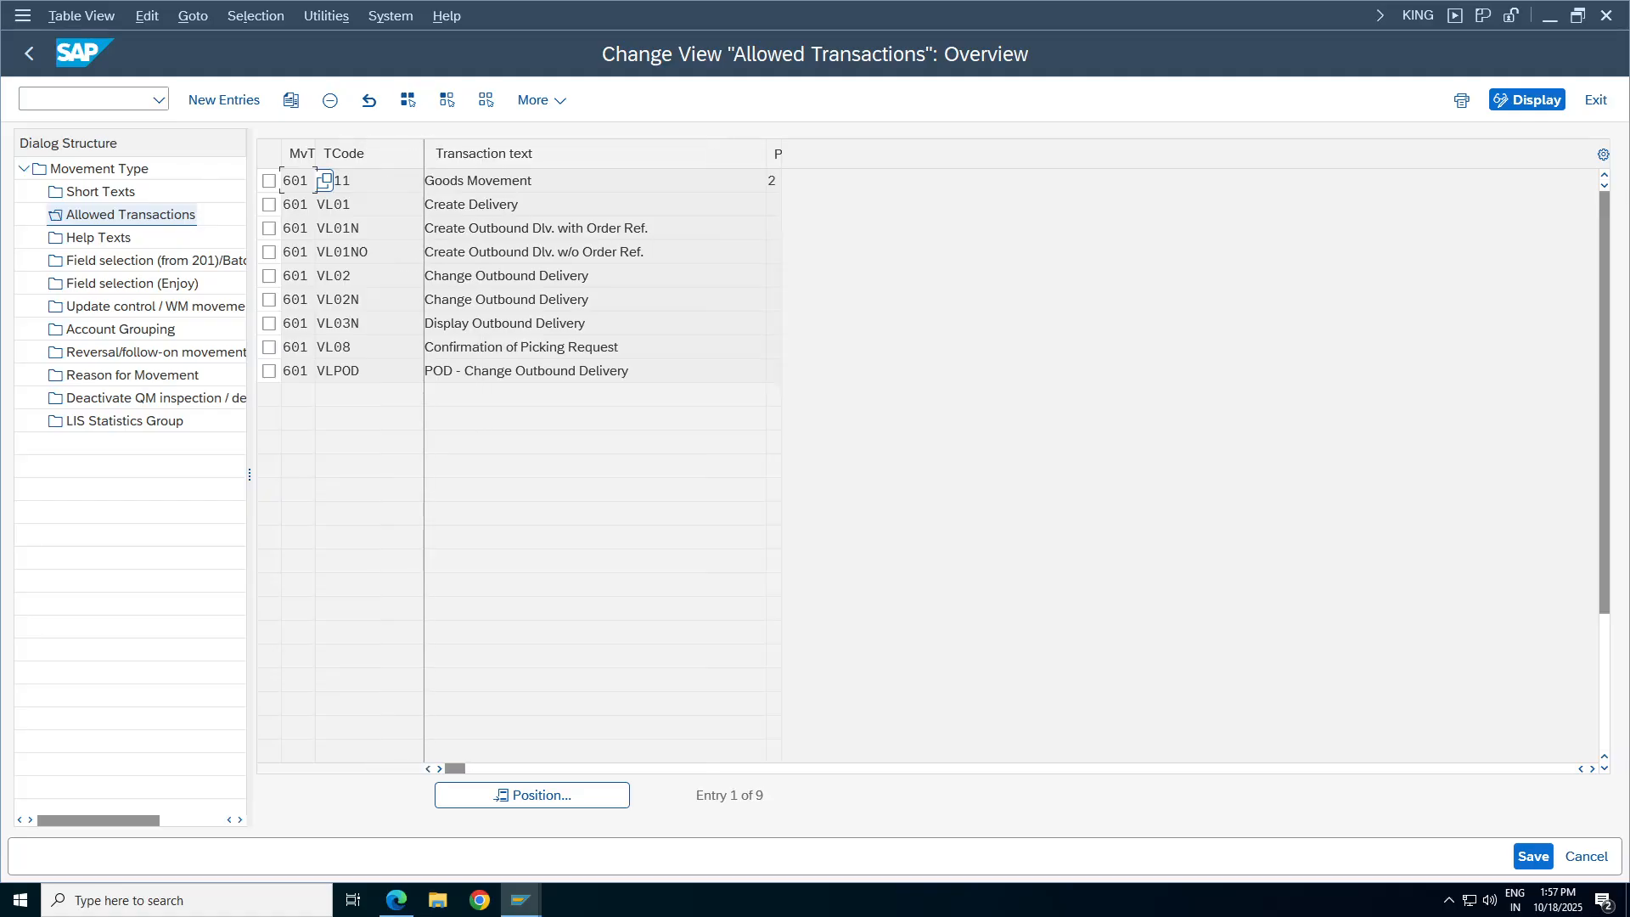
drag(588, 299, 527, 298)
click(501, 275)
double_click(355, 334)
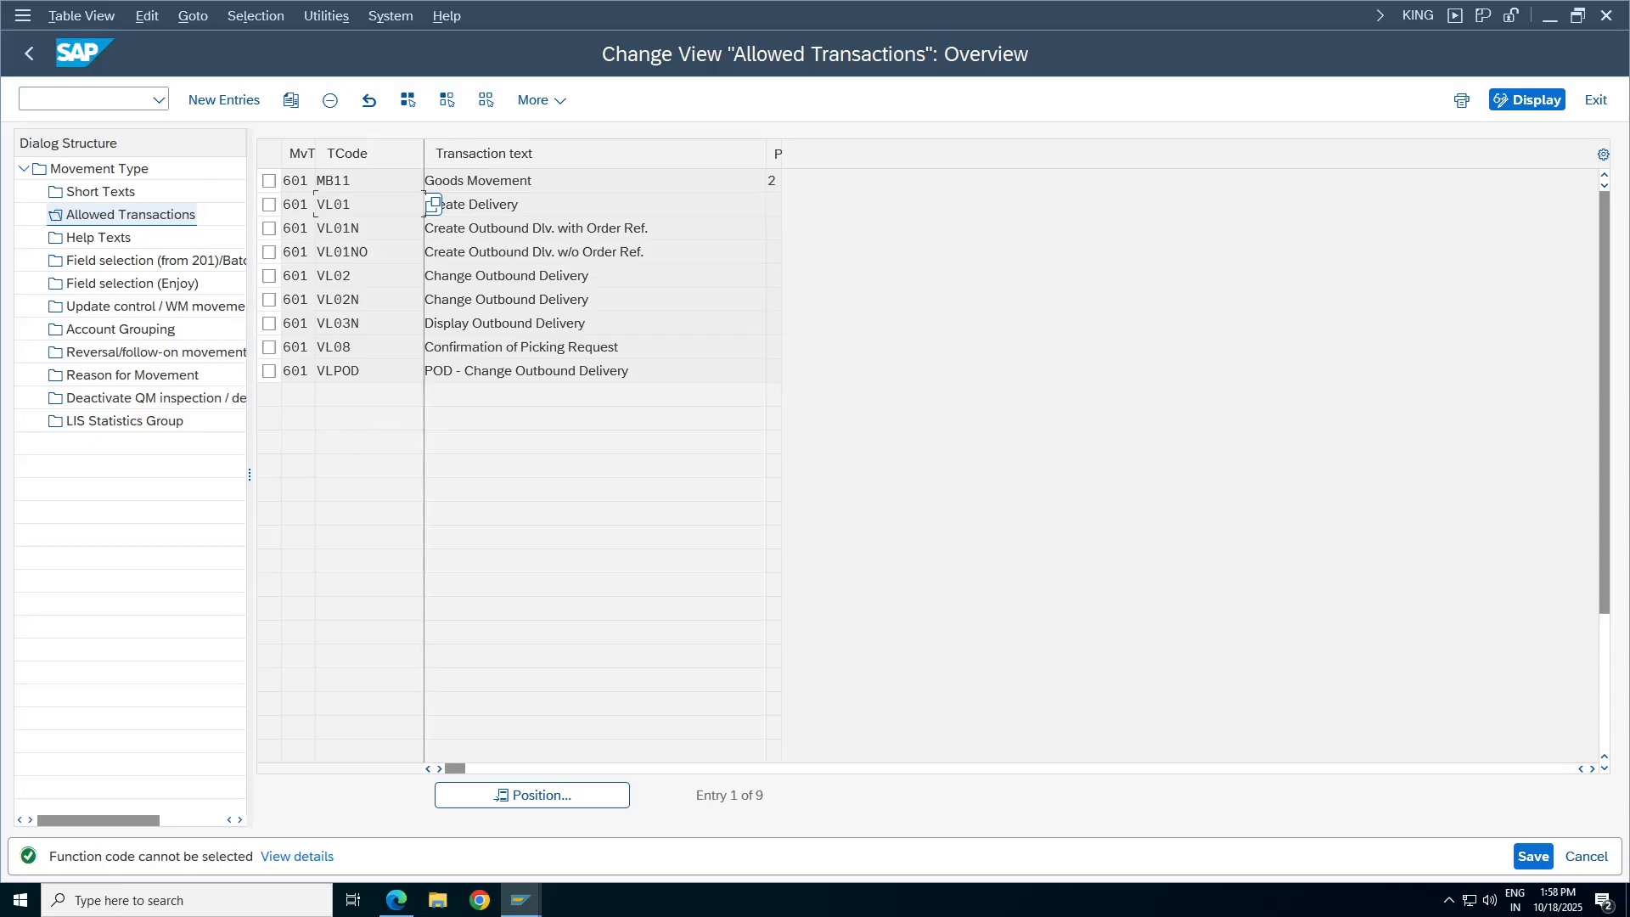
Look up the possible entries for the movement type field in the allowed transactions of 601 and close the list.
click(312, 178)
key(F4)
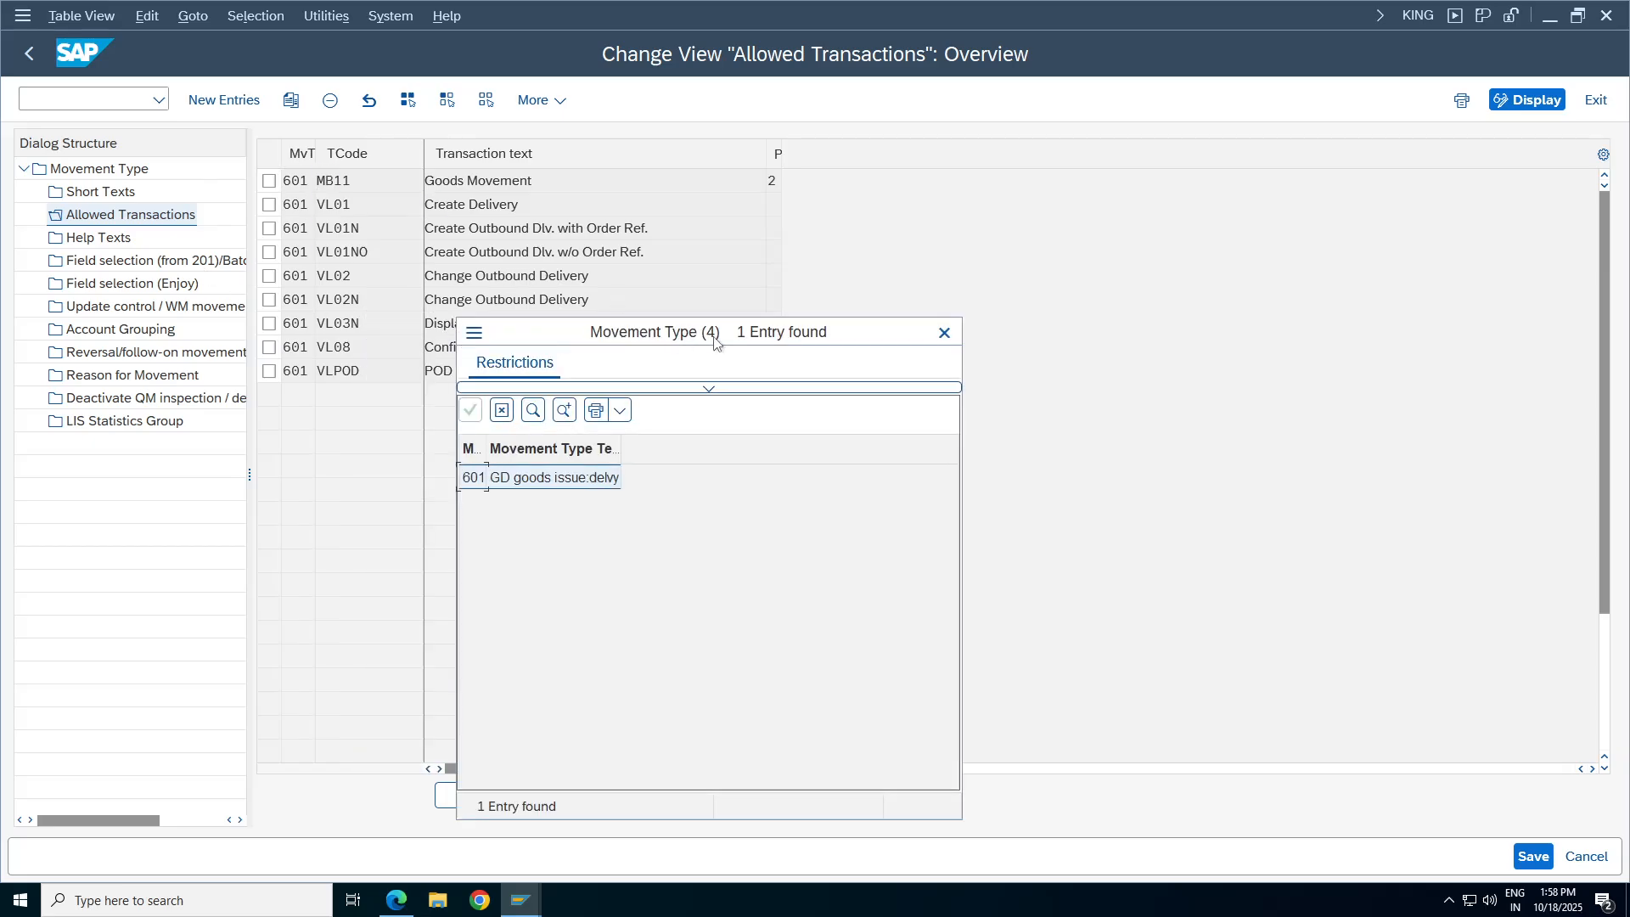
click(944, 332)
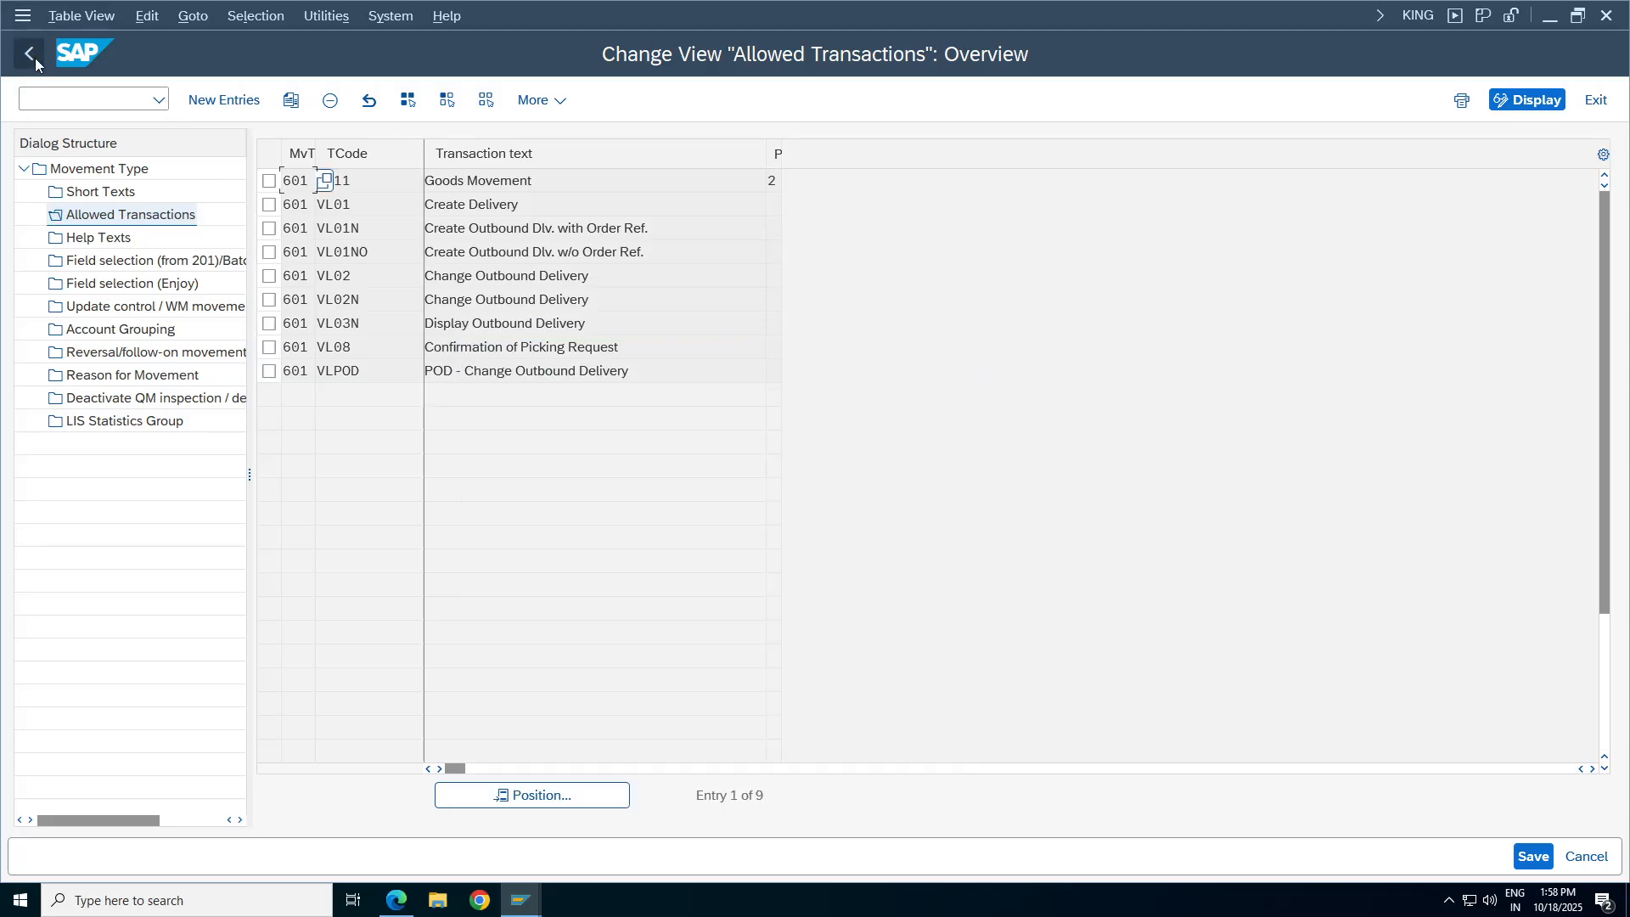
Leave the allowed transactions and movement type 601 views and return to SAP Easy Access.
click(30, 55)
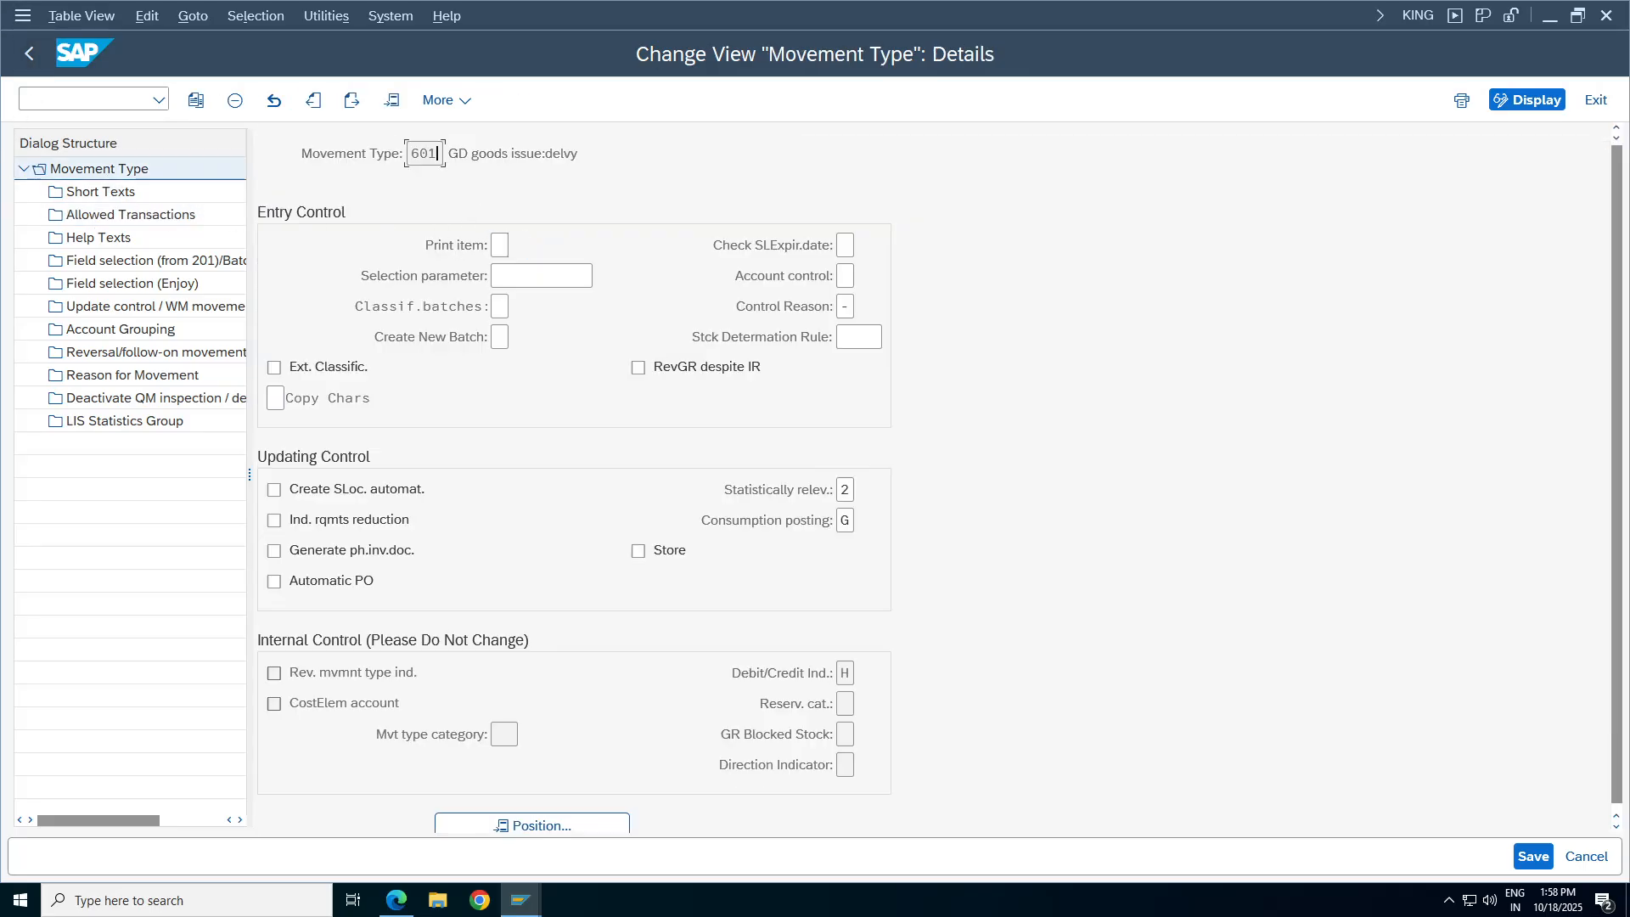
click(29, 53)
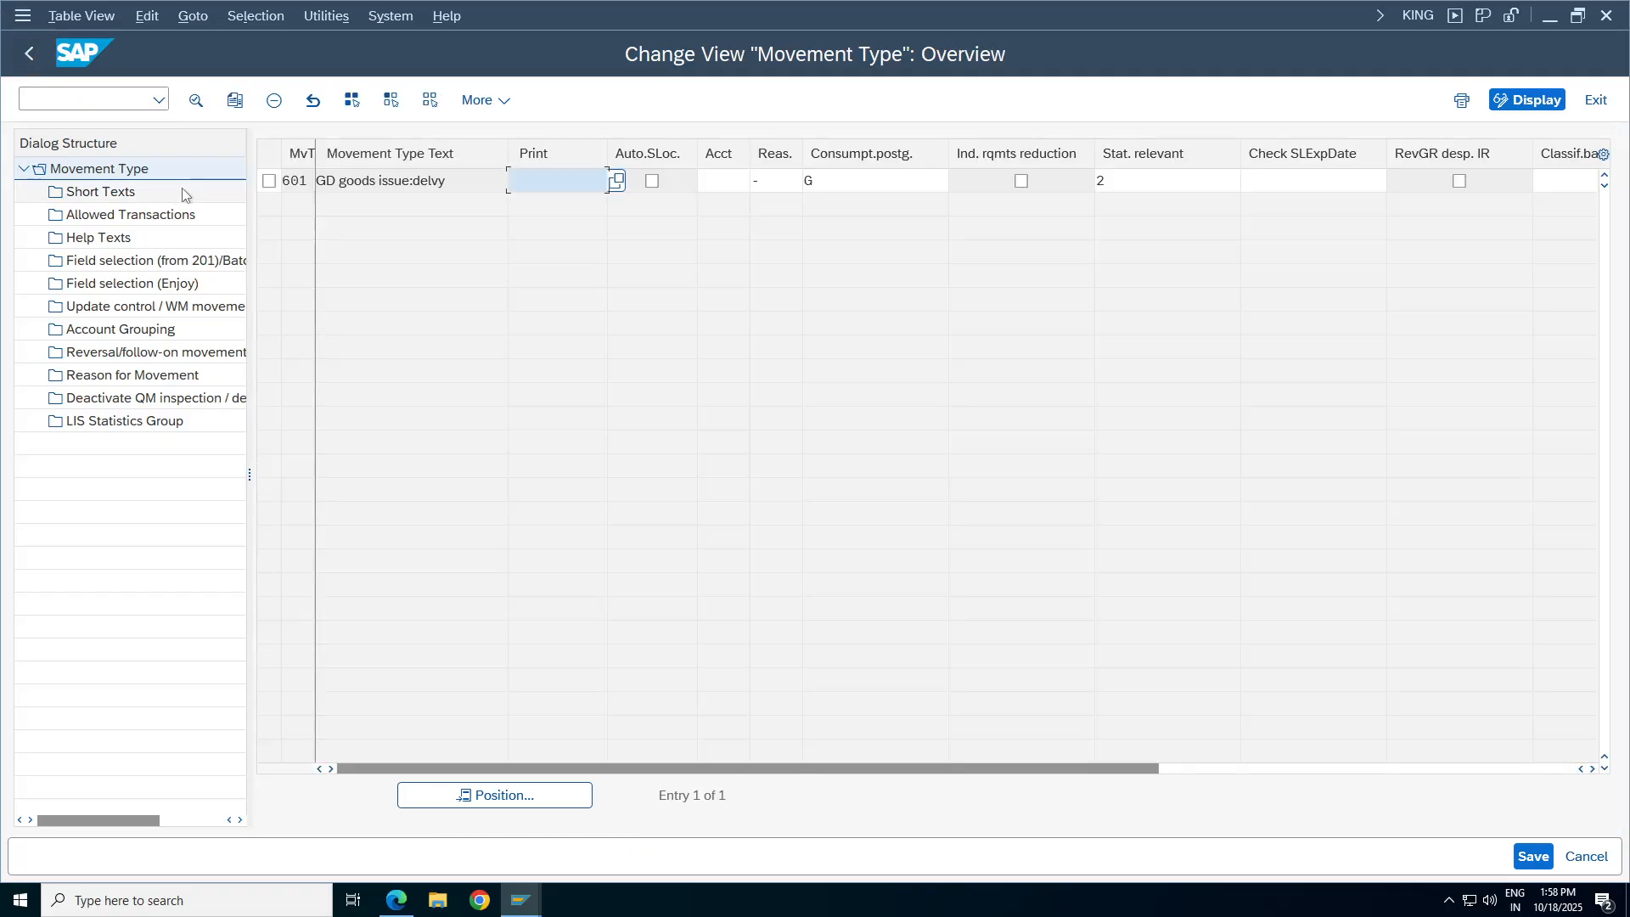
click(29, 53)
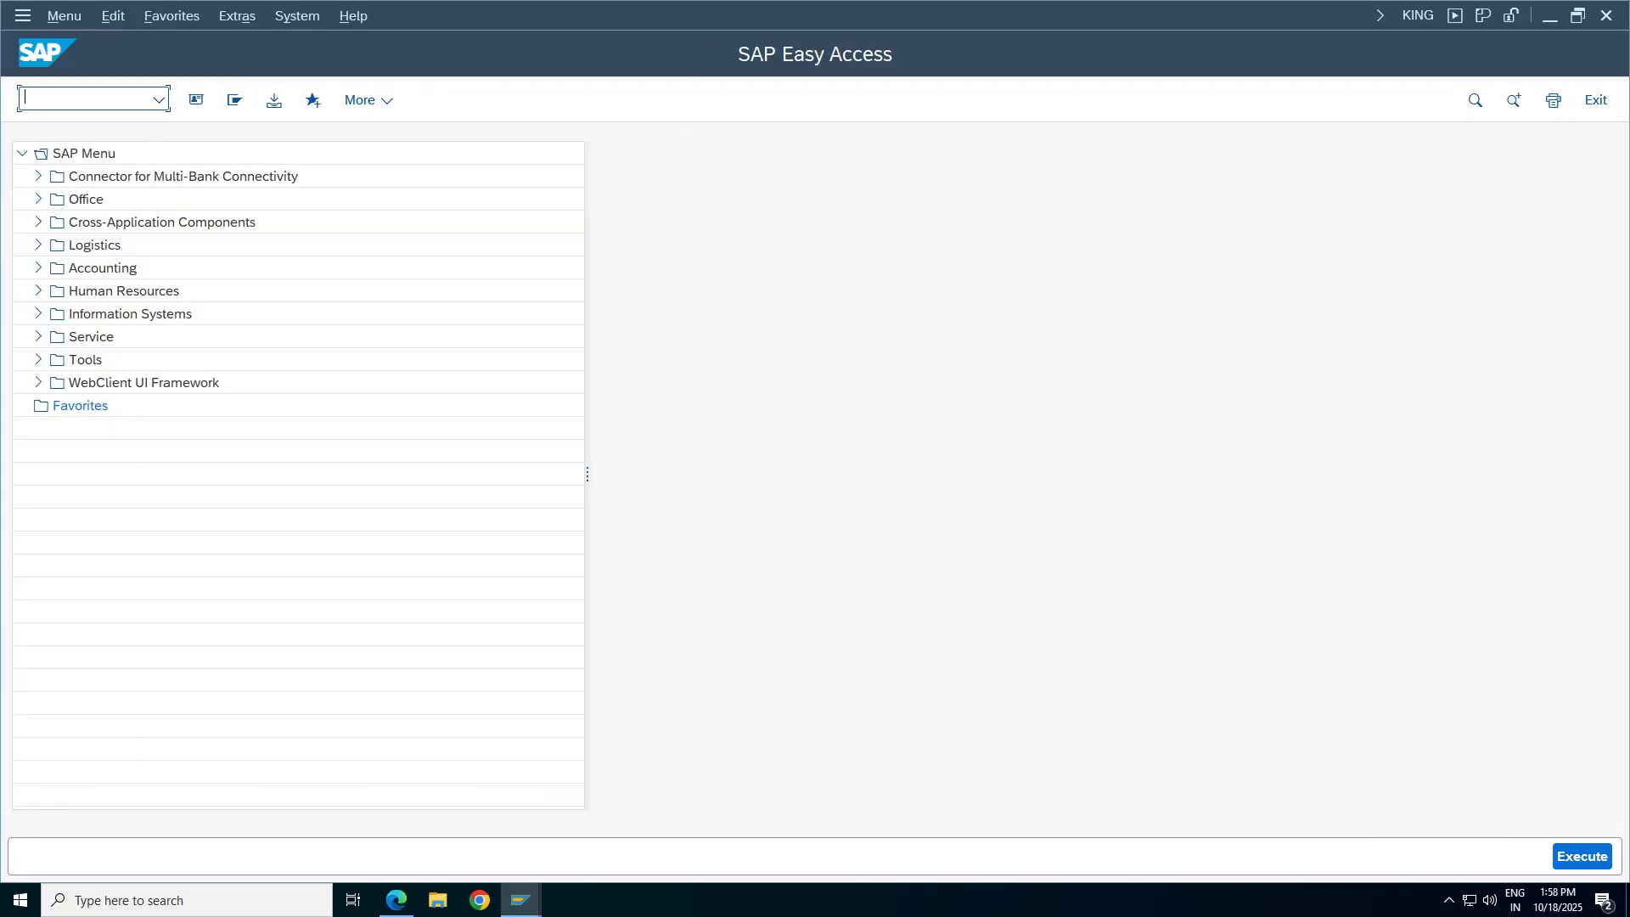
Run OMJJ once more with movement type as the selection field and bring up the work area entry.
text(omjj)
key(Return)
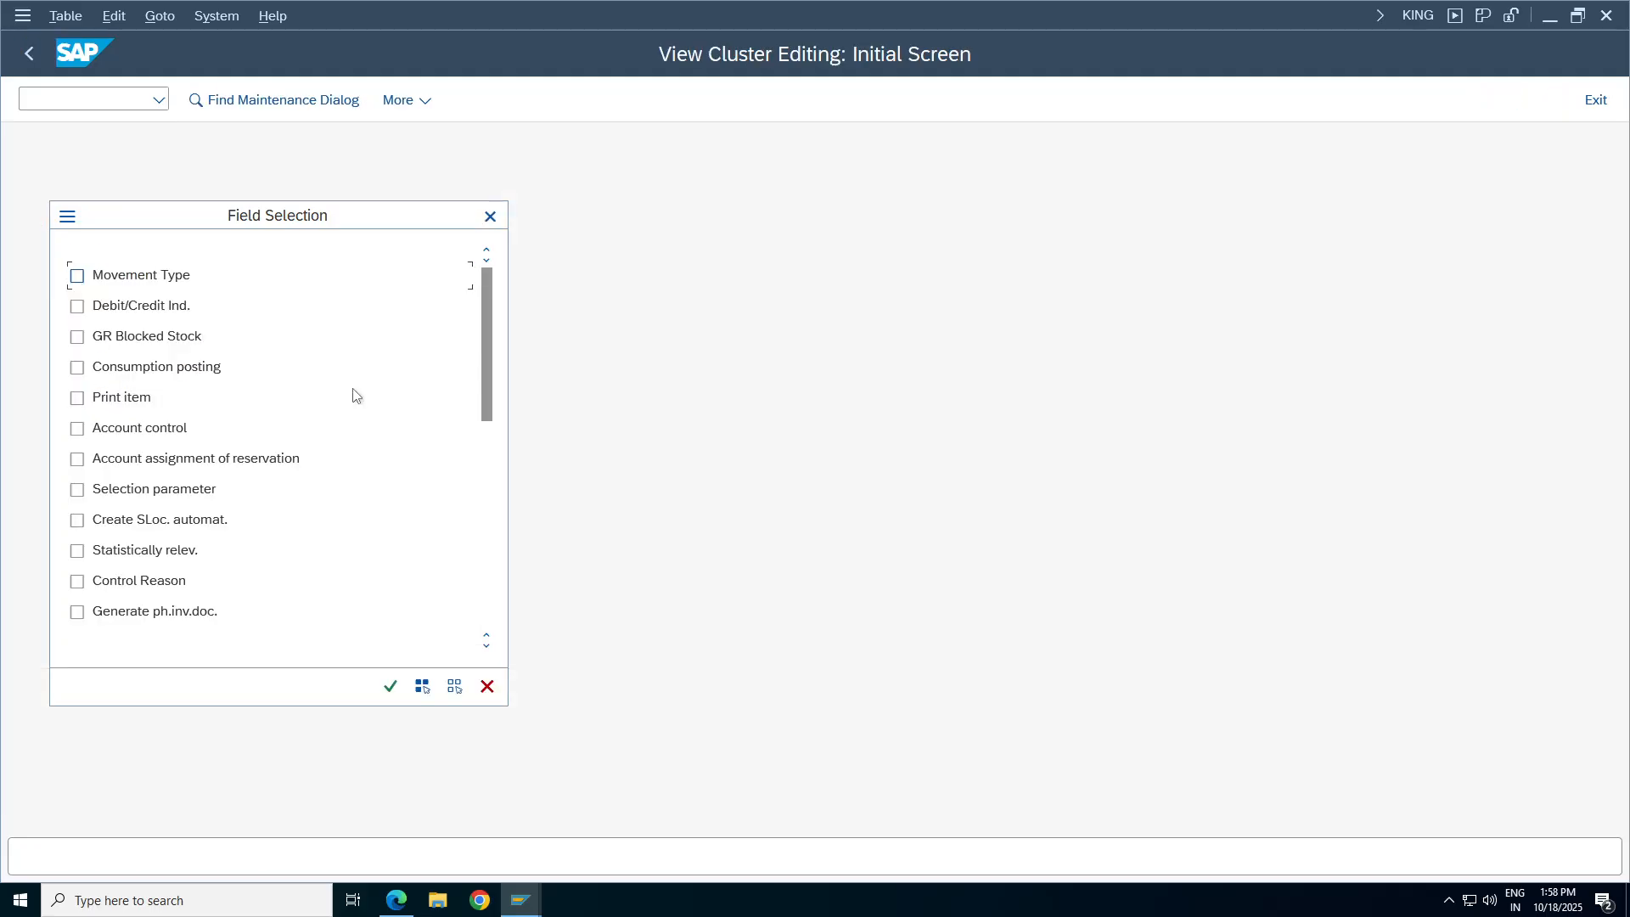
click(161, 278)
click(389, 686)
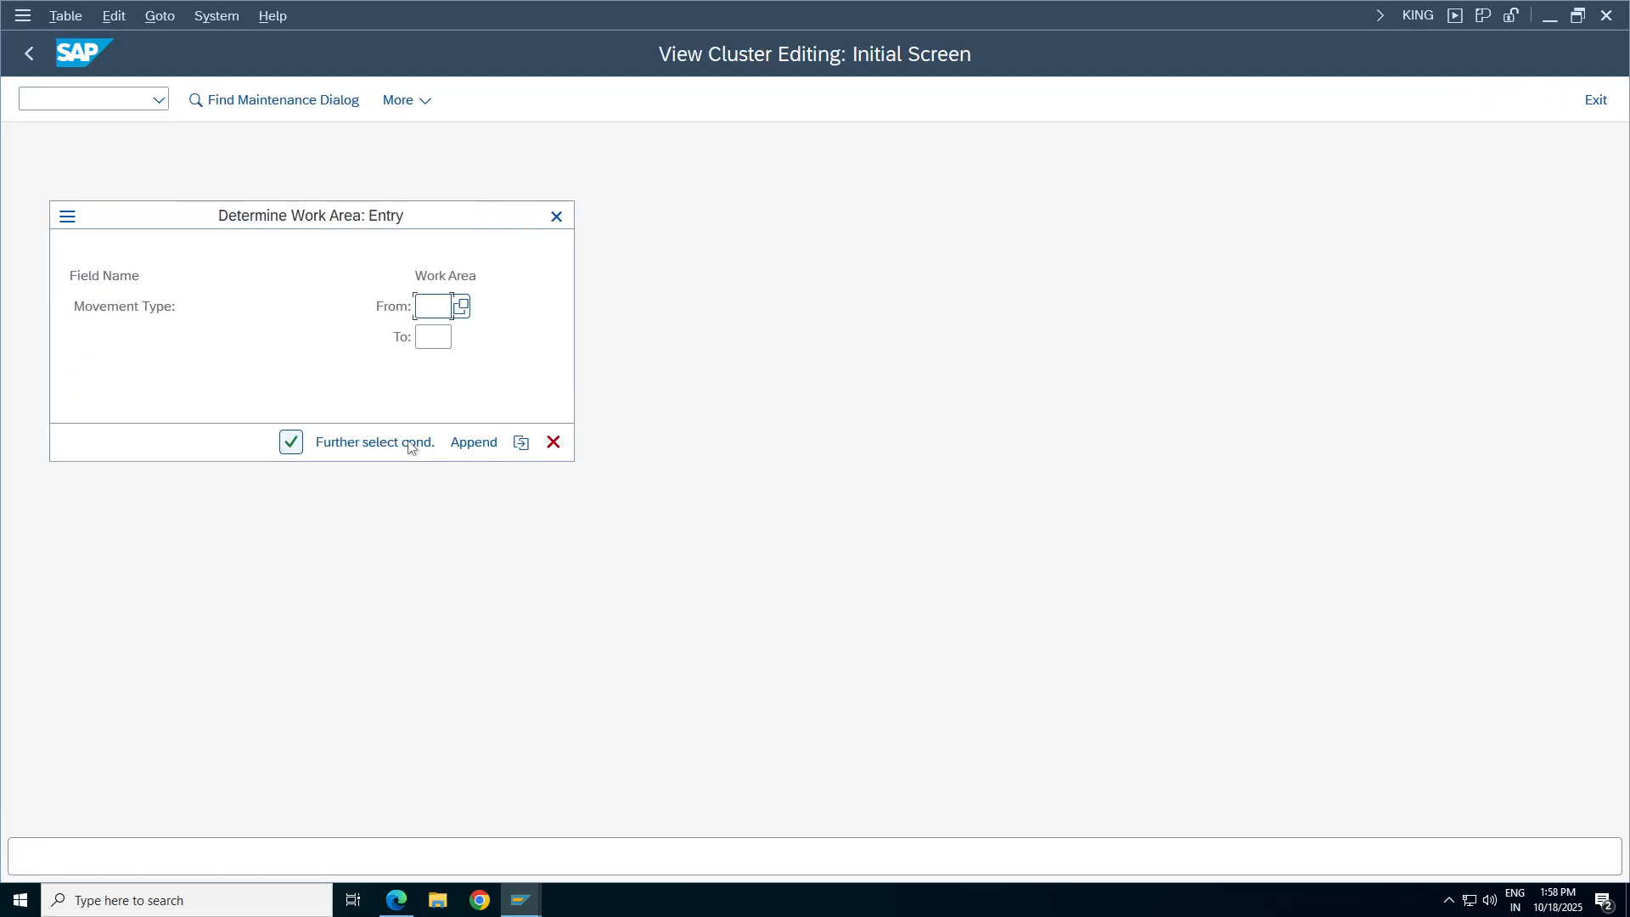
List the available movement types for the start of the work area and pick 103.
click(461, 308)
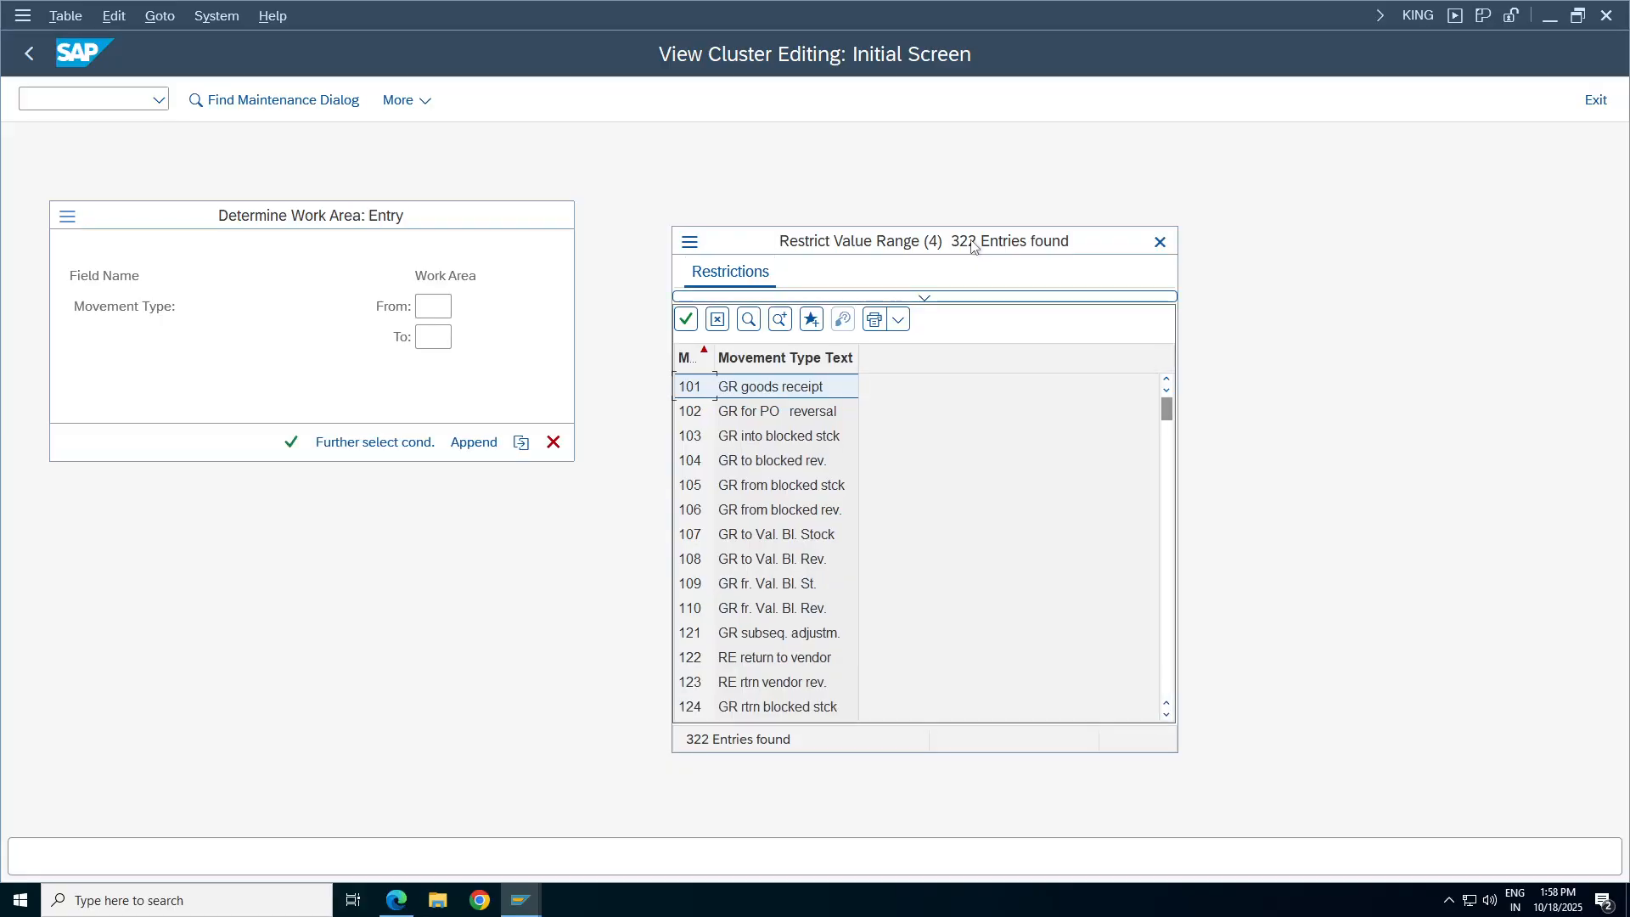
click(939, 298)
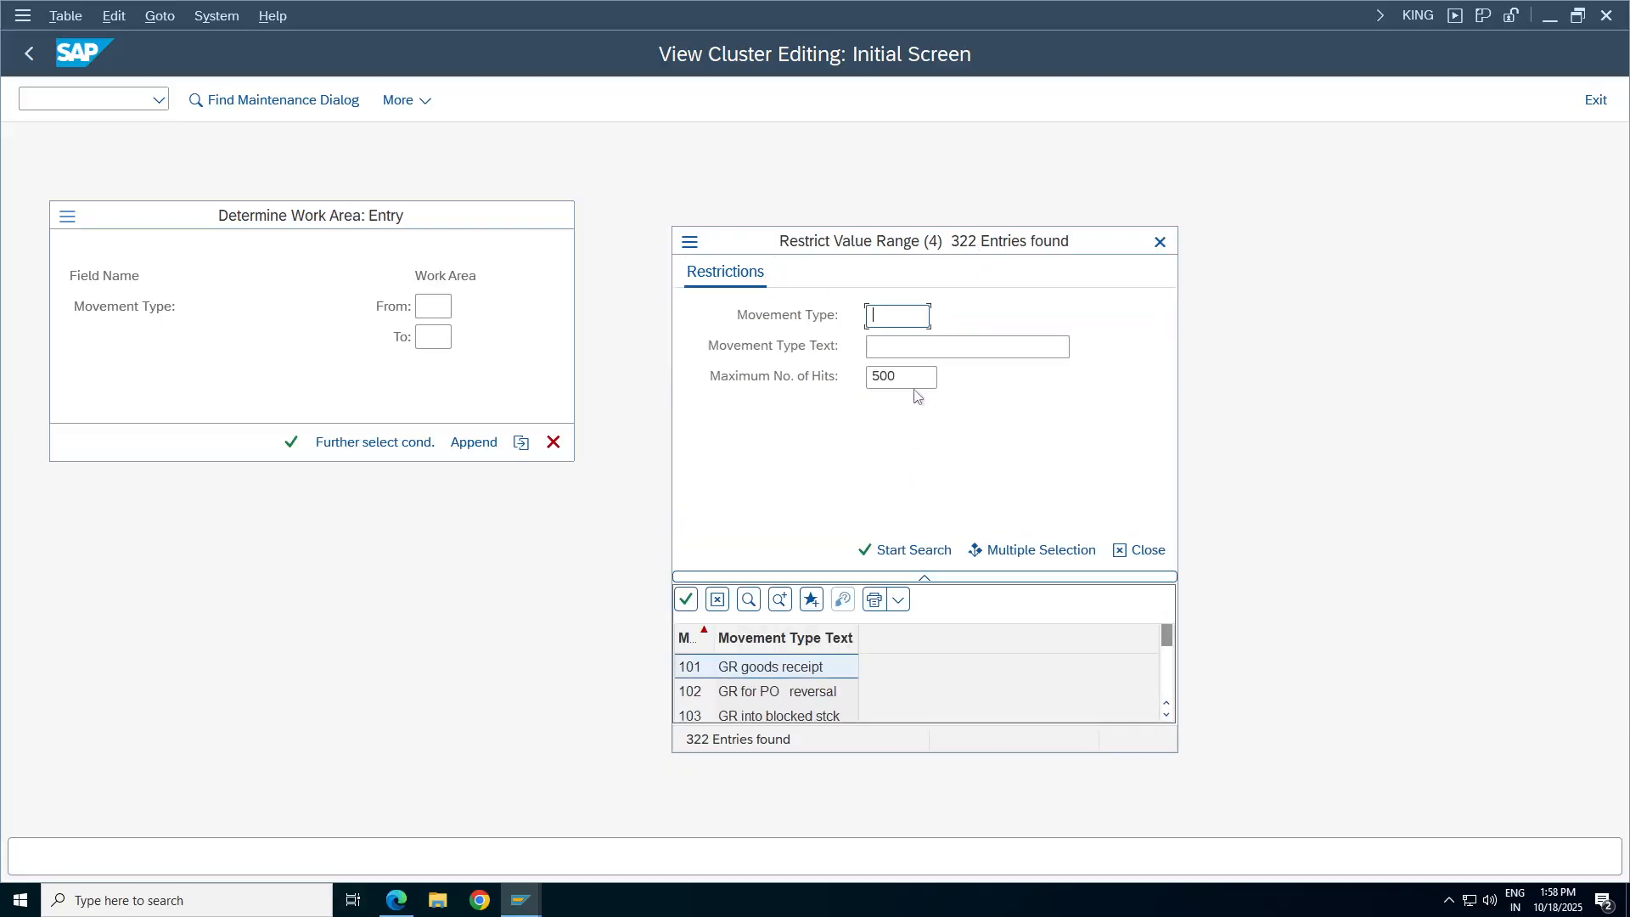
click(921, 554)
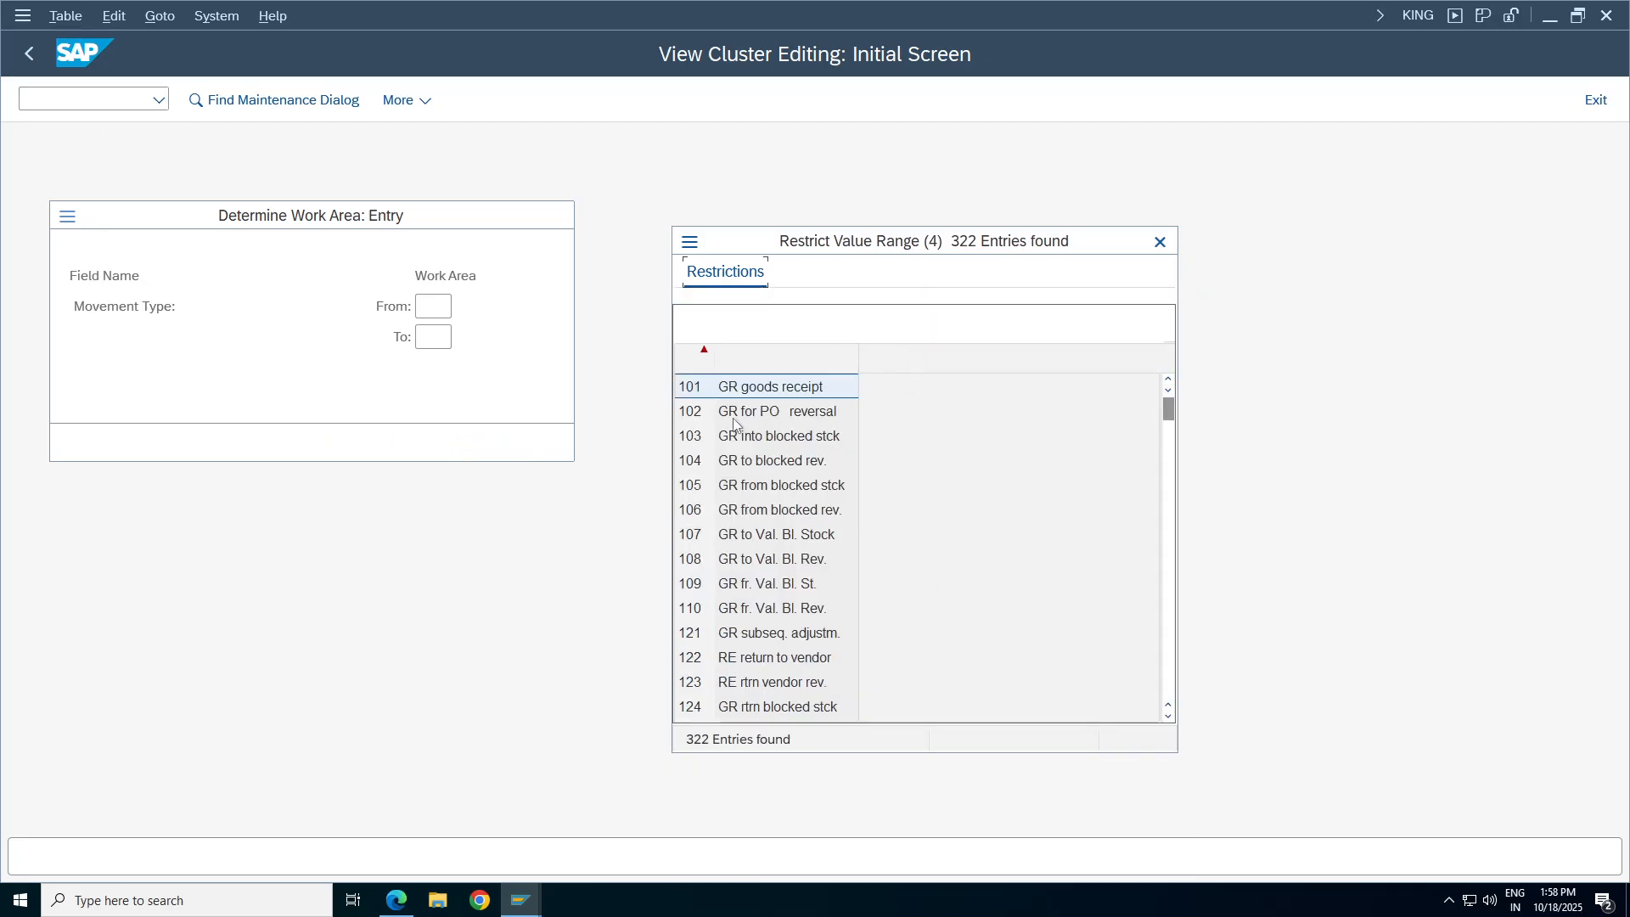
click(733, 389)
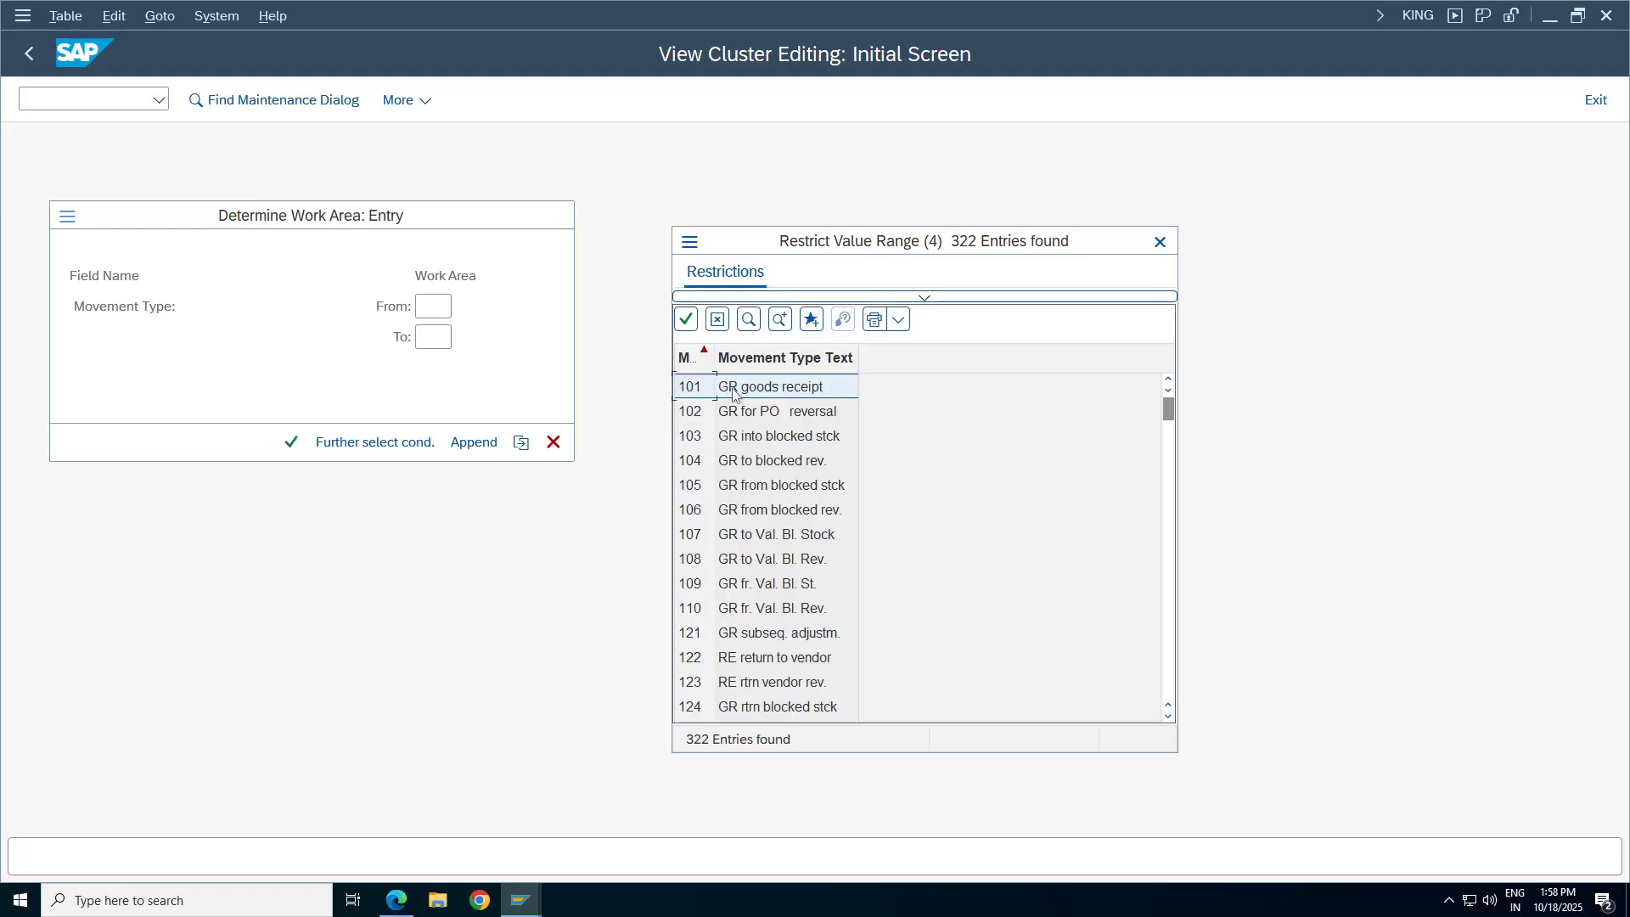
click(692, 416)
click(784, 416)
double_click(750, 438)
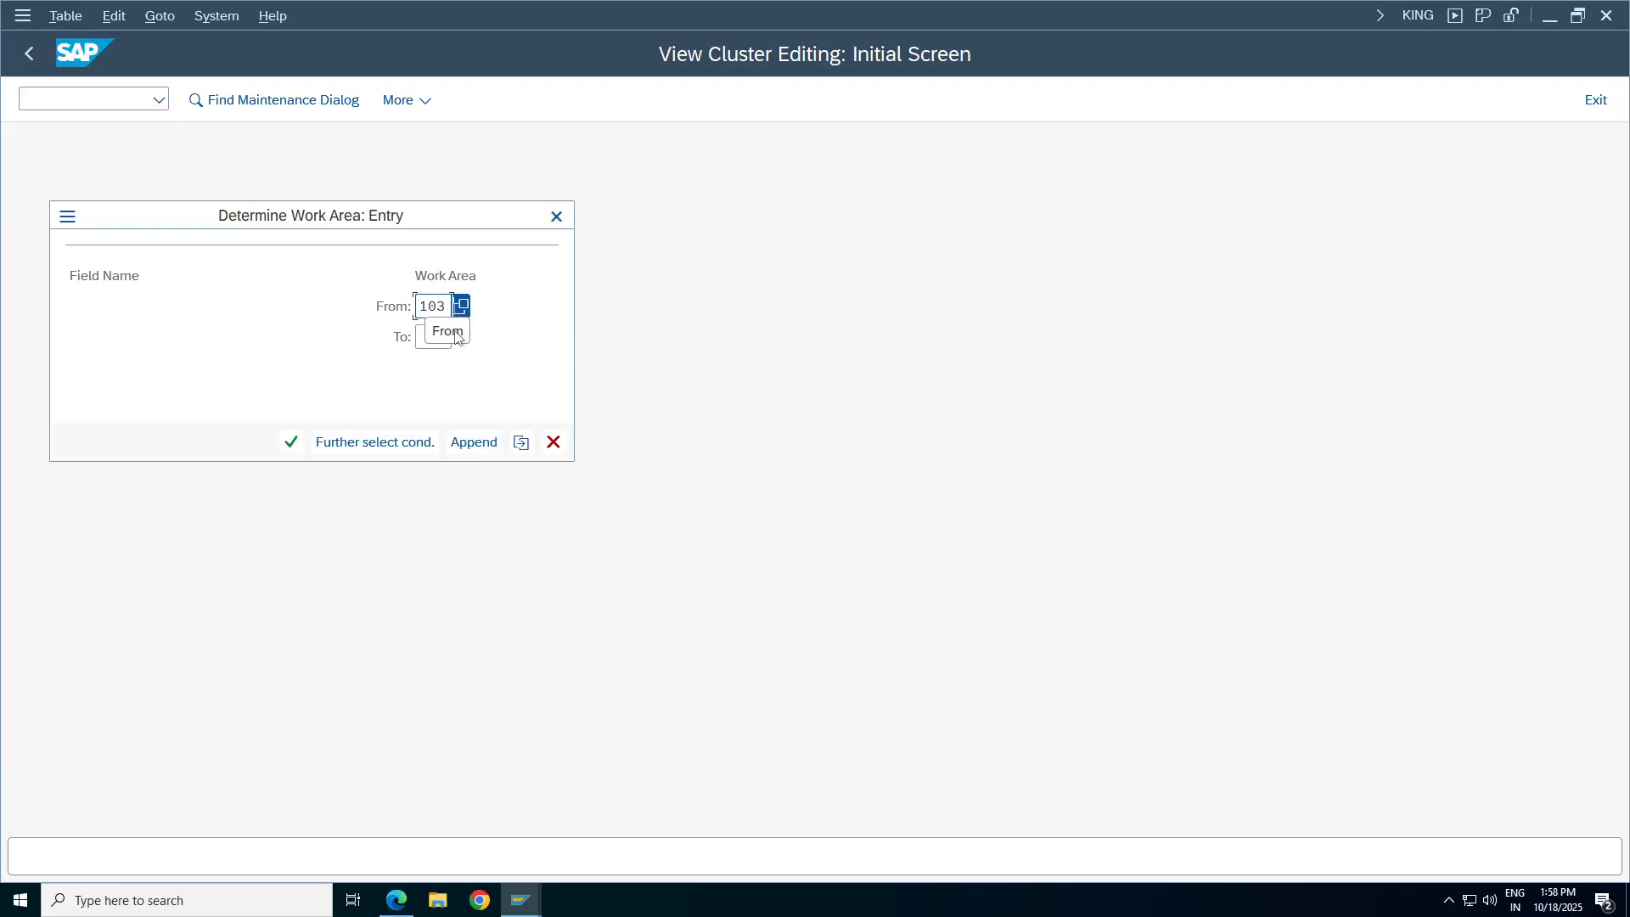
Reopen the movement type value list and find entry 561 for the initial entry of stock balances.
click(462, 307)
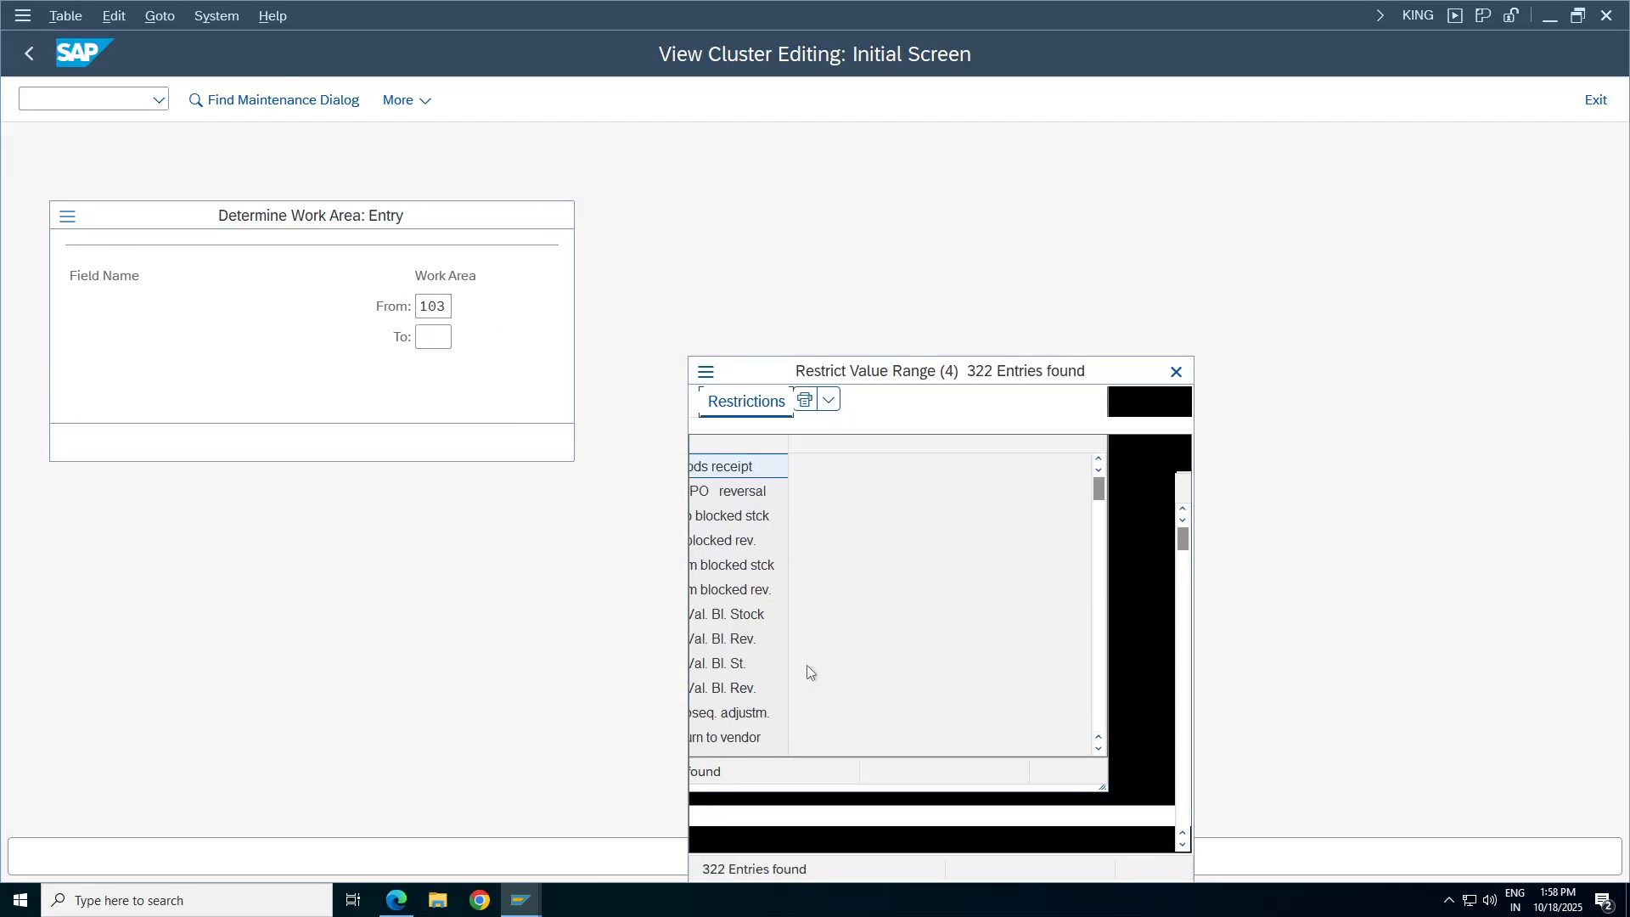
drag(1182, 539, 1182, 711)
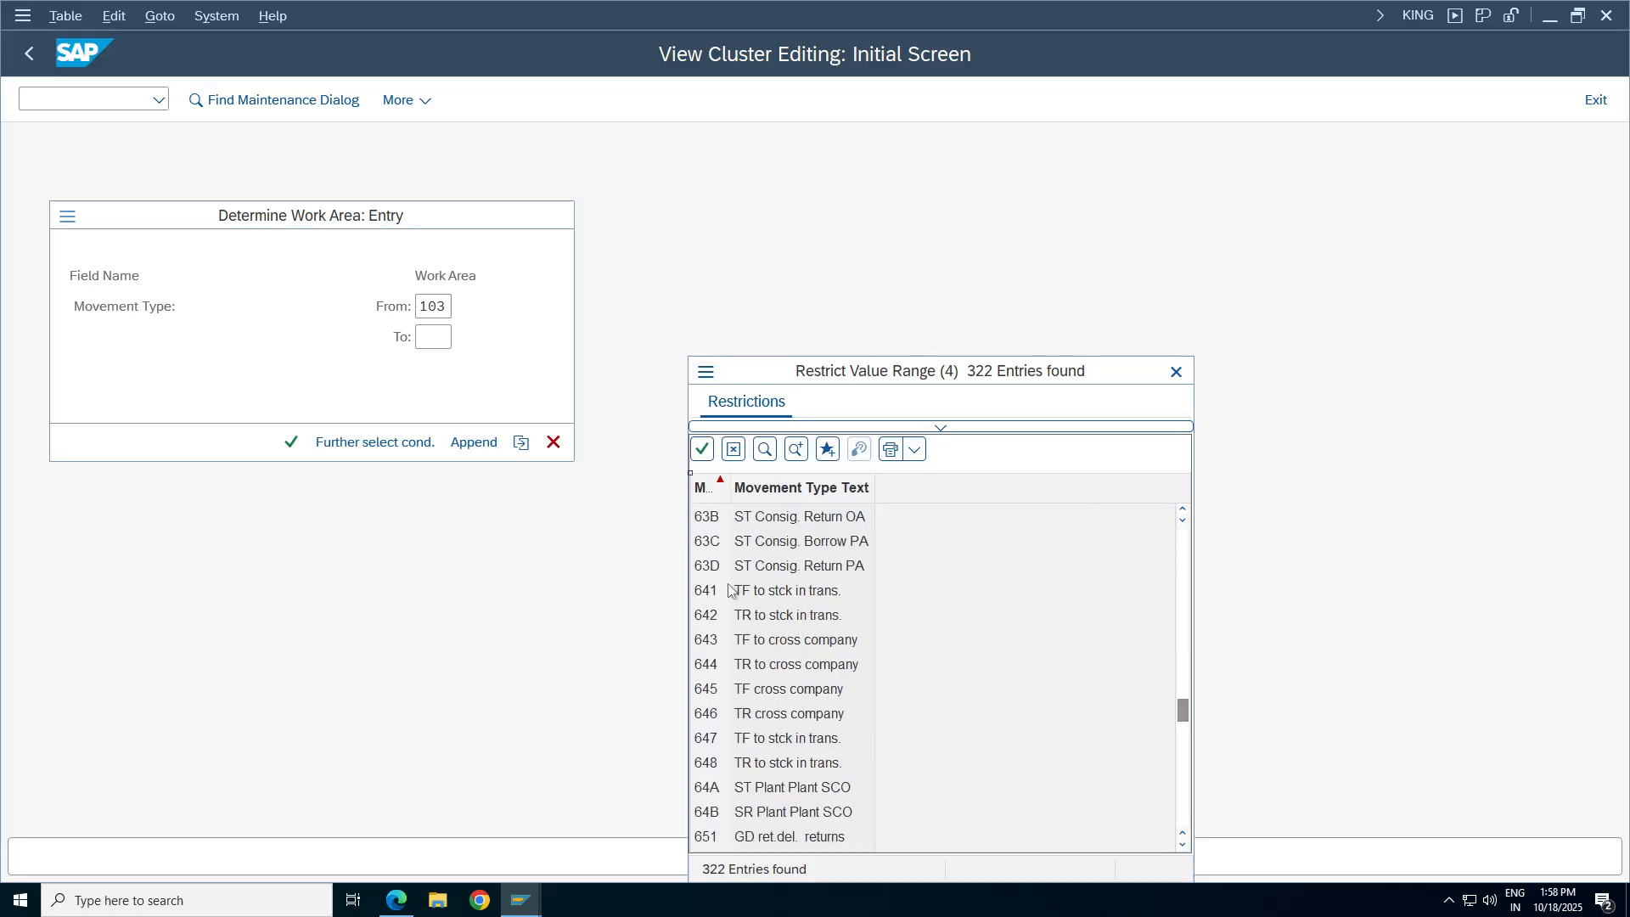
drag(1188, 711, 1182, 671)
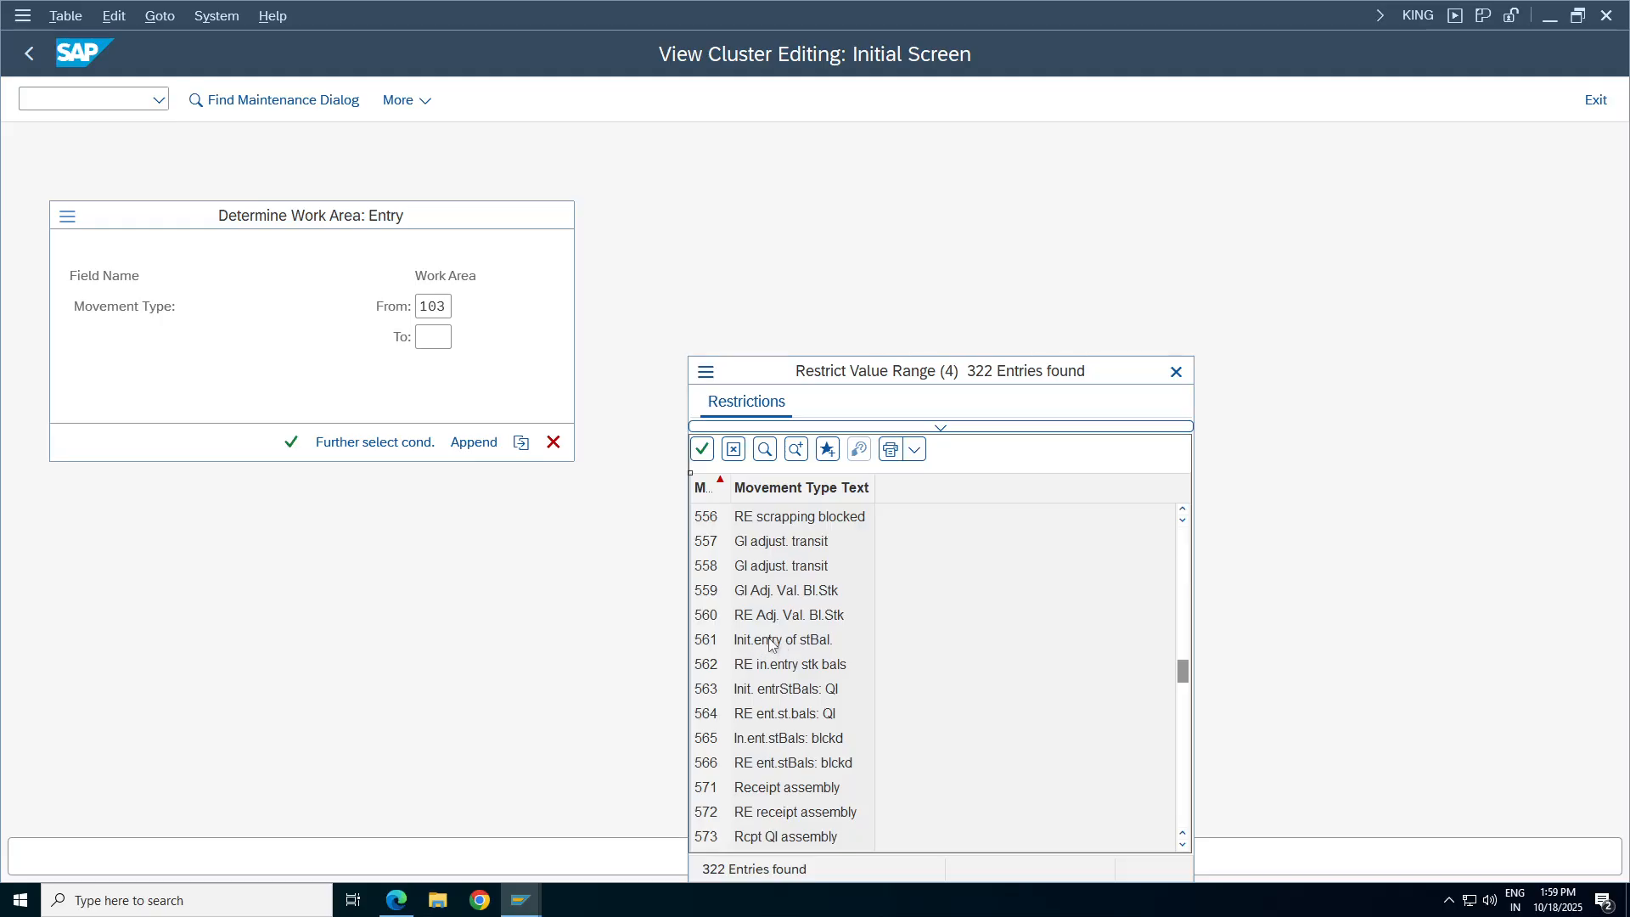
click(706, 643)
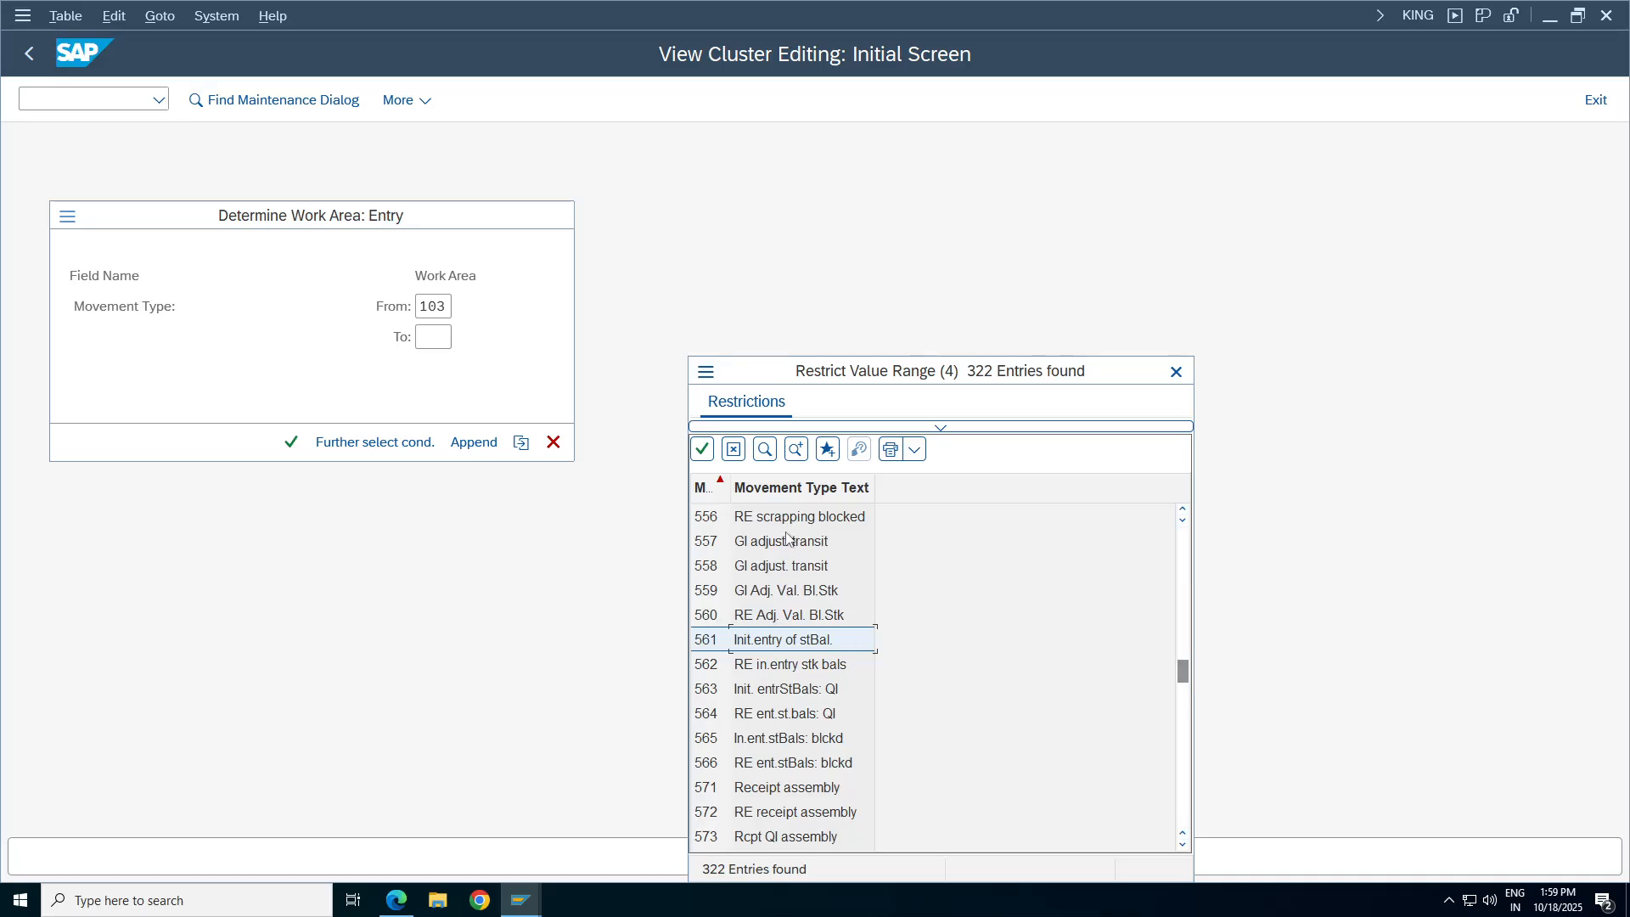
Find goods issue delivery movement type 601 in the value list, examine its entry, and close the list and the work area dialog.
drag(1185, 659, 1180, 594)
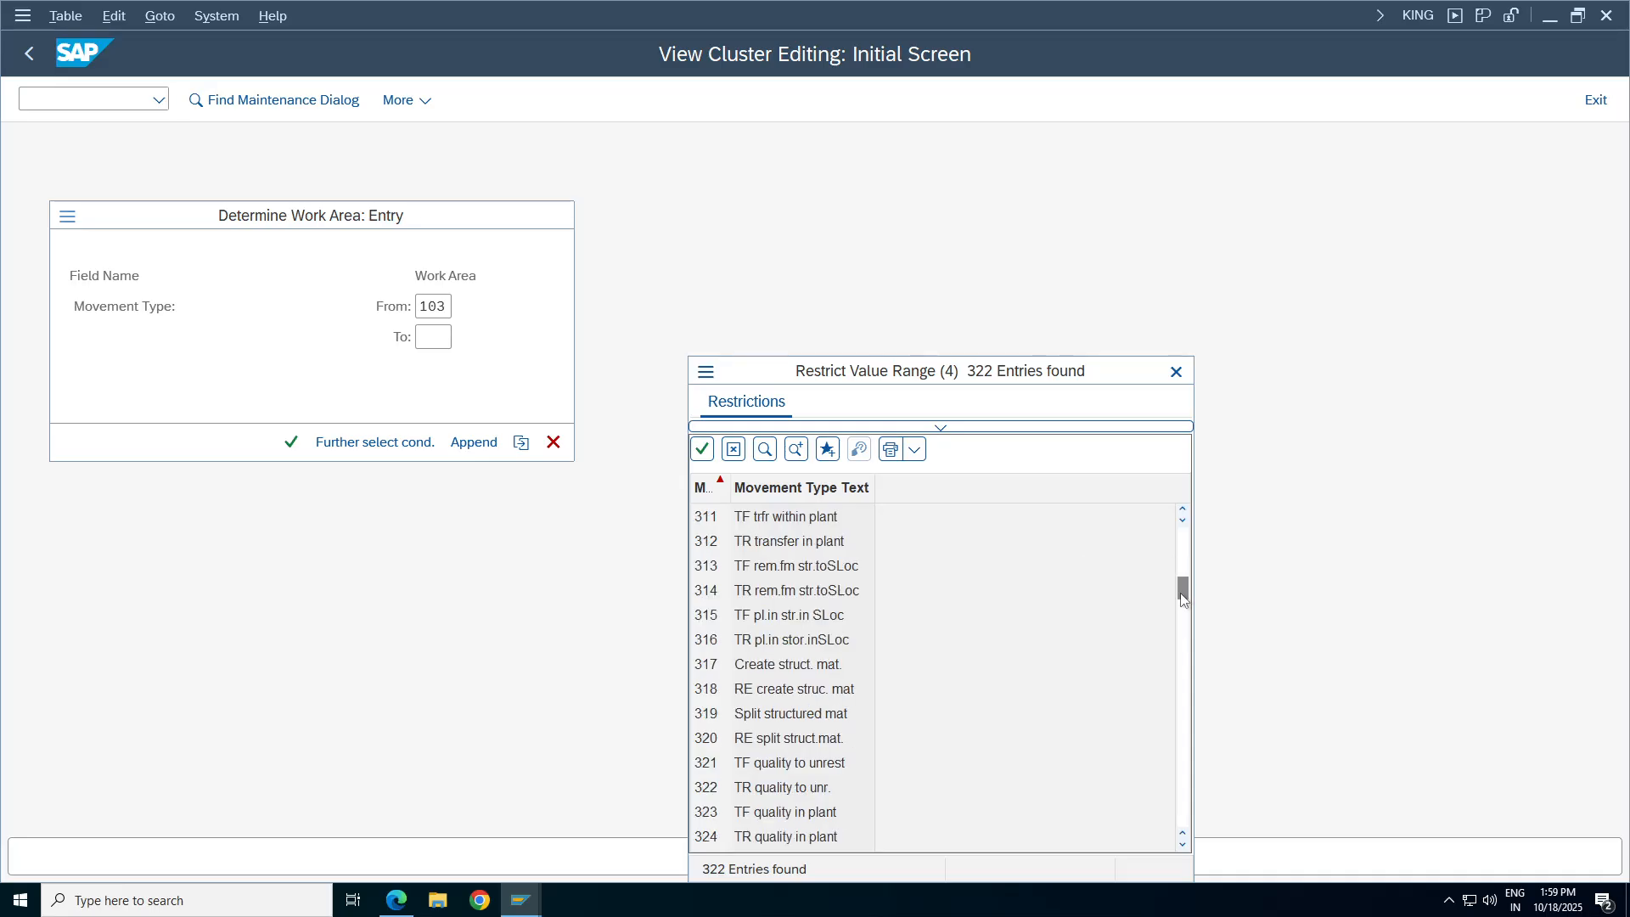
click(1186, 636)
click(1185, 637)
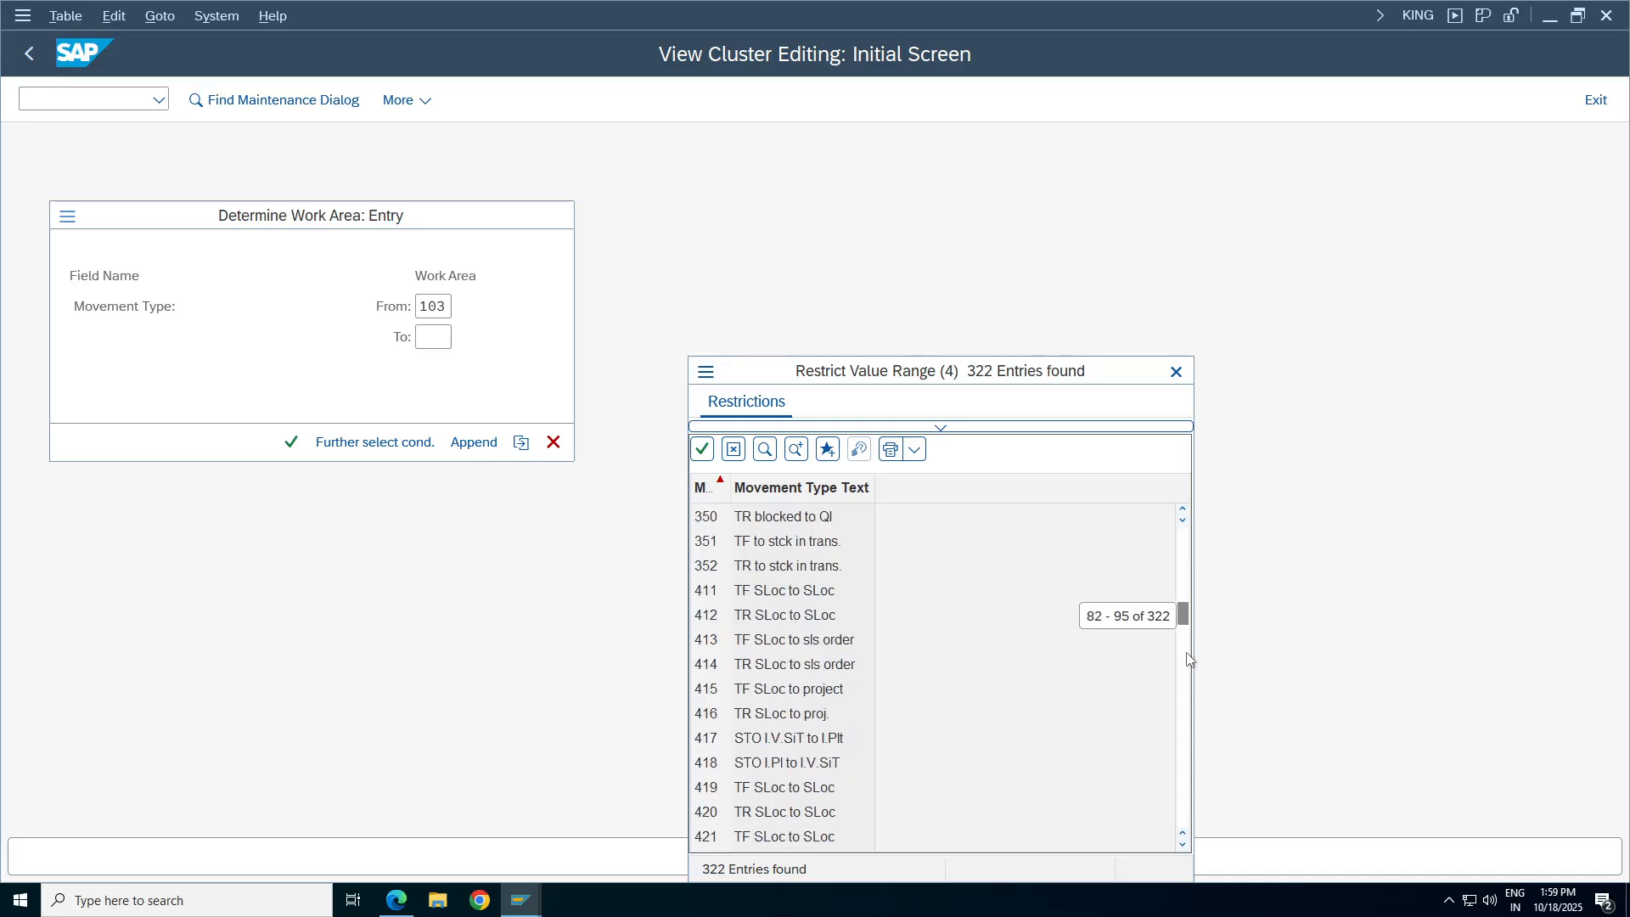
click(1186, 666)
click(1186, 674)
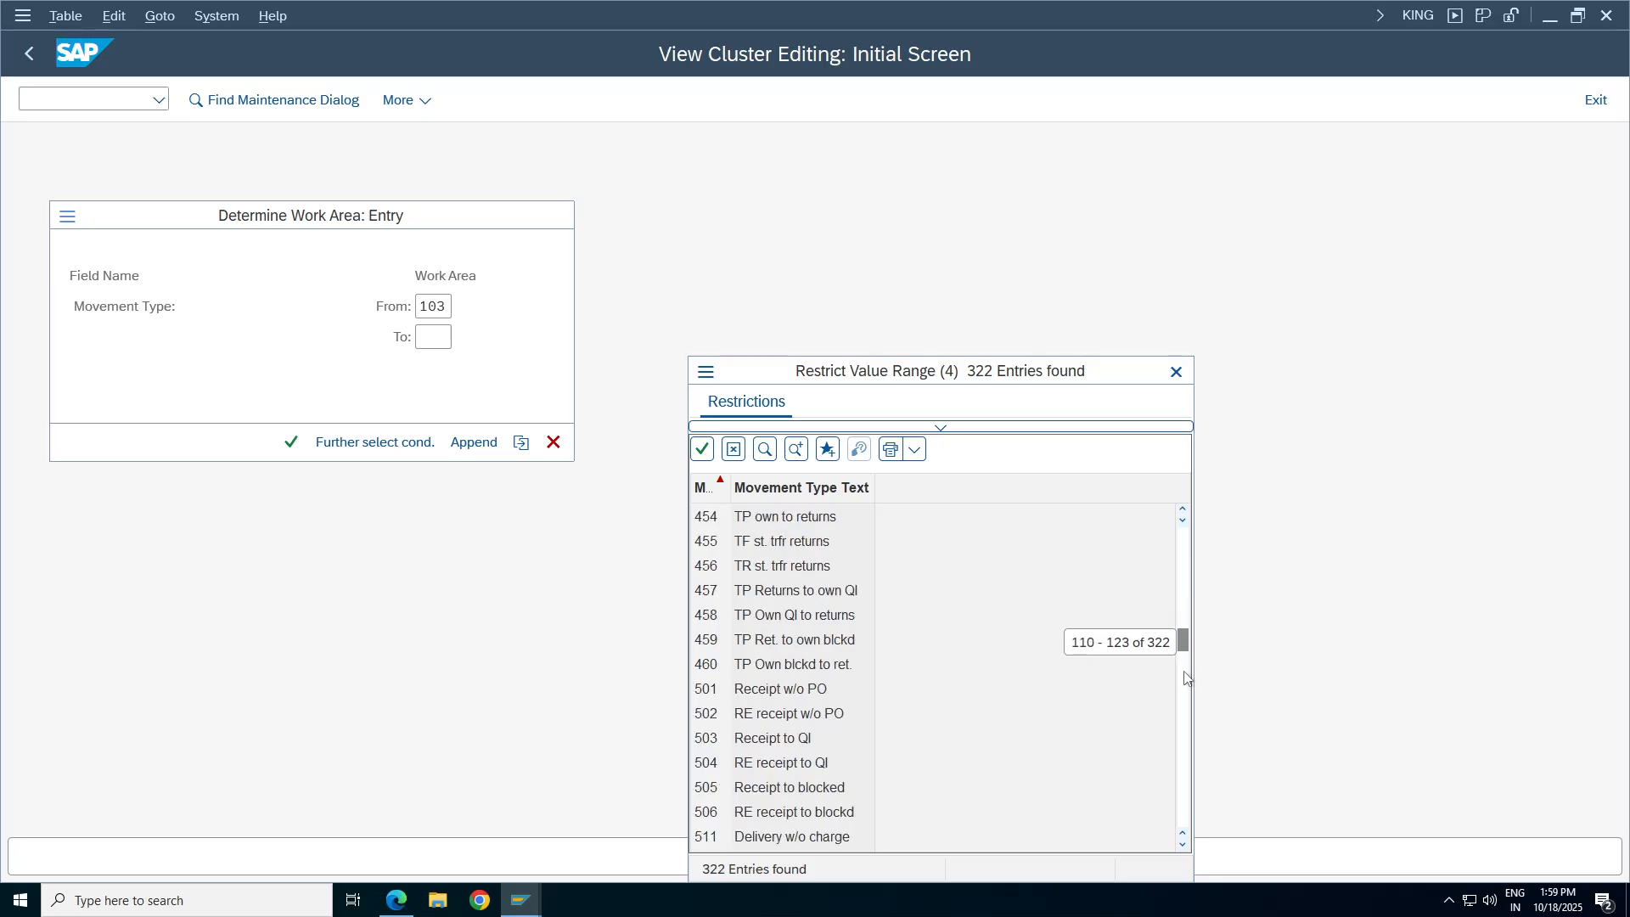
click(1185, 682)
click(1188, 692)
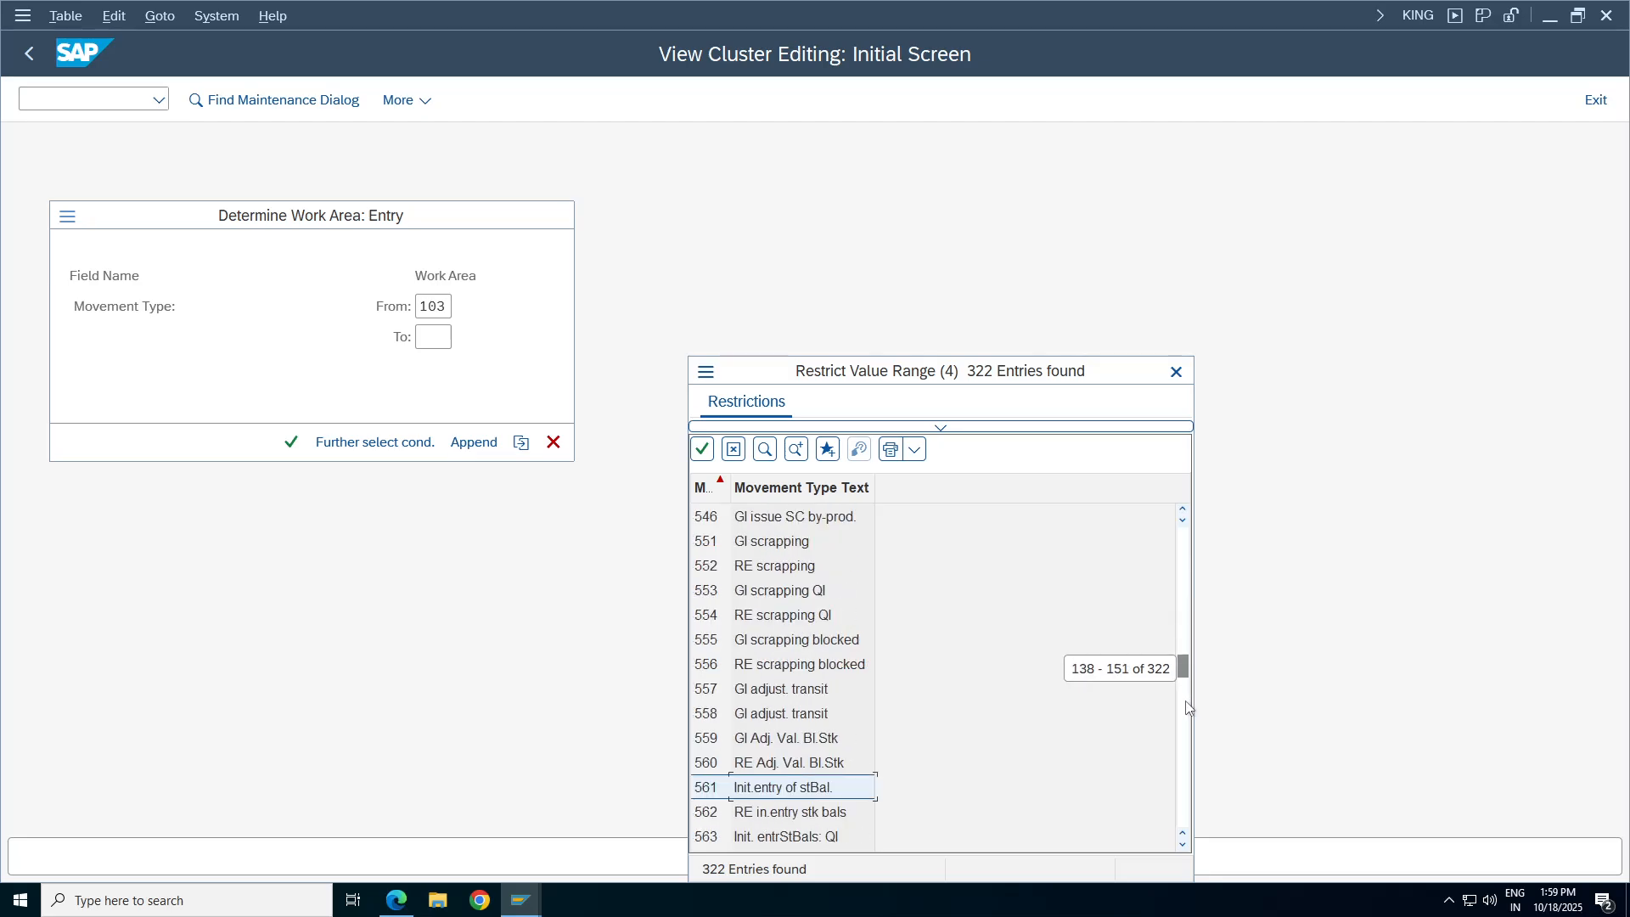
click(1188, 707)
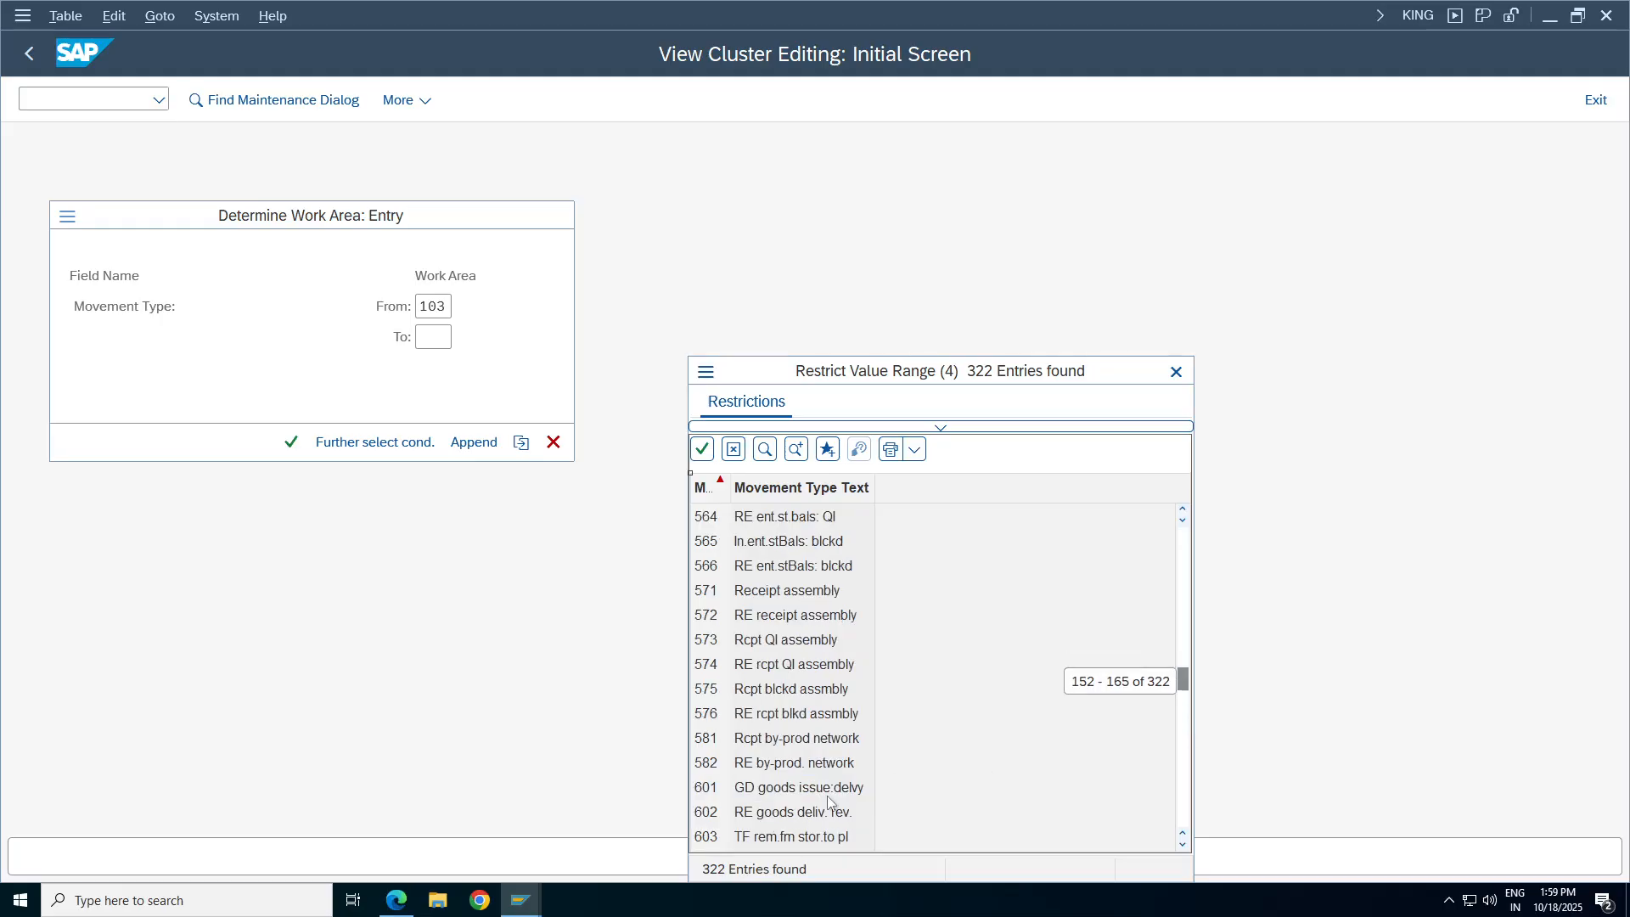
click(778, 796)
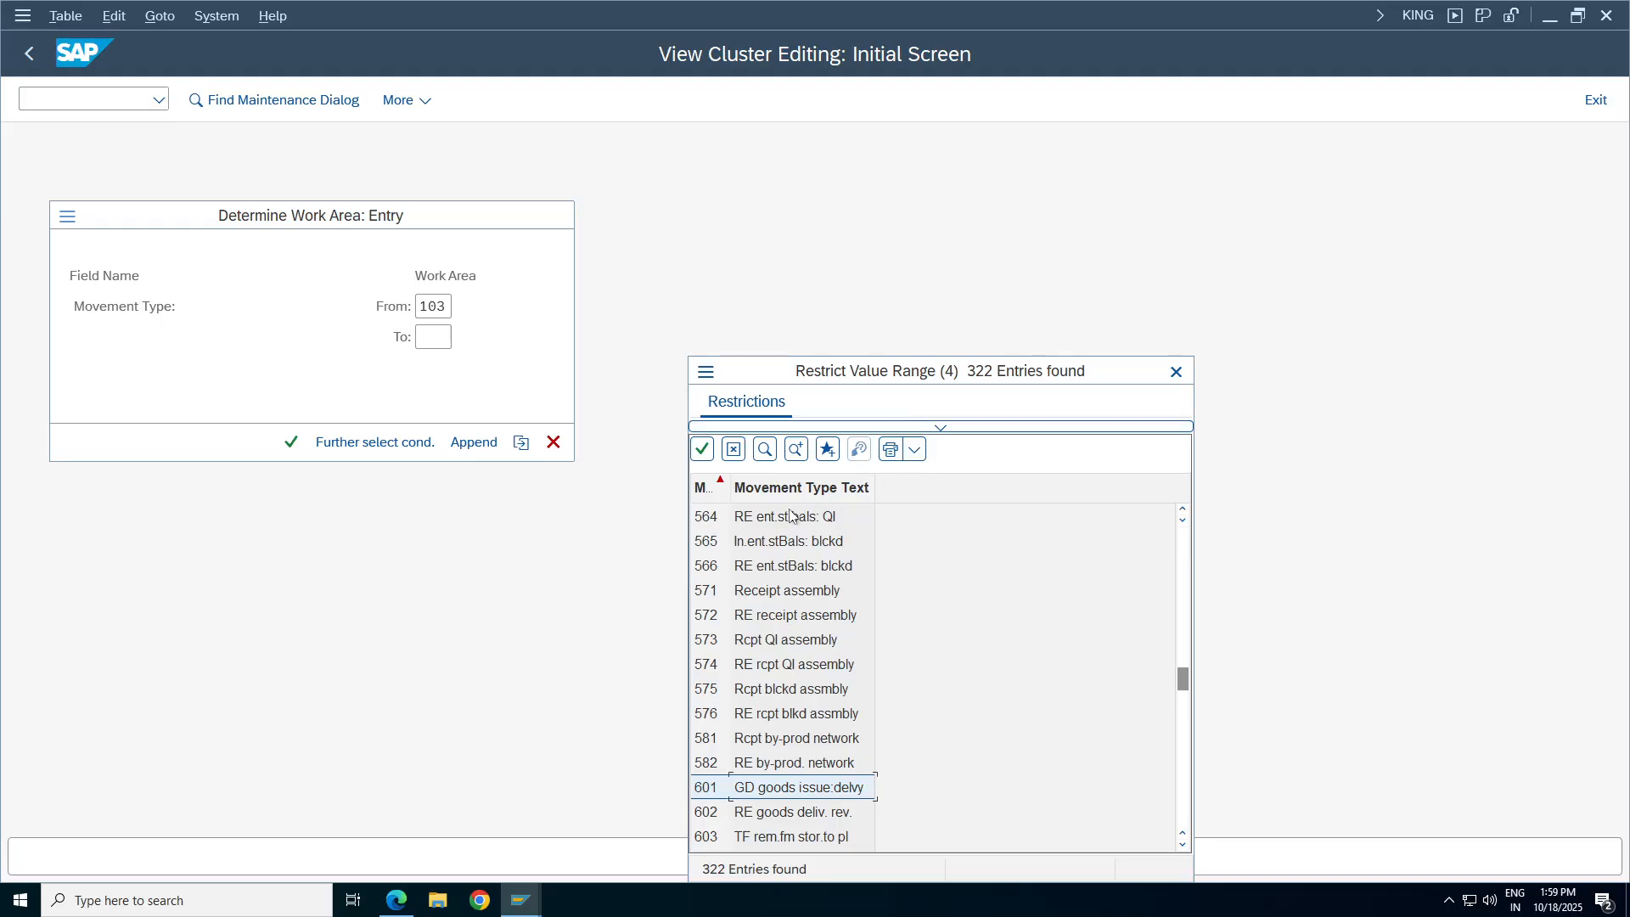
drag(728, 486, 823, 486)
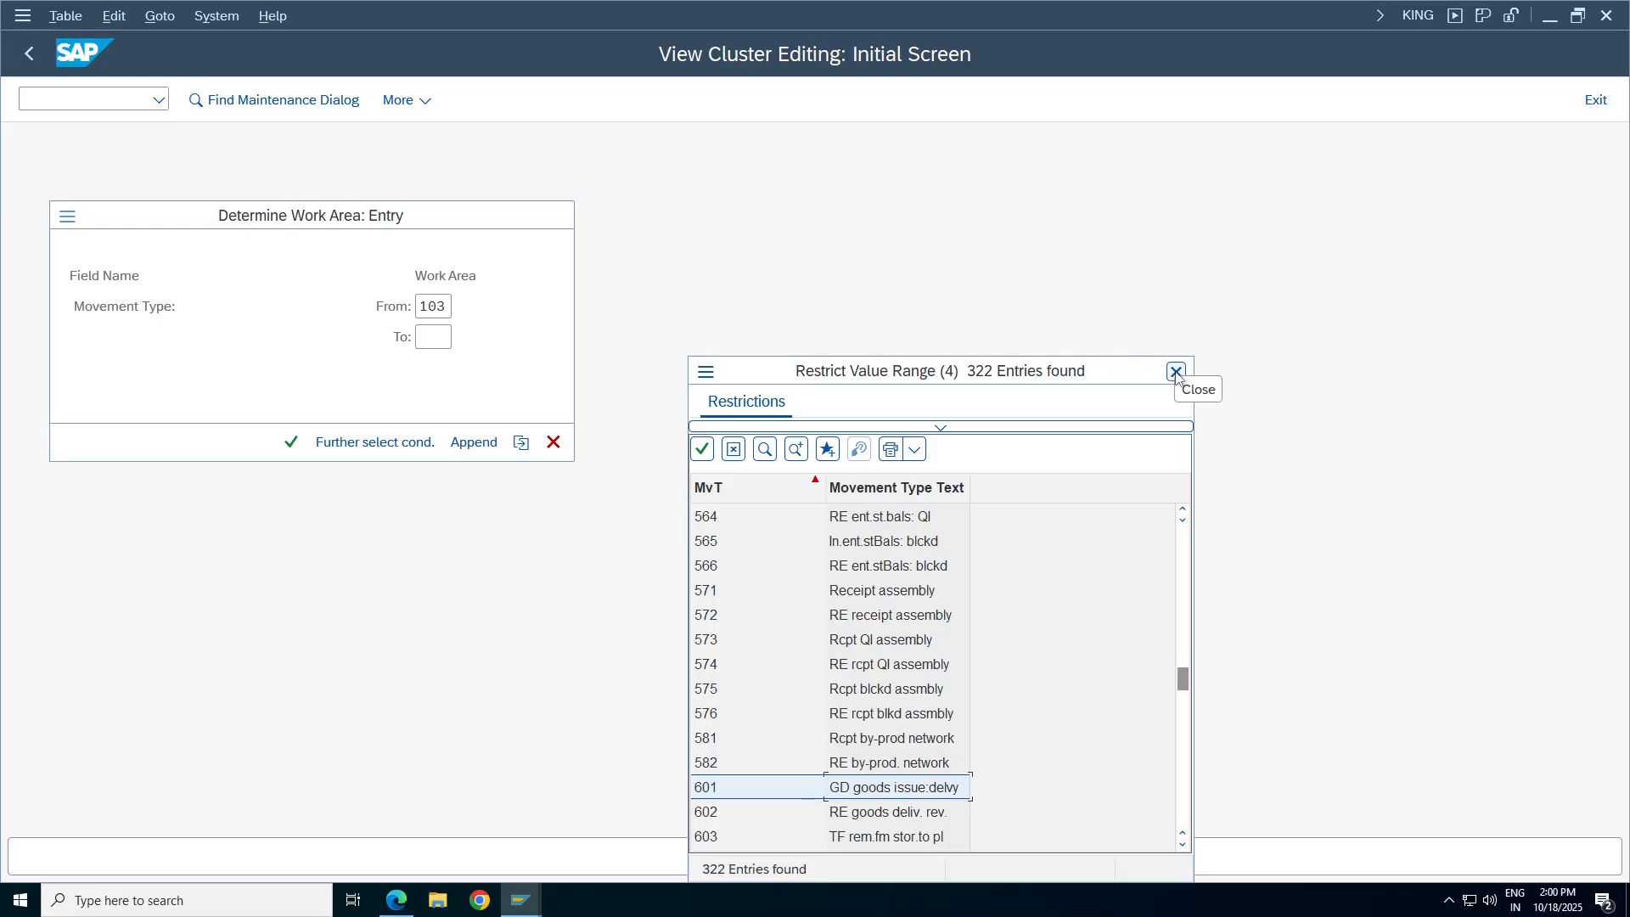
click(1175, 370)
click(557, 217)
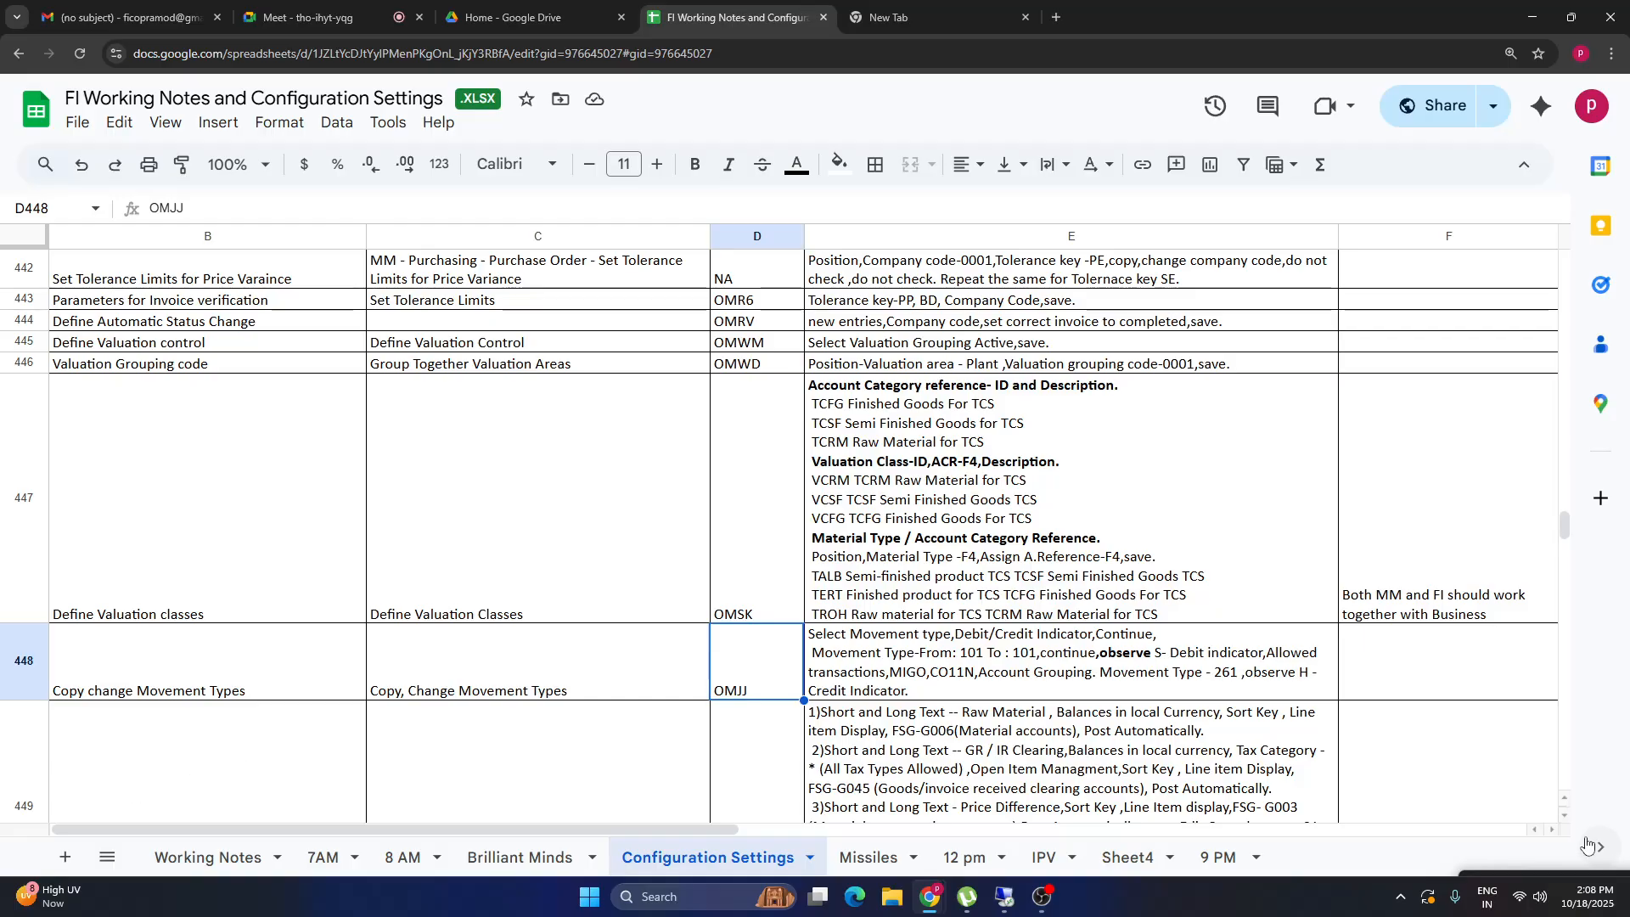
In the configuration notes Google Sheet, highlight rows 449 and 450 and examine the GL account creation notes for FS00.
click(1565, 816)
drag(1565, 817, 1560, 816)
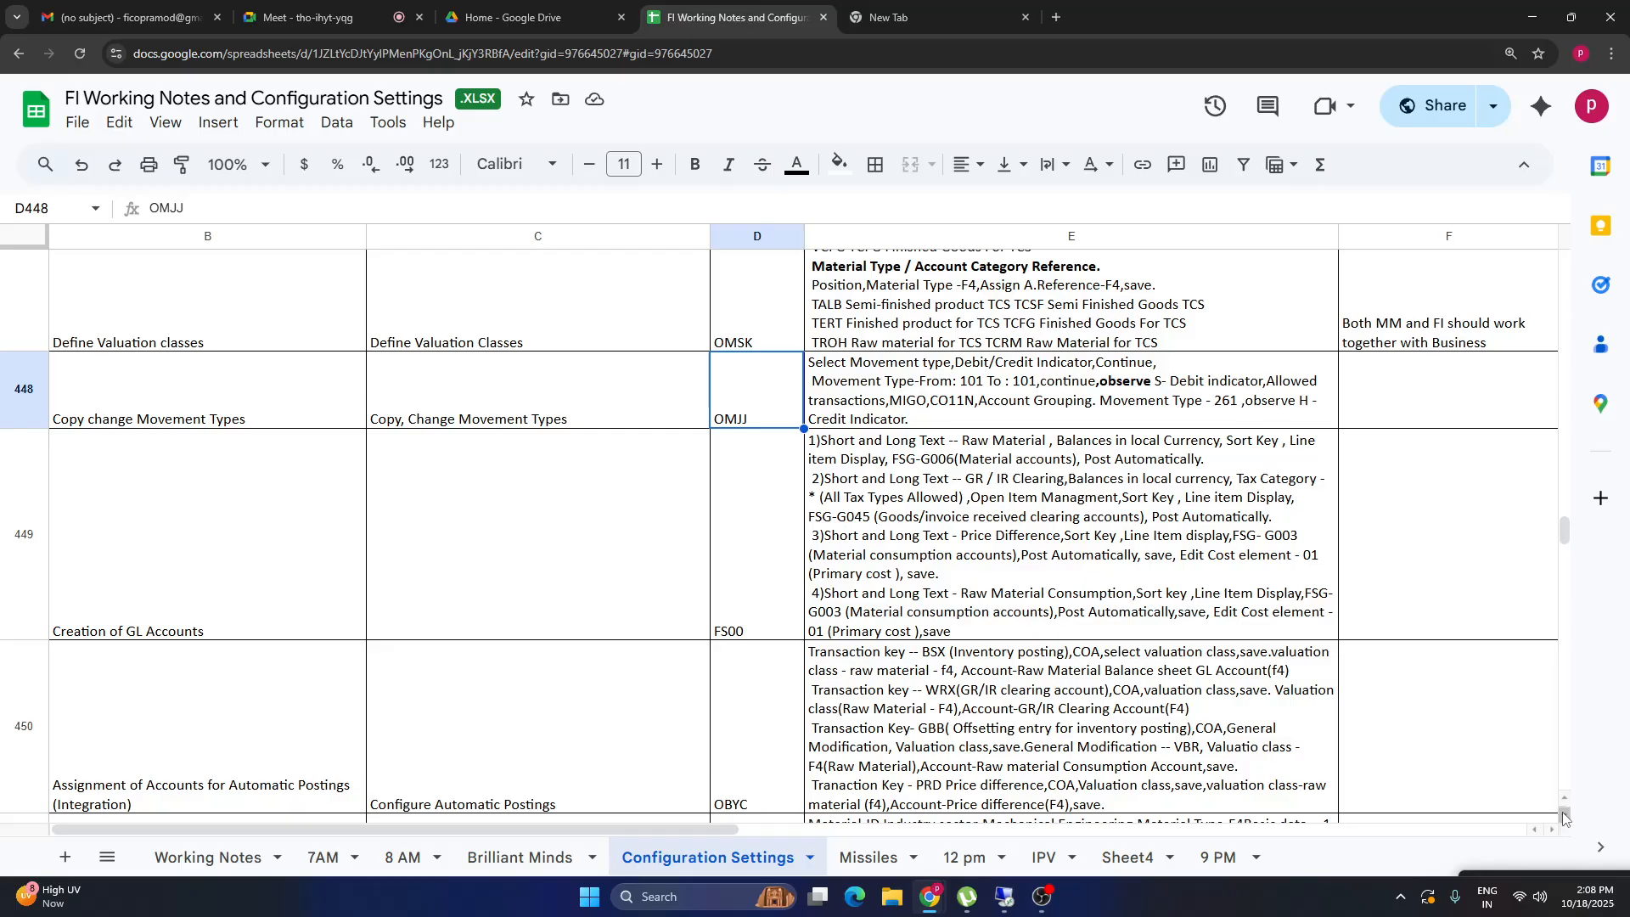
click(1561, 813)
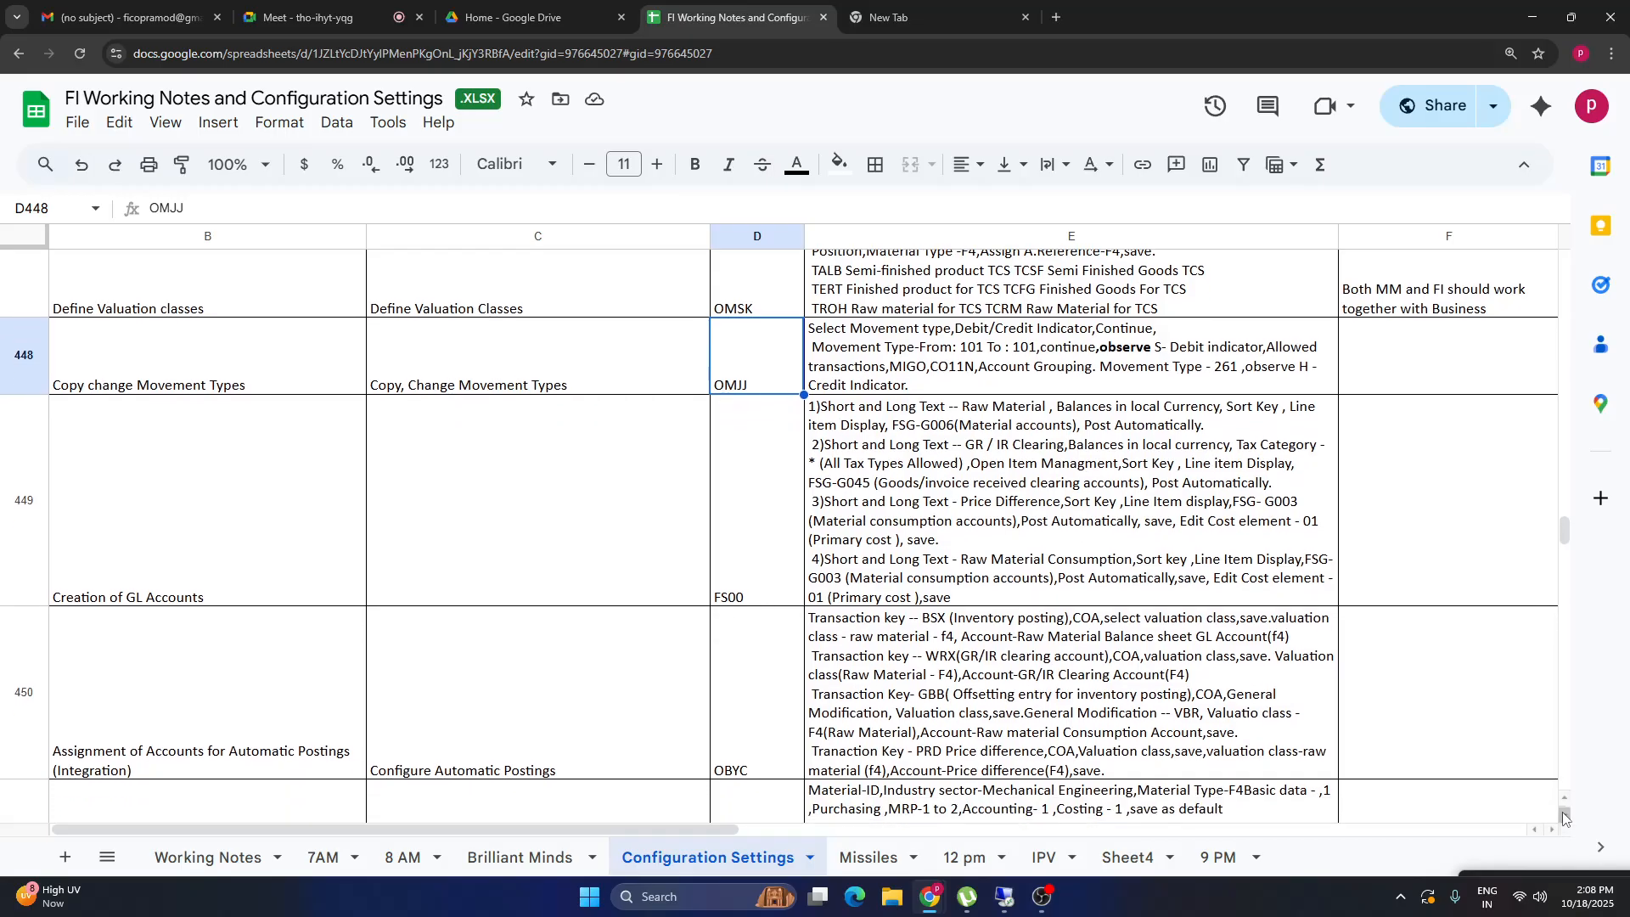
click(1084, 492)
drag(134, 540, 1051, 520)
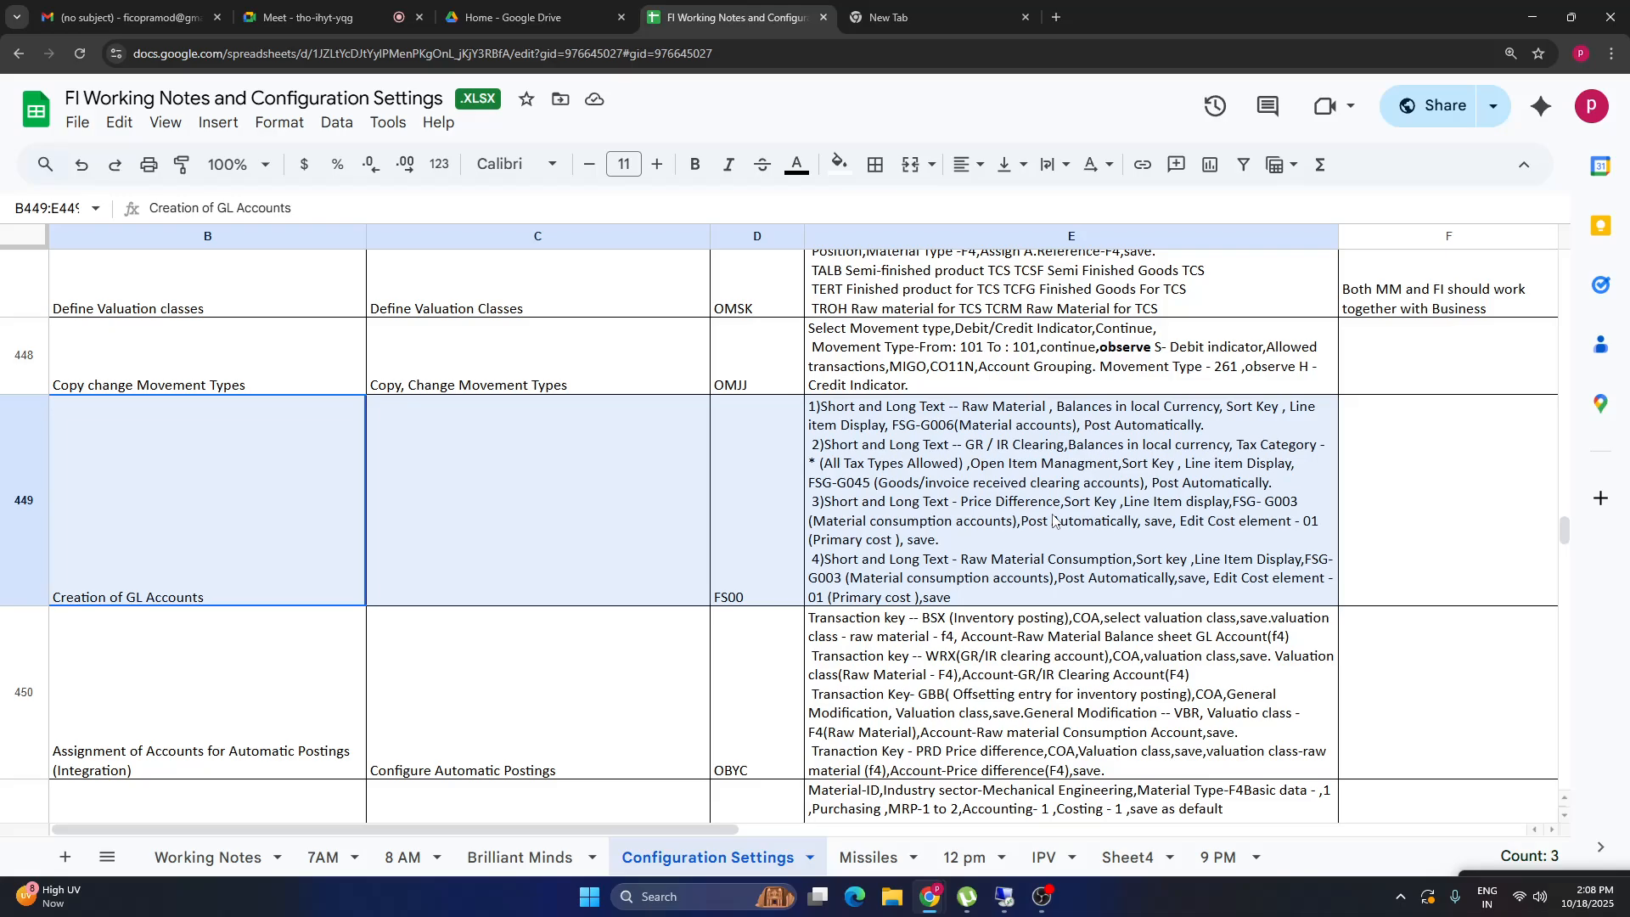
shift+click(987, 721)
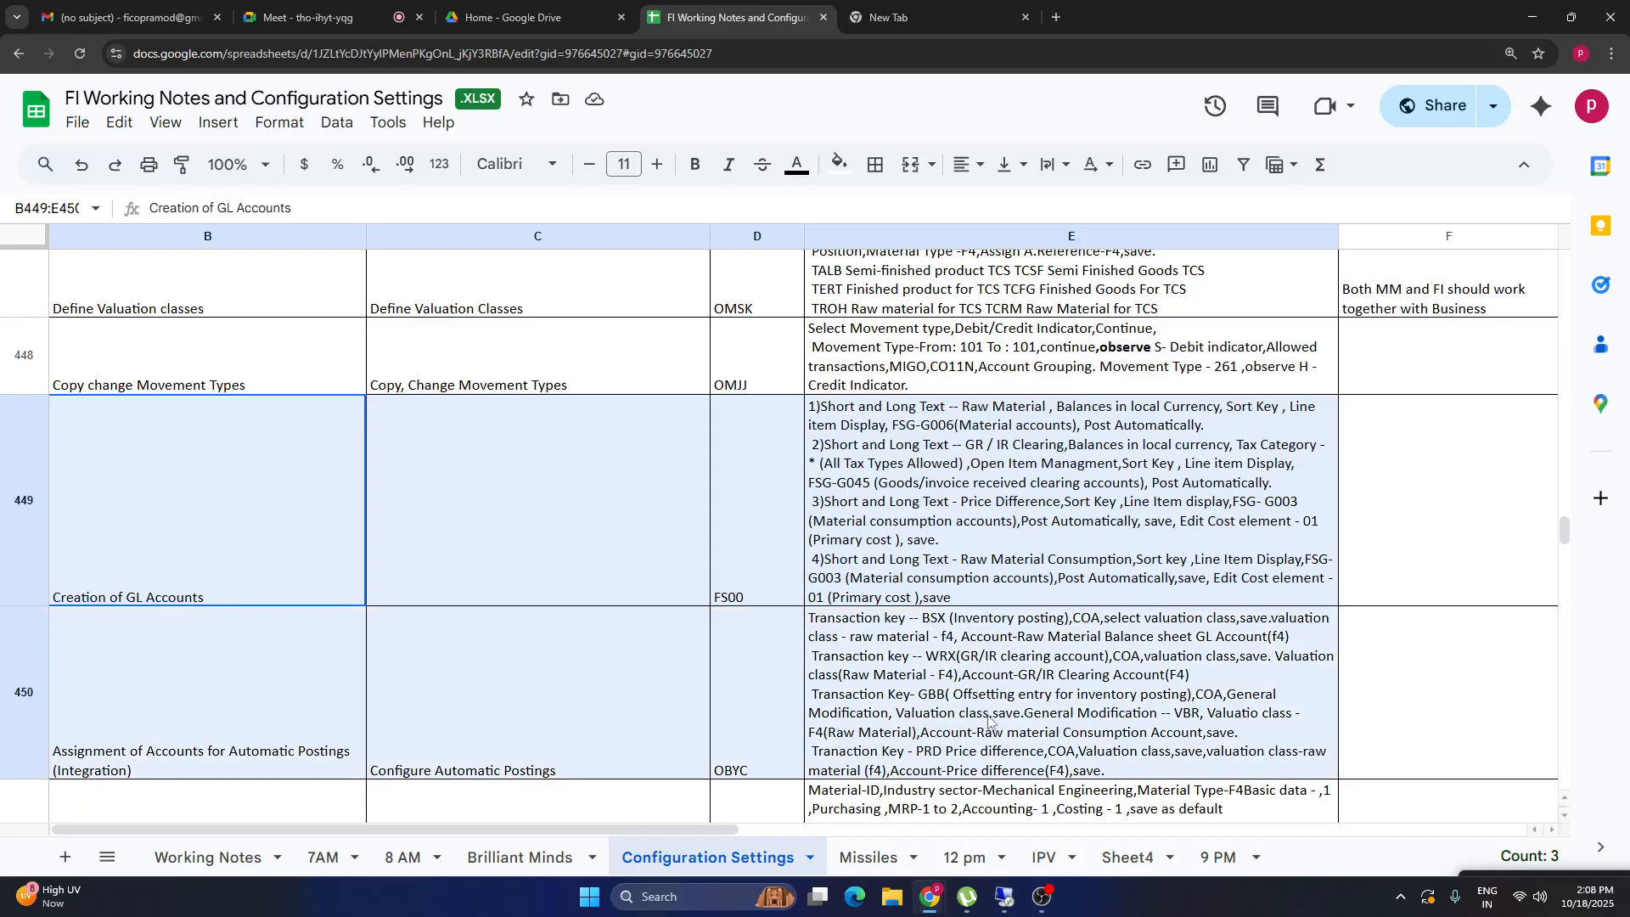
Highlight B450:E450 and examine the OBYC notes on assigning accounts for automatic postings.
click(931, 723)
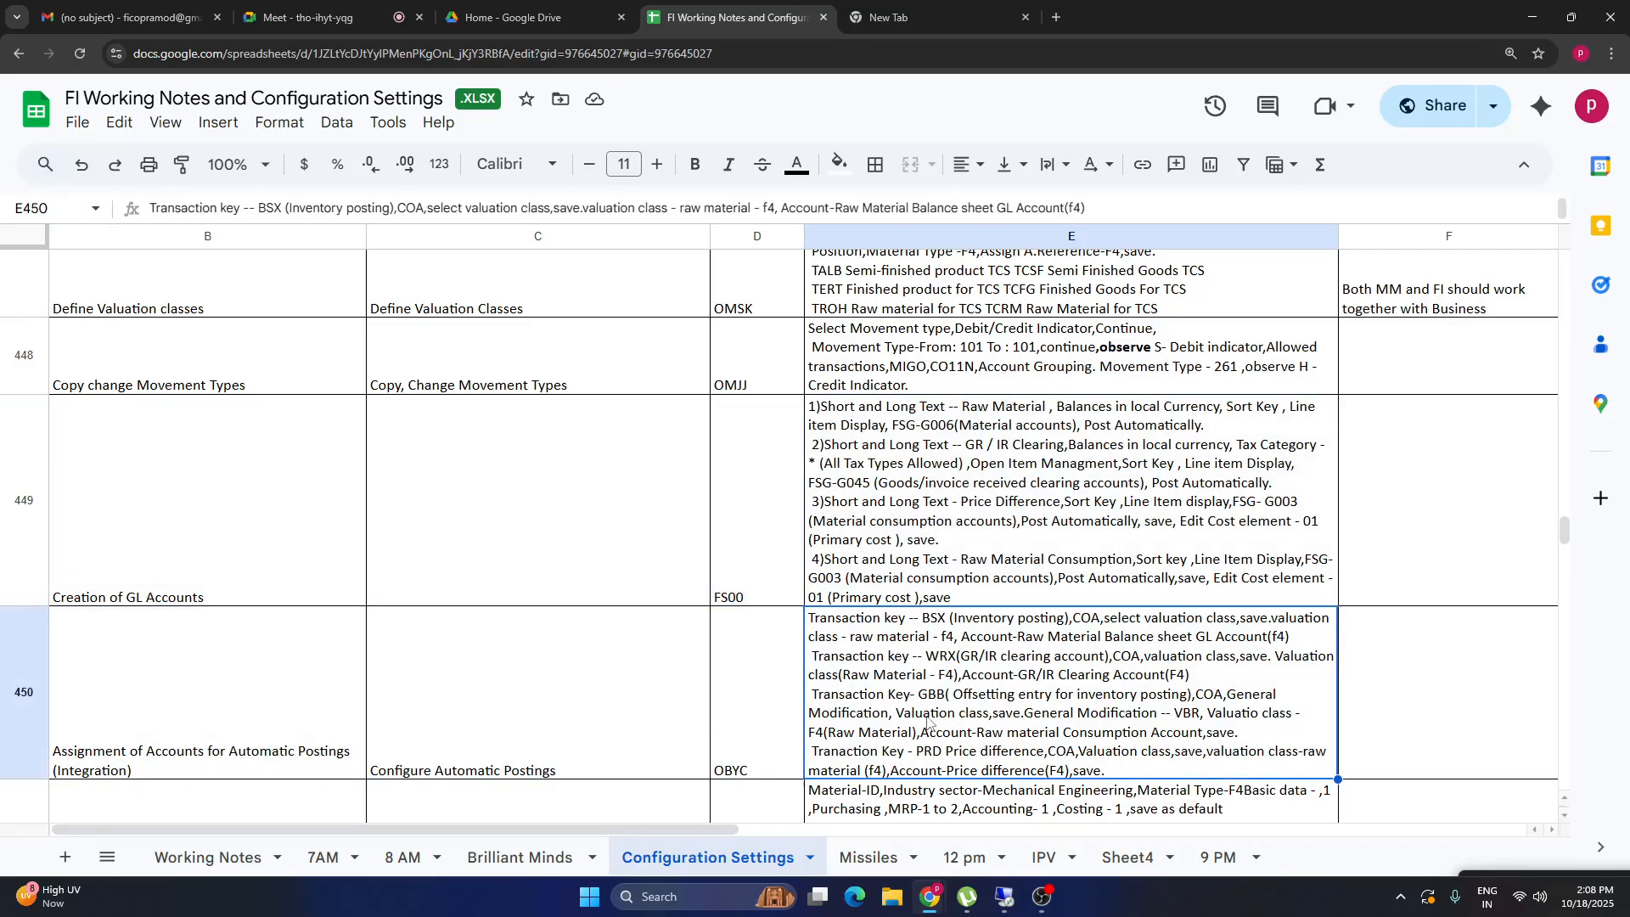
click(204, 737)
key(shift+Right)
key(shift+Right)
key(shift+Right)
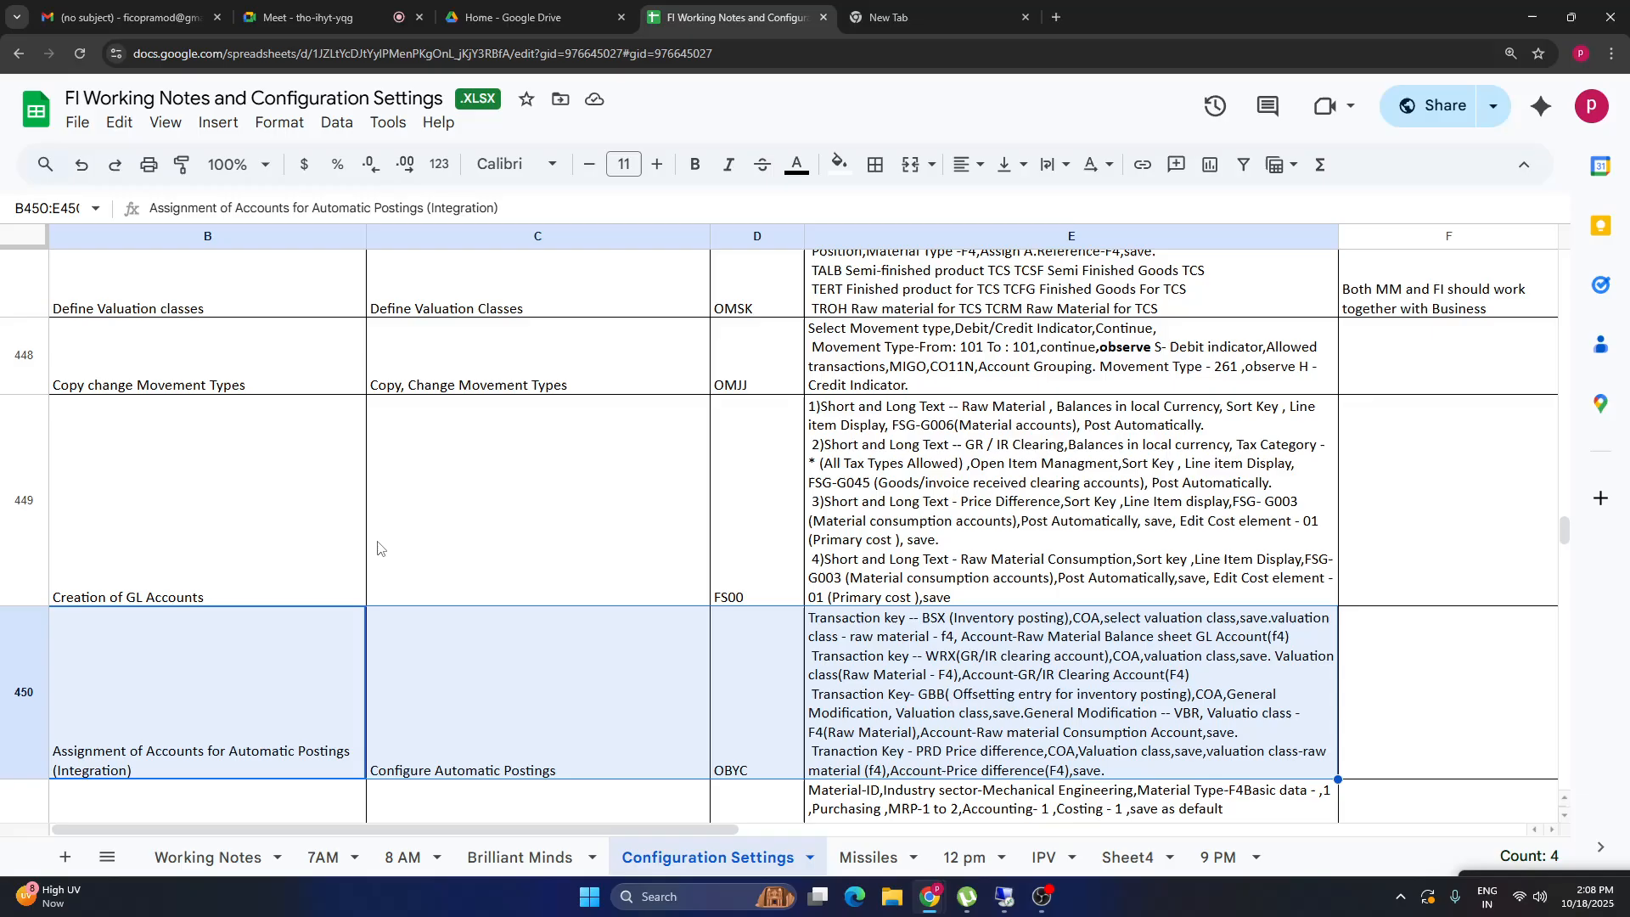
Highlight B449:F450 to review the GL account creation and automatic posting notes together.
click(204, 509)
shift+click(1126, 719)
shift+click(1478, 701)
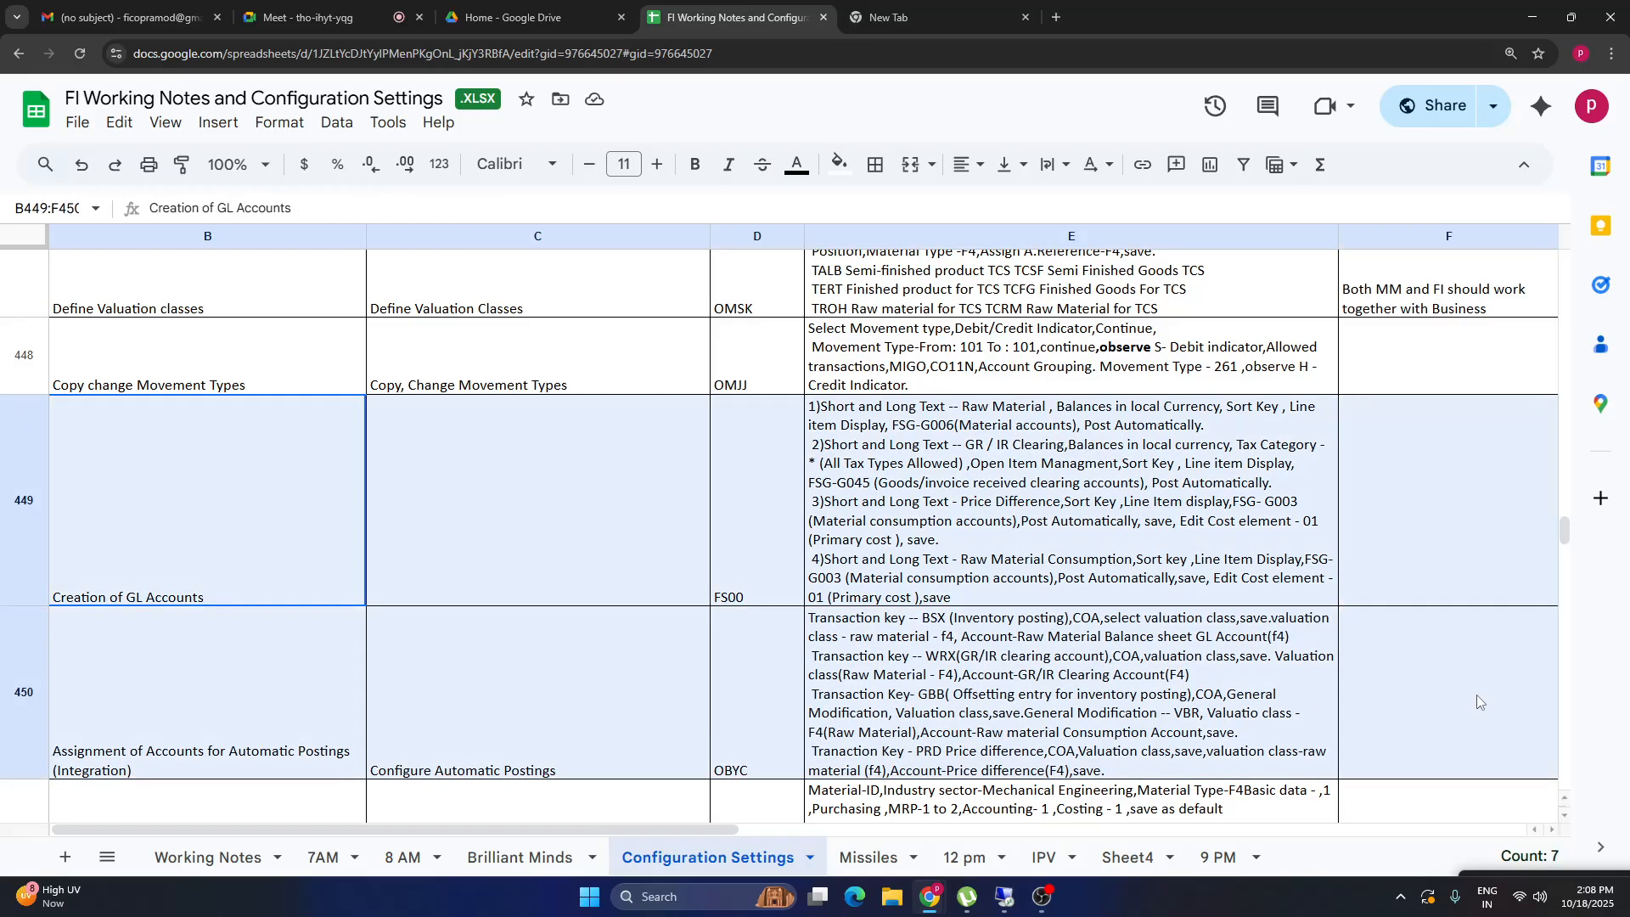
Highlight B449:E450 again and go over the GL account creation (FS00) and automatic posting (OBYC) notes.
drag(307, 556, 1117, 717)
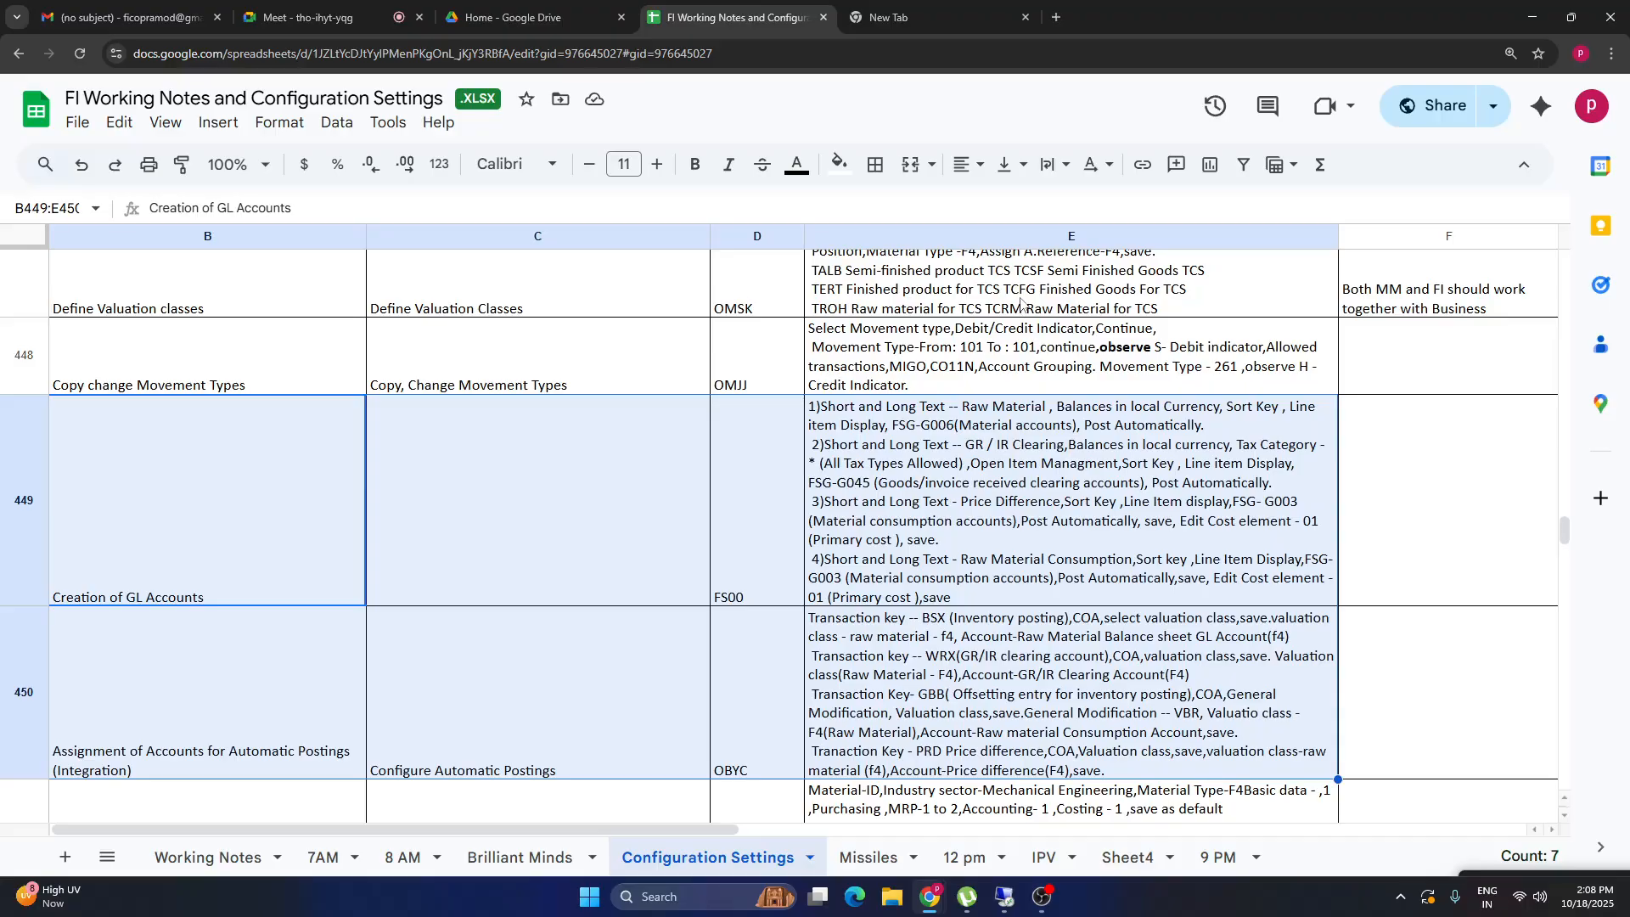
click(240, 311)
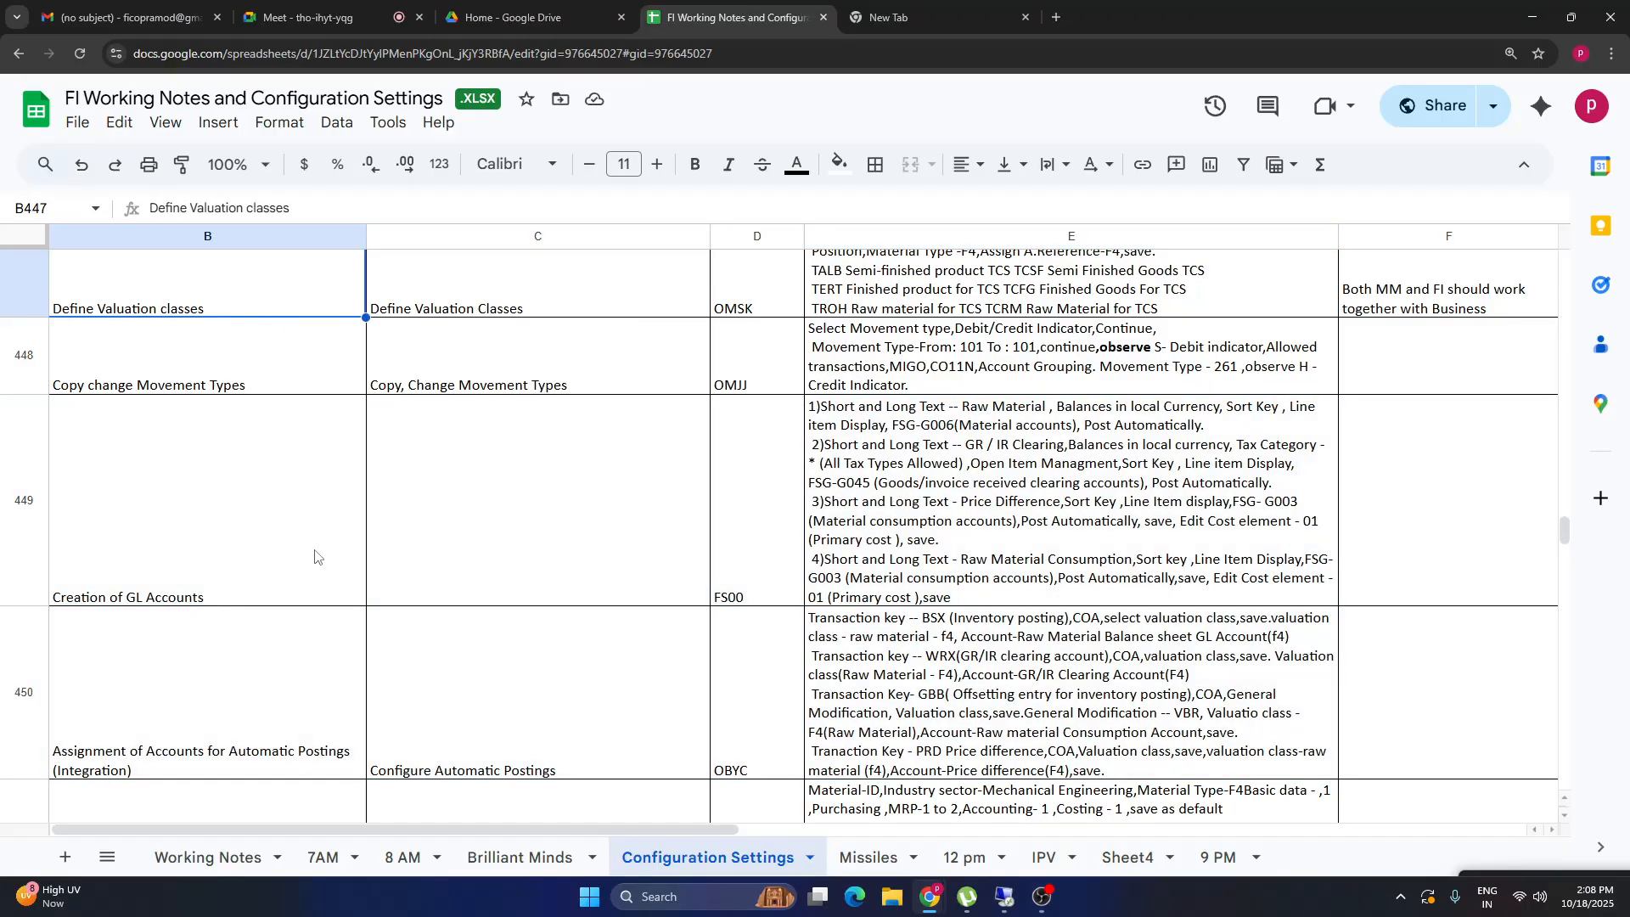
drag(221, 552, 1178, 703)
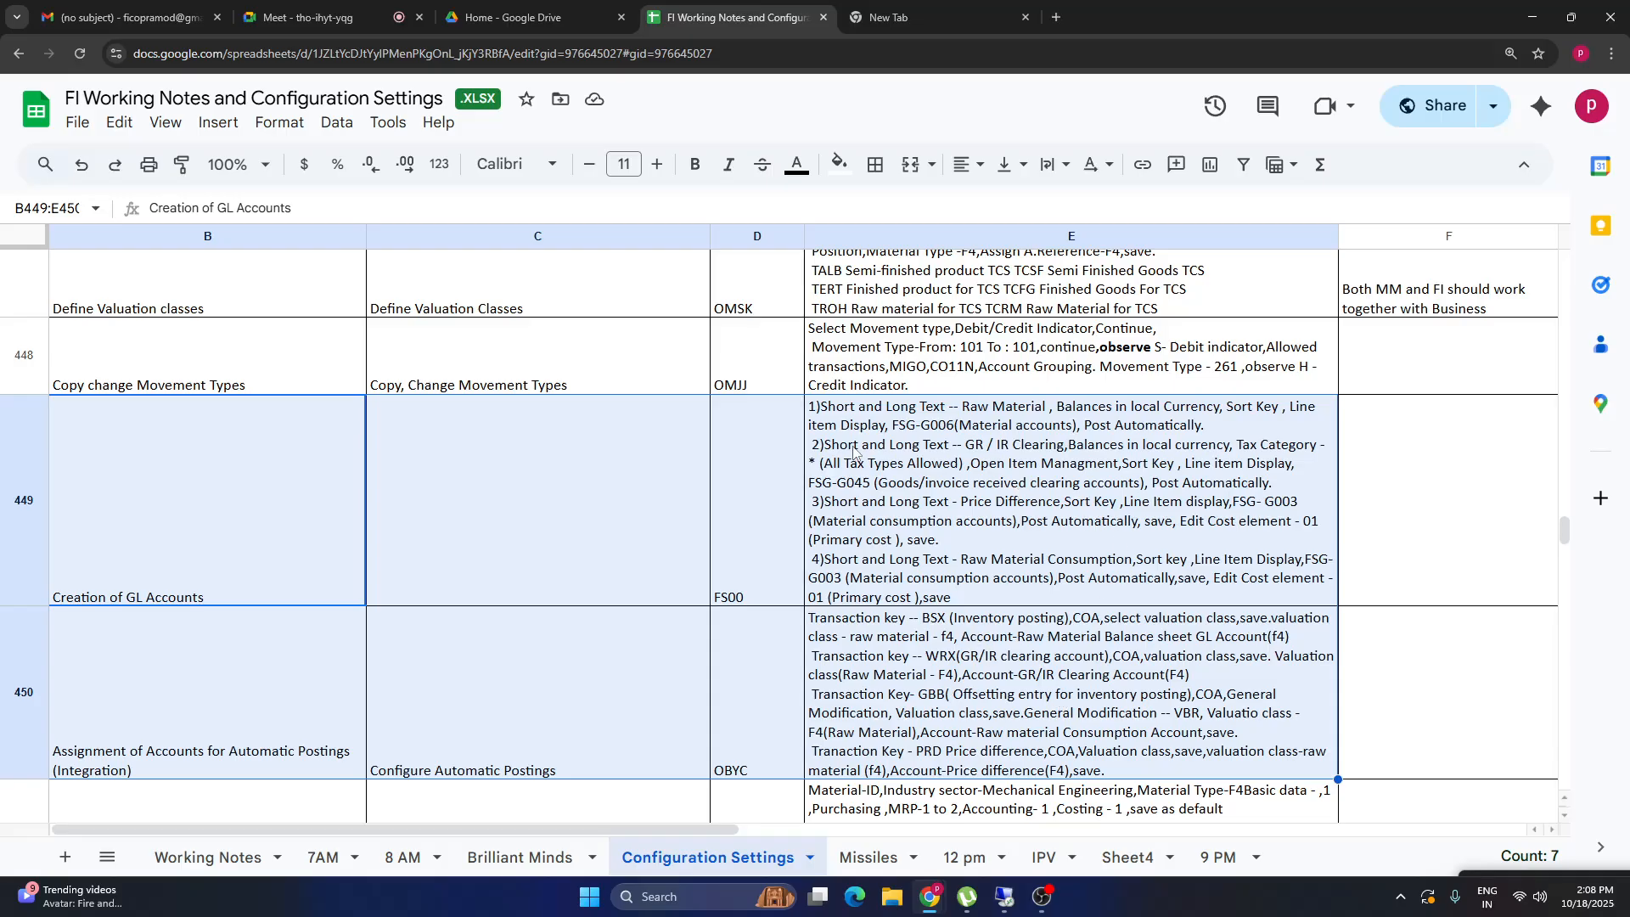
click(290, 514)
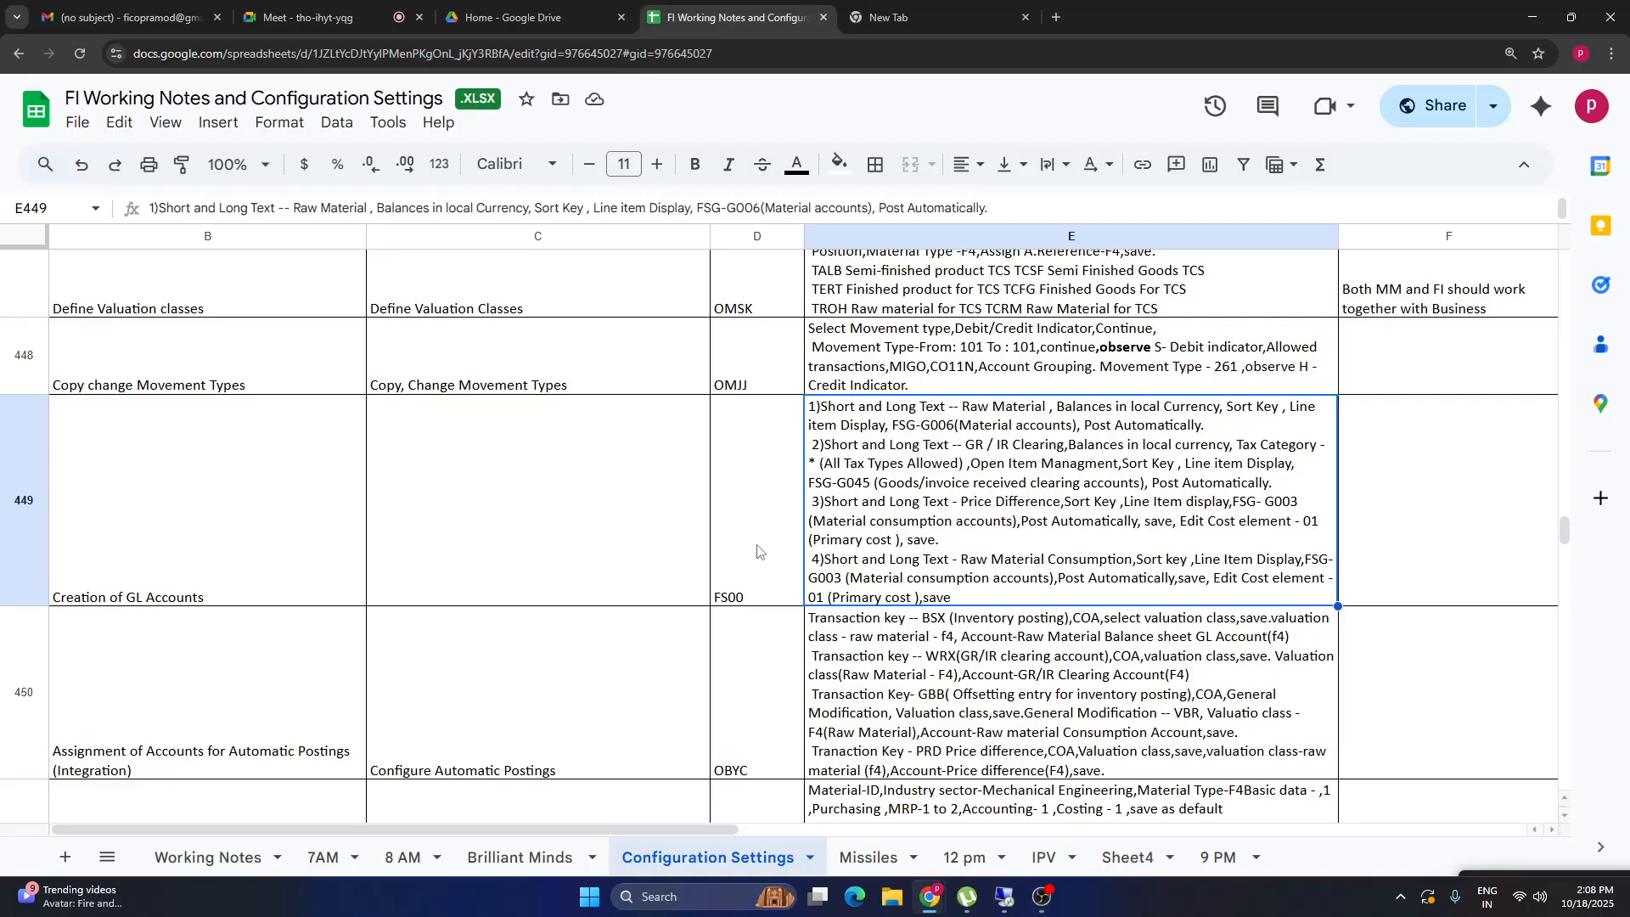
click(764, 550)
mouse_move(174, 536)
mouse_down()
mouse_move(1061, 585)
mouse_move(1086, 707)
mouse_move(804, 656)
mouse_up()
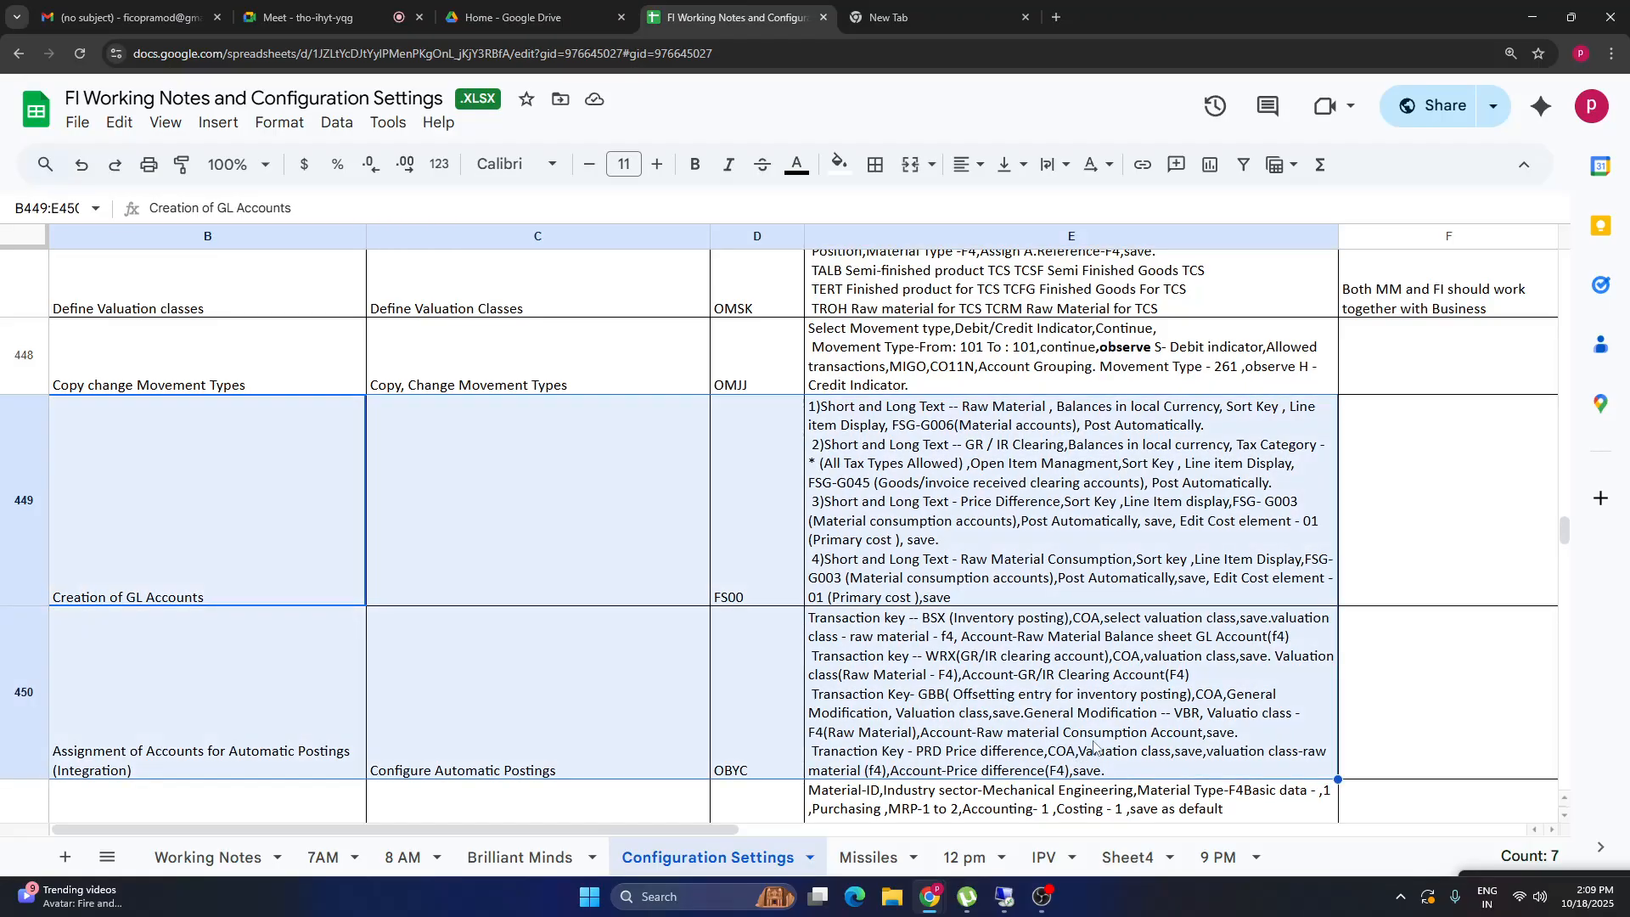
Find the material master record notes for MM01 in row 451 and highlight B451:E451 to examine them.
click(1565, 820)
click(1565, 820)
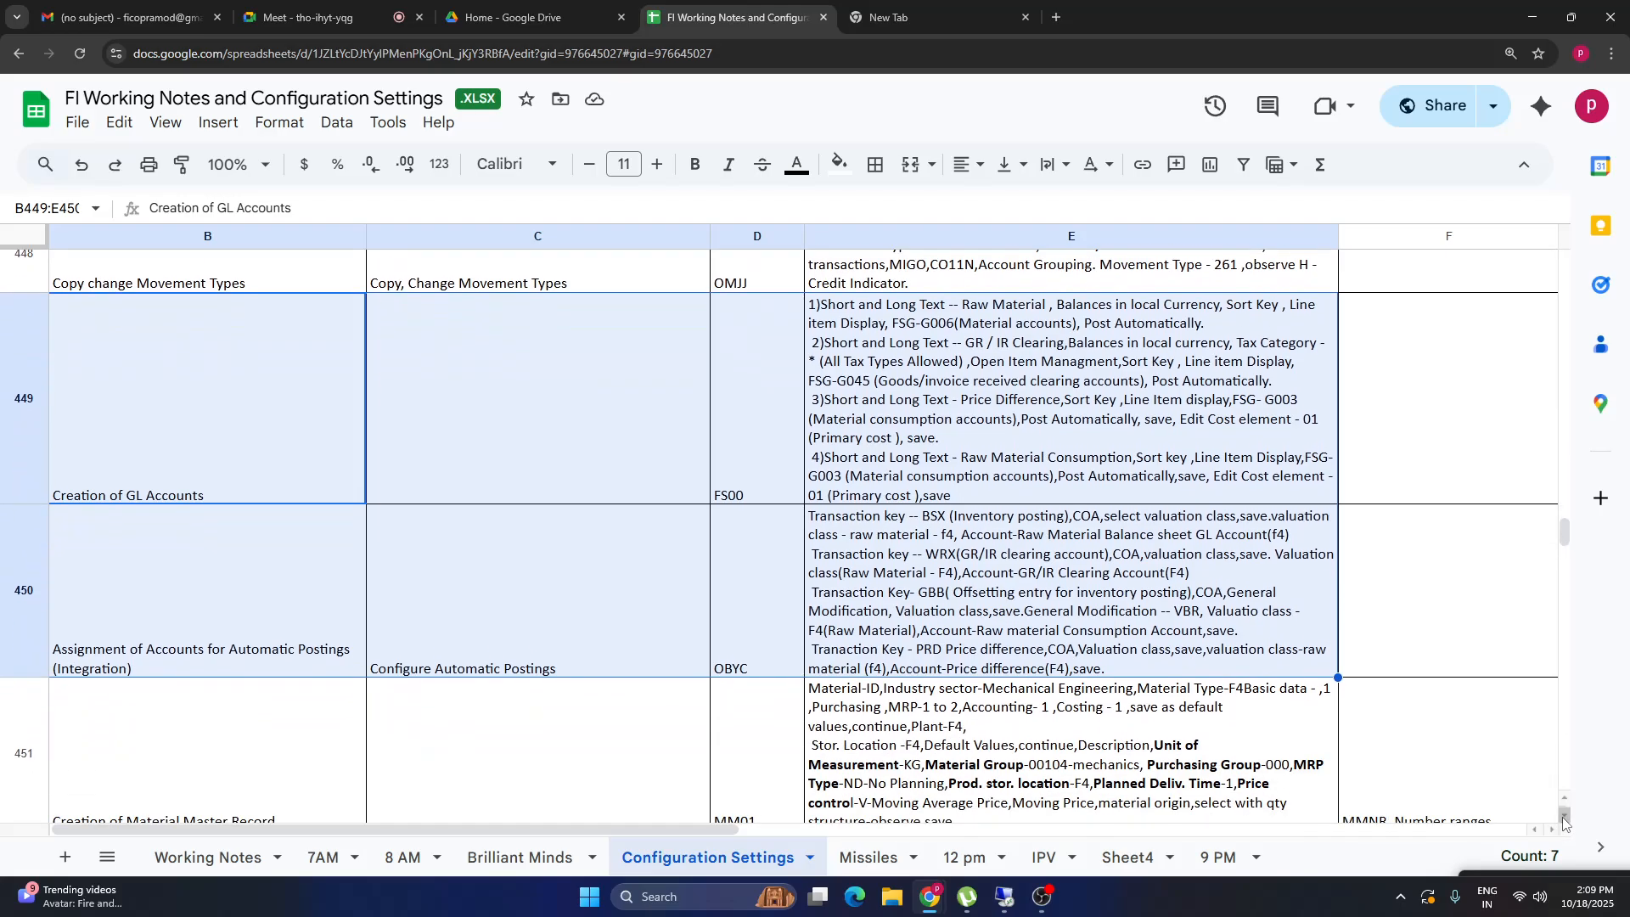
click(1564, 820)
scroll(202, 553, down, 2)
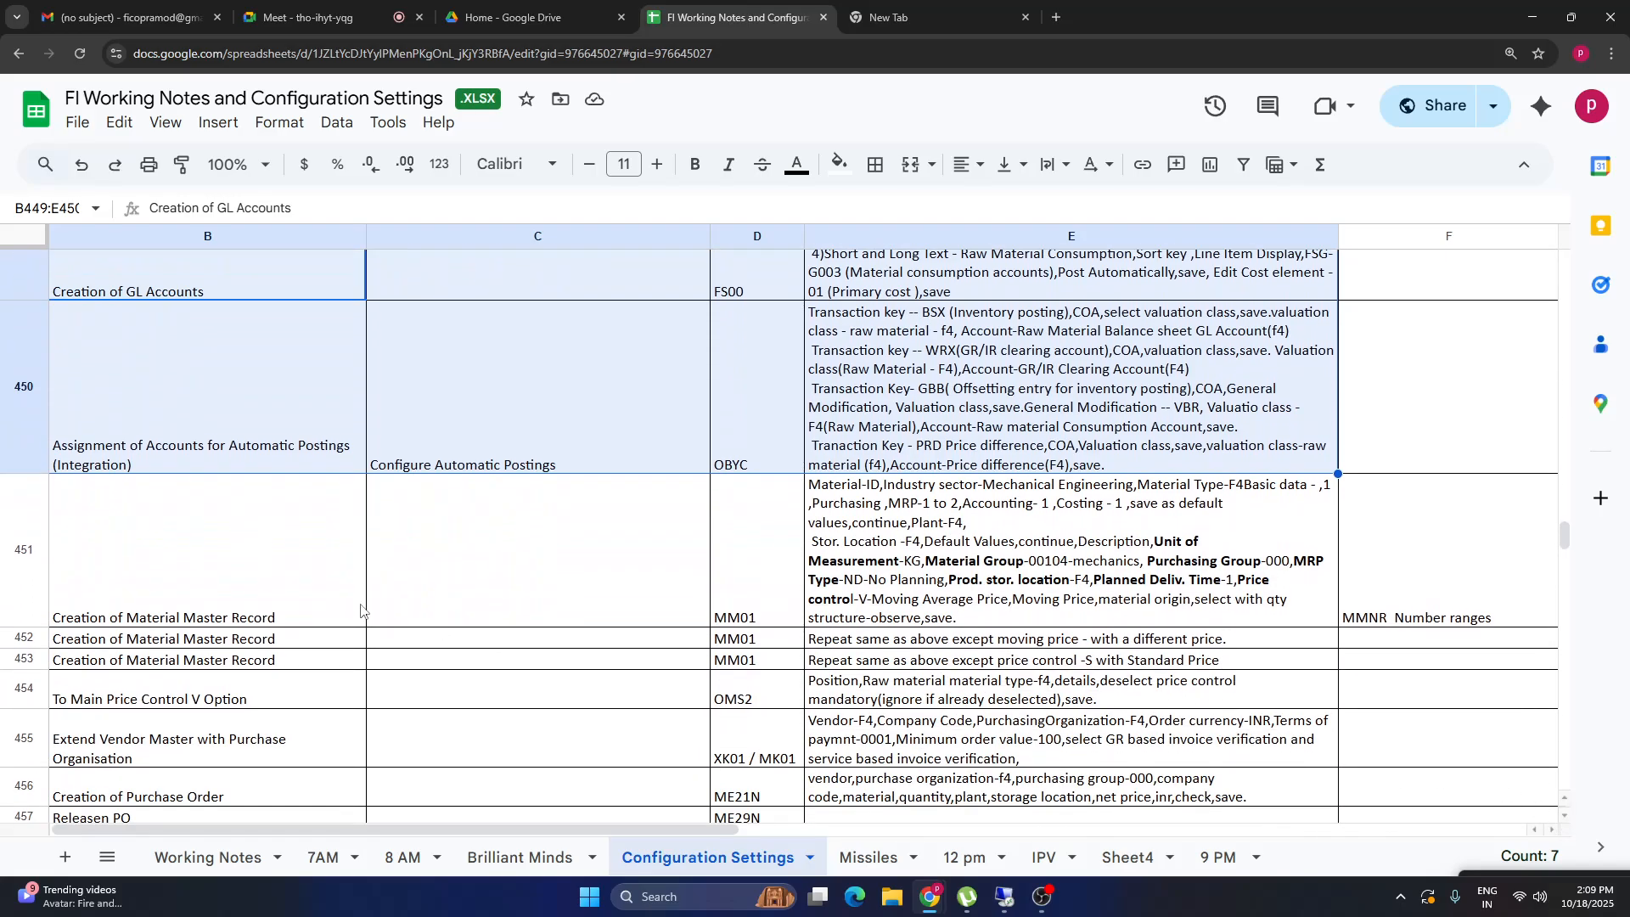
drag(204, 554, 1069, 555)
click(1069, 555)
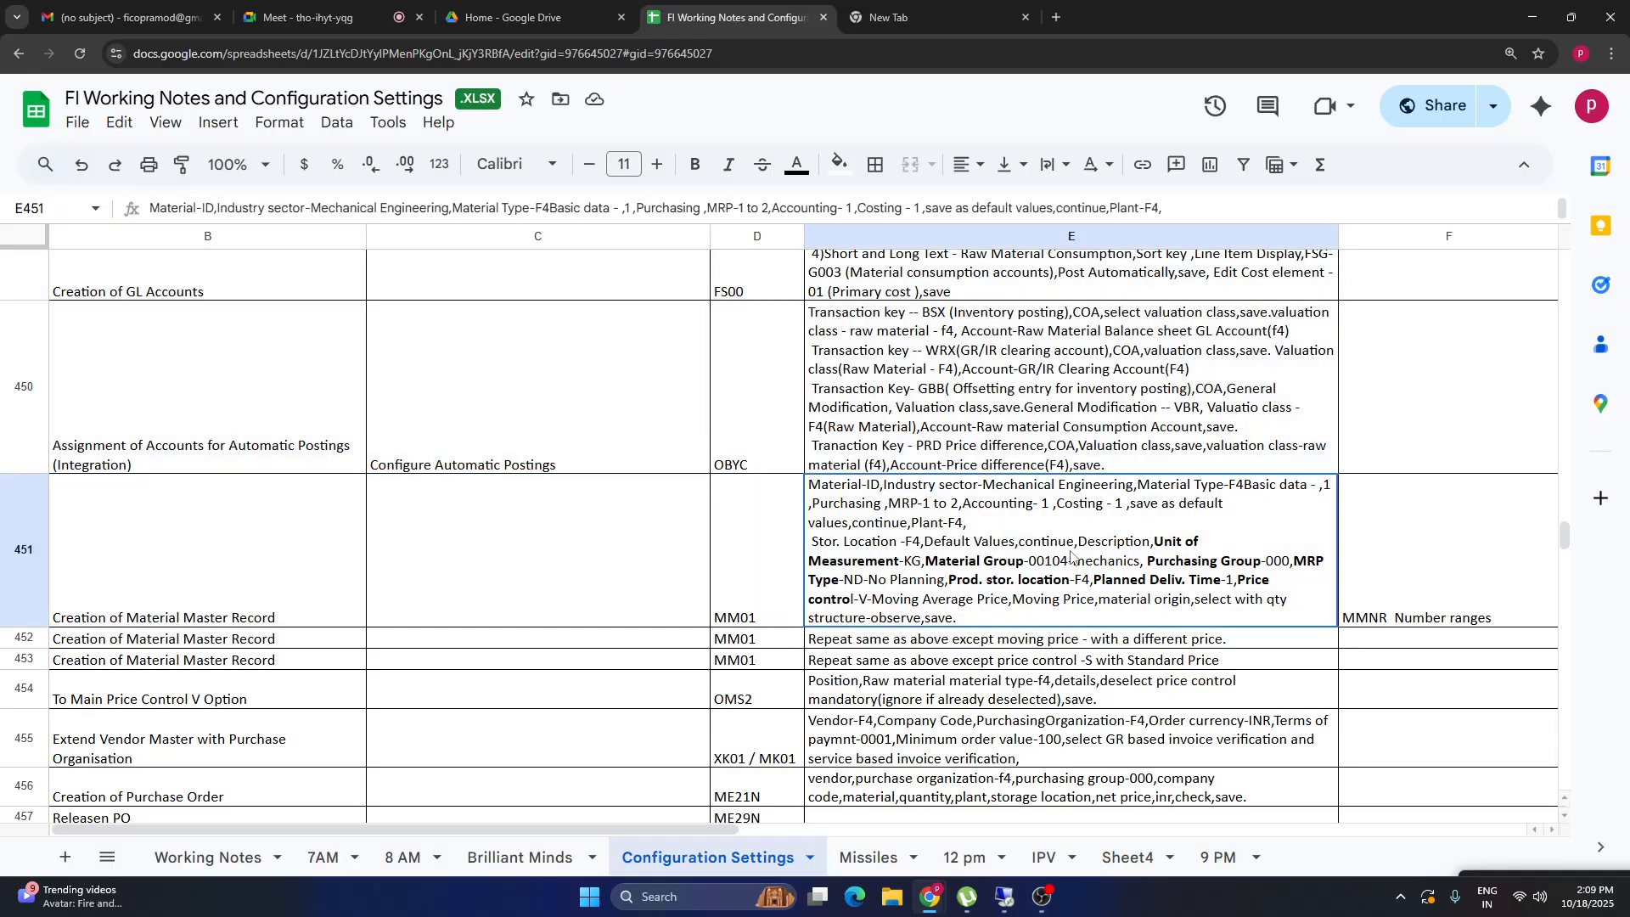
click(230, 588)
click(1004, 612)
click(197, 652)
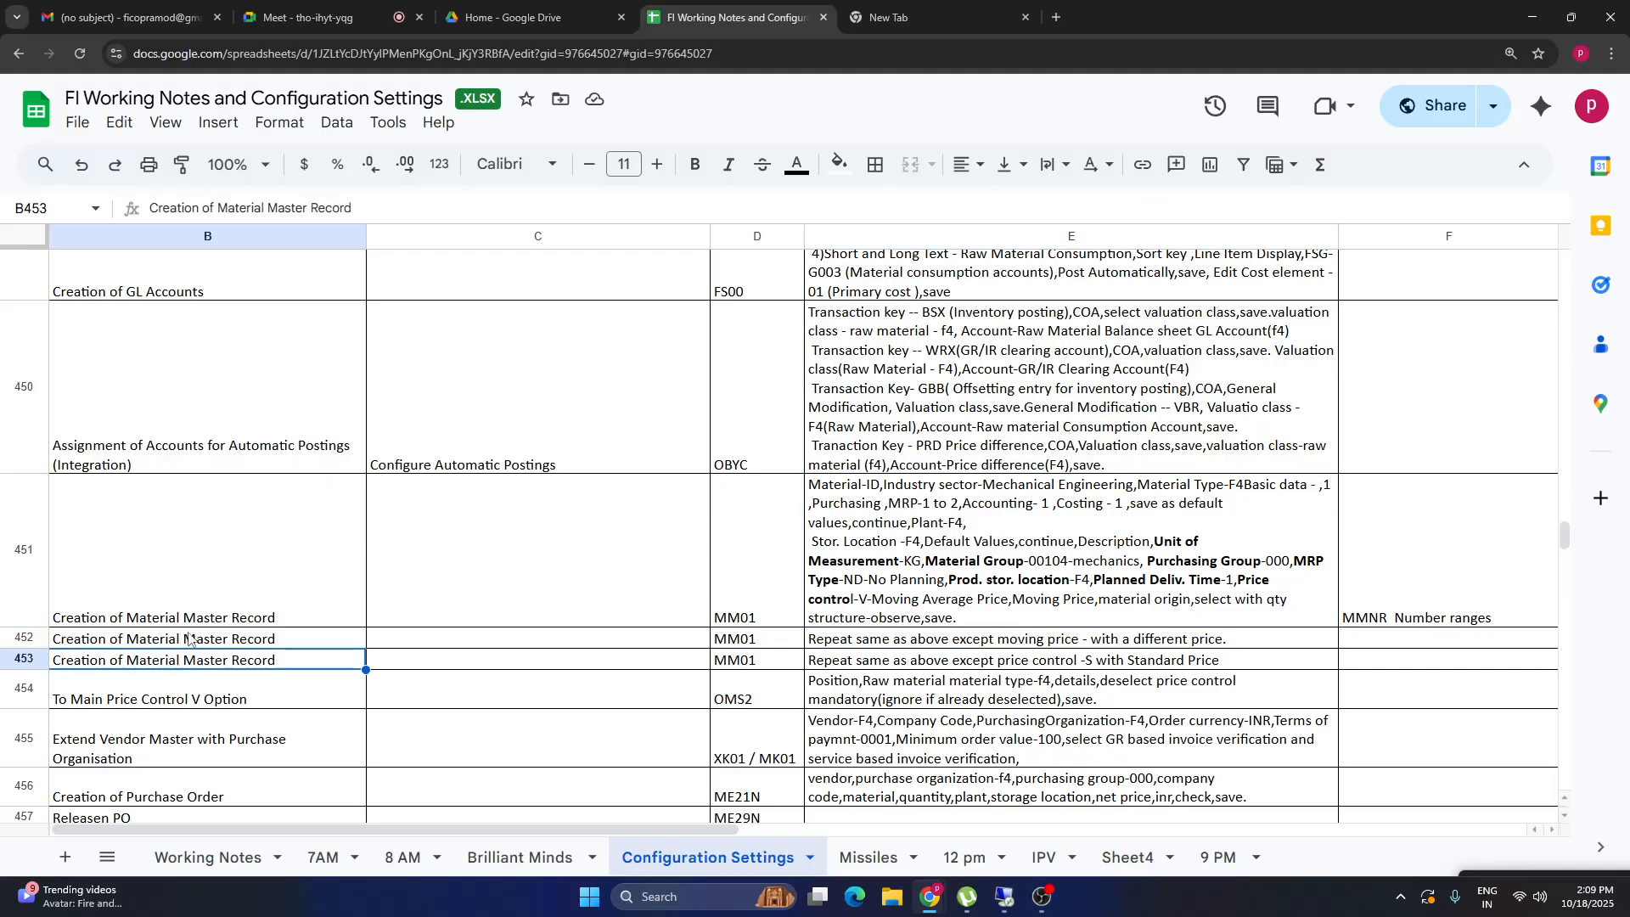
click(1031, 581)
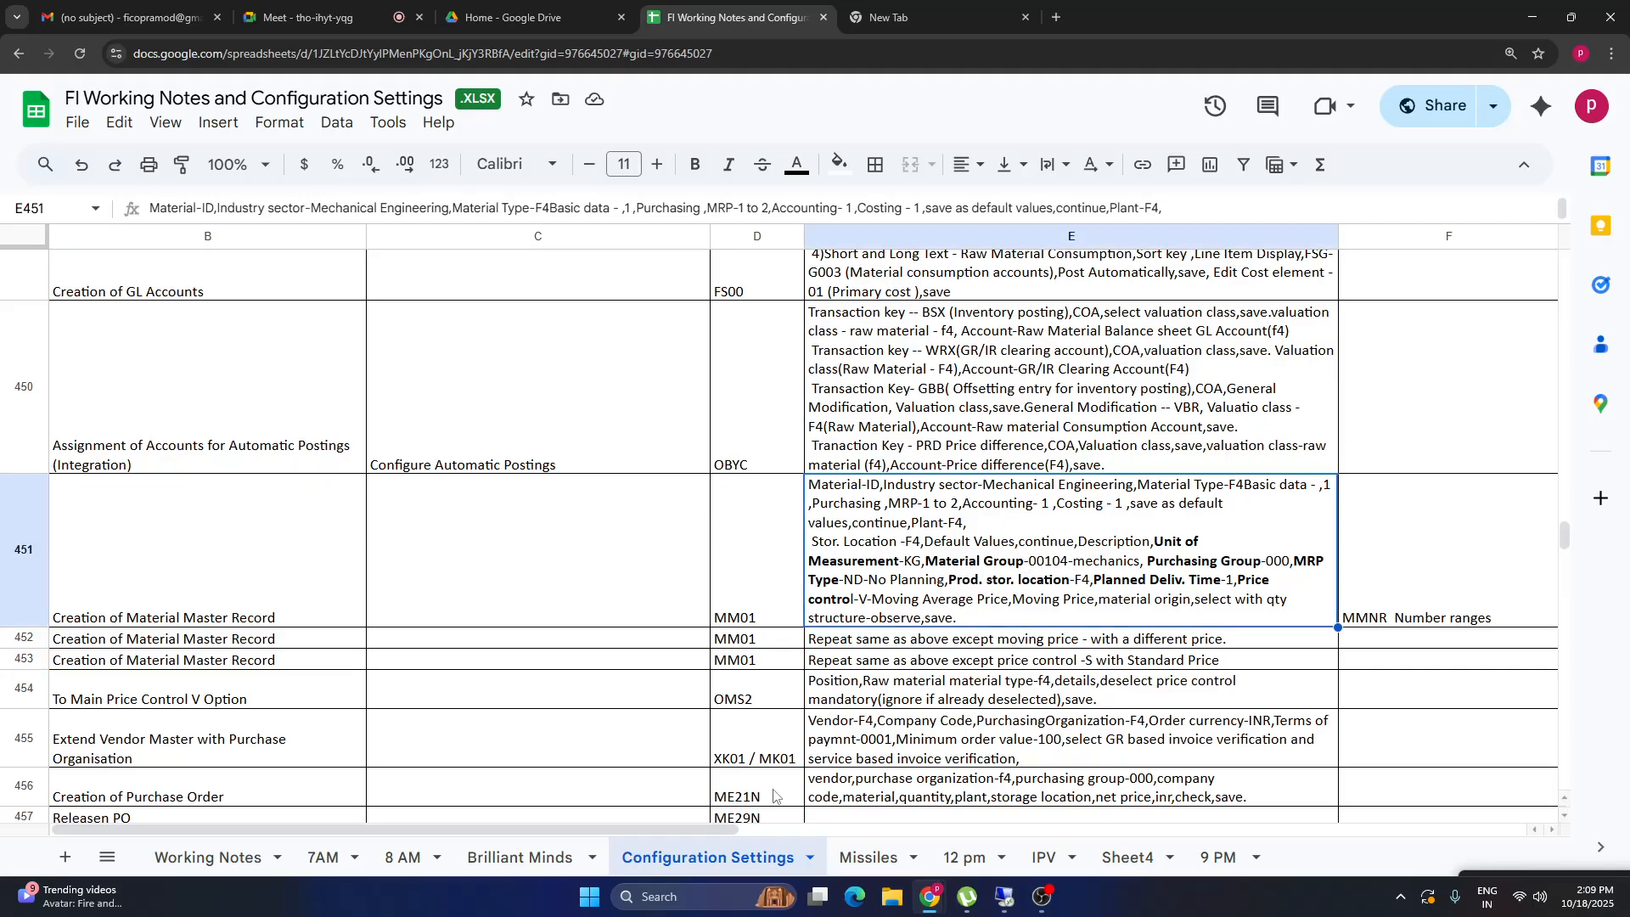
click(208, 597)
shift+click(1070, 551)
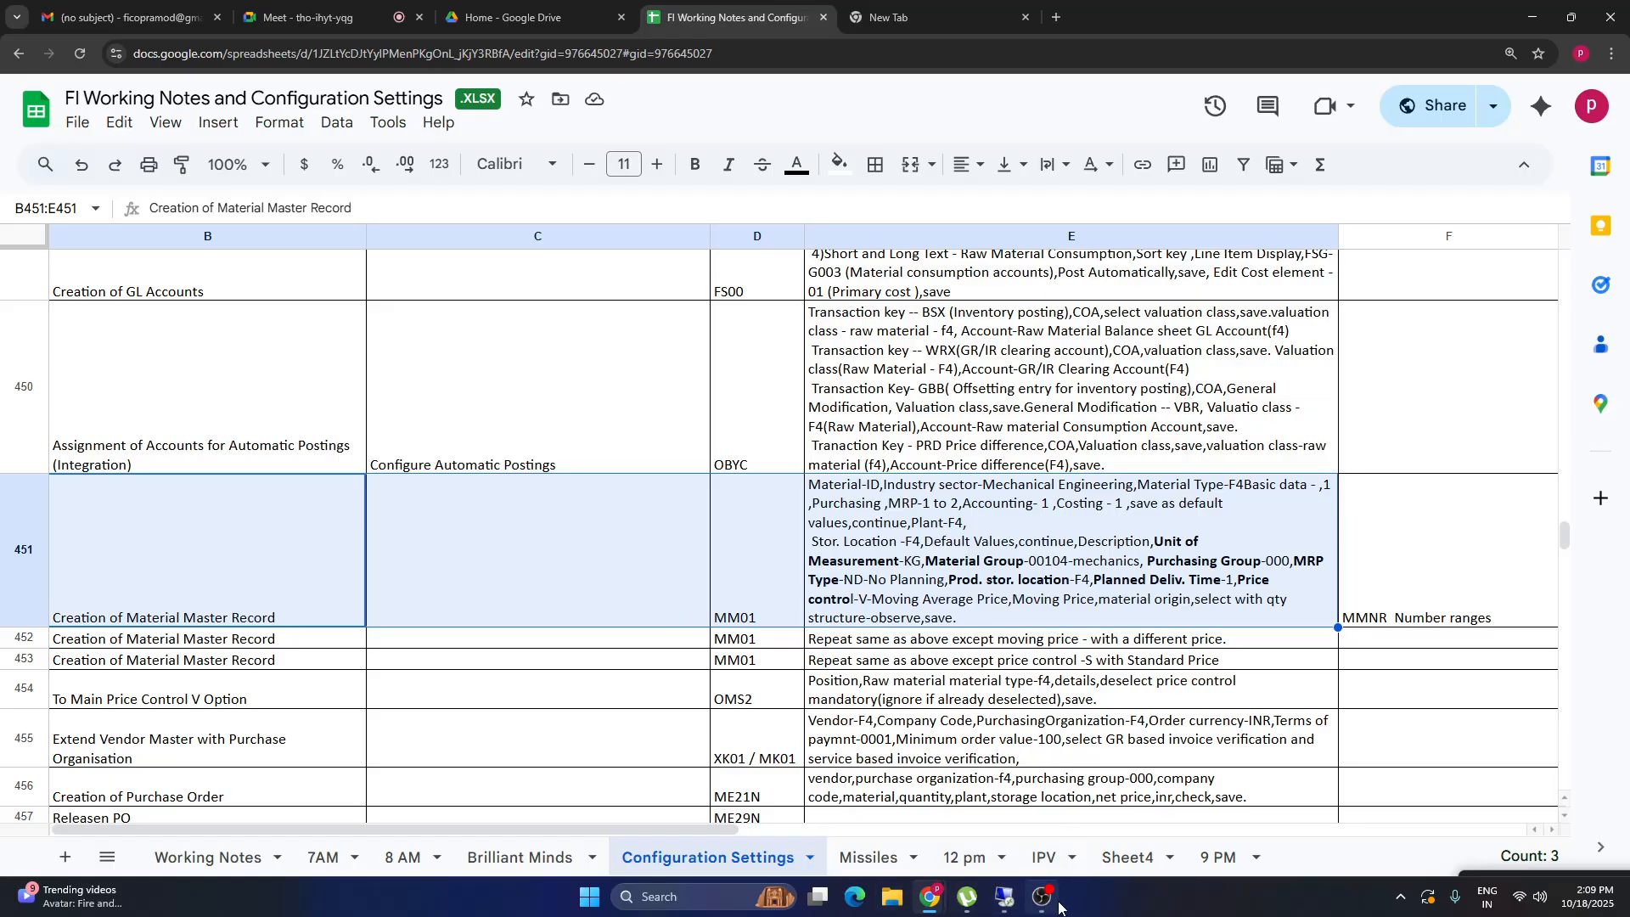
Switch to SAP, open the material creation transaction MM01, and return to the configuration notes.
click(1014, 903)
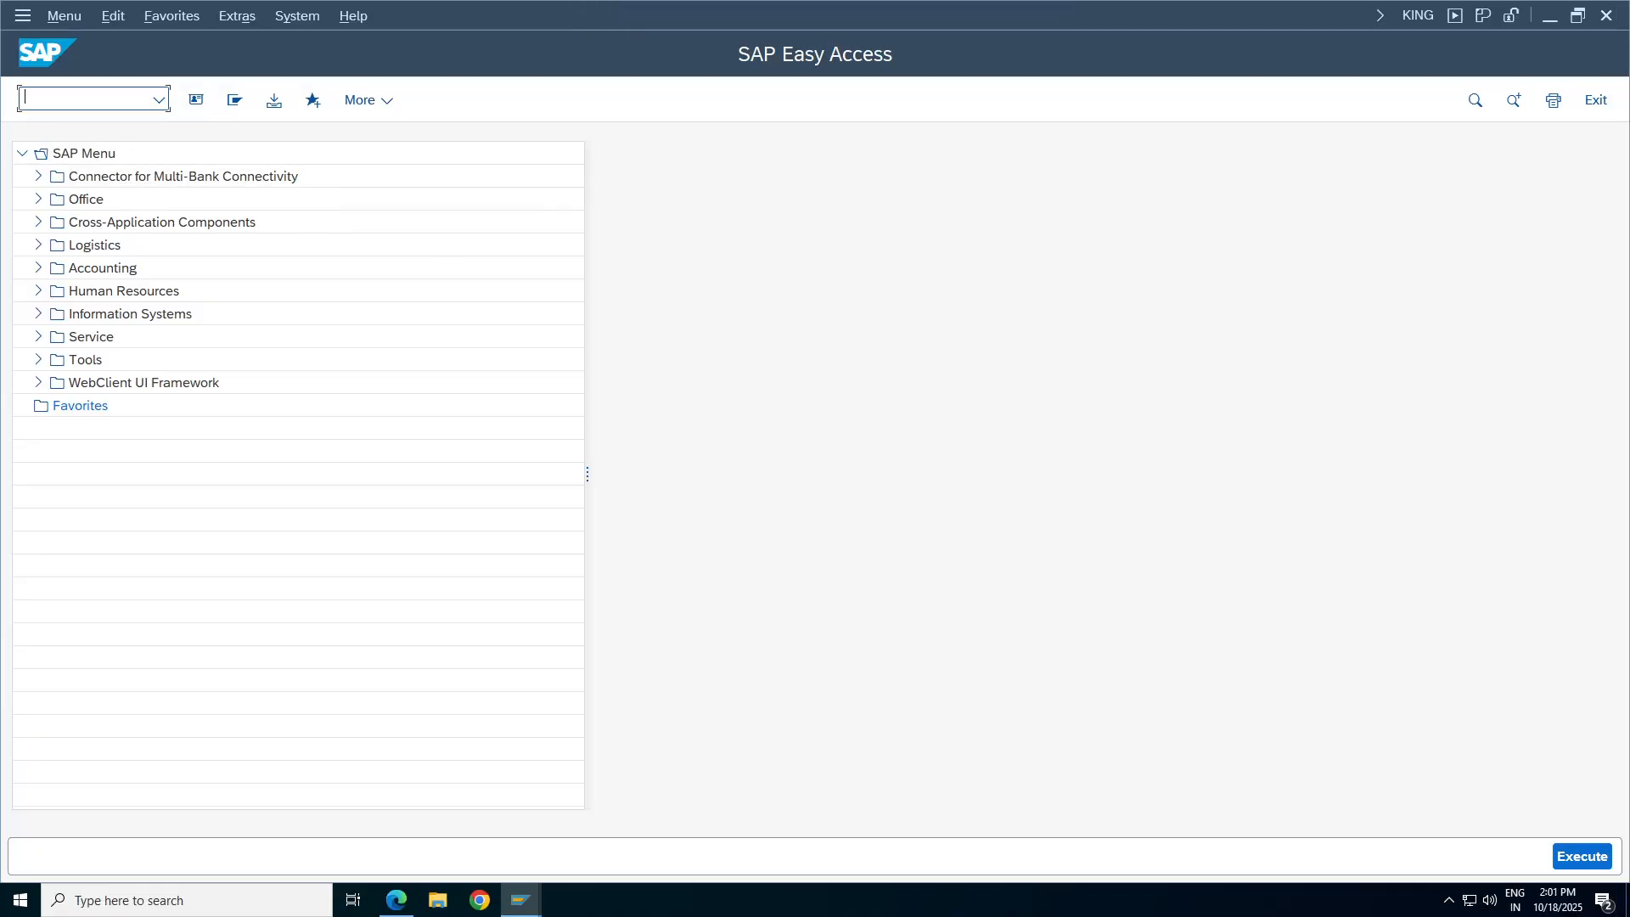
key(Return)
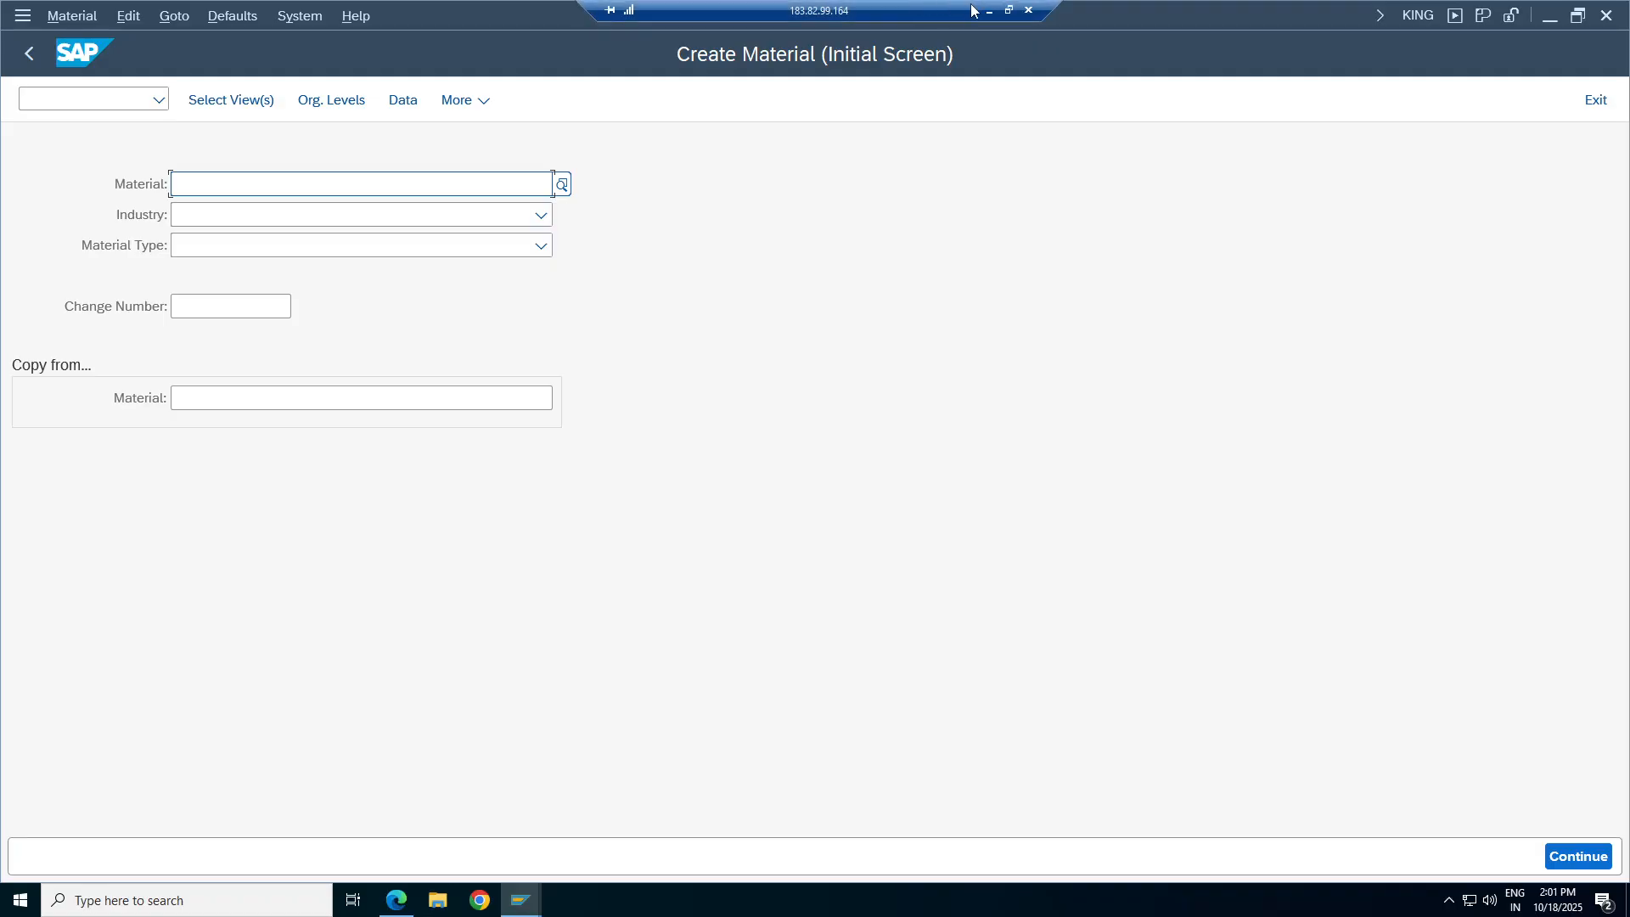
click(978, 17)
Highlight B451:E451 once more to examine the field values listed for creating the material master record.
click(1004, 701)
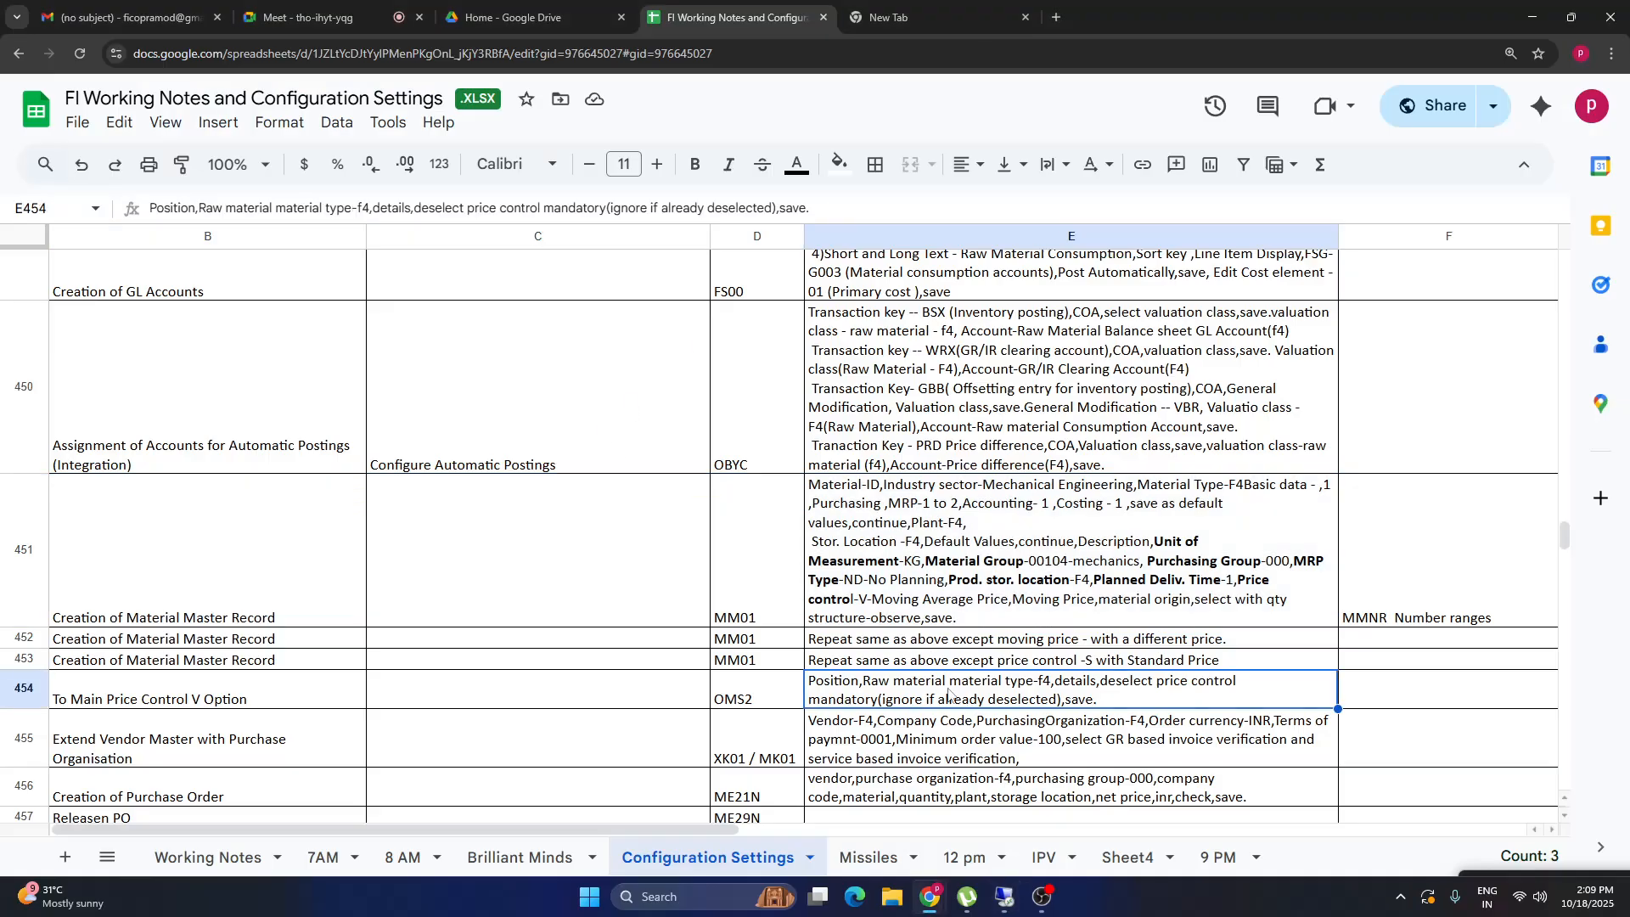
click(165, 570)
shift+click(1112, 565)
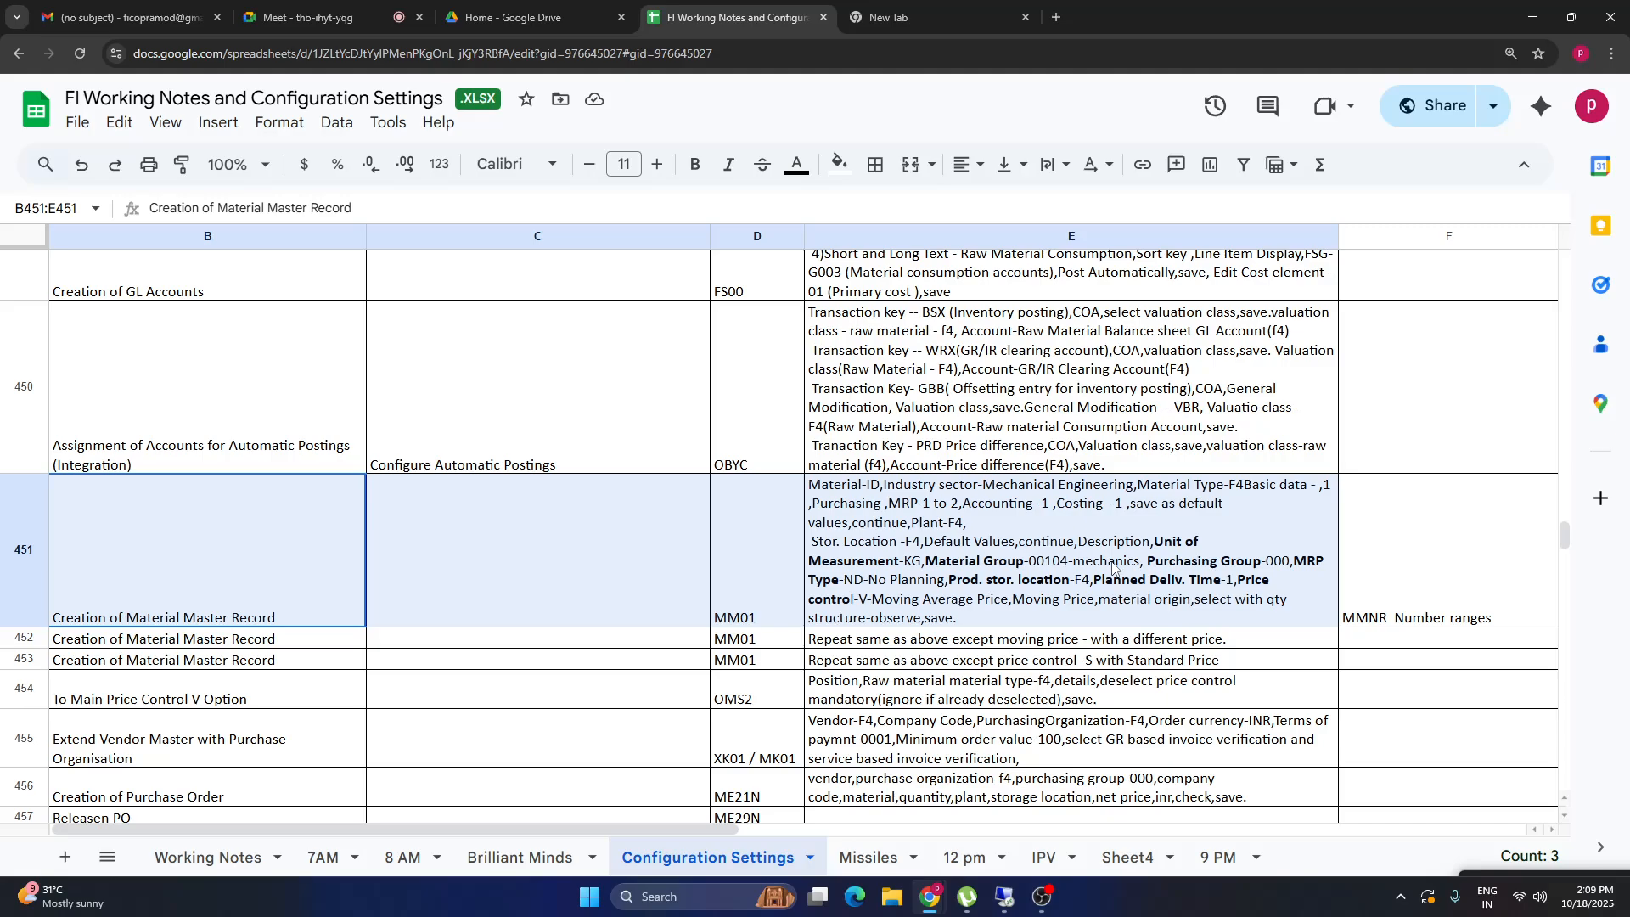
Go back through the configuration notes from row 450 to the start of the FI / MM Integration section and review its earlier activities.
click(924, 357)
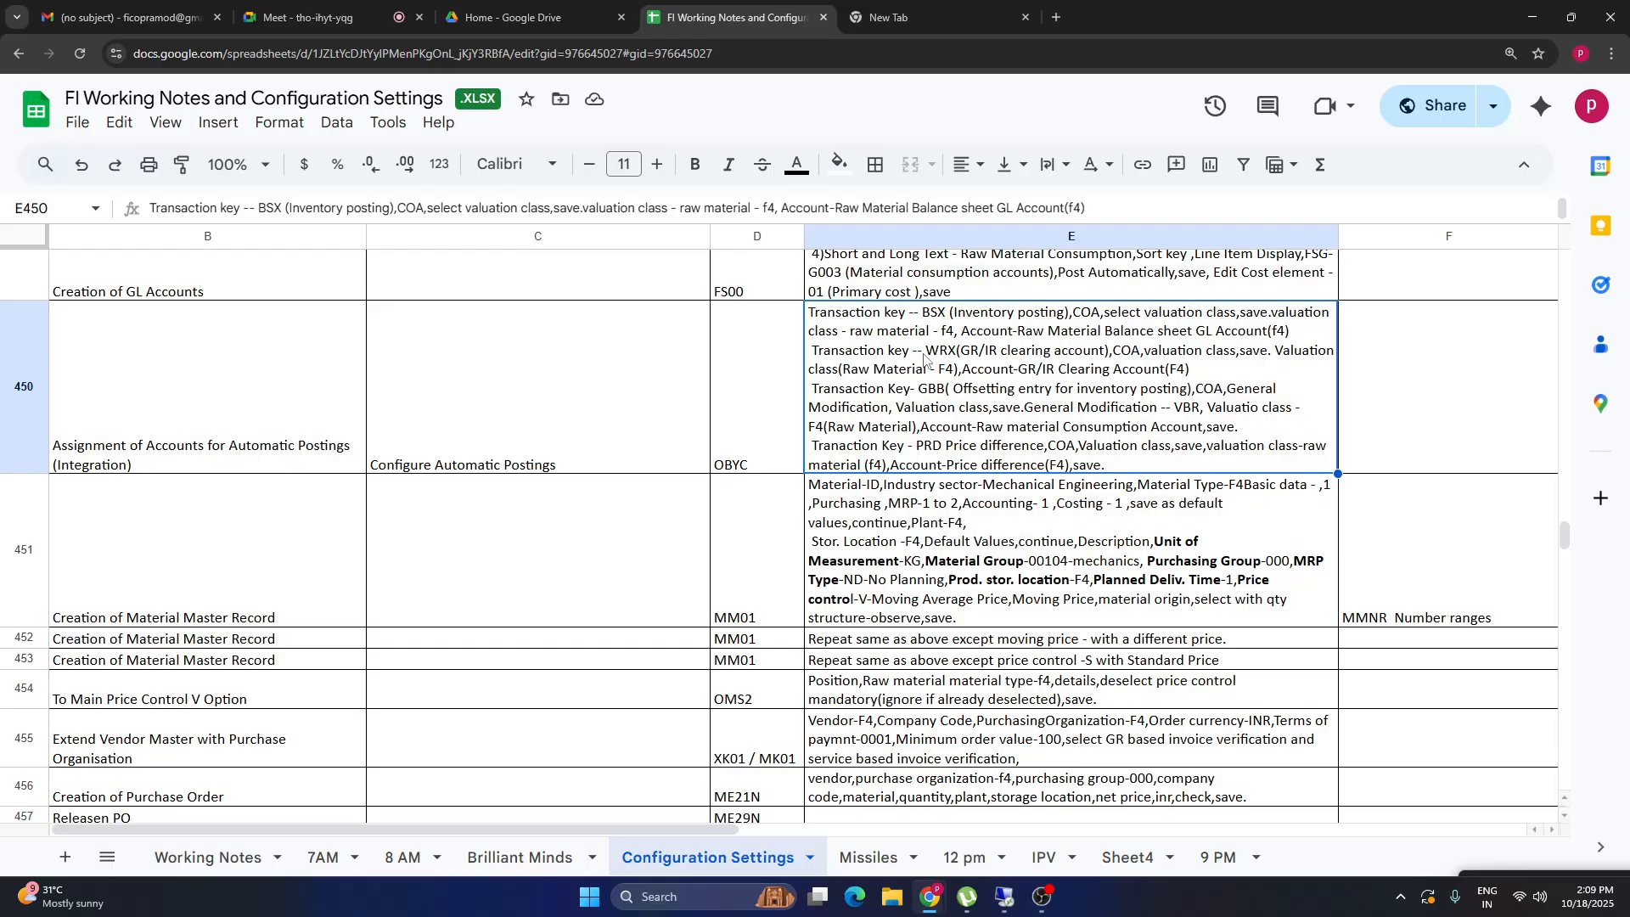
key(Up)
key(Up)
key(Up)
key(Up)
key(Up)
key(Up)
key(Up)
key(Up)
key(Up)
key(Up)
key(Up)
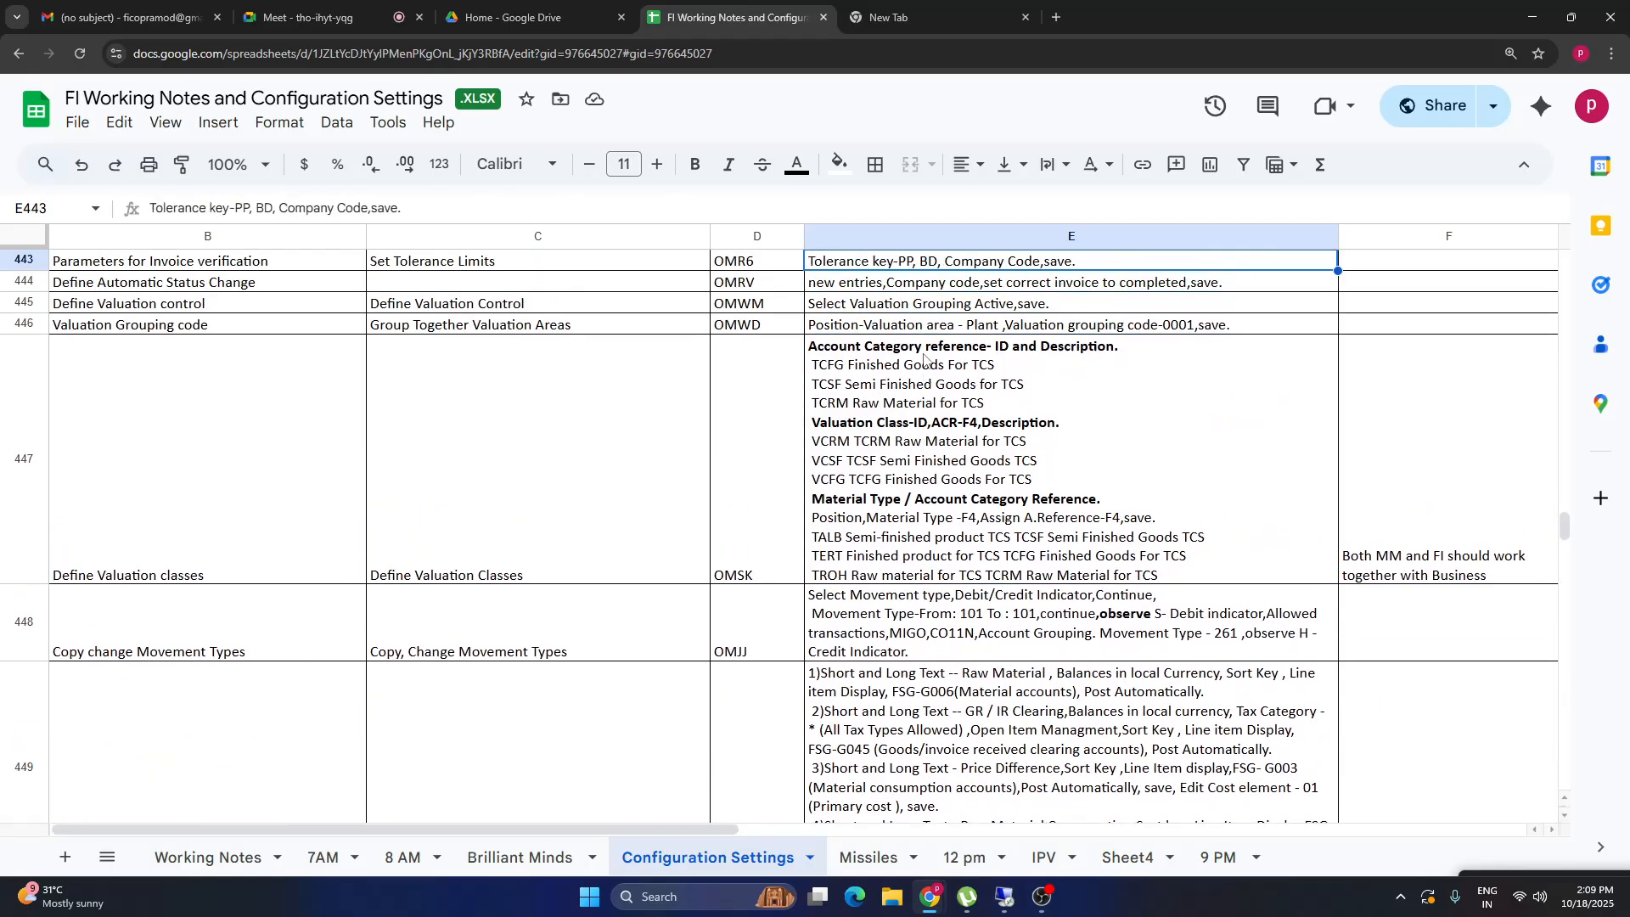
key(Up)
key(Up)
key(Up)
key(Up)
key(Up)
key(Up)
key(Up)
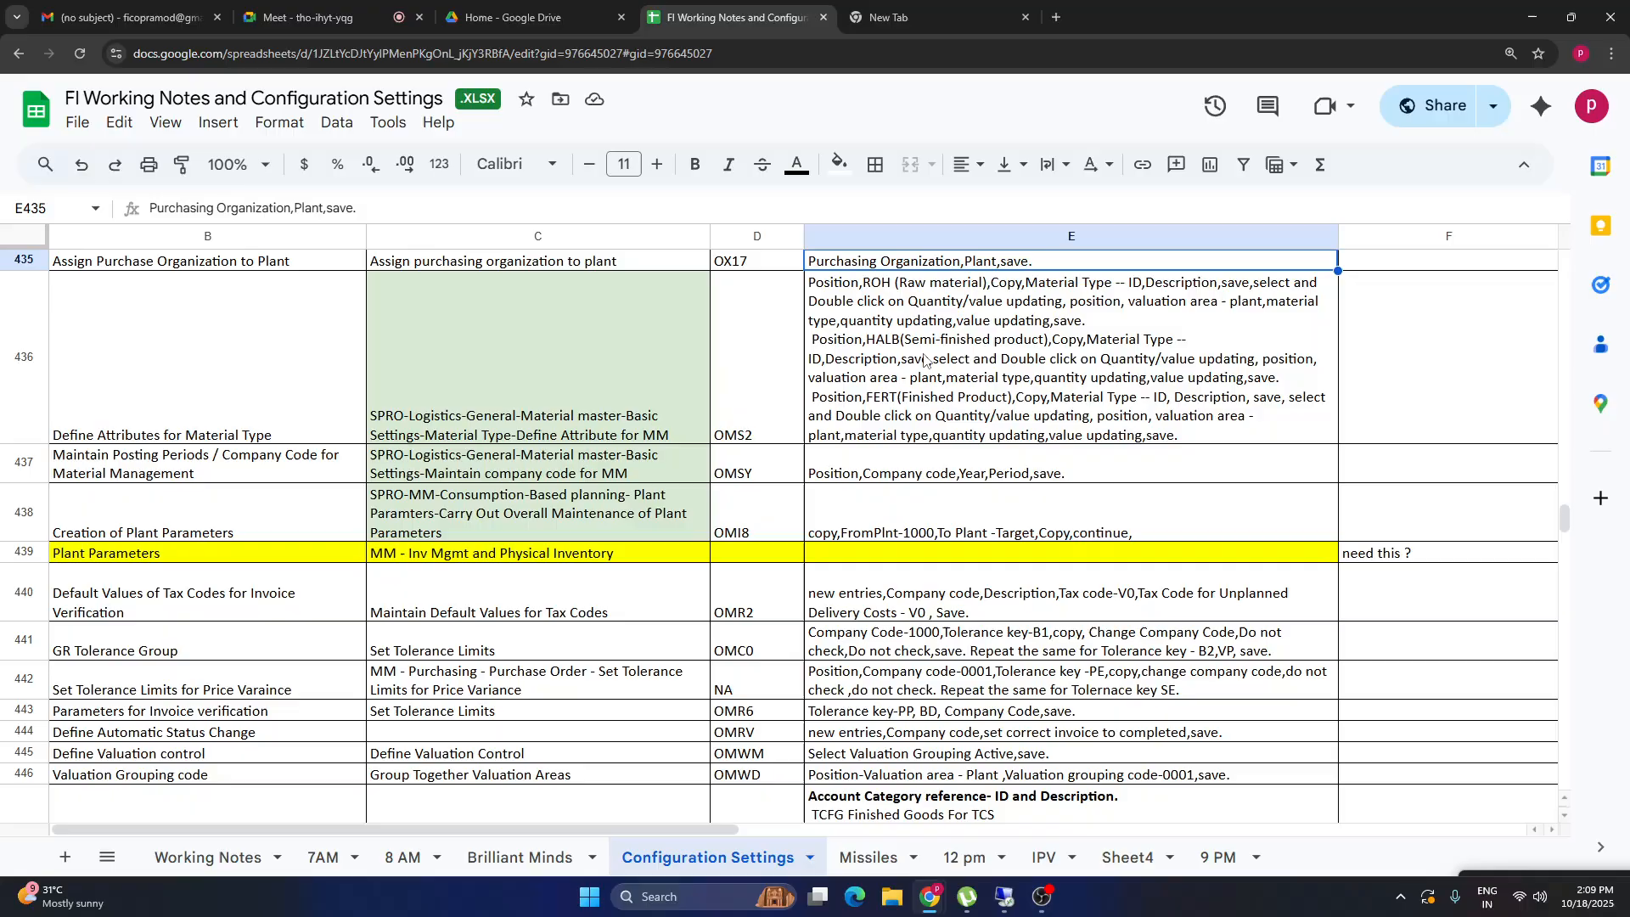
key(Up)
key(Up)
key(Up)
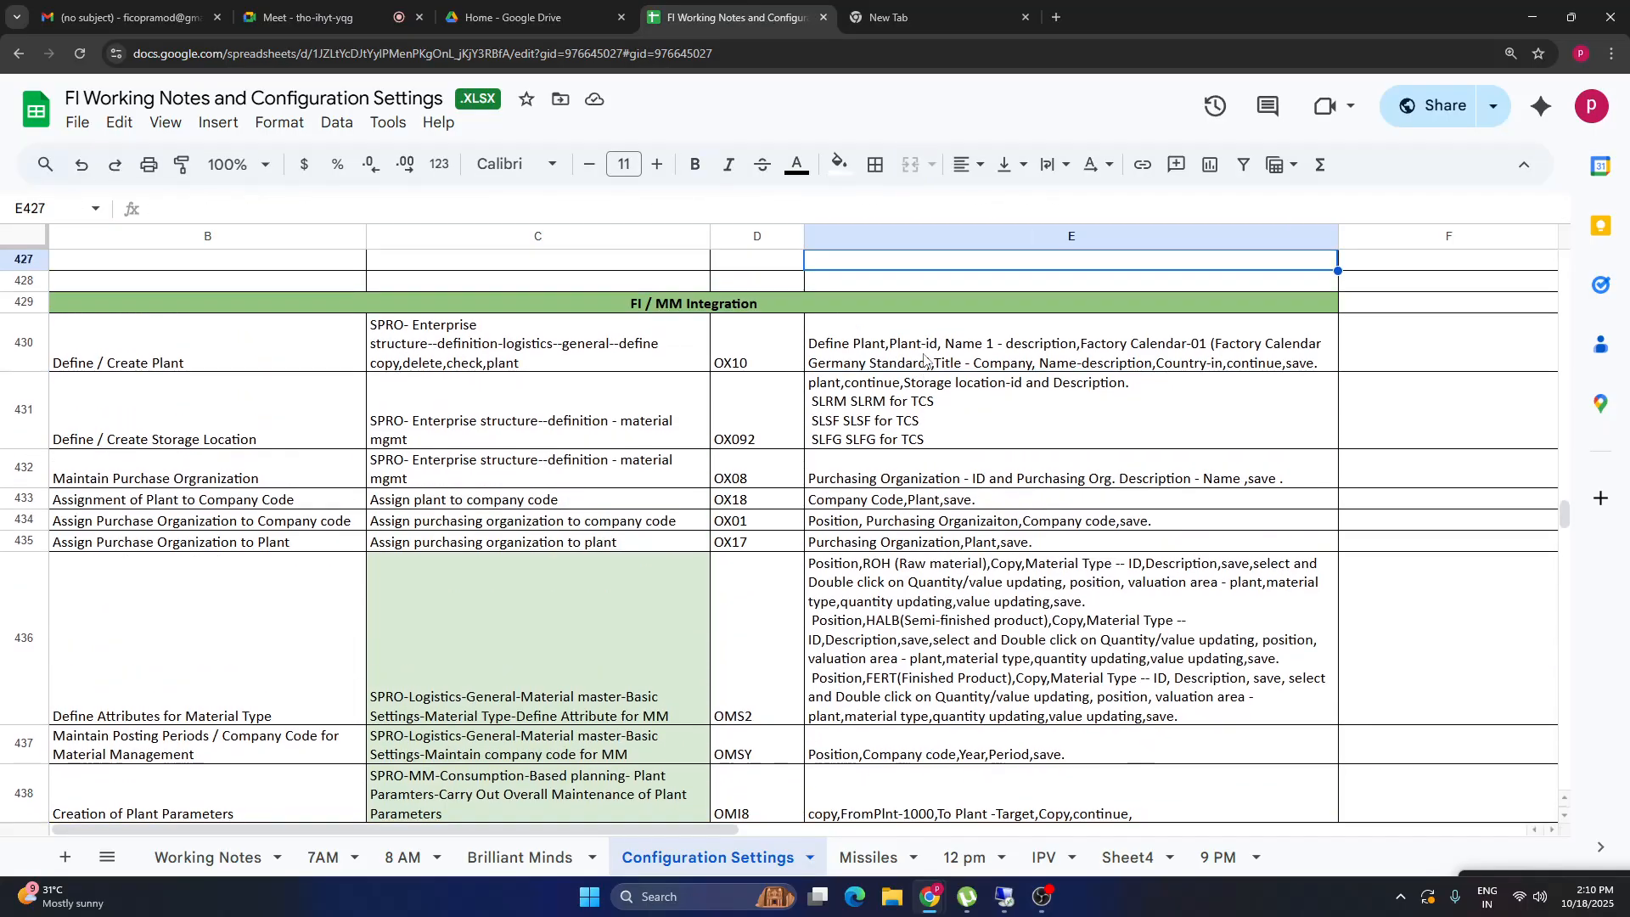
Review the FI / MM Integration activities down through purchase order, MIGO and MIRO to the start of the FI / SD Integration section.
key(Down)
key(Down)
key(Down)
key(Down)
key(Down)
key(Down)
key(Down)
key(Down)
key(Down)
key(Down)
key(Down)
key(Down)
key(Down)
key(Down)
key(Down)
key(Down)
key(Down)
key(Down)
key(Down)
key(Down)
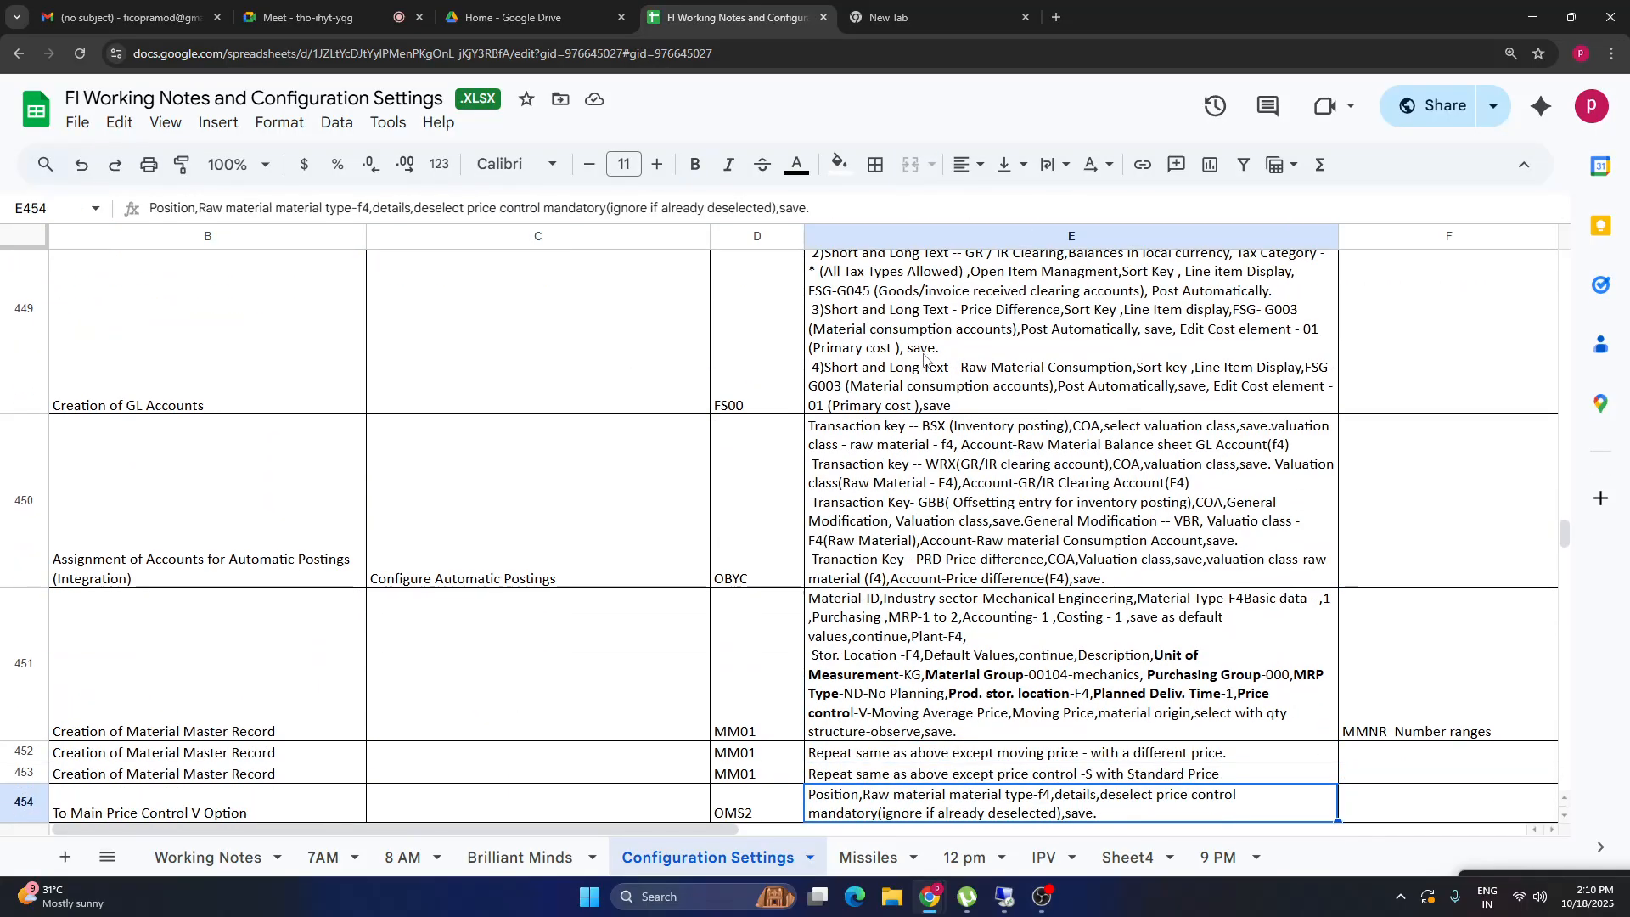
key(Down)
key(Down)
key(Down)
key(Down)
key(Down)
key(Down)
key(Down)
key(Down)
key(Down)
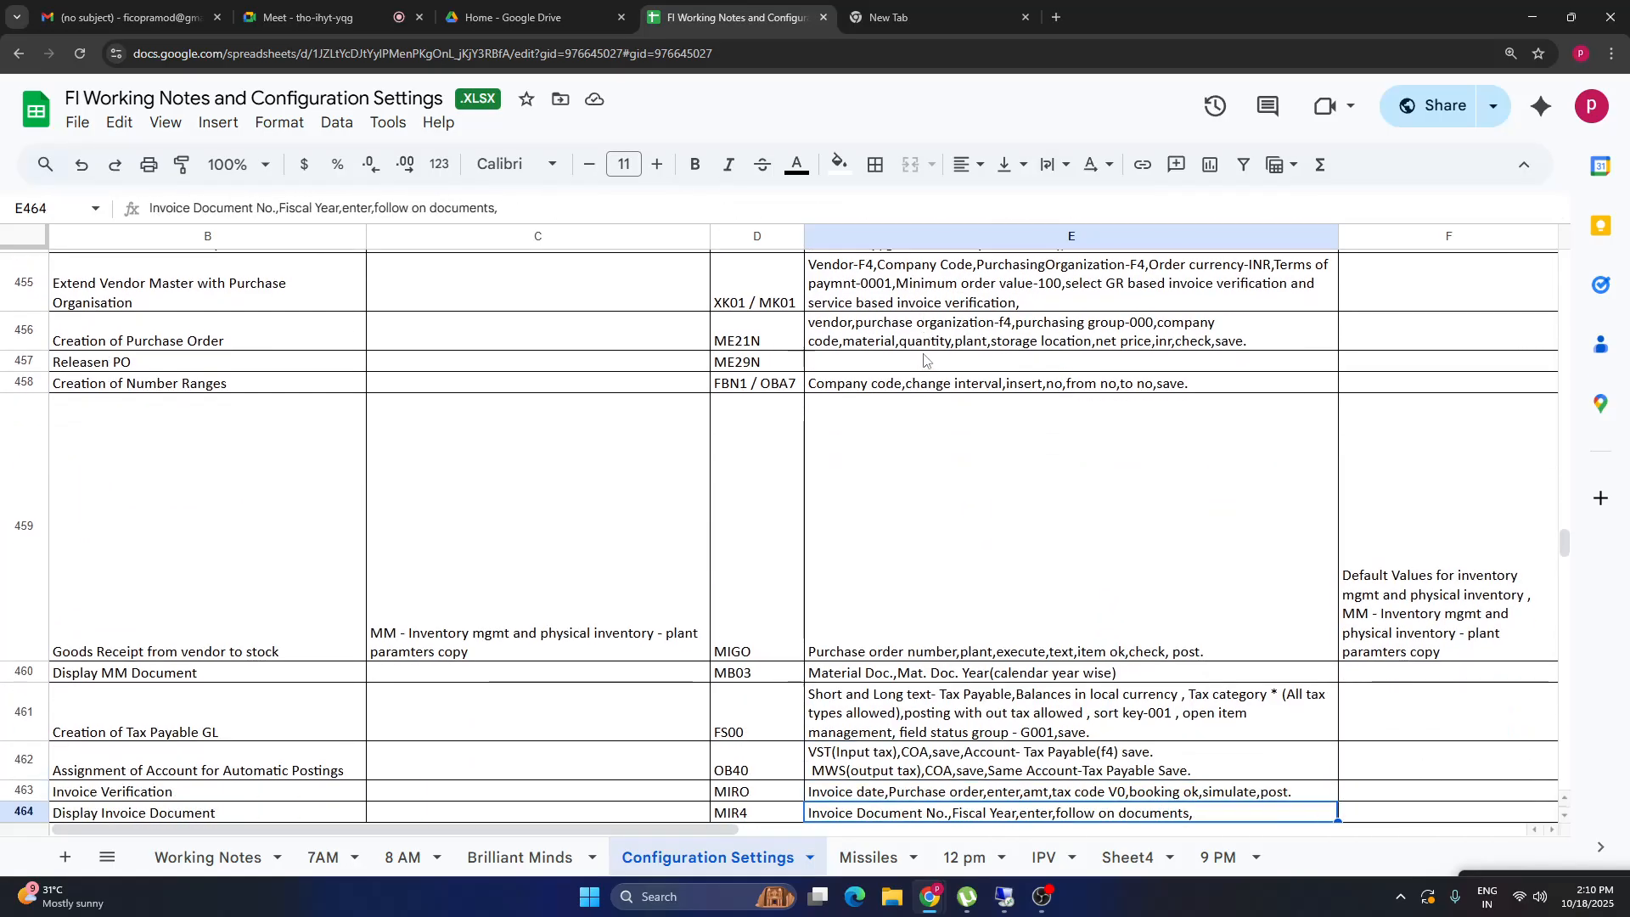
key(Down)
key(Down)
key(Down)
key(Down)
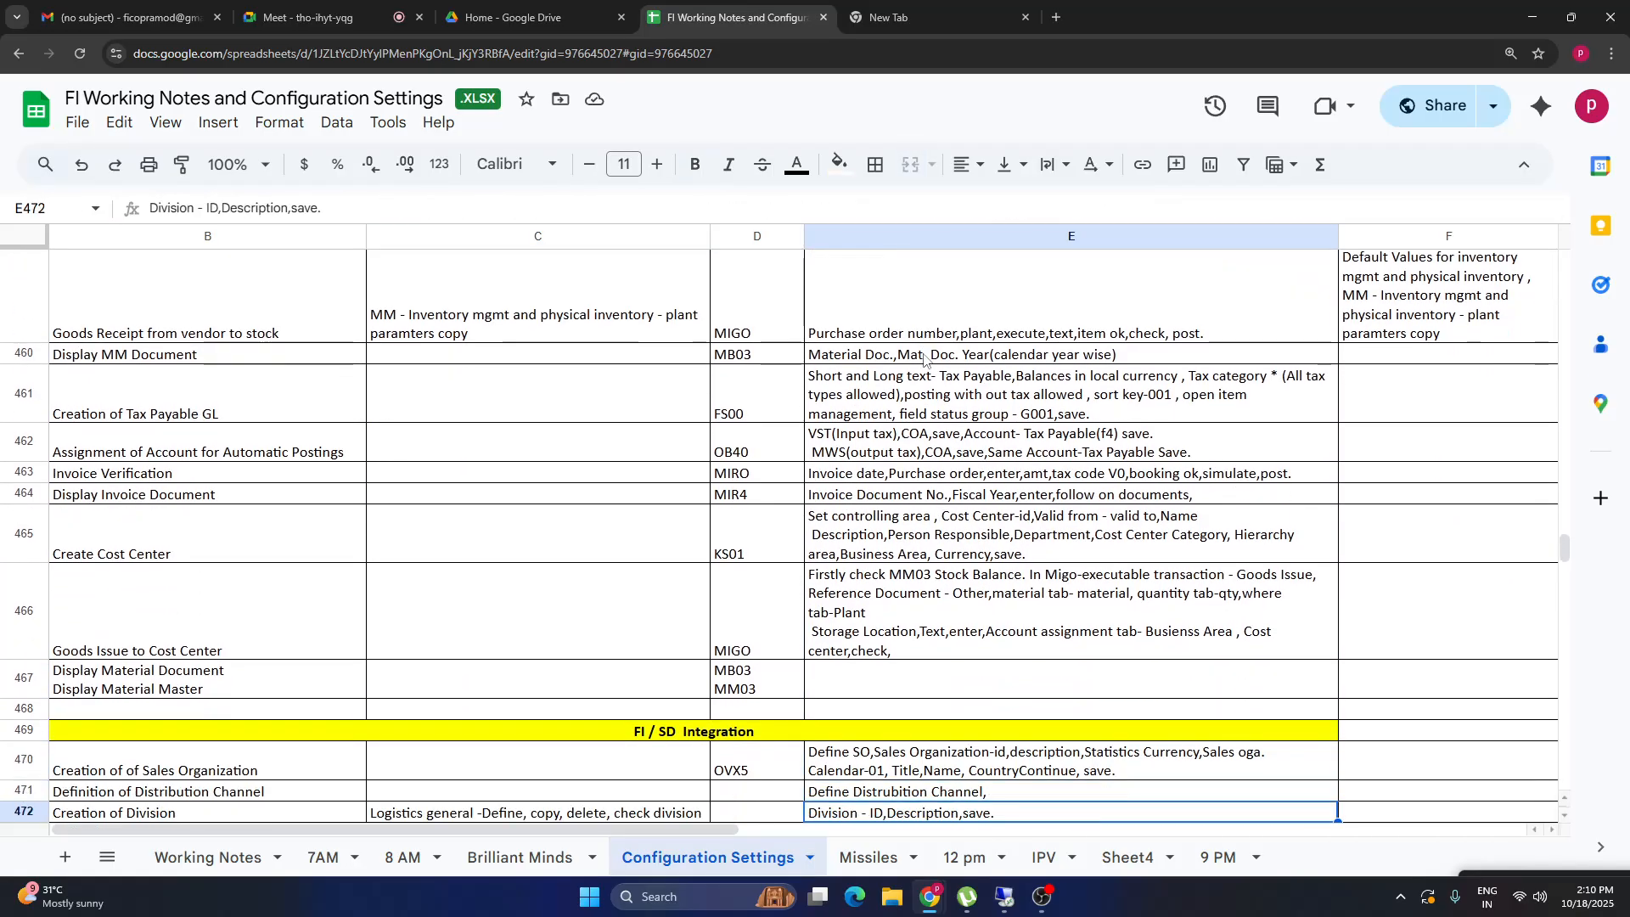
Return to the OBYC automatic postings entry in cell E450 and look over the activities that follow it.
key(Up)
key(Up)
key(Up)
key(Up)
key(Up)
key(Up)
key(Up)
key(Up)
key(Up)
key(Up)
key(Up)
key(Up)
key(Up)
key(Up)
key(Up)
key(Up)
key(Up)
key(Up)
key(Up)
key(Up)
key(Up)
key(Up)
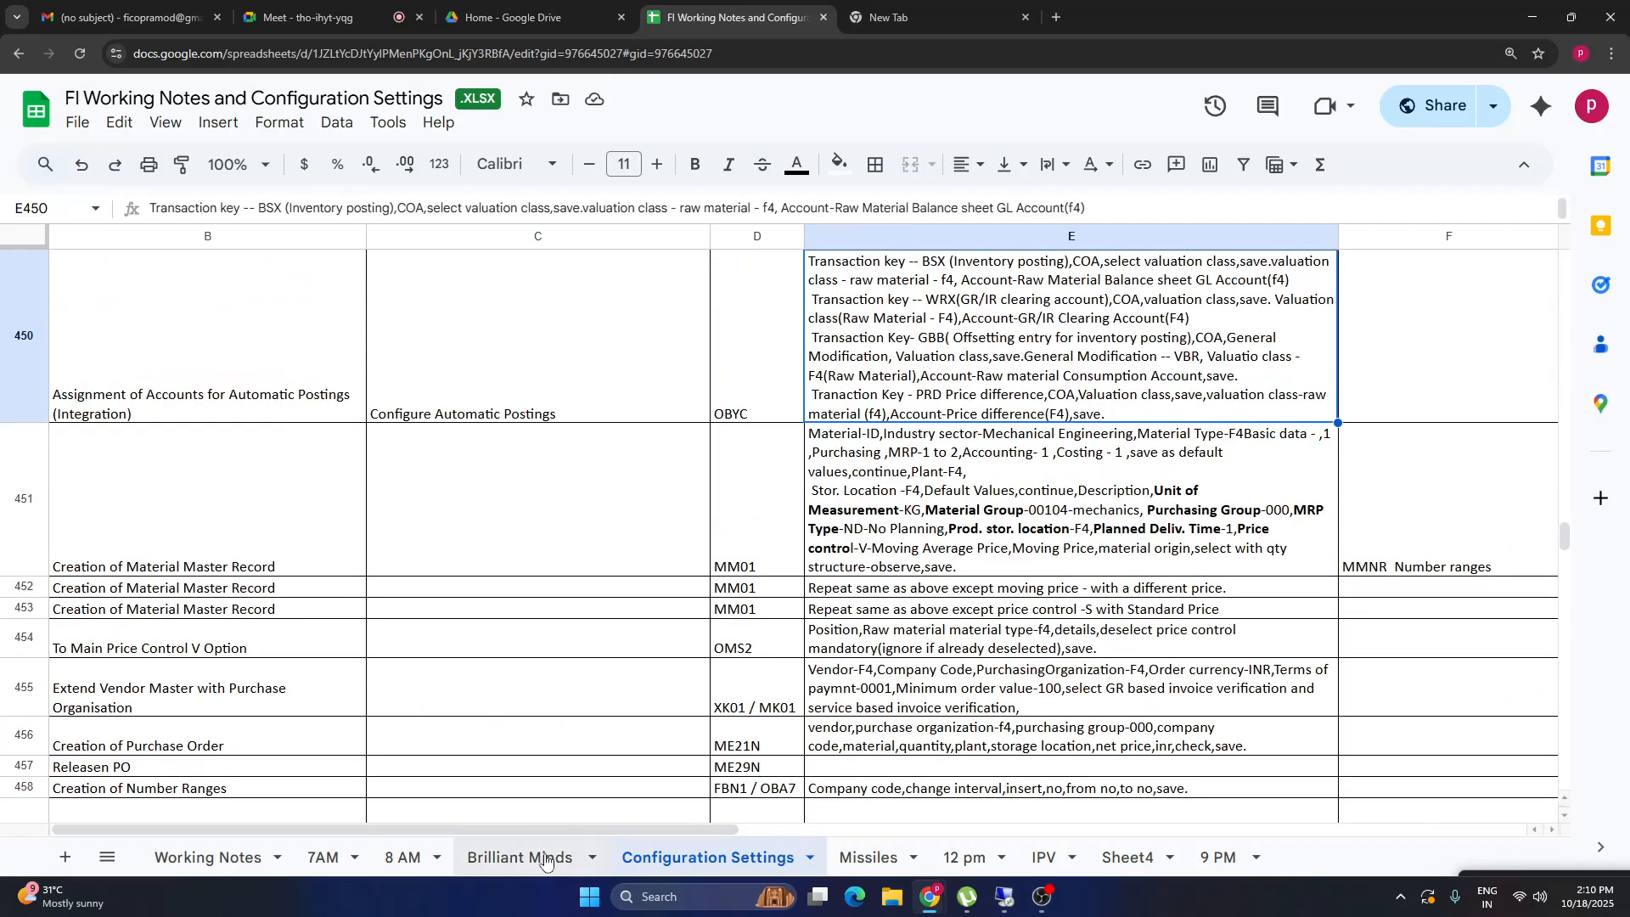
Find the P2P Procure to Payment process notes on the Missiles sheet, starting around row 836.
click(875, 859)
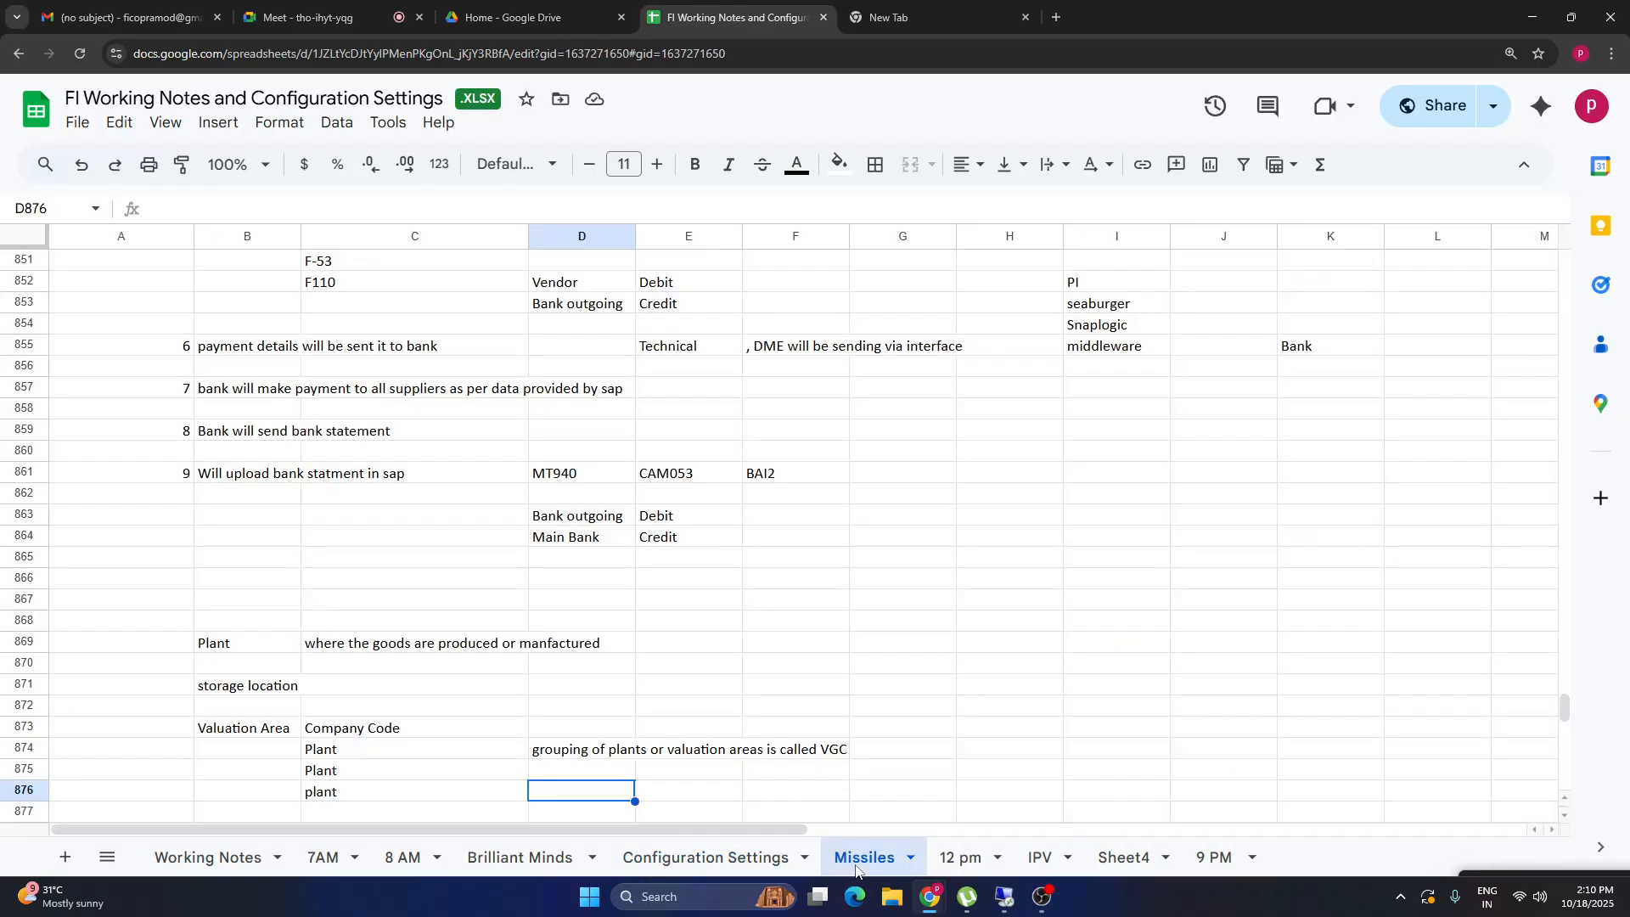
click(749, 860)
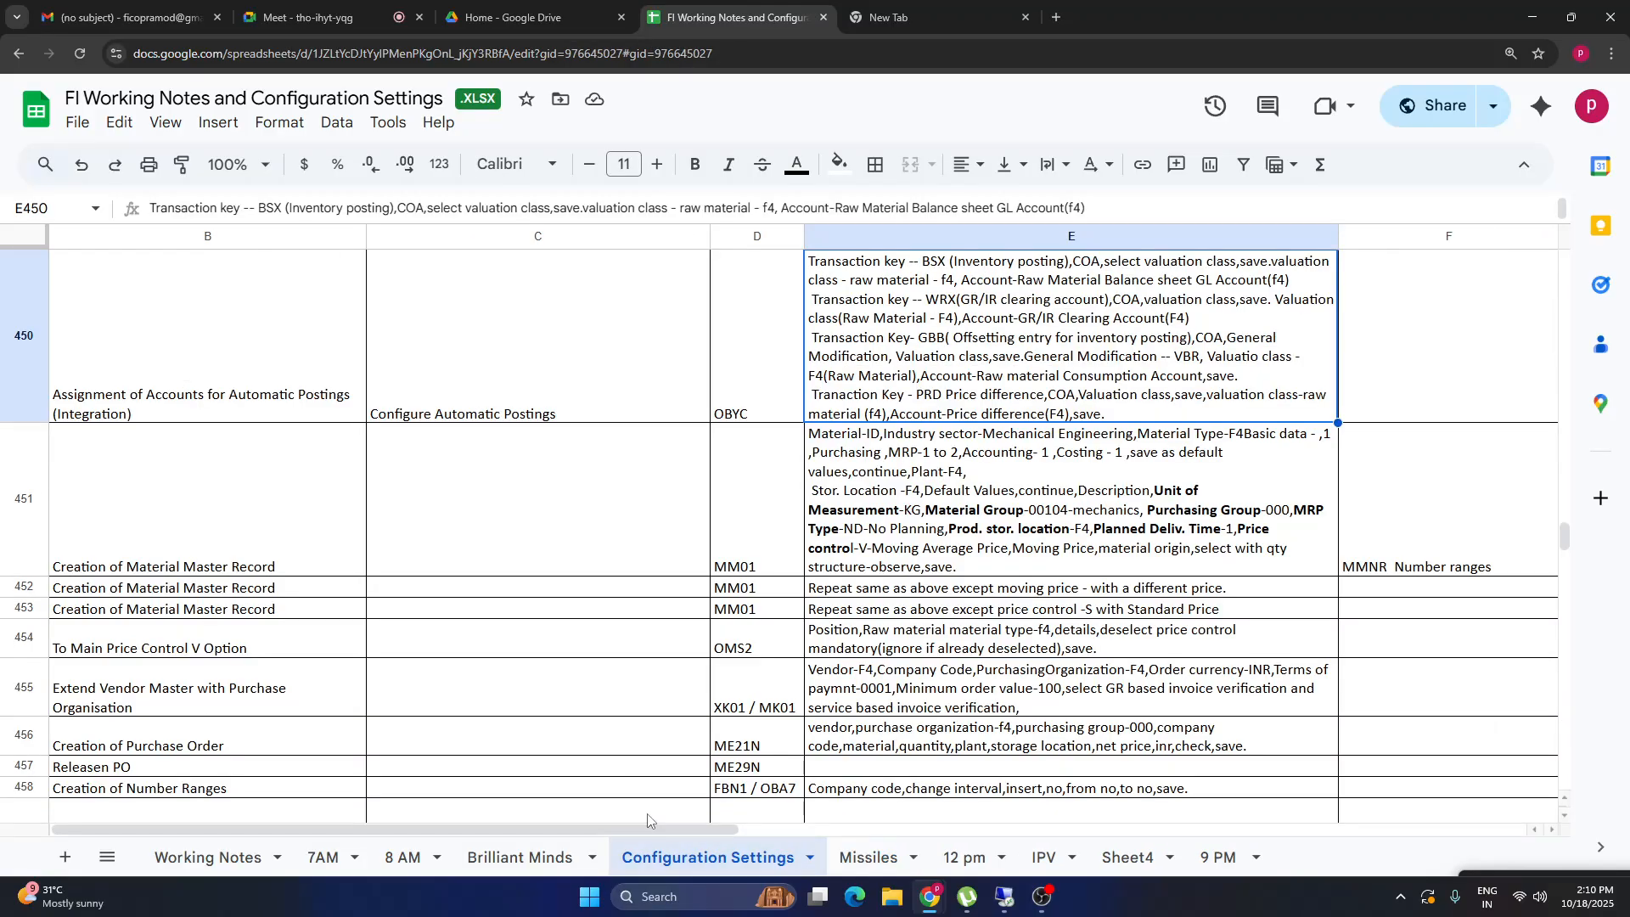
click(864, 859)
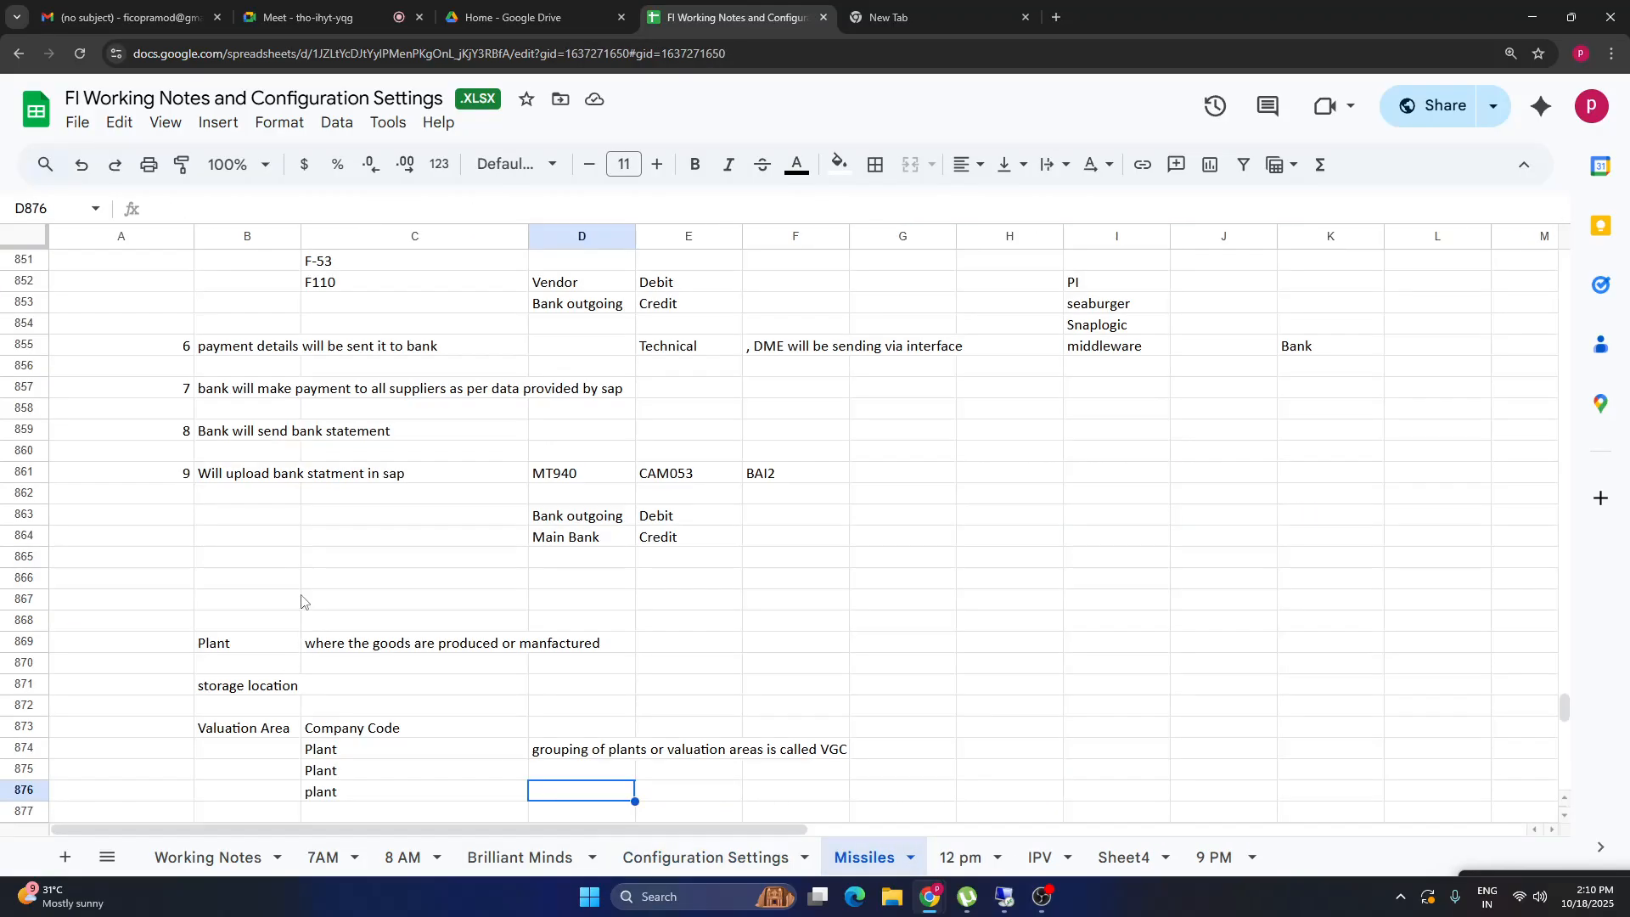
click(263, 391)
key(Up)
key(Up)
key(Up)
key(Up)
key(Up)
key(Up)
key(Up)
key(Up)
key(Up)
key(Up)
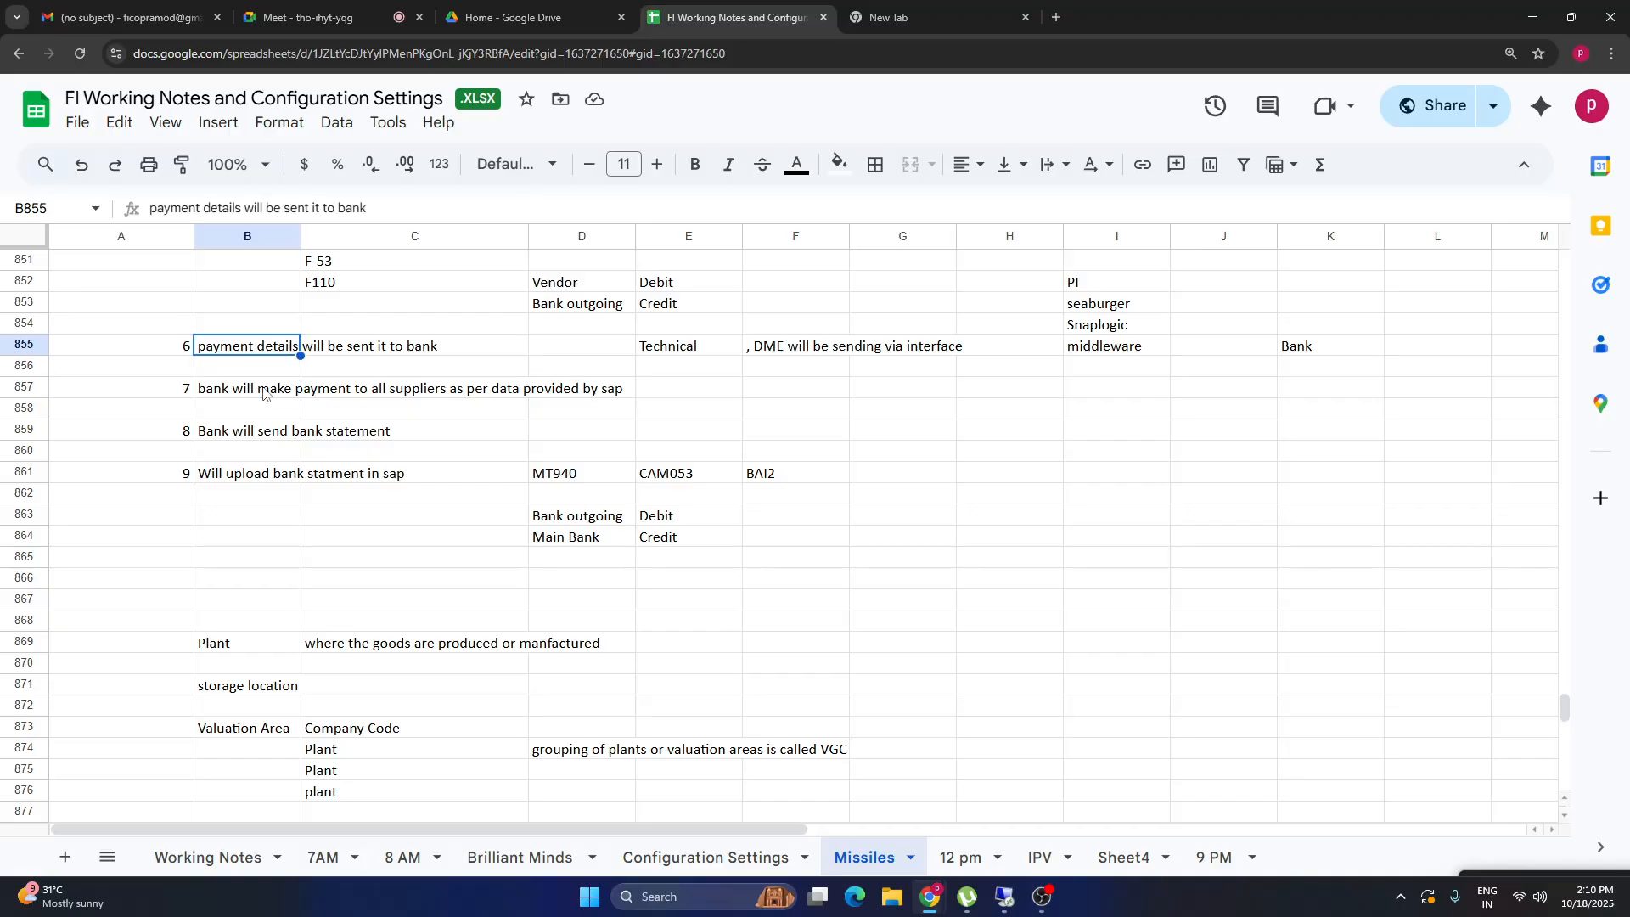
key(Up)
key(Up)
key(Up)
key(Up)
key(Up)
key(Up)
key(Up)
key(Up)
key(Up)
key(Up)
key(Up)
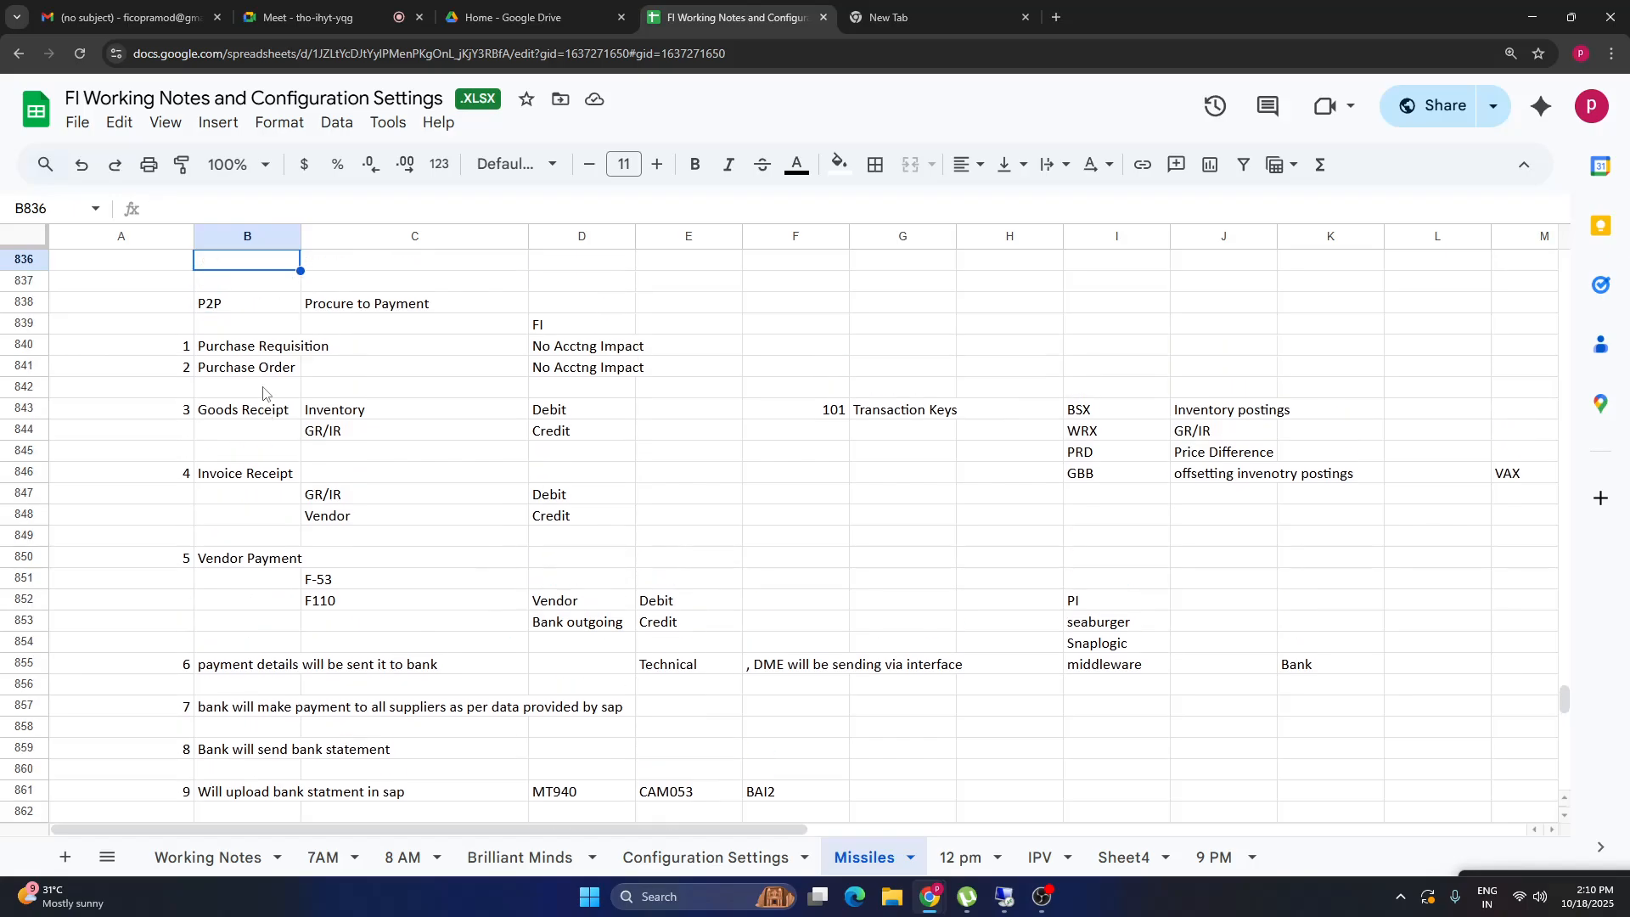
Enter MIGO in cell E843 beside the Goods Receipt inventory debit and GR/IR credit entries.
drag(247, 413, 619, 430)
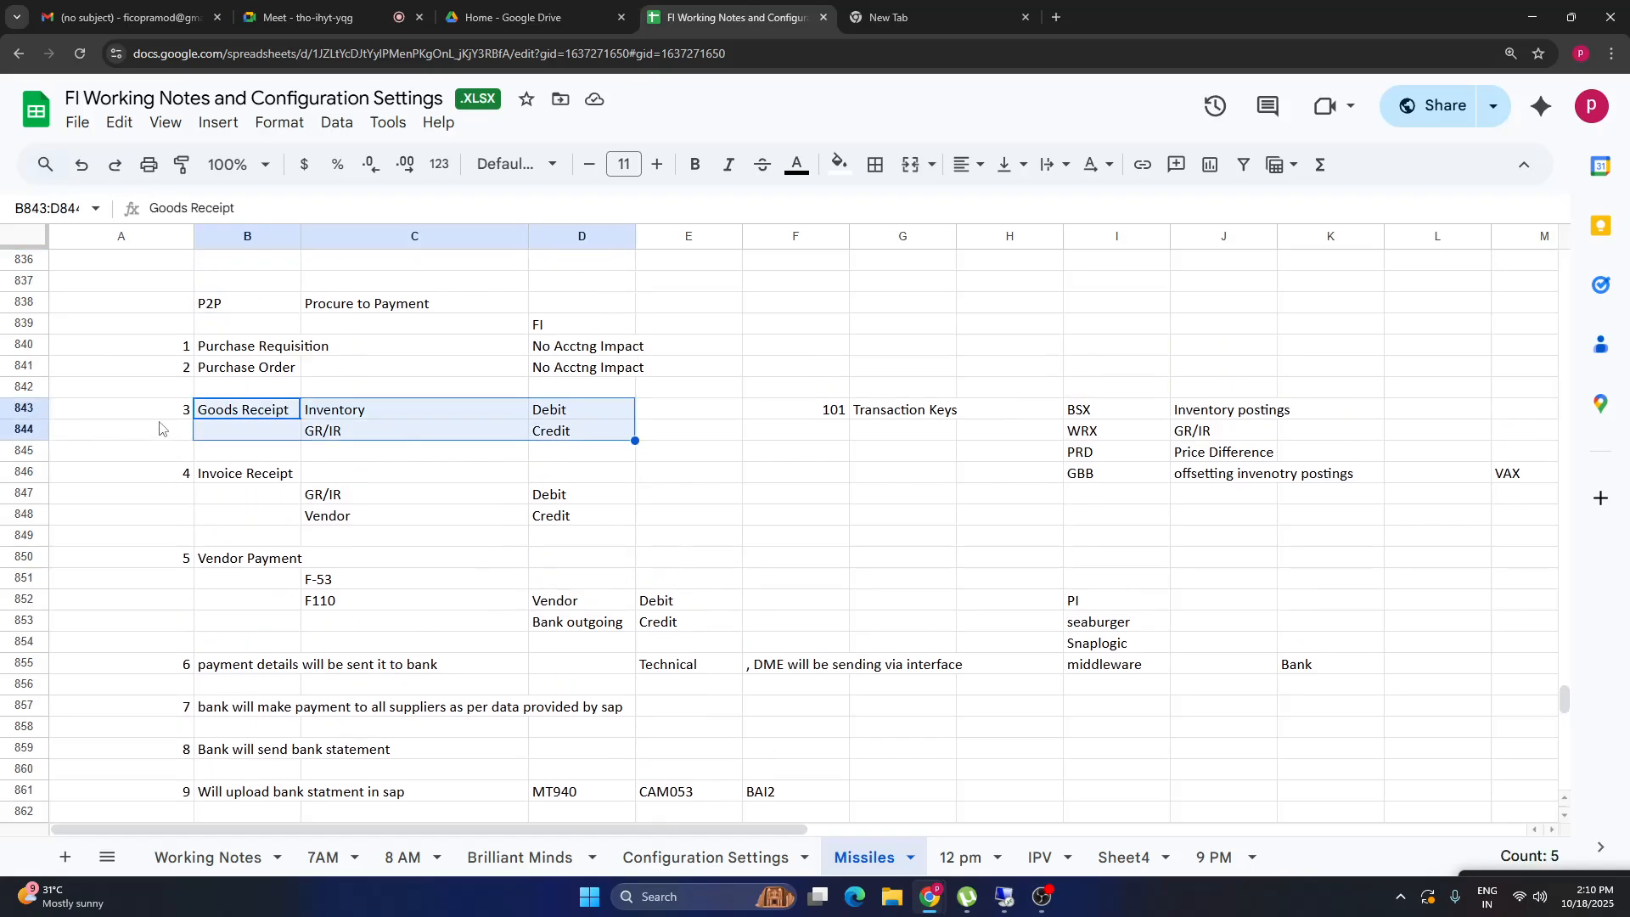
click(709, 417)
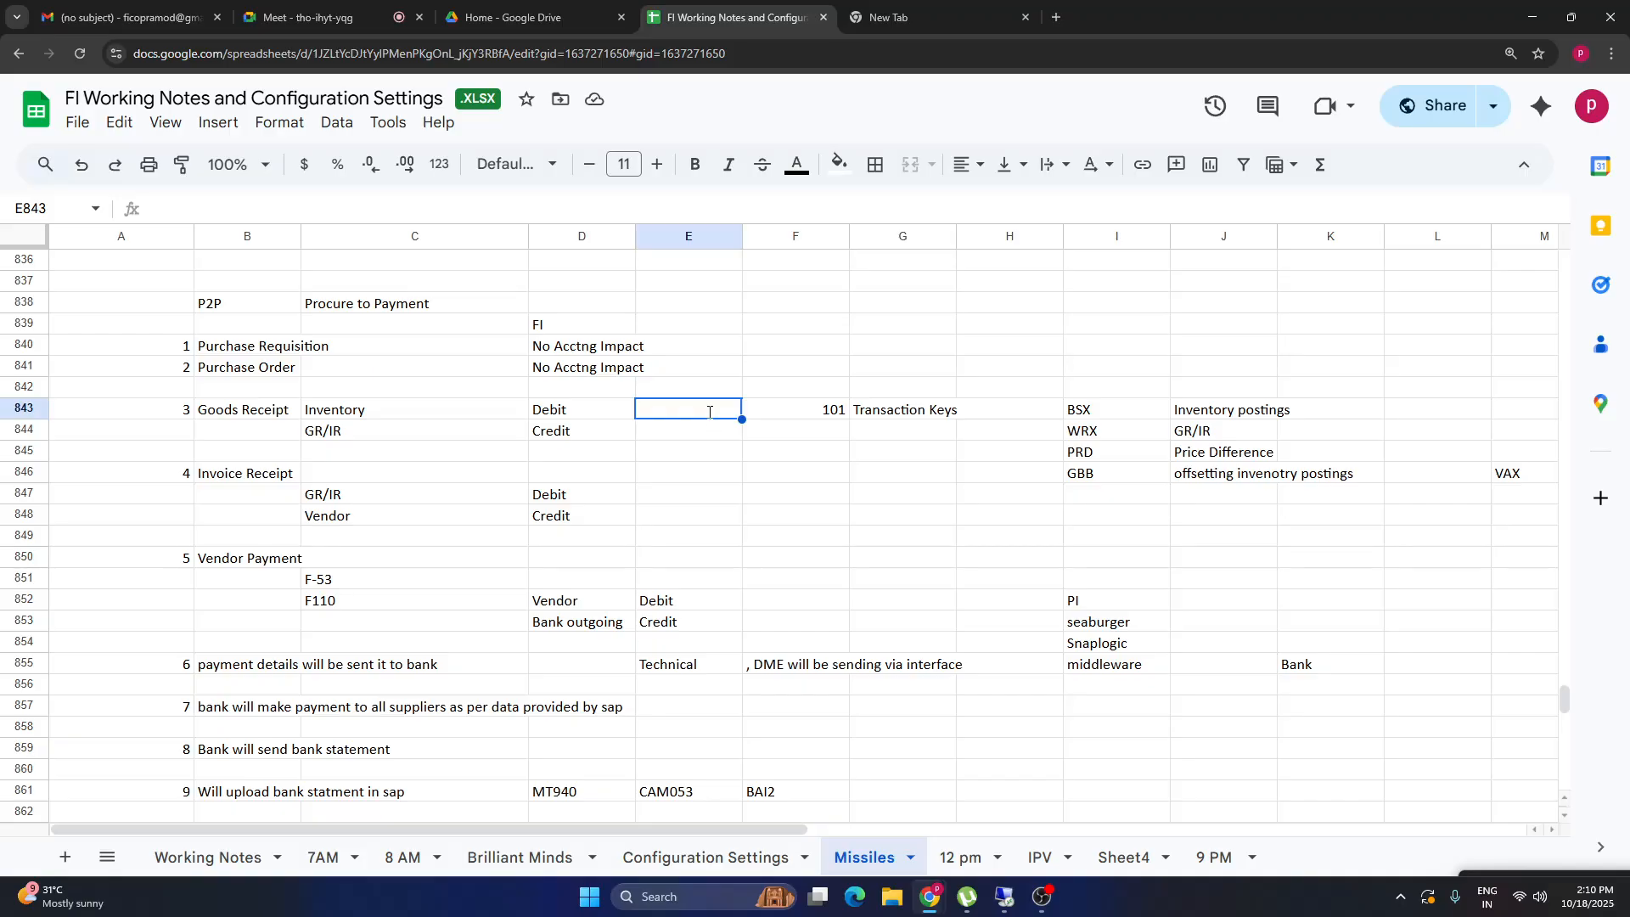
text(MIG)
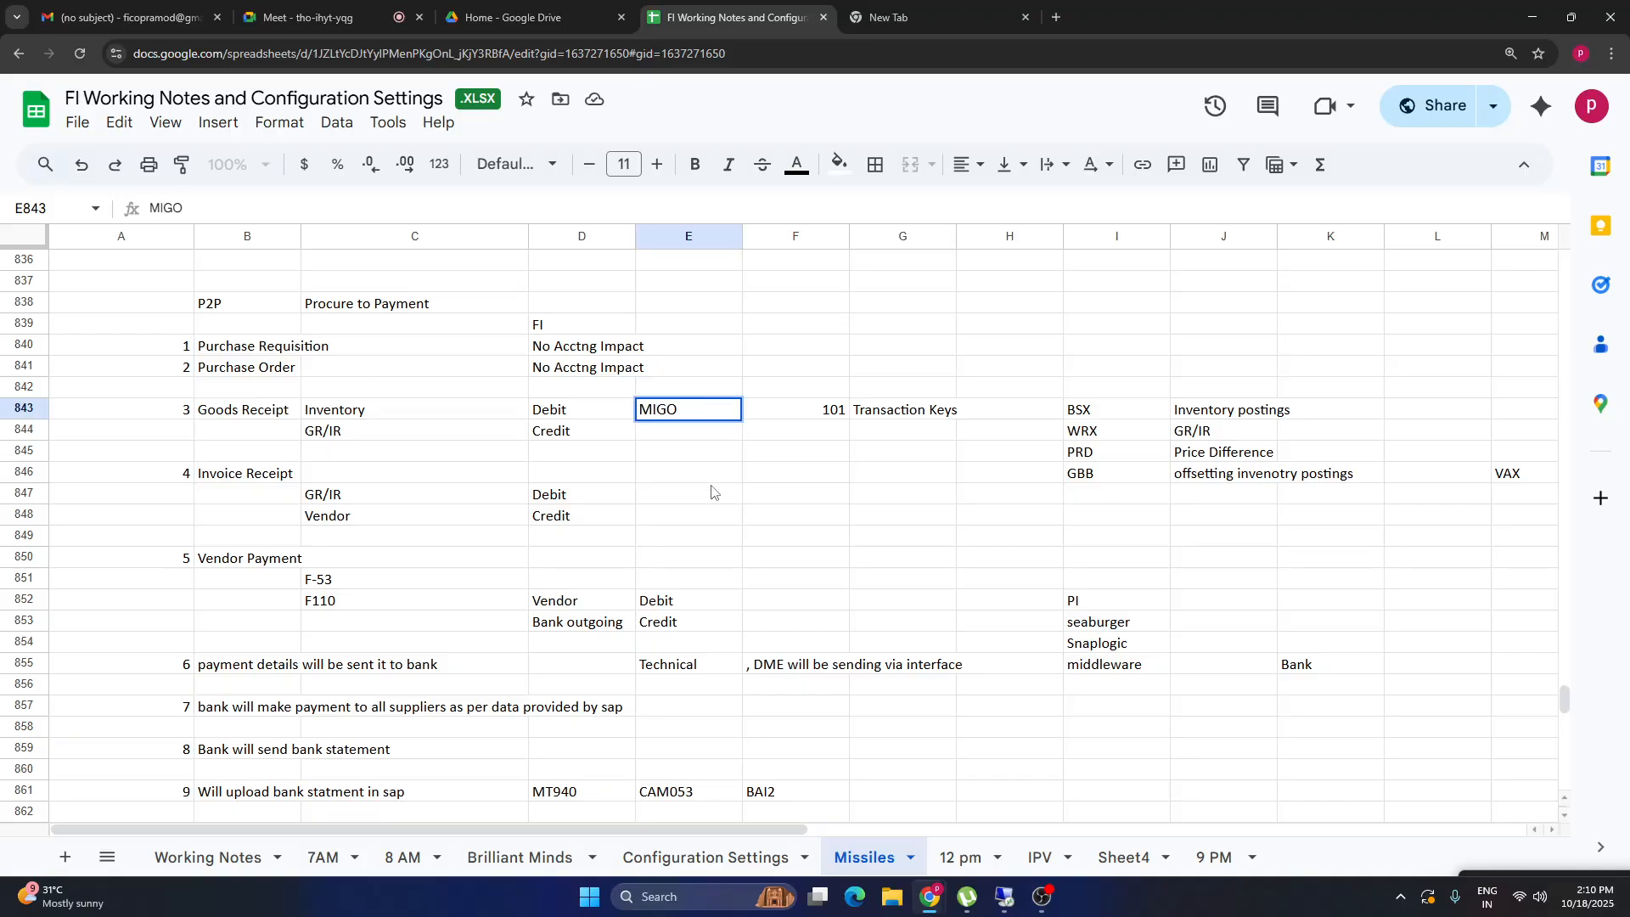
text(O)
key(Return)
drag(264, 420, 612, 441)
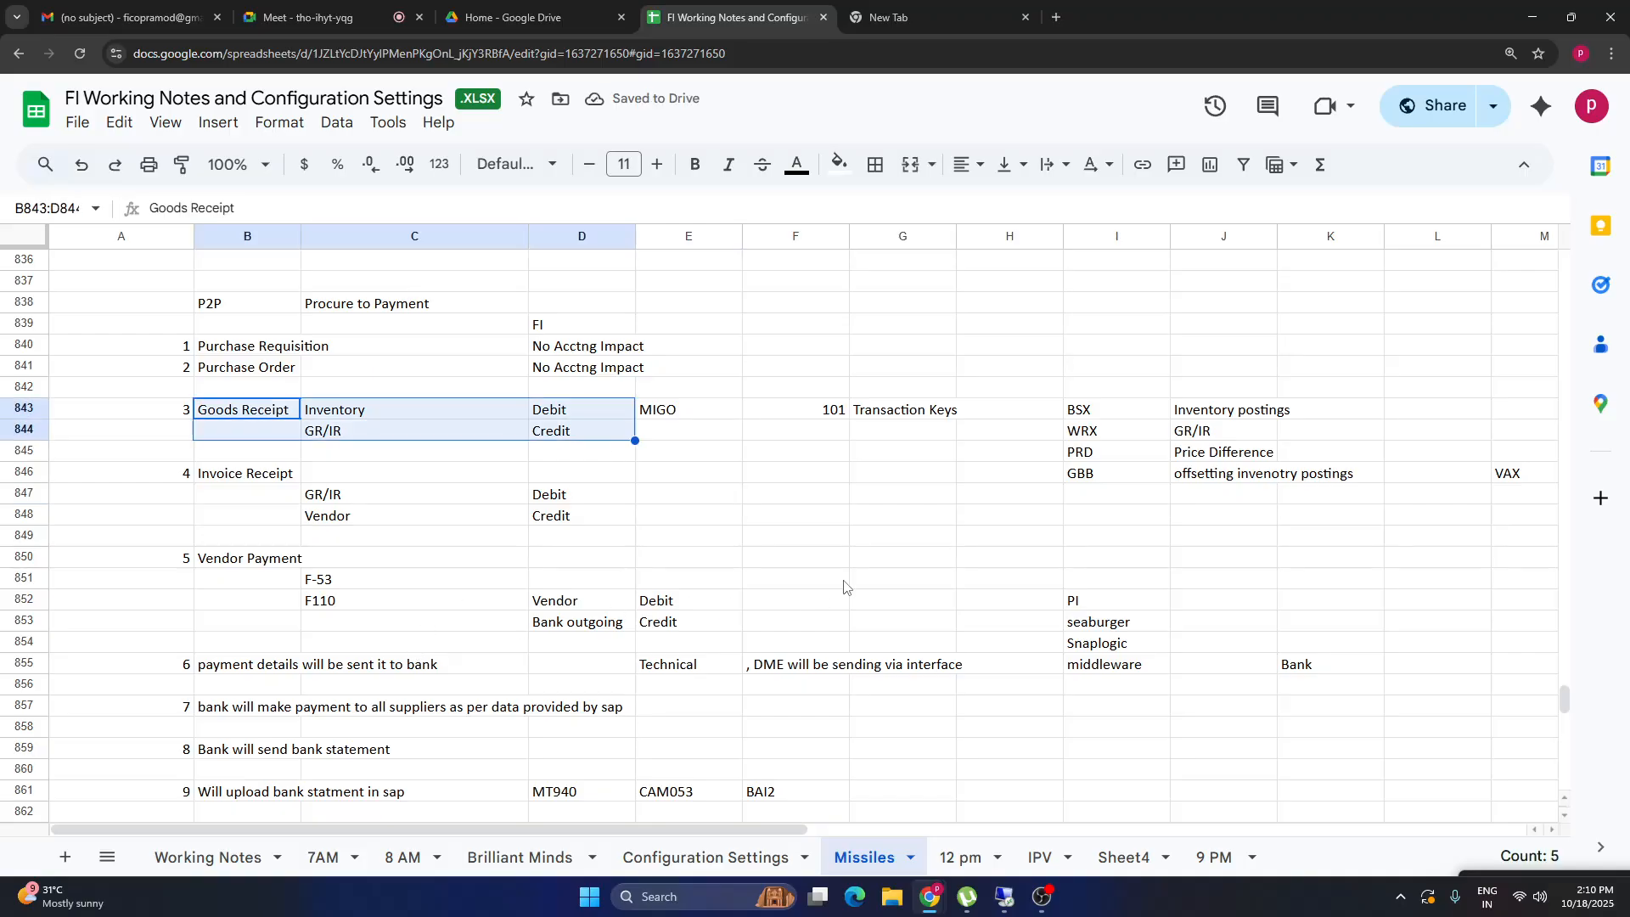
key(ctrl+z)
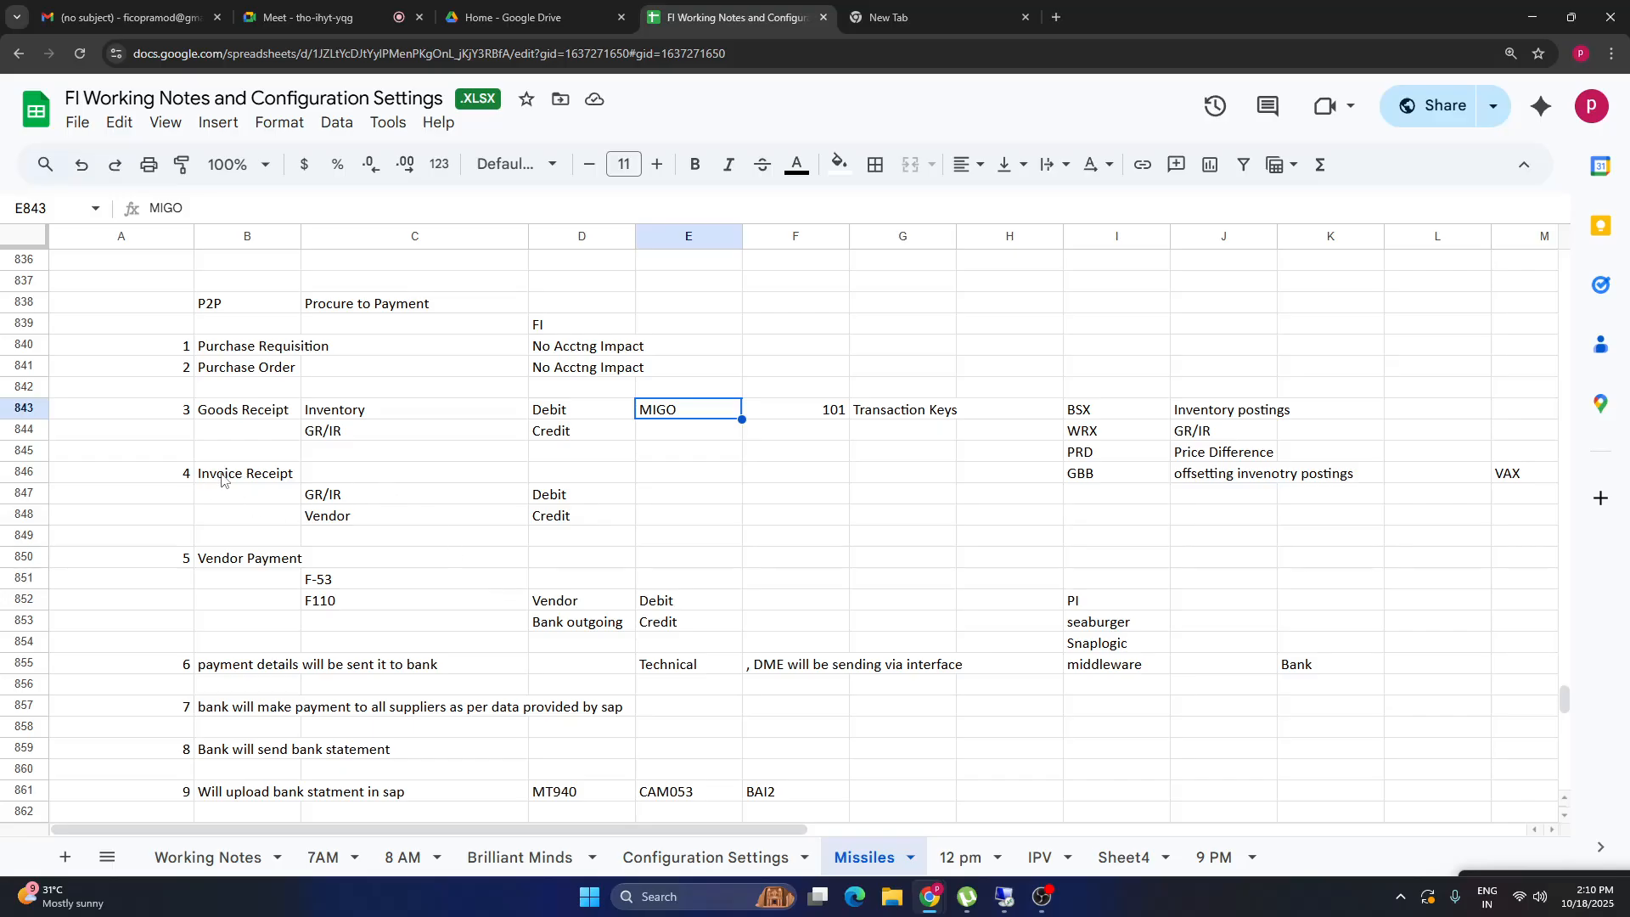
Enter MIRO in cell E846 beside the Invoice Receipt heading, leaving E847 empty.
drag(221, 480, 577, 522)
click(673, 501)
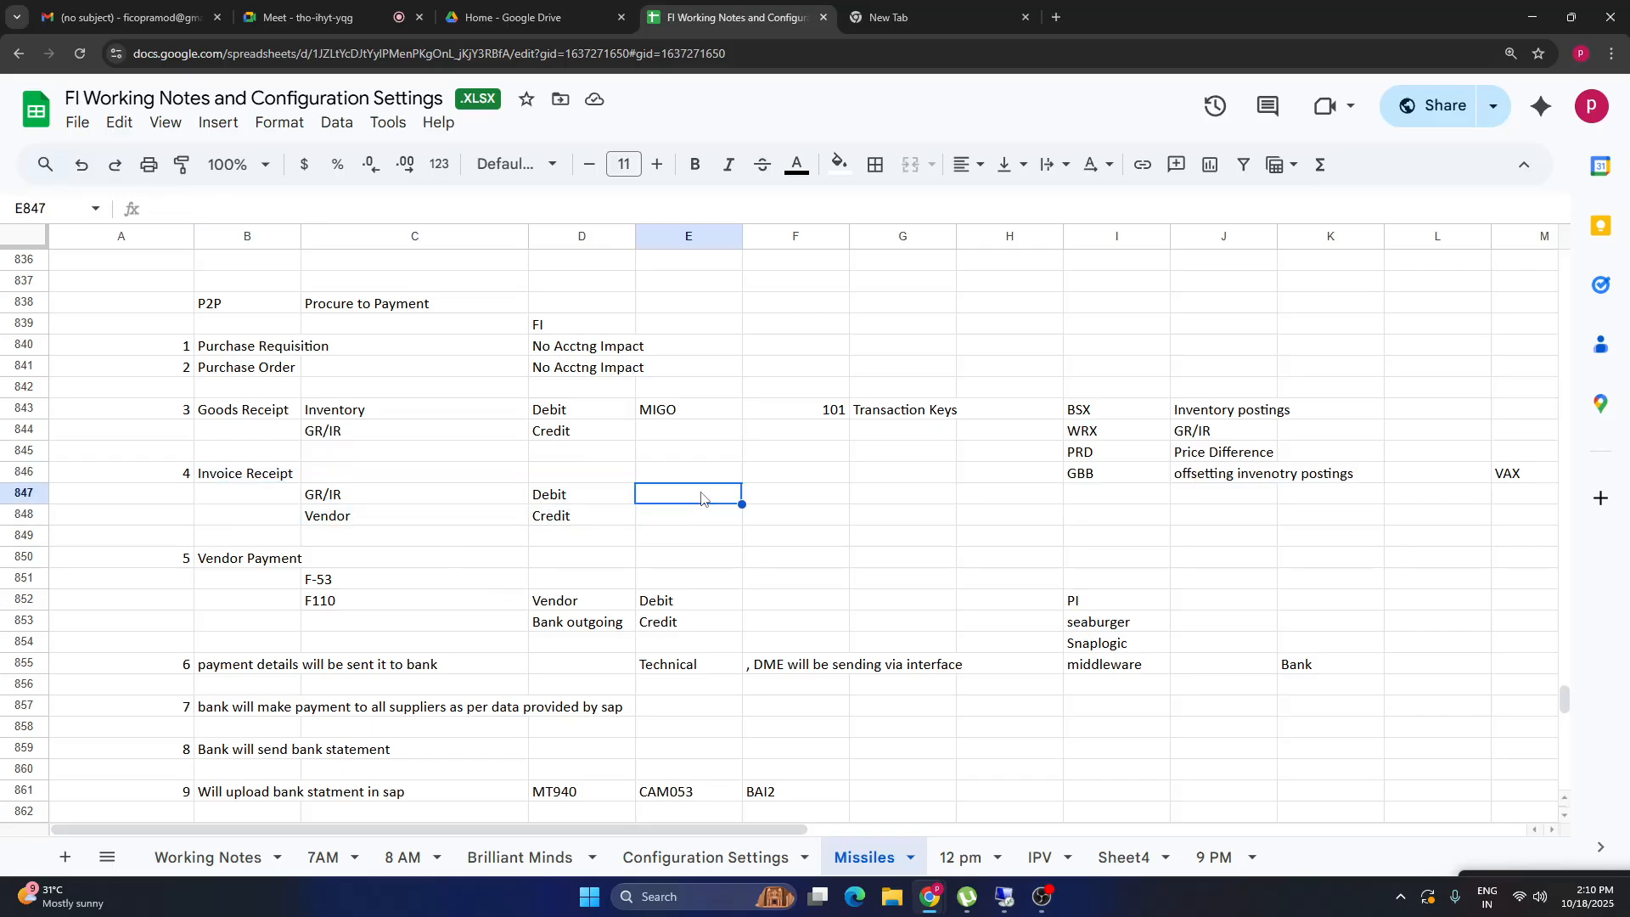
text(MIR)
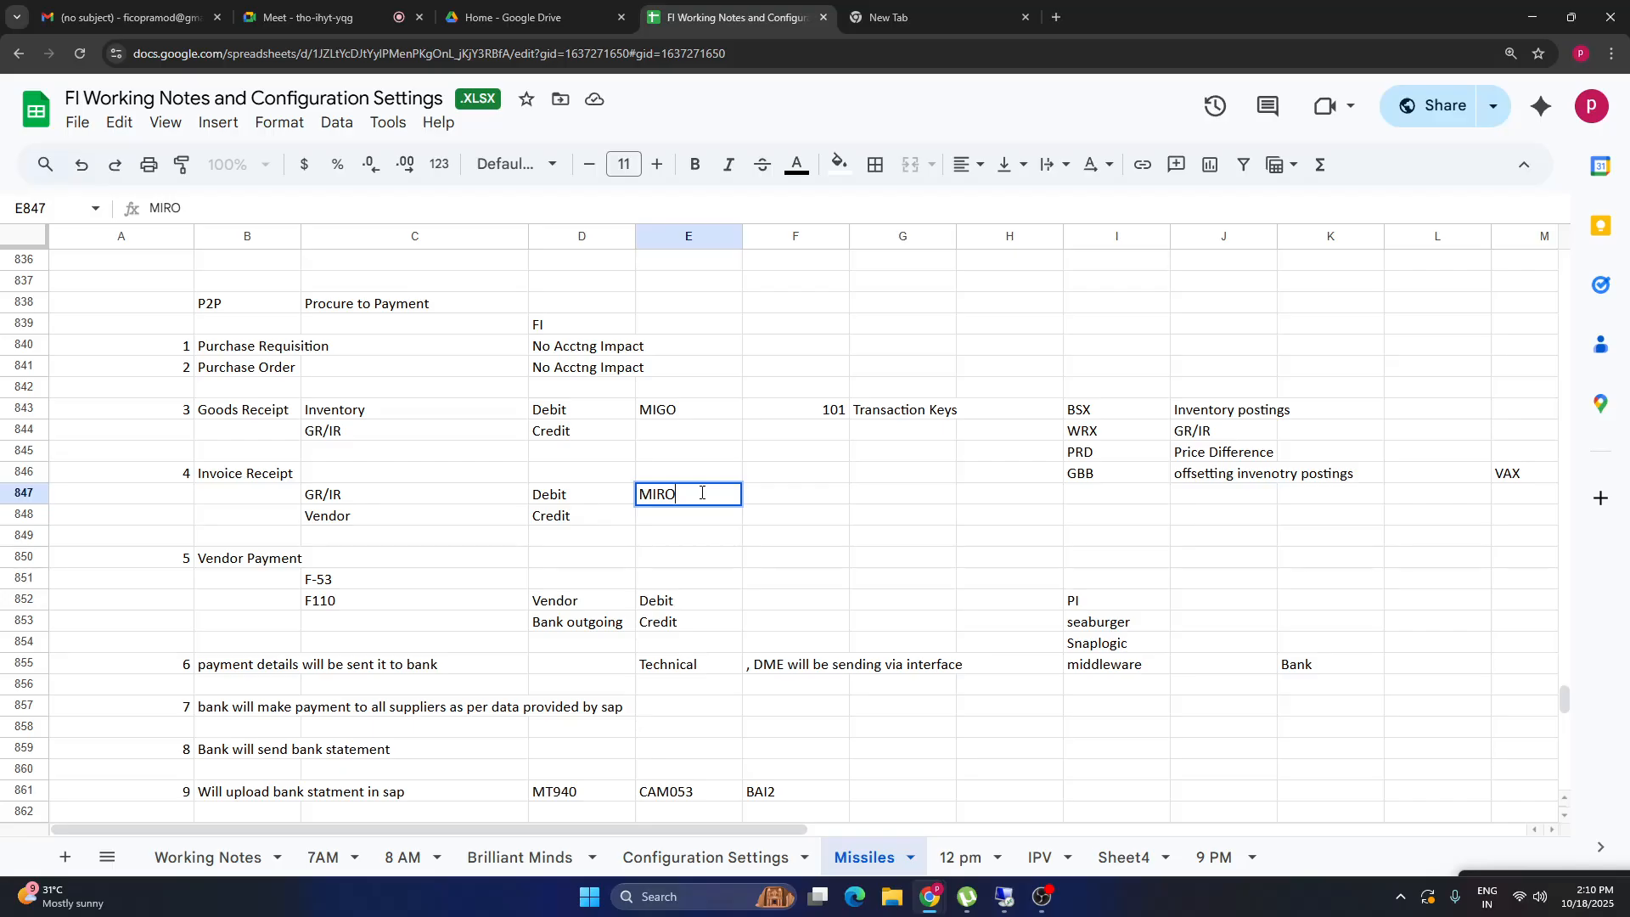
text(O)
click(674, 567)
click(696, 501)
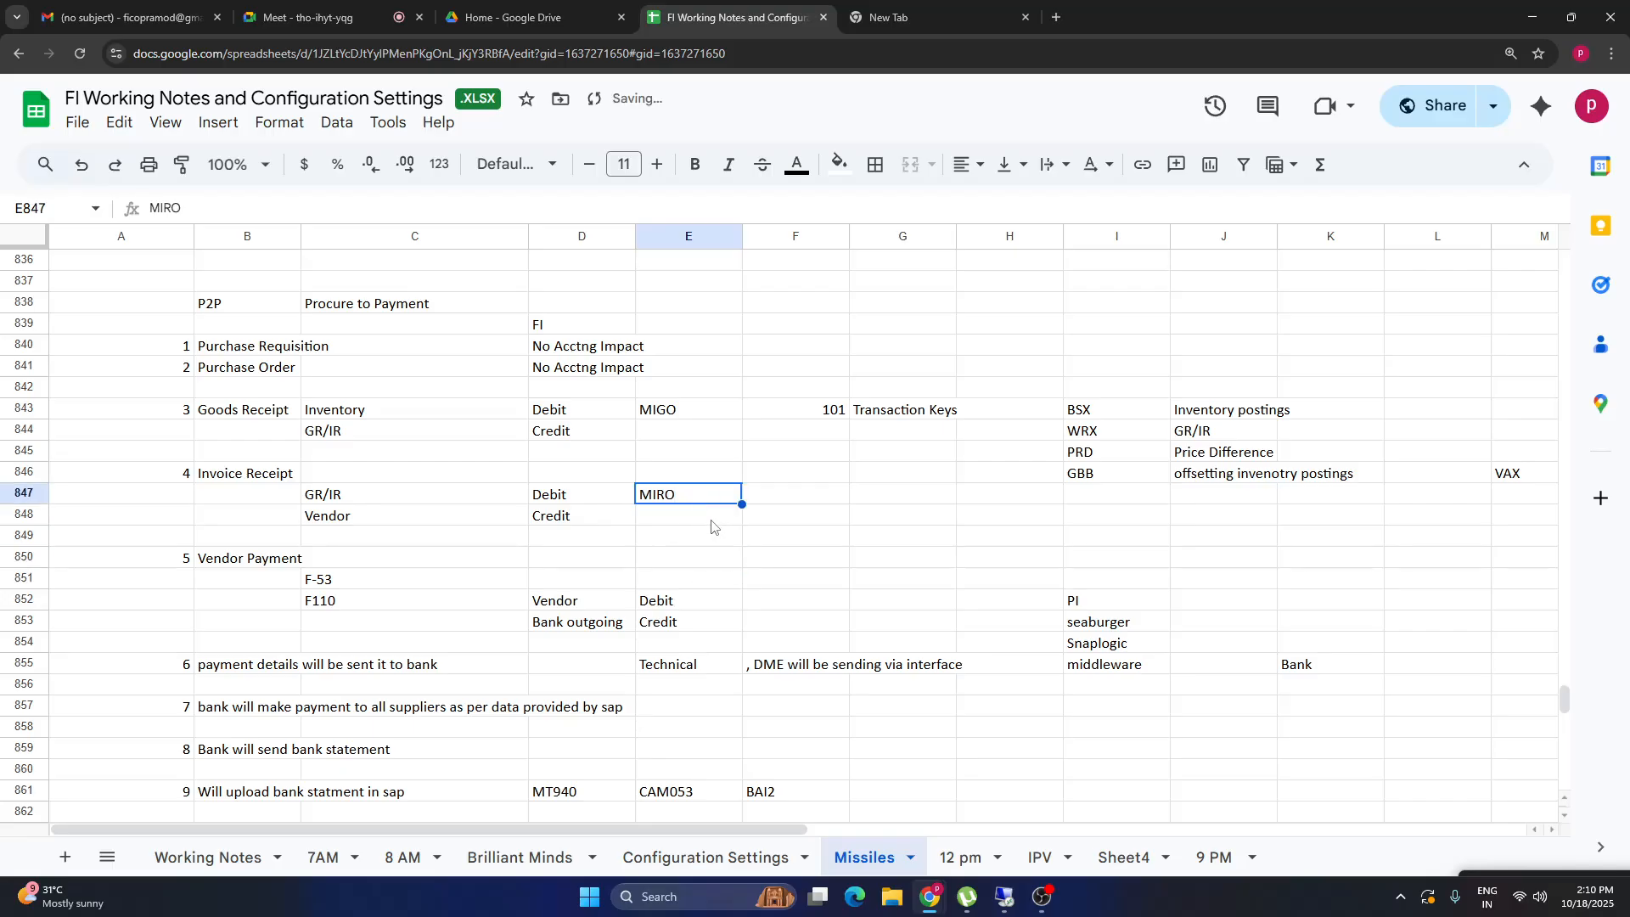
key(Up)
text(MIRO)
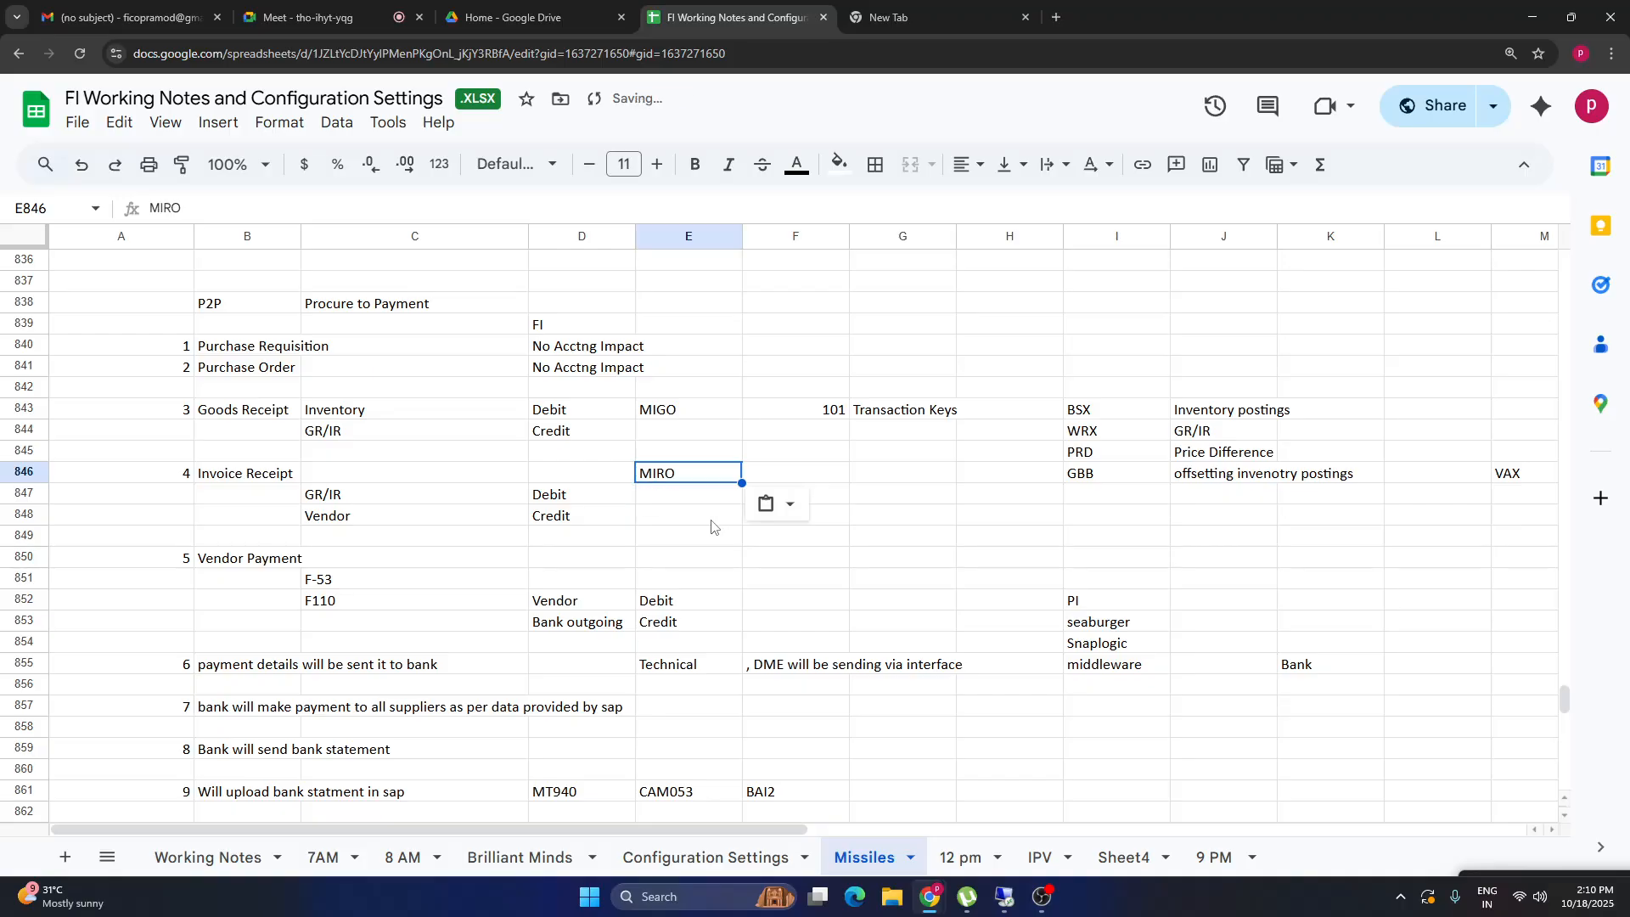
click(705, 567)
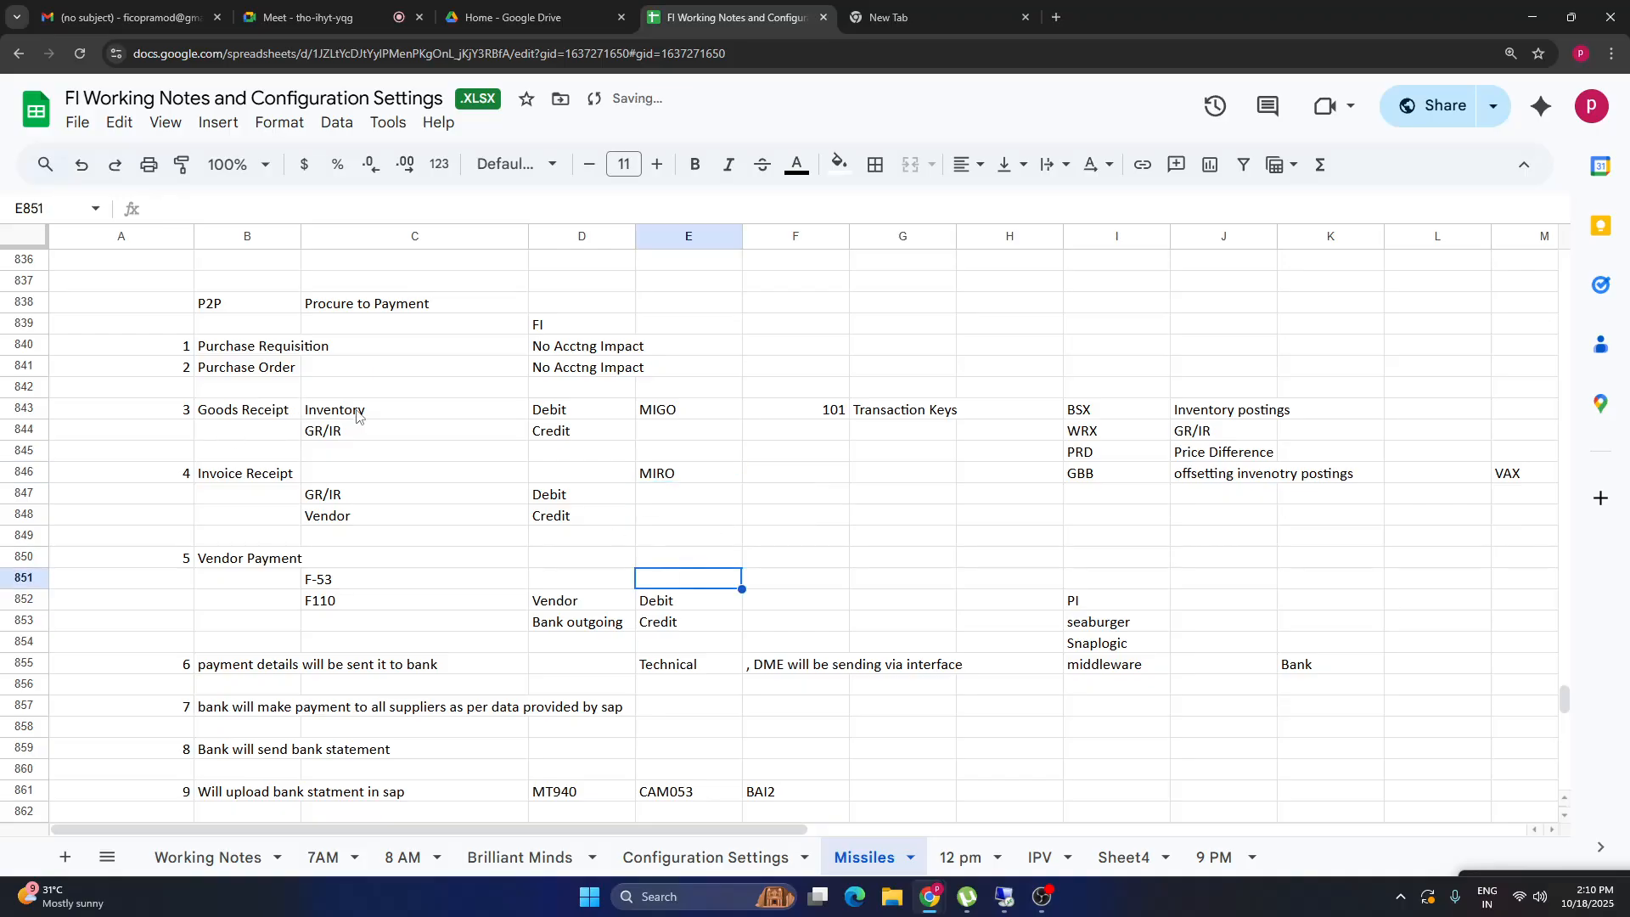
Review the Goods Receipt debit and credit entries and the BSX, WRX, PRD and GBB transaction keys in I843:J846.
drag(331, 409, 560, 431)
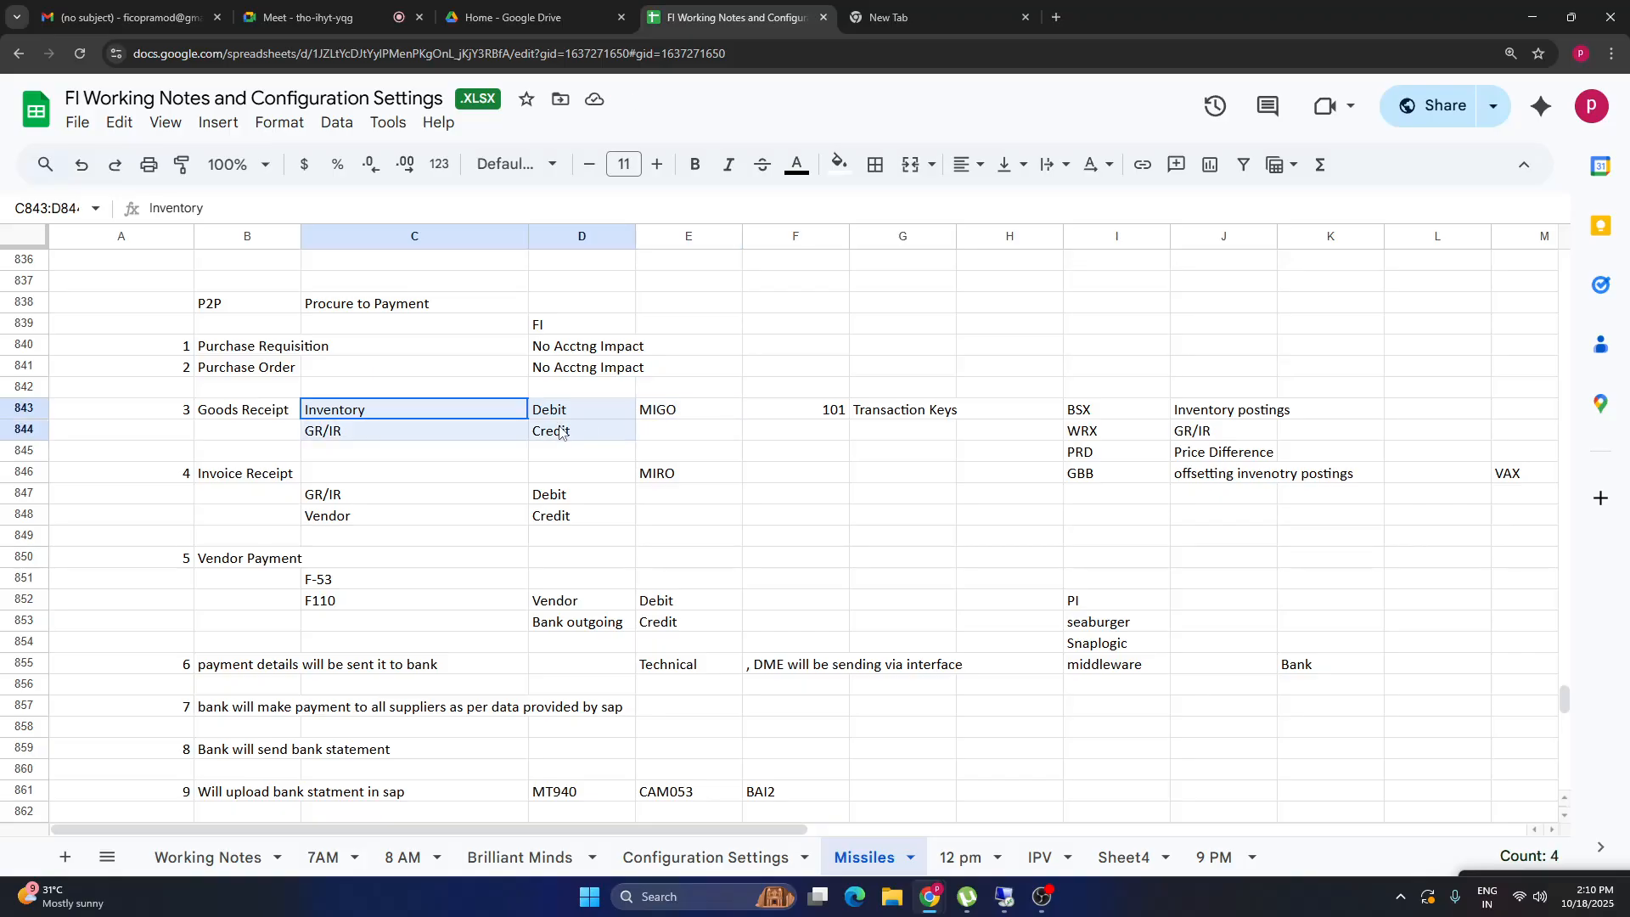
click(556, 433)
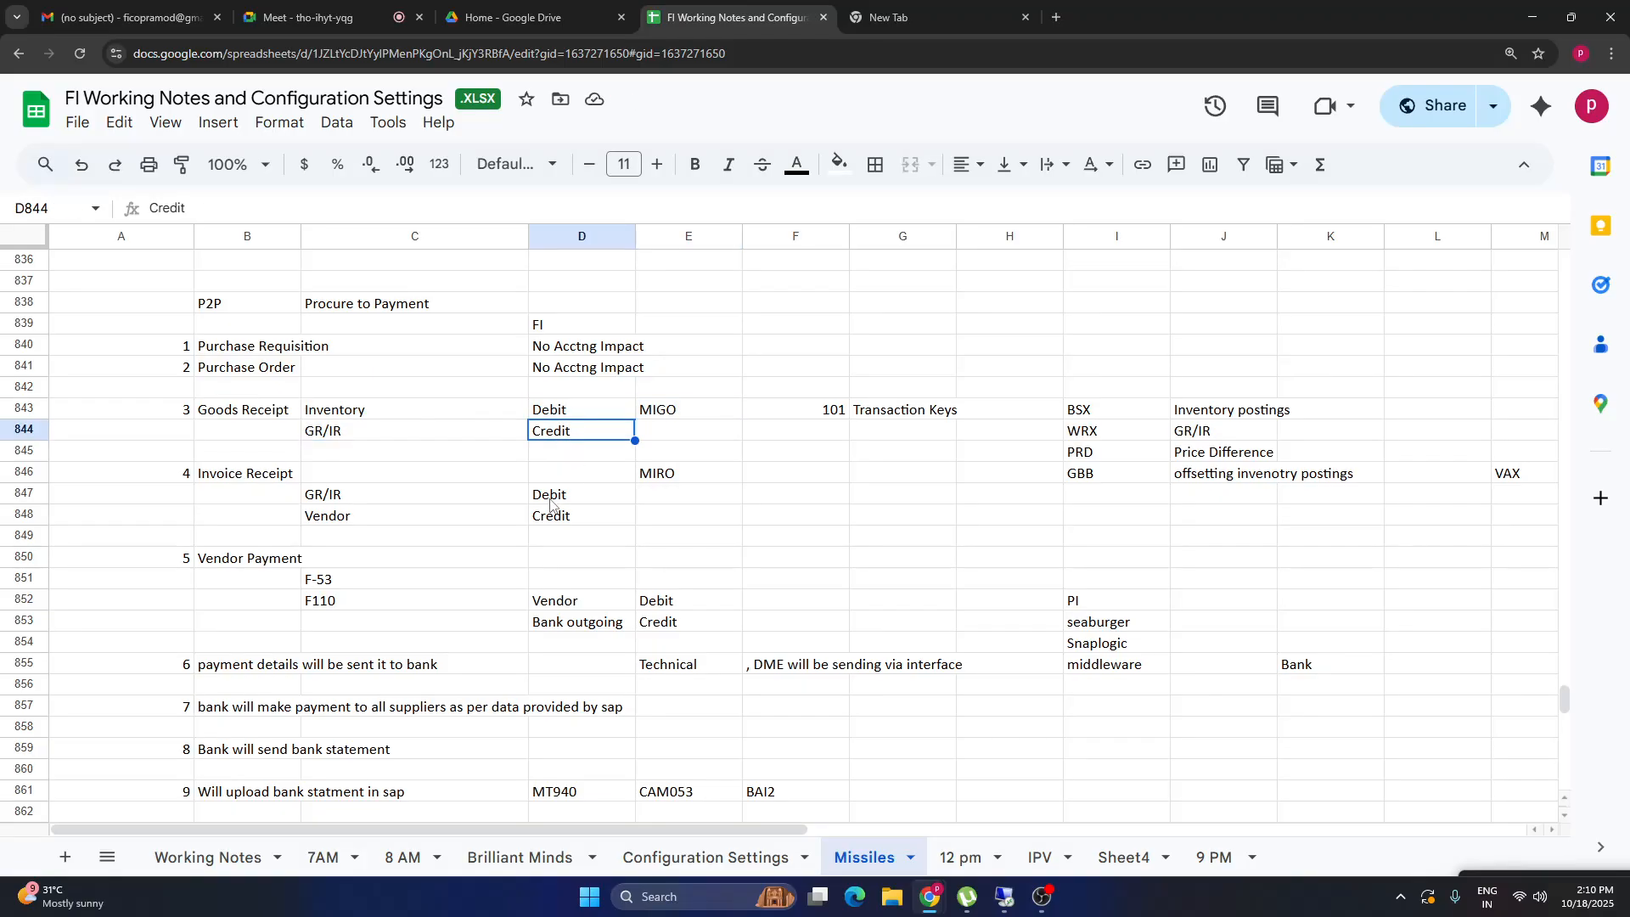
click(862, 493)
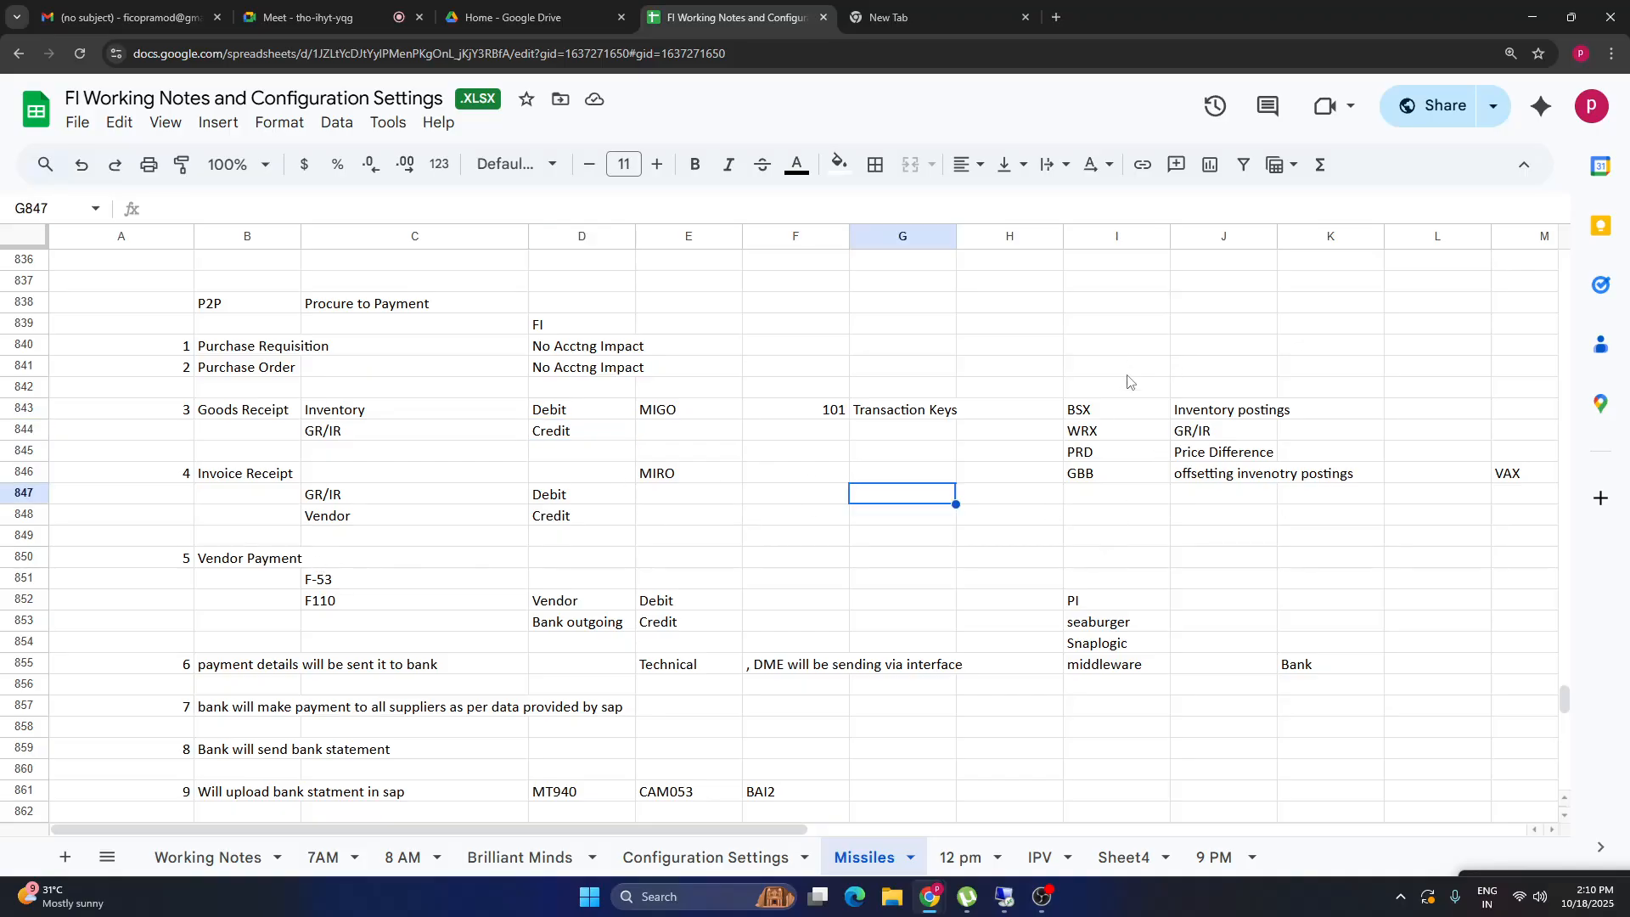
drag(1095, 411, 1209, 474)
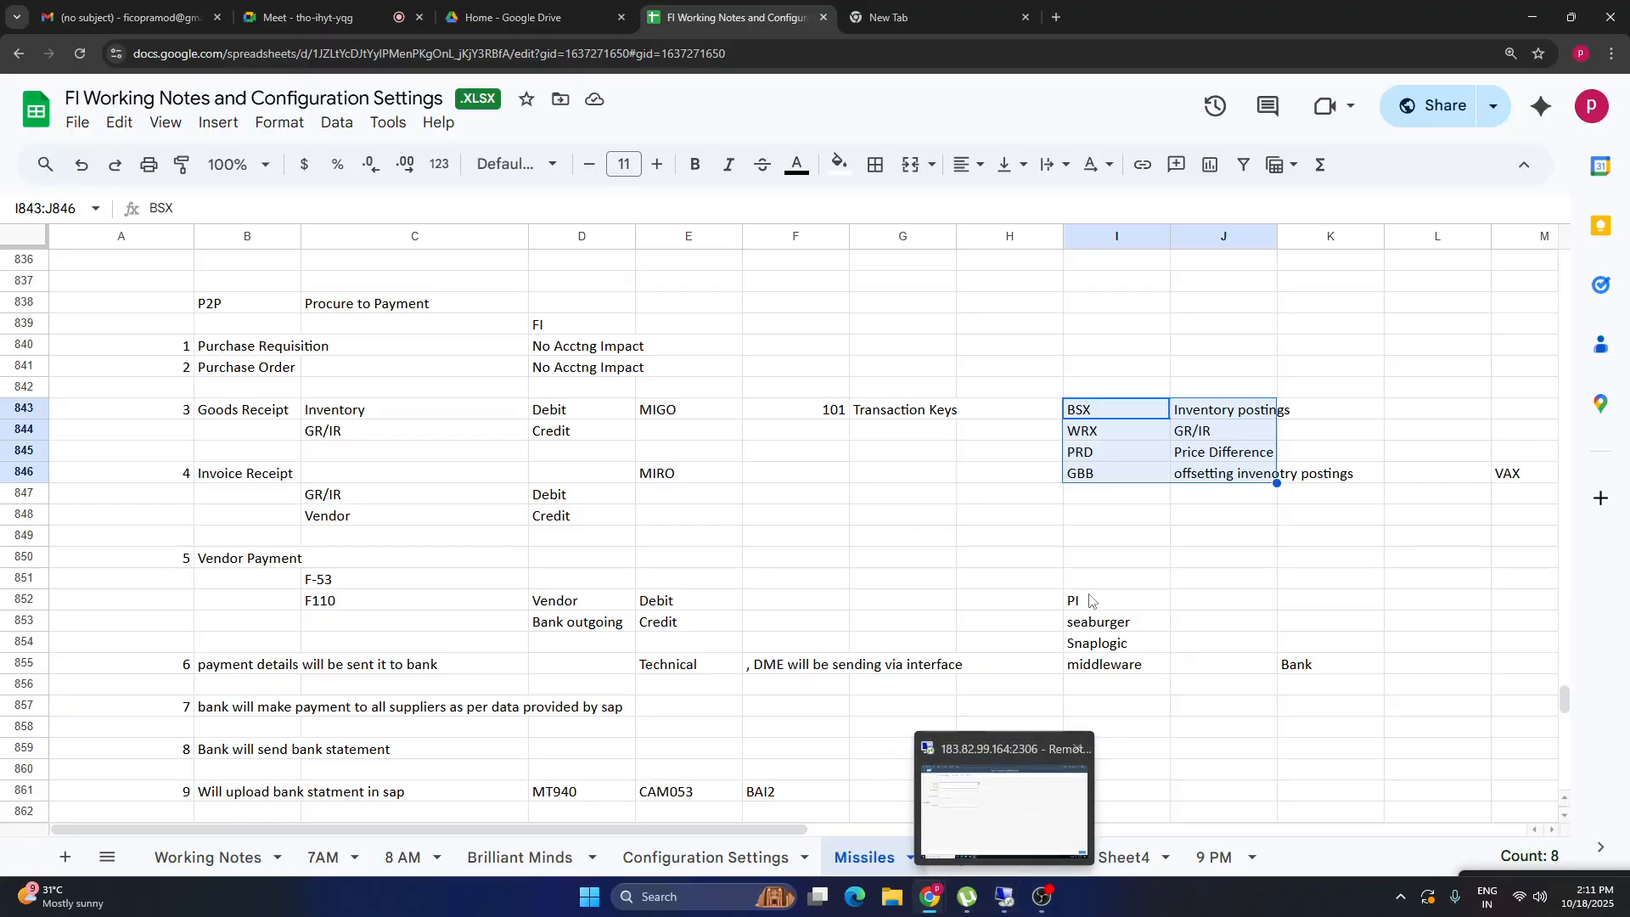
click(1085, 541)
mouse_move(1002, 907)
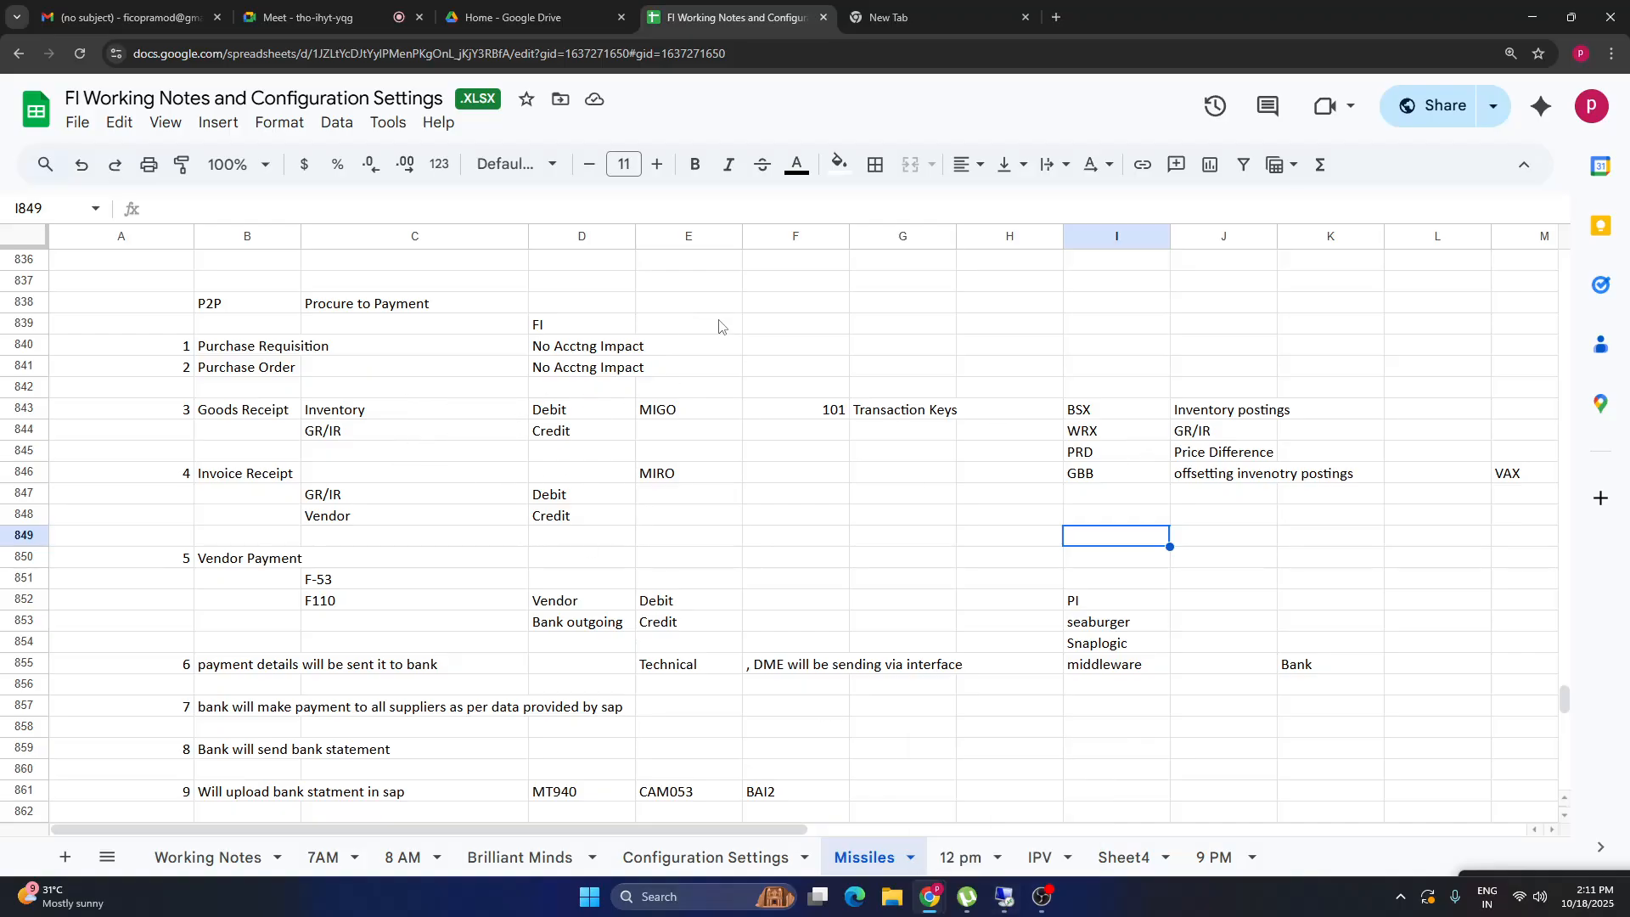
Examine the FI/MM Integration notes above the P2P process, relating the transaction keys in I843:I846 to the Valuation Class heading in E832.
key(Up)
key(Up)
key(Up)
key(Up)
key(Up)
key(Up)
key(Up)
key(Up)
key(Up)
key(Up)
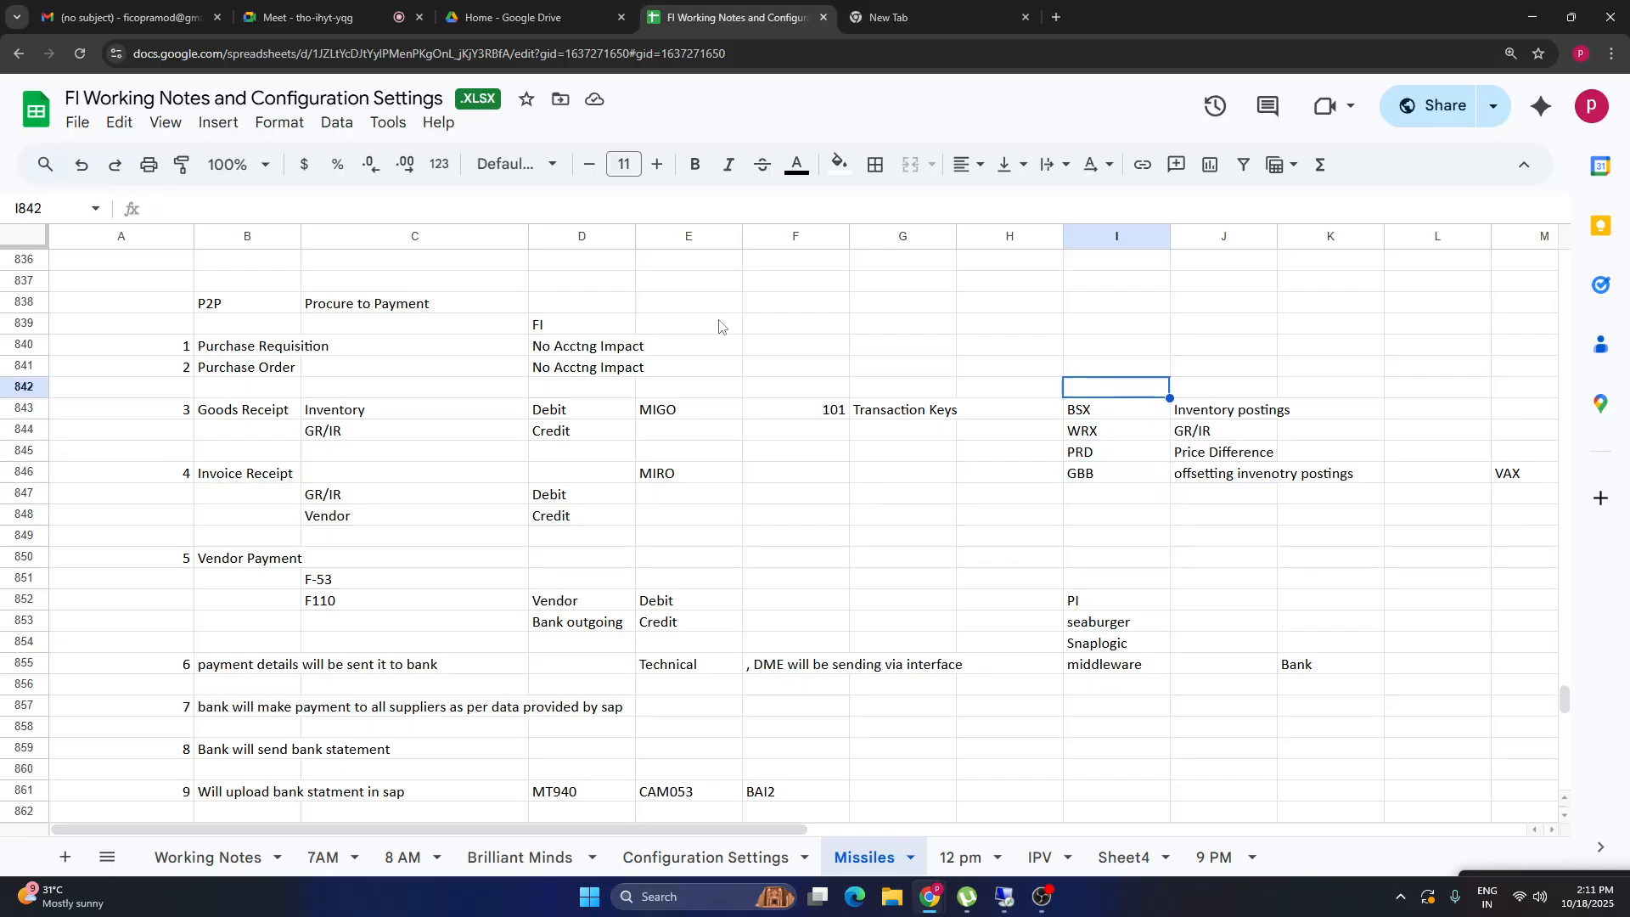
key(Up)
key(Up)
key(Up)
key(Up)
key(Up)
key(Up)
key(Up)
key(Up)
key(Up)
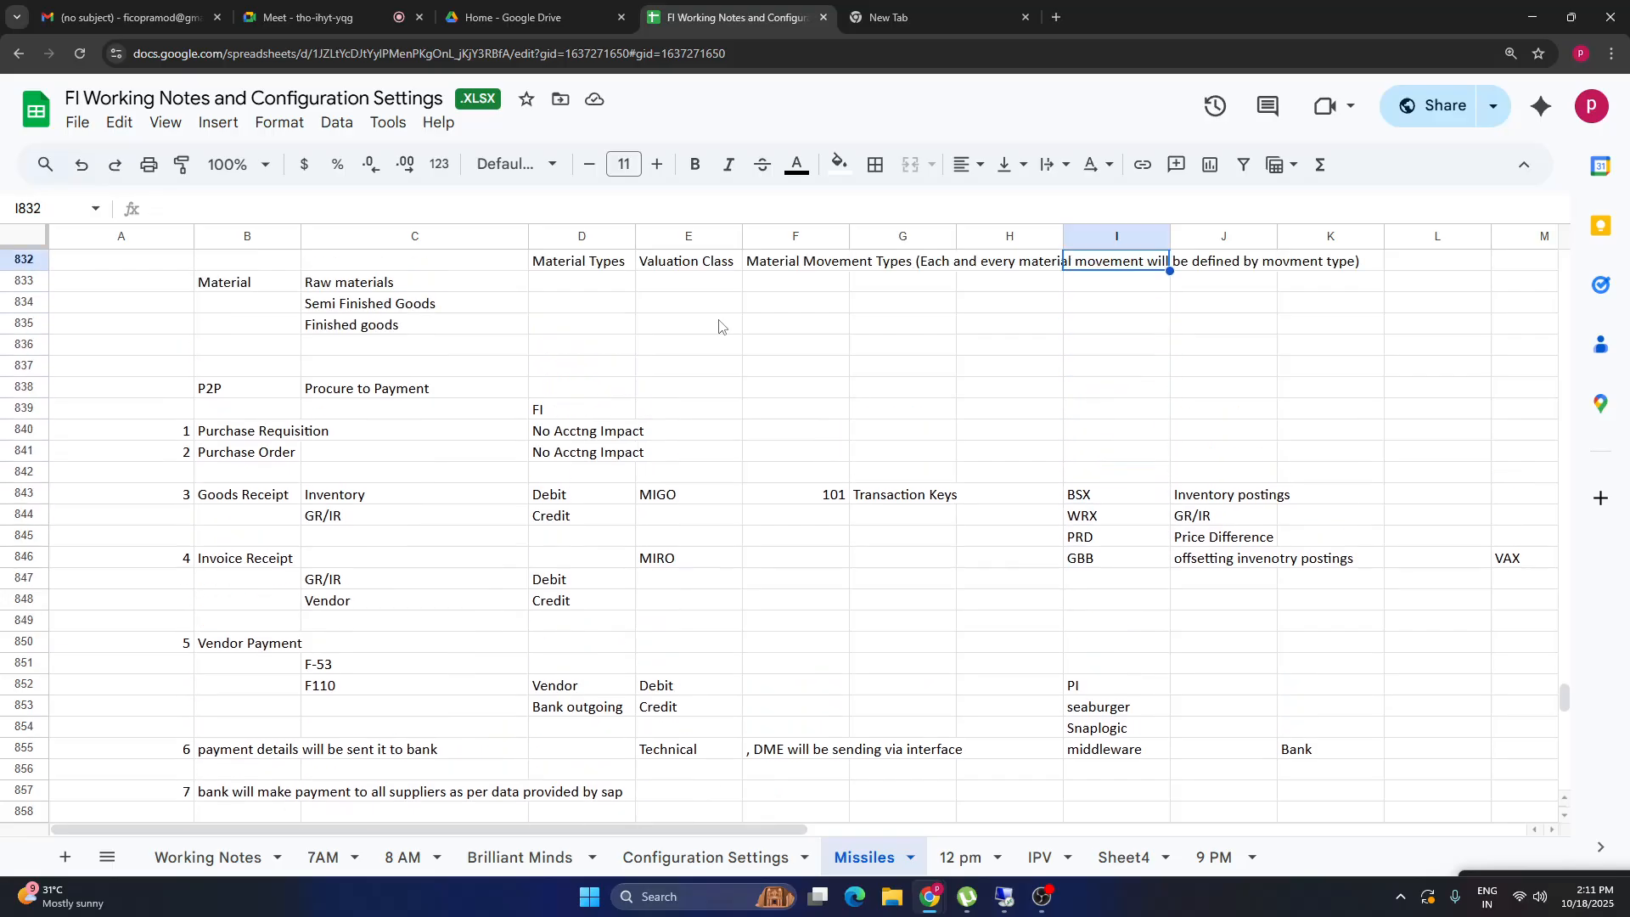
key(Up)
key(Up)
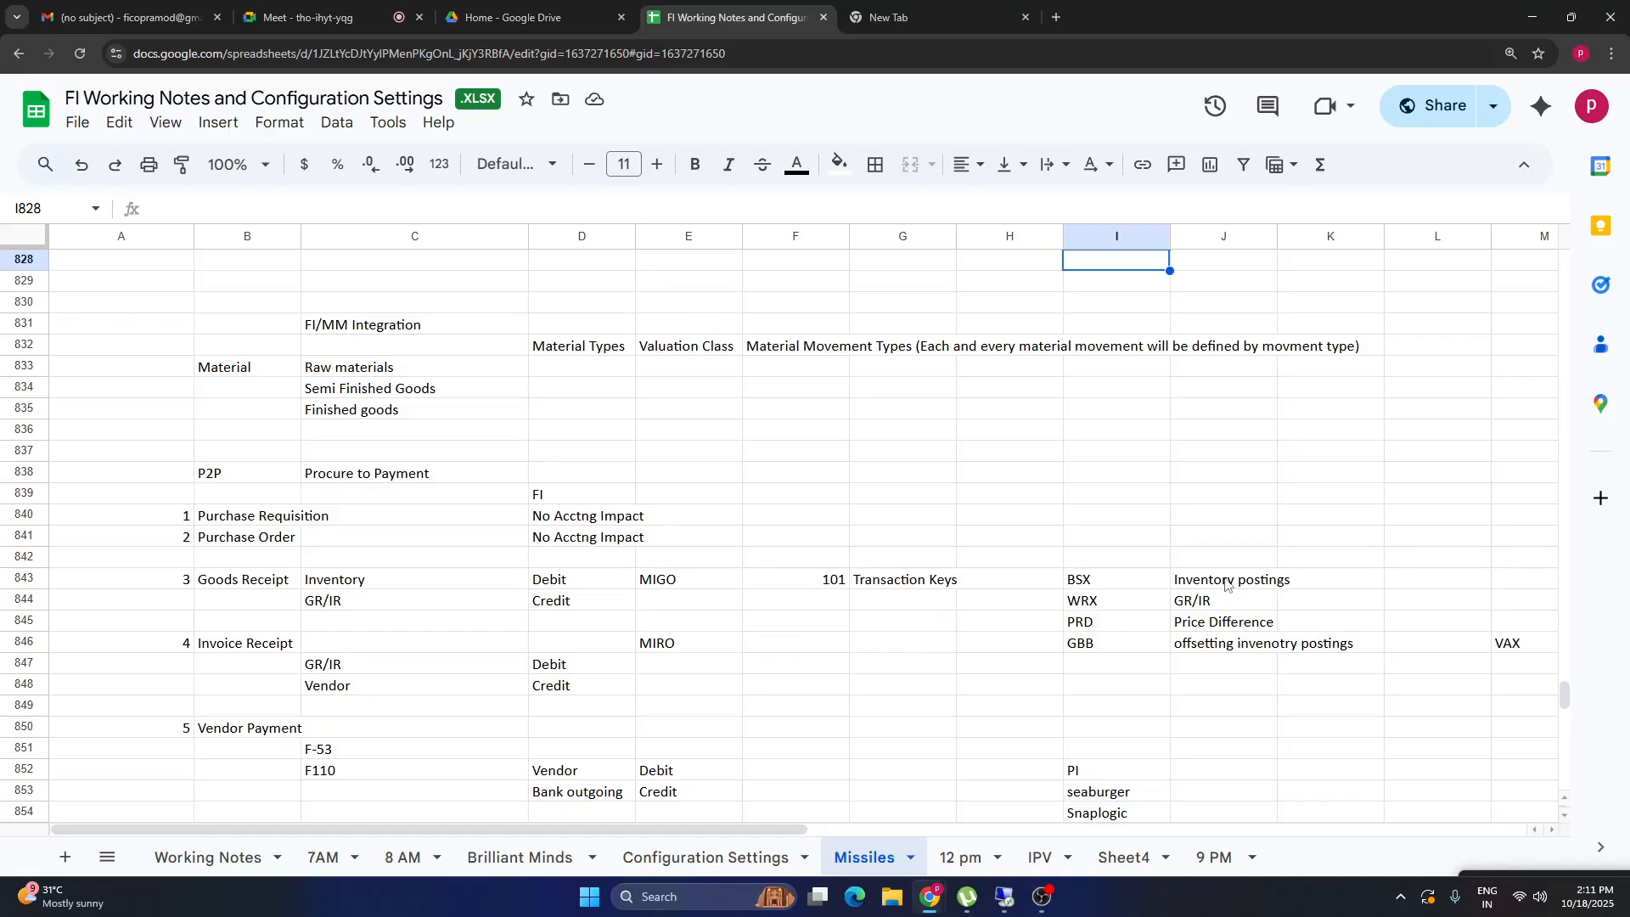
drag(1101, 585, 1105, 650)
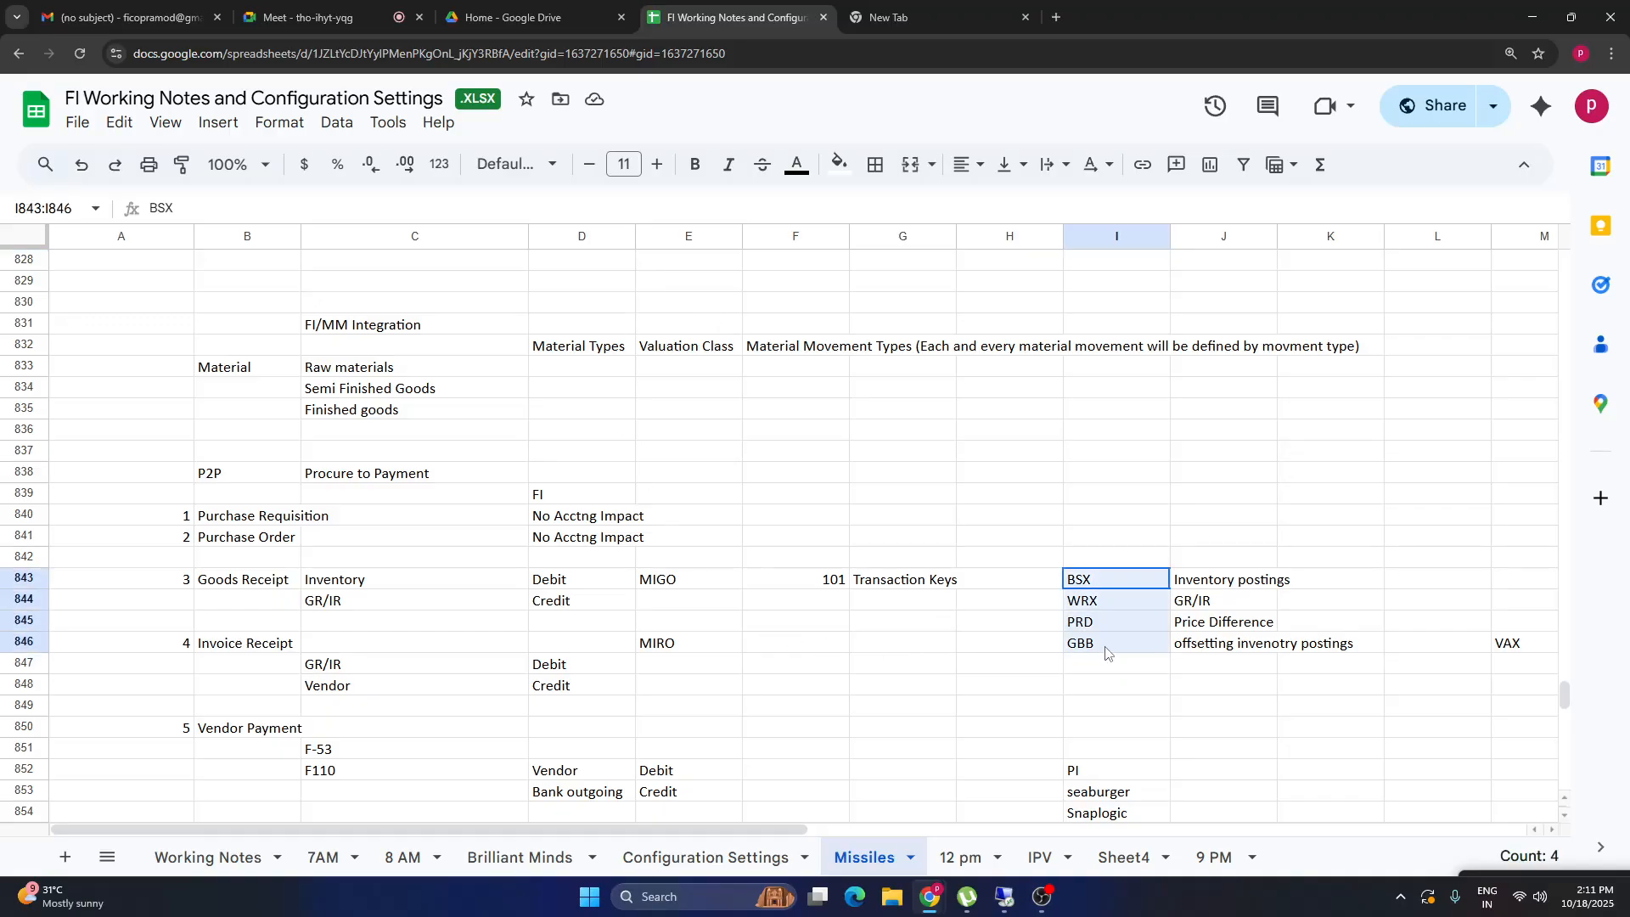
click(1091, 586)
click(682, 354)
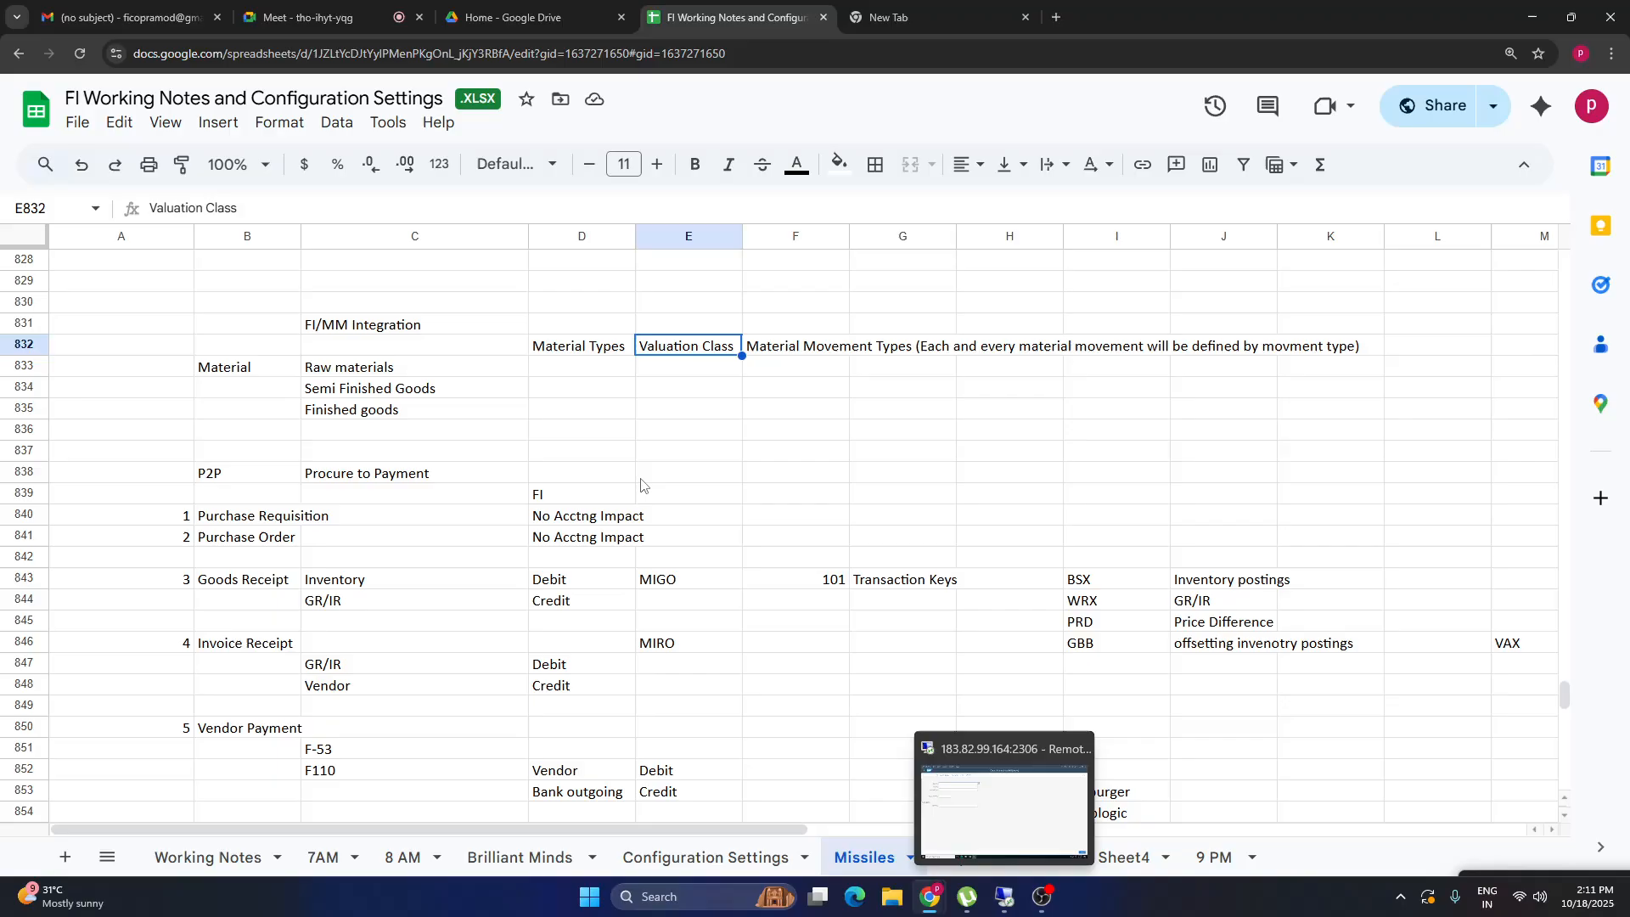
Switch to the SAP remote session and submit material 566 on the Create Material initial screen.
click(1004, 806)
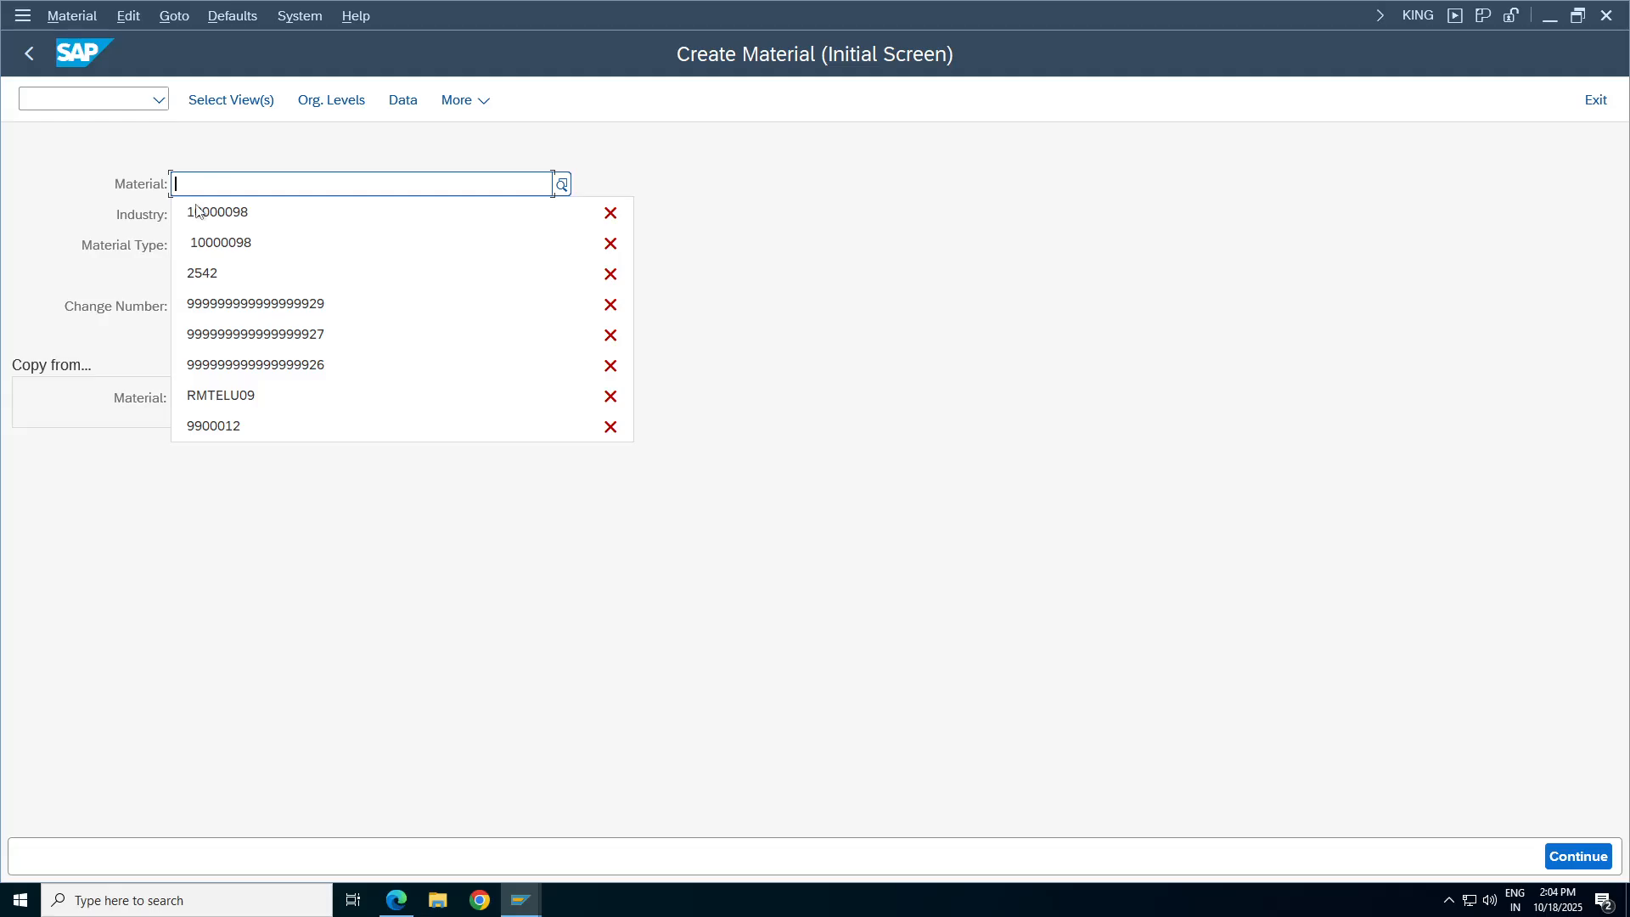
click(146, 498)
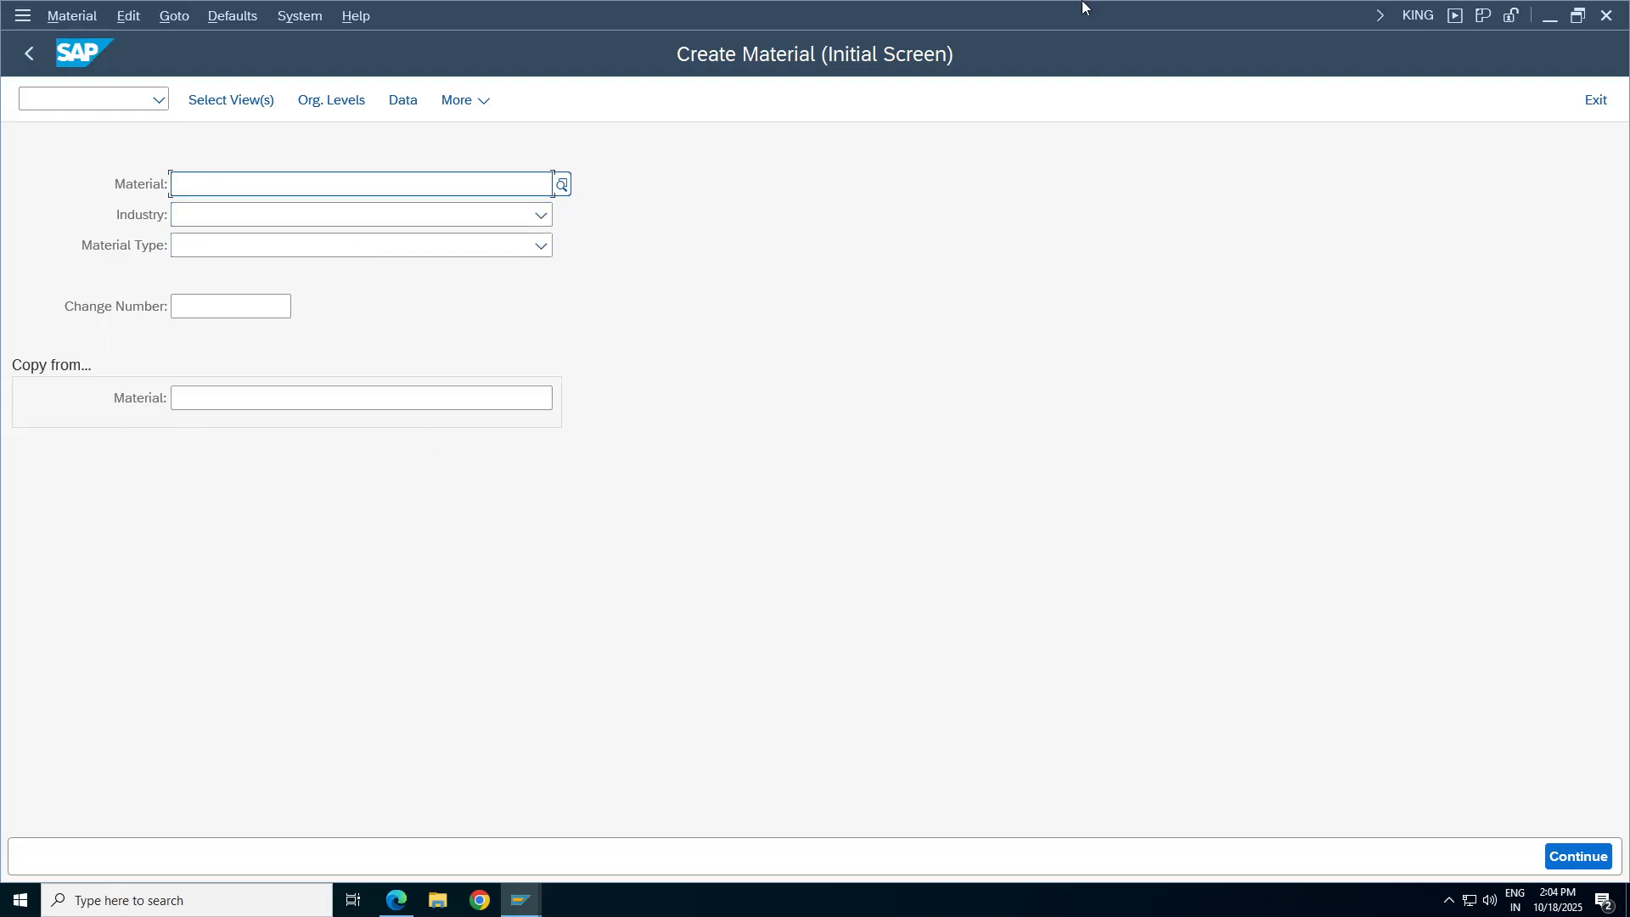
mouse_move(1079, 6)
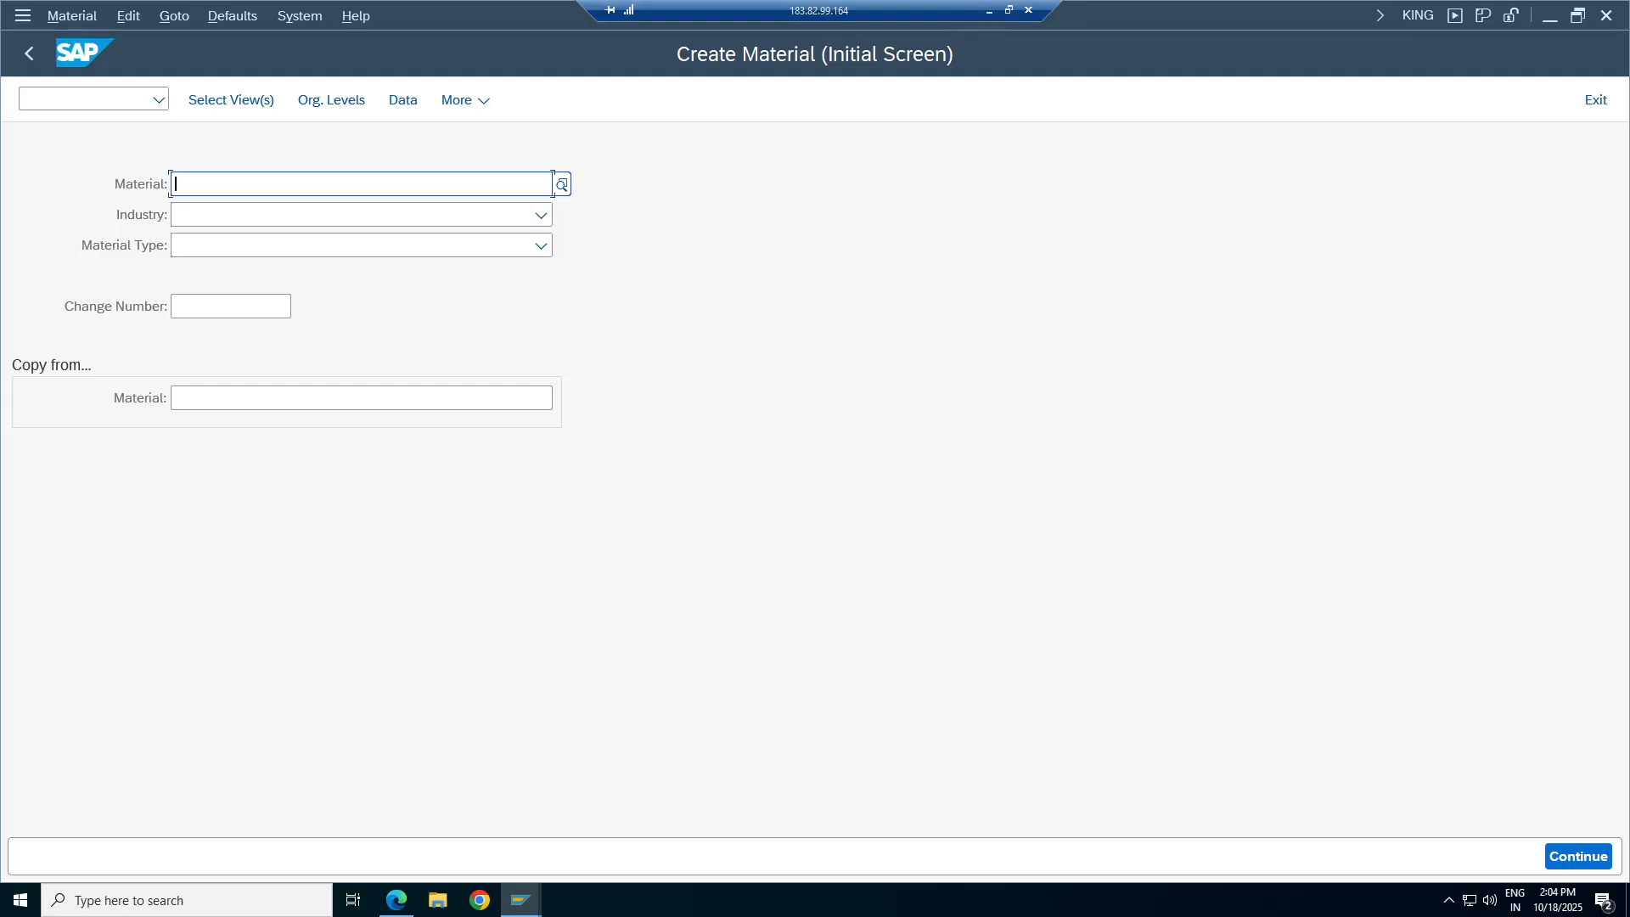
text(566)
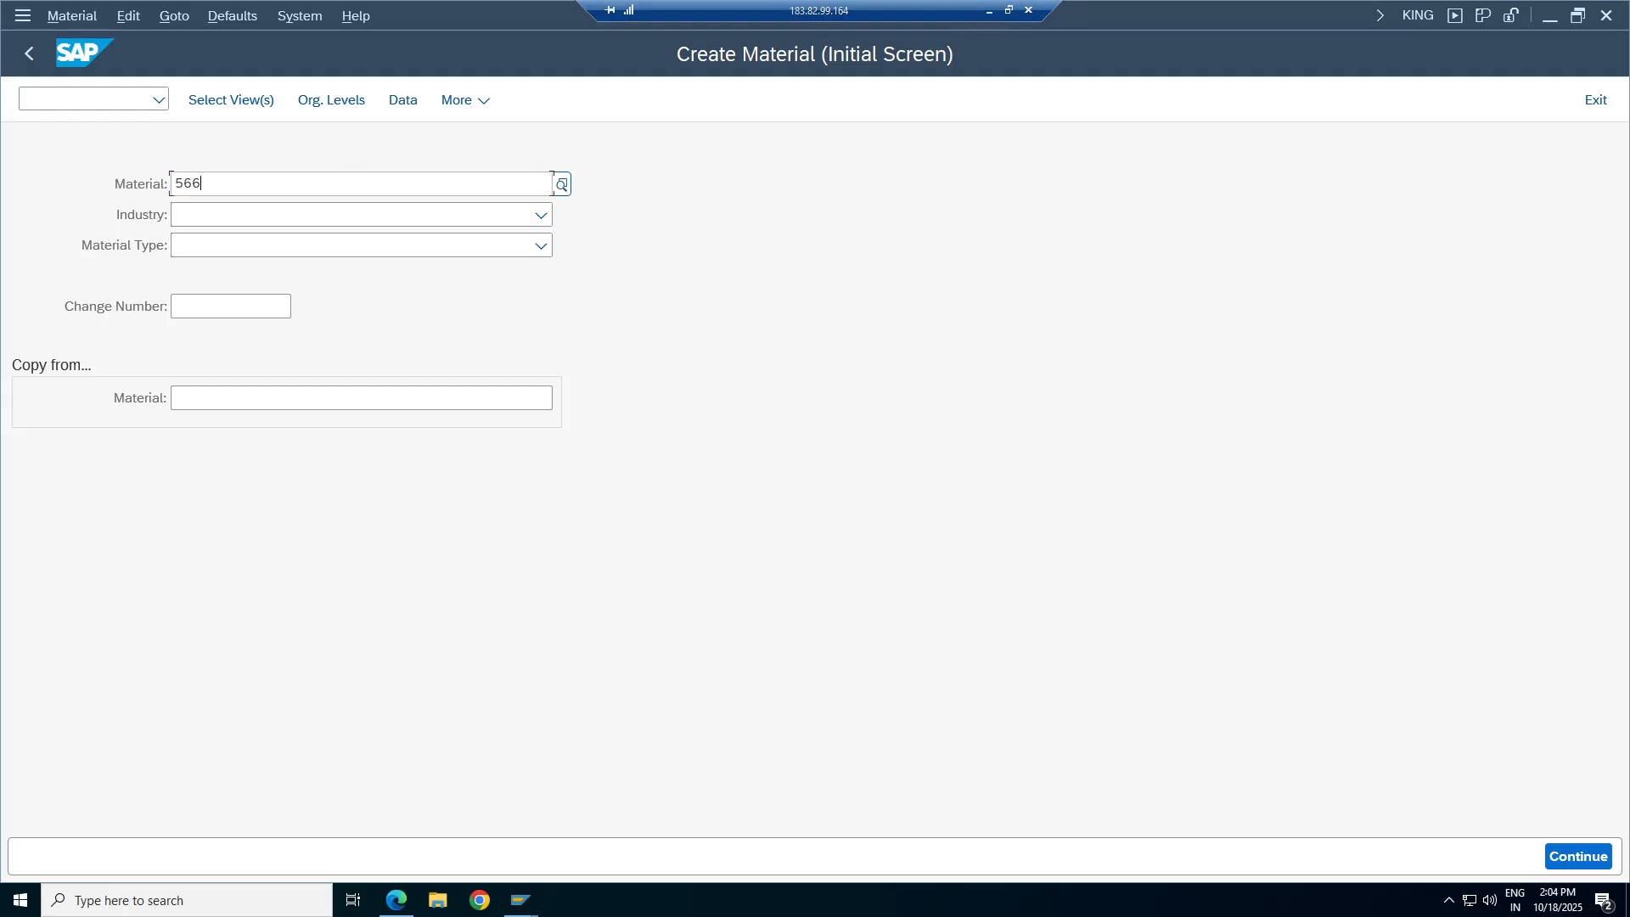
key(Return)
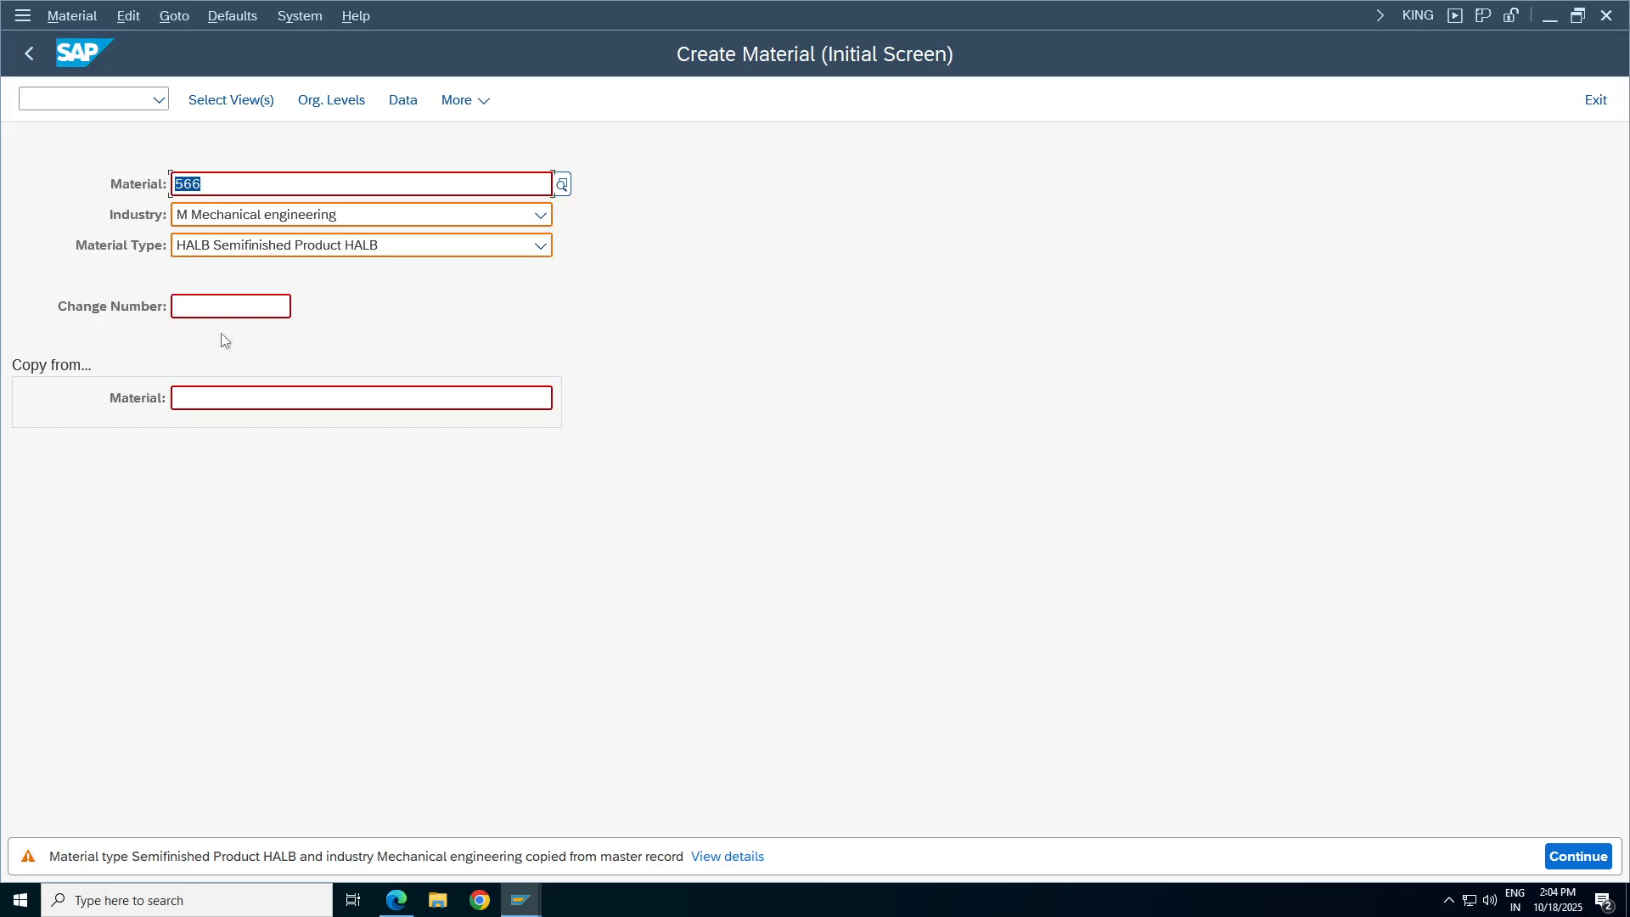
Try to continue material 566 with industry Mechanical engineering and material type TARM RAW MATERIAL for TA98.
click(235, 221)
click(234, 222)
click(289, 248)
drag(553, 411, 570, 660)
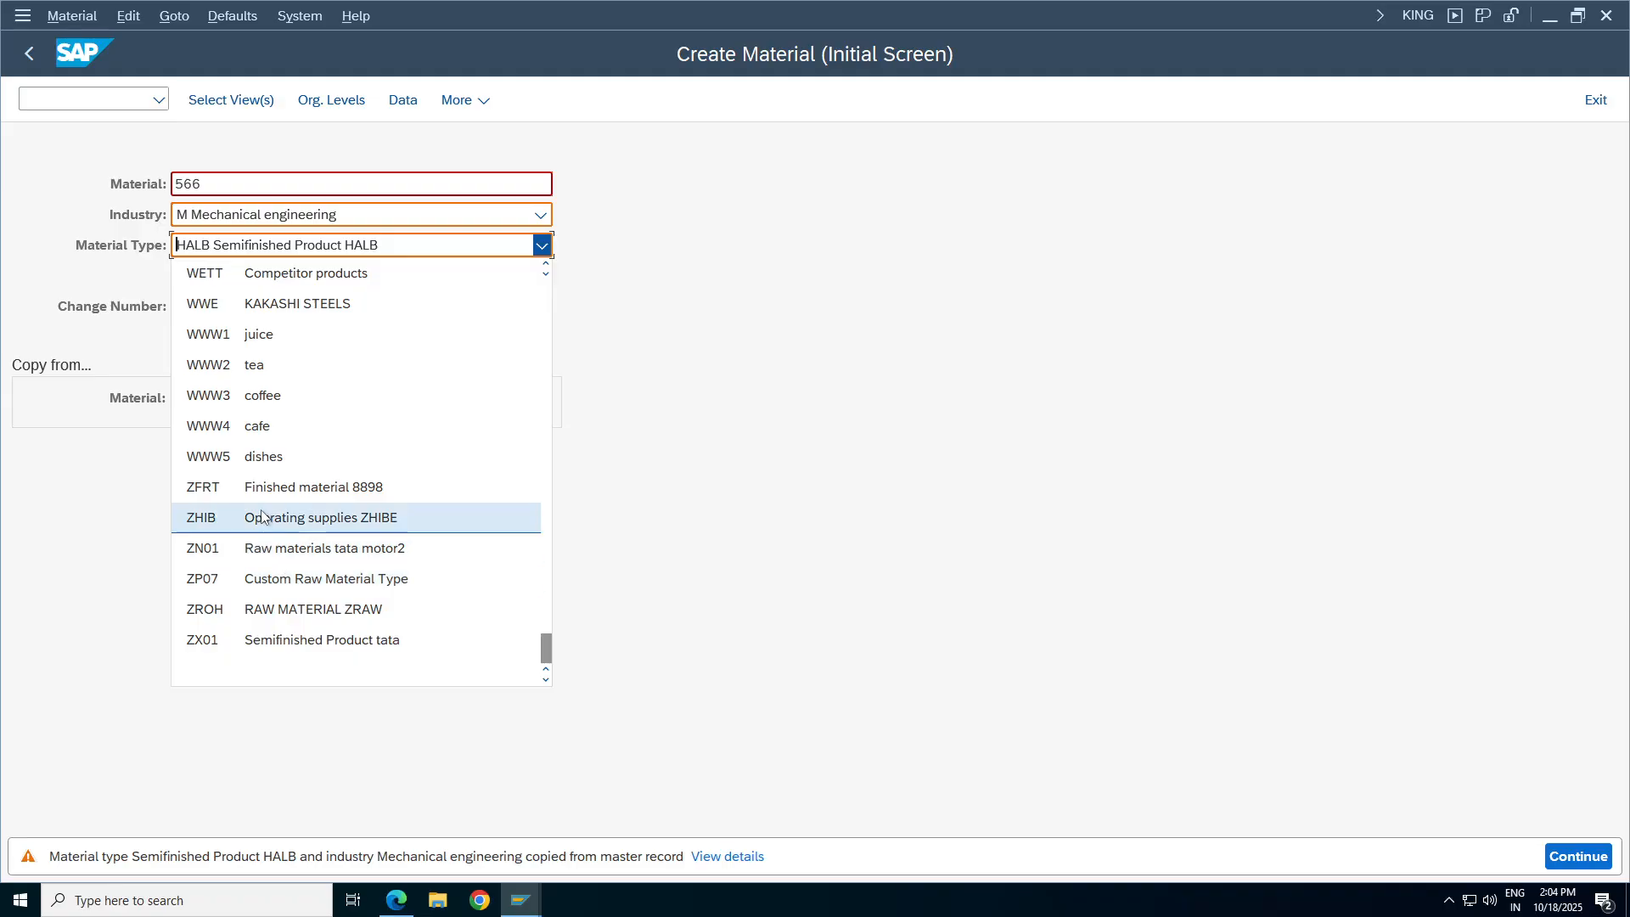
drag(547, 647, 542, 582)
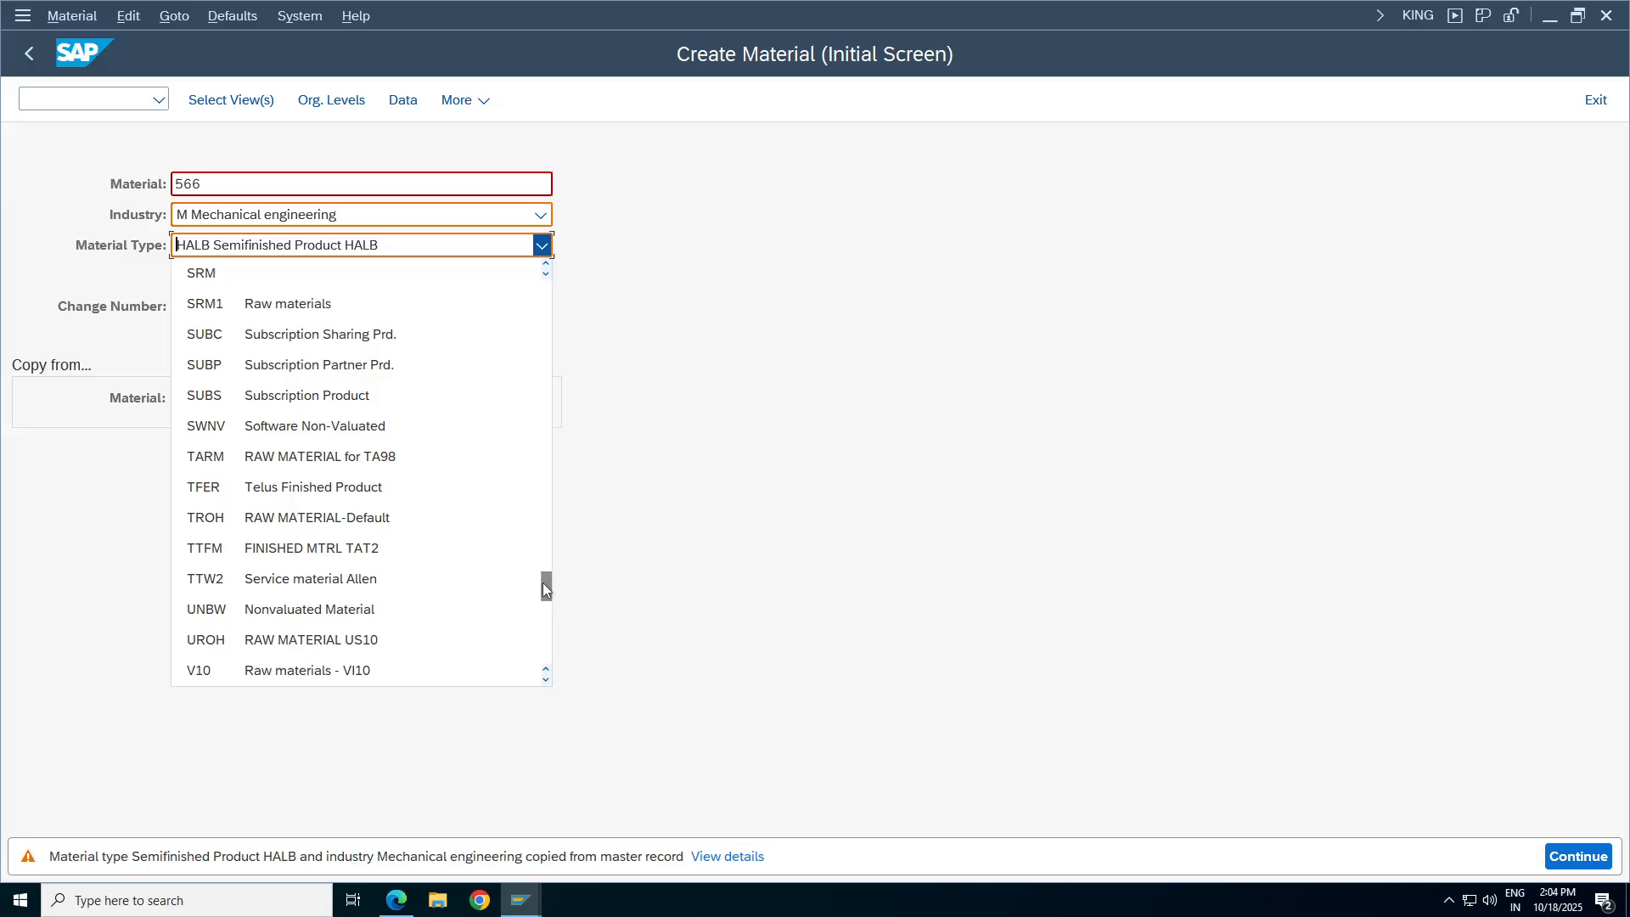
click(361, 458)
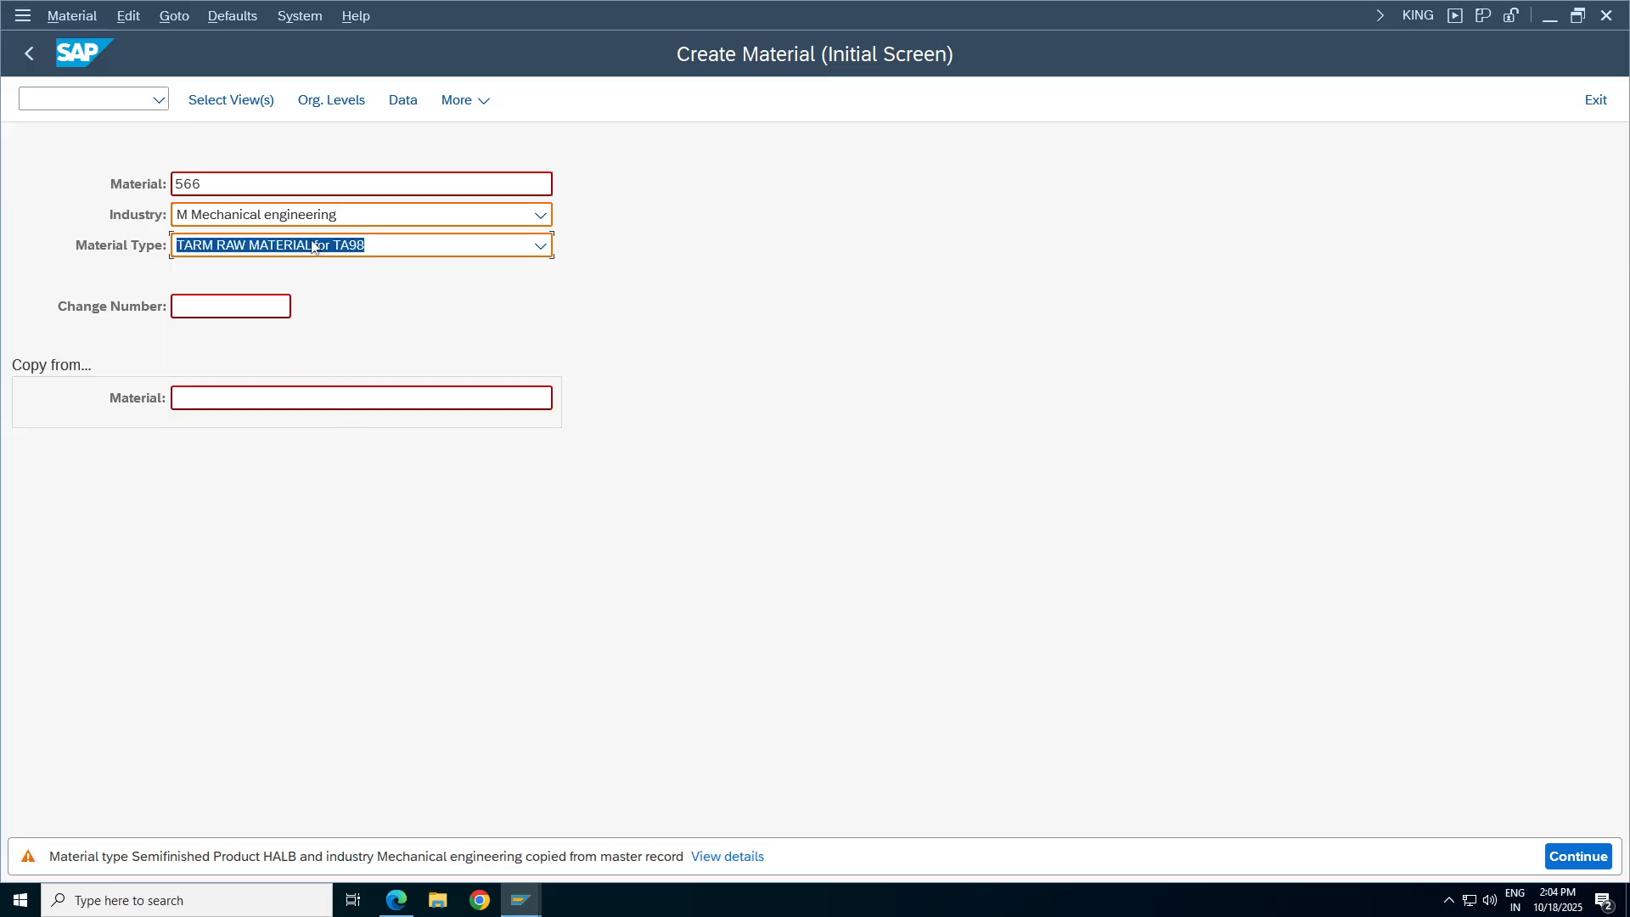
click(299, 217)
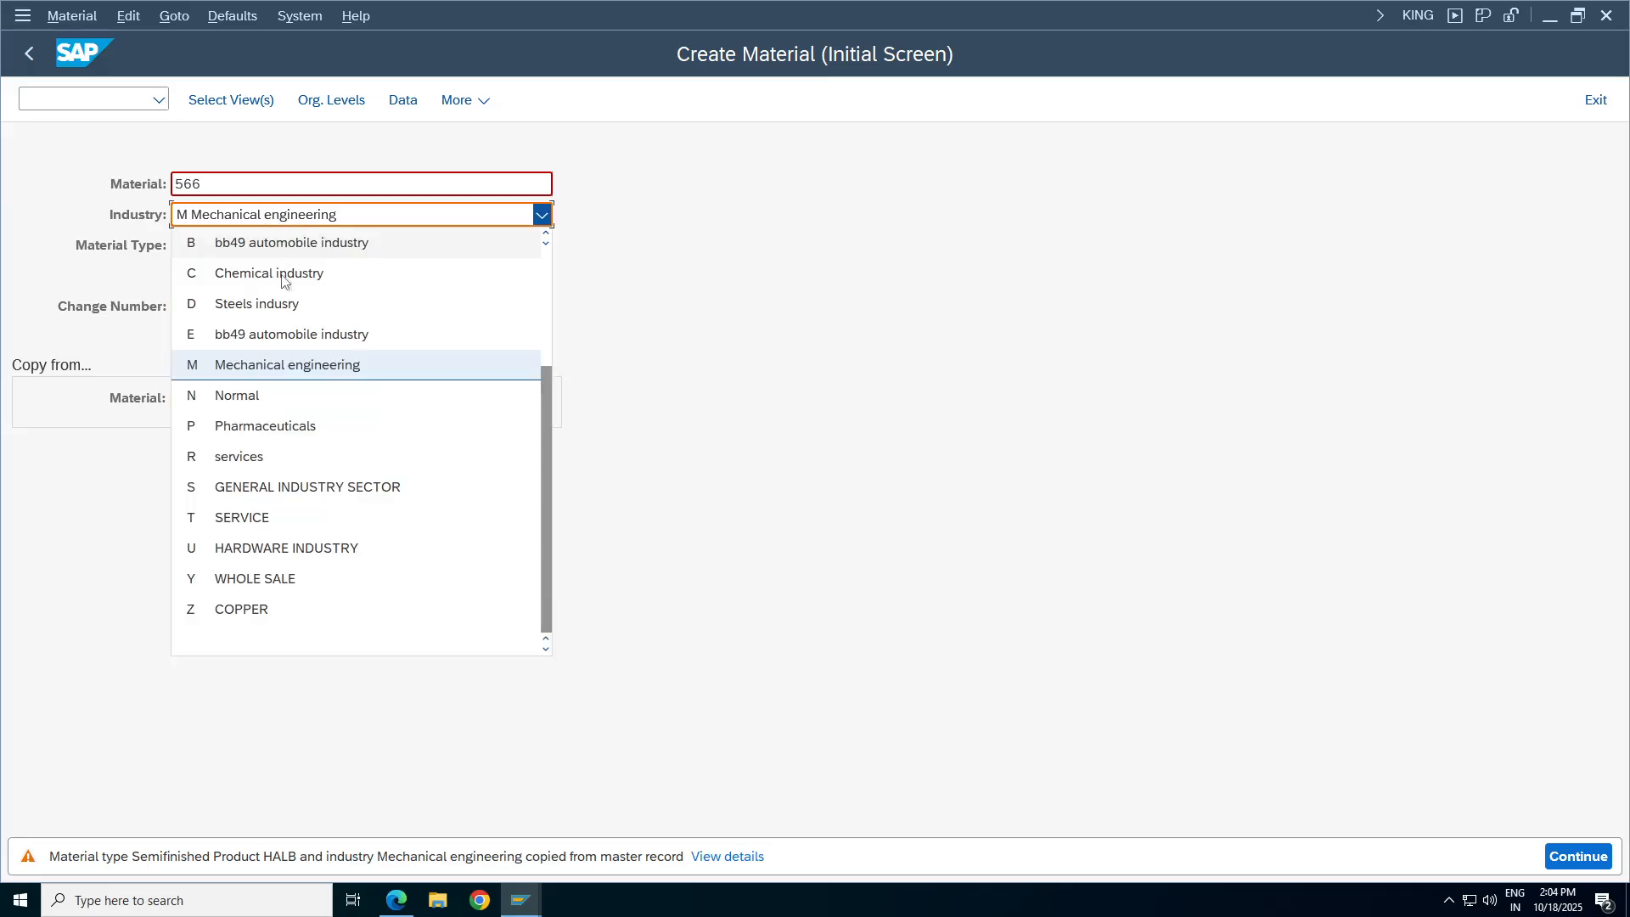
click(319, 365)
click(201, 184)
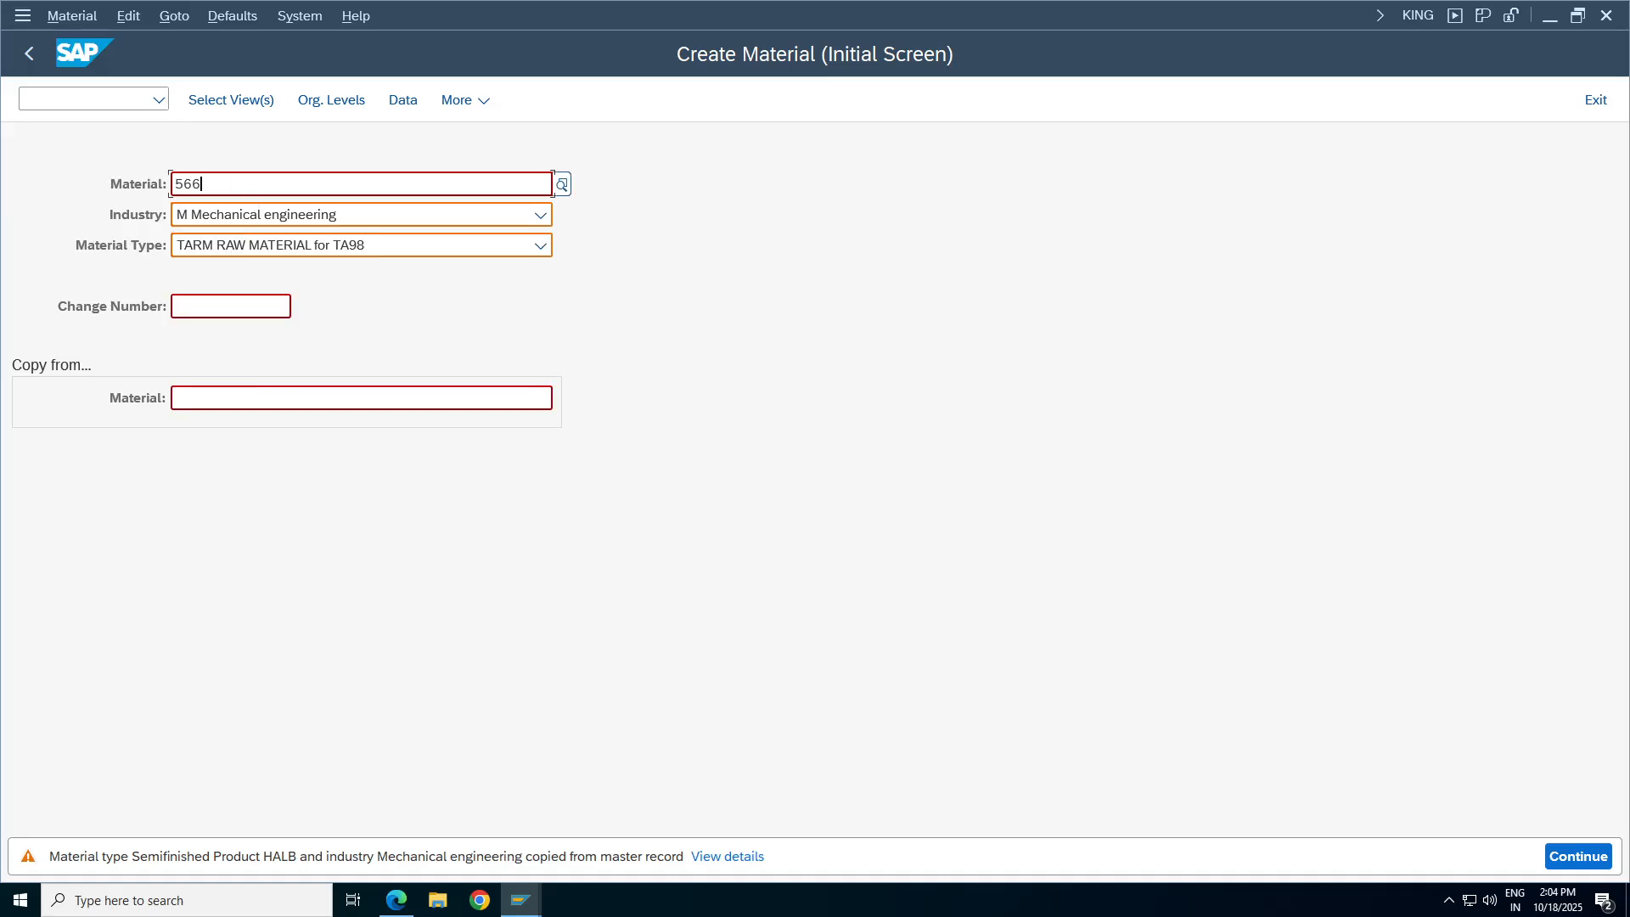
key(Return)
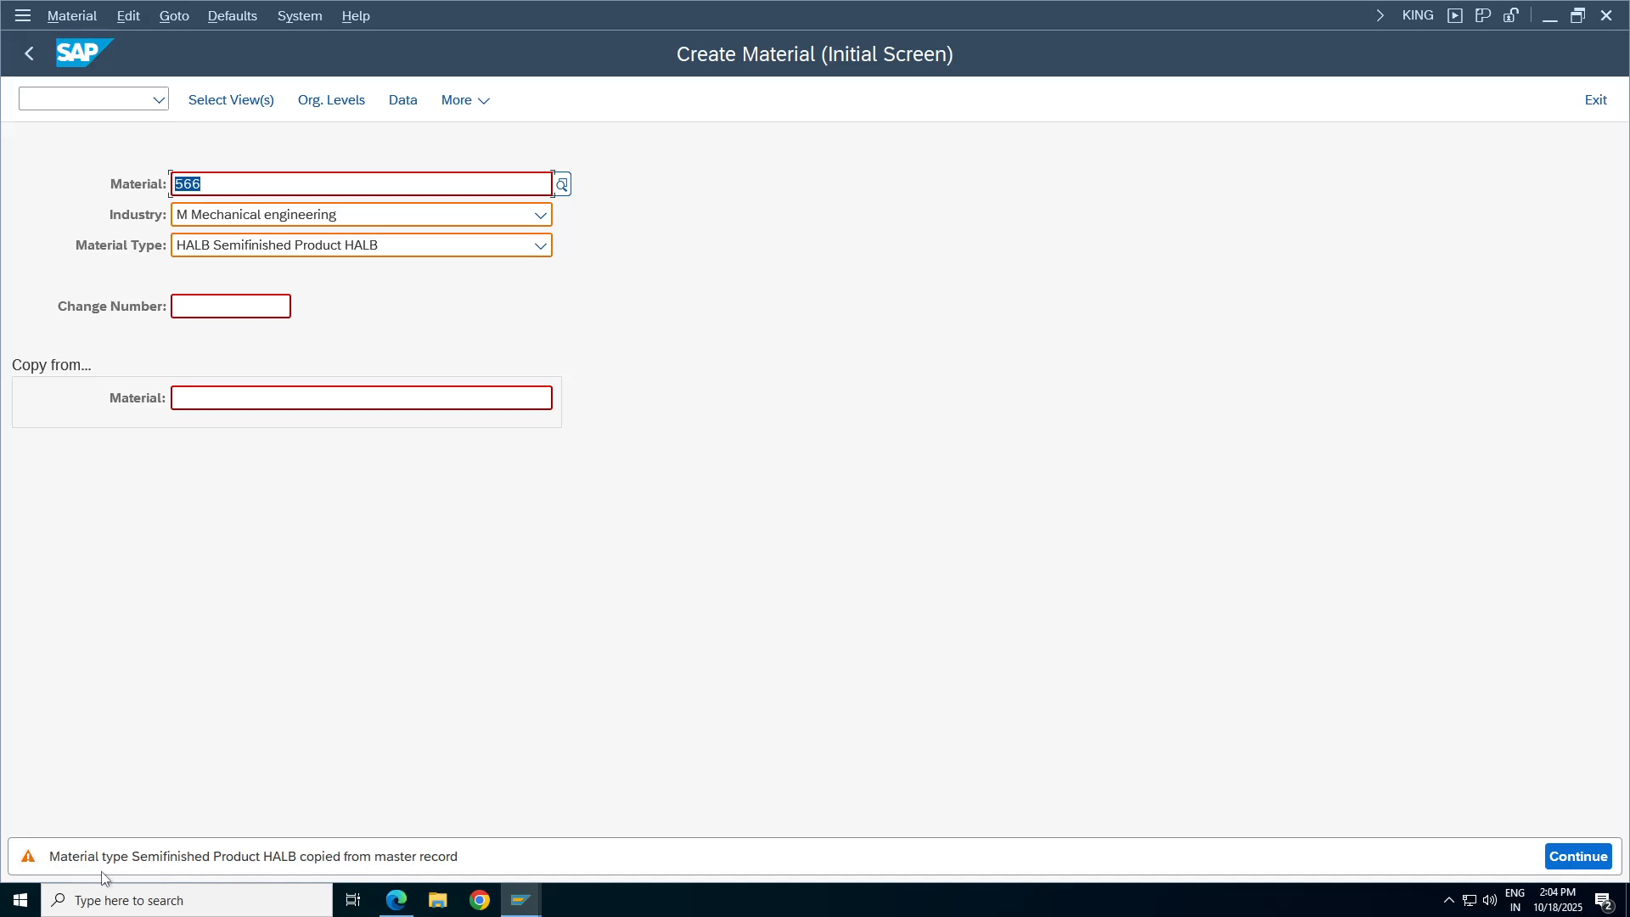
Reselect material type TARM RAW MATERIAL for TA98 for material 566 and try submitting the initial screen again.
click(541, 246)
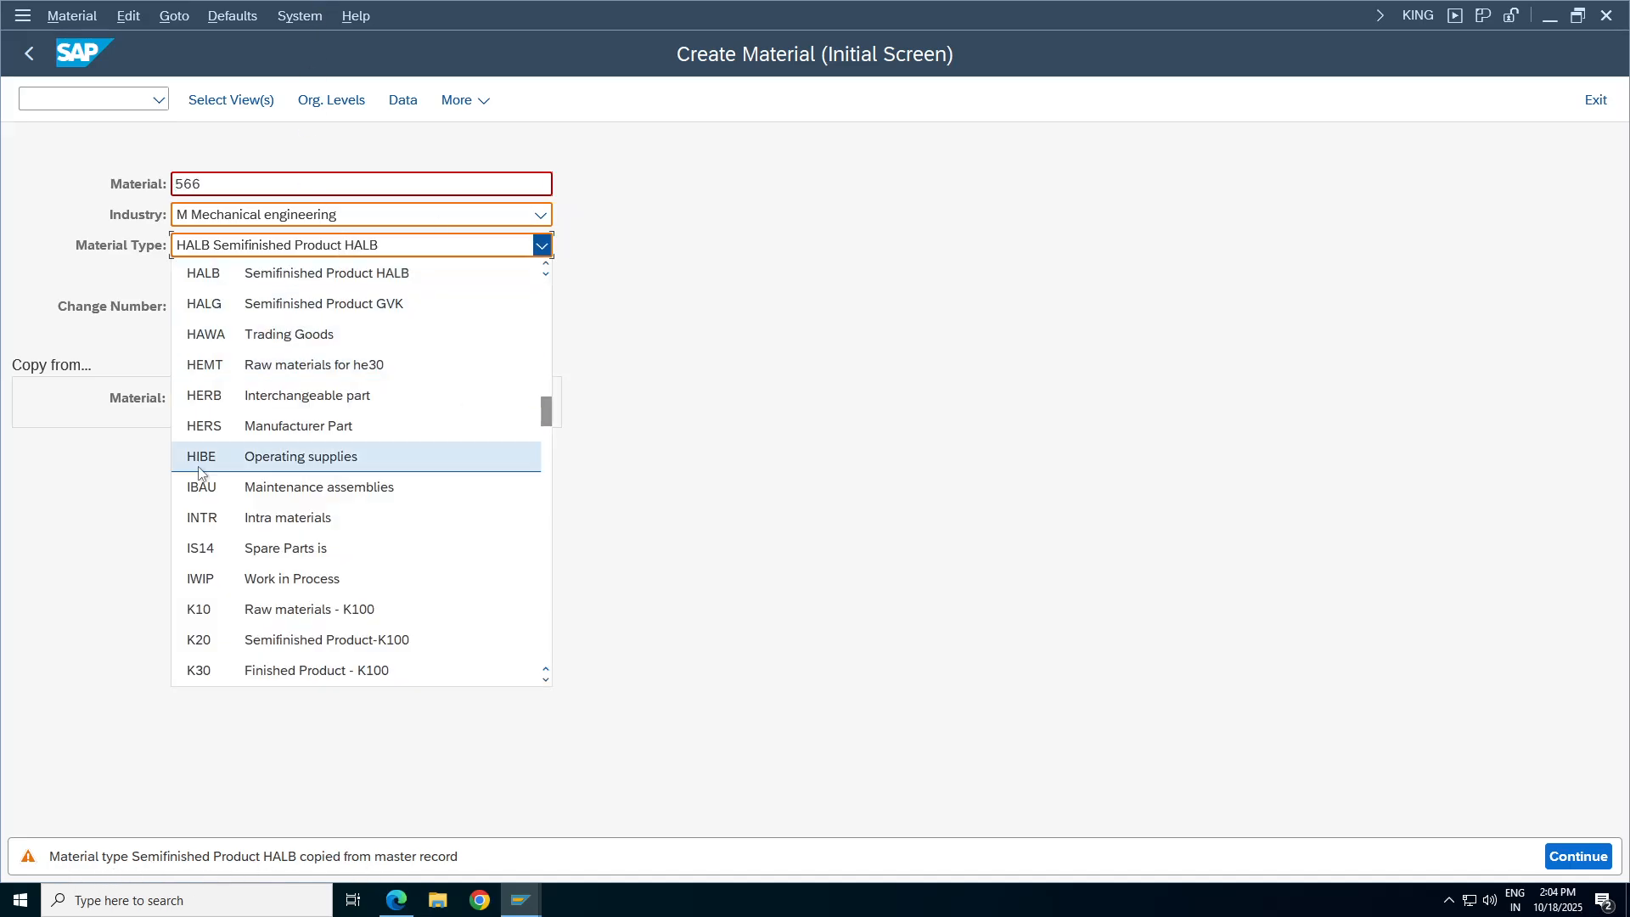
drag(548, 406, 556, 584)
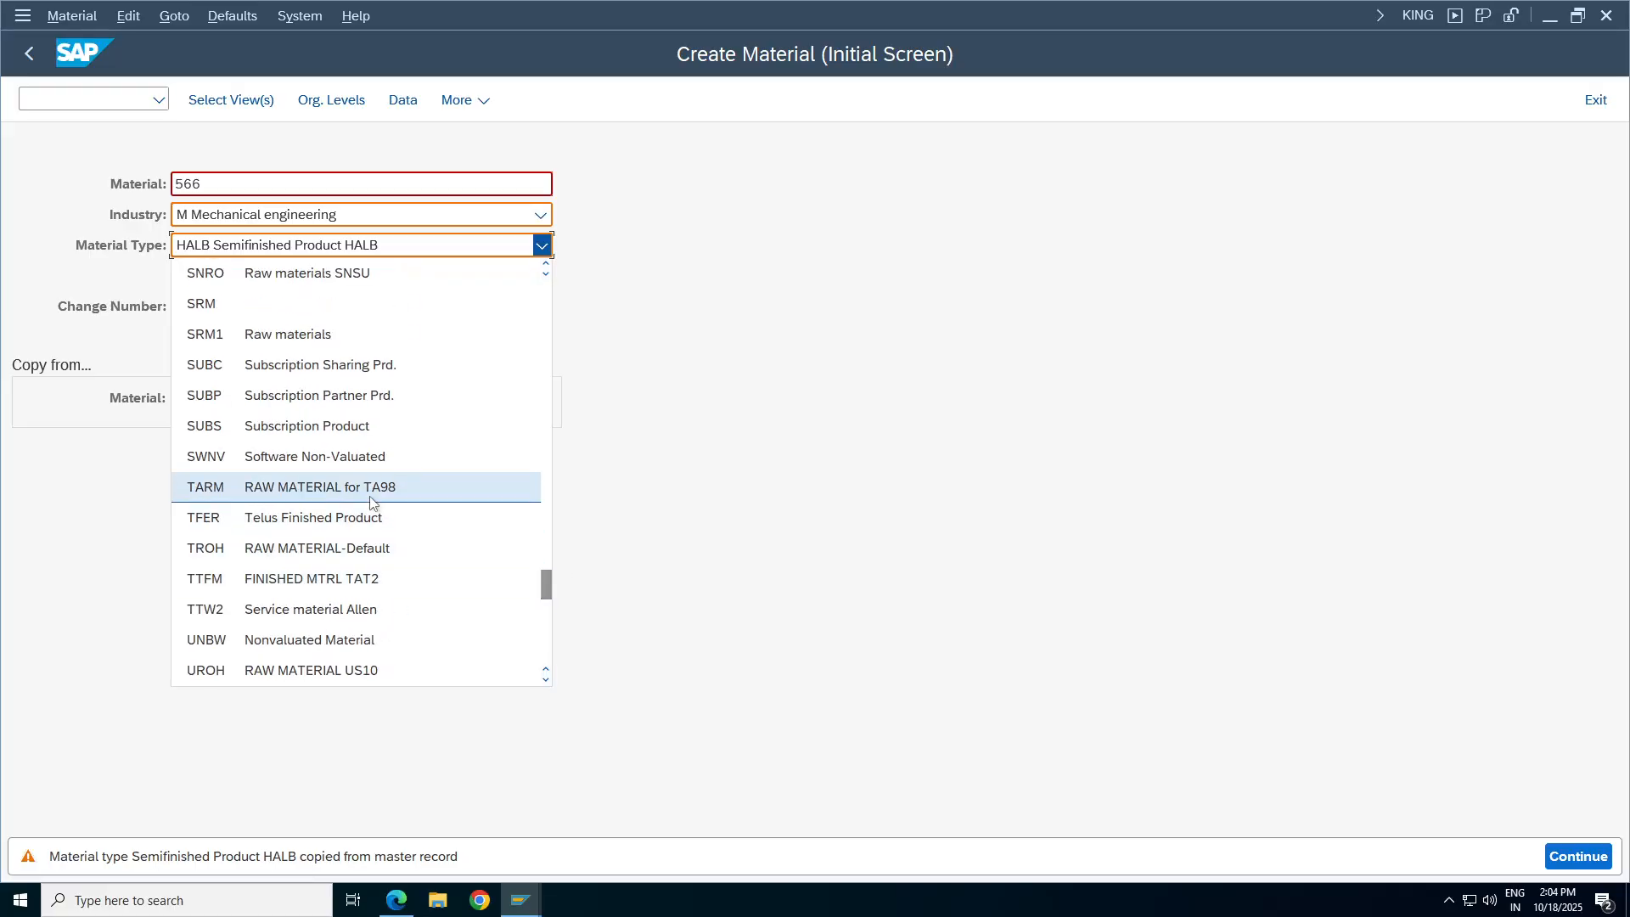
click(424, 491)
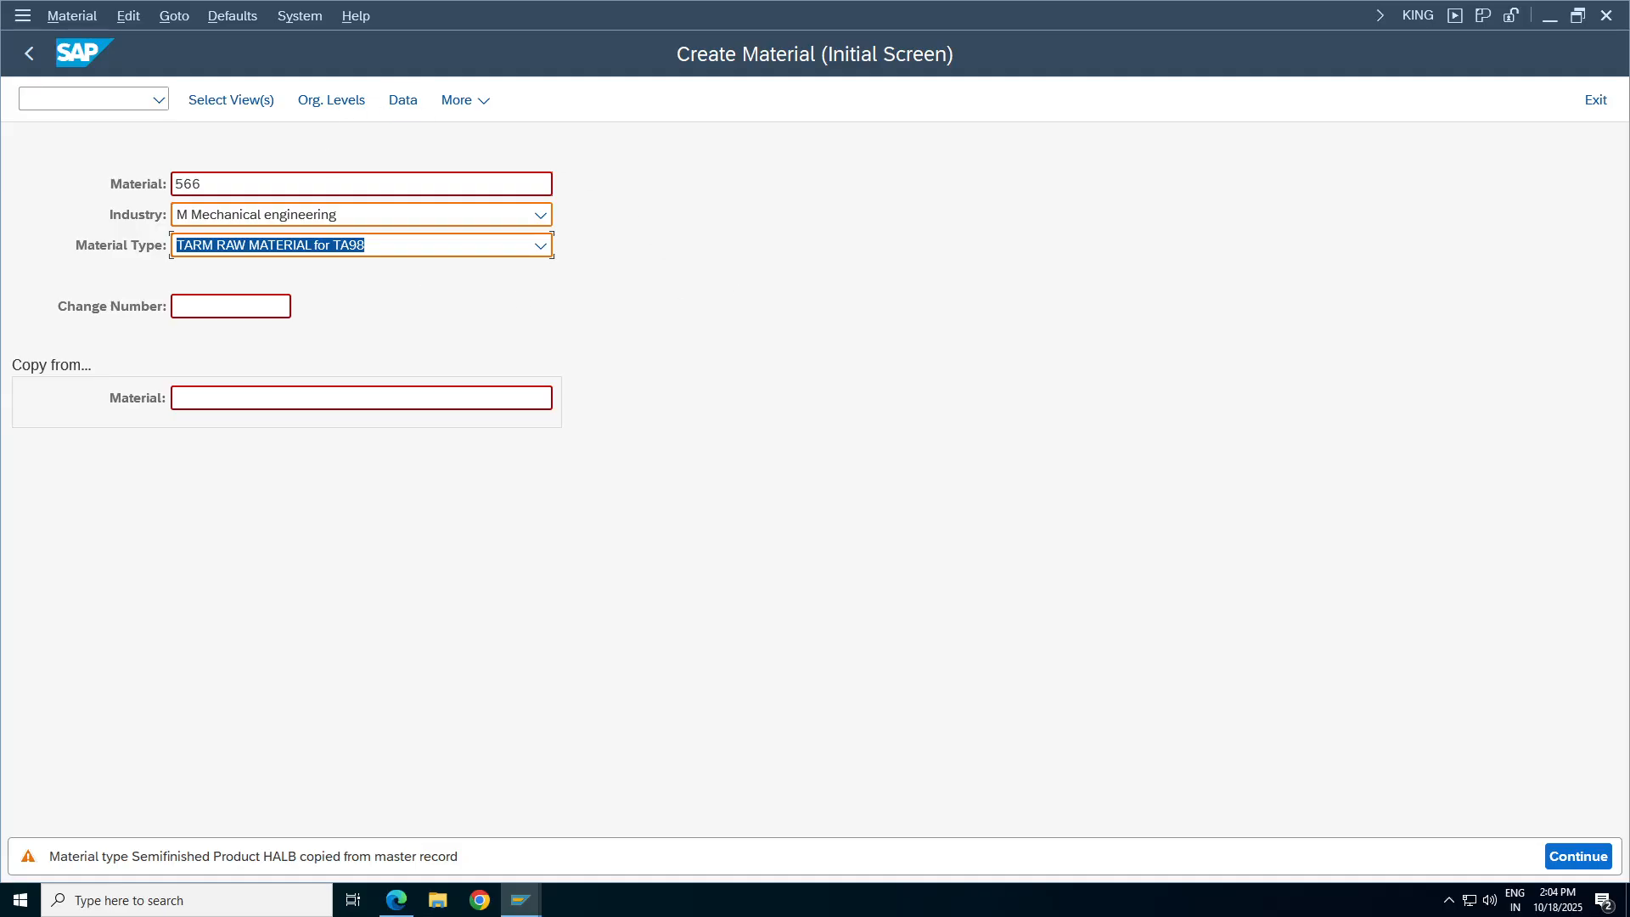
click(246, 185)
key(Return)
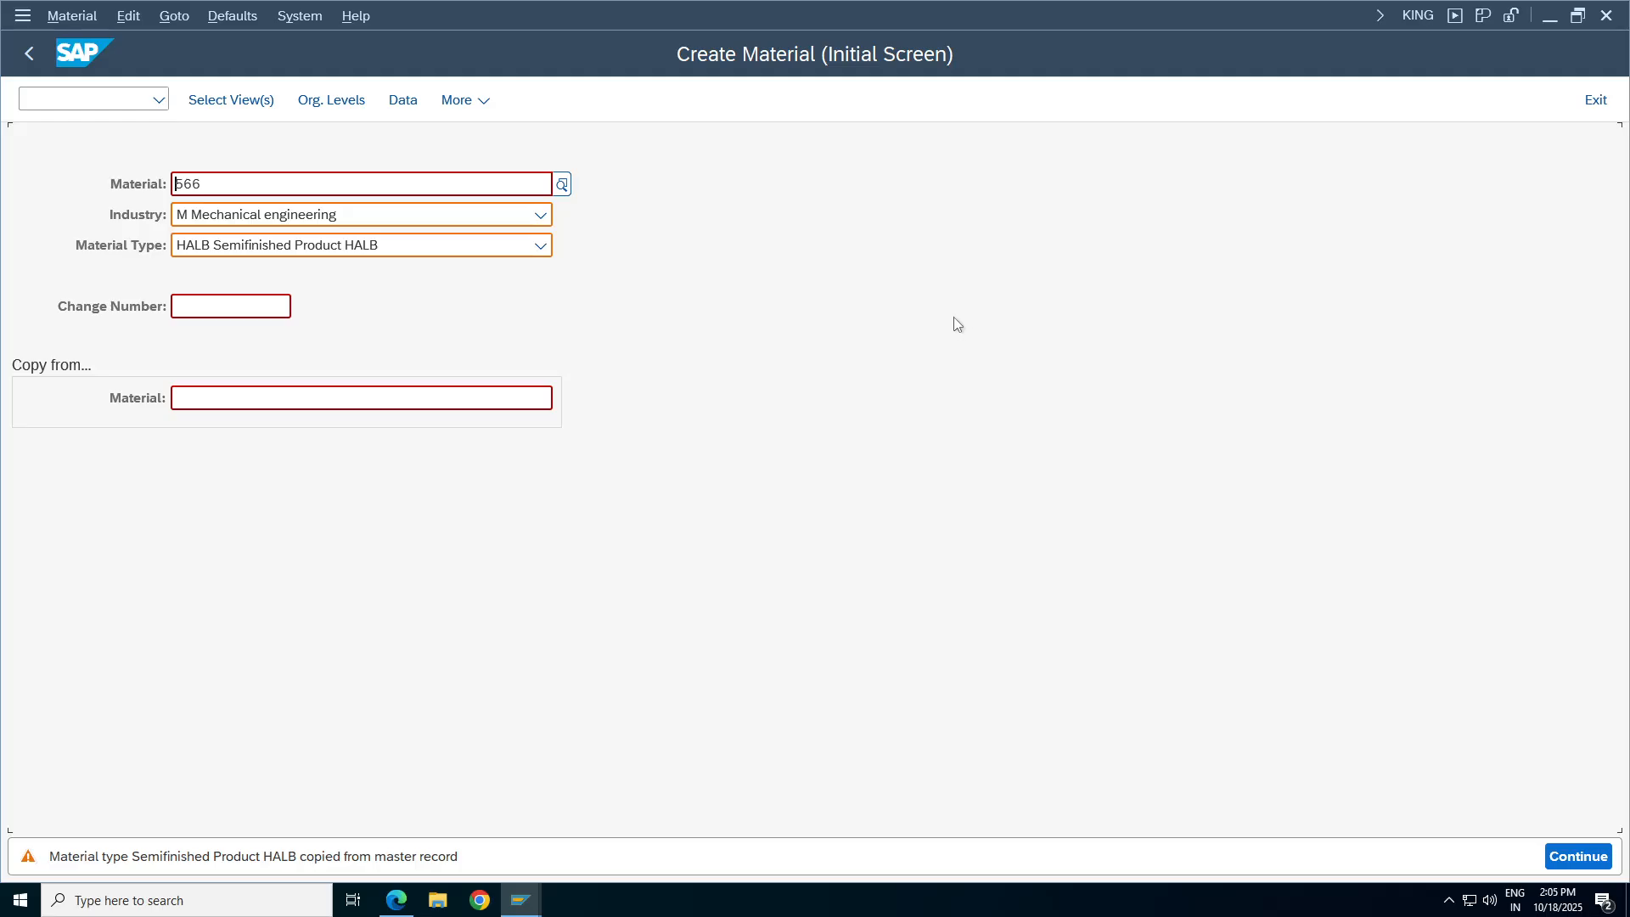
key(Return)
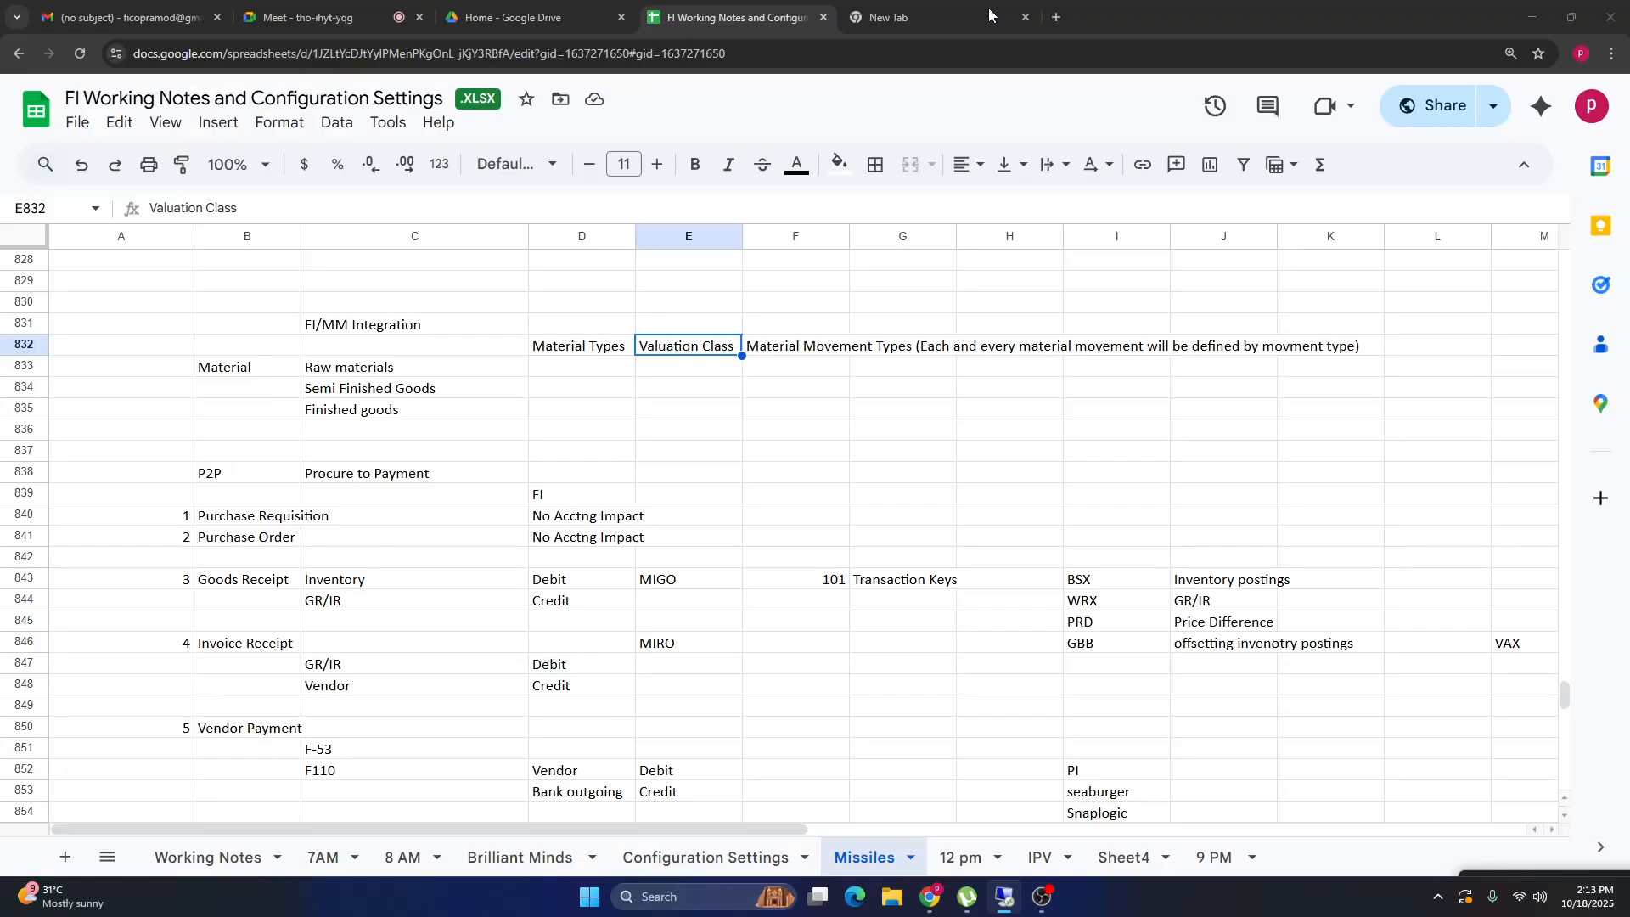
Switch back to the FI Working Notes spreadsheet and consult the MM01 material master entry in row 451 of Configuration Settings.
key(ctrl+t)
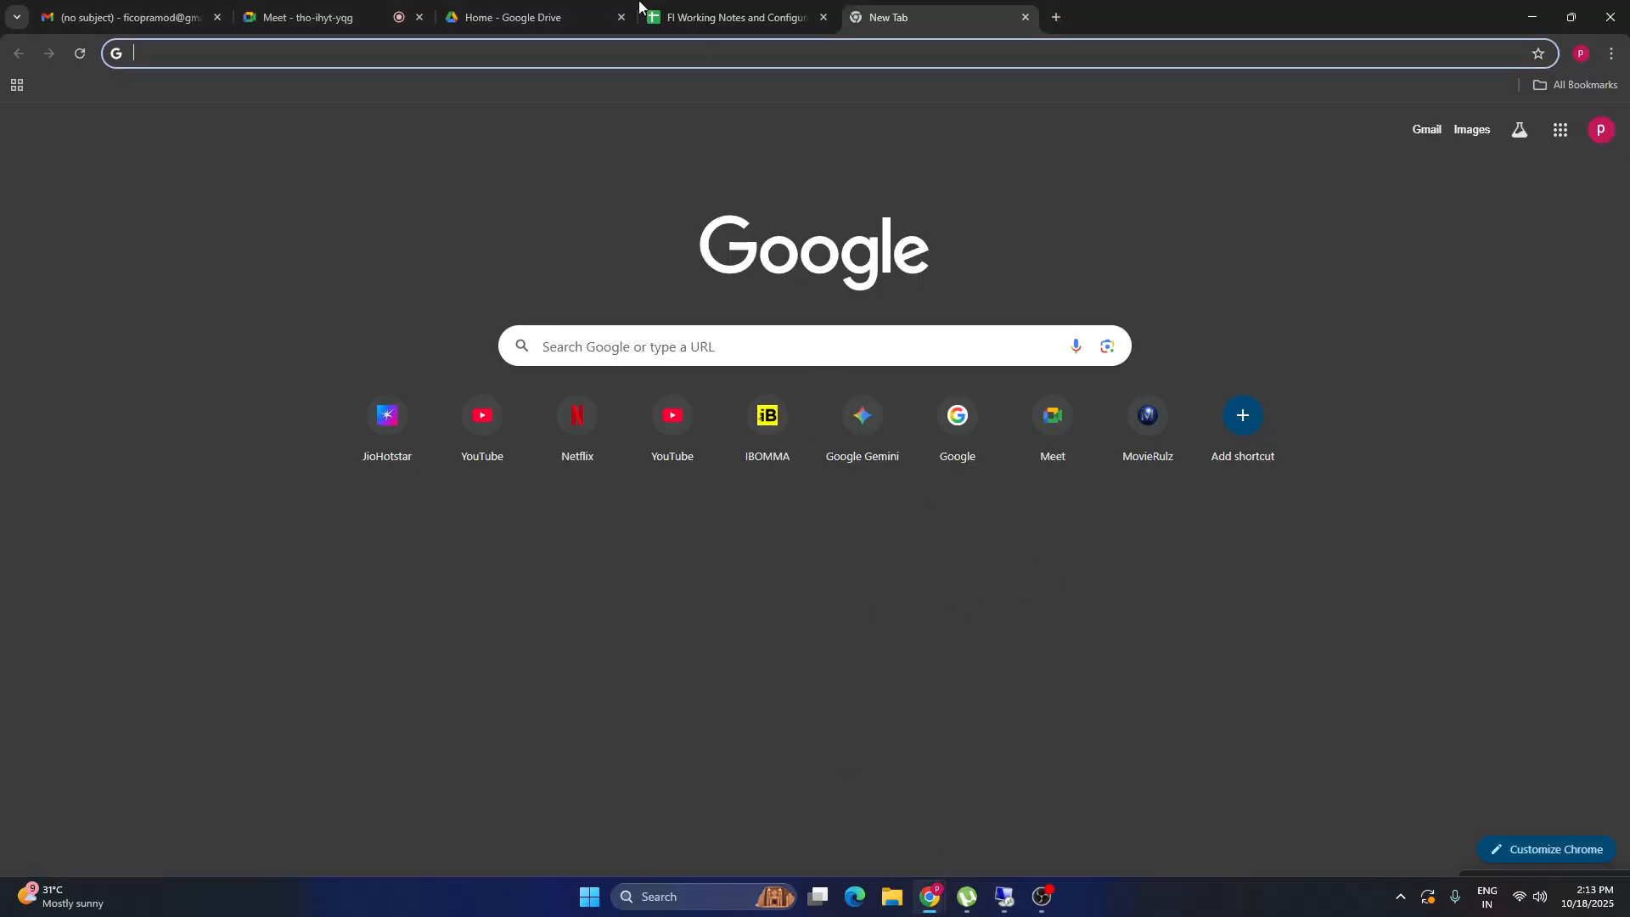
click(793, 23)
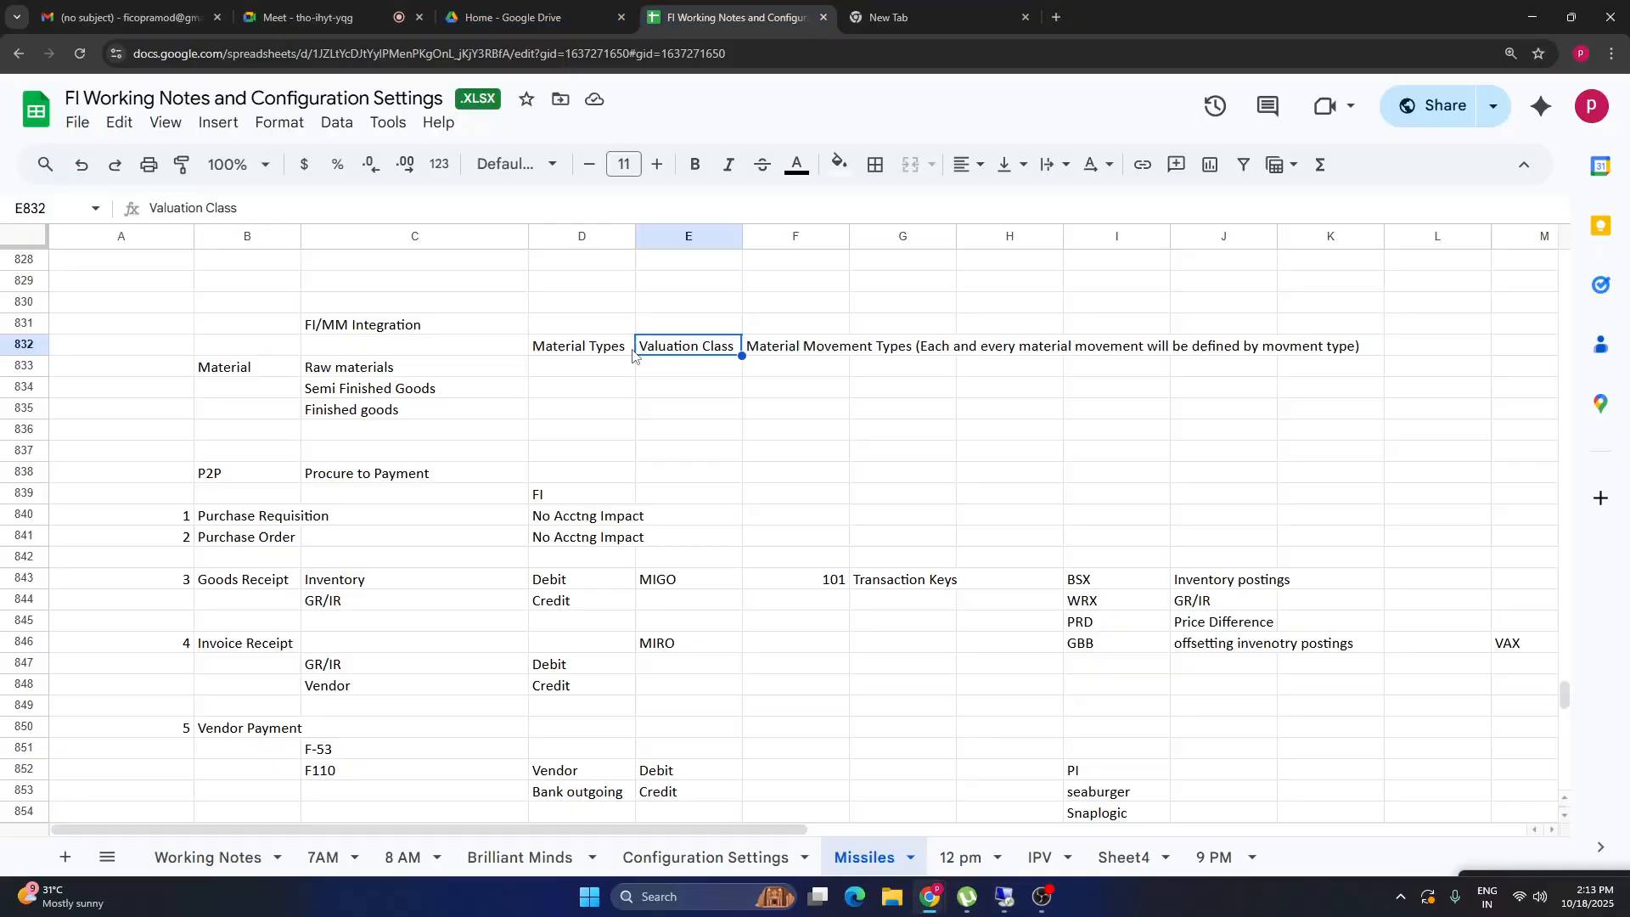
click(735, 859)
click(1380, 567)
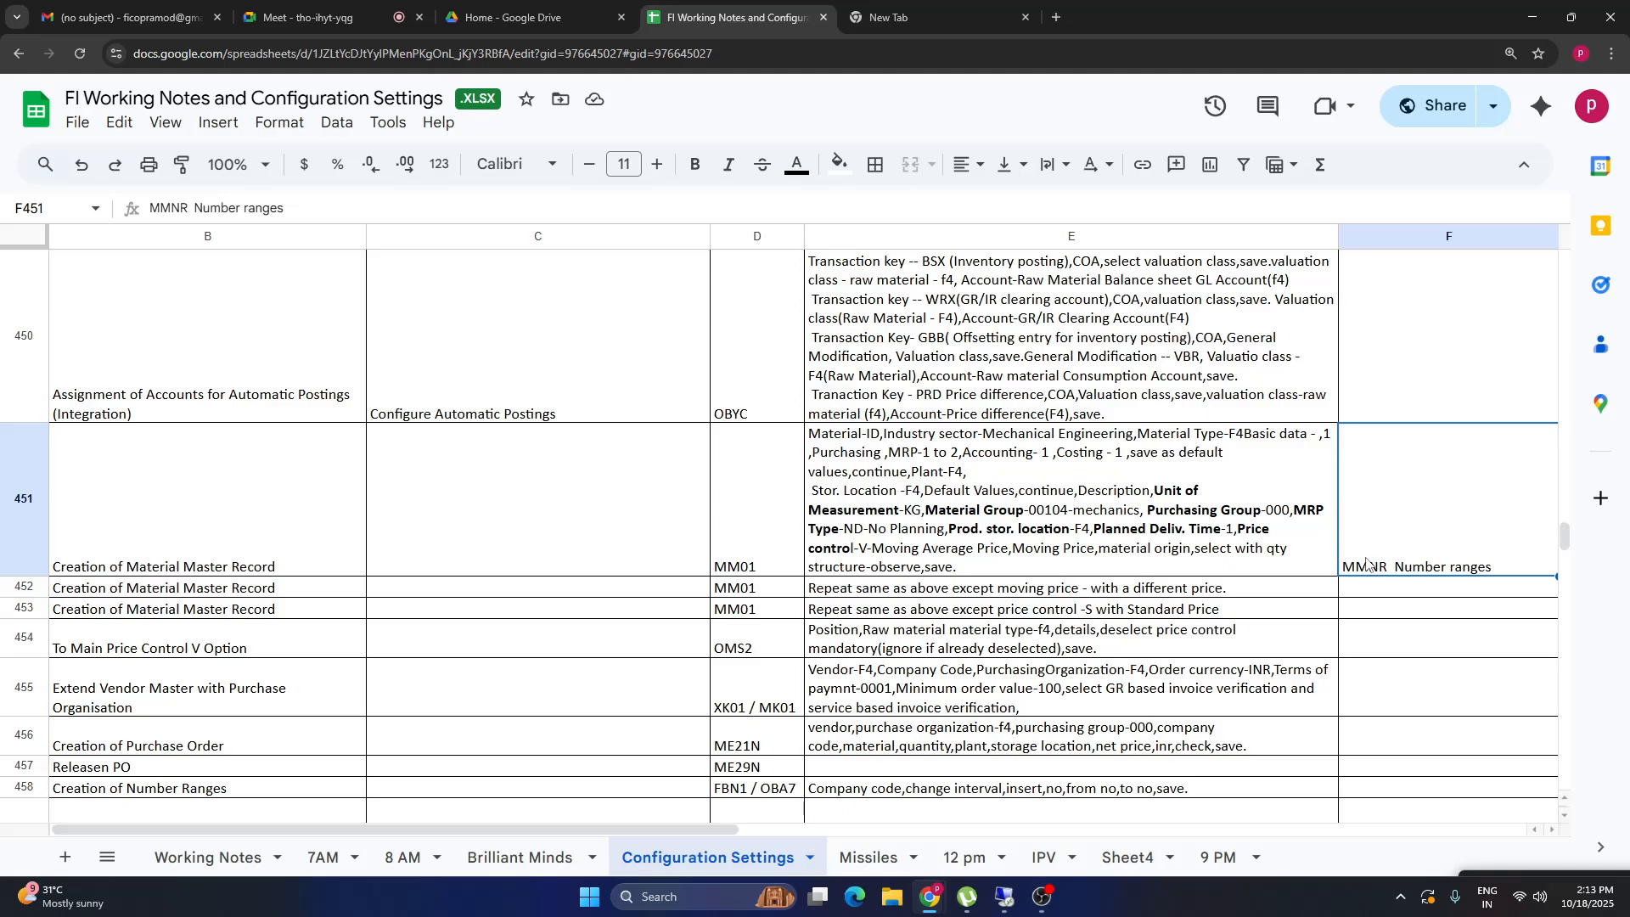
click(249, 532)
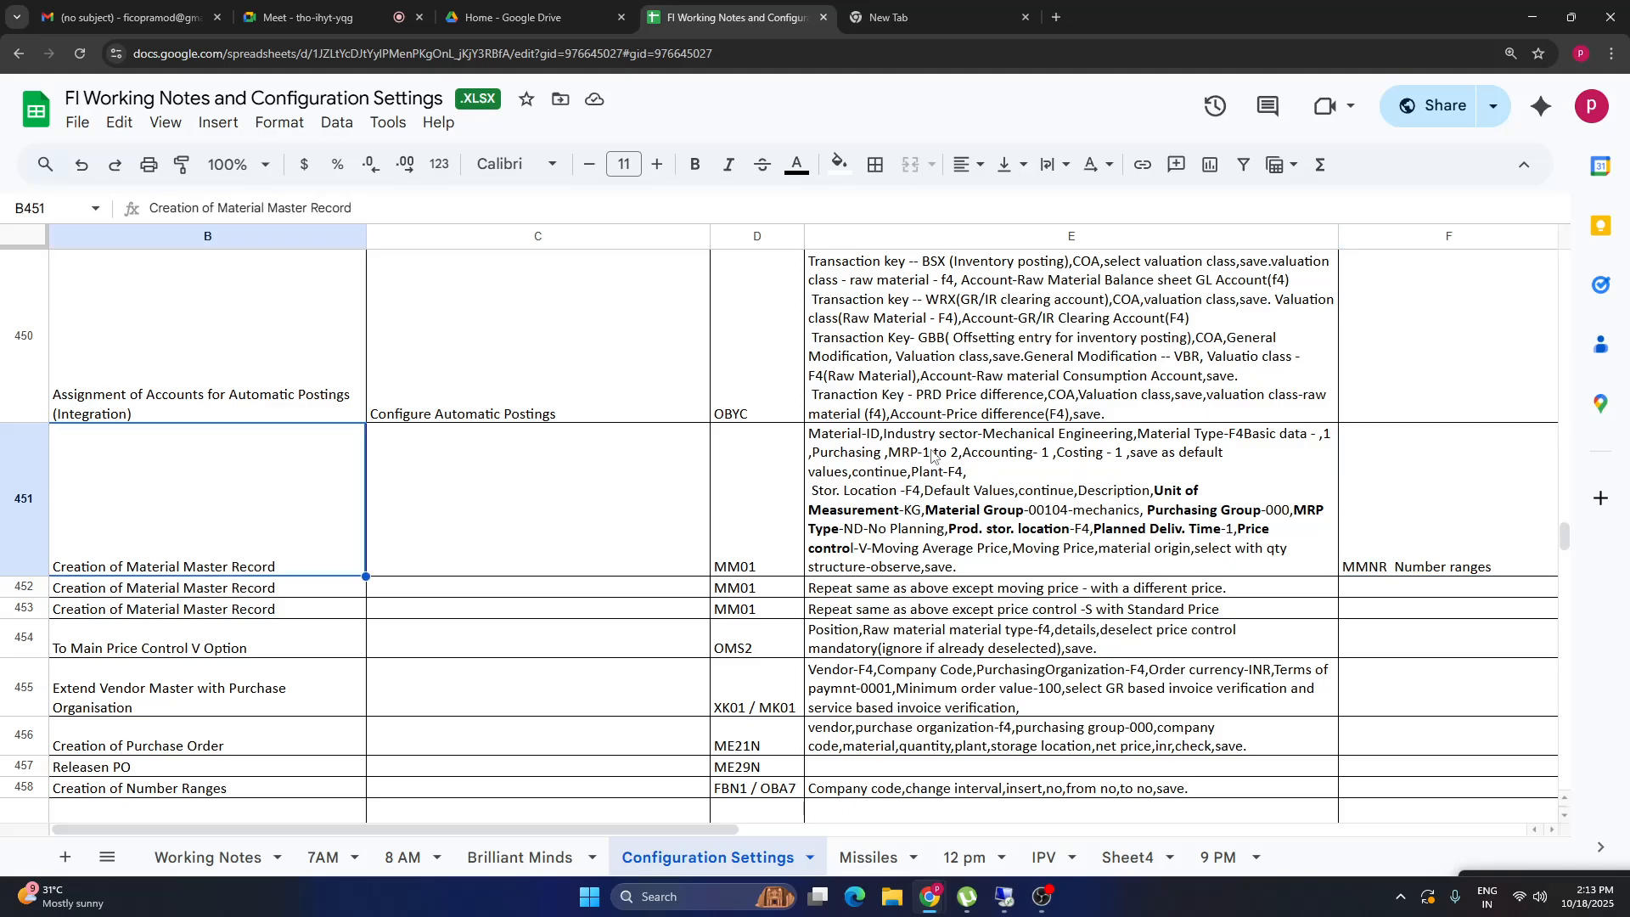
Check the MM01 settings and the number ranges remark in row 451, and switch back to the SAP remote session.
click(1405, 545)
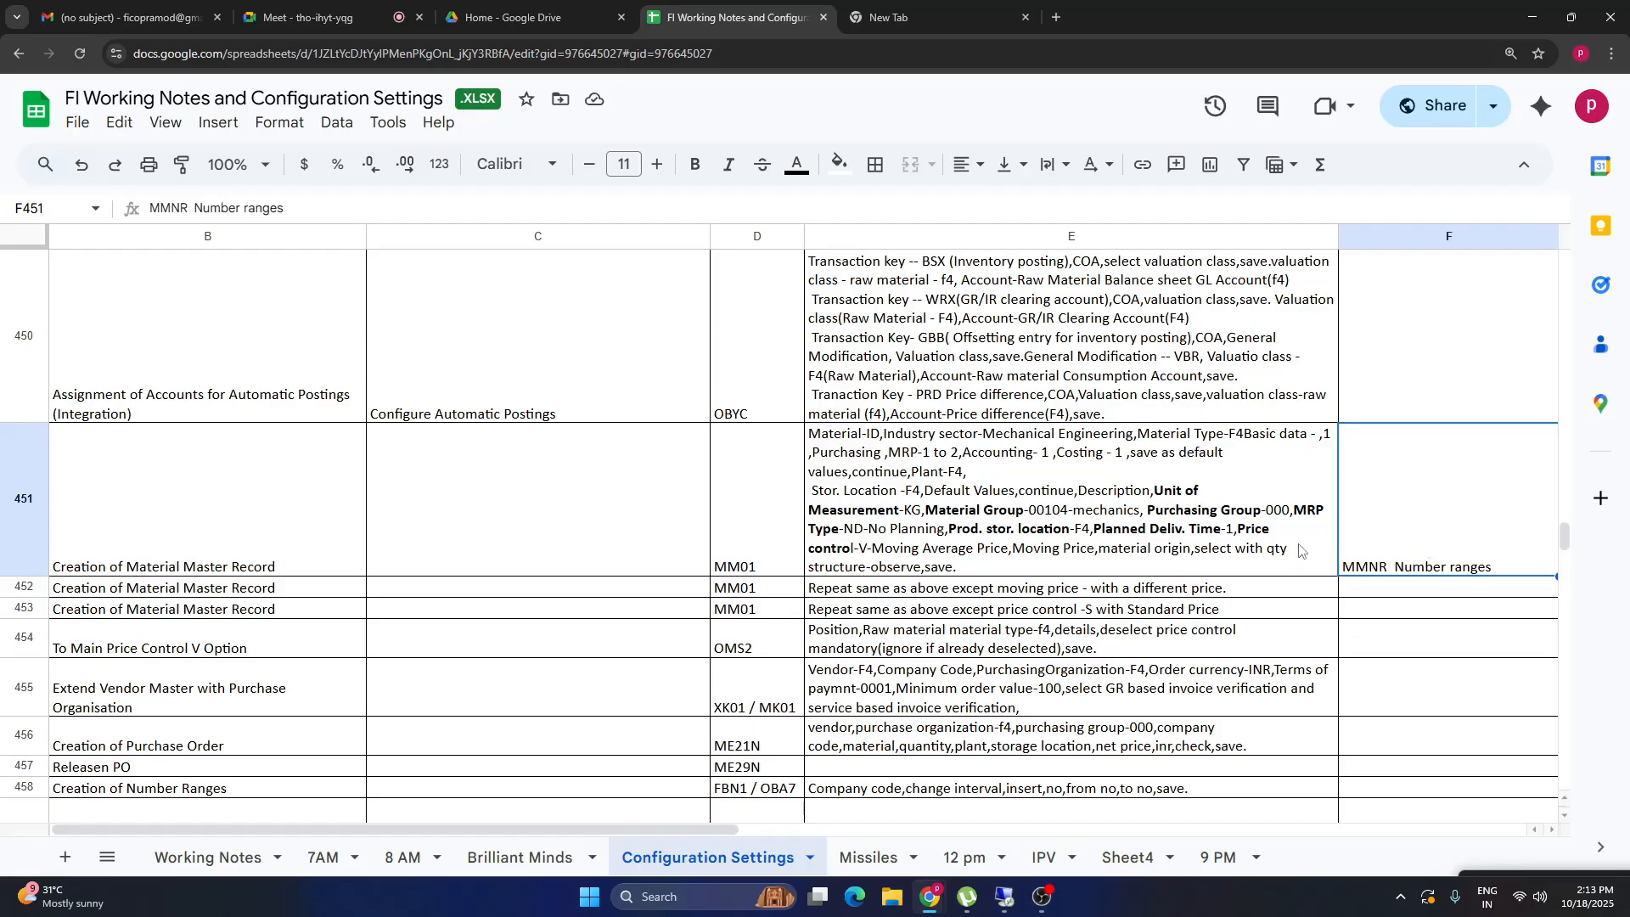
click(1085, 524)
click(1383, 523)
mouse_move(1004, 908)
click(1007, 908)
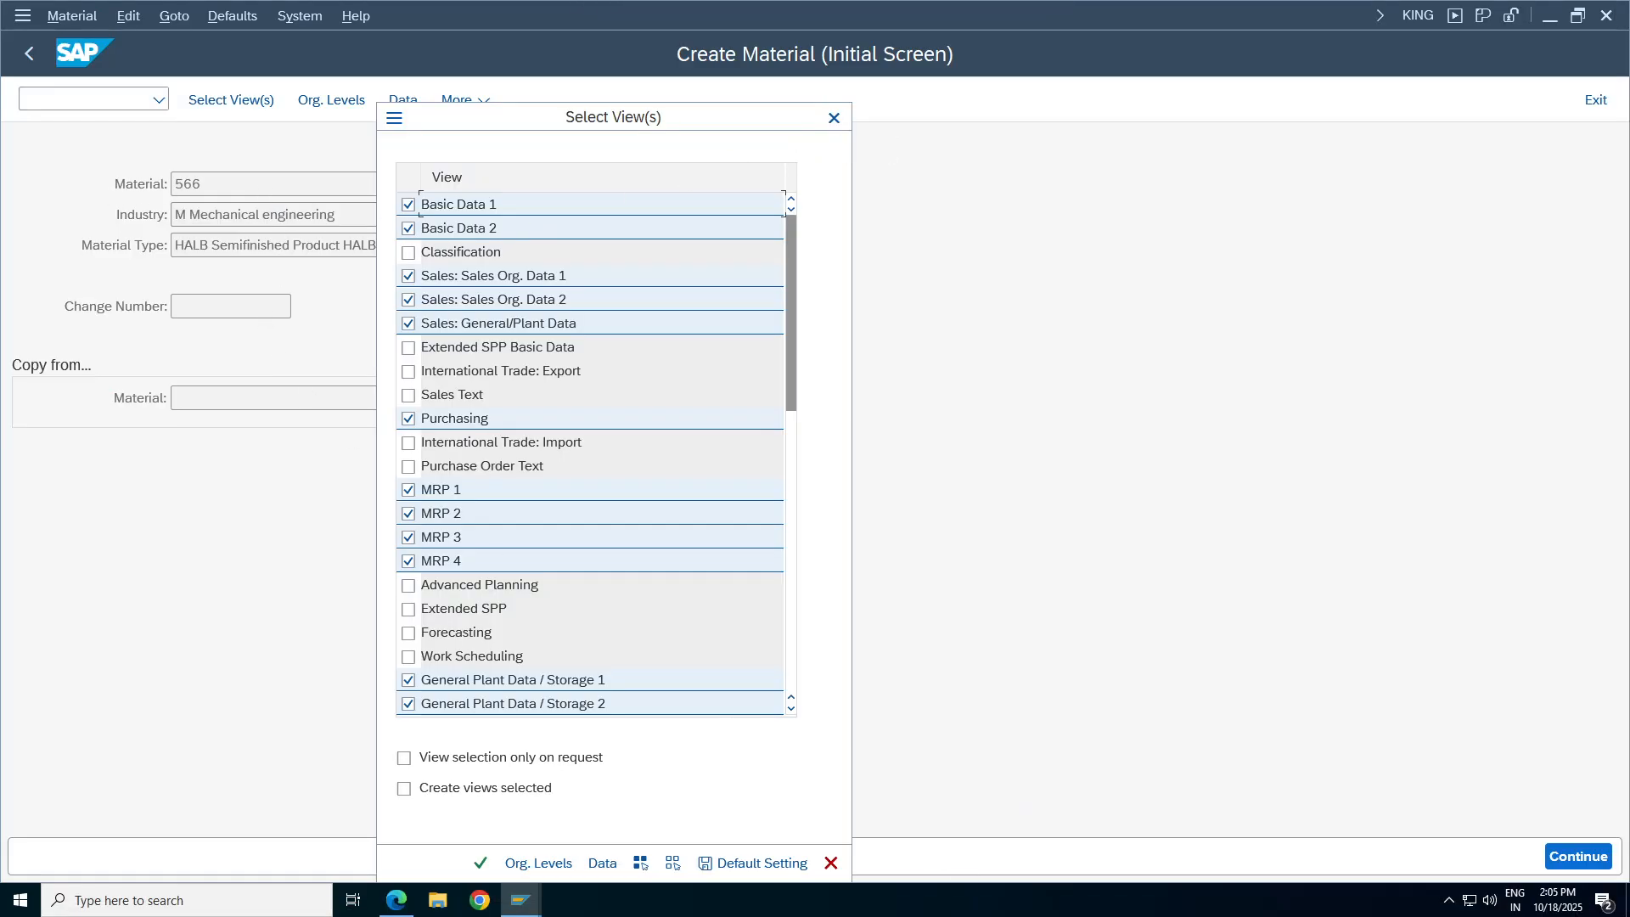
Close the view selection dialog, replace the material number with 100 and try to open its view selection.
click(833, 117)
click(201, 183)
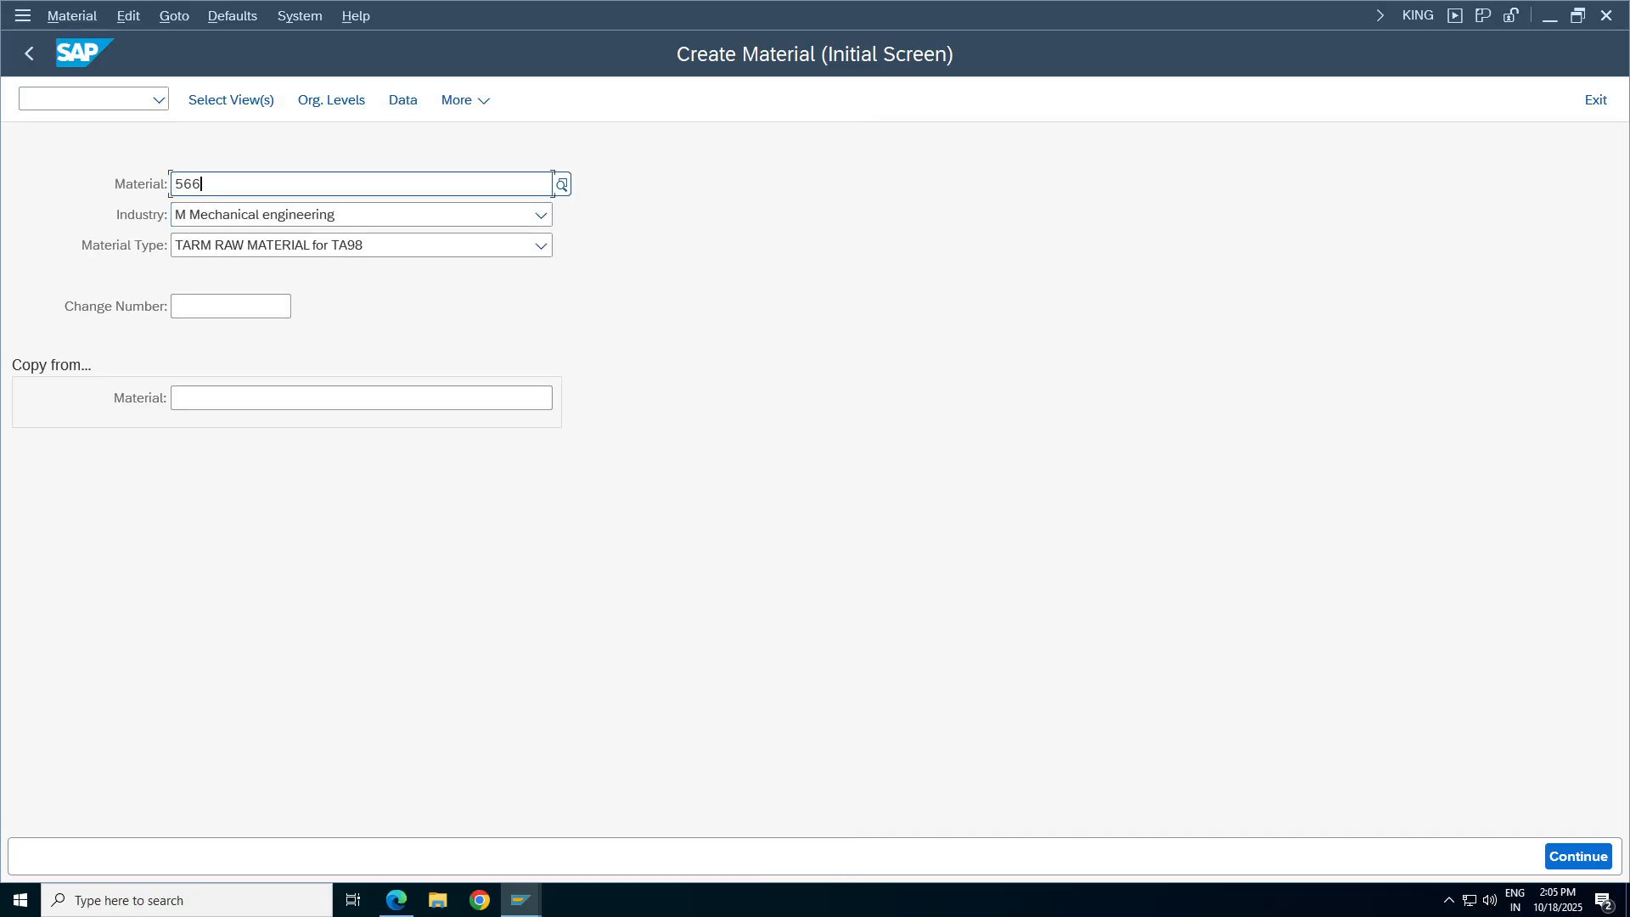
key(BackSpace)
key(BackSpace)
key(BackSpace)
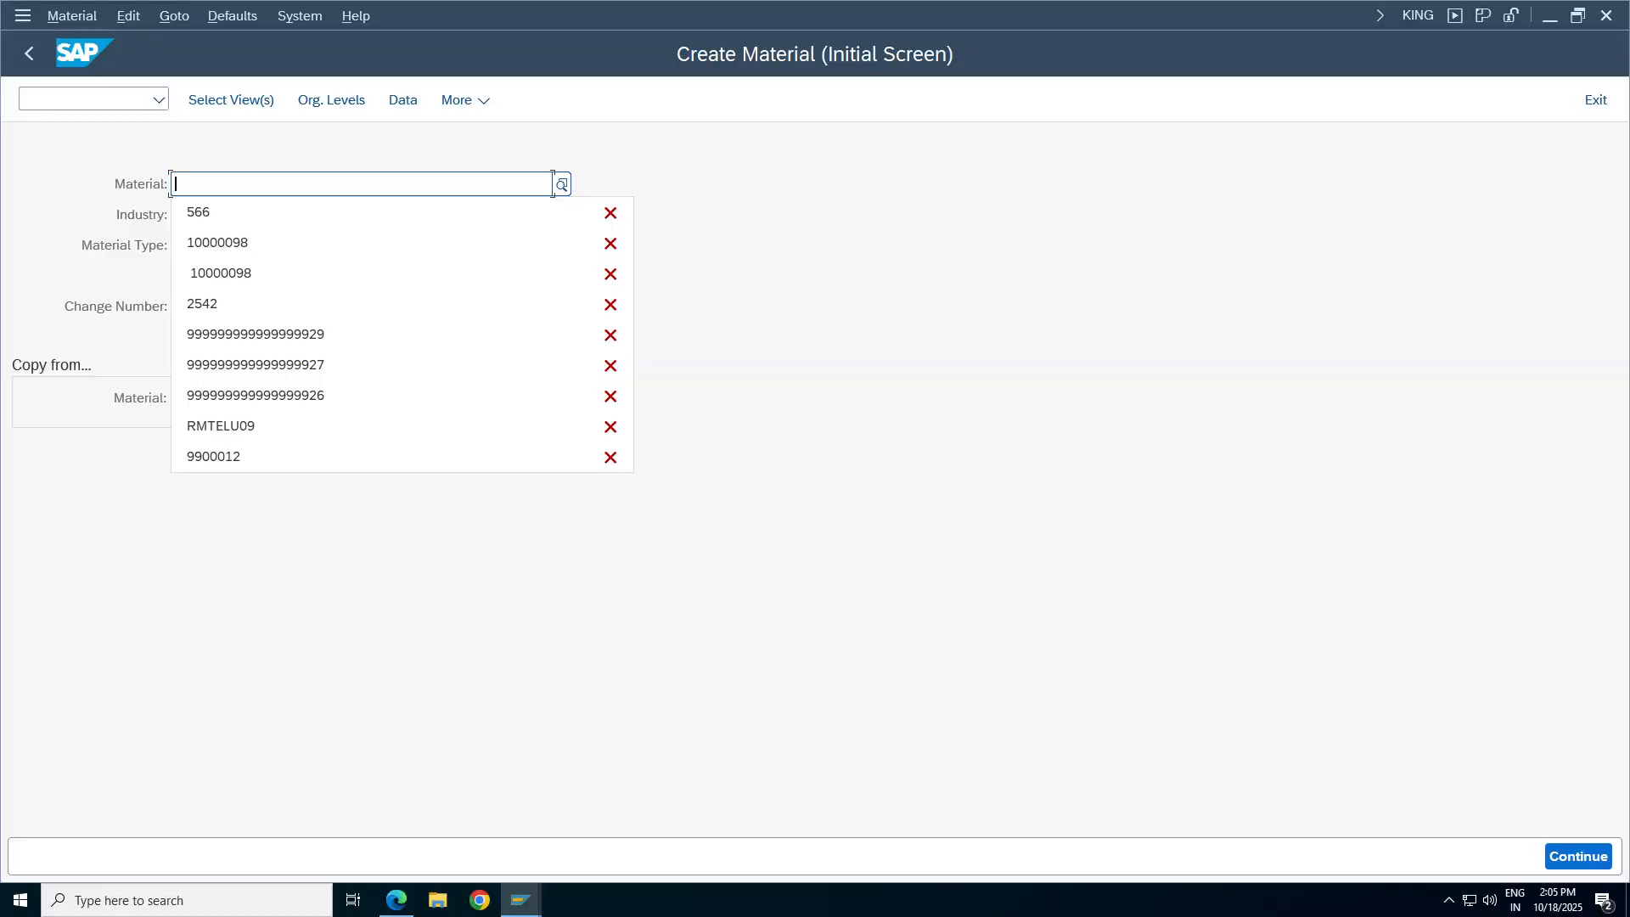
text(100)
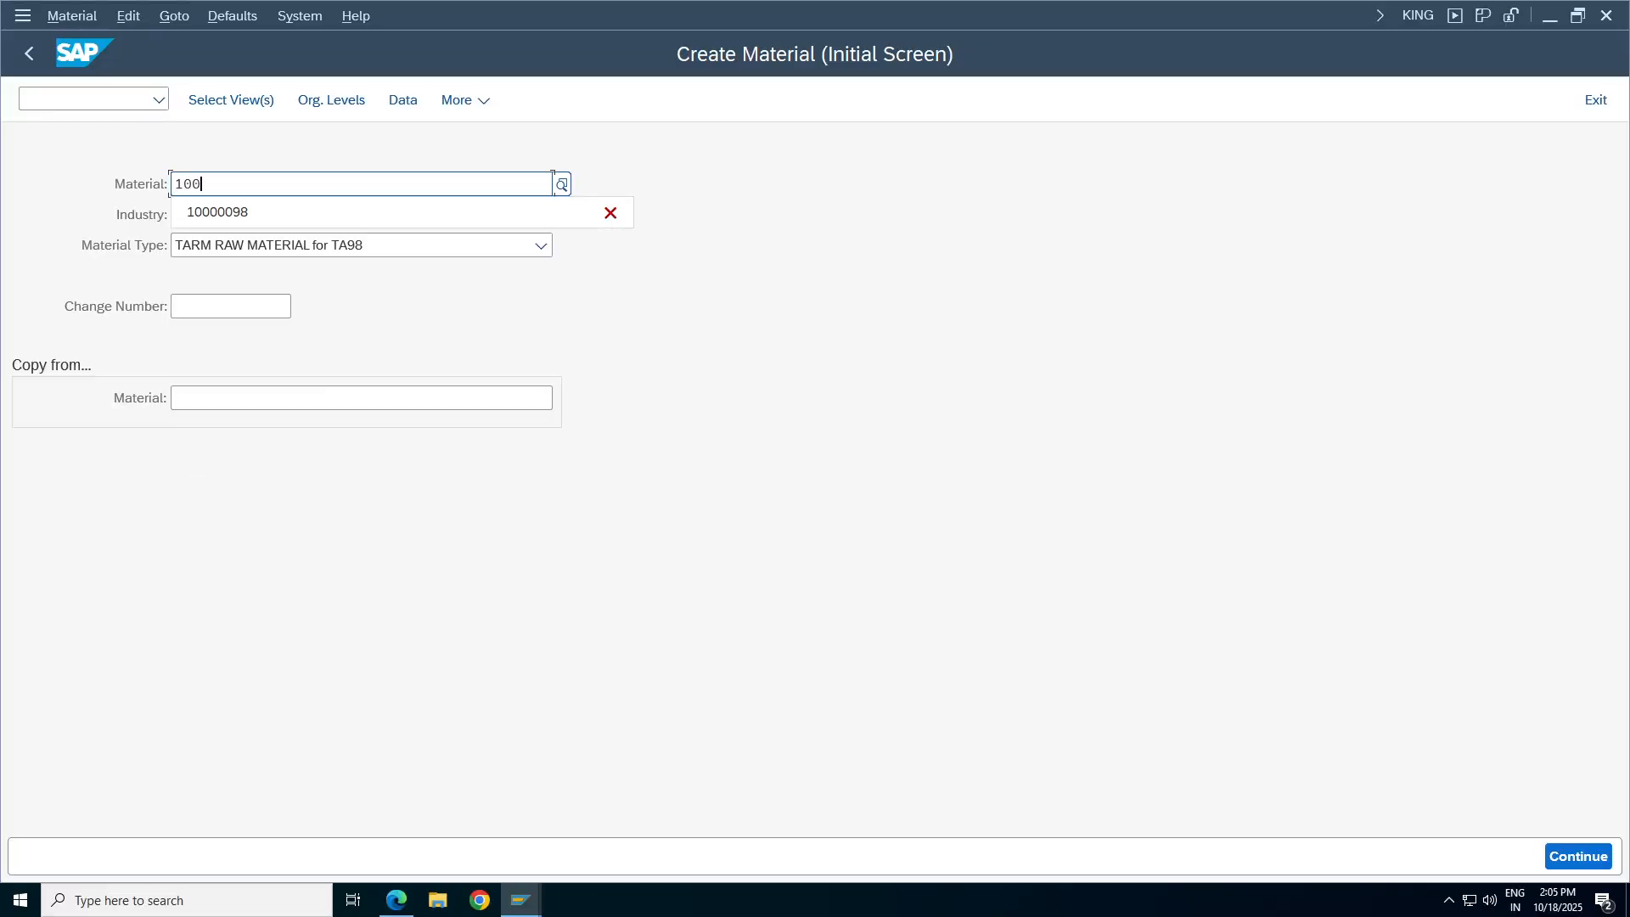
click(199, 775)
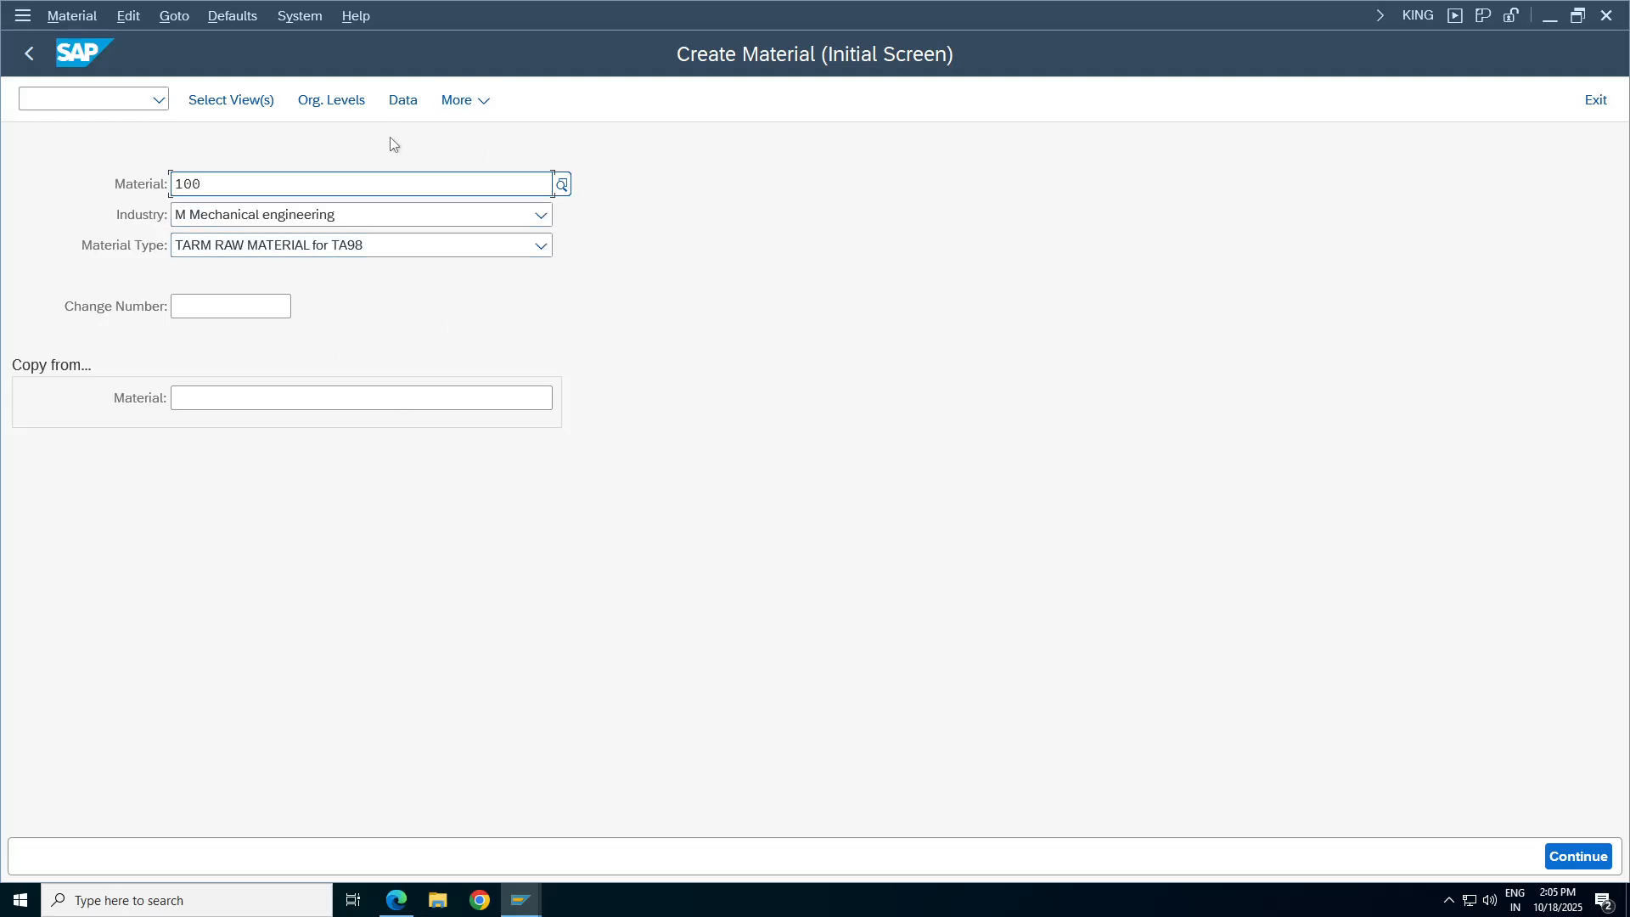
click(227, 103)
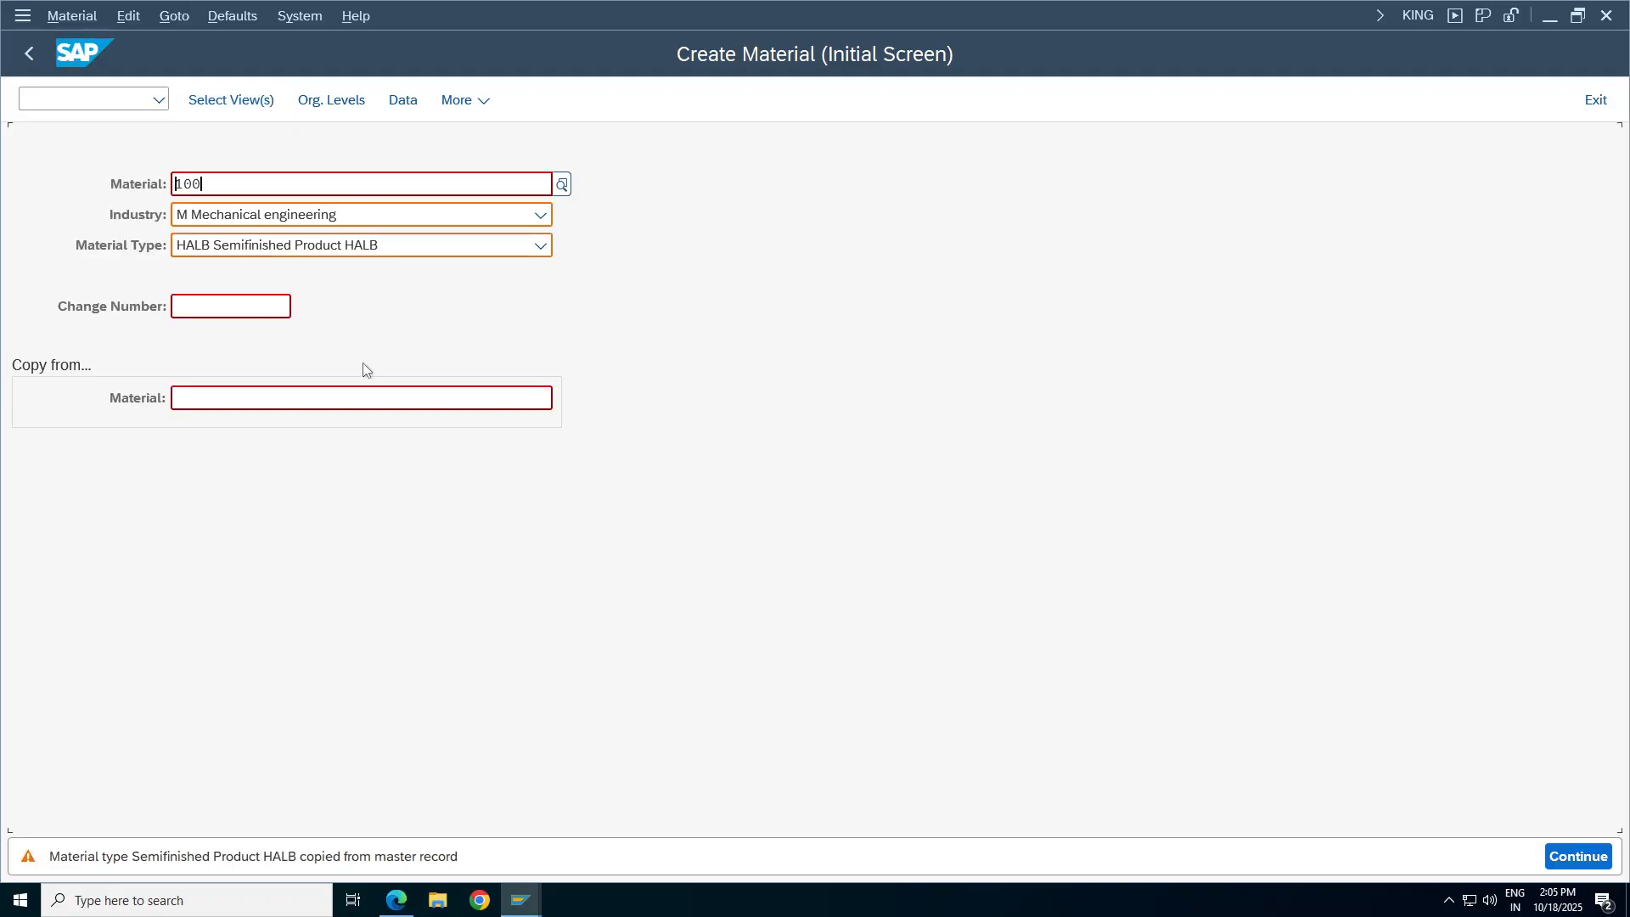
Set the material type to TARM RAW MATERIAL for TA98 for material 100 and request its view selection again.
click(351, 248)
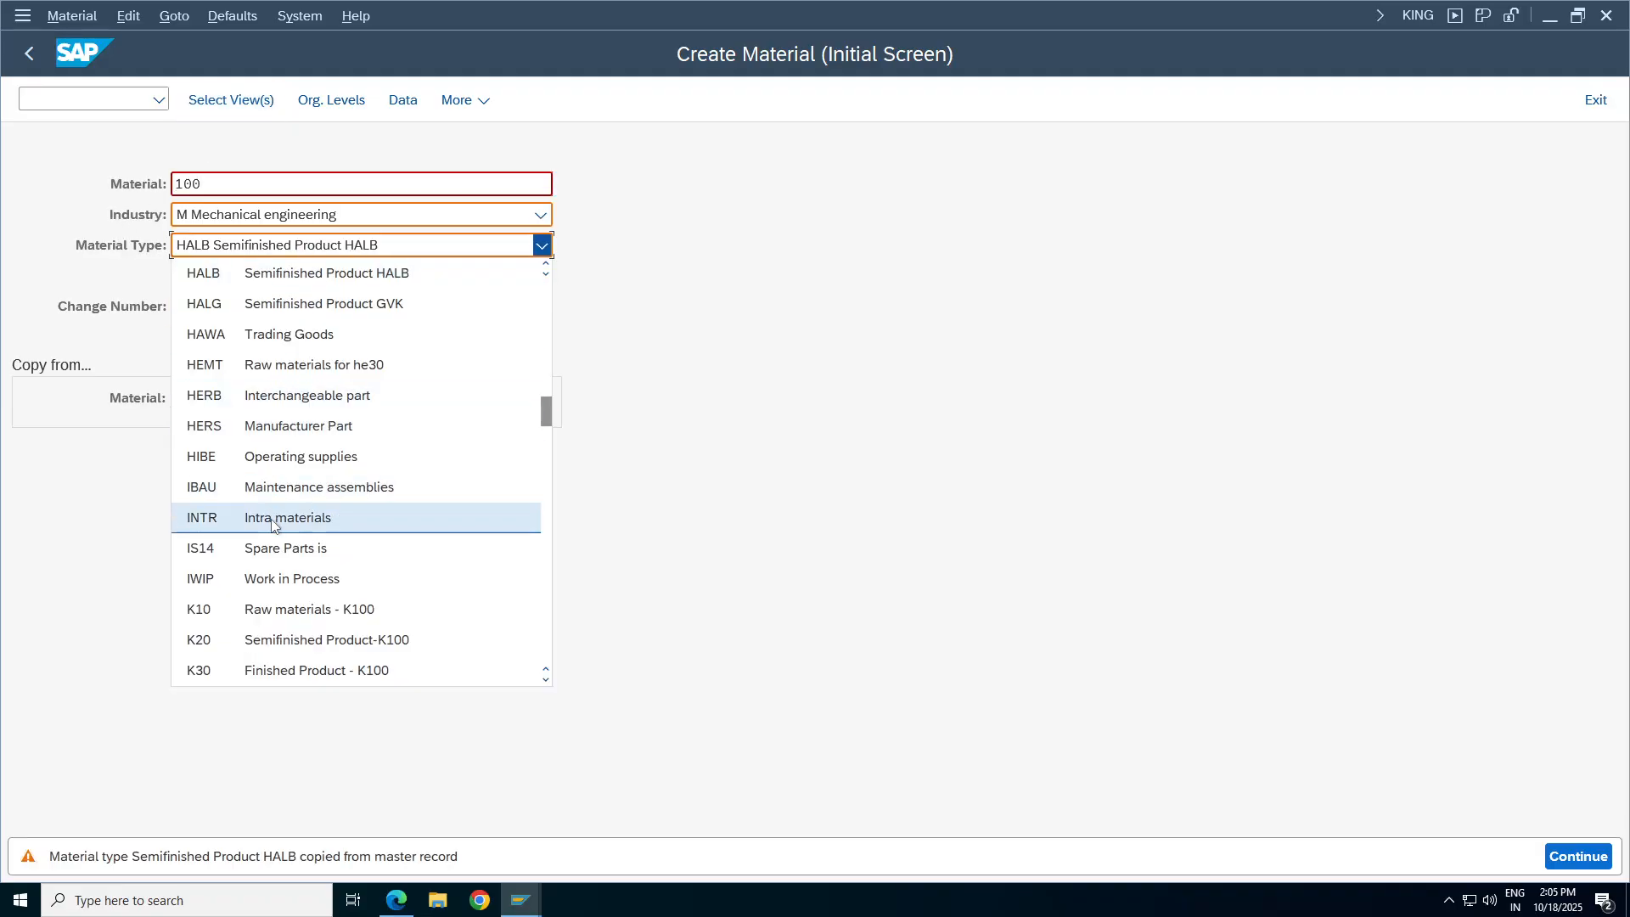
drag(545, 435, 564, 594)
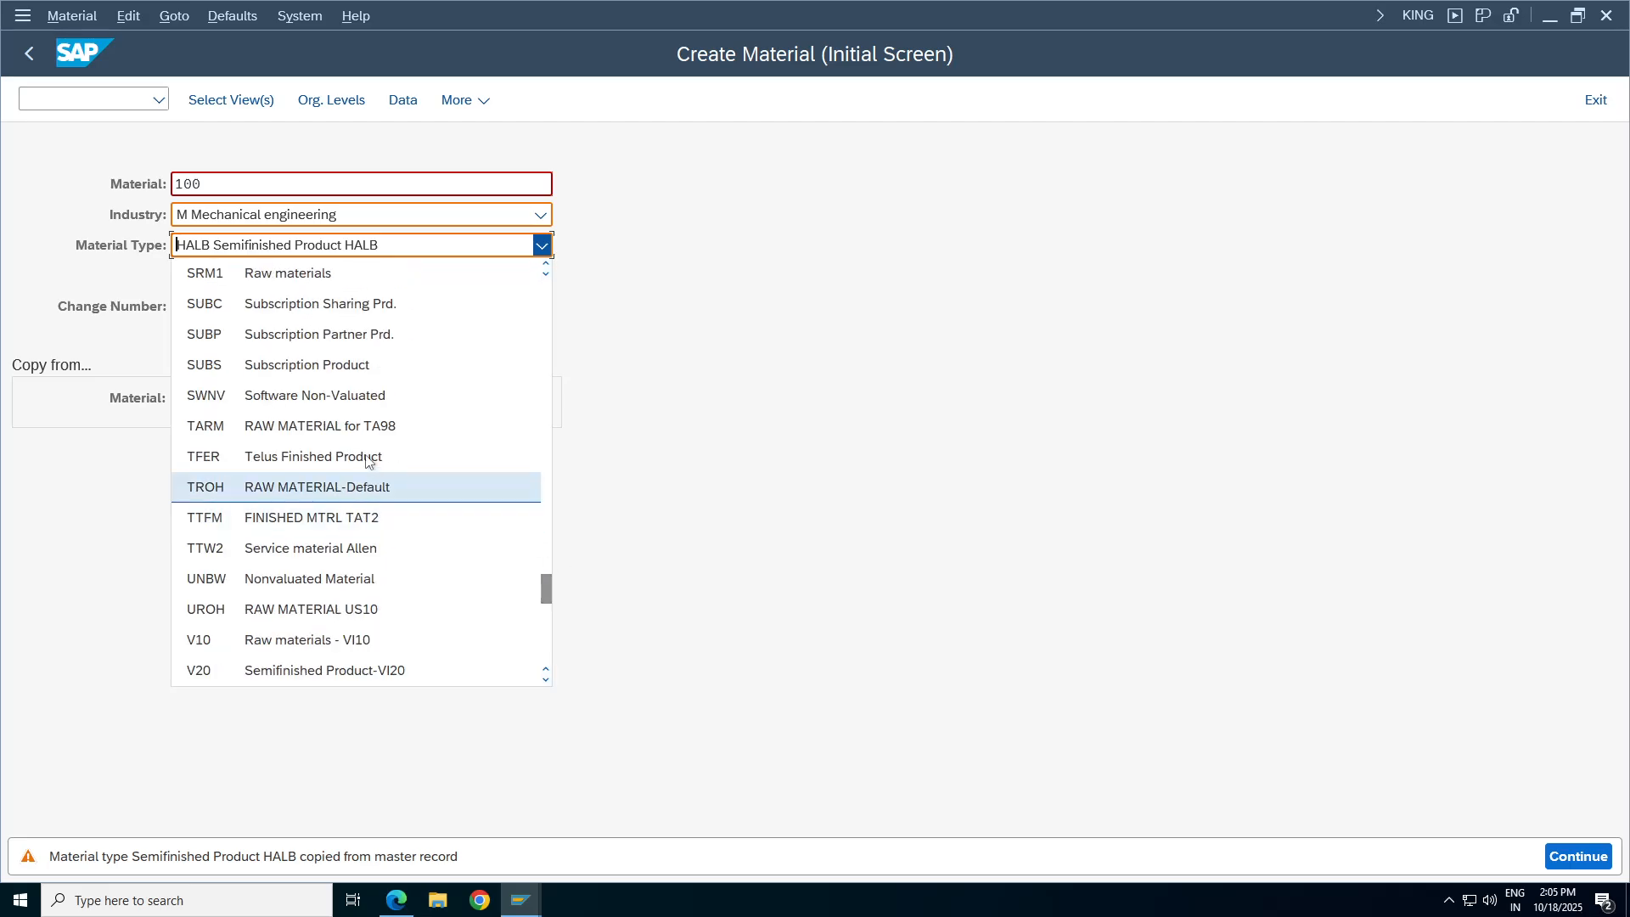
click(353, 428)
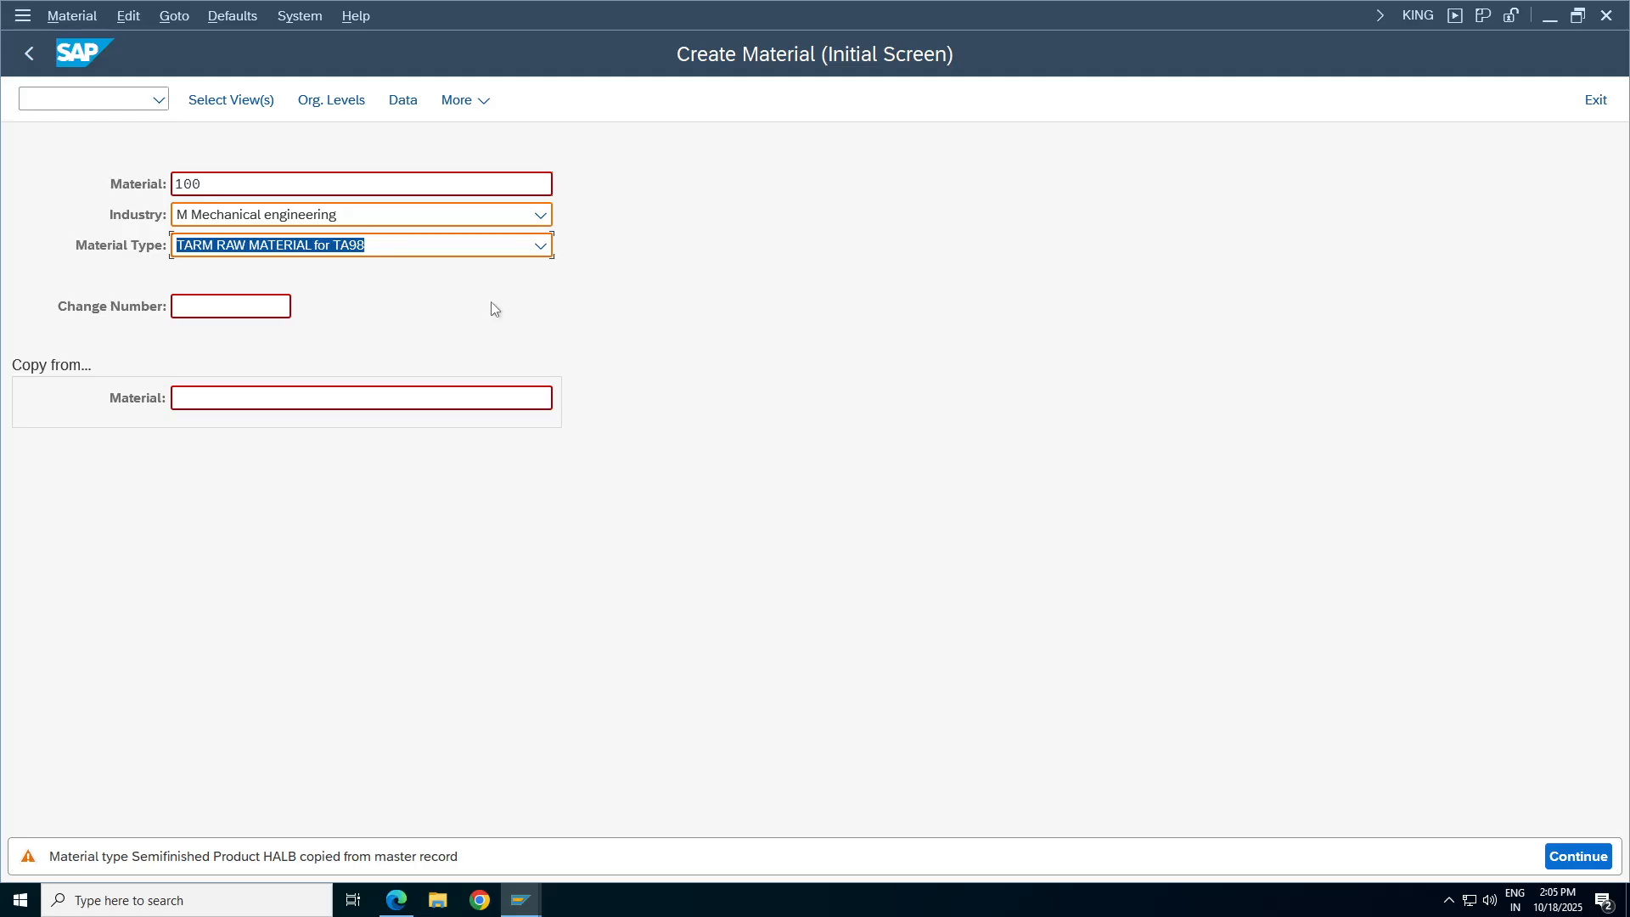
click(240, 102)
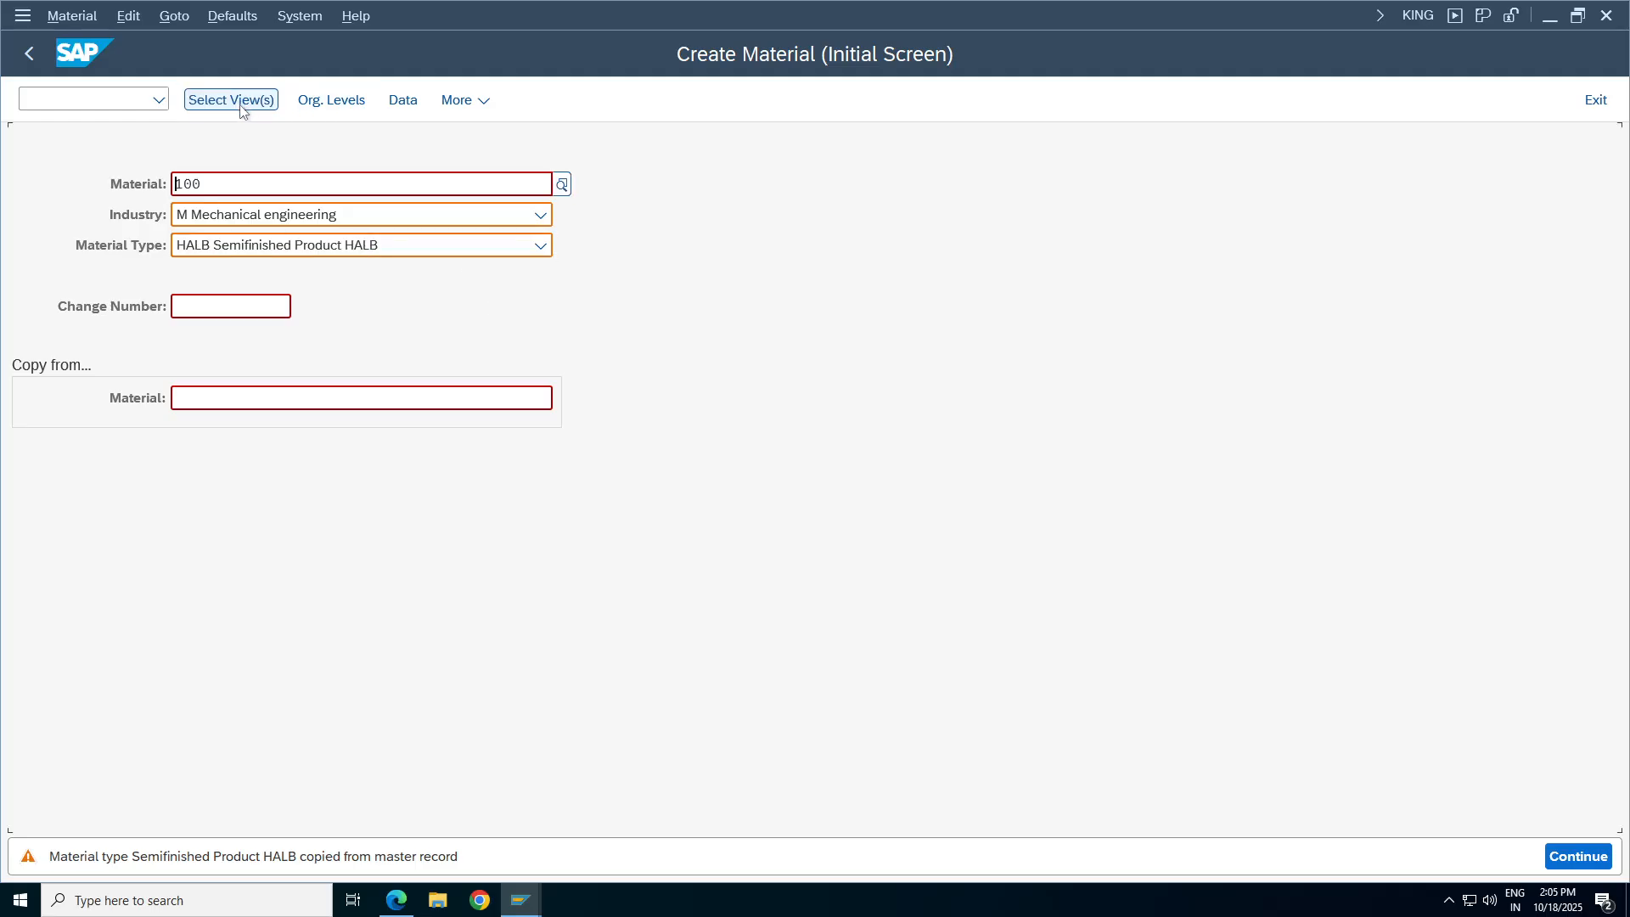
Reselect TARM RAW MATERIAL for TA98, submit material 100 and dismiss the view selection dialog.
double_click(247, 181)
click(540, 251)
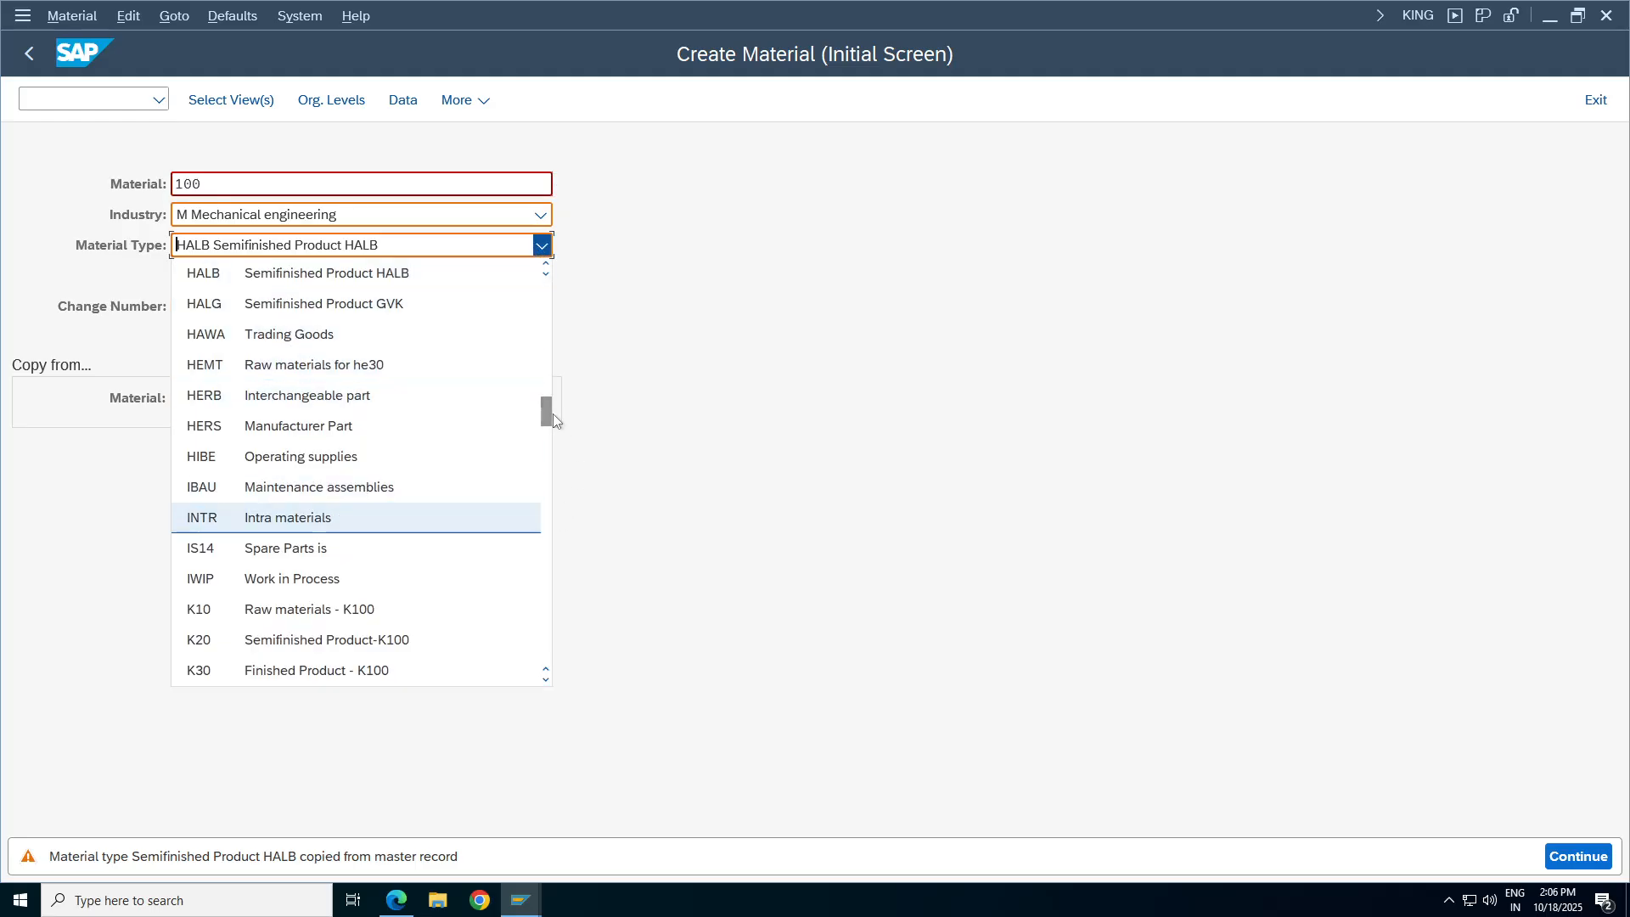
scroll(558, 480, down, 5)
scroll(559, 492, down, 10)
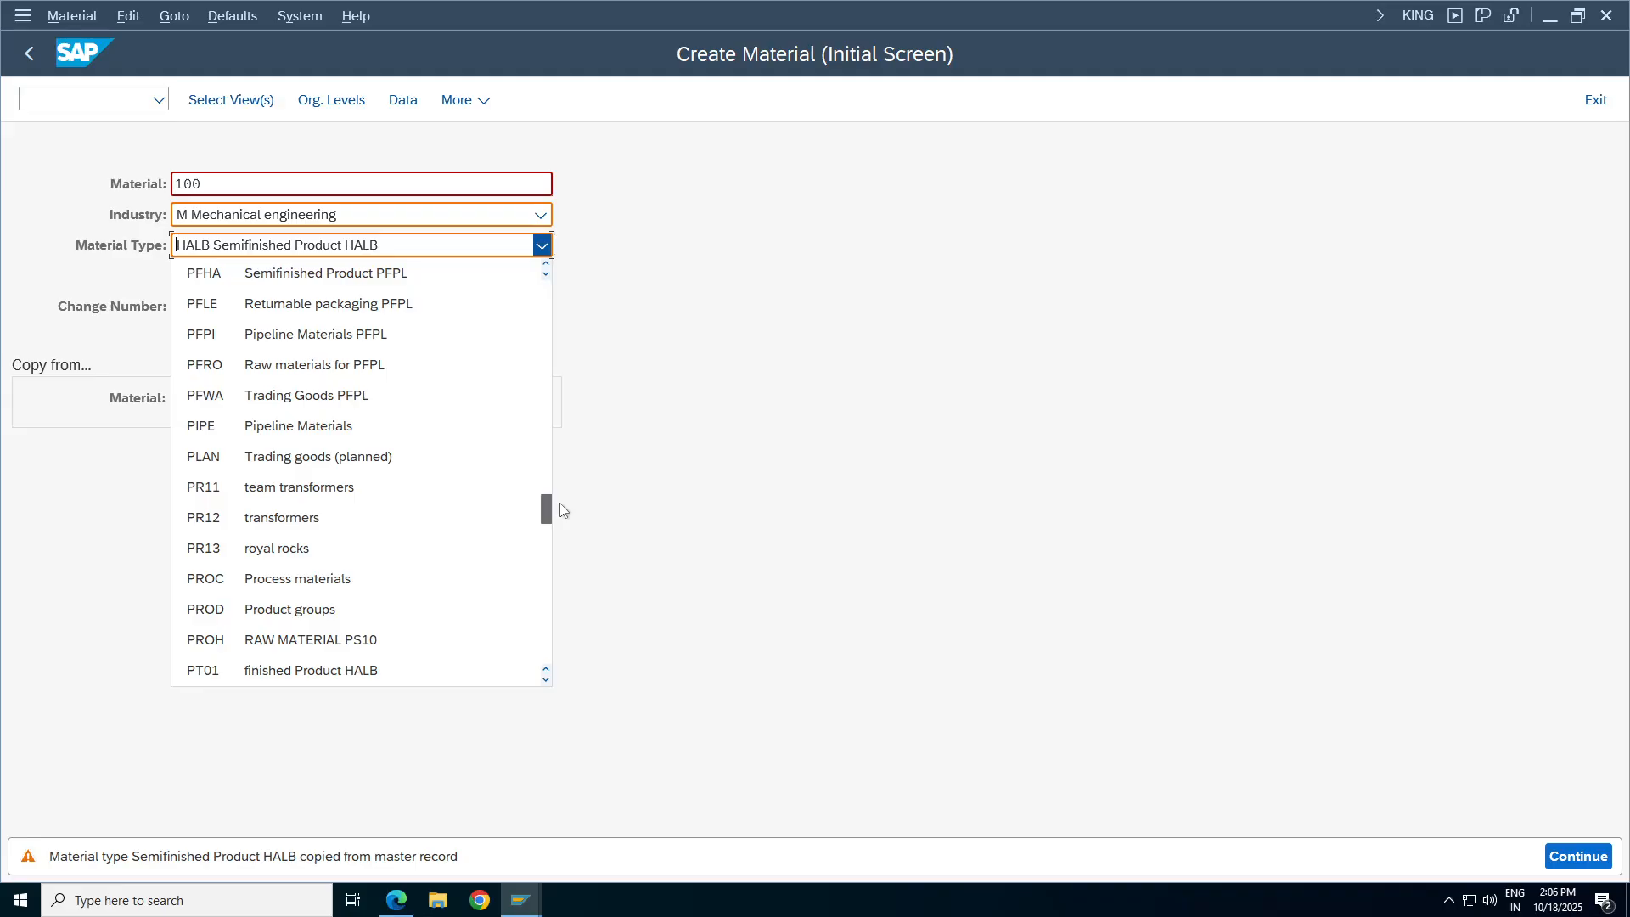
scroll(559, 533, down, 9)
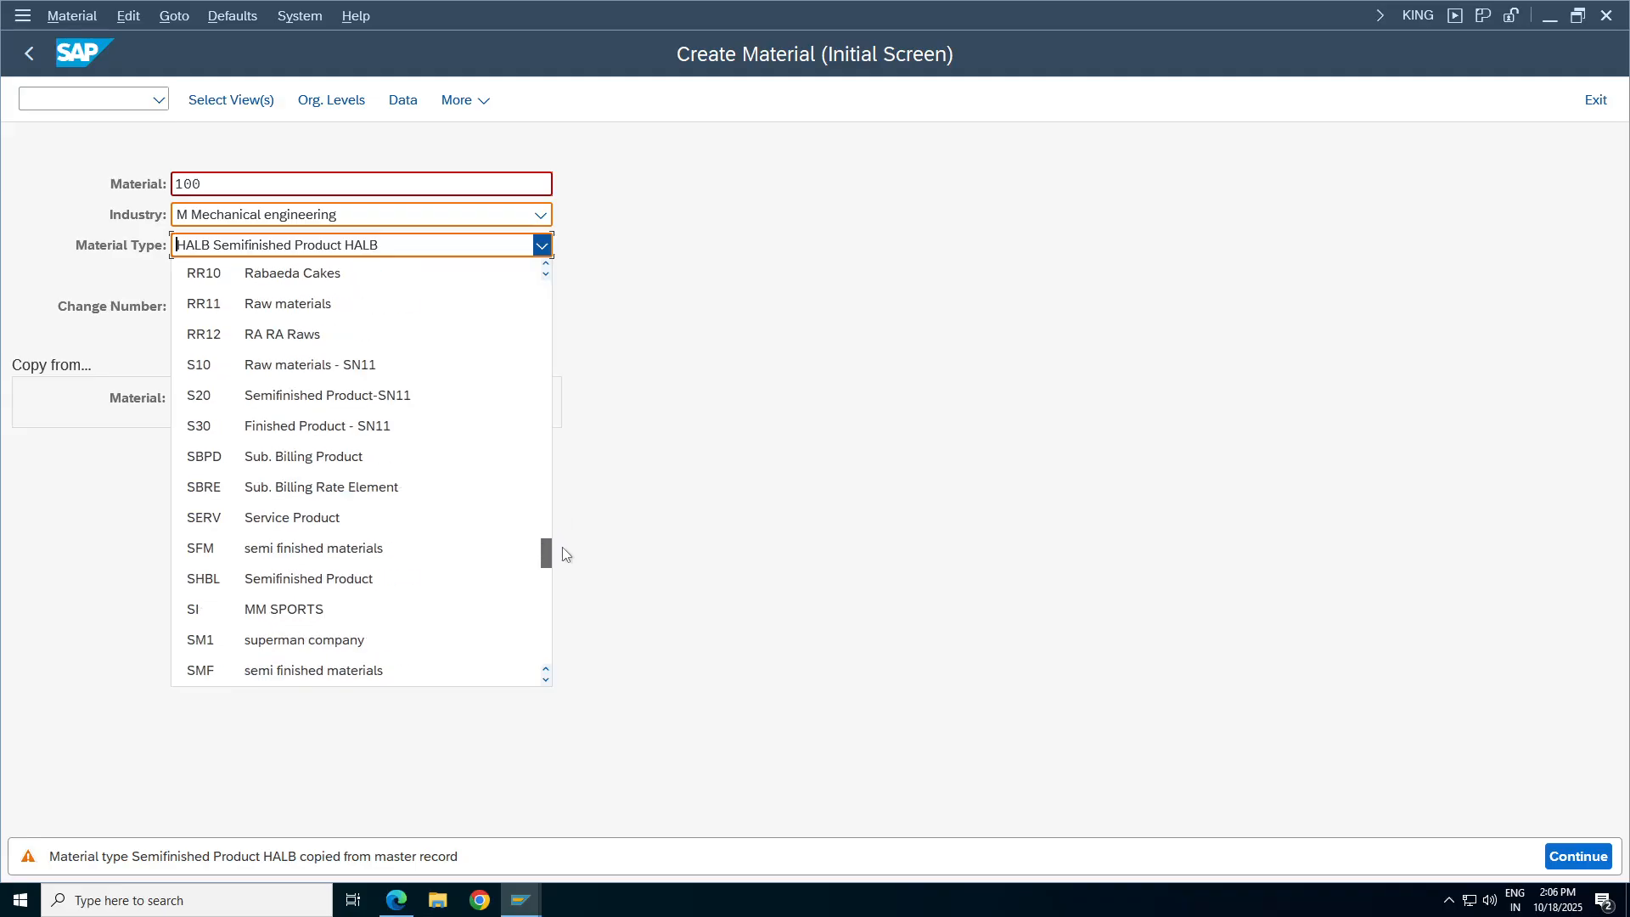
scroll(567, 563, down, 9)
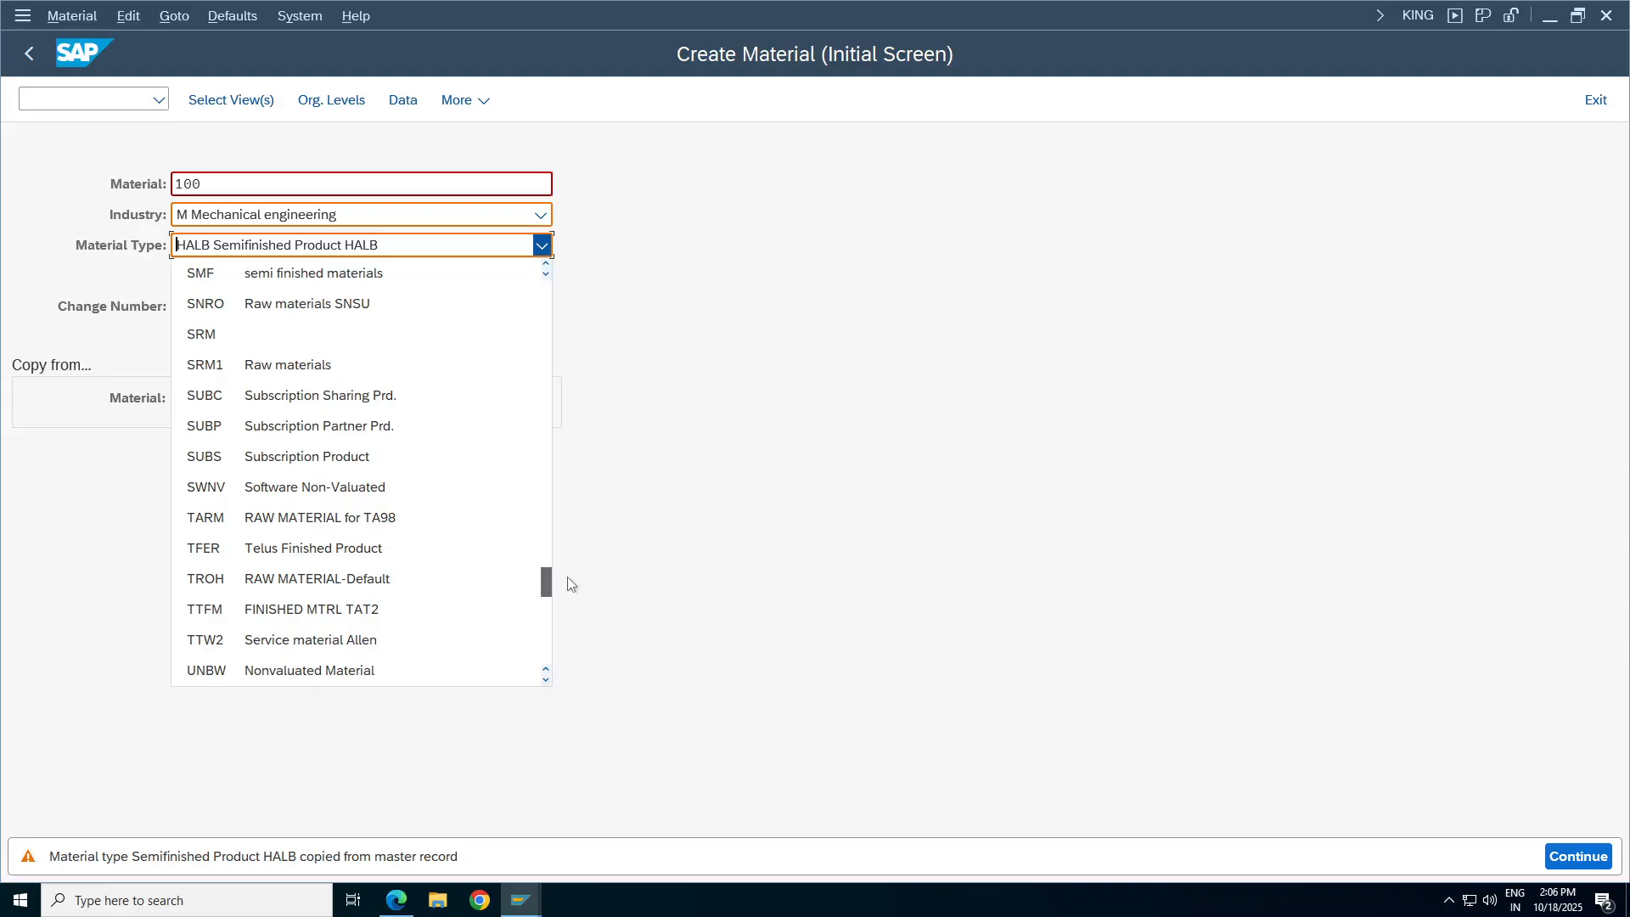
click(390, 545)
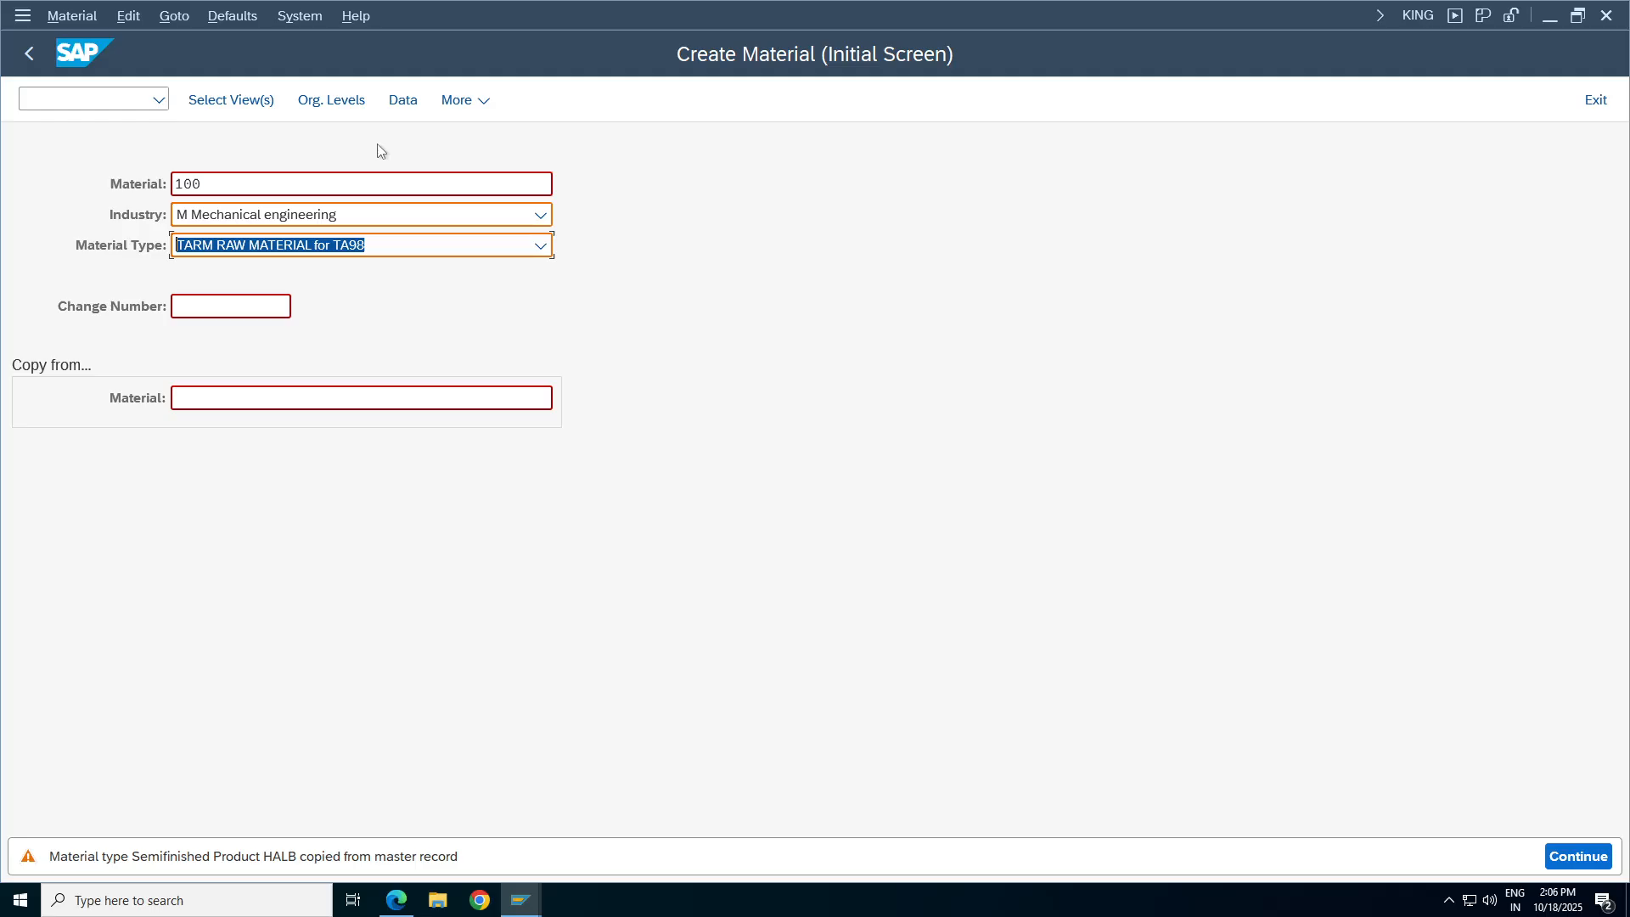
key(shift+Tab)
key(shift+Tab)
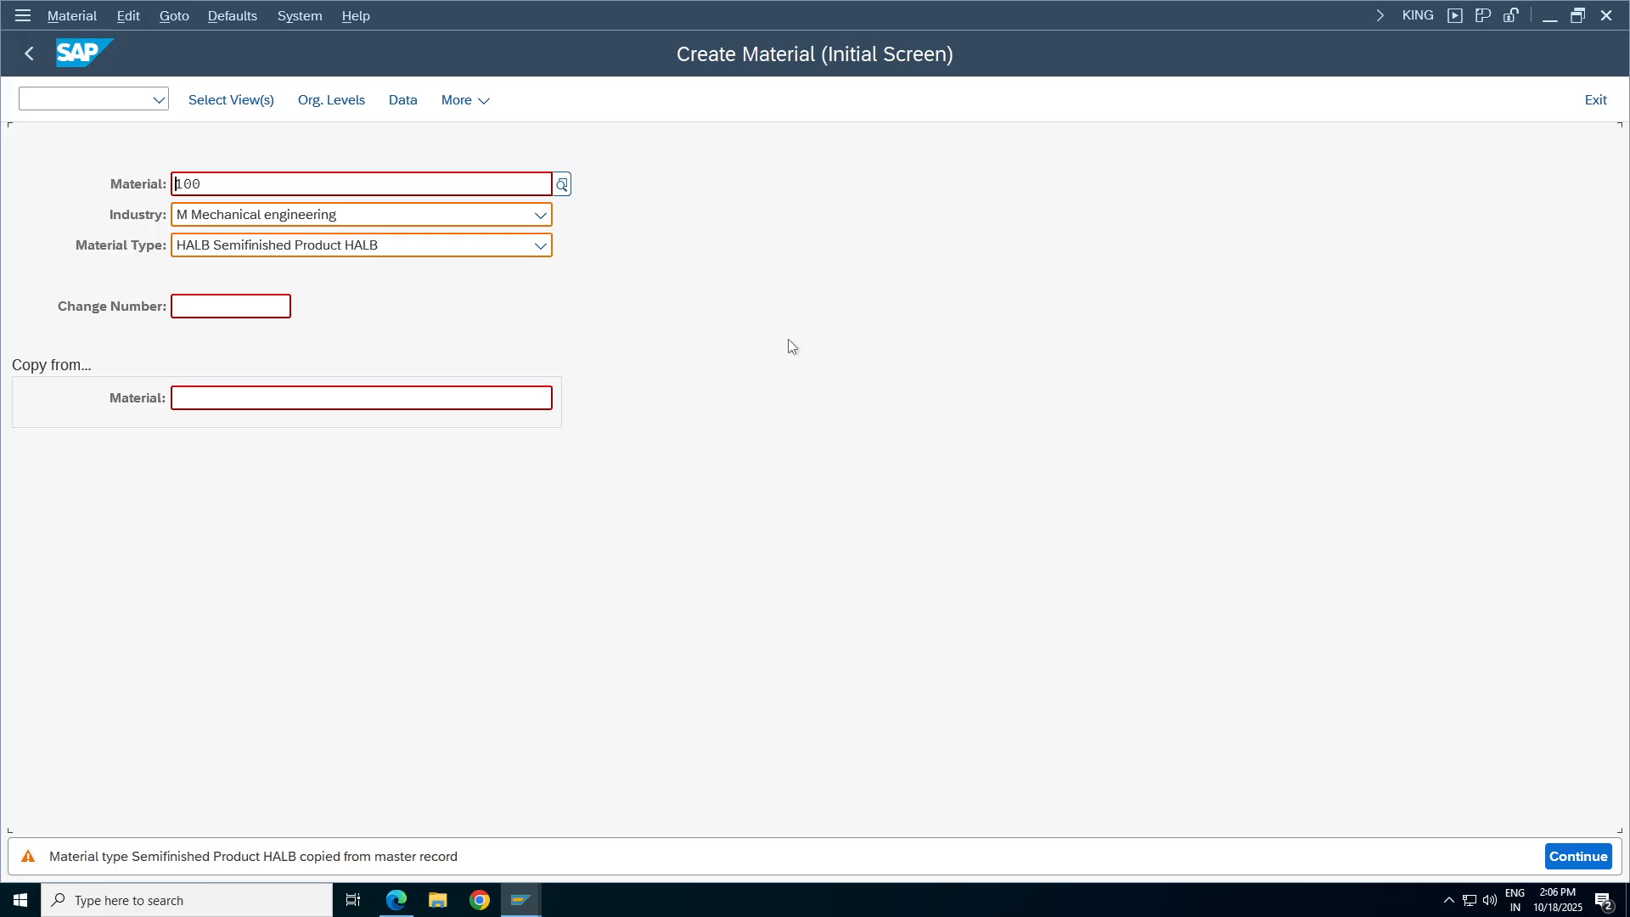
key(Return)
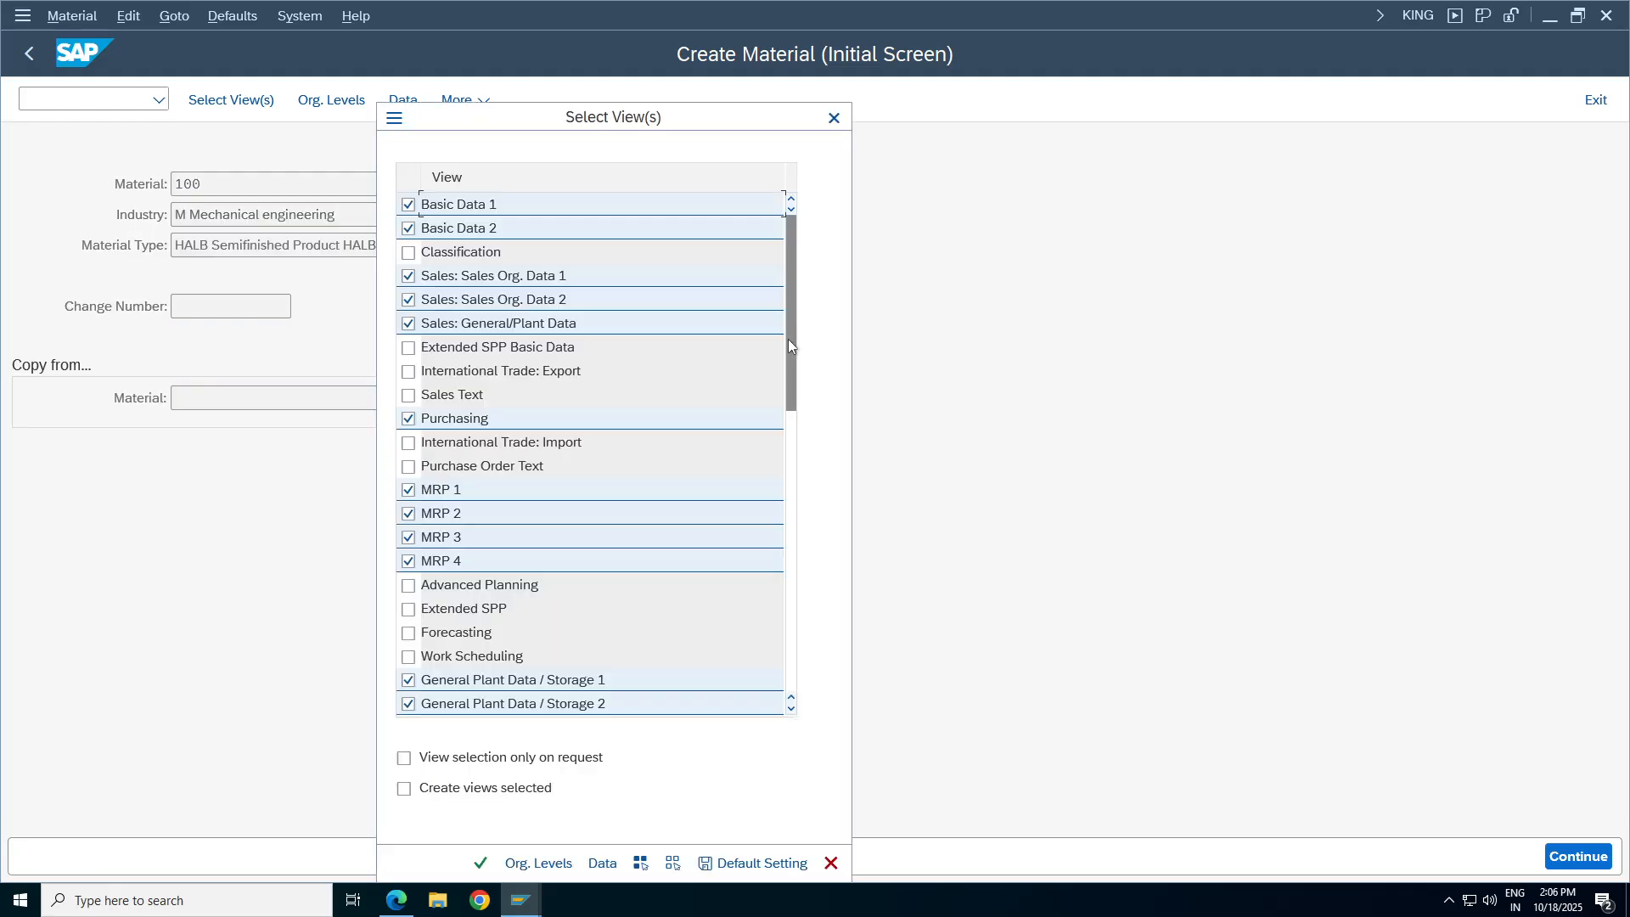
drag(582, 126, 998, 81)
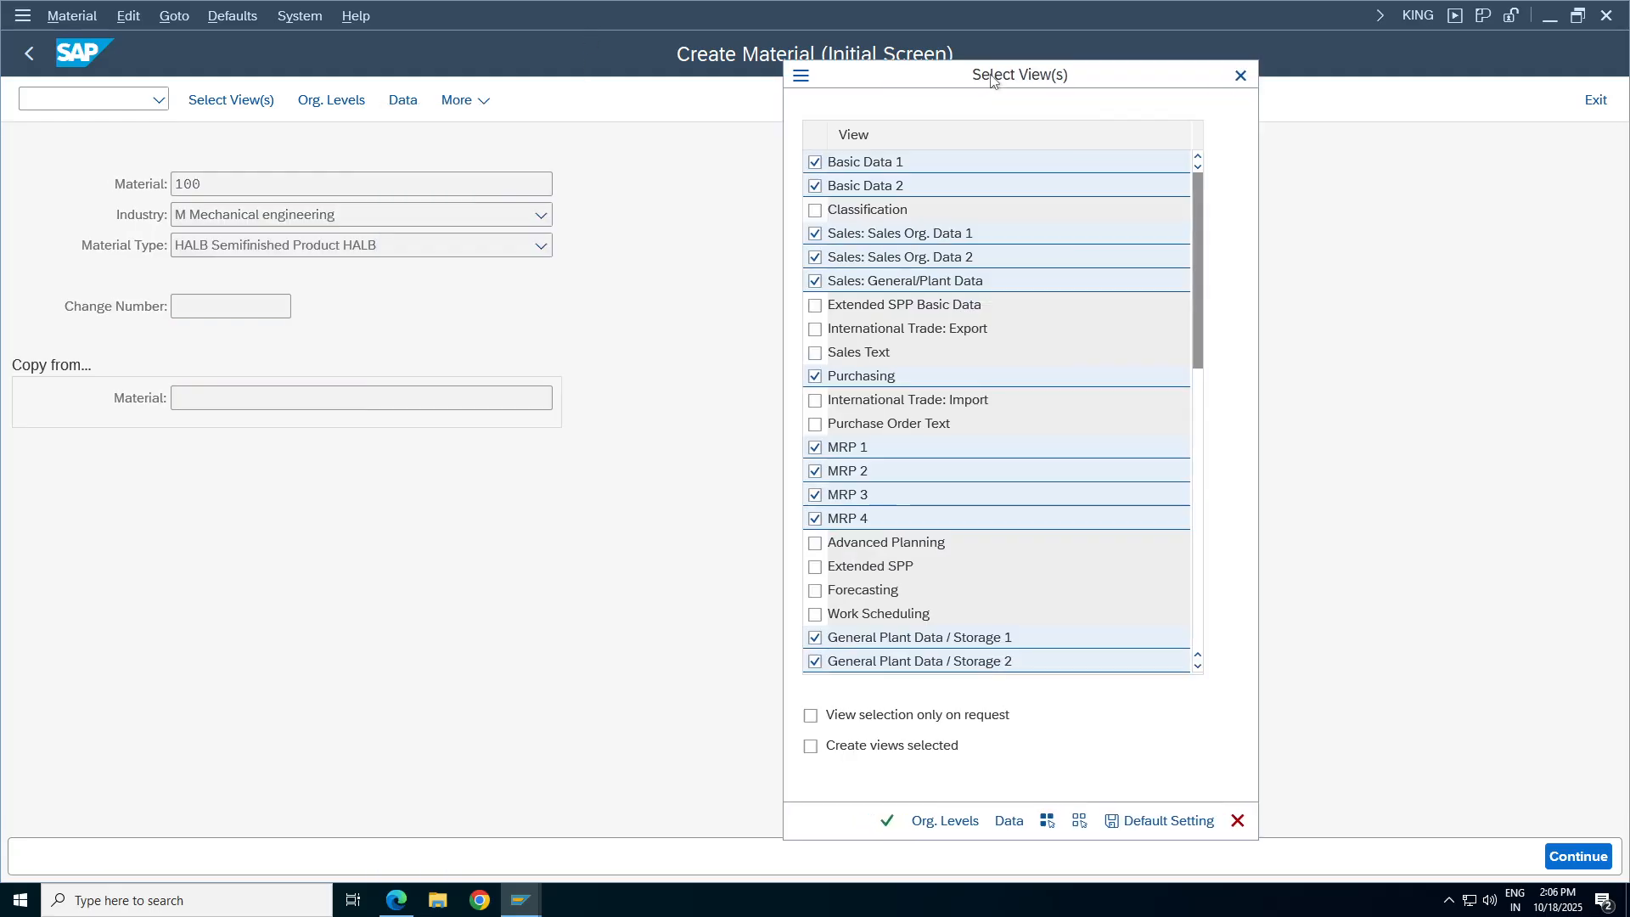
click(1248, 74)
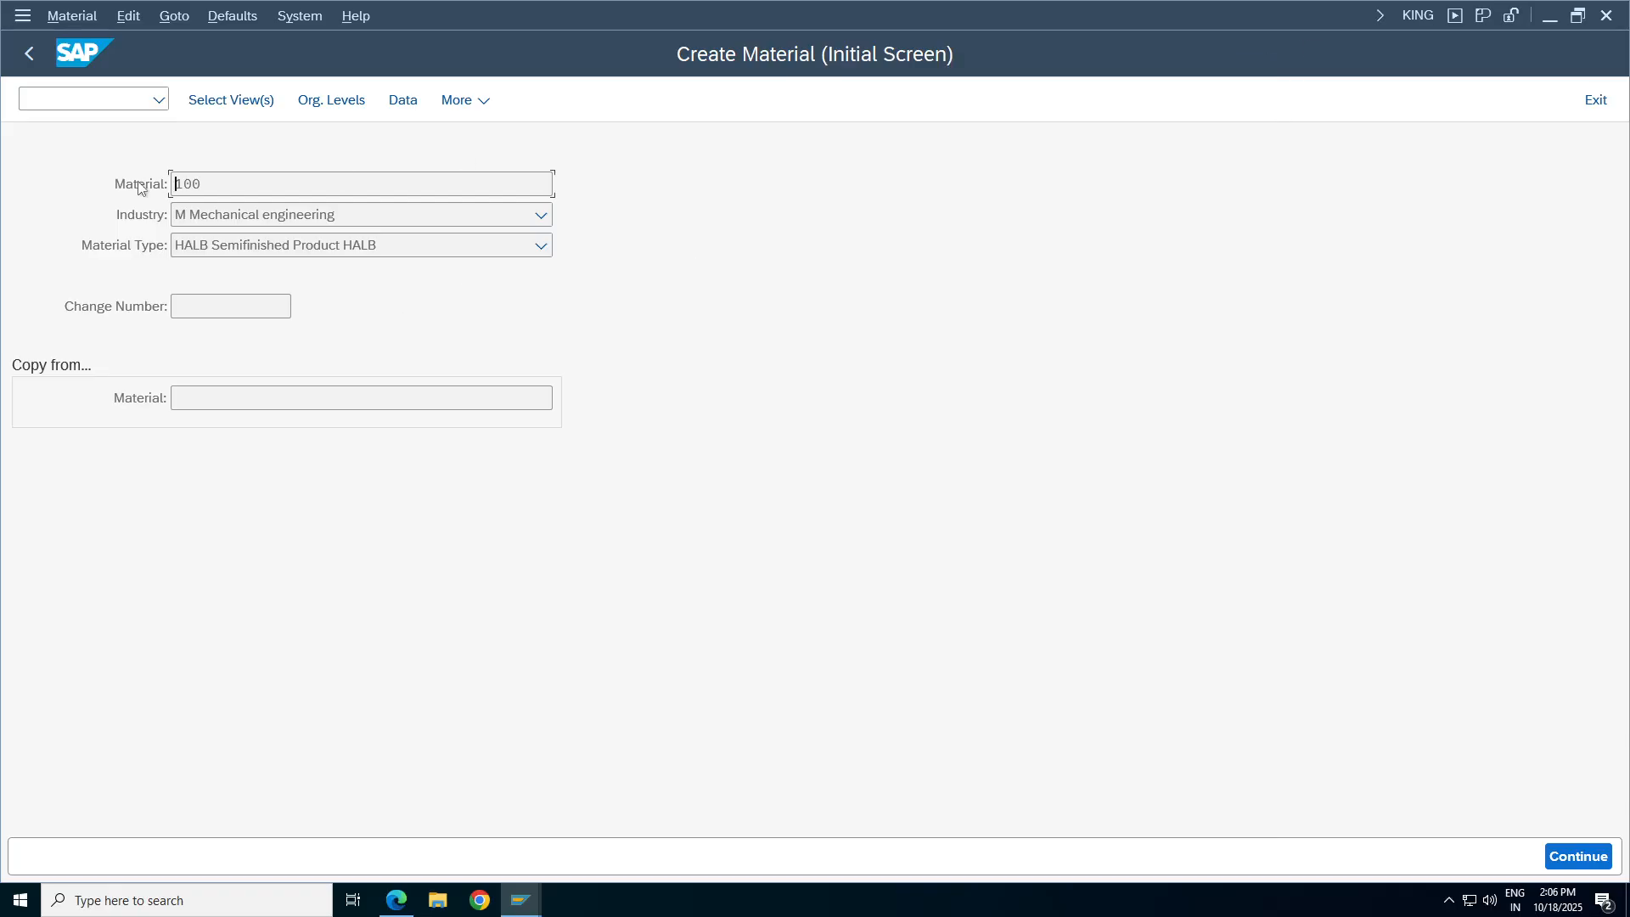
Retry the view selection for material 100, choosing material type TARM RAW MATERIAL for TA98 again.
click(244, 252)
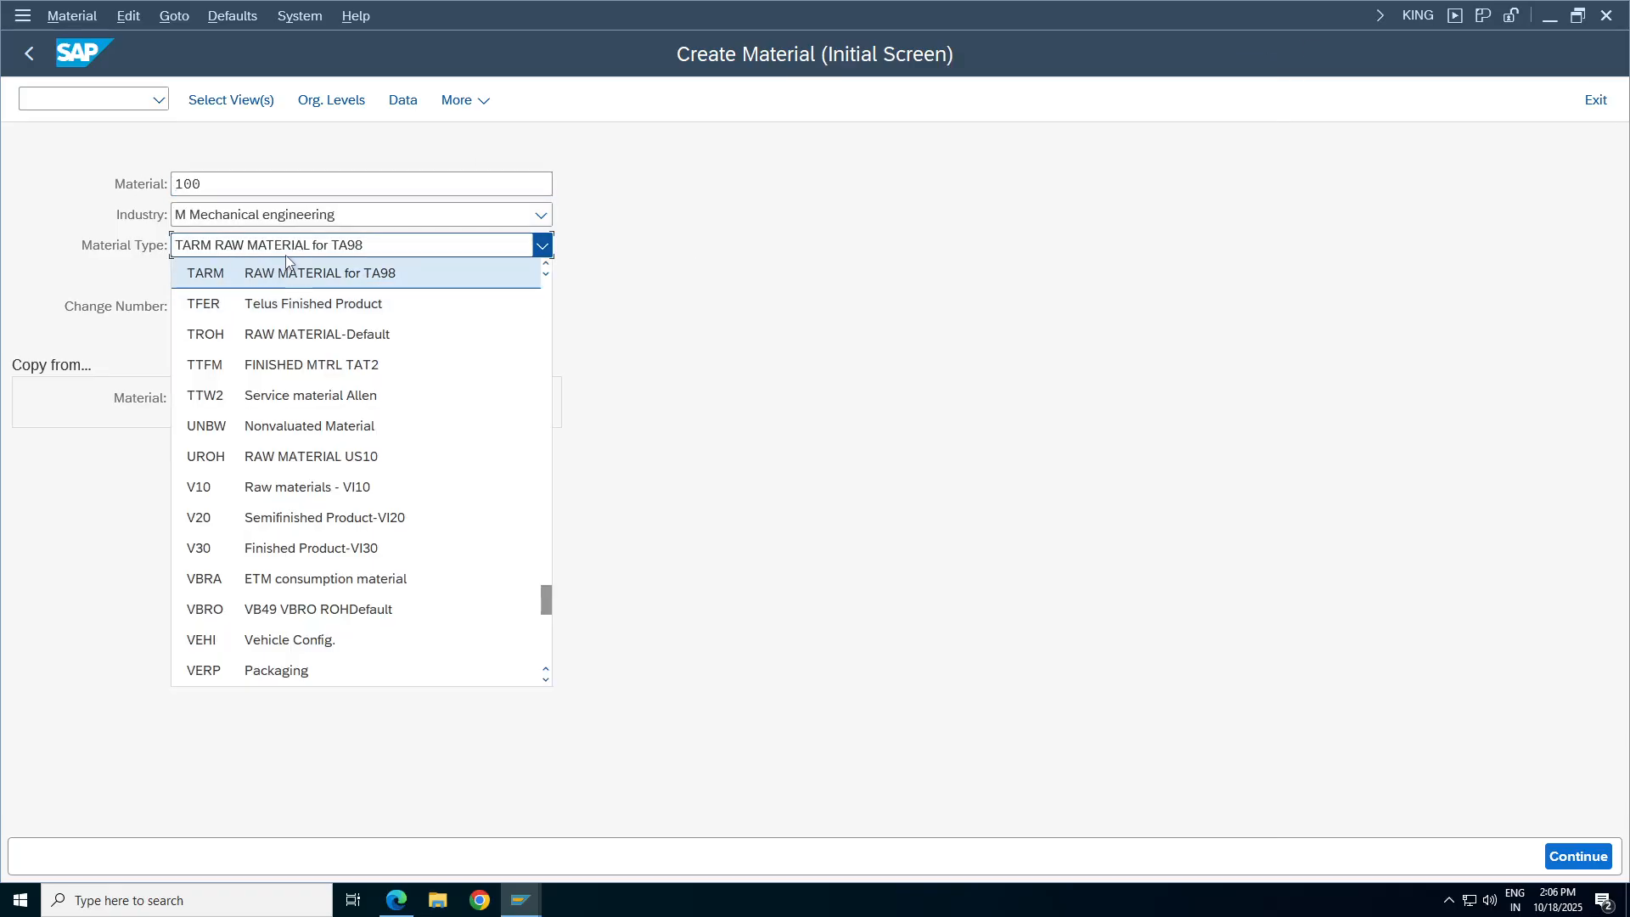
click(750, 265)
click(252, 101)
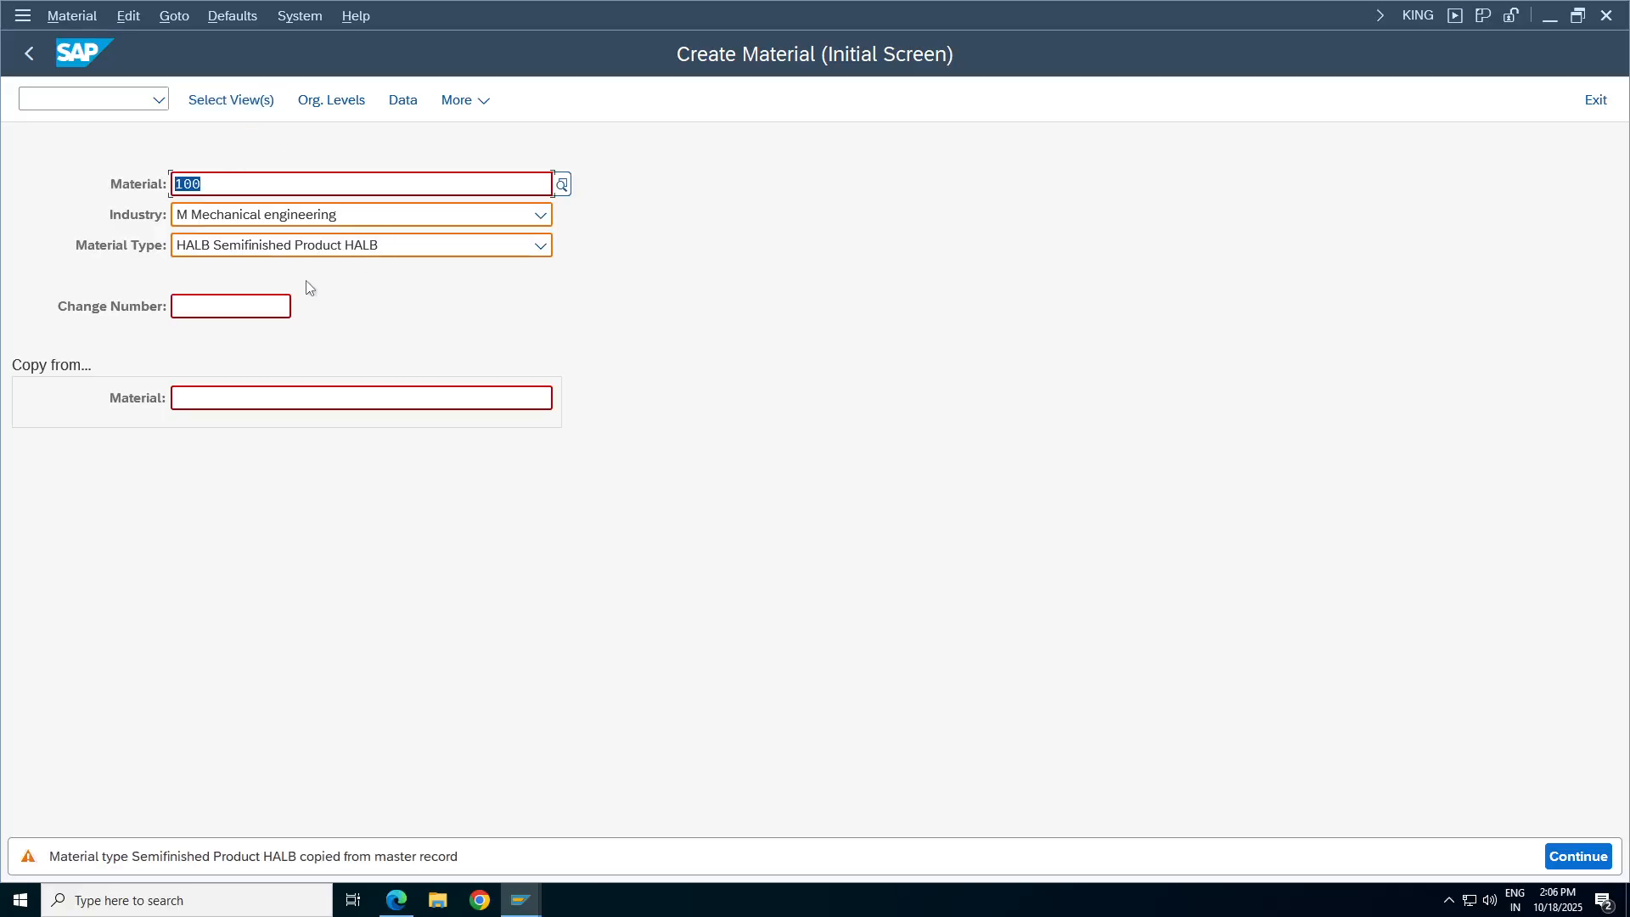
click(307, 247)
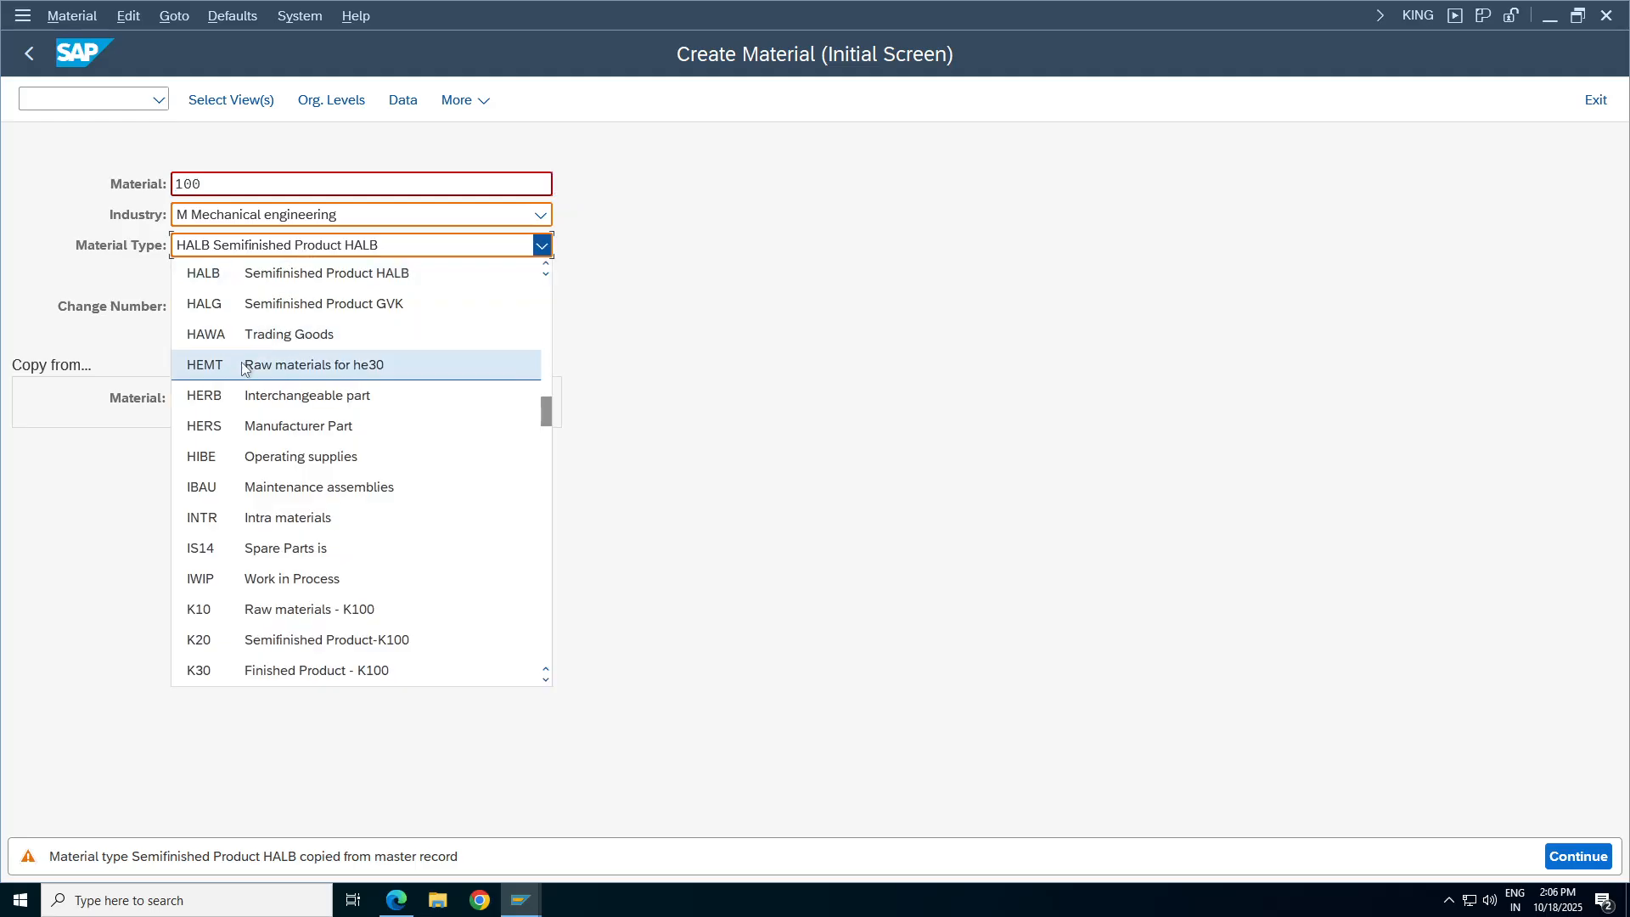
drag(543, 406, 564, 586)
click(361, 461)
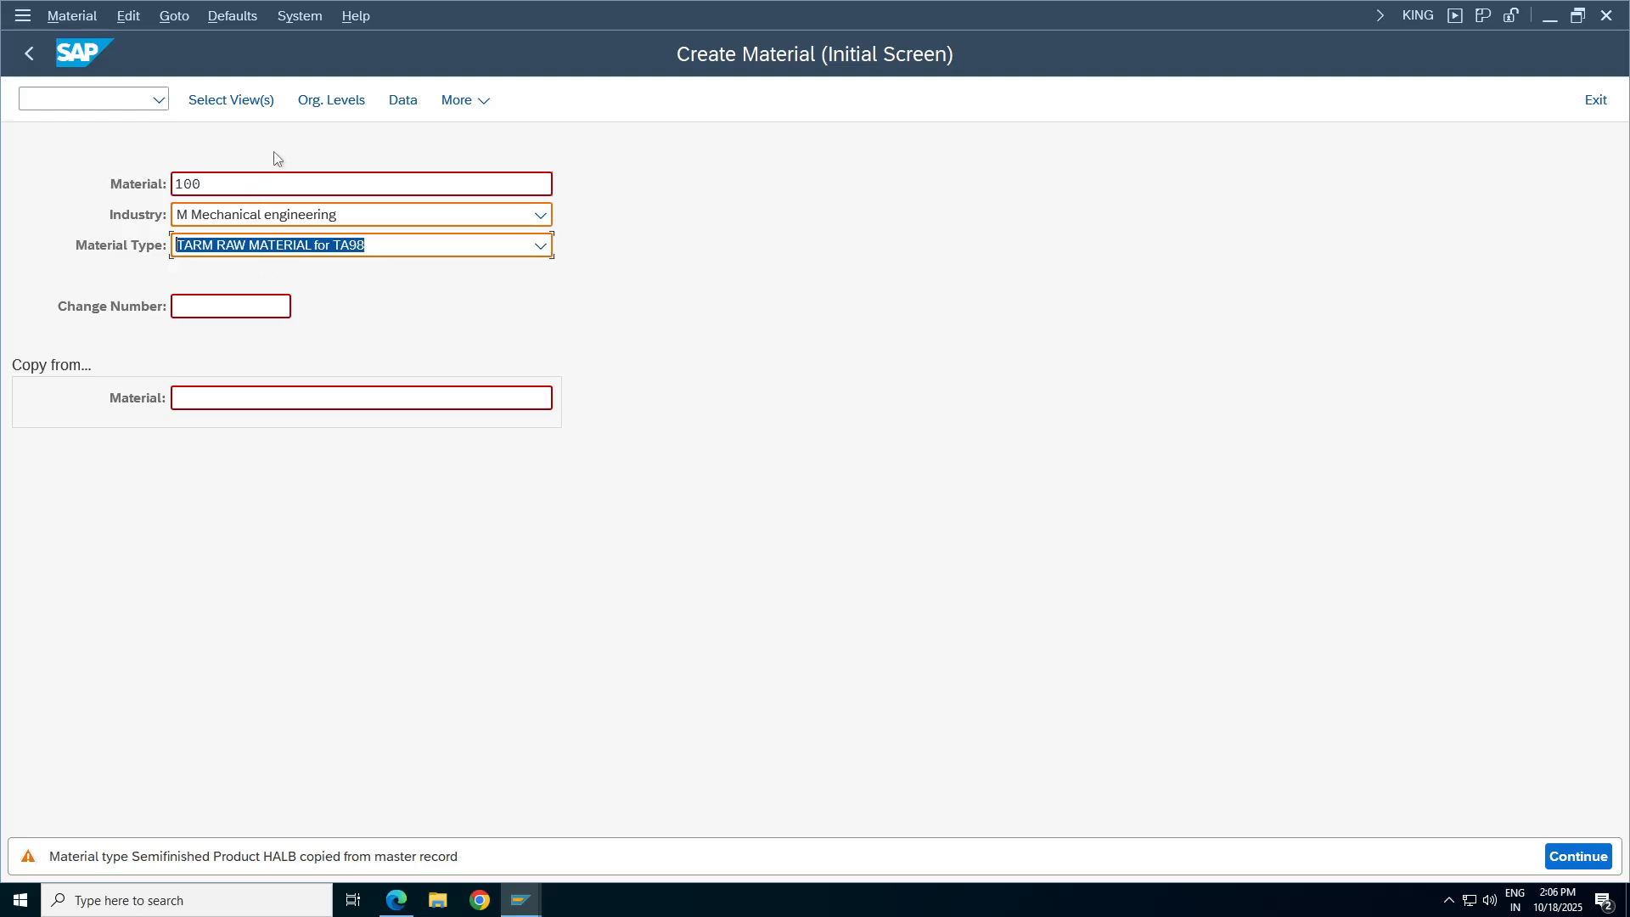
click(257, 100)
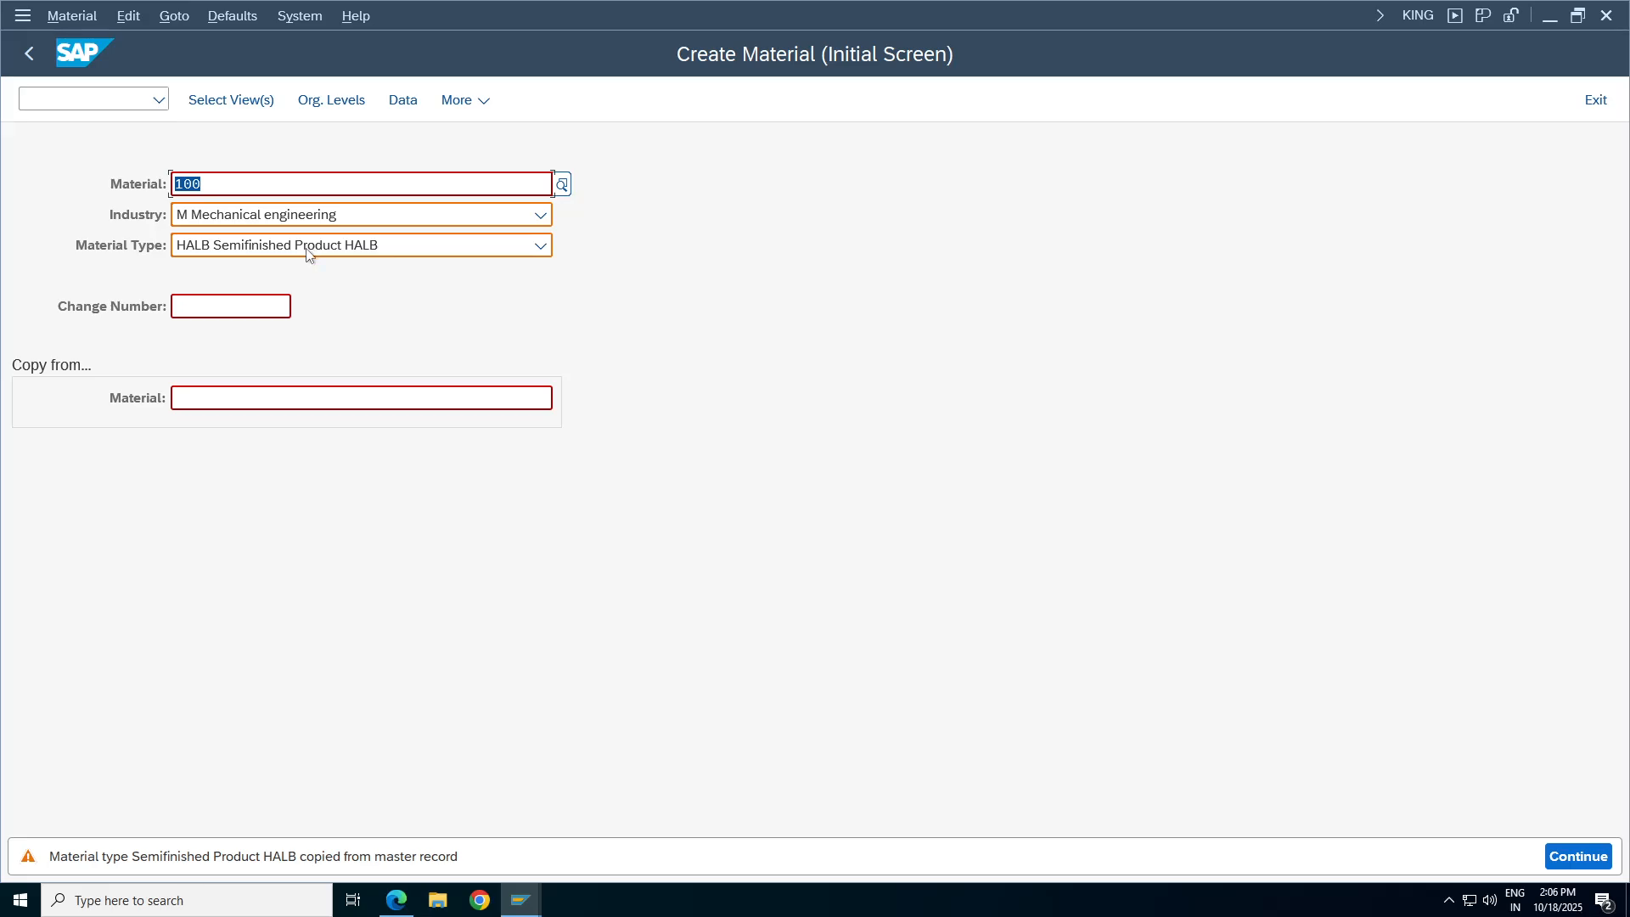
Try submitting material 100 with material type TARM RAW MATERIAL for TA98 and industry Mechanical engineering both reselected.
click(540, 246)
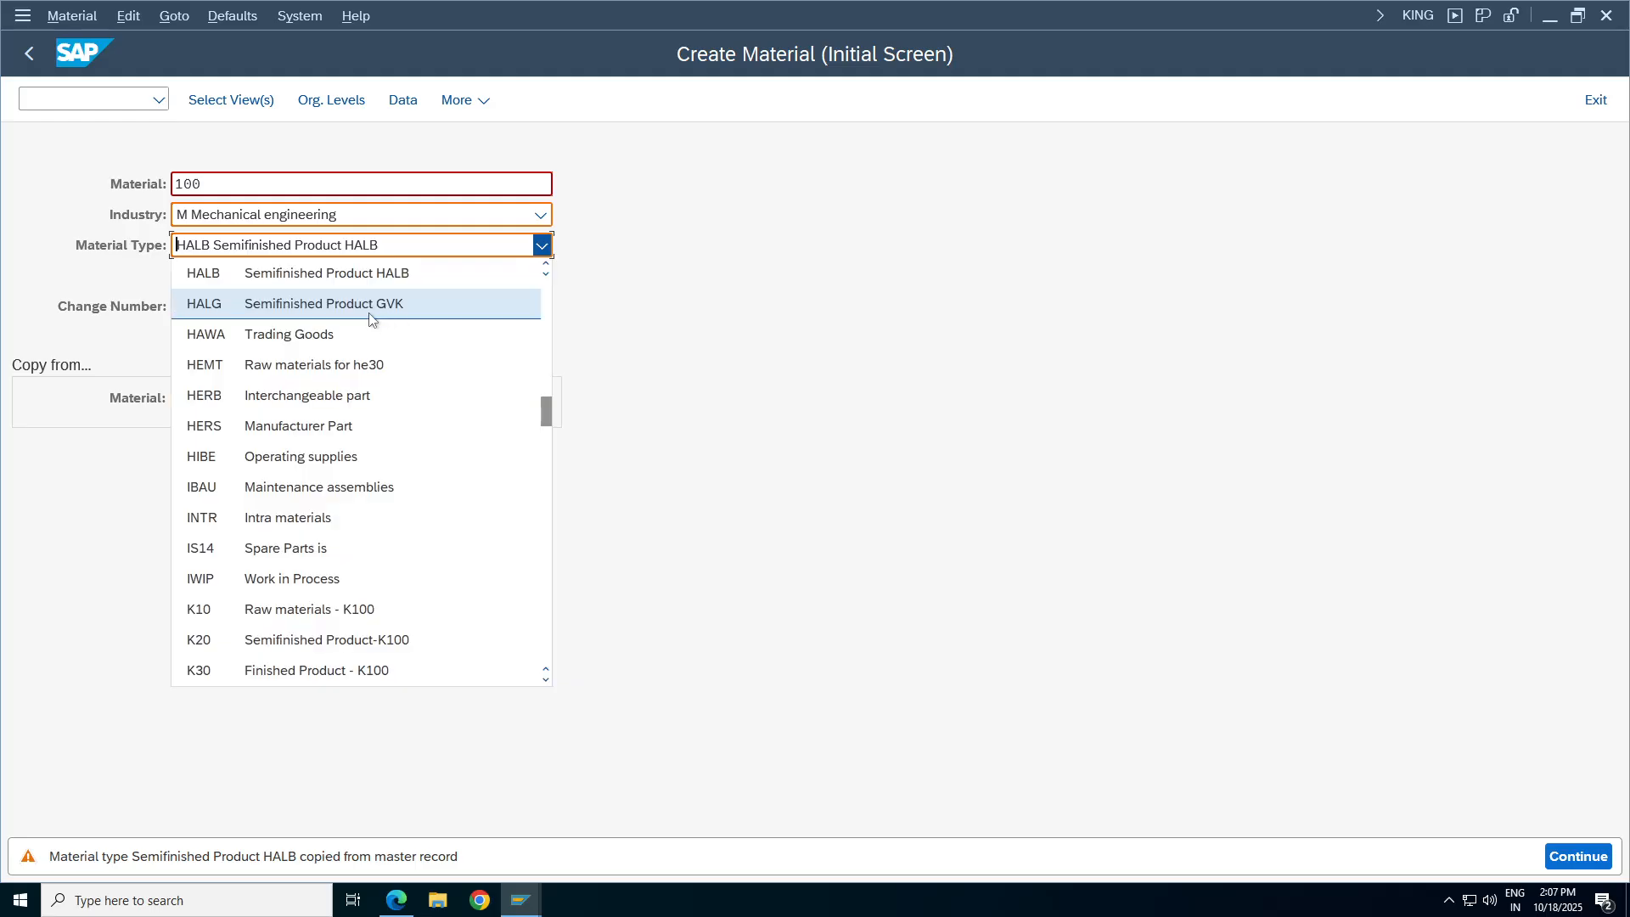
scroll(548, 442, down, 13)
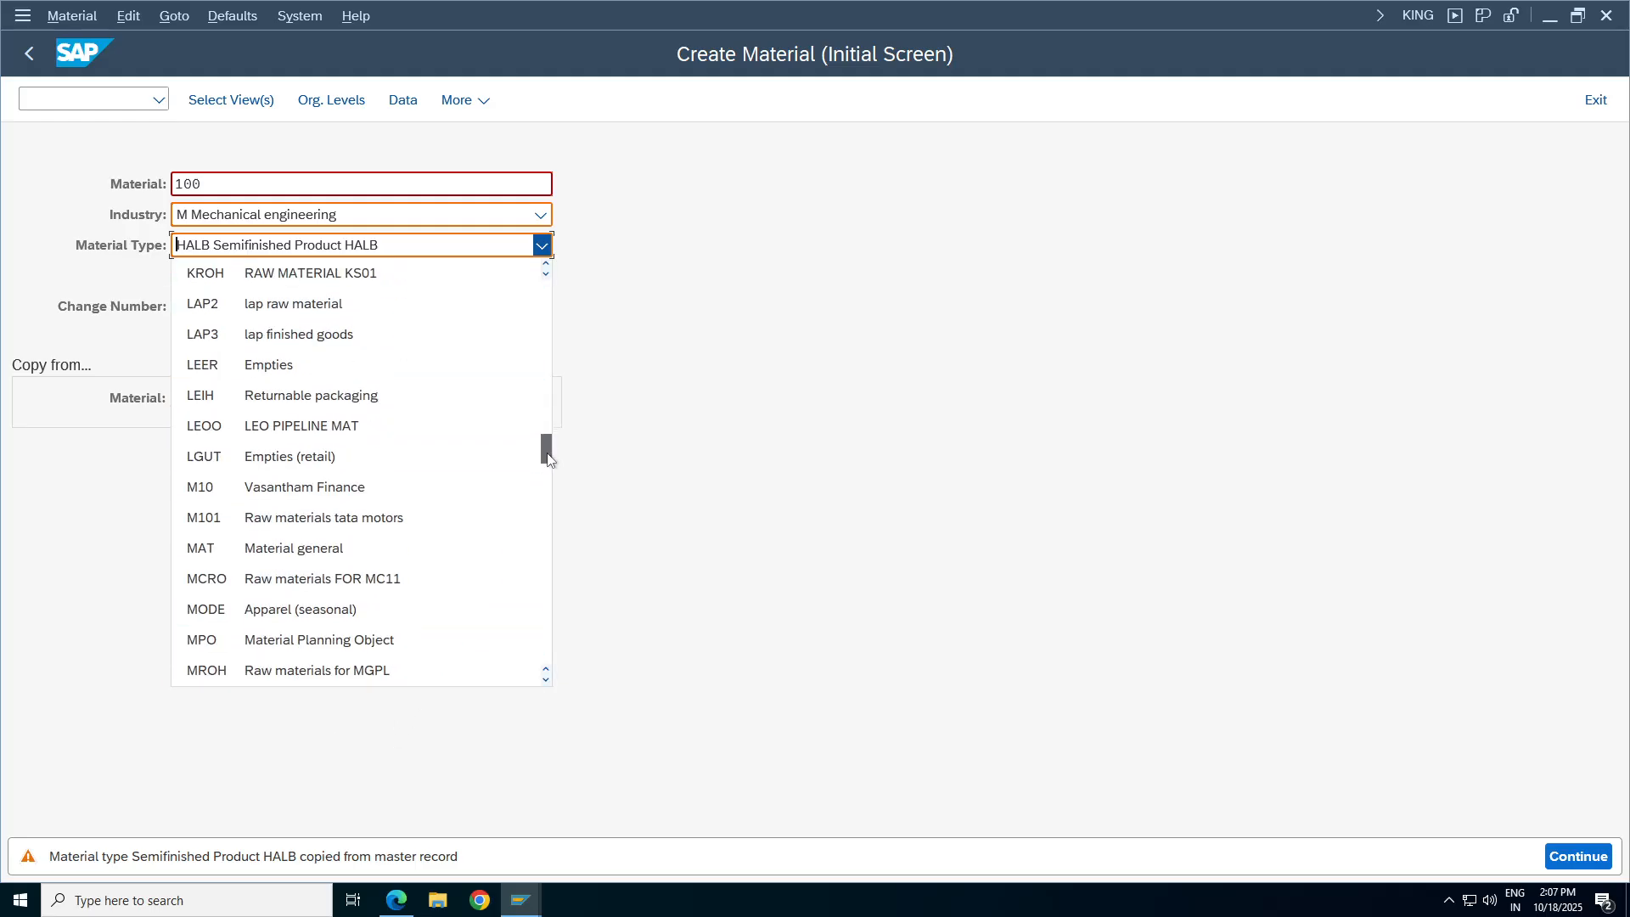
drag(547, 491, 550, 590)
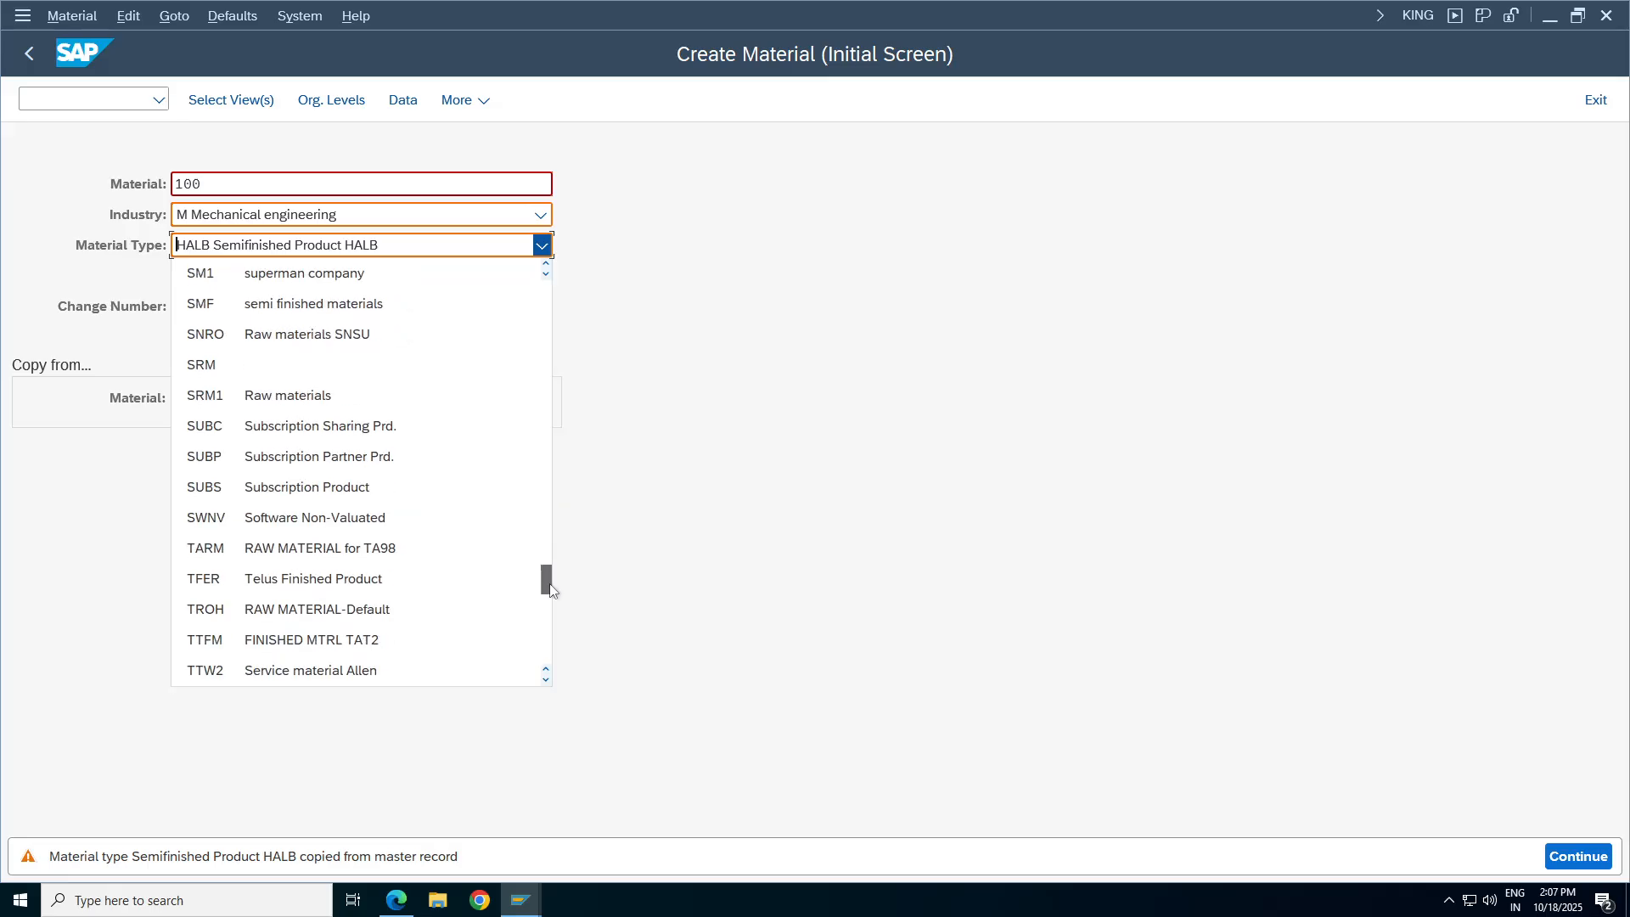
click(370, 548)
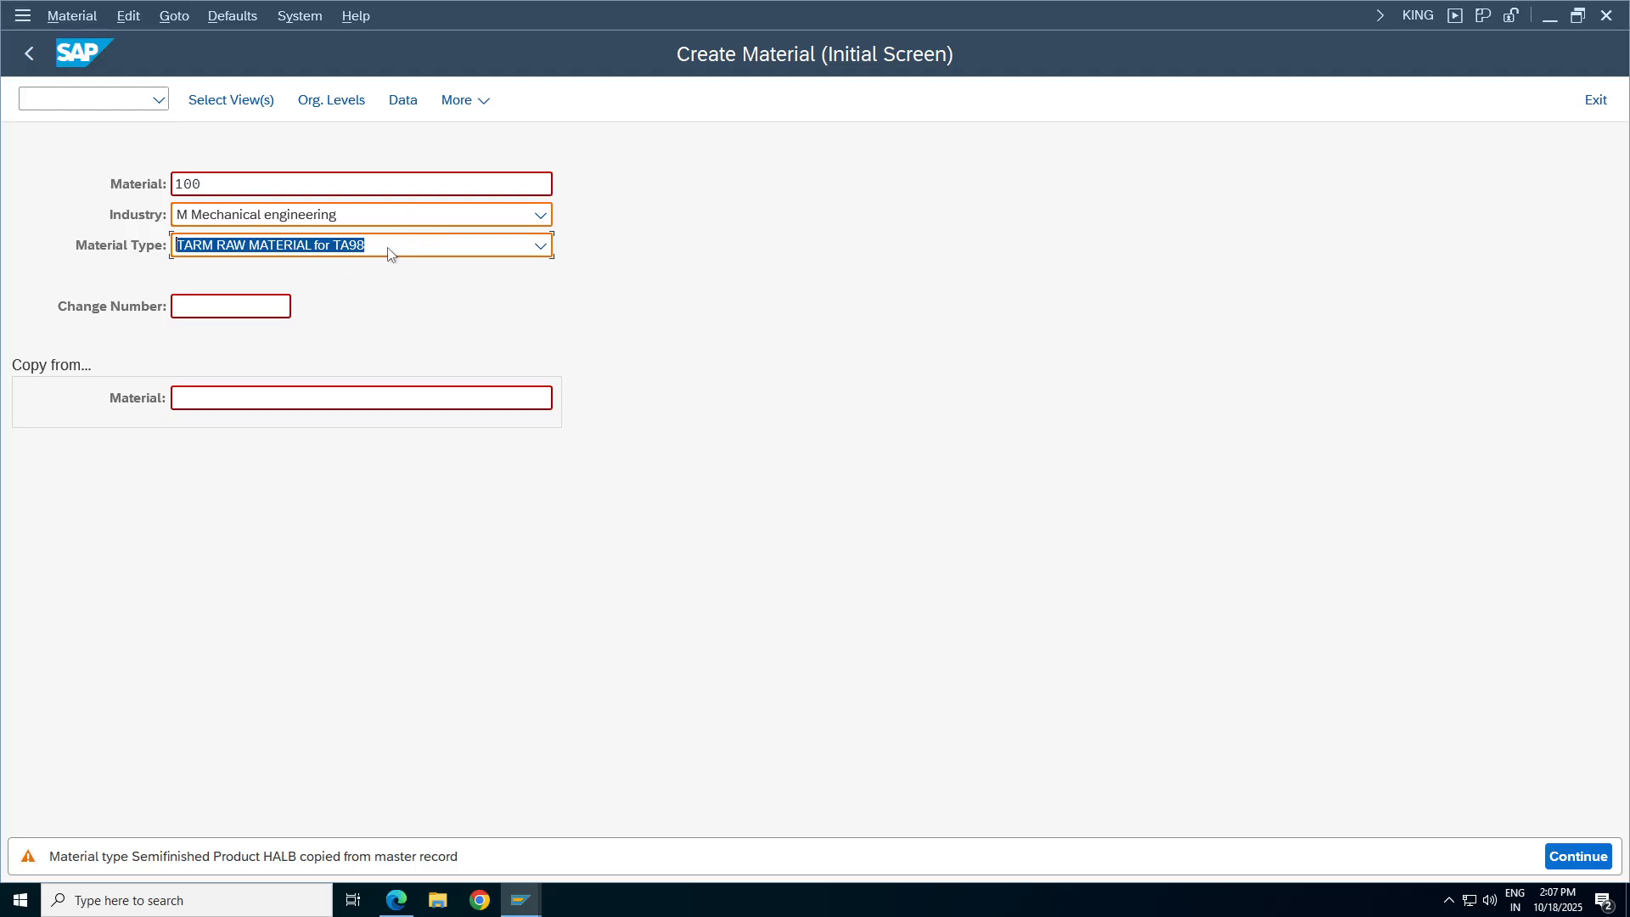
click(389, 219)
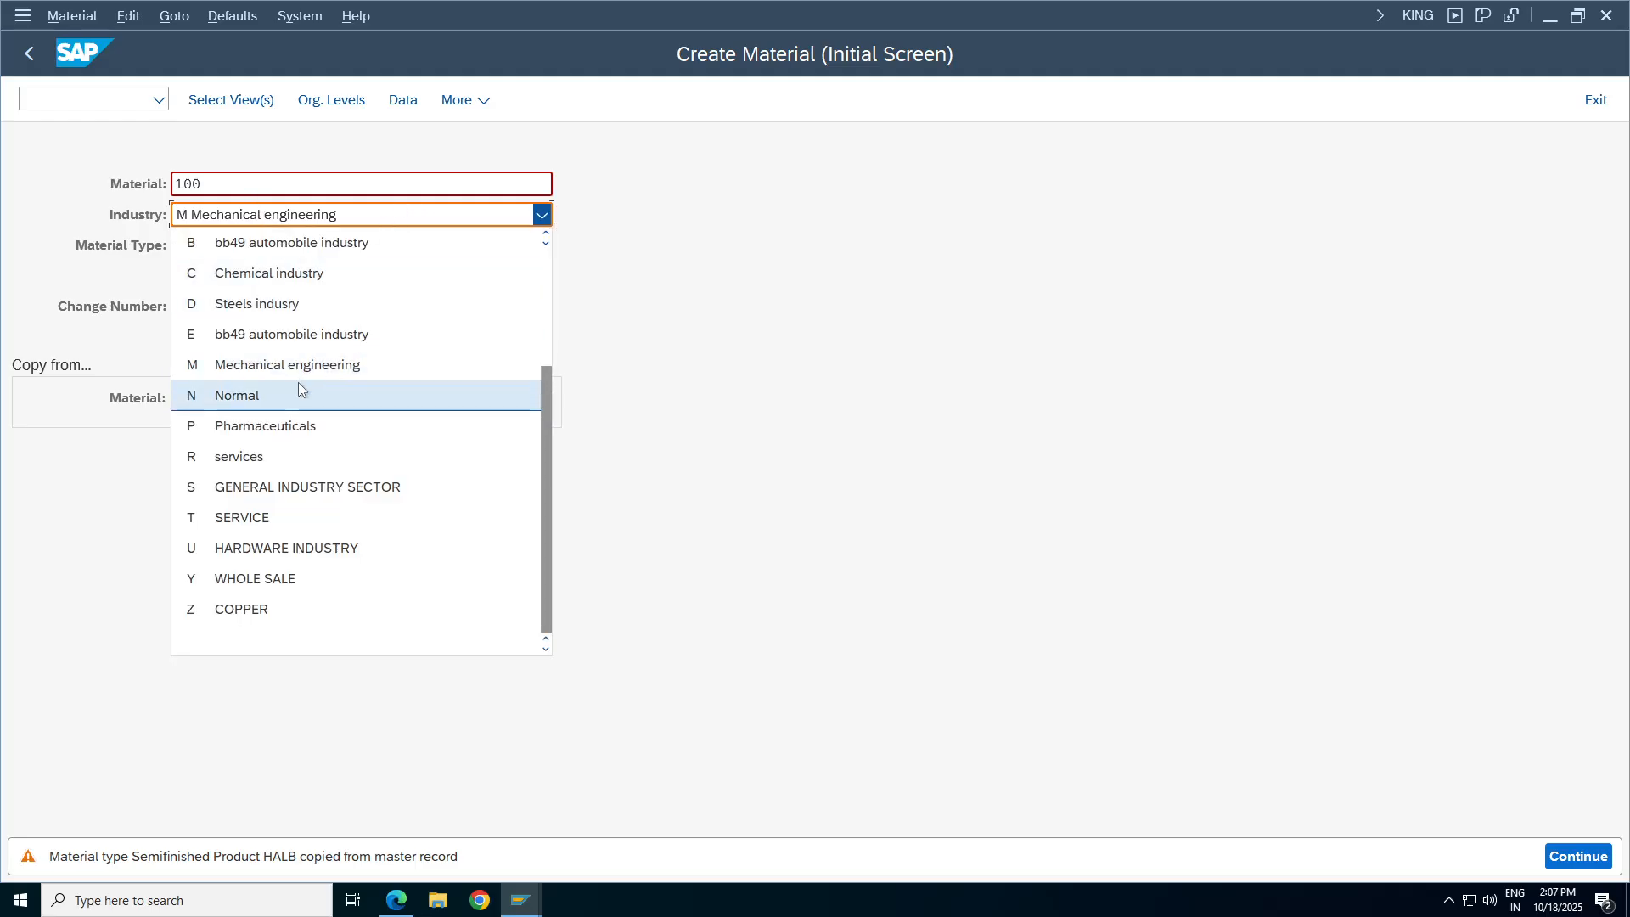
click(305, 365)
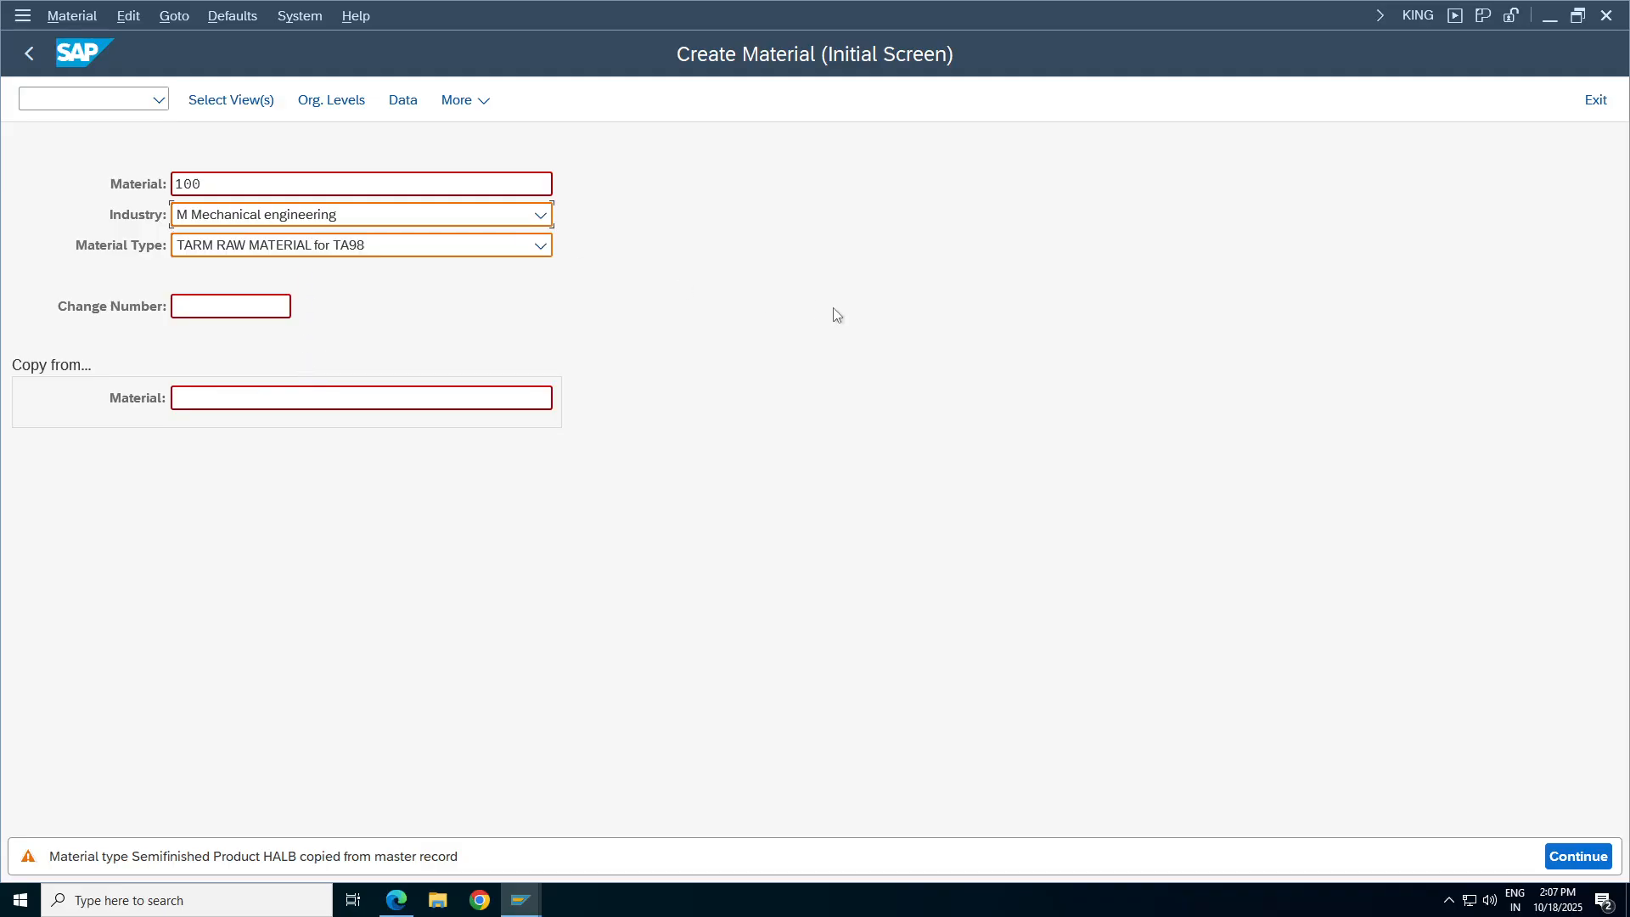
key(Return)
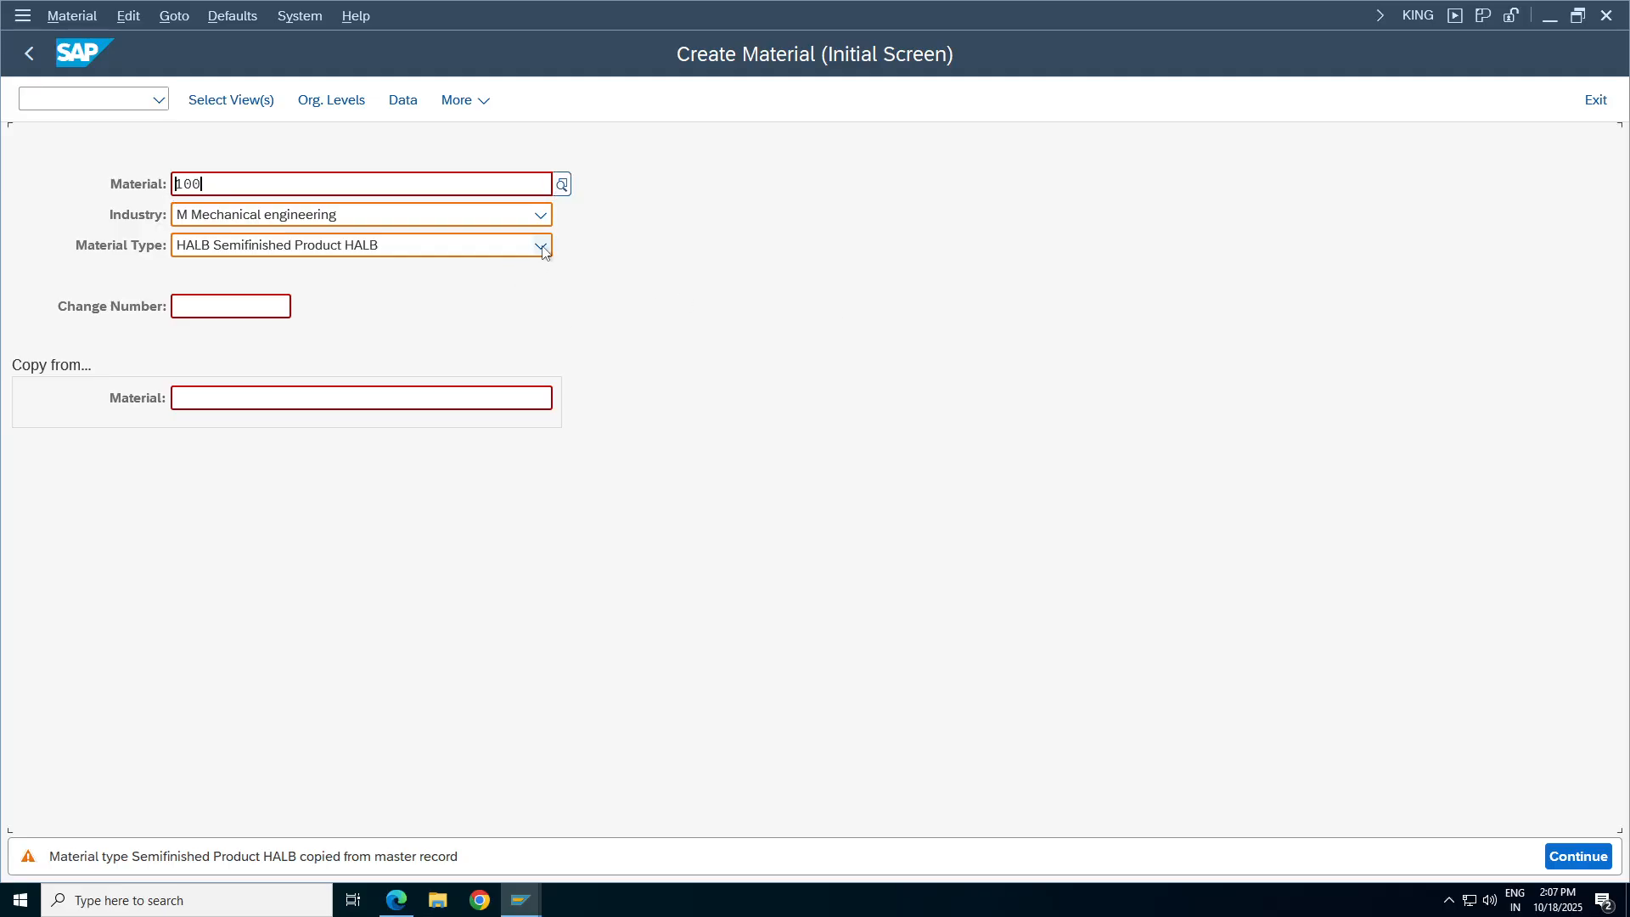
Leave the Create Material transaction and switch back to the FI Working Notes spreadsheet.
click(29, 53)
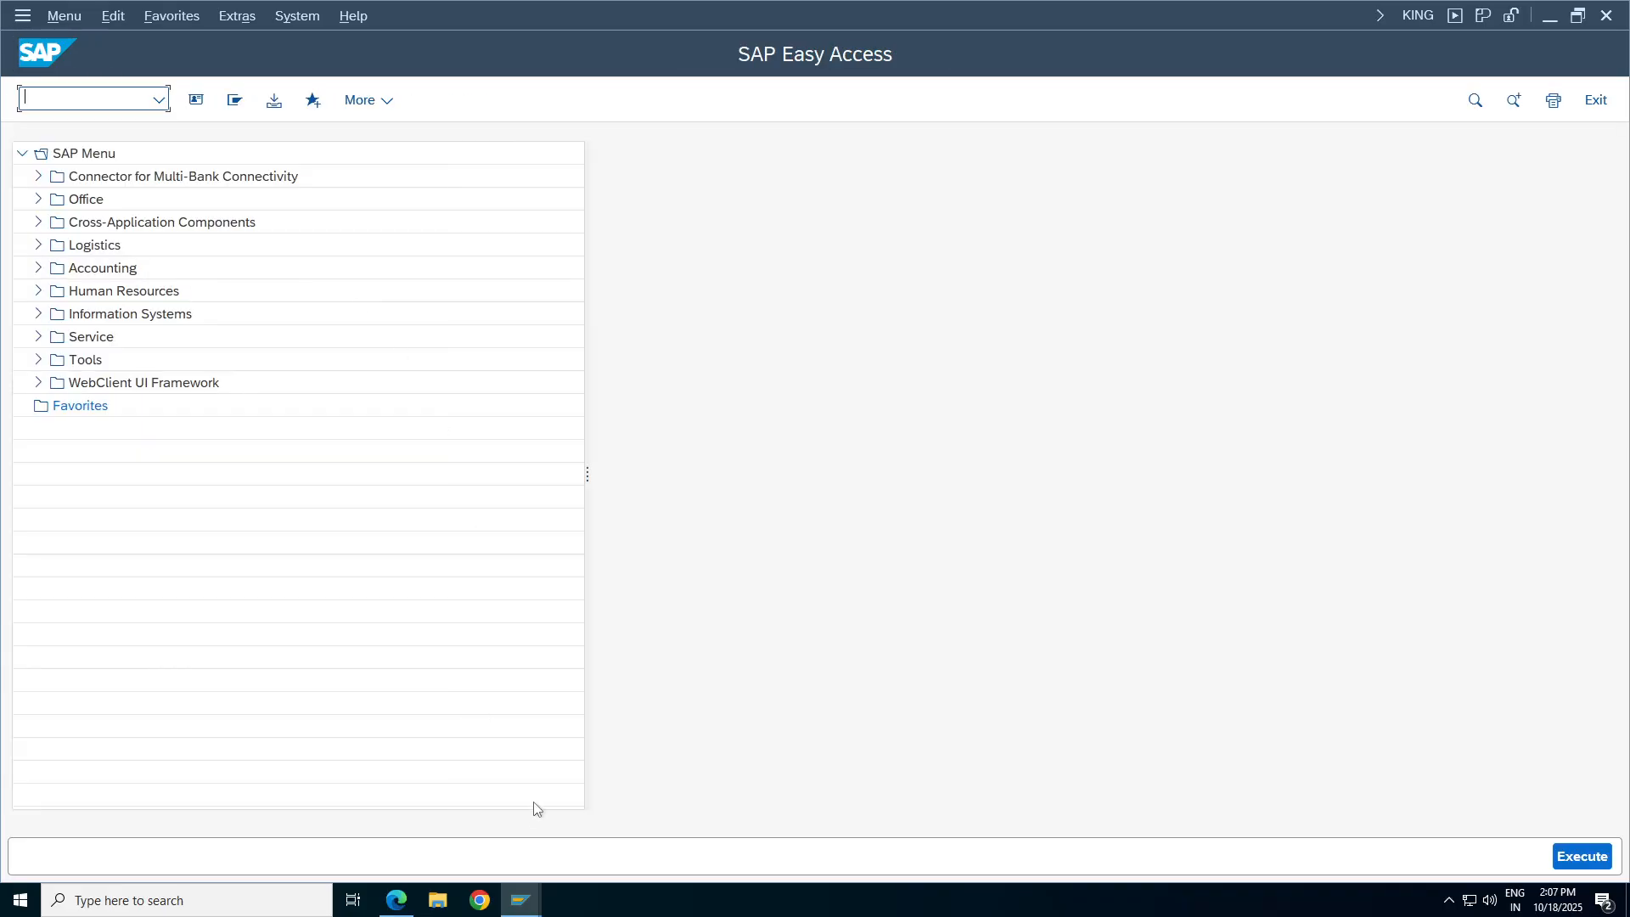
mouse_move(1061, 3)
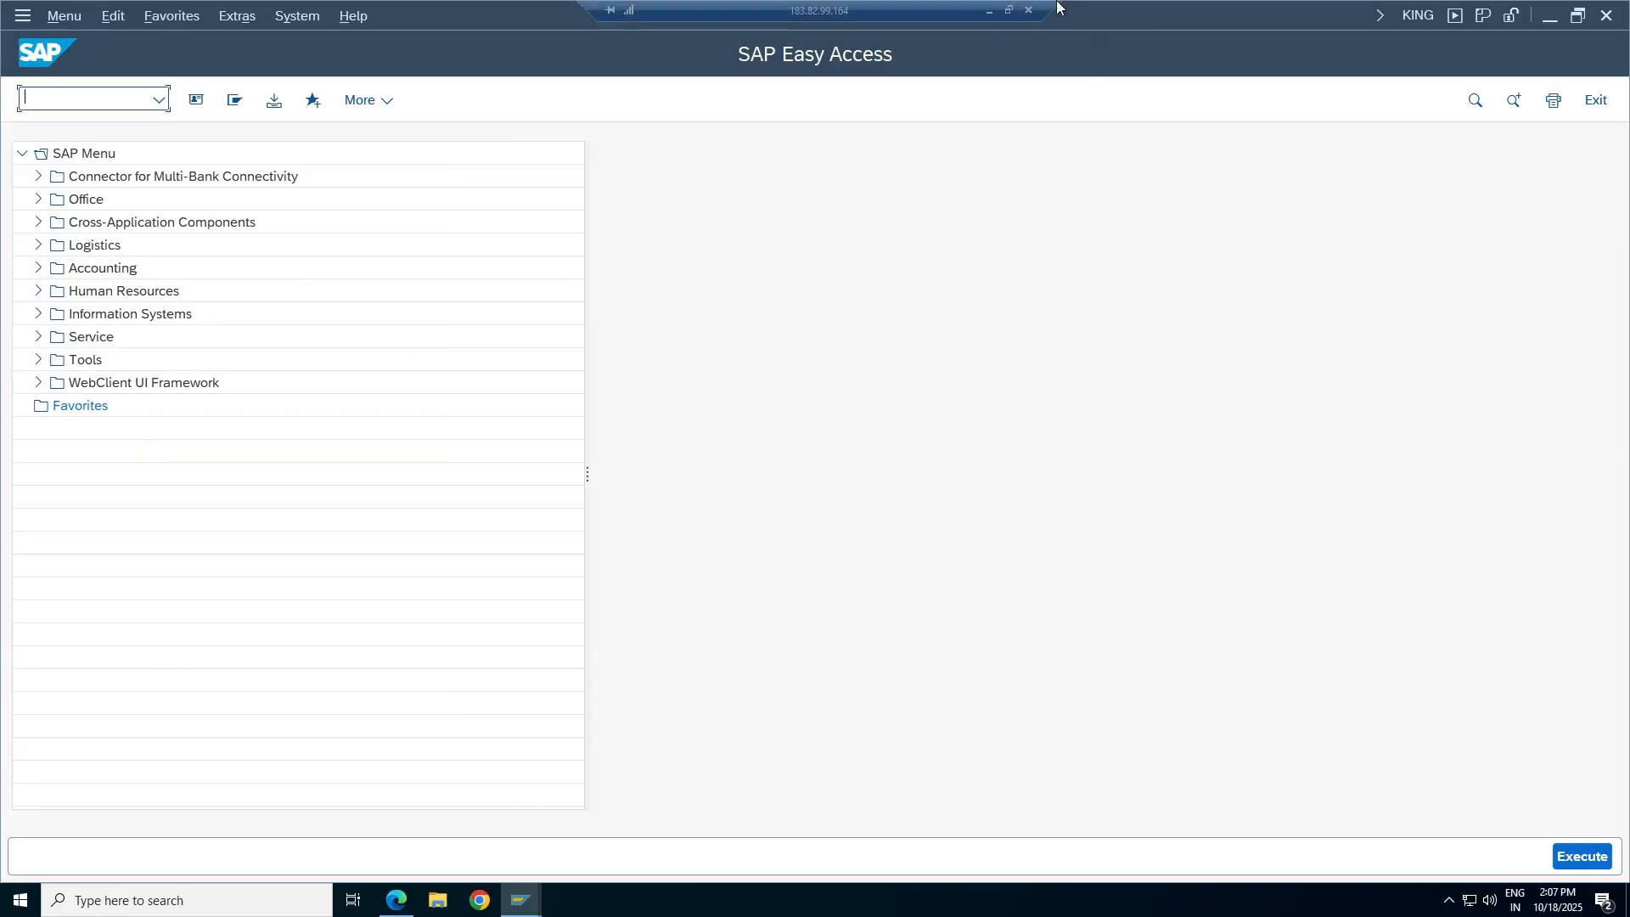
click(988, 11)
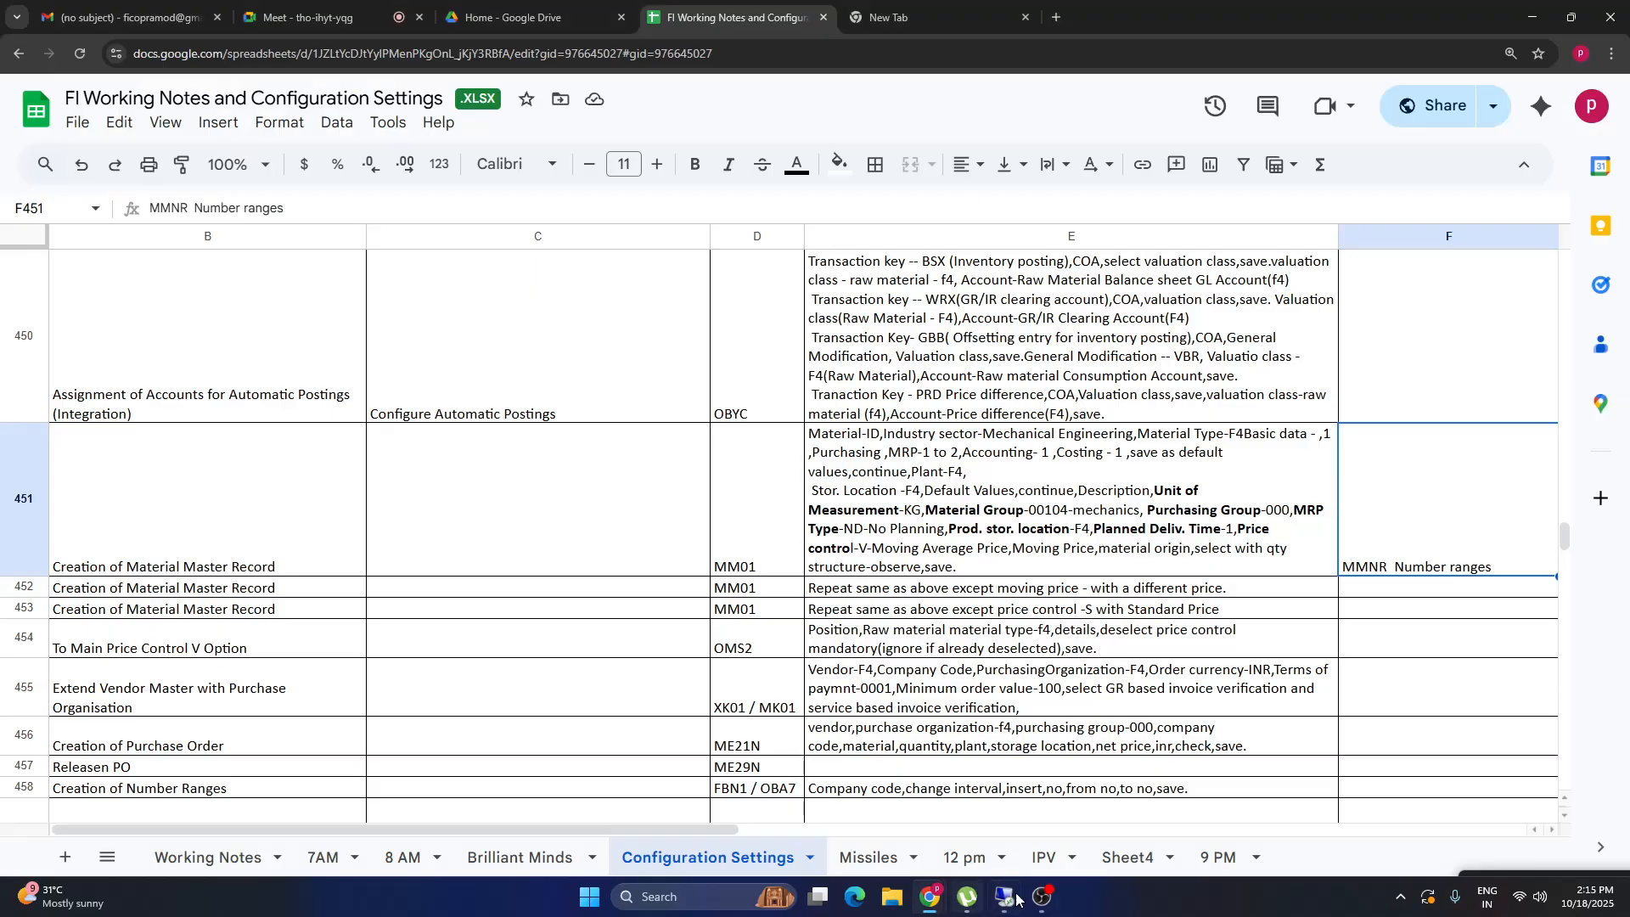
click(1043, 896)
click(1503, 704)
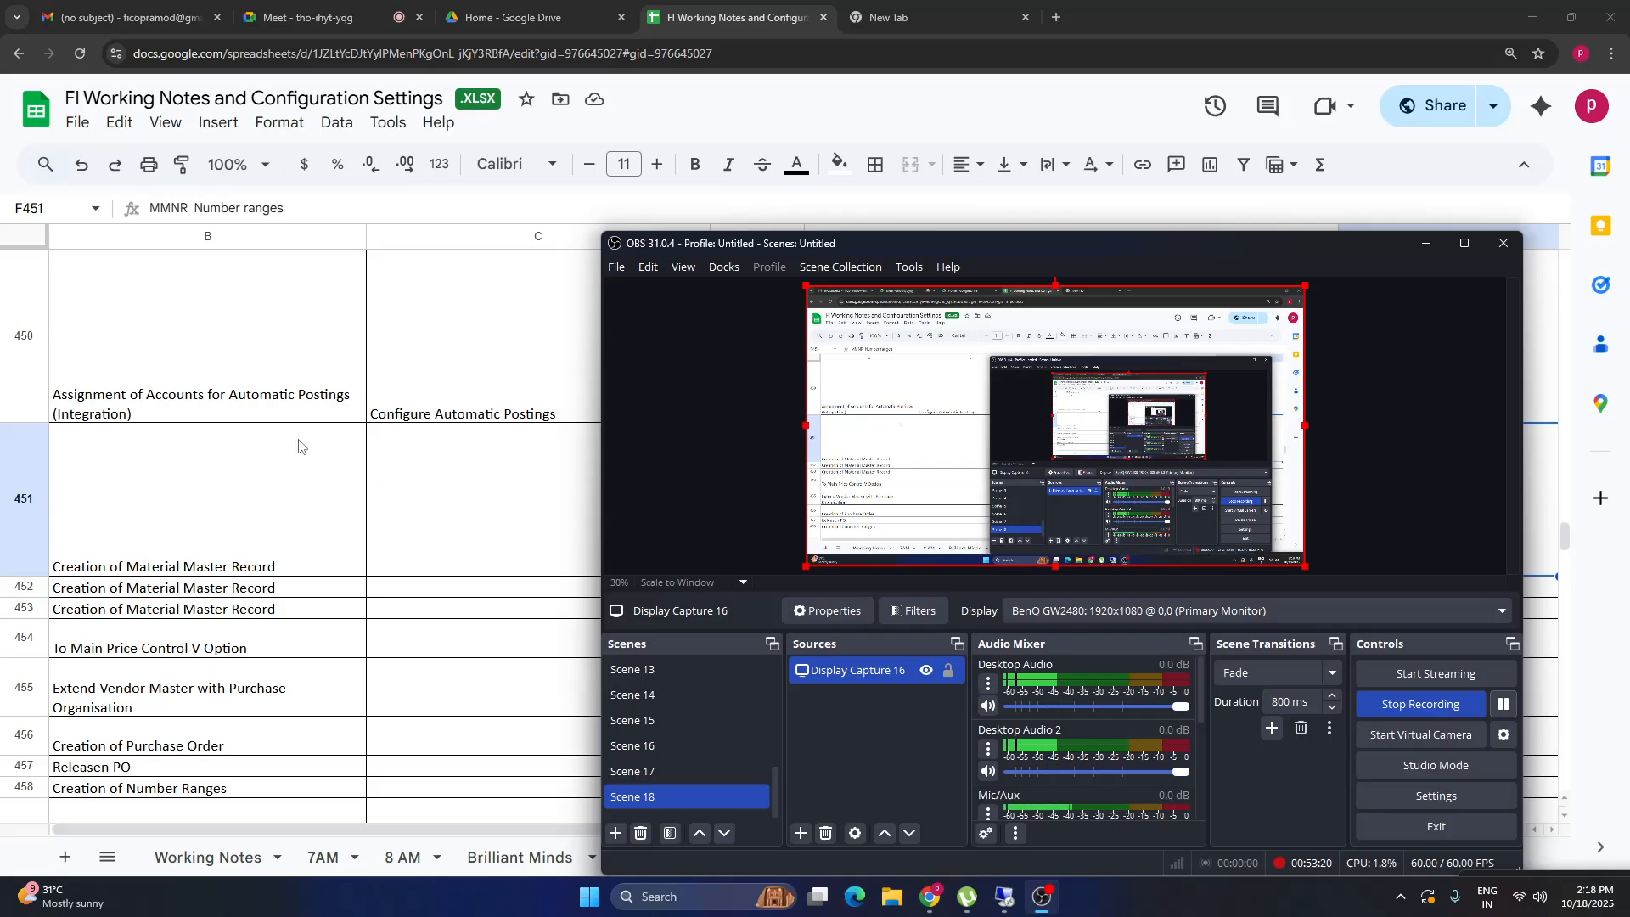
click(298, 441)
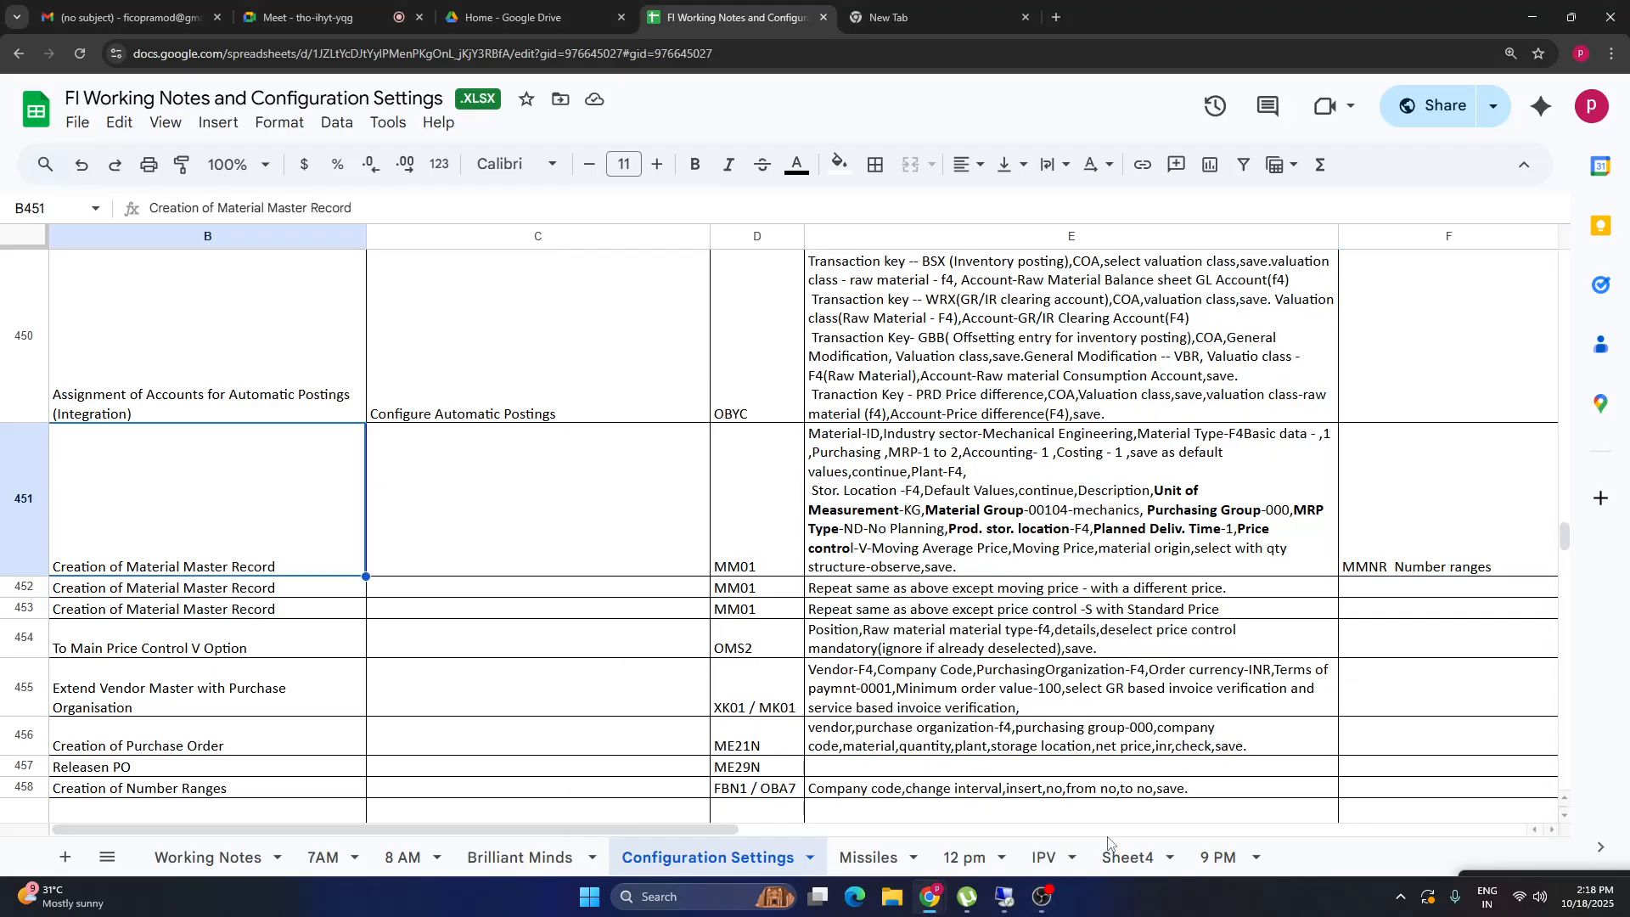
Switch to the SAP session, stop the running number range transaction and restart it with transaction code MMNR.
click(1004, 897)
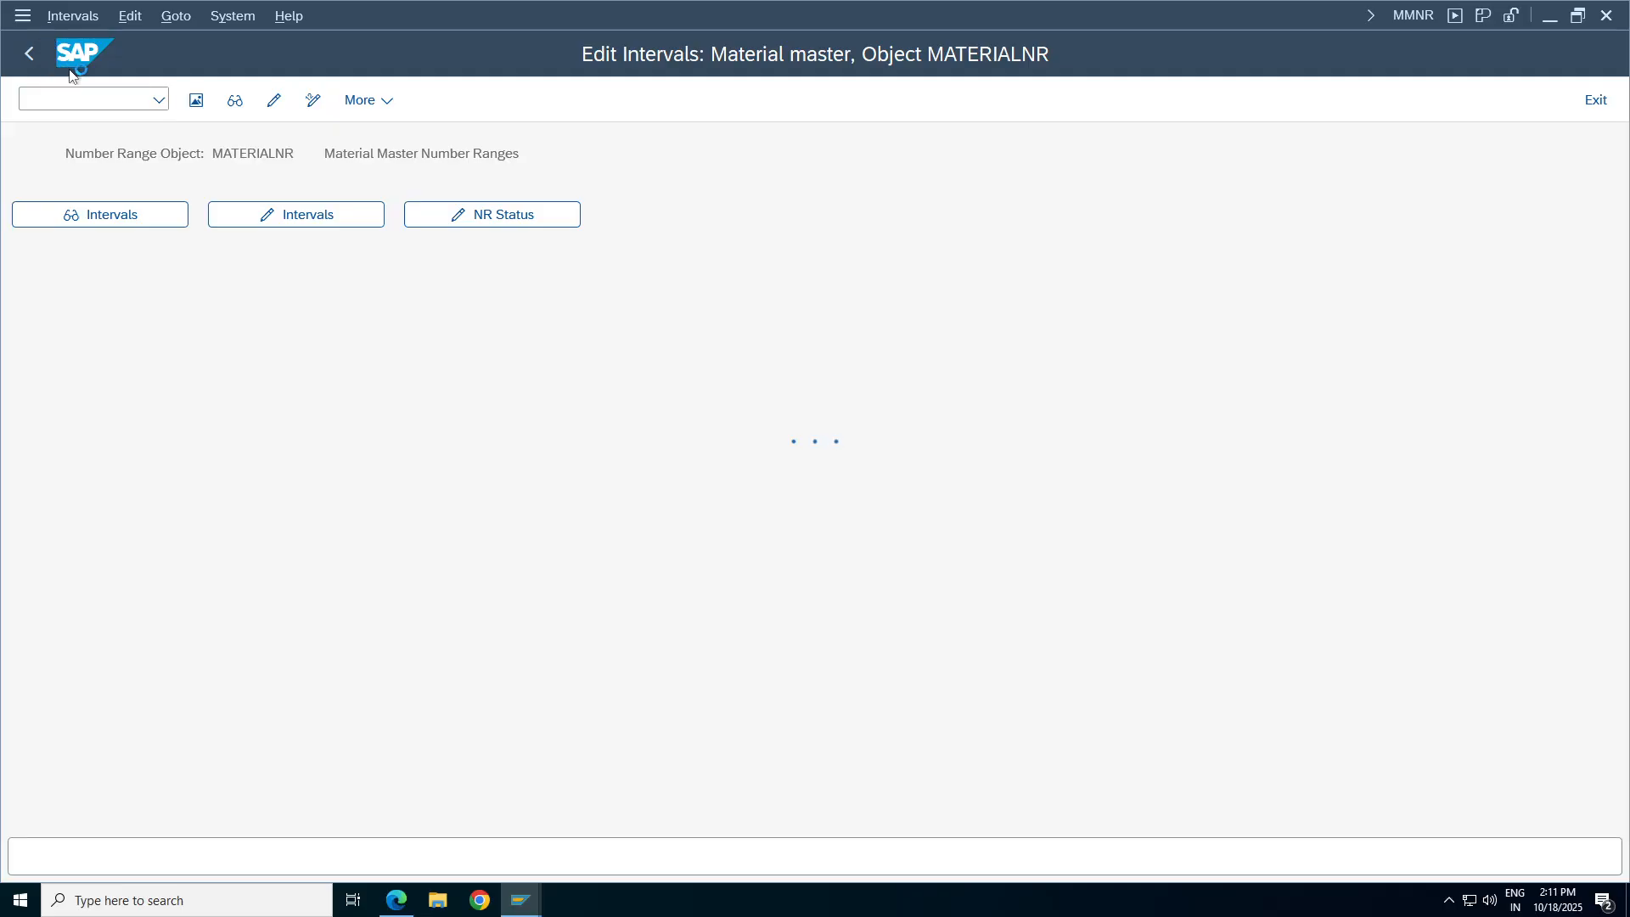
click(19, 17)
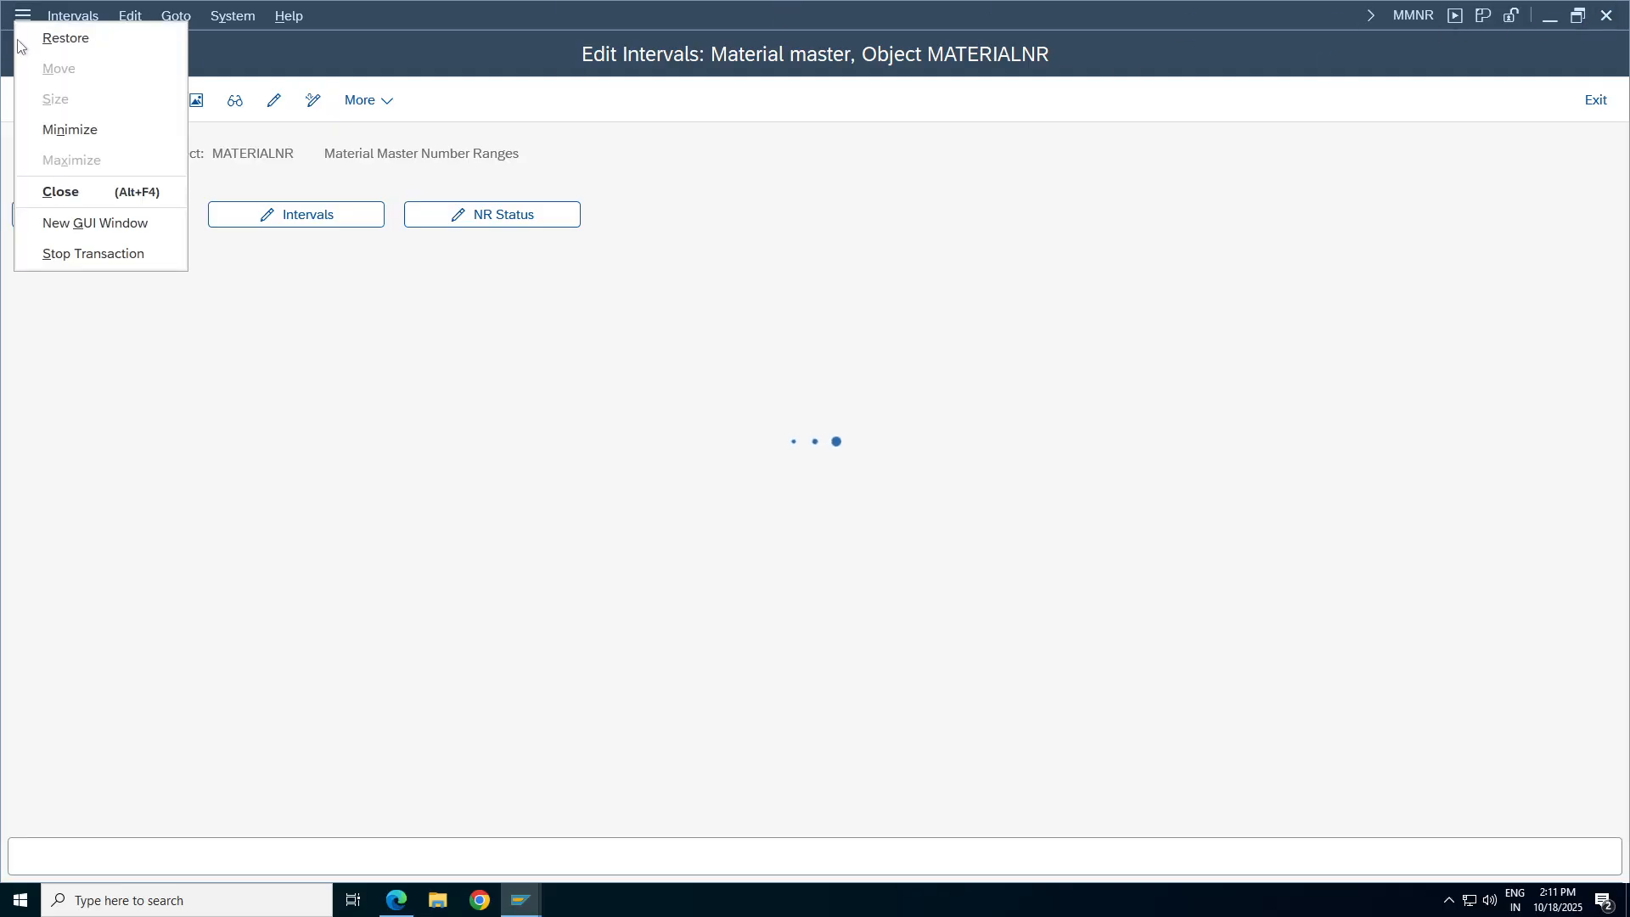
click(82, 253)
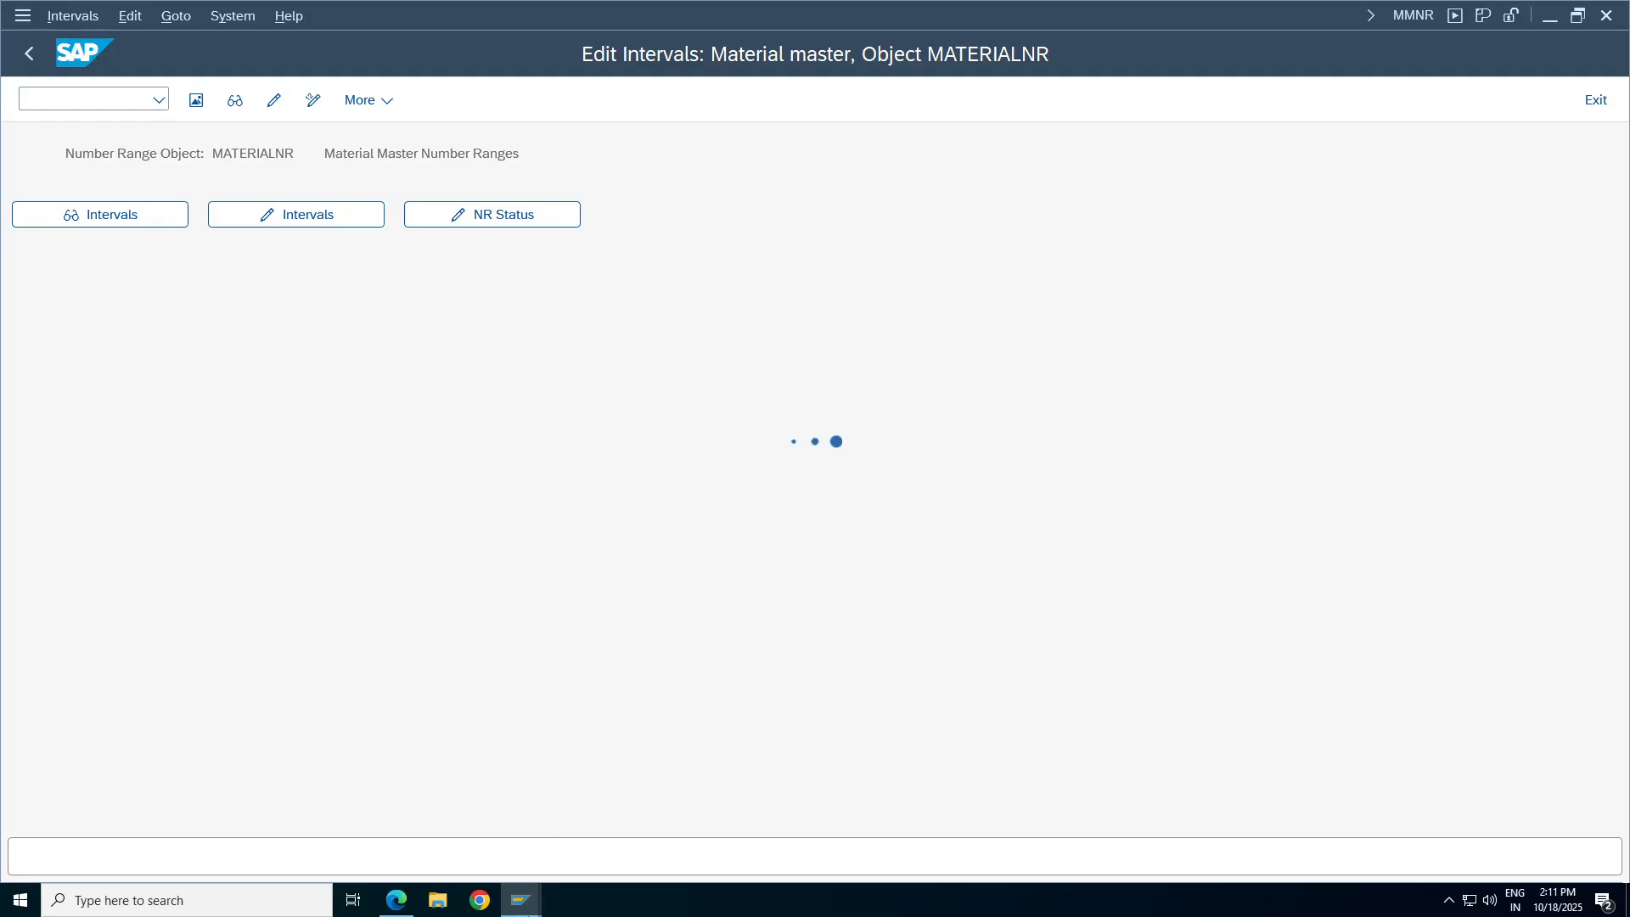
mouse_move(540, 887)
click(771, 847)
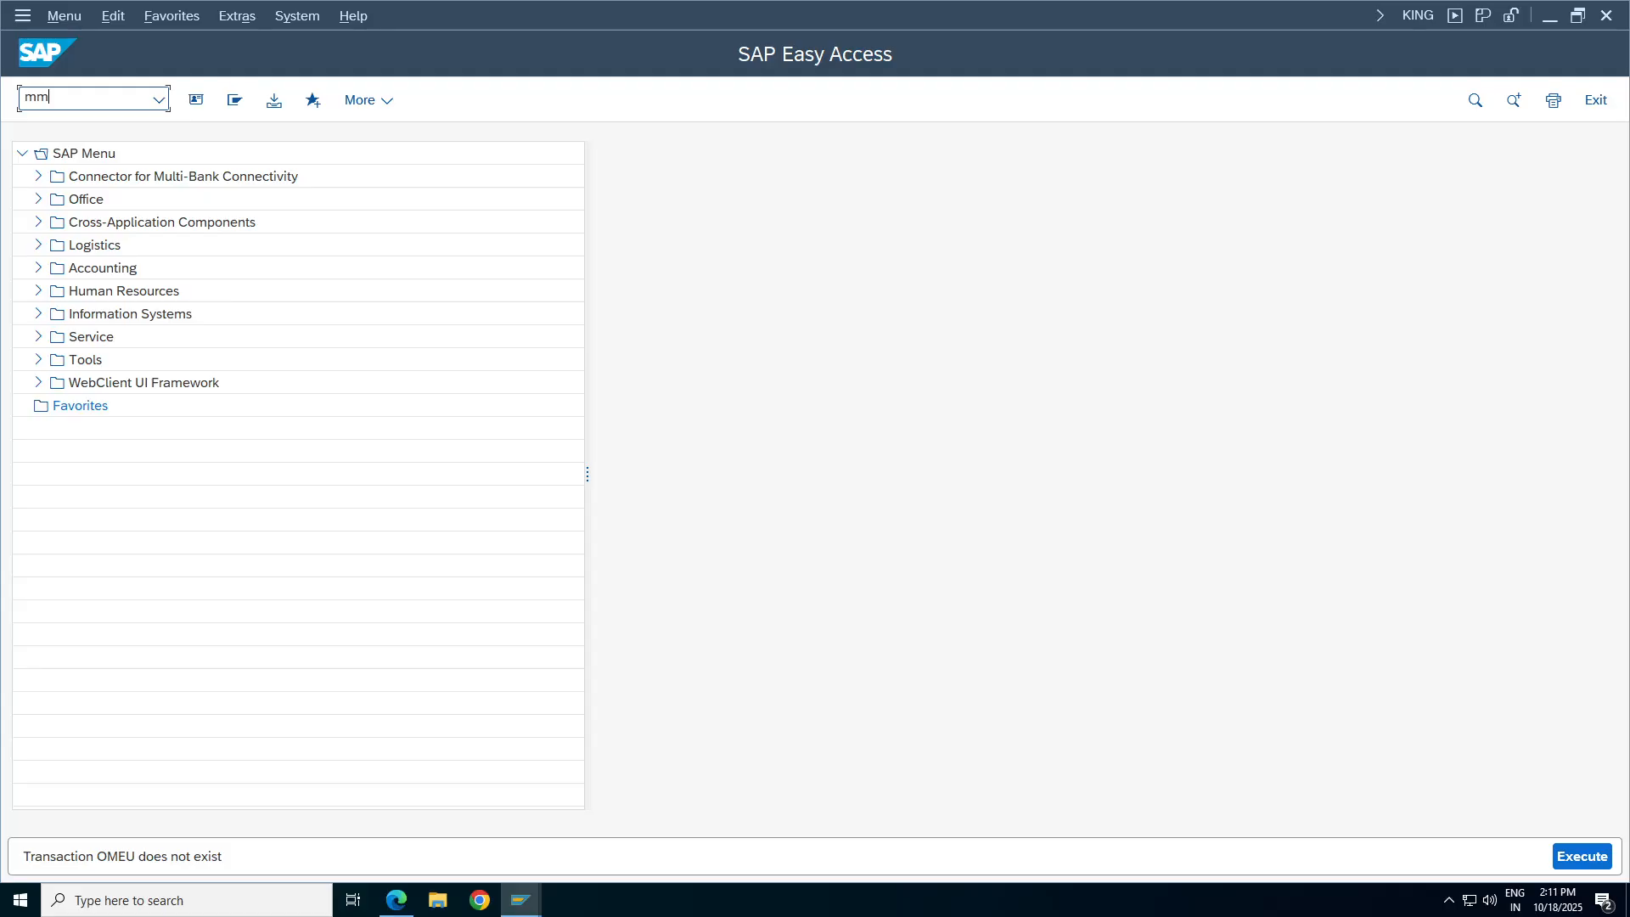
key(Return)
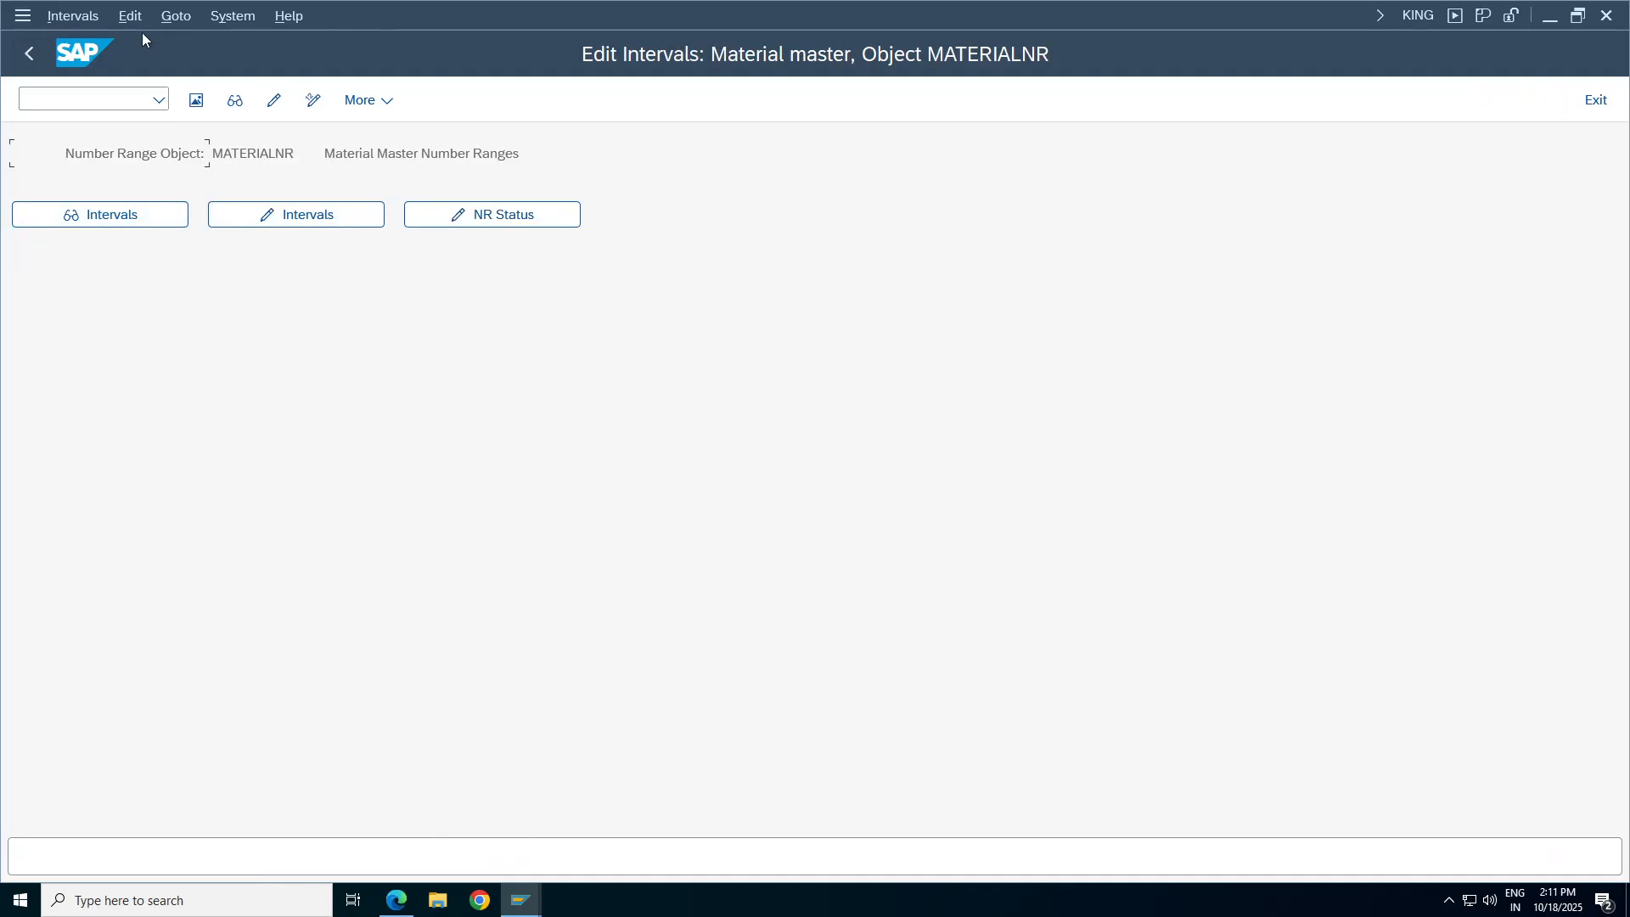
Display the number range groups for the material master and search them for ta98.
click(165, 17)
mouse_move(202, 42)
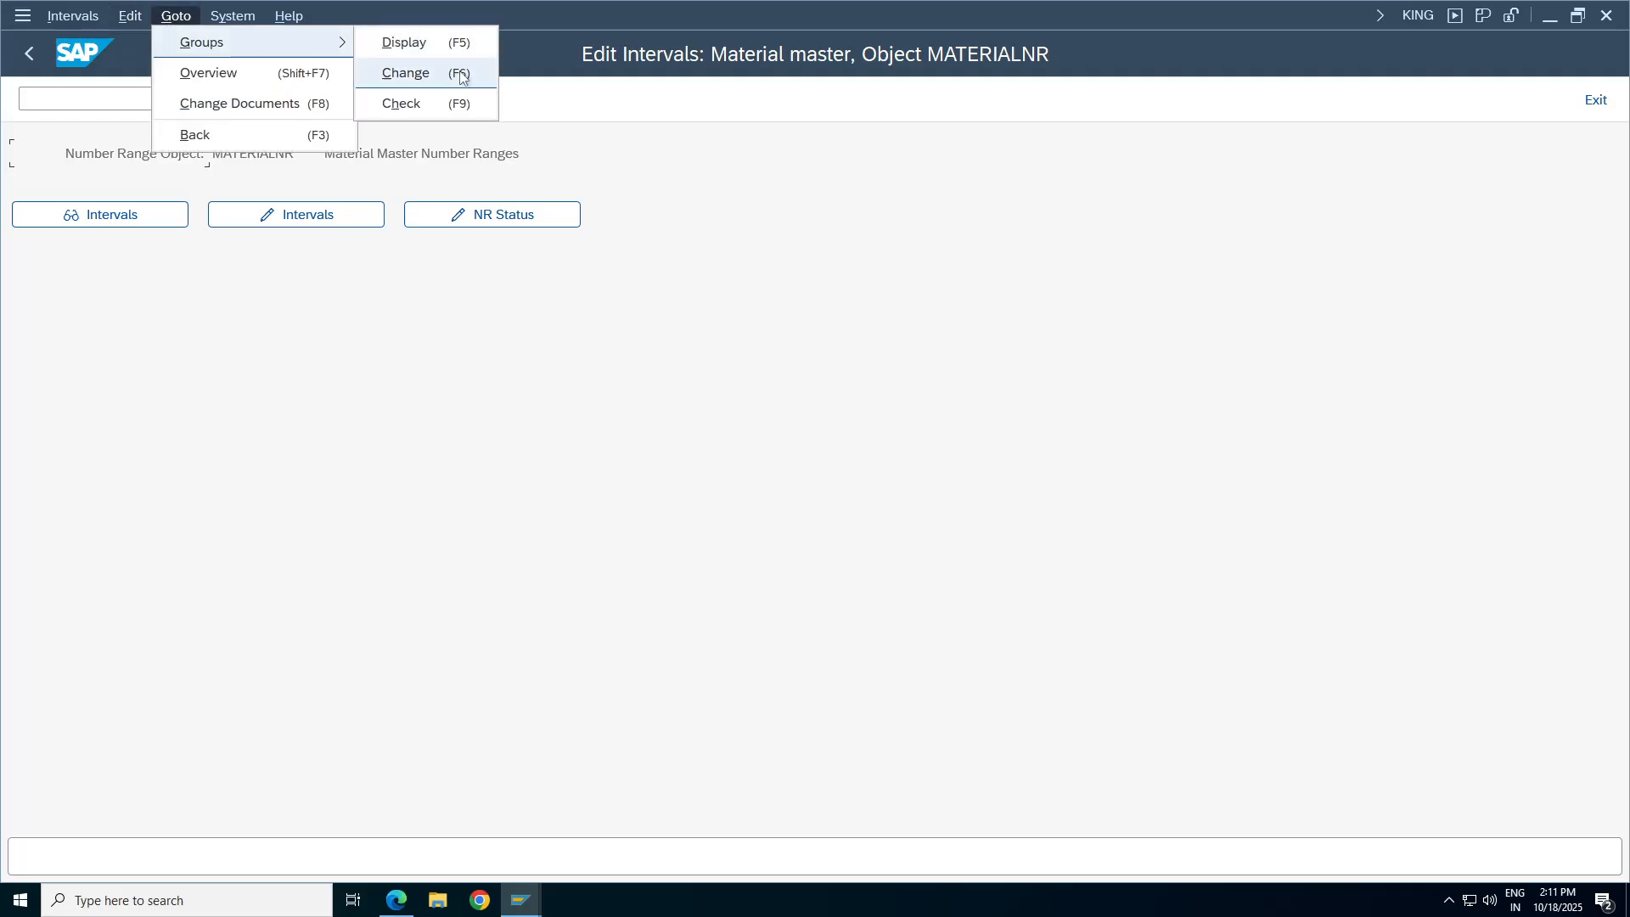
click(435, 51)
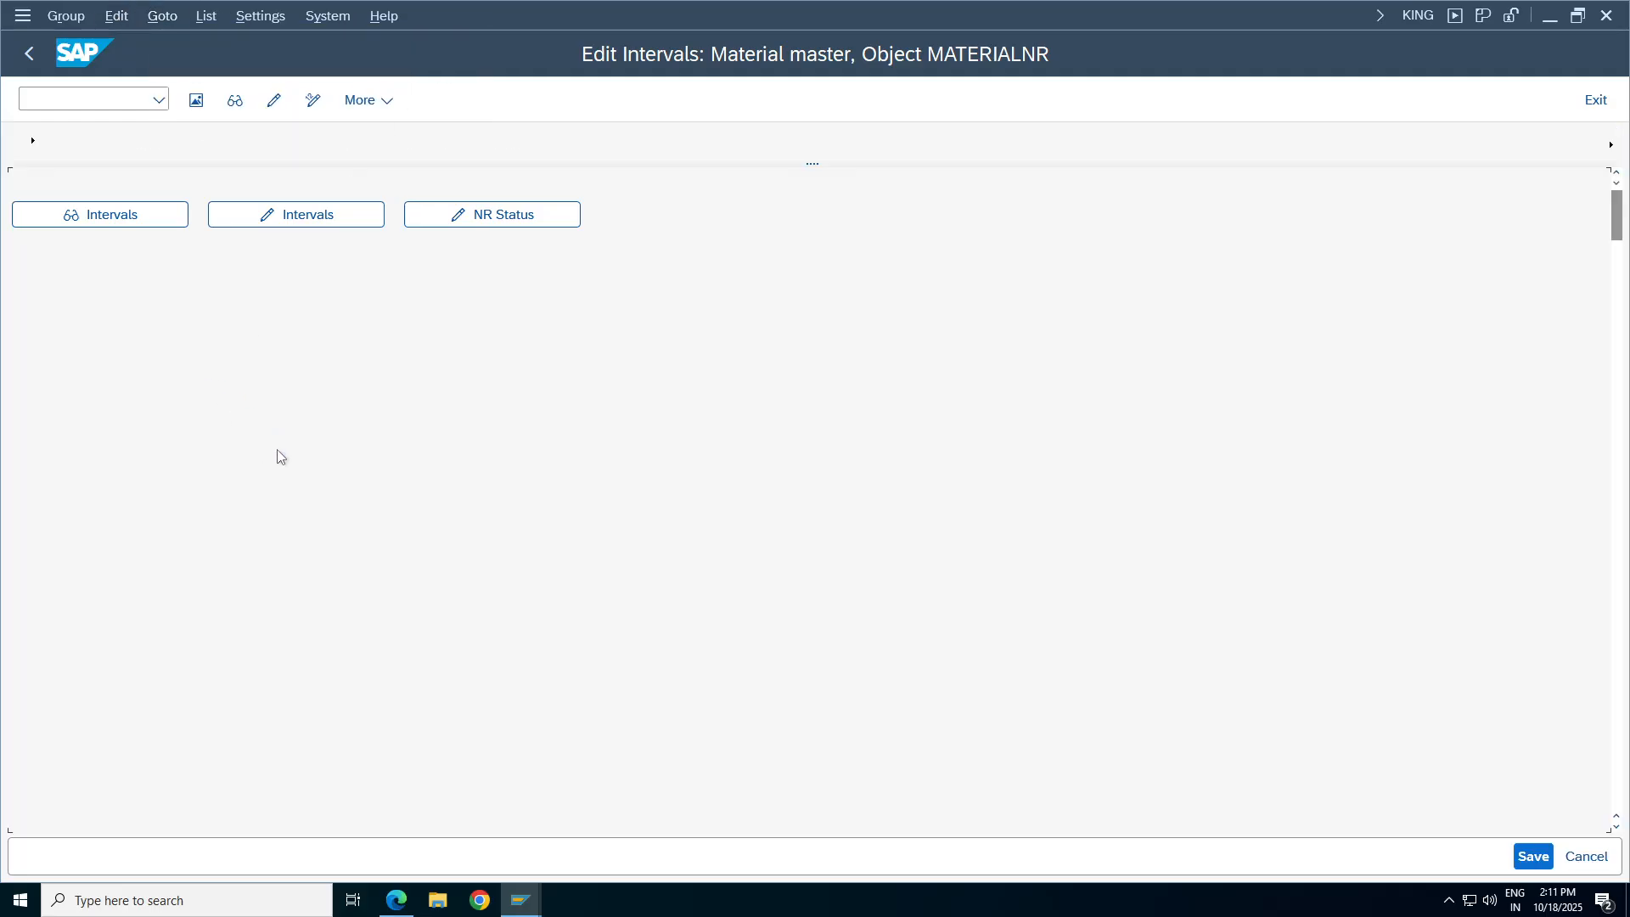
key(ctrl+f)
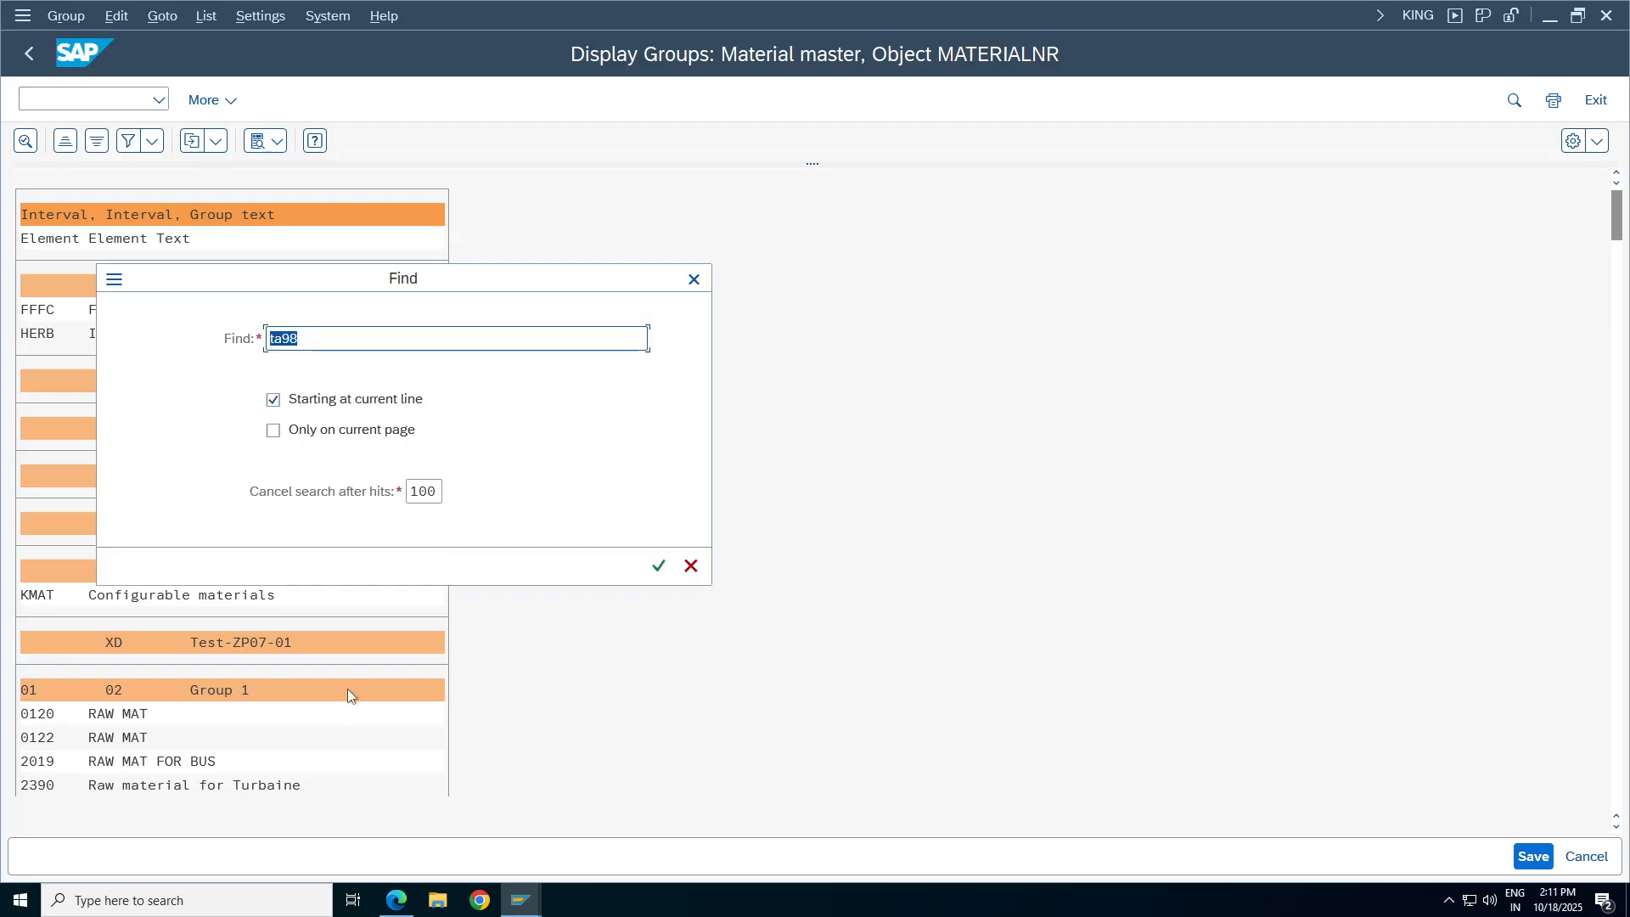
text(ta)
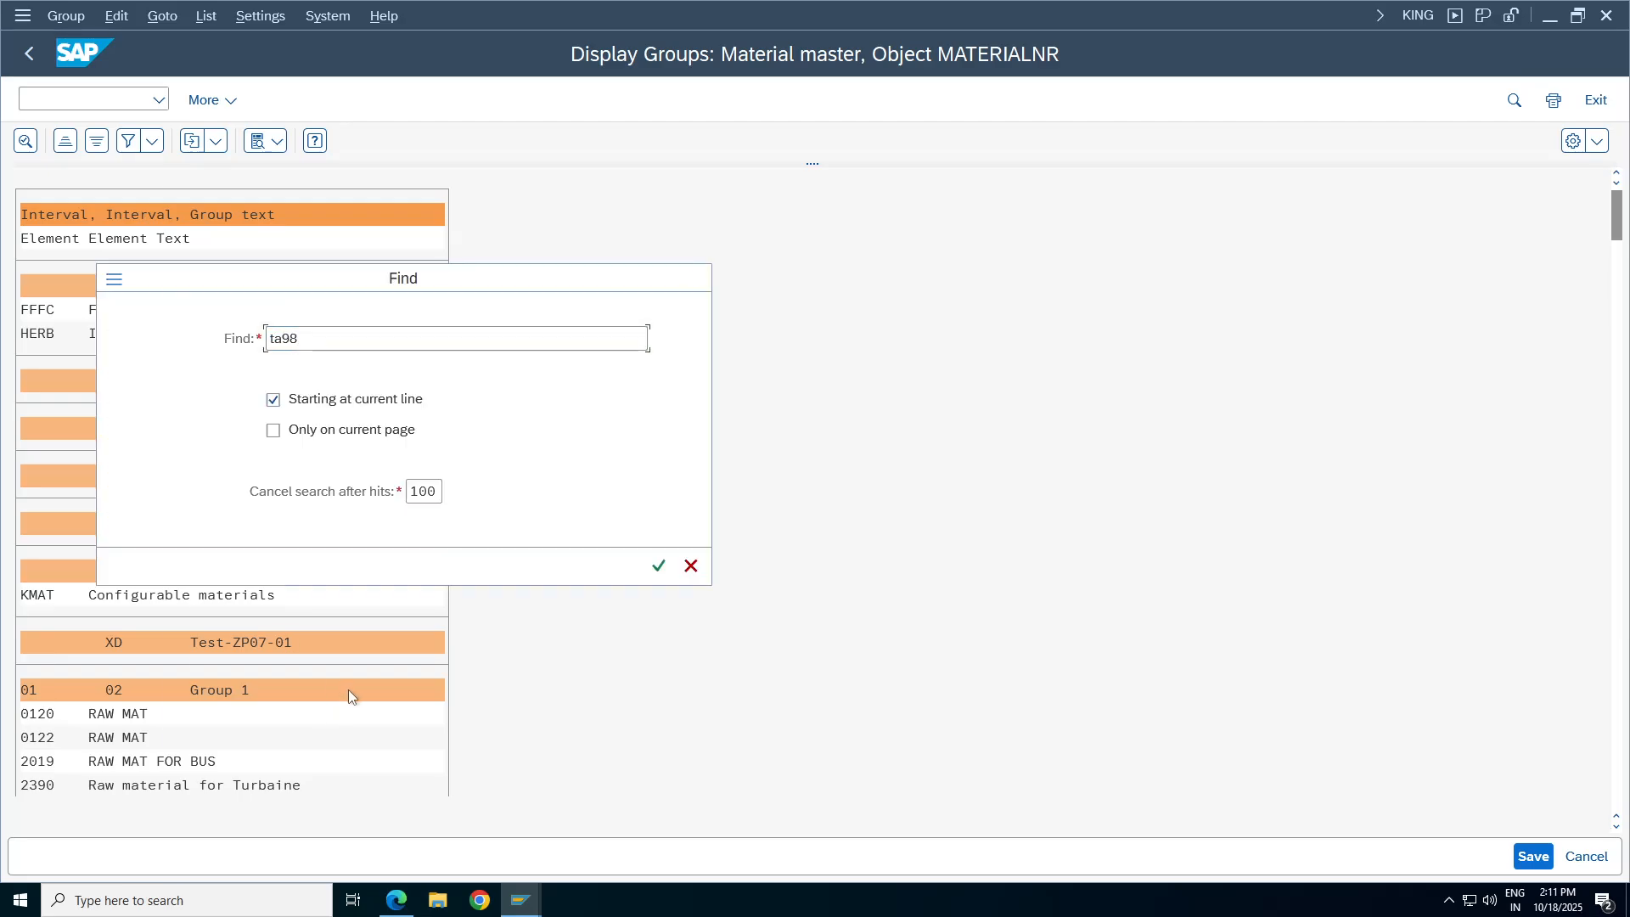
key(Return)
click(355, 120)
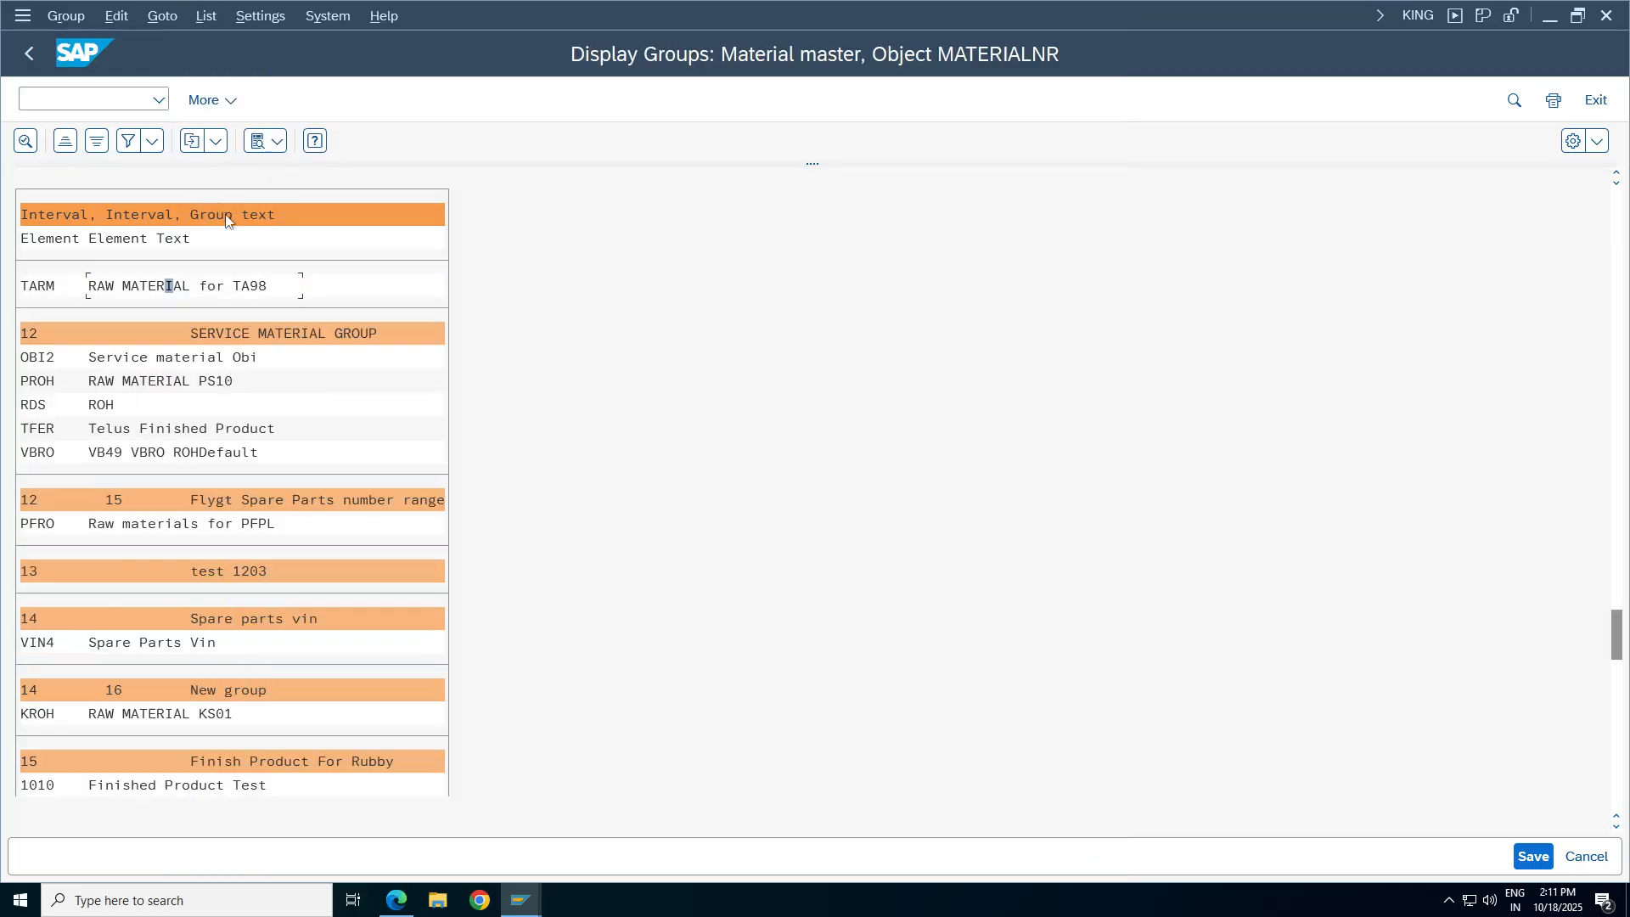
Check which number range group the TARM RAW MATERIAL for TA98 entry belongs to.
click(152, 287)
drag(1617, 652, 1621, 592)
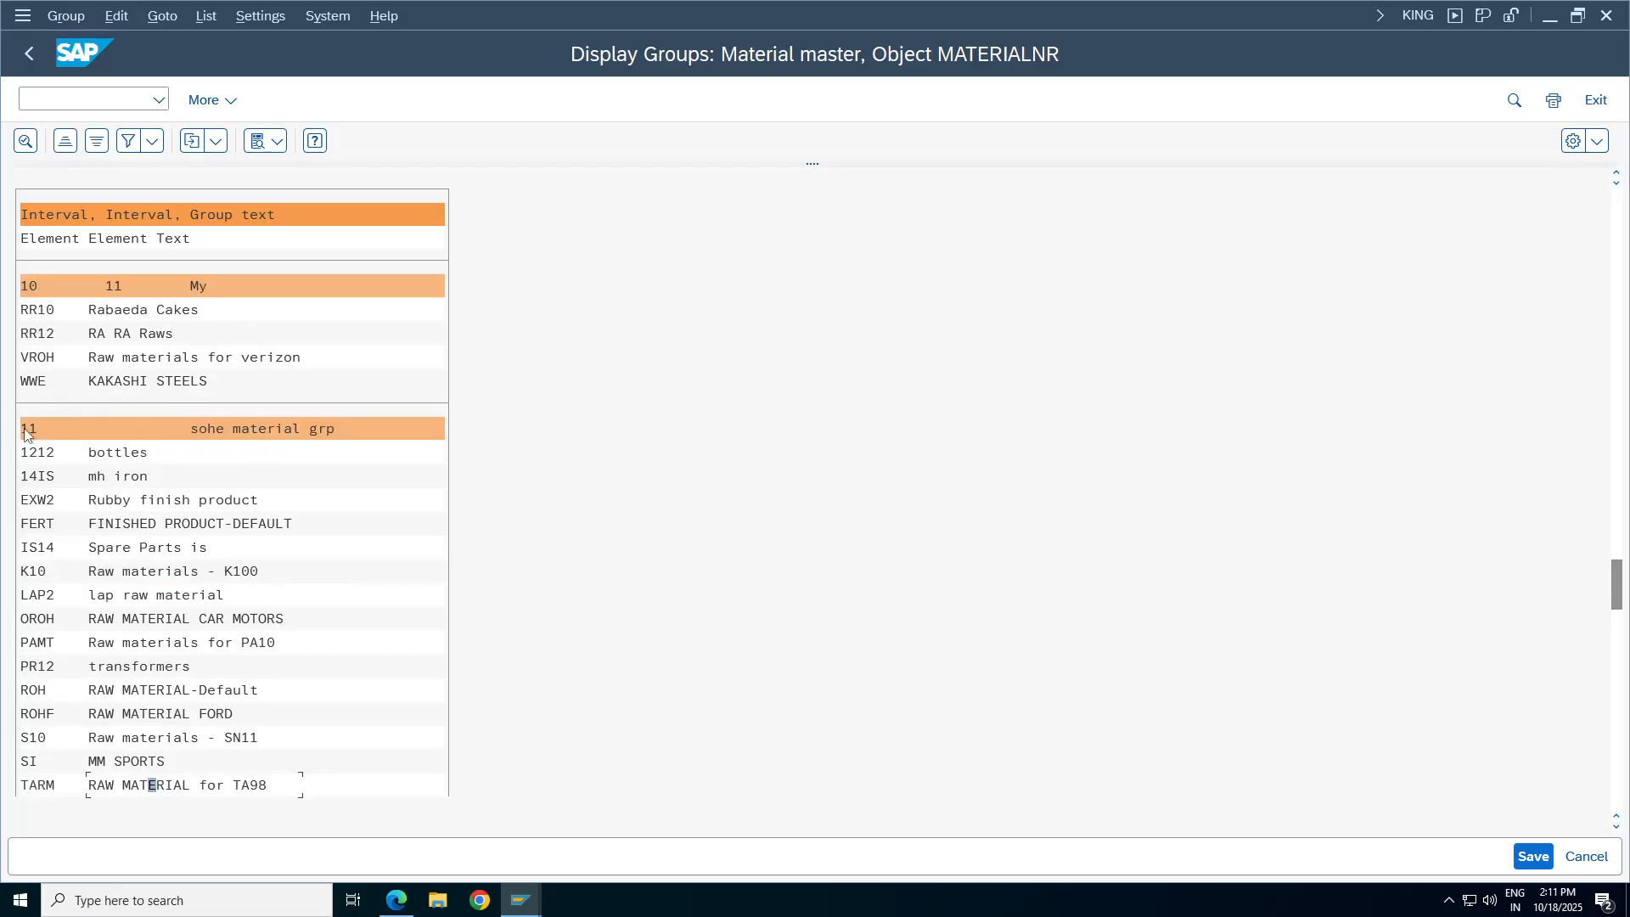
click(101, 784)
Return from the groups, display the material number intervals and examine interval 11's from number, to number and NR status.
click(29, 53)
click(87, 218)
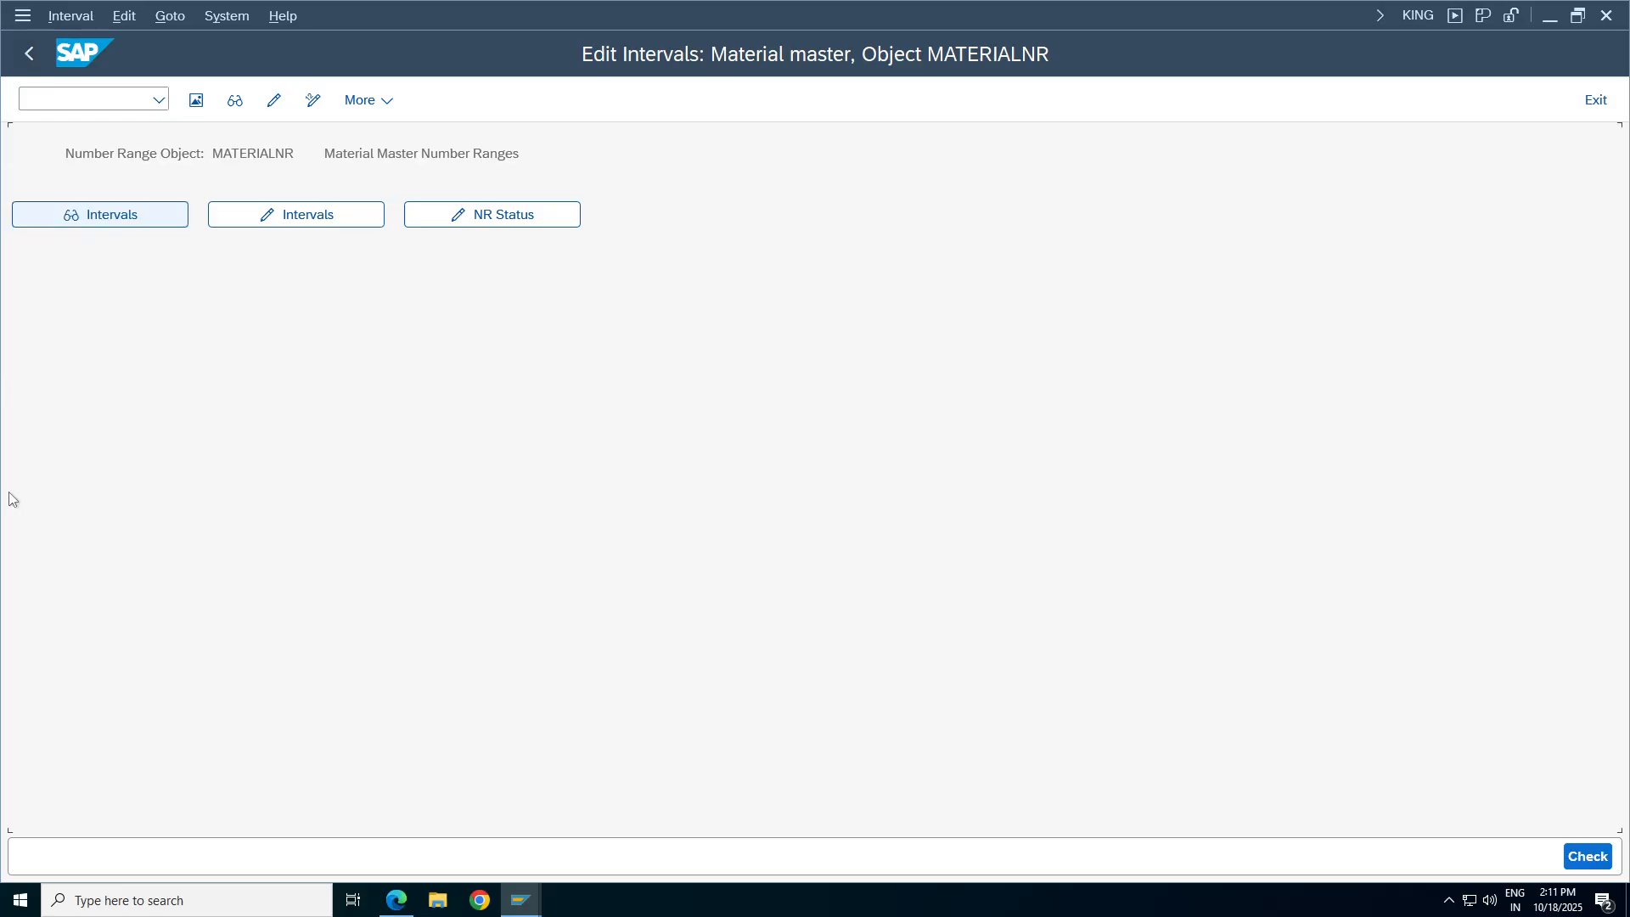
click(44, 417)
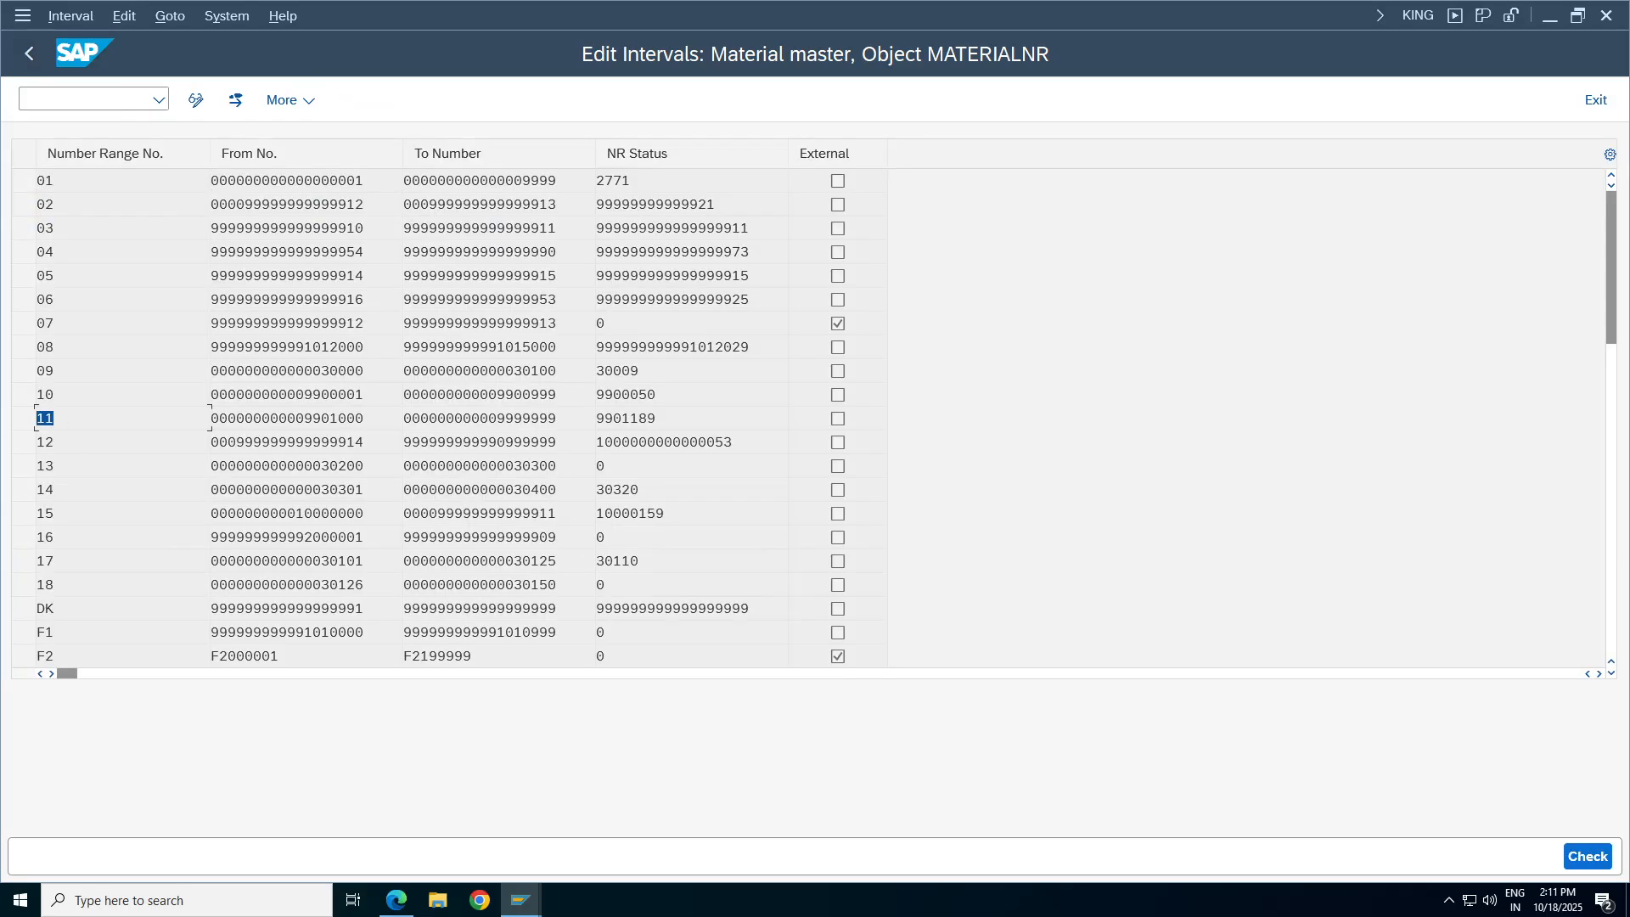
click(626, 418)
drag(219, 419, 355, 418)
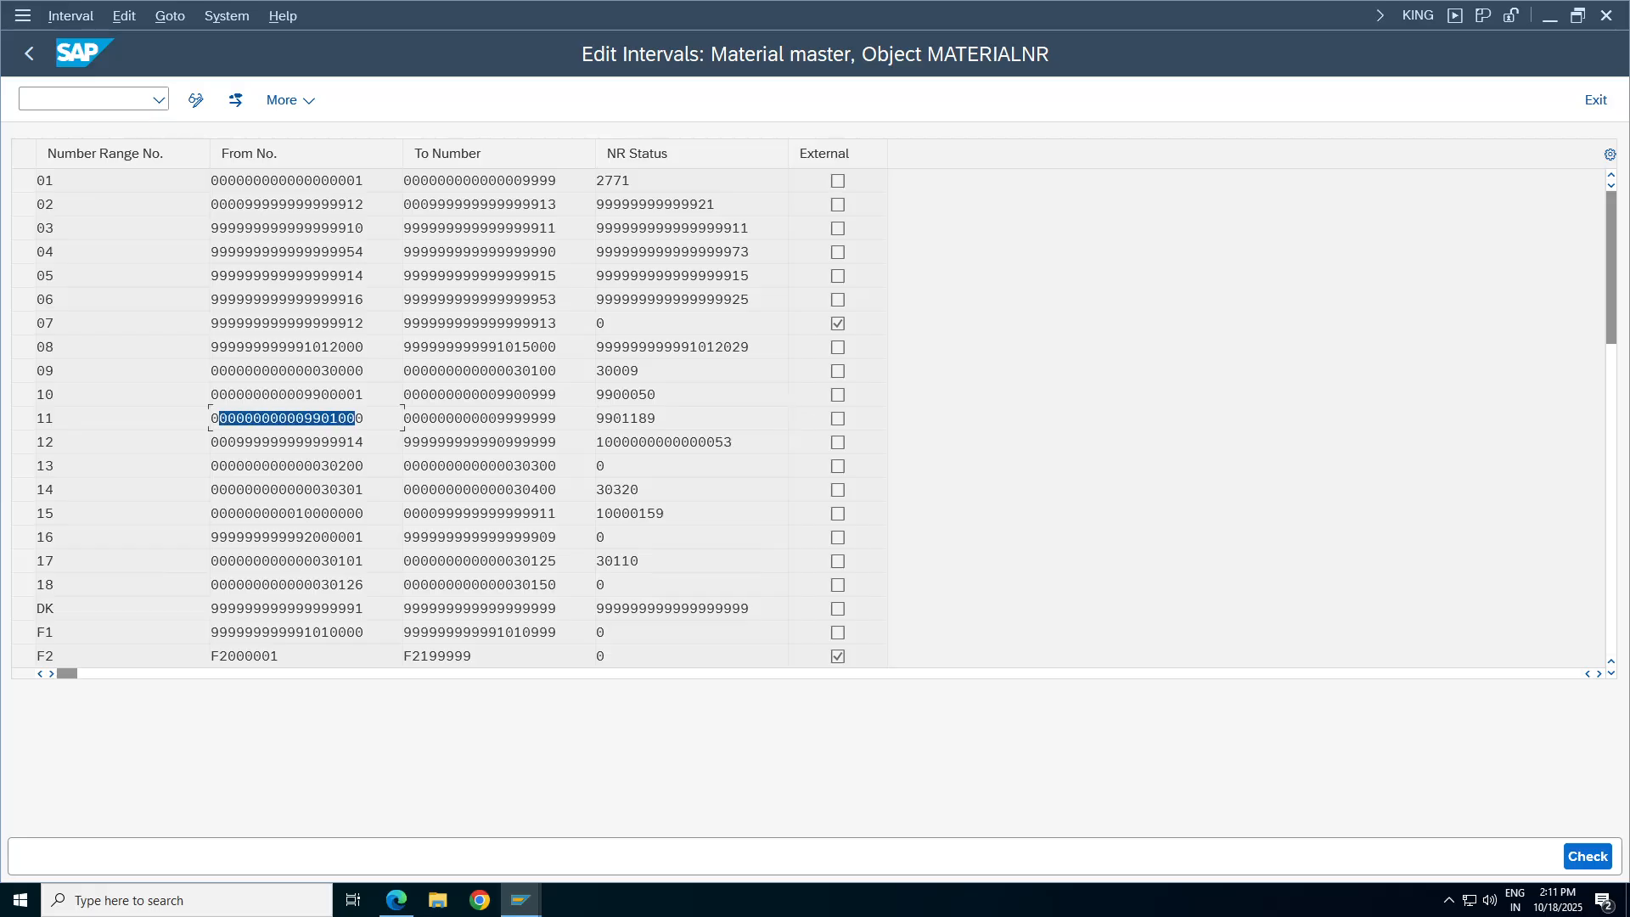
click(476, 419)
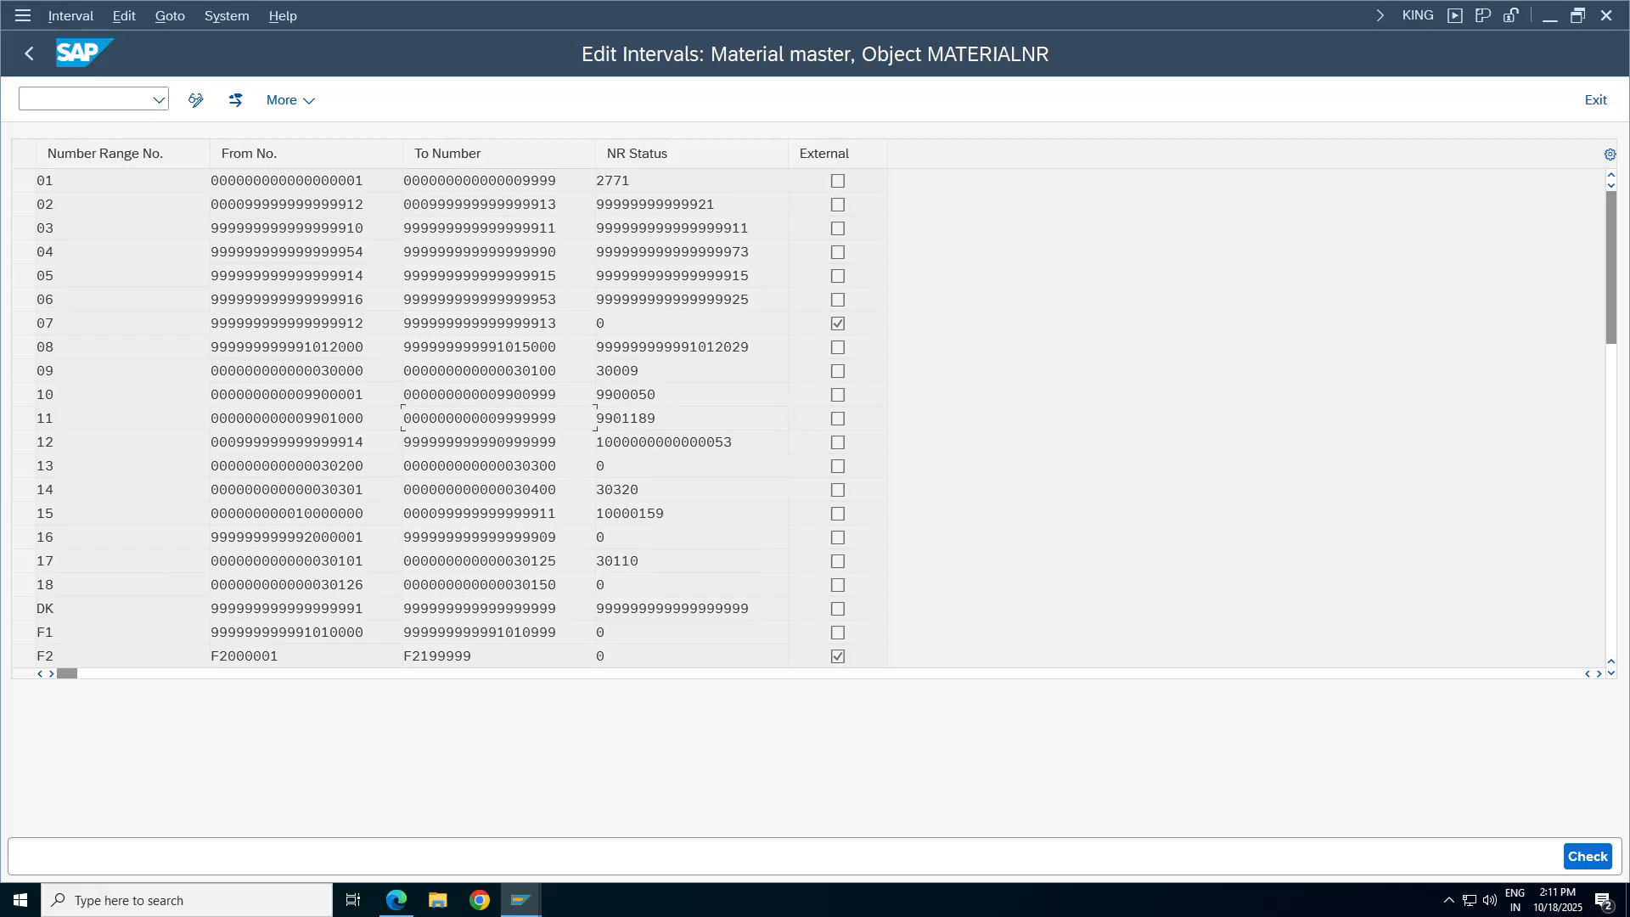
drag(596, 419, 657, 418)
click(657, 418)
double_click(625, 418)
Switch to the Create Material session and choose industry Mechanical engineering and material type TARM RAW MATERIAL for TA98.
click(520, 900)
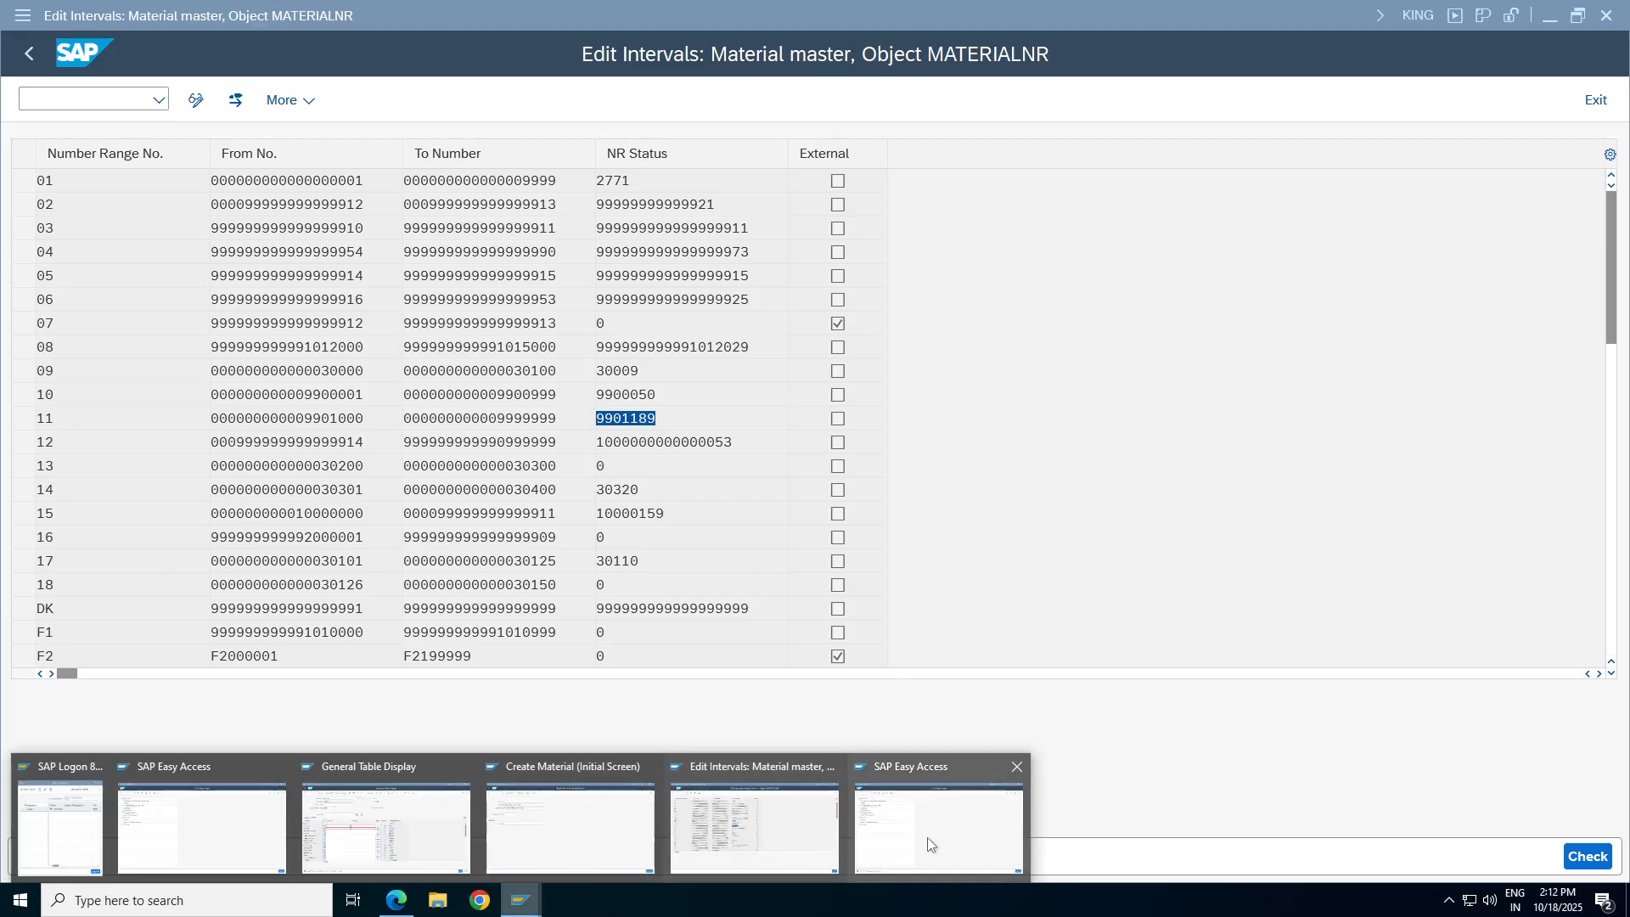
click(509, 789)
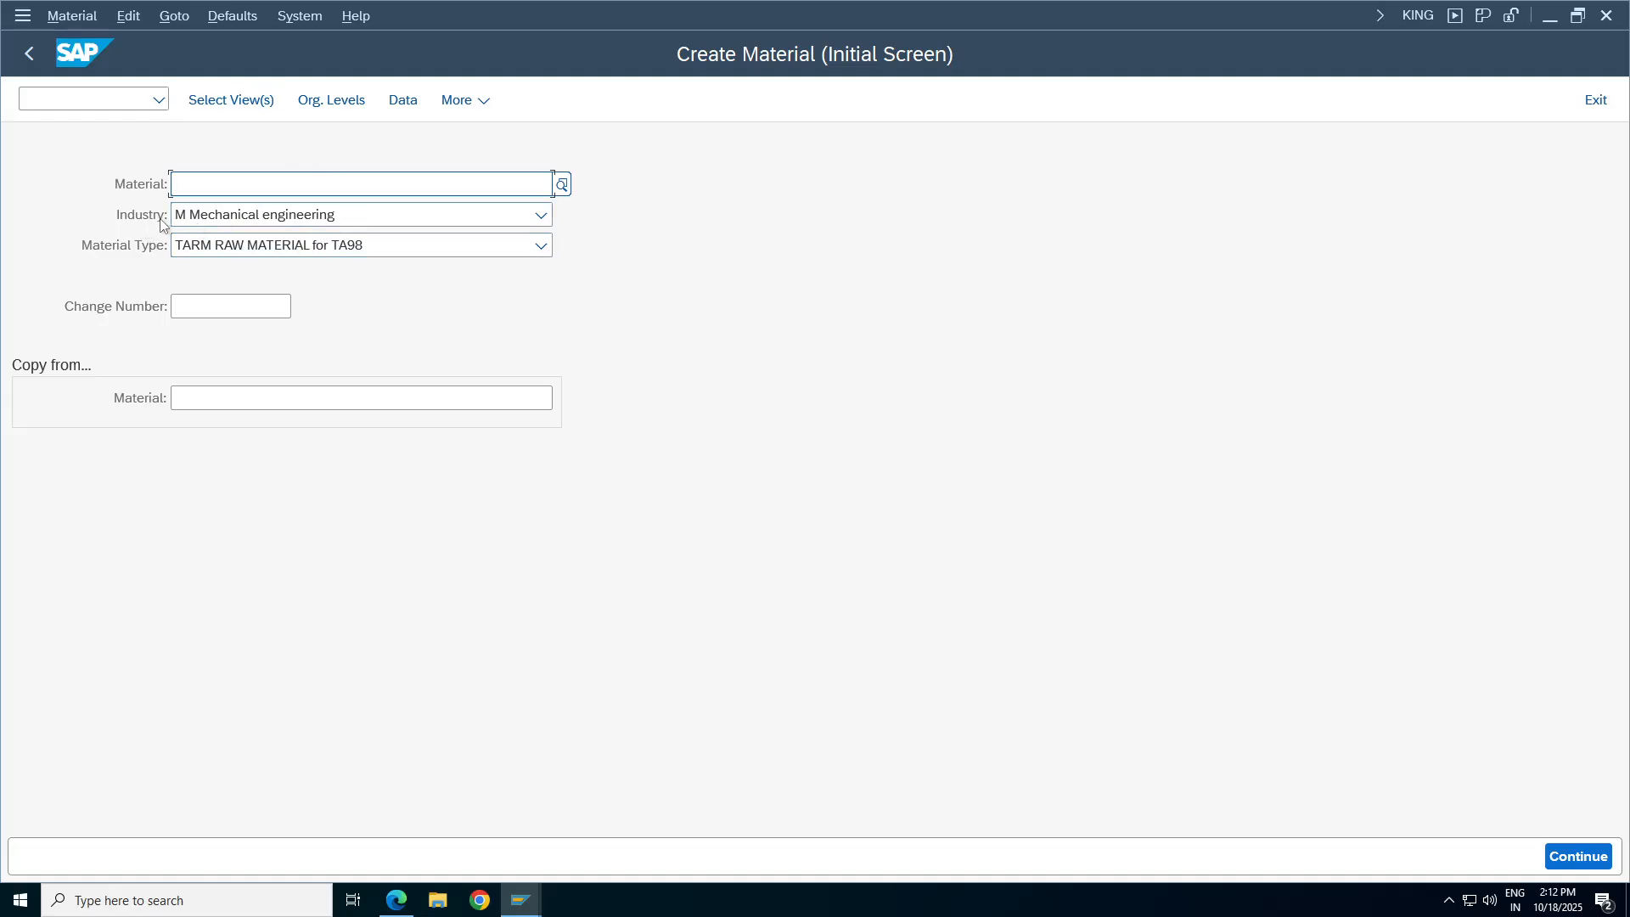
click(242, 214)
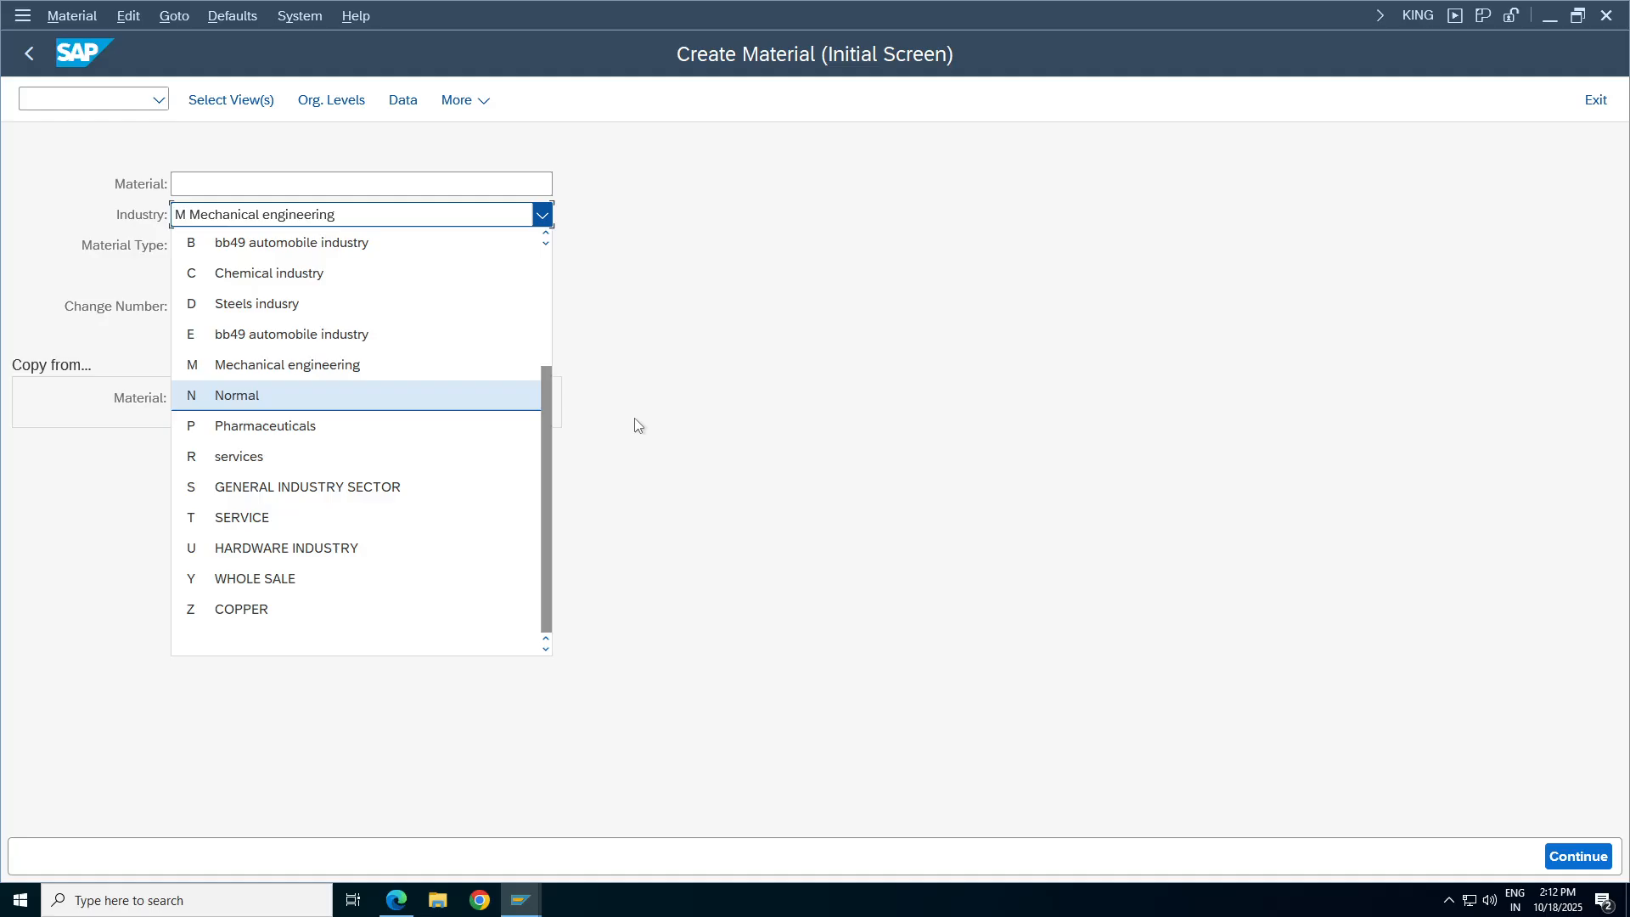
drag(542, 399, 545, 247)
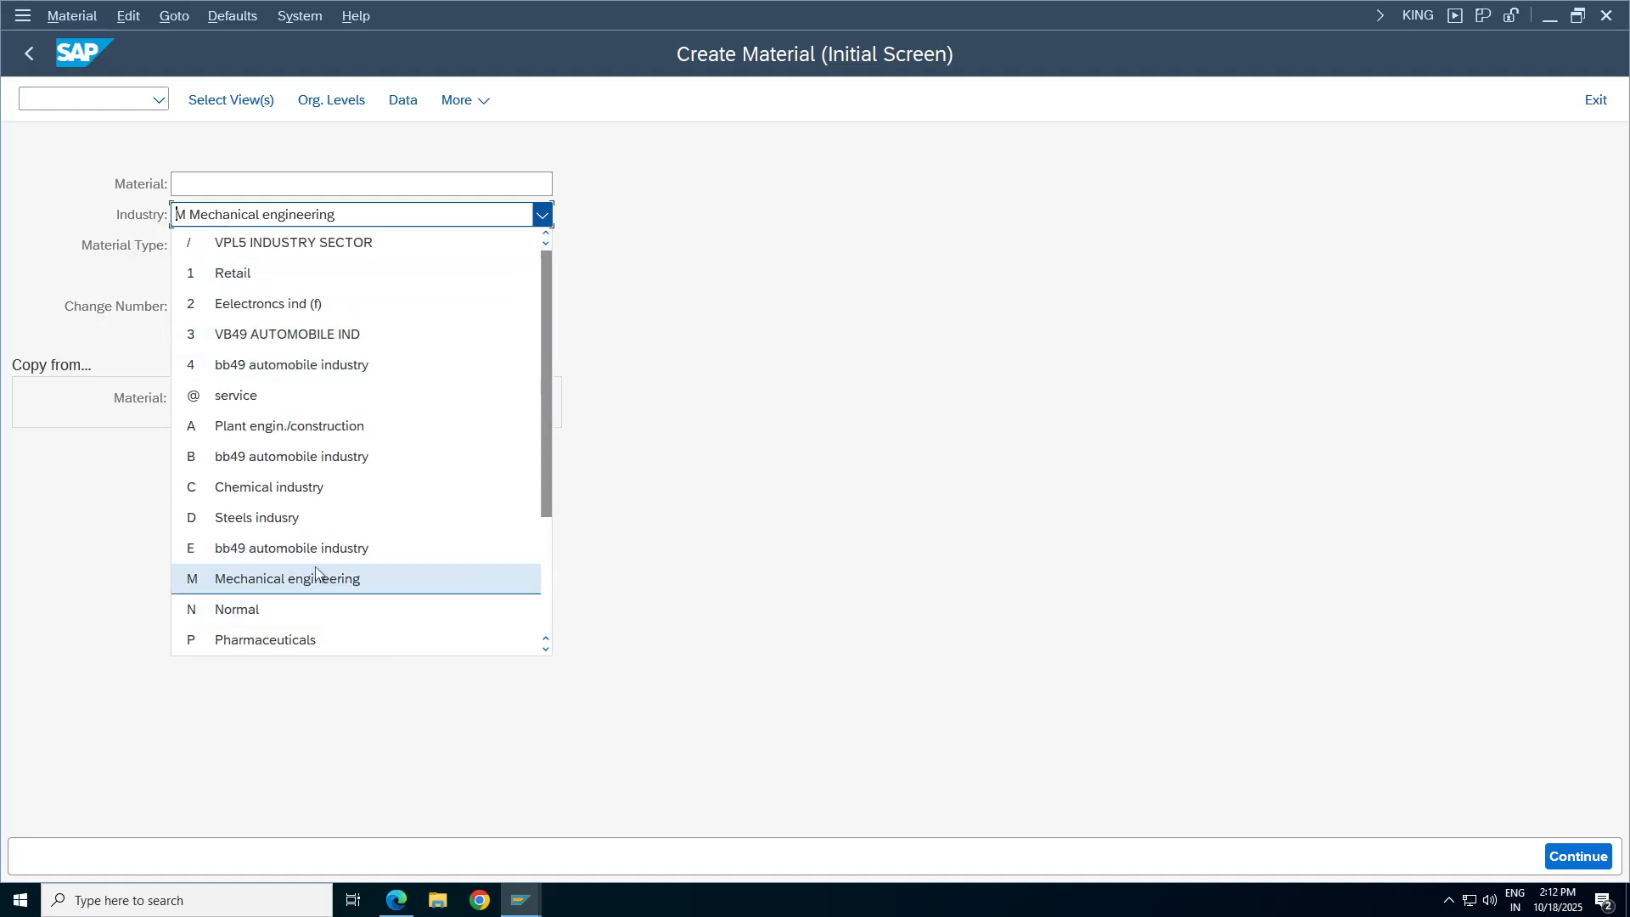
click(280, 578)
click(292, 248)
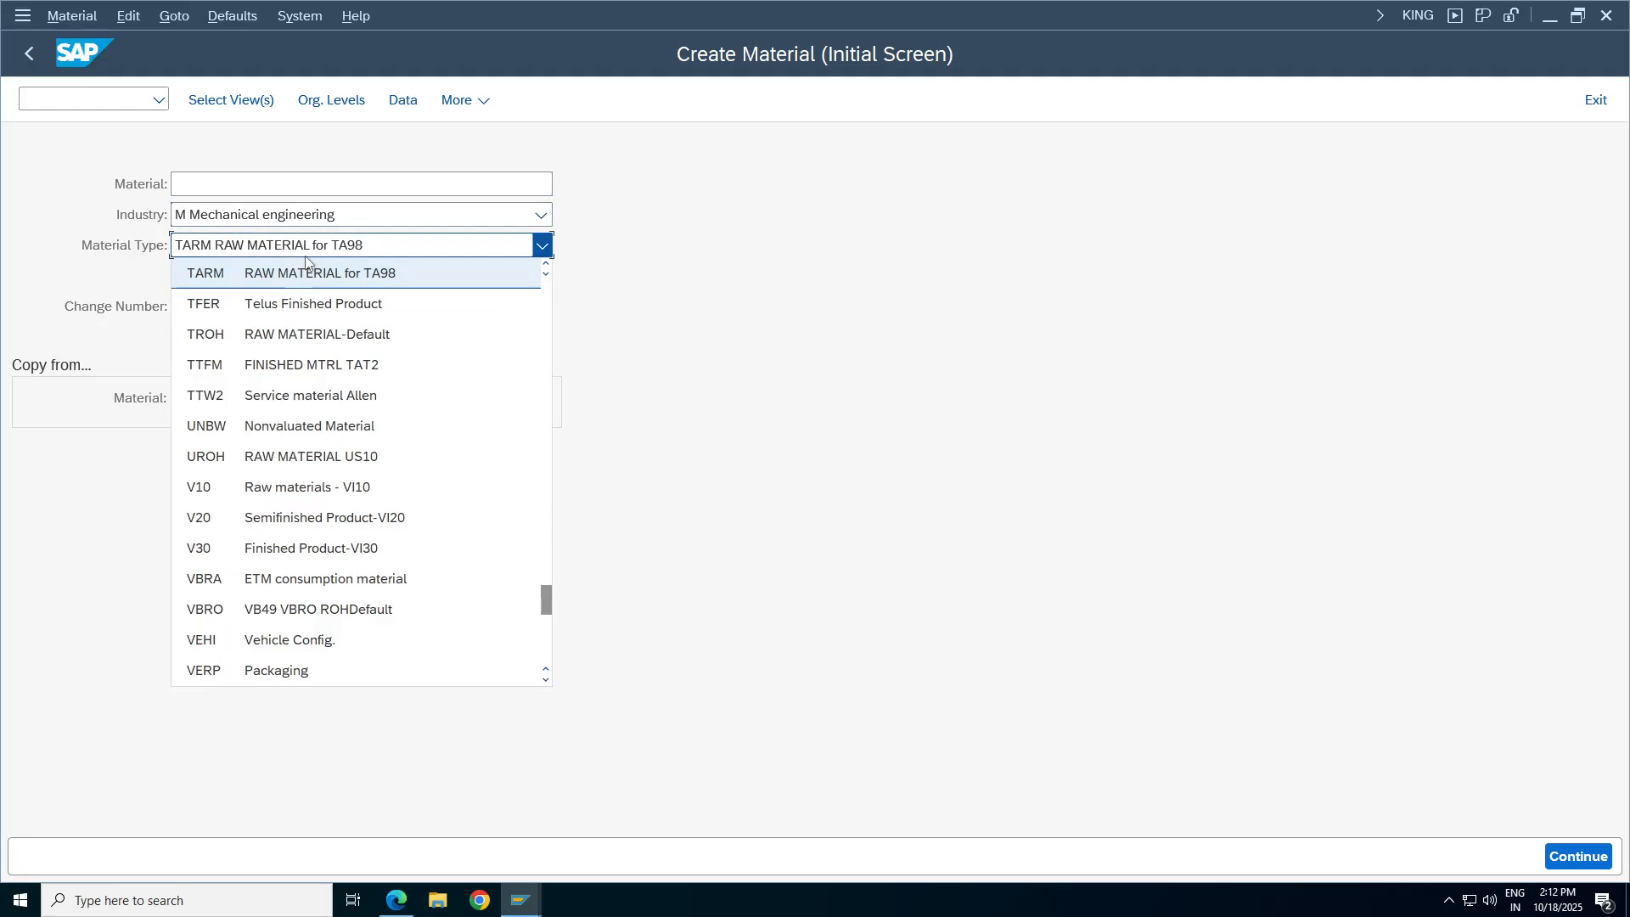
click(333, 250)
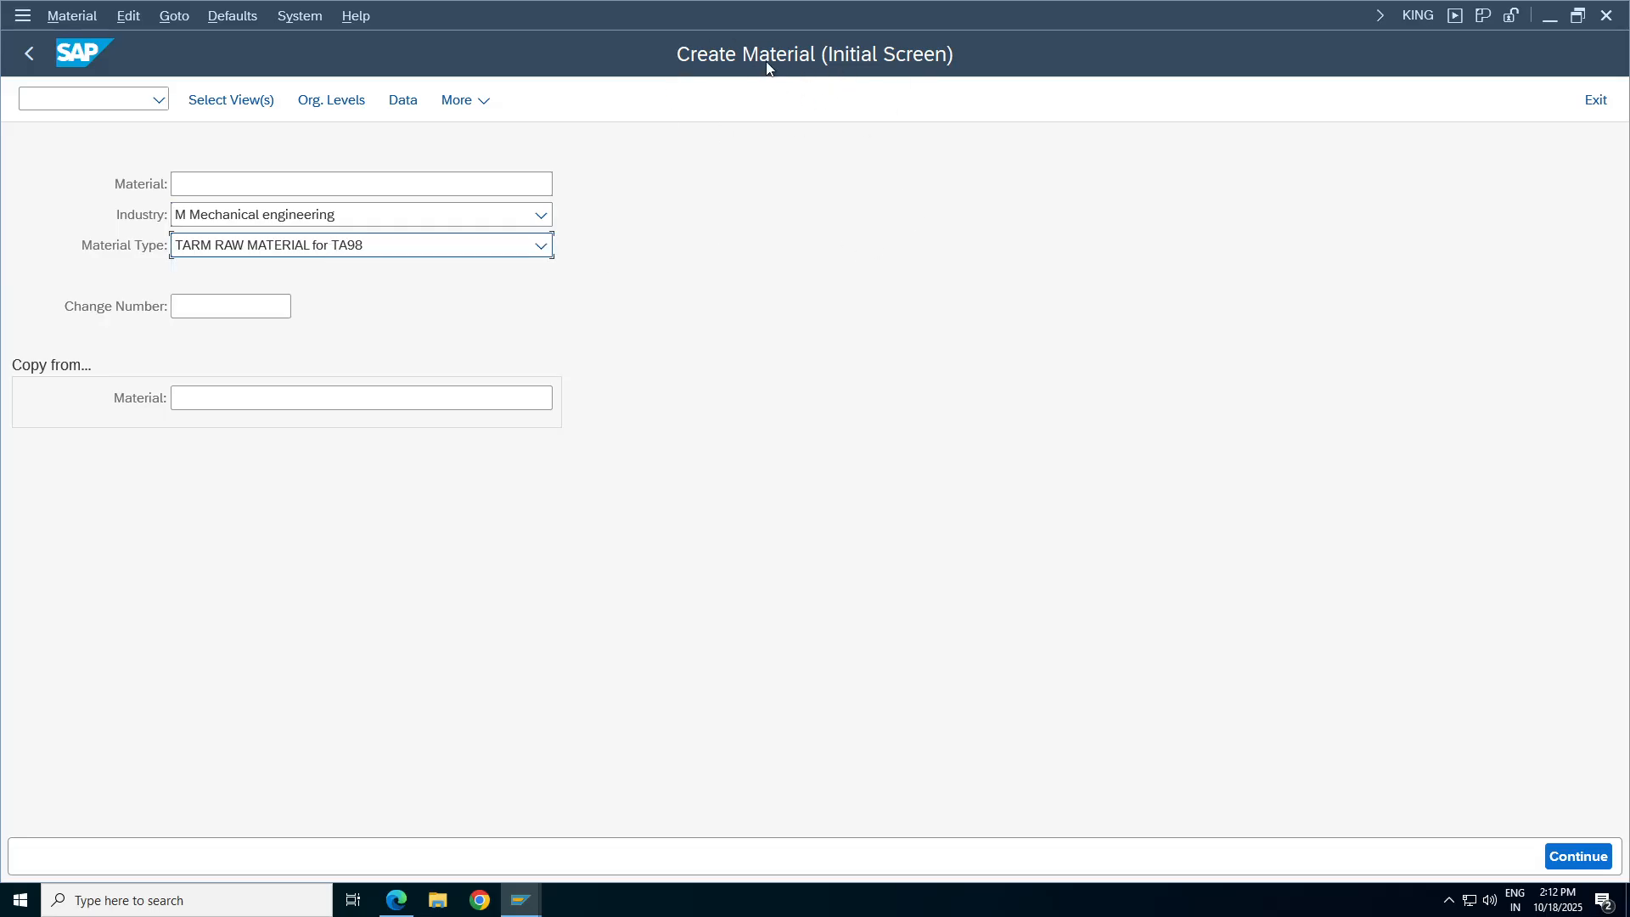
Open the view selection and deselect Sales Org. Data 1, Sales Org. Data 2 and Sales: General/Plant Data.
click(232, 104)
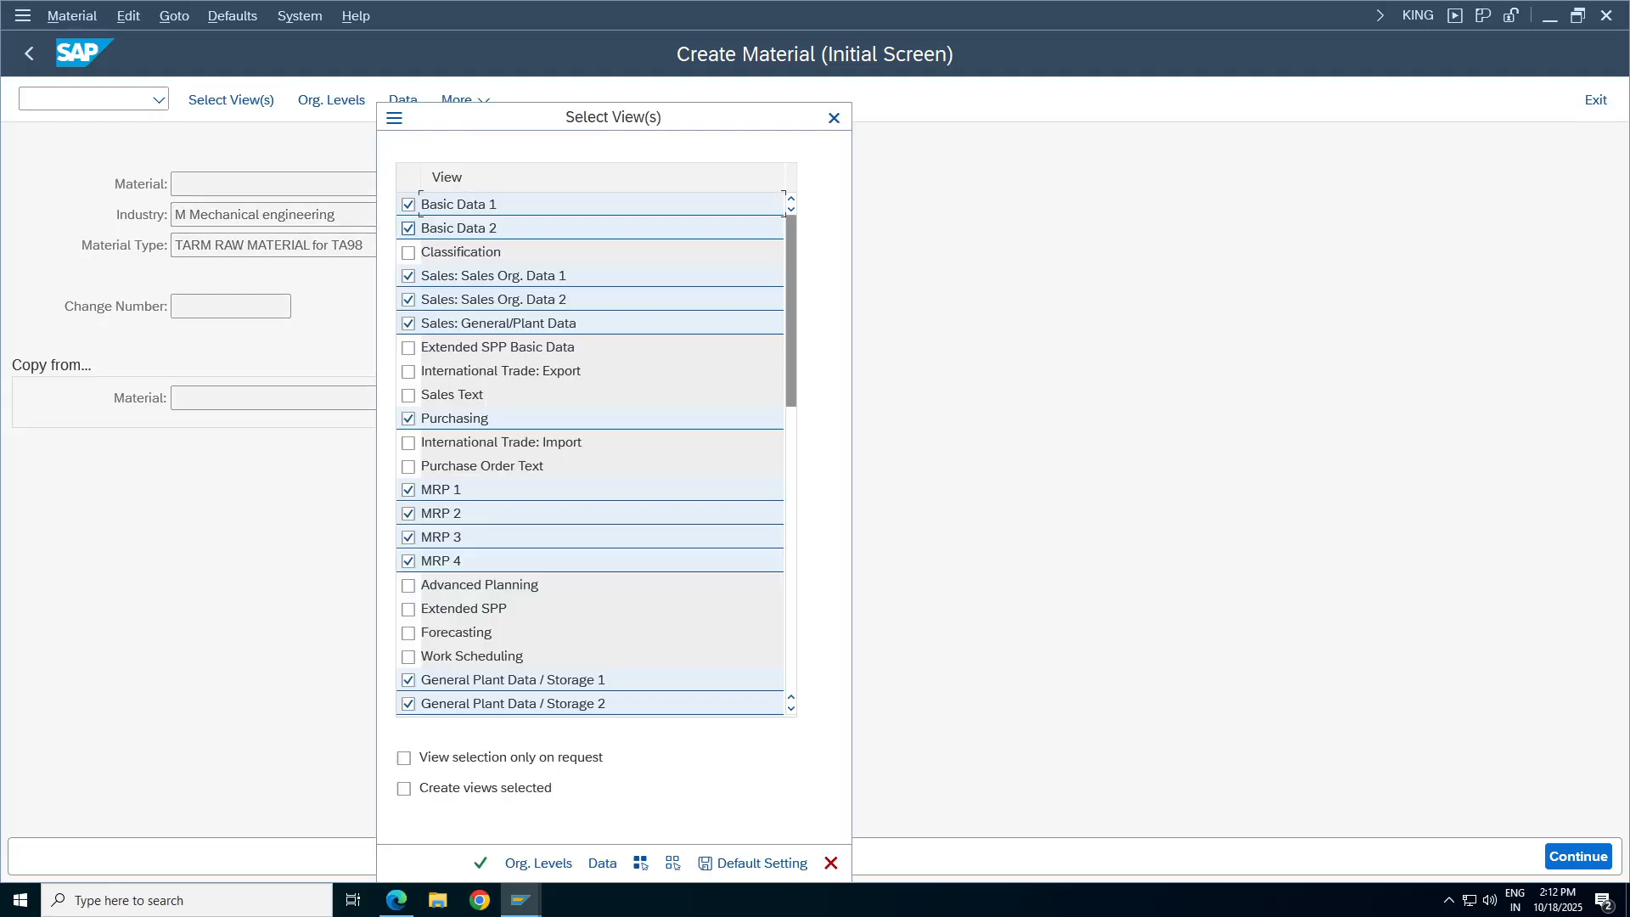
click(408, 276)
click(409, 300)
click(408, 324)
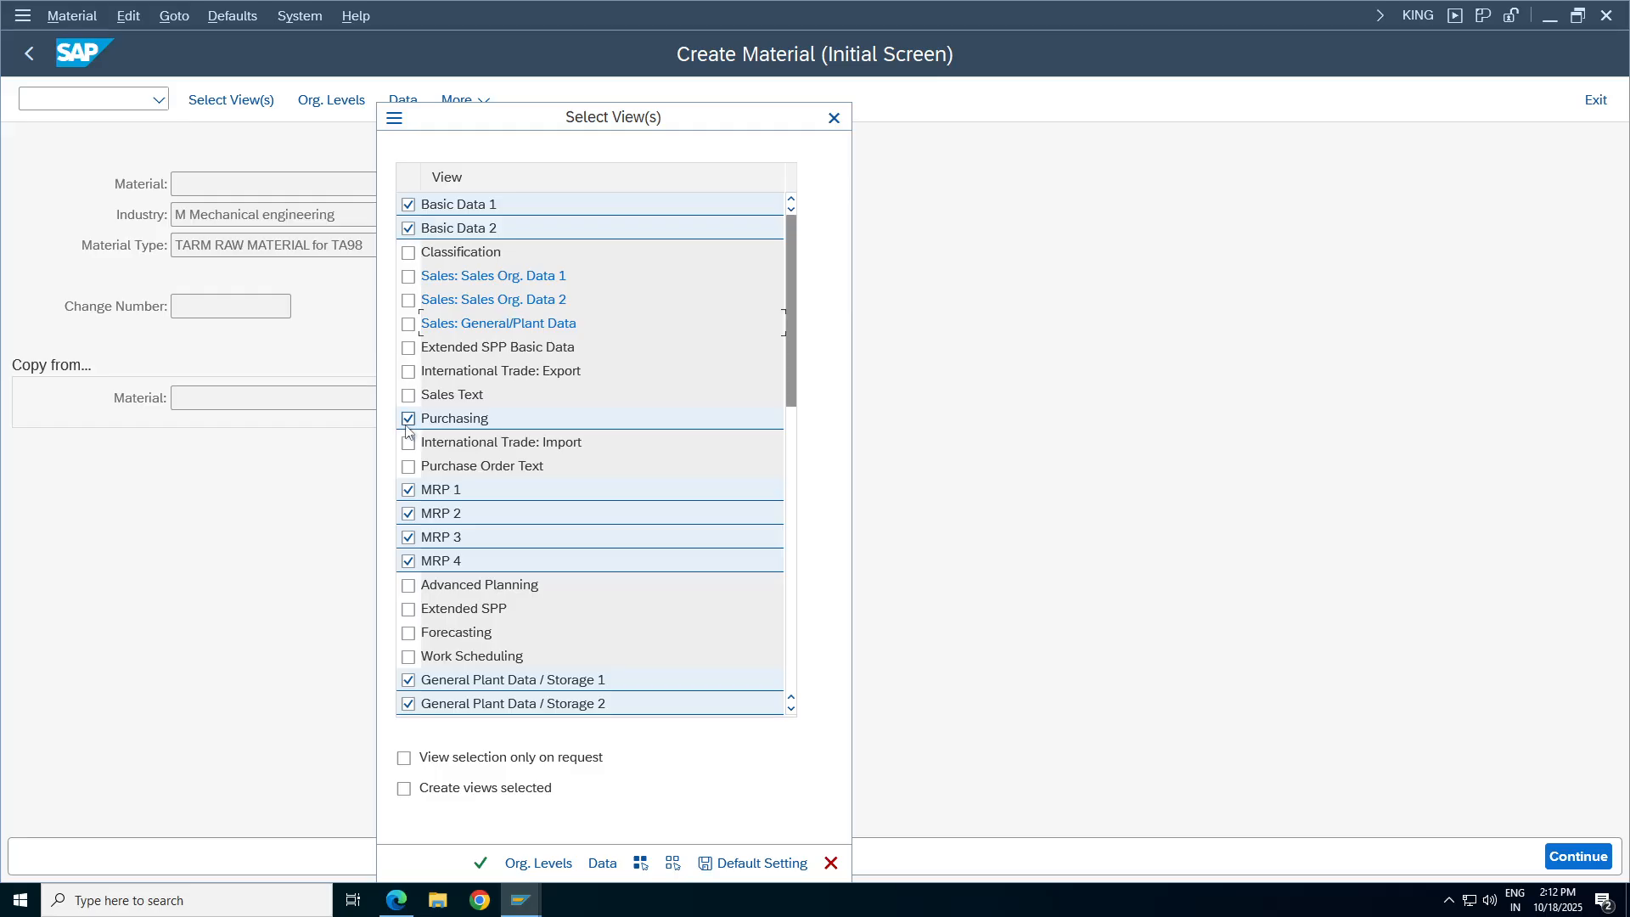
Add the Purchase Order Text, Costing 1 and Costing 2 views to the selection and check the remaining views.
click(408, 466)
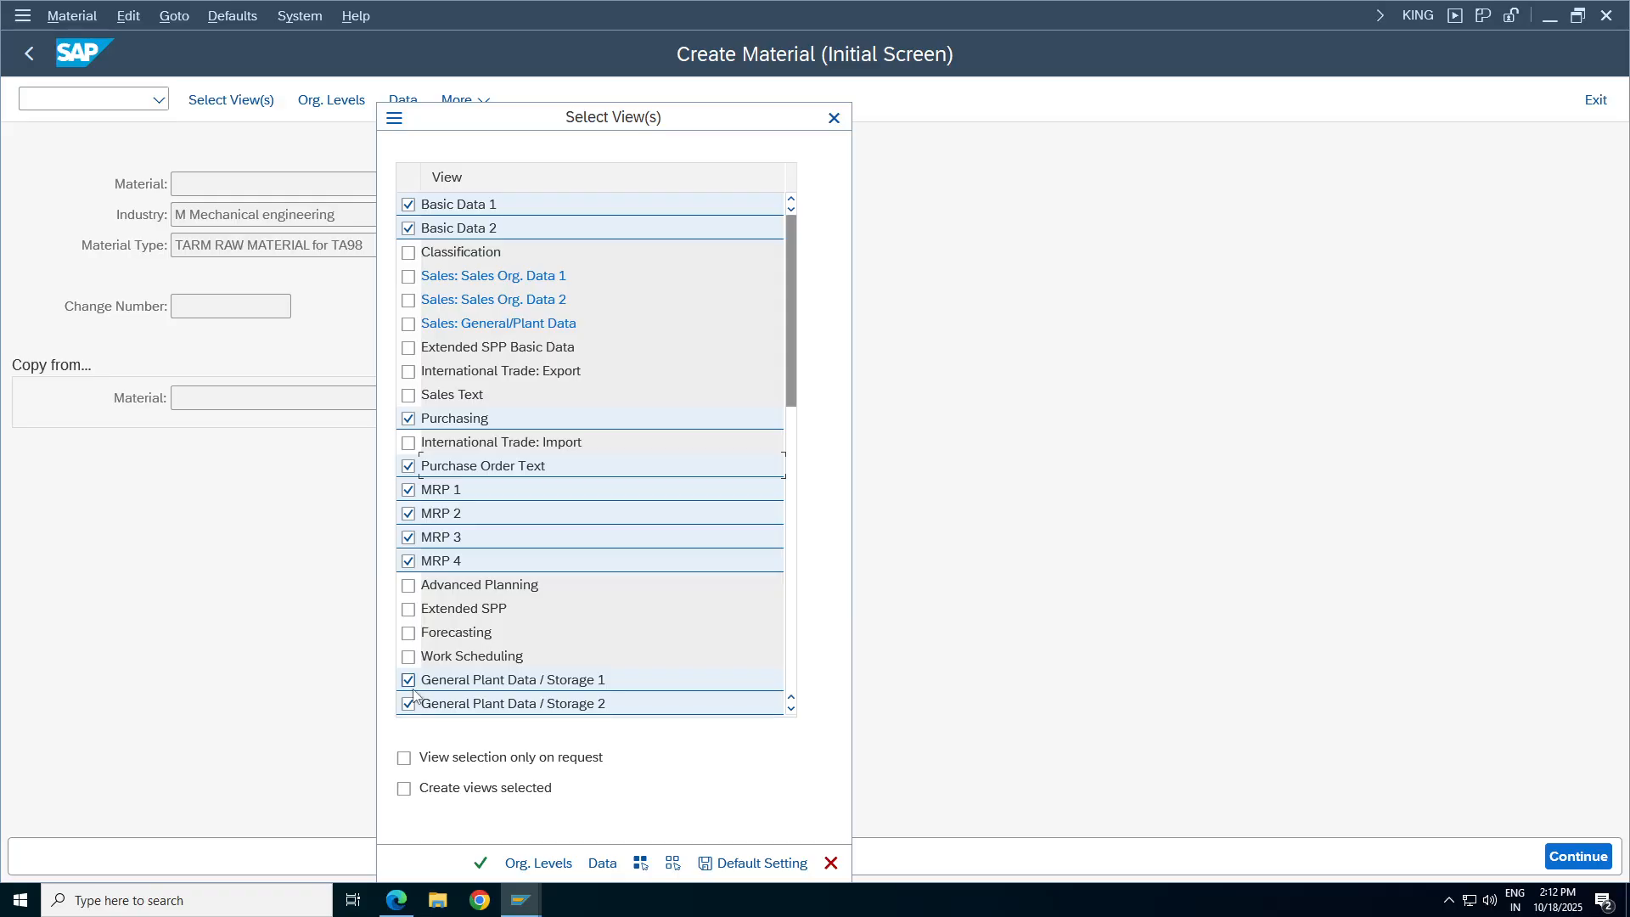
scroll(791, 708, down, 5)
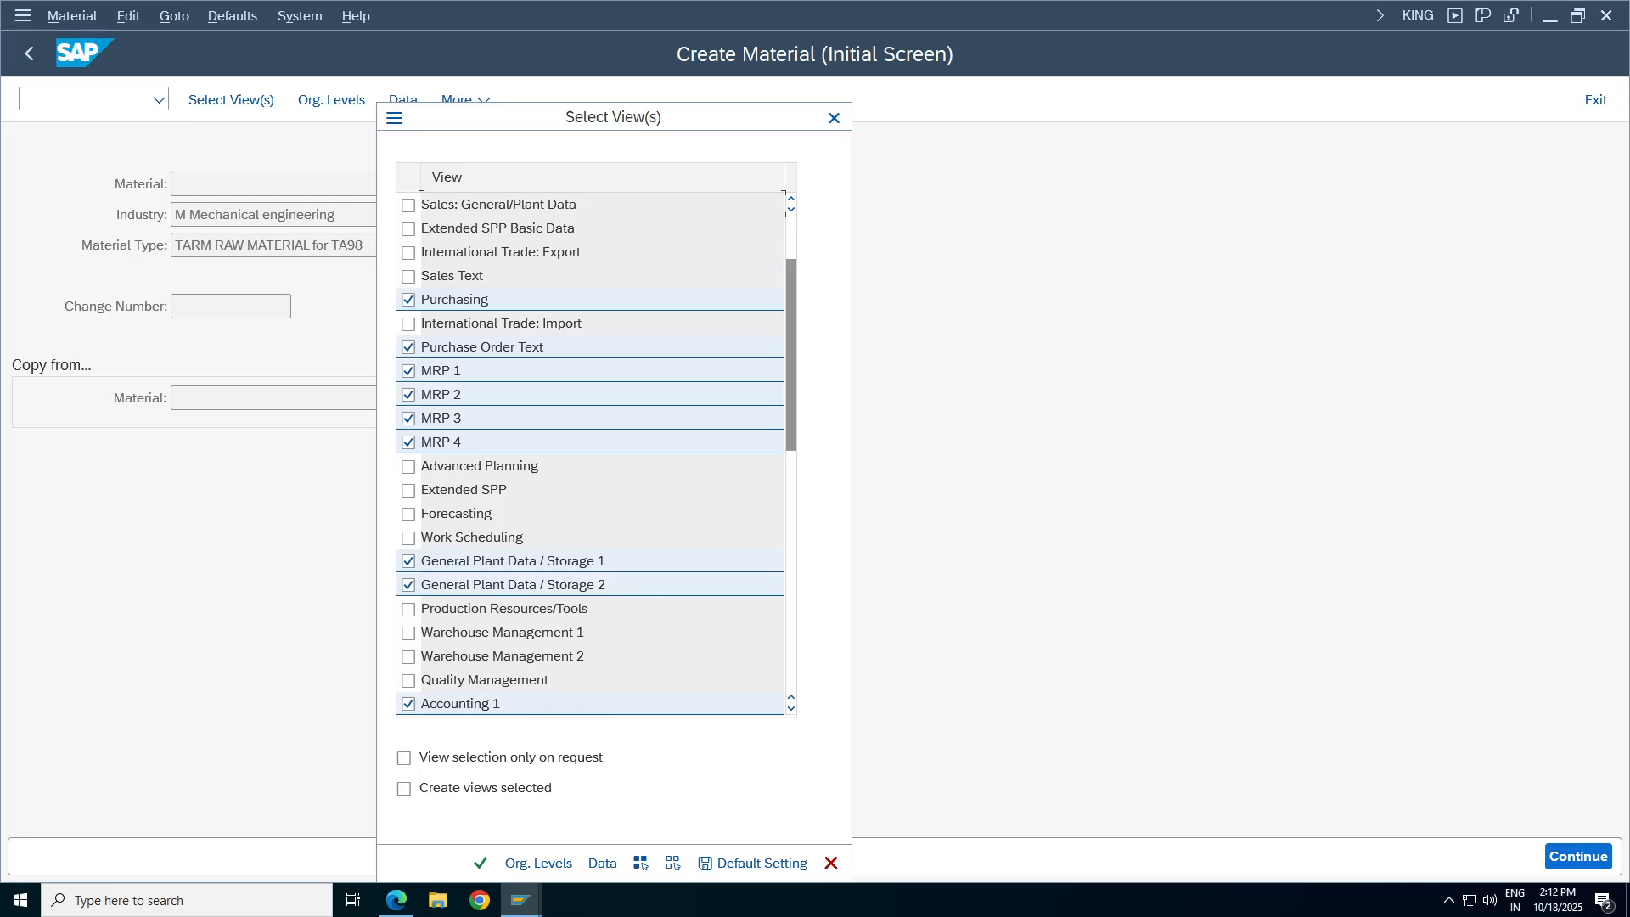
scroll(791, 713, down, 5)
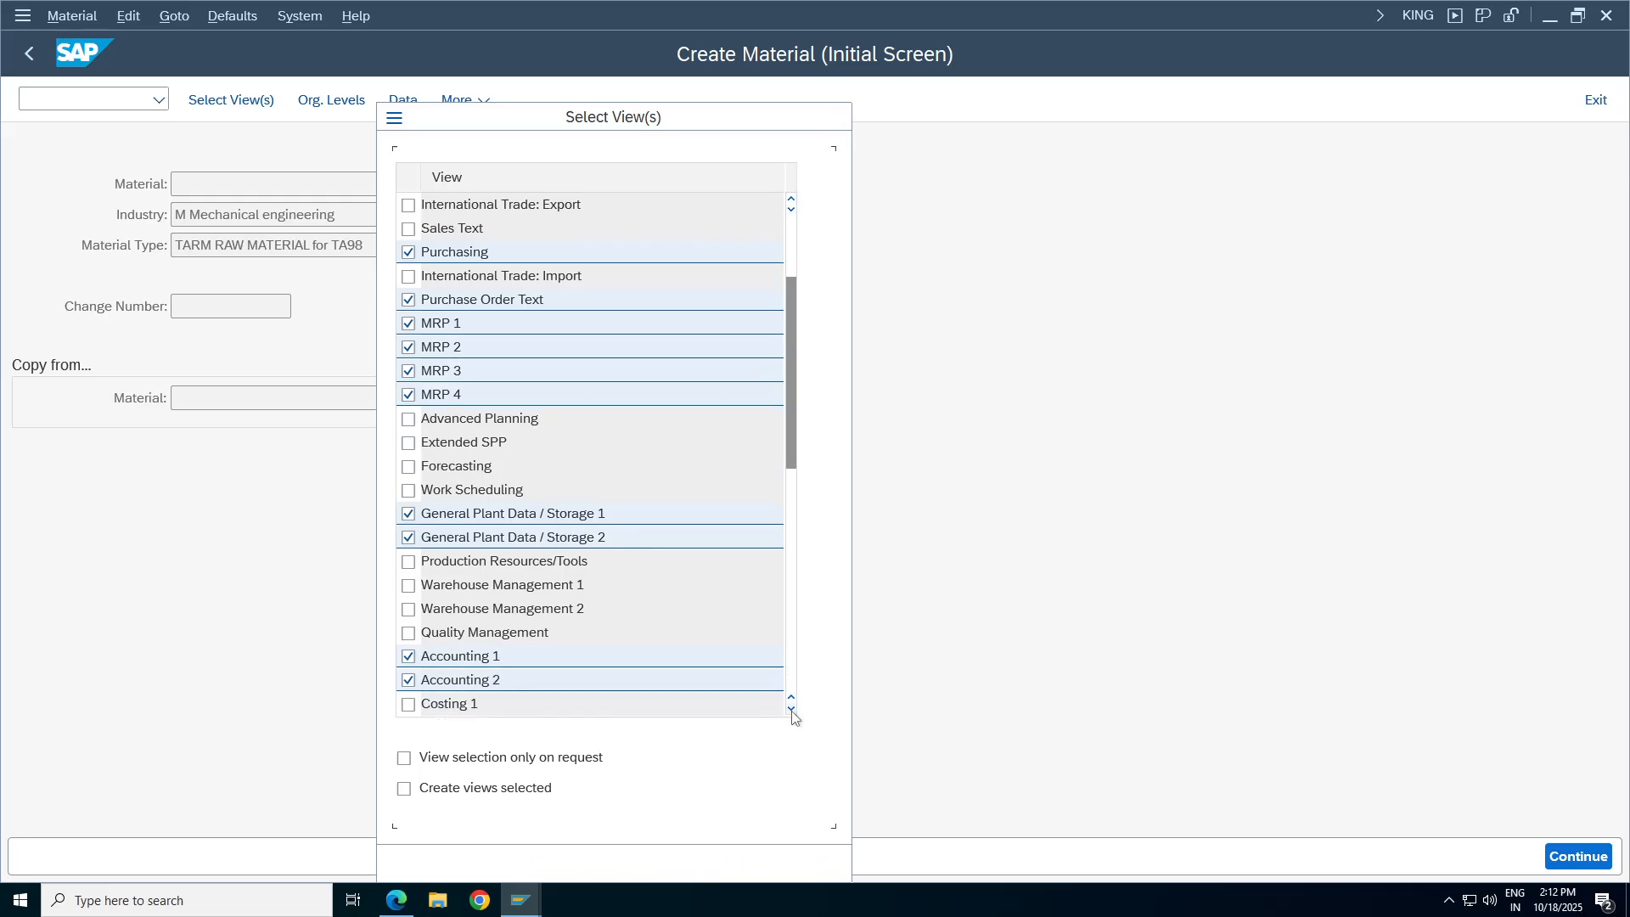
click(408, 633)
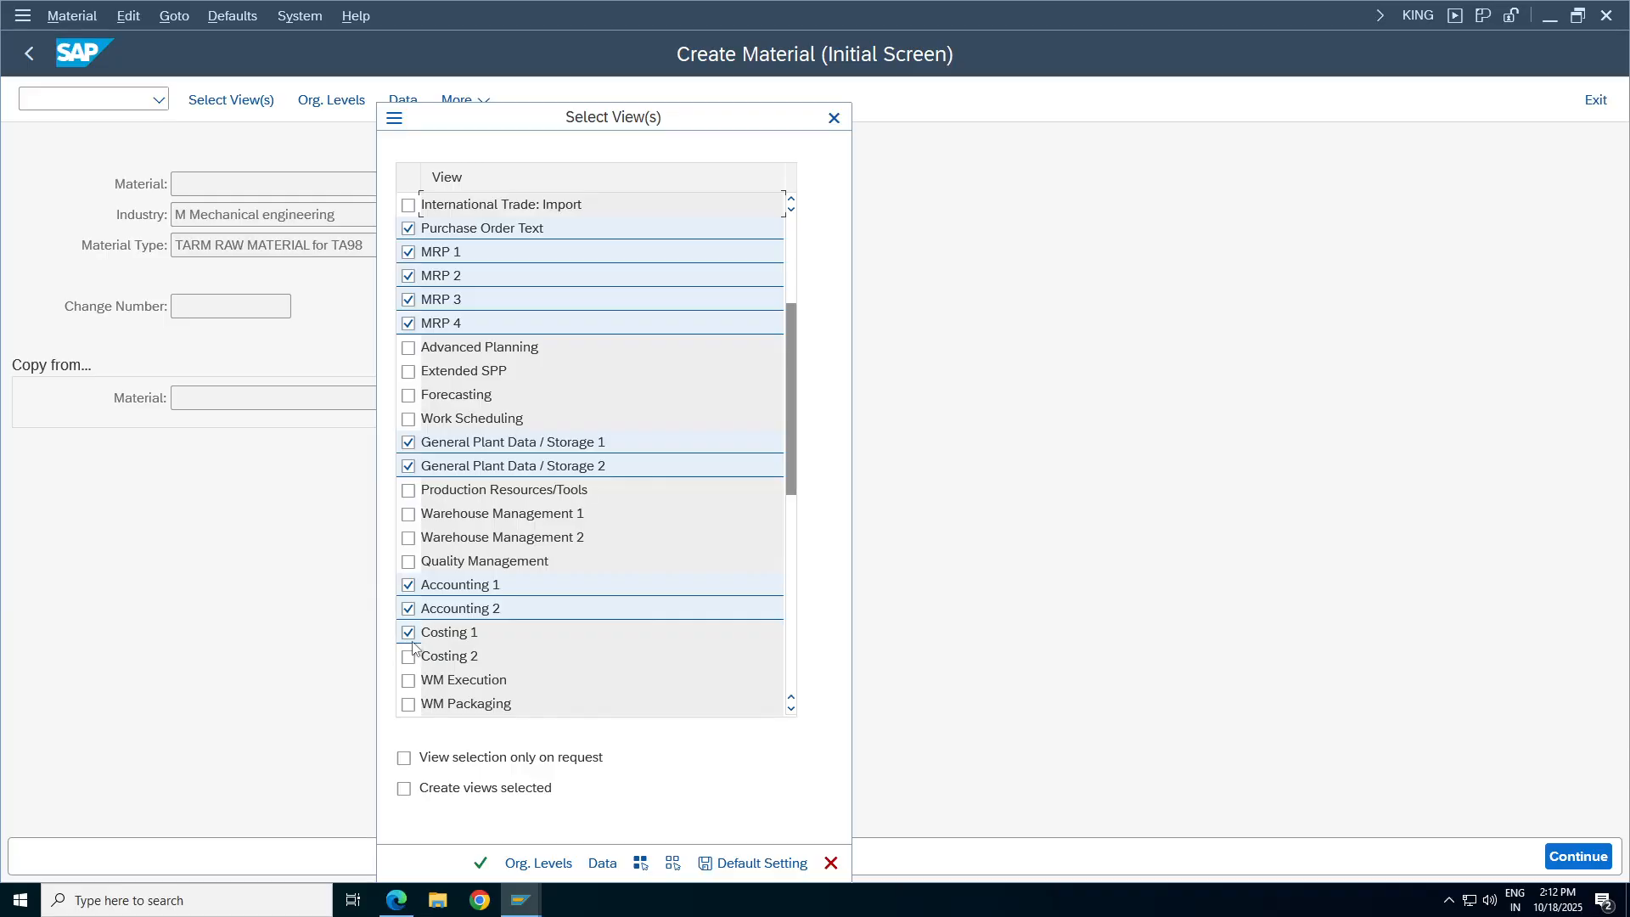
click(408, 656)
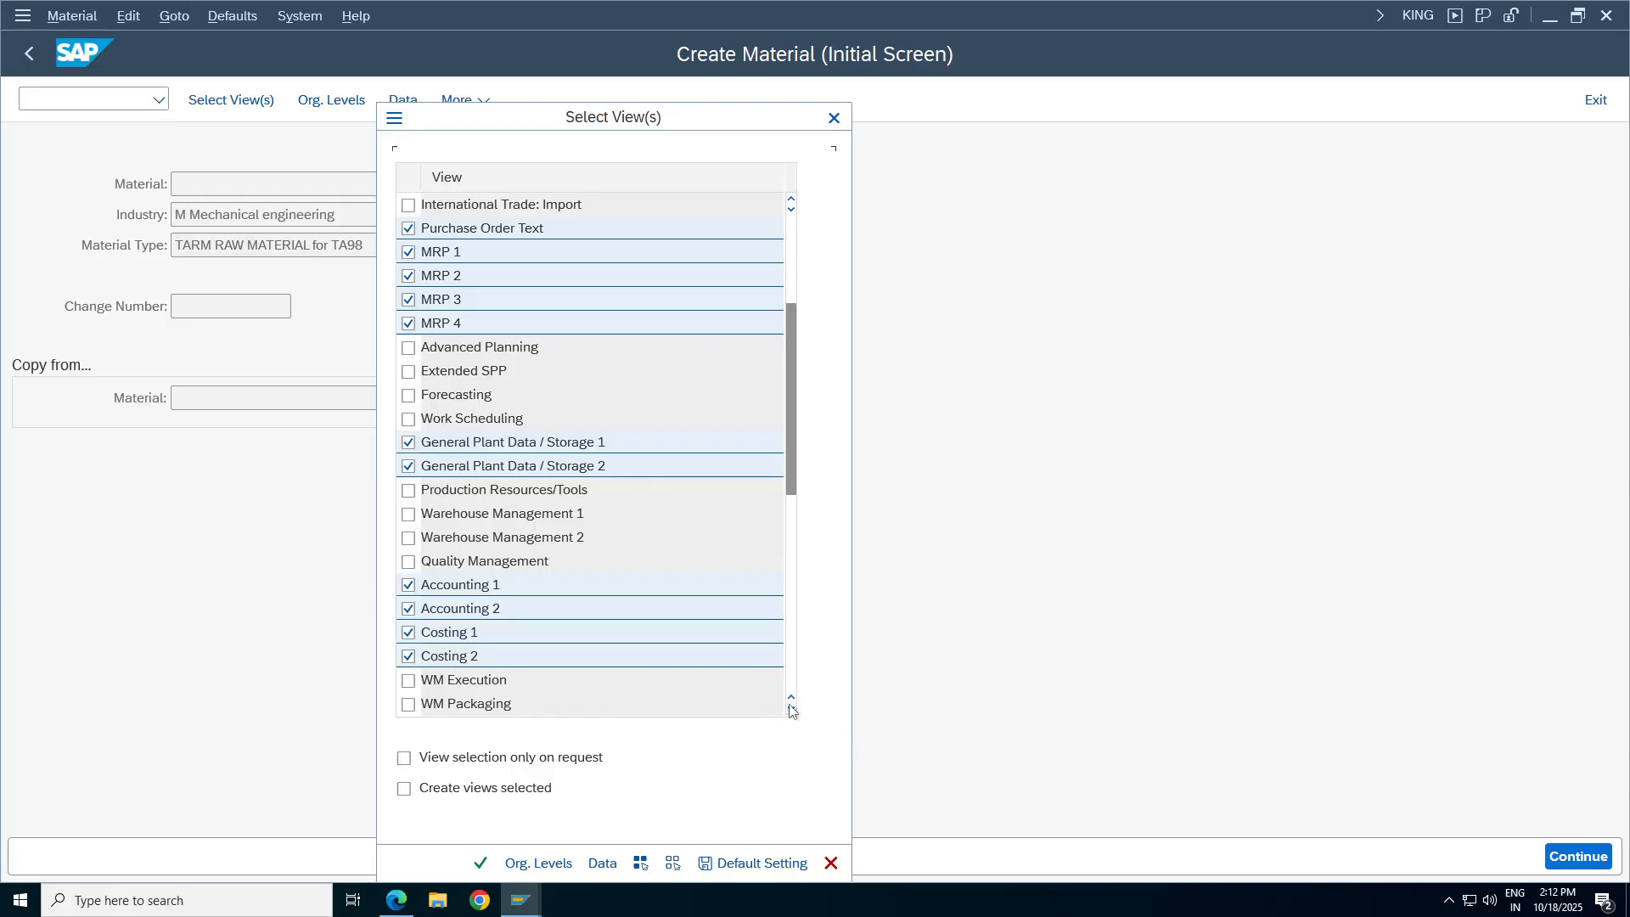
scroll(791, 710, down, 3)
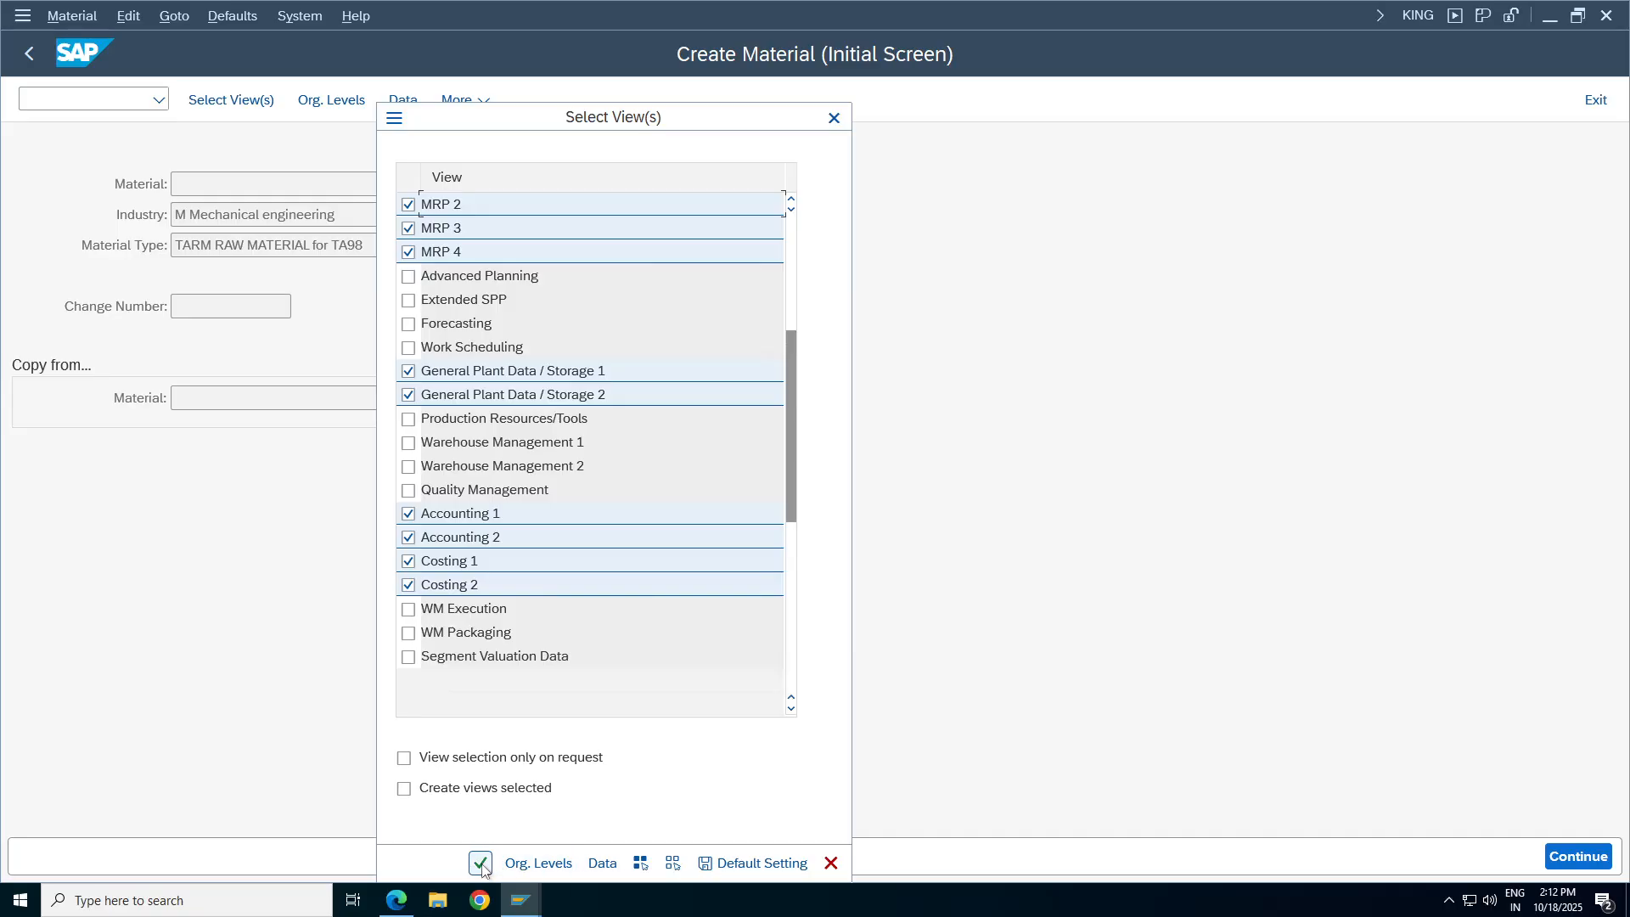
Continue to the organizational levels, move the dialog clear of the material fields and set the plant to TA98.
click(520, 869)
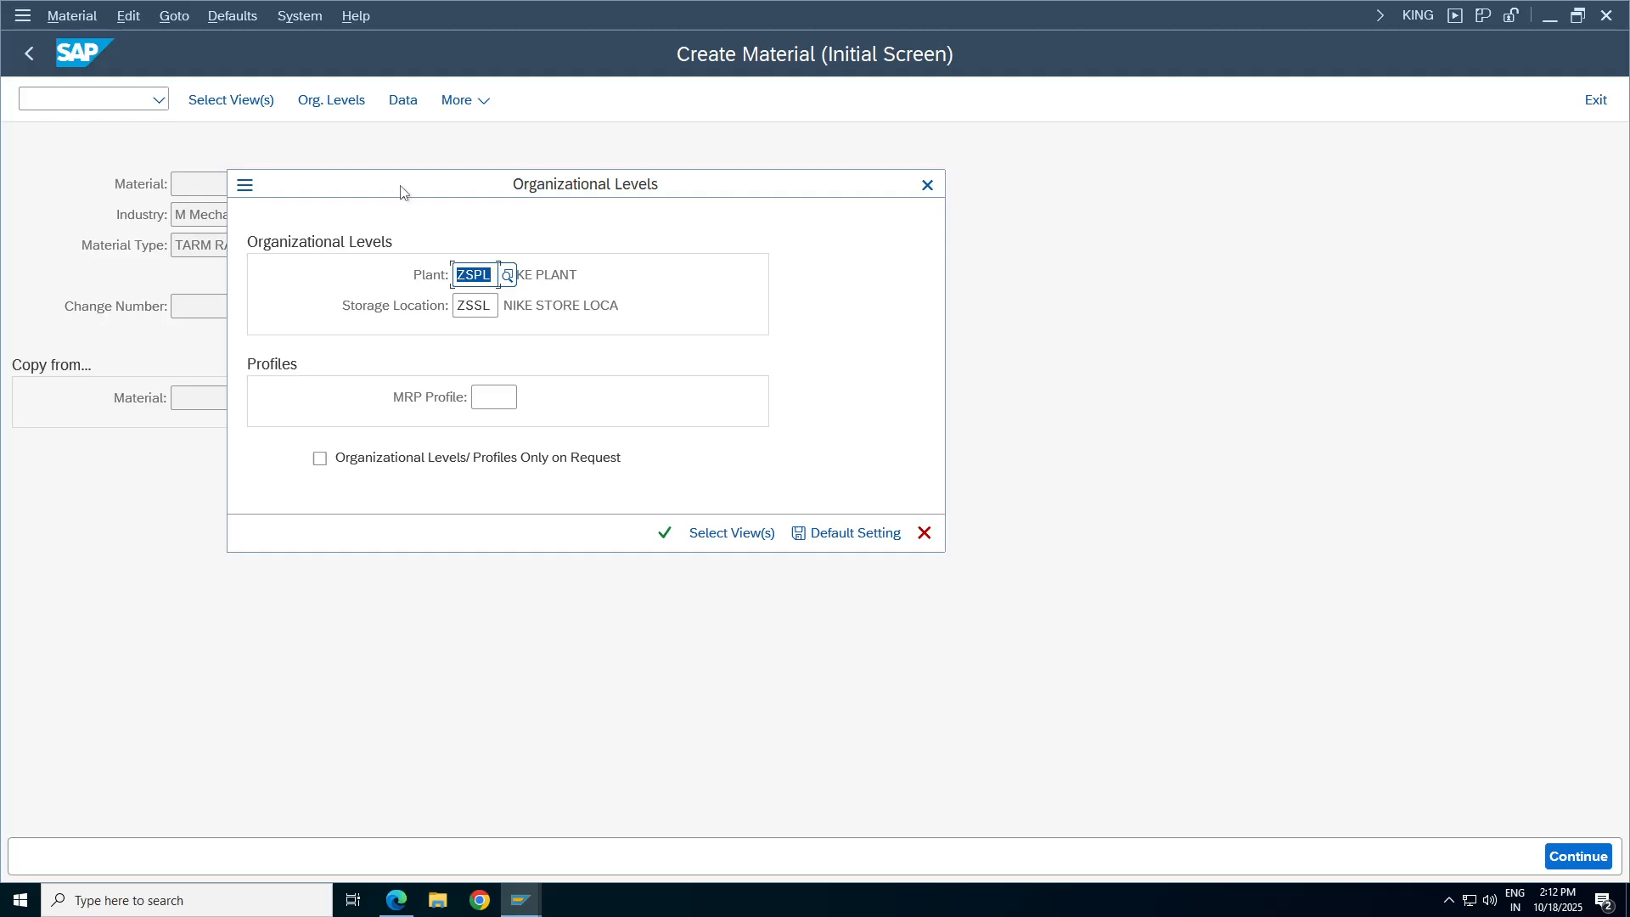
drag(400, 189, 800, 178)
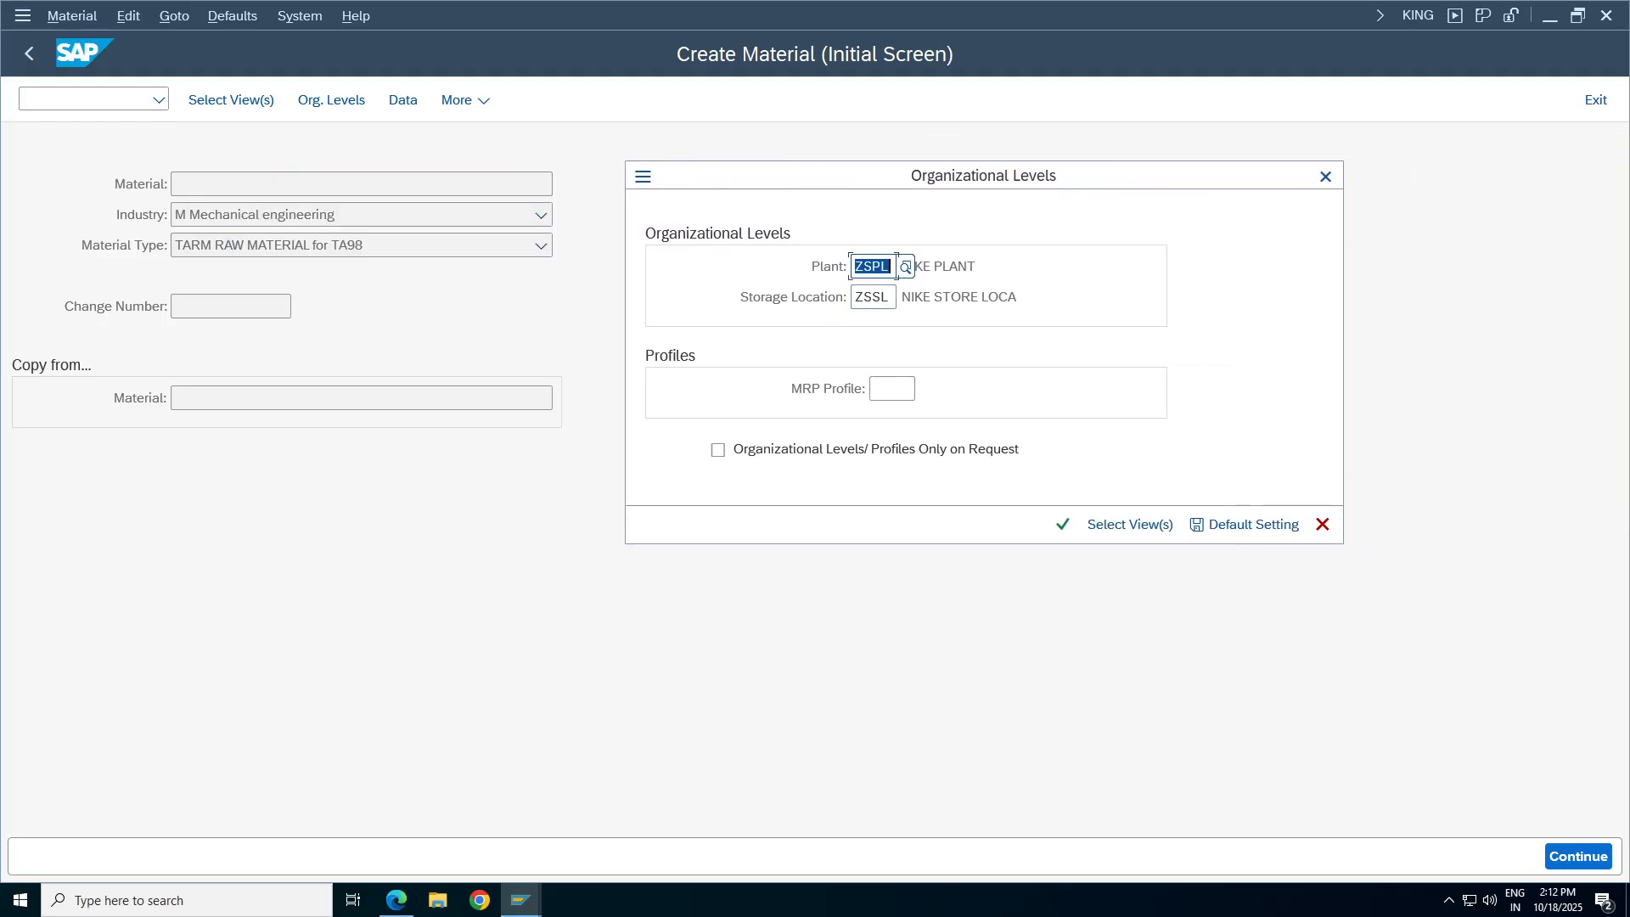
click(896, 267)
key(BackSpace)
key(BackSpace)
key(BackSpace)
key(BackSpace)
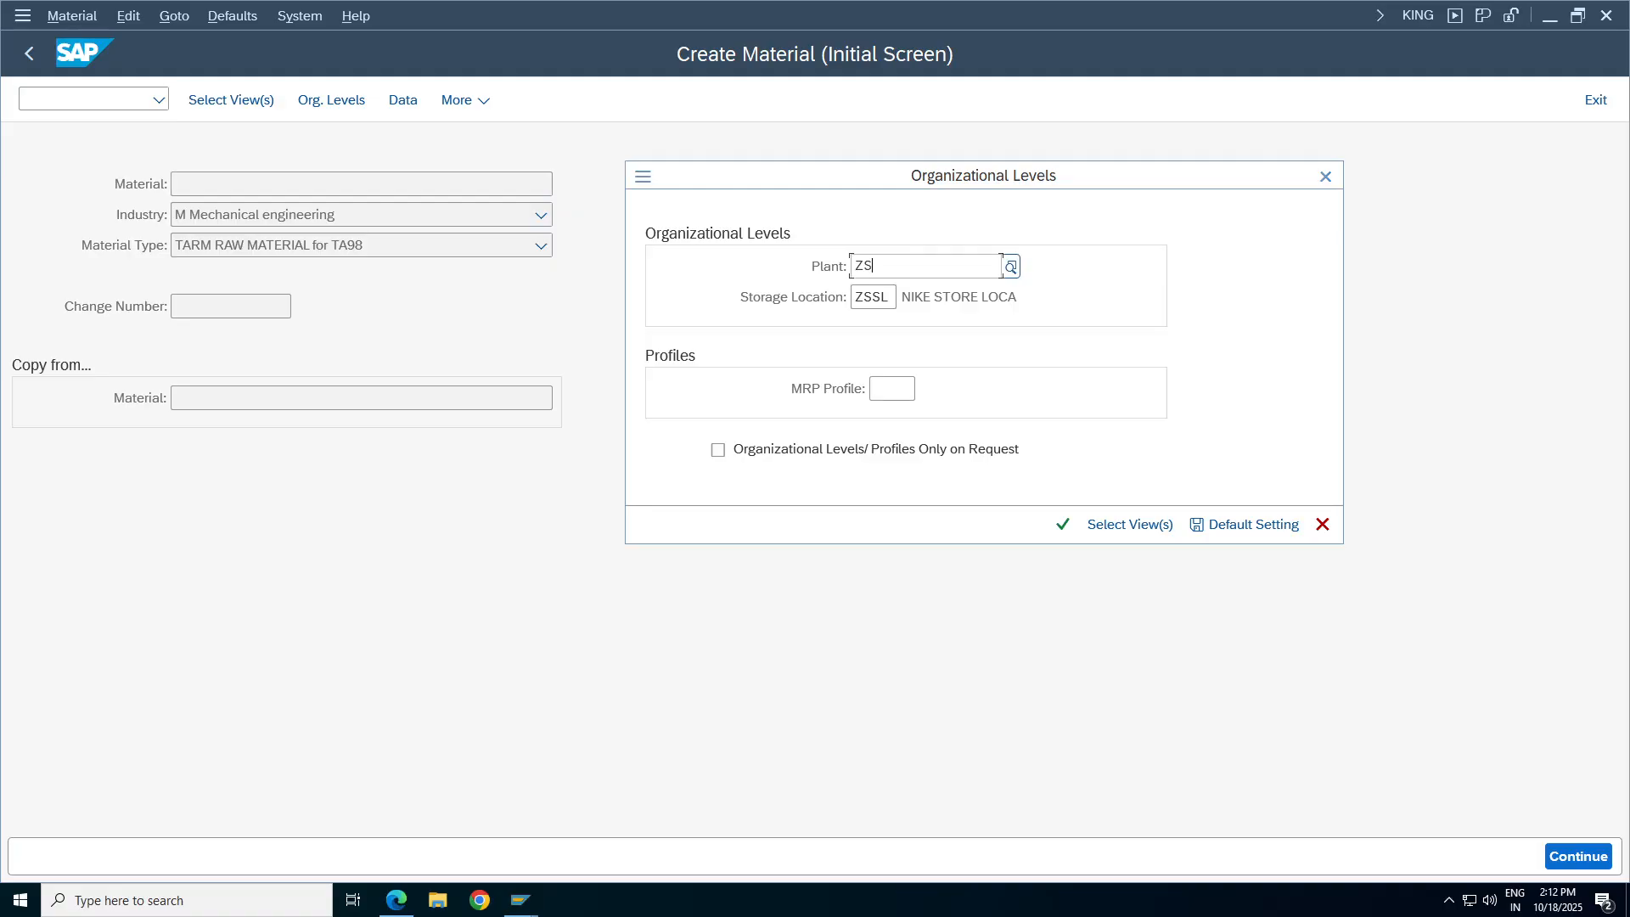
text(TA98)
key(Return)
Clear the storage location ZSSL in the organizational levels.
click(887, 299)
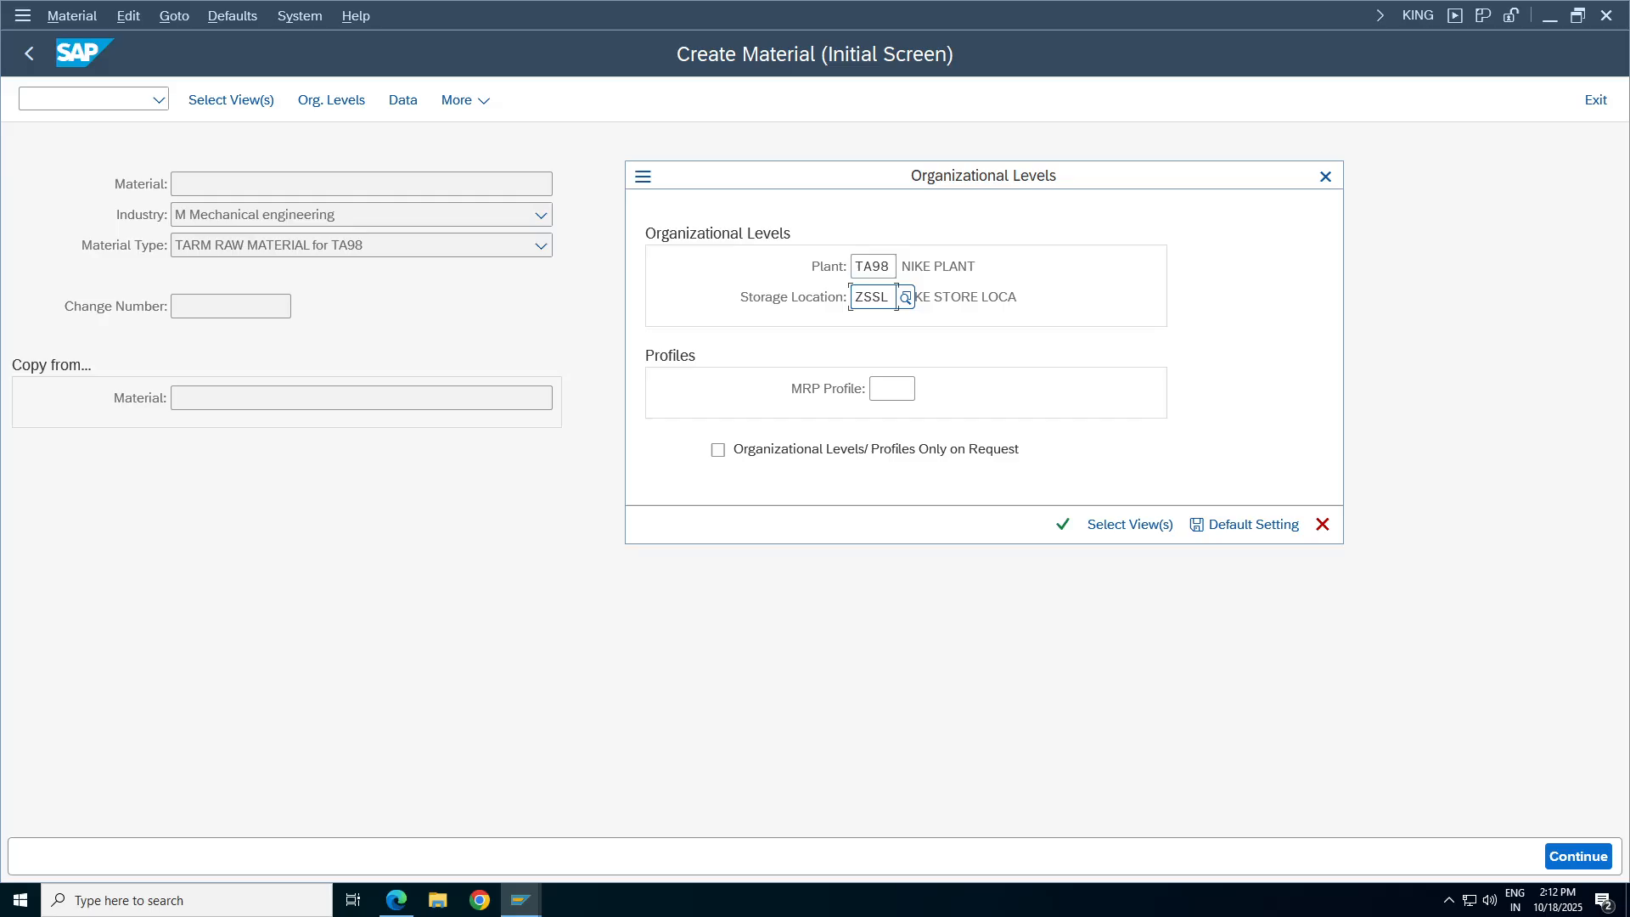
key(BackSpace)
key(BackSpace)
key(BackSpace)
key(BackSpace)
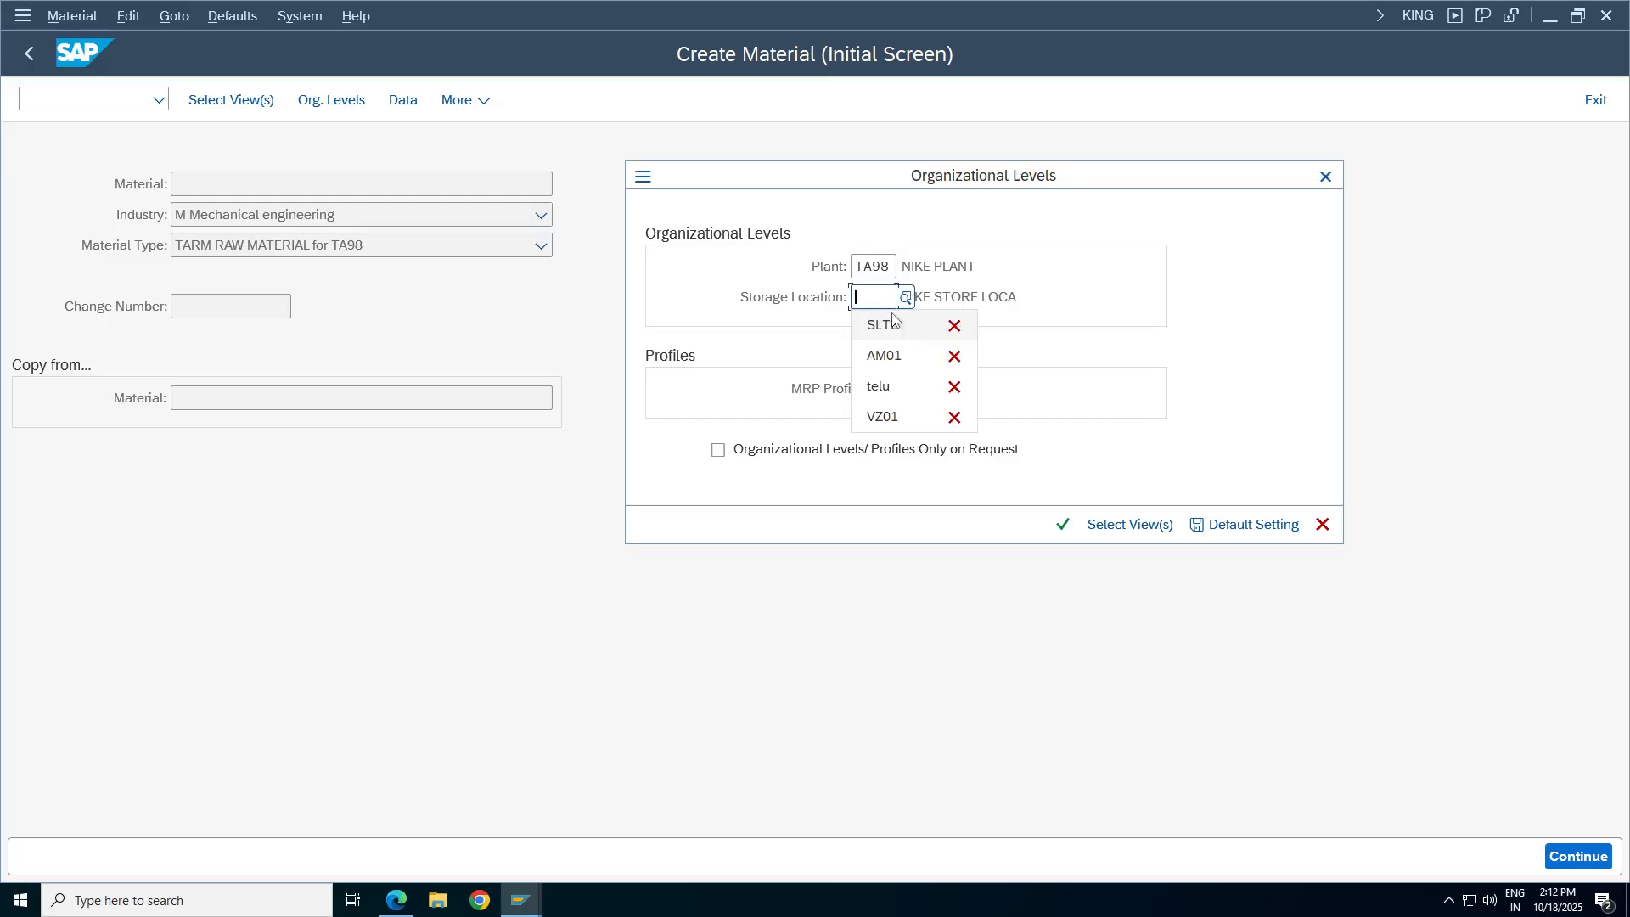
click(771, 379)
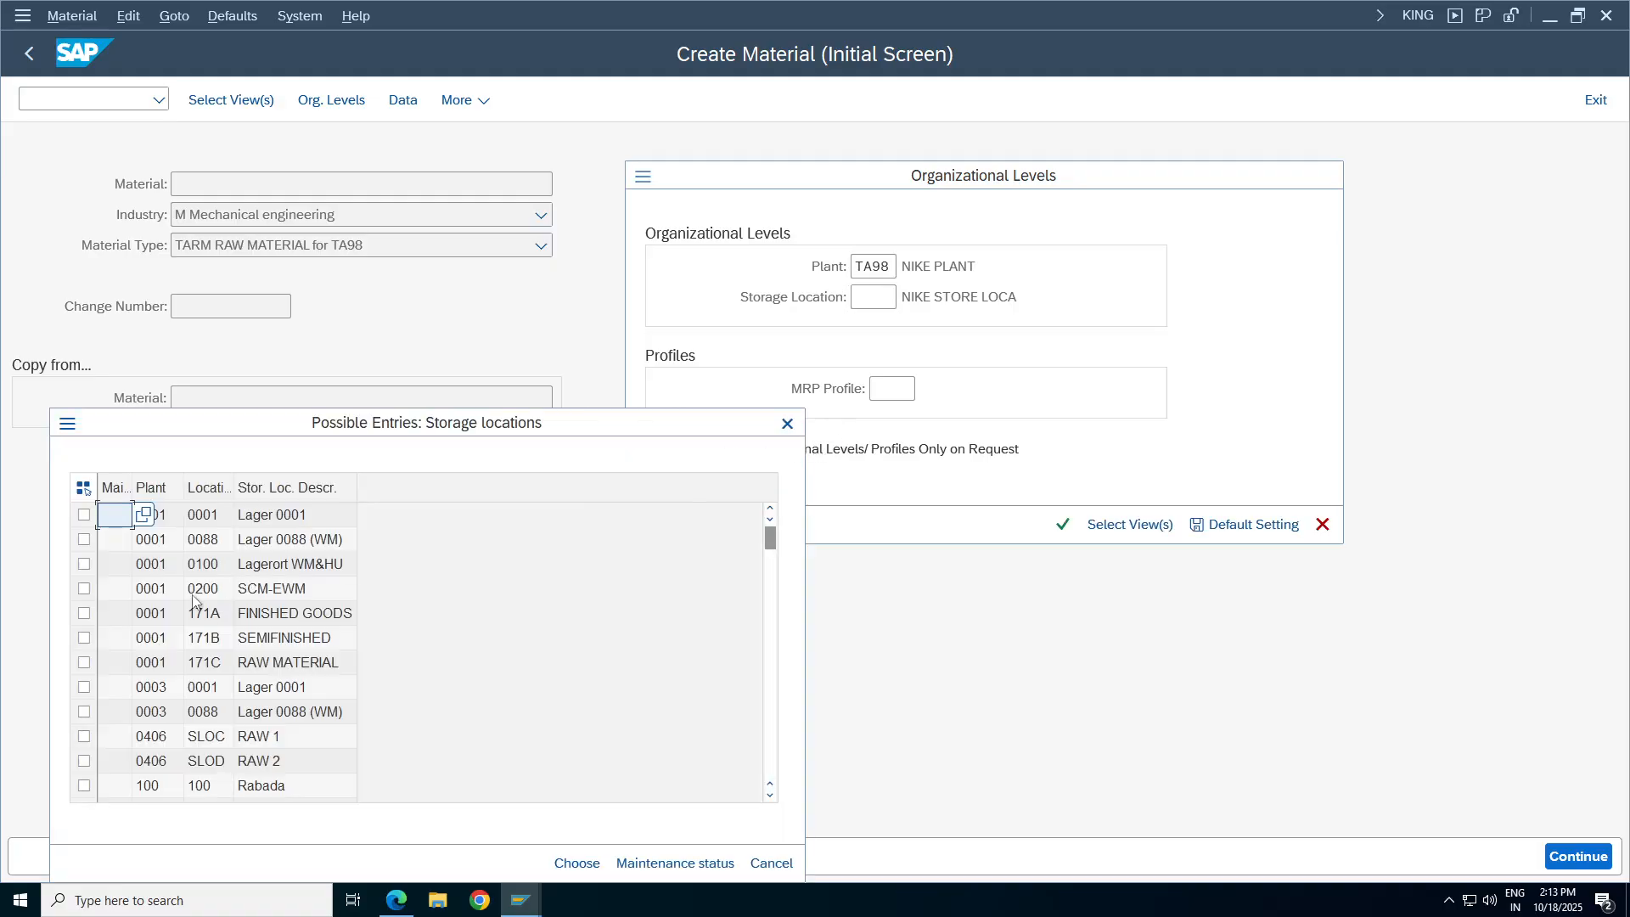
click(254, 713)
click(260, 649)
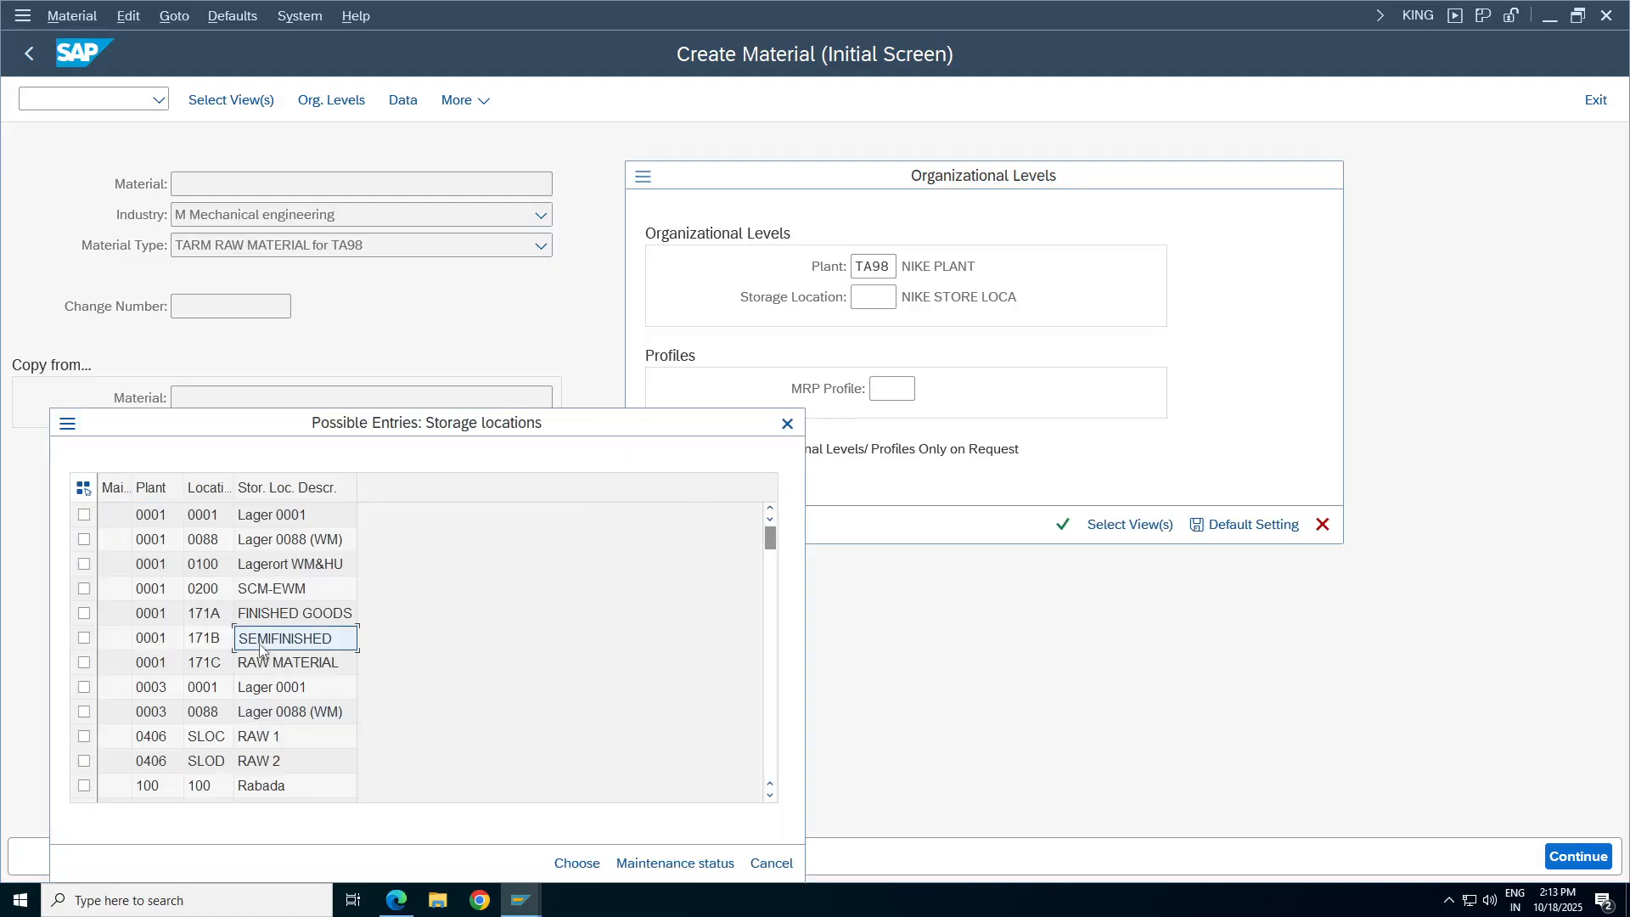
scroll(261, 649, down, 4)
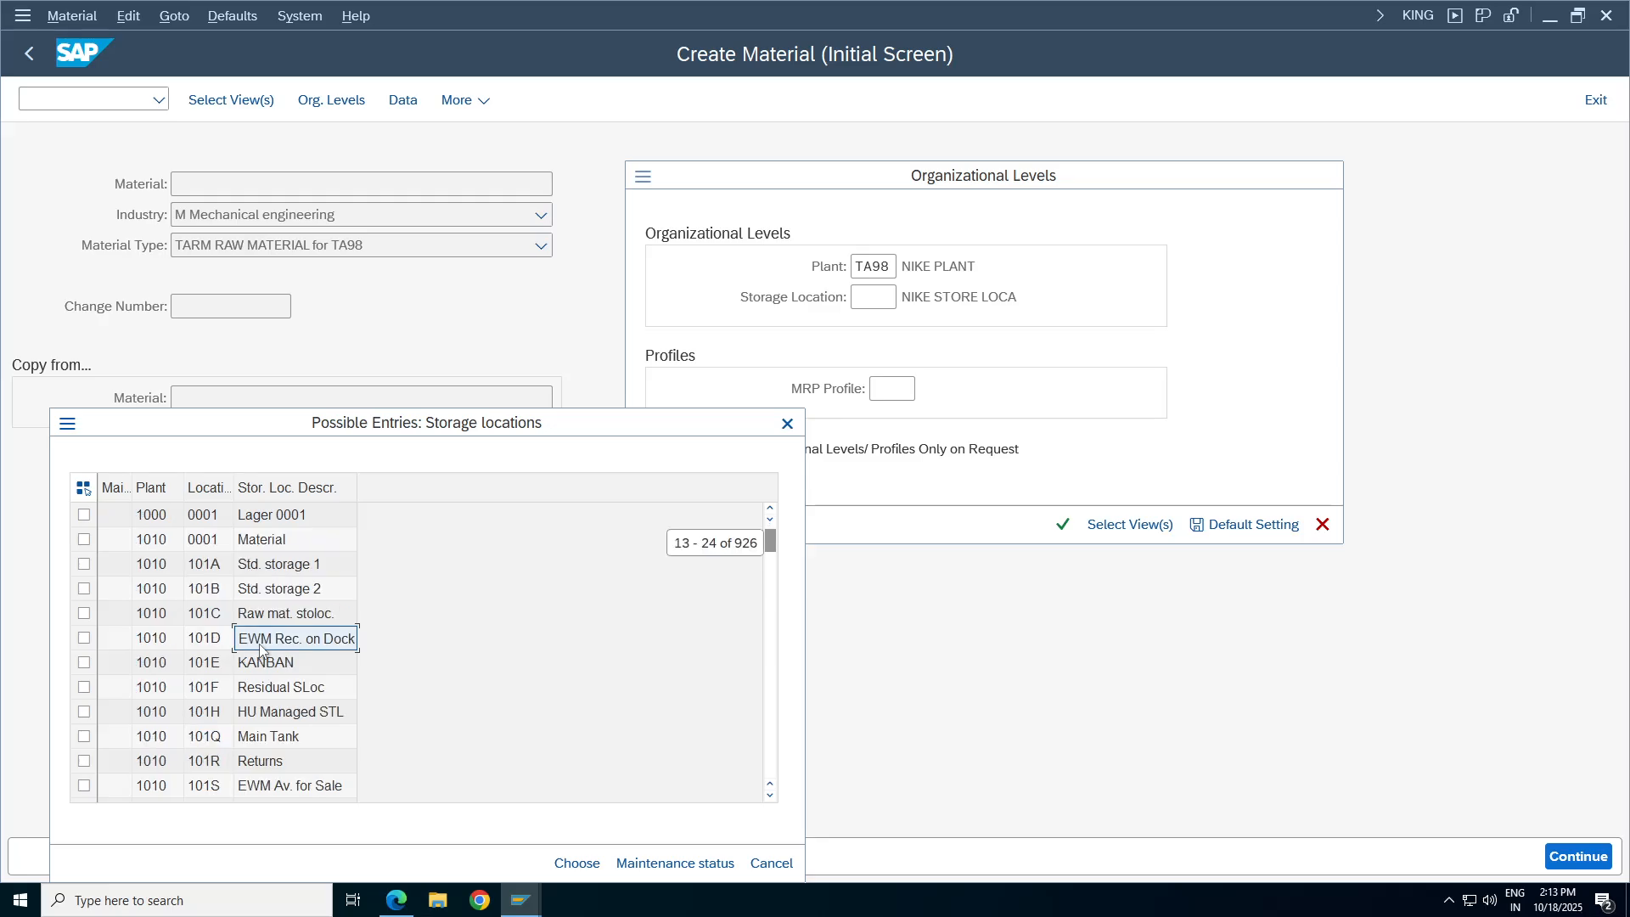
scroll(260, 649, down, 4)
scroll(261, 649, down, 8)
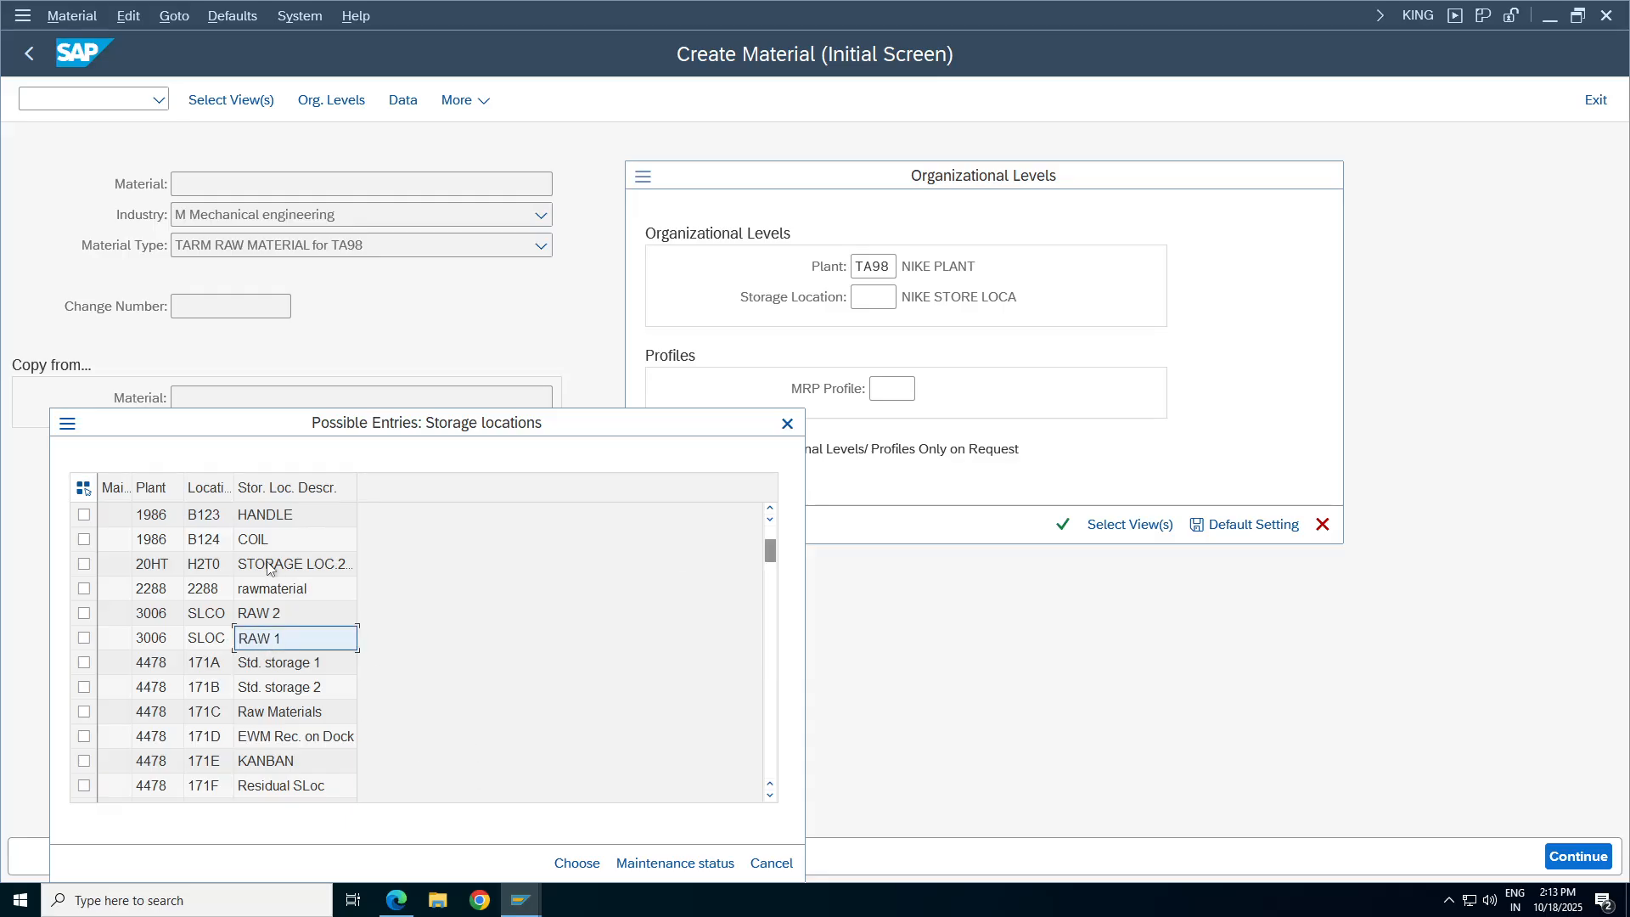
click(291, 490)
click(577, 864)
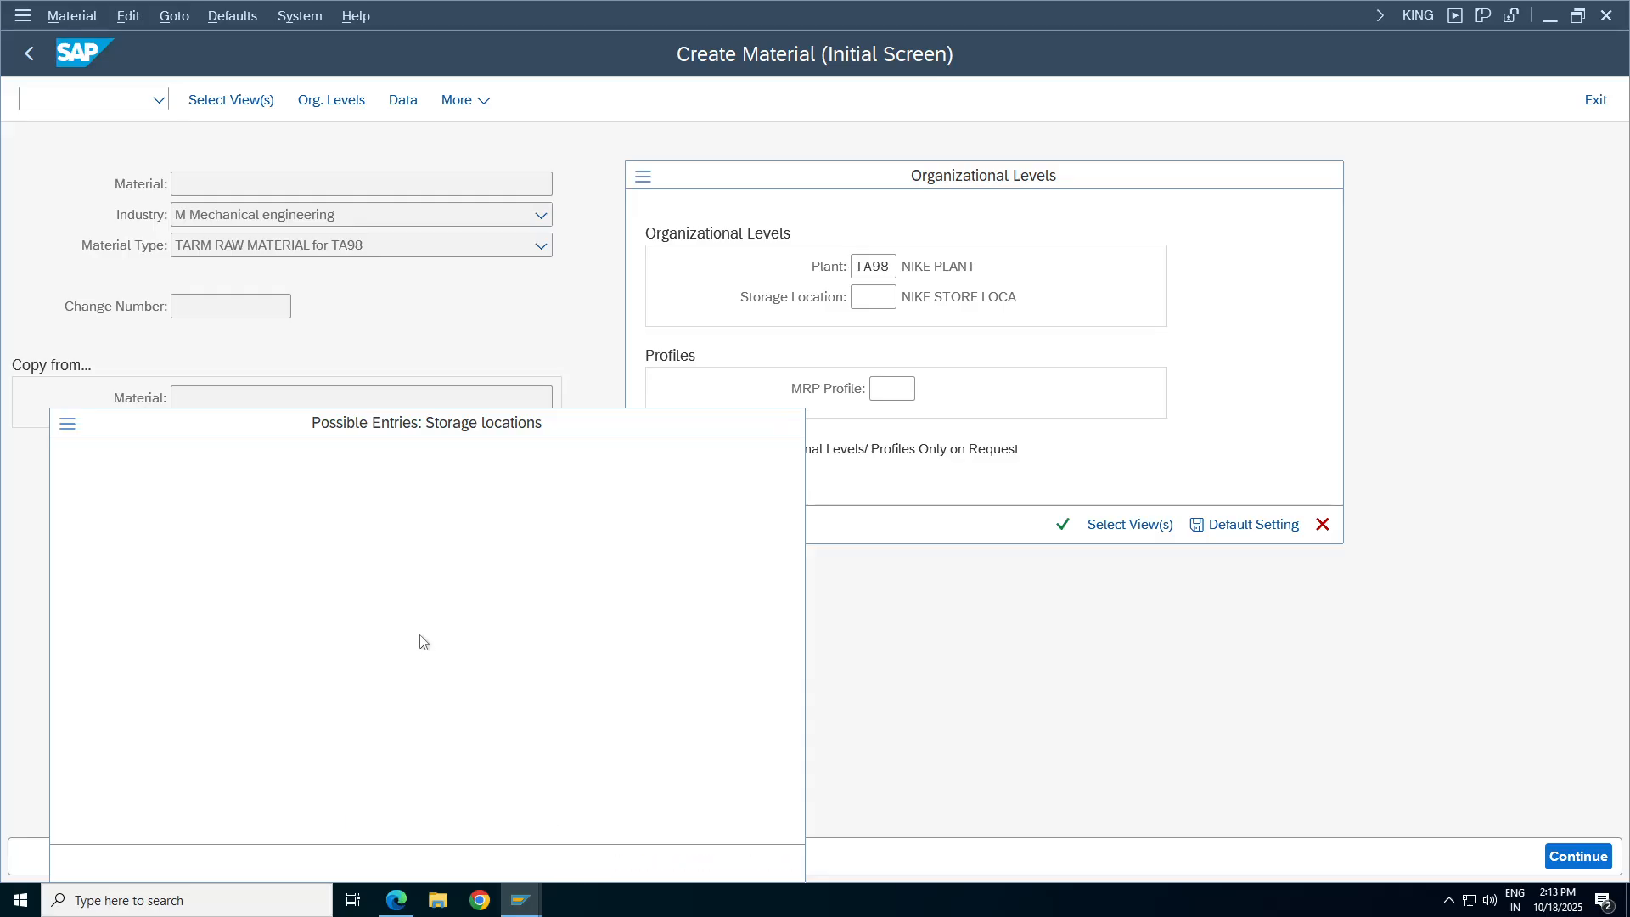
Find plant TA98 among the possible storage locations and choose its raw material location RMTA.
click(905, 297)
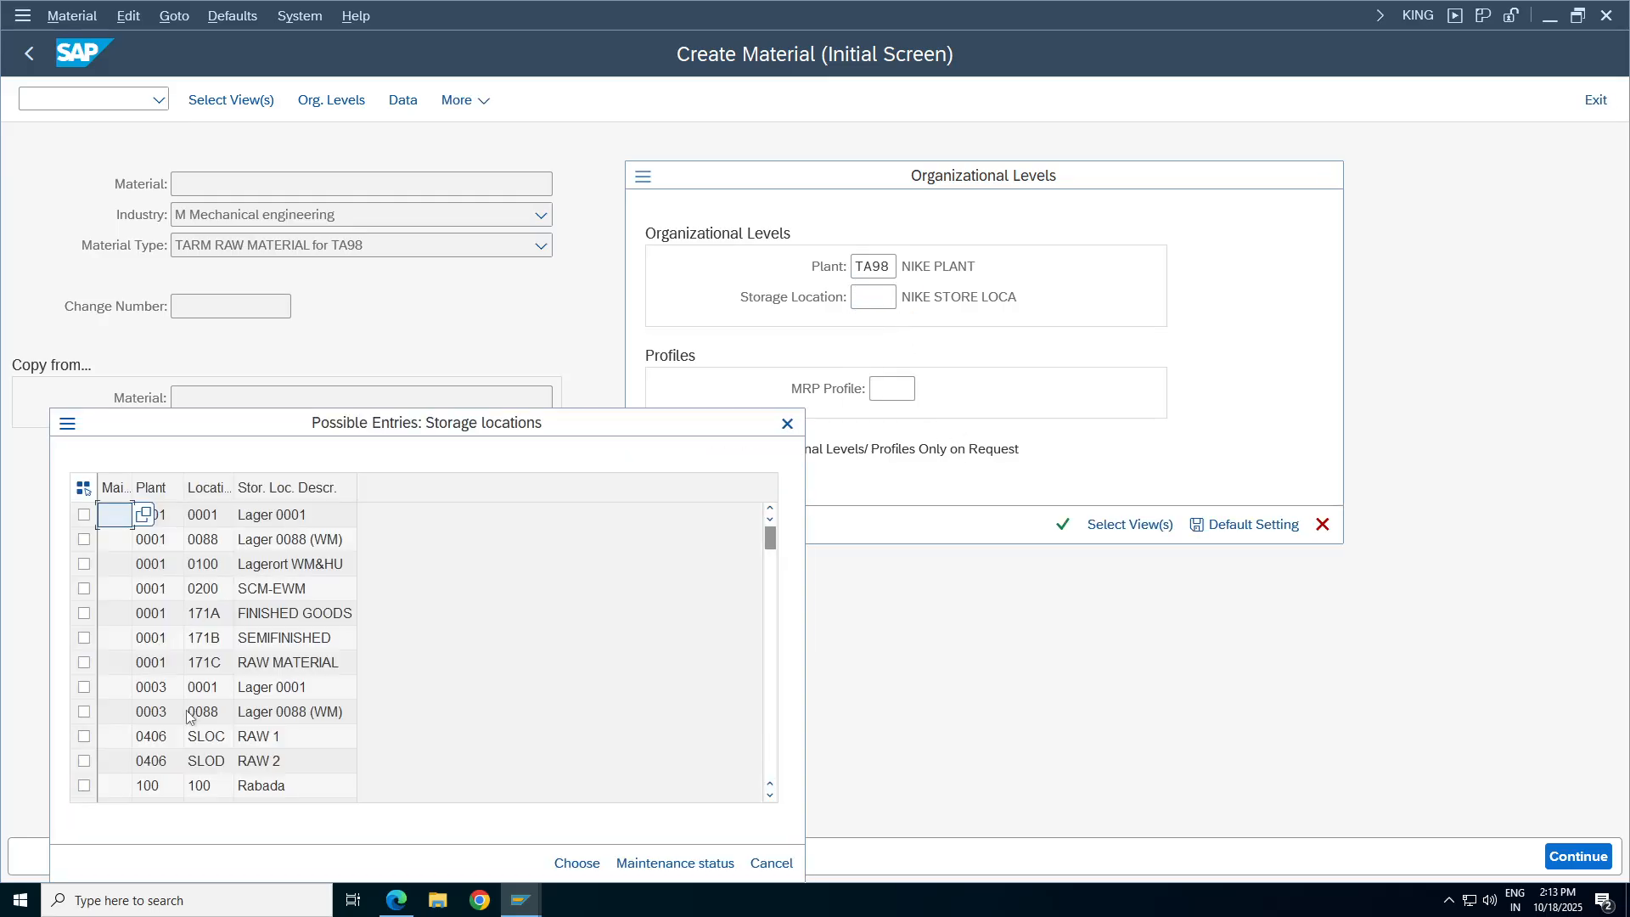
click(151, 487)
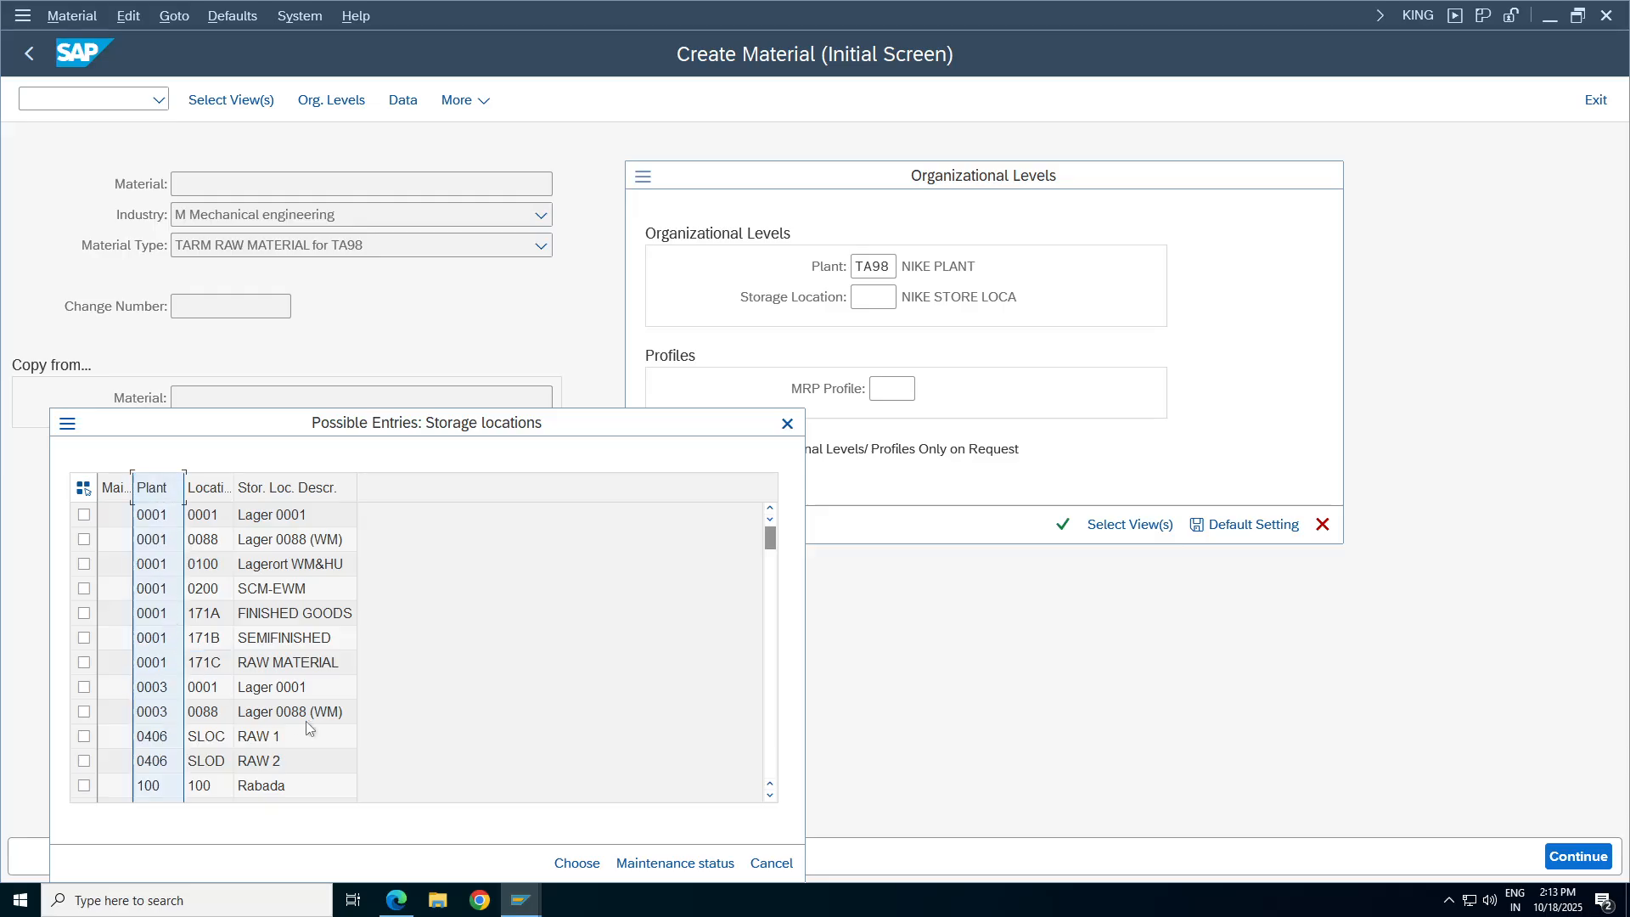
click(319, 669)
scroll(319, 669, down, 8)
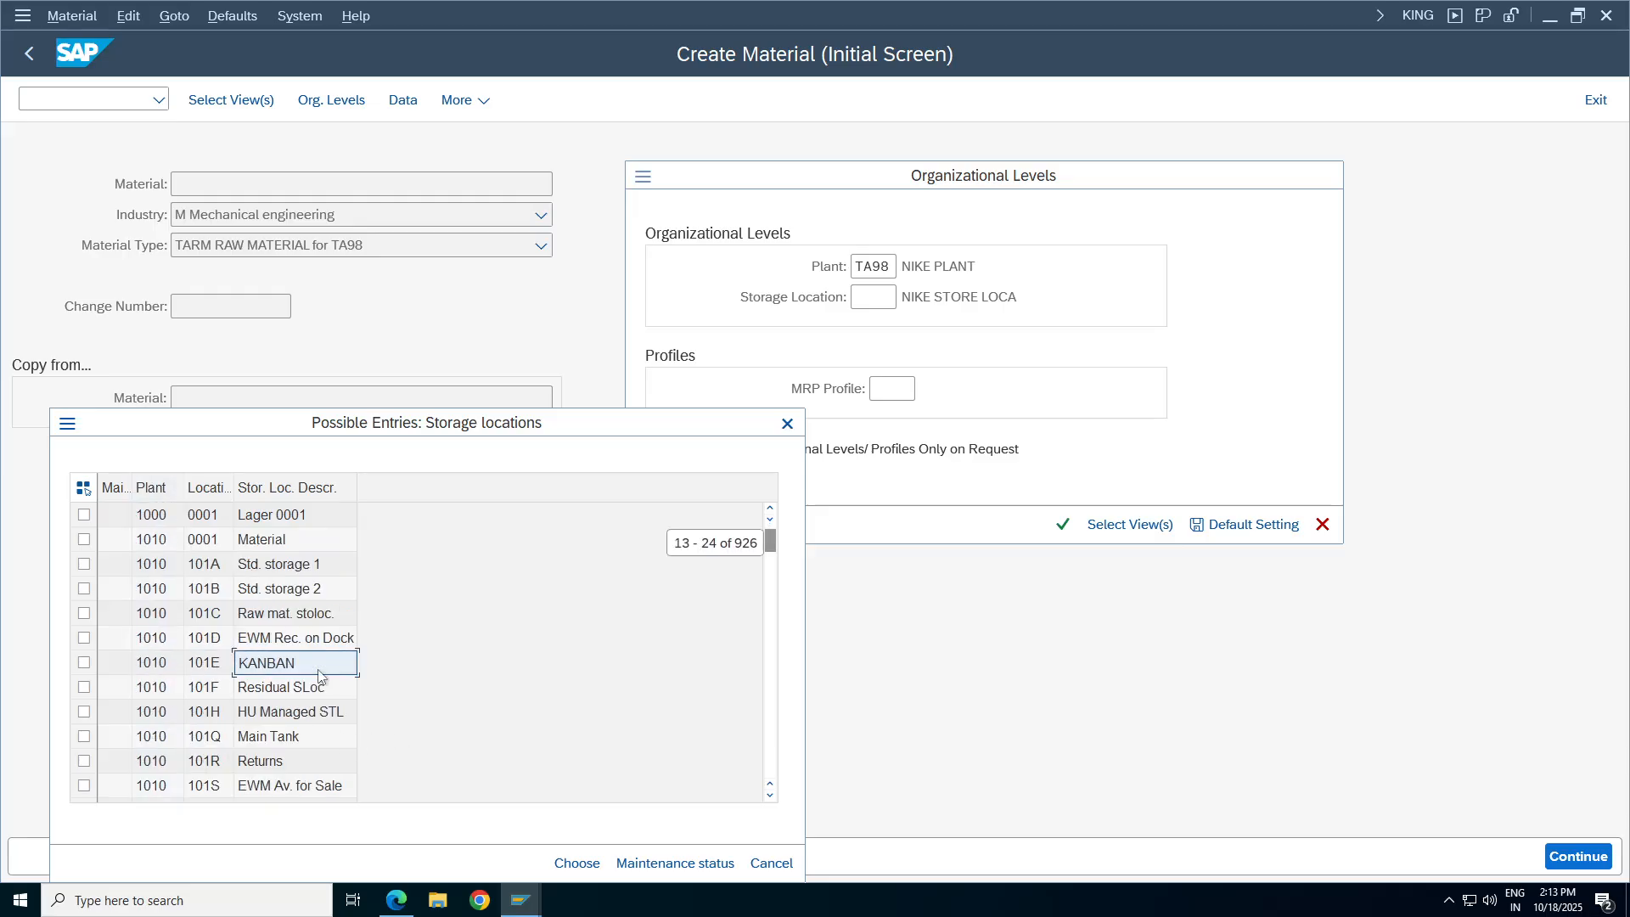
scroll(319, 676, down, 4)
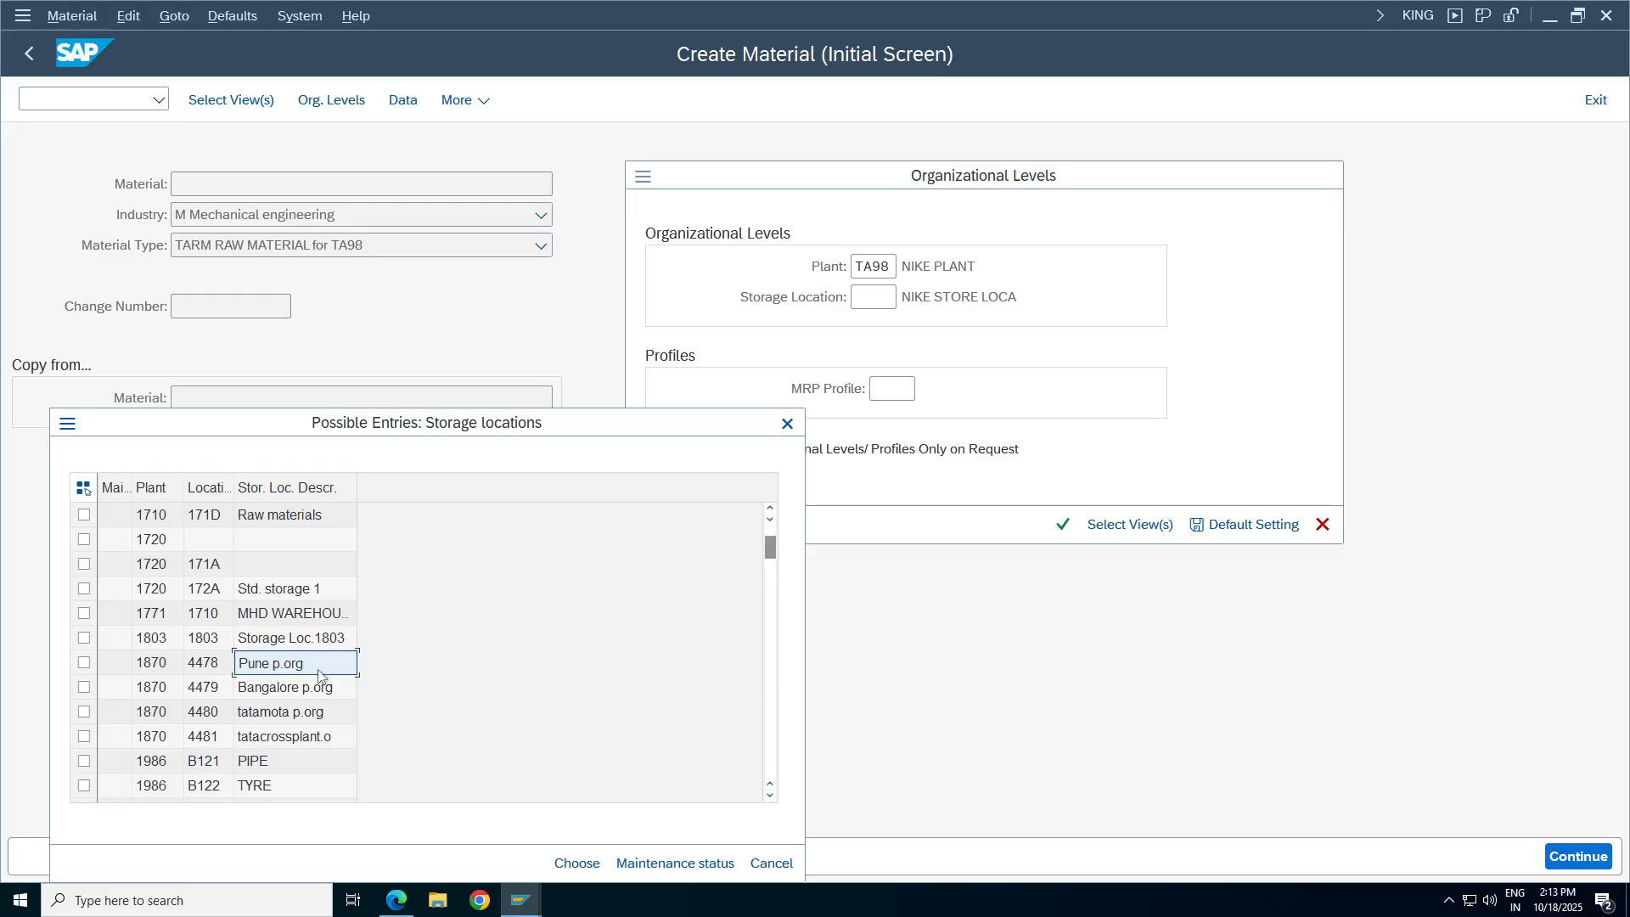
scroll(319, 676, down, 12)
scroll(319, 676, down, 20)
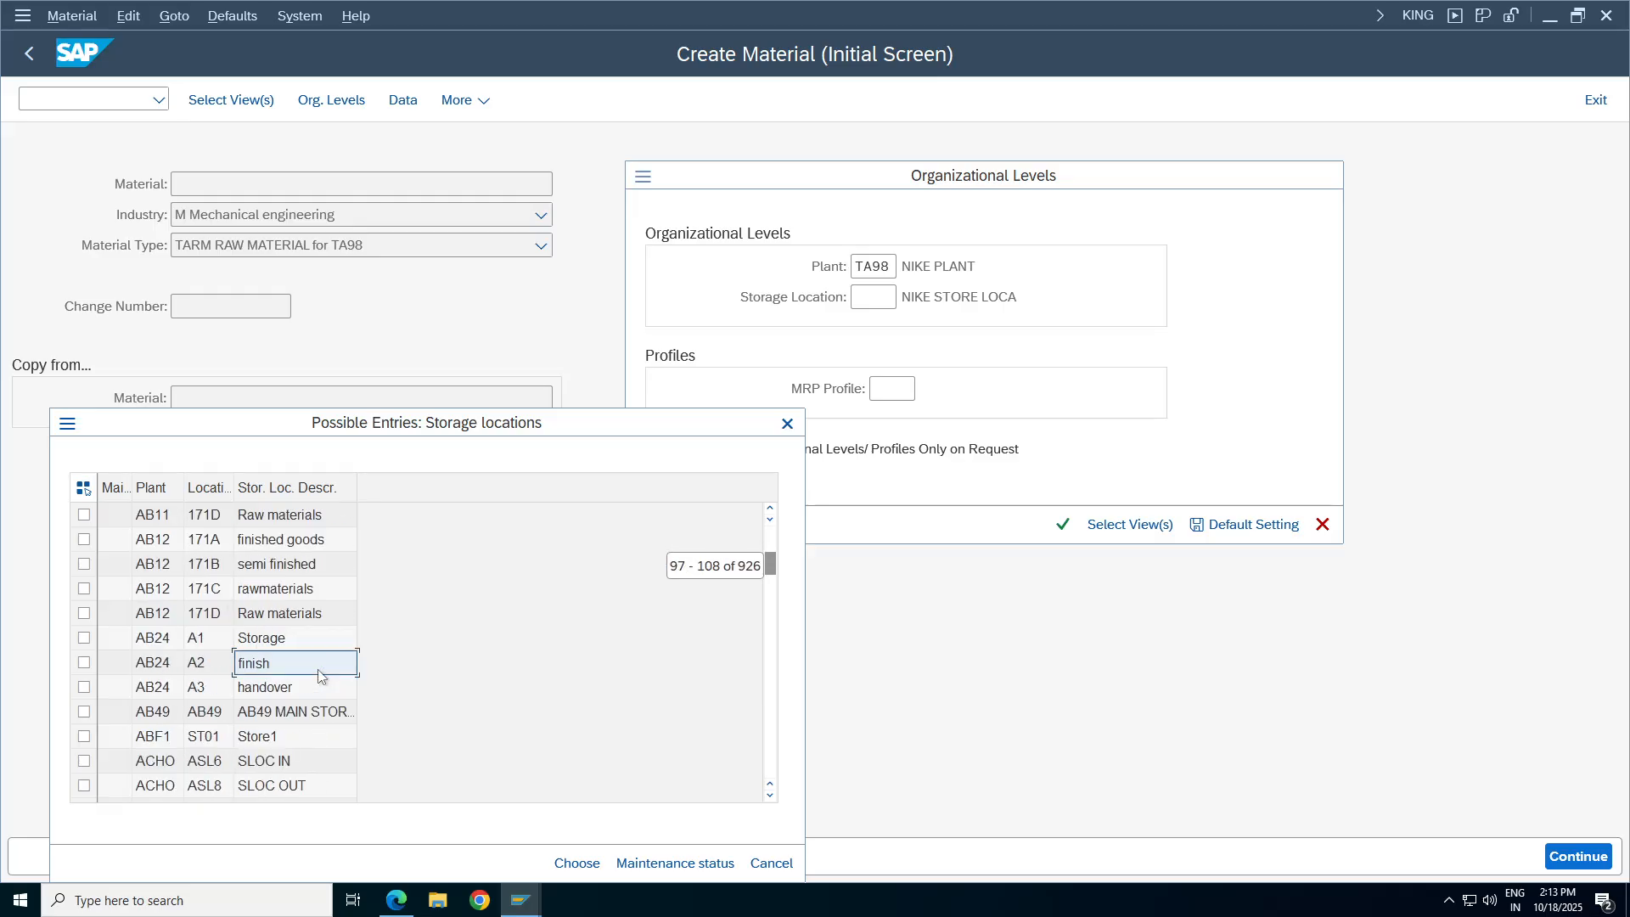
scroll(319, 675, down, 20)
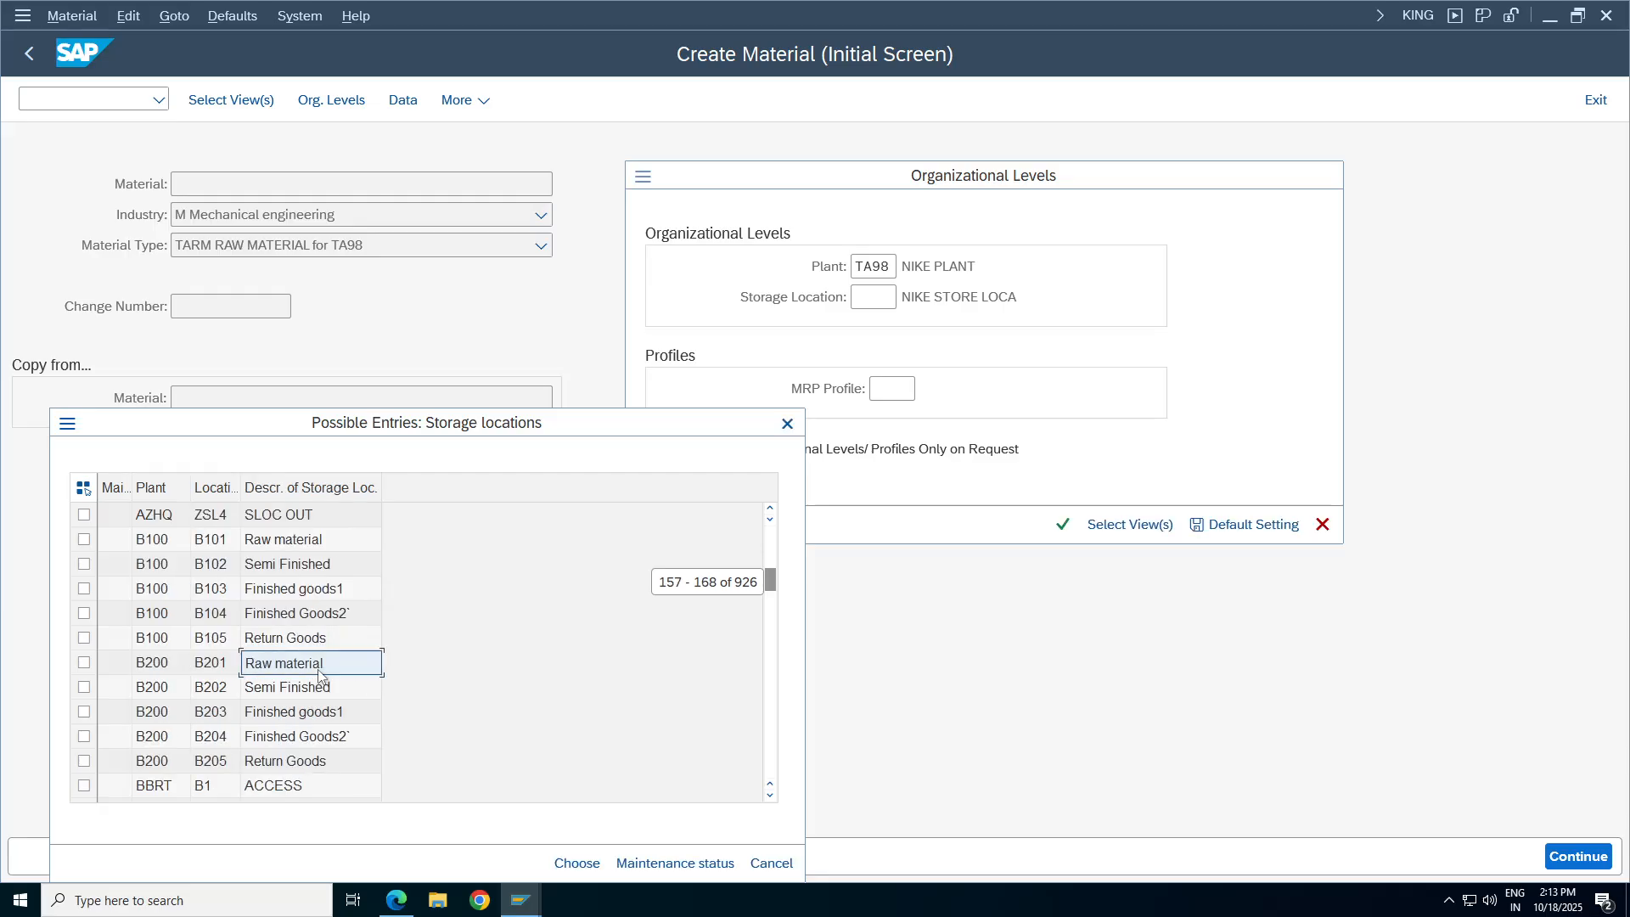
scroll(319, 676, down, 20)
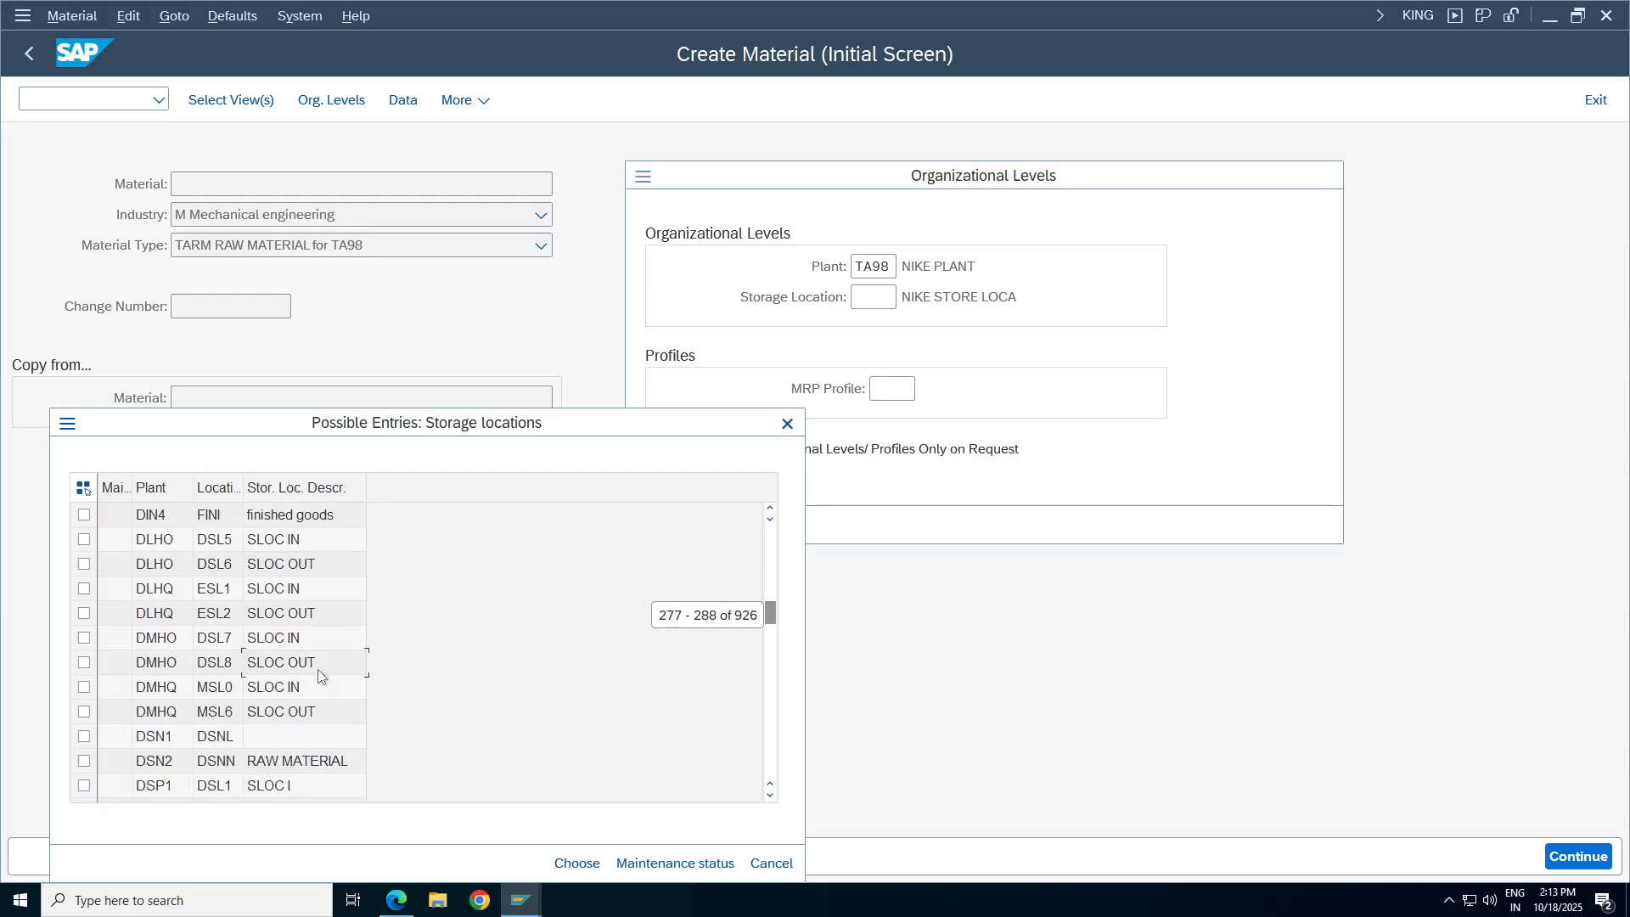
scroll(320, 676, down, 16)
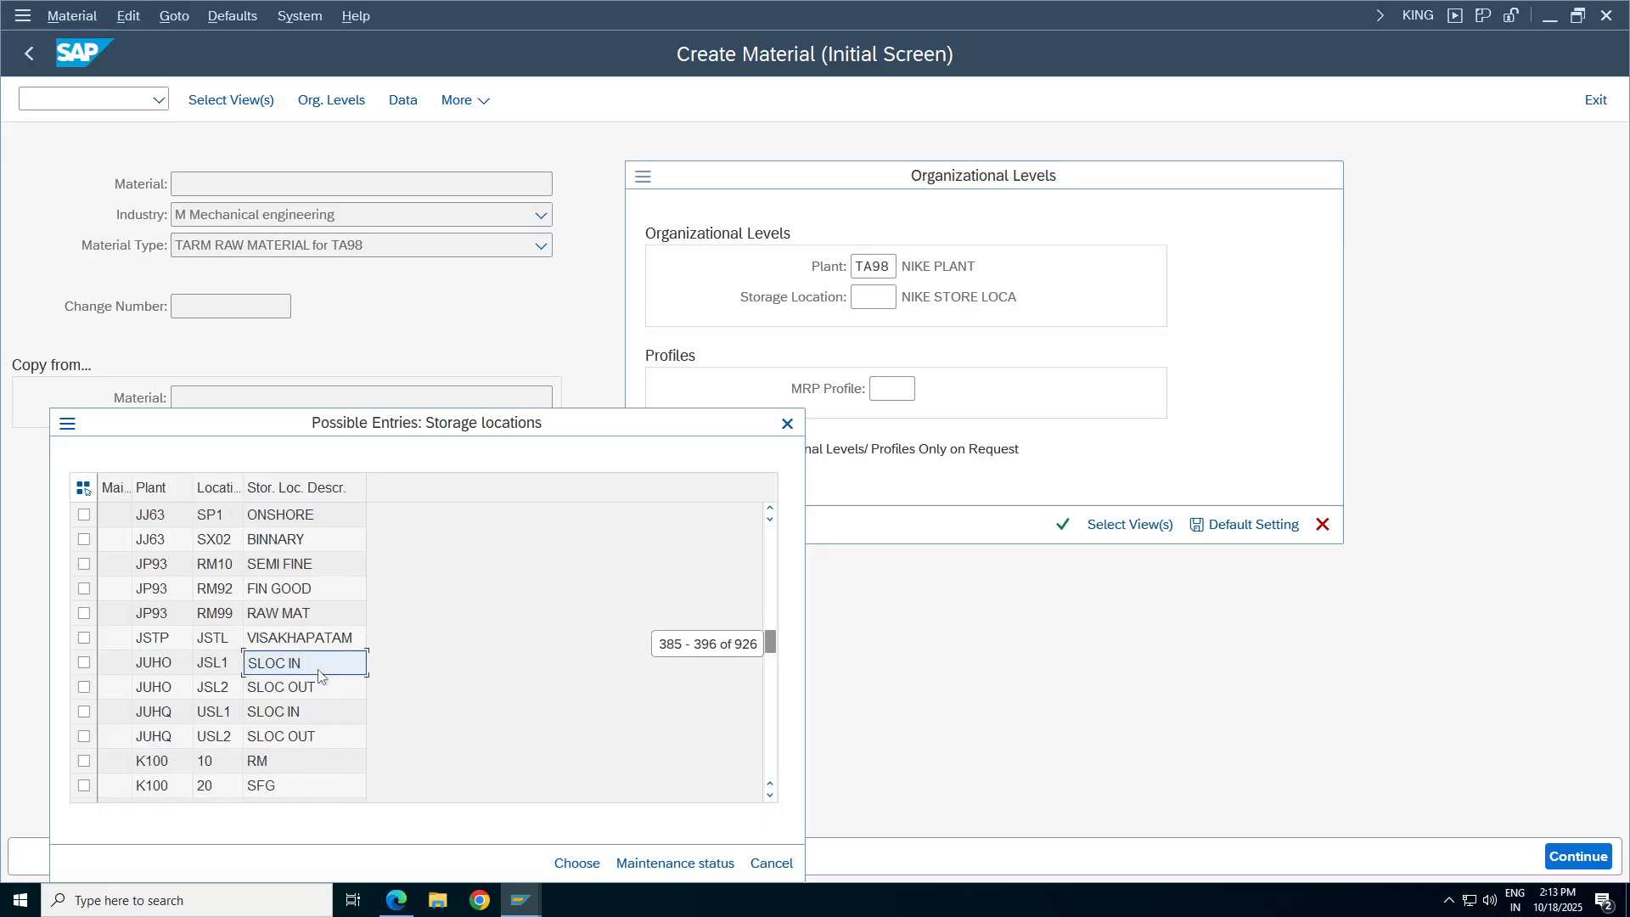
scroll(319, 675, down, 20)
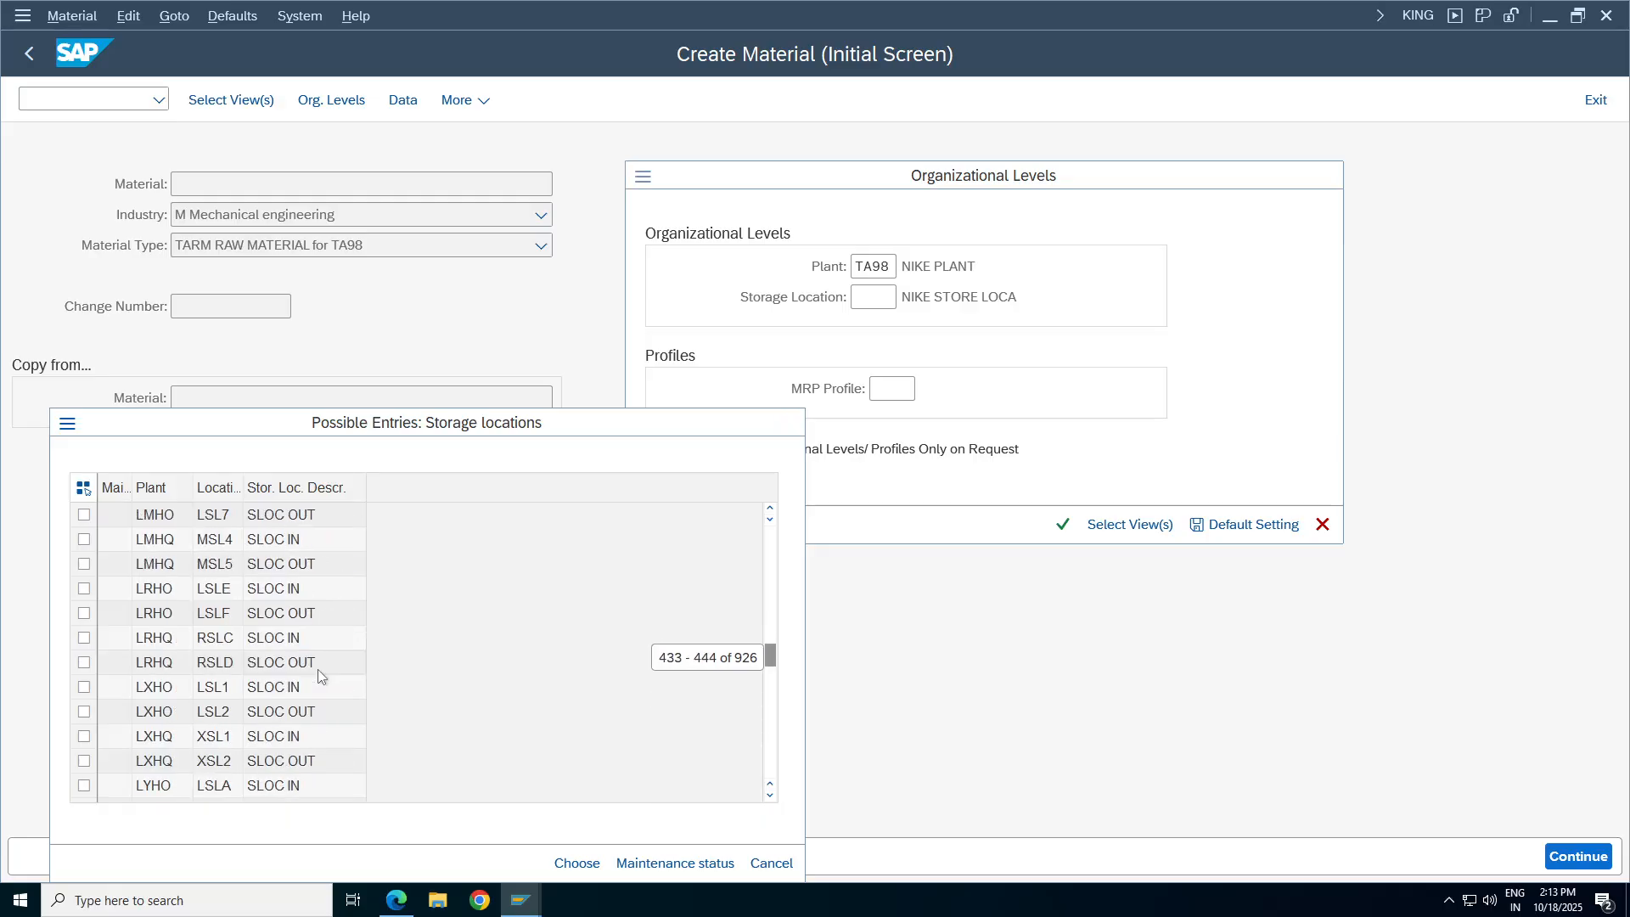
scroll(319, 676, down, 8)
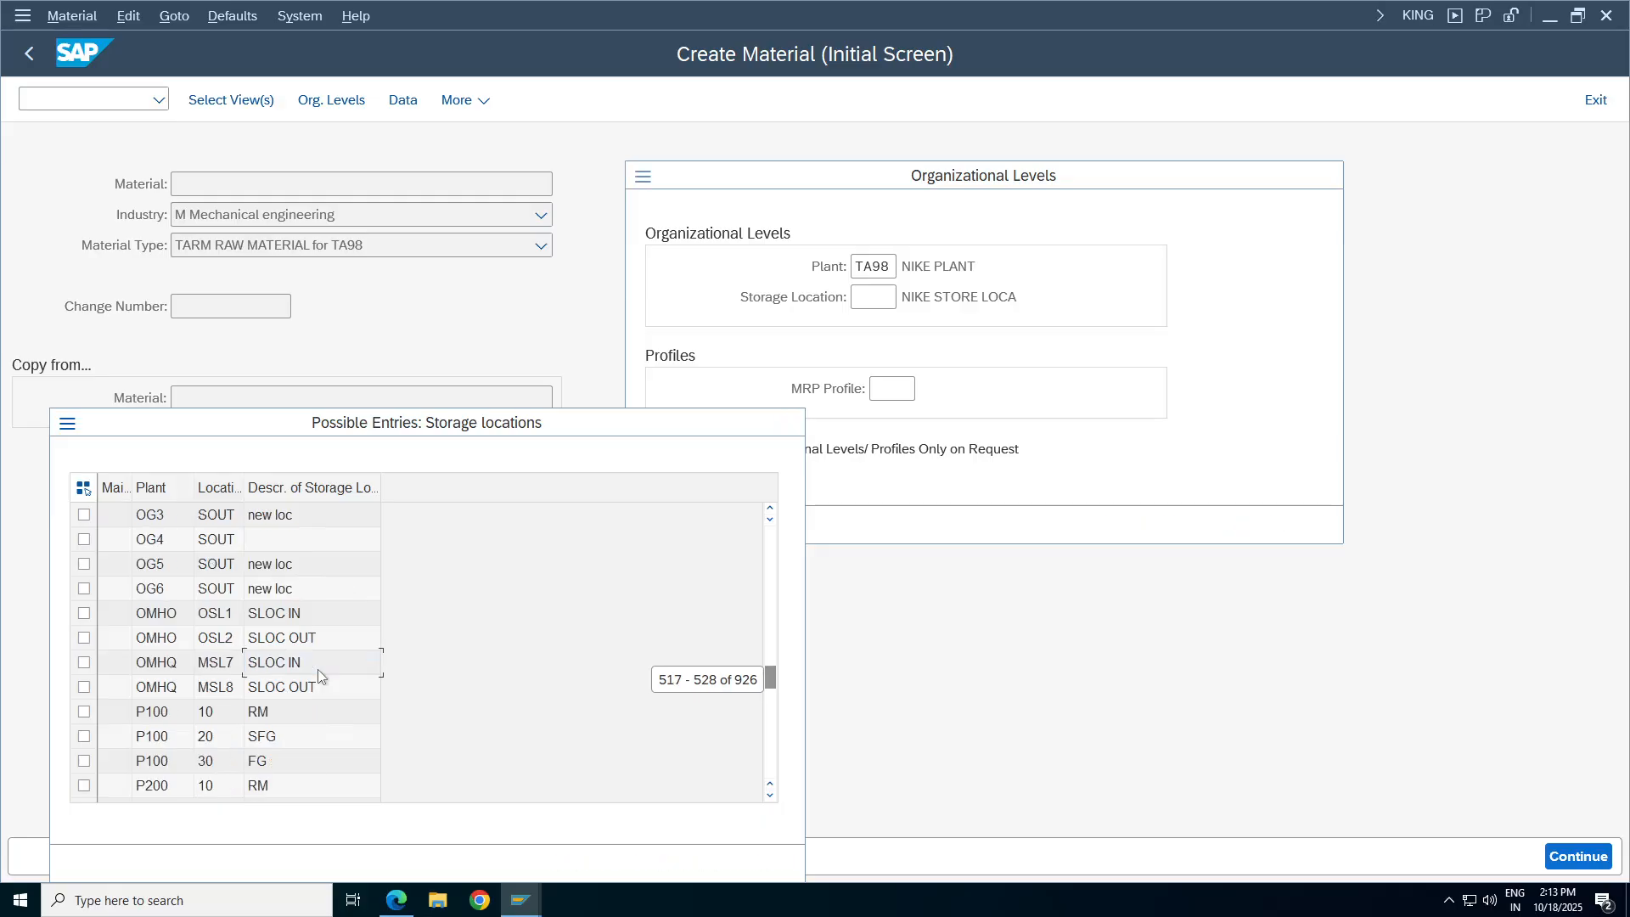
scroll(319, 675, down, 20)
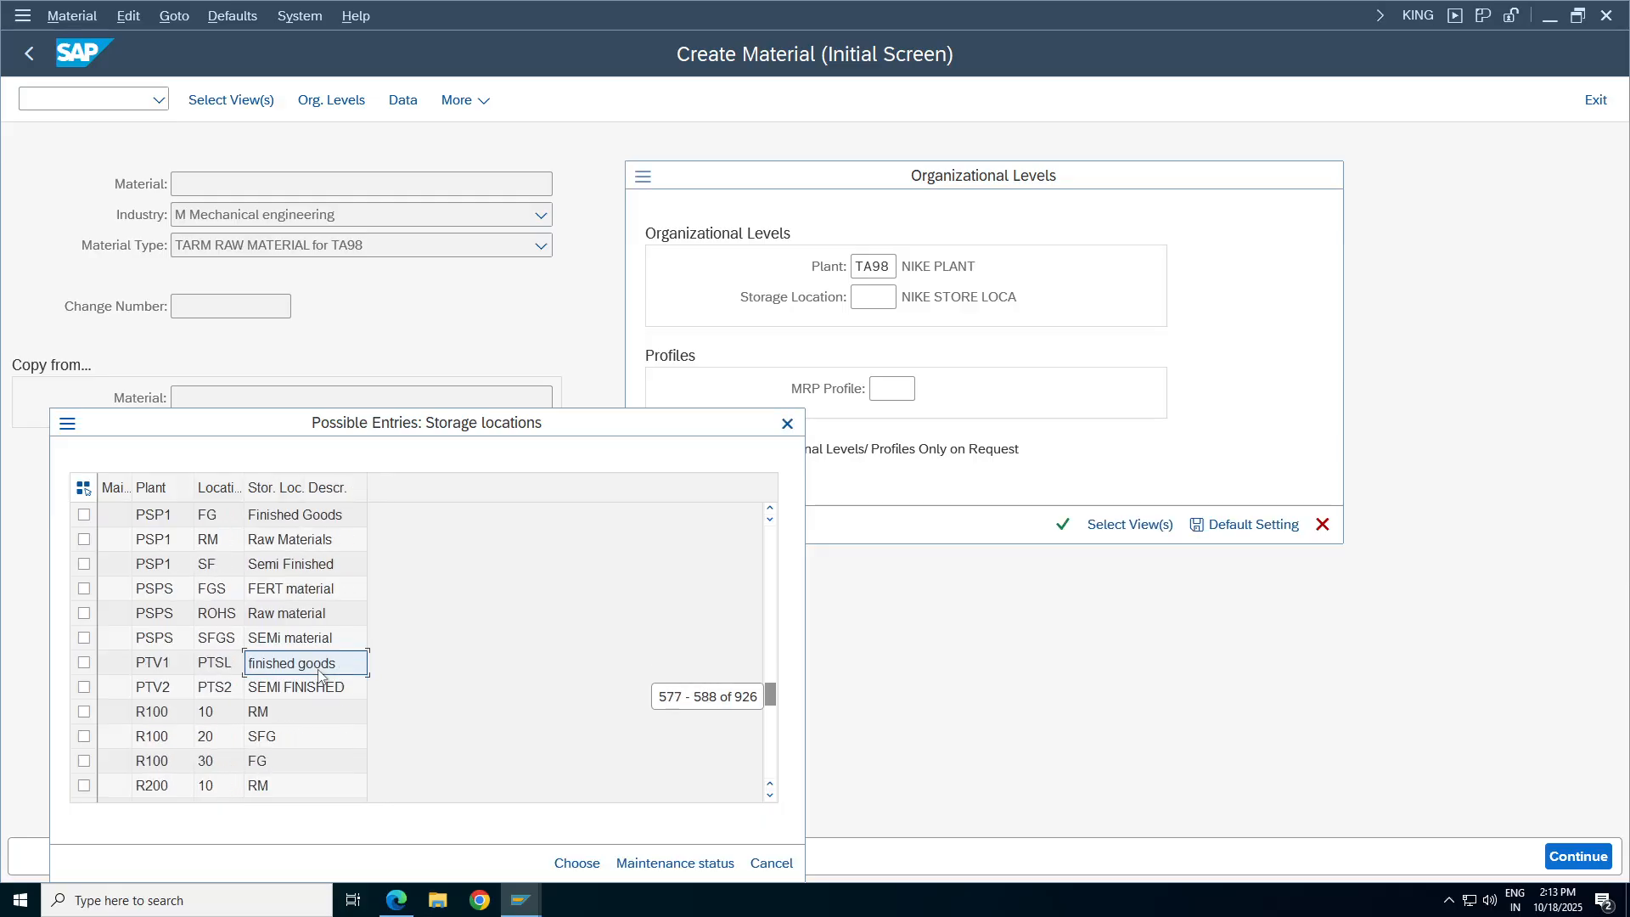
scroll(319, 675, down, 20)
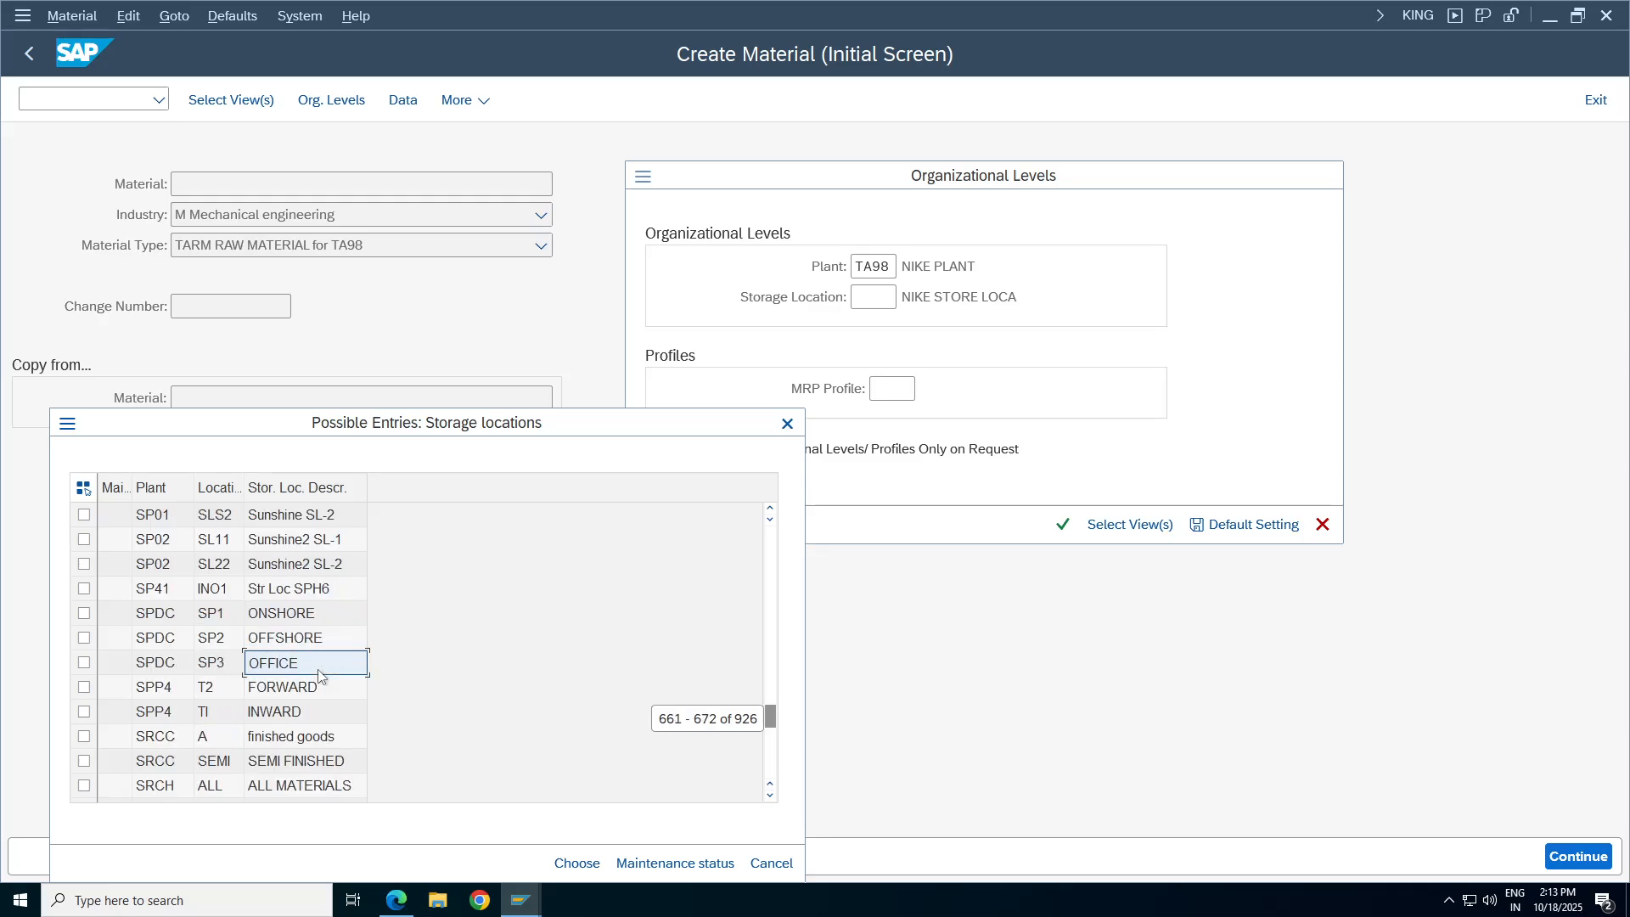
scroll(319, 674, down, 20)
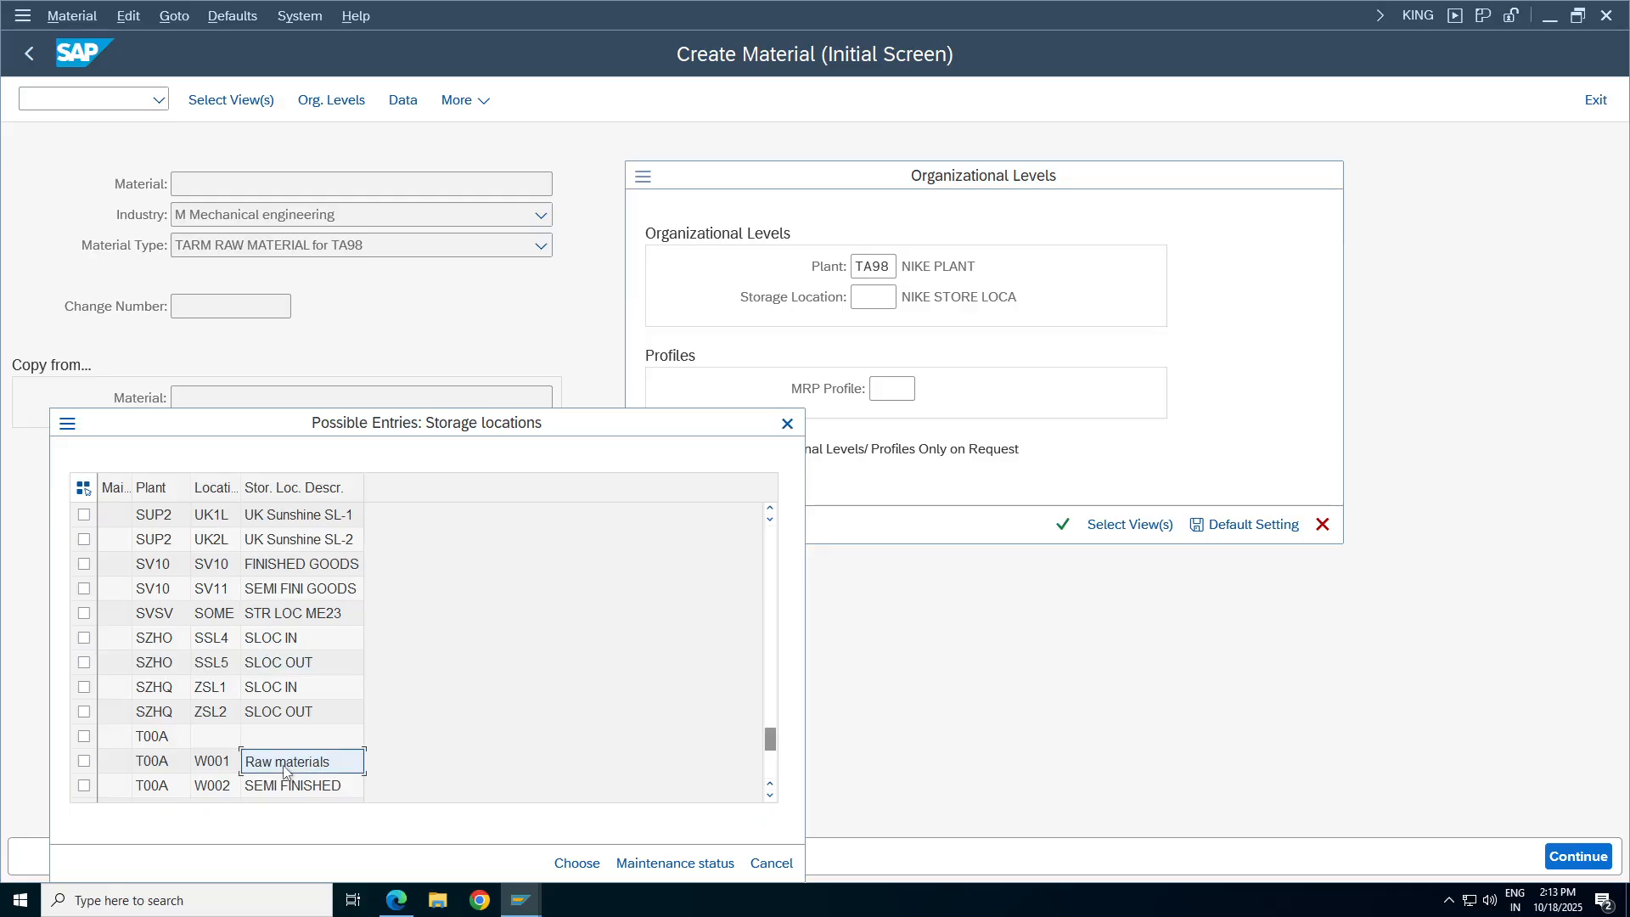
scroll(303, 796, down, 3)
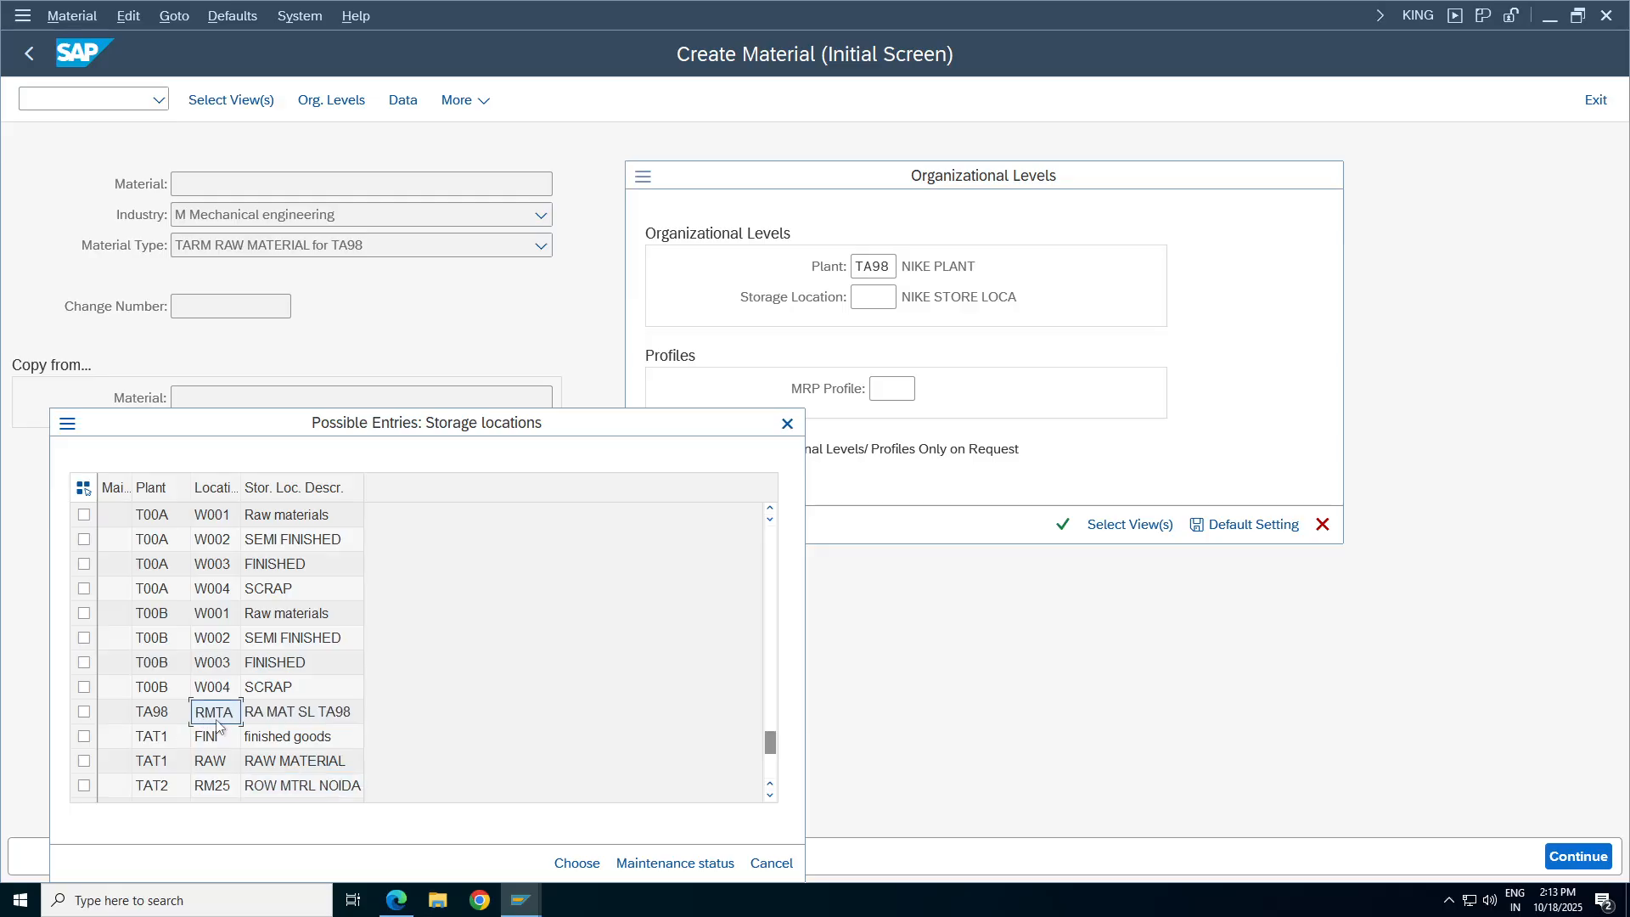
double_click(154, 717)
Check the plant and storage location entries and confirm the organizational levels.
click(881, 297)
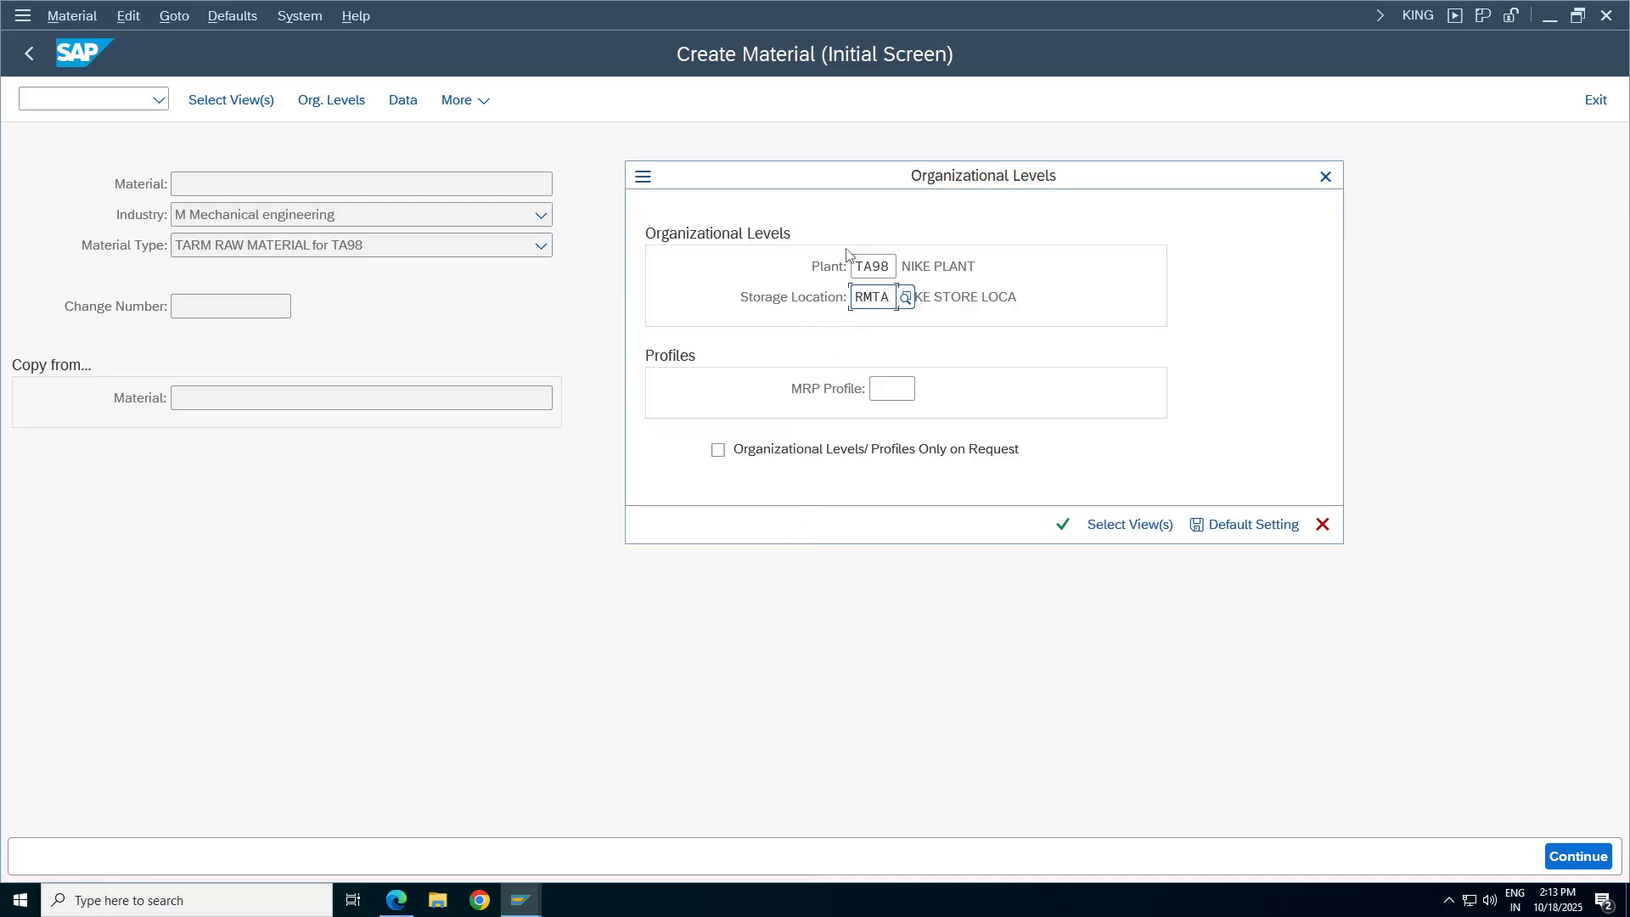
double_click(872, 265)
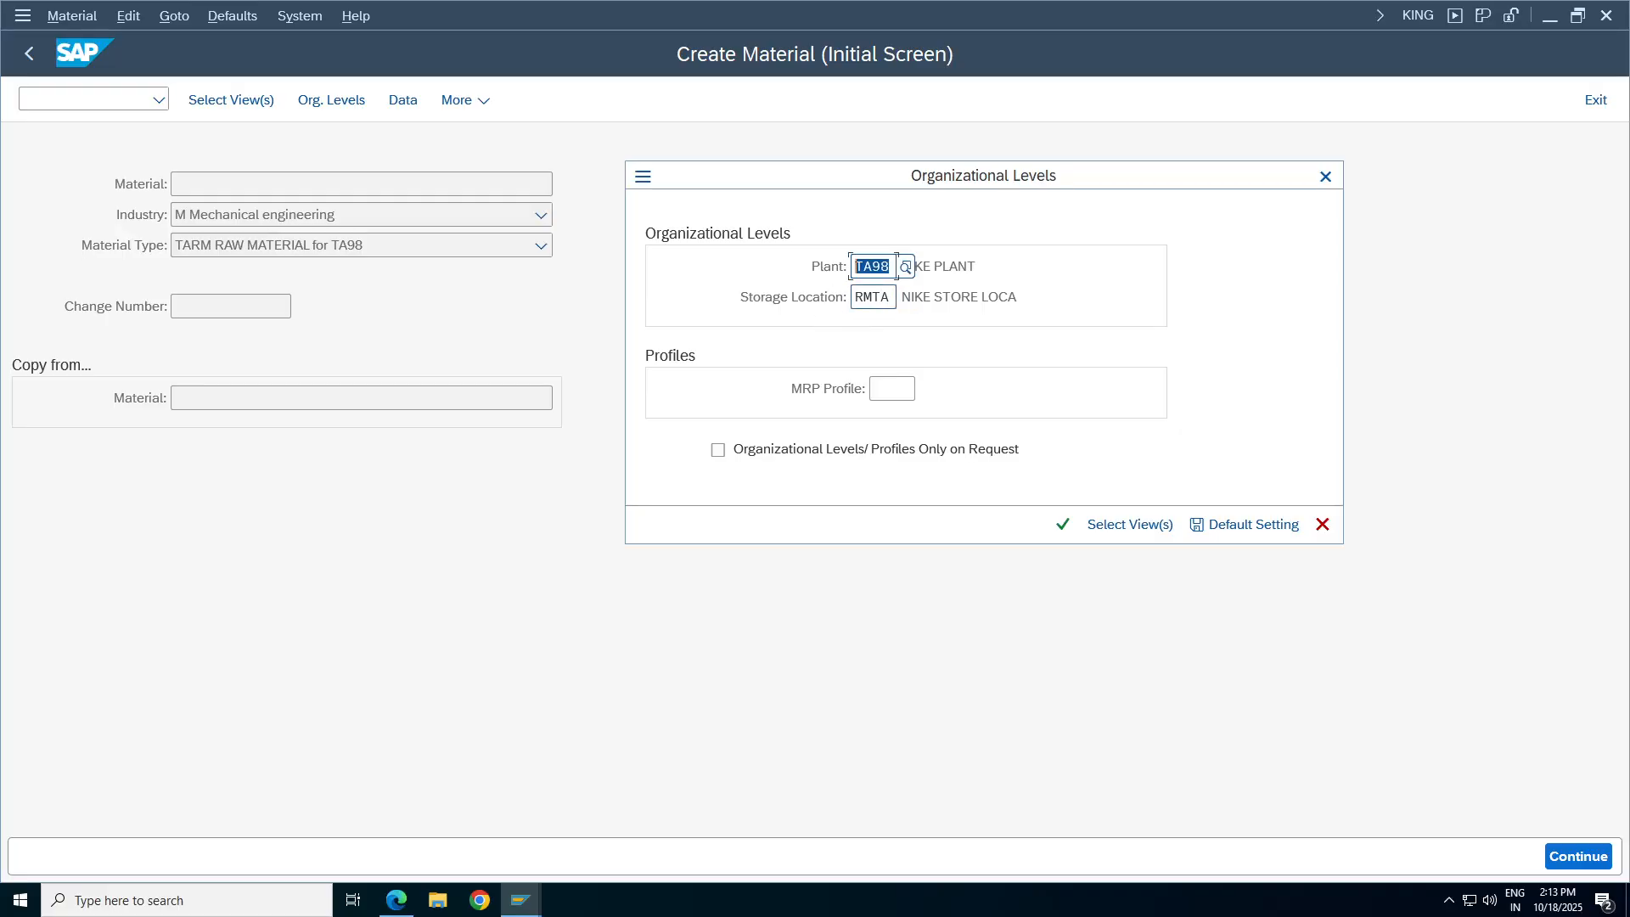
click(858, 296)
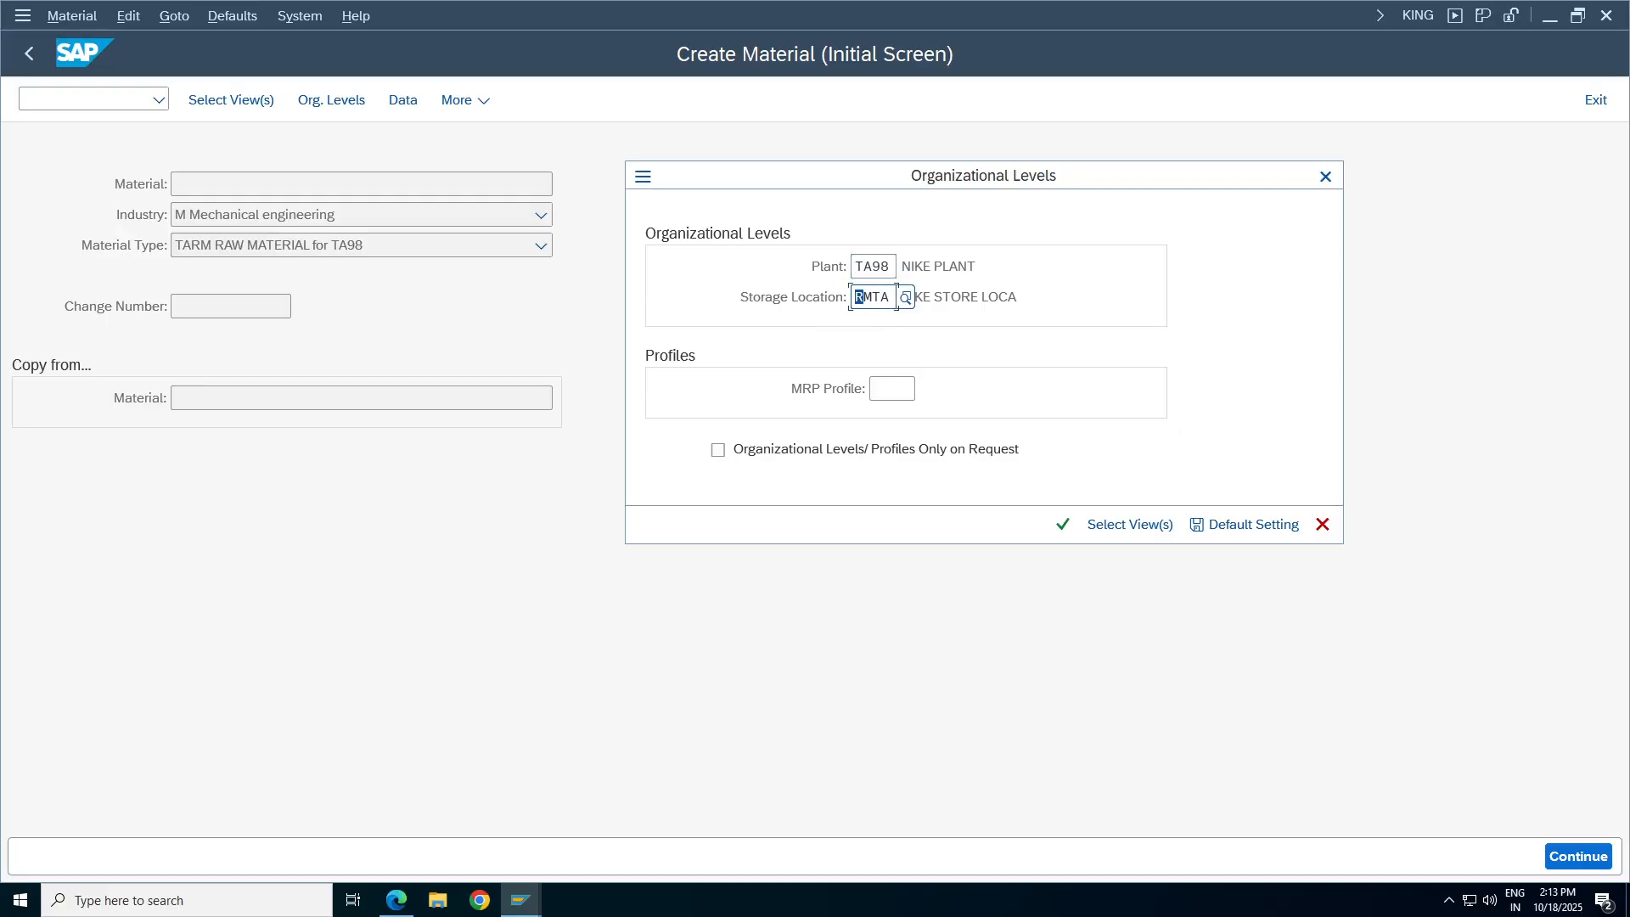
drag(881, 297, 892, 297)
click(894, 297)
click(1061, 526)
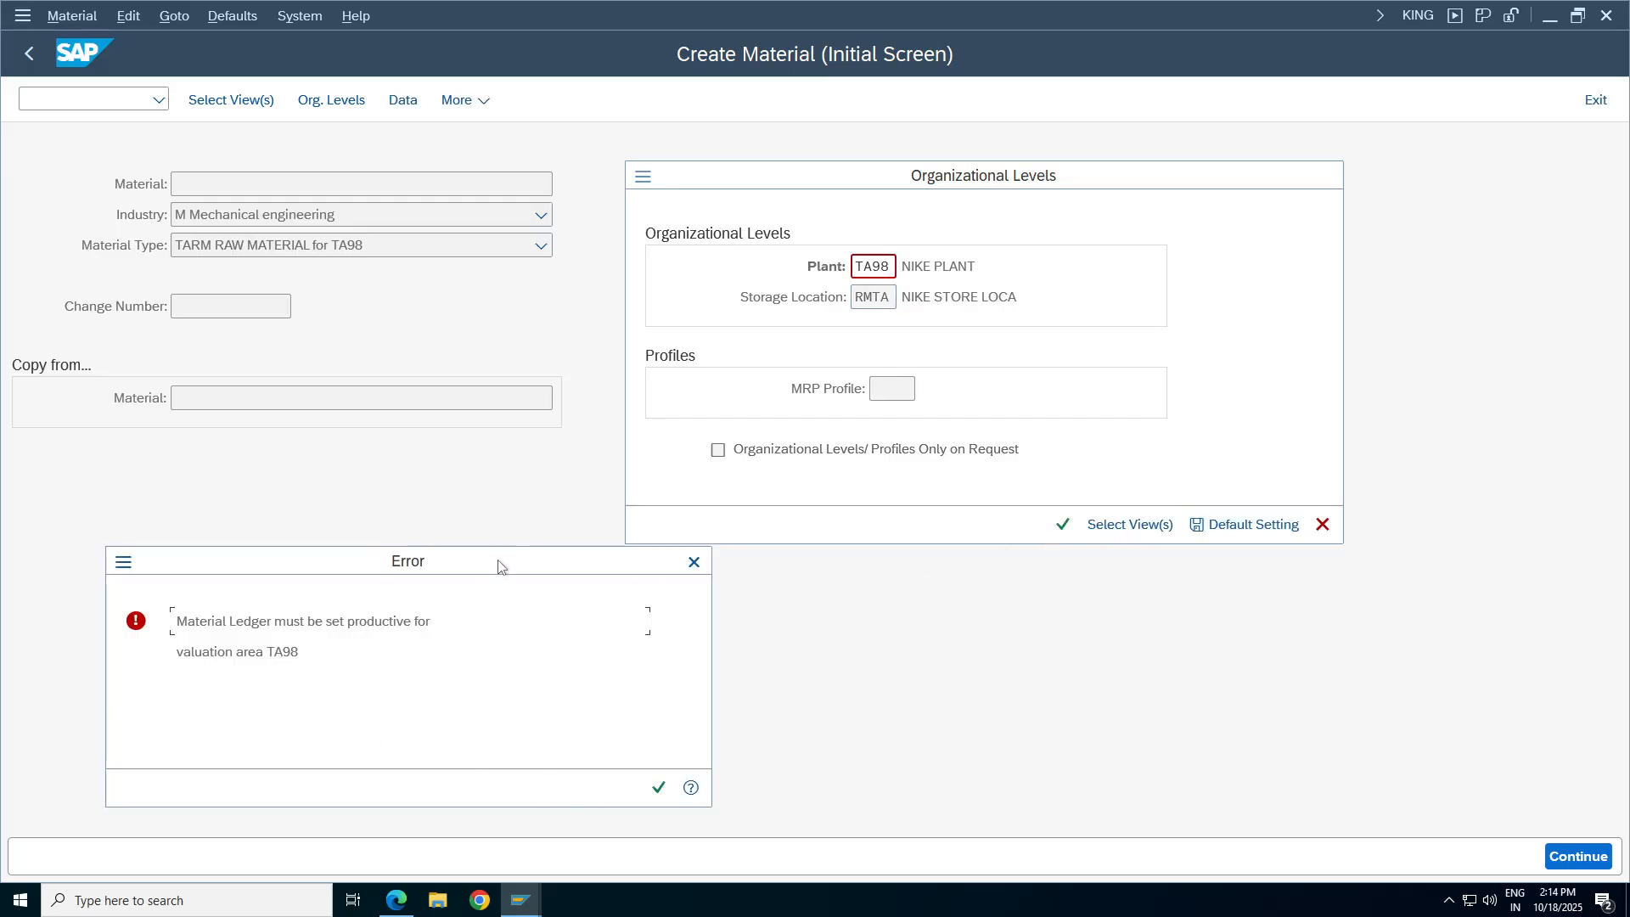
Move the error dialog, highlight the valuation area in its message and open the detailed help for the error.
drag(499, 566, 592, 522)
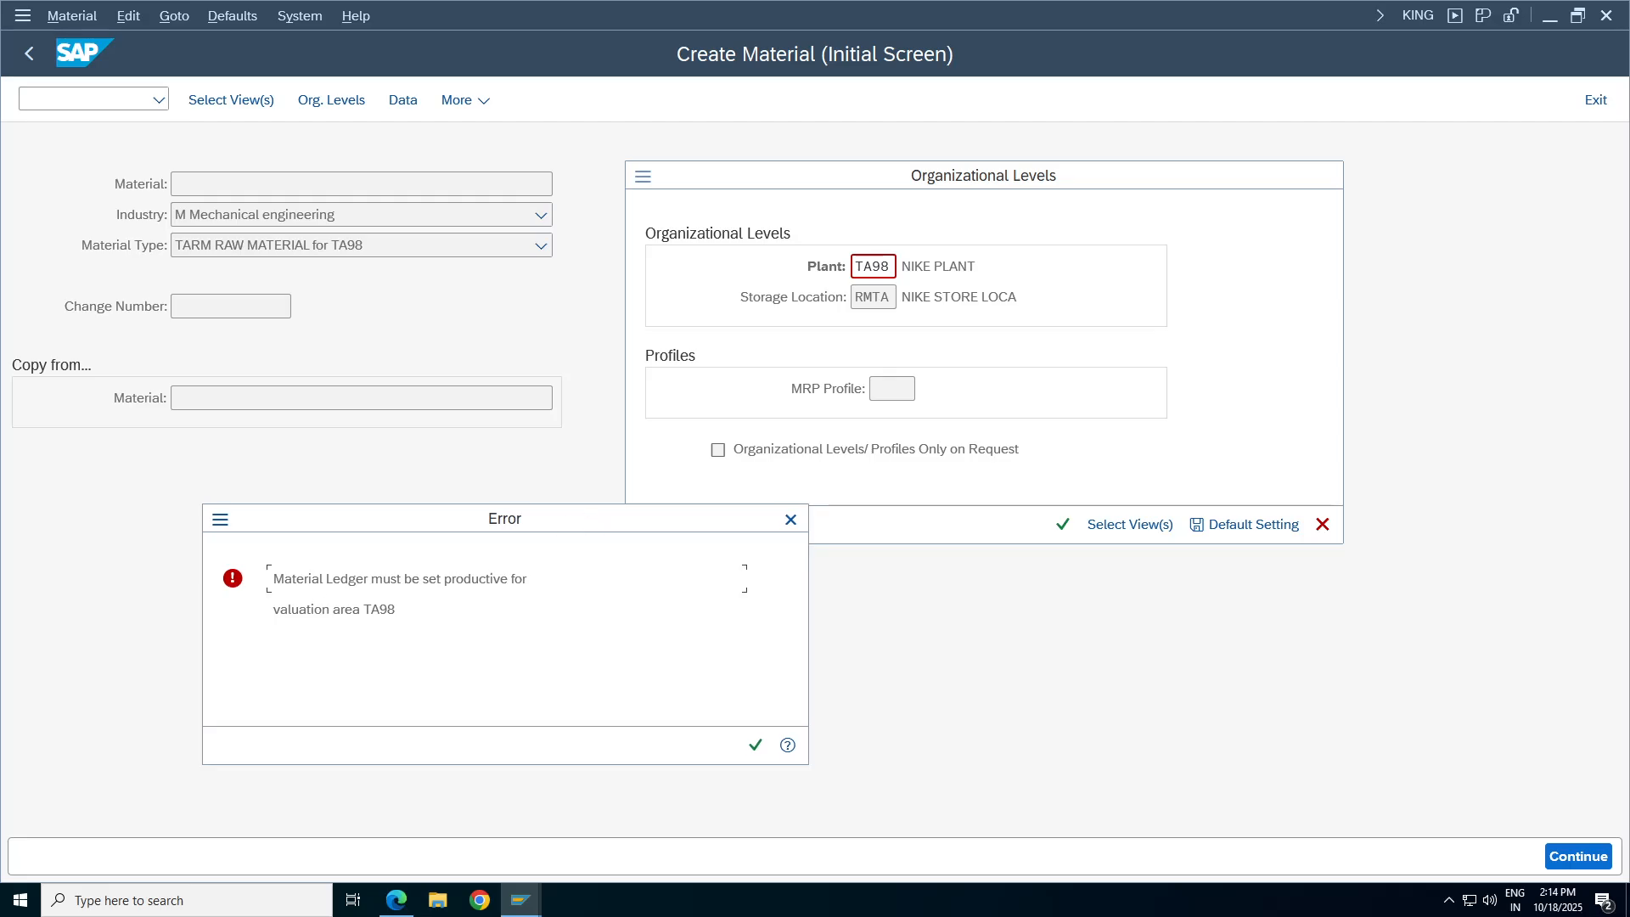
drag(381, 610, 273, 609)
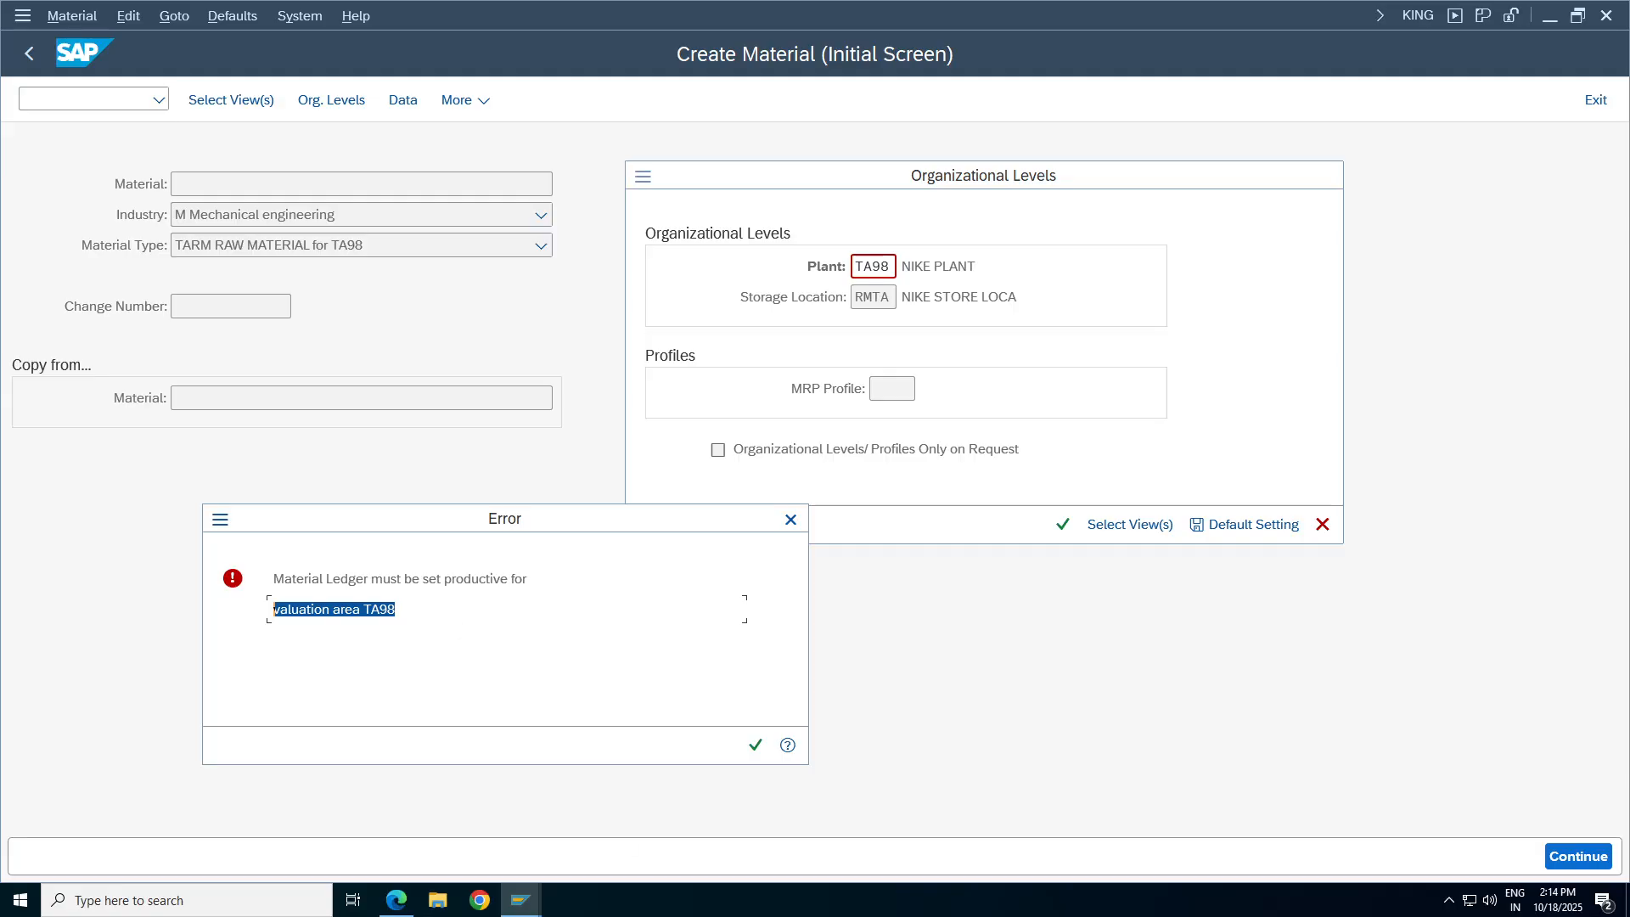
click(787, 746)
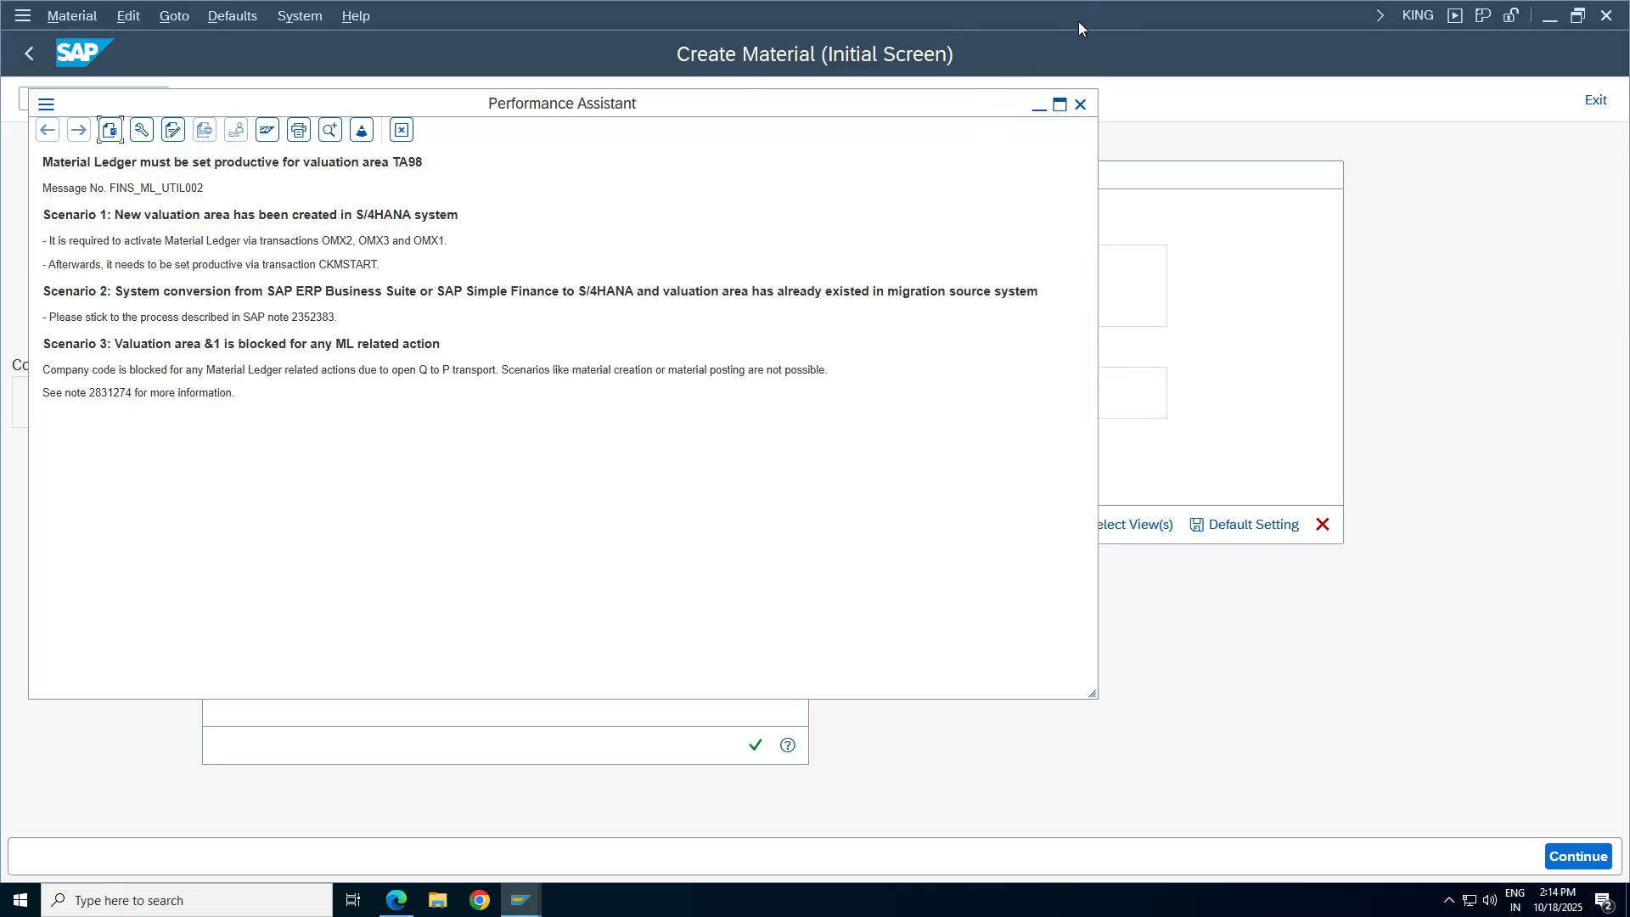
Switch to the configuration notes in Google Sheets and check the Creation of Material Master Record row for its related transactions.
click(989, 8)
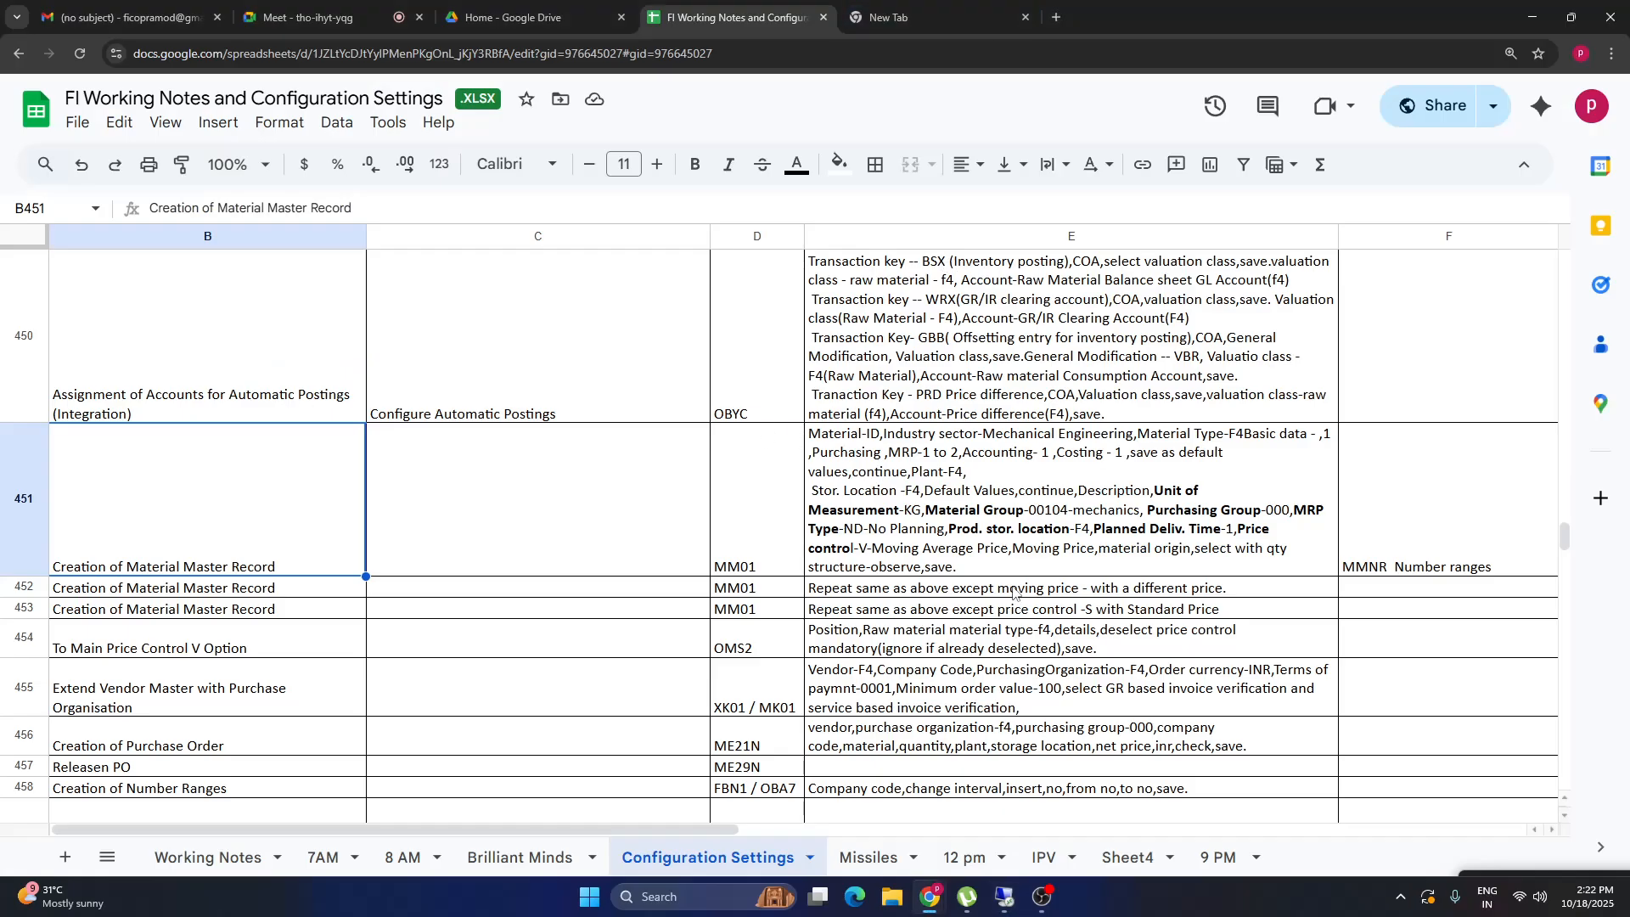
click(1037, 522)
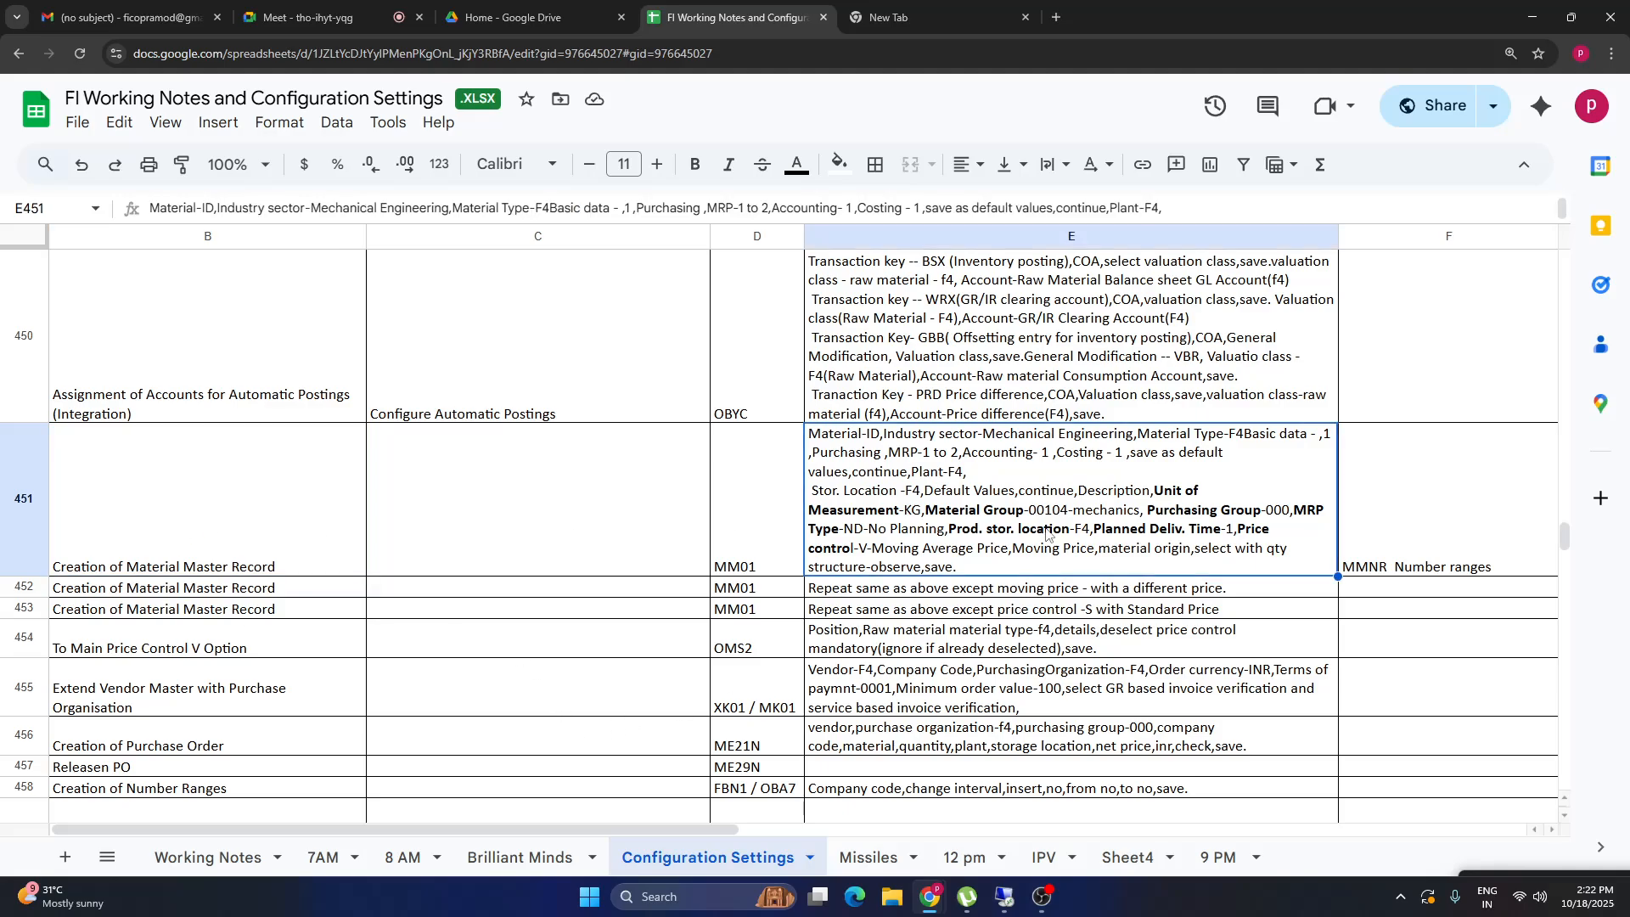
key(Right)
key(Right)
key(Right)
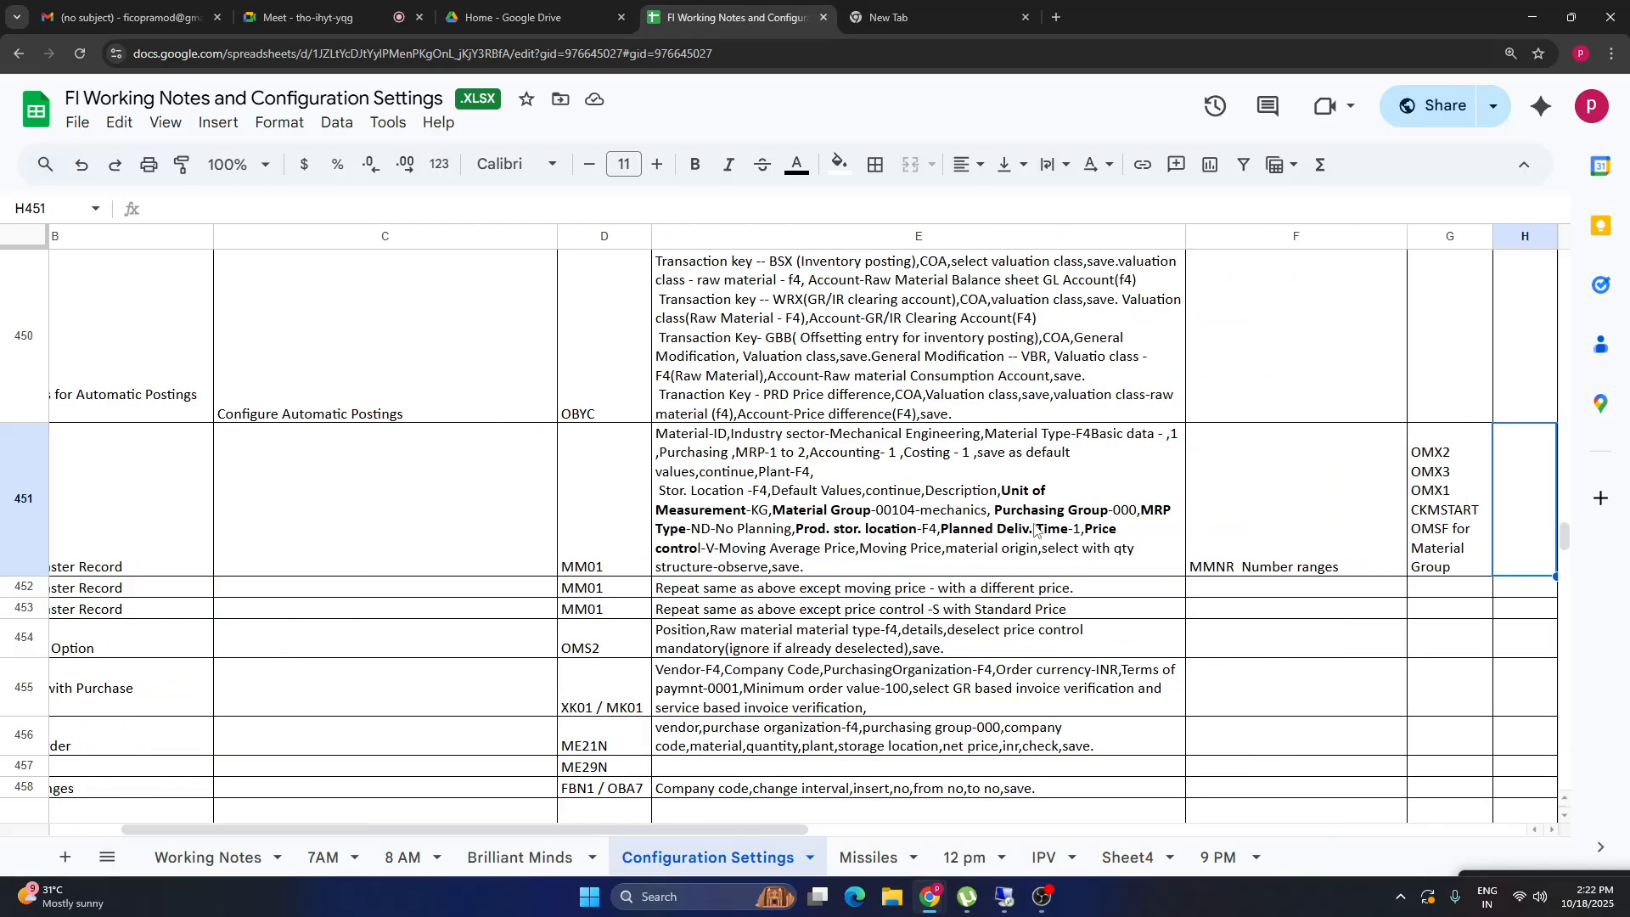
click(101, 544)
shift+click(836, 537)
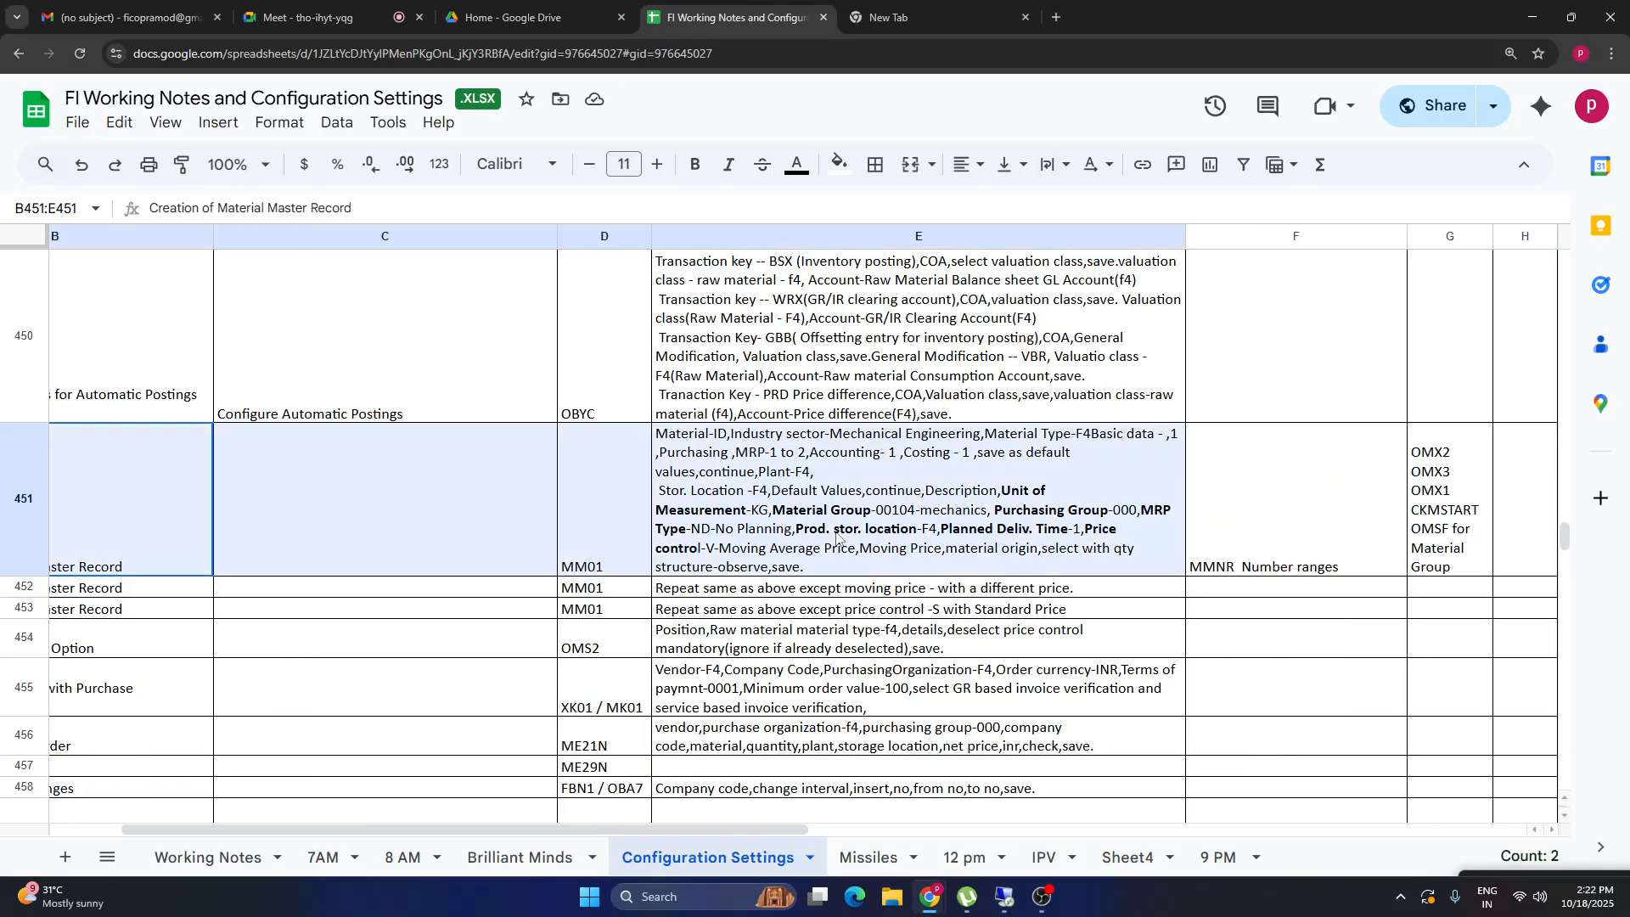
click(125, 548)
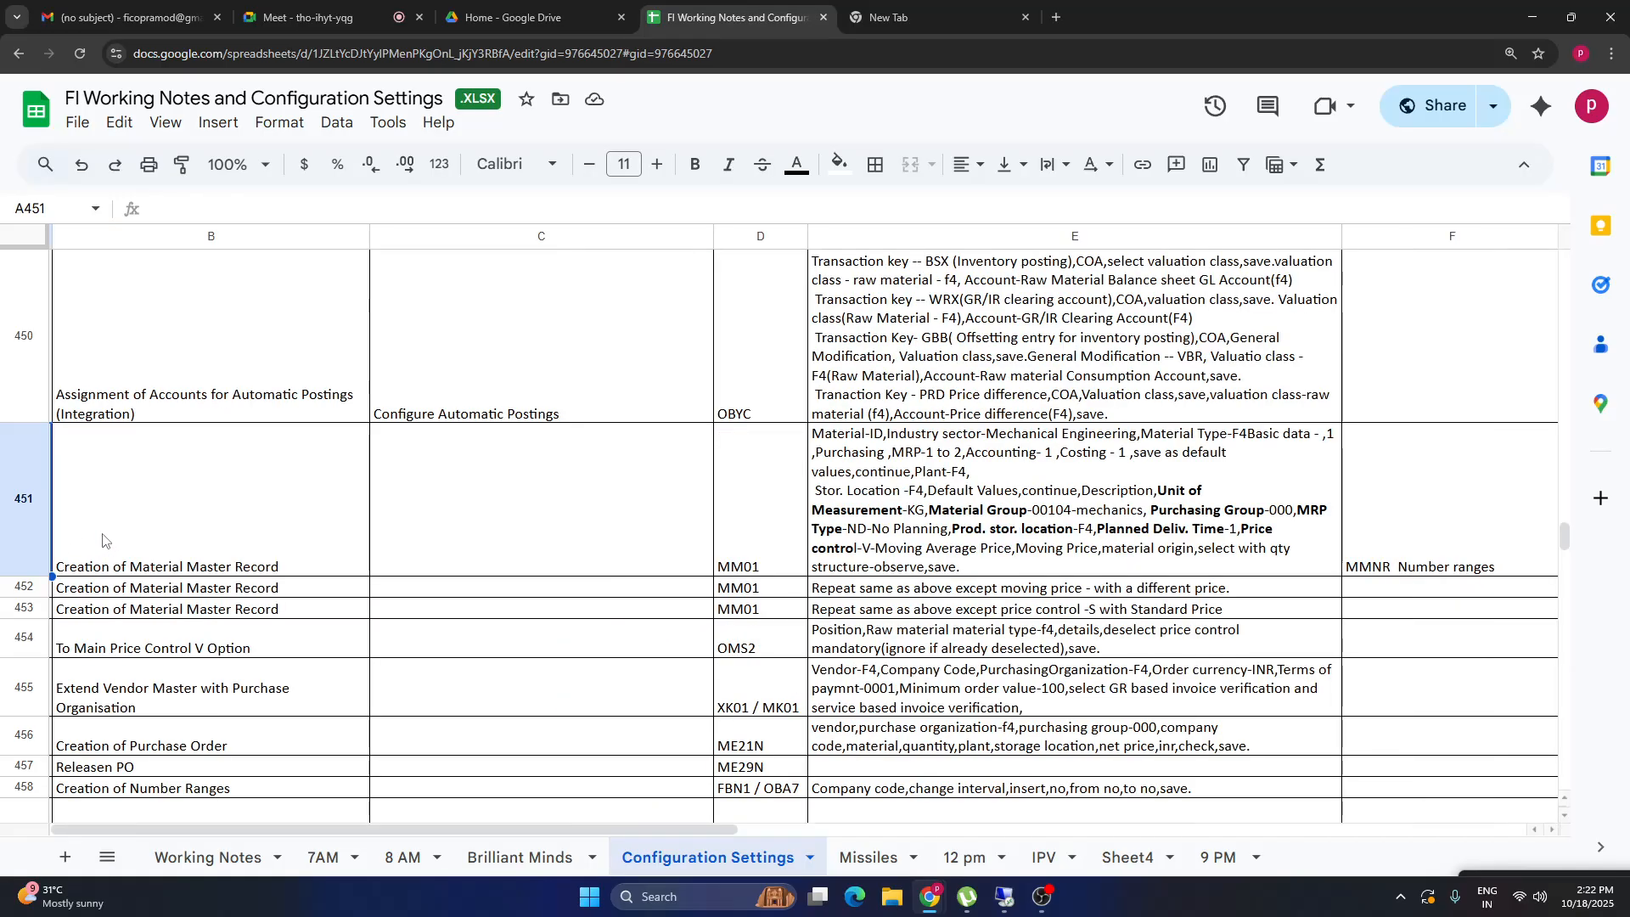
click(1192, 480)
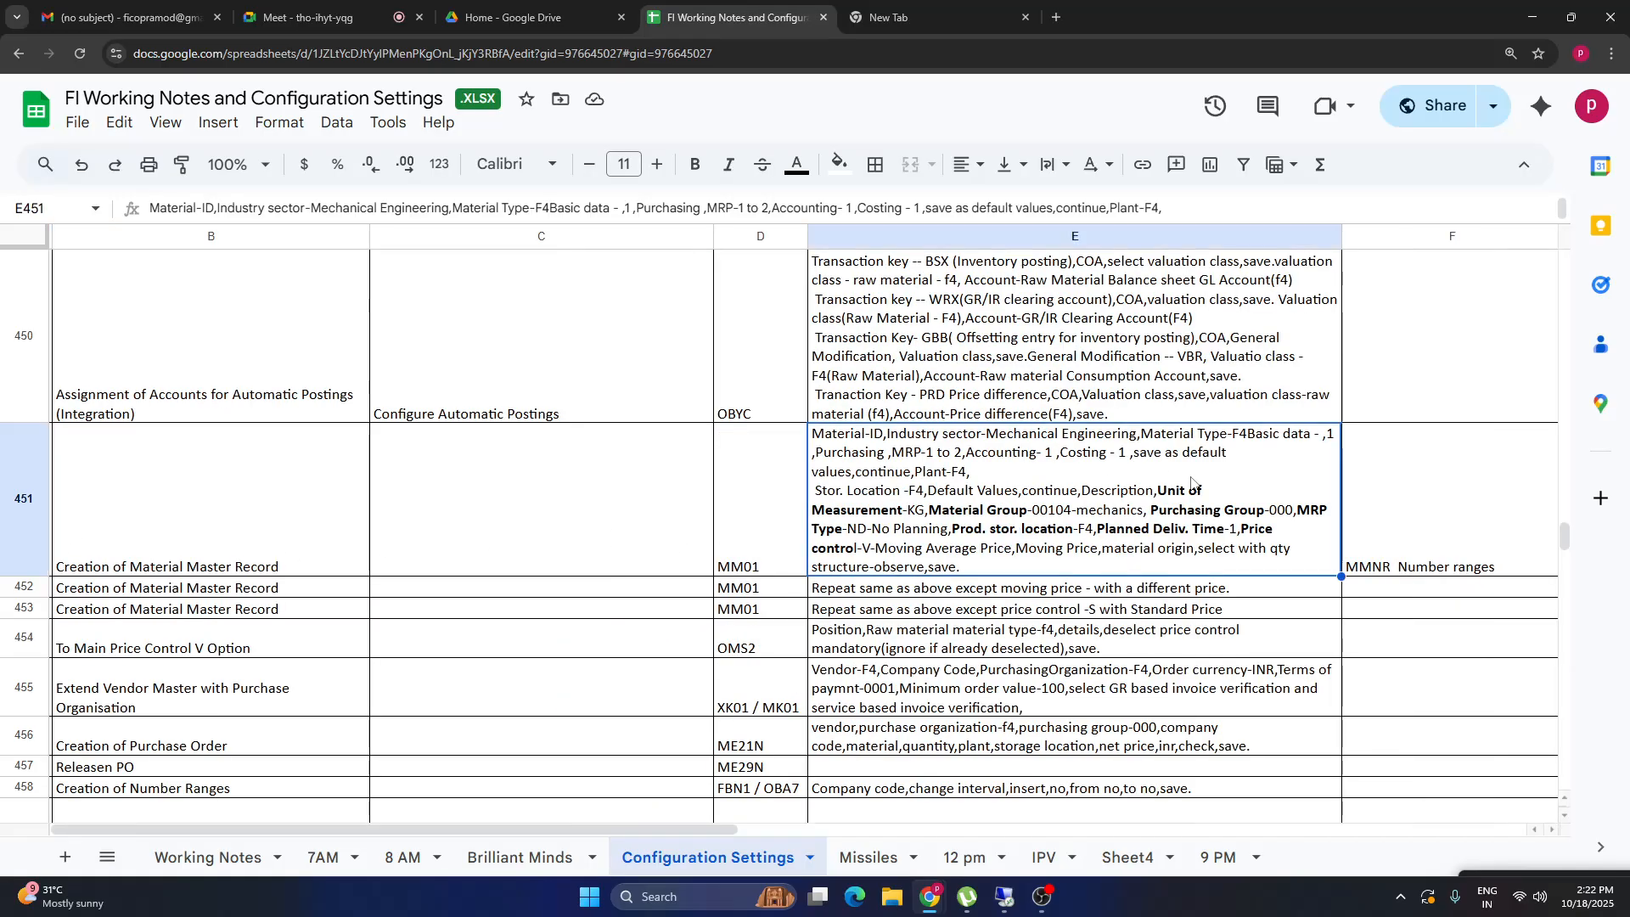
key(Right)
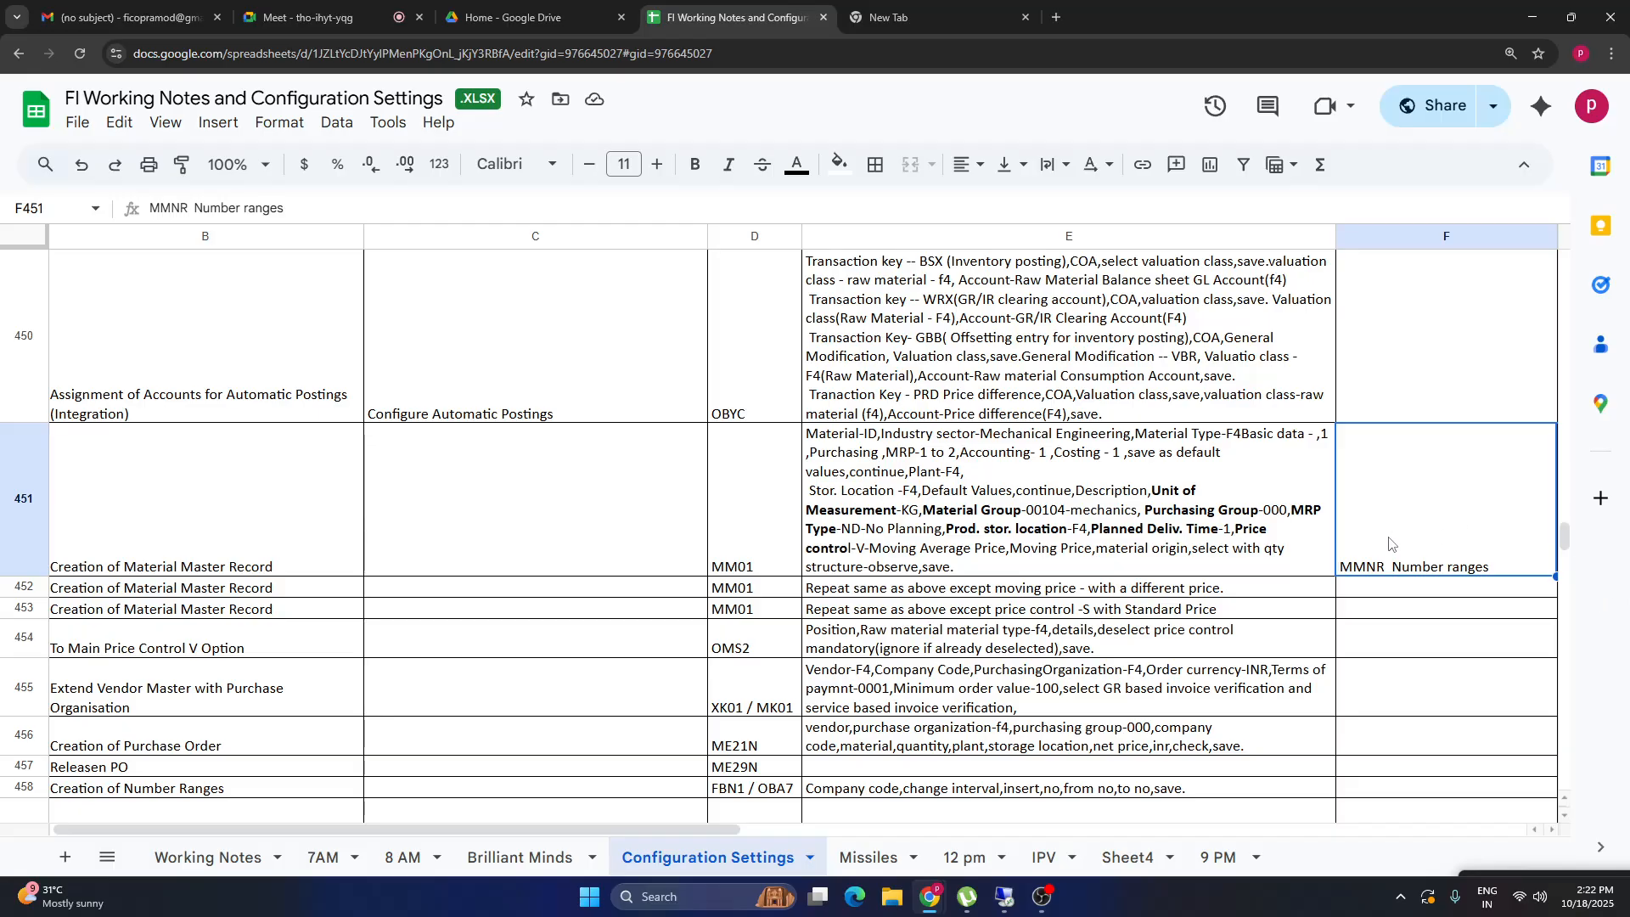
key(Right)
scroll(1386, 545, right, 1)
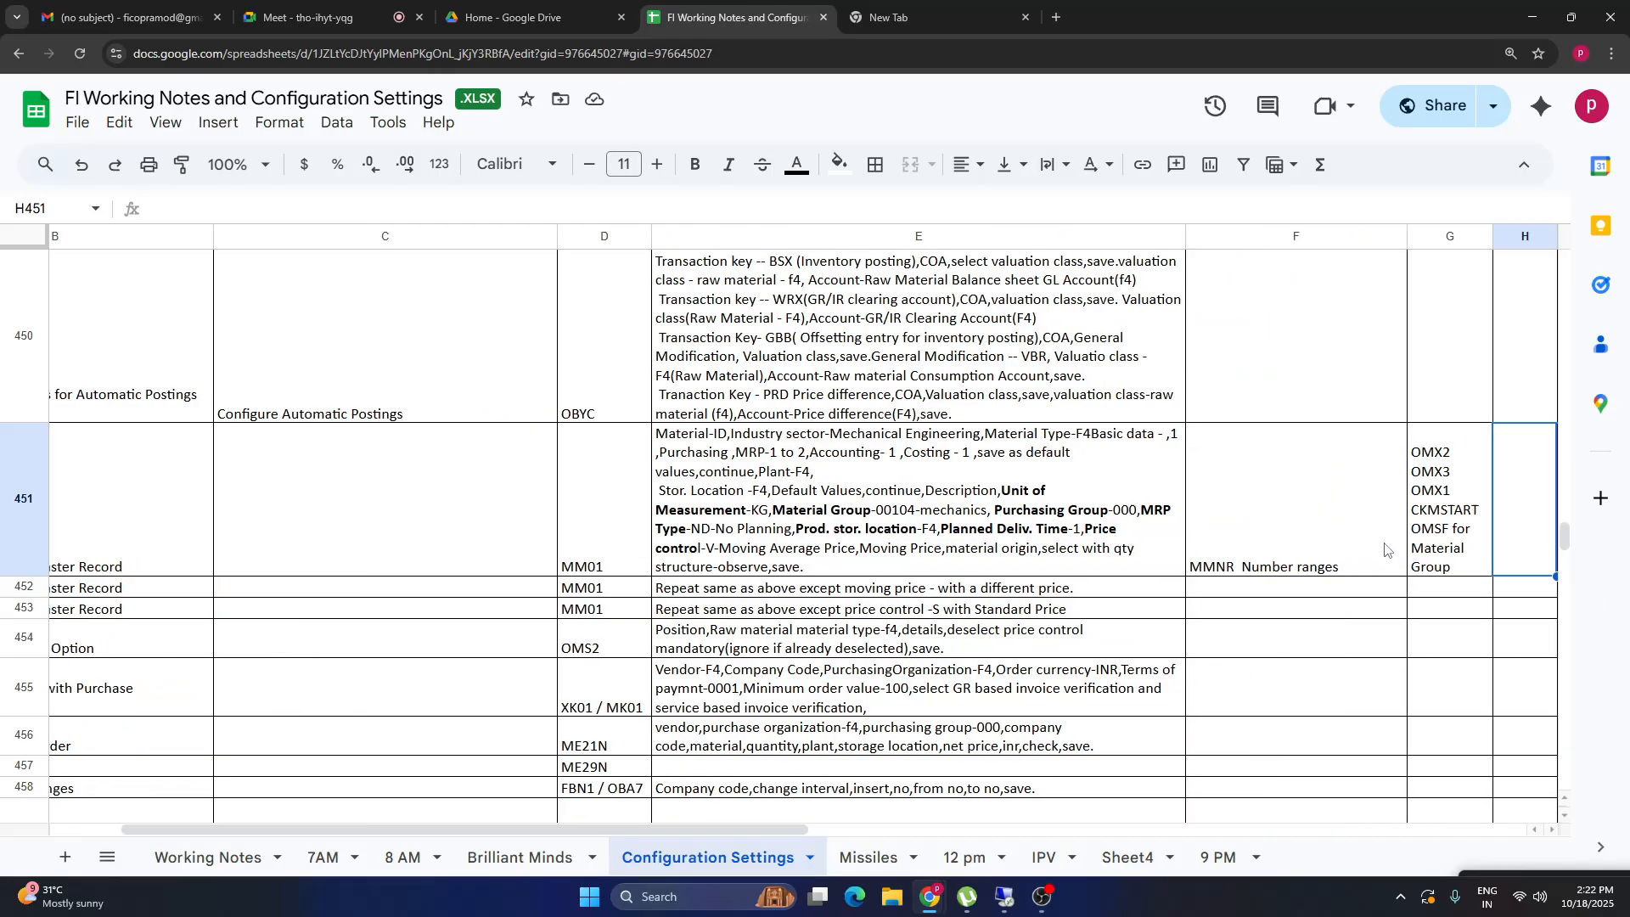
Examine the extra transaction codes noted for the material master row in cell G451.
double_click(1459, 463)
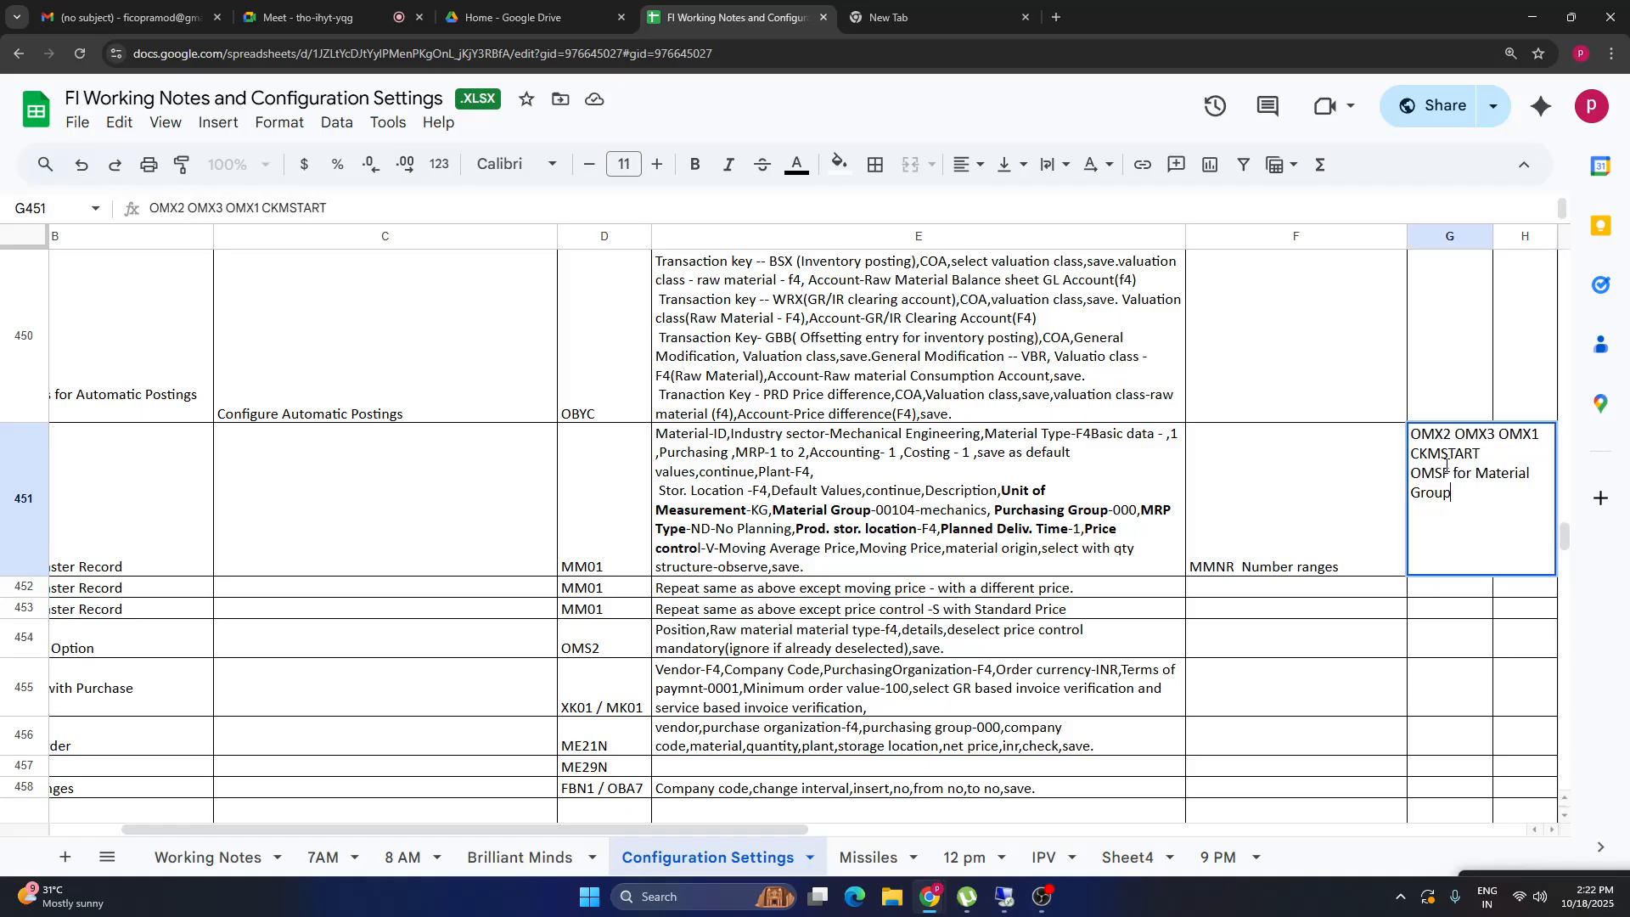
drag(1413, 434, 1460, 509)
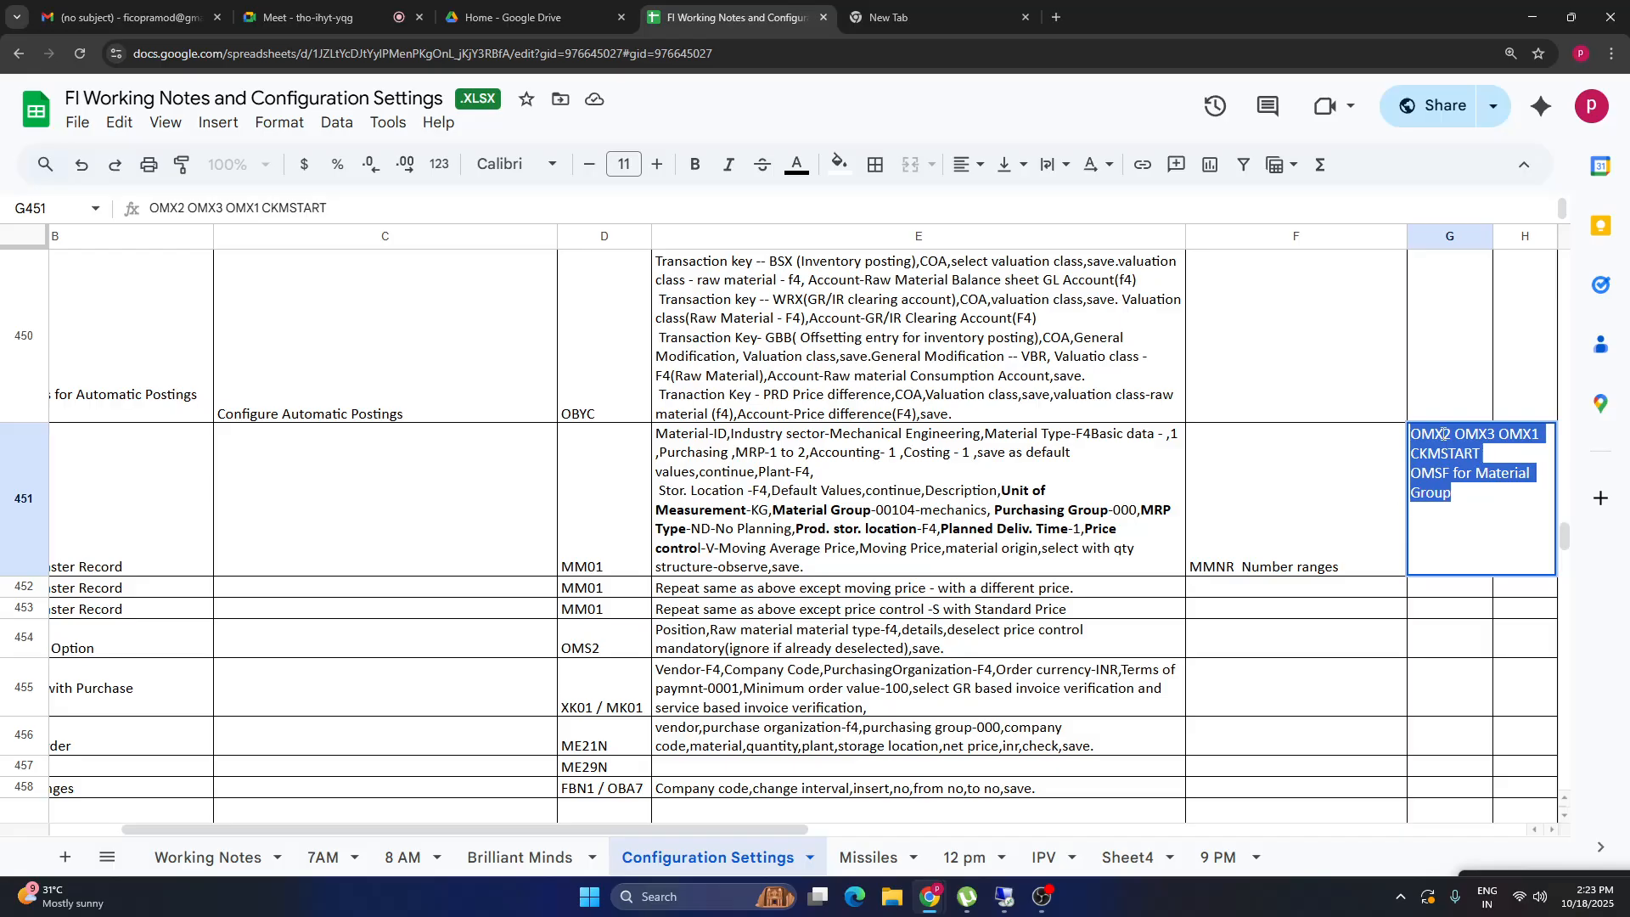
click(1442, 434)
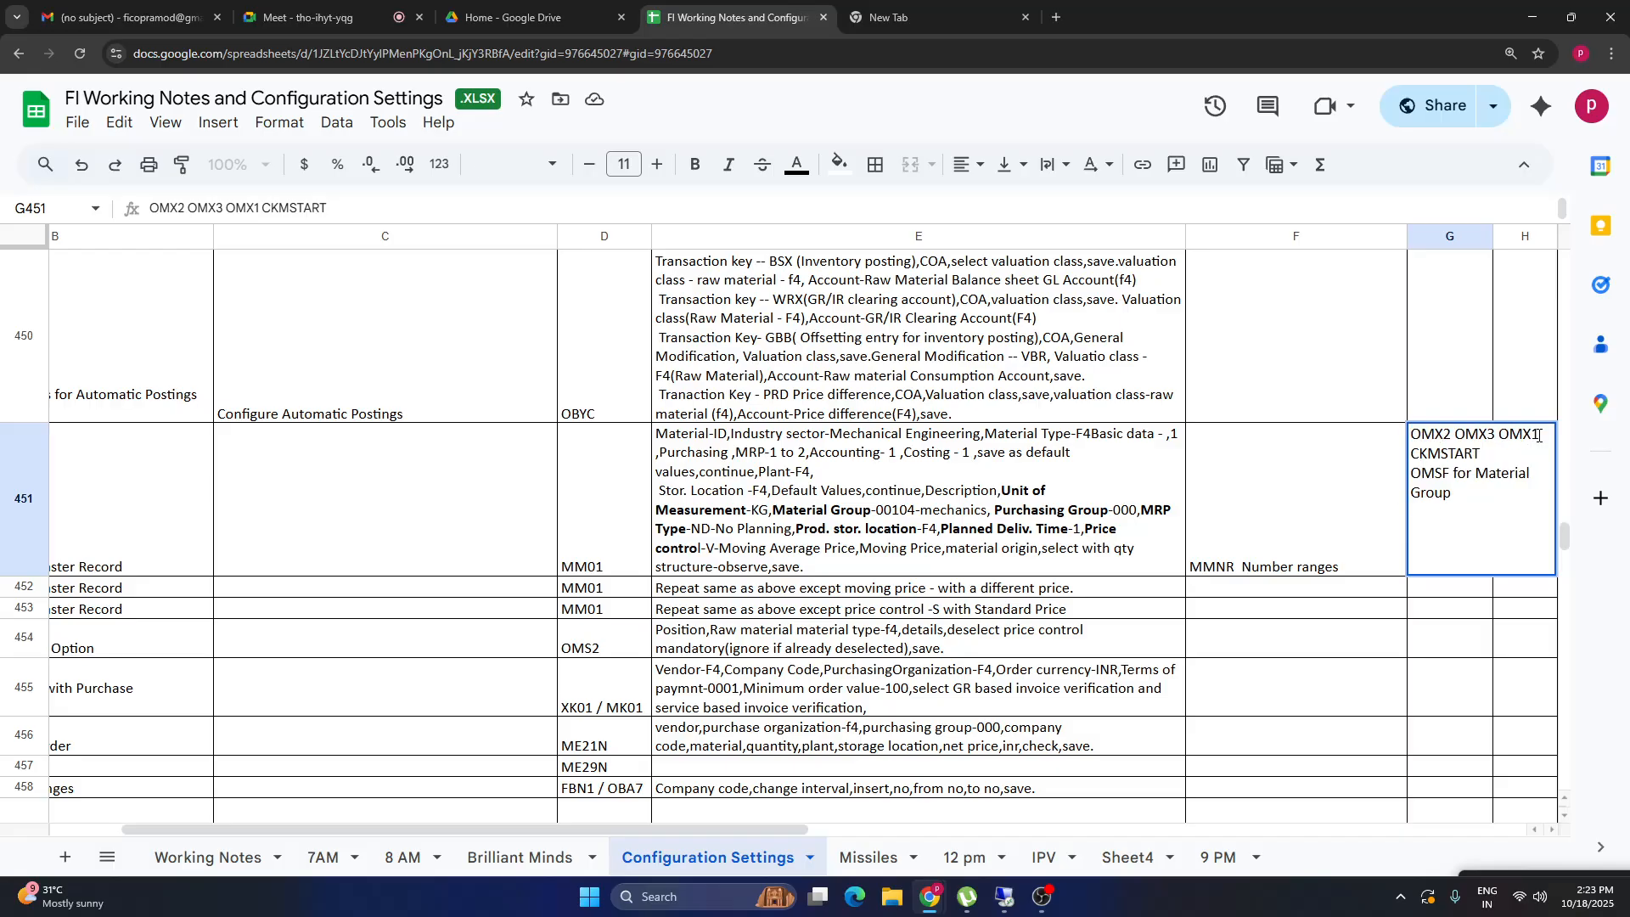
drag(1538, 435, 1413, 436)
double_click(1480, 452)
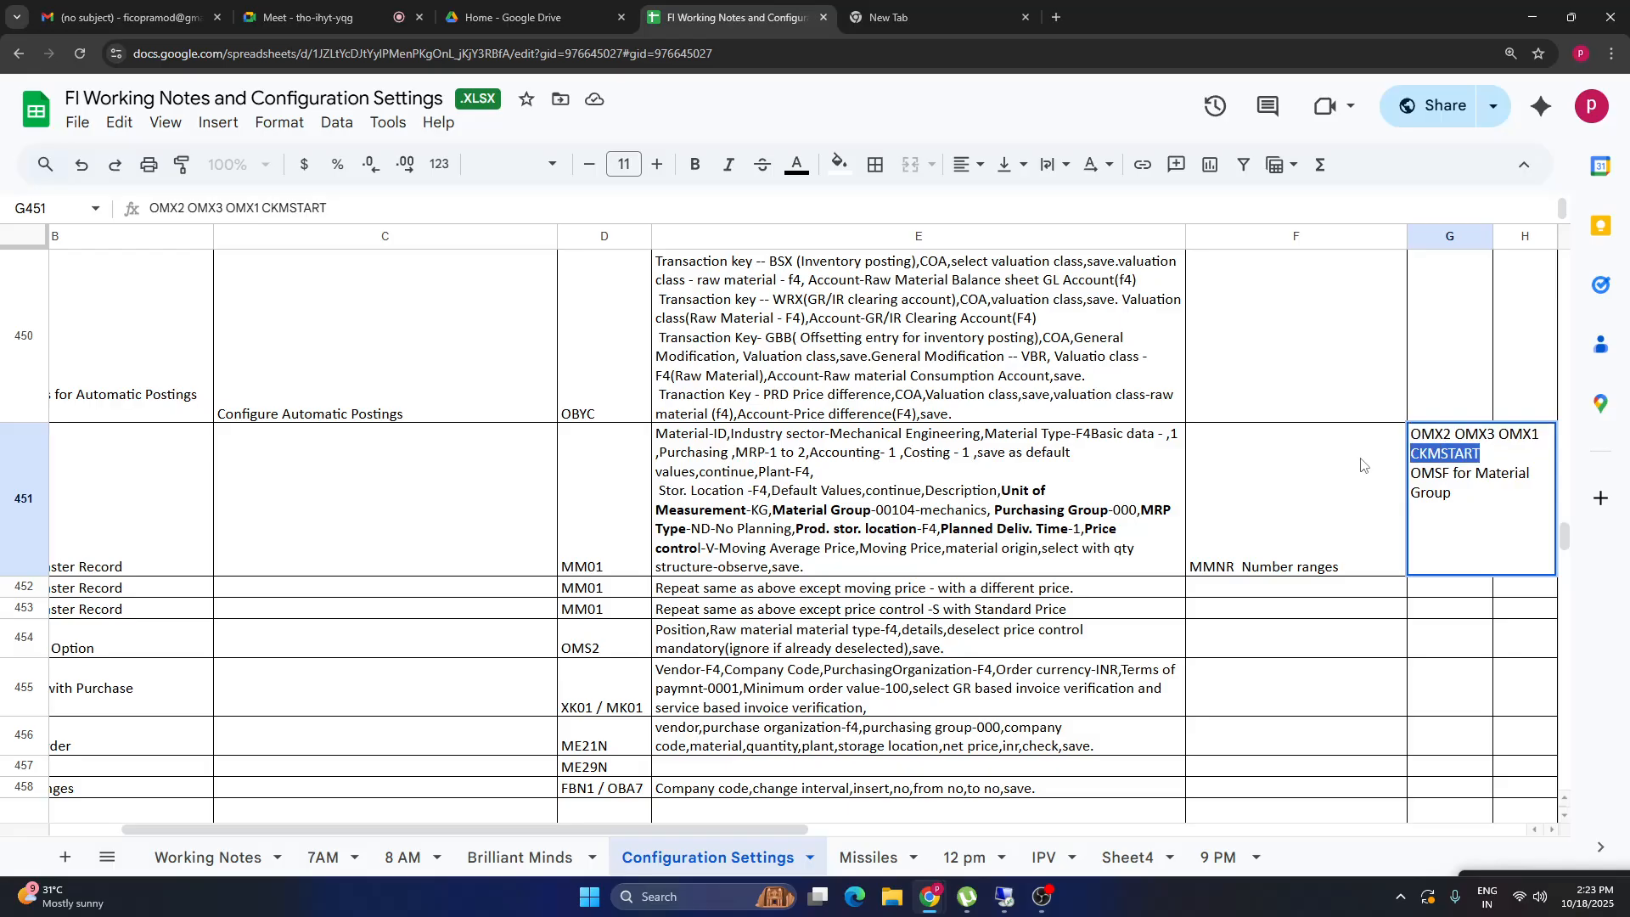
drag(1451, 493, 1409, 436)
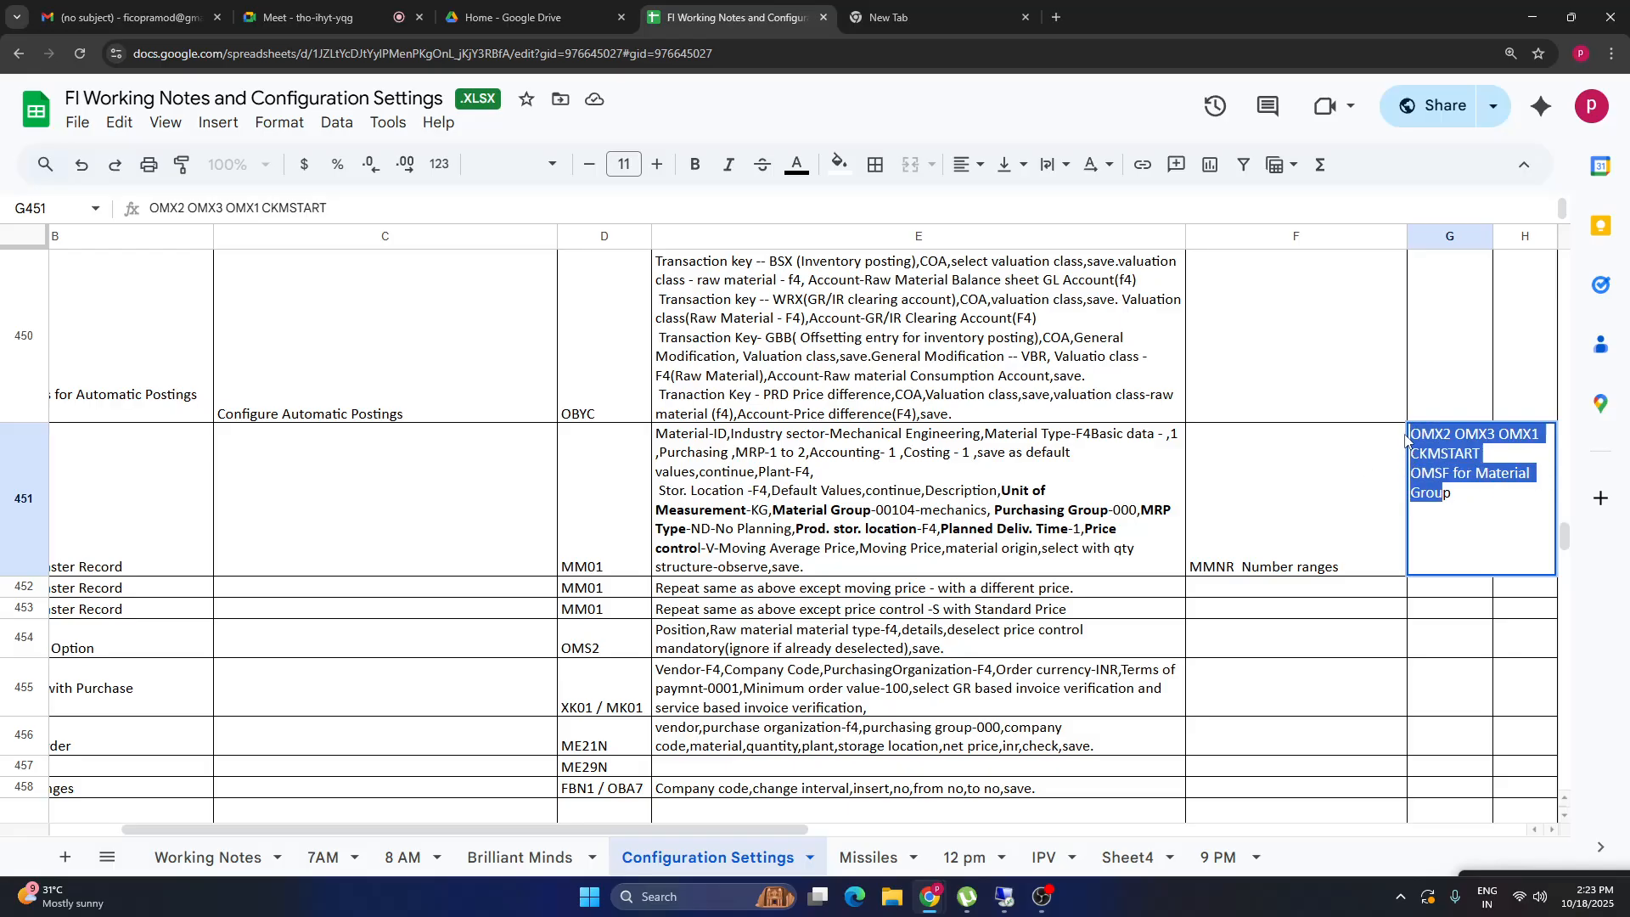
click(1090, 528)
click(1337, 520)
click(1433, 503)
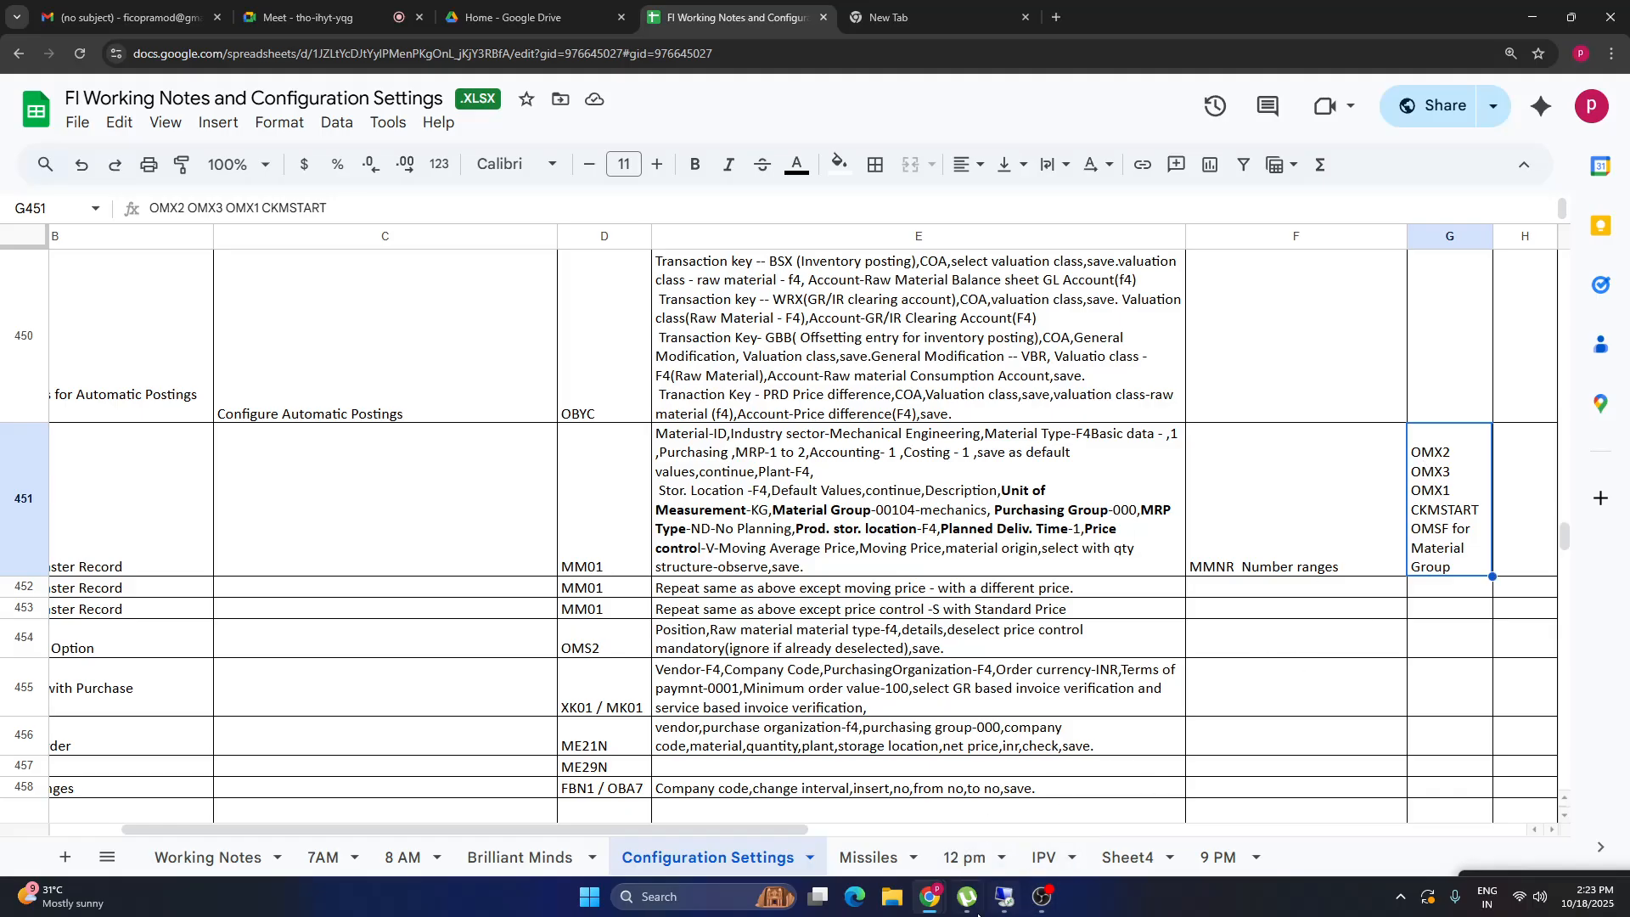
Switch back to SAP and reread the Scenario 1 instructions on activating Material Ledger.
click(1004, 900)
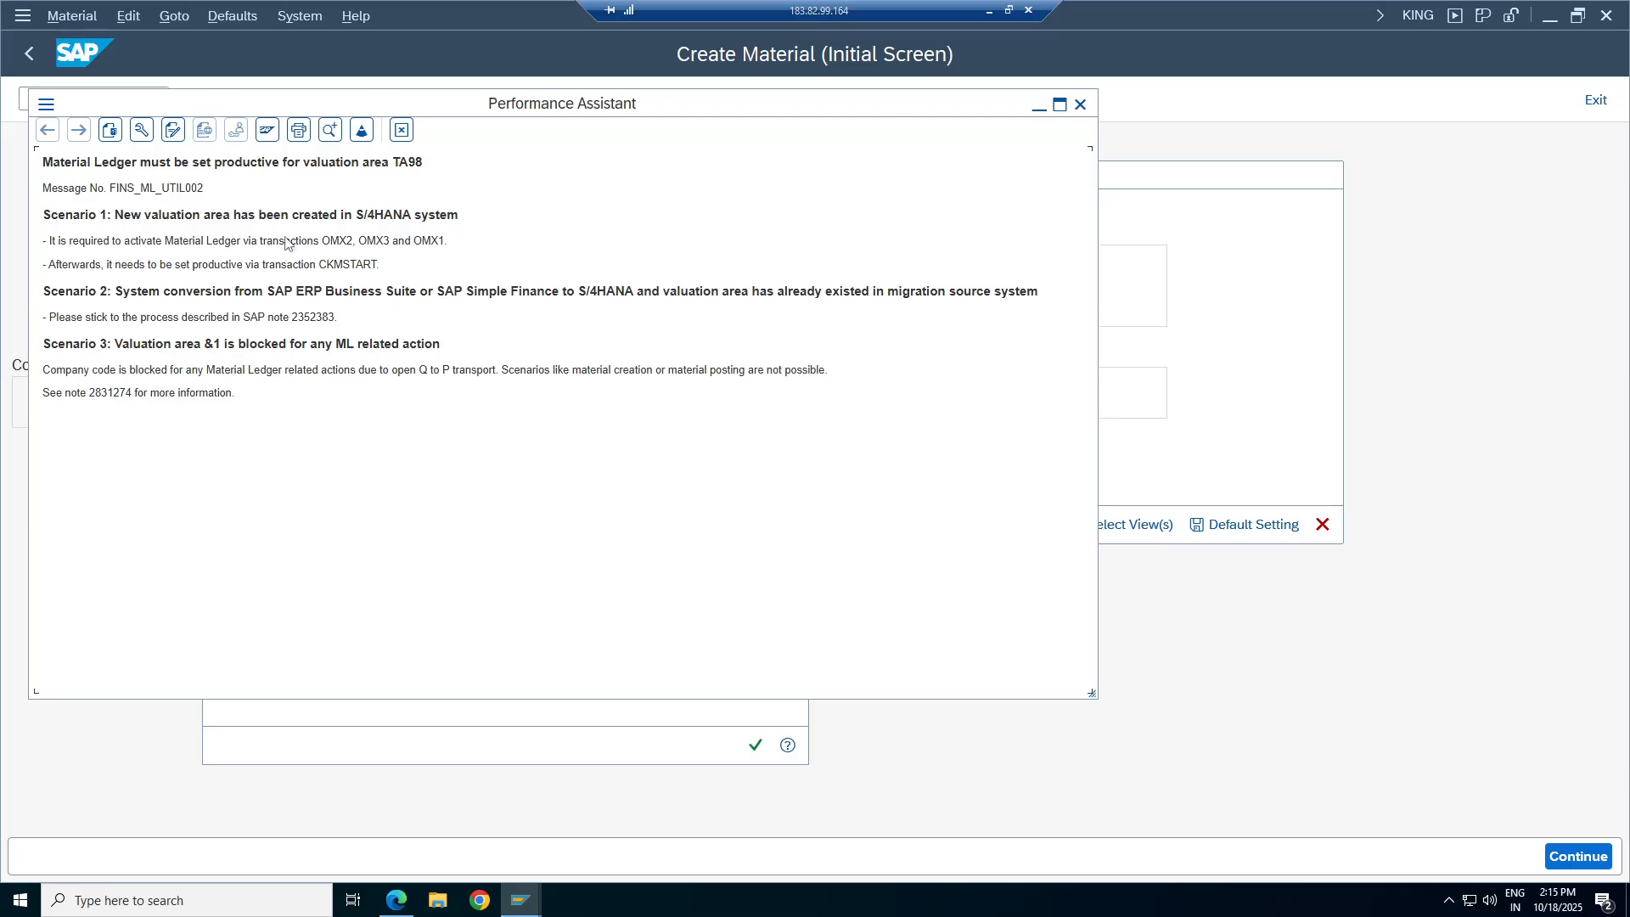
drag(73, 241, 323, 241)
click(335, 254)
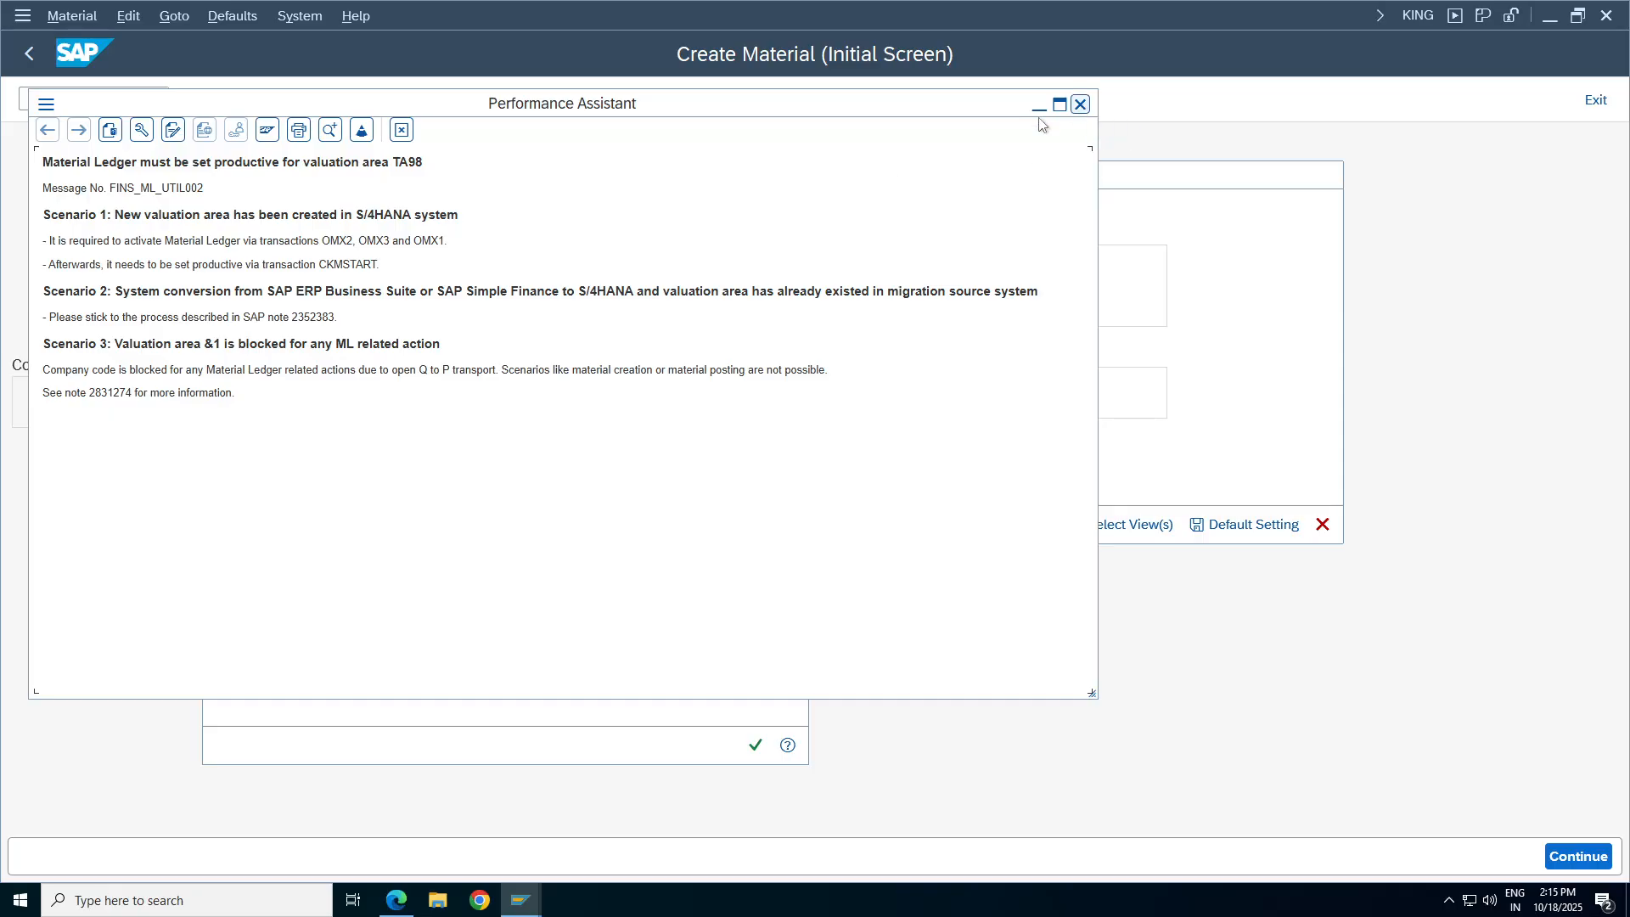
Dismiss the error help, error message and organizational levels, and exit material creation.
click(1080, 105)
click(790, 520)
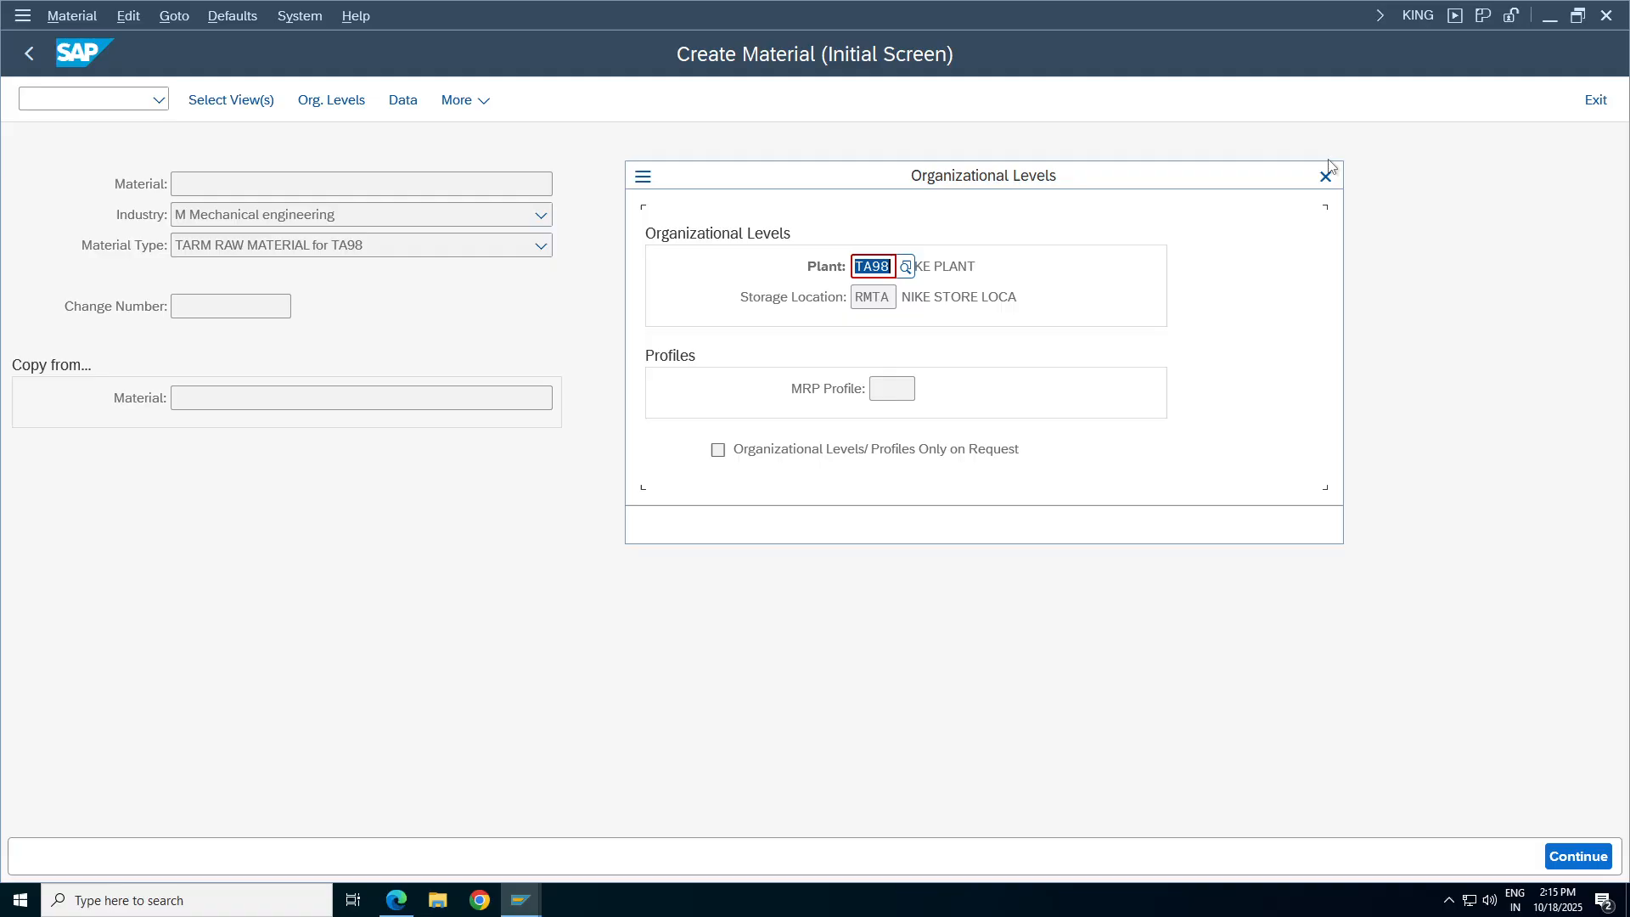
click(1325, 175)
click(29, 53)
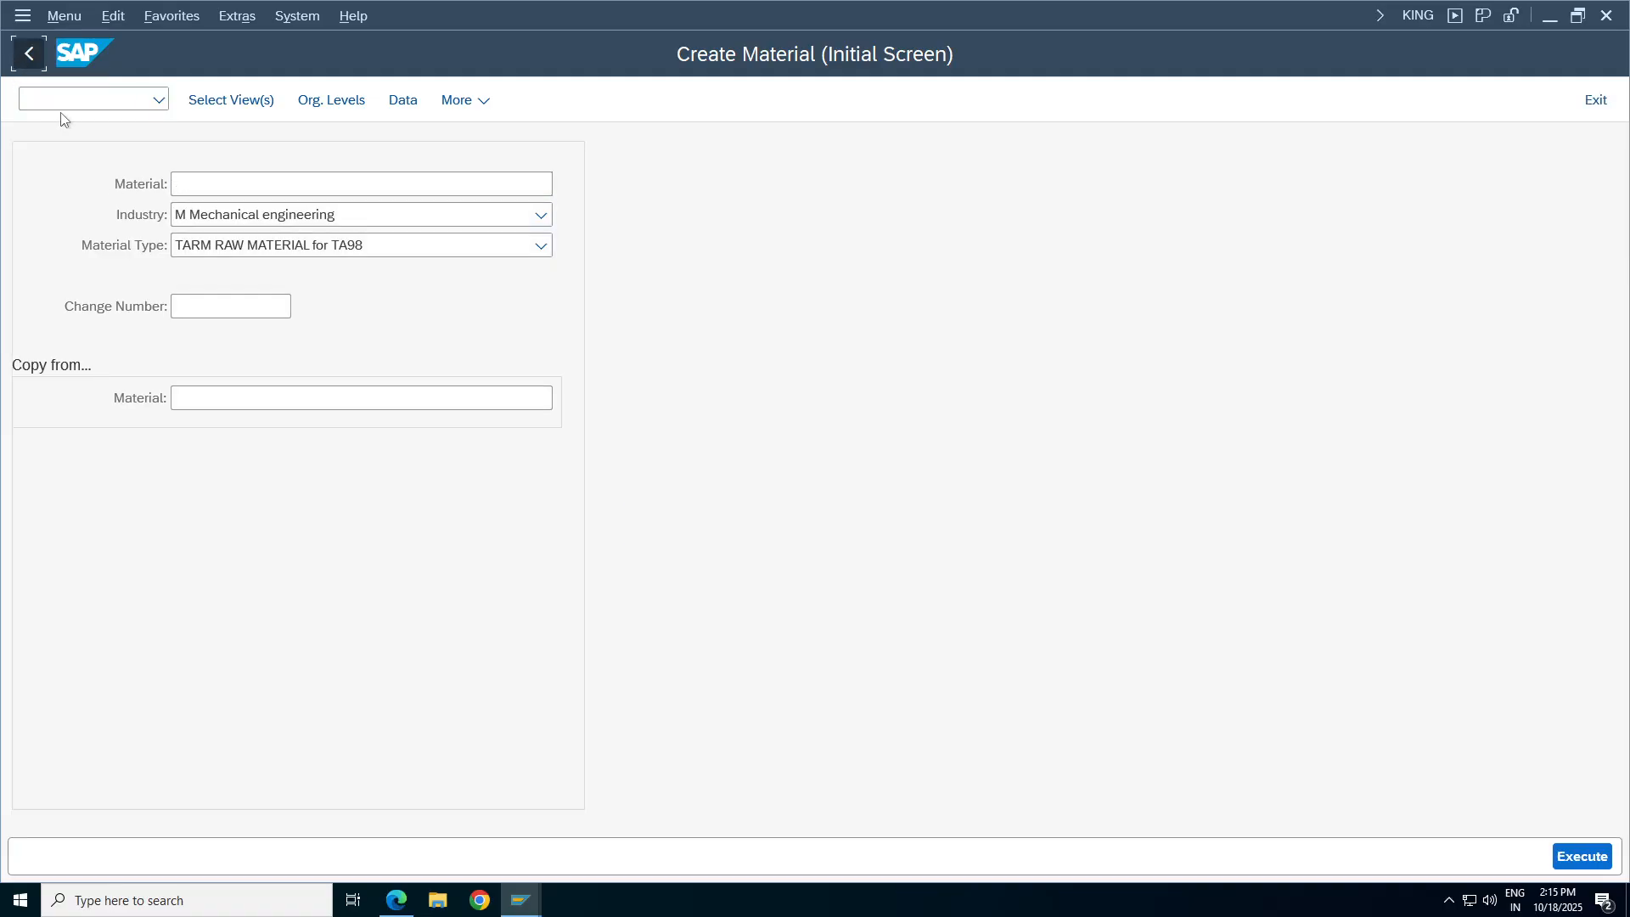
Open transaction OMX1 and position the material ledger type list at TAT2.
text(omx1)
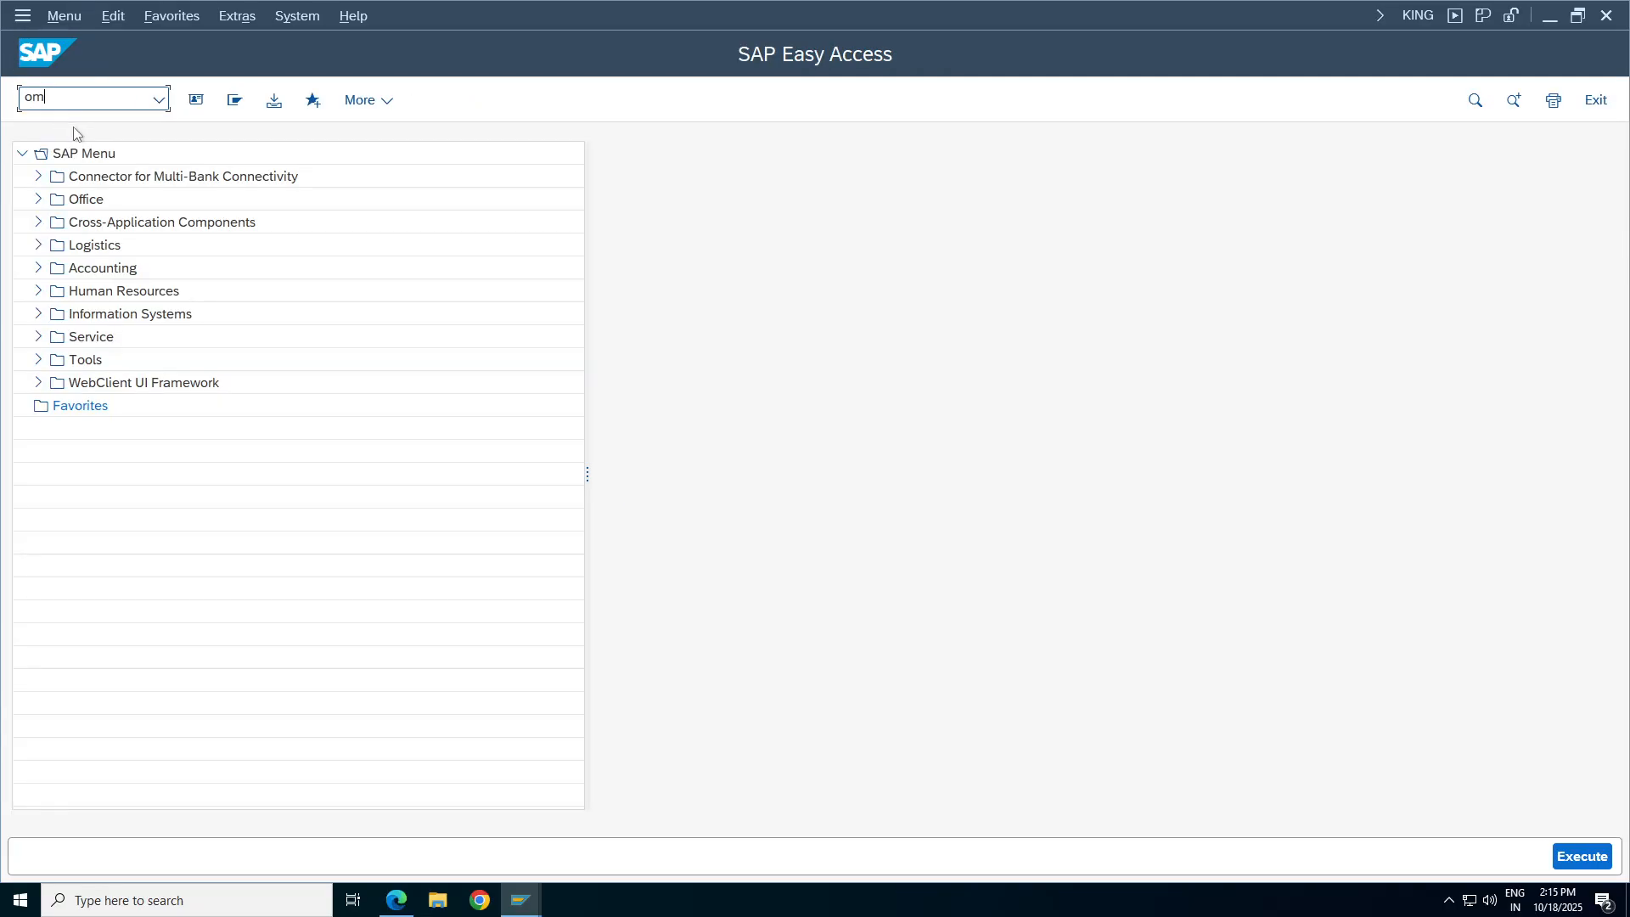
key(Return)
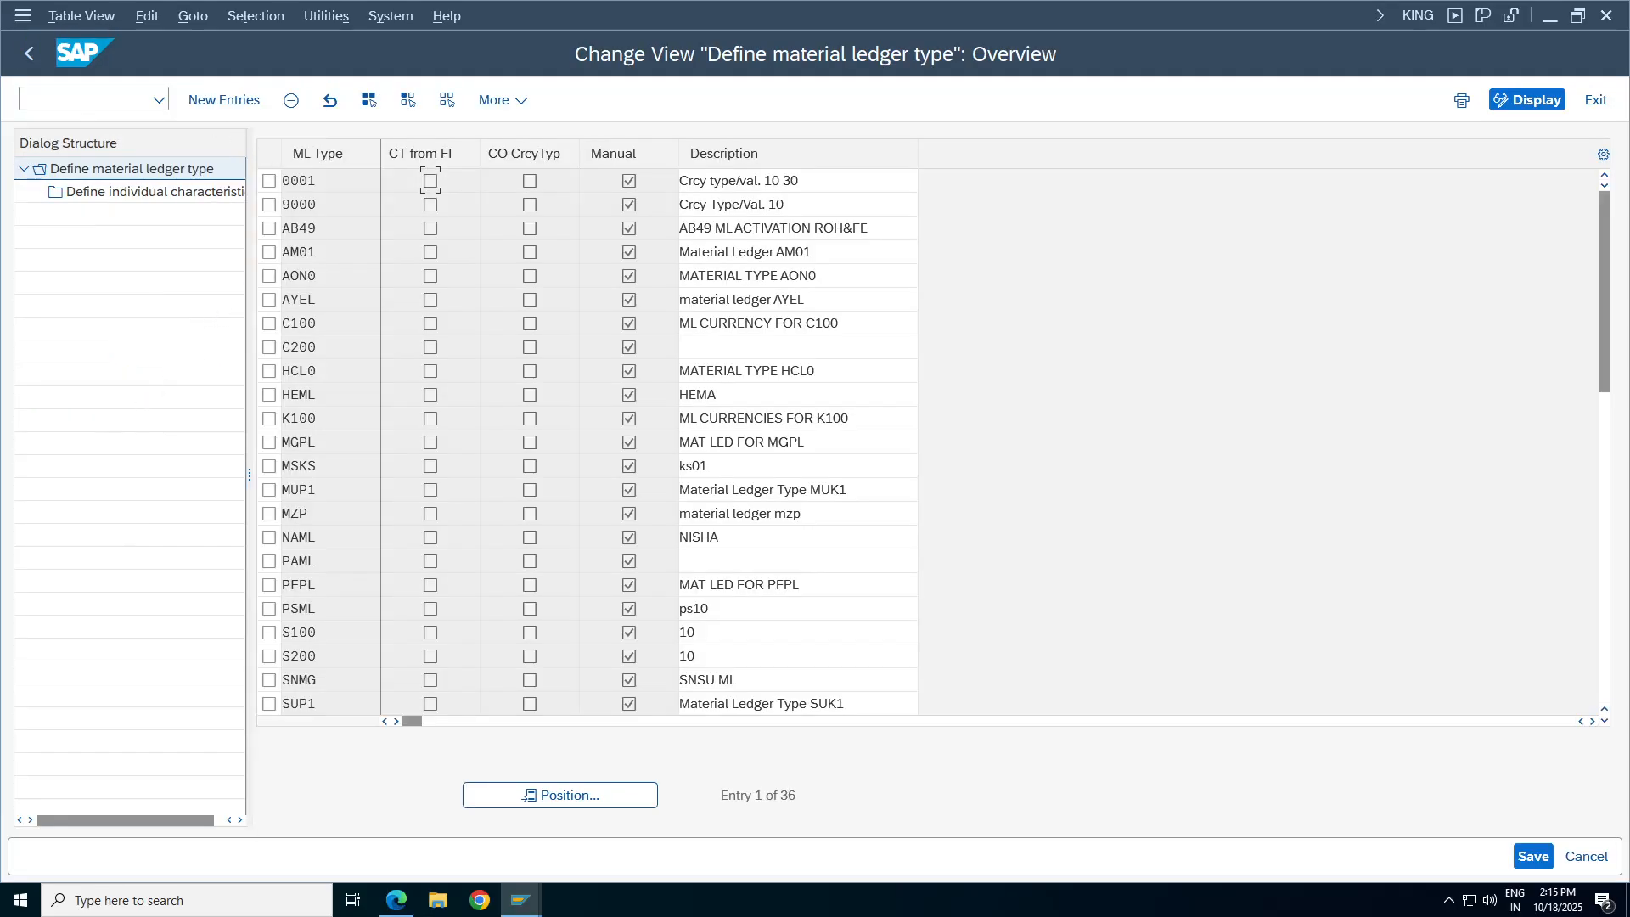
click(584, 796)
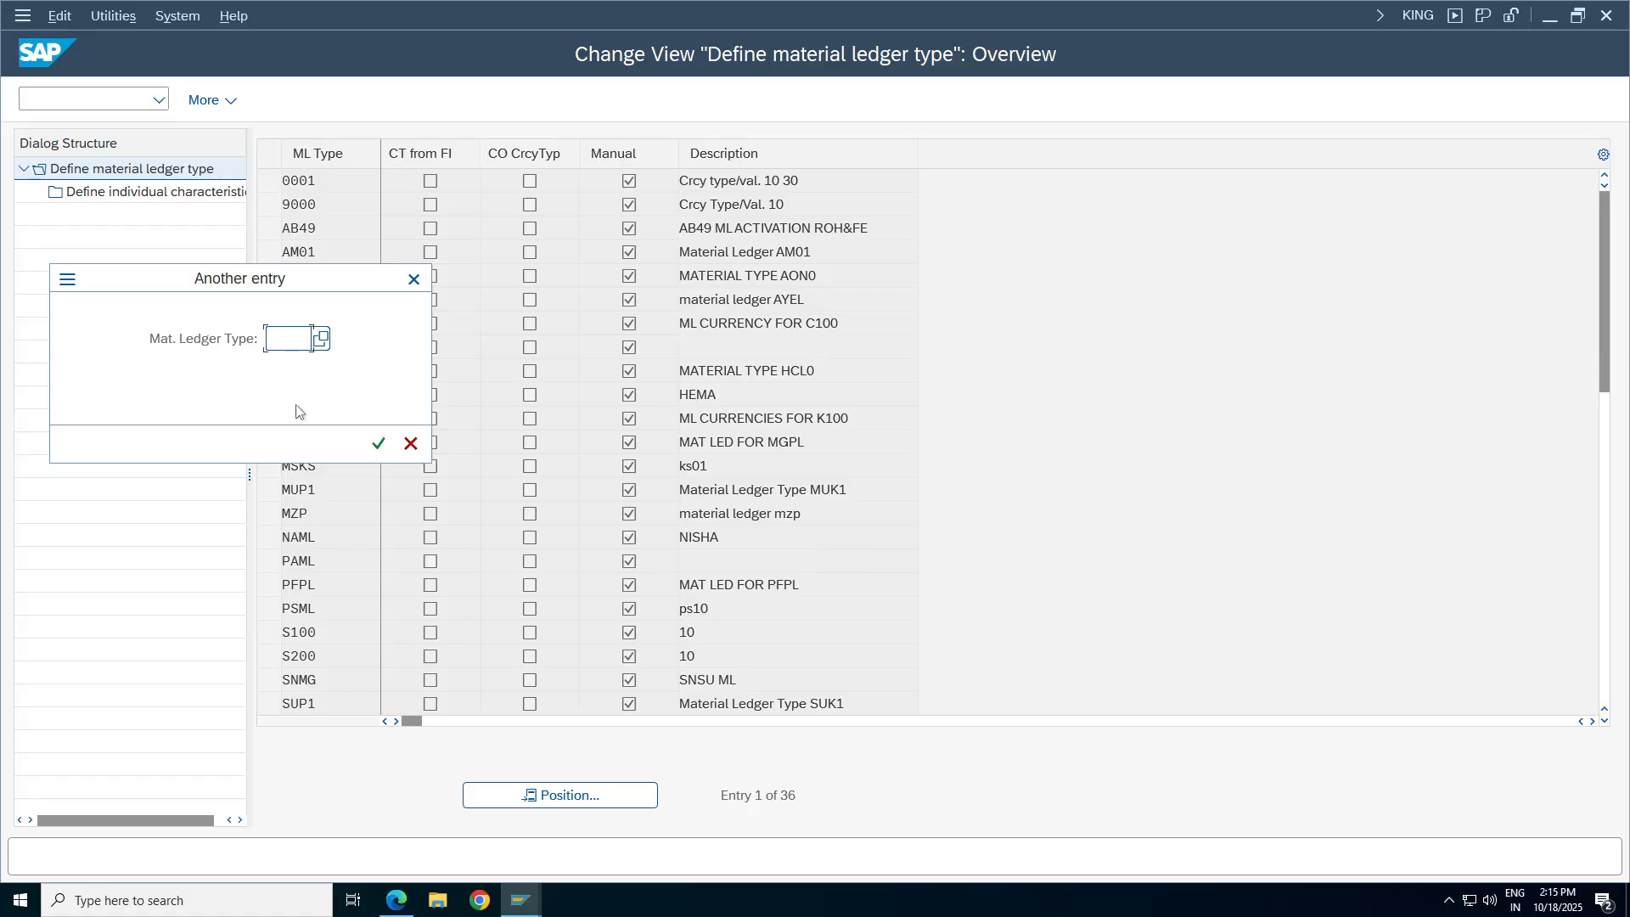
text(tat2)
key(Return)
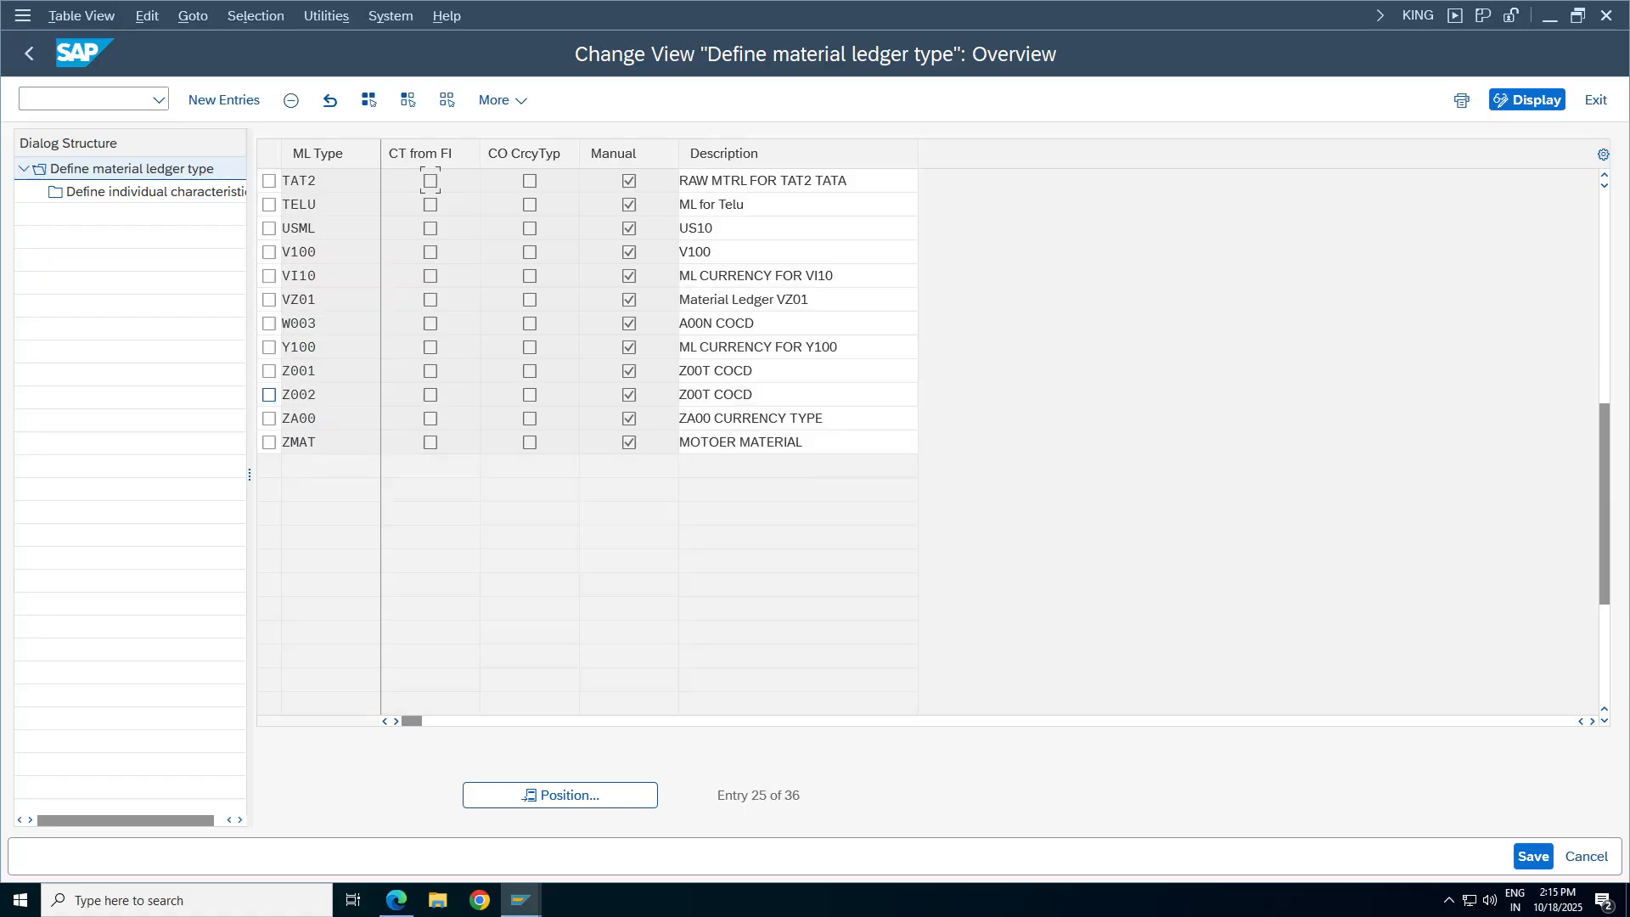
Create a new material ledger type TA98 with the description "Material Ledger TA98".
click(231, 103)
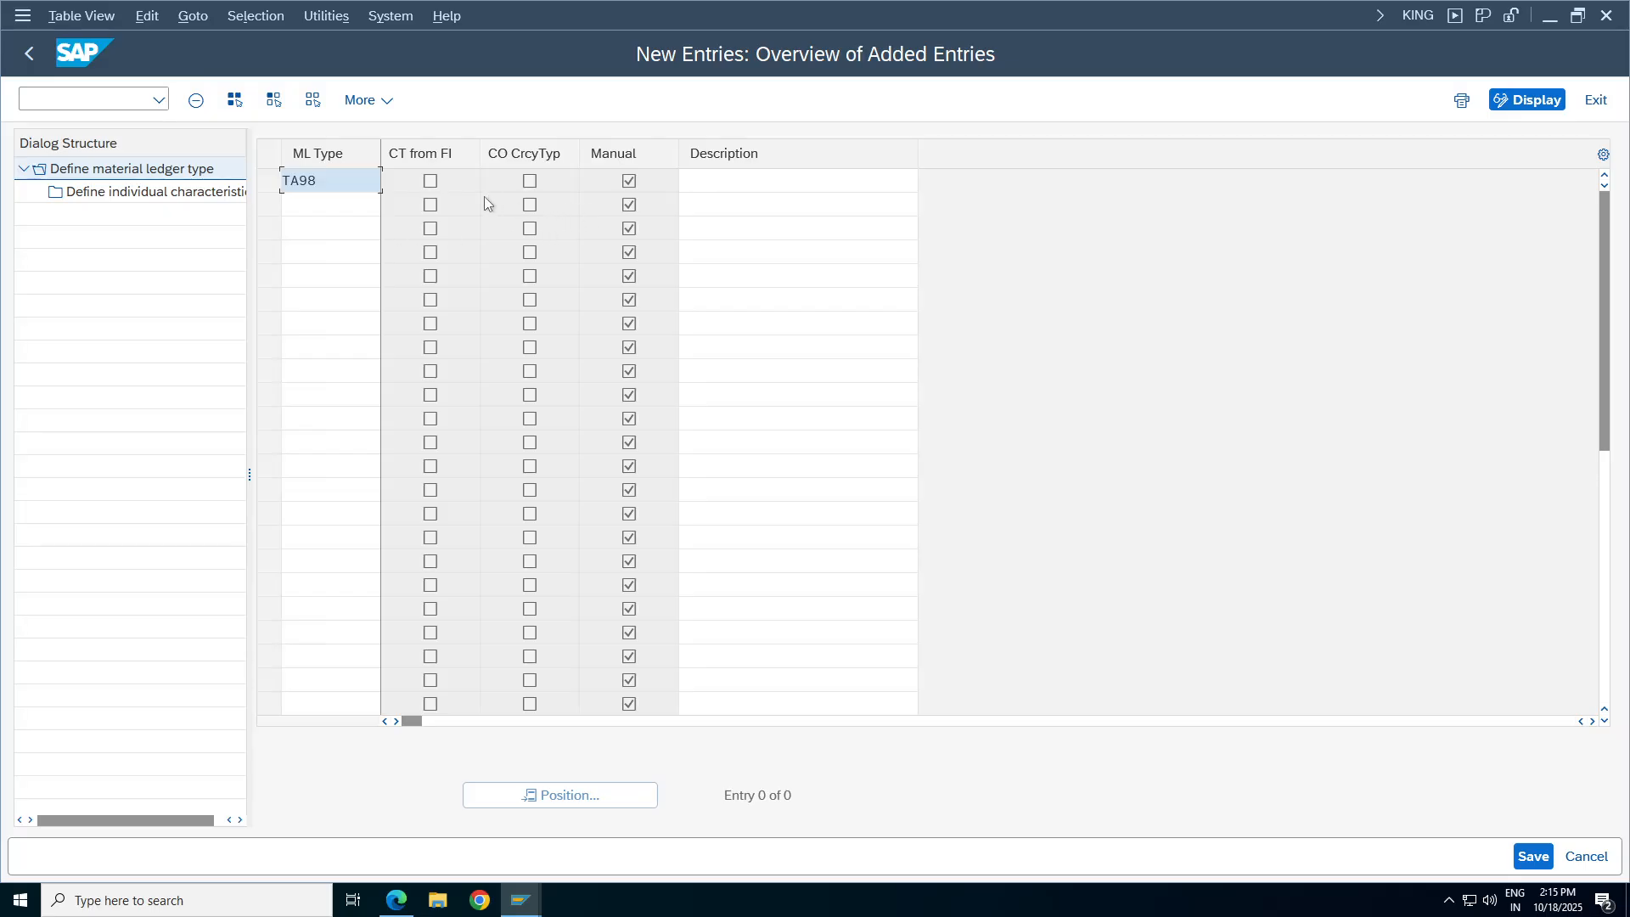
click(747, 180)
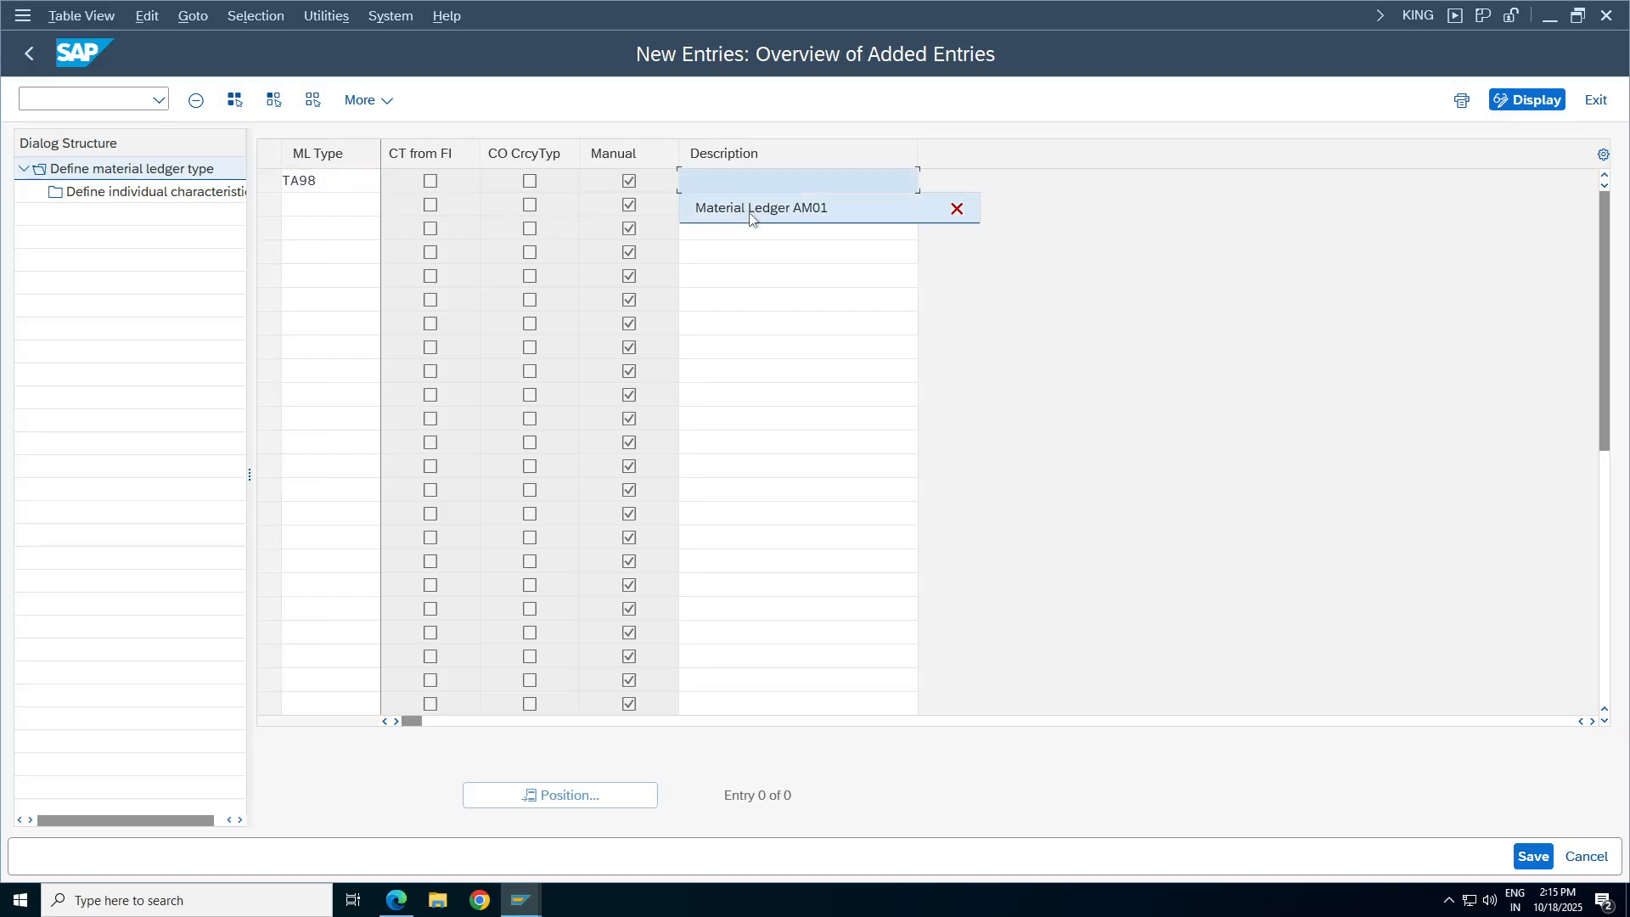
click(751, 212)
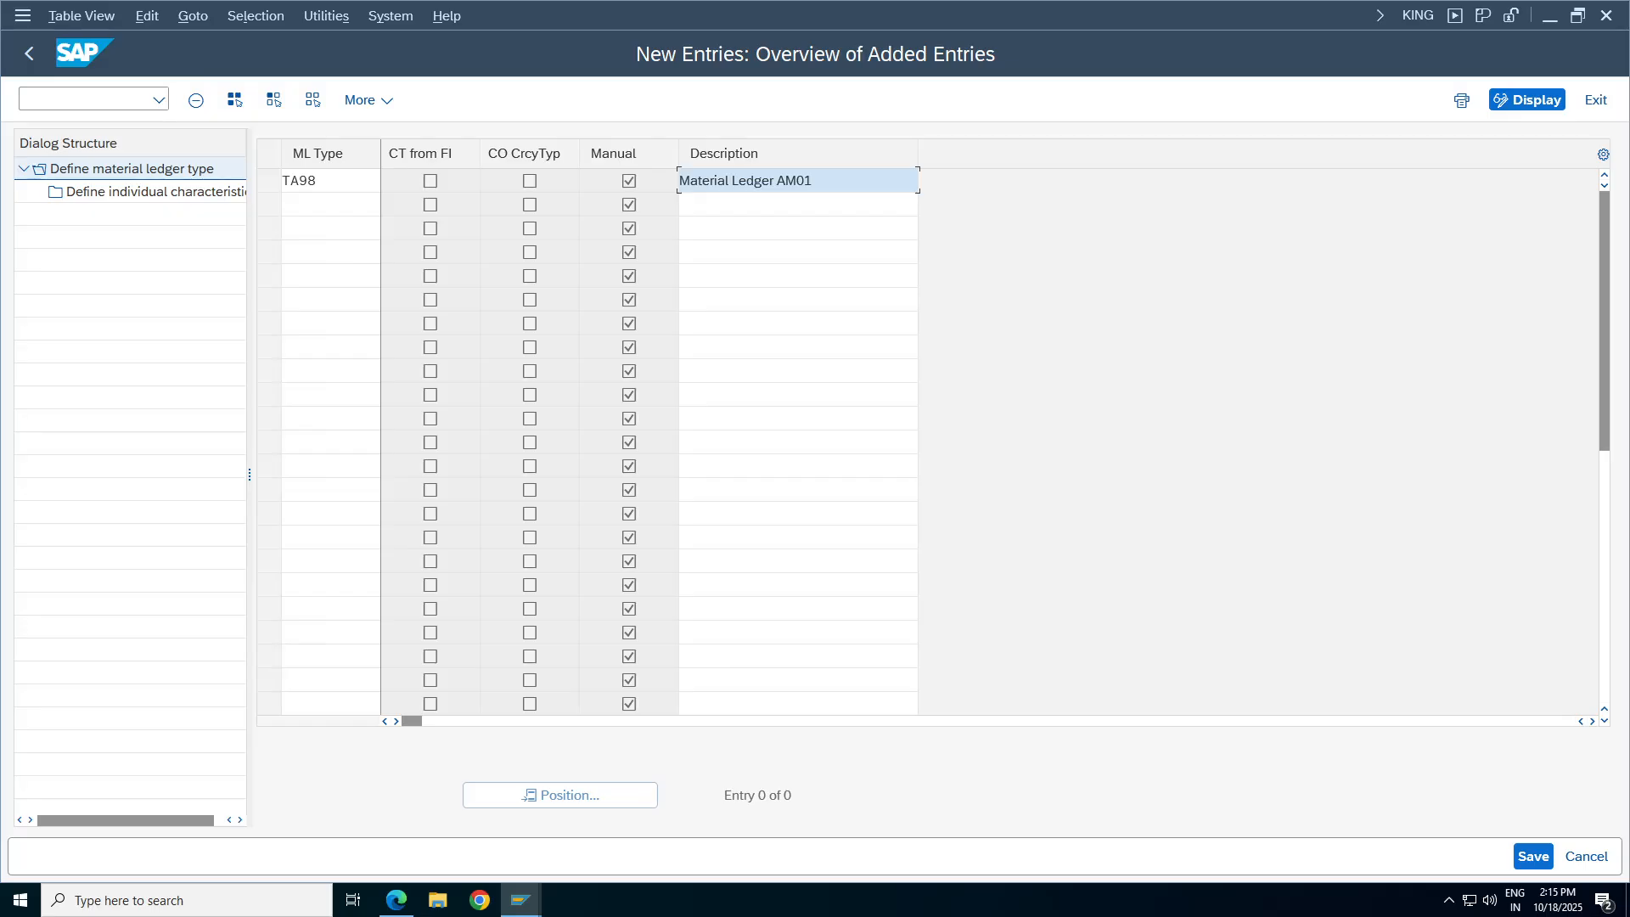
key(BackSpace)
key(BackSpace)
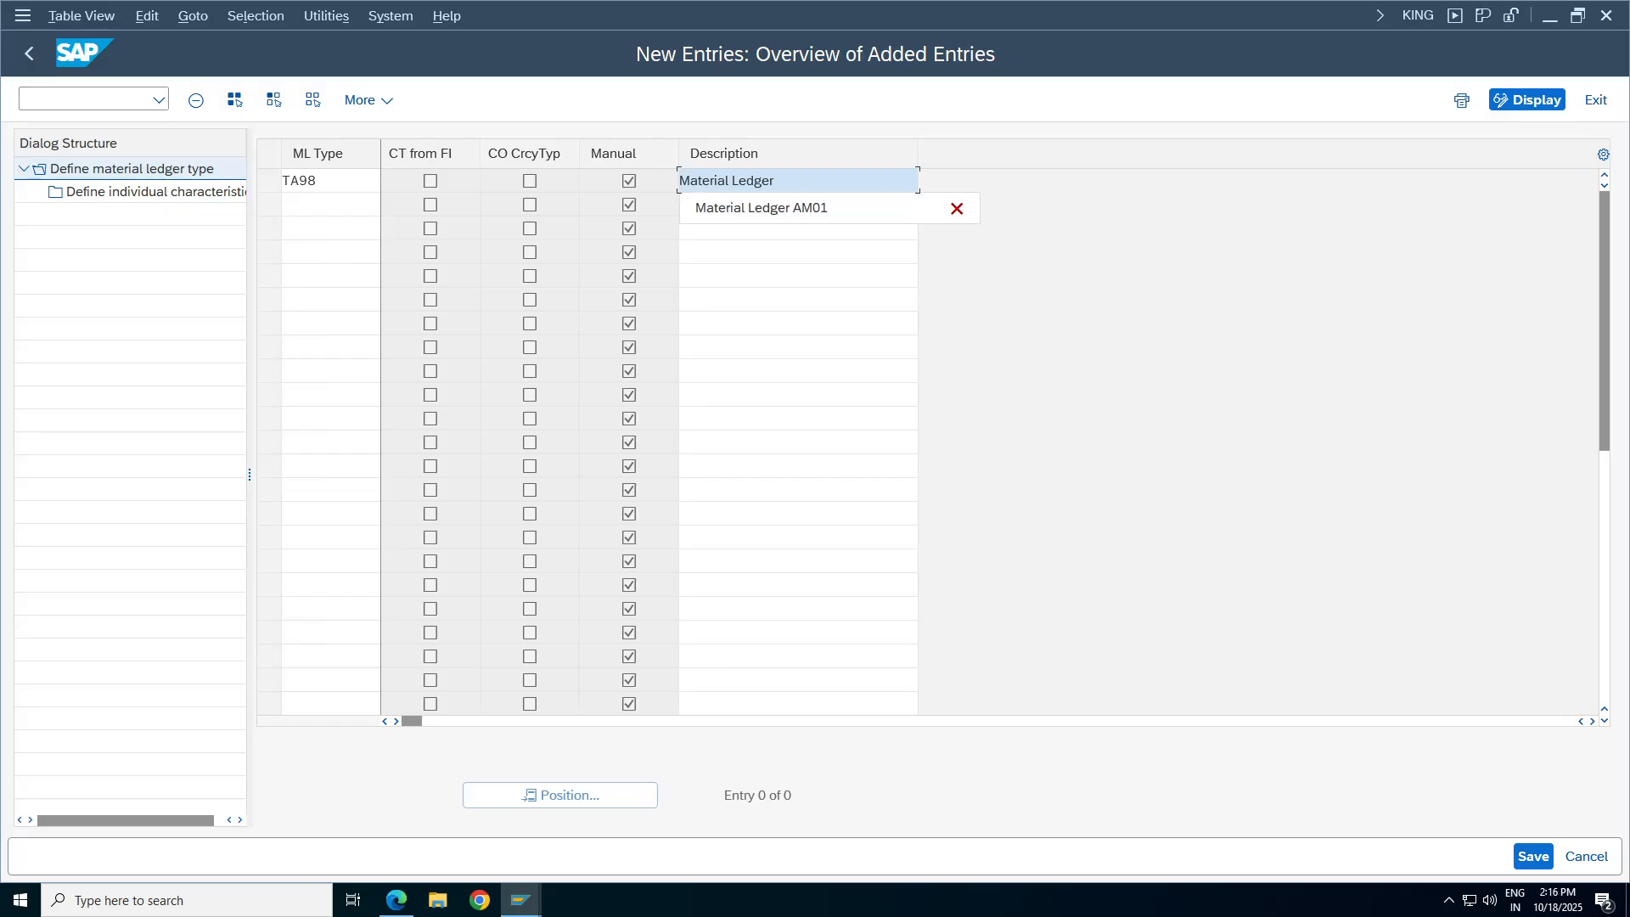
text(TA98)
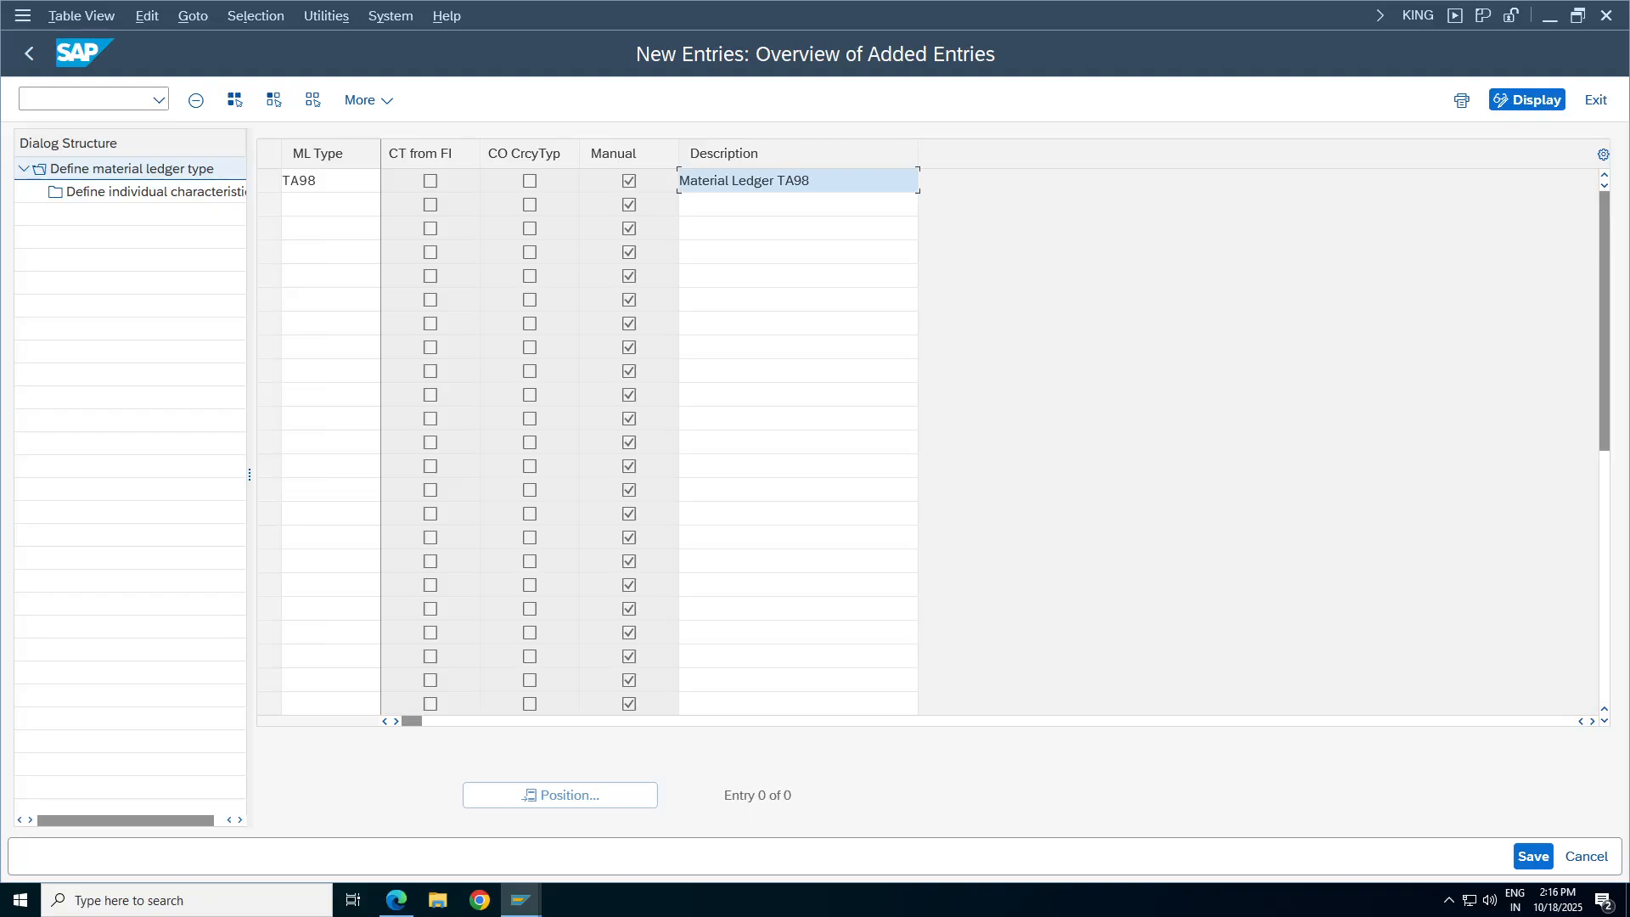
key(Return)
Add currency type 30 to the individual characteristics of ledger type TA98 and save it to the proposed customizing request.
double_click(238, 193)
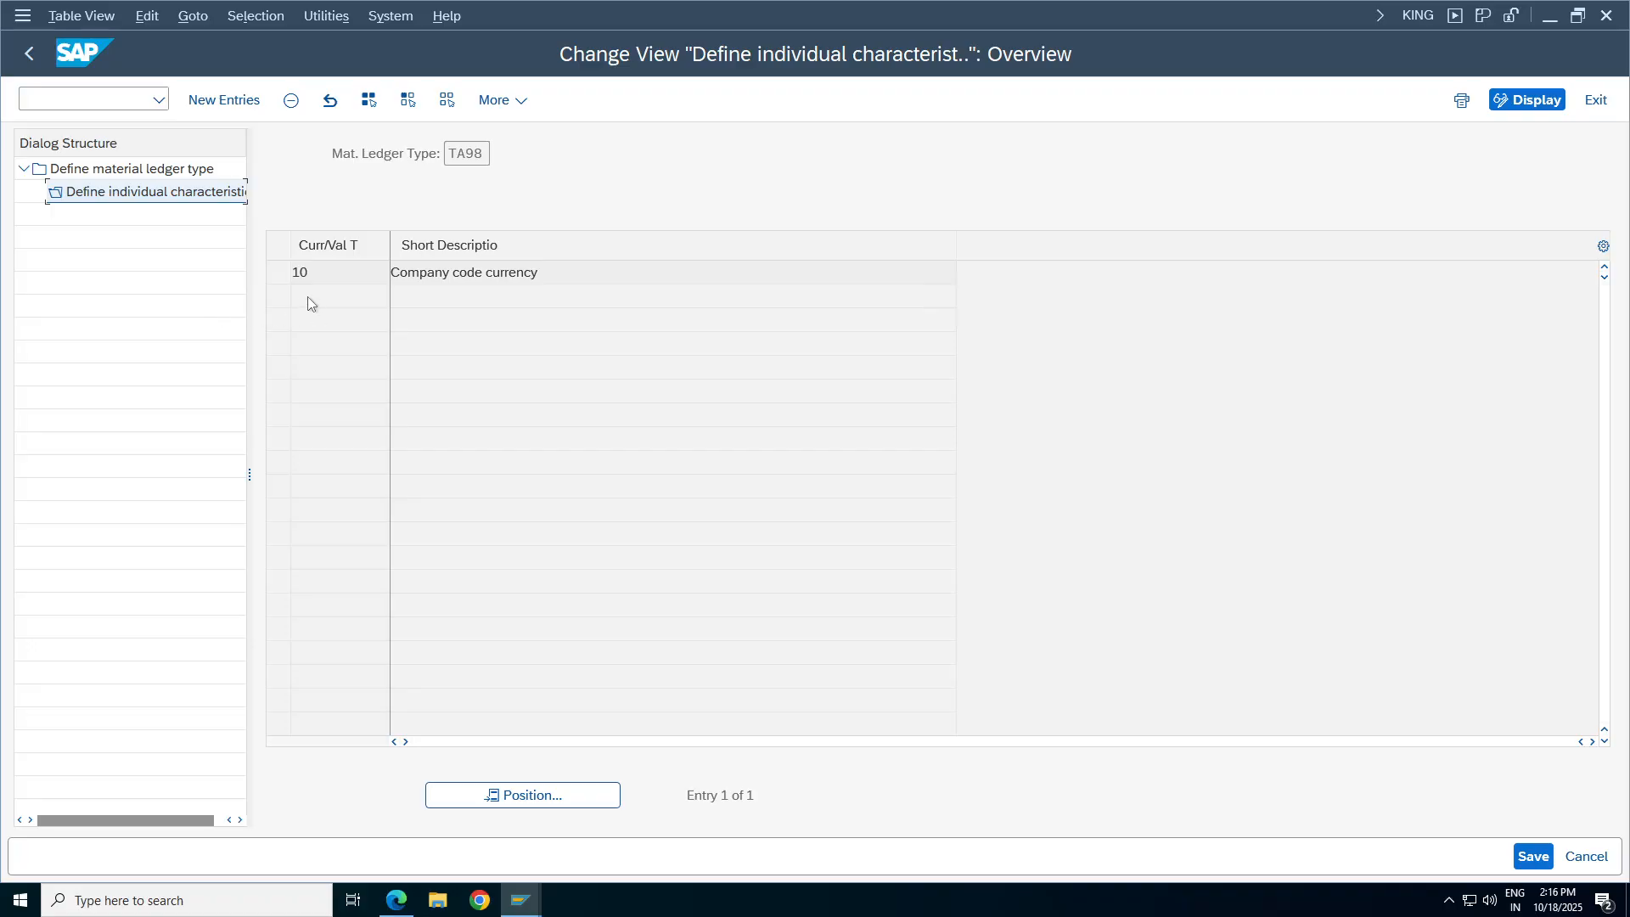
click(222, 106)
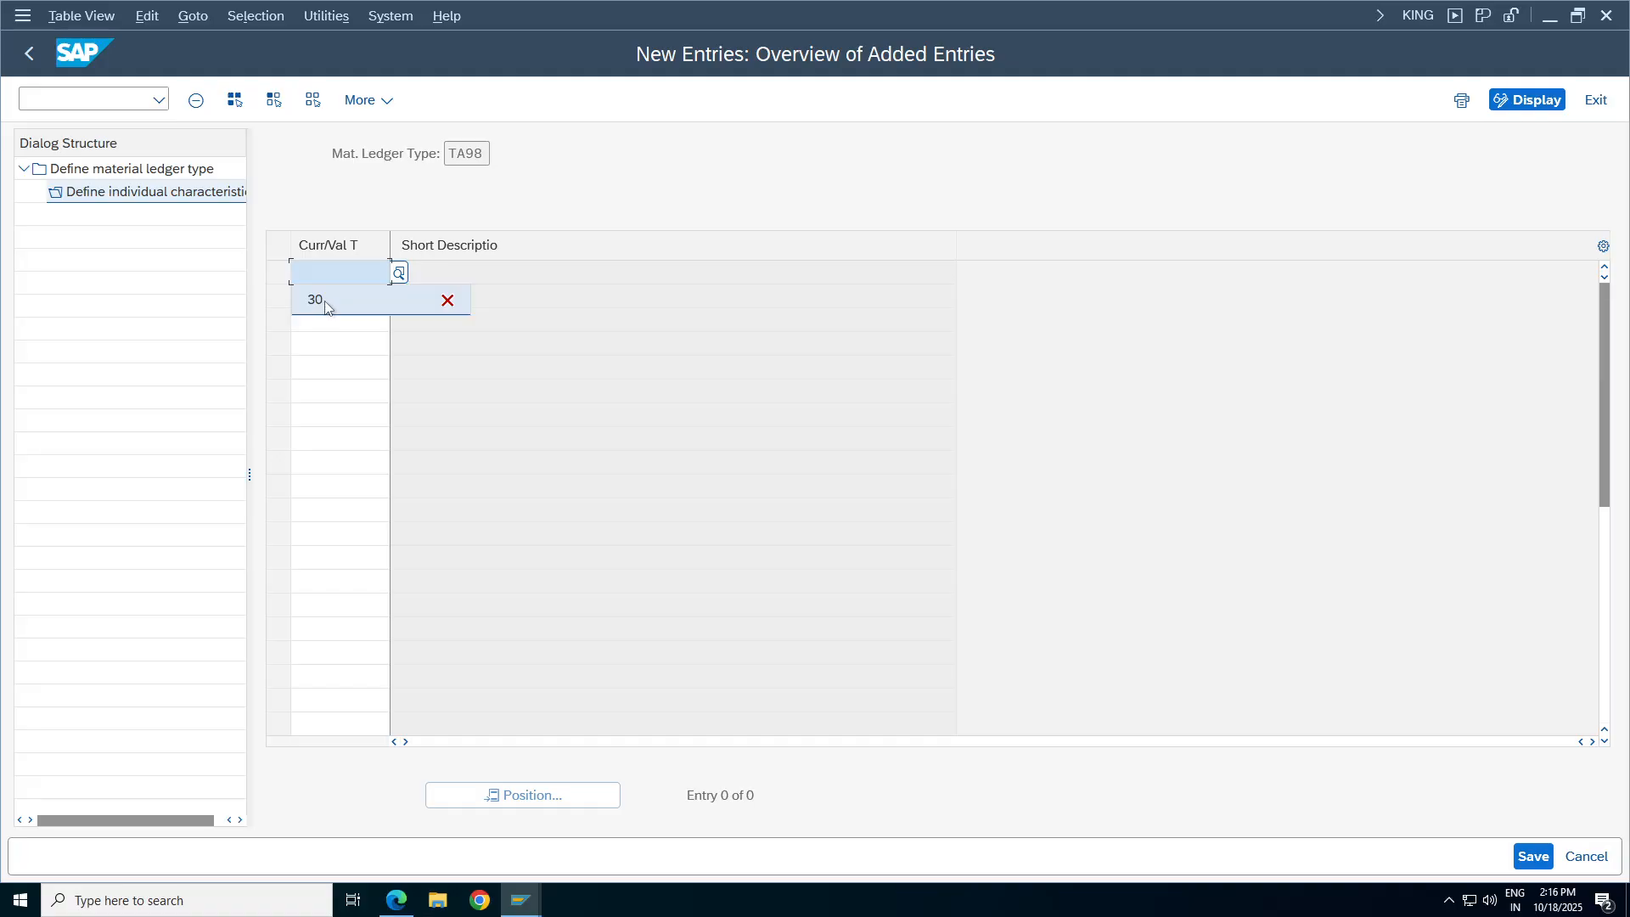
click(320, 299)
key(Return)
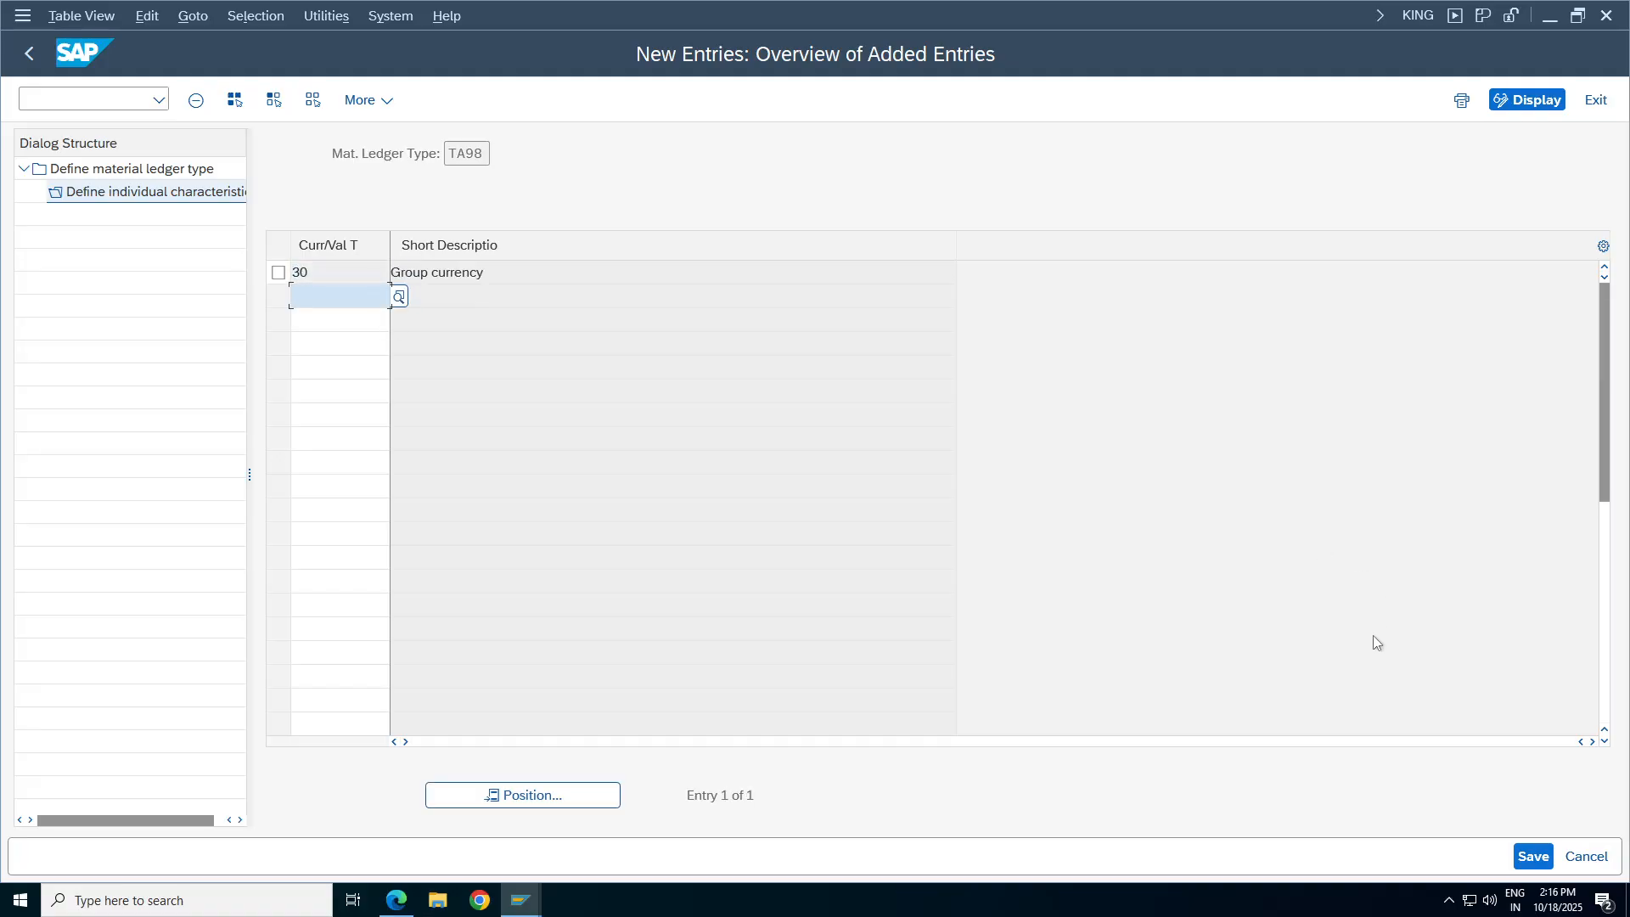
click(1533, 856)
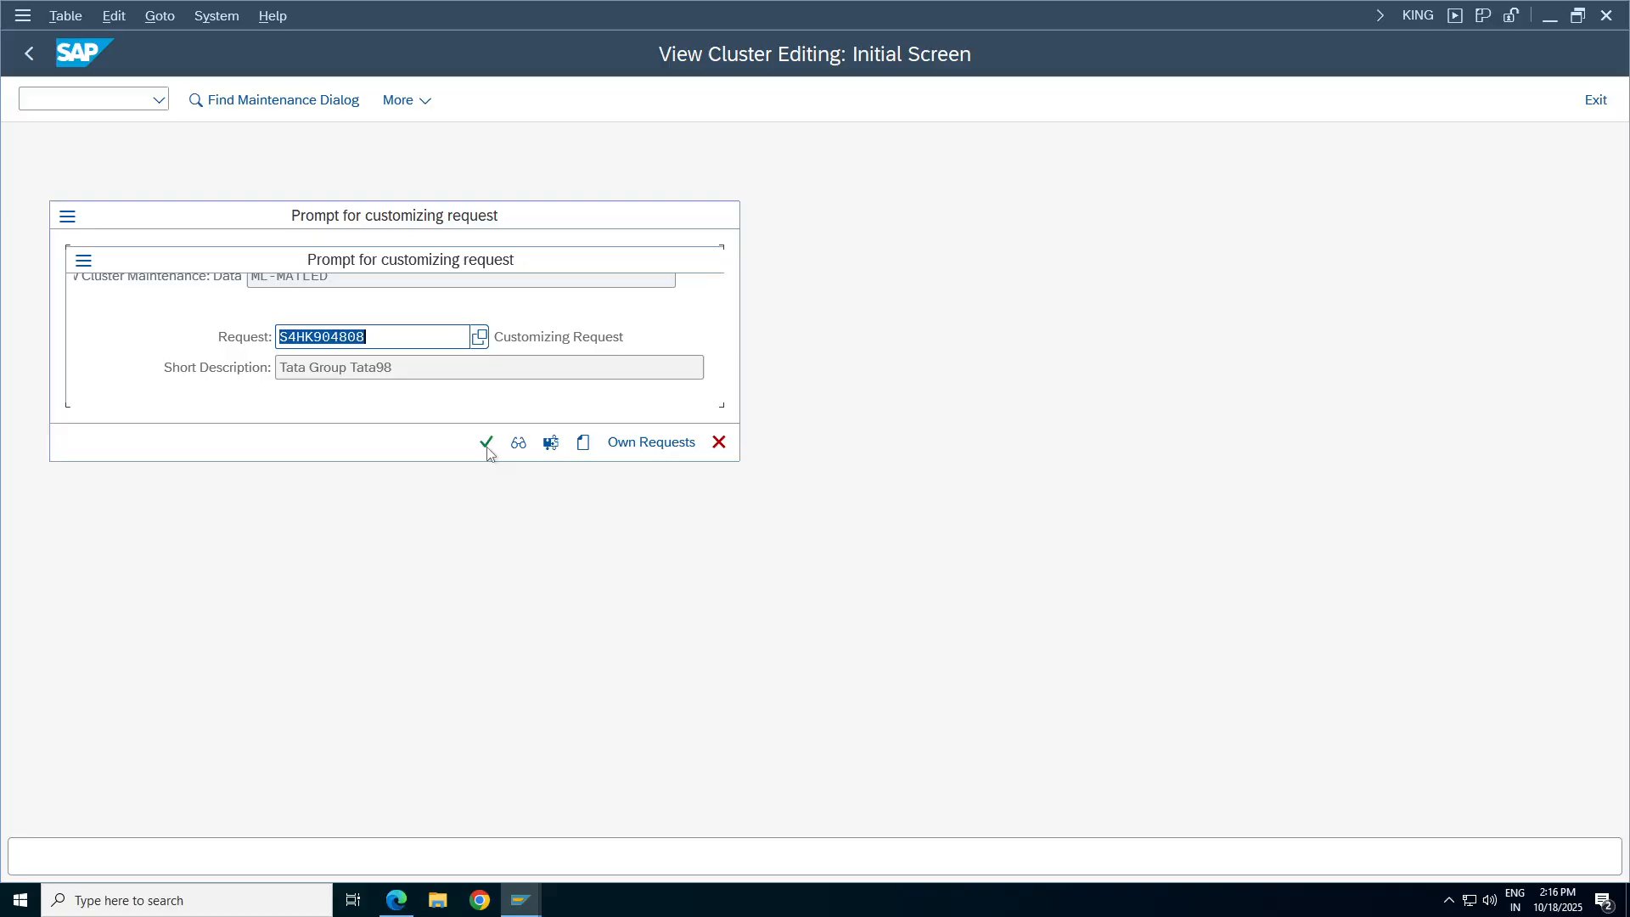
click(486, 446)
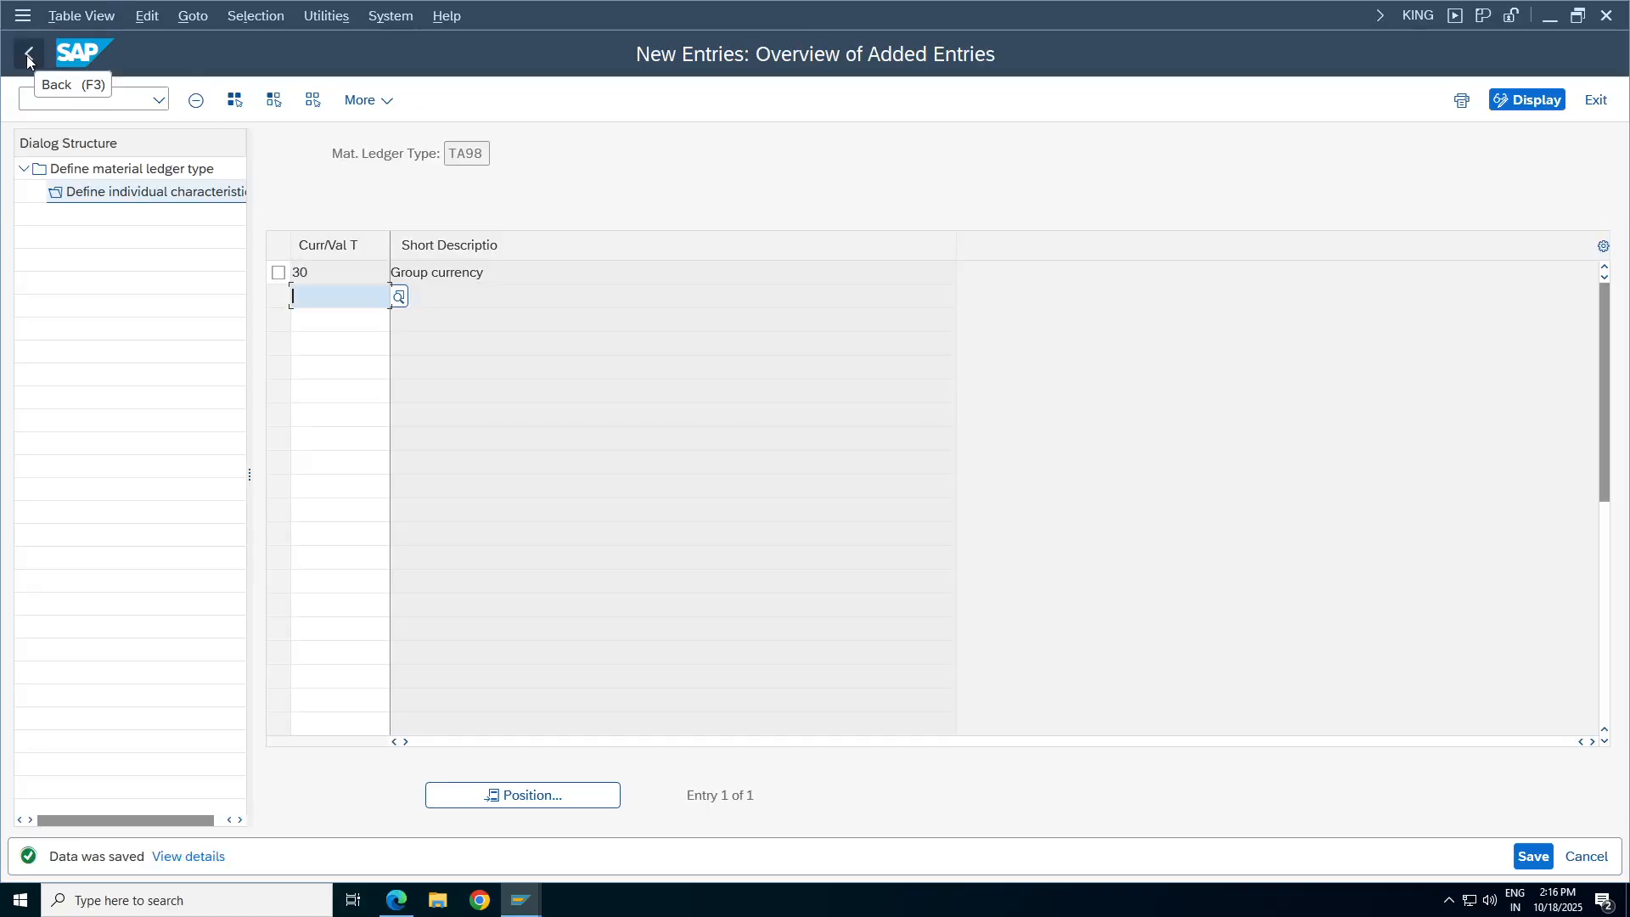
Return to the characteristics overview and review the currency types assigned to ledger type TA98.
click(28, 57)
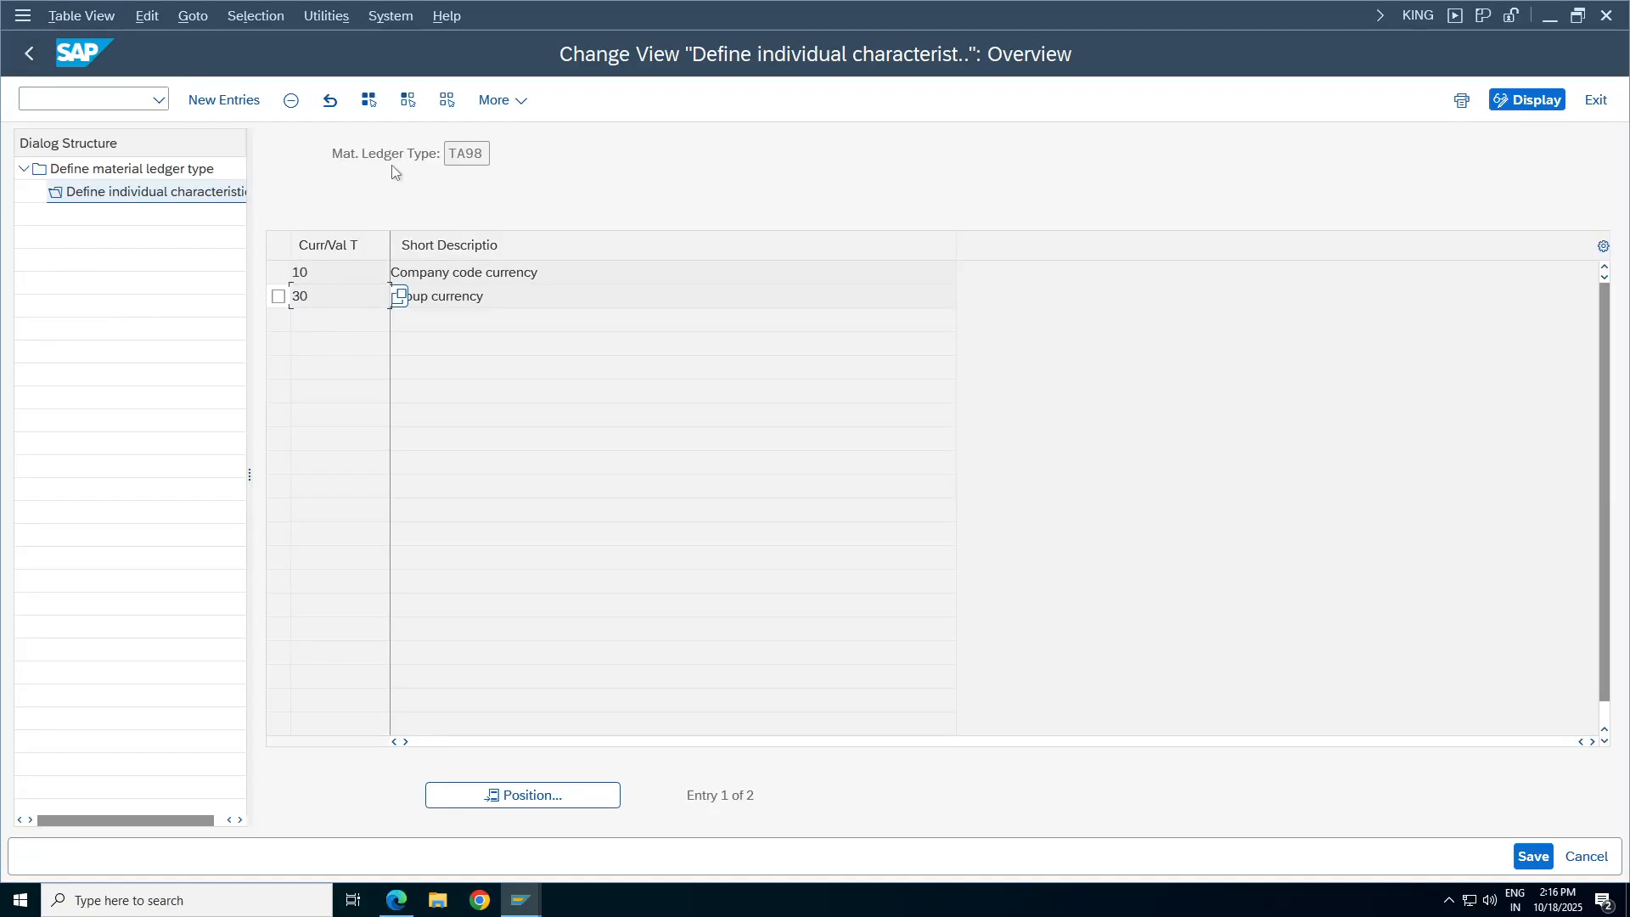
double_click(484, 153)
click(386, 274)
key(Tab)
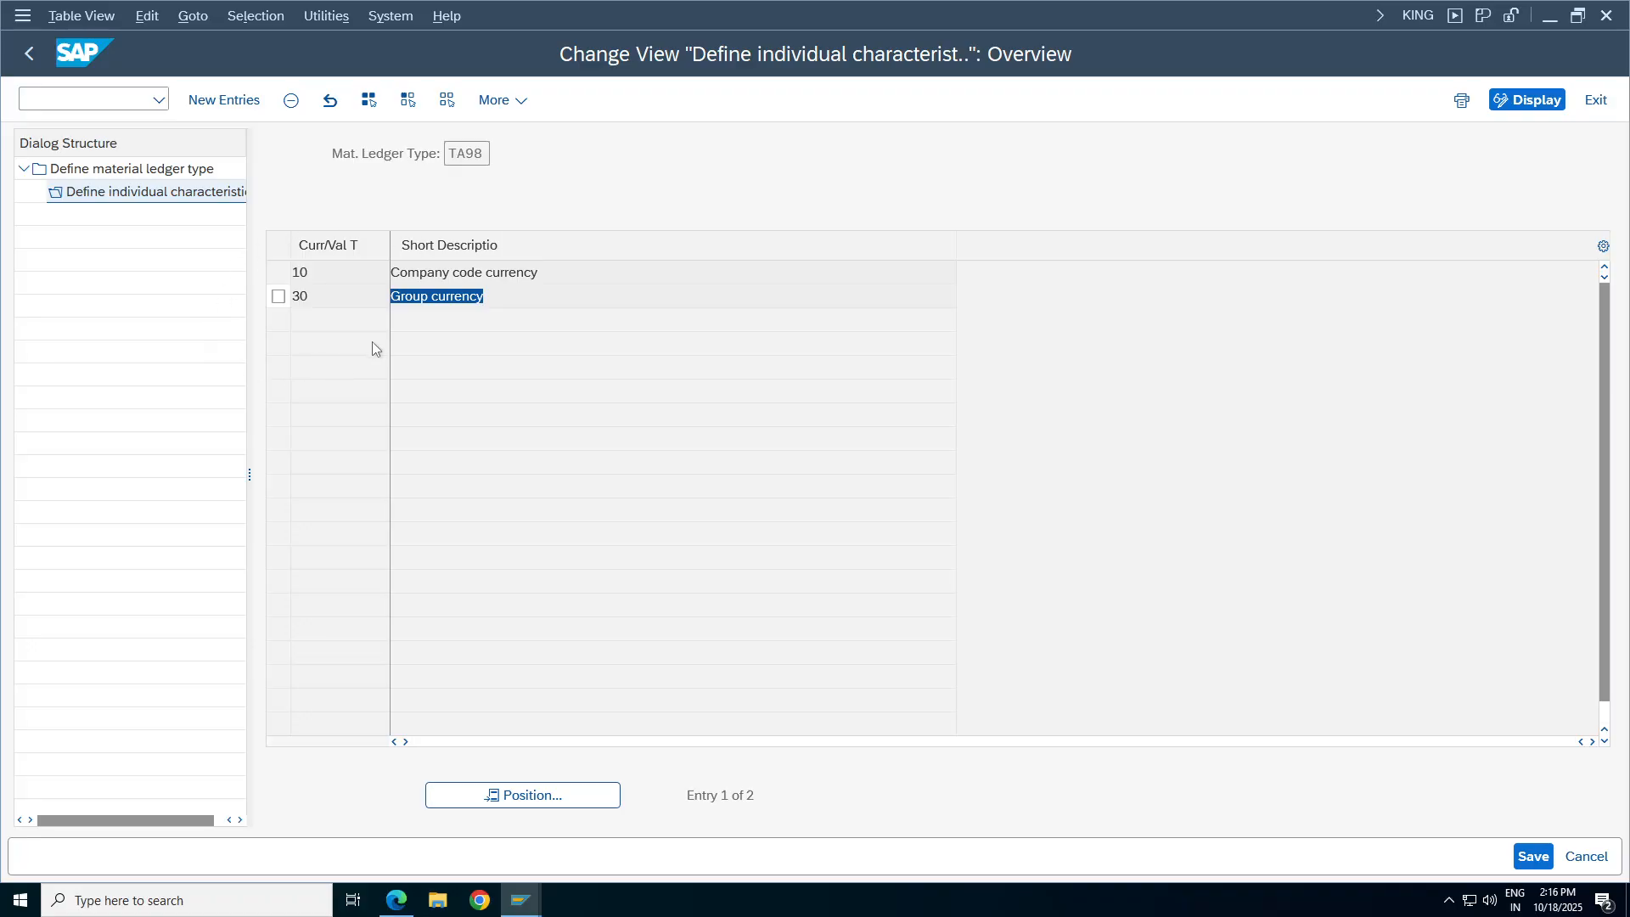
click(394, 272)
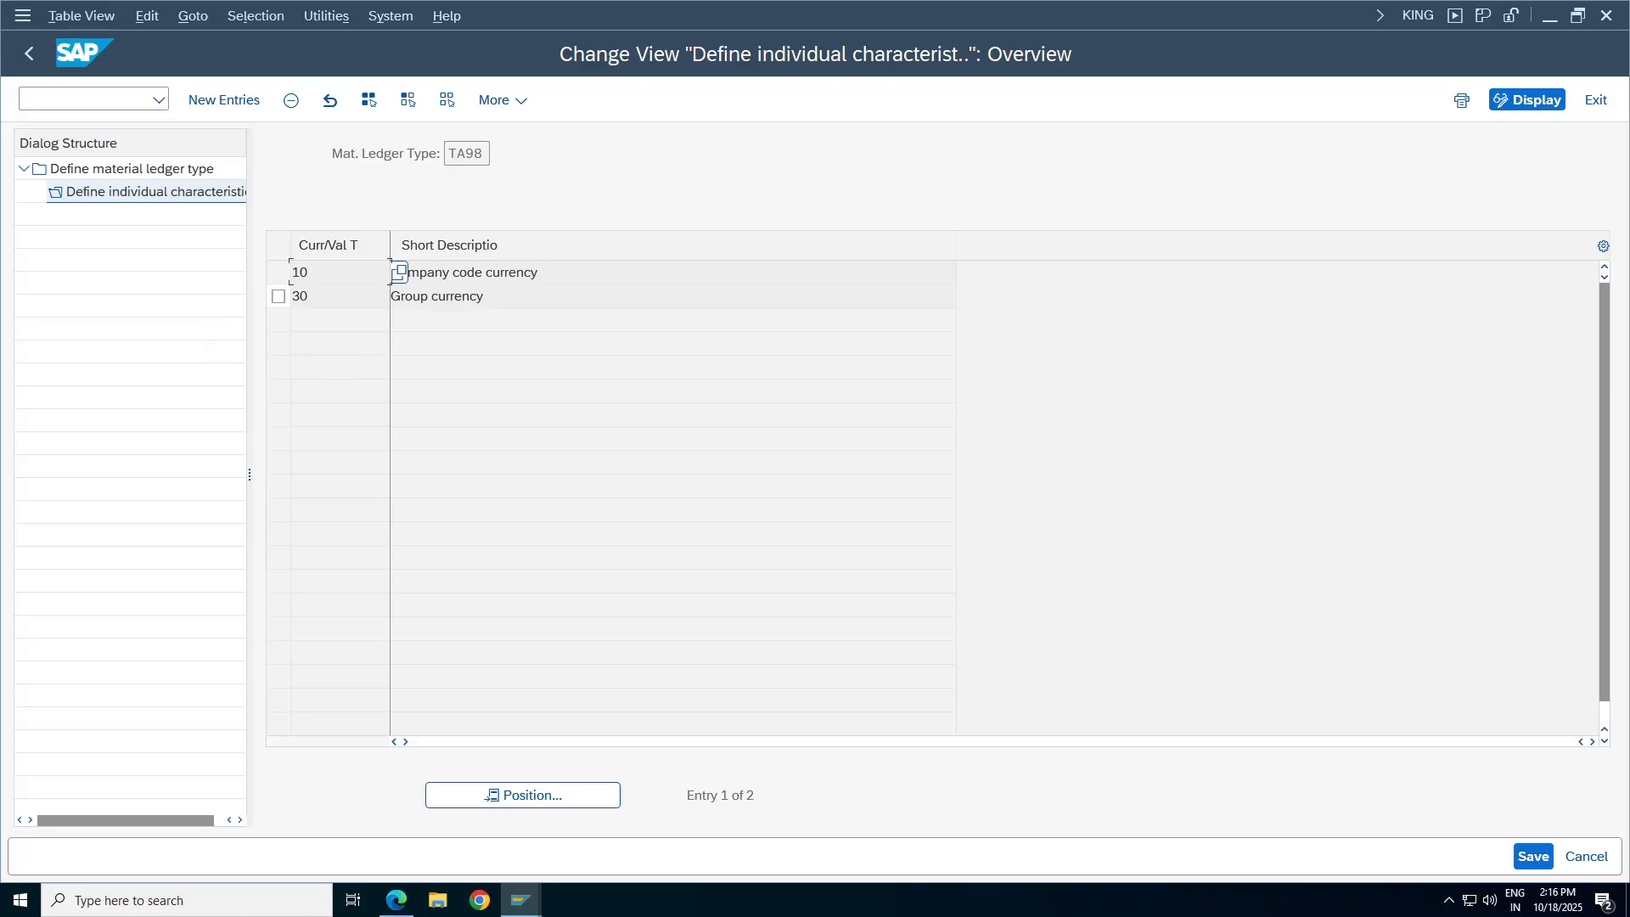
Return to the material ledger type list, position it at TA98 and check the saved entry's description.
click(392, 272)
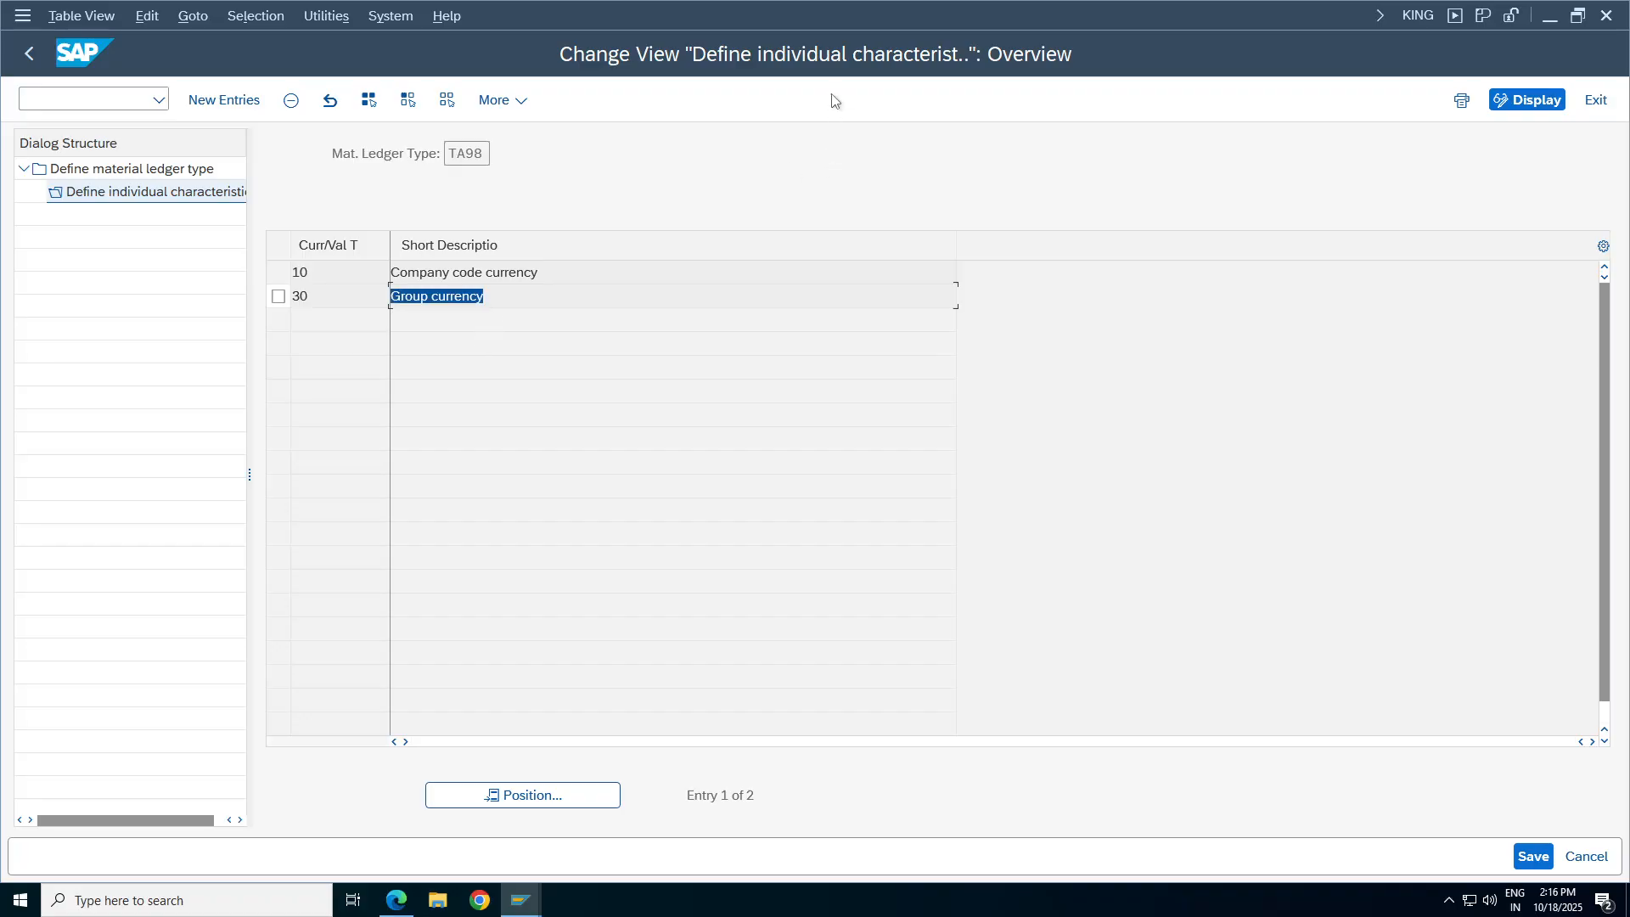
key(F3)
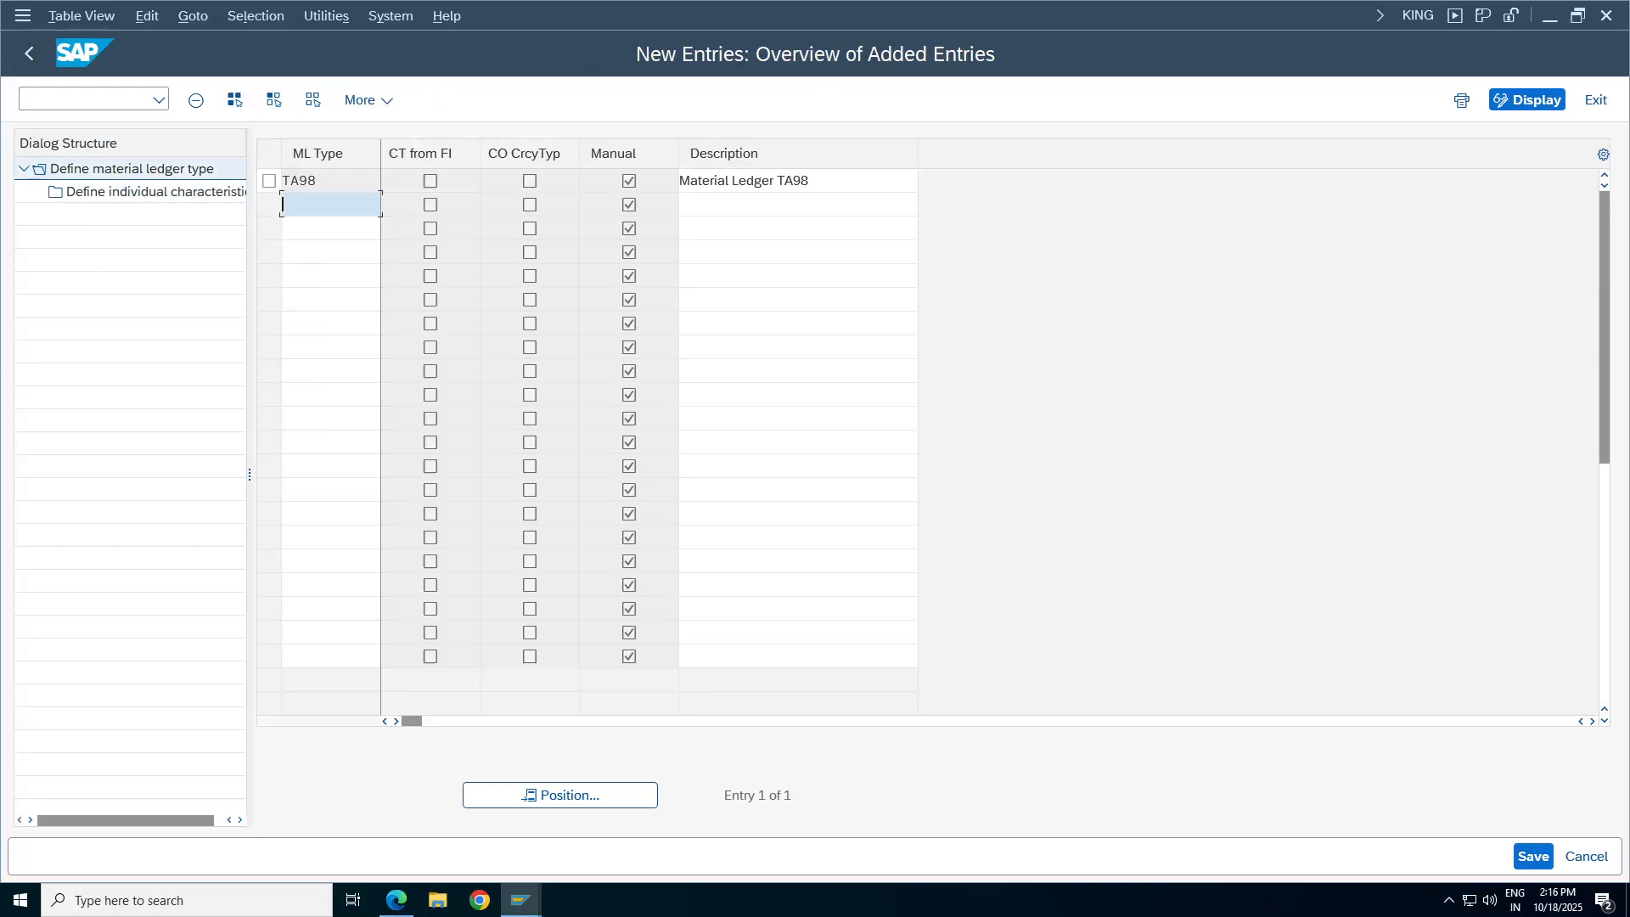
click(29, 52)
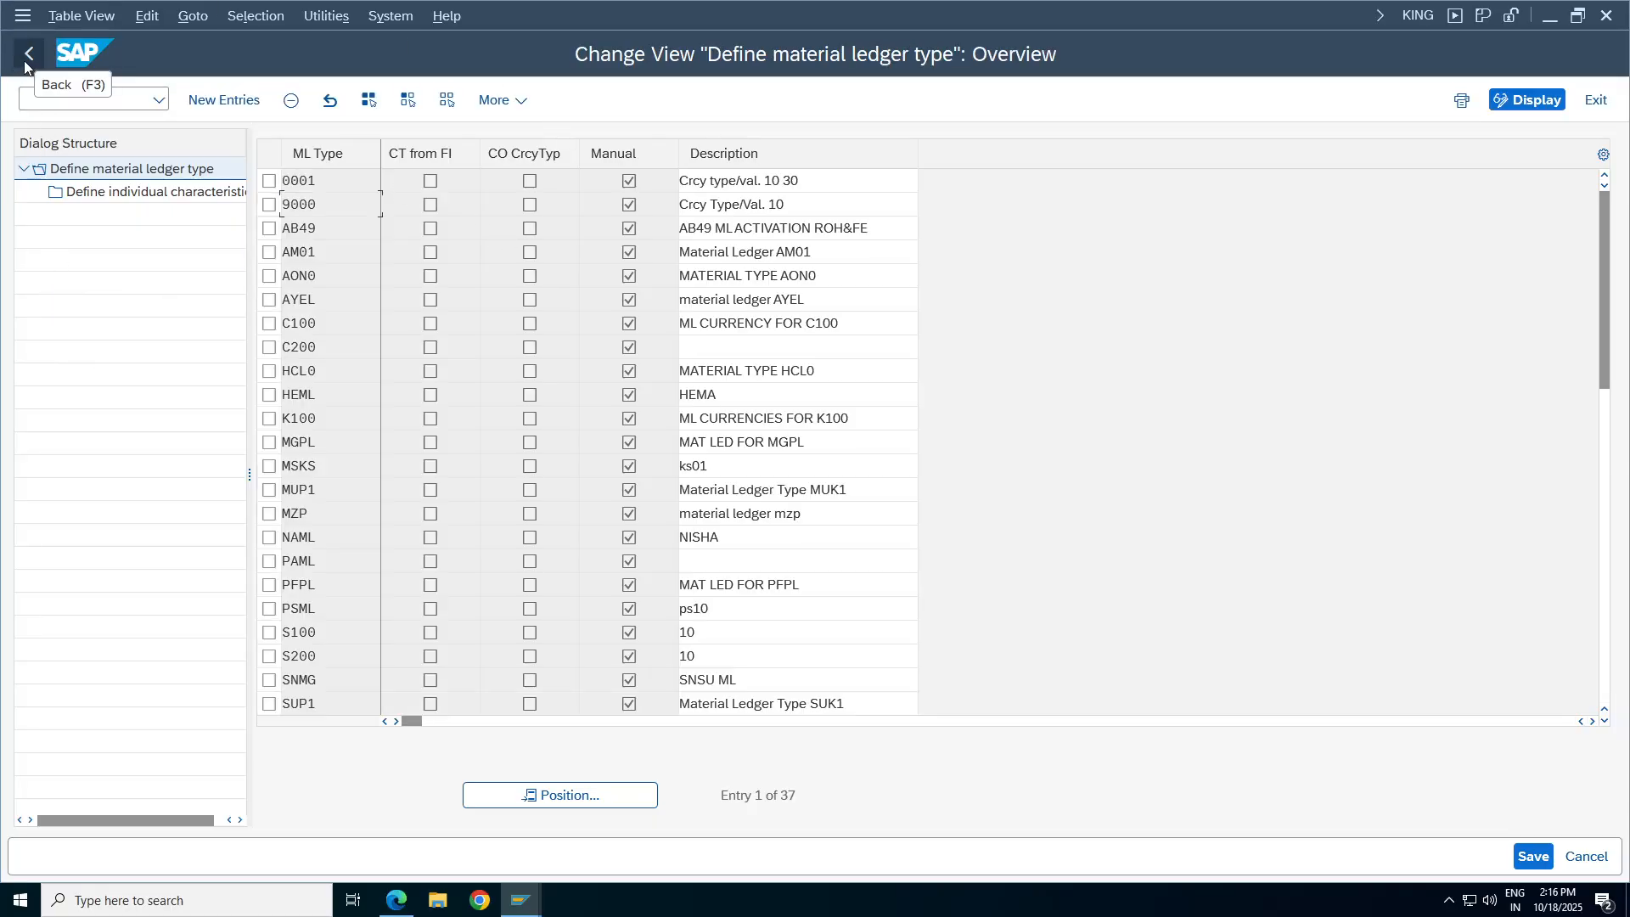
click(497, 806)
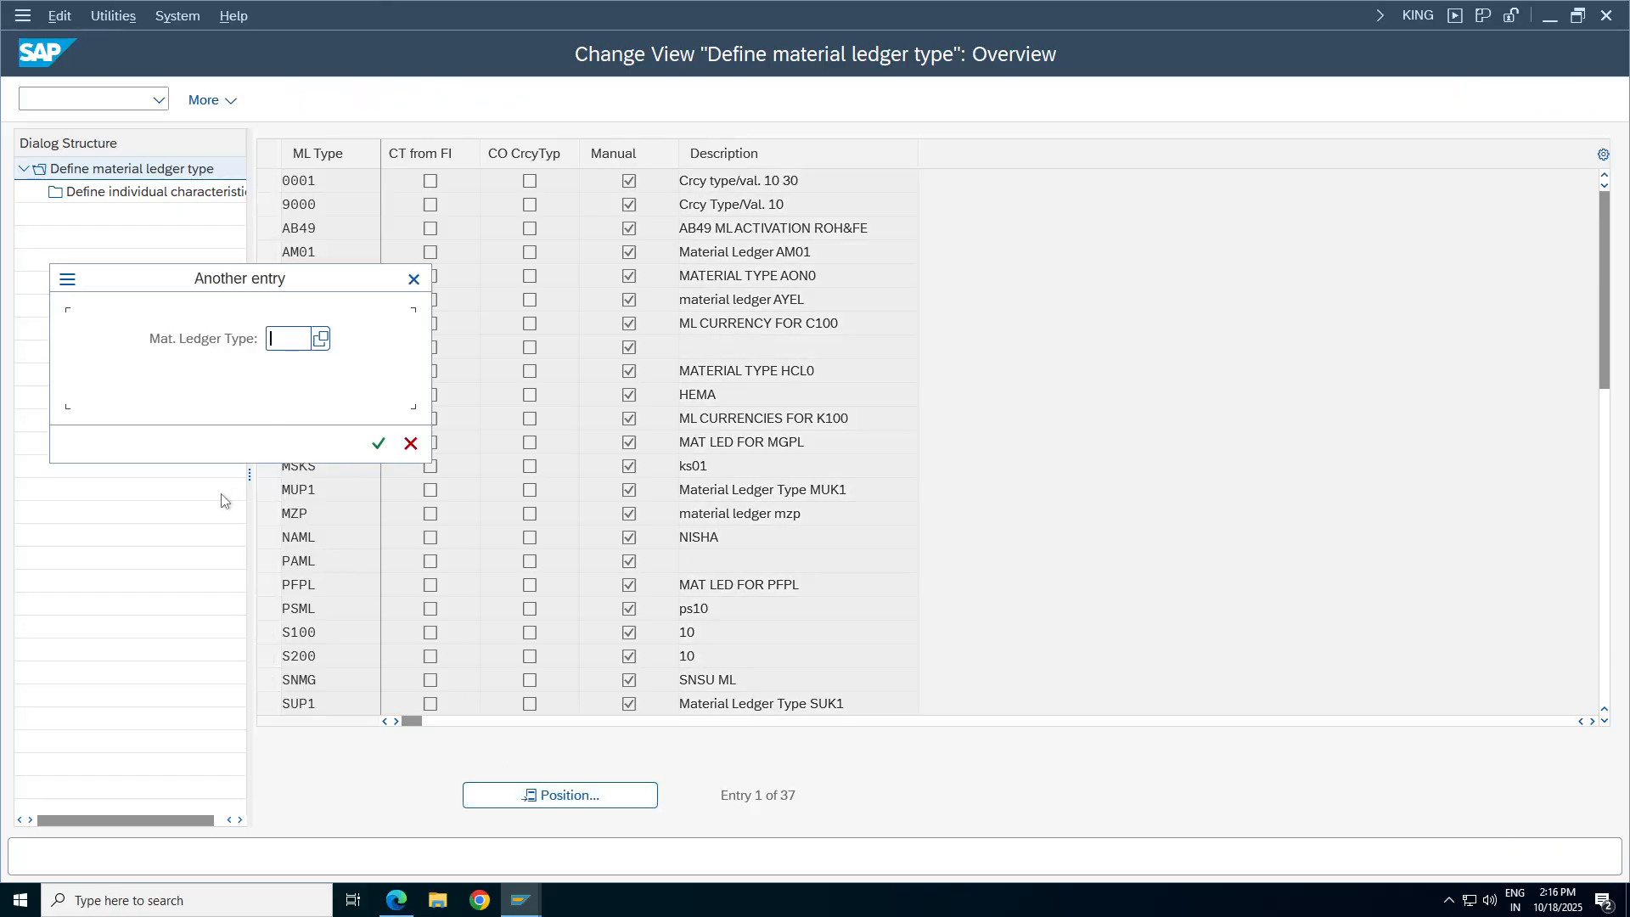
text(ta98)
key(Return)
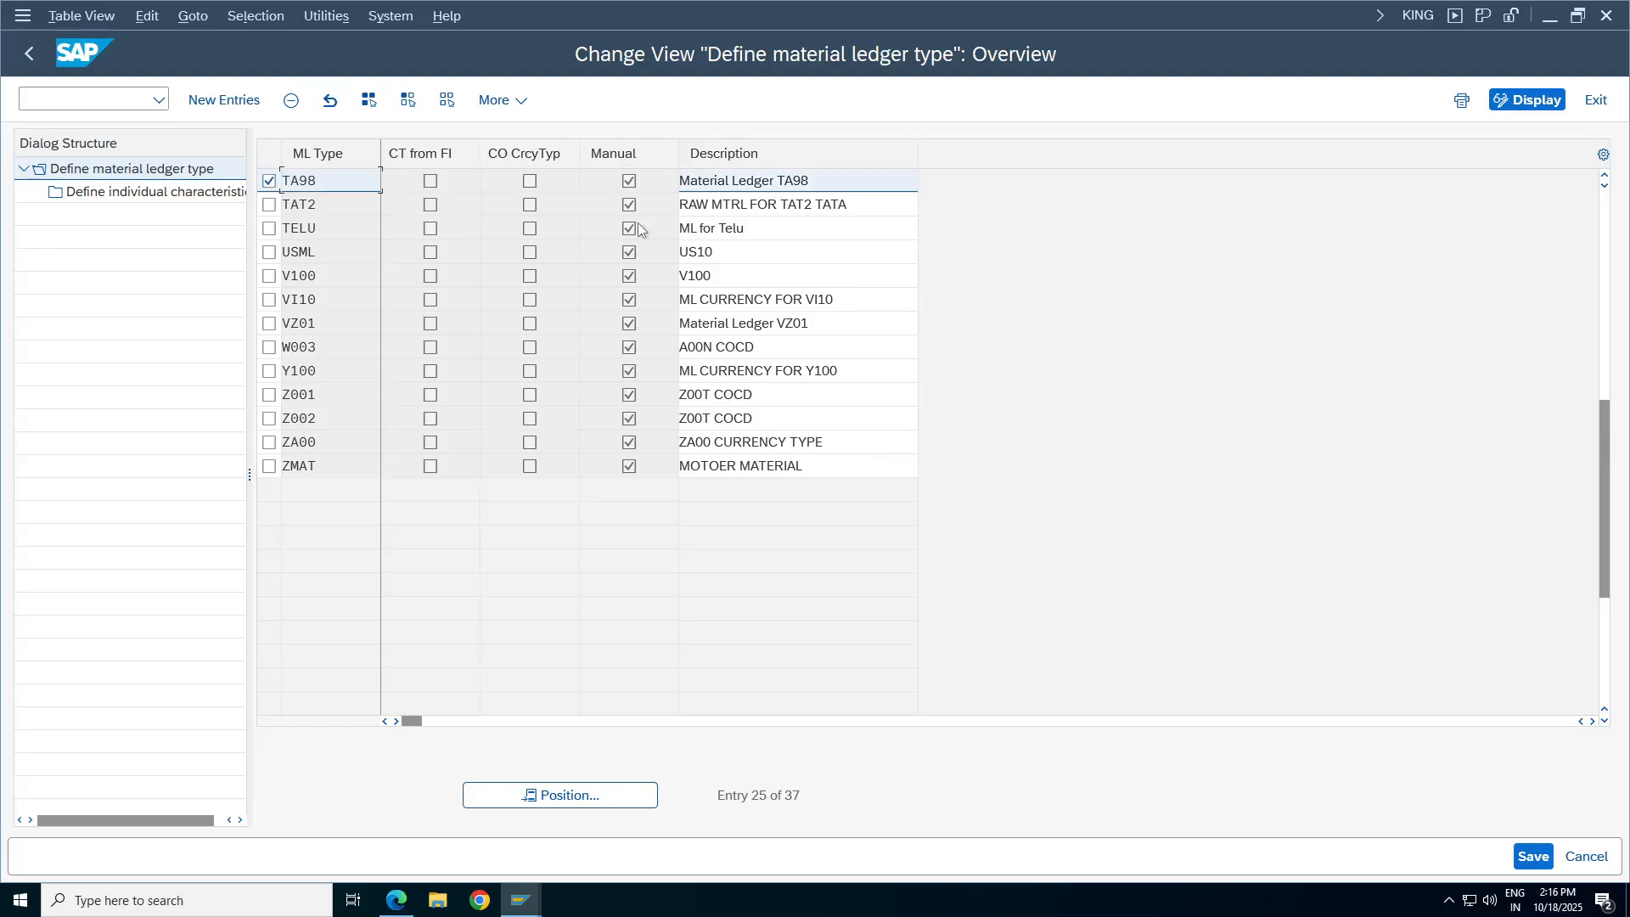
drag(817, 181, 677, 181)
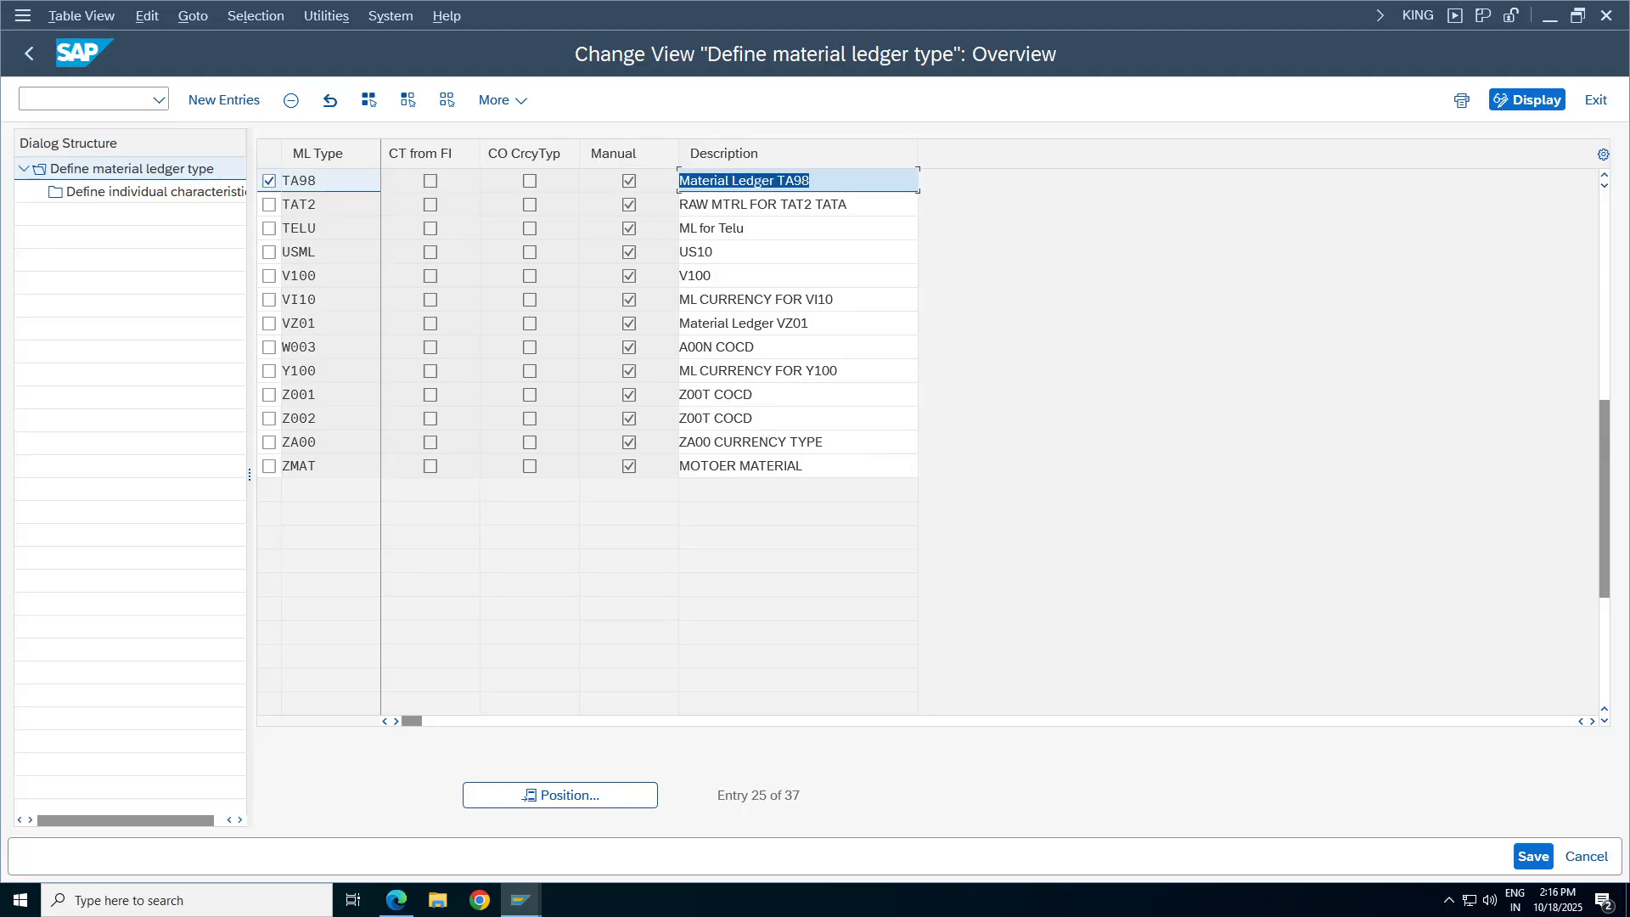
Open transaction OMX3 and call up entry positioning for the list assigning material ledger types to valuation areas.
click(29, 55)
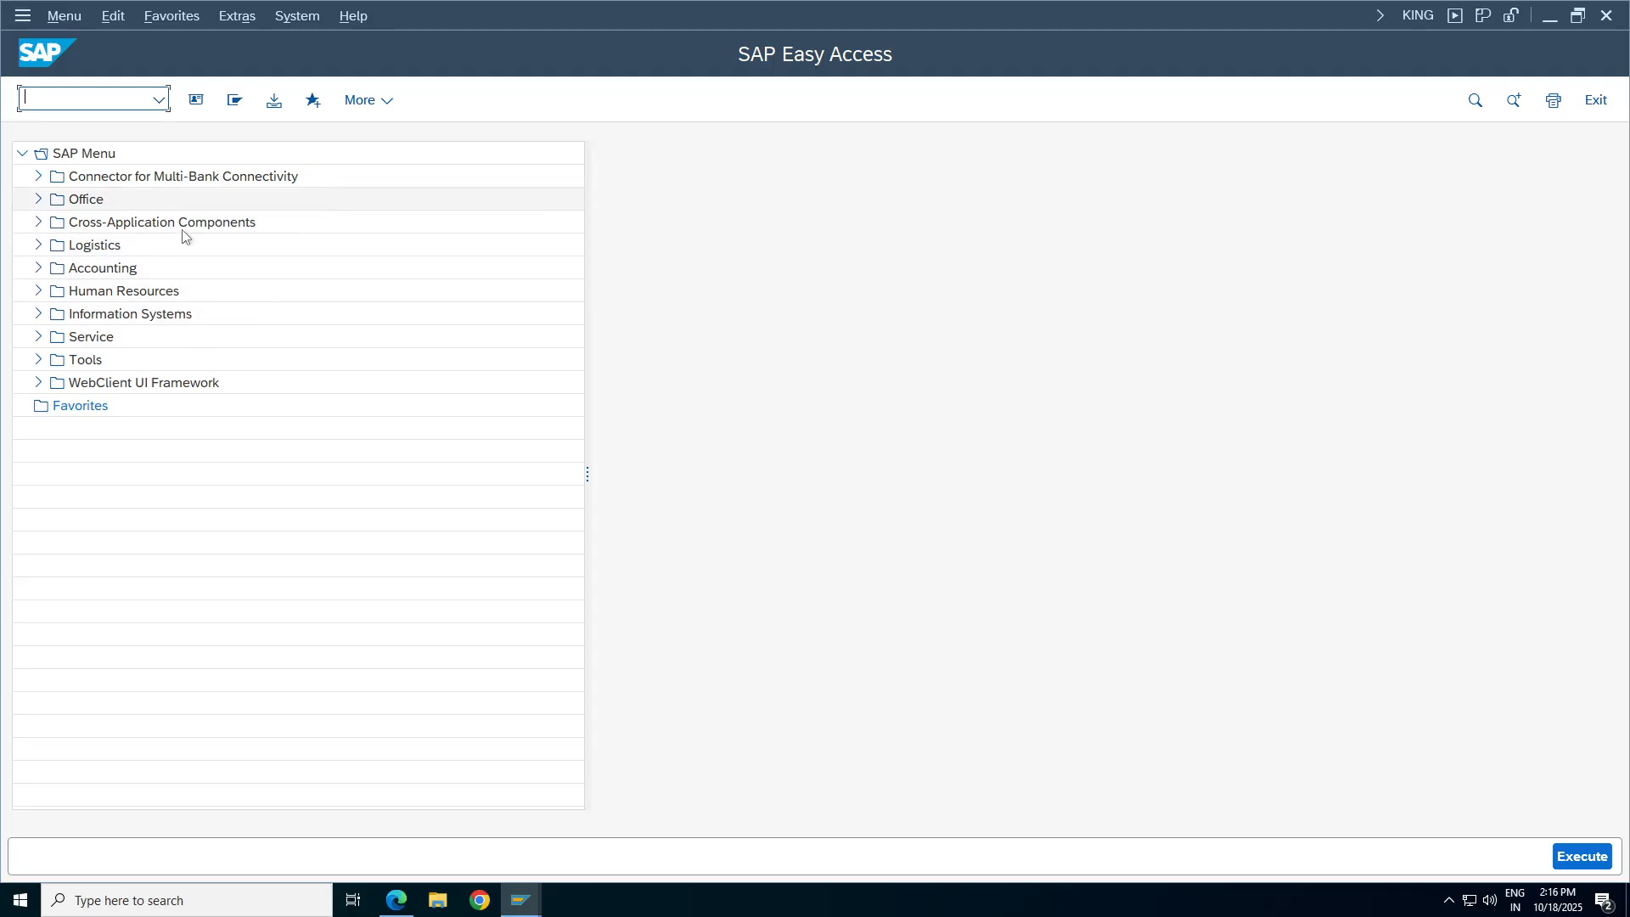
click(158, 100)
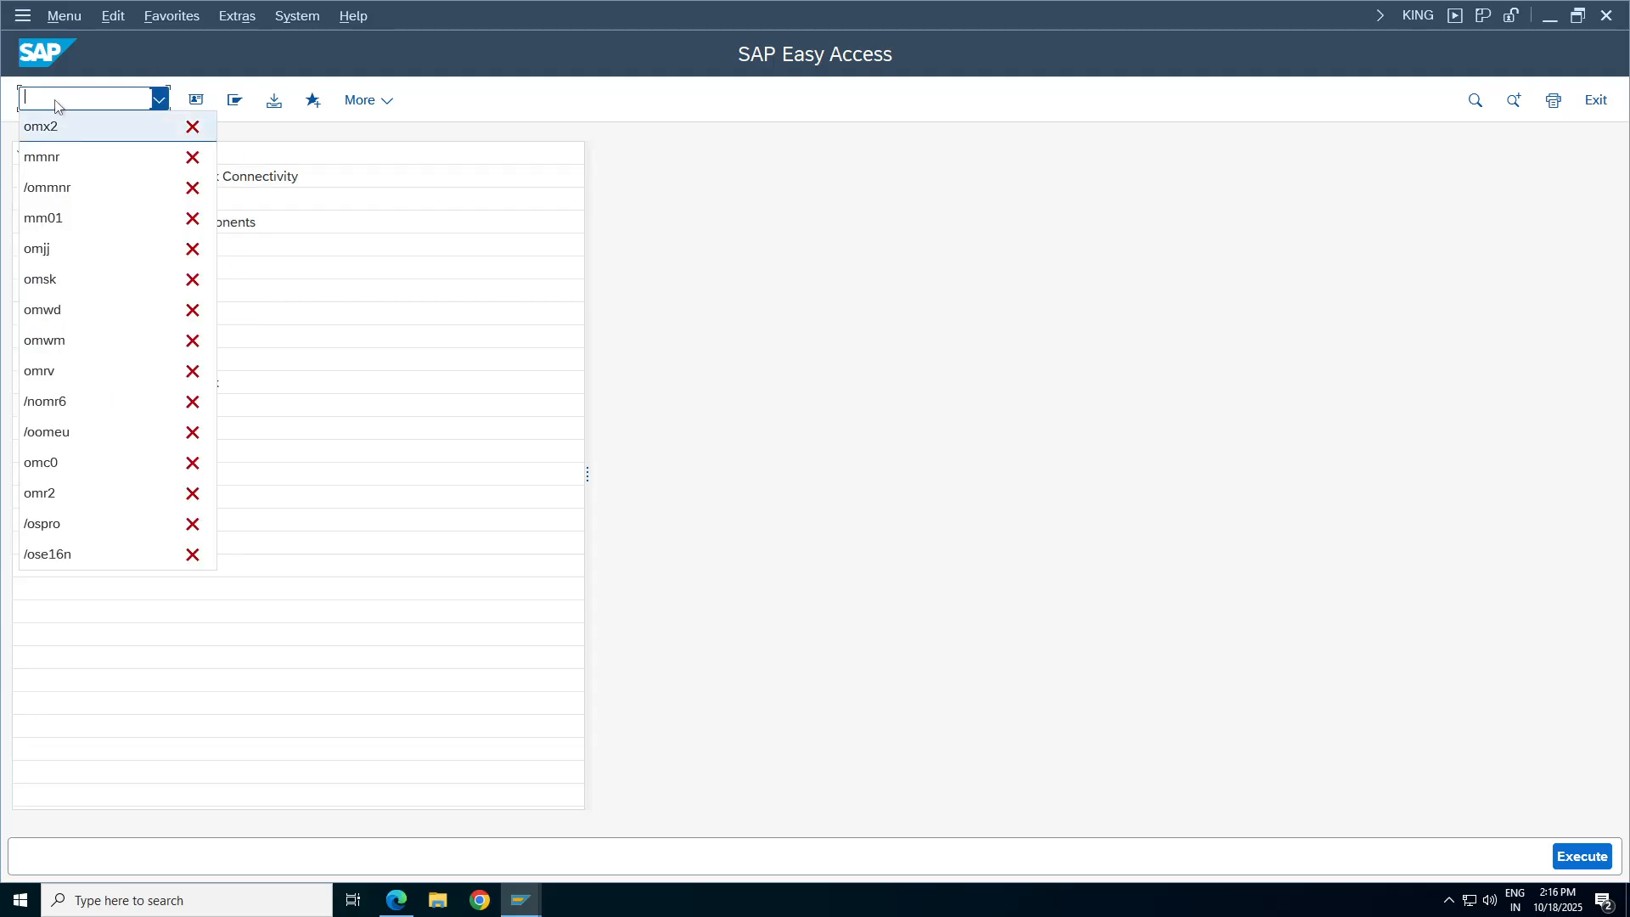
key(Escape)
text(omx)
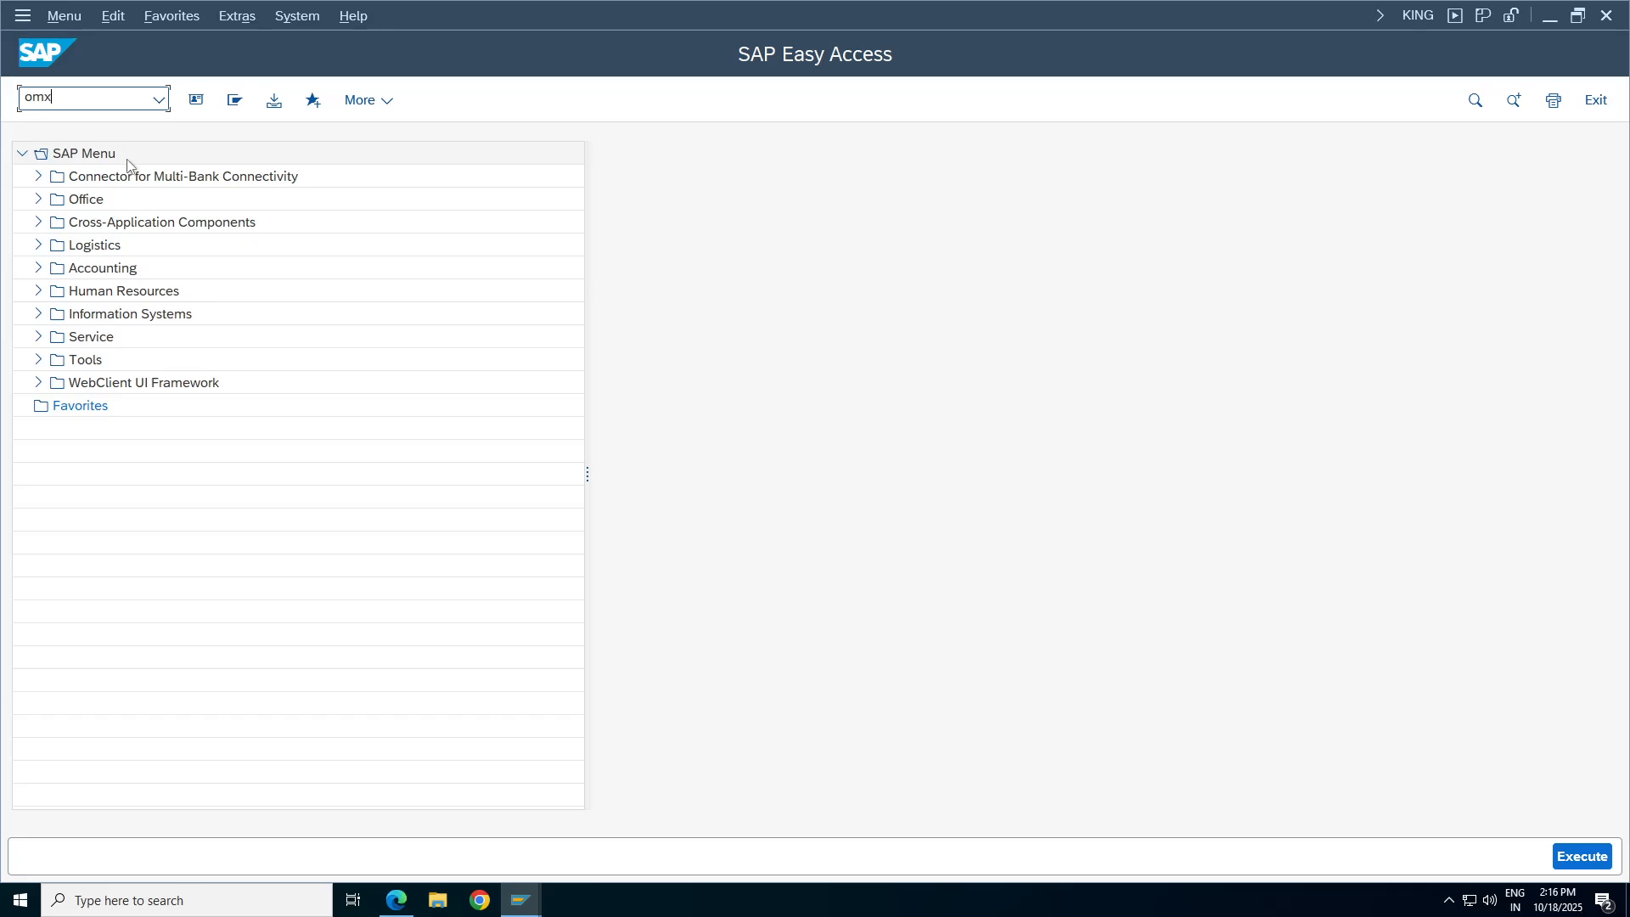
text(2)
key(Return)
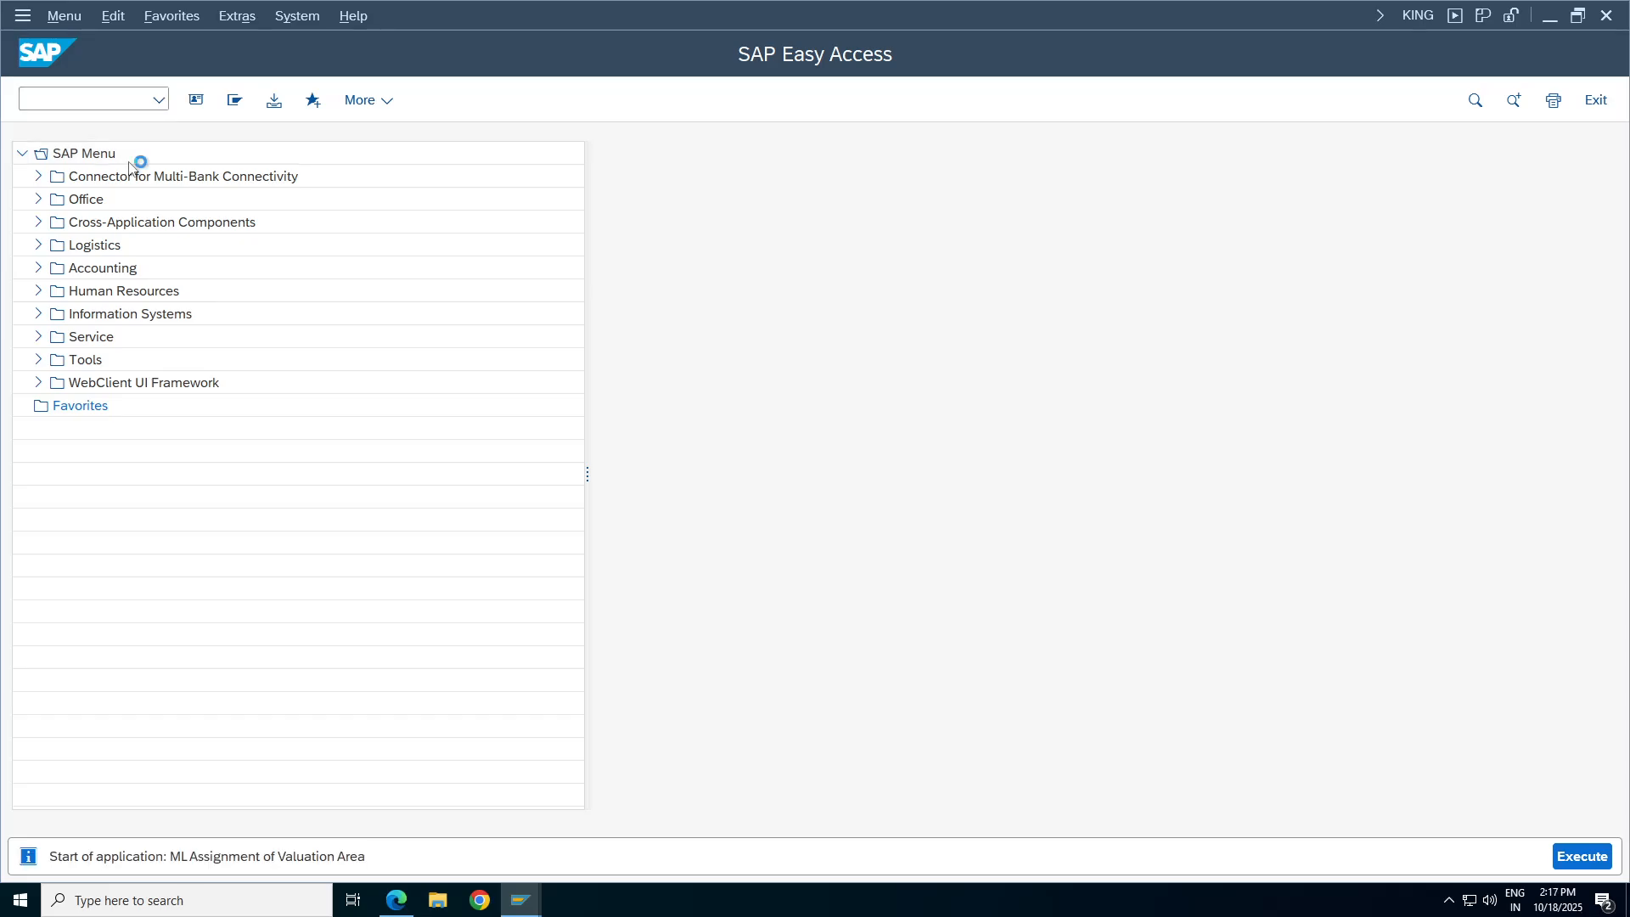
click(157, 100)
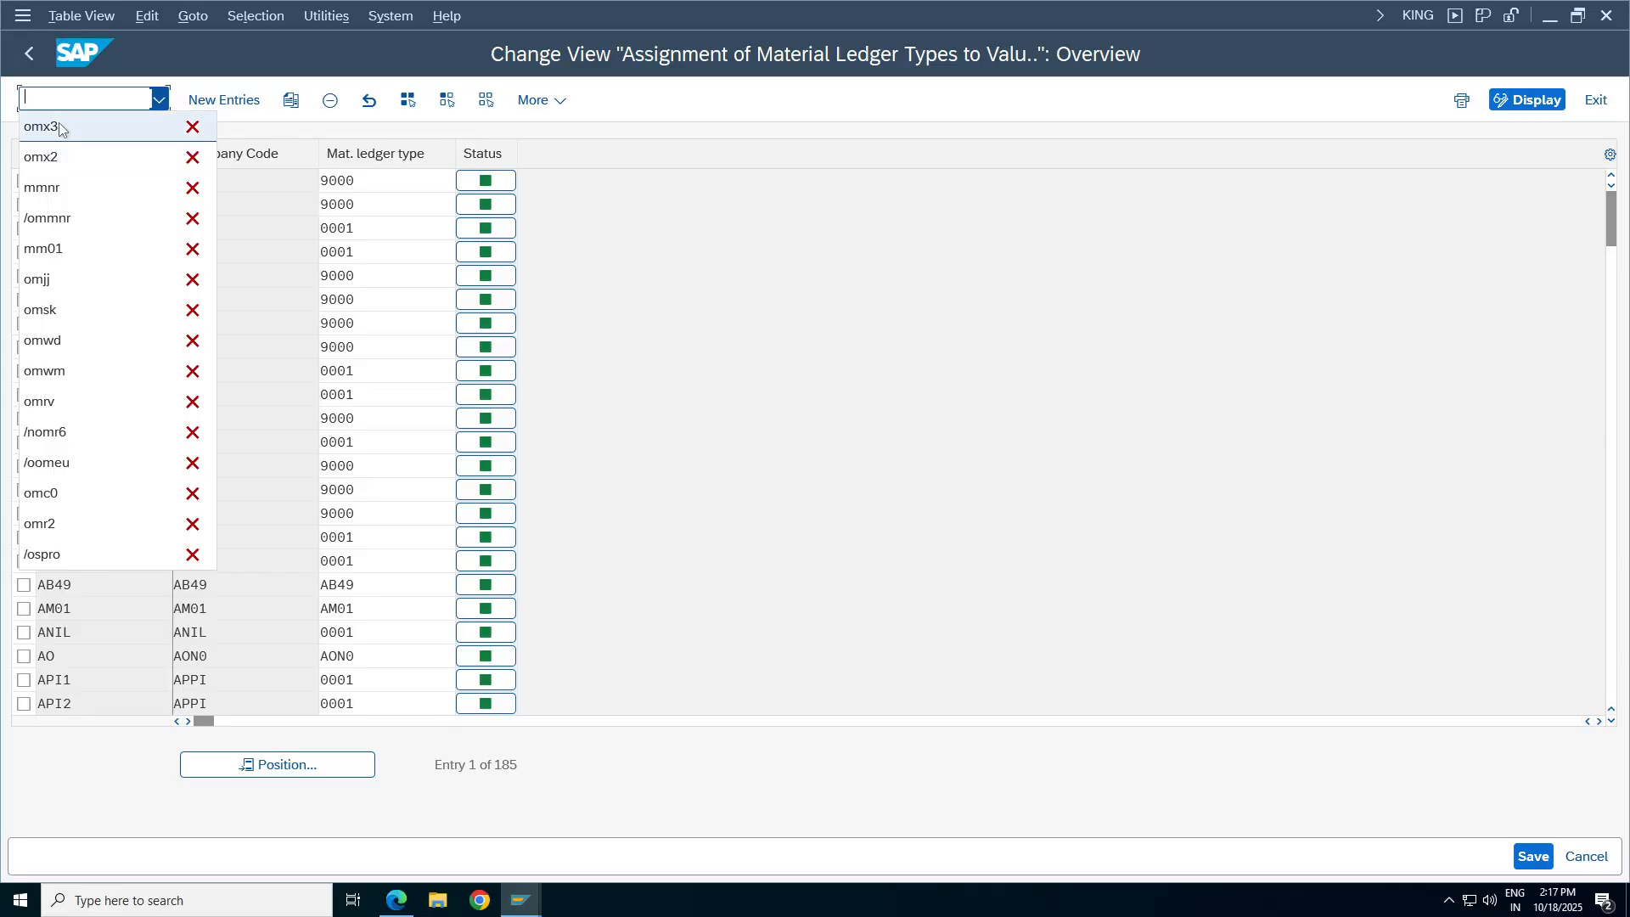
key(Escape)
click(307, 765)
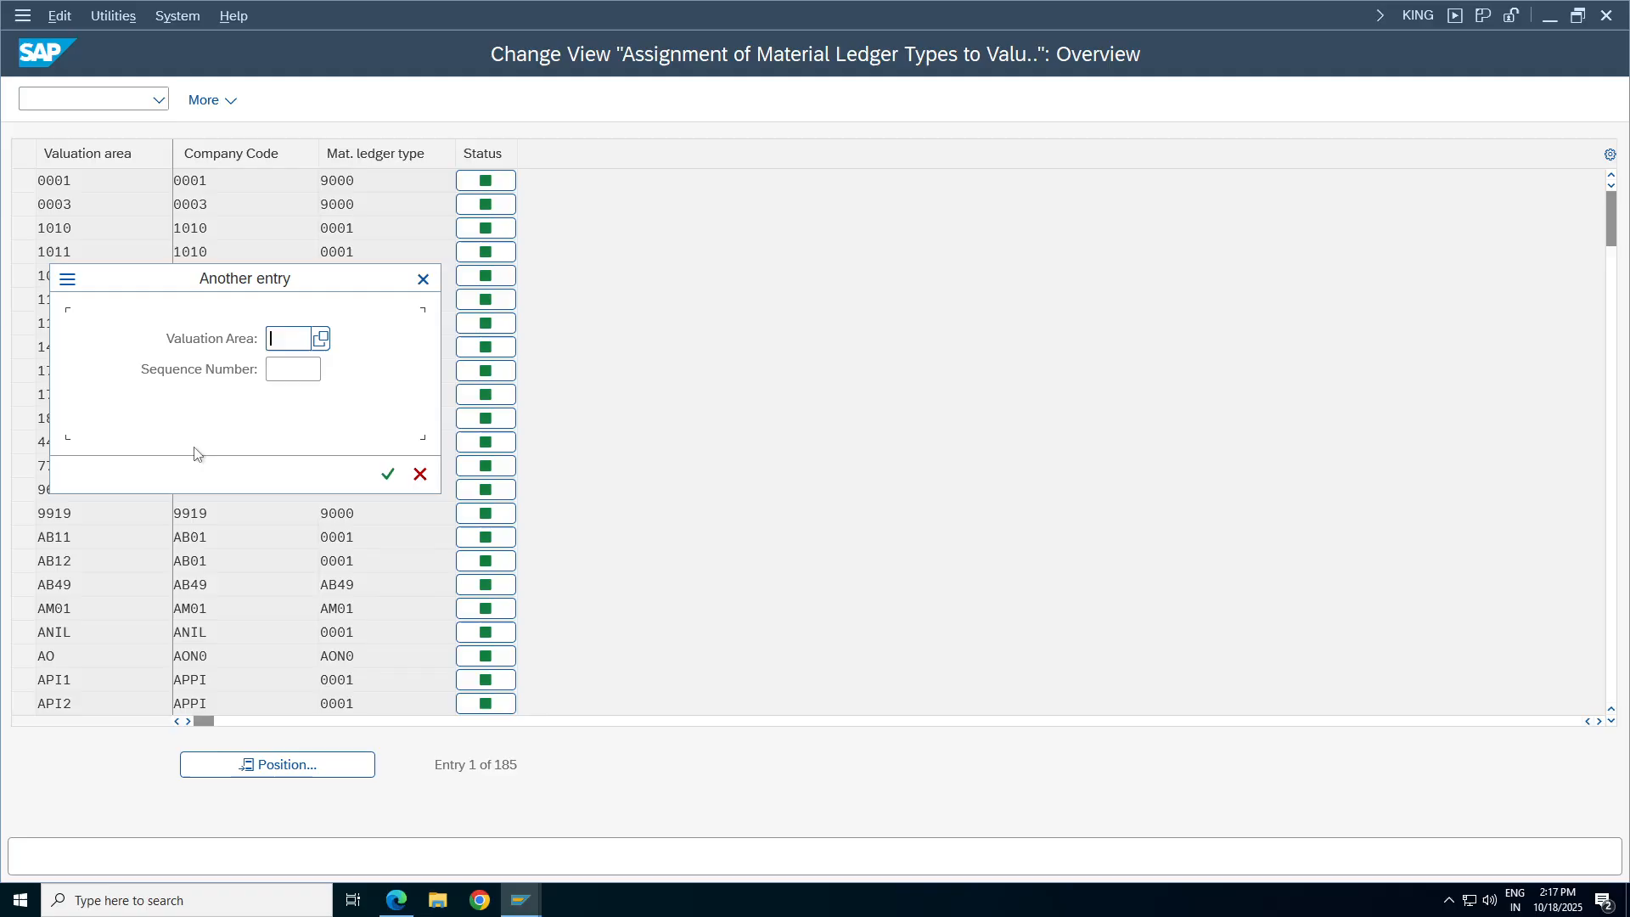
Look up valuation area TA98, and add a new entry assigning material ledger type TA98 to valuation area TA98.
text(ta98)
key(Return)
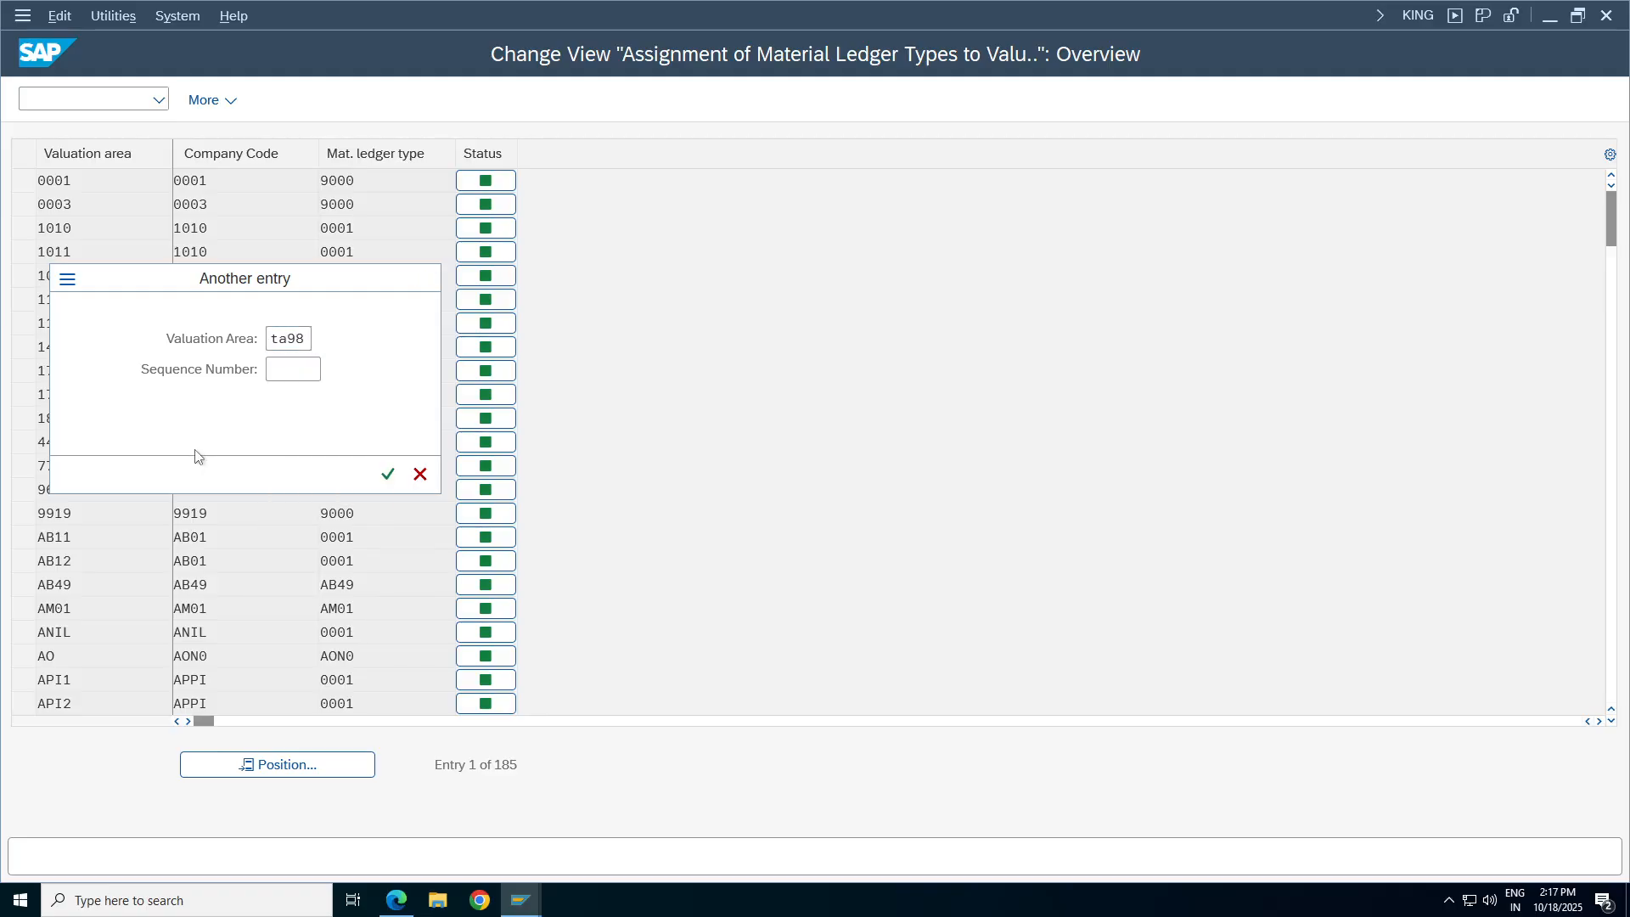
click(224, 99)
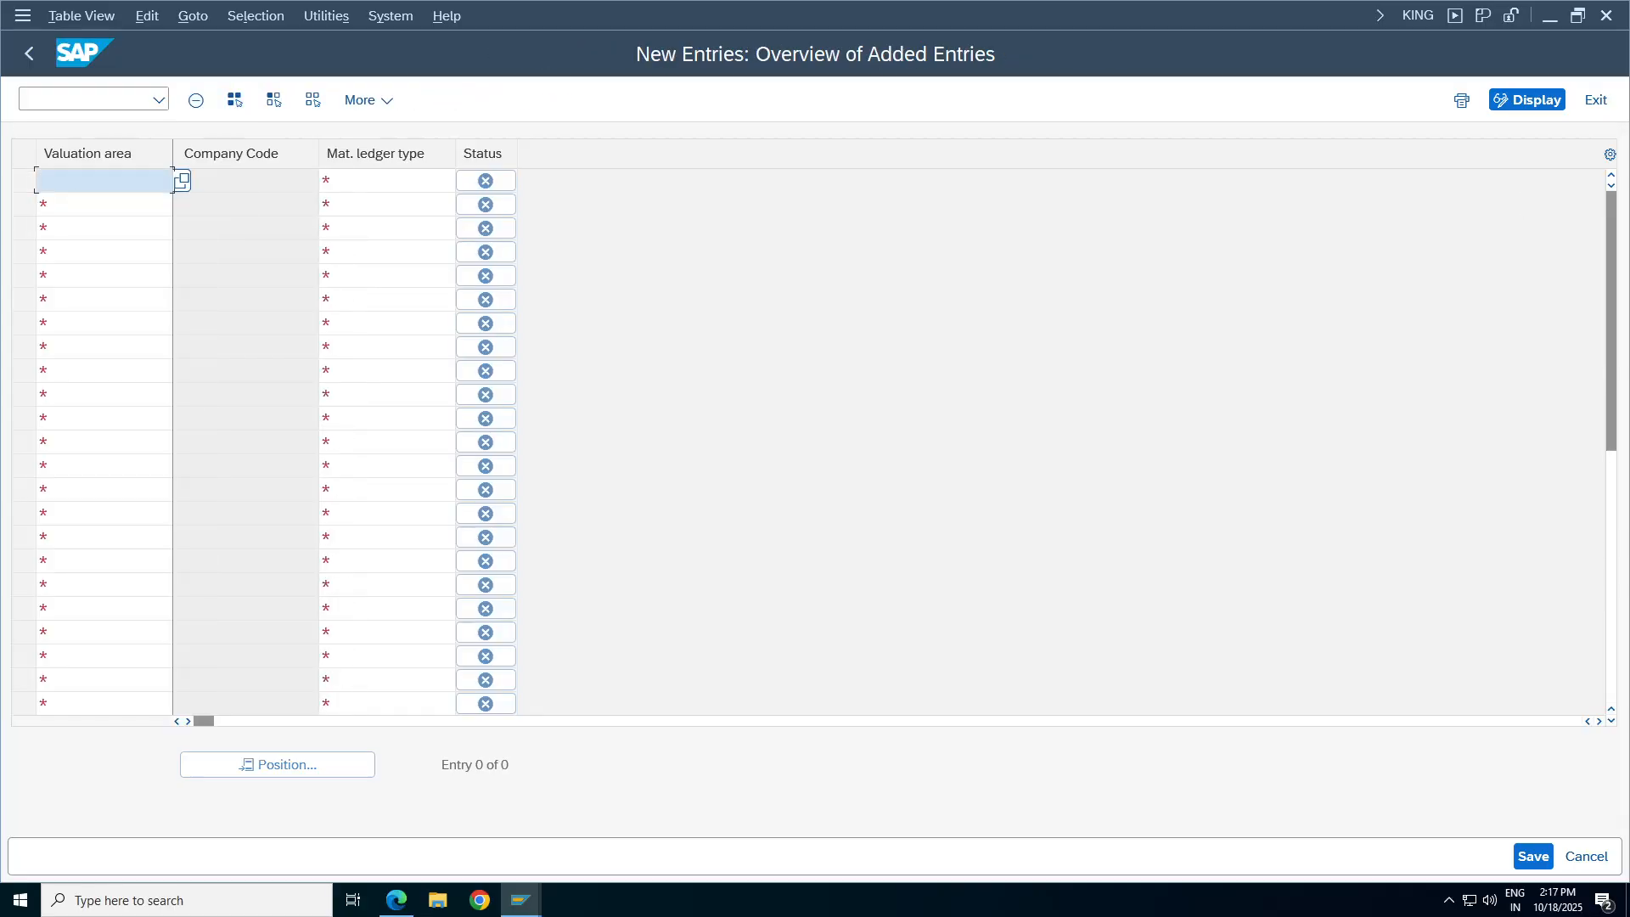
text(TA98)
key(Tab)
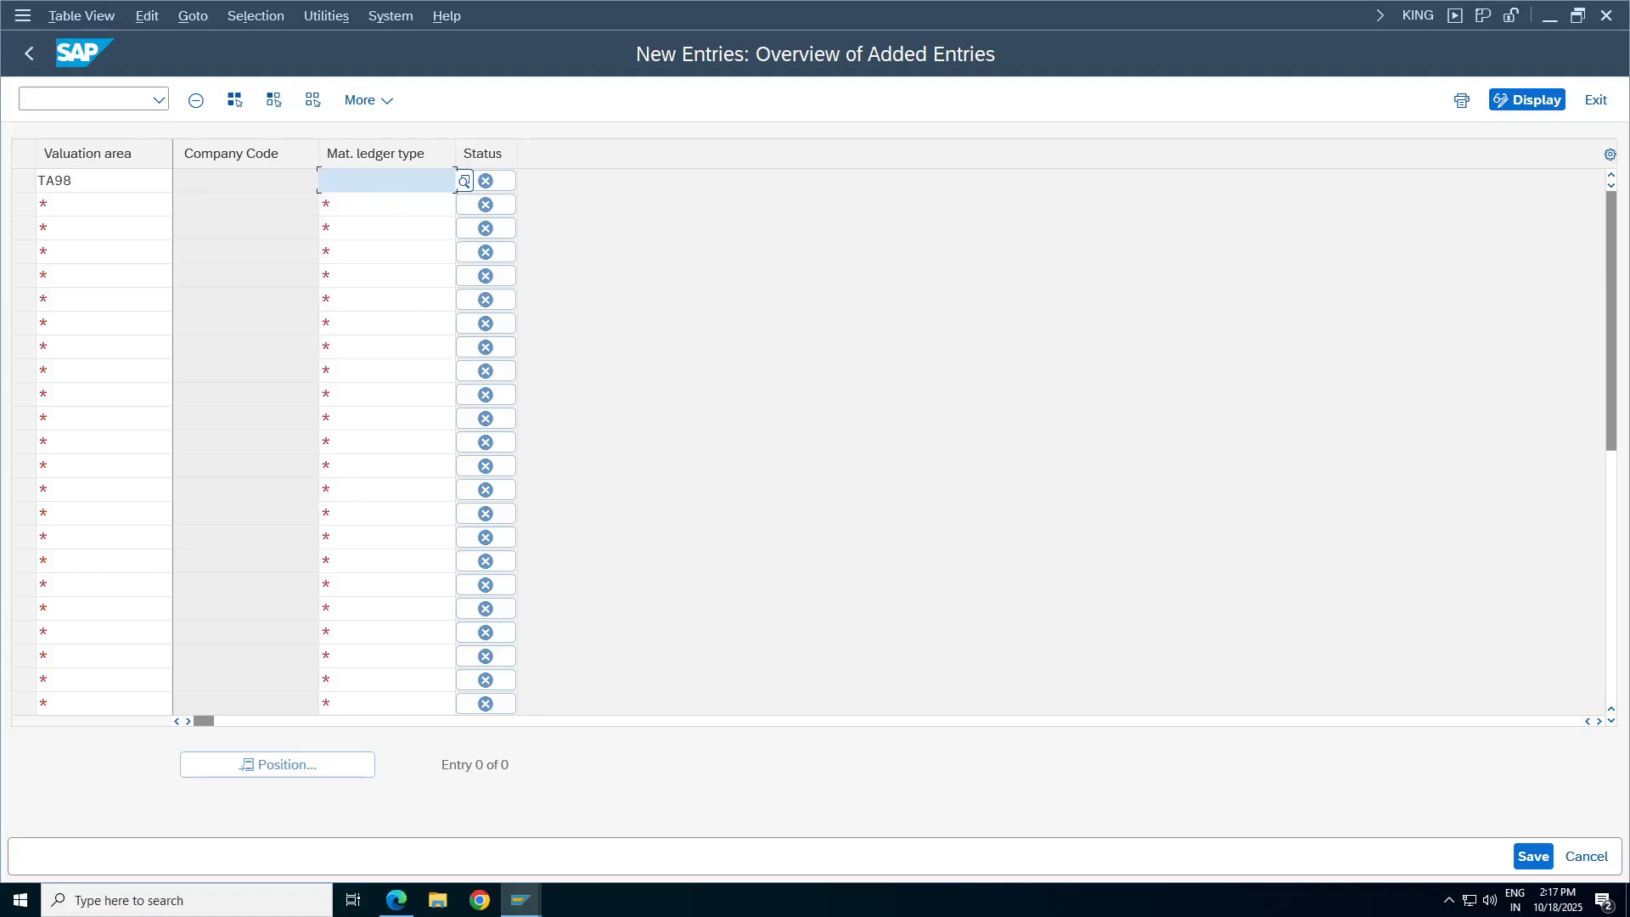
text(TA98)
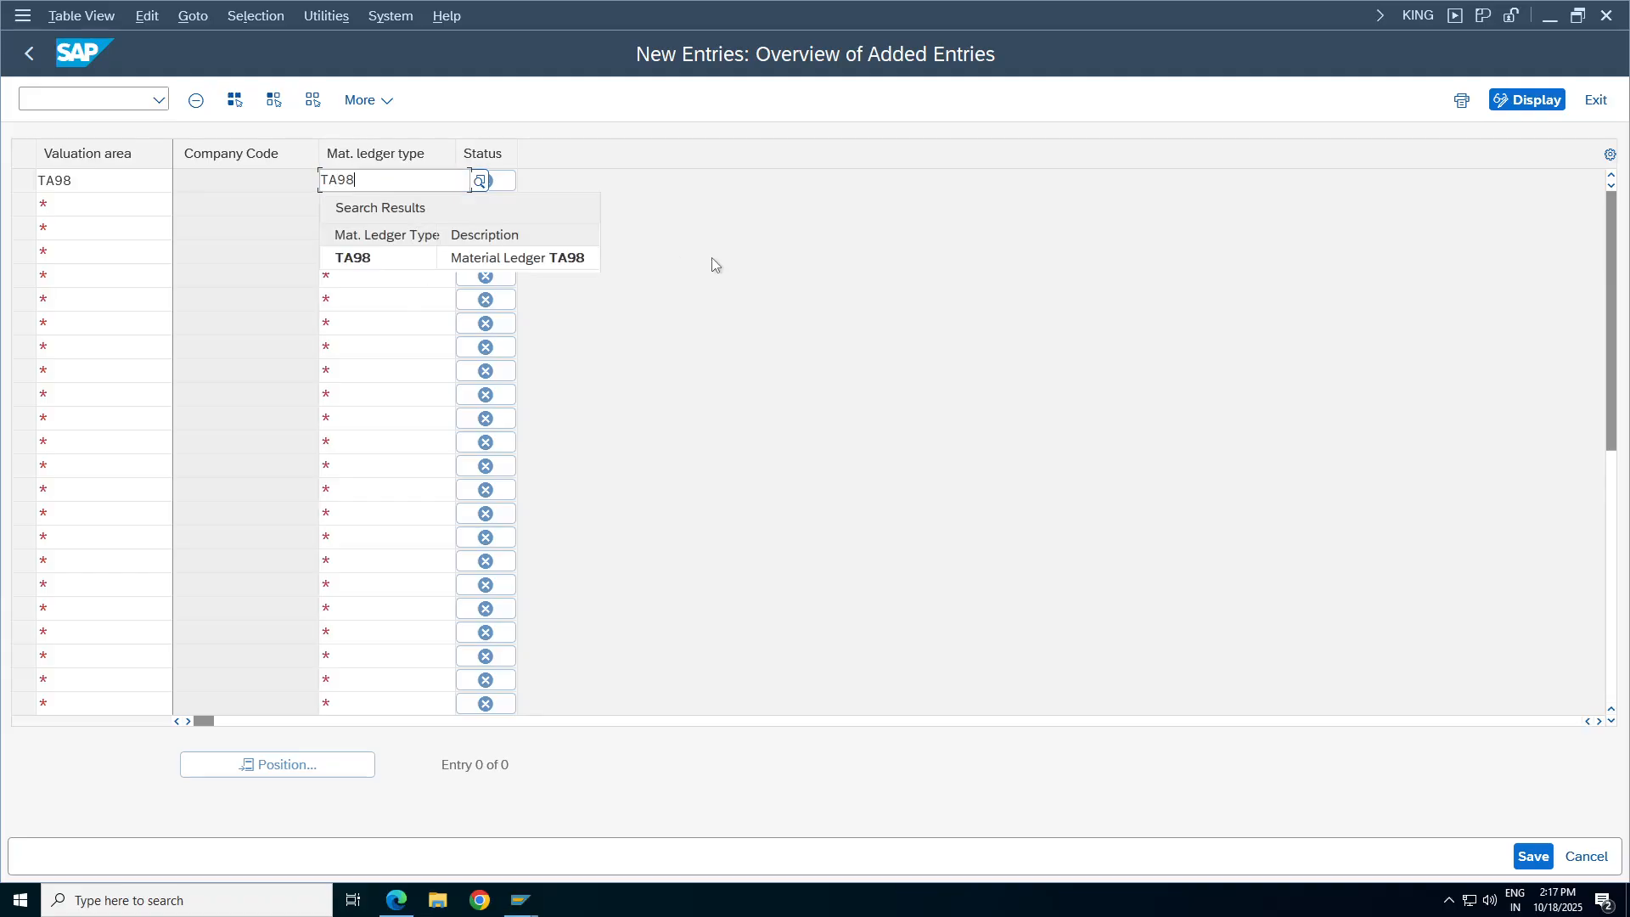
key(Return)
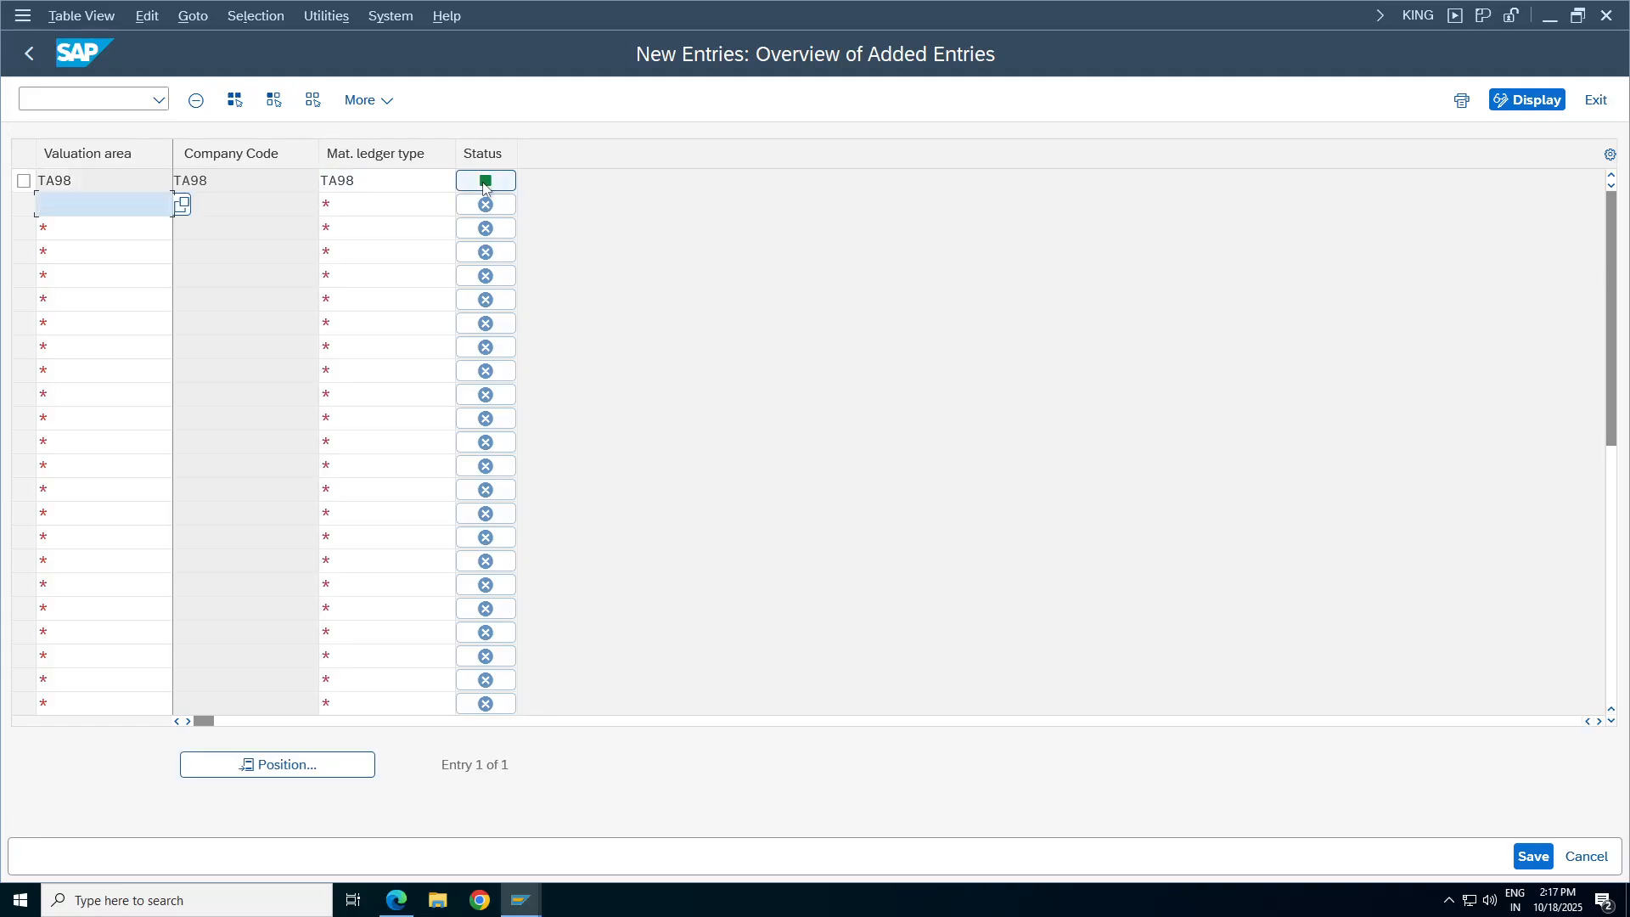
Save the ledger type assignment to the "Tata Group Tata98" customizing request and review the entry's valuation area and ledger type.
mouse_move(486, 188)
key(ctrl+s)
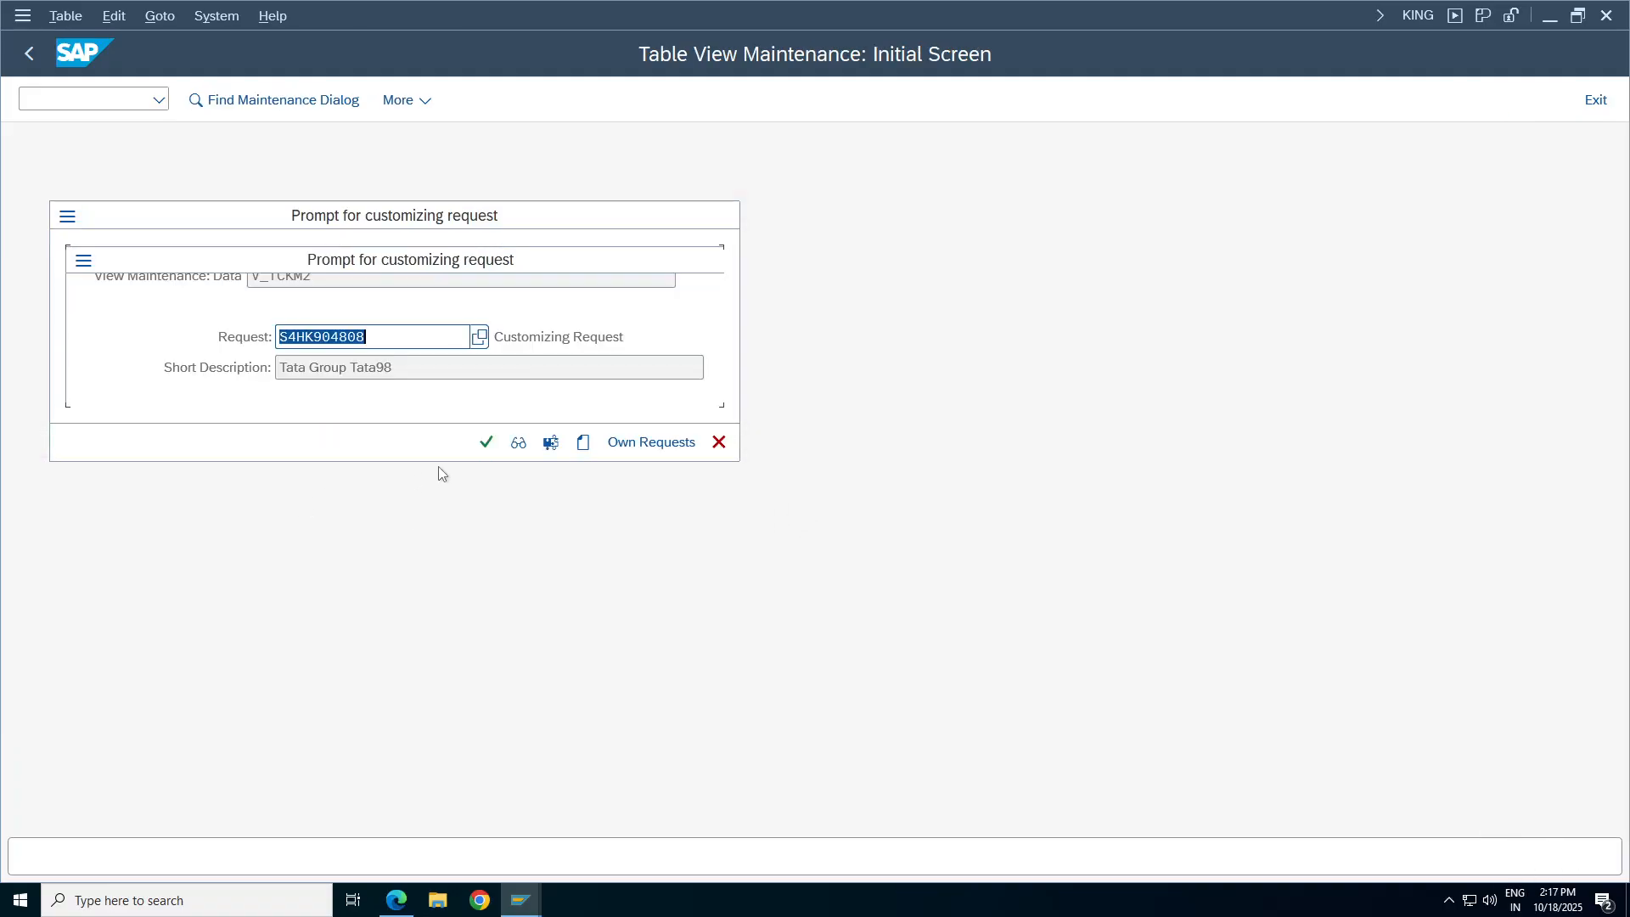
click(485, 441)
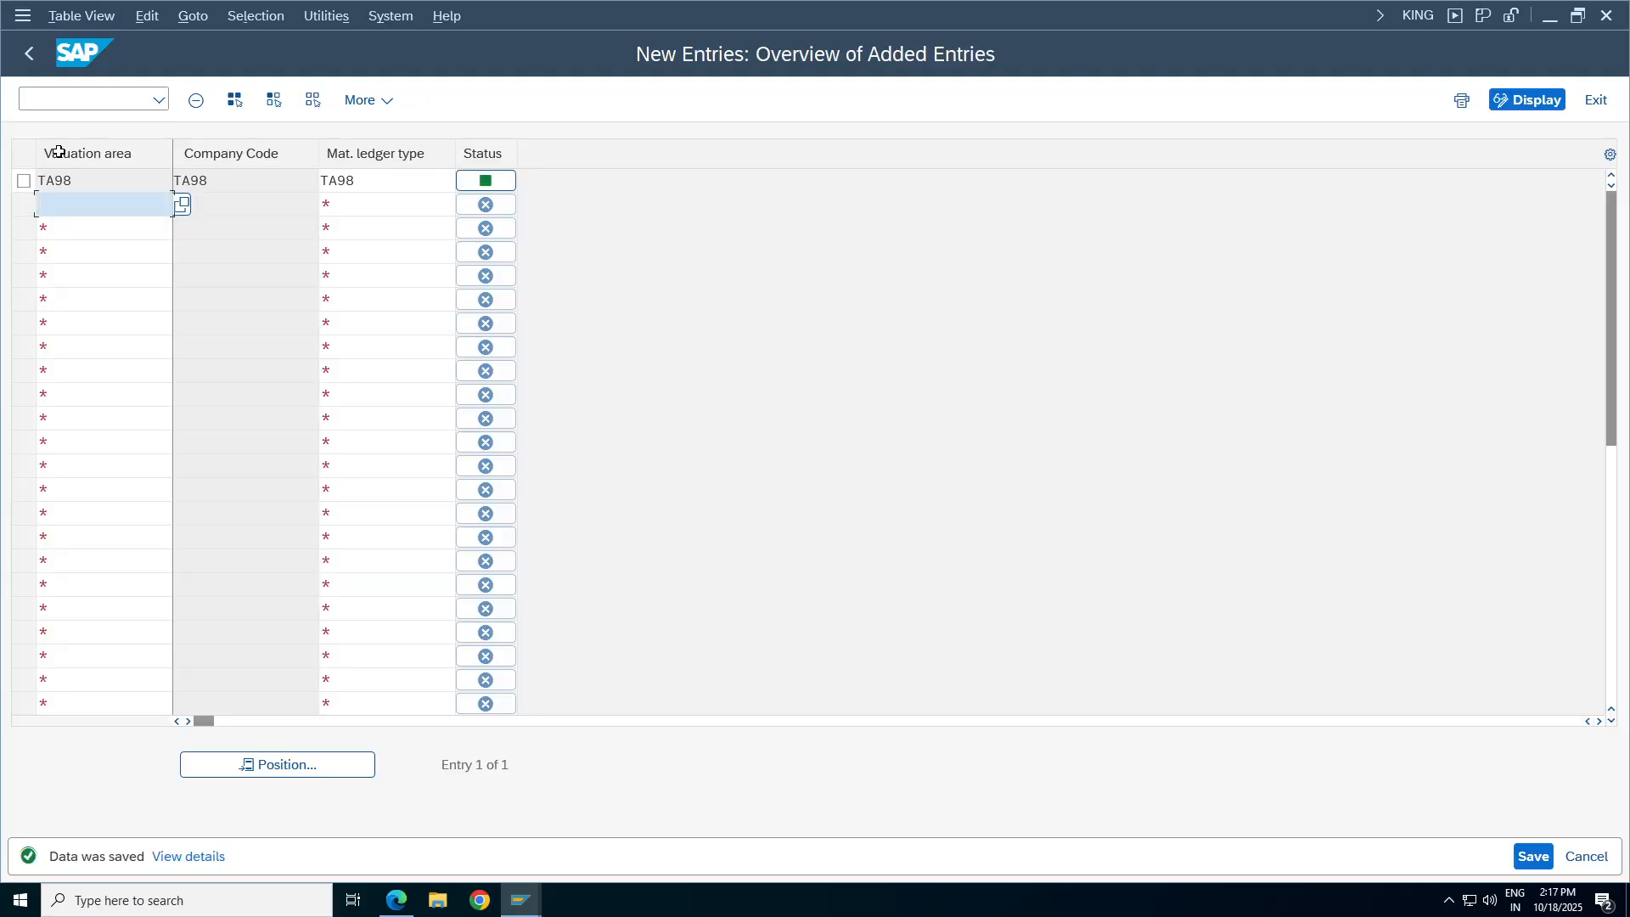
drag(46, 180, 72, 180)
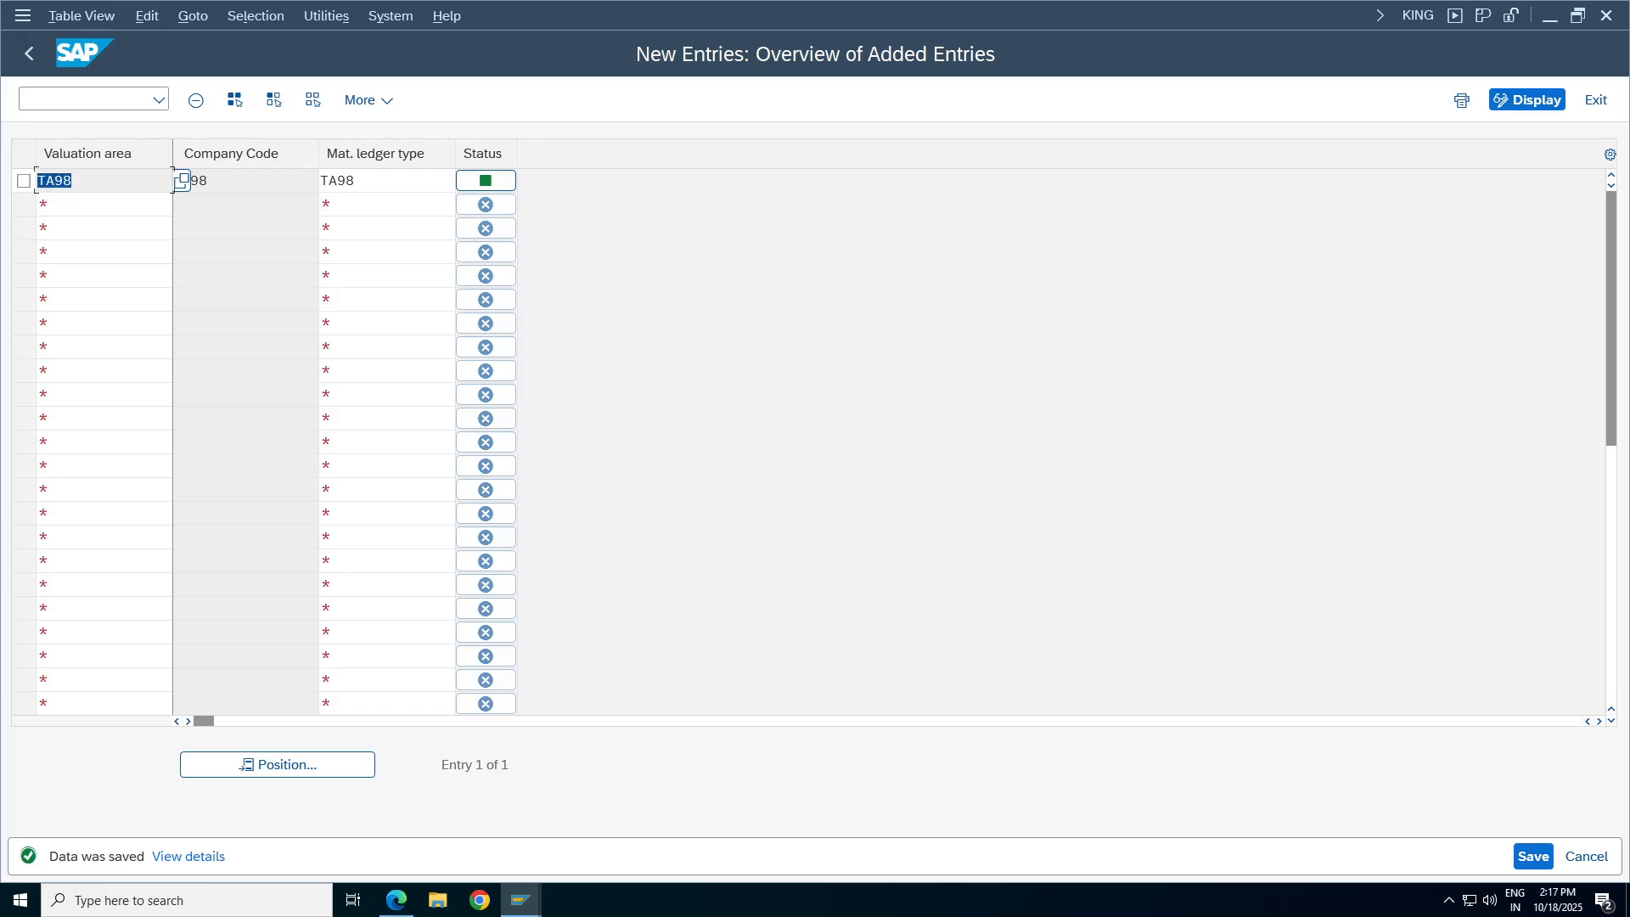
key(Tab)
key(Tab)
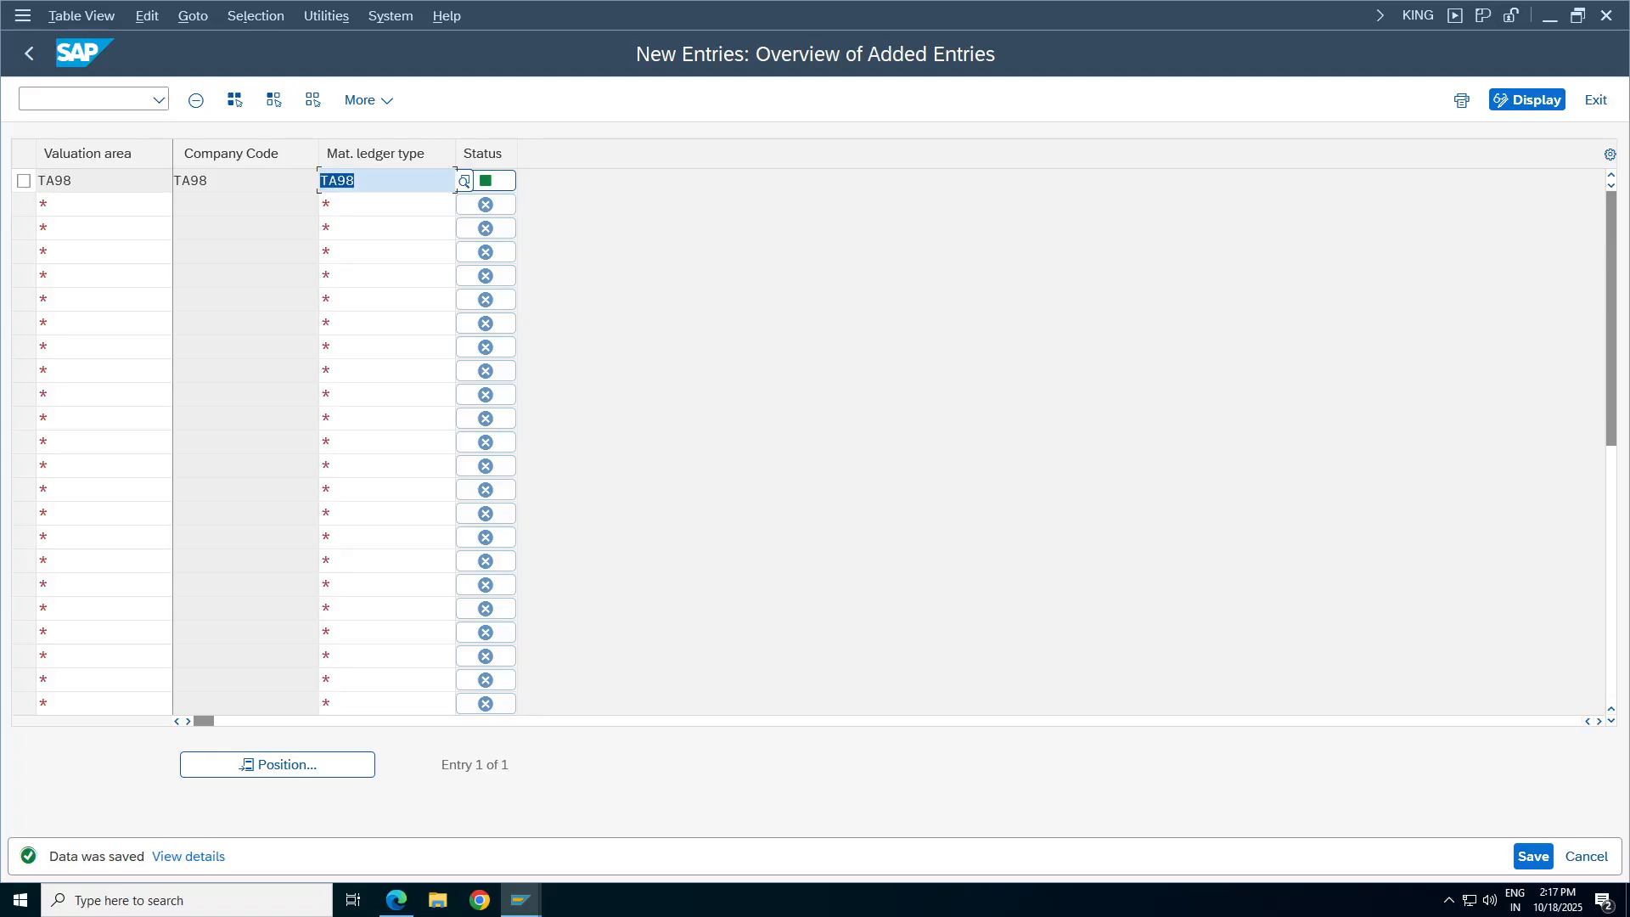
Leave the ledger type assignment, open transaction omx1 and position the material ledger activation list at valuation area TA98.
click(28, 58)
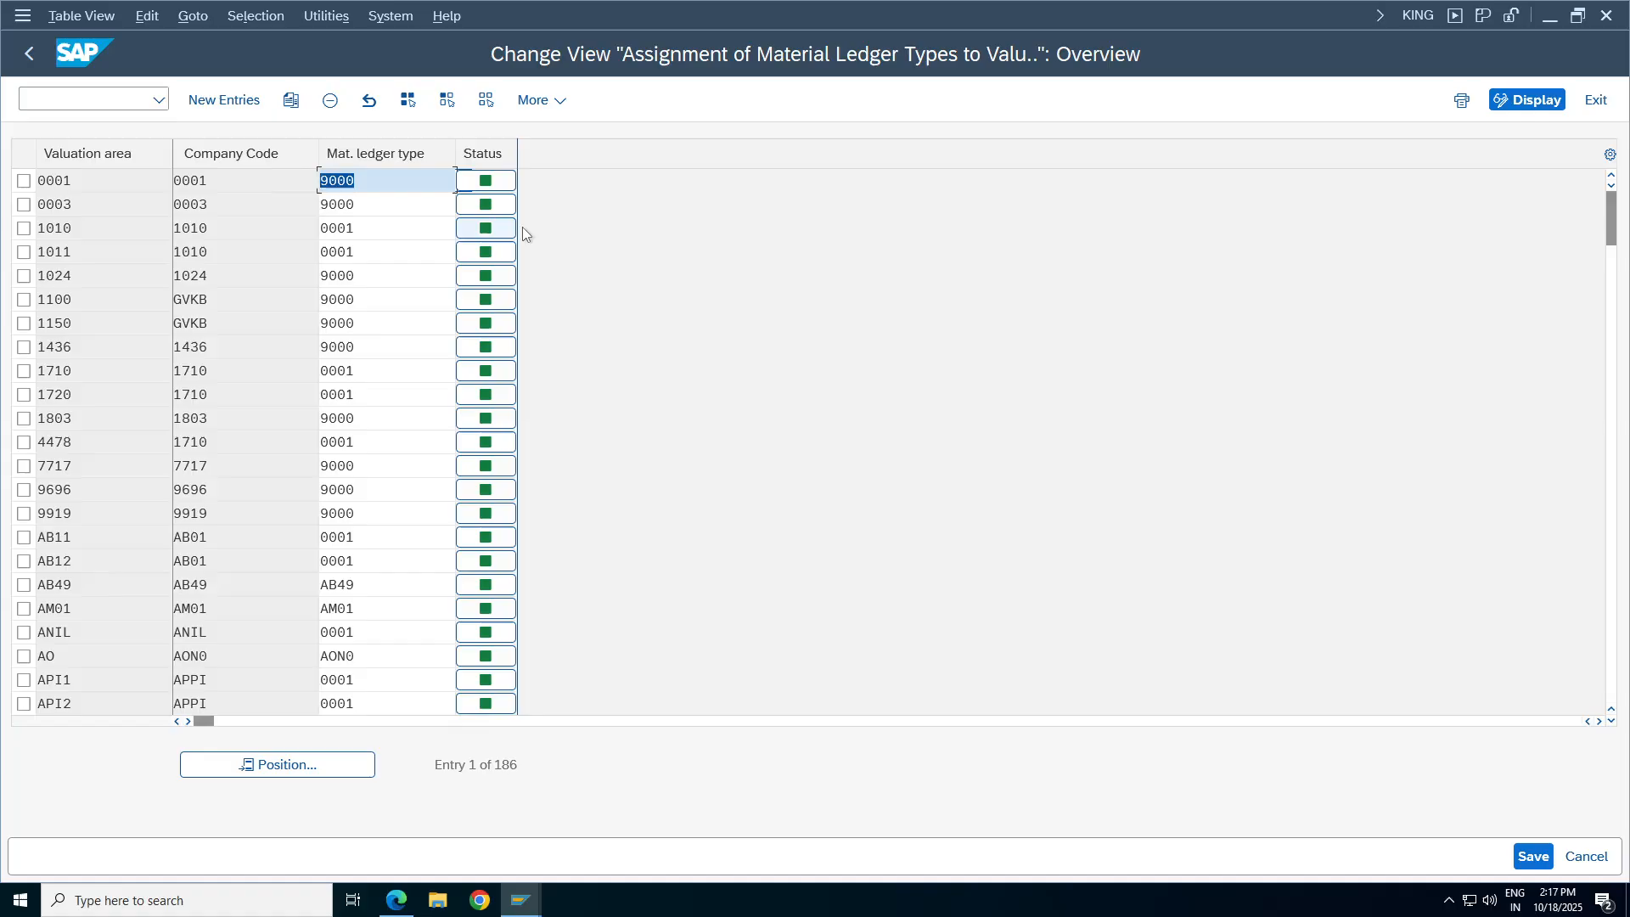
click(30, 54)
click(161, 101)
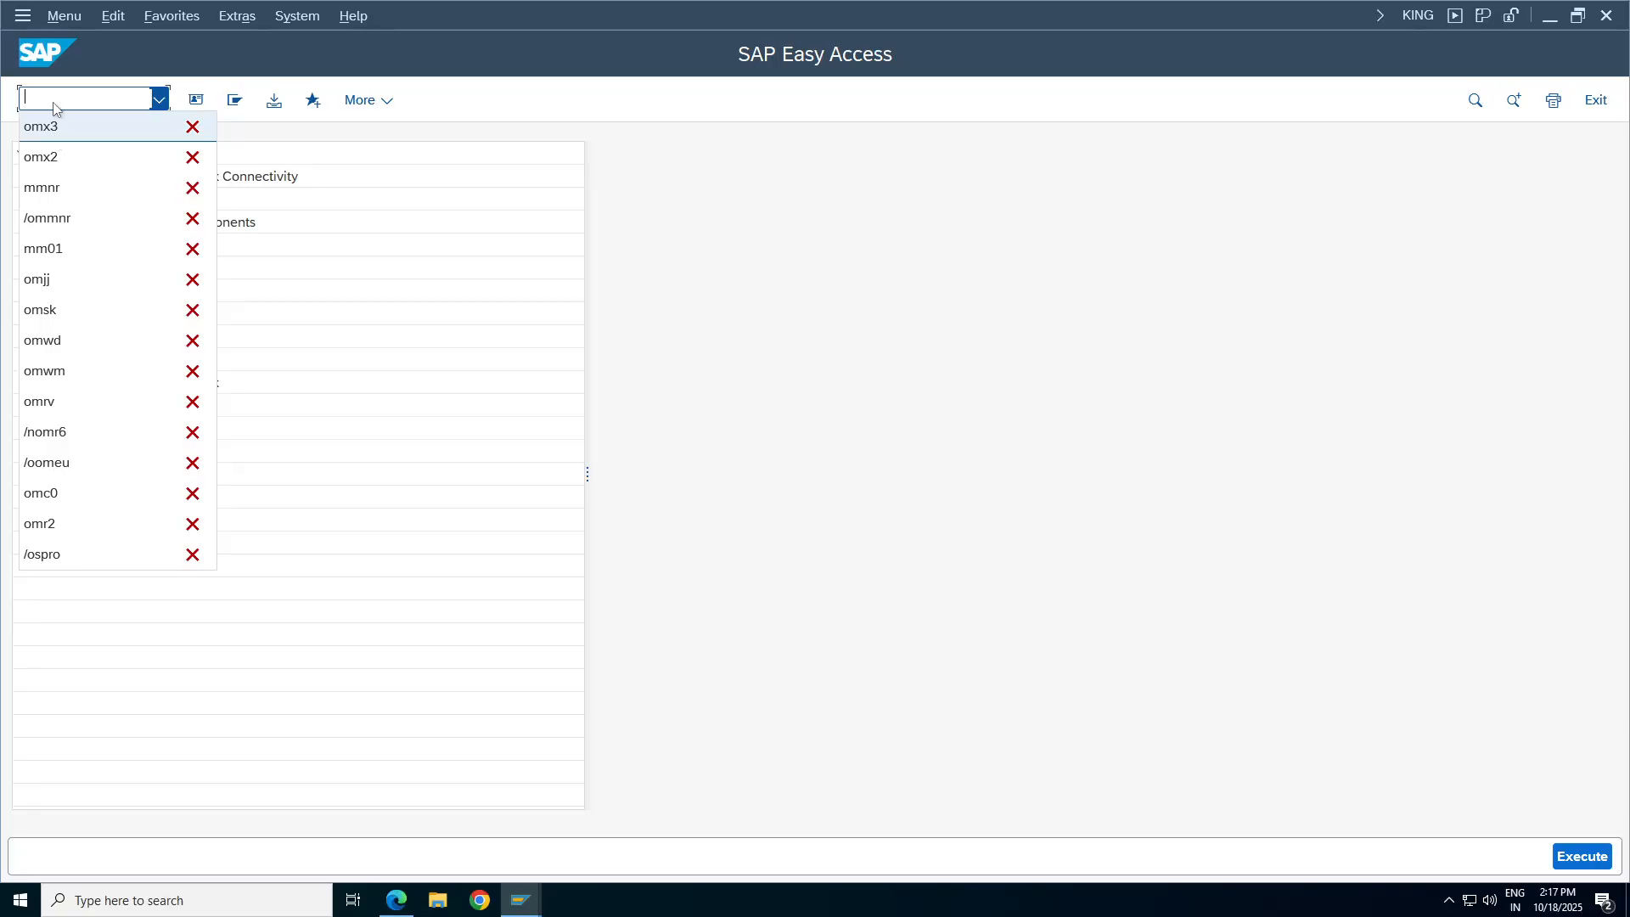
click(54, 101)
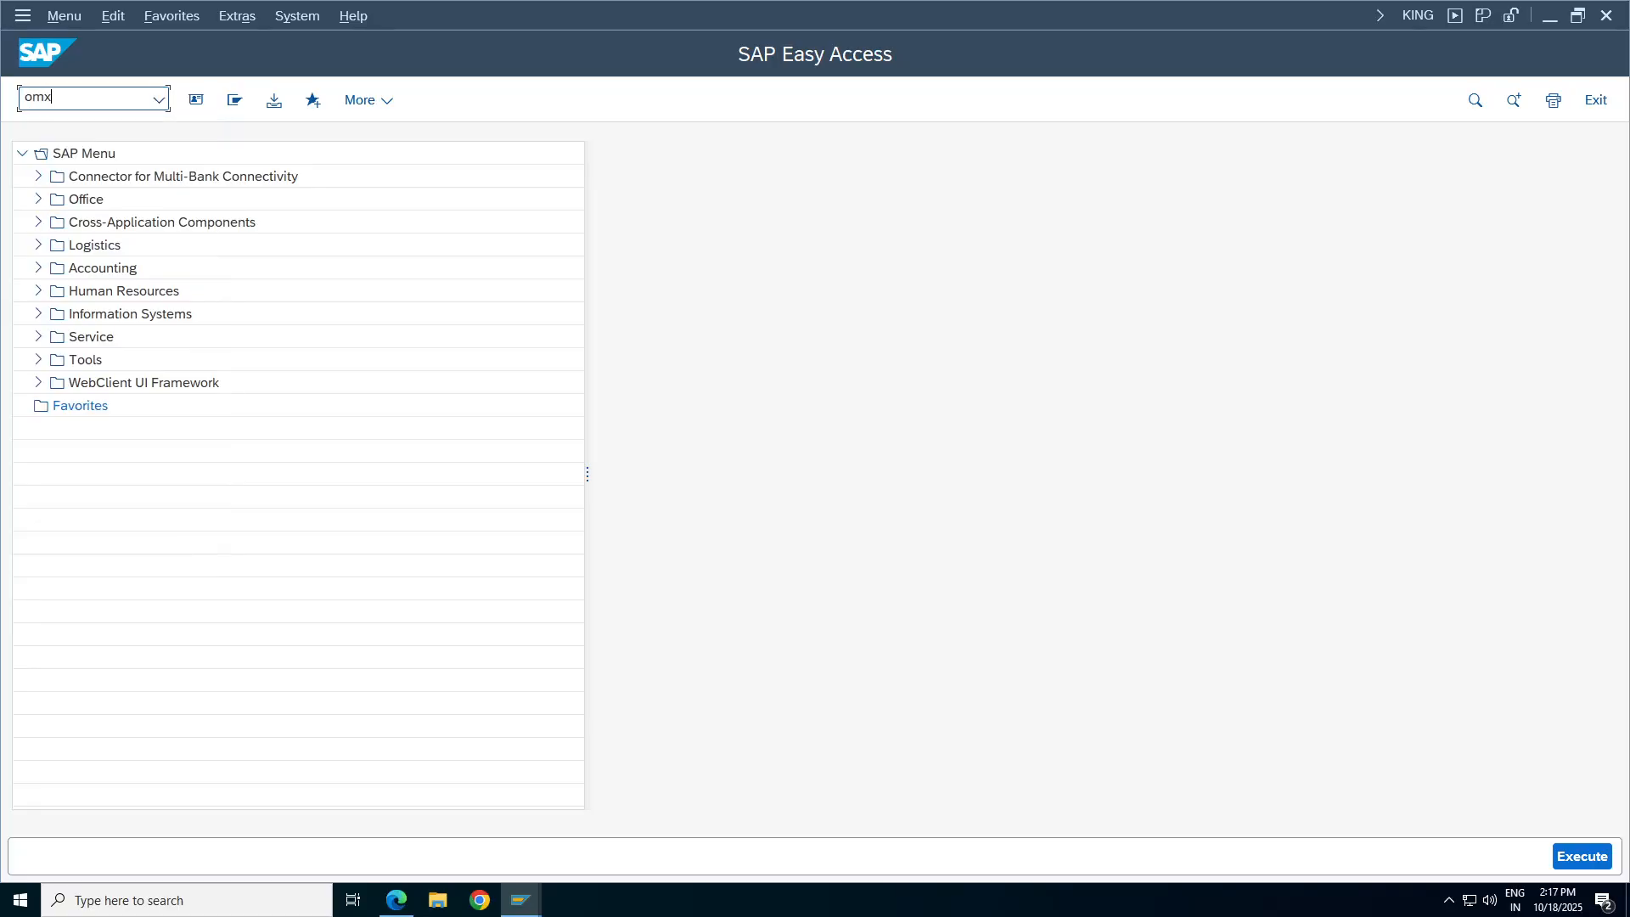
key(Return)
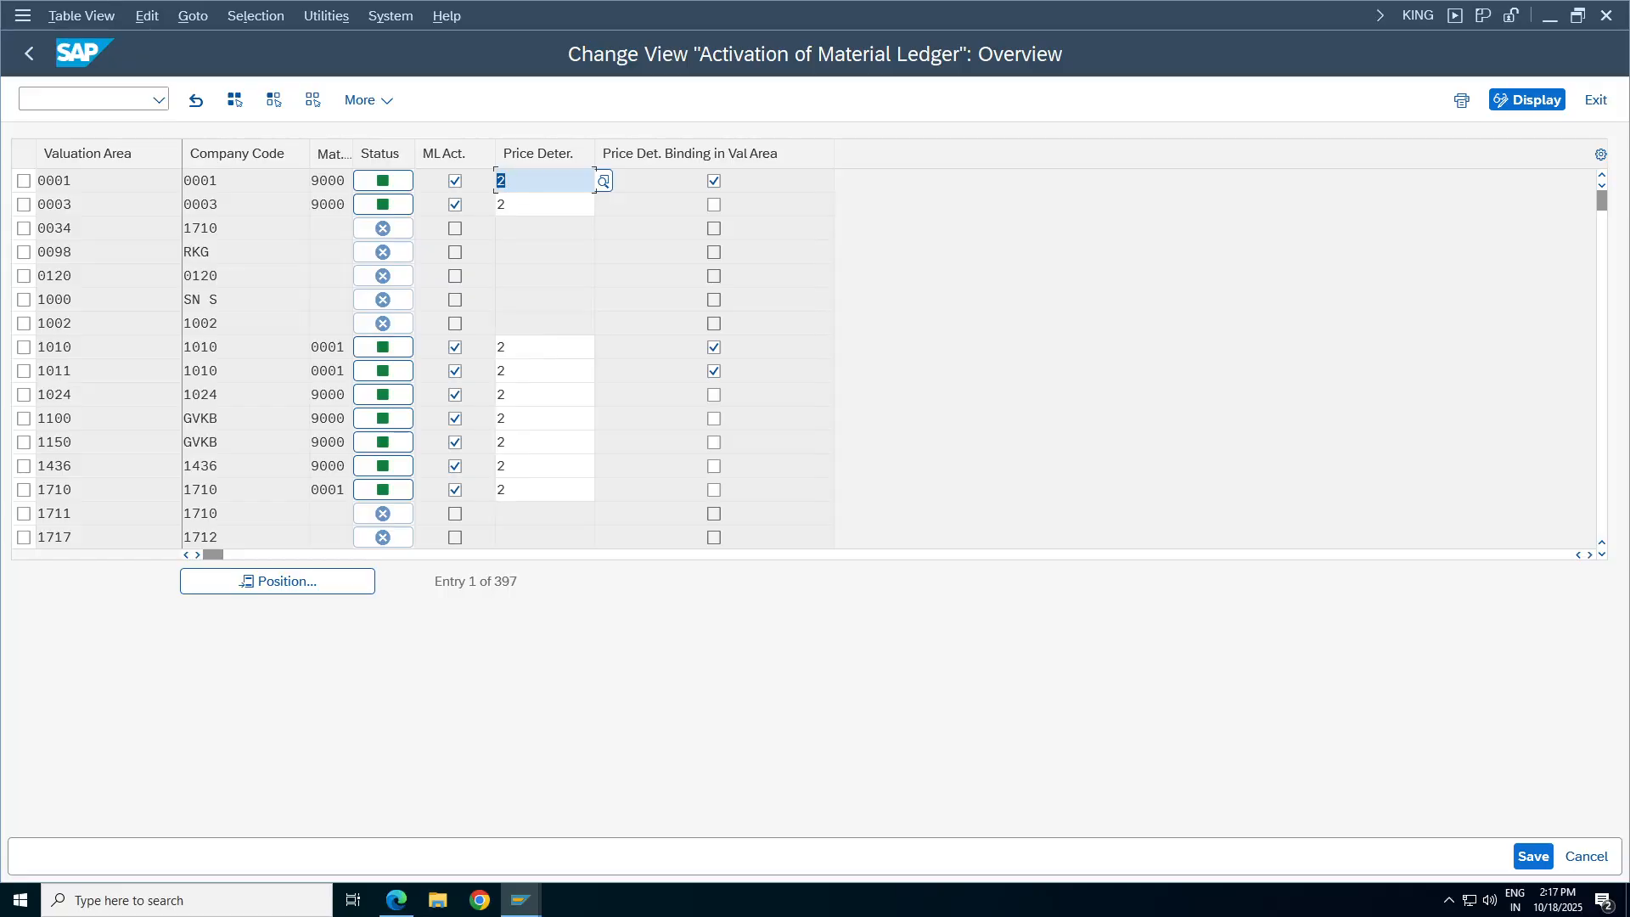
click(244, 579)
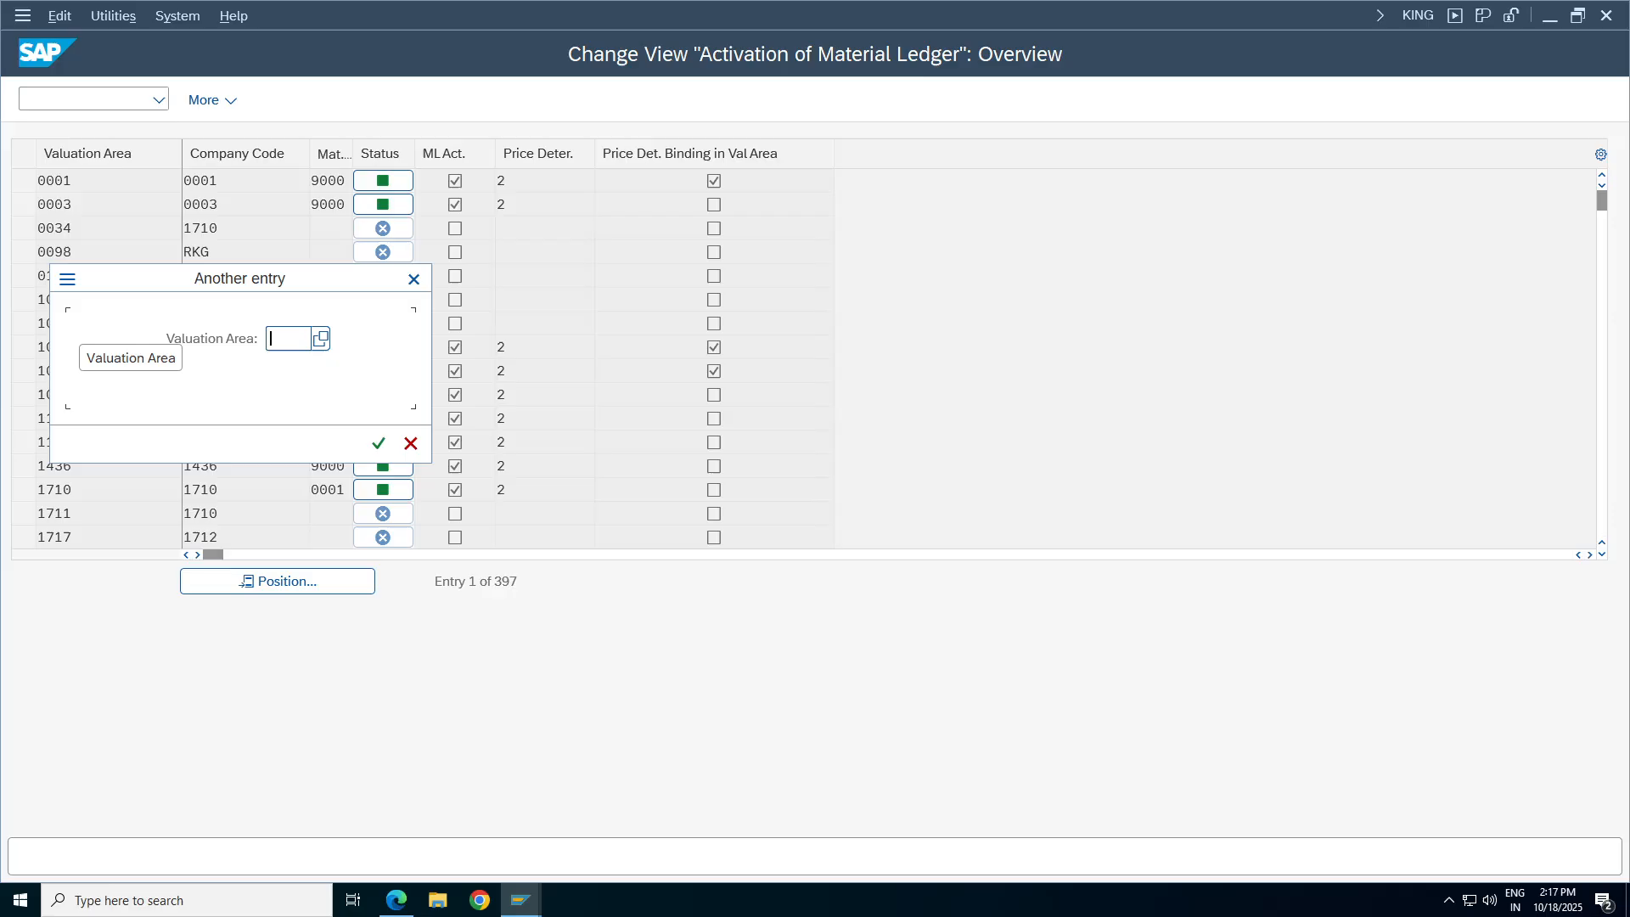
text(ta98)
key(Return)
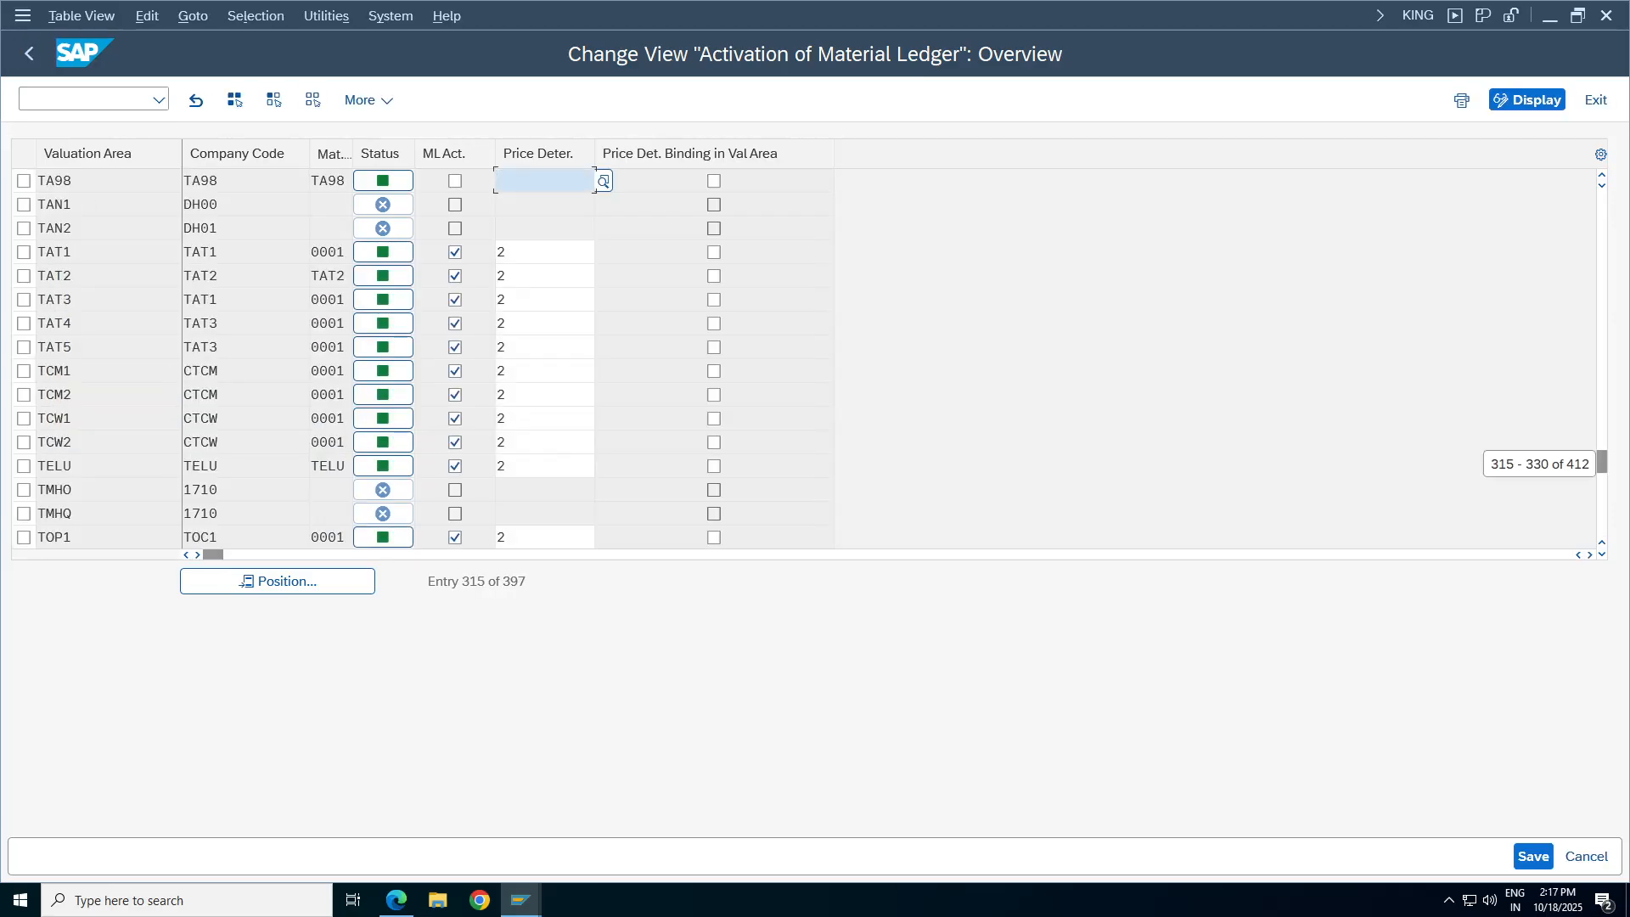
Mark the material ledger as active for valuation area TA98 and choose price determination 2 (Transaction-Based).
drag(38, 180, 355, 180)
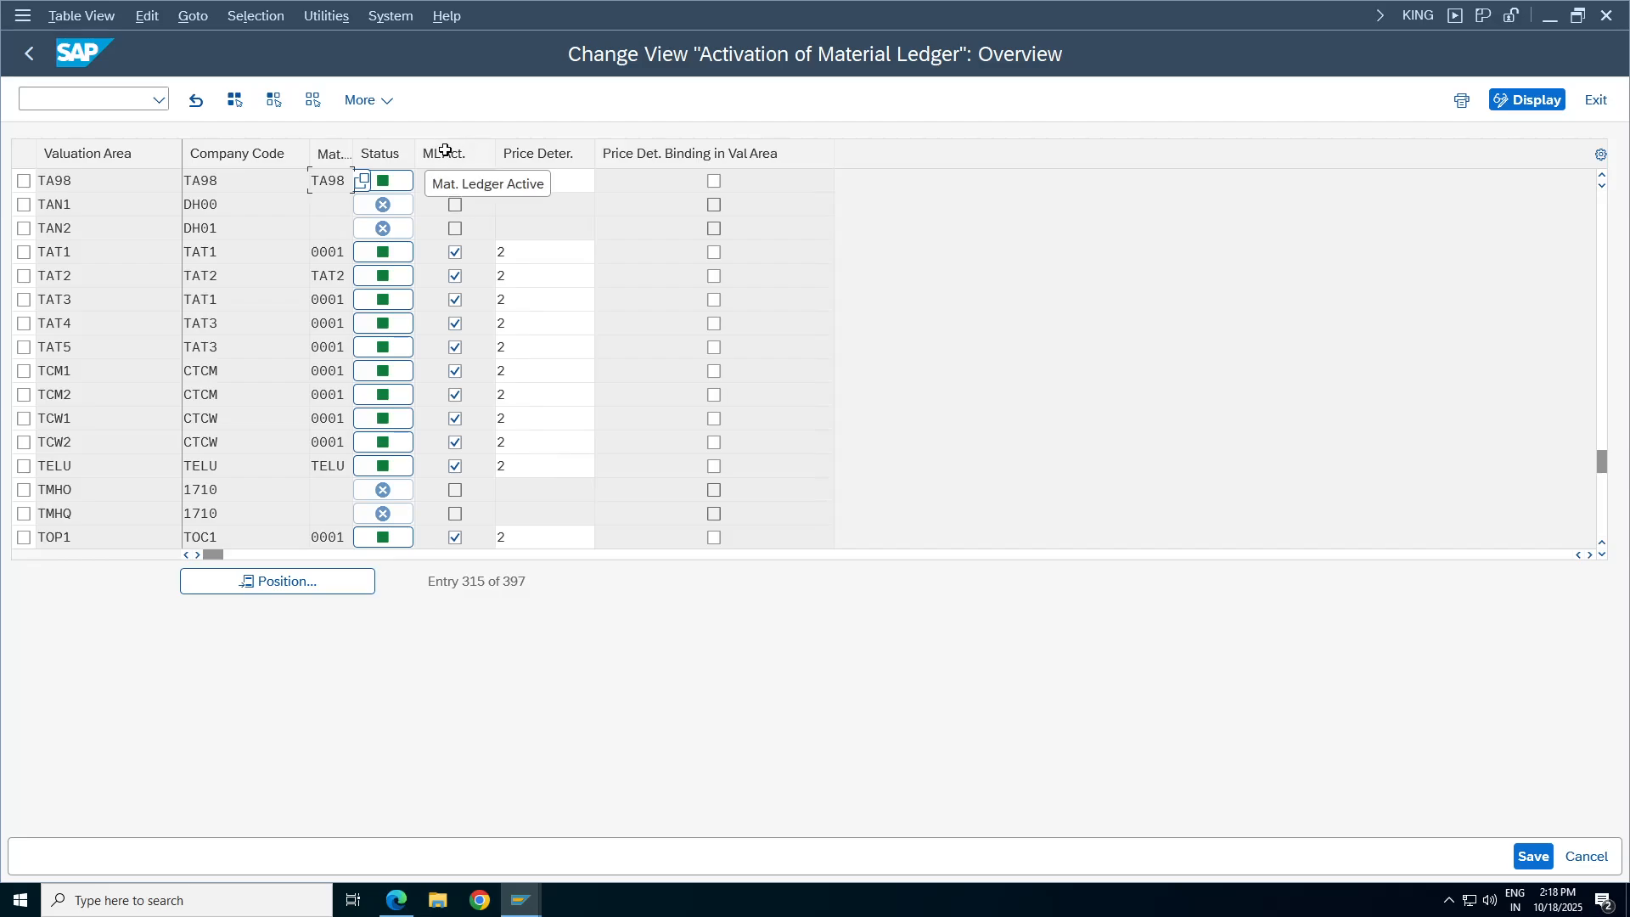
click(456, 183)
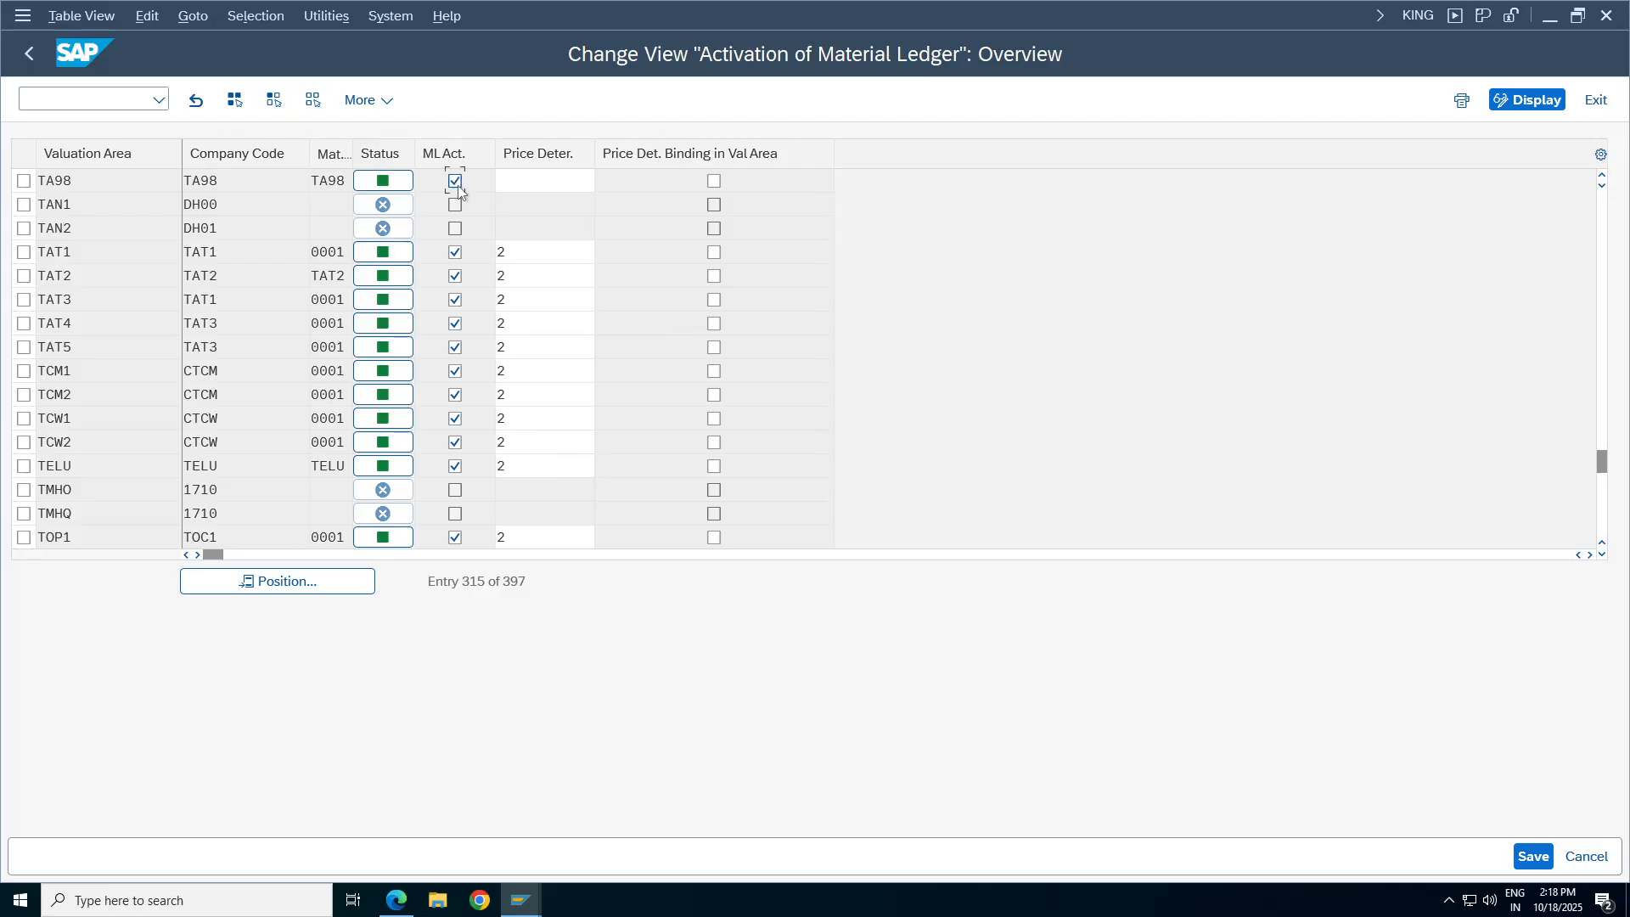
click(592, 181)
key(F4)
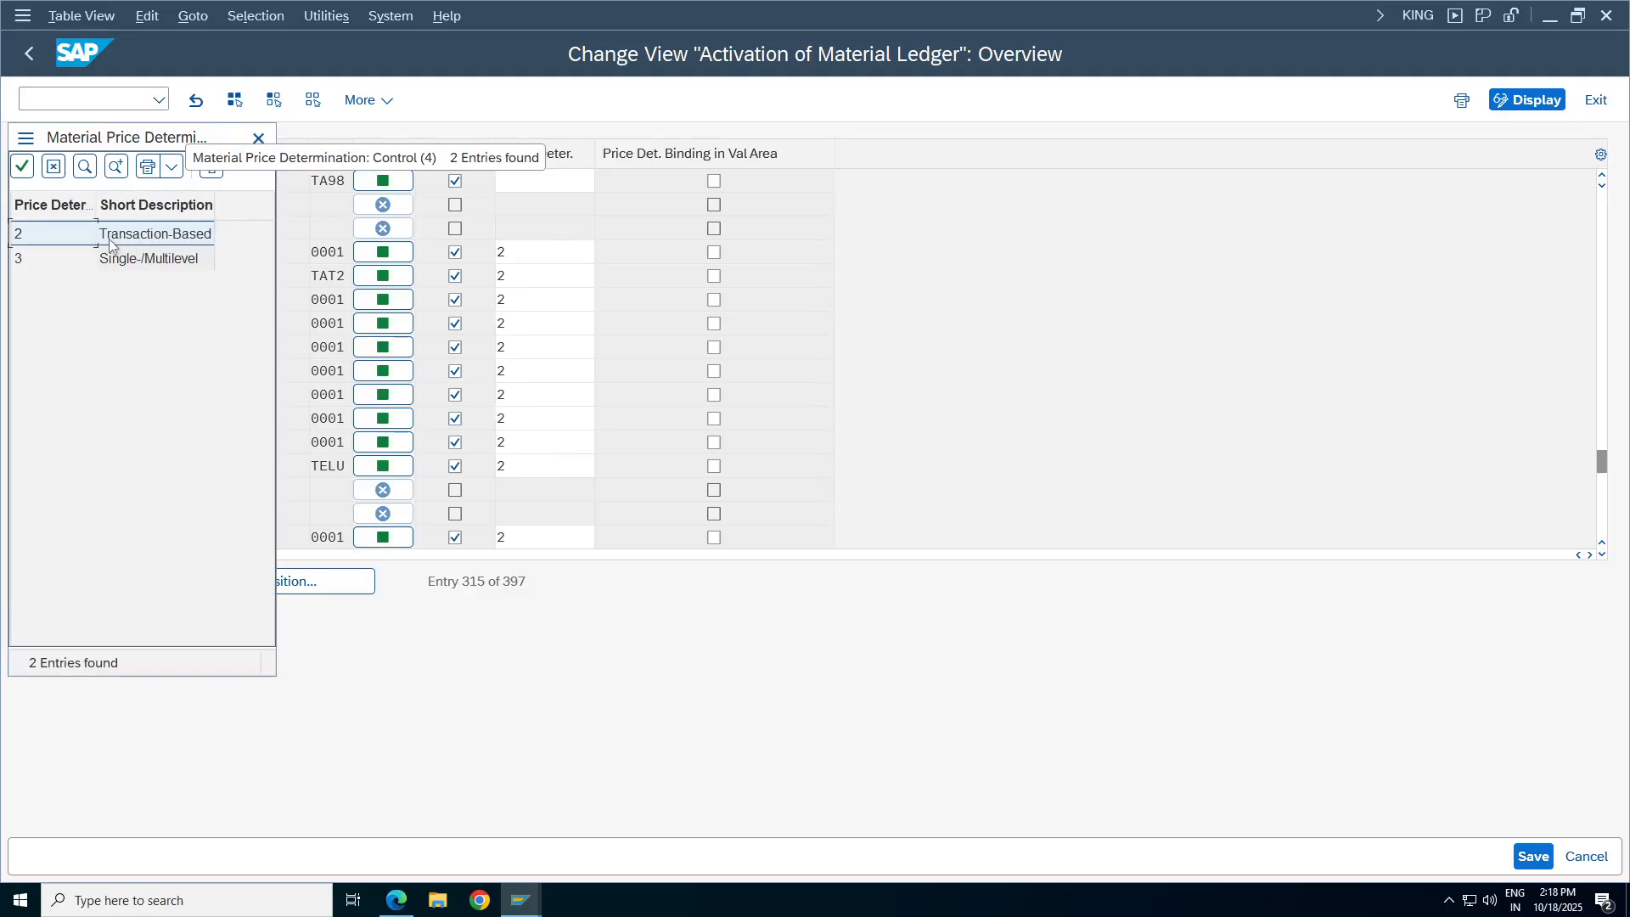
double_click(153, 236)
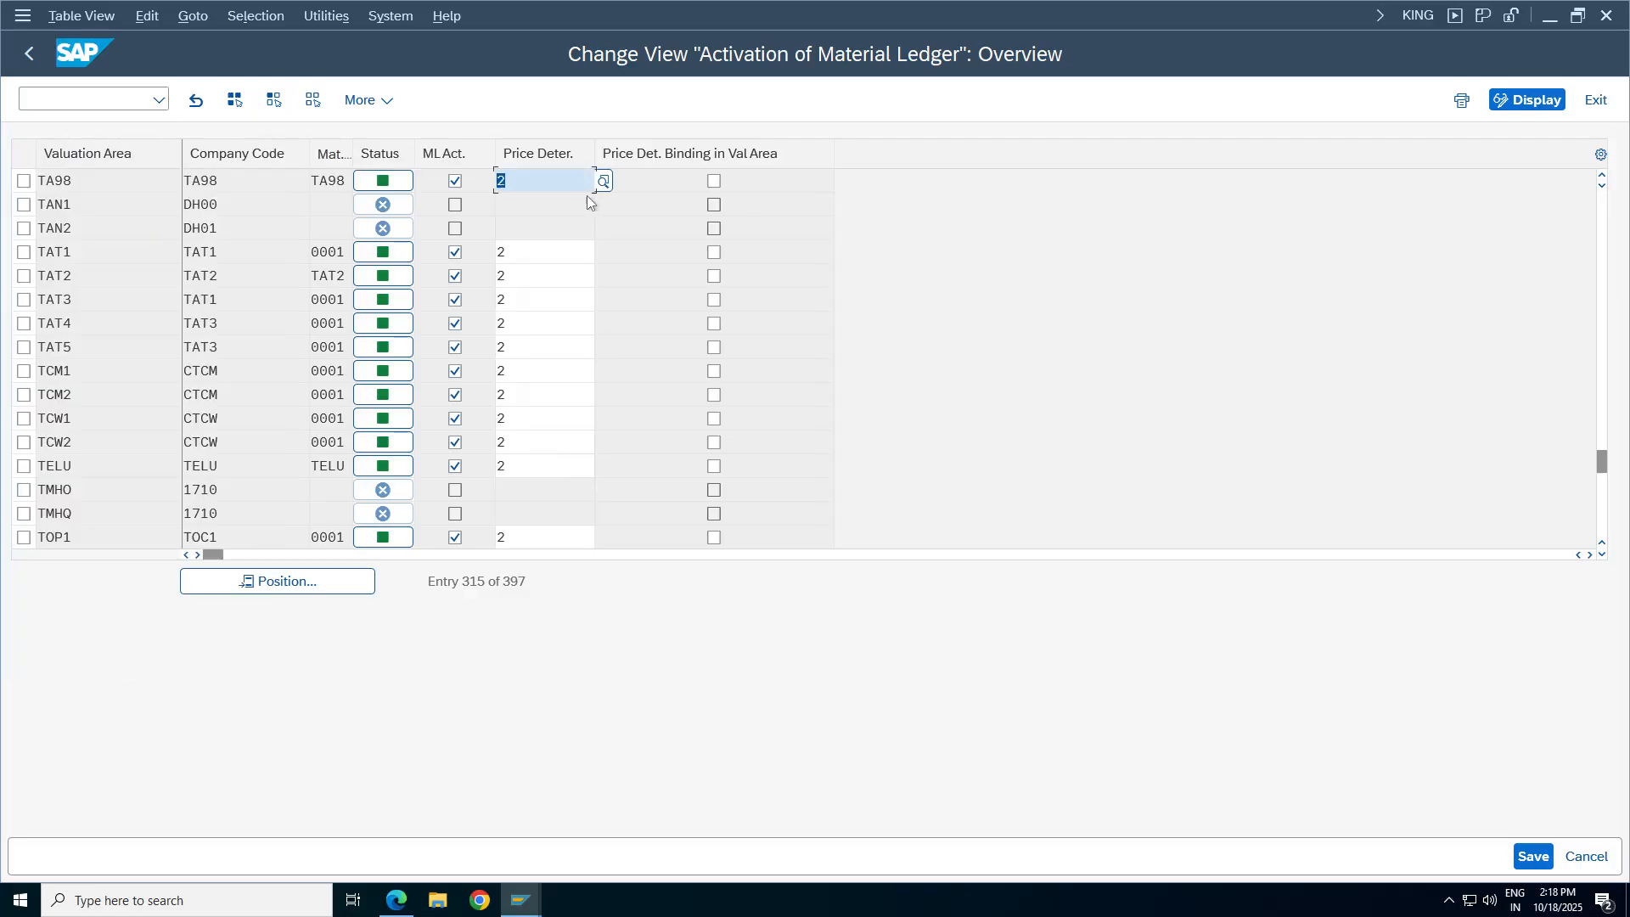
Save the material ledger activation, acknowledge the data conversion notice and record it in the "Tata Group Tata98" customizing request.
click(1532, 855)
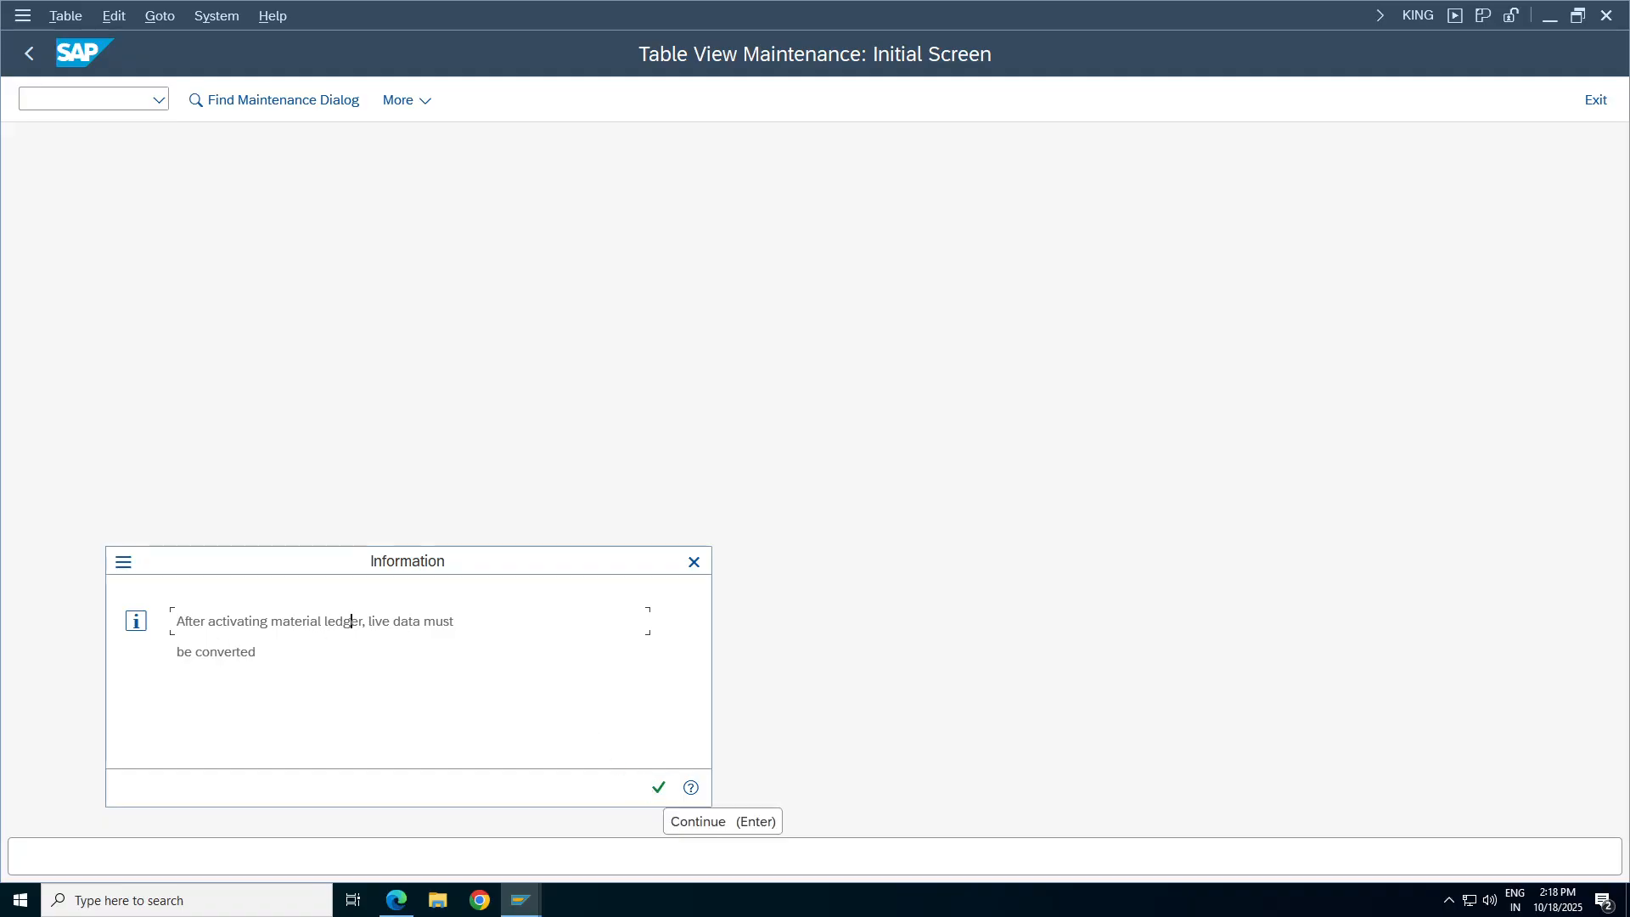
drag(257, 652, 184, 652)
click(660, 787)
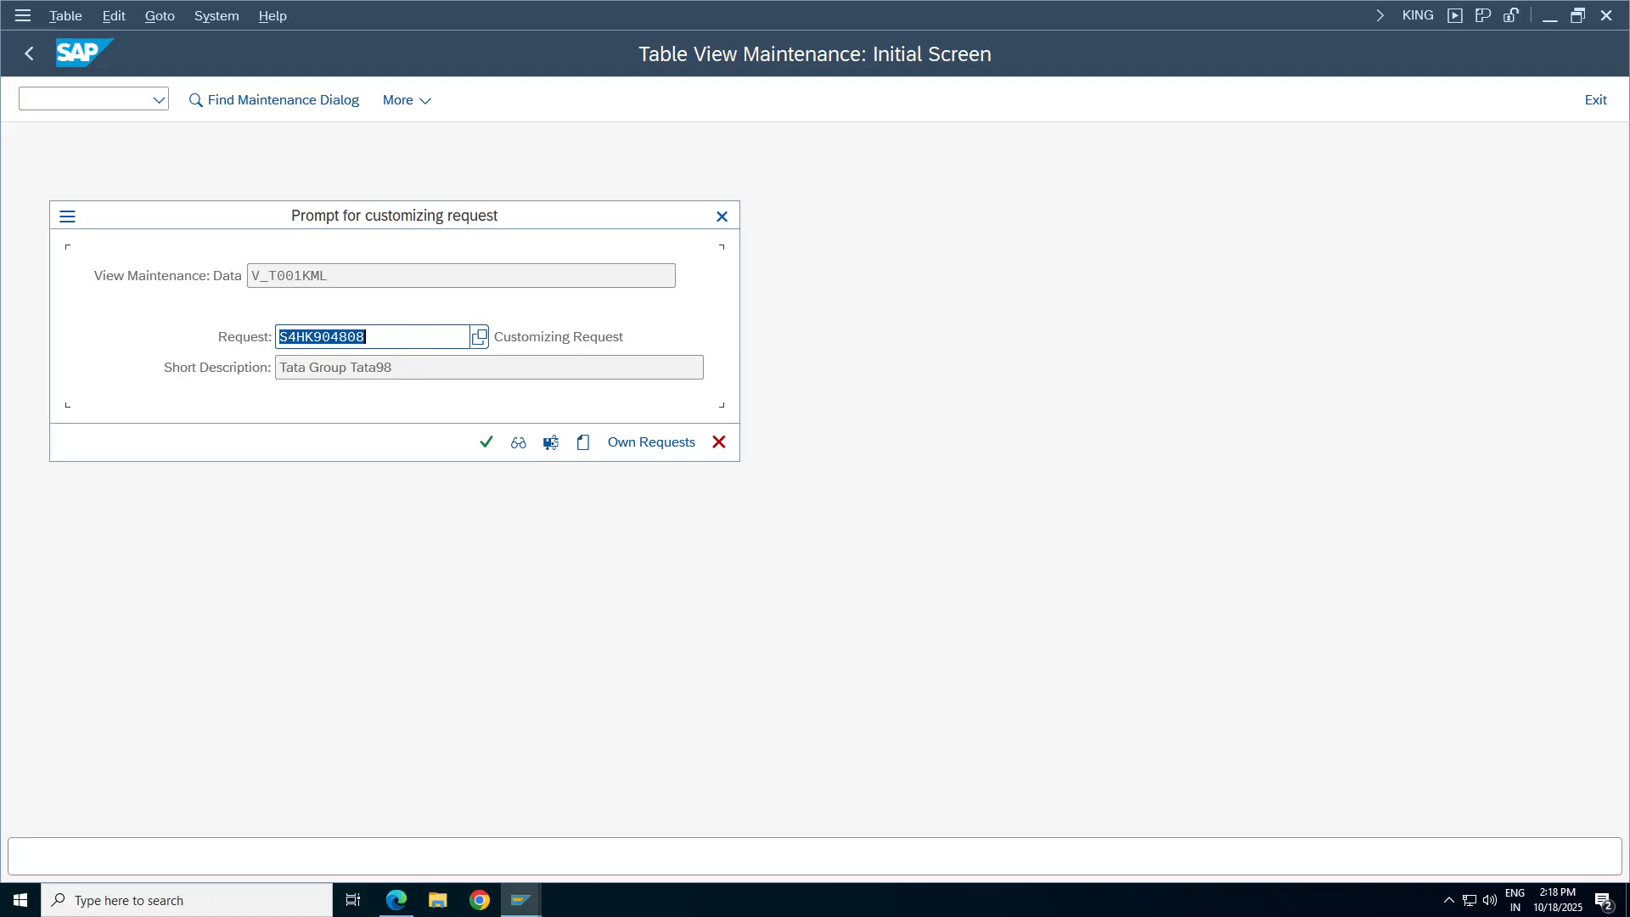
click(487, 444)
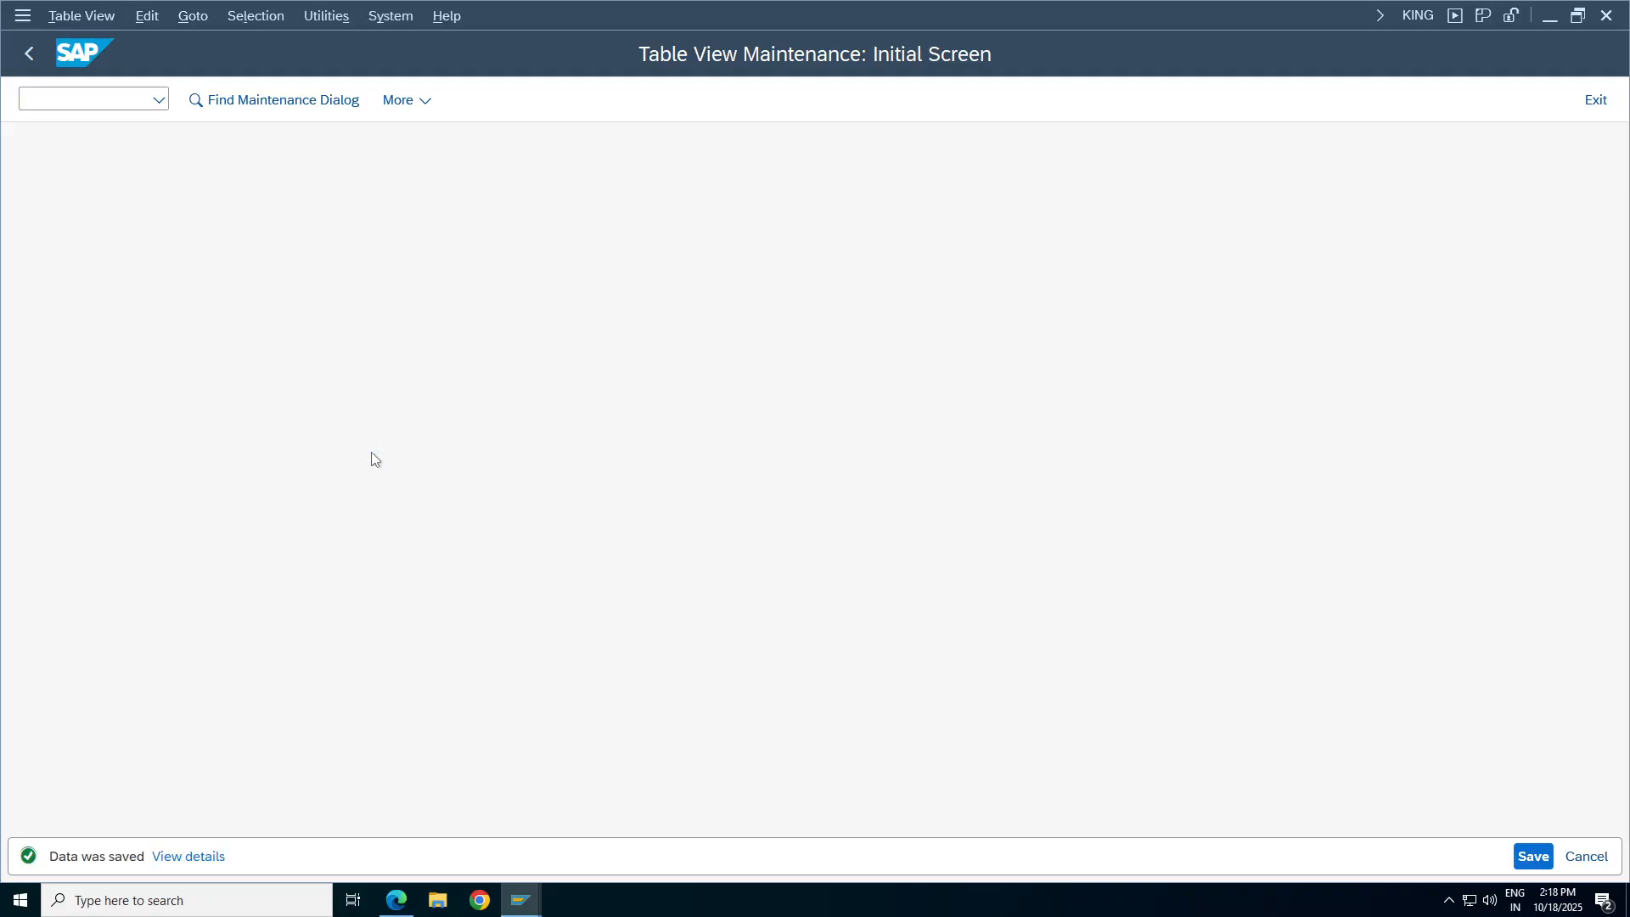
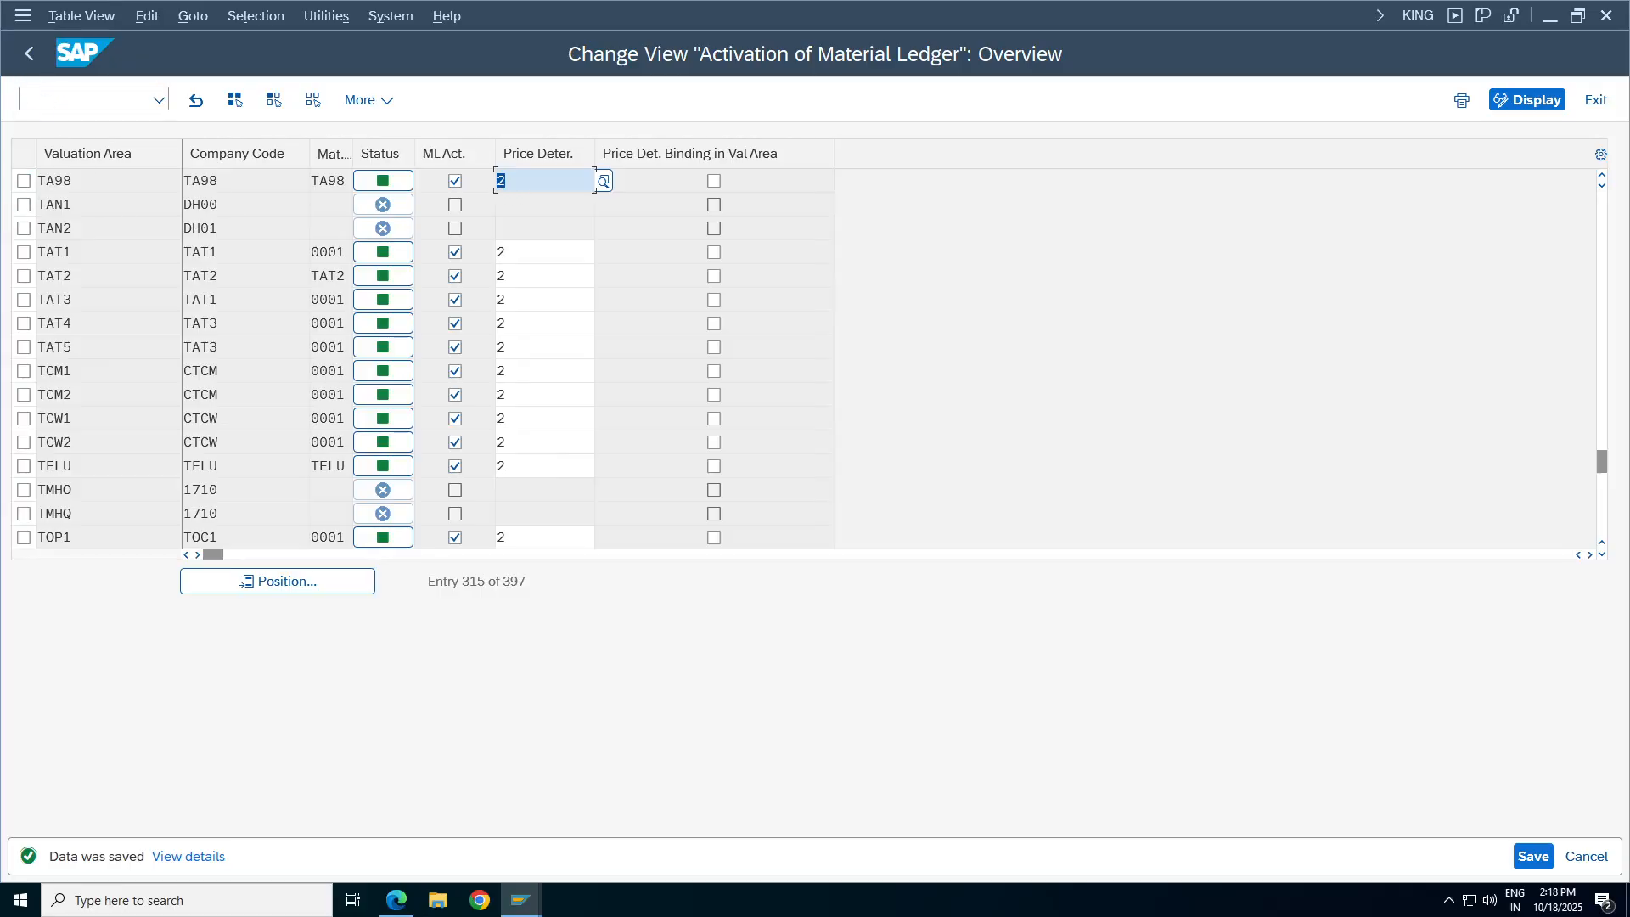
Leave the material ledger activation and open transaction mm01 for creating a material.
click(30, 54)
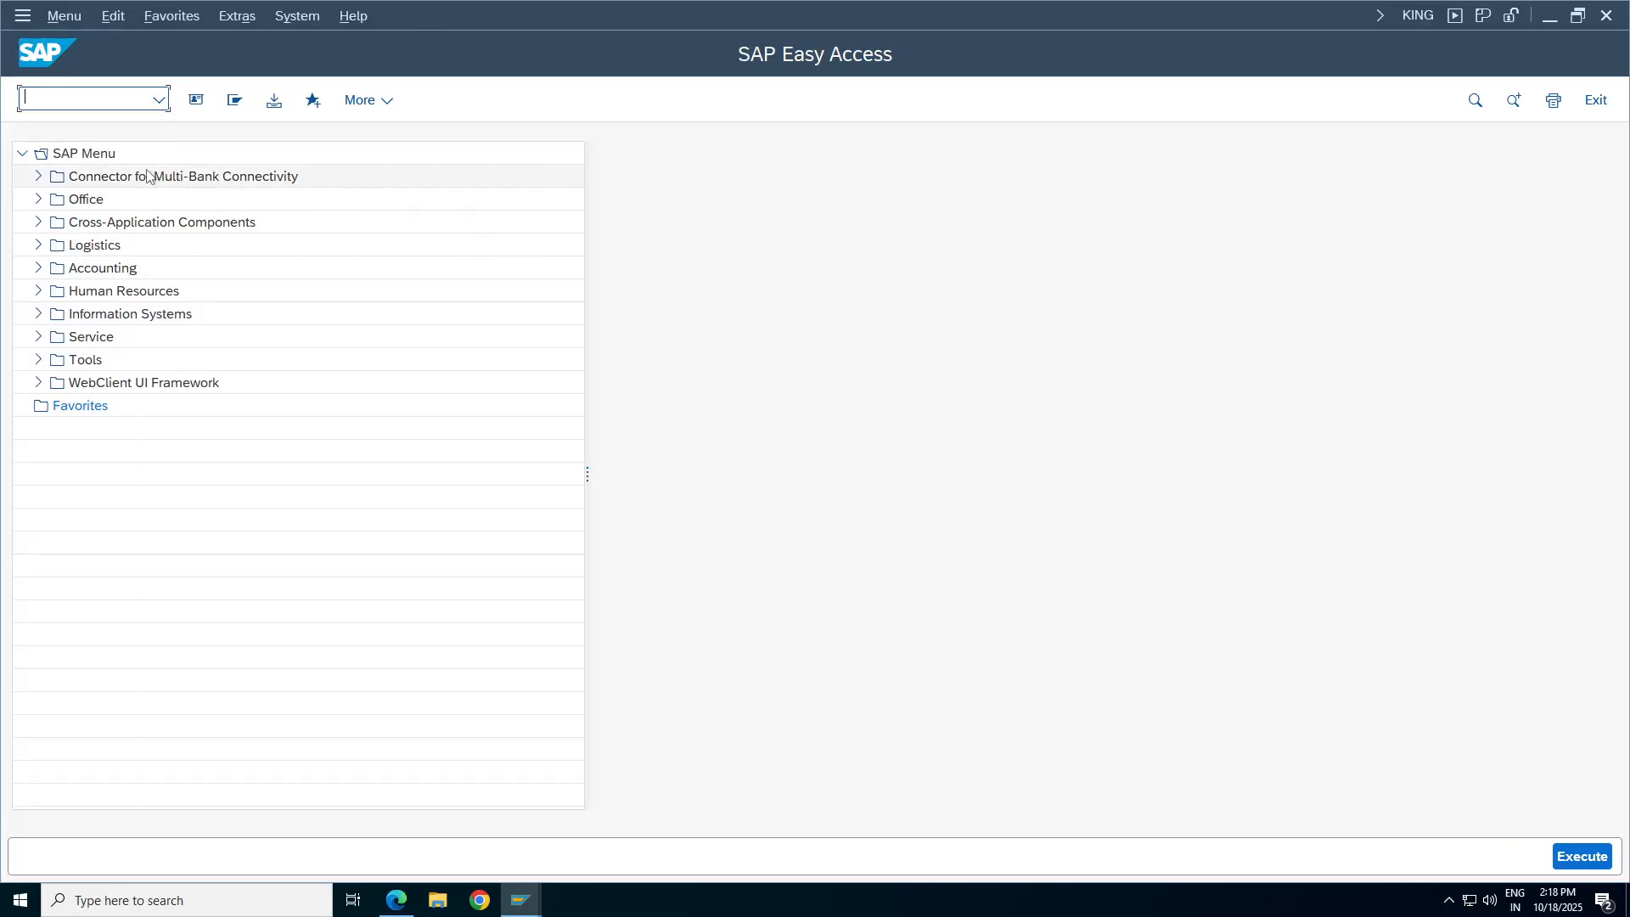
click(159, 99)
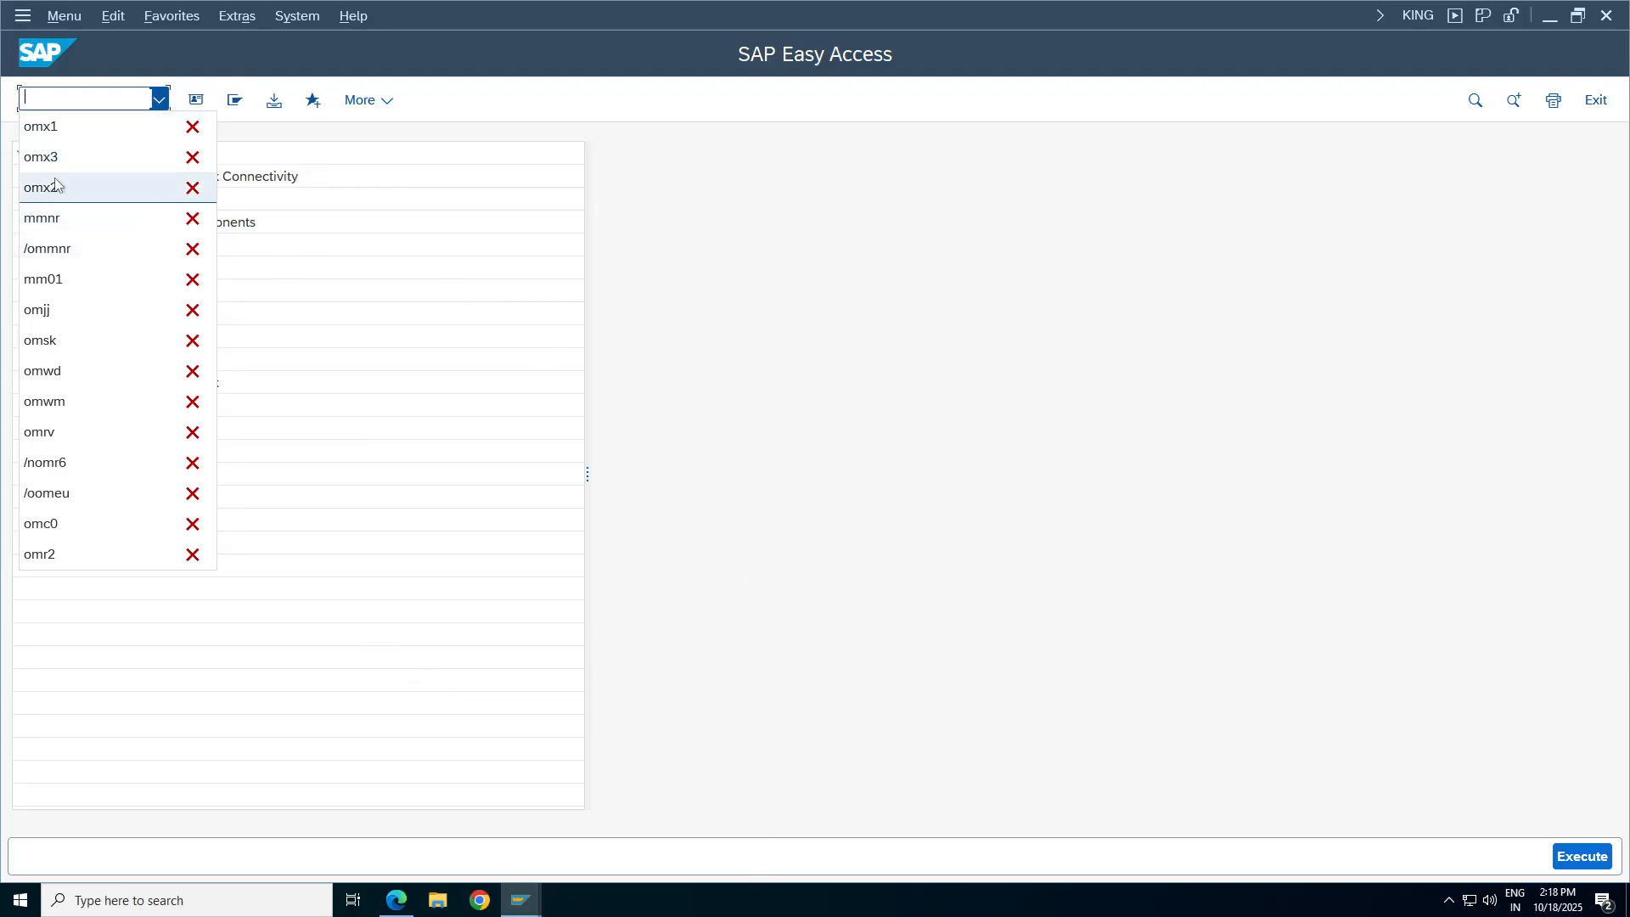
click(73, 98)
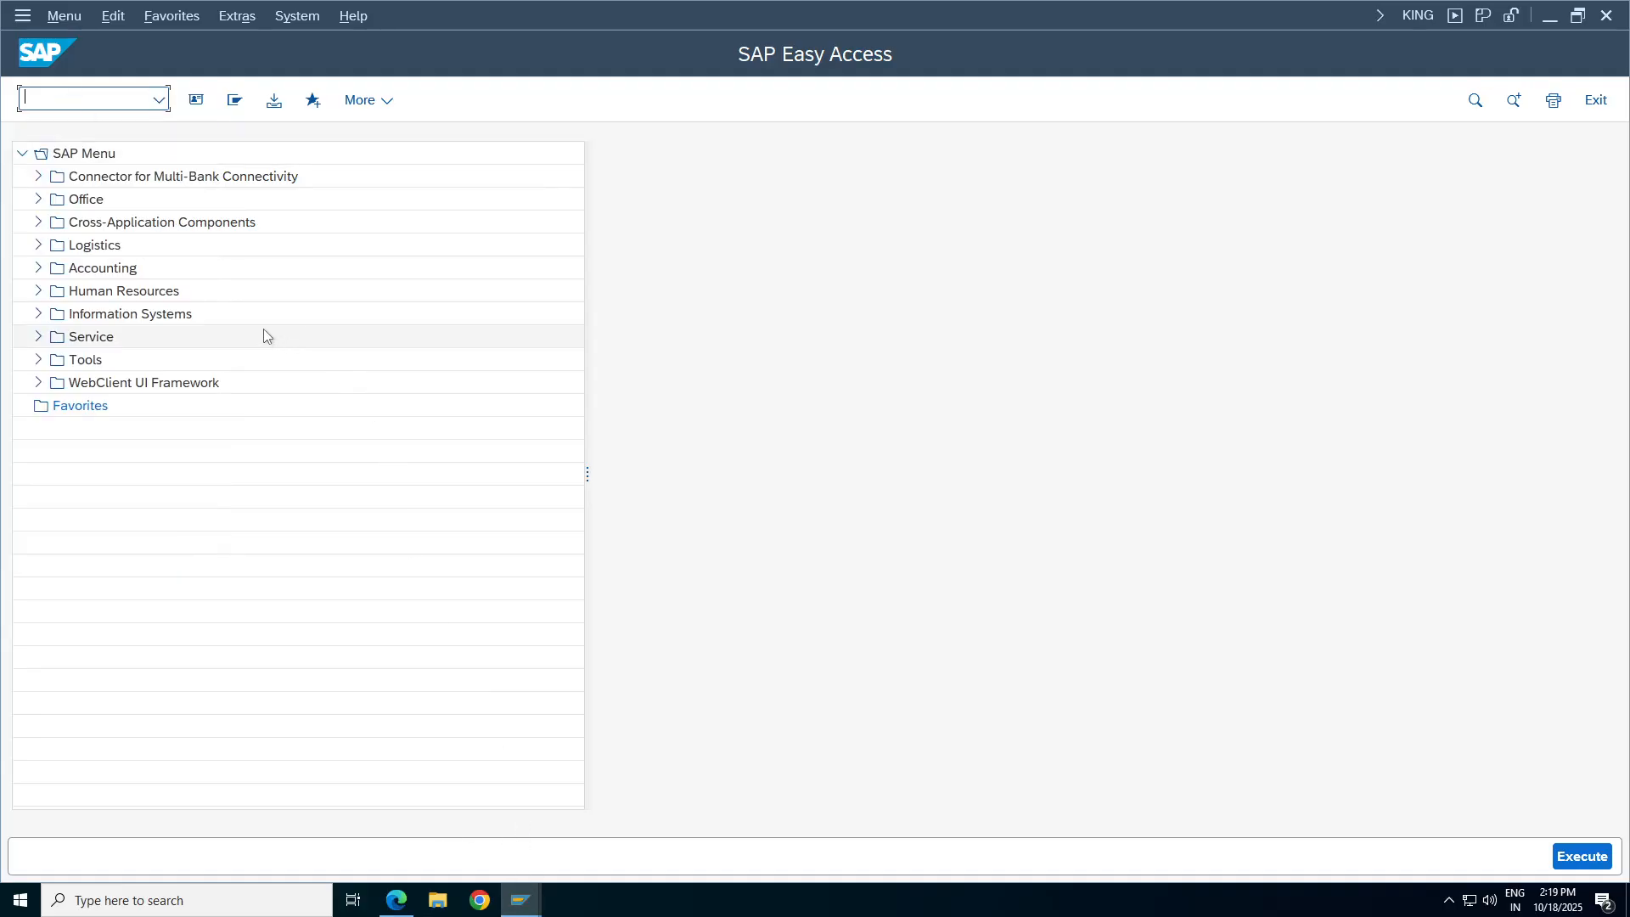
text(mm01)
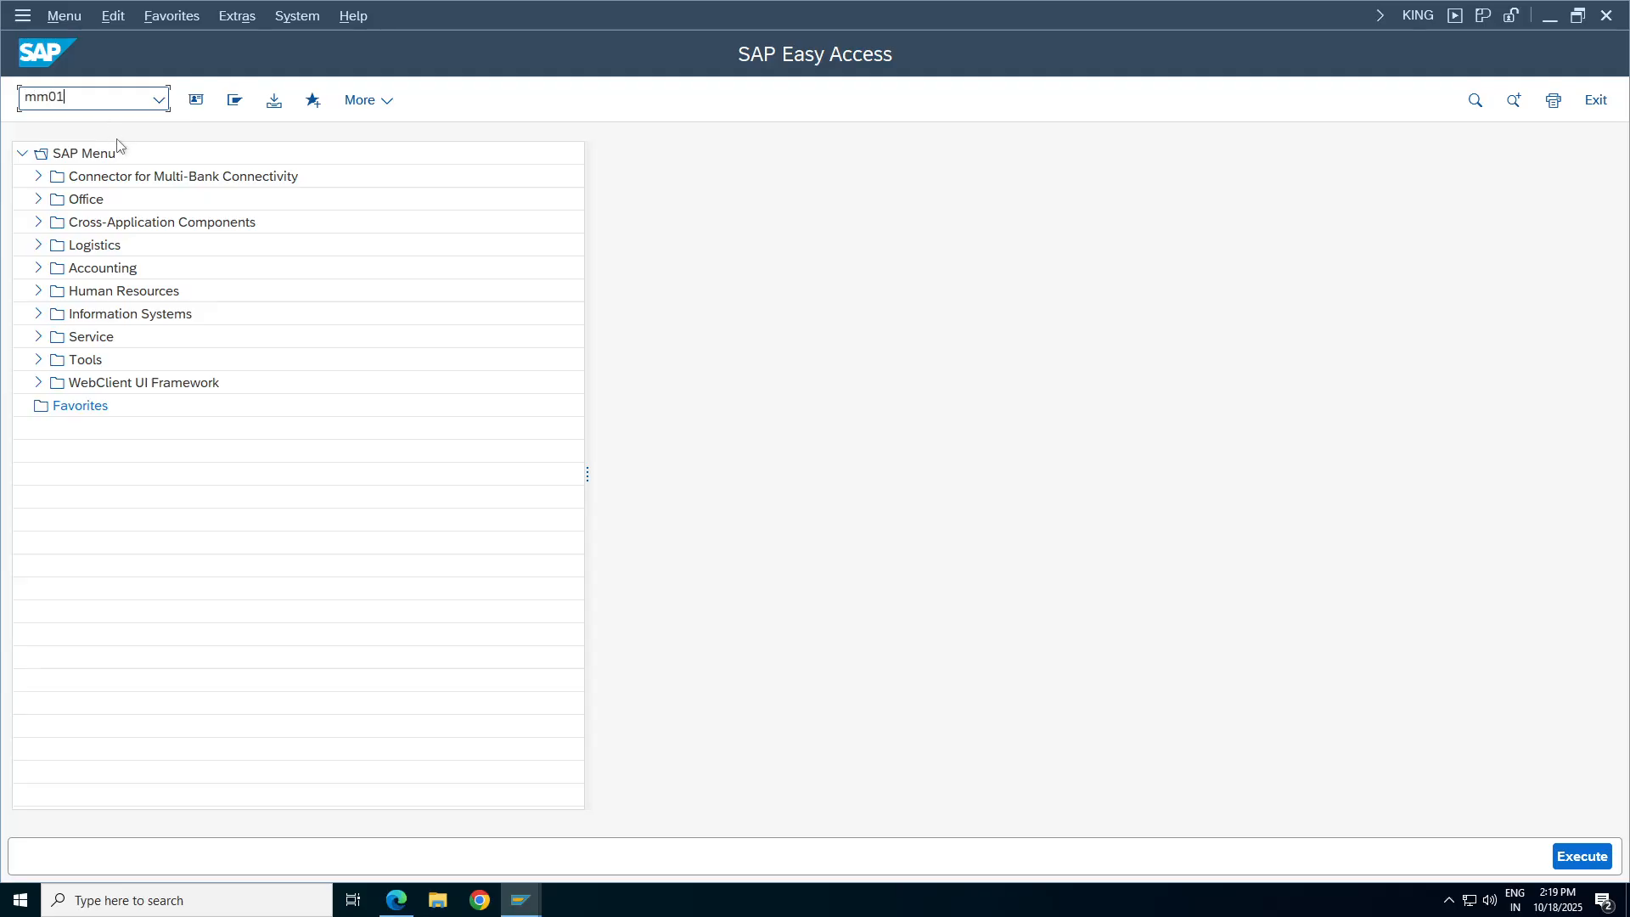
key(Return)
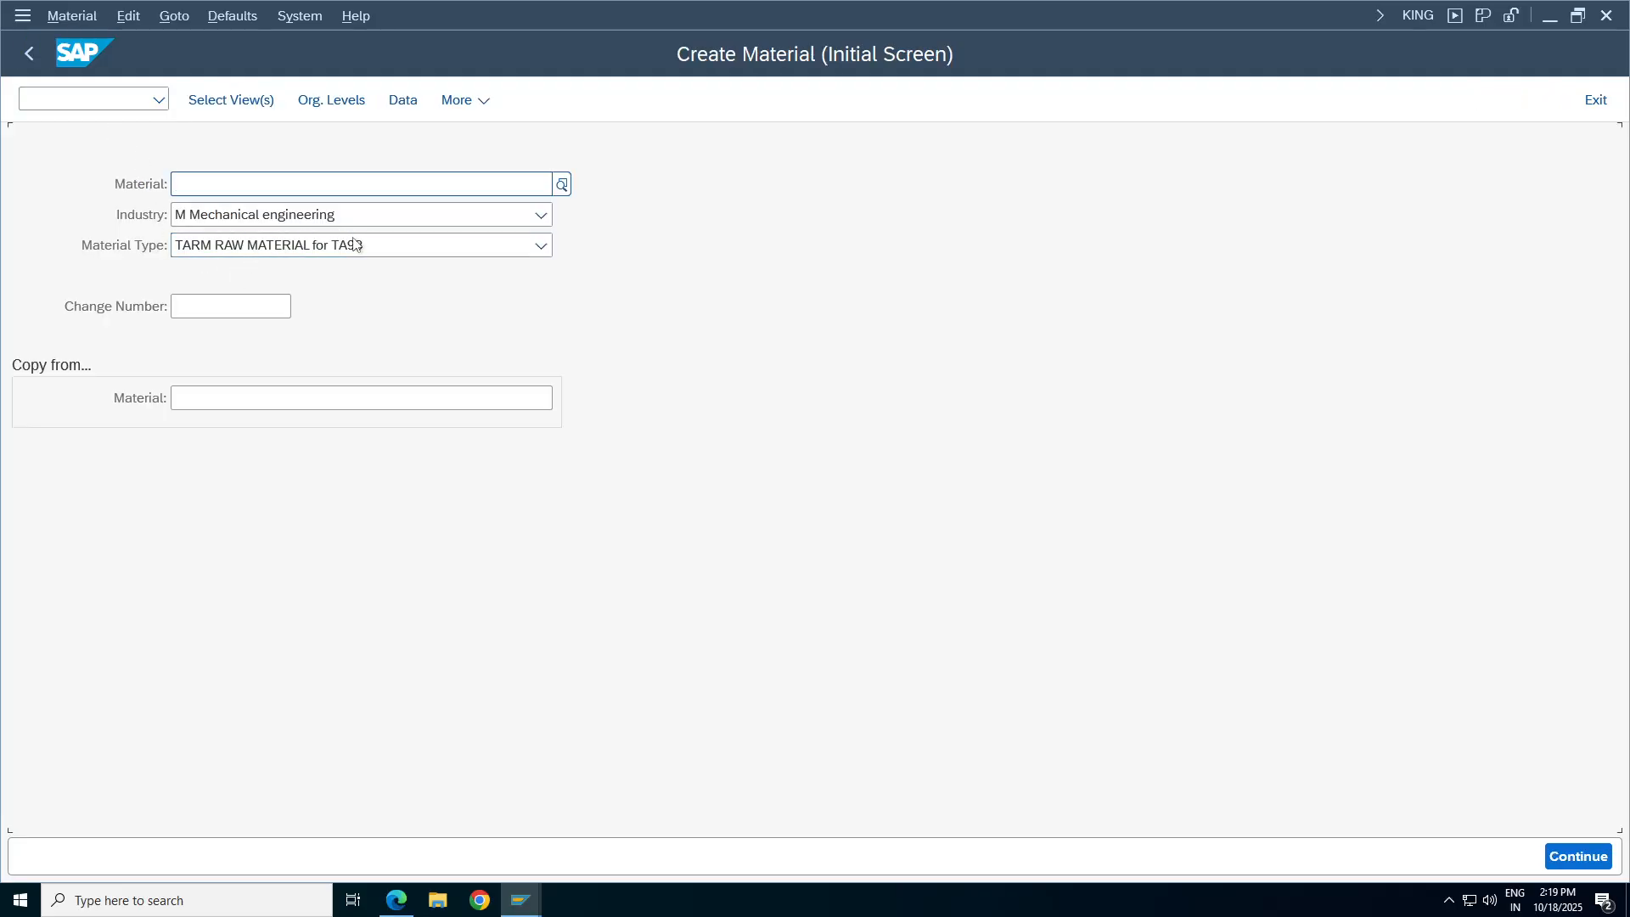
Review the preselected views for the new TARM raw material through Accounting 1 and accept the selection.
click(250, 109)
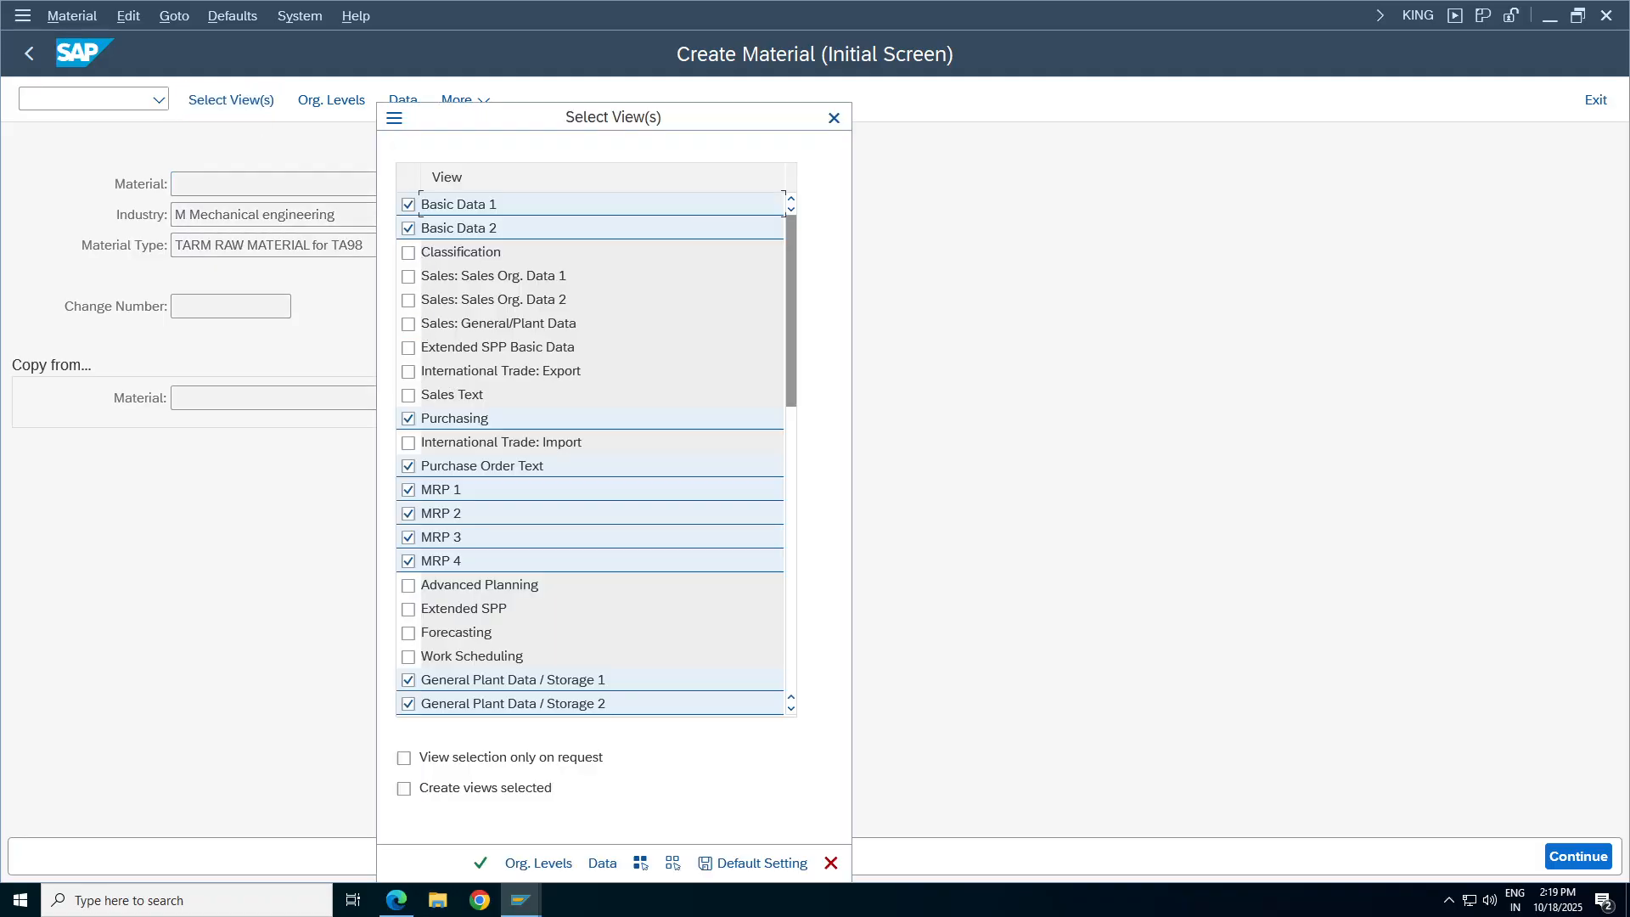
click(790, 708)
click(790, 708)
click(790, 708)
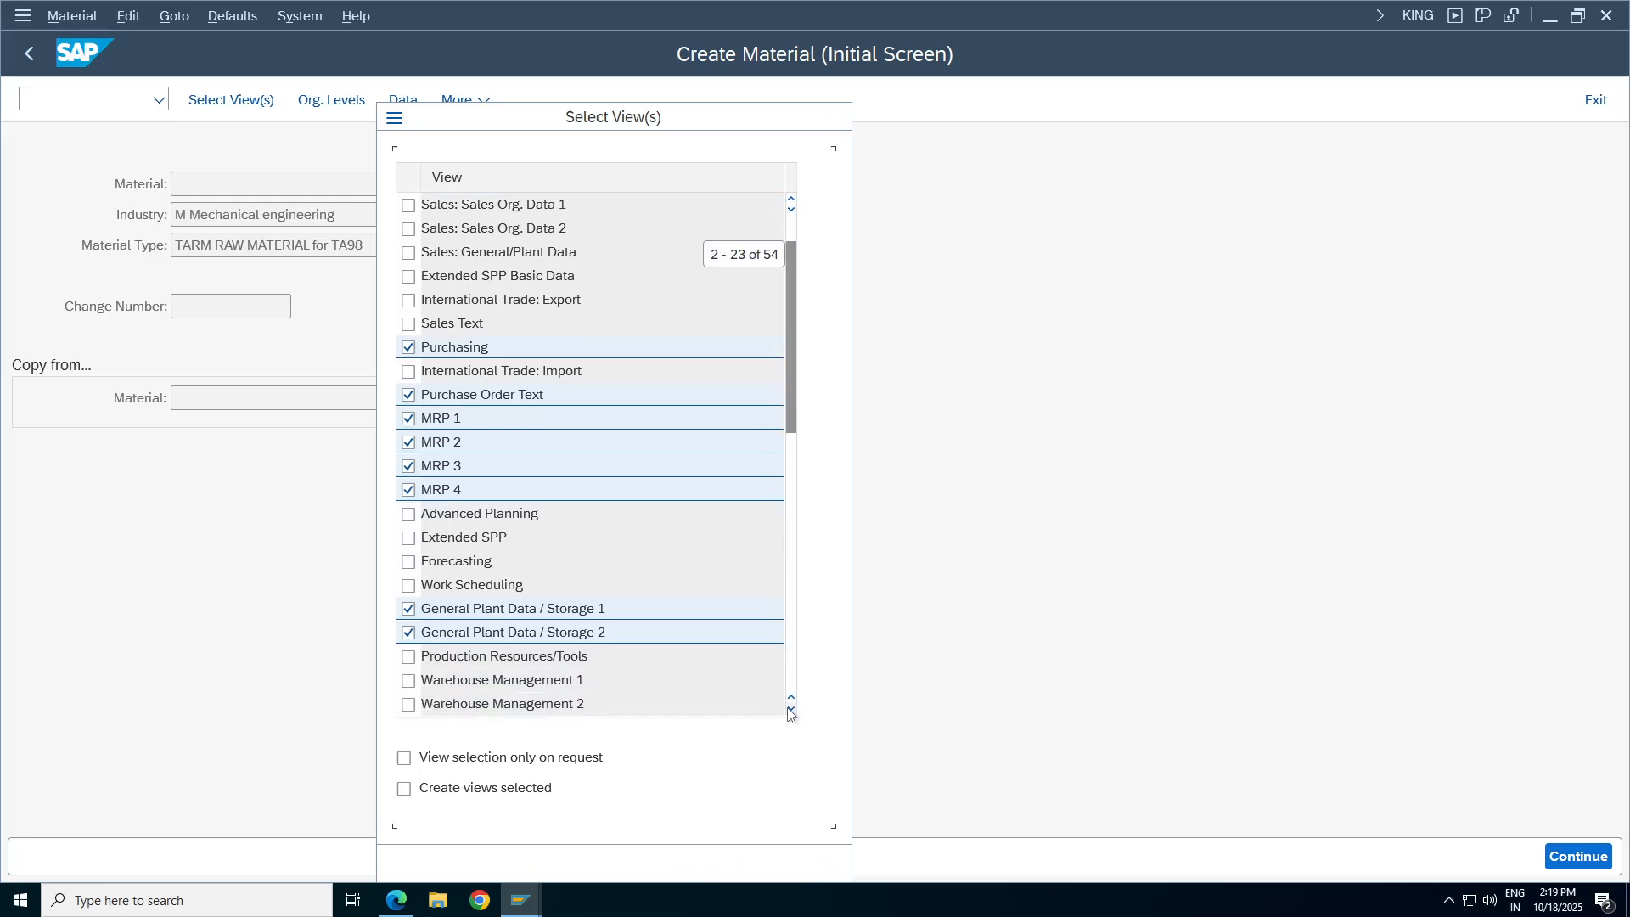
click(790, 708)
click(790, 707)
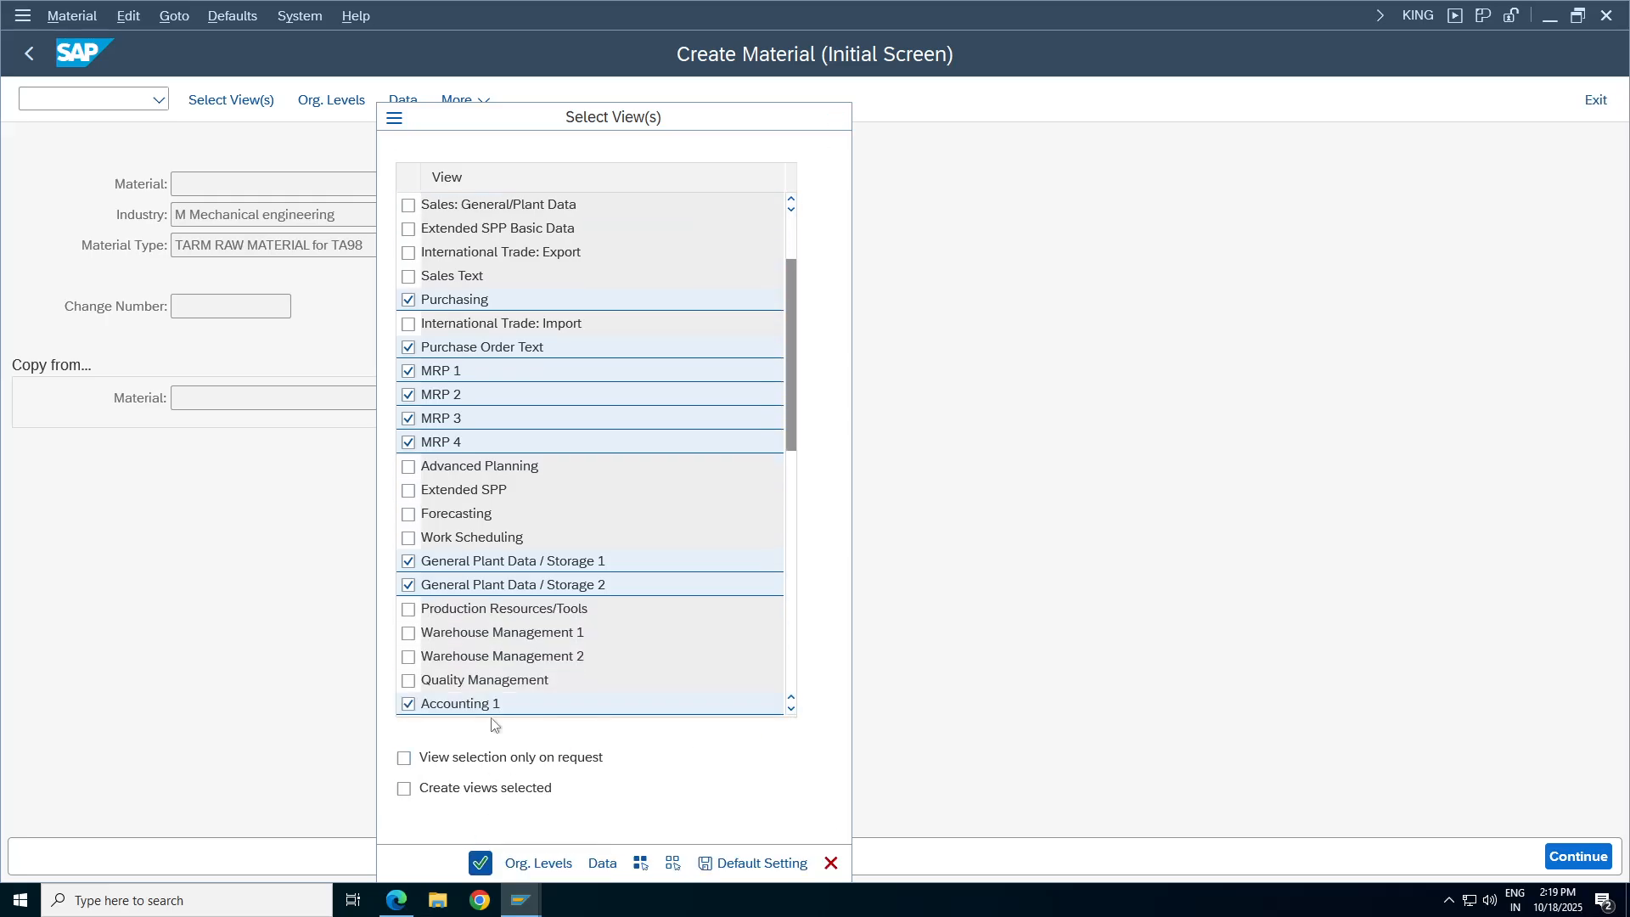
key(Return)
Try to continue creating the material with plant TA98 and storage location RMTA as its organizational levels.
double_click(498, 275)
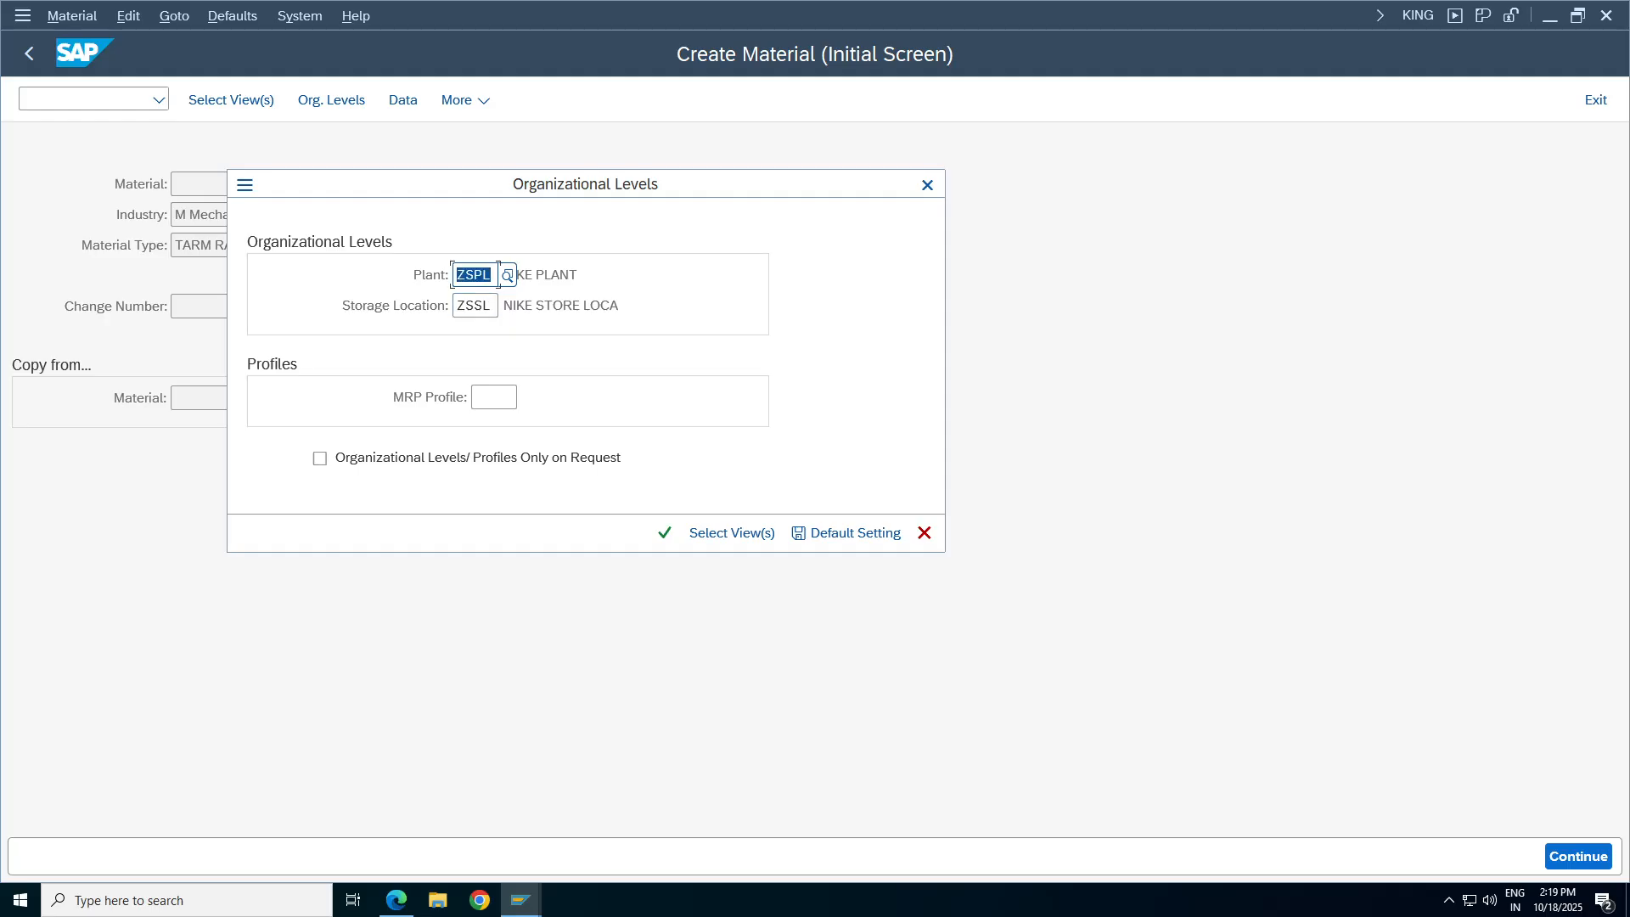
key(BackSpace)
text(TA98)
key(Tab)
key(BackSpace)
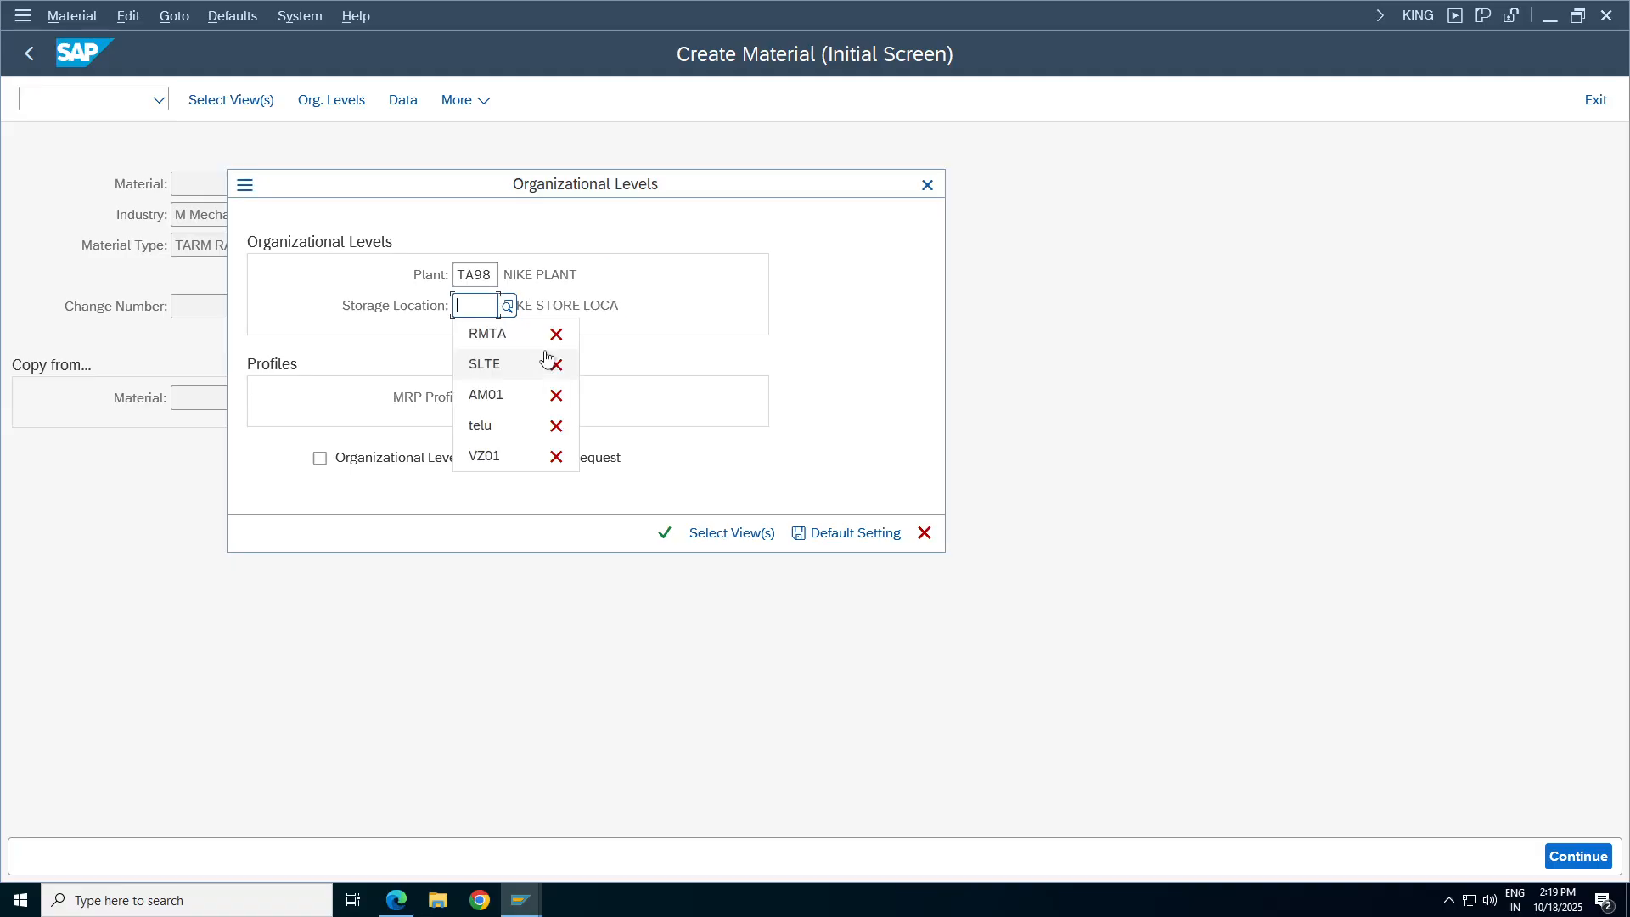
key(Down)
key(Return)
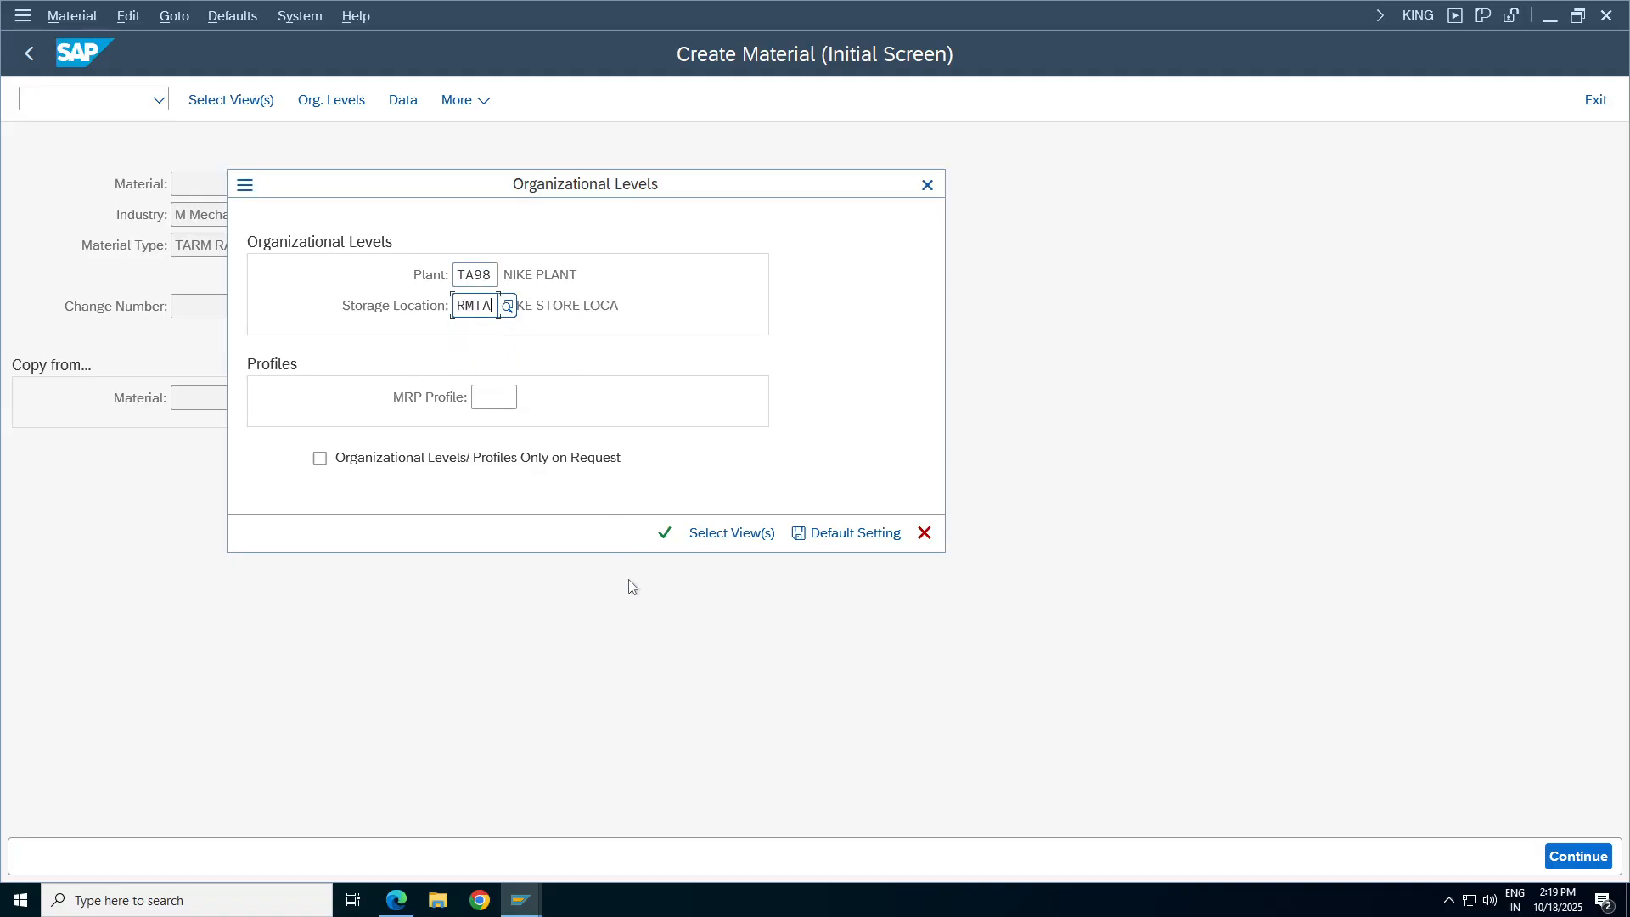
click(664, 532)
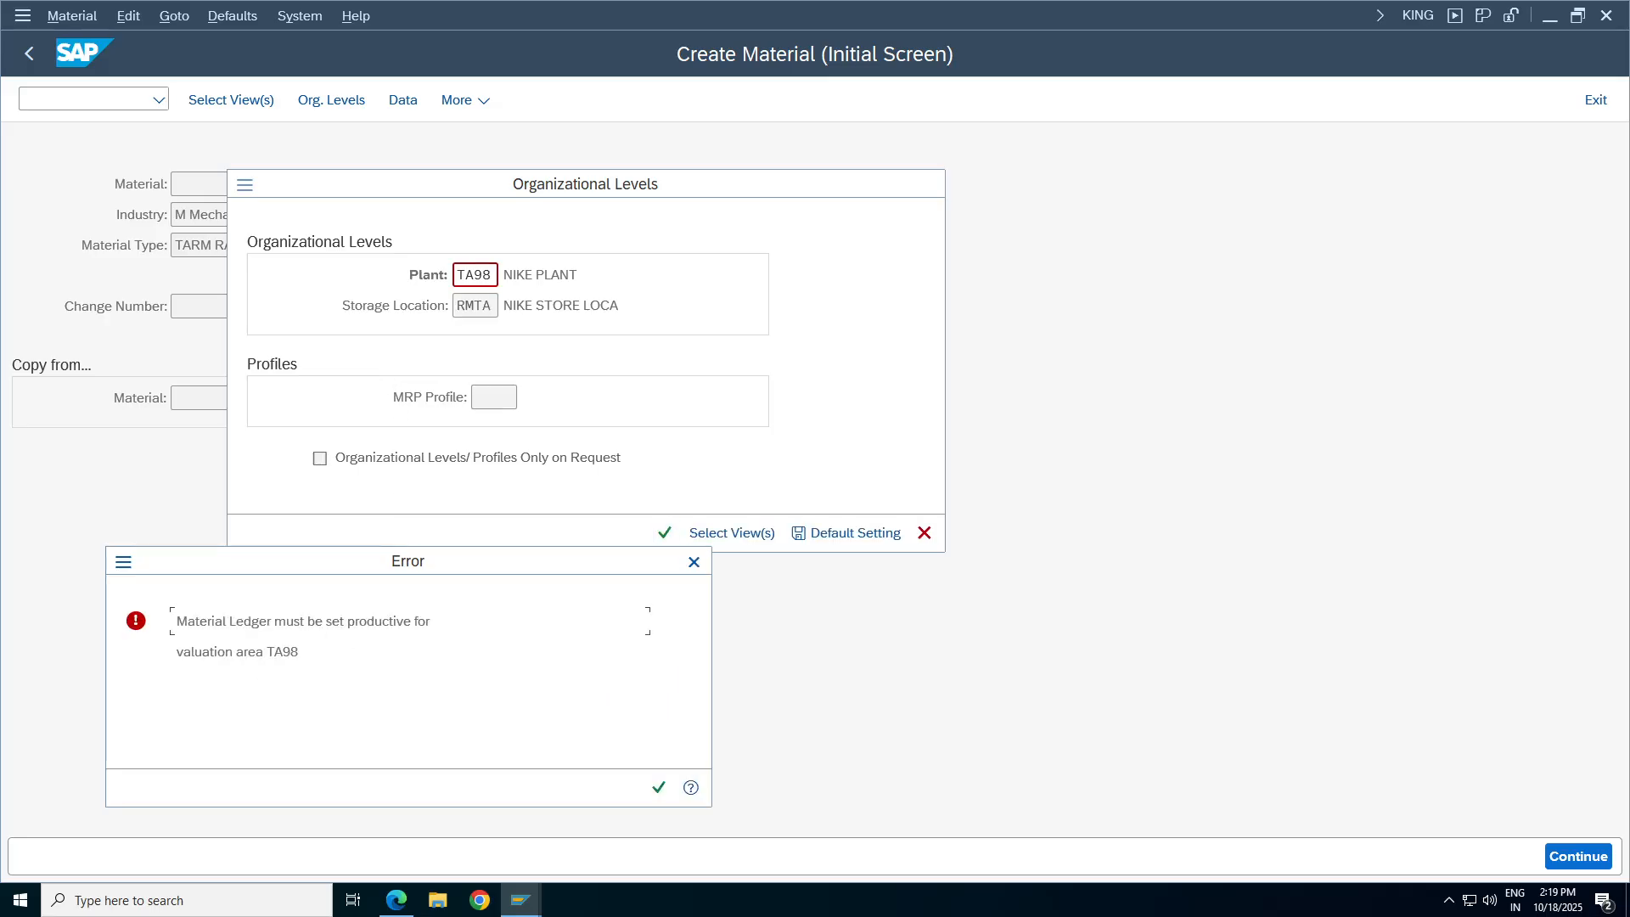
Read the error's detailed help on setting the material ledger productive for valuation area TA98, including its three scenarios and required transactions.
click(690, 787)
key(F1)
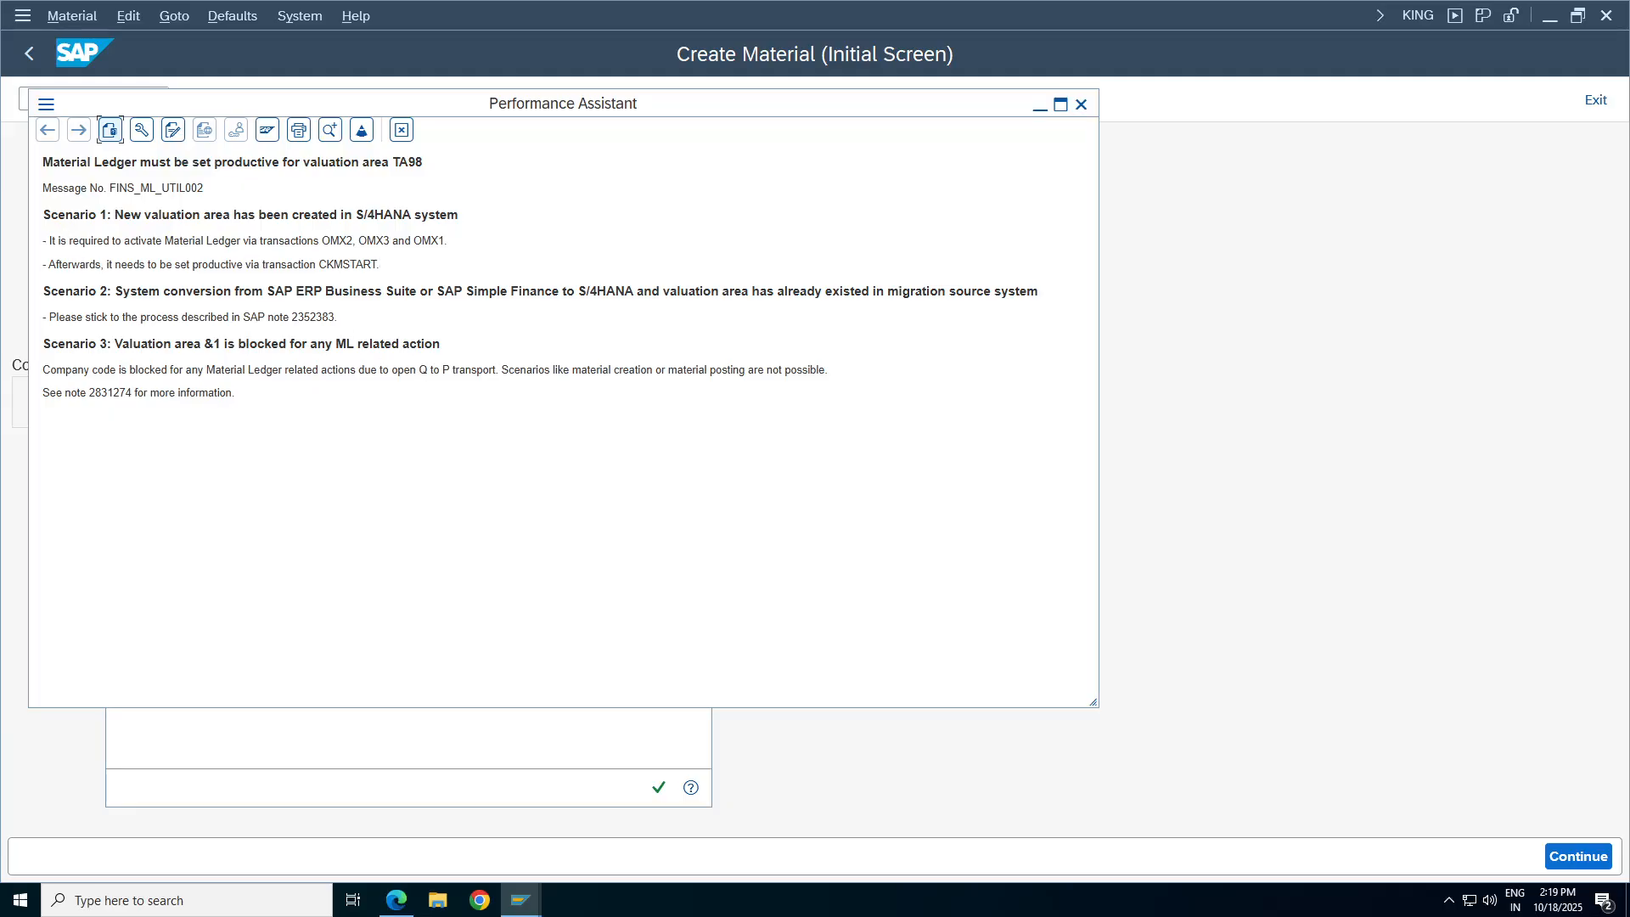
drag(124, 242, 47, 242)
click(440, 269)
drag(377, 265, 286, 265)
drag(198, 318, 71, 314)
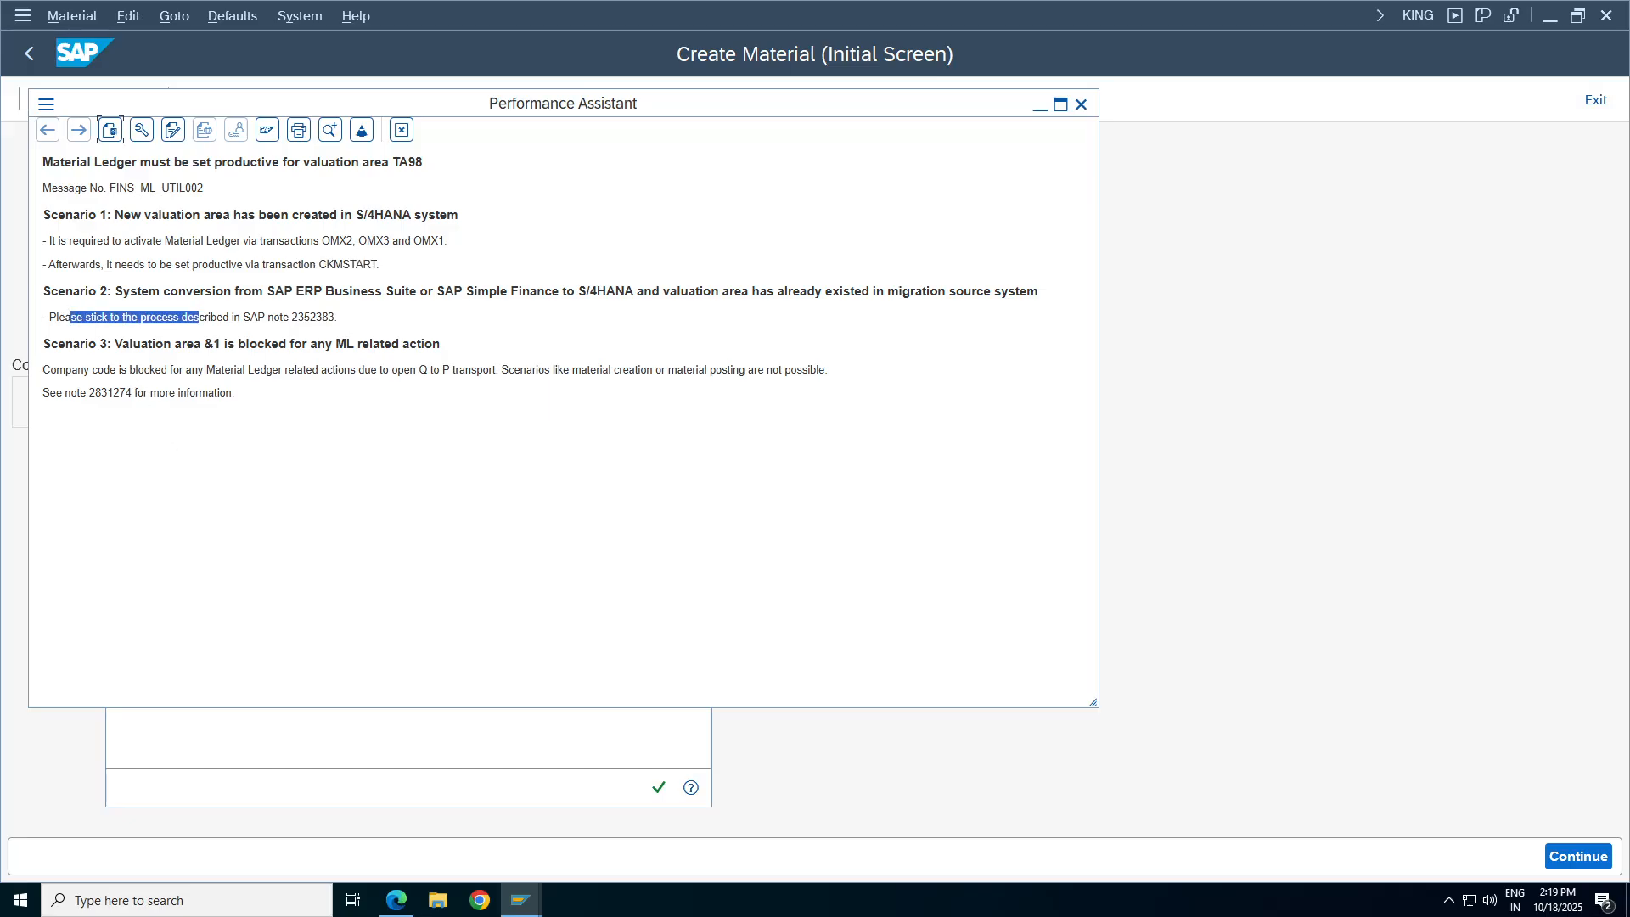
click(348, 392)
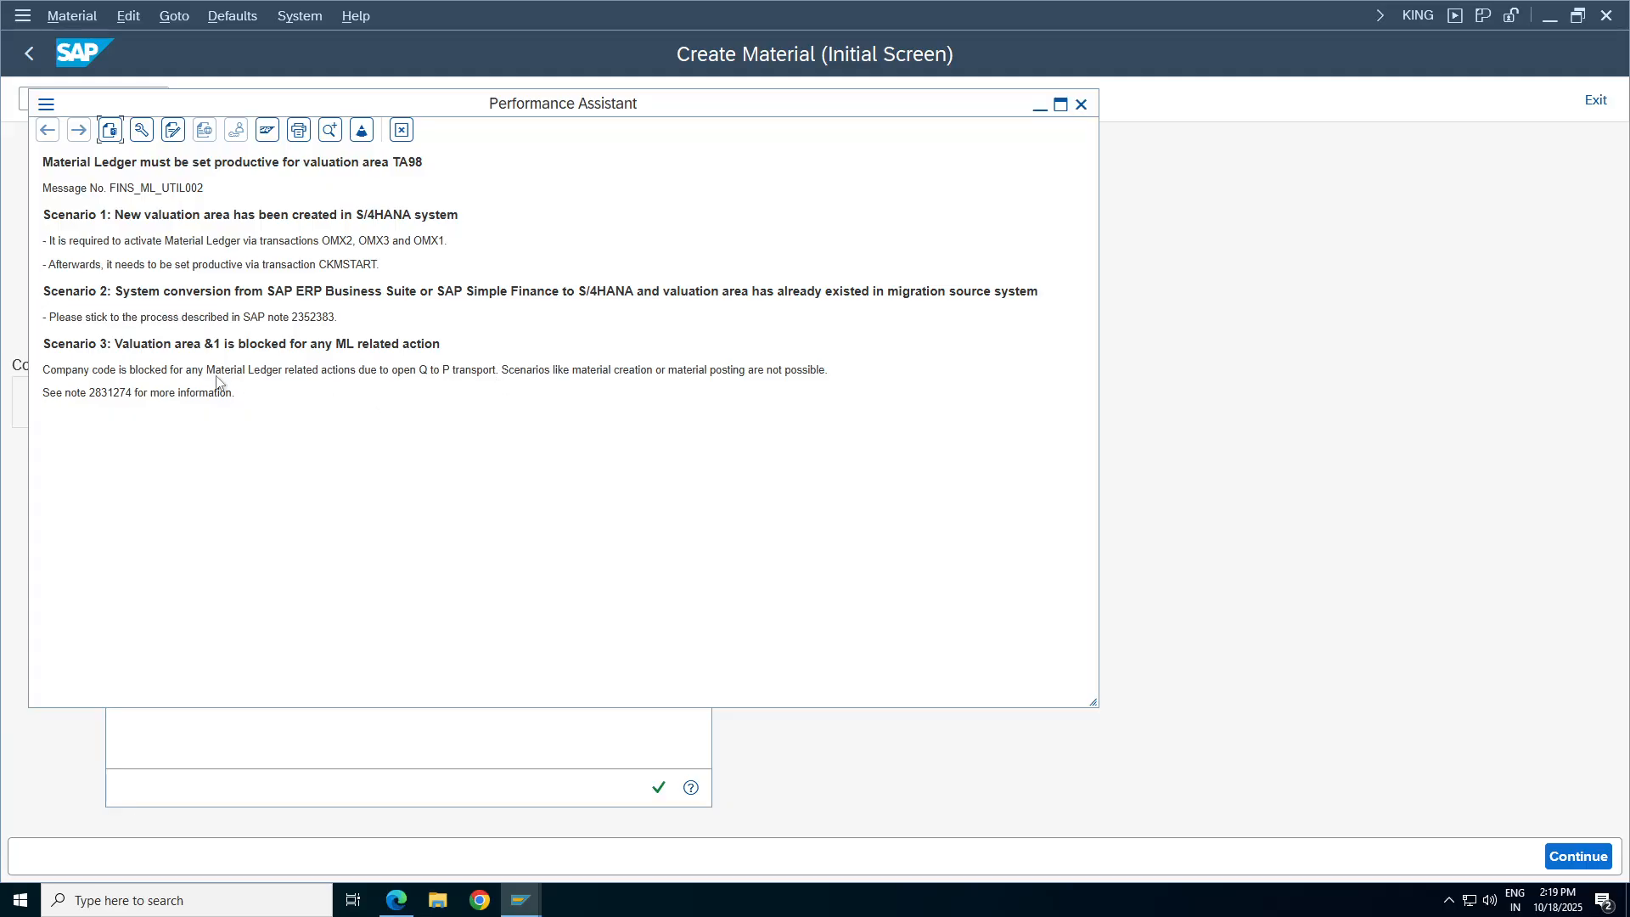
drag(238, 394, 42, 343)
click(399, 515)
drag(342, 317, 34, 293)
click(315, 240)
drag(389, 267, 19, 244)
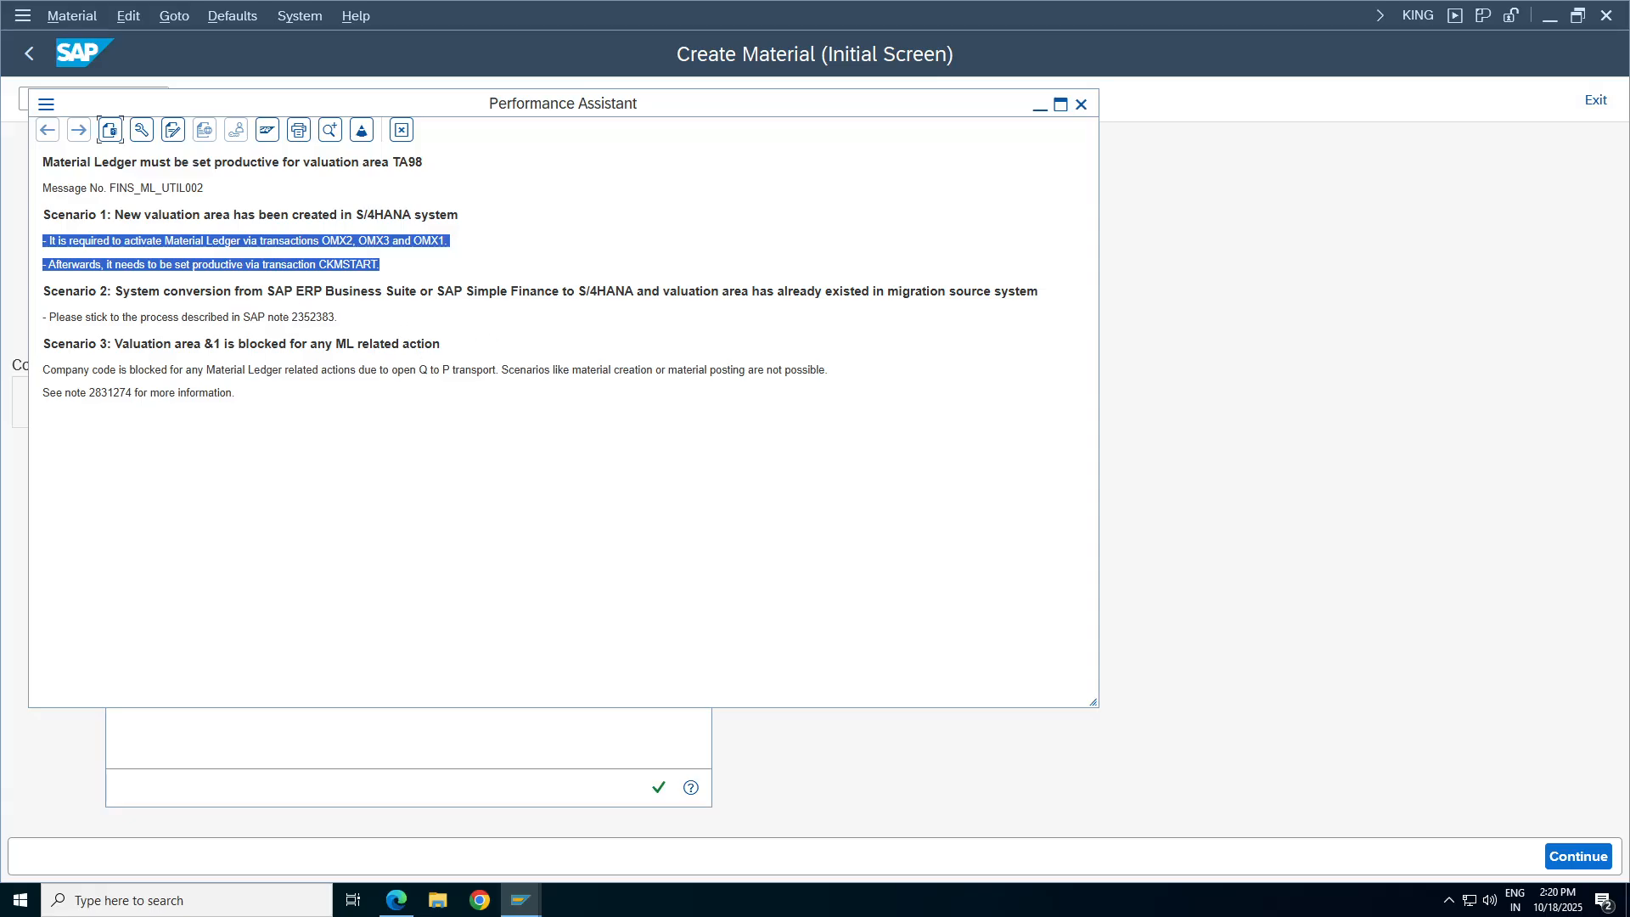
click(136, 287)
drag(127, 265, 403, 269)
click(401, 129)
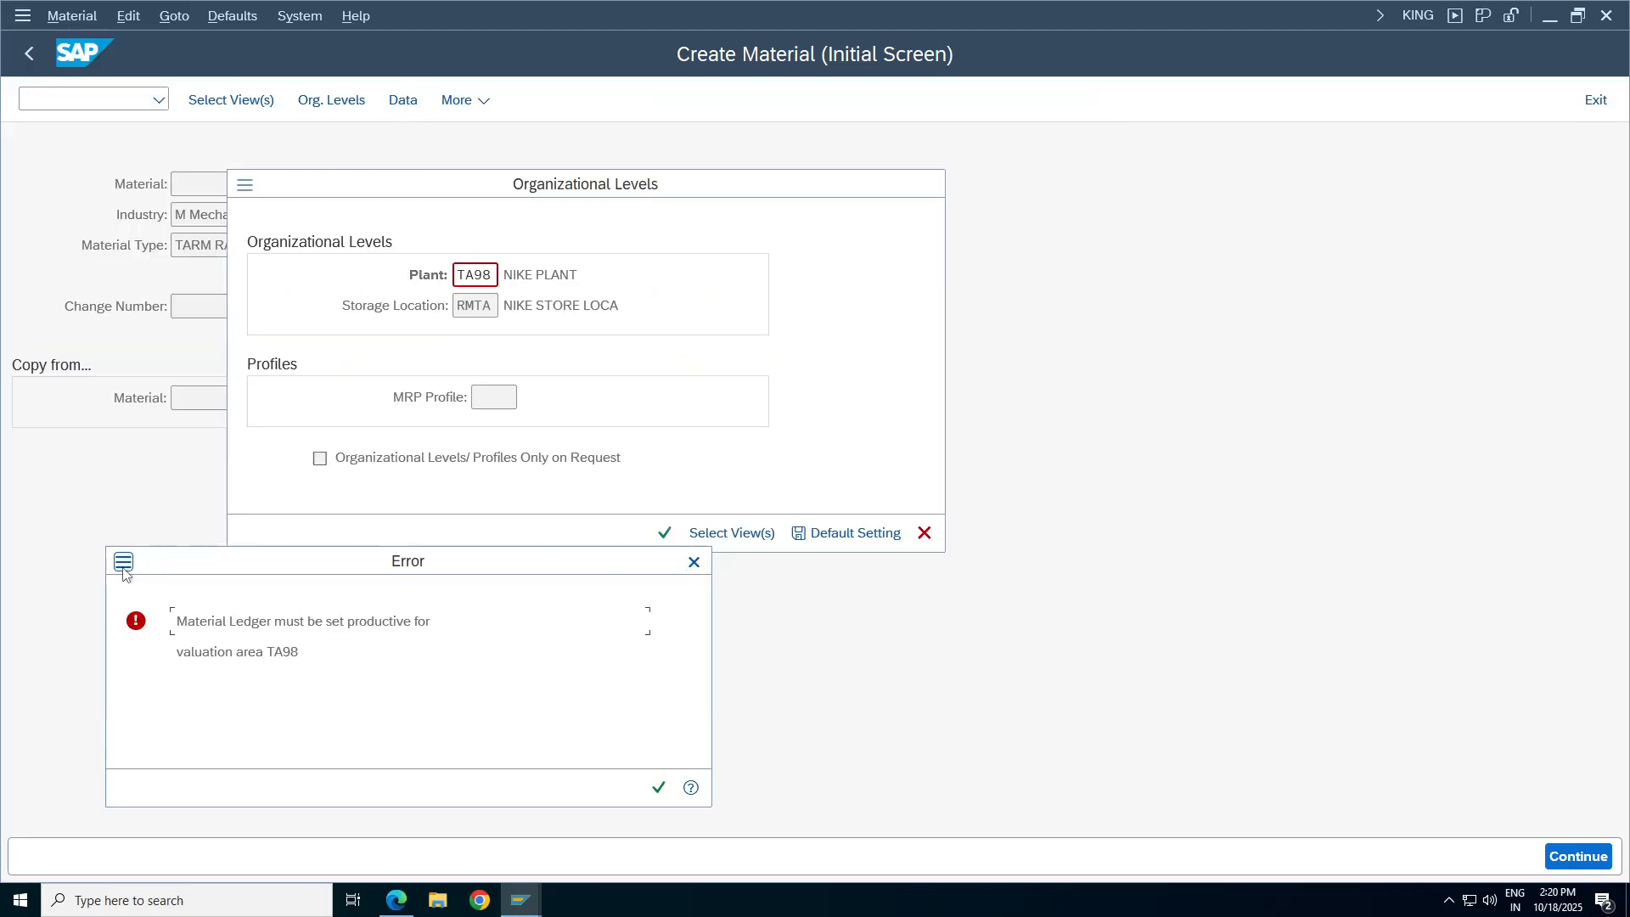
Dismiss the error, cancel the organizational levels entry and leave the material creation.
key(Return)
click(924, 533)
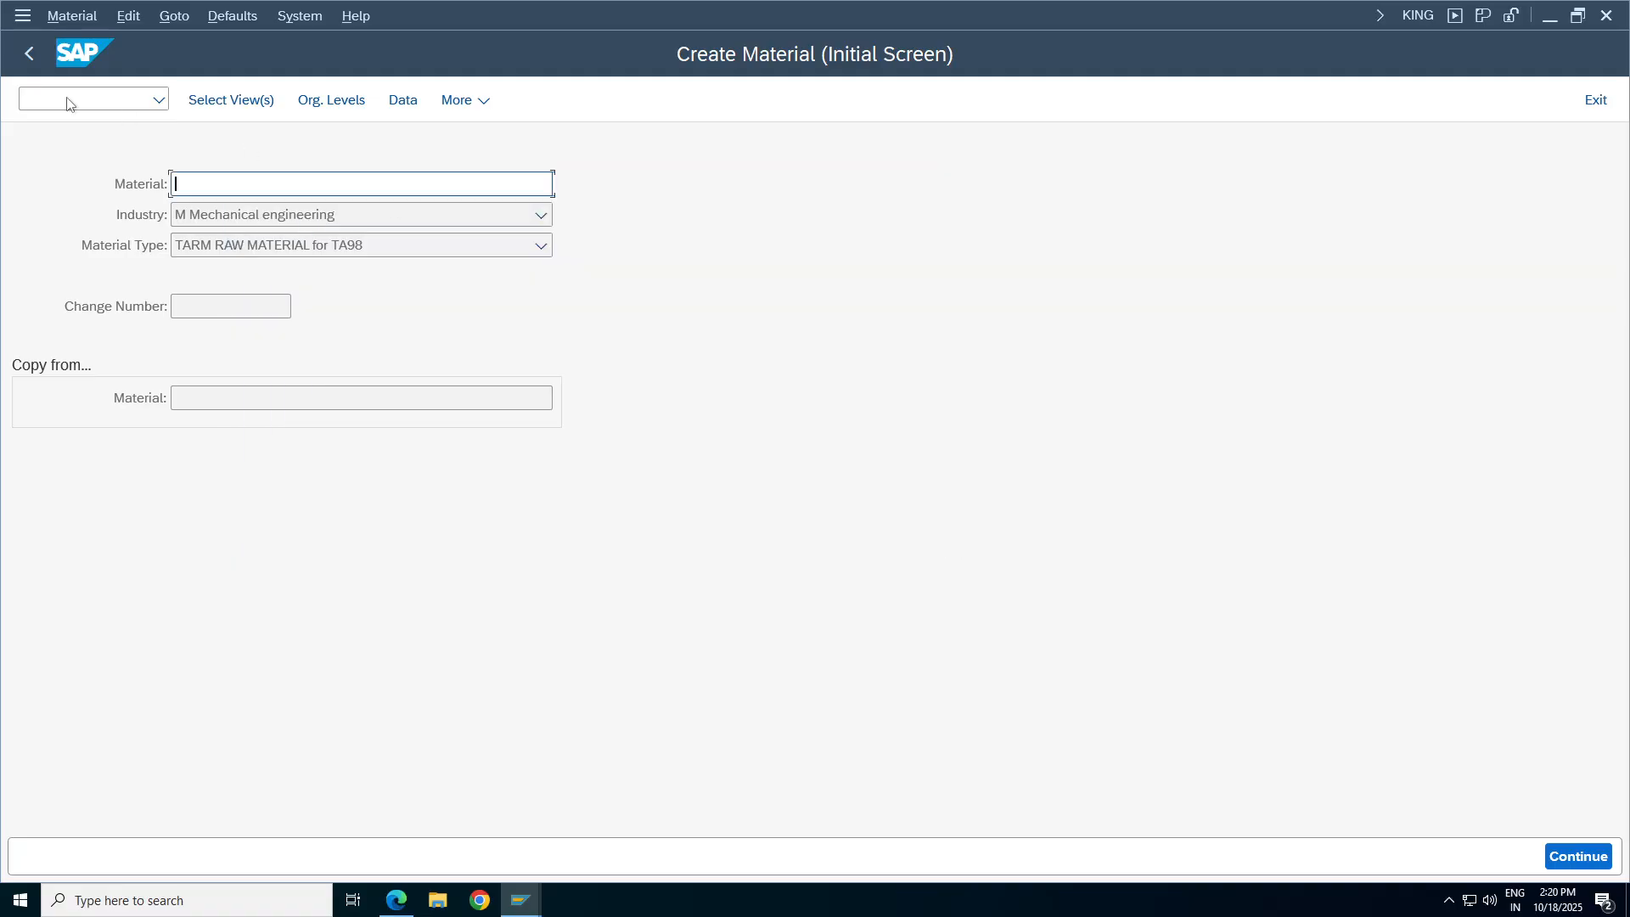
click(33, 53)
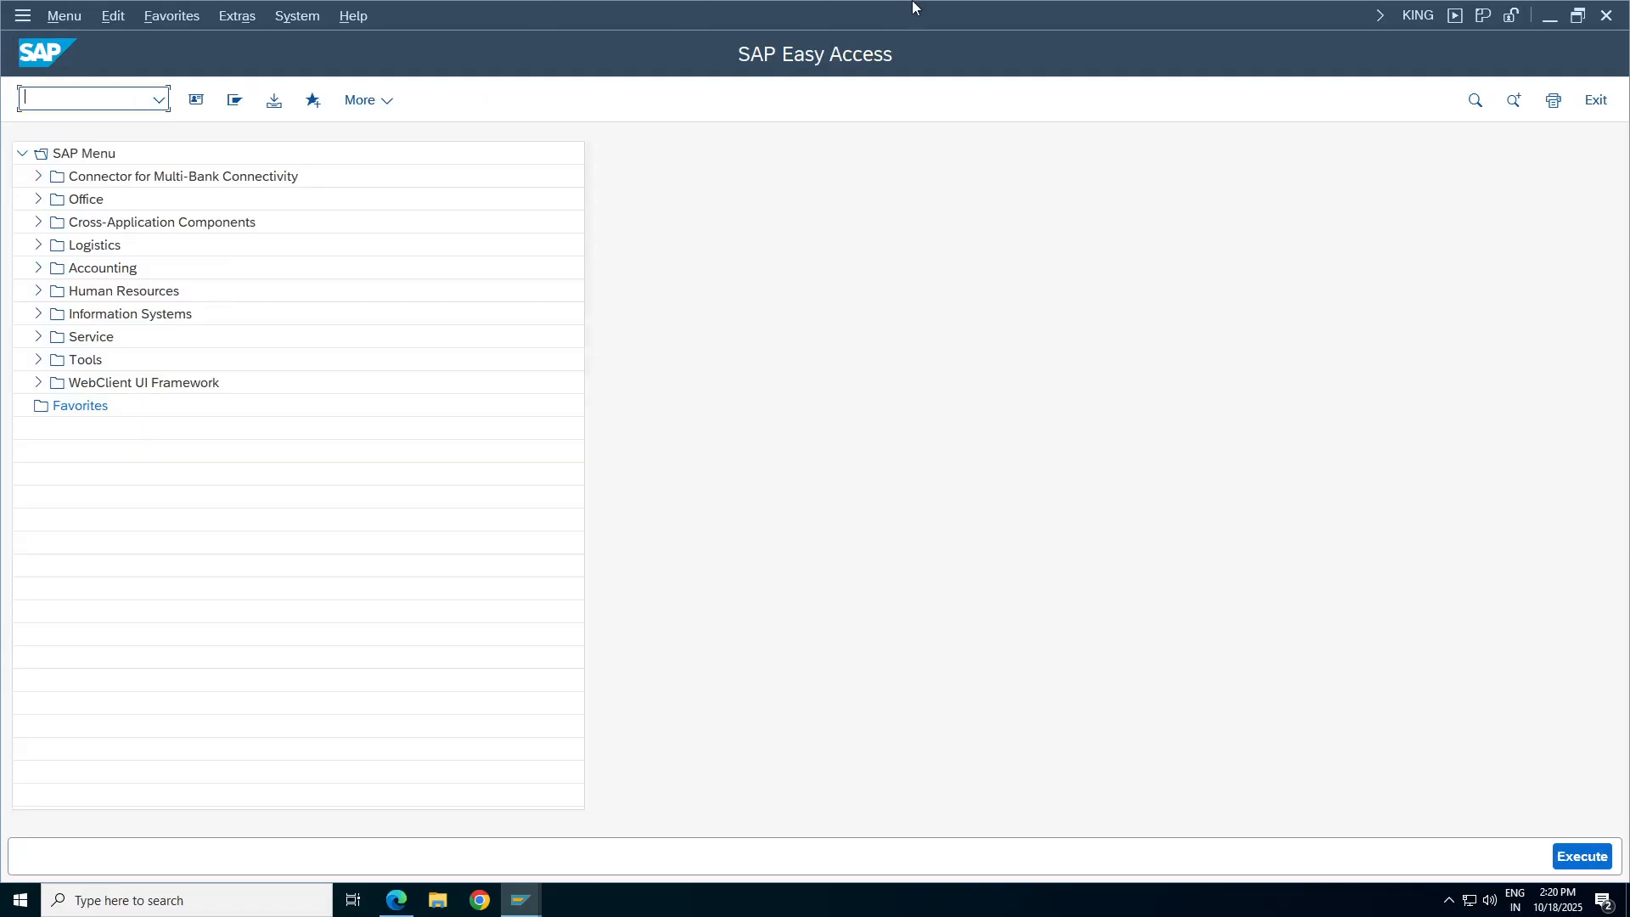
Check the material ledger transactions in the Google Sheets configuration notes, return to SAP and open transaction ckmstart.
mouse_move(940, 1)
click(989, 12)
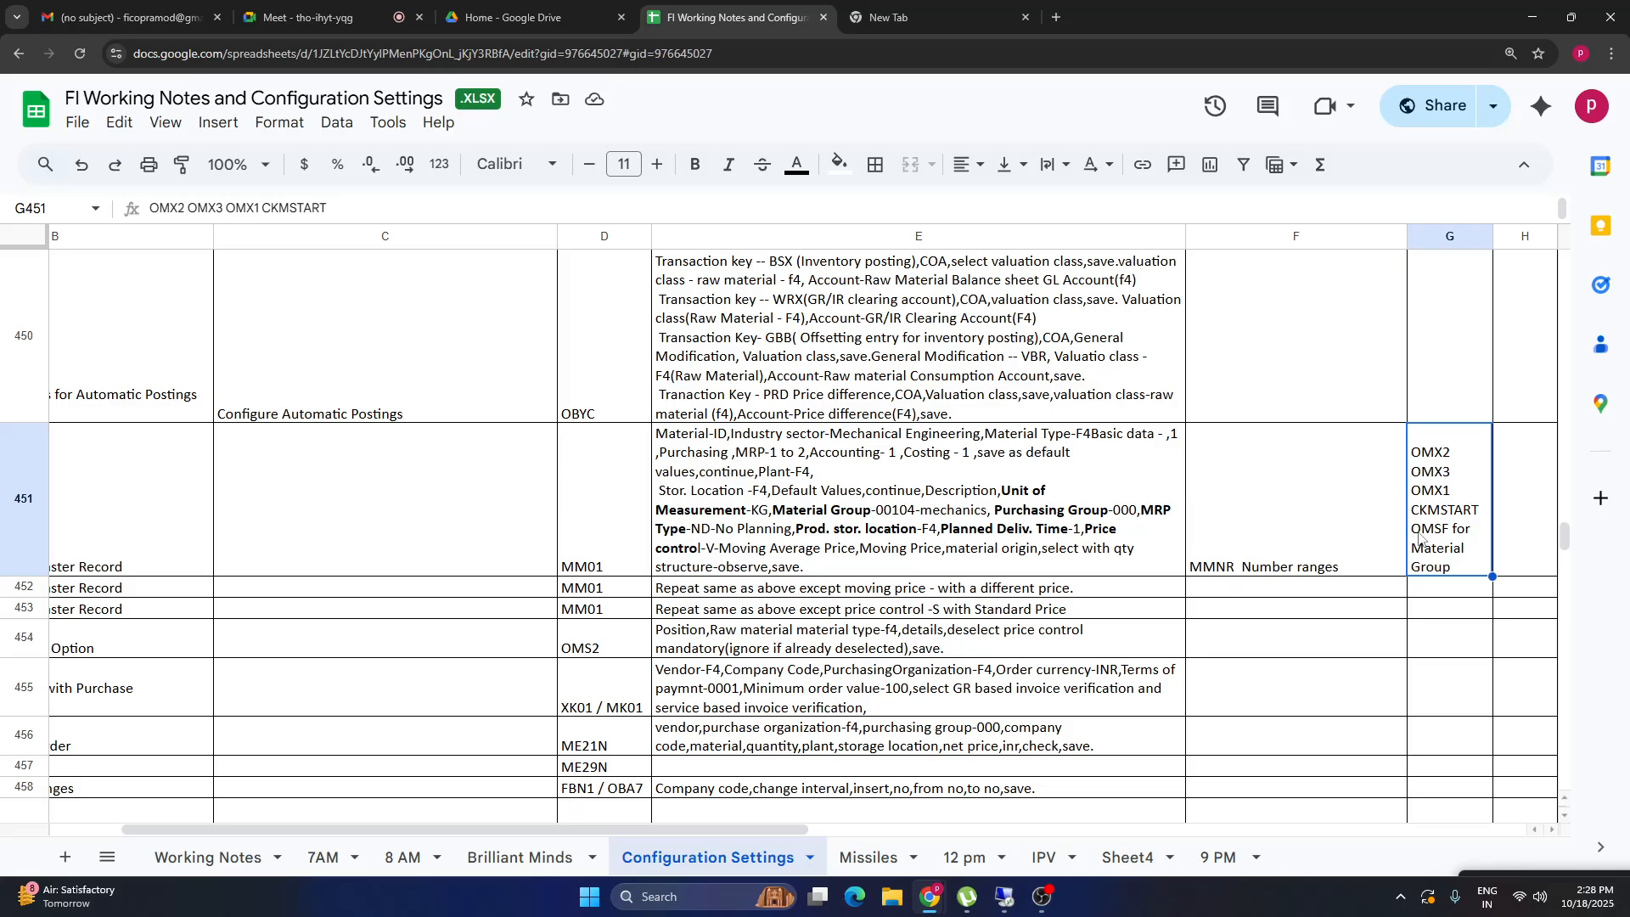
click(1004, 898)
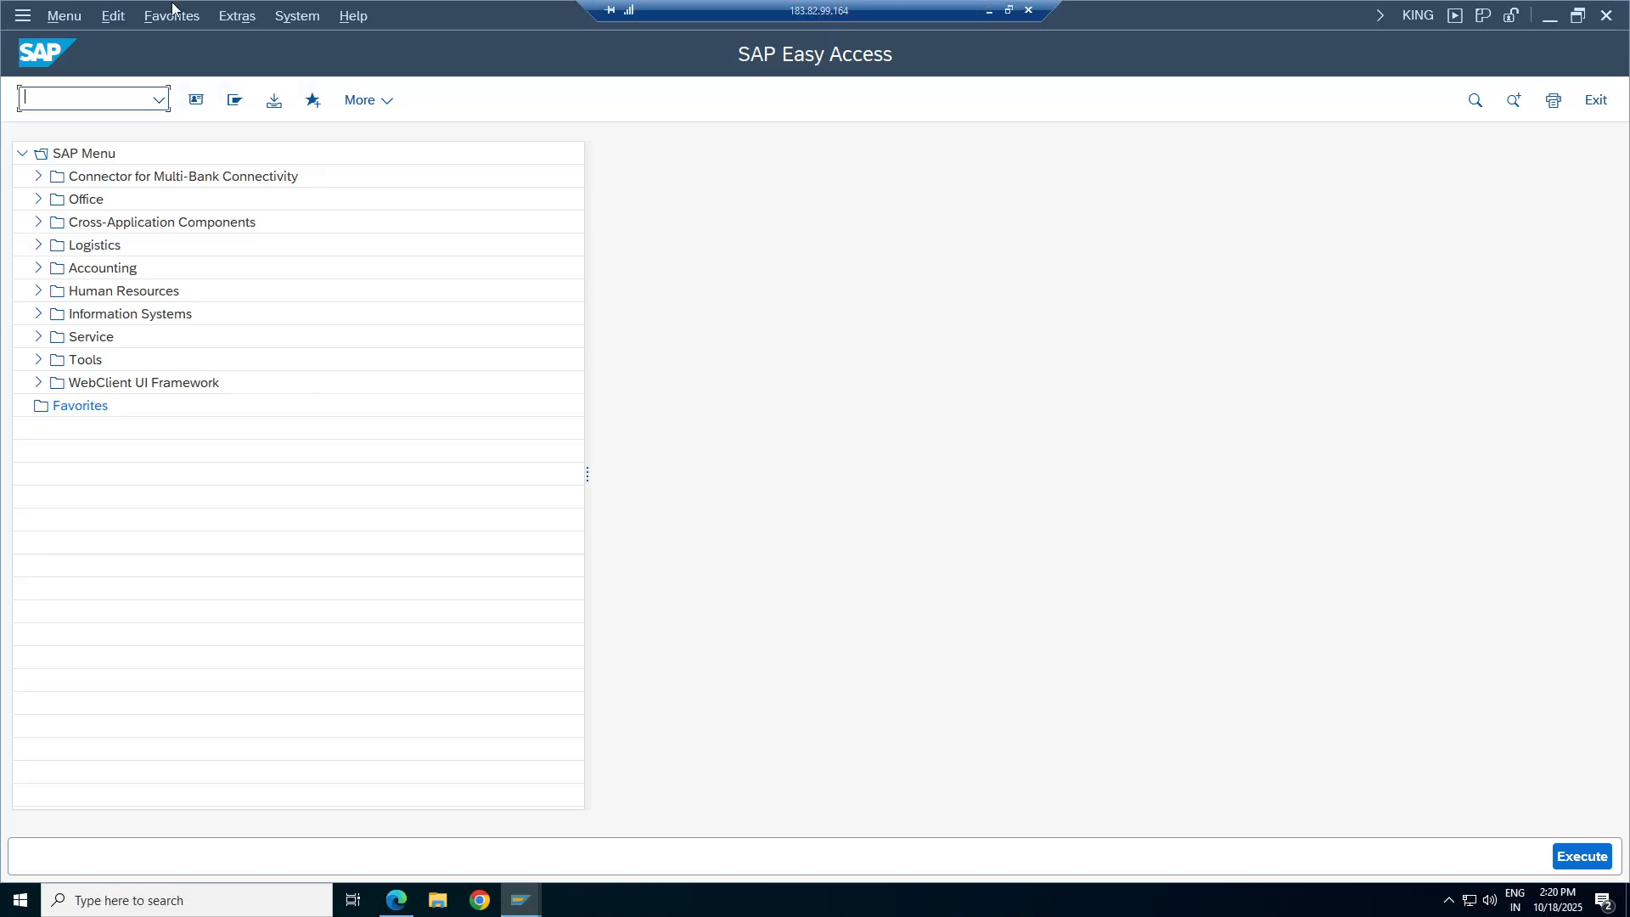
text(km)
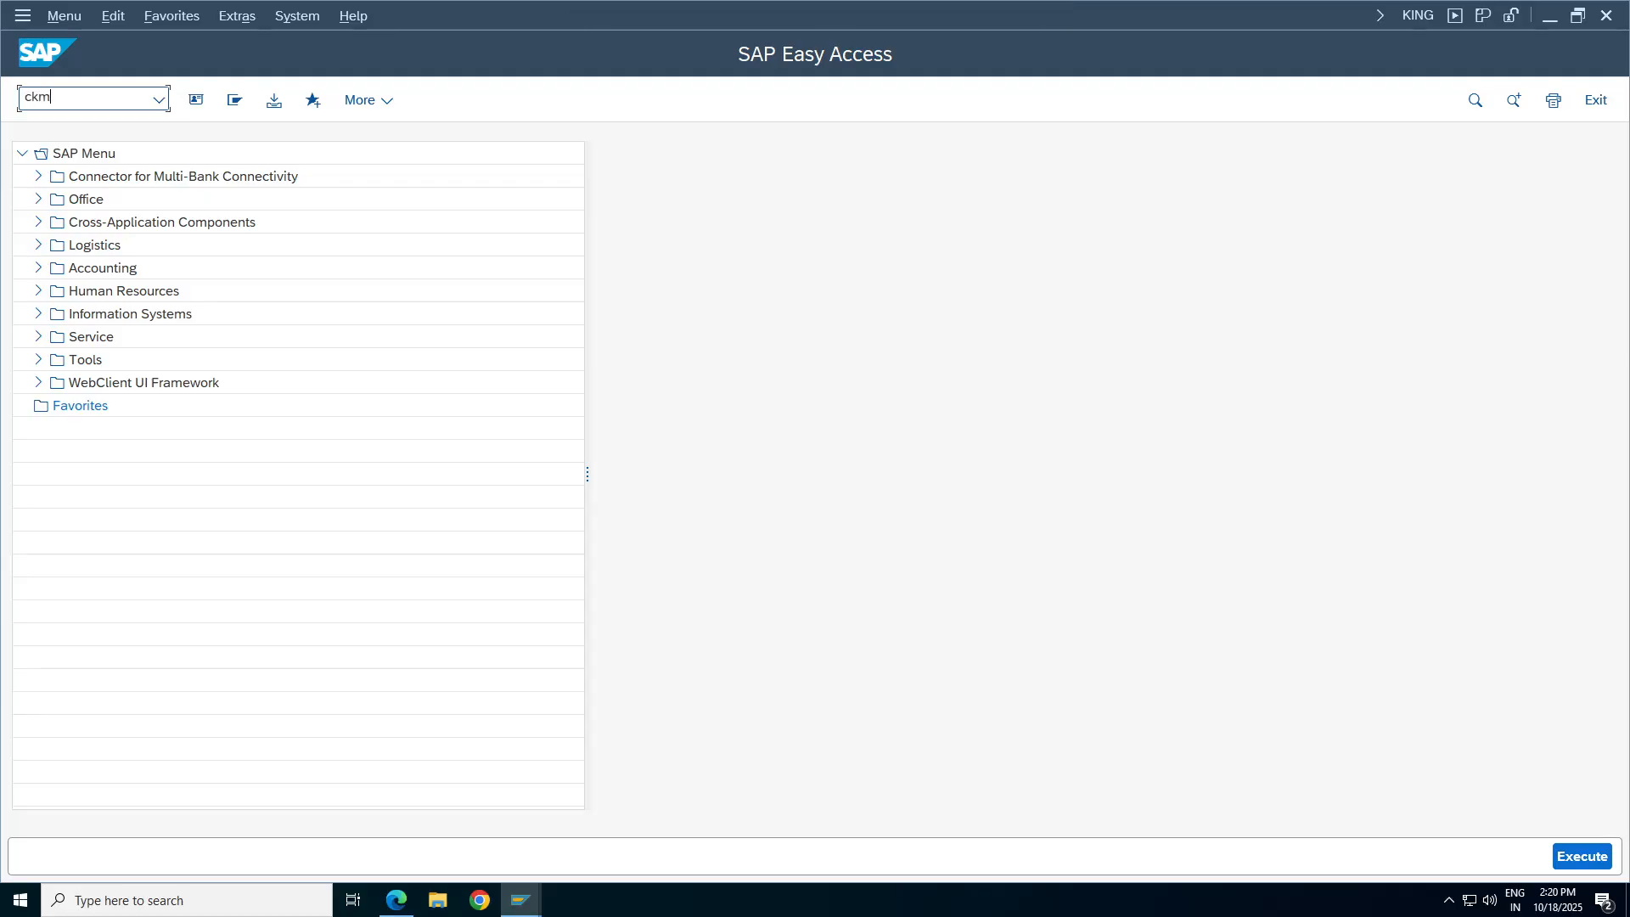
text(start)
key(Return)
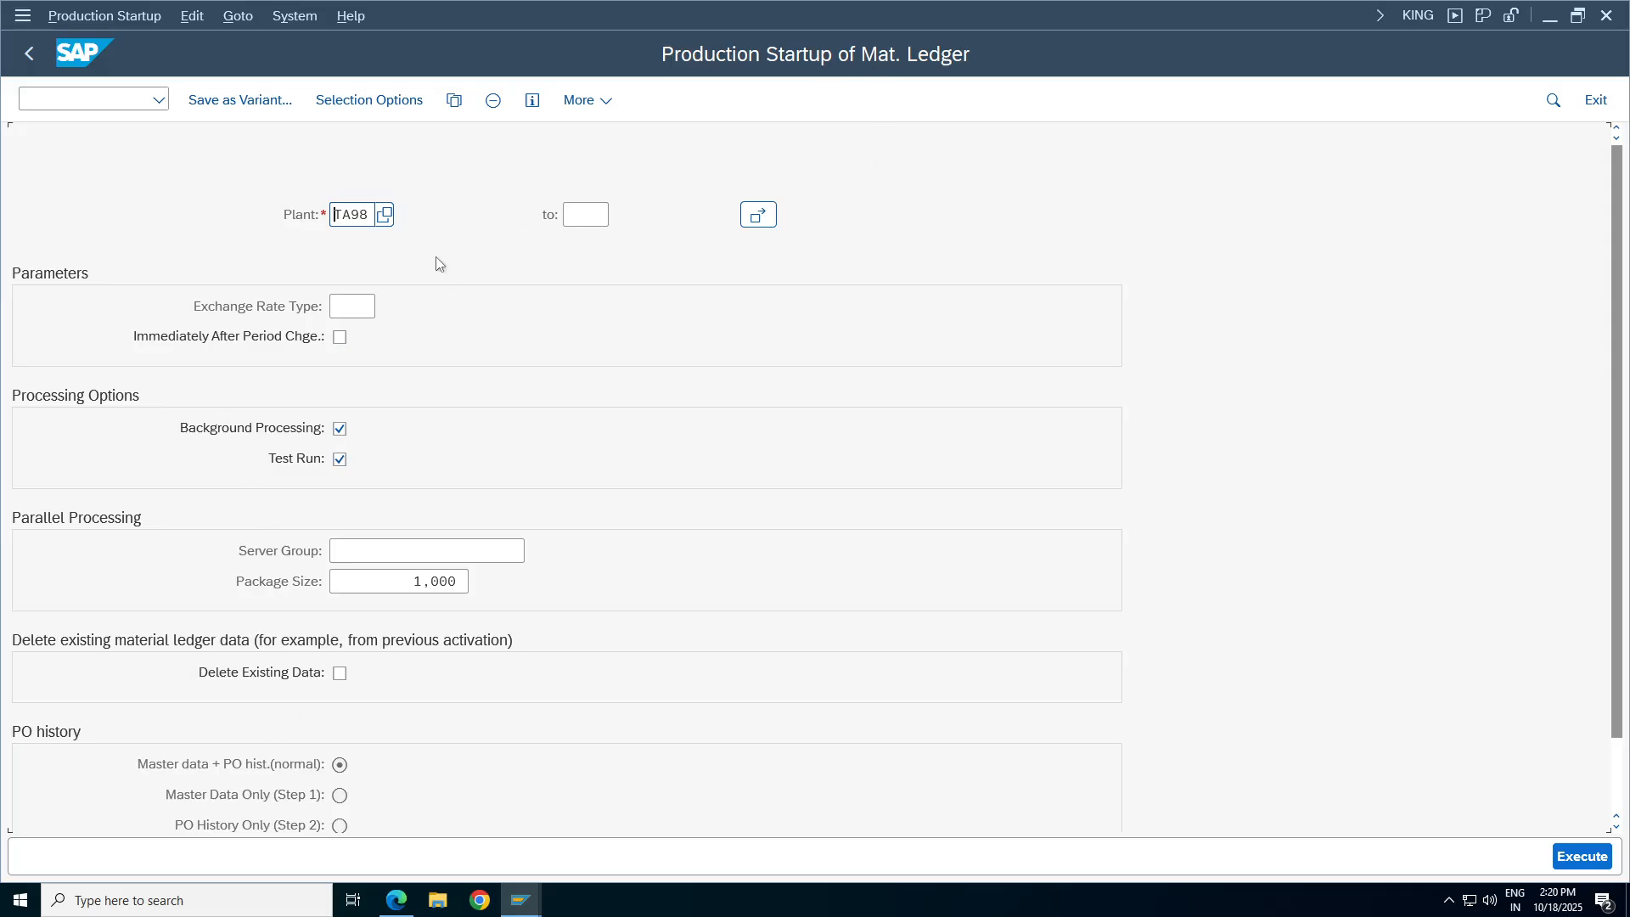
Run the material ledger production startup for plant TA98 as a test run with background processing turned off.
double_click(335, 214)
click(608, 214)
drag(354, 214, 334, 214)
drag(1619, 374, 1625, 463)
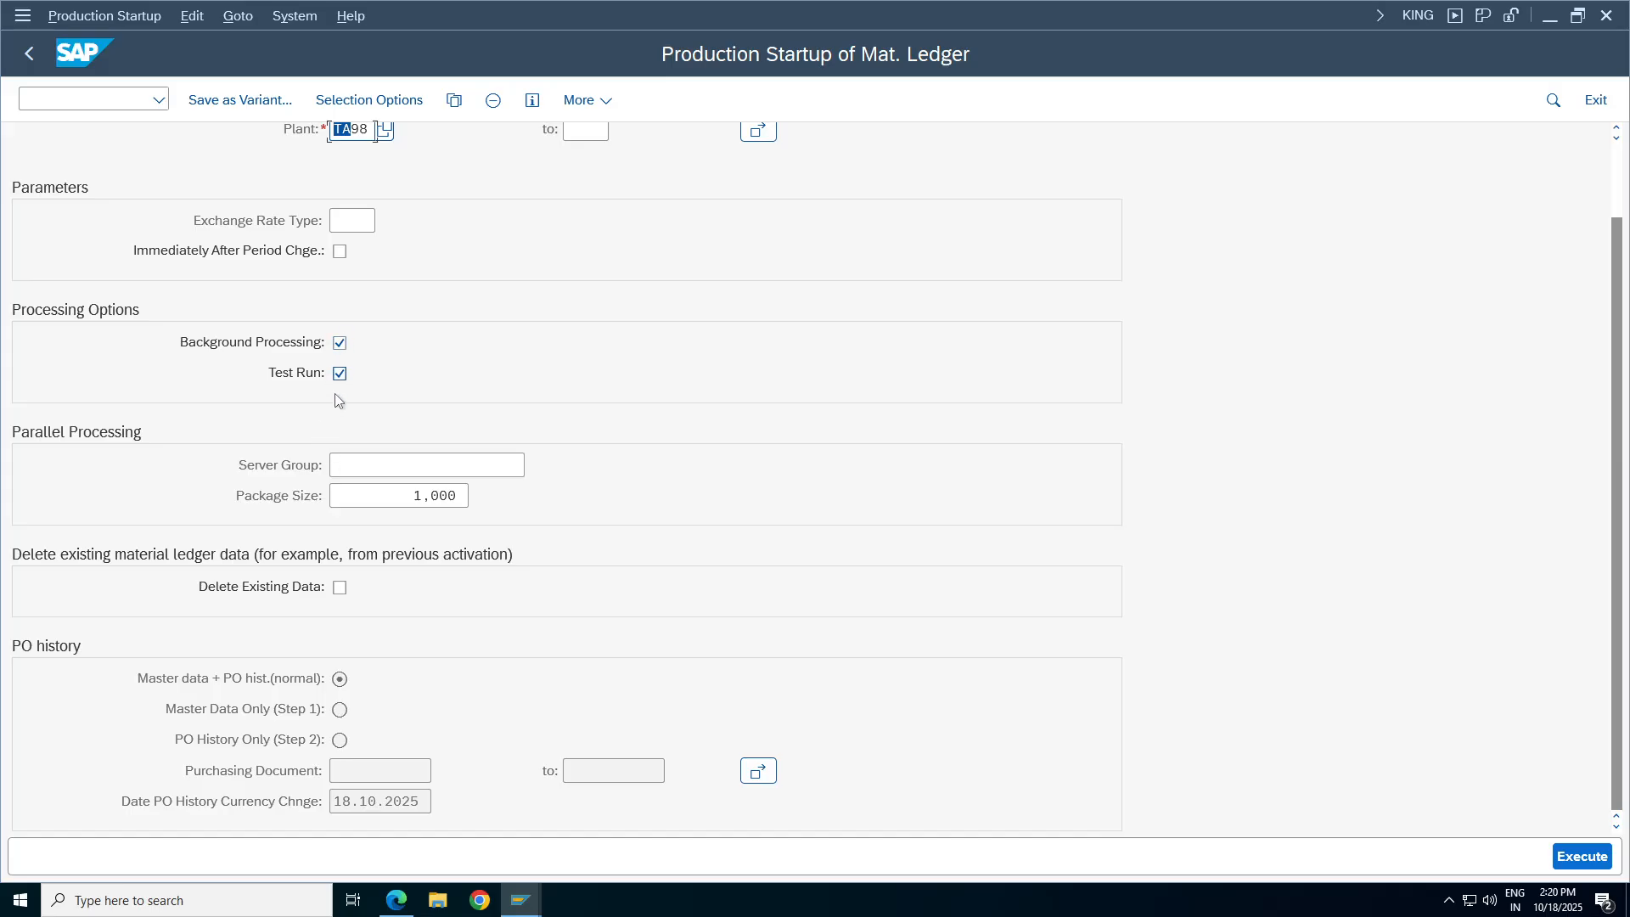
click(340, 343)
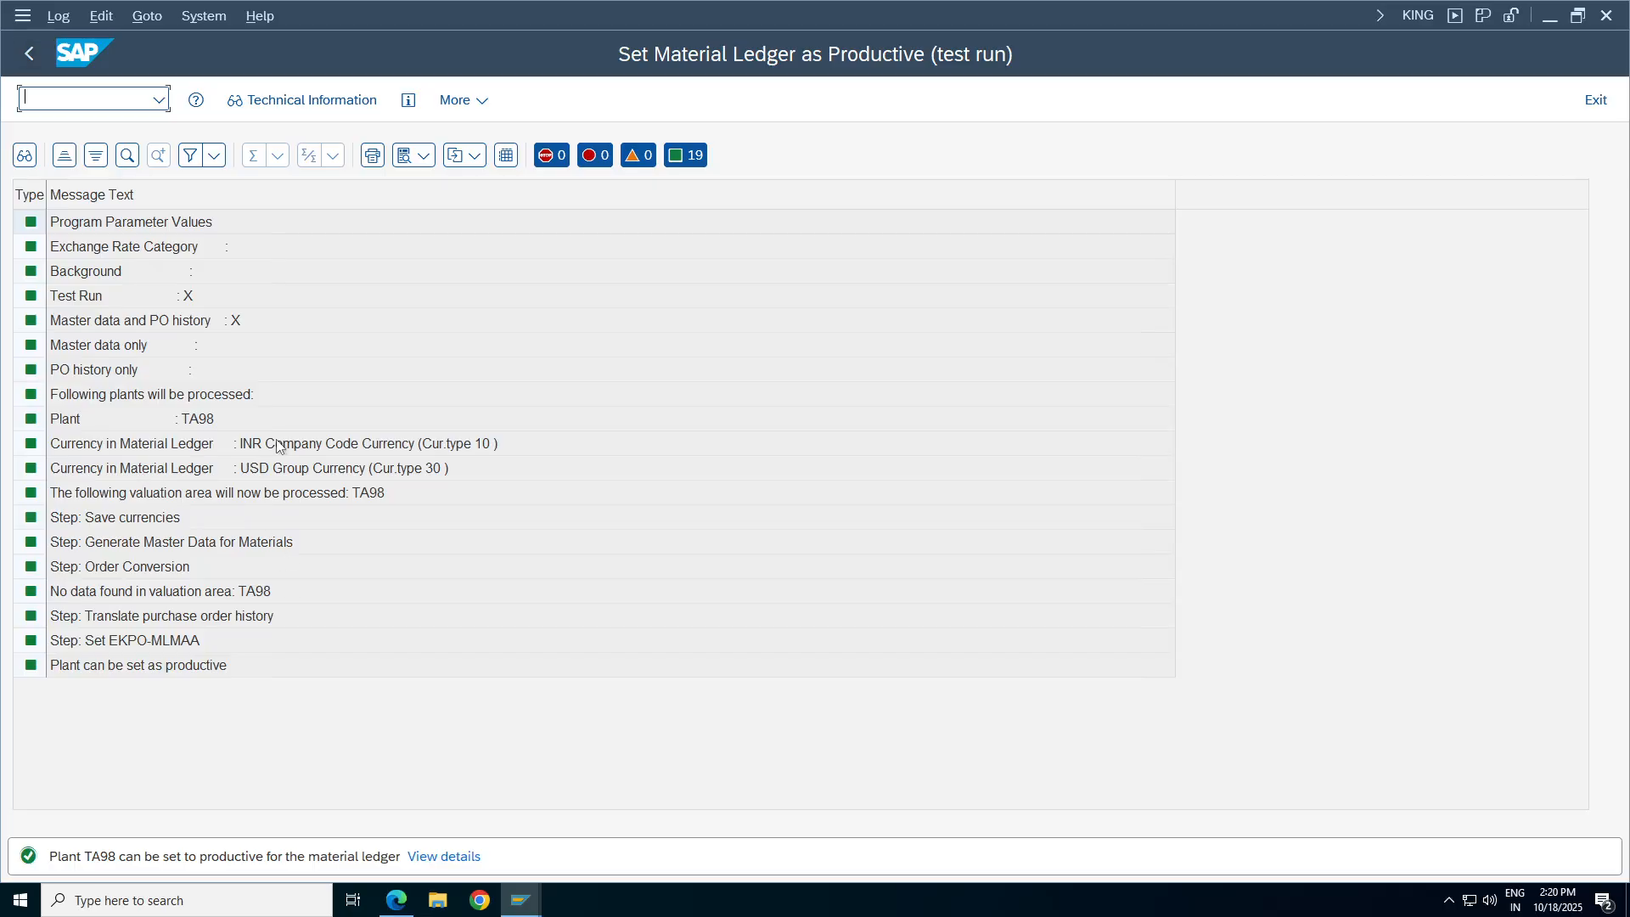
Review the plant and material ledger currency entries in the test run log and return to the startup selection screen.
click(207, 422)
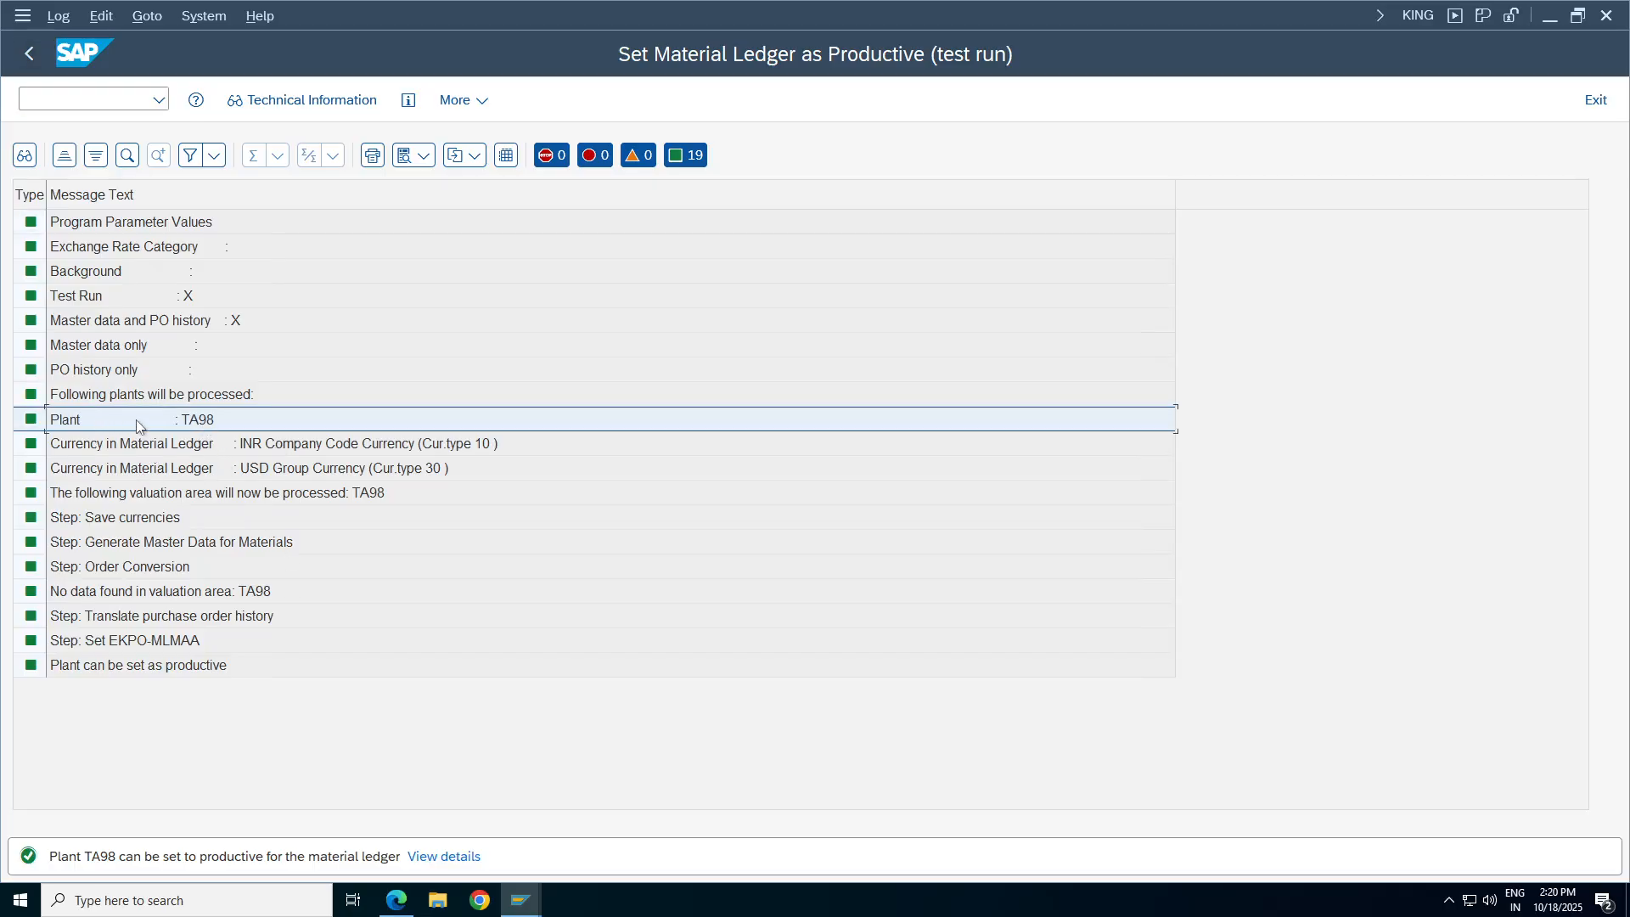
click(299, 451)
click(299, 475)
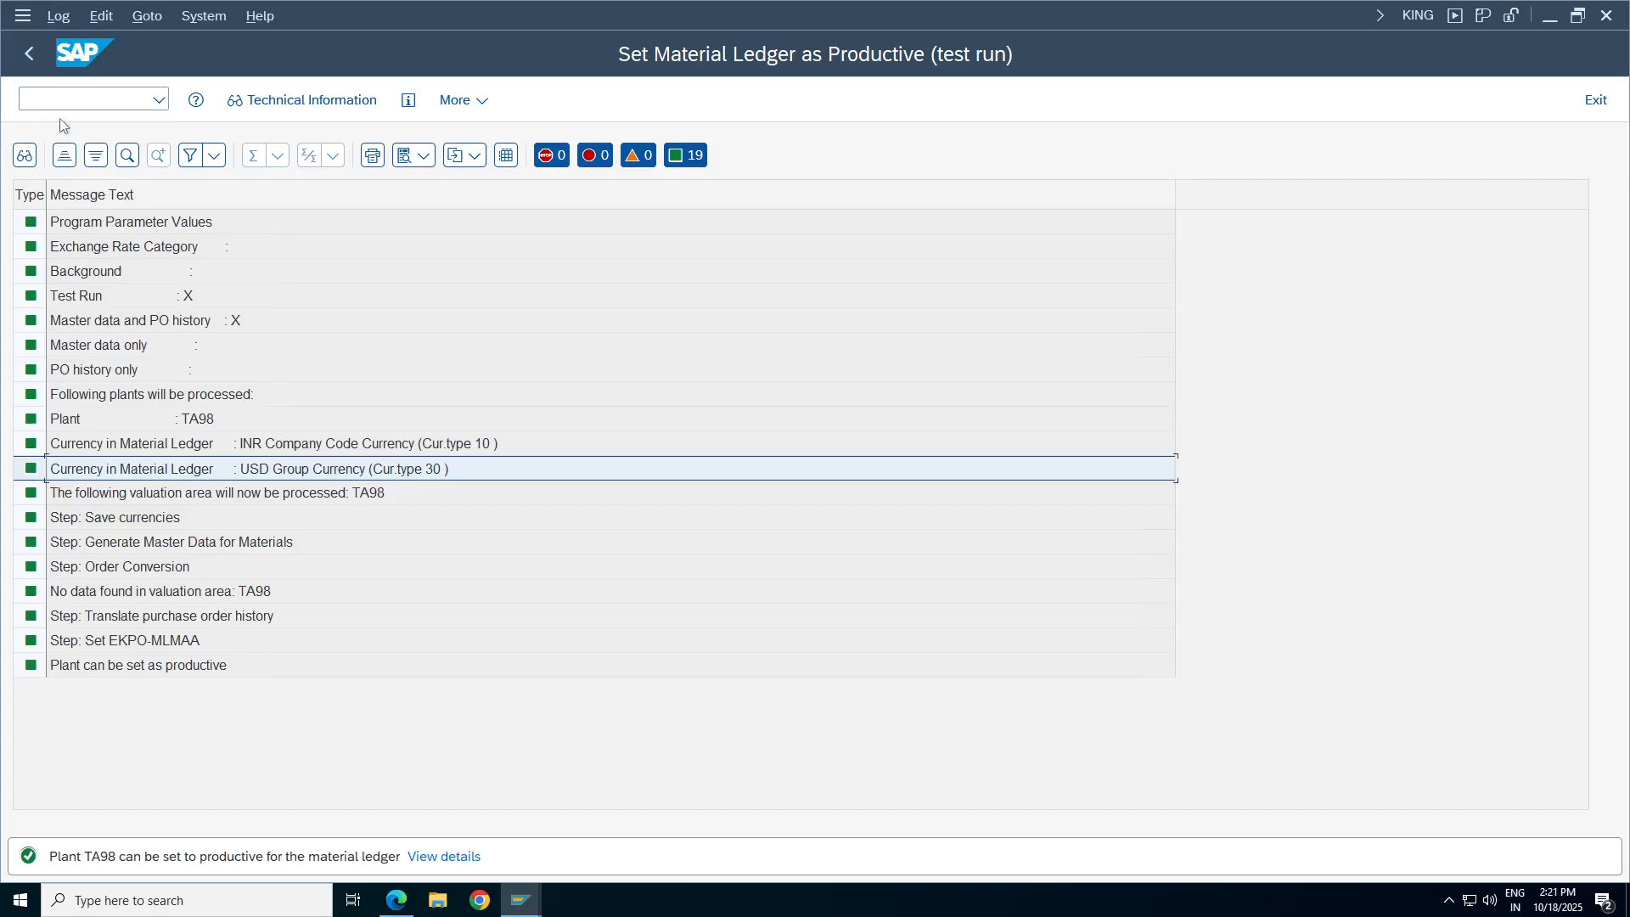
click(28, 56)
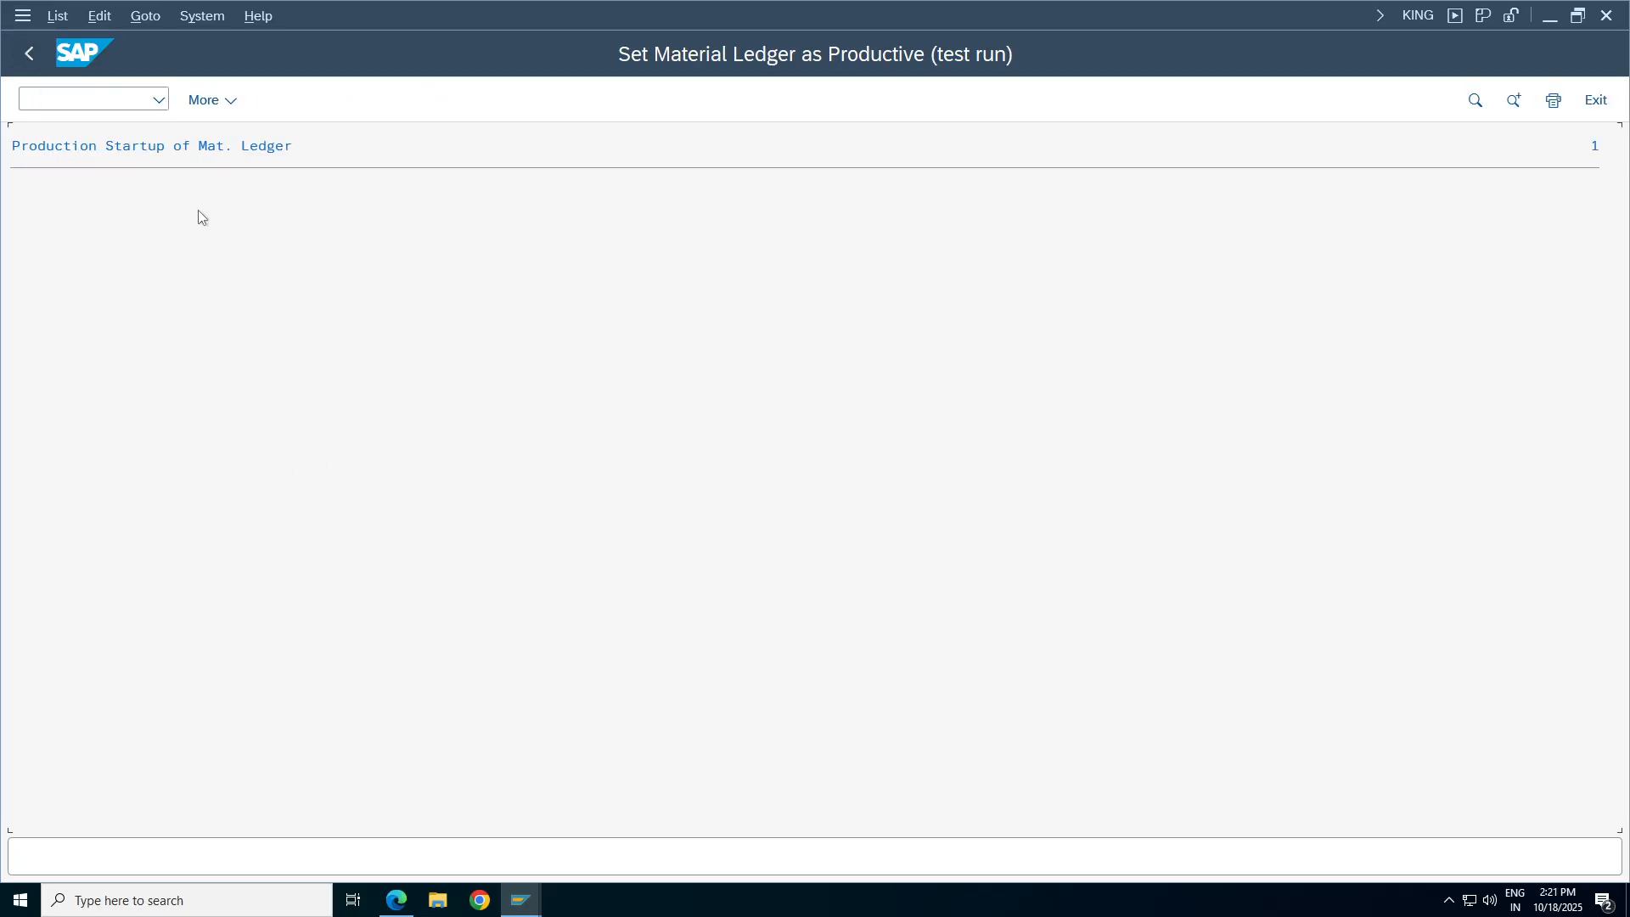
click(29, 53)
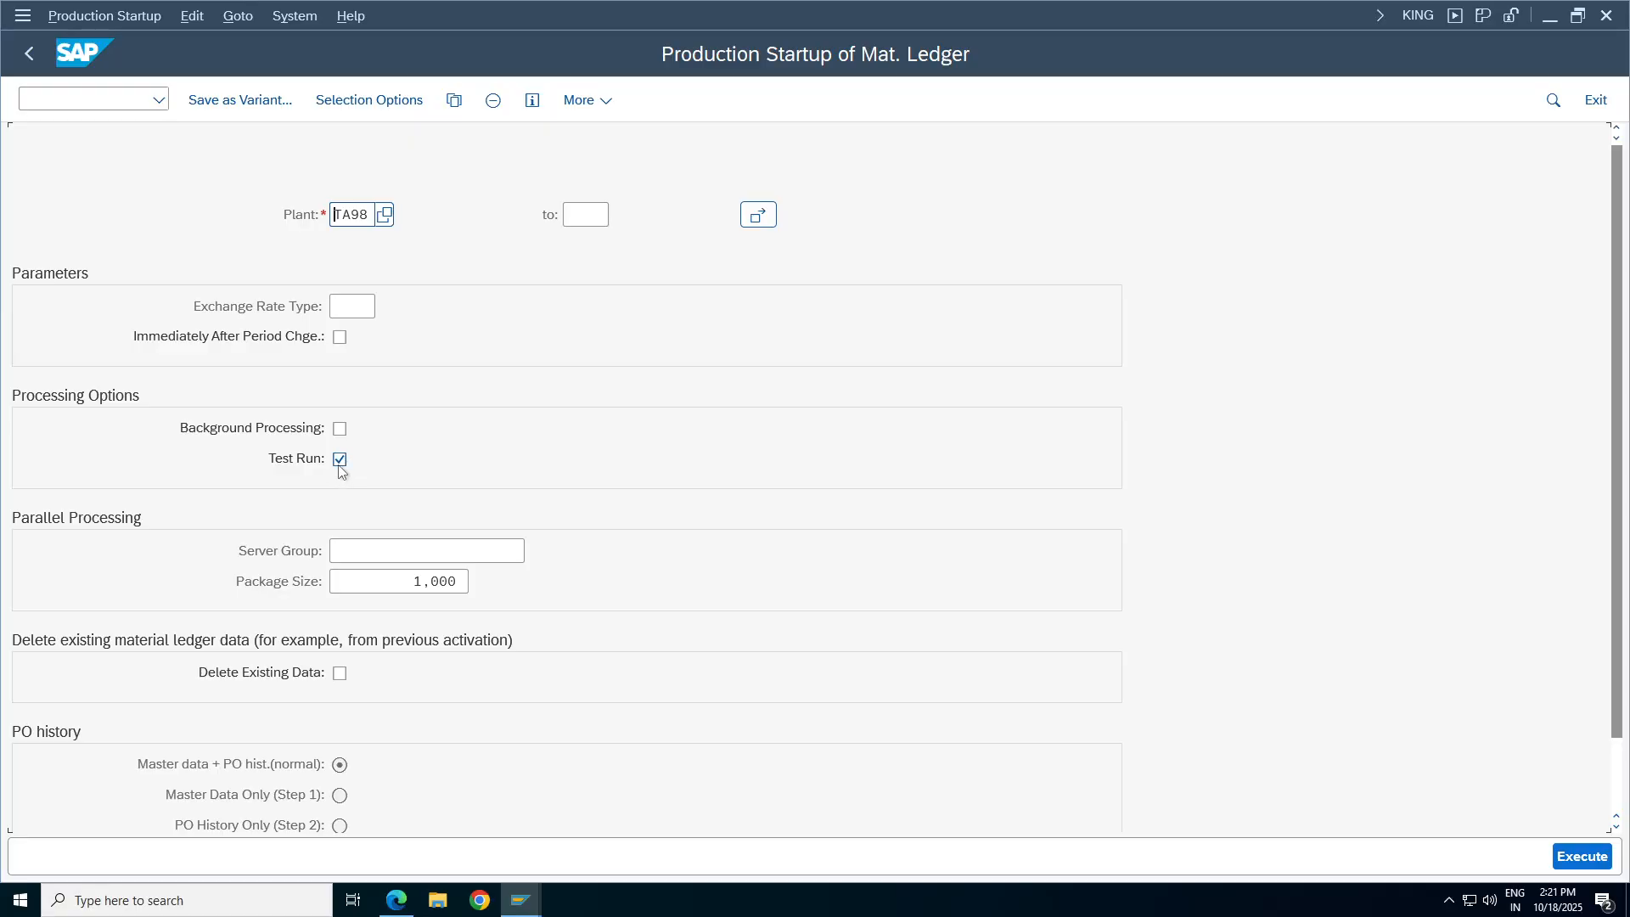
Turn off the test run option, execute the production startup for plant TA98 and leave the transaction.
click(341, 460)
click(1582, 855)
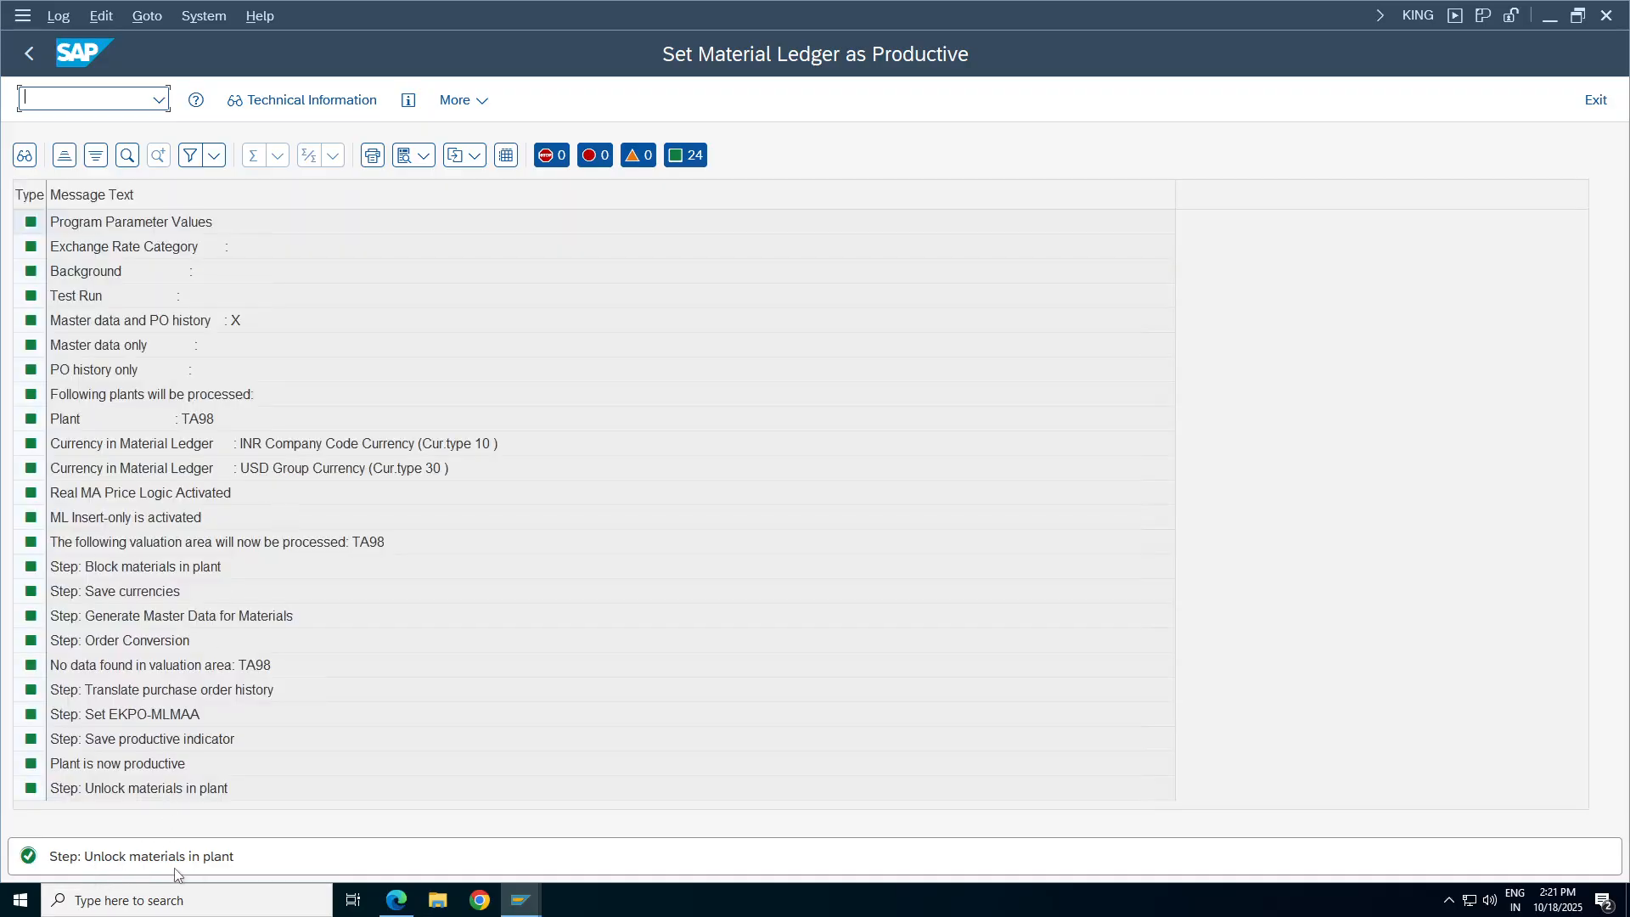
click(27, 57)
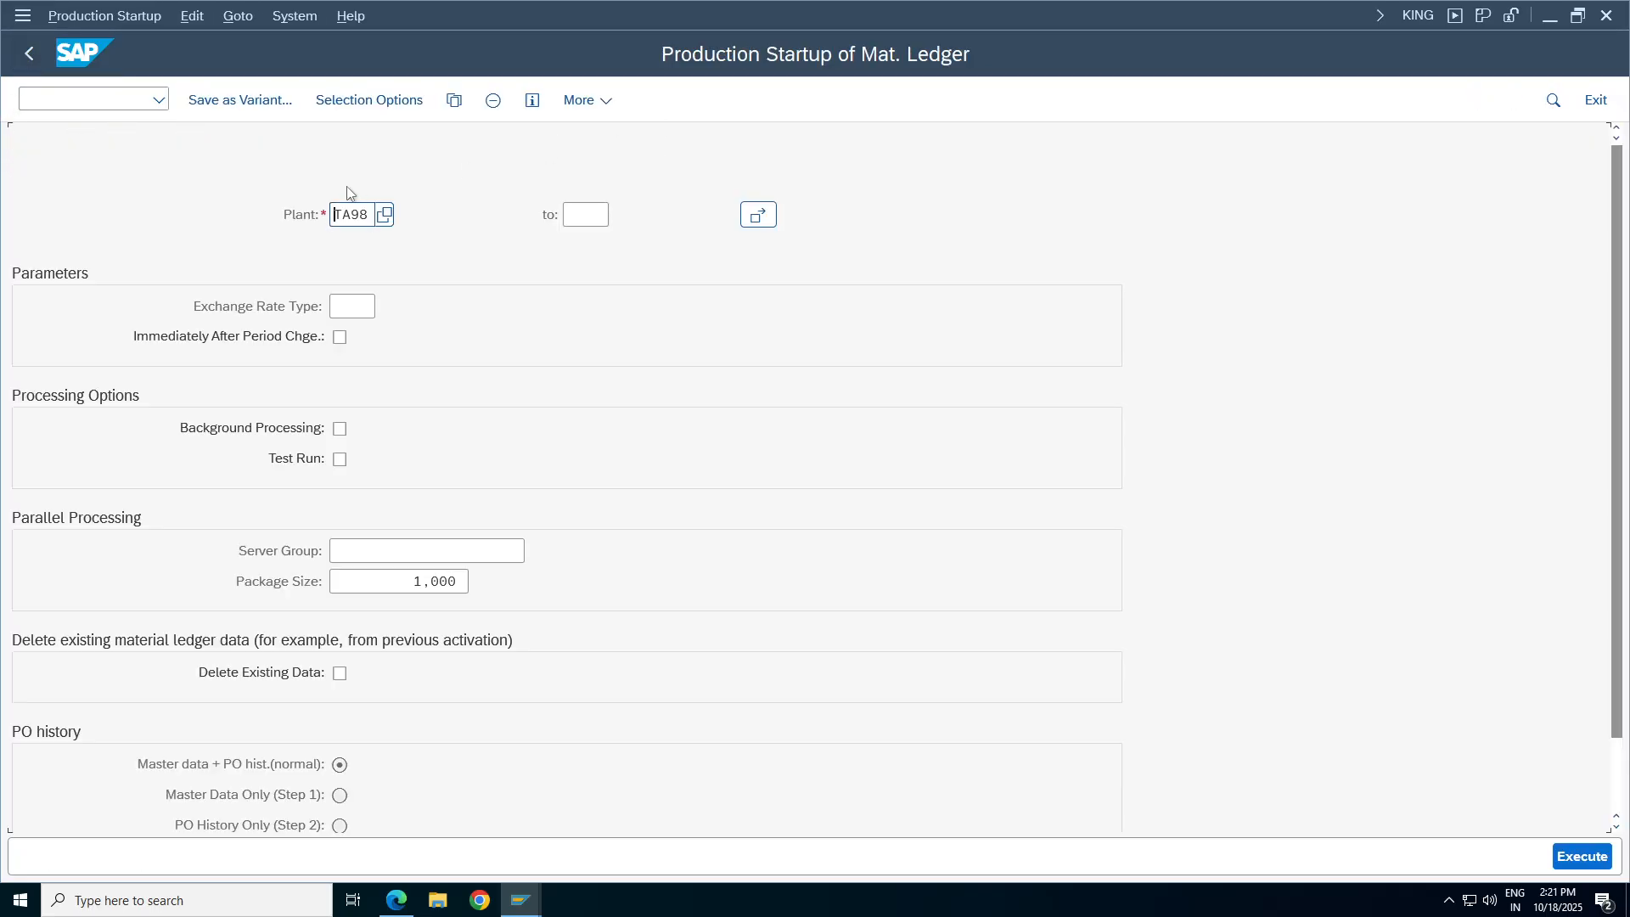
click(29, 53)
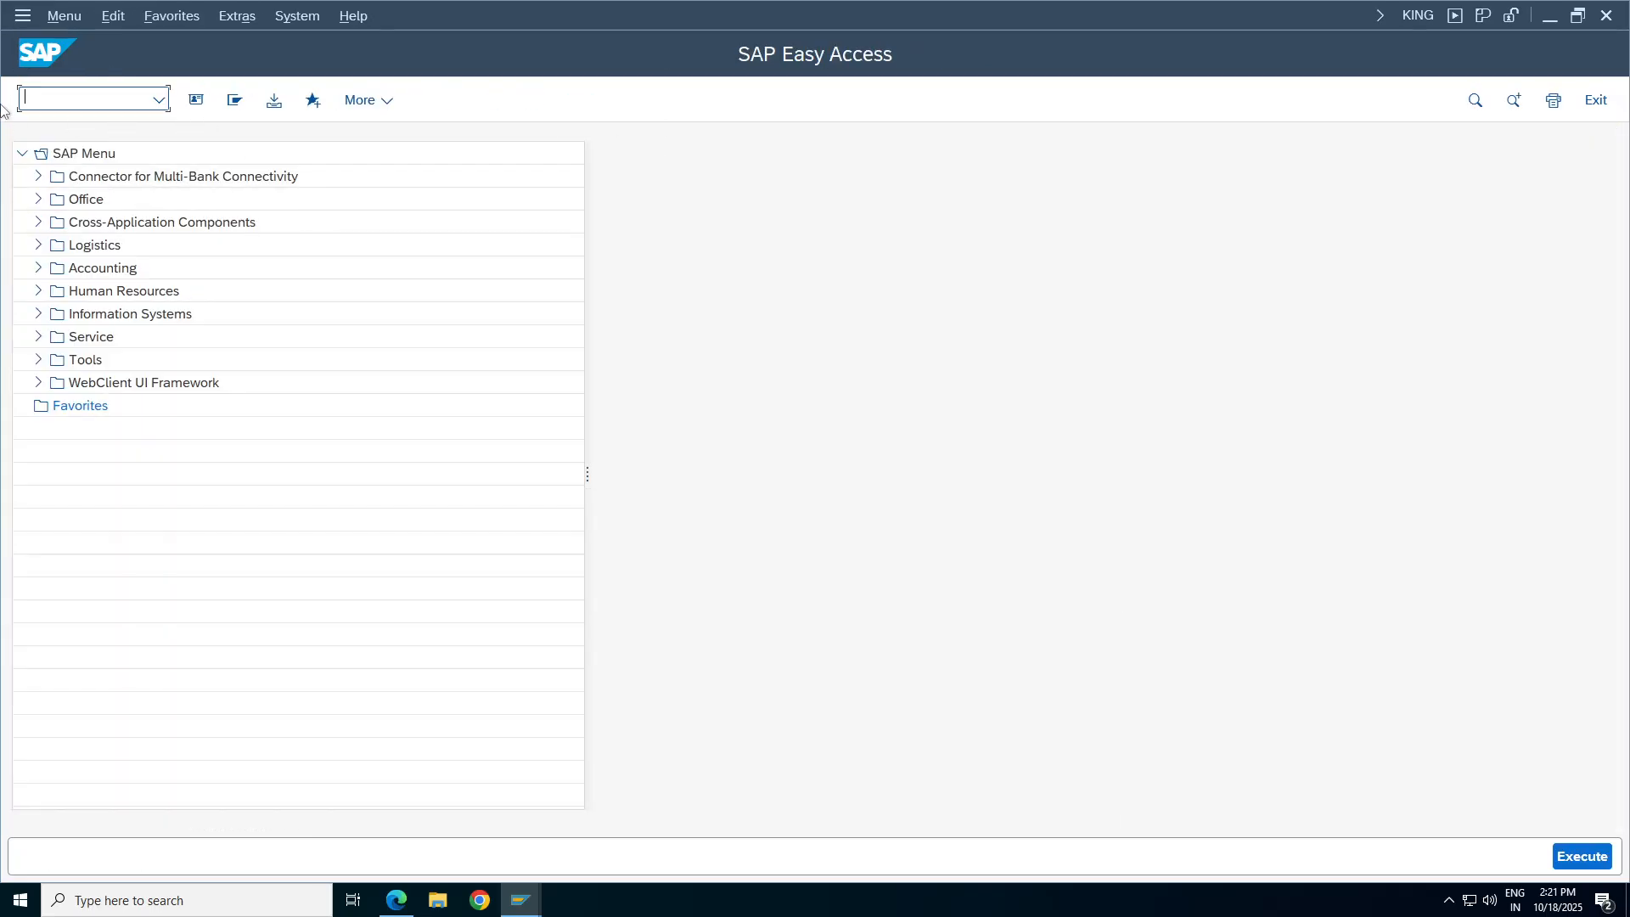
Open transaction mm01 again and accept the preselected views for the new TARM raw material.
click(162, 103)
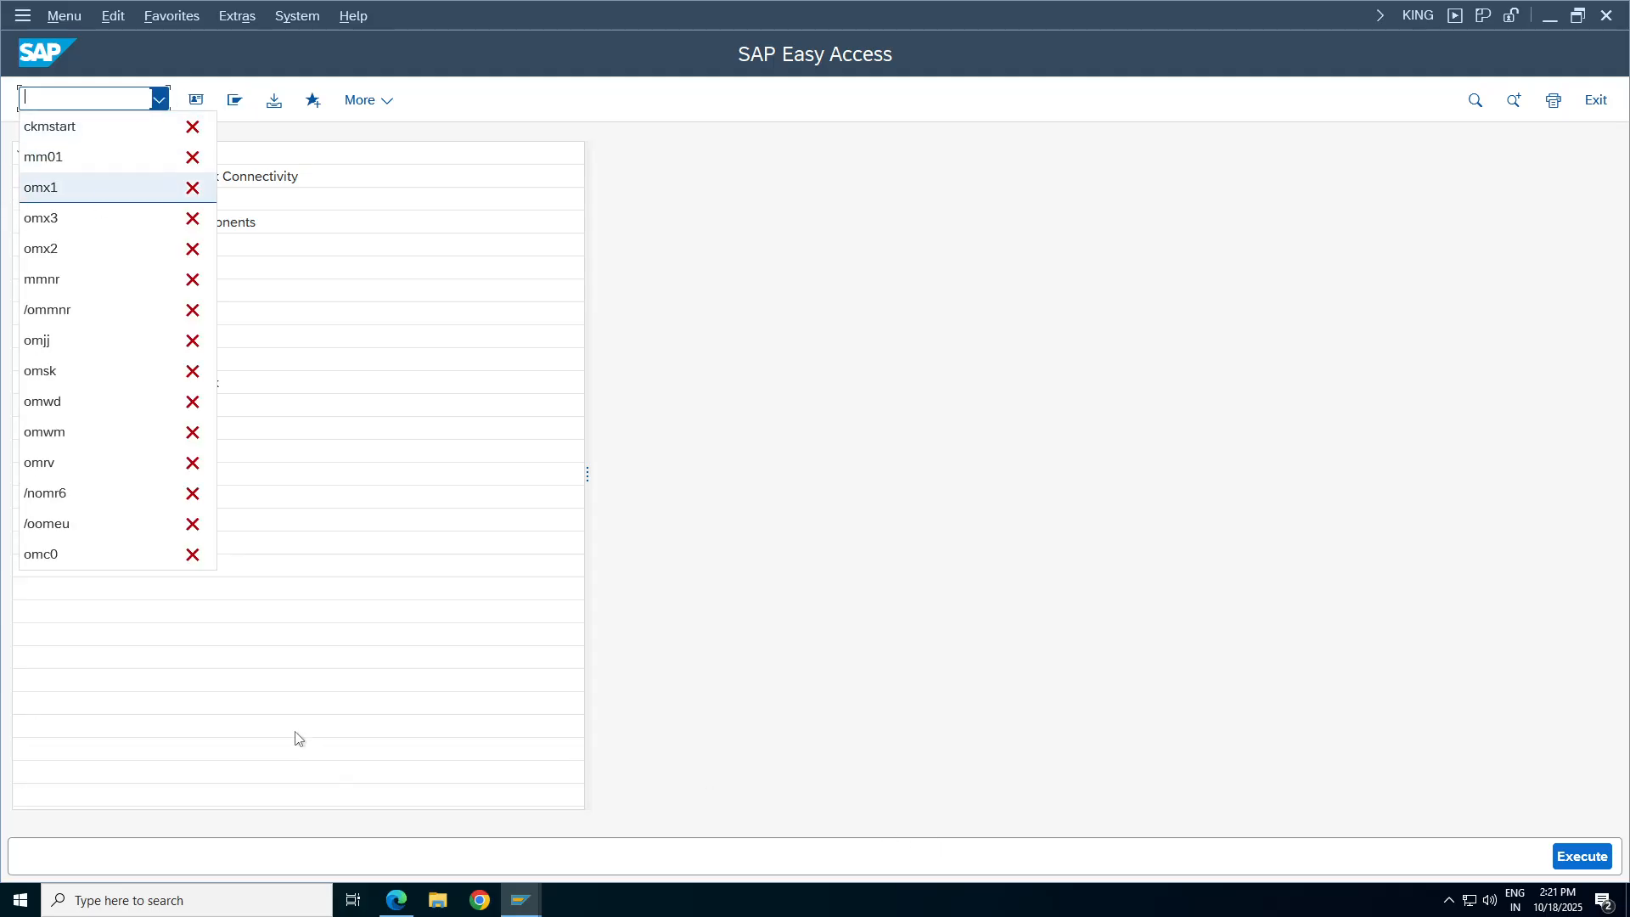
key(Escape)
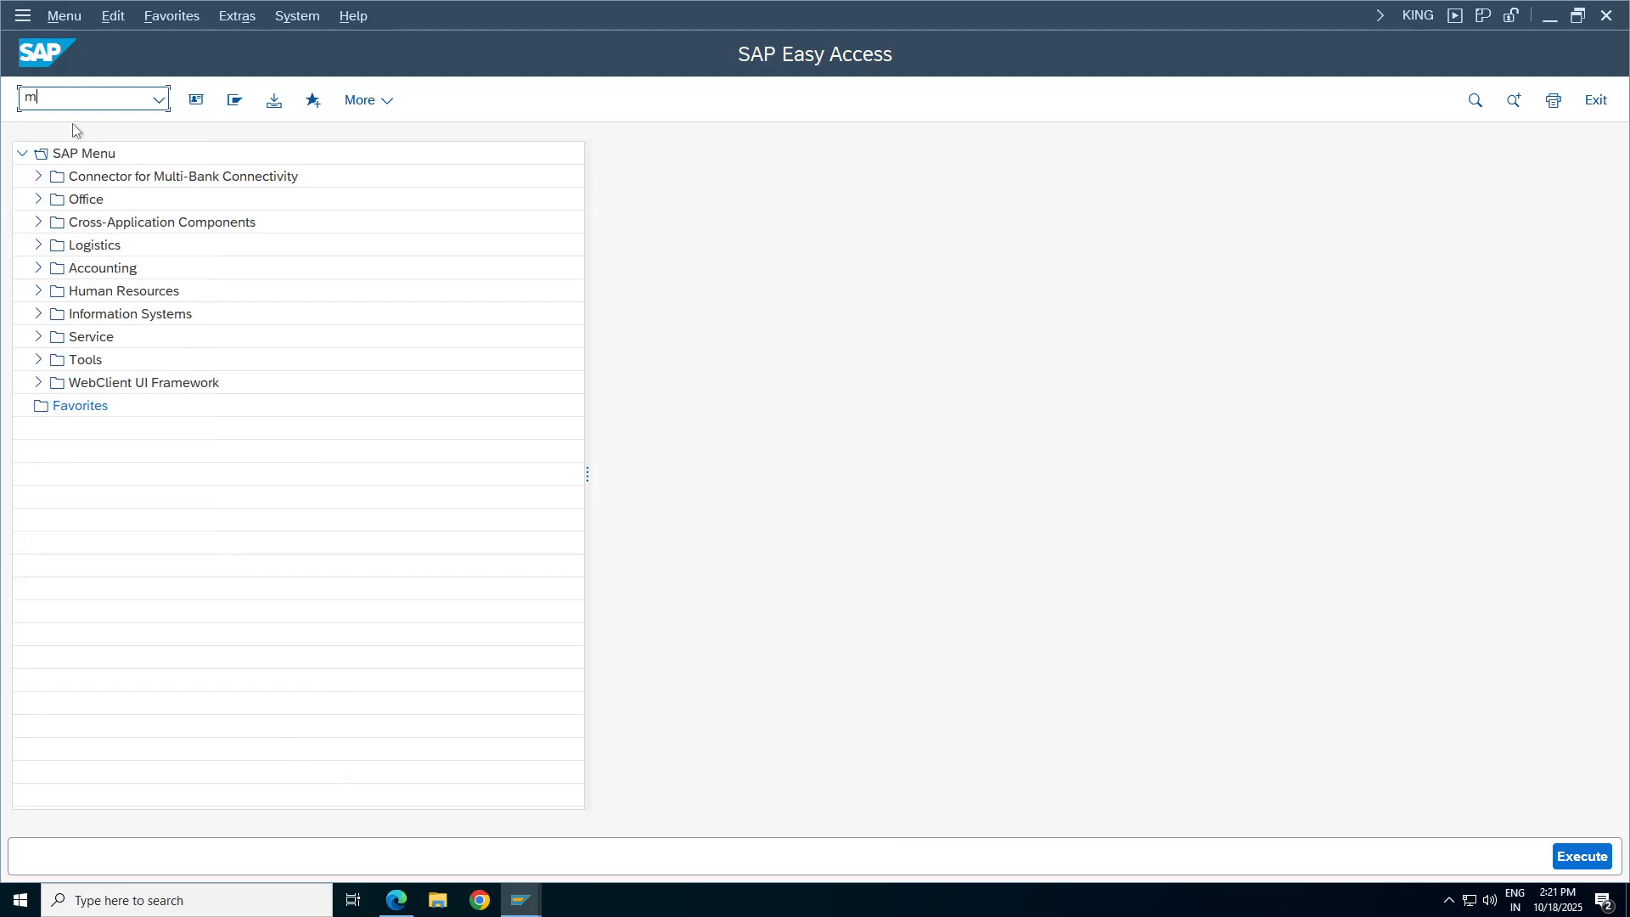
key(Return)
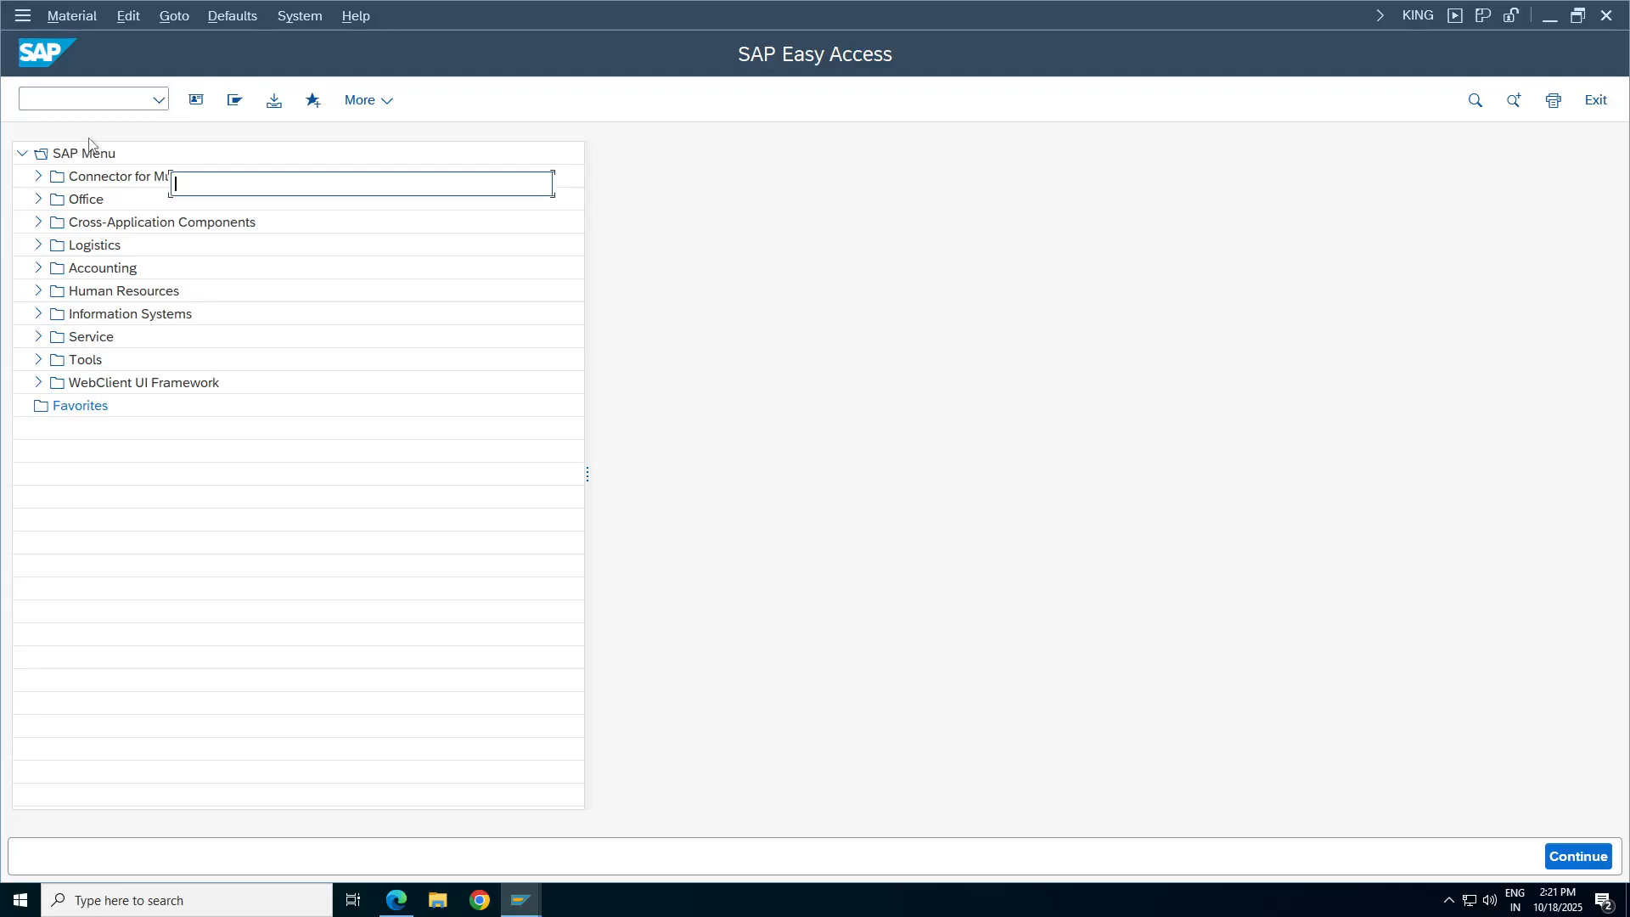
click(230, 105)
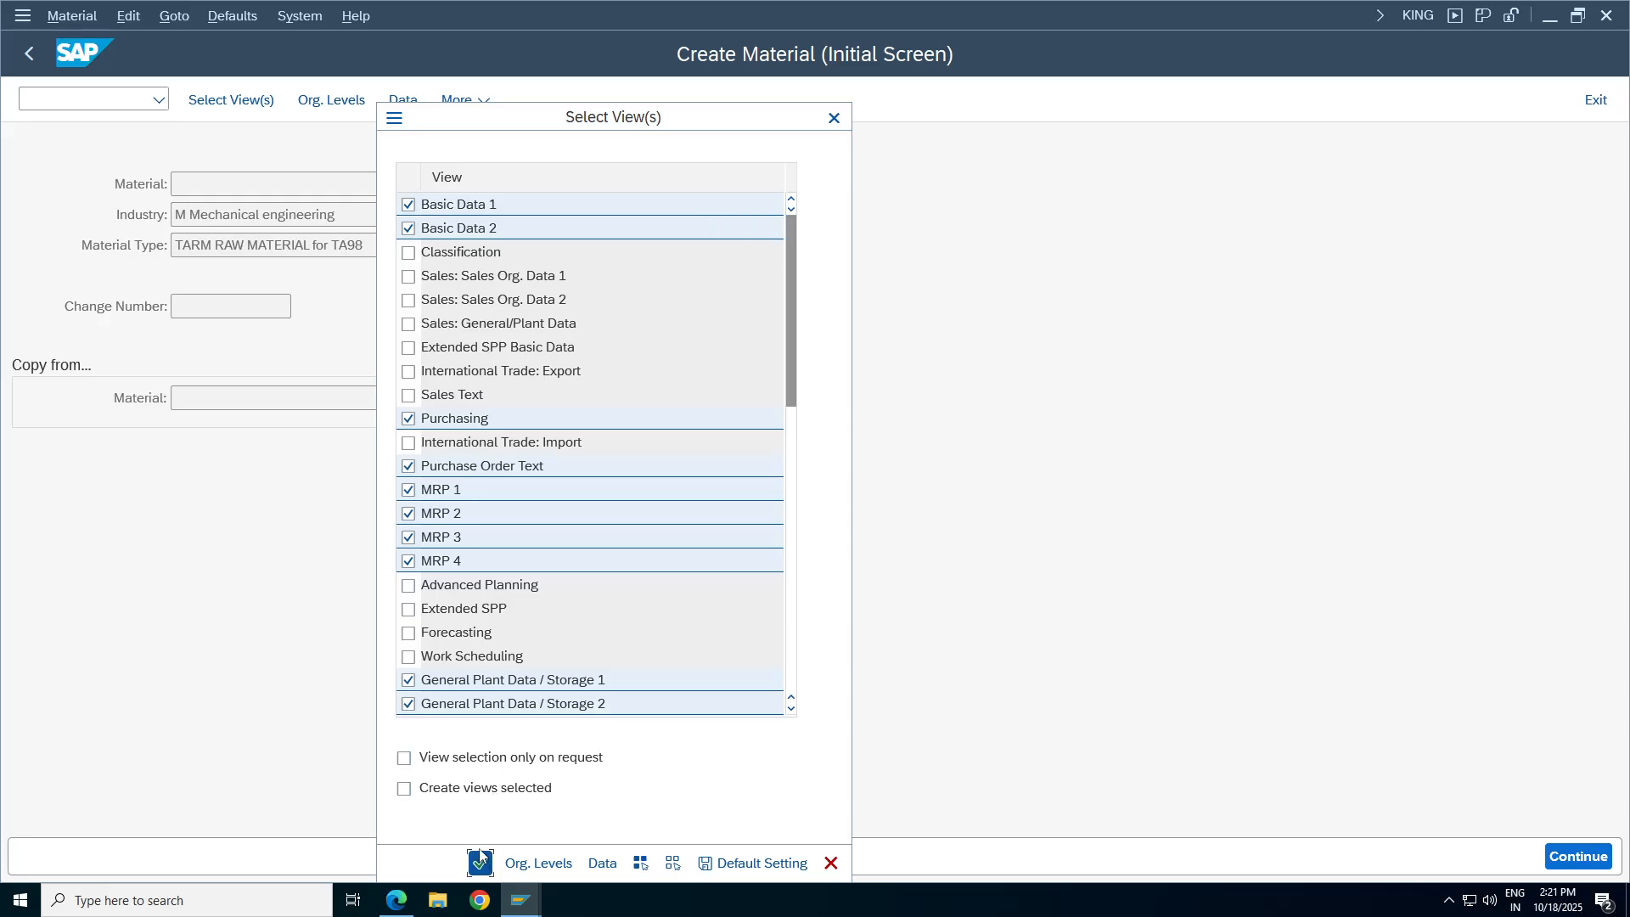
click(482, 862)
Set plant TA98 and storage location RMTA as the organizational levels and continue to the material's data entry.
key(BackSpace)
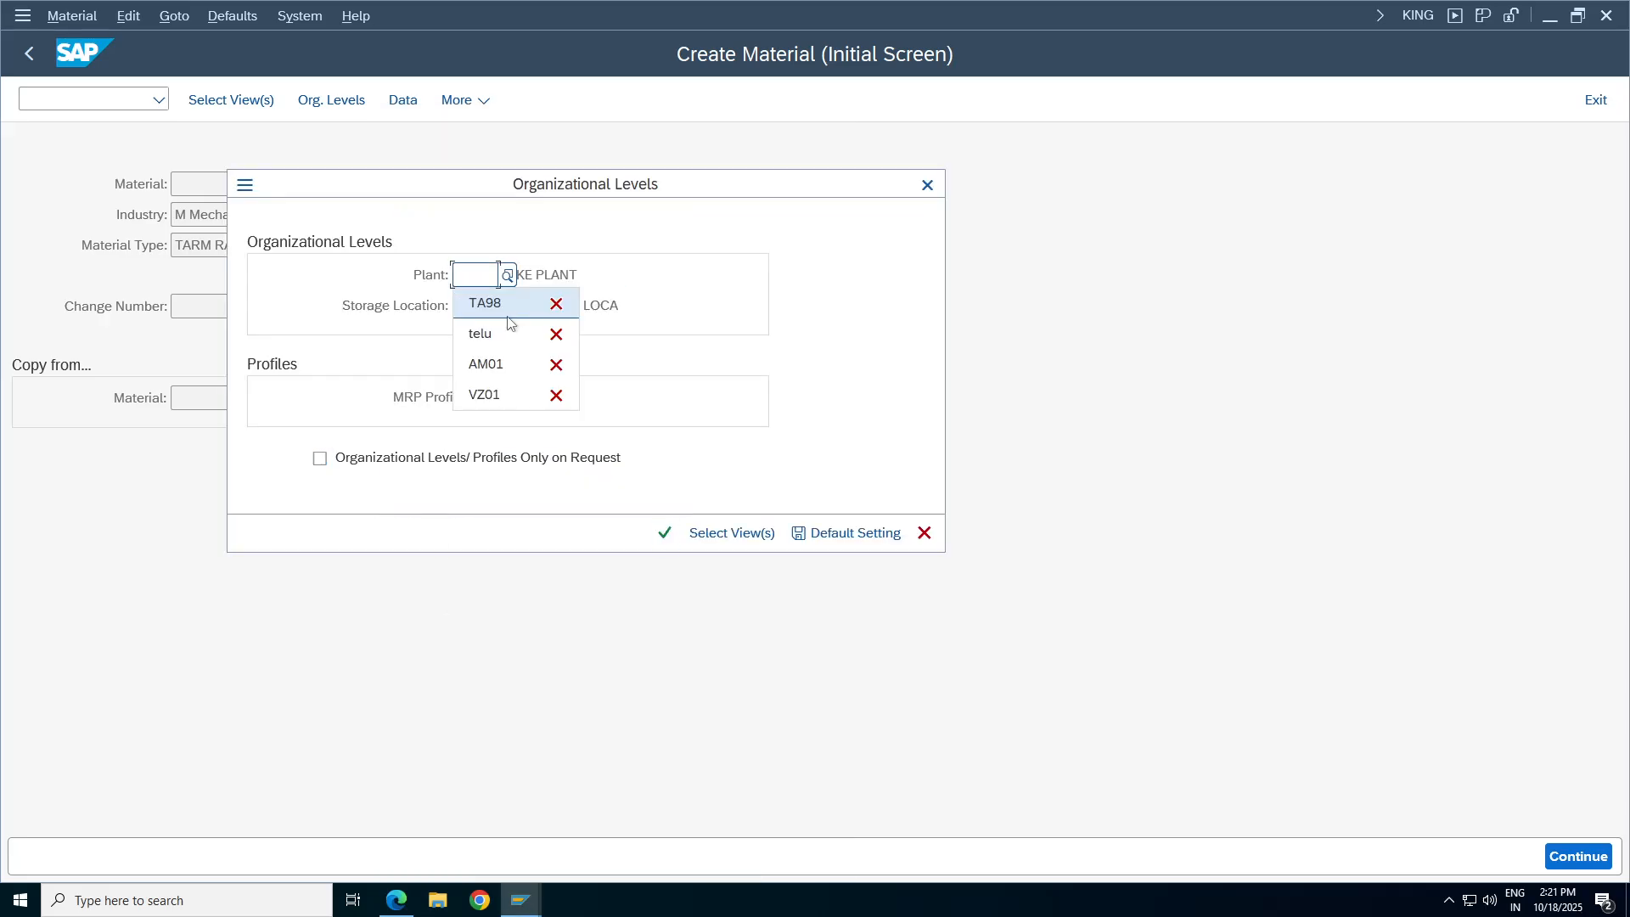
click(475, 303)
click(491, 308)
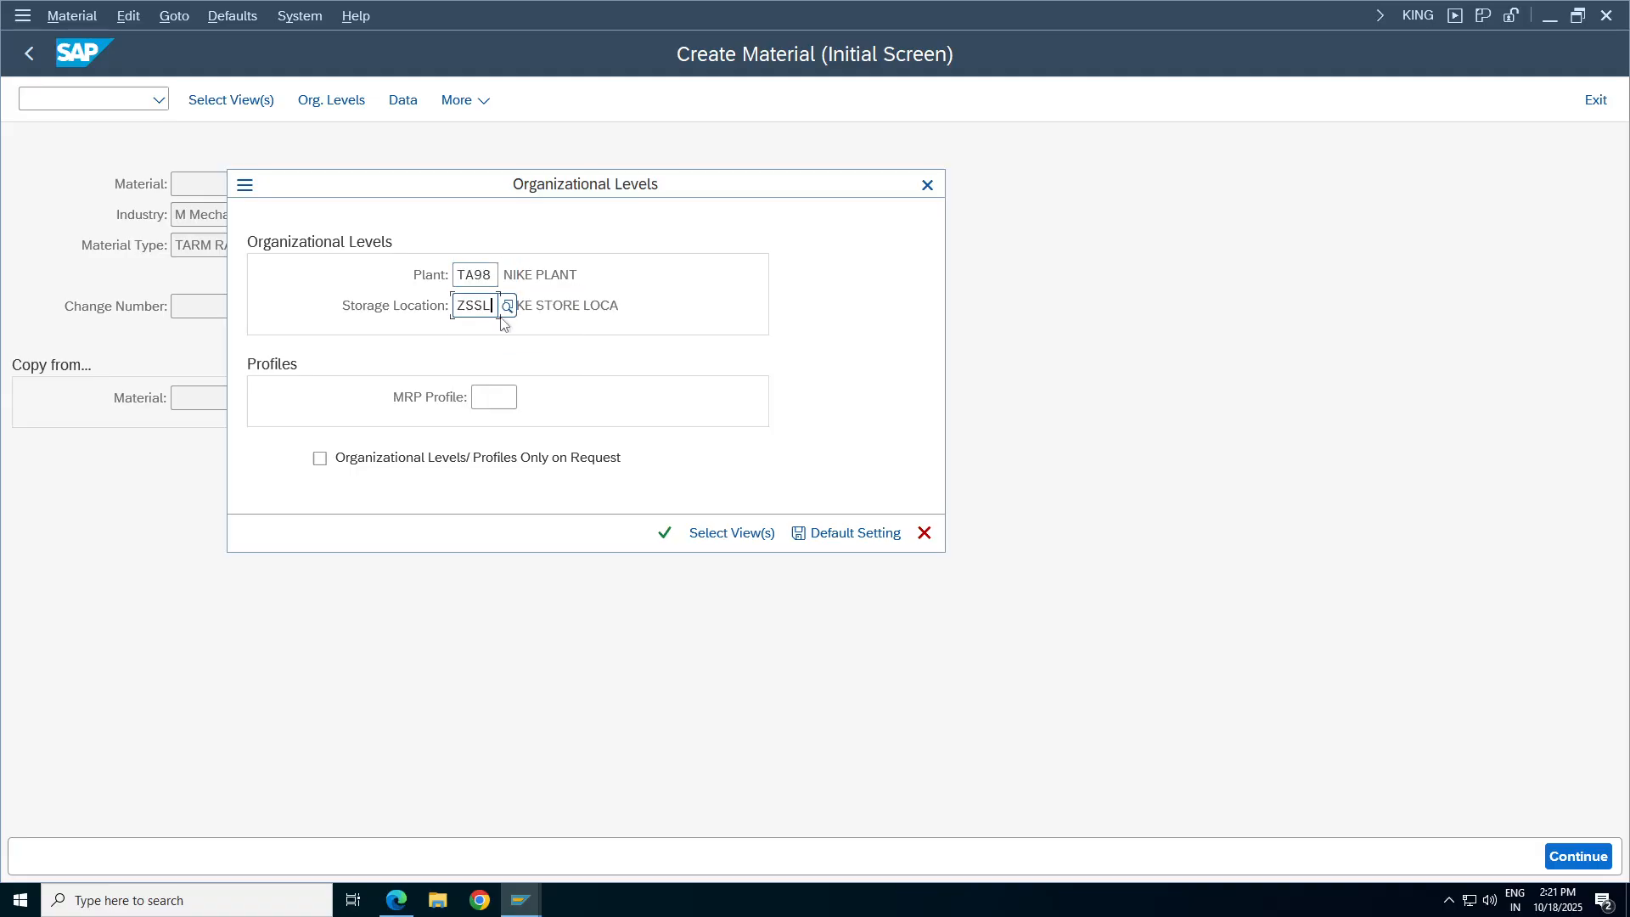
key(ctrl+a)
key(BackSpace)
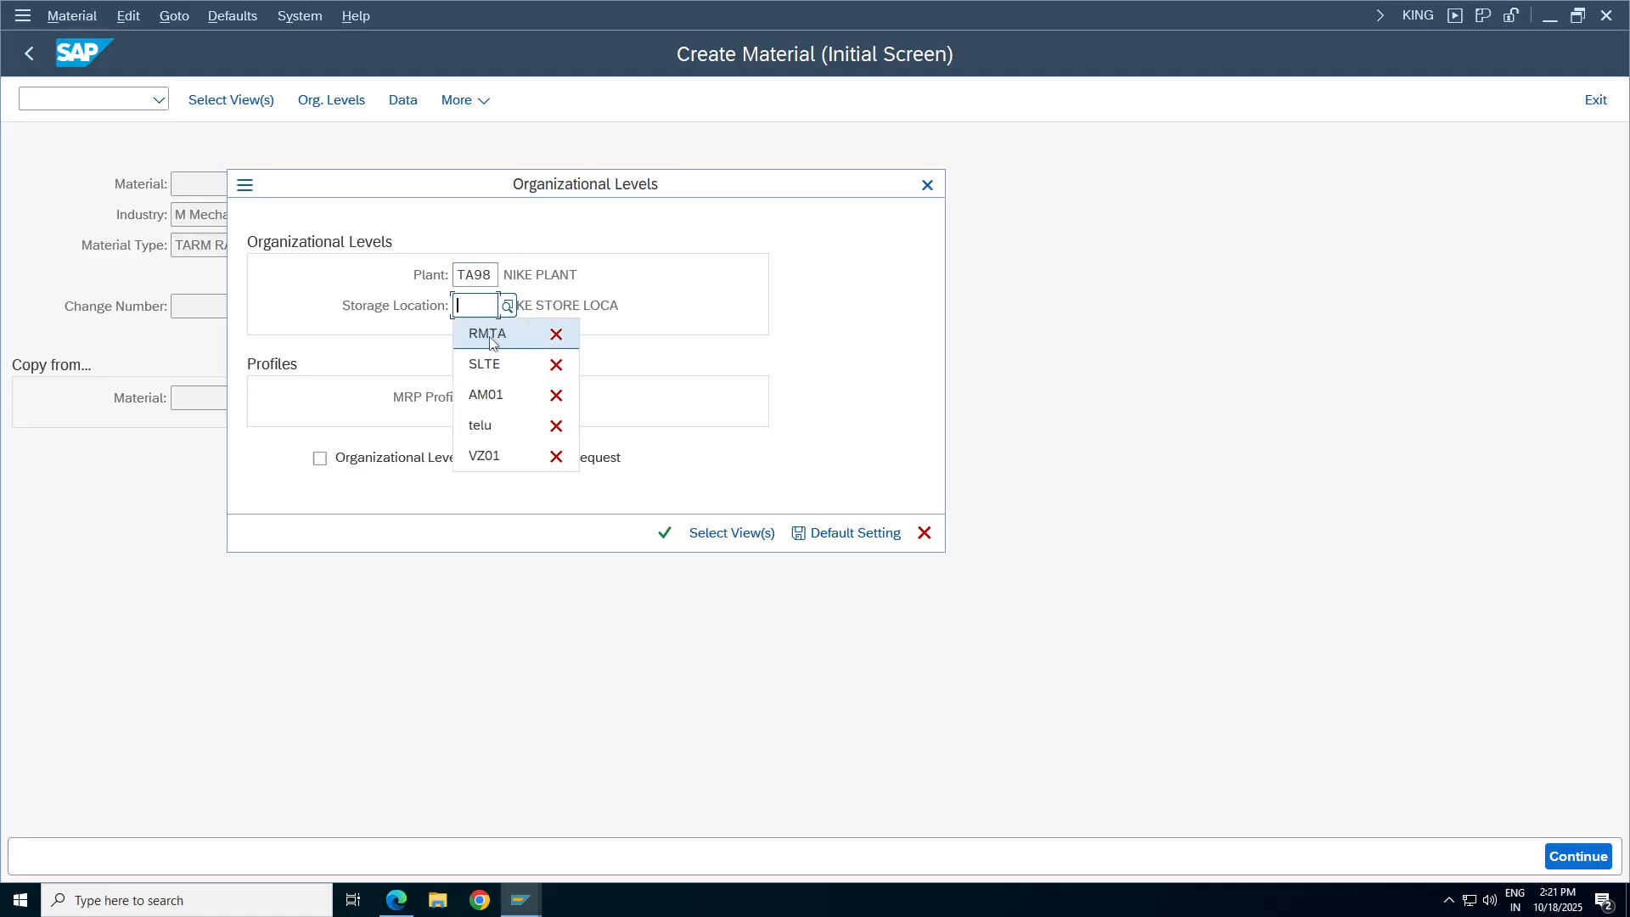
click(488, 335)
click(665, 532)
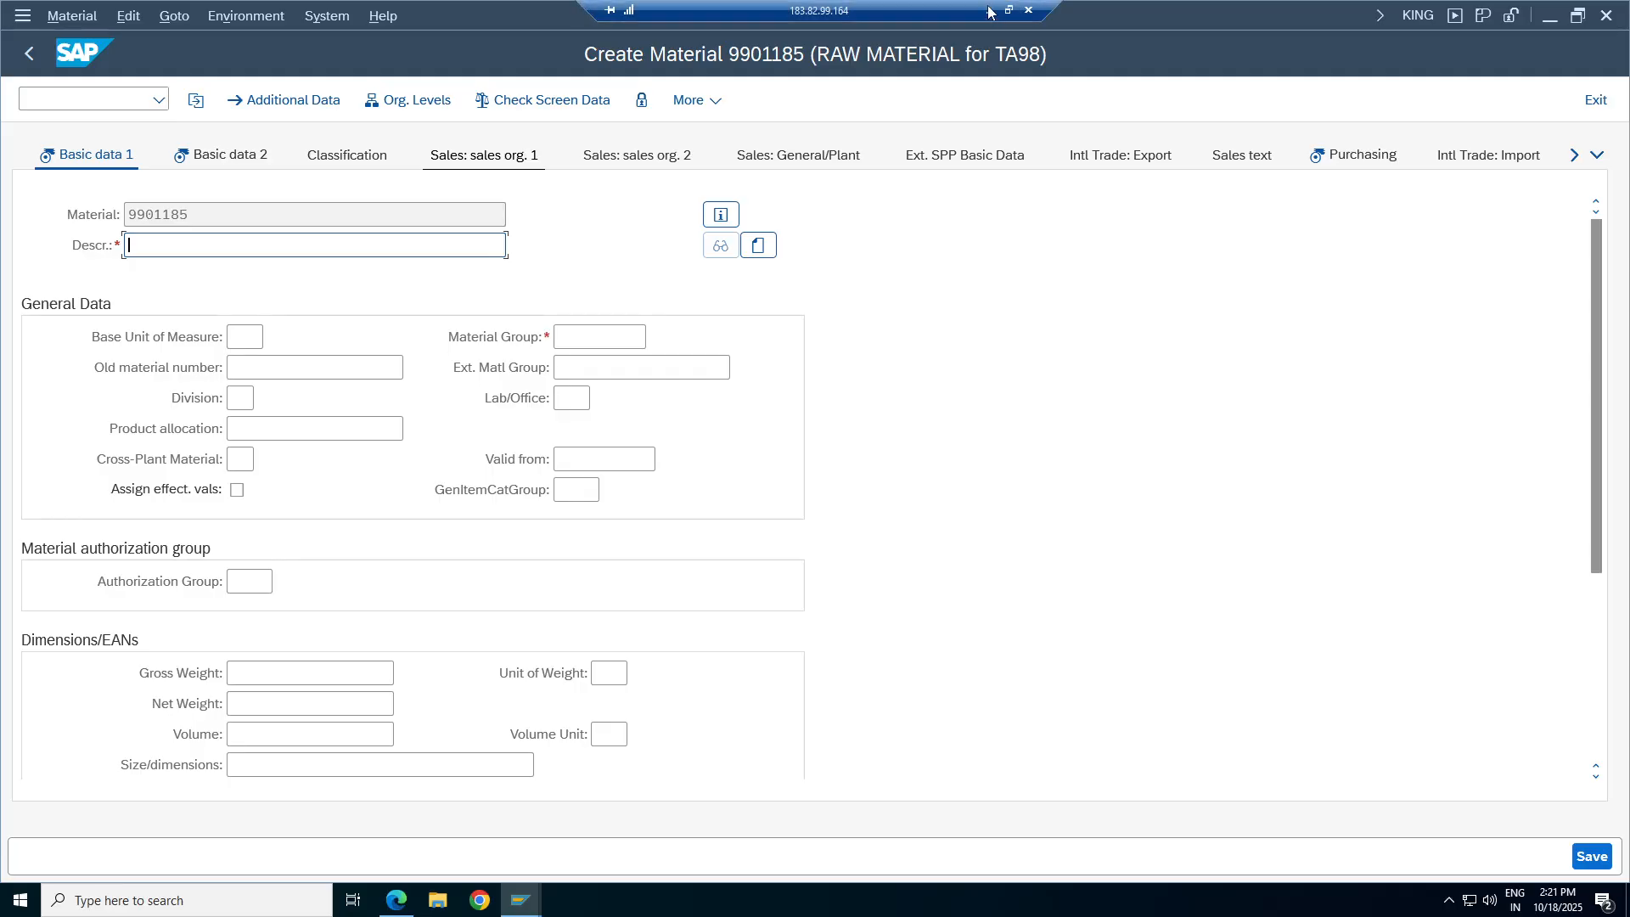
Review the ledger and material group transactions in cell G451 of the Google Sheets notes, then return to SAP.
click(989, 10)
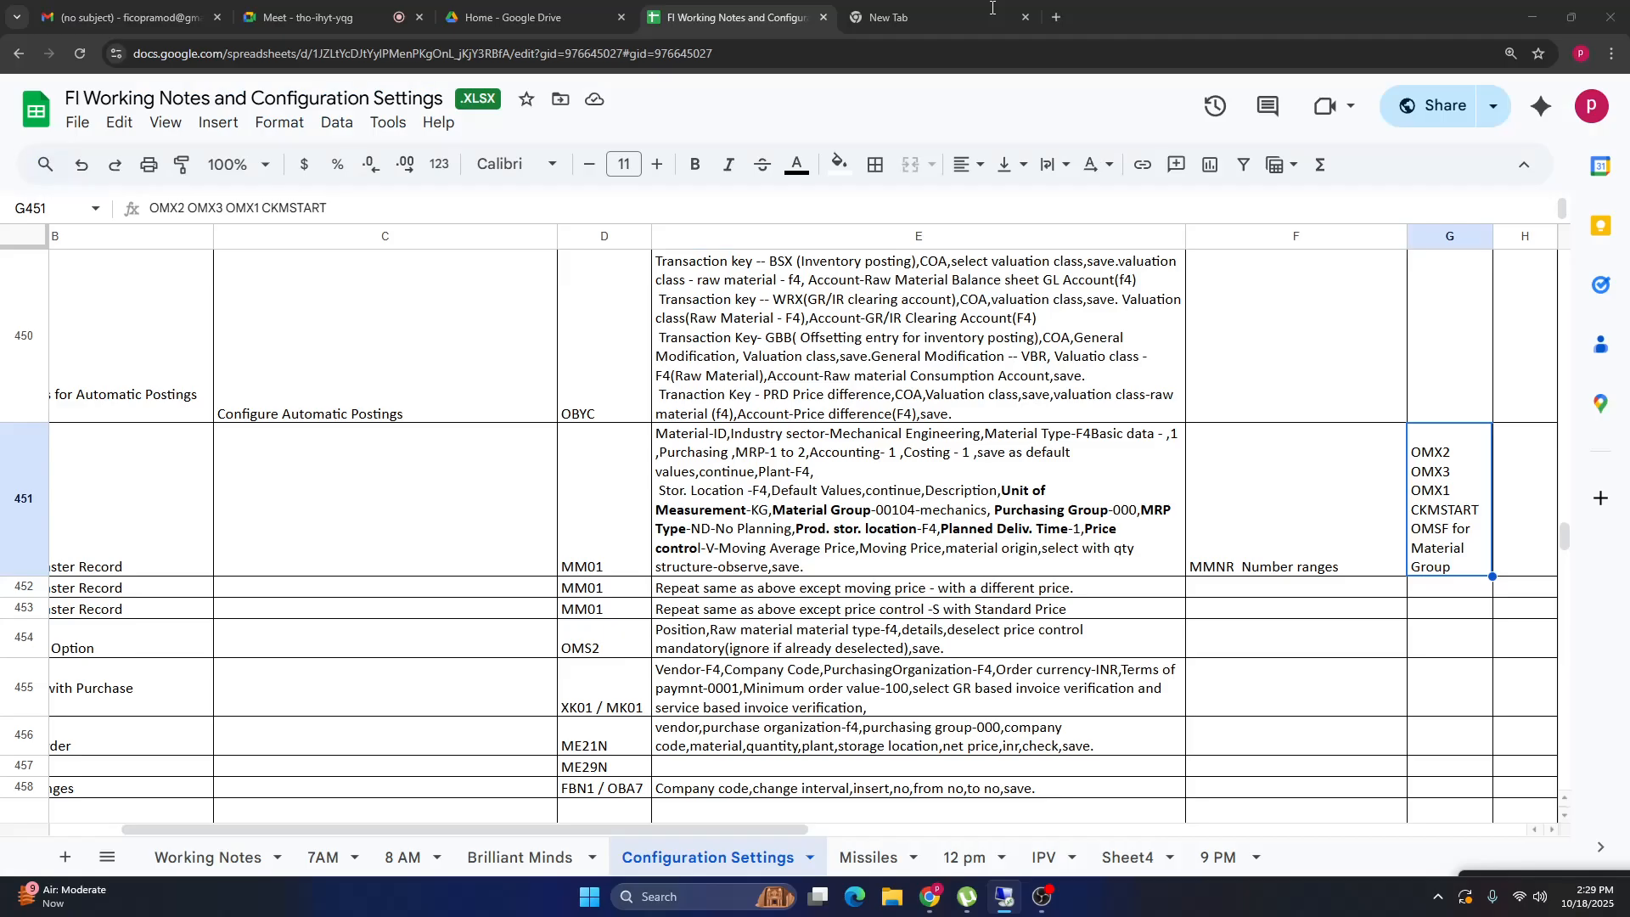
double_click(1453, 497)
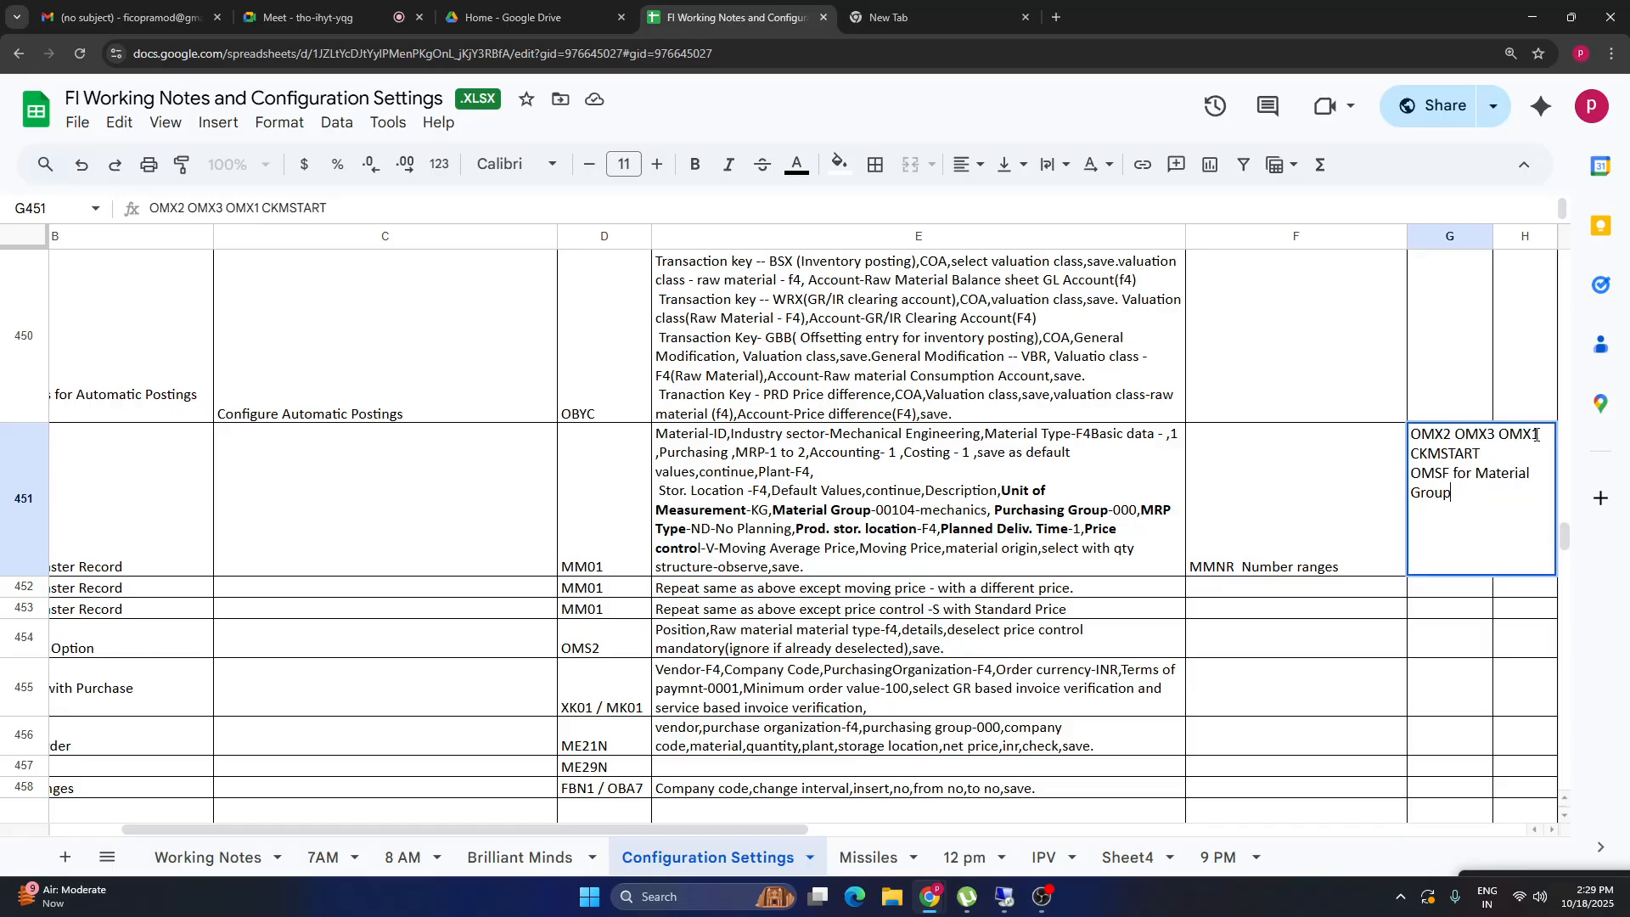
drag(1522, 434, 1410, 432)
click(1368, 471)
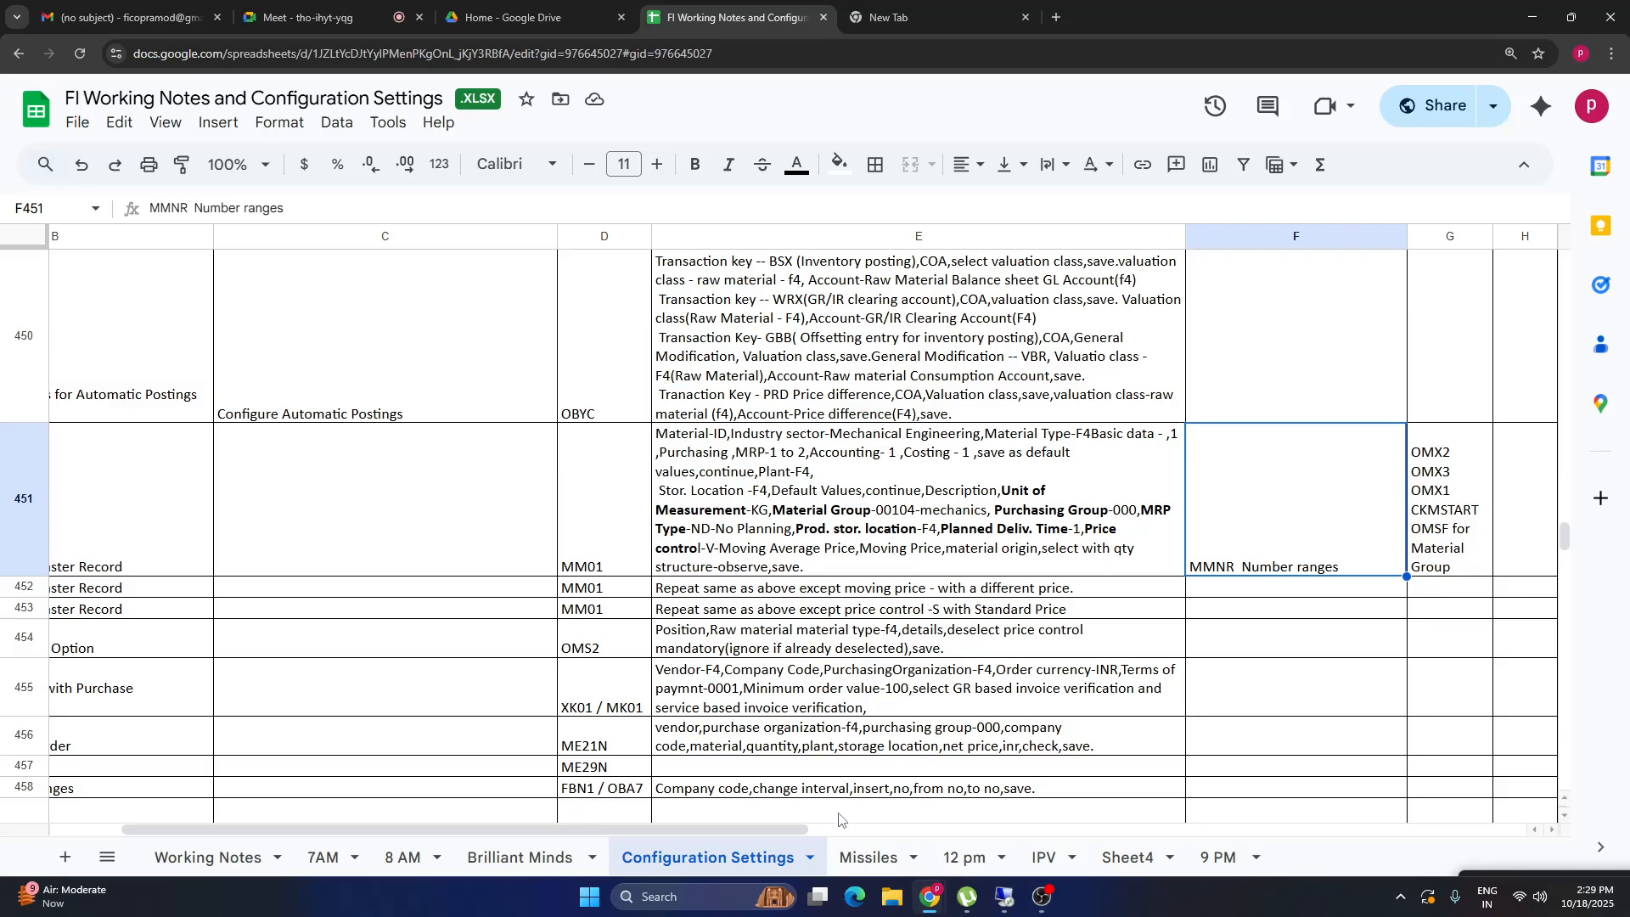
click(976, 813)
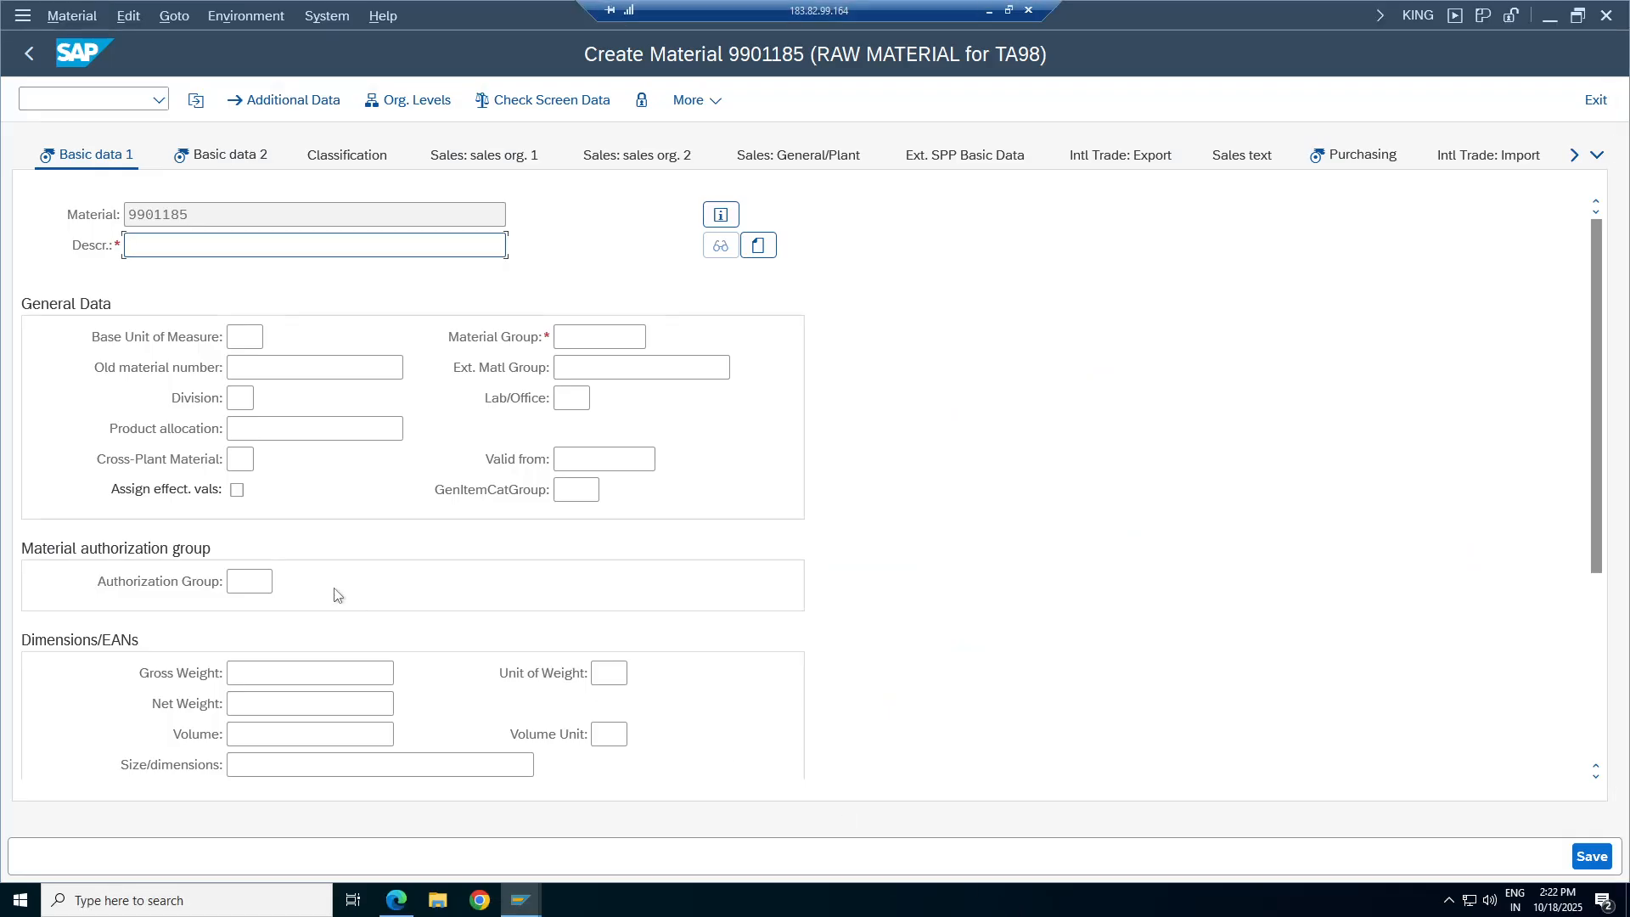
Open transaction spro in a new session while keeping the material creation open.
click(84, 99)
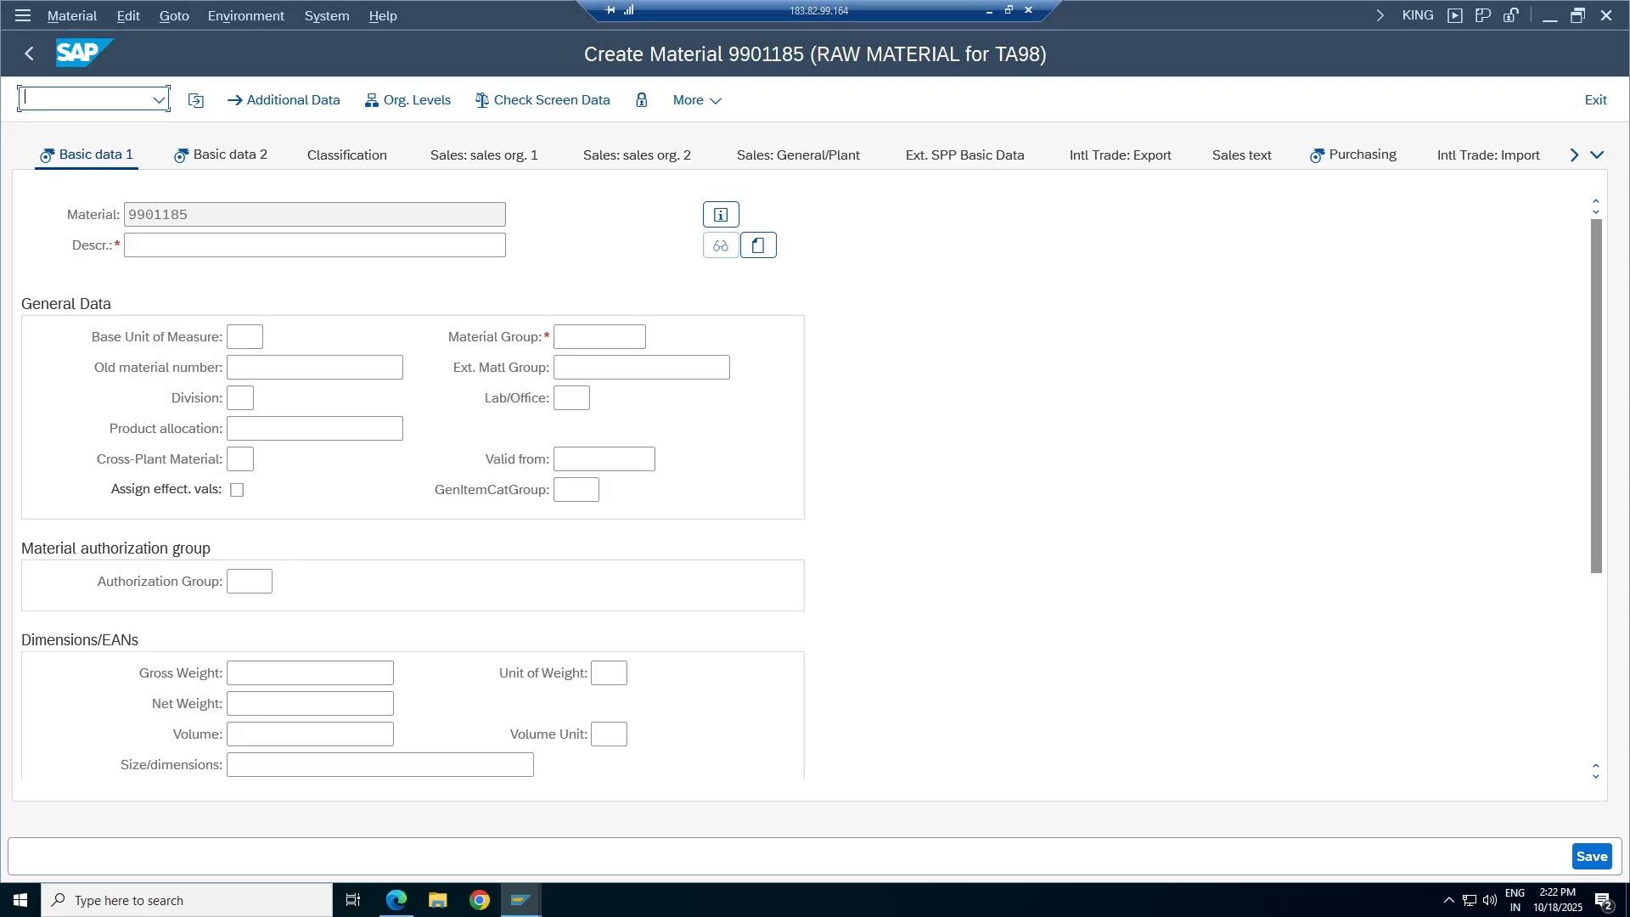
text(/ospro)
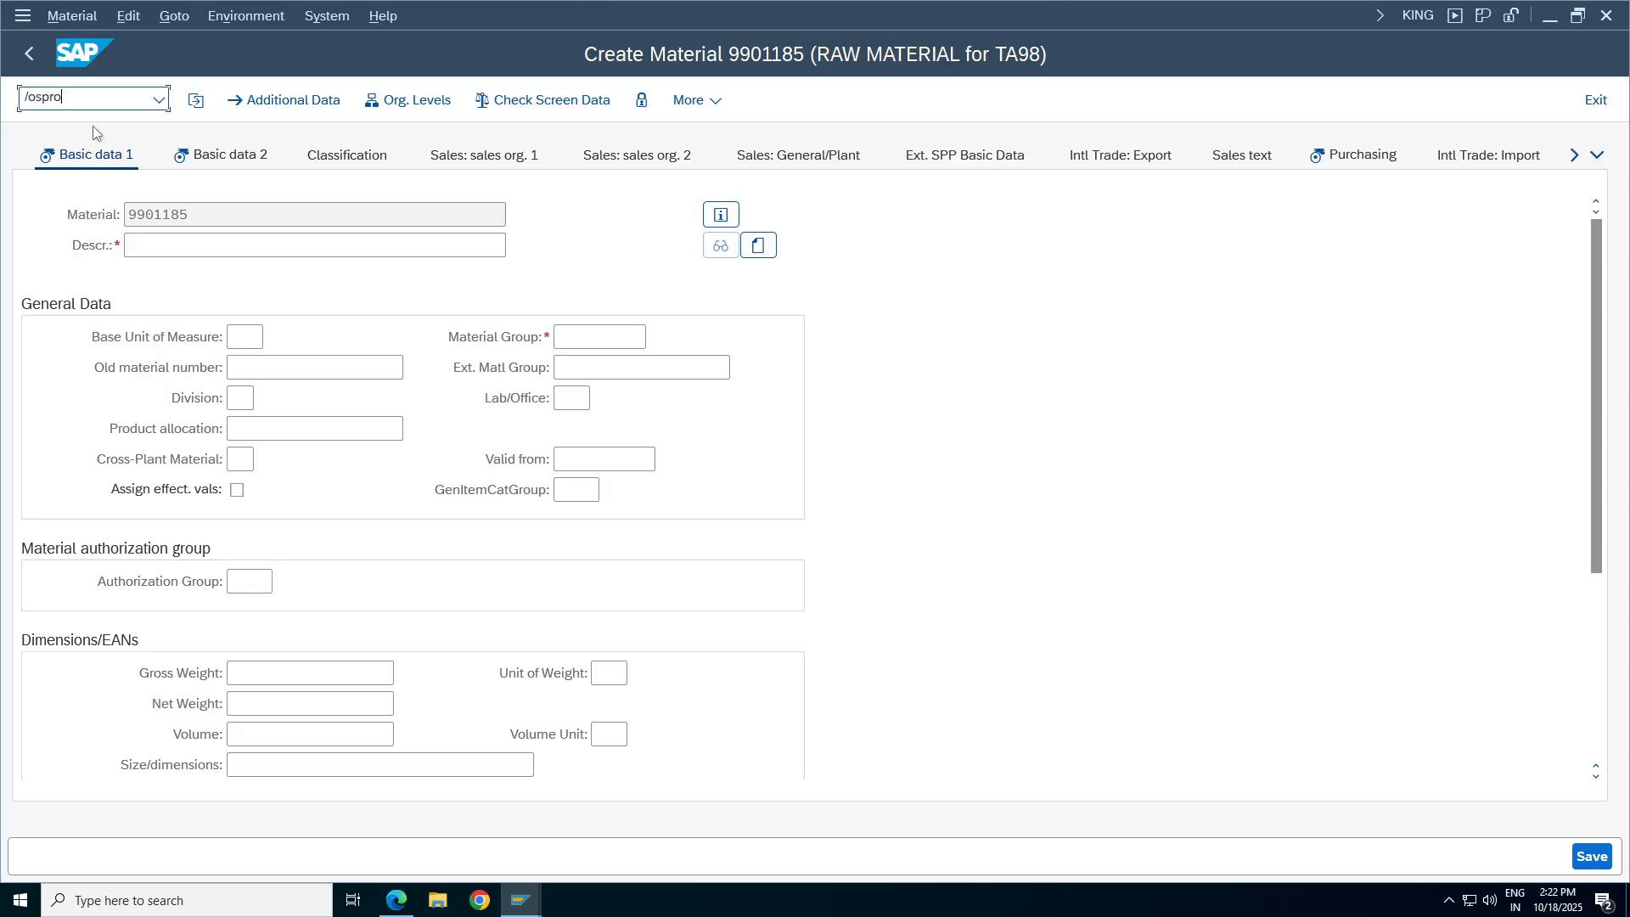
key(Return)
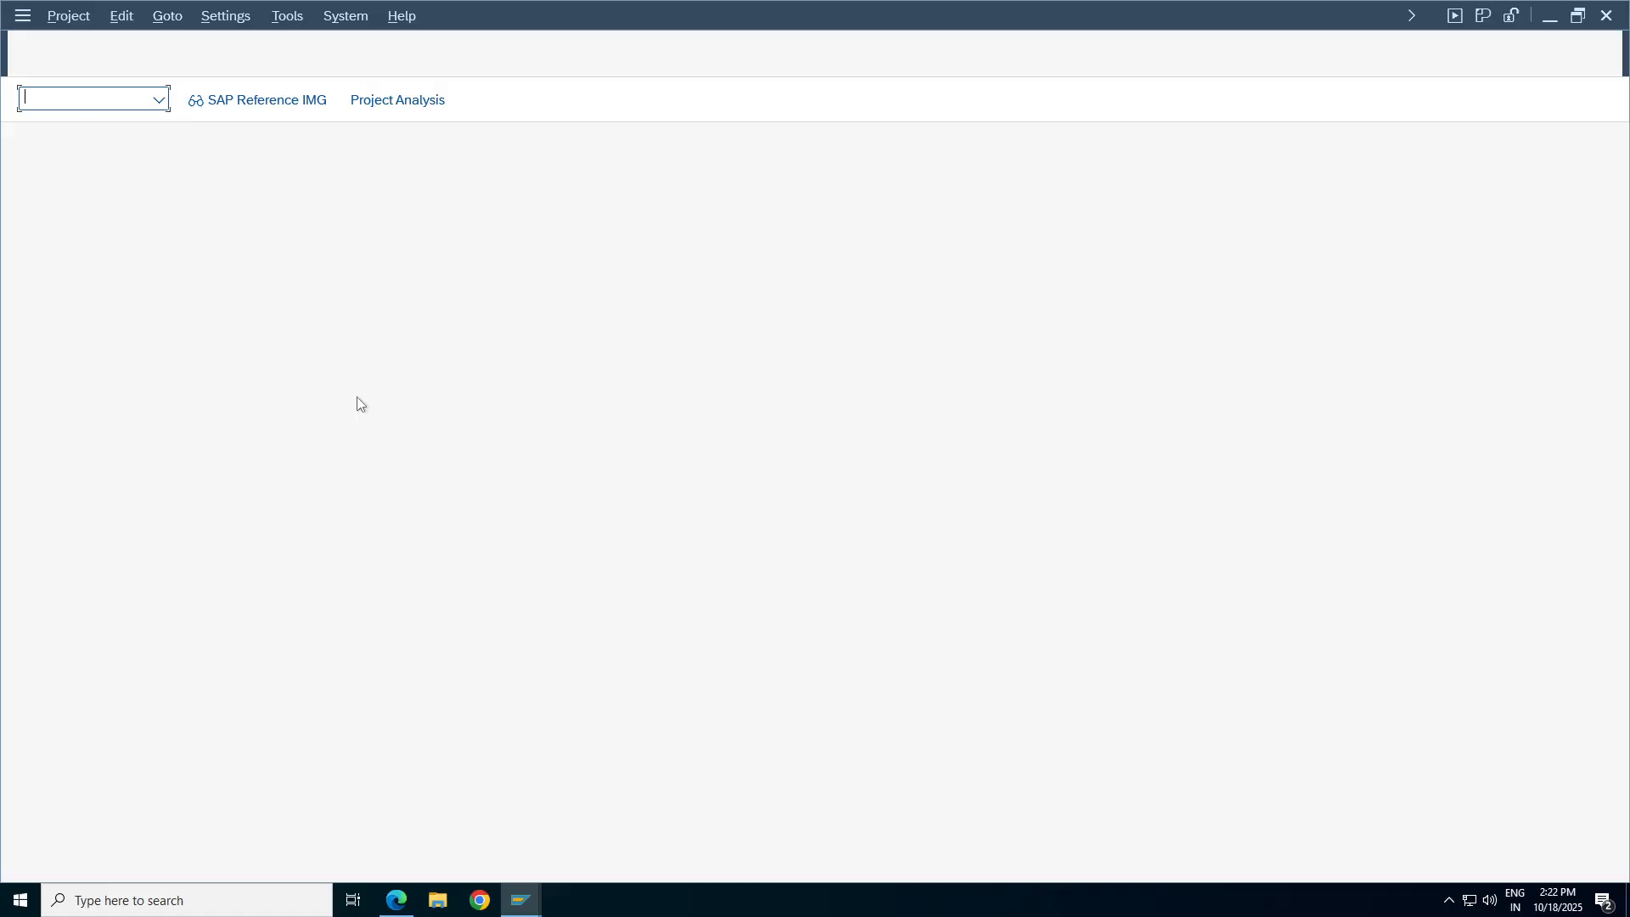
Open the SAP Reference IMG activity for assigning currency types and defining material ledger types under Controlling, Product Cost Controlling, Actual Costing/Material Ledger.
click(267, 100)
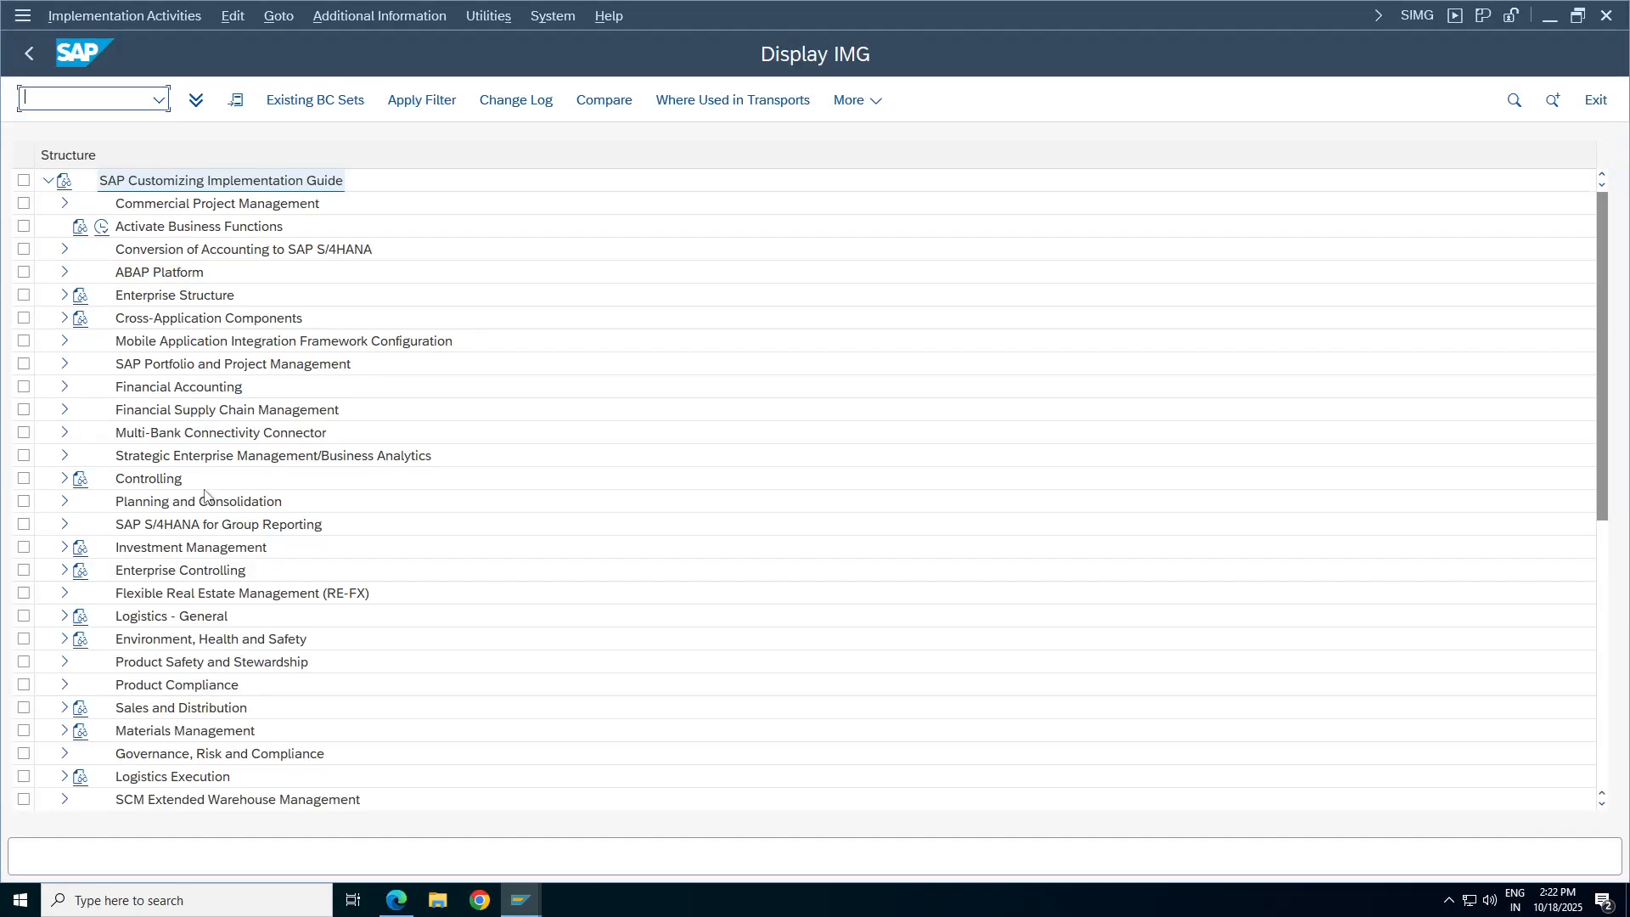
click(167, 481)
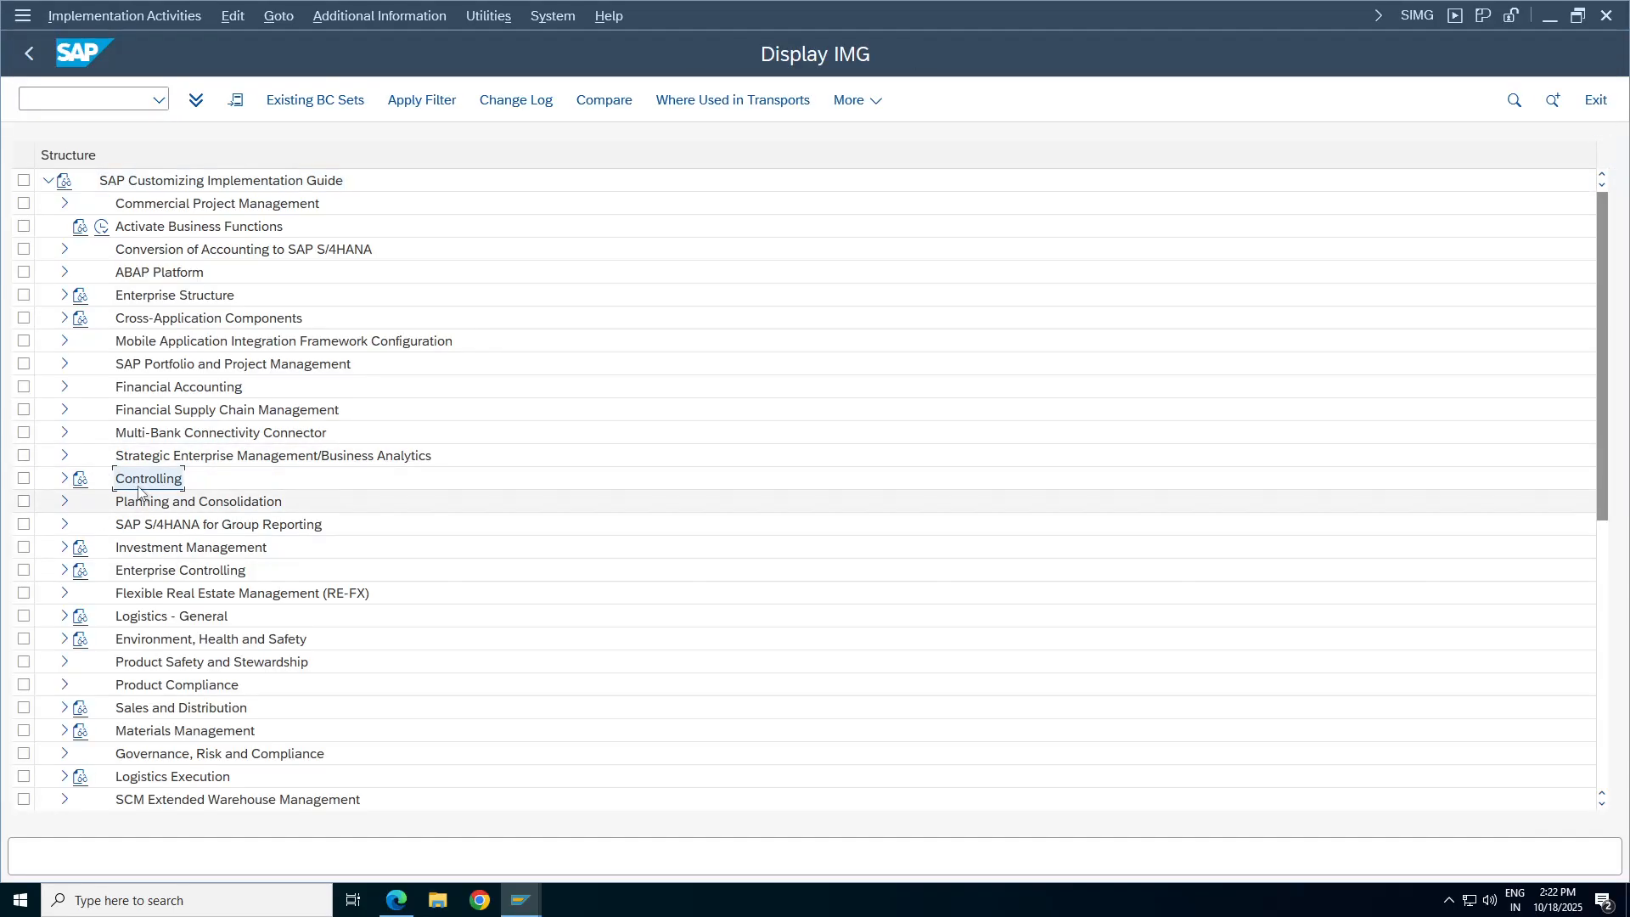
click(63, 479)
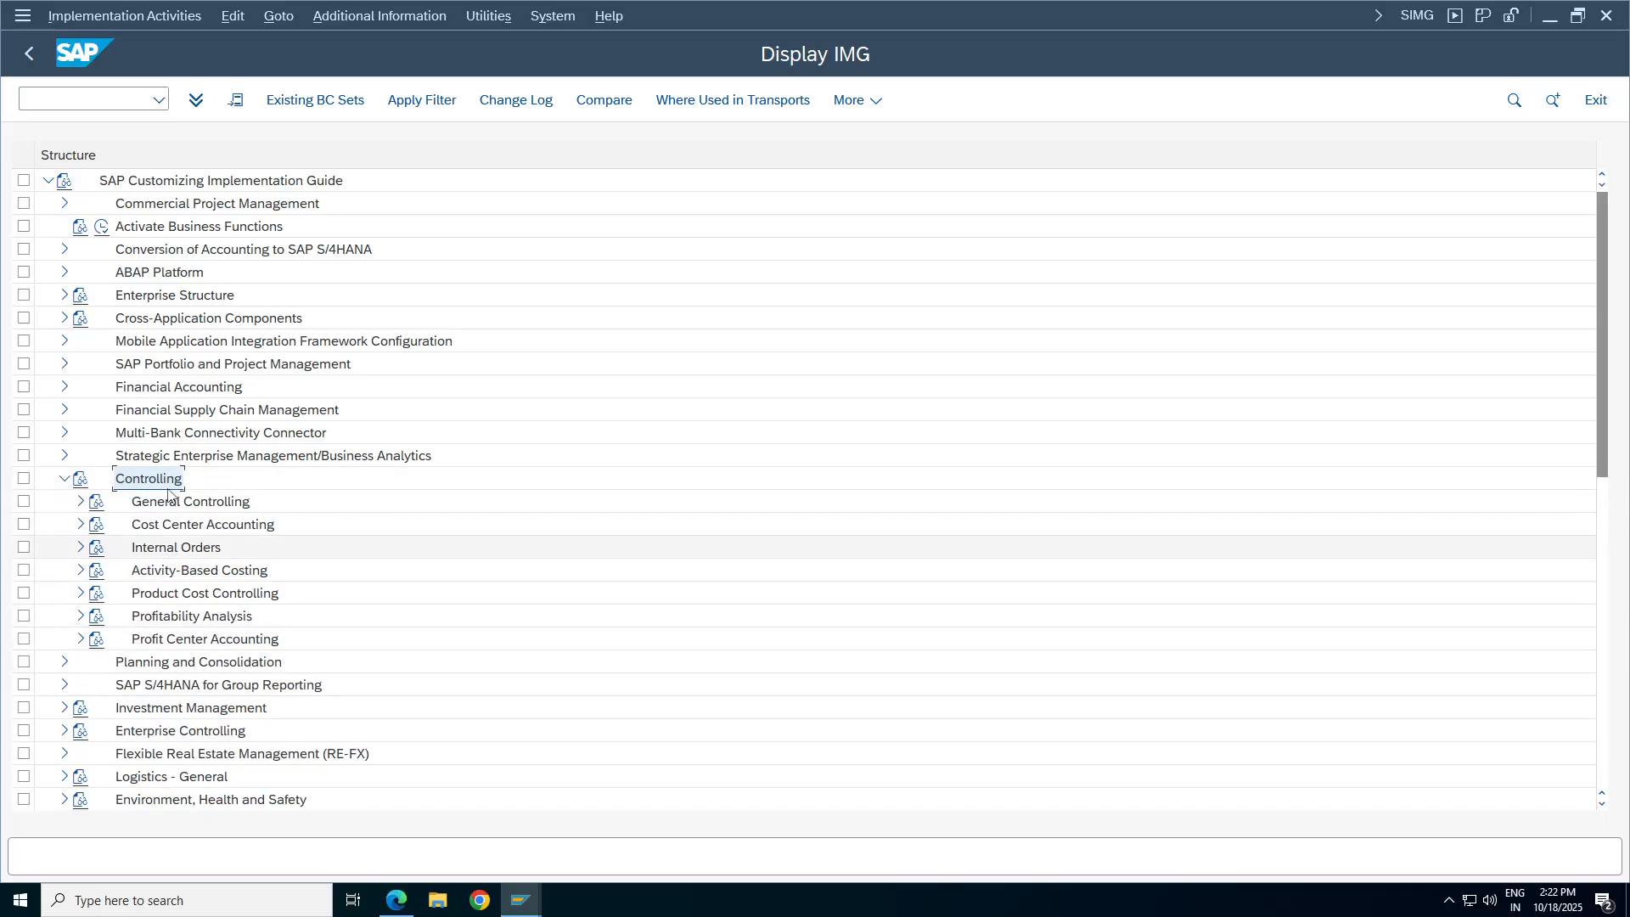
double_click(176, 594)
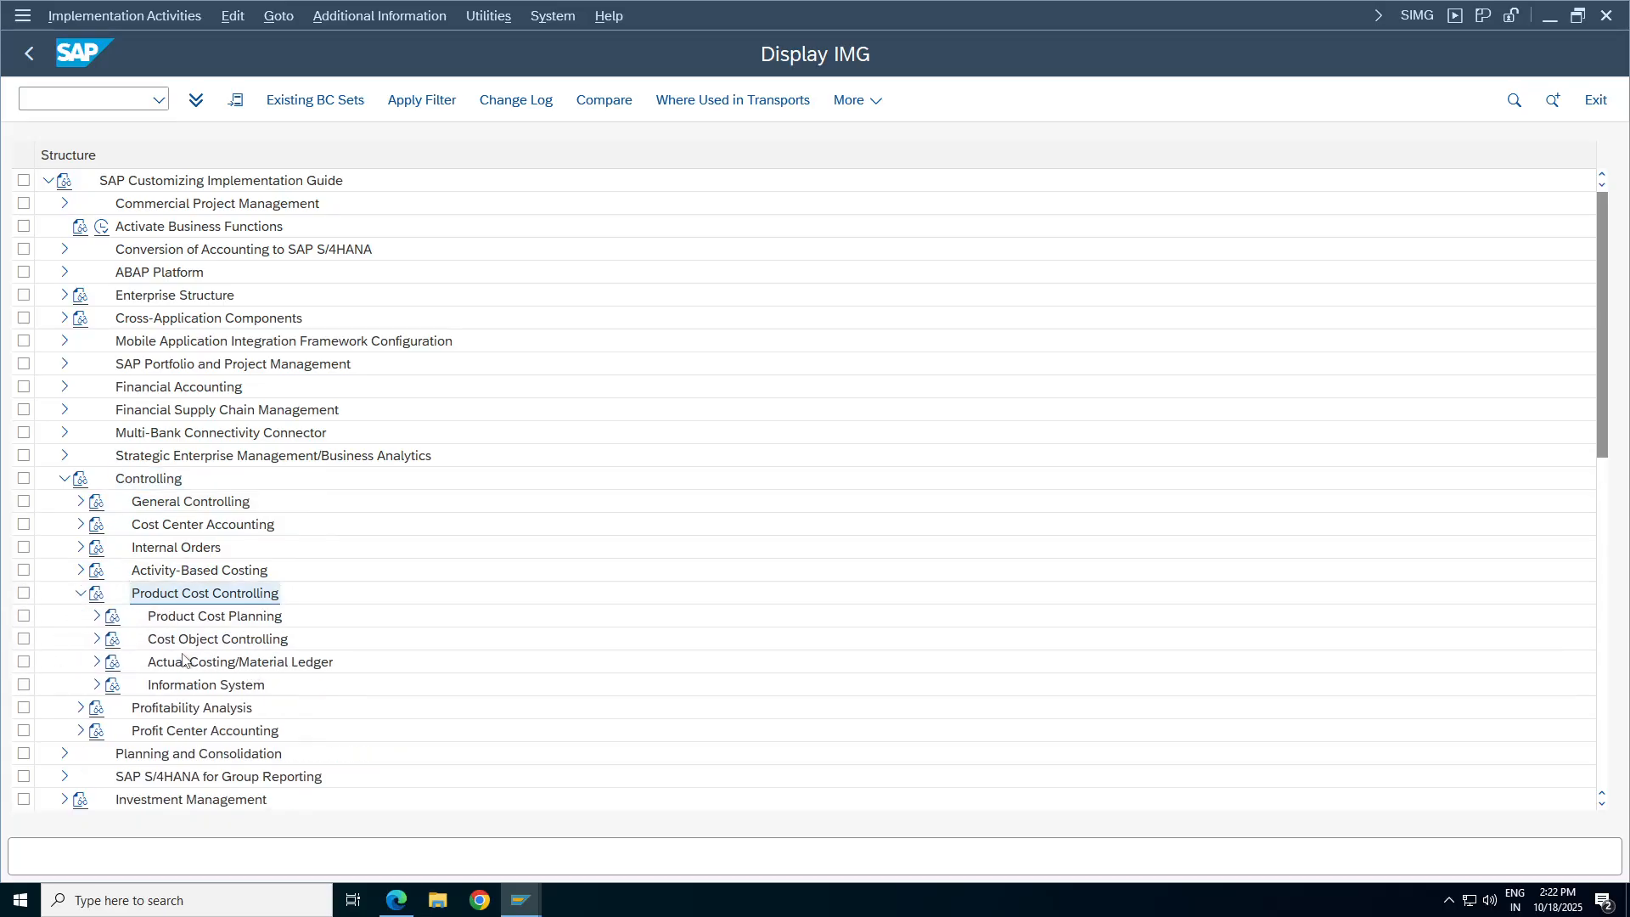
double_click(276, 666)
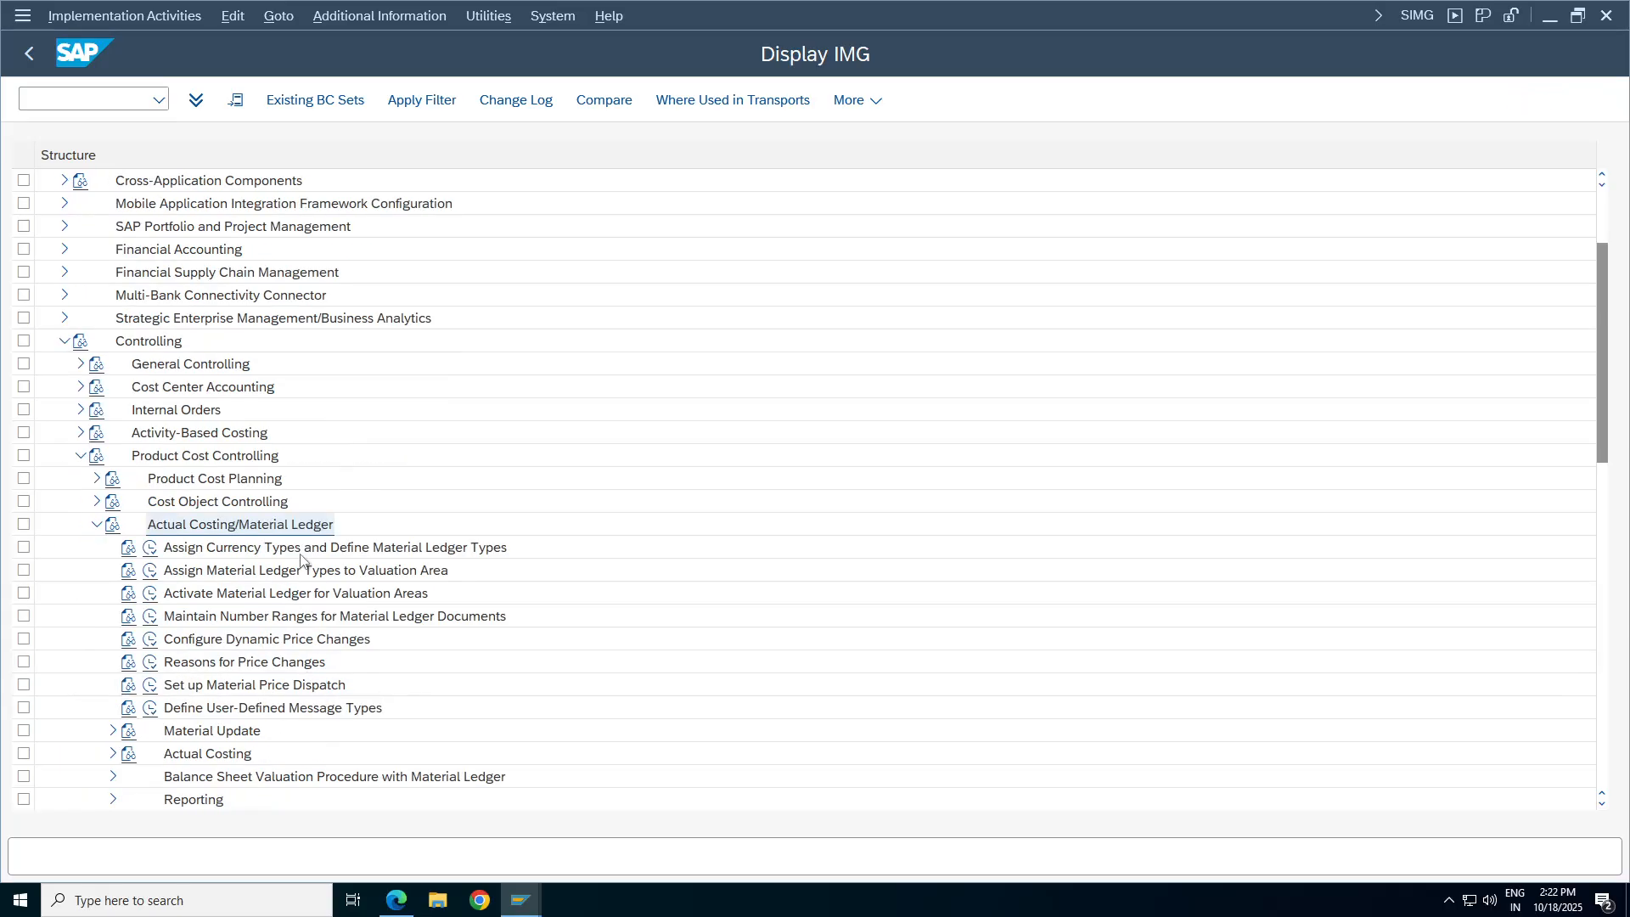
click(157, 553)
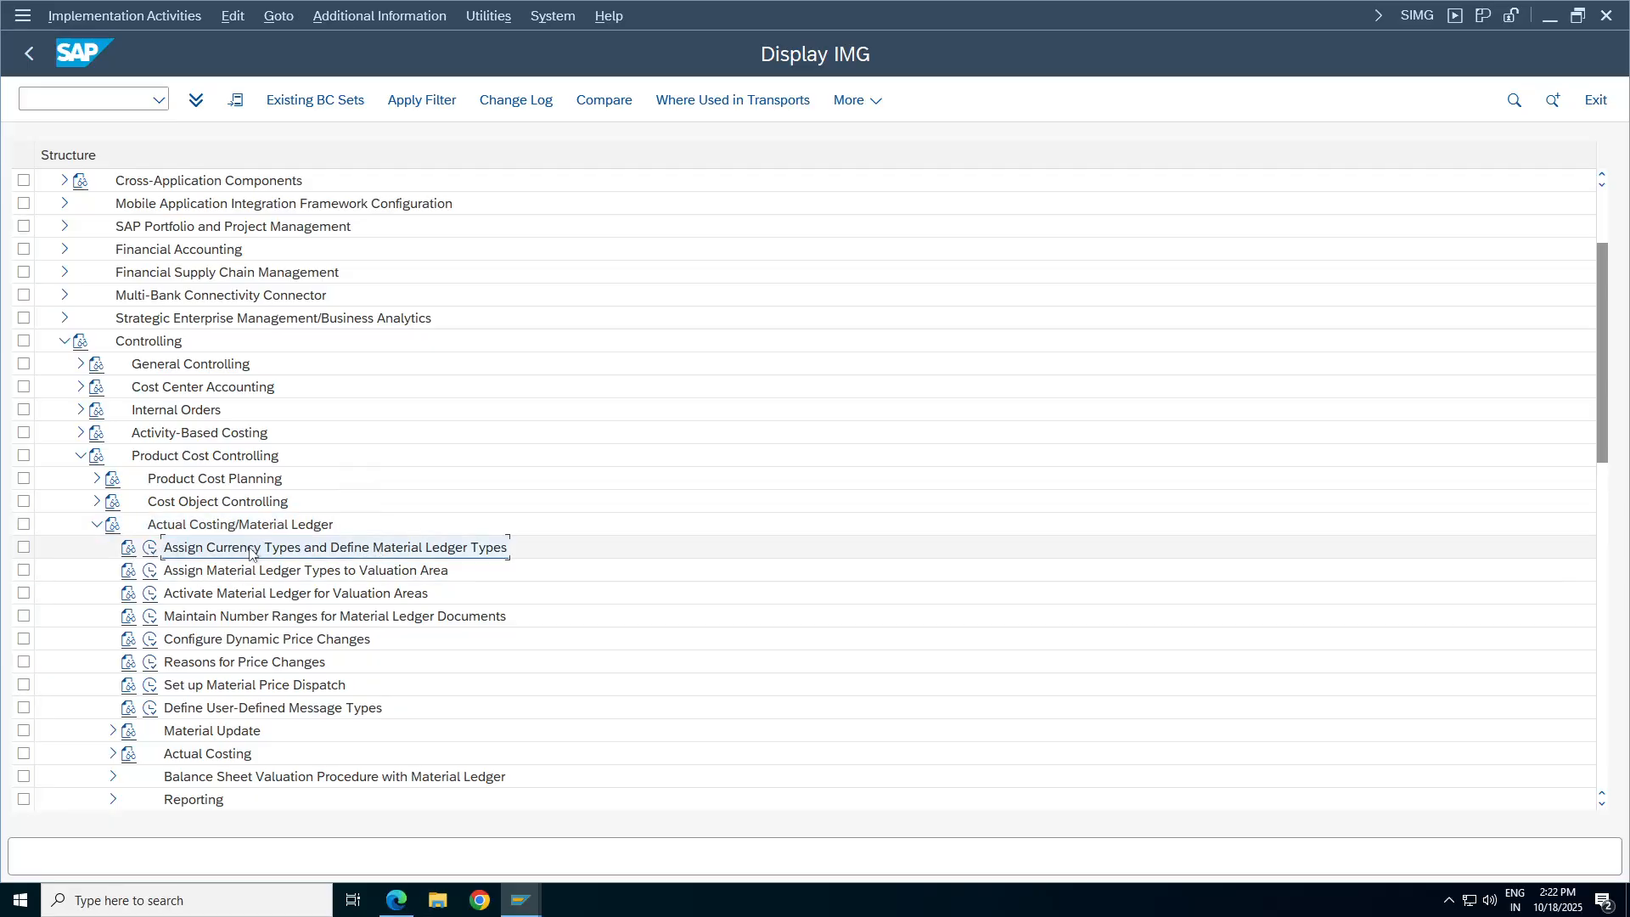
click(151, 548)
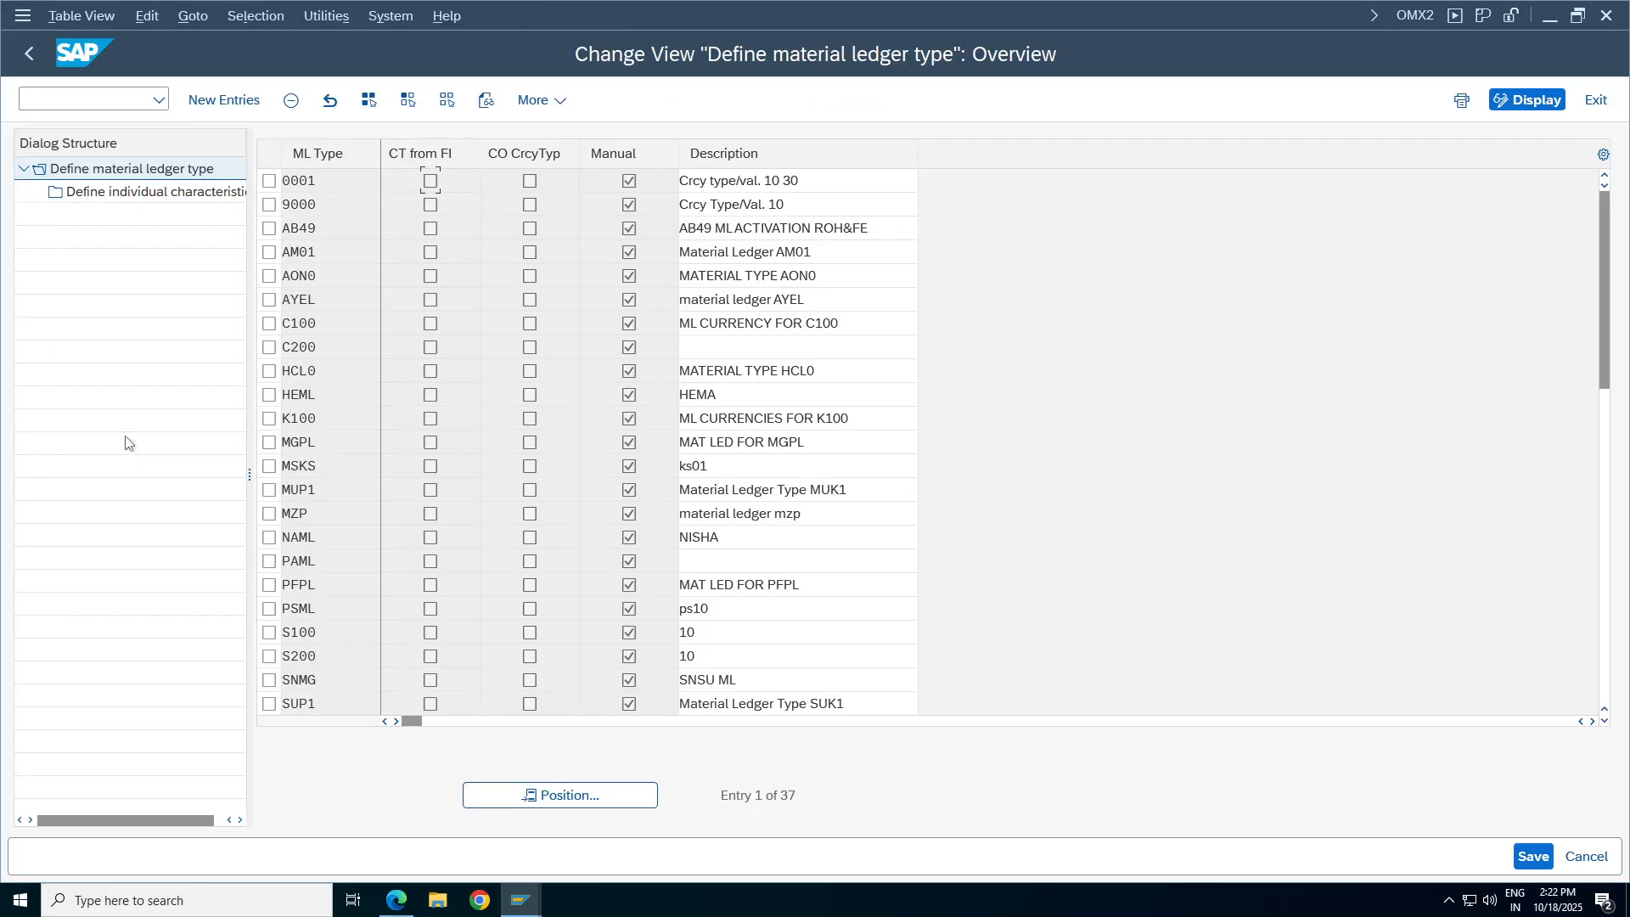
Find material ledger type TA98, view its individual characteristics, and return to the IMG structure.
click(586, 792)
text(ta98)
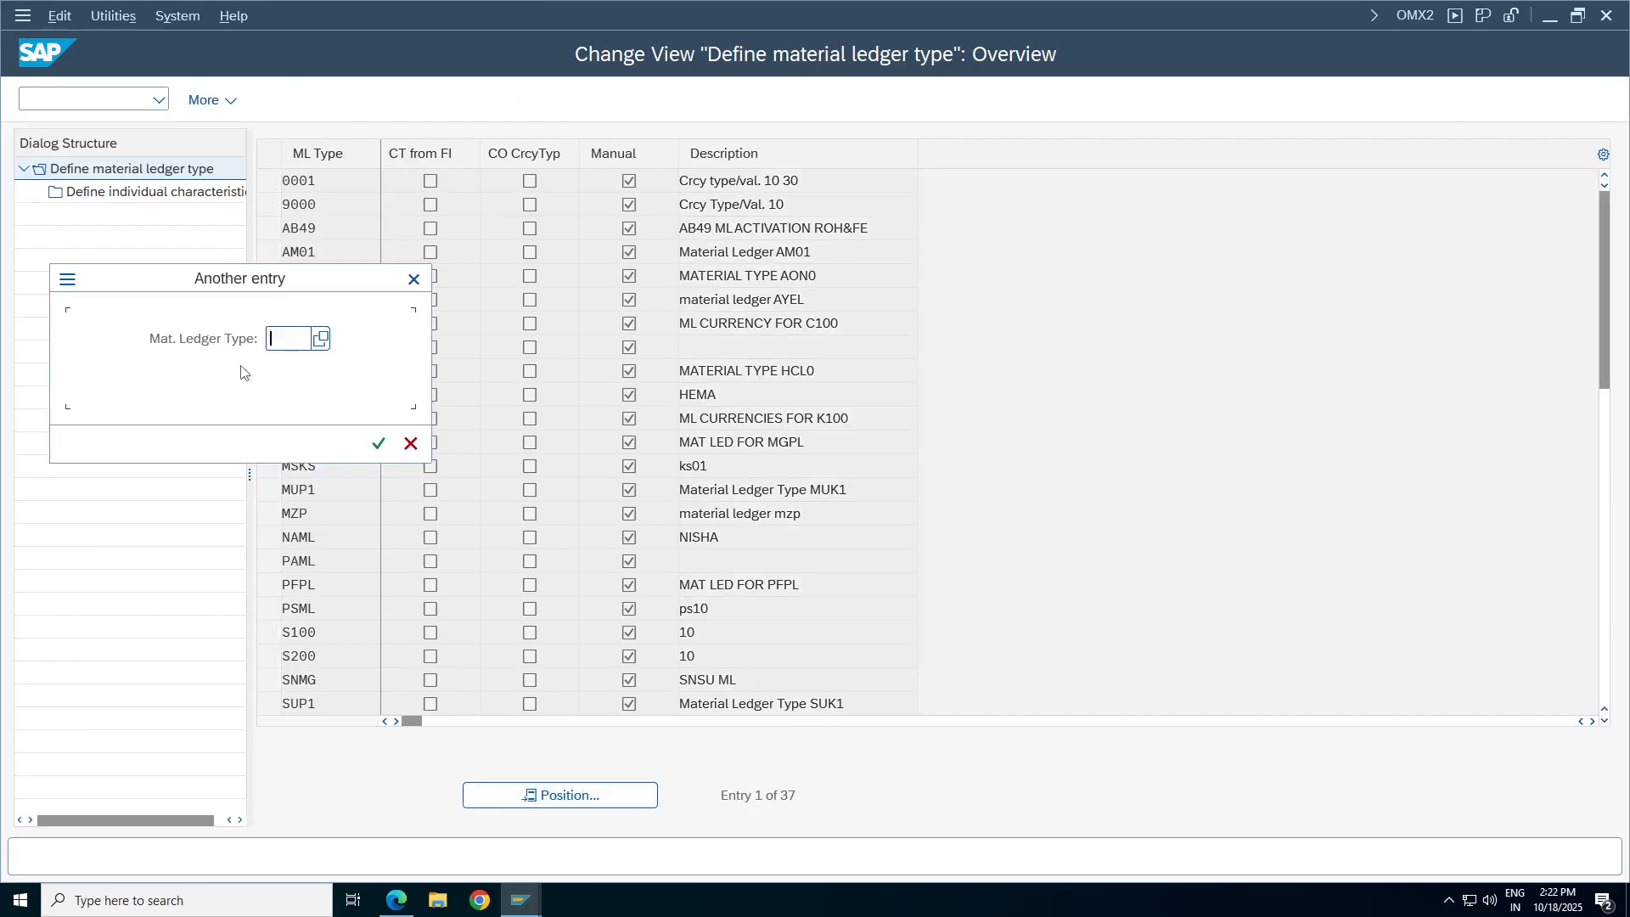
click(379, 443)
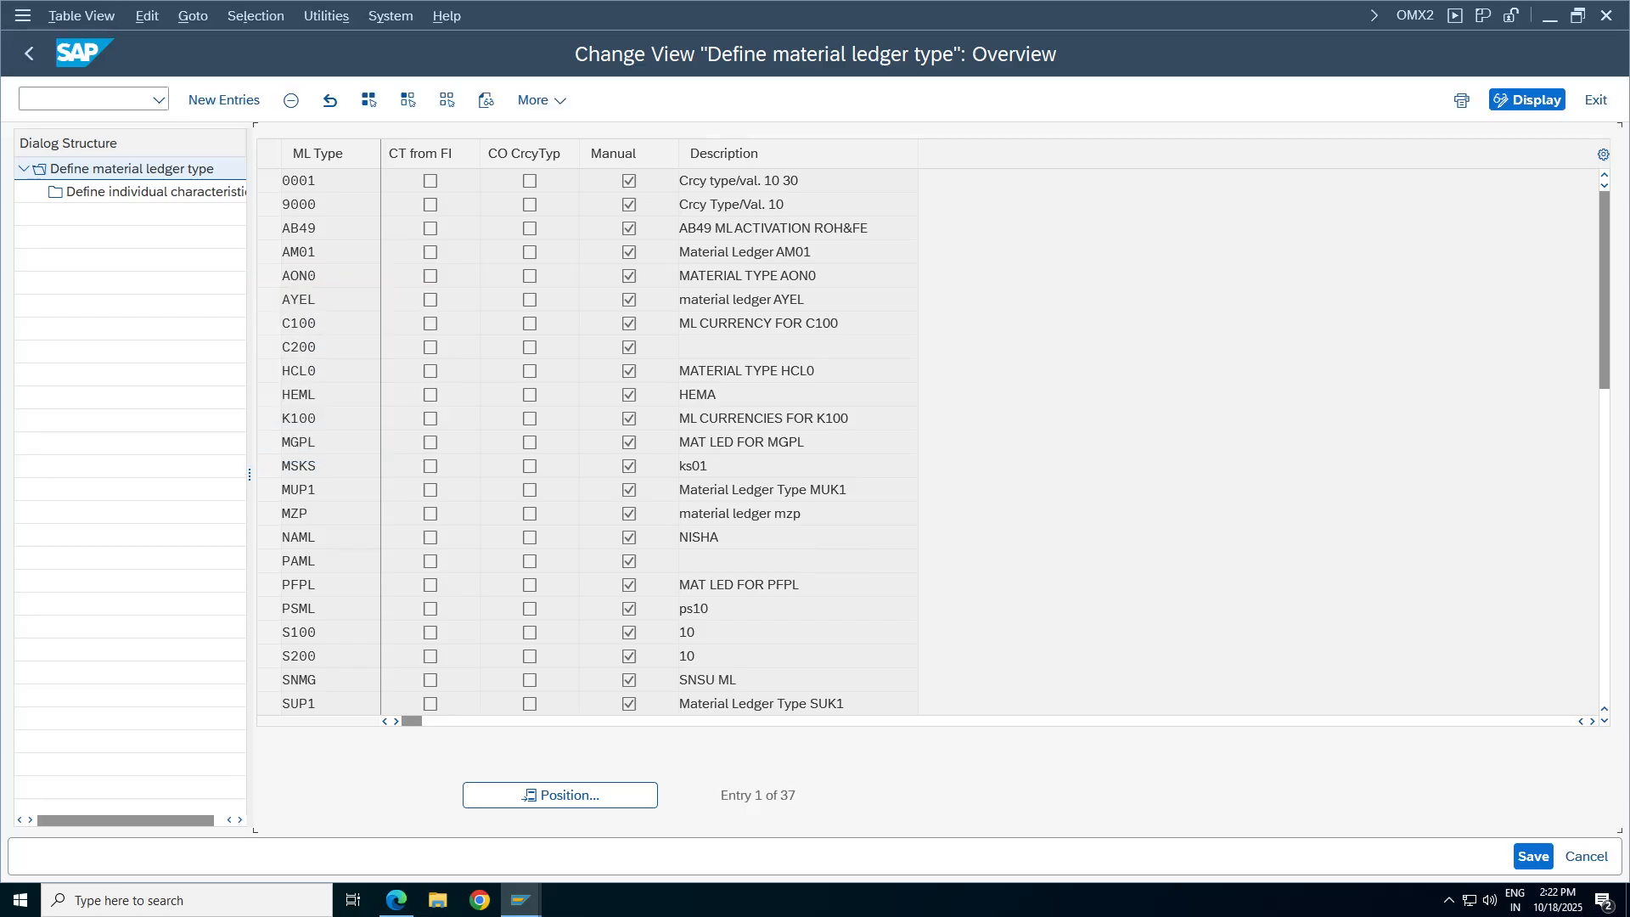
click(268, 181)
double_click(144, 192)
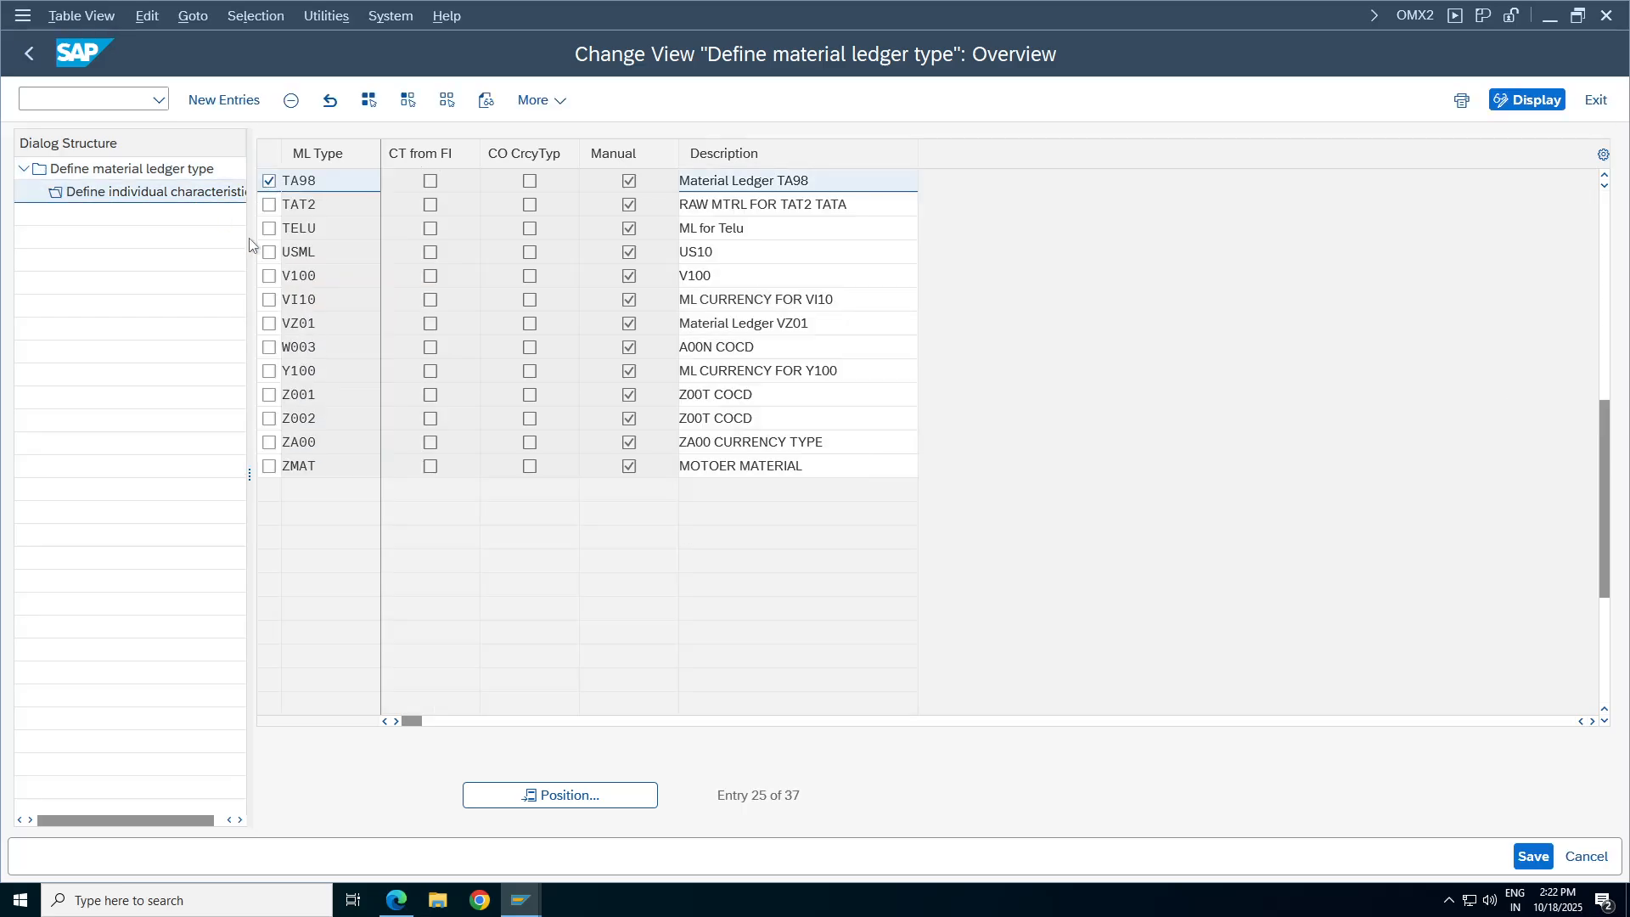
click(32, 54)
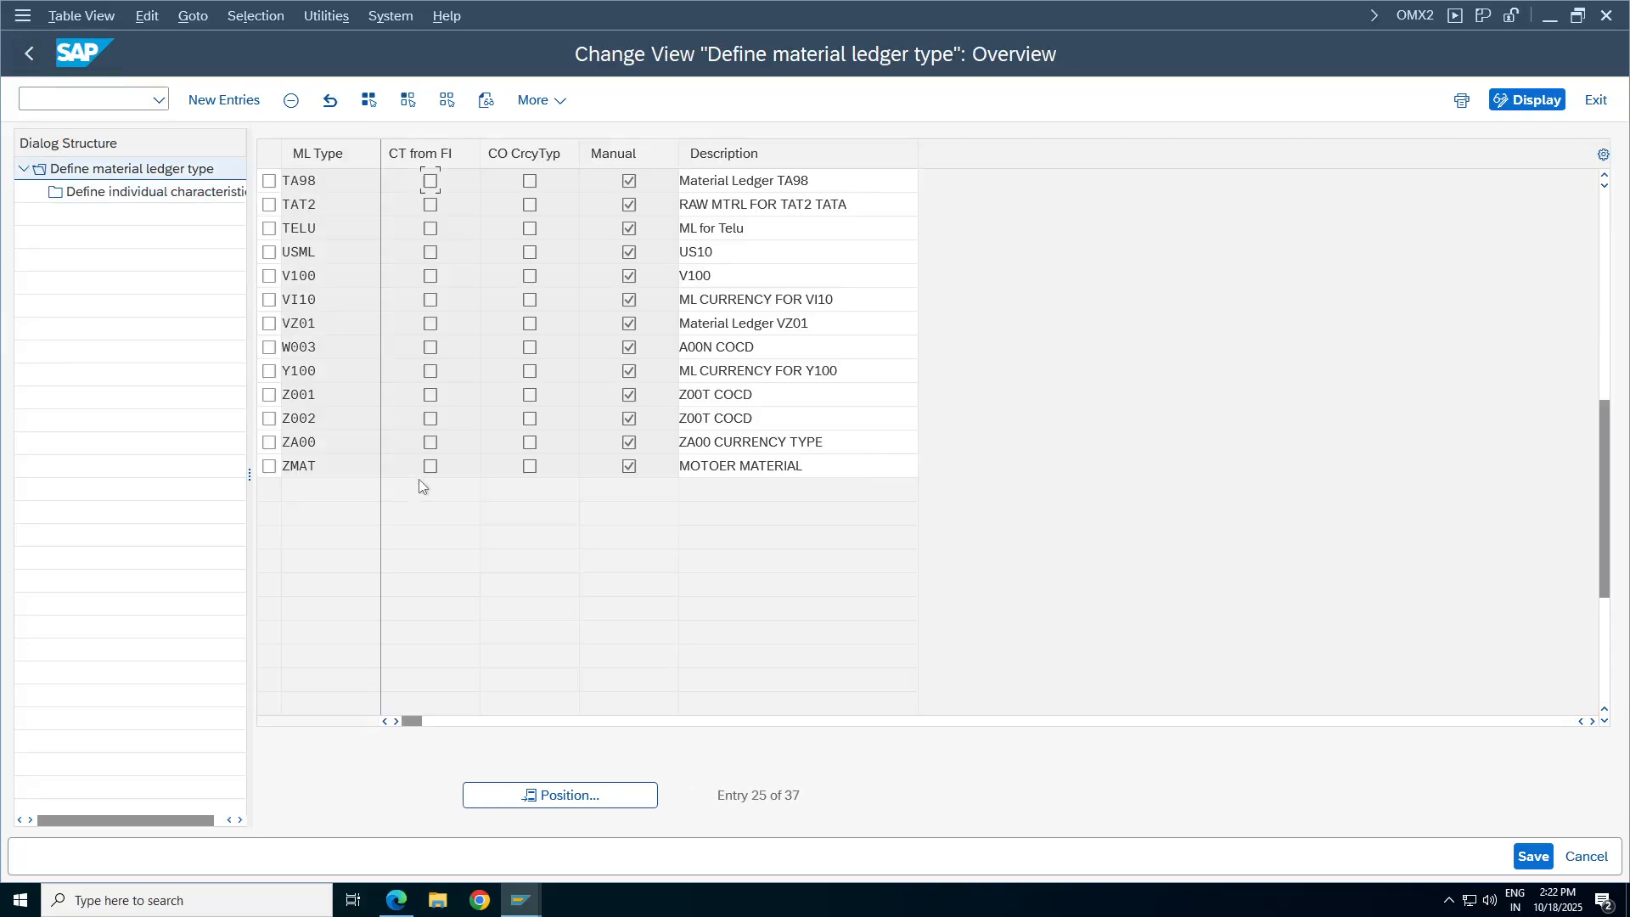
click(19, 56)
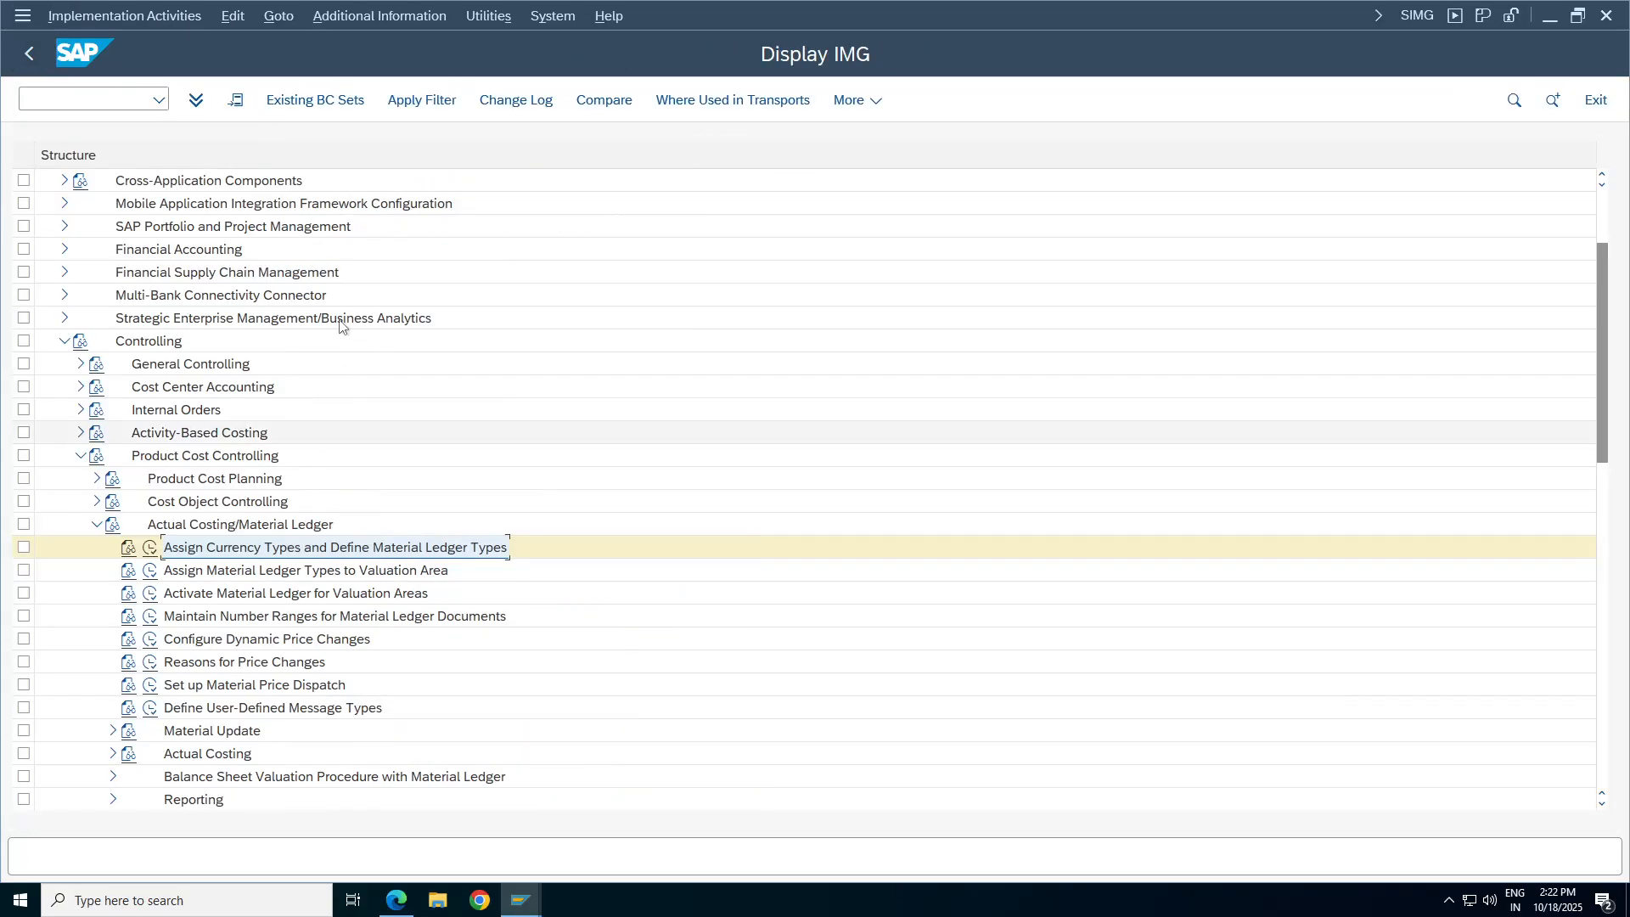
Display the activity keys as additional information for the Actual Costing/Material Ledger activities and widen that column.
click(208, 456)
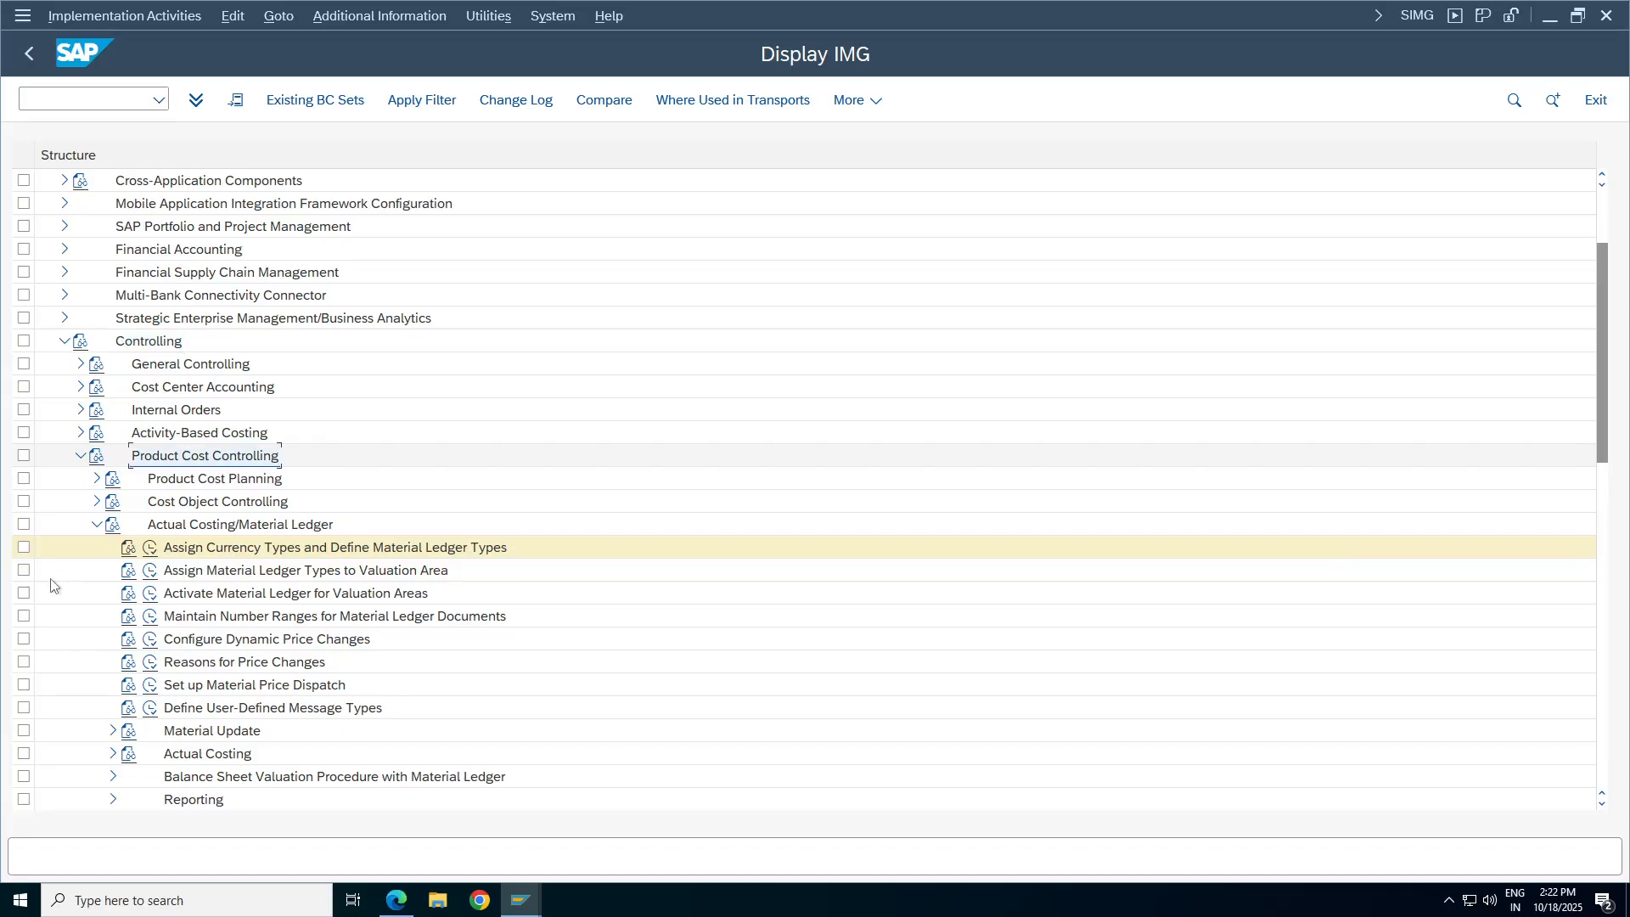
click(323, 526)
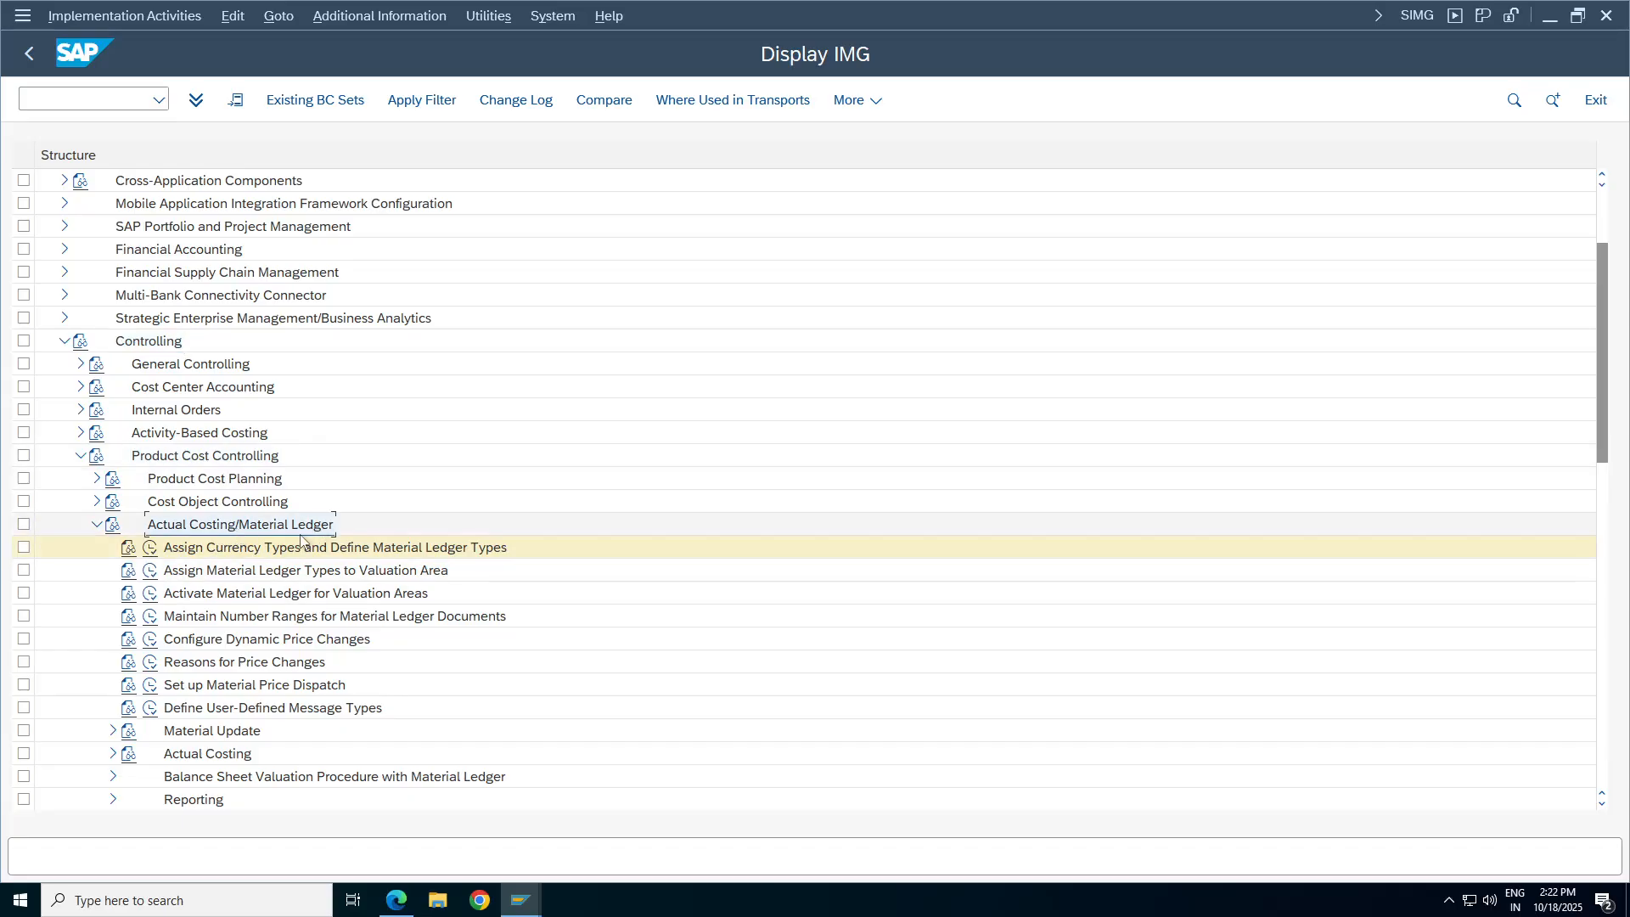
click(312, 550)
click(284, 596)
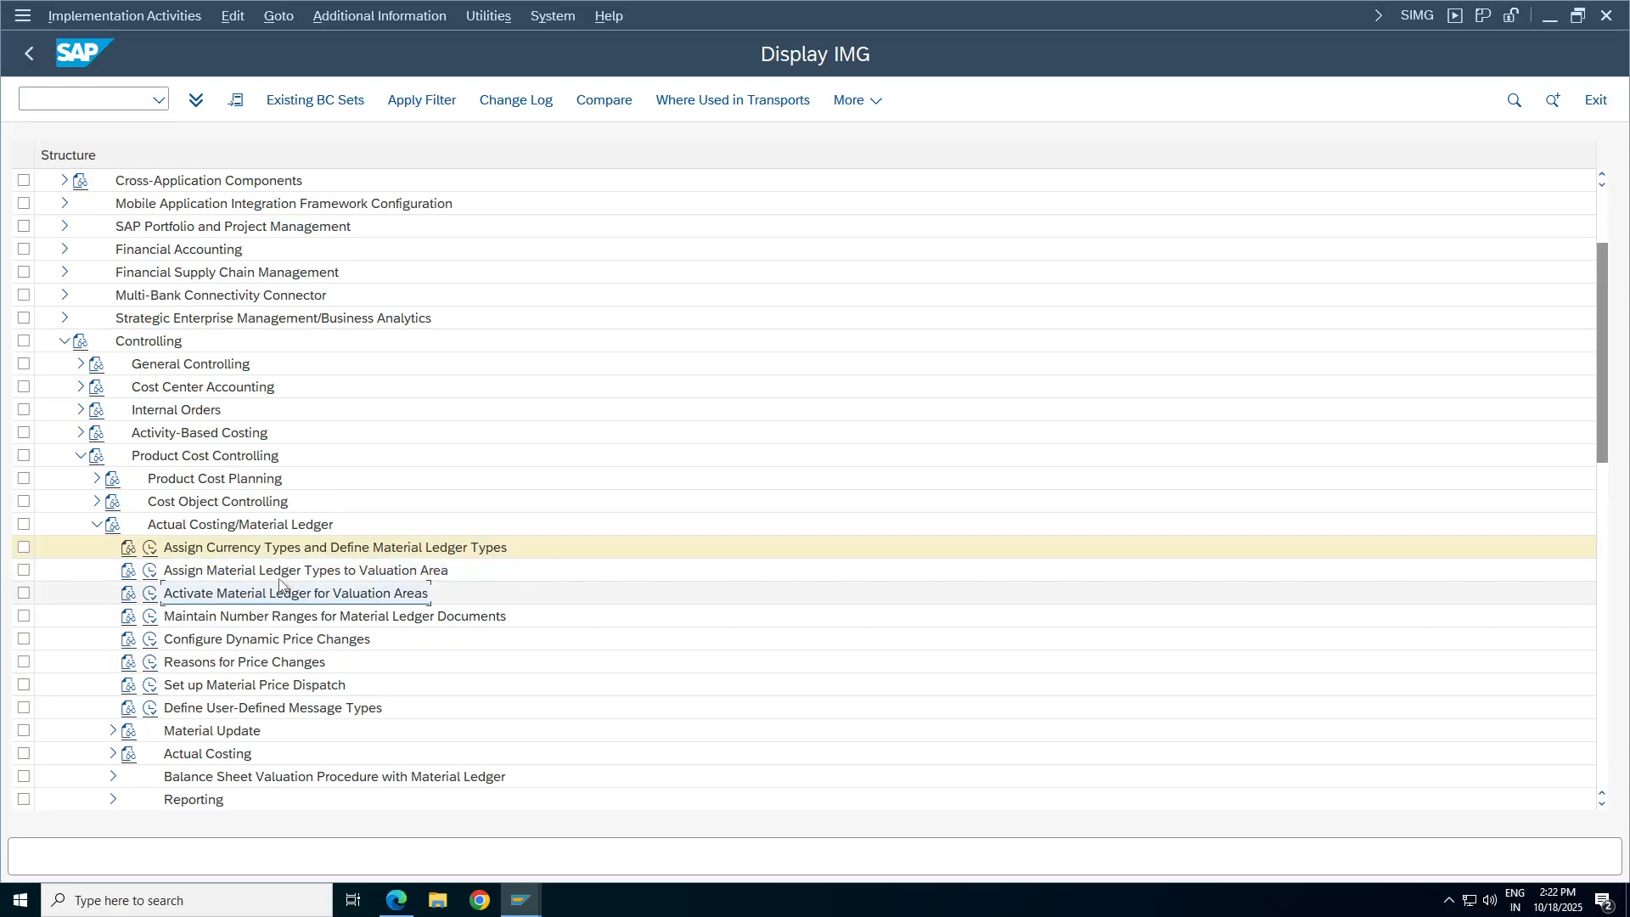
click(385, 17)
mouse_move(475, 49)
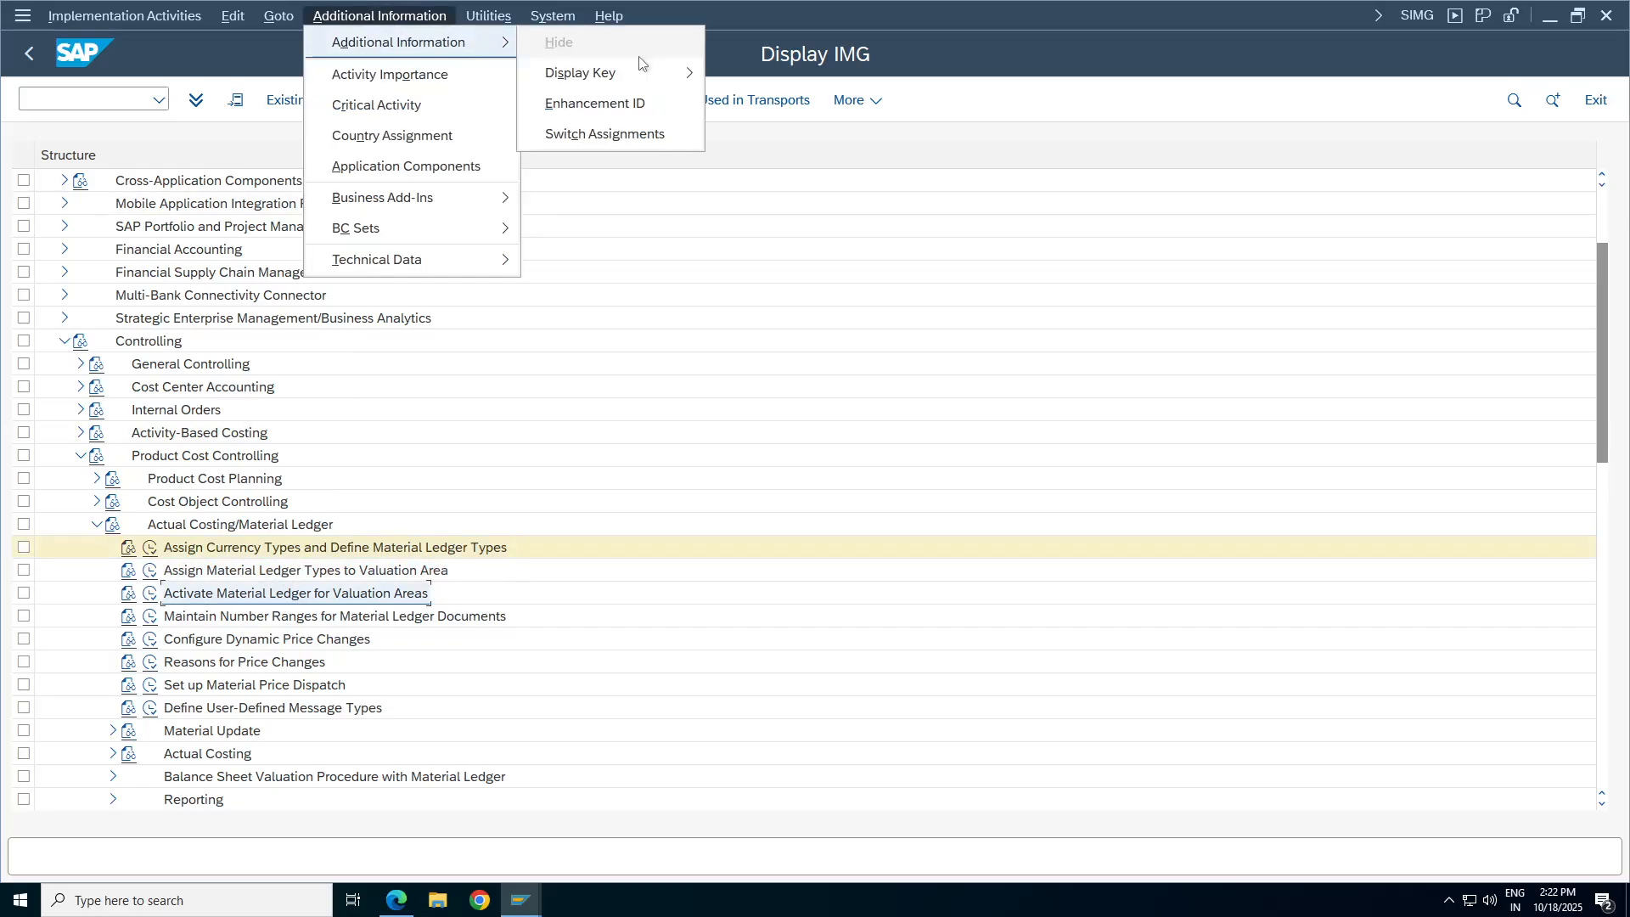
mouse_move(594, 73)
click(777, 104)
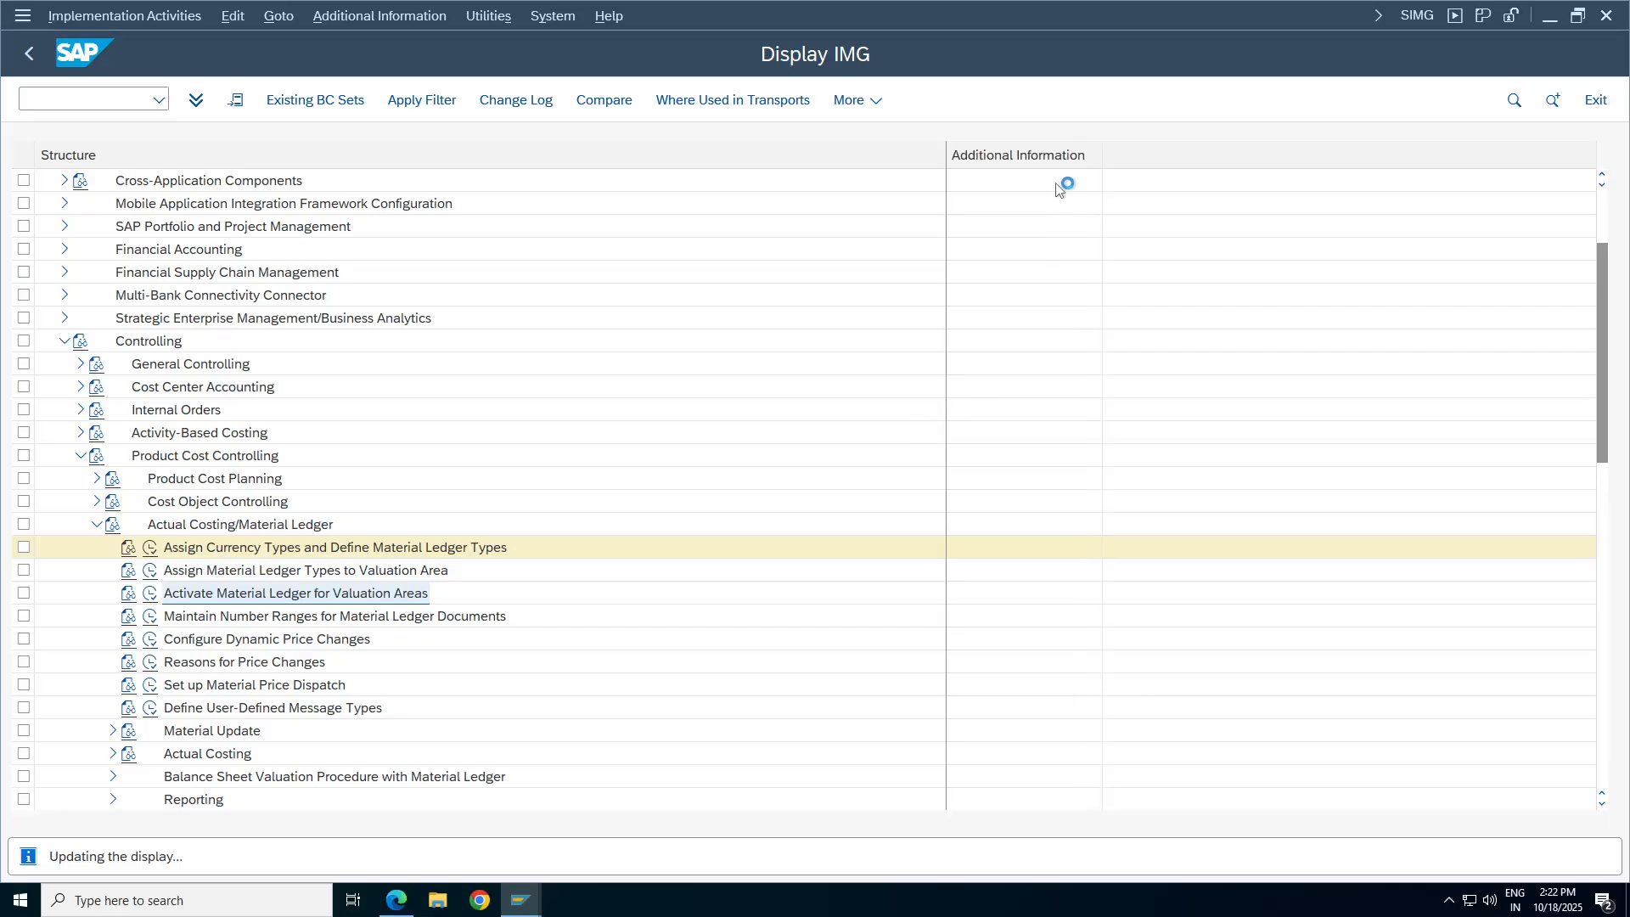
drag(1102, 154, 1248, 154)
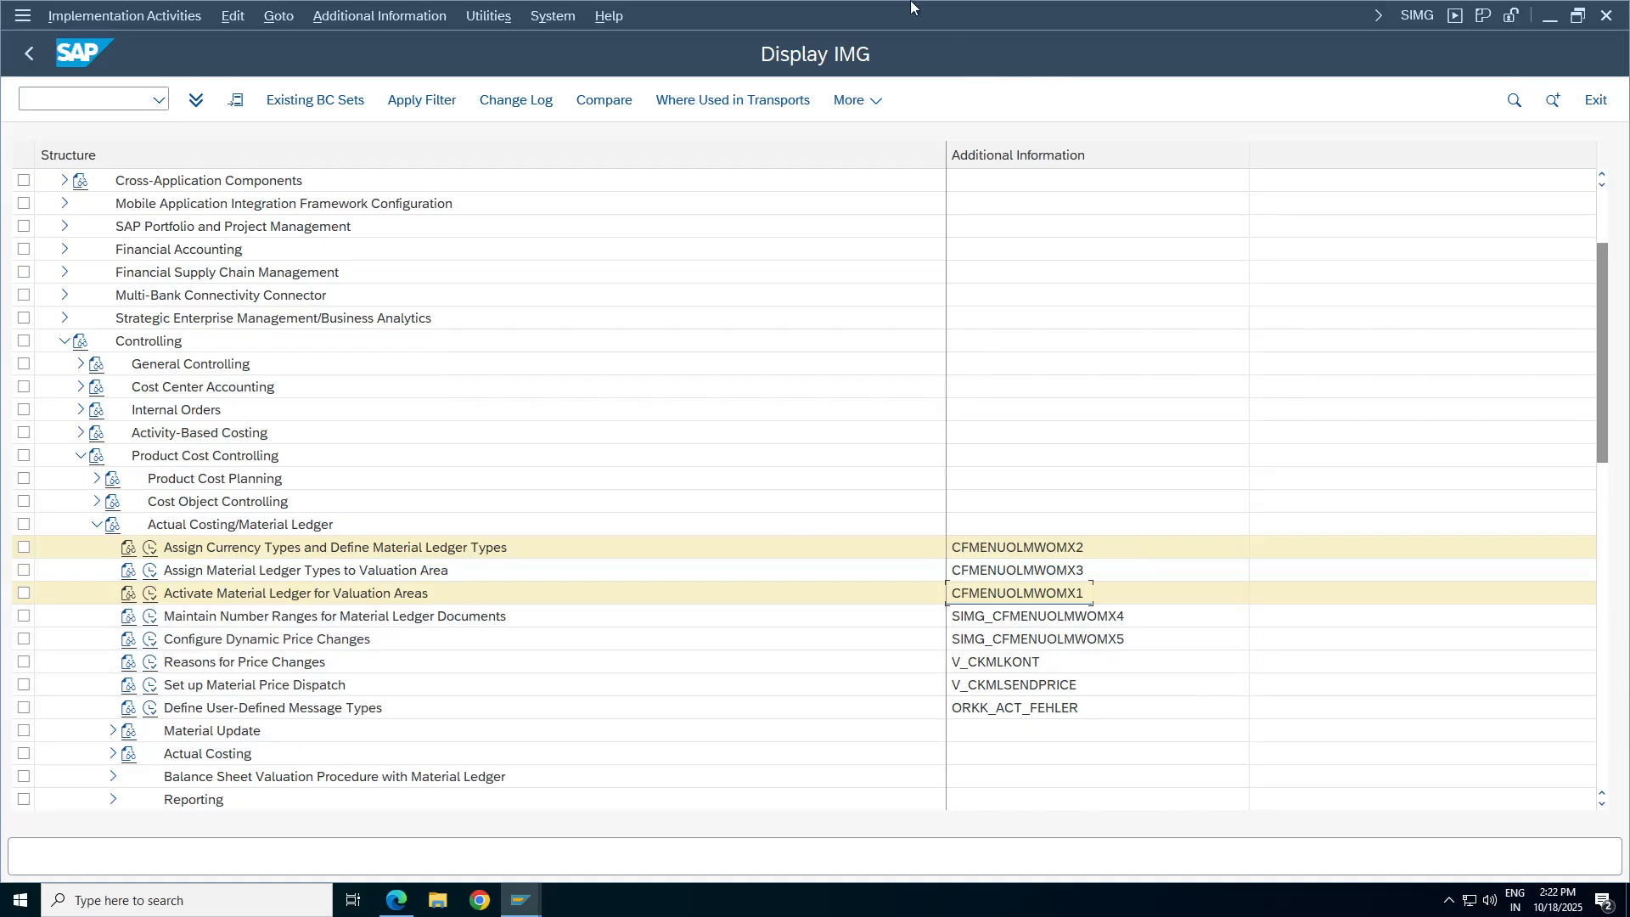
mouse_move(982, 17)
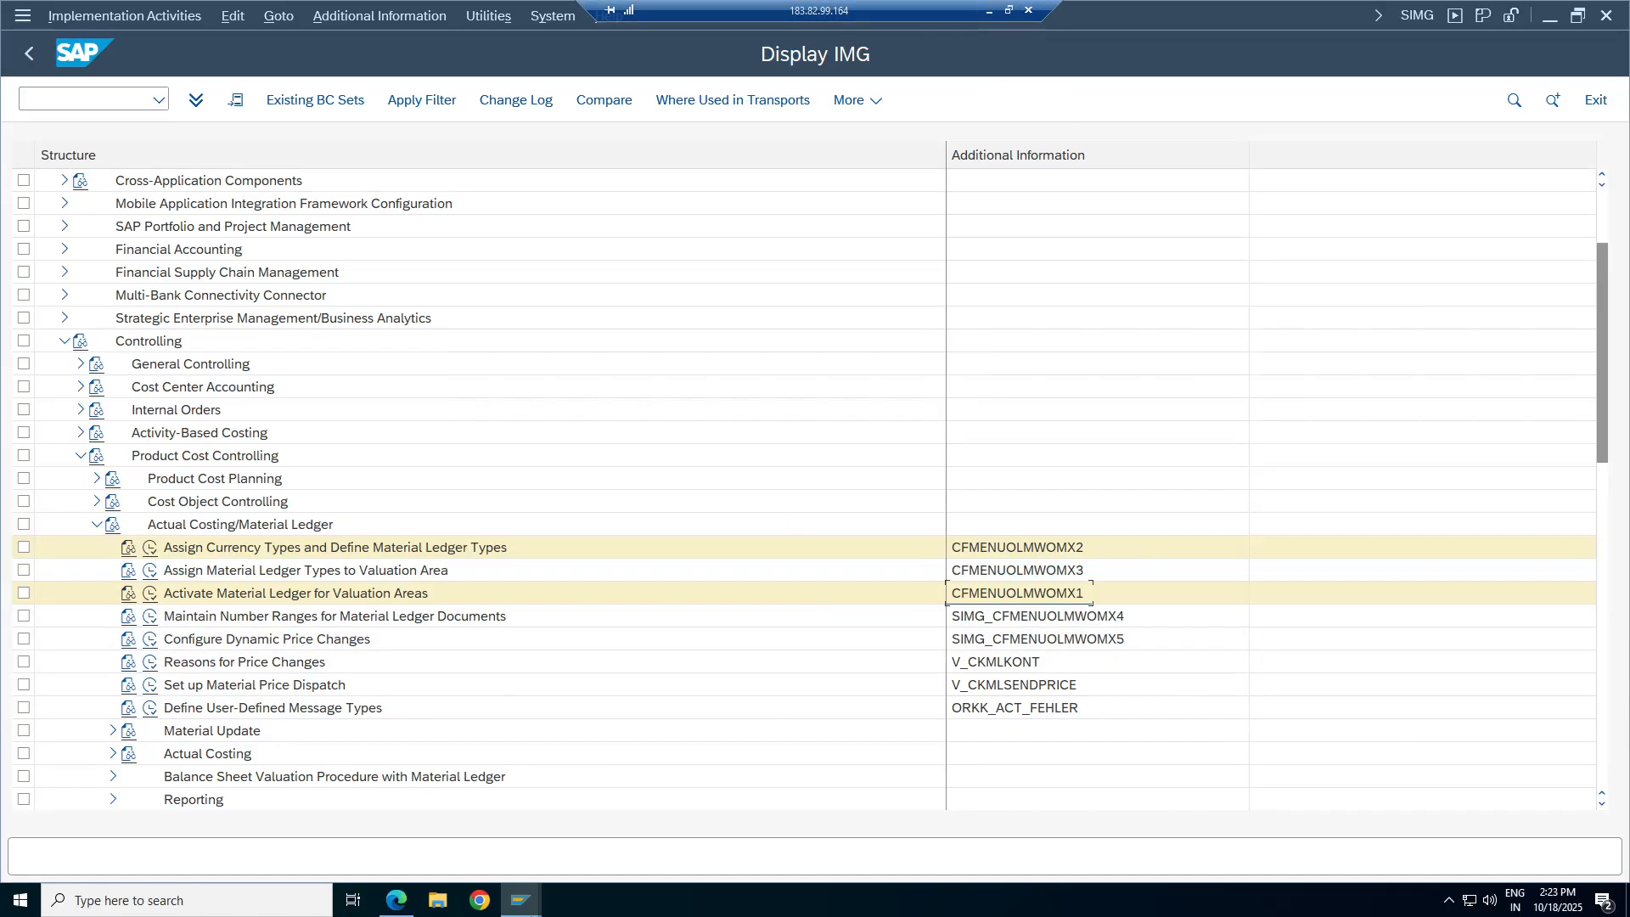
Return to the open Create Material session and enter the description "Raw material for TA98".
click(521, 900)
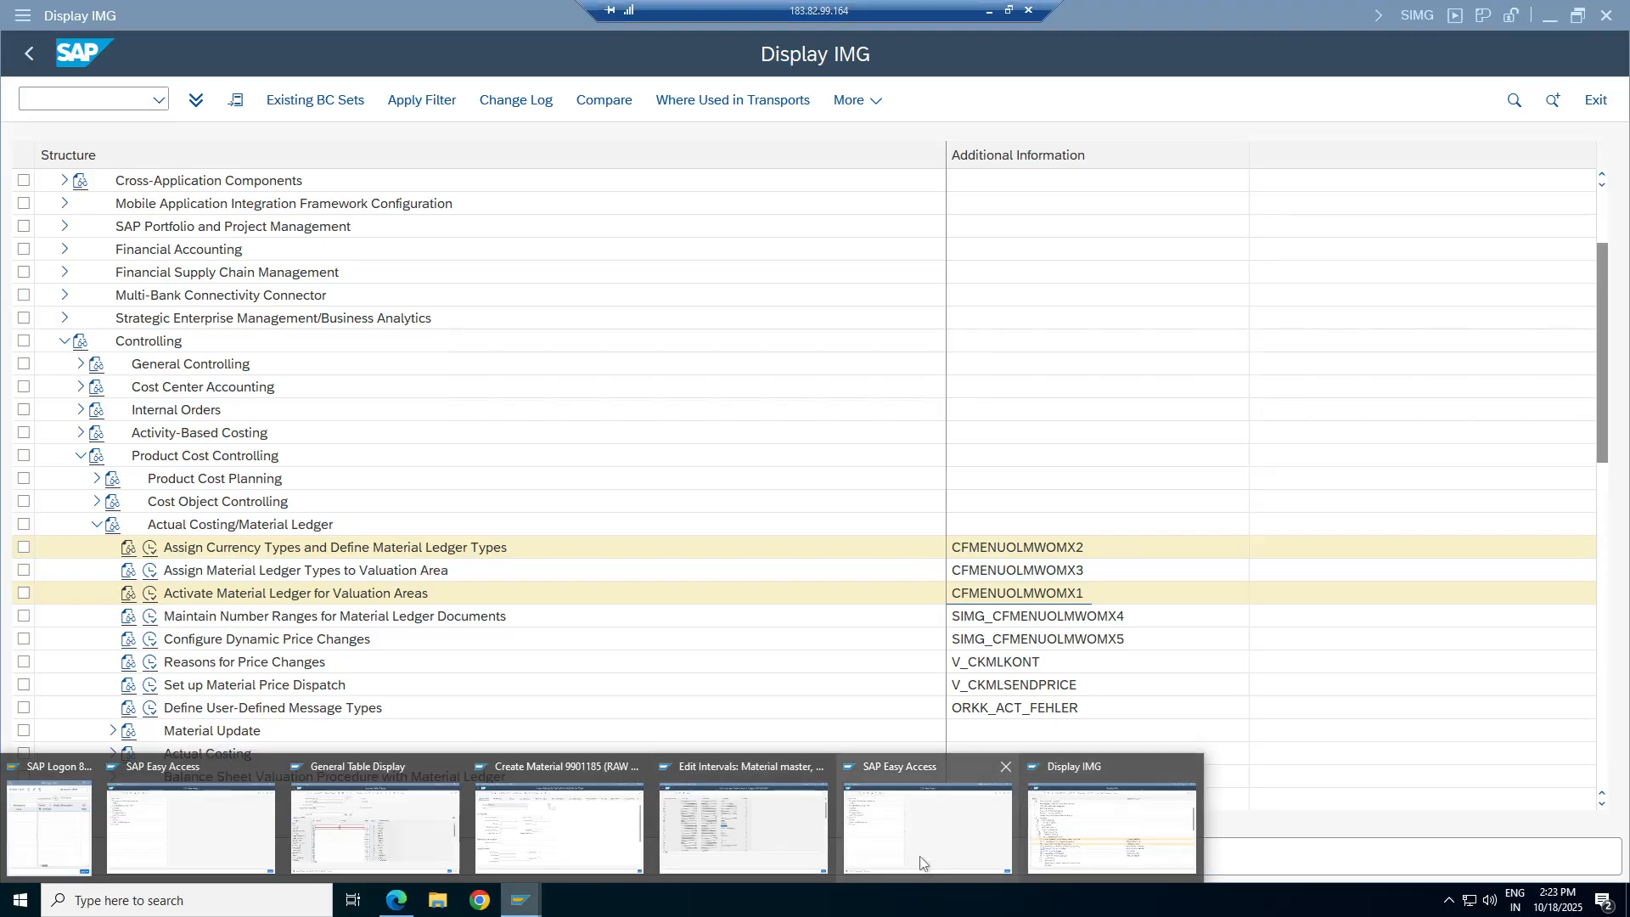
click(559, 827)
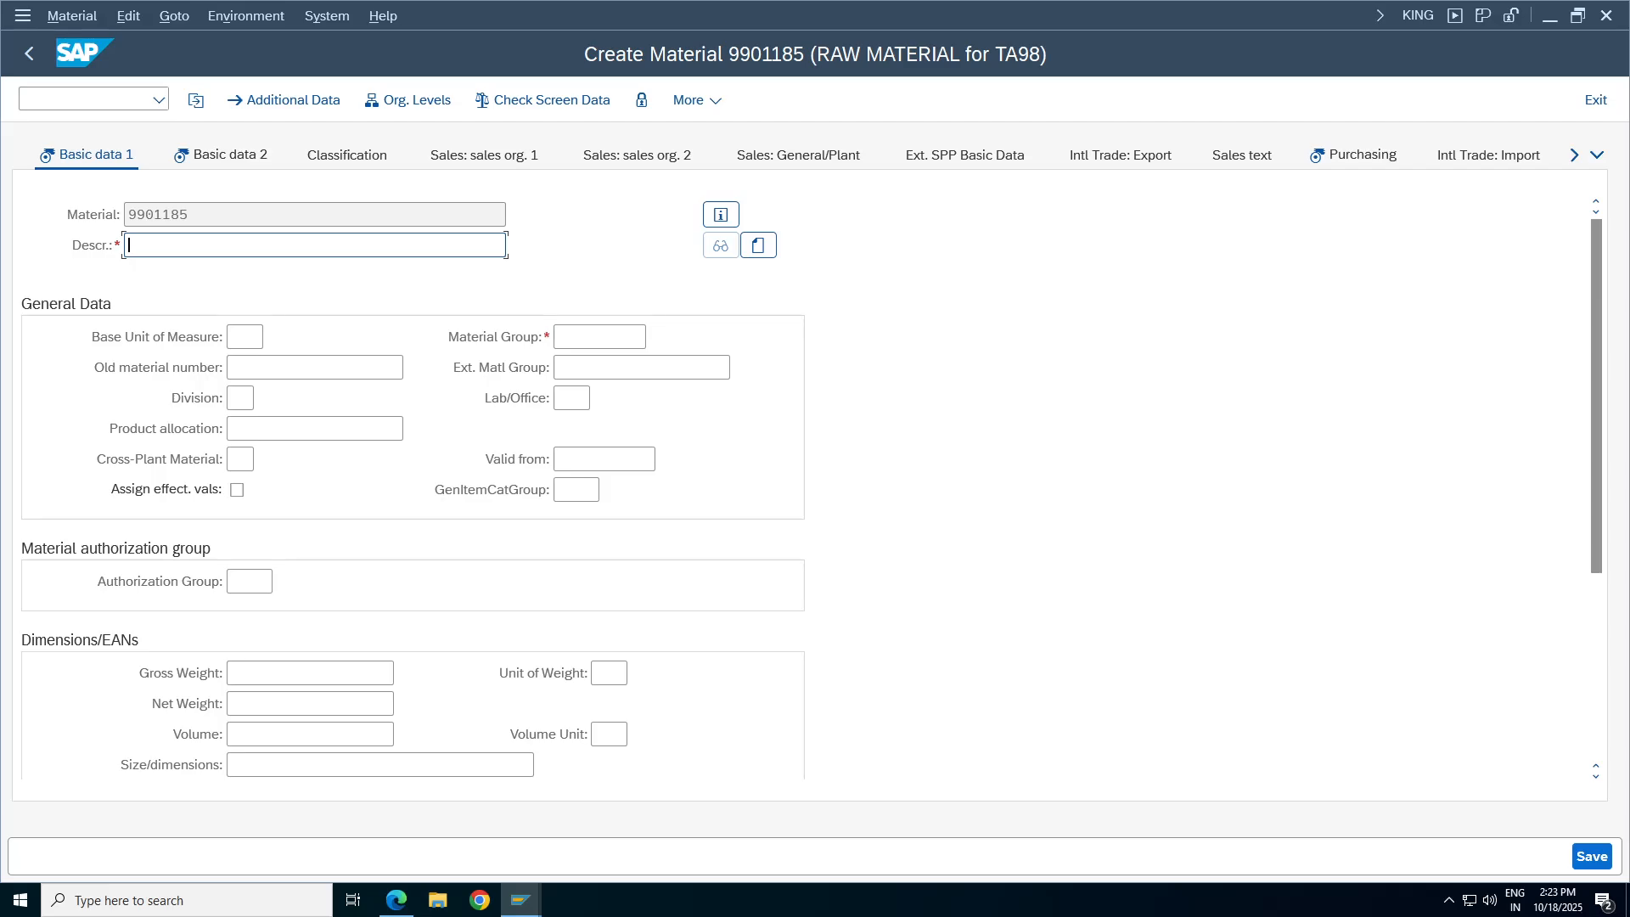
text(Raw material for)
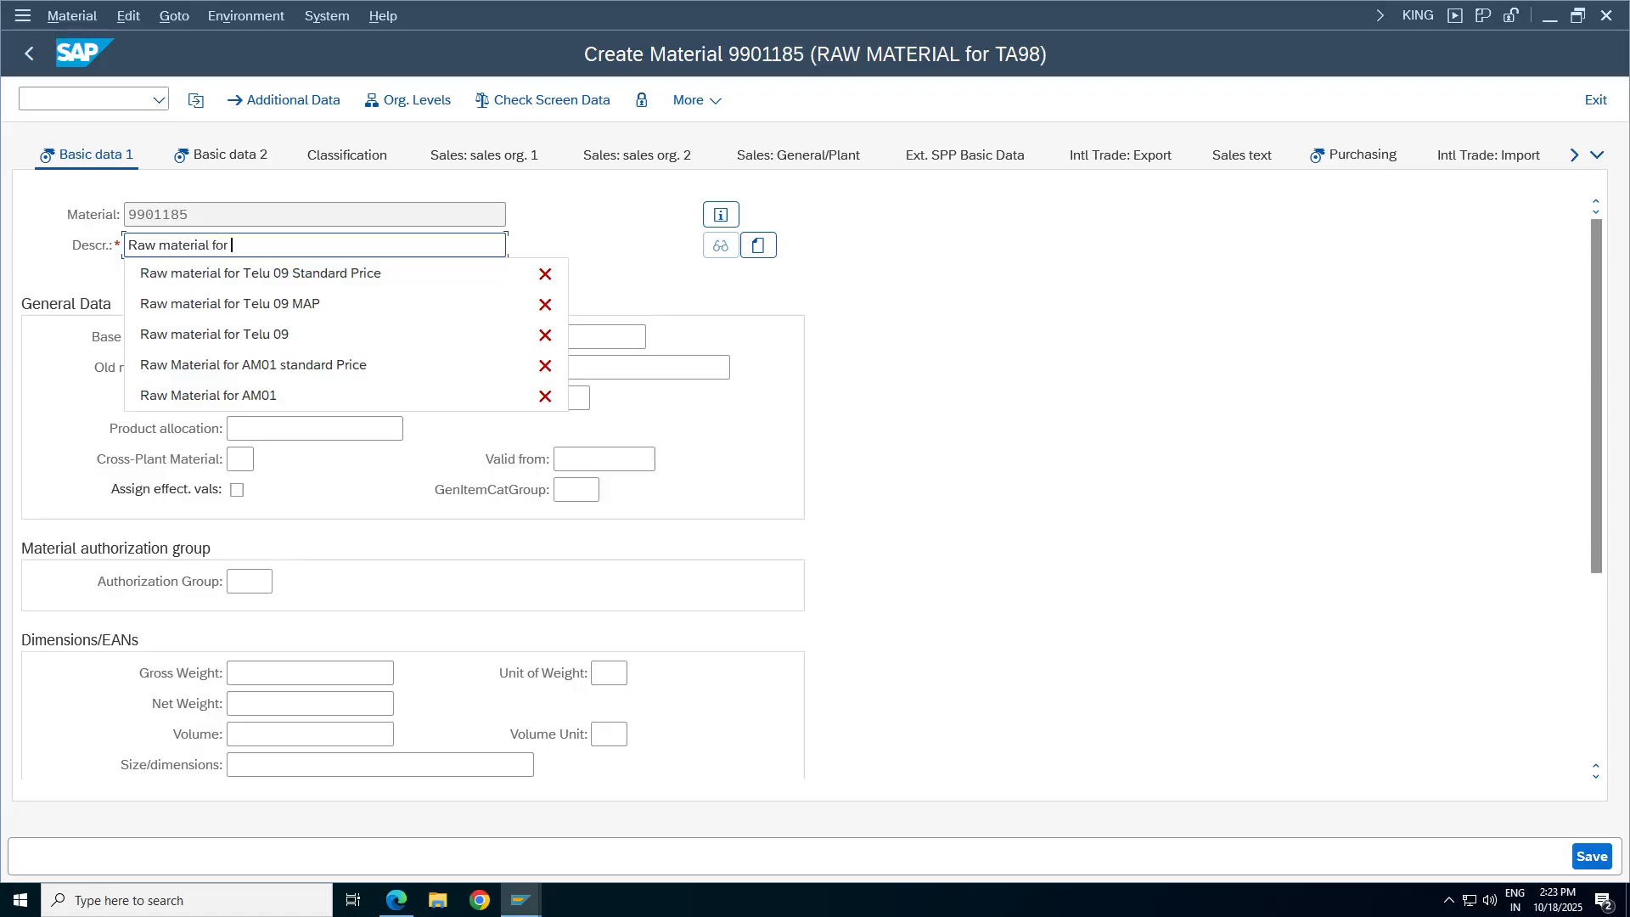
text( TA)
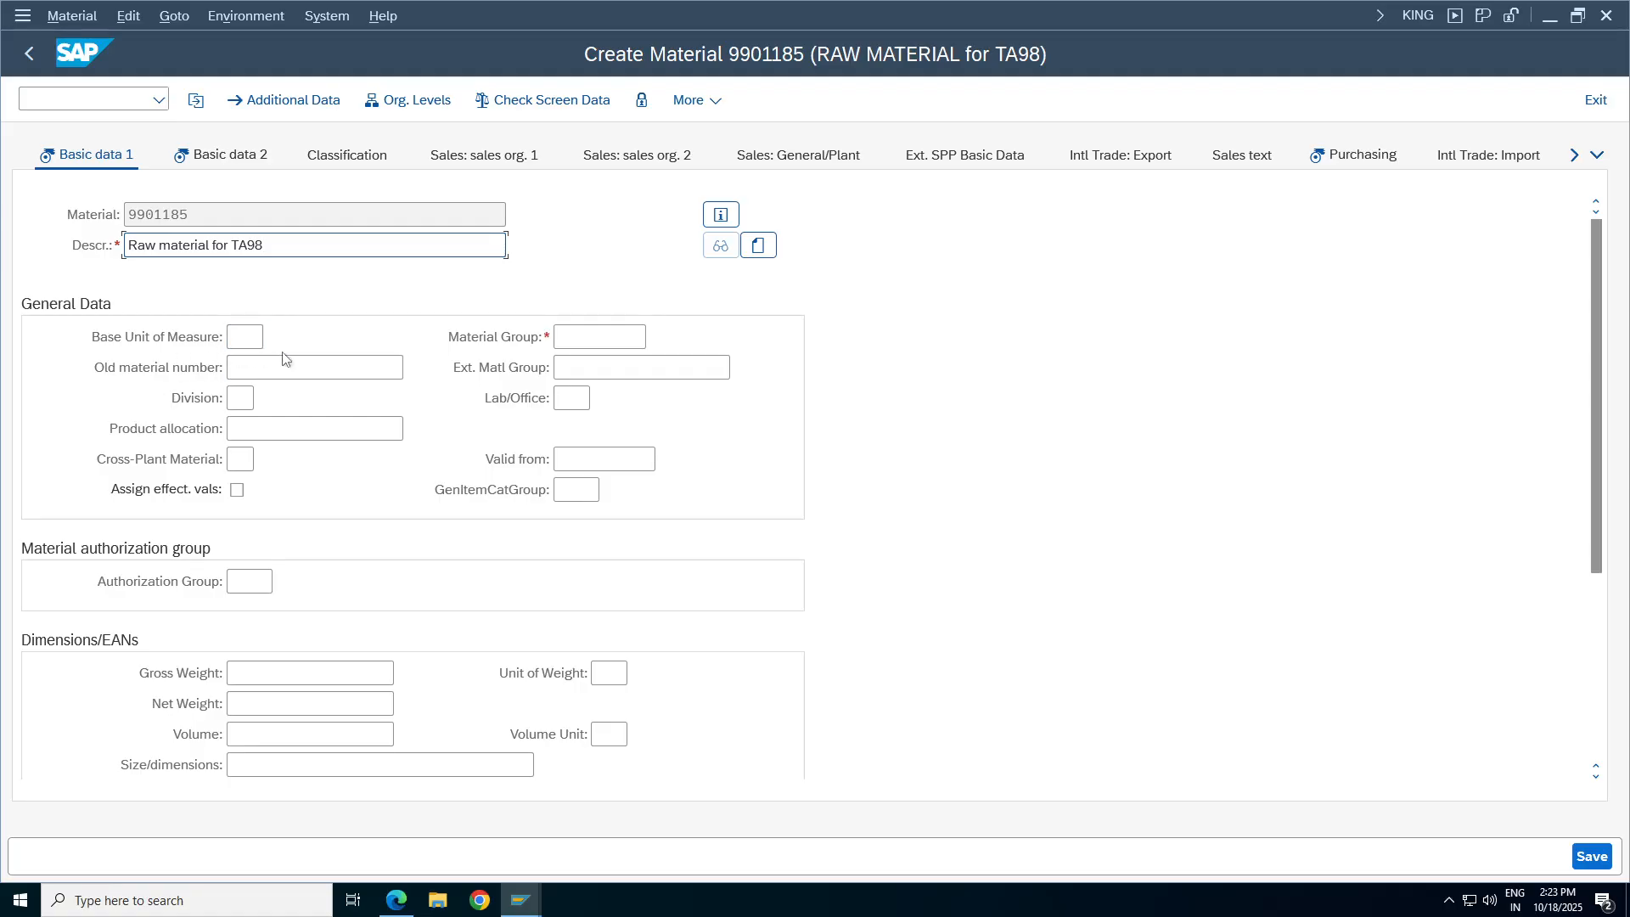
text(98)
key(Tab)
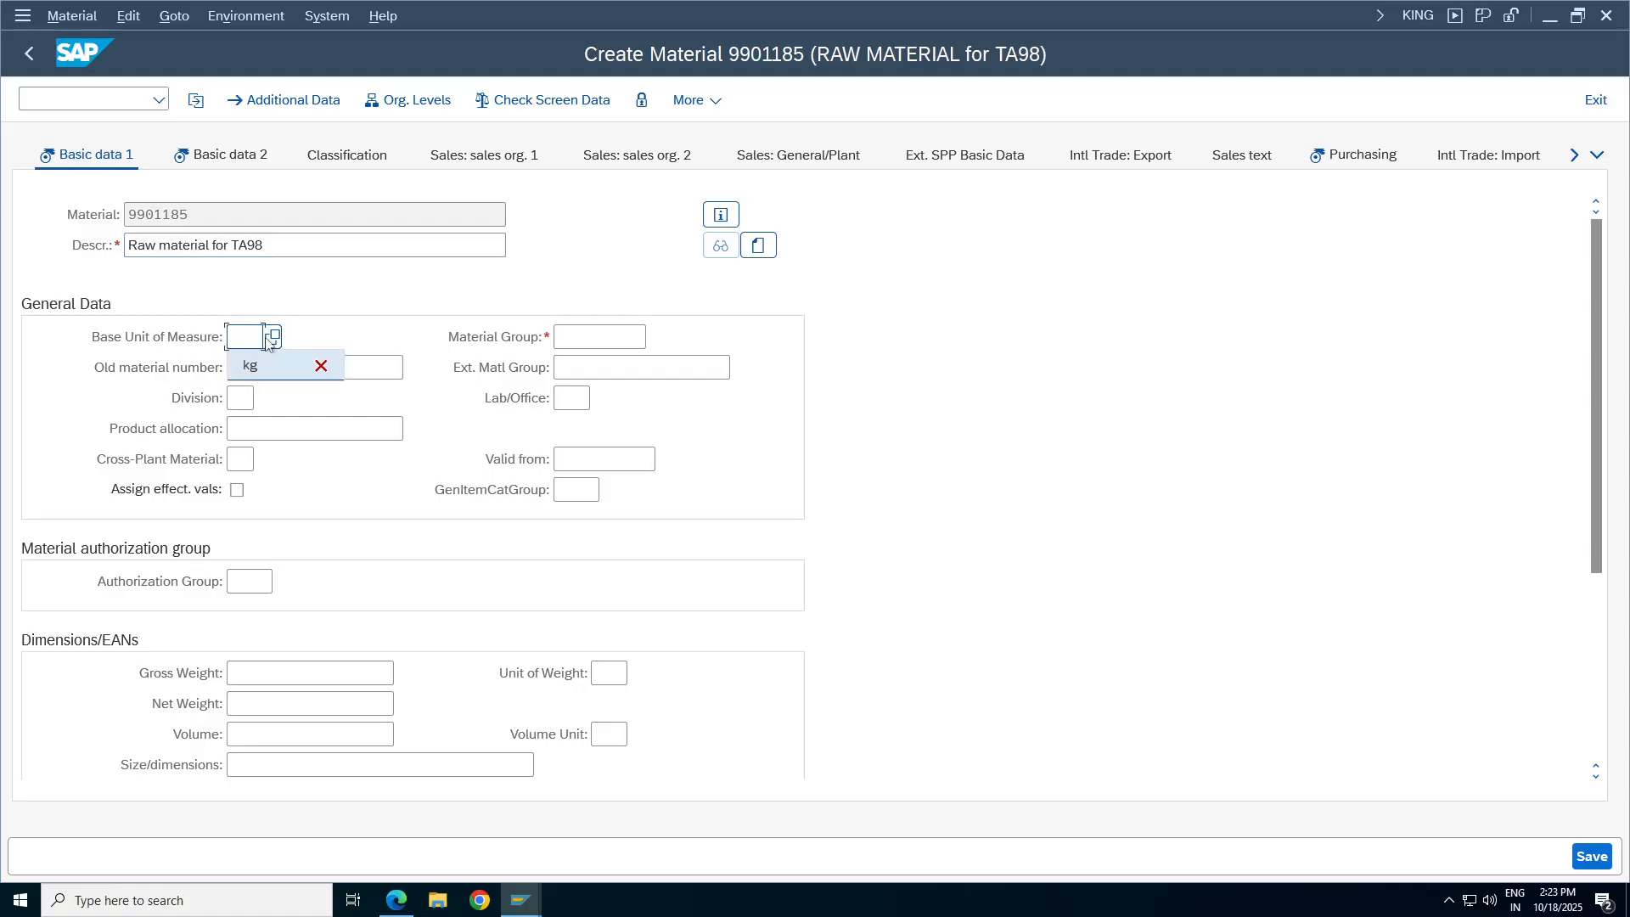
Look through the available units of measure and set the material's base unit of measure to kg.
key(F4)
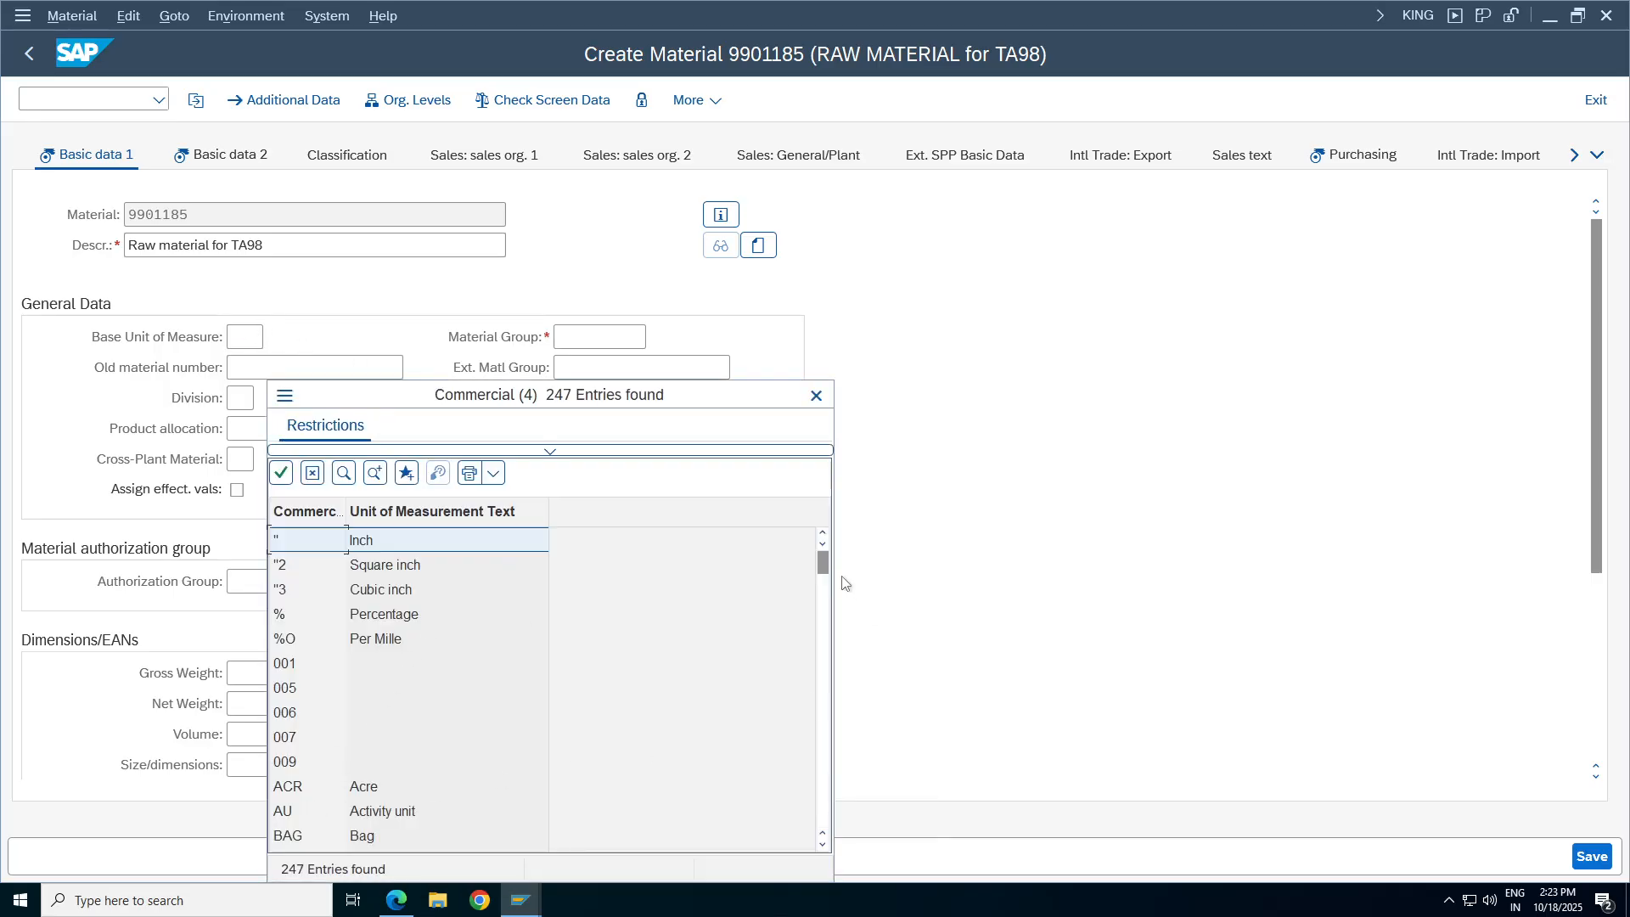
drag(822, 563, 820, 509)
click(815, 395)
text(k)
click(257, 368)
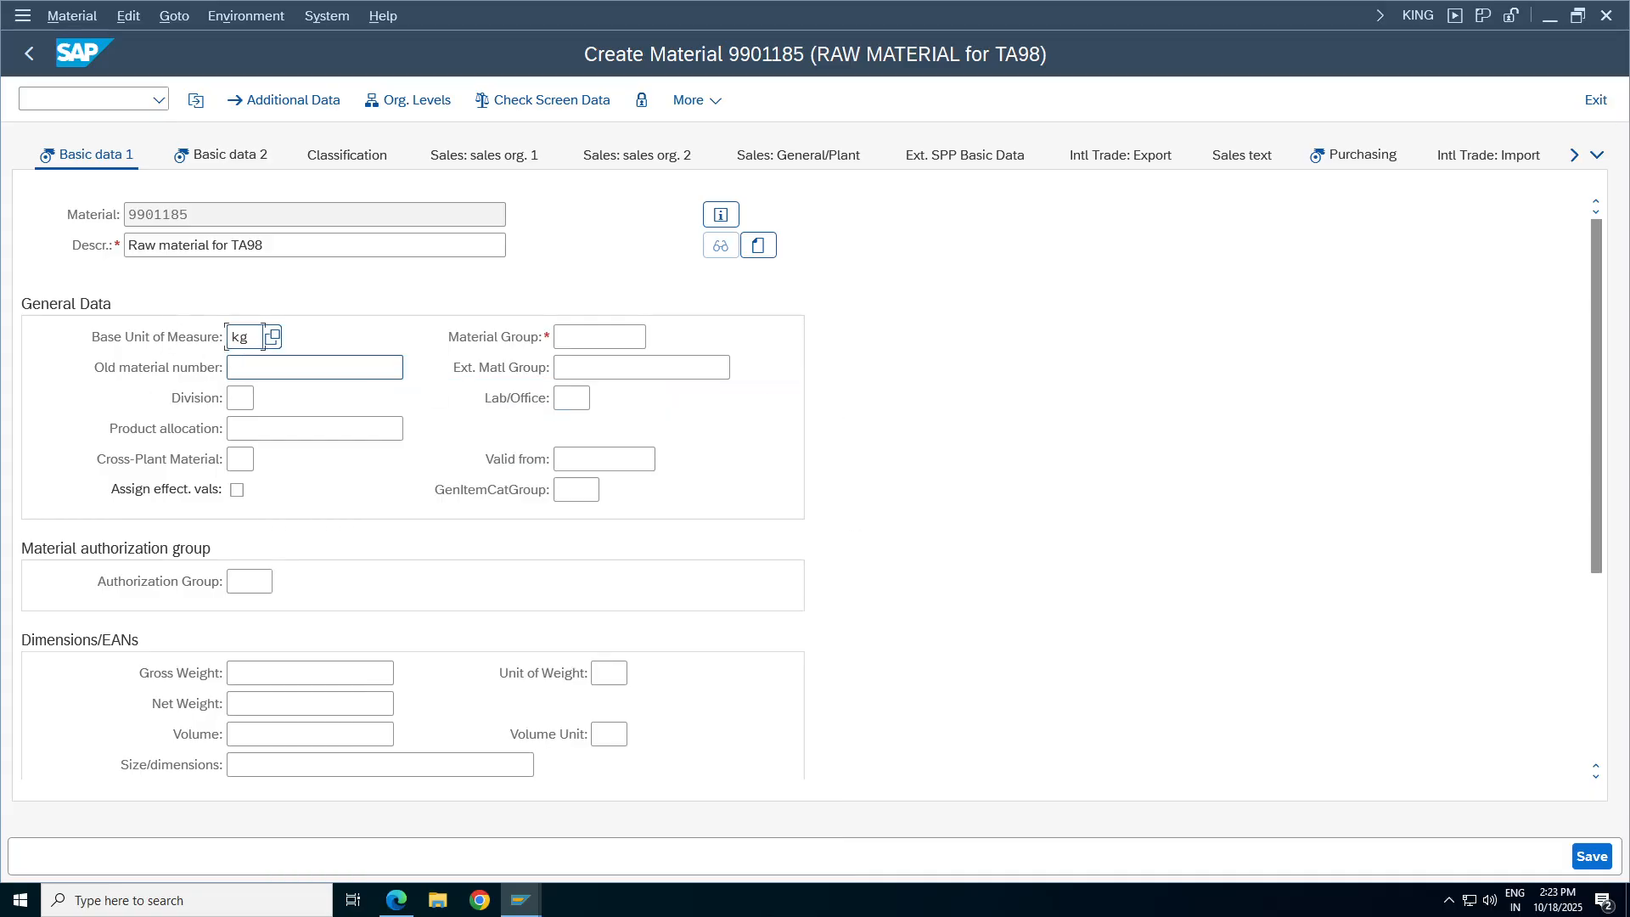
Assign material group 01 to the raw material from the list of possible material groups.
click(644, 337)
text(0)
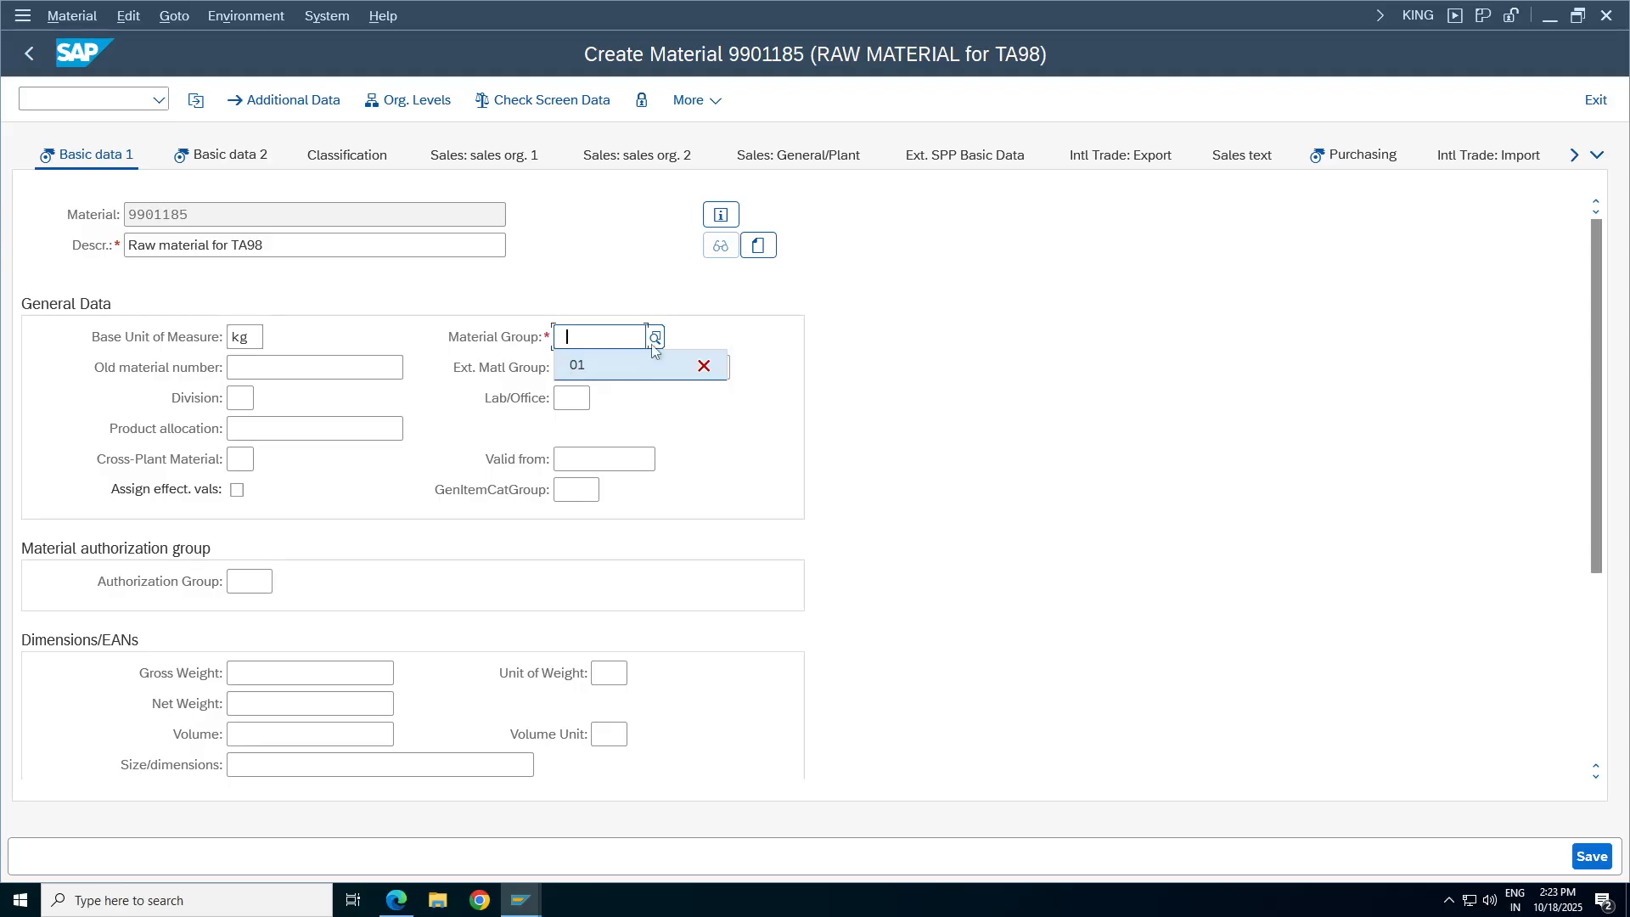
click(655, 339)
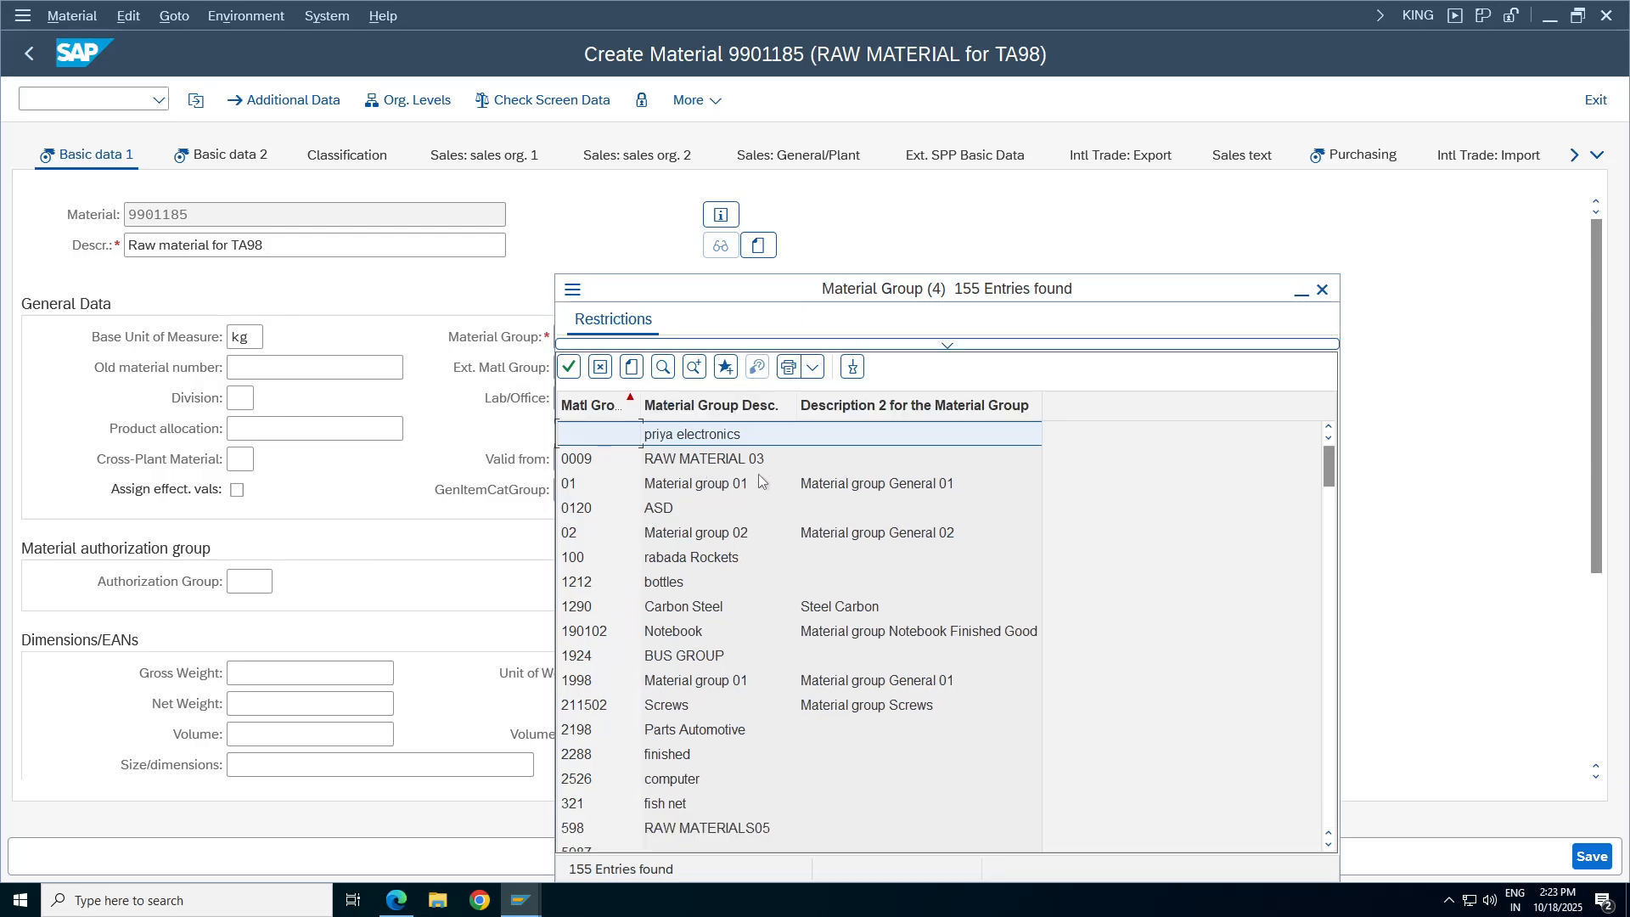
double_click(575, 492)
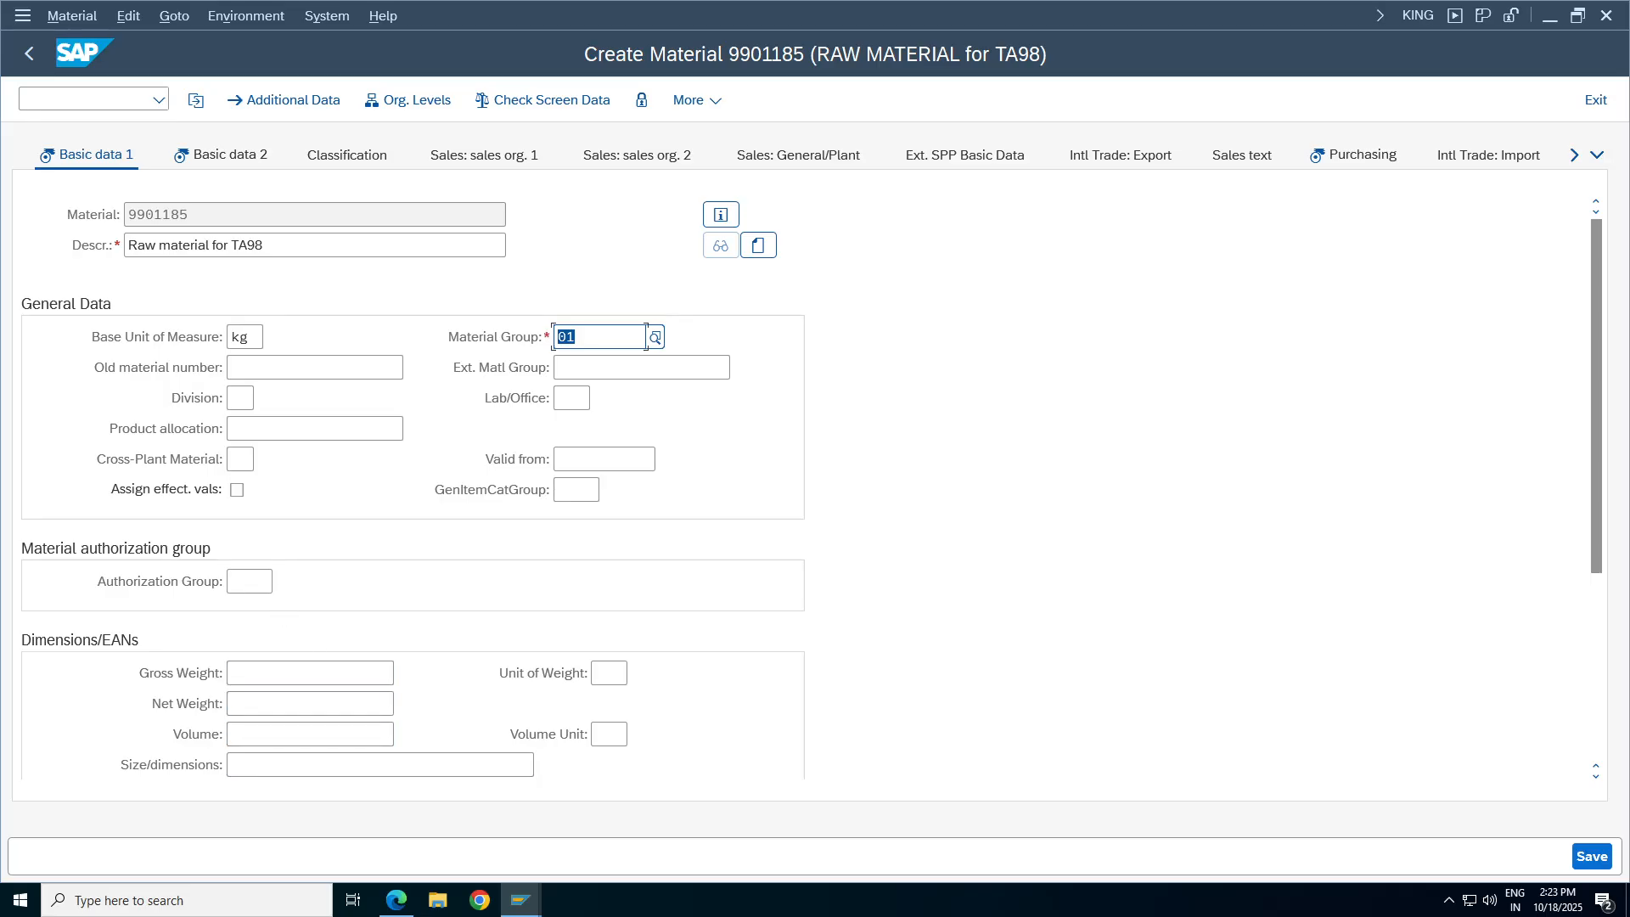
Search the general item category groups for norm and assign NORM (Standard item) to the material.
click(576, 490)
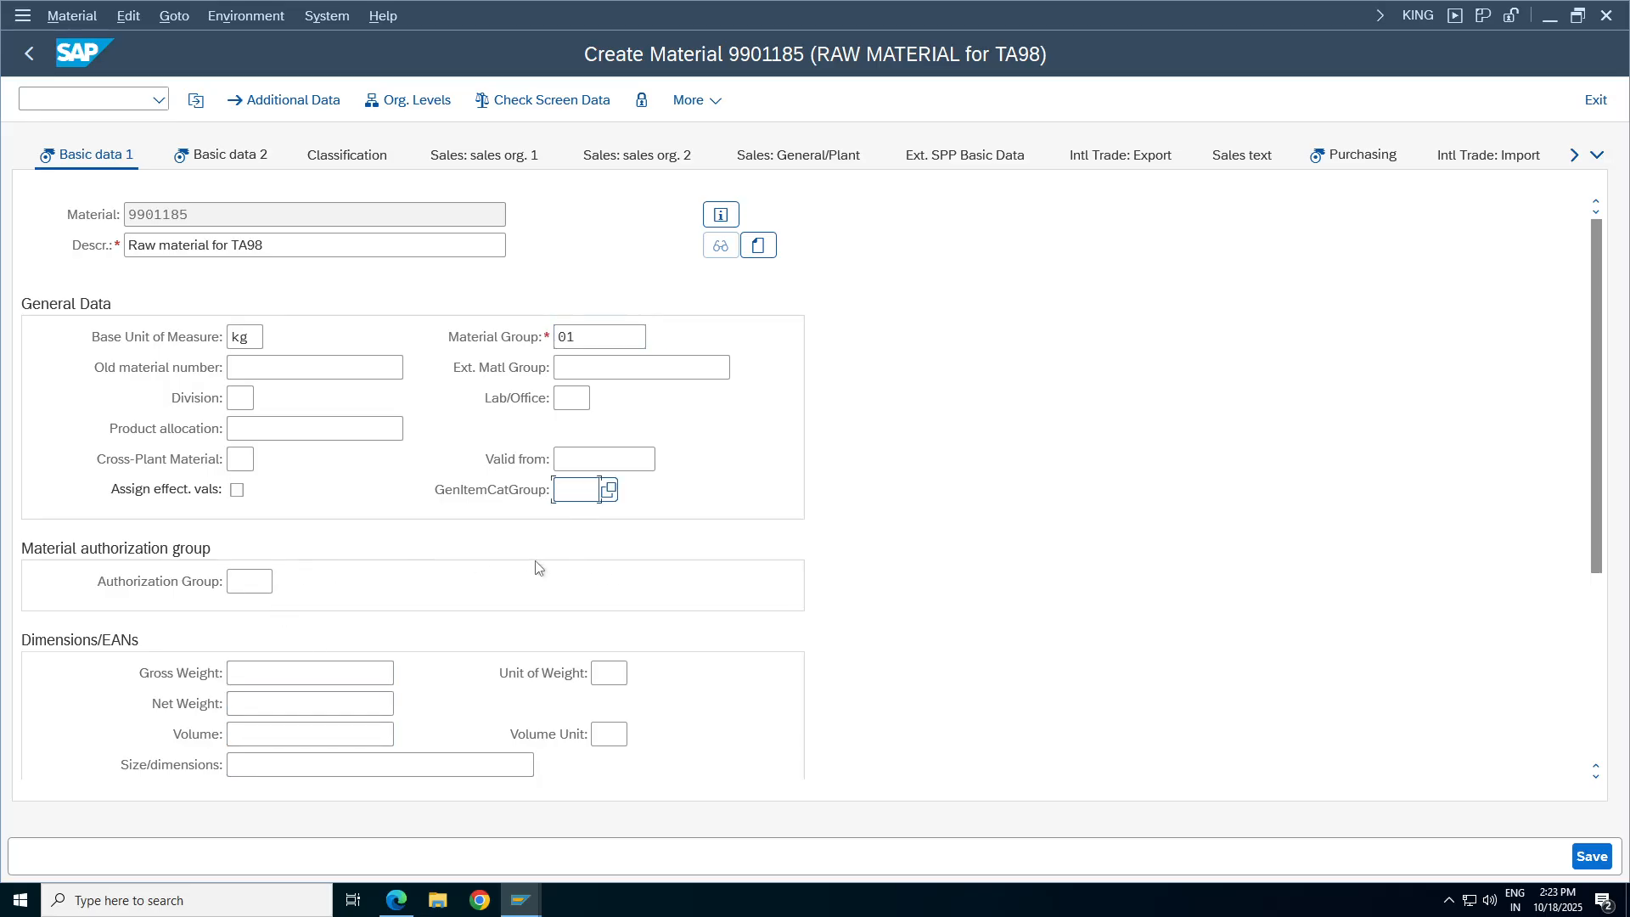
key(Escape)
key(F4)
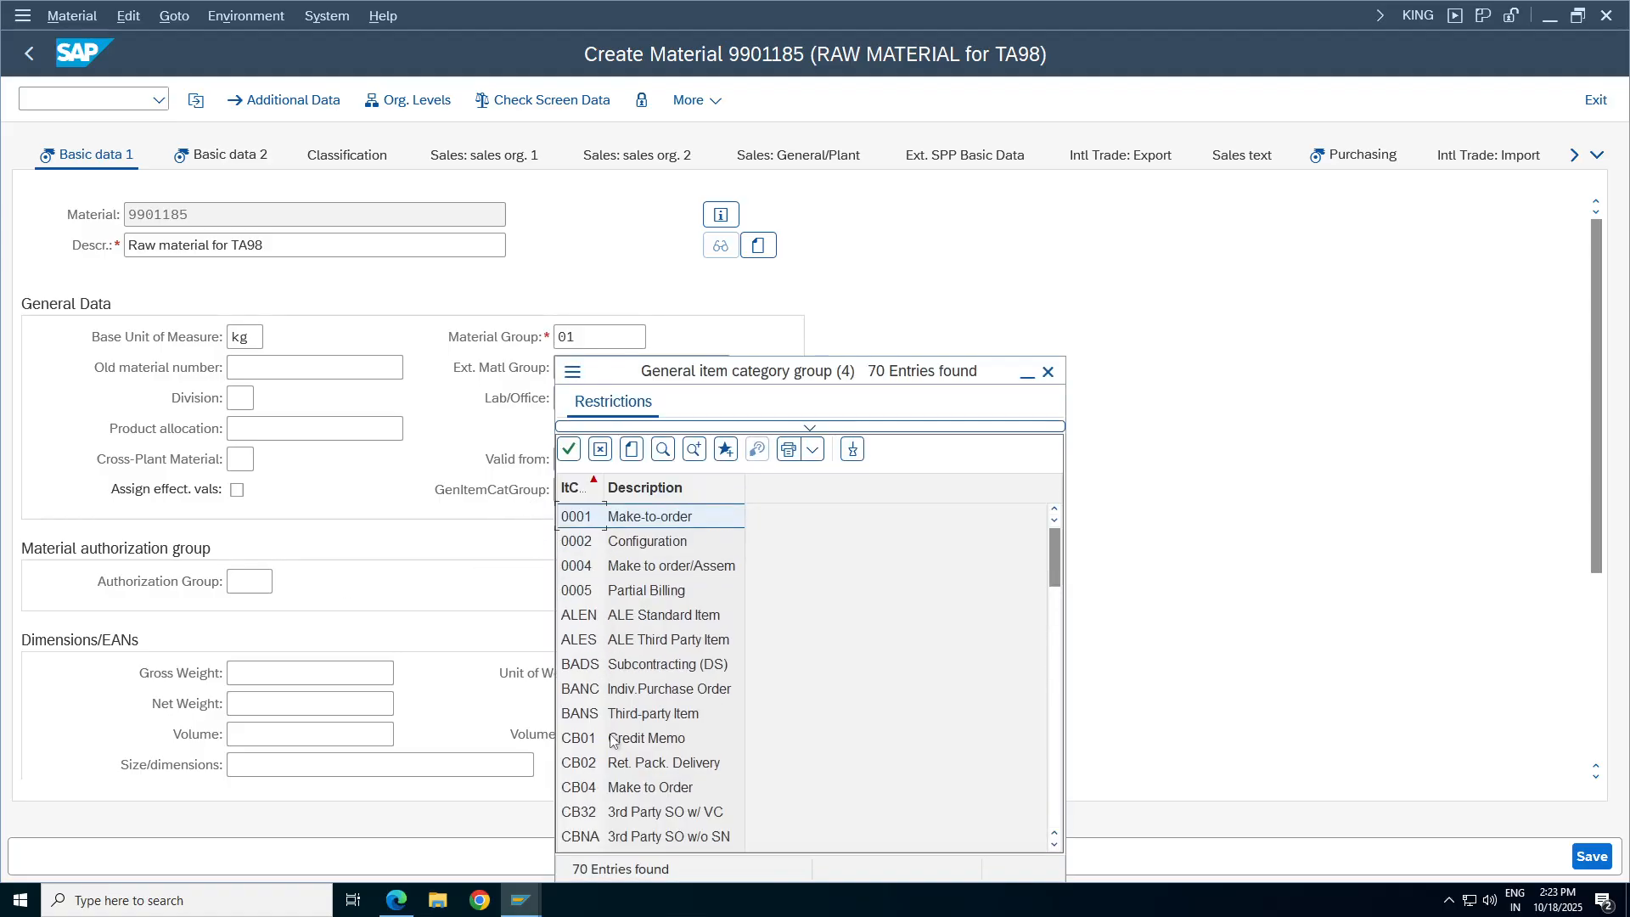
click(819, 427)
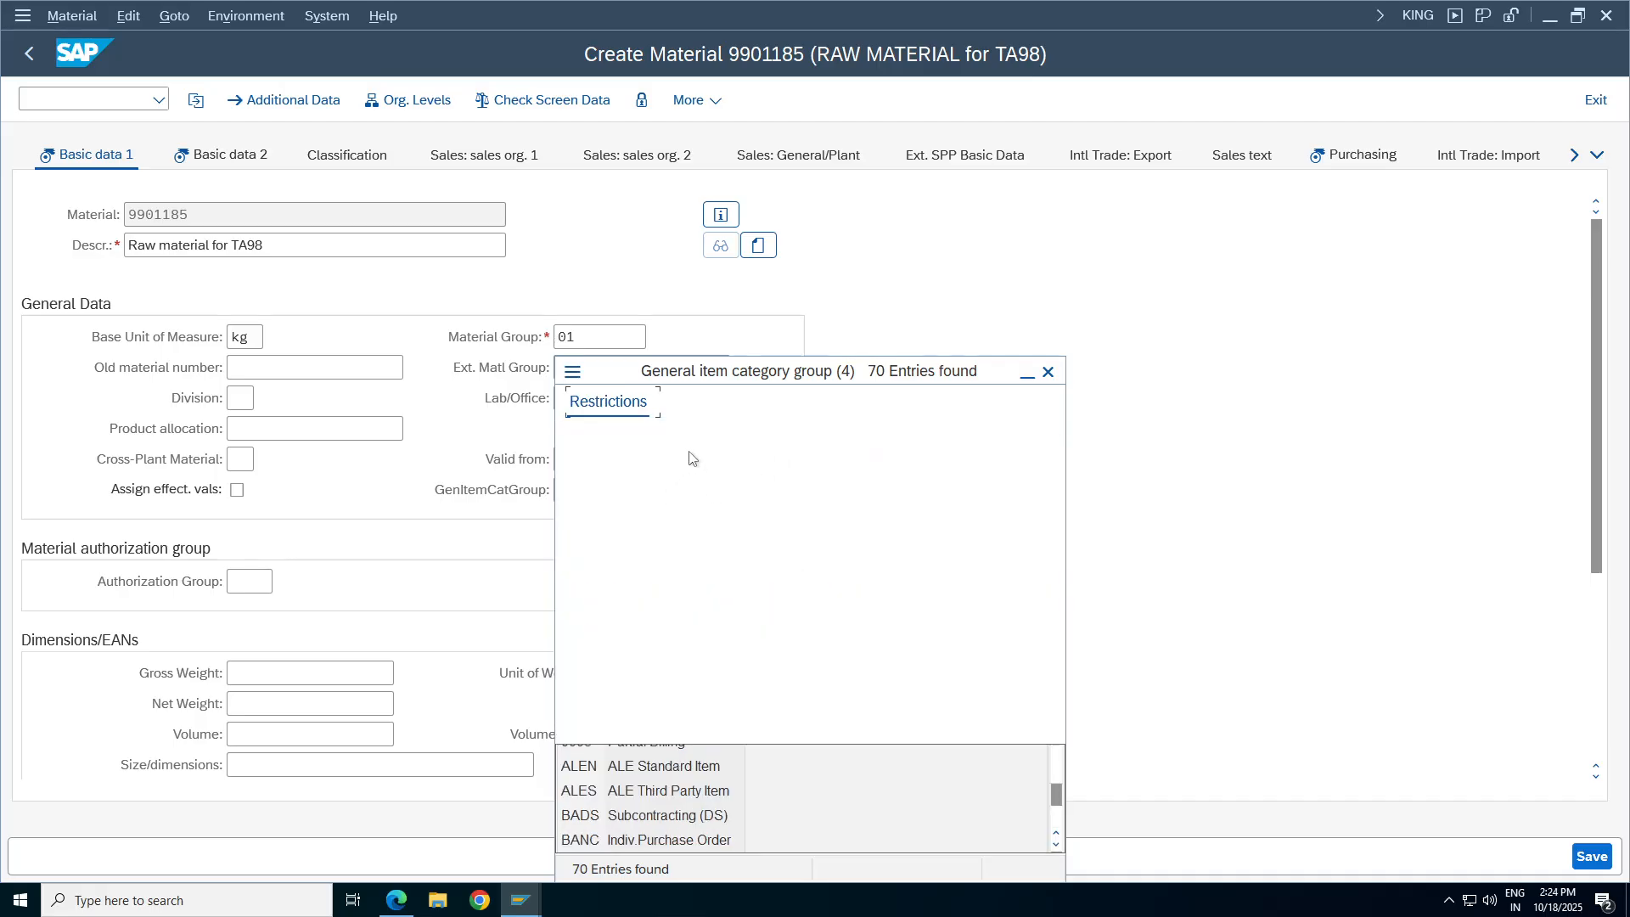
text(norm)
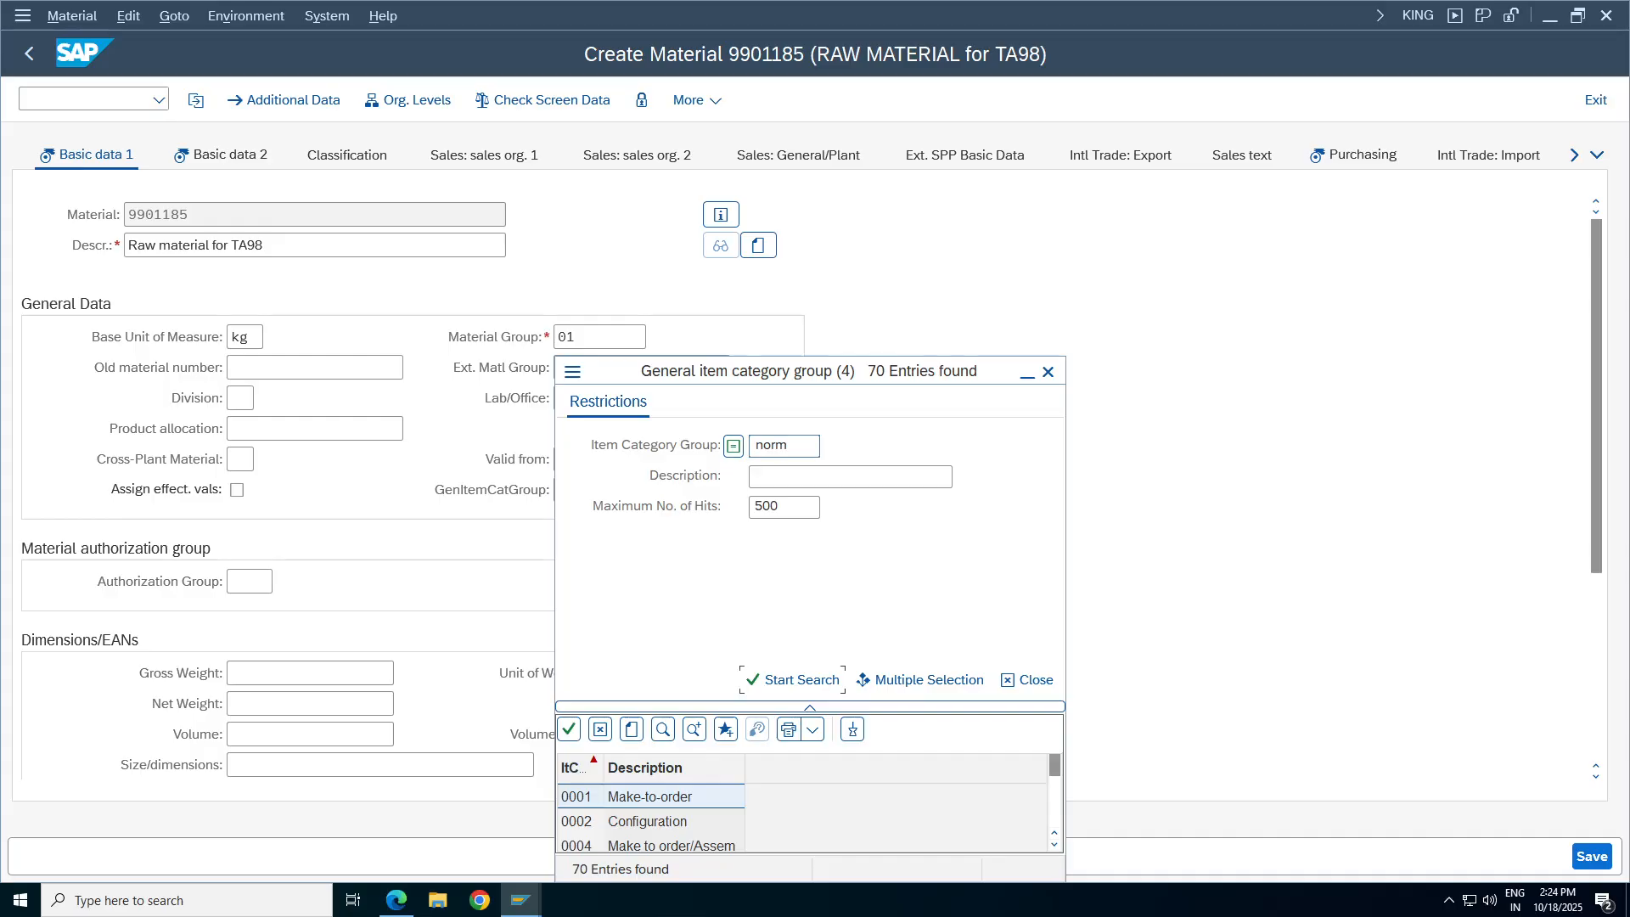
key(Return)
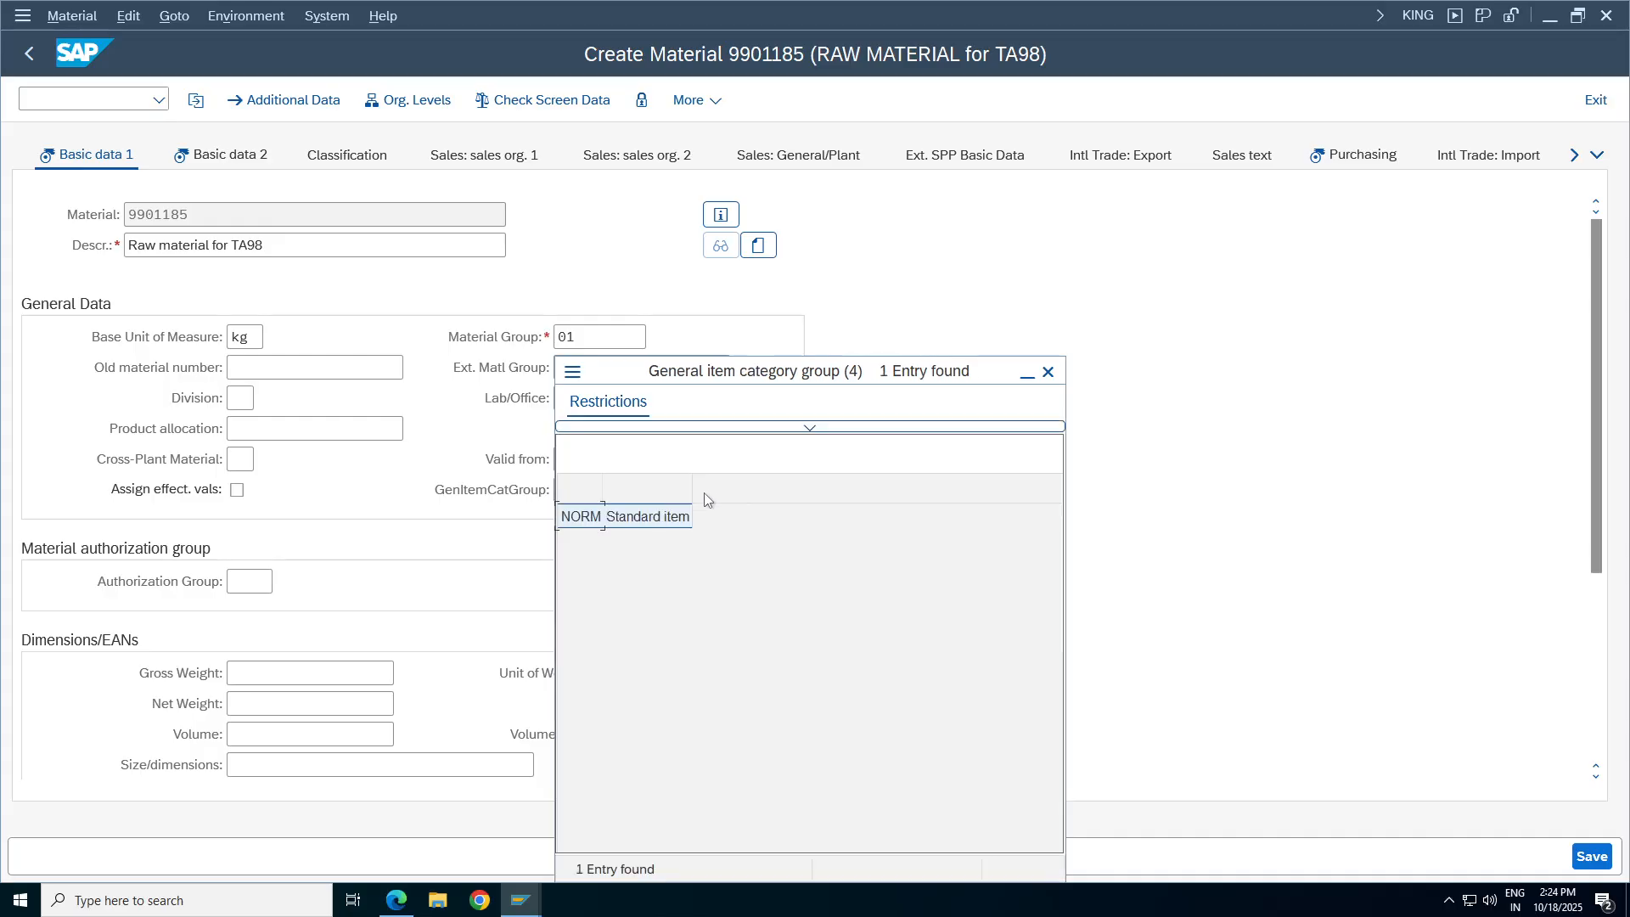
double_click(644, 517)
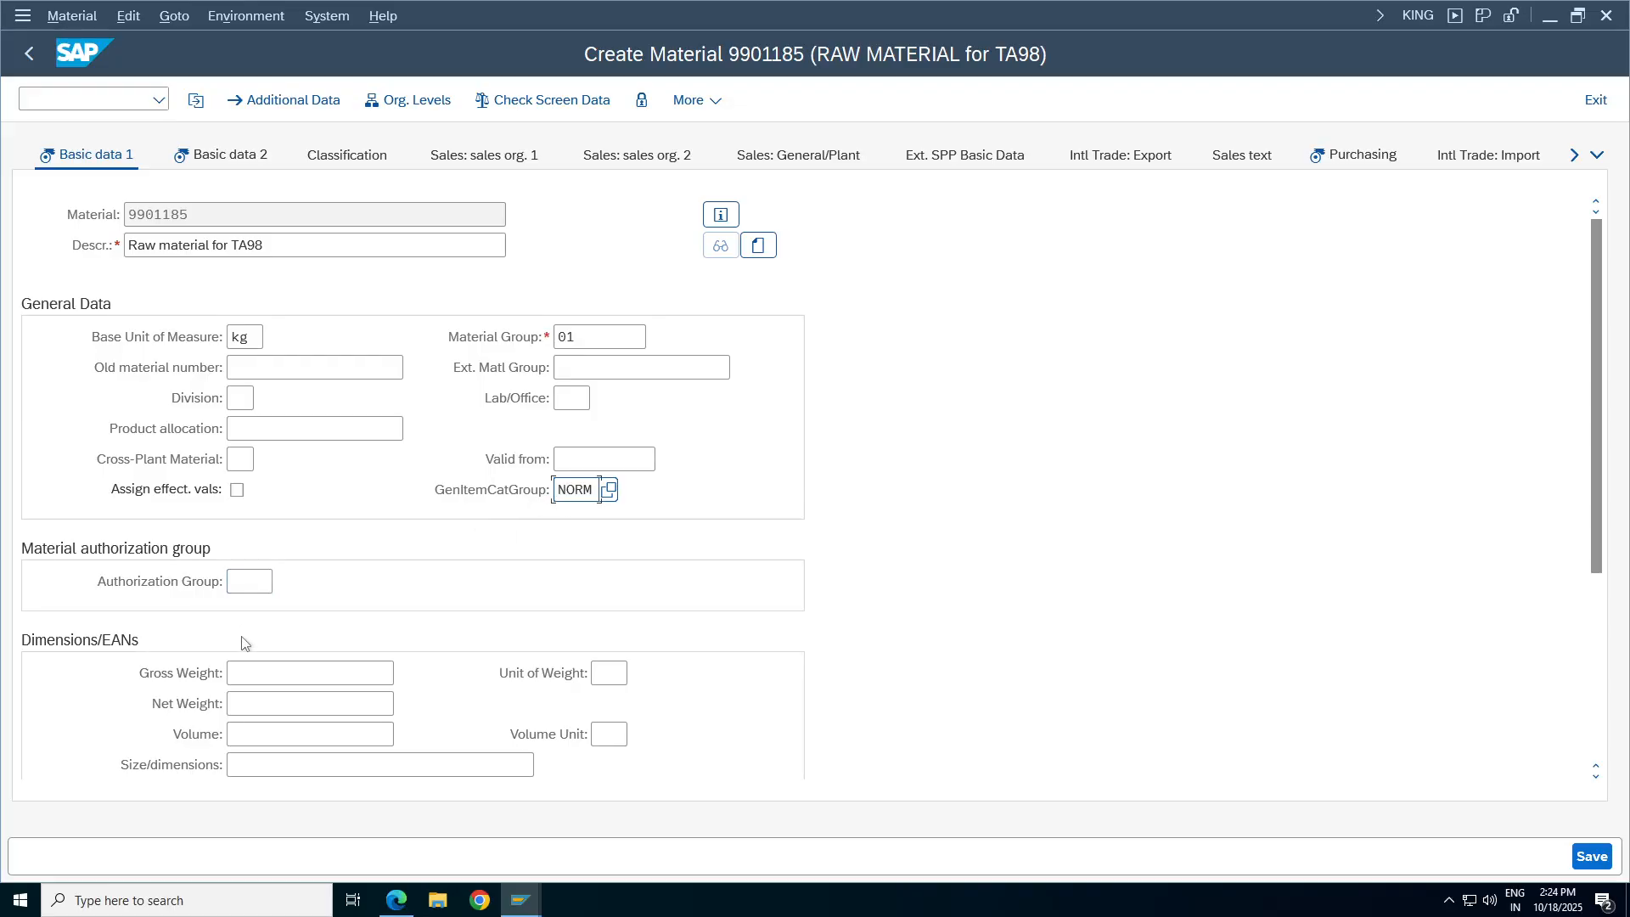
Review the description, base unit, material group and general item category group in Basic data 1, and look over the Basic data 2 view.
drag(1607, 511, 1628, 673)
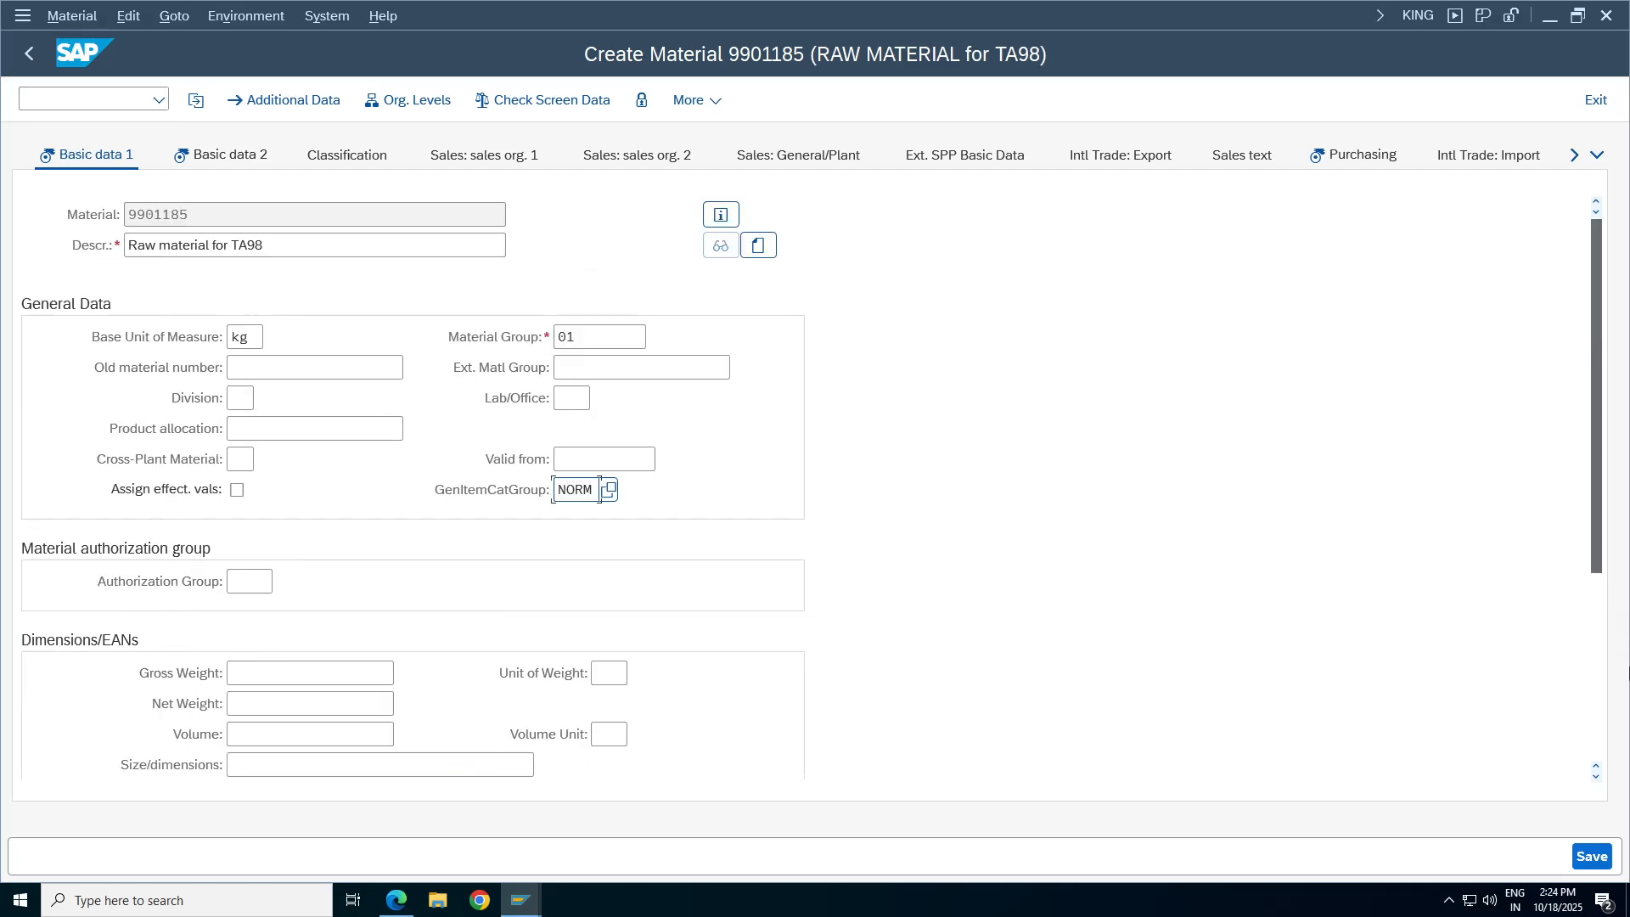
drag(1605, 508, 1560, 532)
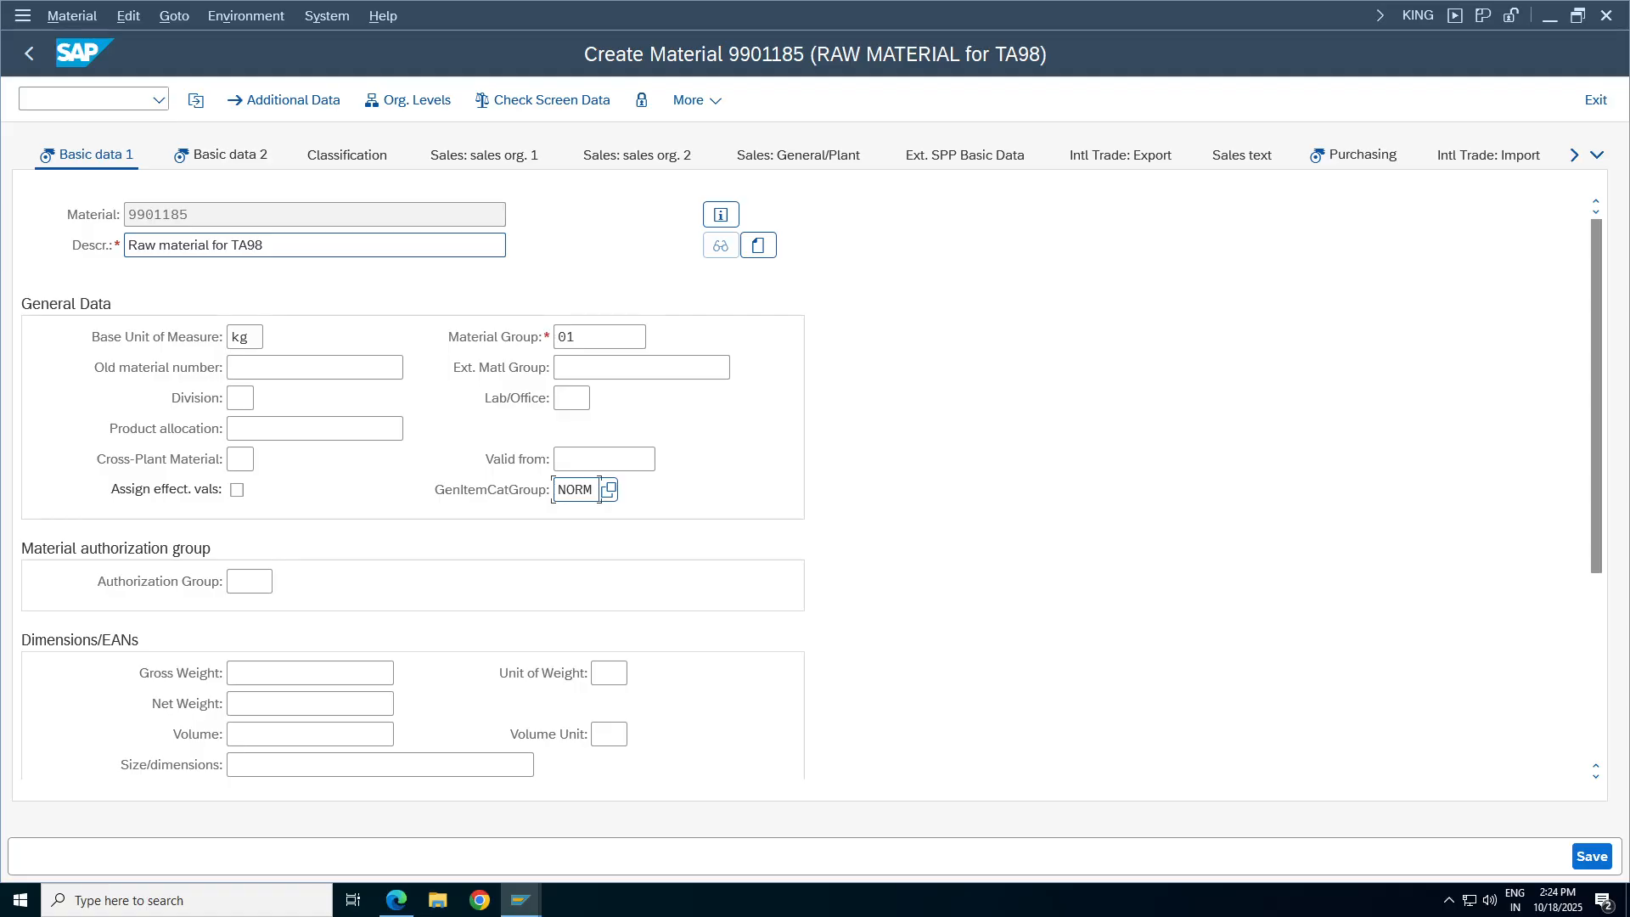
drag(285, 245, 125, 250)
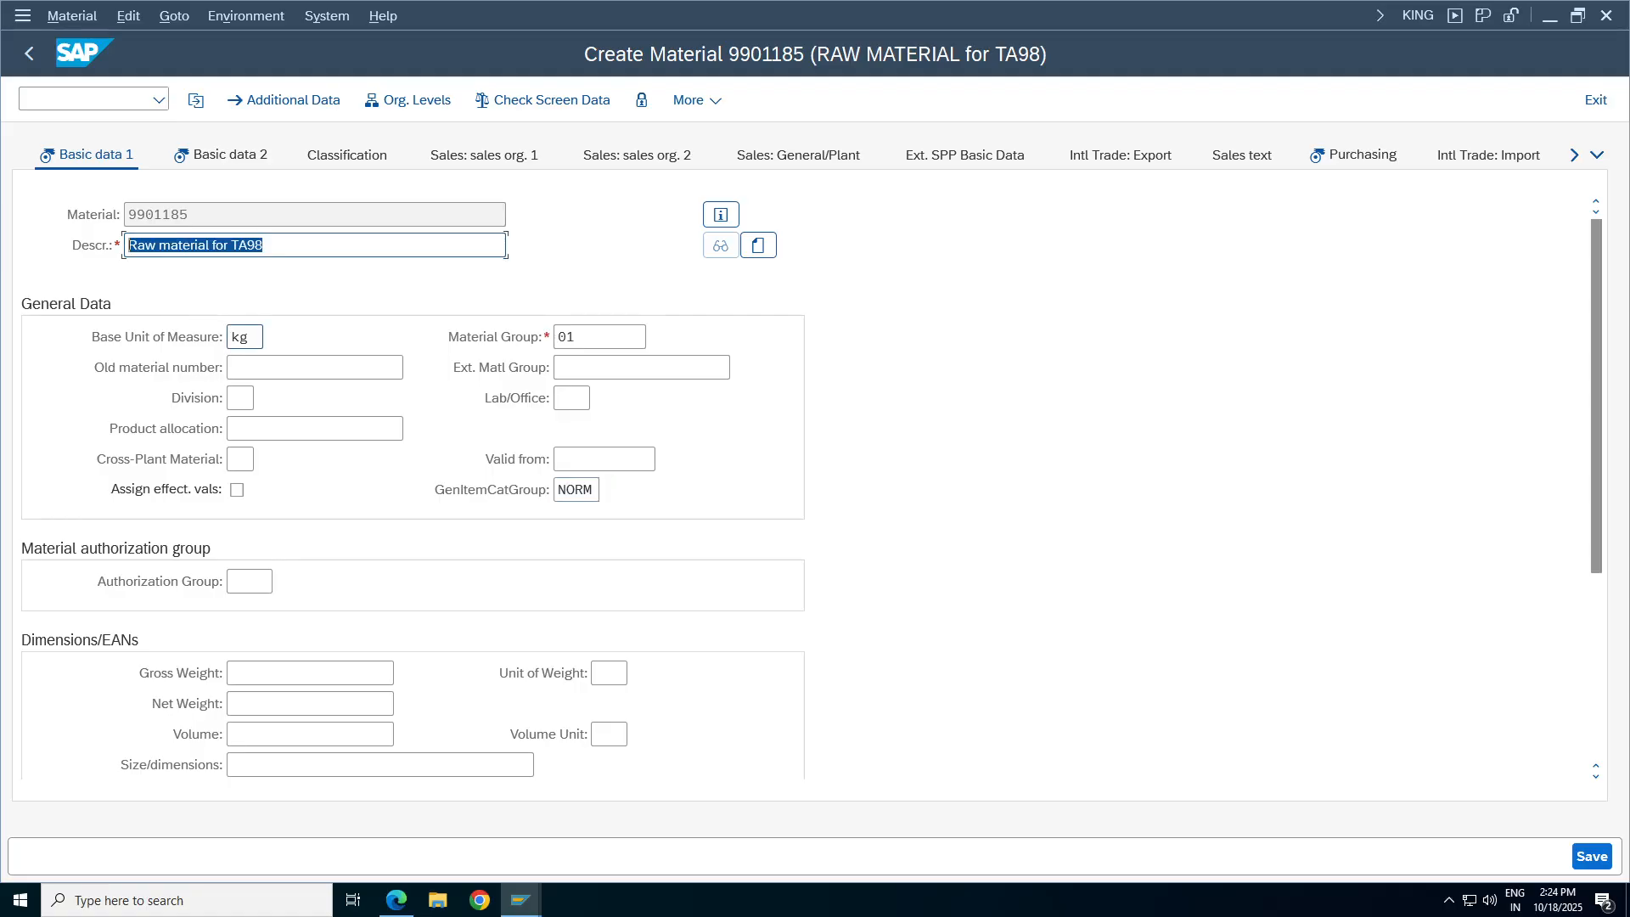
drag(253, 337, 229, 338)
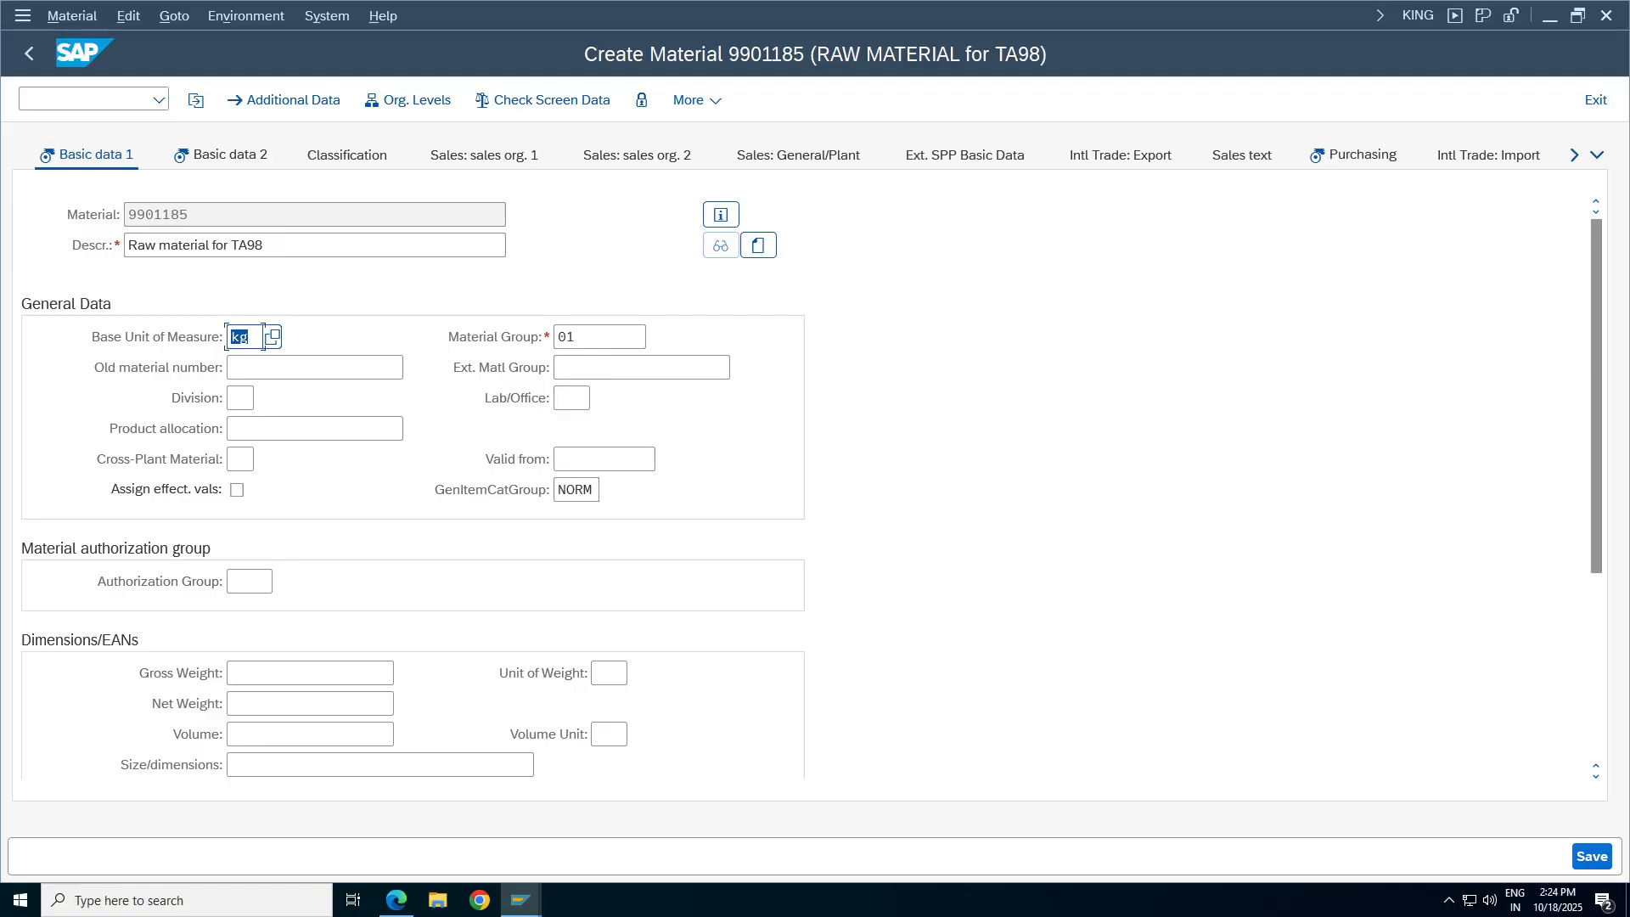
drag(580, 337, 556, 338)
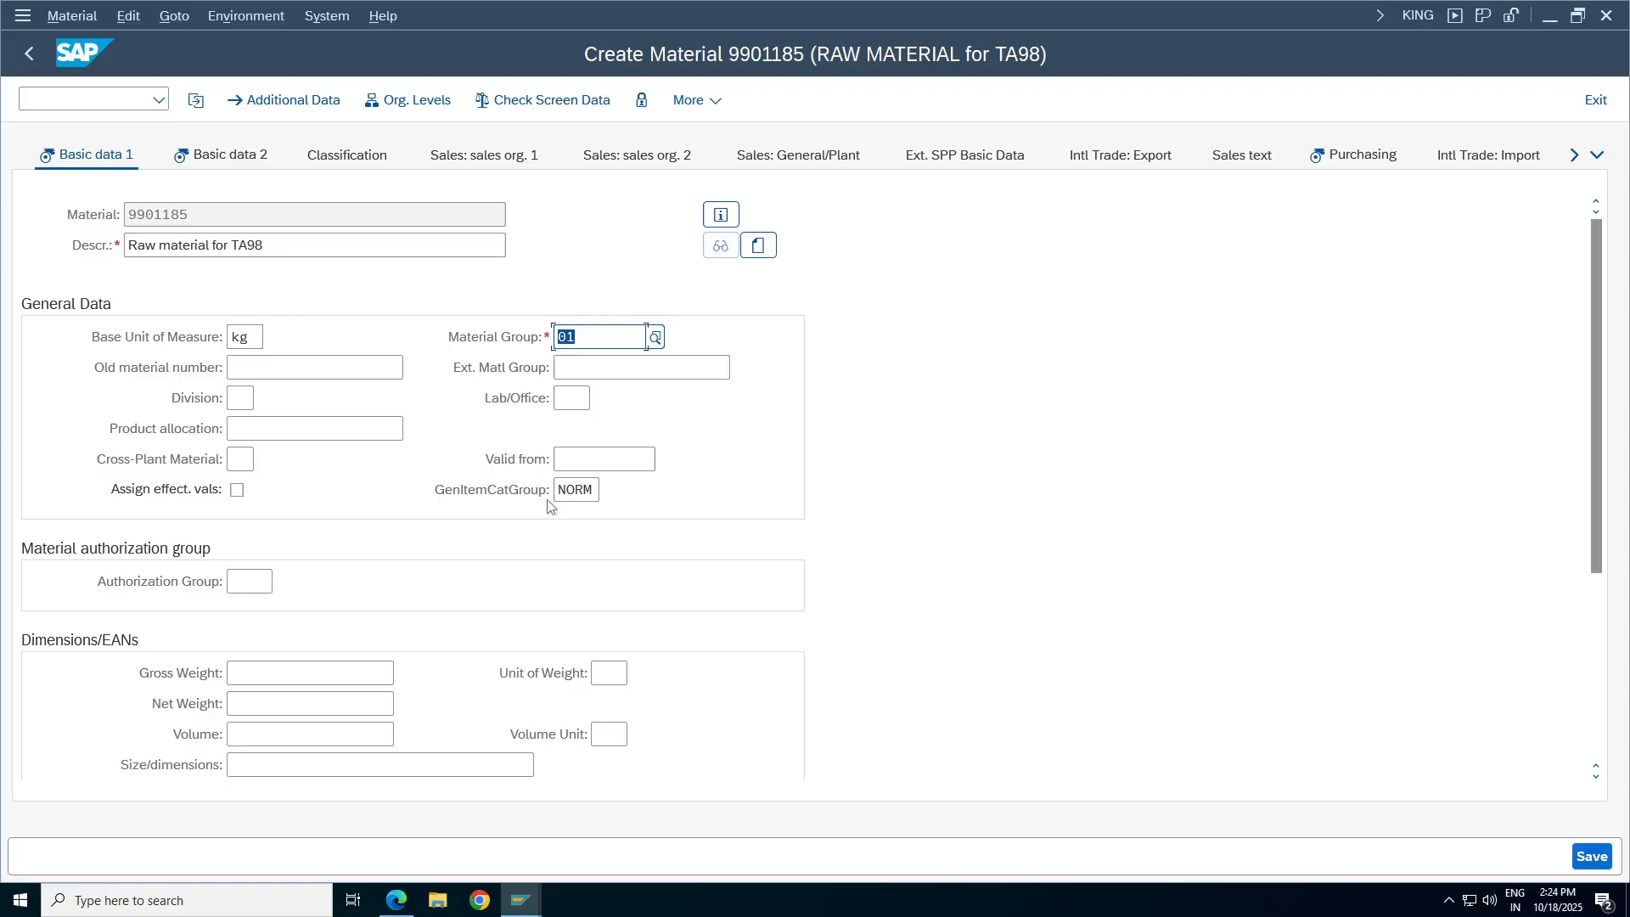
drag(595, 490, 558, 490)
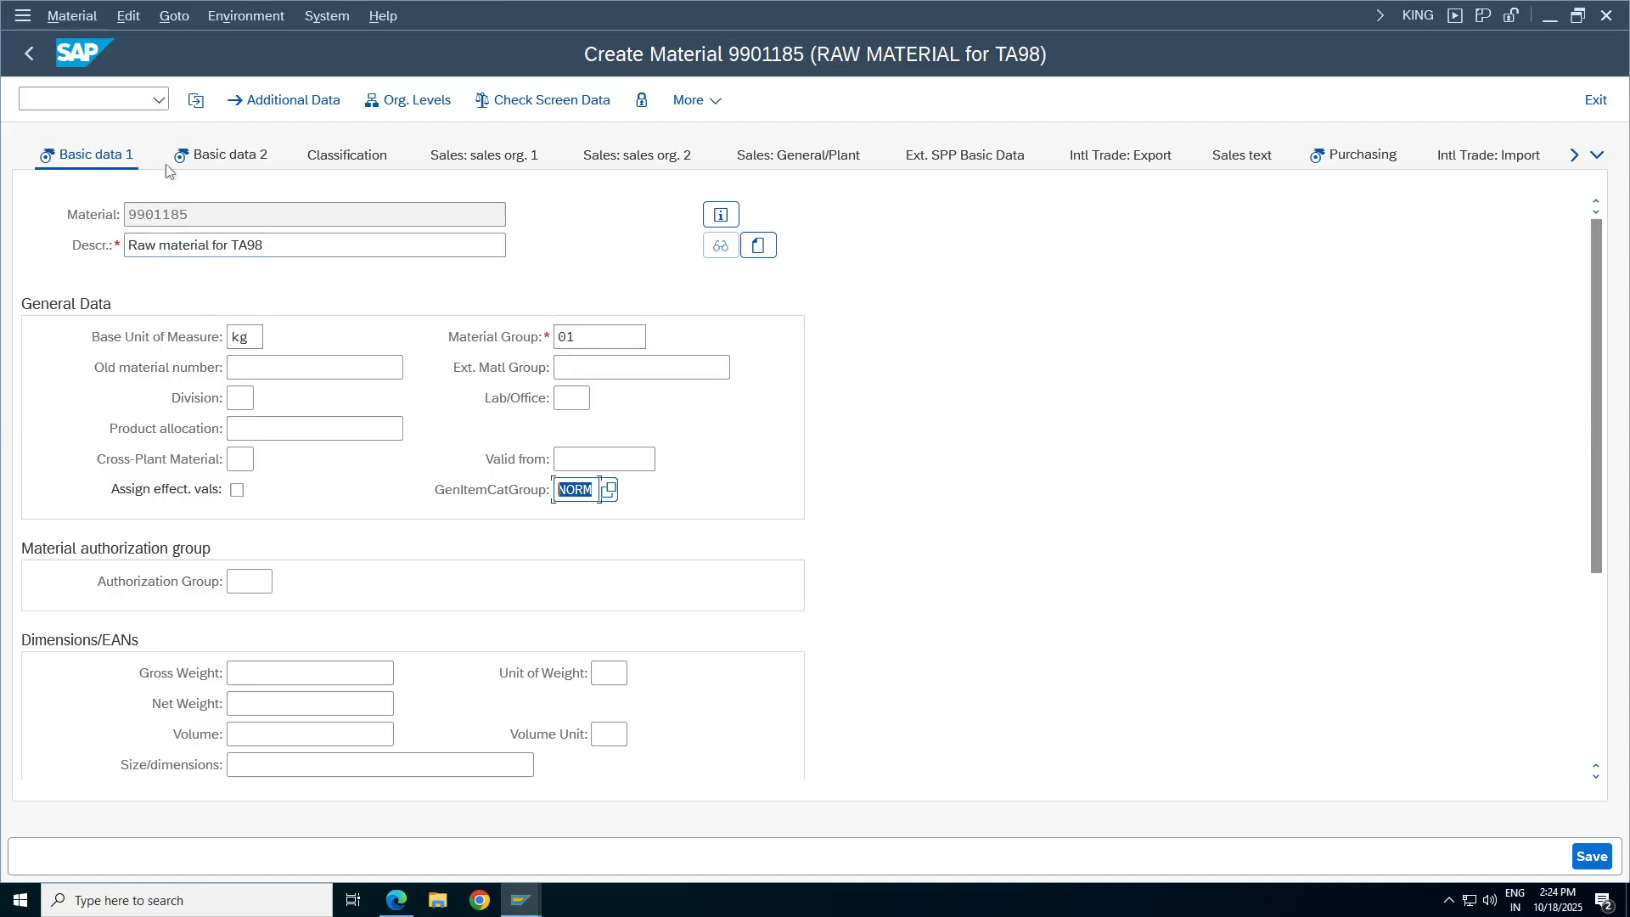
click(223, 158)
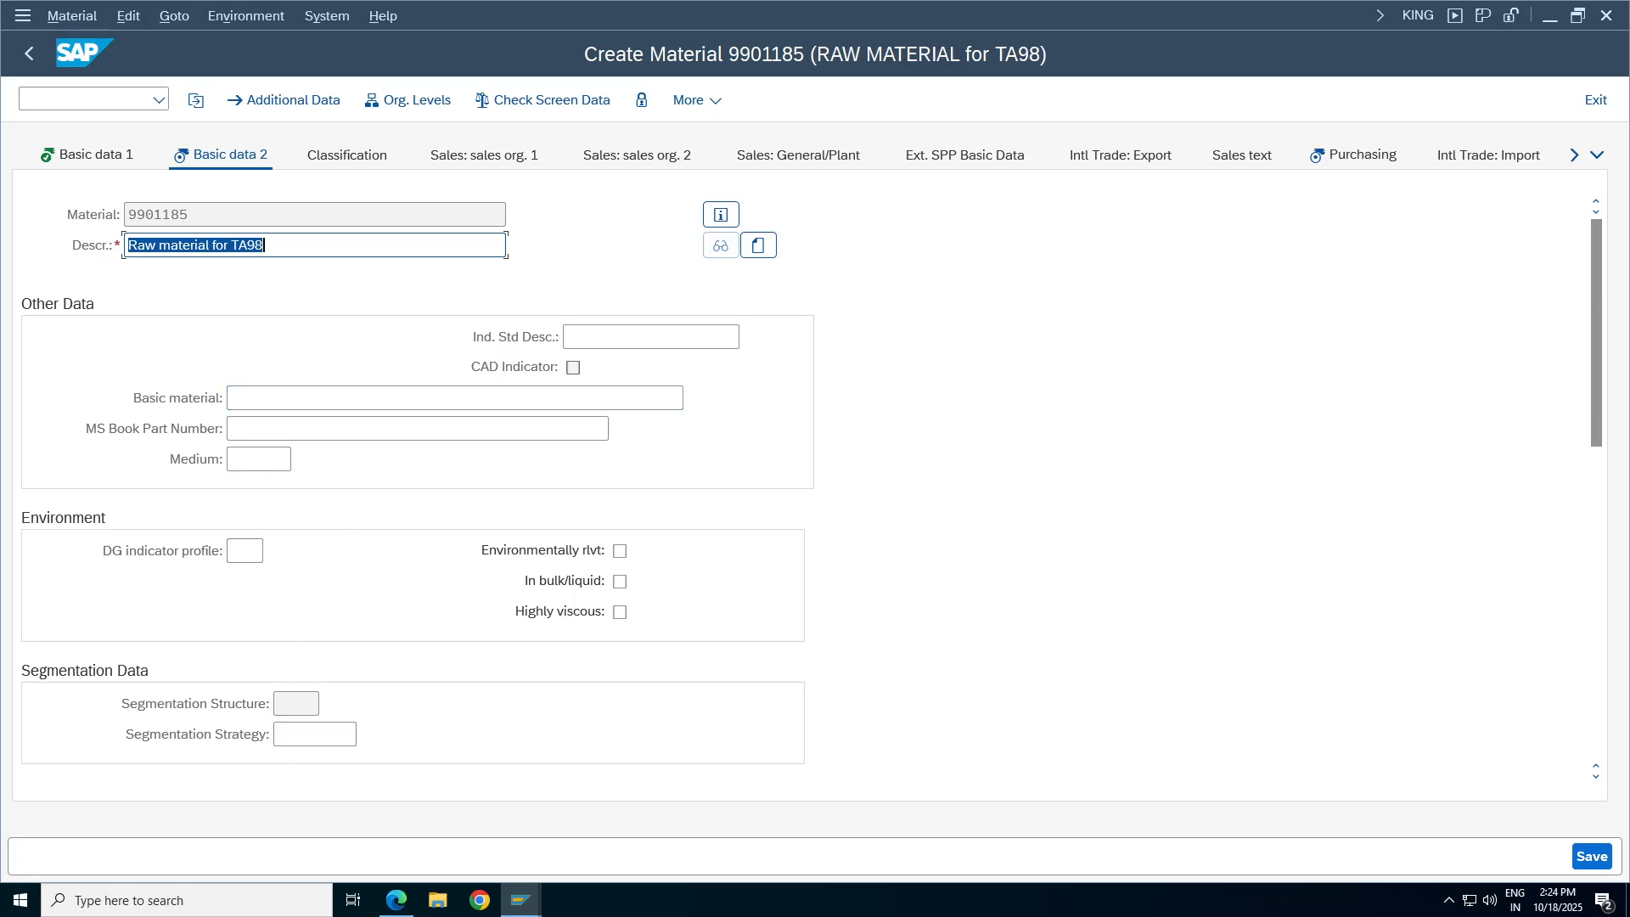
mouse_move(1597, 363)
mouse_down()
mouse_move(1598, 577)
mouse_move(1598, 367)
mouse_up()
Open the material's Purchasing view and check its base unit of measure and material group.
click(1596, 155)
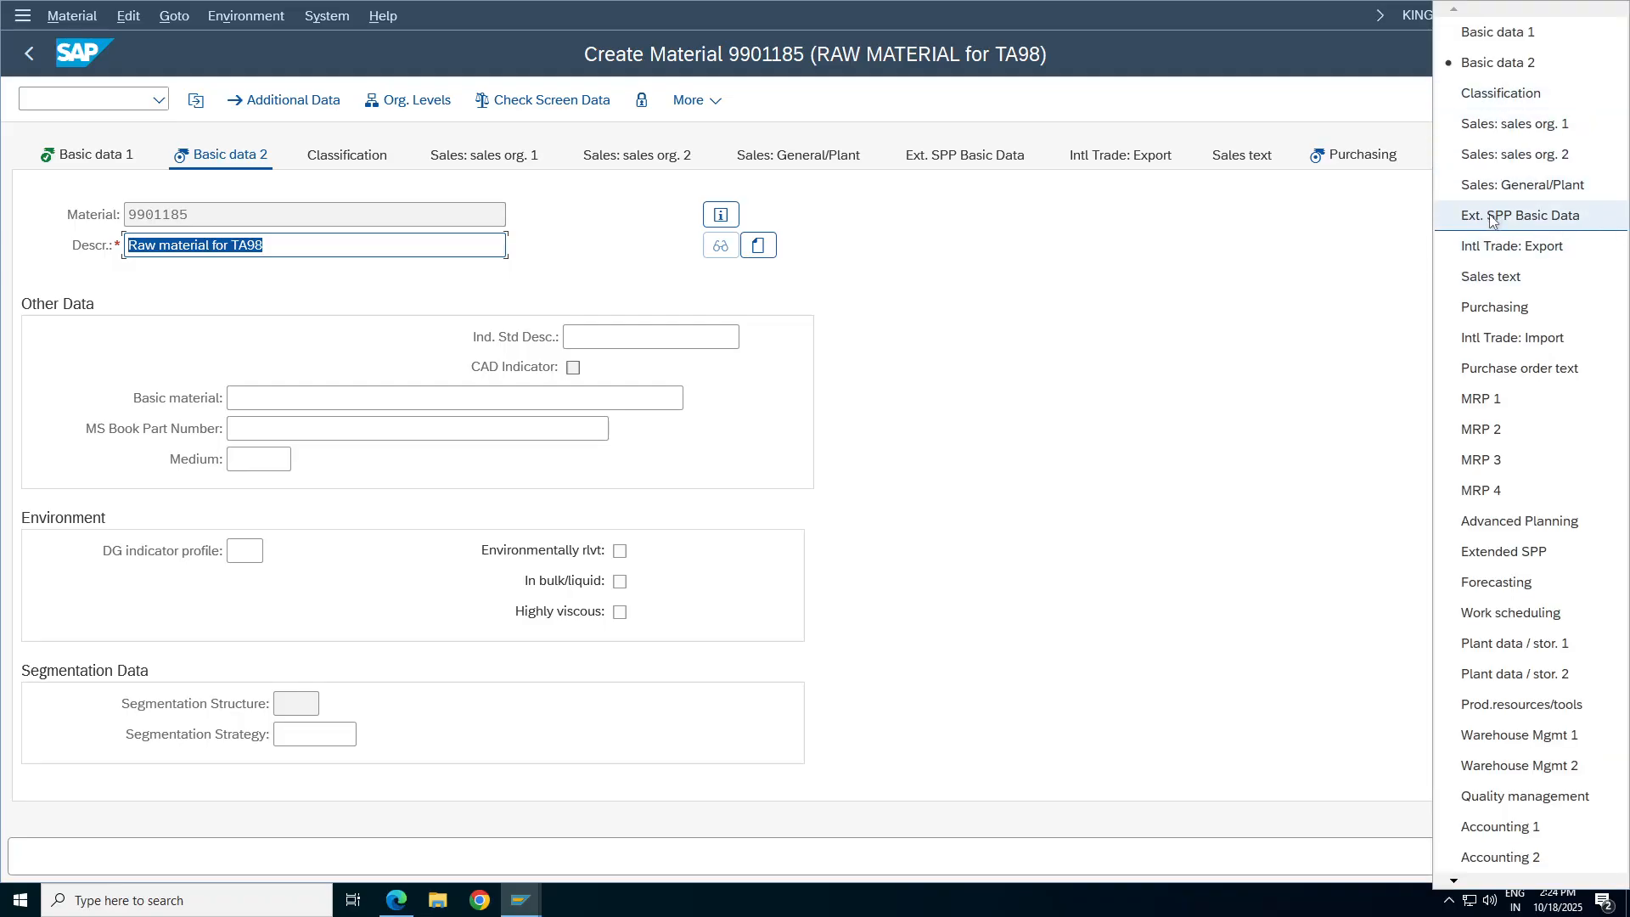
click(1487, 308)
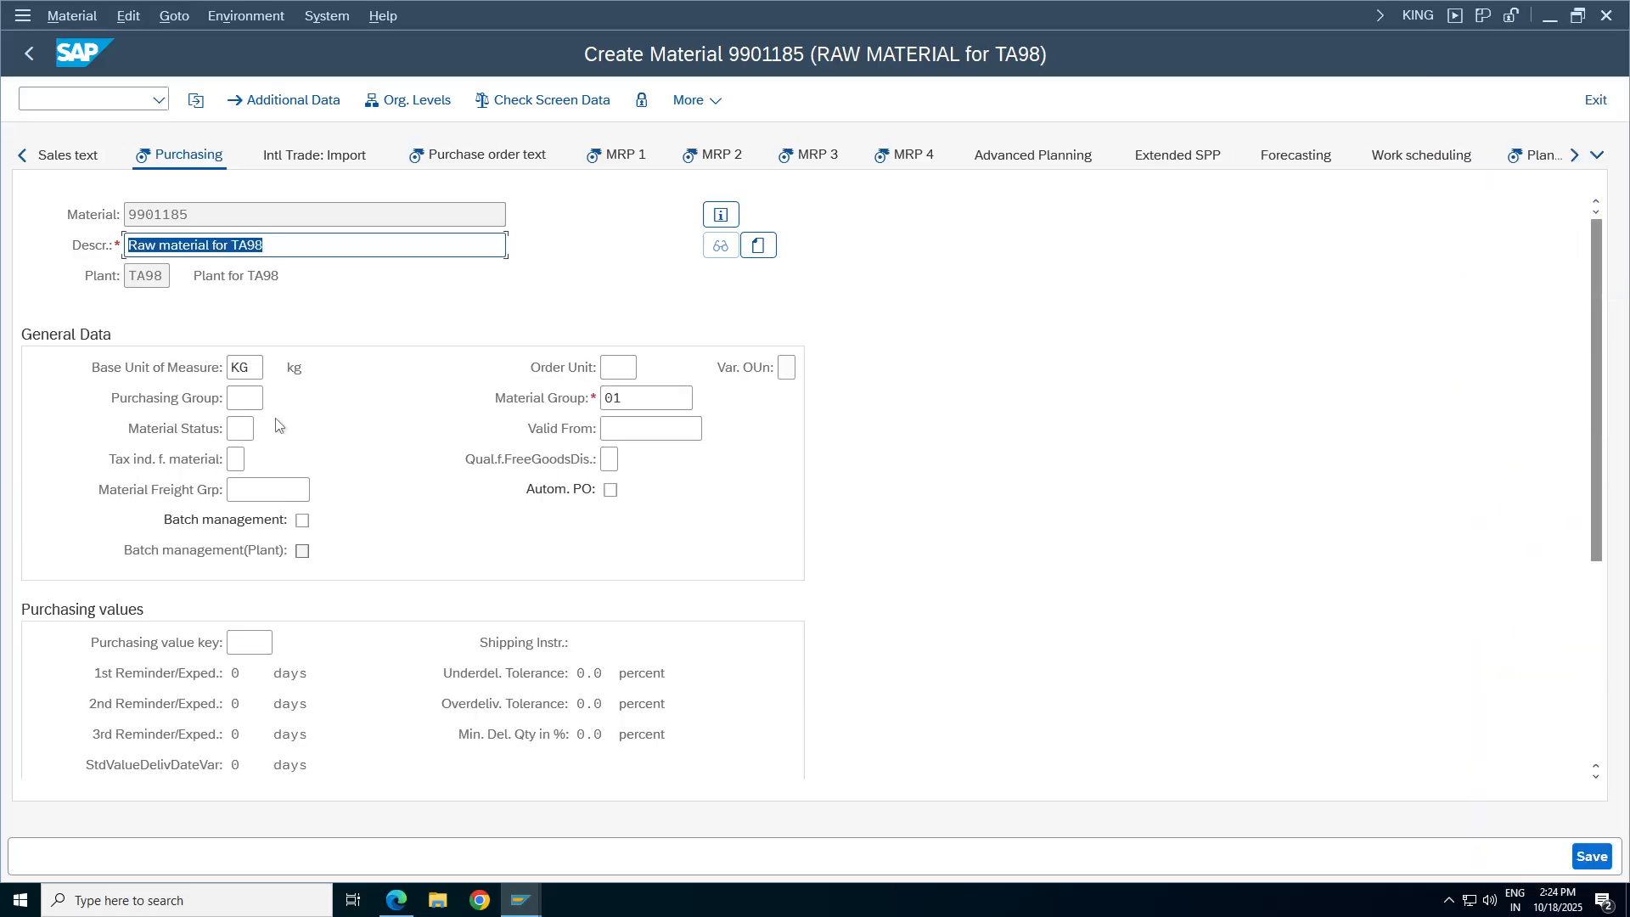
click(261, 366)
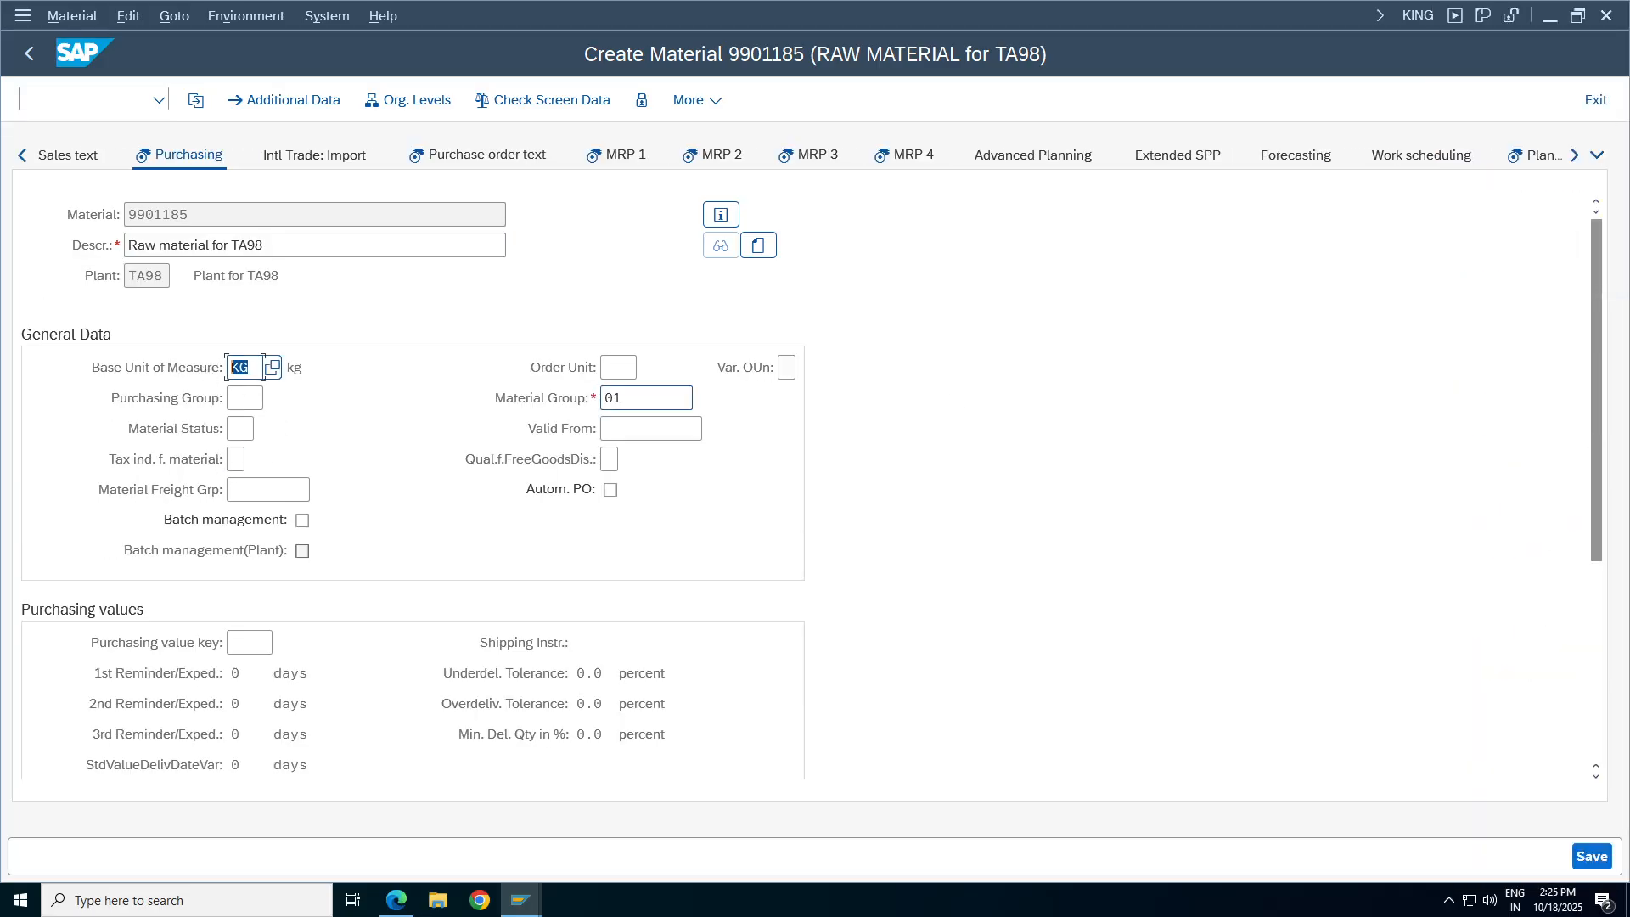
click(628, 397)
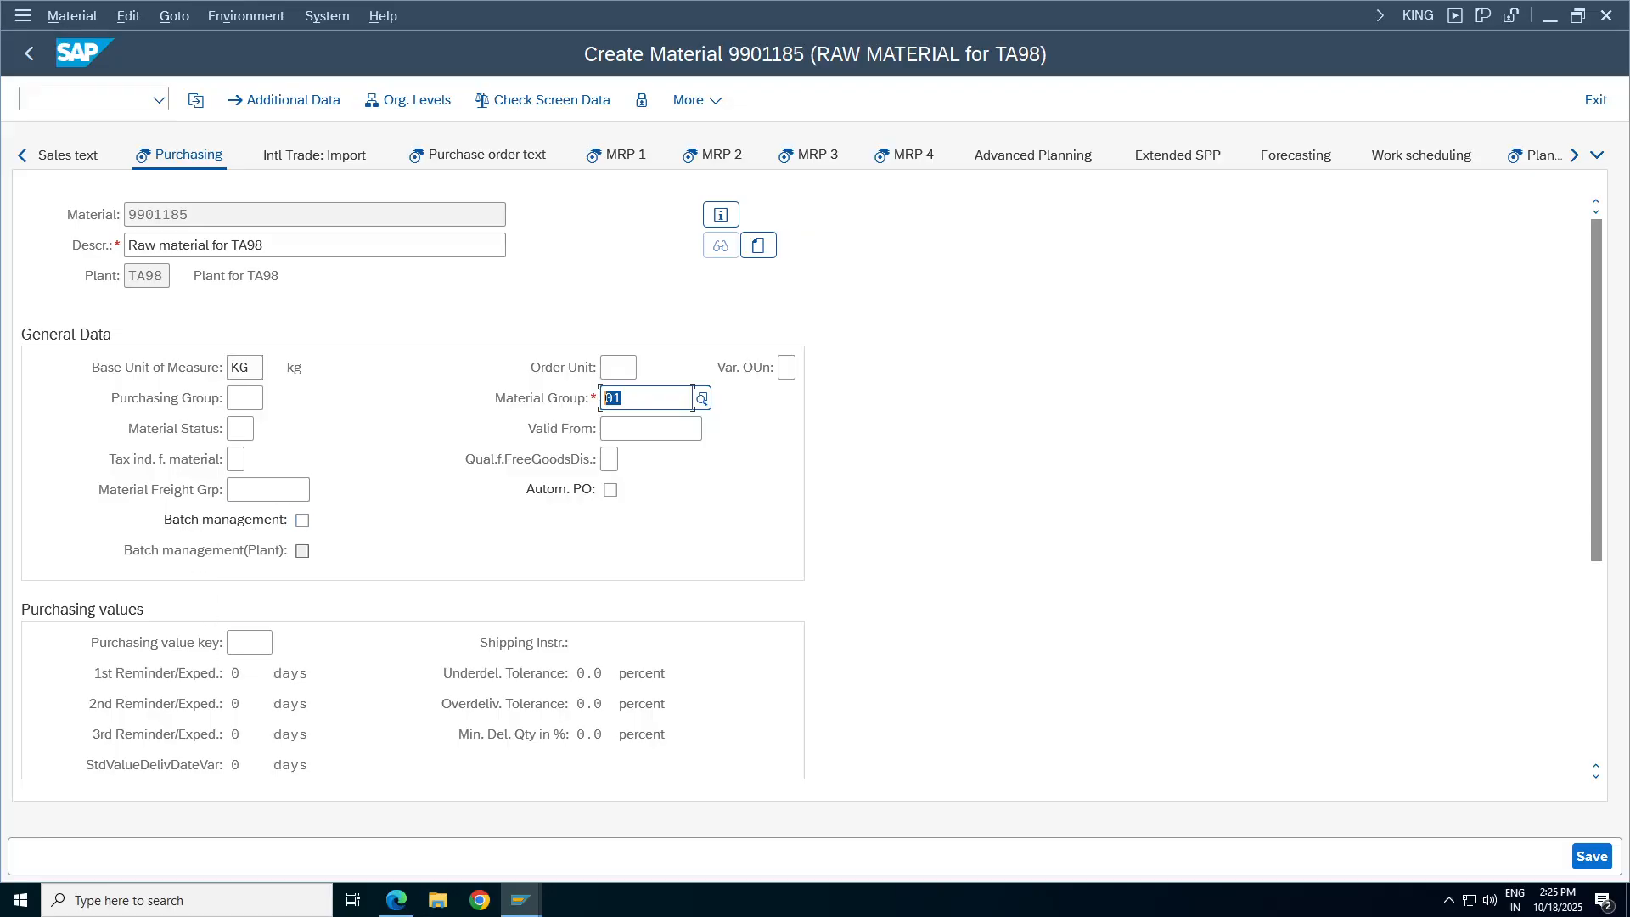
drag(1597, 497, 1594, 223)
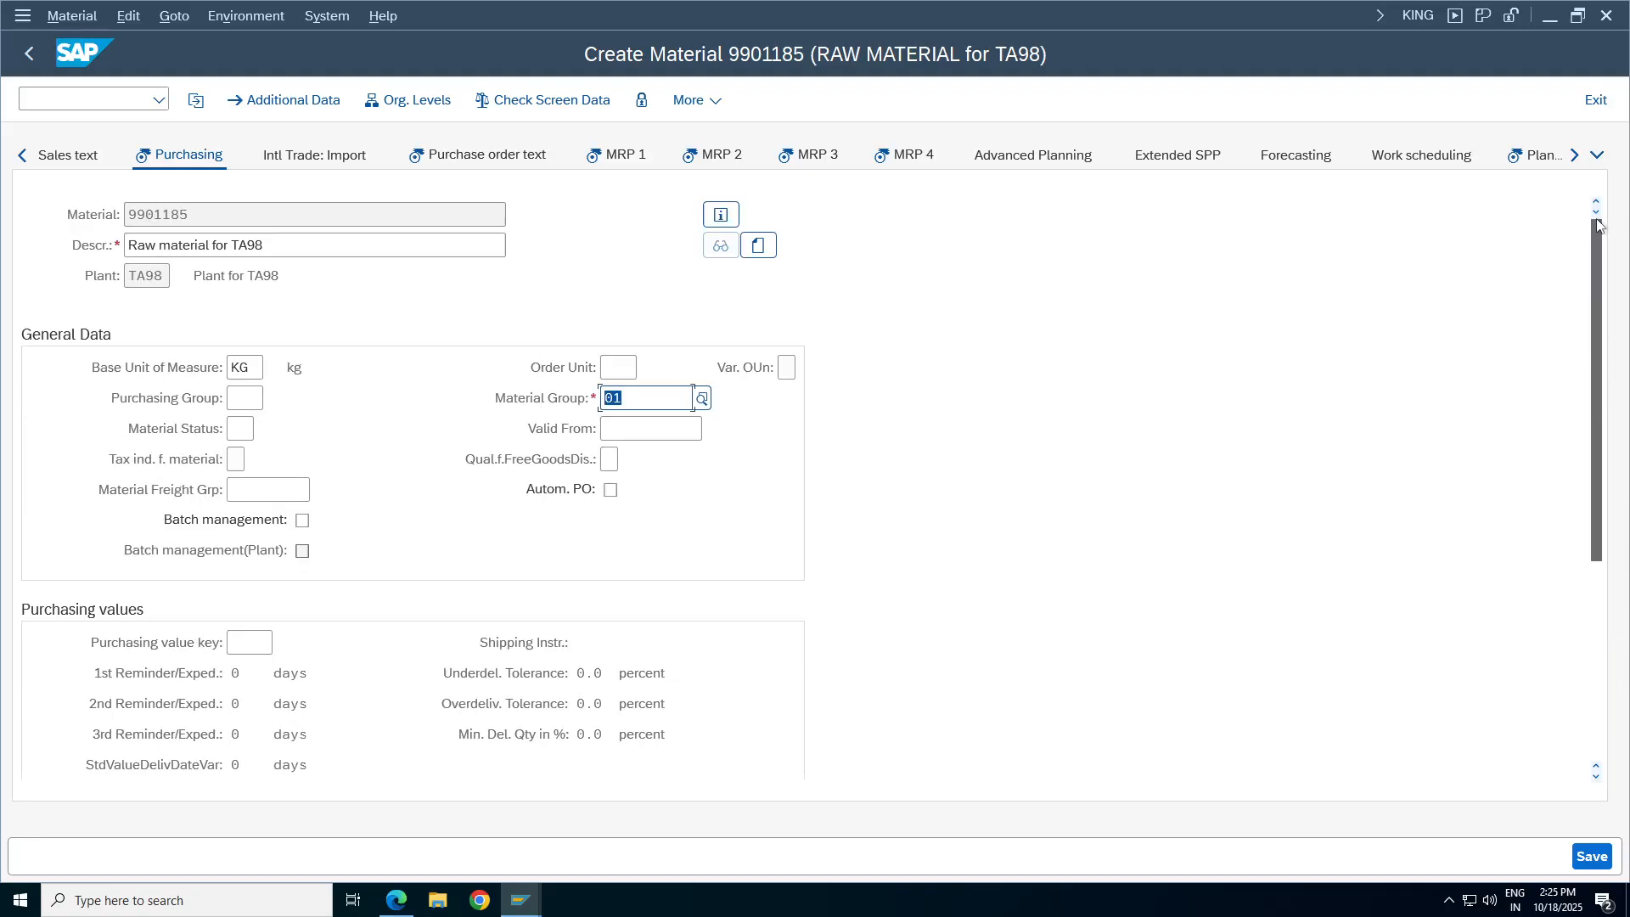
Continue past the purchase order text to the MRP 1 view and set the MRP type to ND (No planning).
click(505, 158)
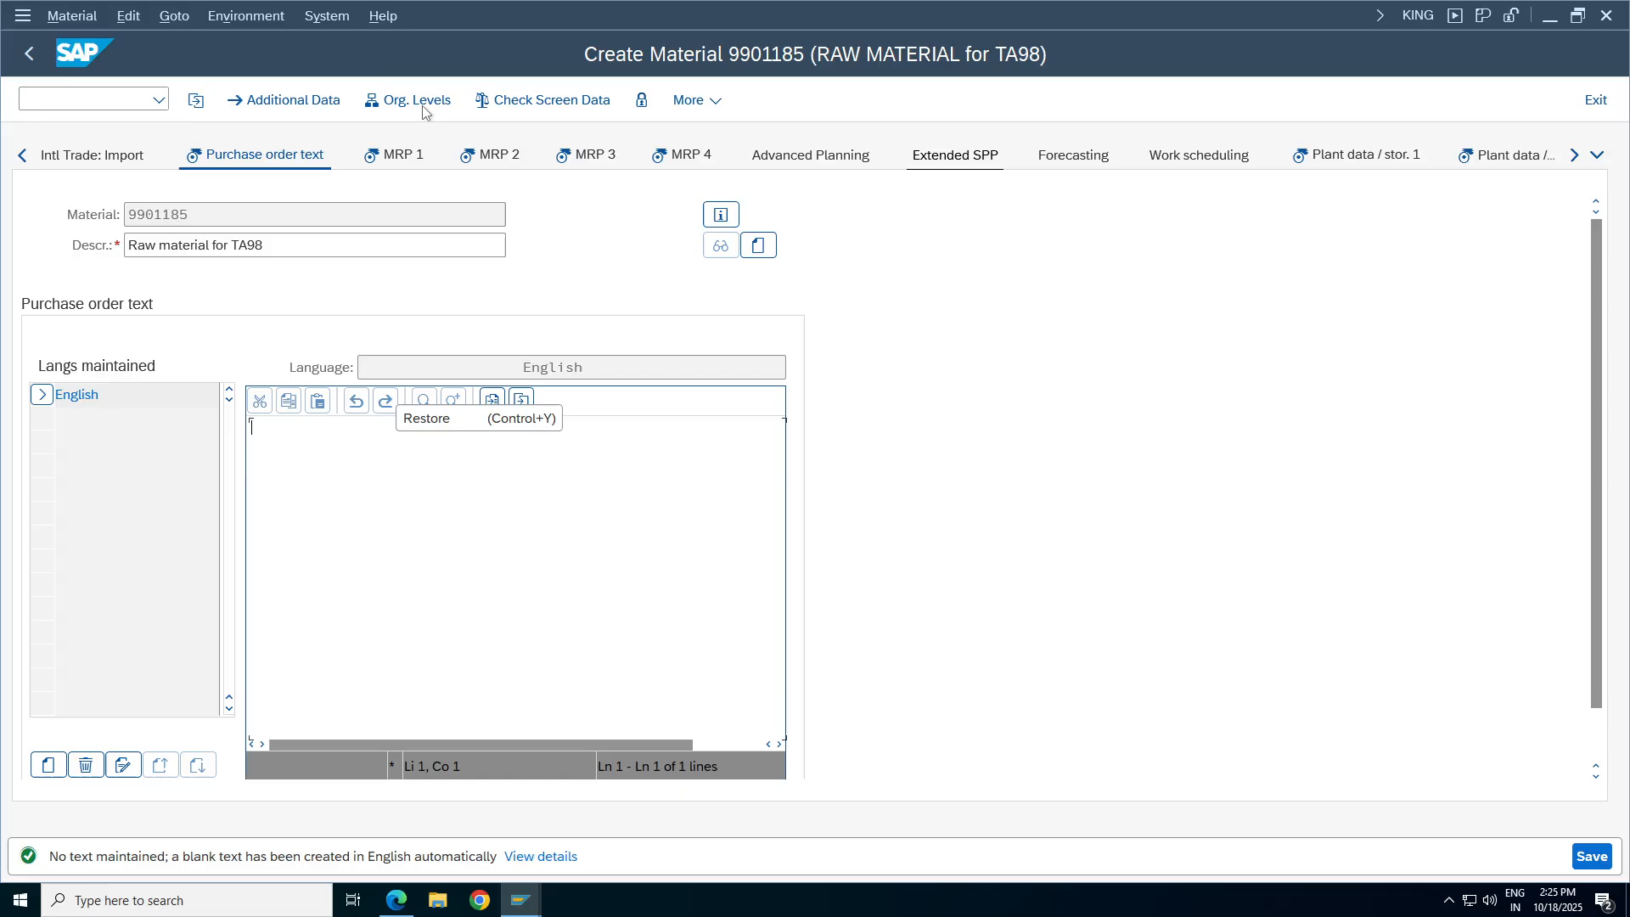
click(399, 155)
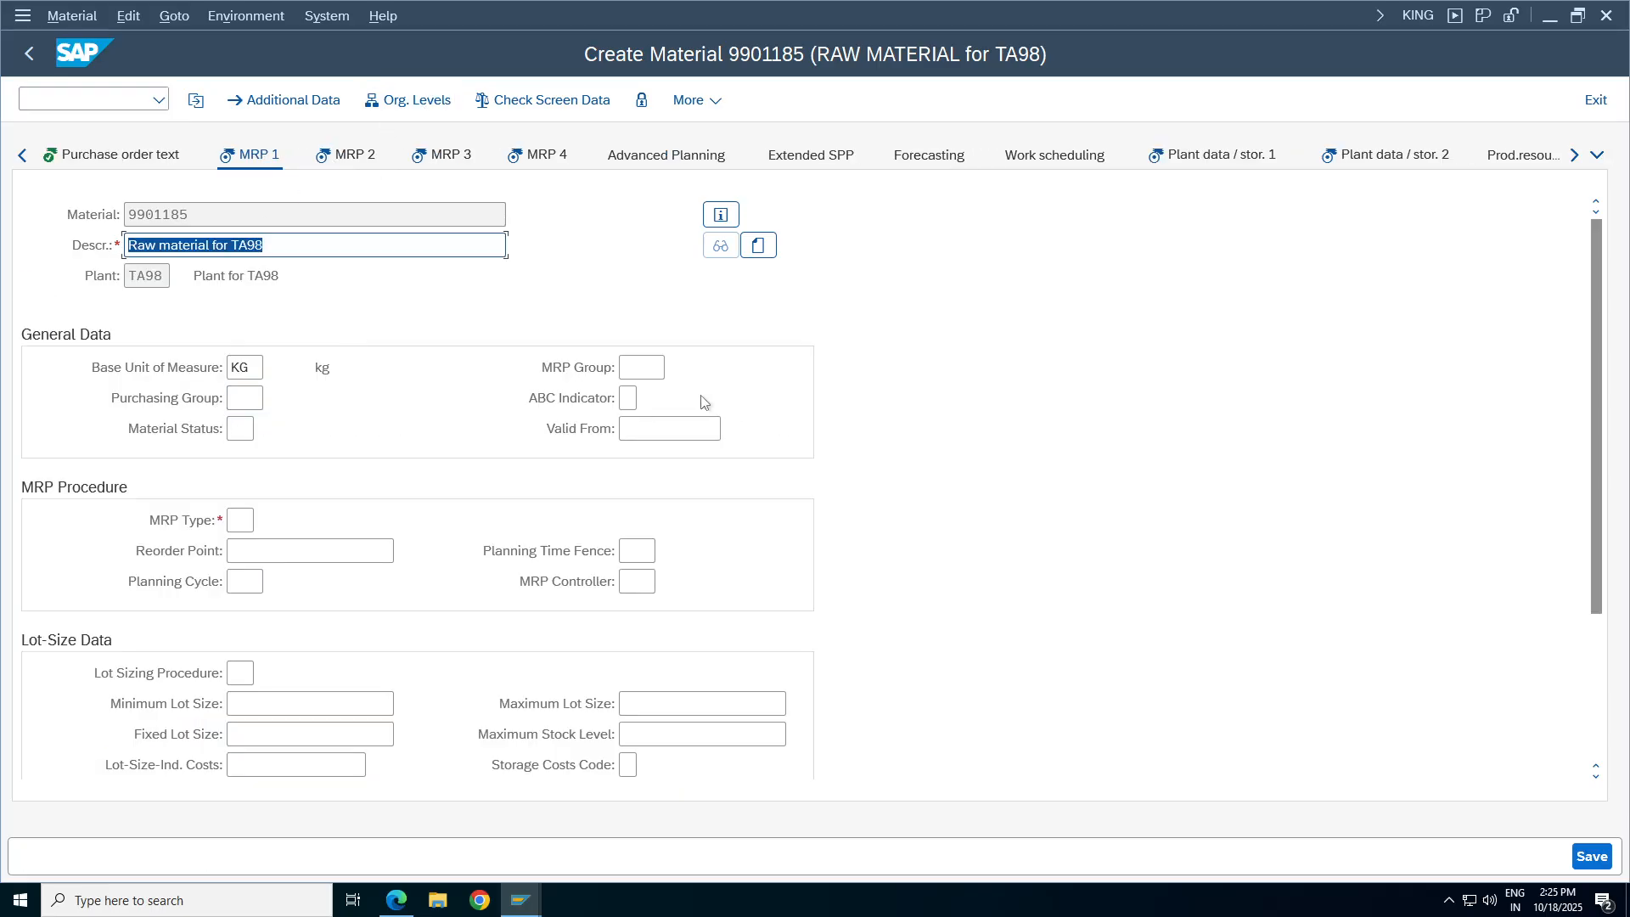
click(641, 366)
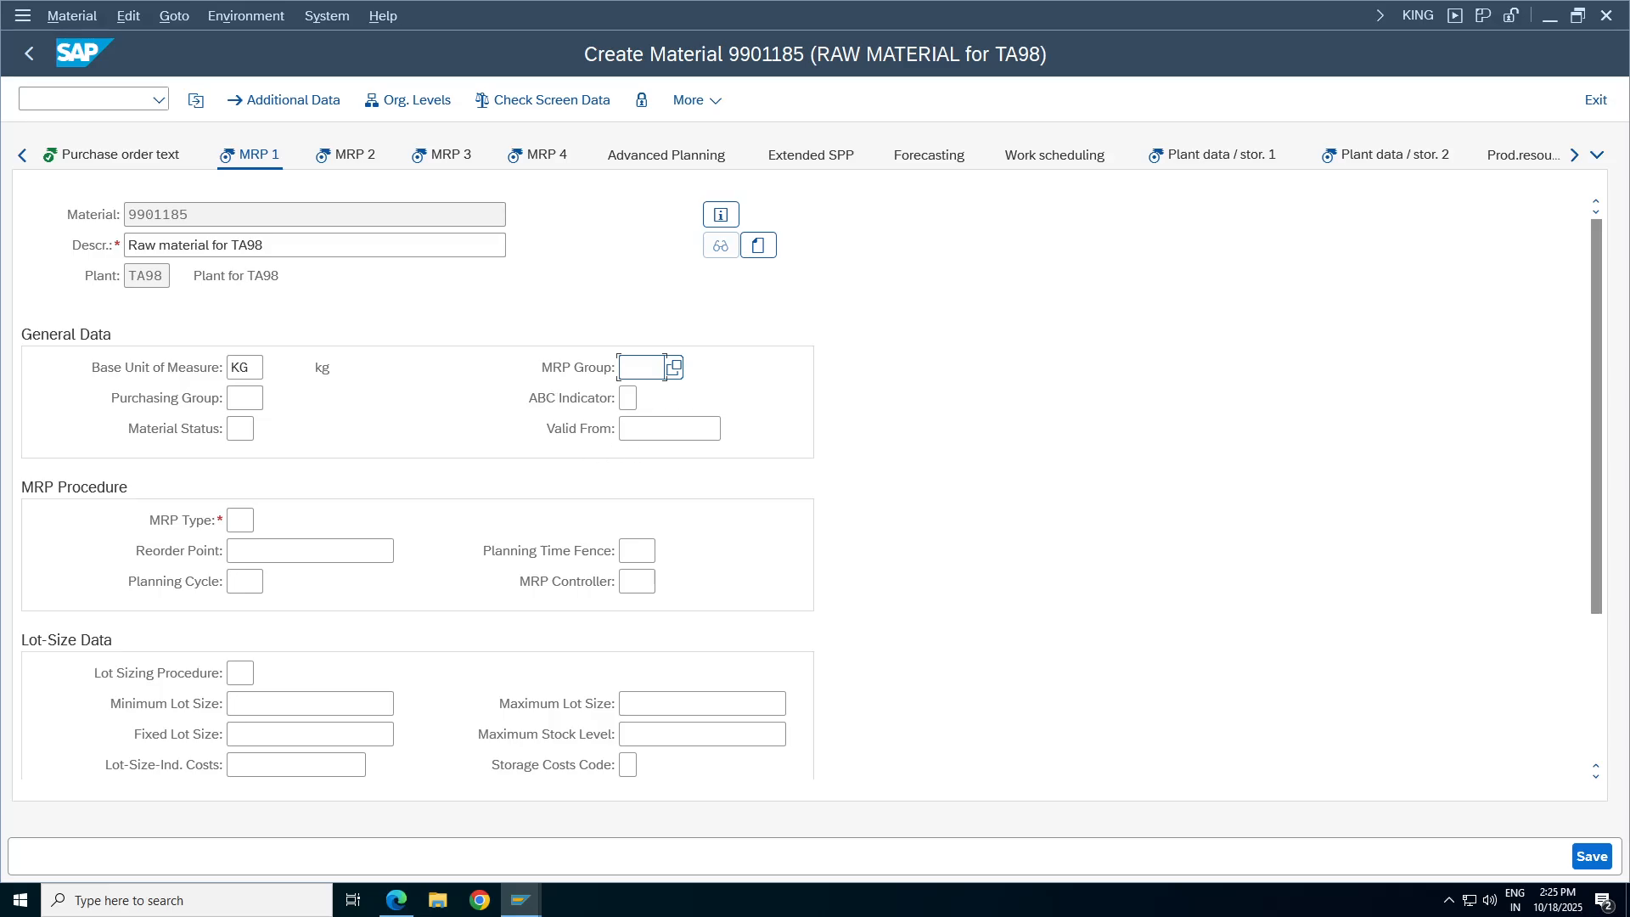
click(243, 398)
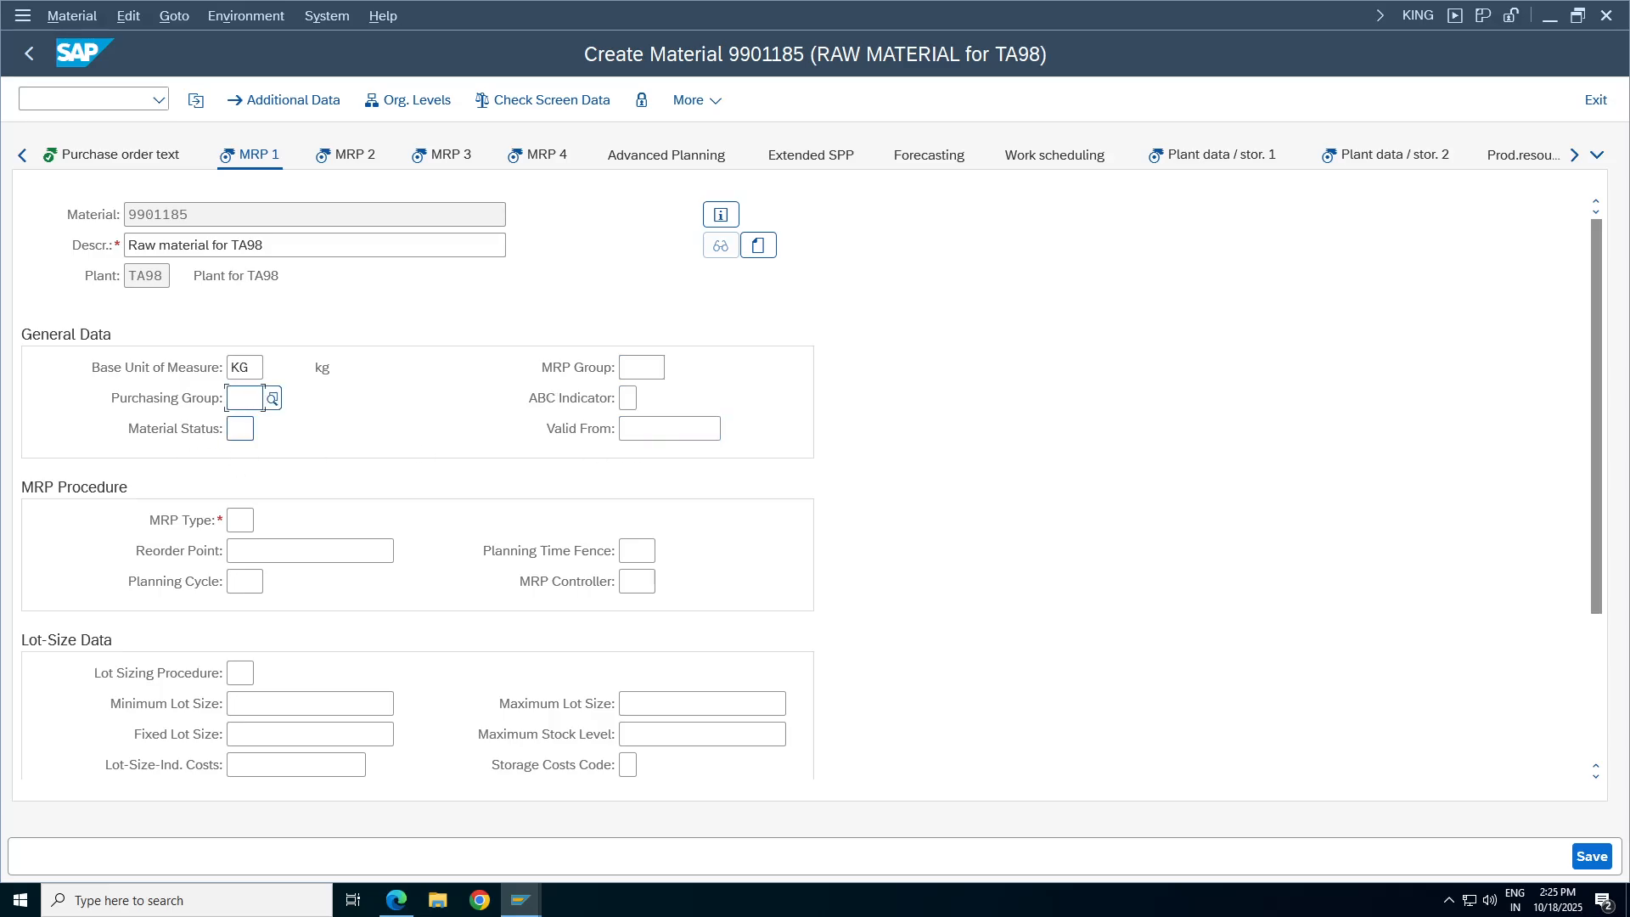
click(241, 520)
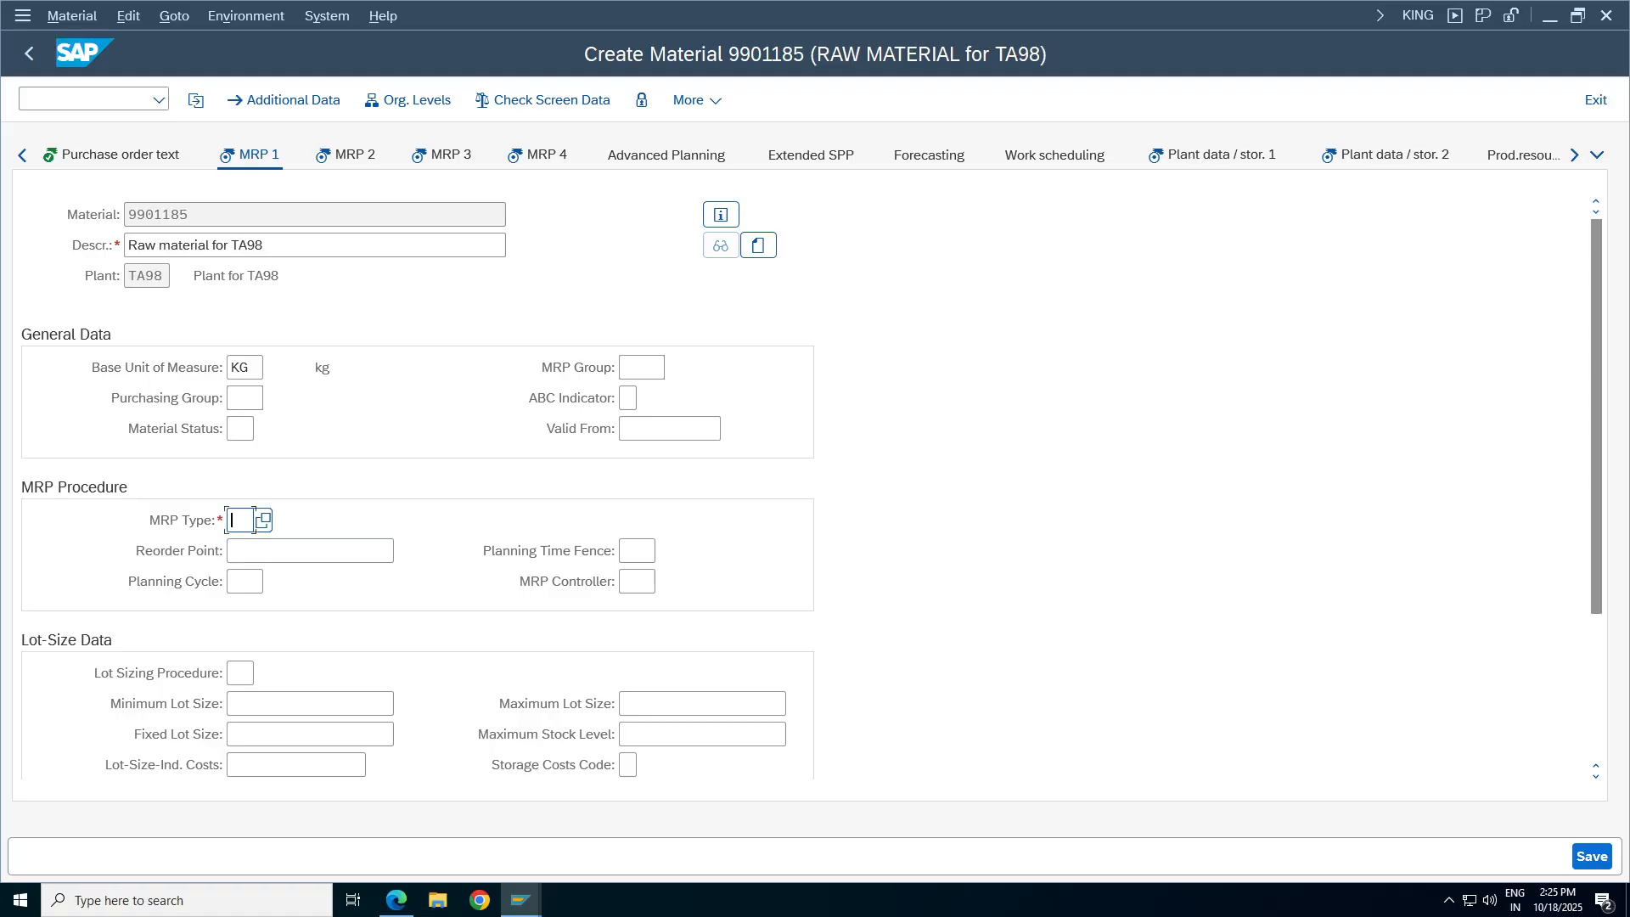
text(ND)
click(263, 519)
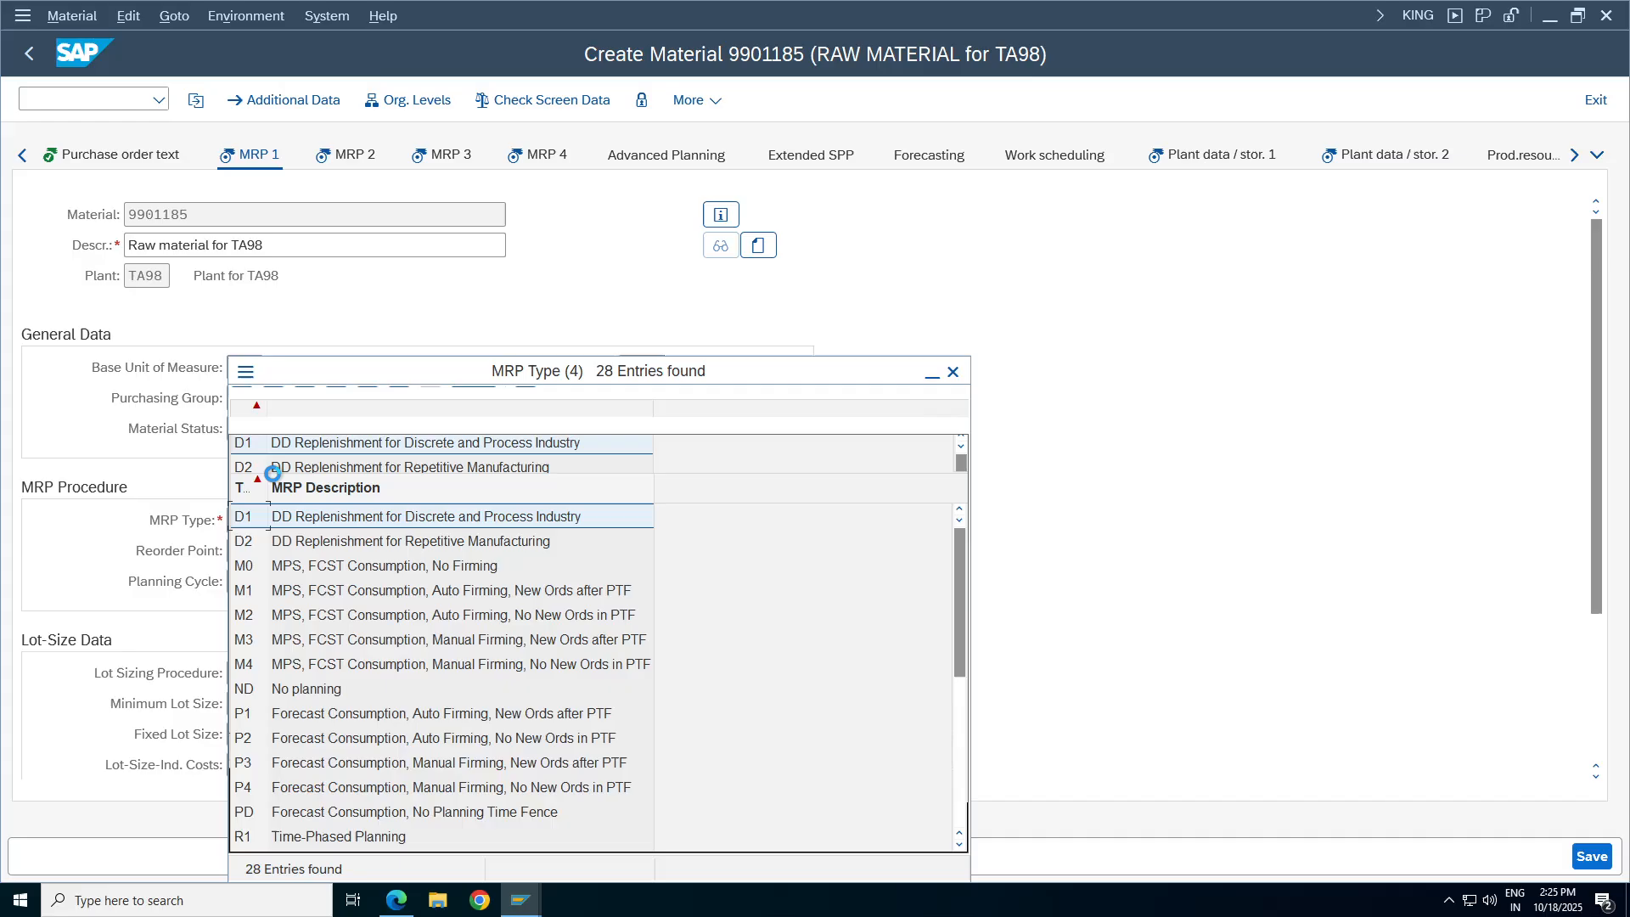
click(307, 690)
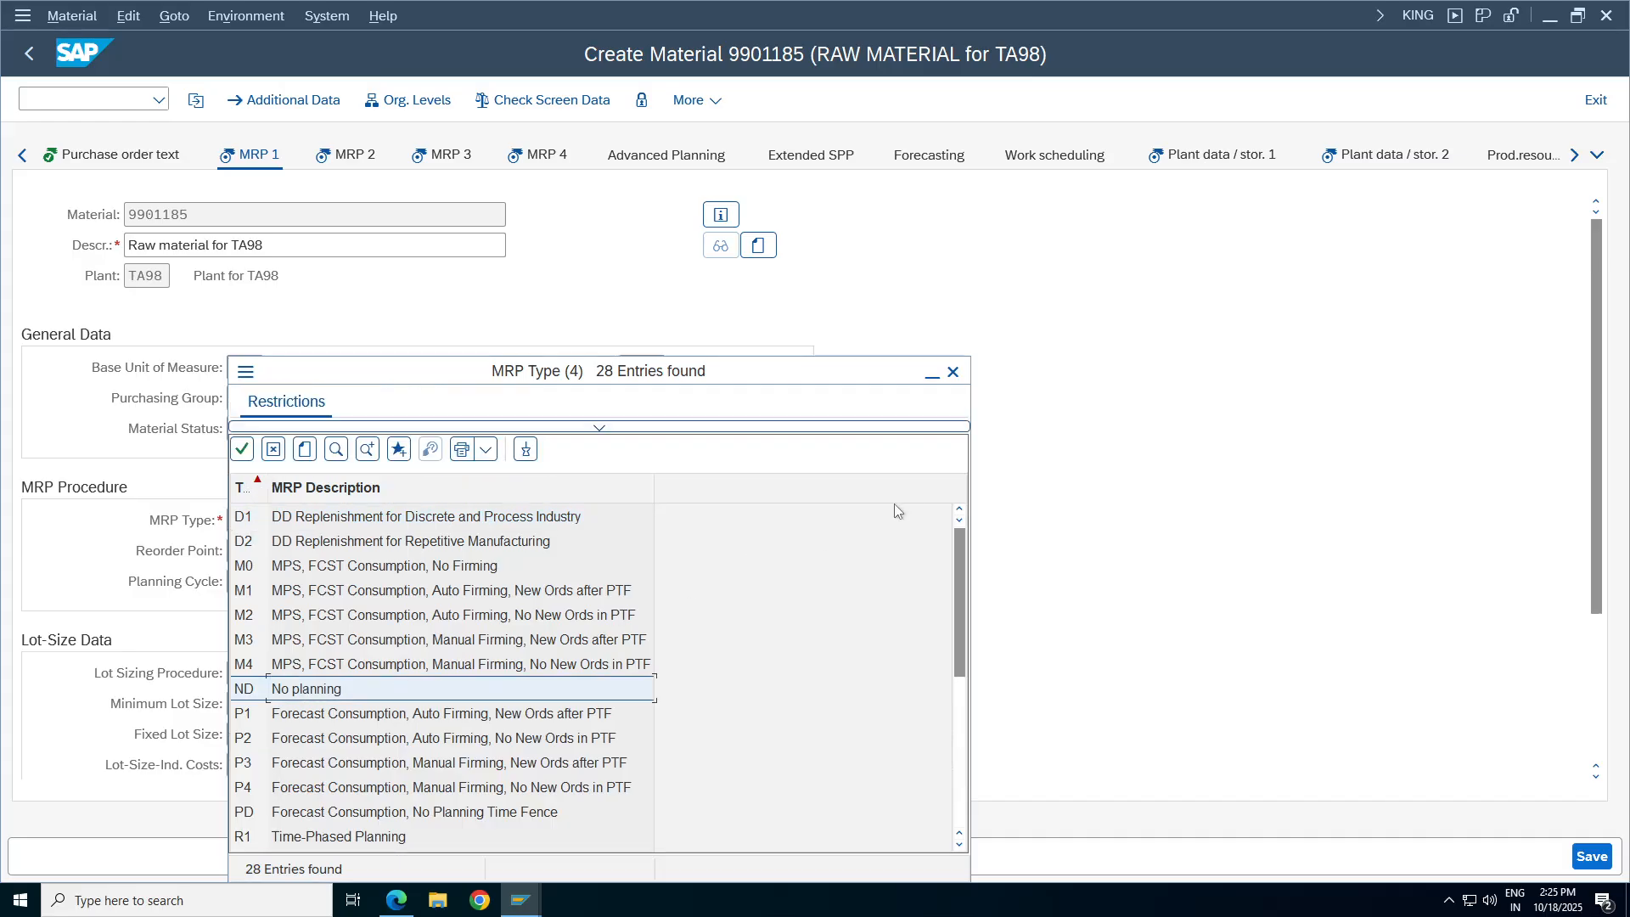
key(Return)
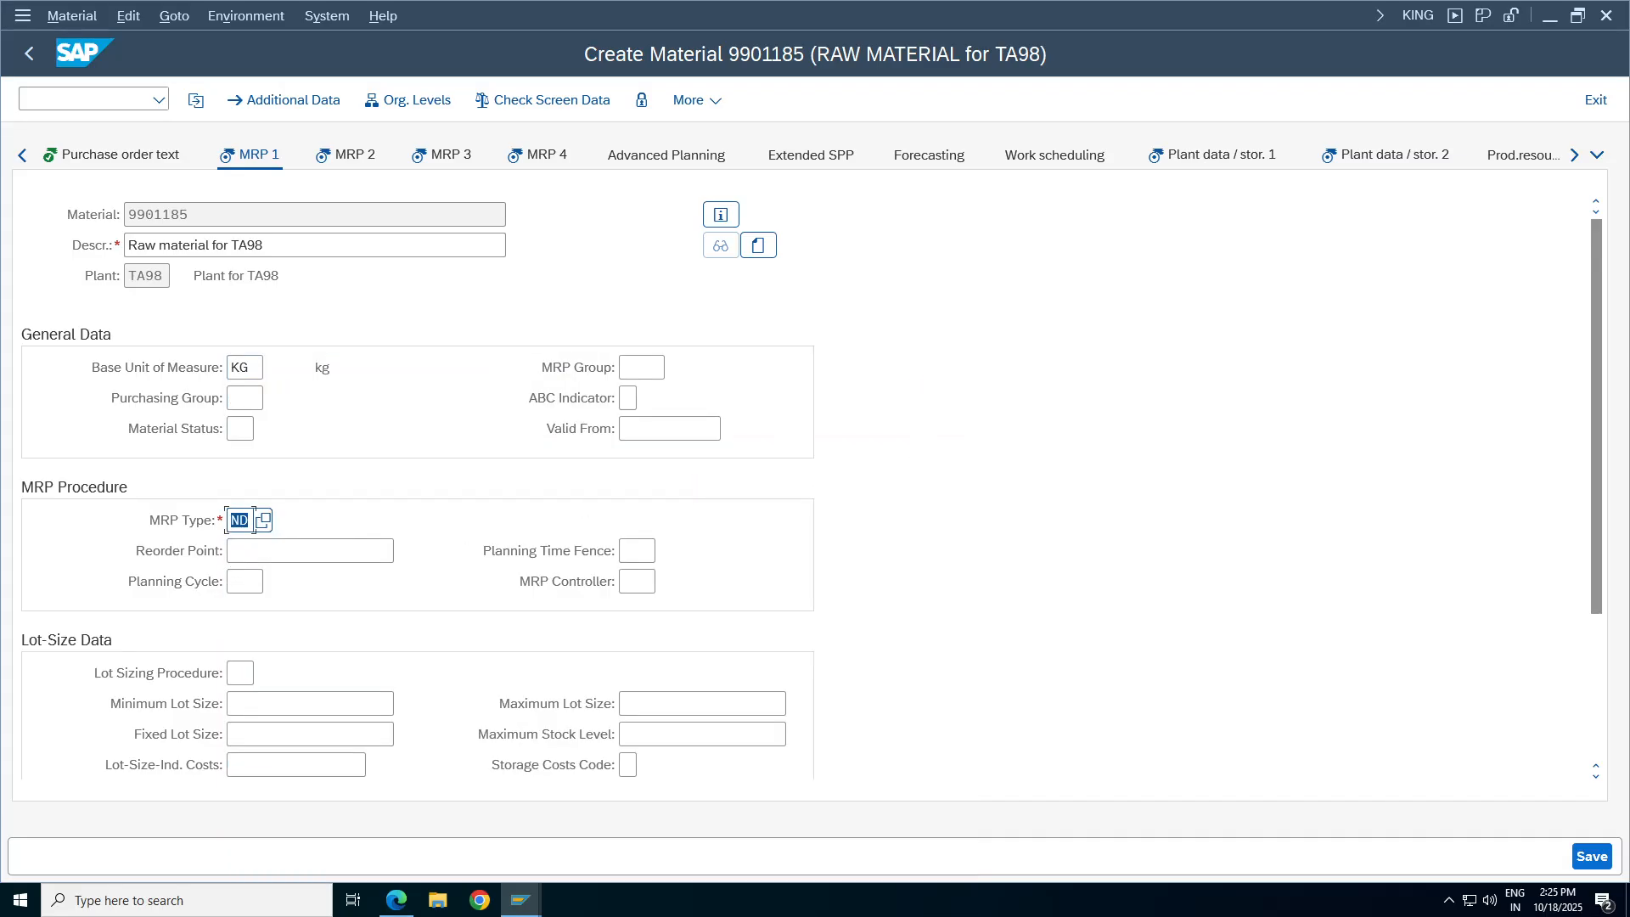
mouse_move(1599, 522)
mouse_down()
mouse_move(1595, 624)
mouse_move(1591, 522)
mouse_move(1577, 517)
mouse_up()
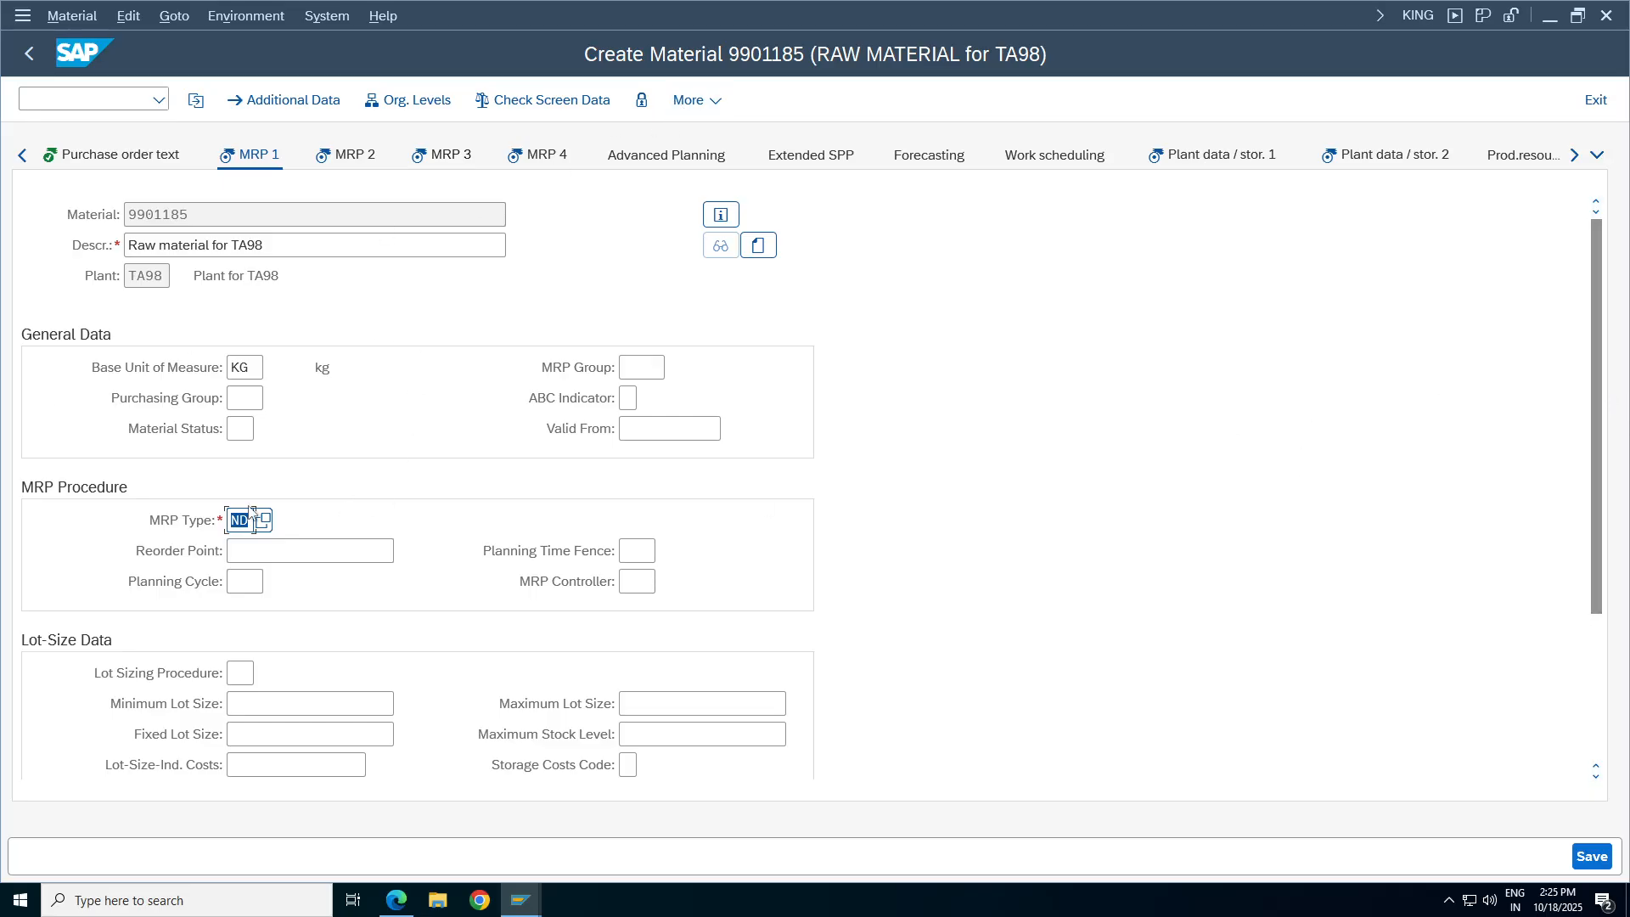
Look through the procurement, scheduling and net requirements fields of the MRP 2 view and continue to MRP 3.
click(348, 158)
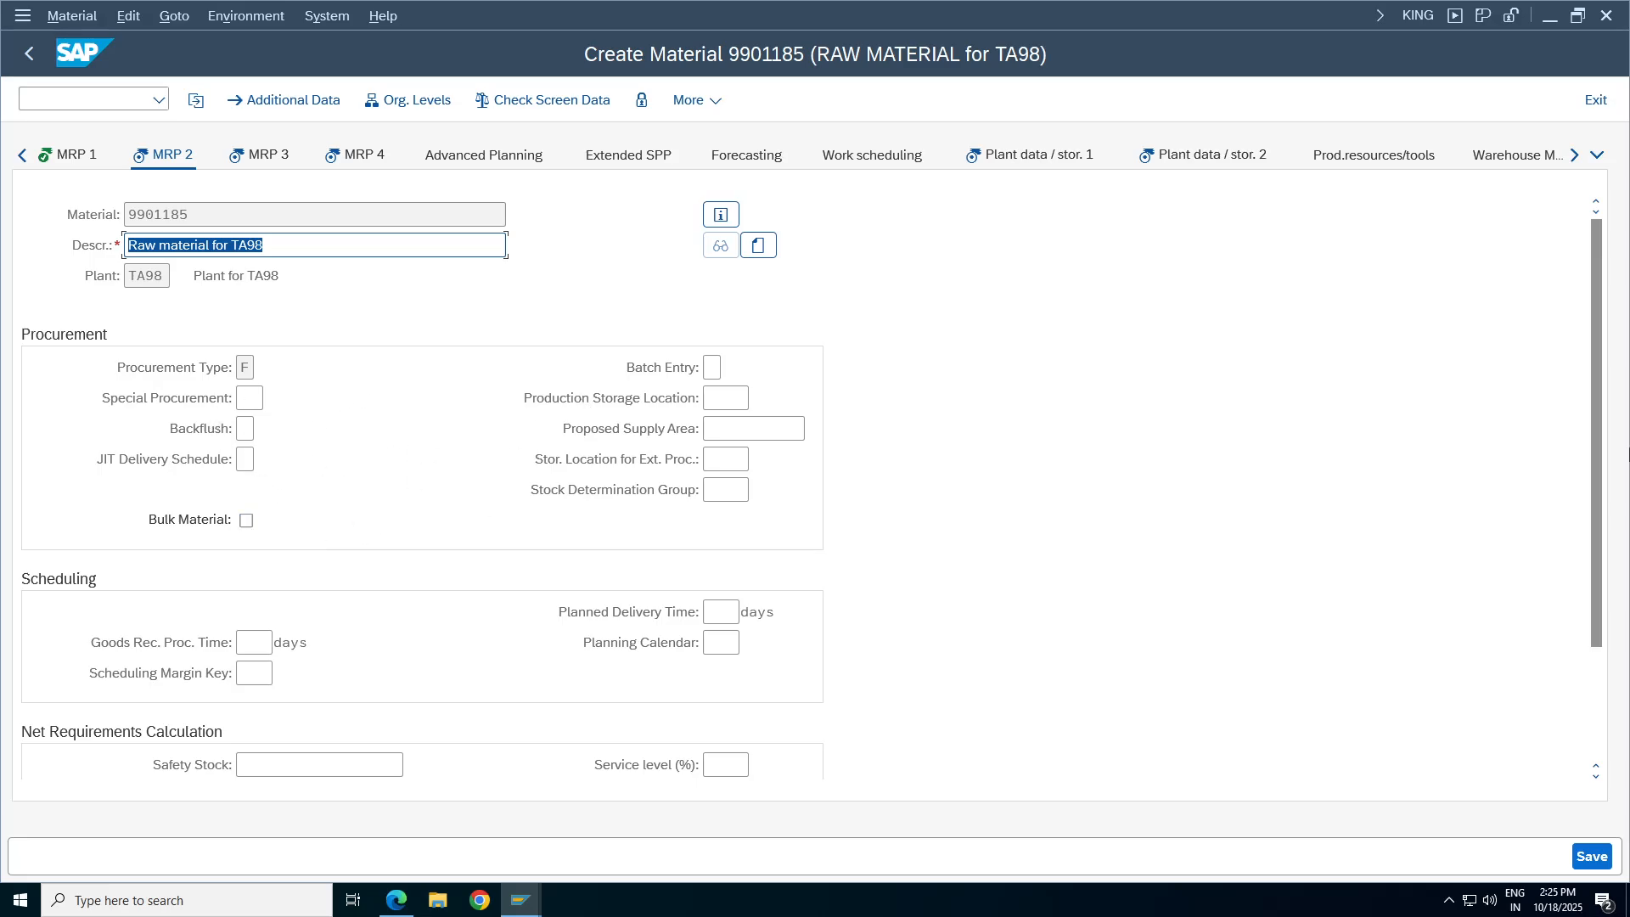
scroll(1599, 420, down, 1)
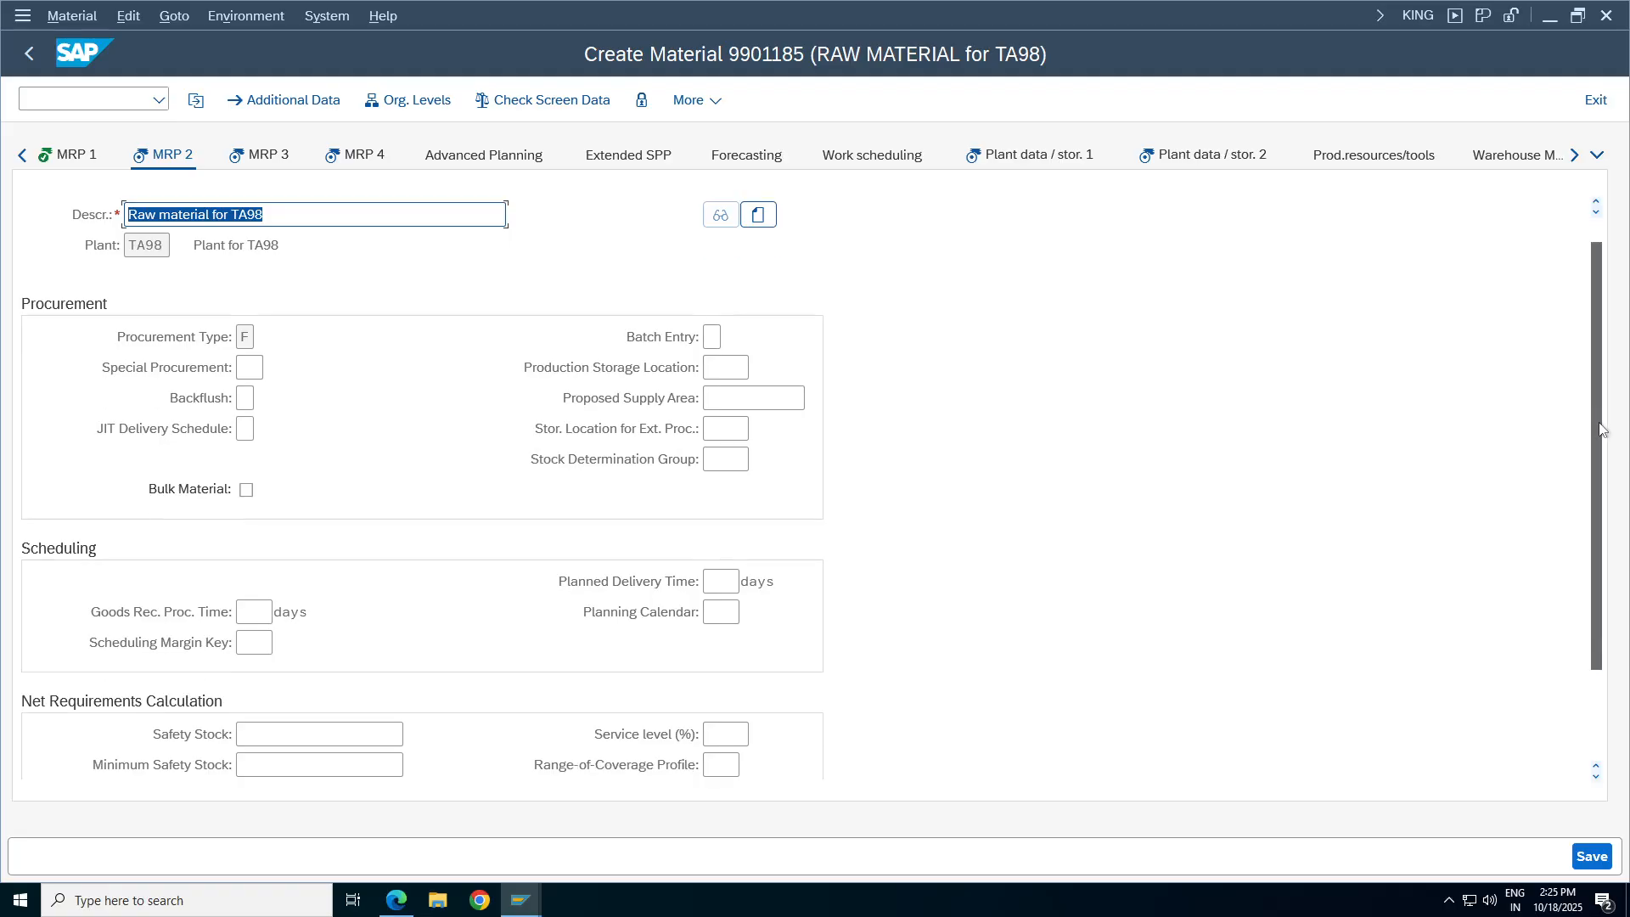
scroll(1599, 429, up, 1)
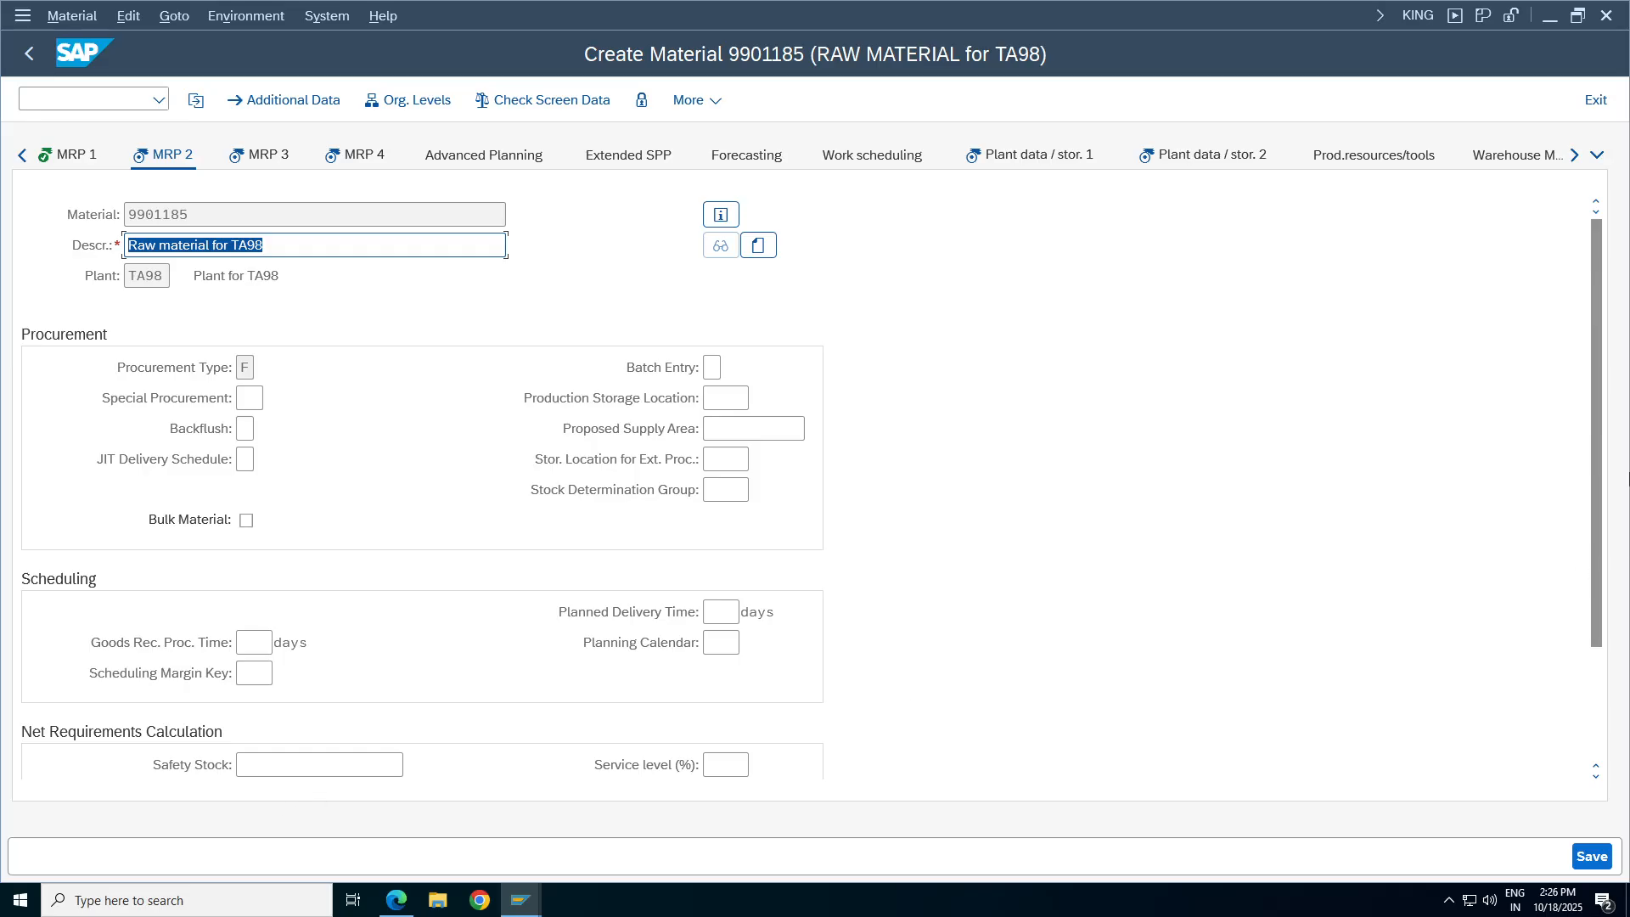
scroll(1610, 404, down, 5)
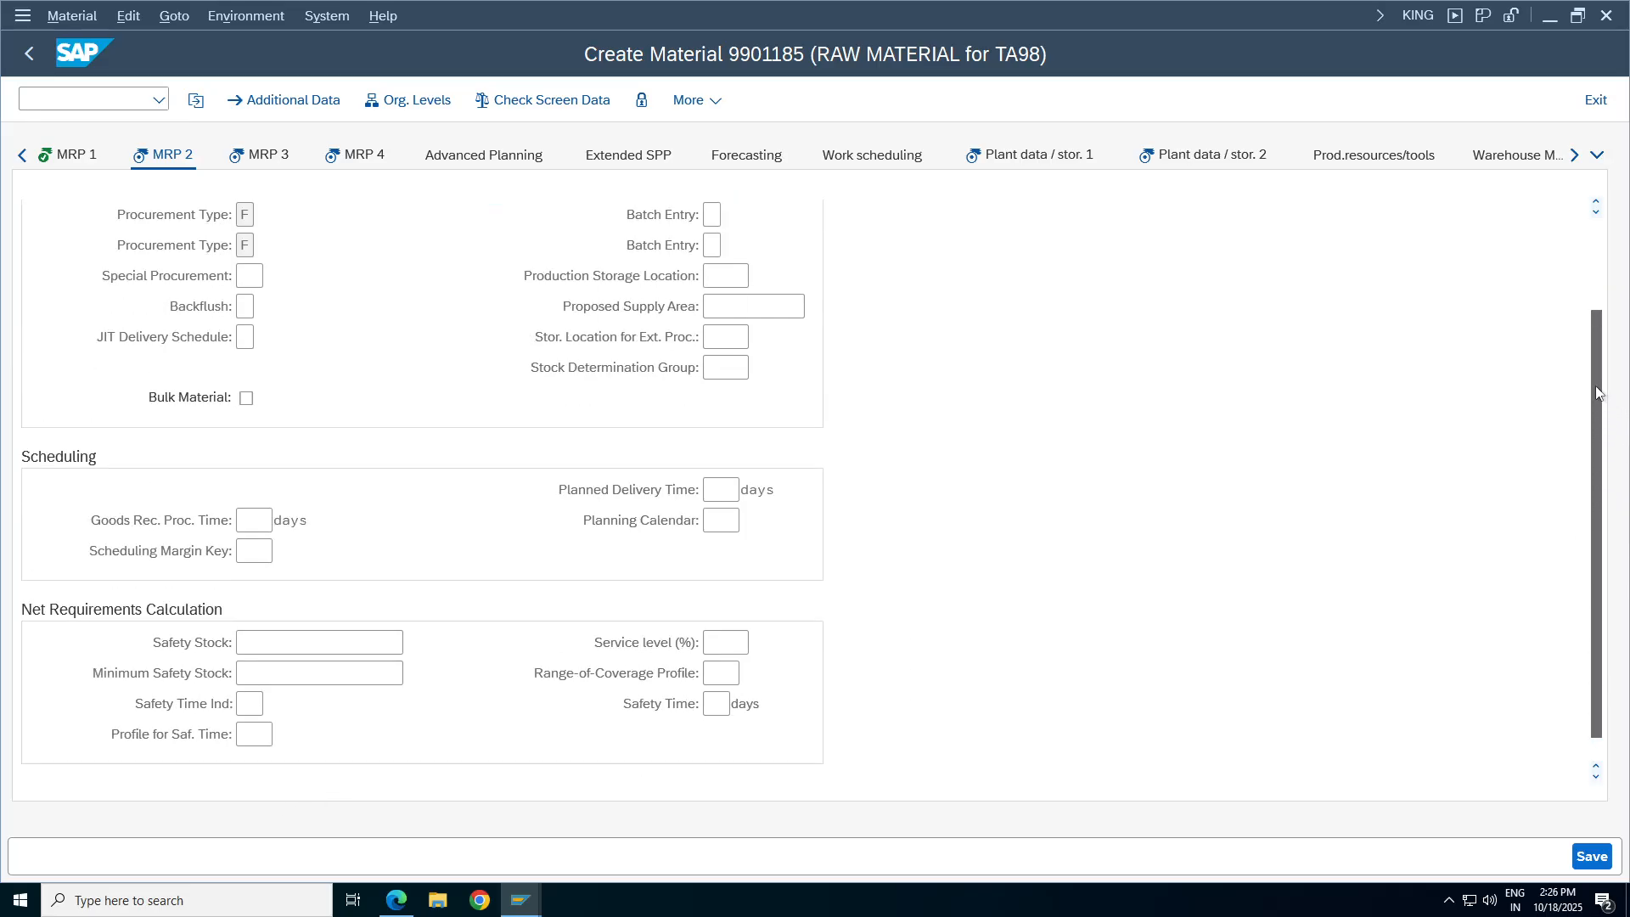
scroll(1596, 386, up, 5)
click(259, 154)
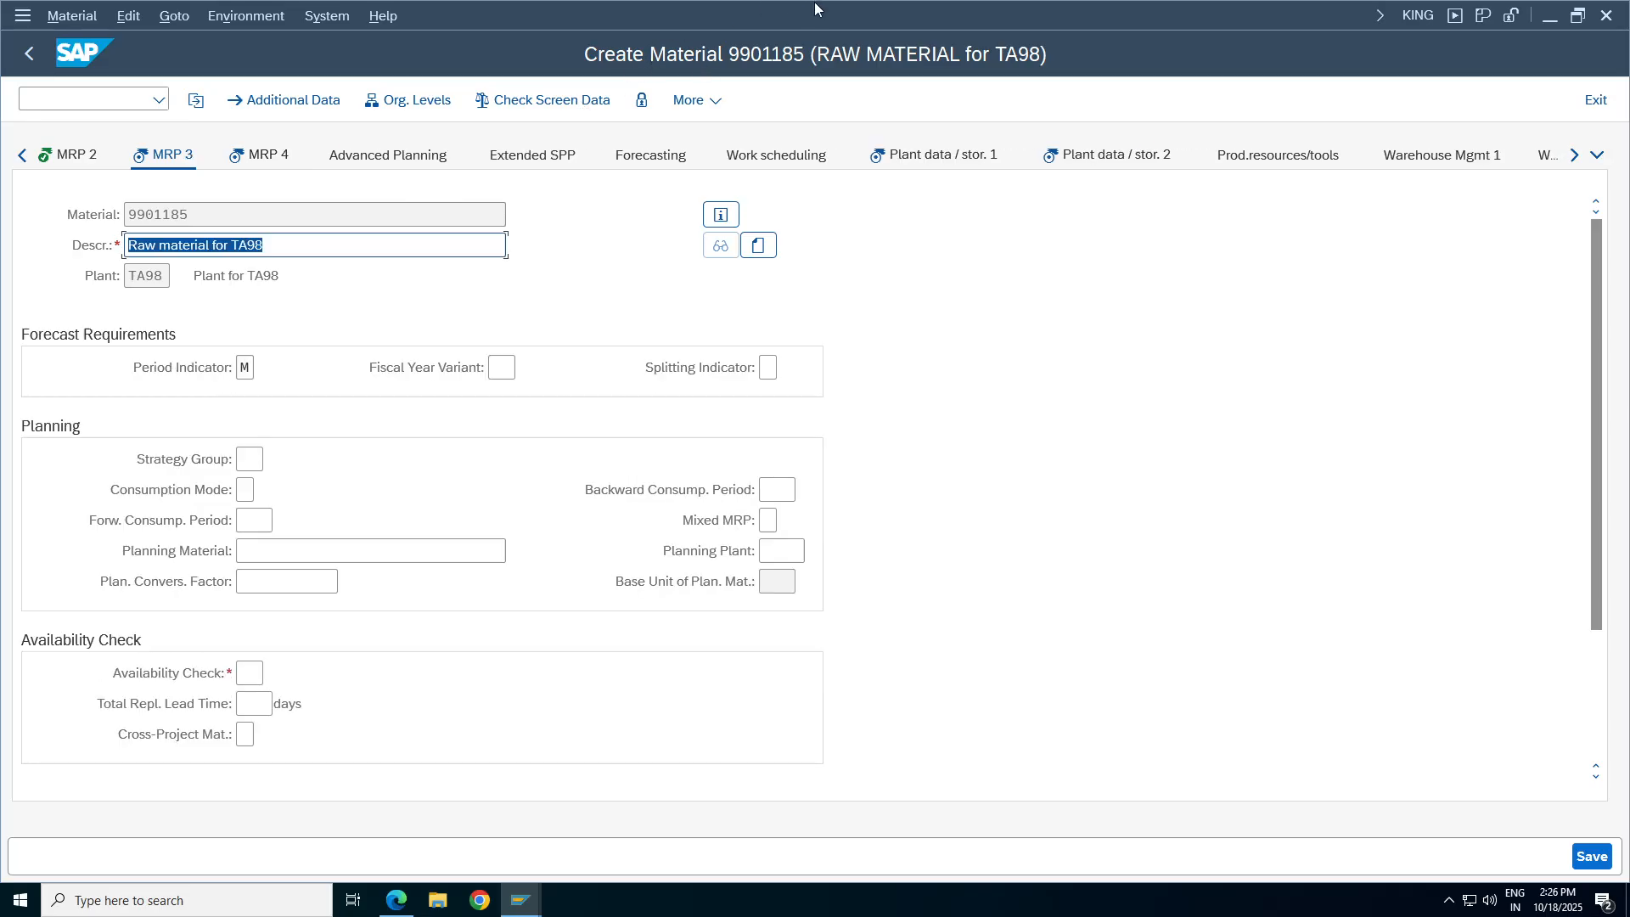
Switch to the FI Working Notes spreadsheet in the browser and open cell E451 with the MM01 material creation instructions.
click(988, 10)
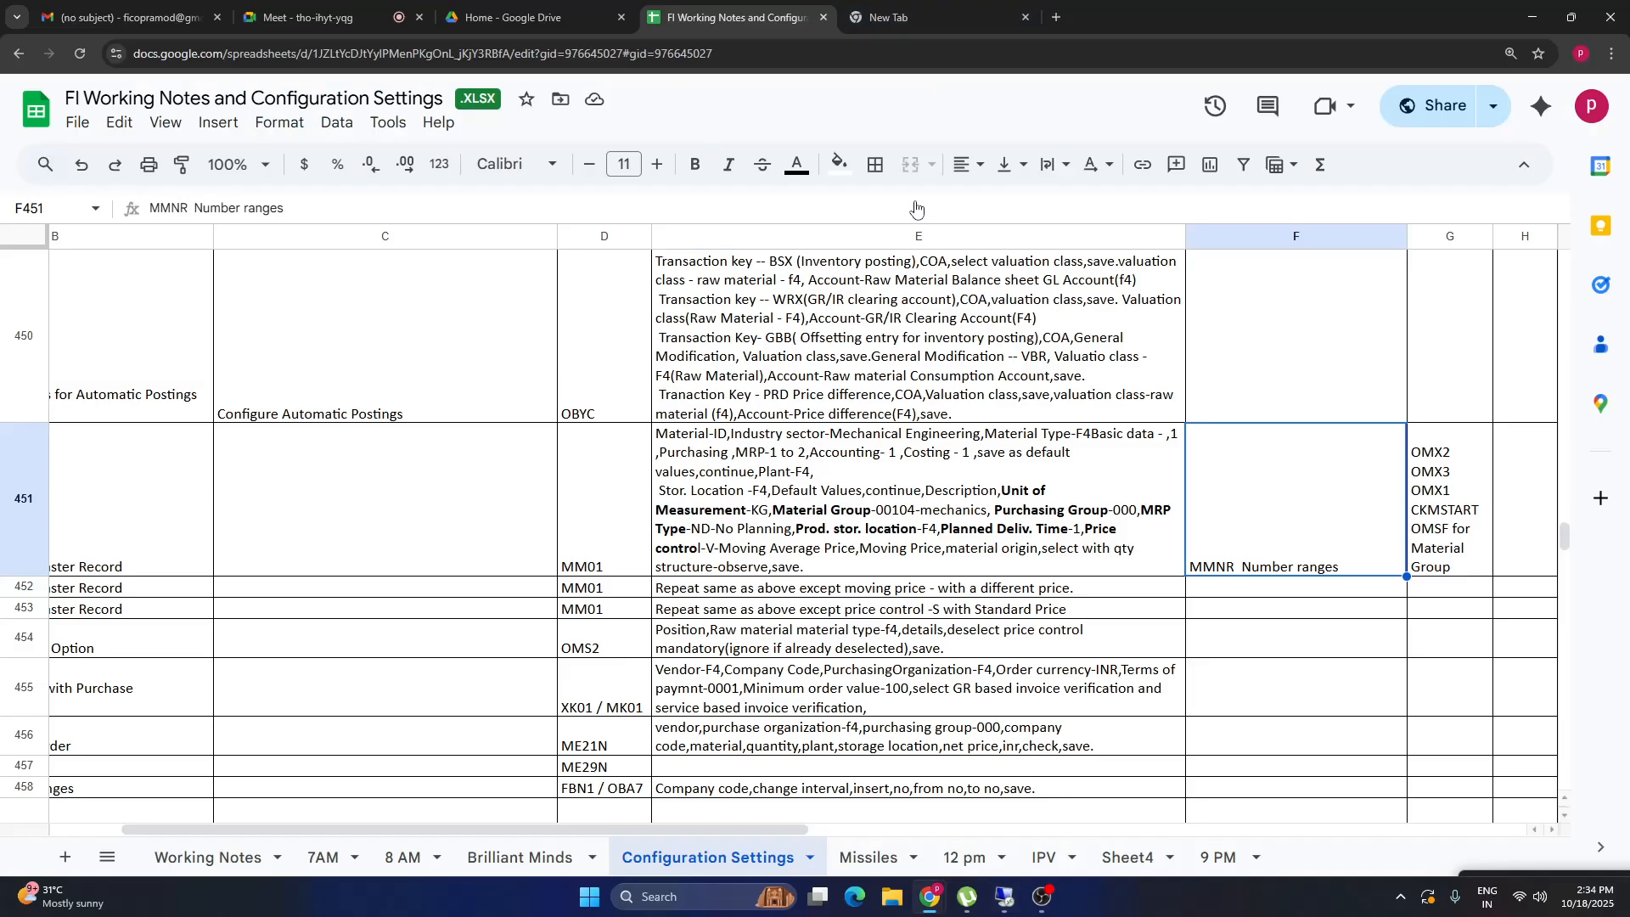
click(108, 544)
click(551, 528)
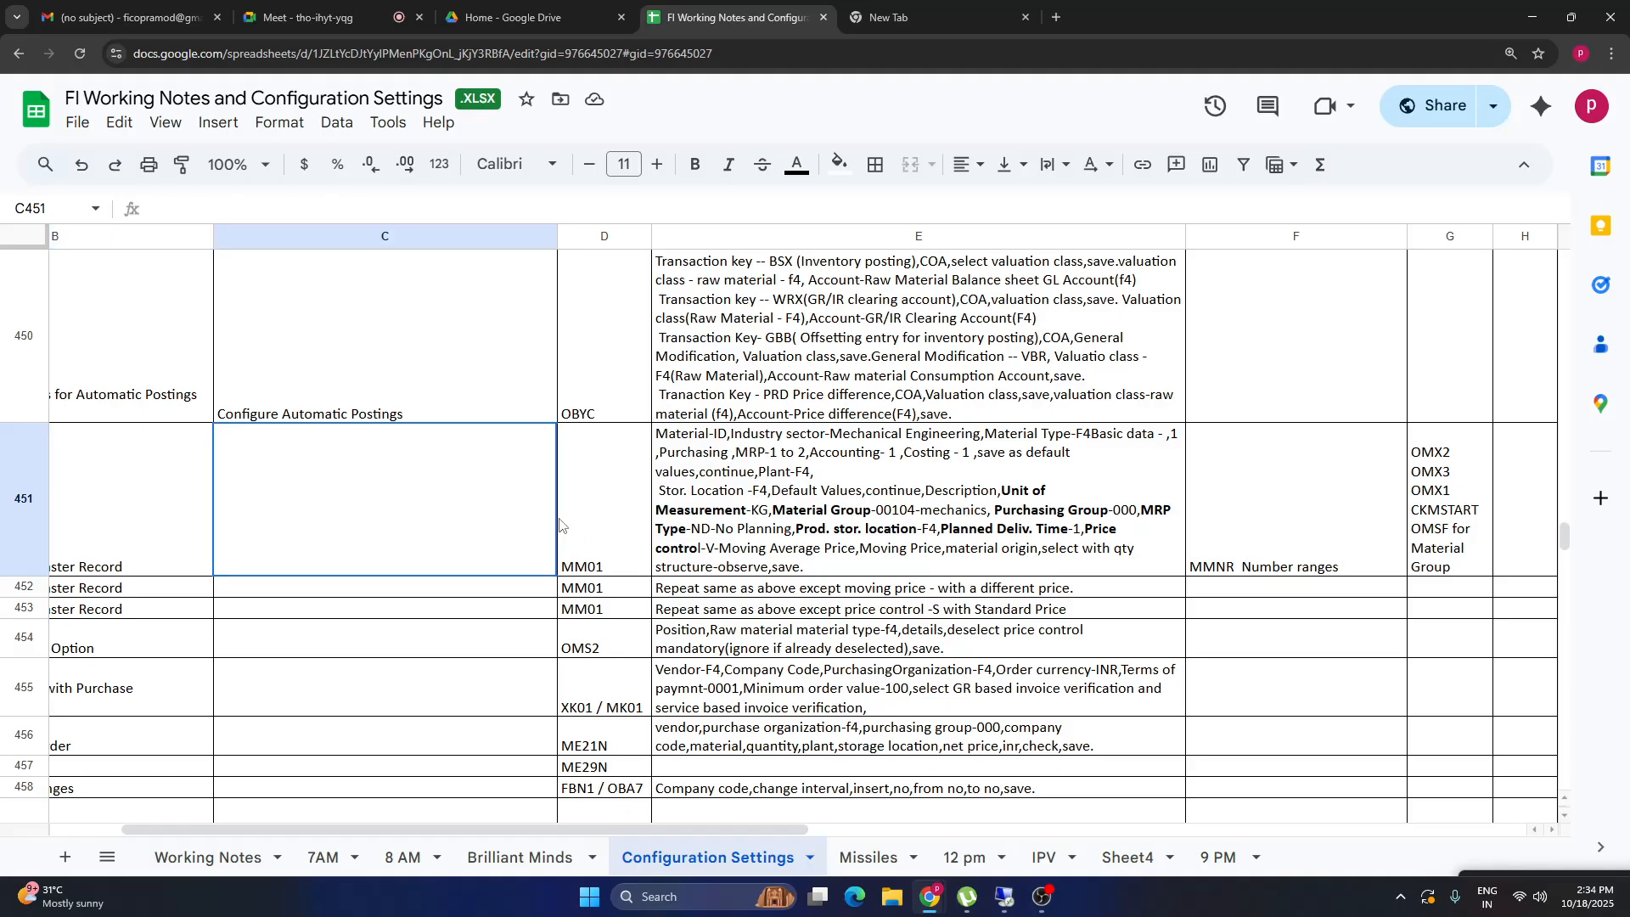
double_click(977, 518)
triple_click(972, 514)
click(724, 494)
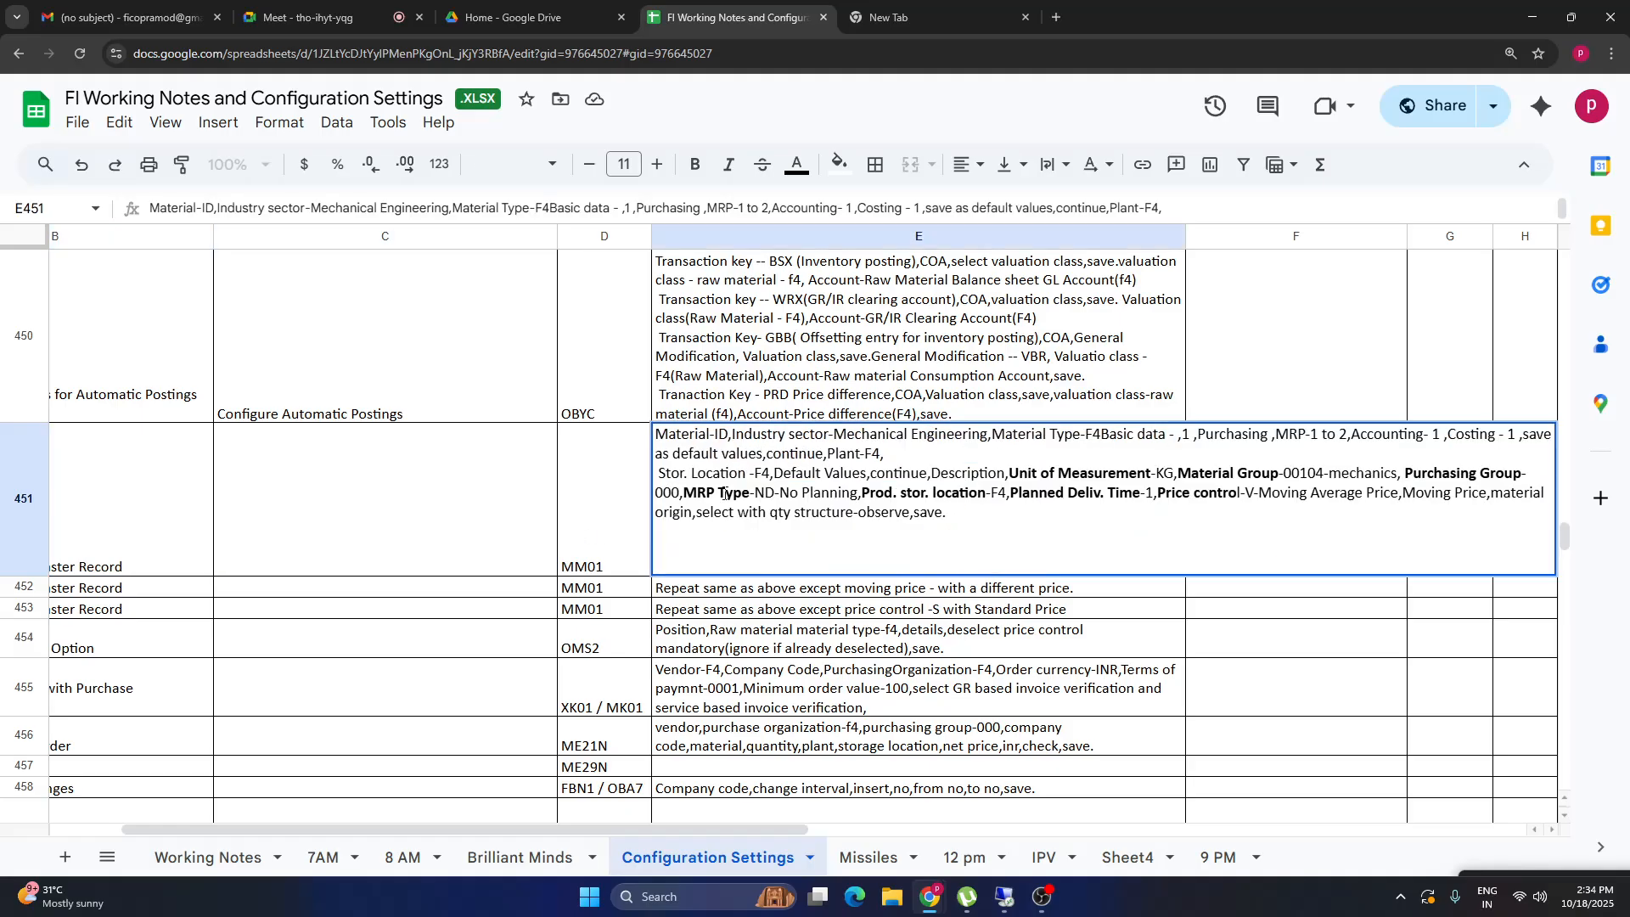
Read the MM01 notes on industry sector, storage location, unit of measurement, material group, purchasing group, MRP type, production storage location, delivery time and price control.
drag(838, 434, 1153, 438)
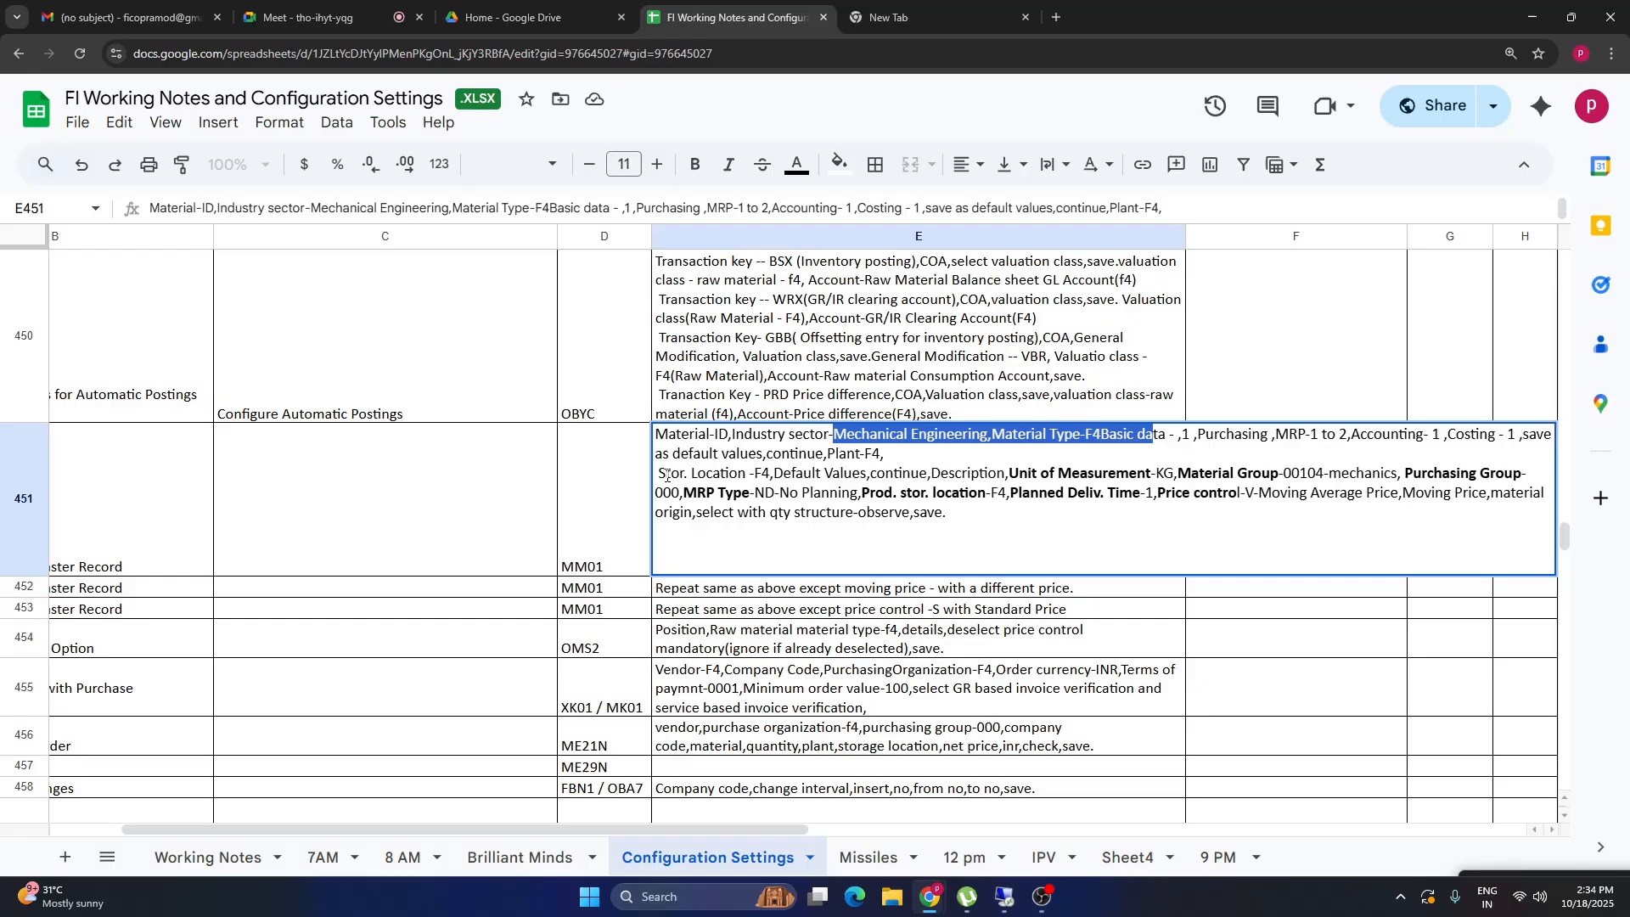
drag(667, 477, 797, 475)
click(963, 515)
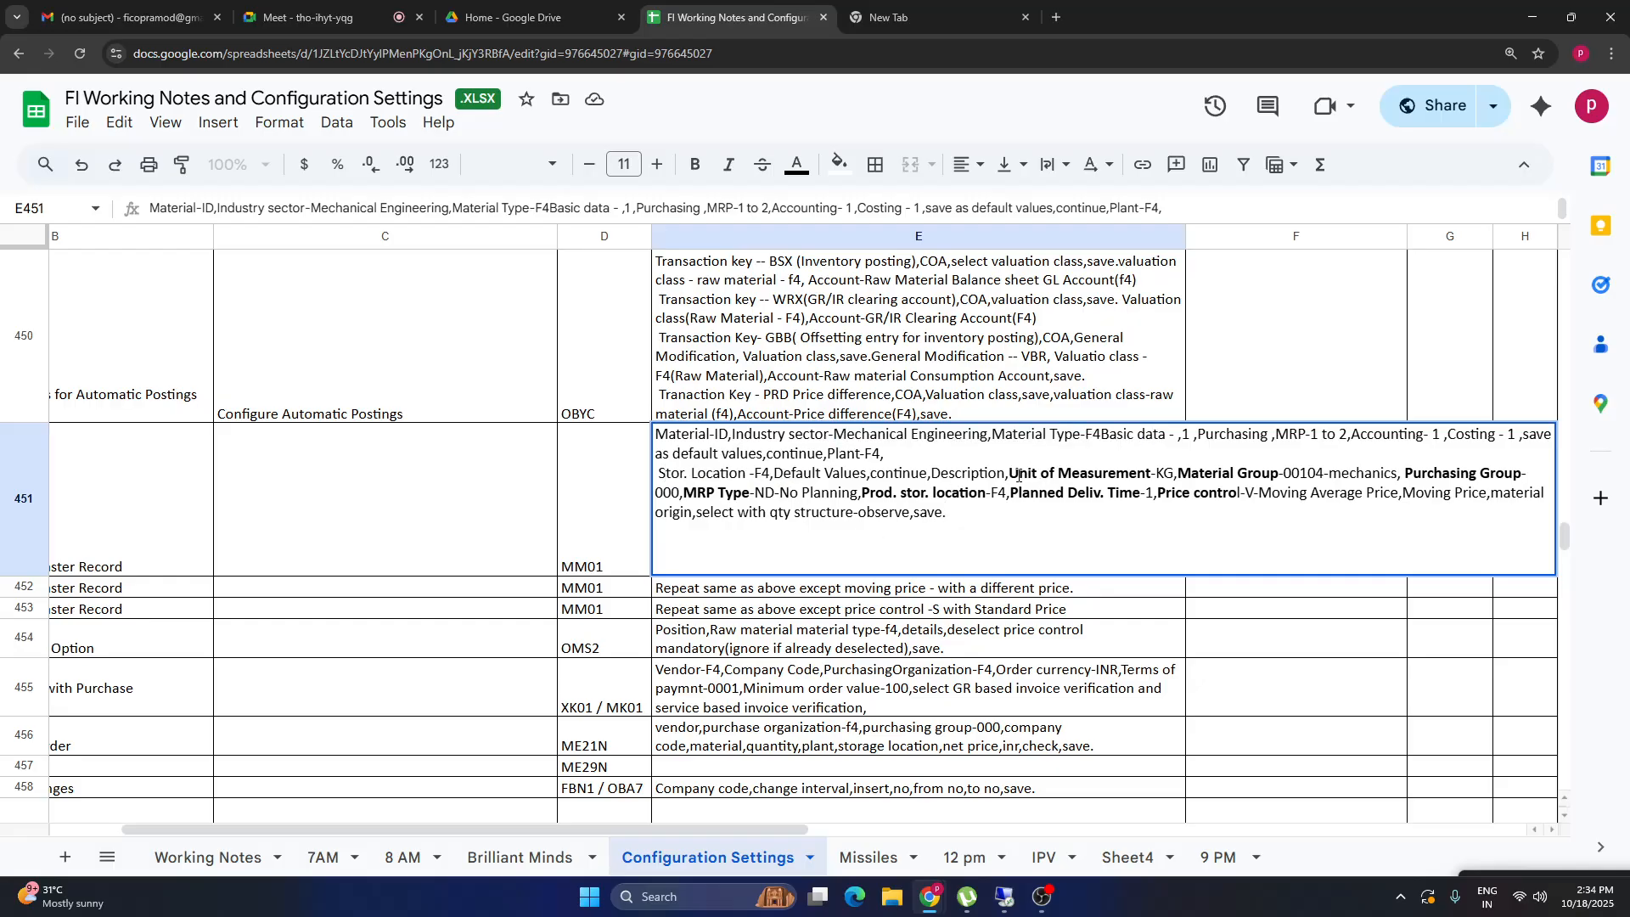
drag(1018, 476, 1271, 473)
key(ctrl+b)
drag(1408, 471, 1528, 473)
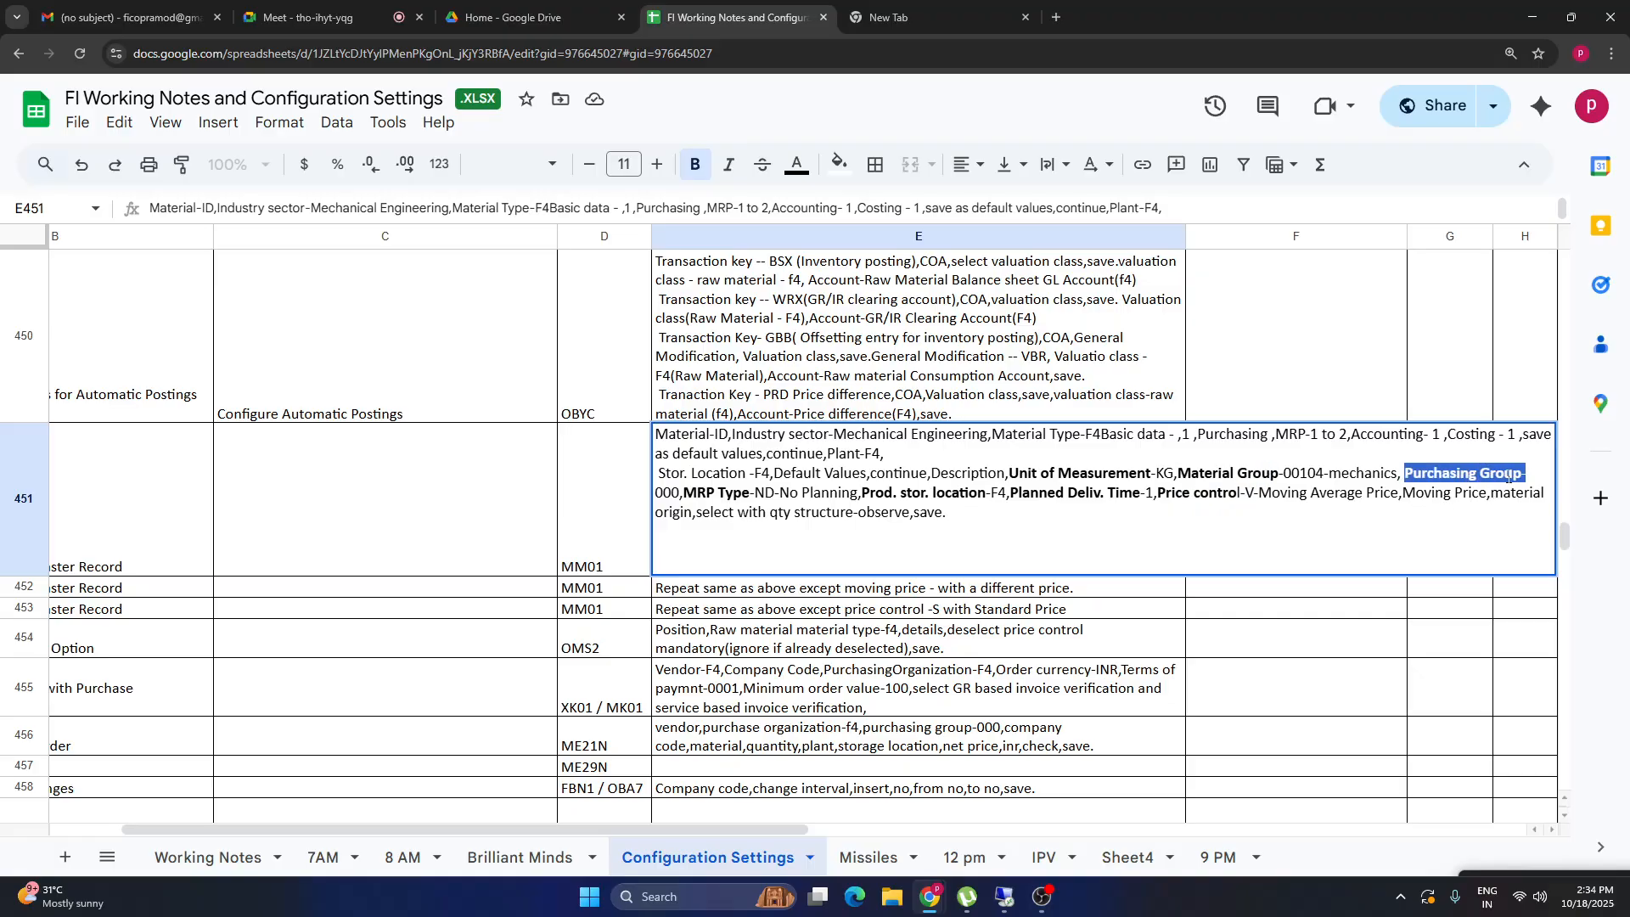
click(662, 495)
click(698, 492)
click(869, 512)
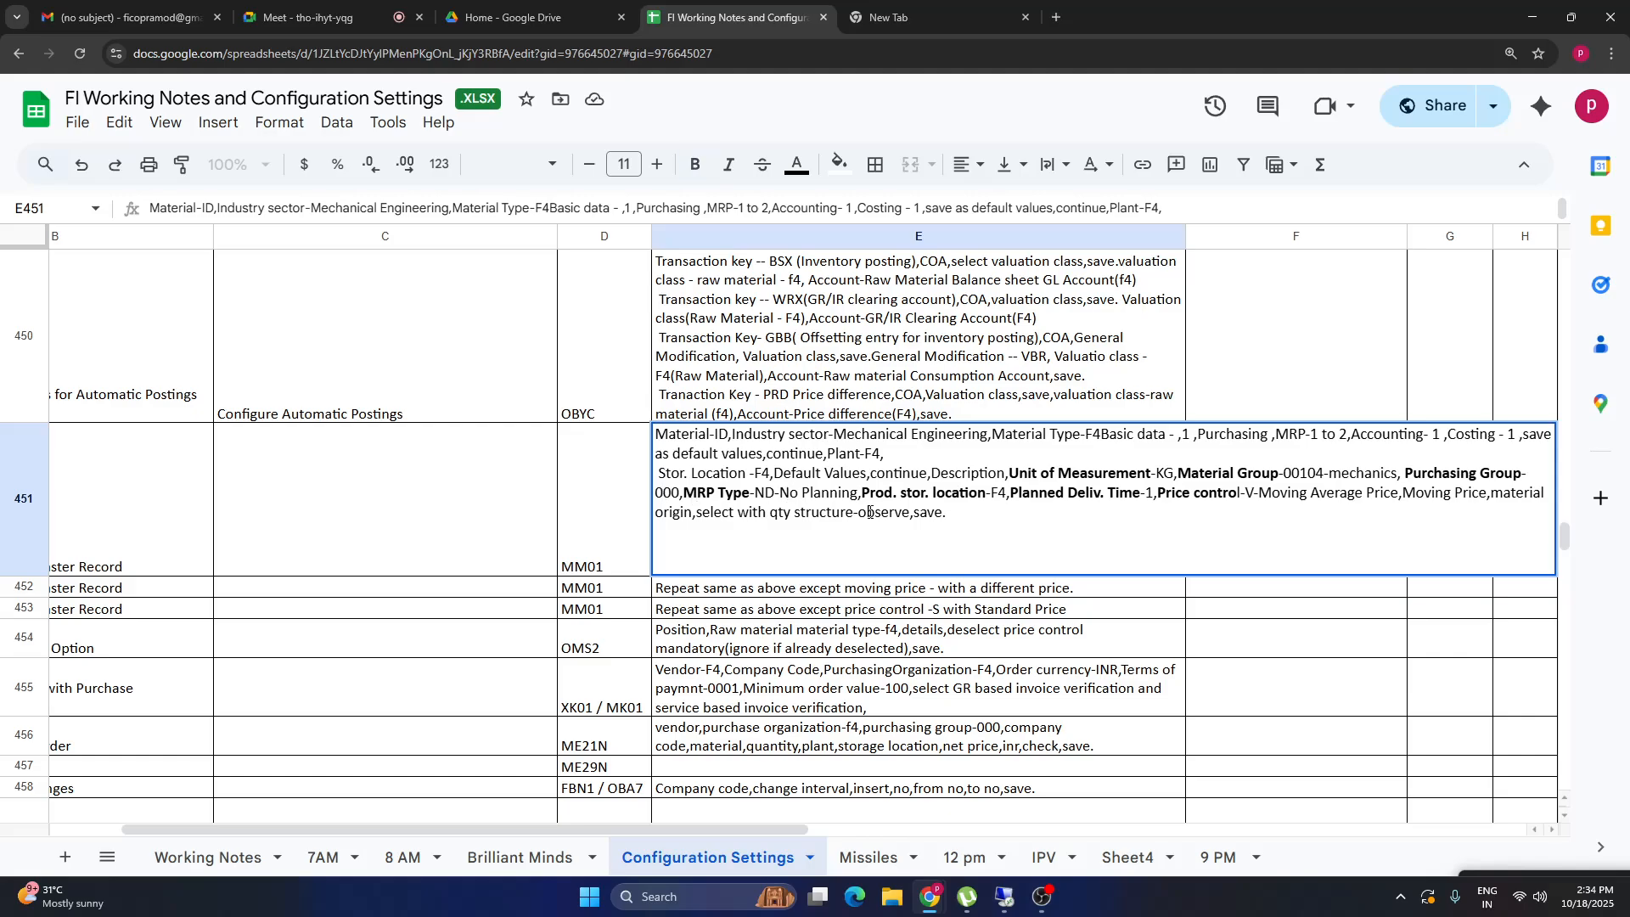
drag(863, 496, 982, 498)
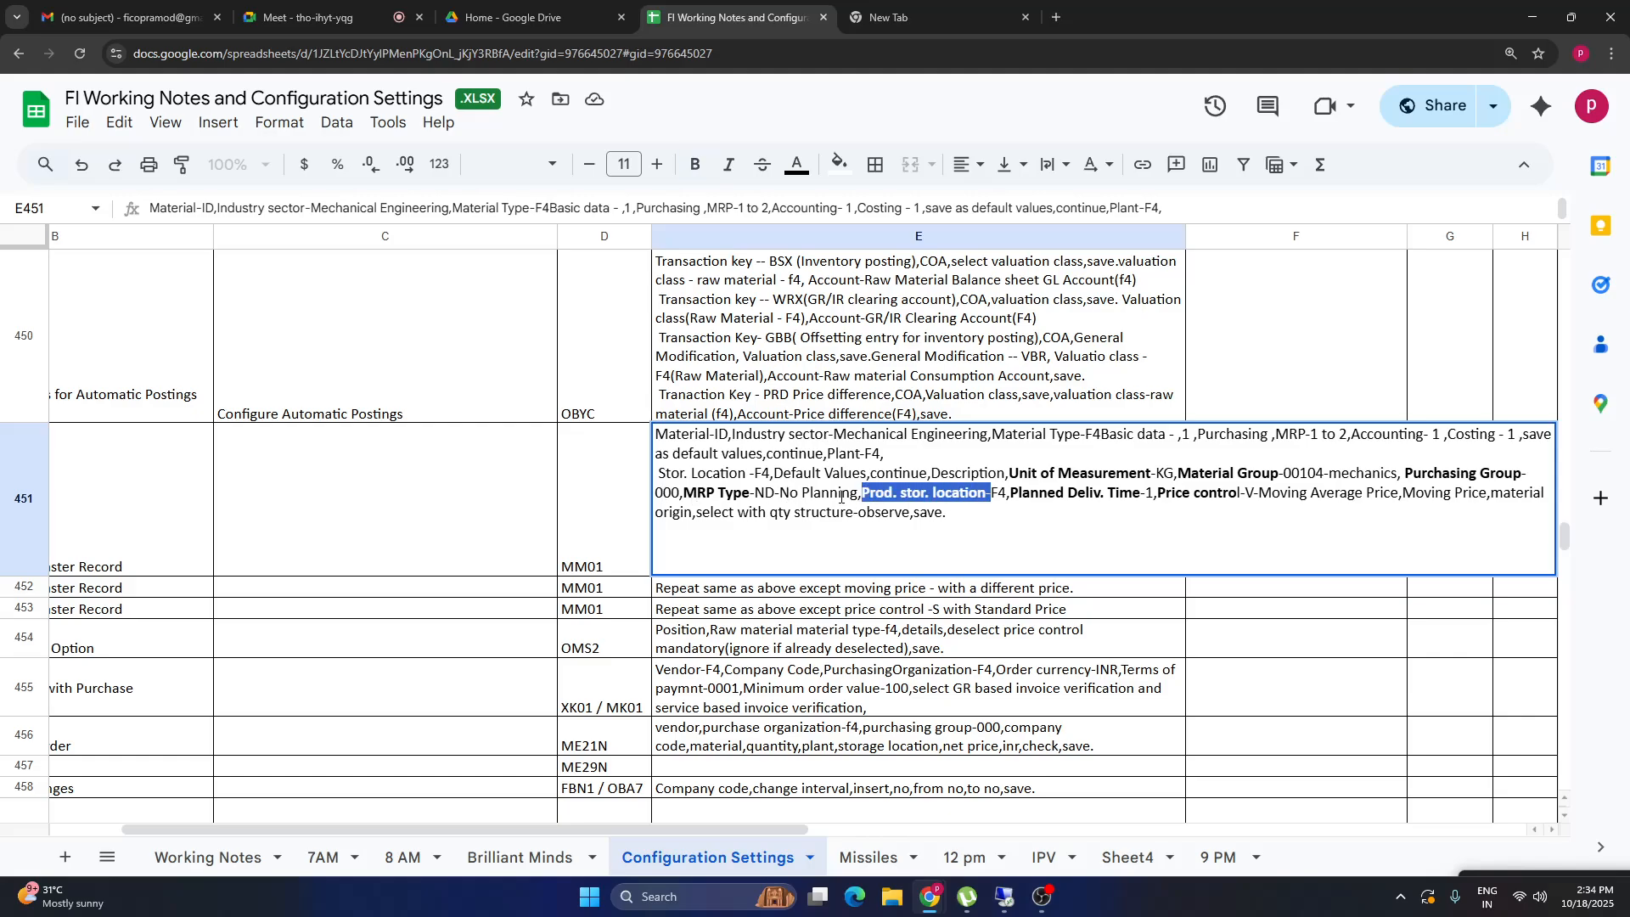
click(841, 496)
drag(984, 495, 840, 495)
click(1160, 495)
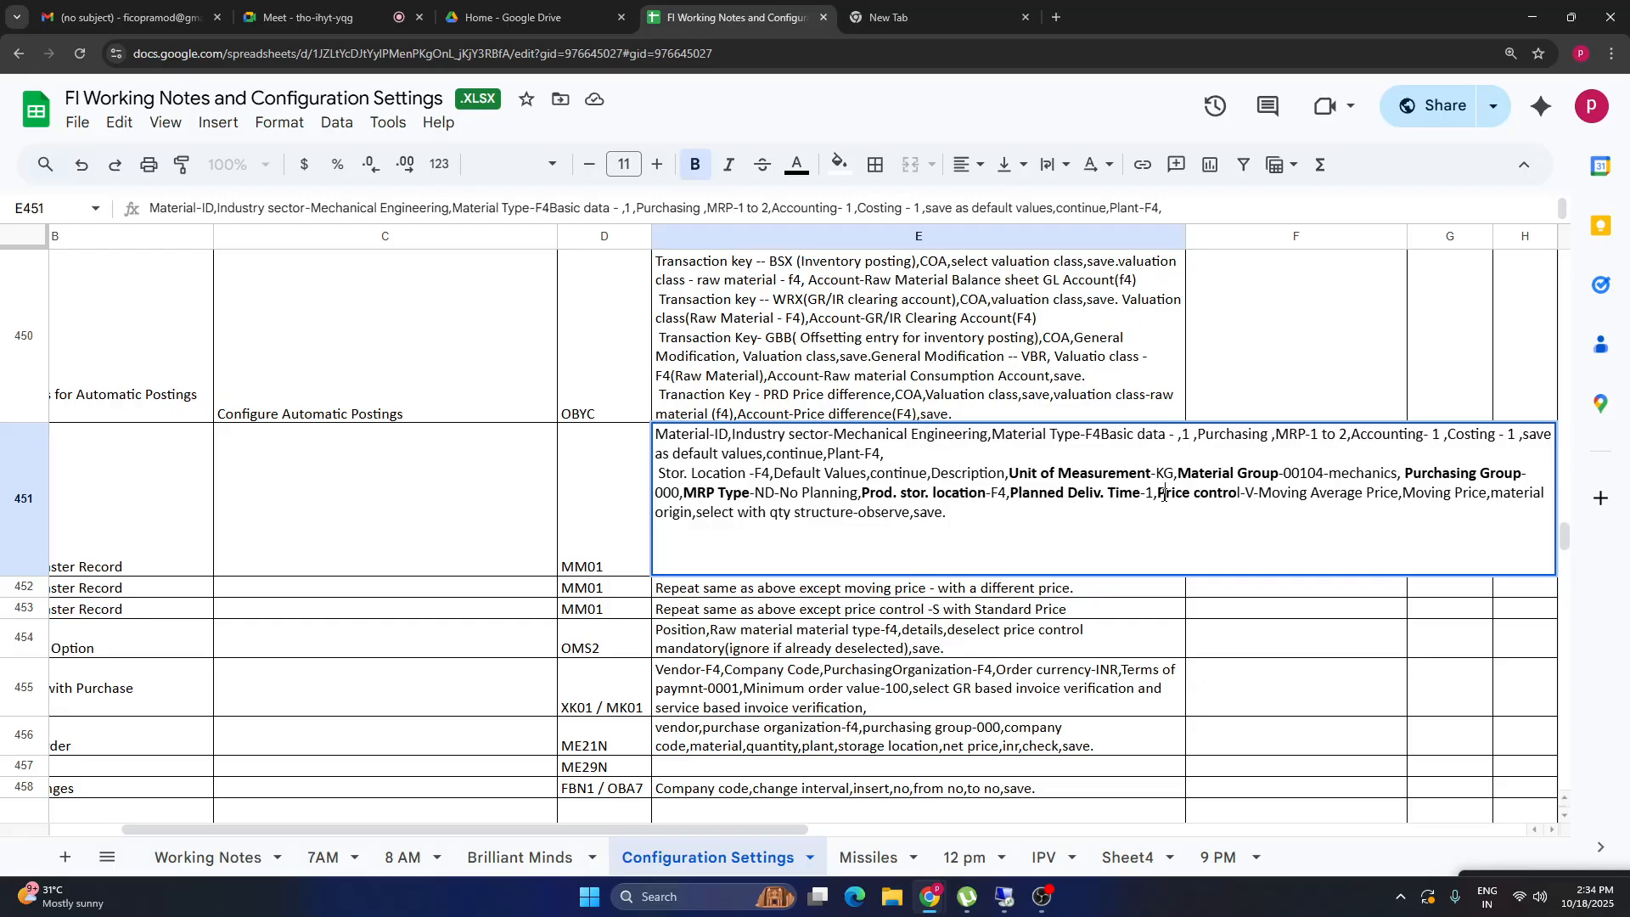
Switch back to the SAP material creation and set the MRP 3 availability check to KP (No check).
drag(1011, 507, 724, 492)
click(1012, 905)
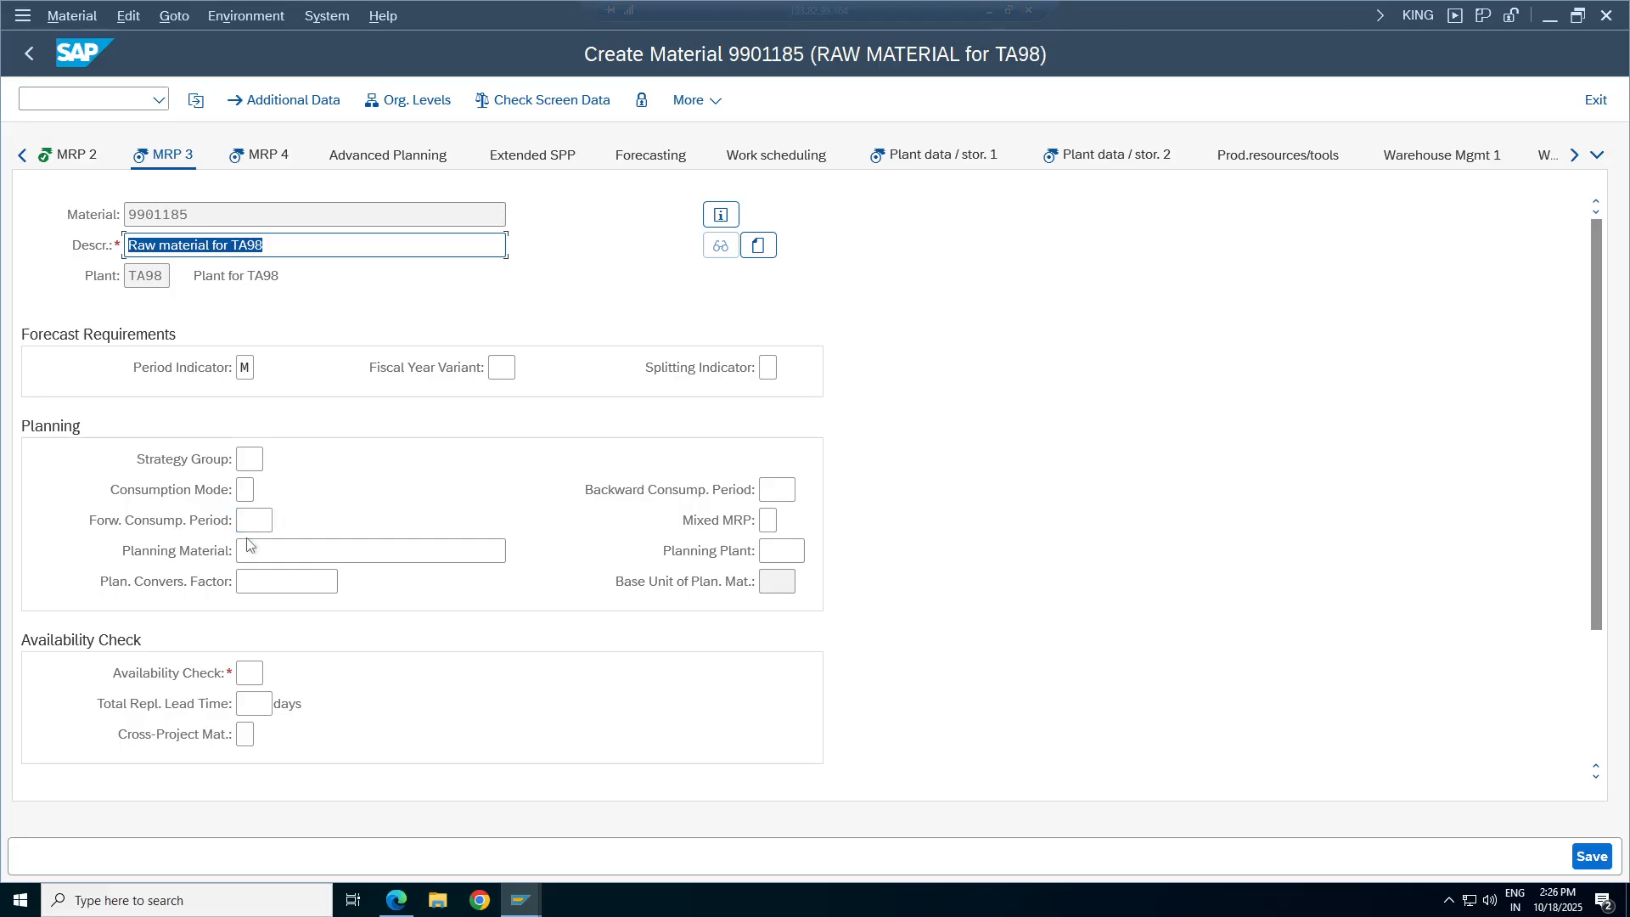
drag(1604, 465, 1592, 542)
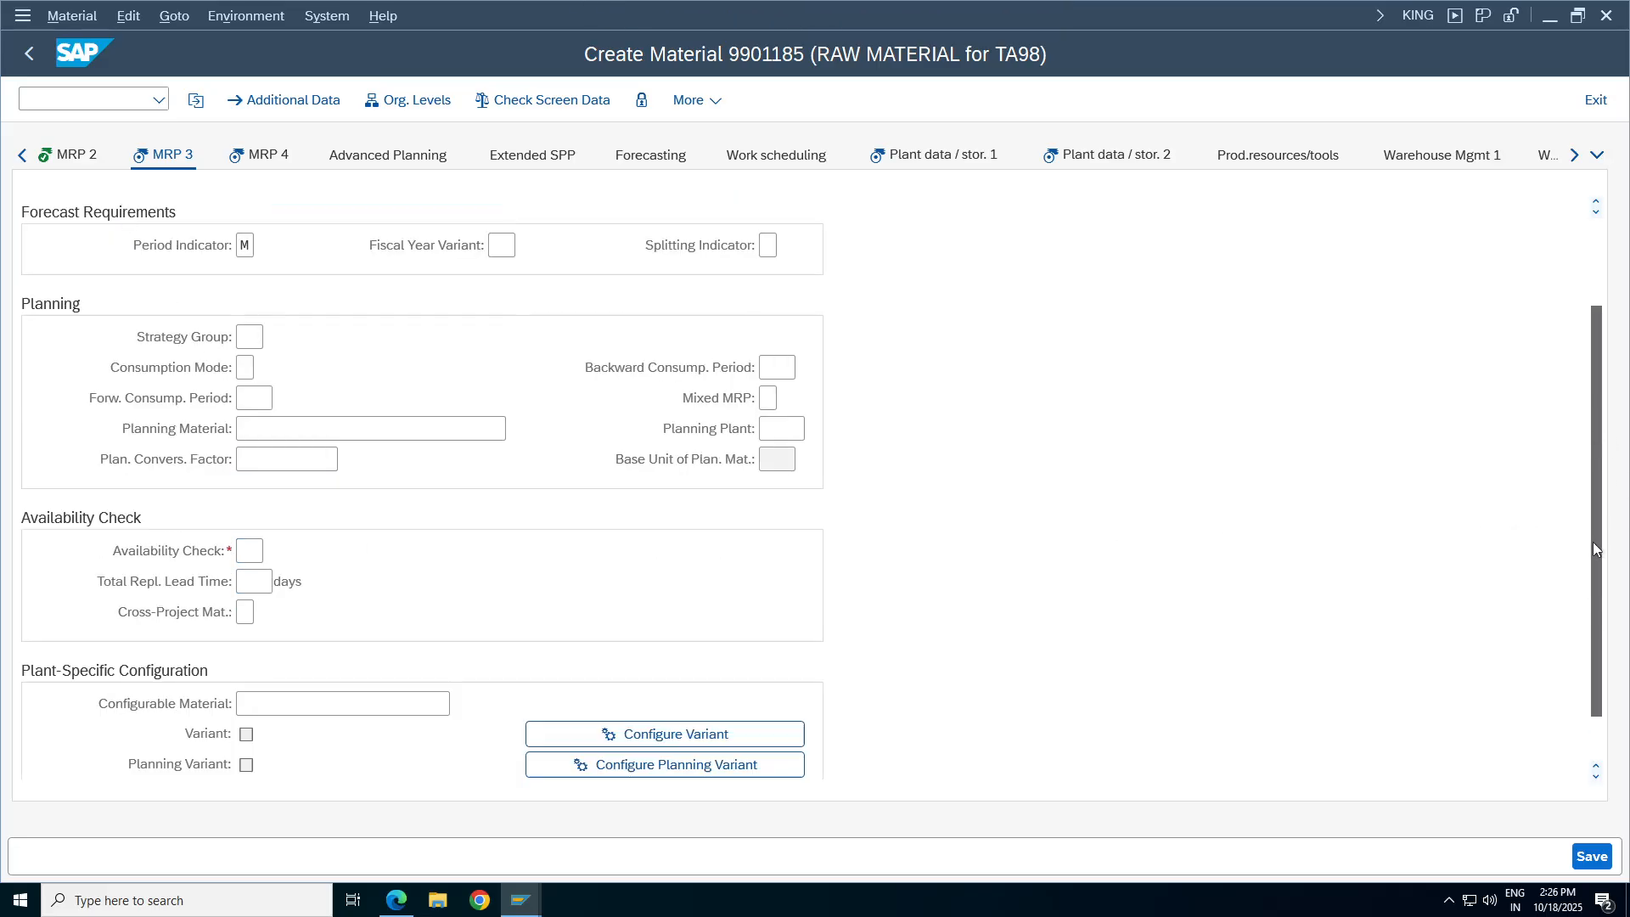
click(263, 550)
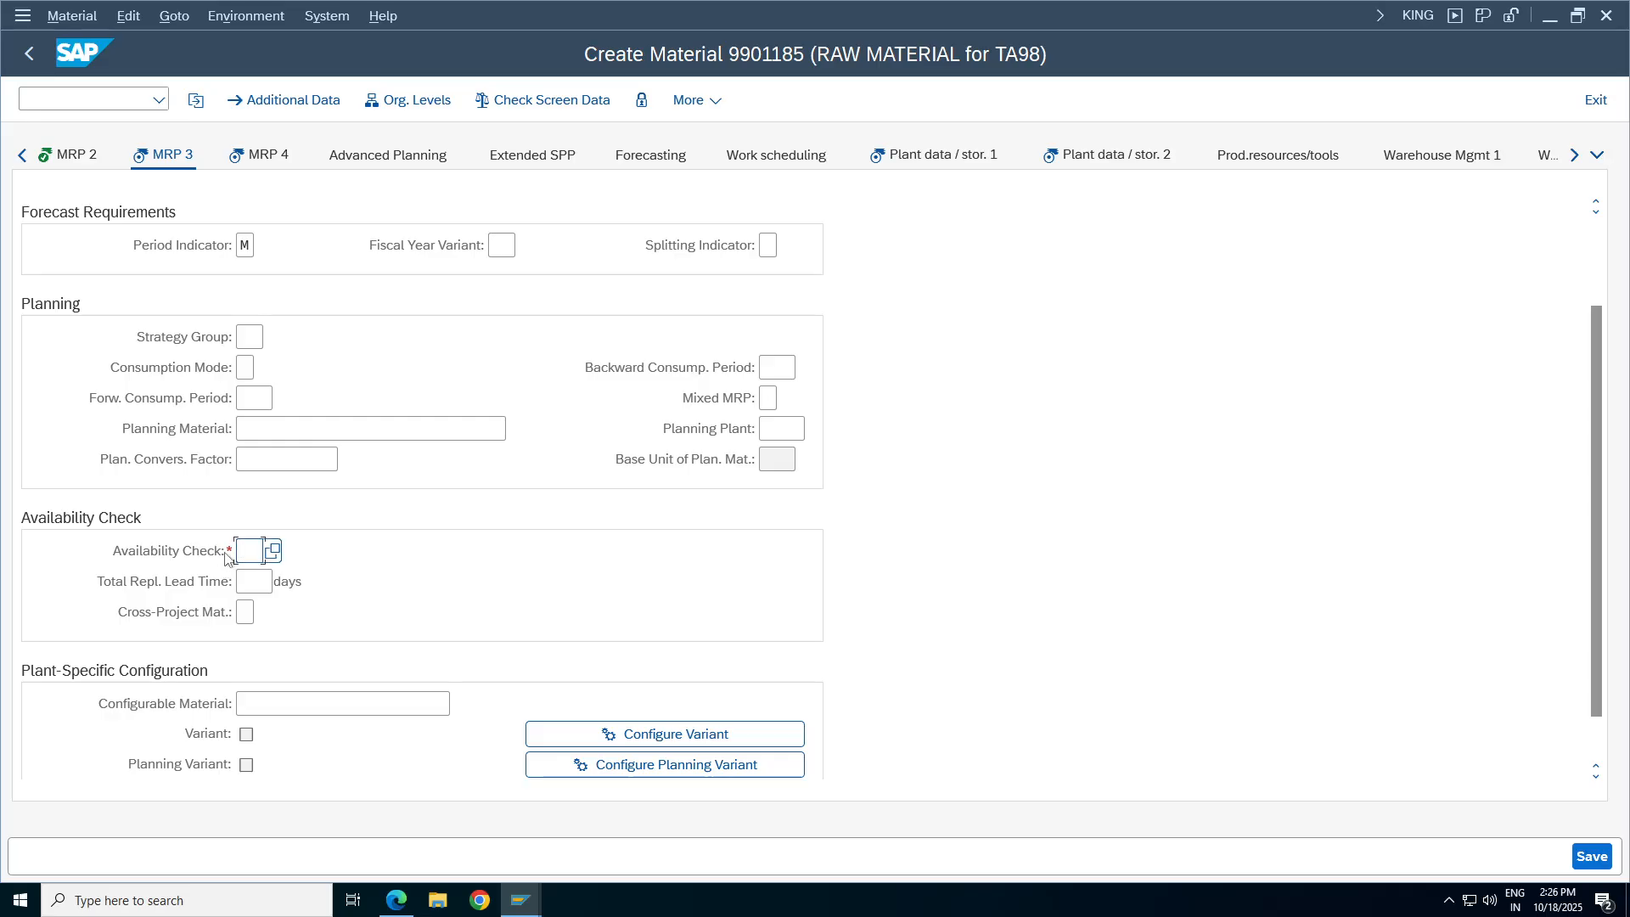
key(F4)
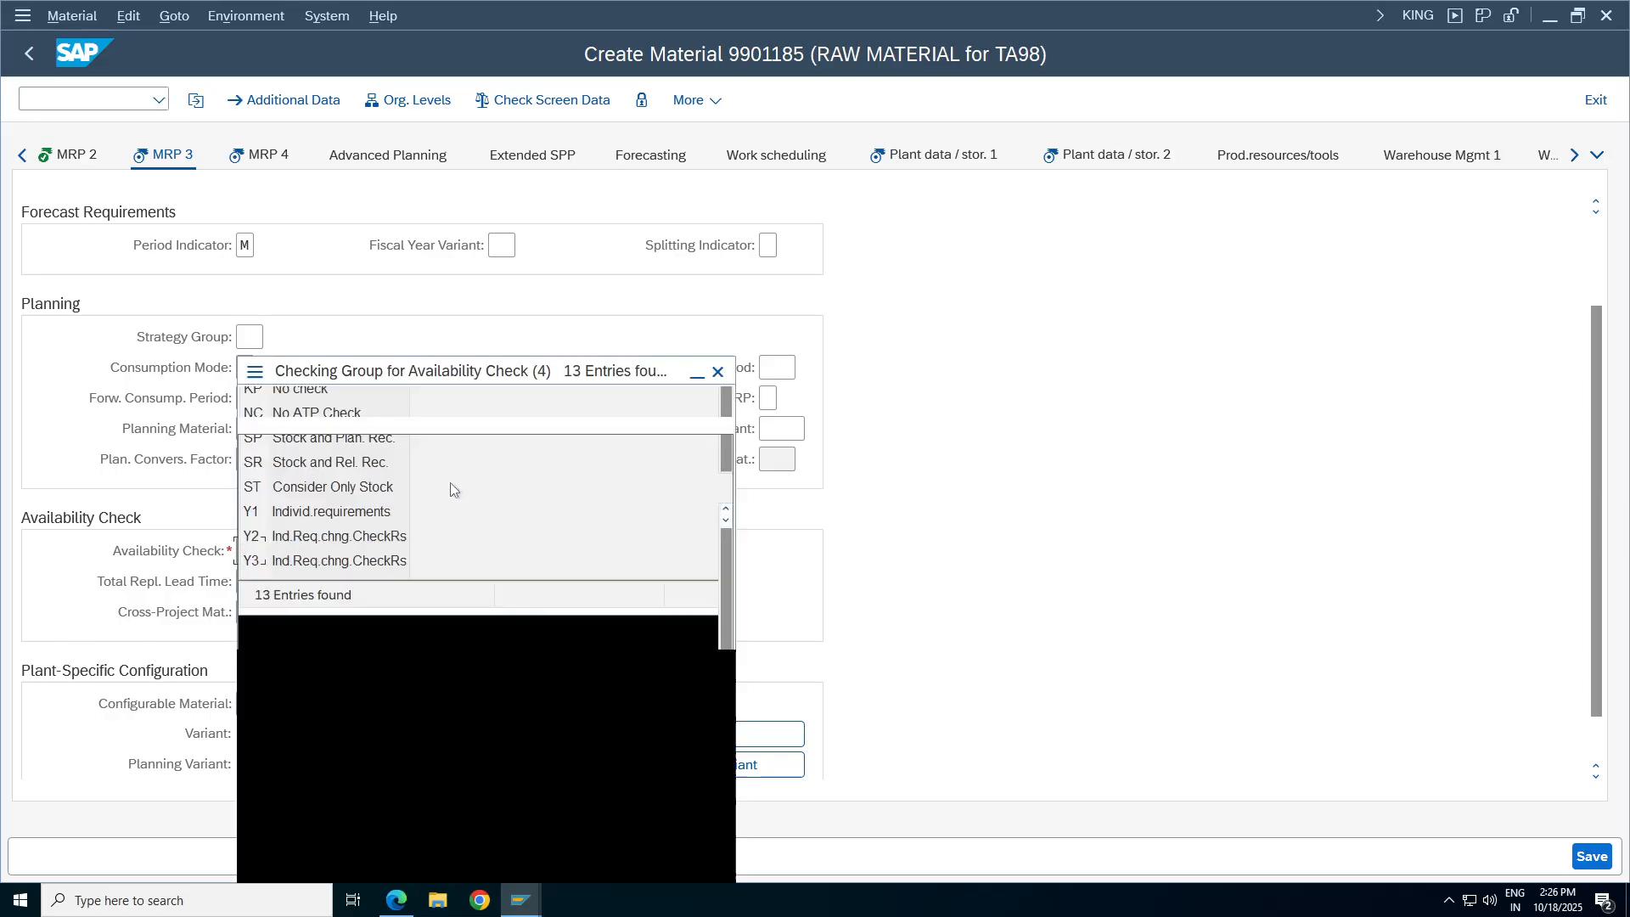
double_click(332, 520)
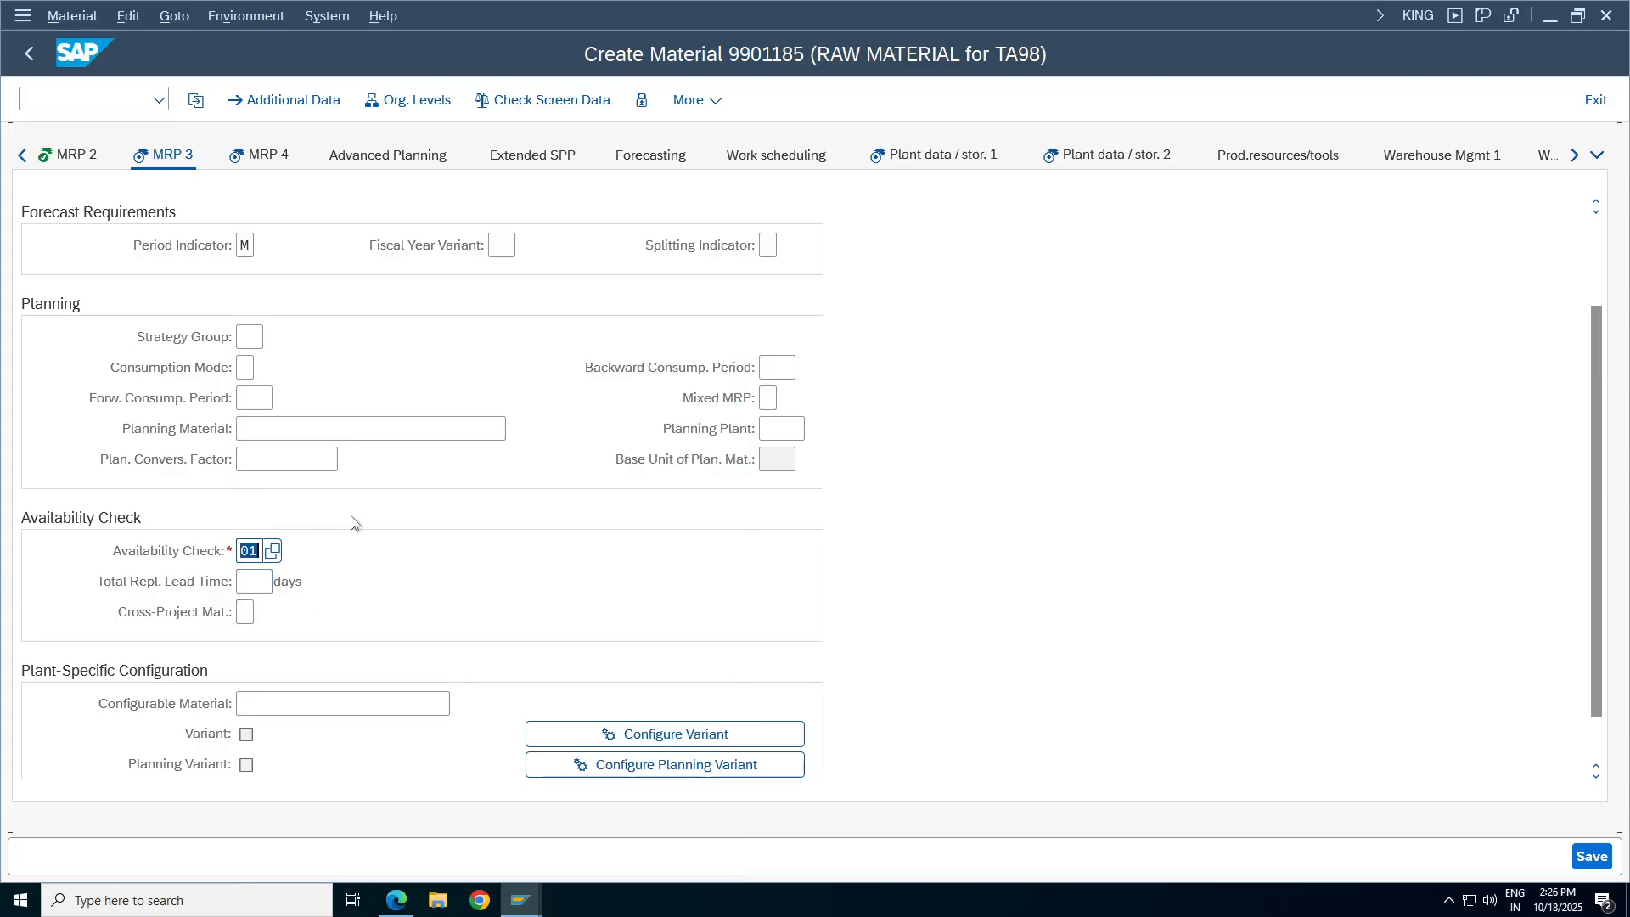
key(BackSpace)
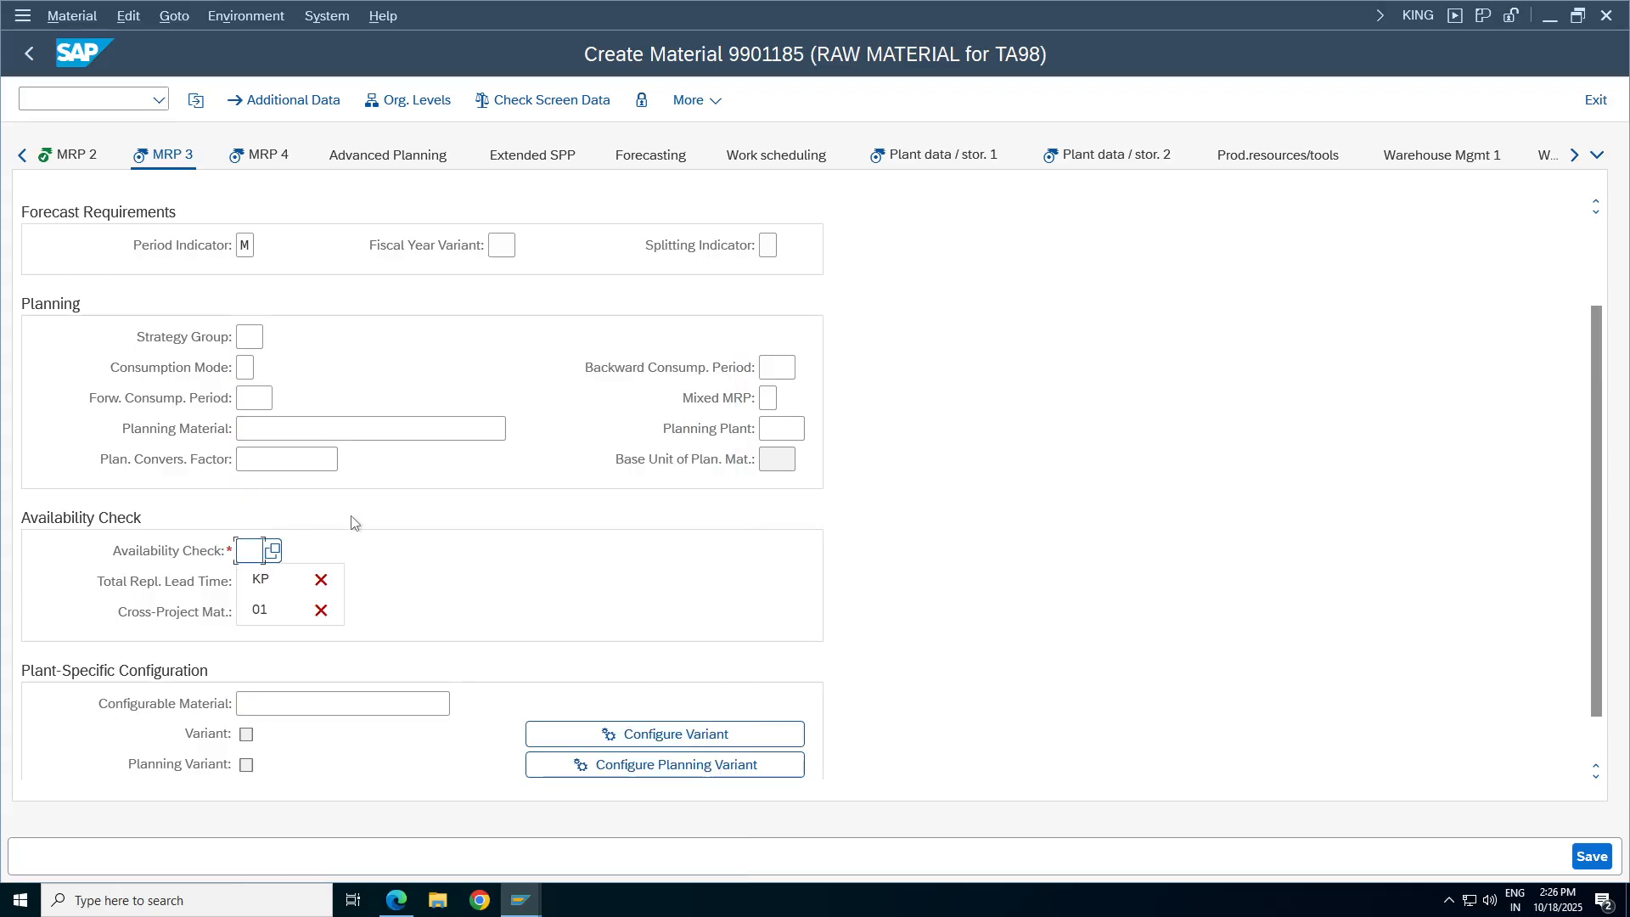
click(272, 550)
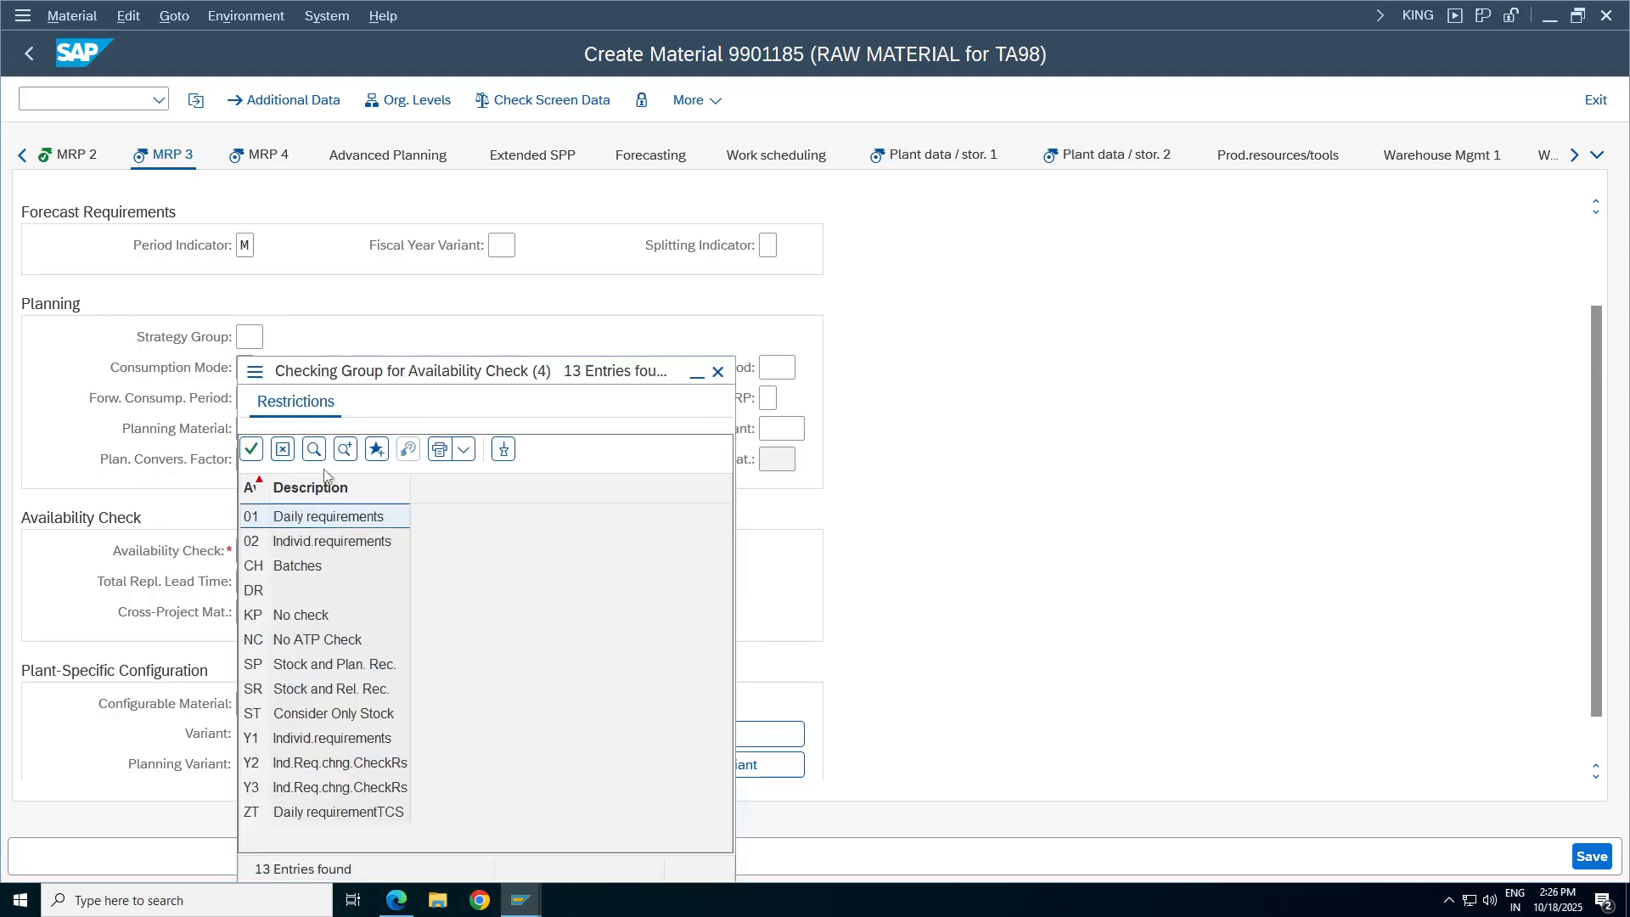
double_click(314, 618)
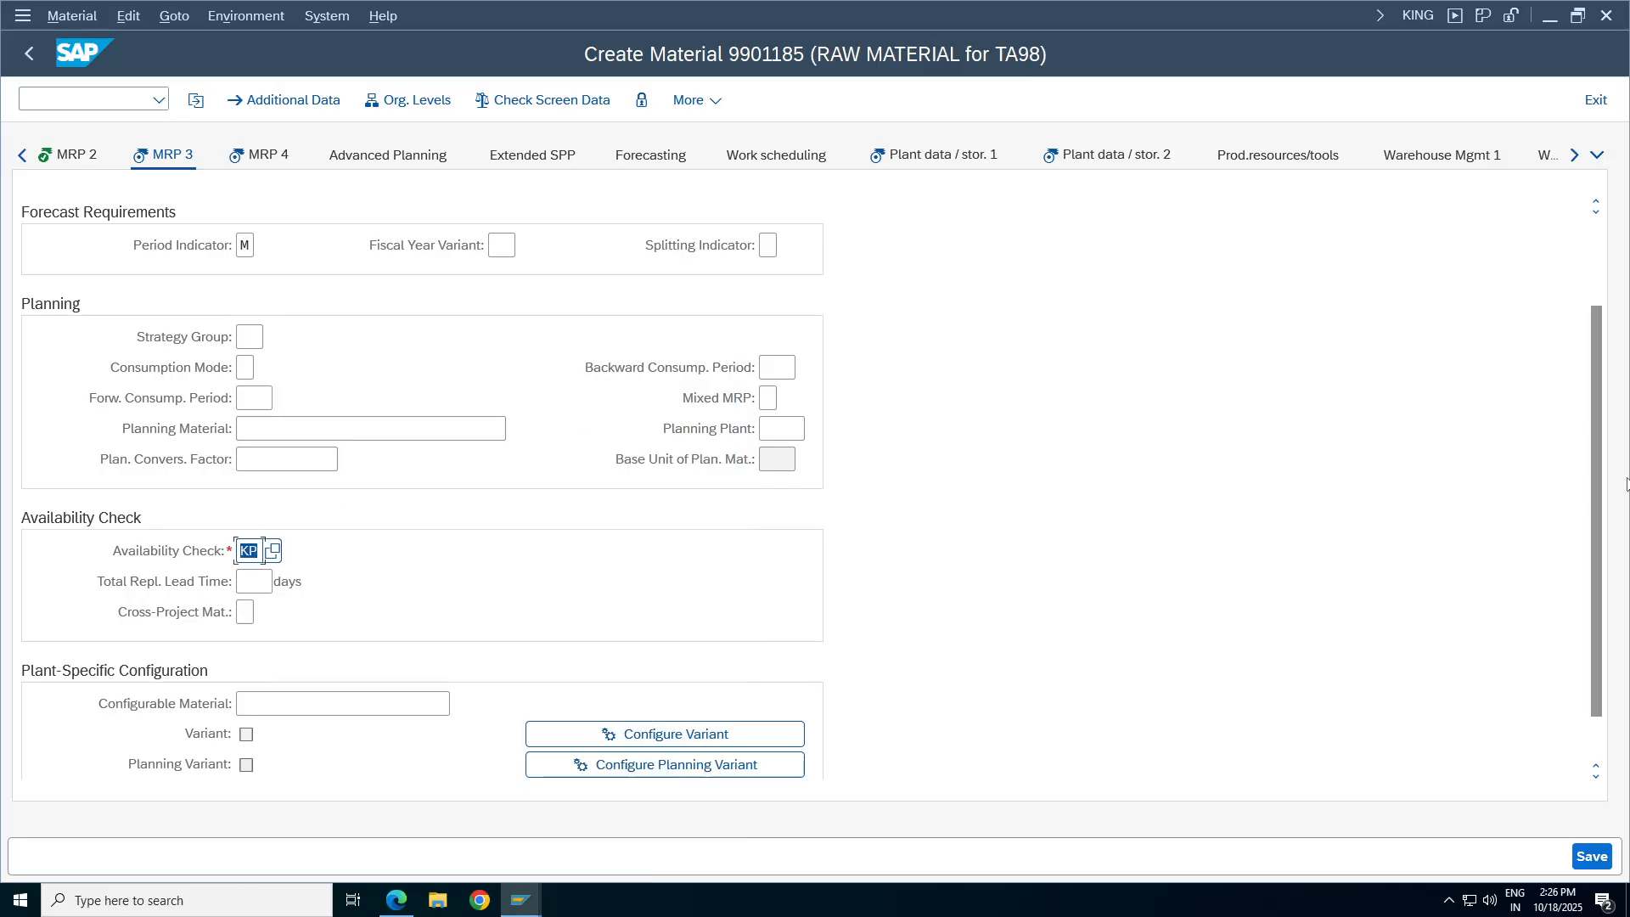
Continue through the MRP 4 and Plant data / stor. 1 views to Plant data / stor. 2.
drag(1596, 495, 1602, 377)
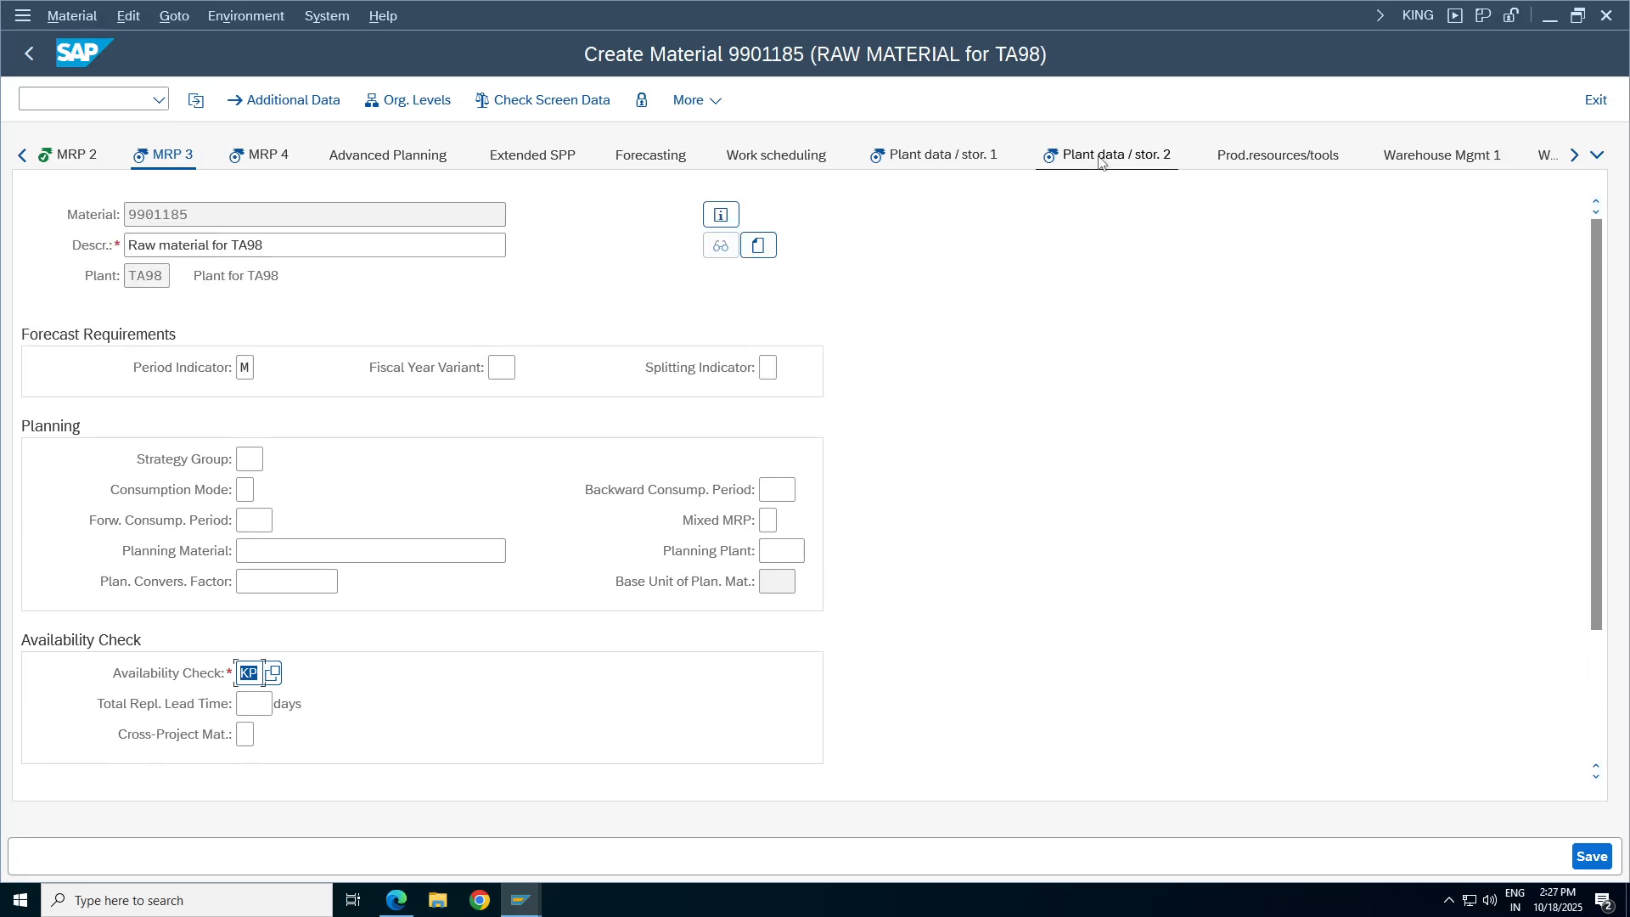
click(258, 156)
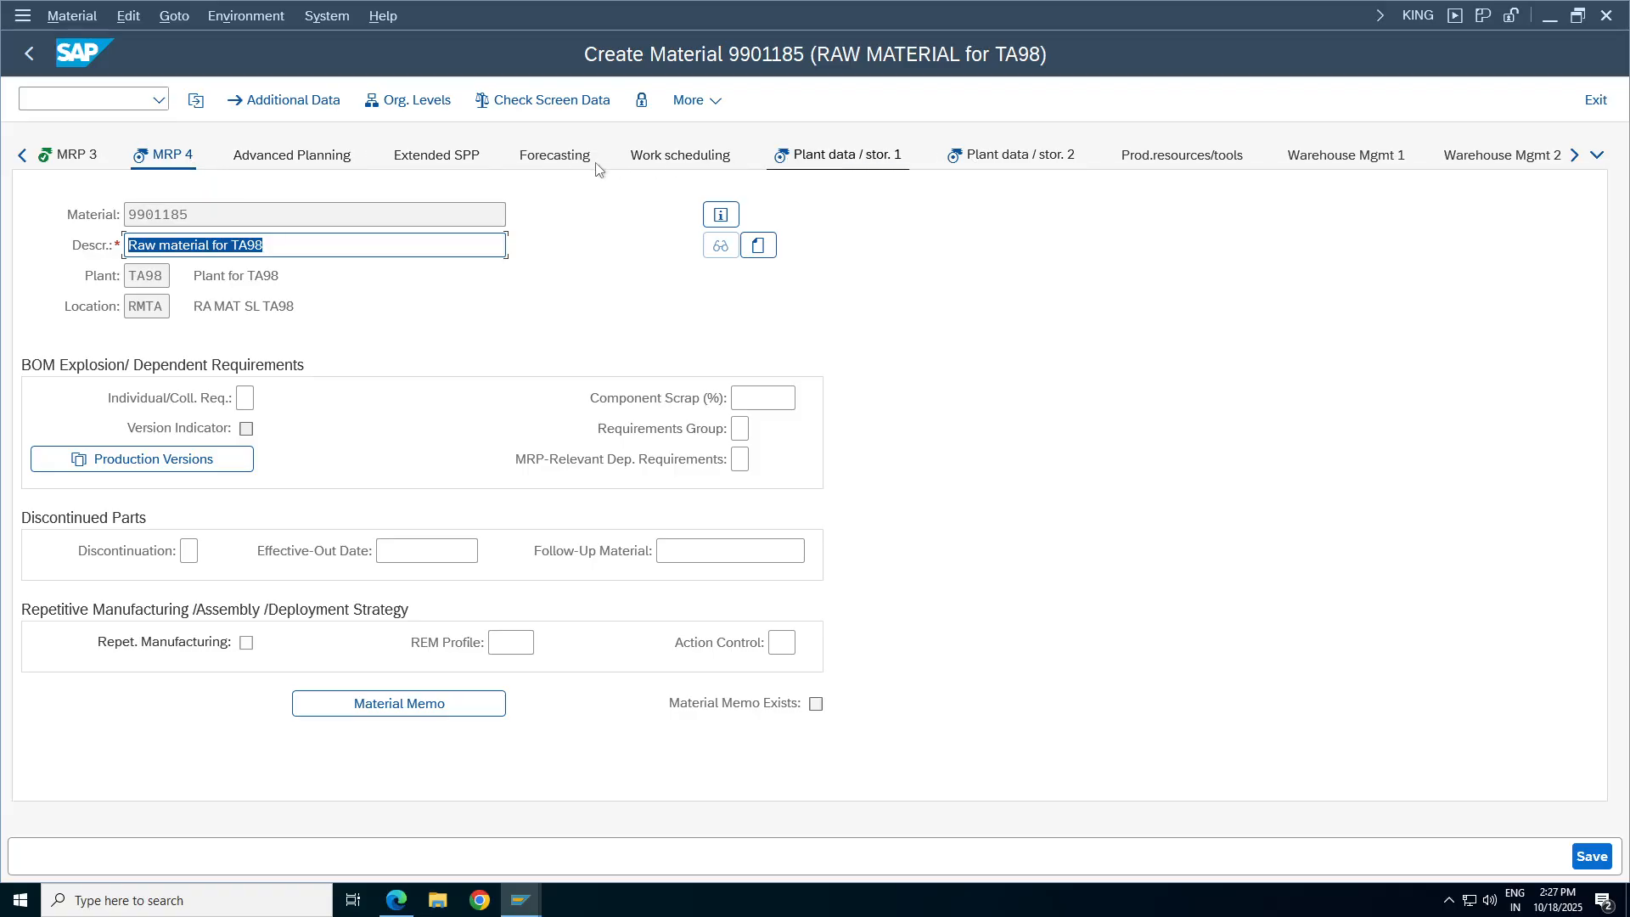
click(166, 203)
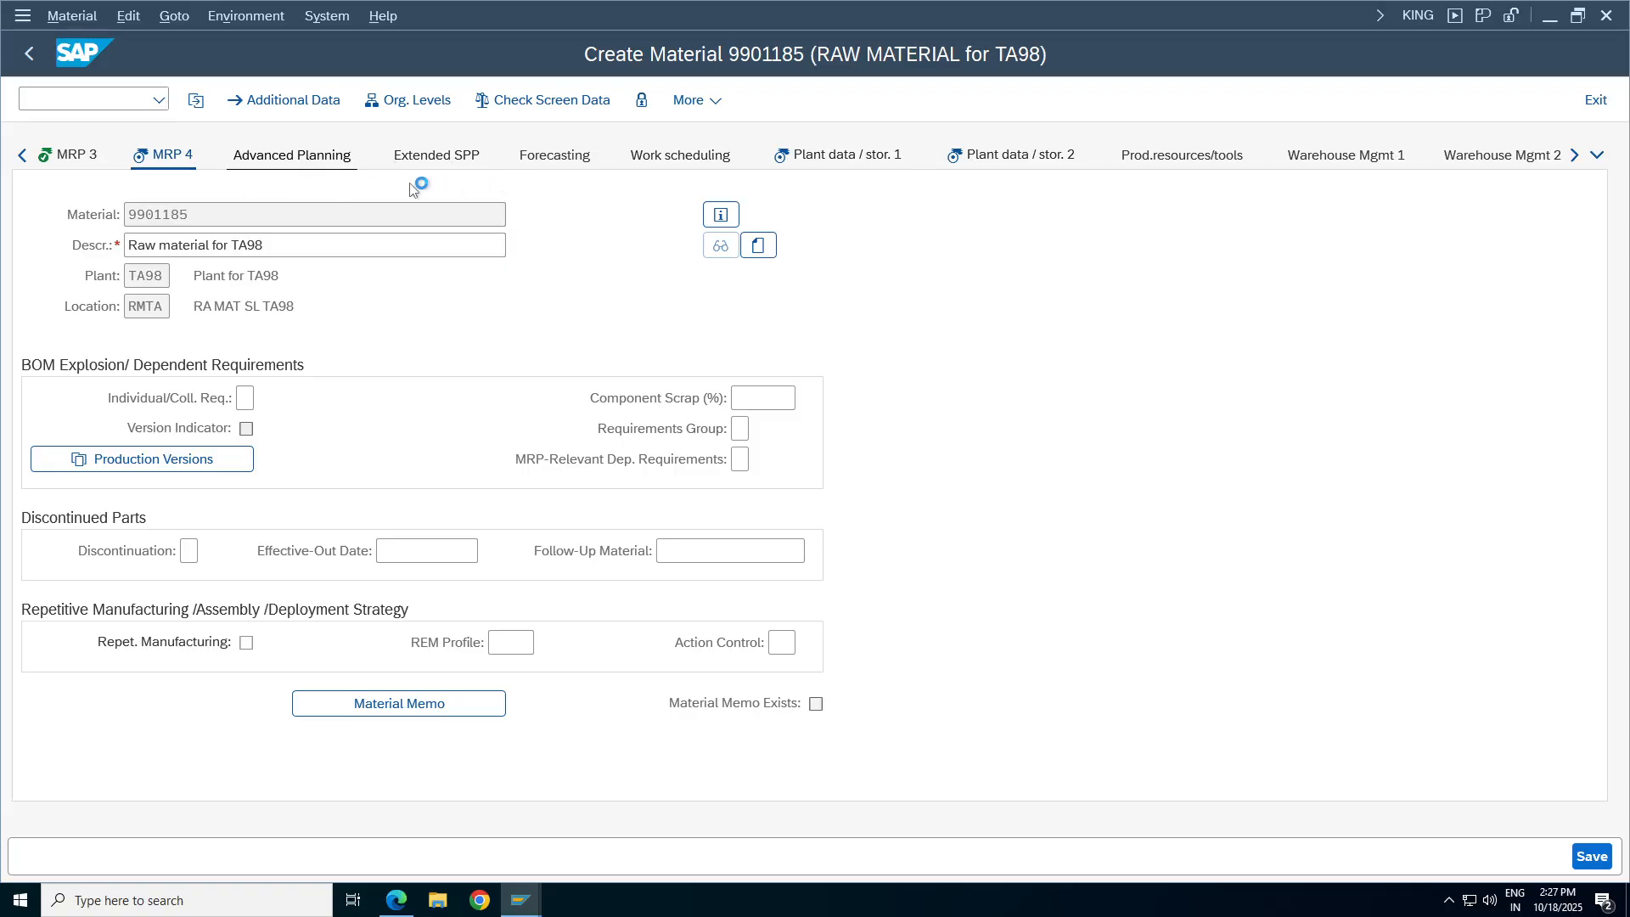
key(Return)
click(778, 161)
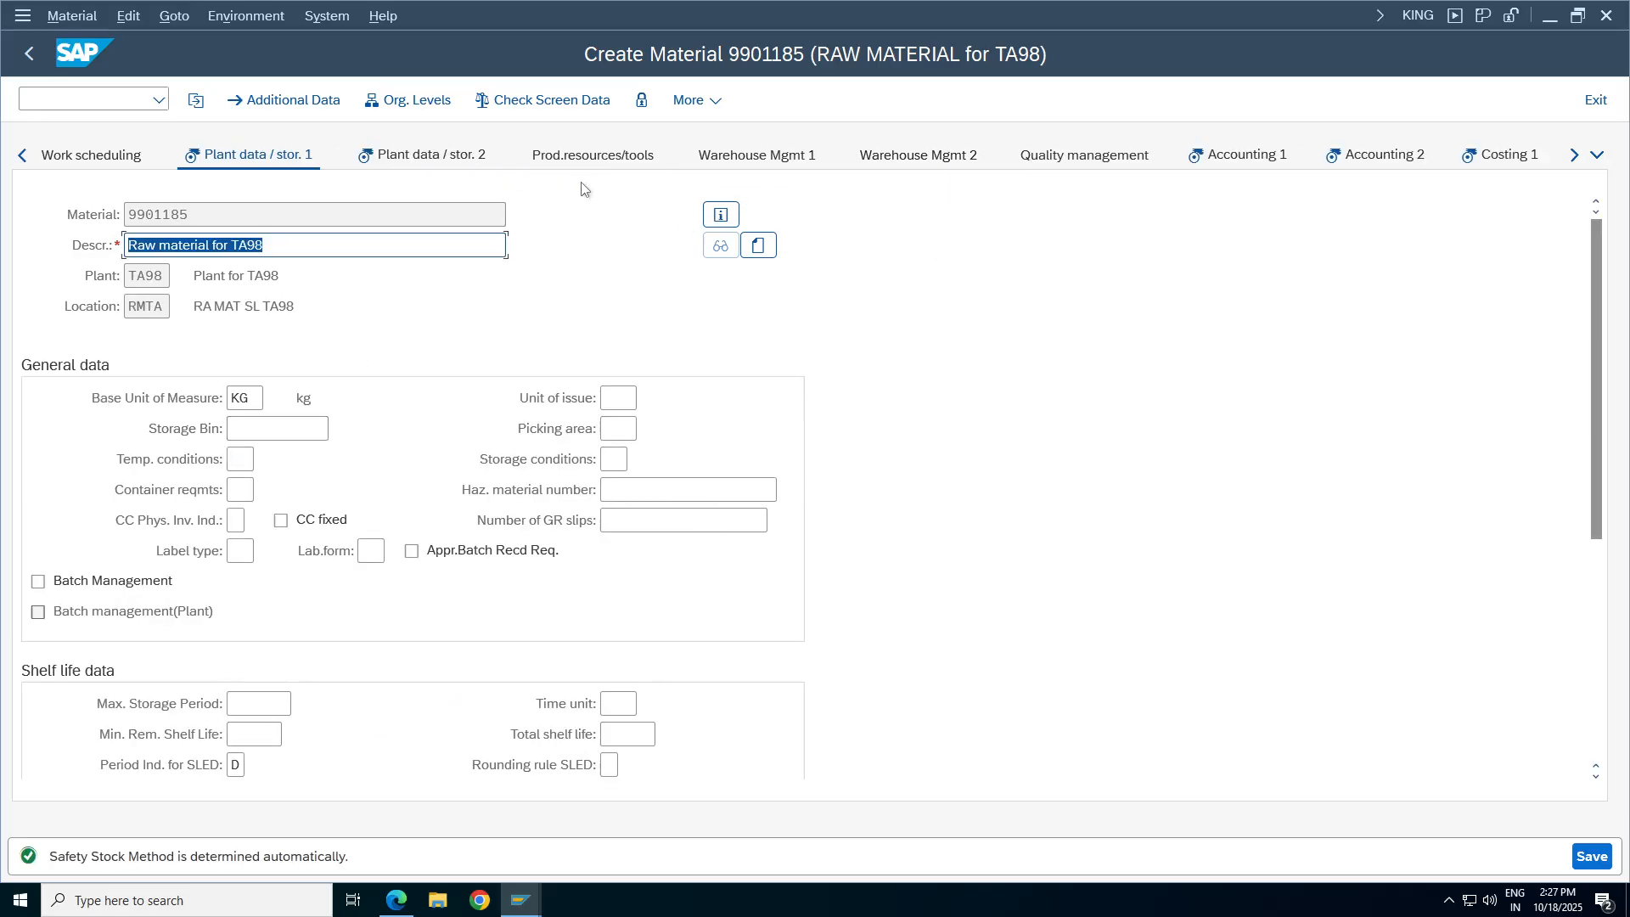
click(441, 156)
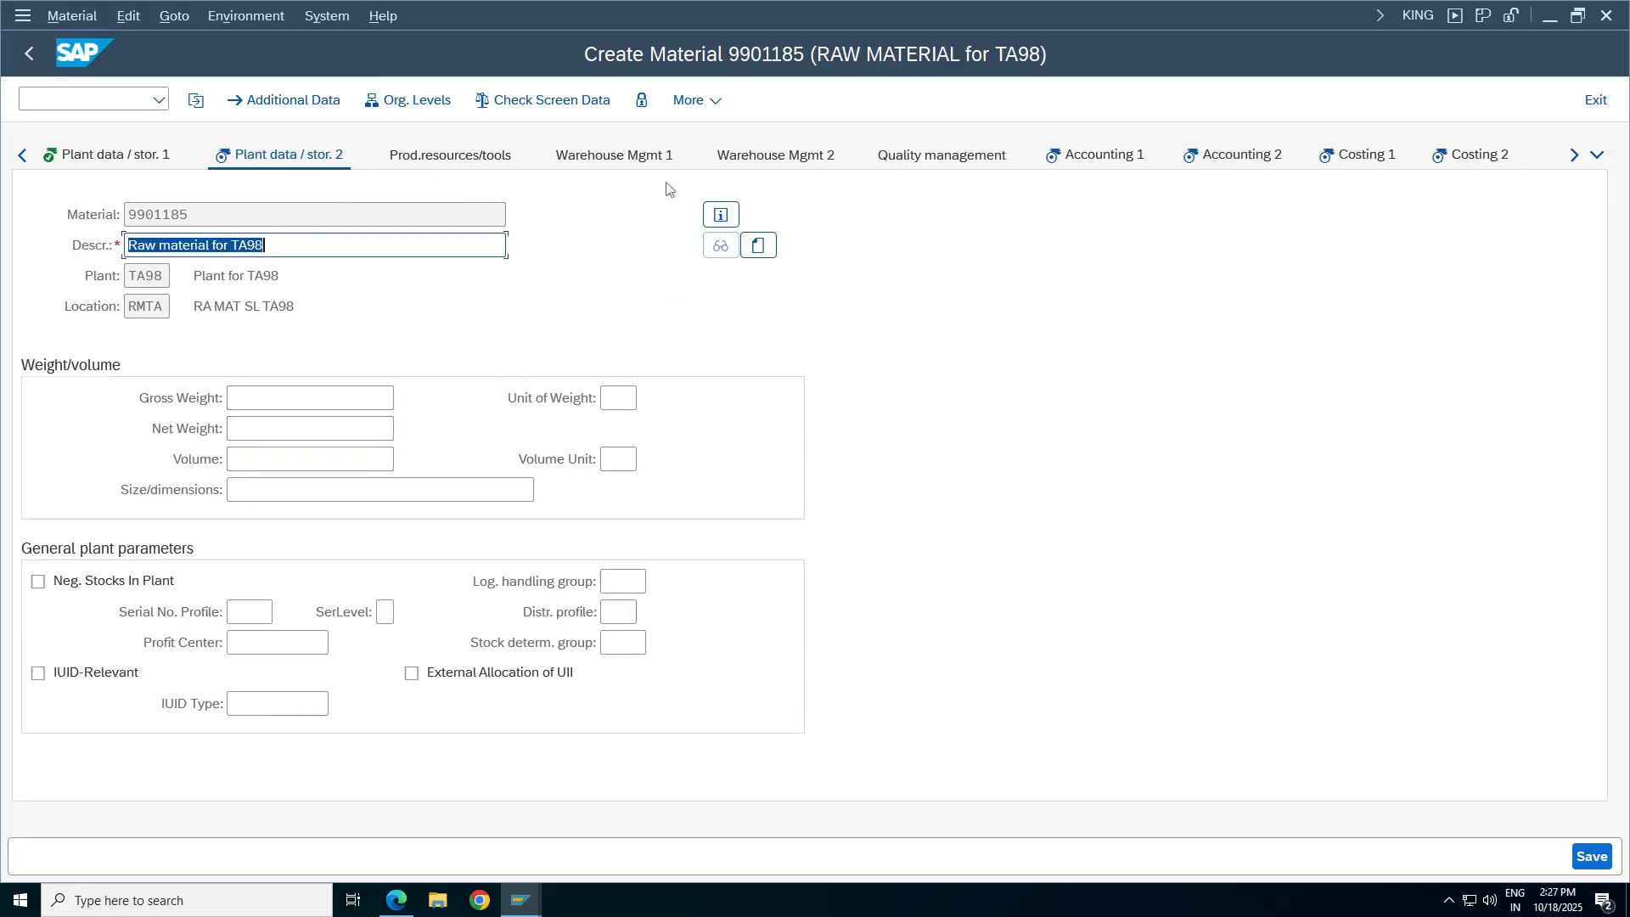
Assign the material to profit center 100100 and continue to the Accounting 1 view.
click(1098, 156)
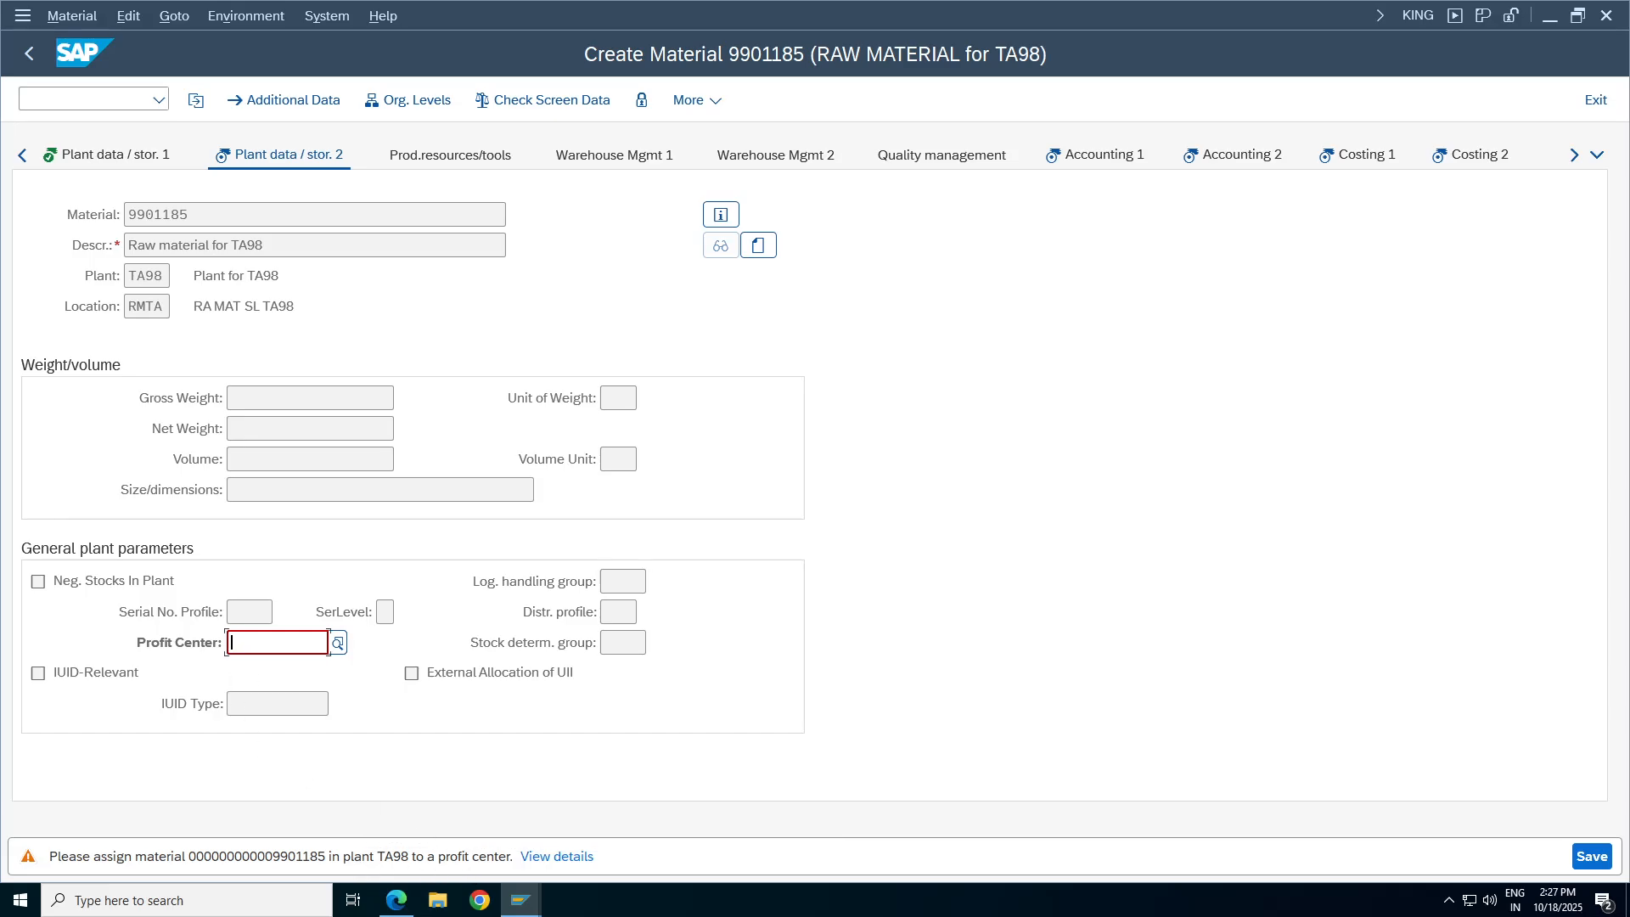
text(100100)
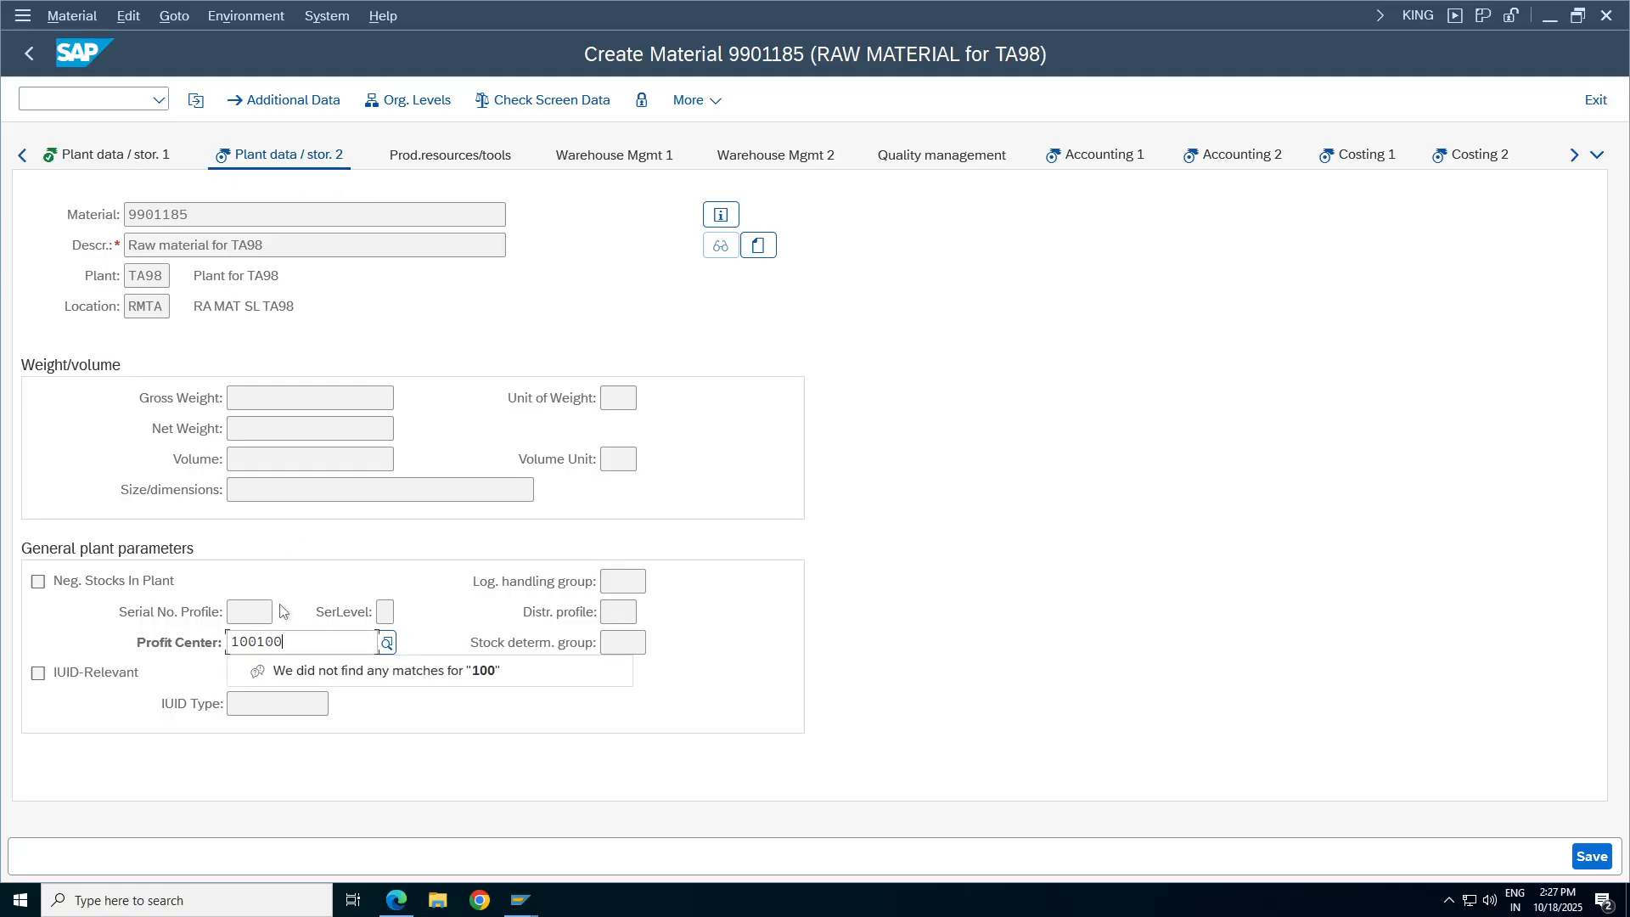
key(Return)
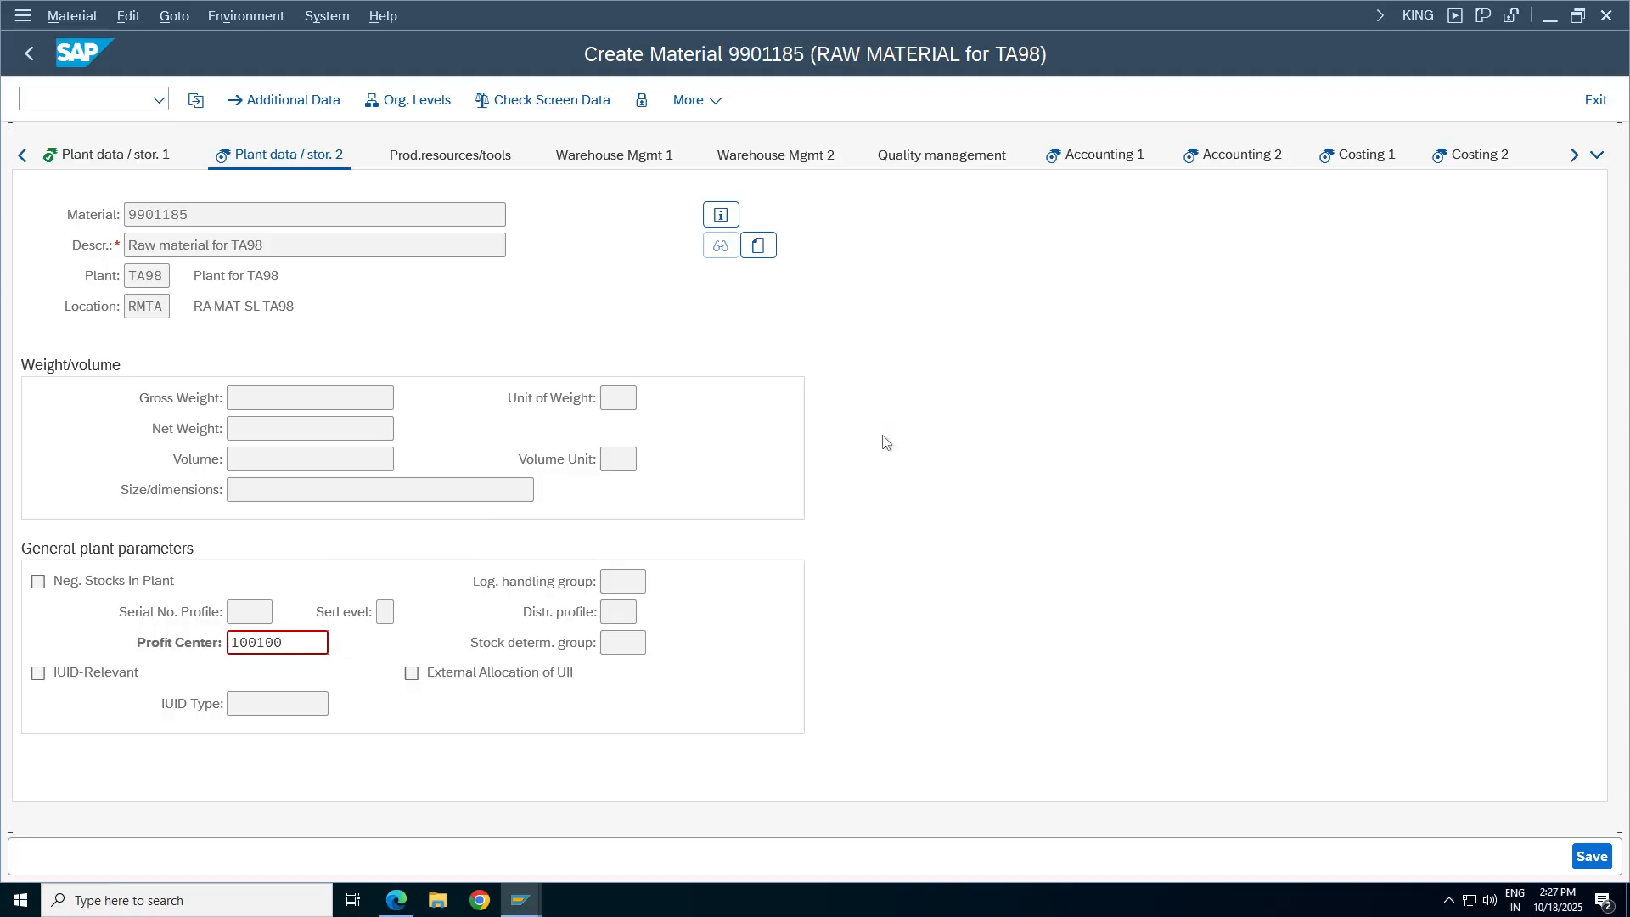
click(1097, 156)
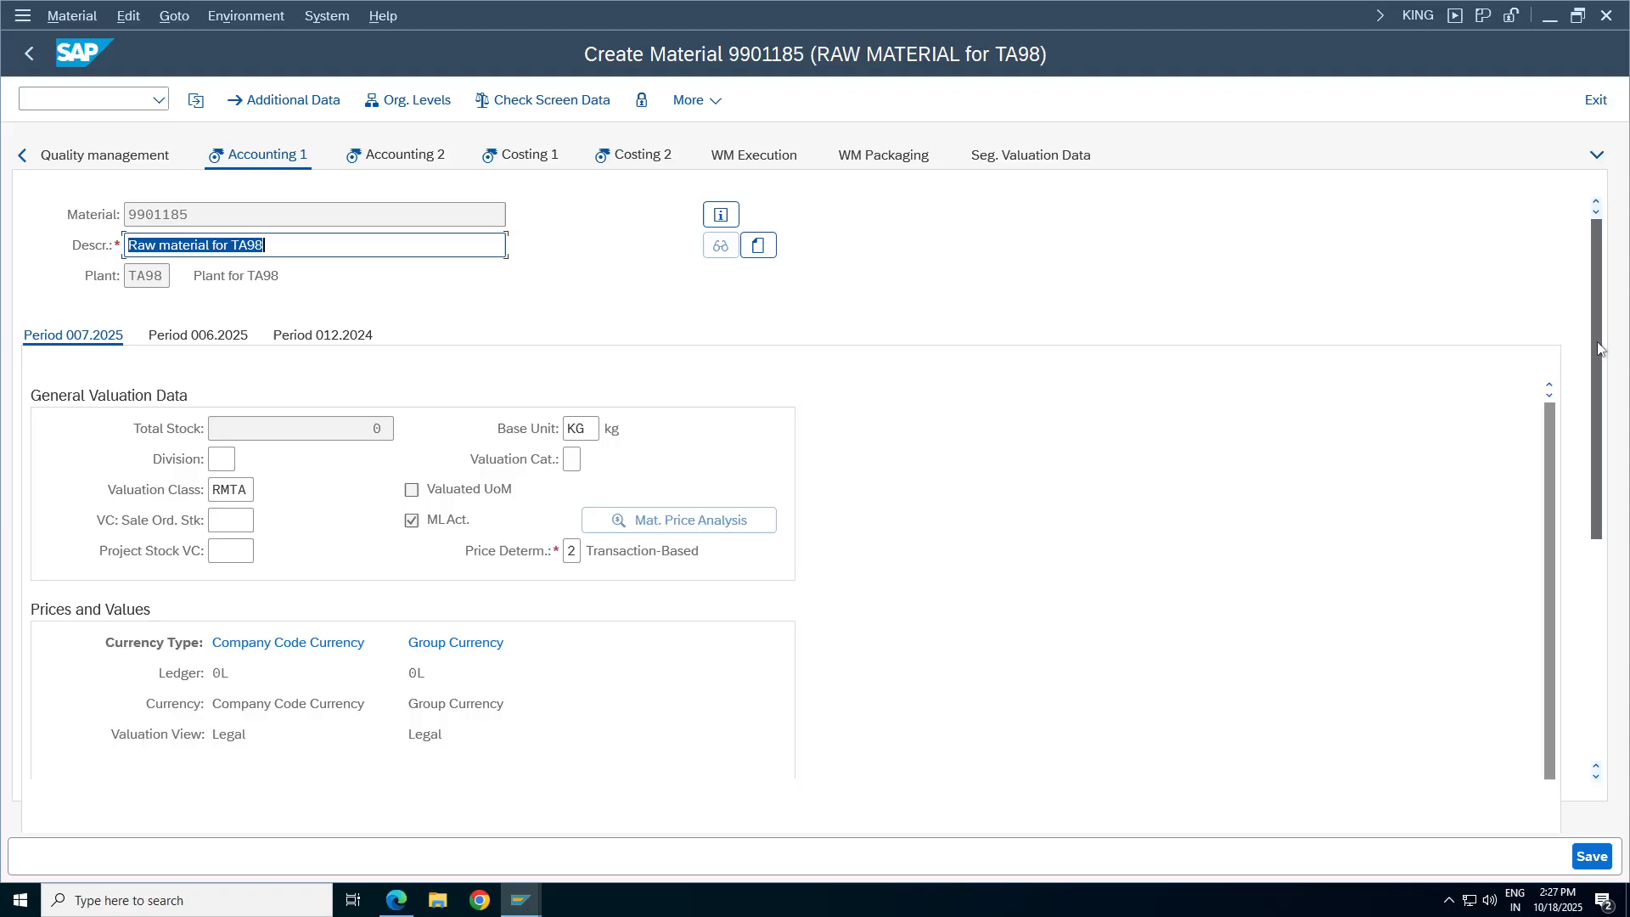
Review the total stock, base unit, valuation class and price determination in the general valuation data.
drag(1596, 329, 1596, 347)
click(377, 399)
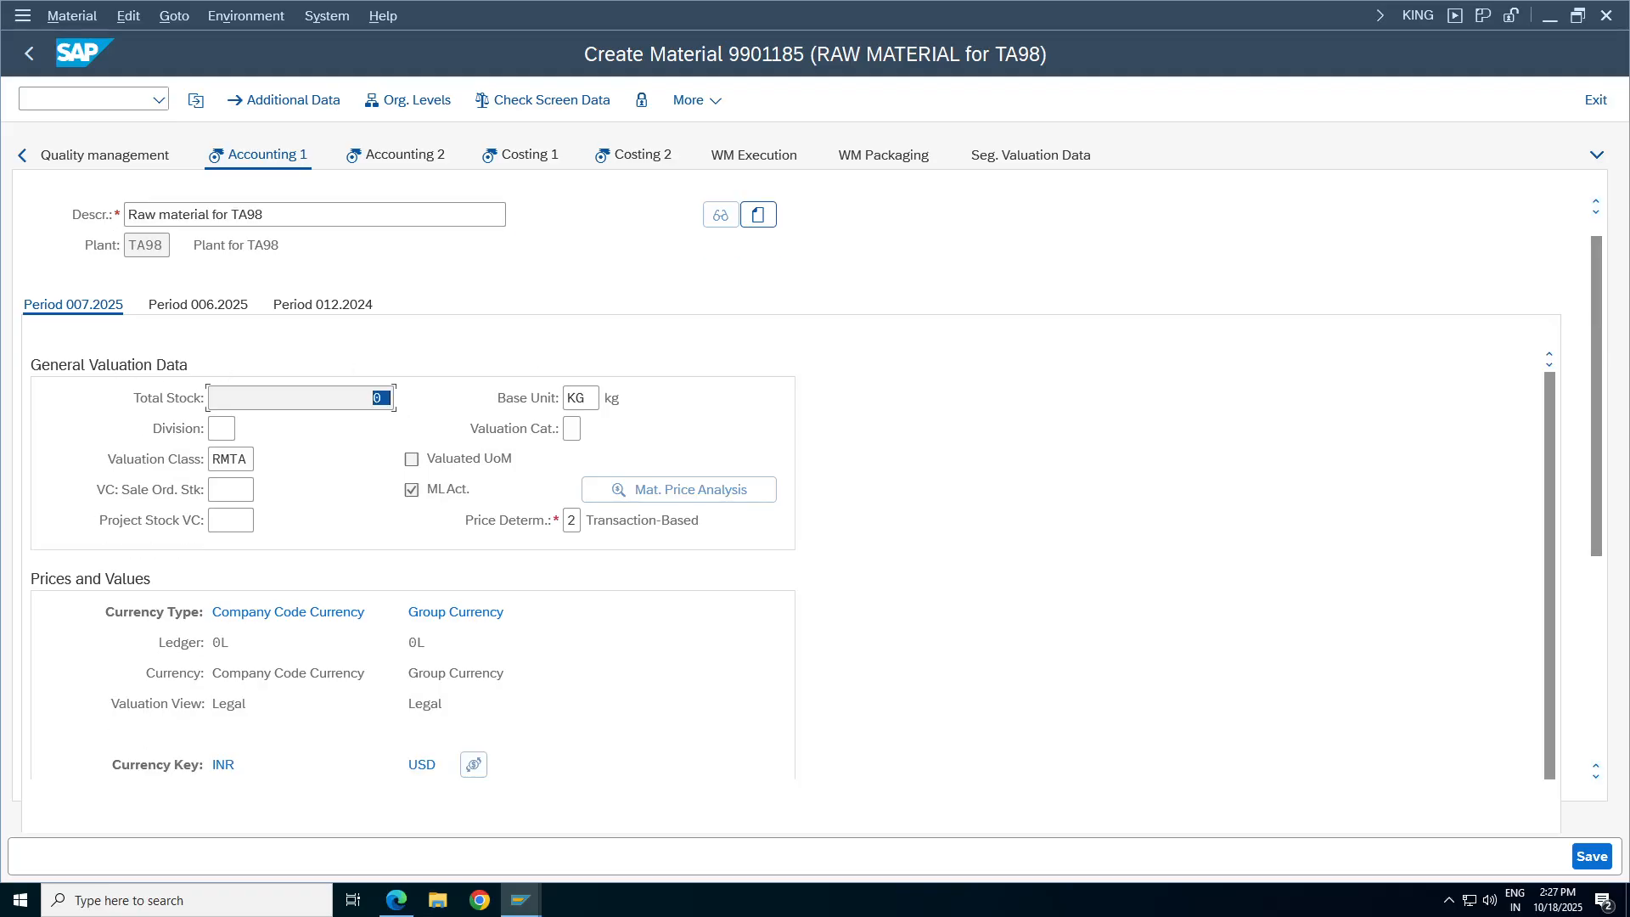
click(349, 399)
click(562, 398)
key(Tab)
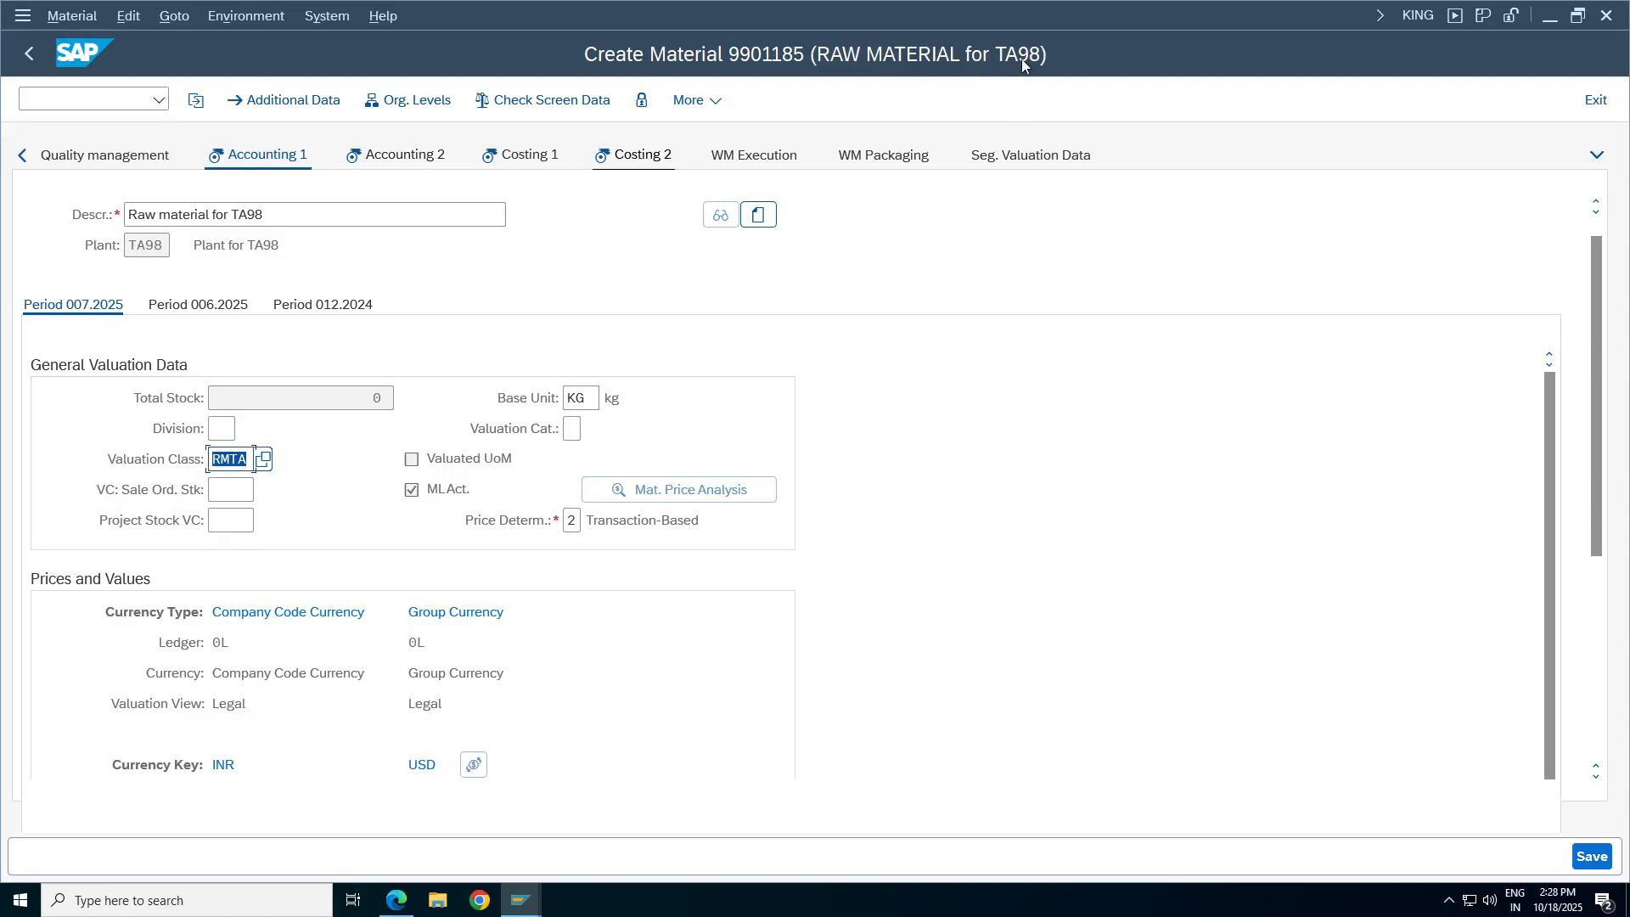
click(233, 459)
double_click(221, 459)
drag(703, 521, 582, 522)
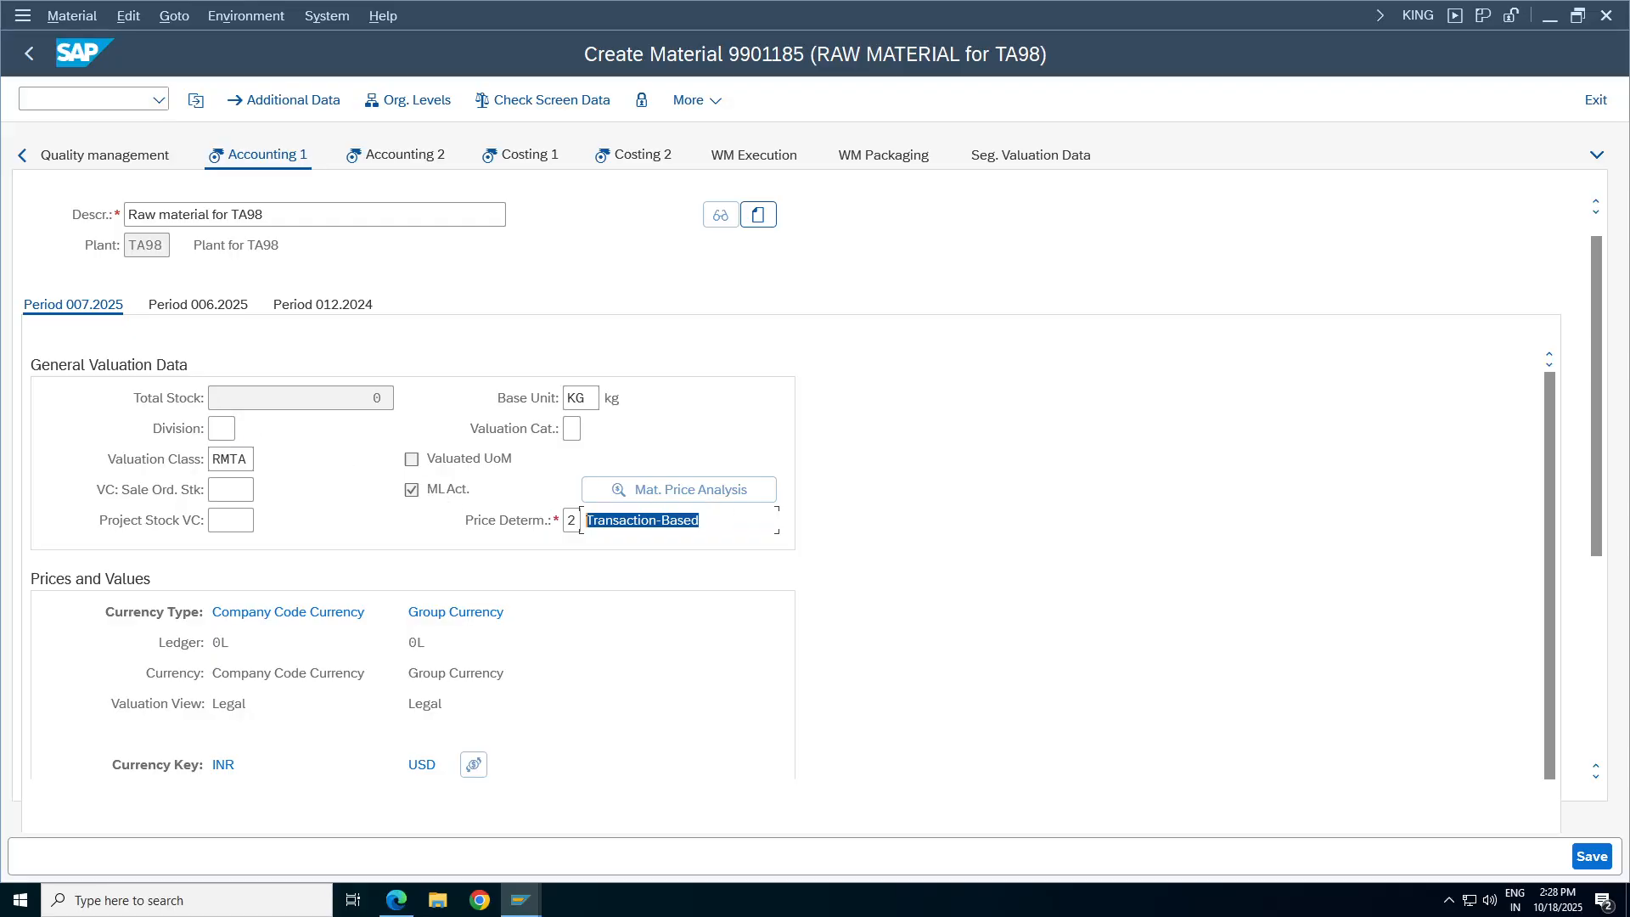
click(584, 520)
click(374, 398)
Choose price control V (moving average price) for the material's prices and values.
drag(1605, 441, 1627, 606)
drag(1604, 448, 1615, 571)
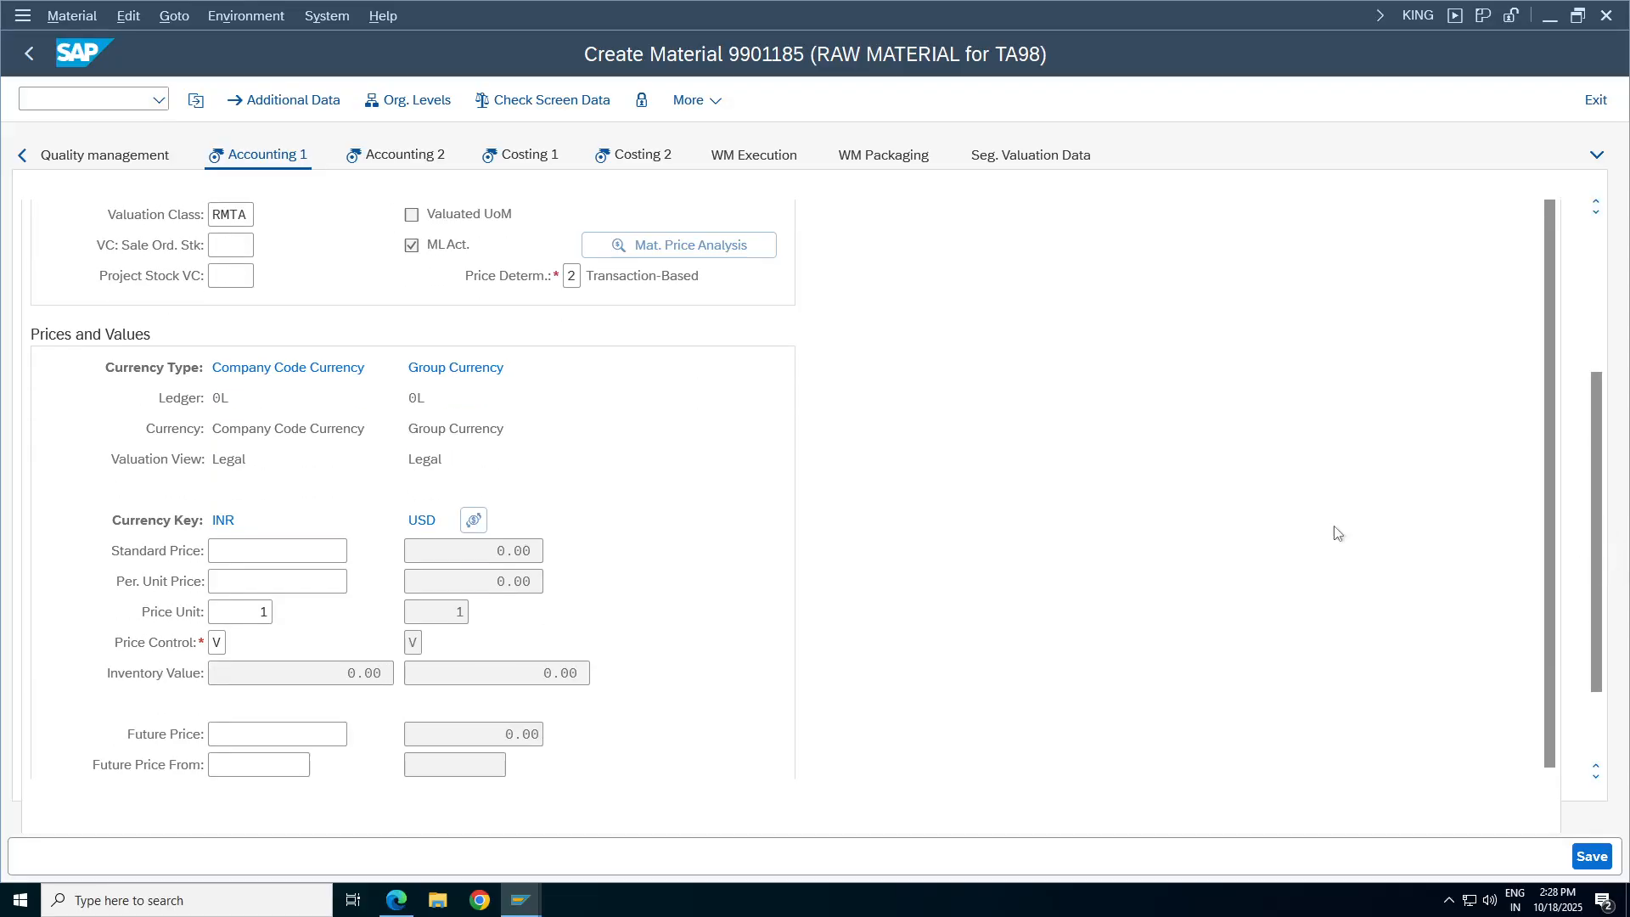
click(218, 641)
key(F4)
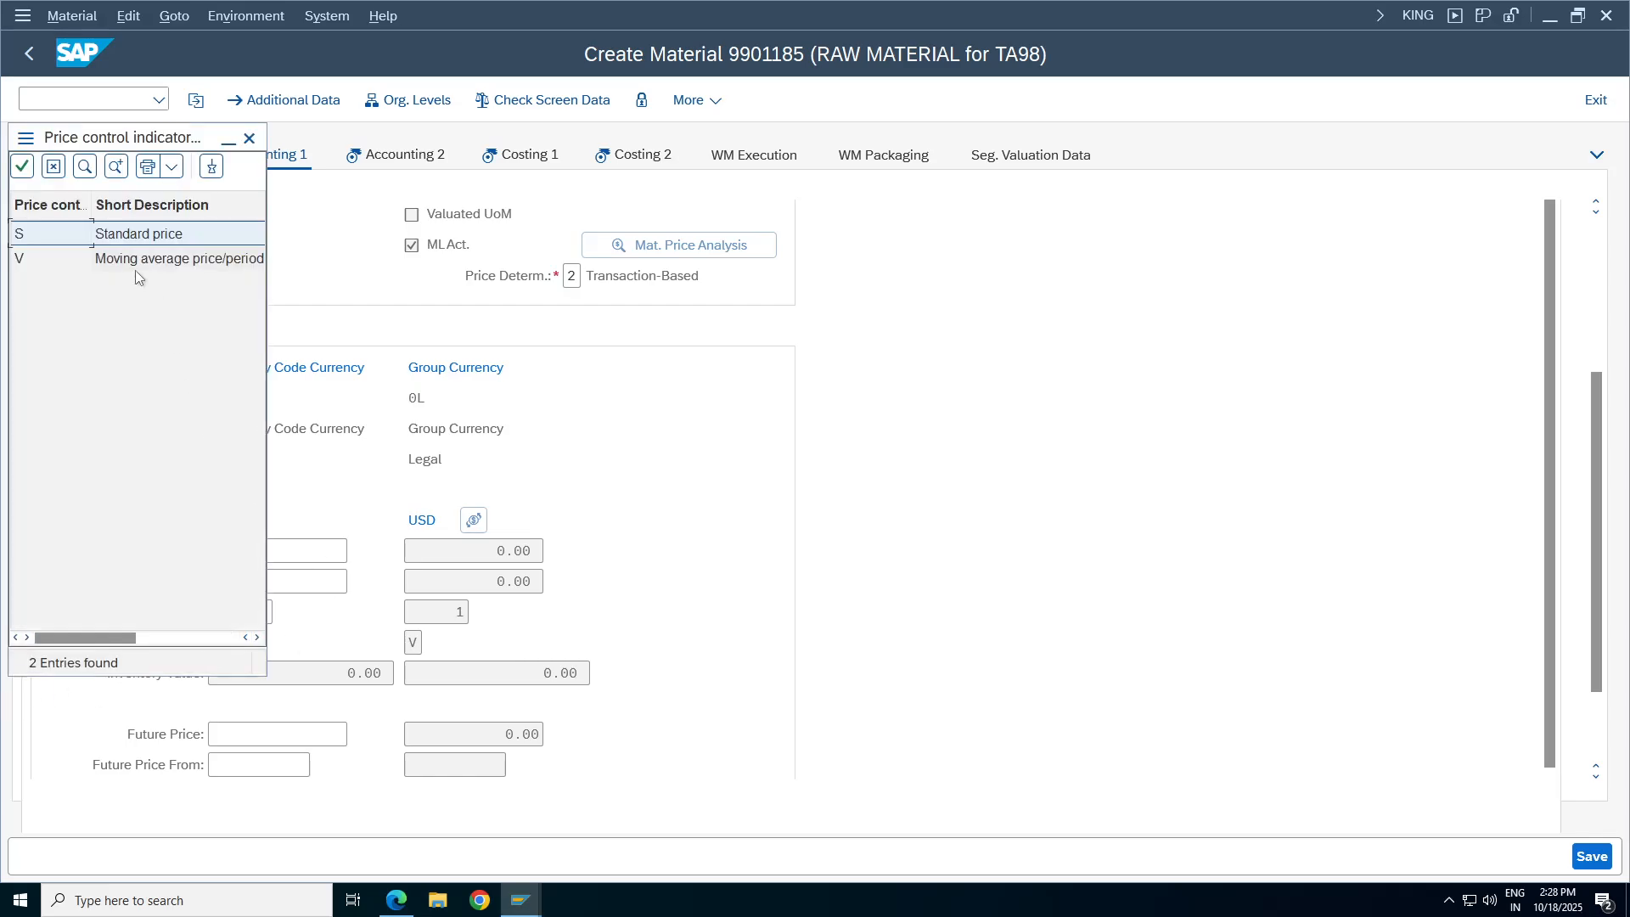
double_click(138, 259)
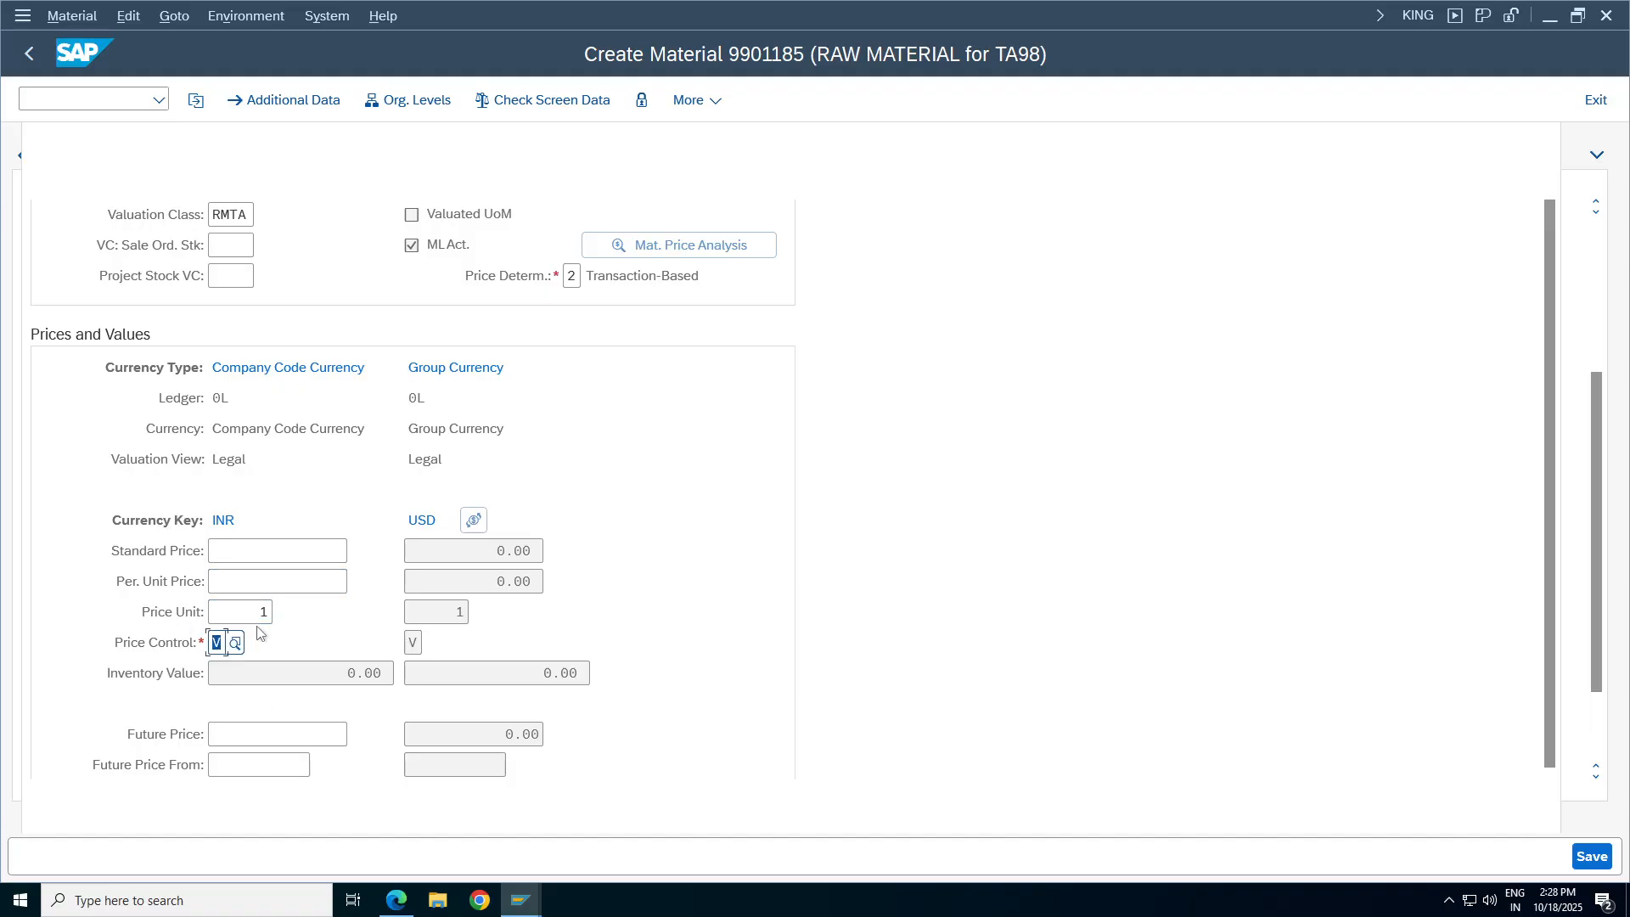
Set the periodic unit price to 100 in INR and save the material.
click(331, 584)
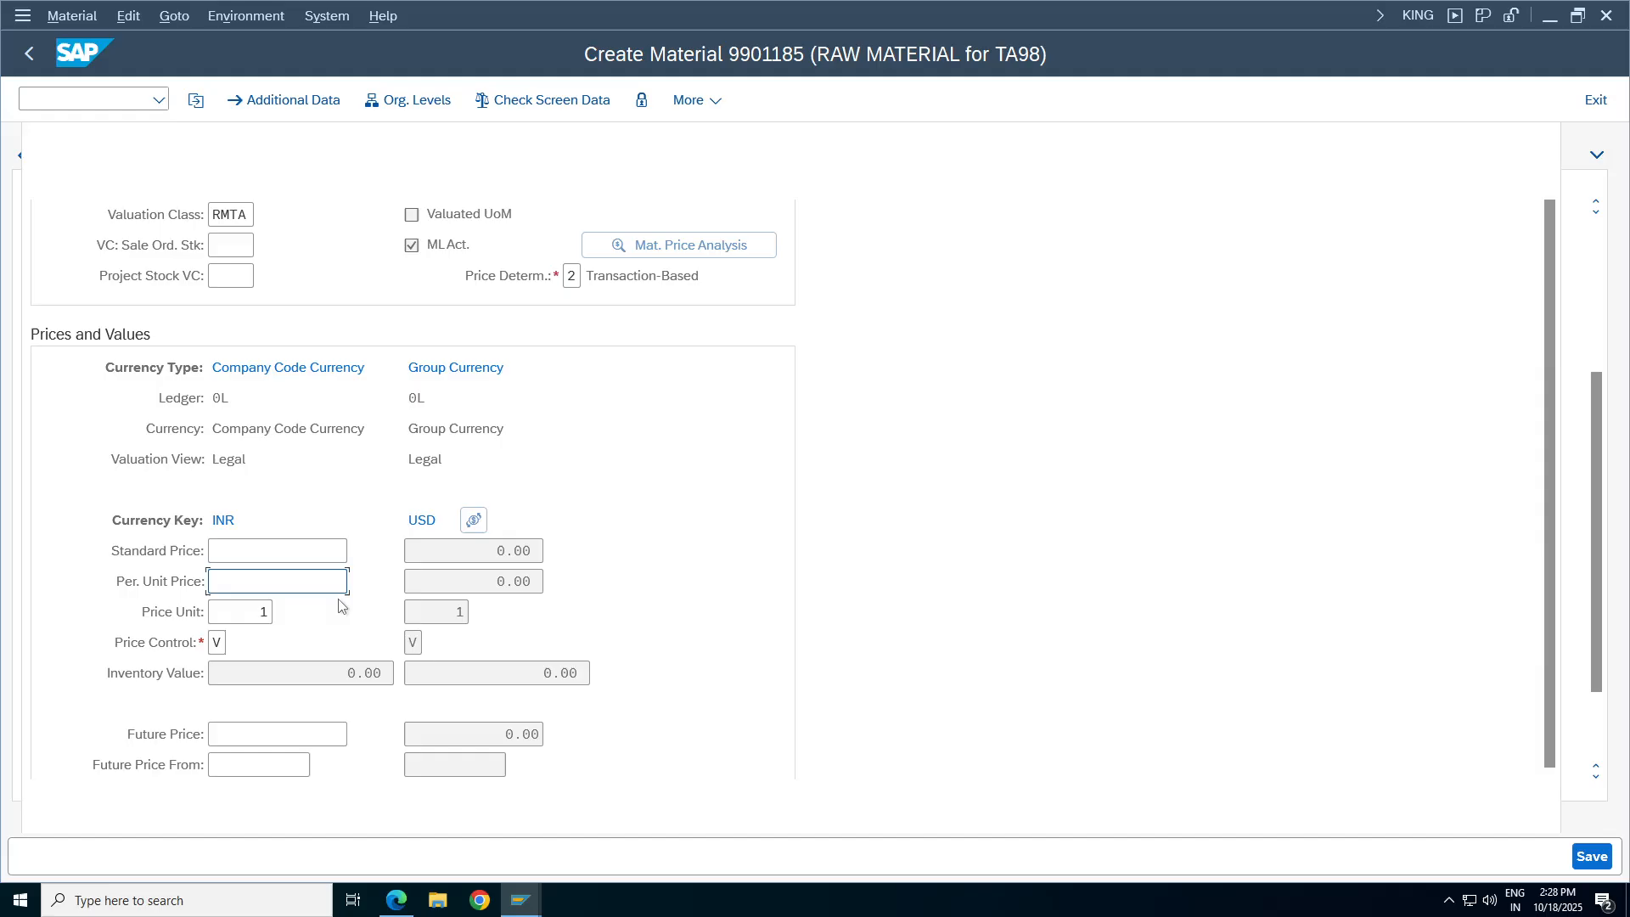
click(344, 550)
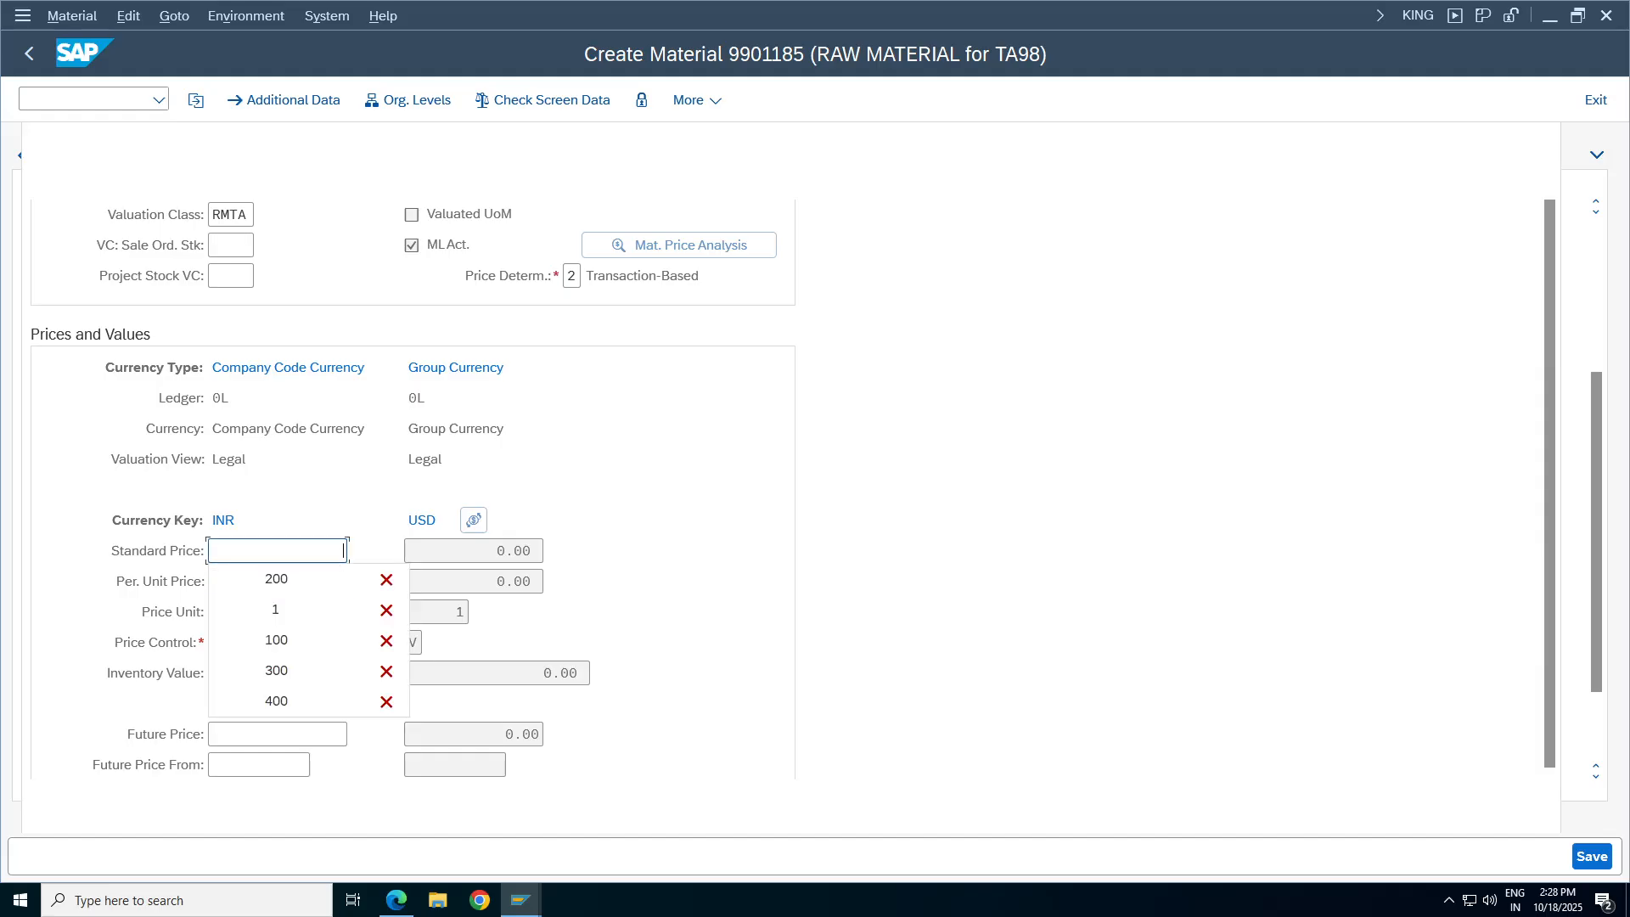
click(673, 626)
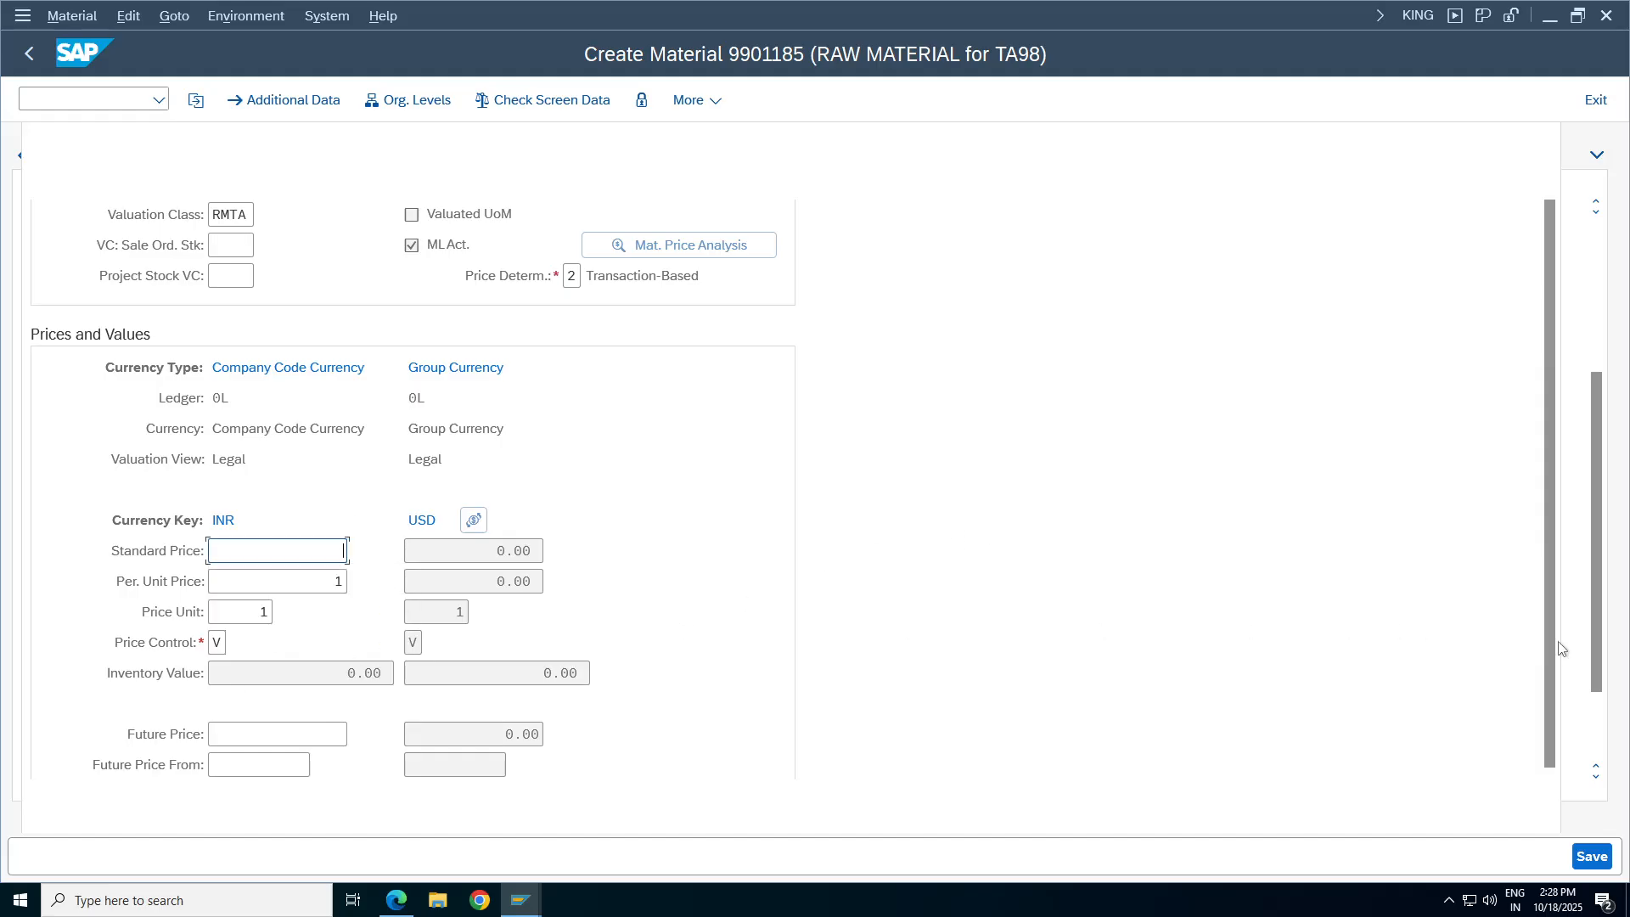
scroll(1600, 569, down, 1)
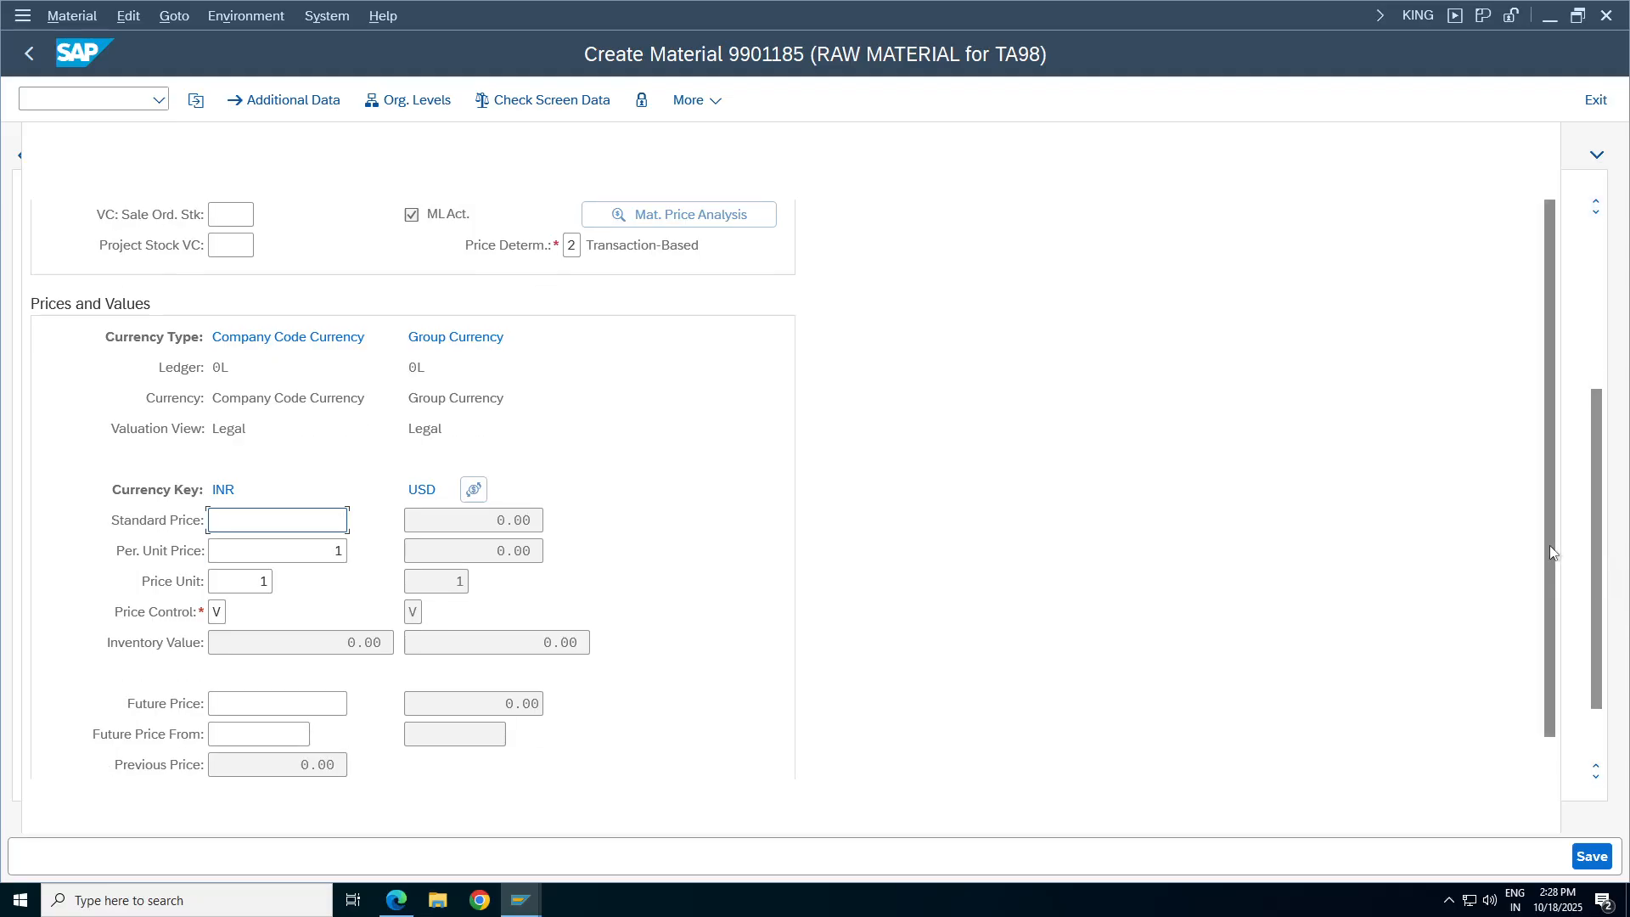
key(Tab)
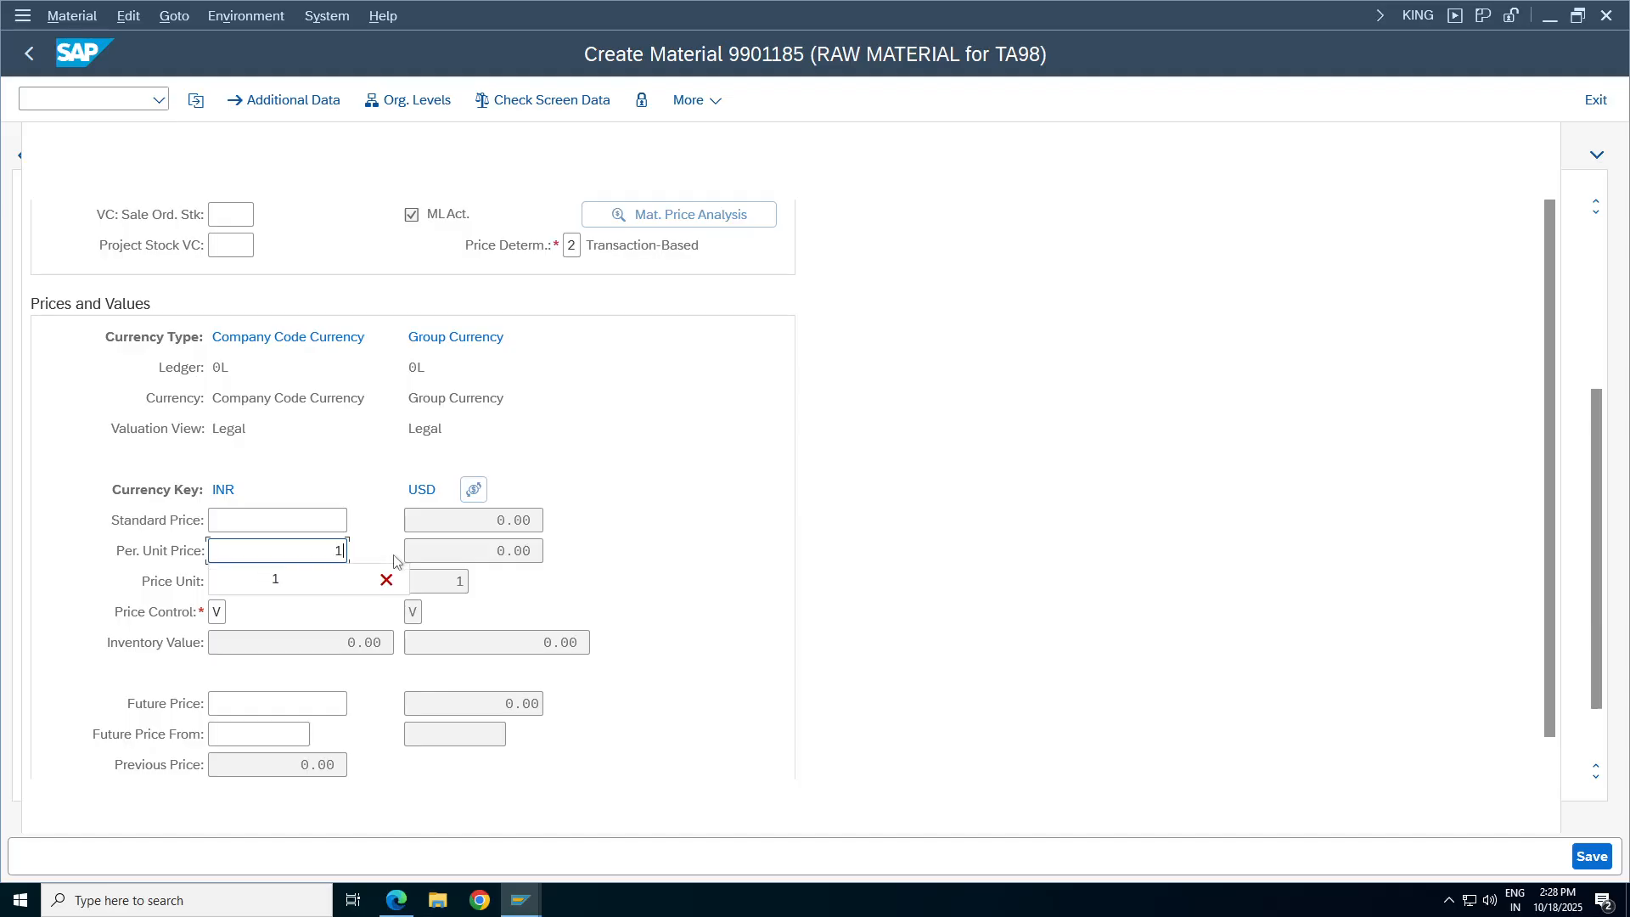
text(100)
scroll(1567, 542, down, 2)
scroll(1594, 538, down, 1)
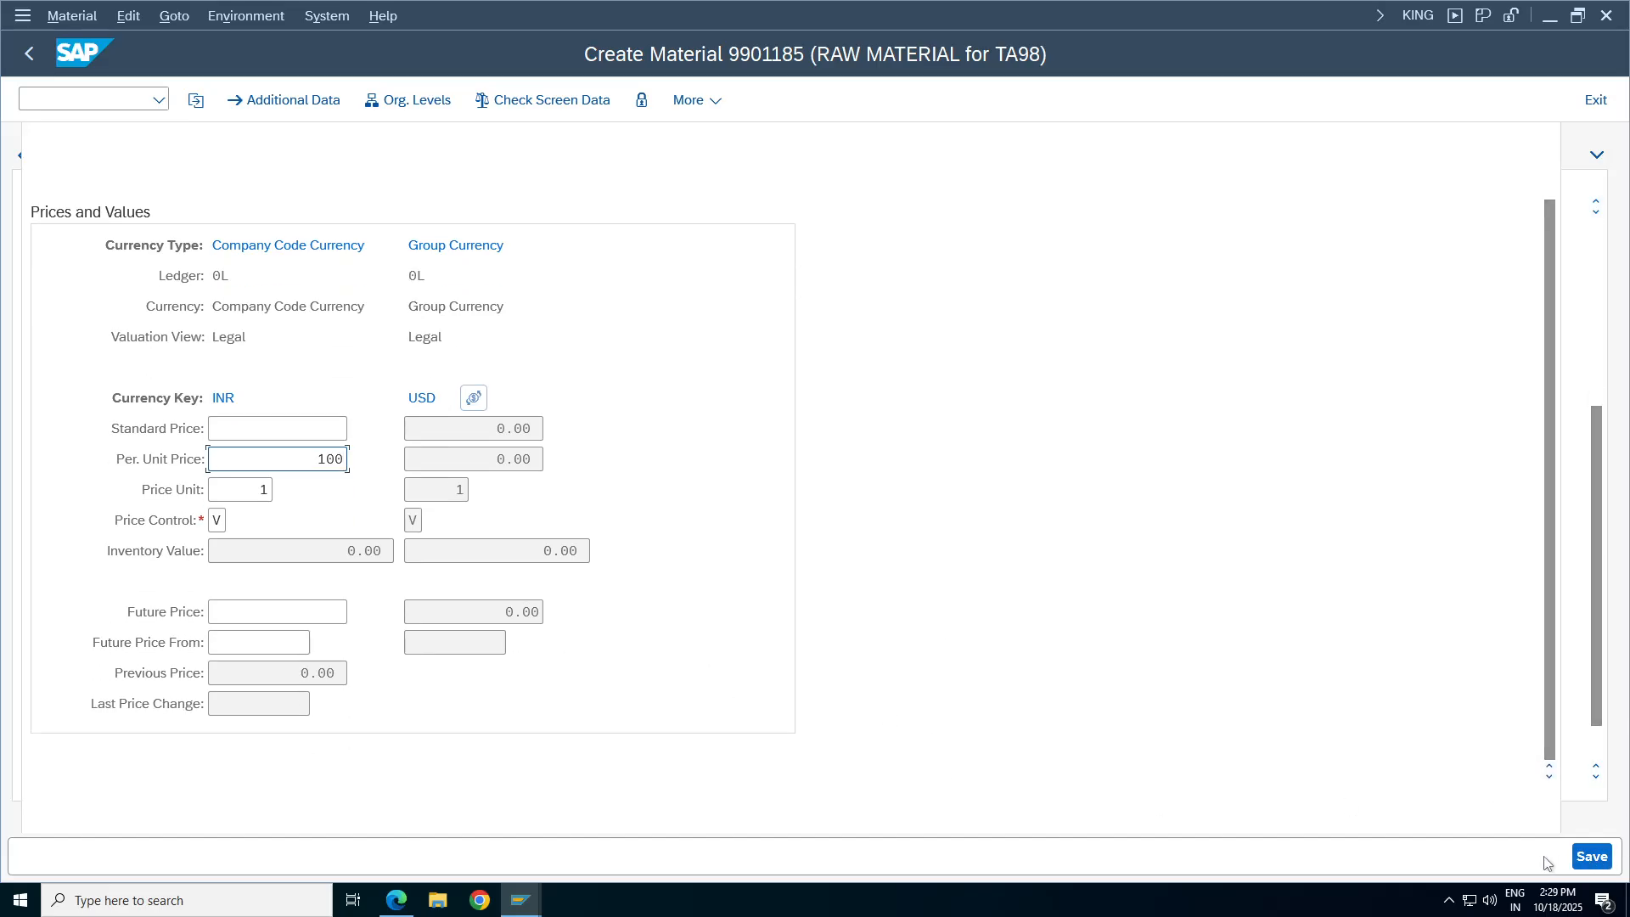
click(1588, 856)
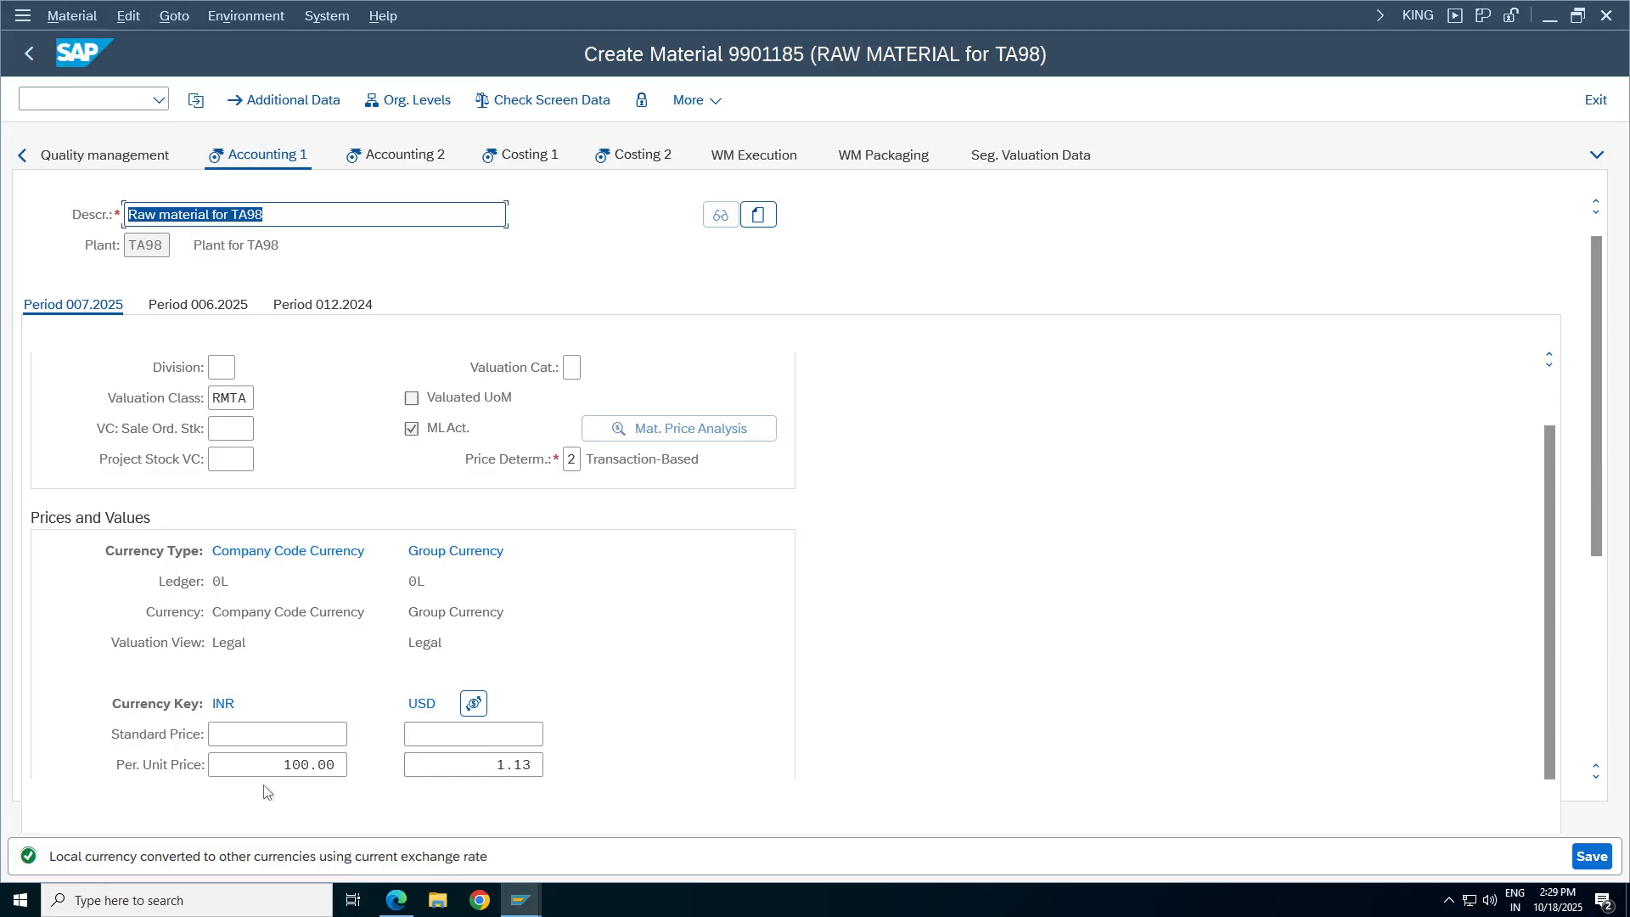
Check the periodic unit price in INR and USD and the price control in the prices and values section.
drag(284, 764, 335, 764)
click(498, 764)
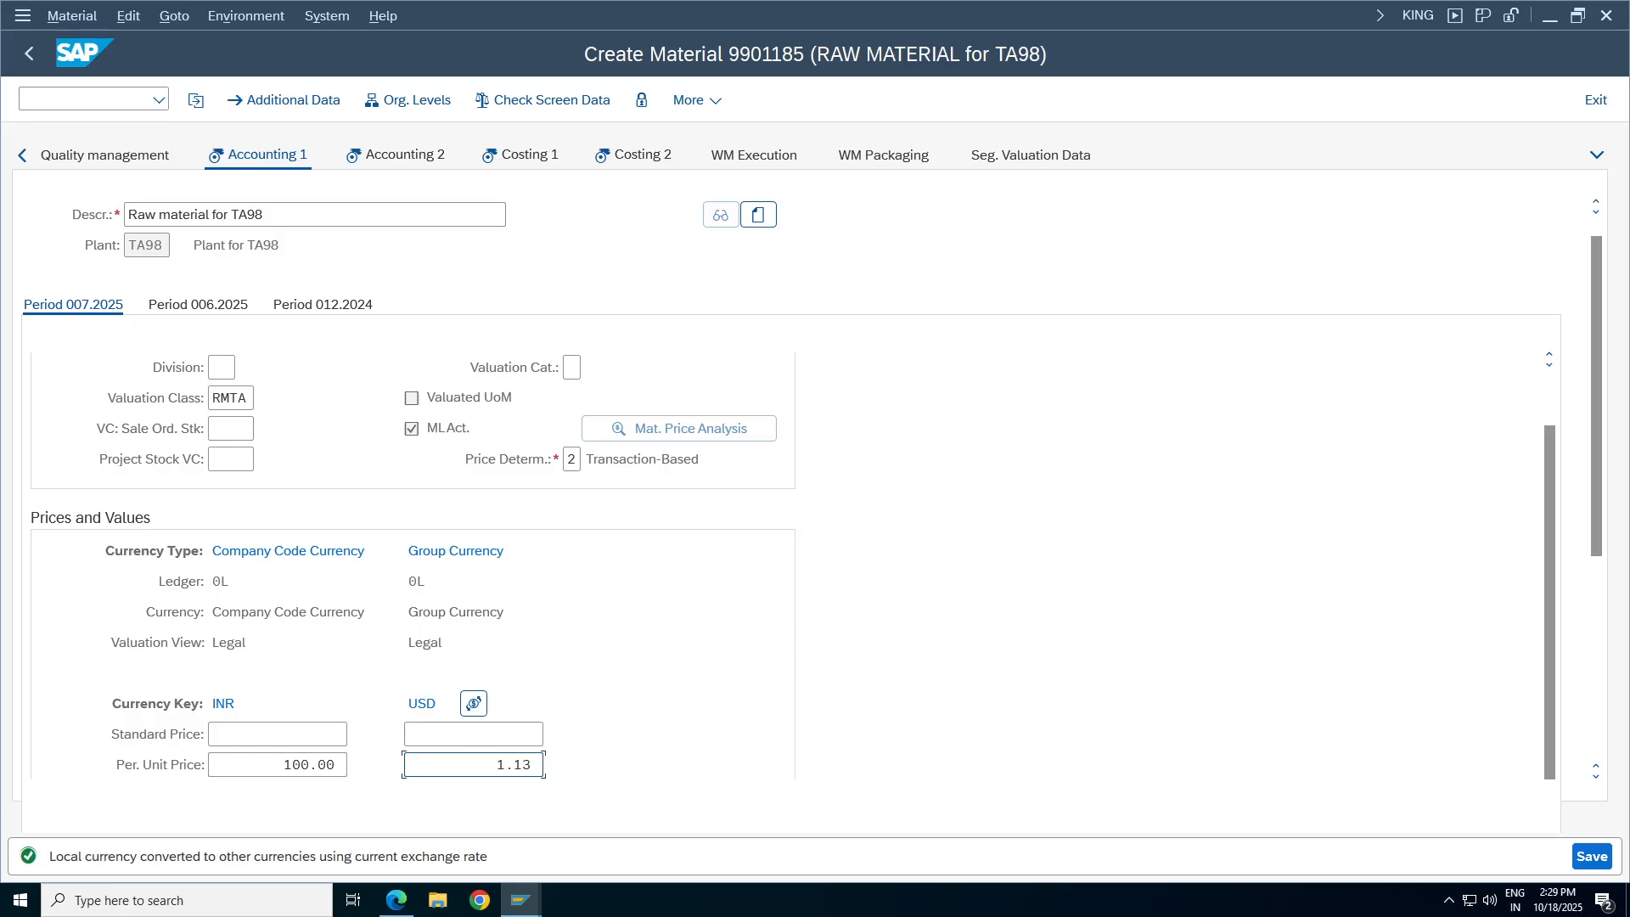
drag(498, 763, 551, 755)
drag(1602, 548, 1600, 577)
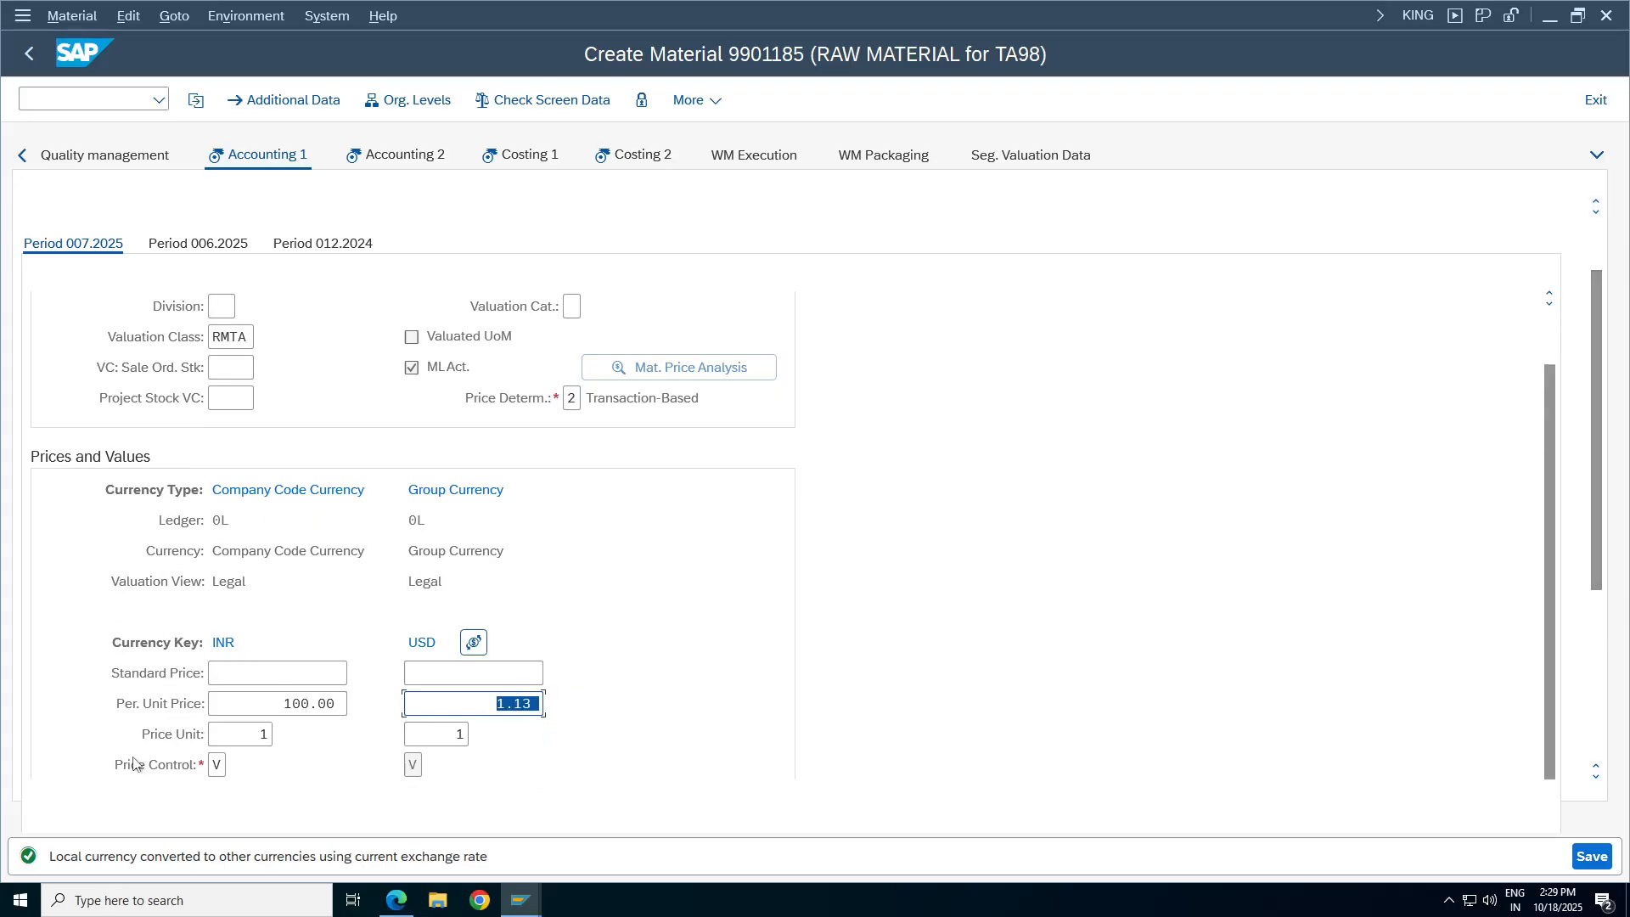
drag(284, 704, 319, 704)
click(223, 704)
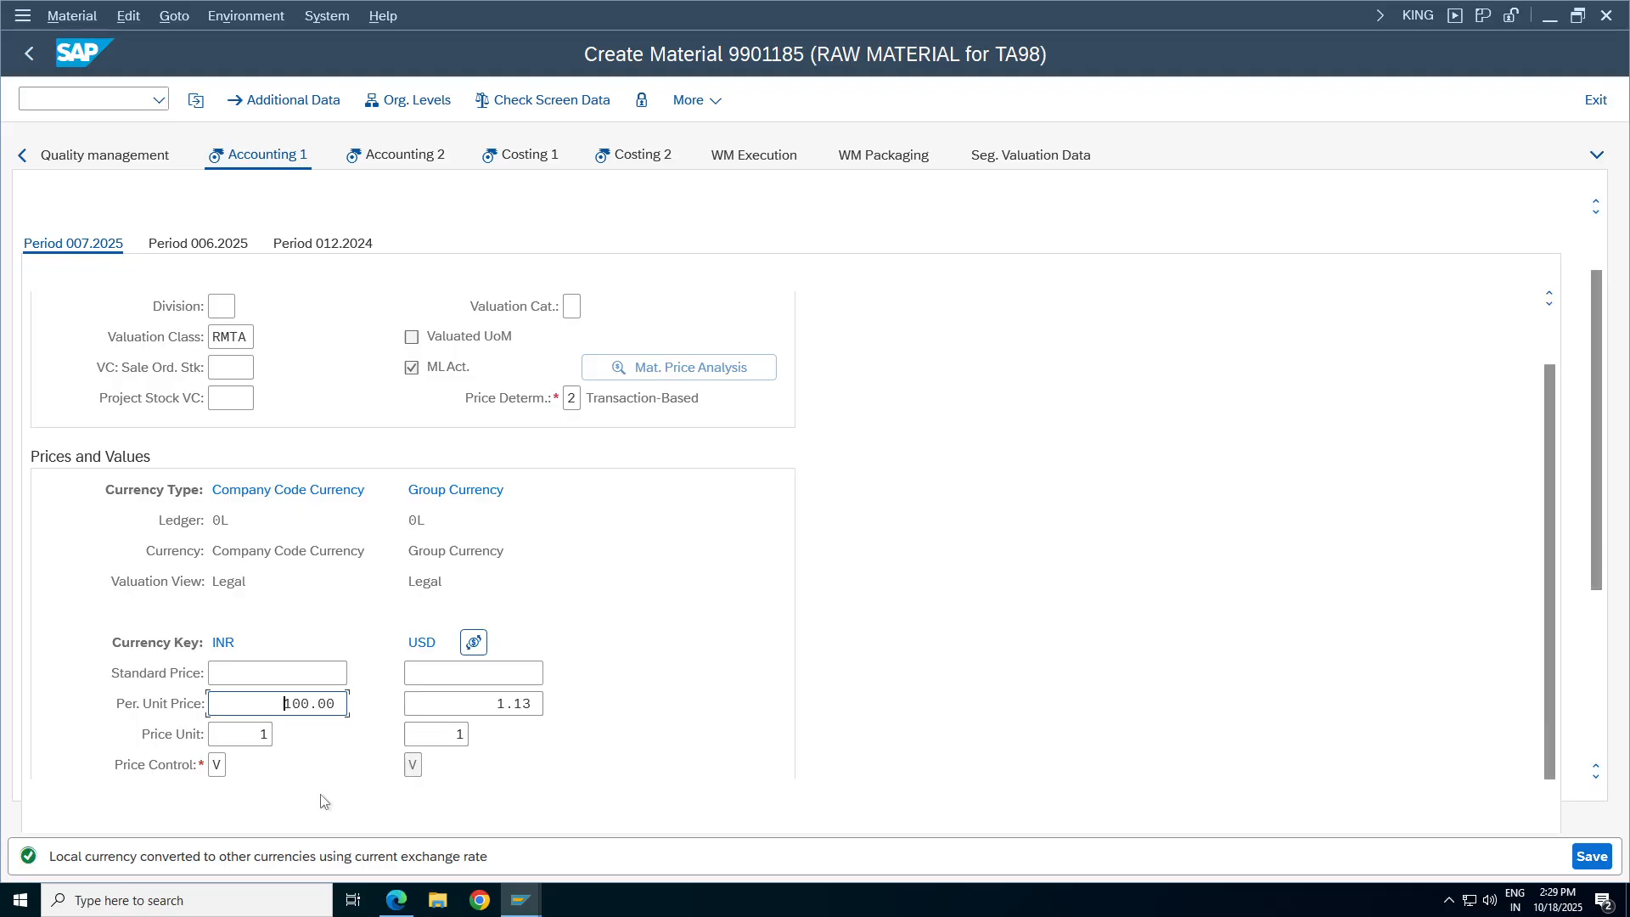
click(217, 765)
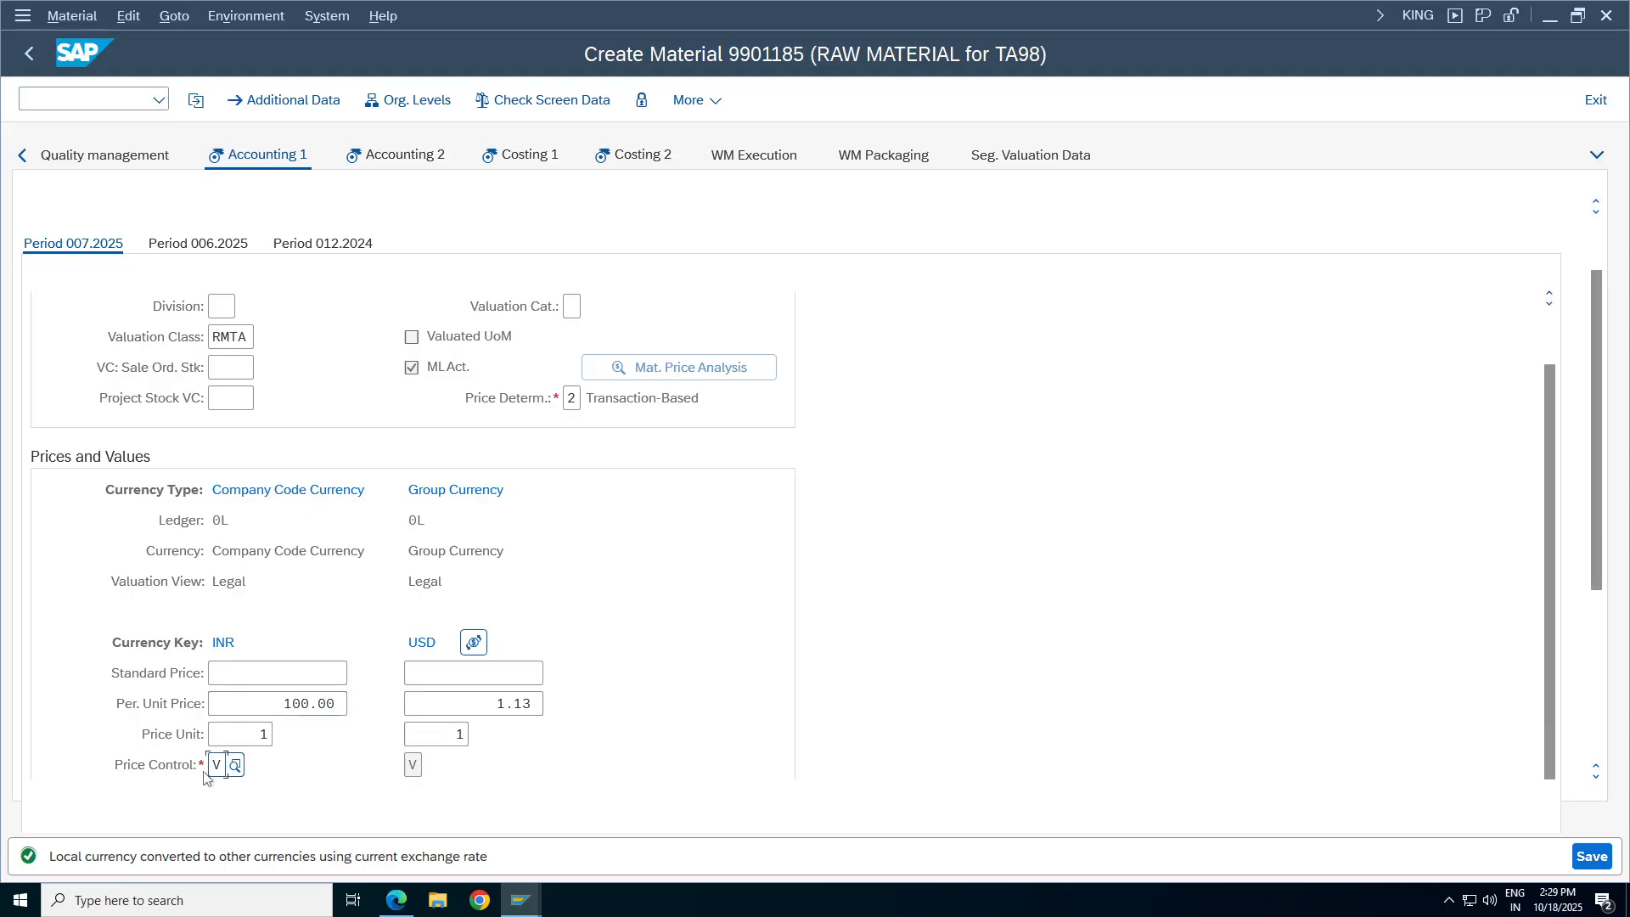
scroll(1603, 570, down, 6)
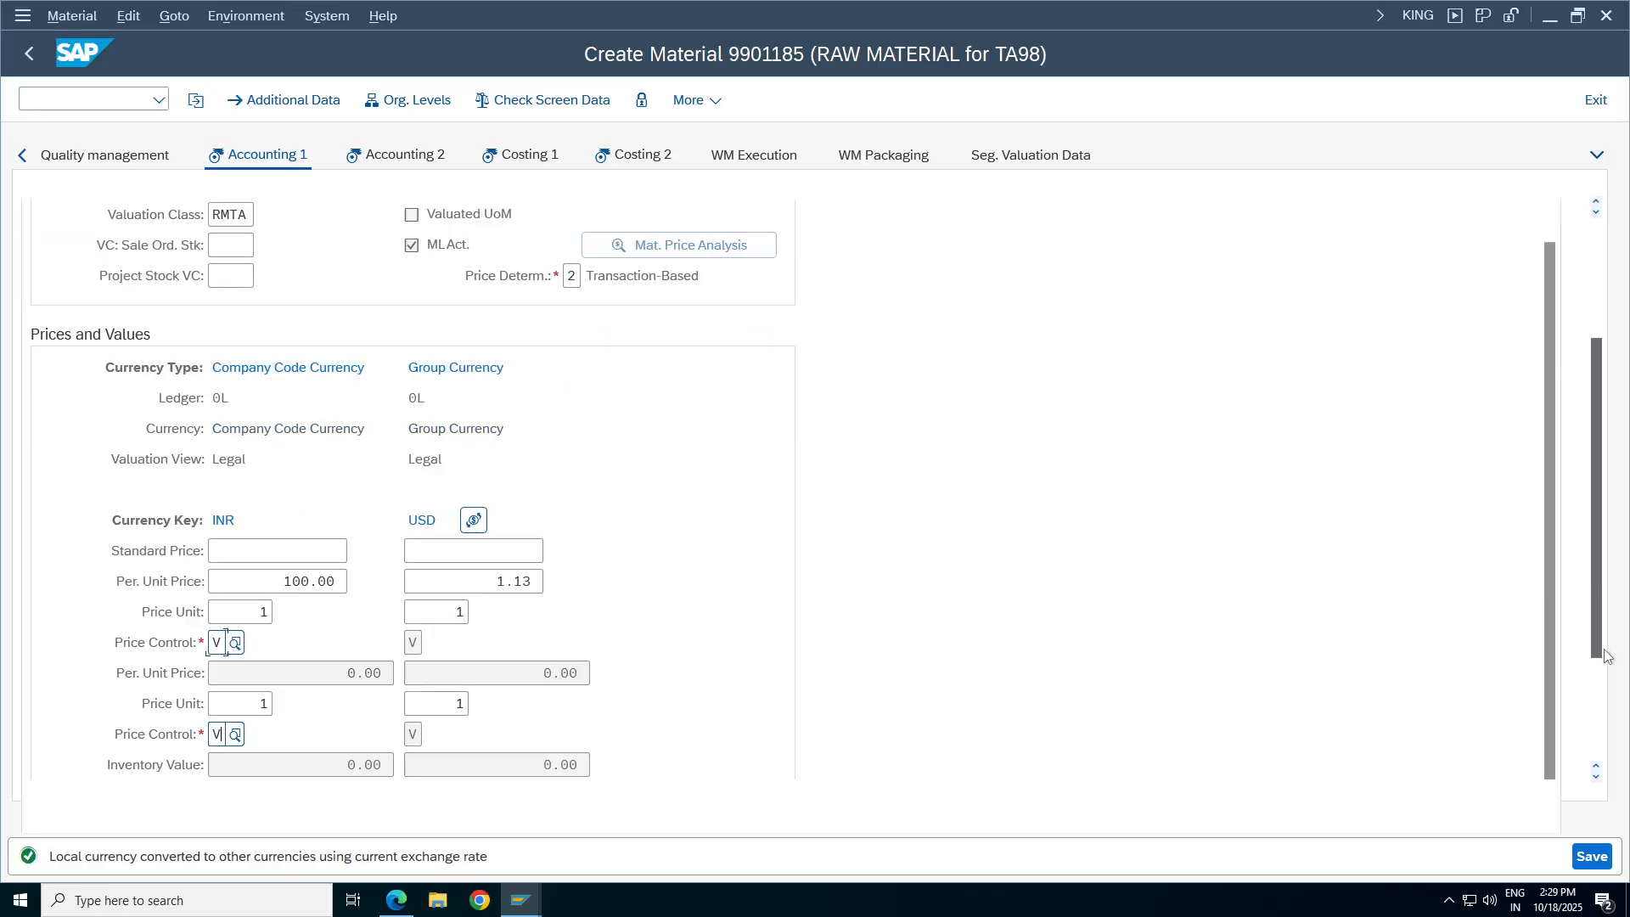
Save the new raw material for TA98 and accept the price conversion message.
click(1592, 855)
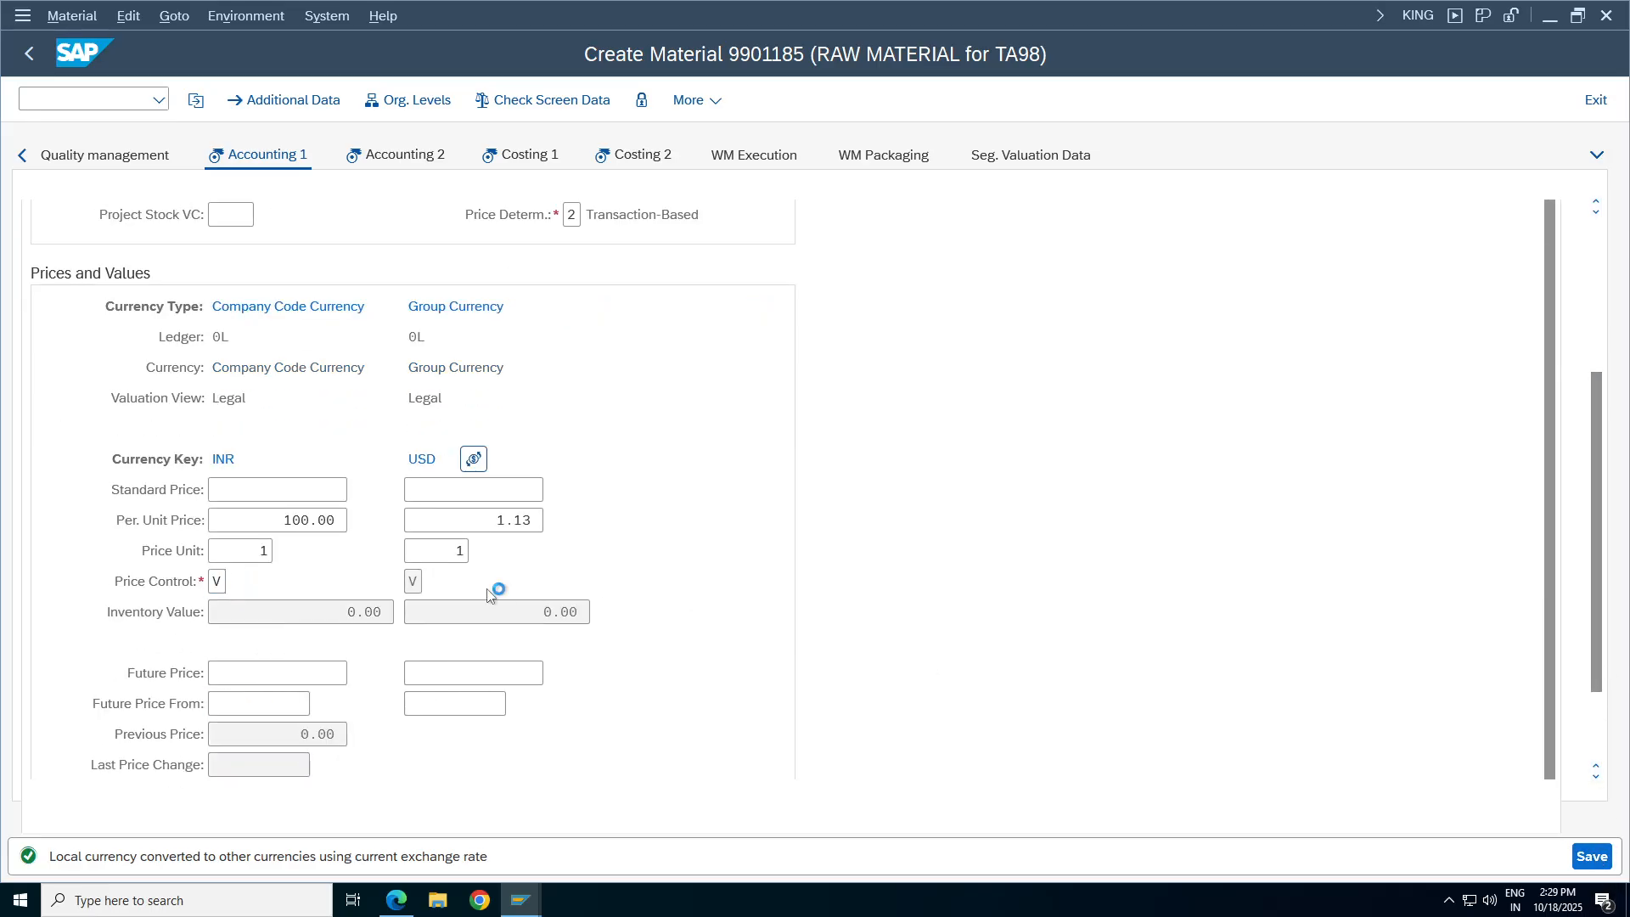
key(Return)
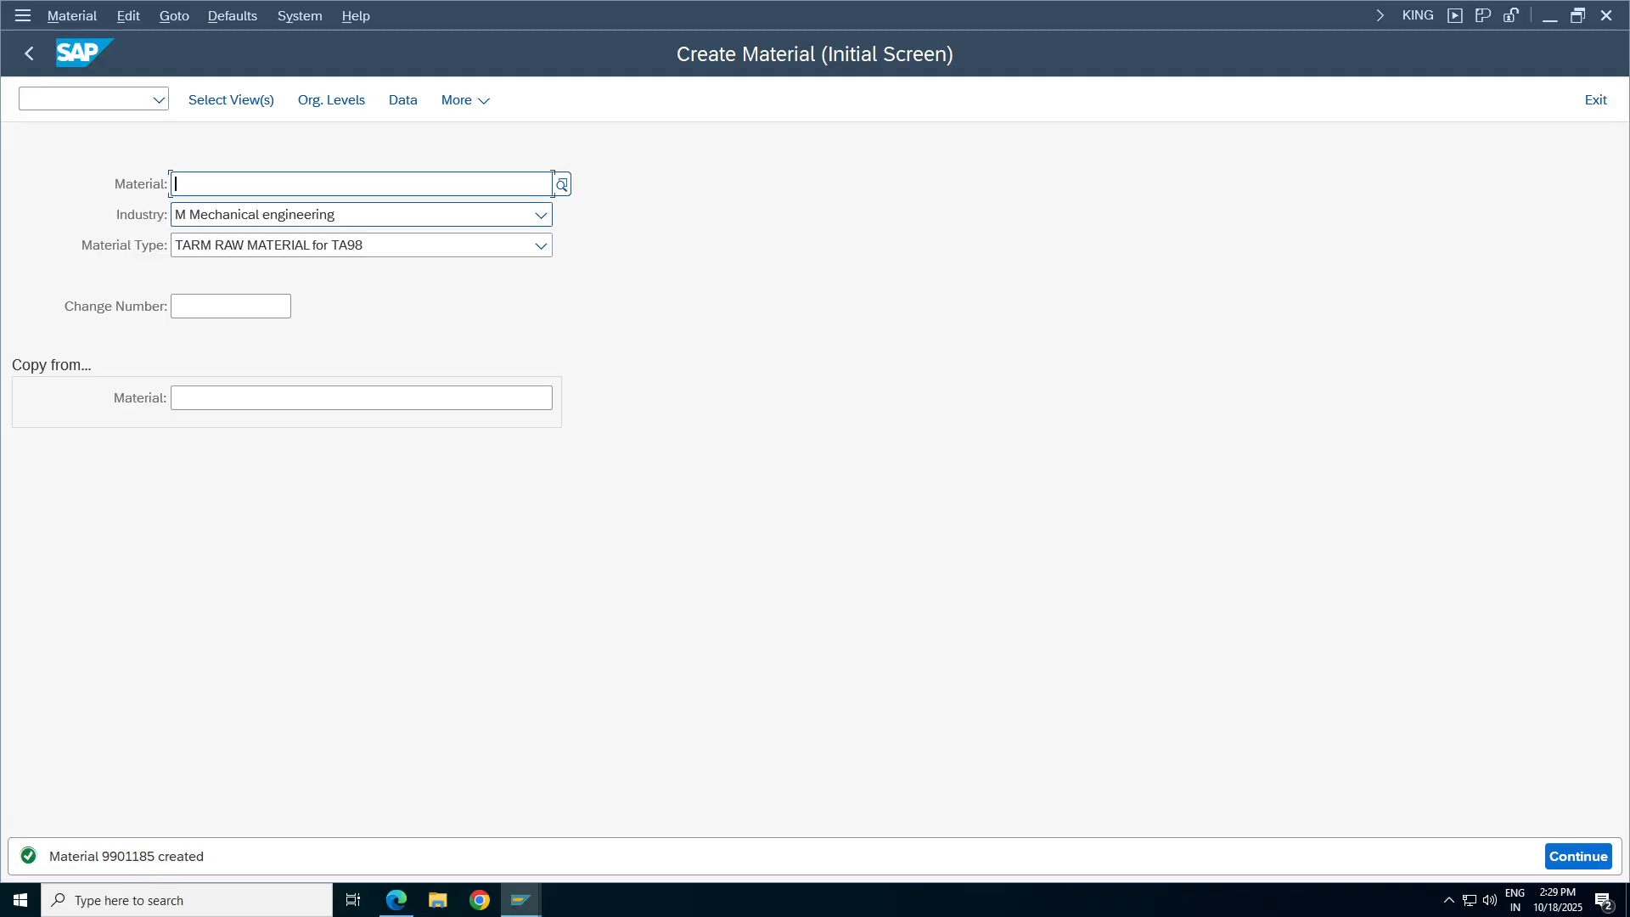
click(85, 100)
Compare the number assigned to the new material with the current status of number range 11 in the material master intervals.
mouse_move(520, 900)
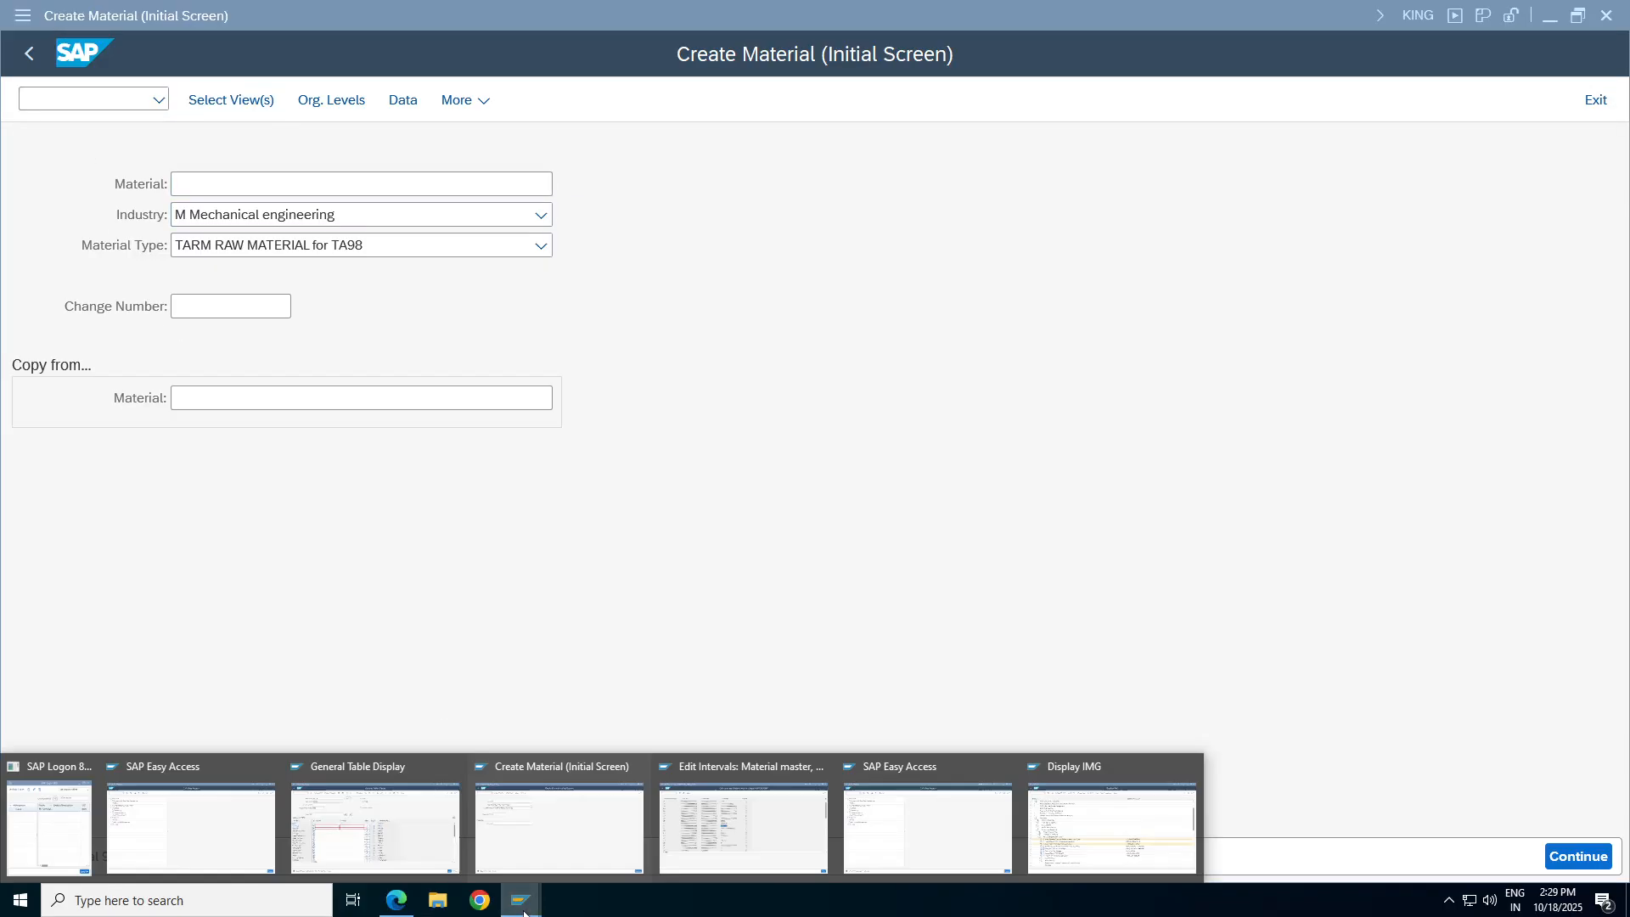
click(743, 816)
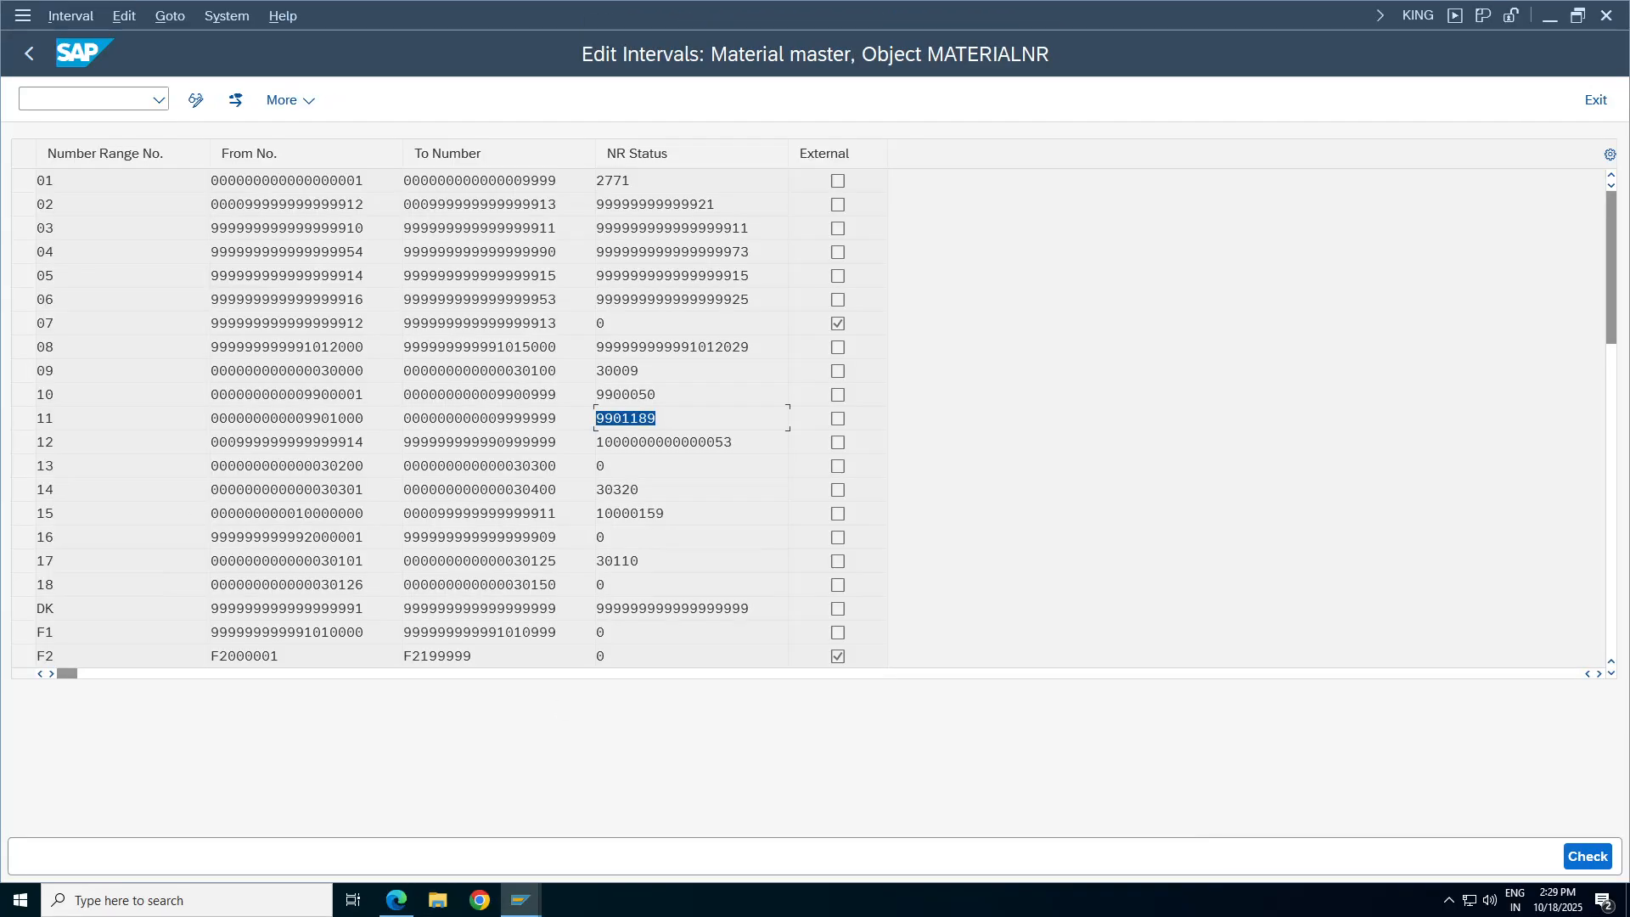
key(Home)
key(Right)
key(shift+End)
key(alt+Tab)
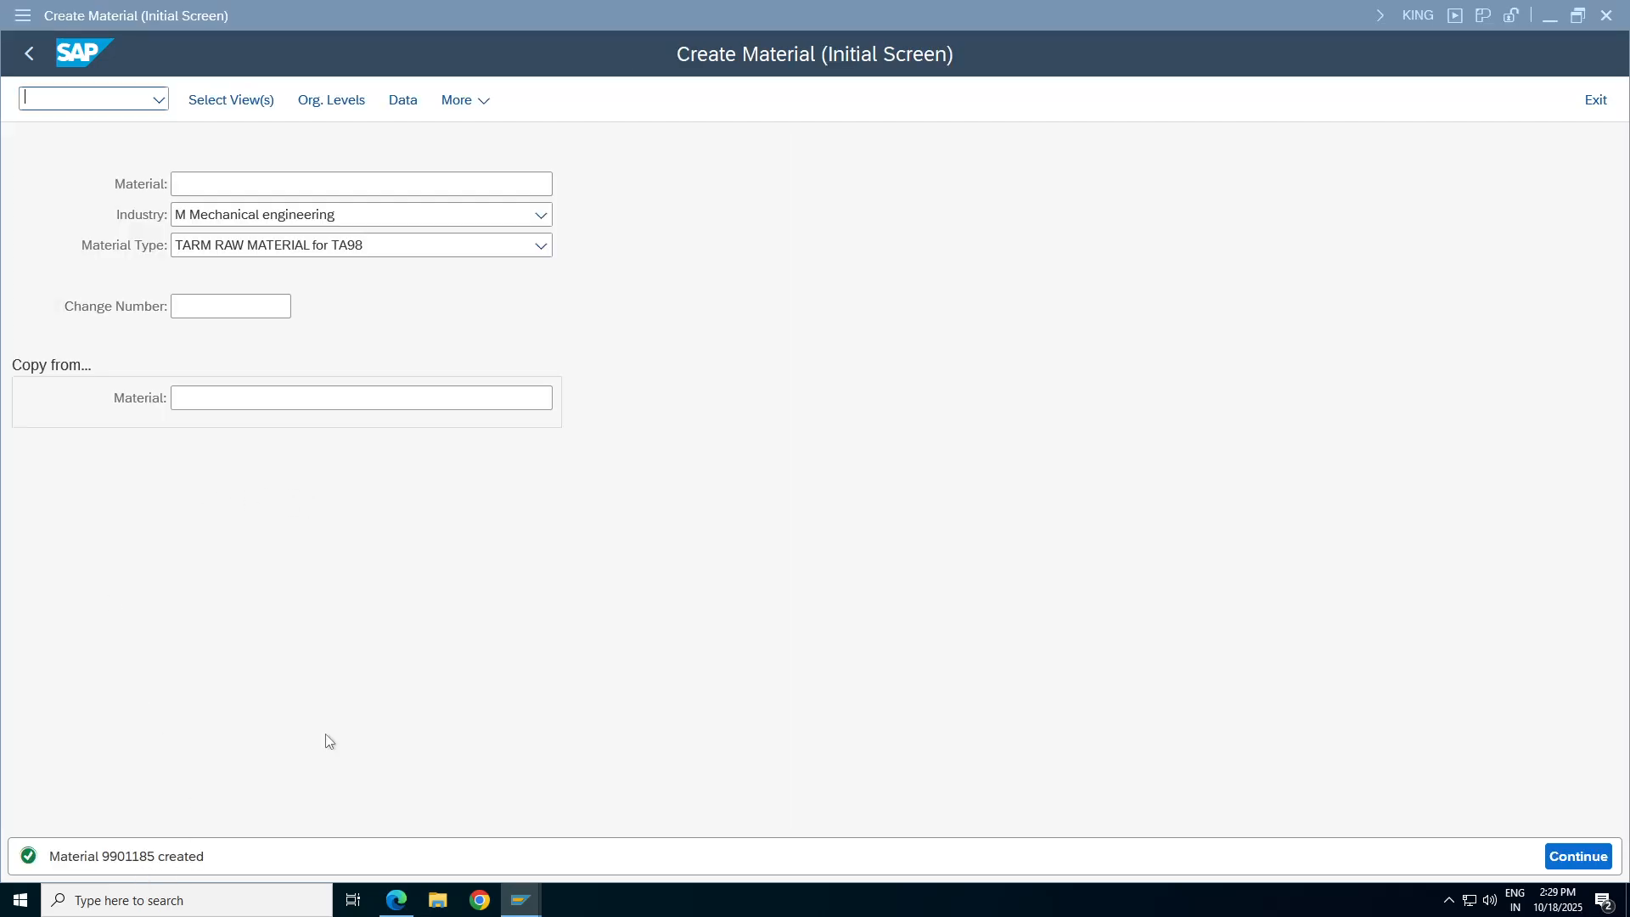
key(alt+Tab)
key(alt+Tab)
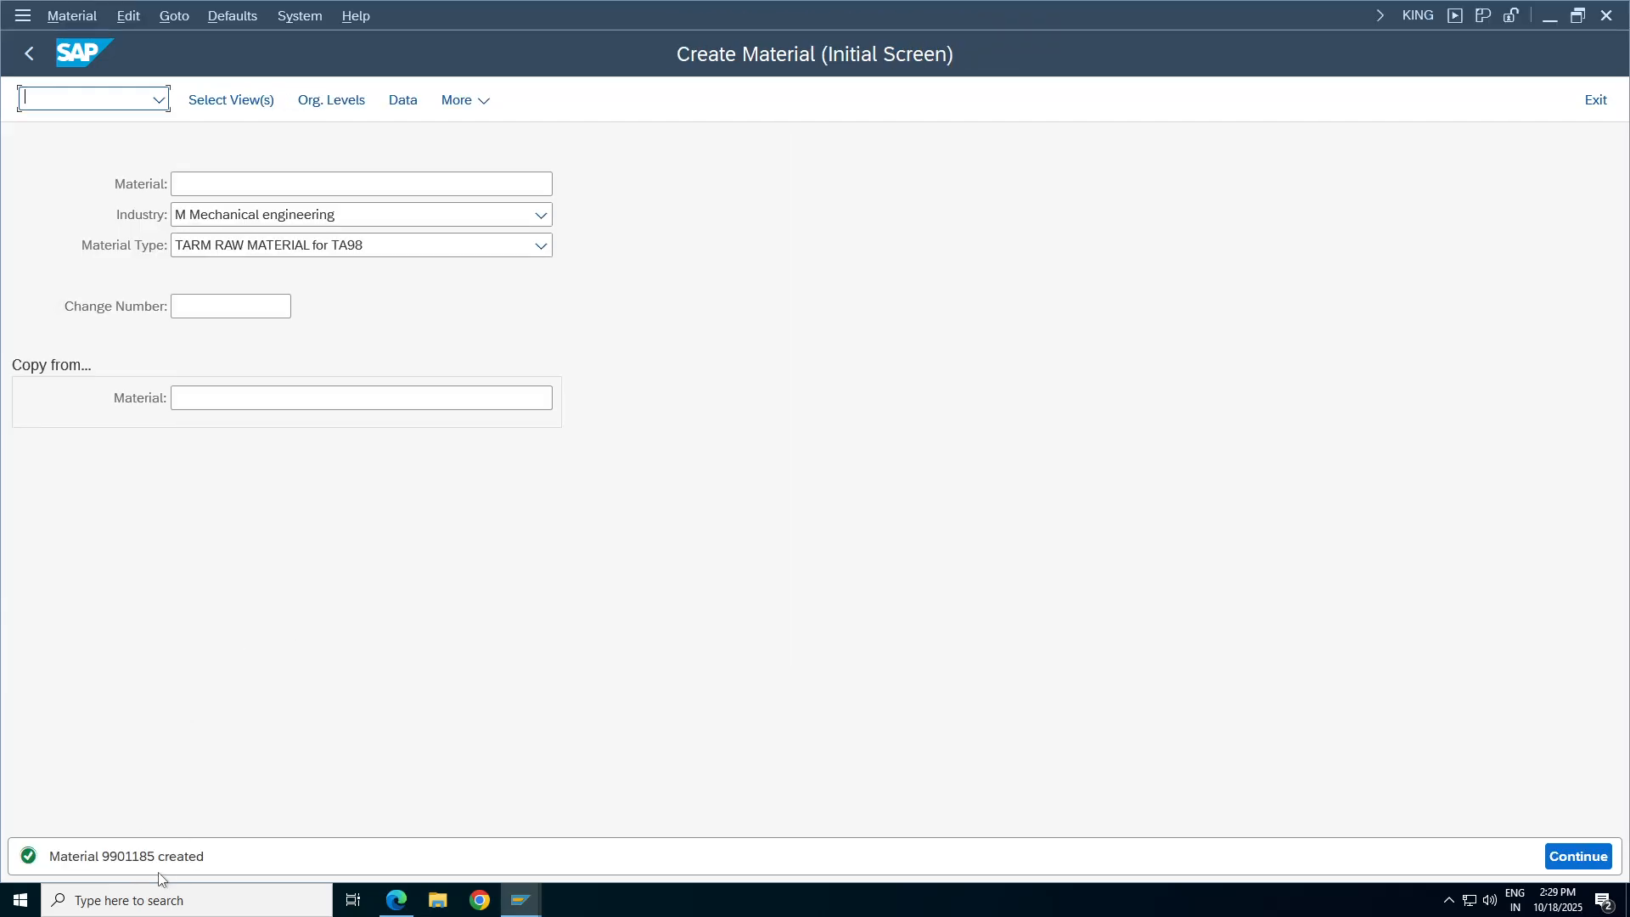
key(alt+Tab)
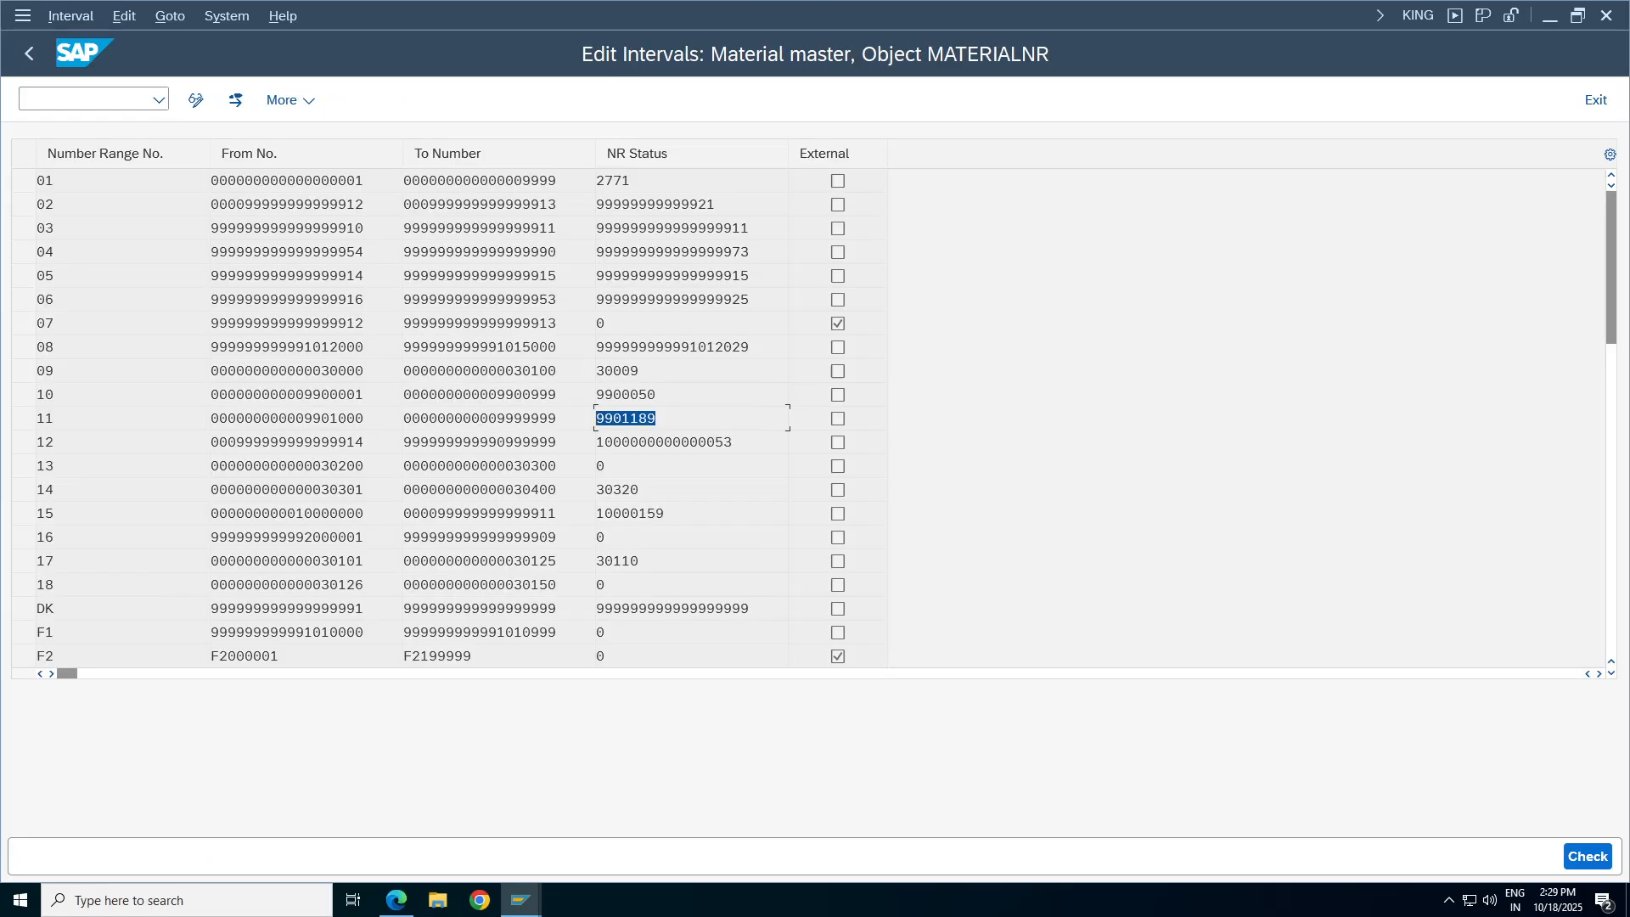
Examine the start number and status of range 11 and look through the remaining material number ranges.
click(286, 417)
double_click(625, 418)
click(618, 489)
scroll(648, 492, down, 7)
scroll(648, 492, down, 7)
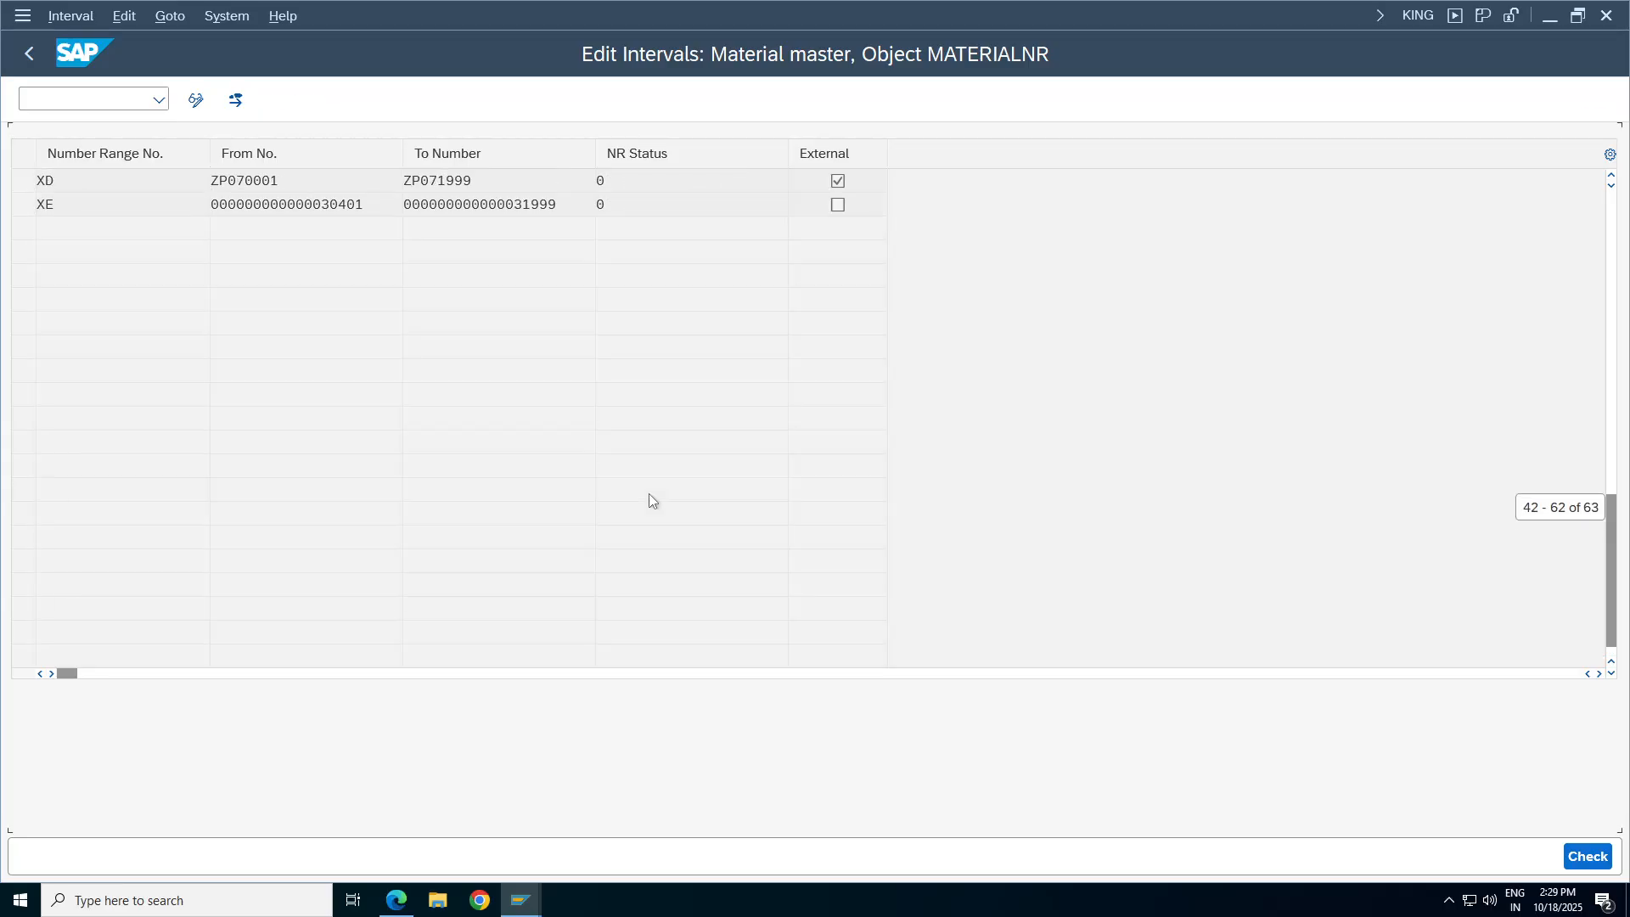
scroll(649, 500, up, 5)
Reload the material master interval display and recheck the status of range 11 and the ranges at the end of the list.
click(29, 54)
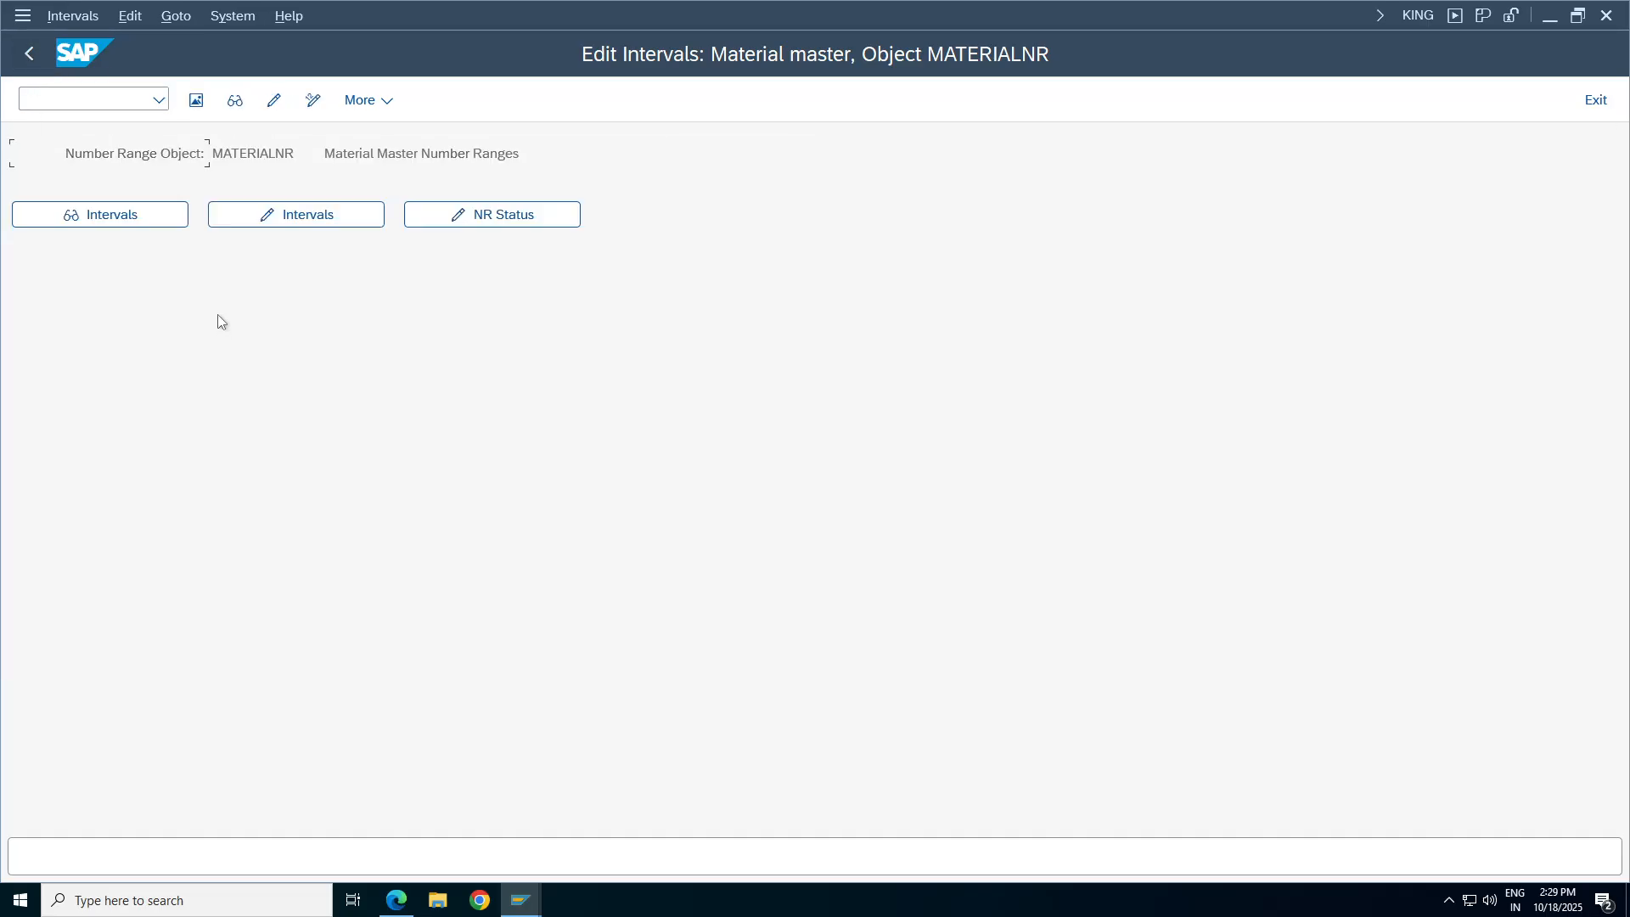
click(34, 222)
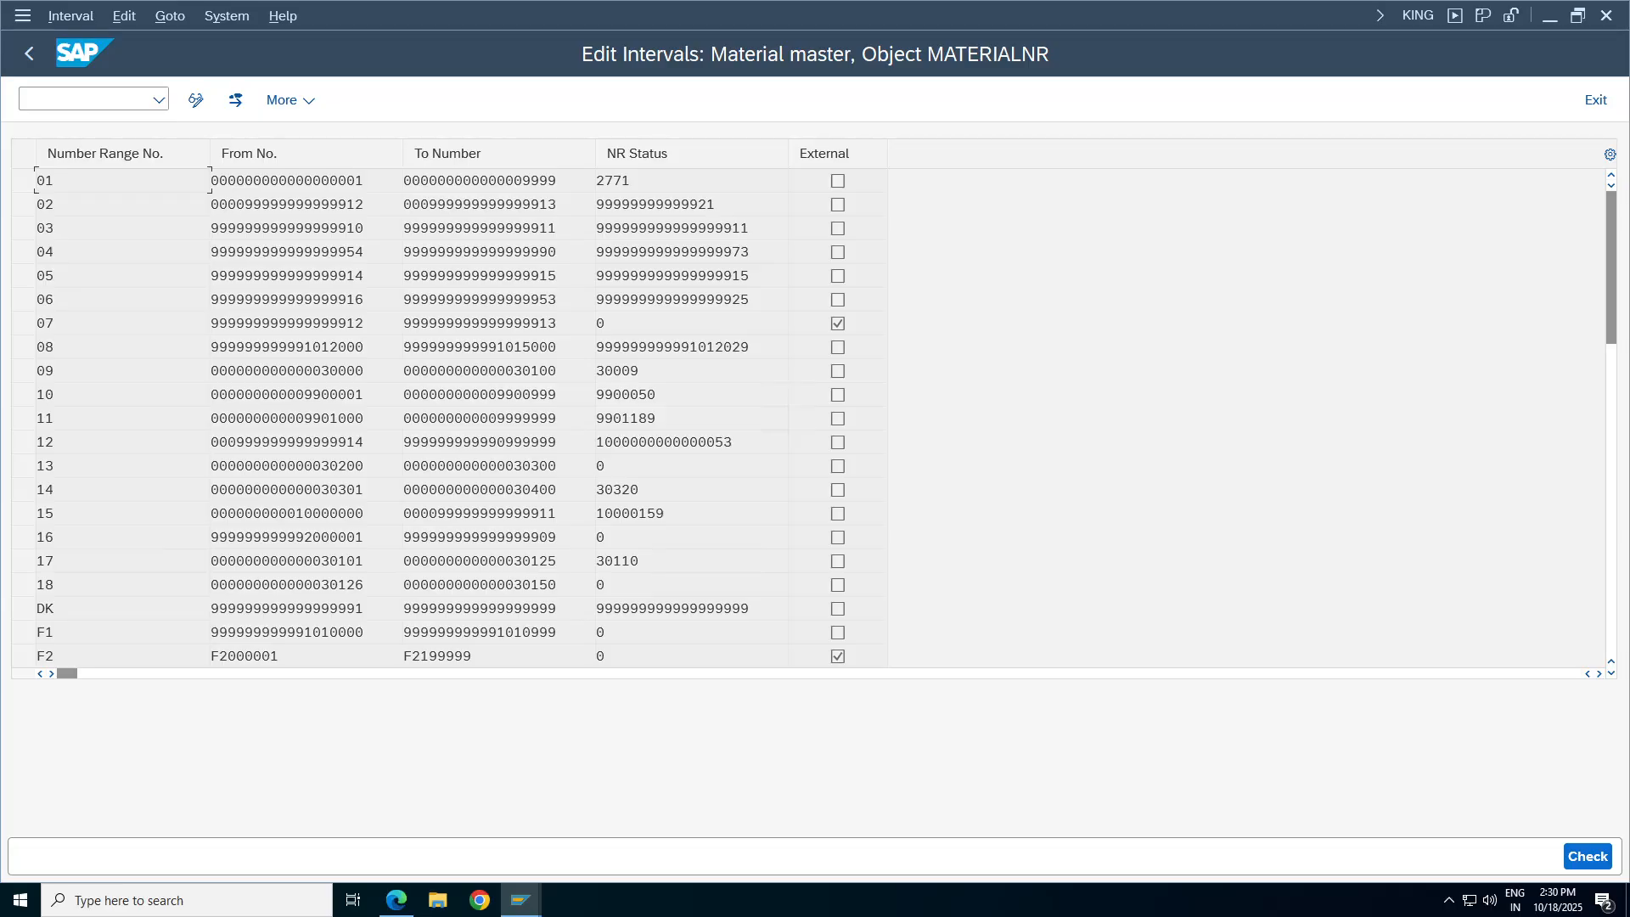
double_click(626, 418)
scroll(653, 299, down, 5)
scroll(654, 299, down, 5)
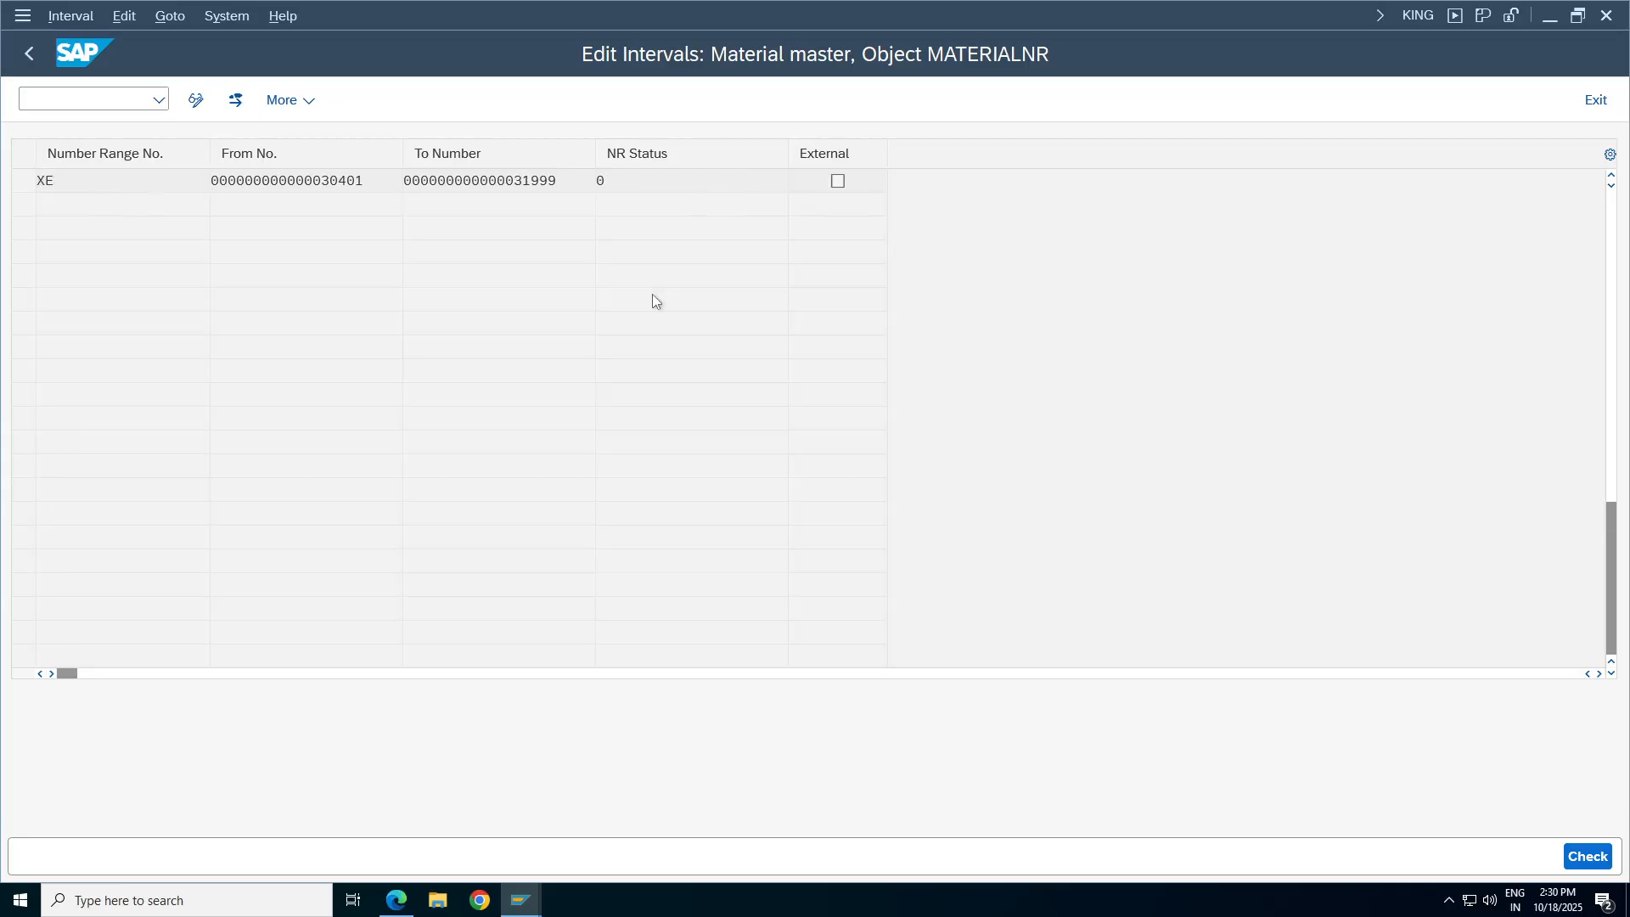
scroll(652, 294, up, 5)
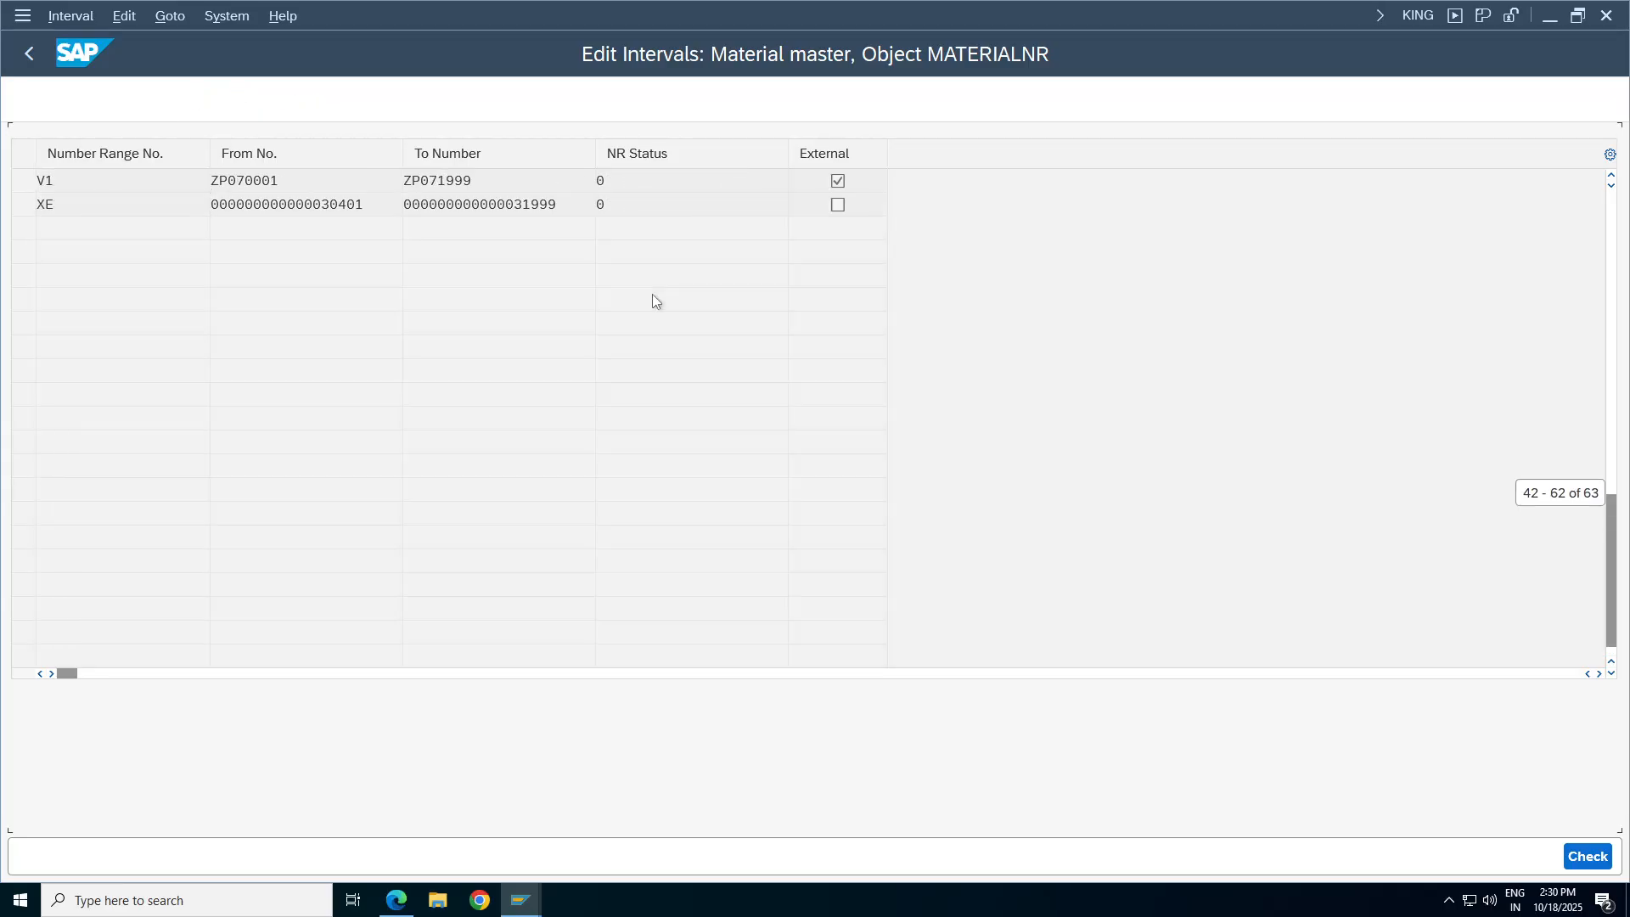
Return to the material creation session, call up the newly created material for display and go from its view selection to the organizational levels.
click(521, 902)
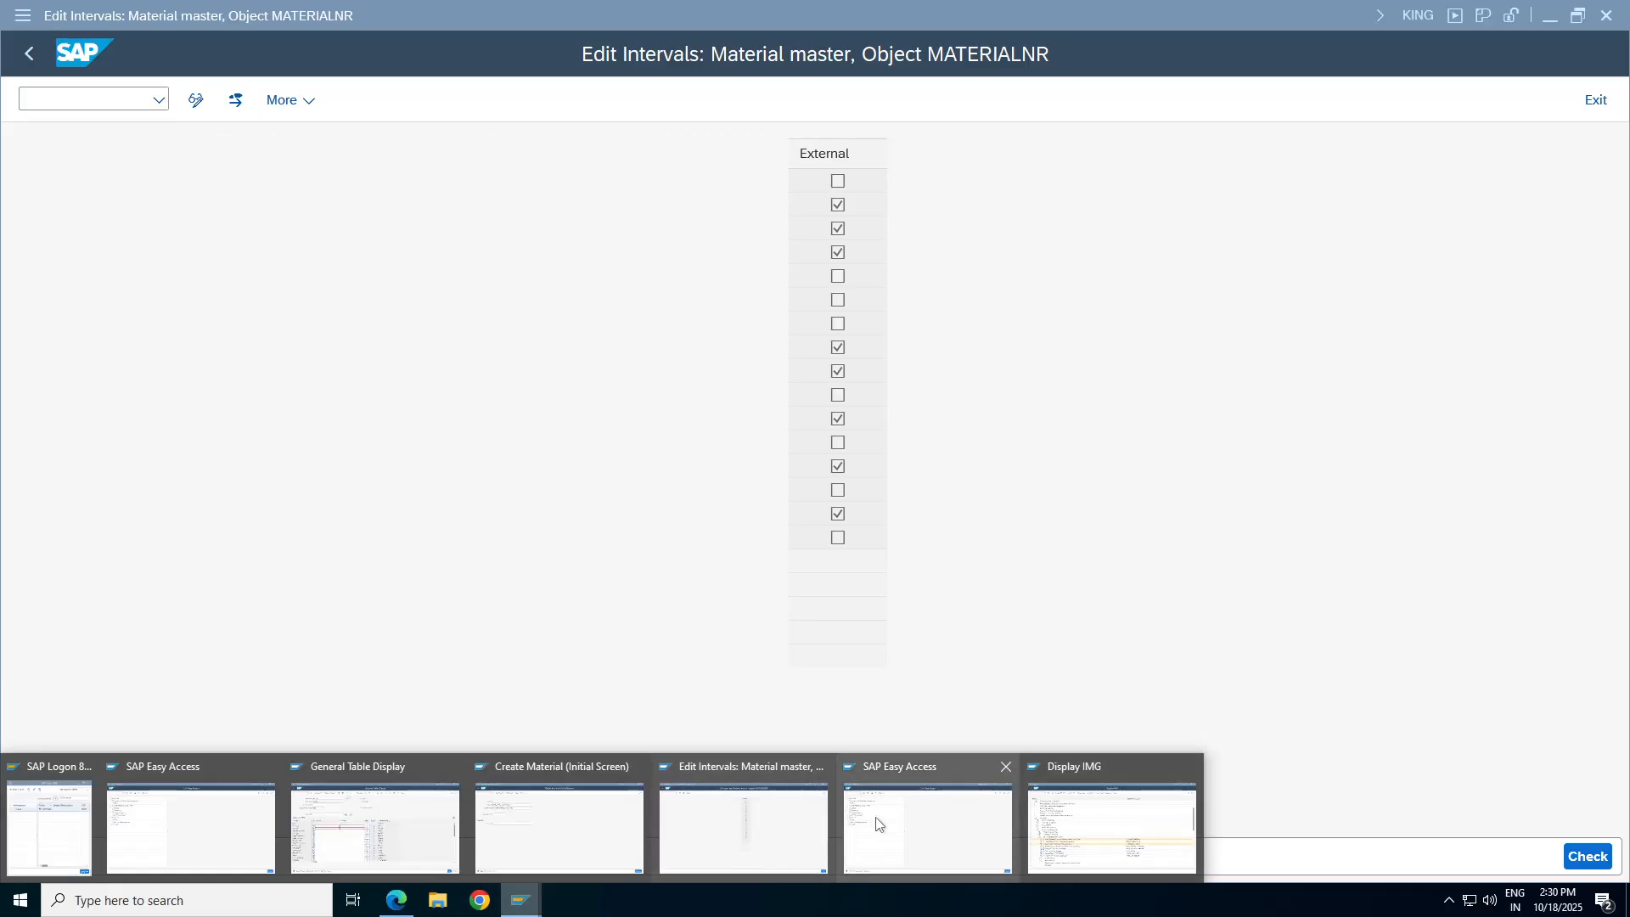
click(602, 820)
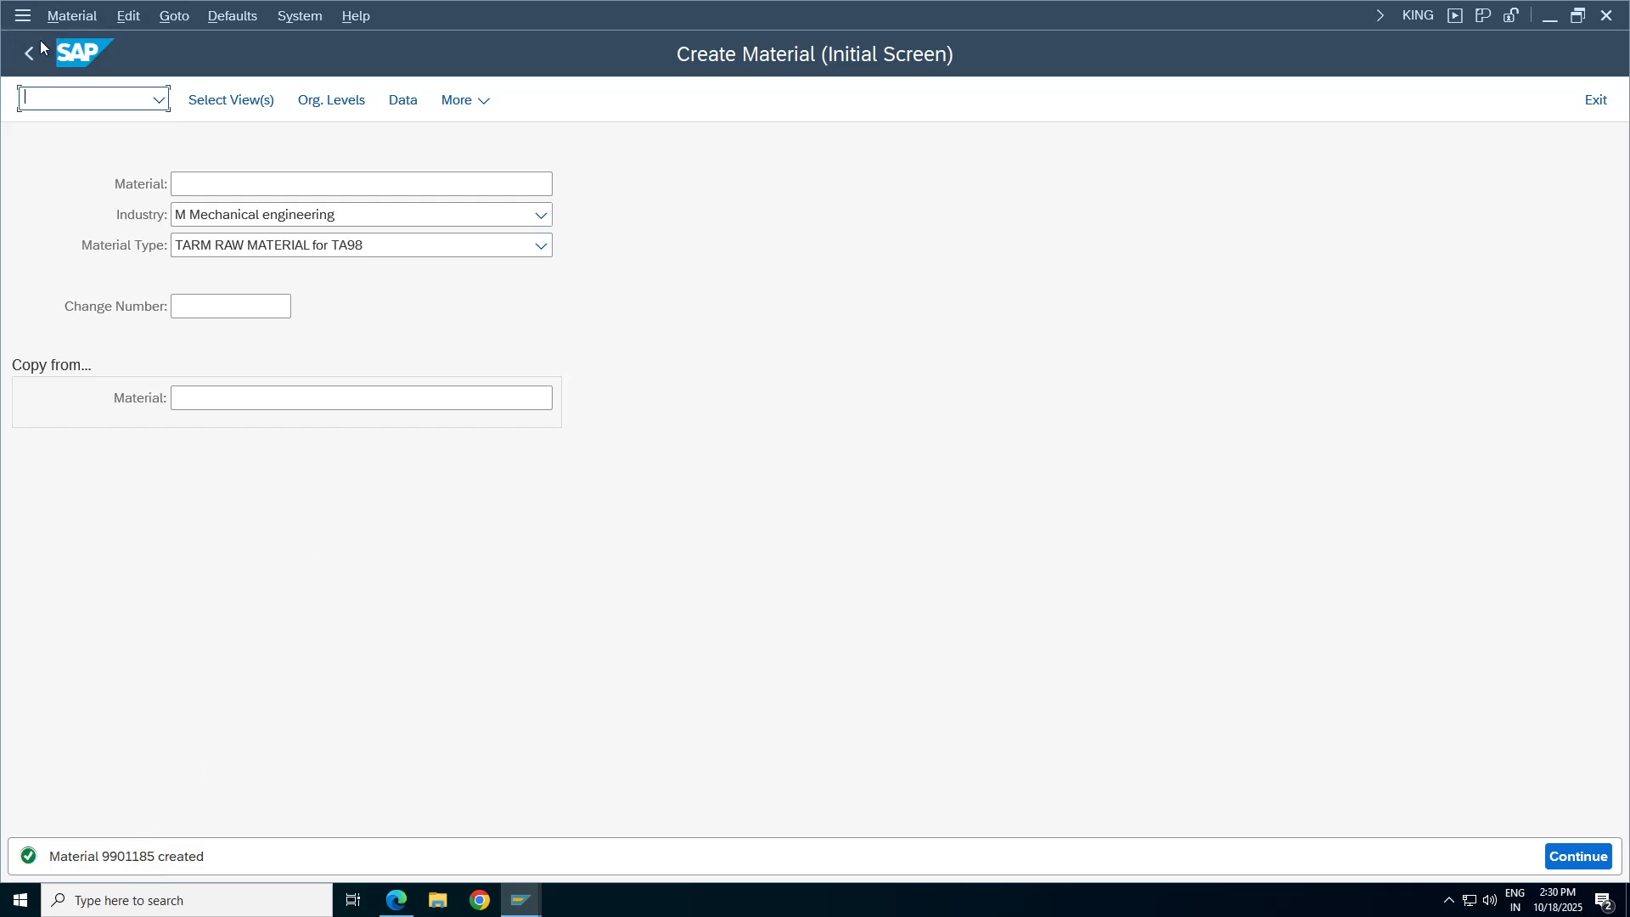
click(72, 15)
mouse_move(179, 143)
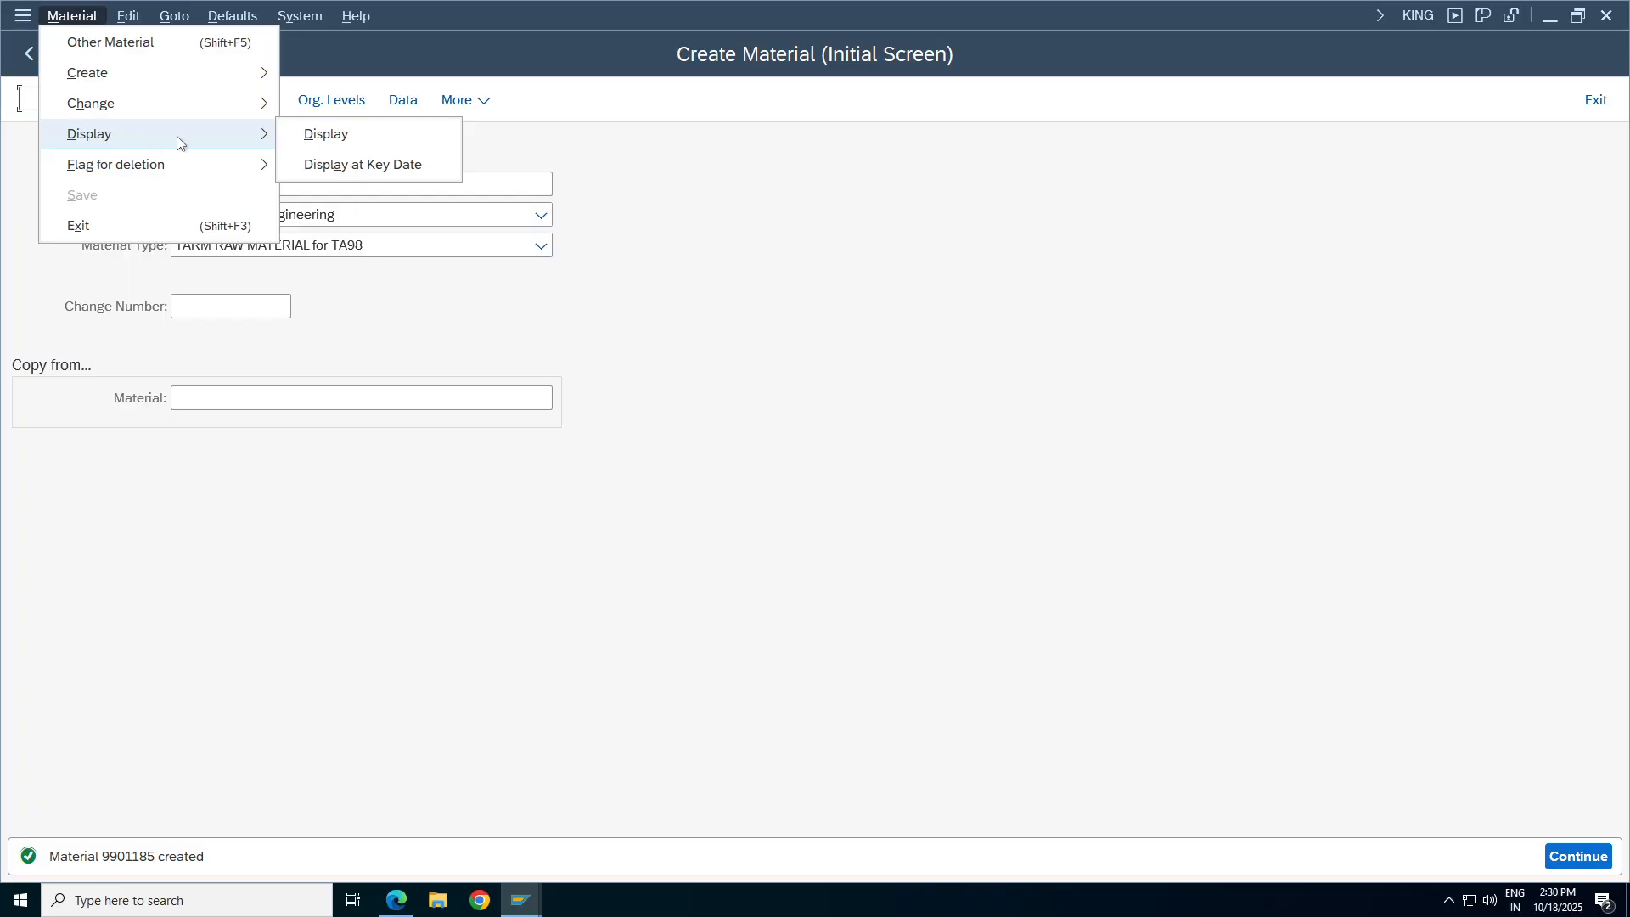
click(326, 134)
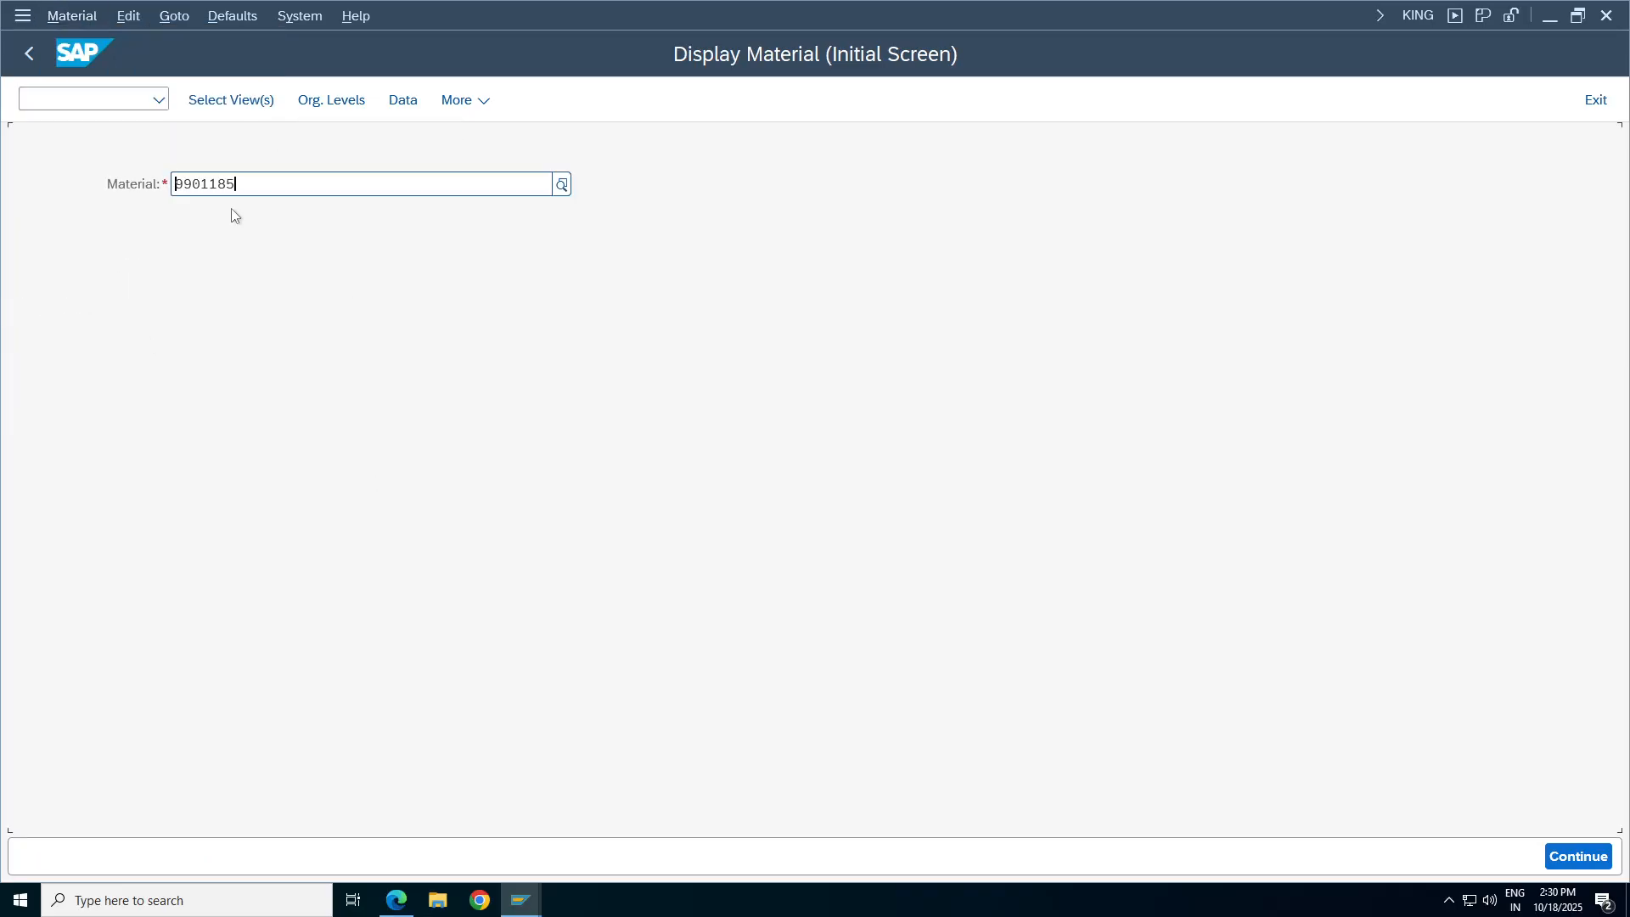
key(Return)
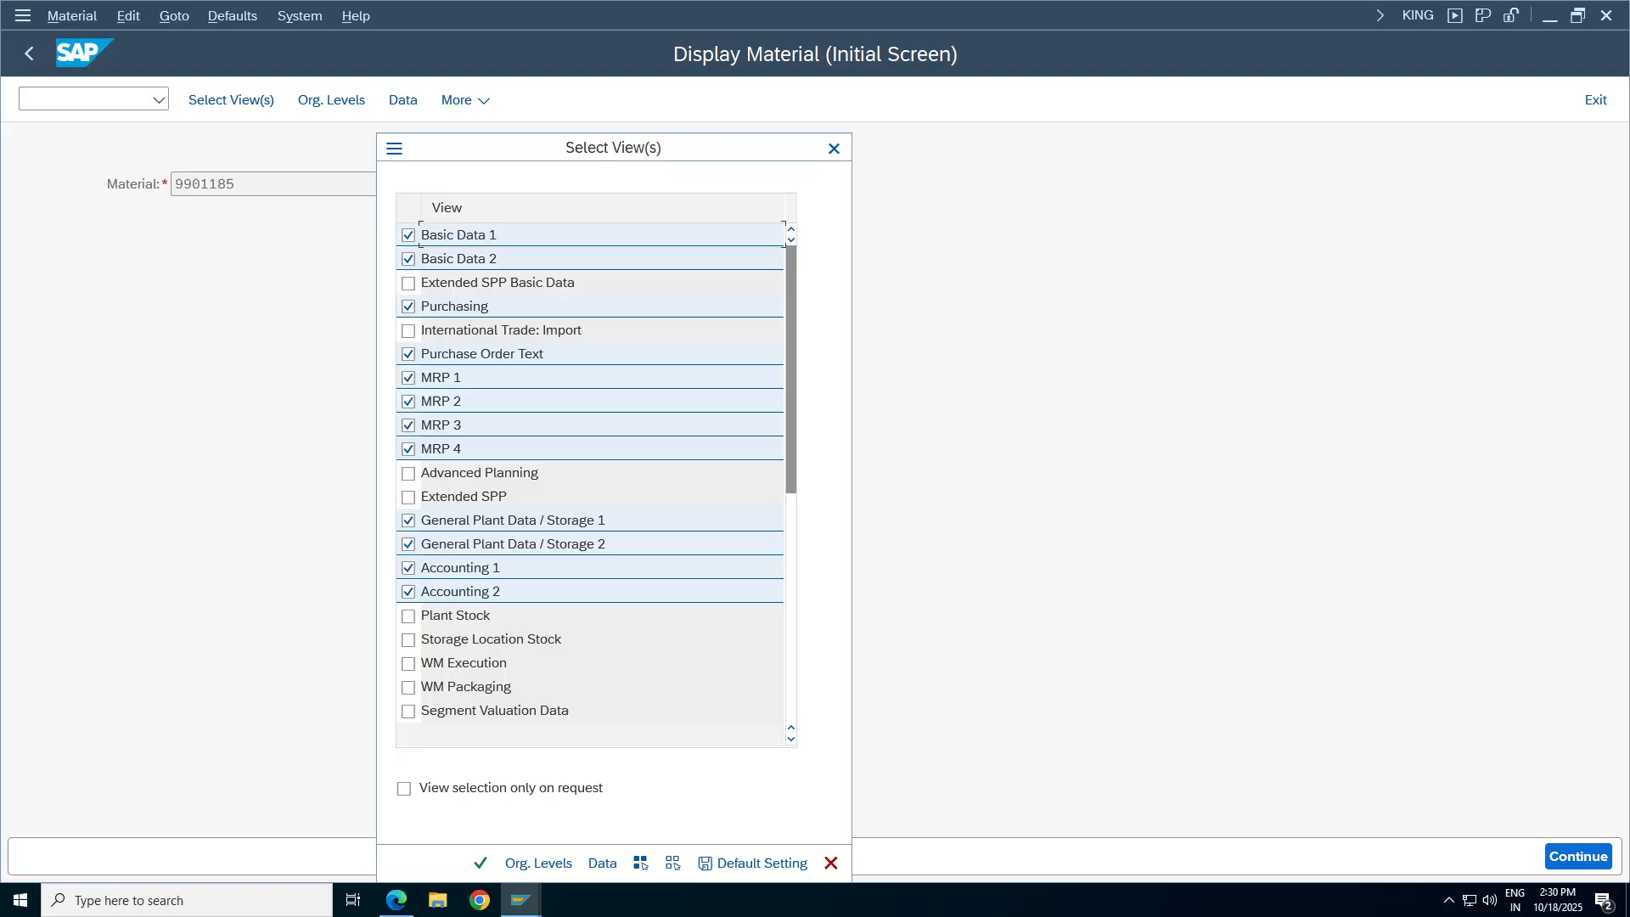
click(510, 863)
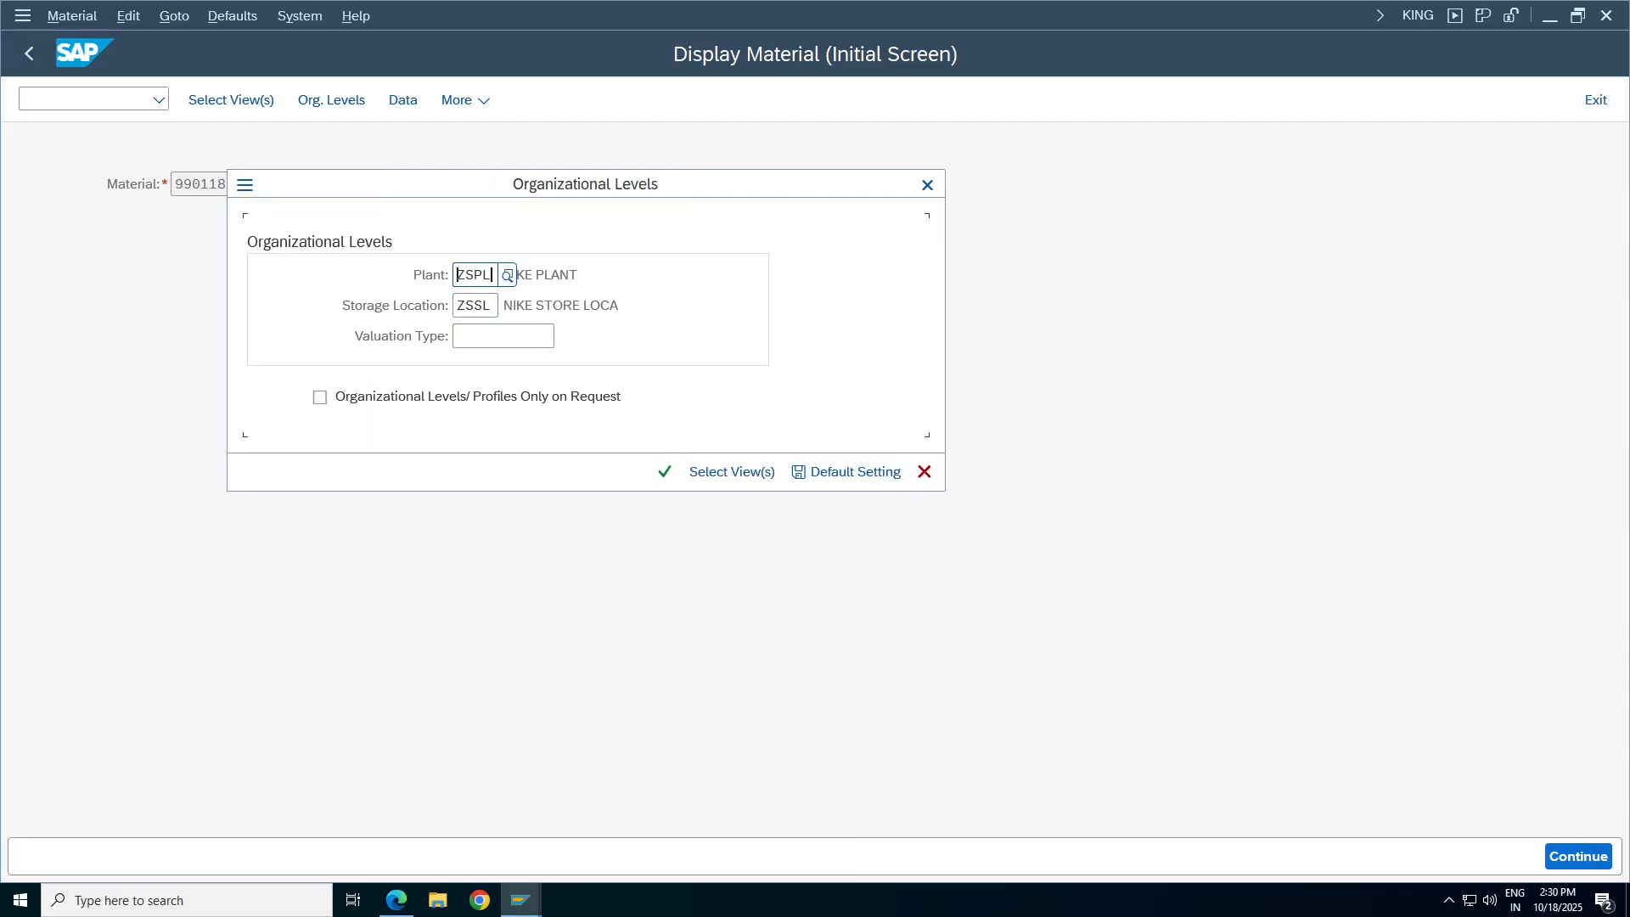
Set the plant to TA98 and the storage location to RMTA, and open the material's display.
key(BackSpace)
key(BackSpace)
key(BackSpace)
key(BackSpace)
key(Down)
key(Return)
click(494, 316)
key(BackSpace)
key(BackSpace)
key(BackSpace)
key(BackSpace)
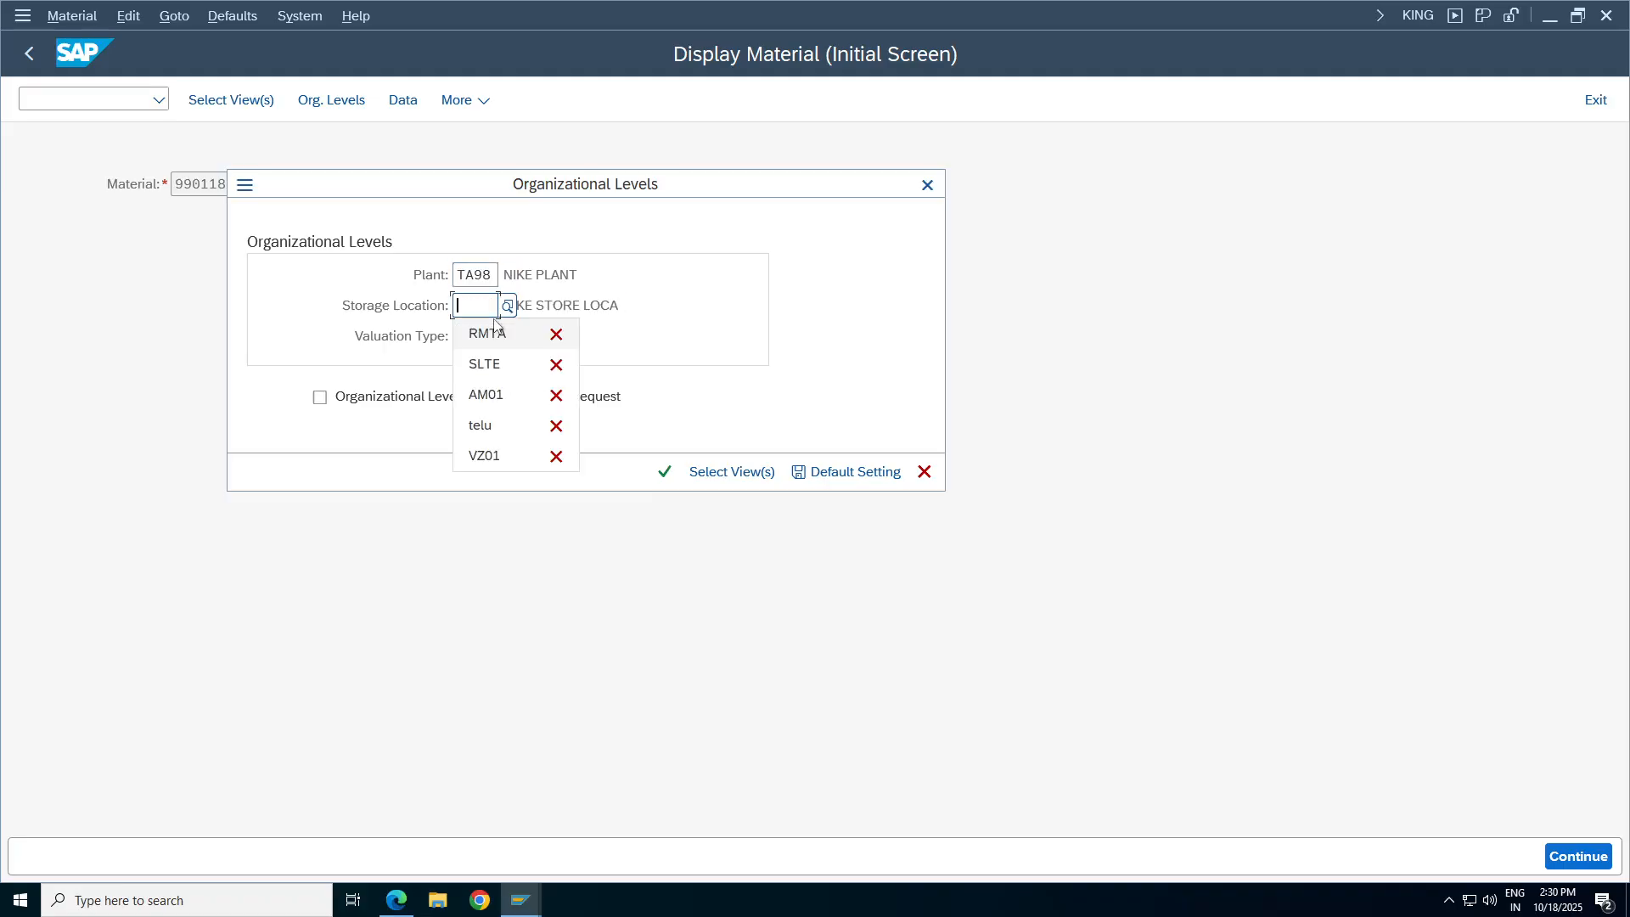
key(Down)
key(Return)
key(Return)
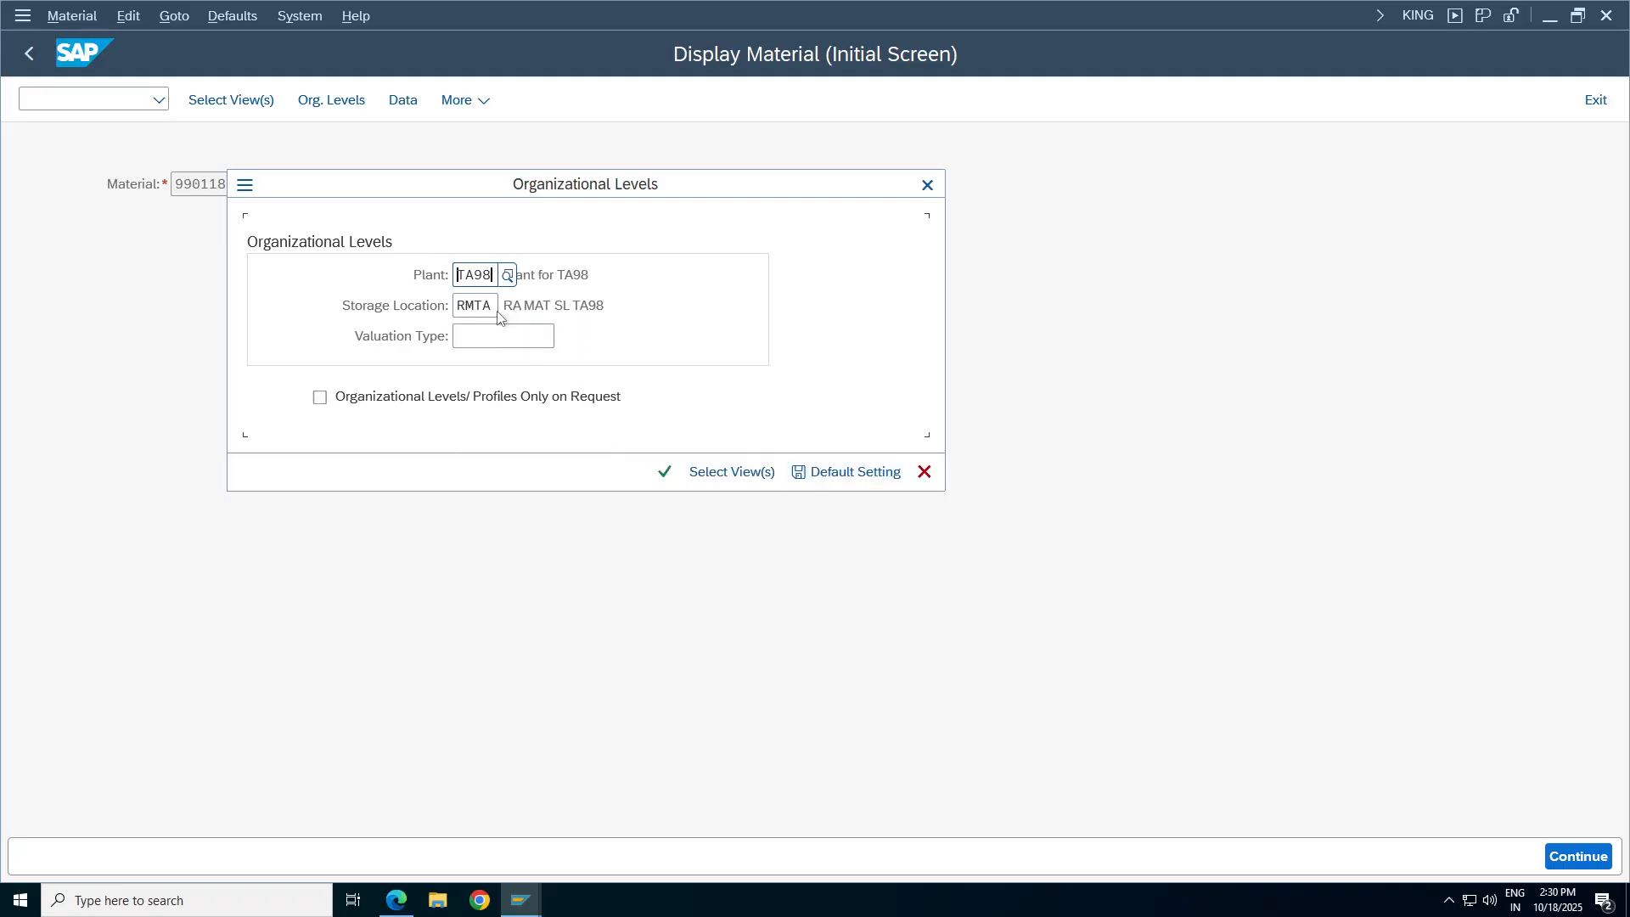
click(665, 471)
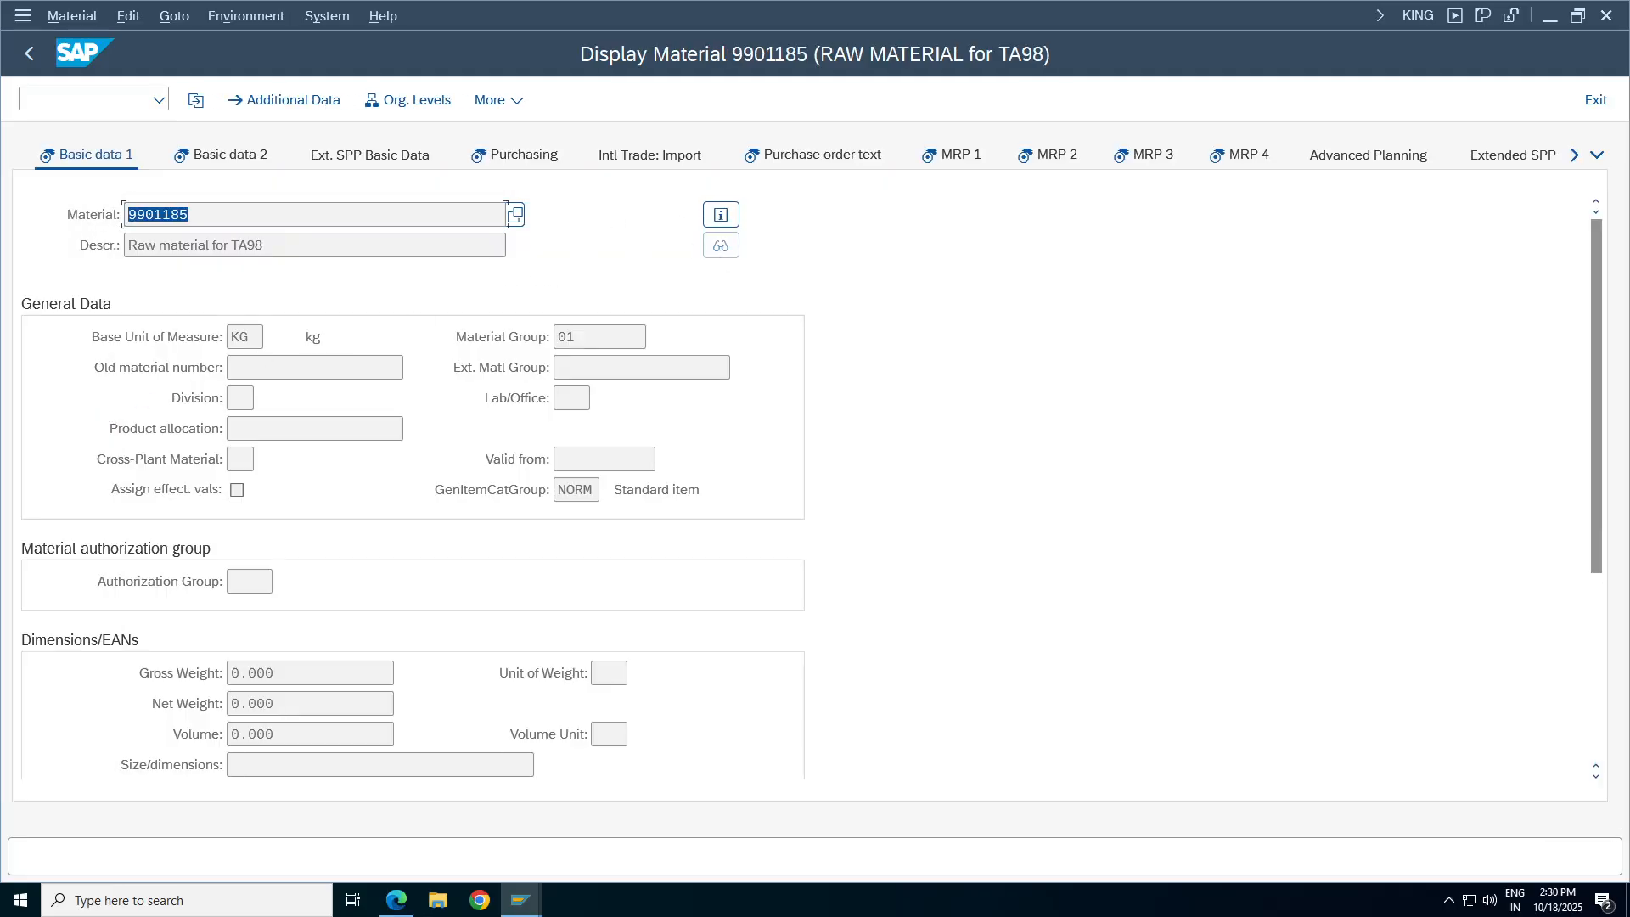
Review the material's information overview, including its type, creation data and maintenance status at client, plant and storage location level.
key(Tab)
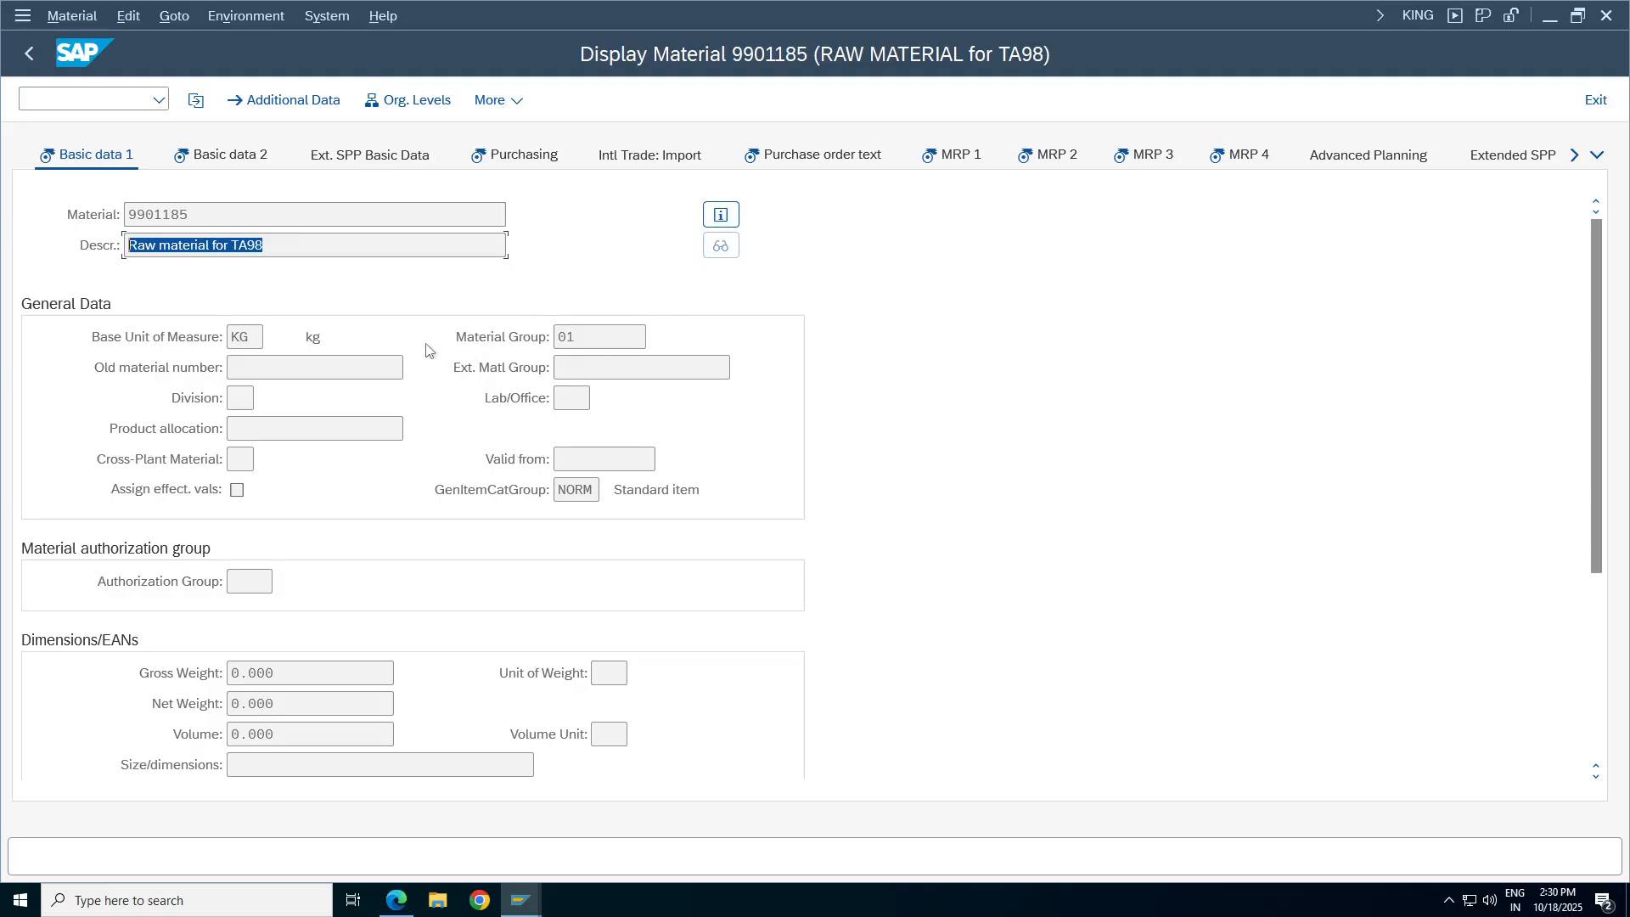
click(720, 214)
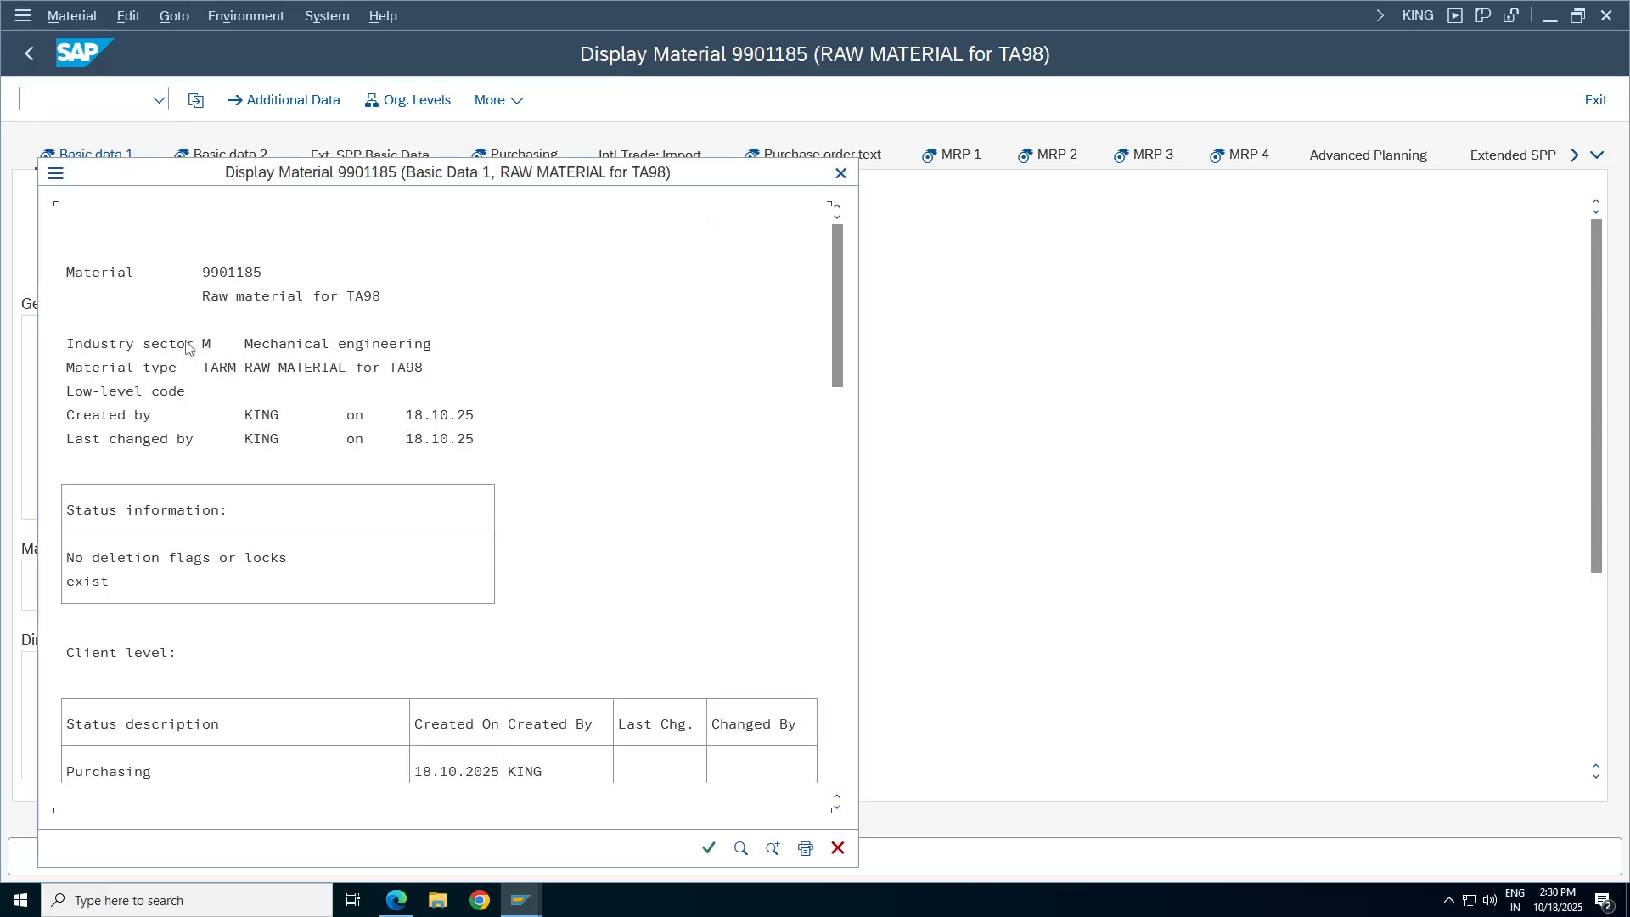
click(249, 273)
click(255, 418)
drag(839, 331, 839, 434)
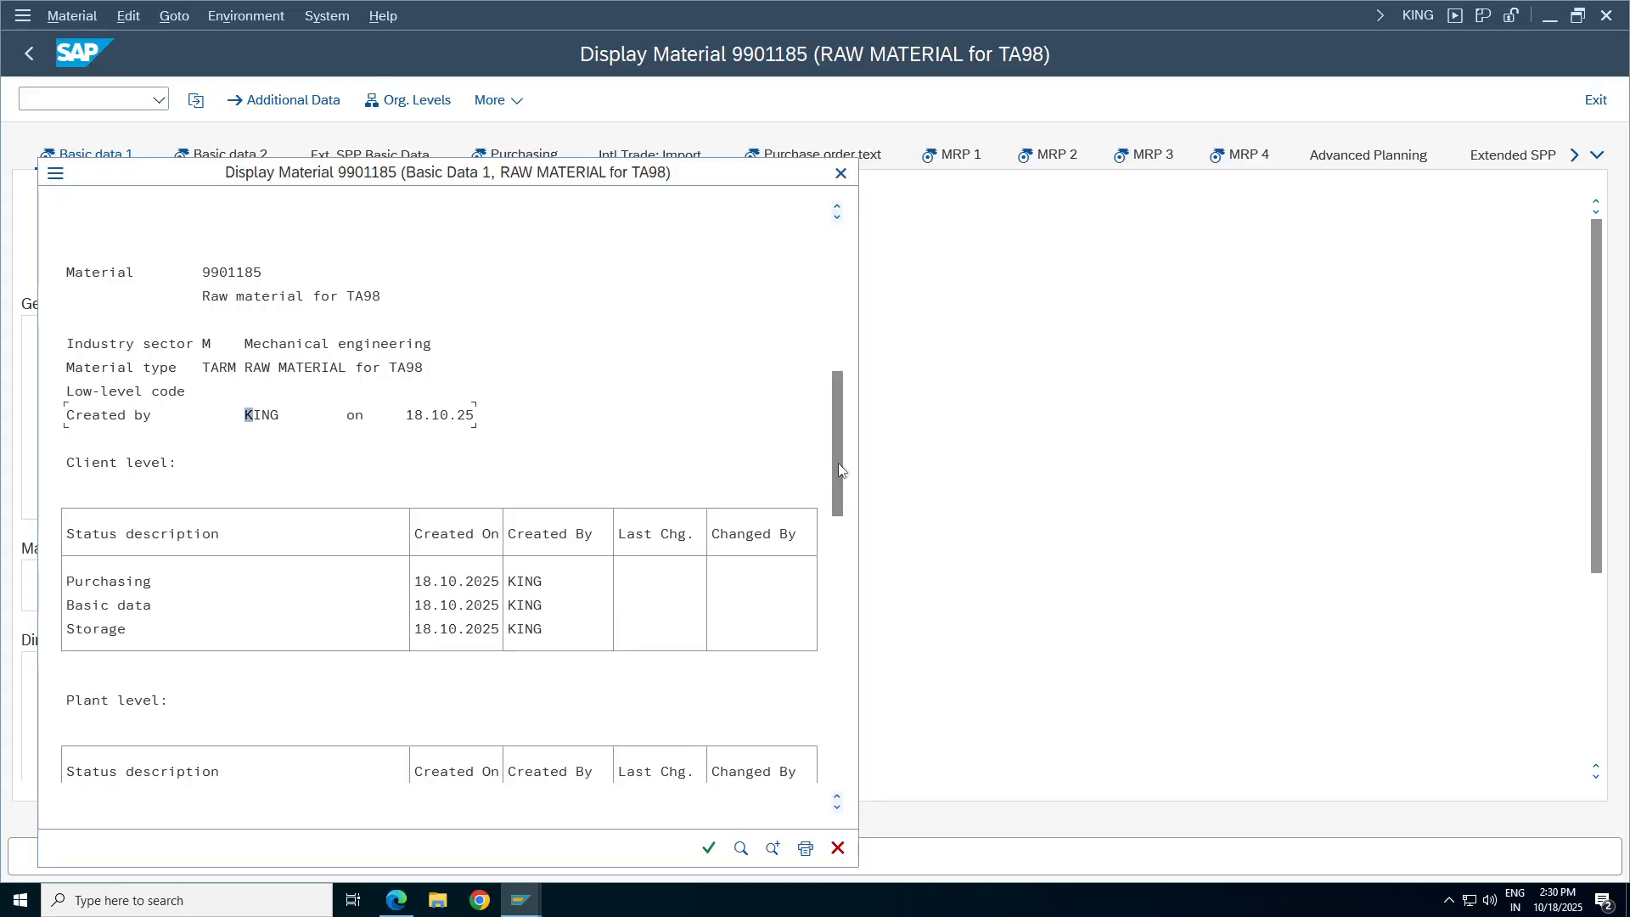
drag(838, 469, 837, 549)
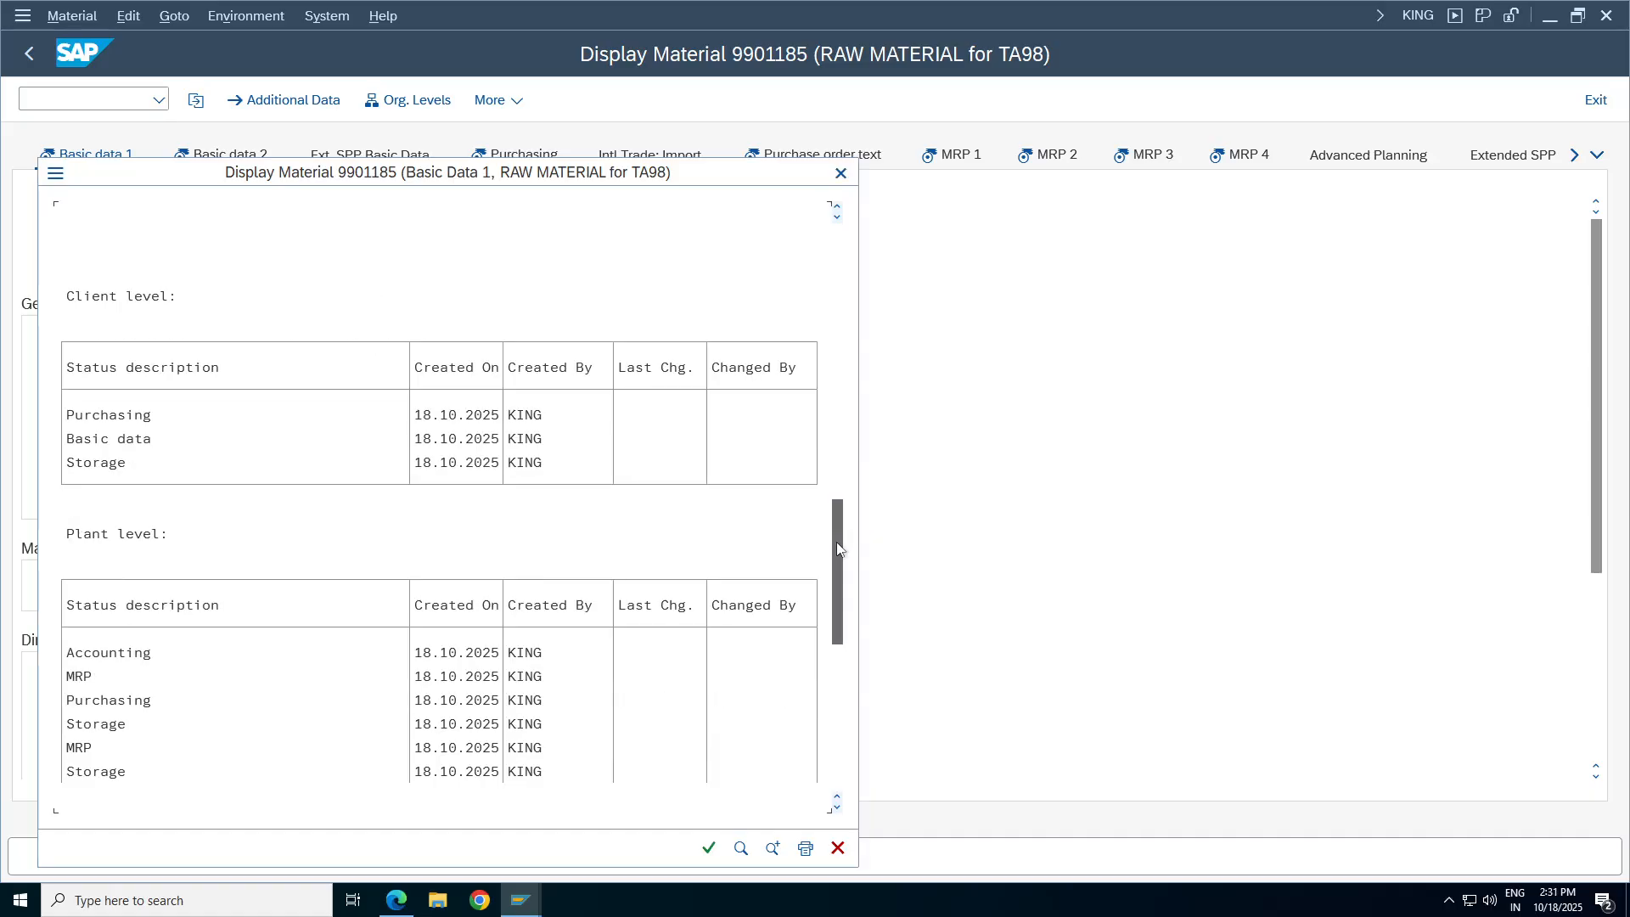
scroll(238, 666, down, 1)
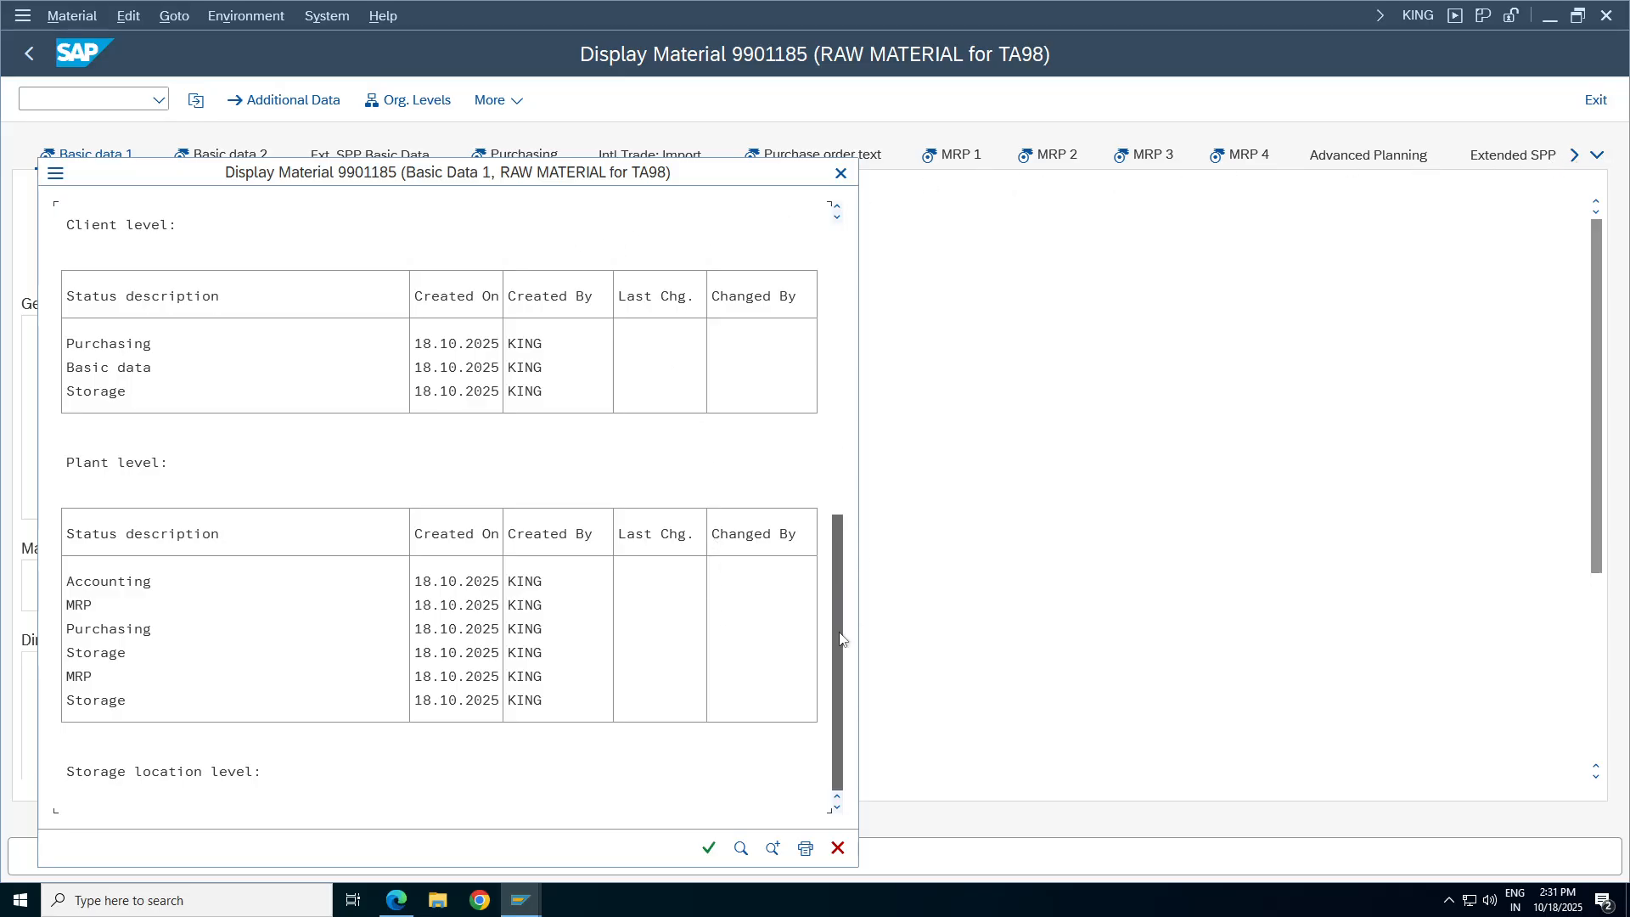
scroll(251, 677, down, 3)
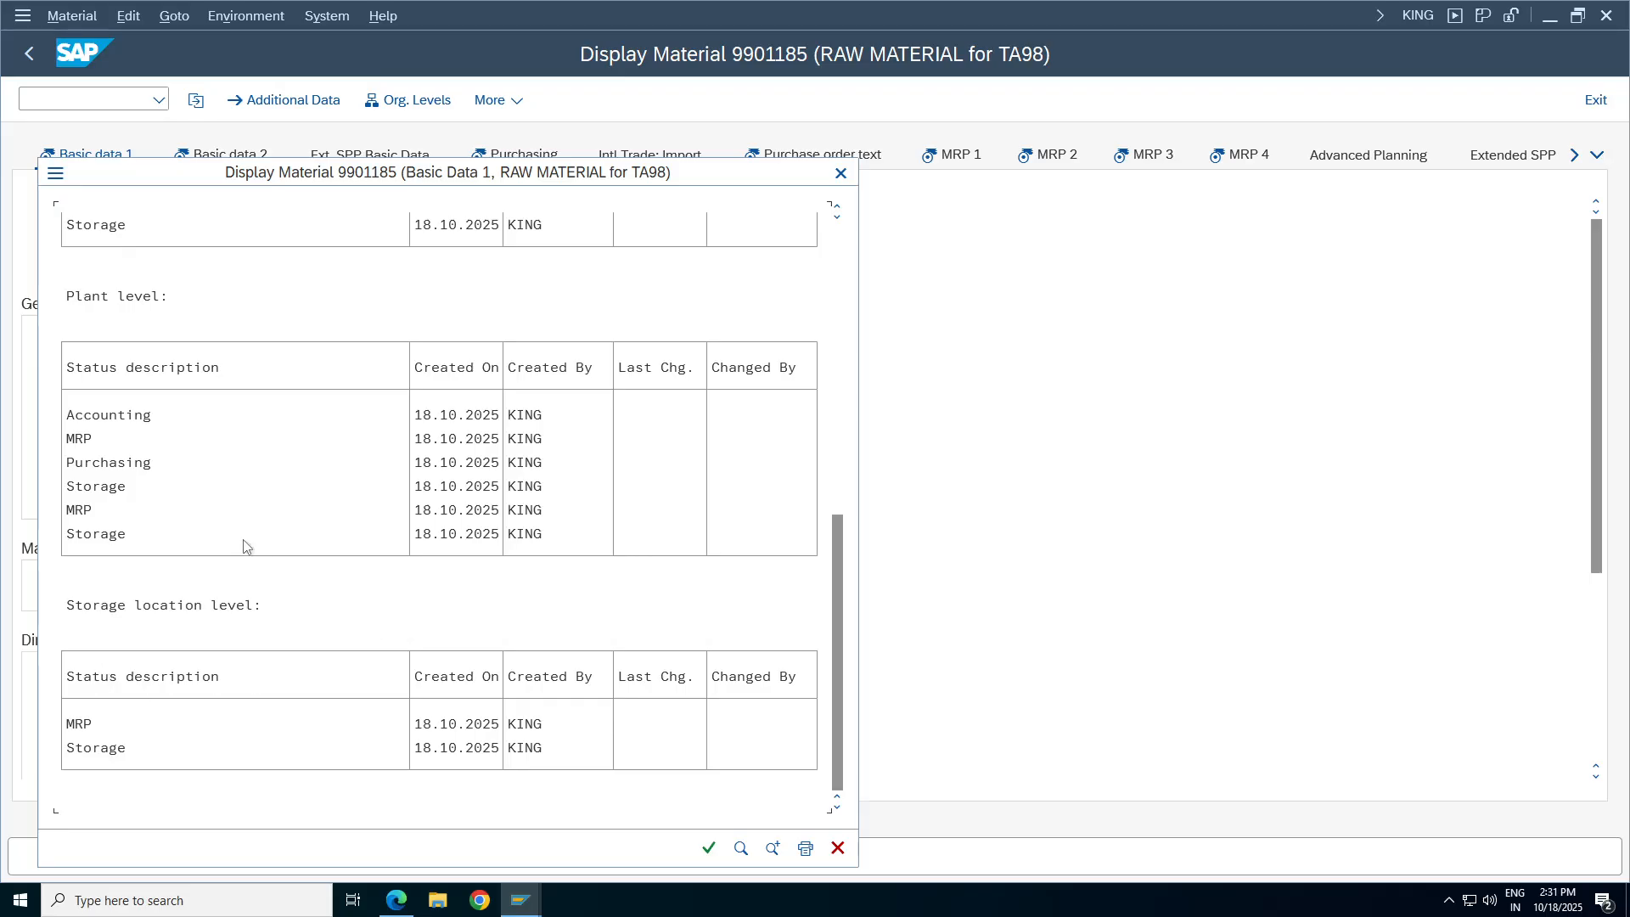
click(709, 848)
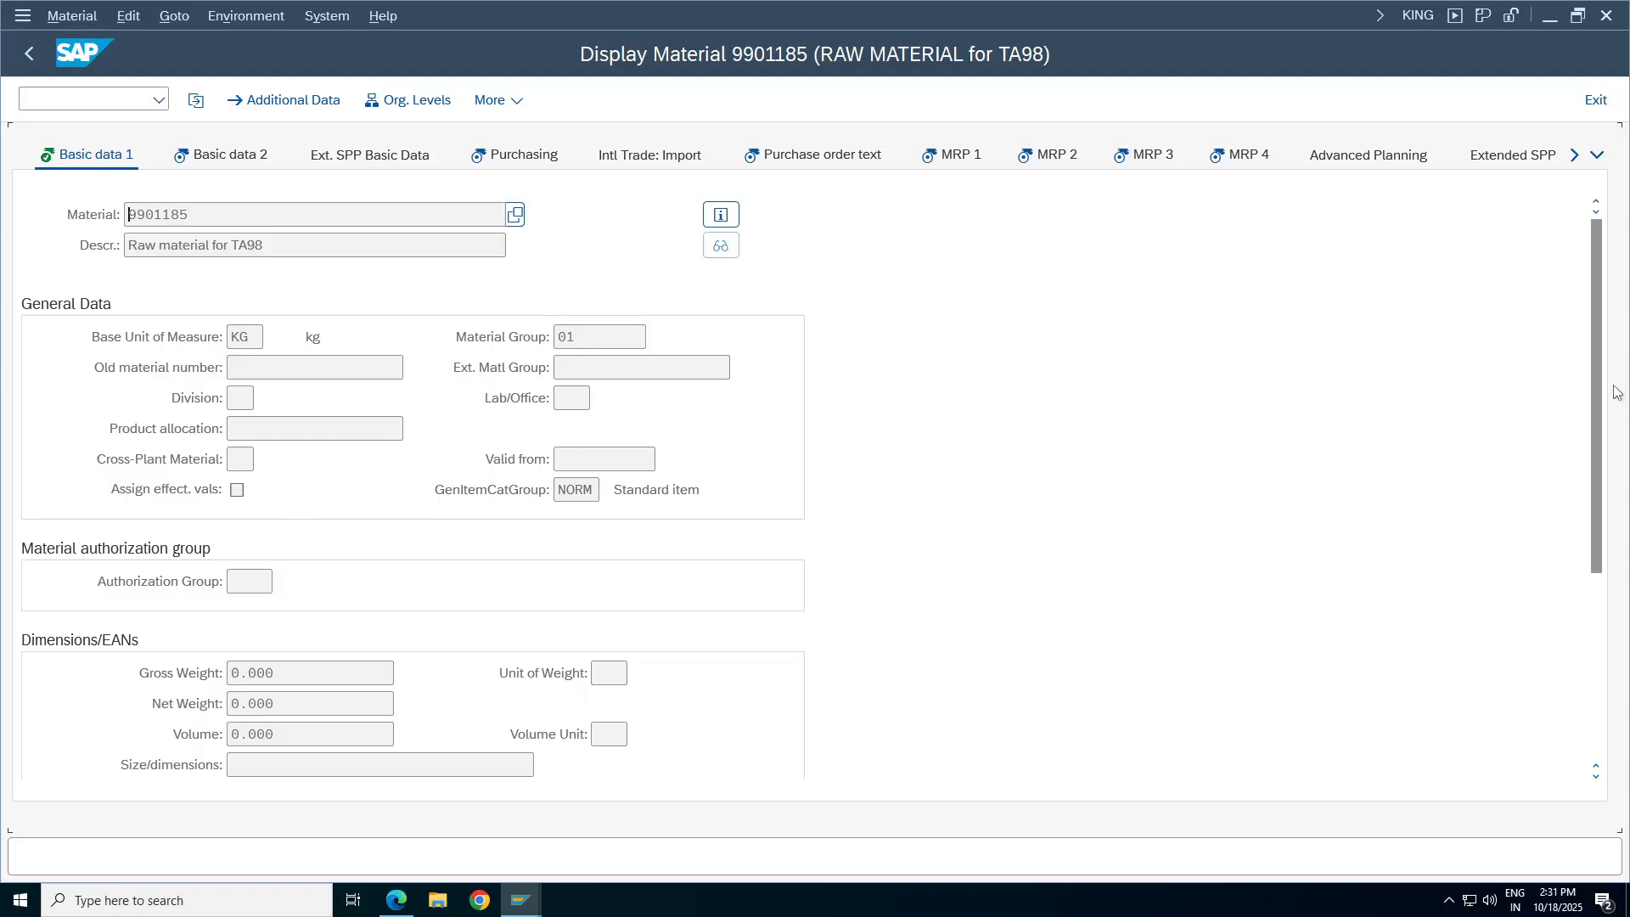
Review the material's Basic data 1, Basic data 2 and MRP 2 views.
drag(1597, 346, 1442, 136)
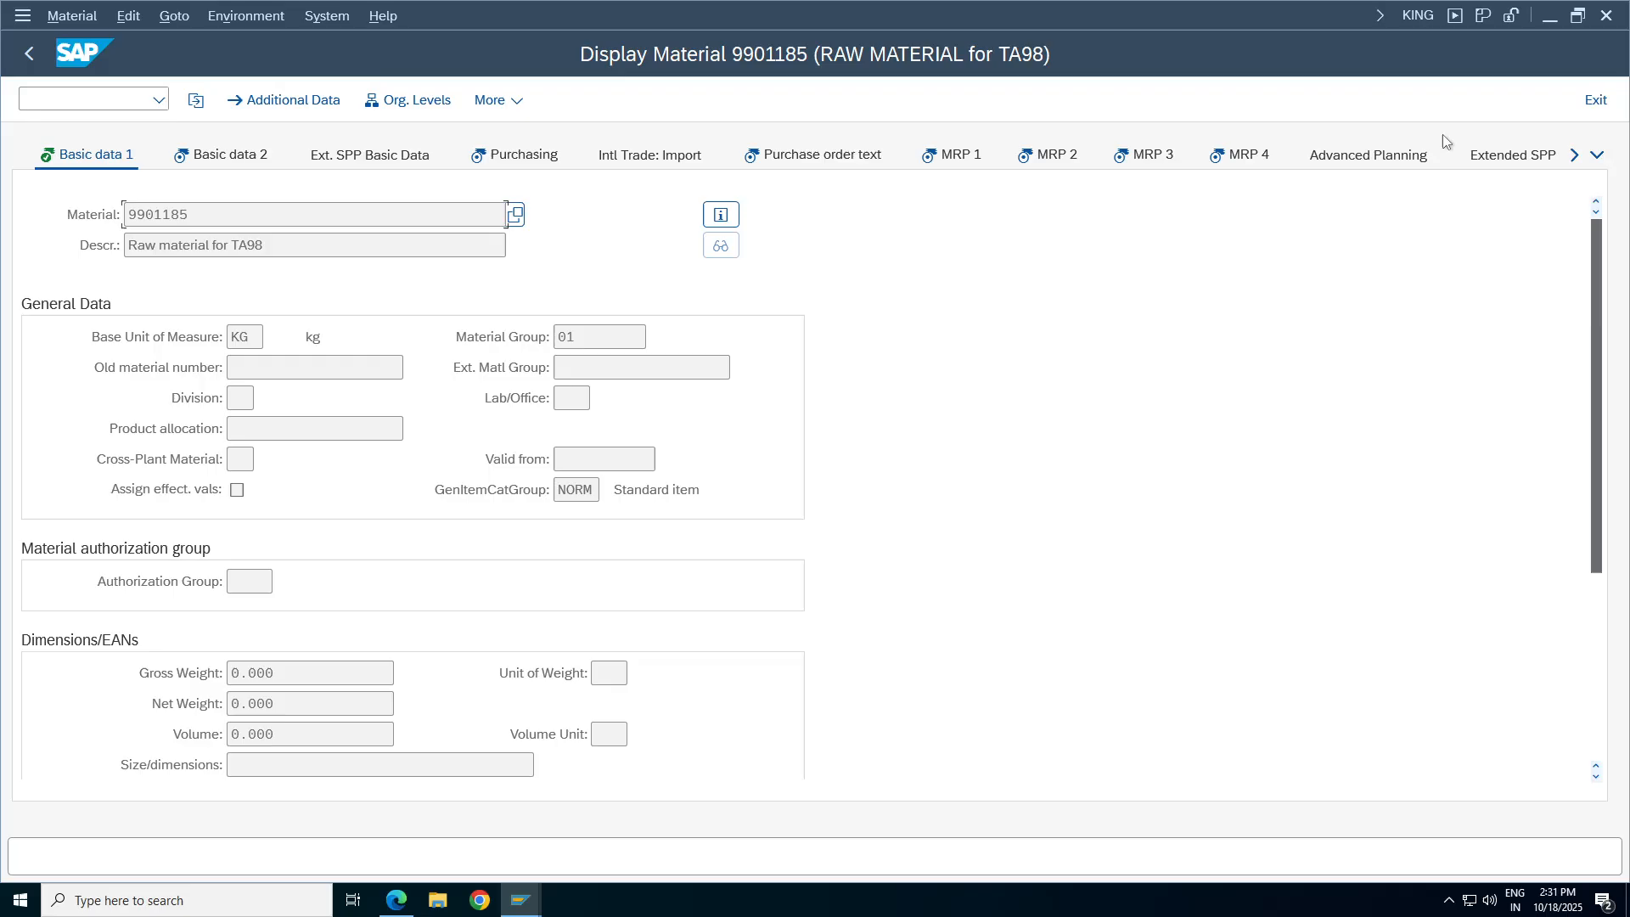
click(242, 158)
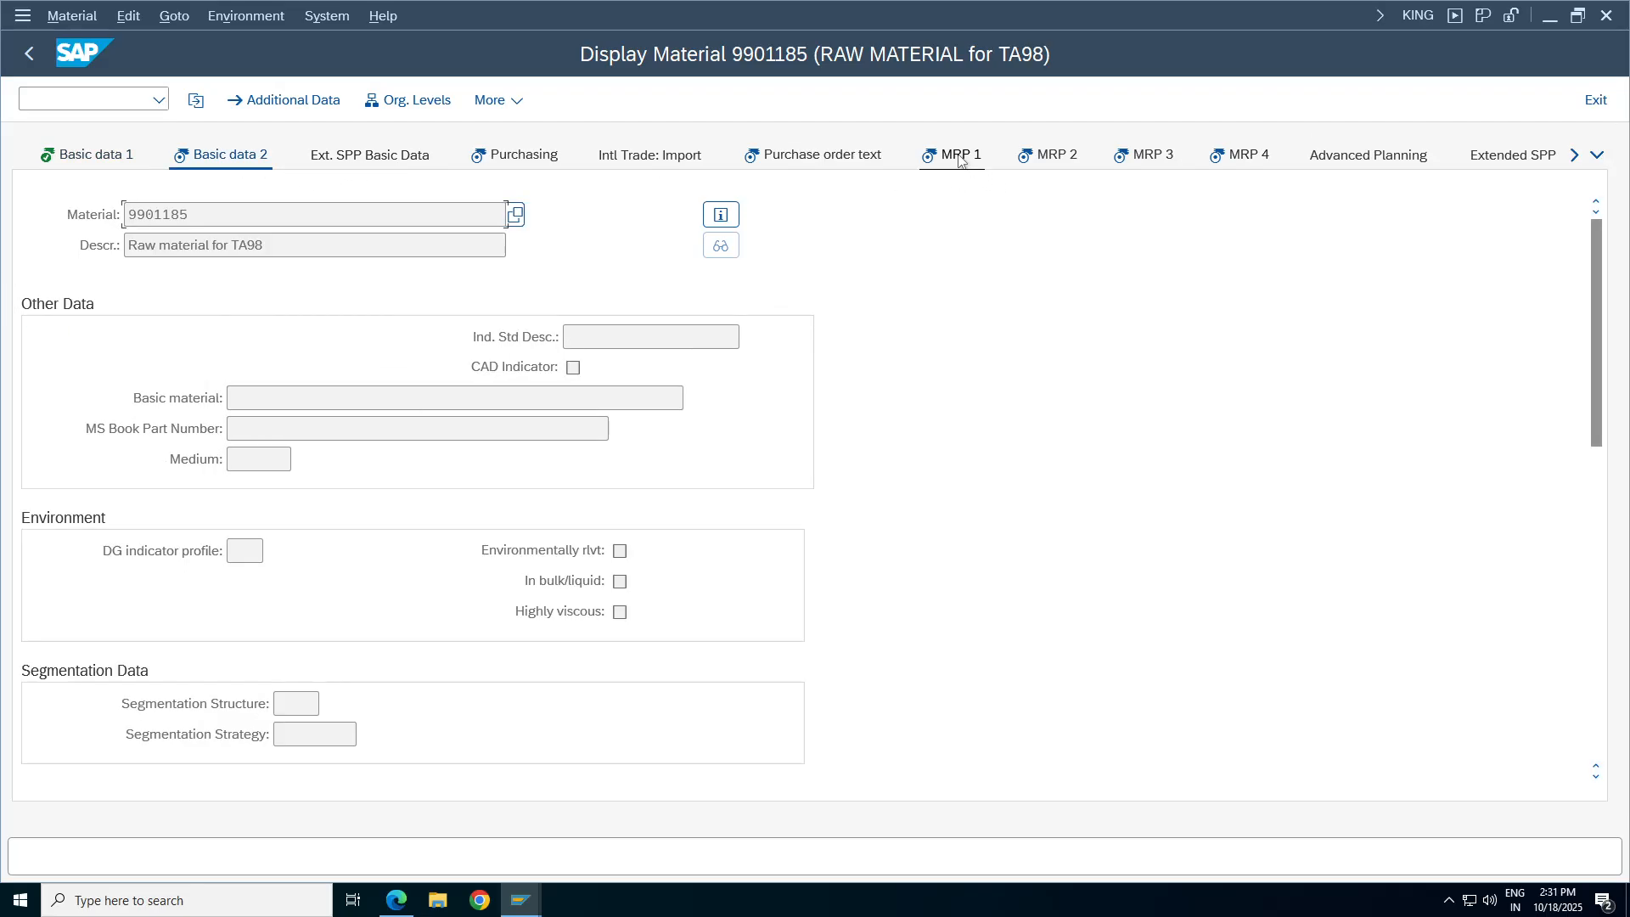
click(1053, 158)
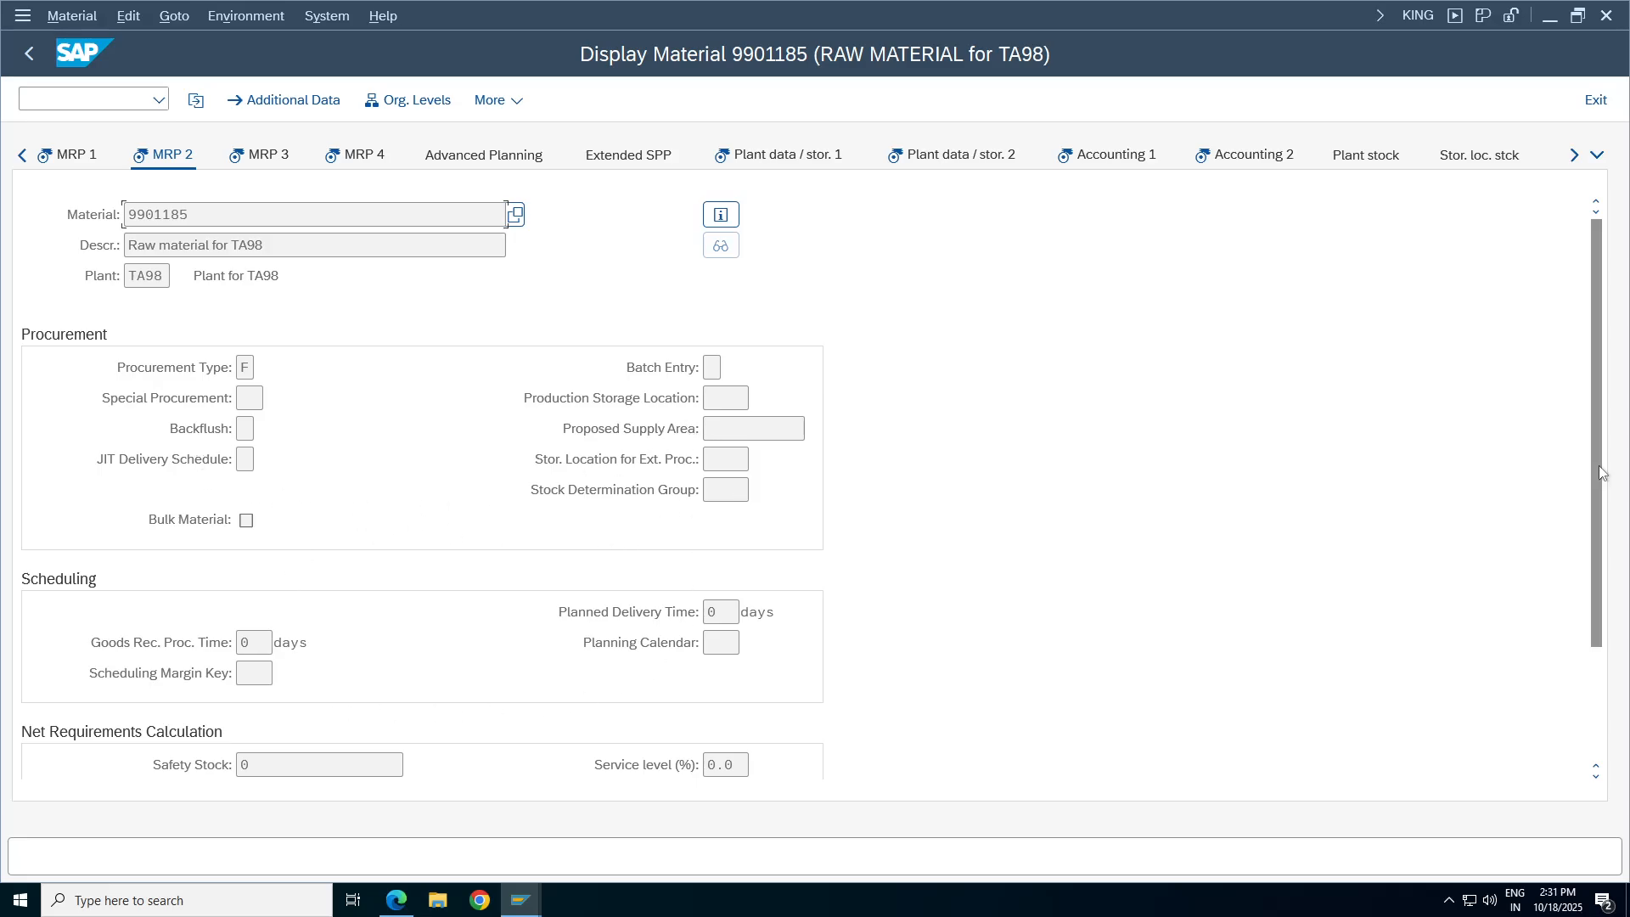
drag(1599, 416, 1516, 227)
Review the material's Accounting 1, Plant data / stor. 2 and Plant data / stor. 1 views.
click(1112, 158)
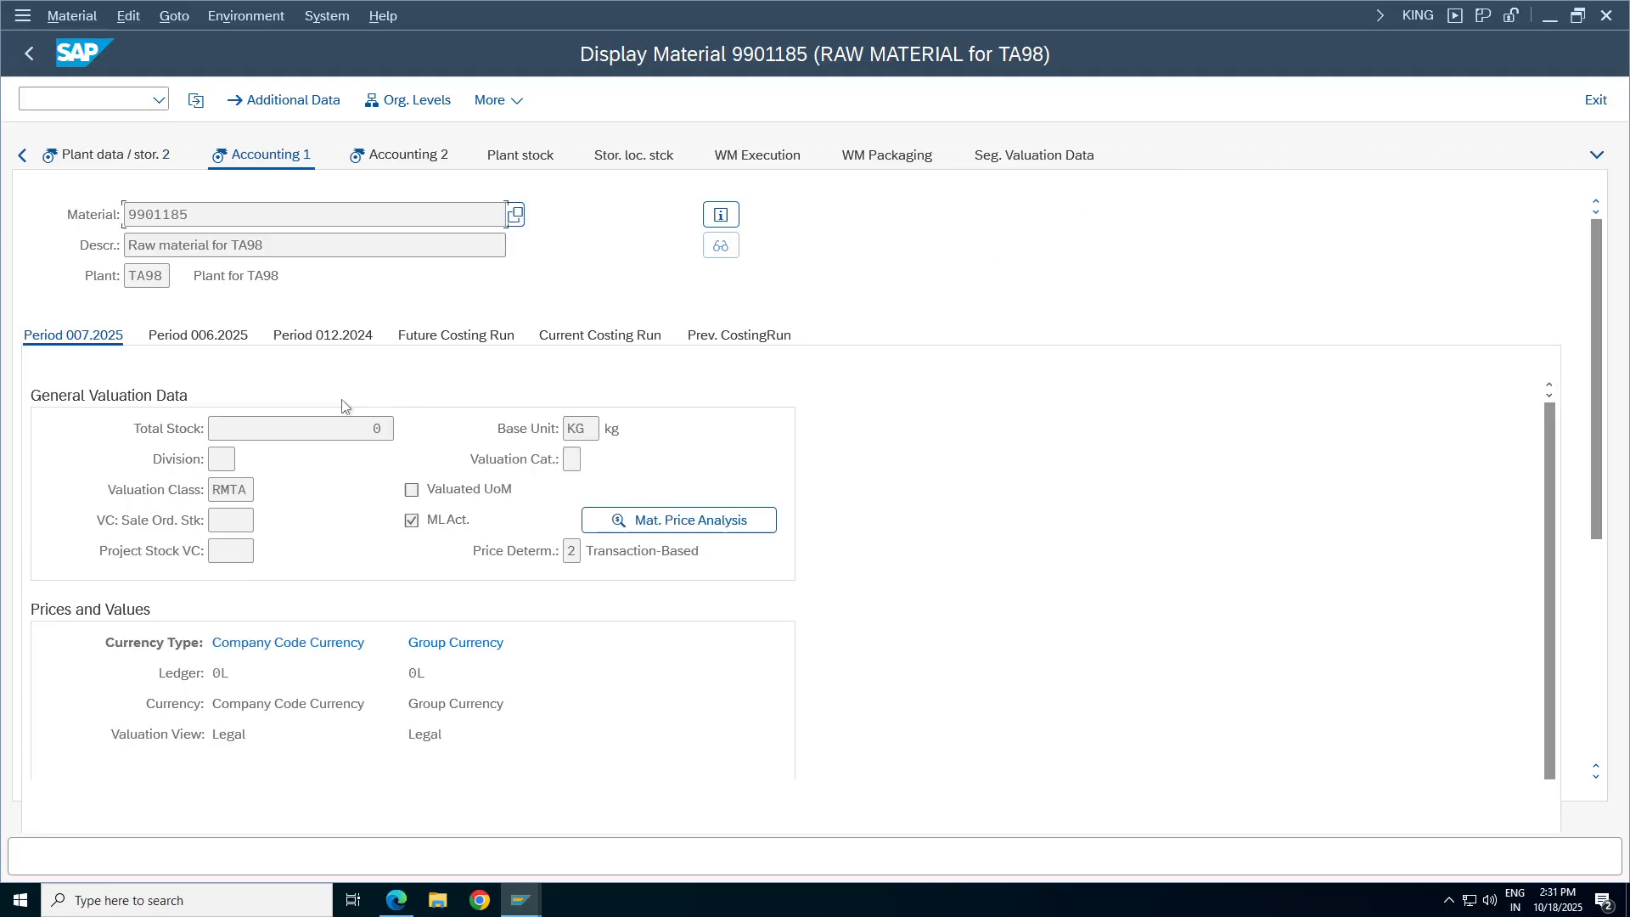
click(24, 163)
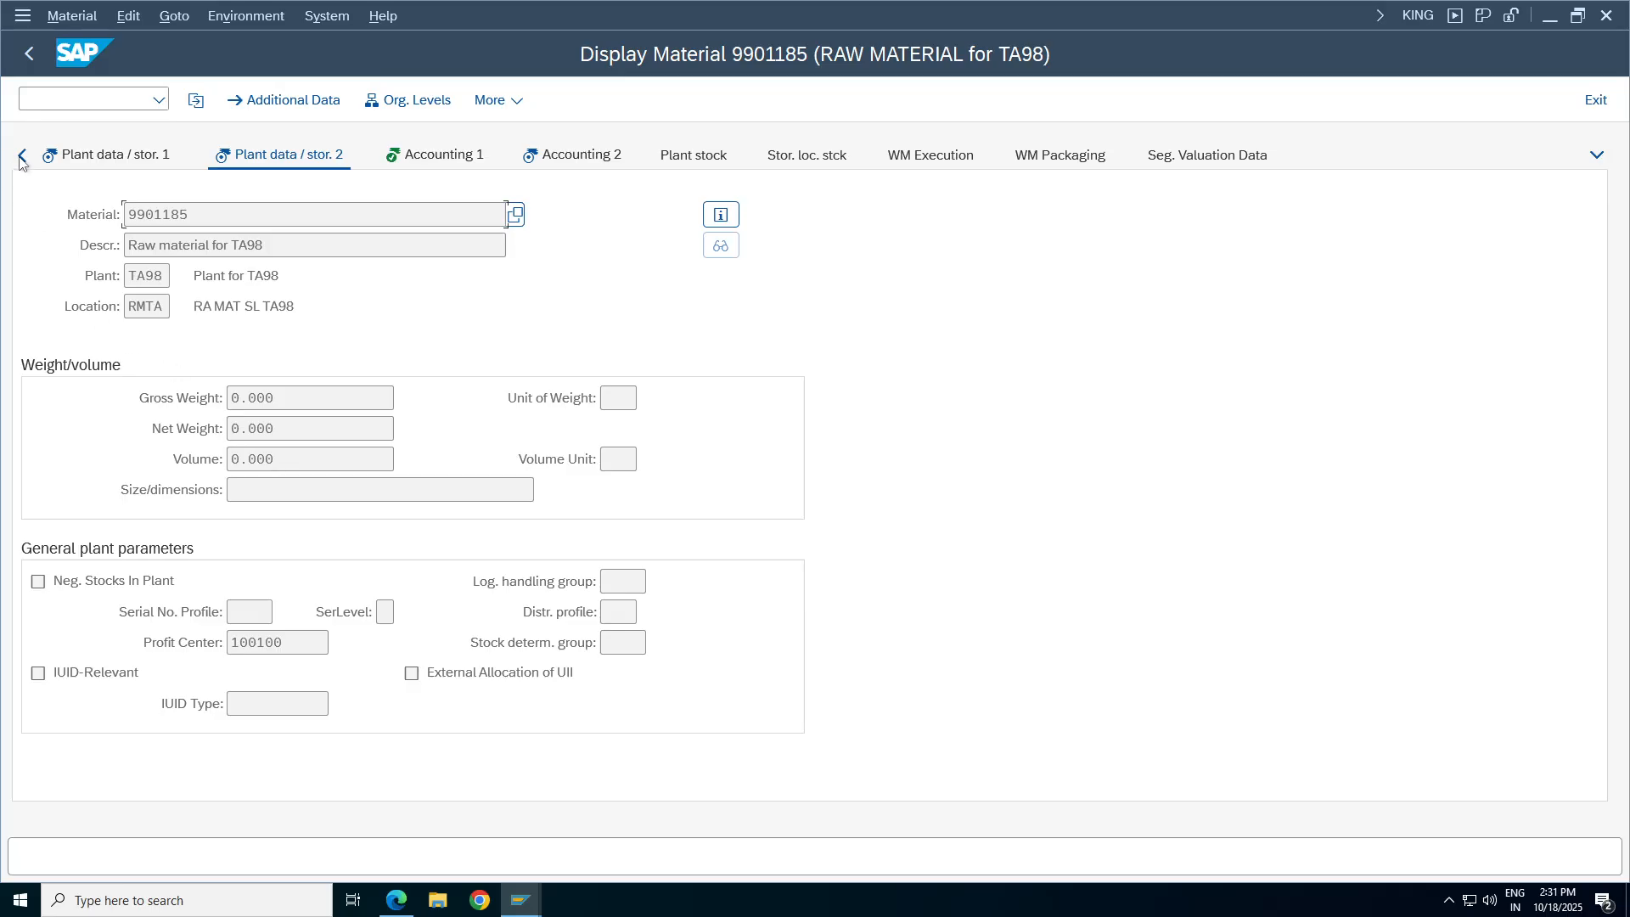
click(22, 160)
click(270, 163)
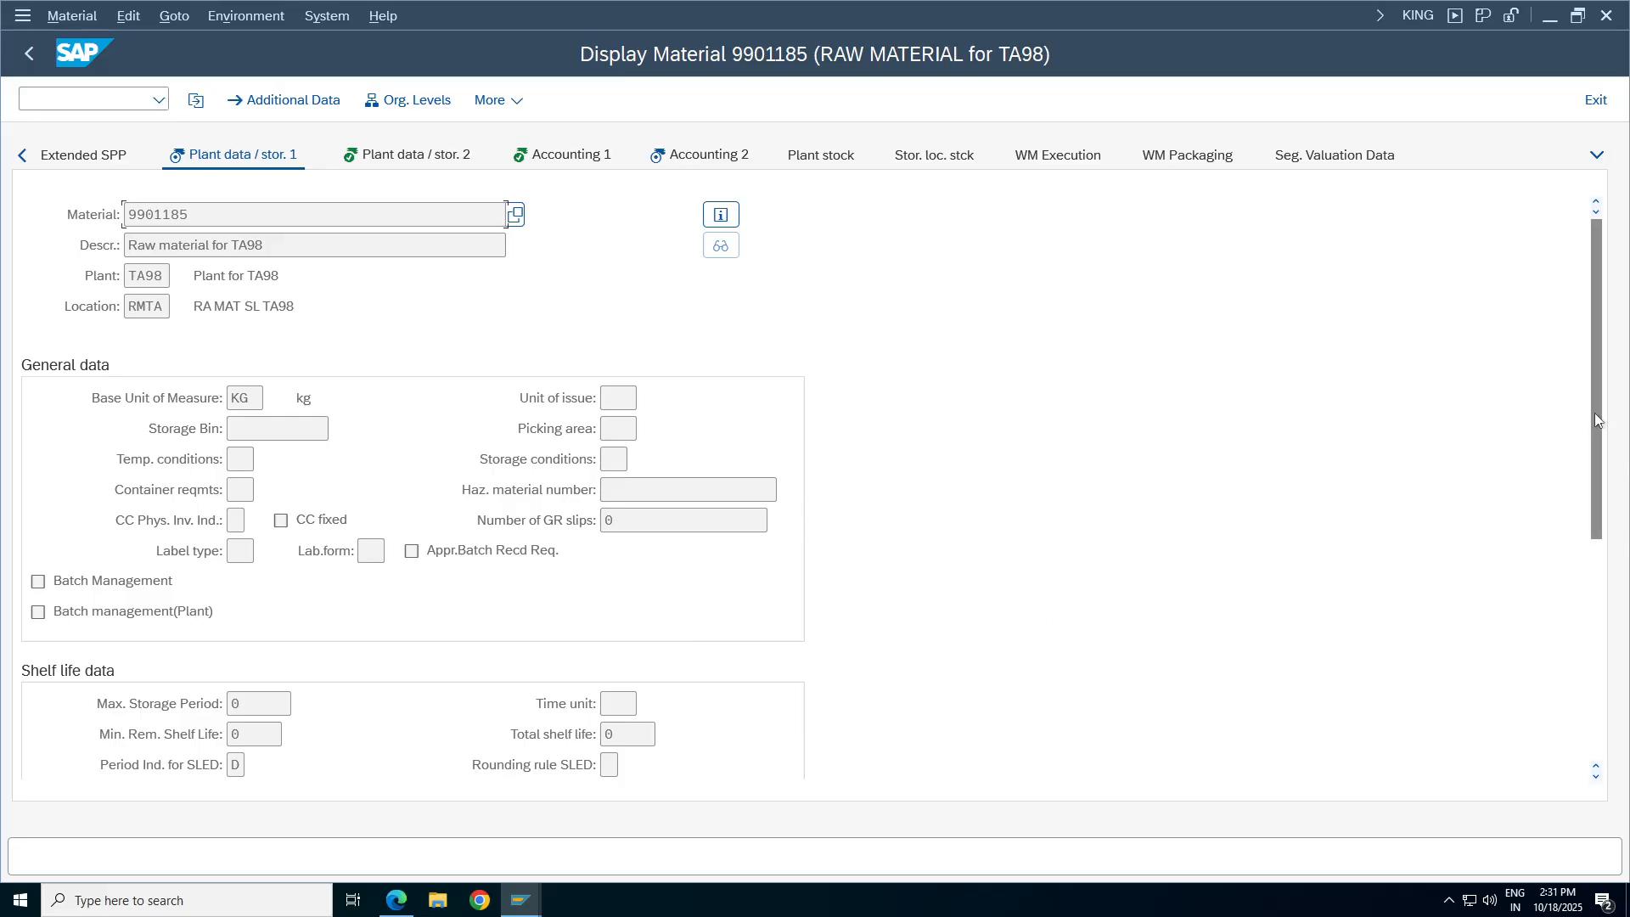
drag(1598, 422, 1611, 200)
click(20, 156)
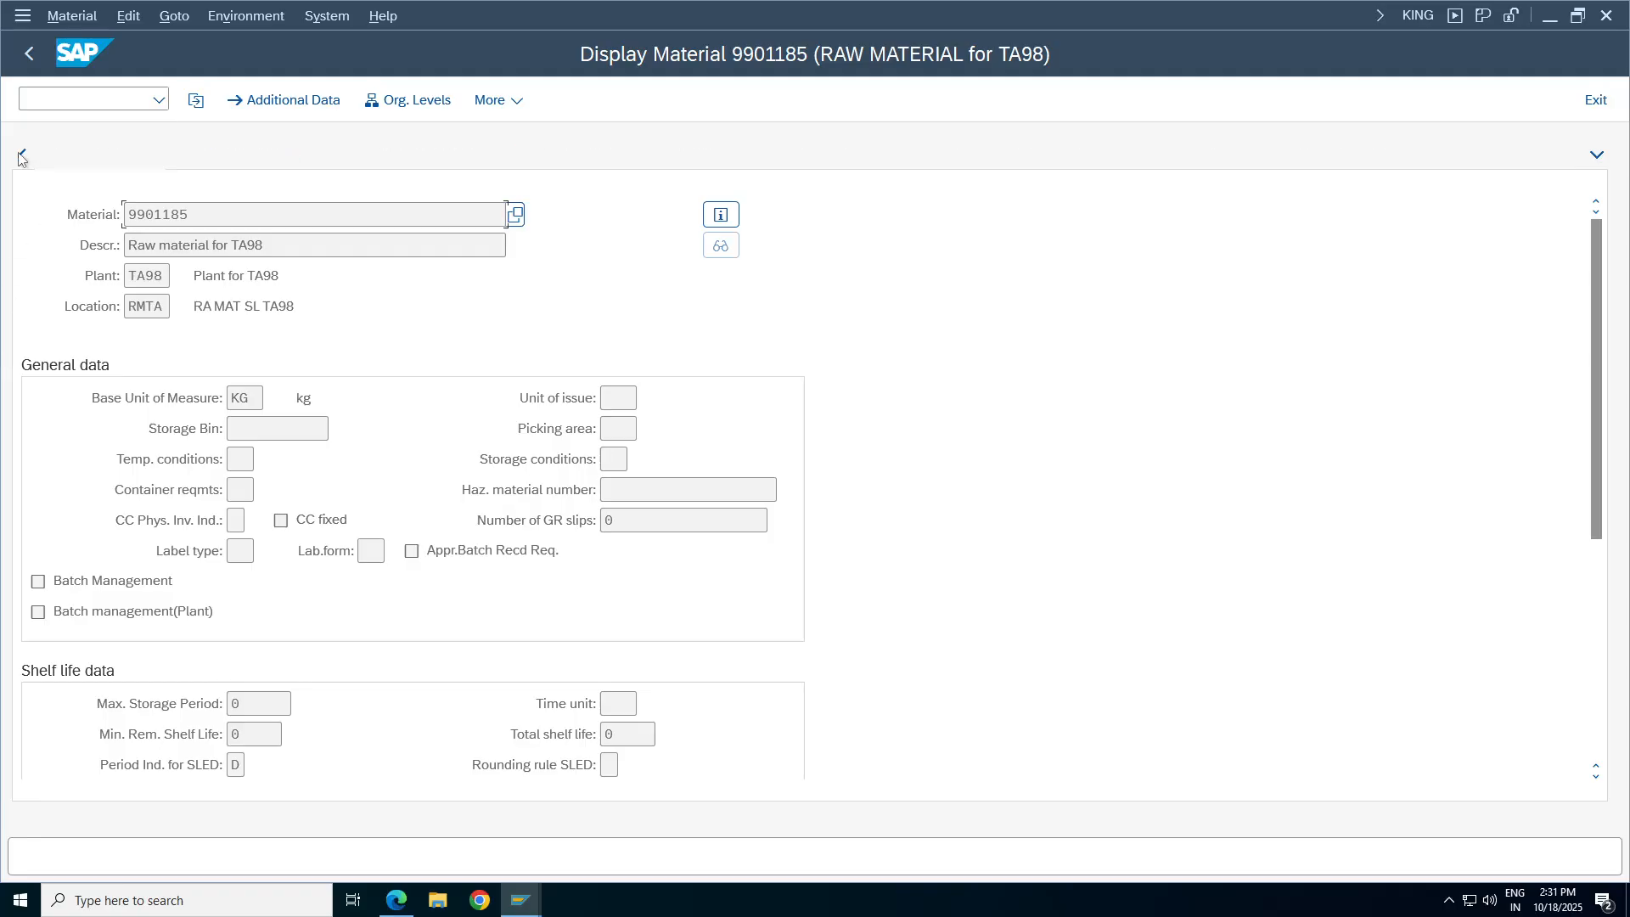
click(21, 156)
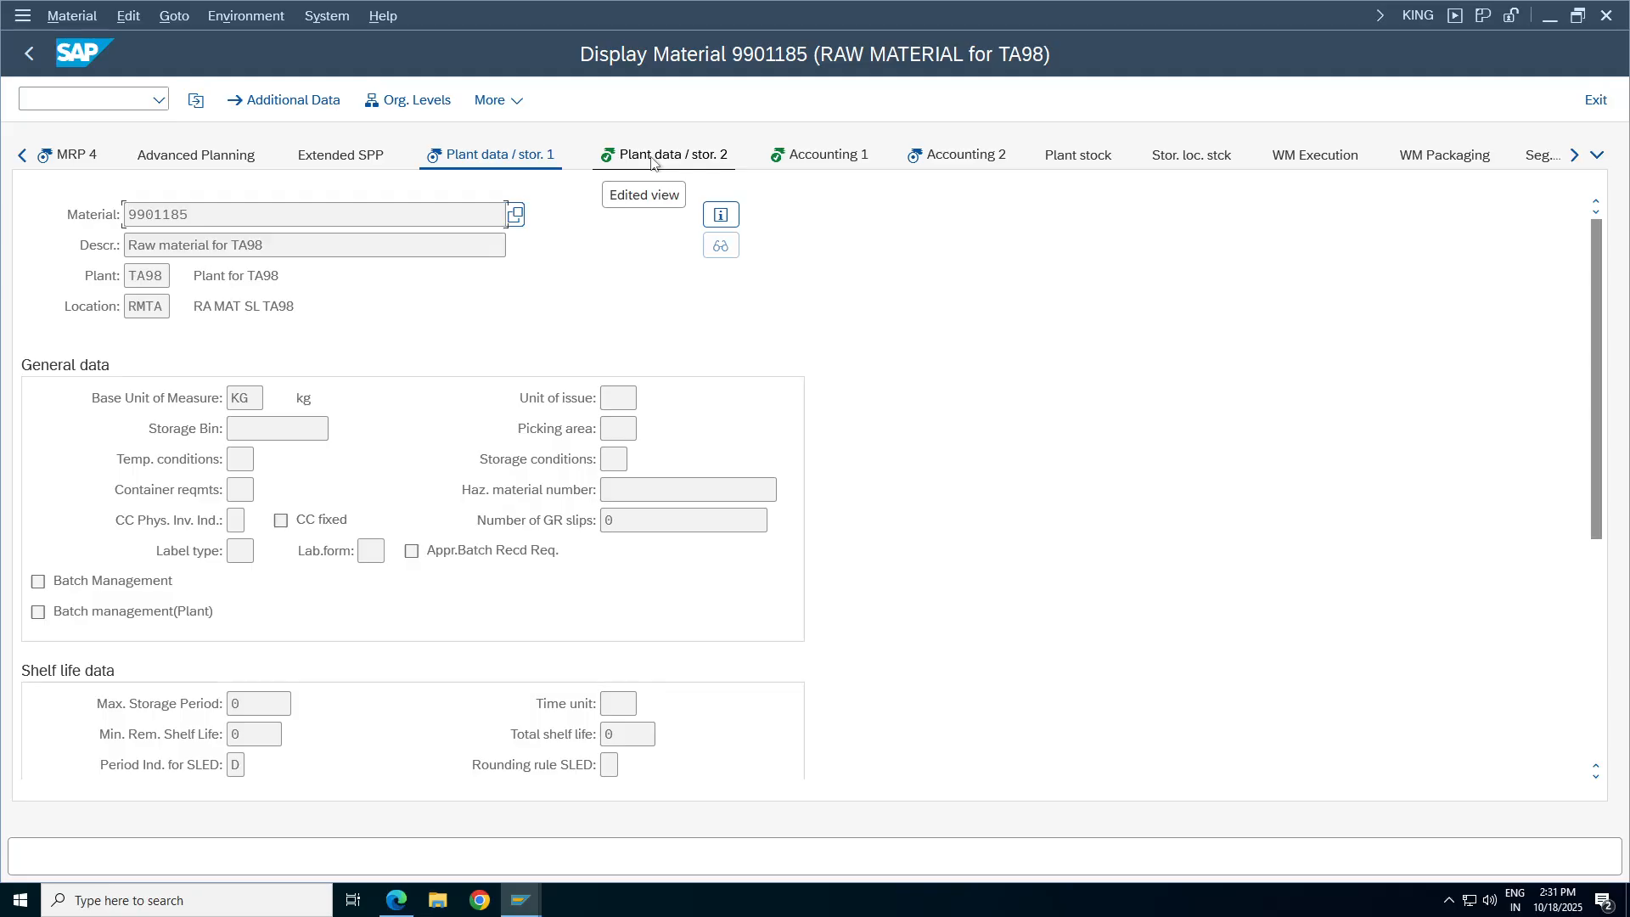
click(21, 156)
click(21, 156)
click(1597, 155)
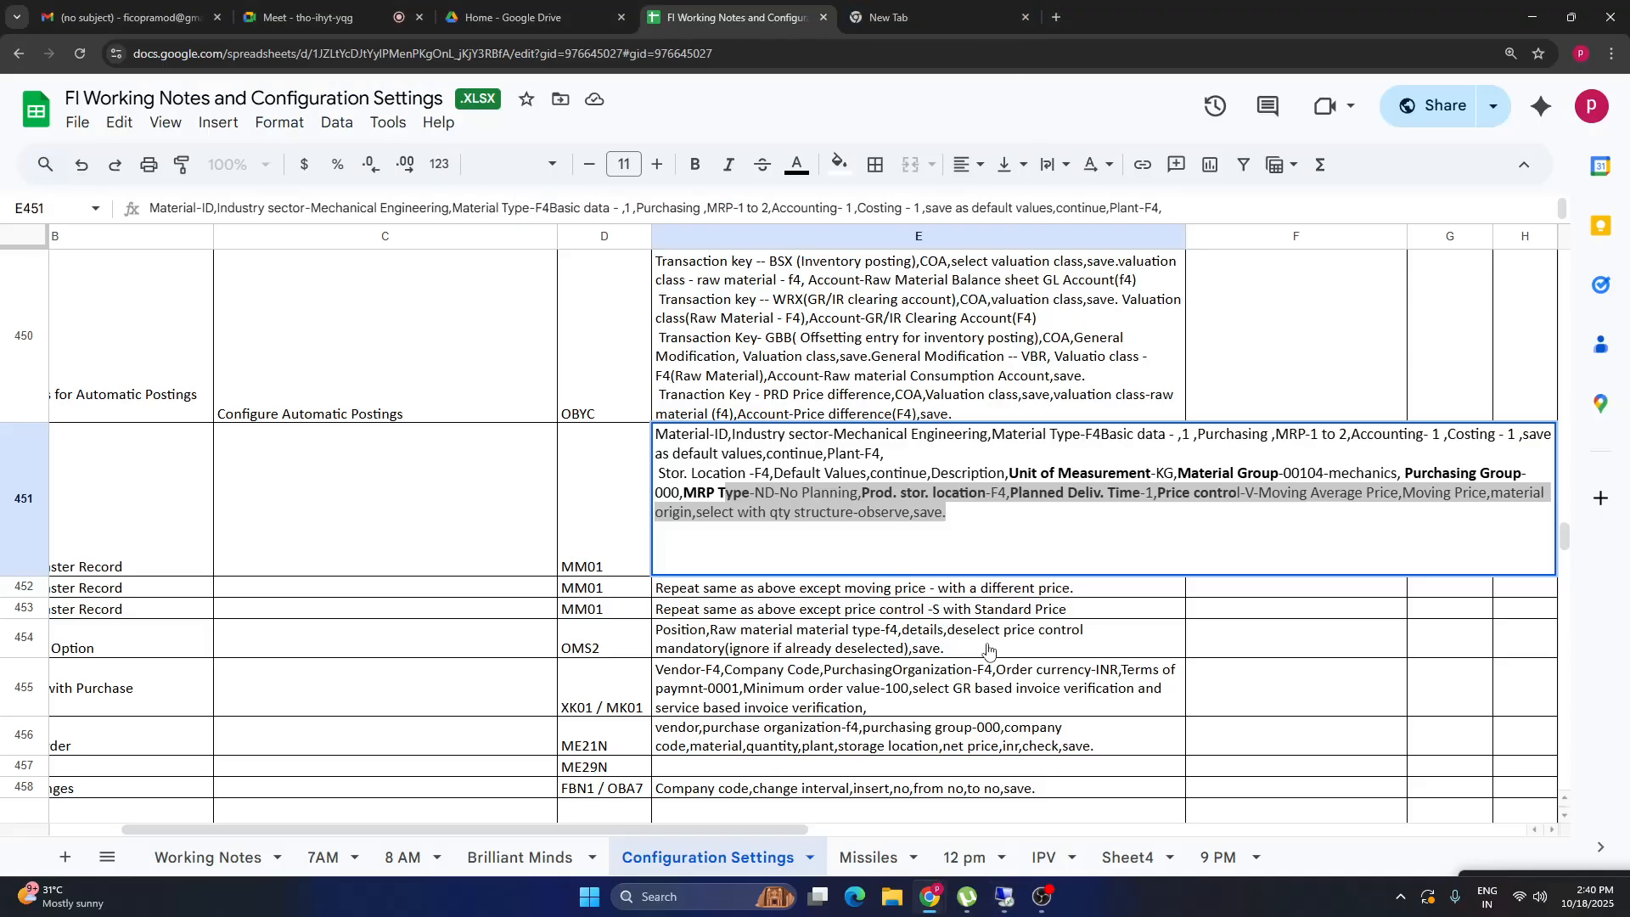
Check the production storage location entry in the spreadsheet's MM01 material master notes and return to the SAP session.
drag(723, 492, 1065, 544)
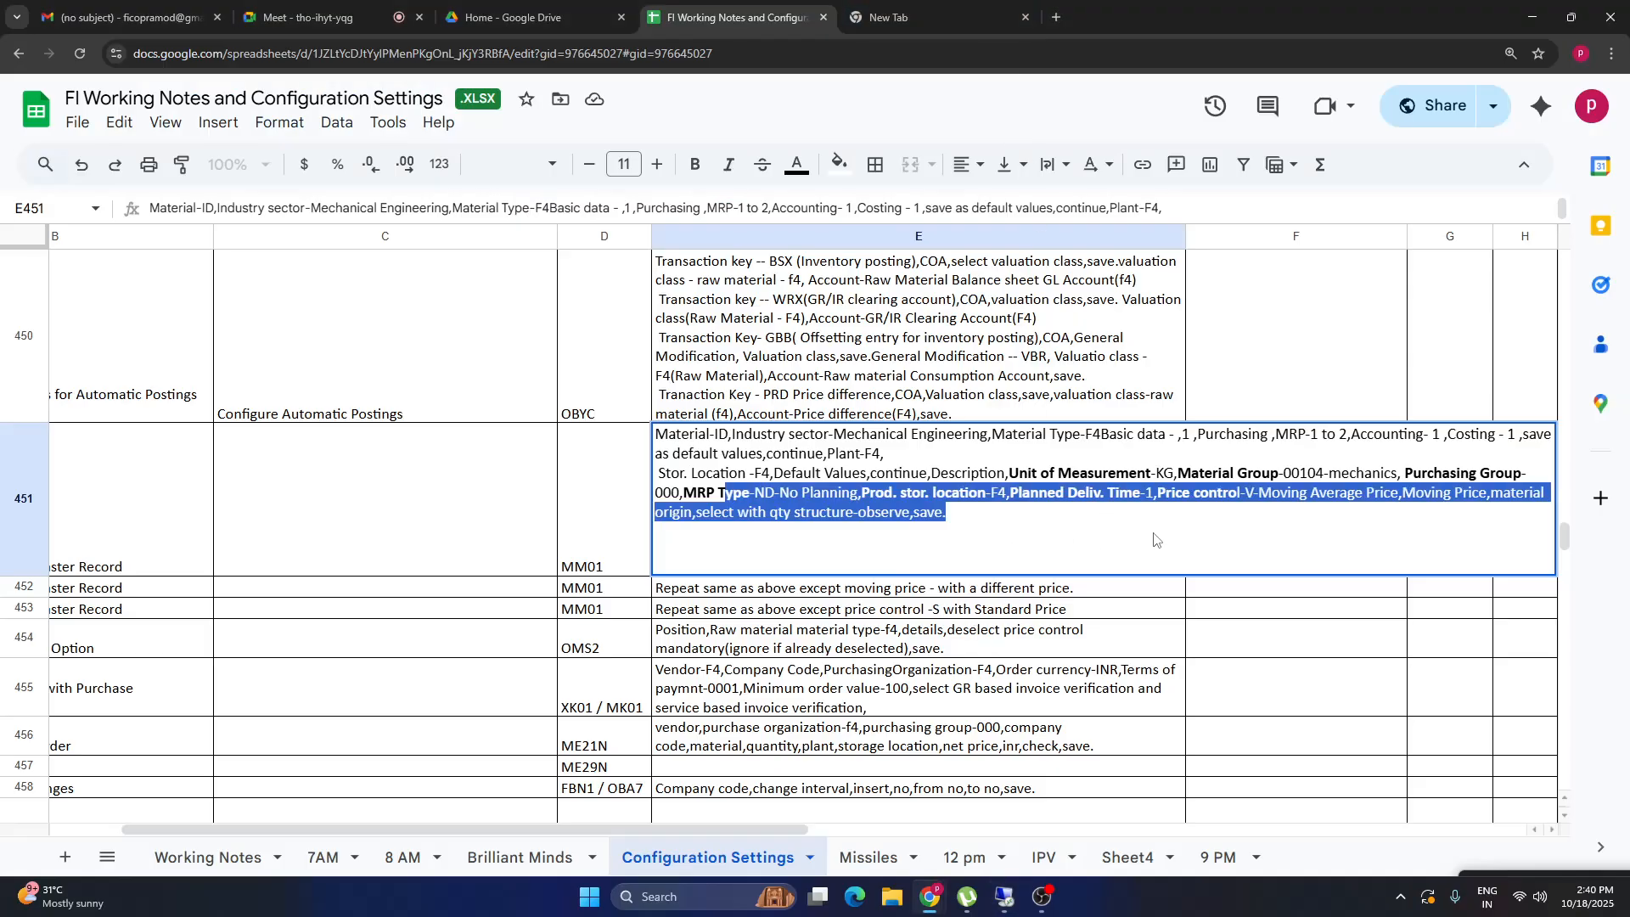
click(902, 515)
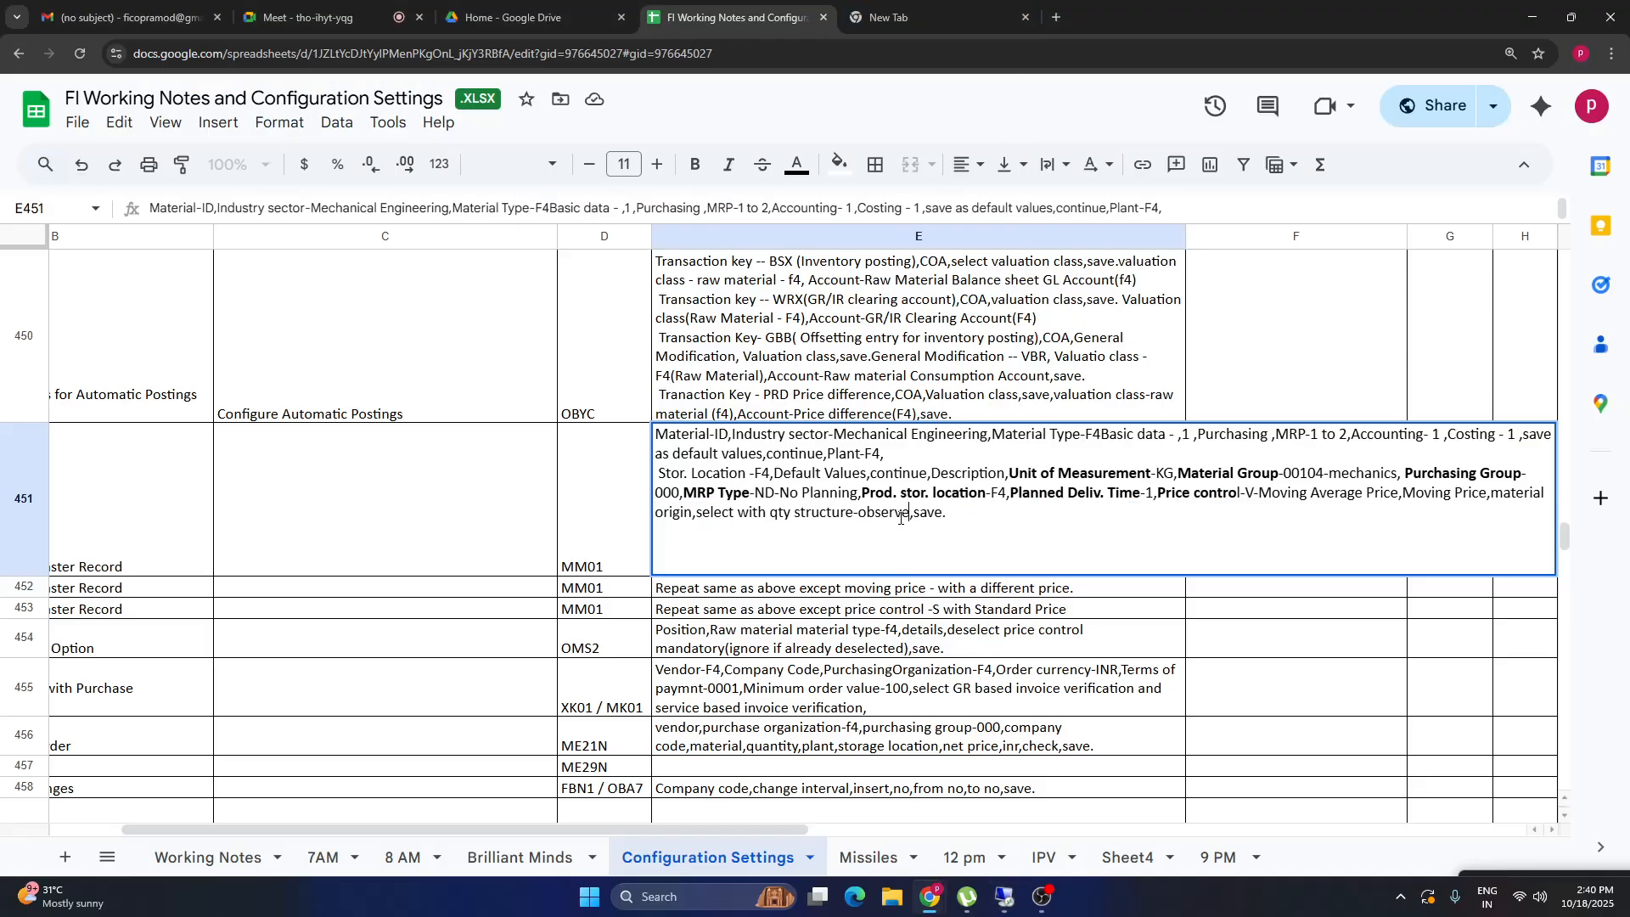
drag(861, 494, 985, 498)
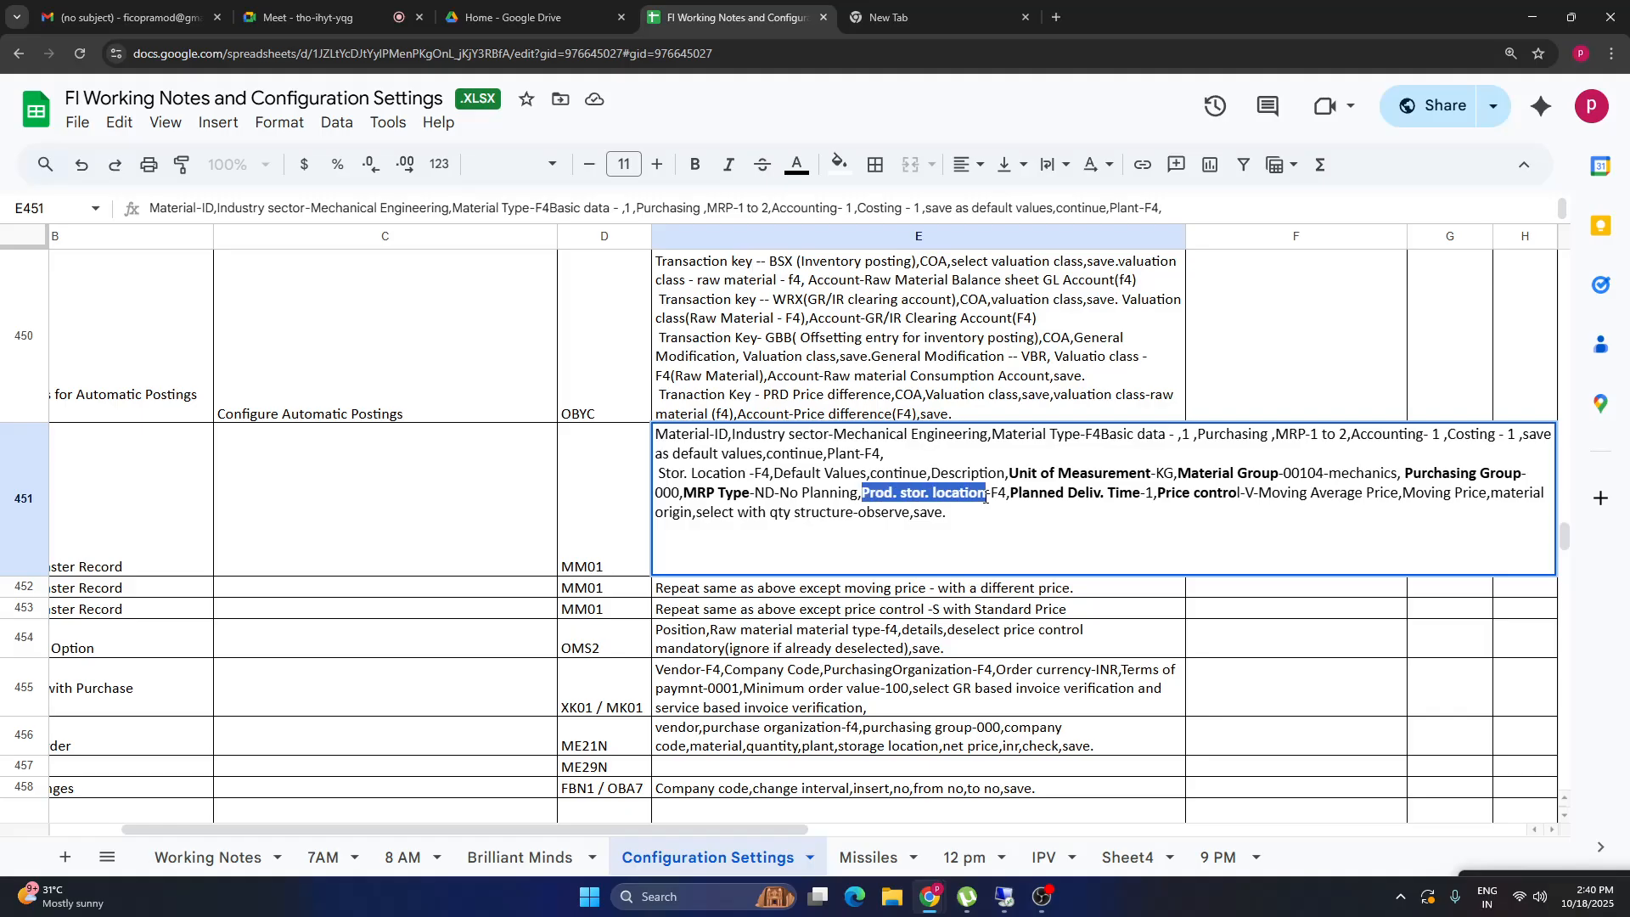
click(1025, 900)
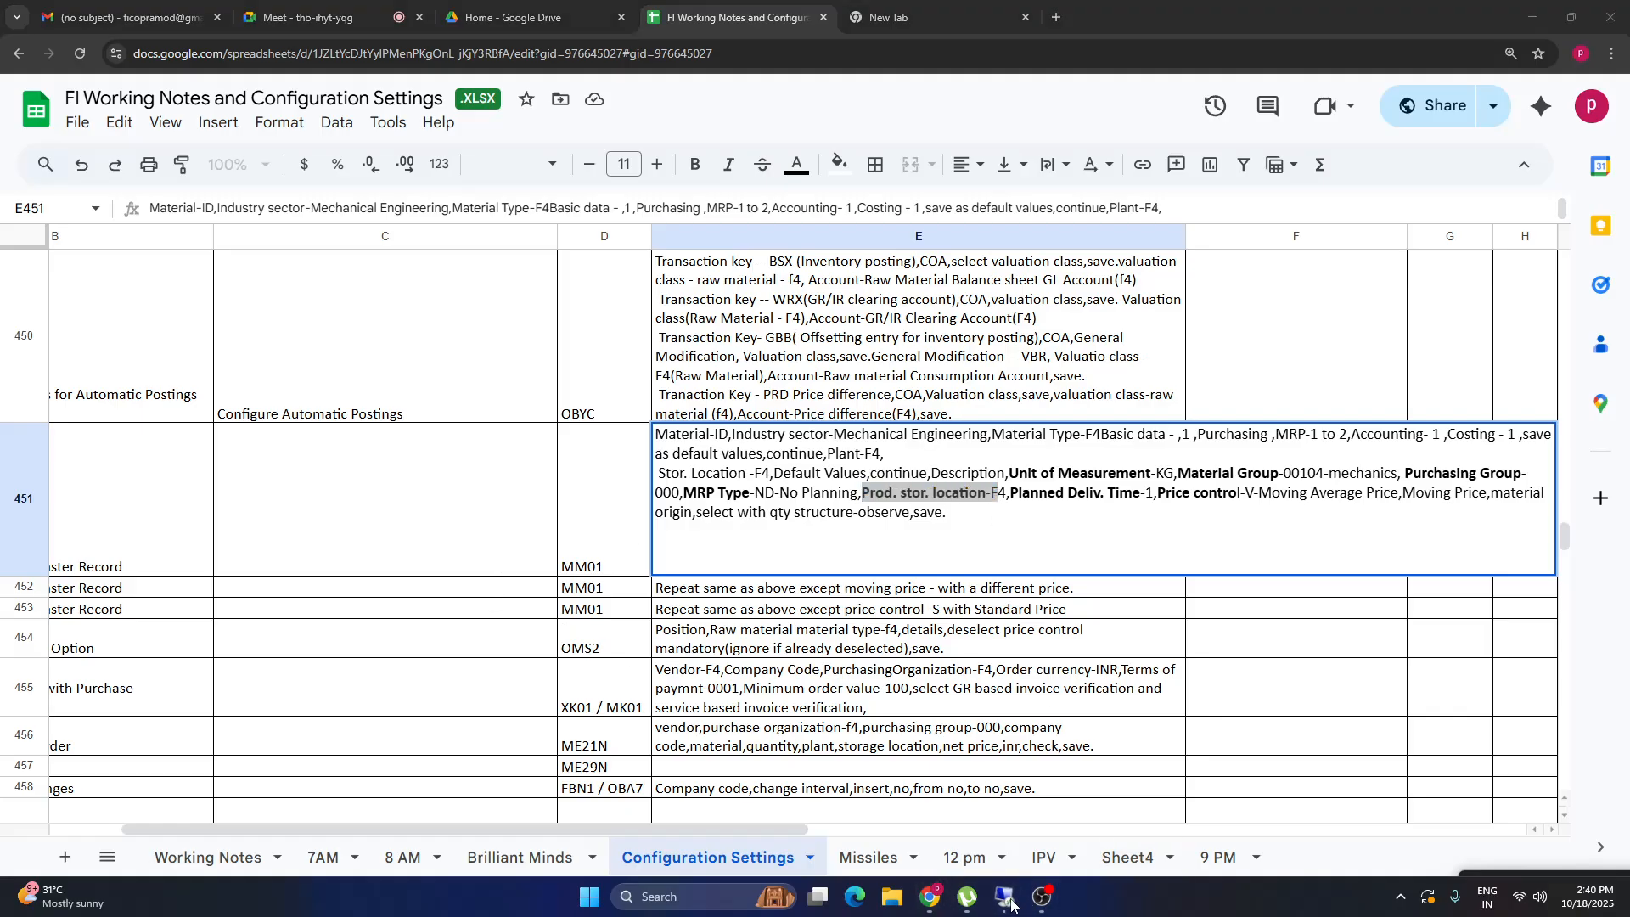
click(994, 896)
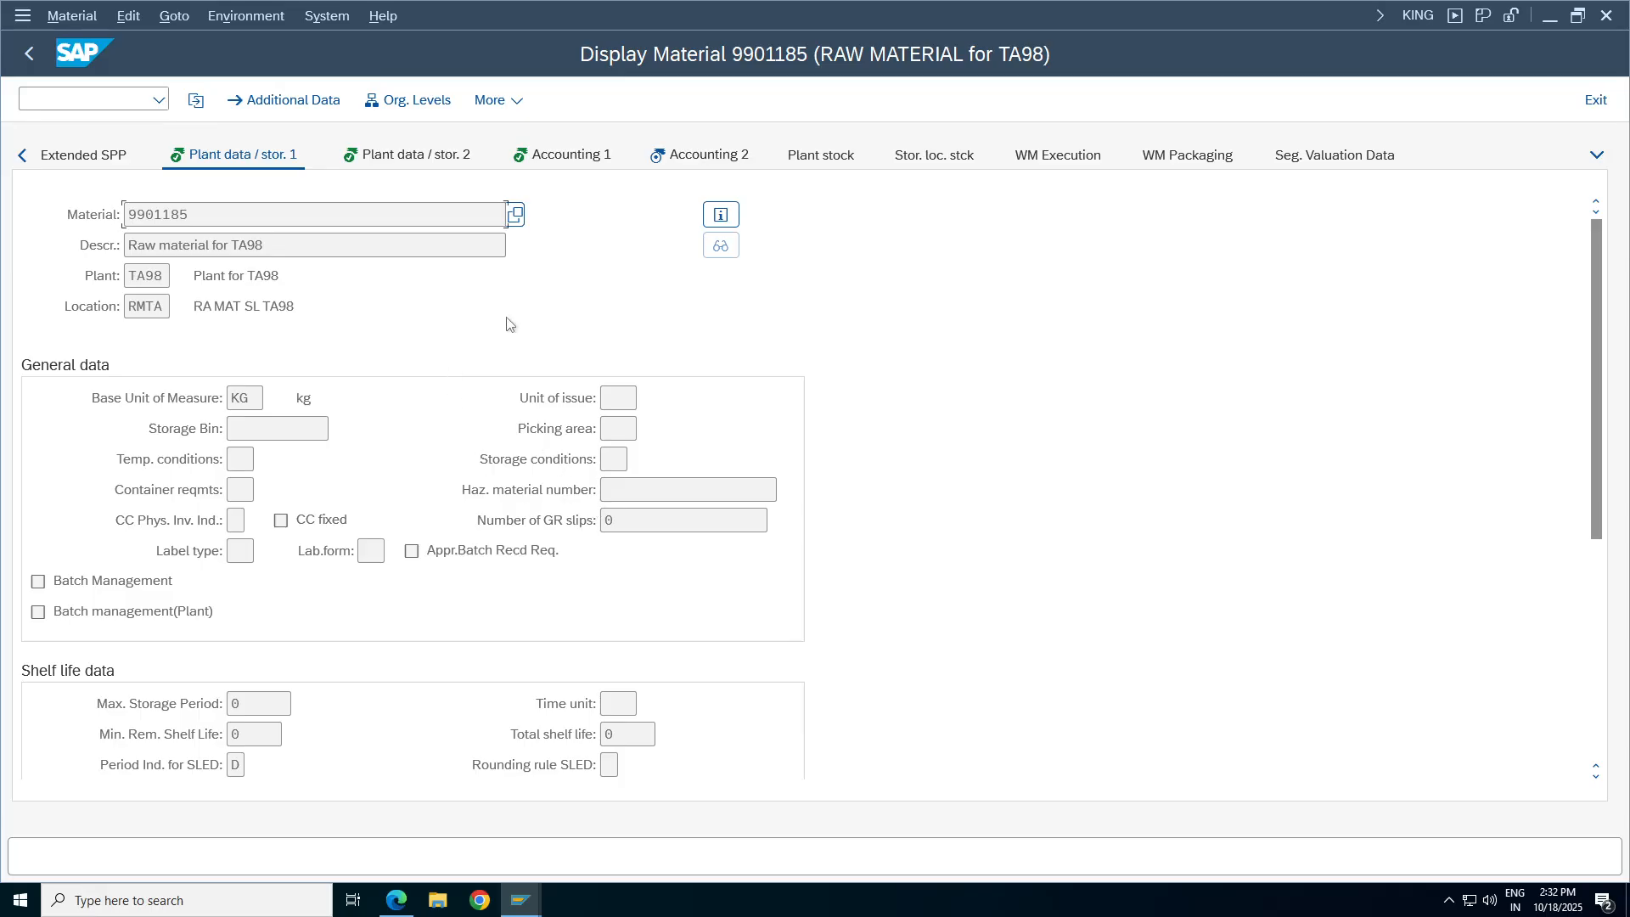
Review the material's Basic data 1, Basic data 2, MRP 1, MRP 2 and Plant data / stor. 1 views for the production storage location.
click(22, 156)
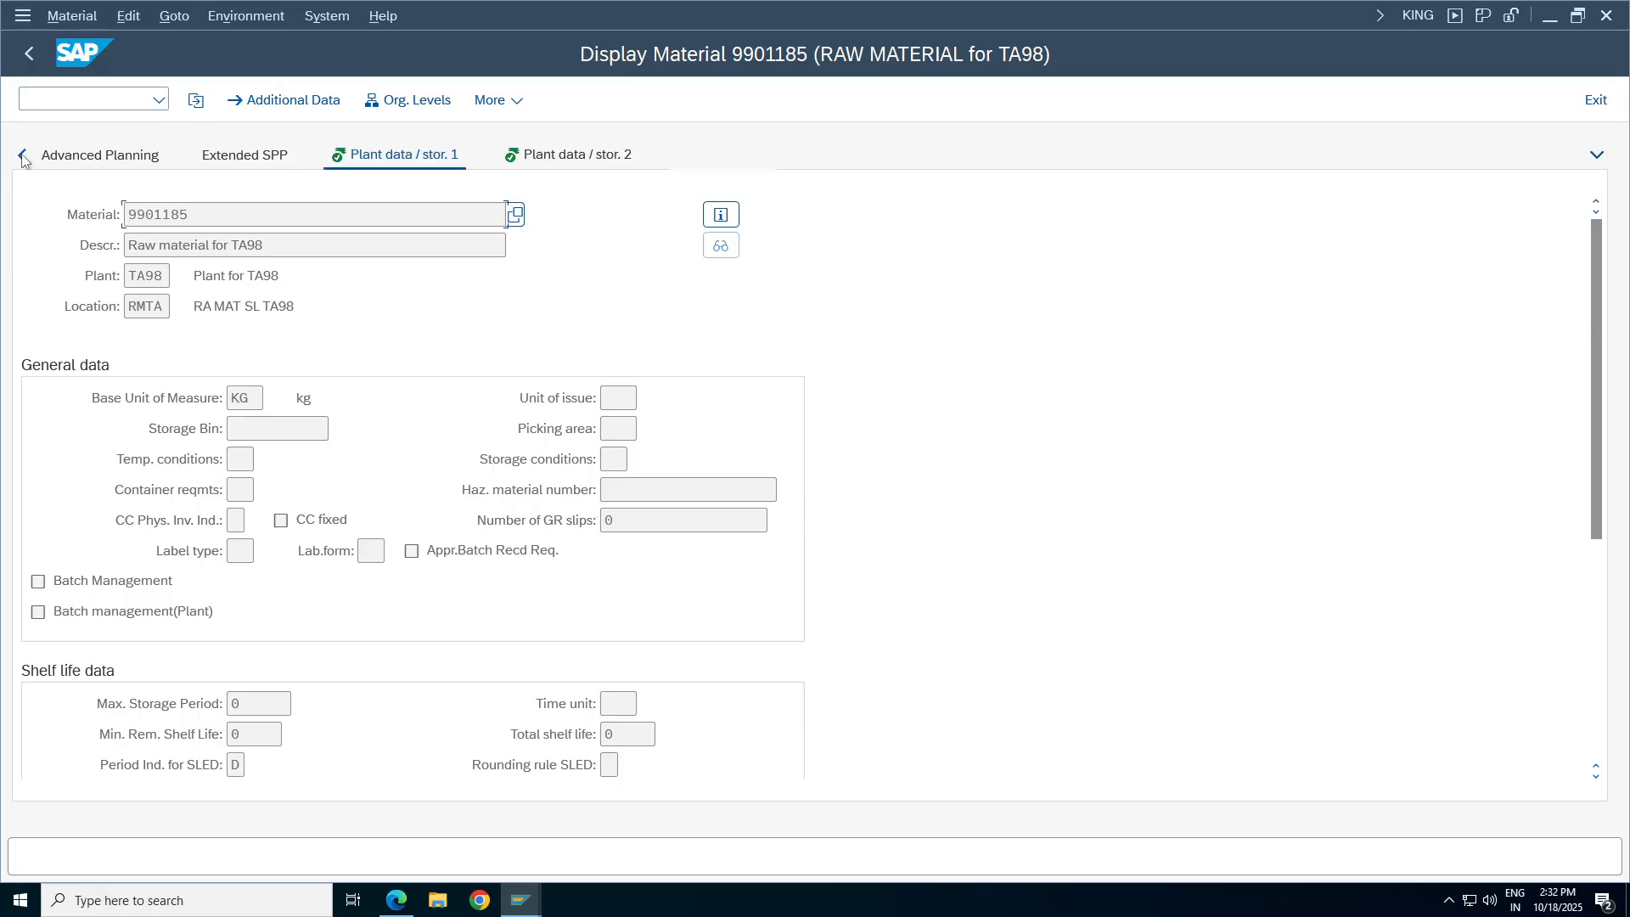
click(23, 155)
click(22, 156)
click(22, 155)
click(22, 156)
click(22, 156)
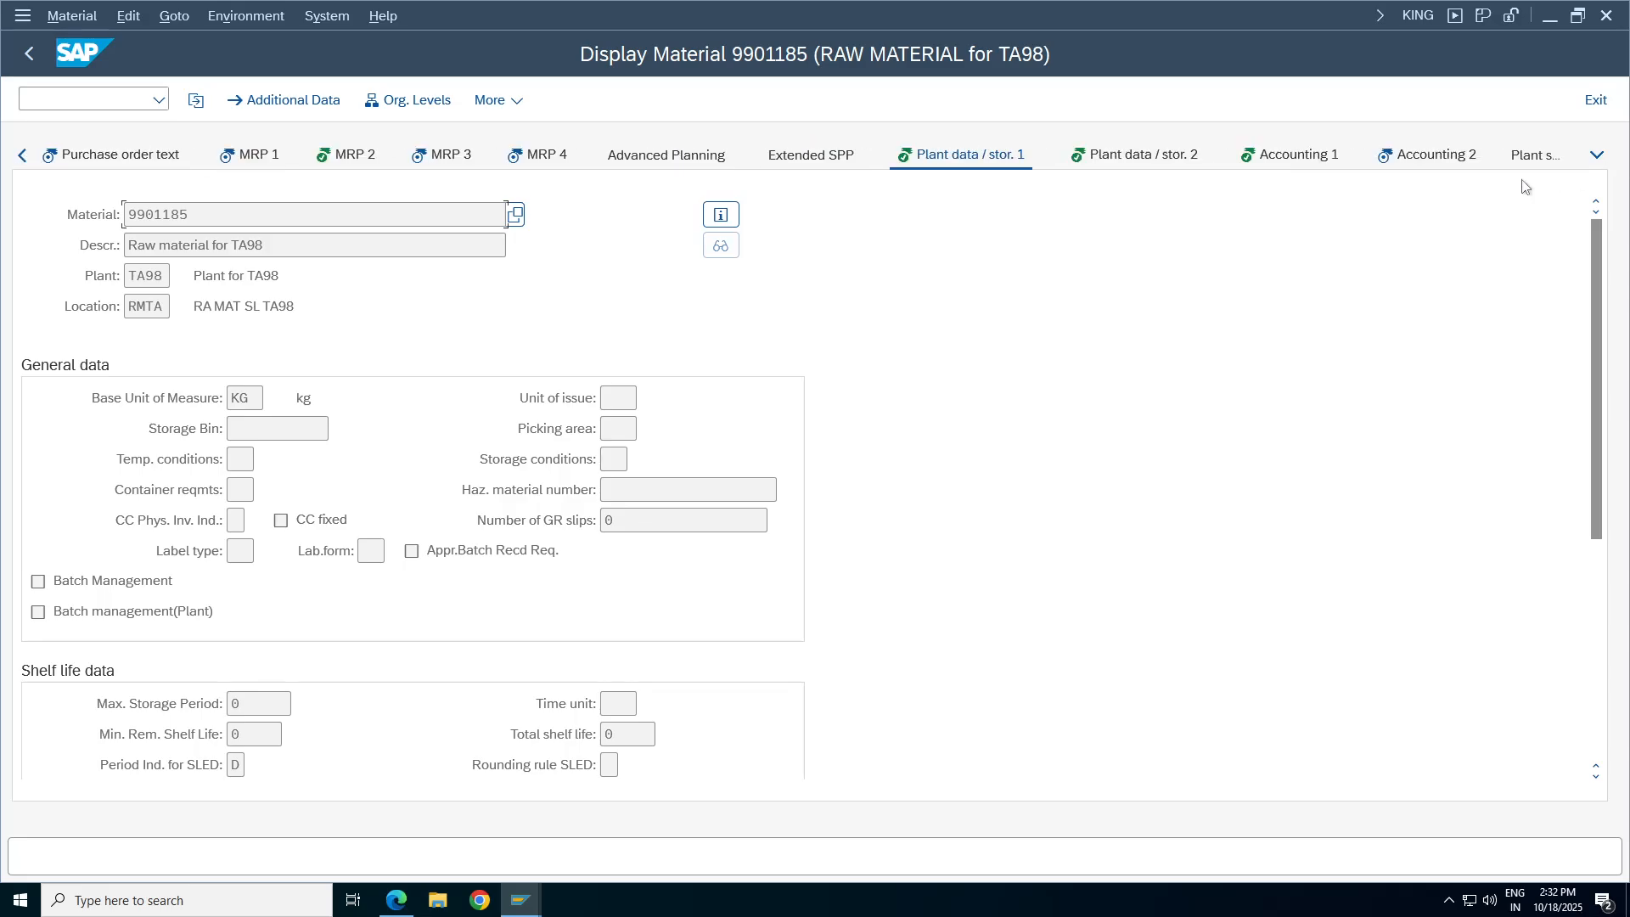
click(22, 156)
click(22, 155)
click(1597, 154)
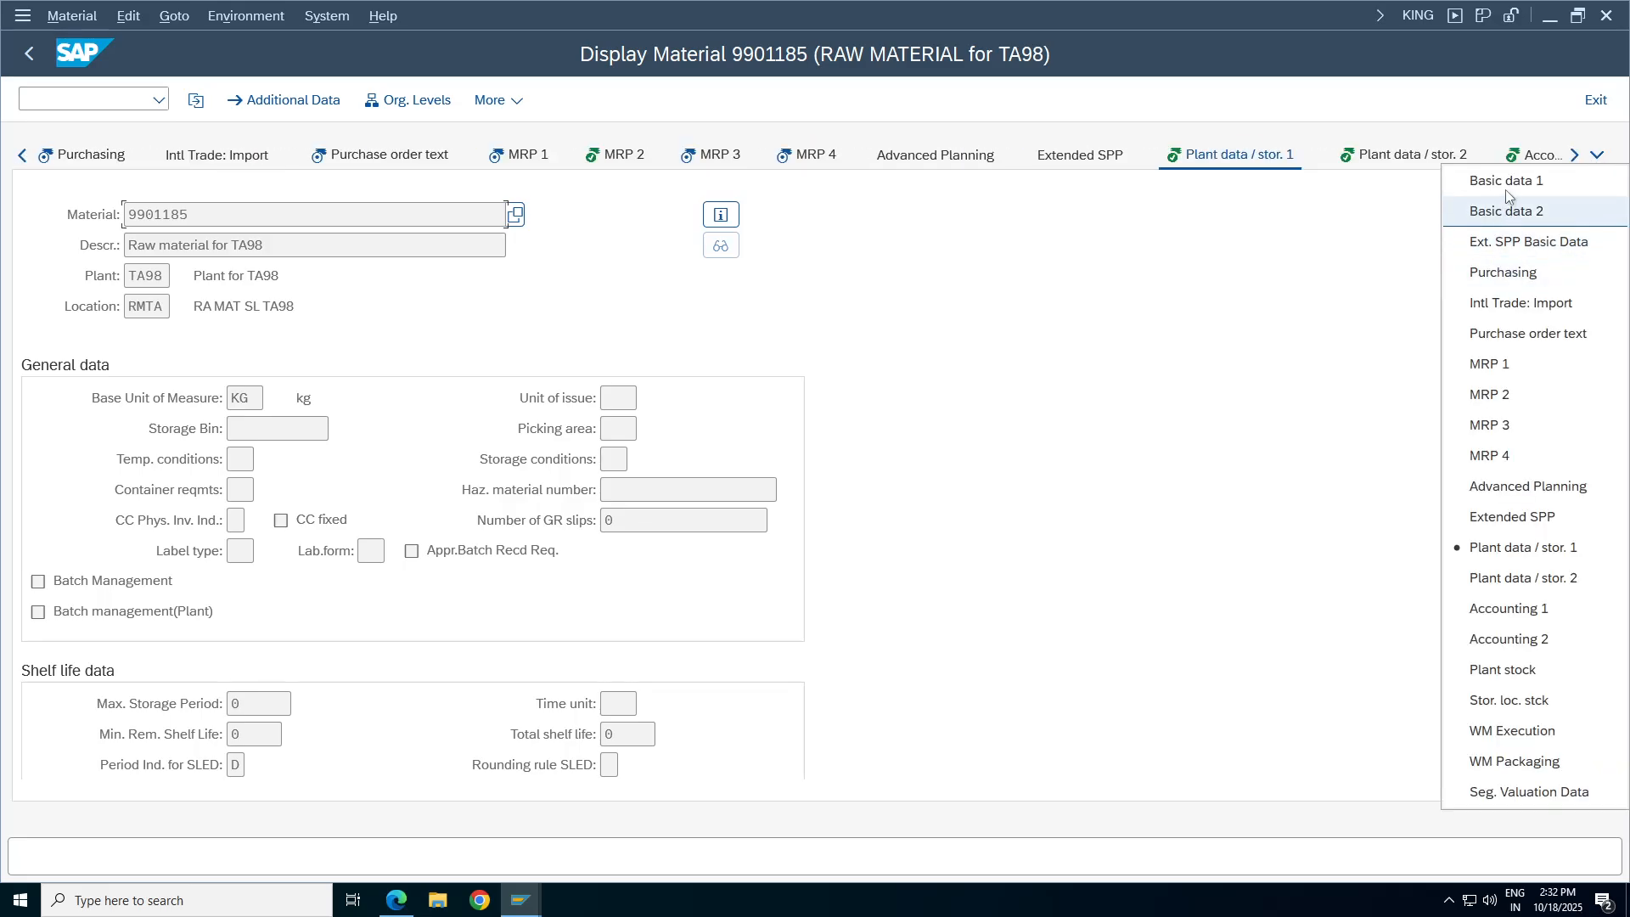
click(1515, 215)
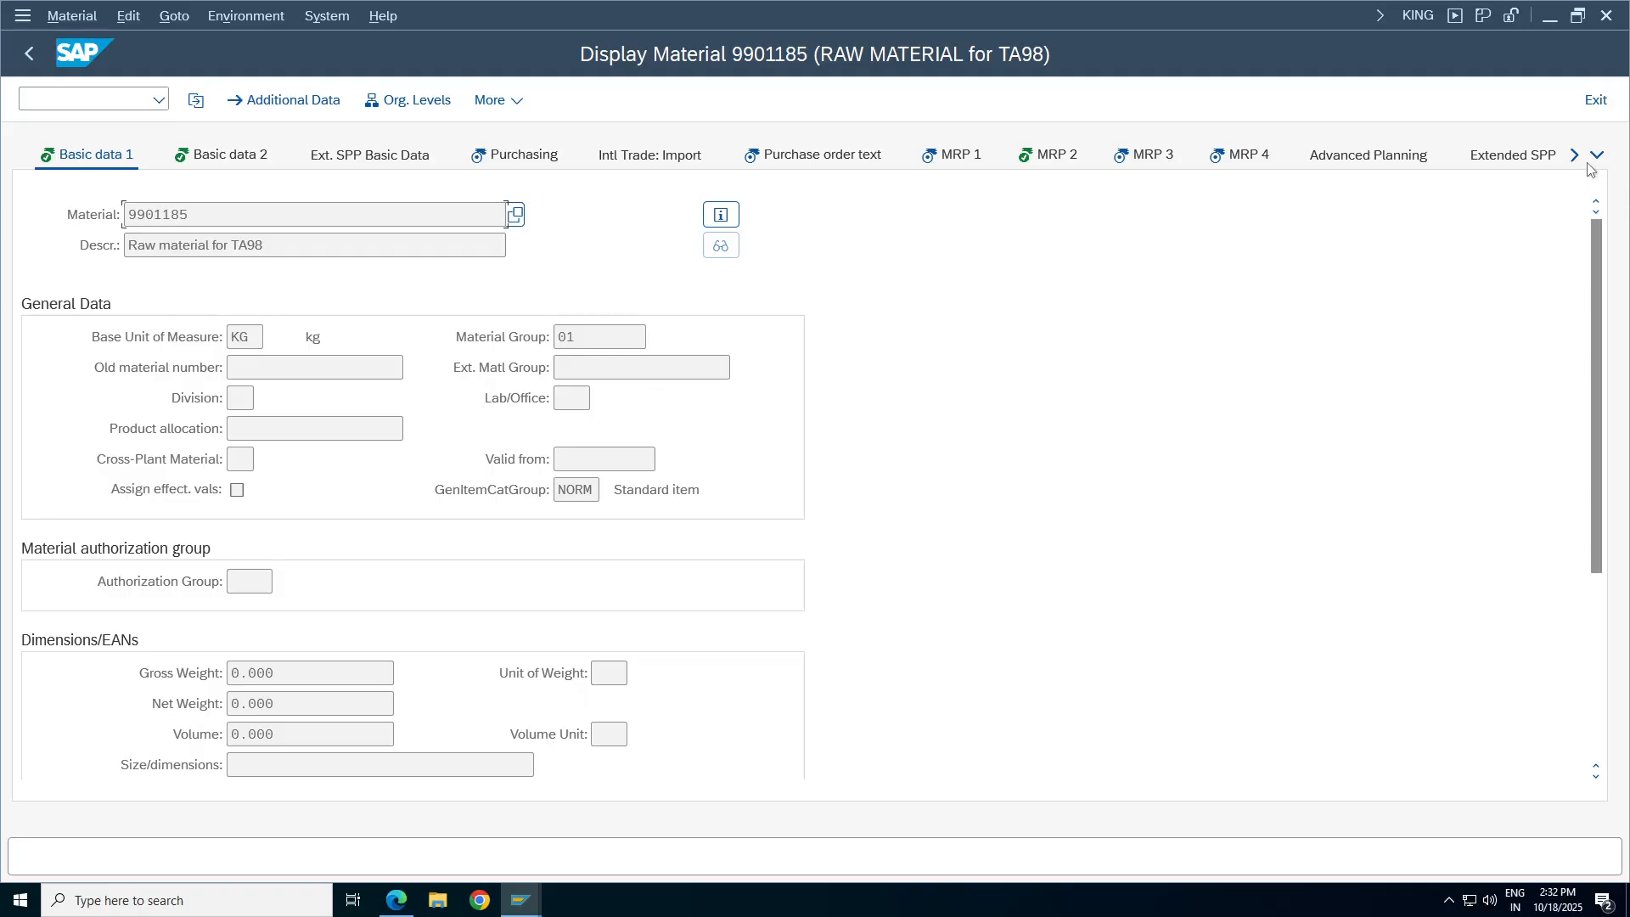
click(255, 159)
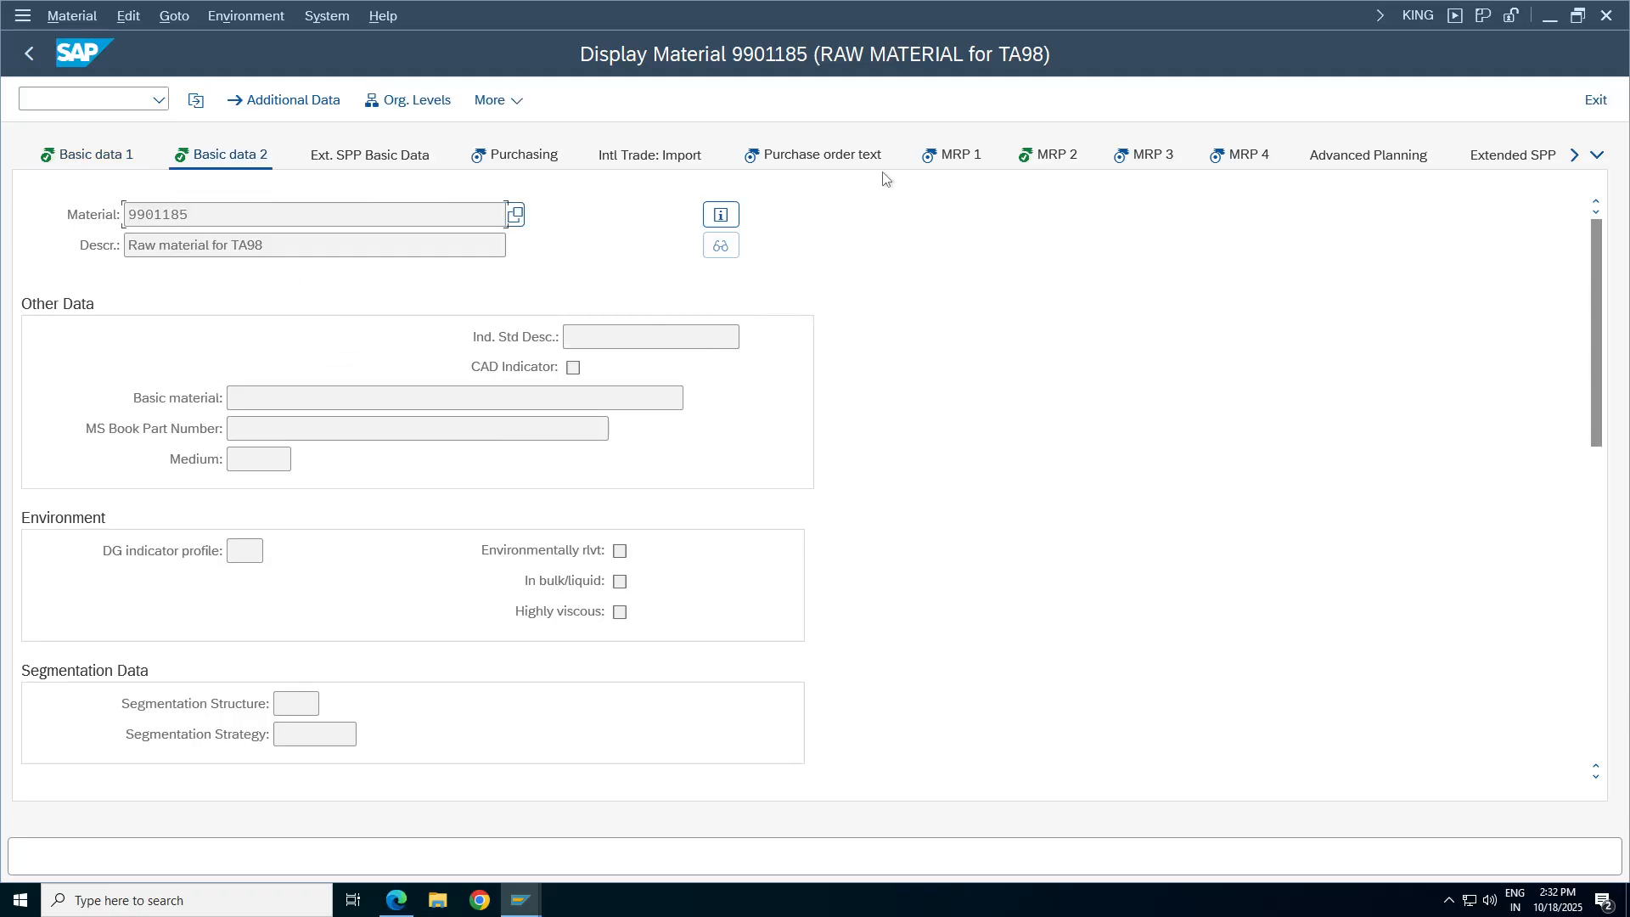
click(973, 162)
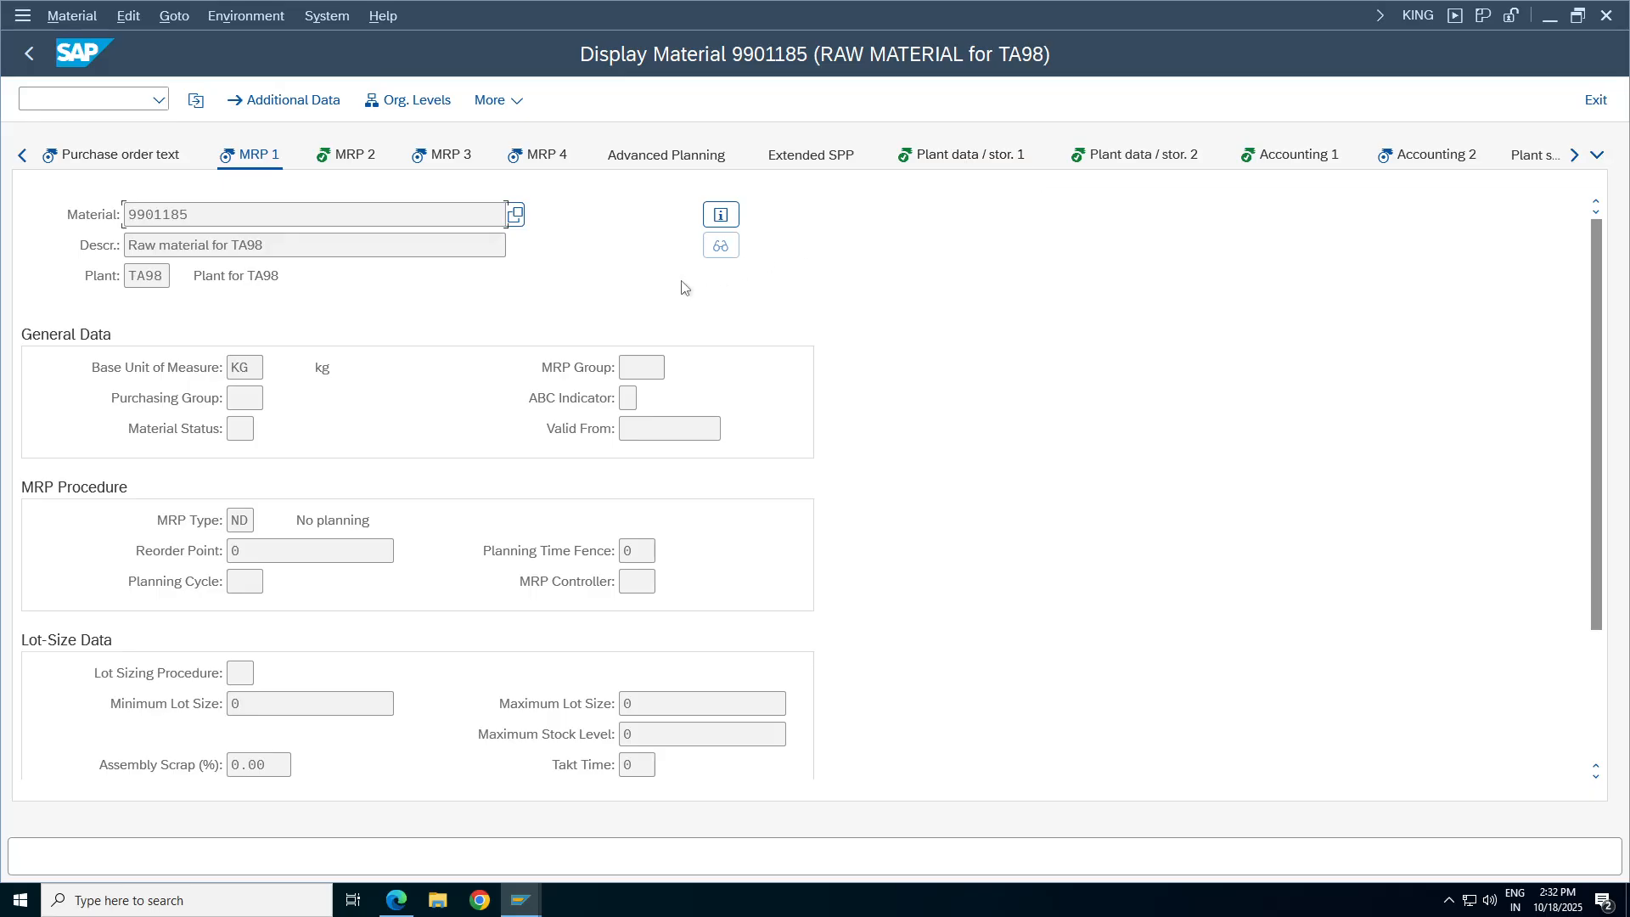
click(357, 158)
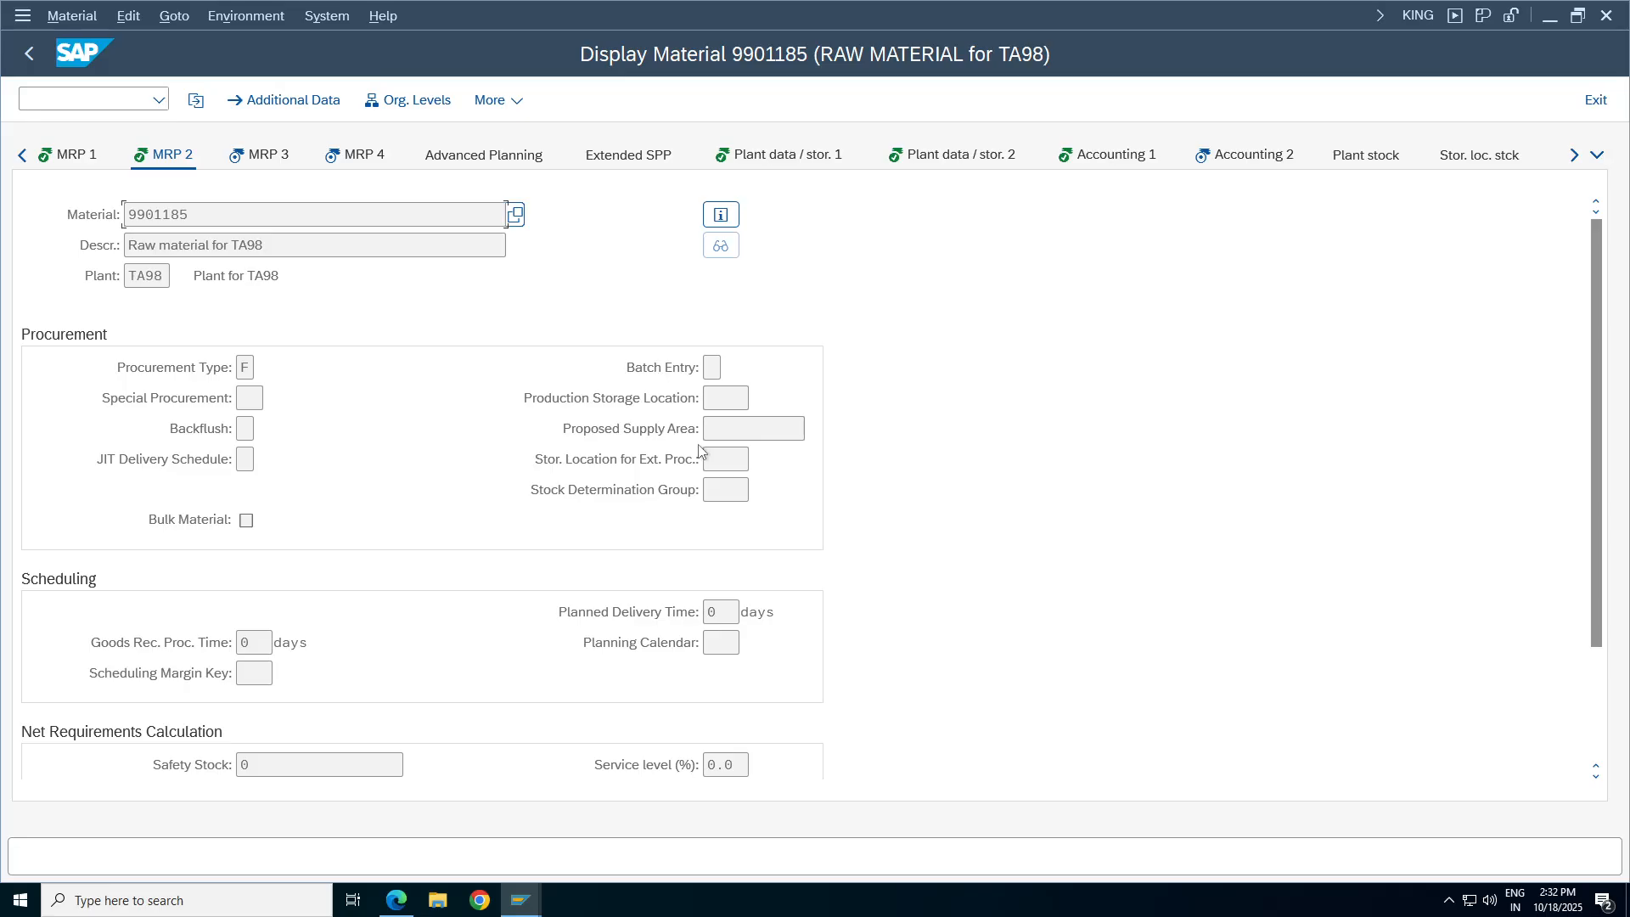
click(773, 156)
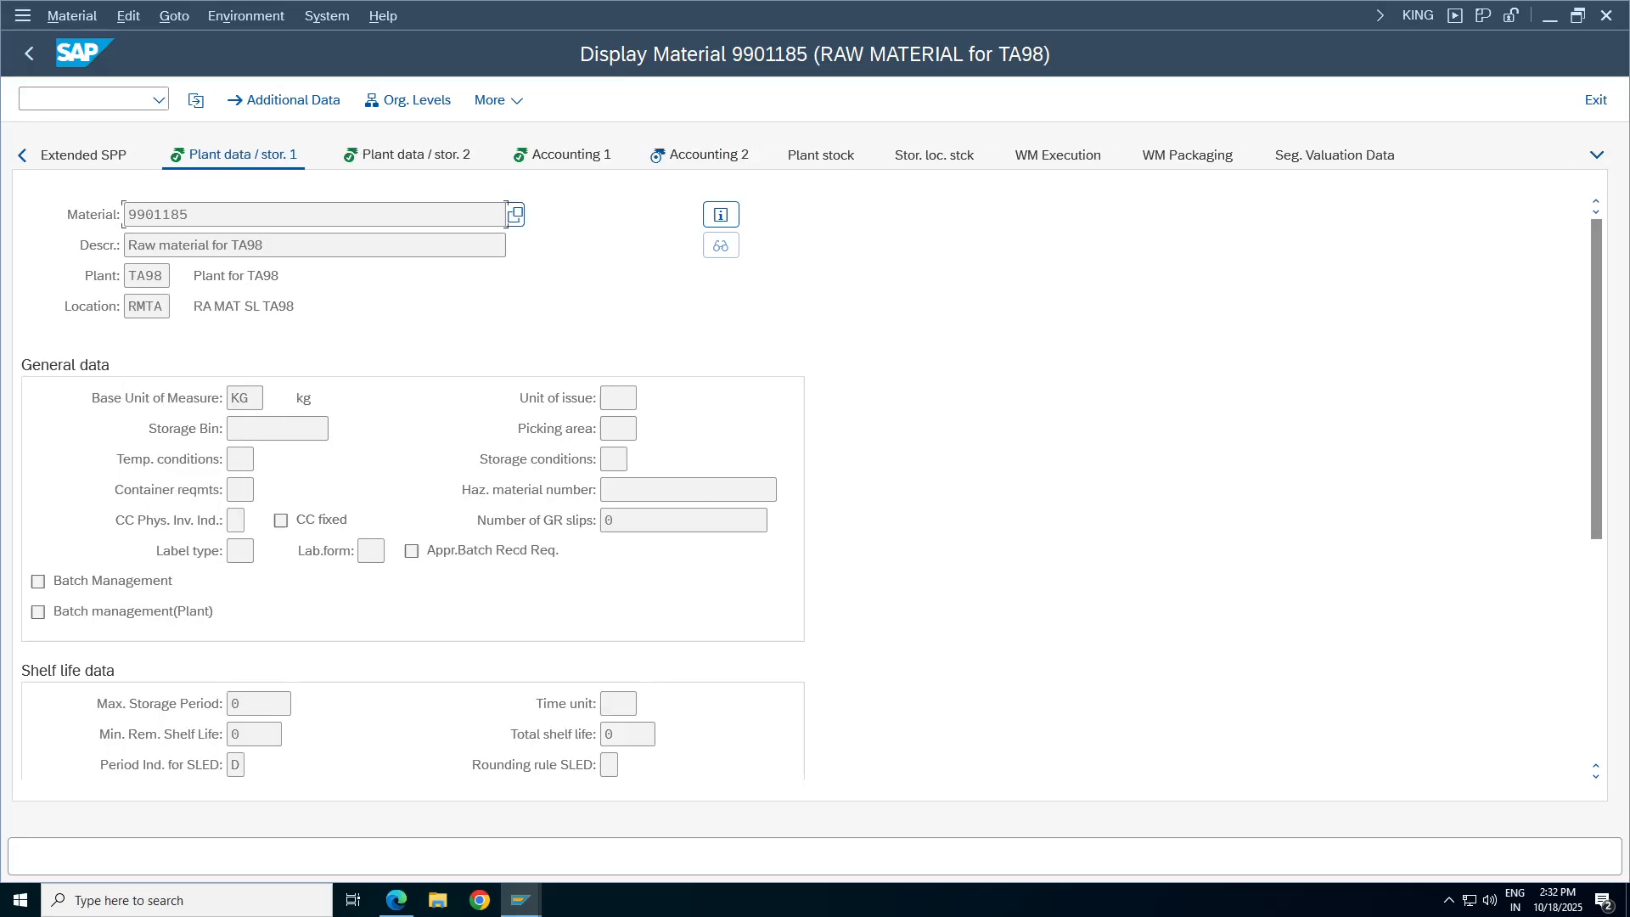
Leave the display and open the same material for immediate change with the preselected views, plant TA98 and storage location RMTA.
click(29, 52)
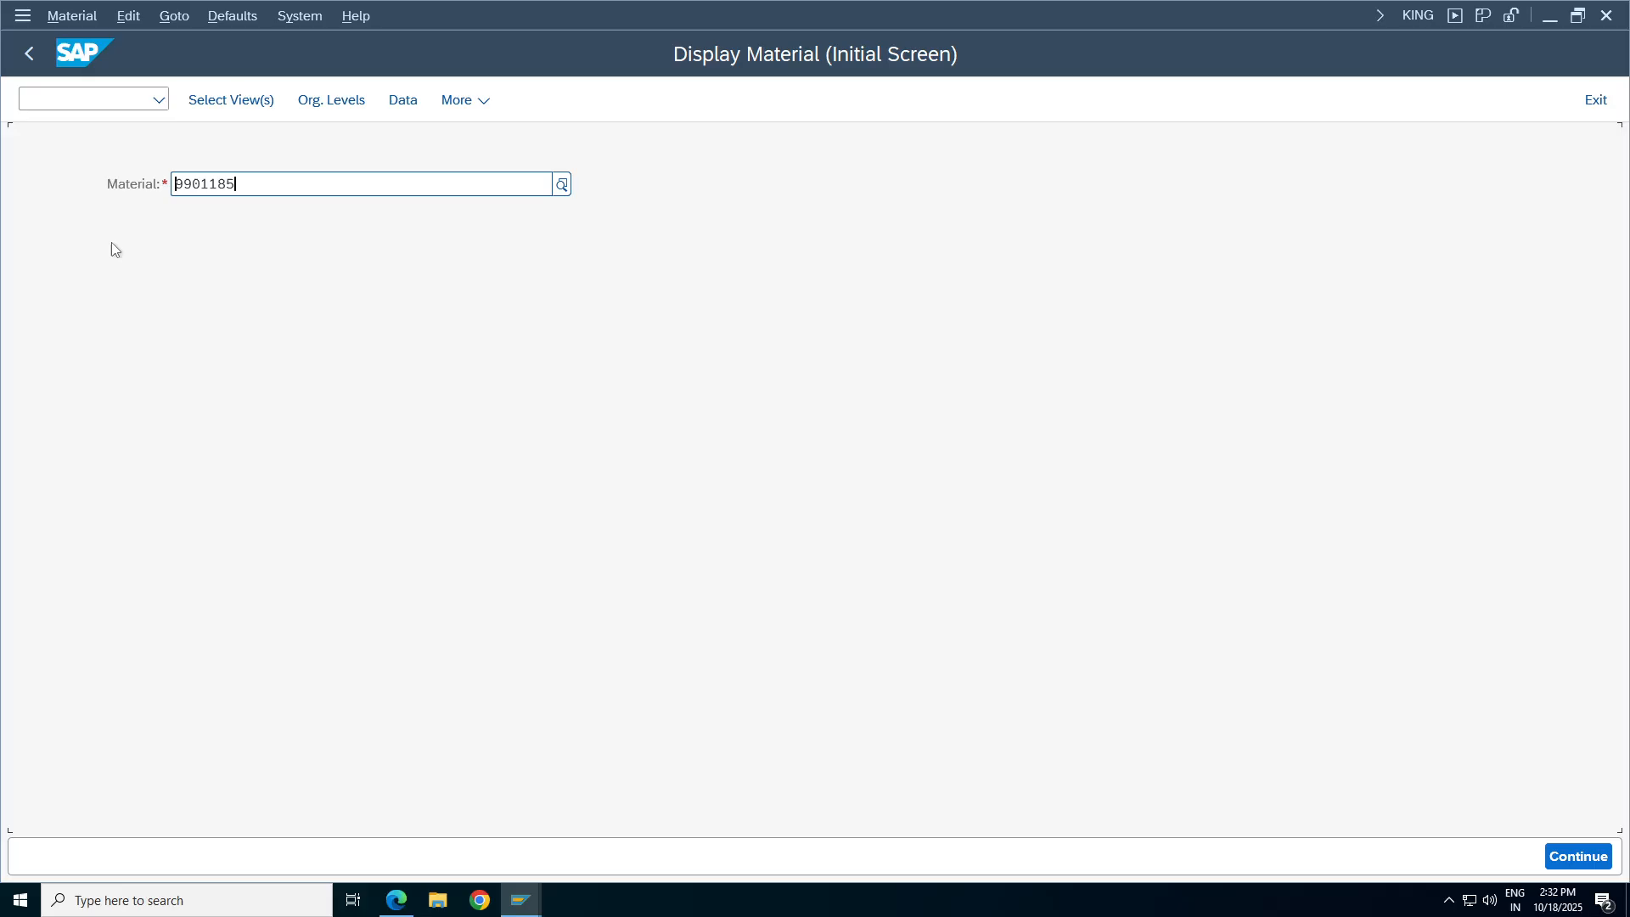
click(88, 21)
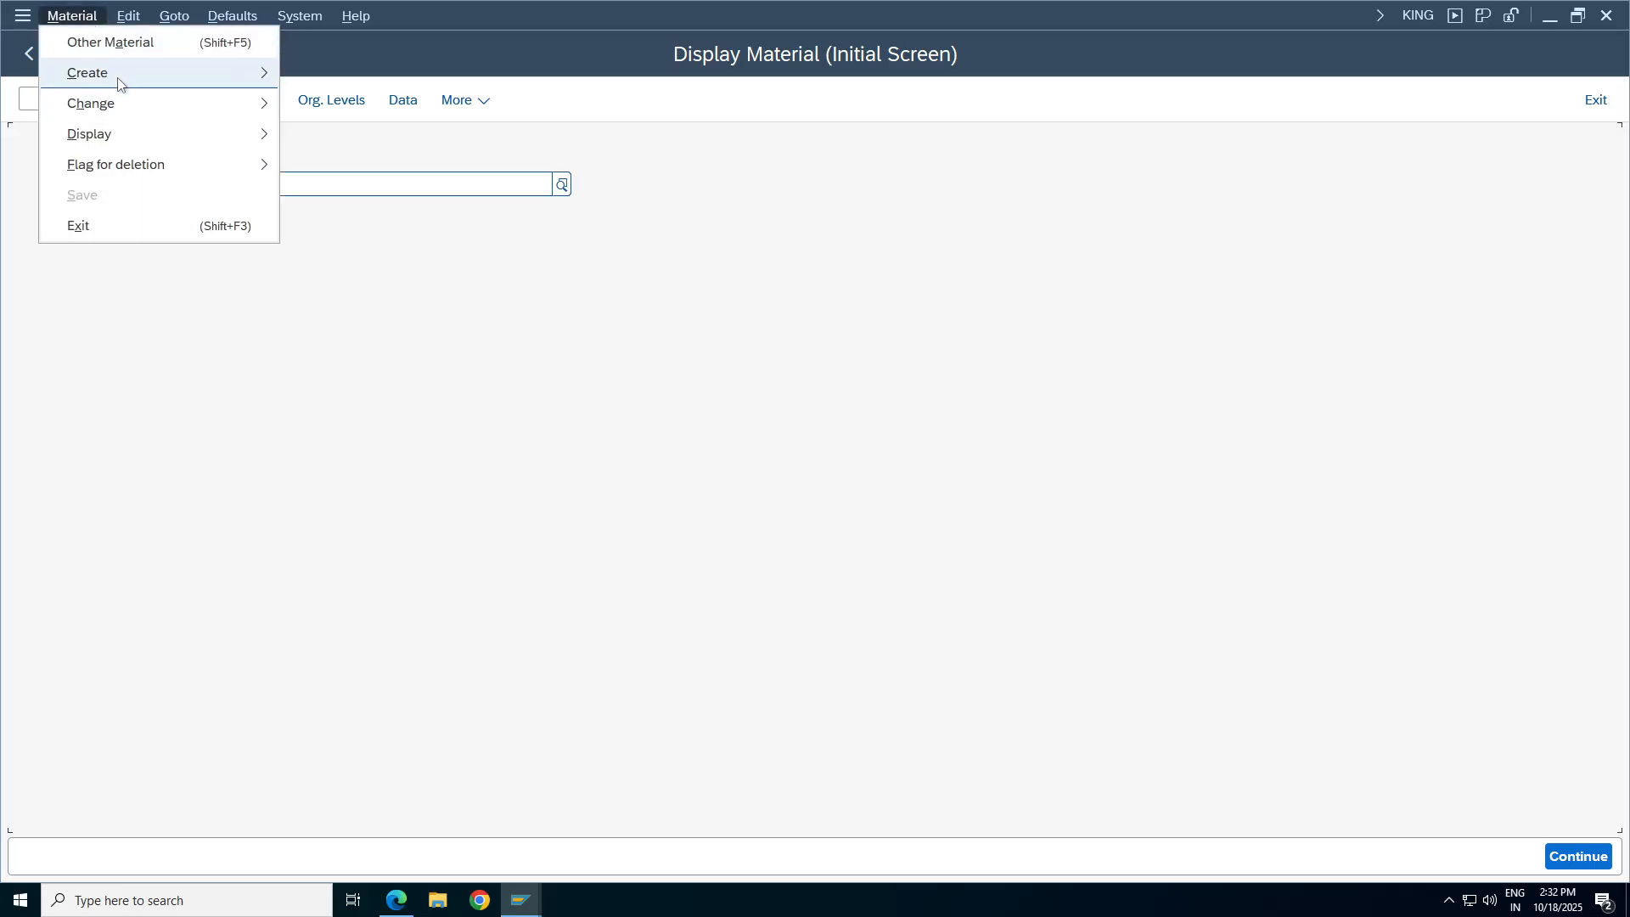
mouse_move(127, 104)
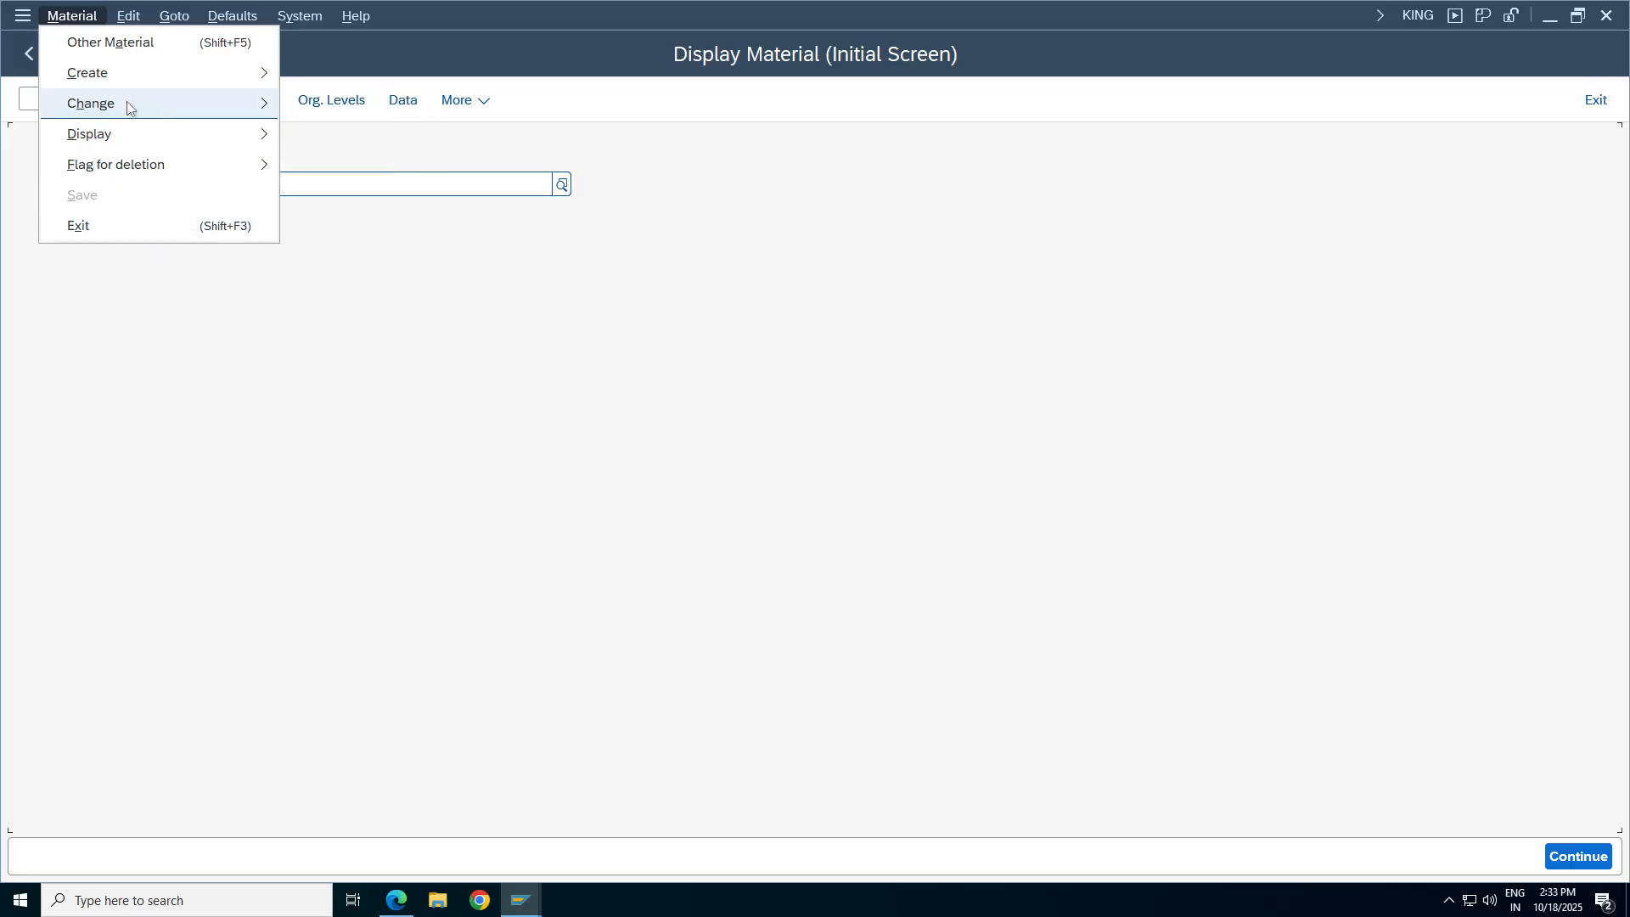
click(367, 105)
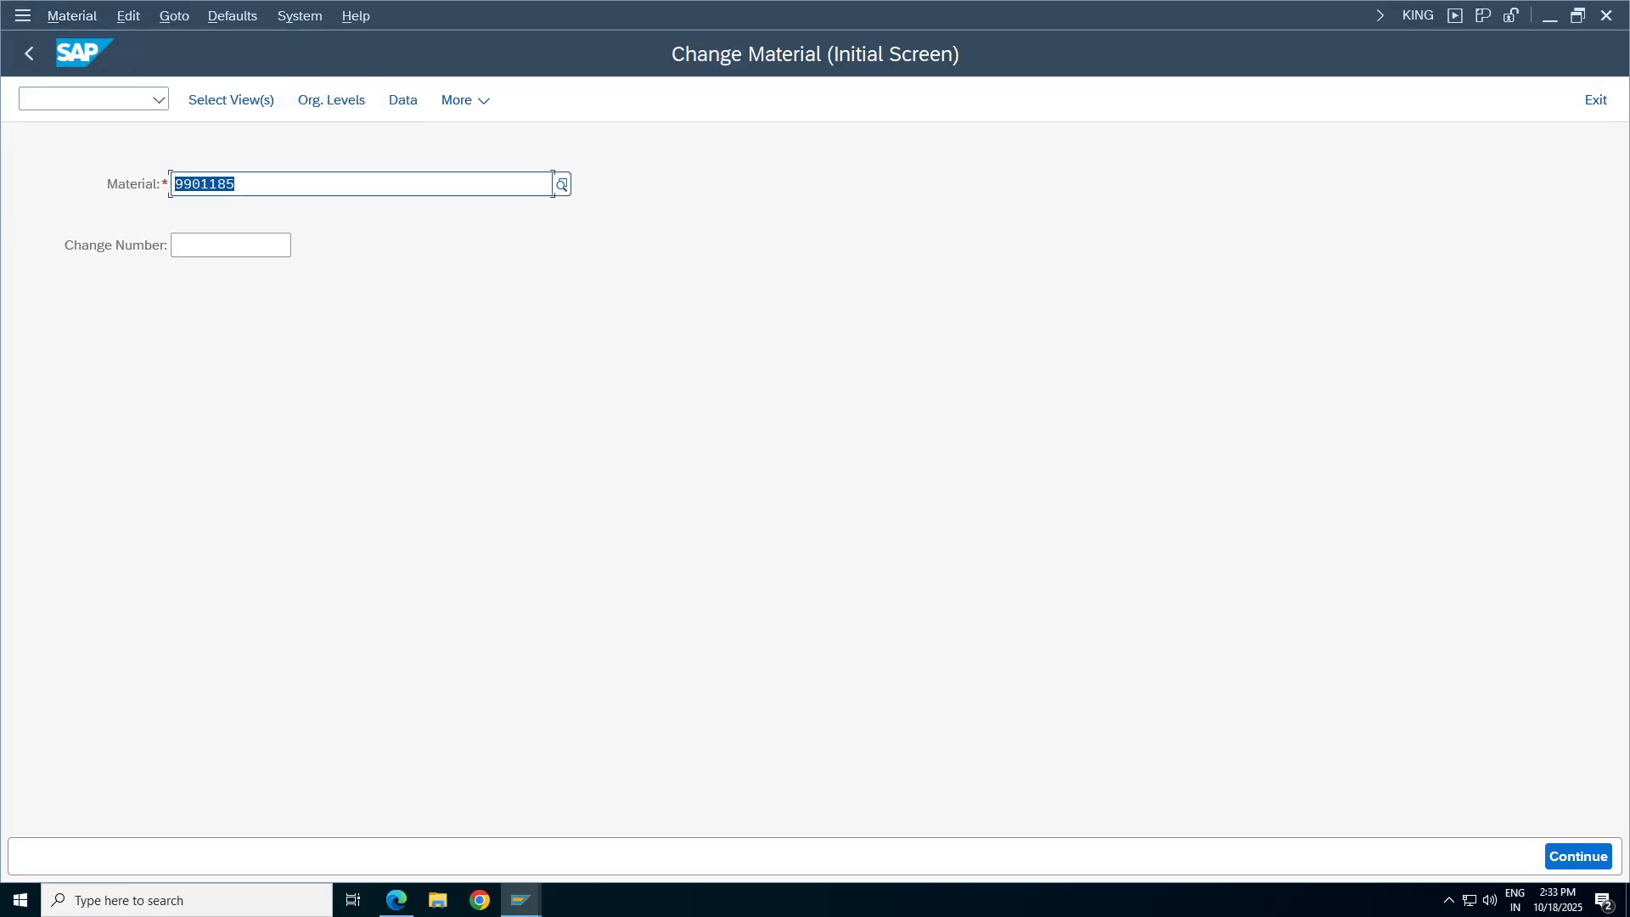
key(Return)
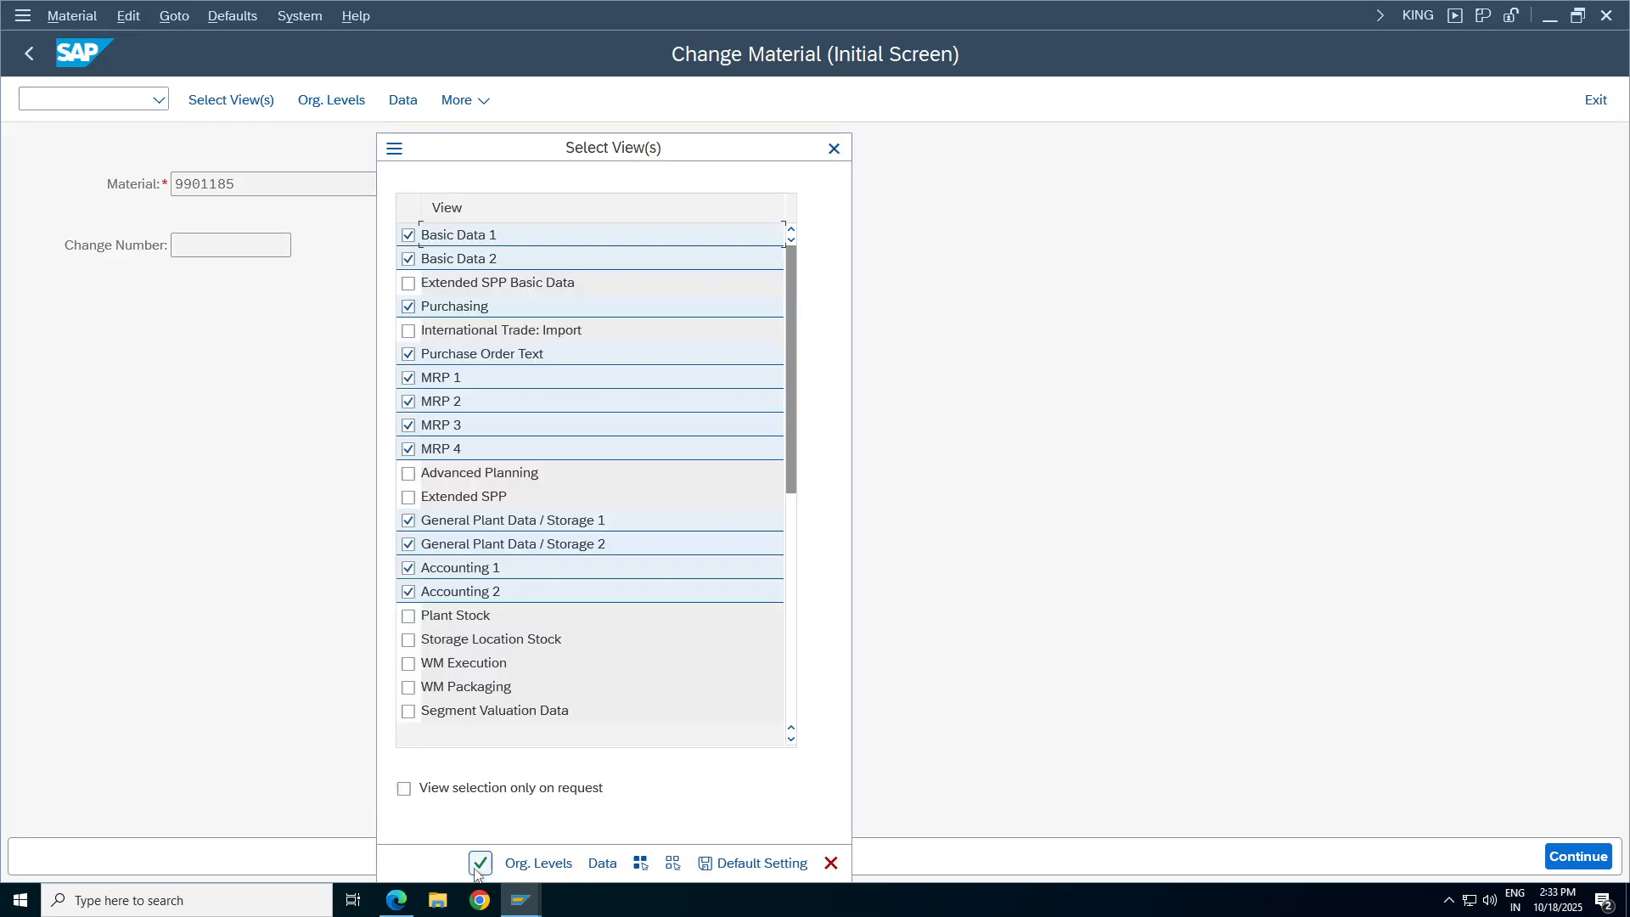
click(481, 863)
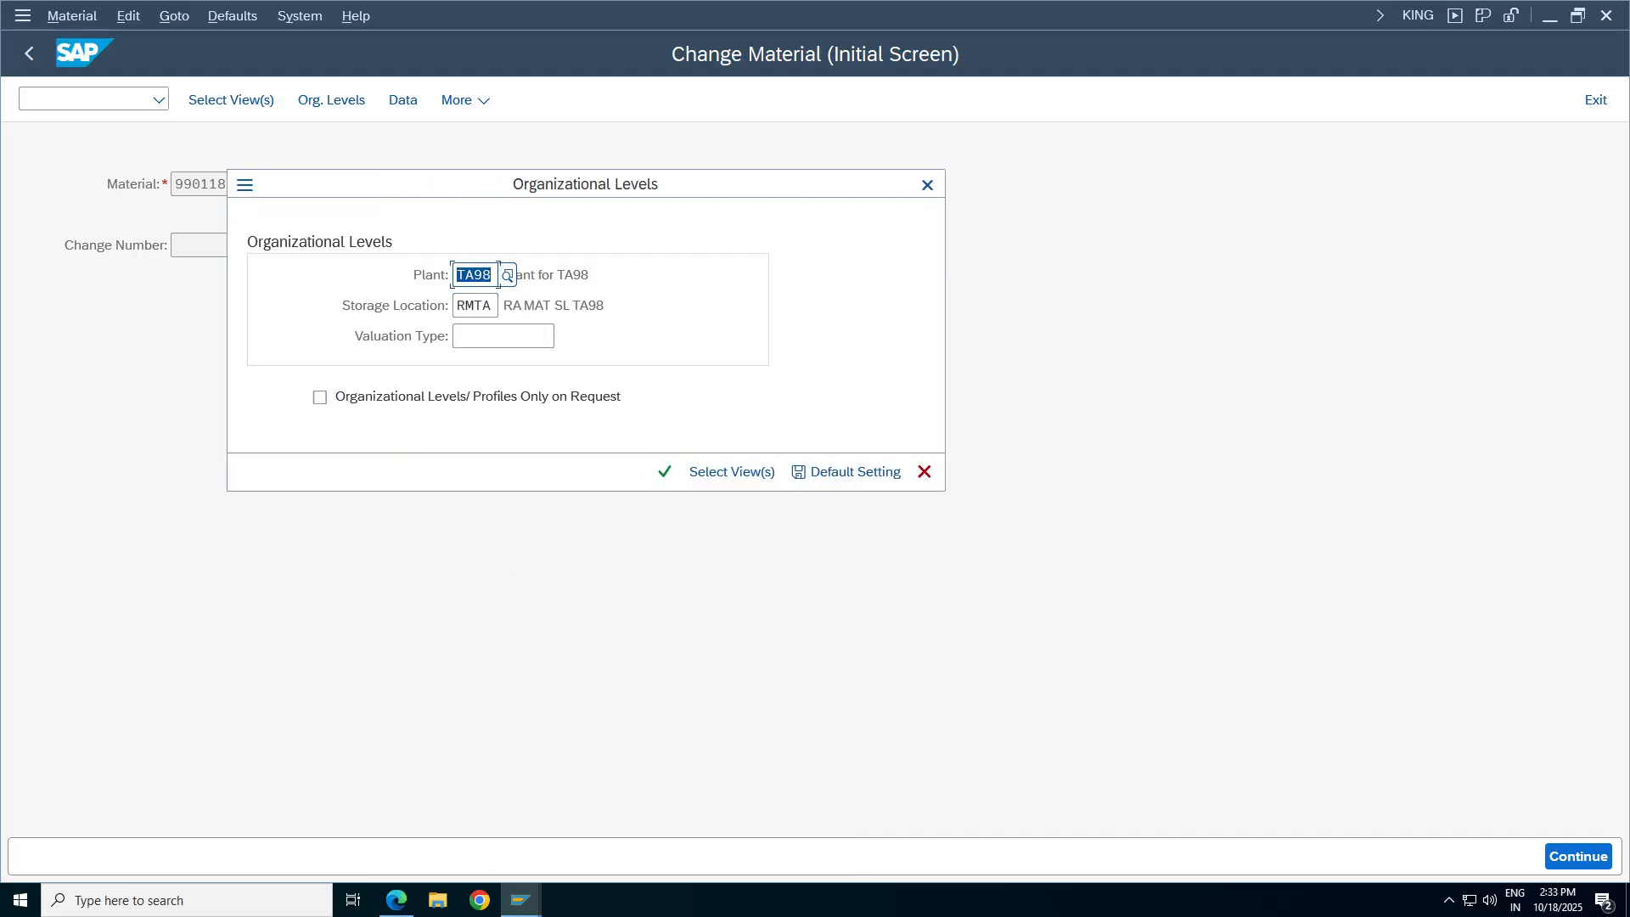
click(666, 473)
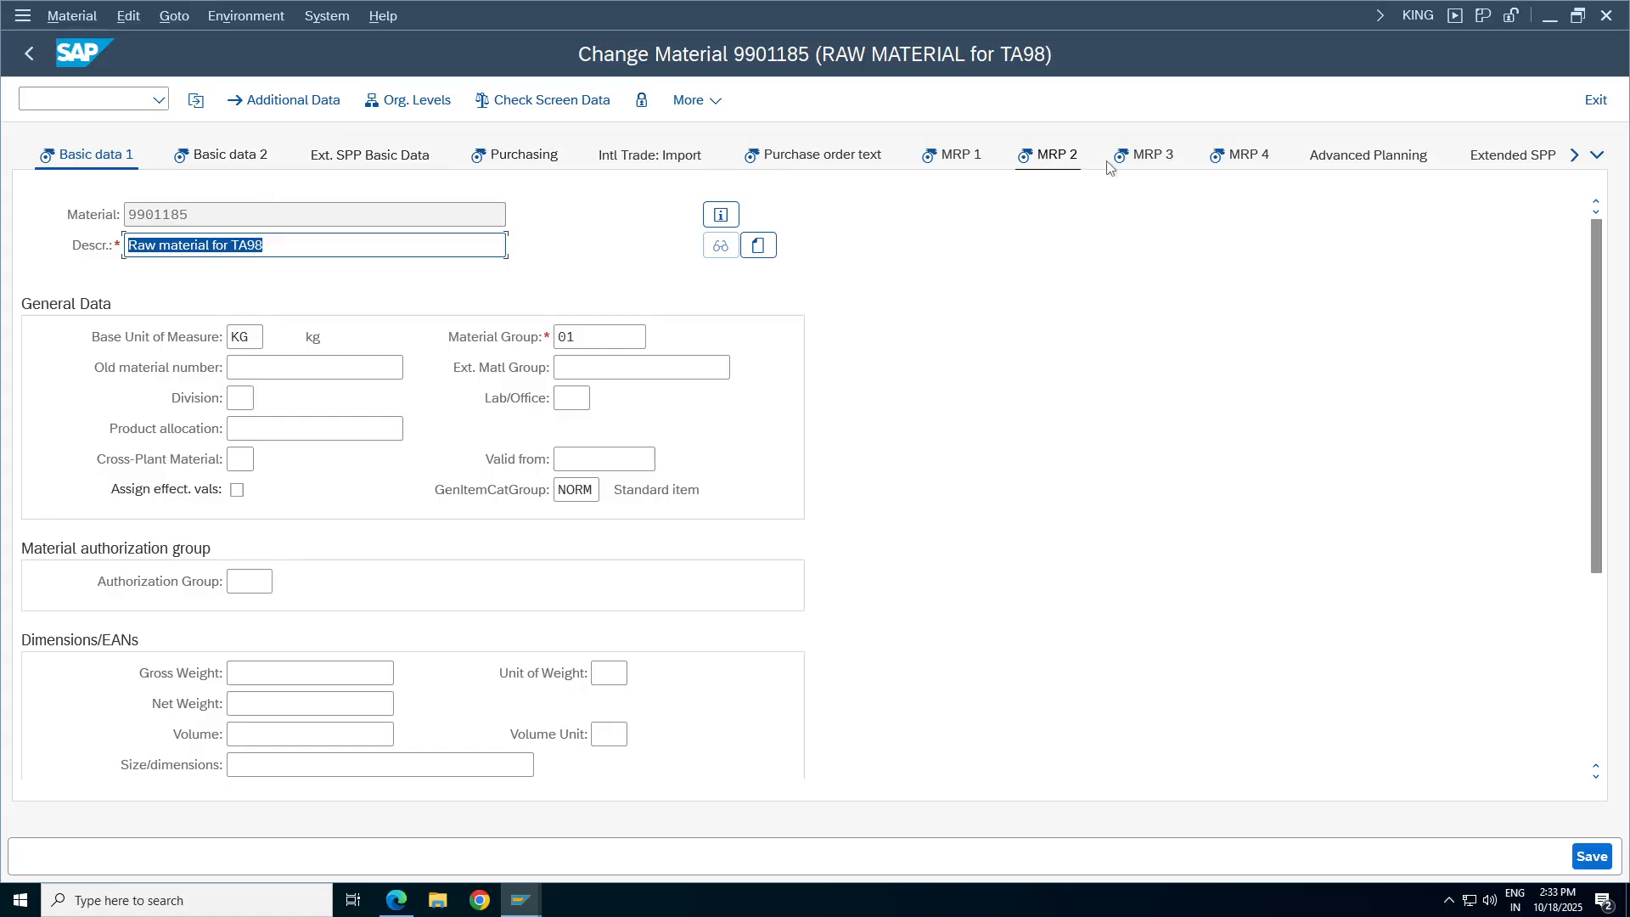
Set the production storage location to RMTA in the material's MRP 2 view and save the material.
click(1046, 155)
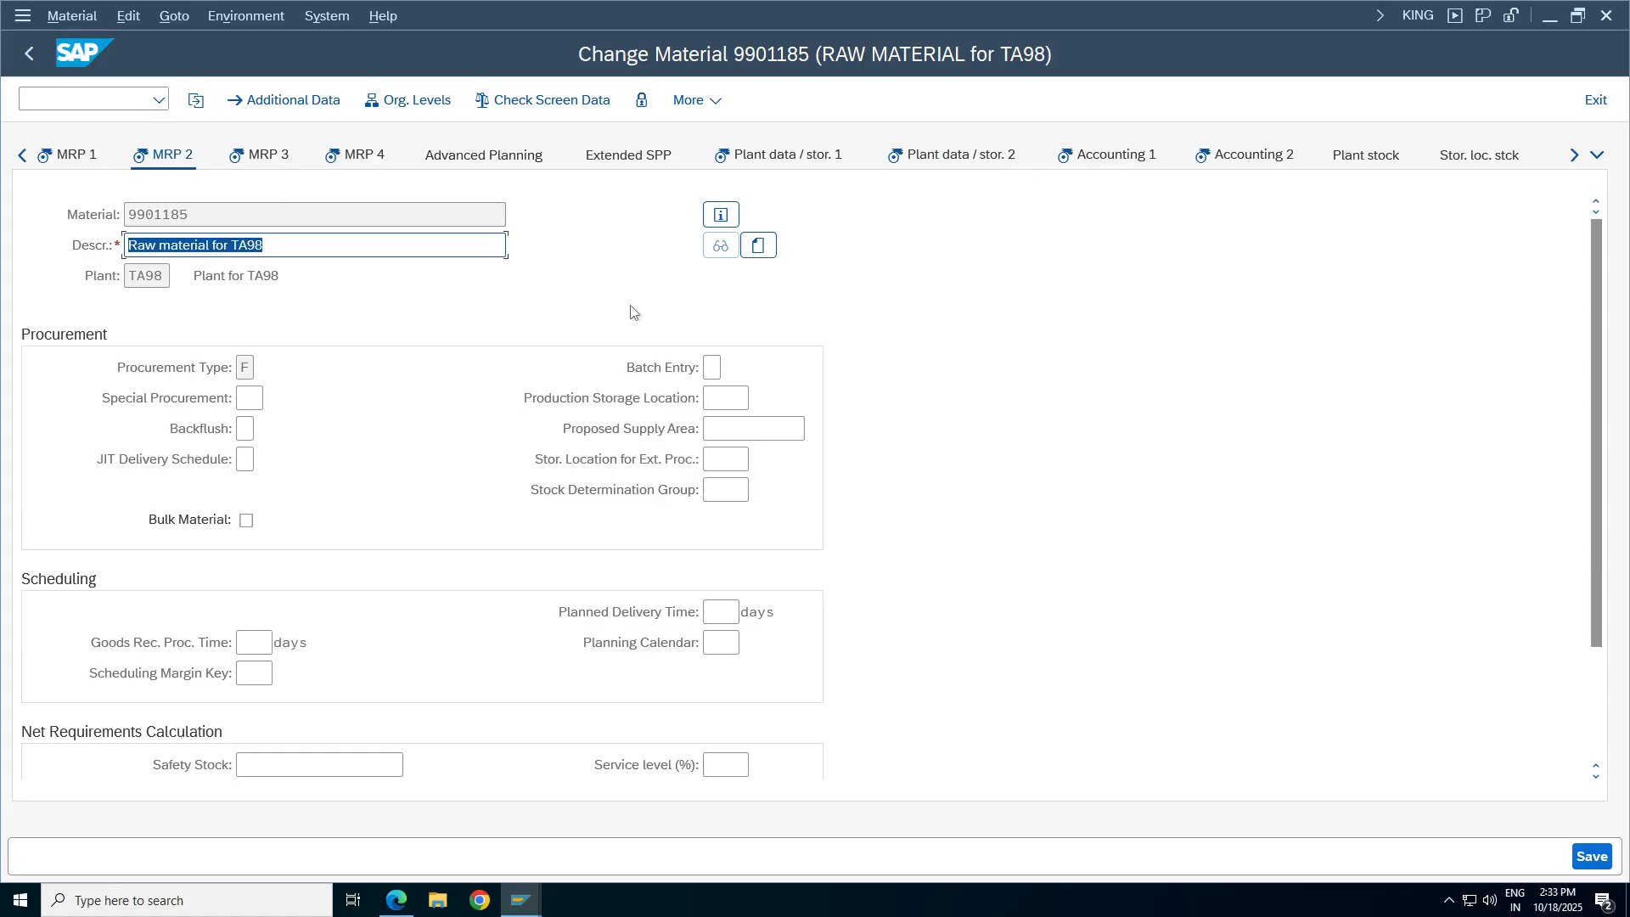
click(726, 397)
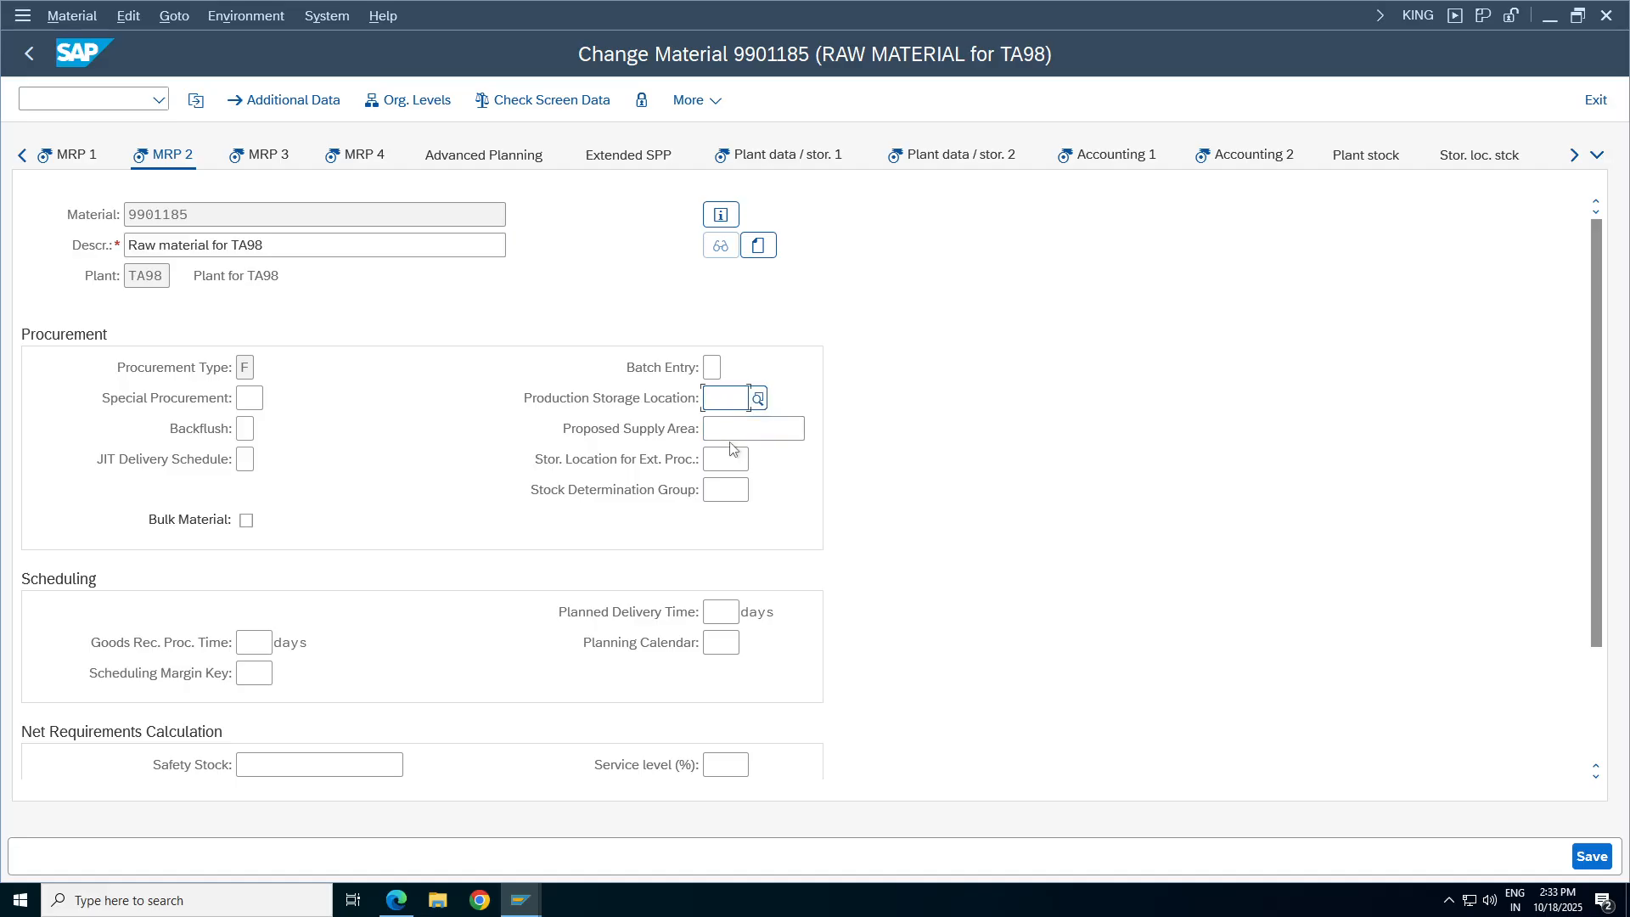
click(757, 398)
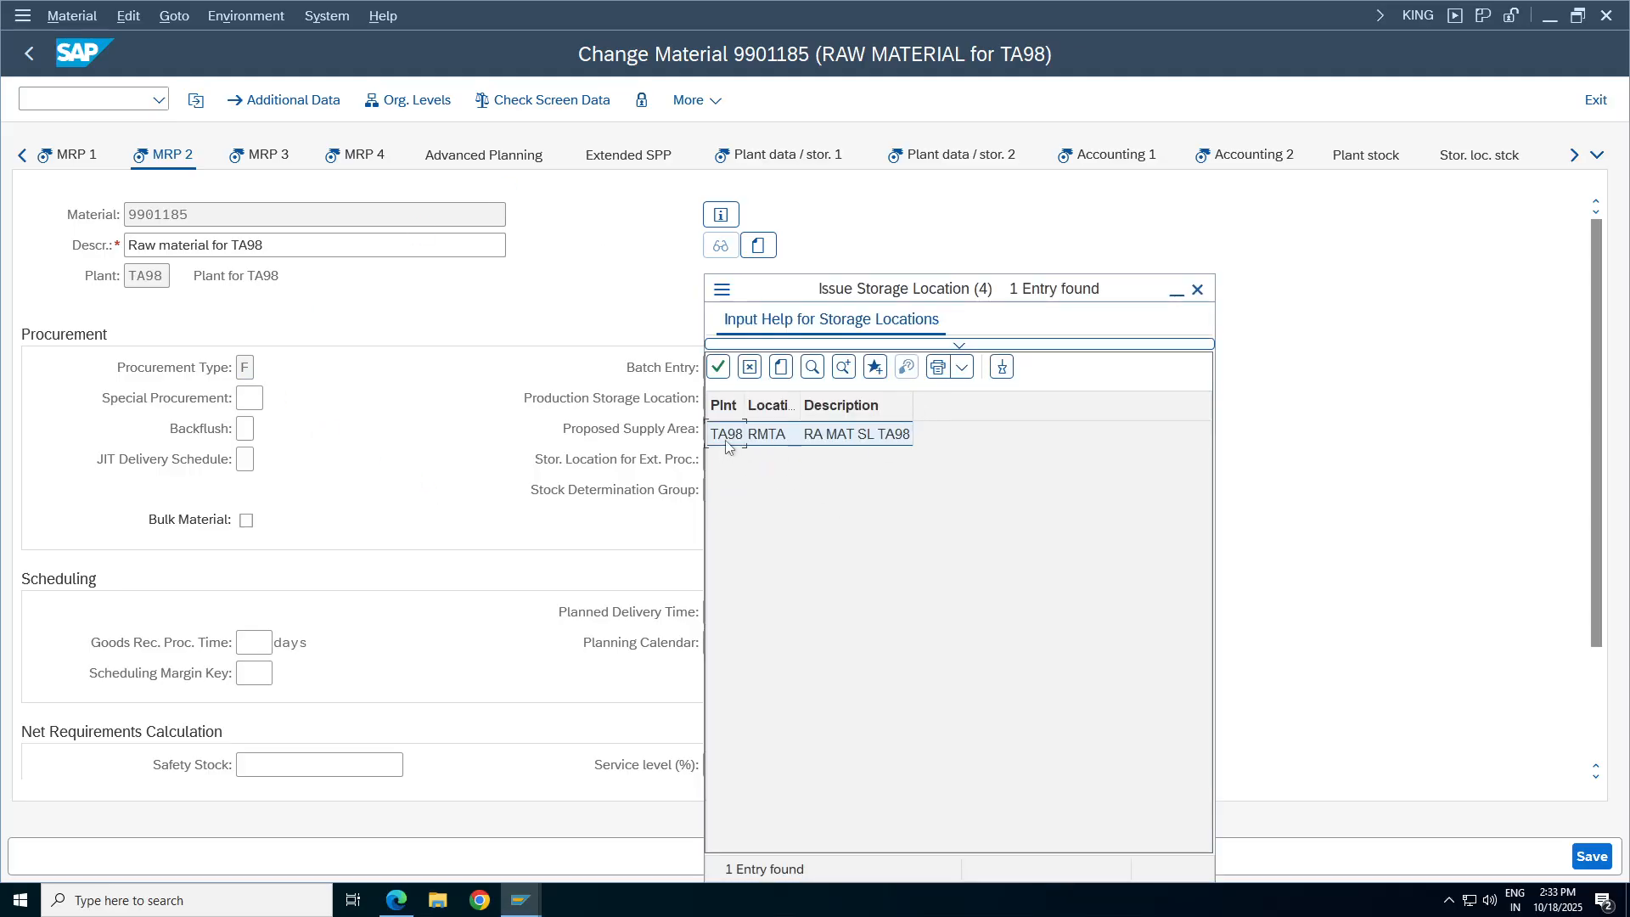
double_click(725, 435)
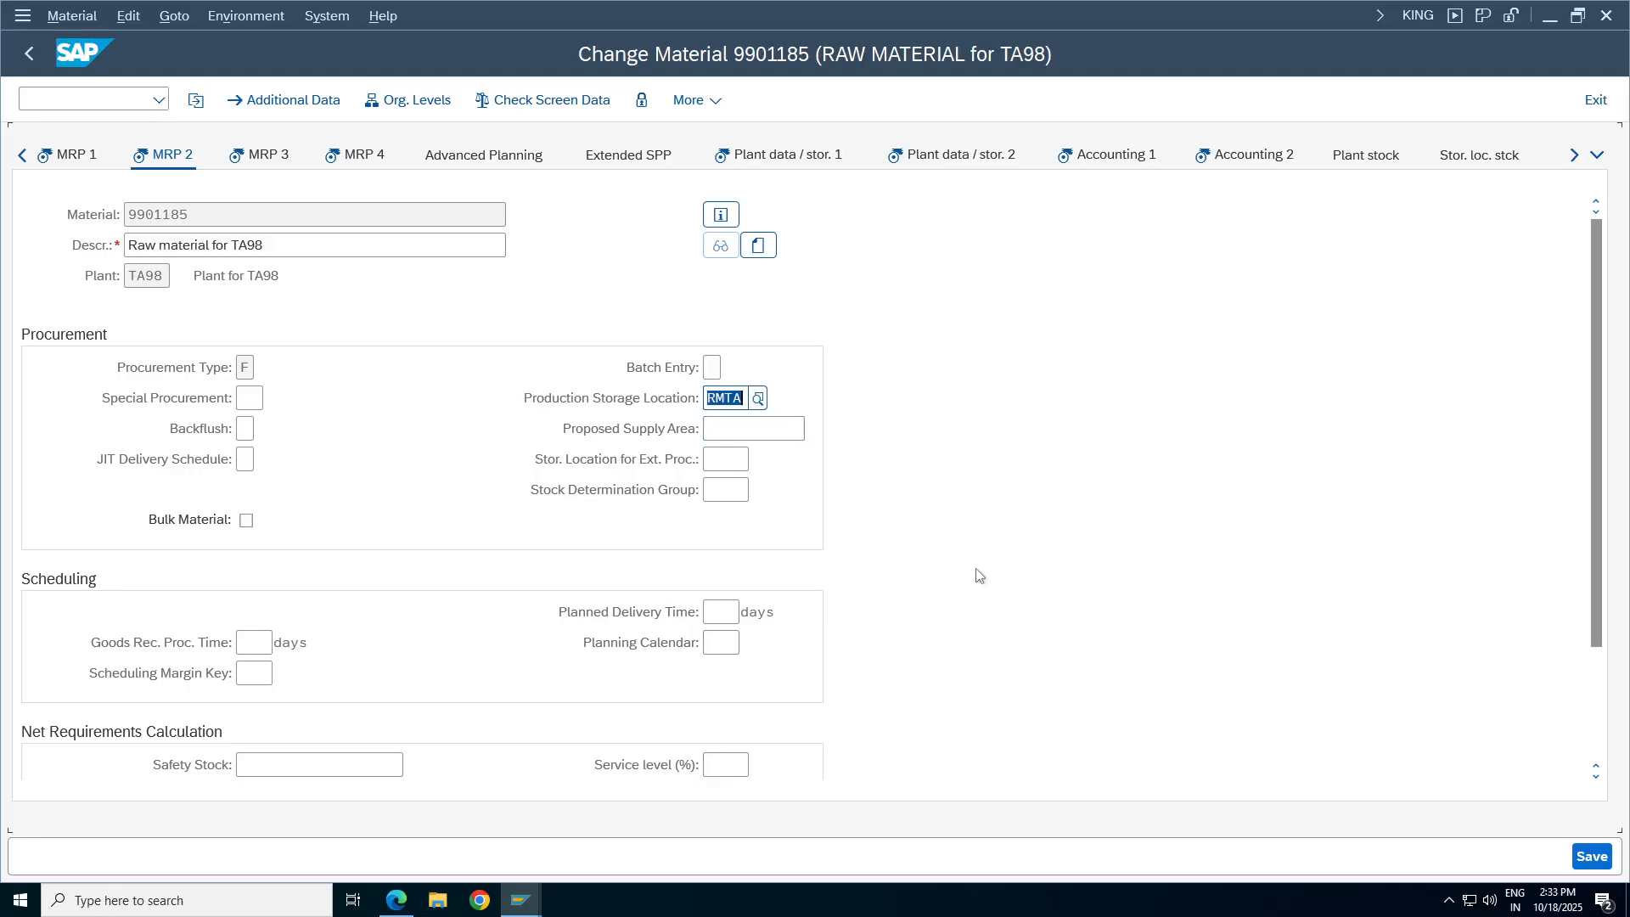
click(1589, 857)
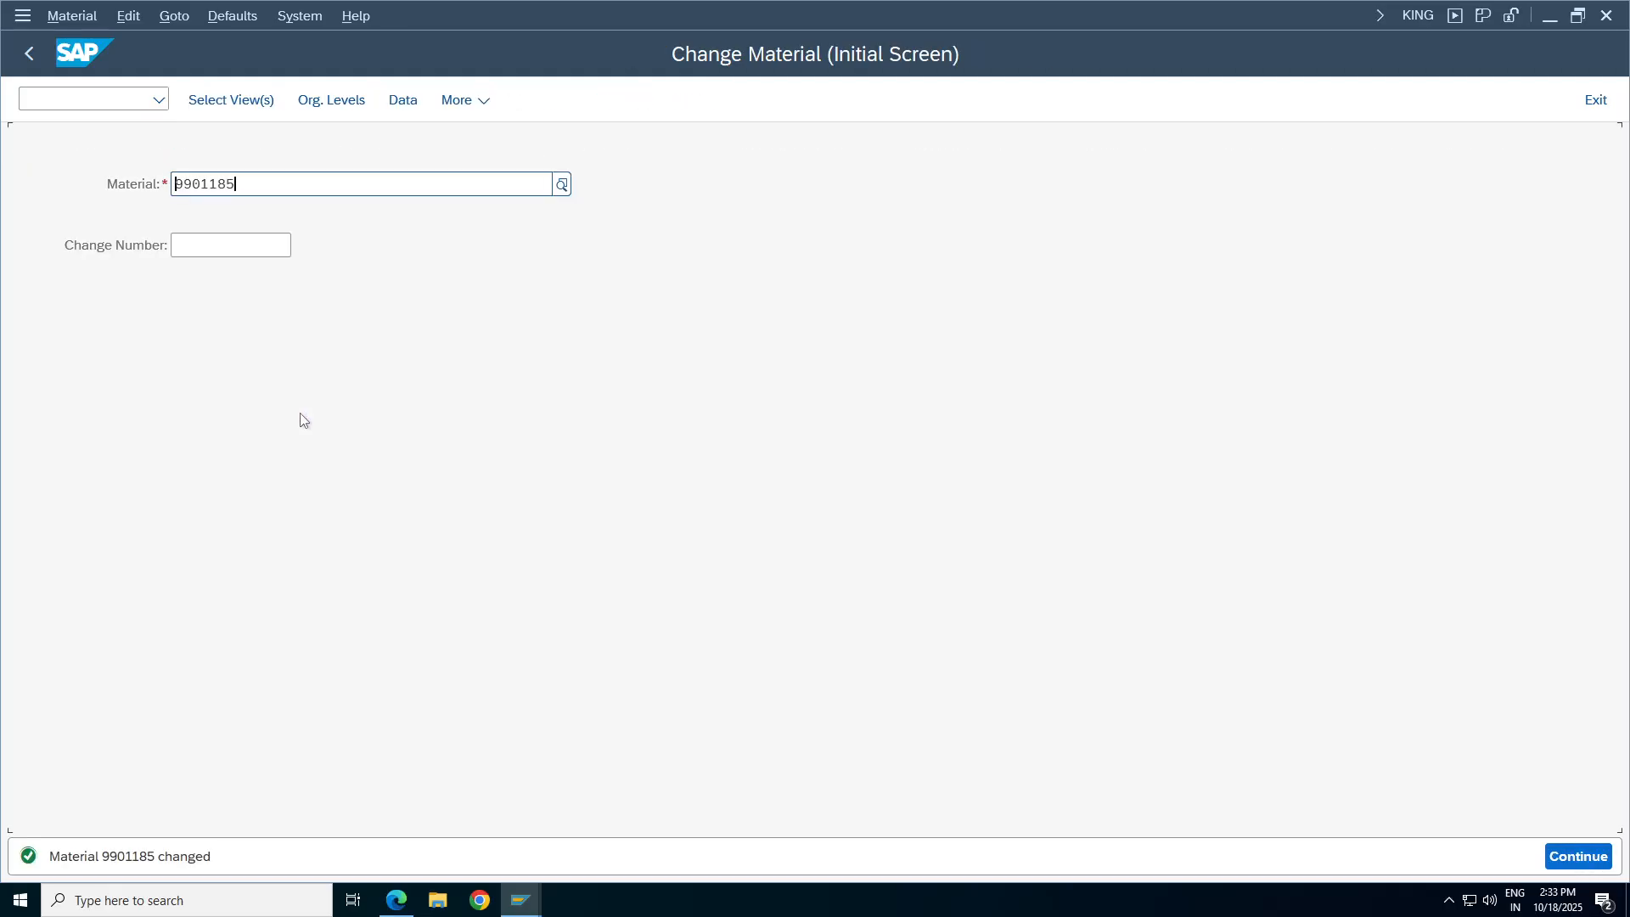
Open the same material for current display with the preselected views, plant TA98 and storage location RMTA.
click(71, 16)
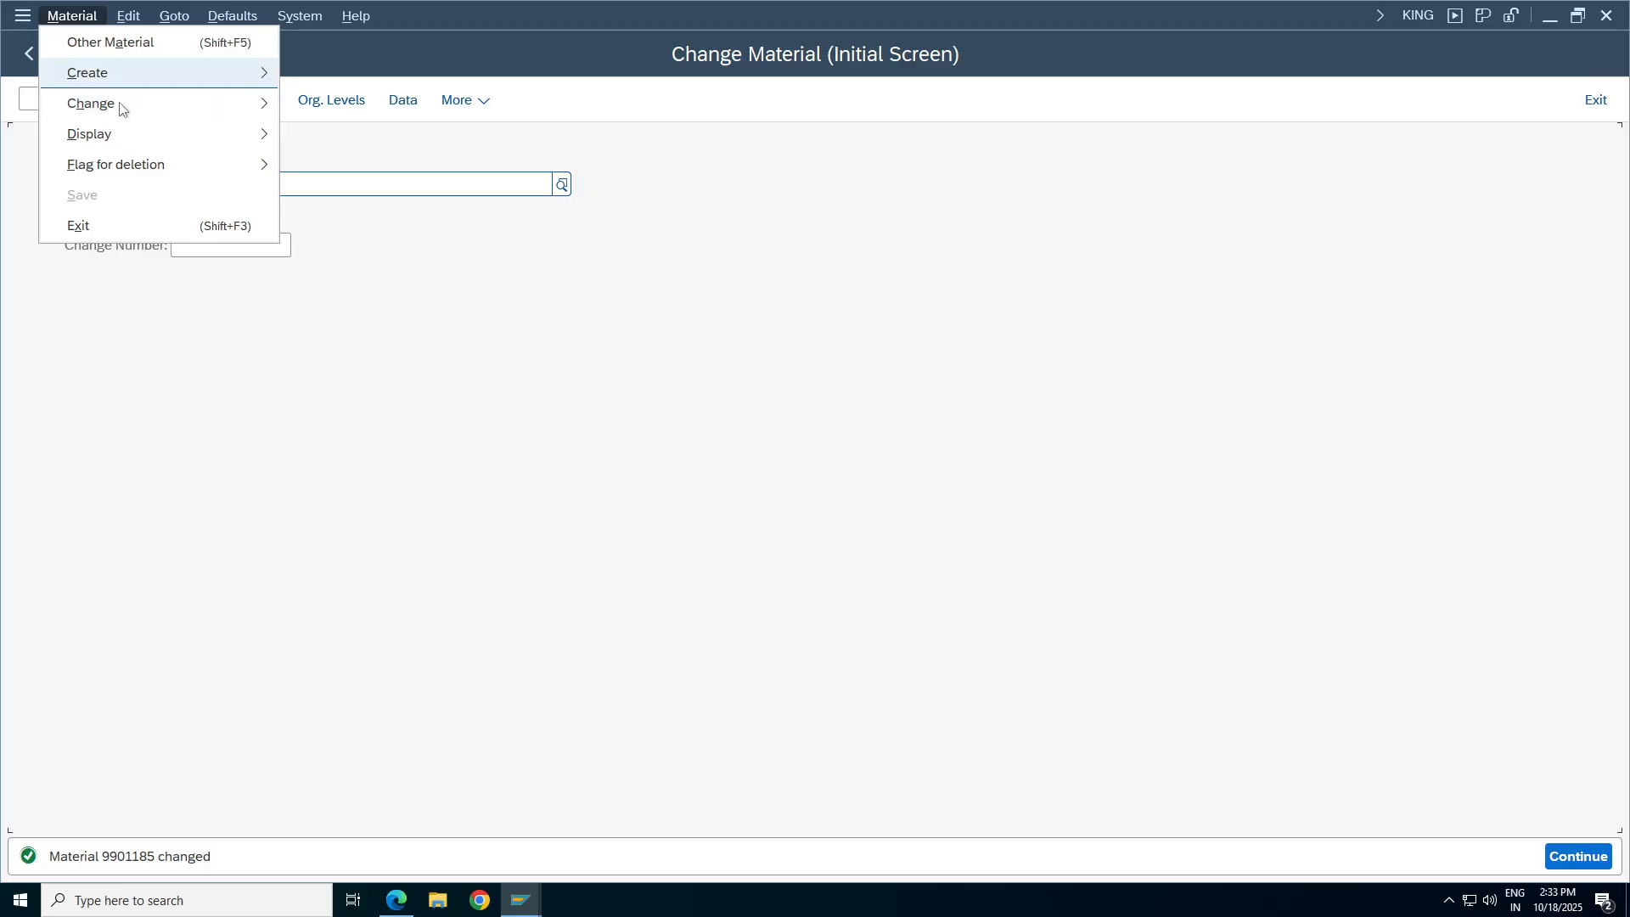
mouse_move(116, 138)
click(326, 134)
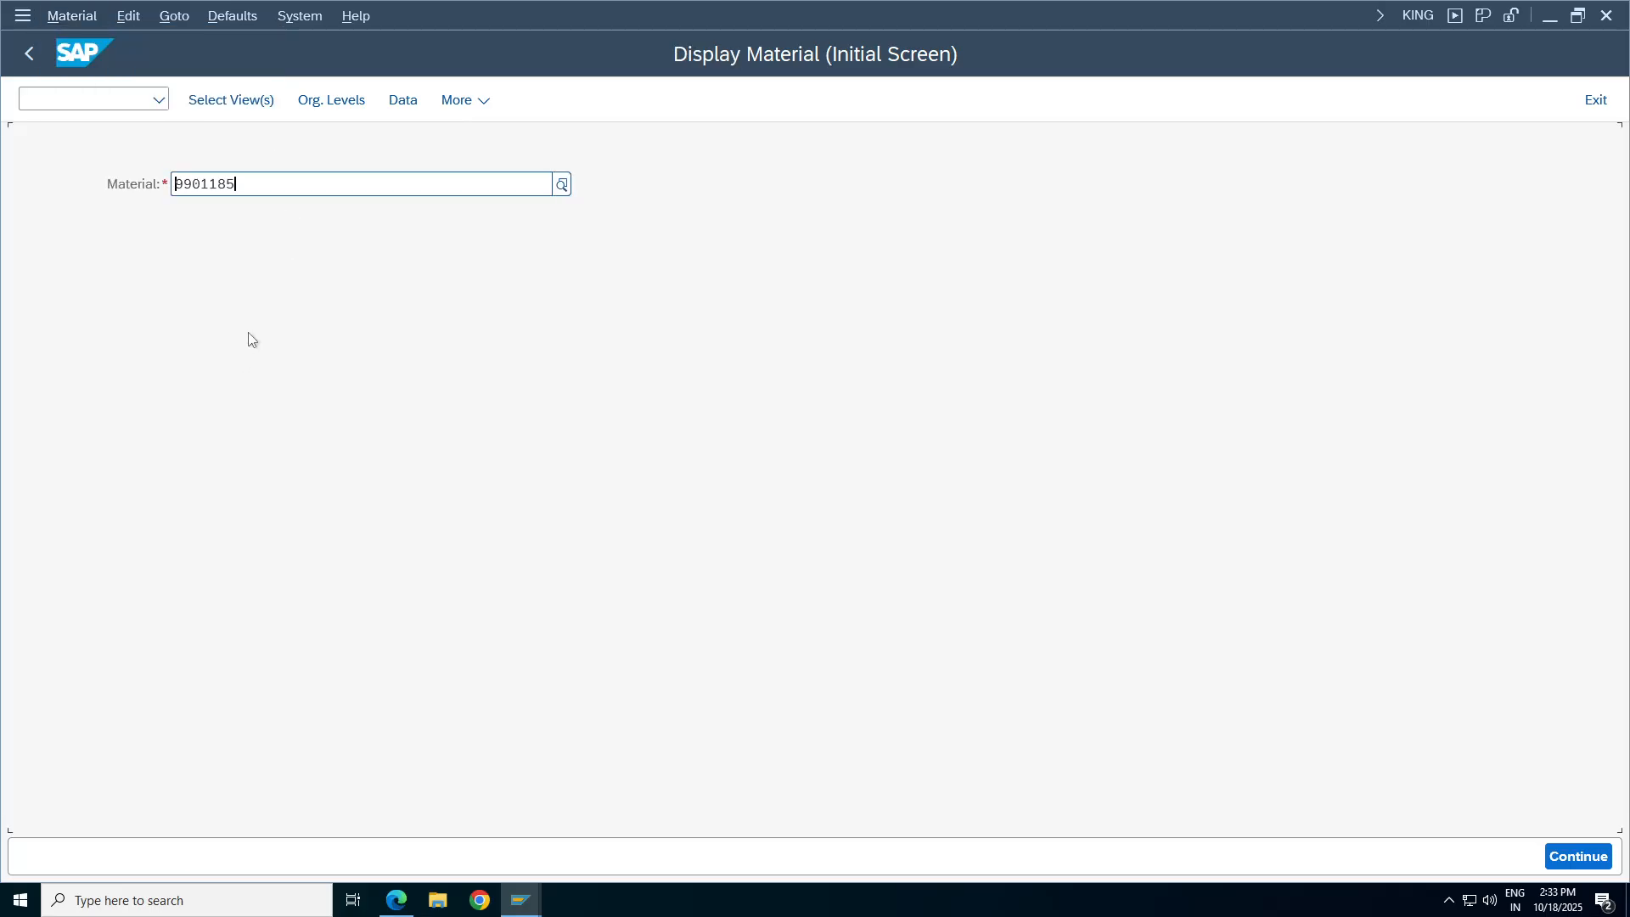
double_click(174, 183)
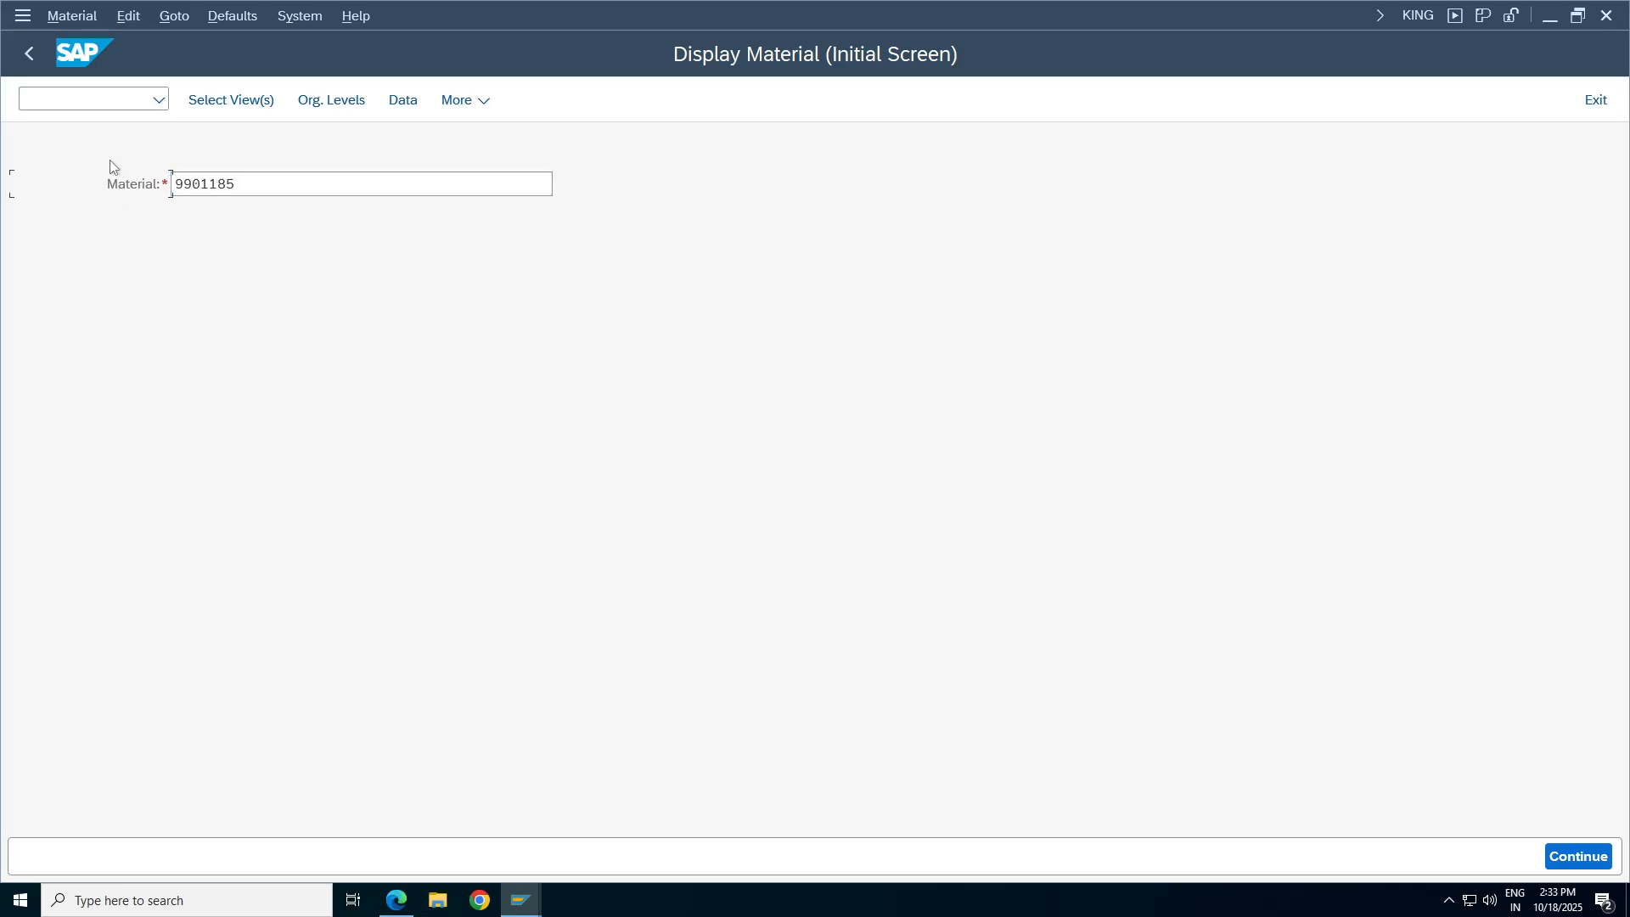
click(228, 99)
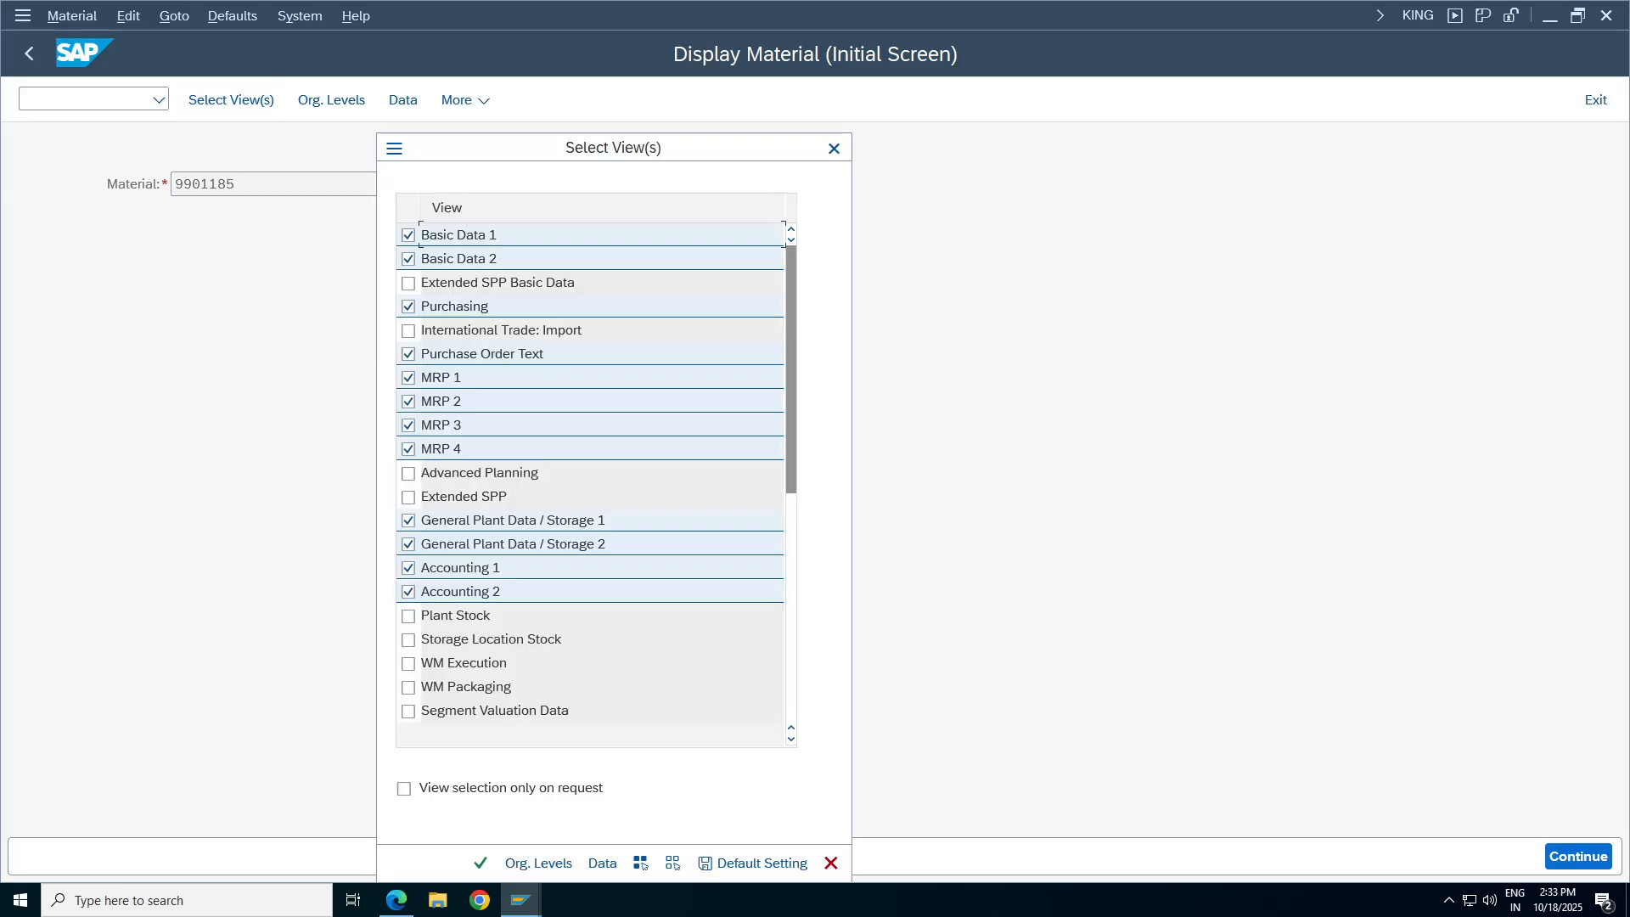
click(480, 862)
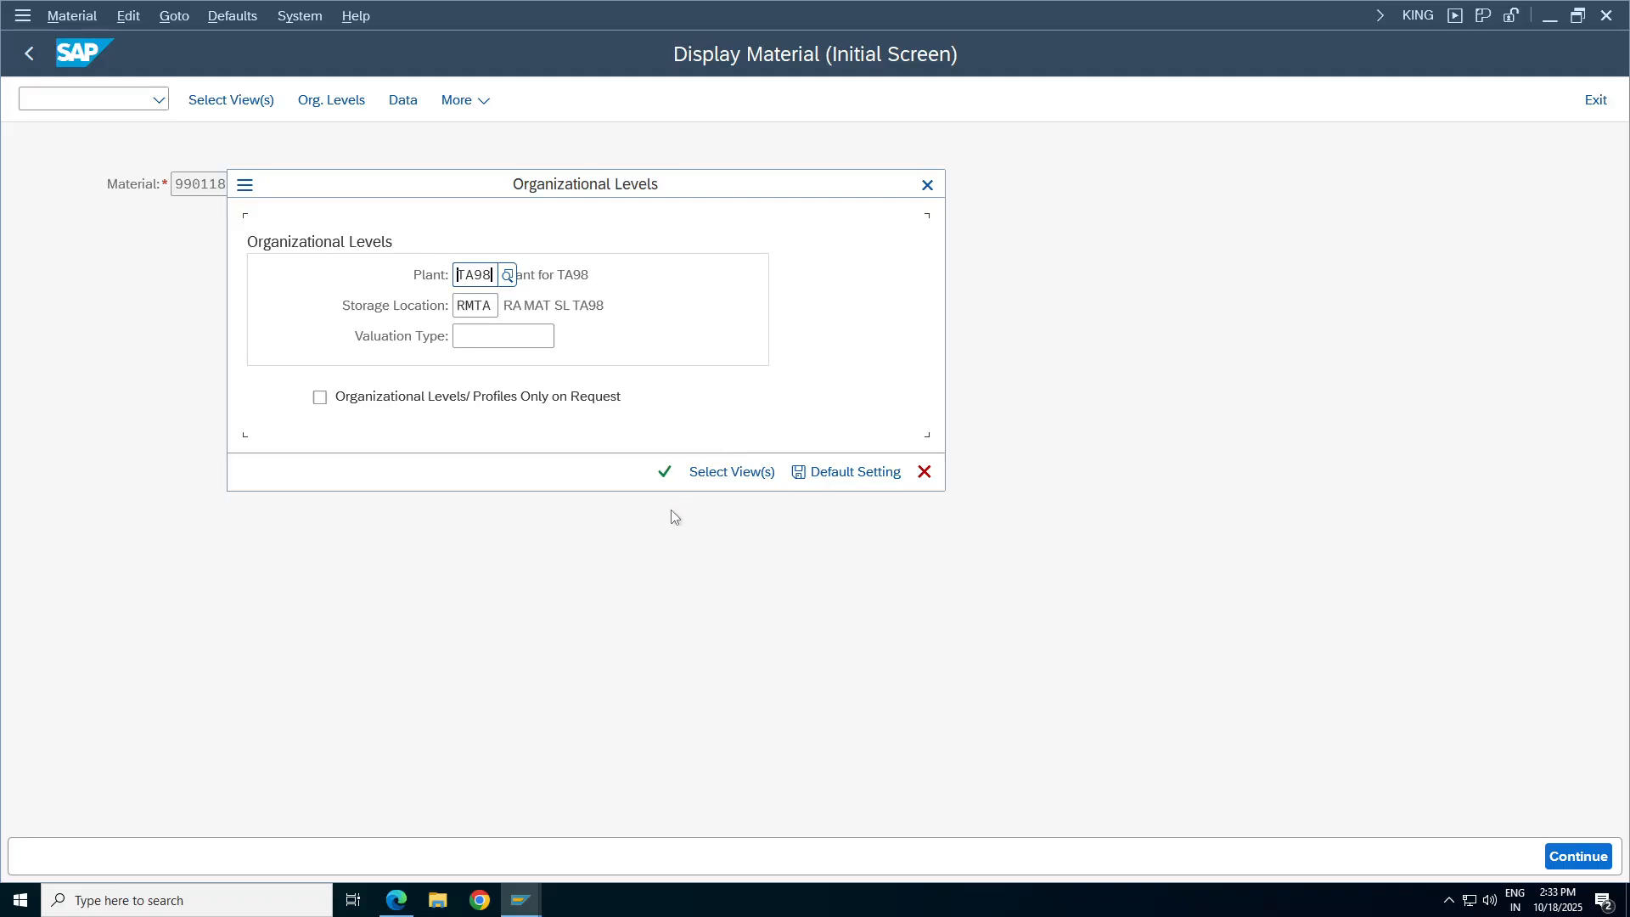
double_click(477, 275)
click(663, 471)
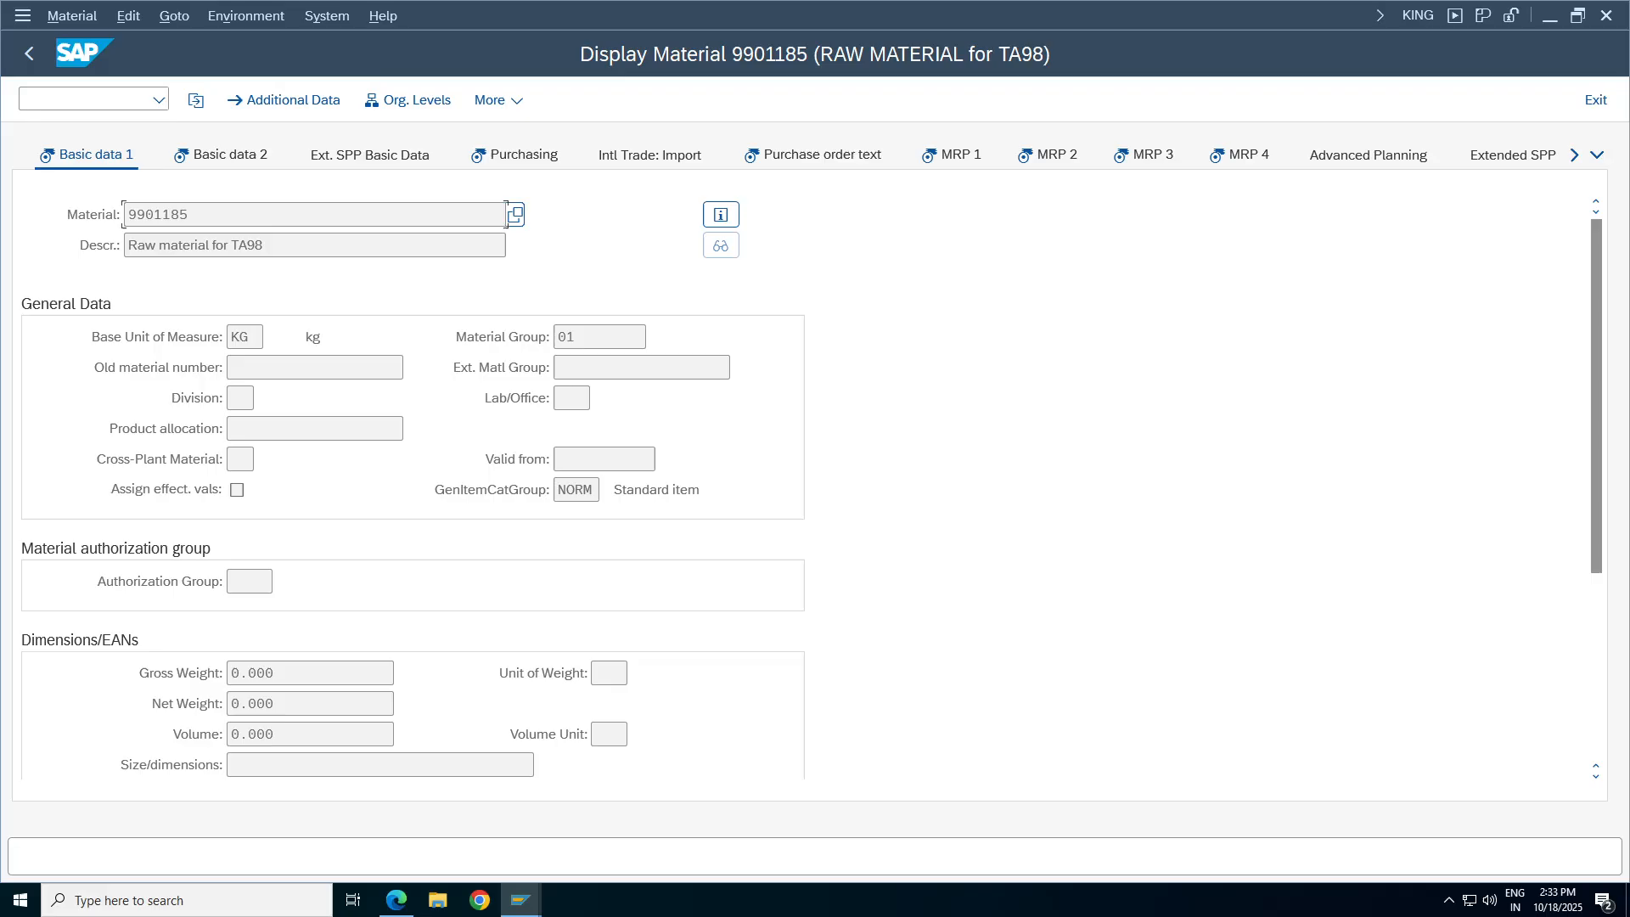
Review the material's description, base unit of measure and general item category group in Basic data 1, and check Basic data 2.
key(Tab)
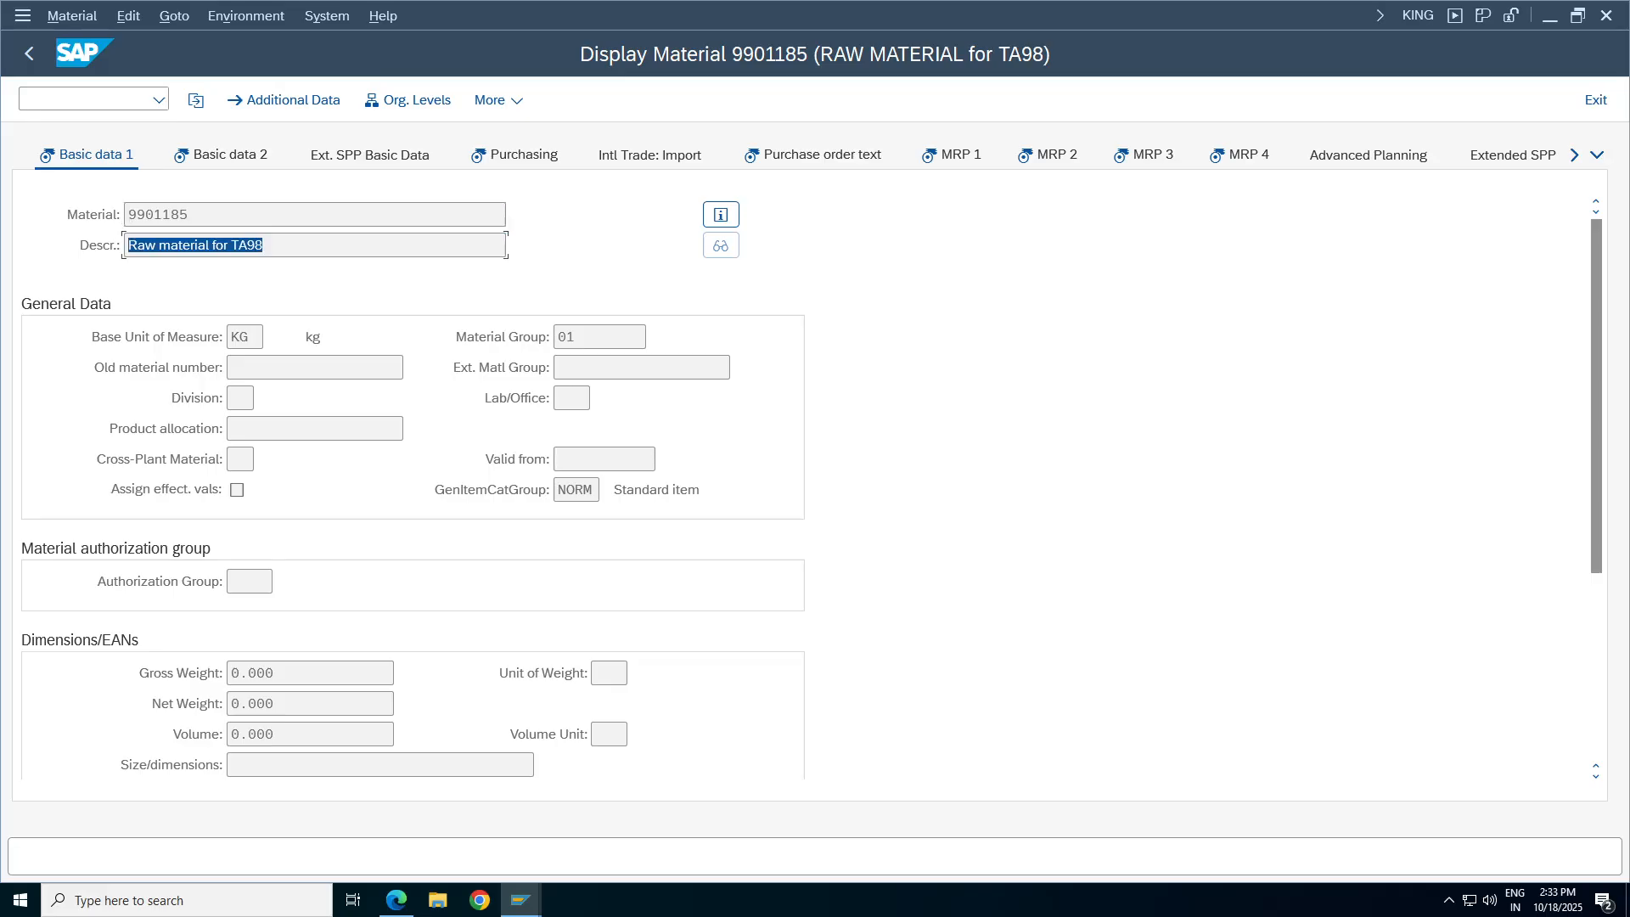
click(188, 343)
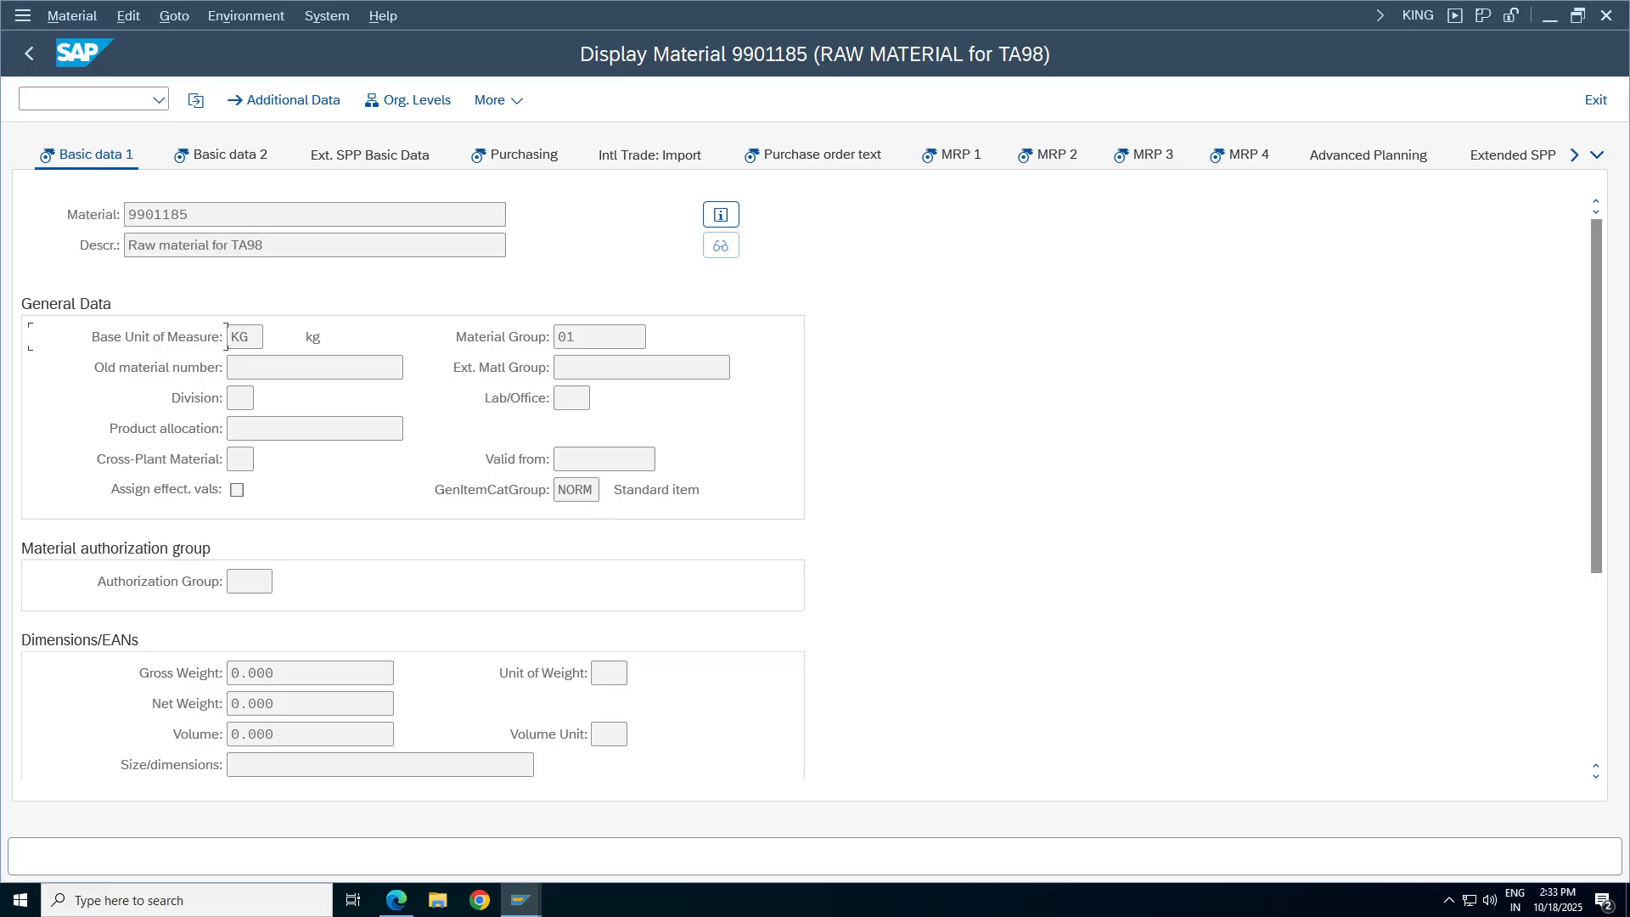
double_click(592, 489)
scroll(1604, 401, down, 5)
scroll(1553, 327, up, 5)
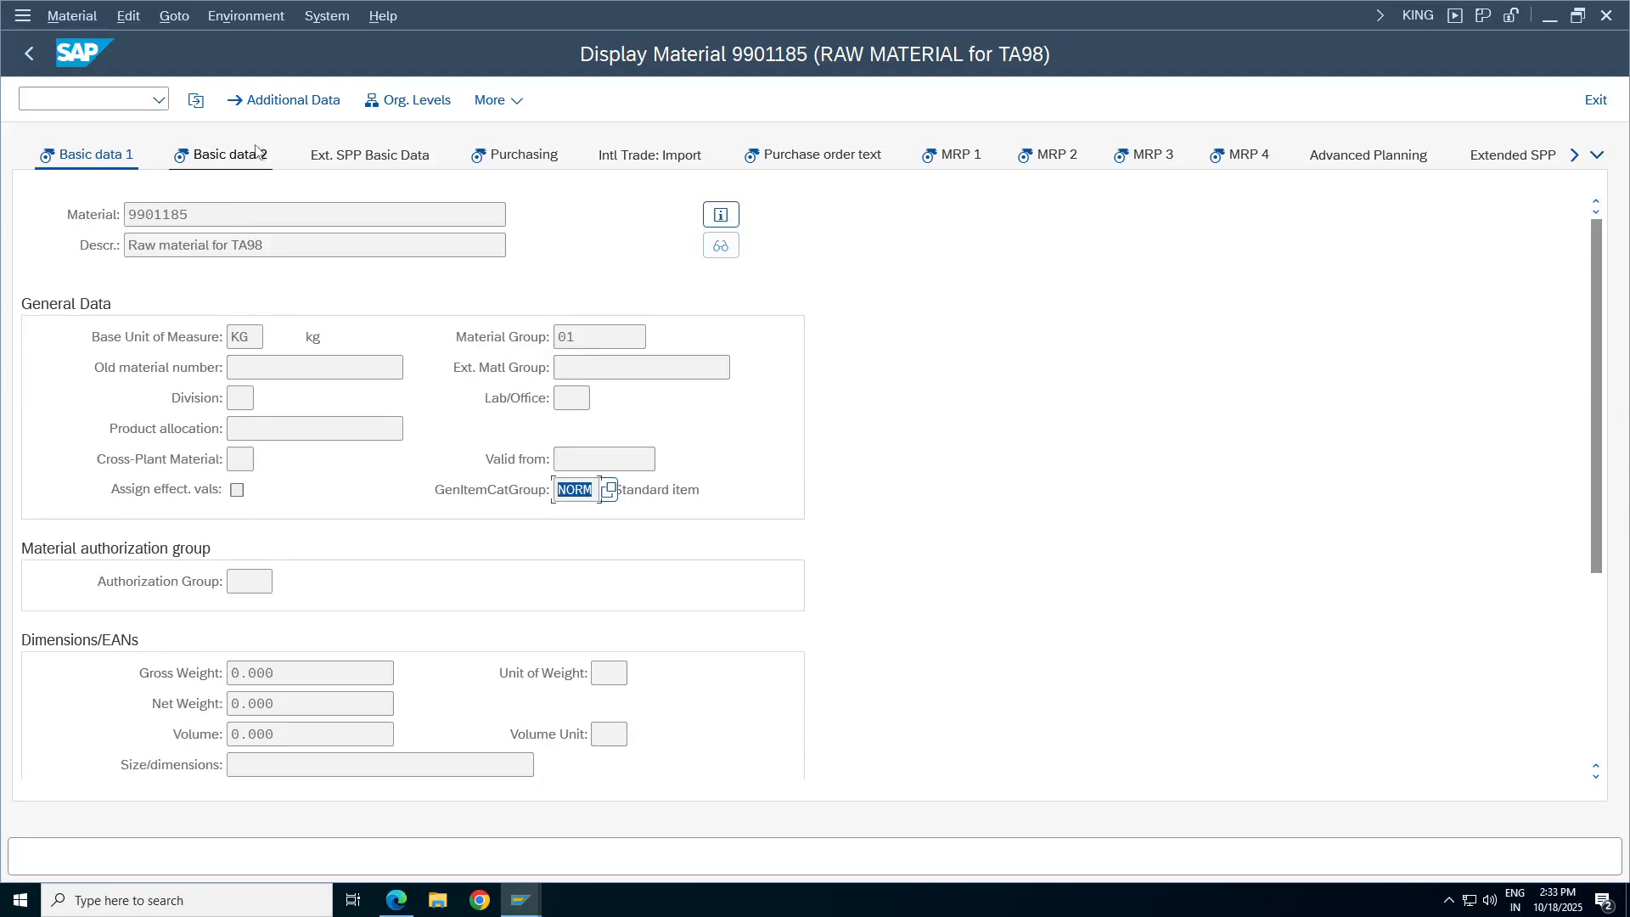
click(246, 155)
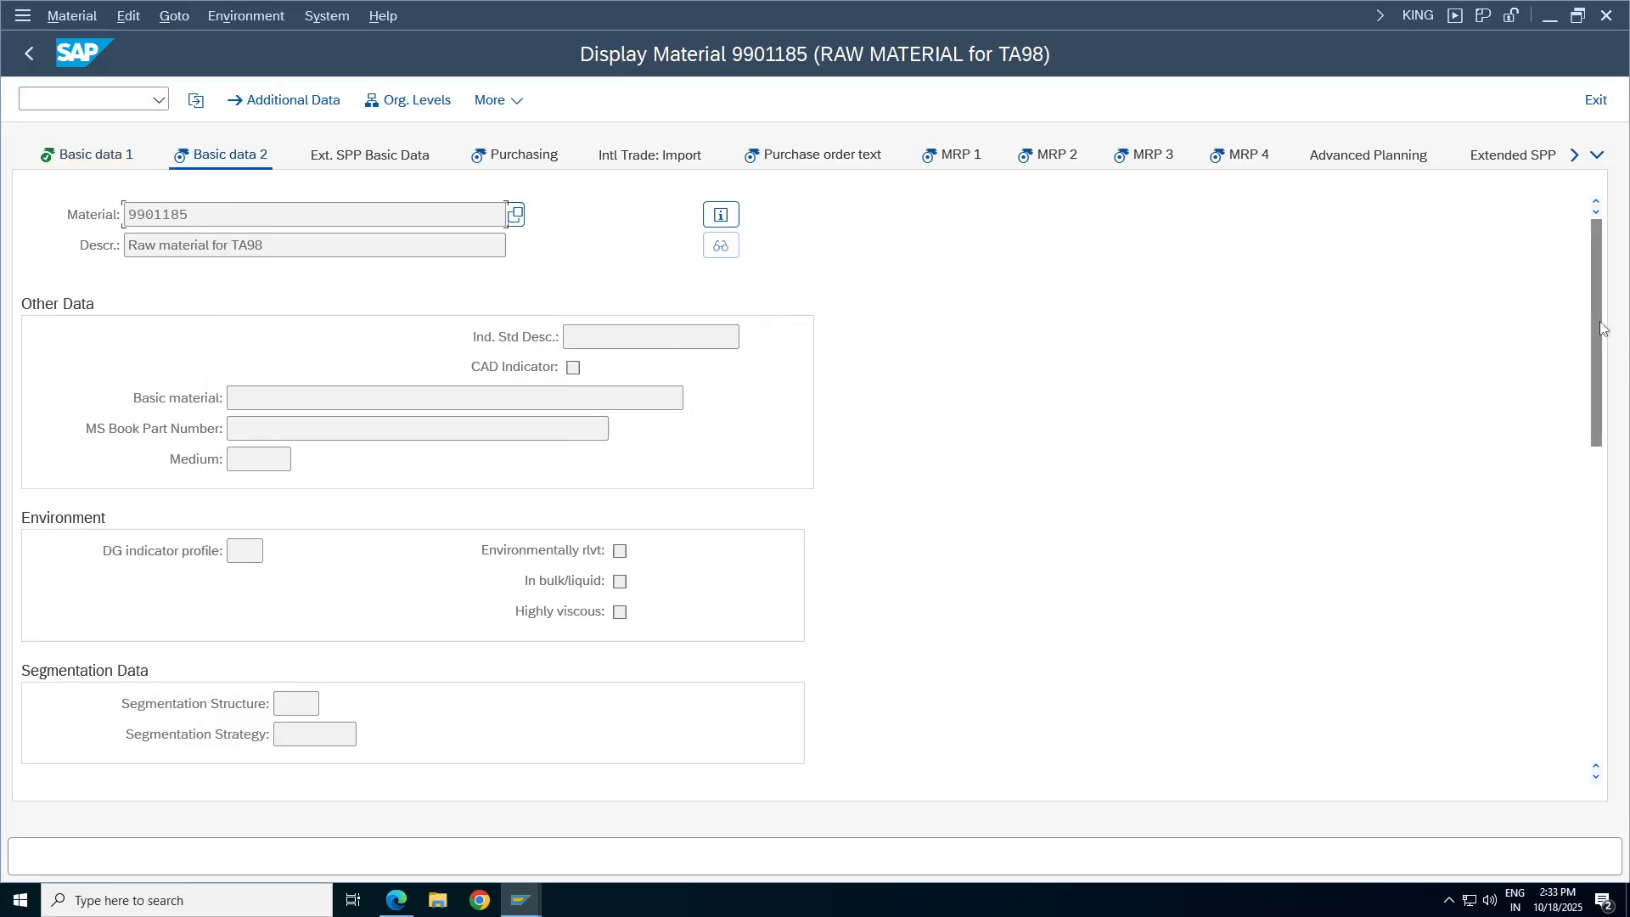
scroll(1604, 357, down, 5)
scroll(1603, 567, up, 5)
Review the Purchasing view, the MRP type in MRP 1 and the production storage location in MRP 2.
click(469, 146)
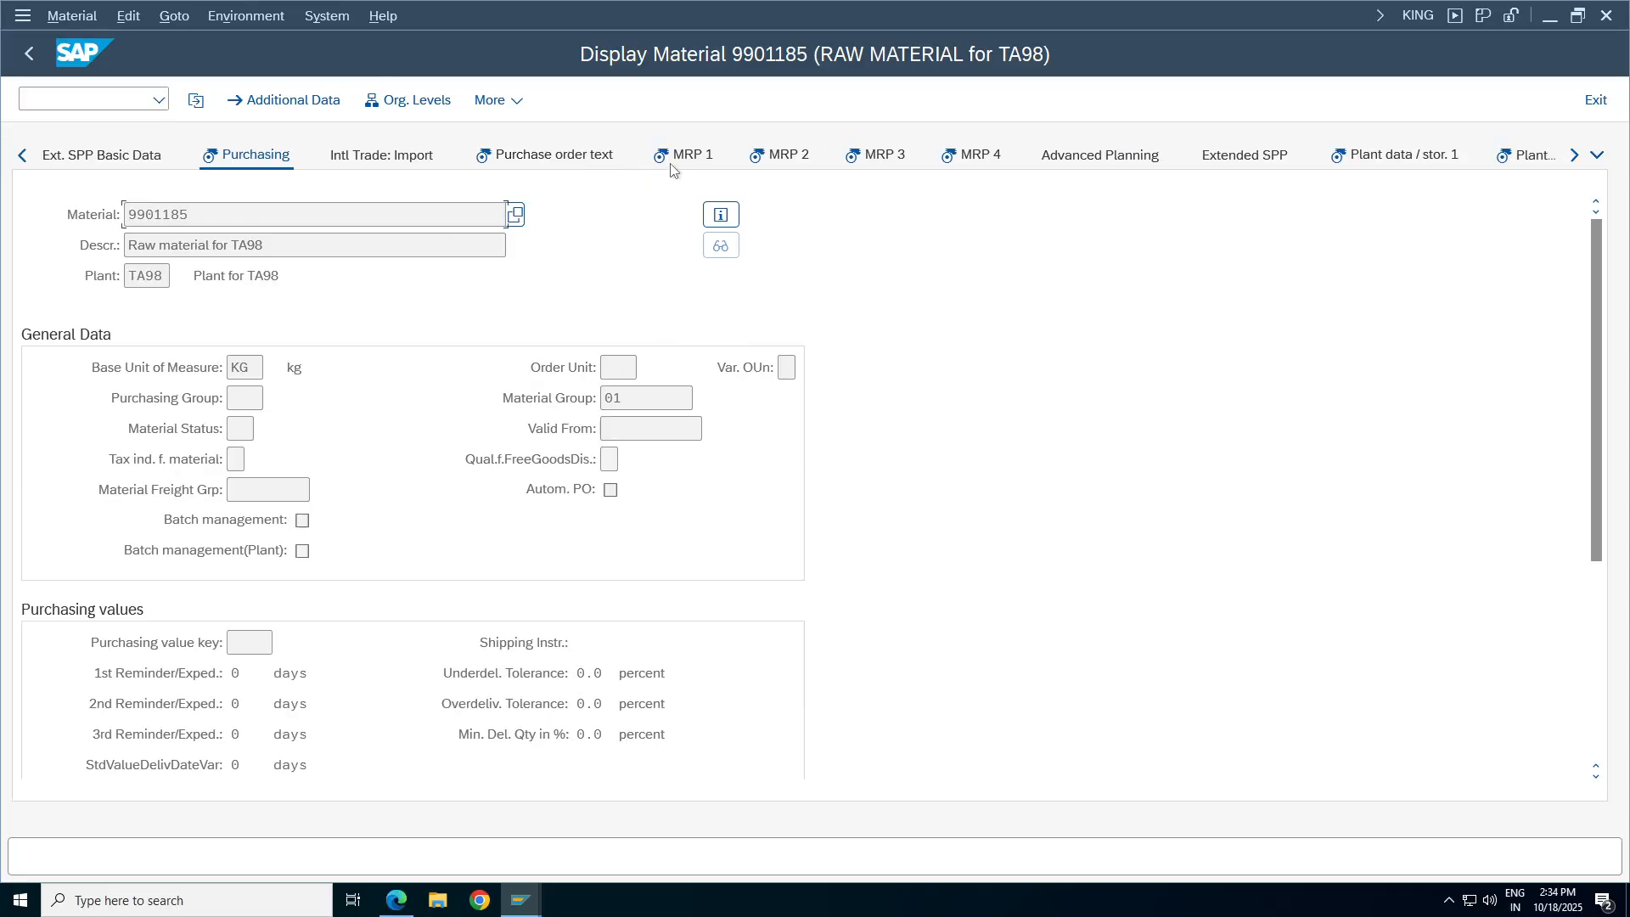
click(672, 161)
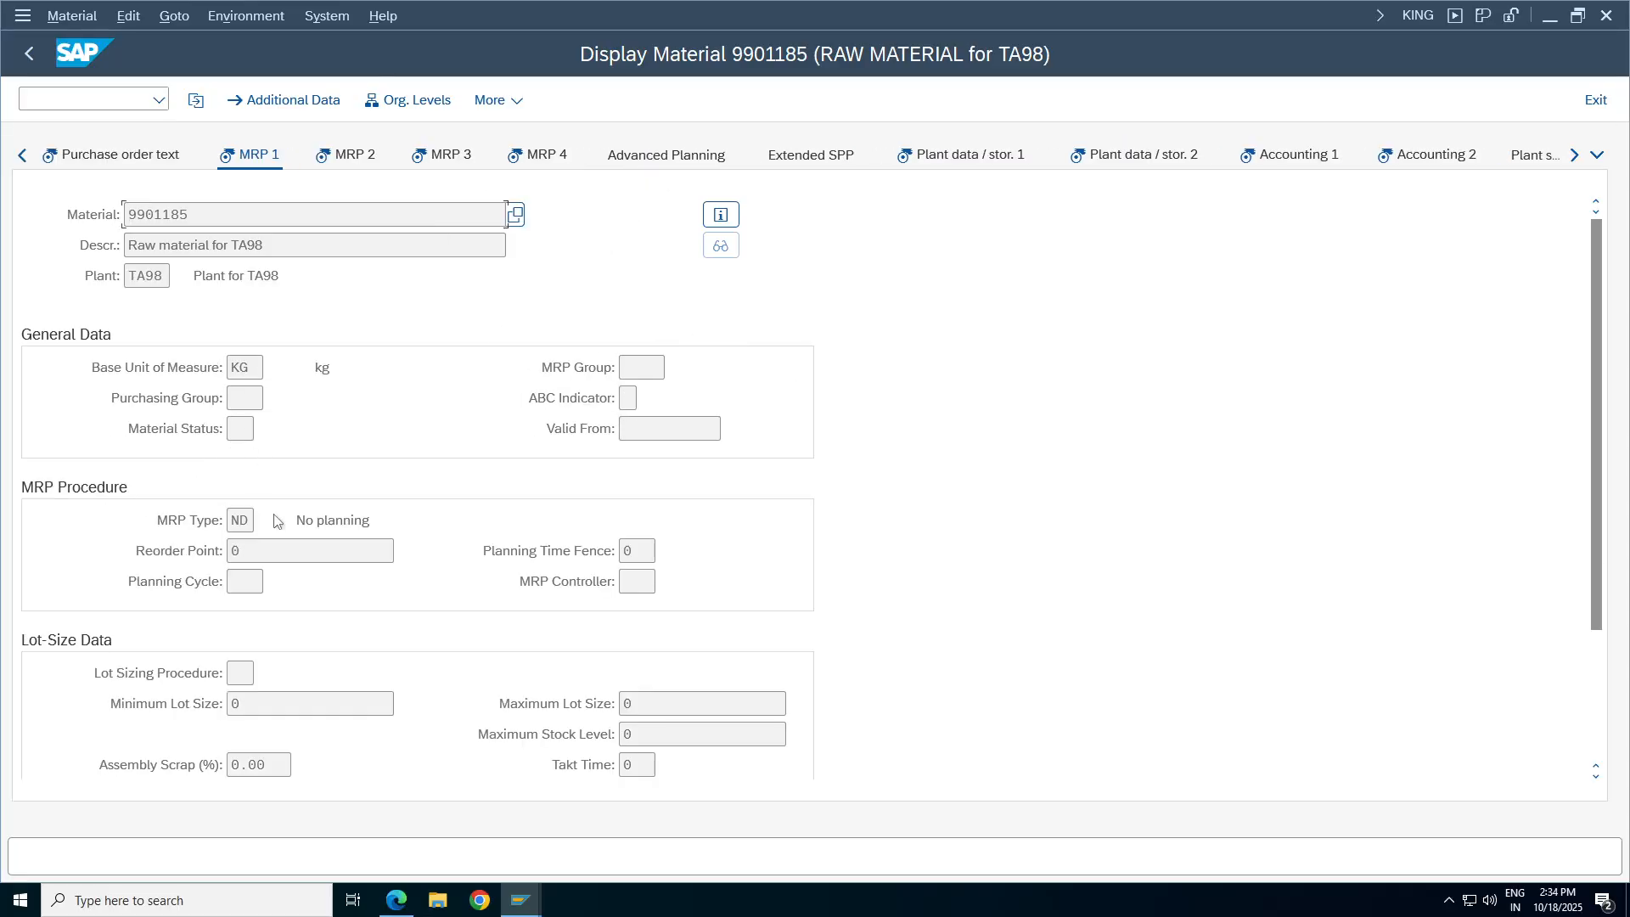
double_click(240, 520)
click(350, 162)
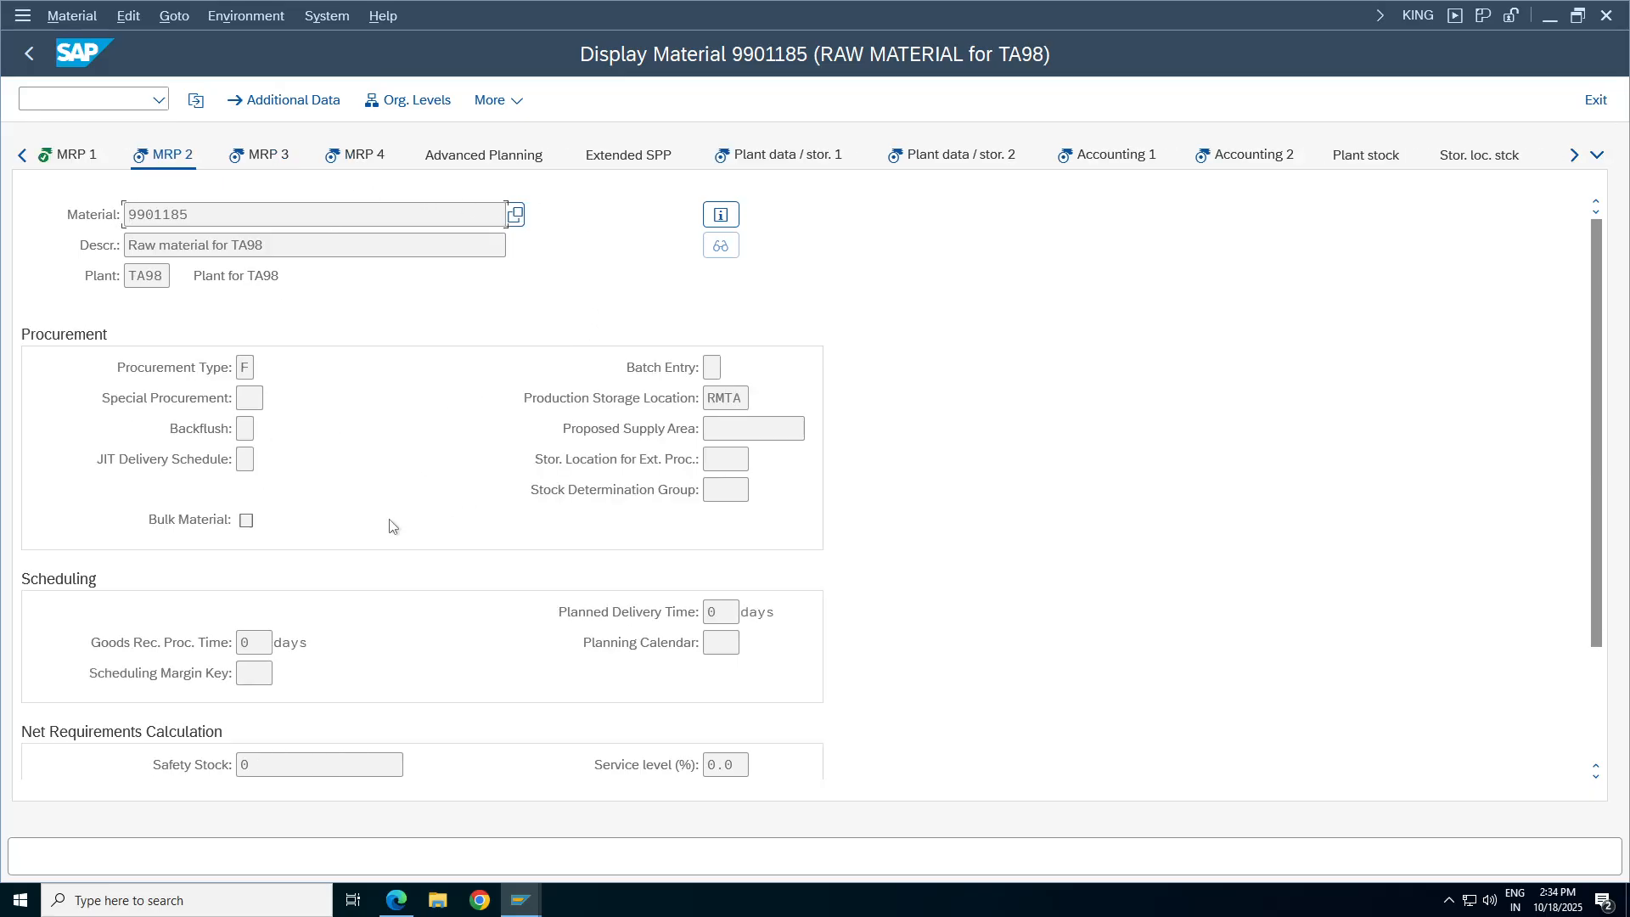
scroll(1608, 422, down, 5)
scroll(1342, 356, up, 5)
double_click(723, 397)
Review the availability check in MRP 3, the plant and storage location in MRP 4, and the Plant data / stor. 1 view.
click(271, 162)
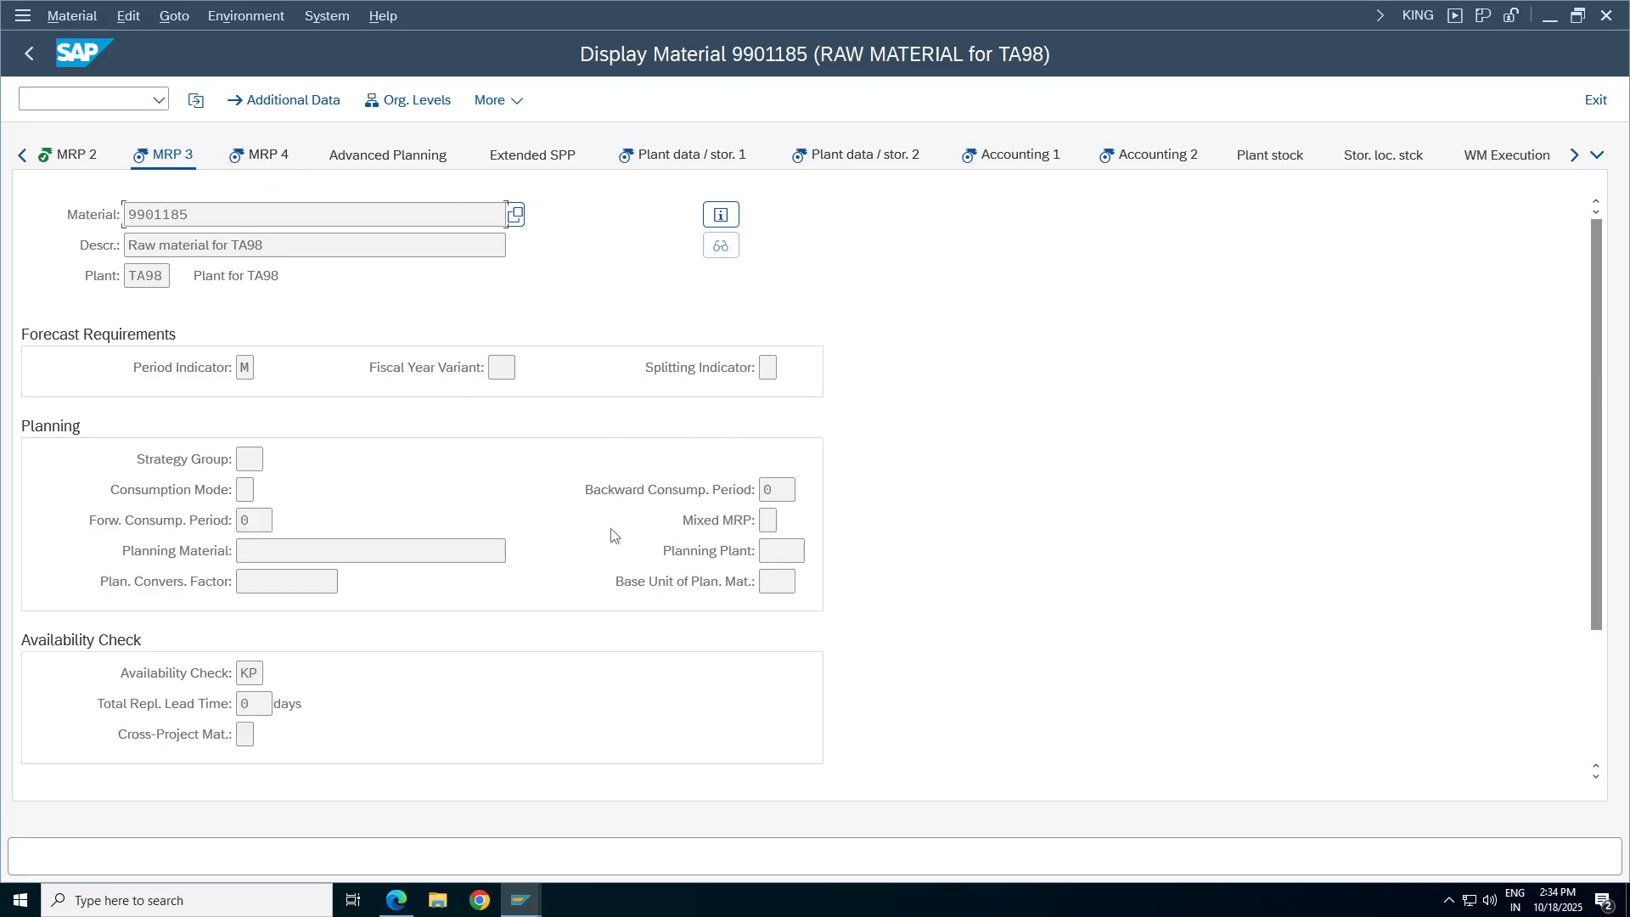
double_click(250, 673)
mouse_move(1598, 467)
mouse_down()
mouse_move(1602, 548)
mouse_move(1595, 463)
mouse_up()
click(270, 158)
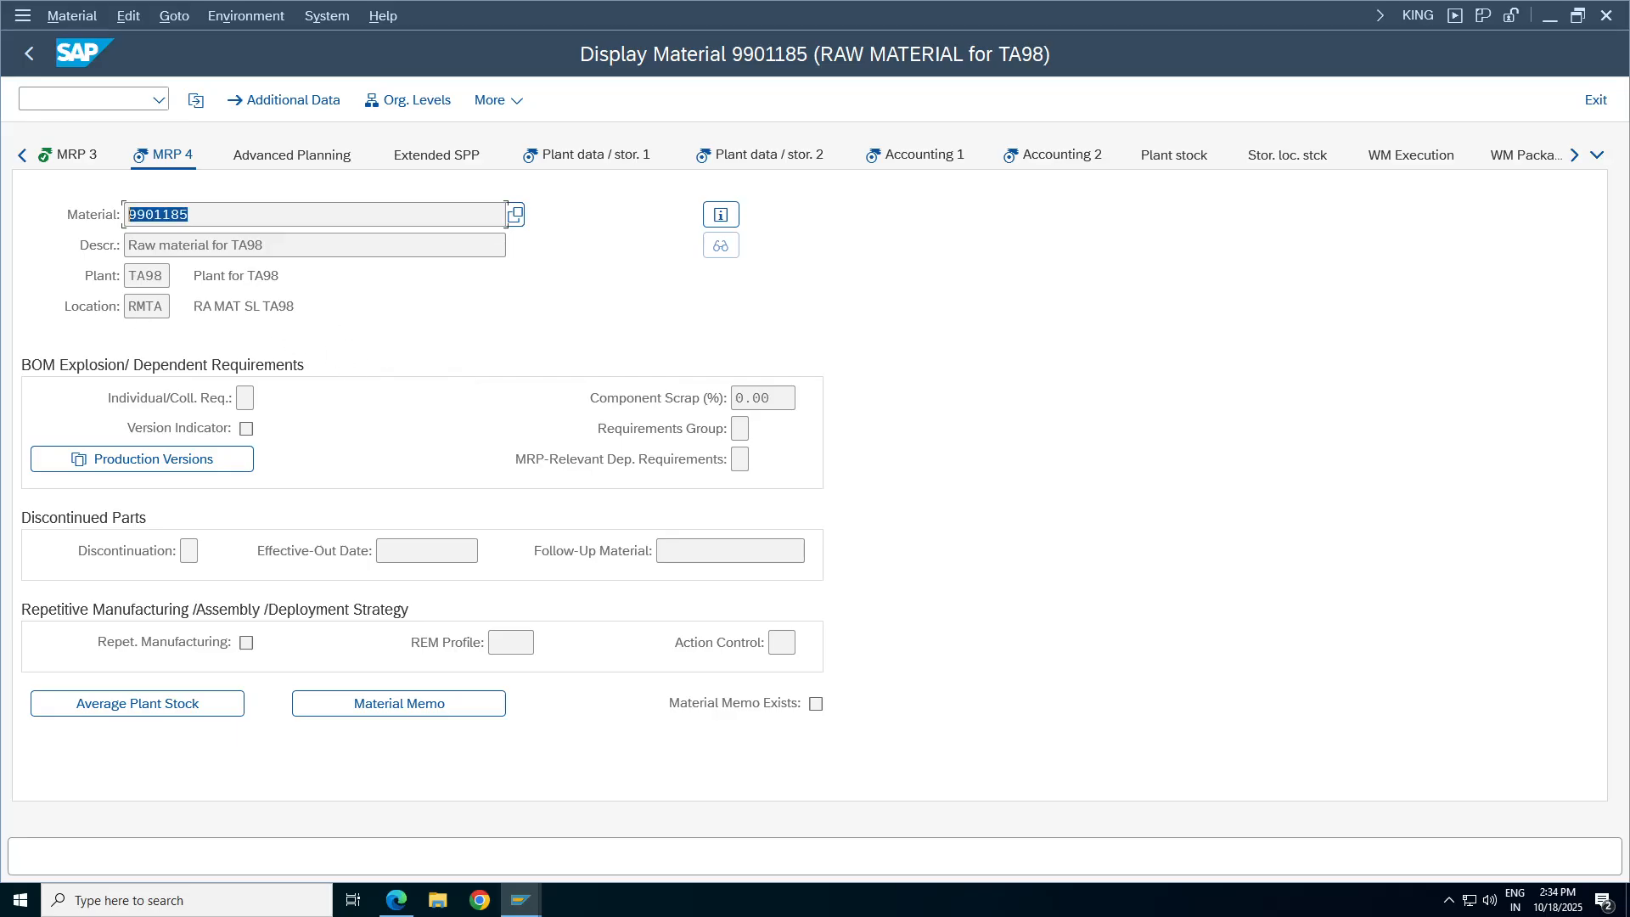
key(Tab)
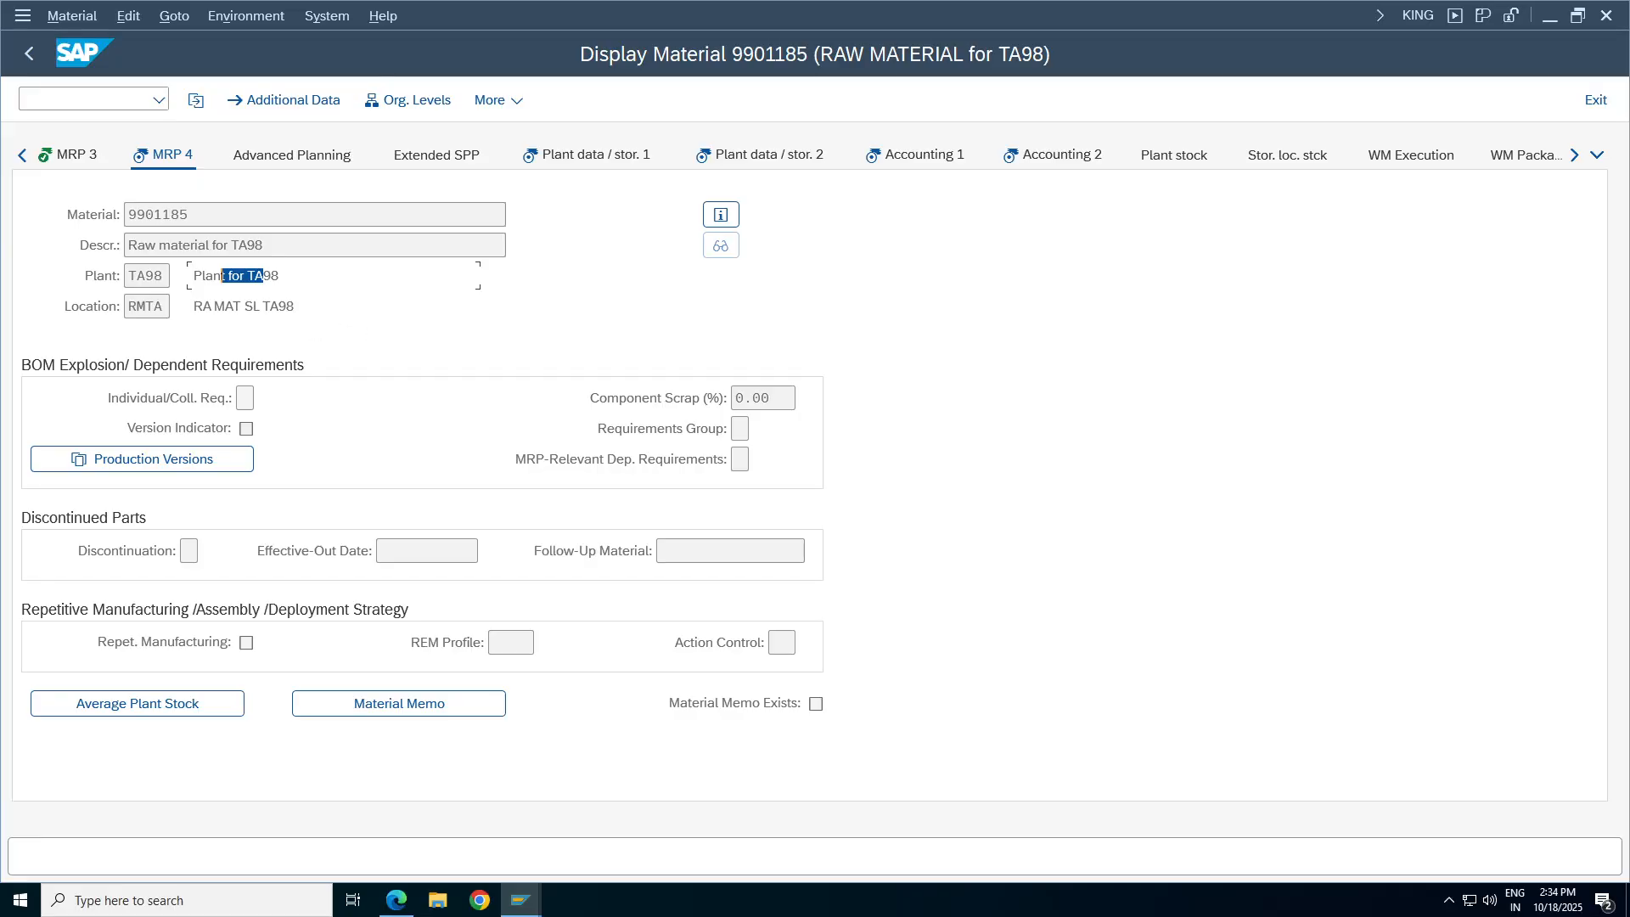
drag(297, 306, 194, 307)
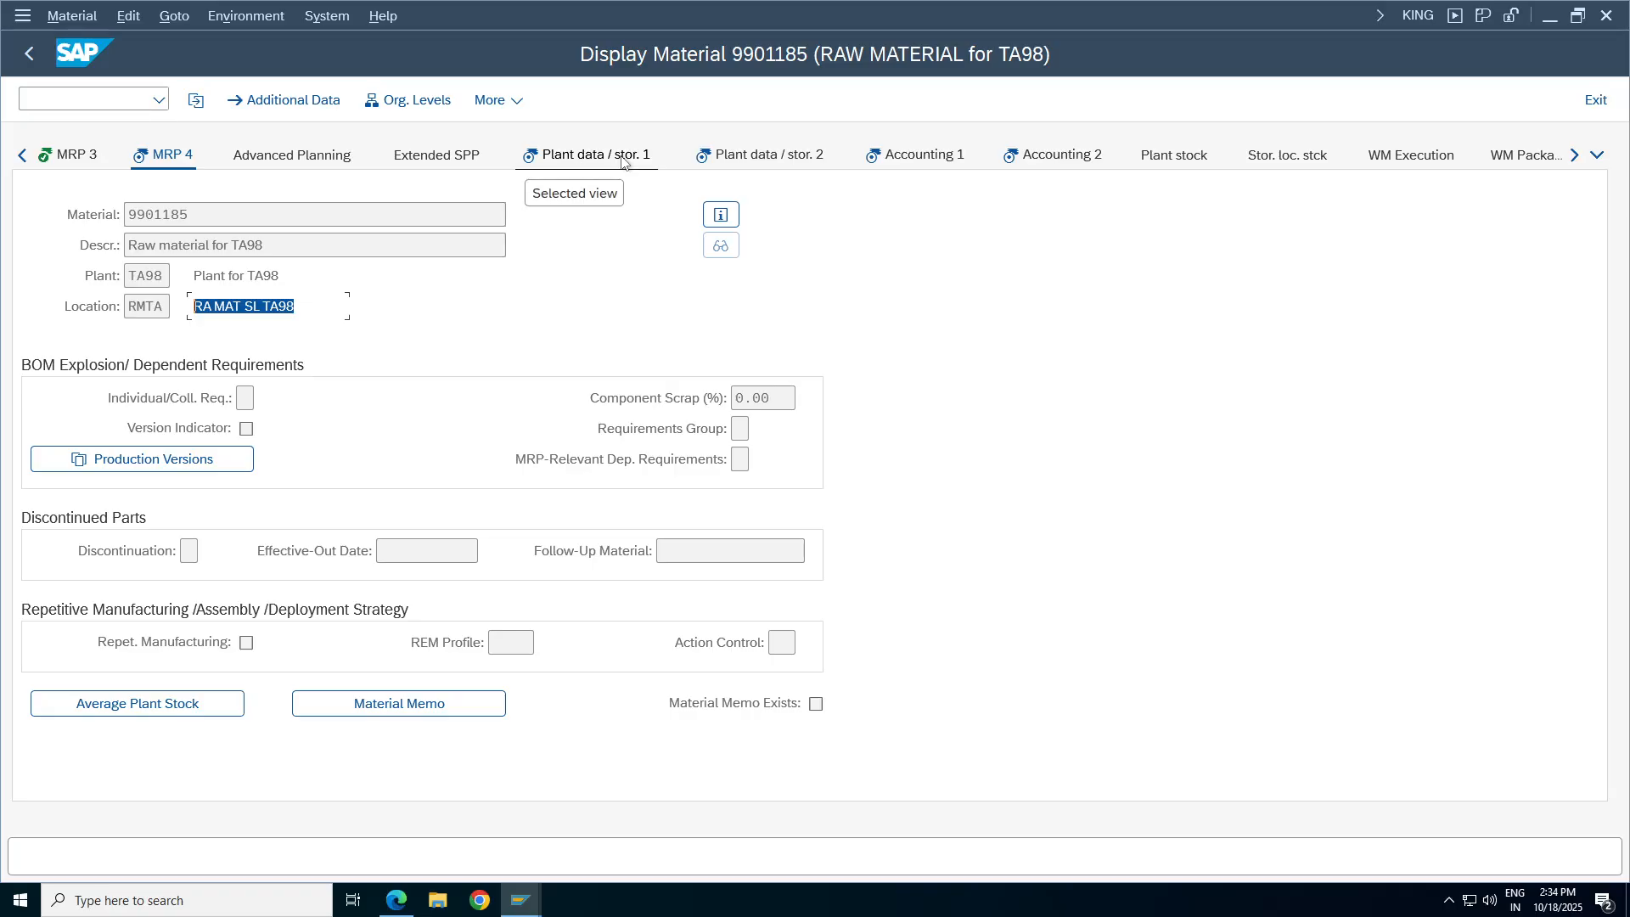
click(594, 156)
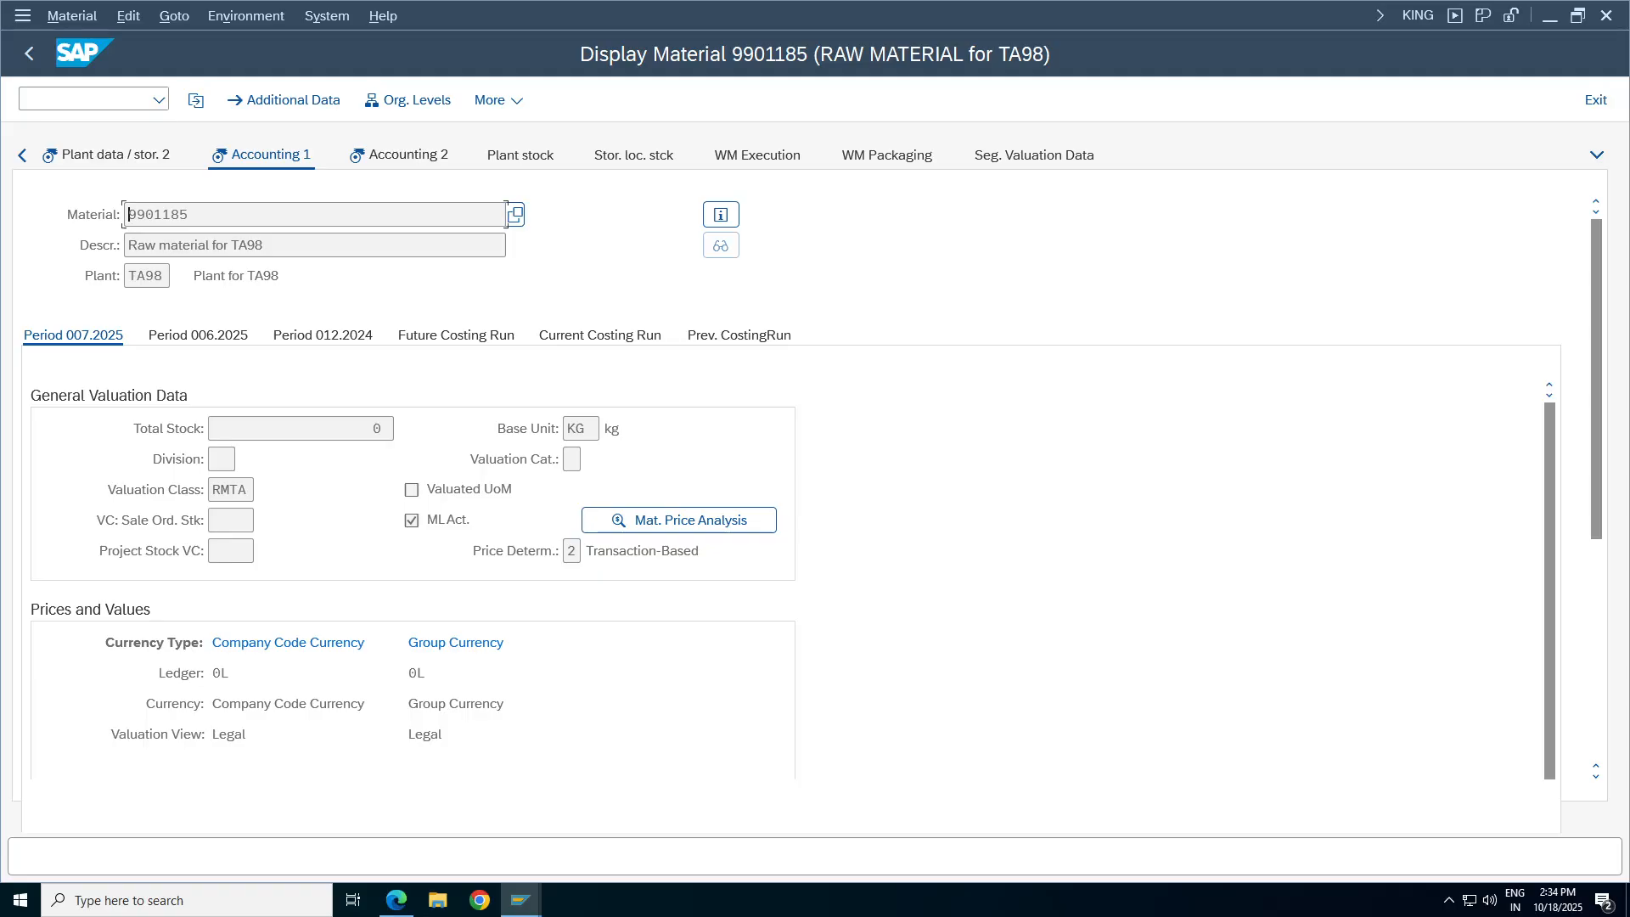
Examine the stock and valuation class in Accounting 1 and the new price in the material price analysis, and return to the material display.
double_click(378, 429)
drag(240, 489, 155, 532)
click(698, 521)
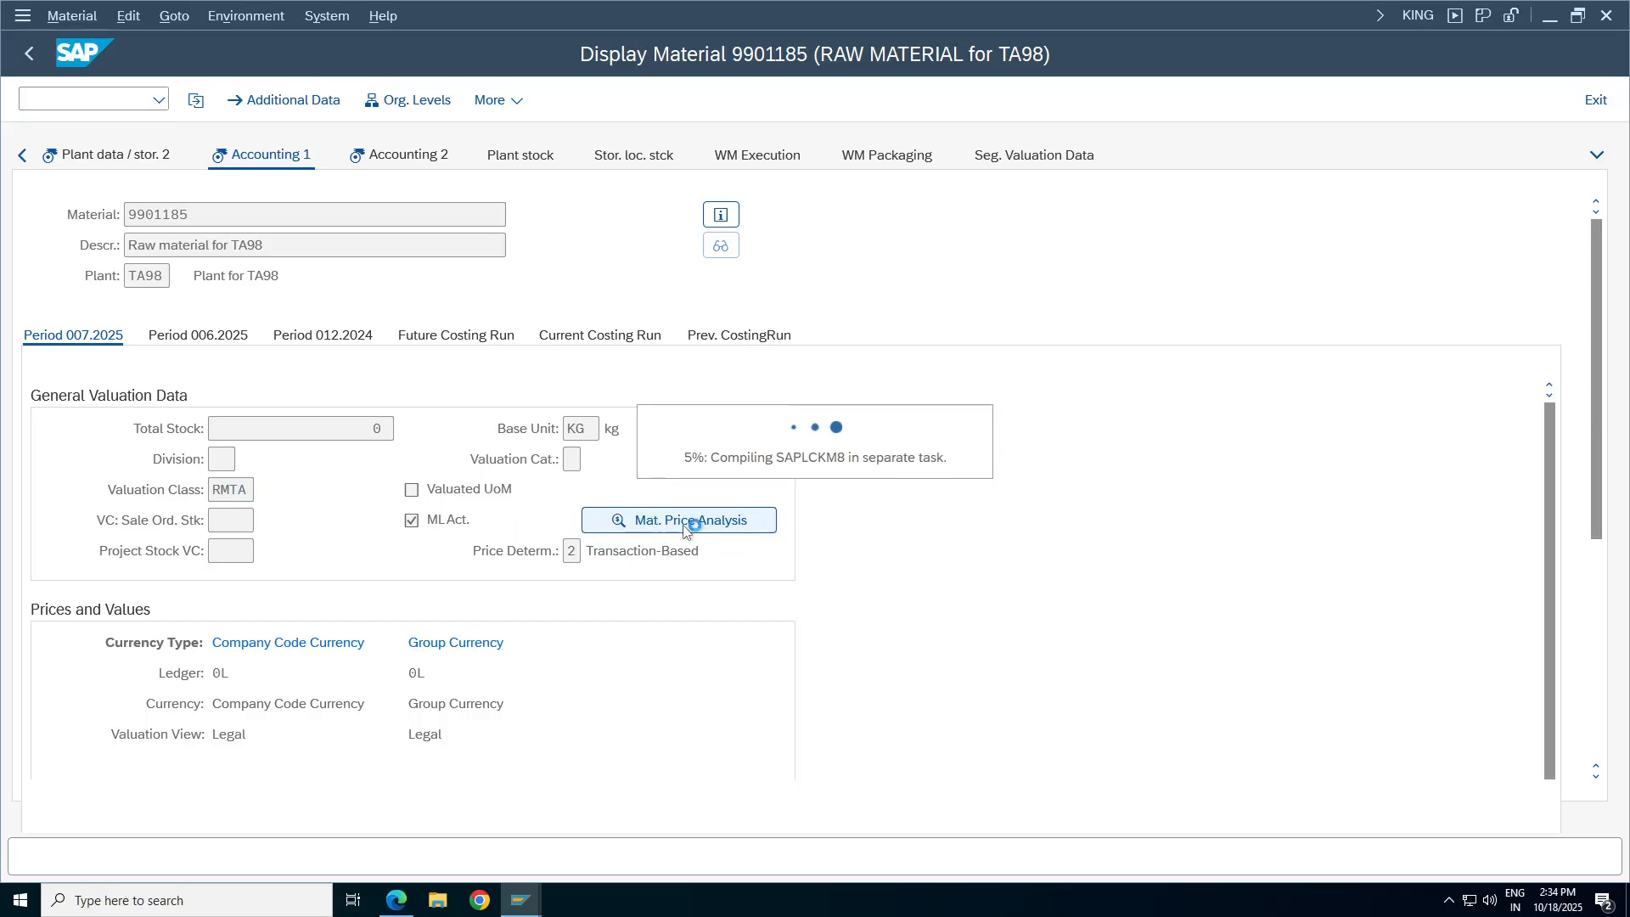
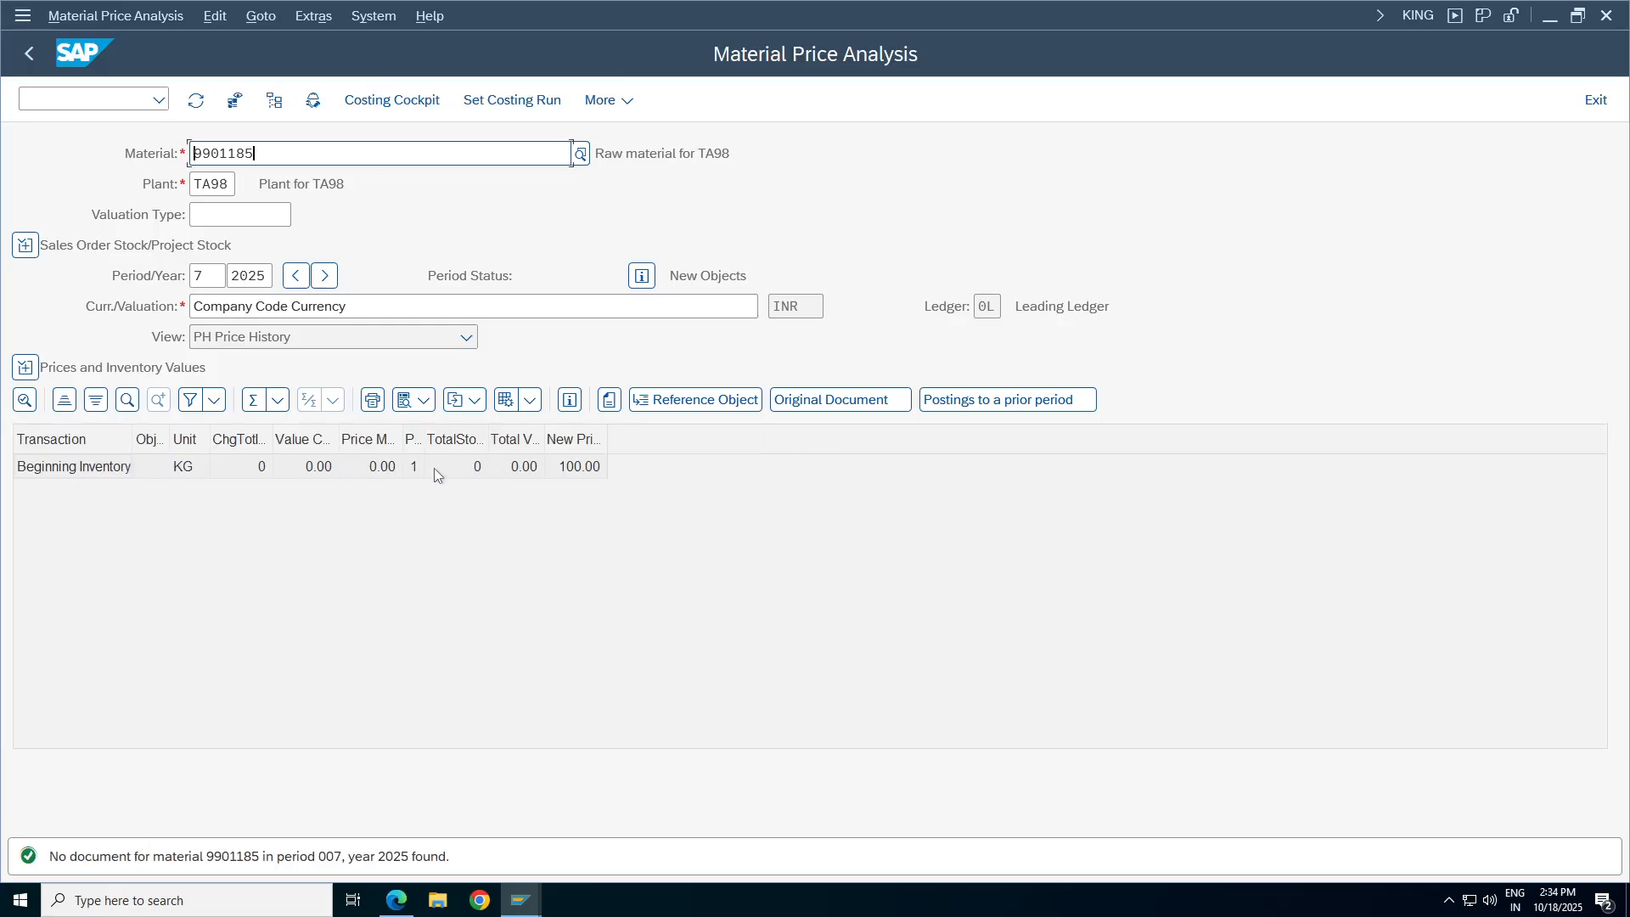
drag(424, 433, 565, 435)
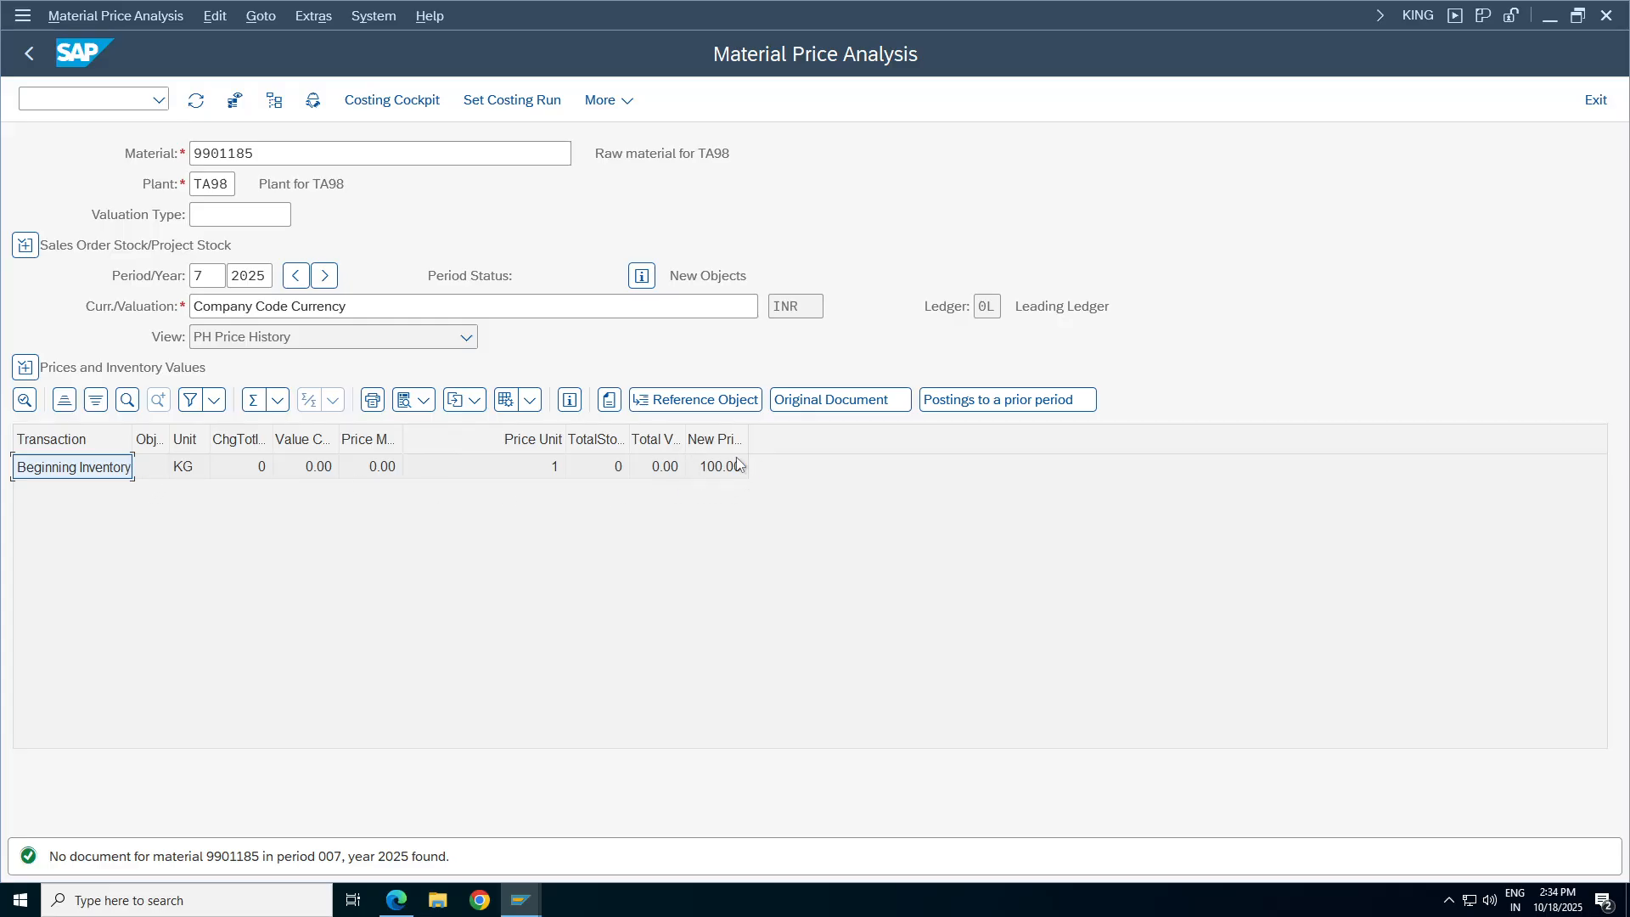
drag(747, 431, 960, 437)
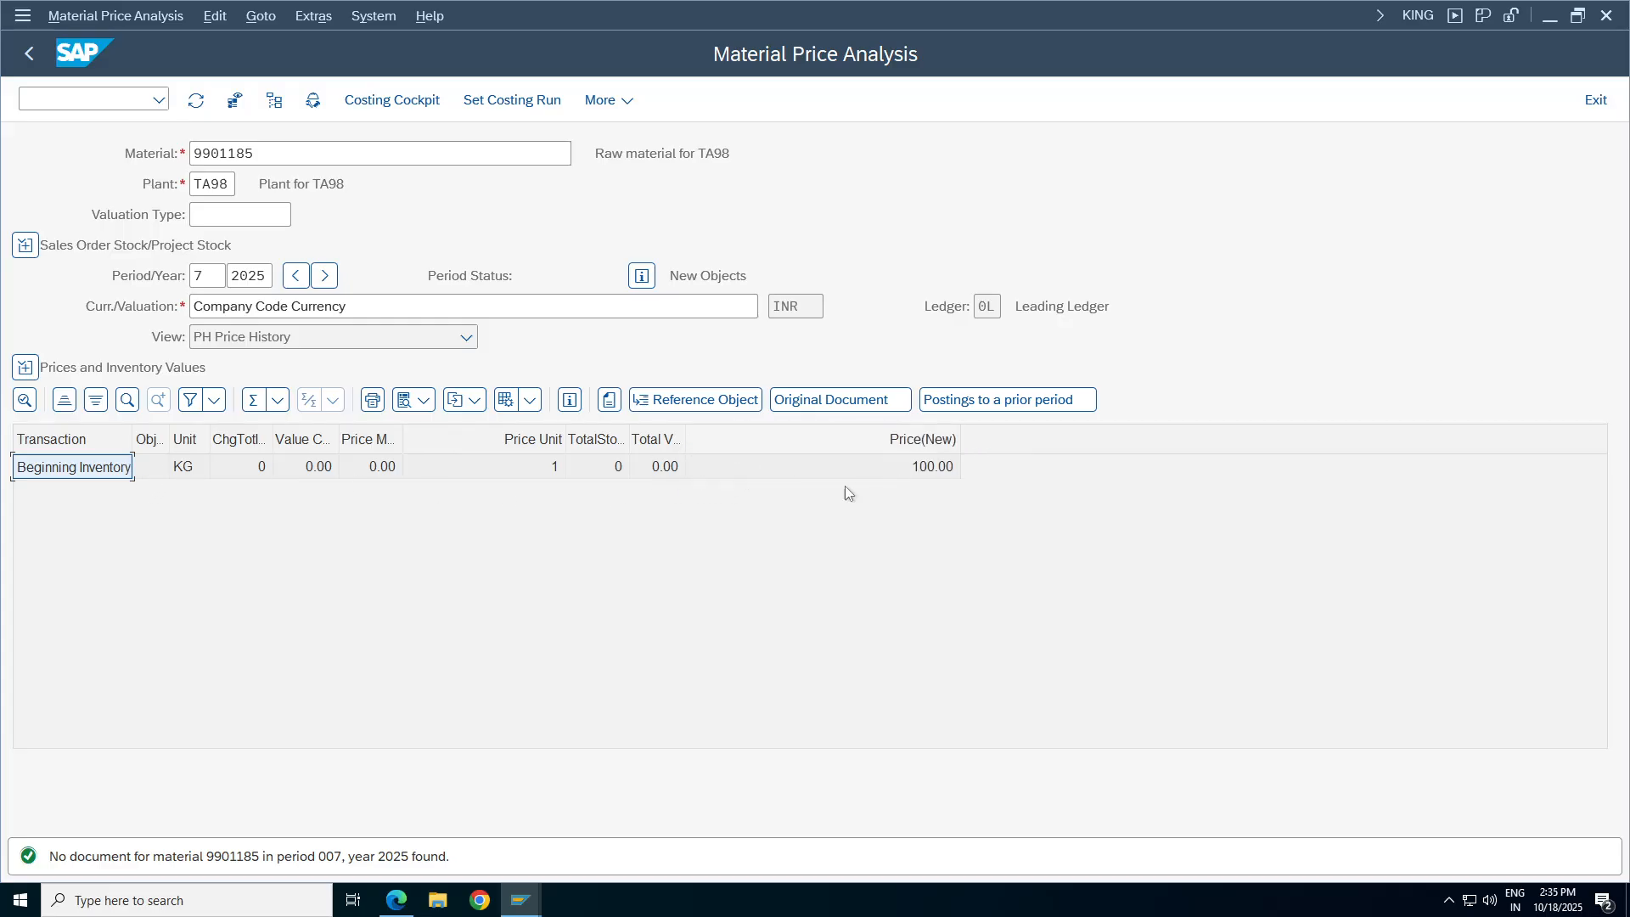
click(894, 469)
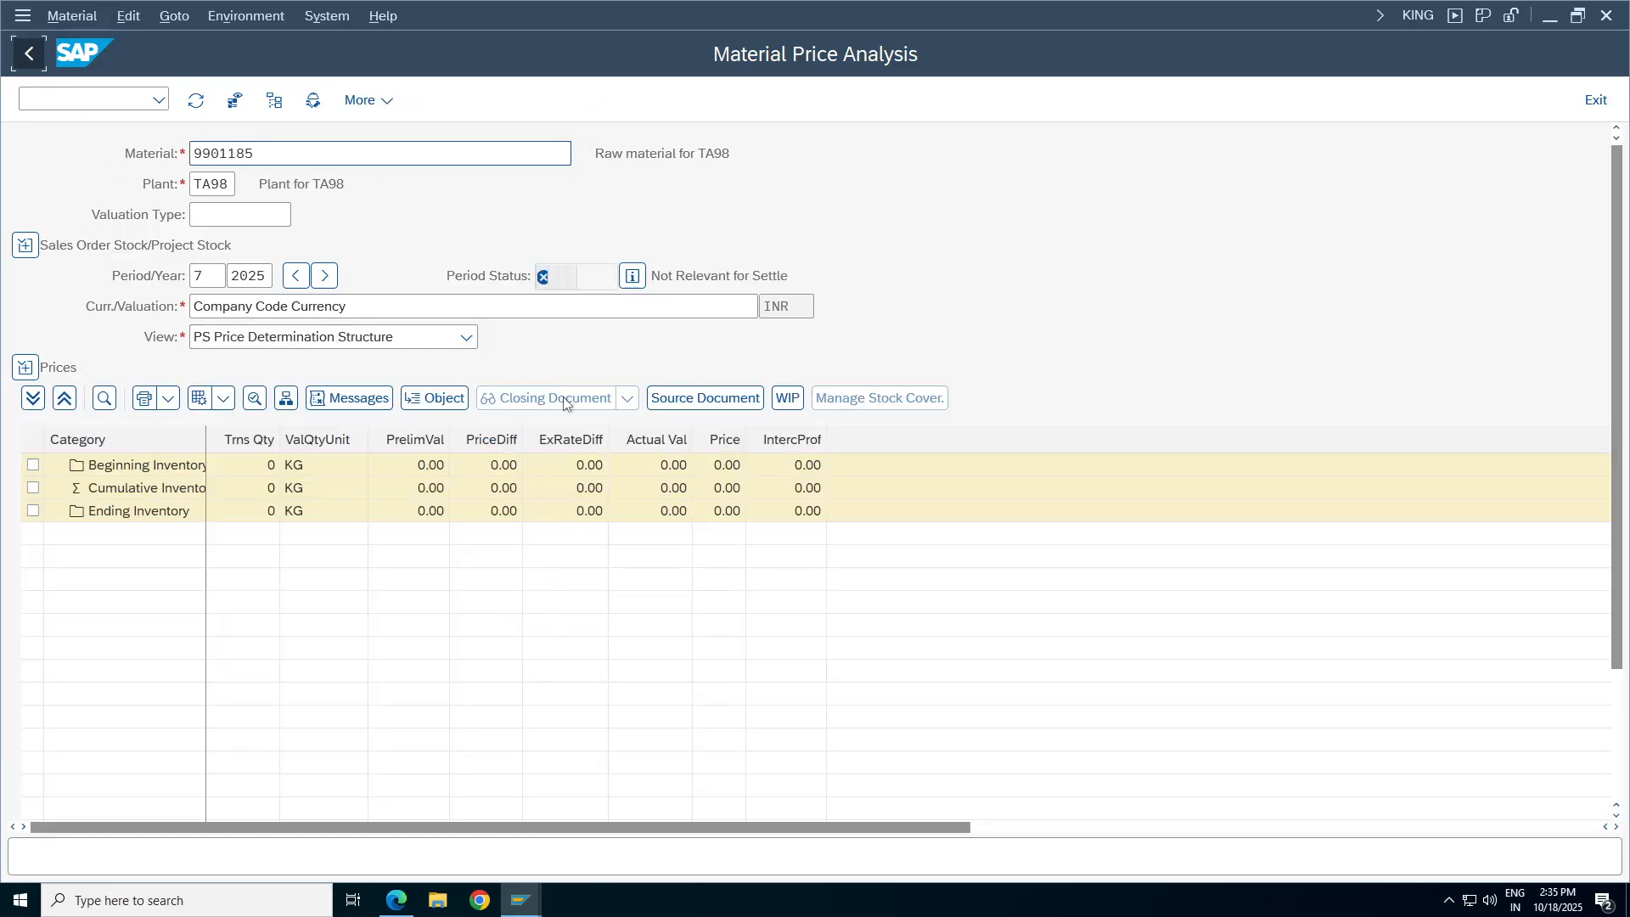
key(F3)
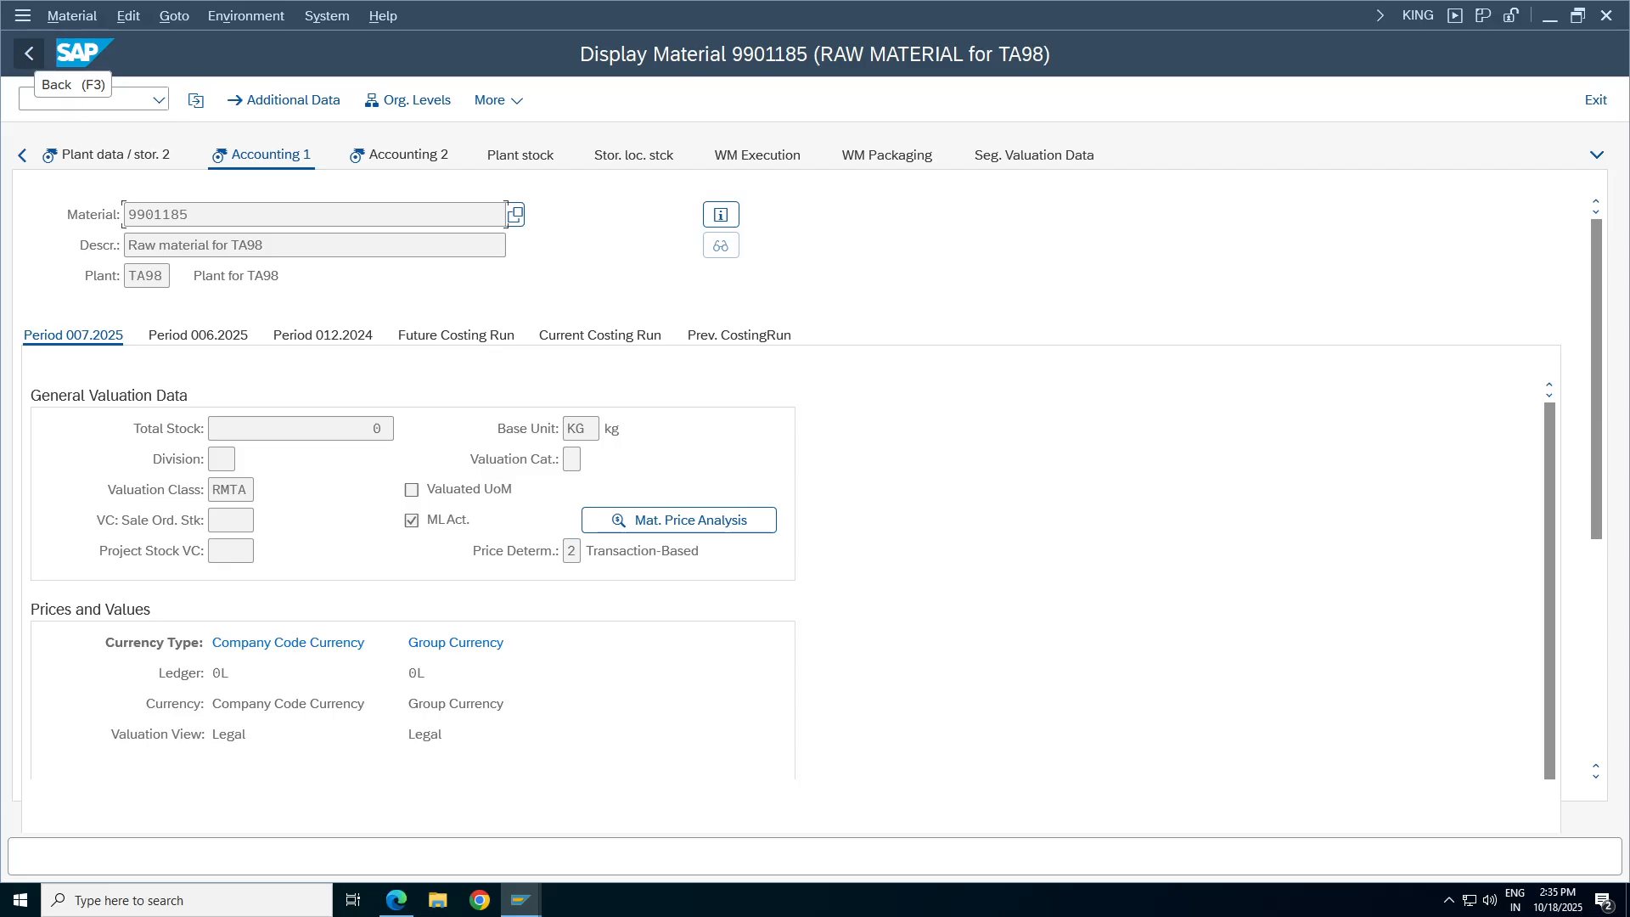
Leave the material display and start transaction SE16N in a new session.
click(29, 52)
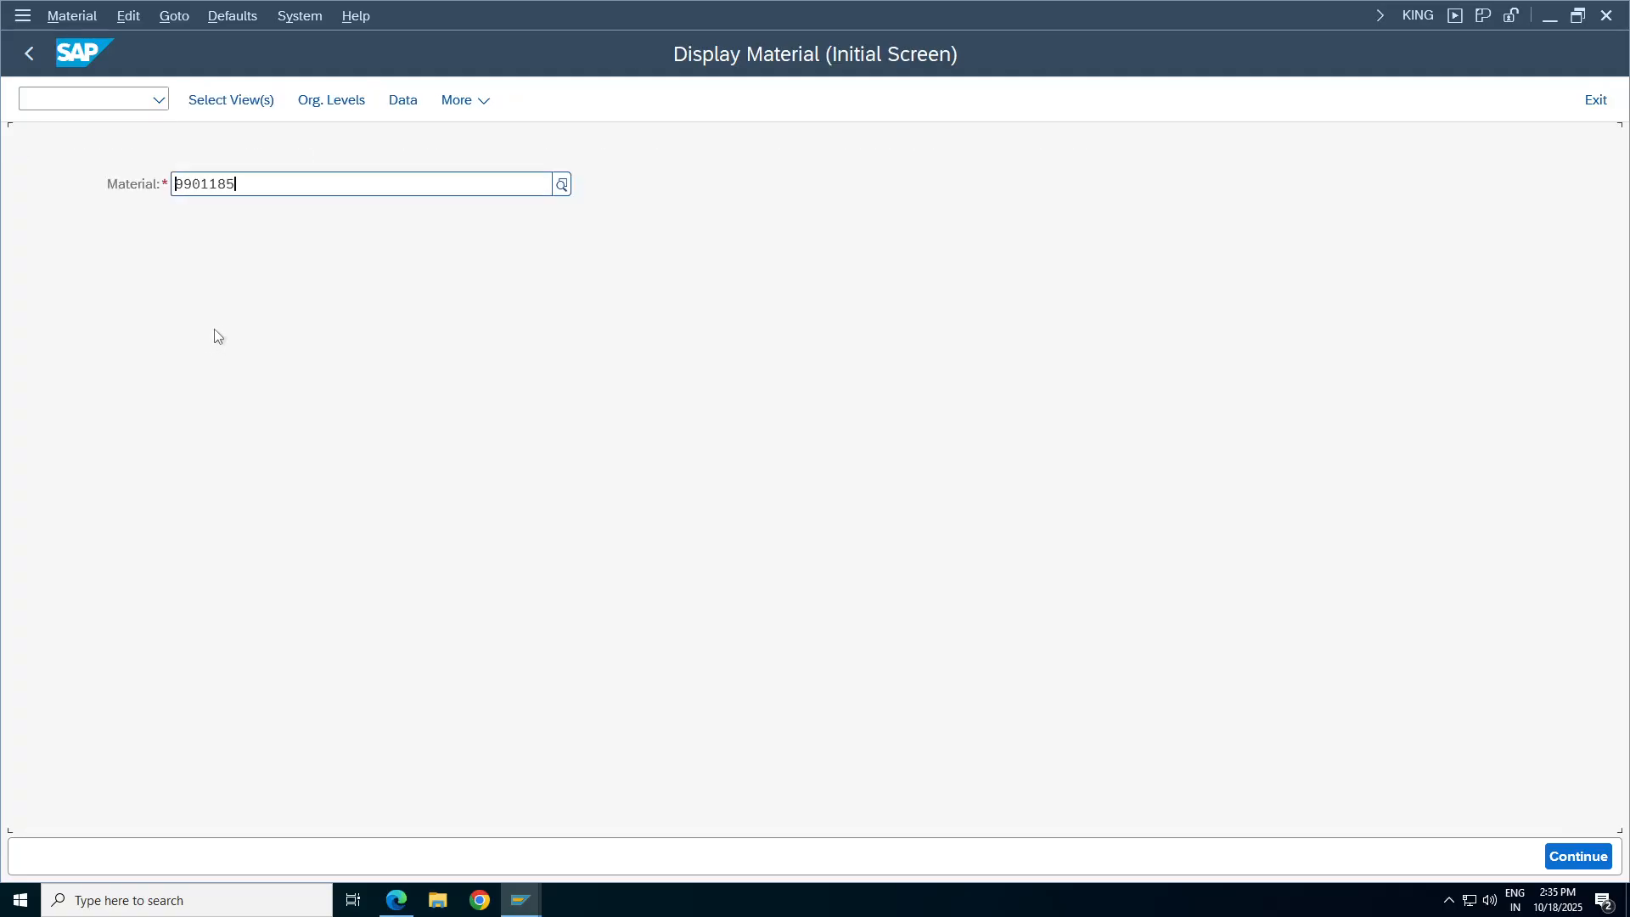
double_click(229, 185)
click(85, 99)
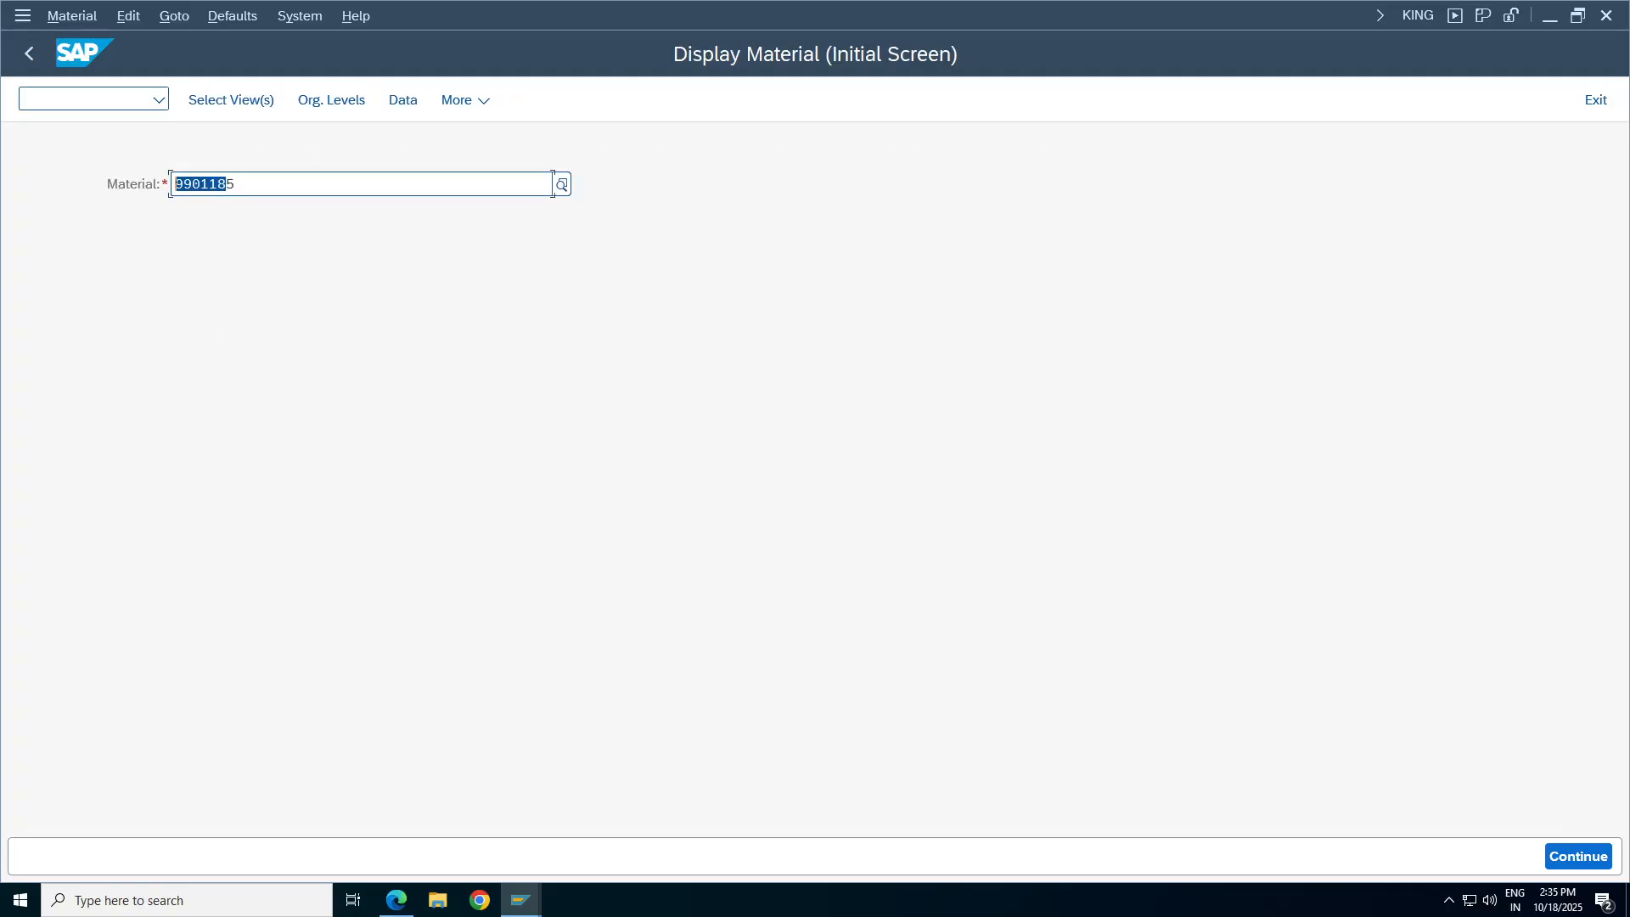
text(/os)
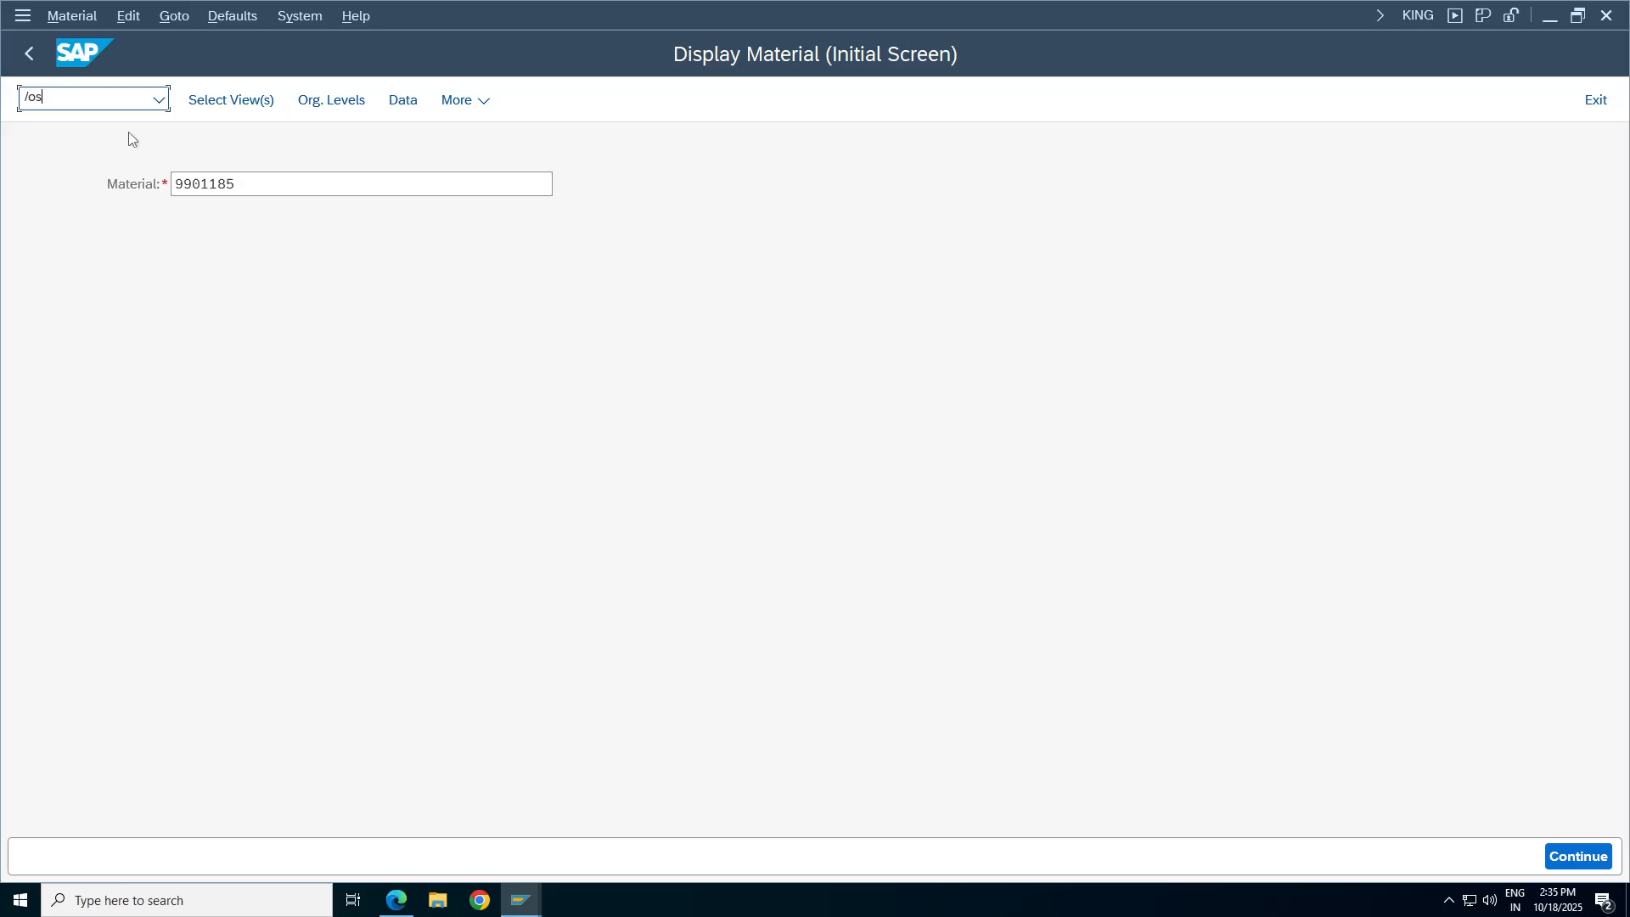
text(e16n)
key(Return)
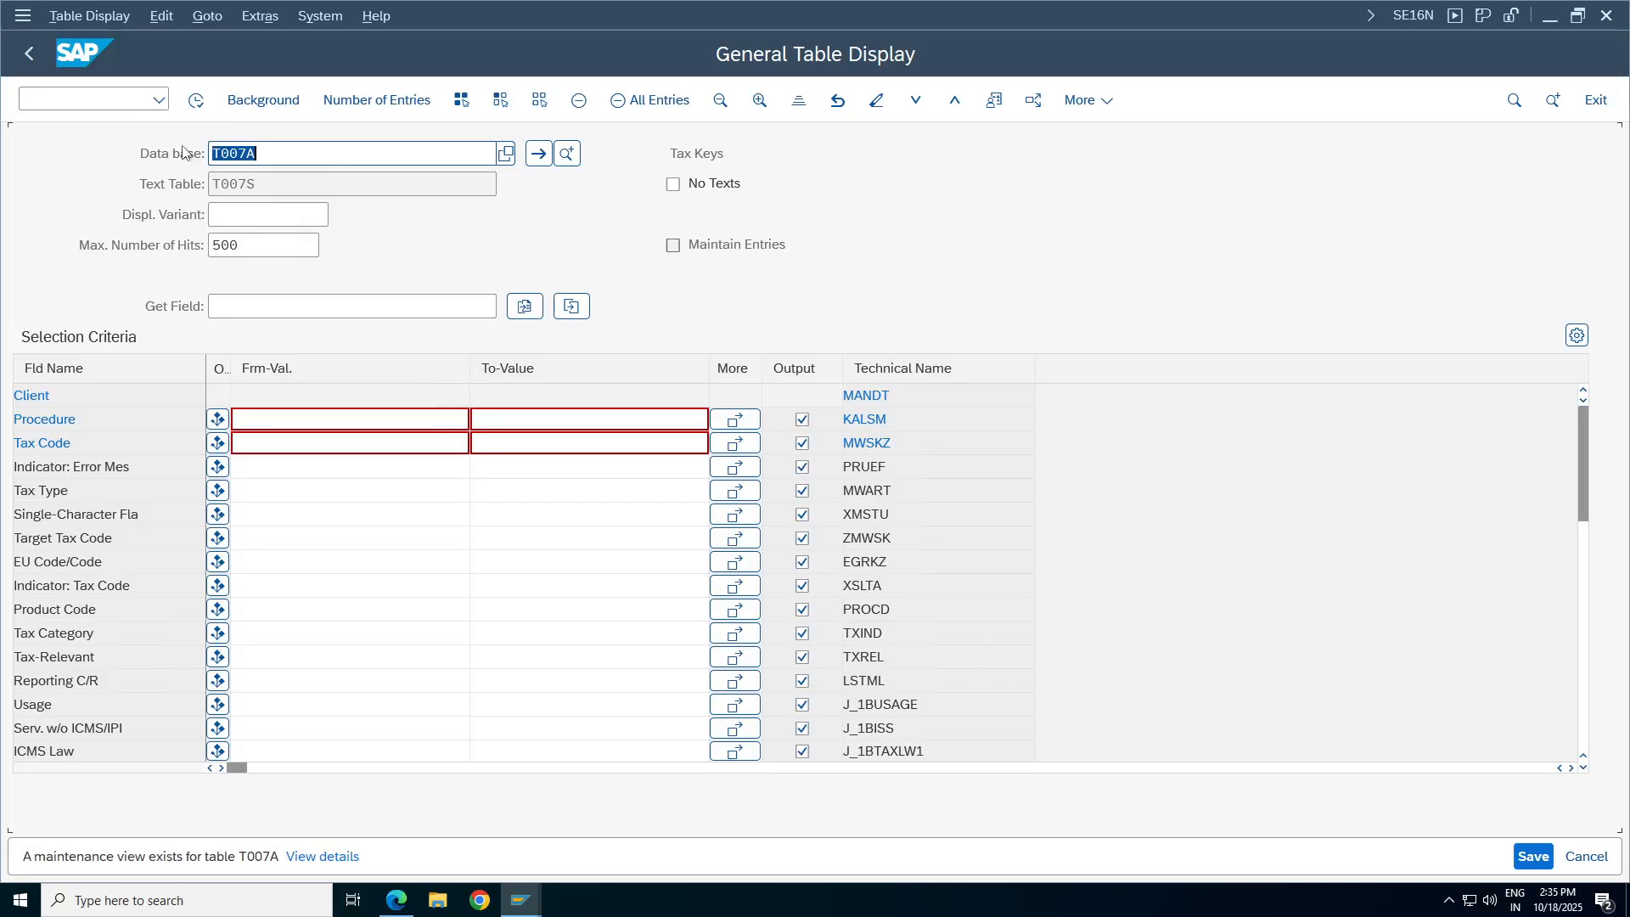
Load the Material Documents table MATDOC in the general table display.
click(231, 153)
key(BackSpace)
key(BackSpace)
key(BackSpace)
key(BackSpace)
key(BackSpace)
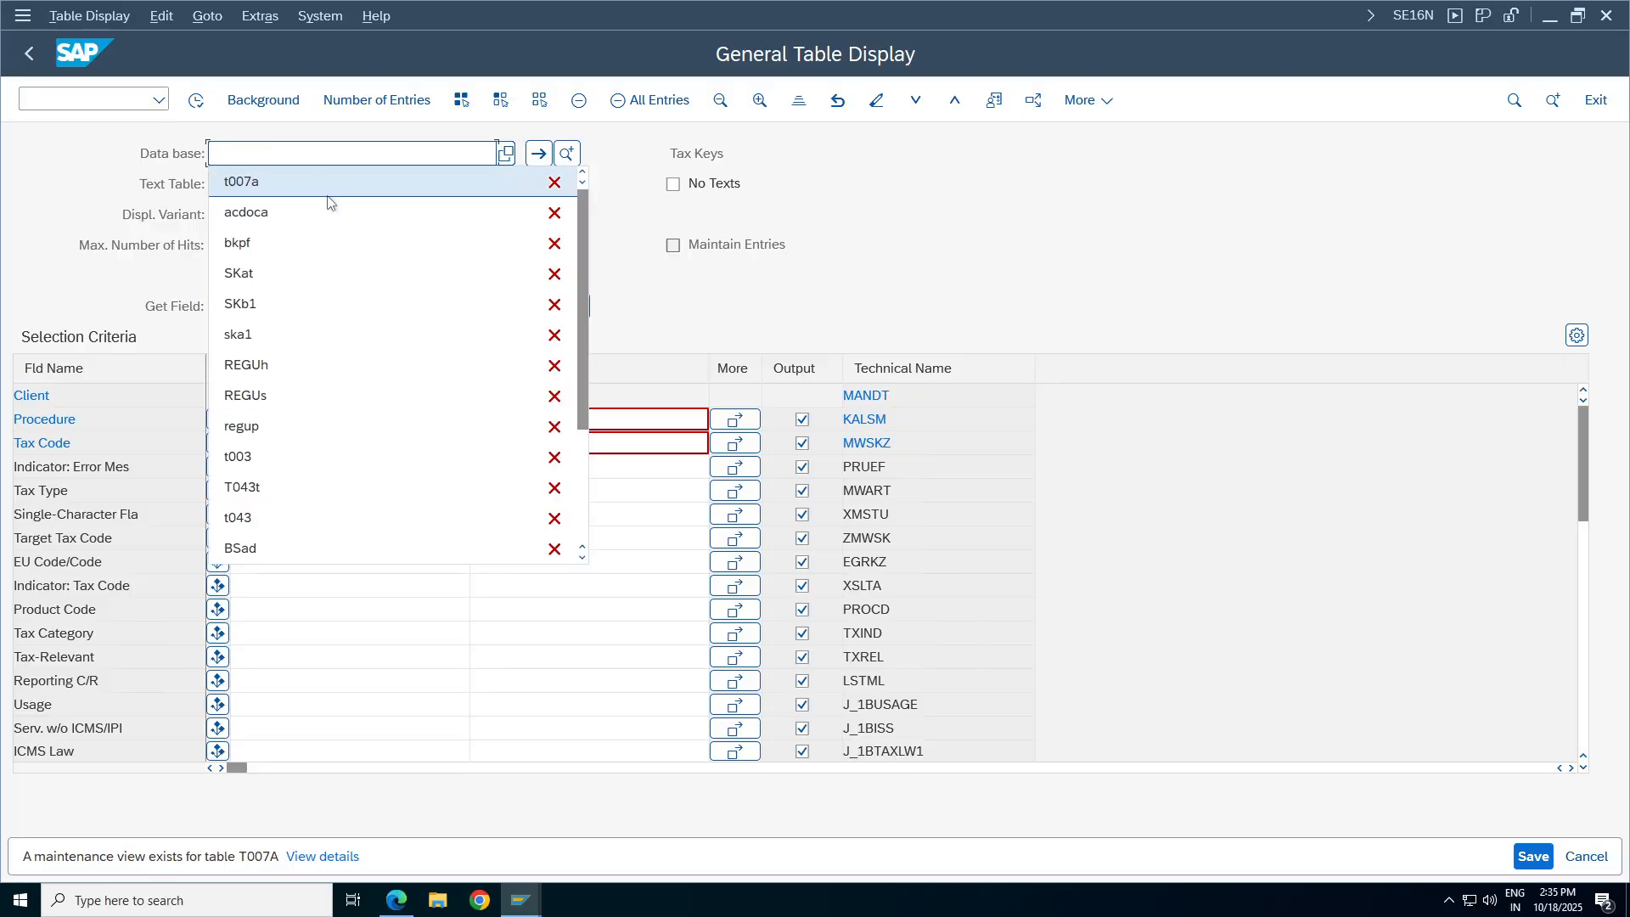
text(mata)
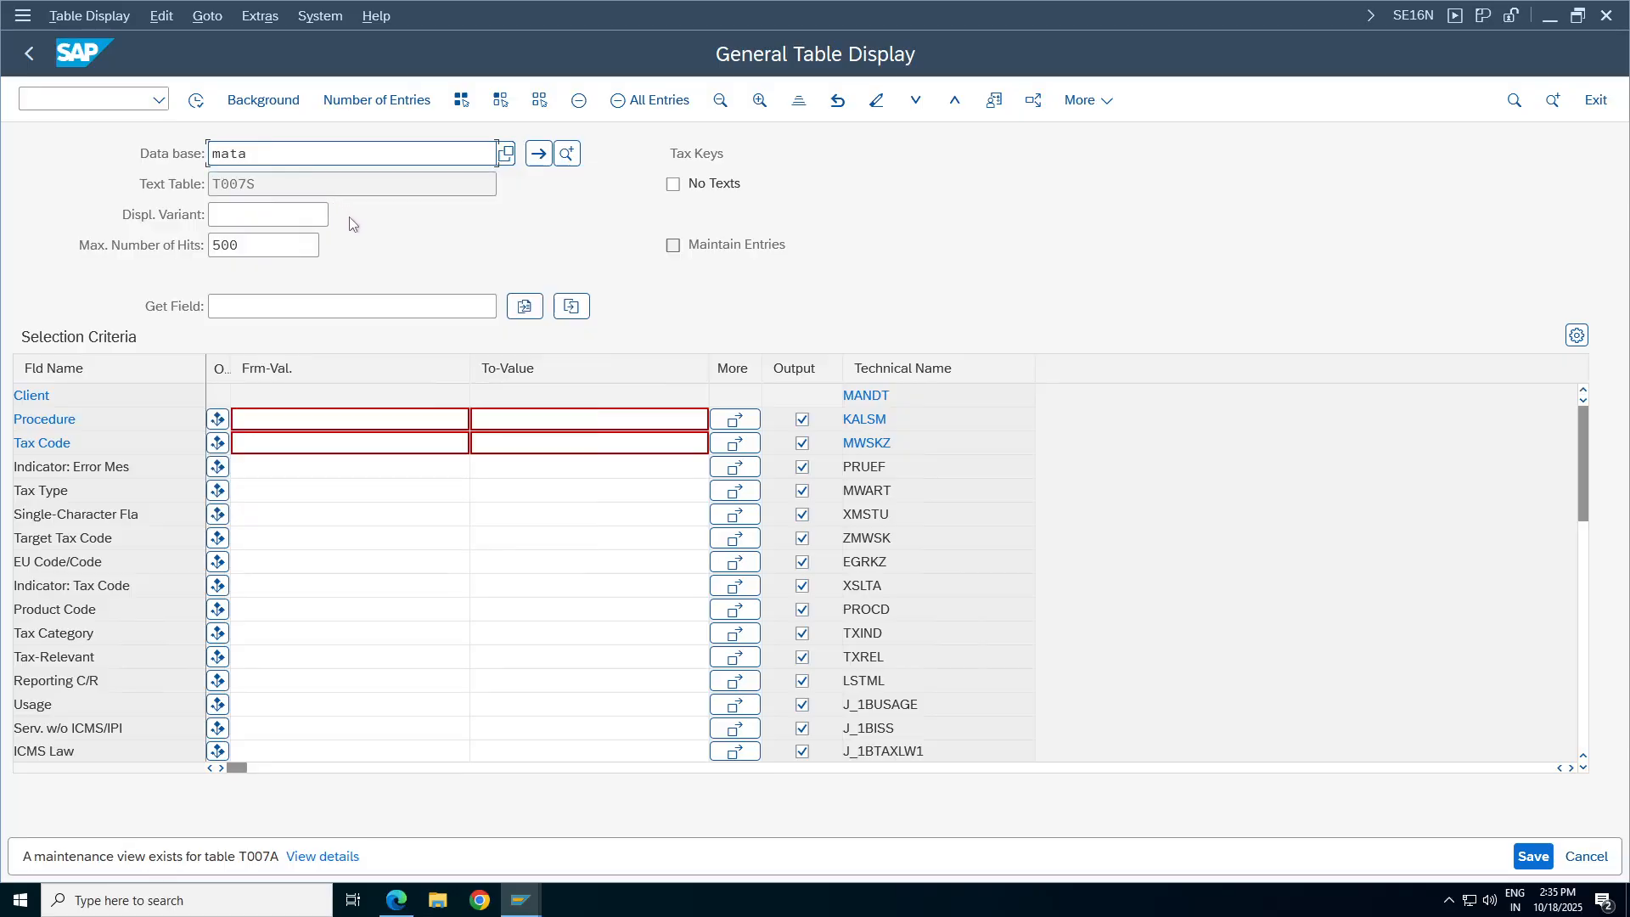
text(doc)
key(Return)
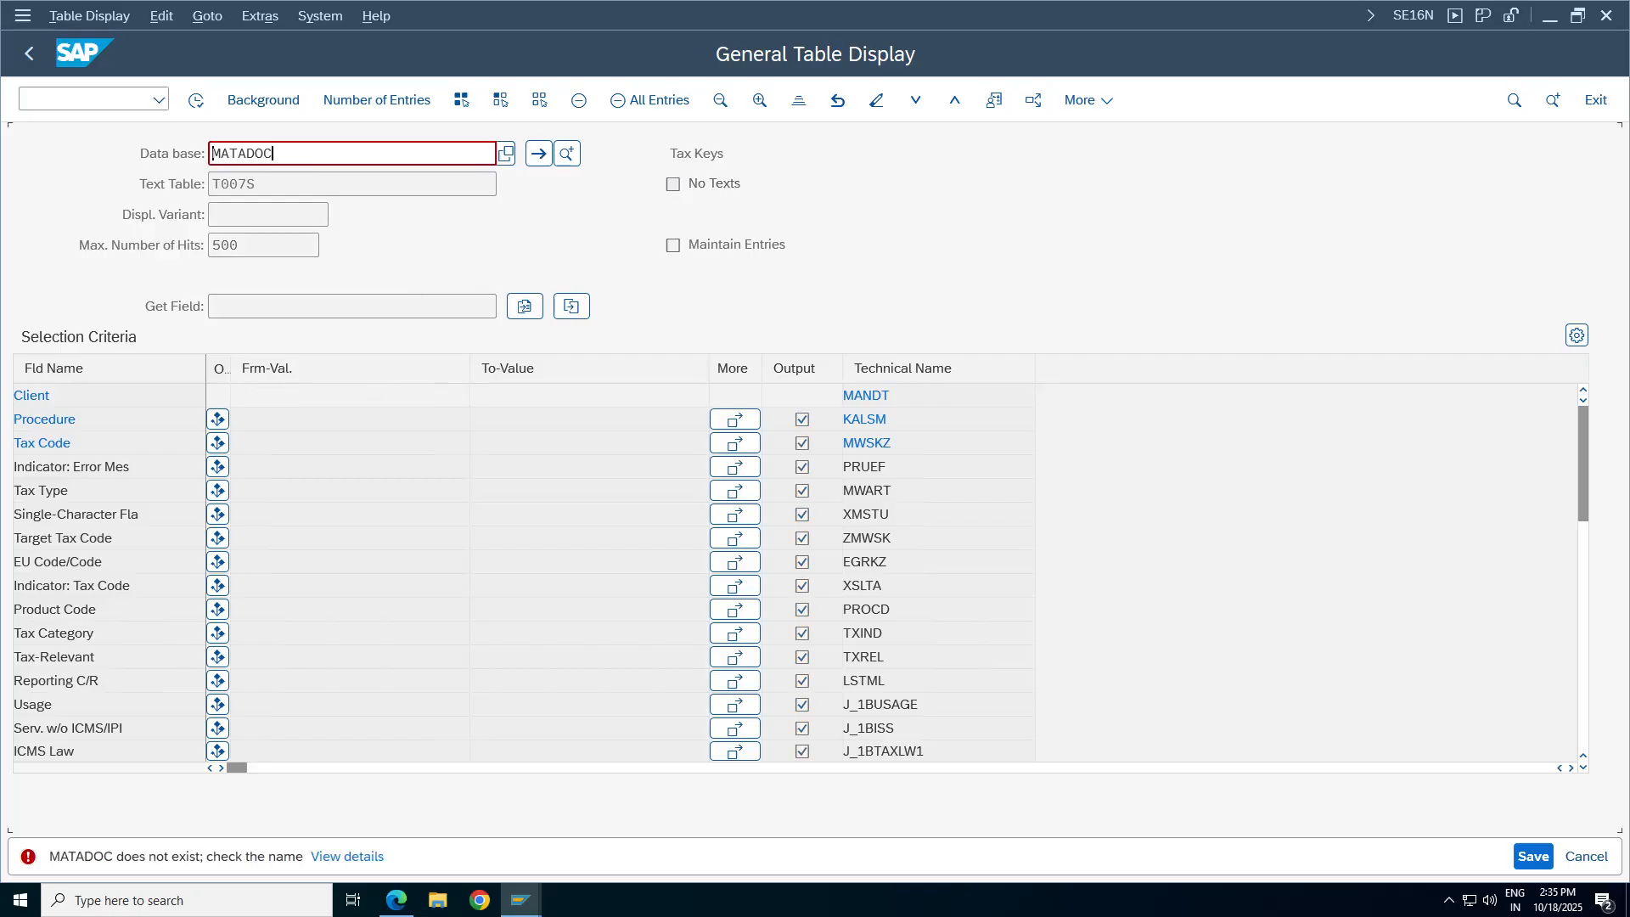
key(BackSpace)
key(Return)
drag(669, 153, 793, 154)
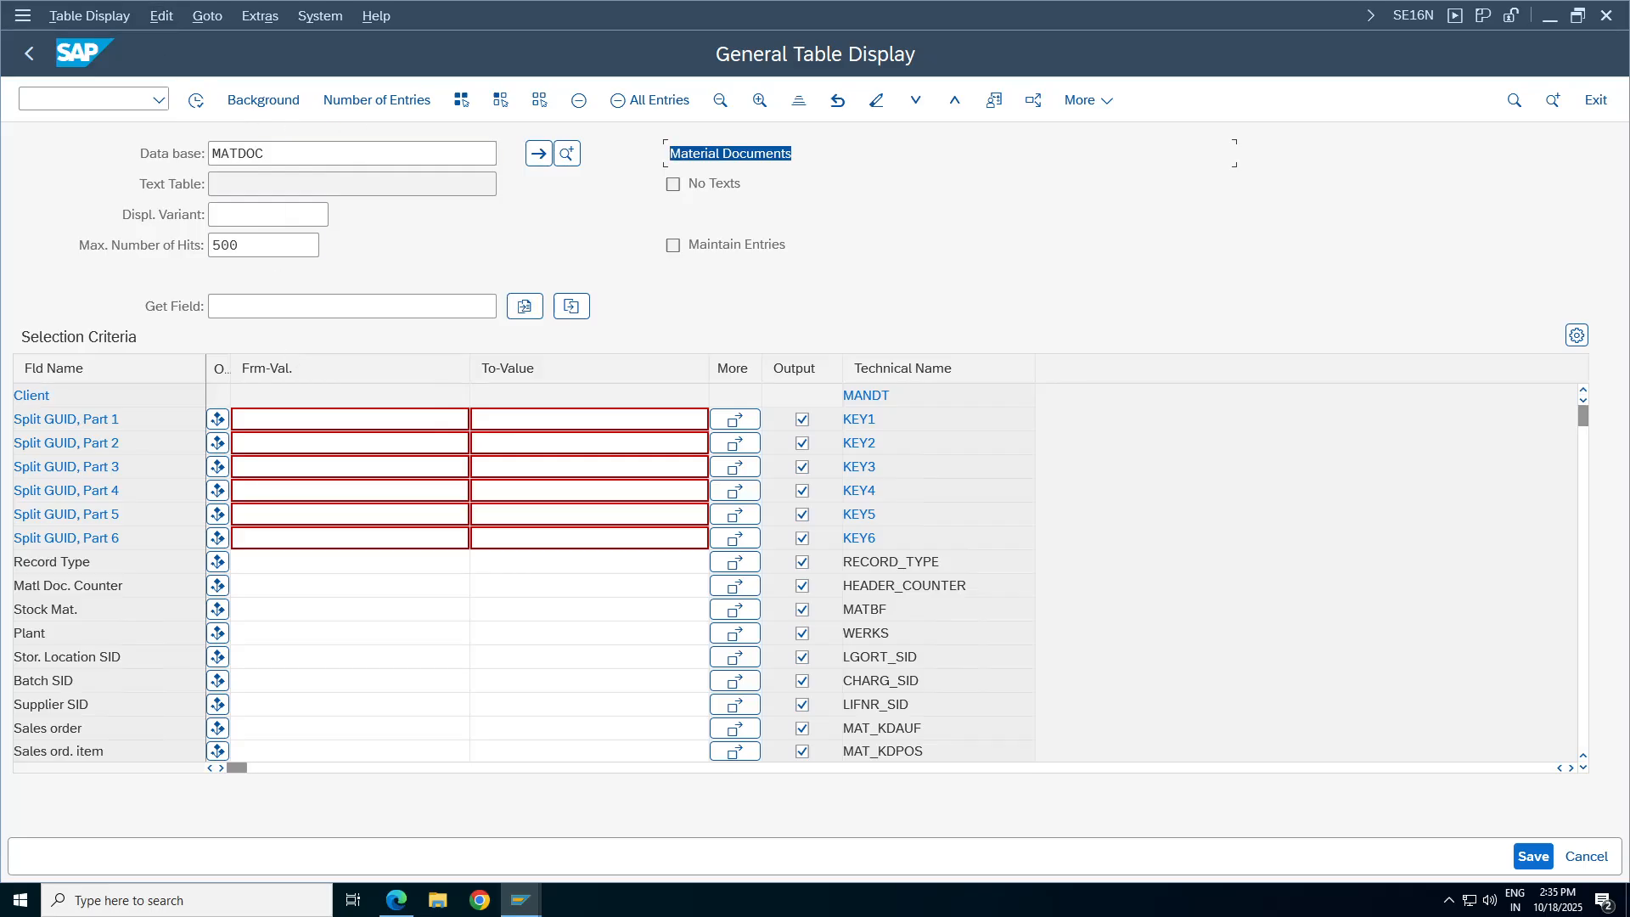
Restrict the MATDOC selection to plant TA98 and check the number of matching entries.
click(468, 610)
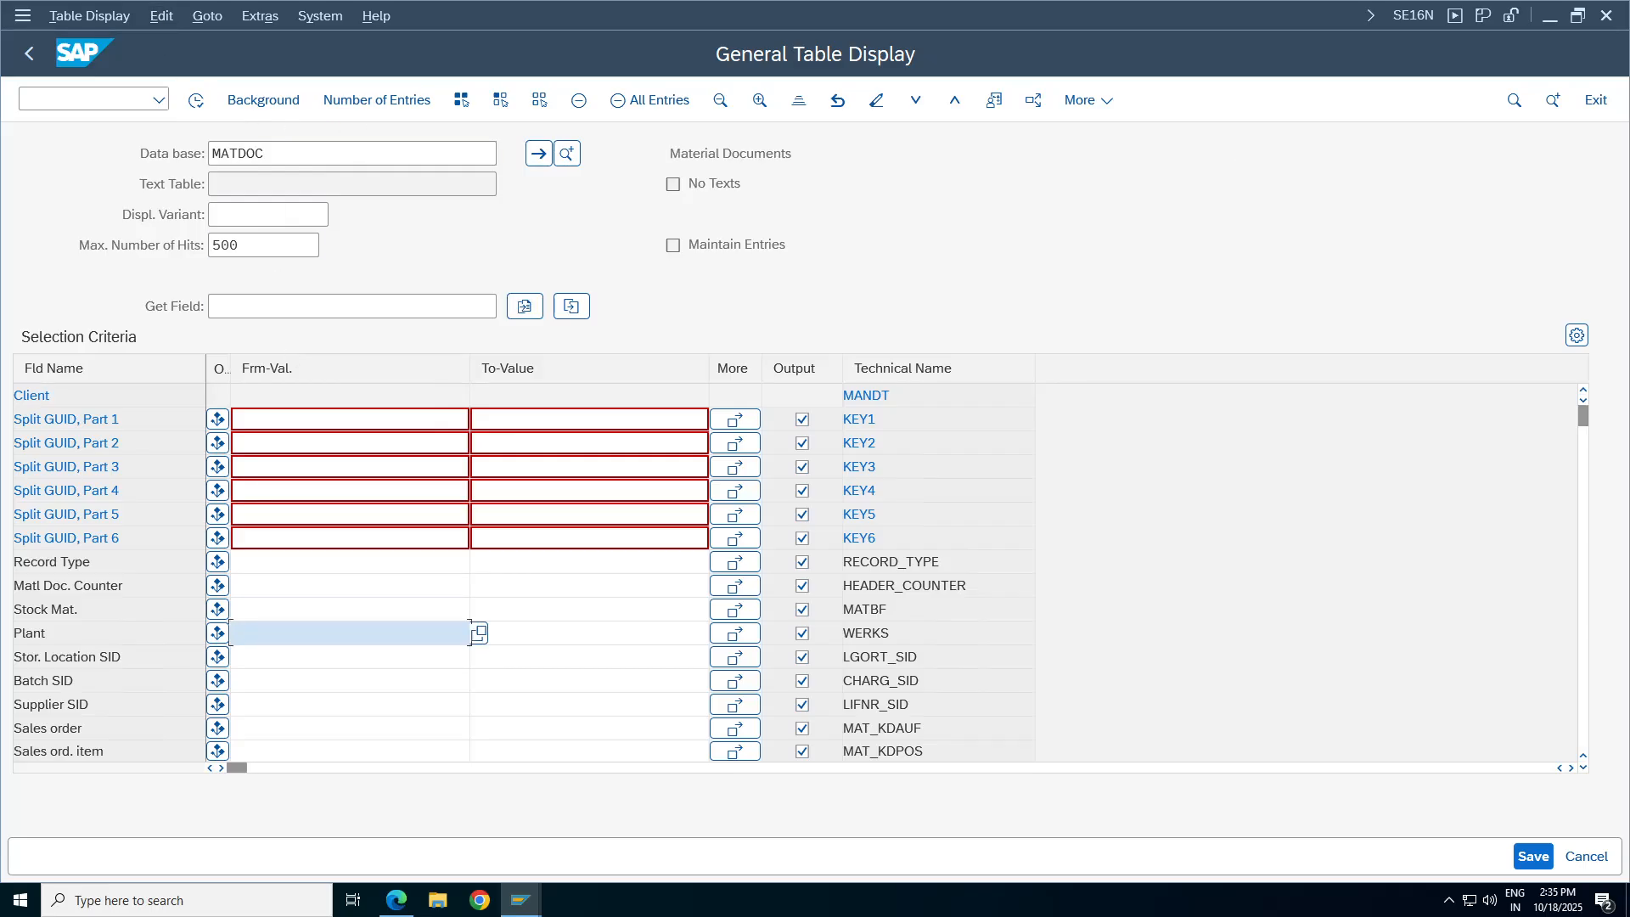
click(469, 633)
text(ta)
click(381, 706)
key(Return)
click(381, 107)
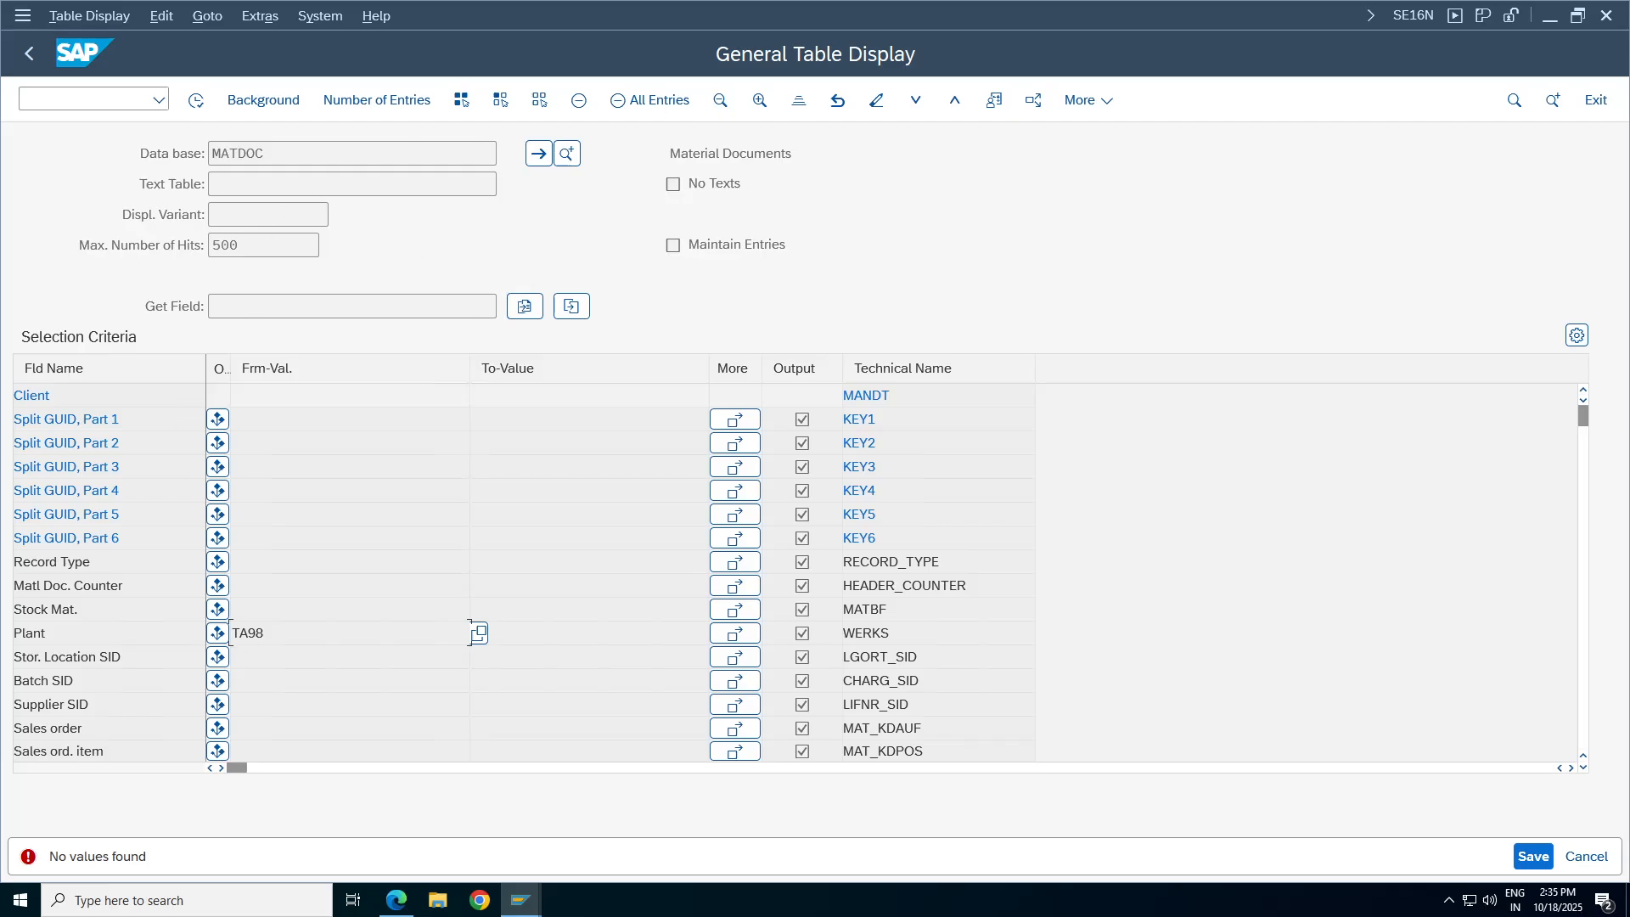
key(ctrl+shift+Tab)
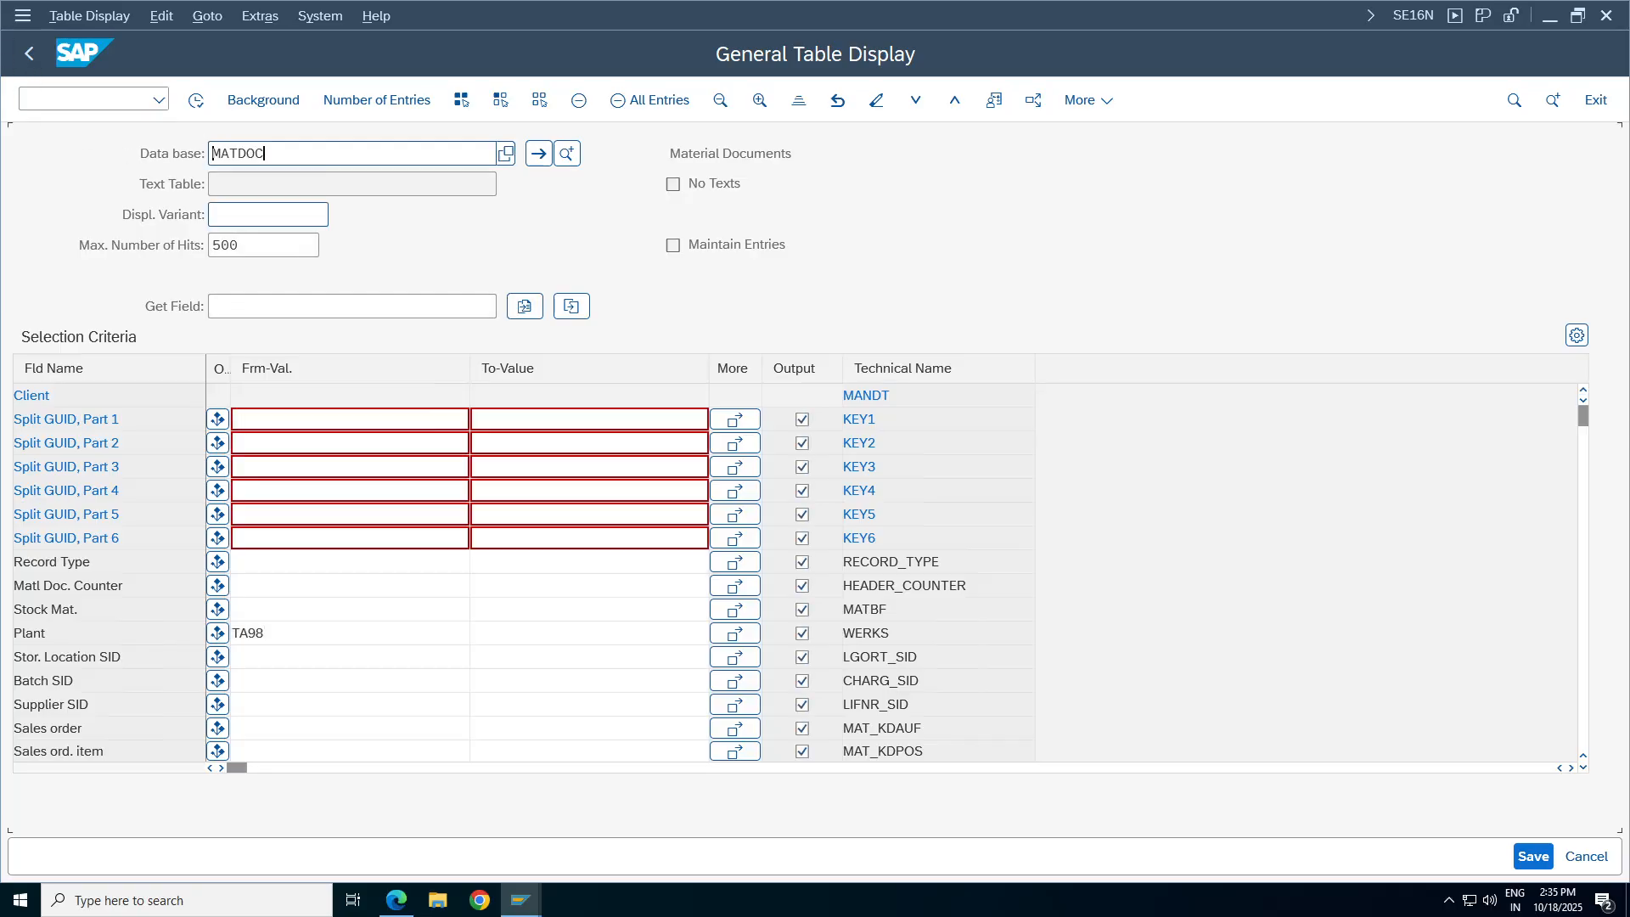
Load the General Material Data table MARA in place of the current table.
key(BackSpace)
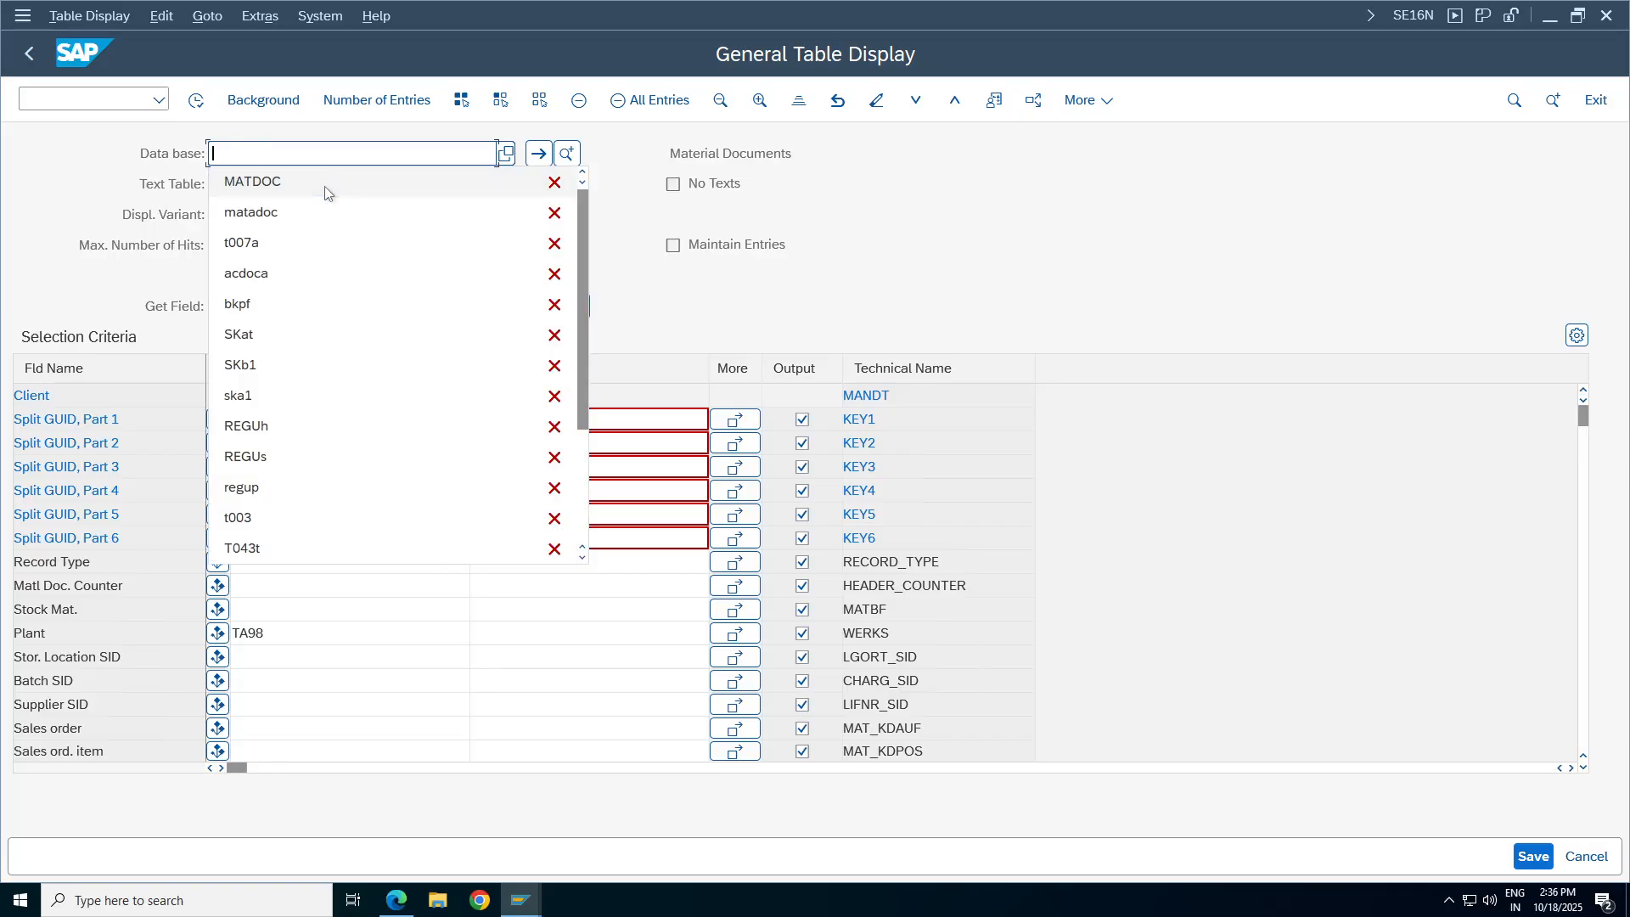
text(mara)
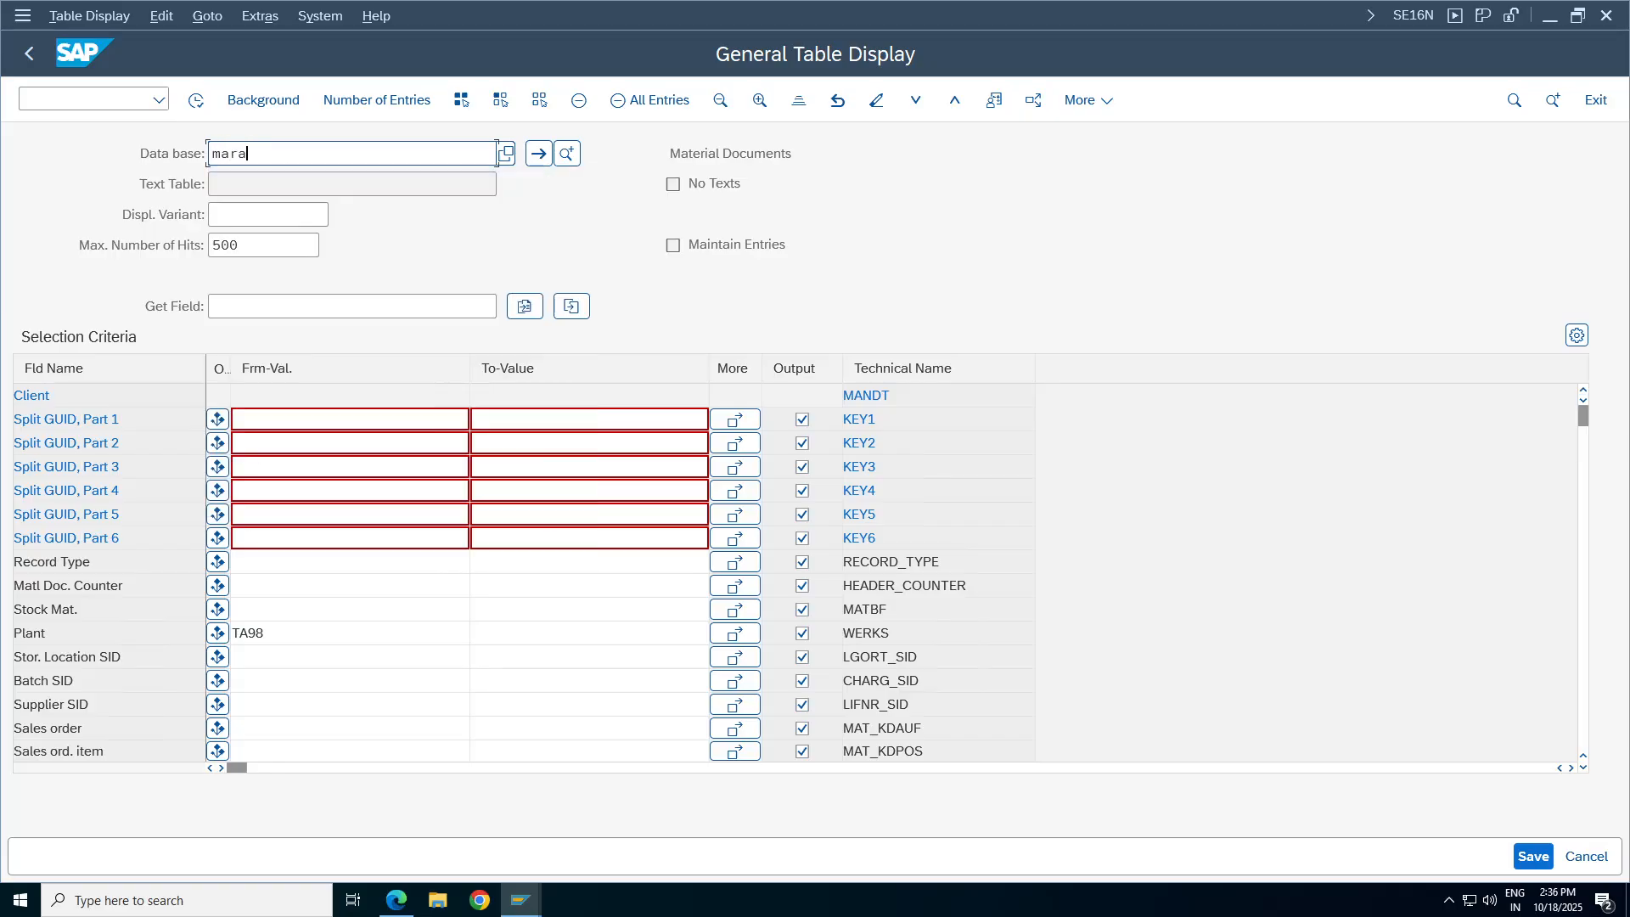
key(Return)
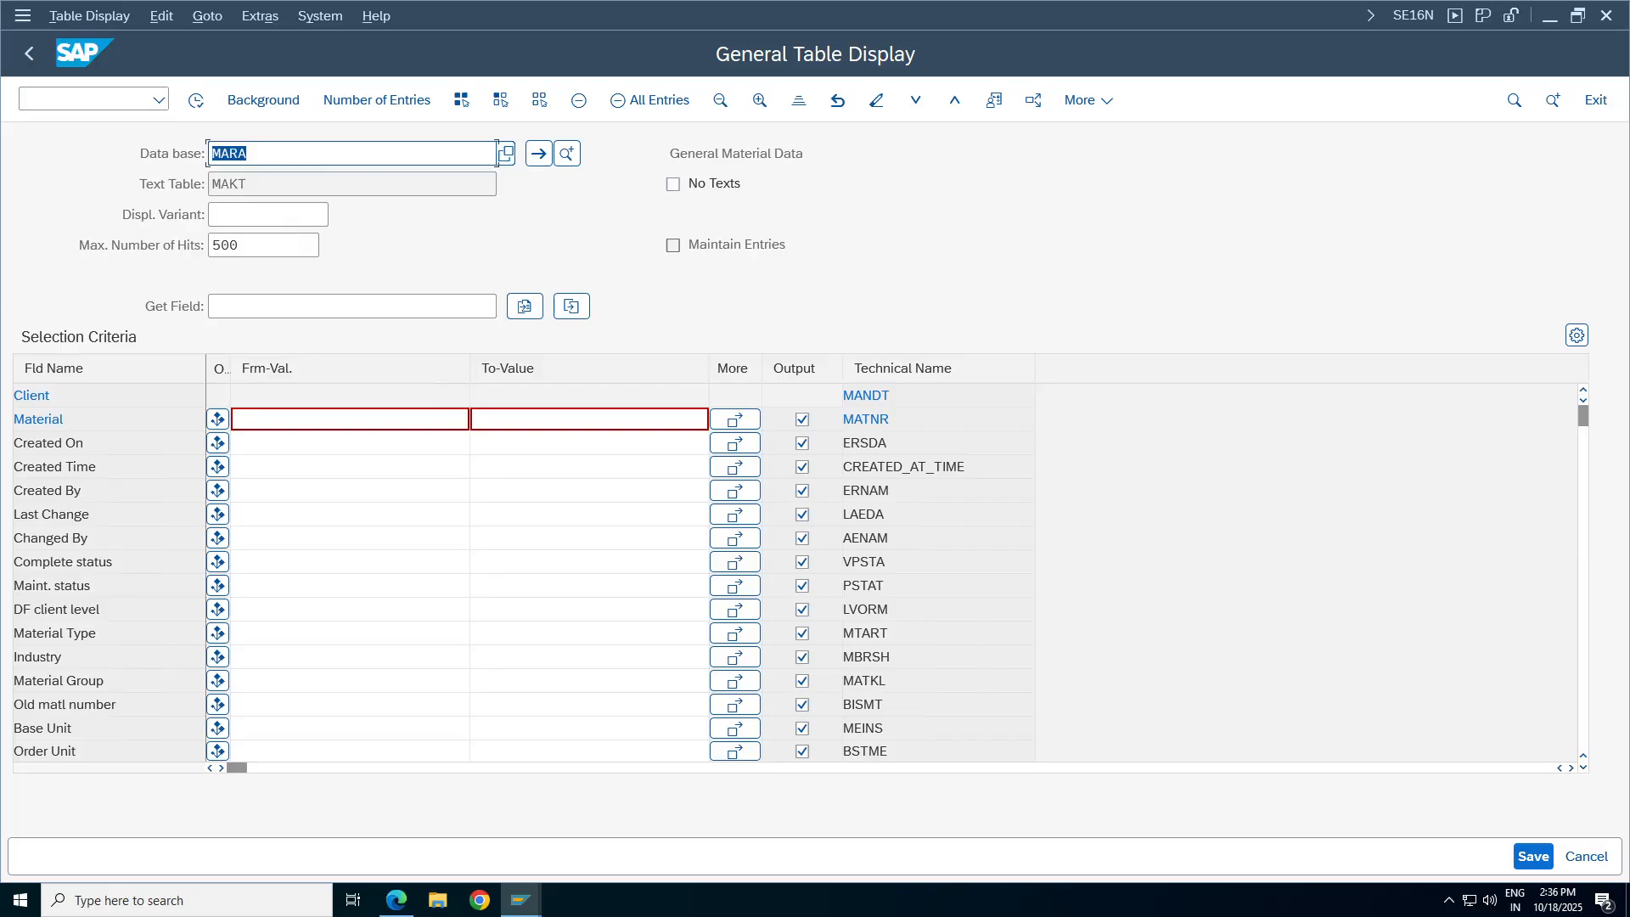
drag(695, 154, 646, 161)
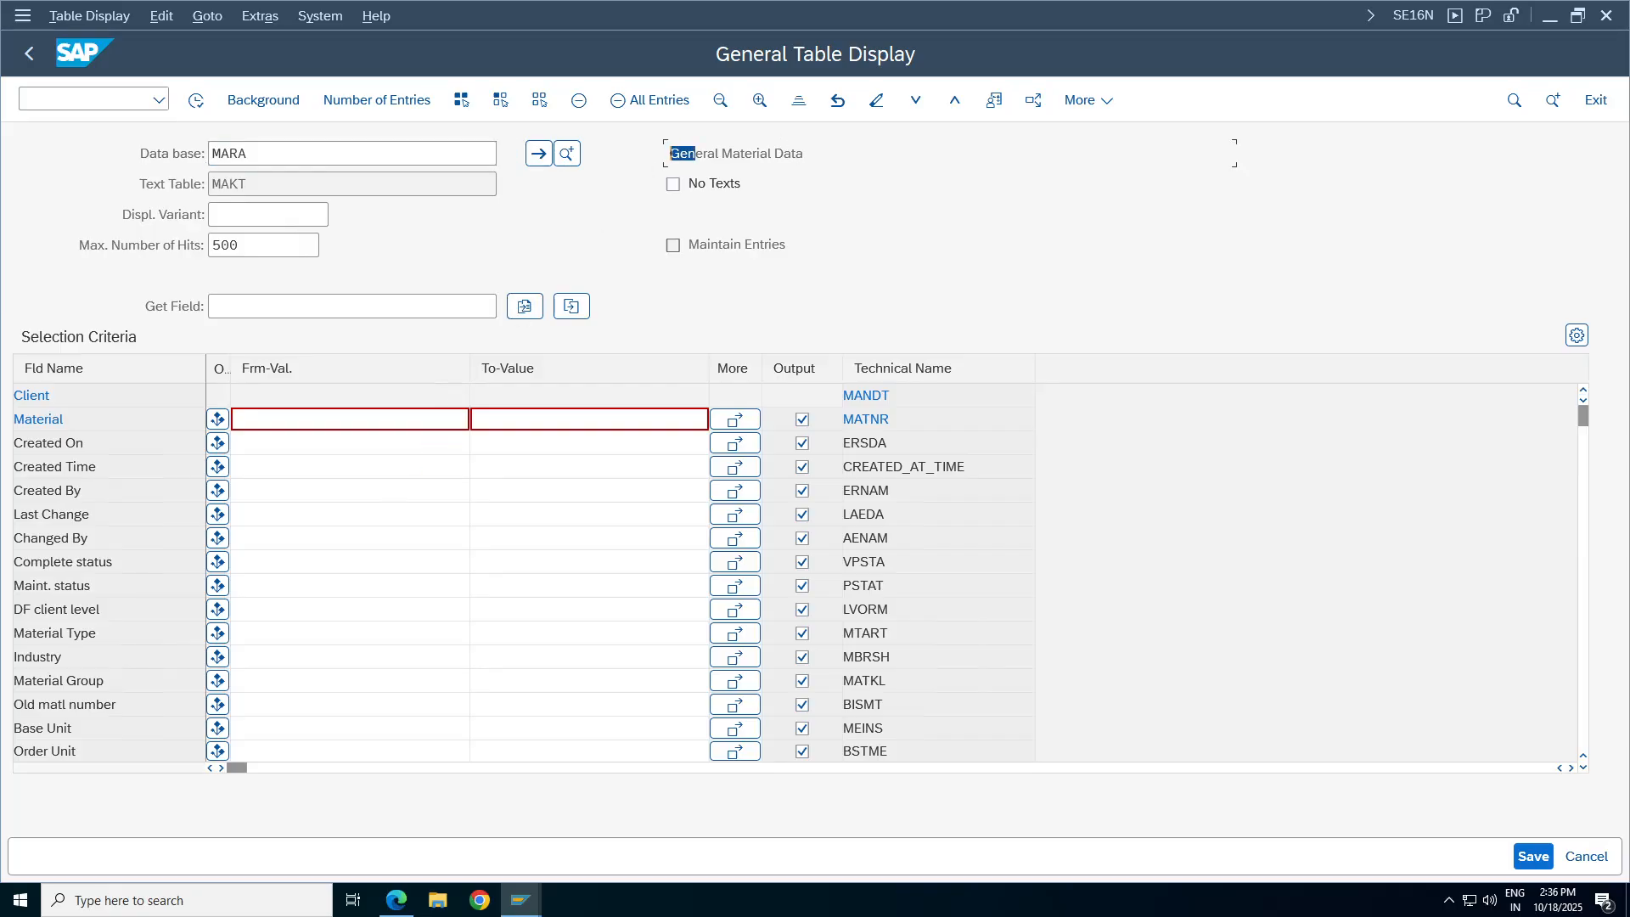
Restrict the MARA selection to materials created on 18.10.2025 and display the entries found.
click(289, 420)
click(469, 442)
click(480, 442)
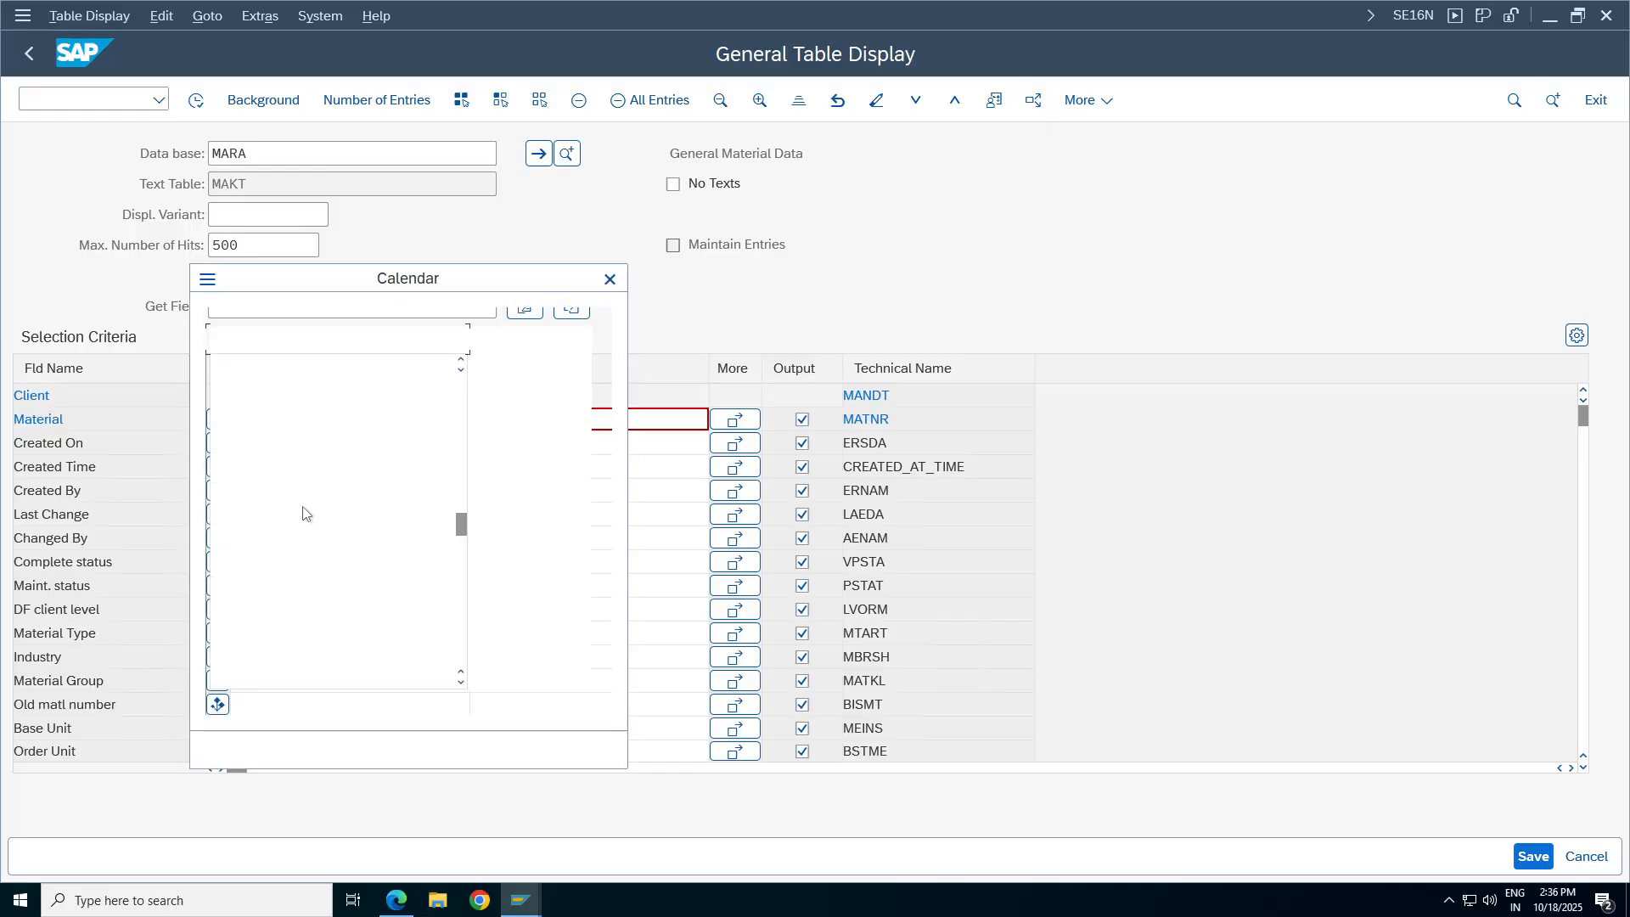
double_click(403, 517)
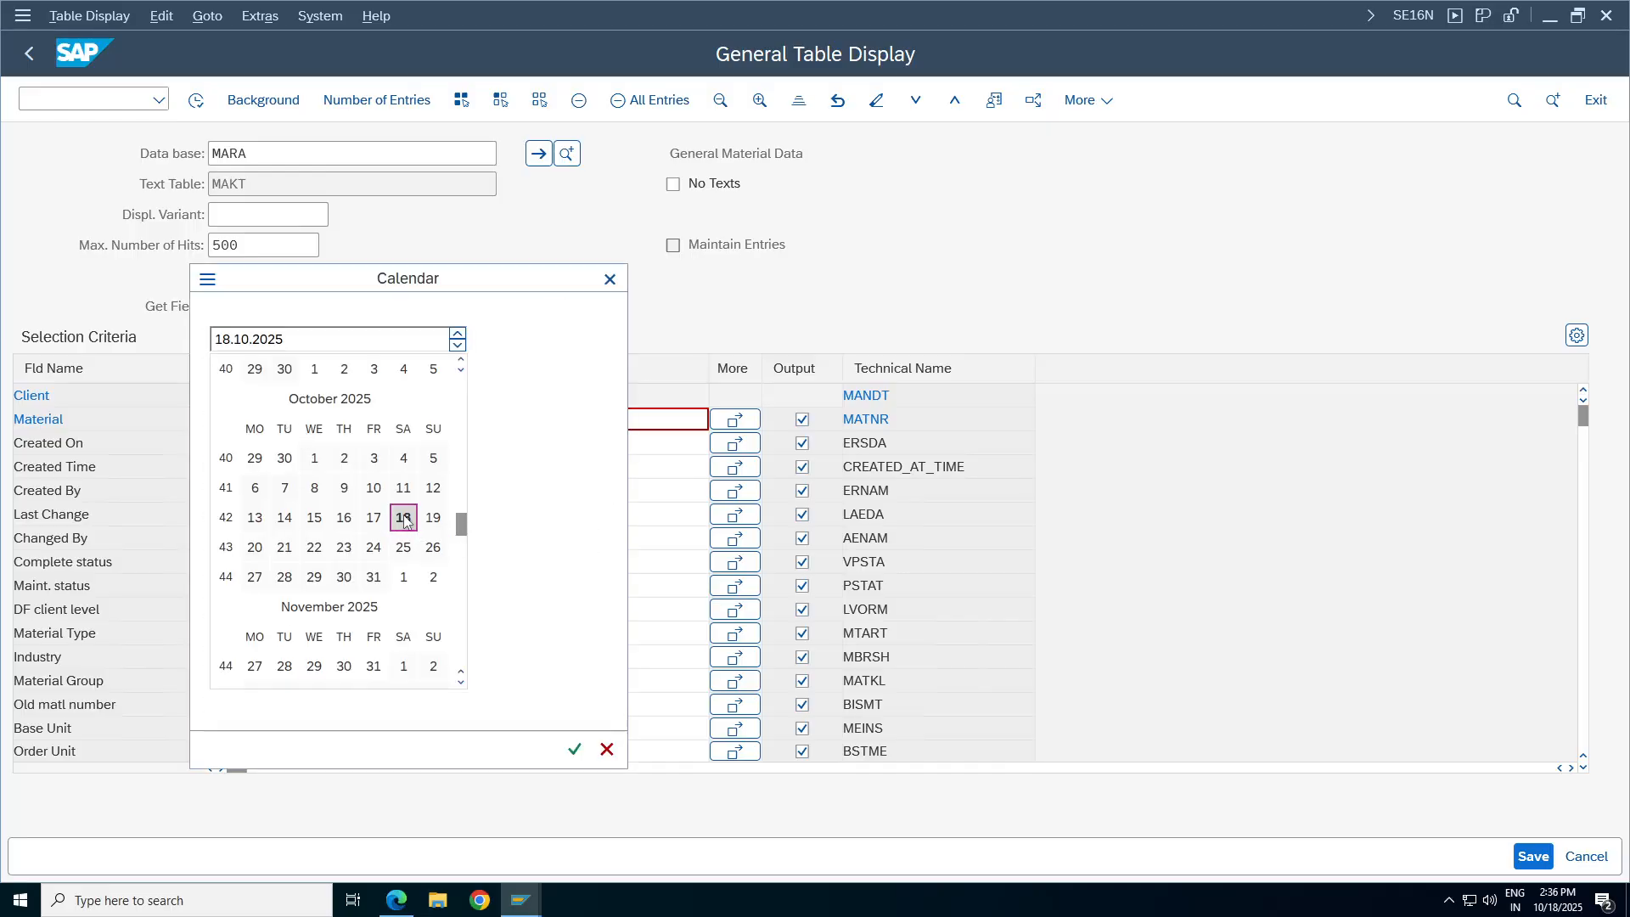
click(196, 100)
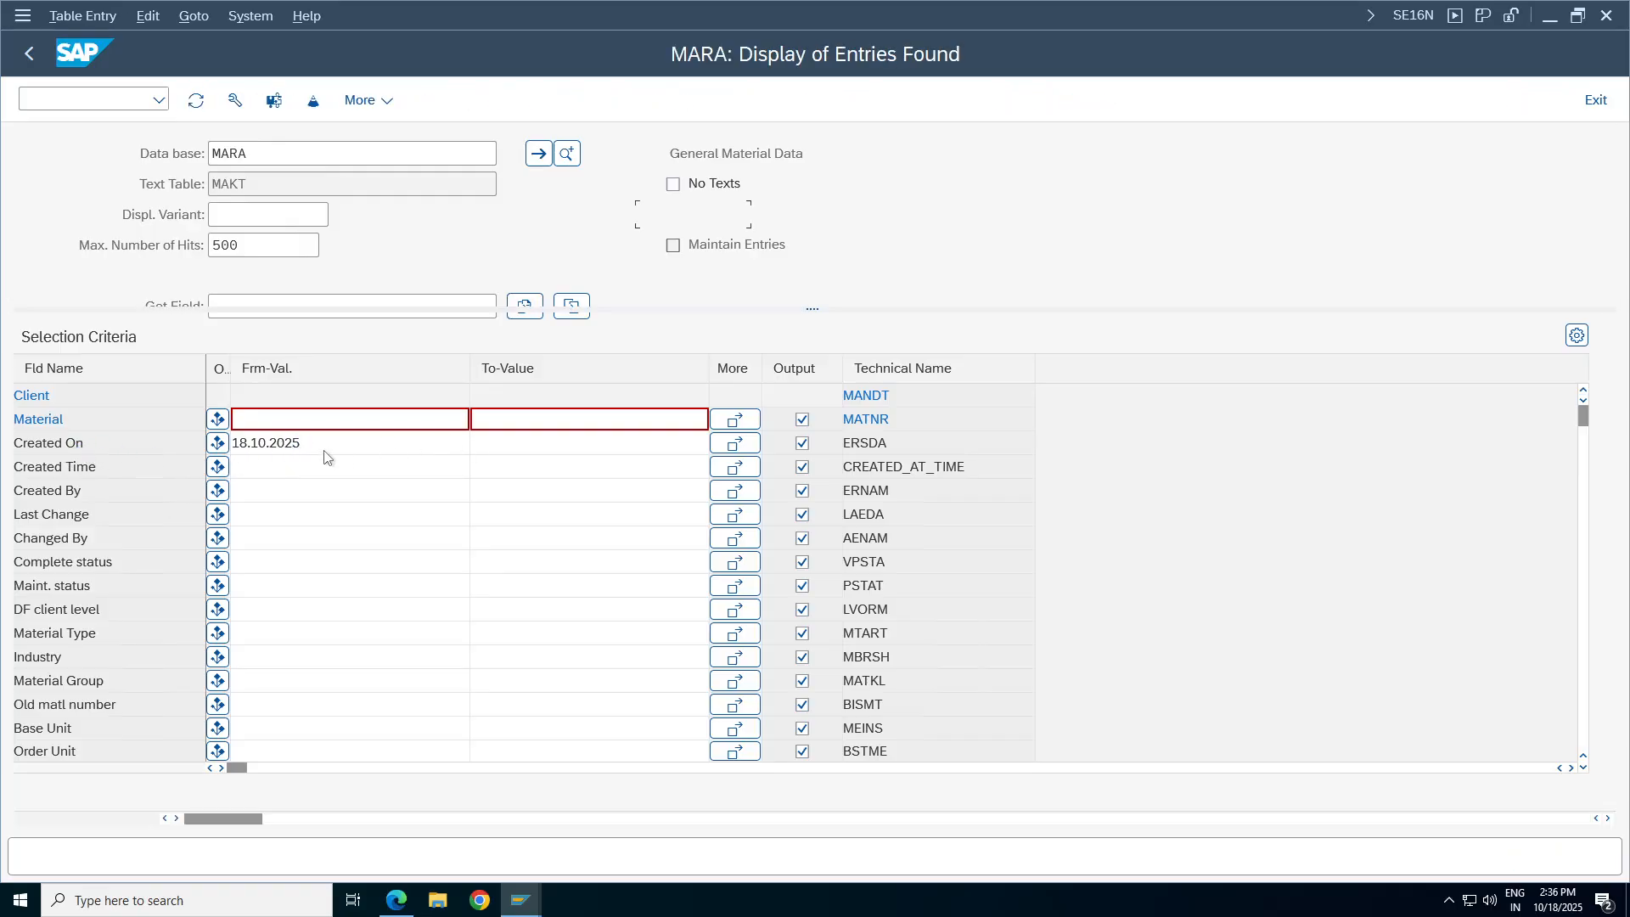
Widen the Material column to fit its contents and select the row of the TARM material.
double_click(159, 365)
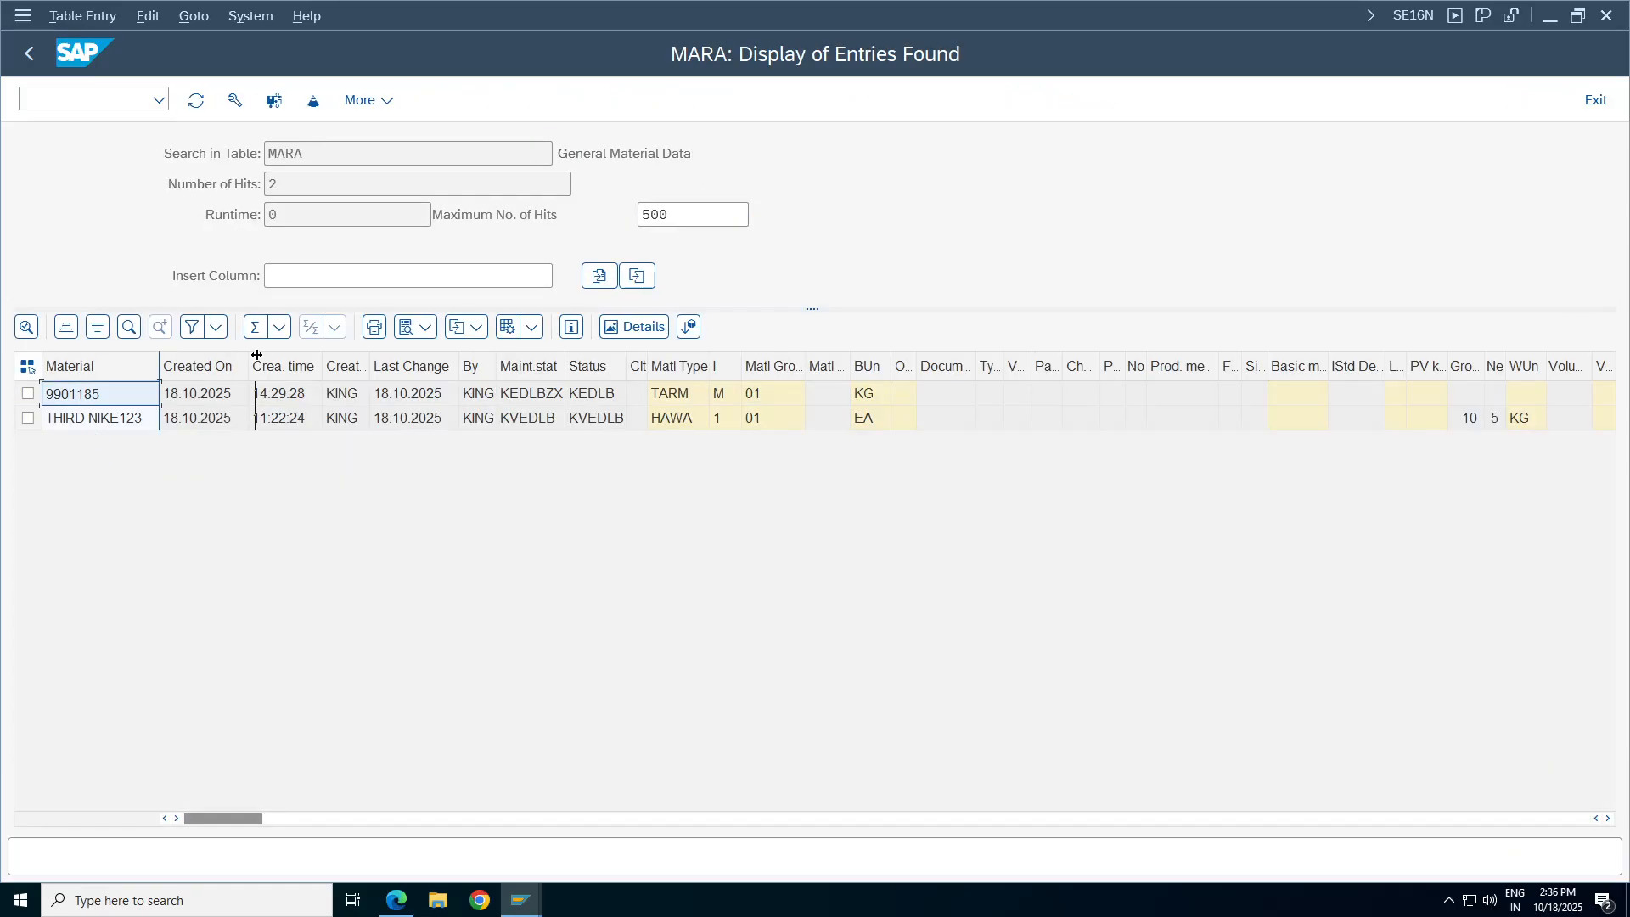
click(101, 428)
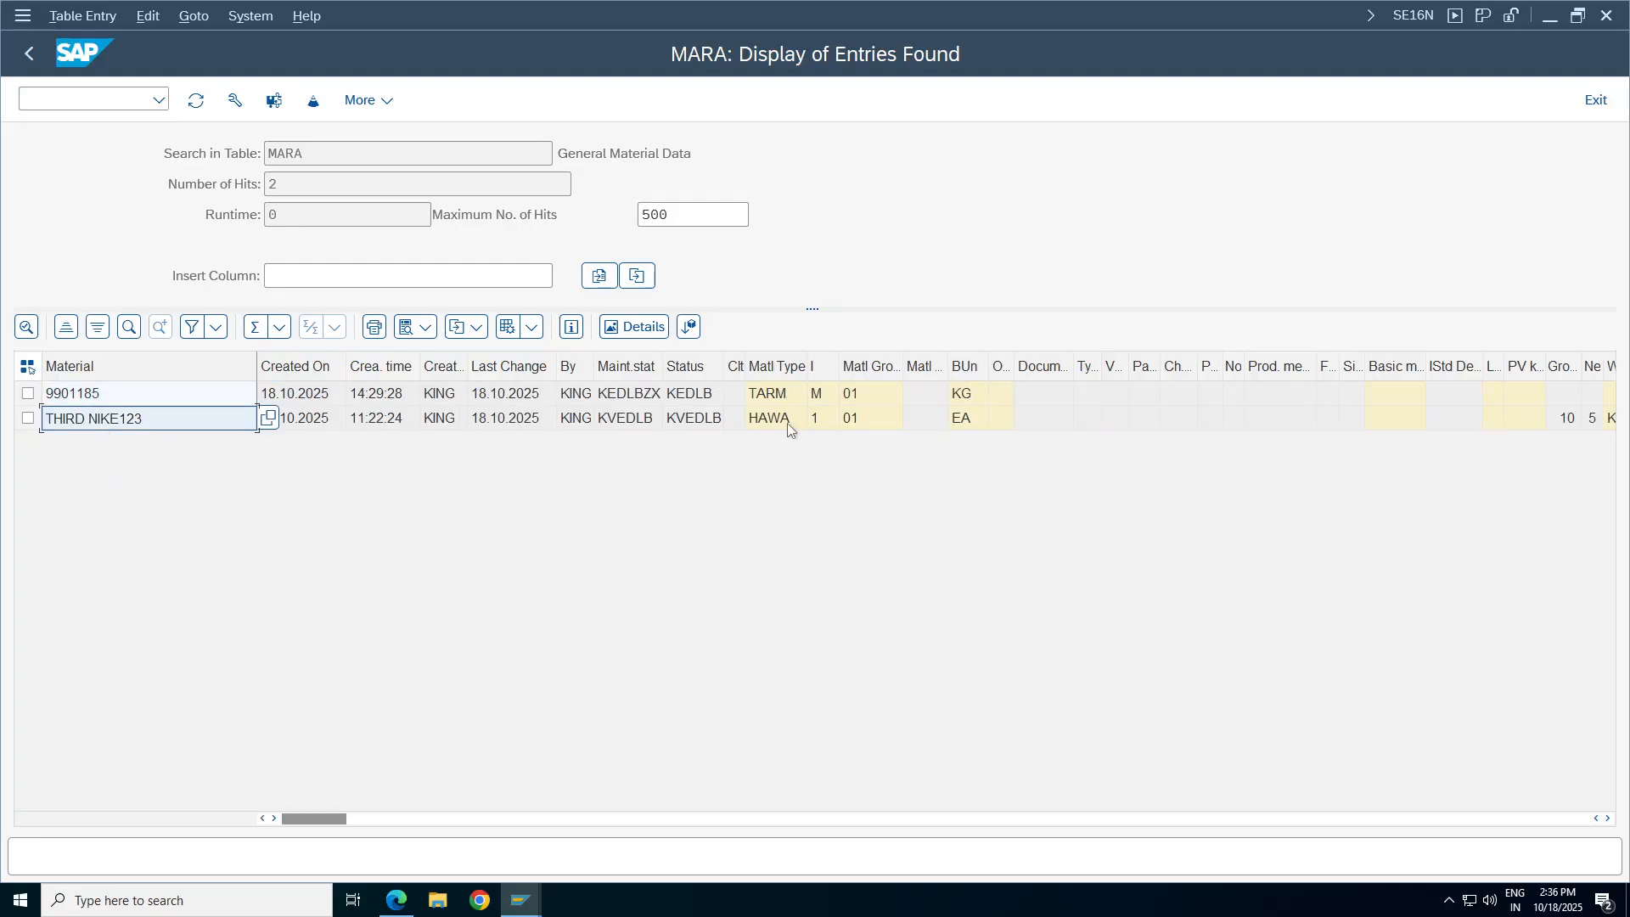
click(28, 393)
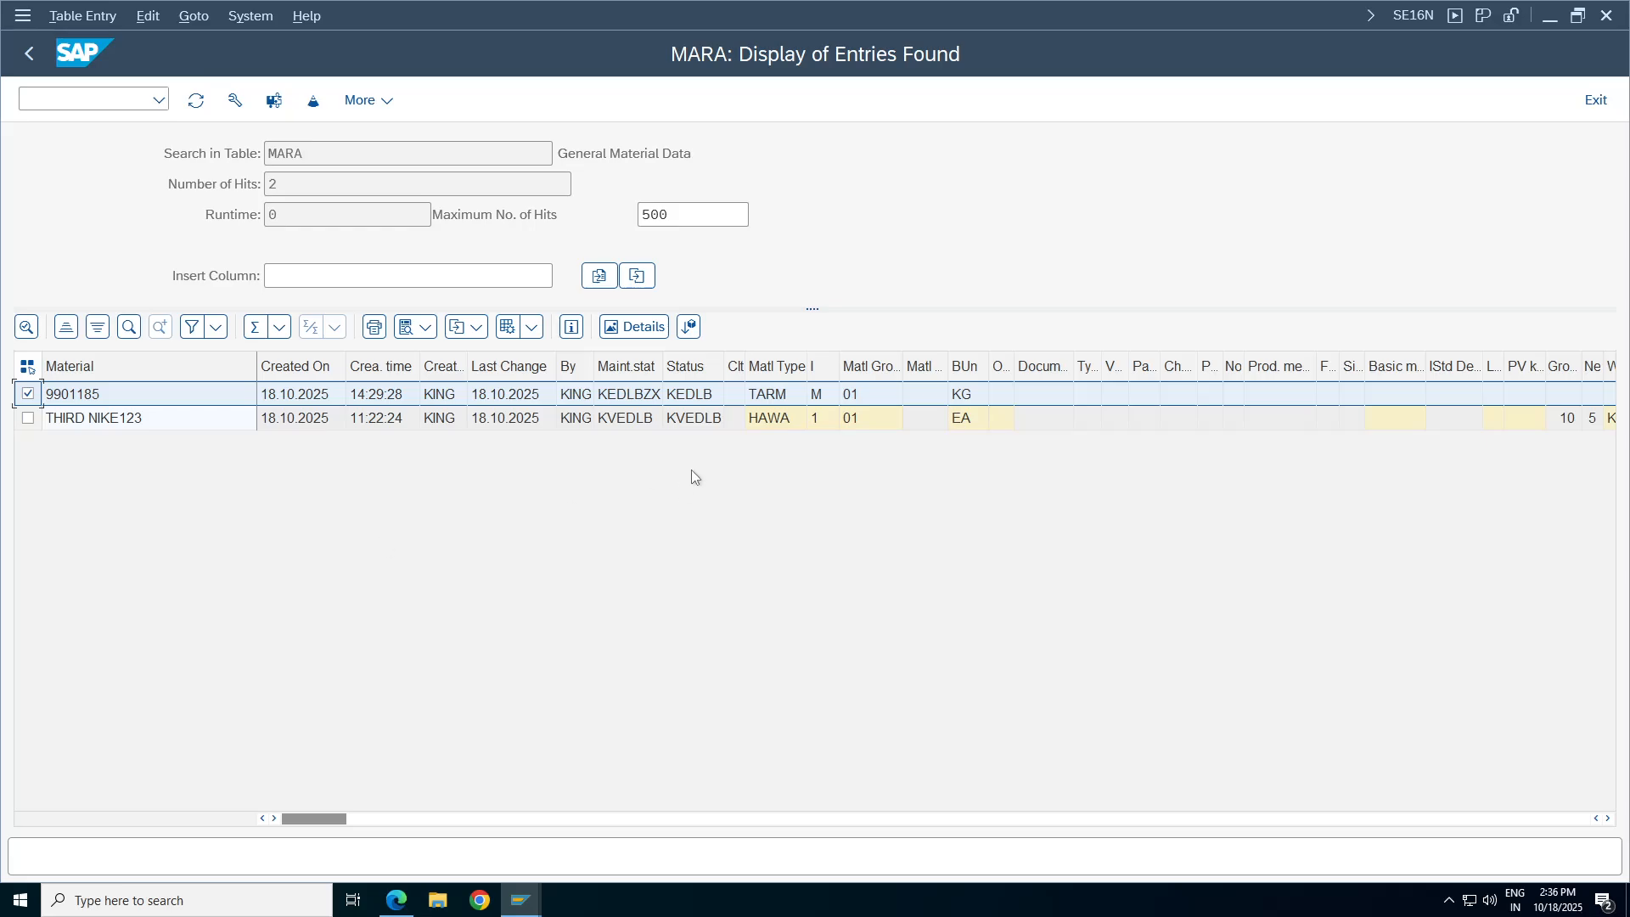
Examine the TARM material's general data from the base unit column across to the competitor column.
click(968, 396)
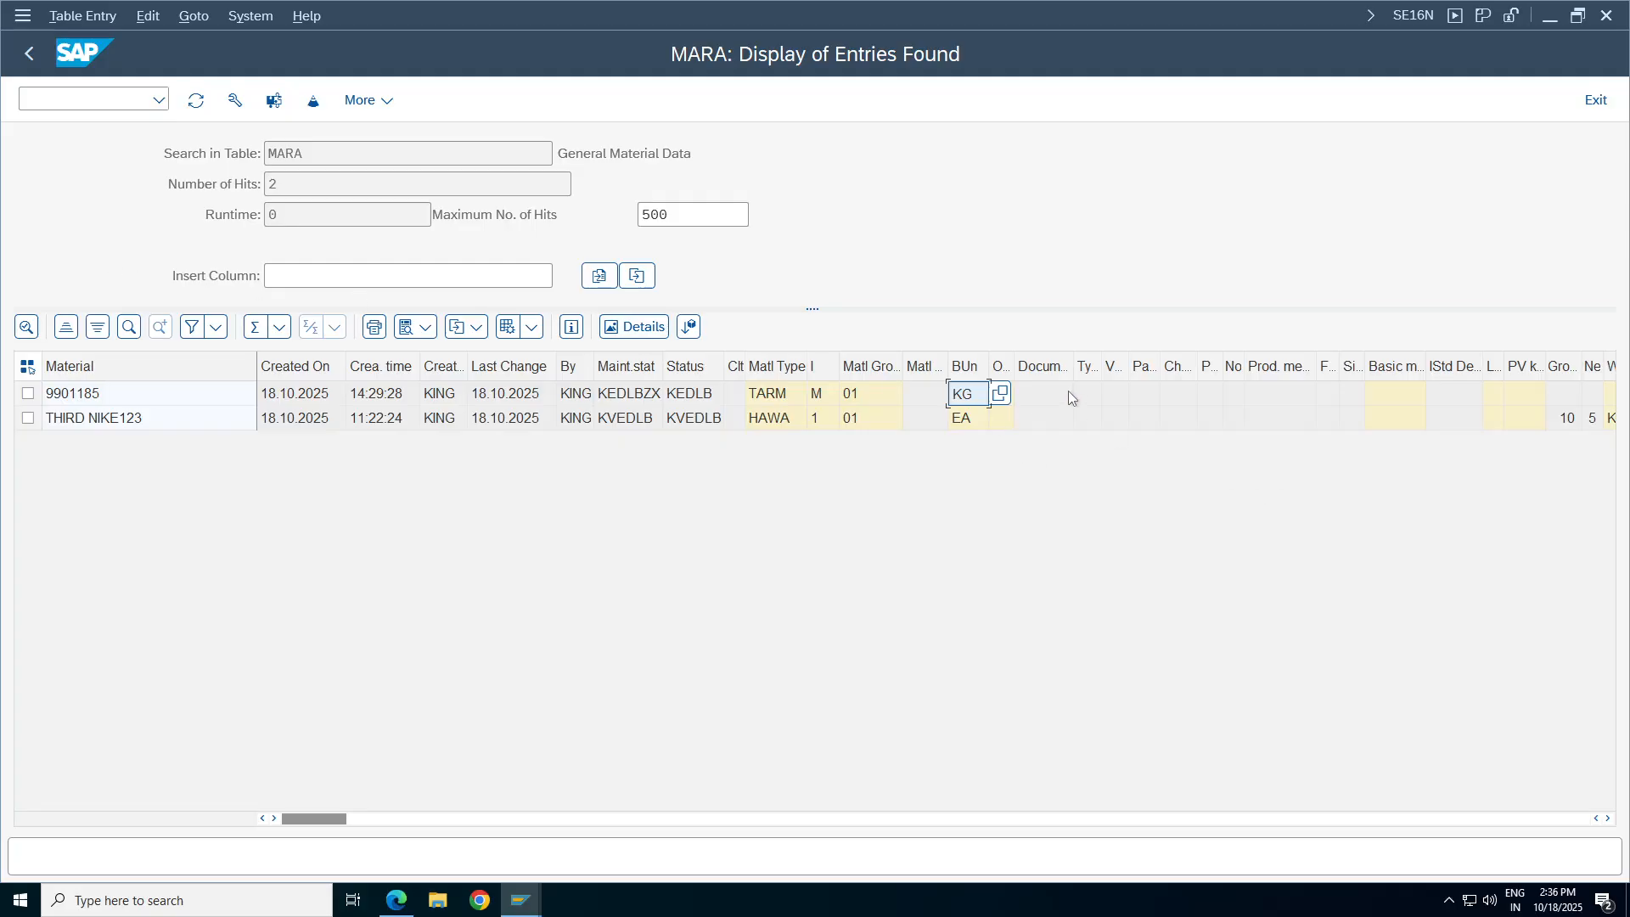
key(Right)
key(Right)
key(Right)
key(Right)
key(Right)
key(Right)
key(Right)
key(Right)
key(Right)
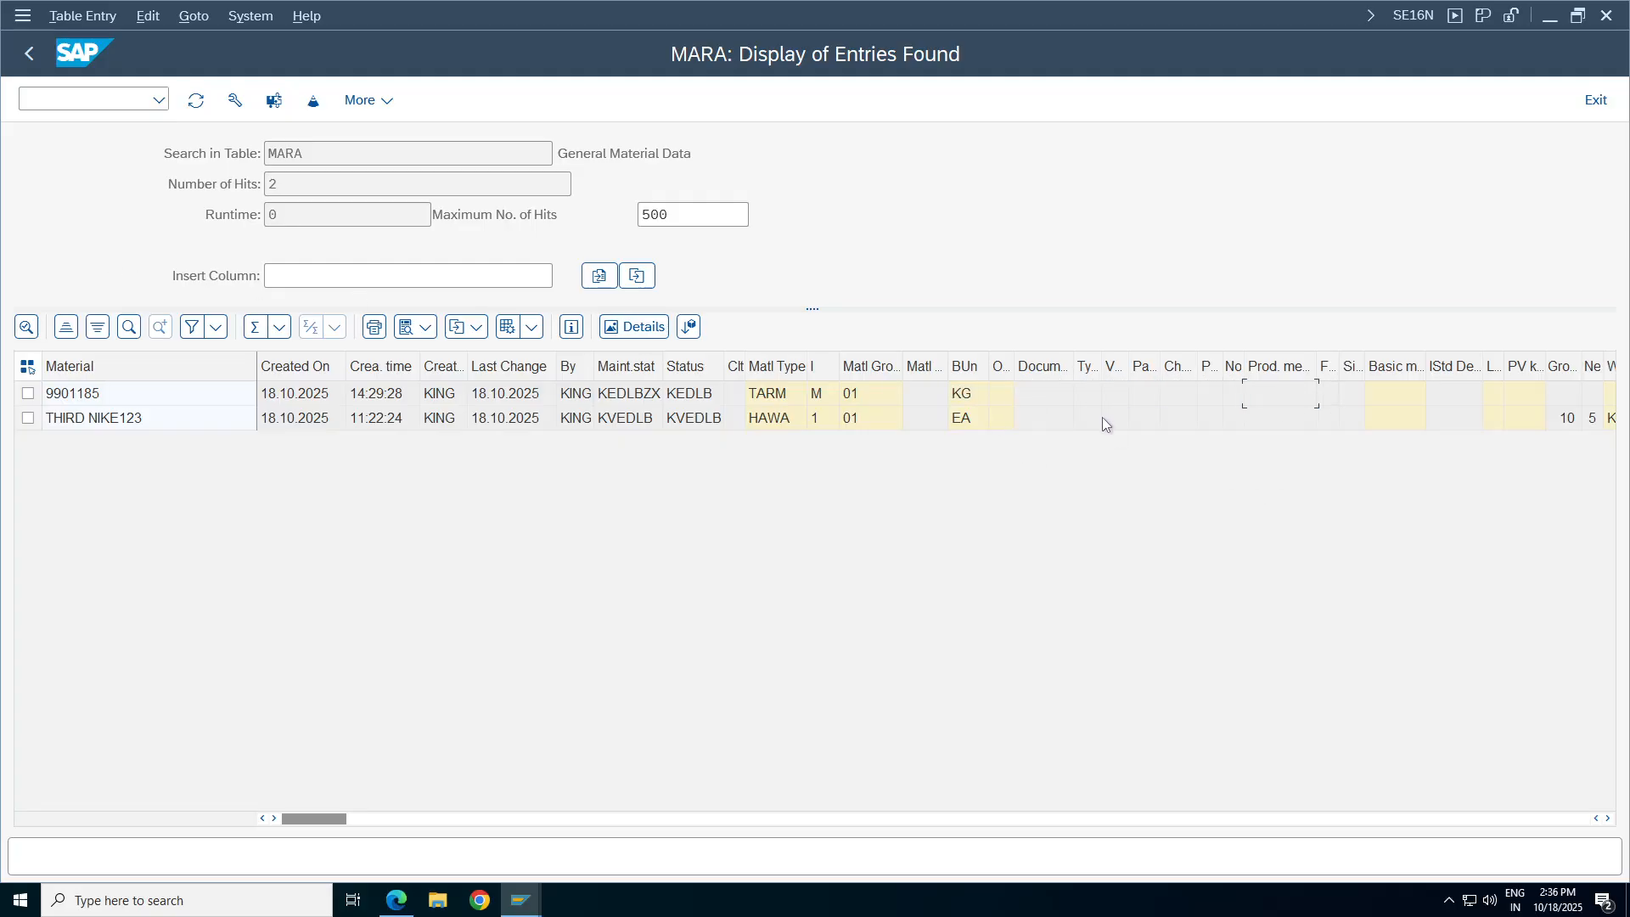
key(Right)
key(Right)
key(Right)
key(Right)
key(Right)
key(Right)
key(Right)
key(Right)
key(Right)
key(Right)
key(Right)
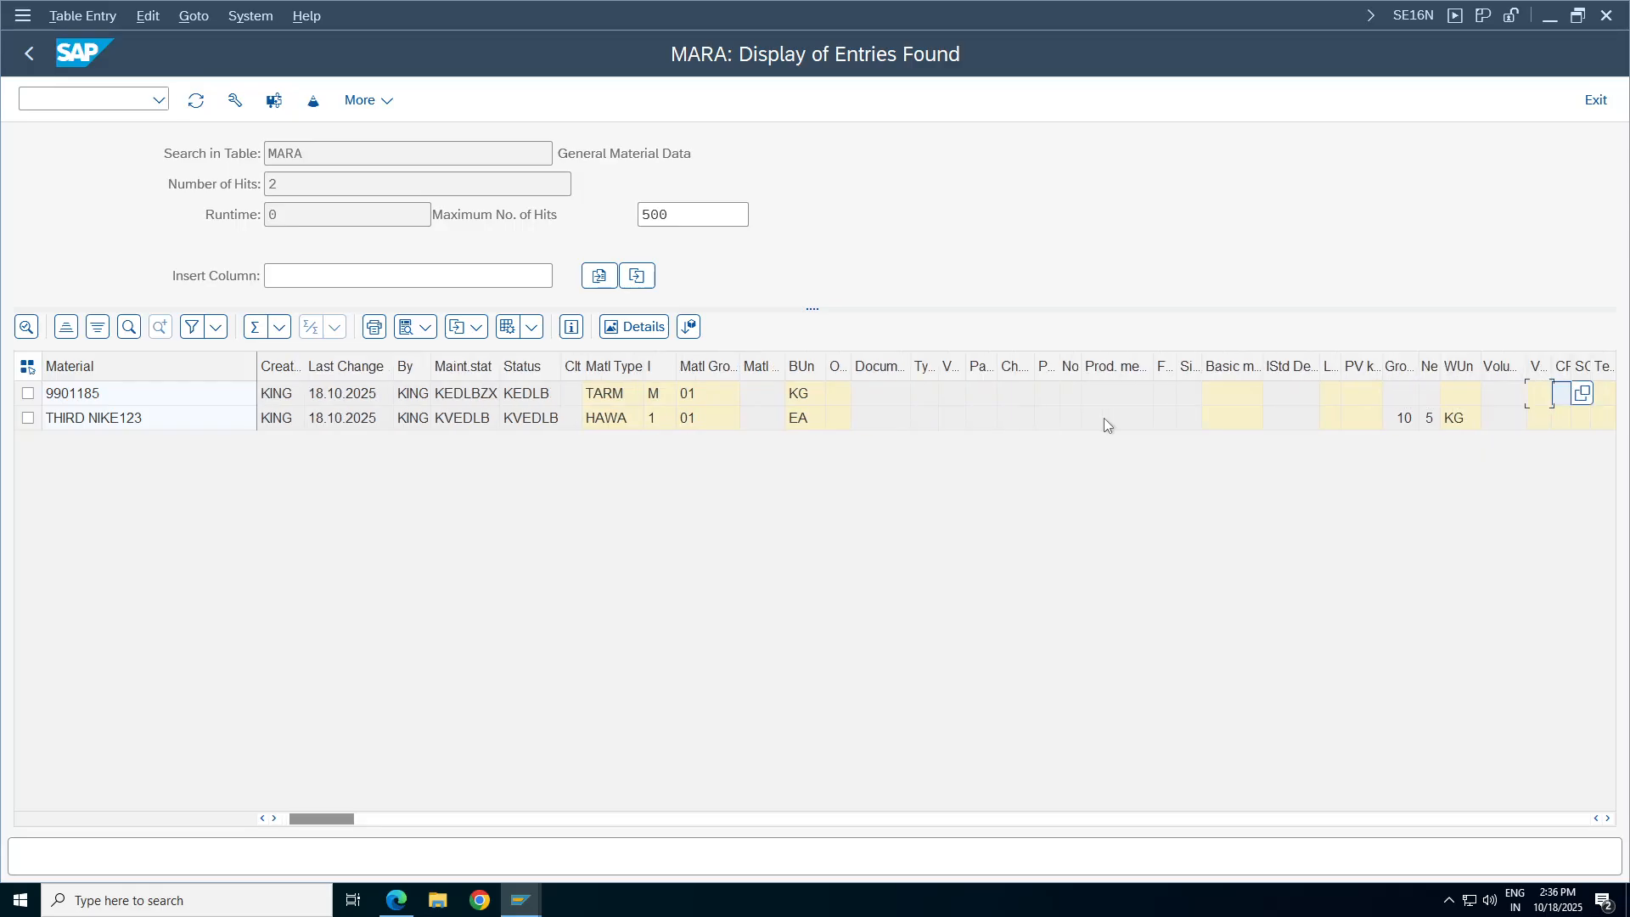
key(Right)
key(Right)
key(Right)
key(Right)
key(Right)
key(Right)
key(Right)
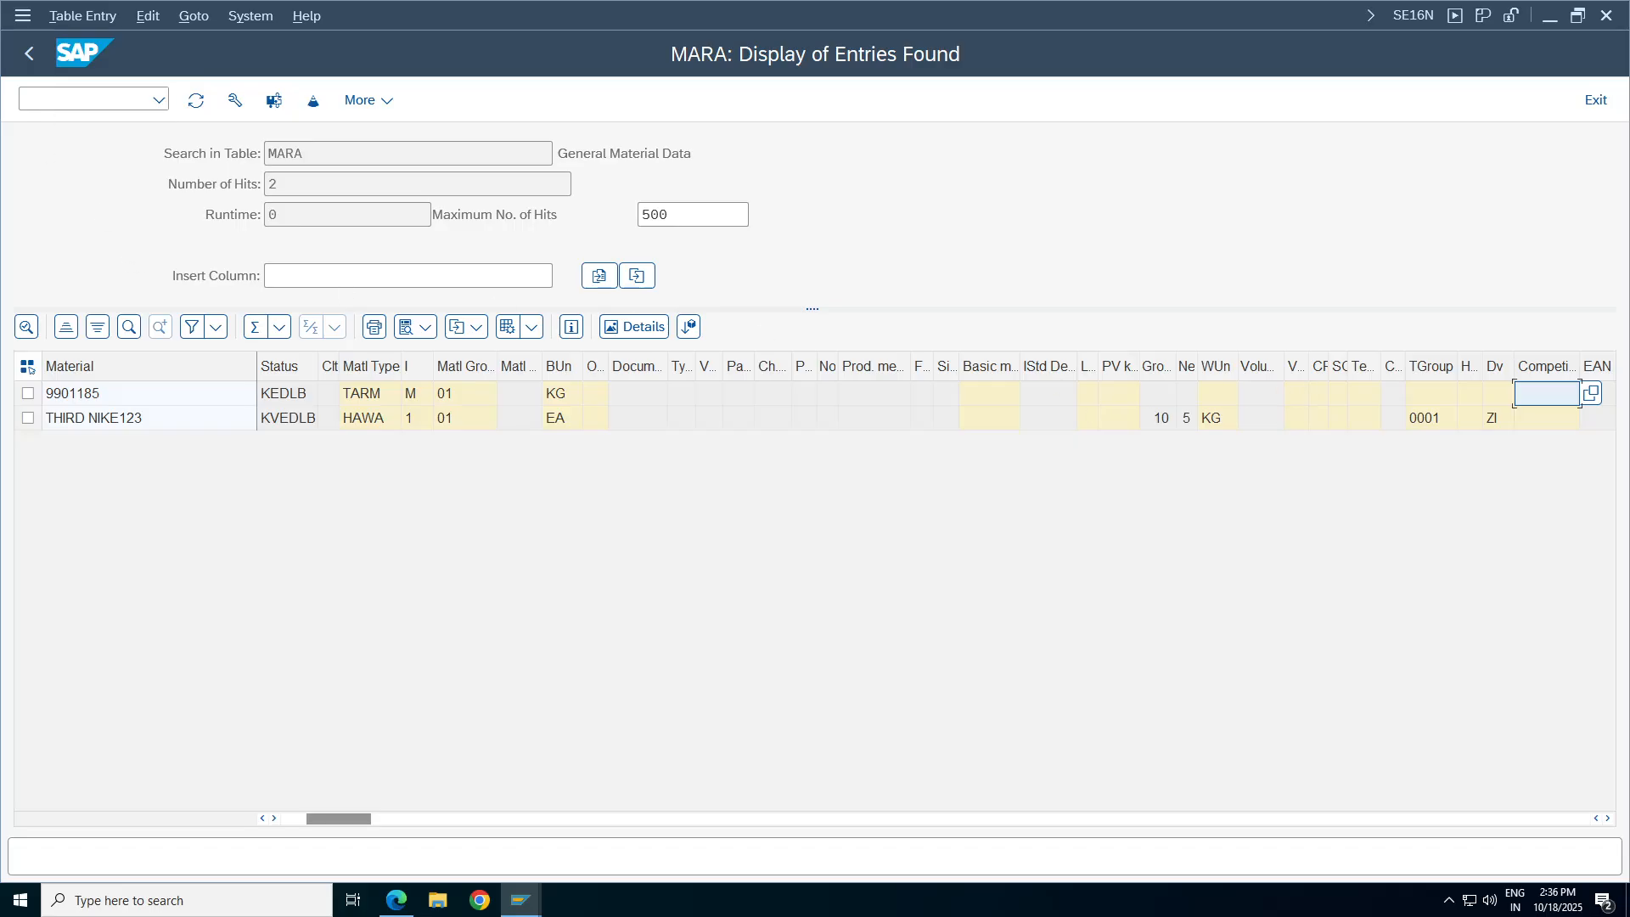
Leave the MARA entries and exit the general table display to SAP Easy Access.
click(29, 53)
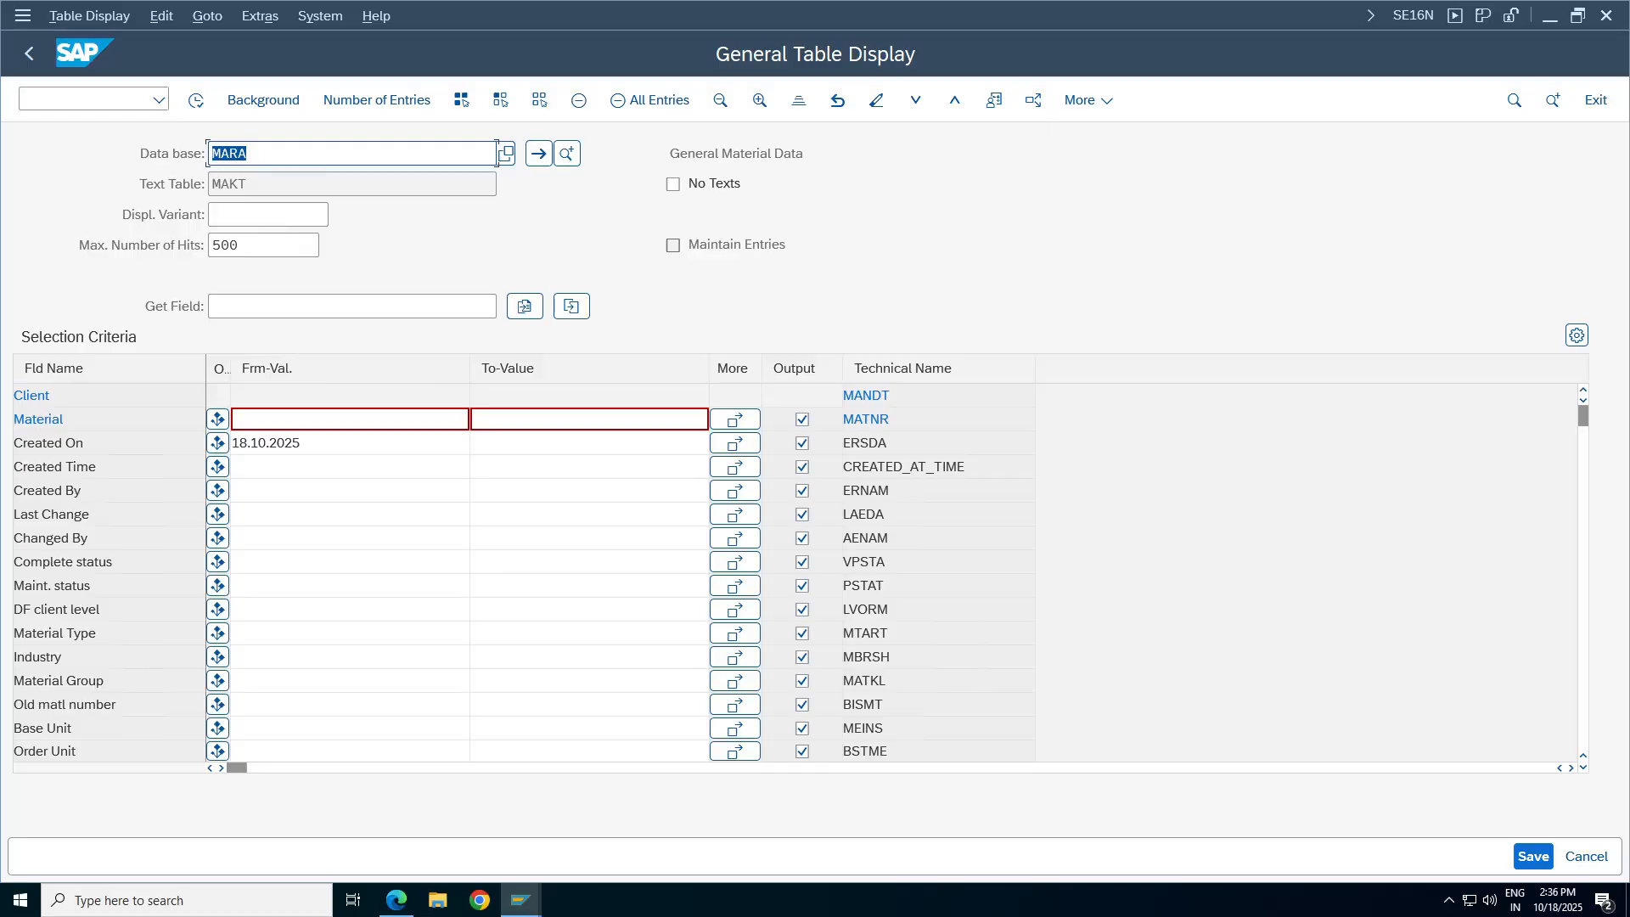
drag(756, 154, 670, 155)
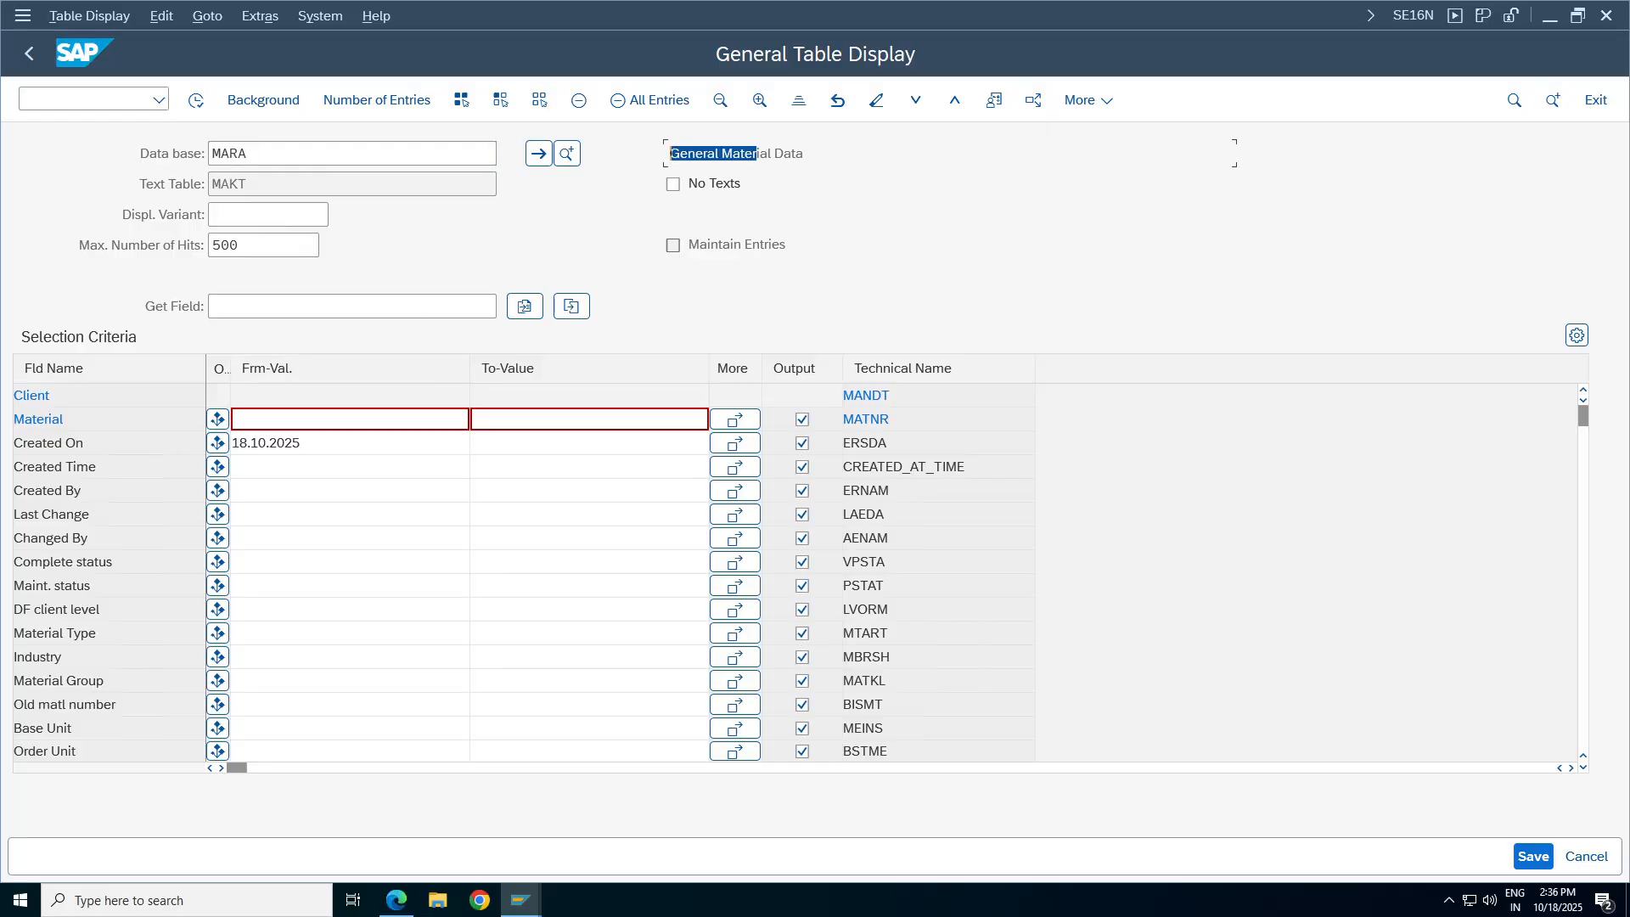
click(29, 54)
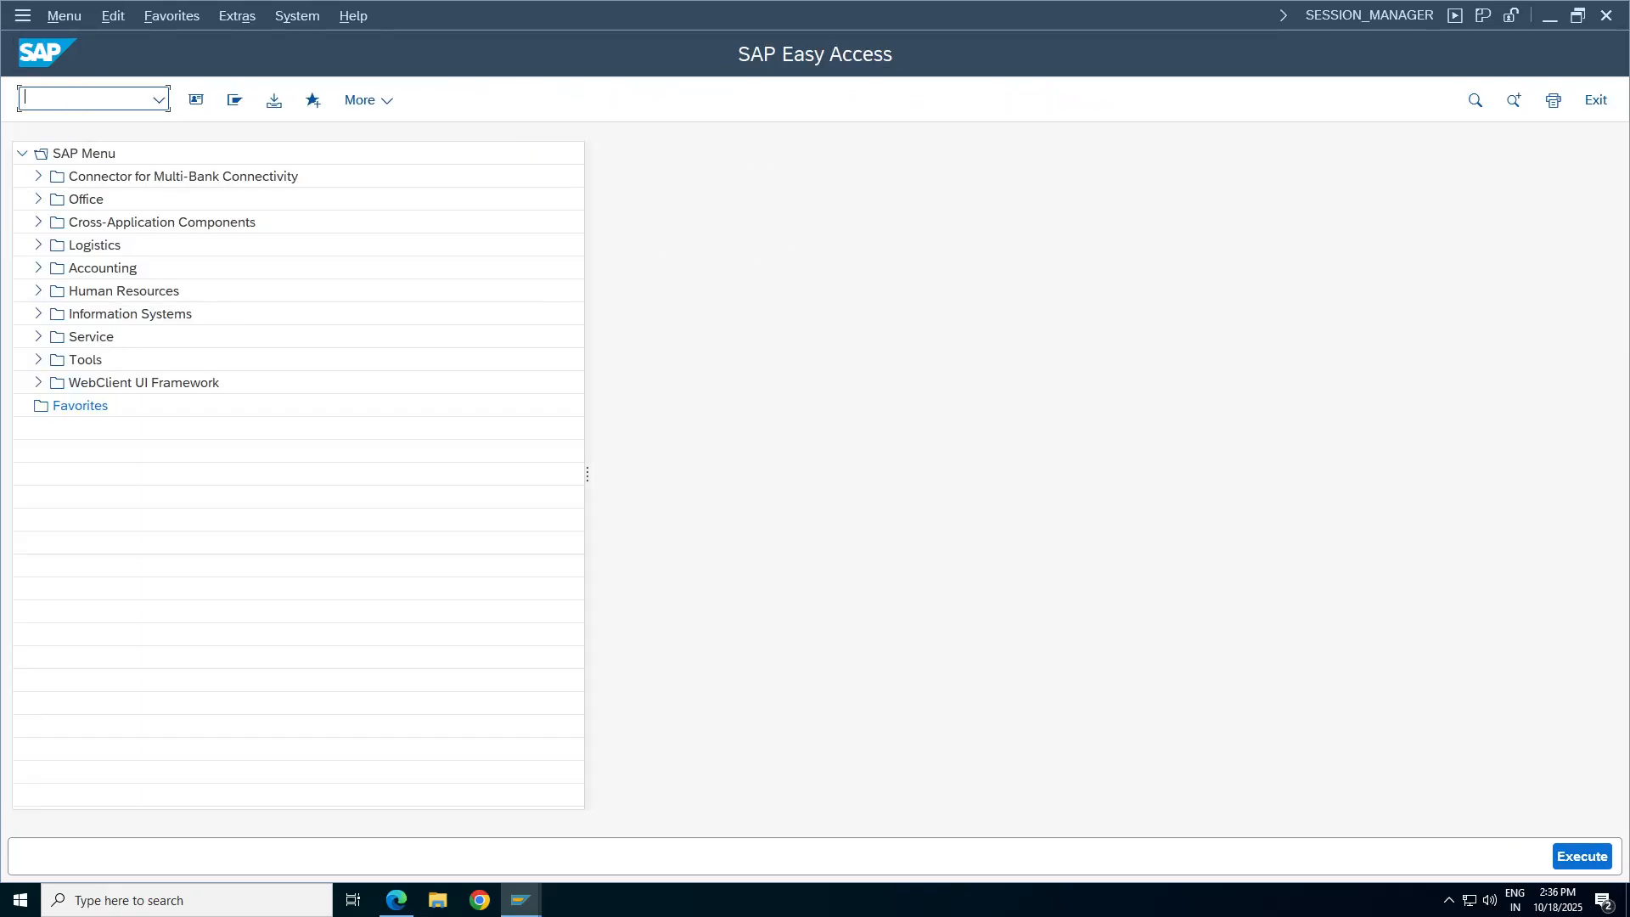
Switch to the configuration notes in Google Sheets and read the OMS2 row on the price control V option.
click(531, 904)
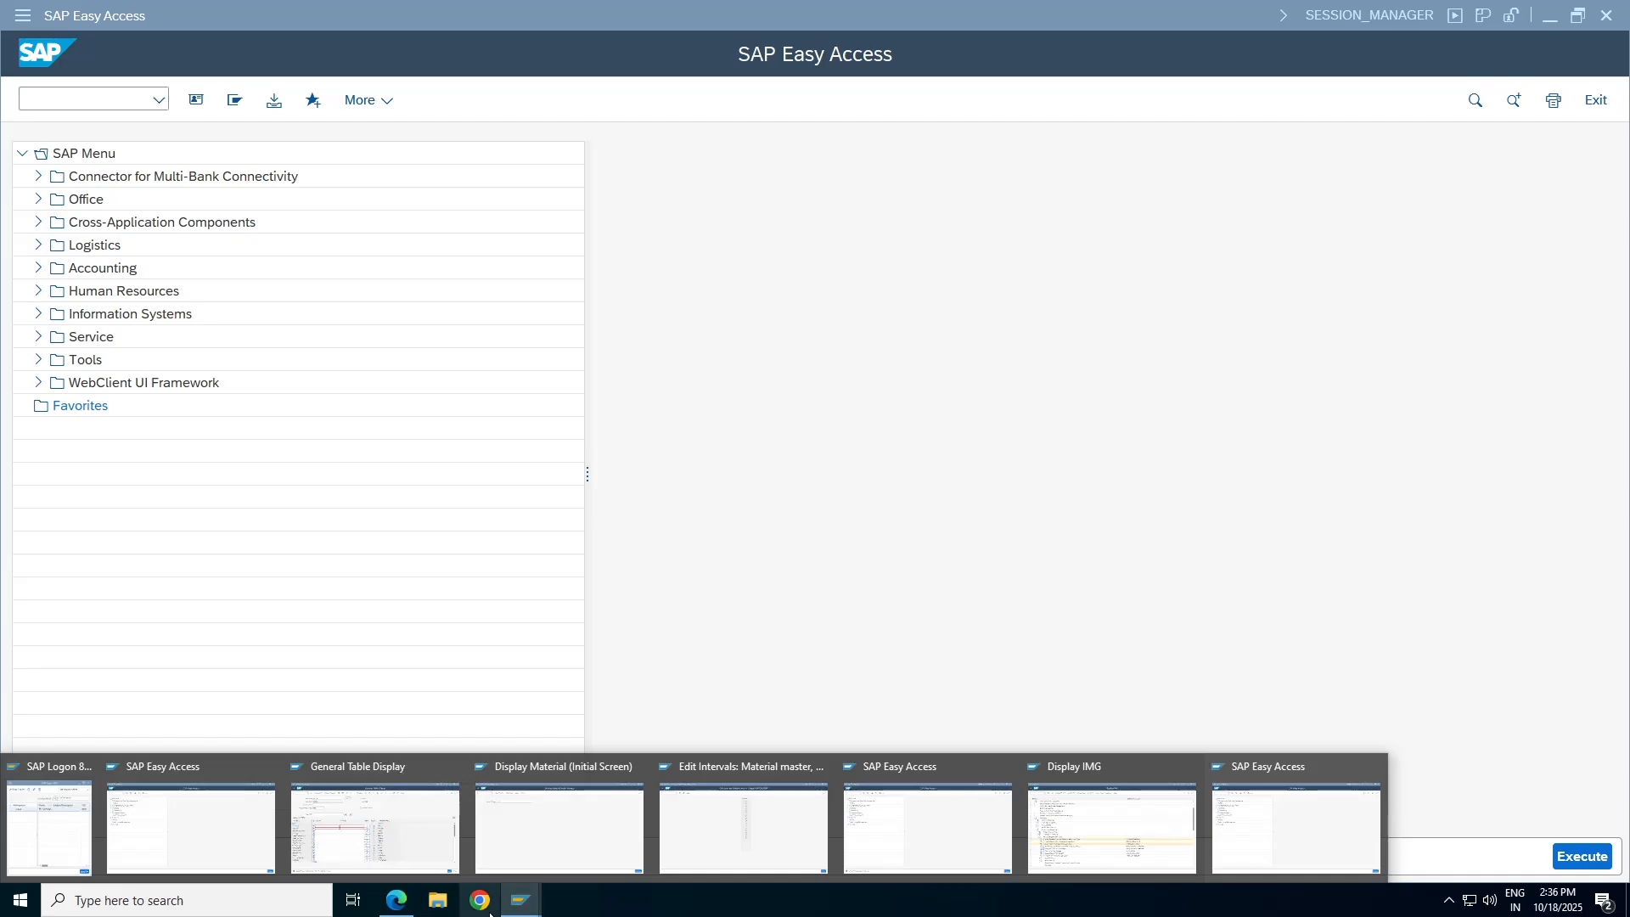
mouse_move(1071, 4)
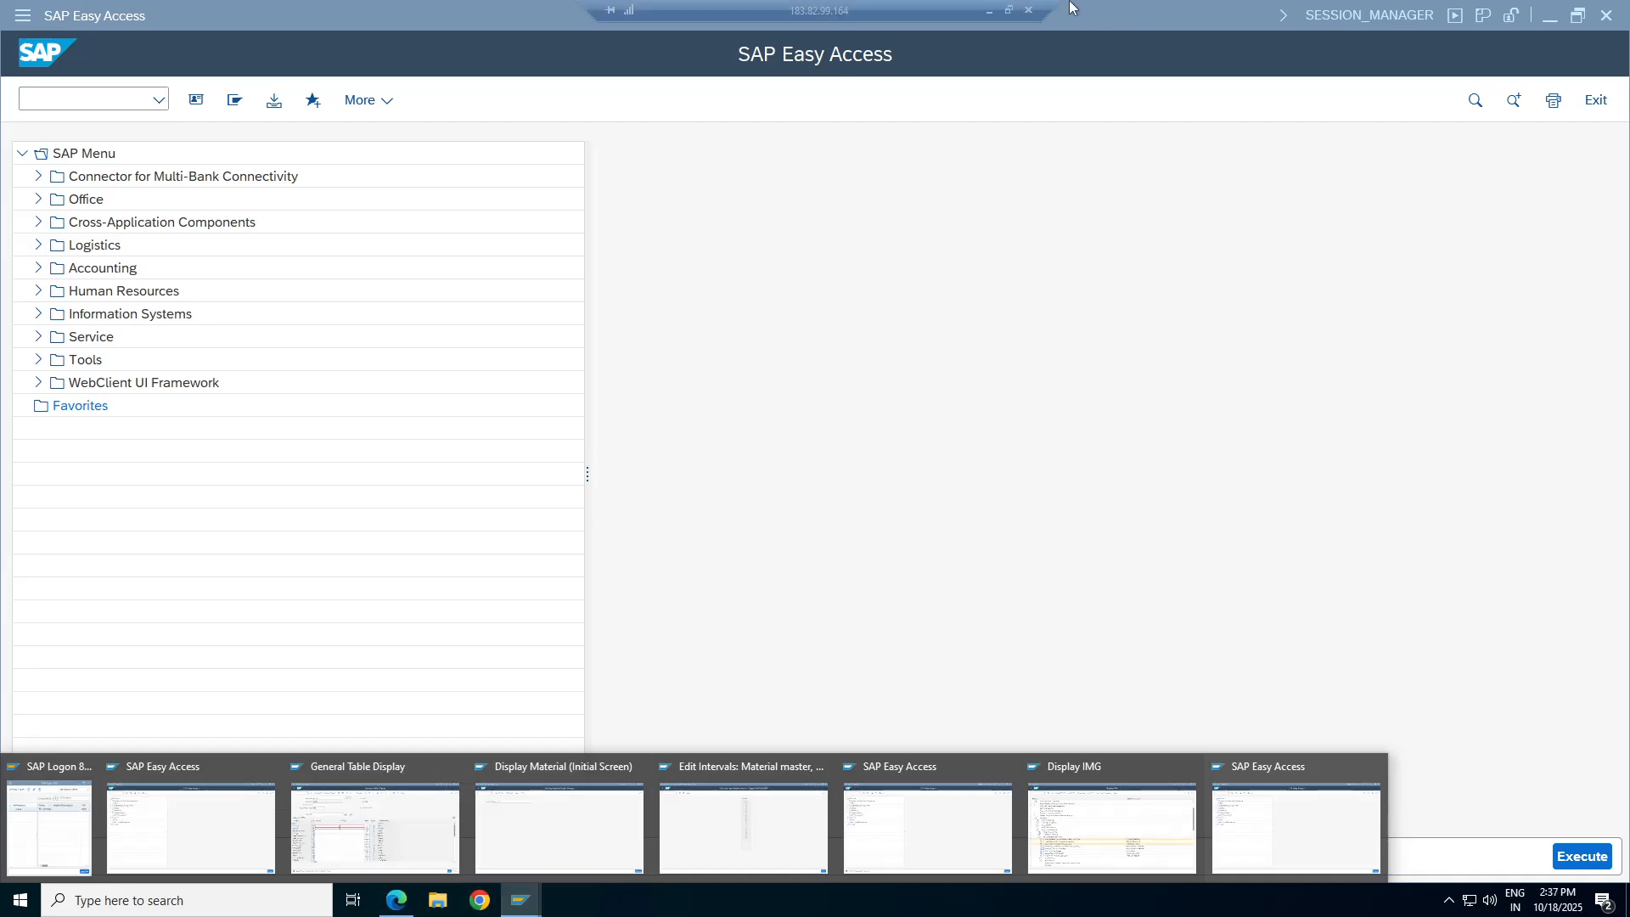
click(989, 11)
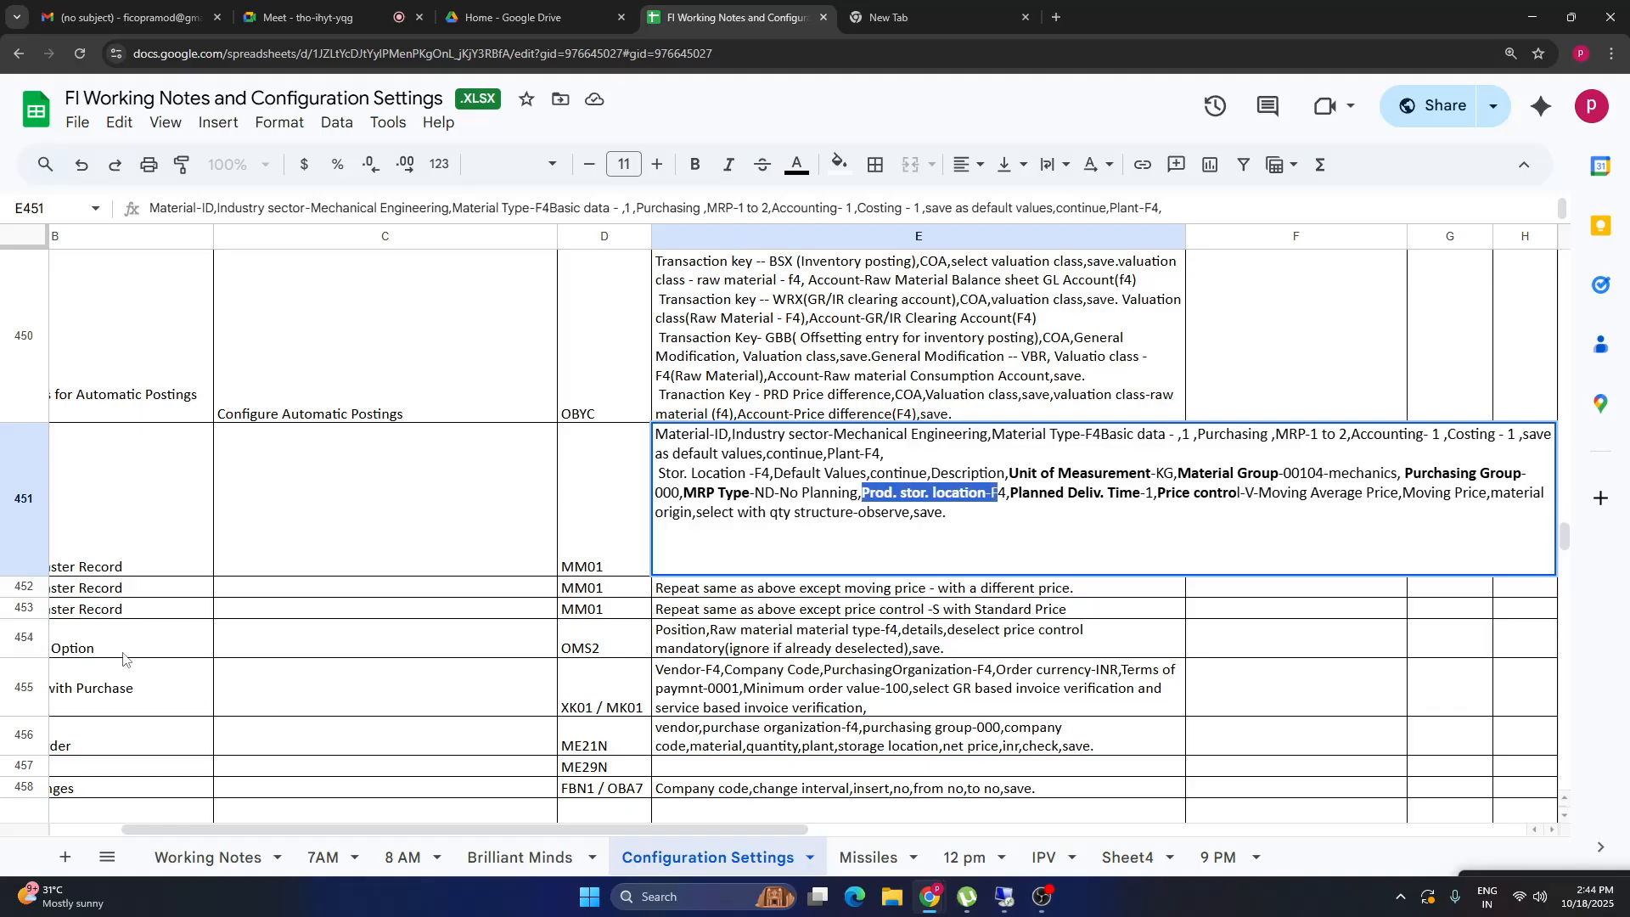
click(119, 543)
key(Left)
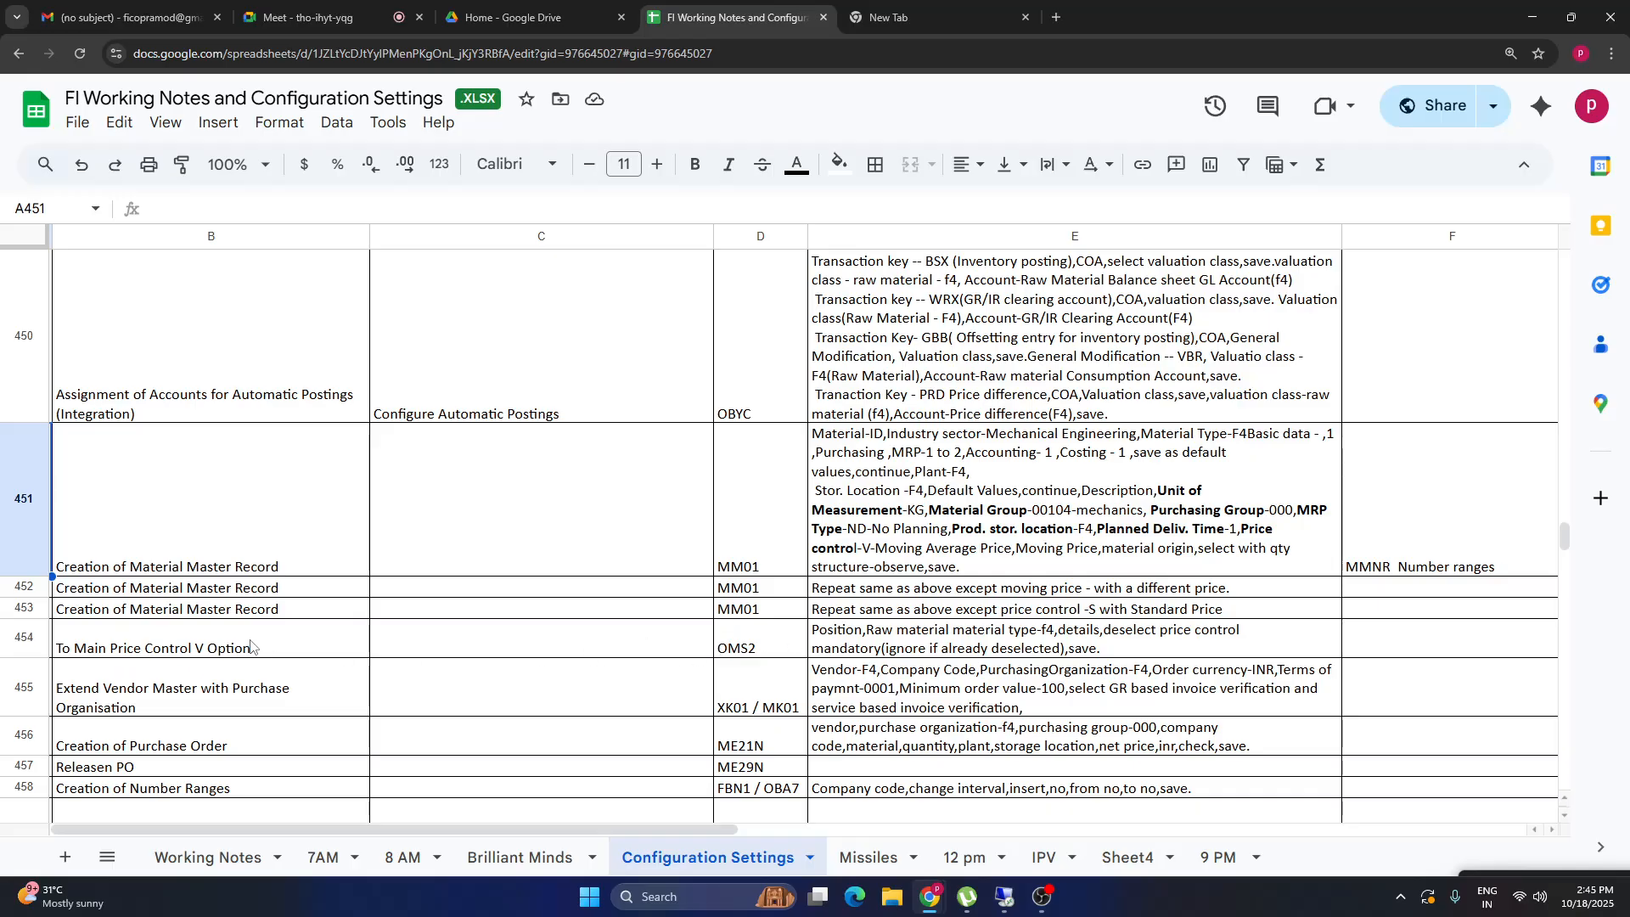
drag(250, 647, 900, 645)
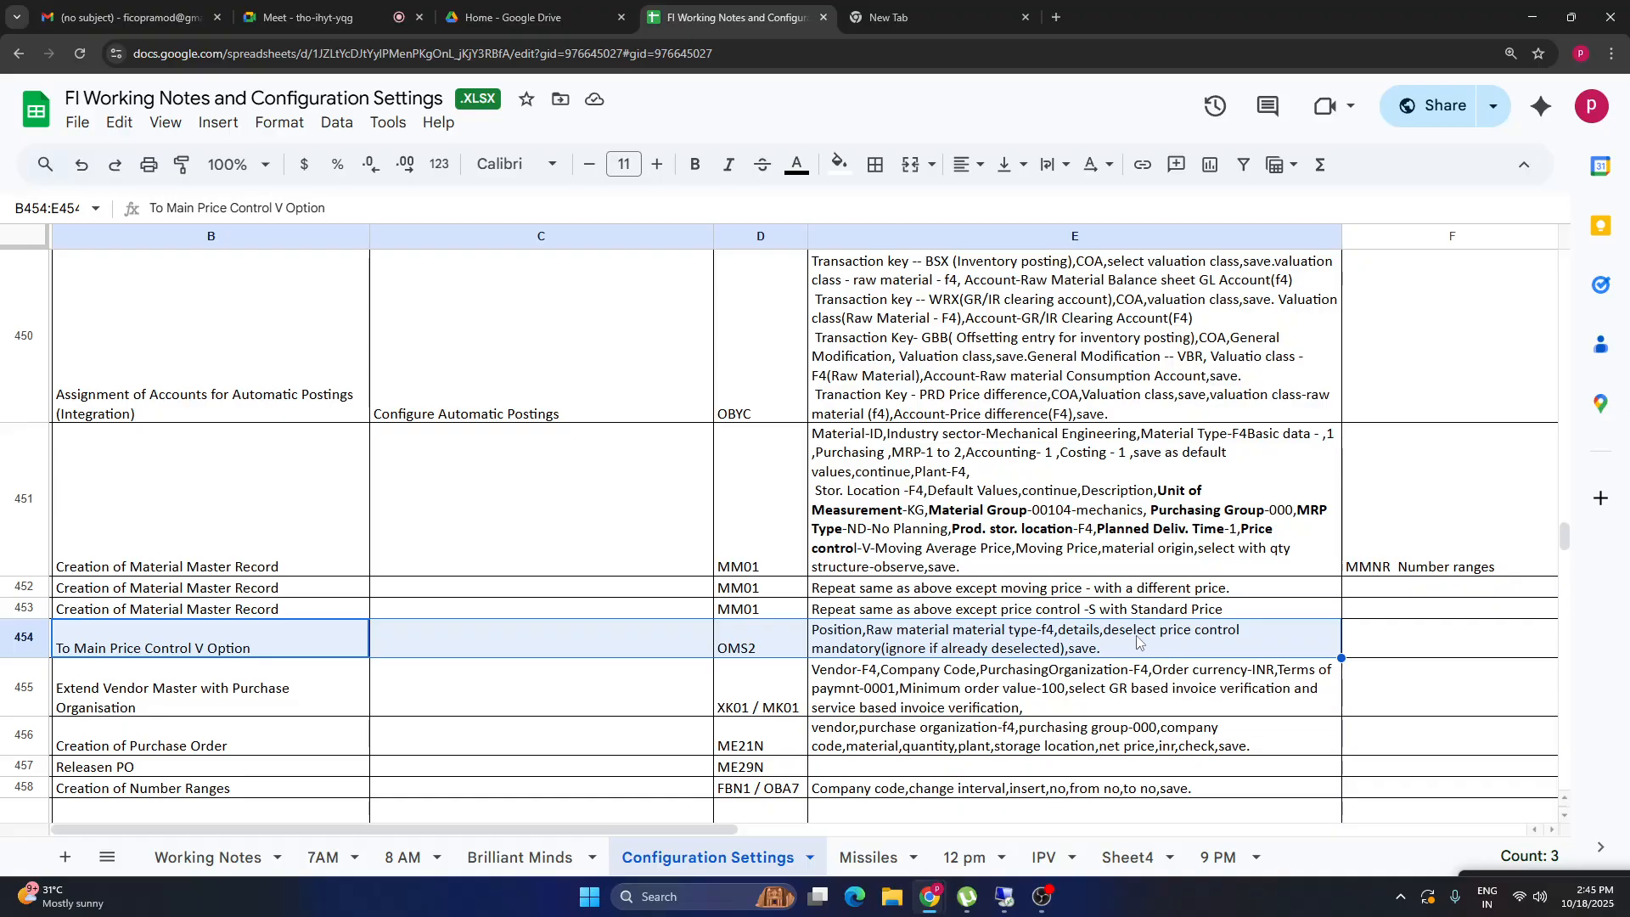
click(780, 648)
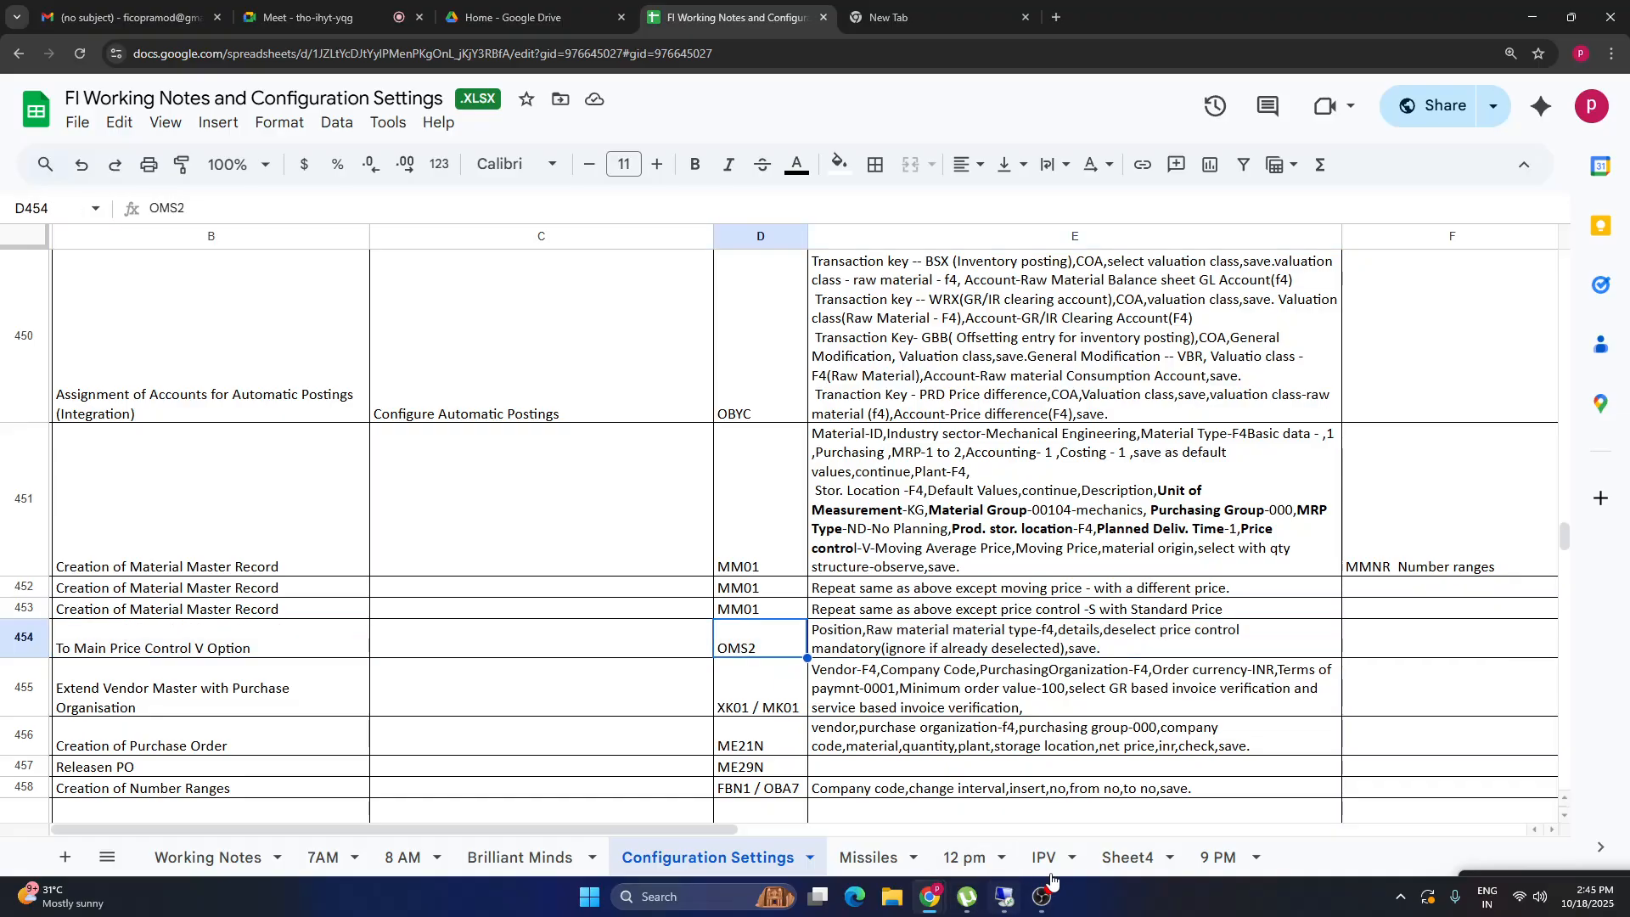
Switch back to SAP and start transaction OMS2 for the material types.
click(1004, 897)
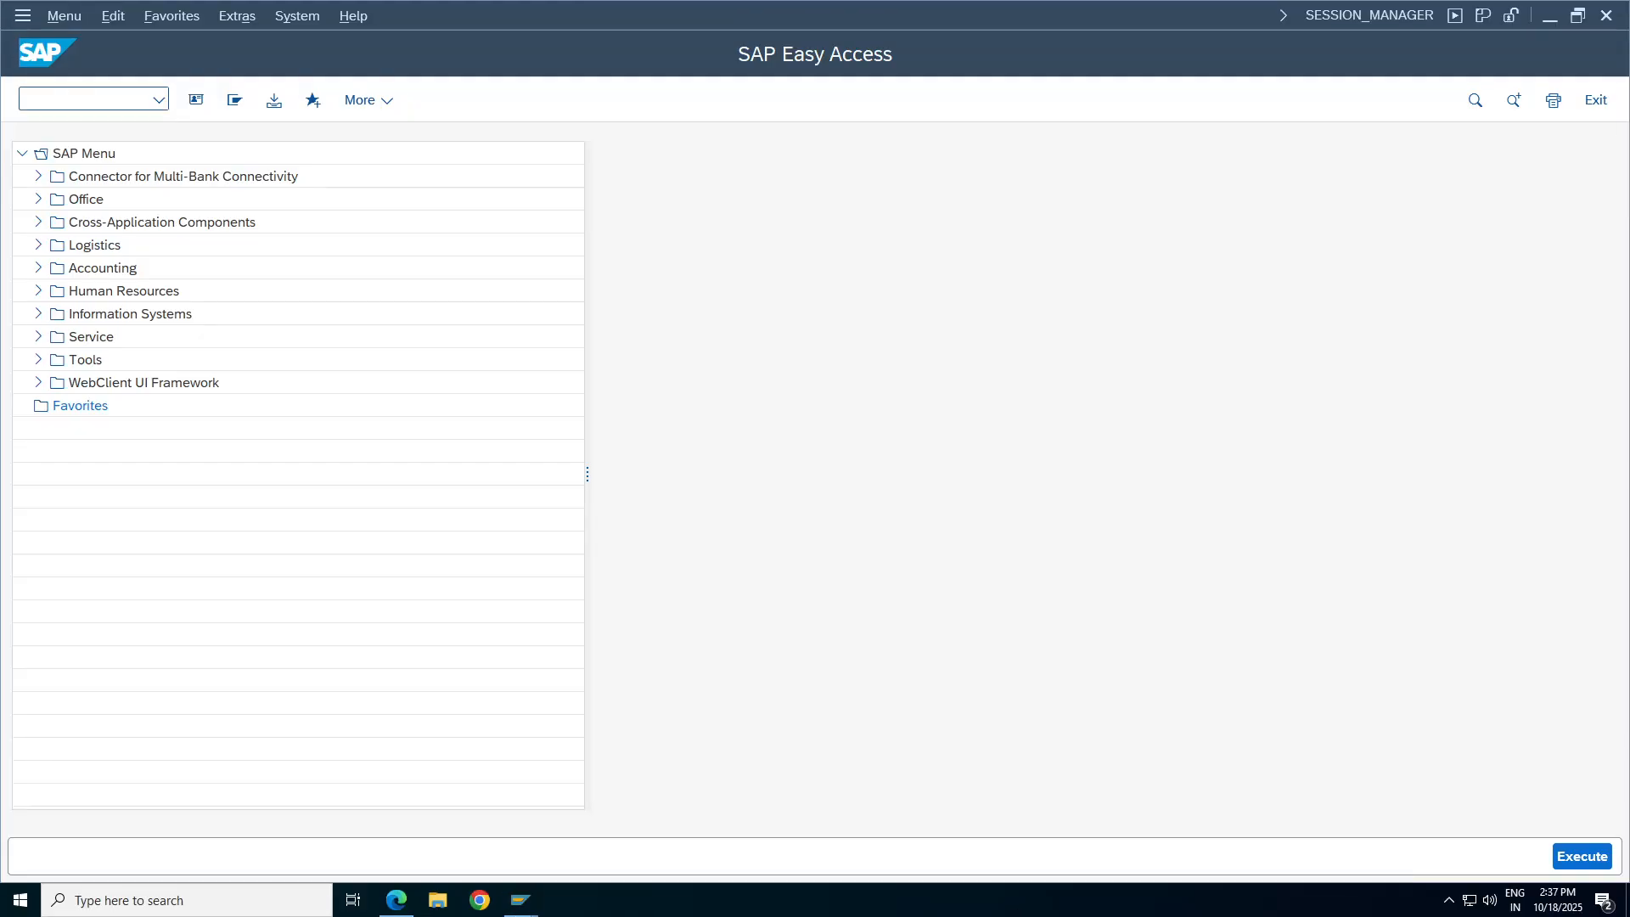
text(oms2)
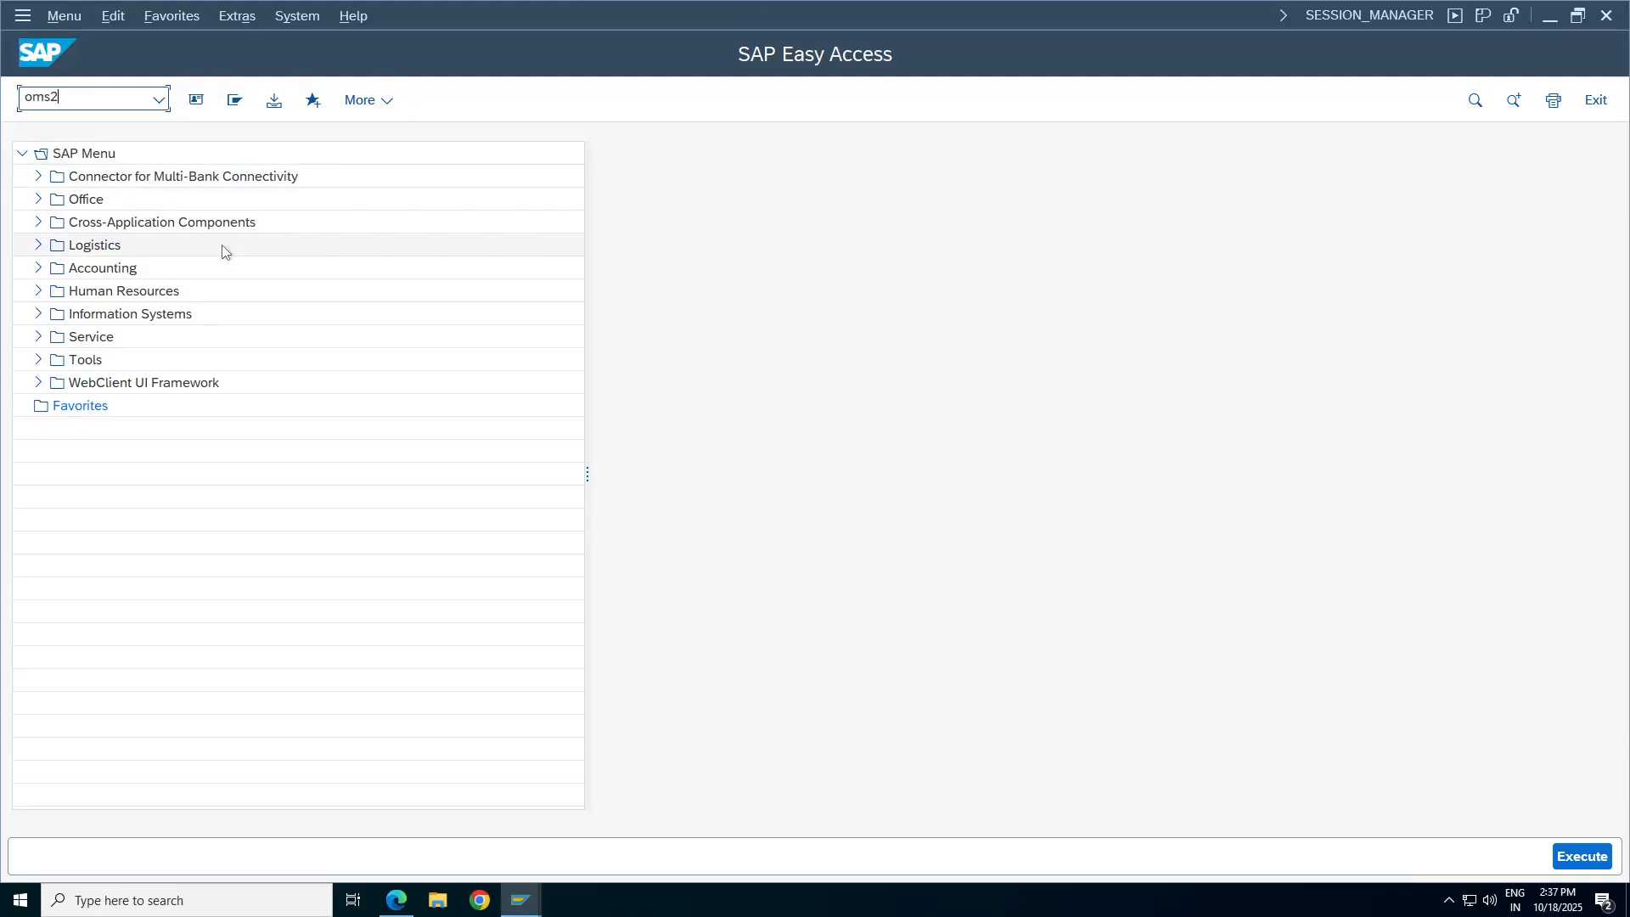
key(Return)
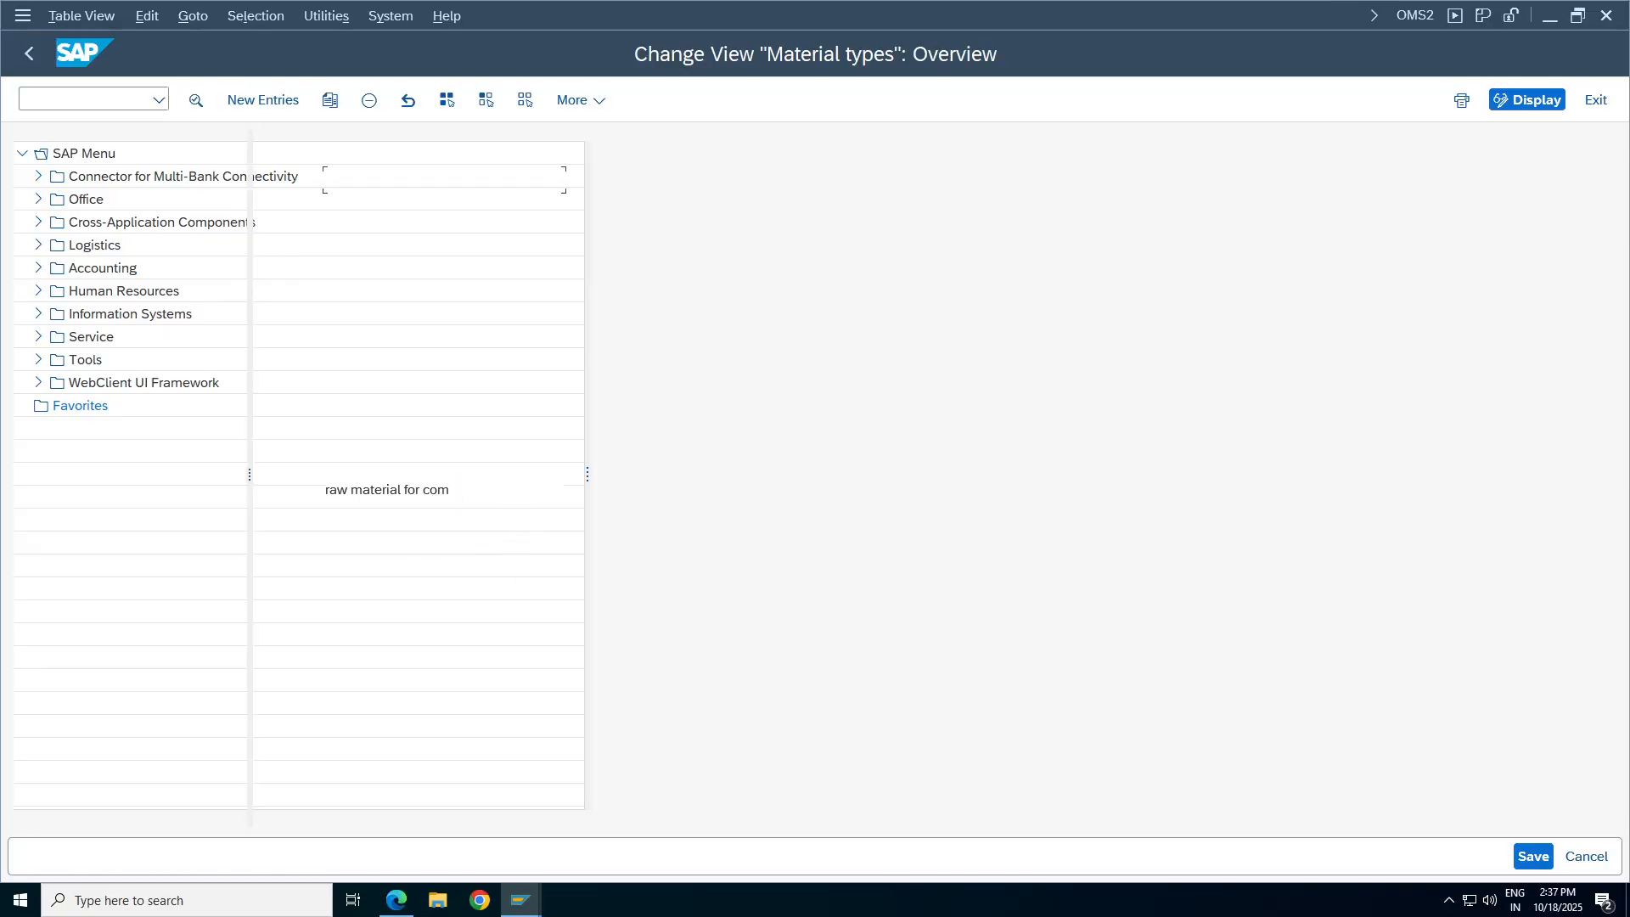
Position the material types overview on the entry TARM.
key(Return)
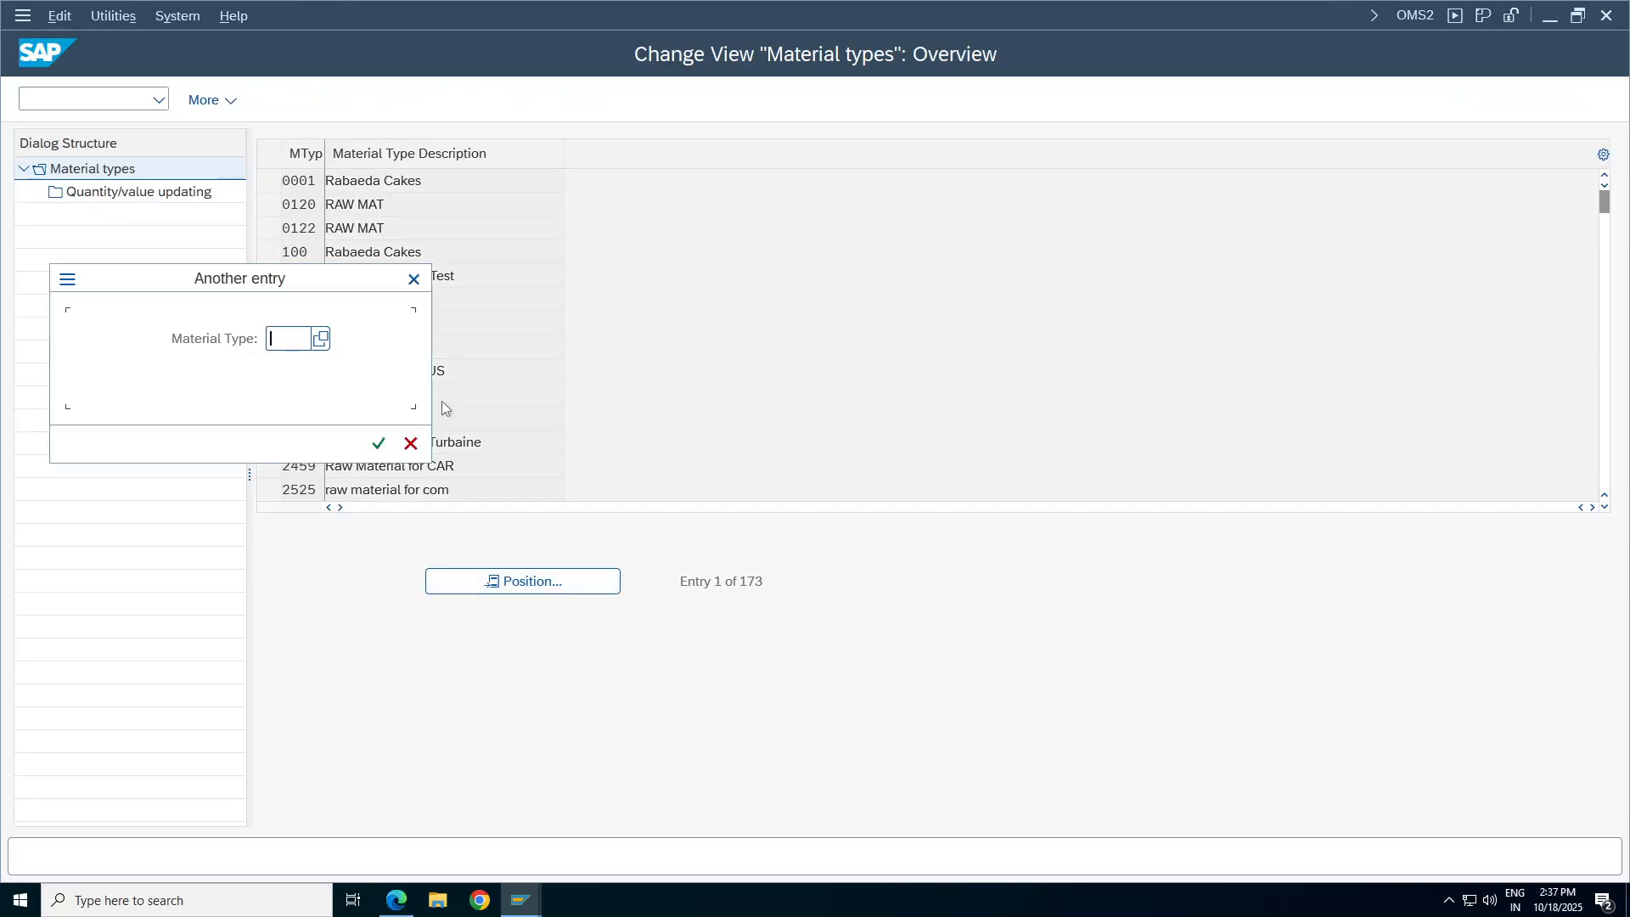
text(ta98)
key(BackSpace)
key(BackSpace)
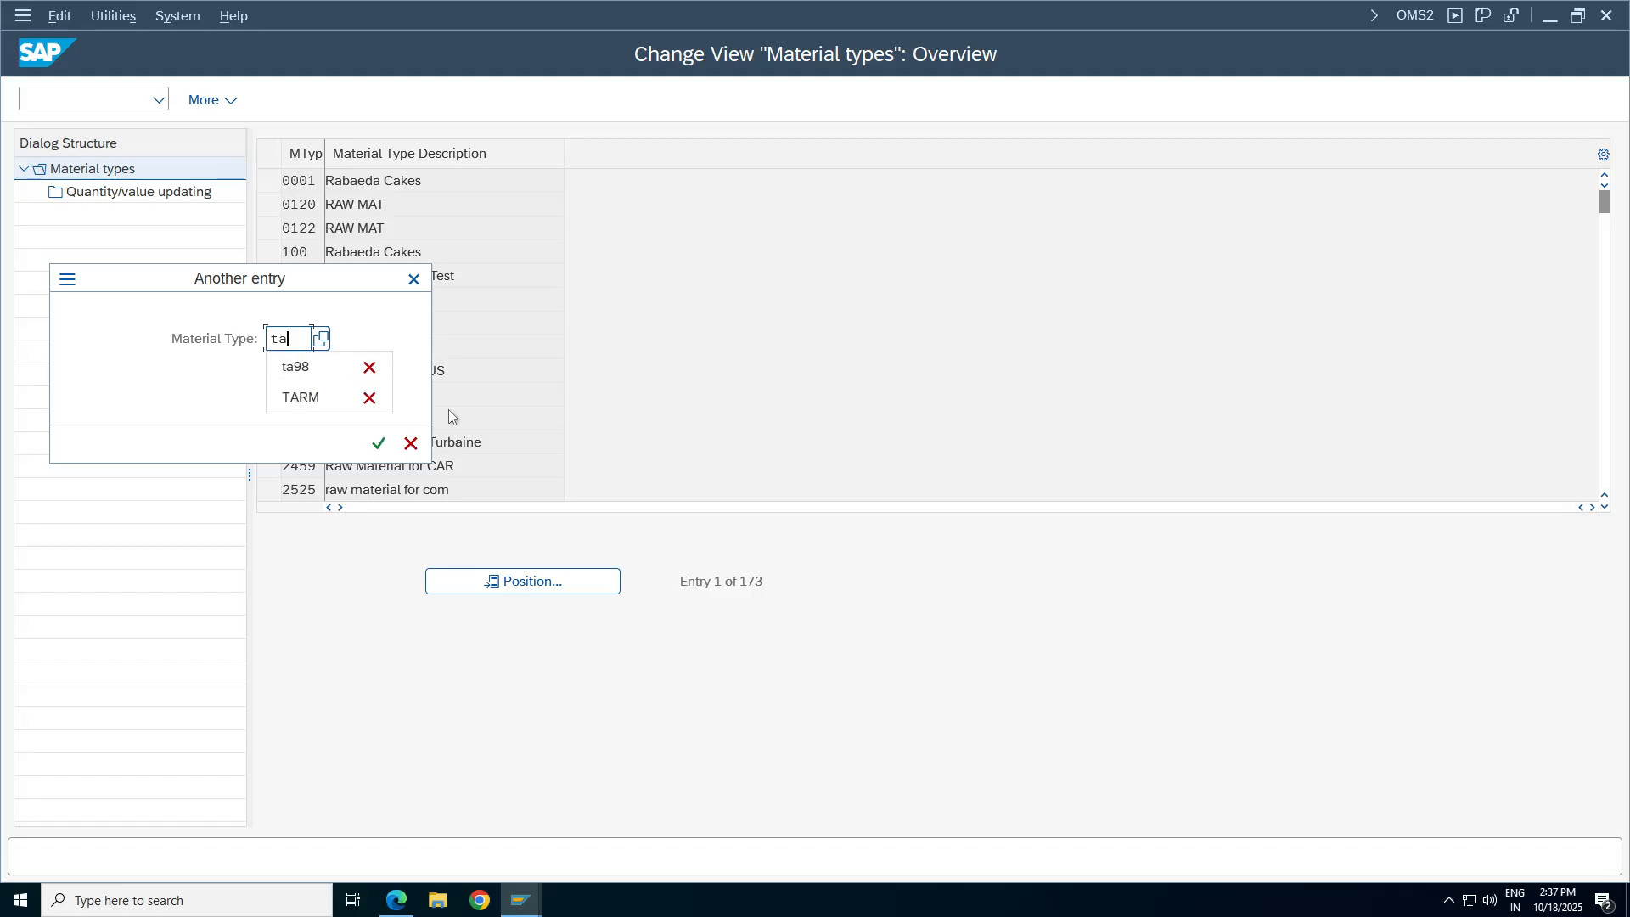
click(302, 396)
click(379, 443)
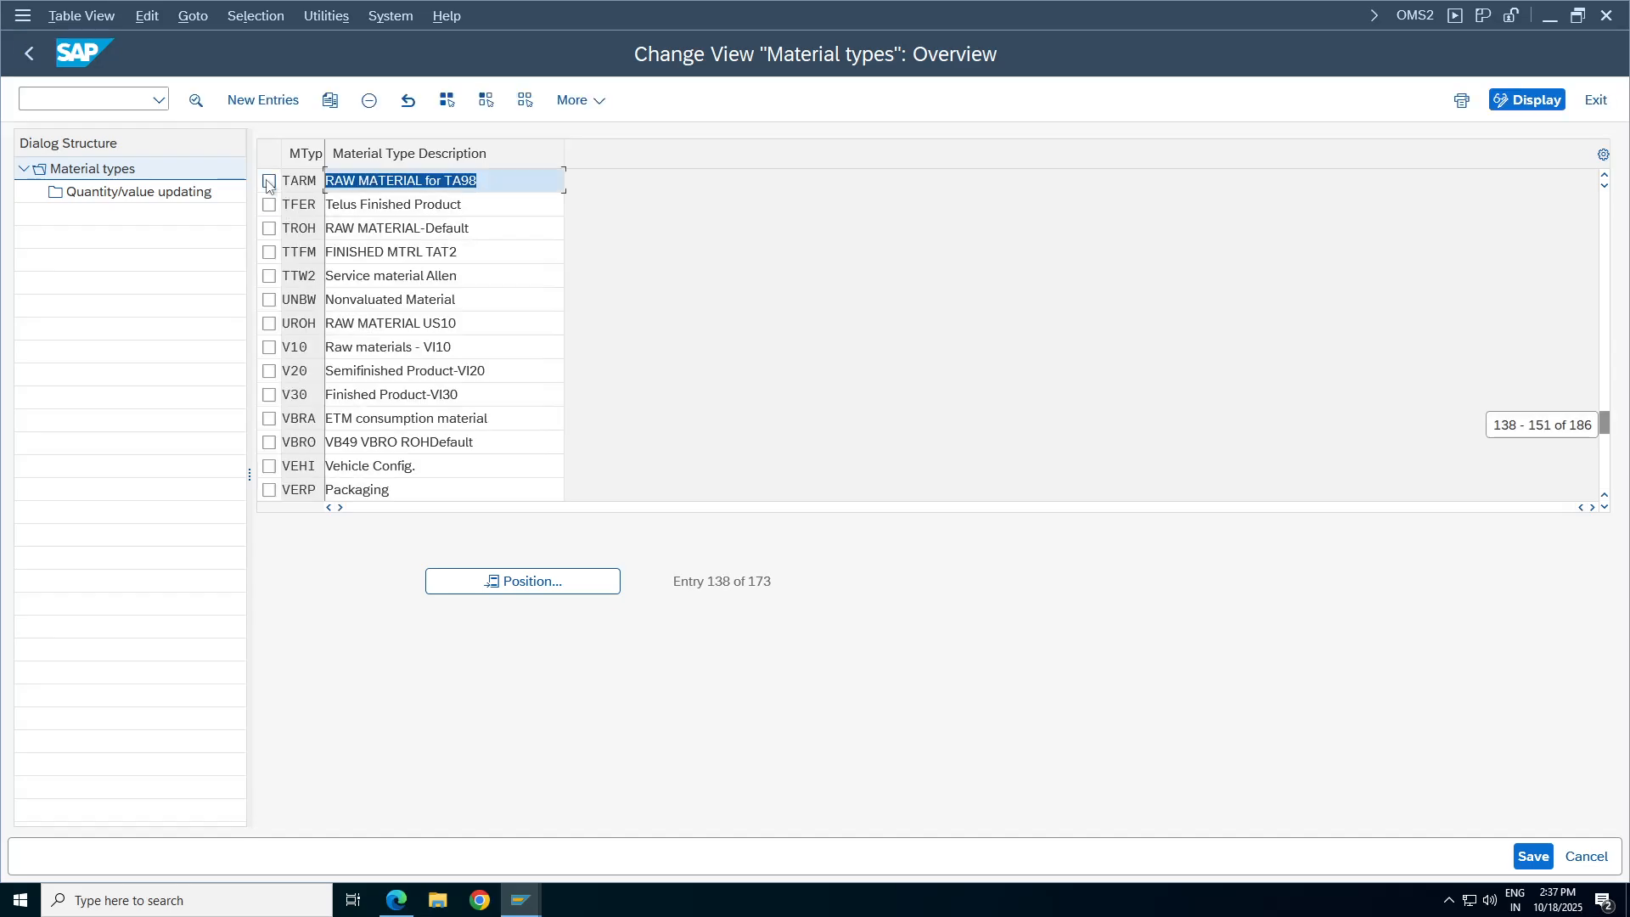
Open the details of material type TARM and examine its valuation settings, including the mandatory price control option.
click(268, 181)
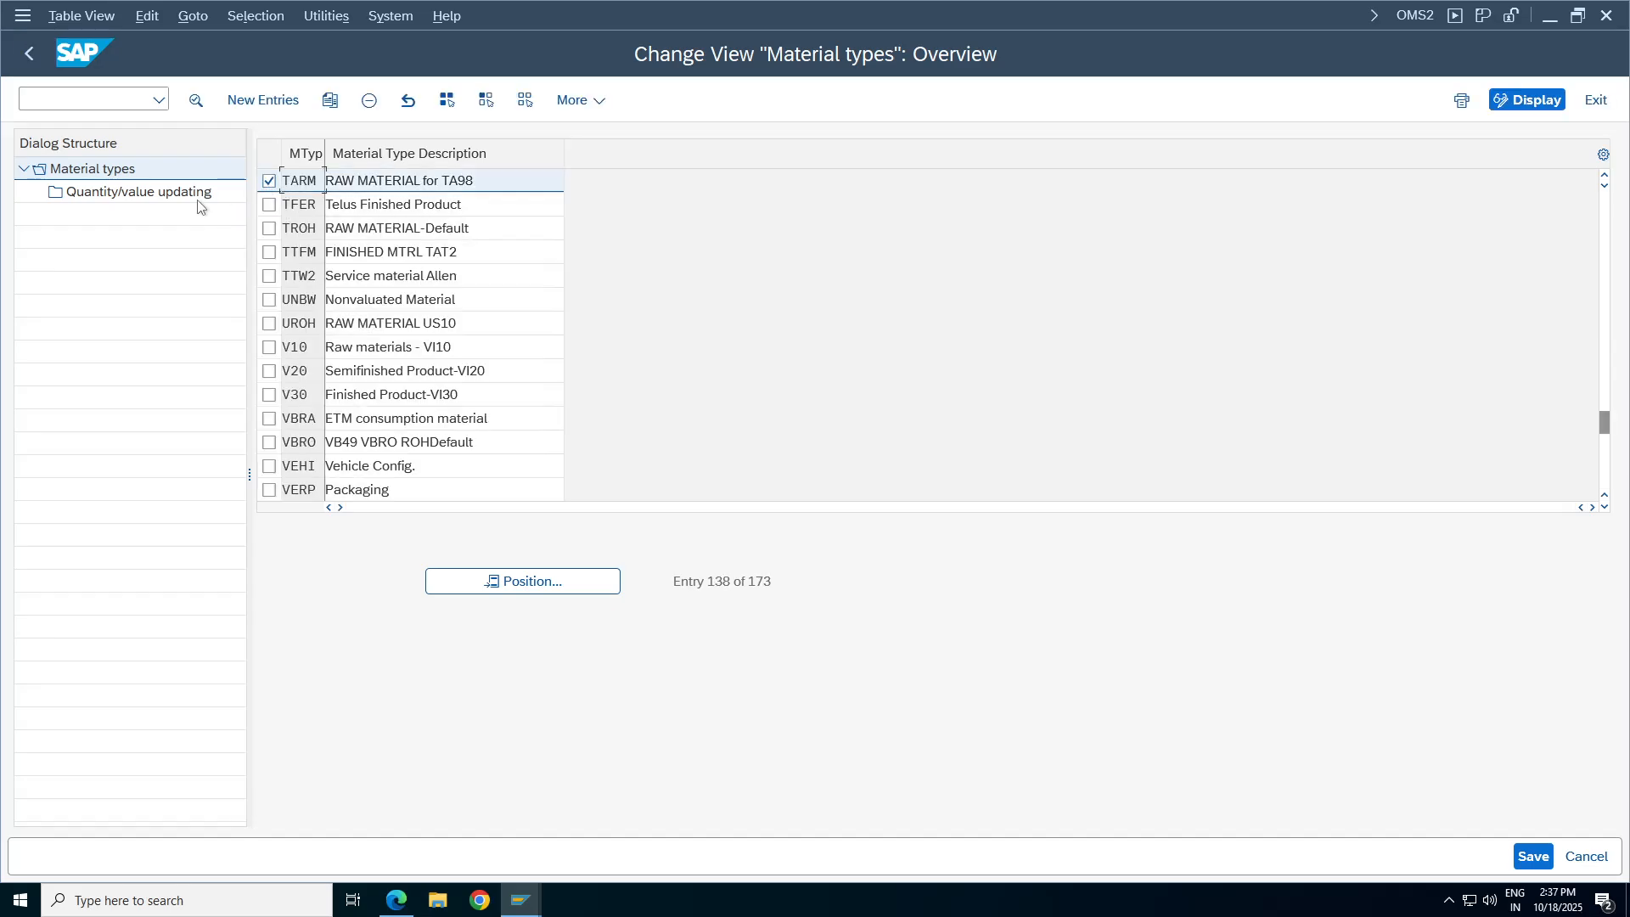
double_click(411, 181)
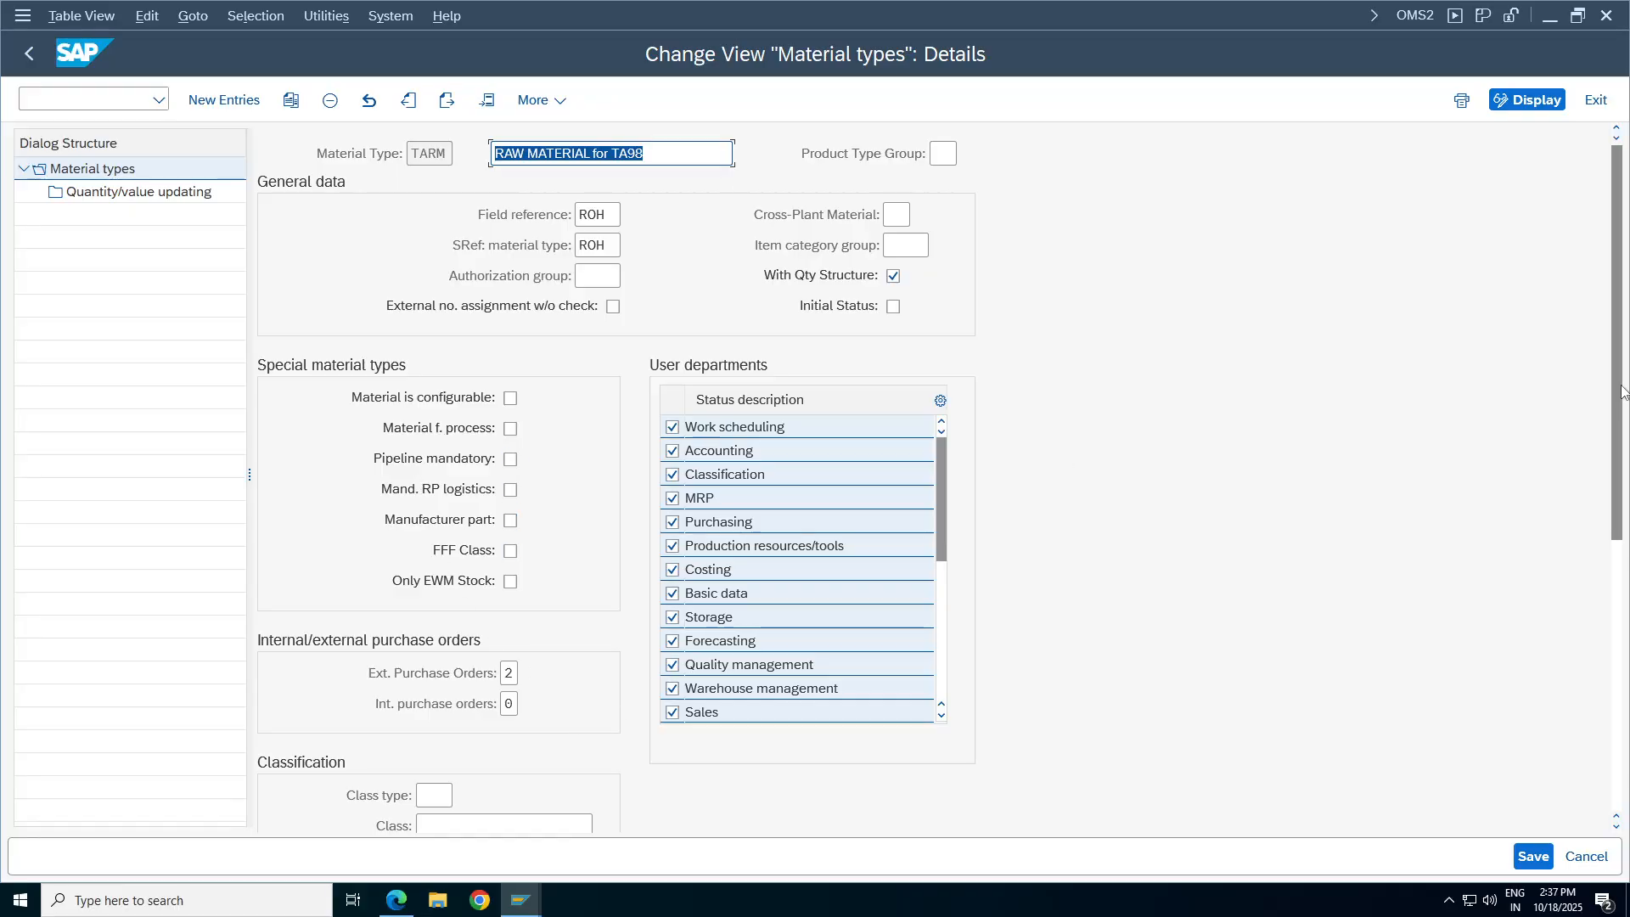
drag(1626, 413, 1621, 647)
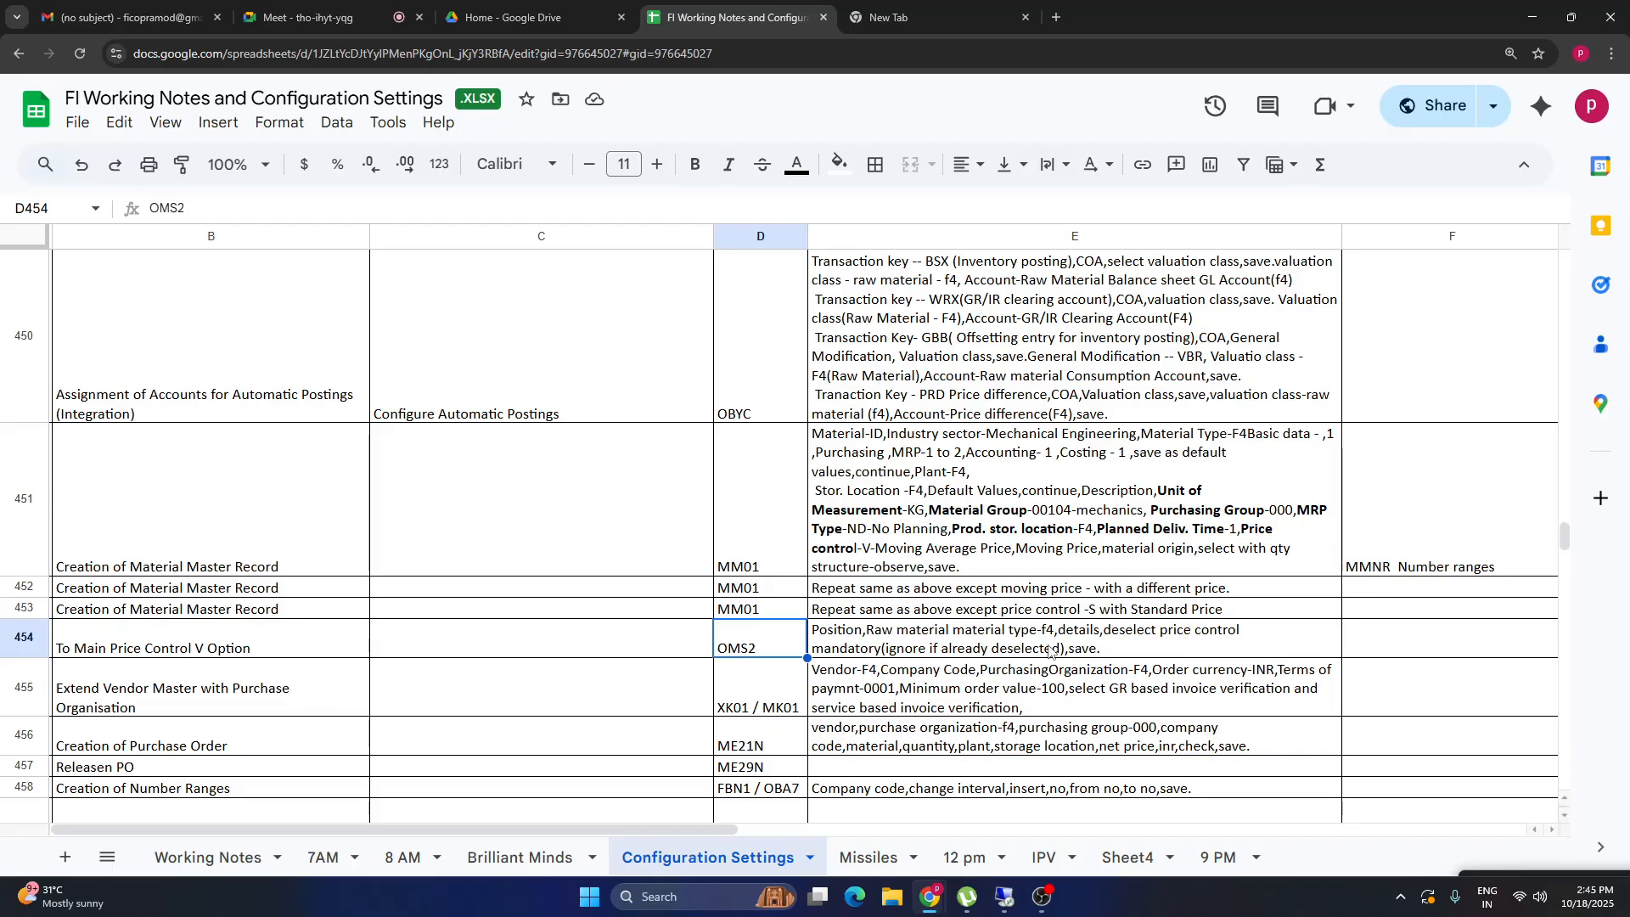
Compare TARM's price control settings with the notes and select the OMS2 instructions cell in Google Sheets.
click(1005, 897)
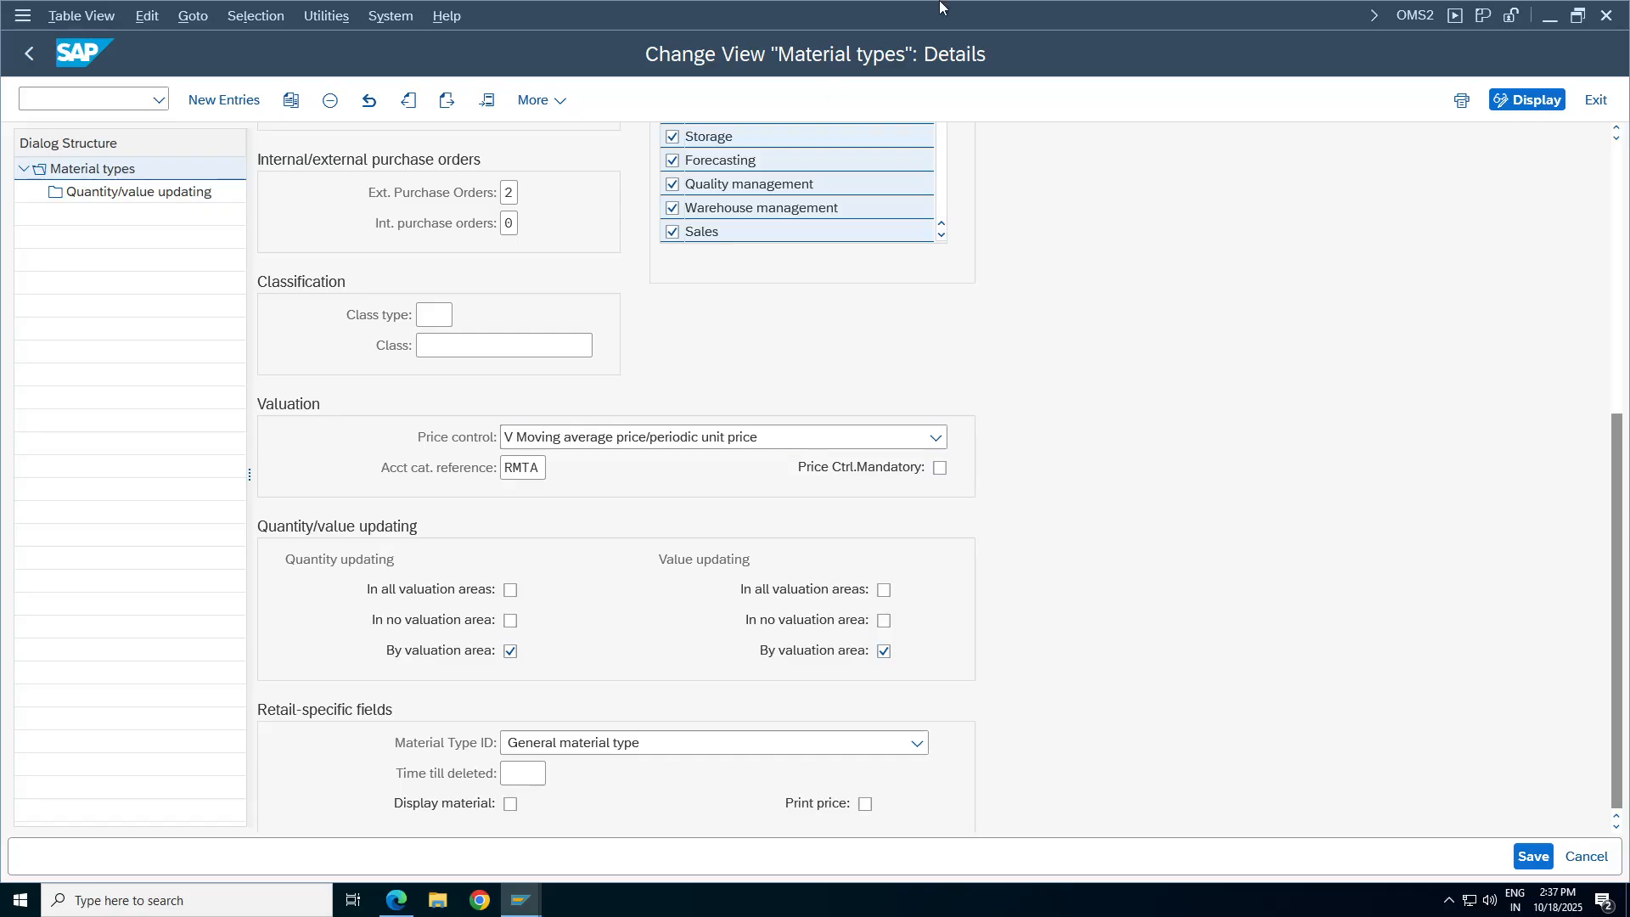
click(991, 11)
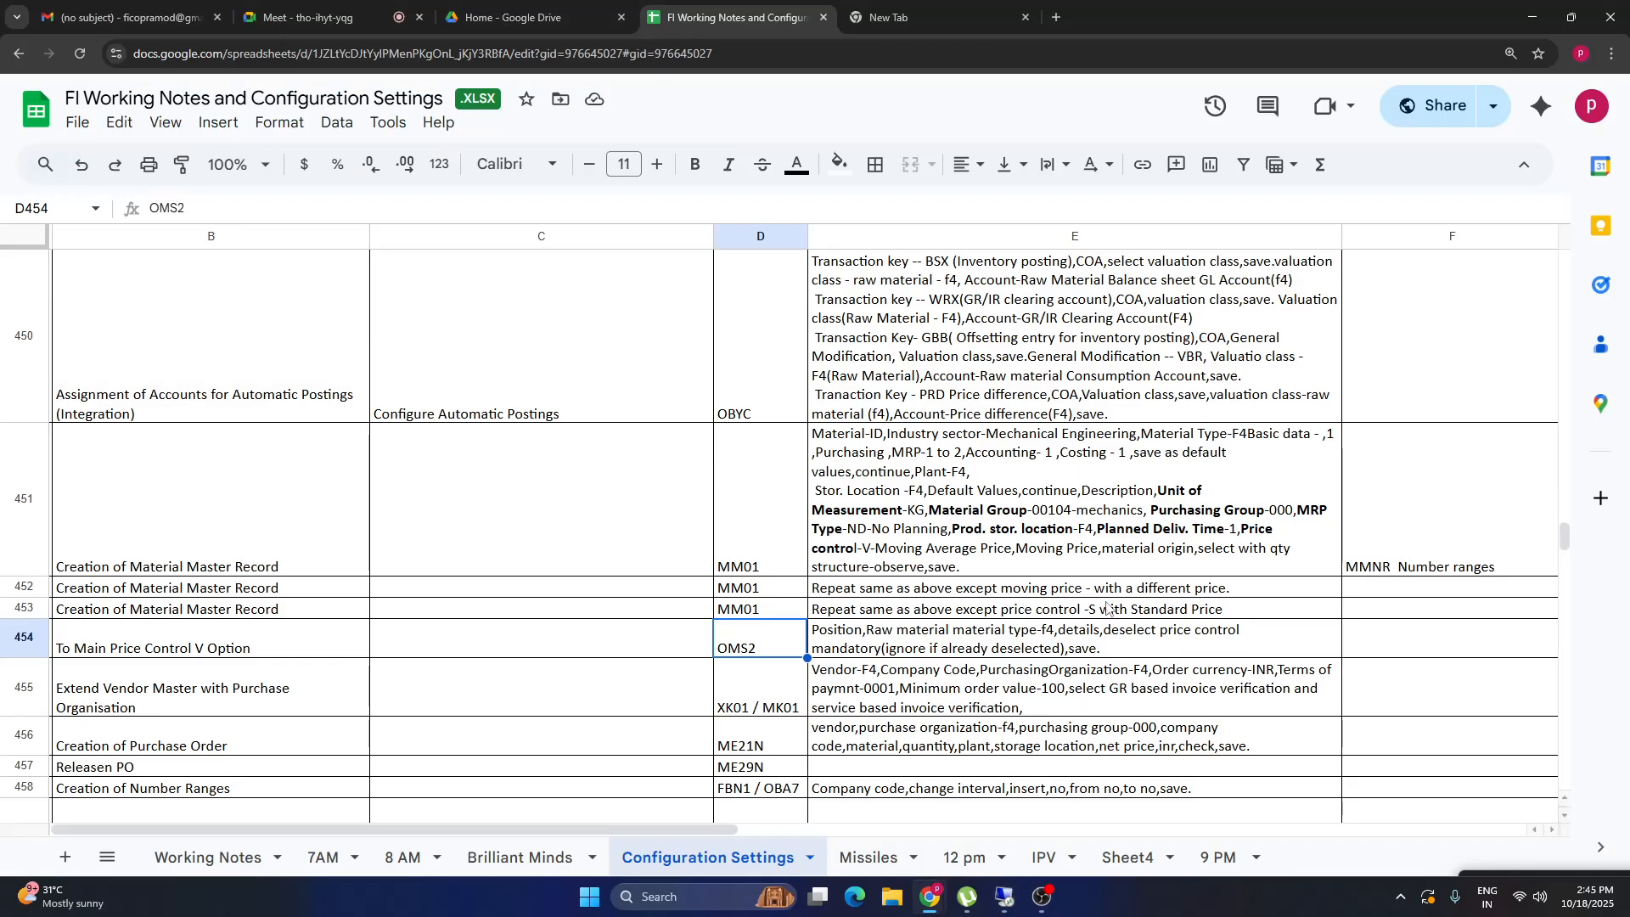
click(1087, 658)
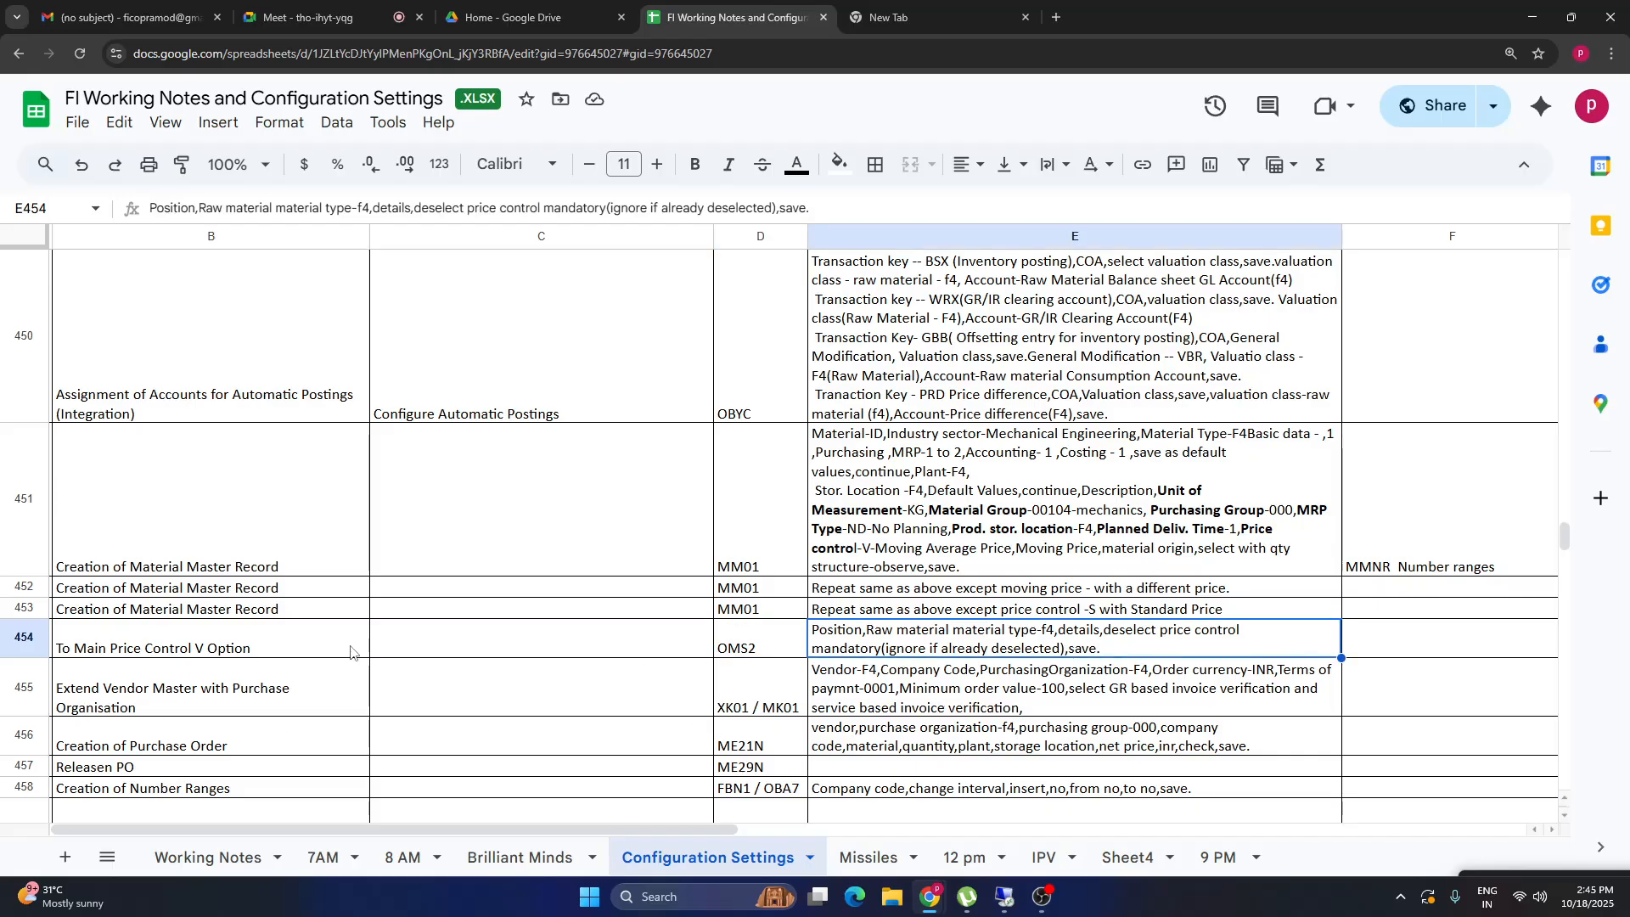
Review the notes from the OMS2 price control row to number range creation, and select the vendor master extension row B455:E455.
drag(292, 648, 1065, 641)
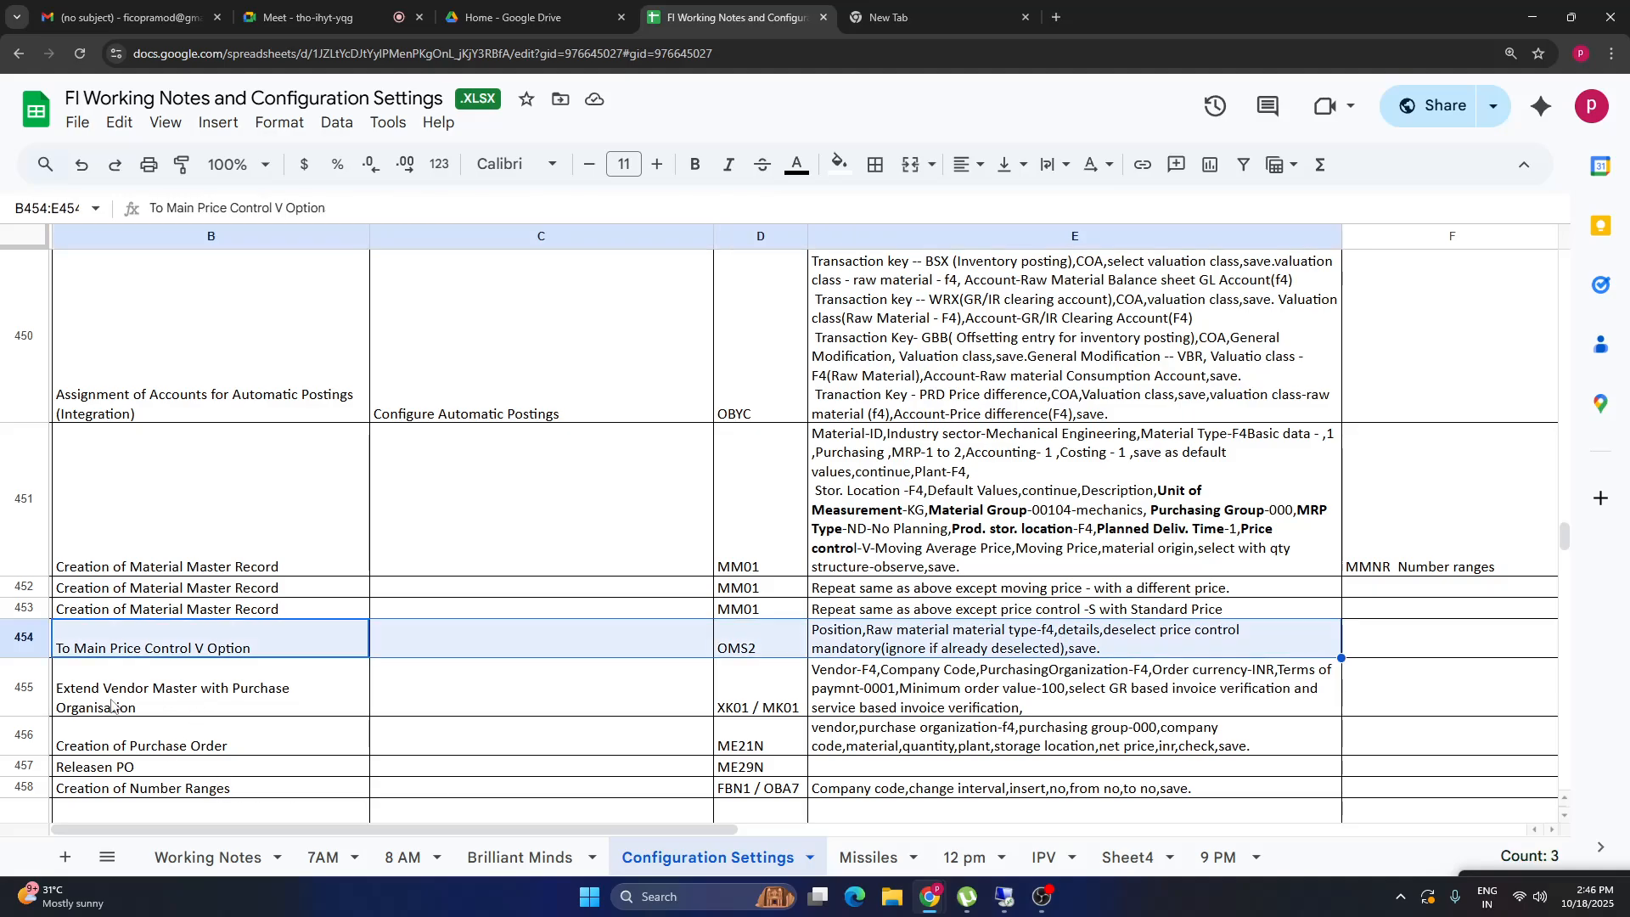
drag(112, 704, 1166, 696)
click(181, 745)
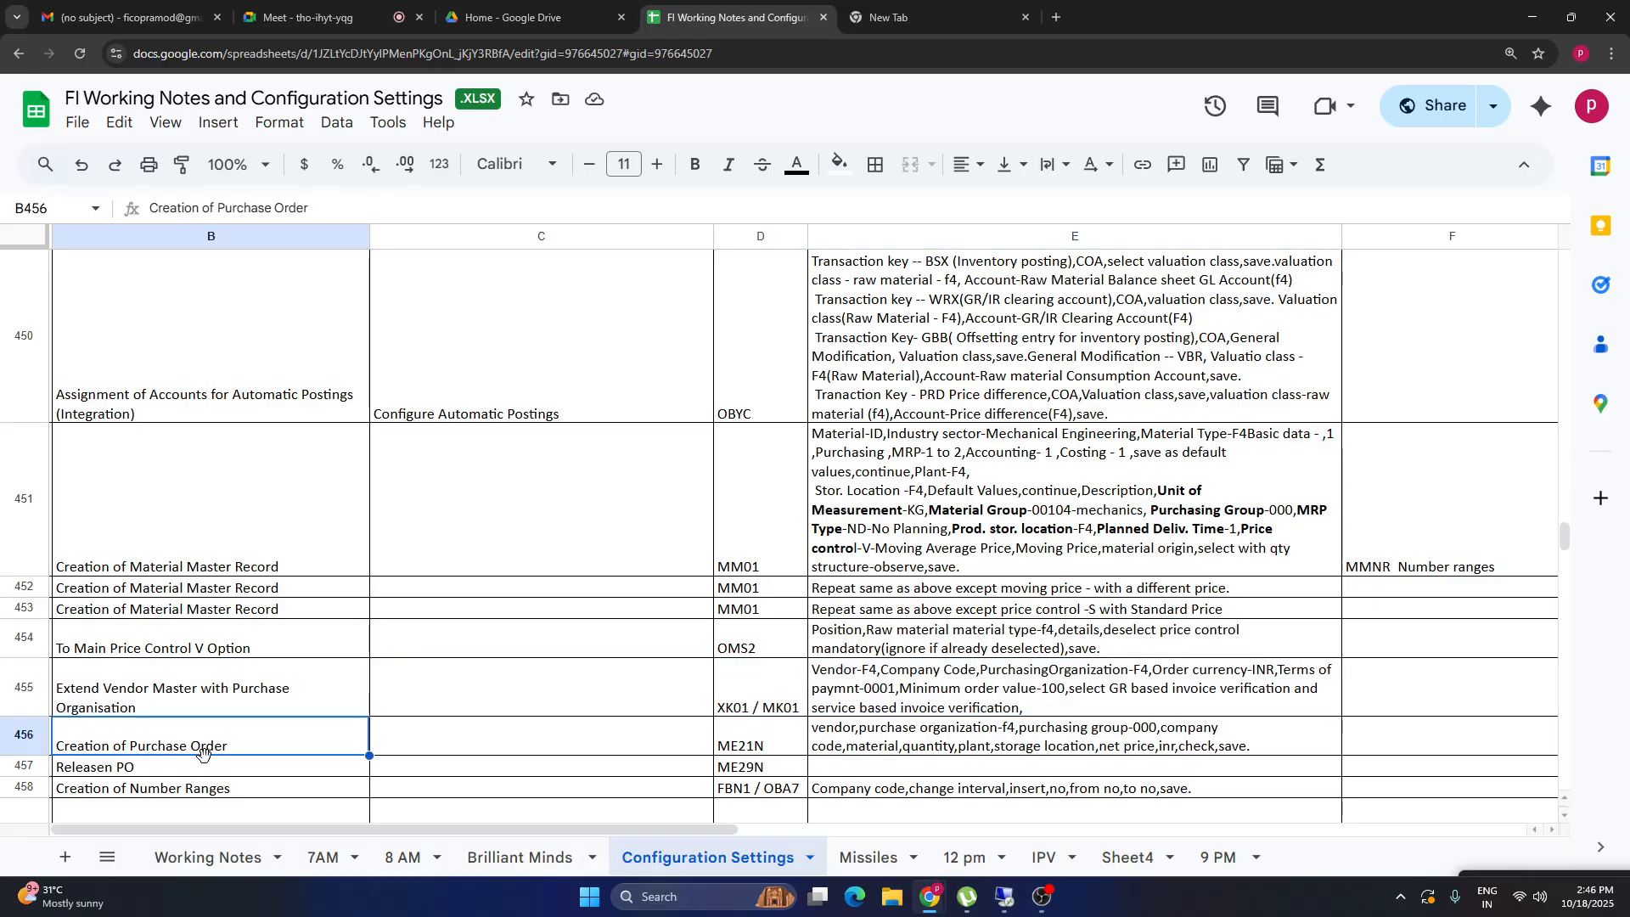
click(223, 792)
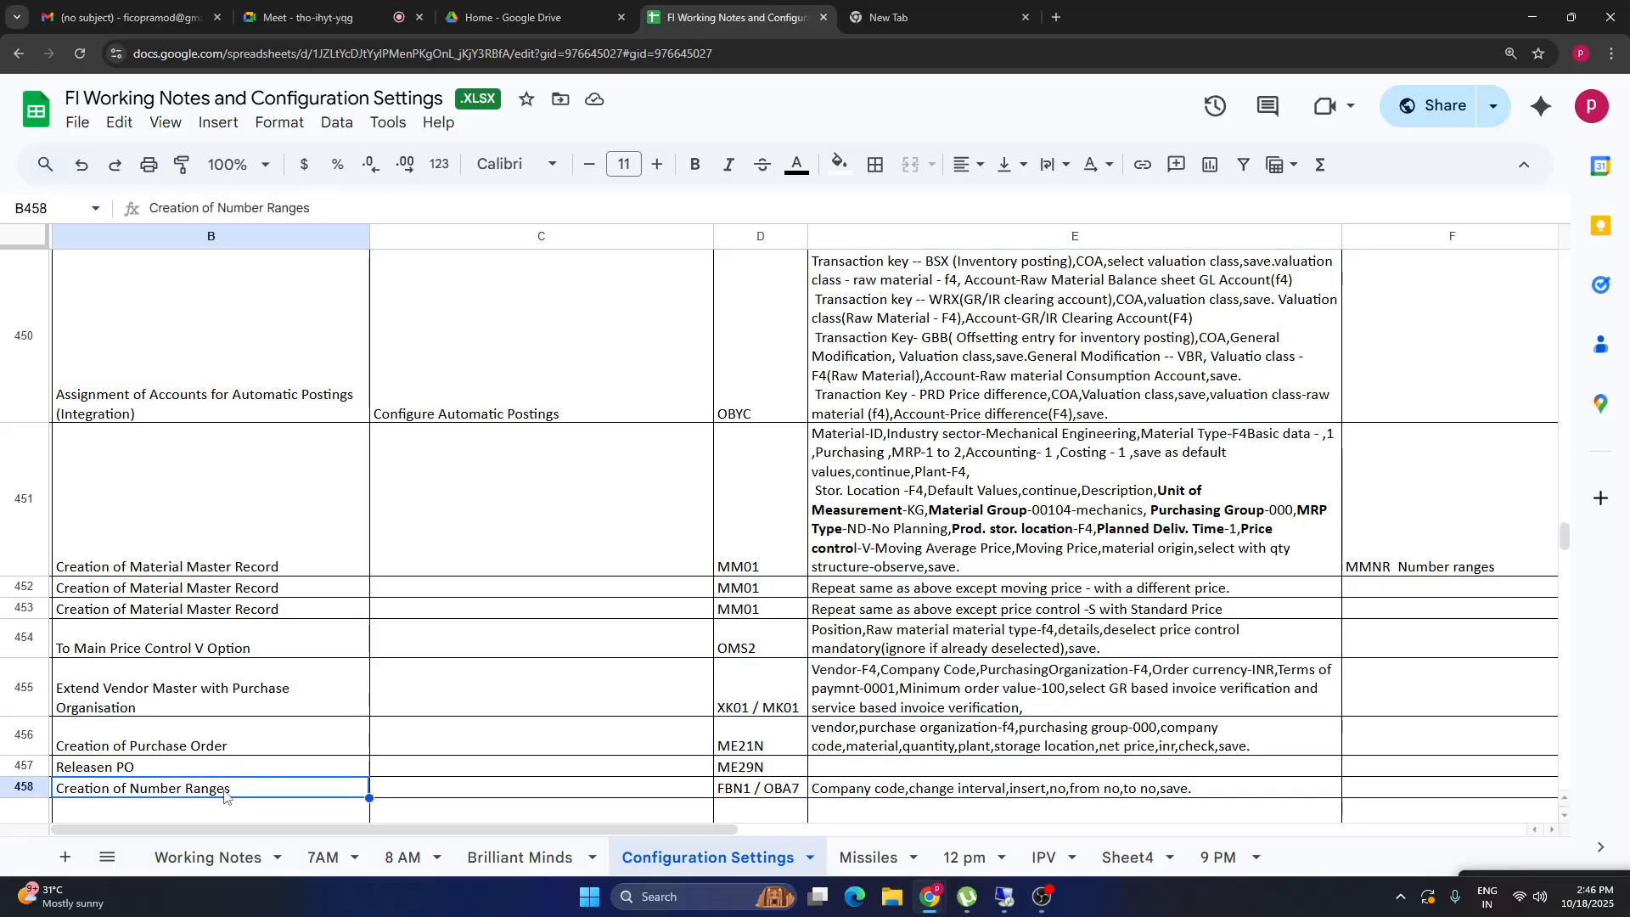
click(167, 688)
drag(166, 688, 934, 704)
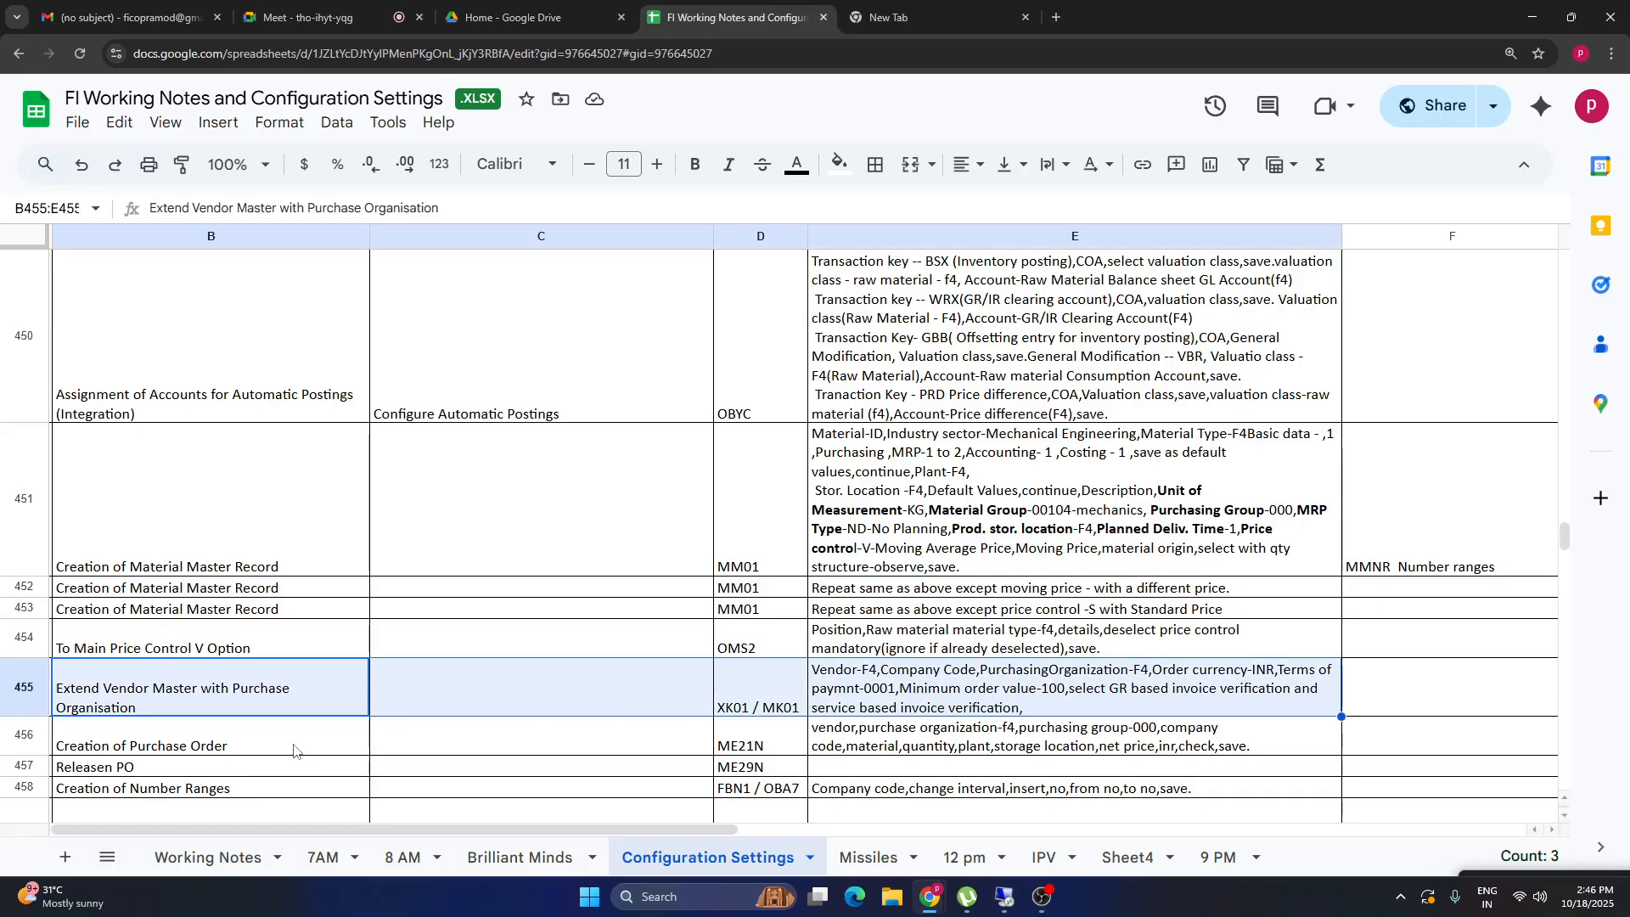
Examine the instructions for extending the vendor master with the purchase organisation and the entry for purchase order creation below it.
click(246, 746)
click(260, 706)
drag(335, 696, 930, 701)
click(188, 709)
click(1021, 707)
click(100, 696)
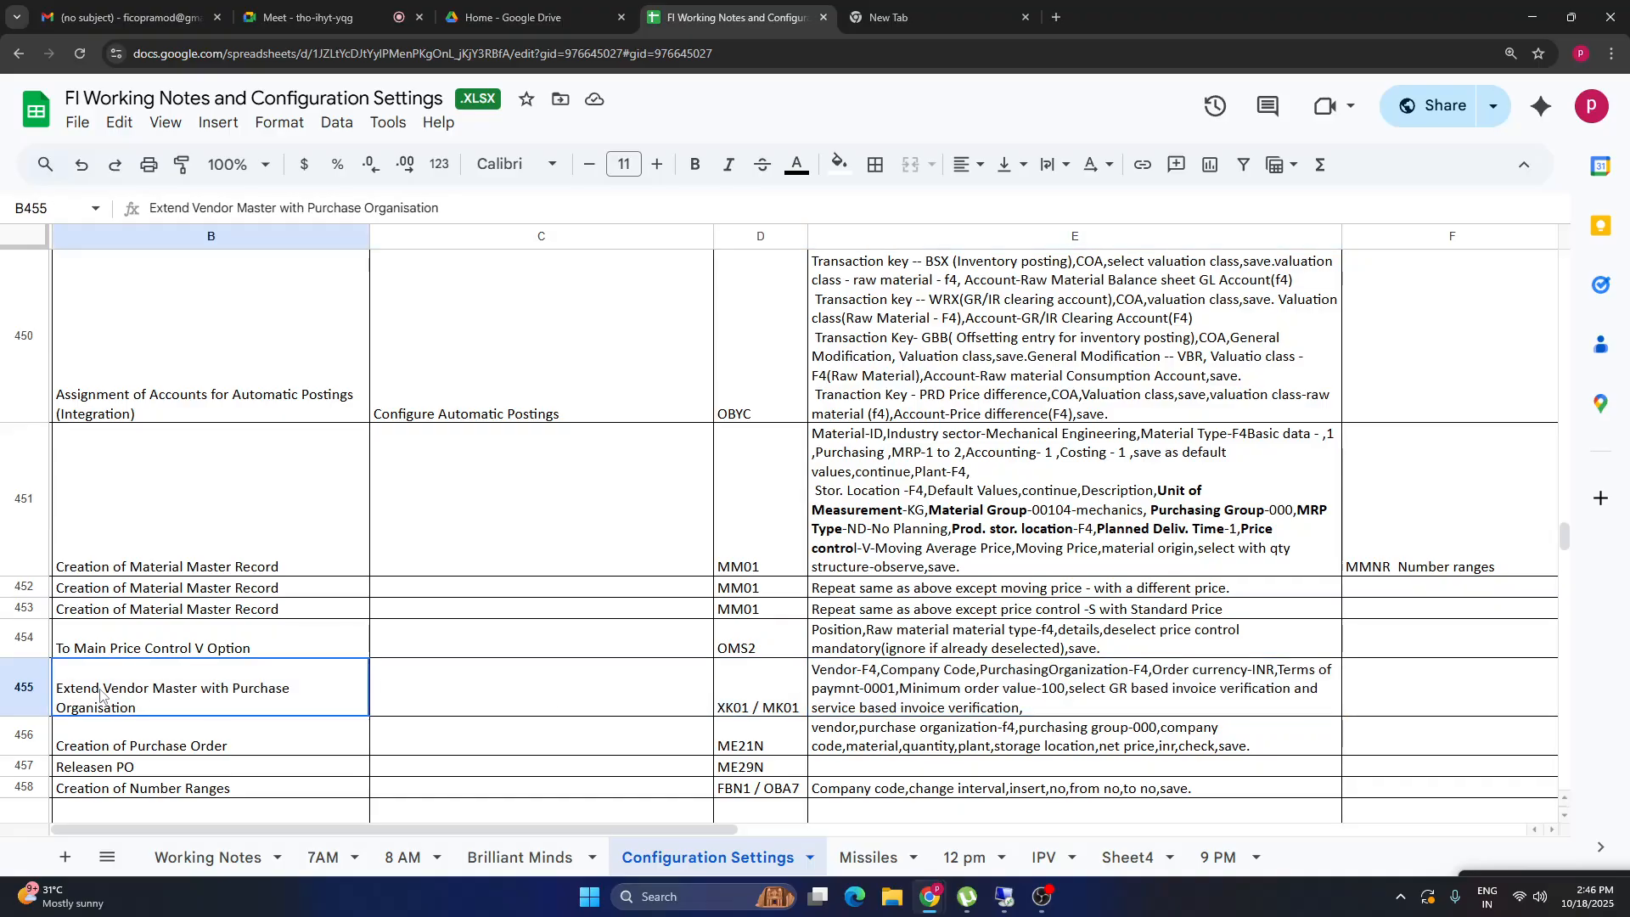
click(223, 728)
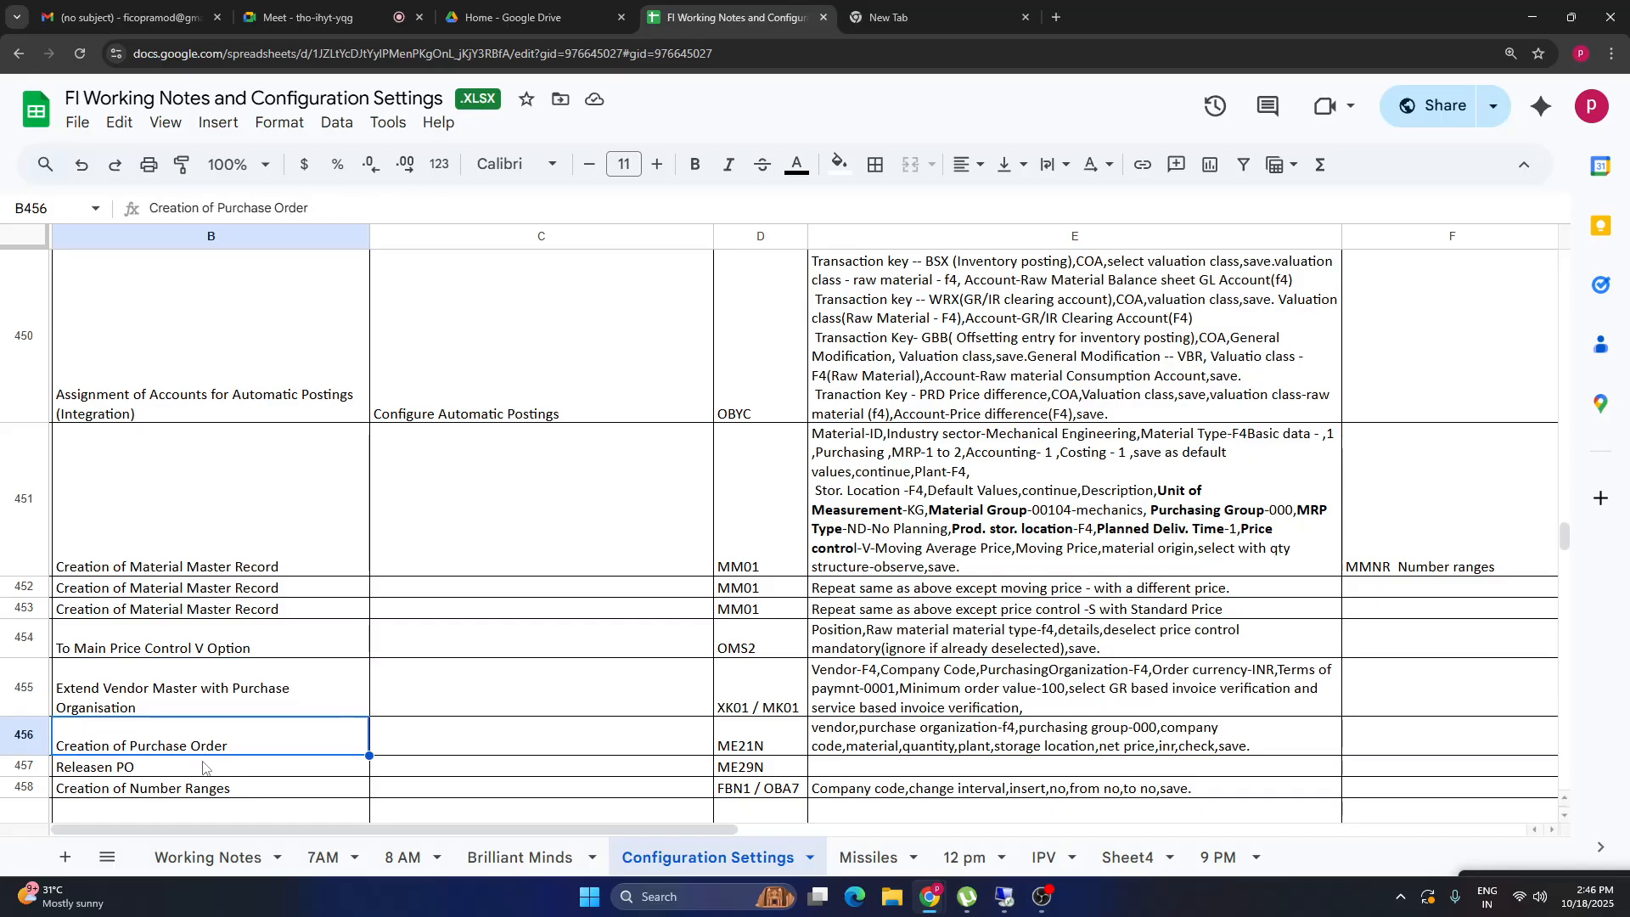
Look through the following notes down to the tax payable GL creation, and select B455:E467 starting at the vendor master extension.
key(Down)
key(Down)
key(Down)
key(Down)
key(Down)
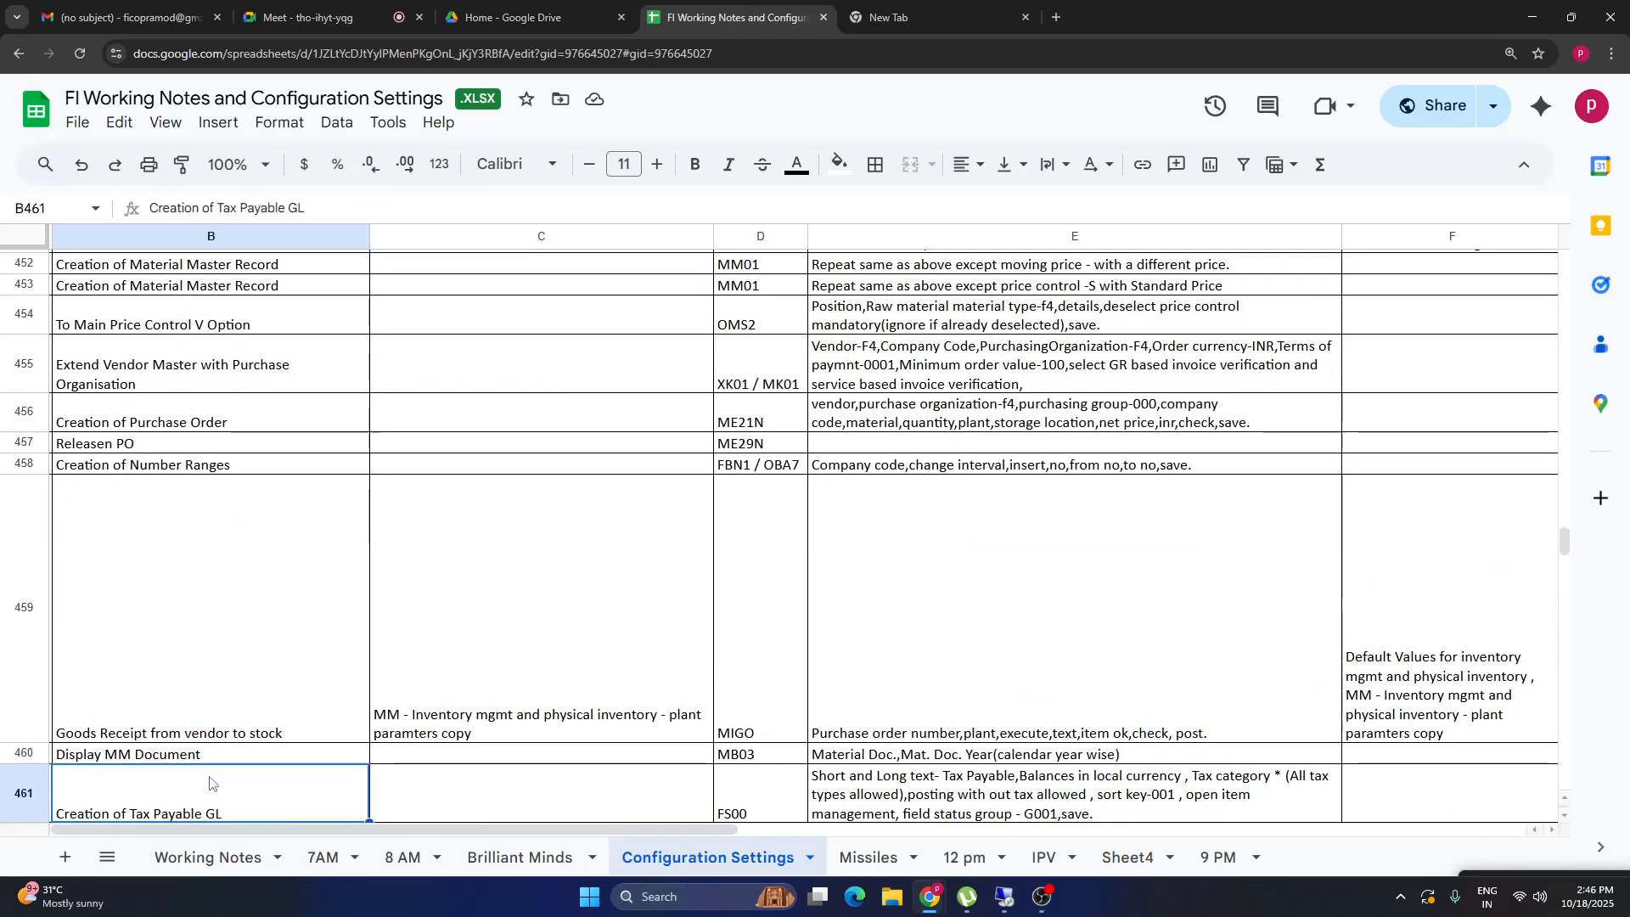
click(134, 371)
shift+click(955, 386)
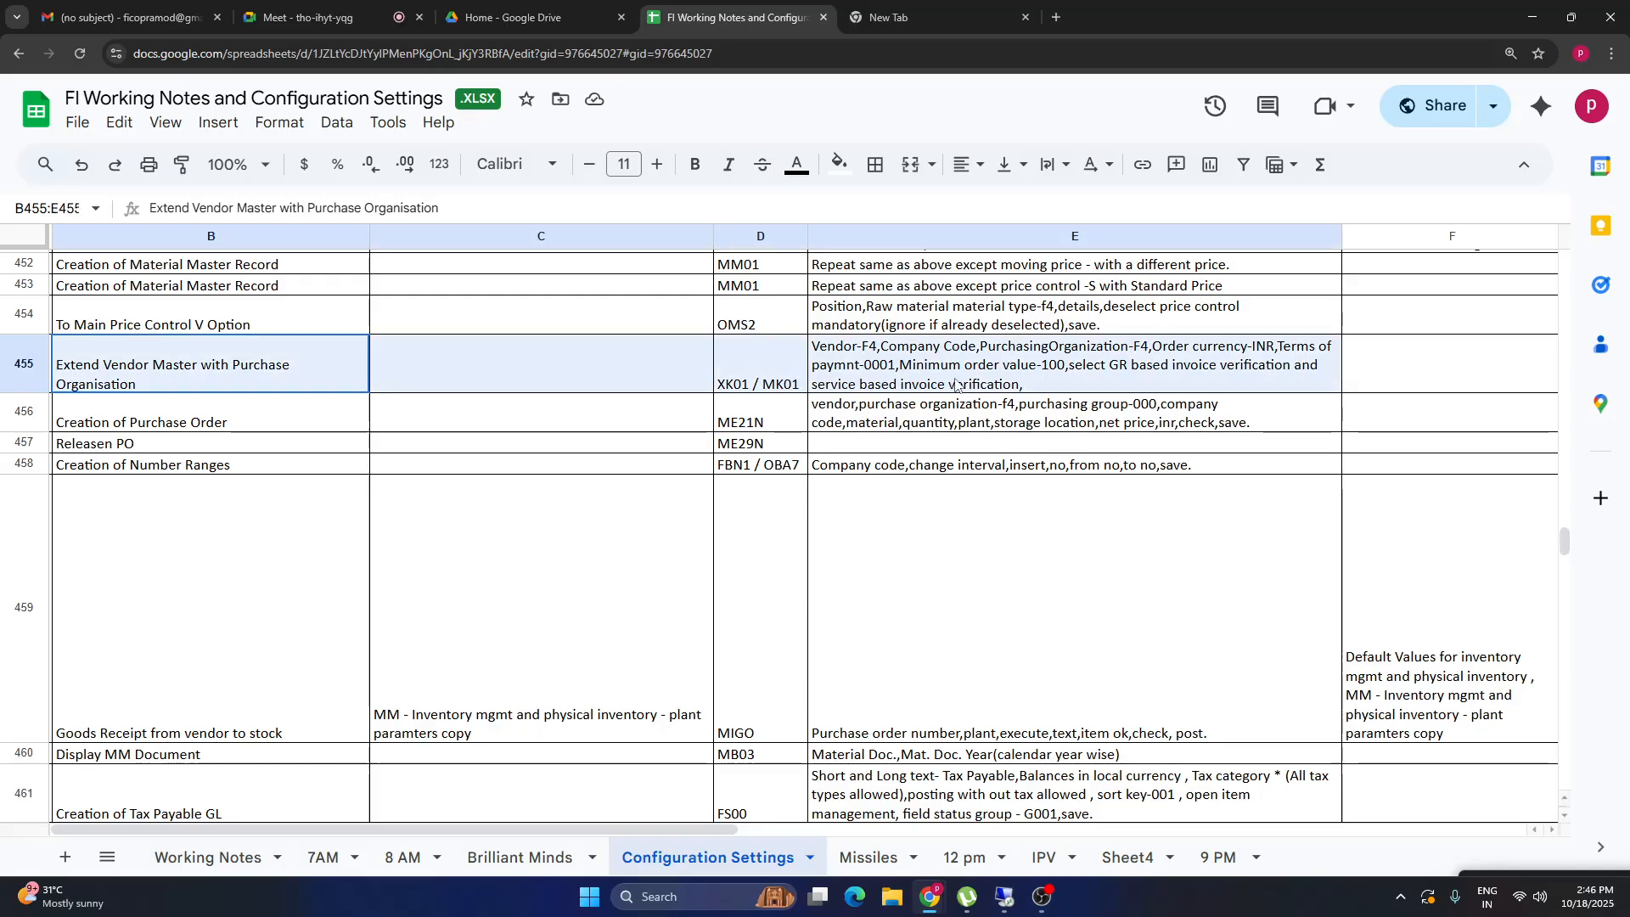
drag(994, 434, 1078, 679)
drag(1566, 550, 1566, 540)
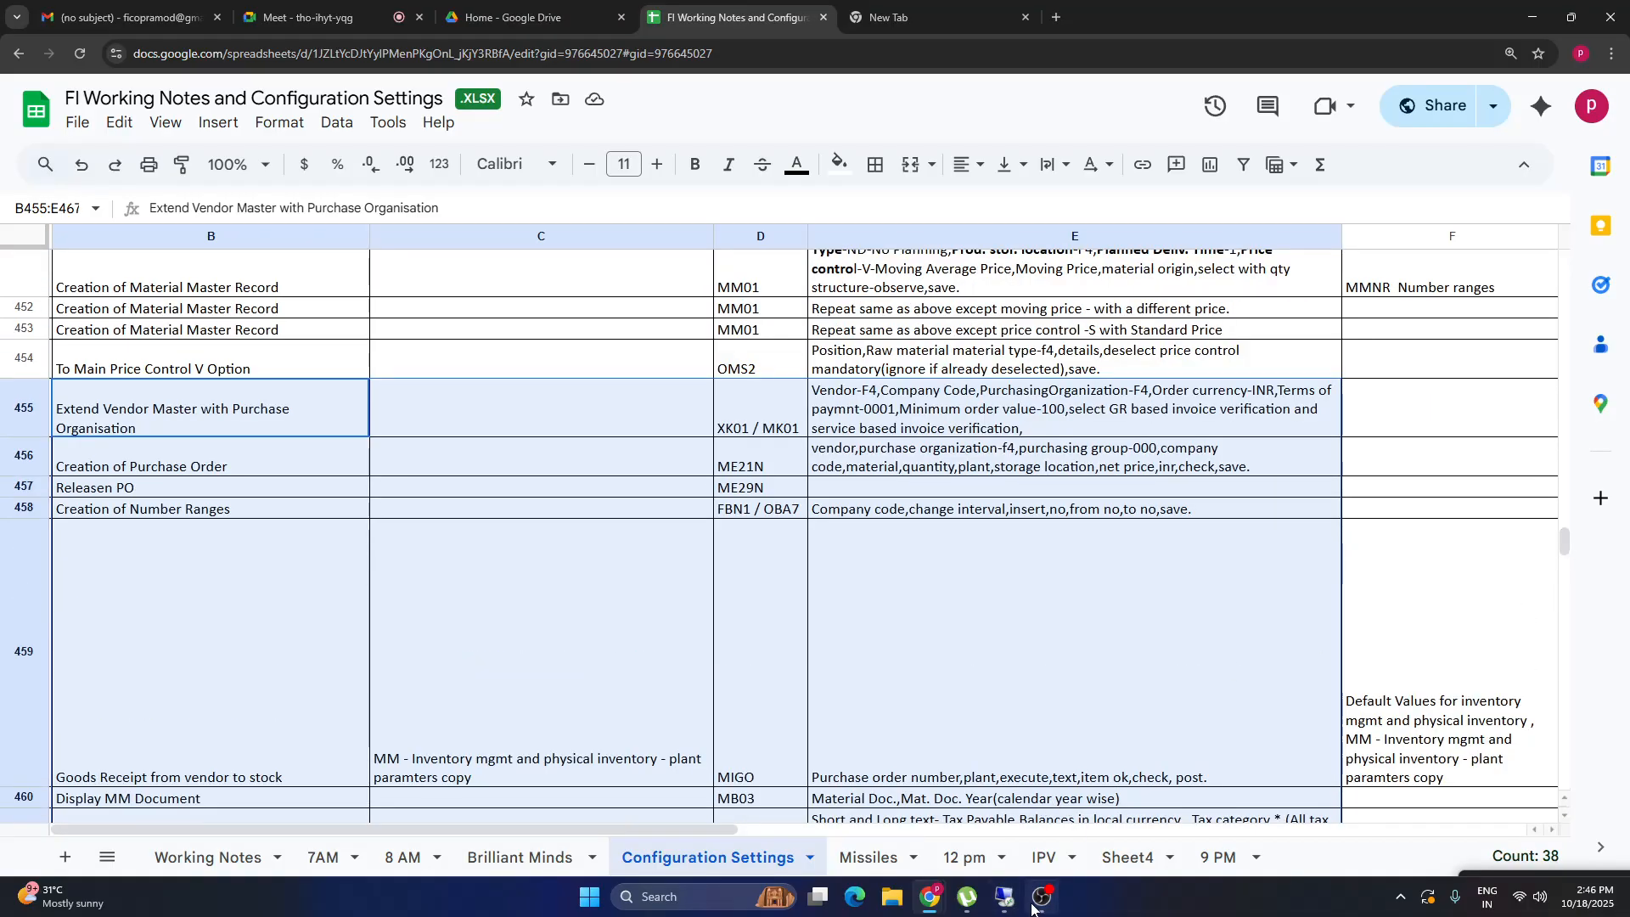